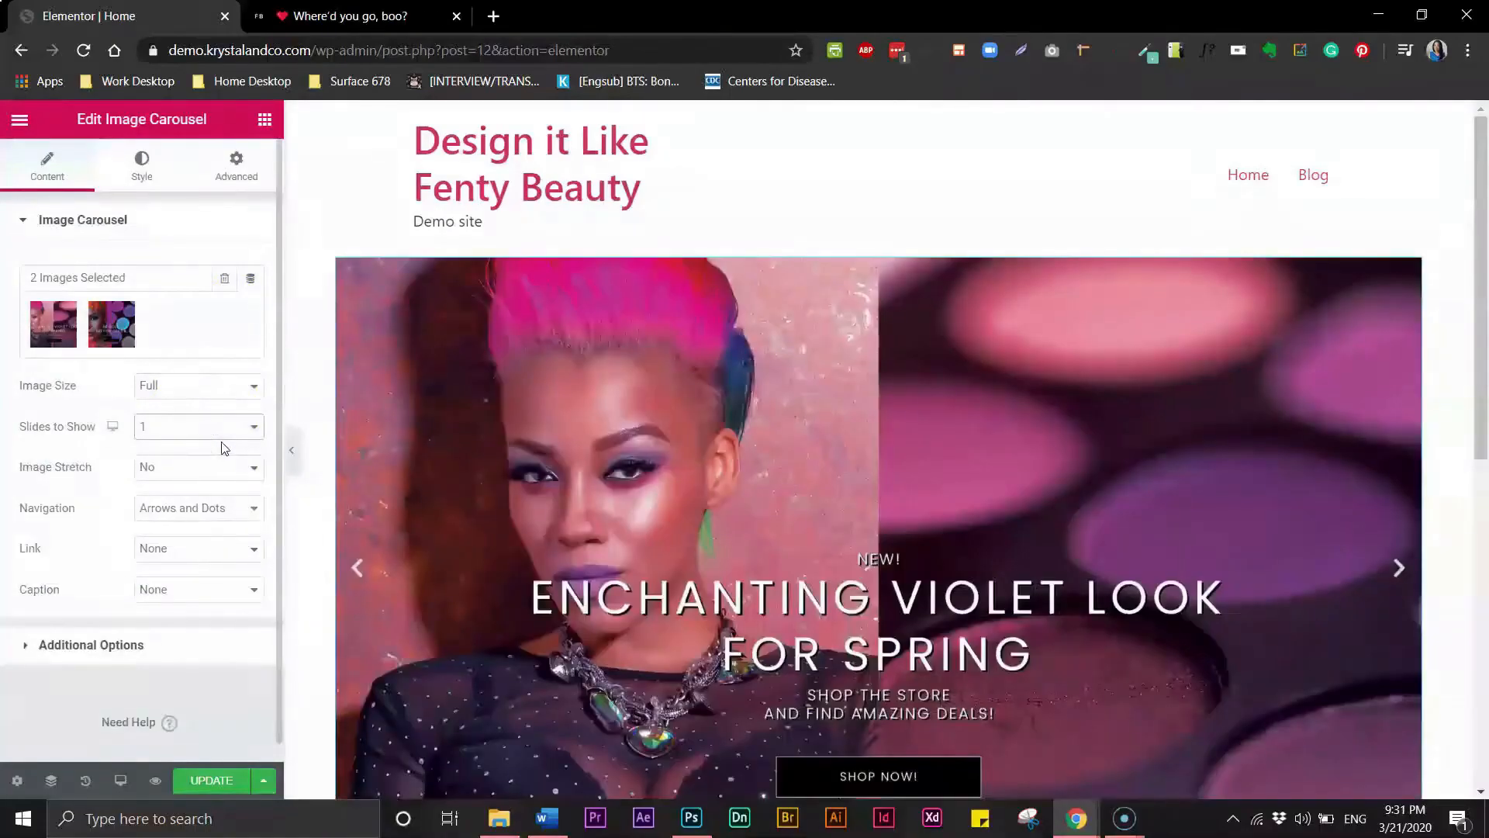
- Insert the lipstick product image into the image box from the media library
{"action": "left_click_drag", "start_coordinate": [1477, 283], "coordinate": [1483, 331]}
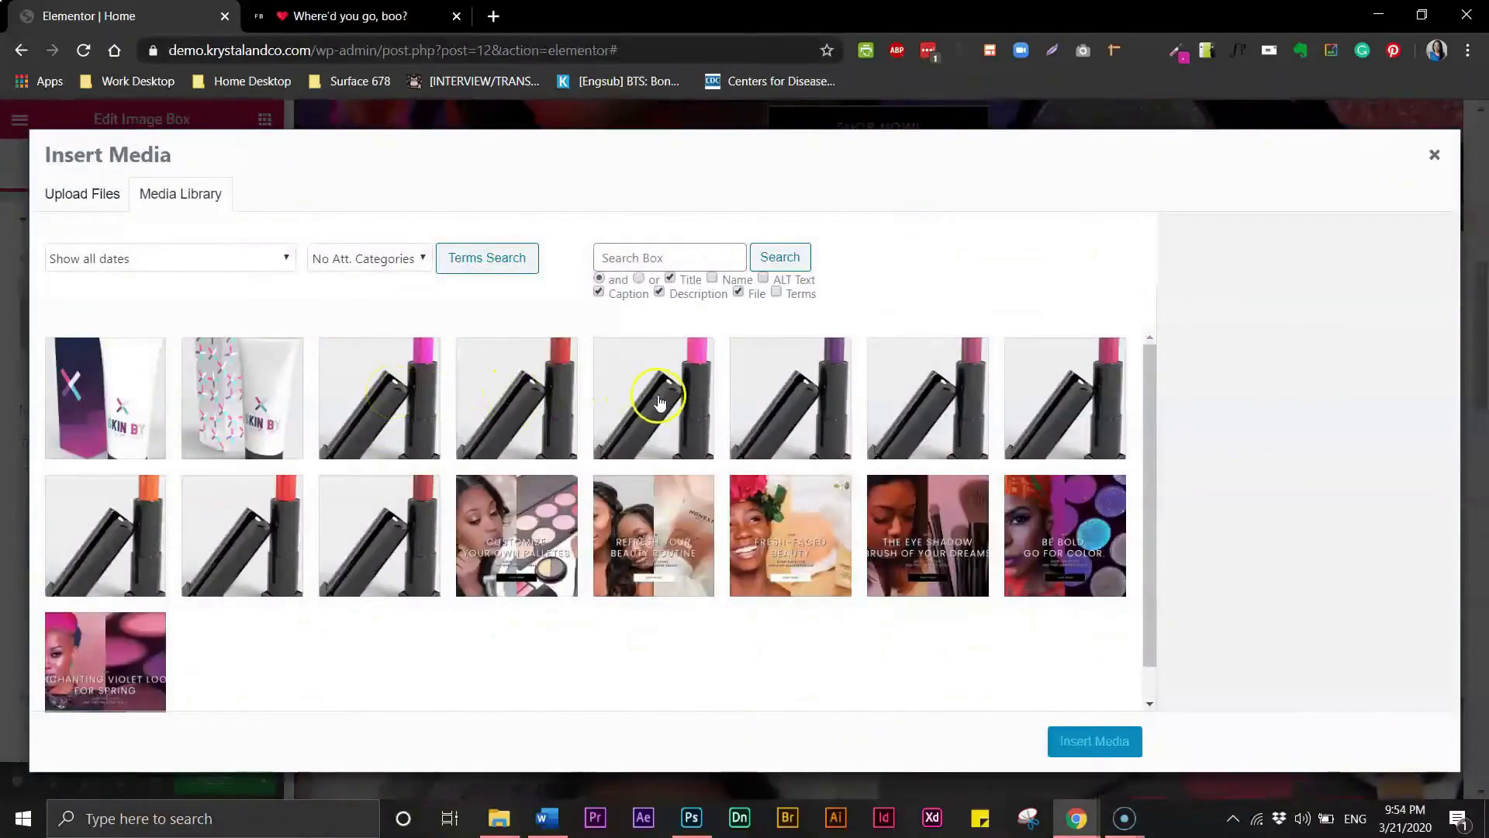
{"action": "left_click", "coordinate": [398, 396]}
{"action": "left_click", "coordinate": [1109, 741]}
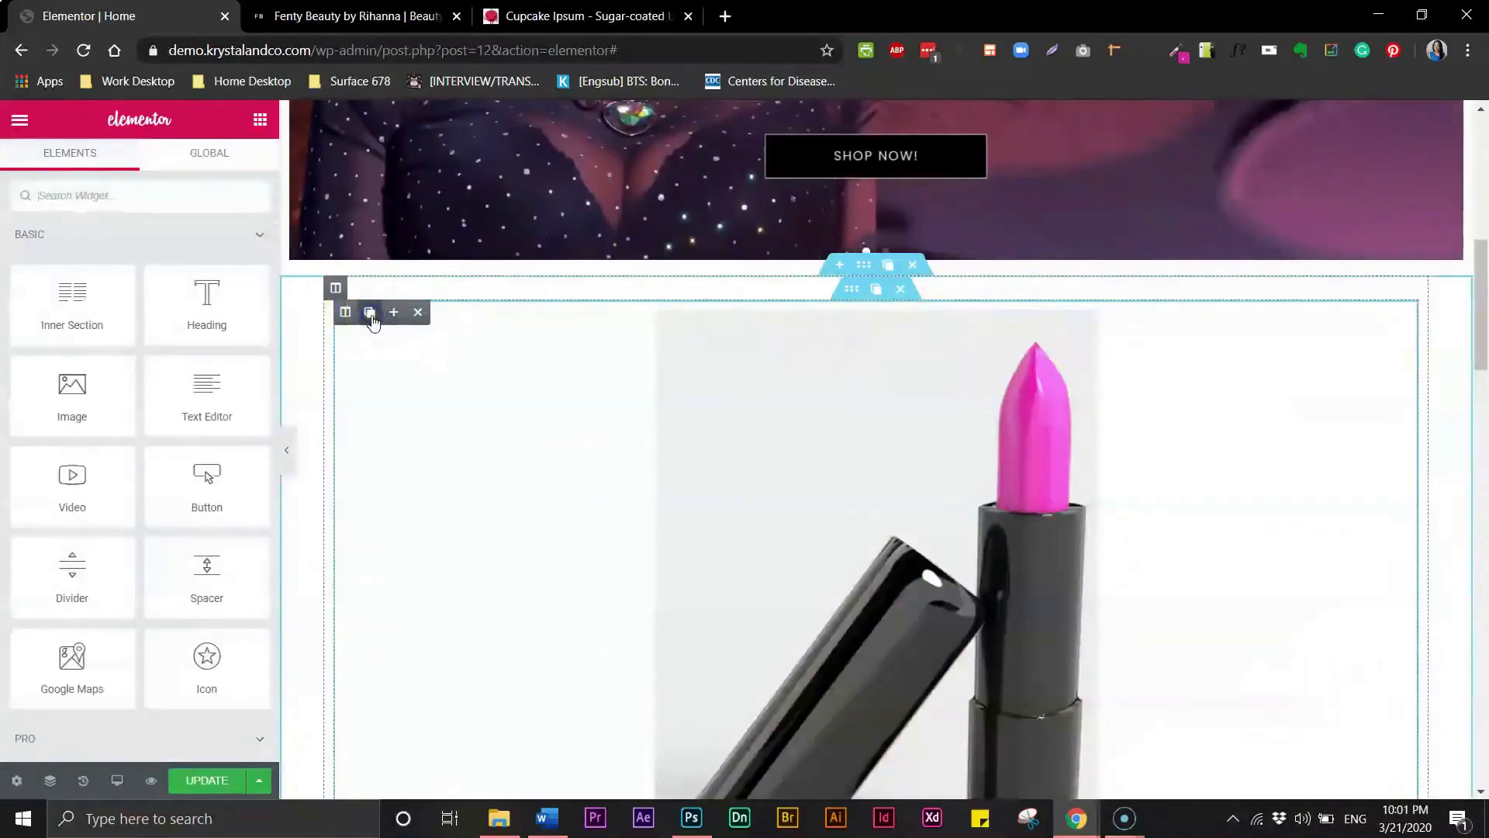
{"action": "left_click", "coordinate": [372, 317]}
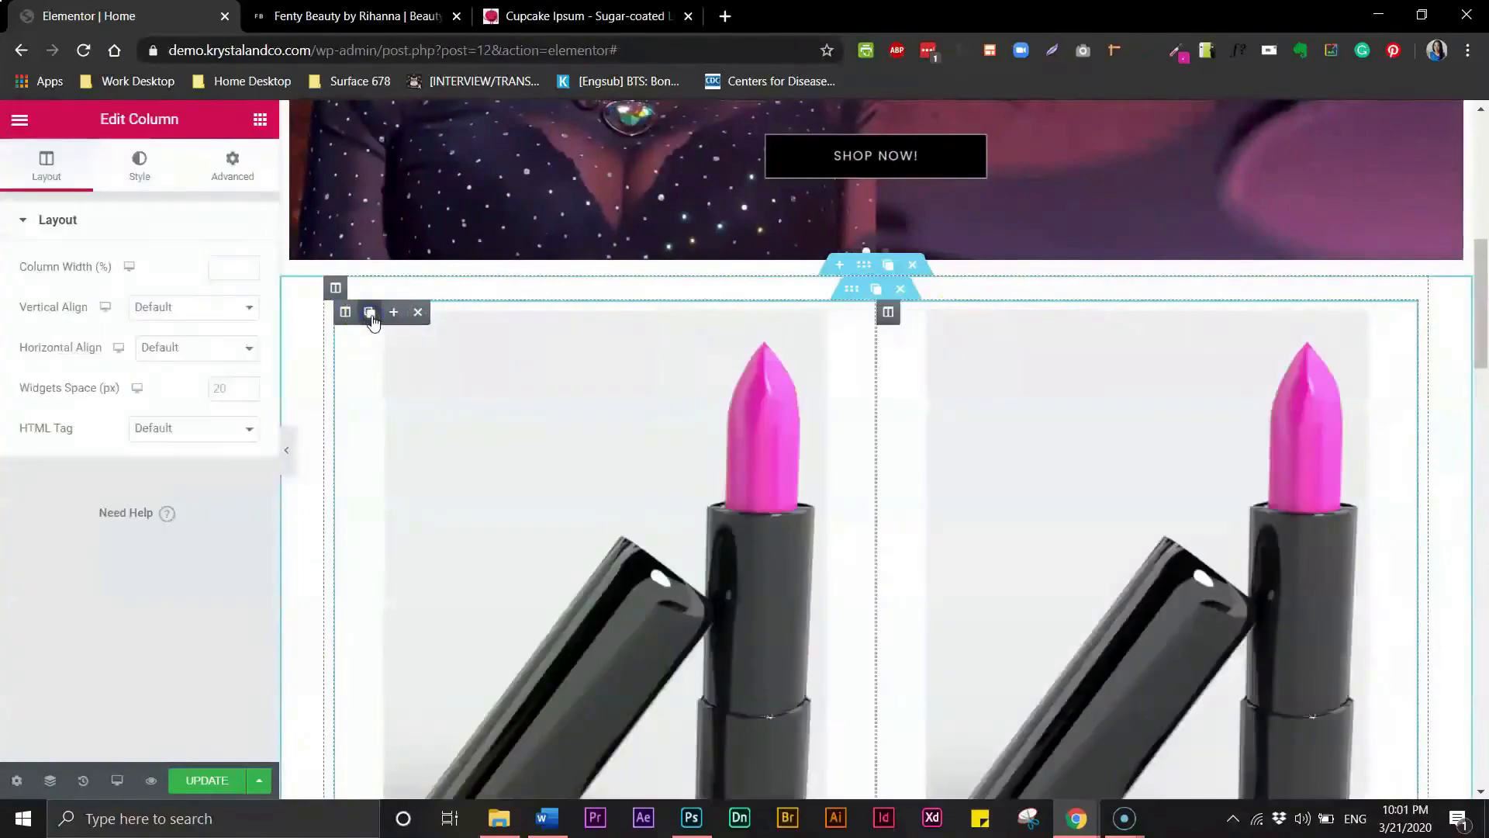
{"action": "left_click", "coordinate": [372, 317]}
{"action": "left_click", "coordinate": [372, 316]}
{"action": "scroll", "coordinate": [1163, 364], "scroll_direction": "down", "scroll_amount": 2}
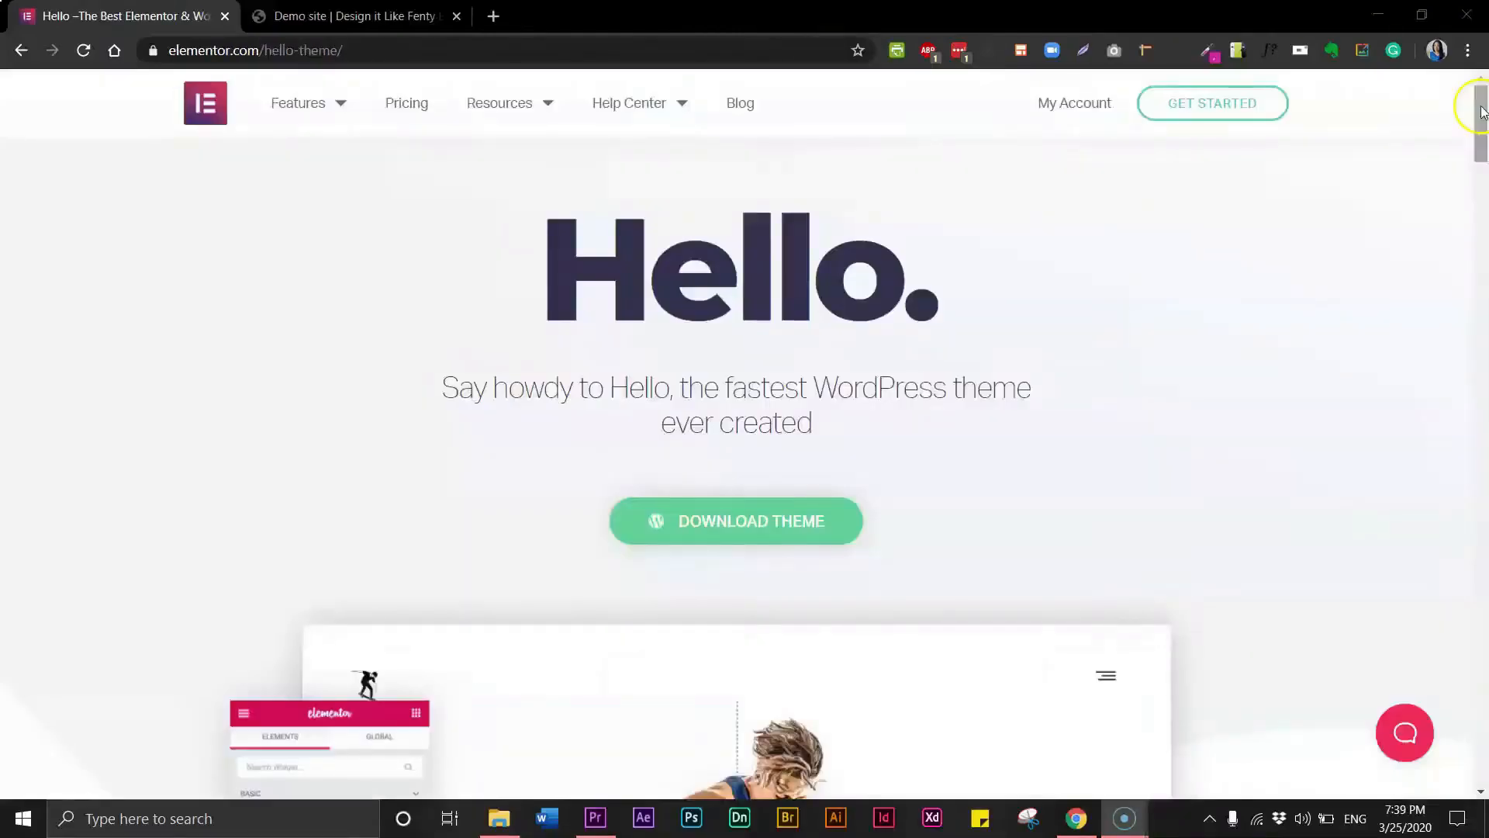
{"action": "left_click_drag", "start_coordinate": [1481, 113], "coordinate": [1484, 699]}
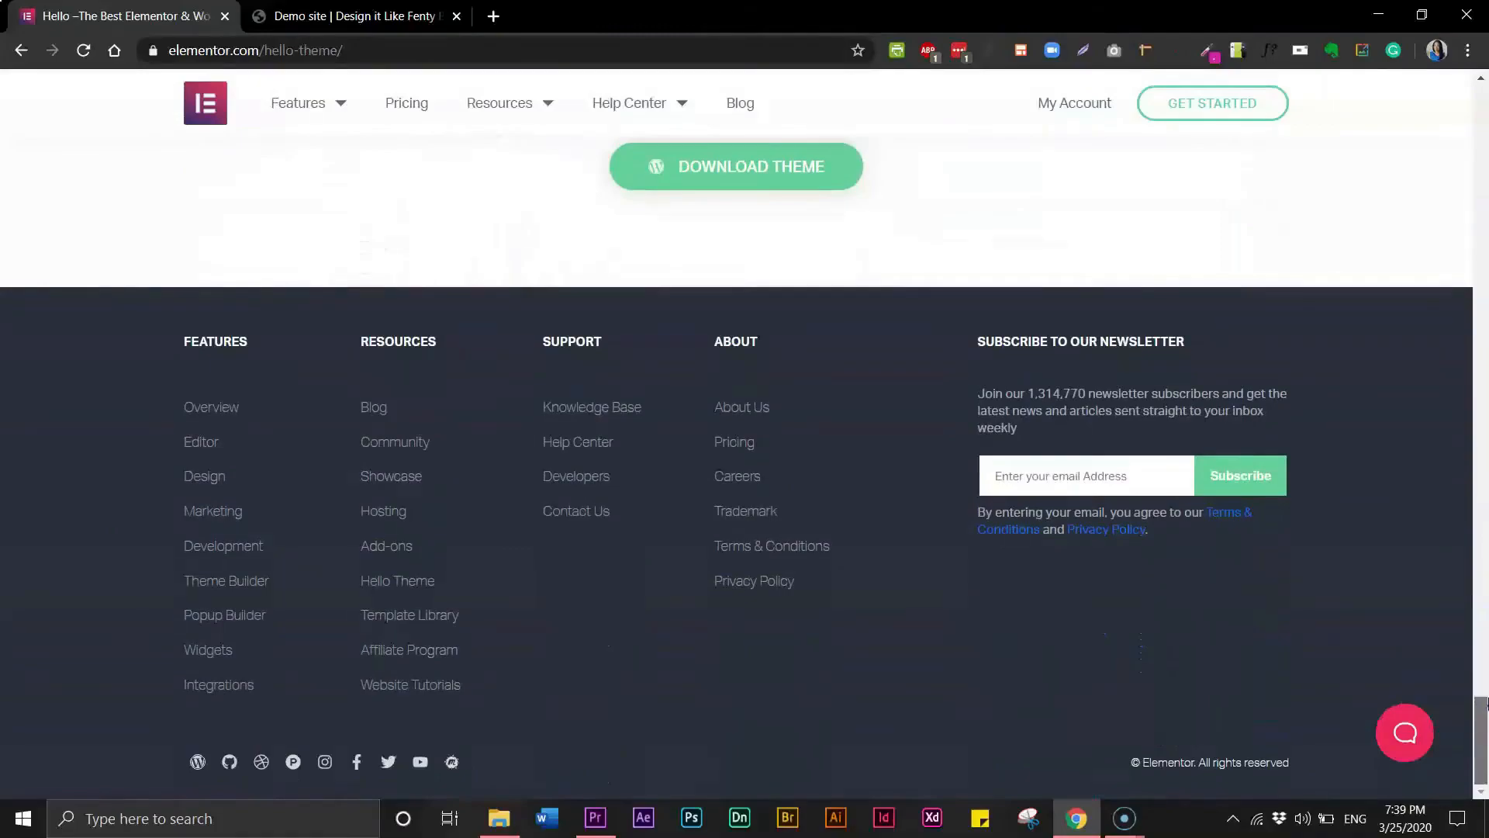
{"action": "left_click_drag", "start_coordinate": [1484, 700], "coordinate": [1484, 671]}
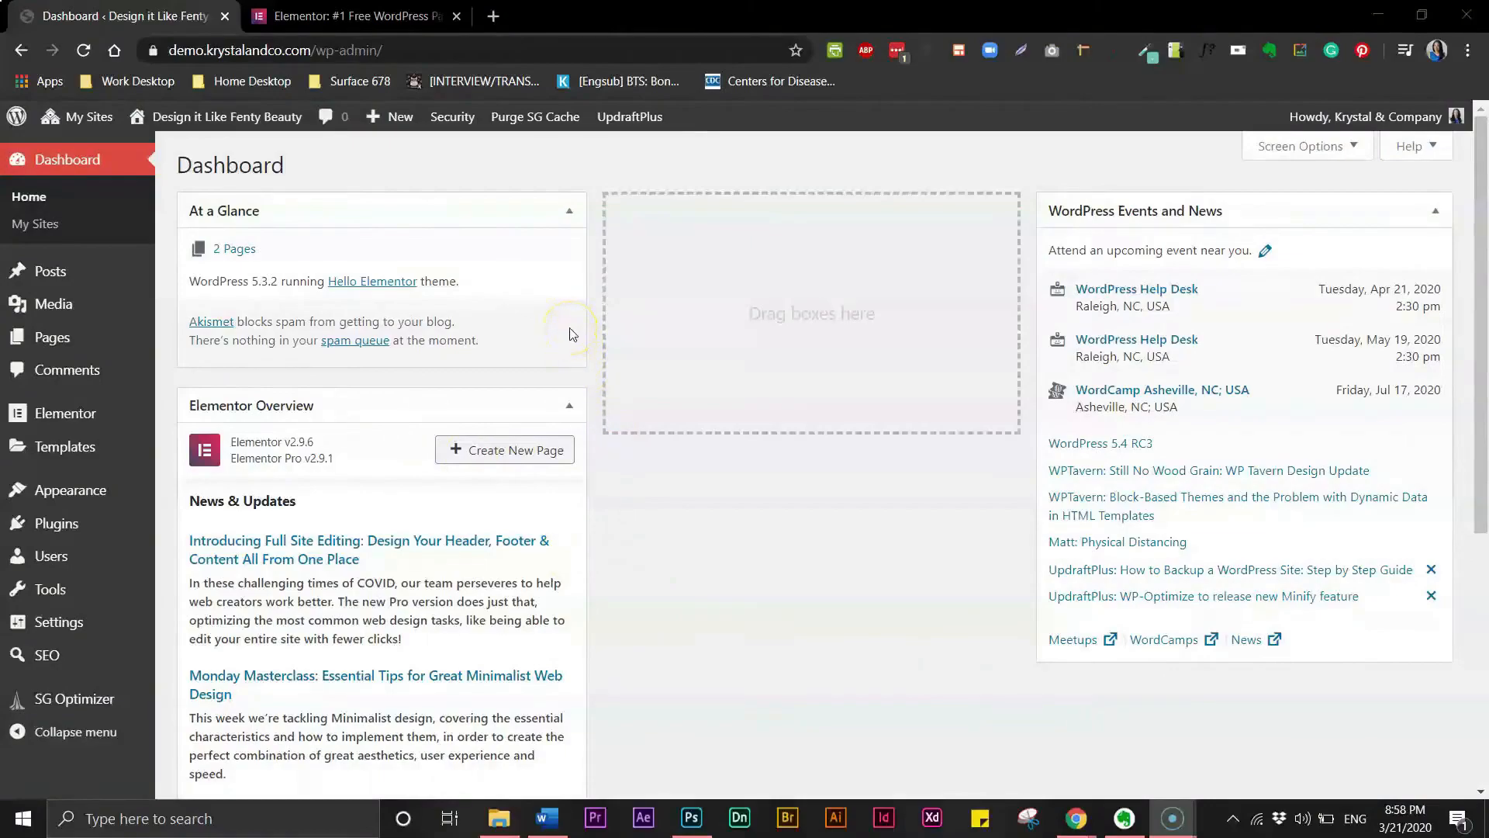
- Open the network admin's theme installer and search for the hello theme
{"action": "mouse_move", "coordinate": [123, 485]}
{"action": "mouse_move", "coordinate": [80, 120]}
{"action": "mouse_move", "coordinate": [80, 151]}
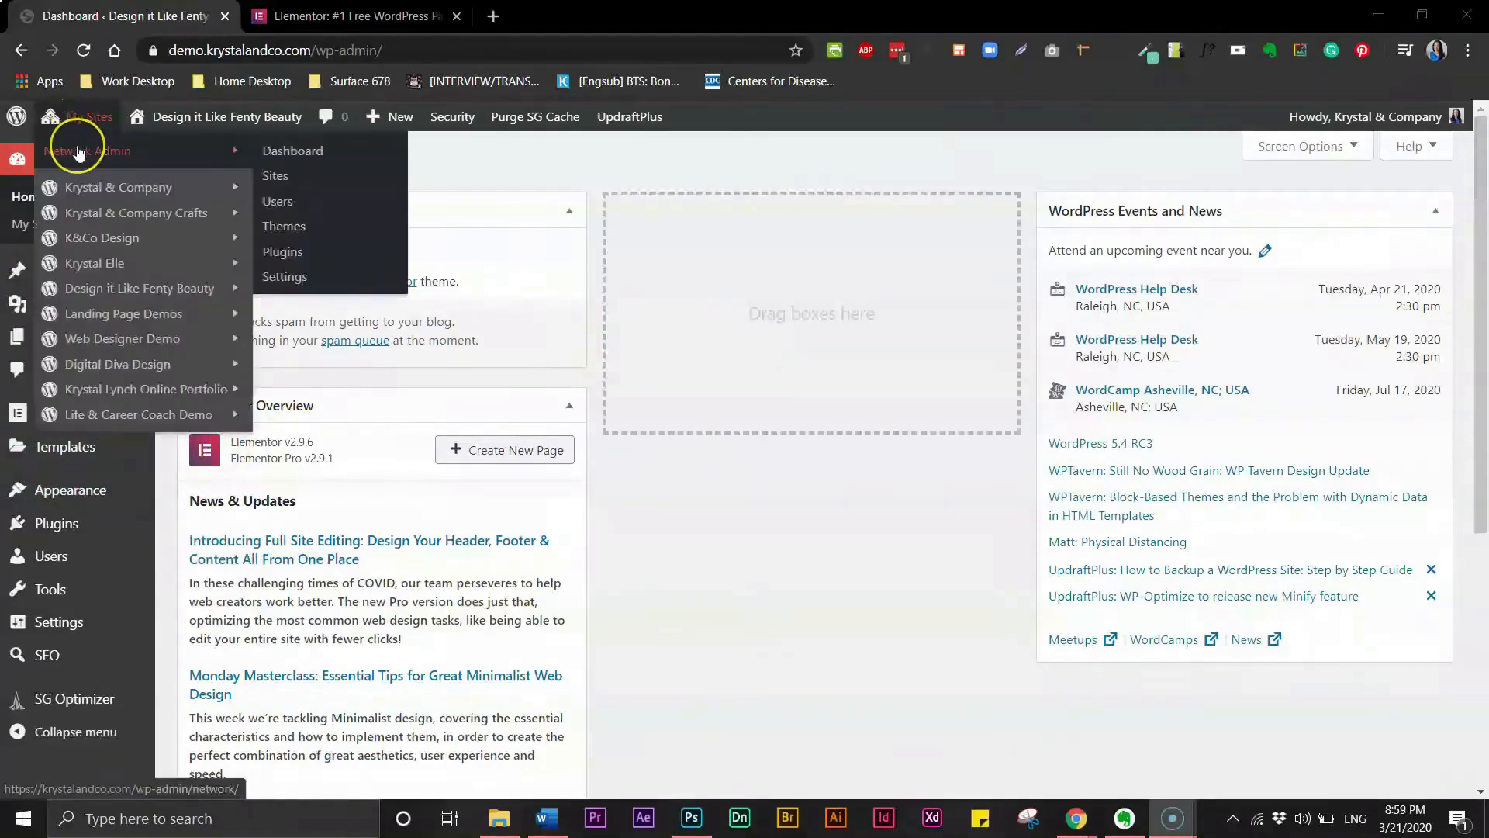
{"action": "left_click", "coordinate": [298, 225]}
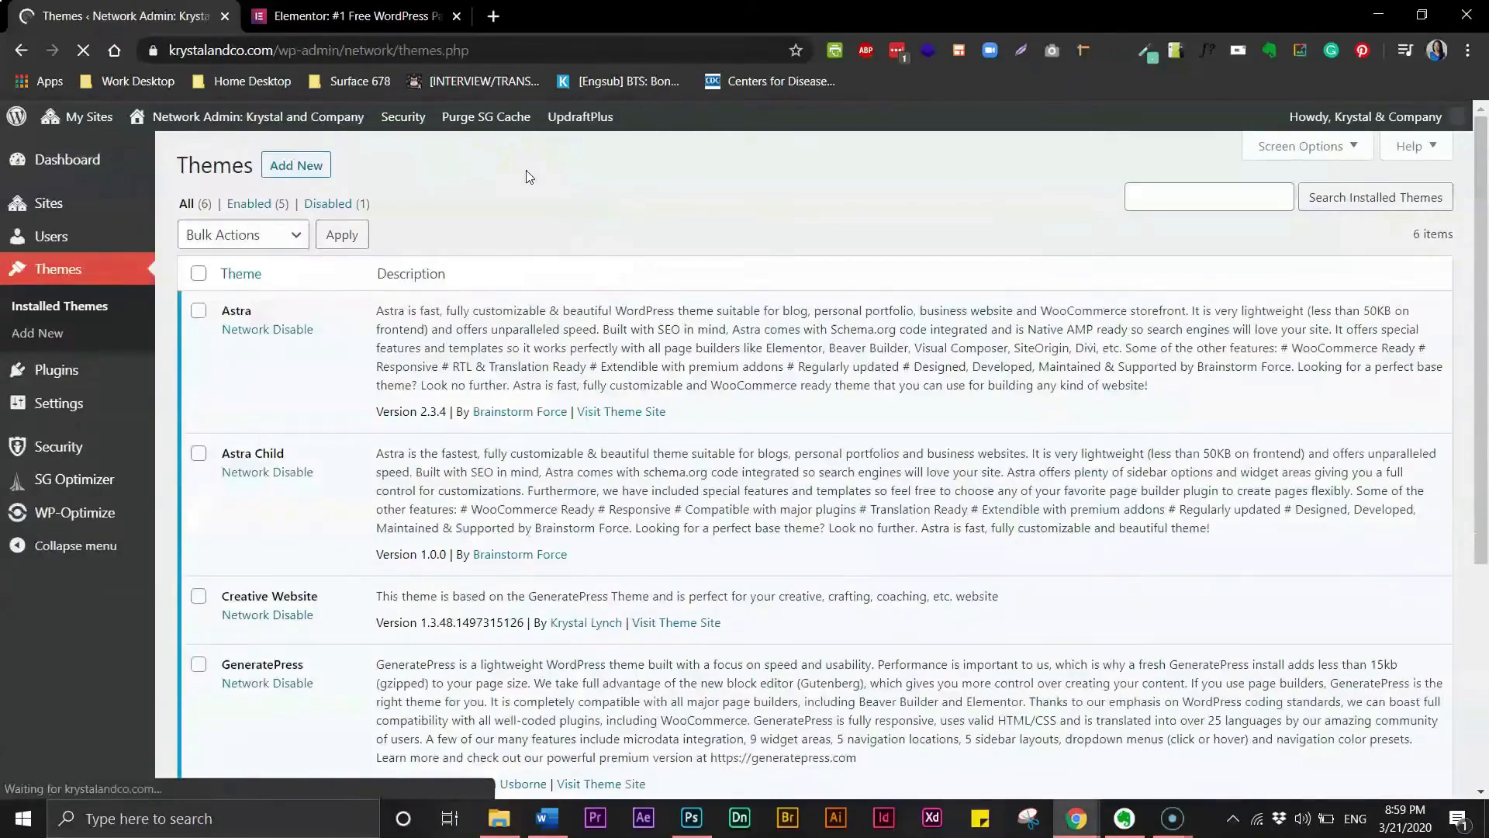
{"action": "left_click", "coordinate": [308, 172]}
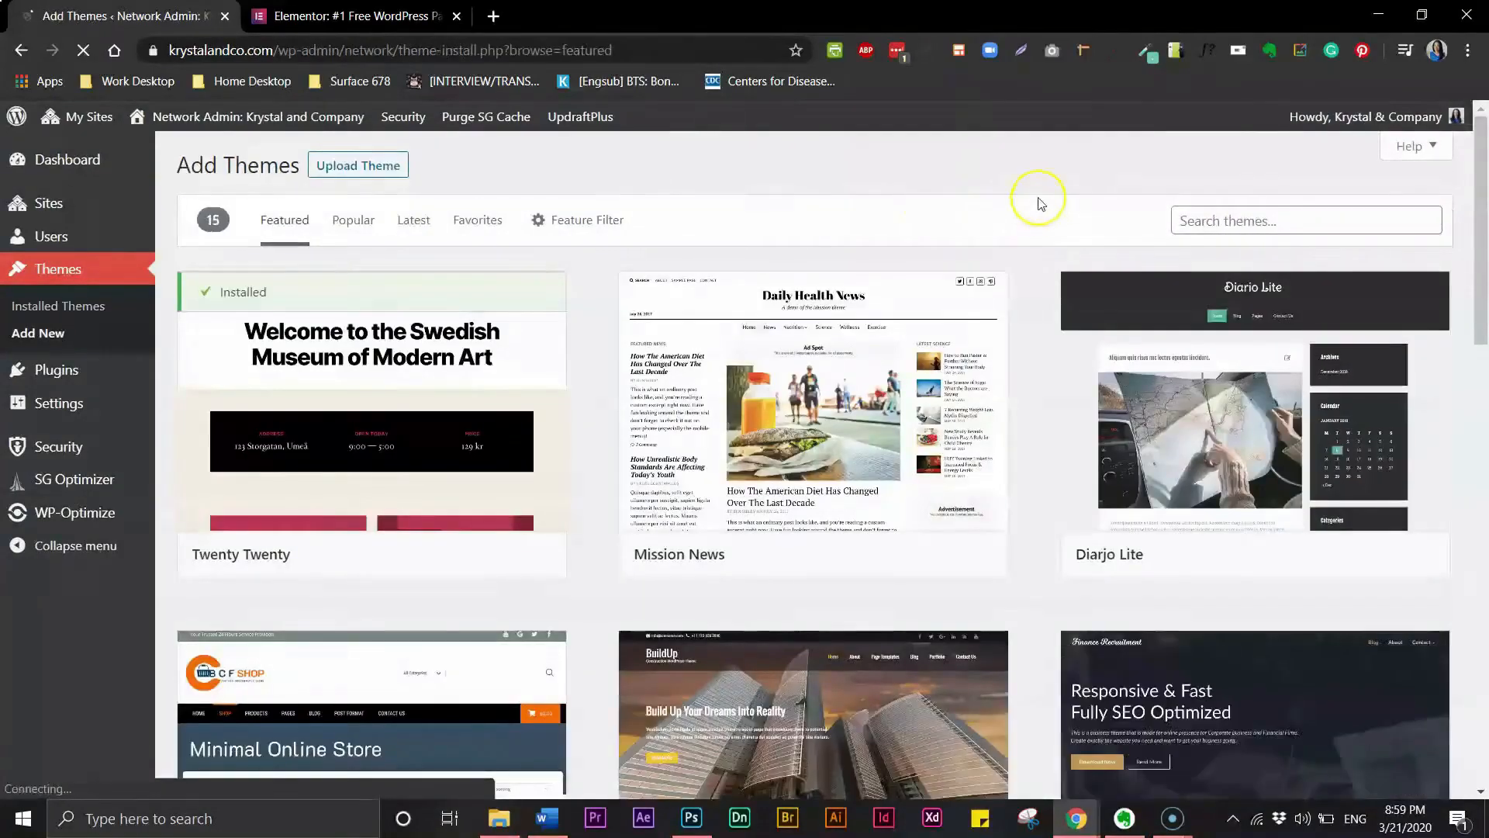
{"action": "left_click", "coordinate": [1276, 223]}
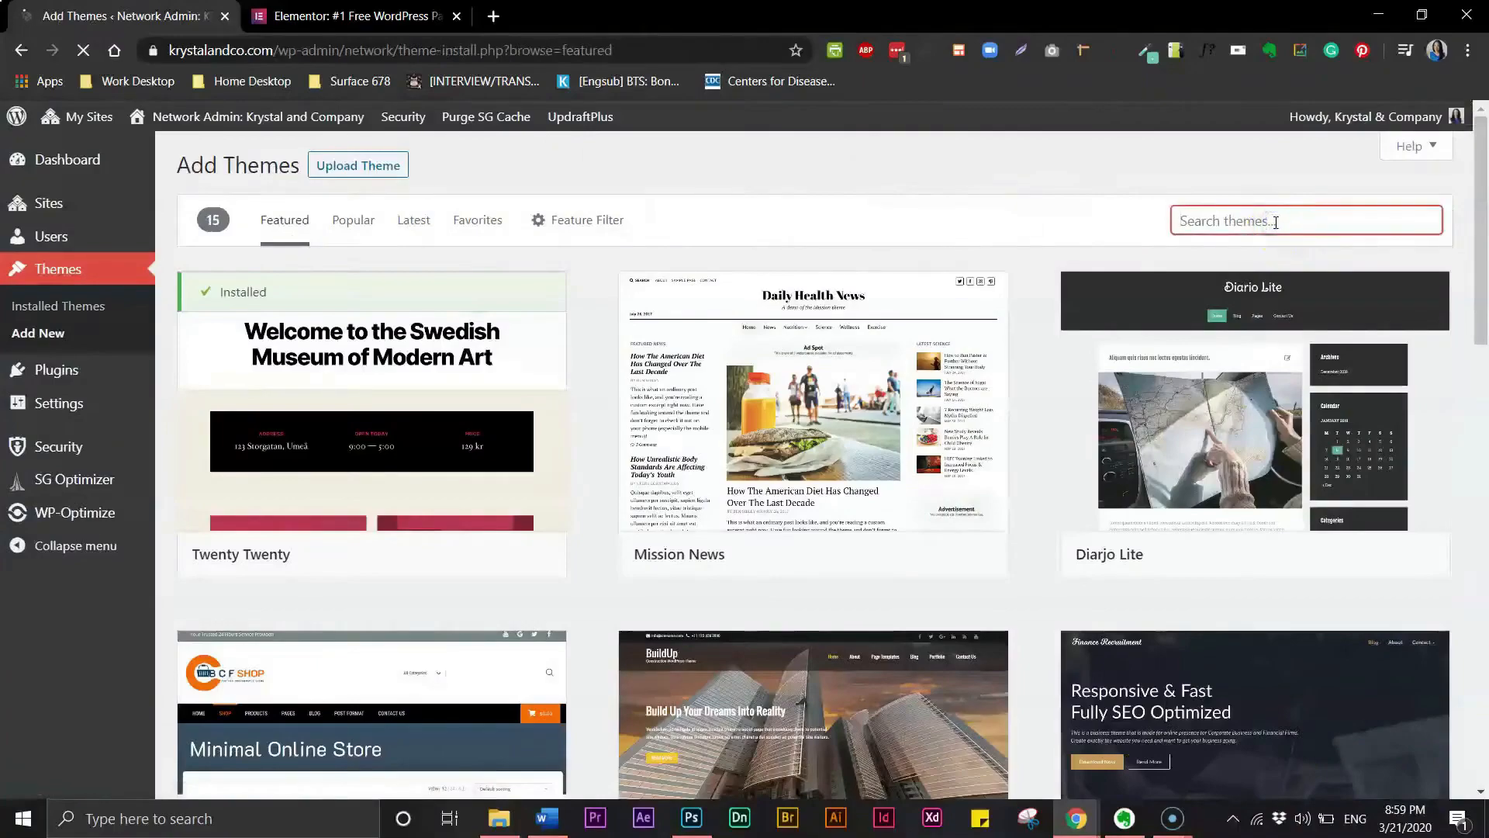
{"action": "type", "text": "hello"}
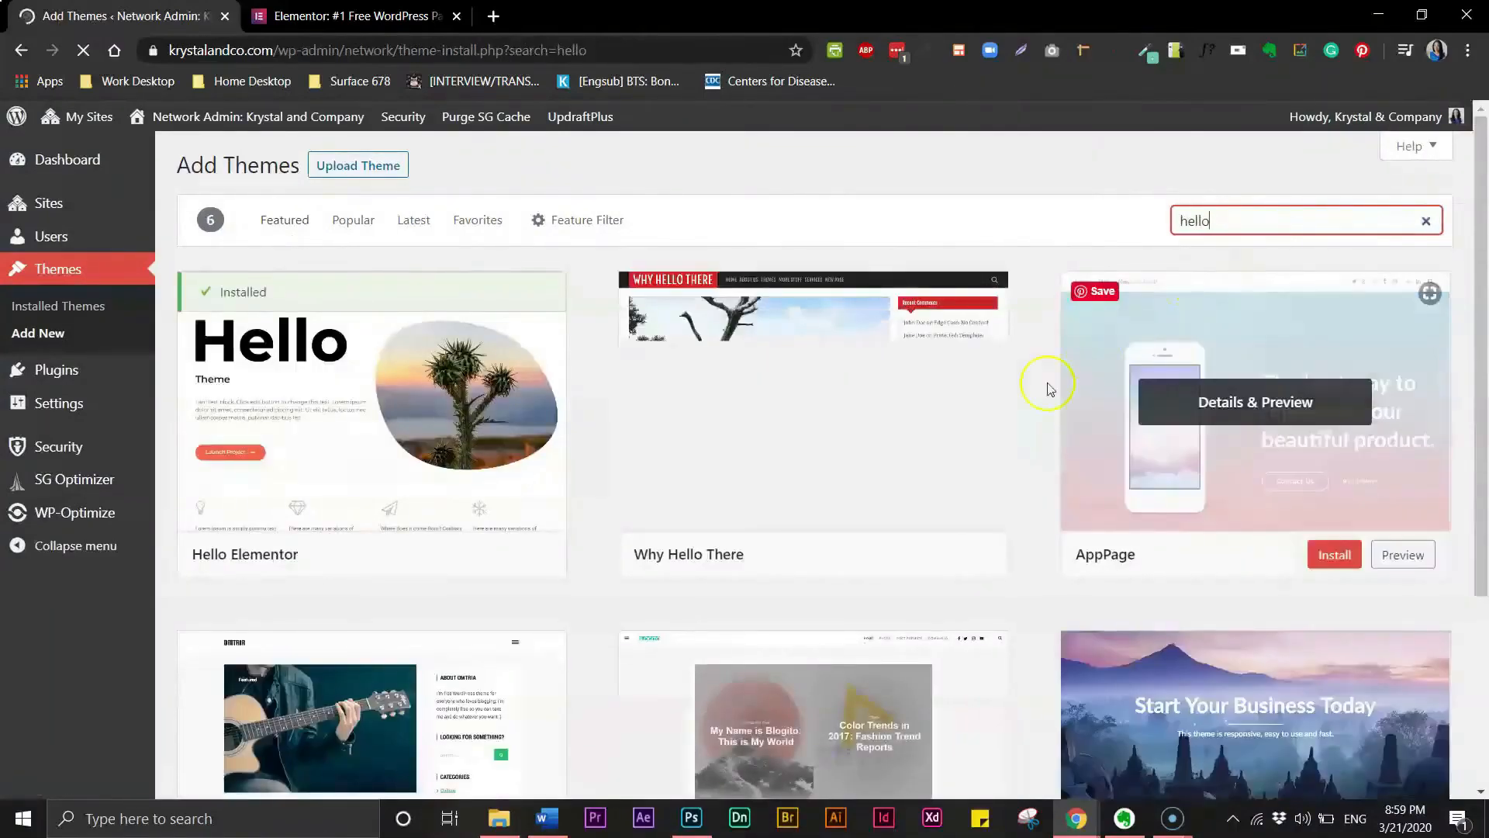
{"action": "mouse_move", "coordinate": [487, 459]}
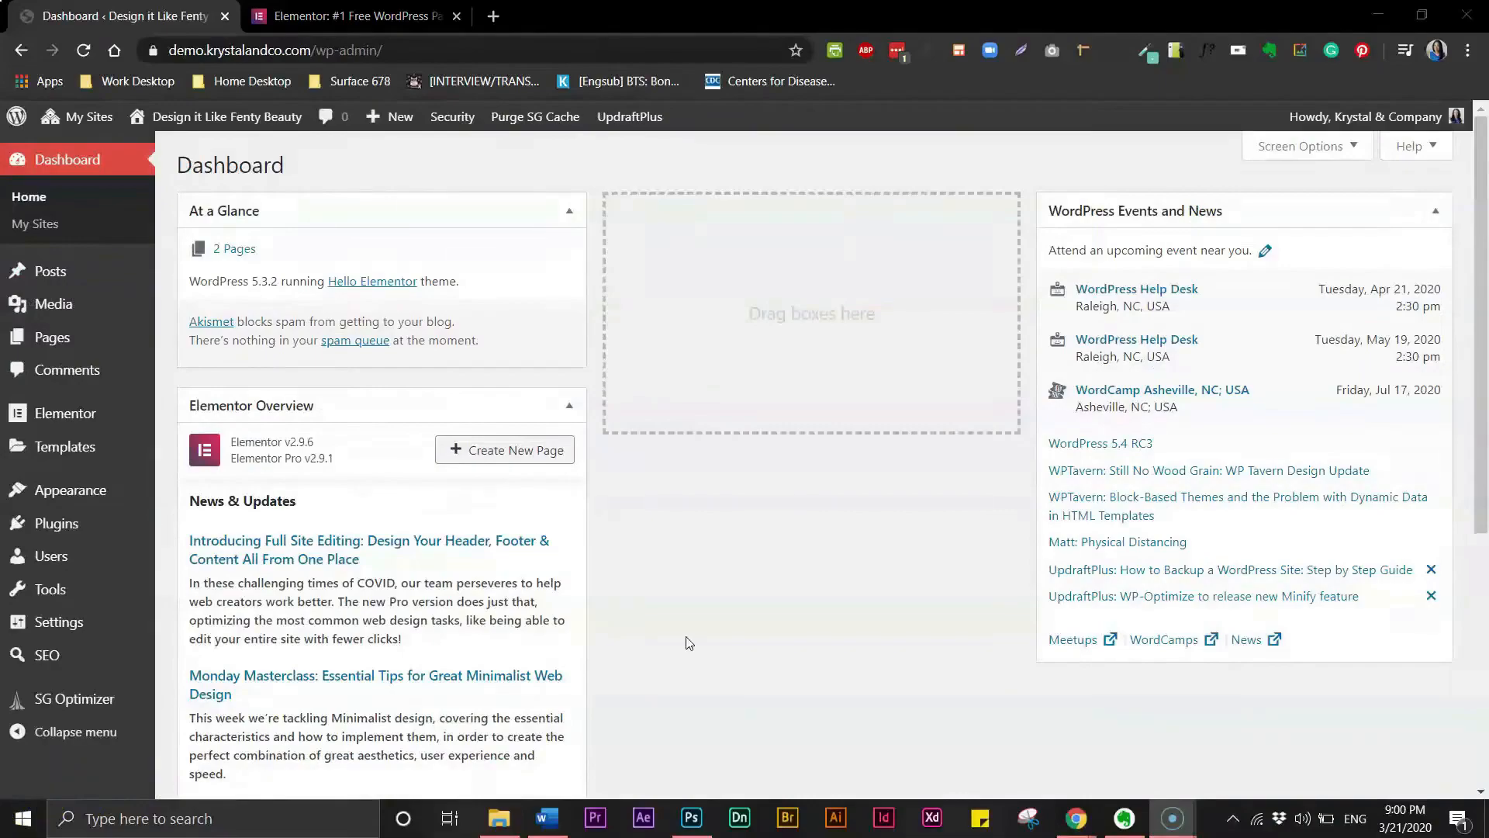
- Open the network plugin installer and search plugins for elementor
{"action": "left_click", "coordinate": [694, 558]}
{"action": "left_click", "coordinate": [77, 533]}
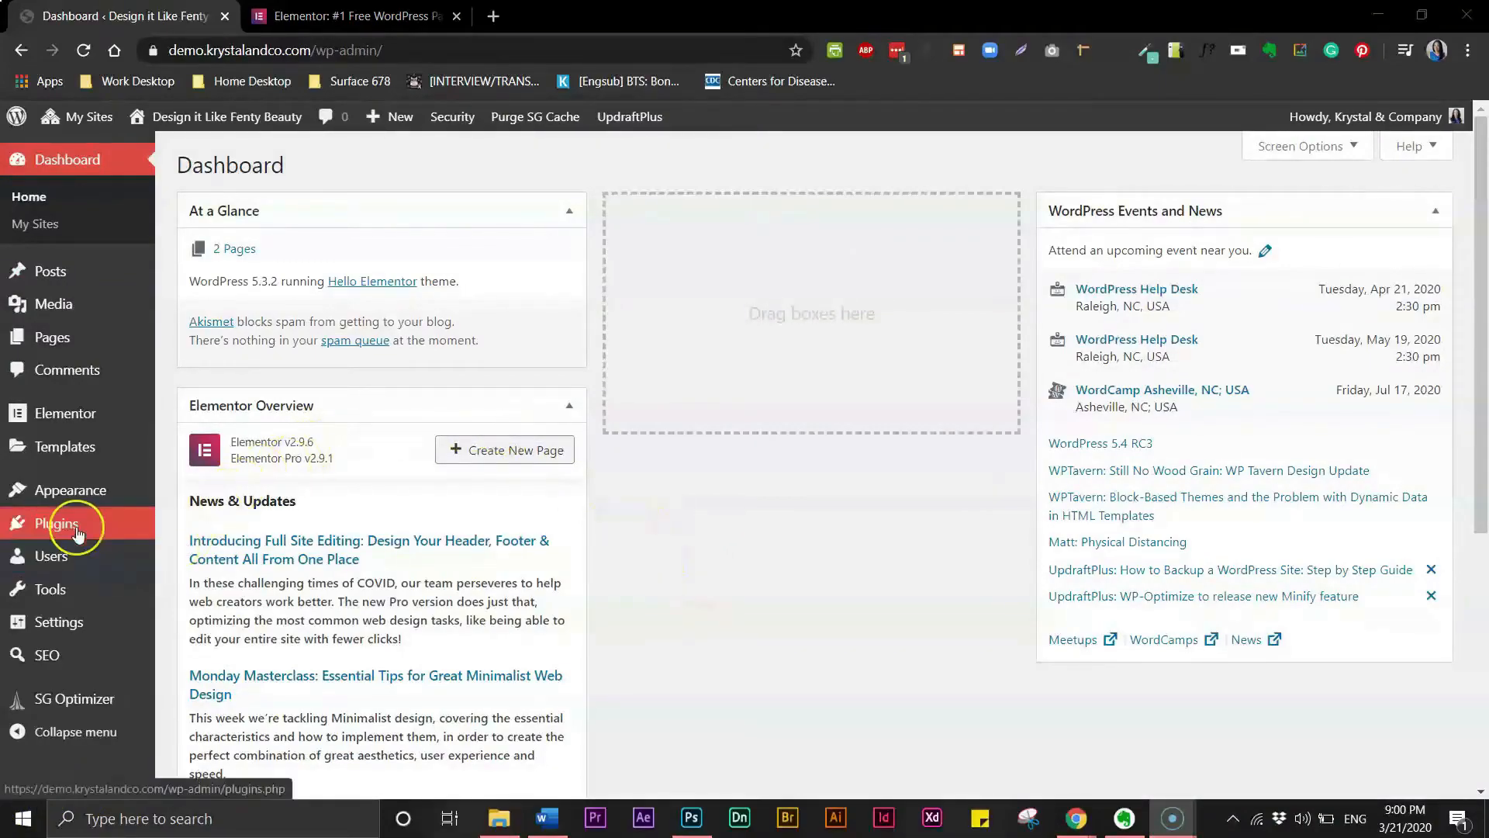
{"action": "left_click", "coordinate": [68, 528]}
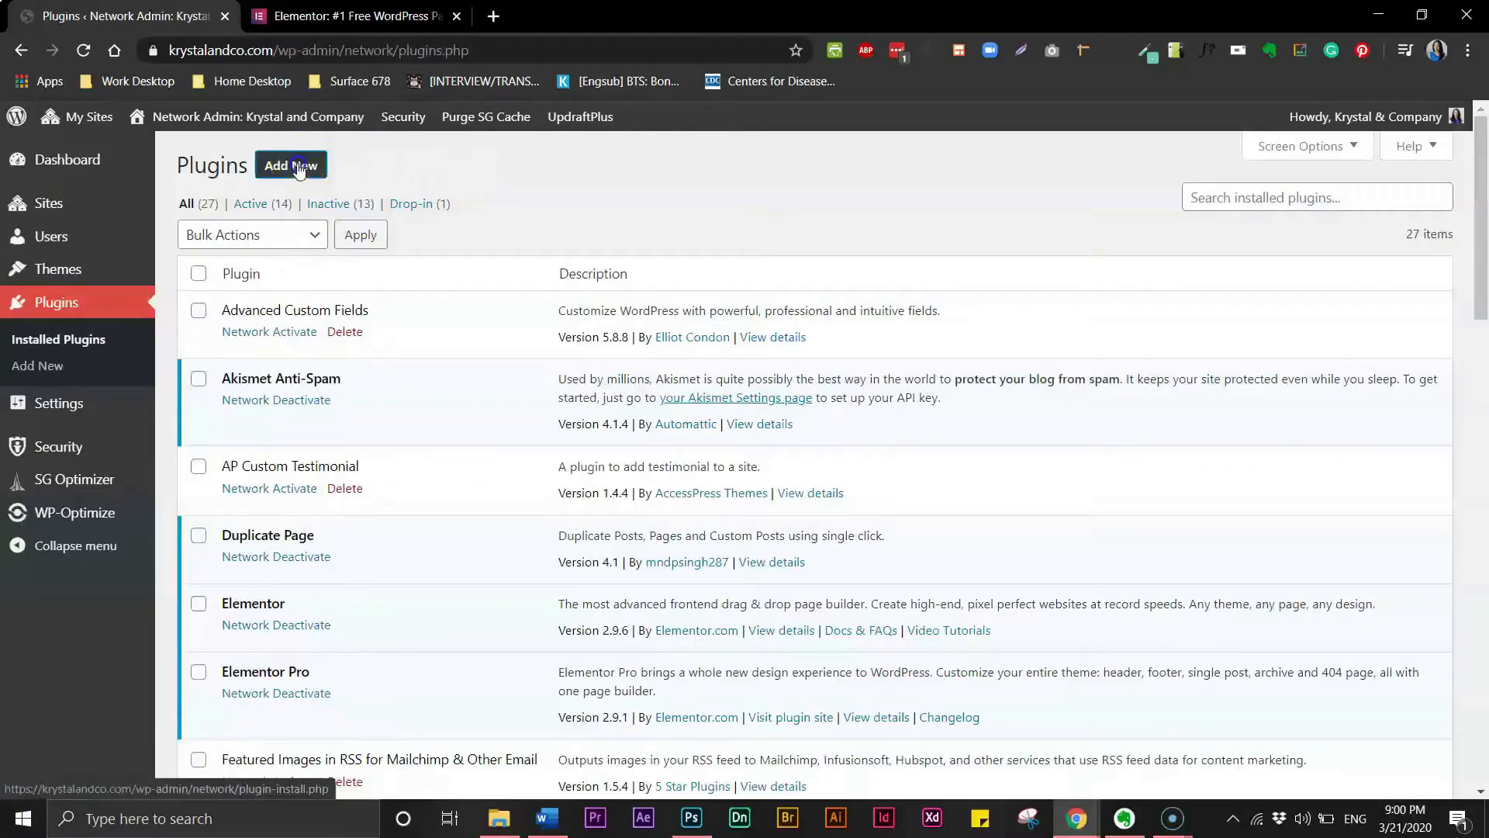
{"action": "left_click", "coordinate": [298, 166]}
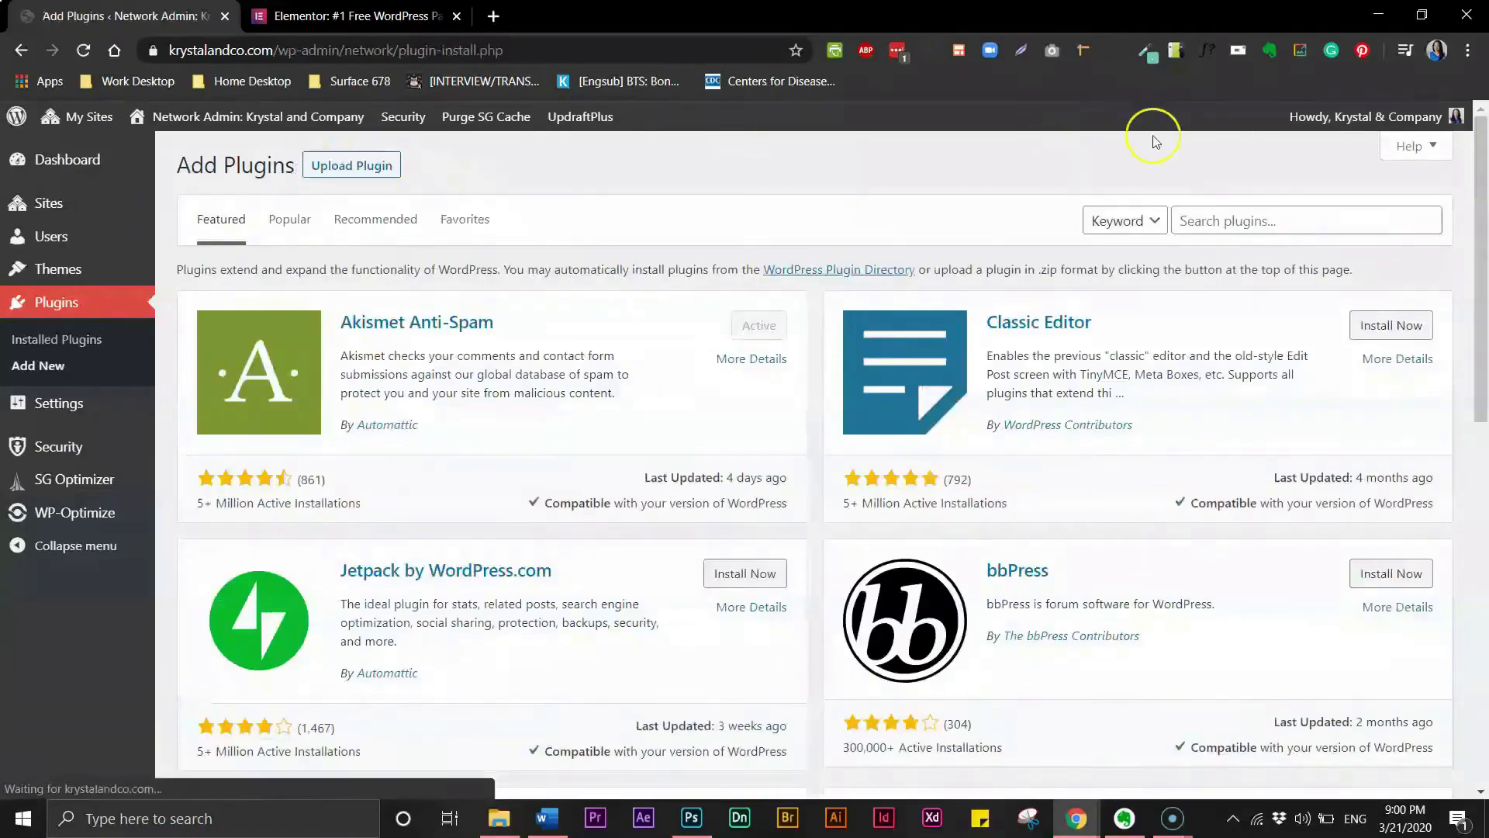
{"action": "left_click", "coordinate": [1190, 221]}
{"action": "type", "text": "elementor"}
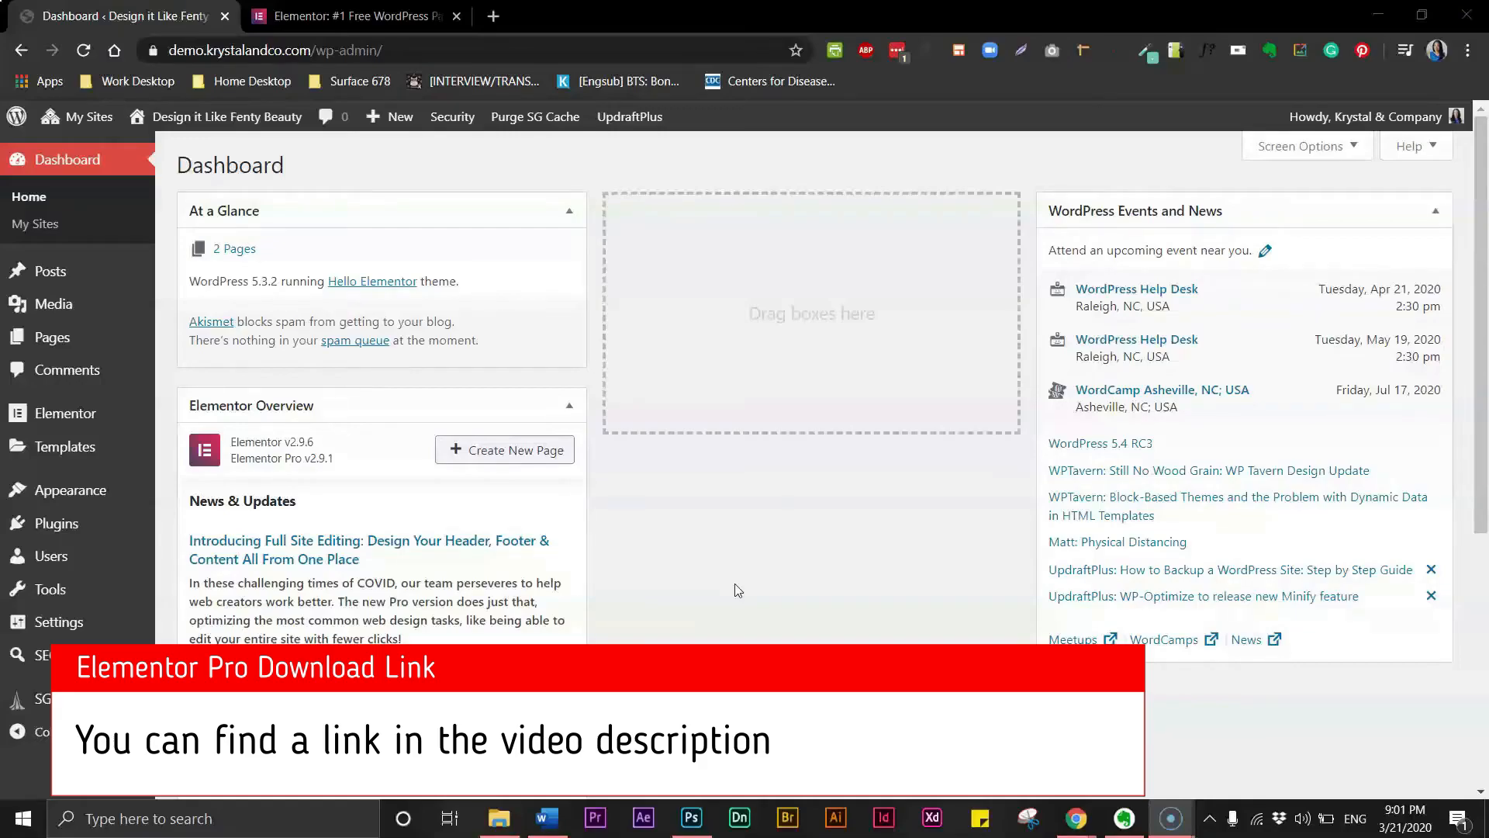
- Switch to the Elementor website tab and open its Pricing page to compare plans
{"action": "left_click", "coordinate": [349, 22]}
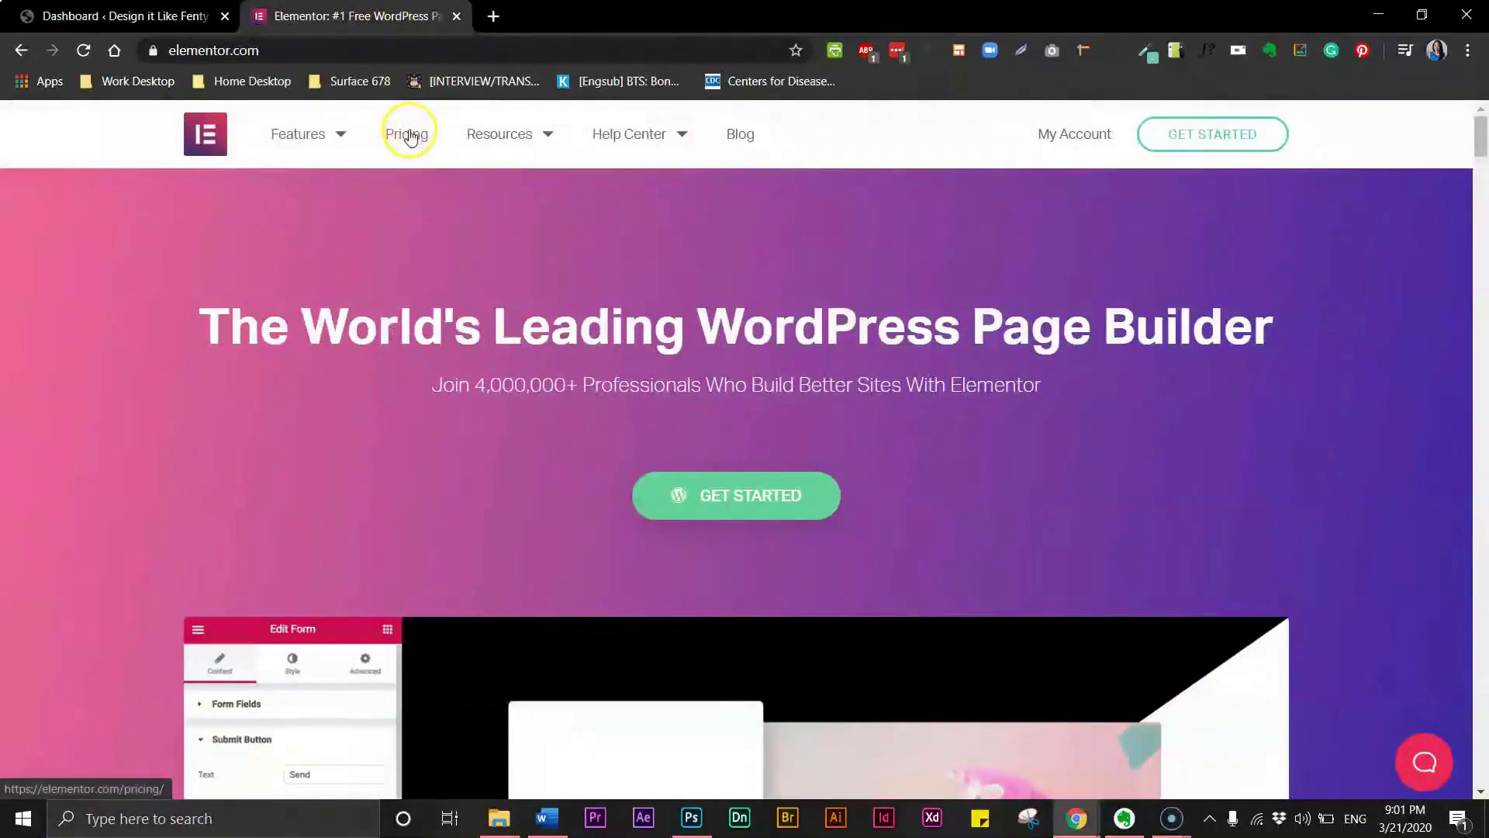
{"action": "left_click", "coordinate": [409, 134]}
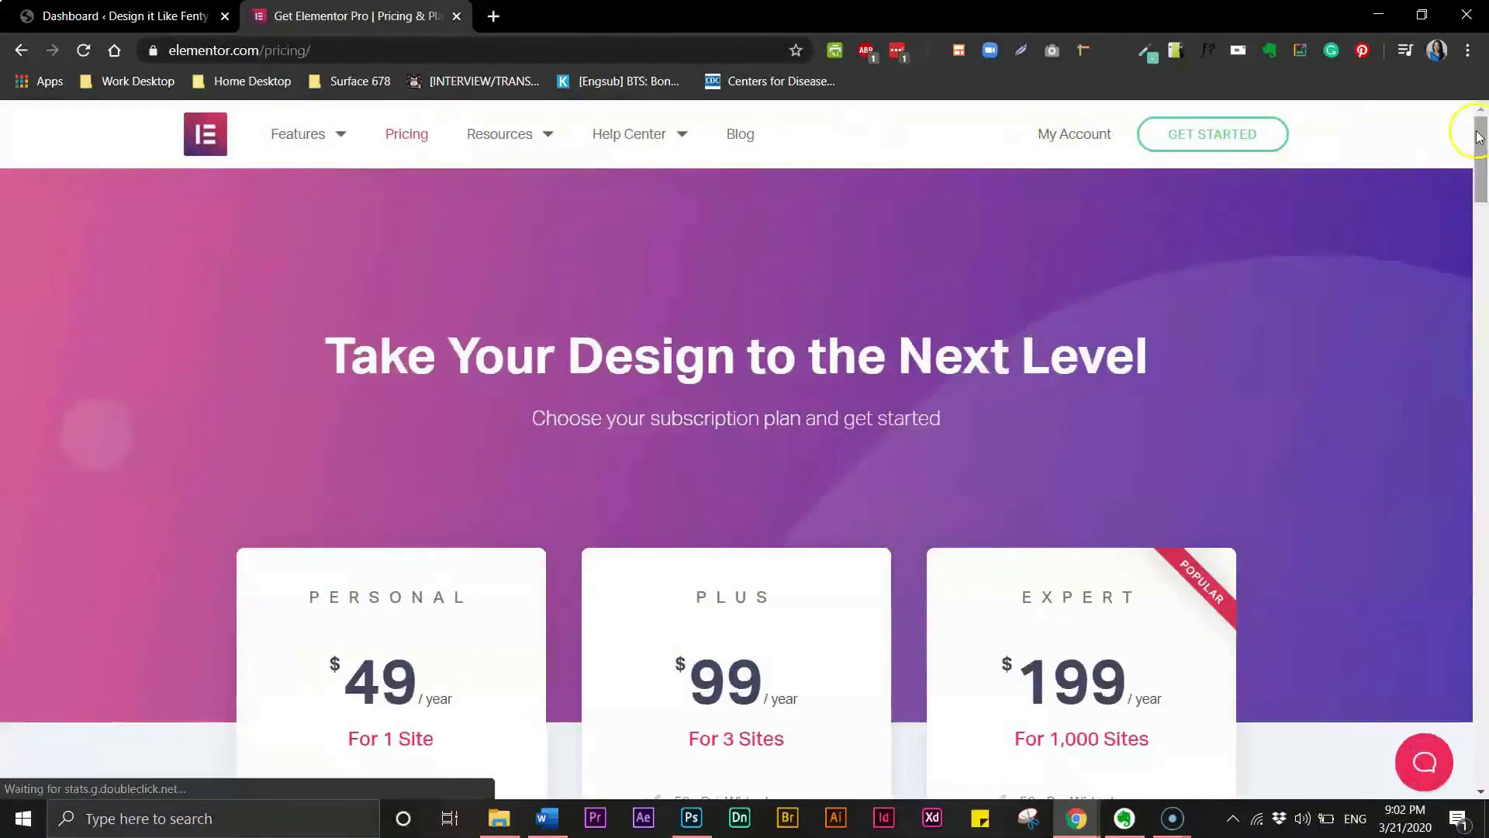
{"action": "left_click_drag", "start_coordinate": [1482, 135], "coordinate": [1483, 180]}
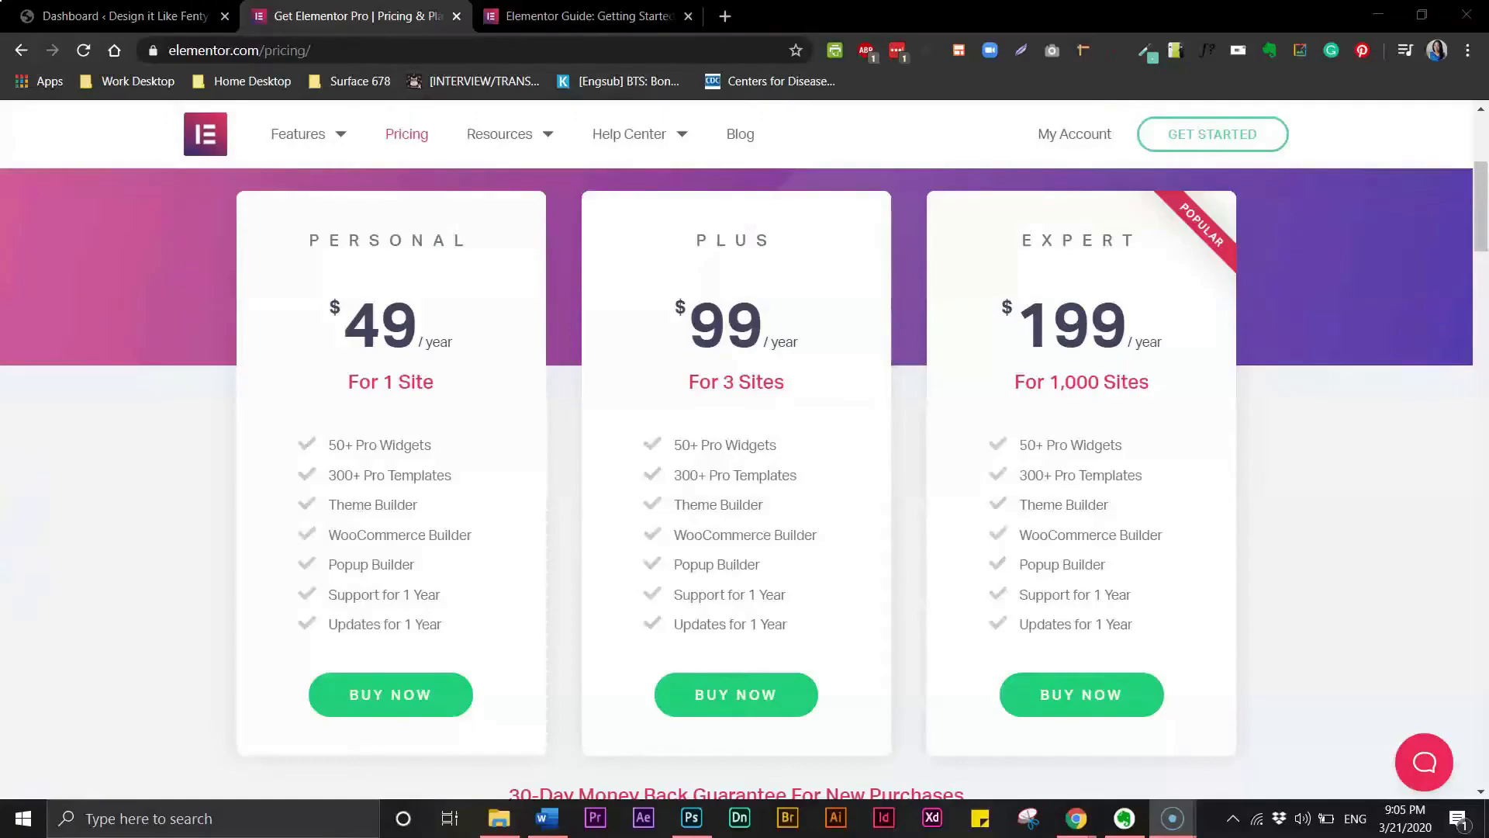
- Open the Knowledge Base article Installing Elementor Pro and read through its installation steps
{"action": "mouse_move", "coordinate": [613, 133]}
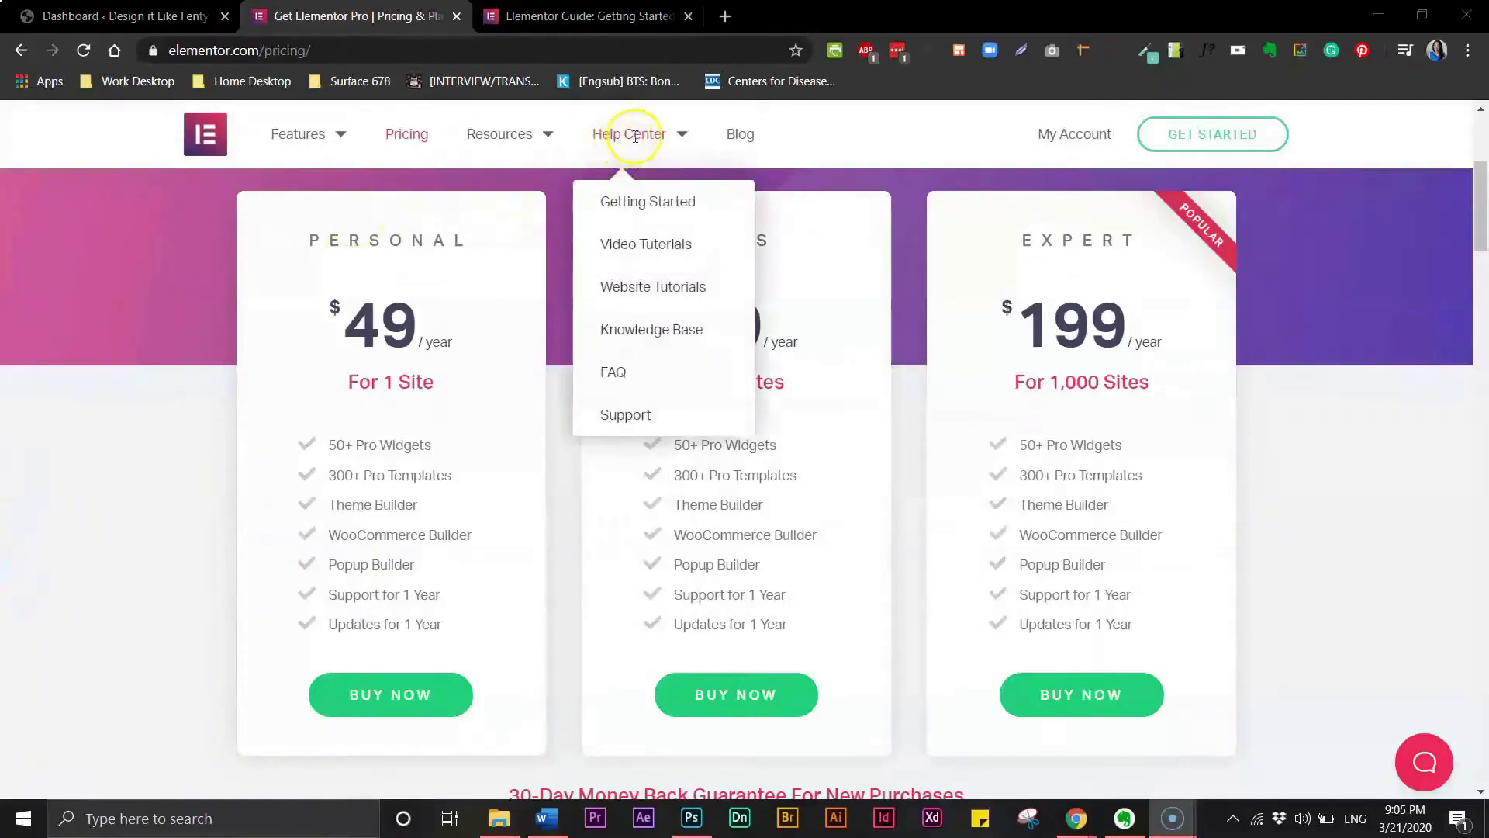
{"action": "left_click", "coordinate": [656, 340]}
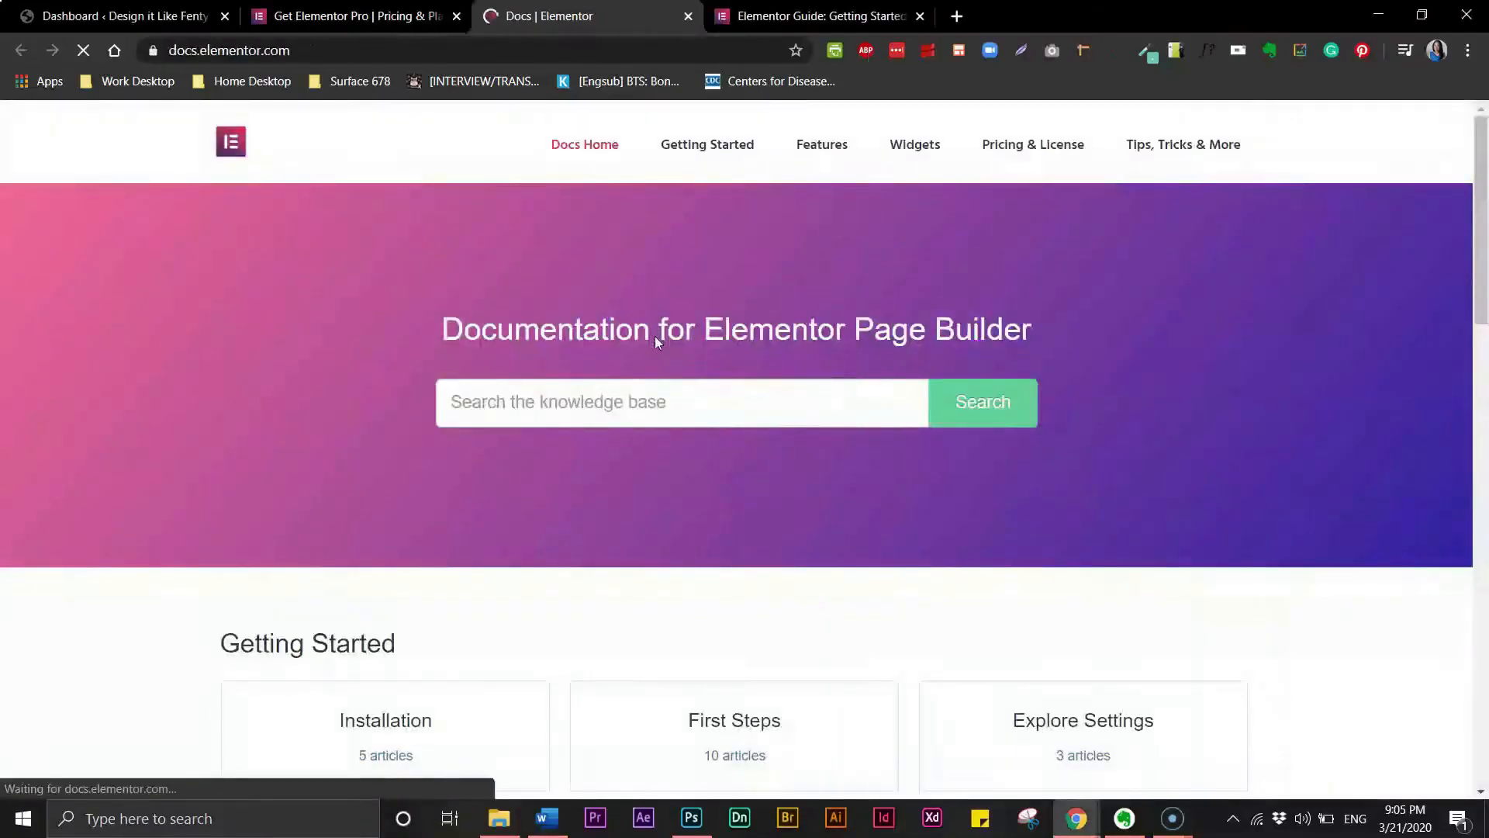
{"action": "left_click_drag", "start_coordinate": [1483, 323], "coordinate": [1484, 423]}
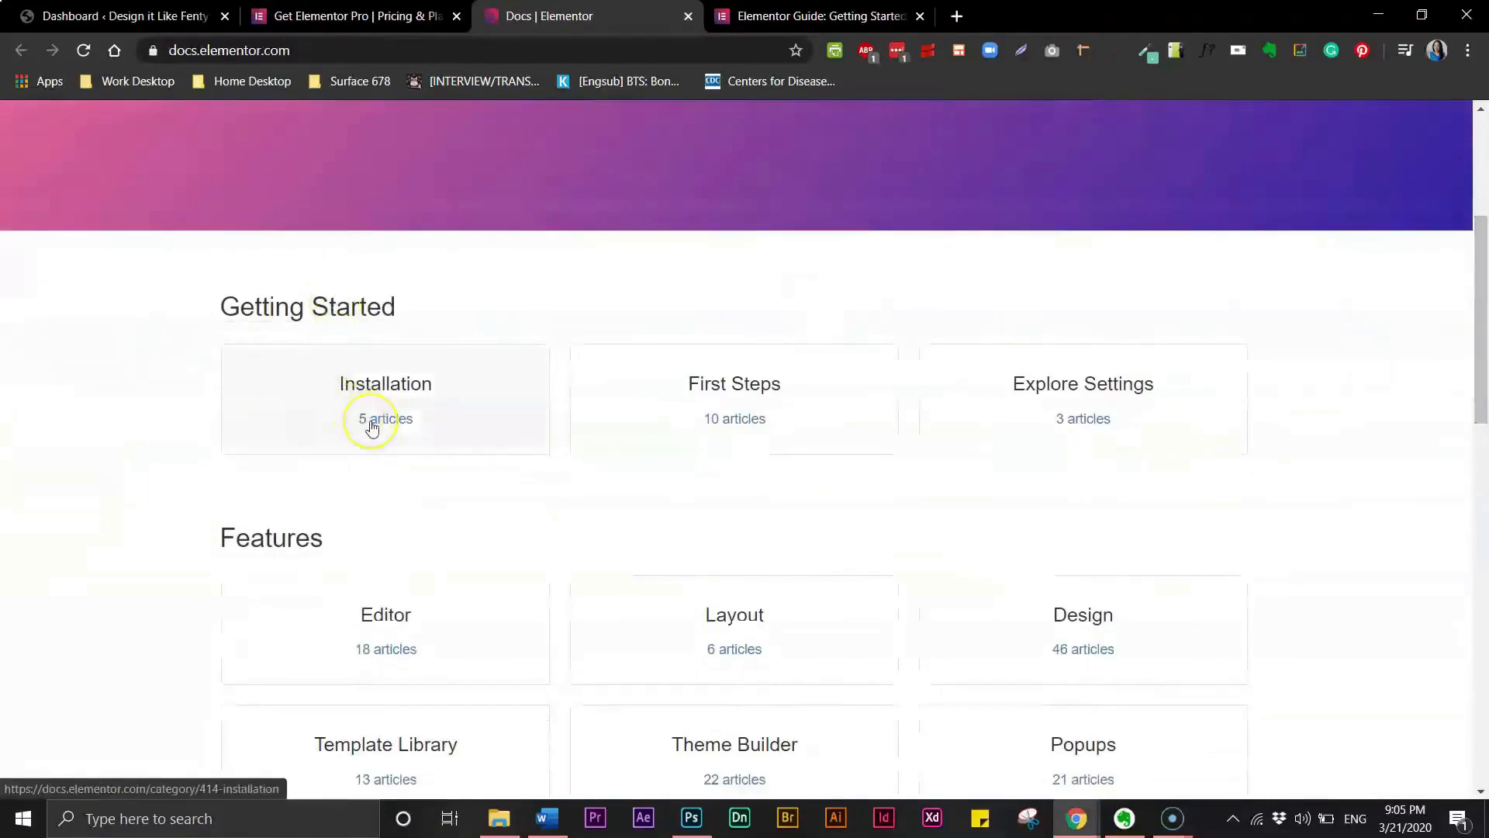
{"action": "left_click", "coordinate": [372, 426]}
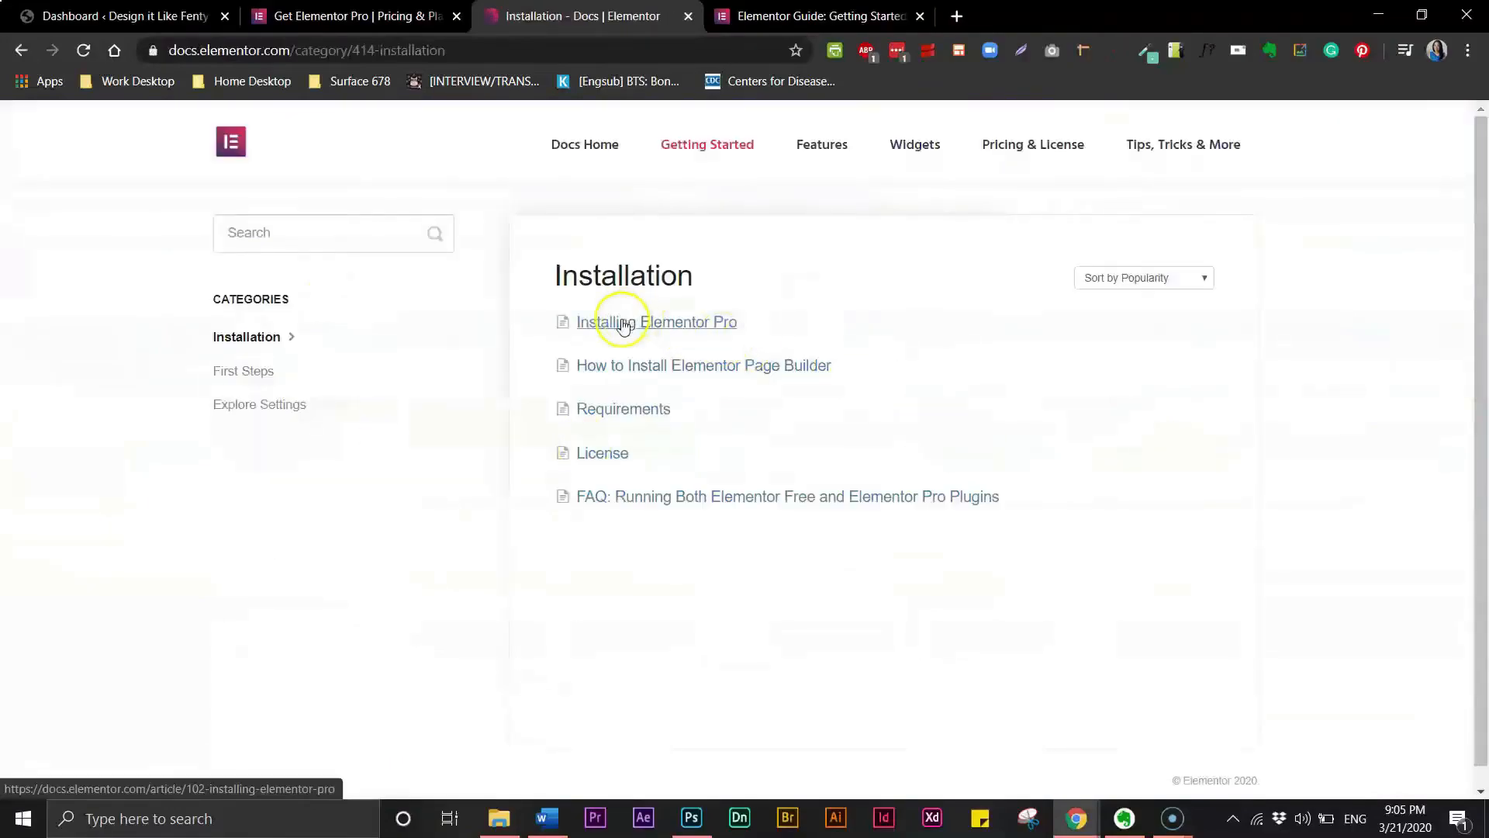
{"action": "left_click", "coordinate": [620, 322]}
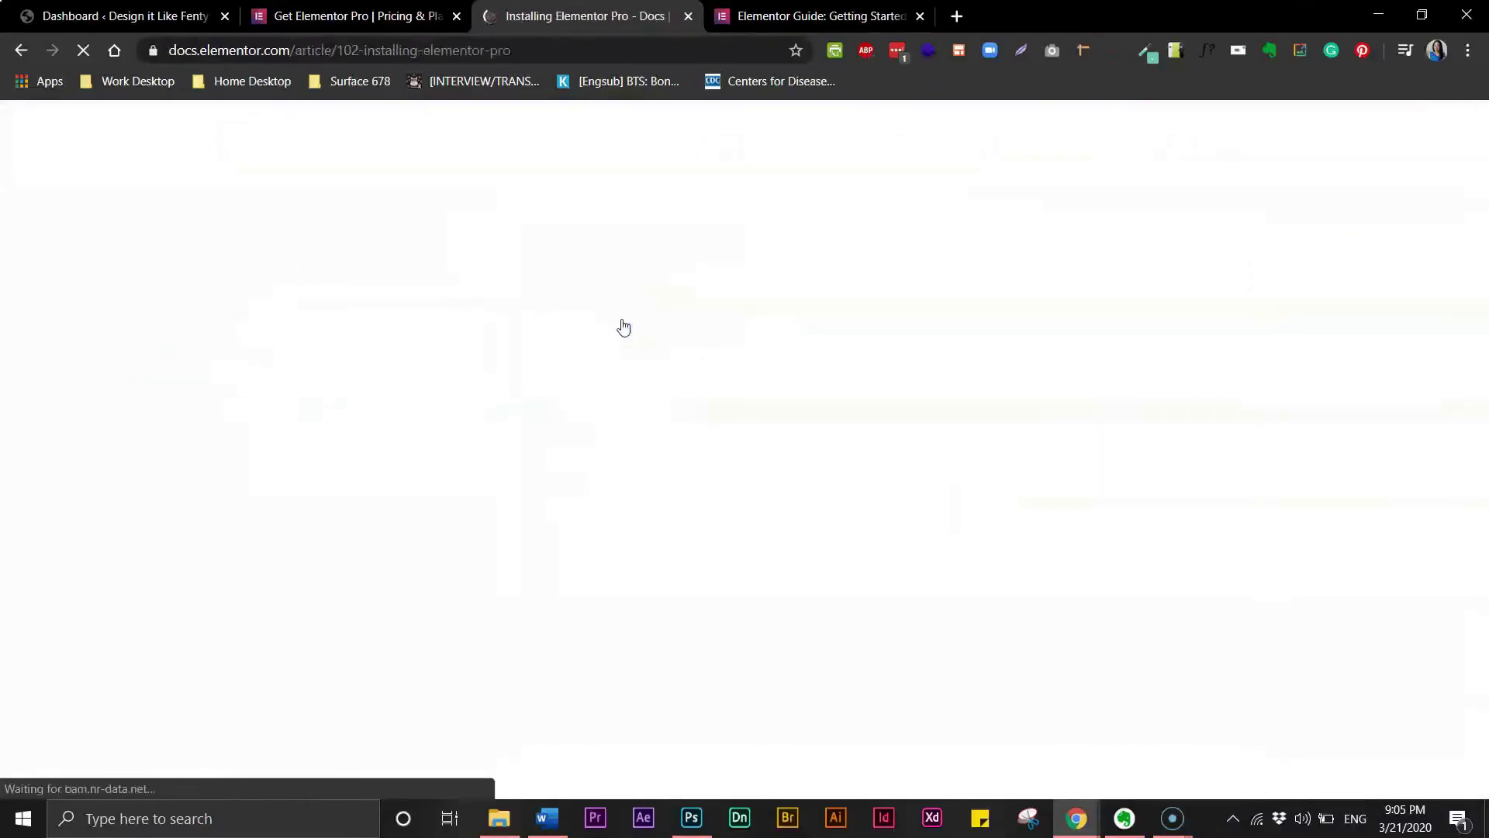
{"action": "left_click_drag", "start_coordinate": [1481, 301], "coordinate": [1481, 350]}
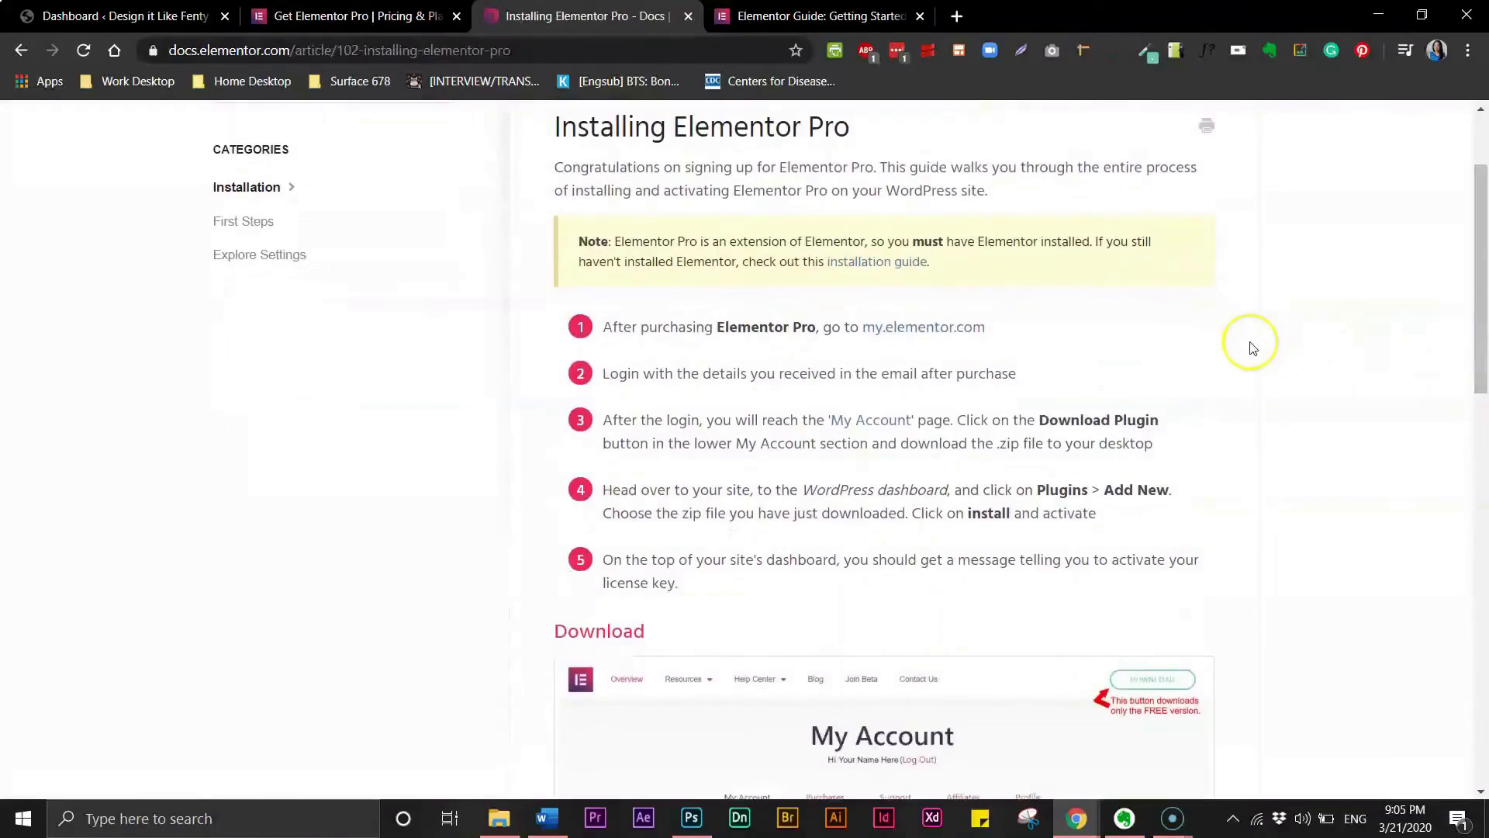
{"action": "left_click", "coordinate": [1484, 301]}
{"action": "left_click_drag", "start_coordinate": [1484, 302], "coordinate": [1483, 589]}
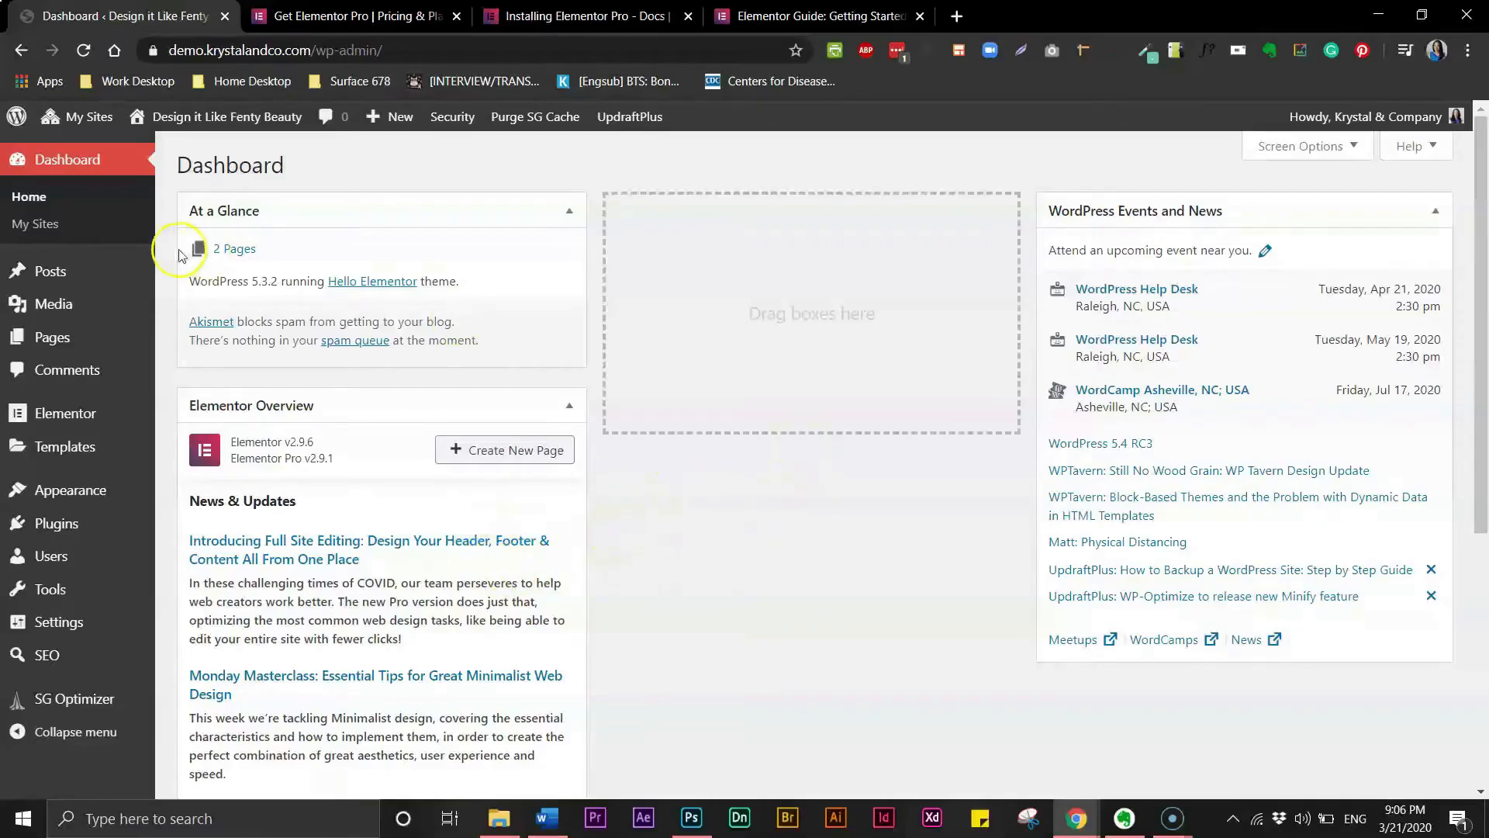
- Open Quick Edit for the Home page from the pages list and apply the update
{"action": "left_click", "coordinate": [231, 256]}
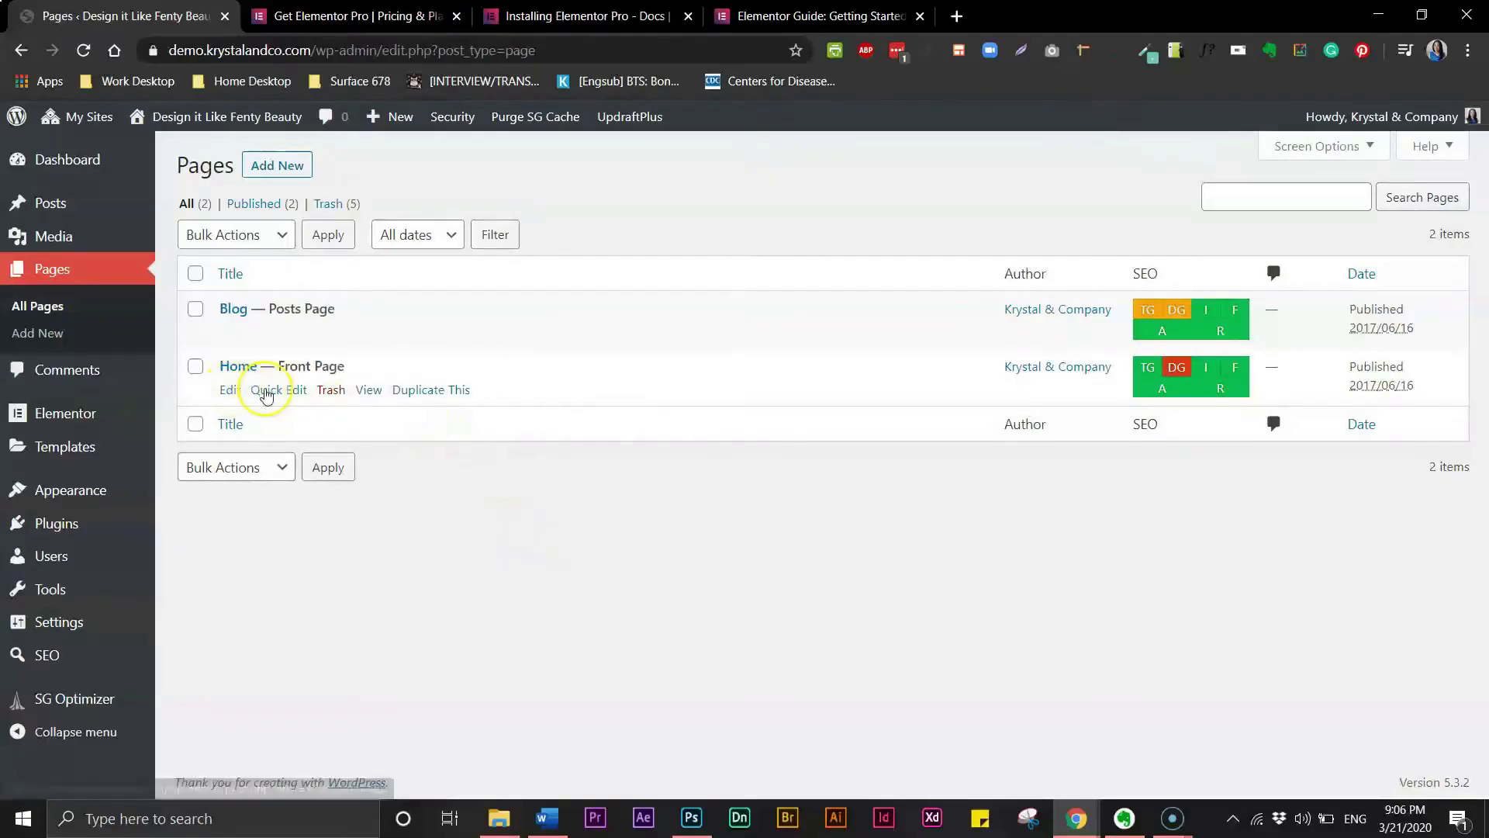
{"action": "left_click", "coordinate": [266, 390]}
{"action": "double_click", "coordinate": [287, 397]}
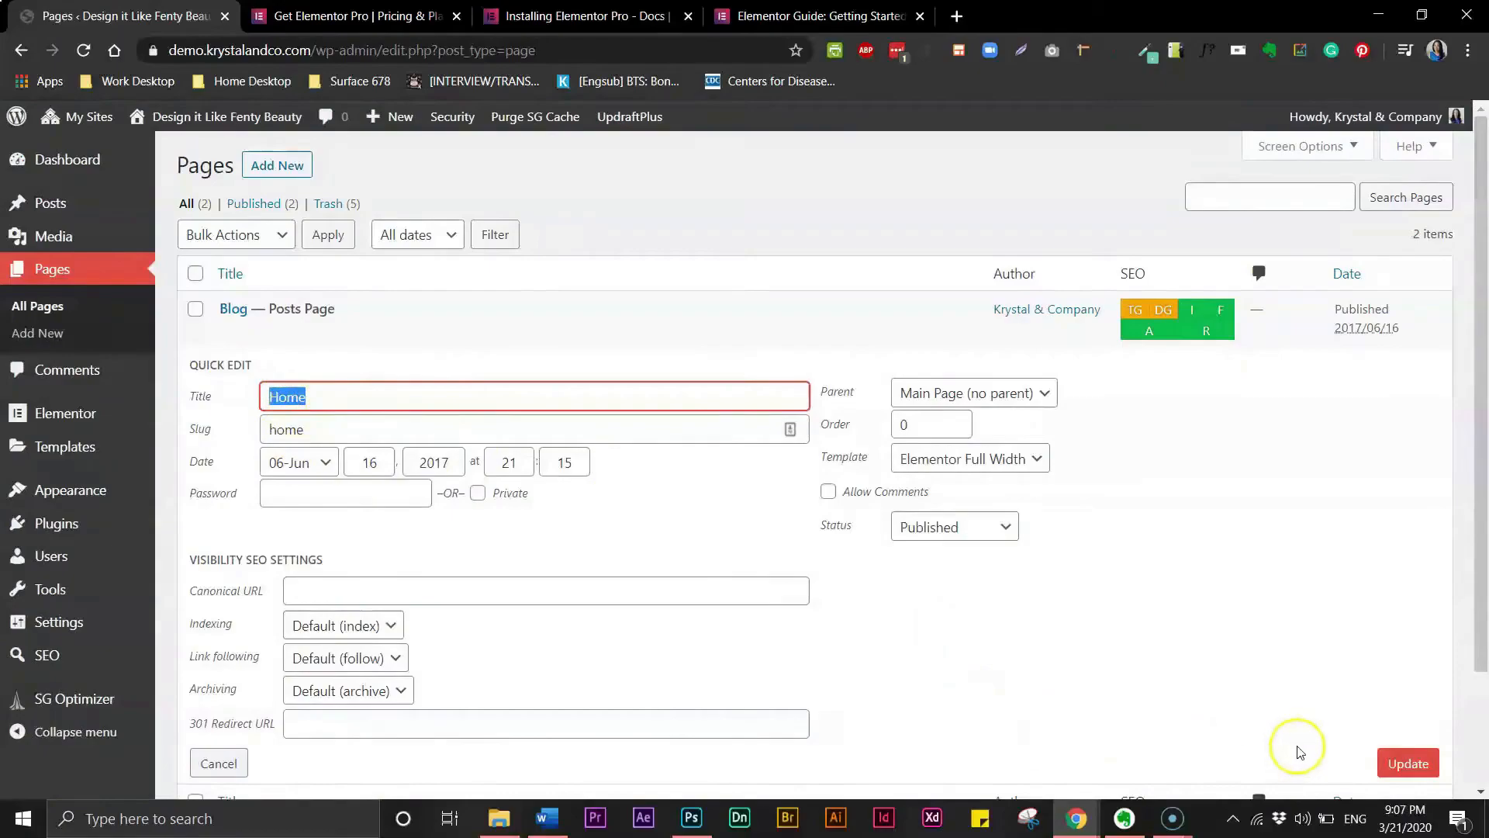
{"action": "left_click", "coordinate": [1406, 763]}
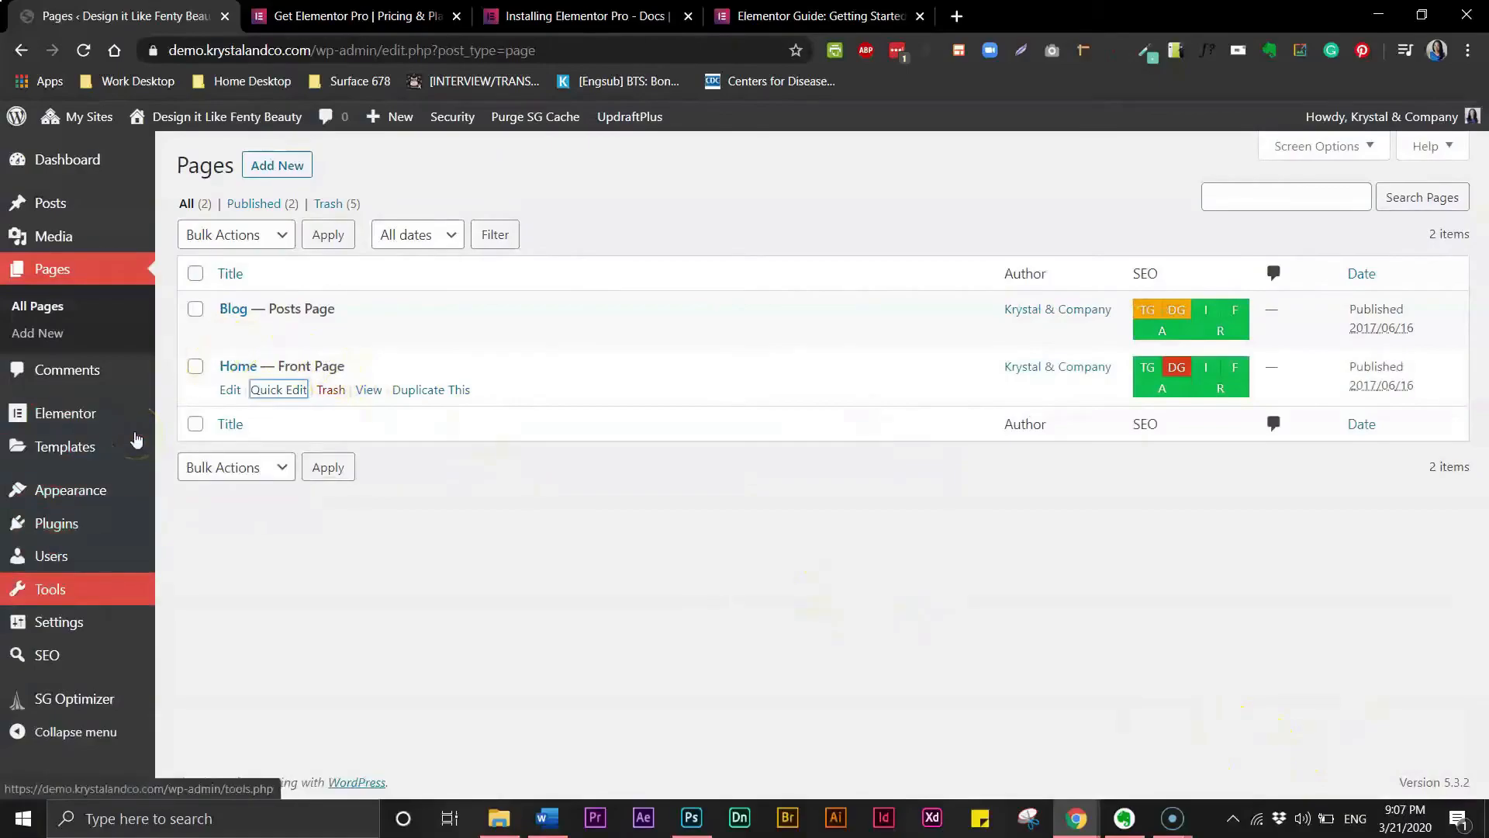
- Set the static homepage to Home and the posts page to Blog in Reading Settings, then save
{"action": "mouse_move", "coordinate": [78, 621]}
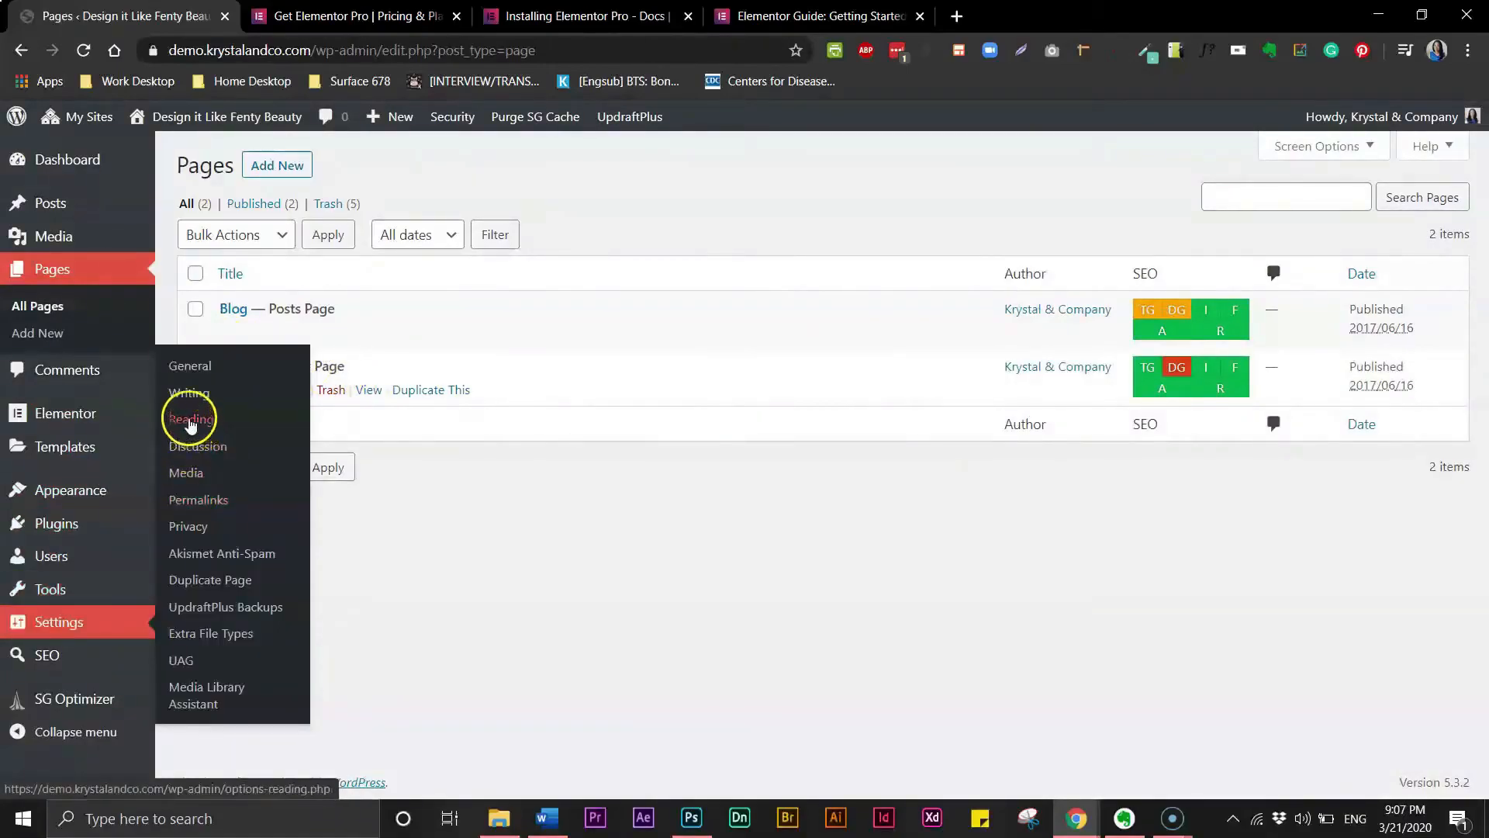
{"action": "left_click", "coordinate": [190, 421]}
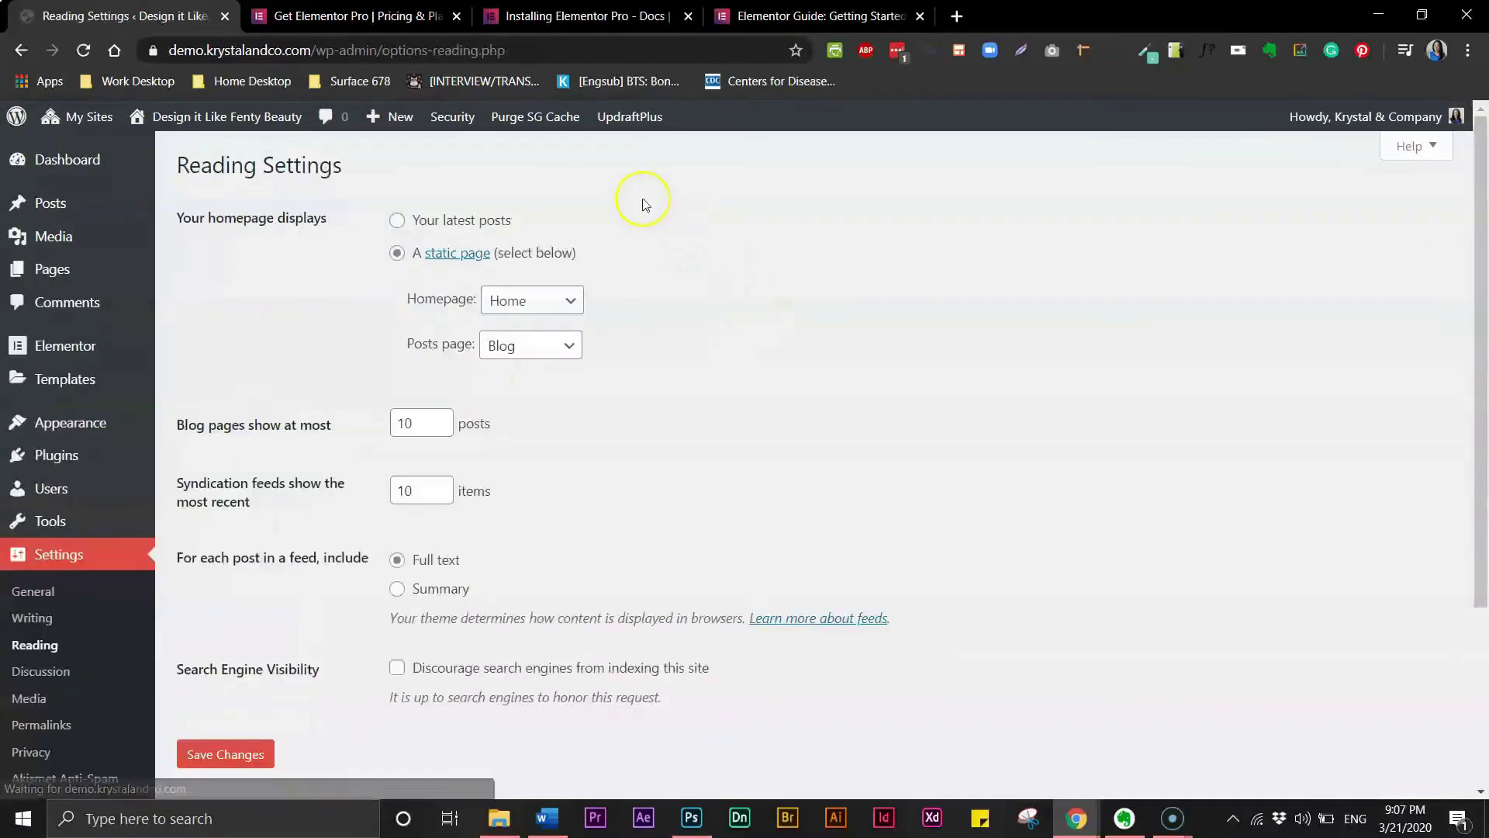
{"action": "left_click", "coordinate": [553, 311]}
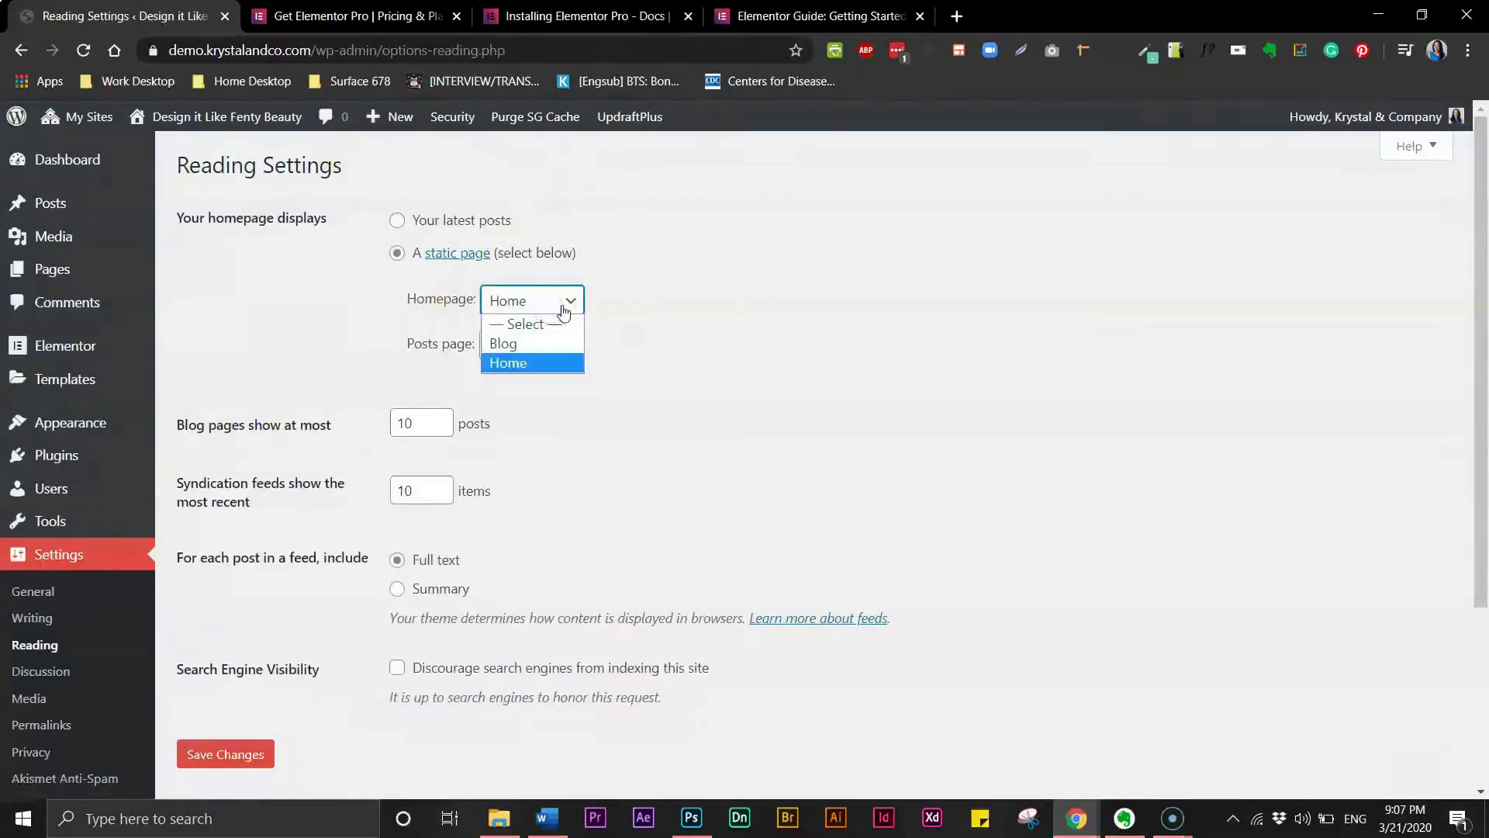
{"action": "left_click", "coordinate": [504, 363]}
{"action": "left_click", "coordinate": [527, 348]}
{"action": "left_click", "coordinate": [500, 389]}
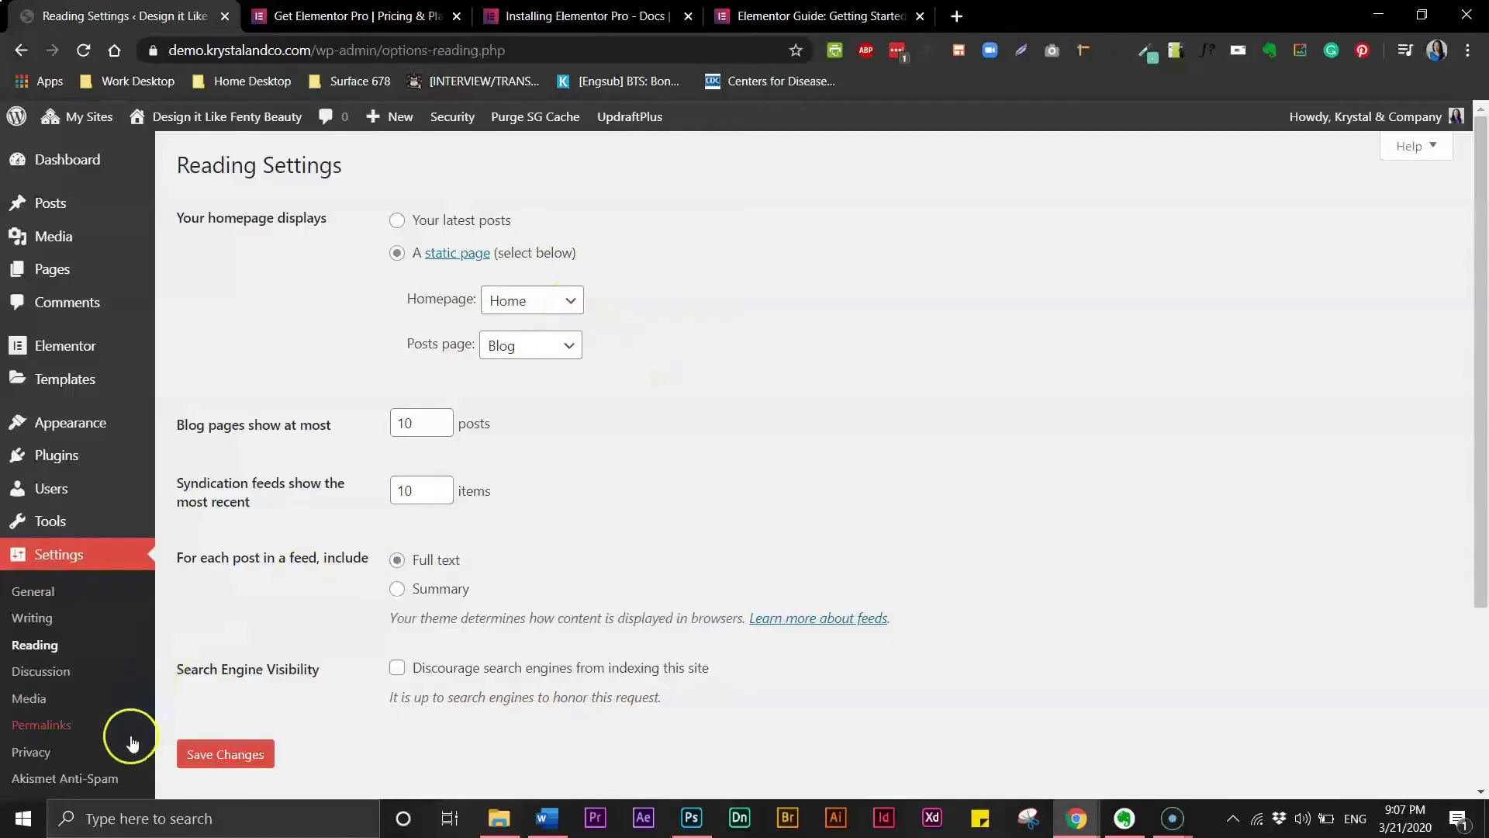
{"action": "left_click", "coordinate": [243, 758]}
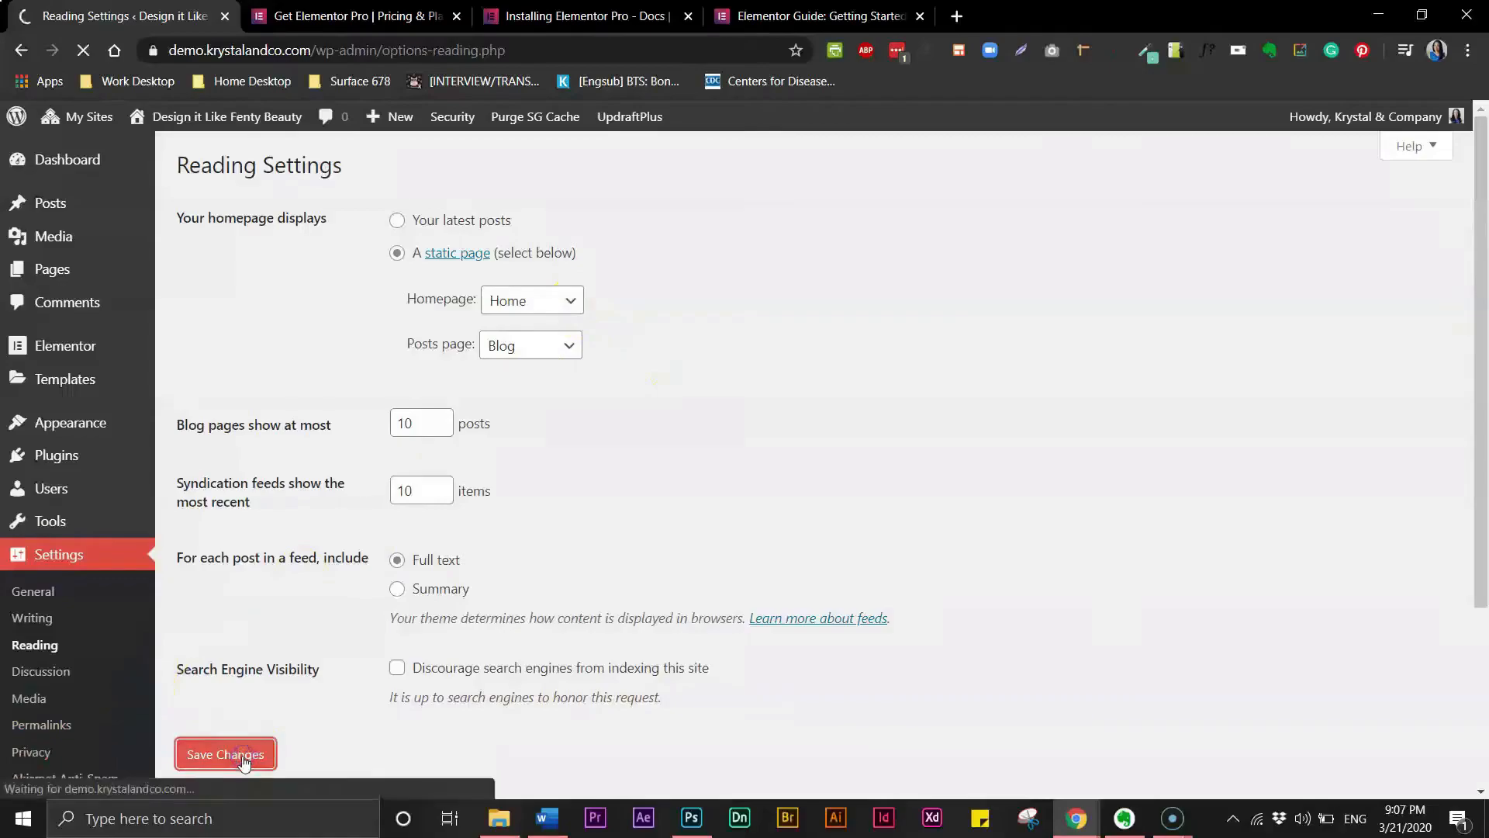
- Open the Home page for editing from the pages list
{"action": "mouse_move", "coordinate": [62, 273]}
{"action": "left_click", "coordinate": [187, 276]}
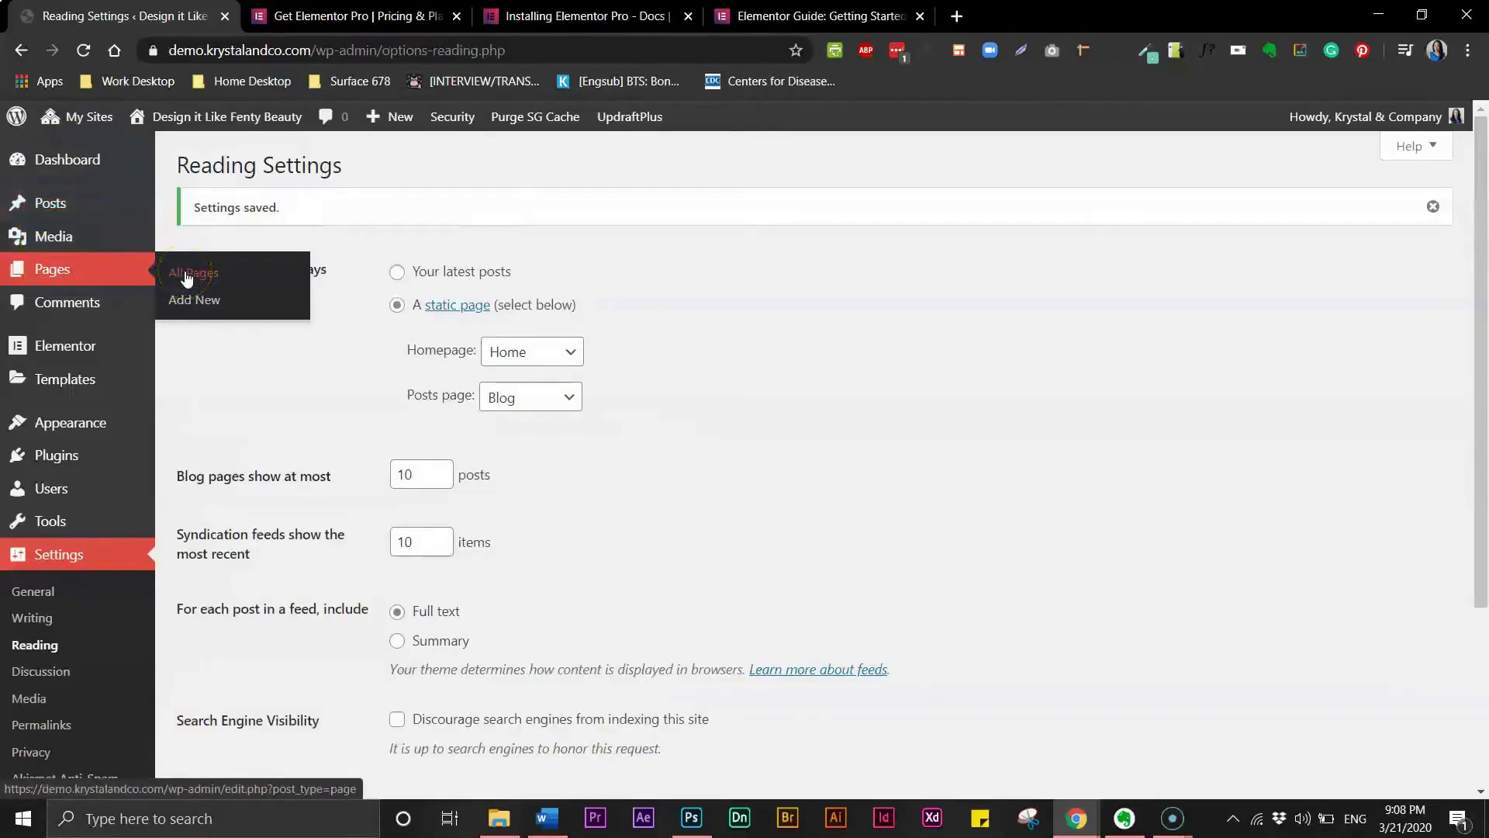
{"action": "left_click", "coordinate": [230, 392]}
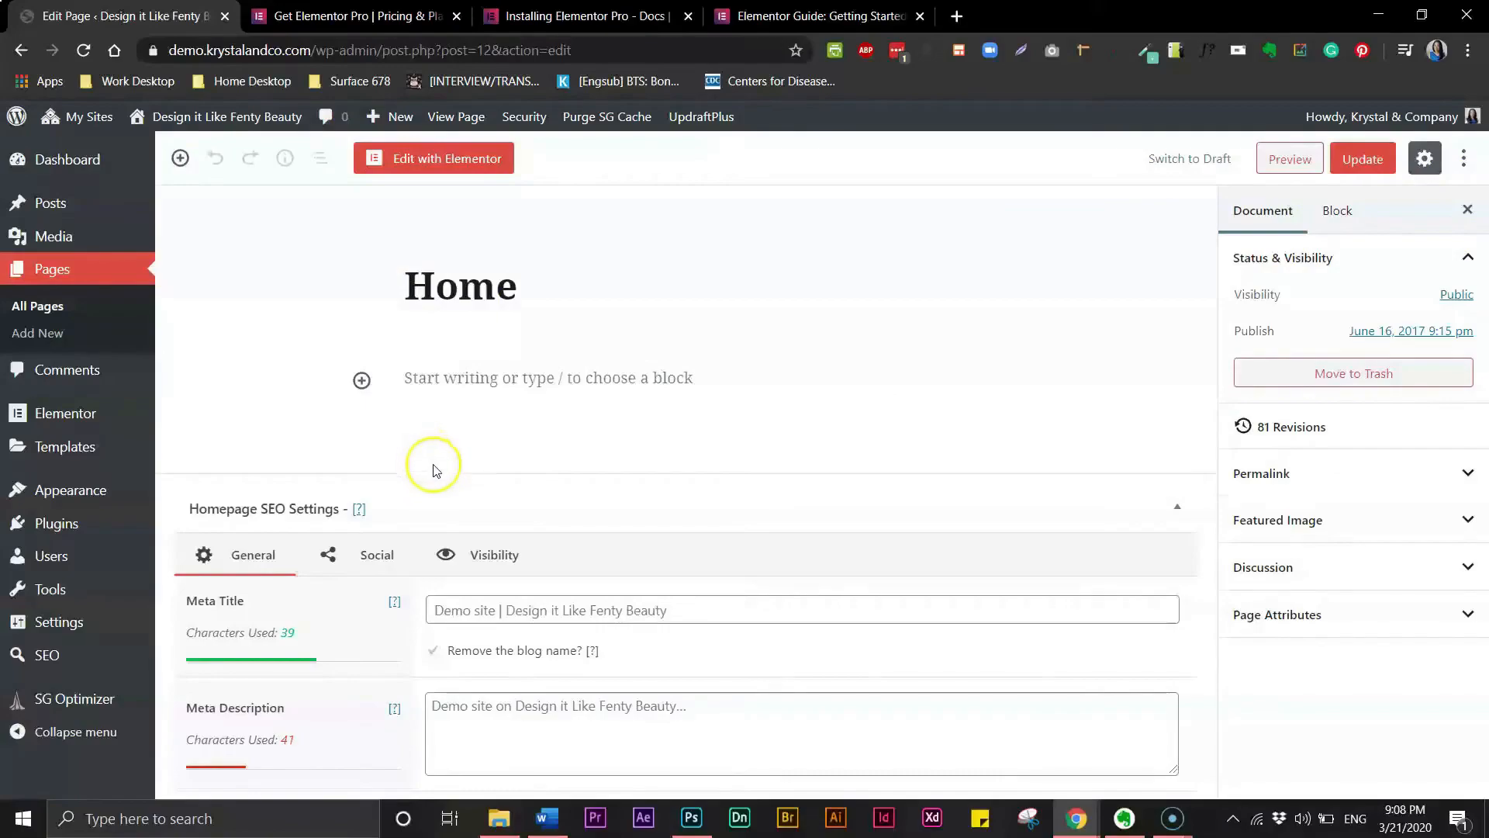
- Open the Home page in the Elementor editor
{"action": "left_click", "coordinate": [433, 161]}
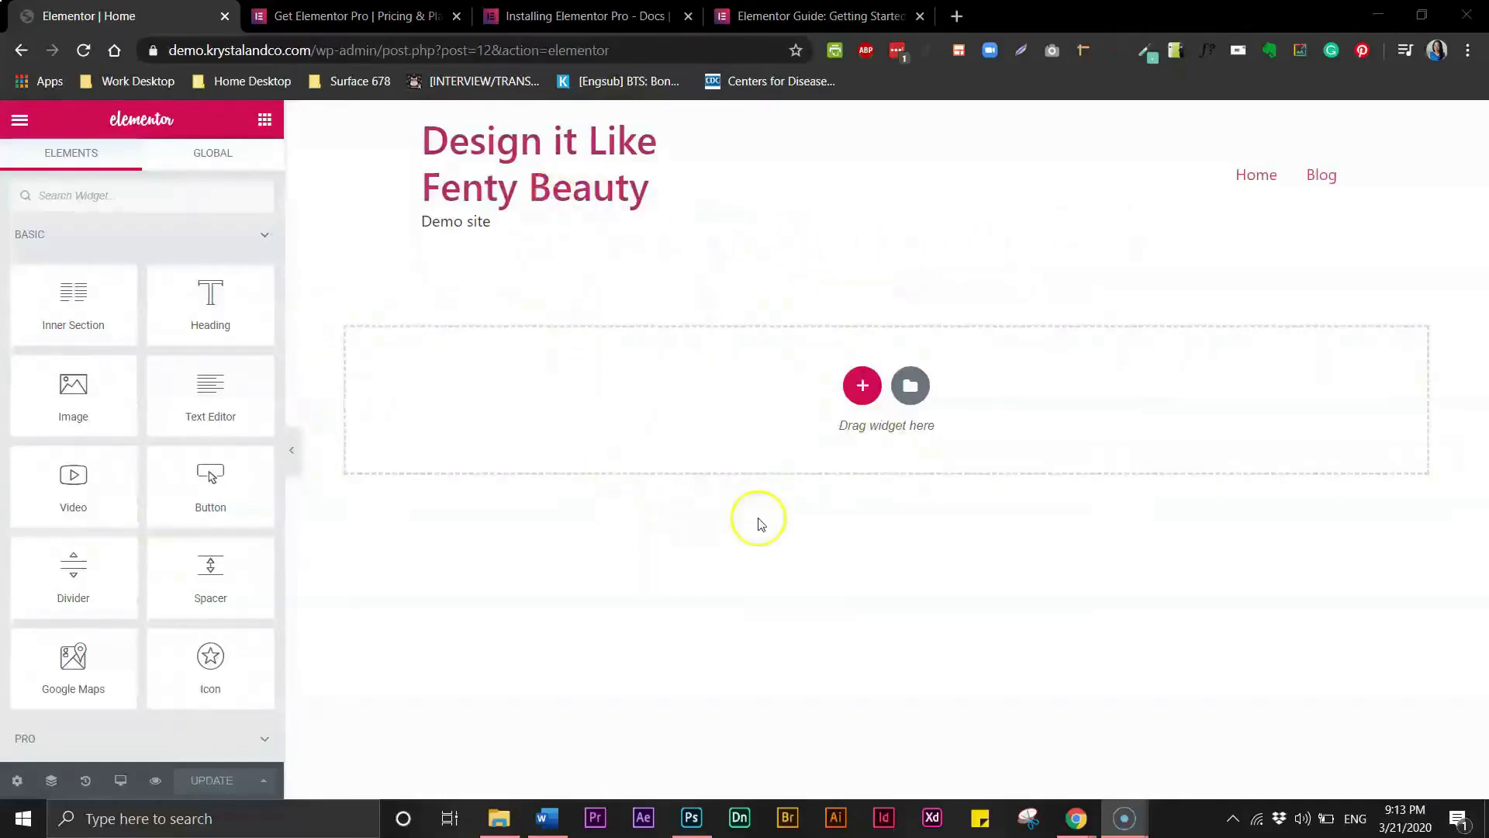
- Scroll through the Fenty Beauty home page screenshot in Photoshop to study its layout
{"action": "left_click", "coordinate": [692, 818]}
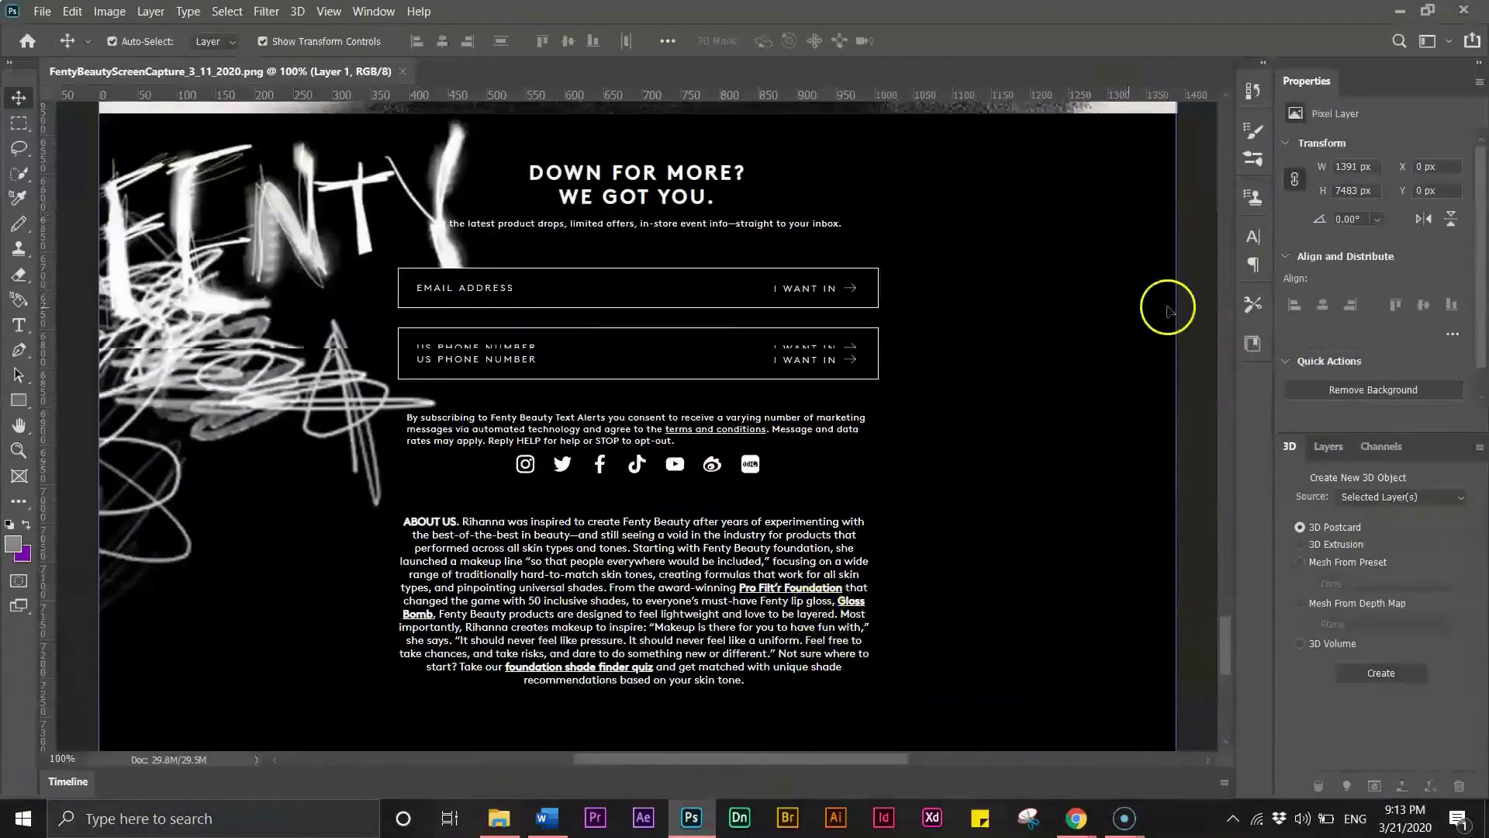
{"action": "left_click_drag", "start_coordinate": [1226, 650], "coordinate": [1226, 168]}
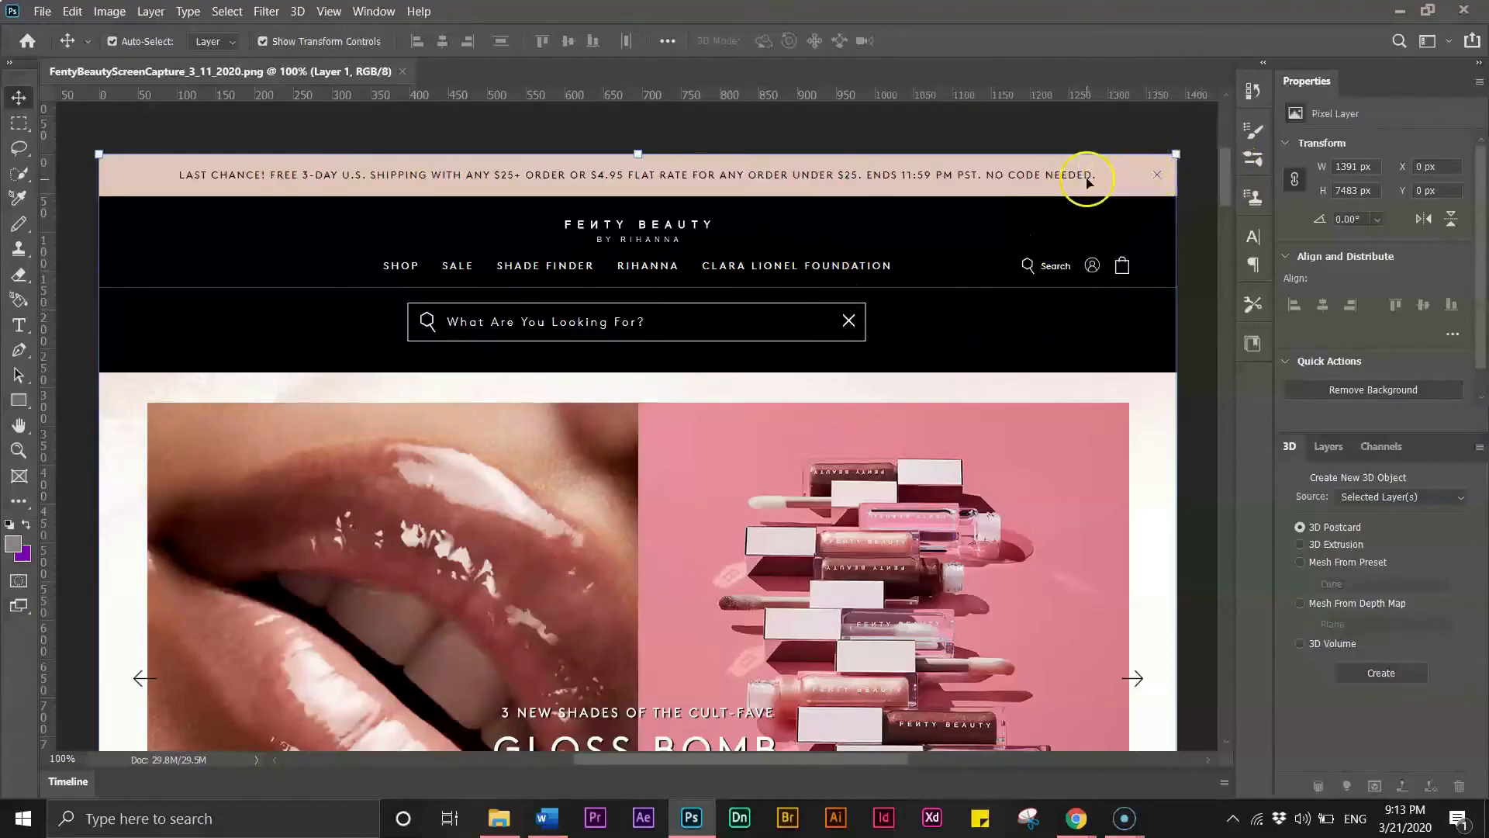
{"action": "left_click_drag", "start_coordinate": [1227, 158], "coordinate": [1230, 180]}
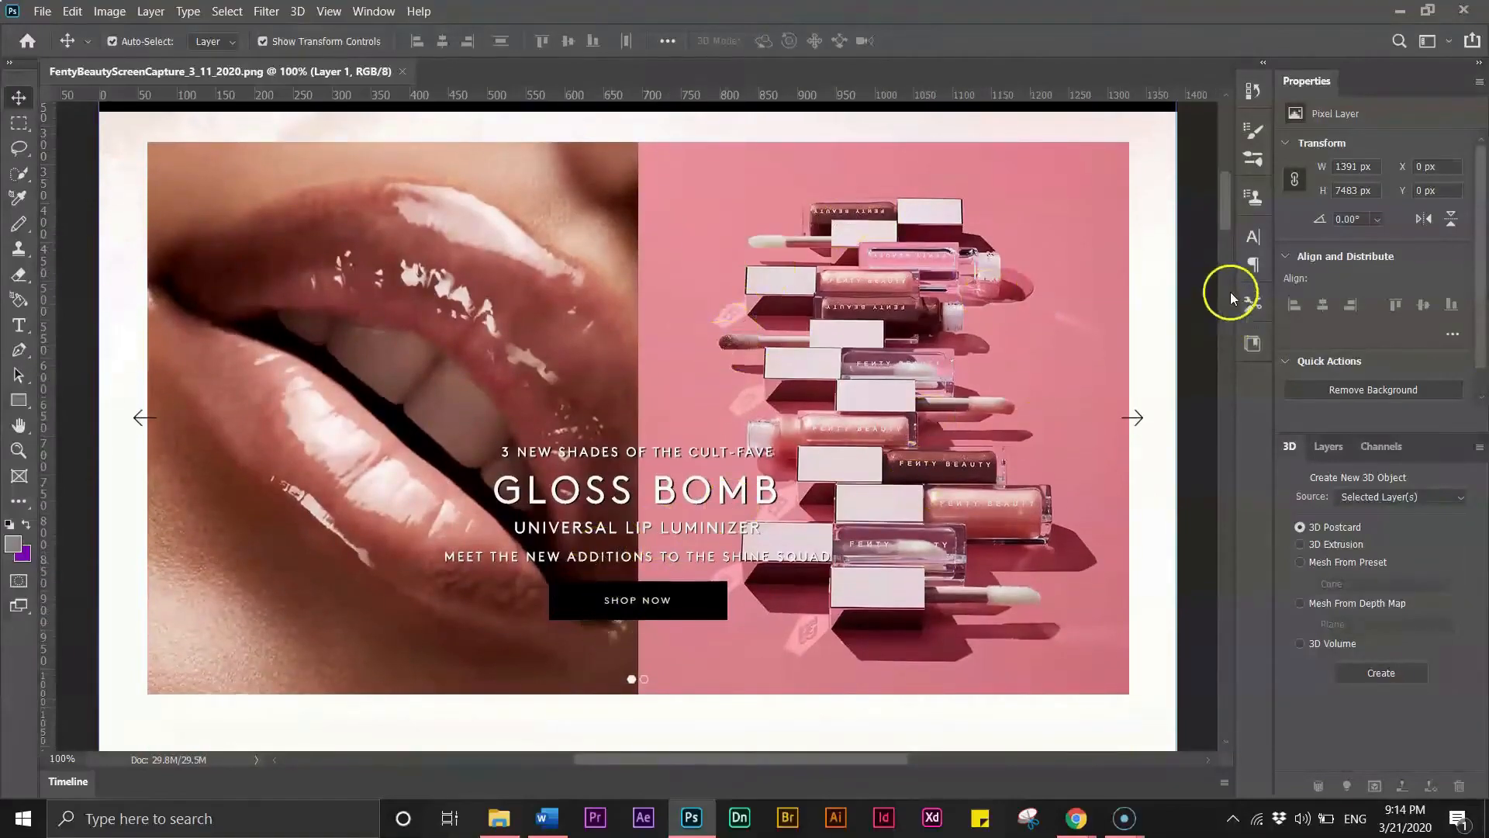
{"action": "left_click_drag", "start_coordinate": [1214, 225], "coordinate": [1234, 321]}
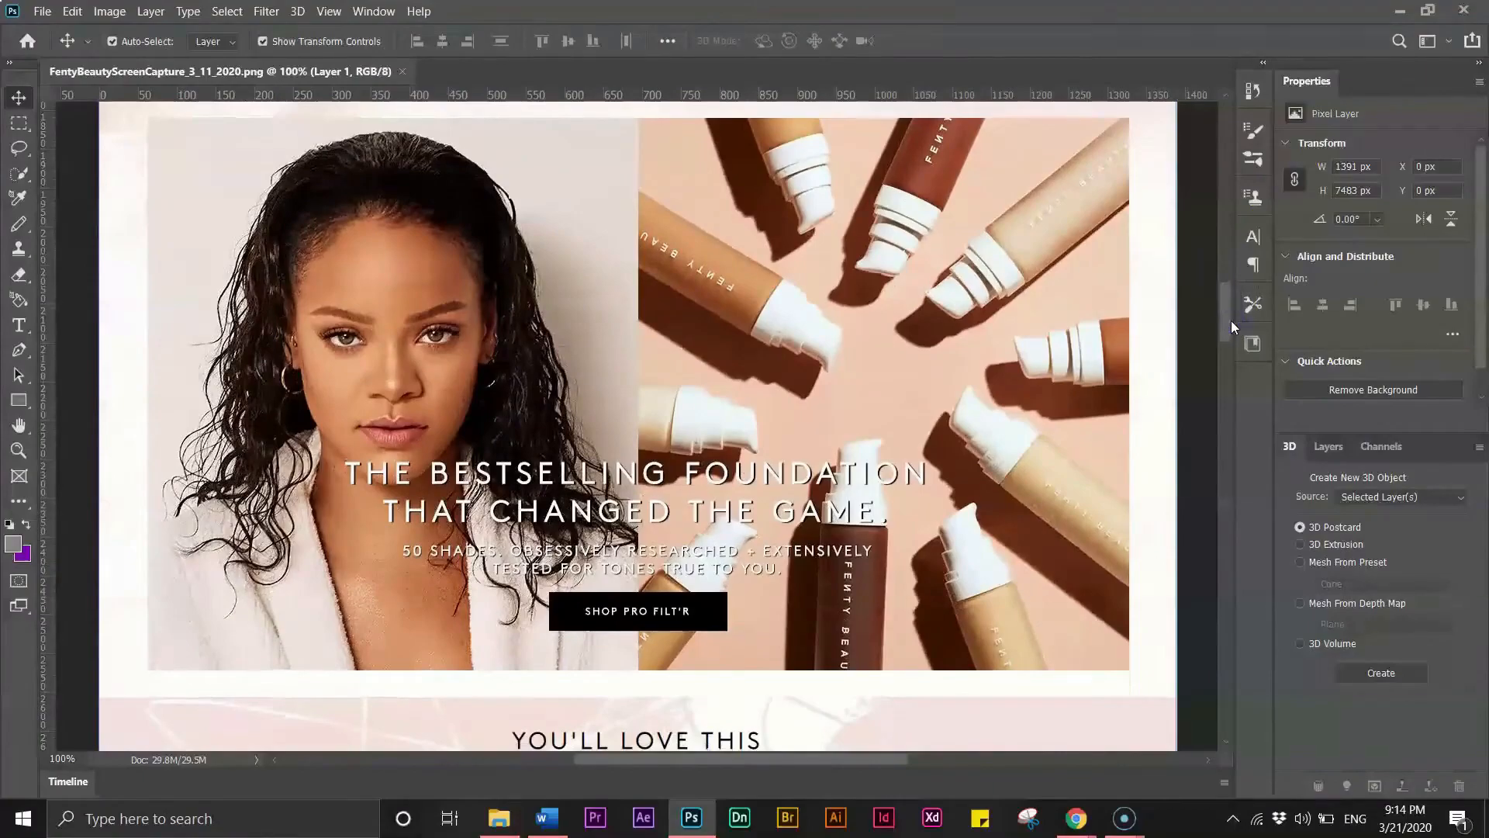
{"action": "left_click", "coordinate": [1207, 369]}
{"action": "left_click_drag", "start_coordinate": [1225, 337], "coordinate": [1224, 422]}
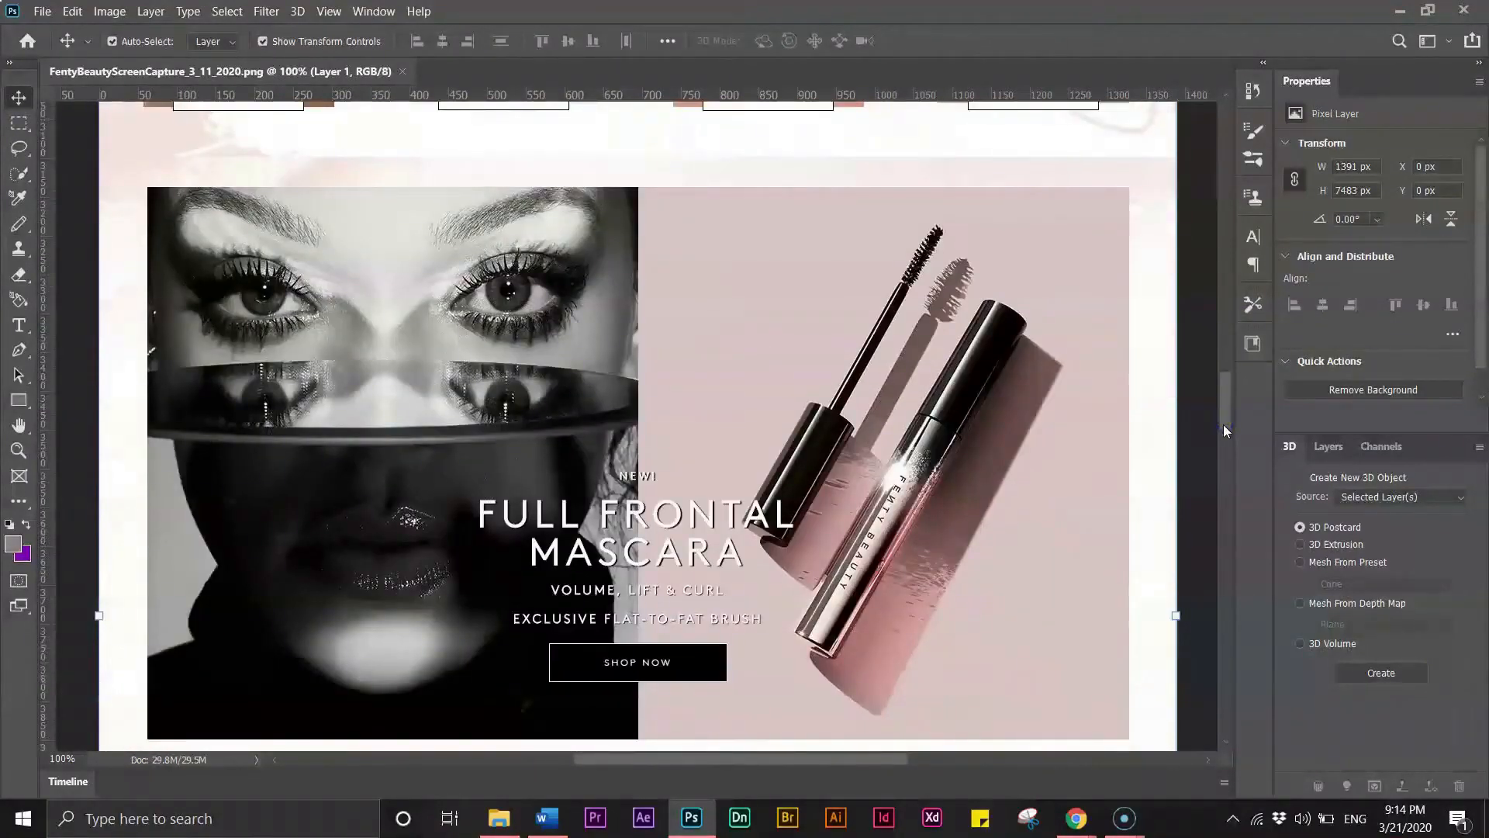
{"action": "left_click_drag", "start_coordinate": [1227, 406], "coordinate": [1216, 181]}
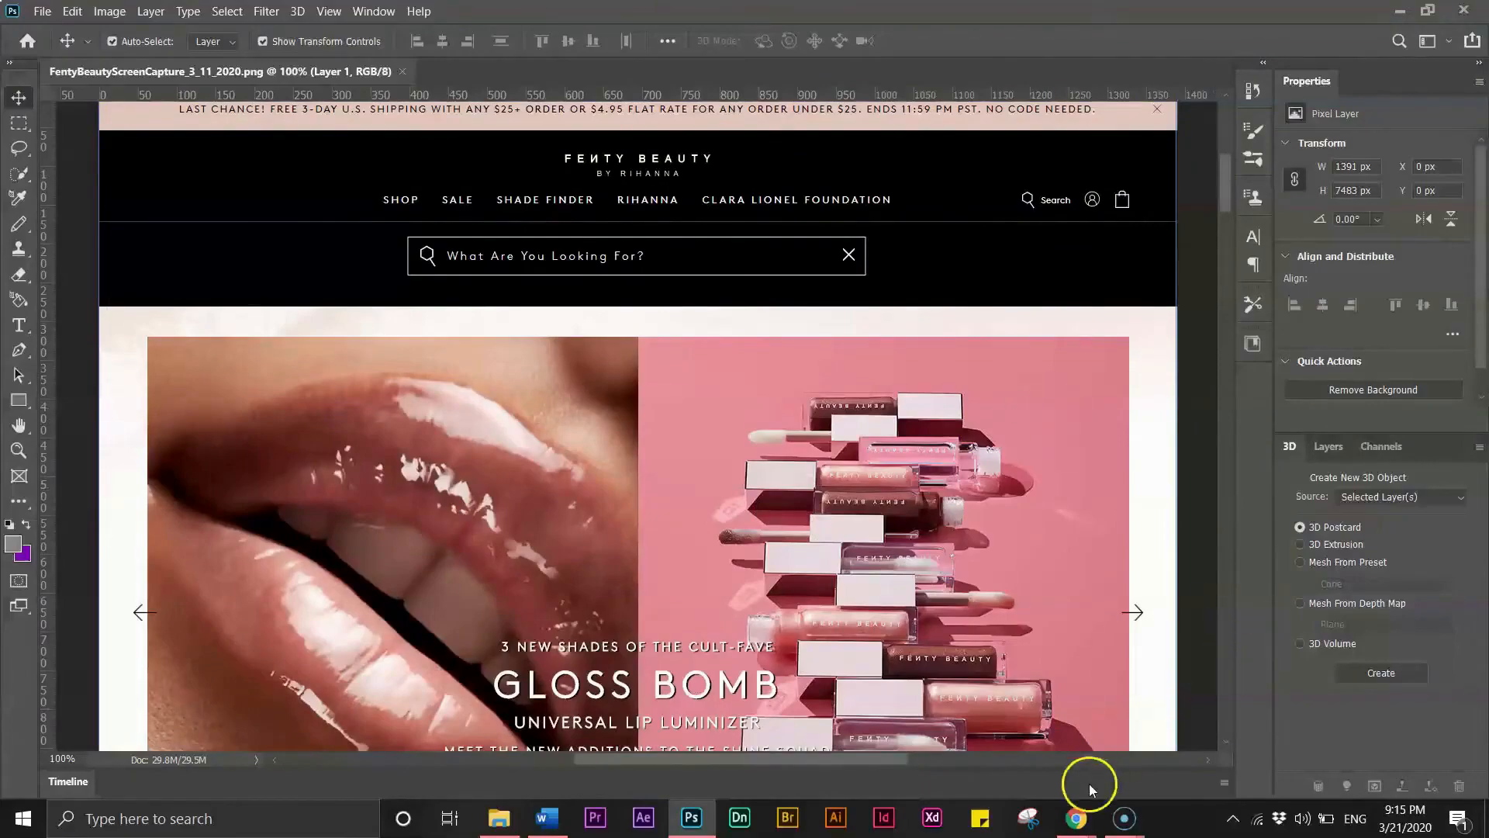
- Return to the browser and open fentybeauty.com in a new tab by searching for fenty
{"action": "mouse_move", "coordinate": [1077, 818]}
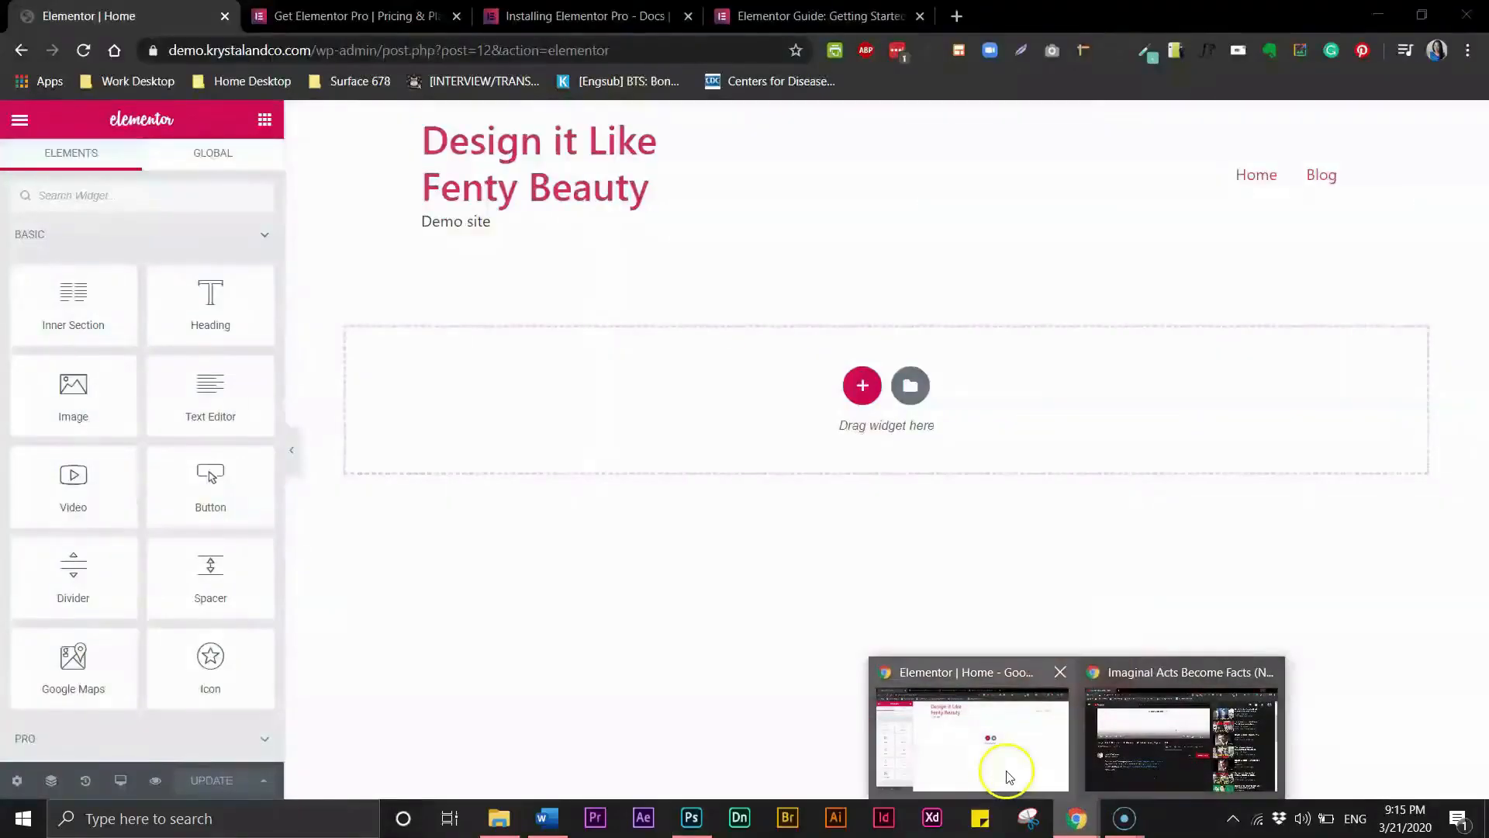
{"action": "left_click", "coordinate": [1004, 772]}
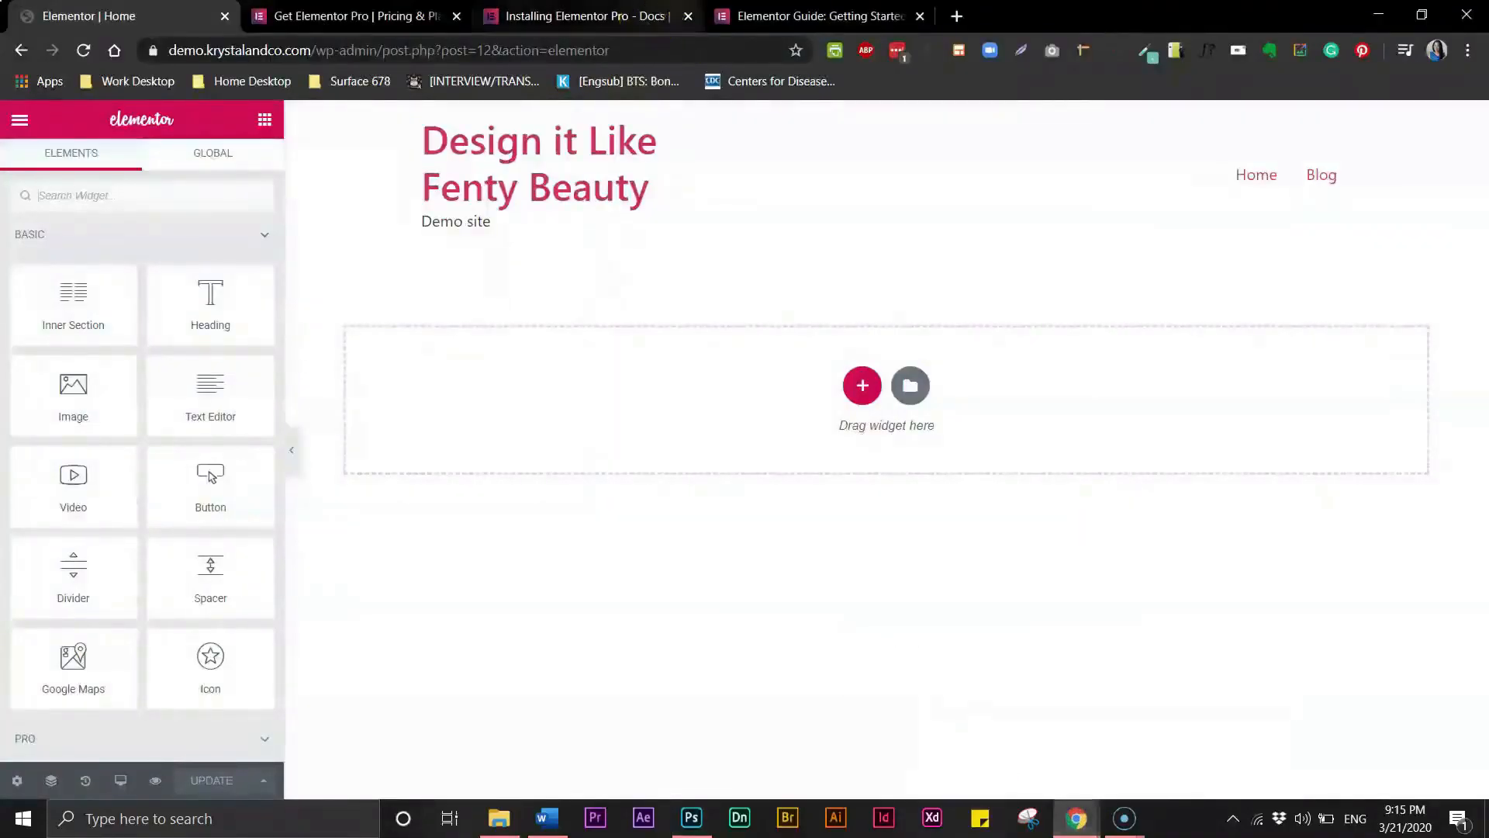
{"action": "left_click", "coordinate": [956, 17]}
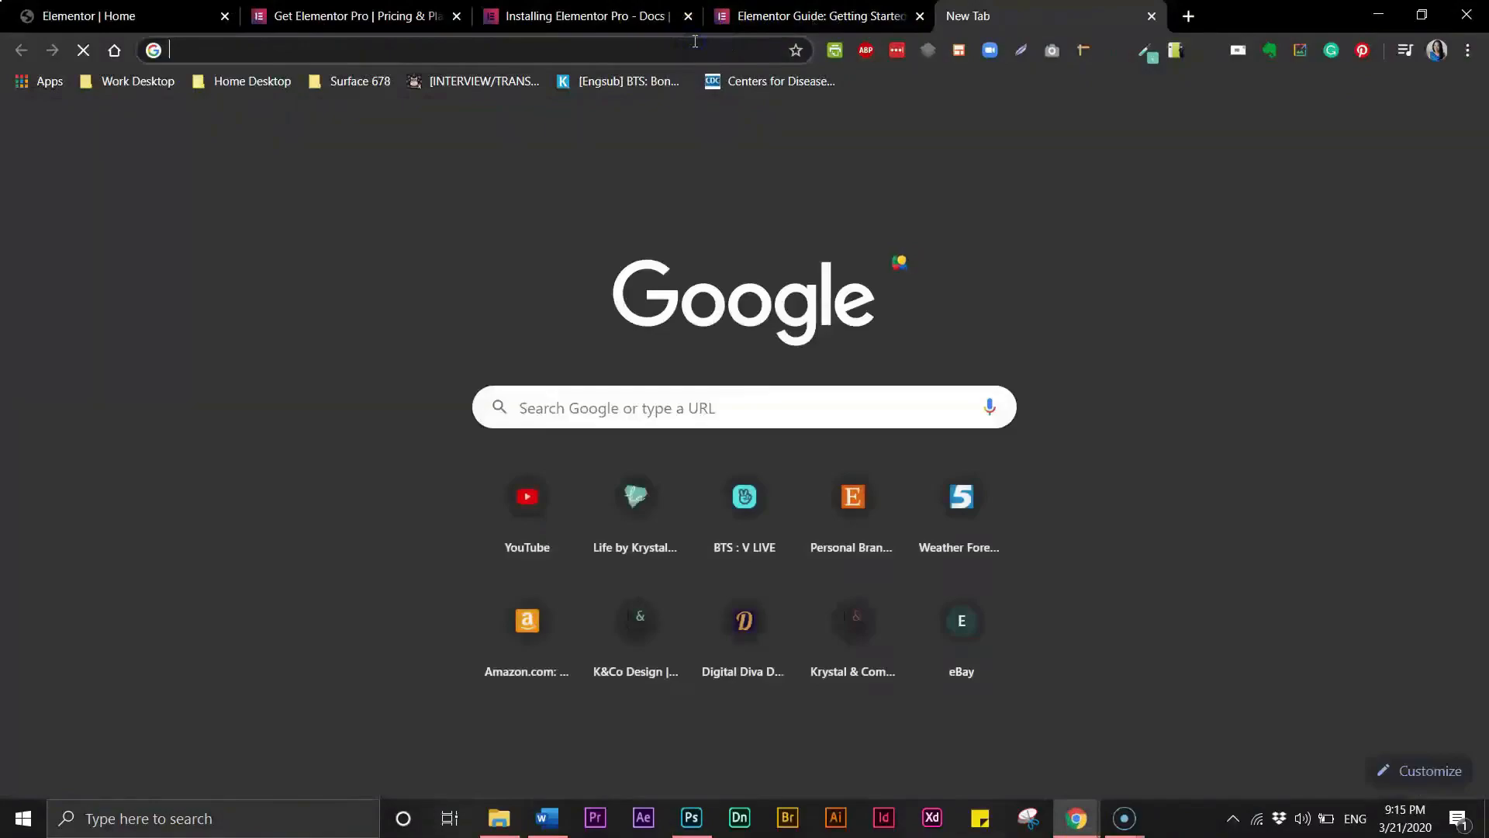
{"action": "type", "text": "fentybeauty.com"}
{"action": "key", "text": "Return"}
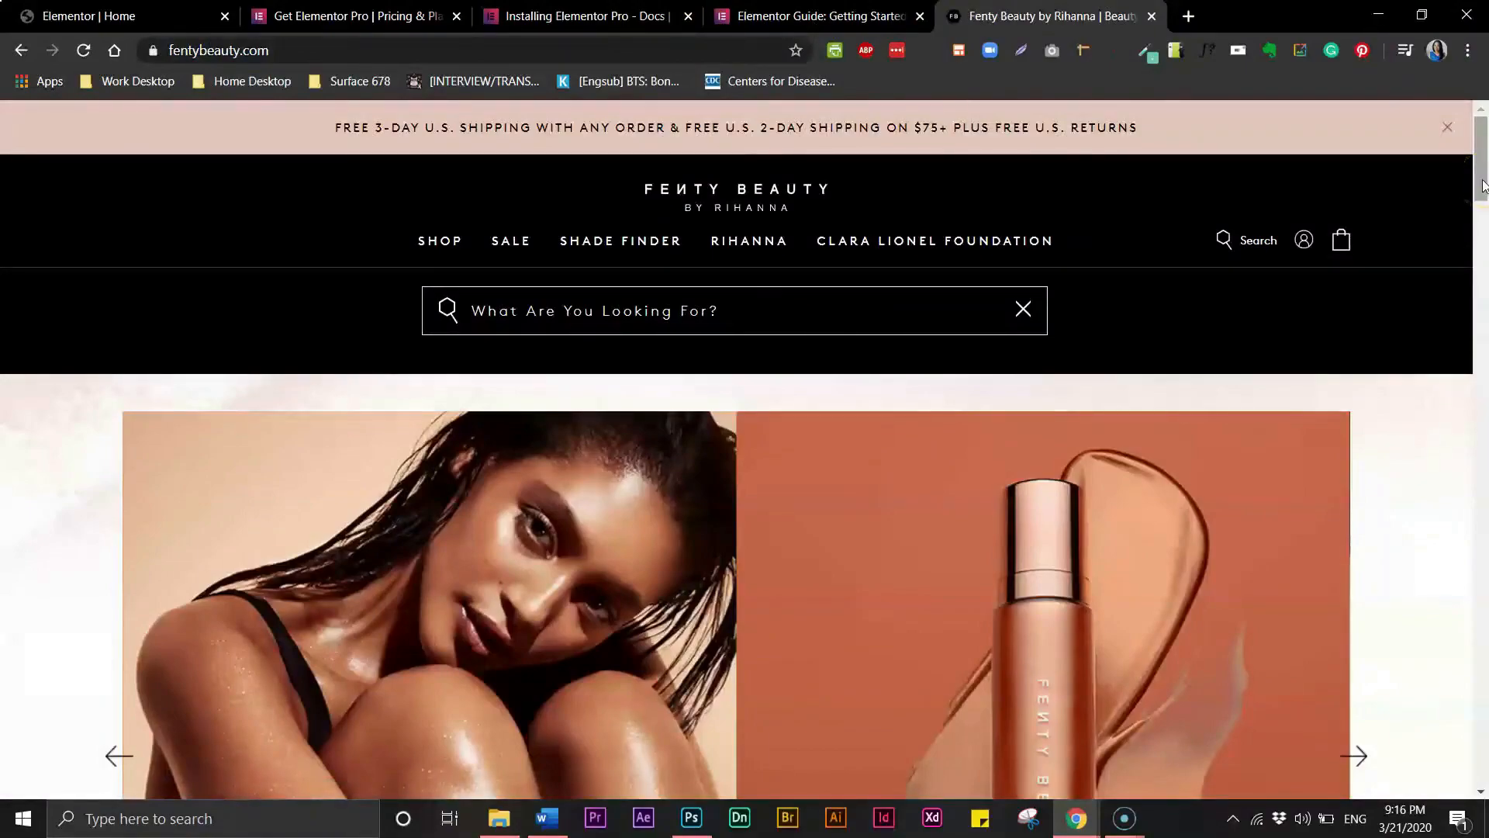
- Scroll through the live Fenty Beauty home page to study its sections, closing the shipping banner
{"action": "left_click_drag", "start_coordinate": [1480, 158], "coordinate": [1473, 225]}
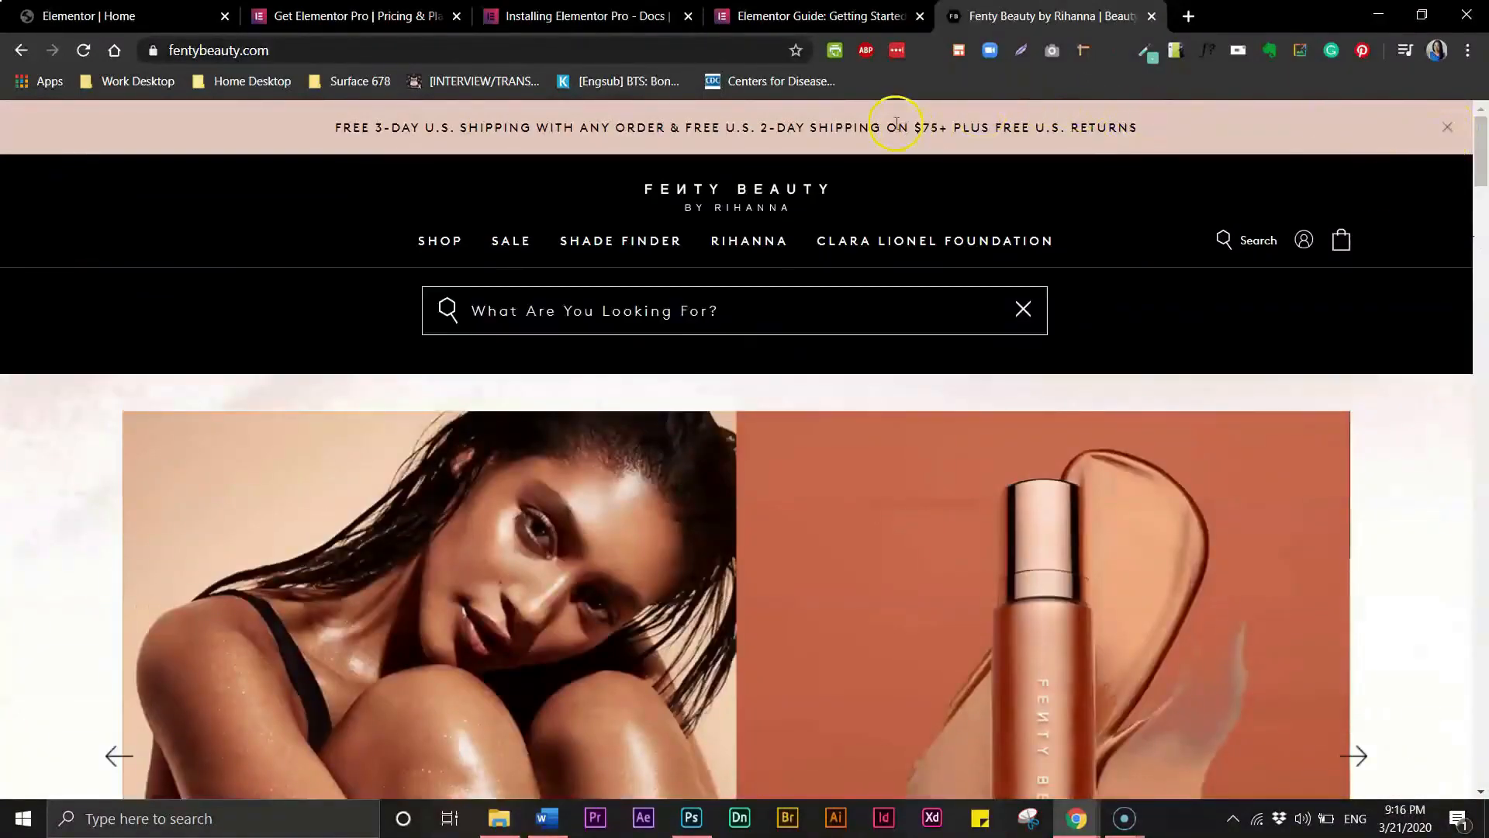
{"action": "left_click", "coordinate": [1448, 129]}
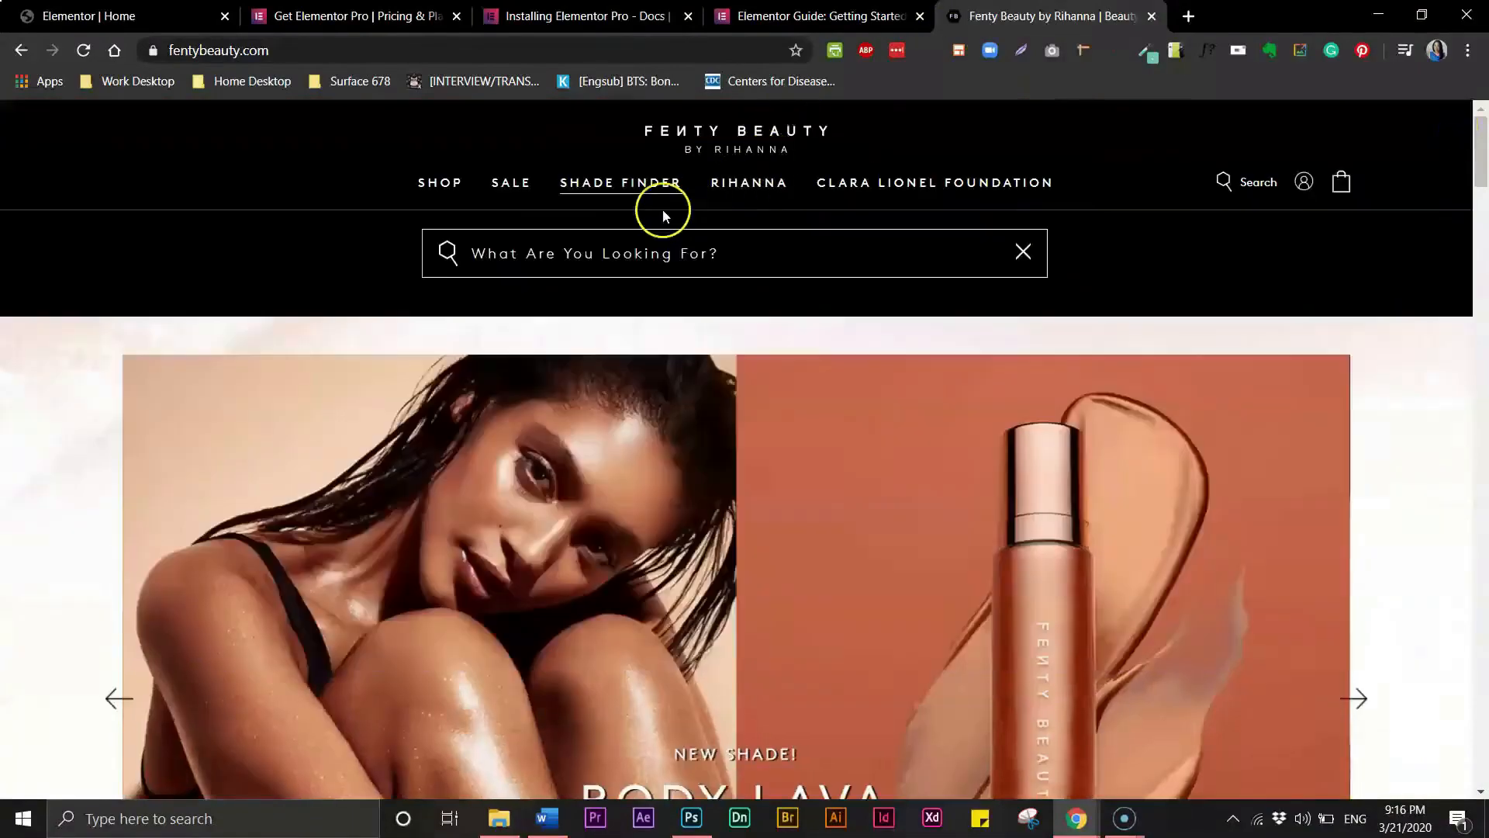
{"action": "left_click_drag", "start_coordinate": [1482, 172], "coordinate": [1483, 181]}
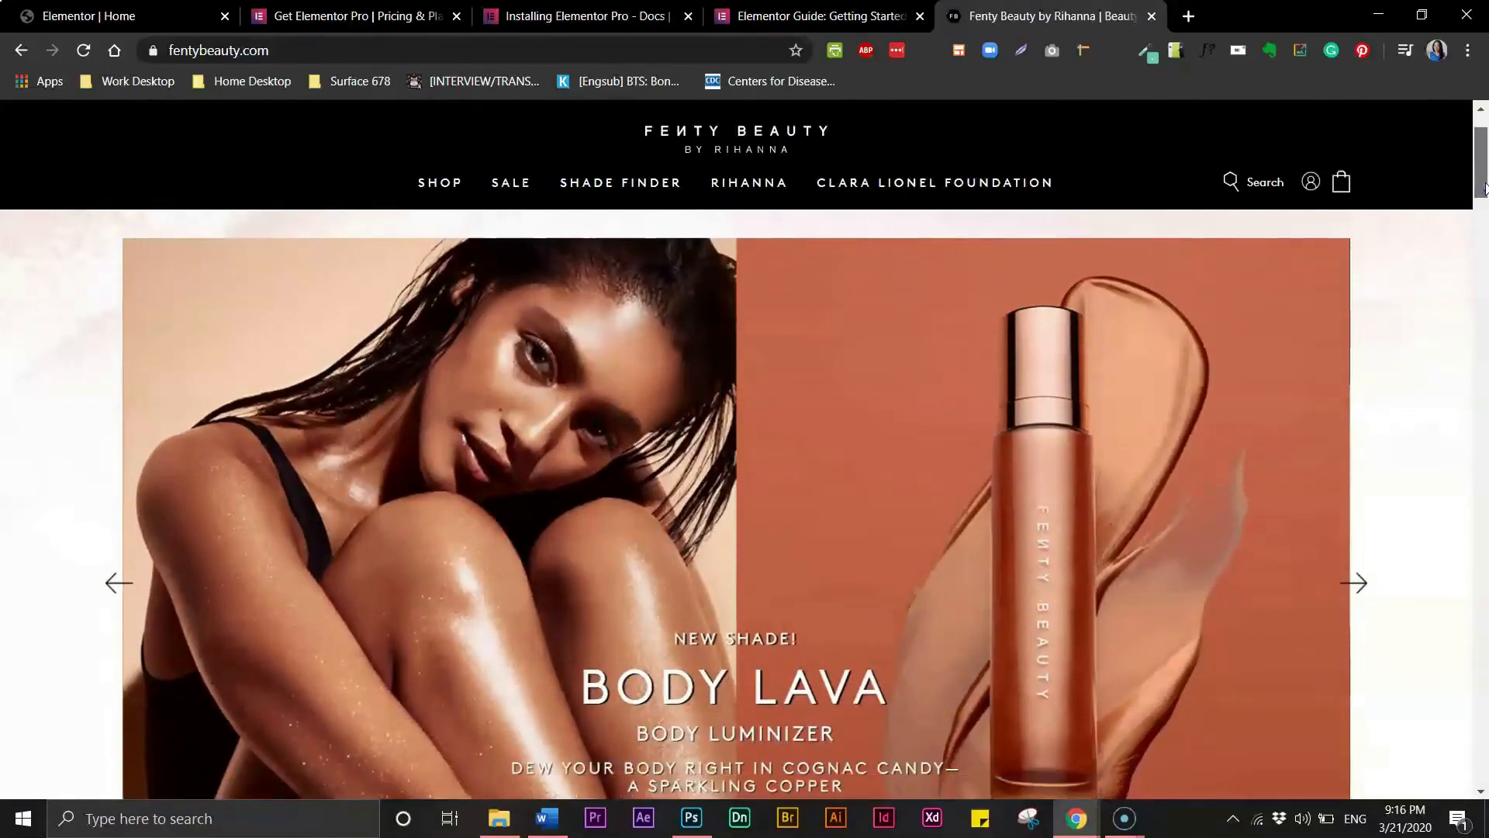
{"action": "left_click_drag", "start_coordinate": [1484, 186], "coordinate": [1484, 239]}
{"action": "left_click", "coordinate": [1355, 250]}
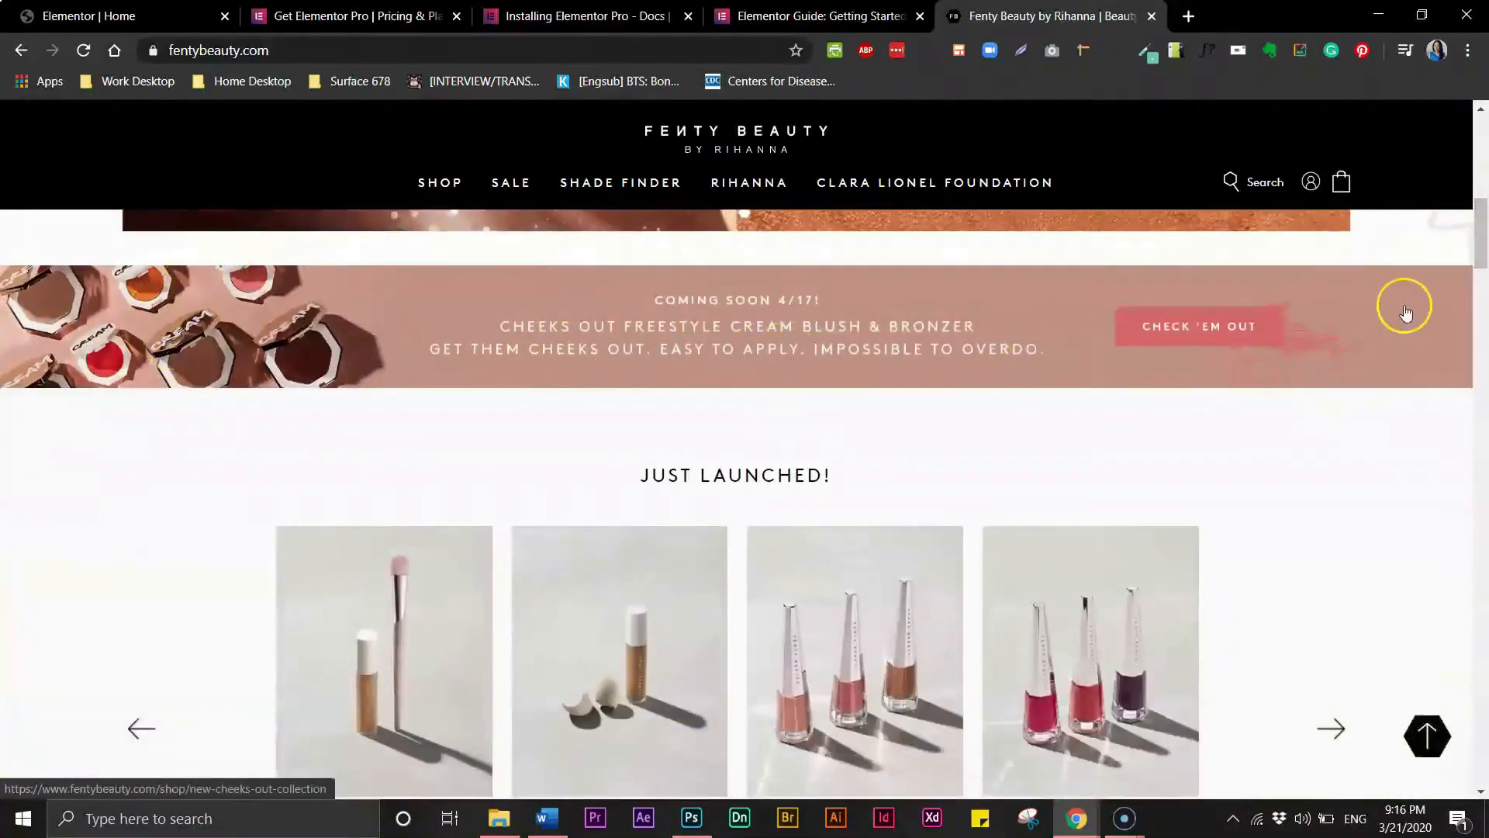
{"action": "left_click_drag", "start_coordinate": [1483, 254], "coordinate": [1483, 680]}
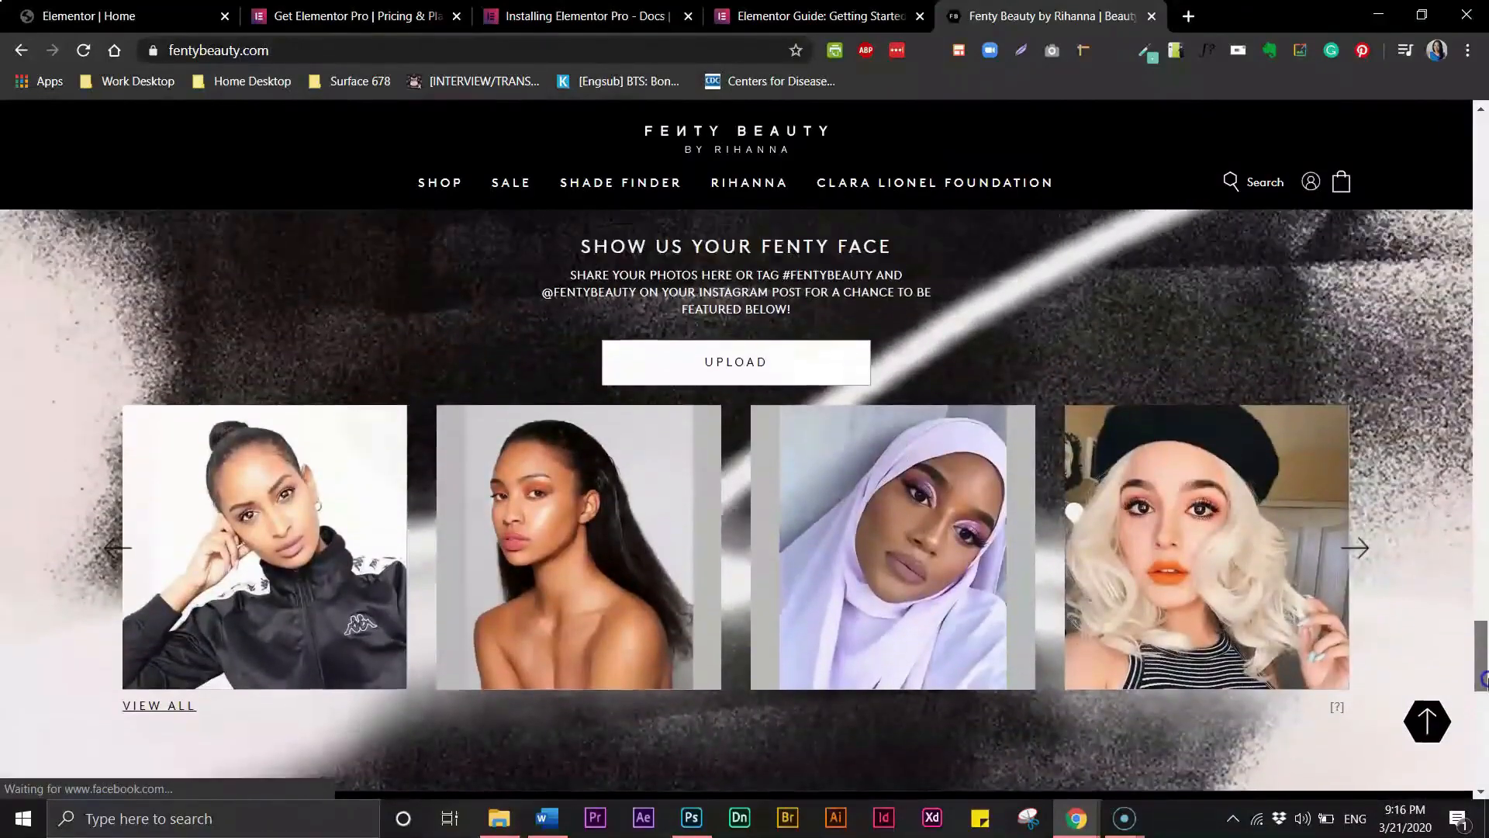
{"action": "left_click", "coordinate": [1432, 725]}
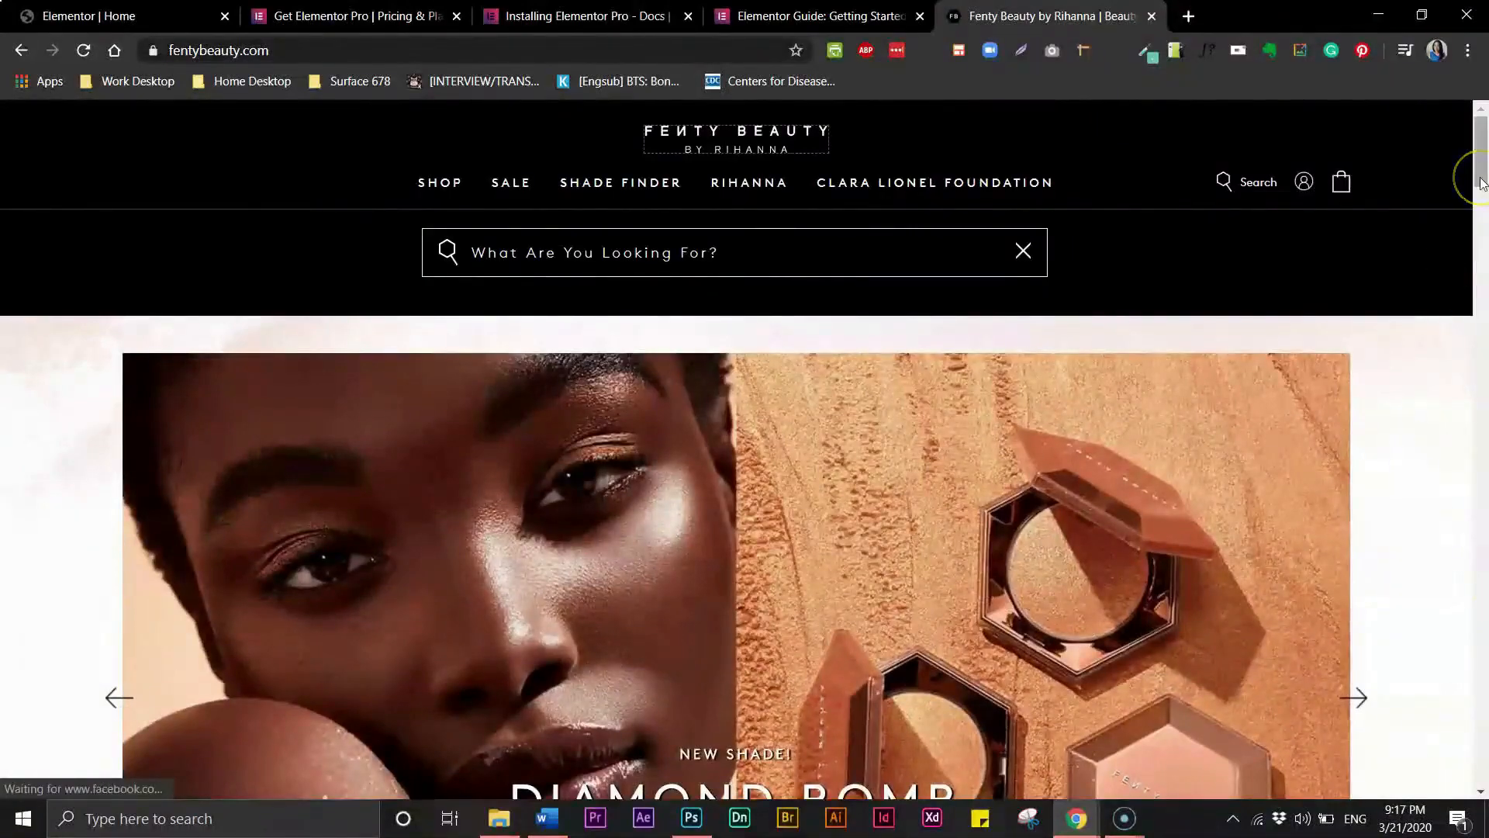
{"action": "left_click_drag", "start_coordinate": [1482, 182], "coordinate": [1481, 403]}
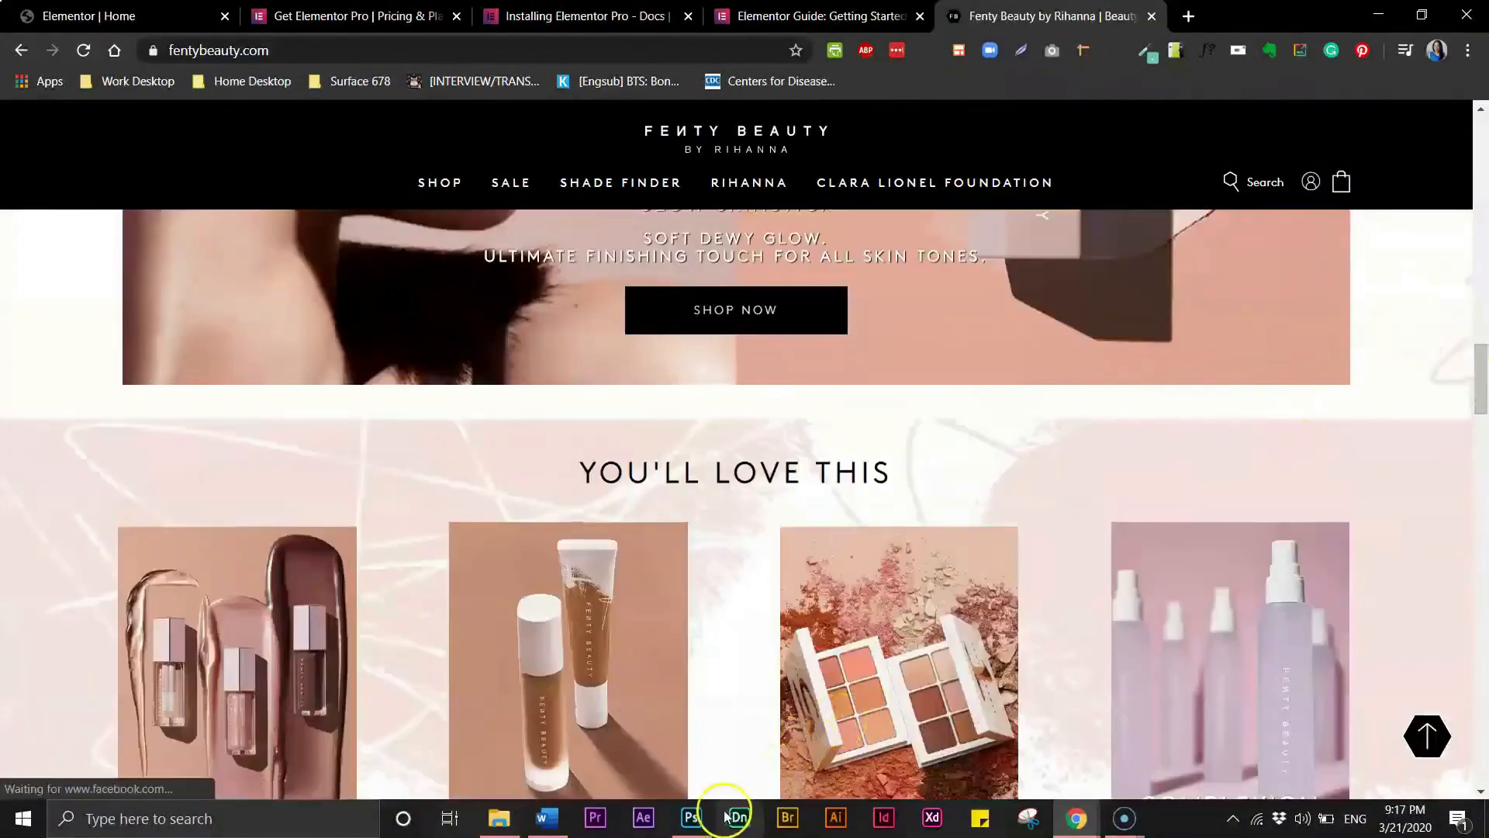
- Scroll through the Fenty Beauty screenshot in Photoshop again to compare its sections
{"action": "left_click", "coordinate": [692, 819]}
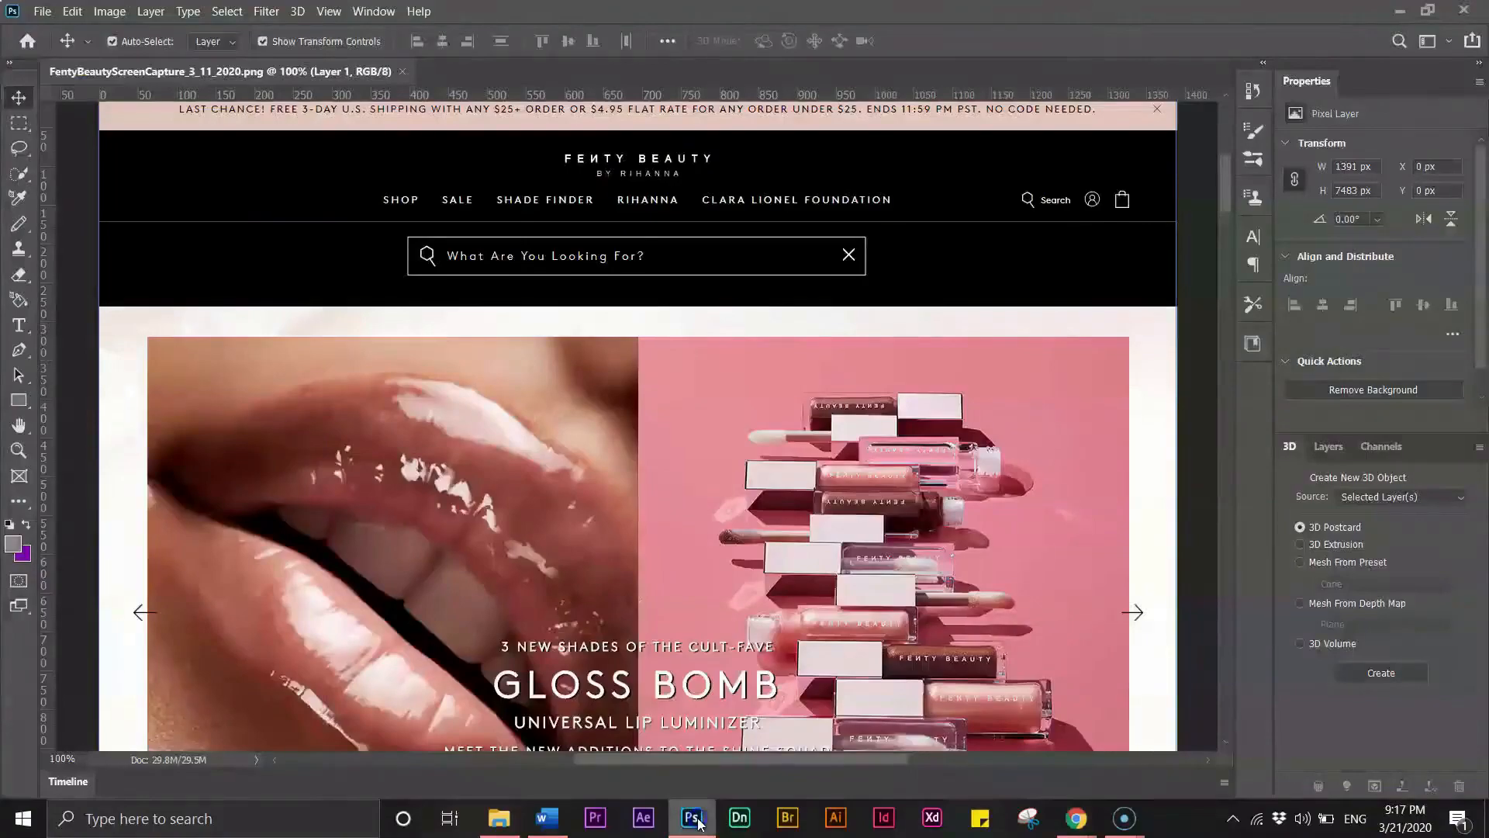
{"action": "left_click_drag", "start_coordinate": [1222, 208], "coordinate": [1226, 183]}
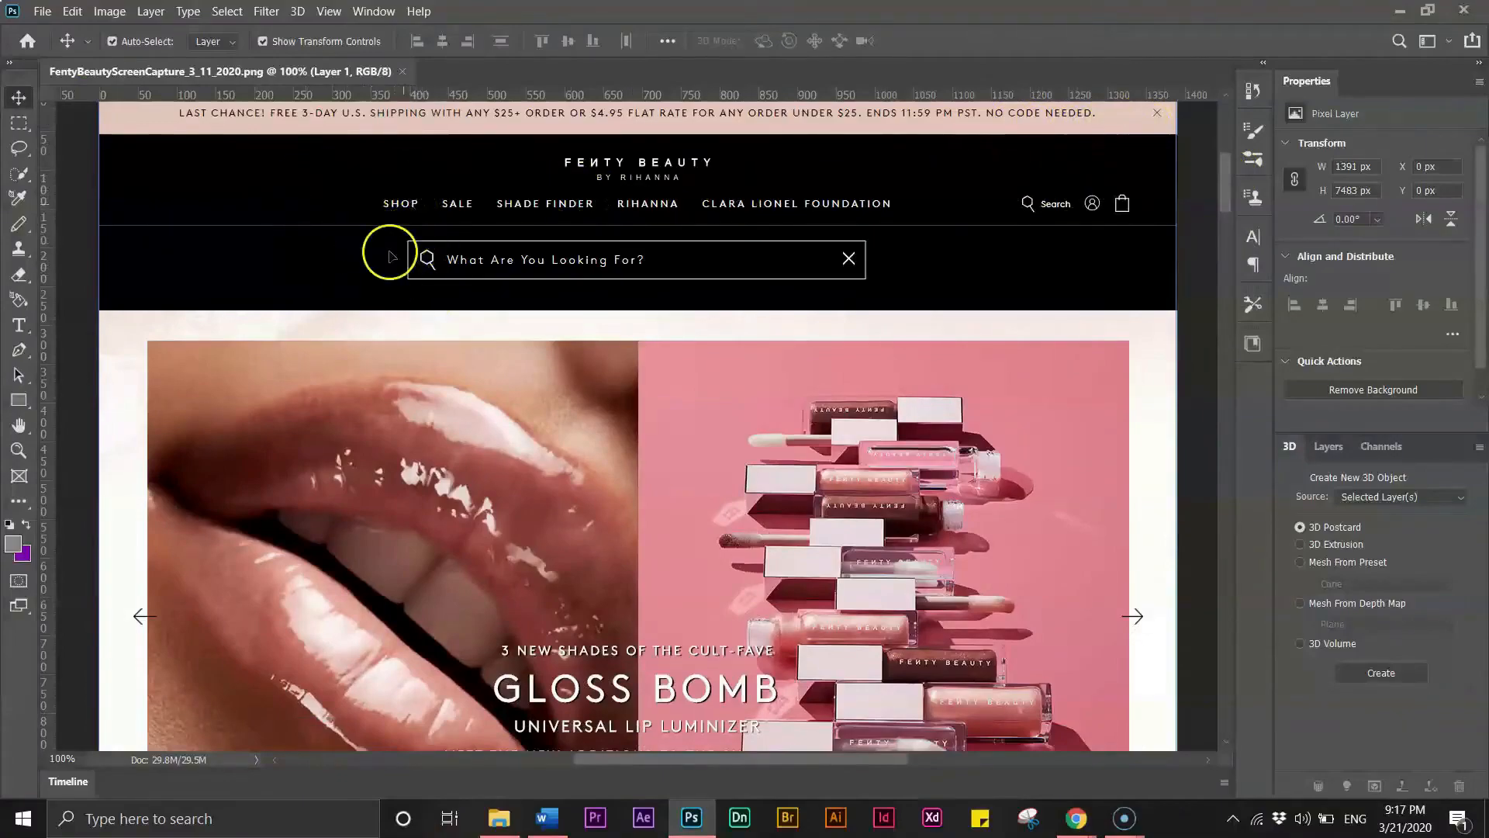
{"action": "left_click_drag", "start_coordinate": [1231, 202], "coordinate": [1233, 412]}
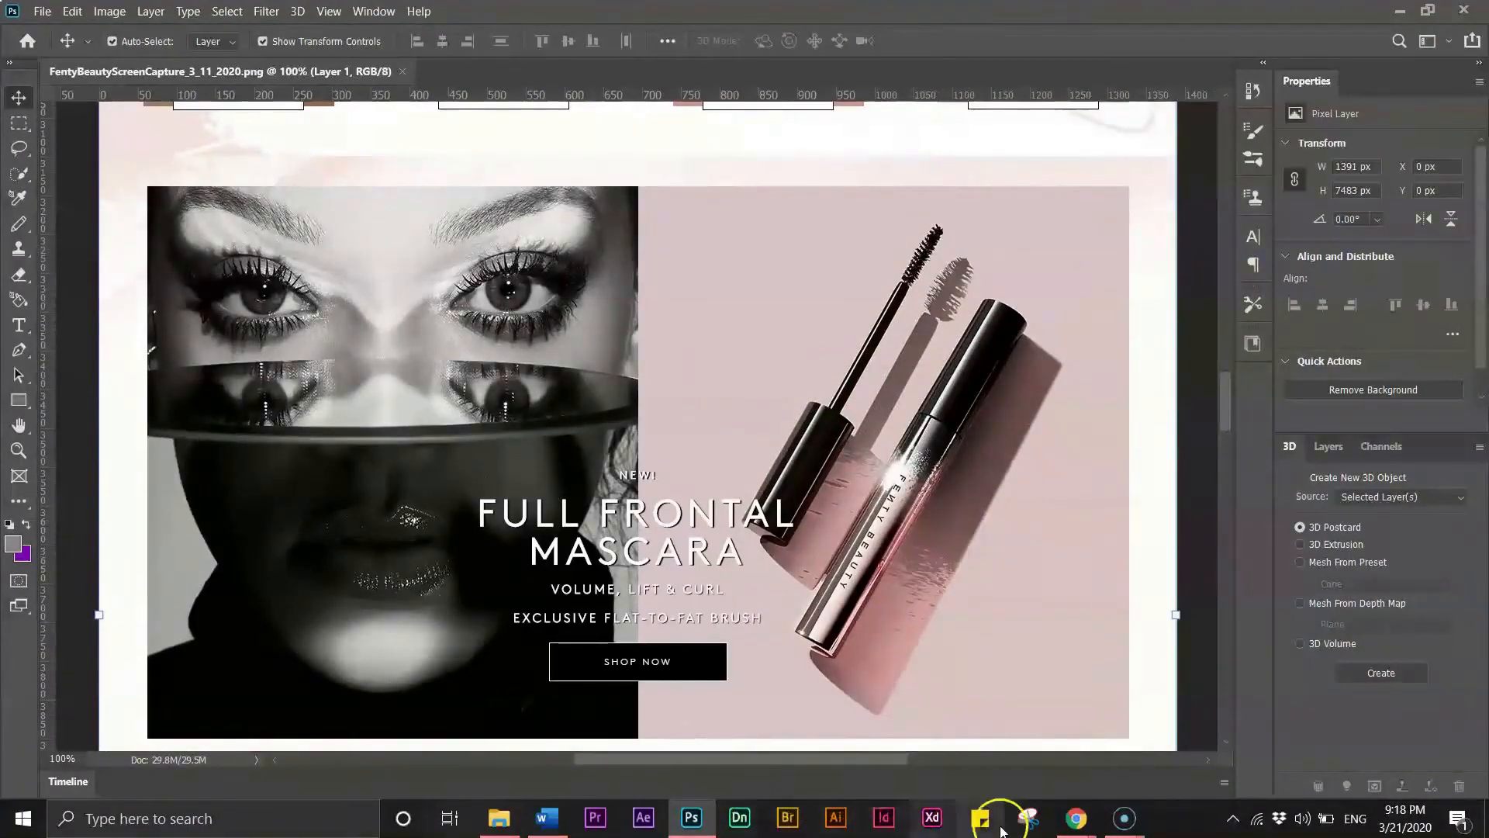
- Return to the Elementor editor and add a new one-column section to the Home page
{"action": "mouse_move", "coordinate": [1077, 818]}
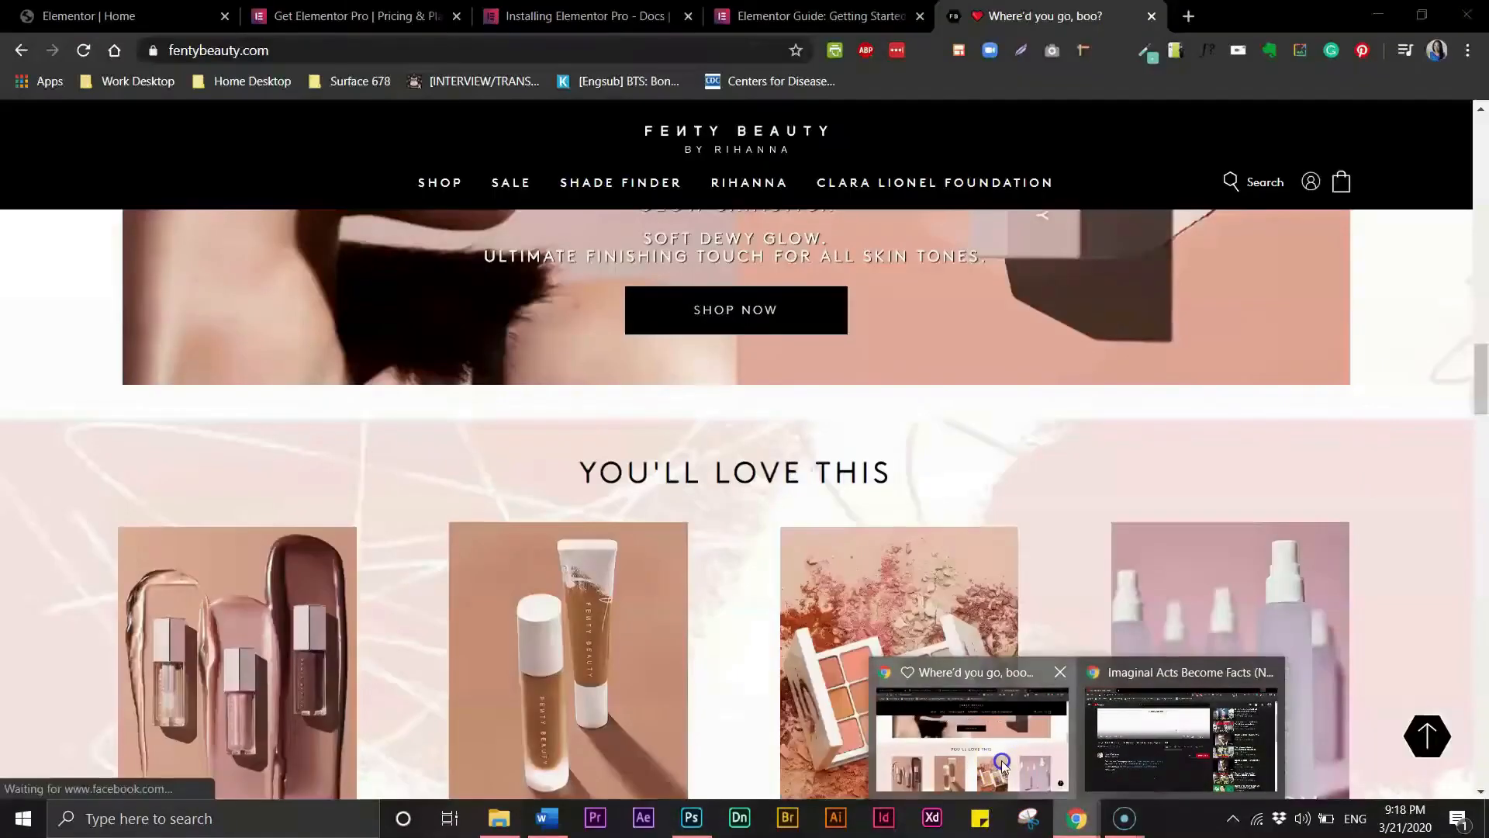
{"action": "left_click", "coordinate": [1002, 764]}
{"action": "left_click", "coordinate": [180, 19]}
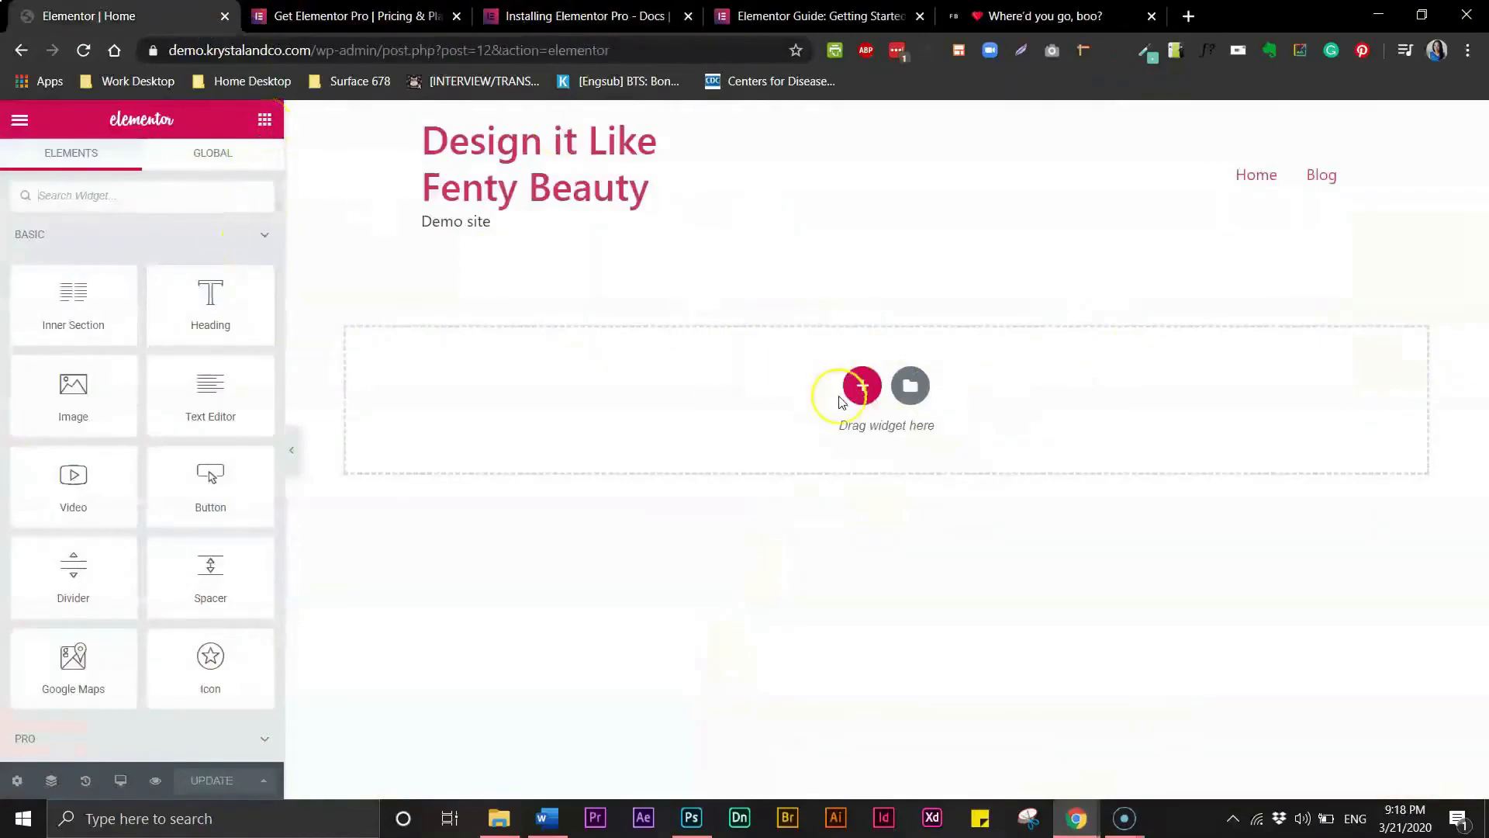
{"action": "left_click", "coordinate": [909, 388]}
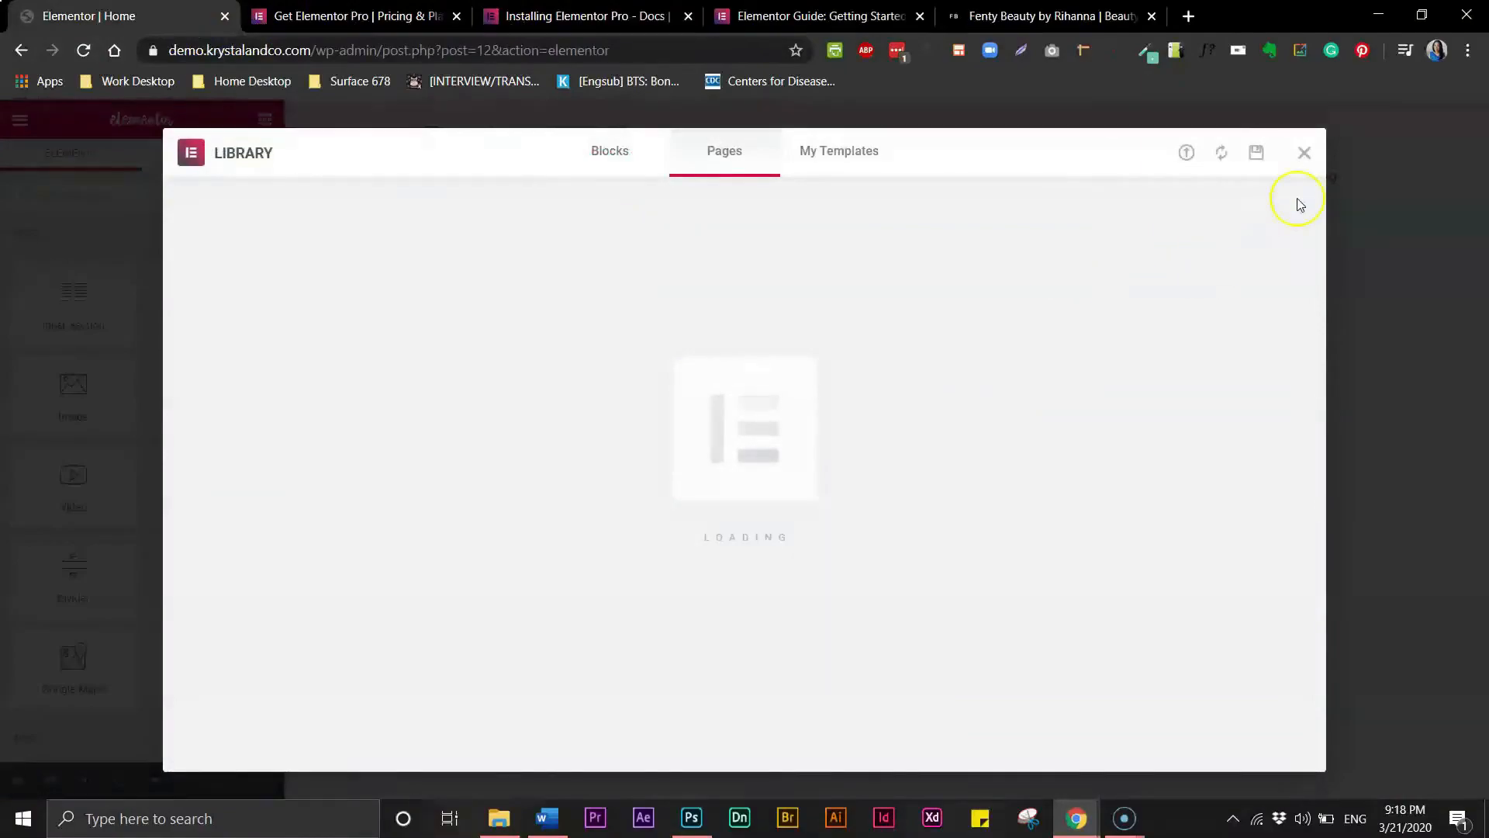
{"action": "left_click", "coordinate": [1306, 155]}
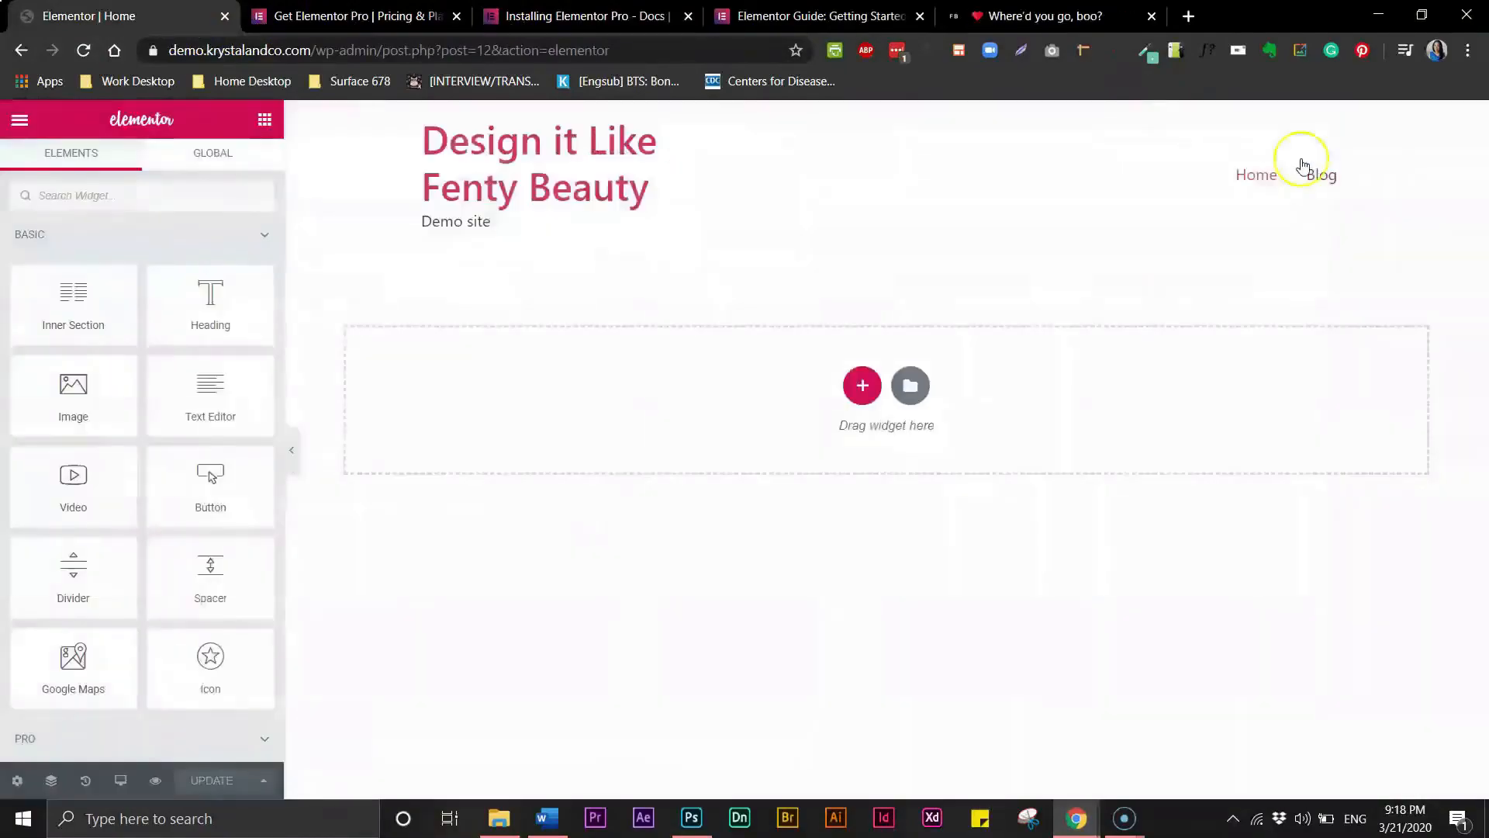
{"action": "left_click", "coordinate": [863, 388]}
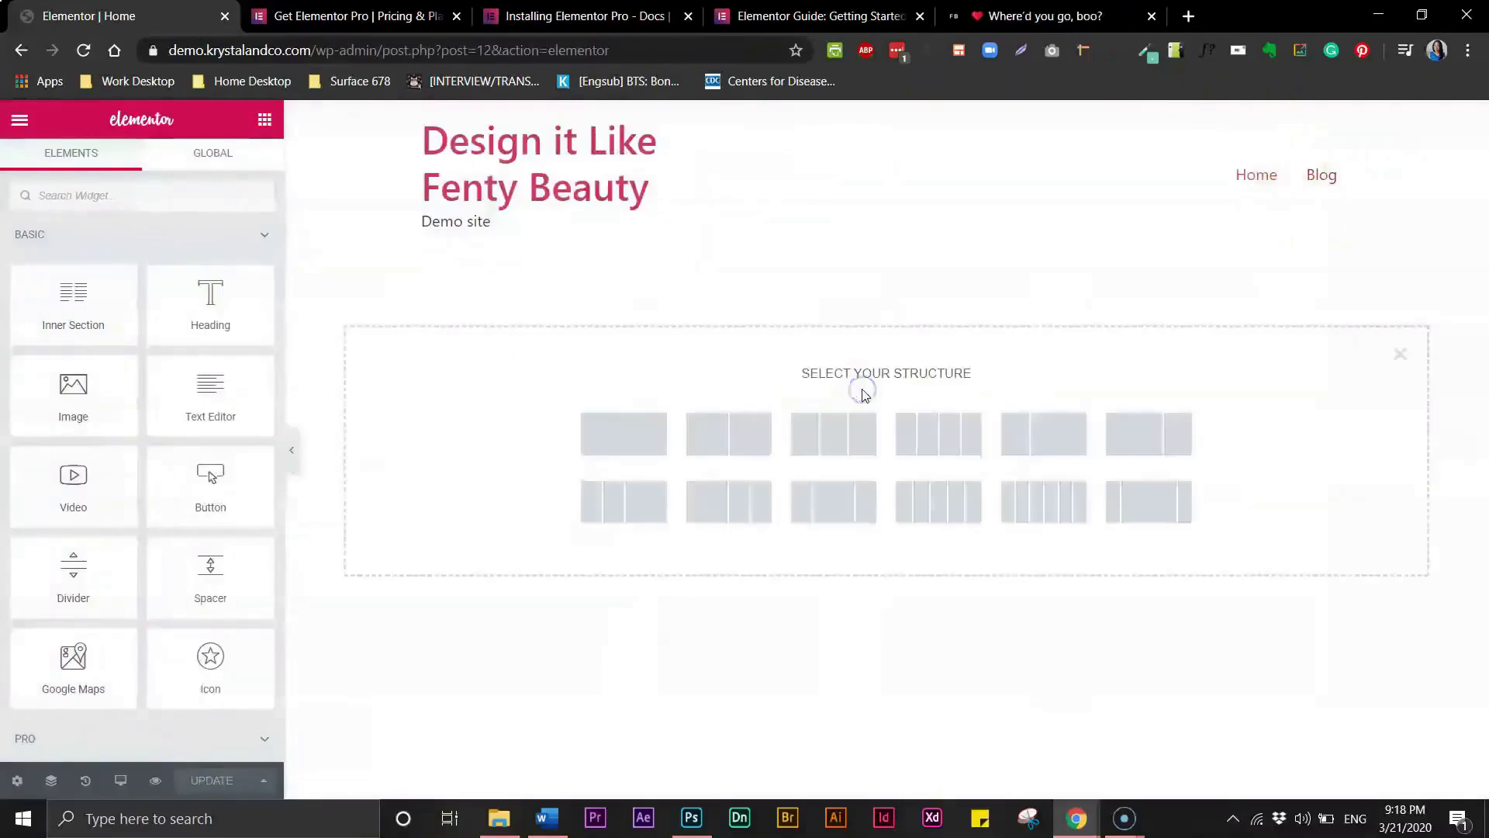
{"action": "left_click", "coordinate": [635, 446]}
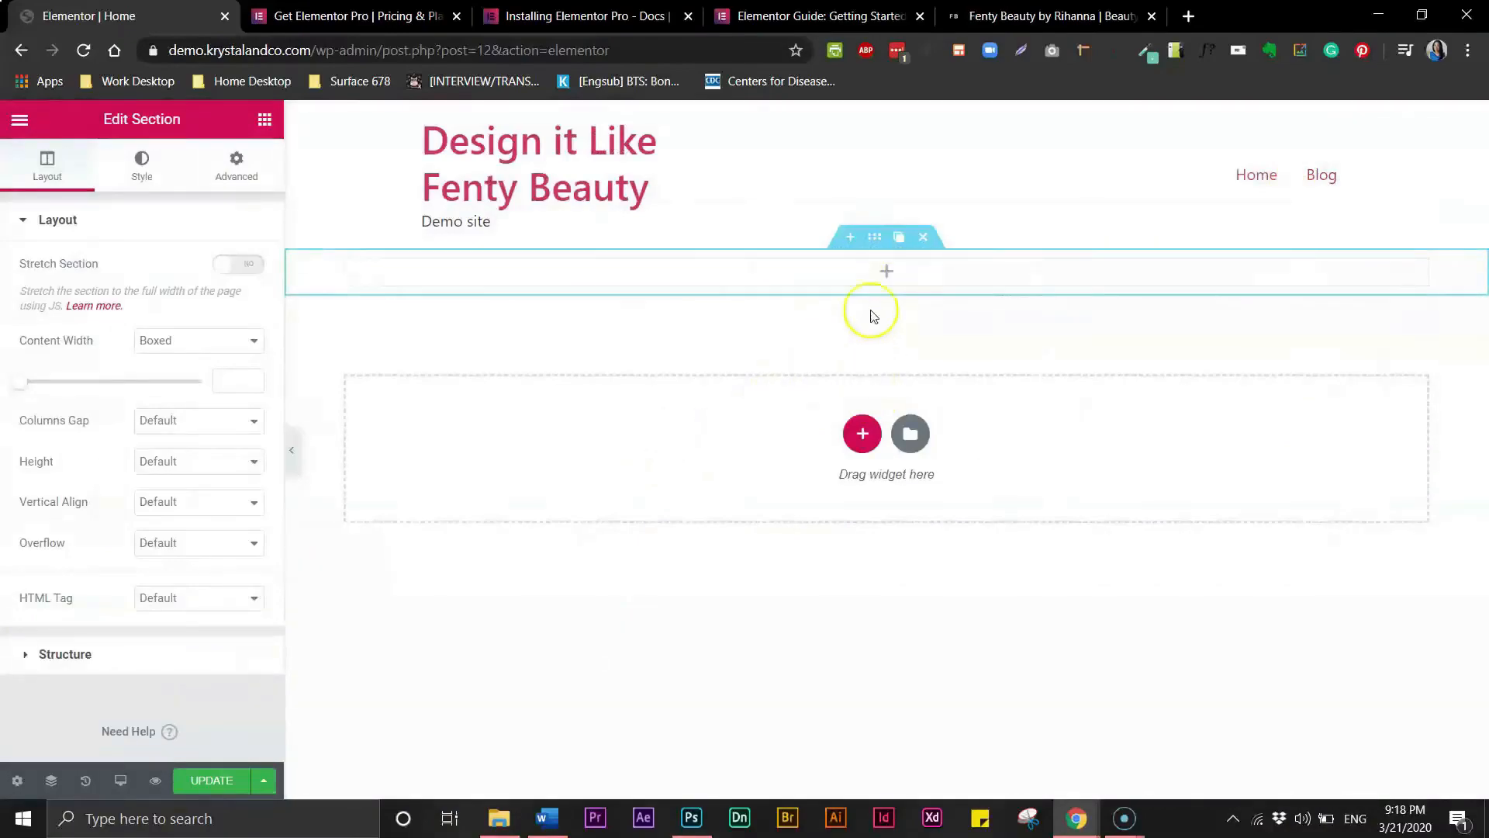
- Duplicate the empty section repeatedly to stack several sections, then delete the extra top section
{"action": "left_click", "coordinate": [899, 239]}
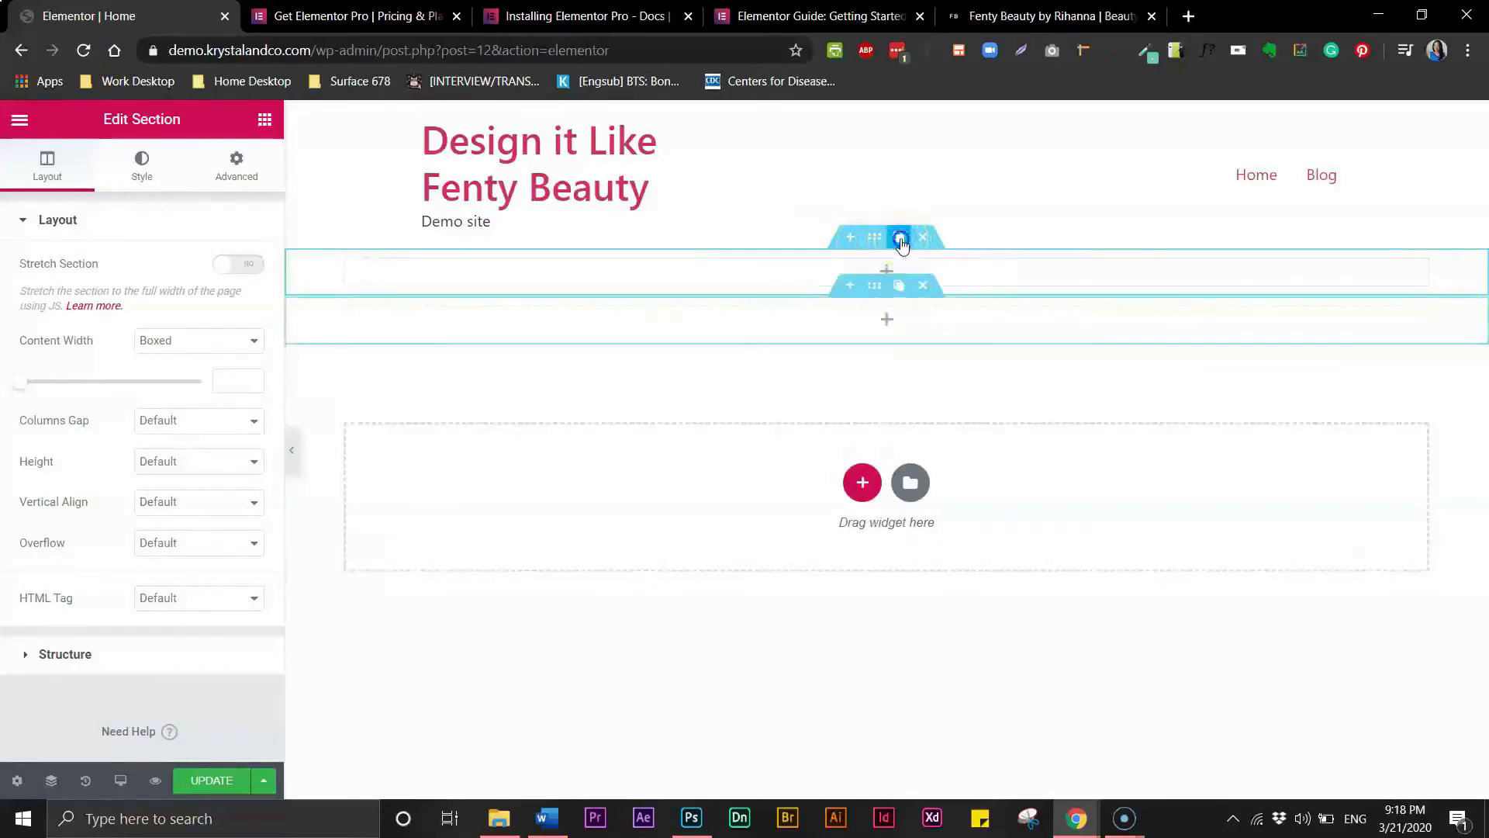
{"action": "left_click", "coordinate": [900, 239]}
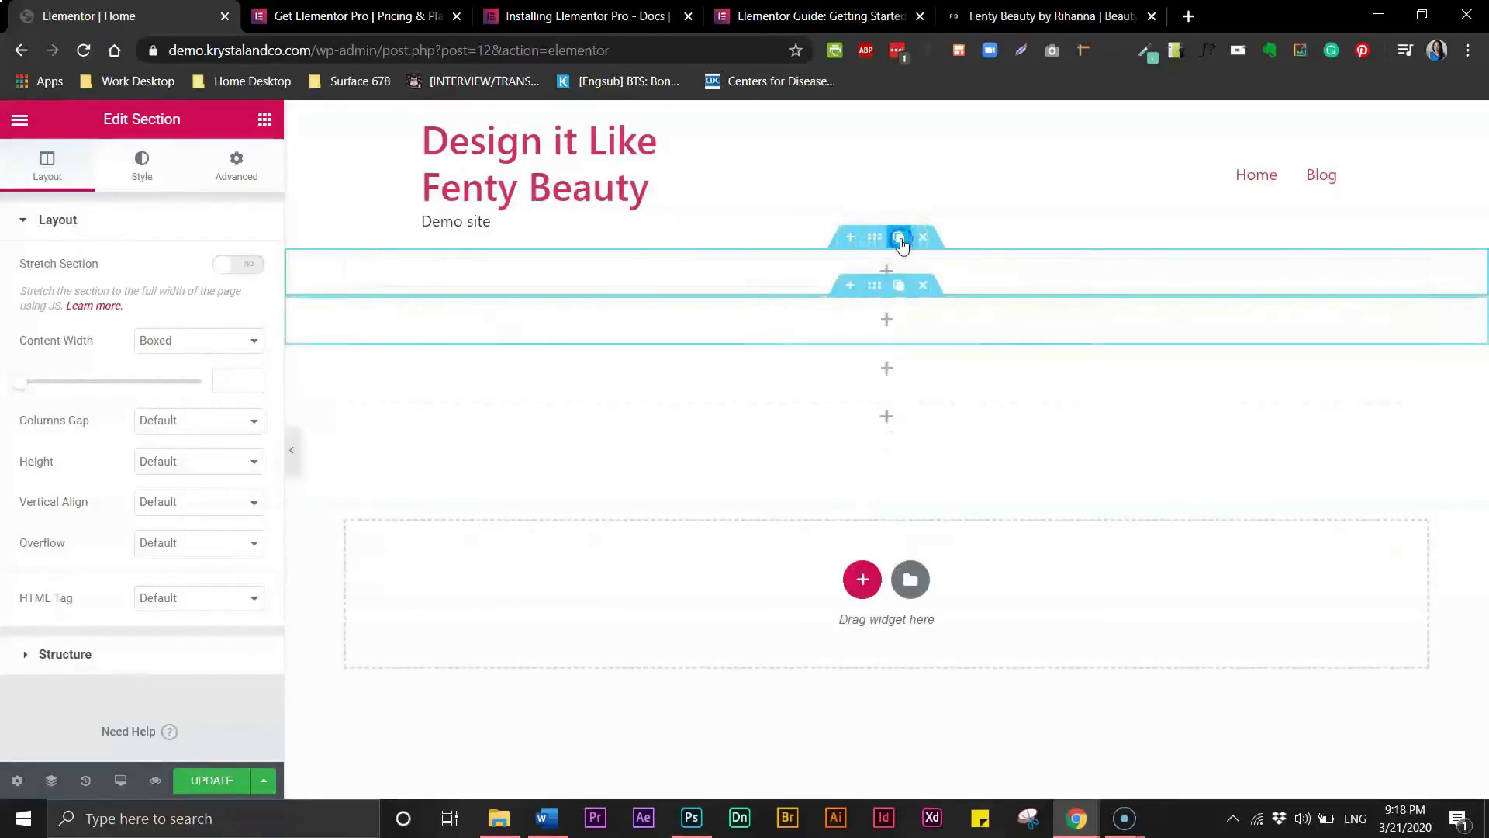
{"action": "left_click", "coordinate": [899, 239]}
{"action": "left_click", "coordinate": [899, 239]}
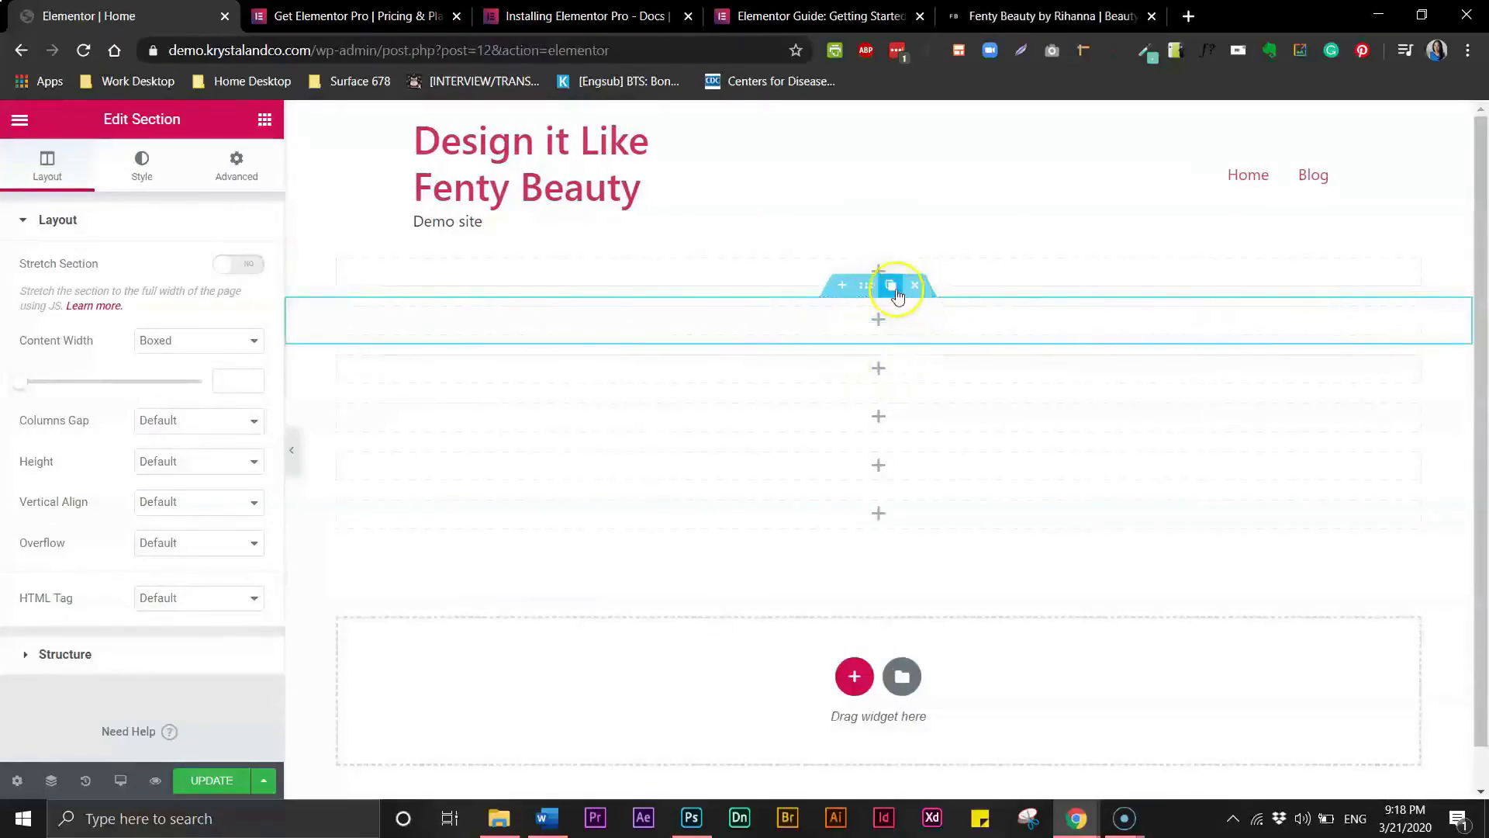
{"action": "left_click", "coordinate": [892, 286]}
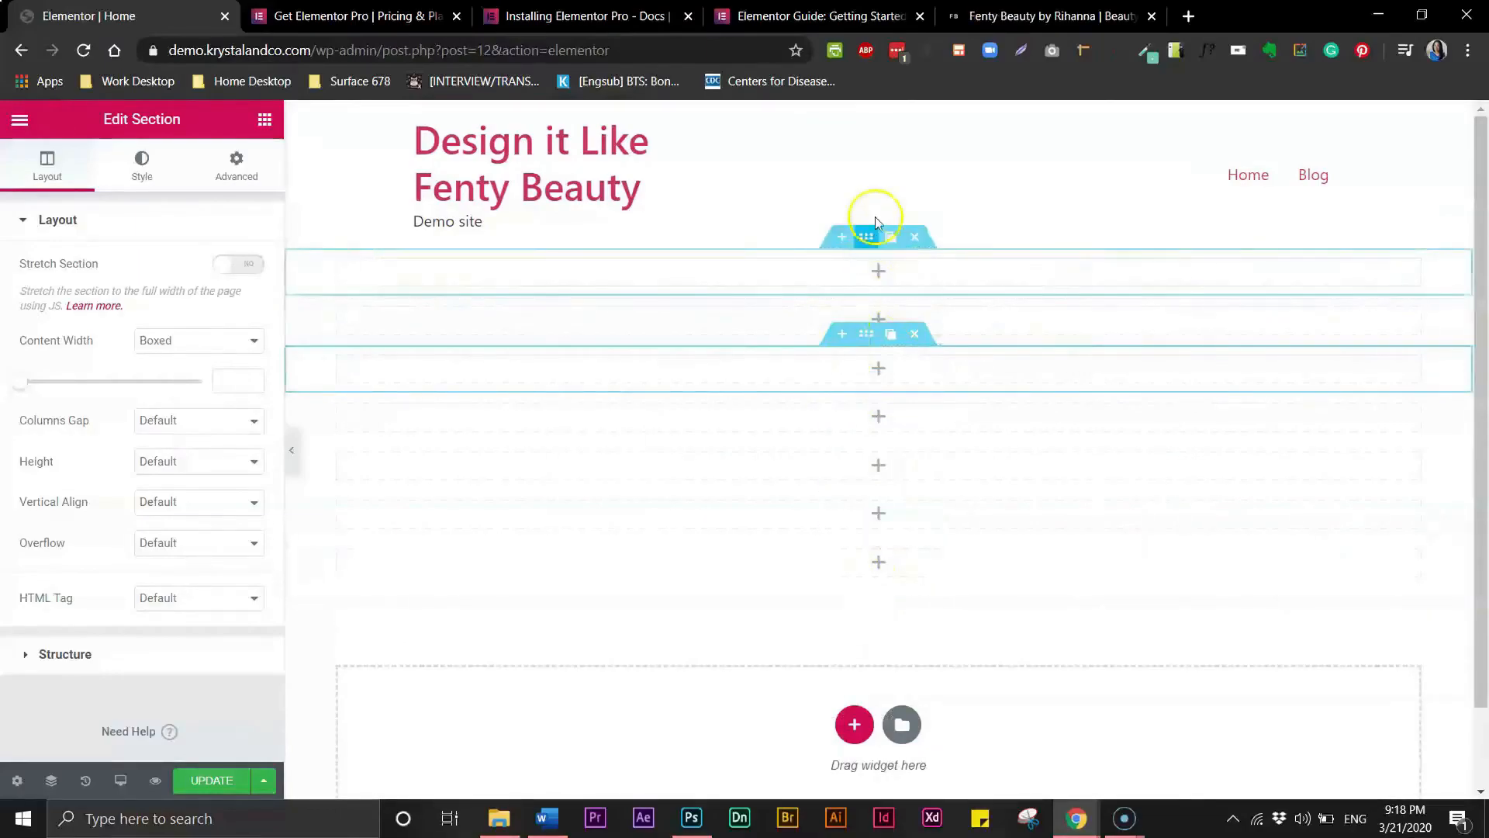
{"action": "mouse_move", "coordinate": [894, 282]}
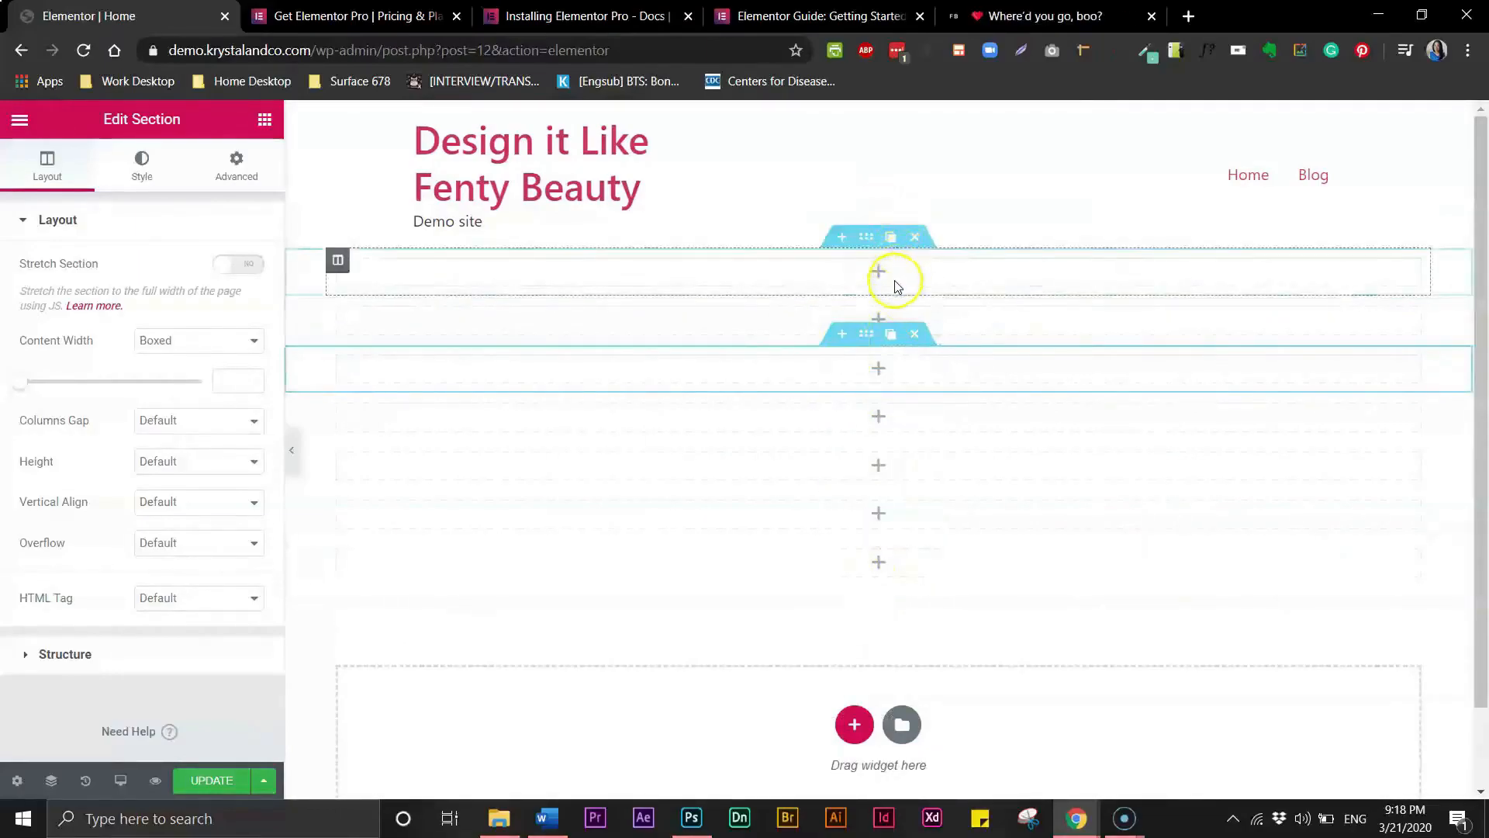
{"action": "left_click", "coordinate": [919, 237]}
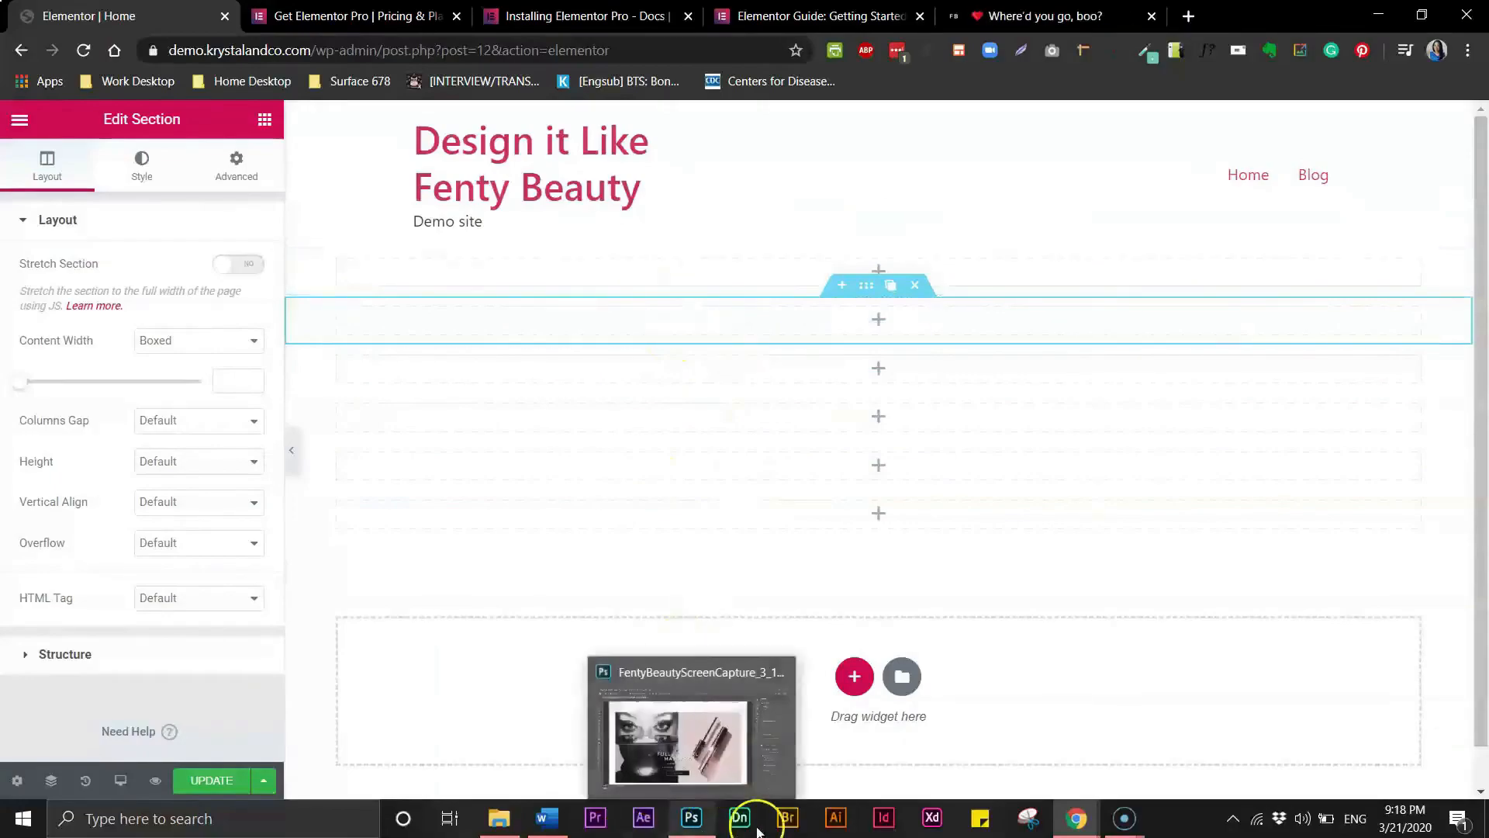
- Switch to Photoshop and scroll back up through the Fenty Beauty screenshot
{"action": "left_click", "coordinate": [690, 822]}
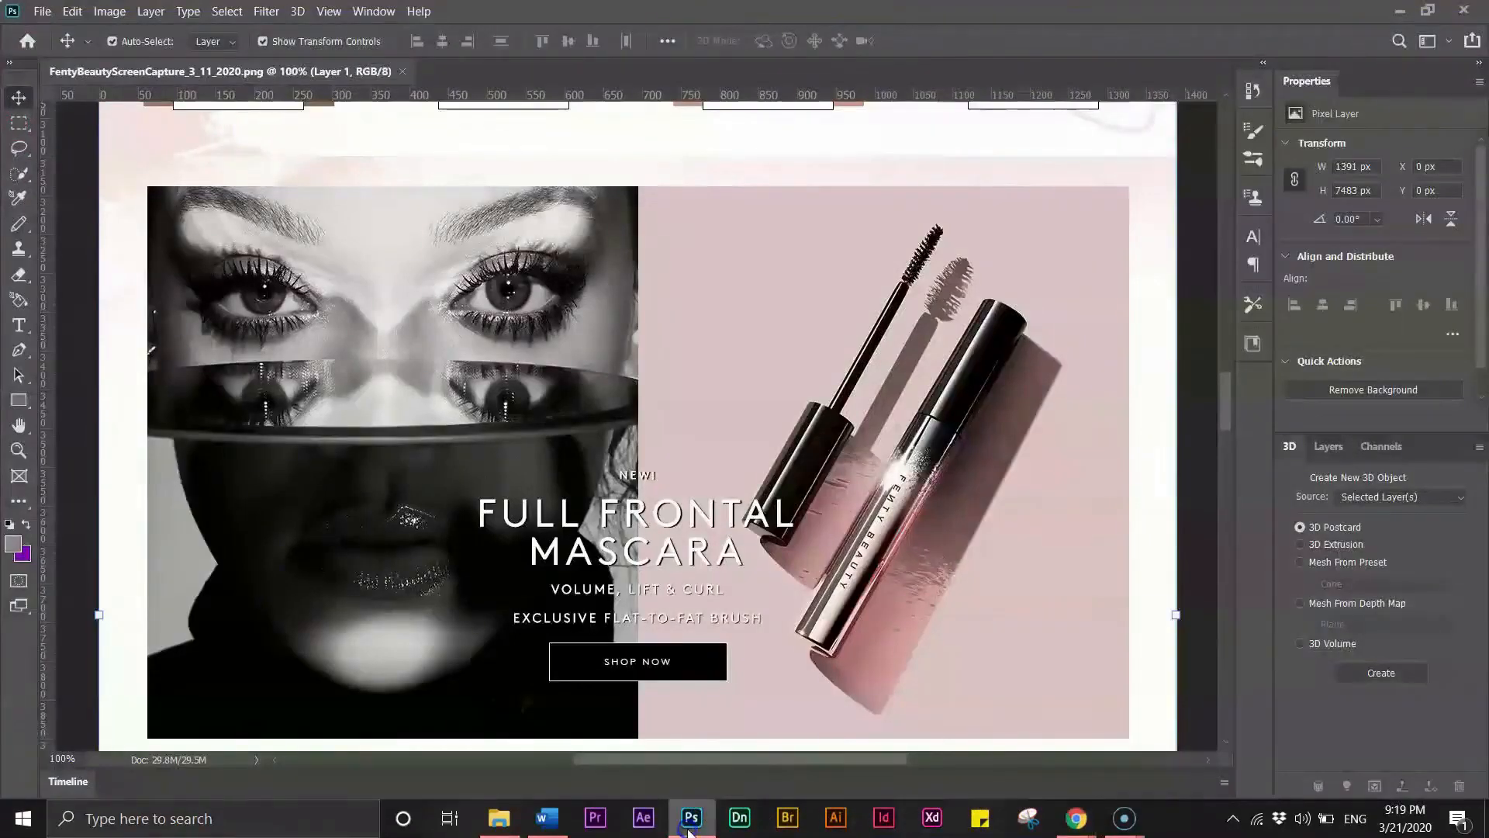
{"action": "left_click_drag", "start_coordinate": [1226, 402], "coordinate": [1239, 207]}
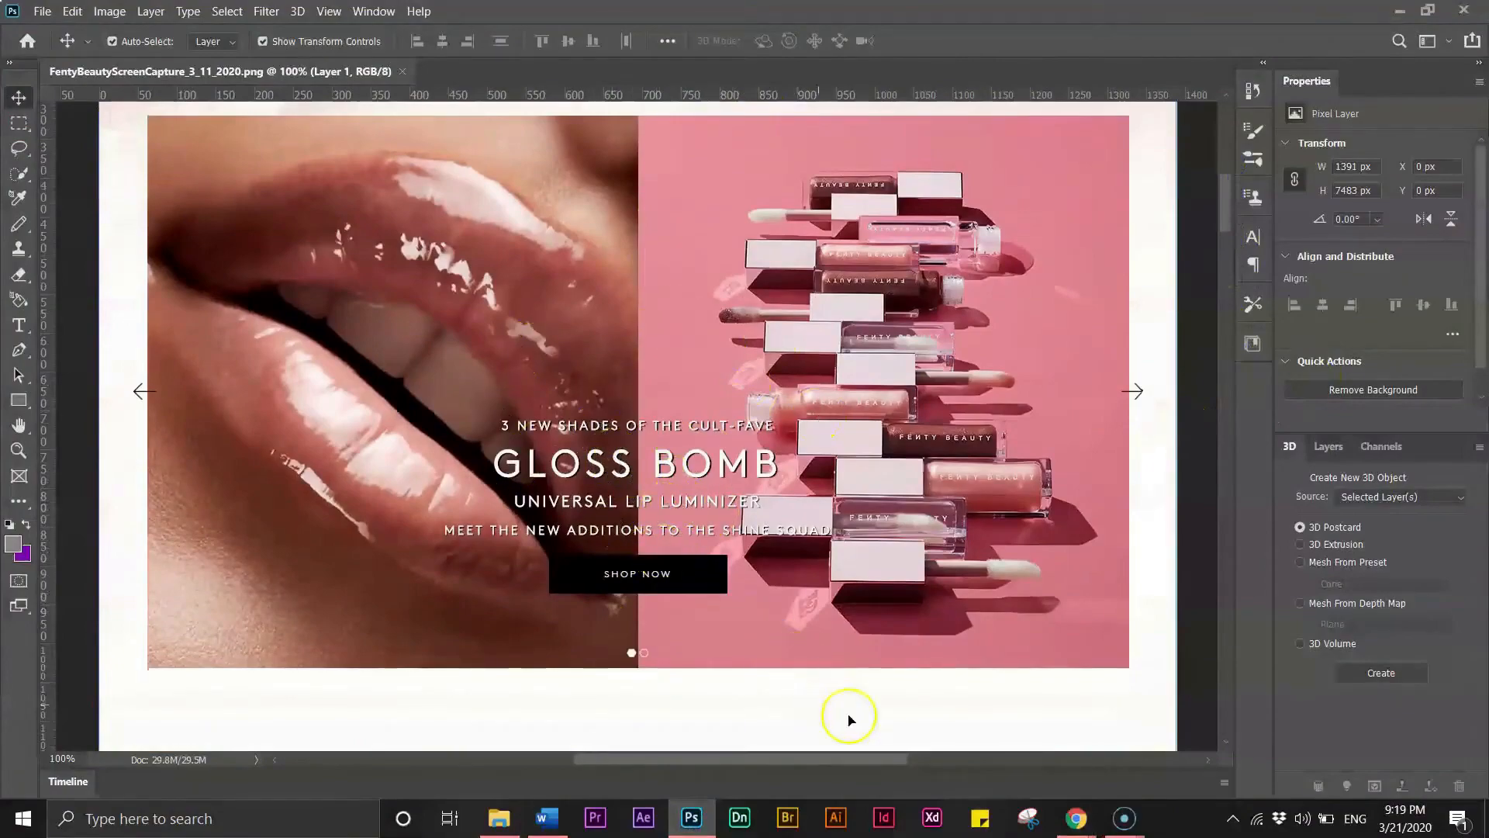
- Switch to the live Fenty Beauty site in the browser and scroll through its page for reference
{"action": "mouse_move", "coordinate": [1075, 826]}
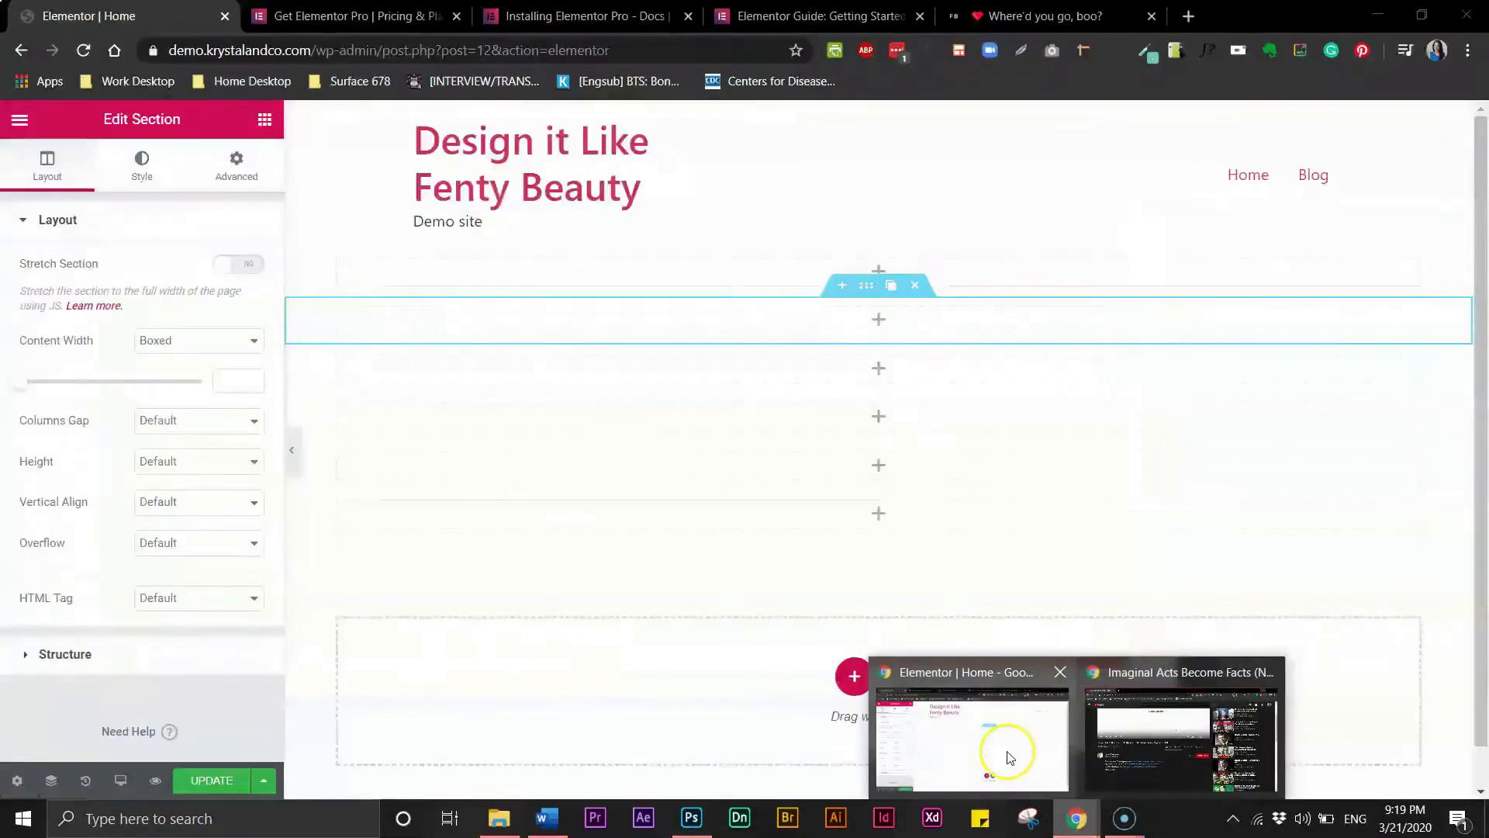
{"action": "left_click", "coordinate": [1008, 756]}
{"action": "left_click", "coordinate": [980, 15]}
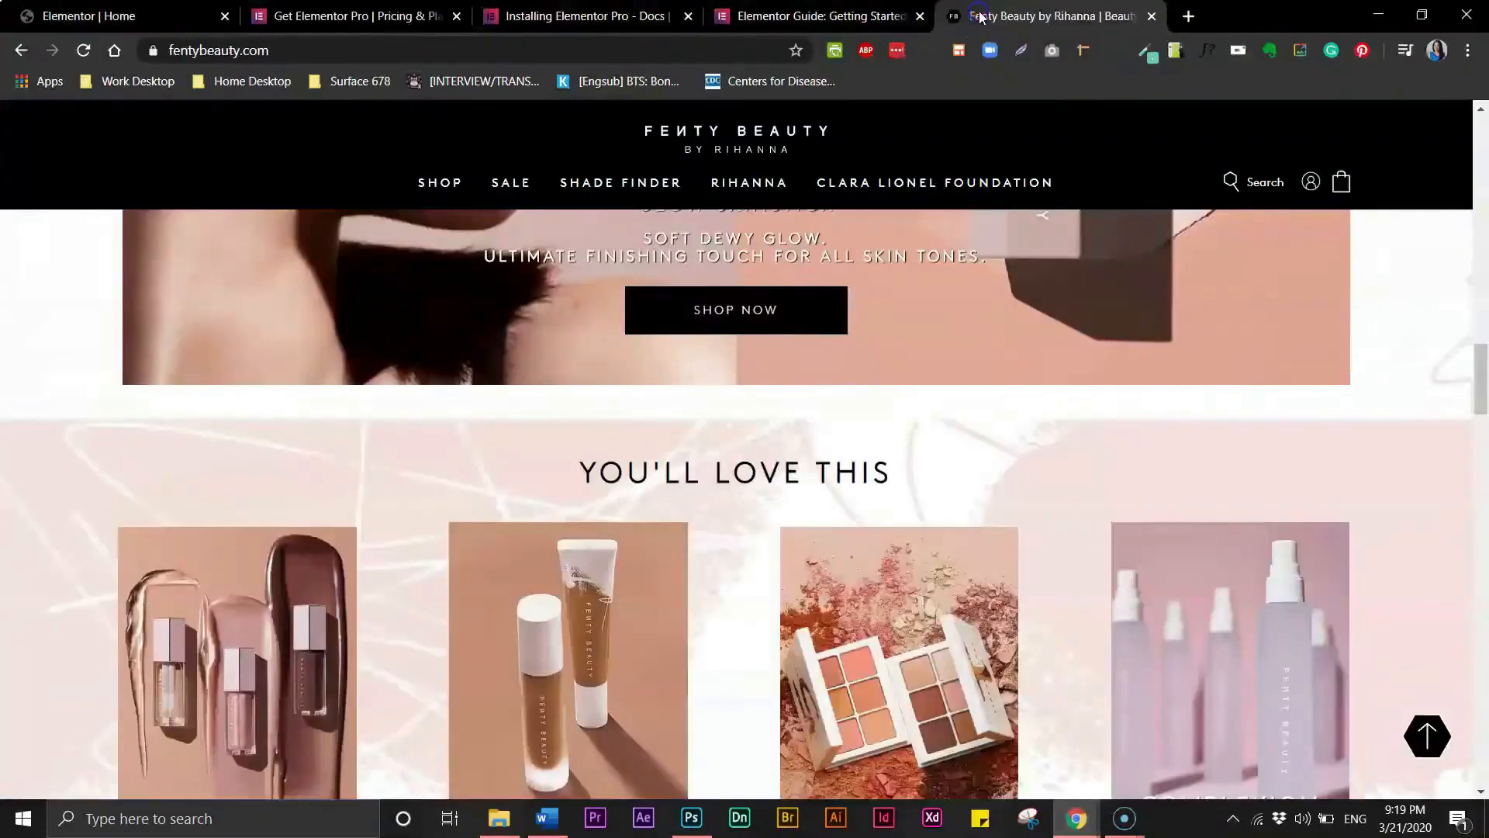
{"action": "scroll", "coordinate": [1483, 318], "scroll_direction": "up", "scroll_amount": 5}
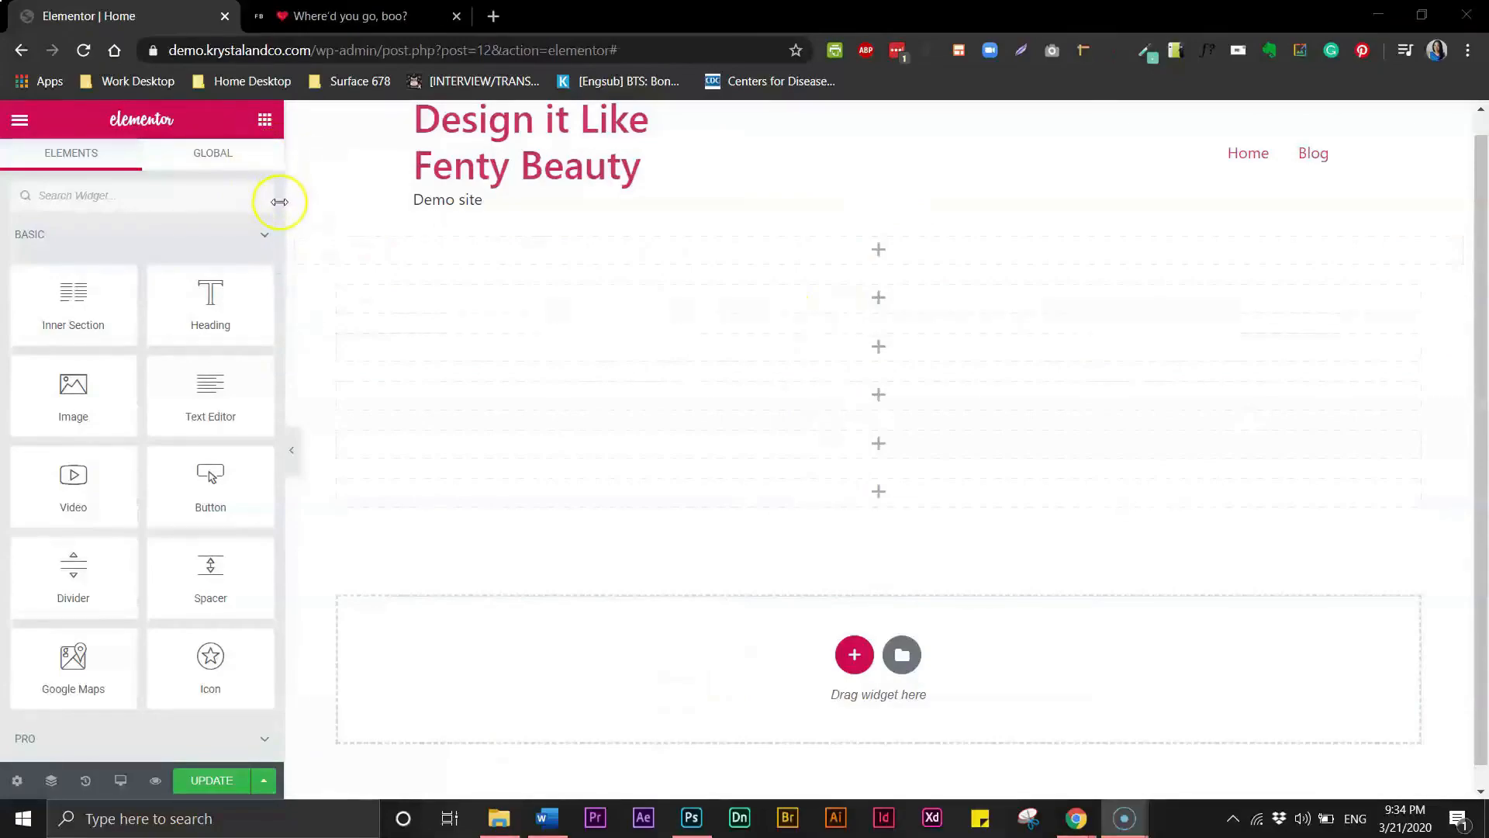
- Add an Image Carousel widget to the top section with a gallery of the two Fenty Beauty slide images
{"action": "scroll", "coordinate": [277, 228], "scroll_direction": "down", "scroll_amount": 15}
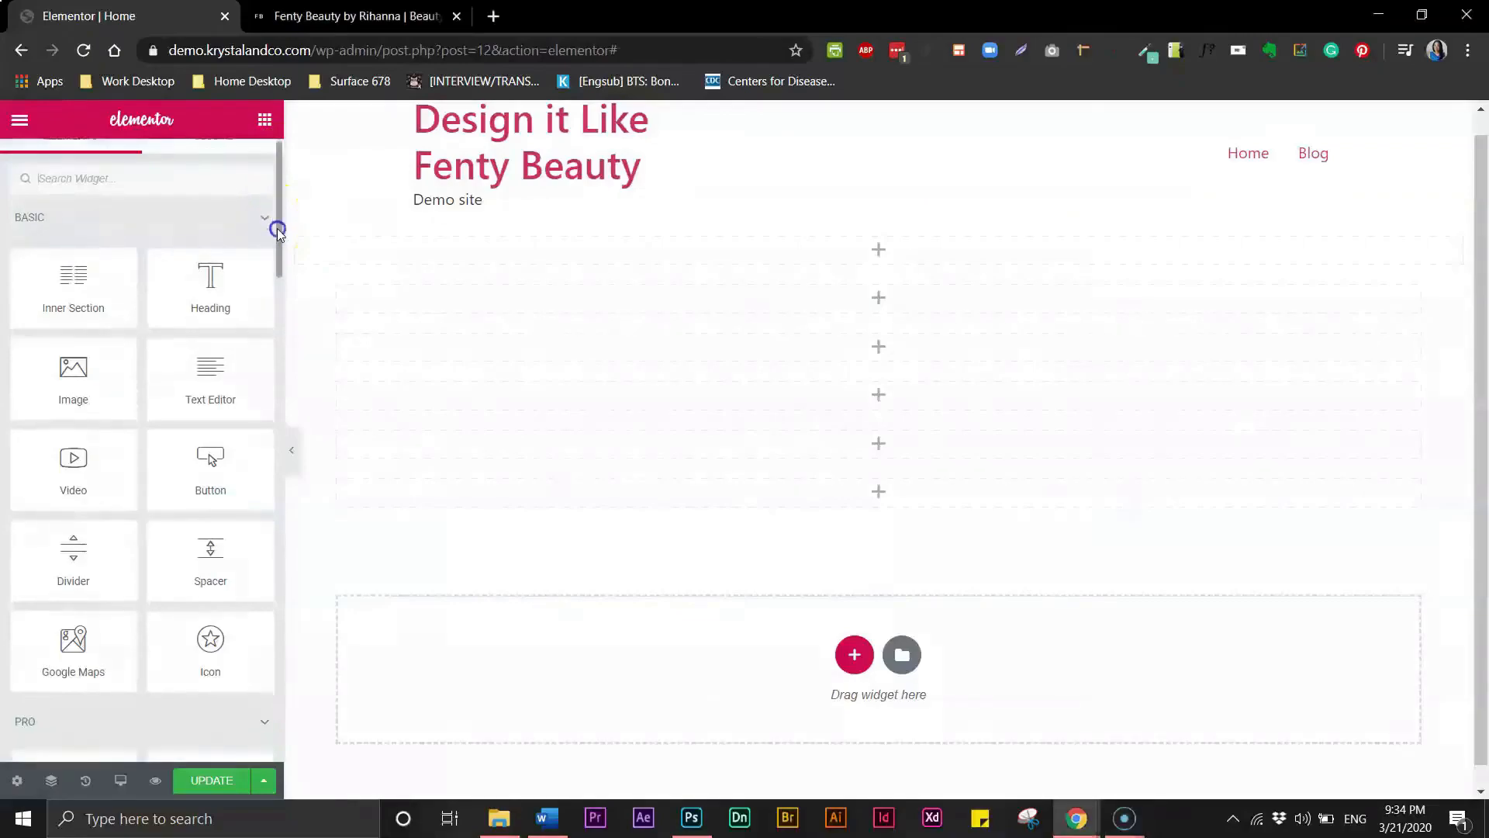
{"action": "left_click_drag", "start_coordinate": [393, 317], "coordinate": [479, 253]}
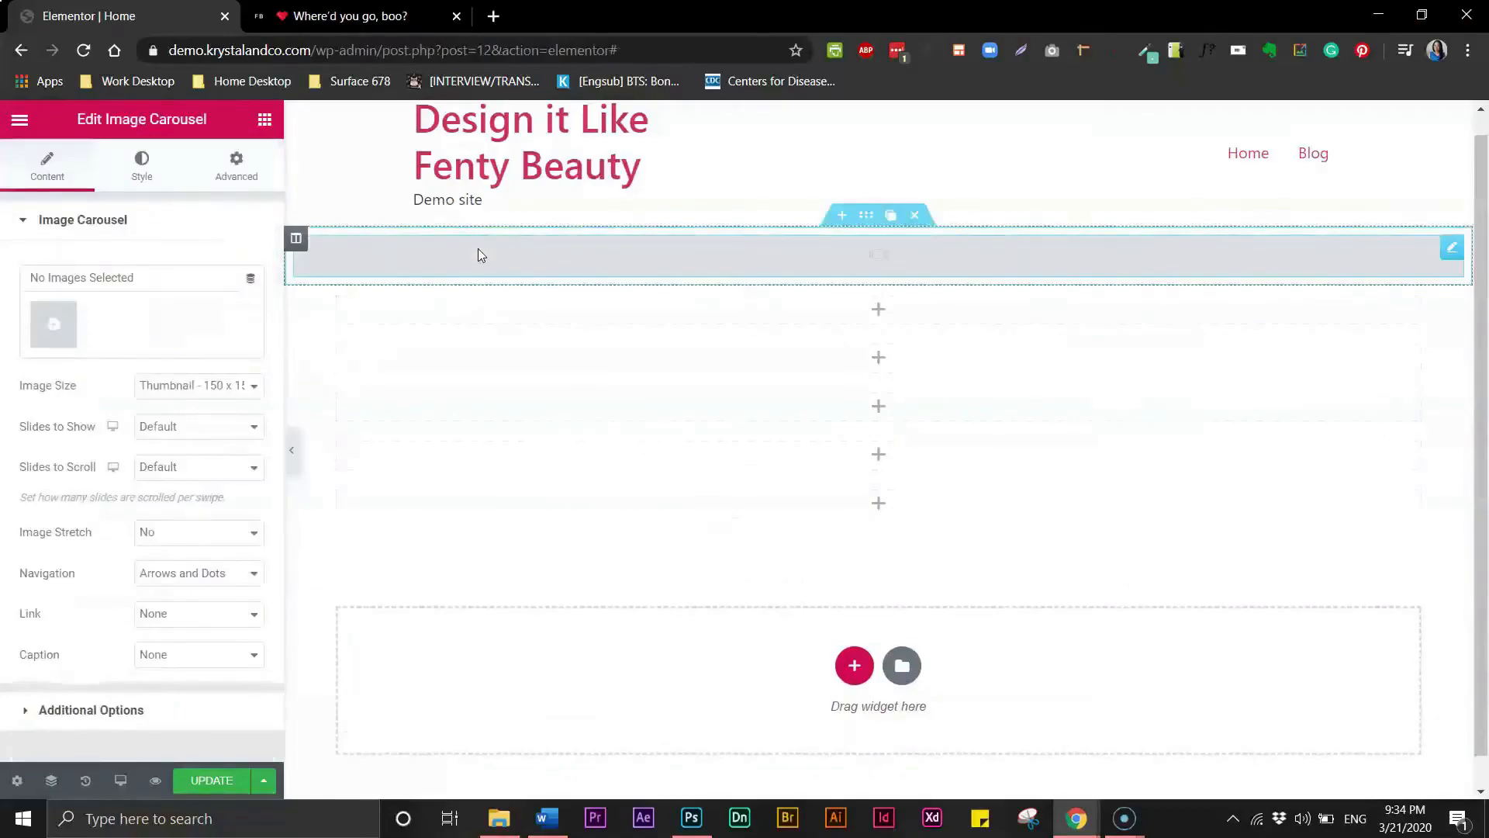
{"action": "left_click", "coordinate": [51, 327]}
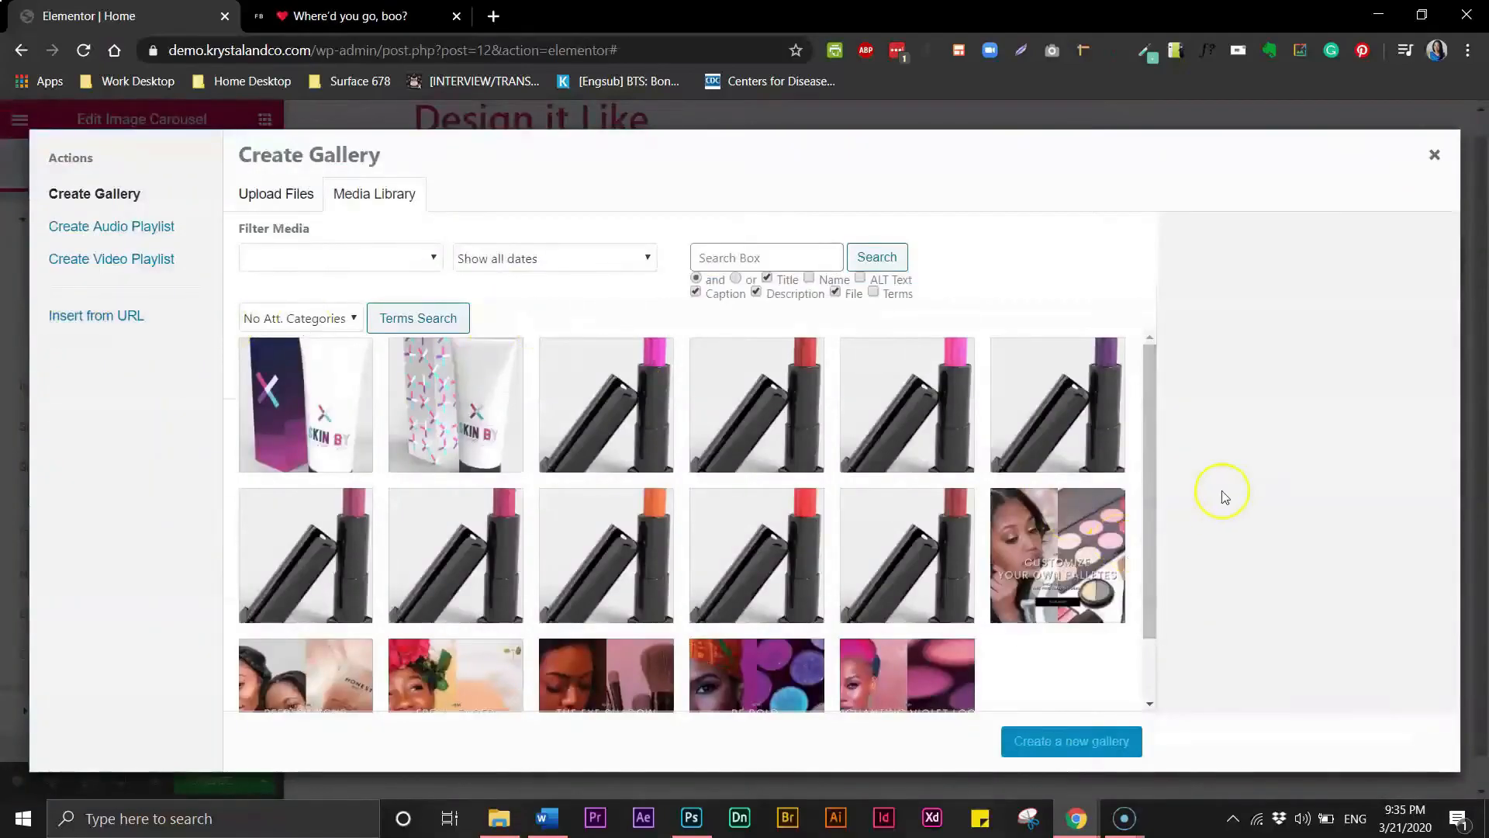
{"action": "left_click_drag", "start_coordinate": [1150, 538], "coordinate": [1151, 702]}
{"action": "left_click", "coordinate": [900, 659]}
{"action": "left_click", "coordinate": [772, 621]}
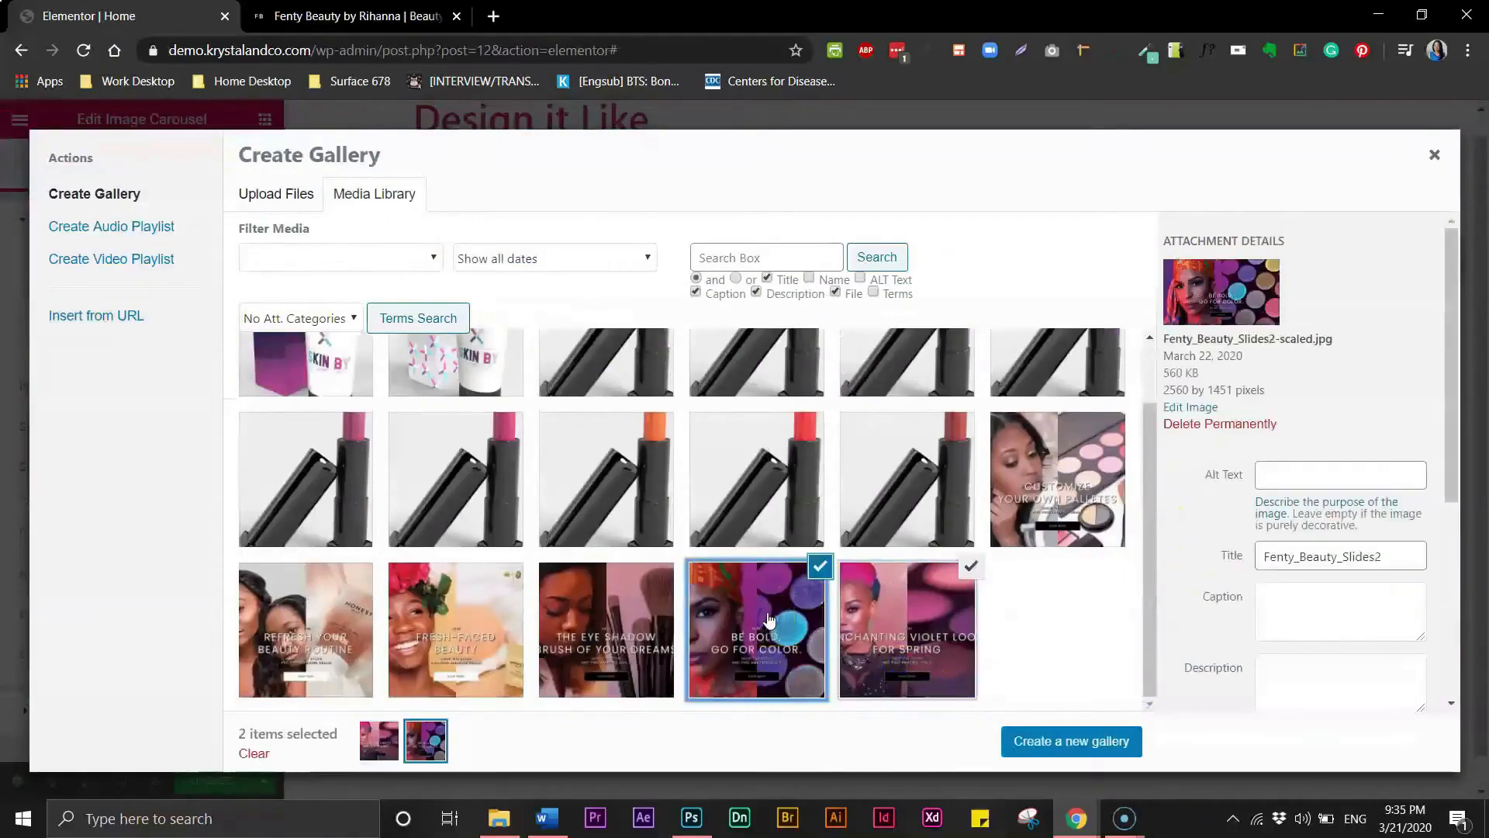
{"action": "left_click", "coordinate": [1074, 740]}
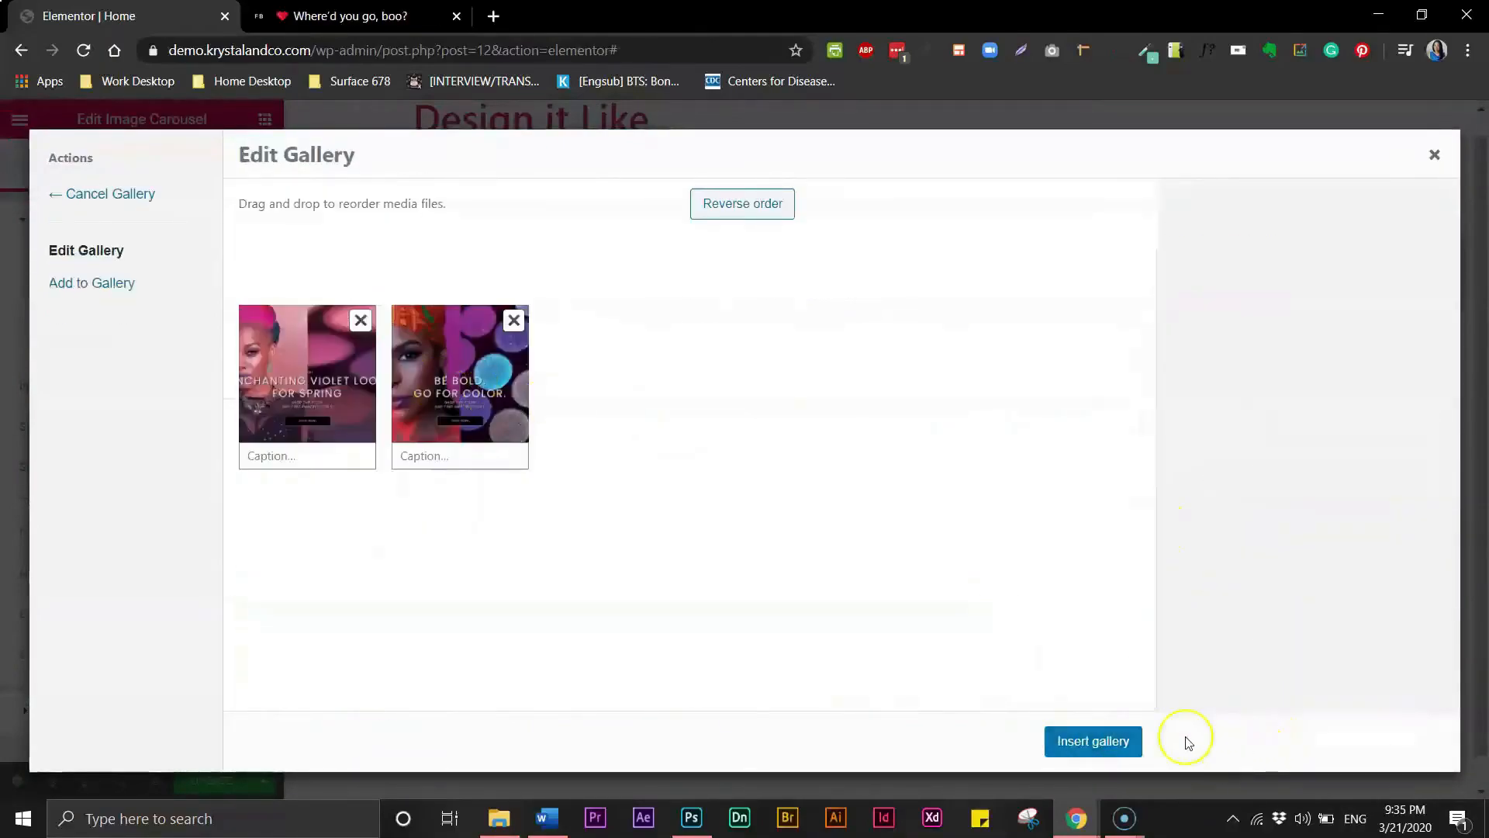
{"action": "left_click", "coordinate": [1113, 741]}
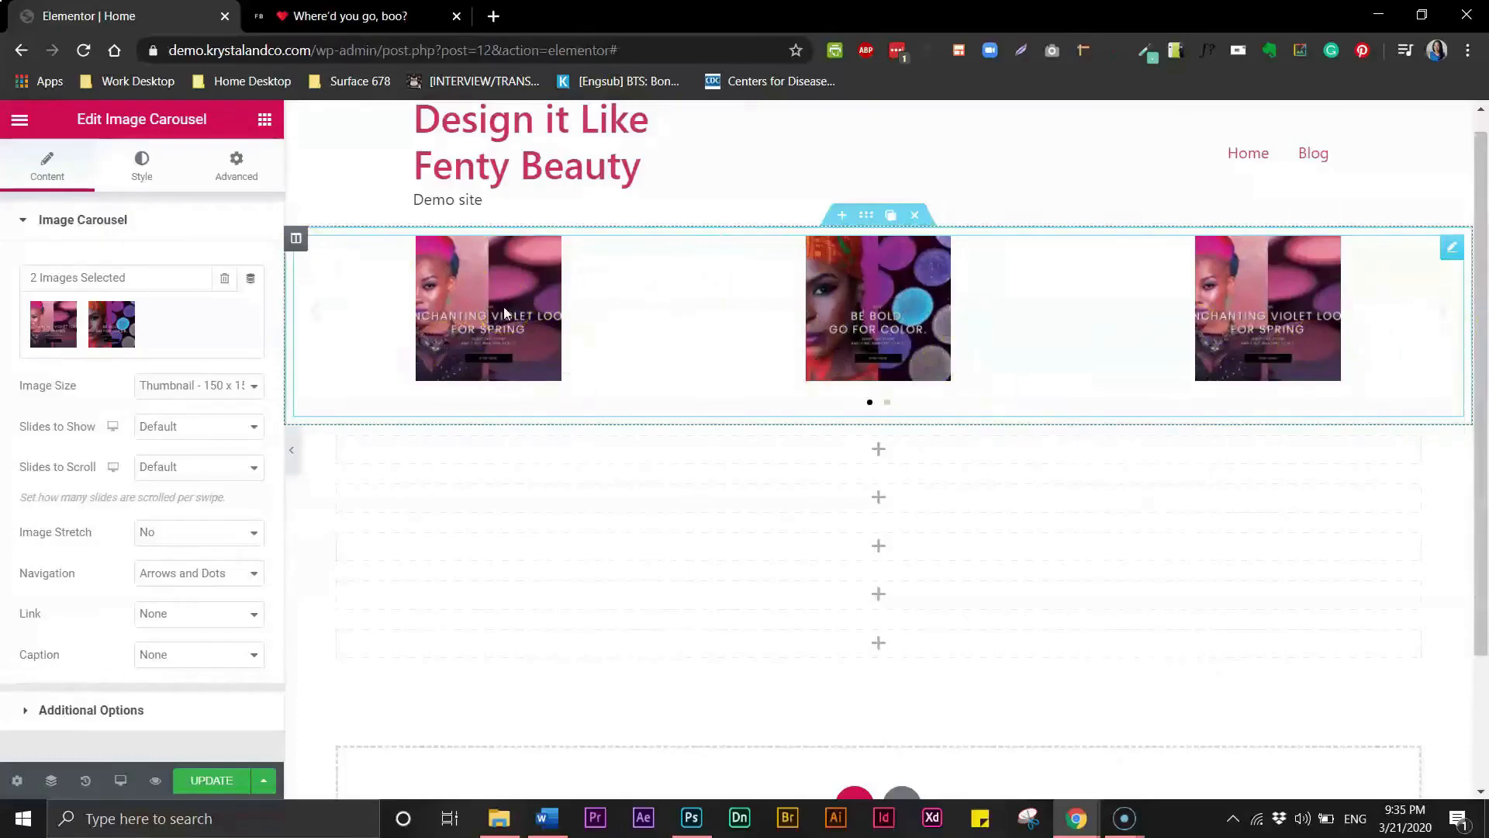
- Set the carousel's image size to Full and slides to show to 1
{"action": "left_click", "coordinate": [228, 388]}
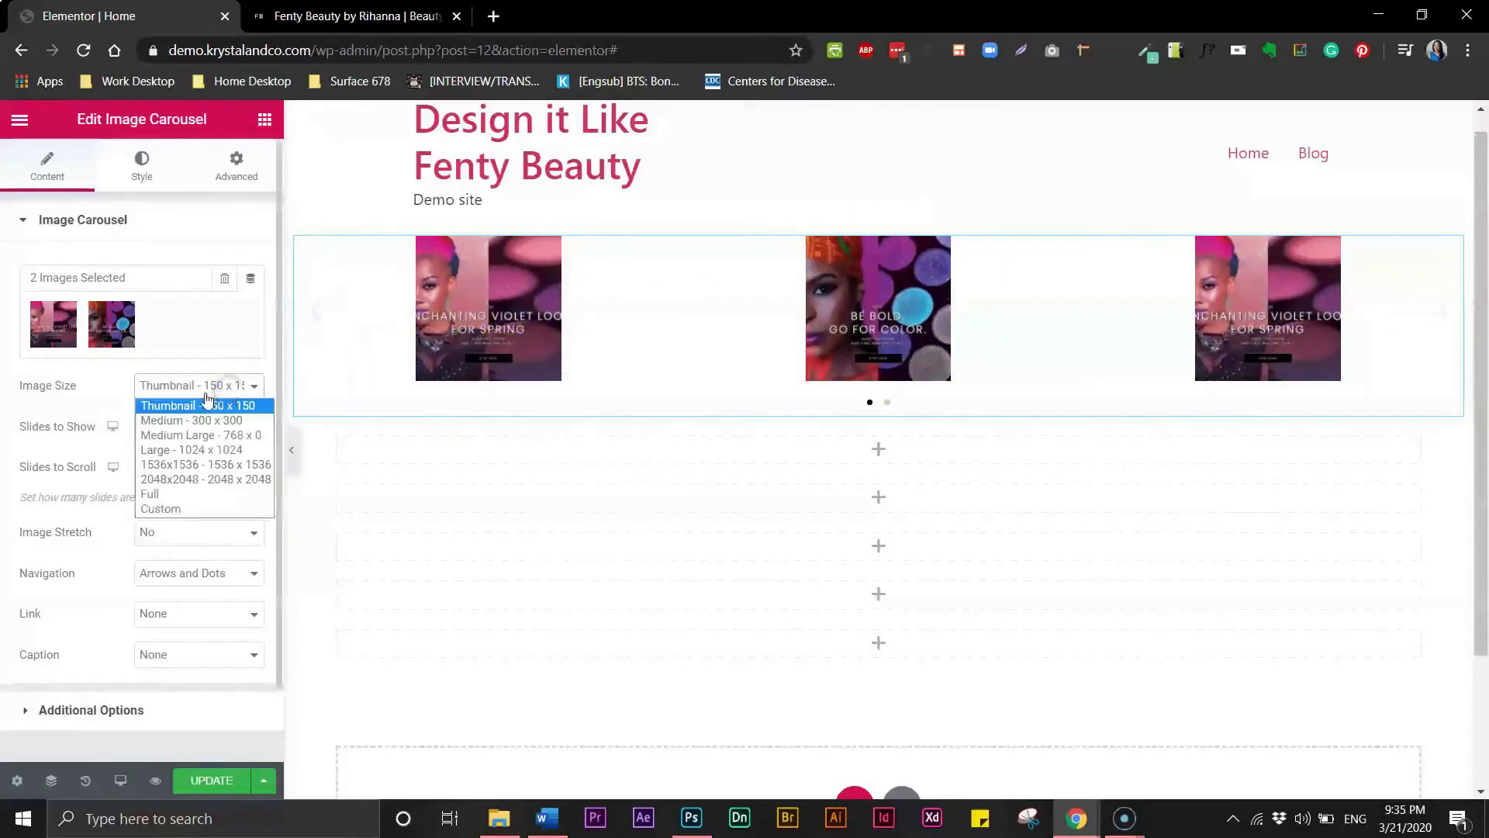
{"action": "left_click", "coordinate": [152, 496]}
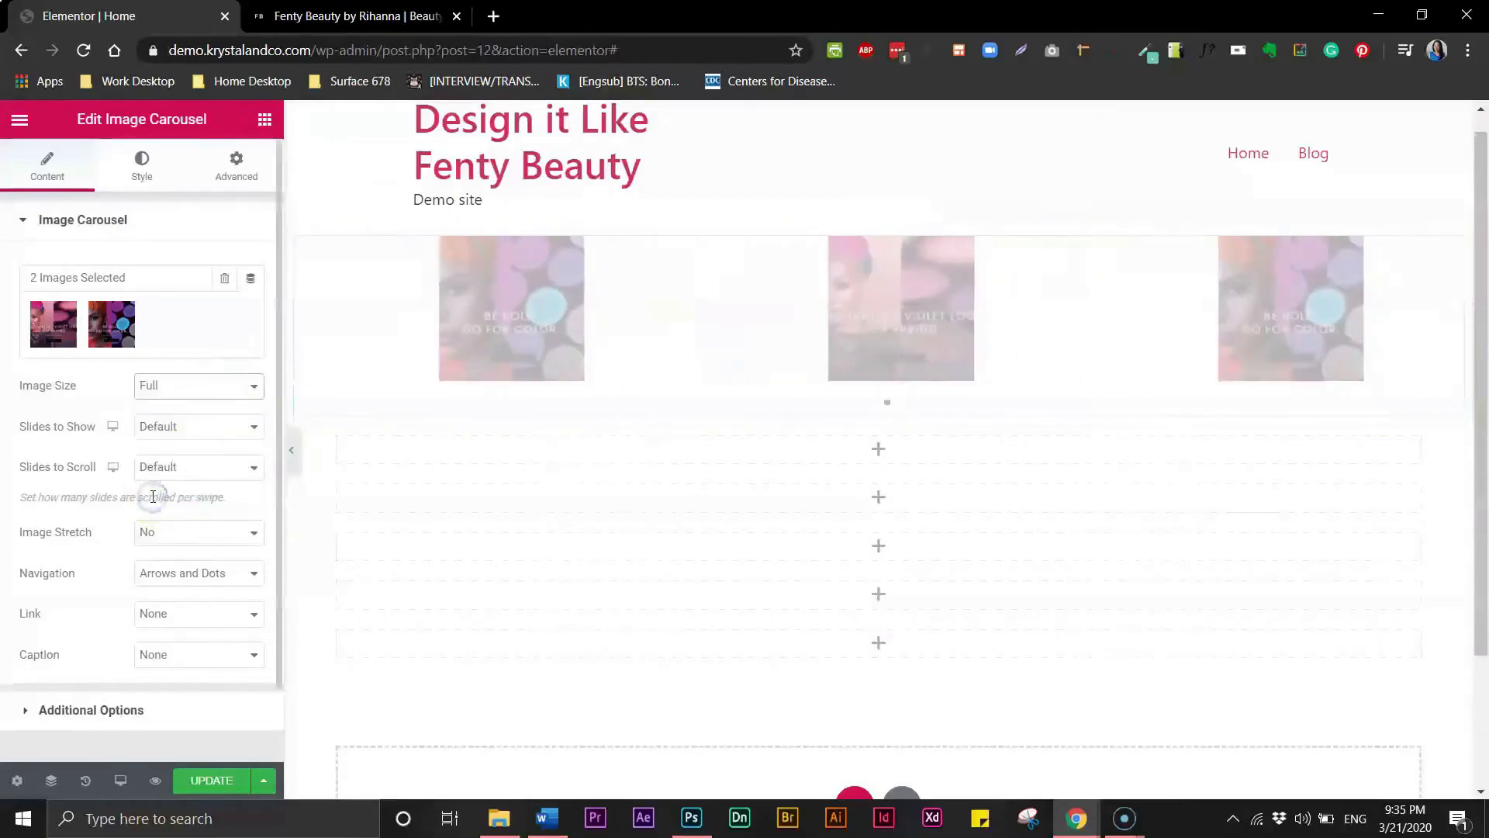
{"action": "left_click", "coordinate": [186, 435]}
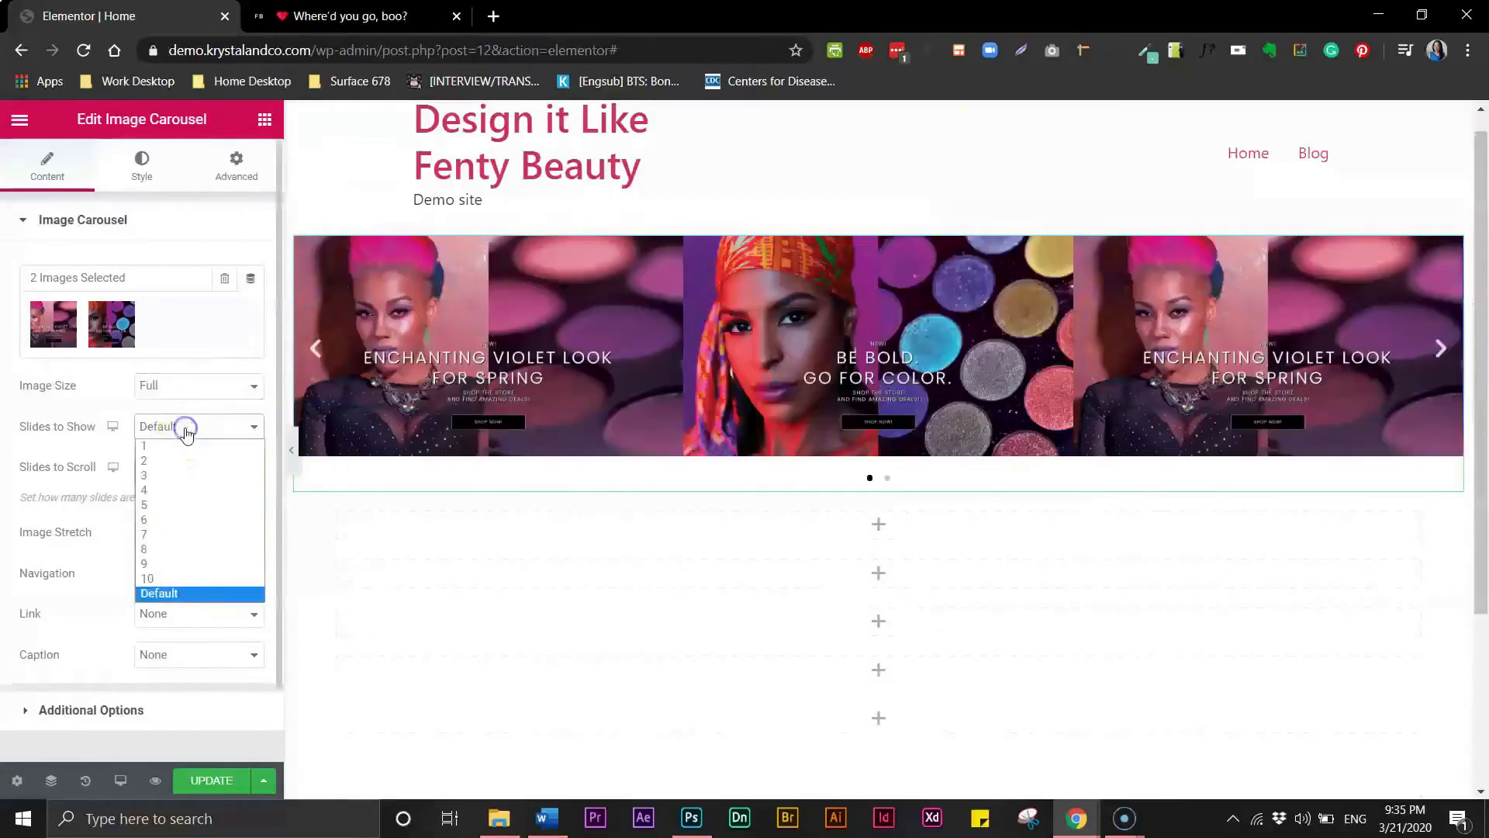
{"action": "left_click", "coordinate": [153, 448]}
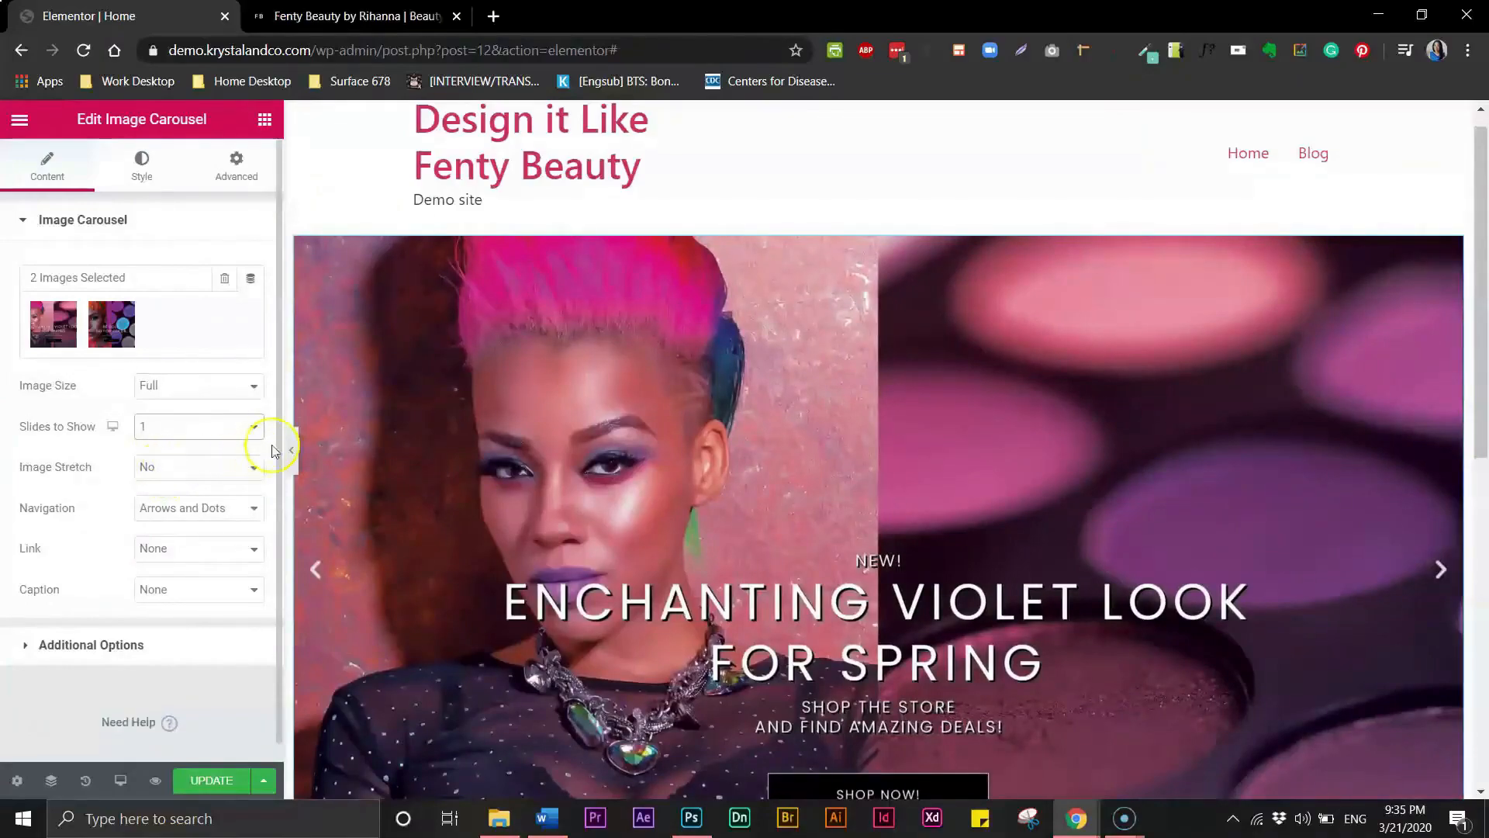
{"action": "left_click_drag", "start_coordinate": [277, 456], "coordinate": [276, 474]}
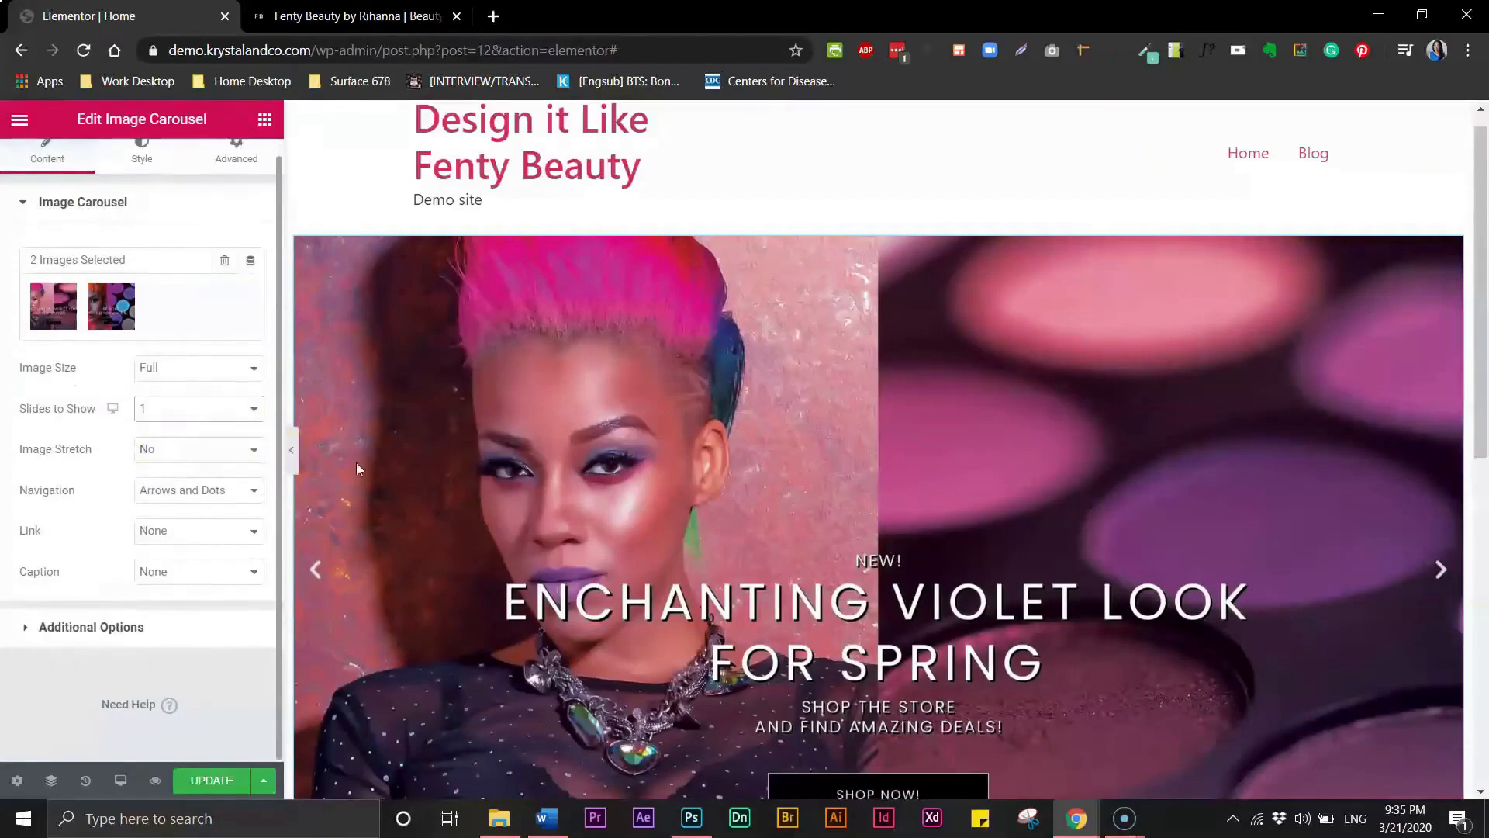
{"action": "left_click", "coordinate": [207, 494]}
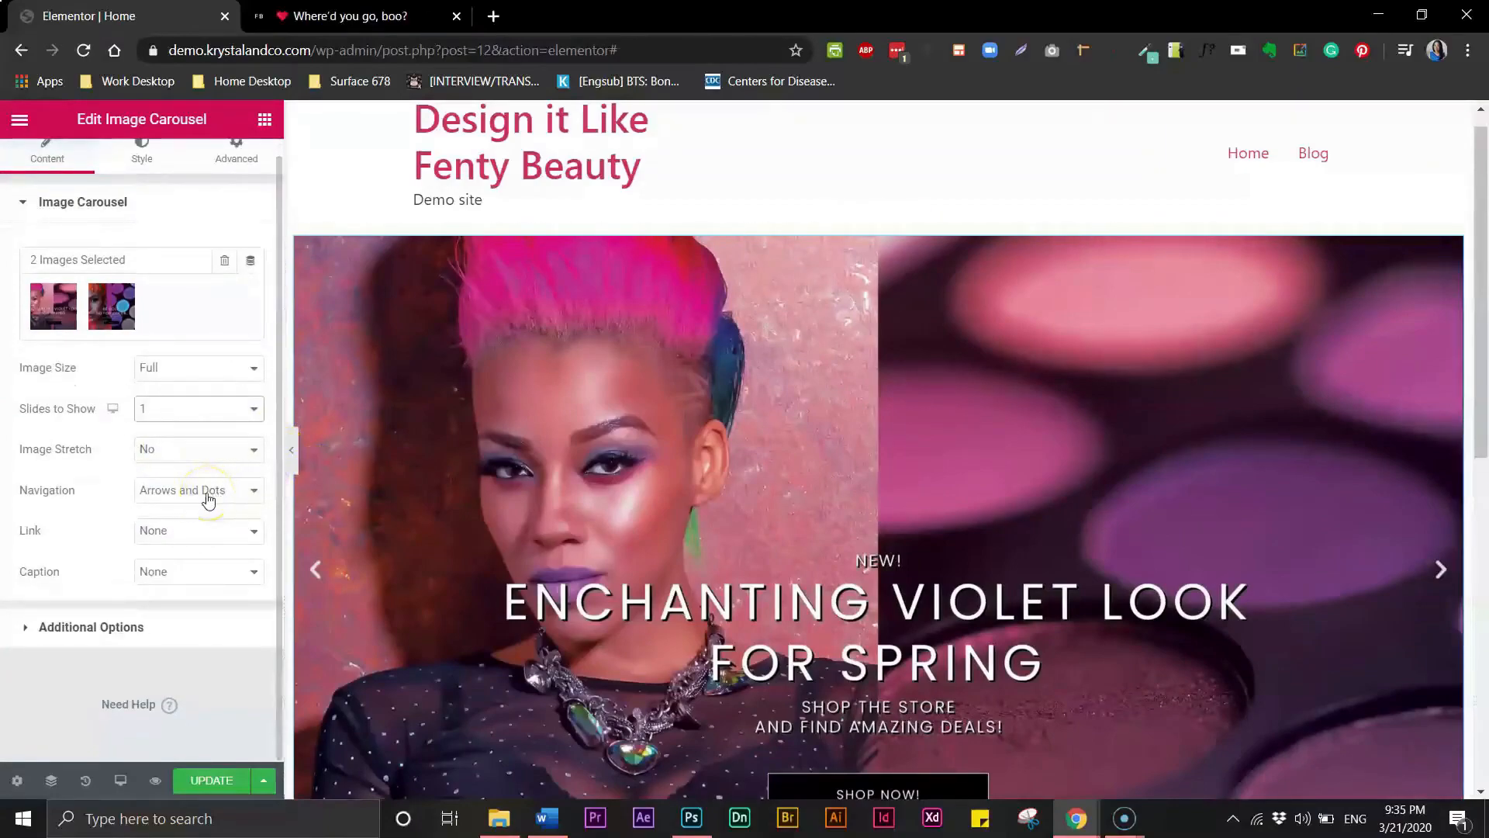
{"action": "left_click_drag", "start_coordinate": [1482, 331], "coordinate": [1484, 401]}
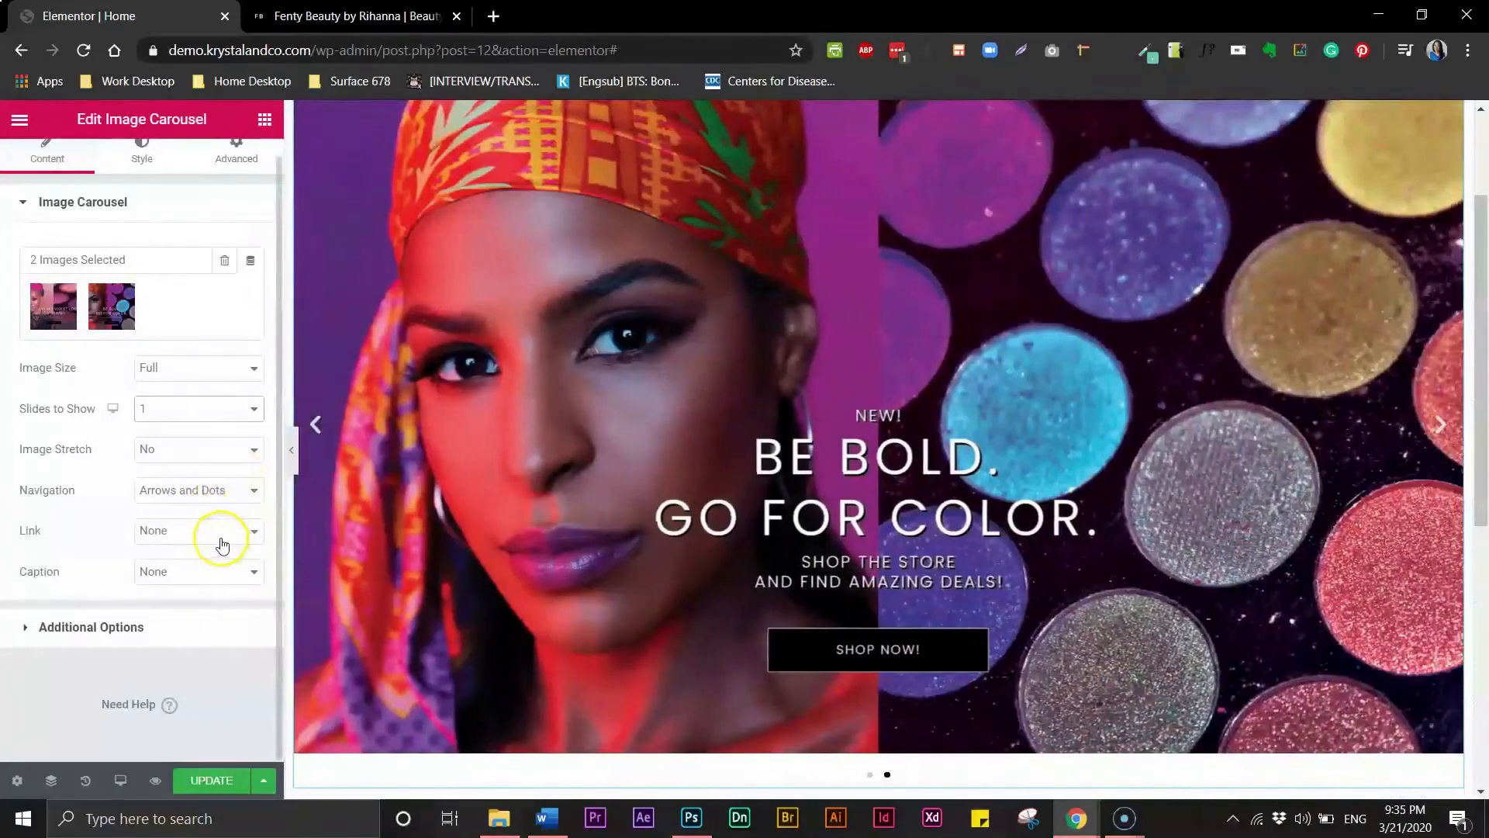
{"action": "left_click", "coordinate": [222, 543]}
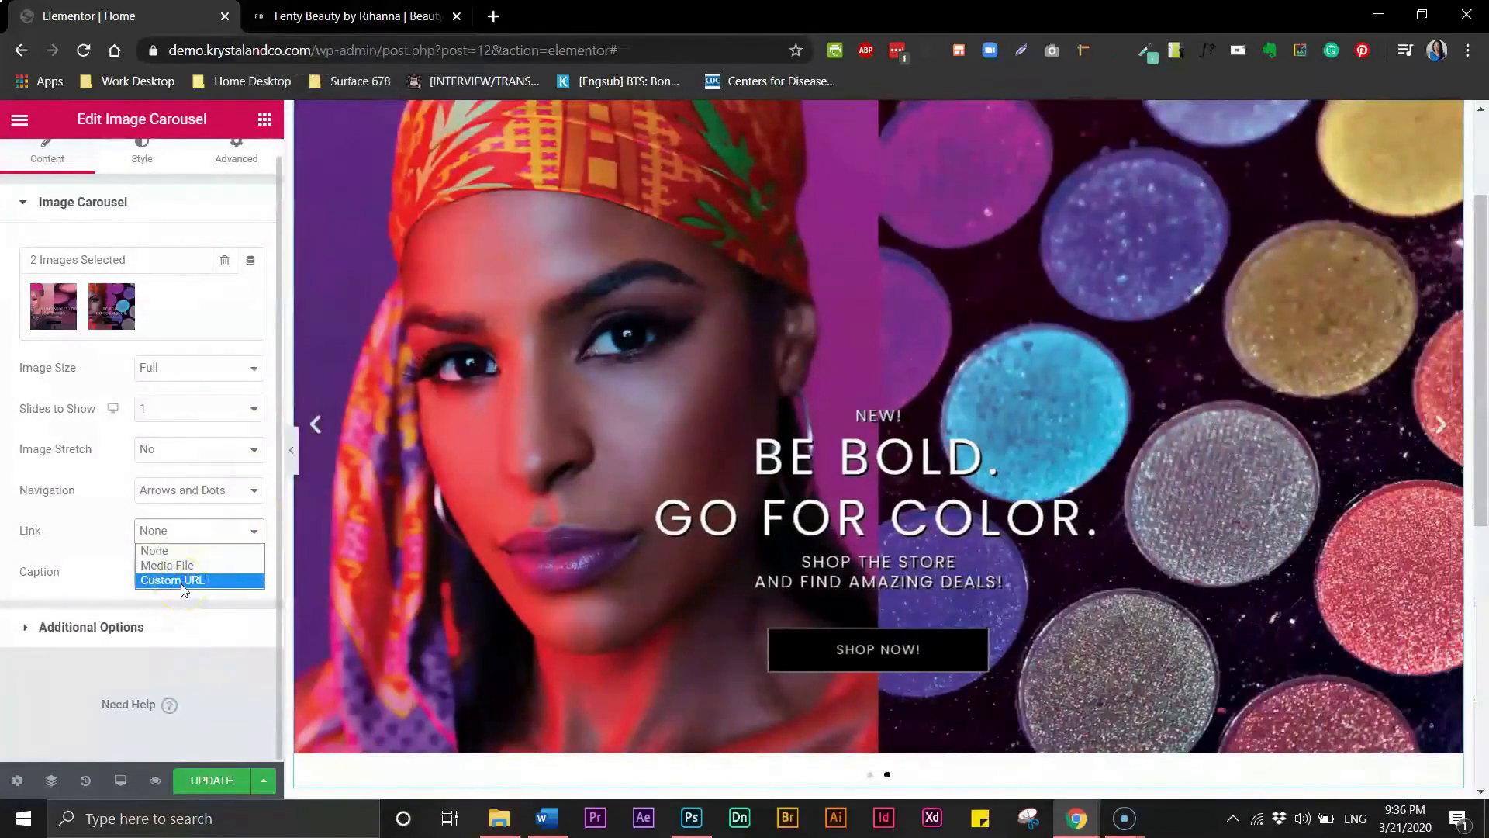
{"action": "left_click", "coordinate": [183, 580]}
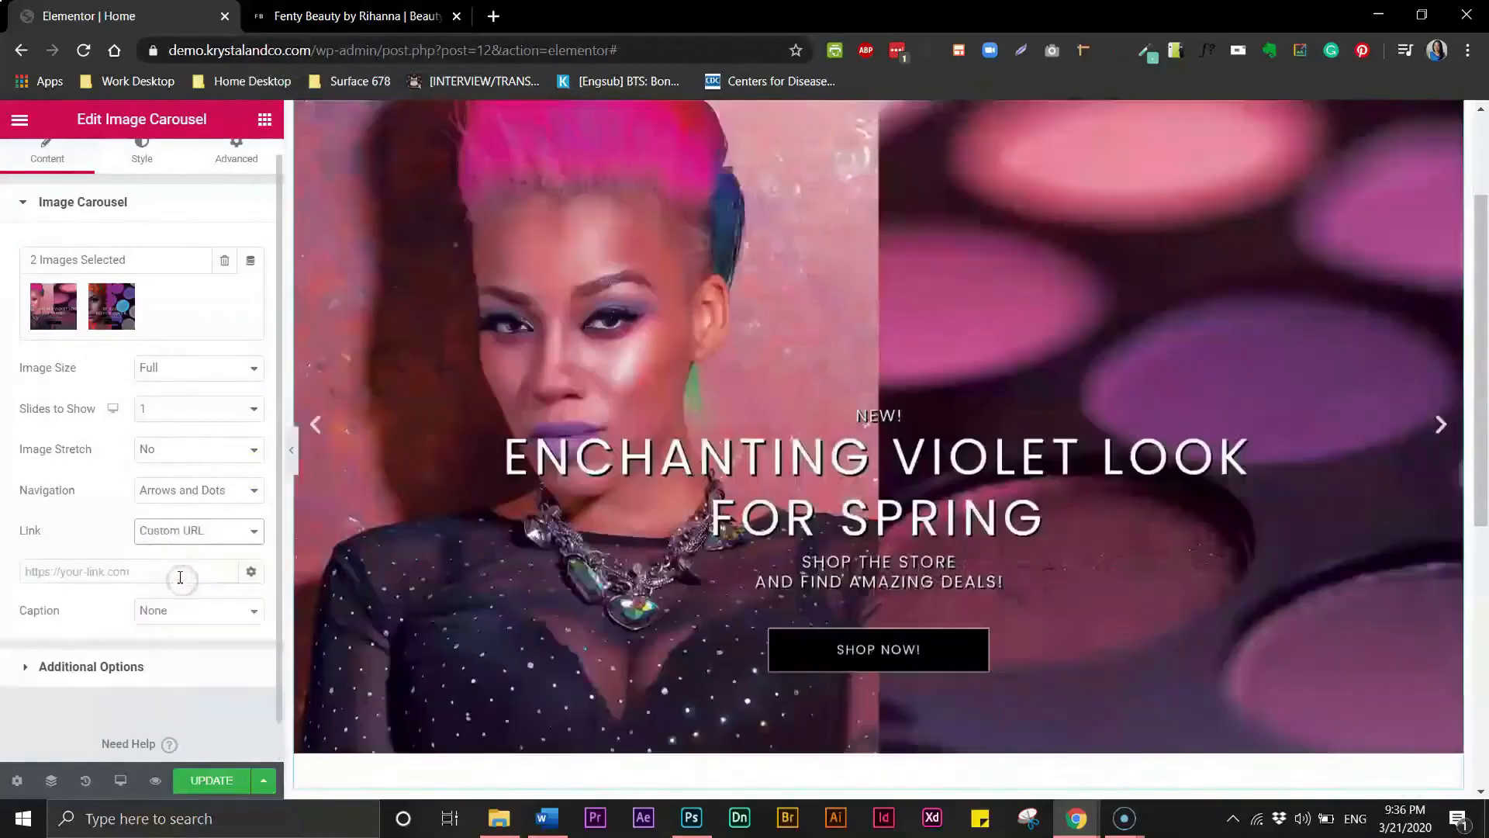
{"action": "left_click", "coordinate": [159, 575]}
{"action": "type", "text": "https://demo."}
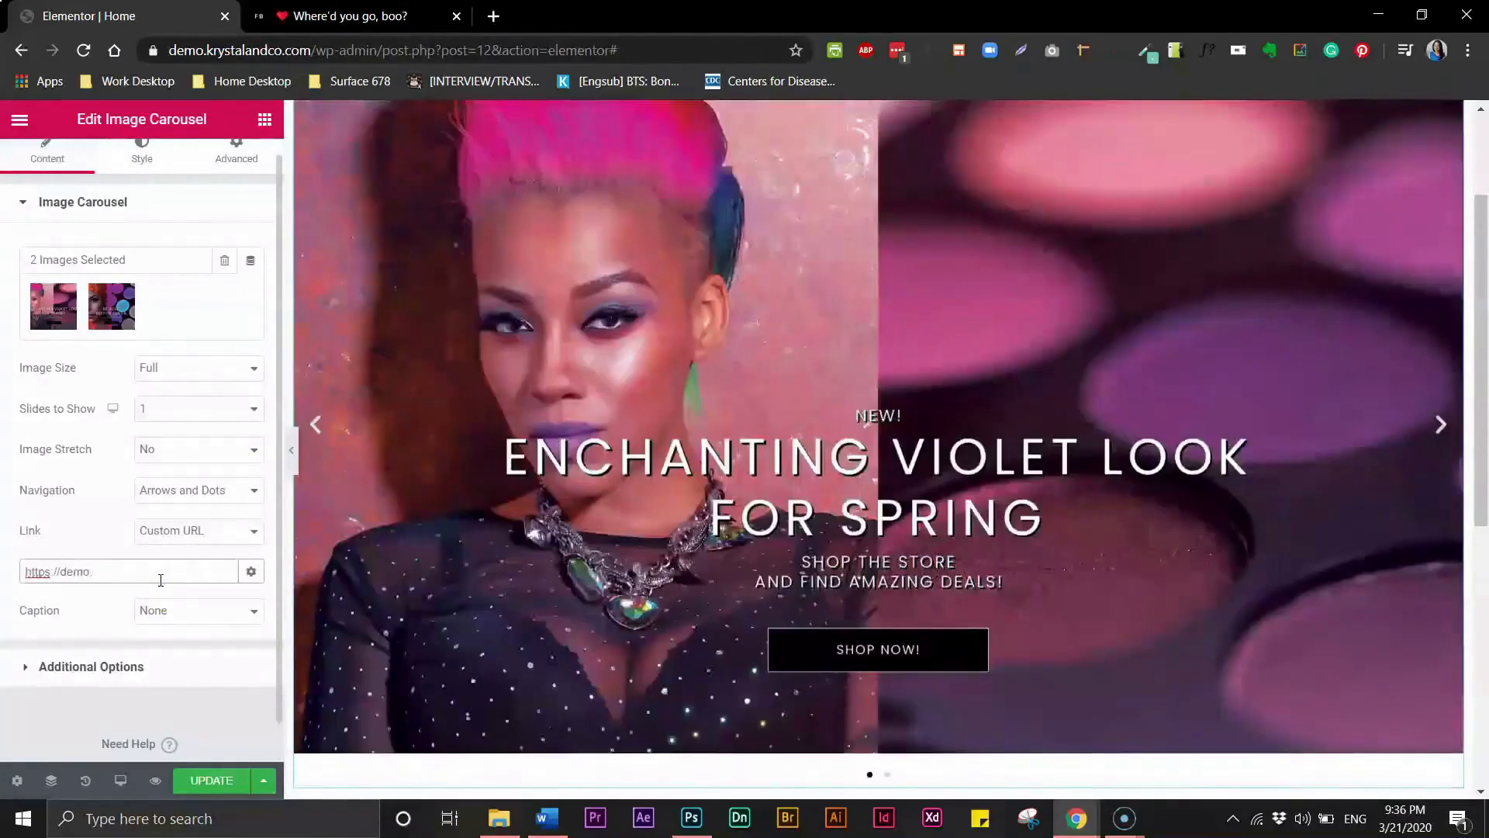
{"action": "type", "text": "krystalandco.com/#"}
{"action": "left_click", "coordinate": [154, 611]}
{"action": "left_click", "coordinate": [105, 610]}
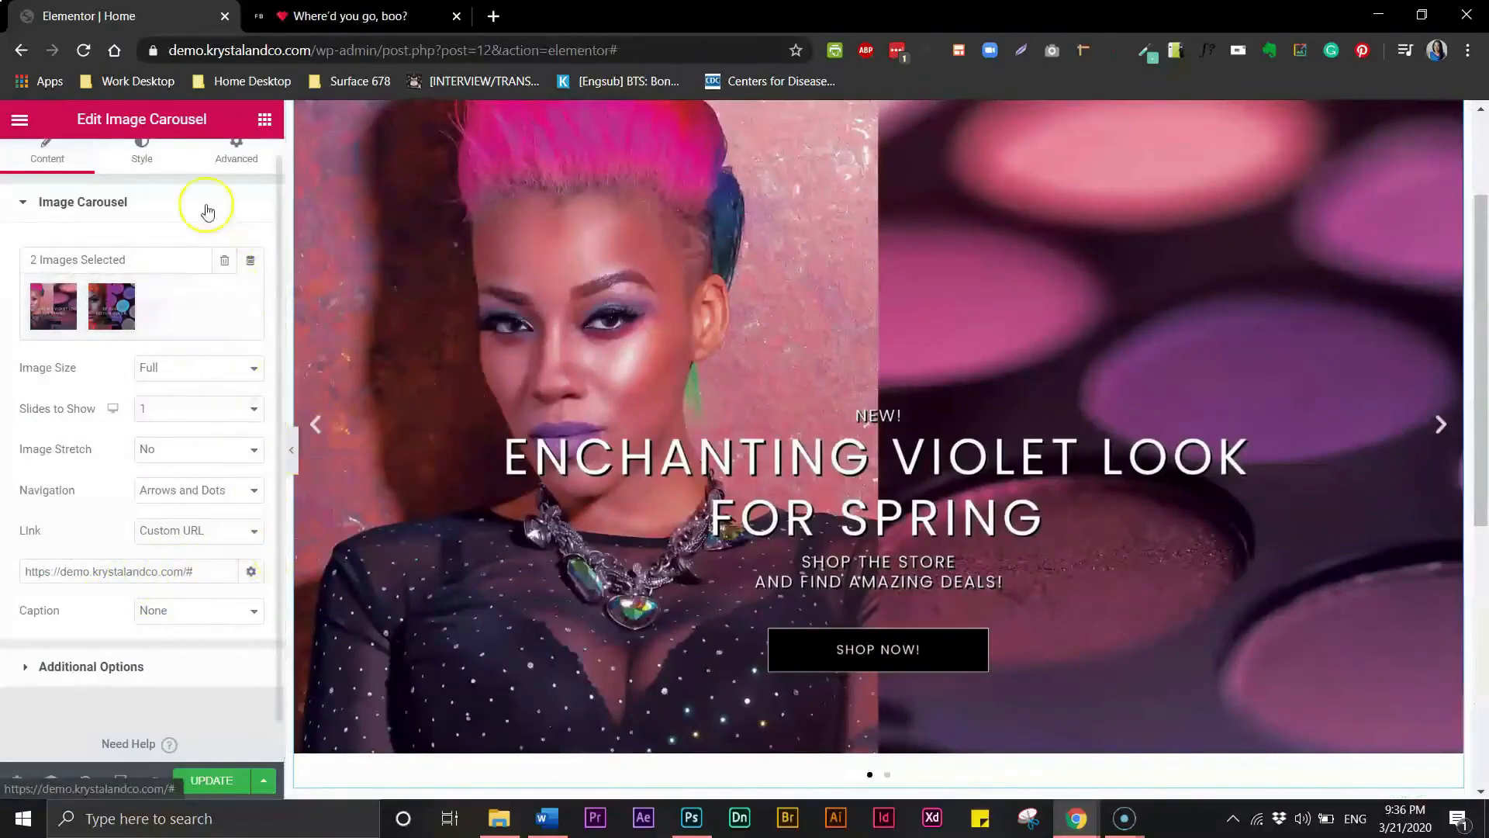
- Try positioning the carousel arrows outside, preview the result, and set them back to inside
{"action": "left_click", "coordinate": [137, 162]}
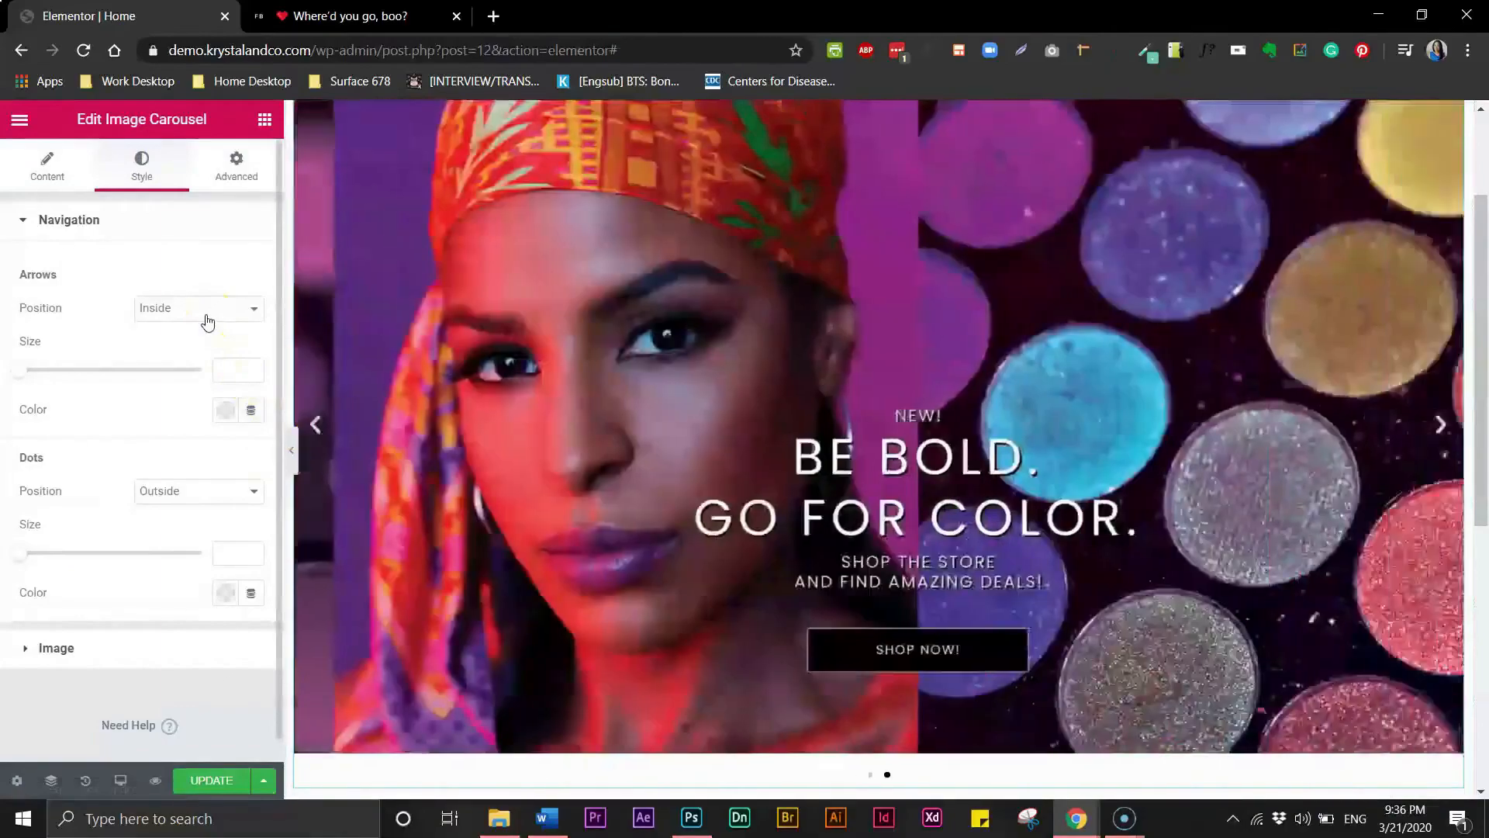
{"action": "left_click", "coordinate": [206, 318]}
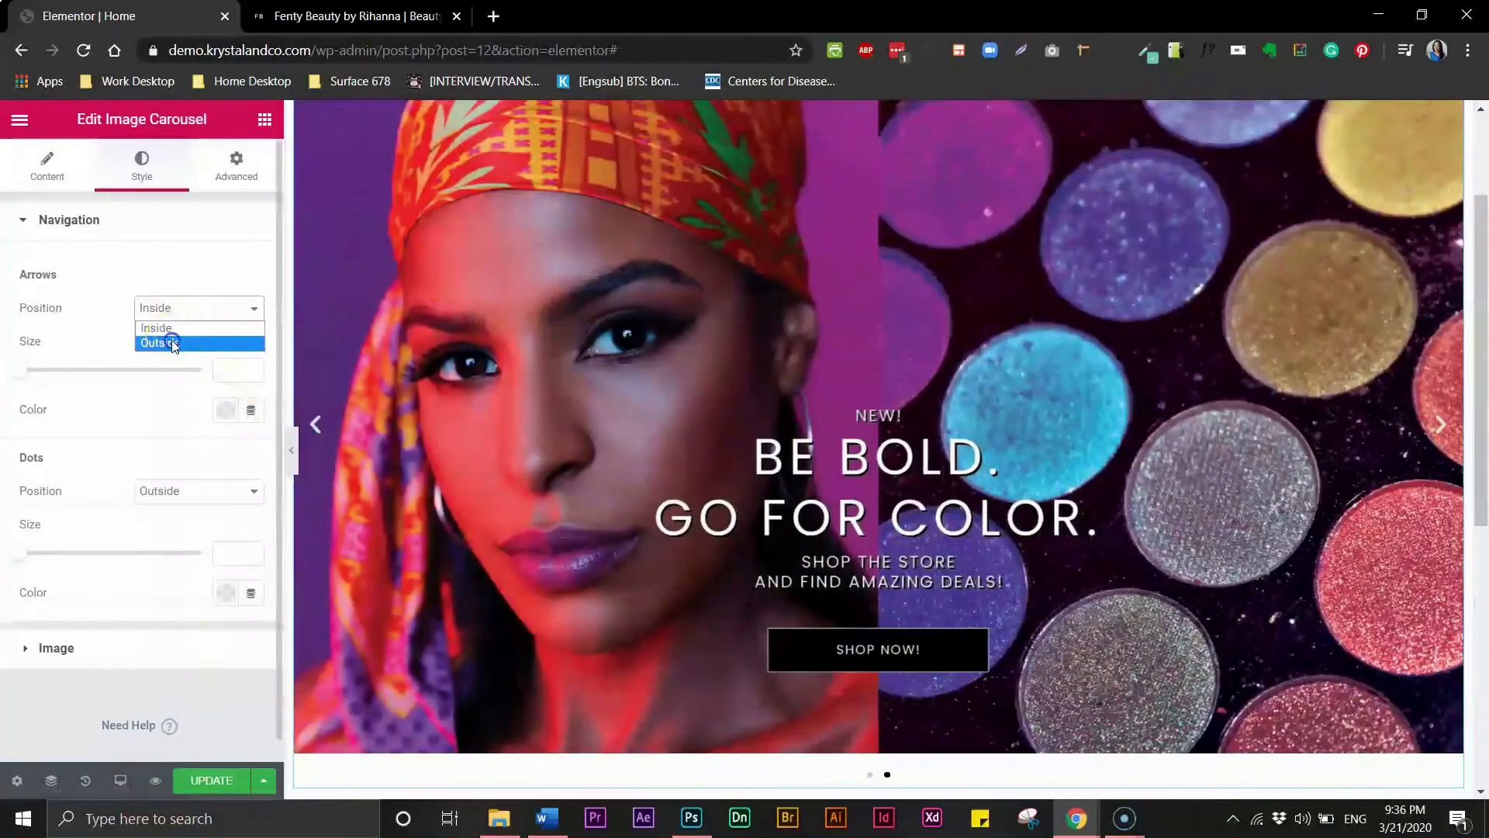
{"action": "left_click", "coordinate": [178, 342]}
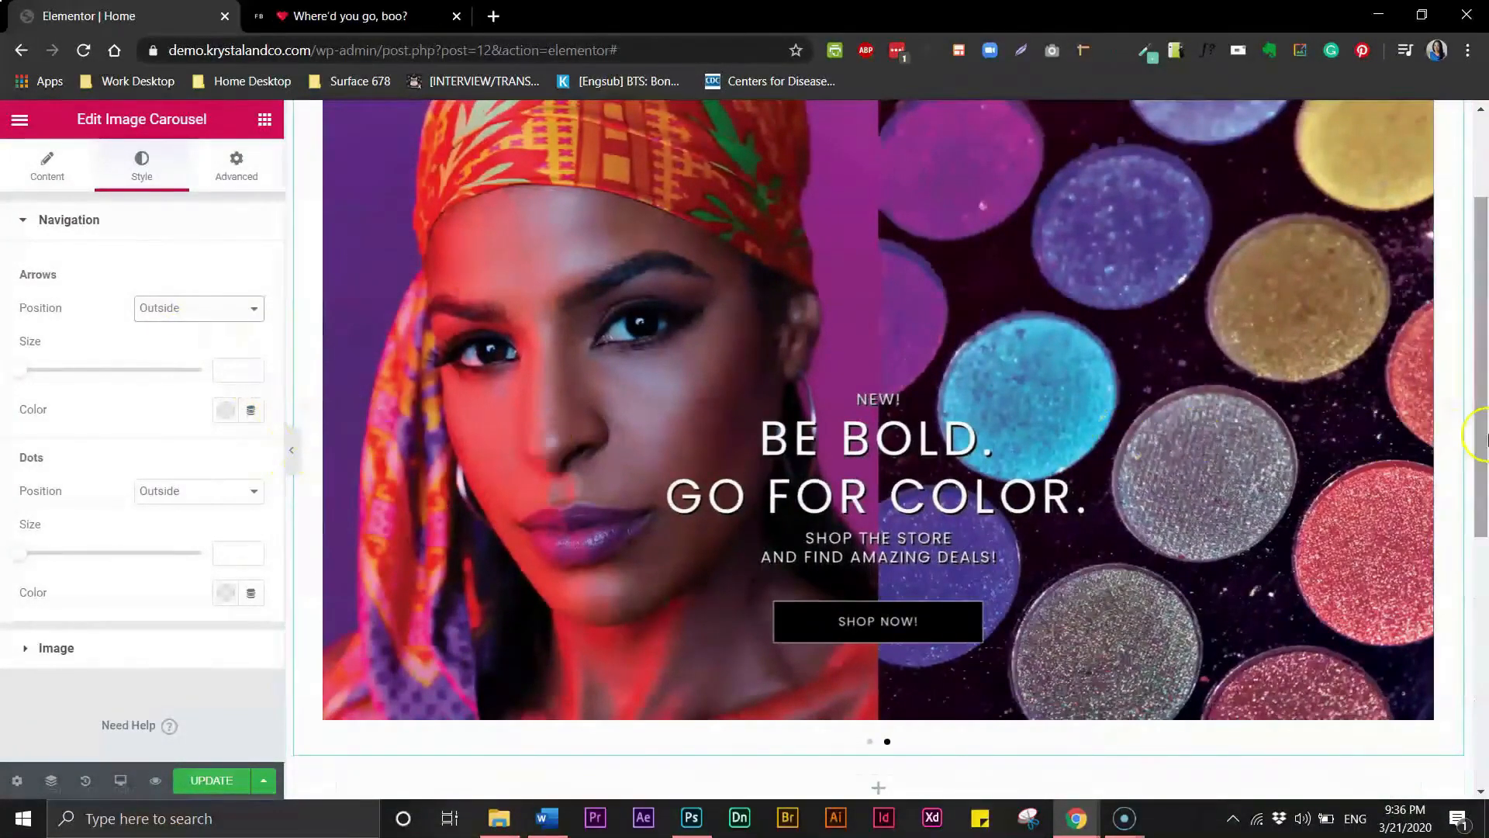
{"action": "left_click", "coordinate": [291, 450]}
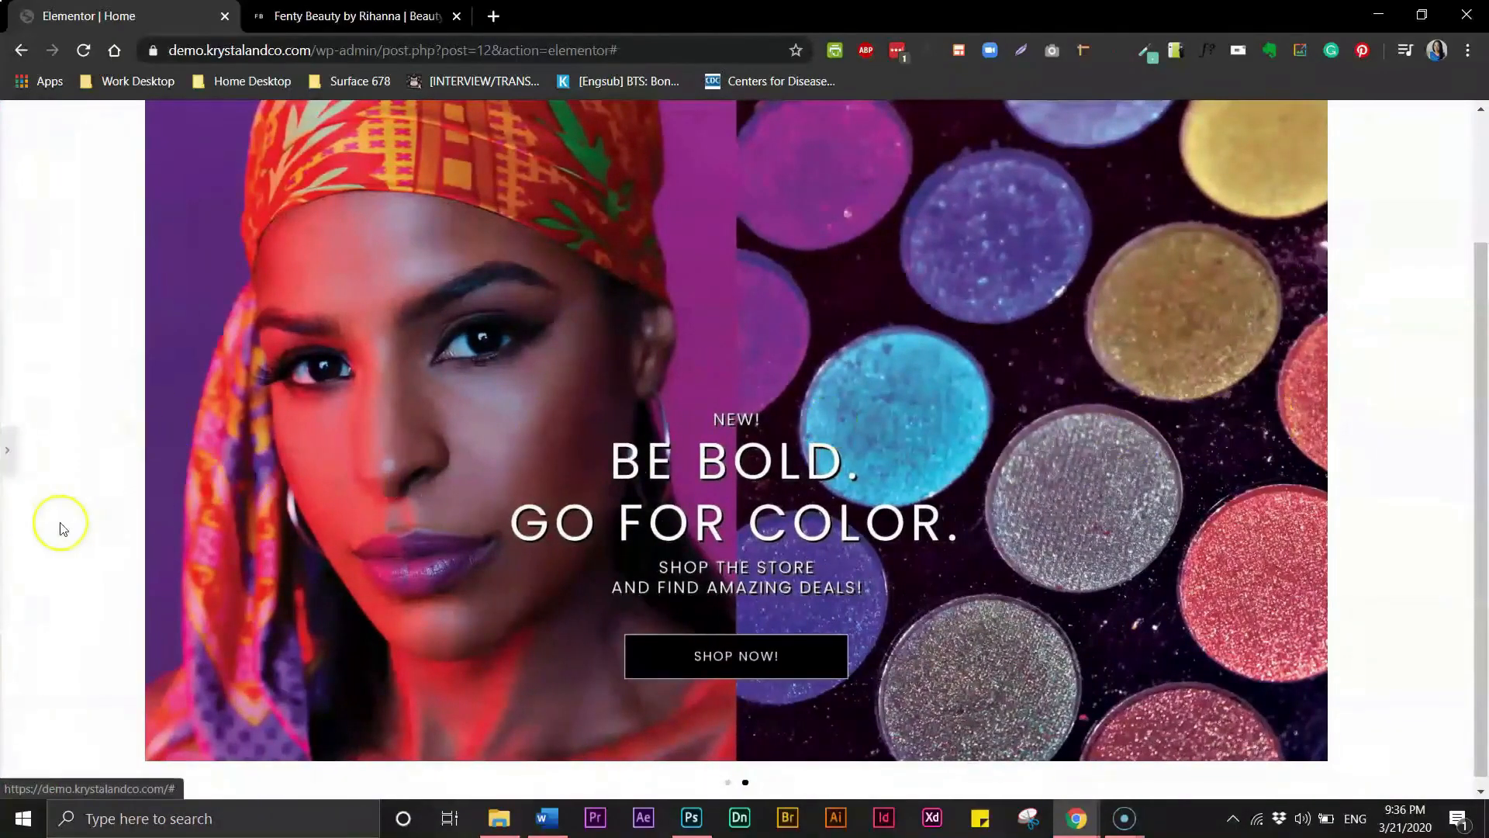
{"action": "left_click", "coordinate": [8, 449]}
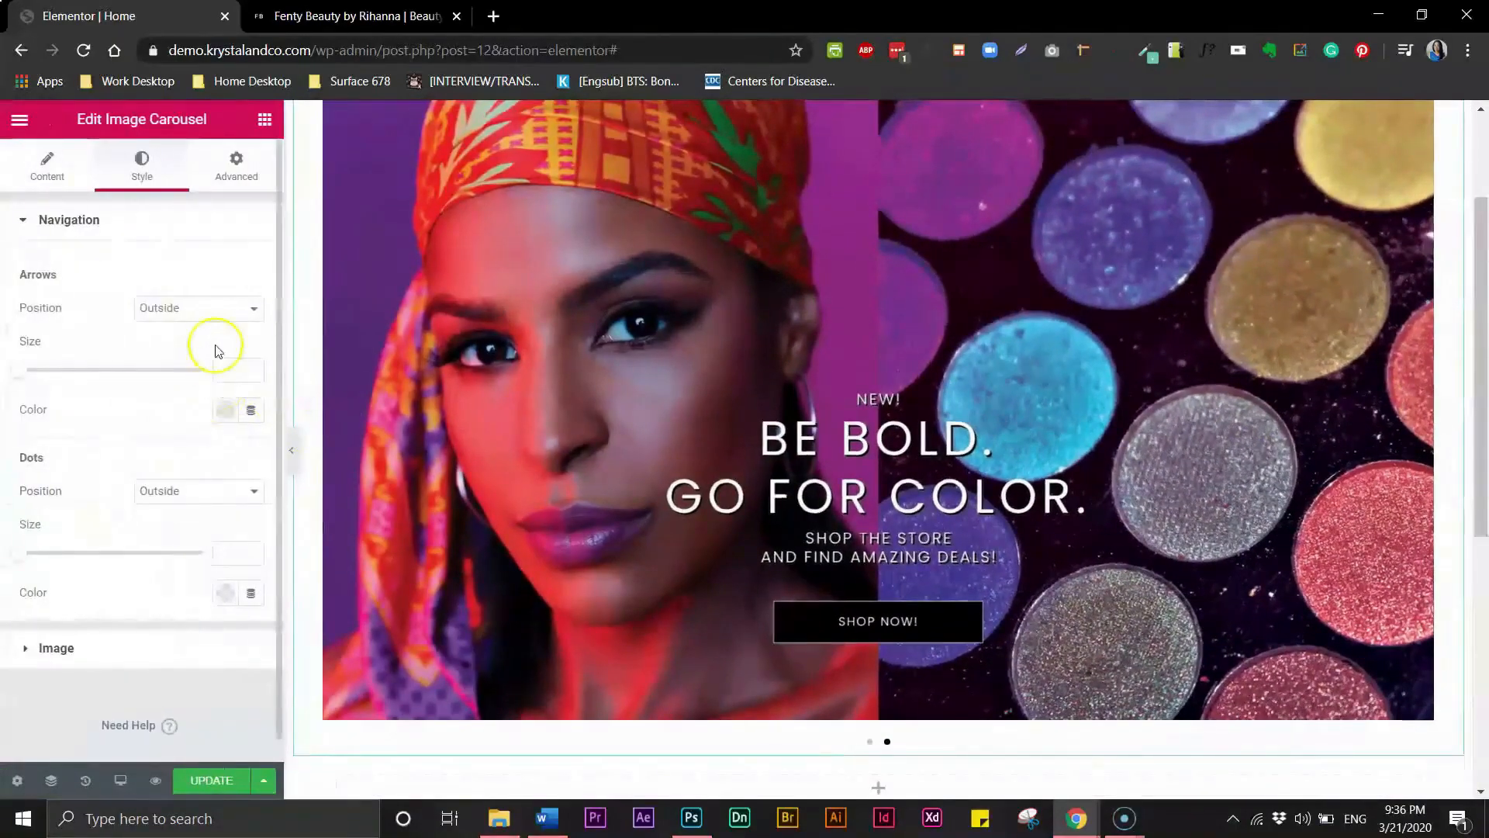
{"action": "left_click", "coordinate": [205, 312]}
{"action": "left_click", "coordinate": [201, 330]}
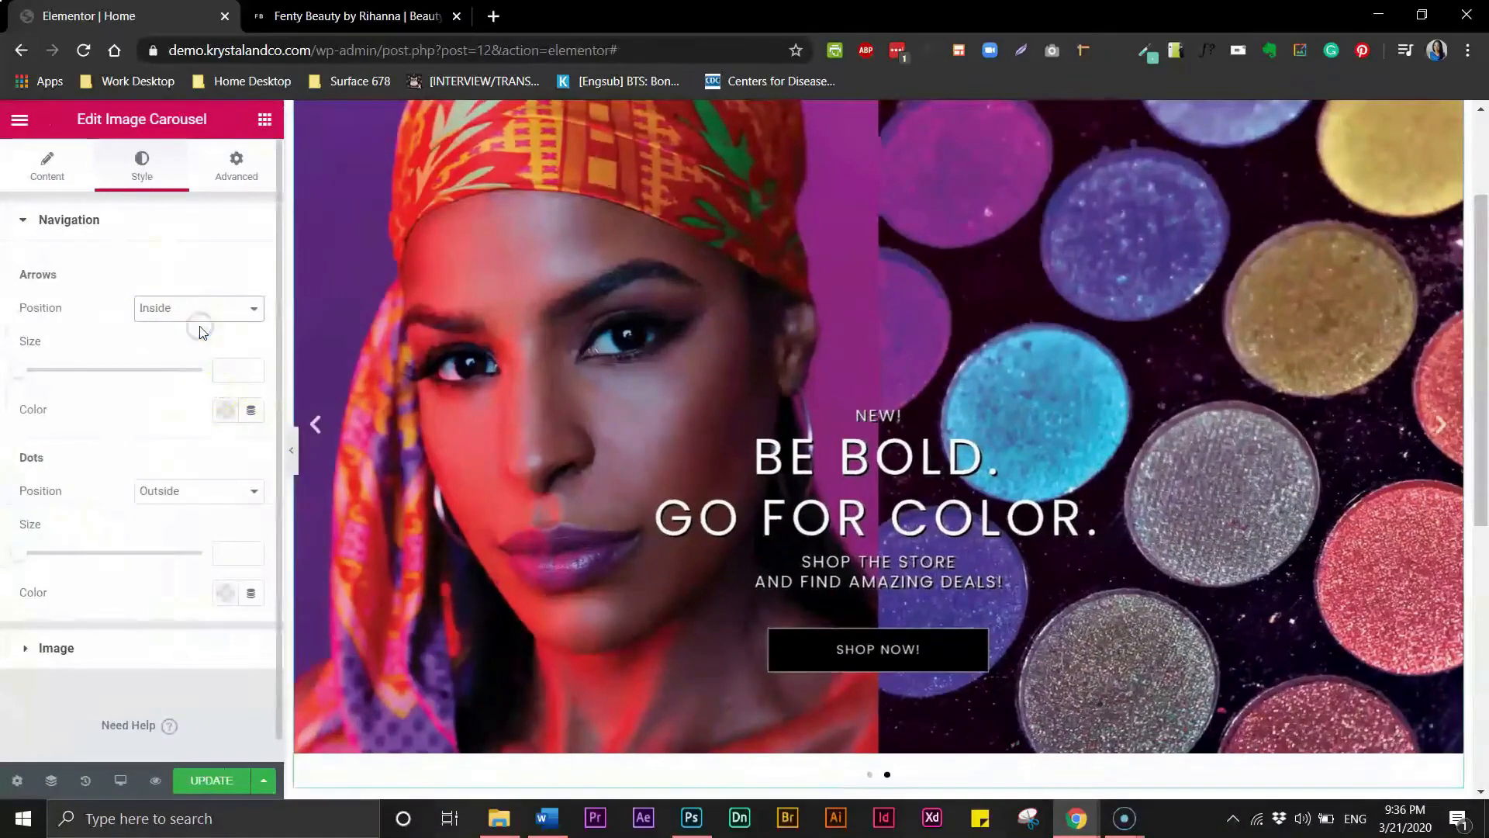
- Set the carousel dots position to Inside and their colour to white #FFFFFF
{"action": "left_click", "coordinate": [190, 496]}
{"action": "left_click", "coordinate": [175, 525]}
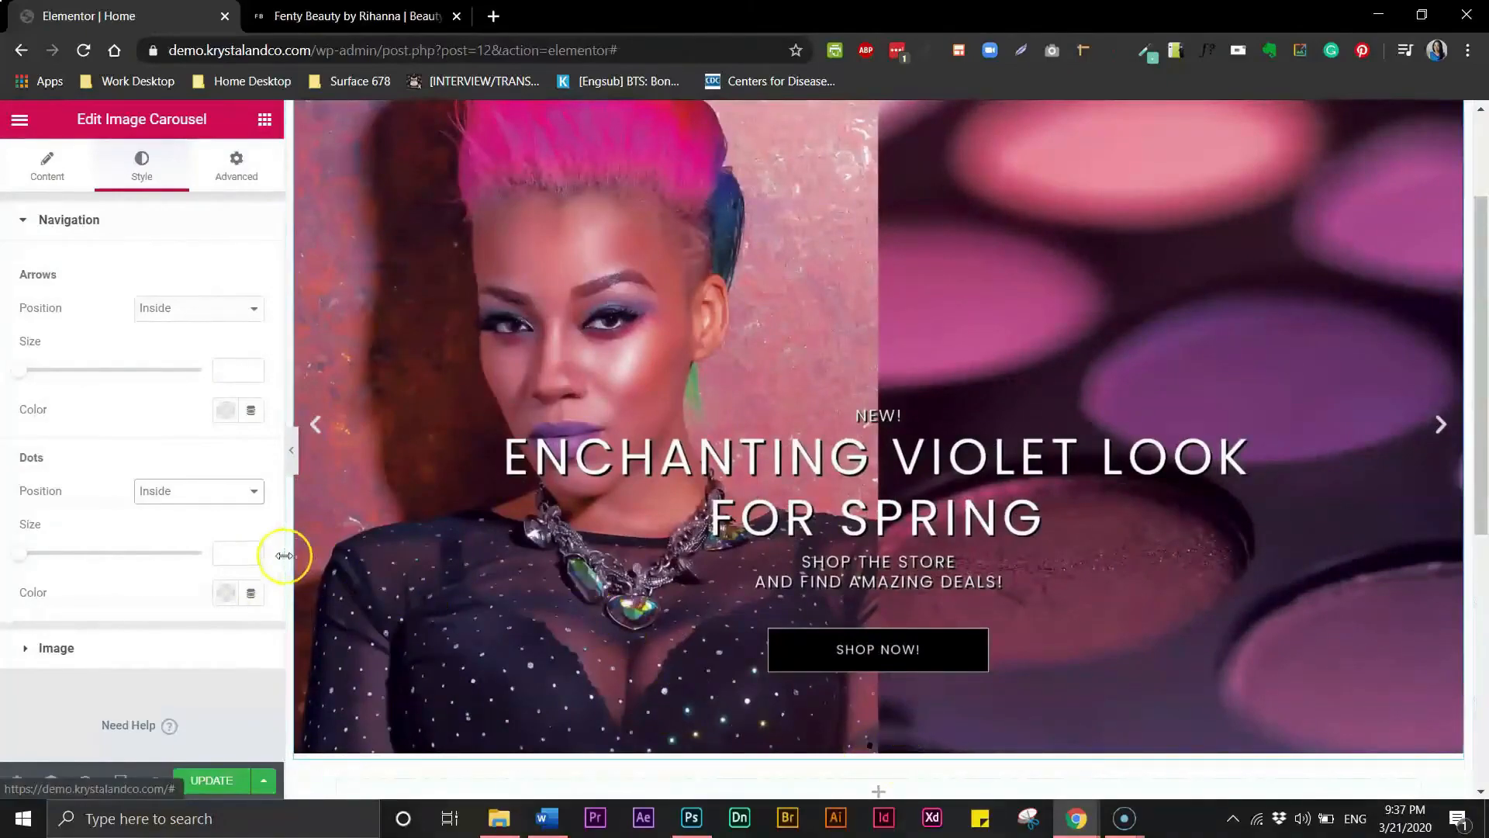
{"action": "left_click", "coordinate": [226, 594]}
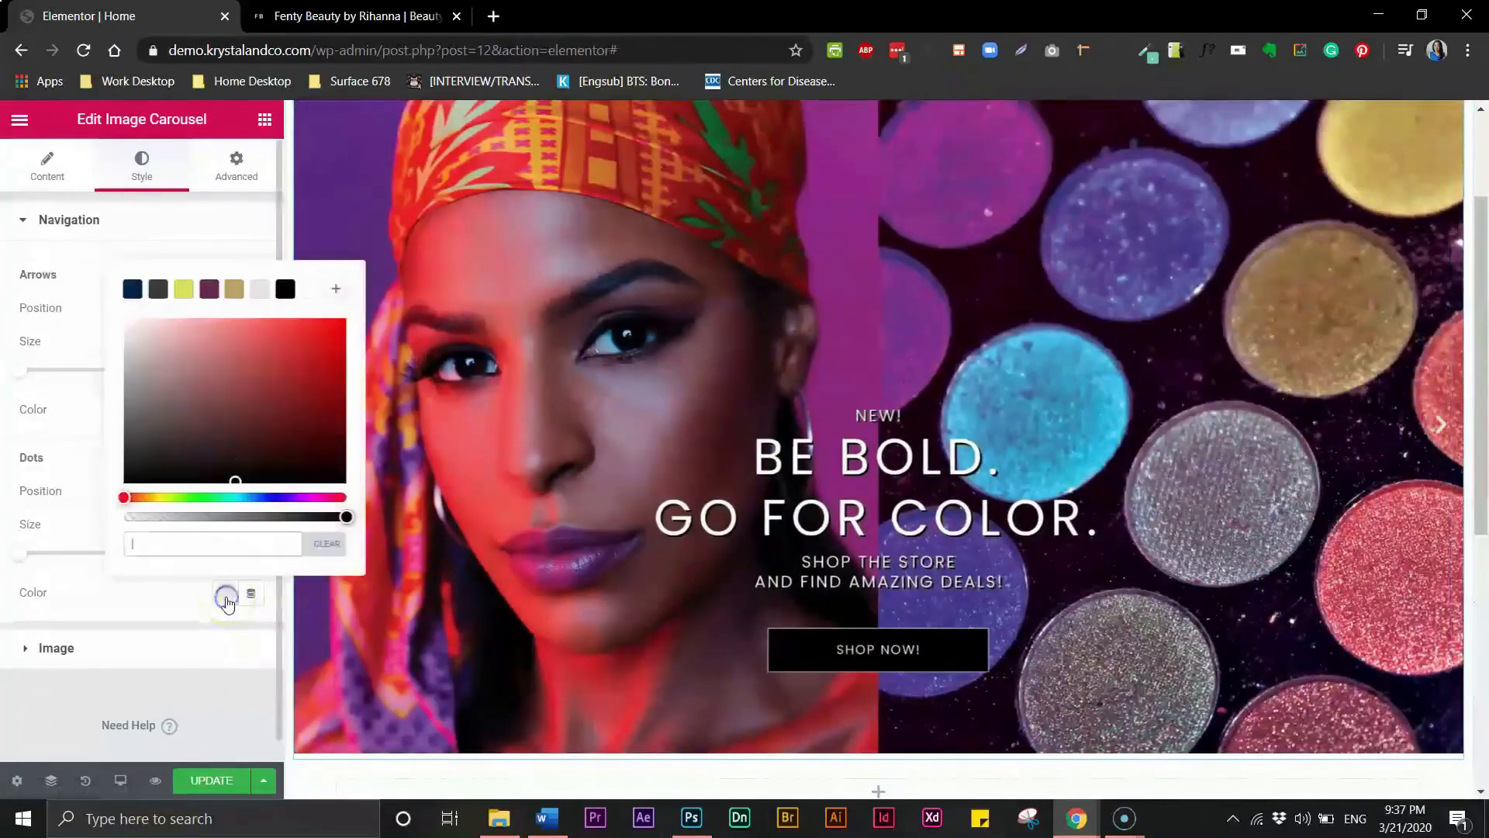
{"action": "left_click", "coordinate": [159, 550]}
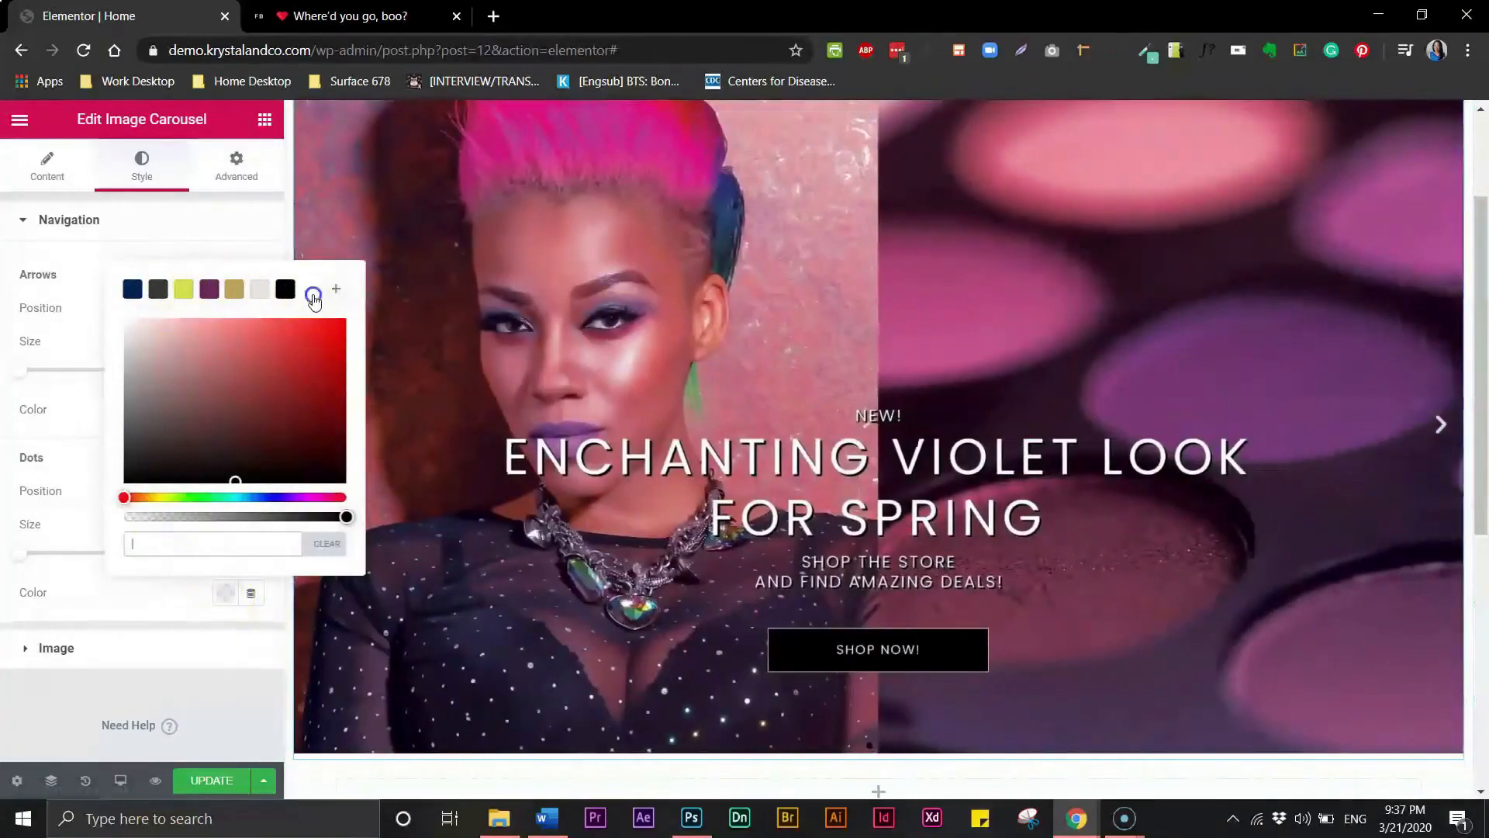
{"action": "left_click", "coordinate": [313, 295]}
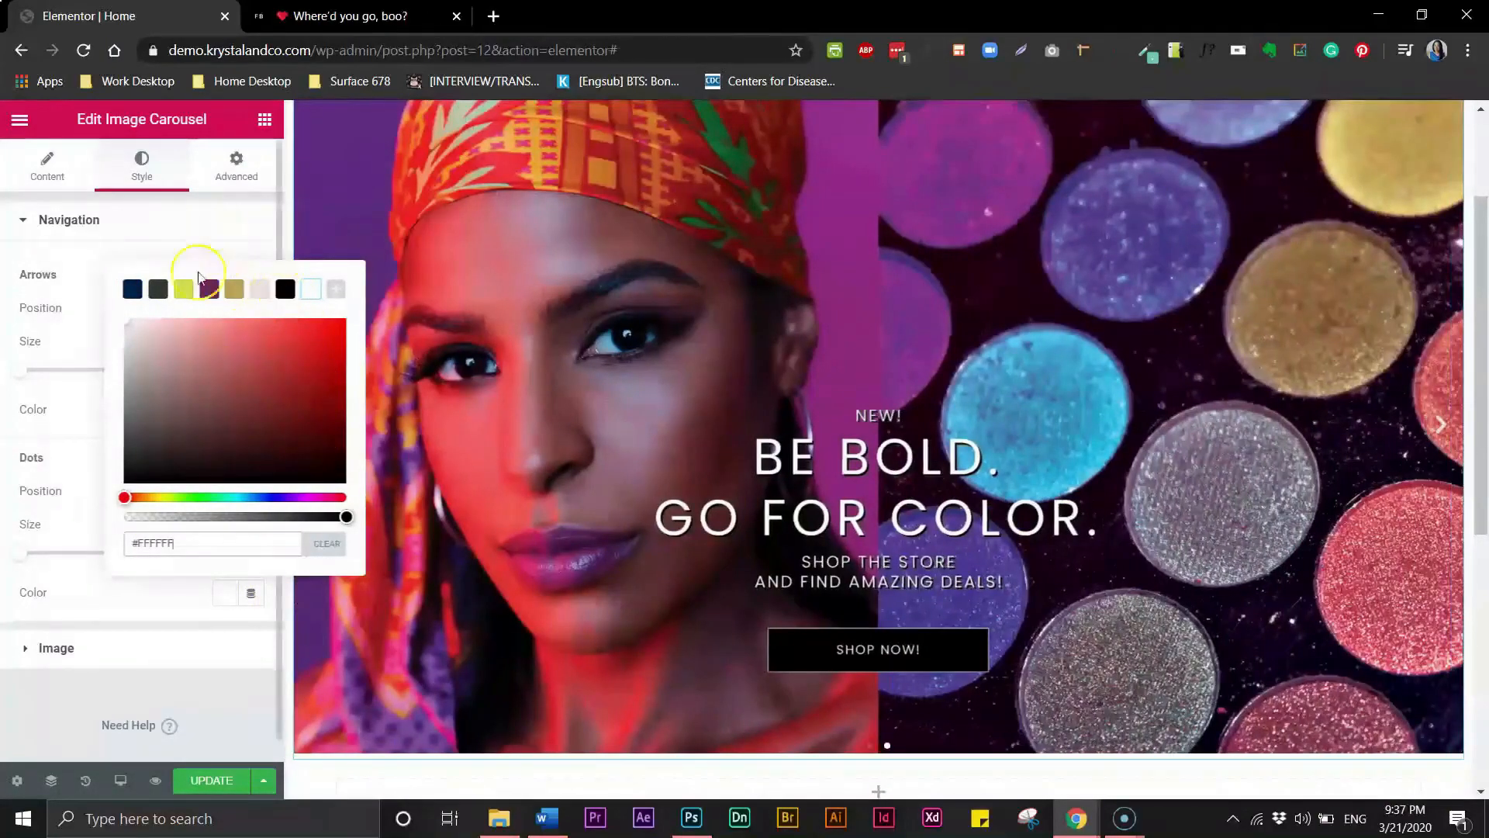
{"action": "left_click", "coordinate": [110, 612]}
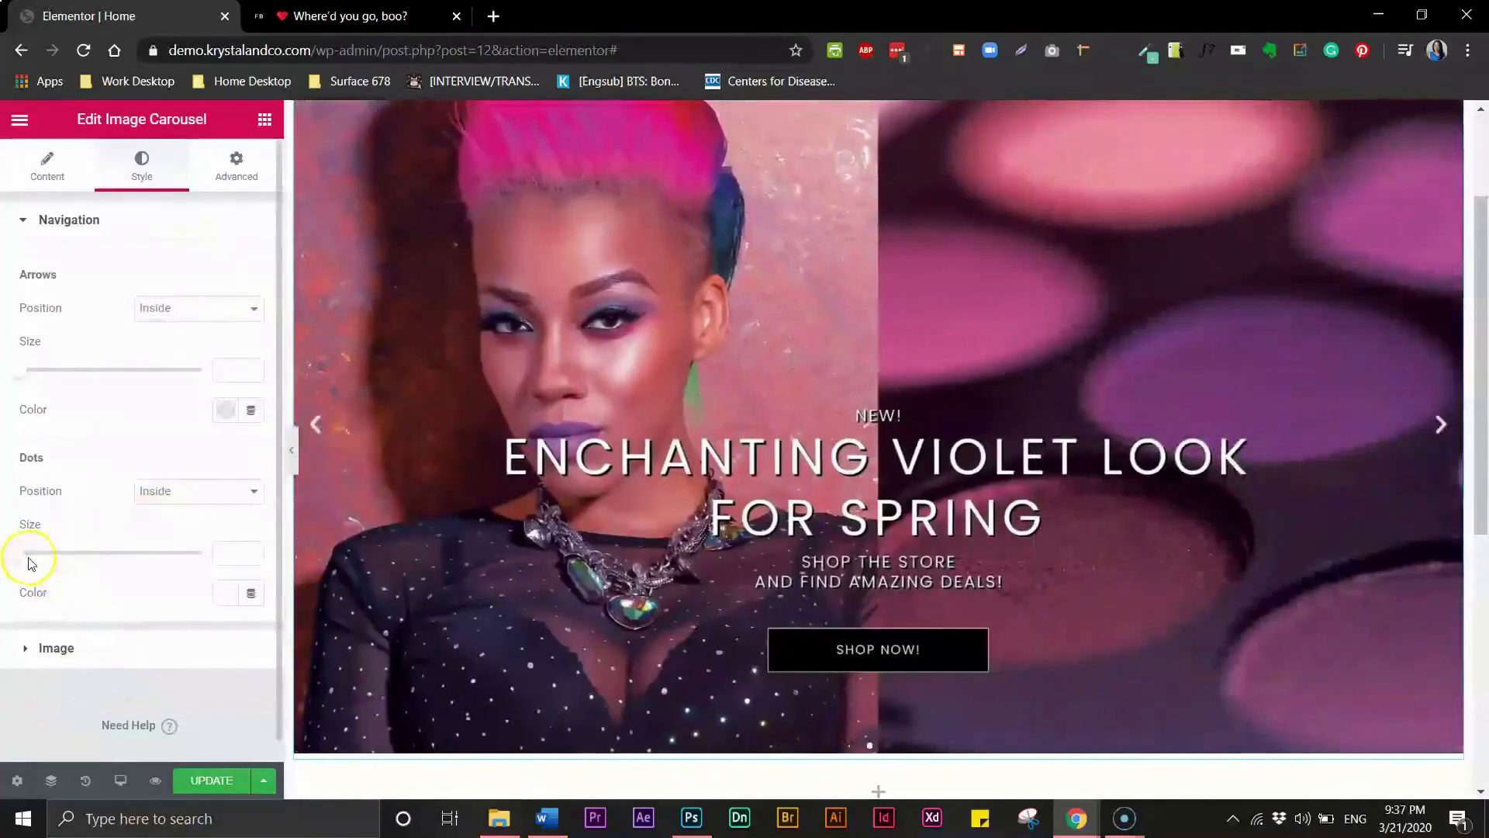
- Set the carousel dots size to 10
{"action": "left_click", "coordinate": [225, 552]}
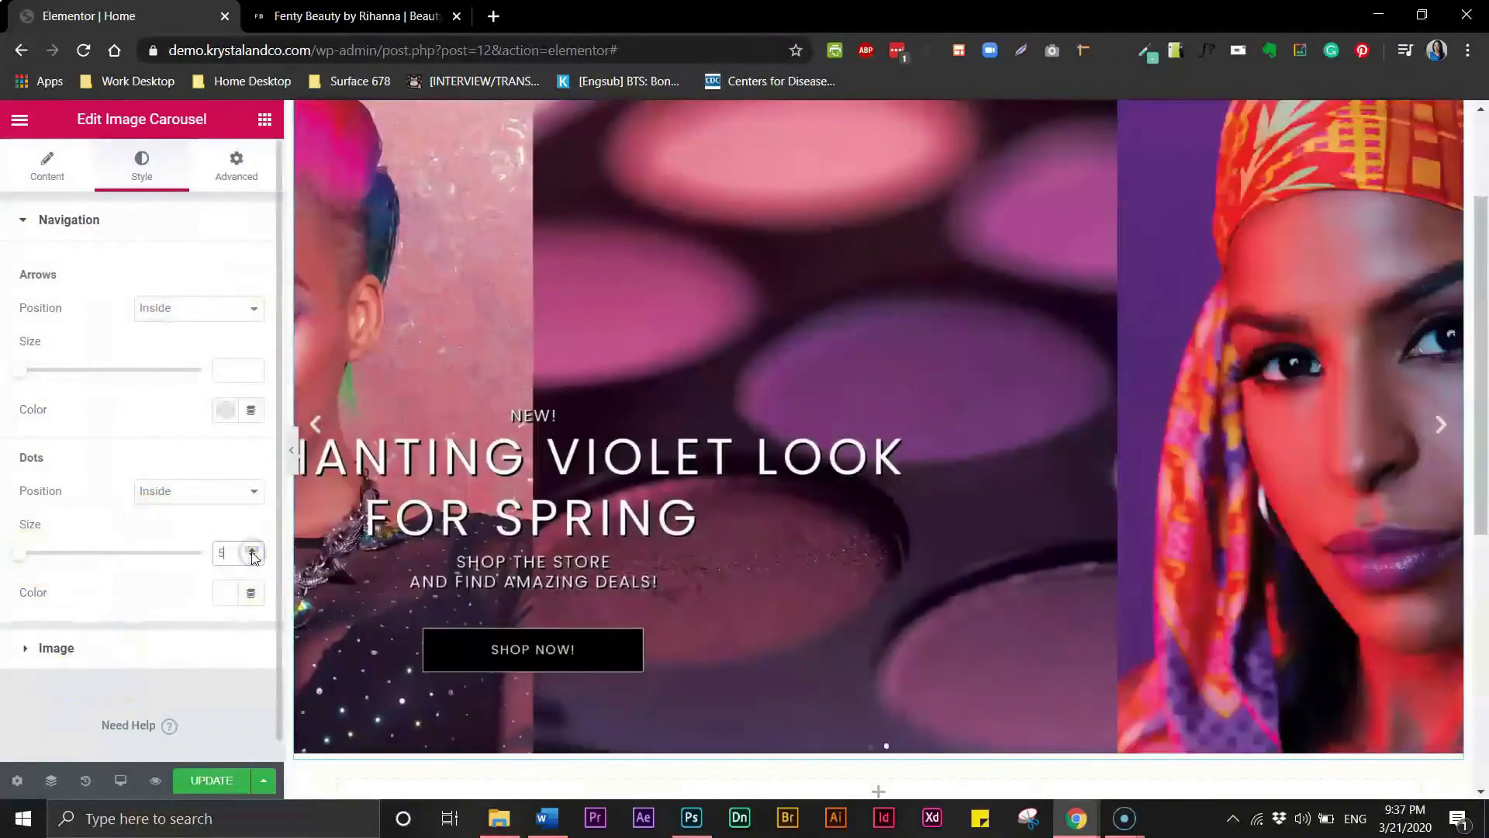
{"action": "left_click", "coordinate": [227, 554]}
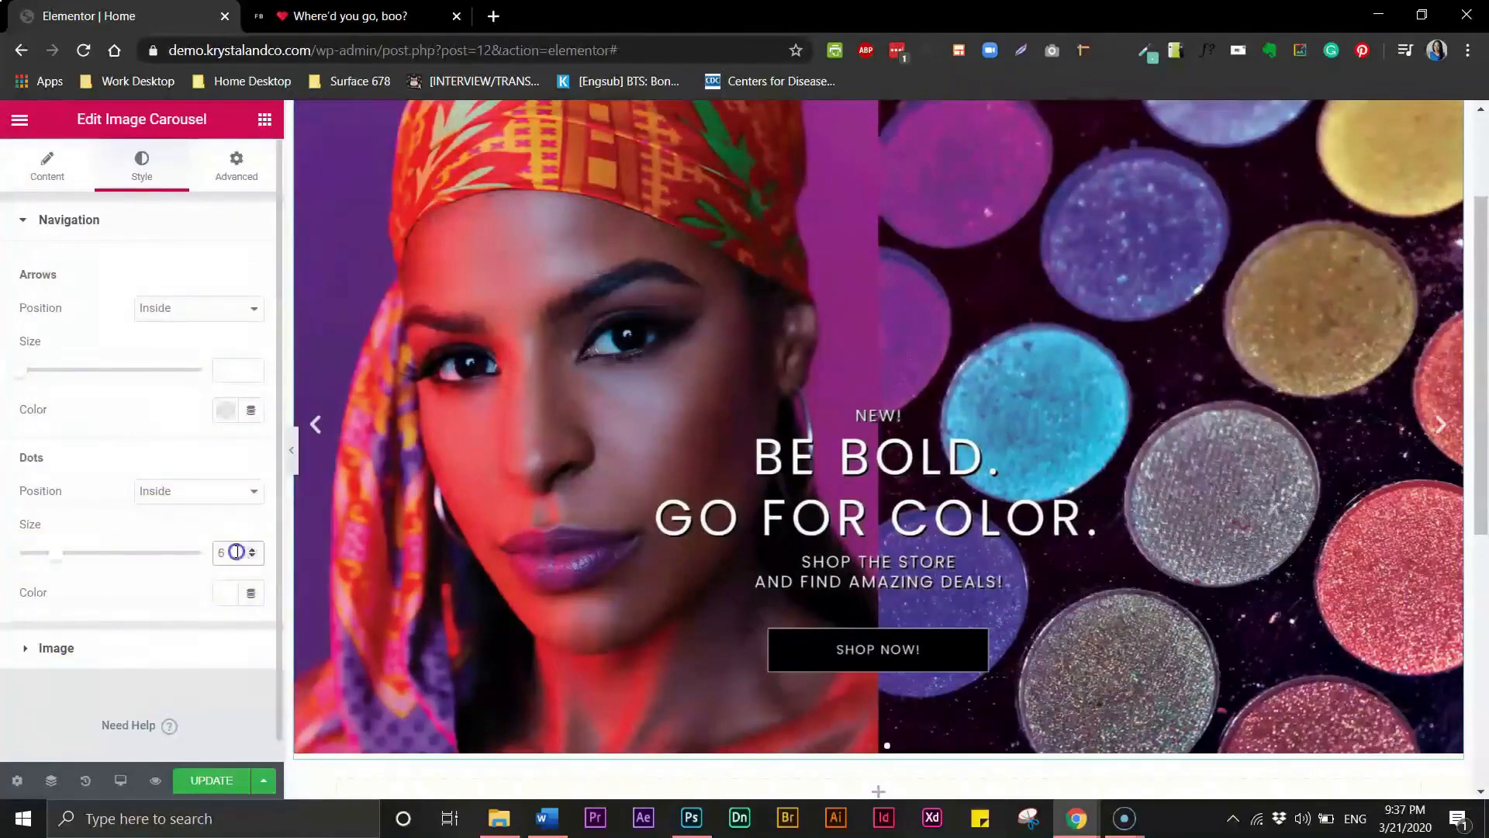
{"action": "left_click_drag", "start_coordinate": [236, 552], "coordinate": [206, 555]}
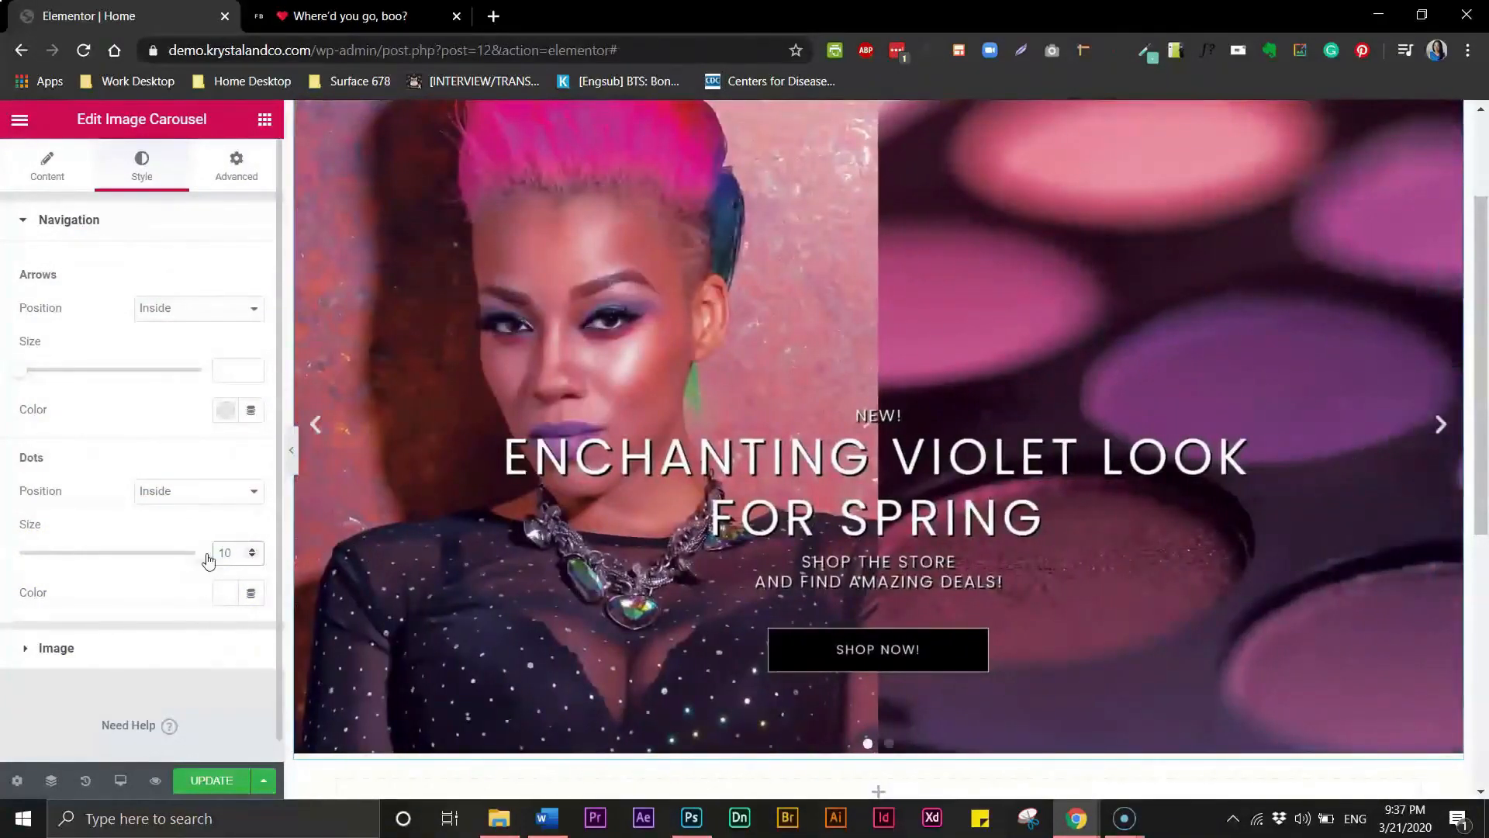
{"action": "type", "text": "10"}
{"action": "left_click", "coordinate": [229, 552]}
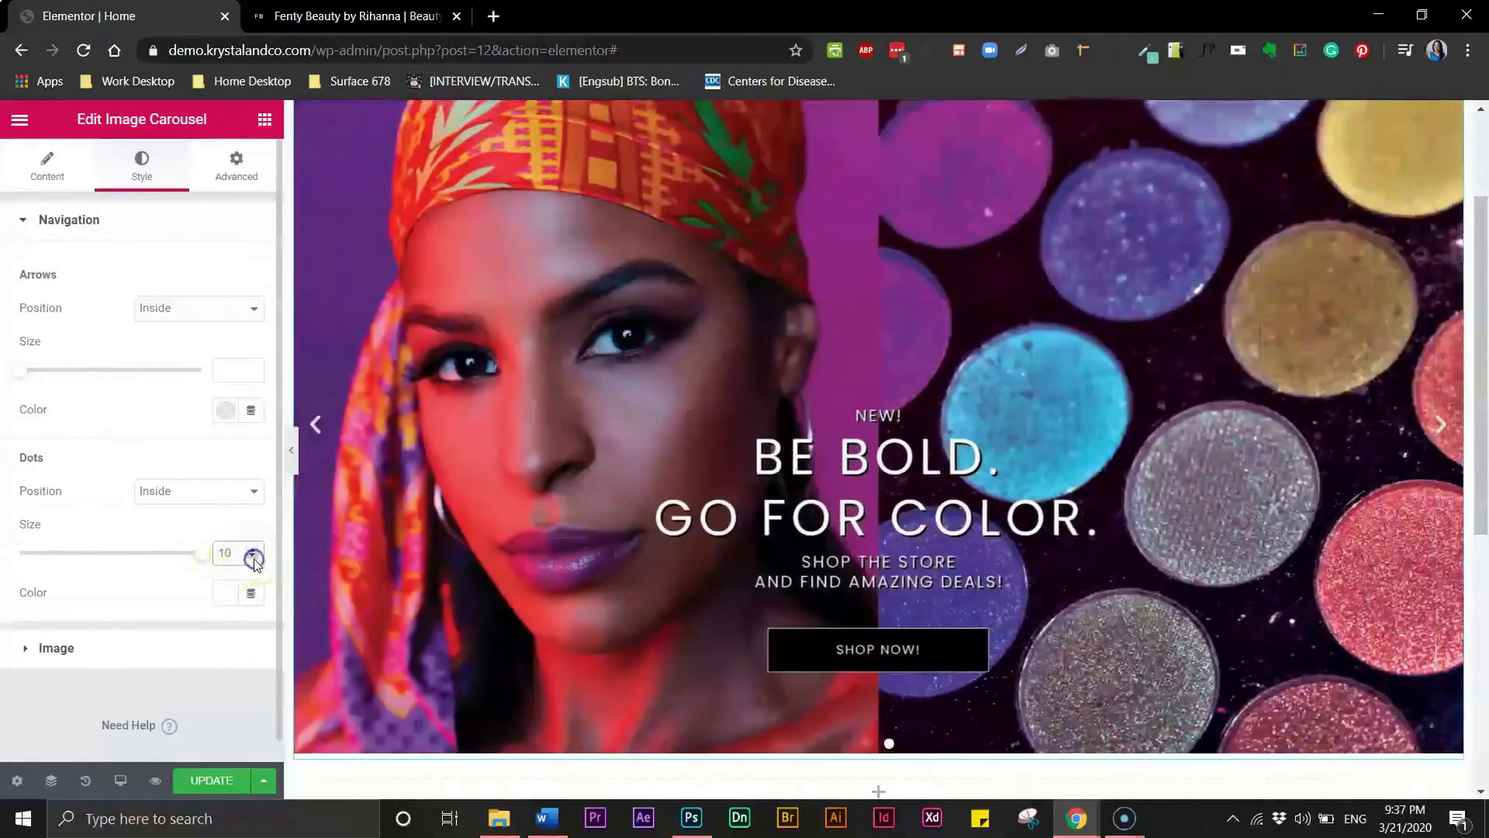
- Set the carousel dots size to 8
{"action": "left_click", "coordinate": [253, 558]}
{"action": "left_click", "coordinate": [254, 560]}
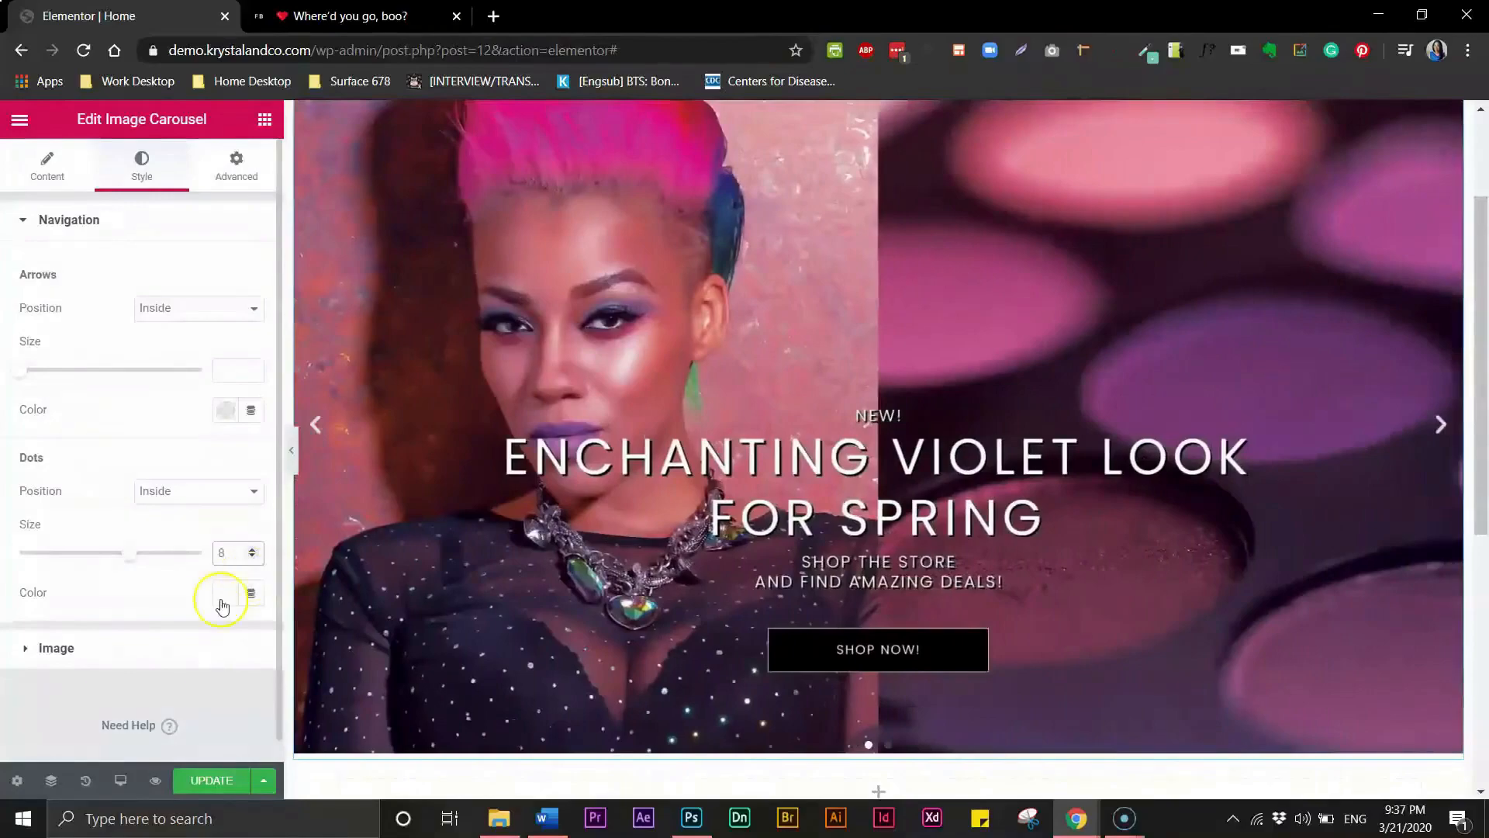
{"action": "left_click", "coordinate": [29, 653]}
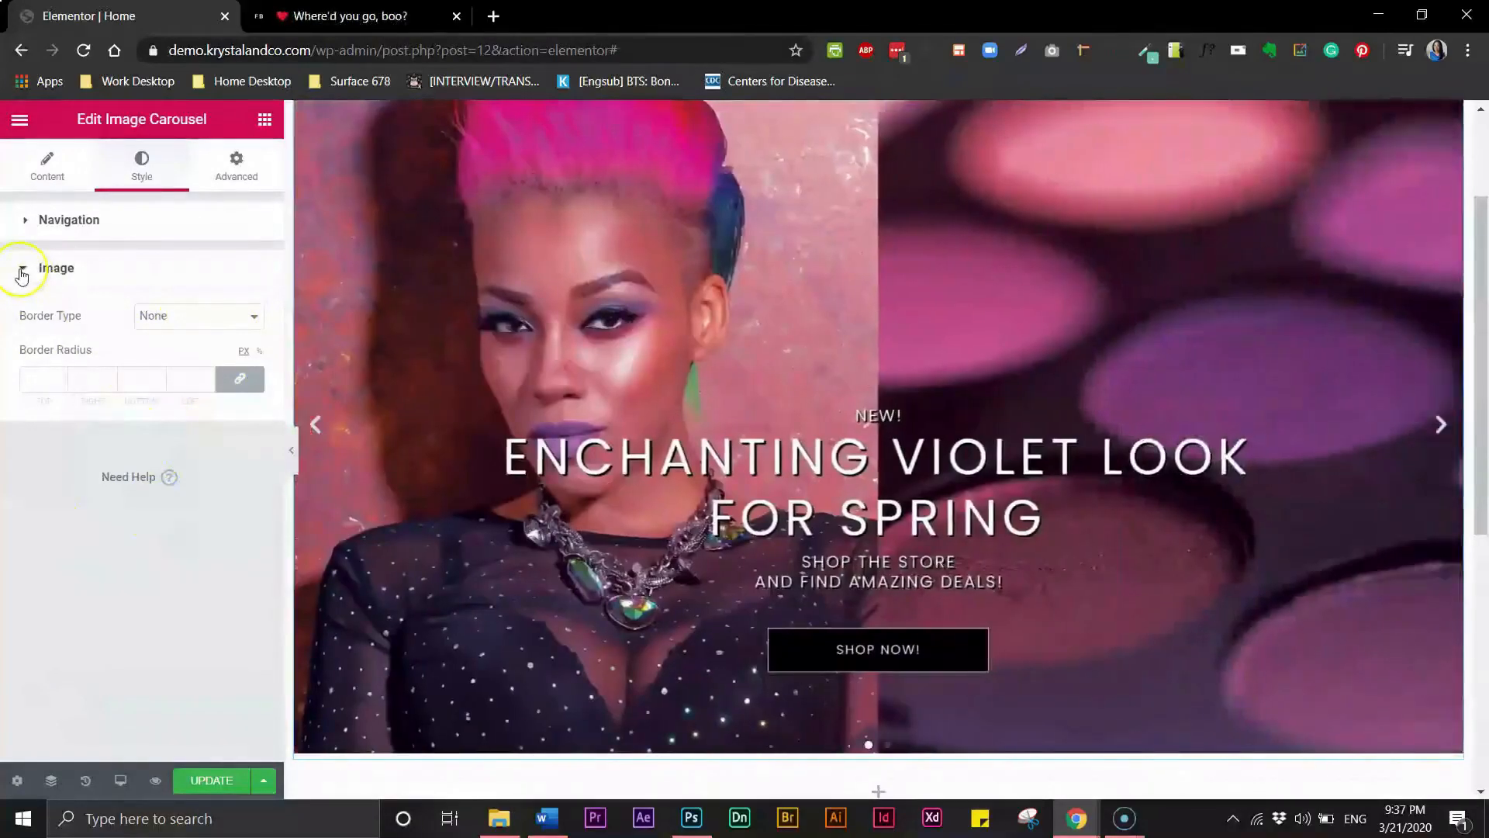
{"action": "left_click", "coordinate": [24, 268]}
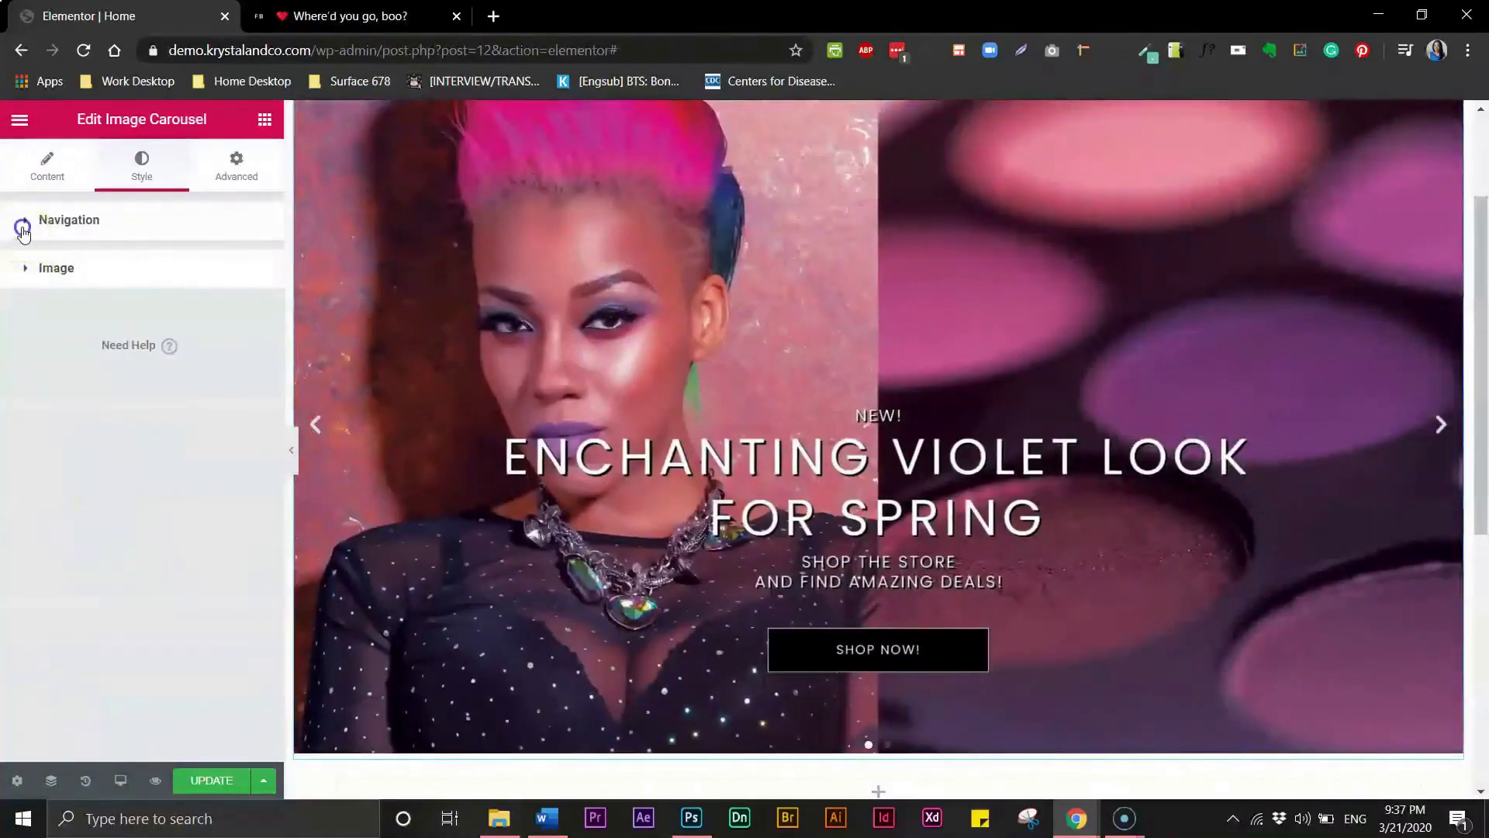
{"action": "left_click", "coordinate": [23, 229]}
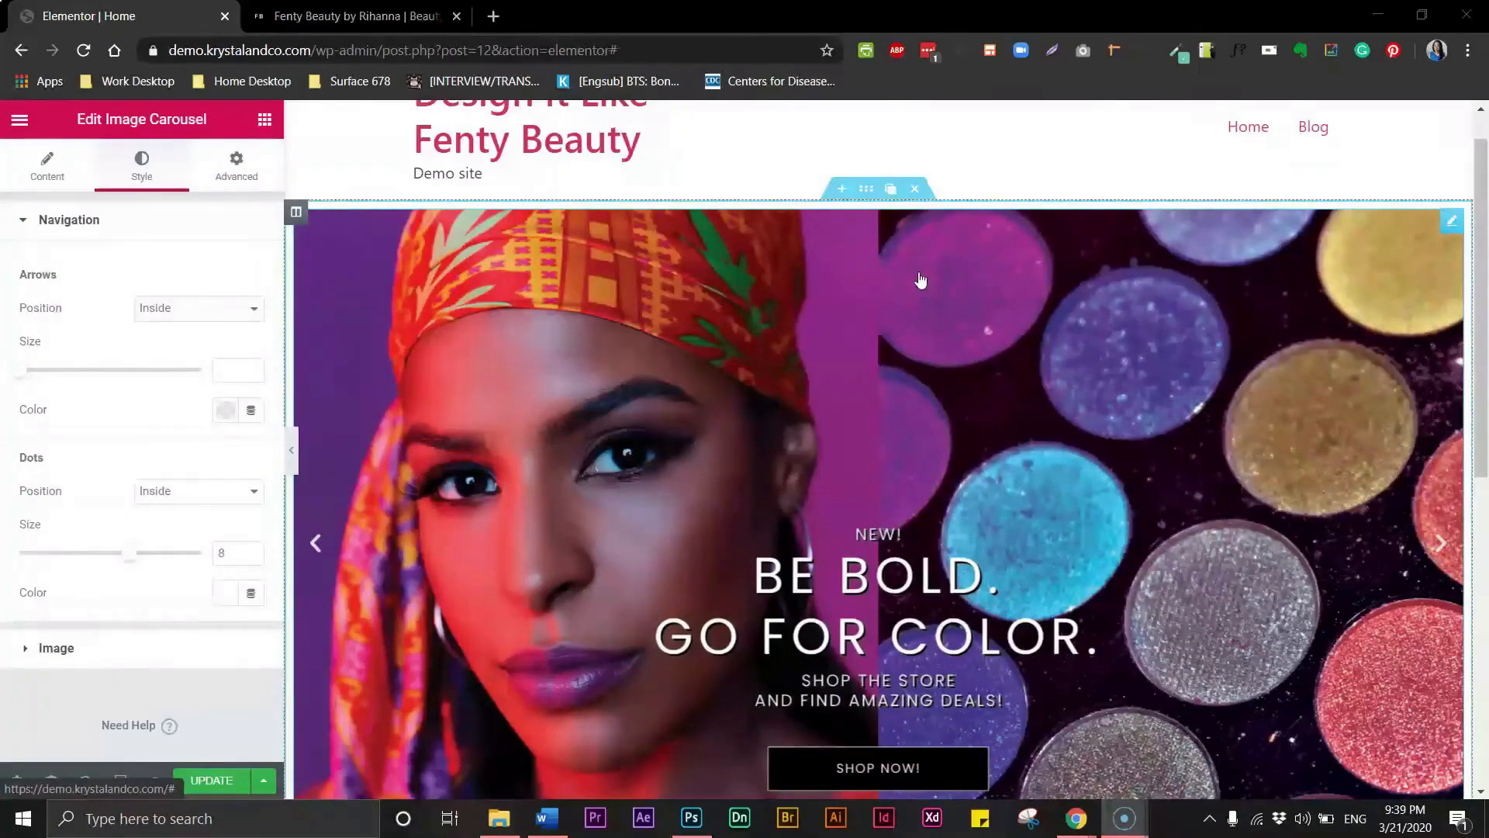
- Duplicate the hero carousel section and move the copy below the original
{"action": "left_click", "coordinate": [892, 190]}
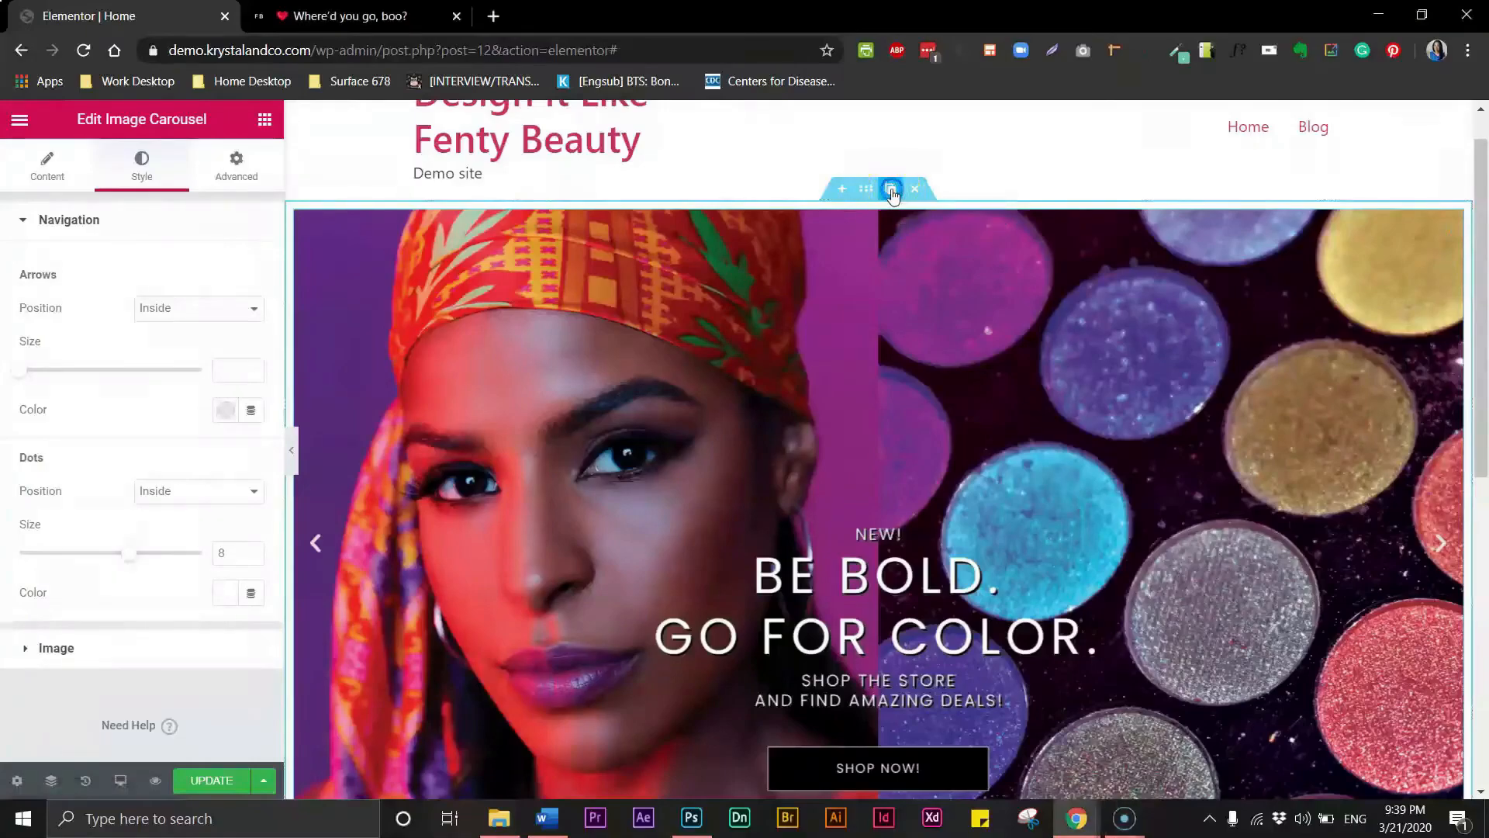
{"action": "left_click_drag", "start_coordinate": [1479, 268], "coordinate": [1486, 487]}
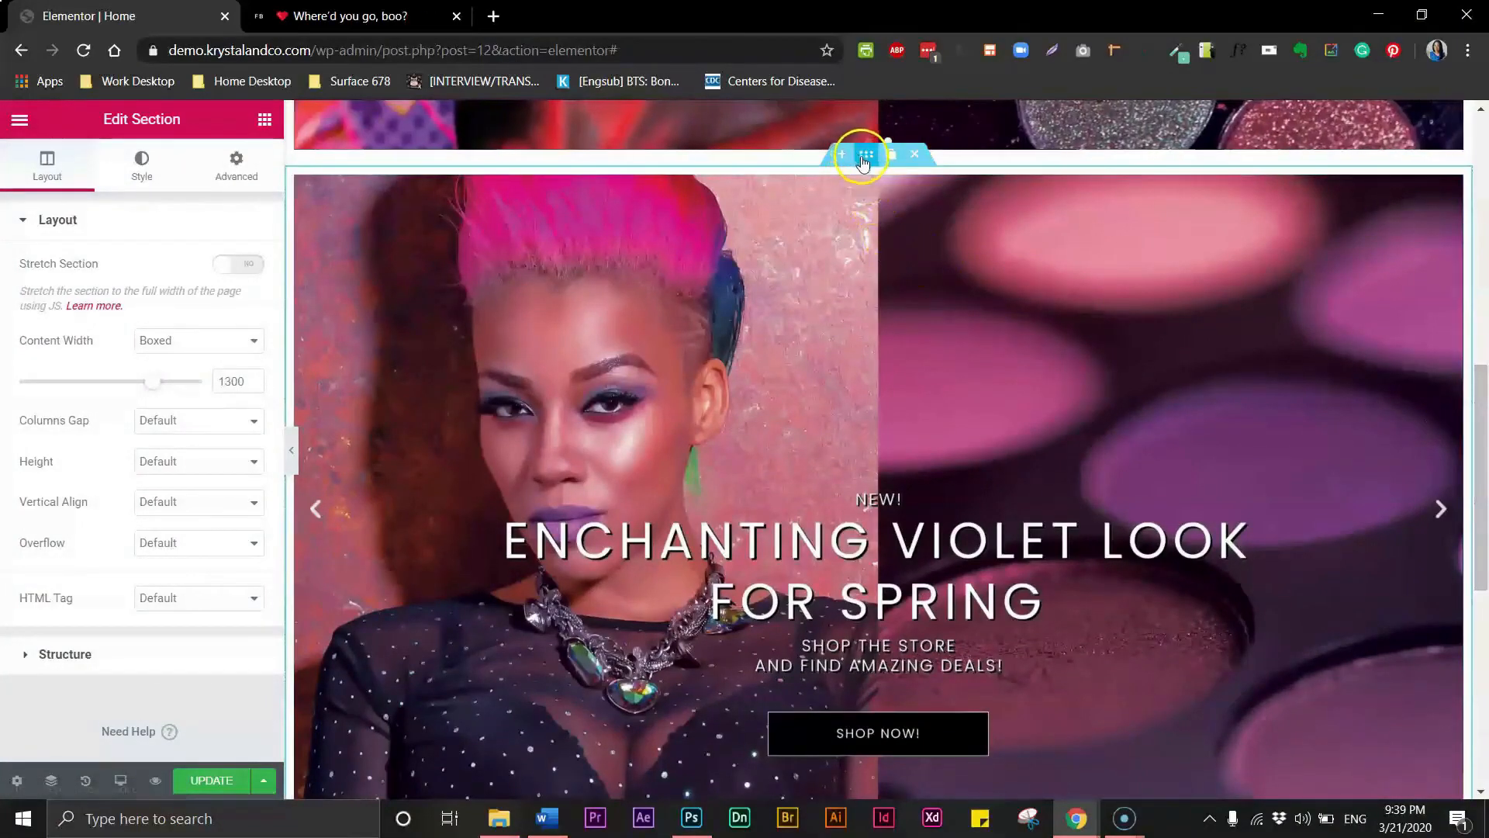
{"action": "left_click_drag", "start_coordinate": [869, 159], "coordinate": [871, 278]}
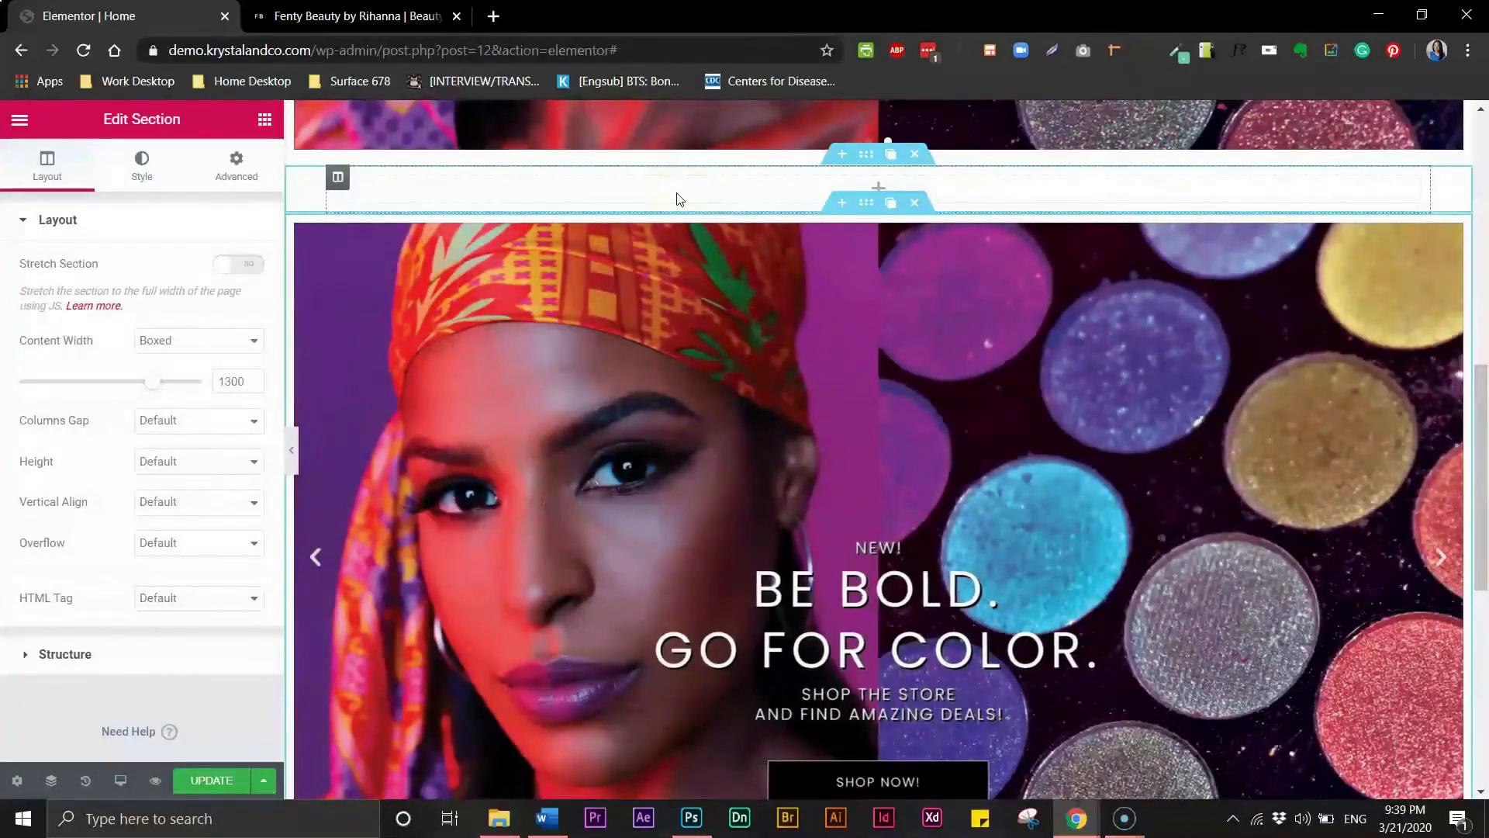
- Replace the duplicated carousel's images with the eye shadow brush and customize palettes slides
{"action": "left_click", "coordinate": [739, 332]}
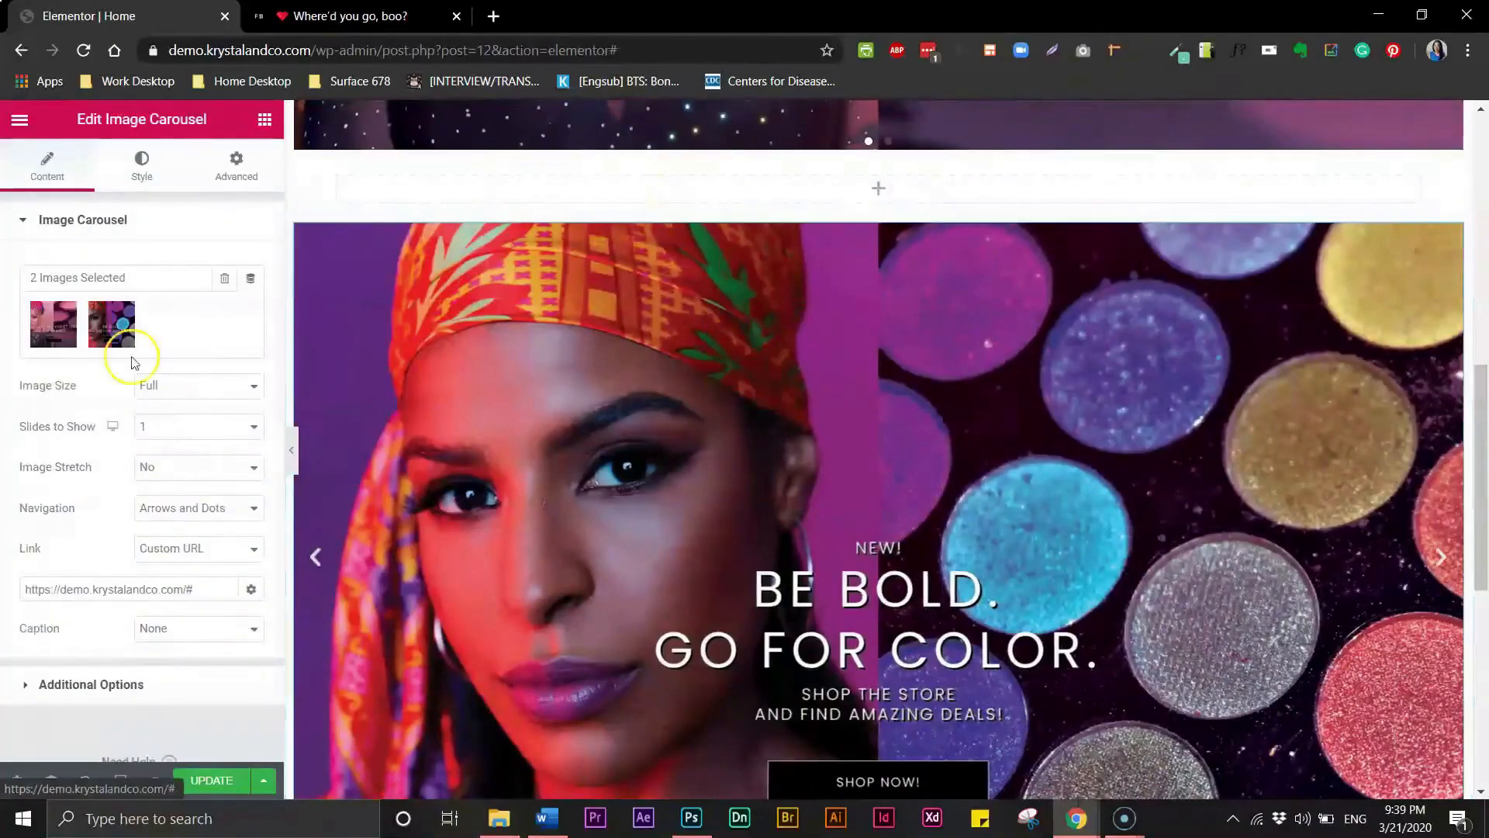
{"action": "mouse_move", "coordinate": [59, 328]}
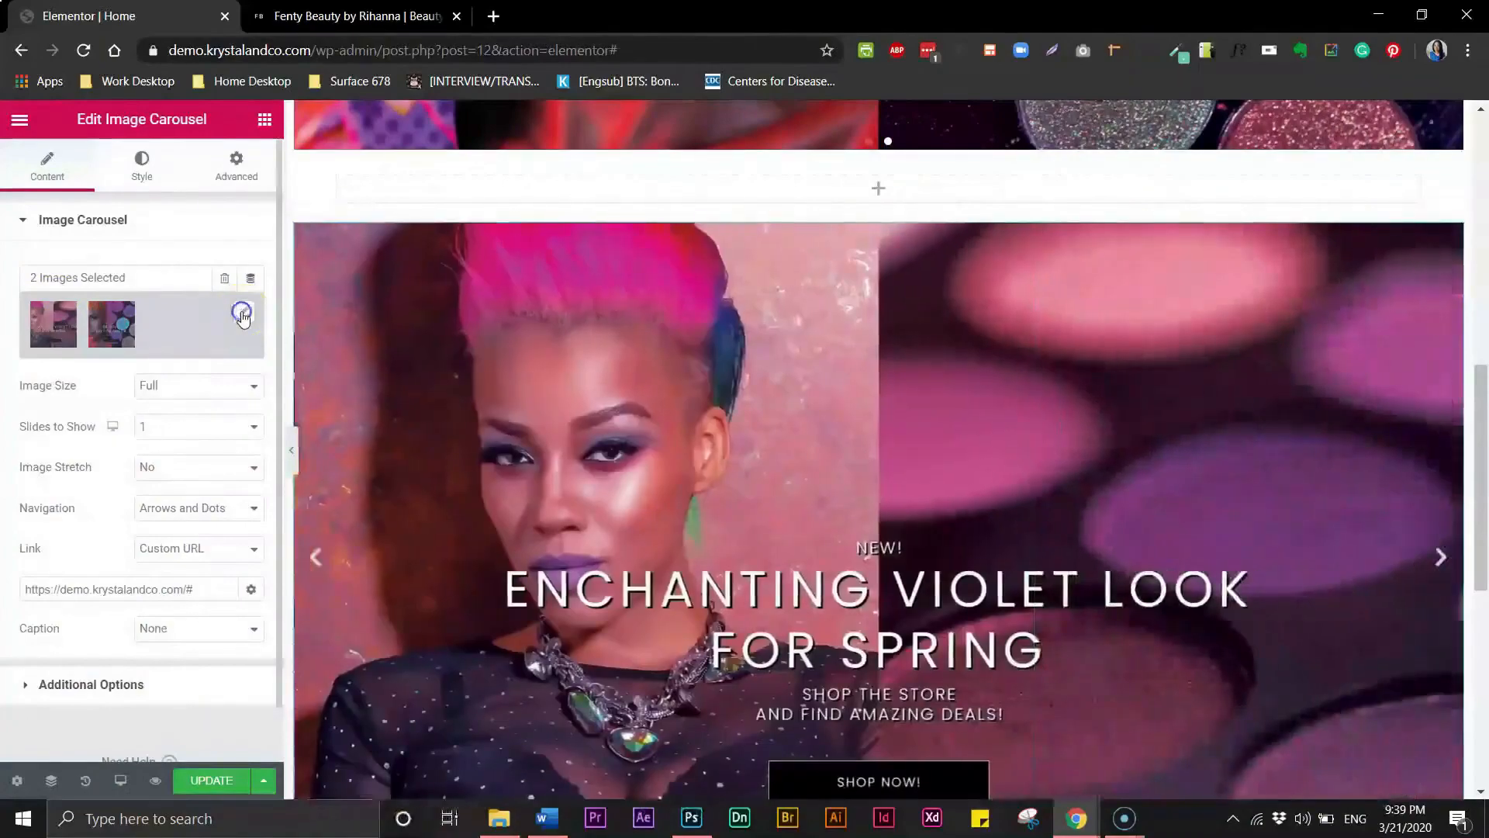
{"action": "left_click", "coordinate": [243, 316]}
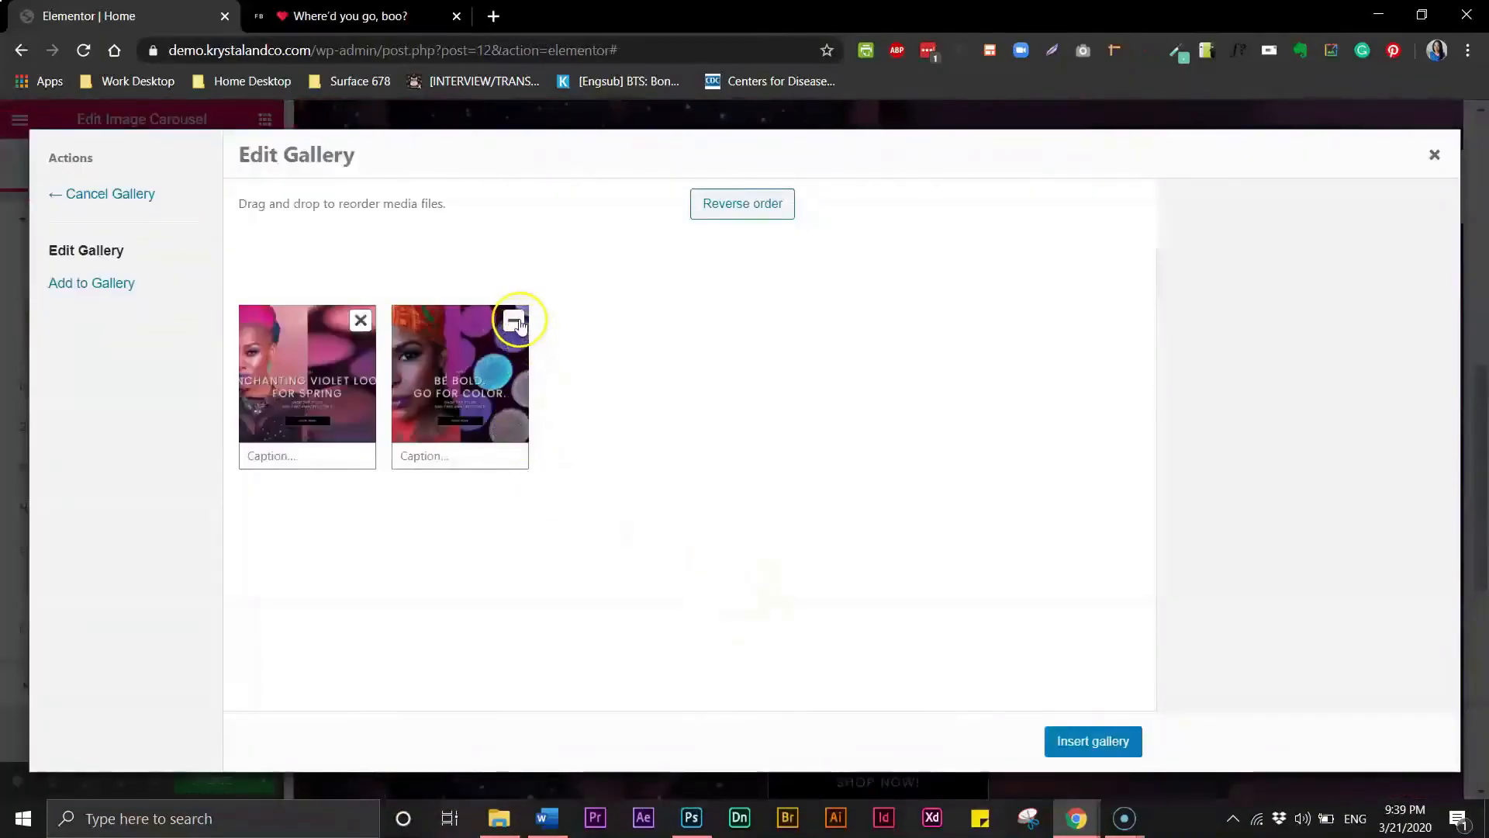
{"action": "left_click", "coordinate": [515, 320]}
{"action": "left_click", "coordinate": [360, 320]}
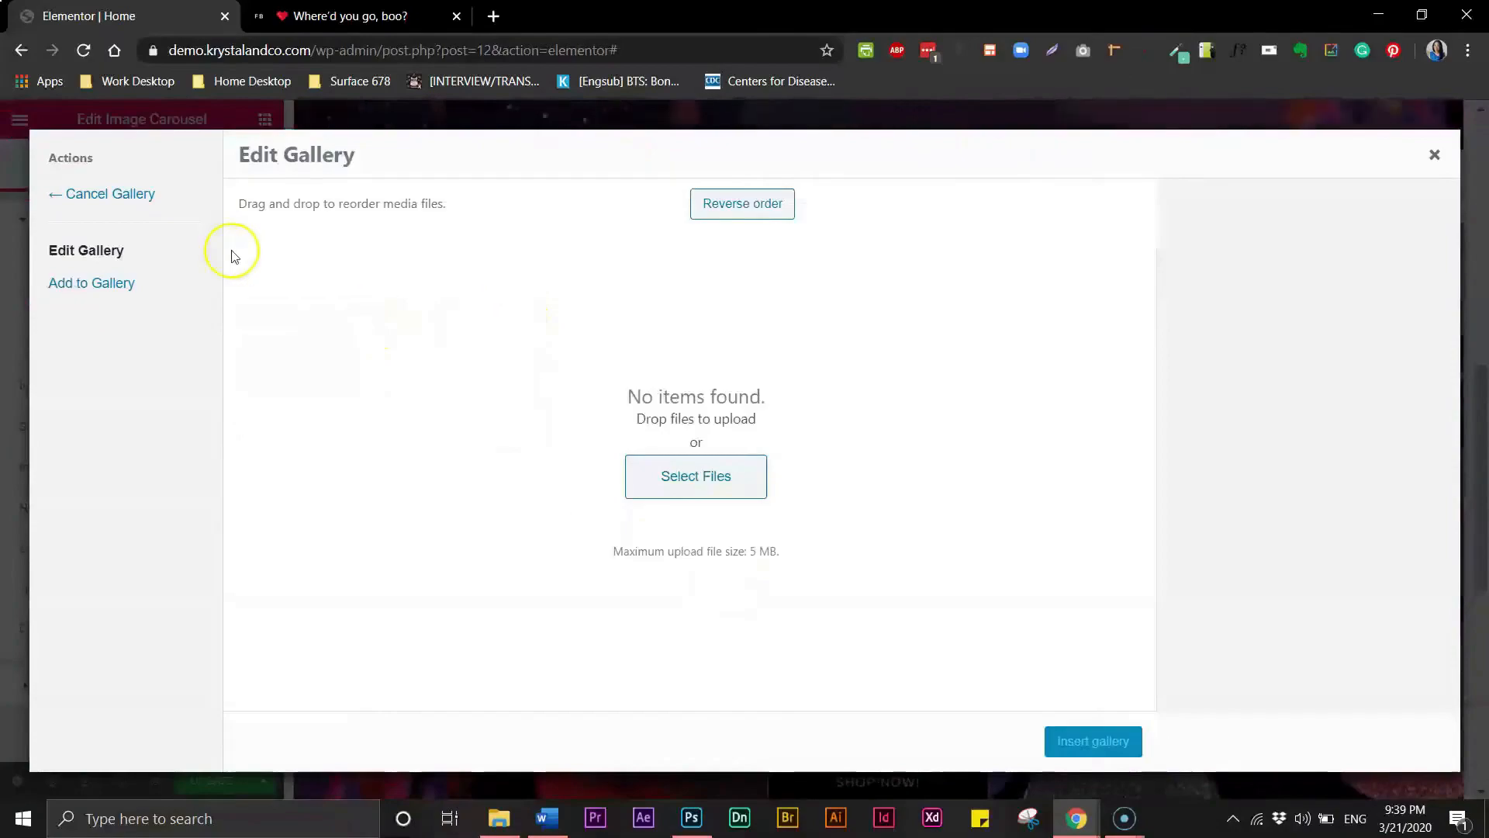
{"action": "left_click", "coordinate": [107, 283]}
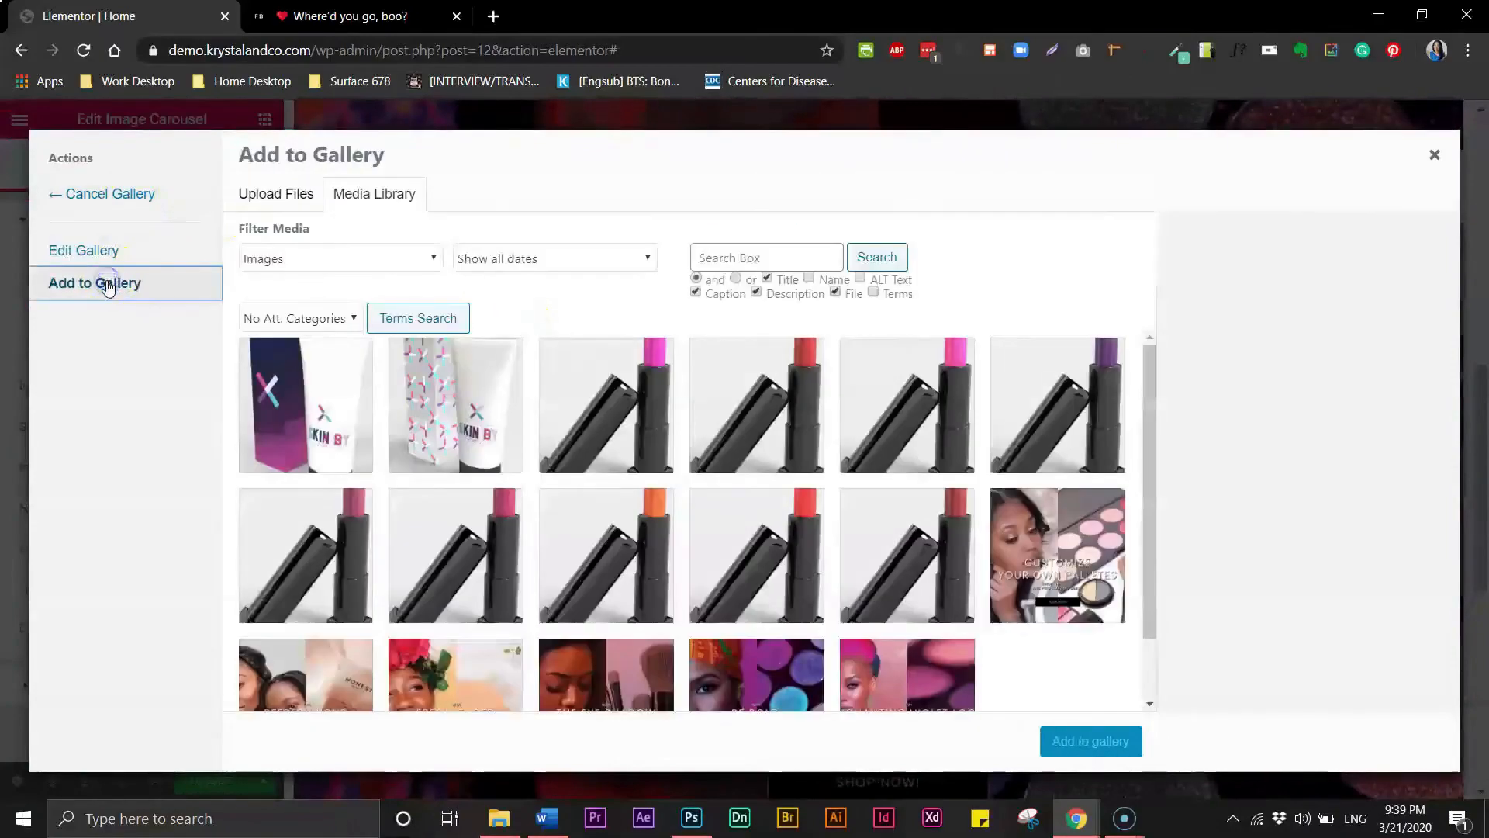
{"action": "left_click_drag", "start_coordinate": [1148, 483], "coordinate": [1147, 575]}
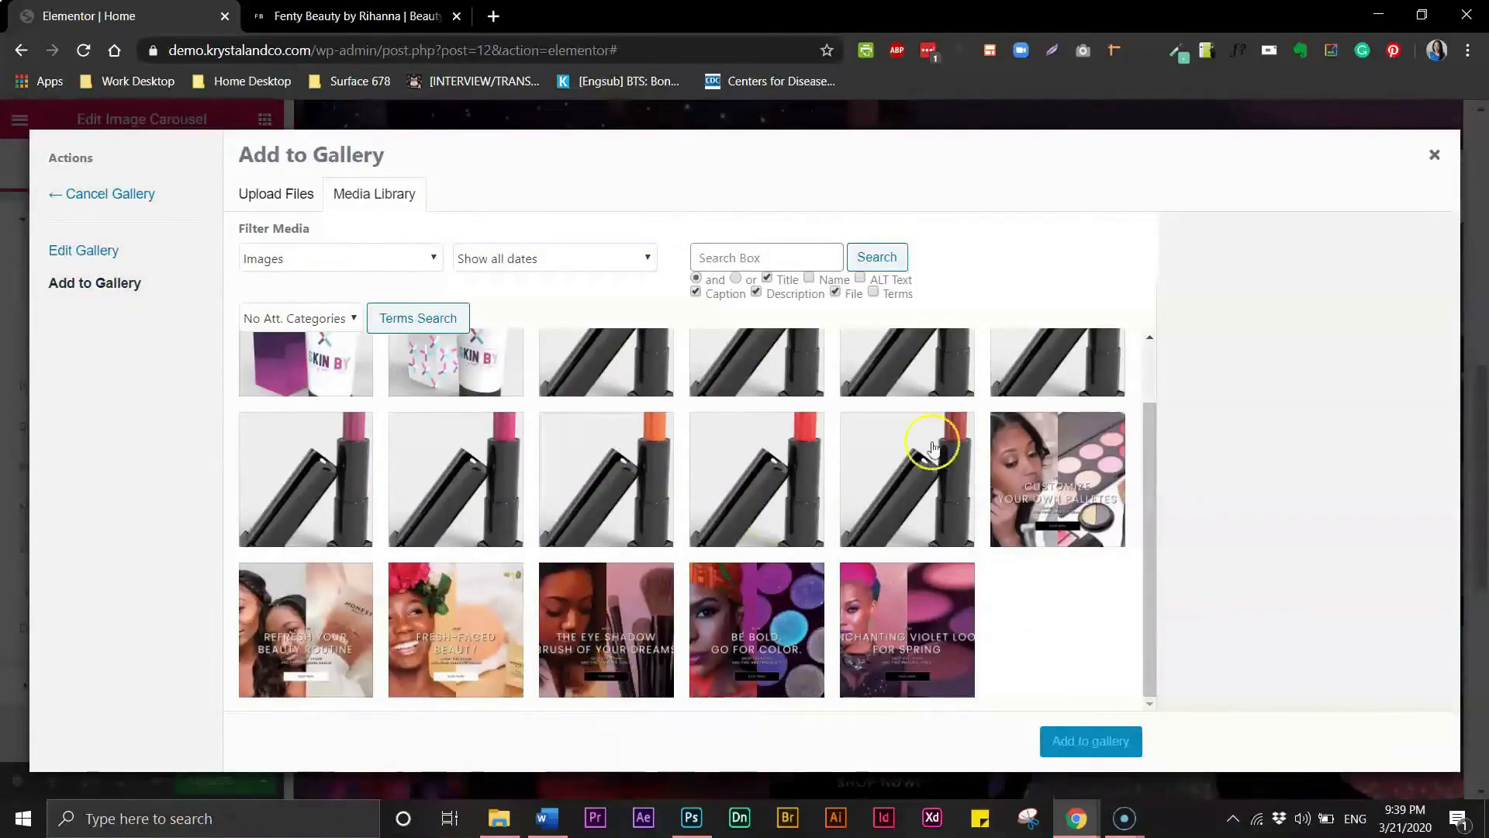
{"action": "left_click", "coordinate": [572, 647]}
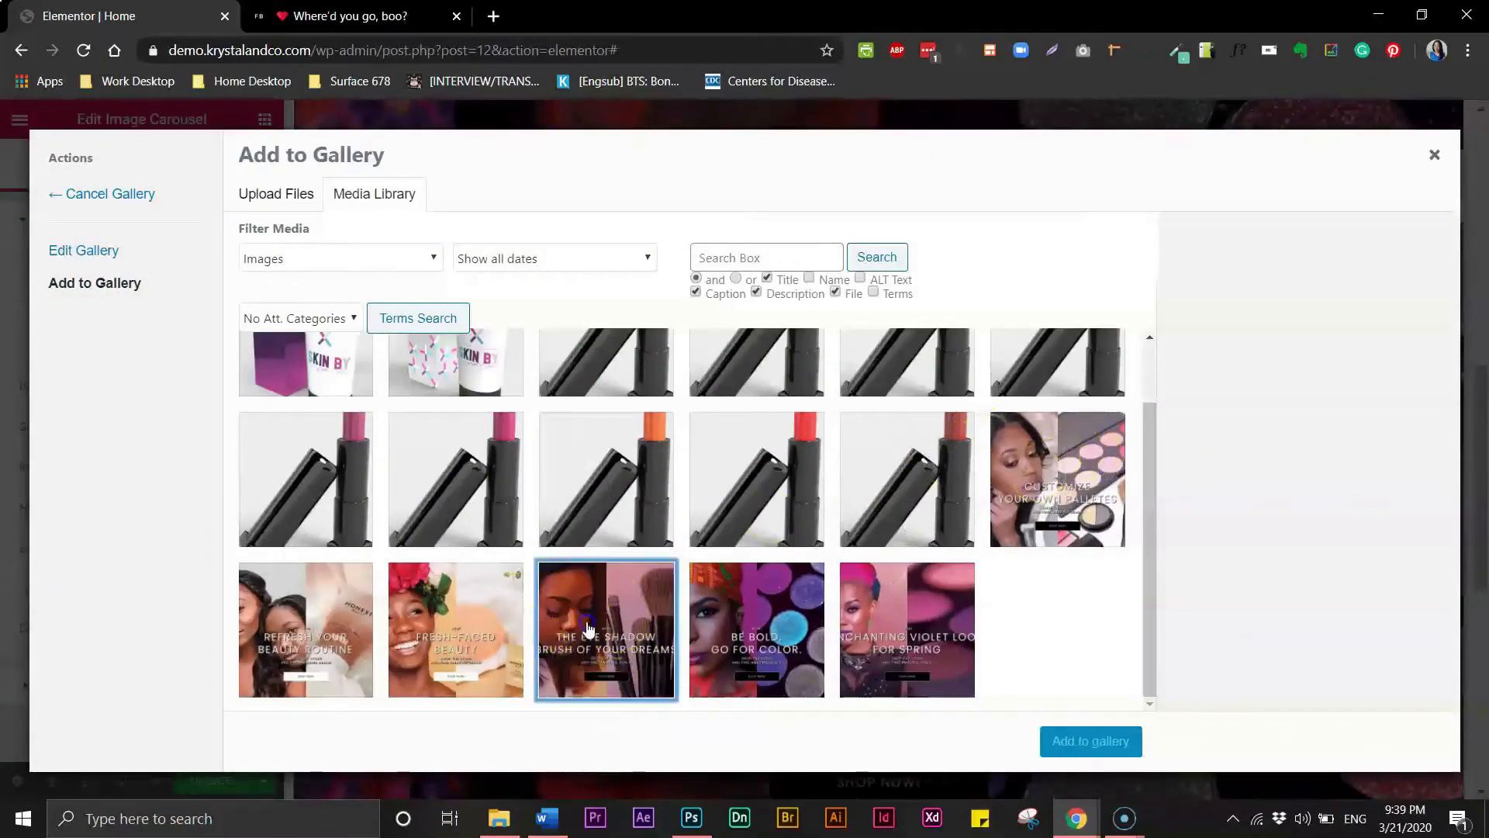
{"action": "left_click", "coordinate": [1045, 469]}
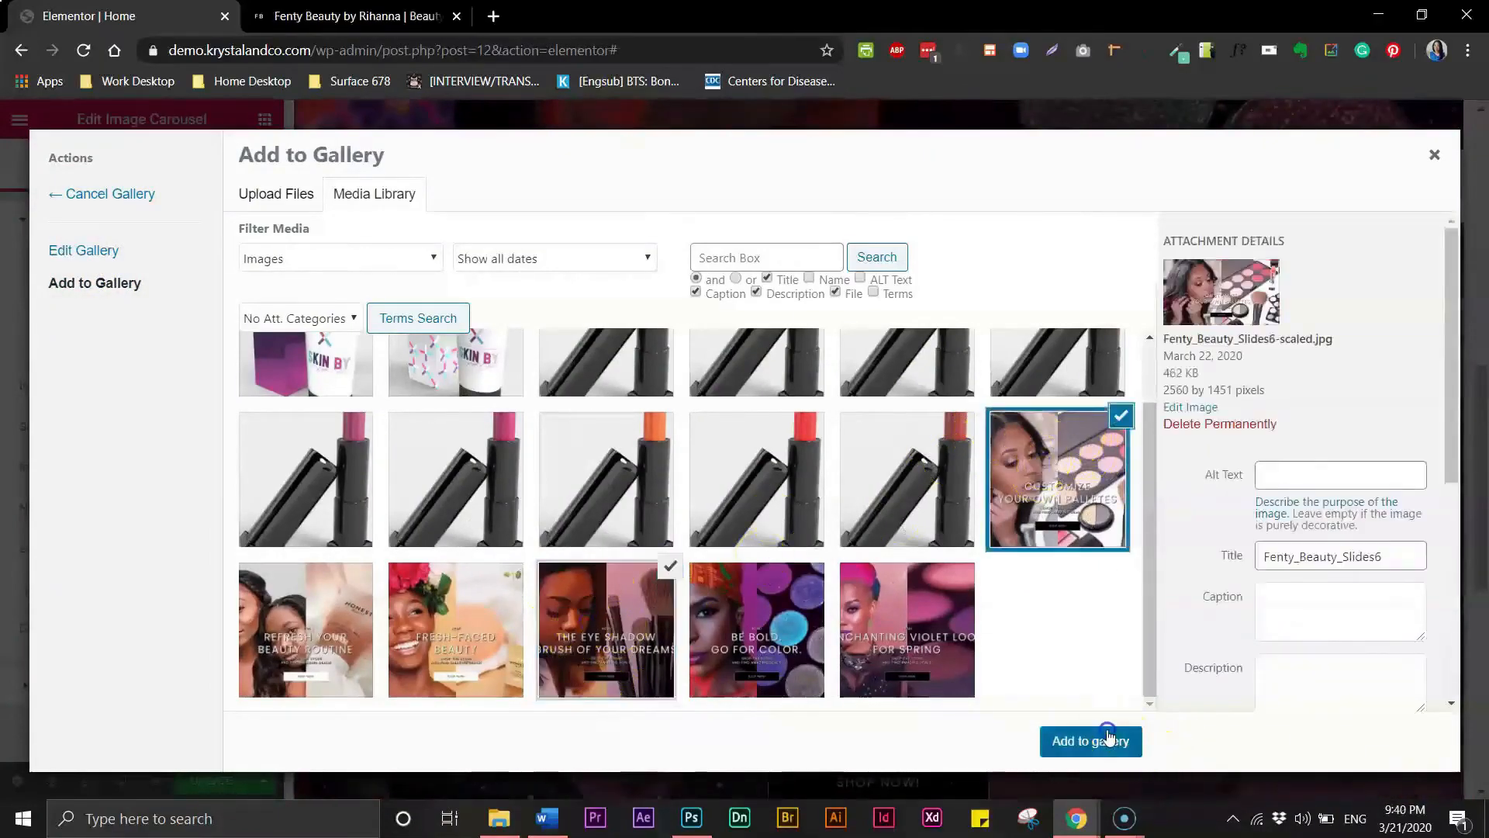
{"action": "left_click", "coordinate": [1107, 737]}
{"action": "left_click", "coordinate": [1093, 741]}
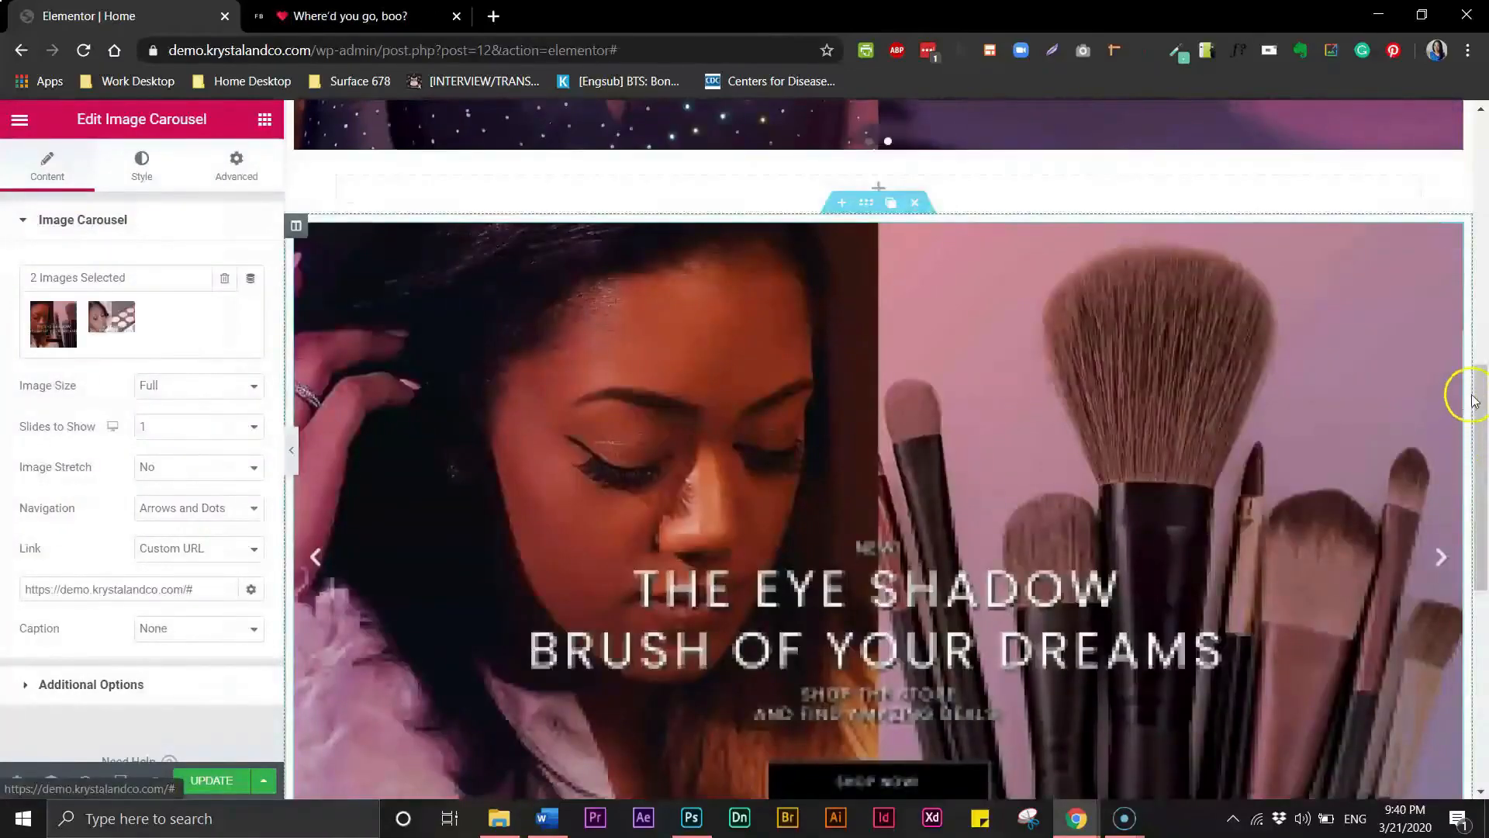
- Duplicate the second carousel section and move the copy below it
{"action": "left_click_drag", "start_coordinate": [1474, 396], "coordinate": [1483, 454]}
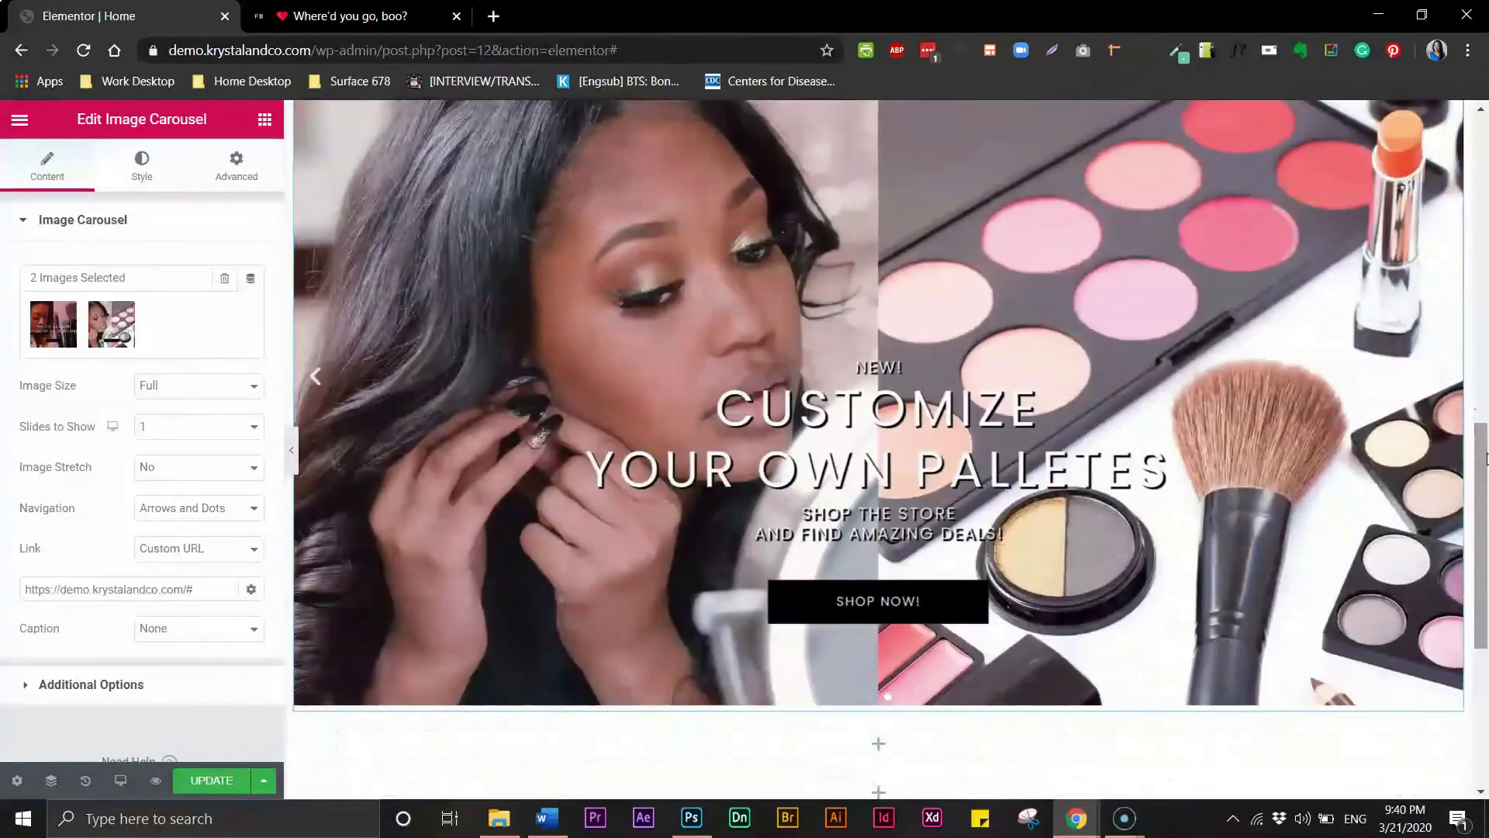
{"action": "left_click_drag", "start_coordinate": [1483, 446], "coordinate": [1482, 380]}
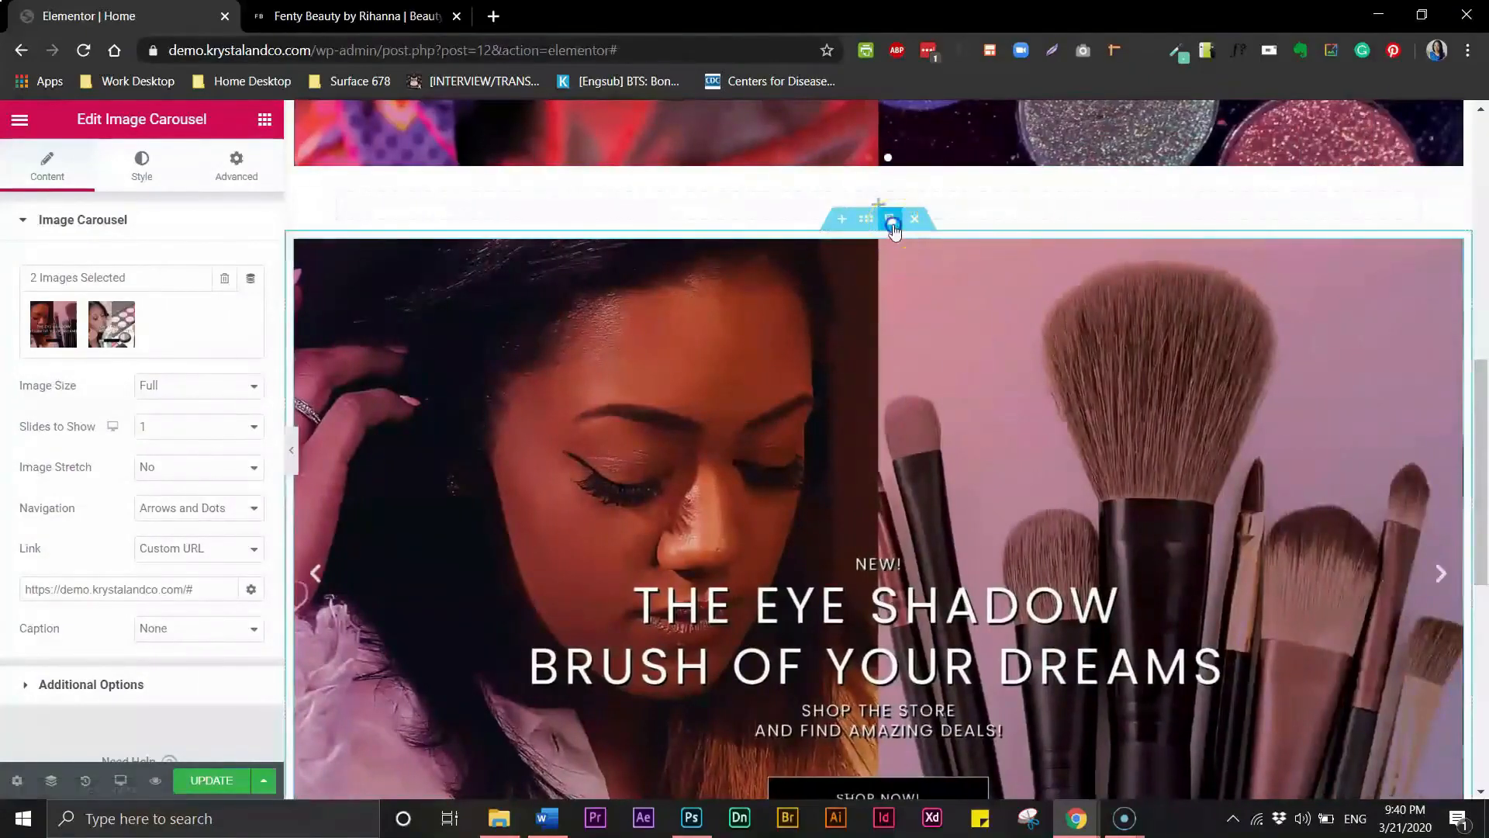
{"action": "left_click", "coordinate": [890, 220]}
{"action": "left_click_drag", "start_coordinate": [1482, 438], "coordinate": [1483, 552]}
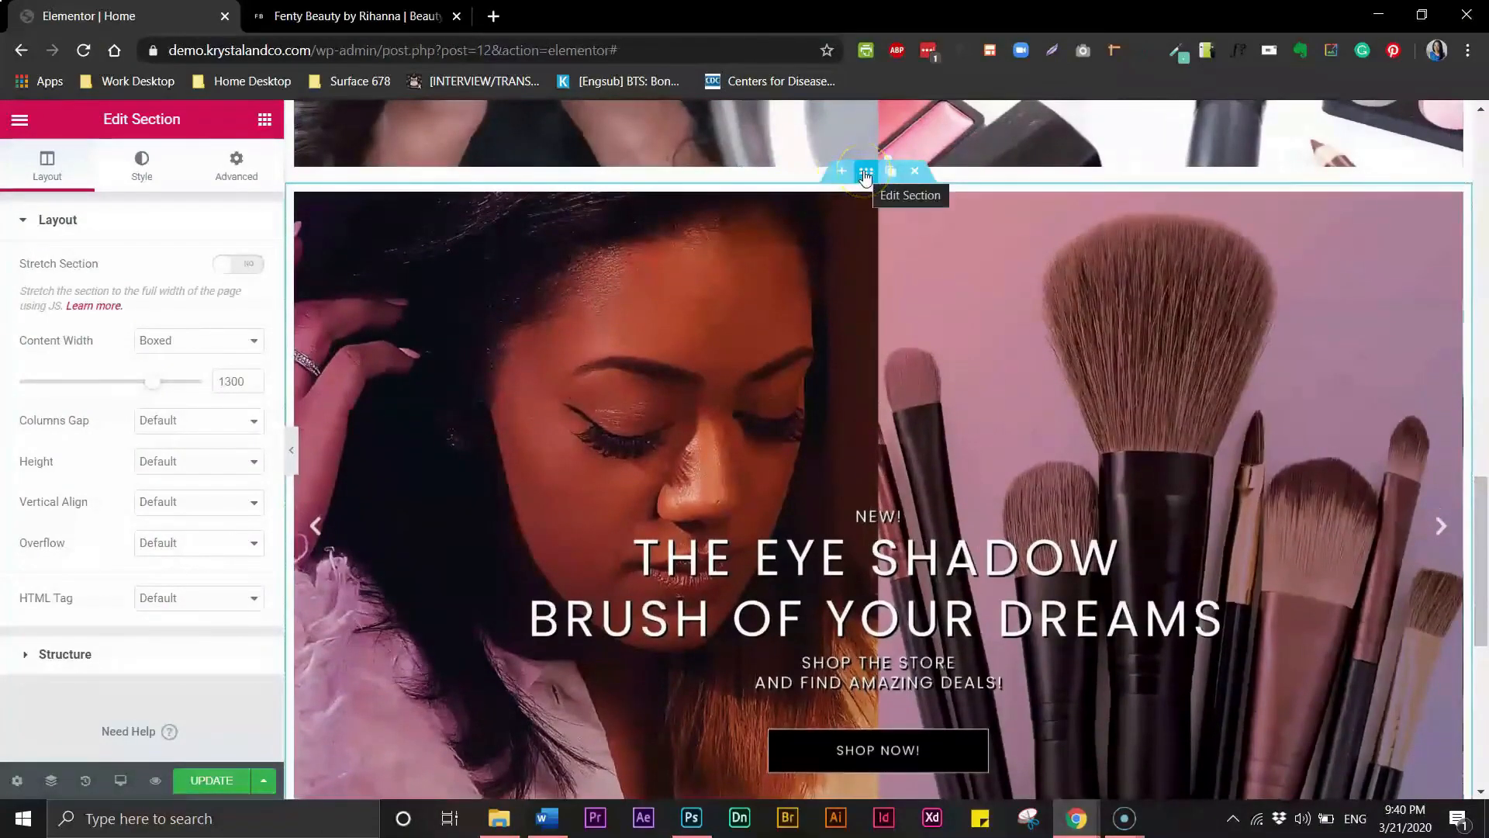
{"action": "left_click_drag", "start_coordinate": [863, 172], "coordinate": [863, 300]}
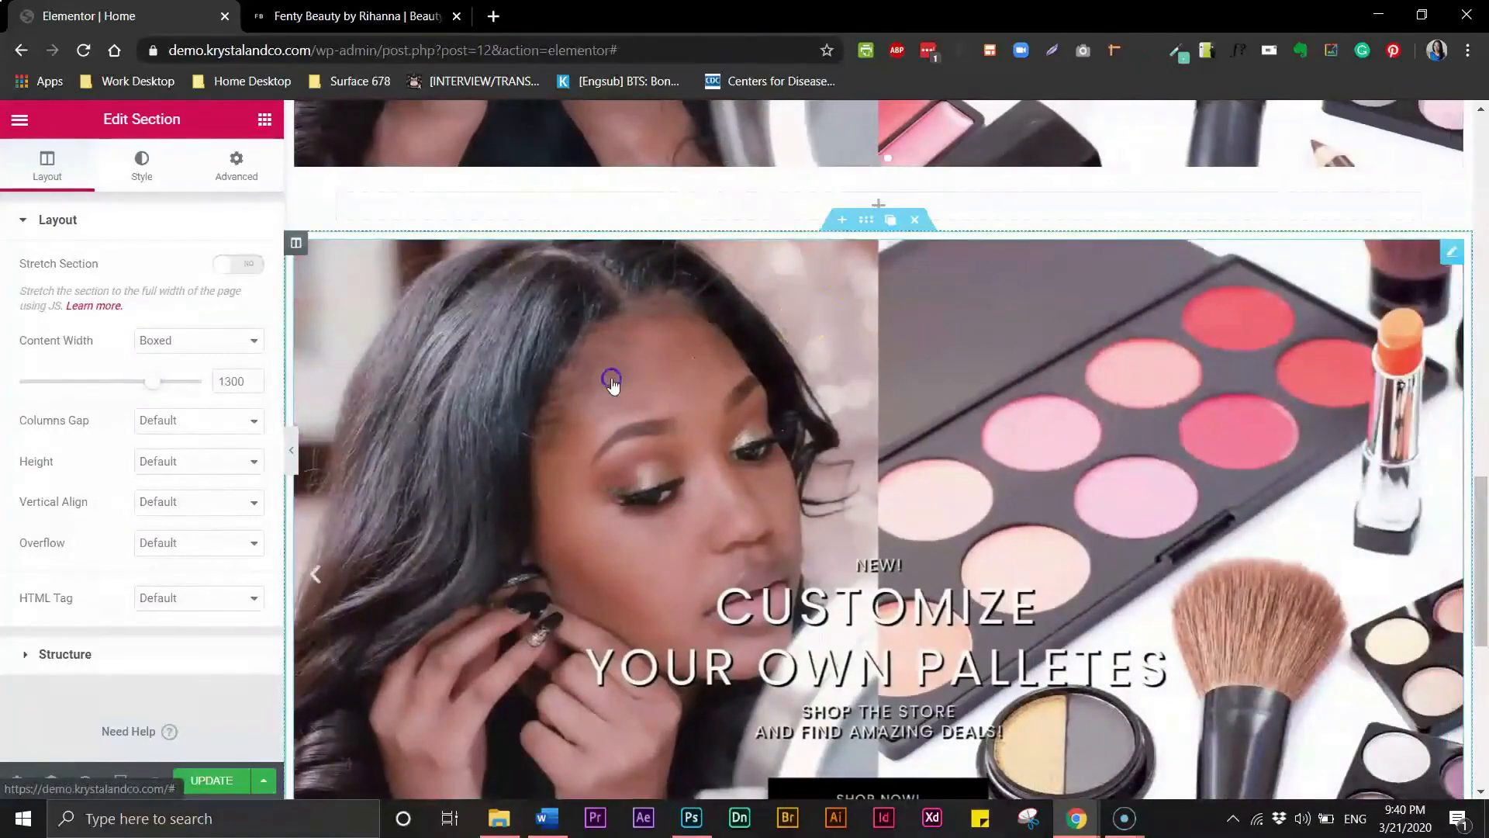
- Replace the third carousel's images with the fresh-faced beauty and refresh your beauty routine slides
{"action": "left_click", "coordinate": [611, 380]}
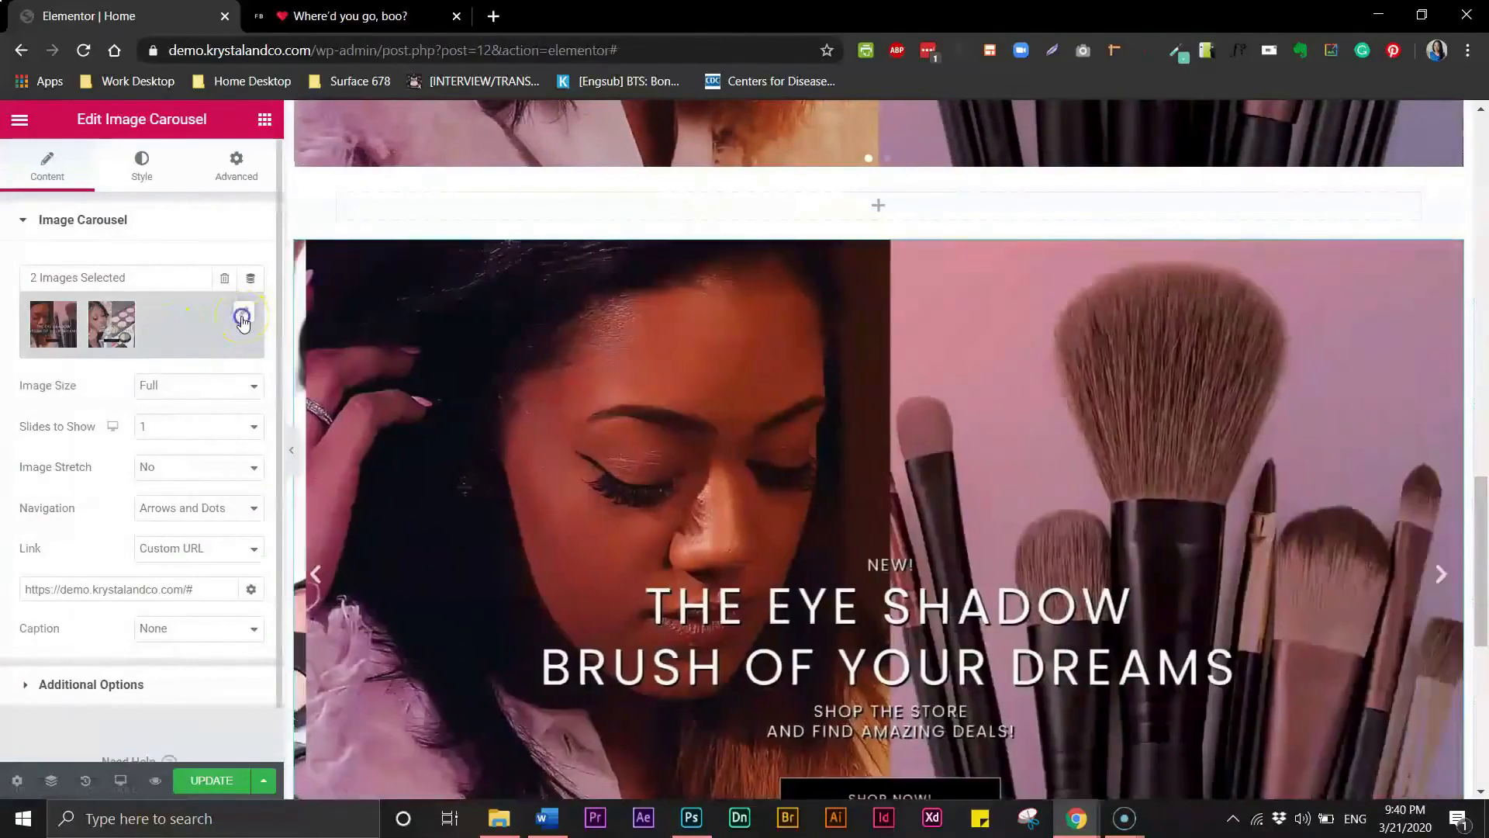
{"action": "left_click", "coordinate": [243, 316]}
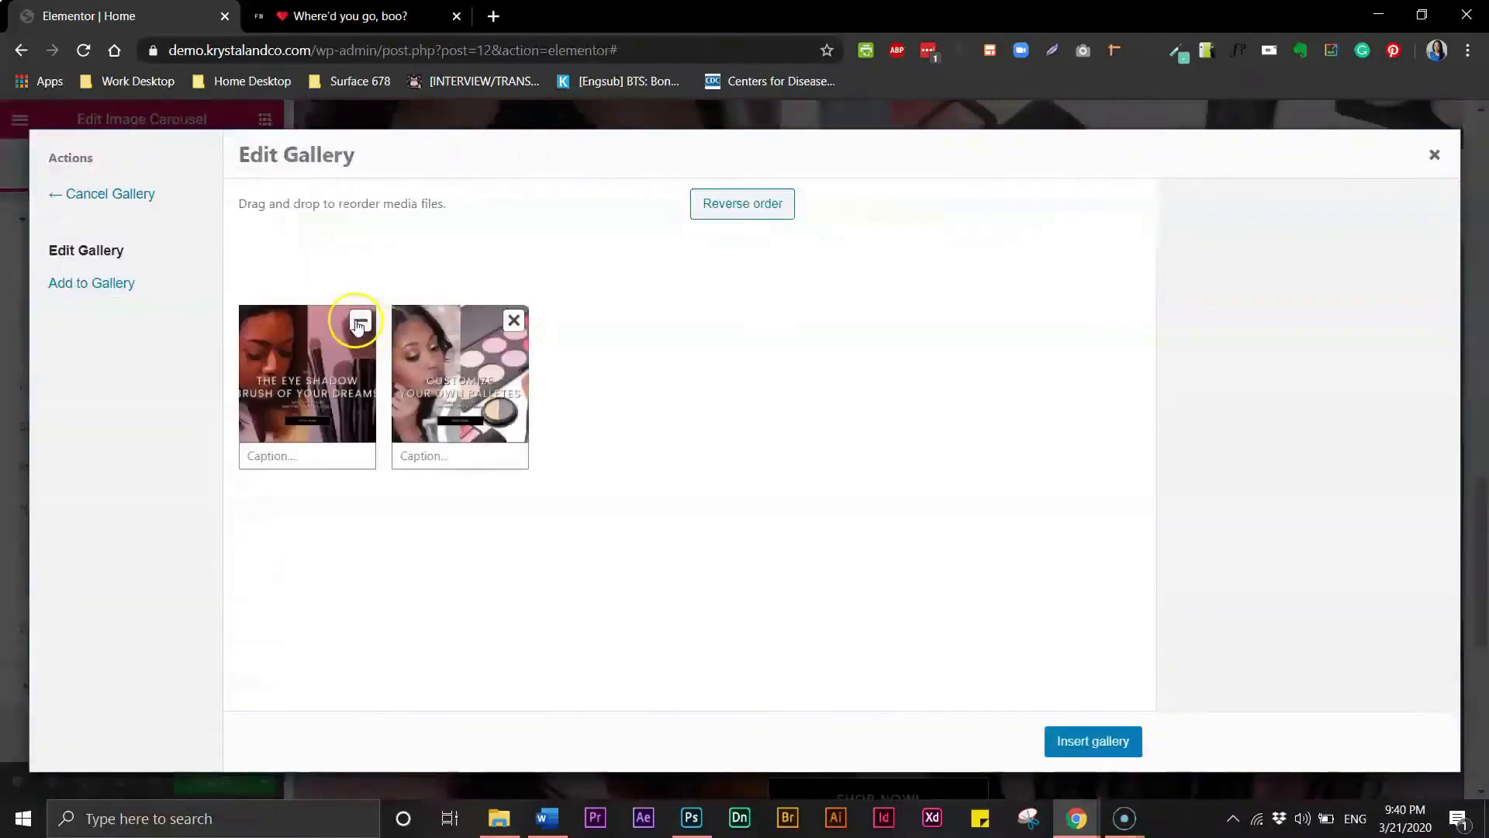
{"action": "left_click", "coordinate": [361, 320]}
{"action": "left_click", "coordinate": [133, 289]}
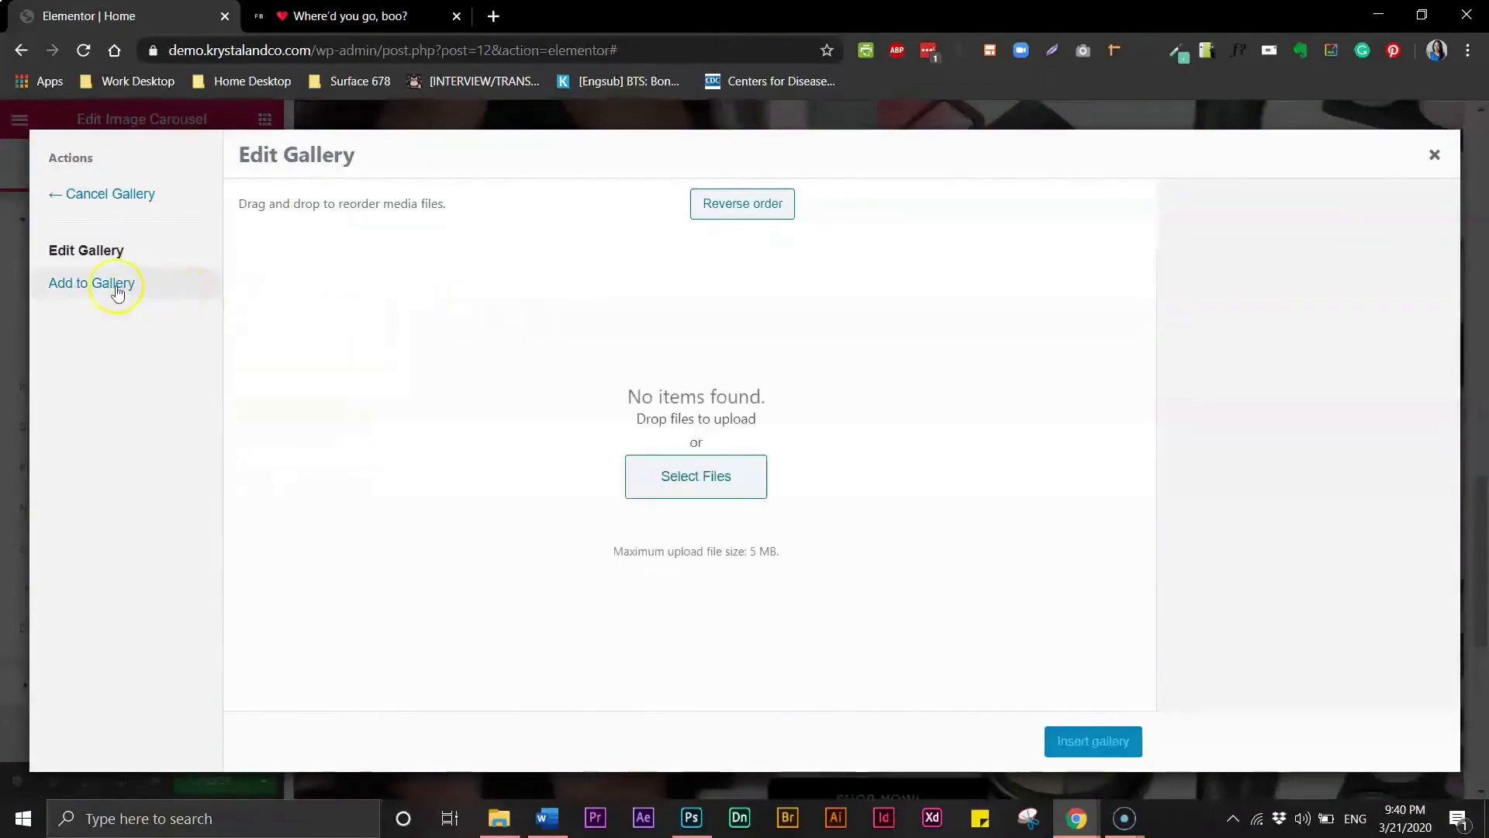
{"action": "left_click", "coordinate": [110, 291]}
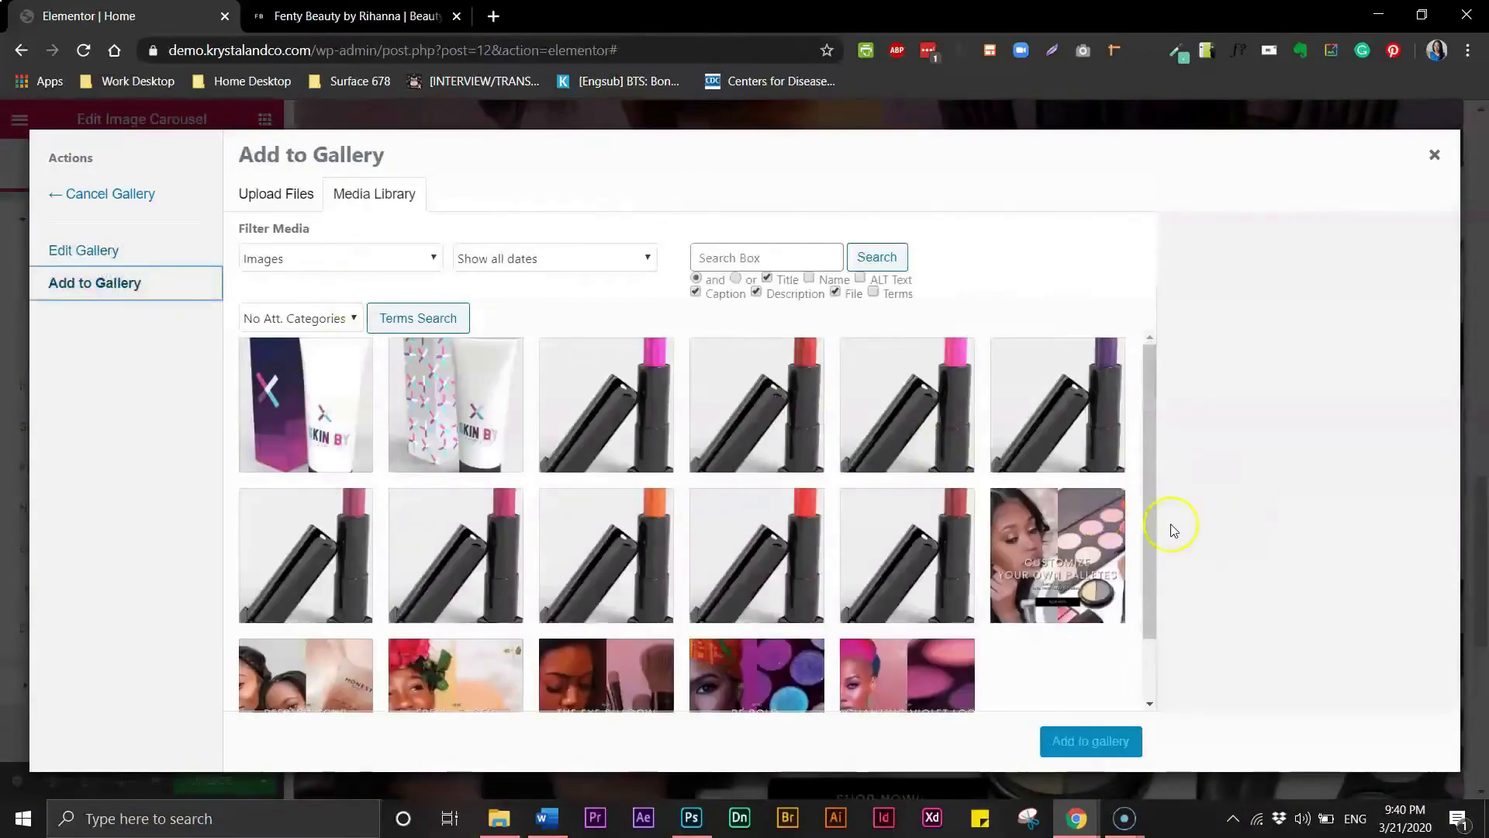
{"action": "scroll", "coordinate": [1153, 528], "scroll_direction": "down", "scroll_amount": 1}
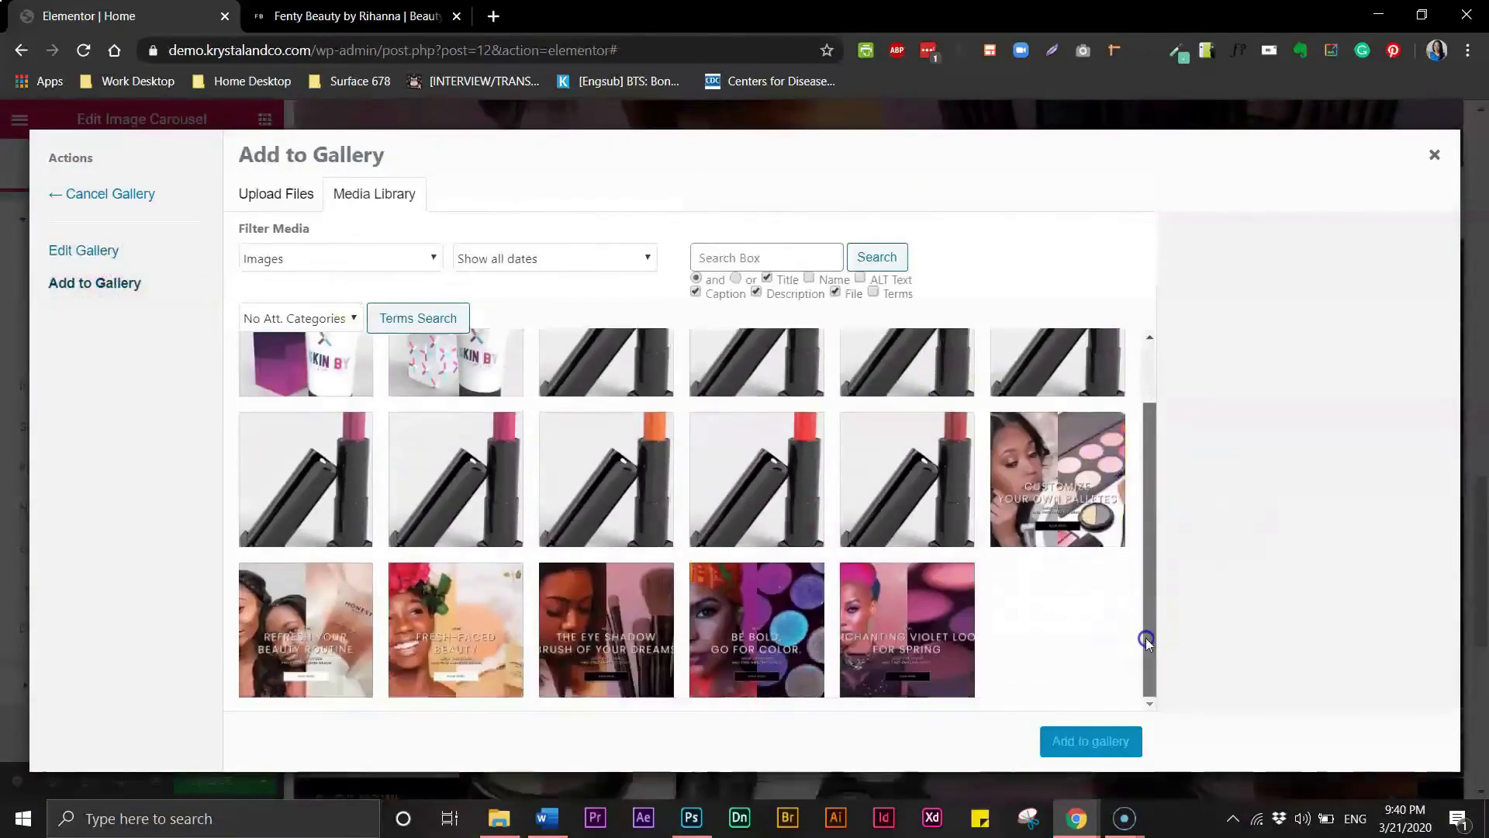
{"action": "left_click", "coordinate": [469, 646]}
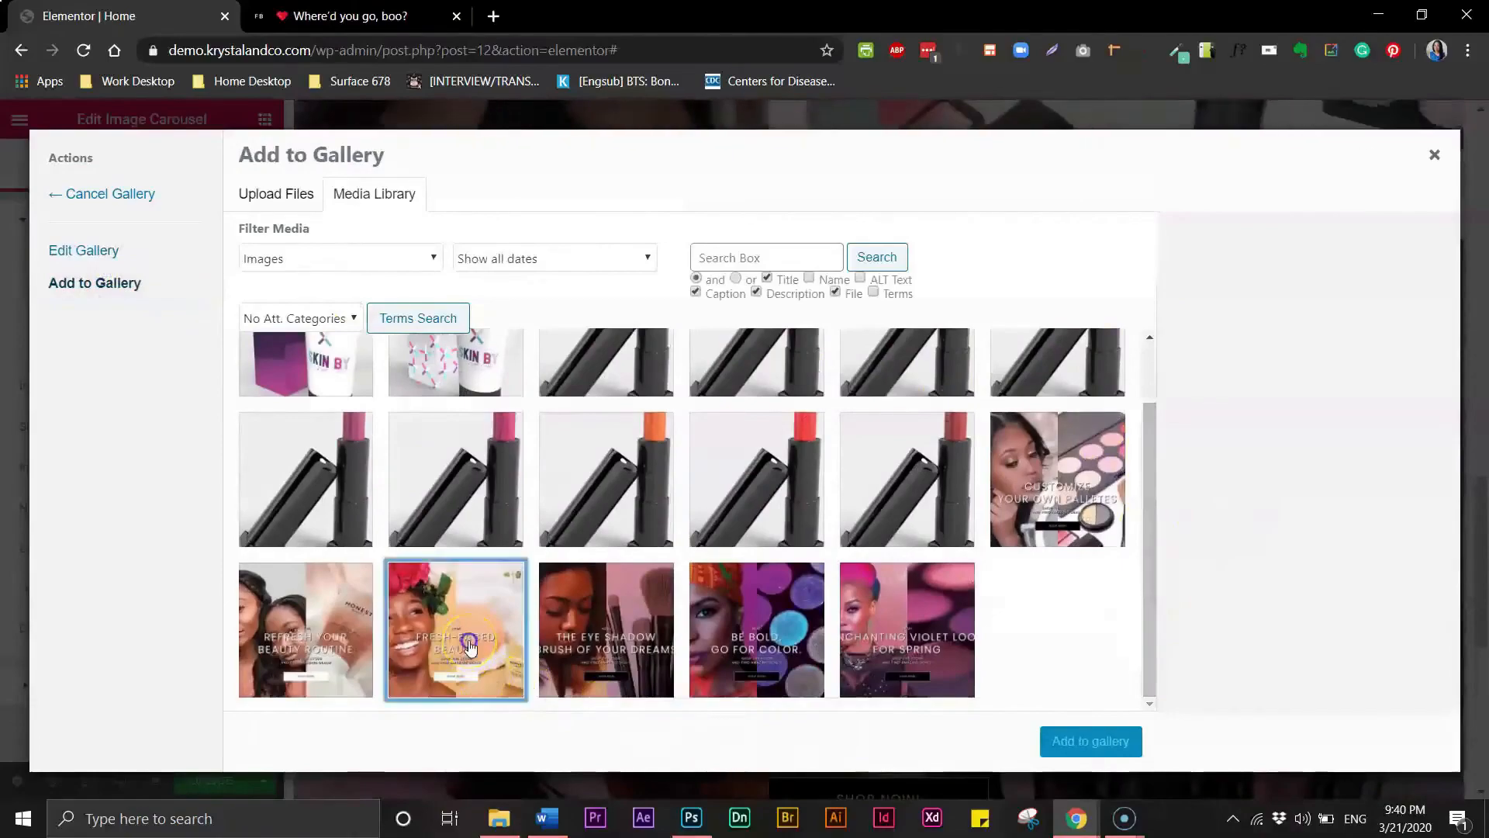
{"action": "left_click", "coordinate": [345, 644]}
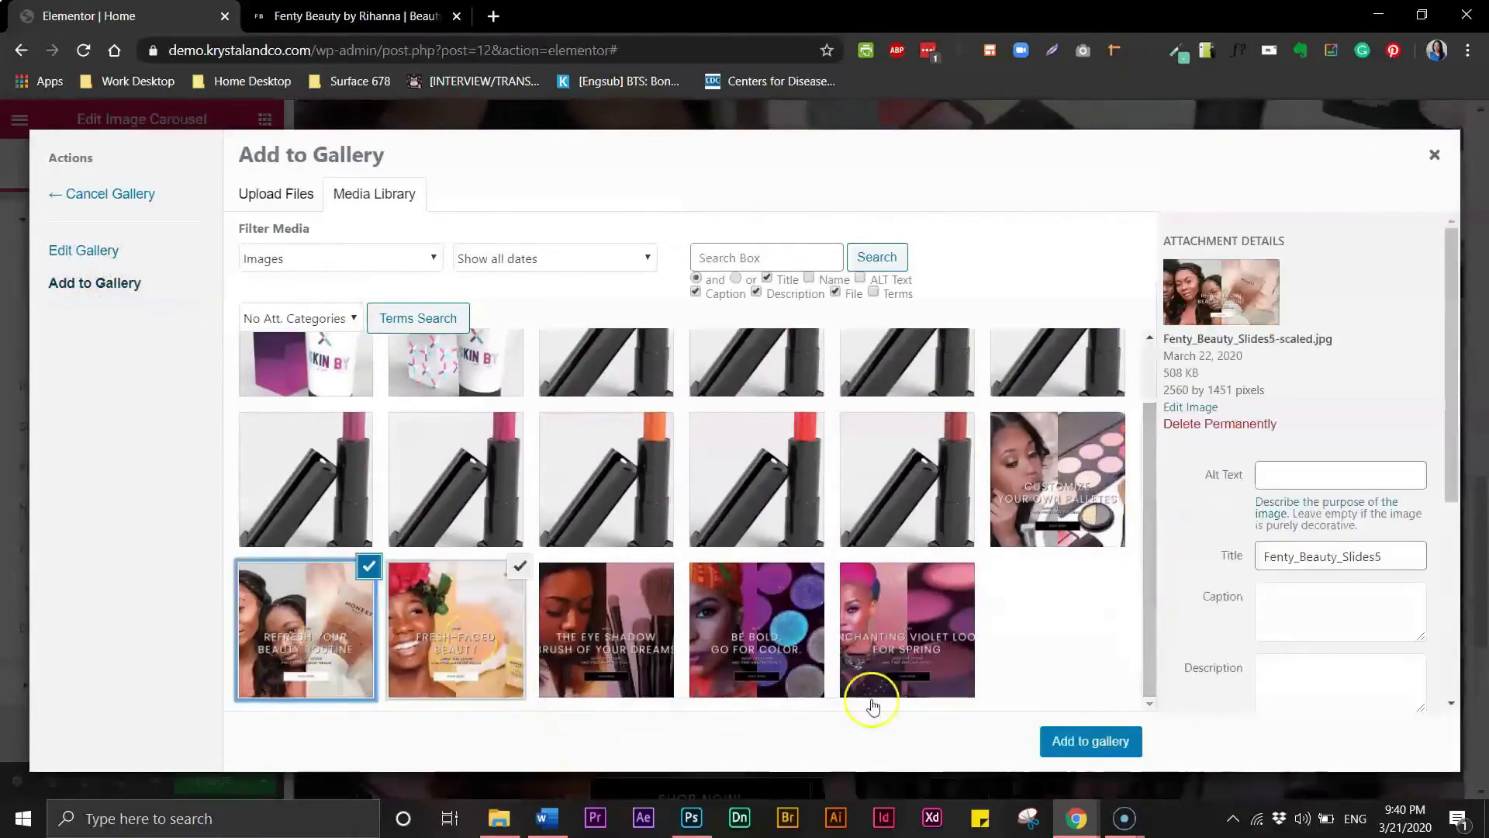
{"action": "left_click", "coordinate": [1090, 745]}
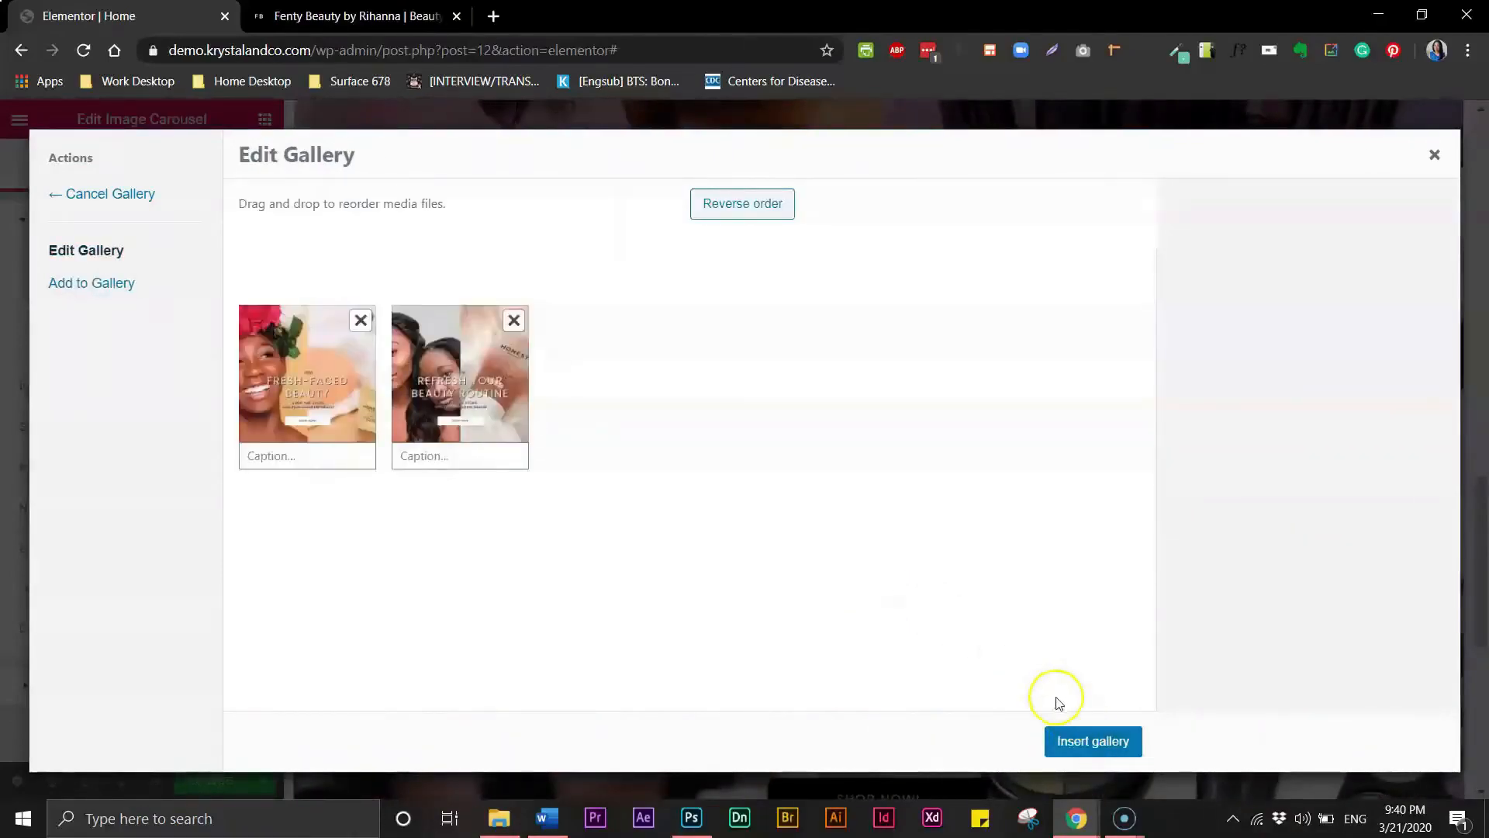
{"action": "left_click", "coordinate": [1070, 743]}
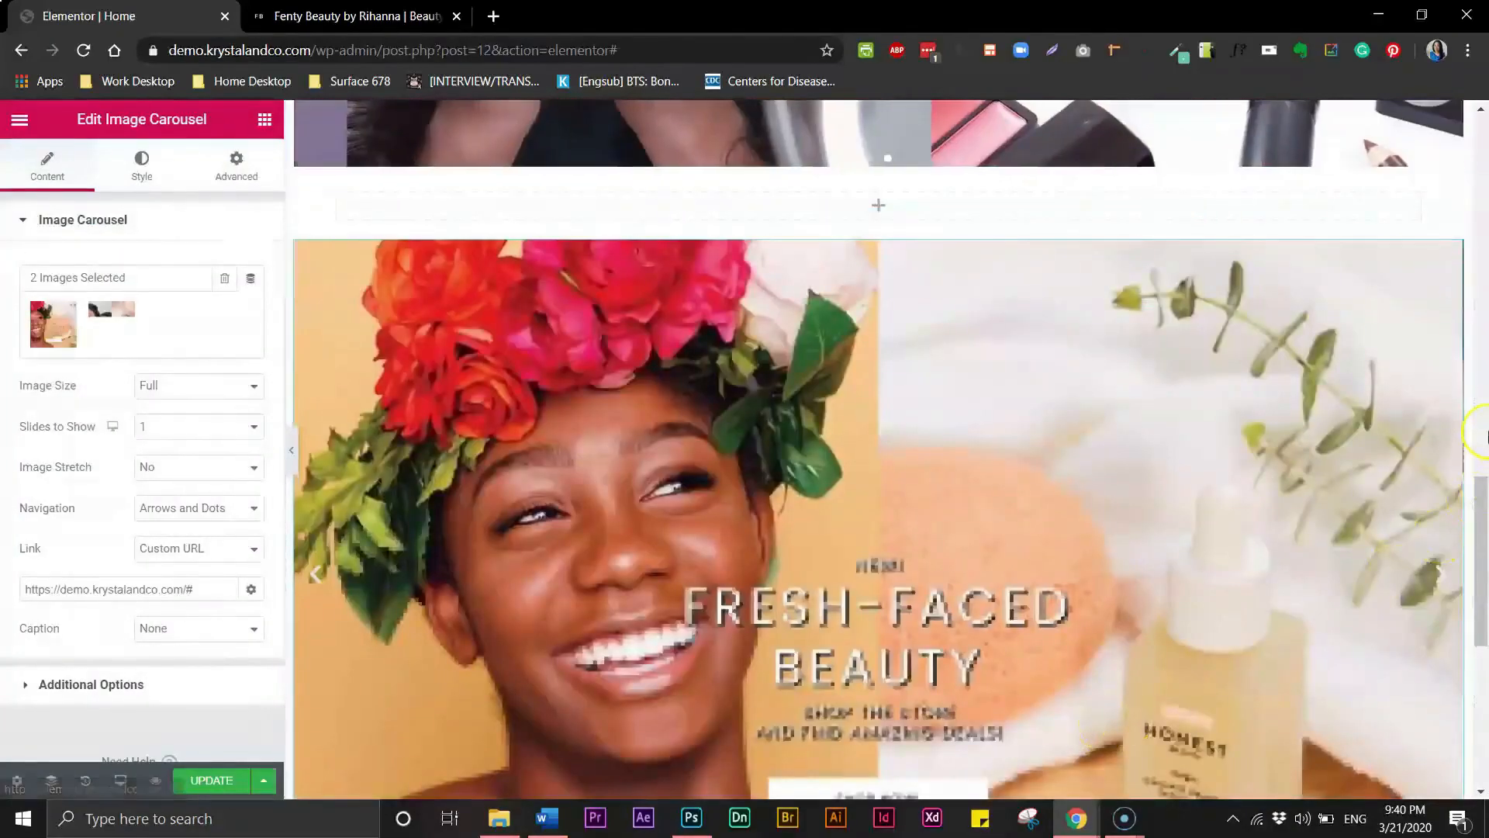
{"action": "mouse_move", "coordinate": [1480, 512]}
{"action": "left_mouse_down"}
{"action": "mouse_move", "coordinate": [1483, 587]}
{"action": "mouse_move", "coordinate": [1483, 194]}
{"action": "left_mouse_up"}
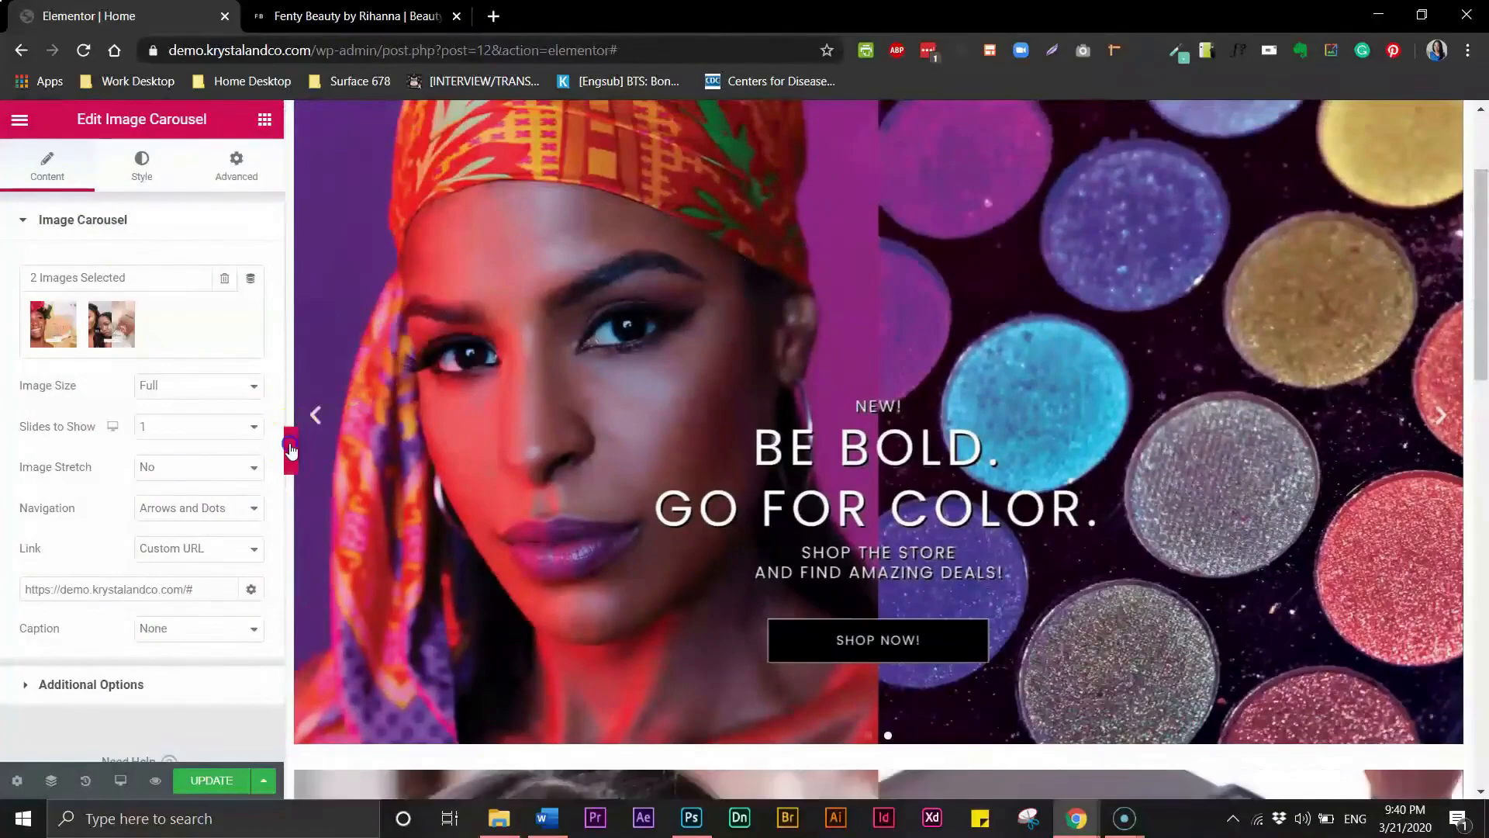
{"action": "left_click", "coordinate": [291, 450]}
{"action": "left_click_drag", "start_coordinate": [1479, 343], "coordinate": [1483, 764]}
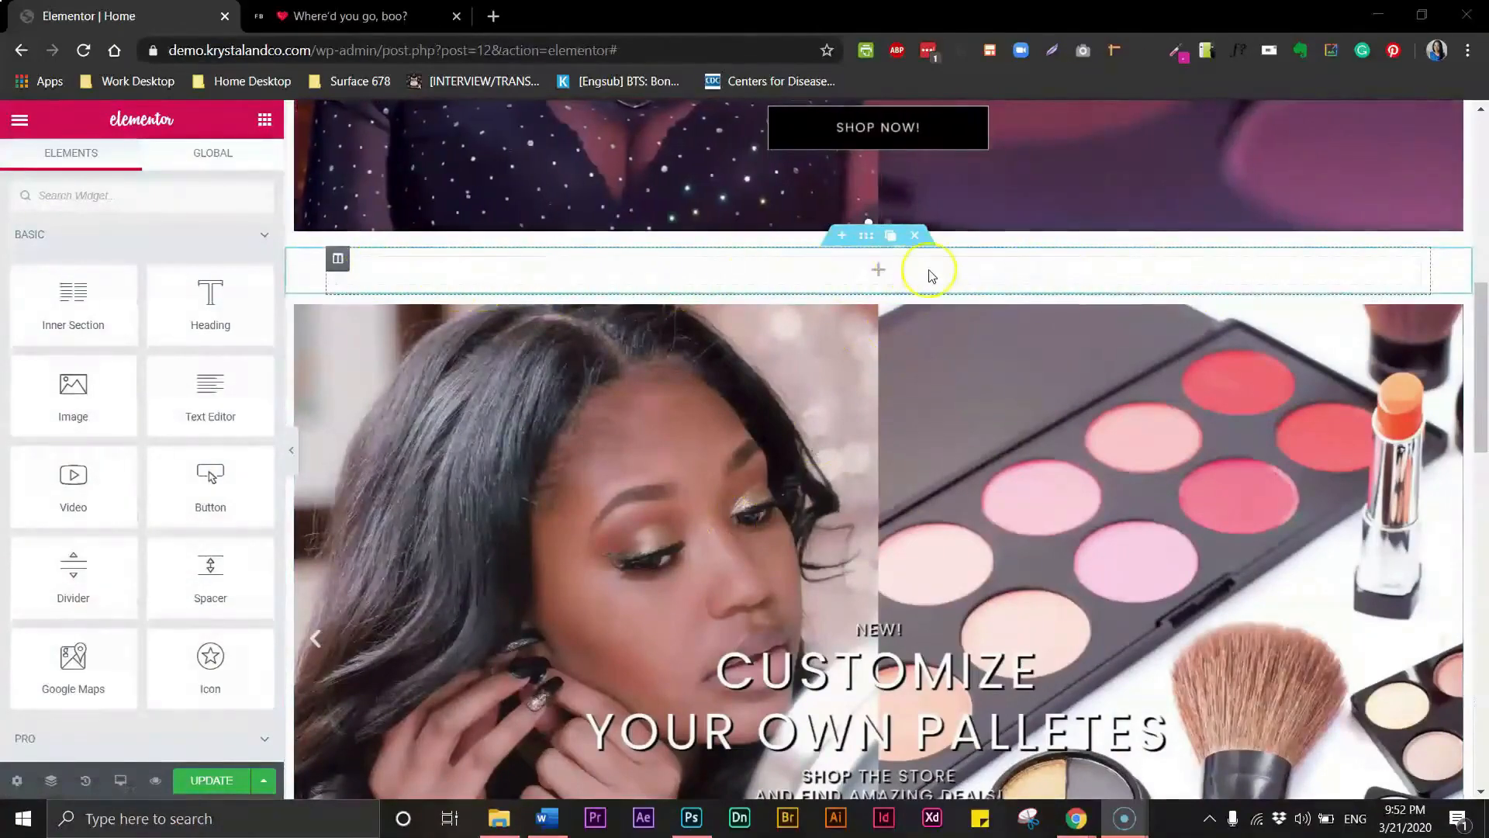
- Insert an Inner Section into the empty section between carousels and add columns until it has four
{"action": "left_click_drag", "start_coordinate": [81, 311], "coordinate": [413, 285]}
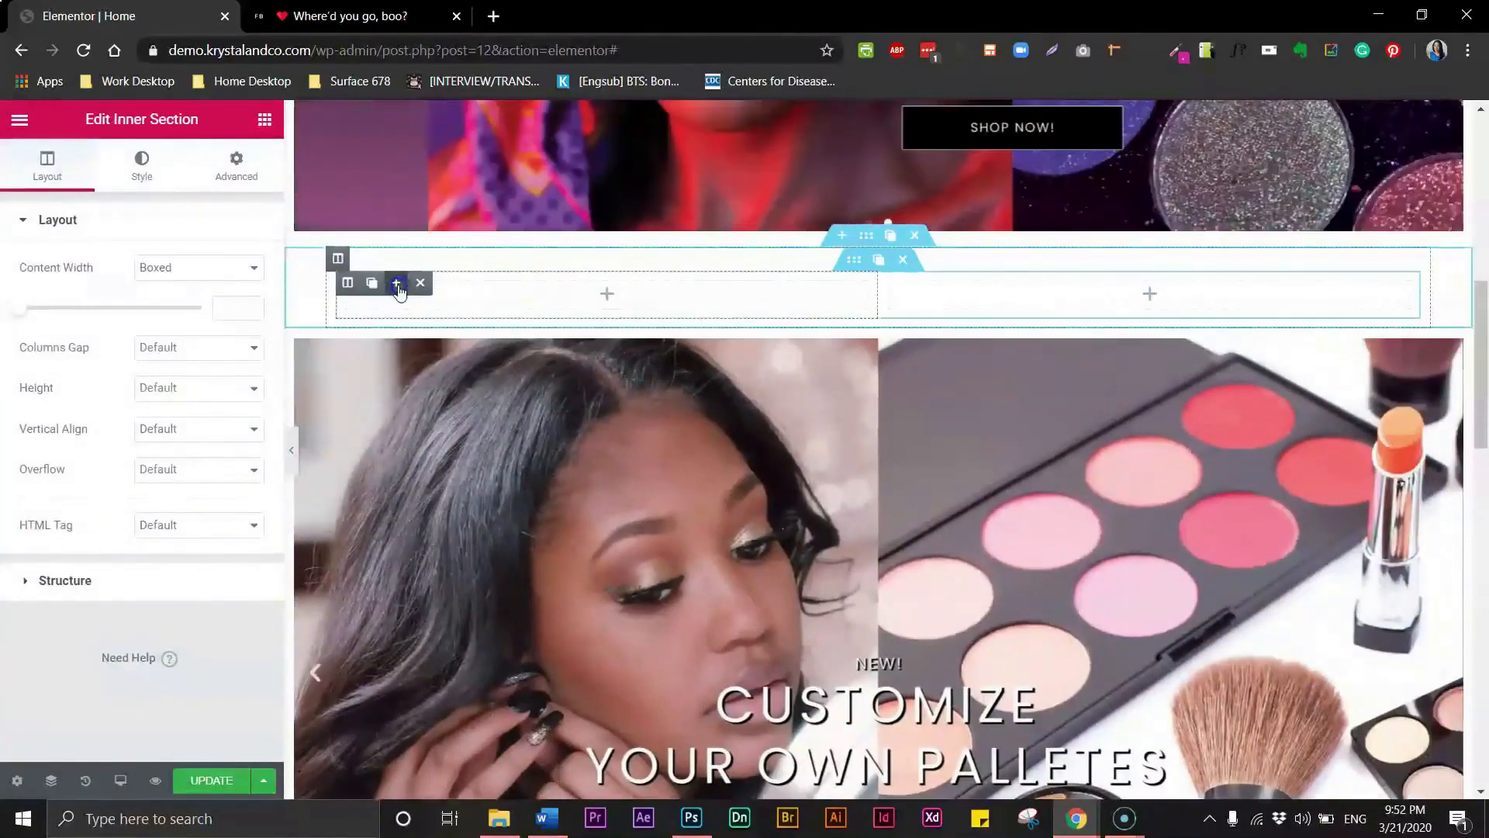
{"action": "left_click", "coordinate": [396, 284]}
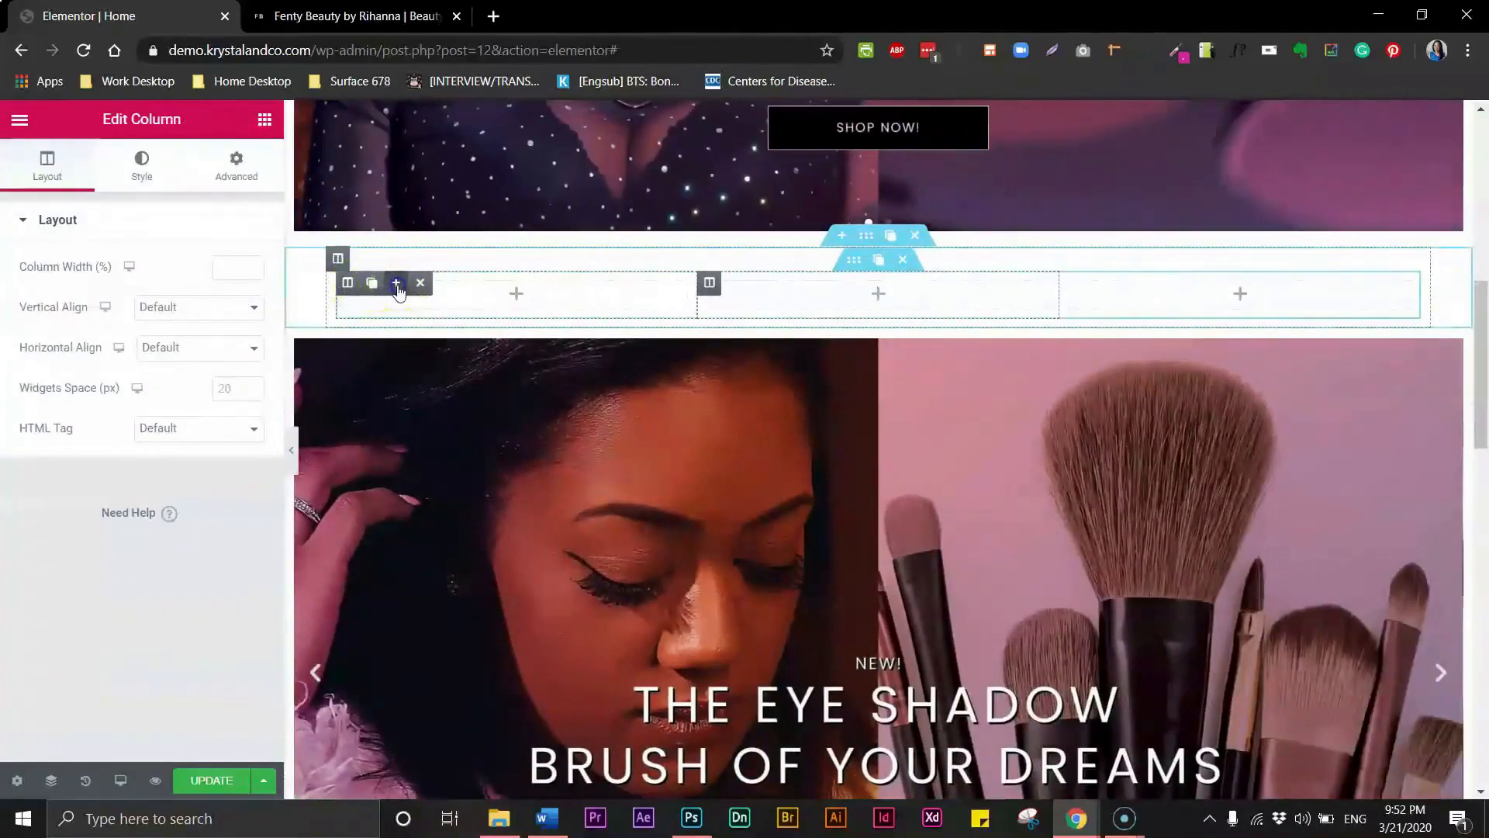
{"action": "left_click", "coordinate": [396, 284]}
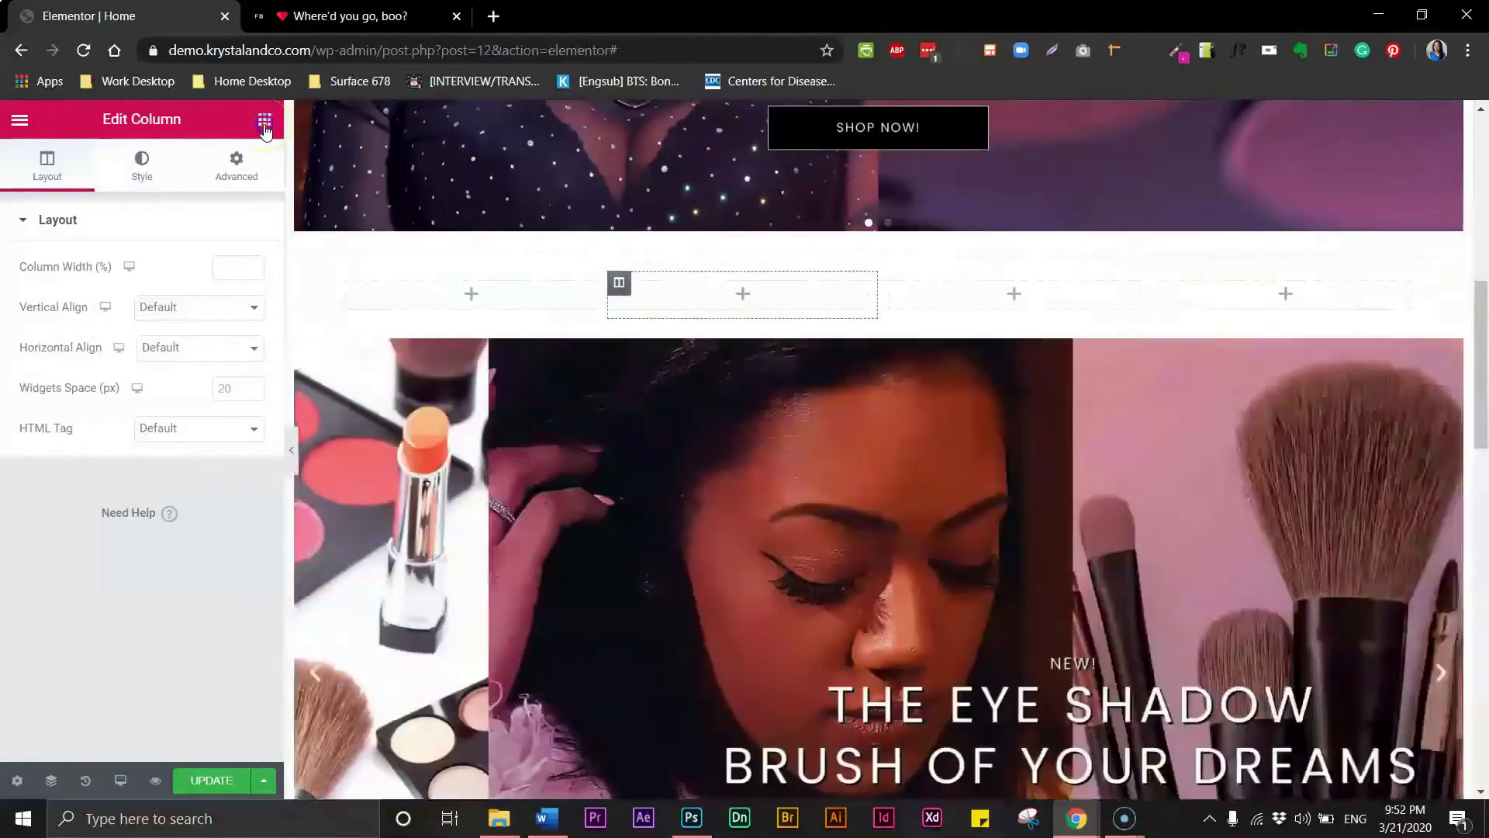
{"action": "left_click", "coordinate": [264, 122]}
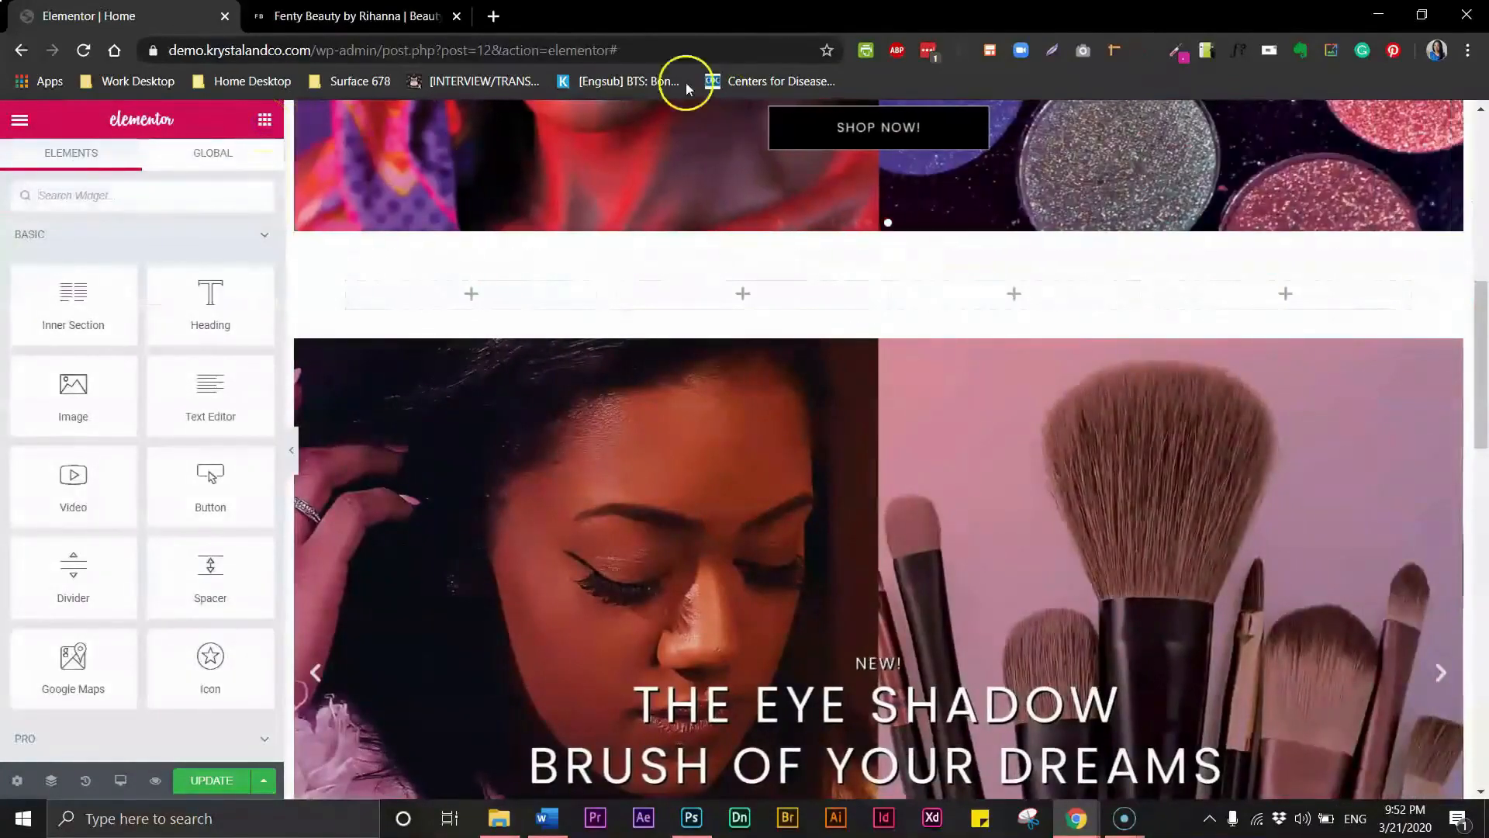
- Compare against the reference's Just Launched product row, then add an Image Box widget to the inner section's first column
{"action": "left_click", "coordinate": [403, 23]}
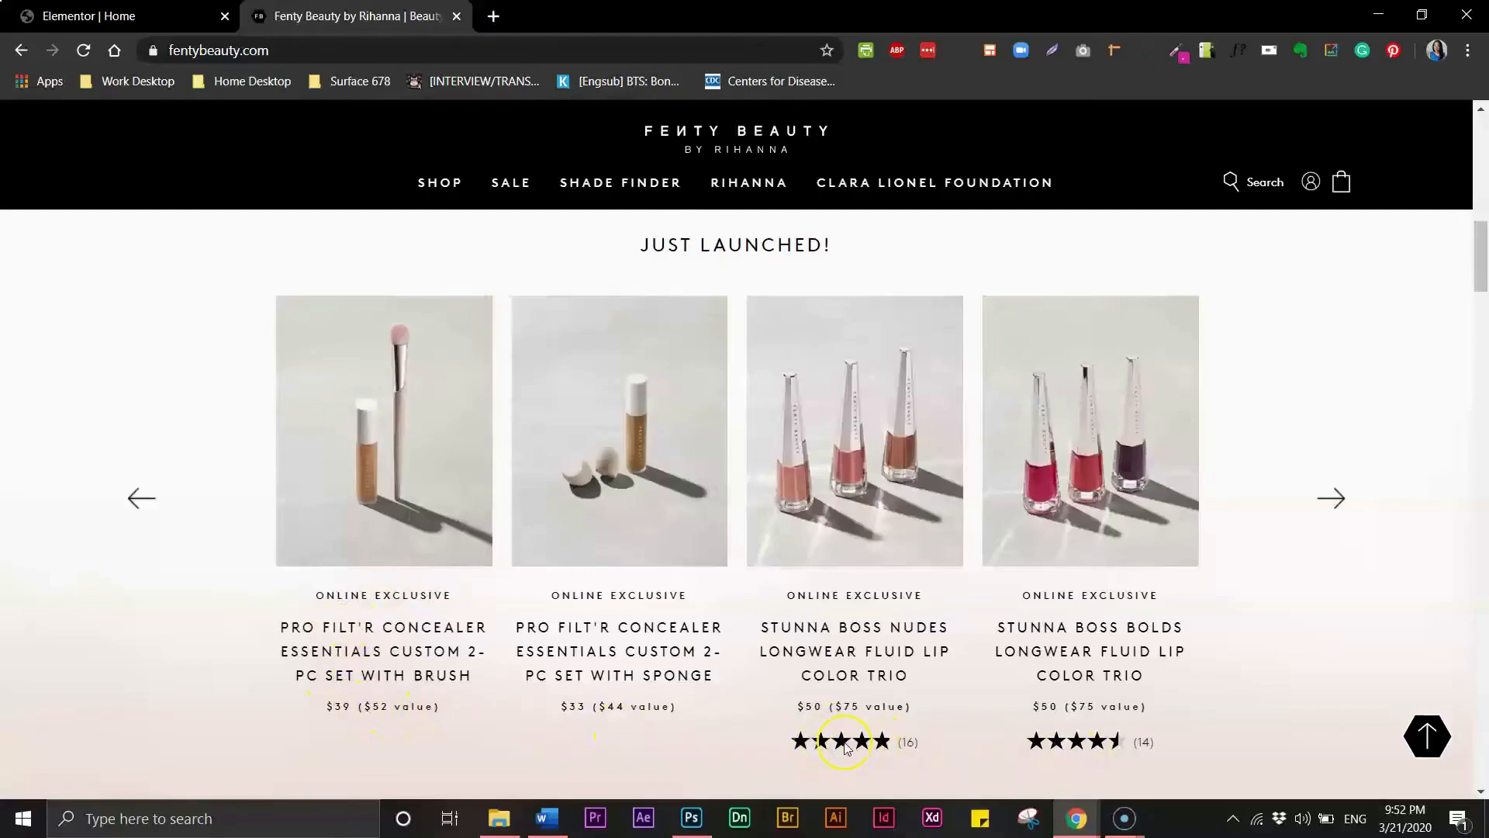
{"action": "left_click", "coordinate": [90, 20]}
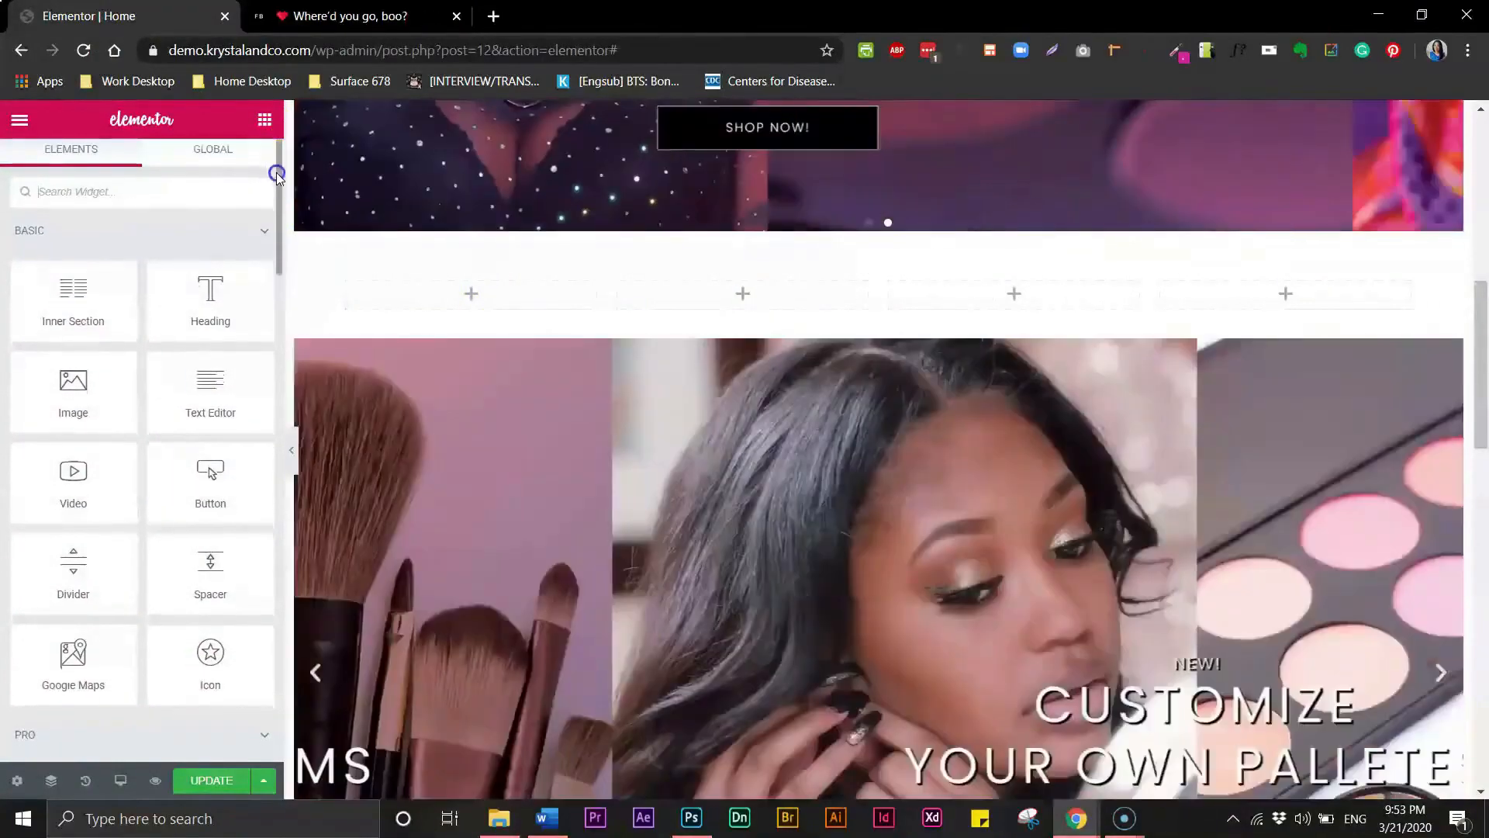
{"action": "left_click_drag", "start_coordinate": [278, 171], "coordinate": [259, 514]}
{"action": "left_click_drag", "start_coordinate": [85, 363], "coordinate": [422, 300]}
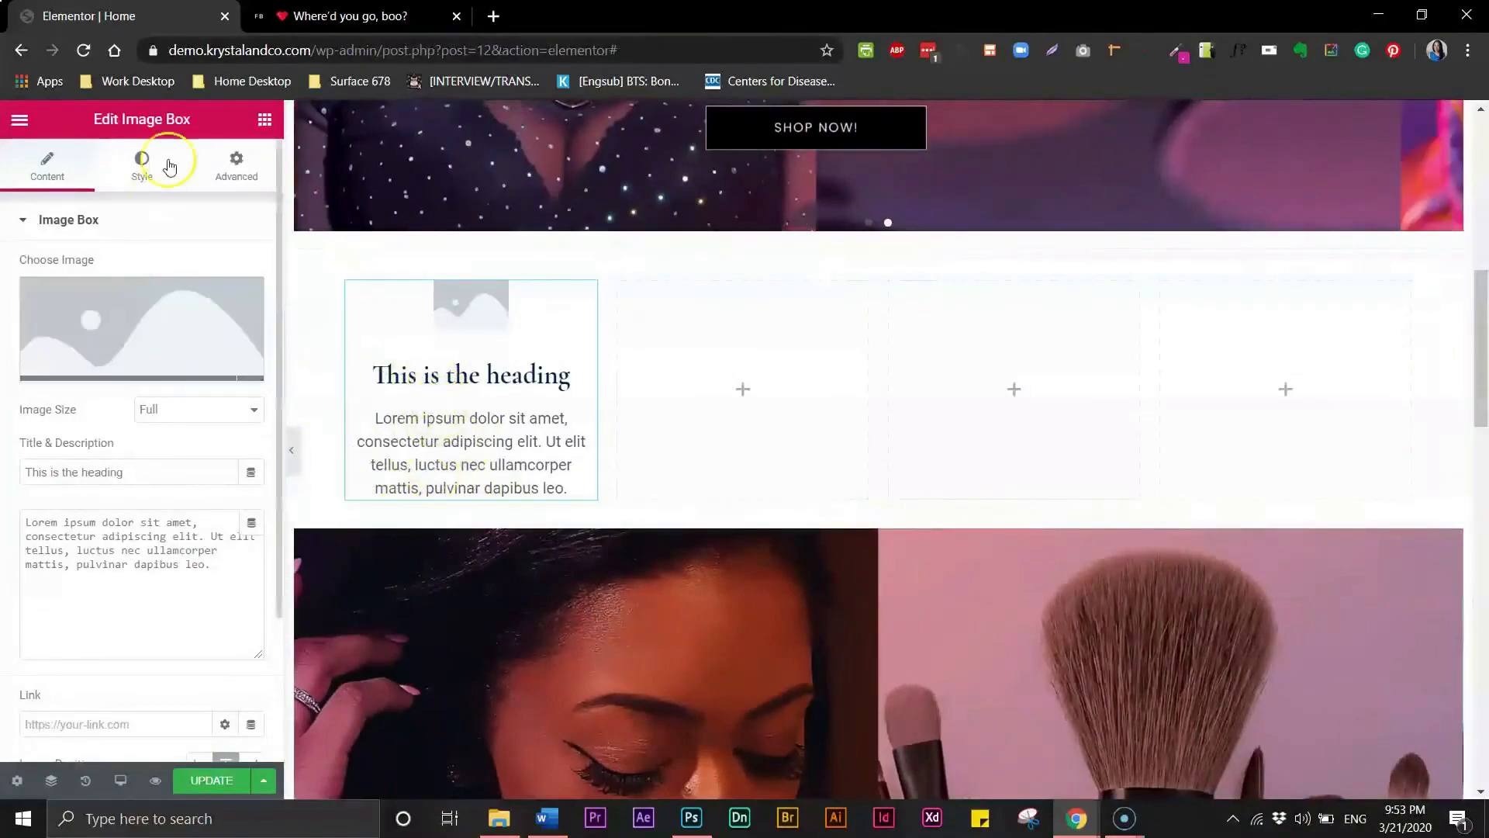
- Add a Text Editor widget and a Star Rating widget below the image box in the first column
{"action": "left_click", "coordinate": [265, 118]}
{"action": "left_click_drag", "start_coordinate": [210, 391], "coordinate": [442, 505]}
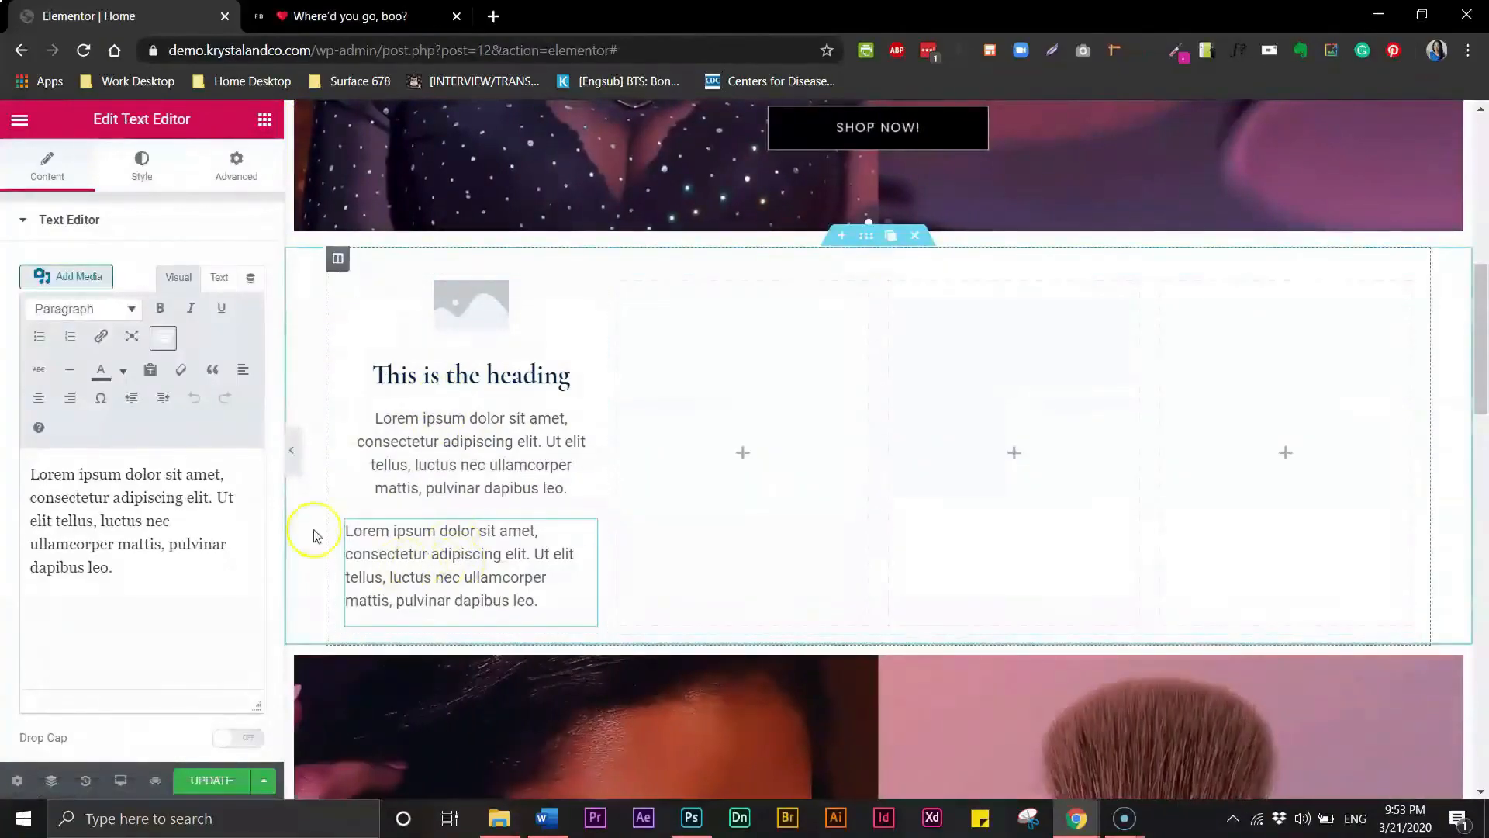
{"action": "left_click", "coordinate": [264, 122]}
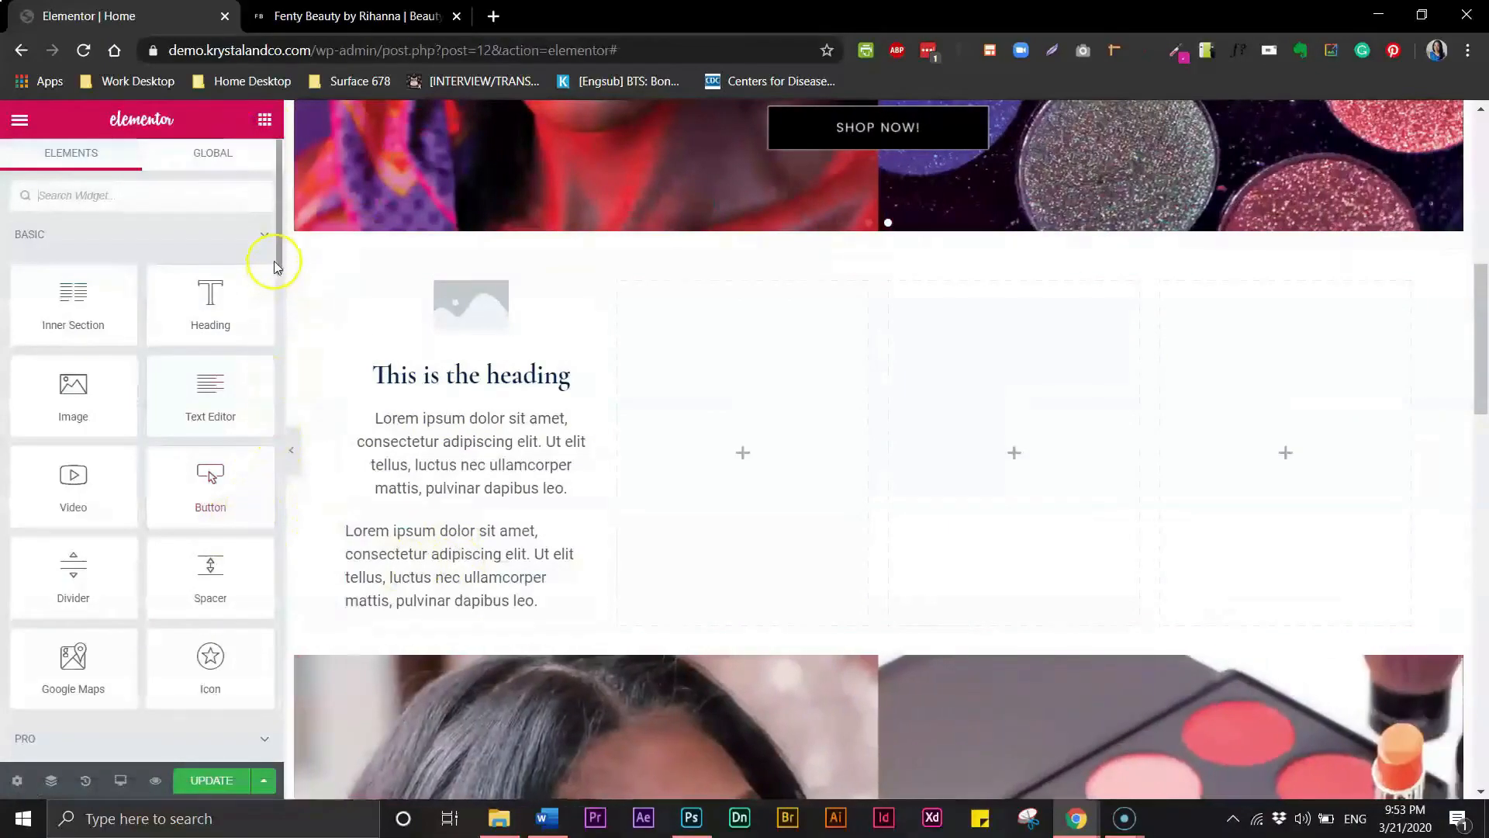
{"action": "scroll", "coordinate": [279, 279], "scroll_direction": "down", "scroll_amount": 8}
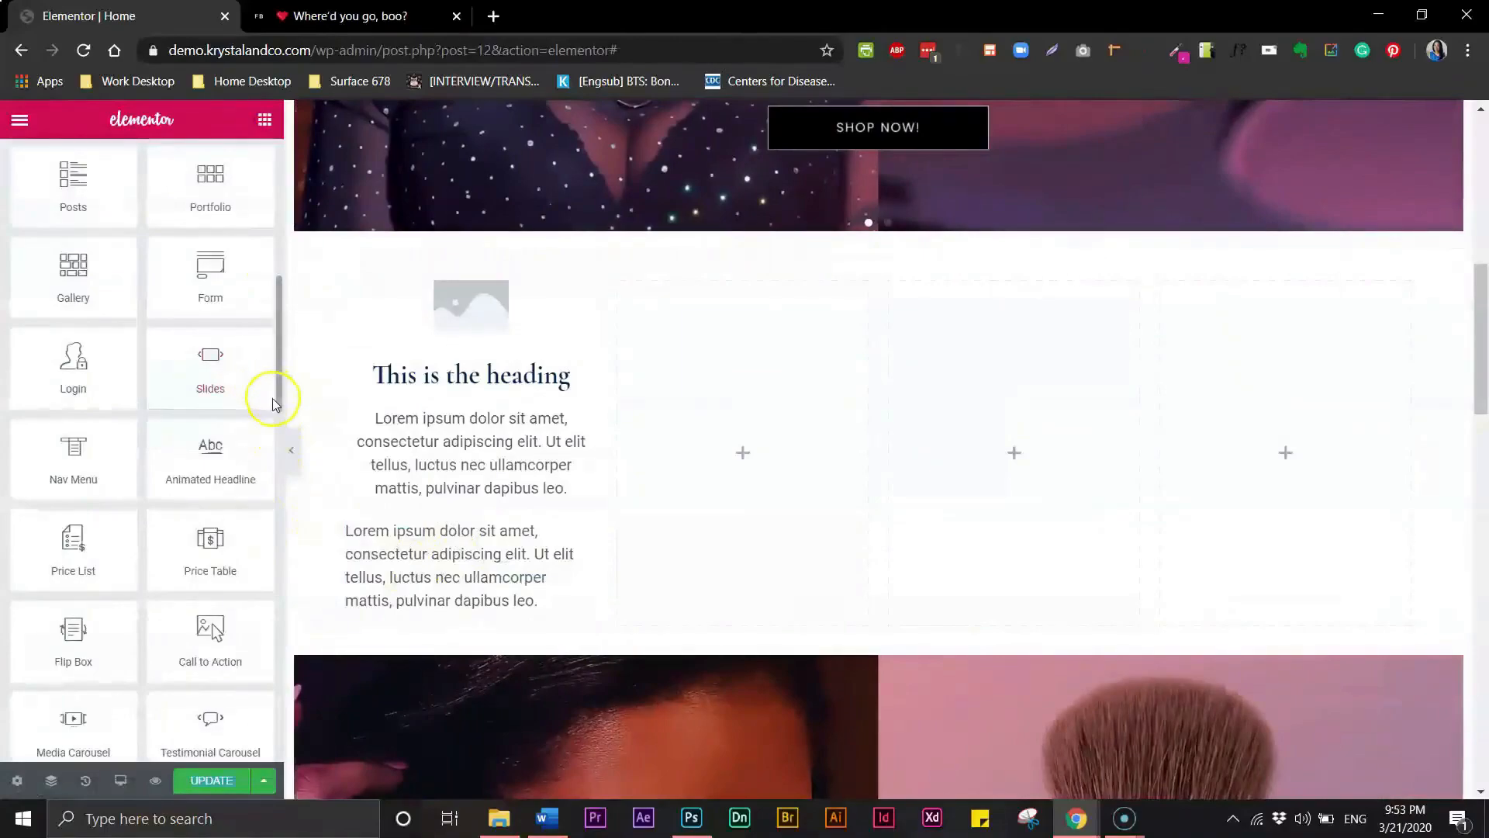
{"action": "scroll", "coordinate": [276, 399], "scroll_direction": "down", "scroll_amount": 8}
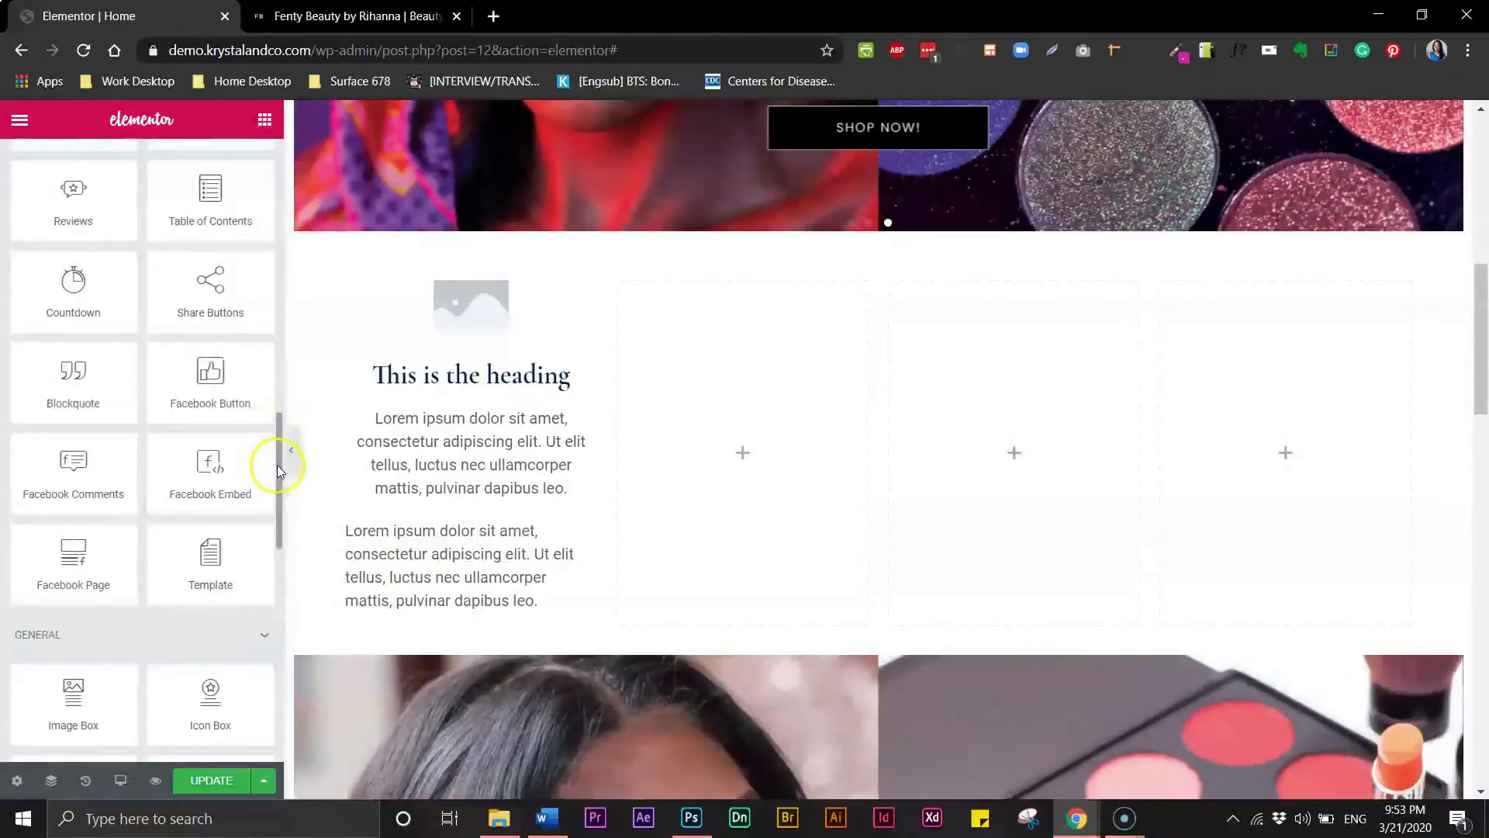
{"action": "scroll", "coordinate": [277, 473], "scroll_direction": "down", "scroll_amount": 8}
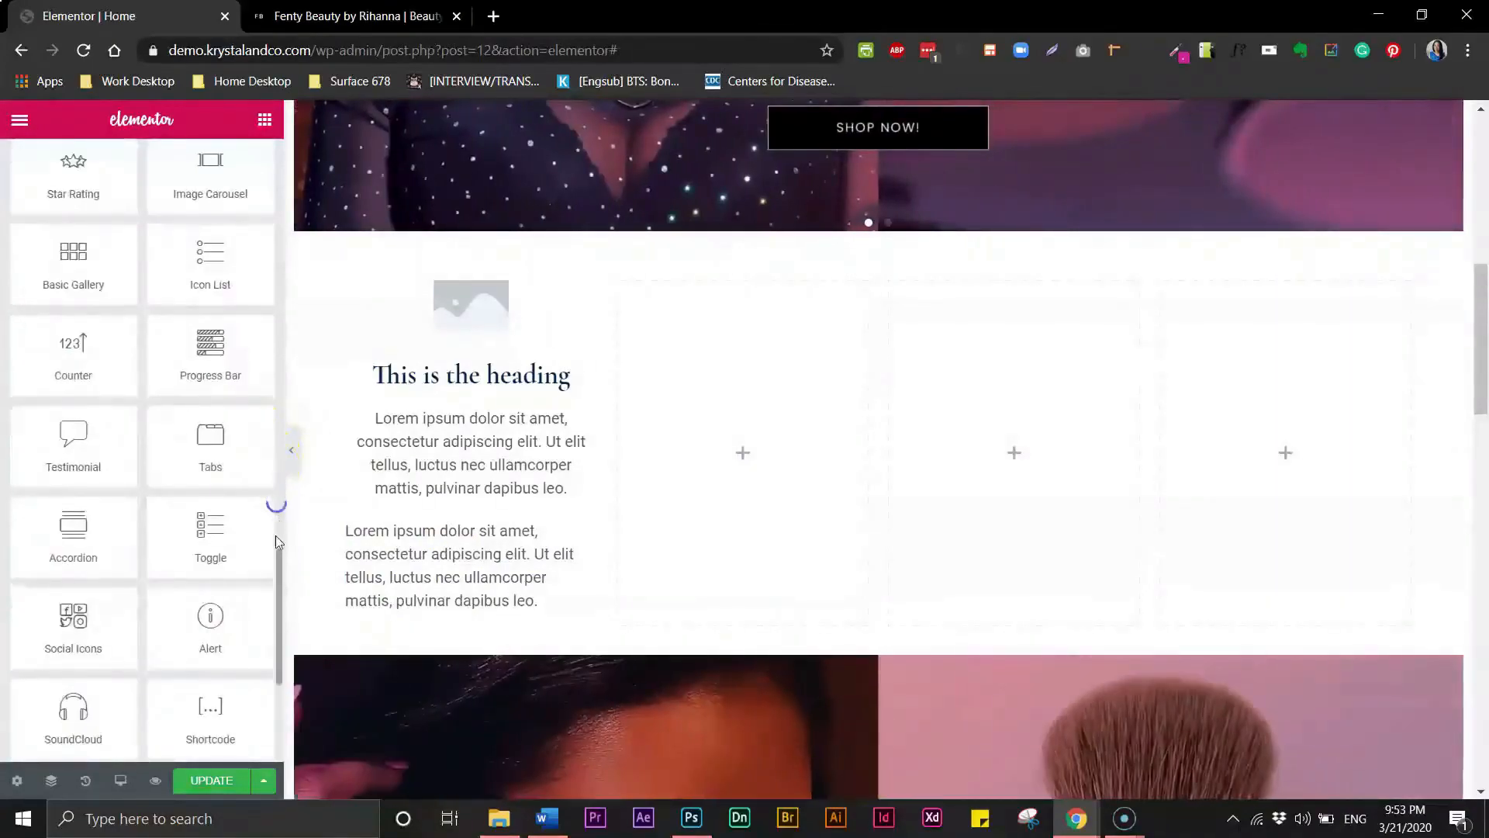
{"action": "left_click_drag", "start_coordinate": [81, 183], "coordinate": [422, 598]}
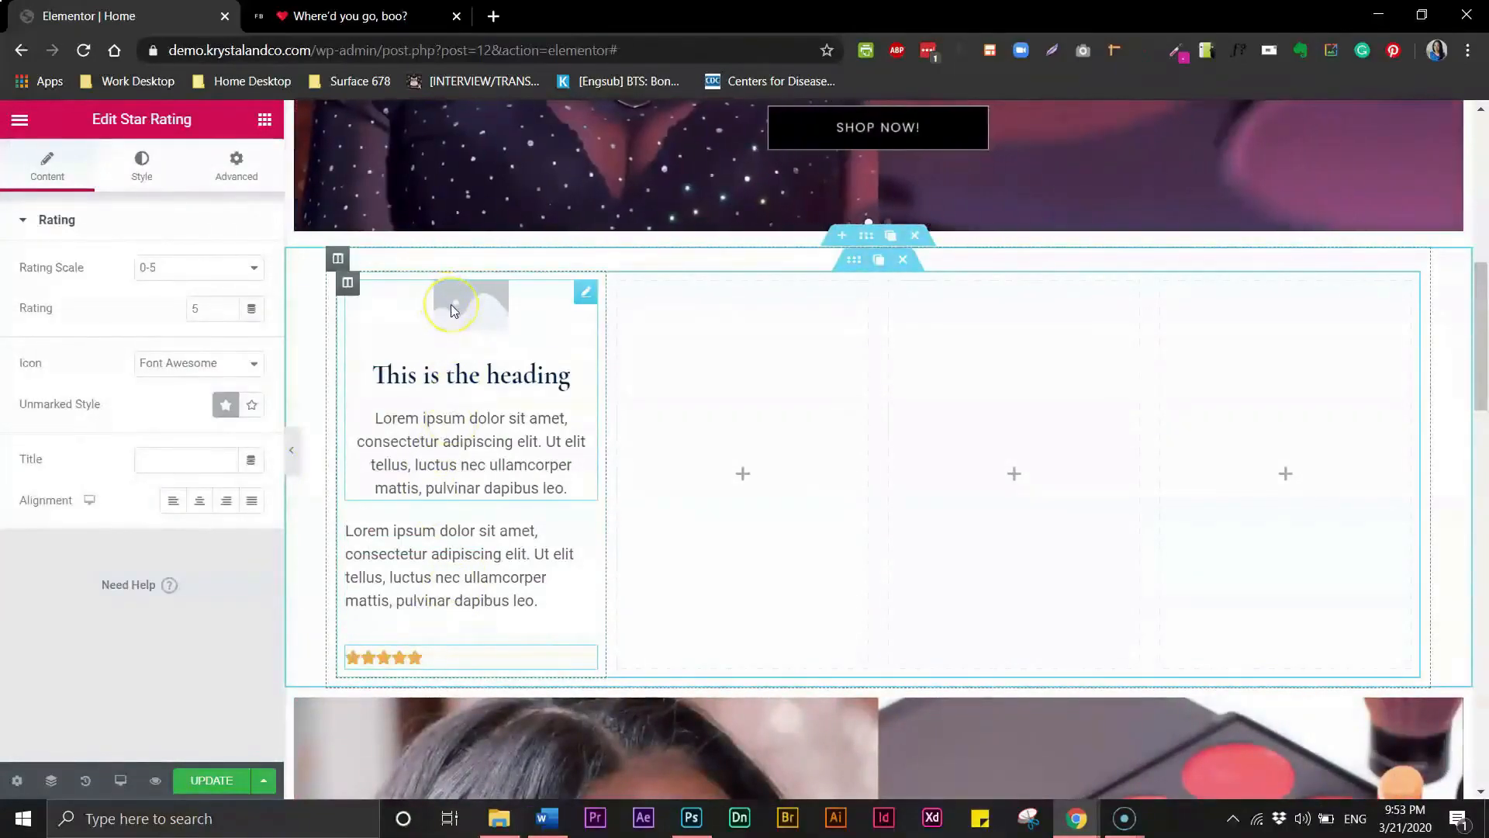
- Set the image box's picture to the port_Orchid lipstick image from the media library
{"action": "left_click", "coordinate": [457, 308]}
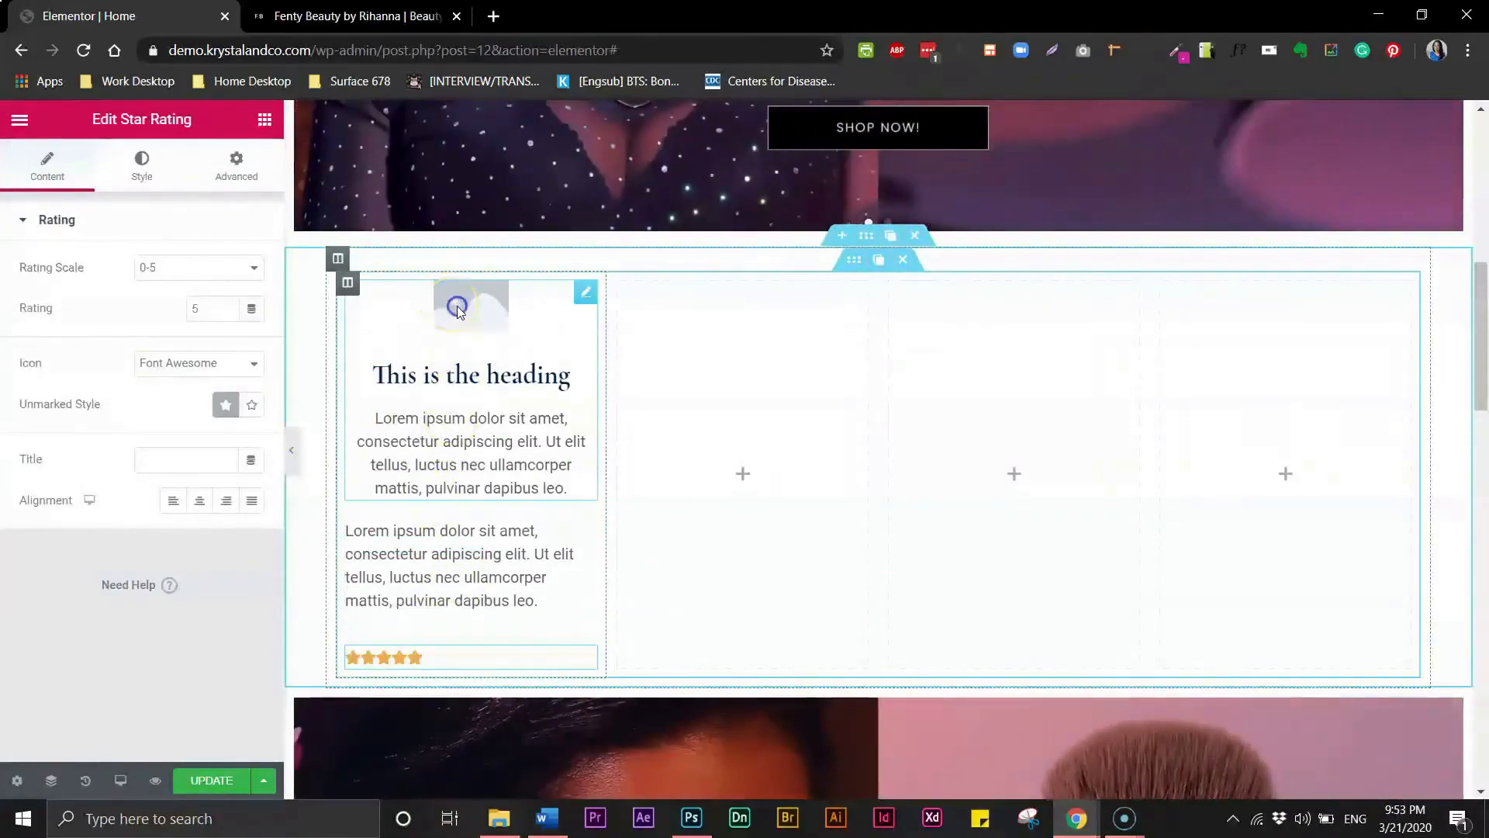
{"action": "mouse_move", "coordinate": [97, 357]}
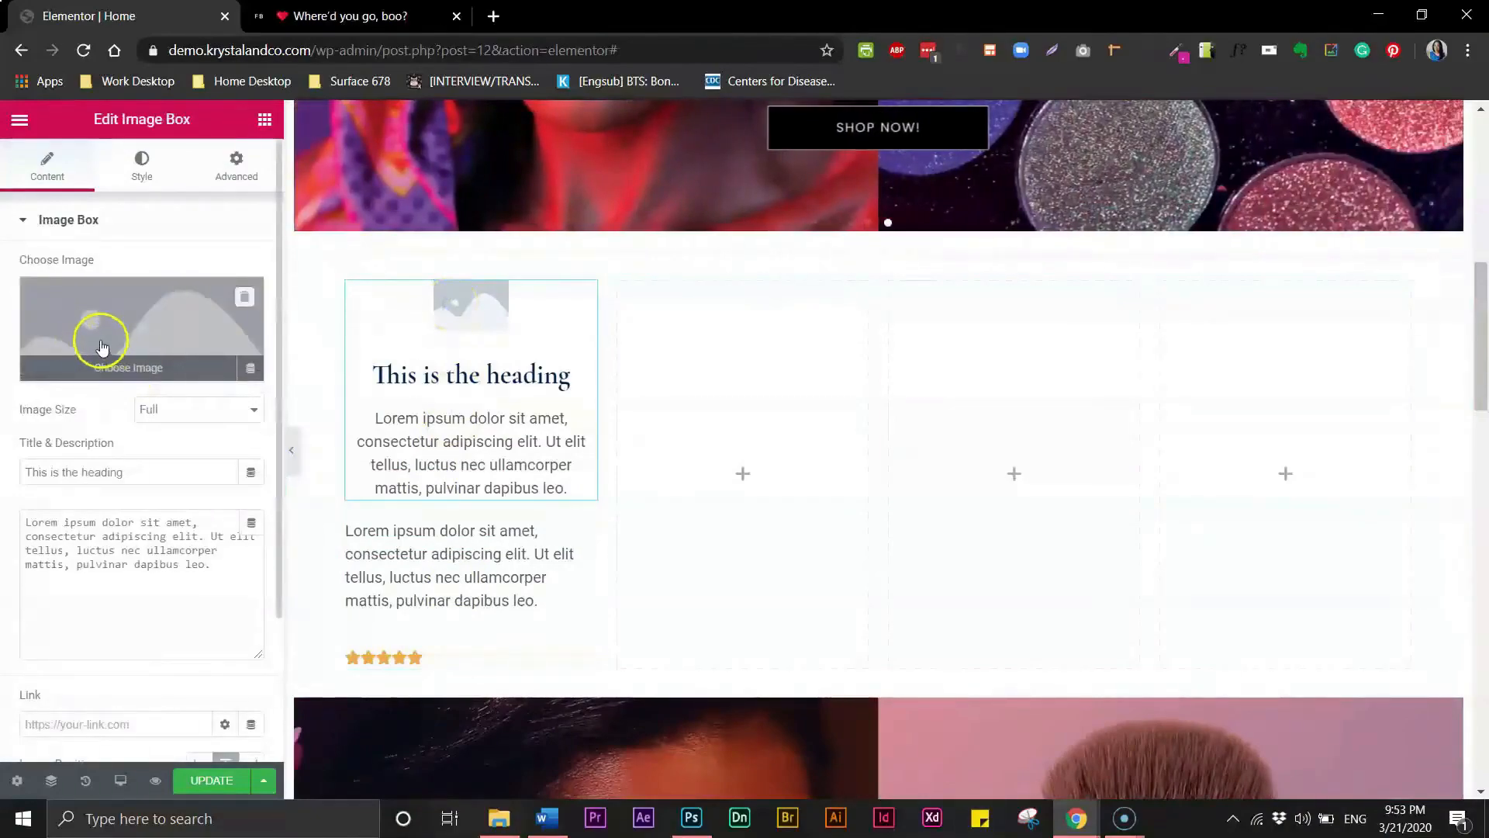
{"action": "left_click", "coordinate": [98, 327]}
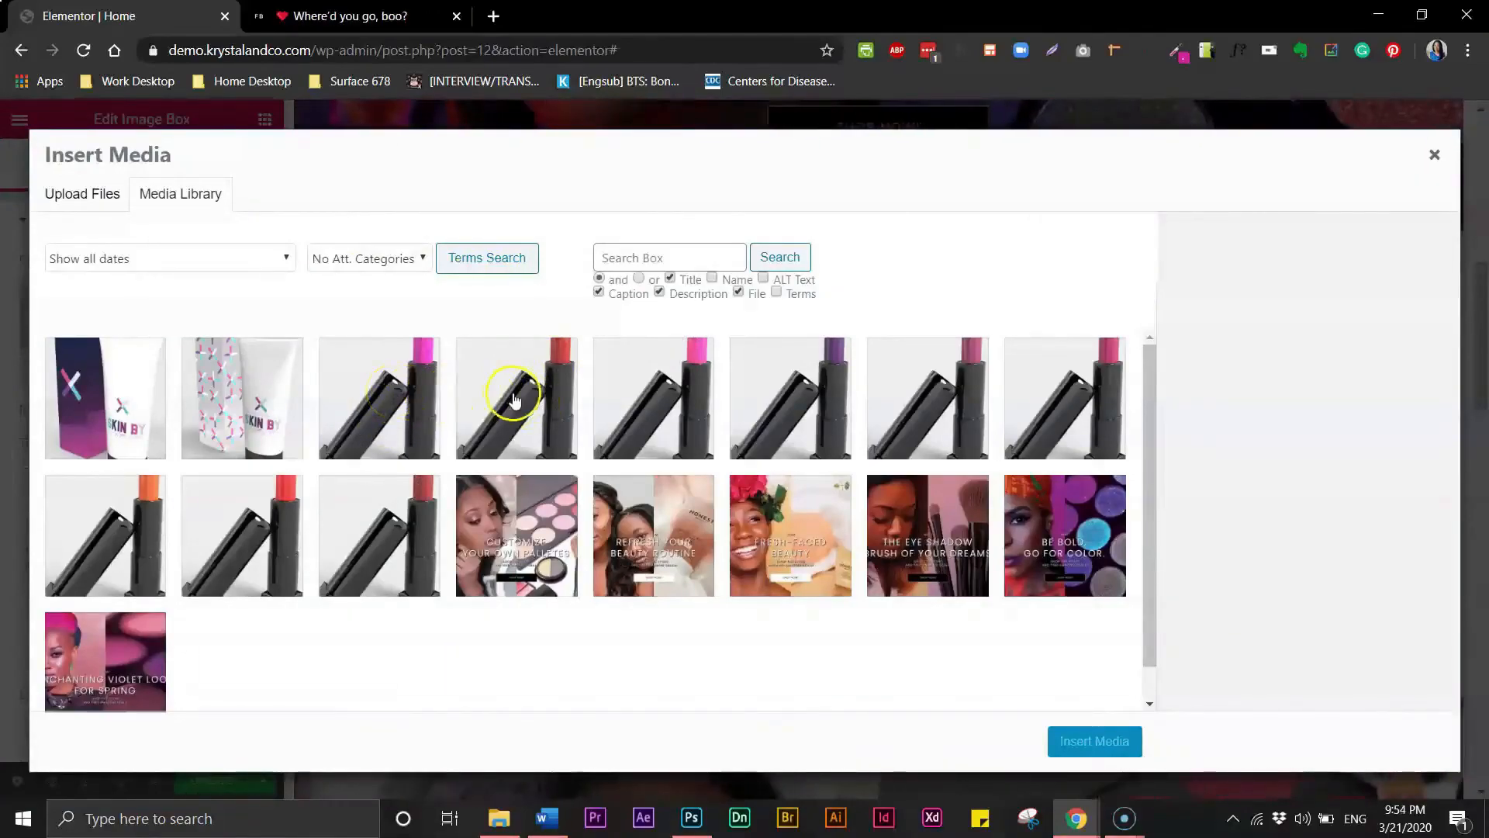
{"action": "left_click", "coordinate": [396, 406]}
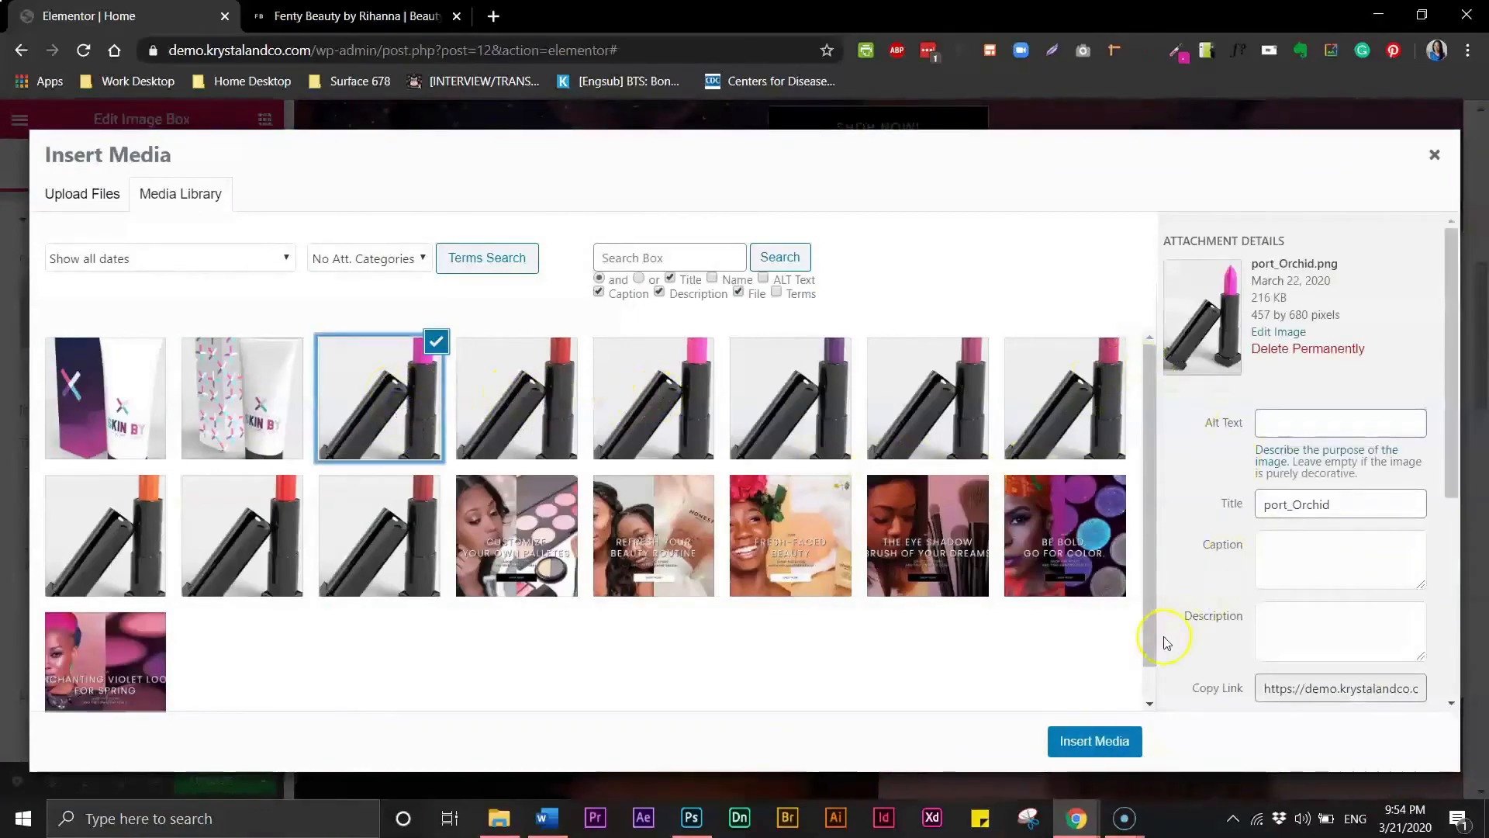
{"action": "left_click", "coordinate": [1094, 741]}
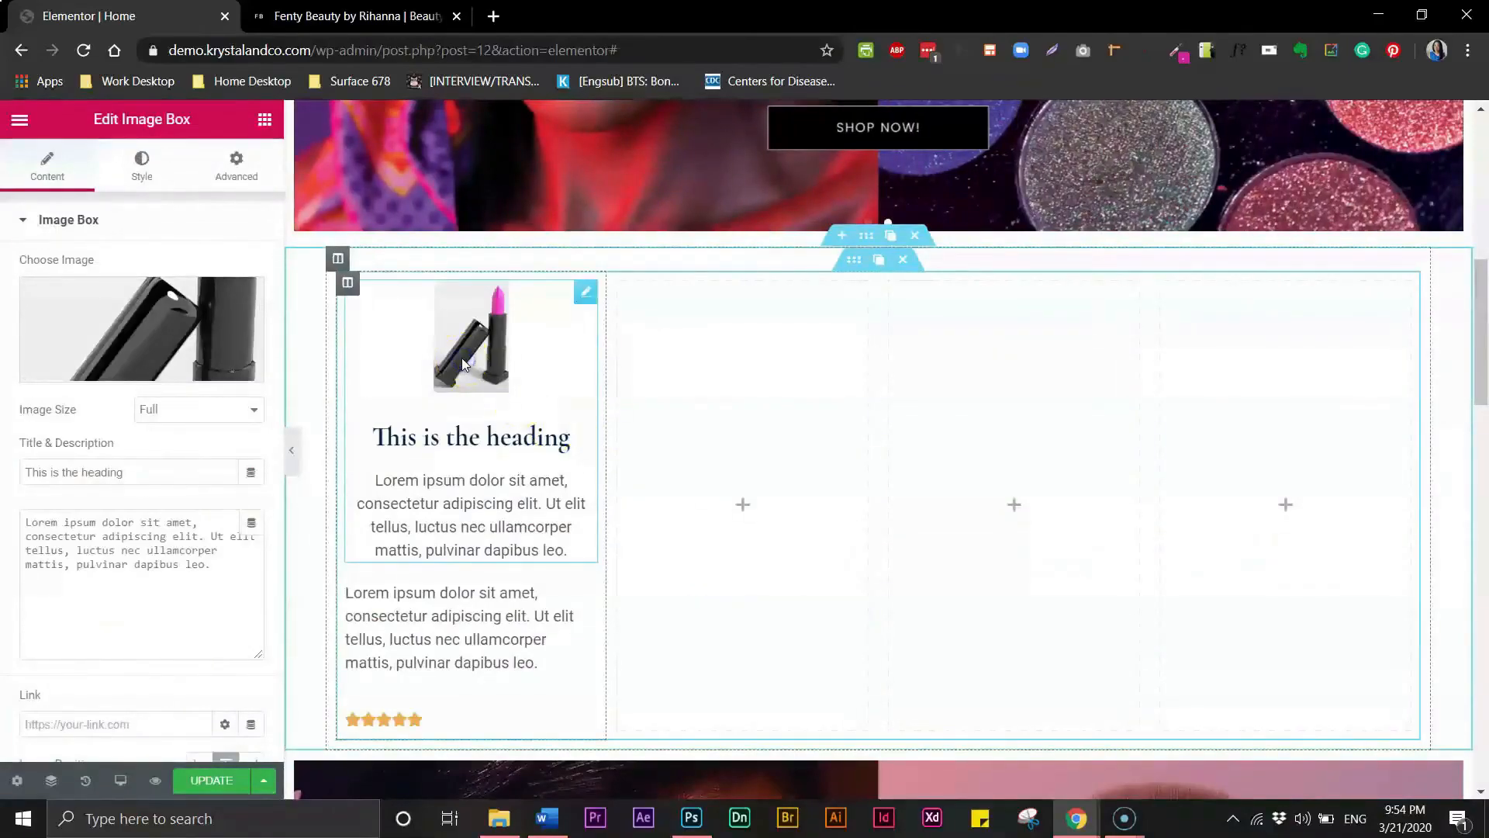
- Keep the image size at Full and set the image box's image width to 100%
{"action": "left_click", "coordinate": [225, 412]}
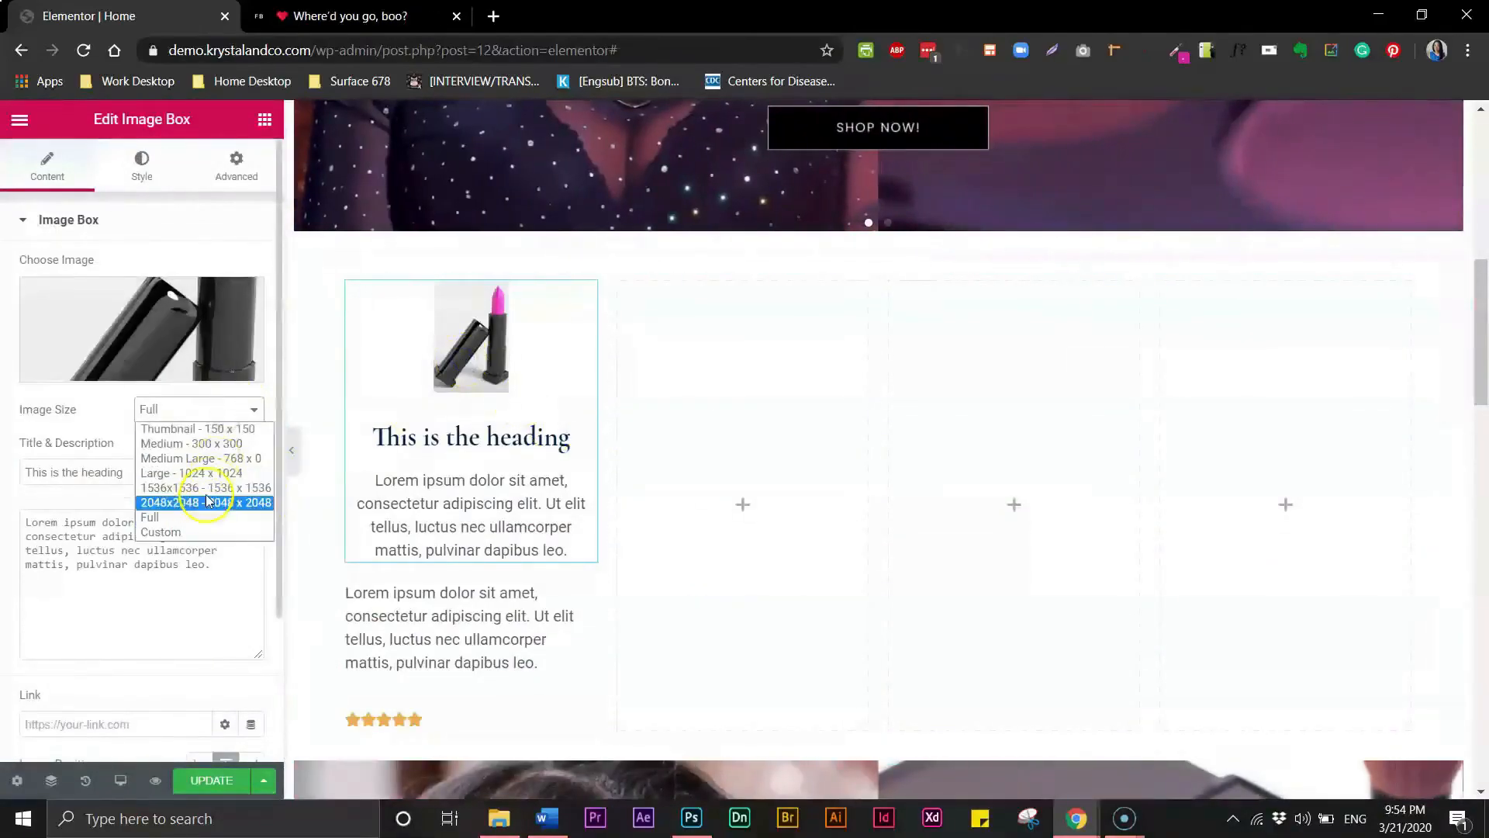
{"action": "left_click", "coordinate": [196, 517]}
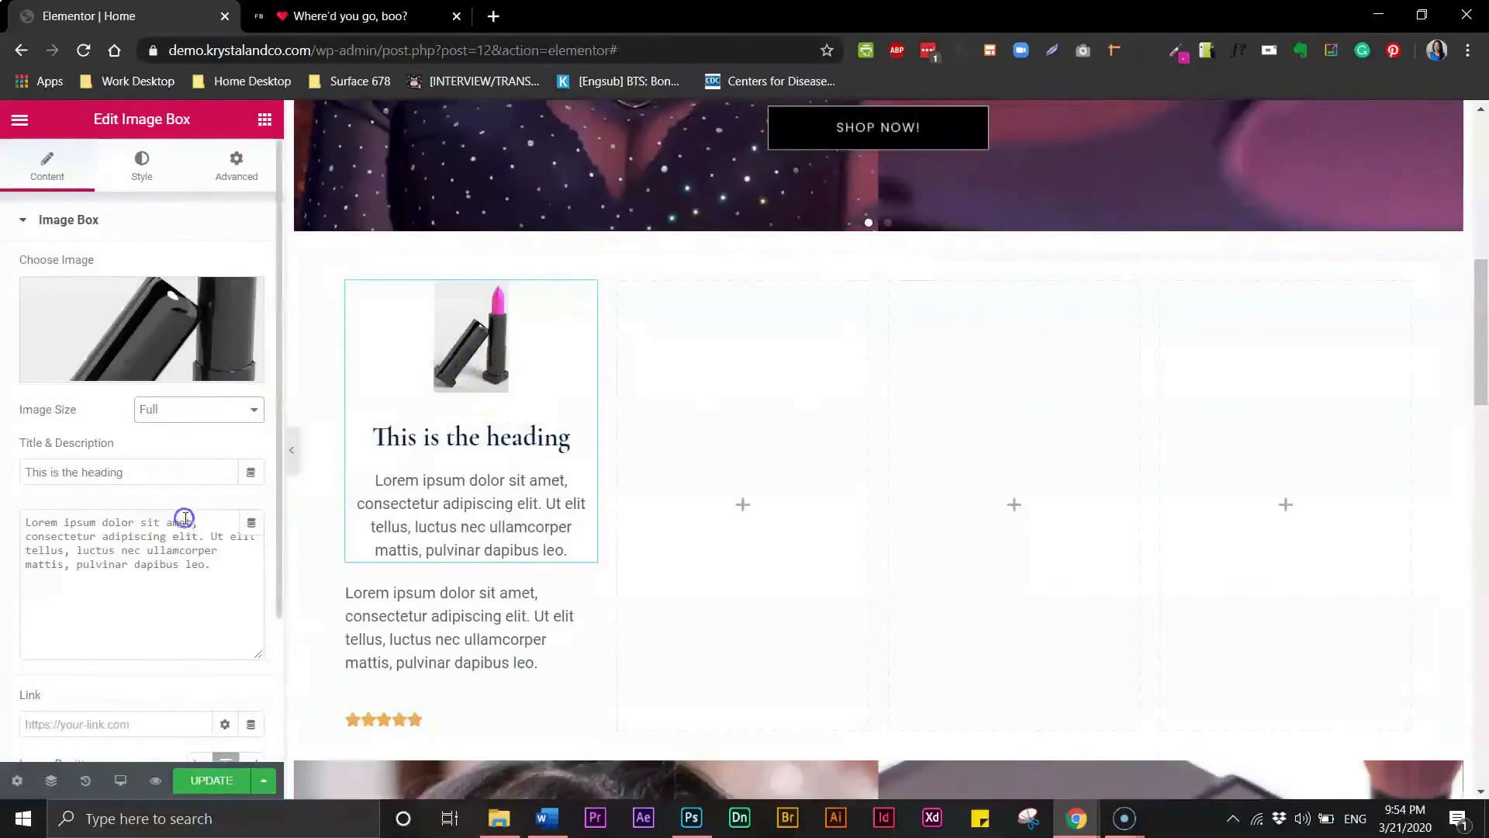
{"action": "left_click", "coordinate": [141, 161]}
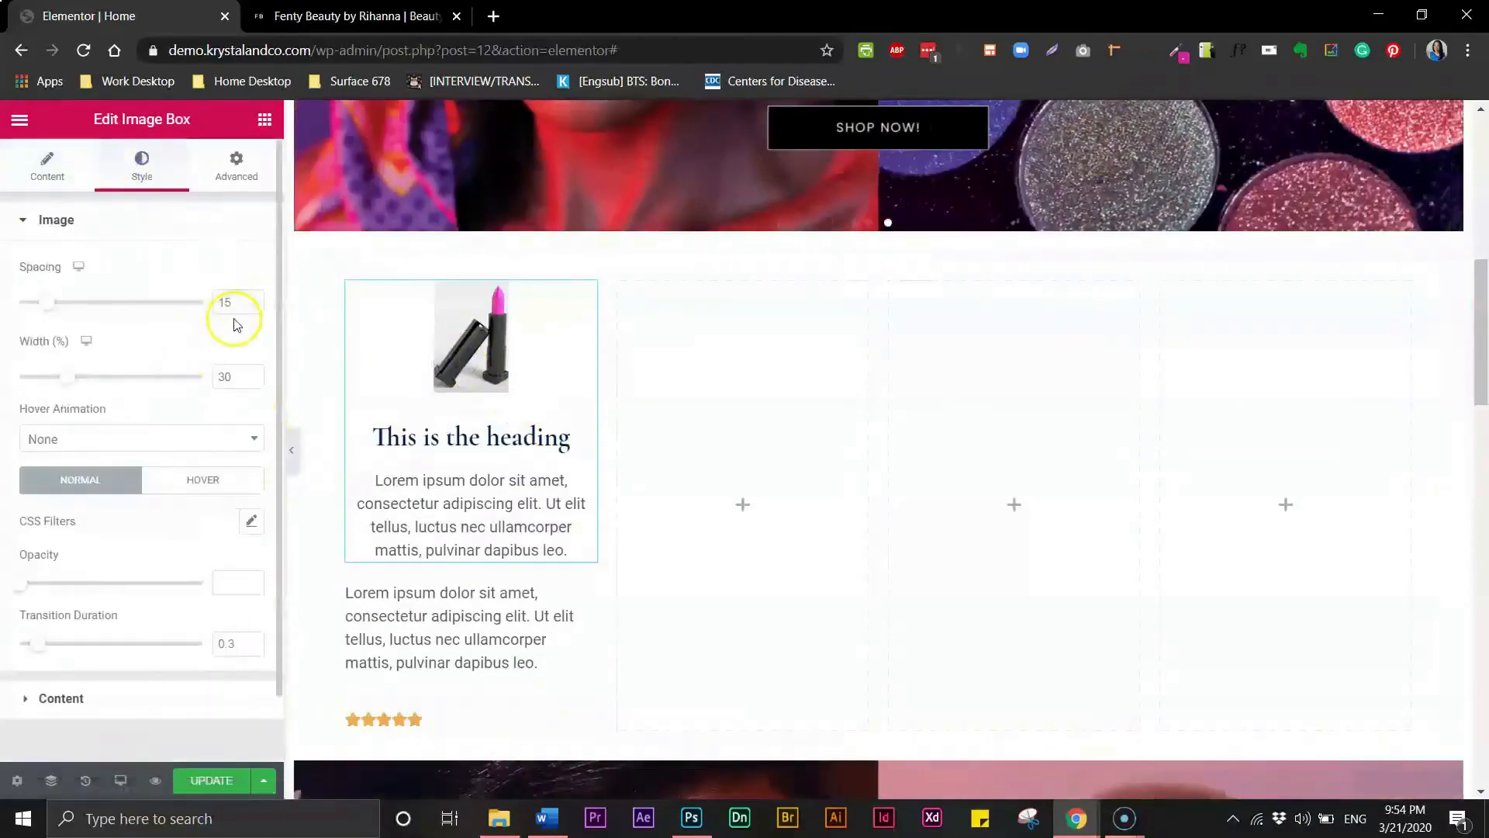
{"action": "type", "text": "100"}
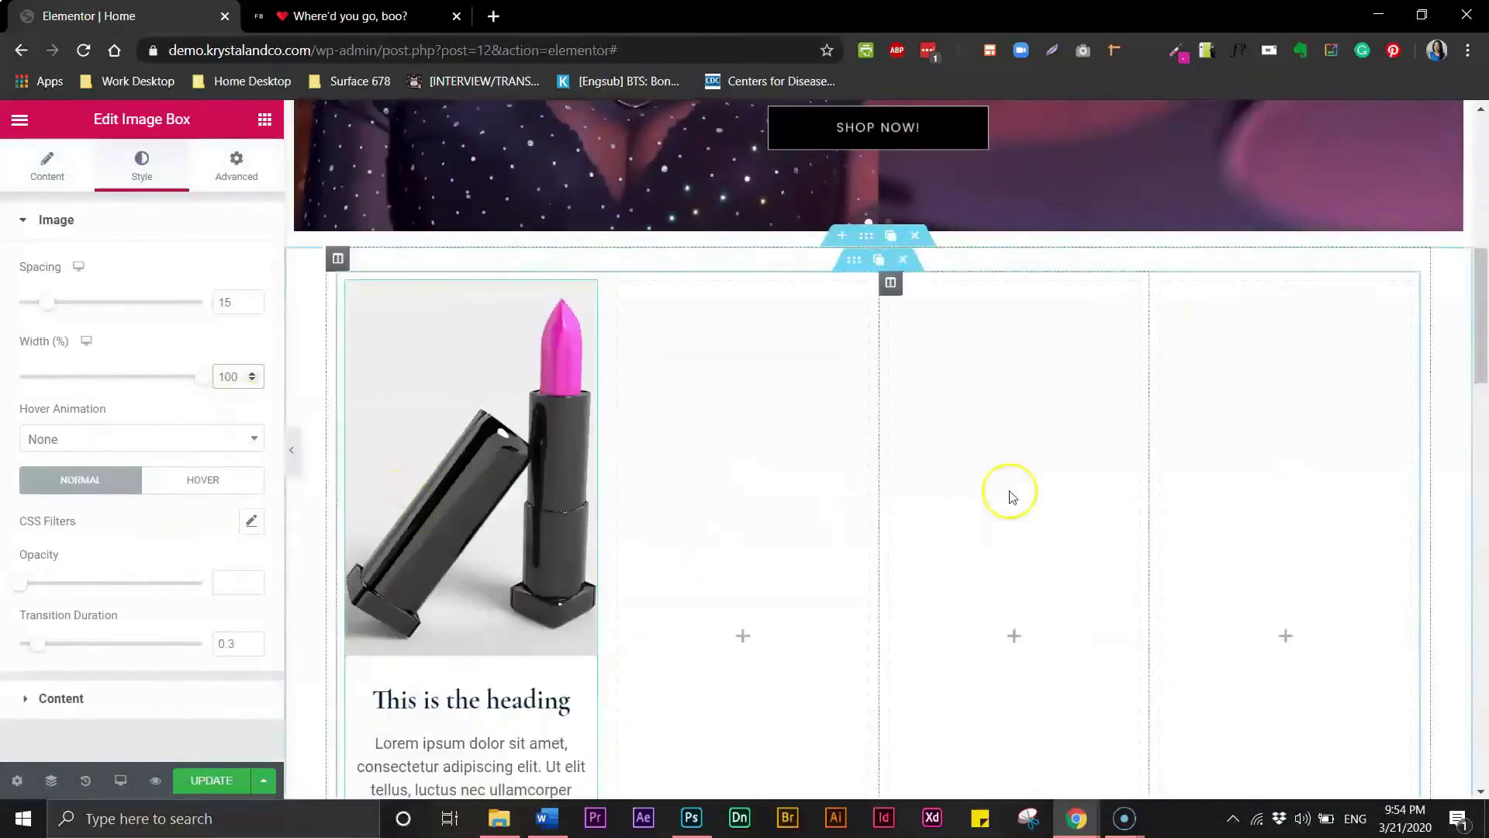
{"action": "left_click_drag", "start_coordinate": [1479, 371], "coordinate": [1486, 407]}
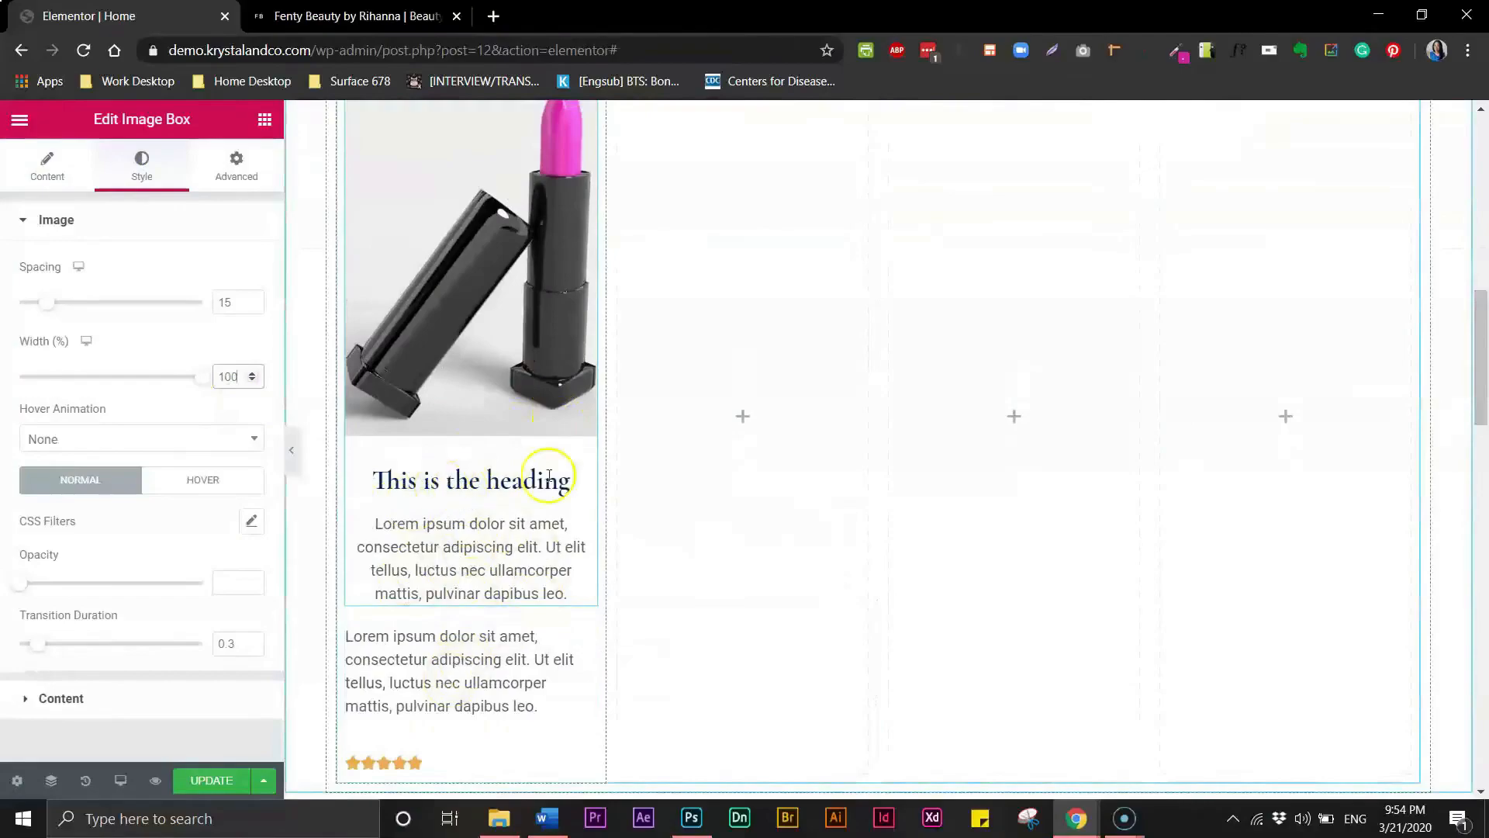
- Change the image box title to Online Exclusive, checking the reference site's product cards
{"action": "left_click", "coordinate": [328, 23]}
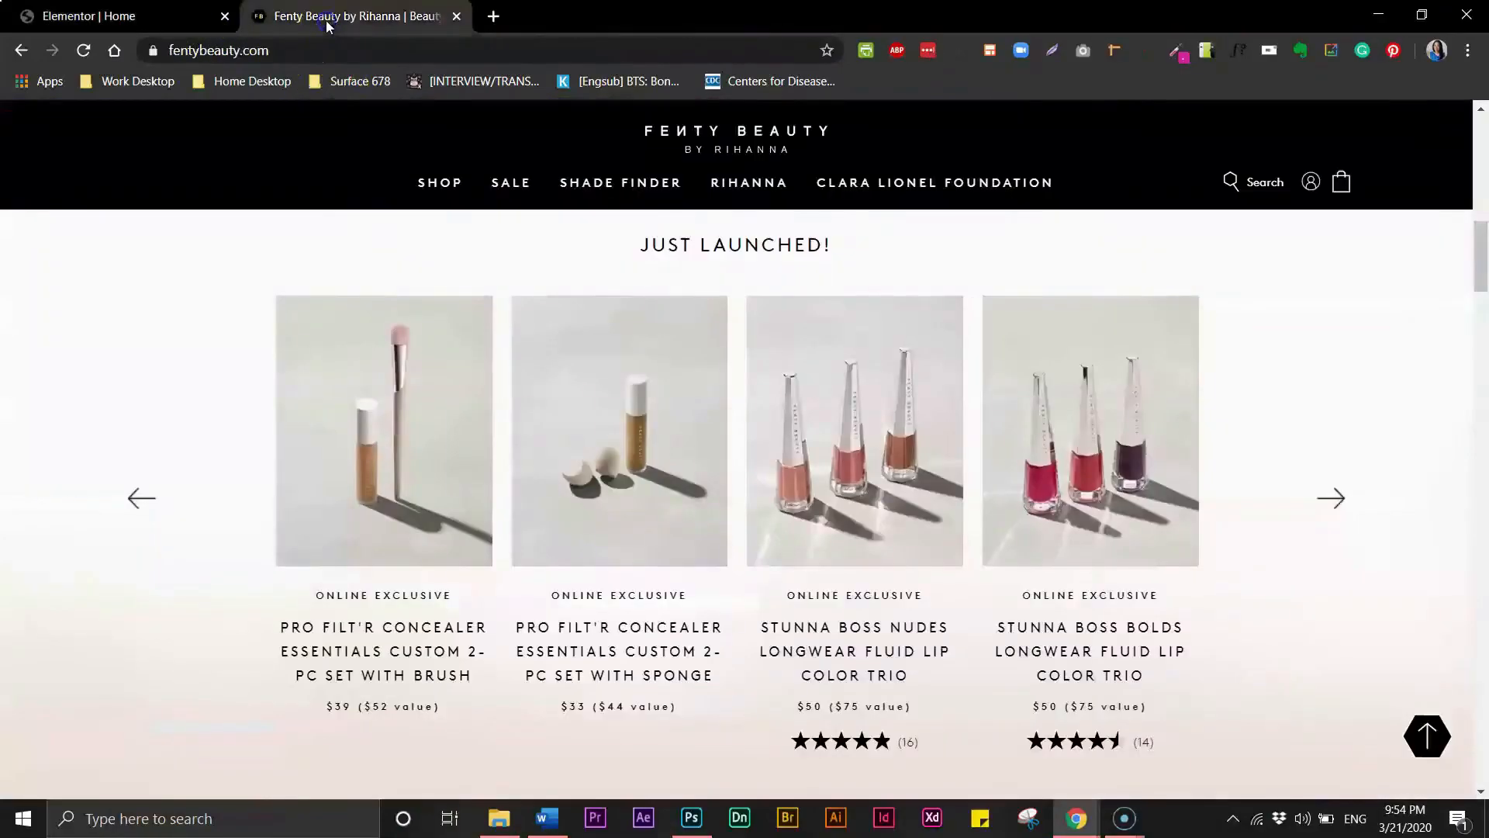
{"action": "left_click", "coordinate": [42, 16]}
{"action": "double_click", "coordinate": [458, 480]}
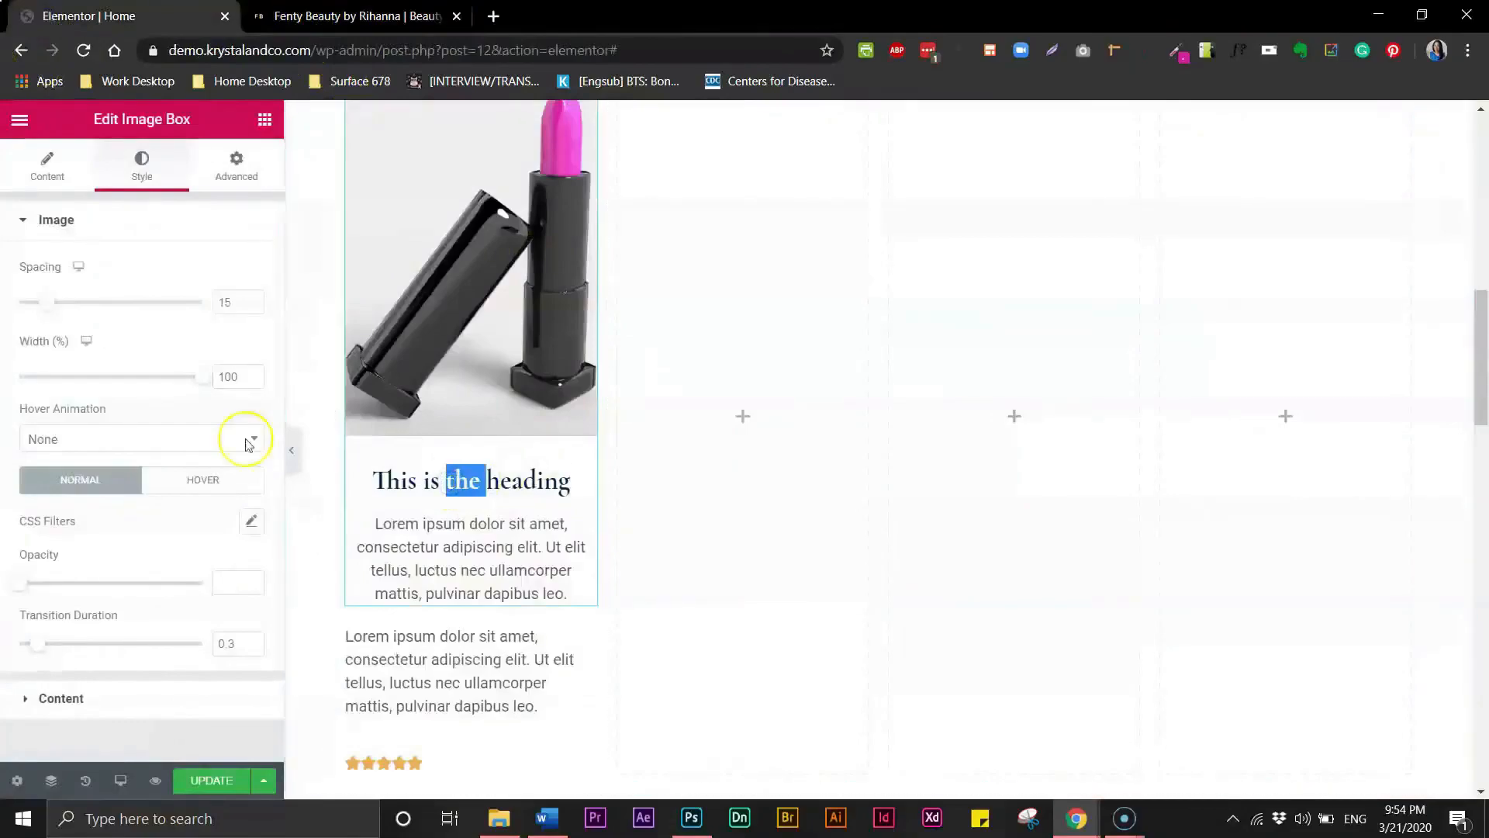
{"action": "left_click", "coordinate": [46, 175]}
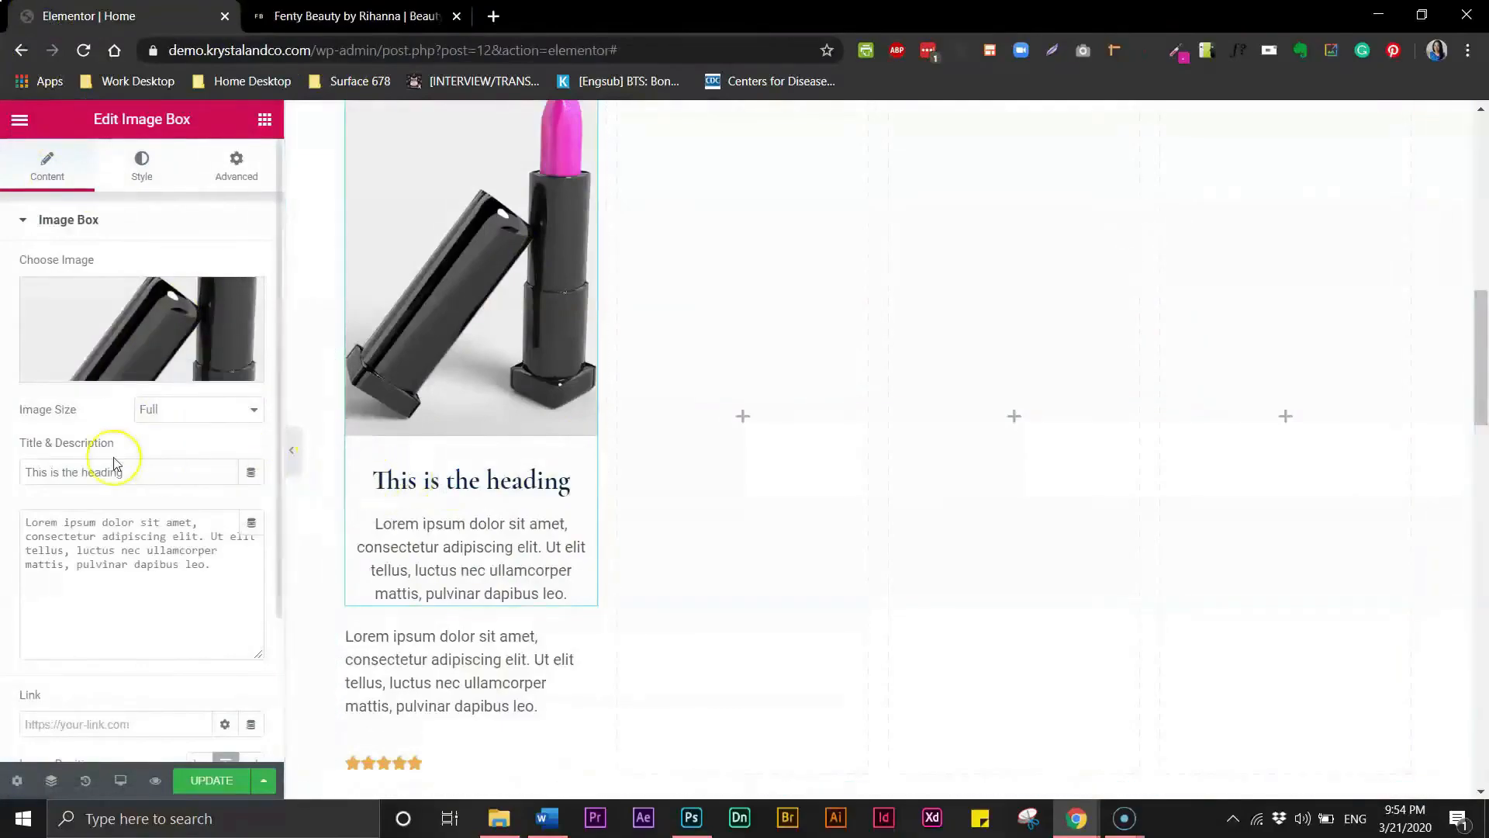
{"action": "double_click", "coordinate": [75, 472]}
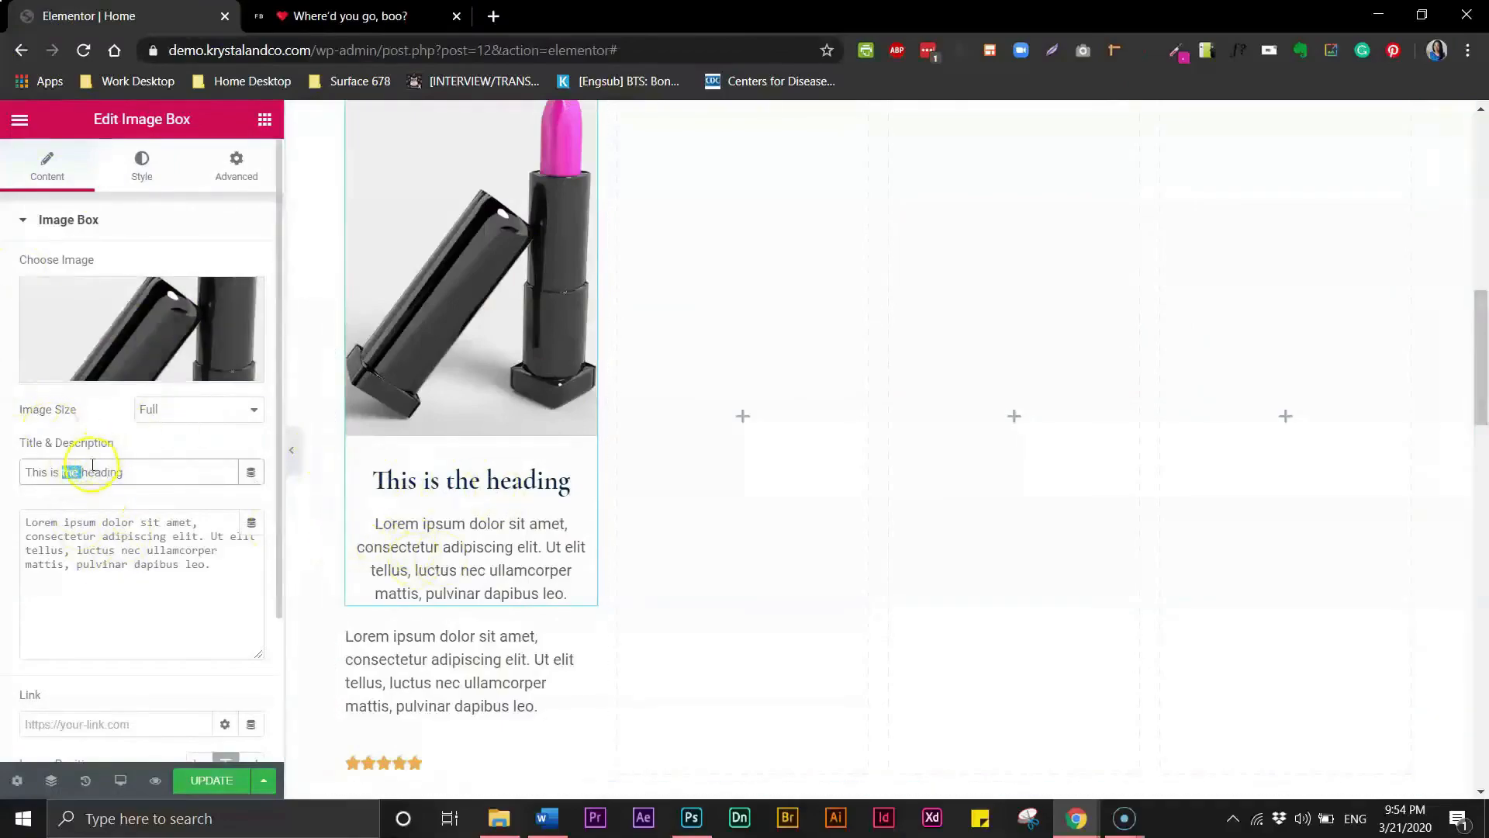
{"action": "type", "text": "ON"}
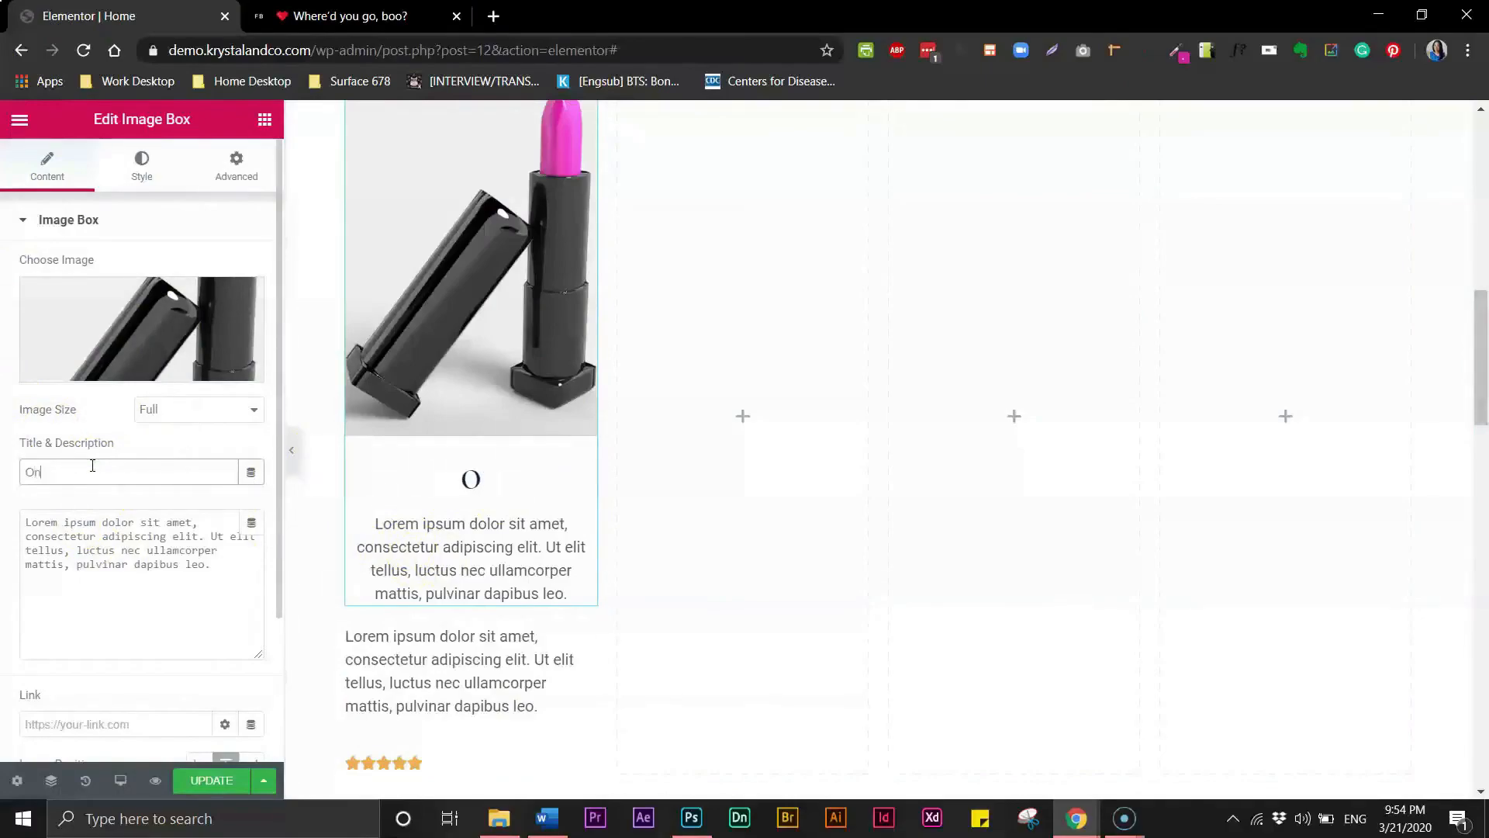
{"action": "type", "text": "line"}
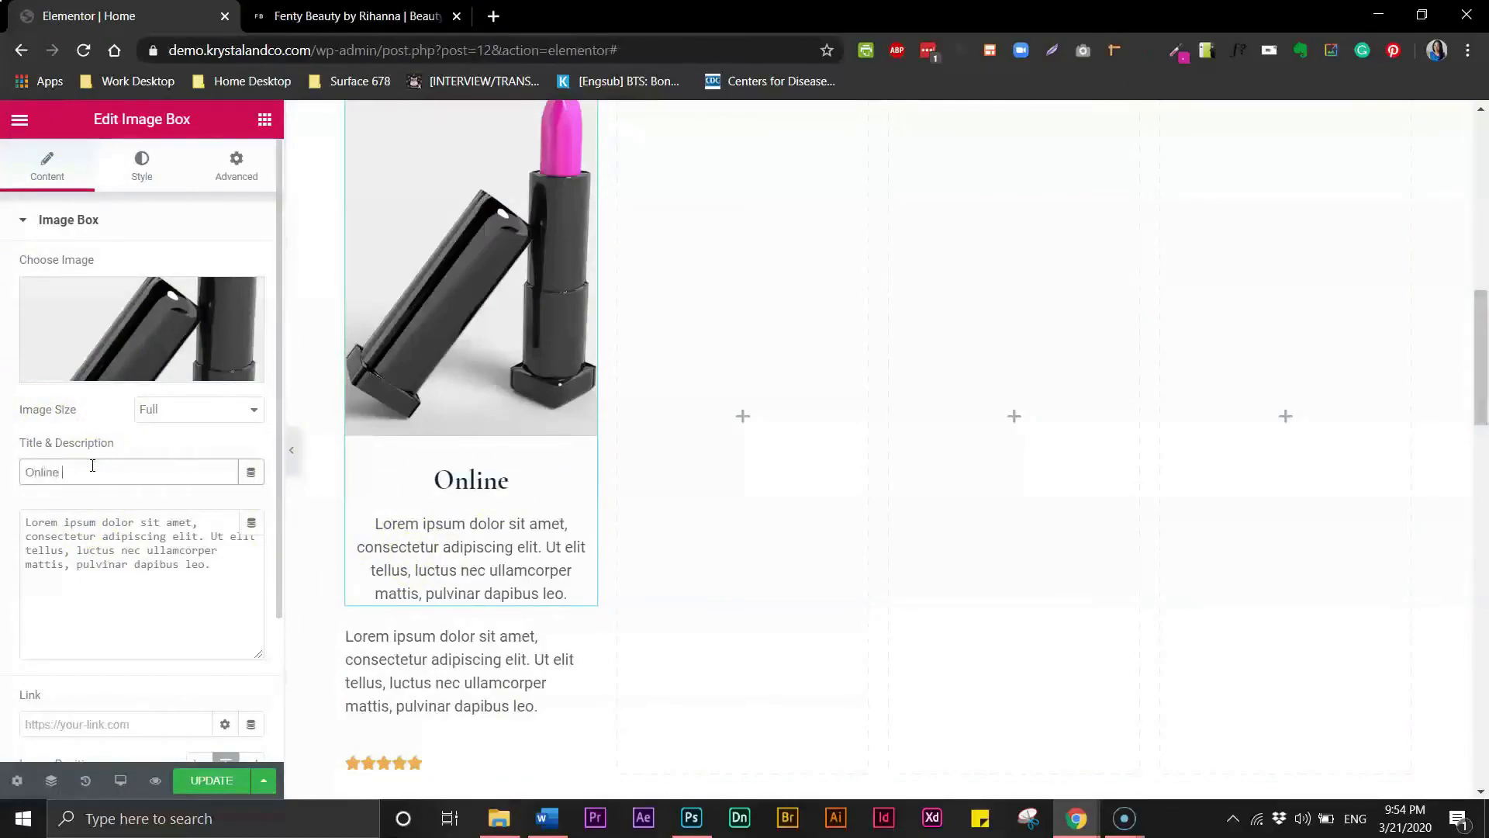
{"action": "type", "text": " Exclusive"}
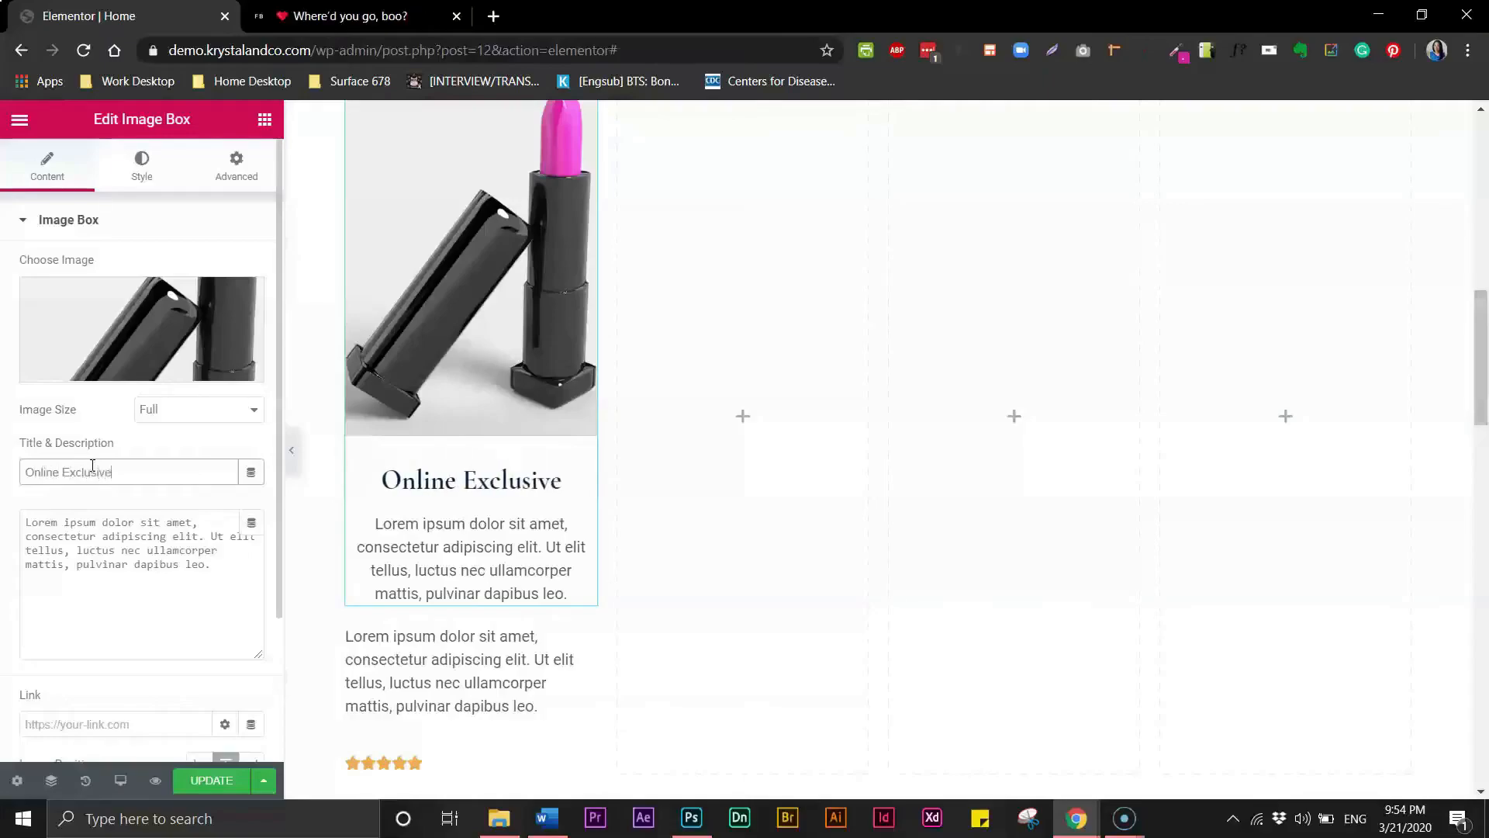
- Replace the image box description with Creamy Orchid Luxury Lipstick
{"action": "left_click", "coordinate": [239, 598]}
{"action": "left_click_drag", "start_coordinate": [240, 566], "coordinate": [49, 526]}
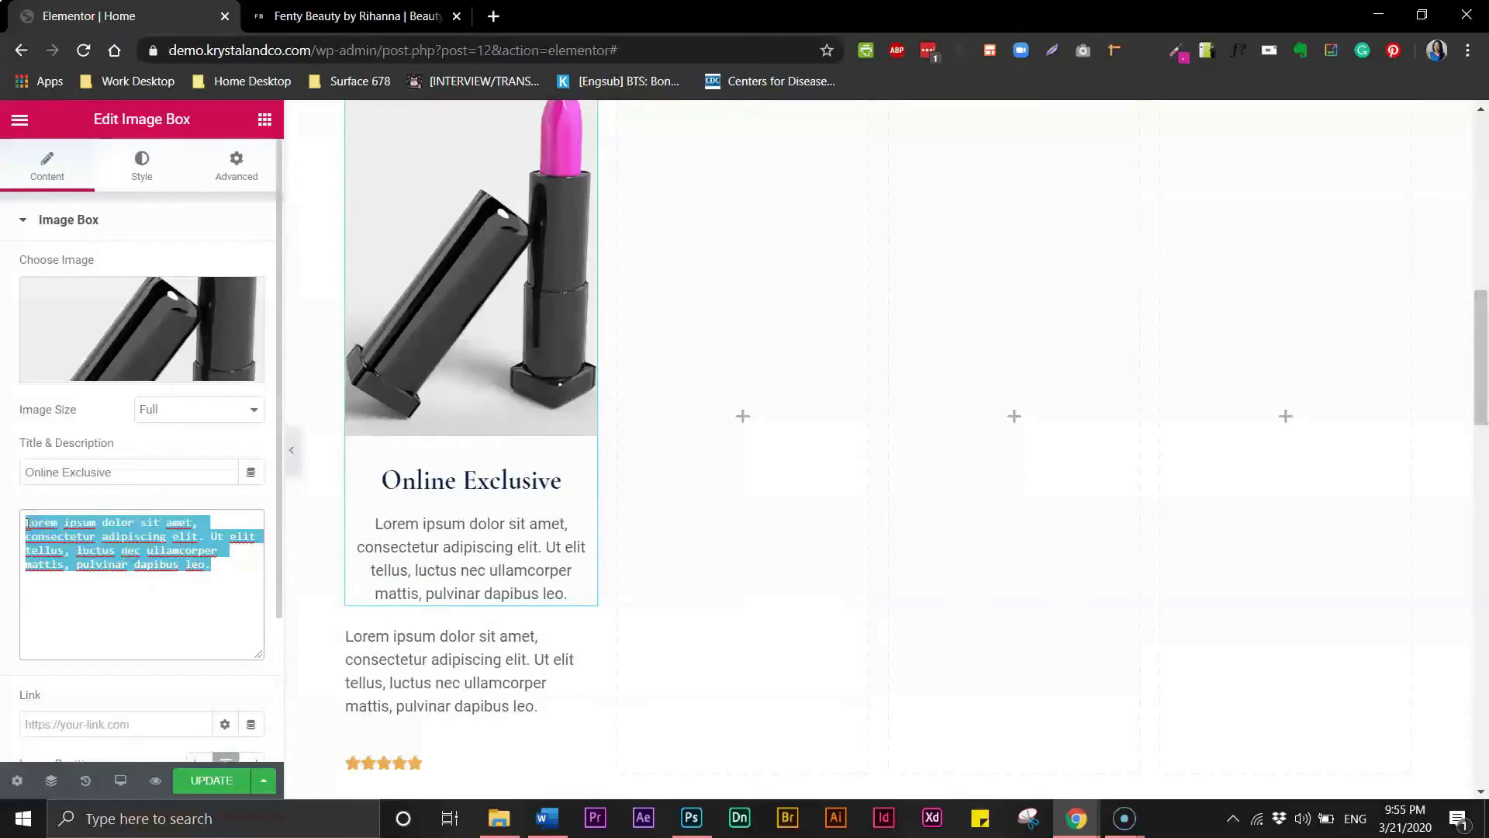
{"action": "type", "text": "Creamy"}
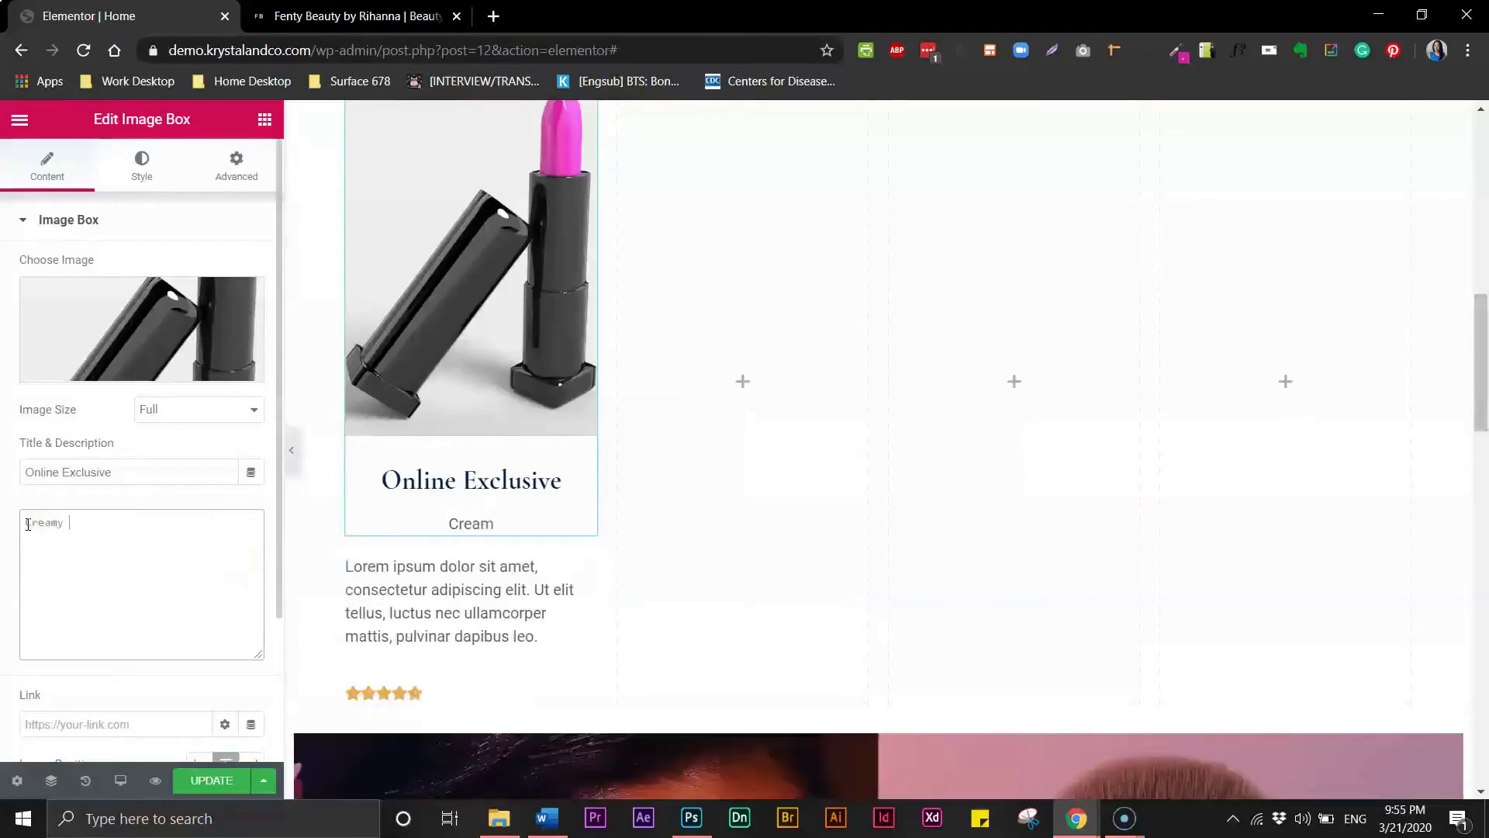
{"action": "type", "text": " Orchid "}
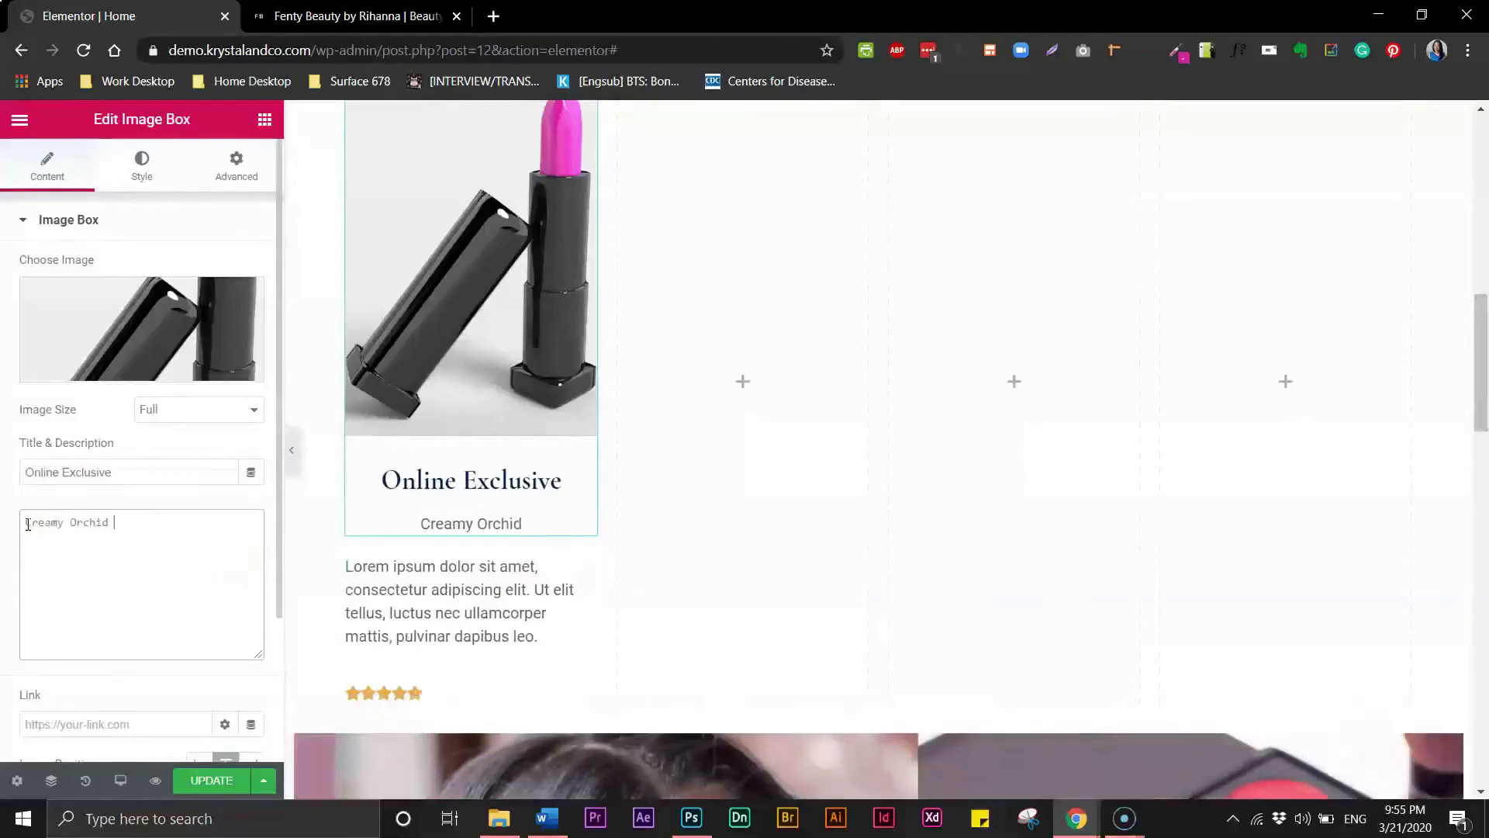
{"action": "type", "text": "Lu"}
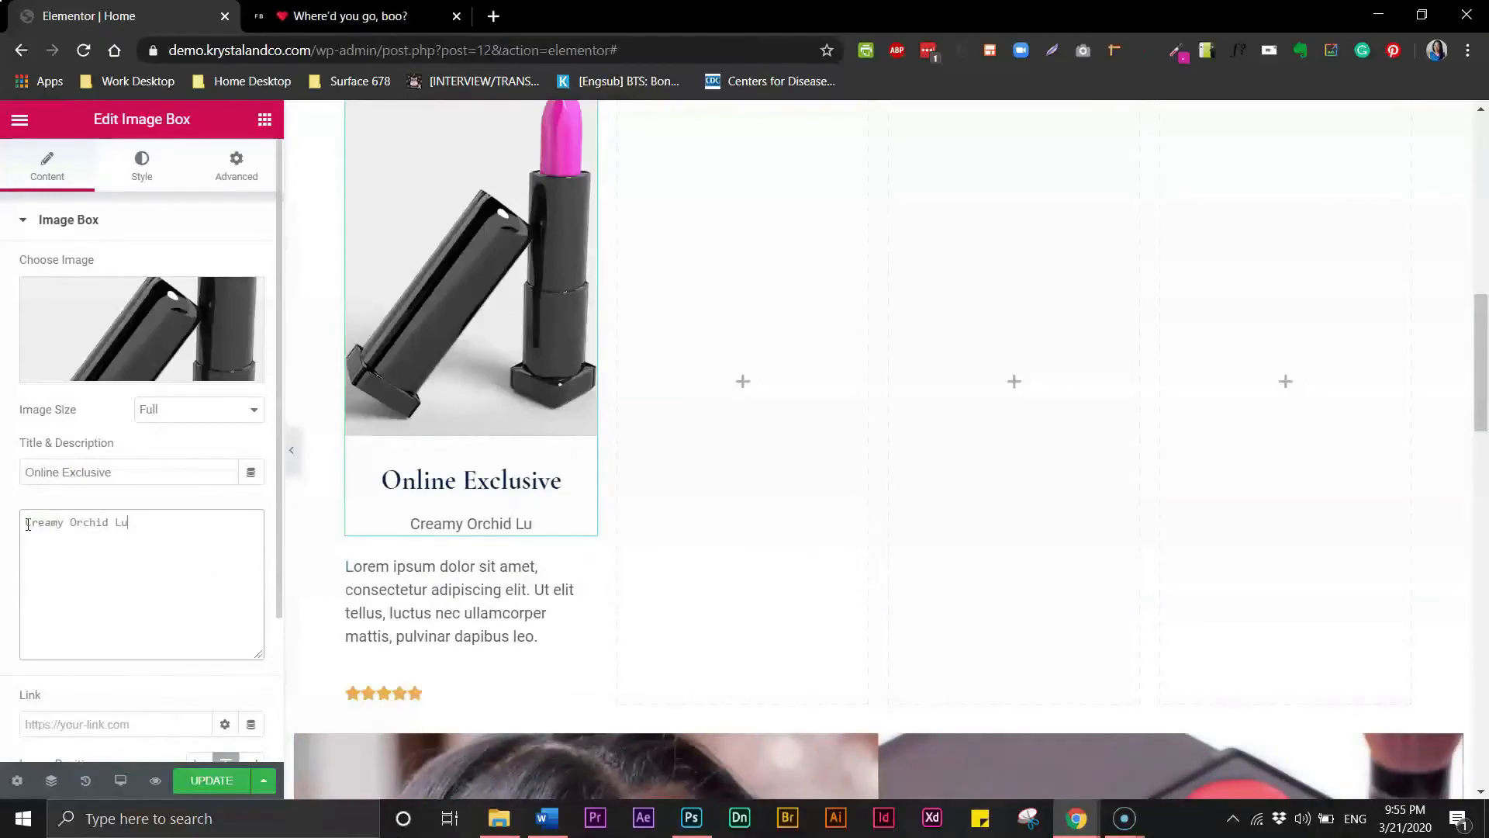
{"action": "type", "text": "xury Lipsi"}
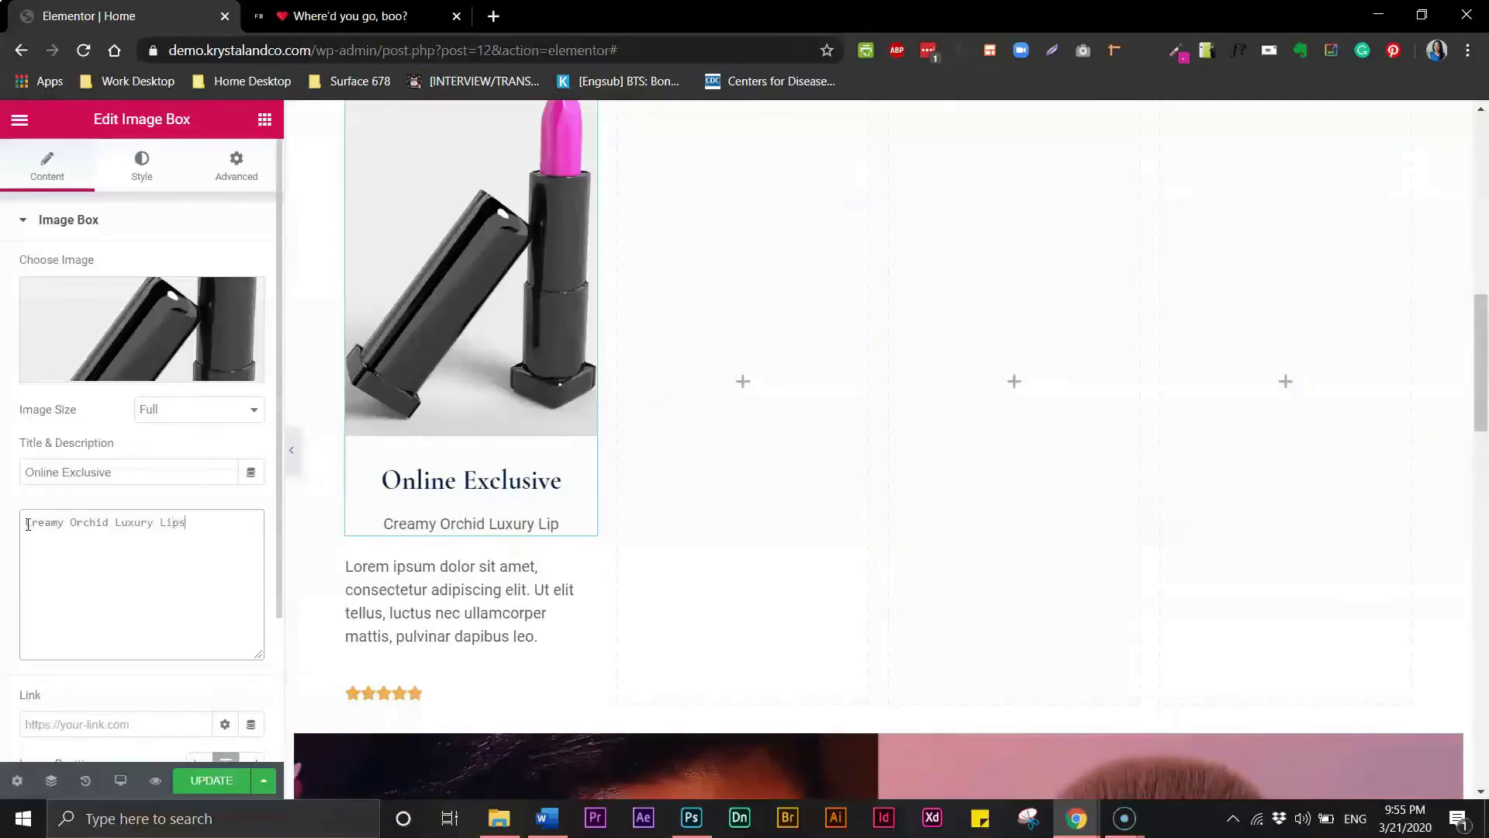
{"action": "key", "text": "BackSpace"}
{"action": "type", "text": "tick"}
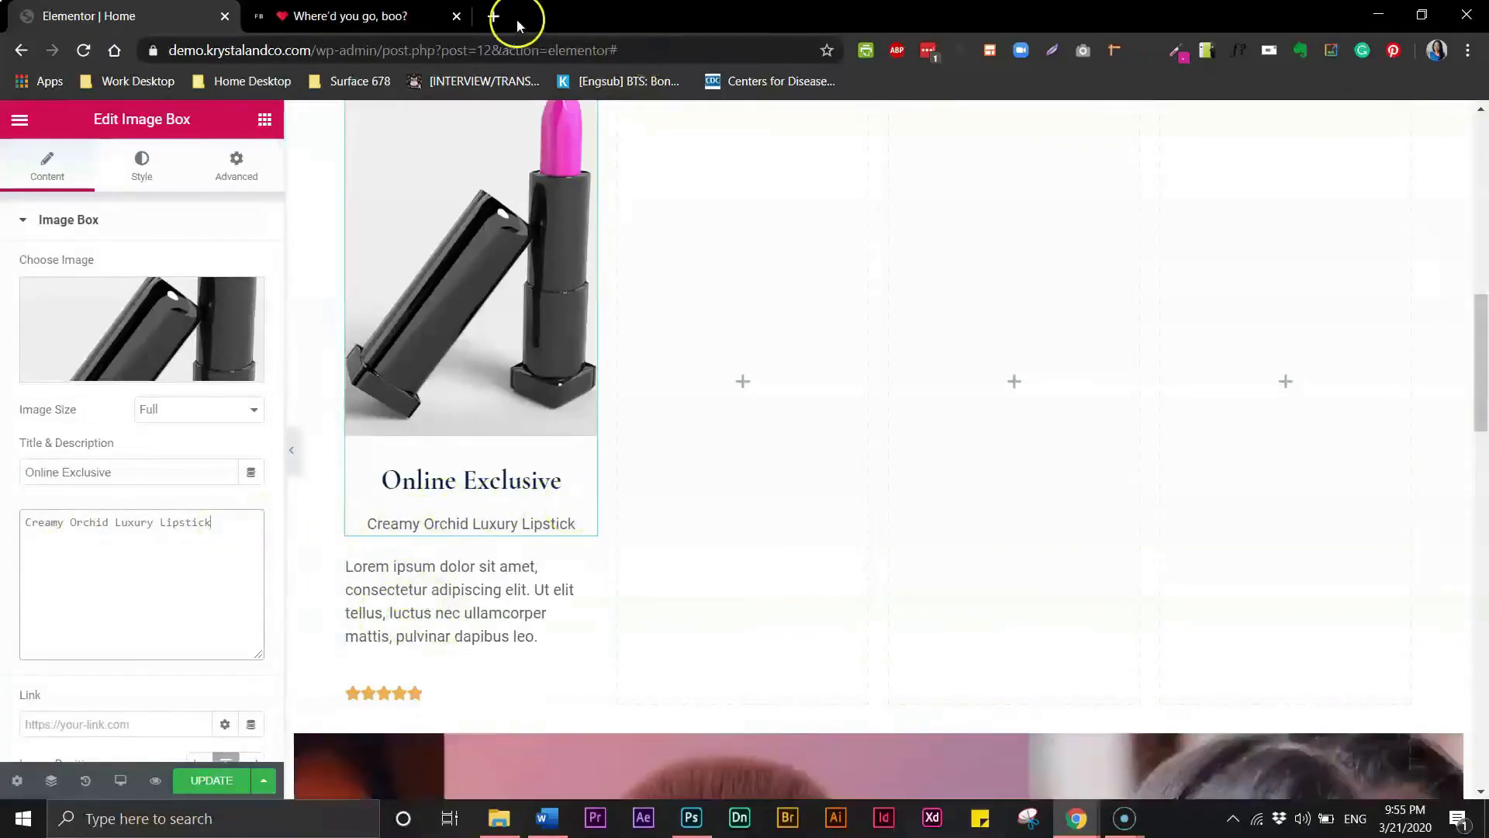
- Open cupcakeipsum.com in a new browser tab
{"action": "left_click", "coordinate": [493, 15]}
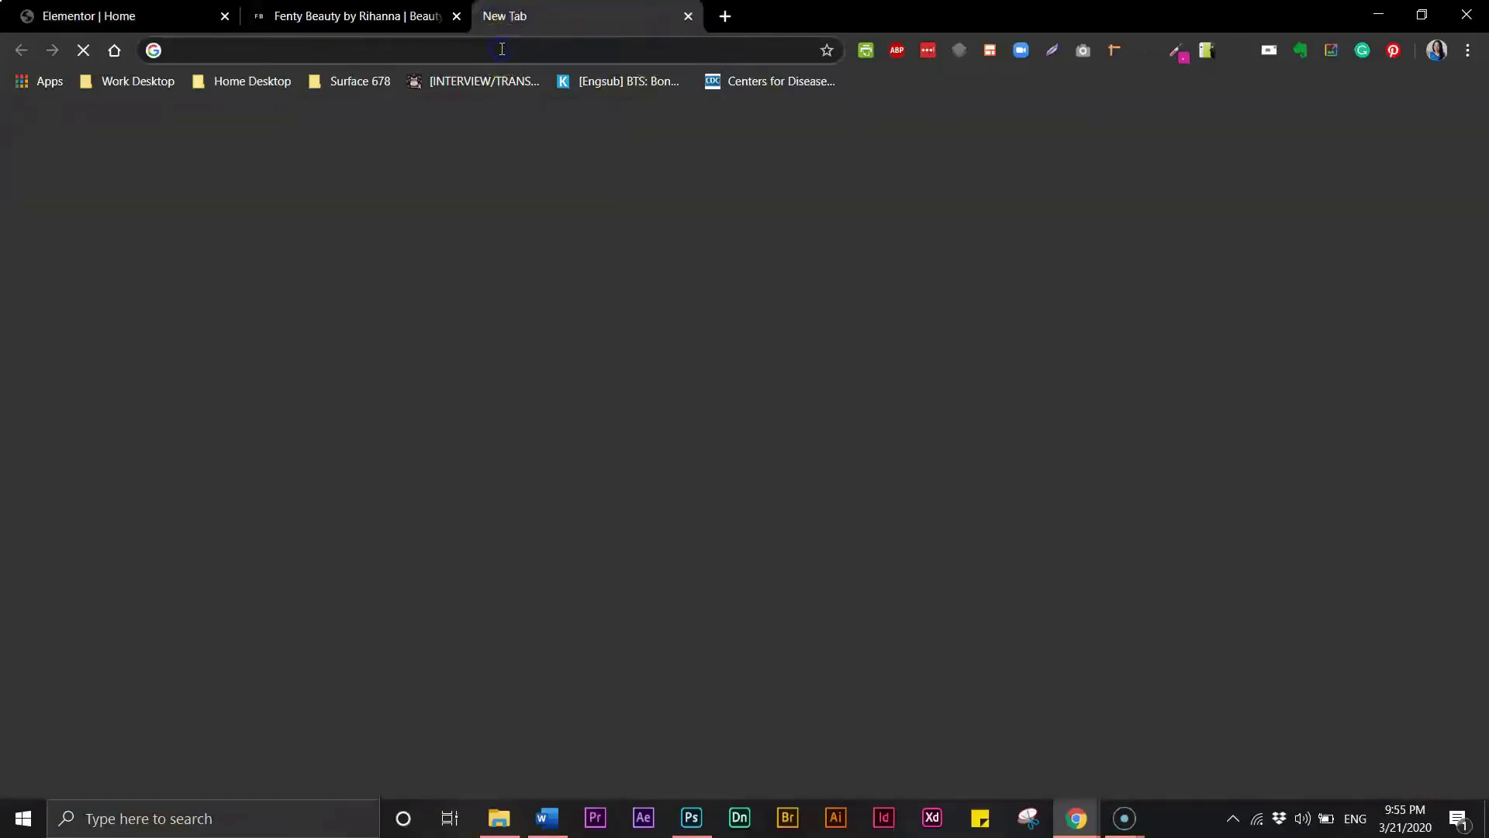
{"action": "type", "text": "cupcakeipsum.com"}
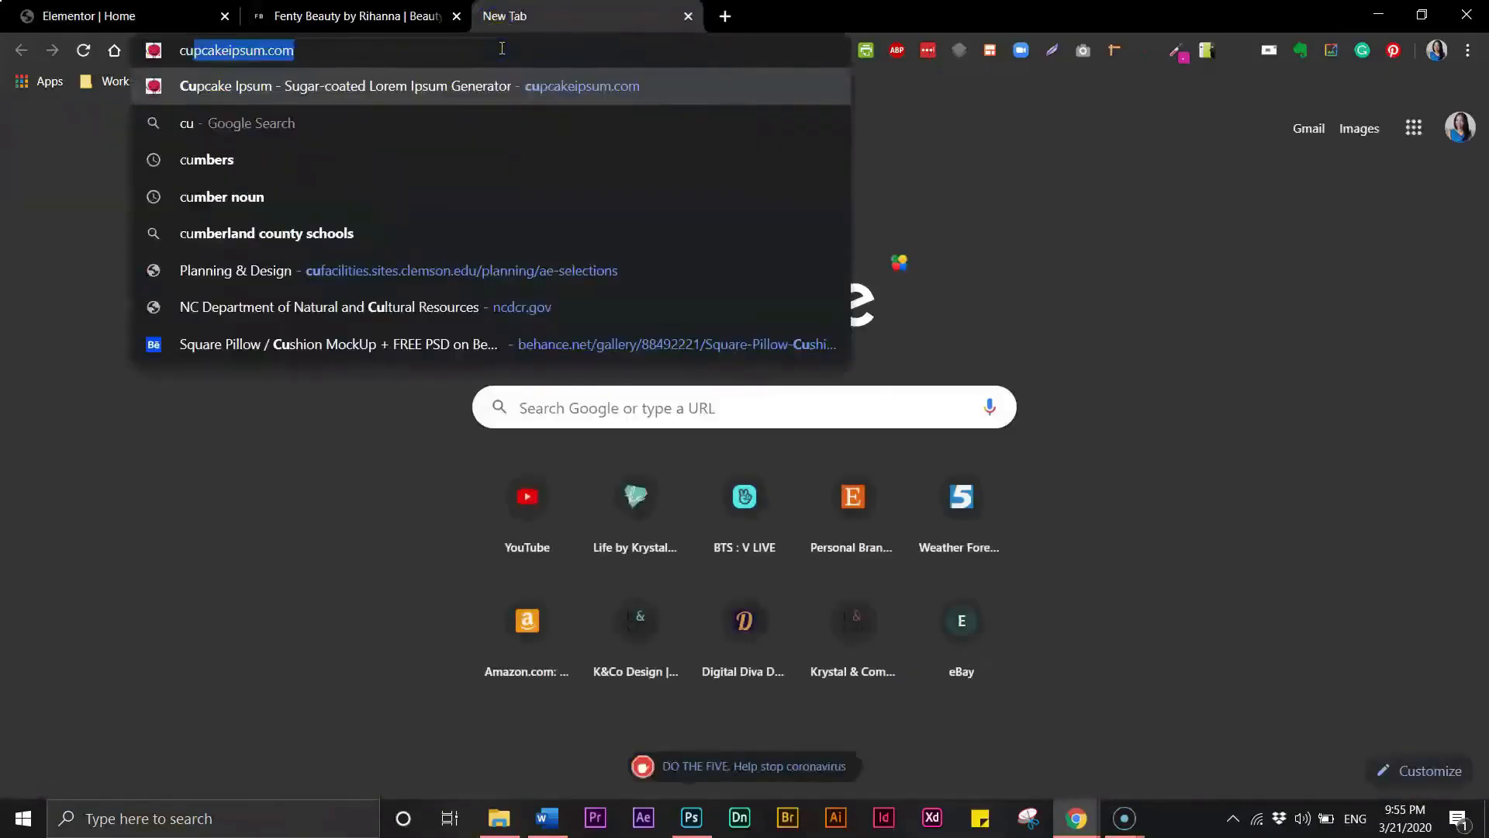
{"action": "key", "text": "Return"}
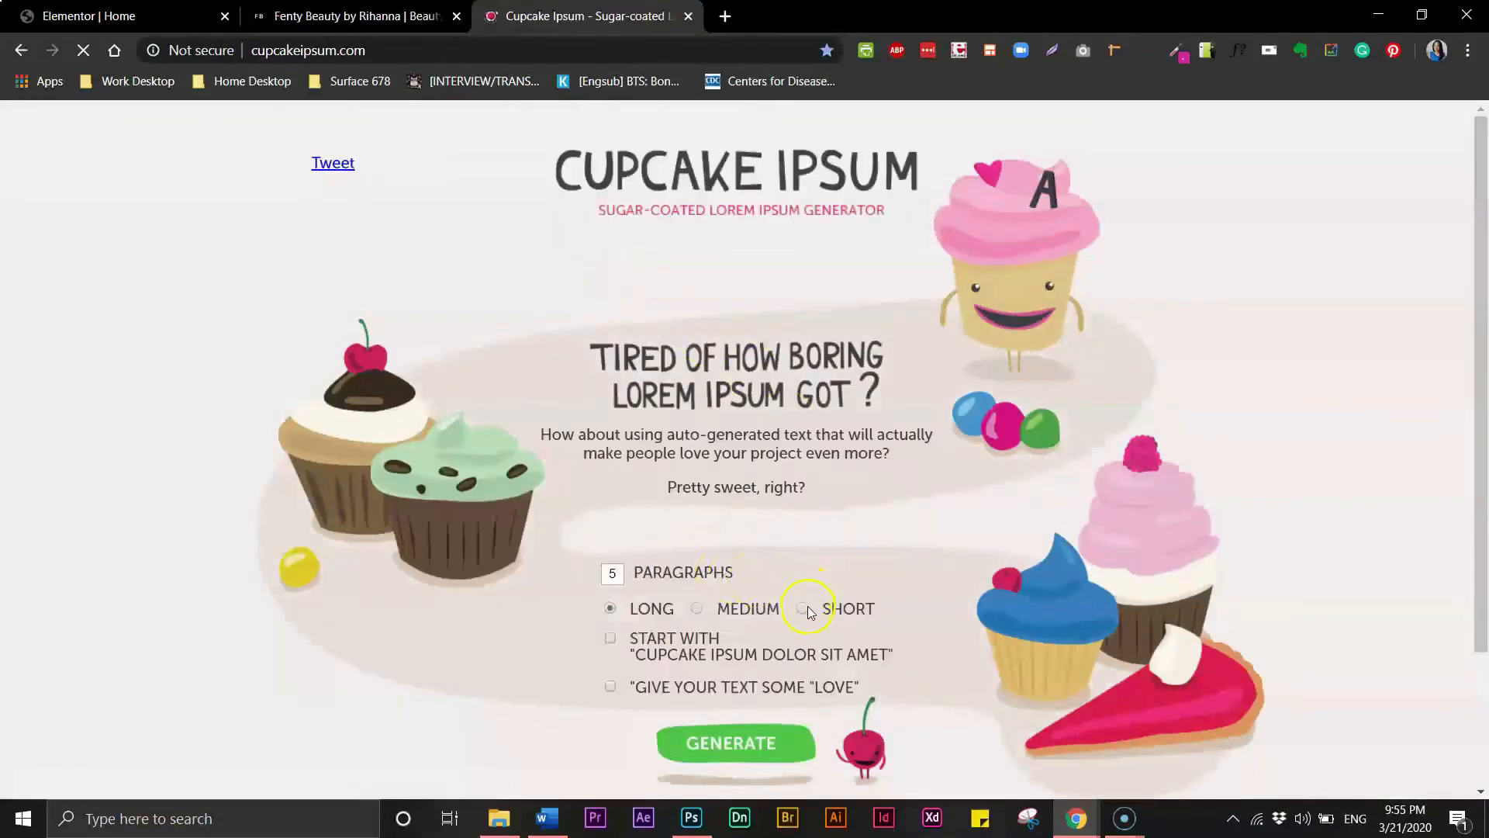
- Generate one short cupcake ipsum paragraph and select its first sentence for copying
{"action": "left_click", "coordinate": [612, 572]}
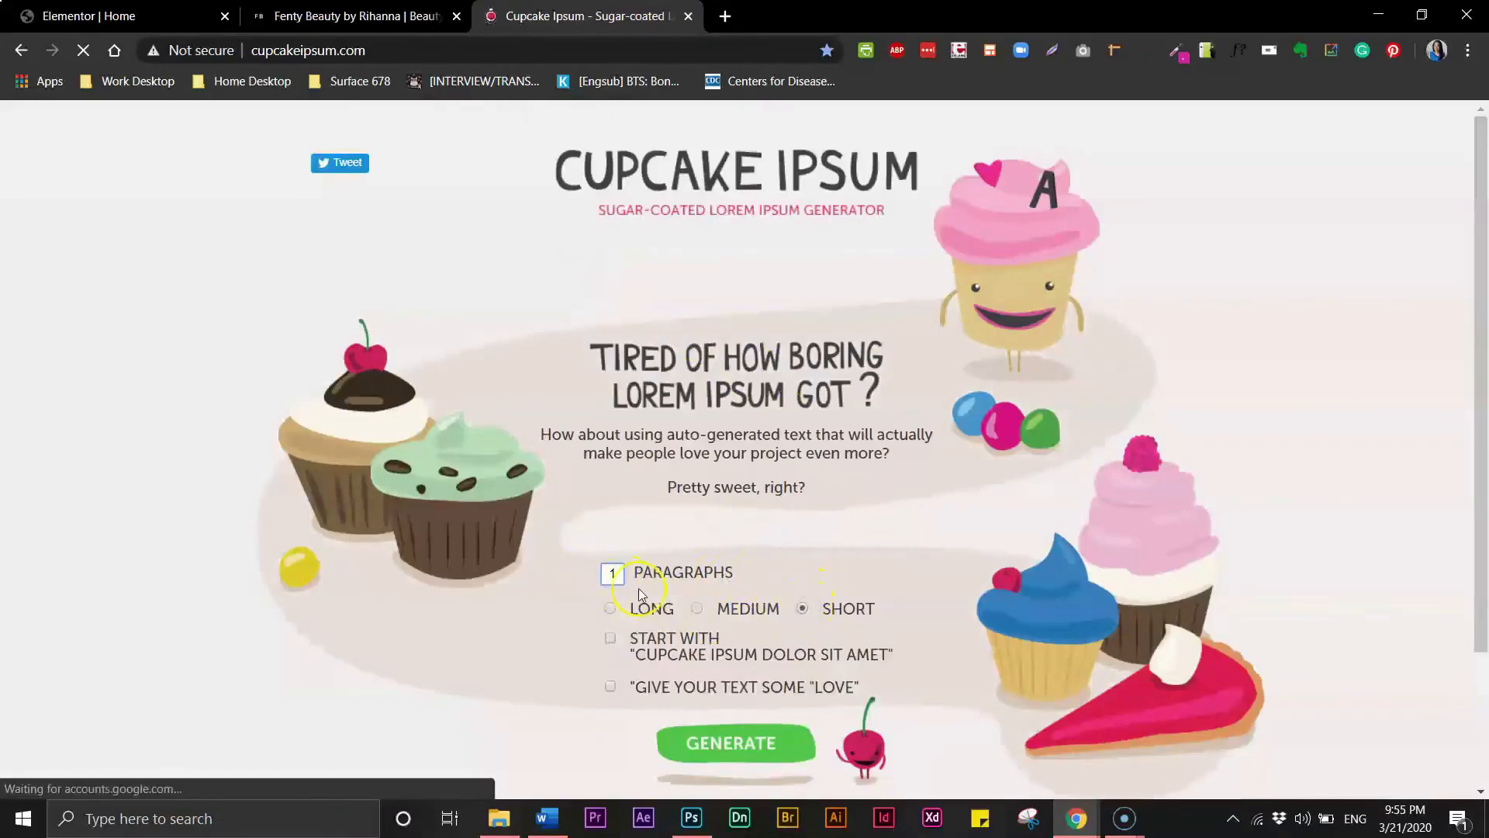
{"action": "left_click", "coordinate": [756, 744]}
{"action": "left_click_drag", "start_coordinate": [1480, 503], "coordinate": [1479, 661]}
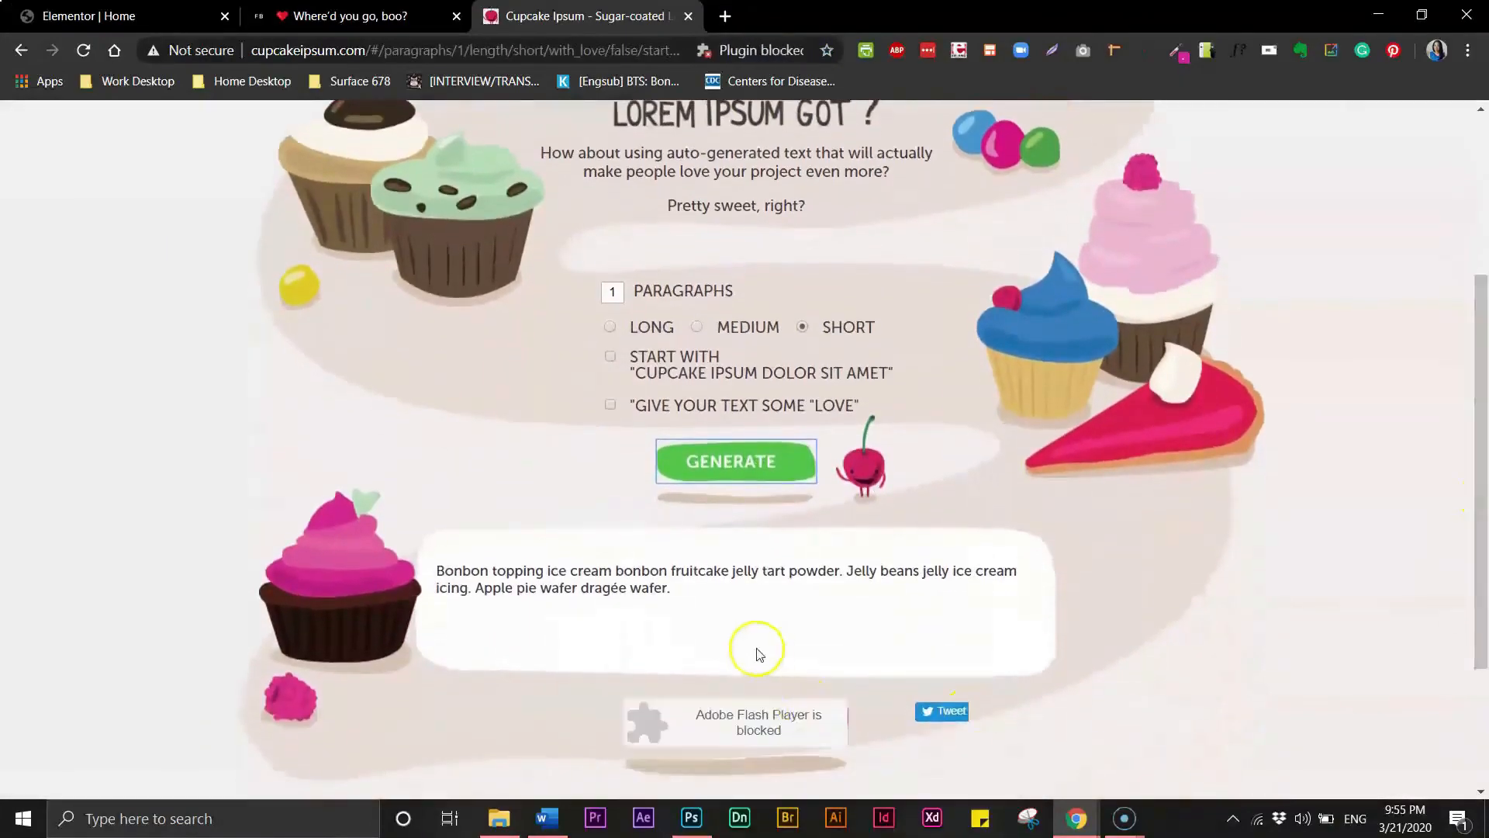
{"action": "left_click_drag", "start_coordinate": [672, 590], "coordinate": [452, 578]}
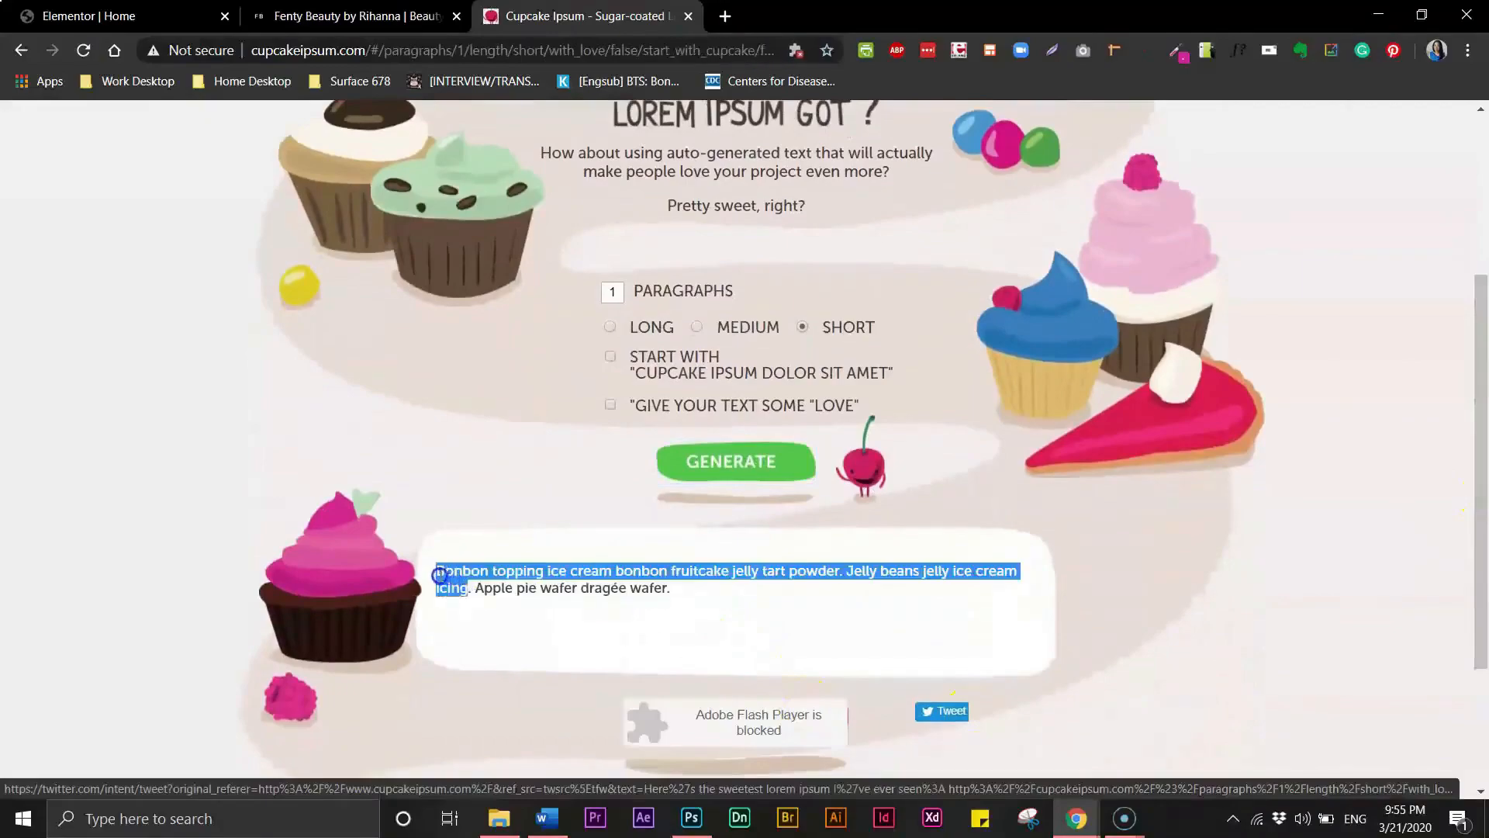
- Append a period and the copied filler sentence to the end of the image box description
{"action": "left_click", "coordinate": [136, 16]}
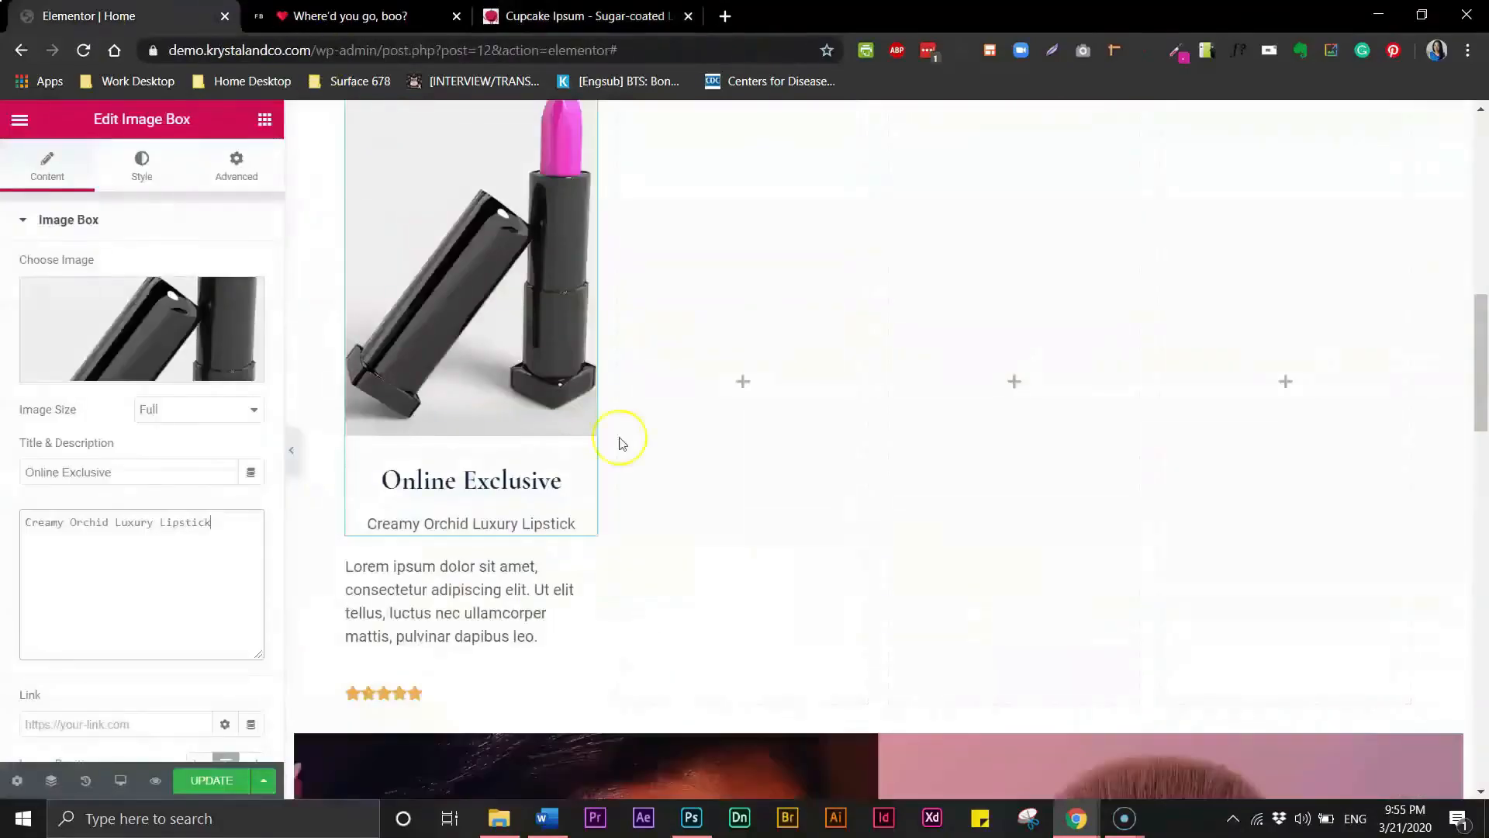
{"action": "left_click", "coordinate": [215, 527]}
{"action": "type", "text": "."}
{"action": "type", "text": "Bonbon topping ice cream bonbon fruitcake jelly tart powder. Jelly beans jelly ice cream icing"}
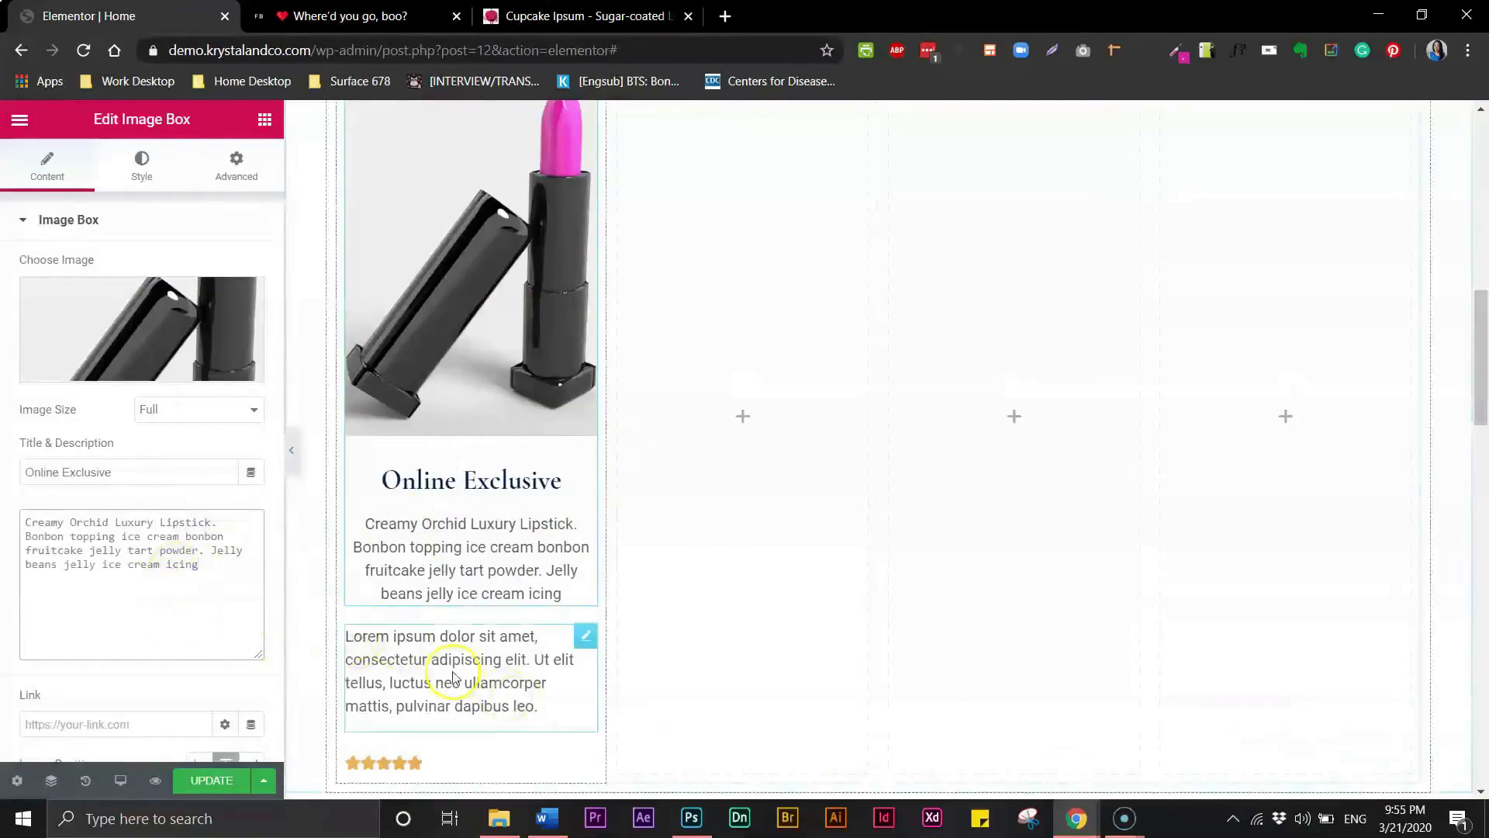
- Center-align the text editor paragraph below the image box and shorten it to Lorem ipsum dolor sit amet,
{"action": "left_click", "coordinate": [524, 696]}
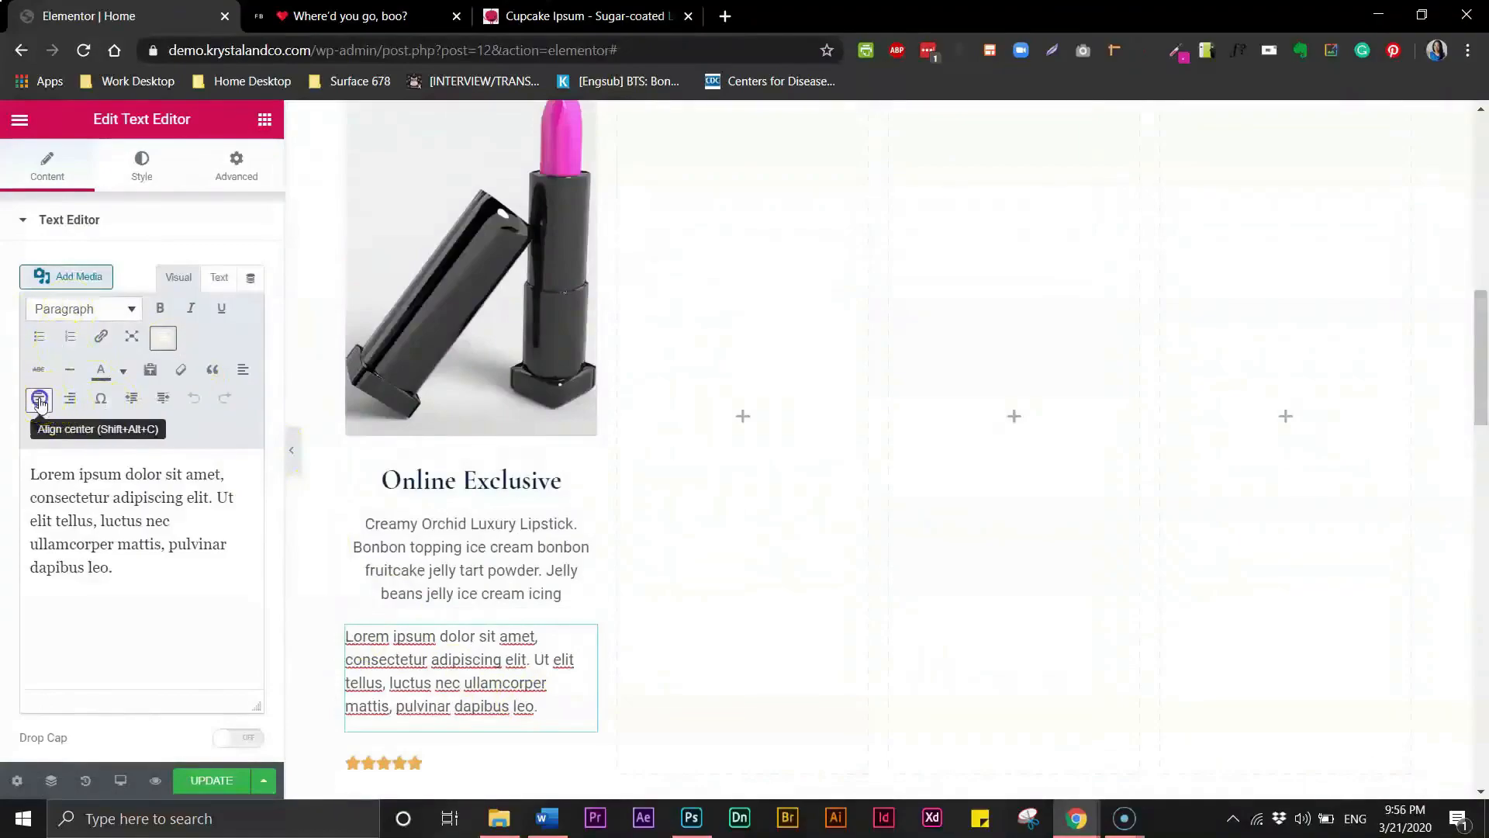
{"action": "left_click", "coordinate": [40, 400]}
{"action": "left_click", "coordinate": [215, 591]}
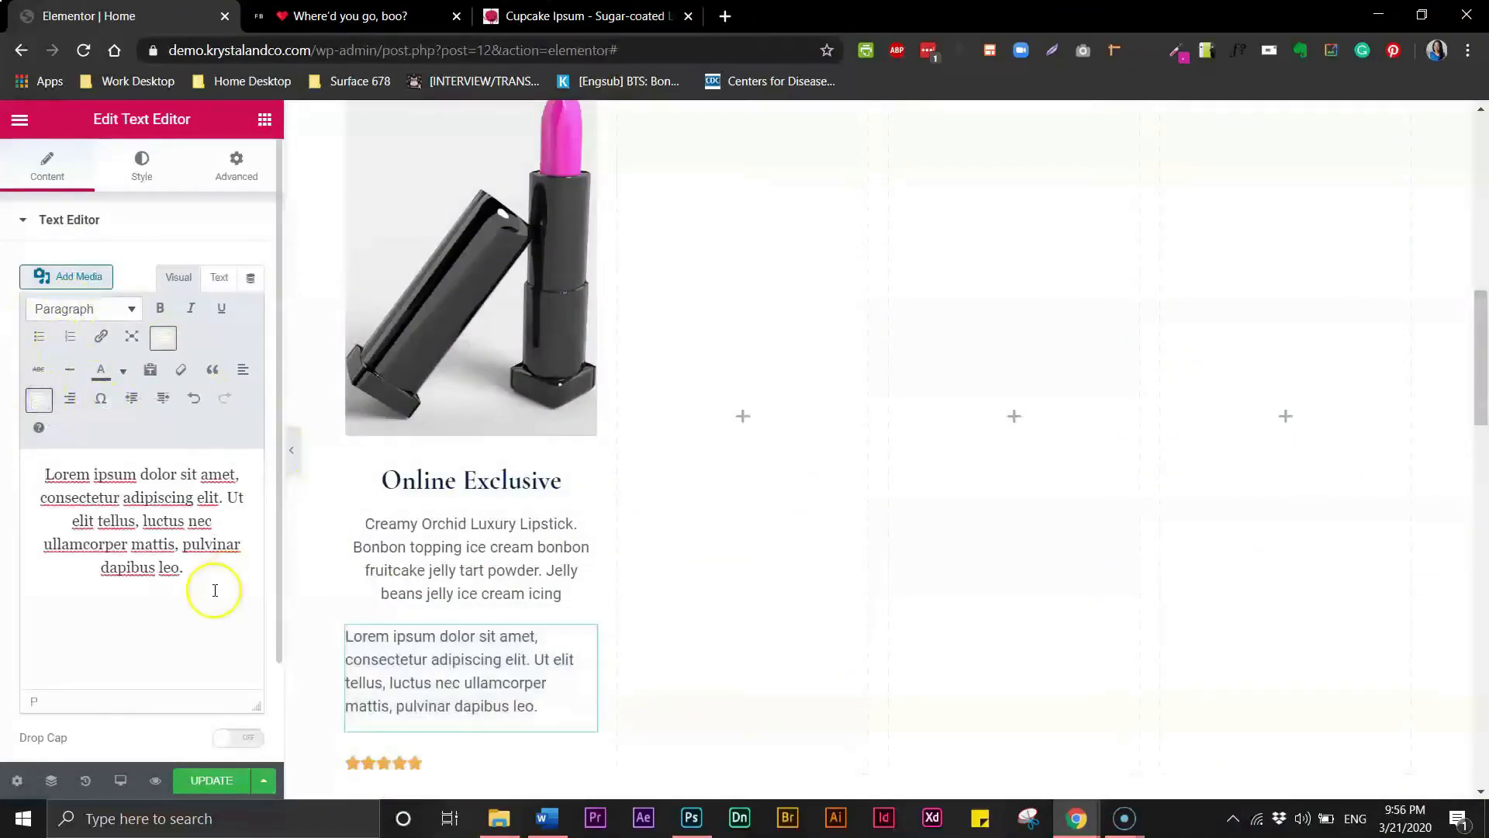
{"action": "left_click", "coordinate": [422, 649]}
{"action": "left_click_drag", "start_coordinate": [187, 573], "coordinate": [38, 498]}
{"action": "key", "text": "BackSpace"}
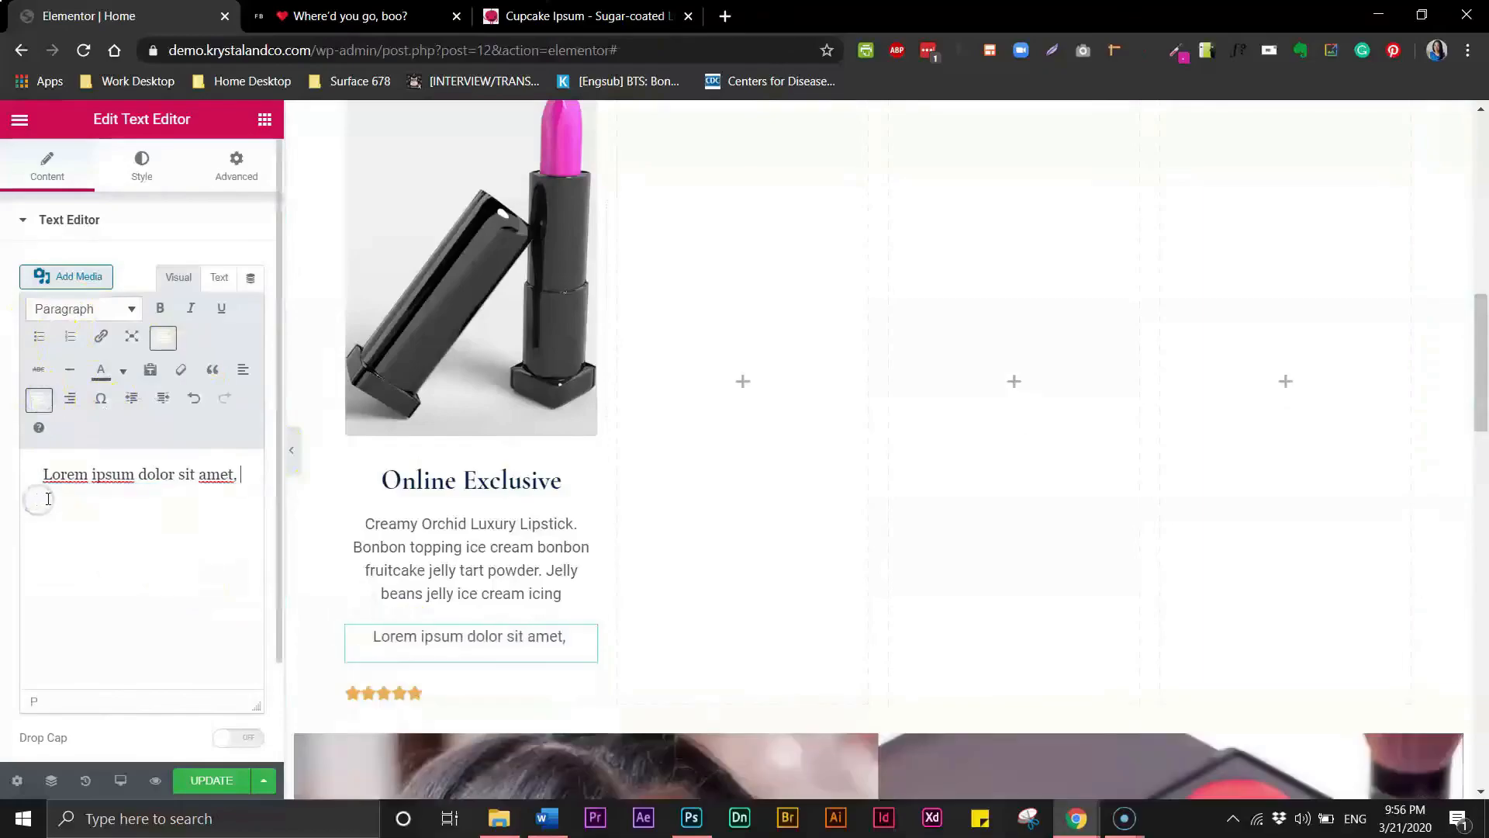
- Check the reference site's price format and replace the text editor content with $55
{"action": "left_click", "coordinate": [371, 17]}
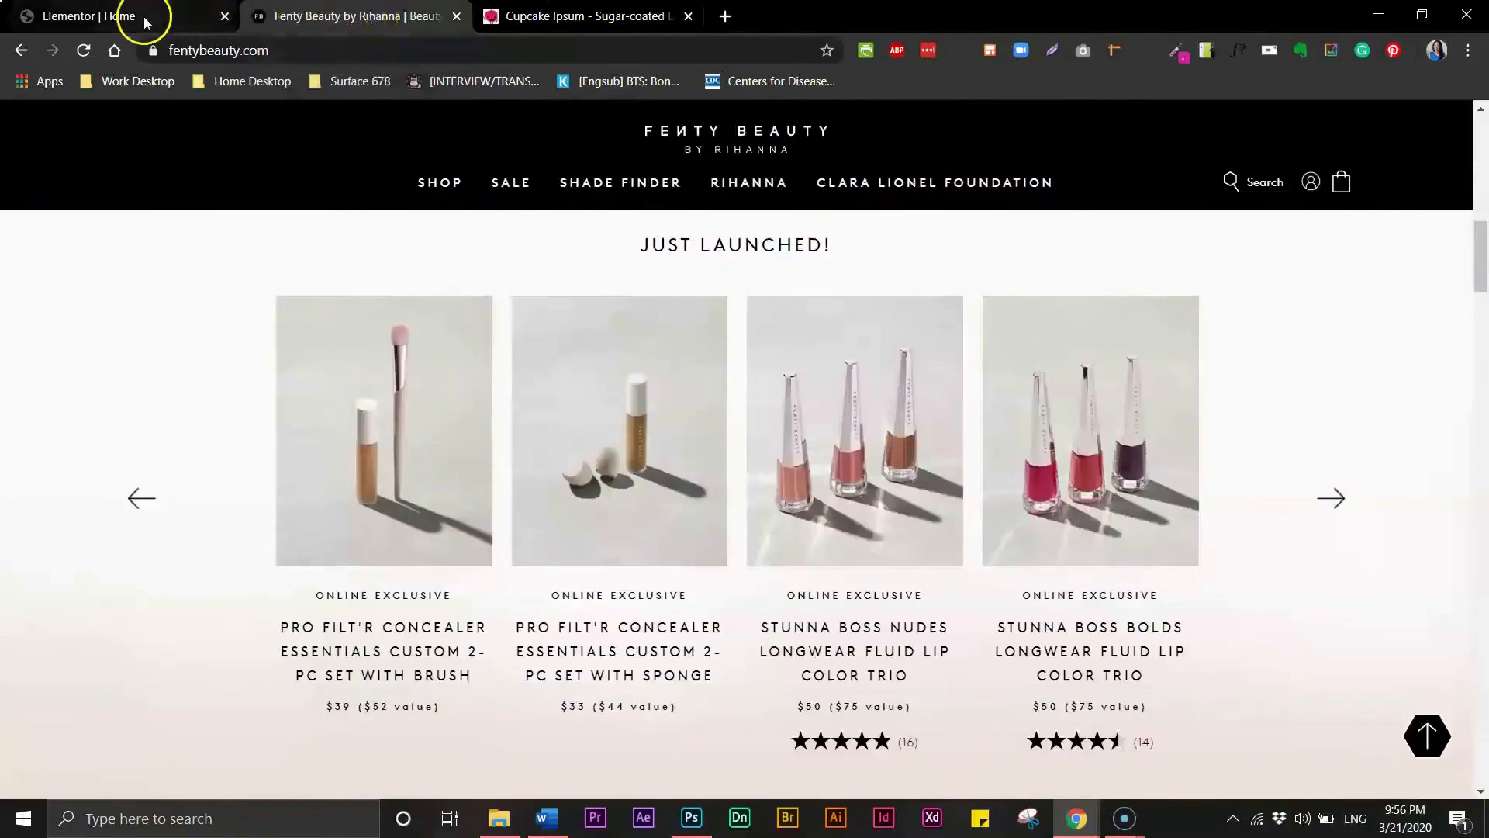
{"action": "left_click", "coordinate": [117, 14]}
{"action": "triple_click", "coordinate": [122, 470]}
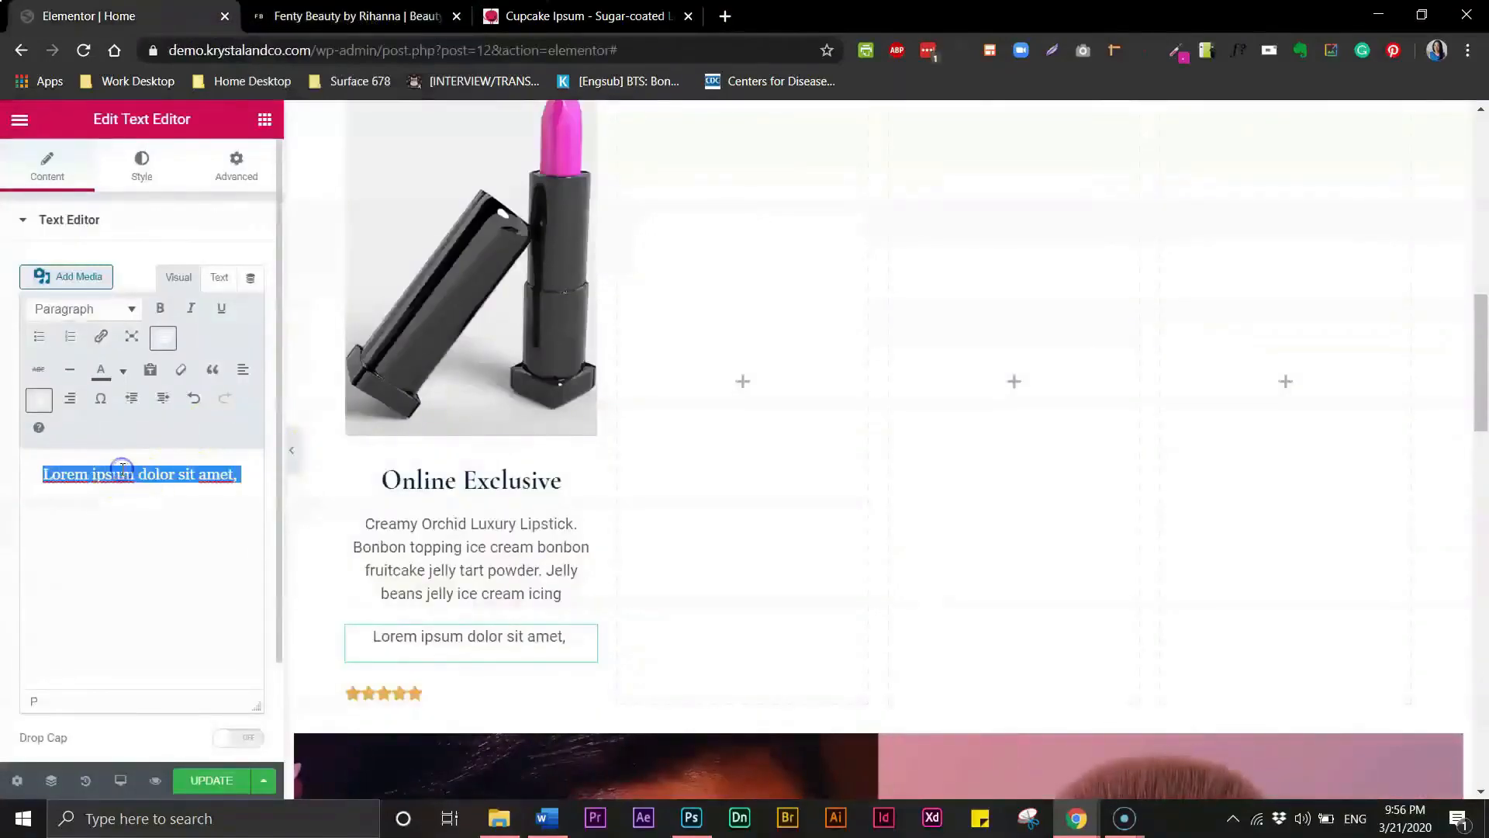
{"action": "type", "text": "$55"}
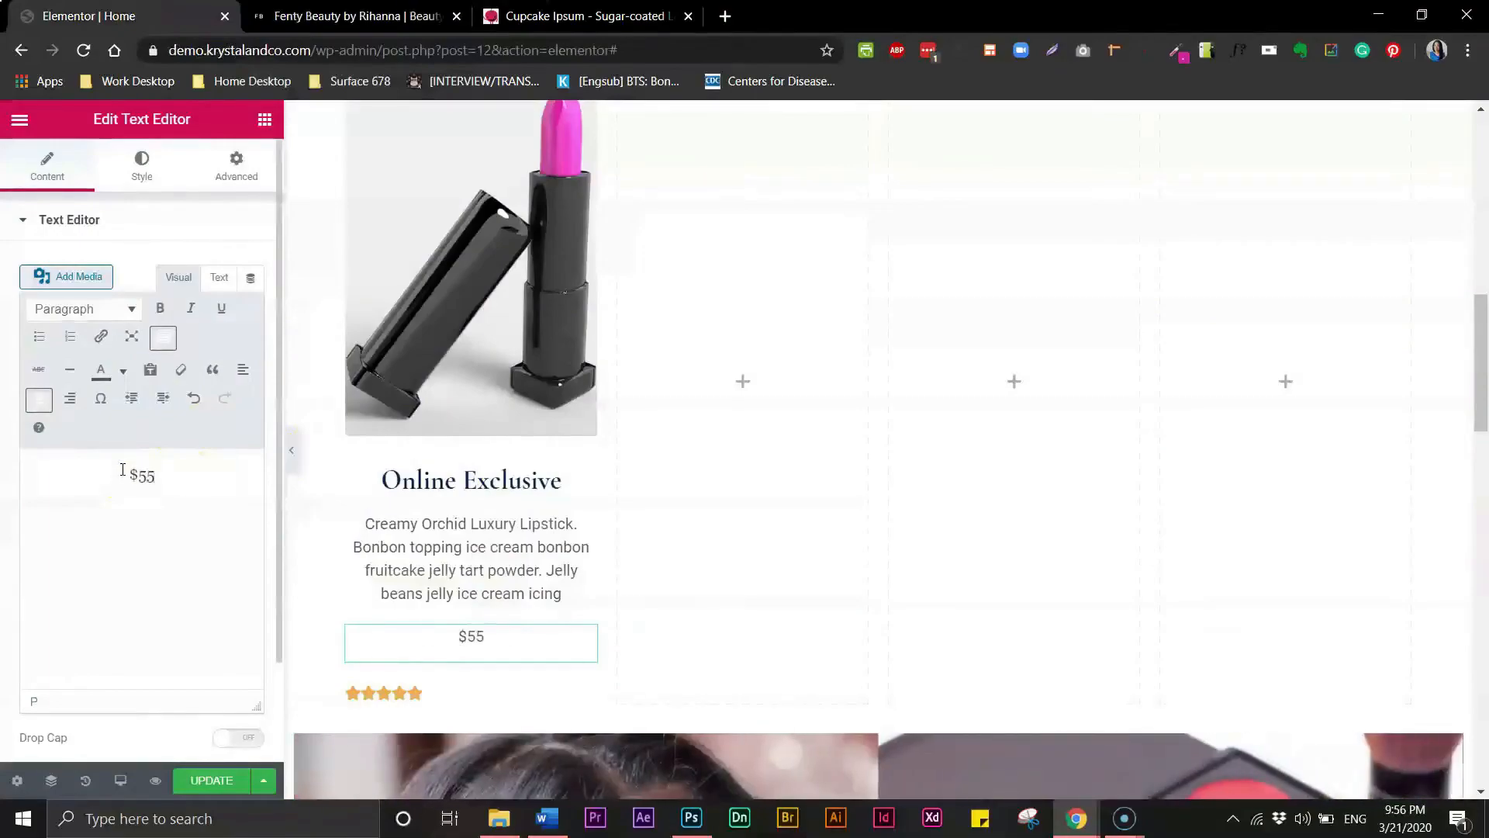
- Compare with the reference price again and append ($72 value) after $55
{"action": "left_click", "coordinate": [392, 19]}
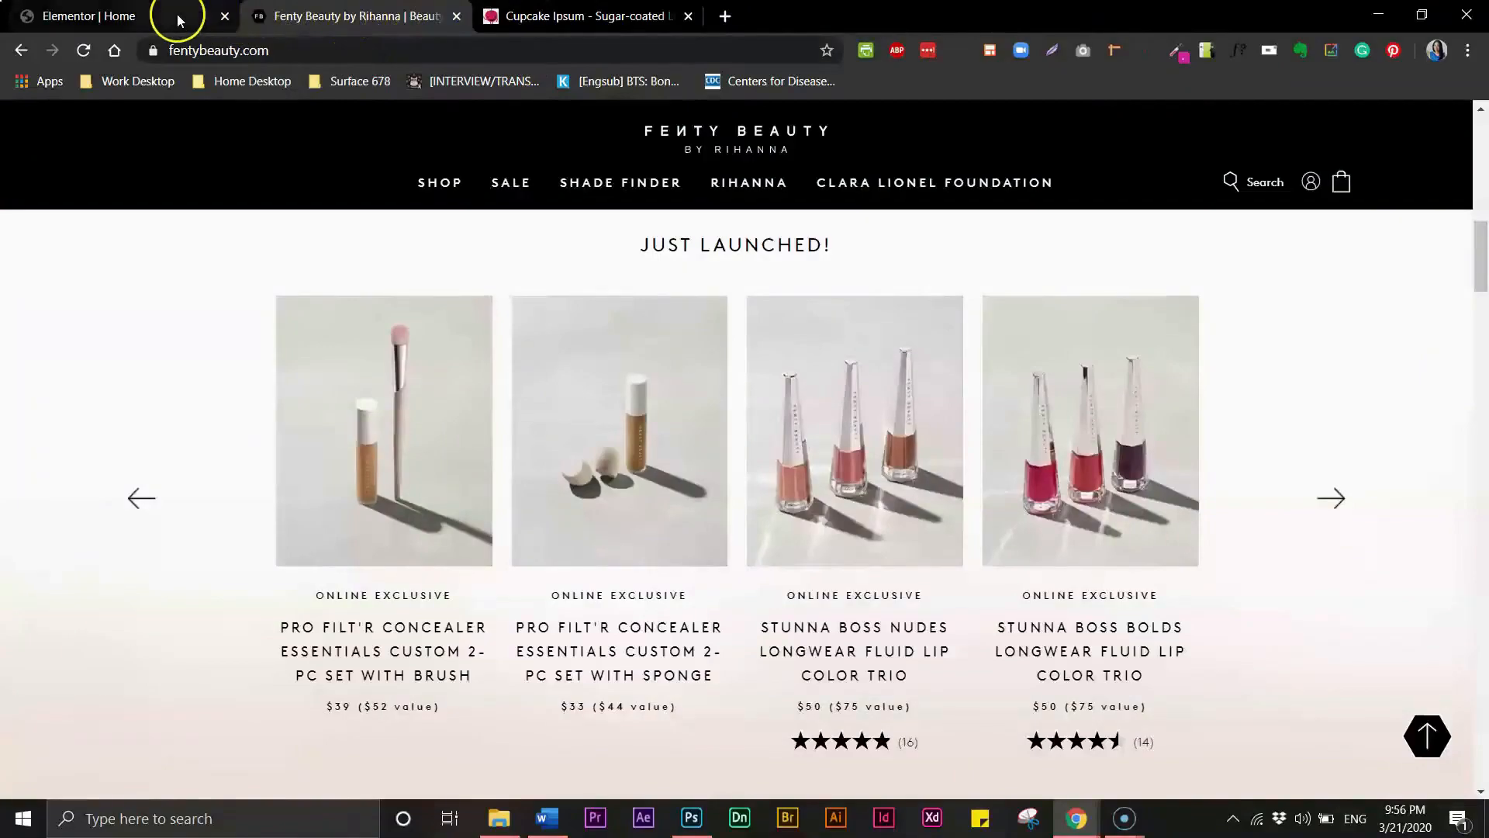
{"action": "left_click", "coordinate": [177, 18]}
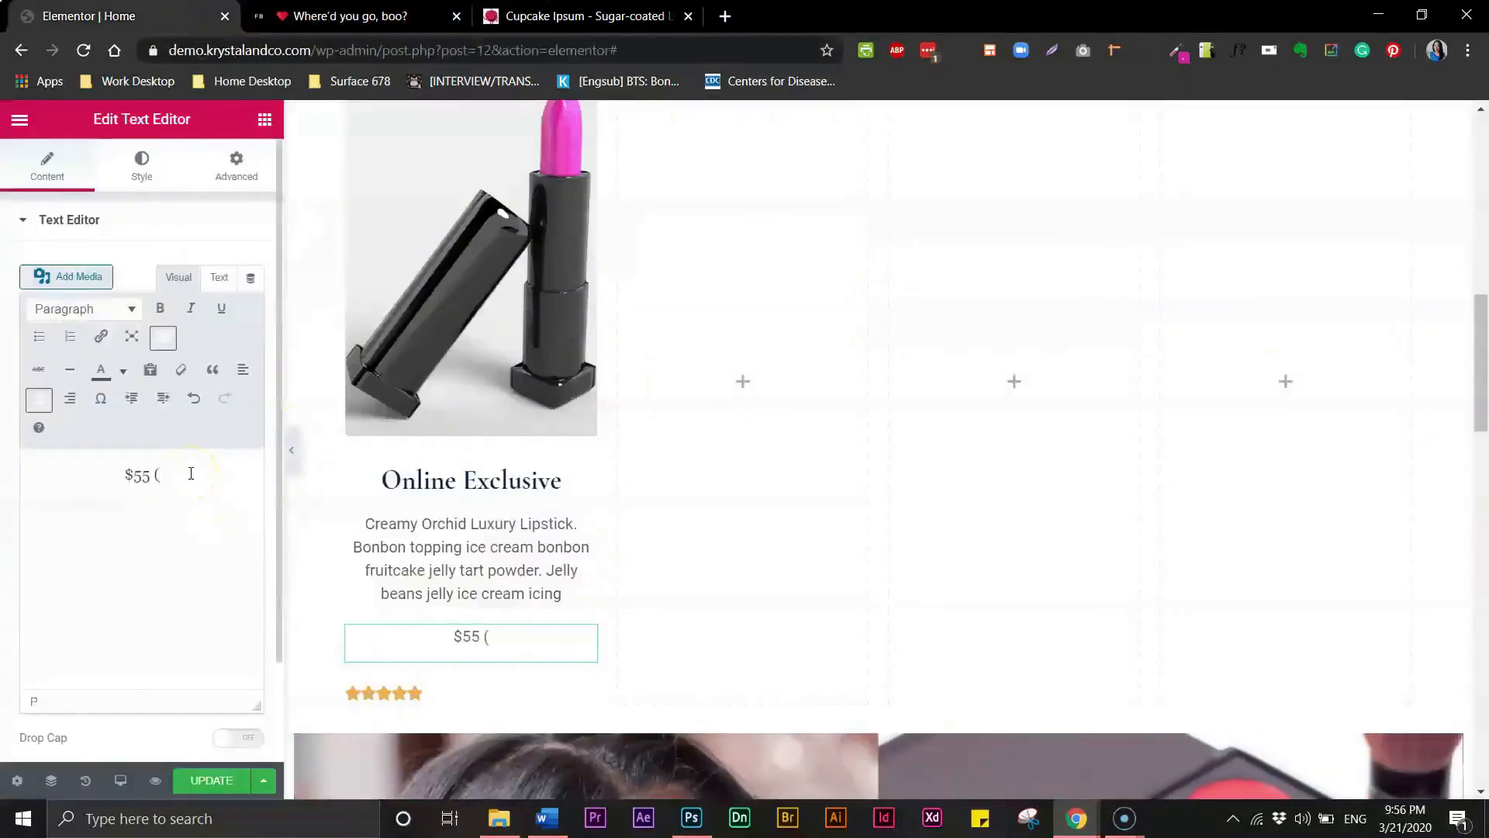
{"action": "type", "text": "$"}
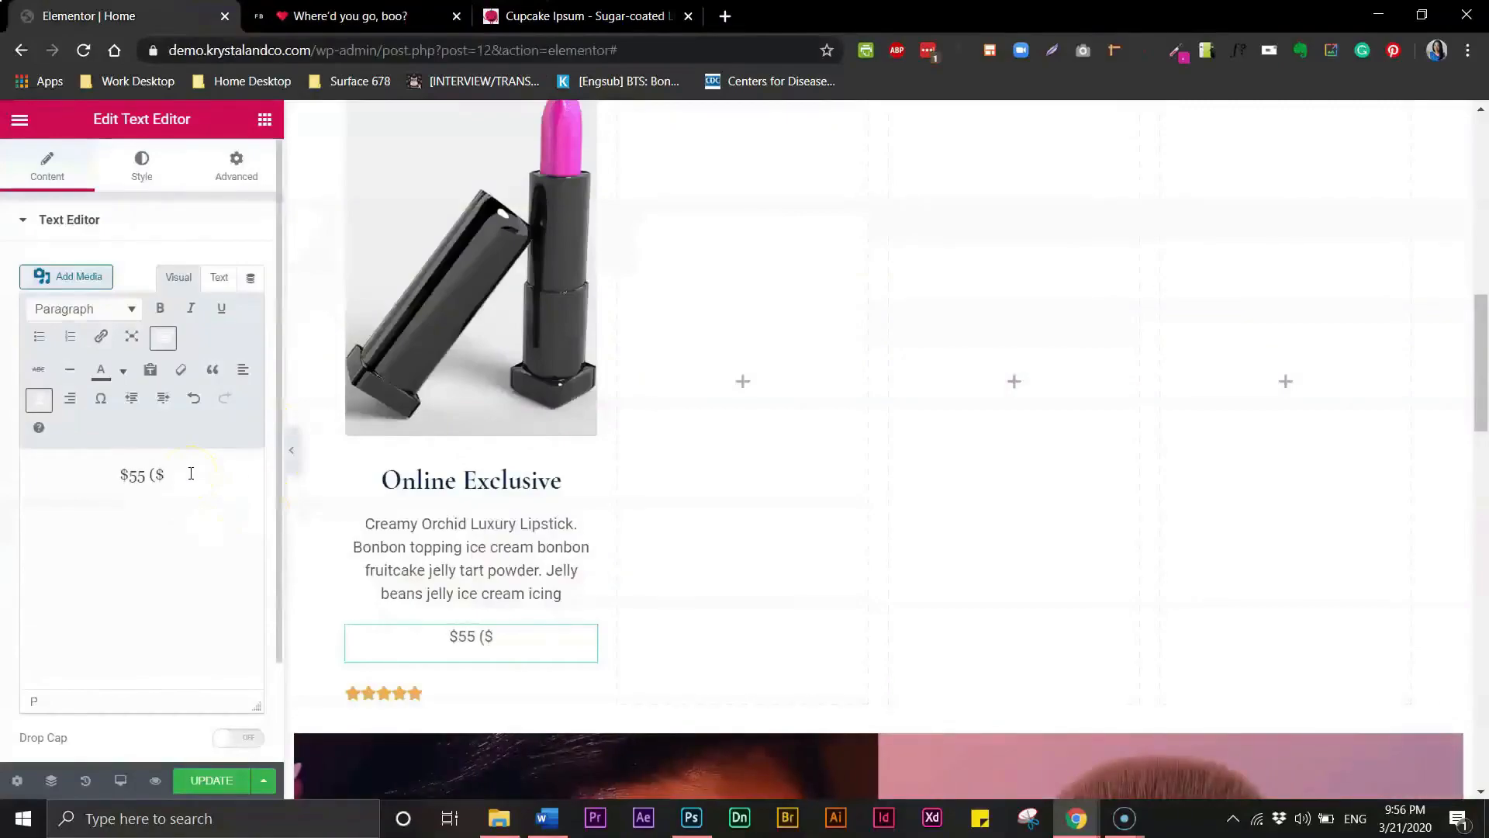
{"action": "type", "text": "72 value"}
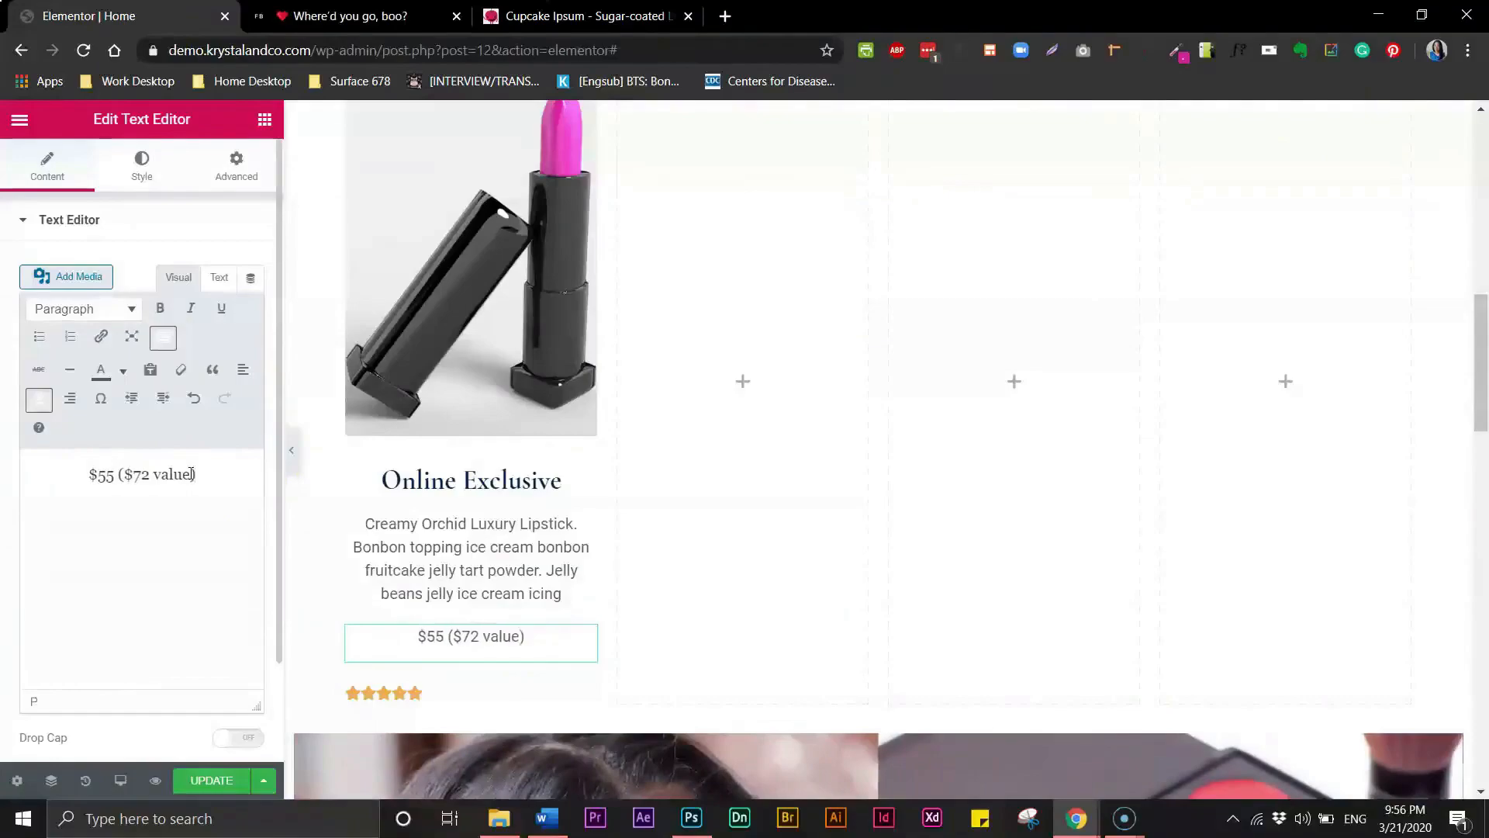
{"action": "type", "text": ")"}
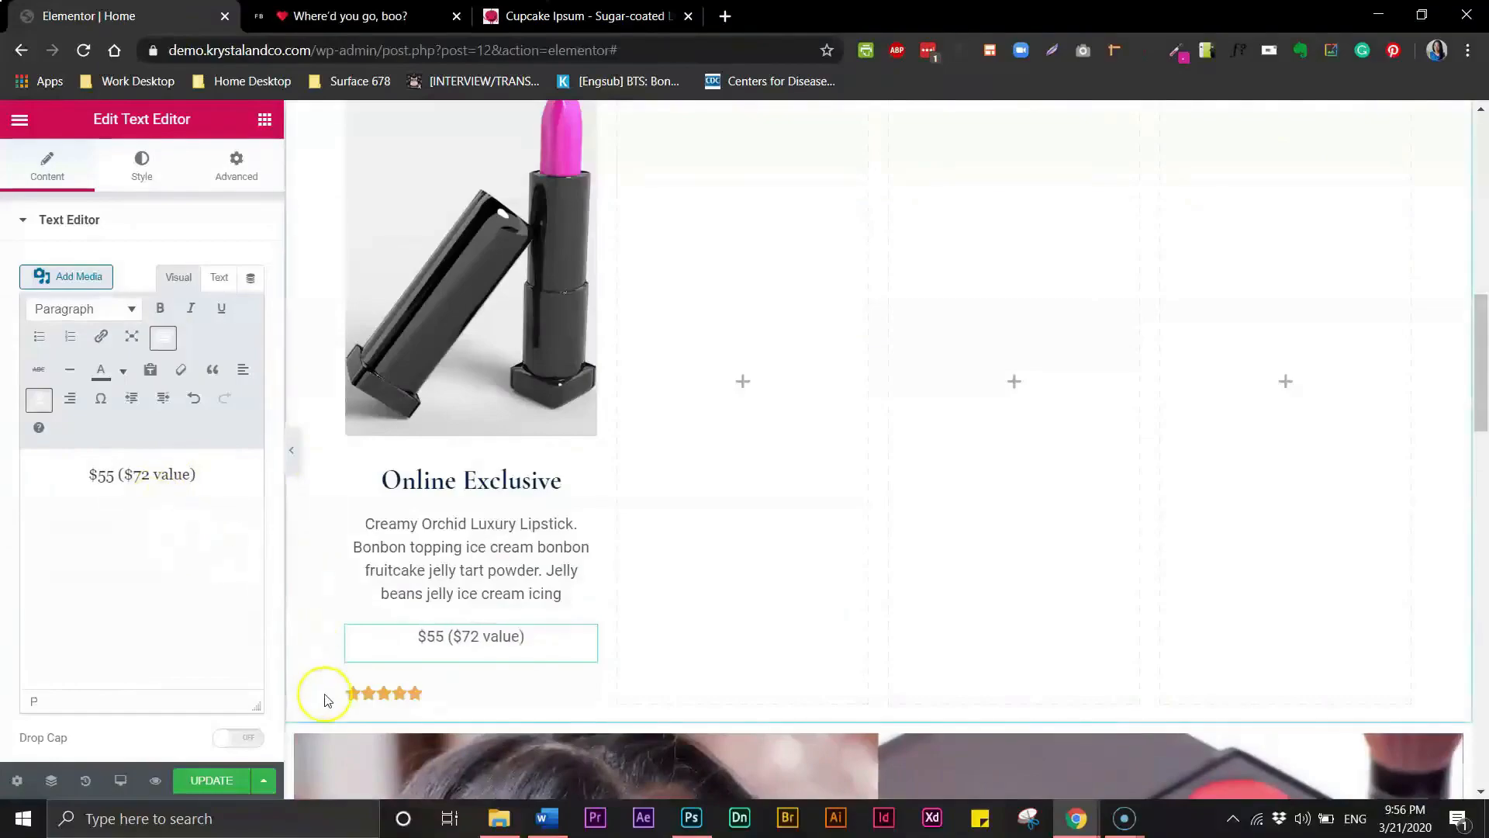
- Center the star rating widget and set its rating to 3 with a solid unmarked style
{"action": "left_click", "coordinate": [372, 692]}
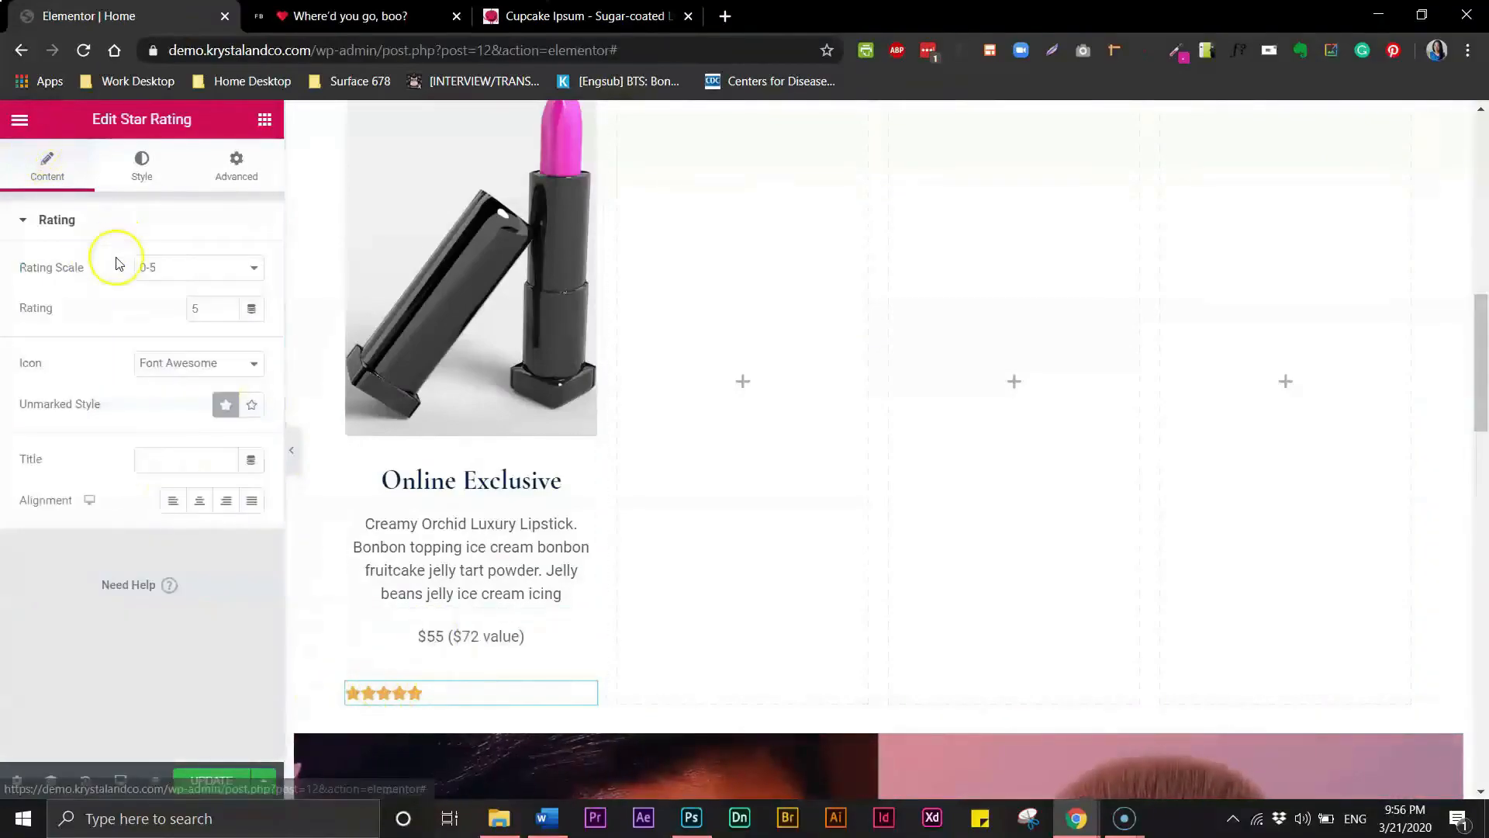
{"action": "left_click", "coordinate": [198, 506]}
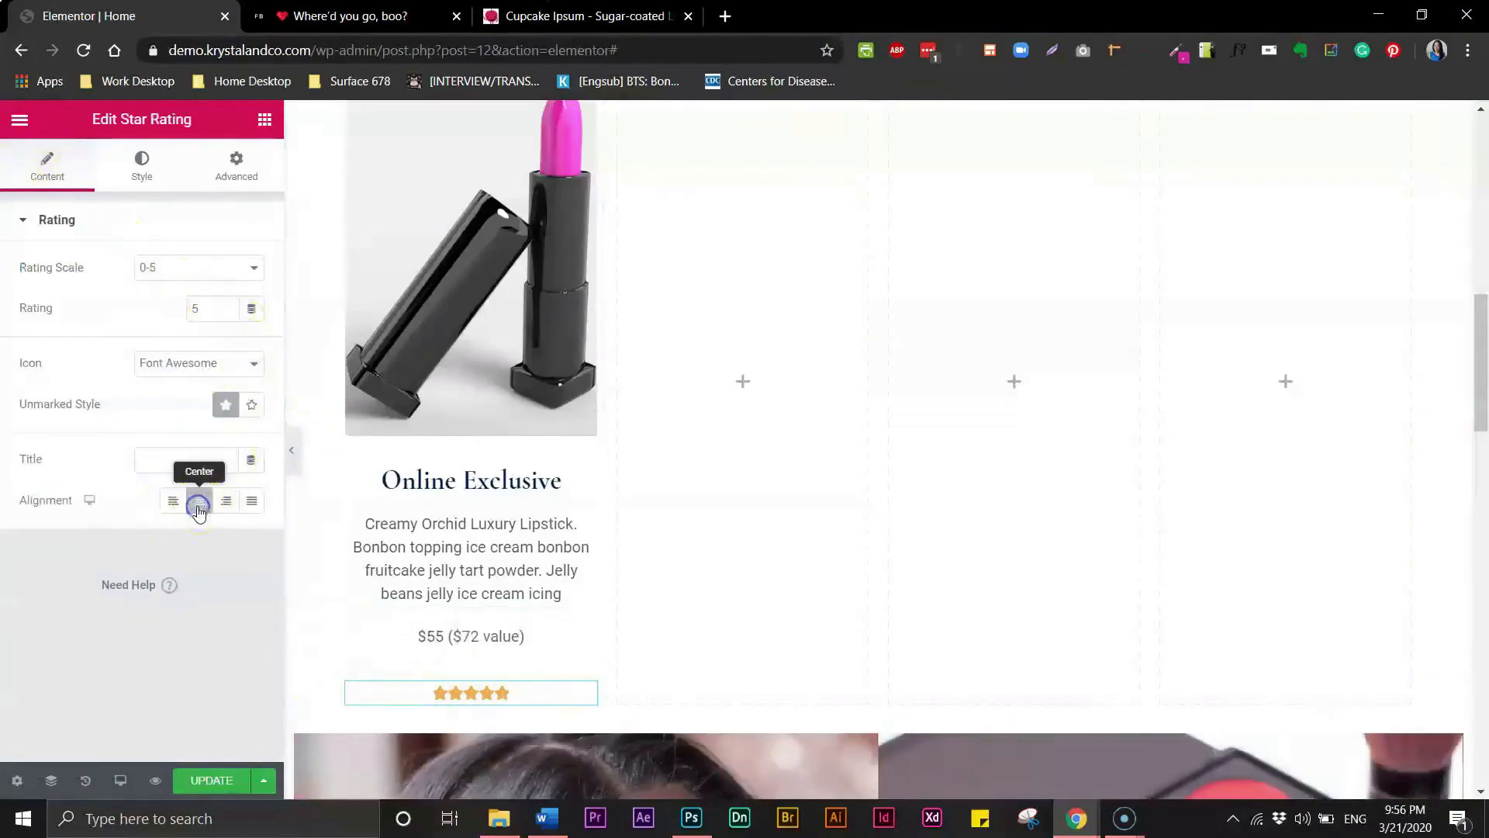
{"action": "left_click", "coordinate": [246, 412]}
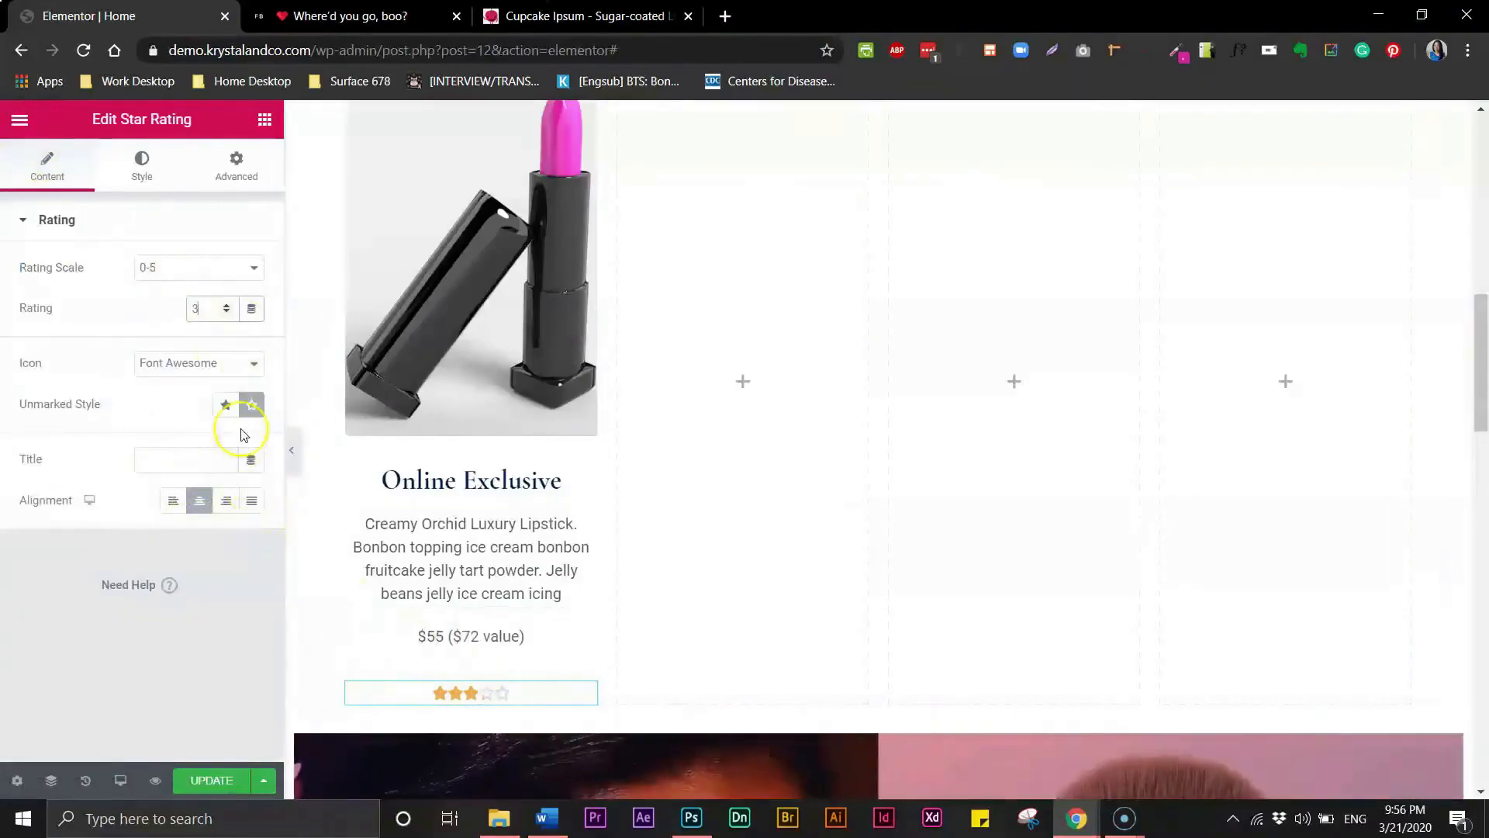
{"action": "left_click", "coordinate": [234, 407]}
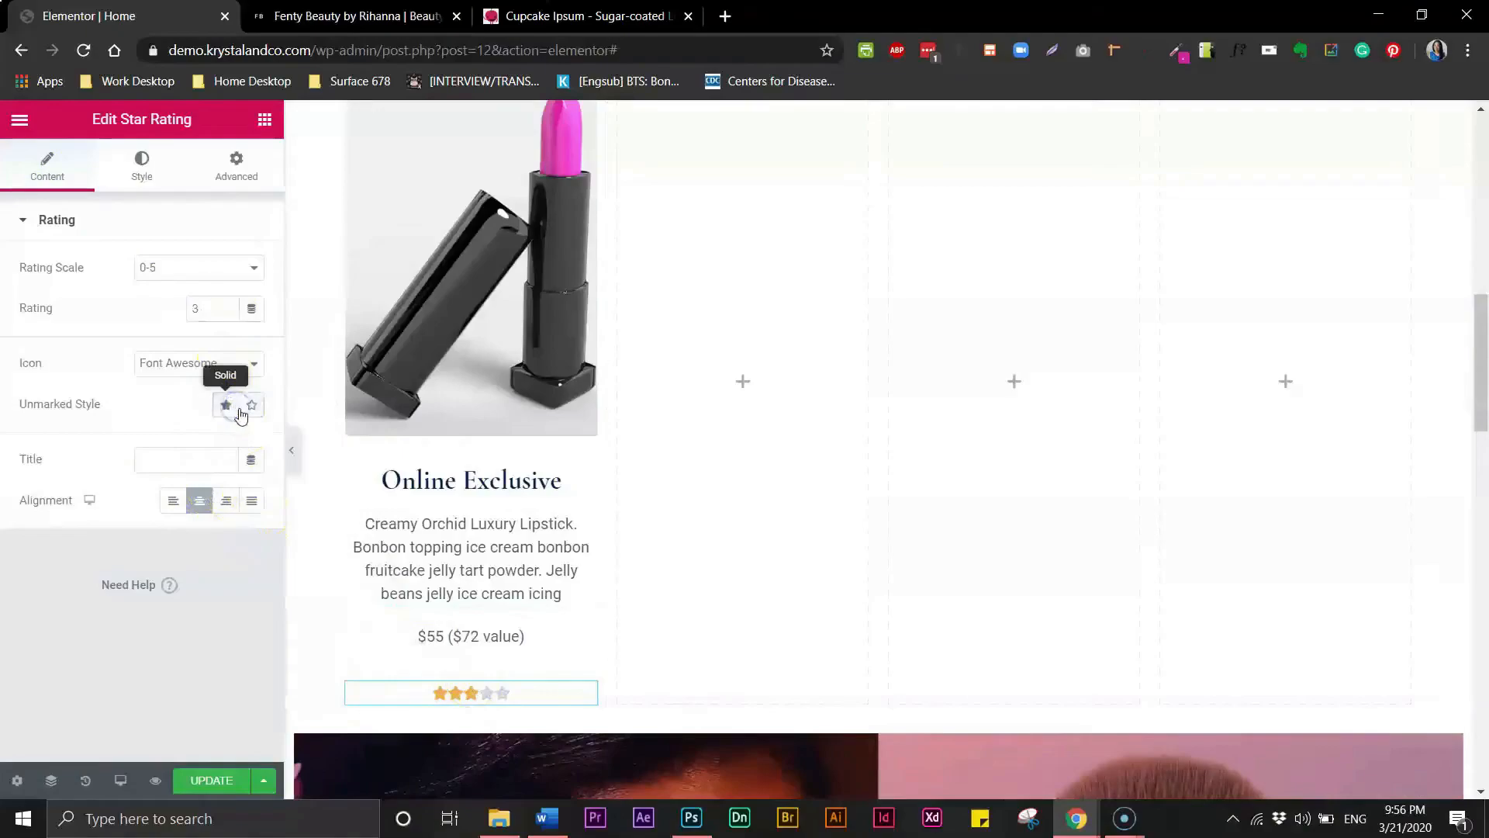
{"action": "left_click", "coordinate": [248, 410]}
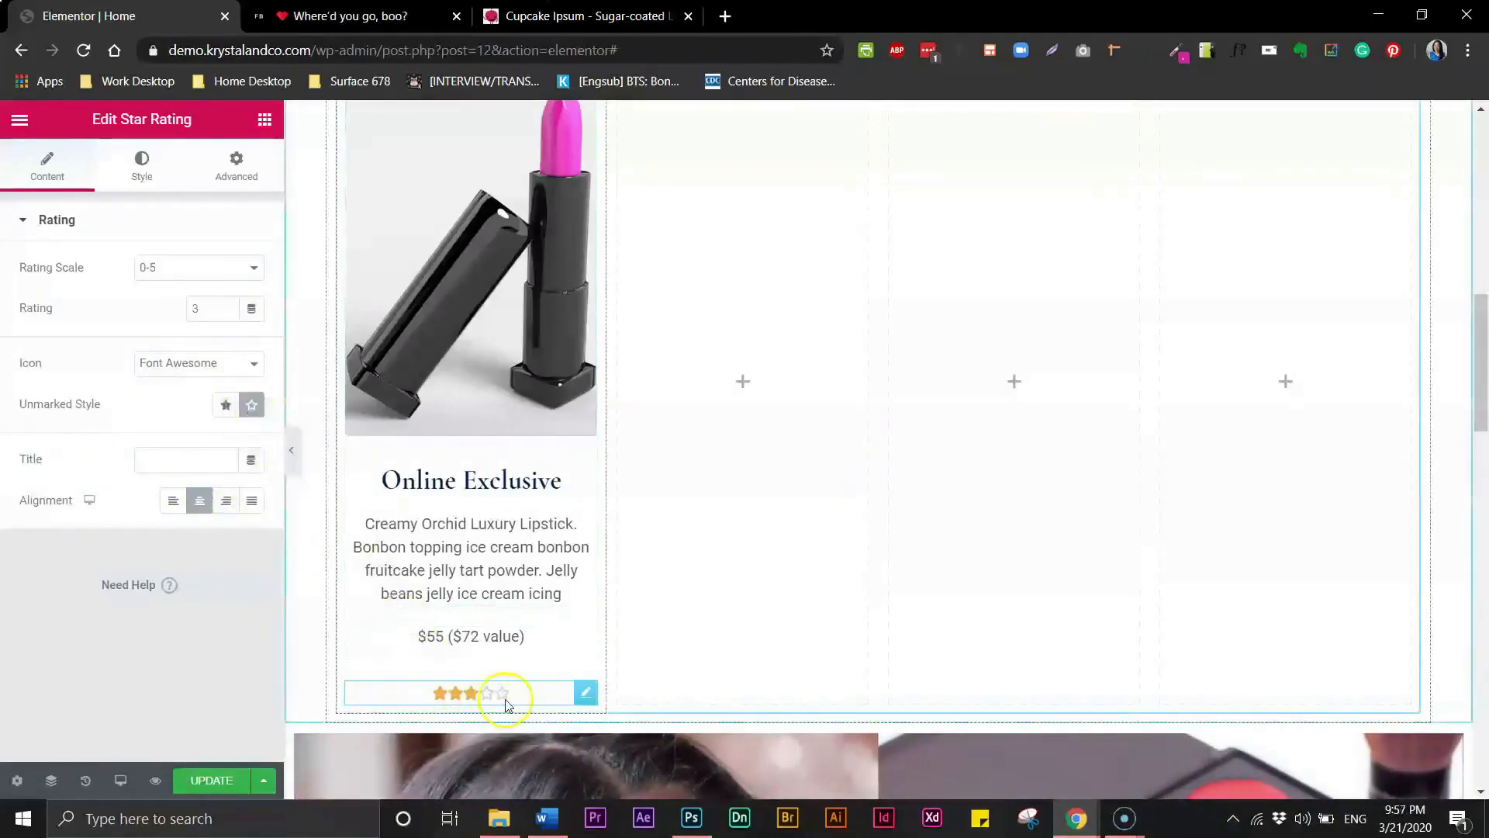
{"action": "left_click", "coordinate": [229, 411]}
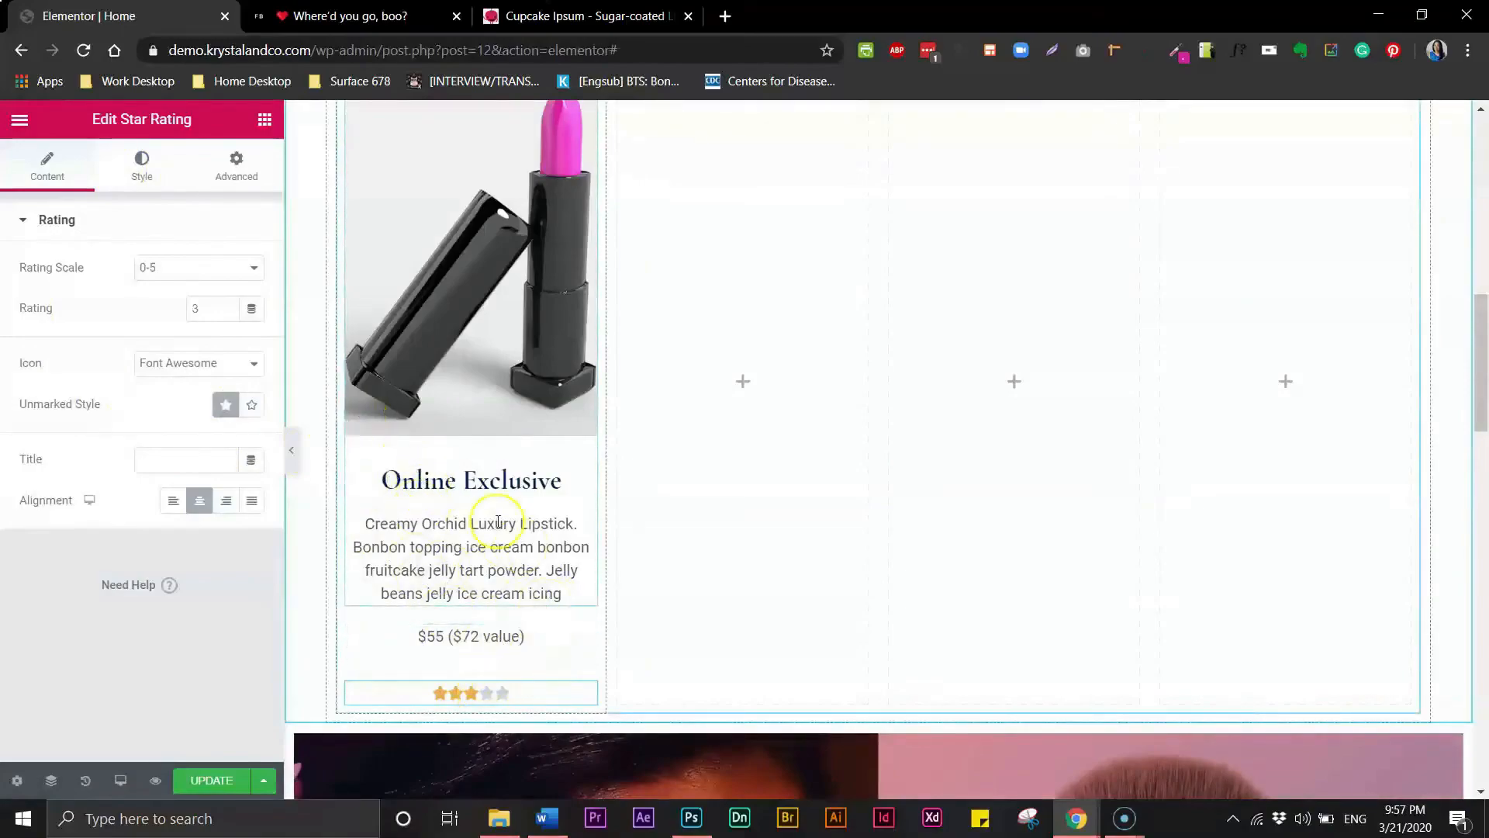
- Set the image box title colour to black (#000000) in its style settings
{"action": "left_click", "coordinate": [423, 482]}
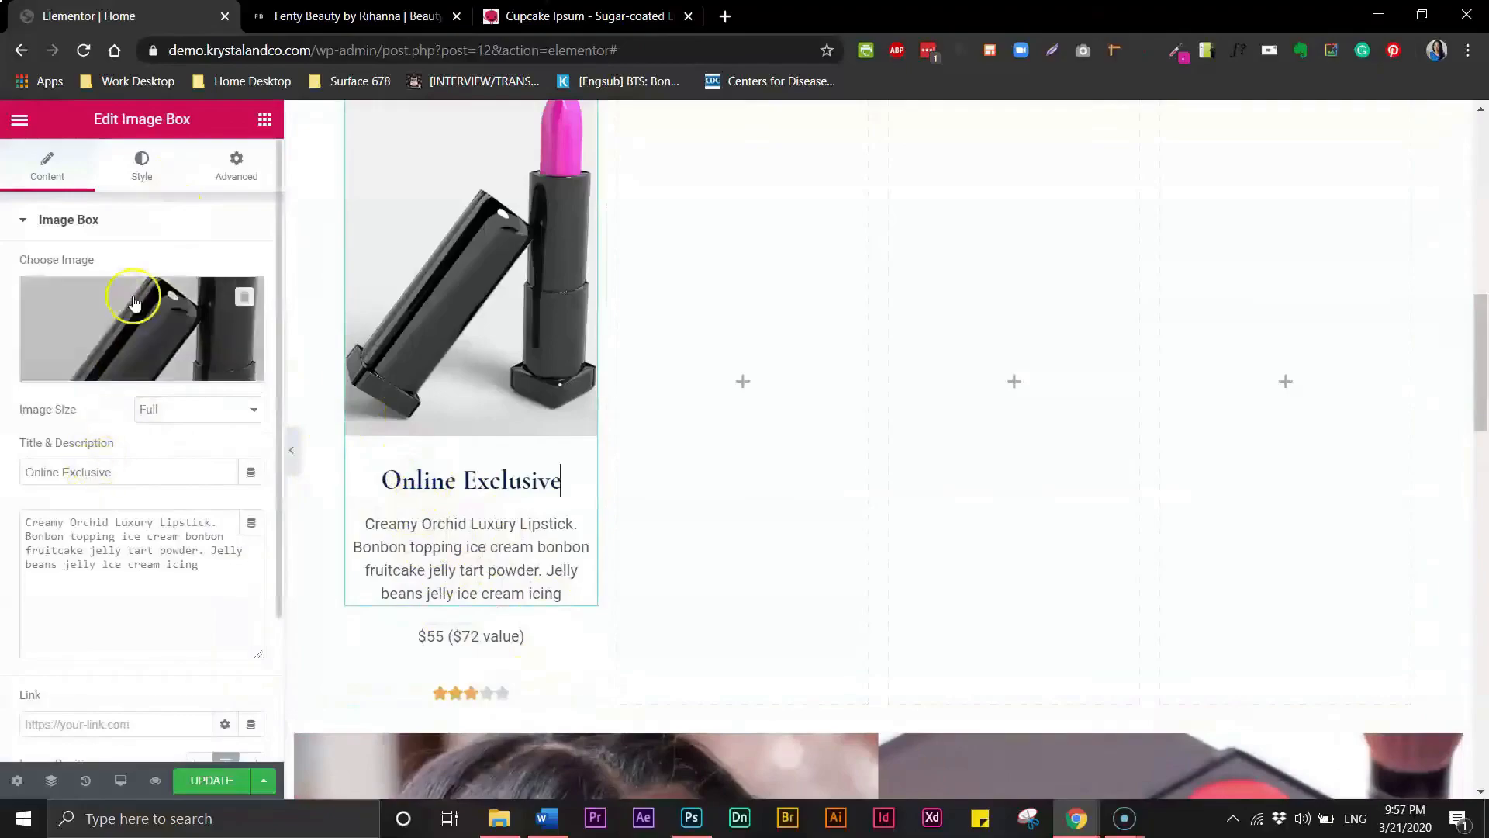
{"action": "left_click", "coordinate": [141, 164]}
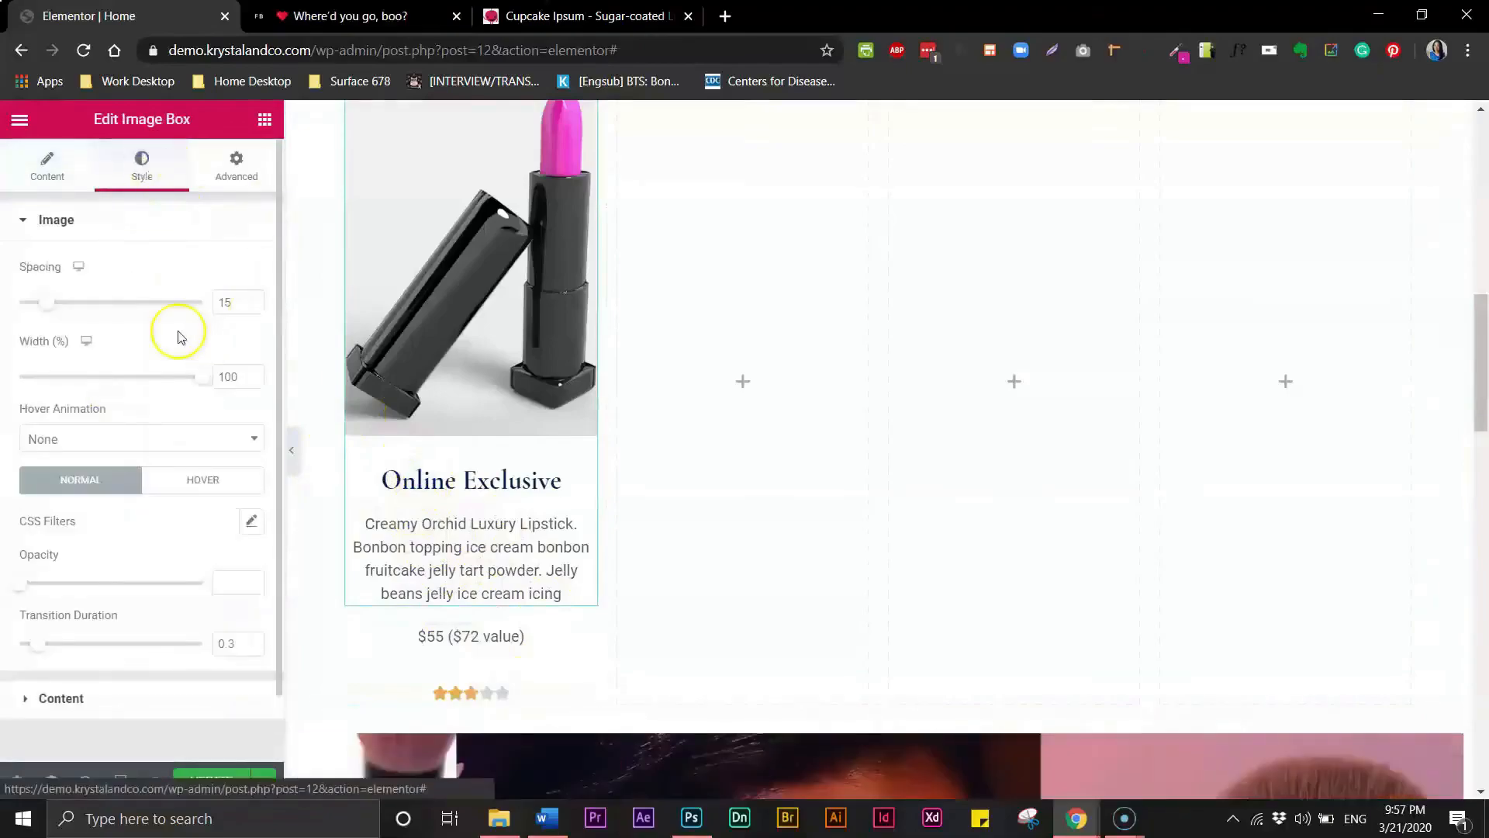
{"action": "left_click", "coordinate": [26, 700]}
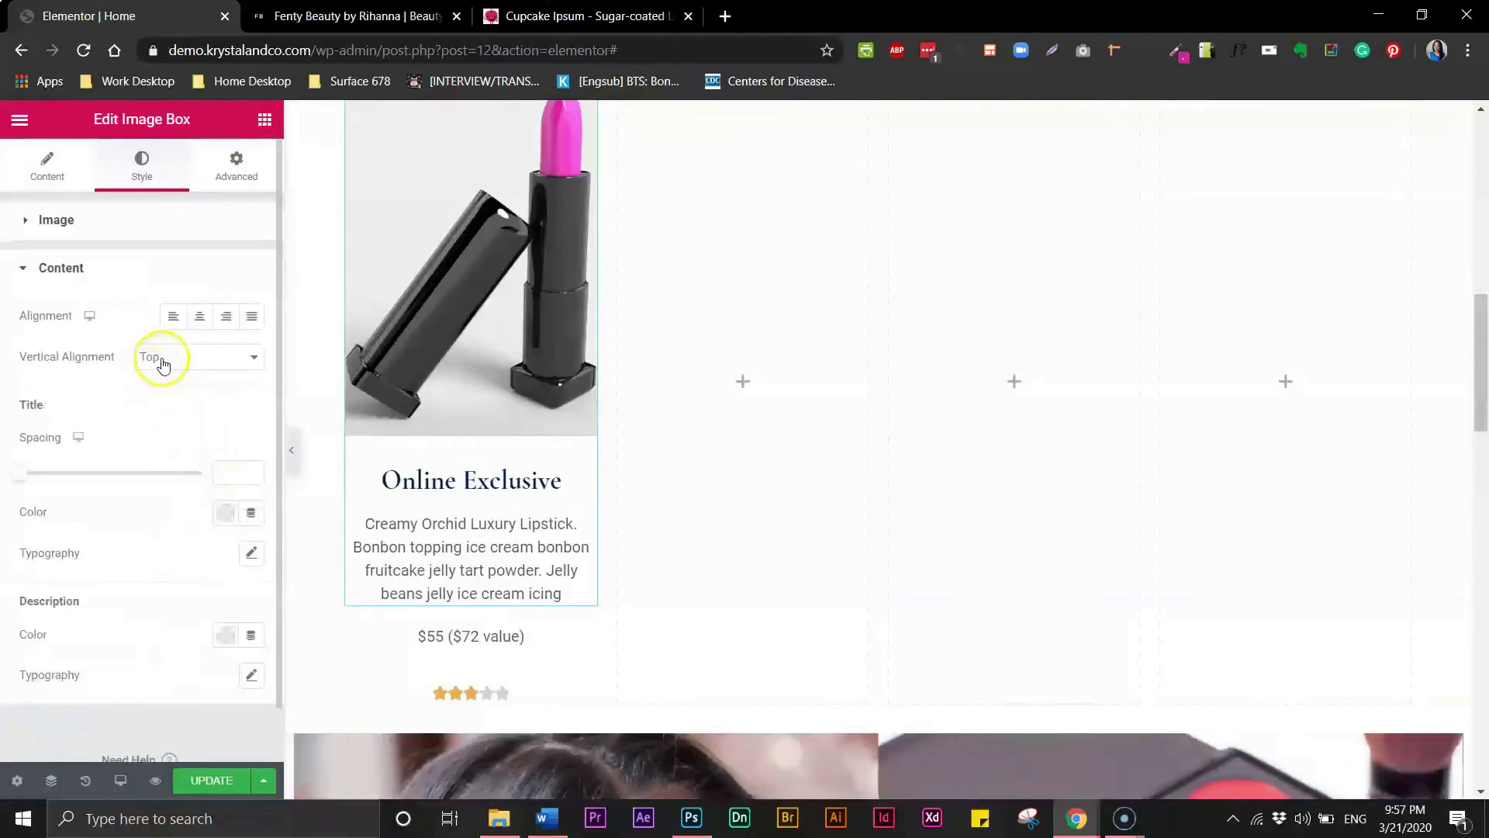
{"action": "left_click", "coordinate": [225, 515]}
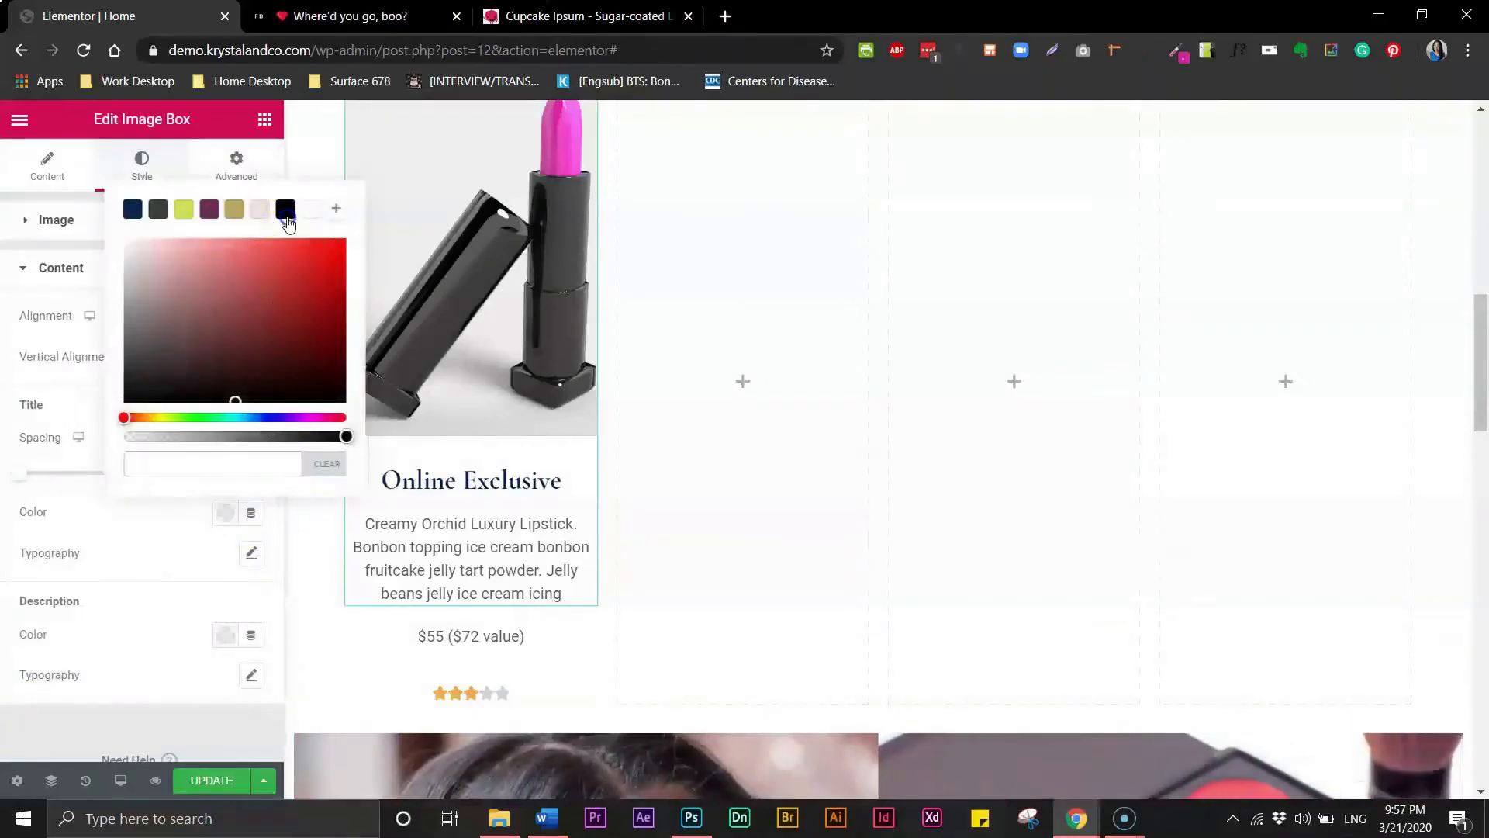
{"action": "left_click", "coordinate": [286, 211]}
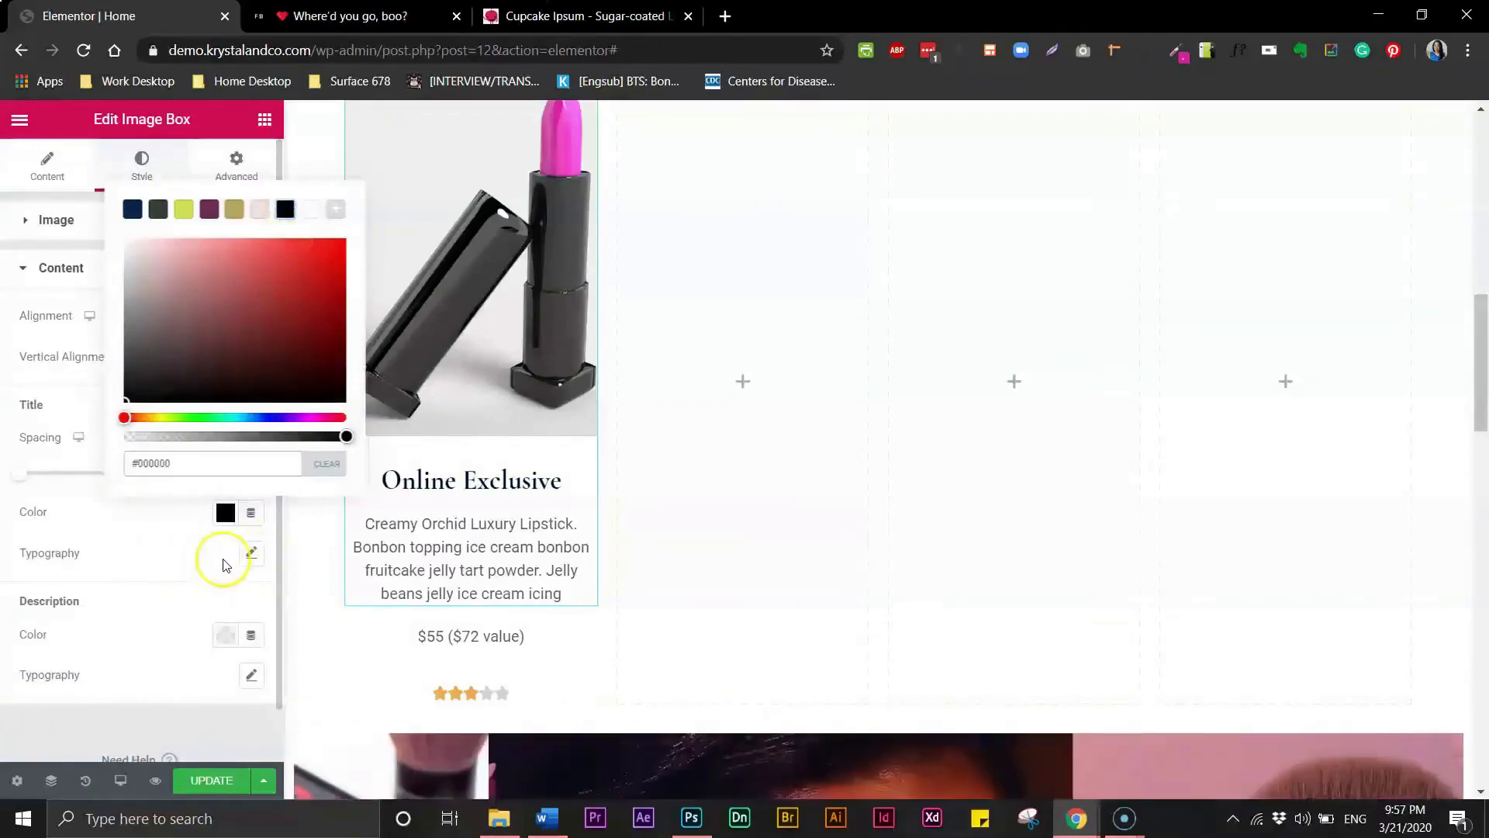
- Set the image box title typography to Uppercase with a 14 px size
{"action": "left_click", "coordinate": [253, 553]}
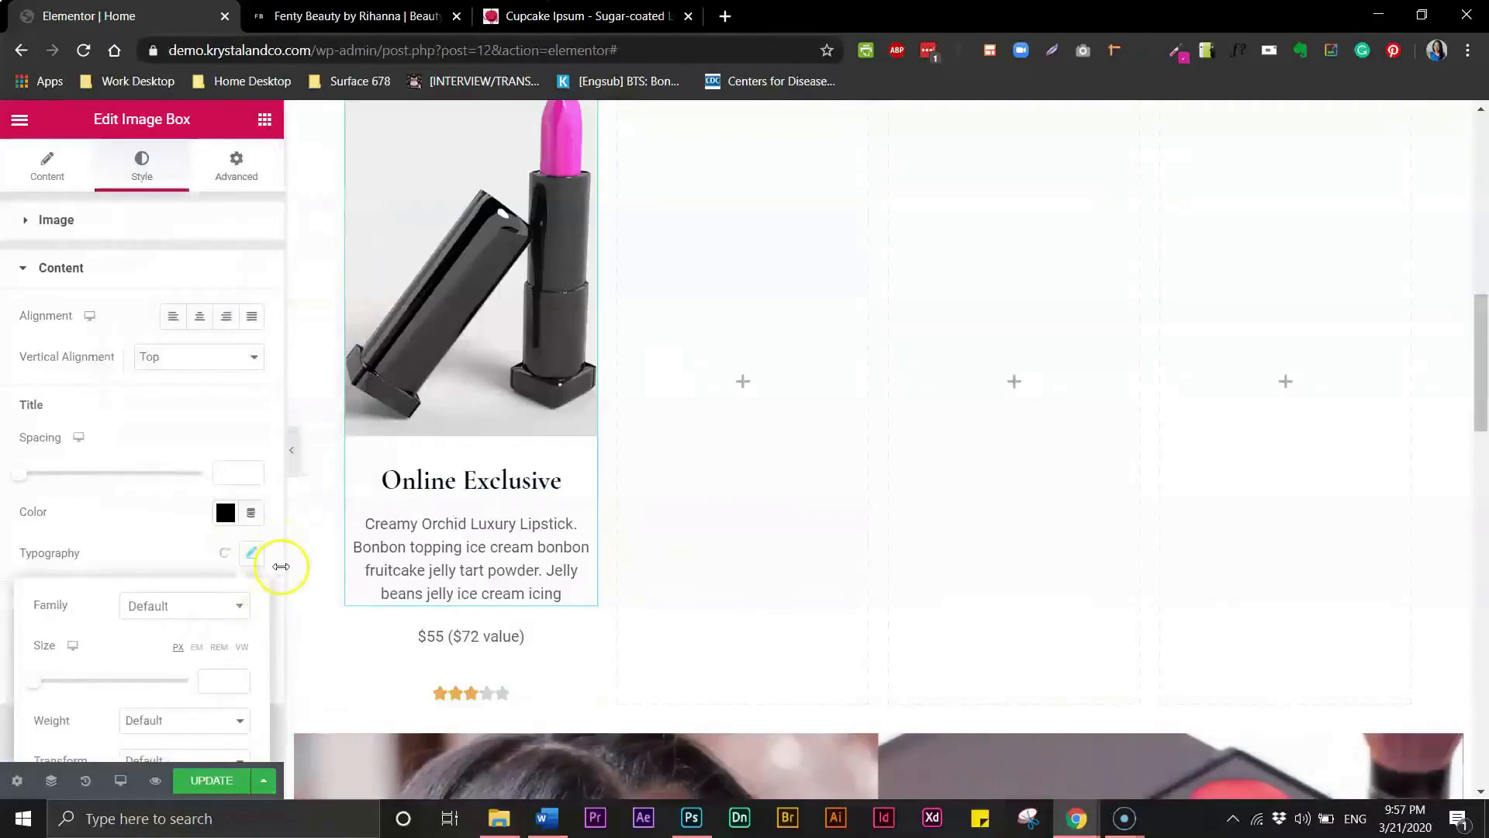
{"action": "scroll", "coordinate": [278, 612], "scroll_direction": "down", "scroll_amount": 1}
{"action": "left_click_drag", "start_coordinate": [279, 681], "coordinate": [279, 688]}
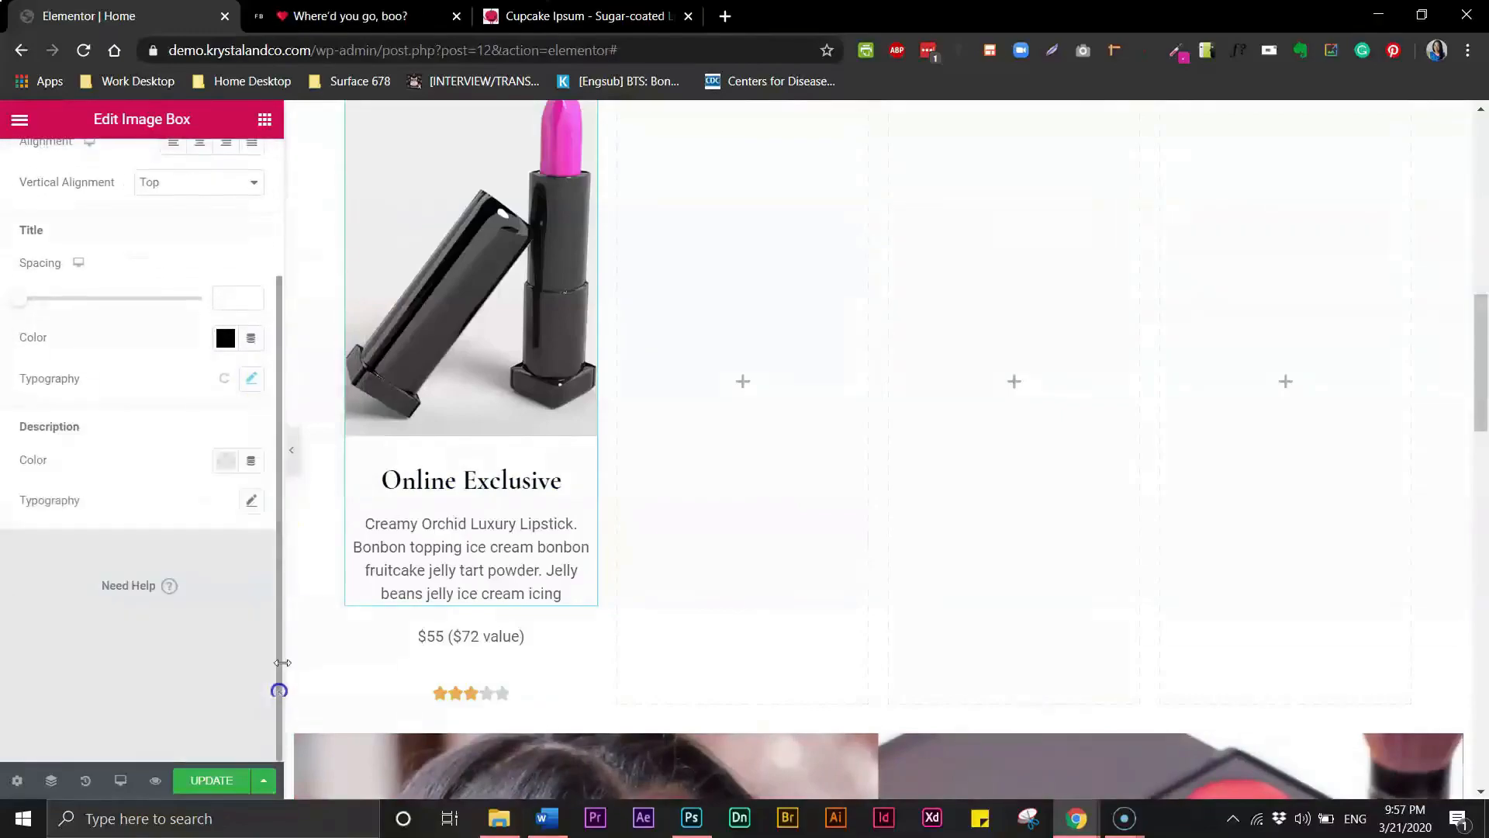
{"action": "left_click", "coordinate": [259, 378]}
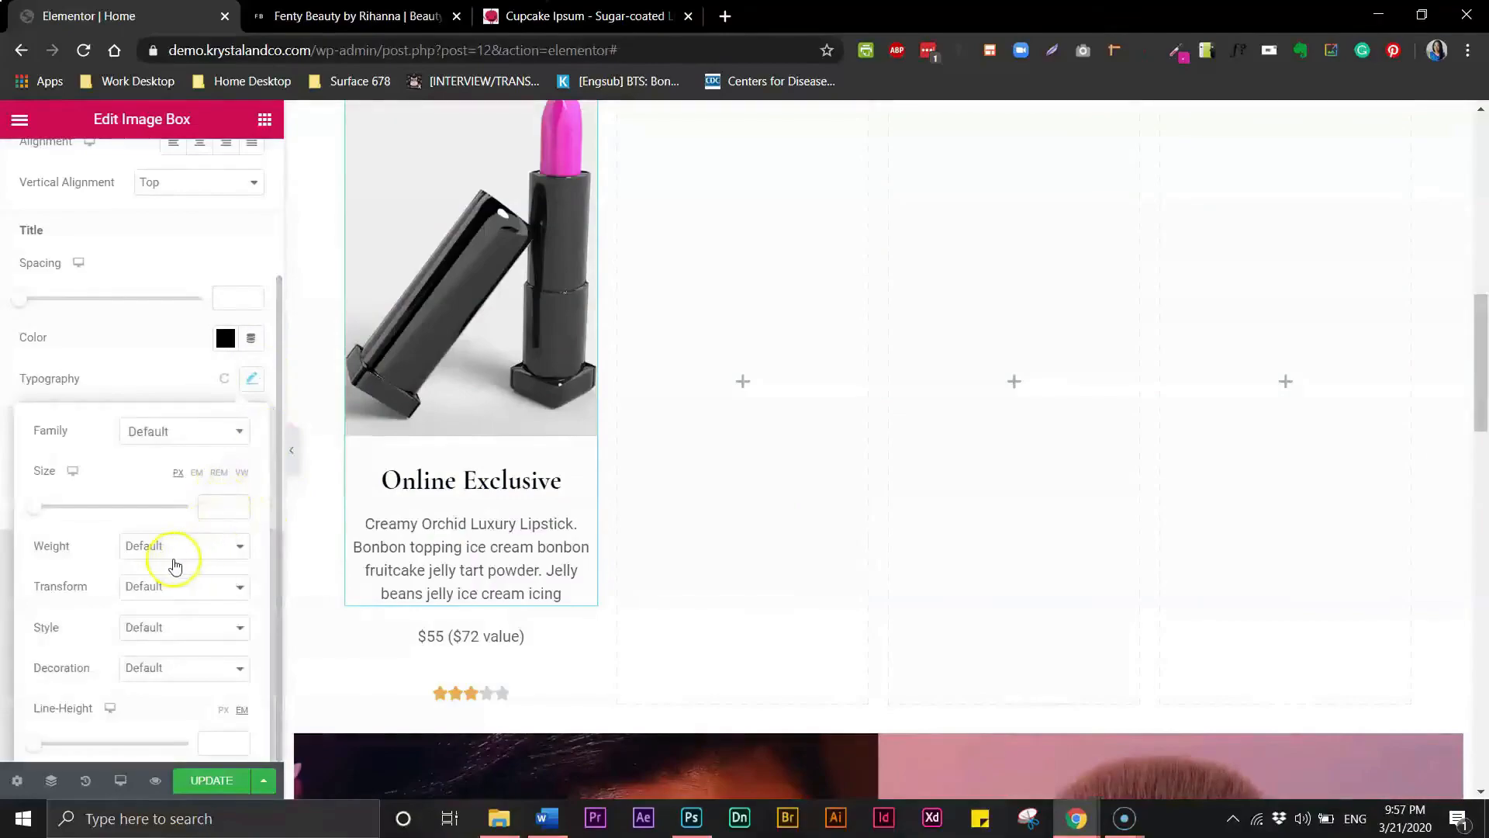
{"action": "left_click", "coordinate": [150, 590]}
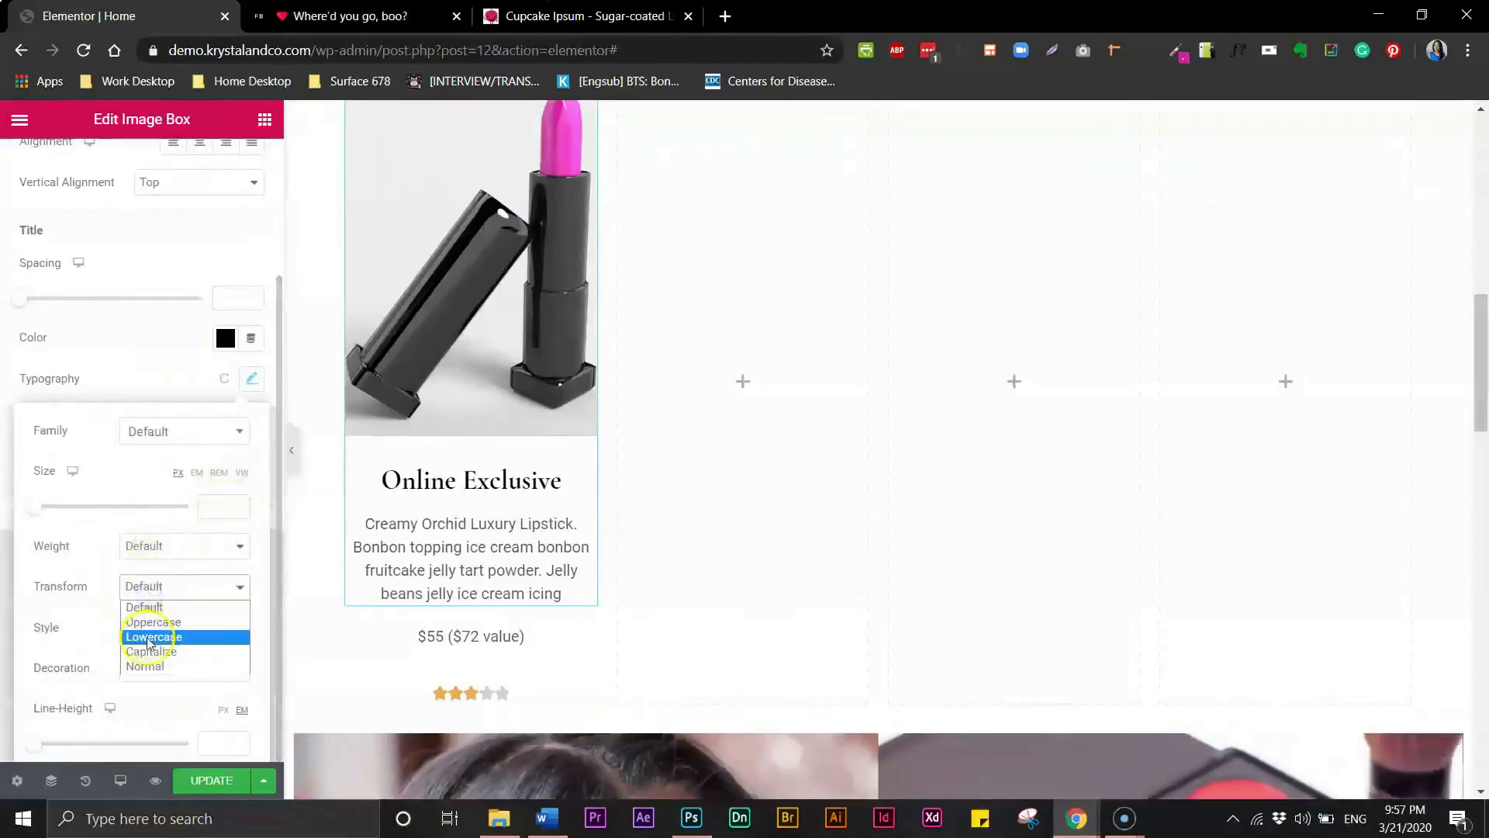
{"action": "left_click", "coordinate": [151, 623]}
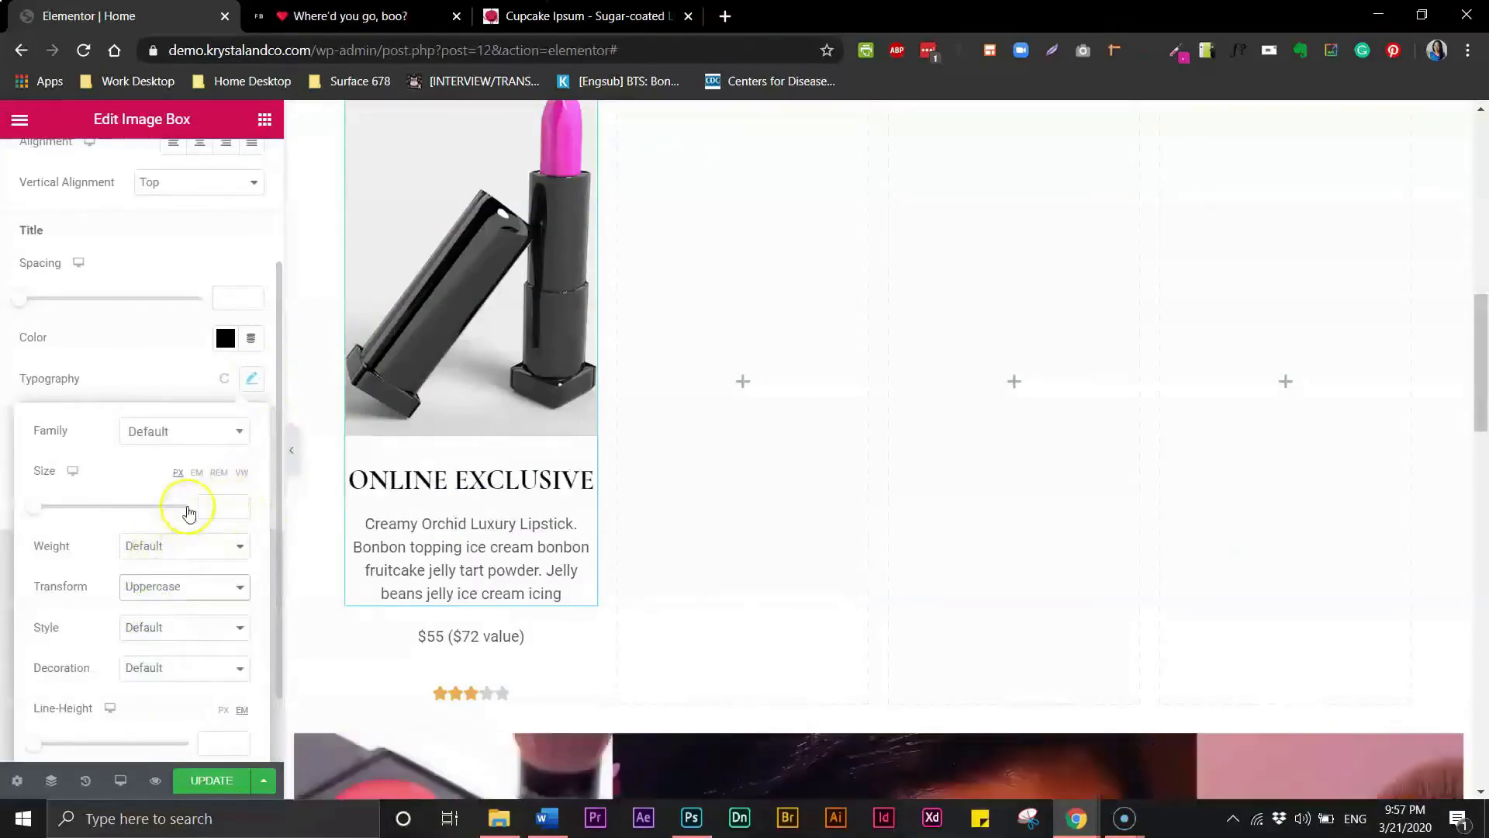
{"action": "left_click", "coordinate": [220, 505]}
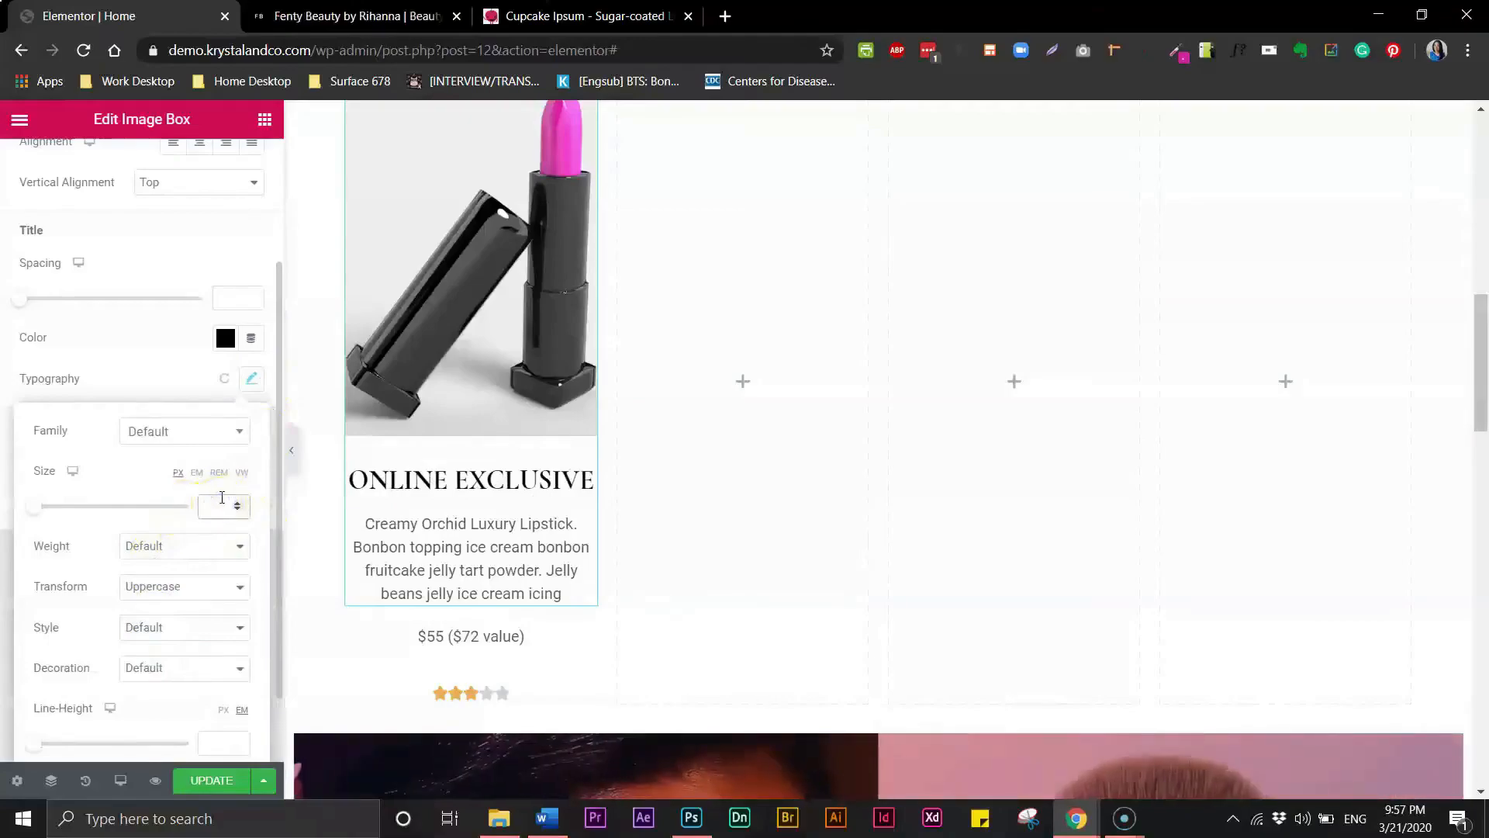
{"action": "type", "text": "14"}
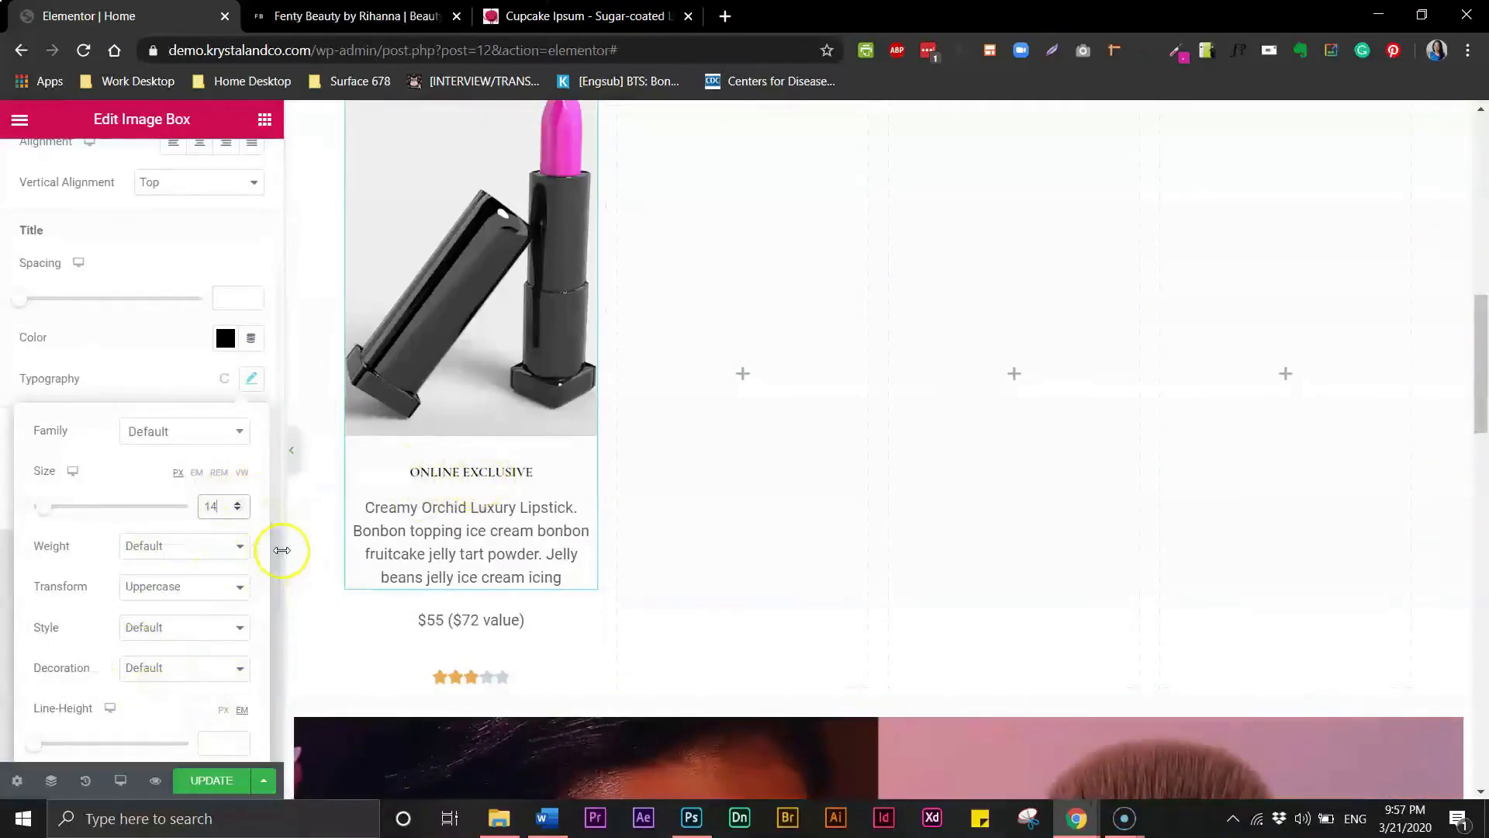
- Set the image box title's letter spacing to 1
{"action": "left_click_drag", "start_coordinate": [279, 559], "coordinate": [279, 645]}
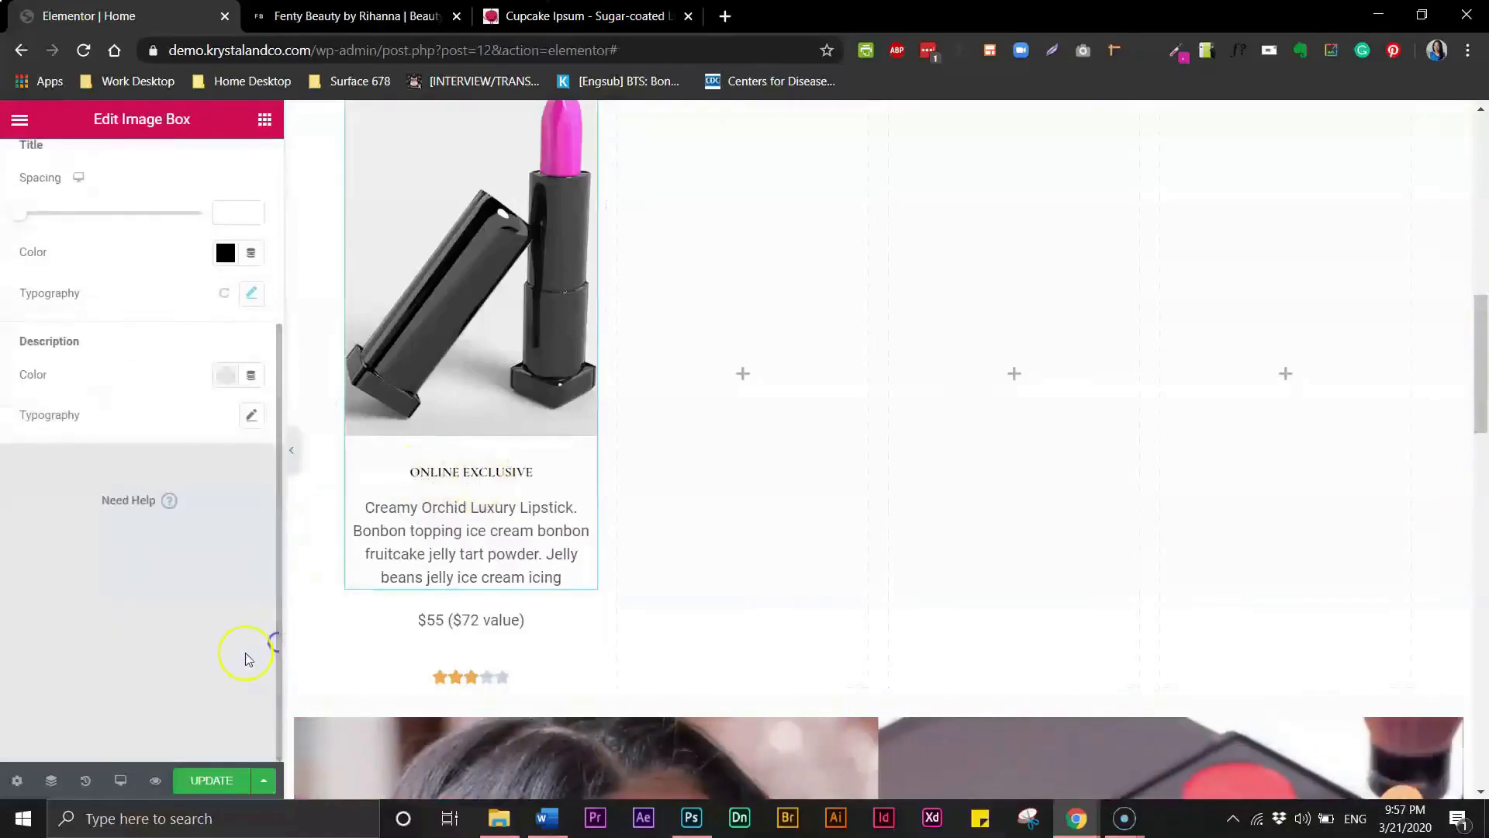
{"action": "left_click", "coordinate": [250, 299]}
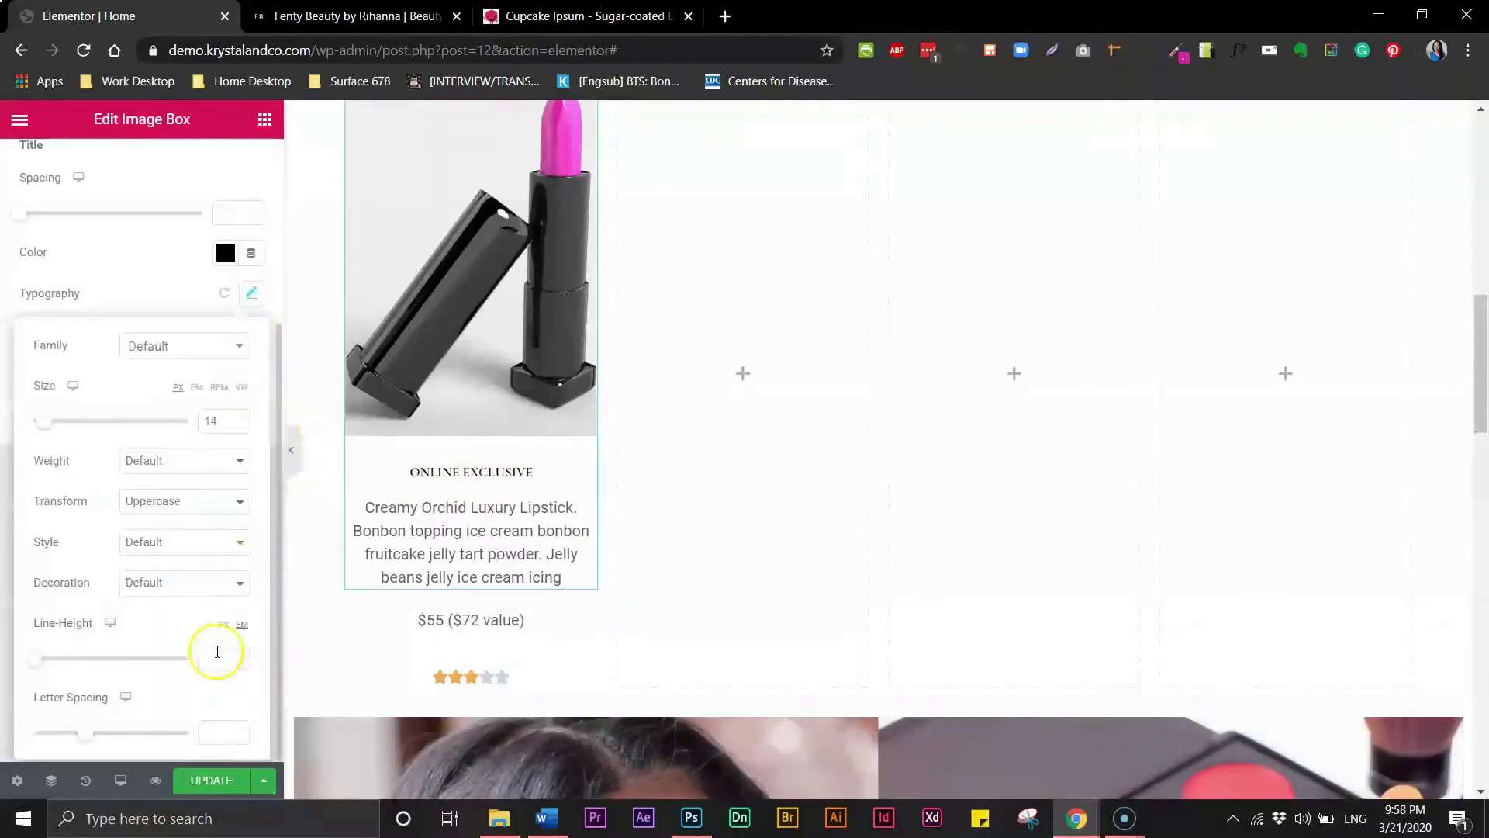
{"action": "left_click", "coordinate": [216, 737]}
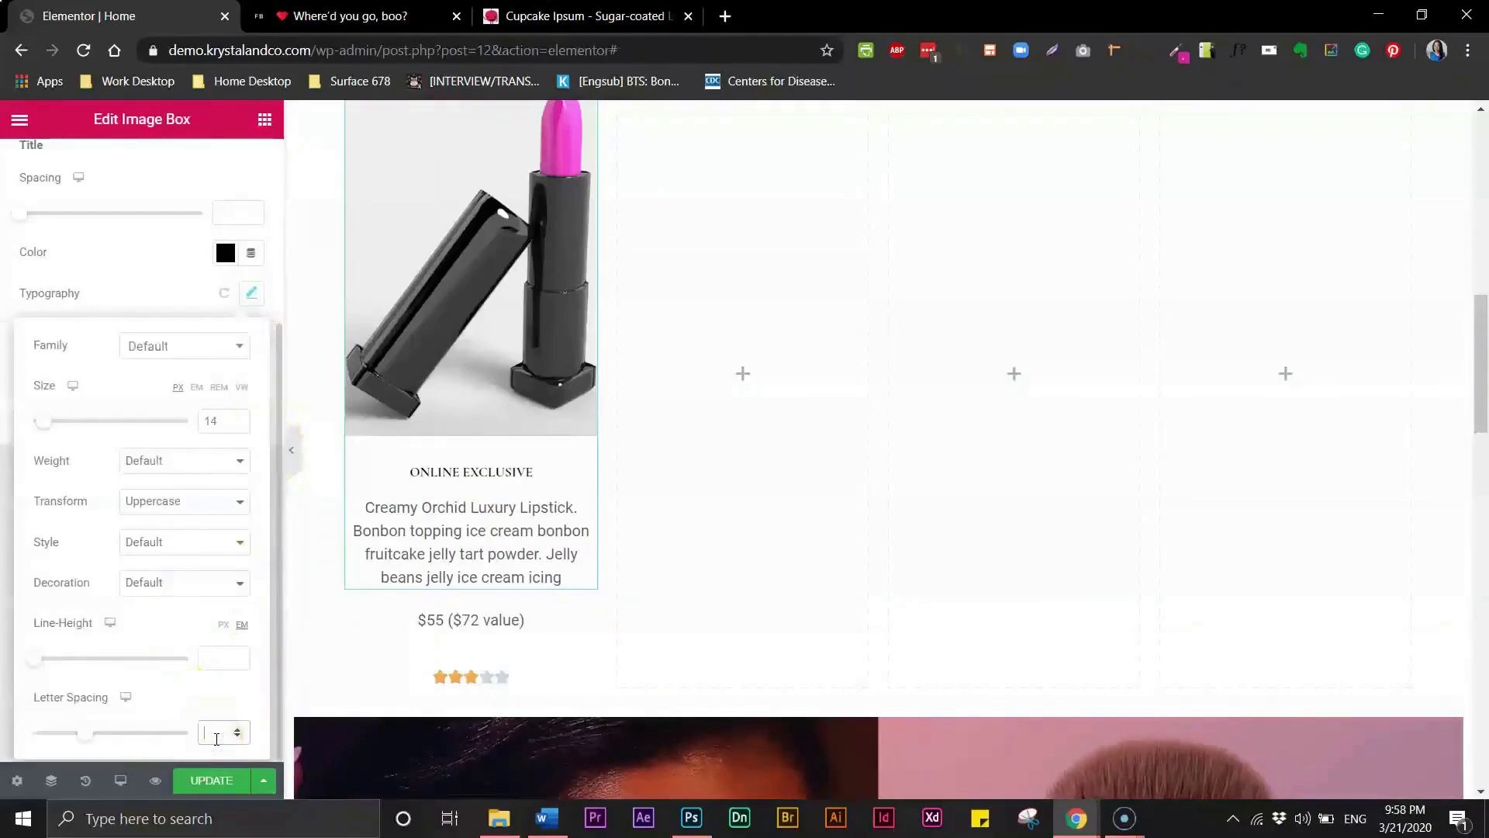
{"action": "type", "text": "5"}
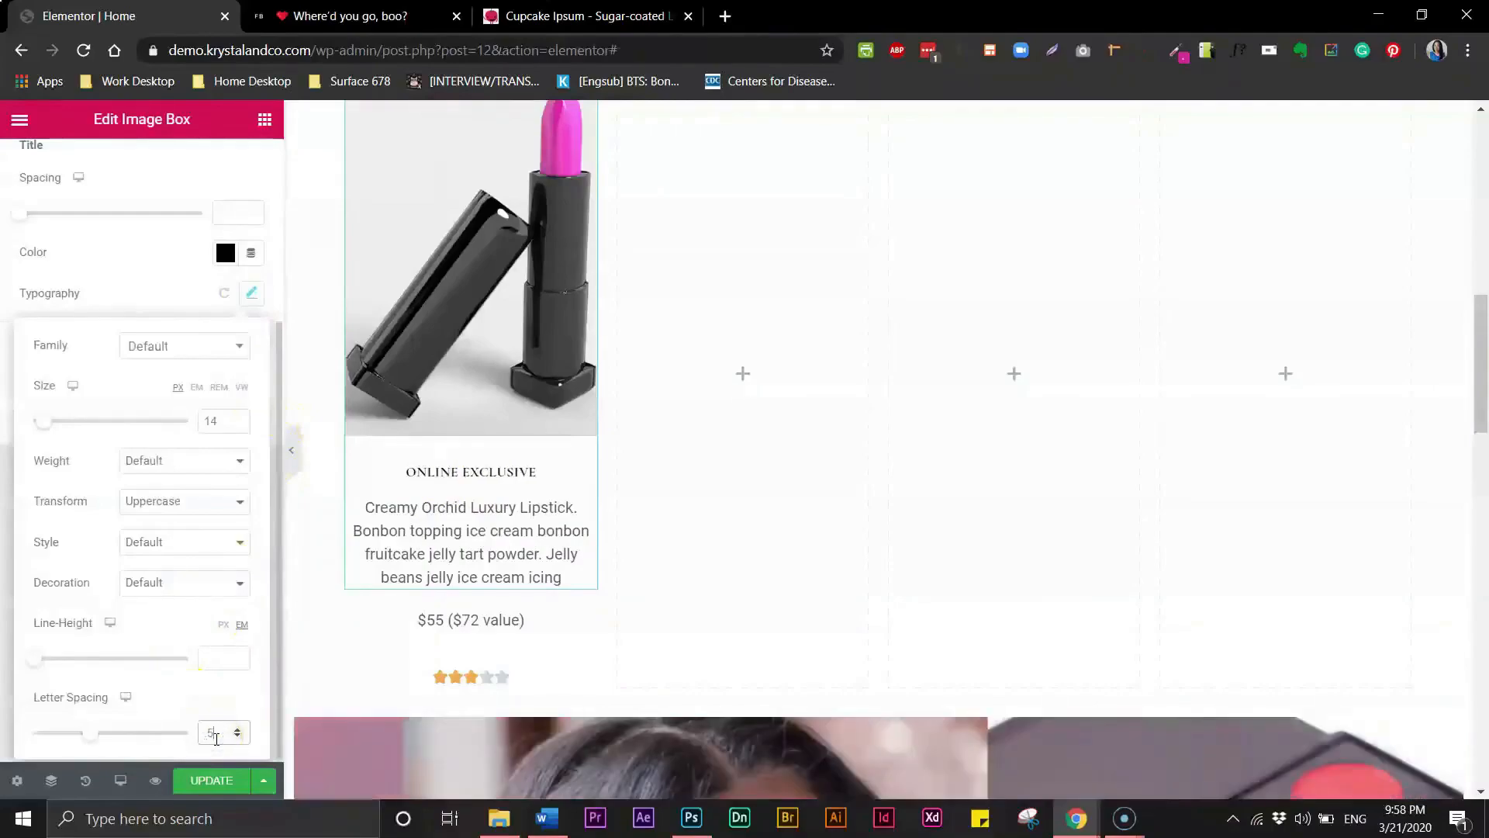
{"action": "type", "text": "1"}
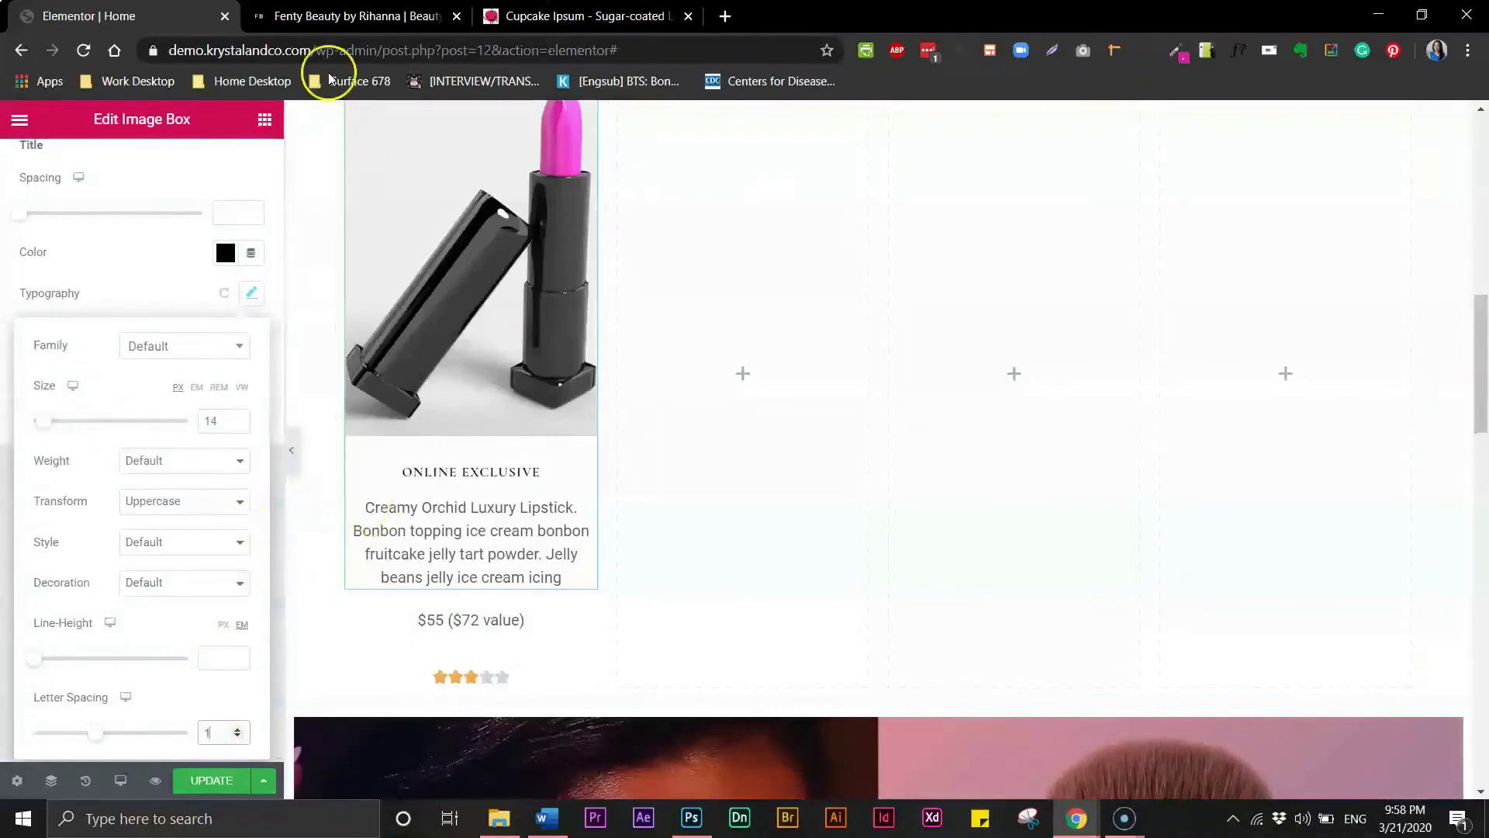
- Compare the product card title styling against the live Fenty Beauty page
{"action": "left_click", "coordinate": [329, 15]}
{"action": "left_click", "coordinate": [109, 26]}
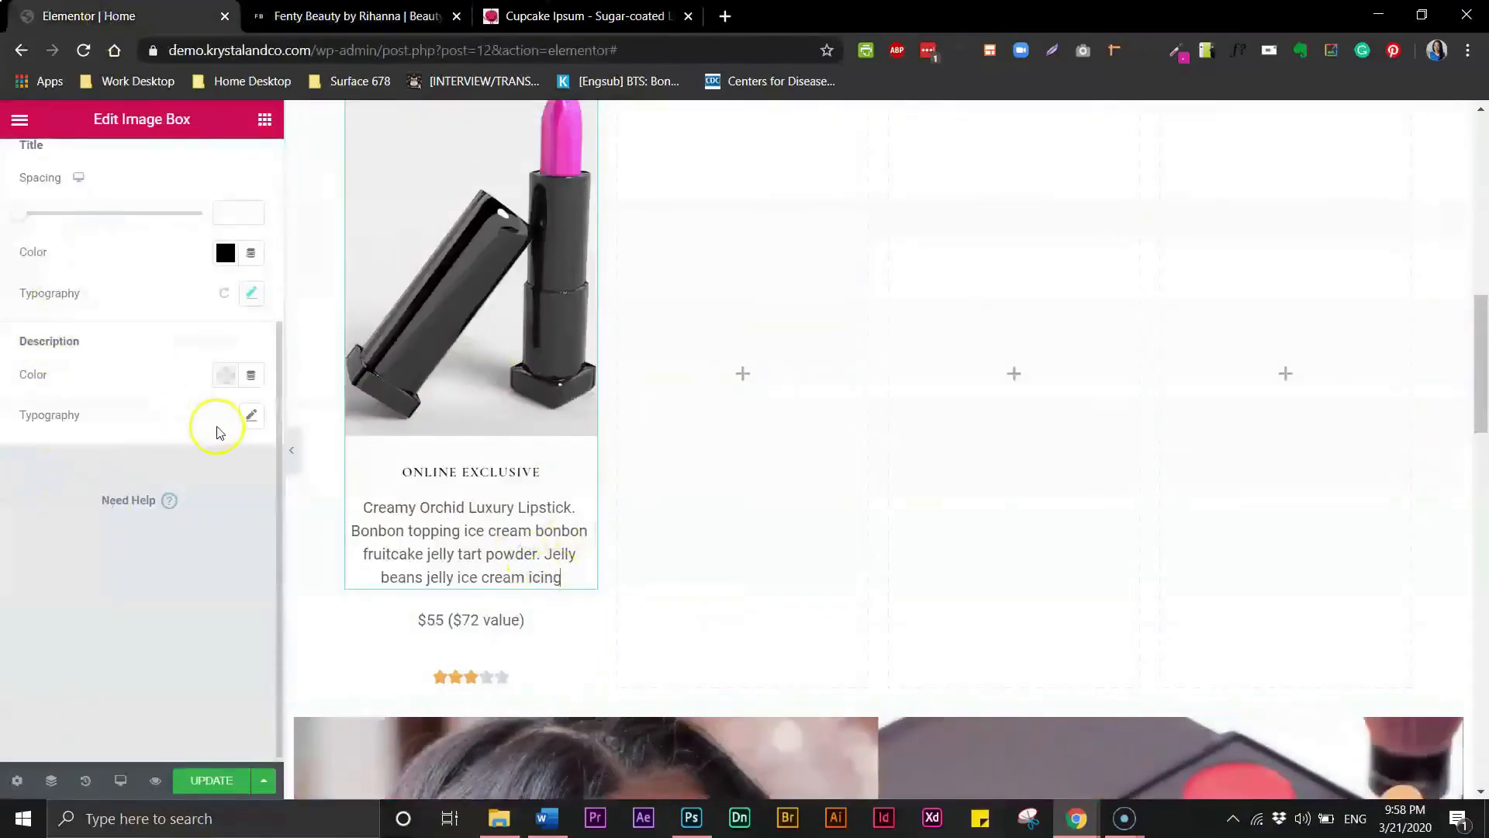
{"action": "left_click", "coordinate": [250, 295]}
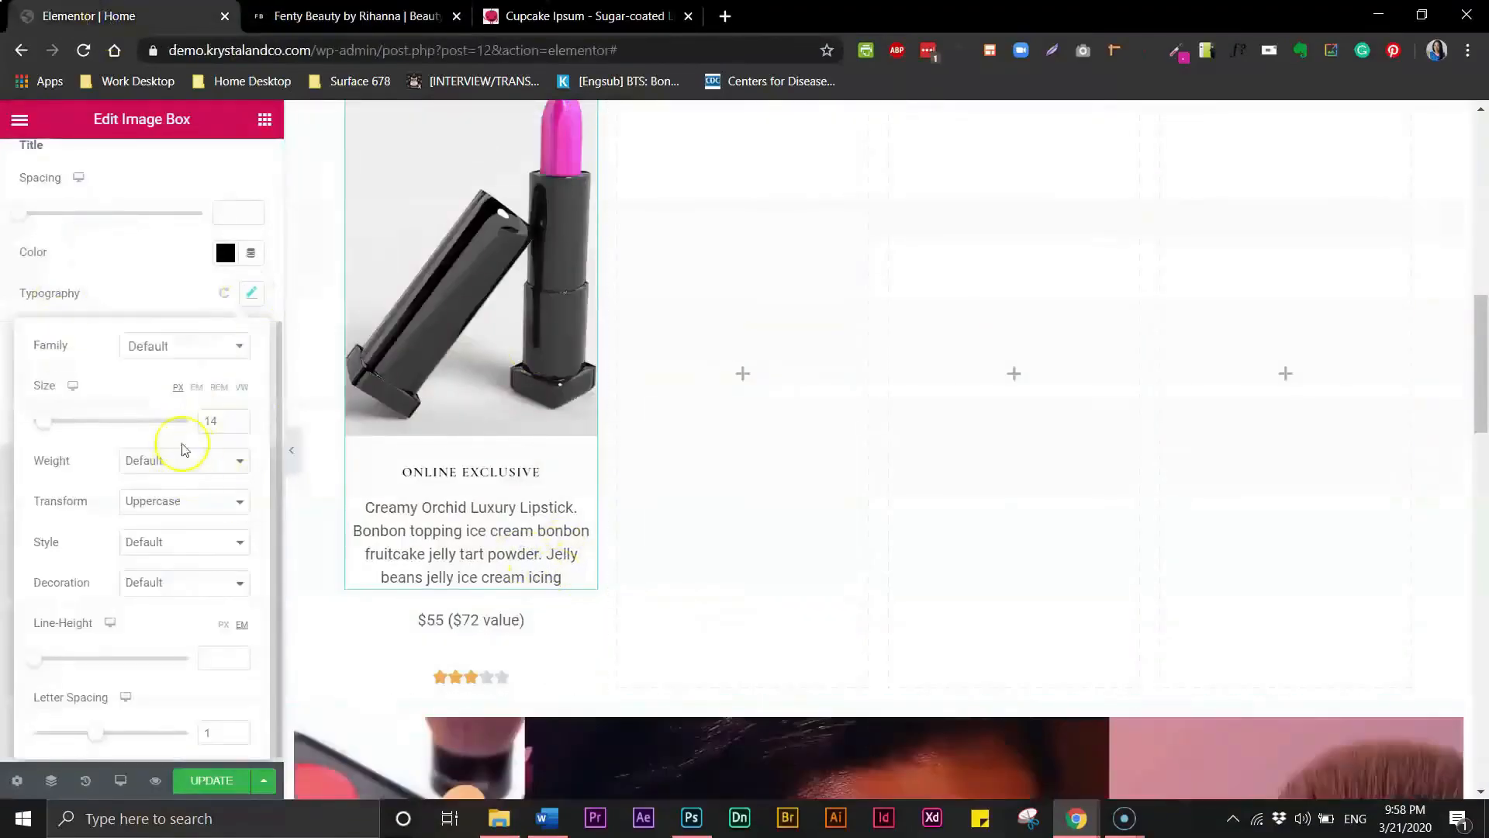
{"action": "left_click", "coordinate": [464, 574]}
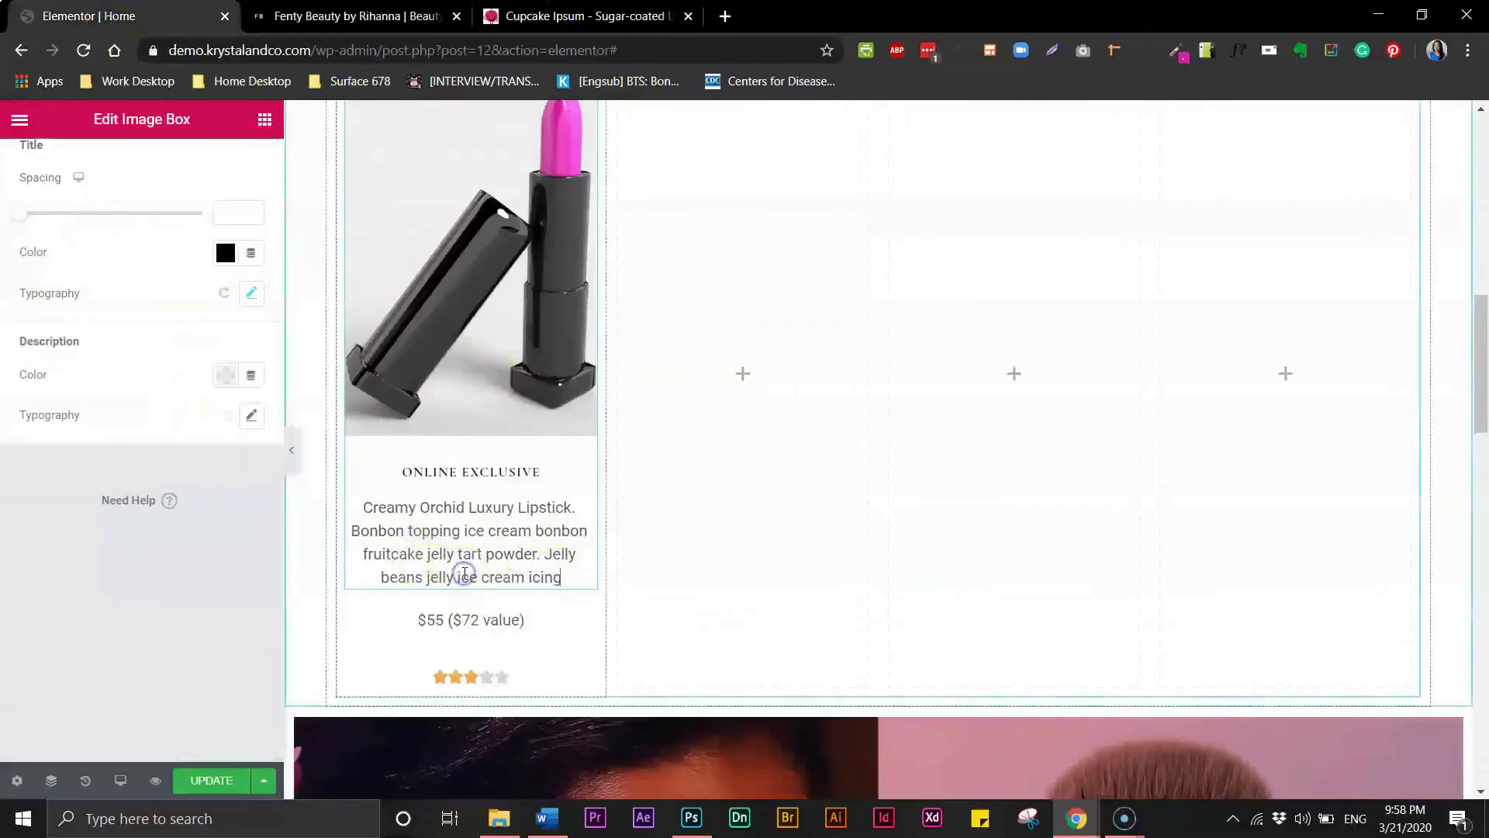
- Set the image box description typography to the Poppins font at 14 px
{"action": "left_click", "coordinate": [252, 416]}
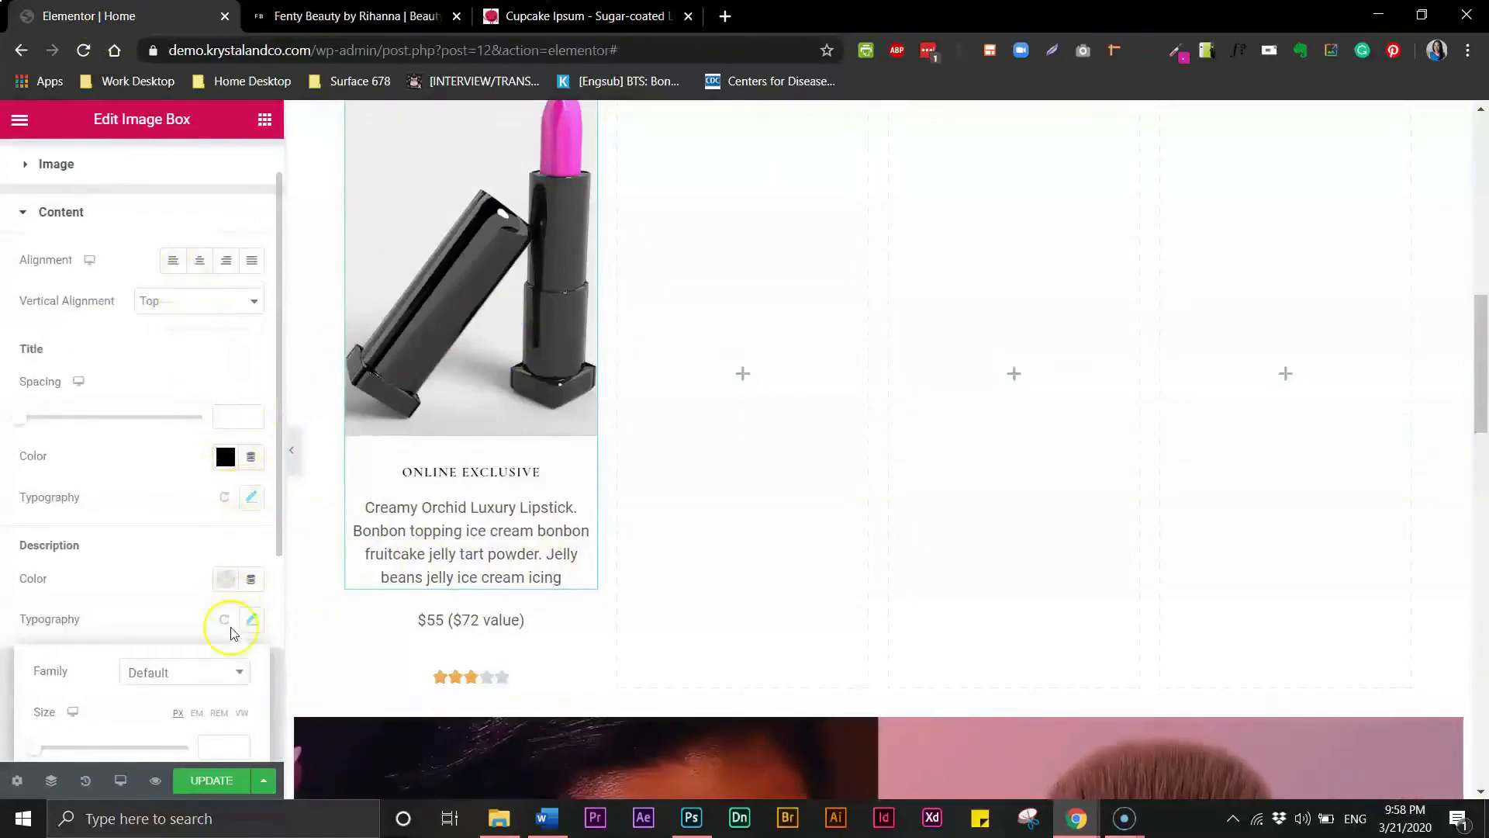
{"action": "left_click", "coordinate": [182, 673]}
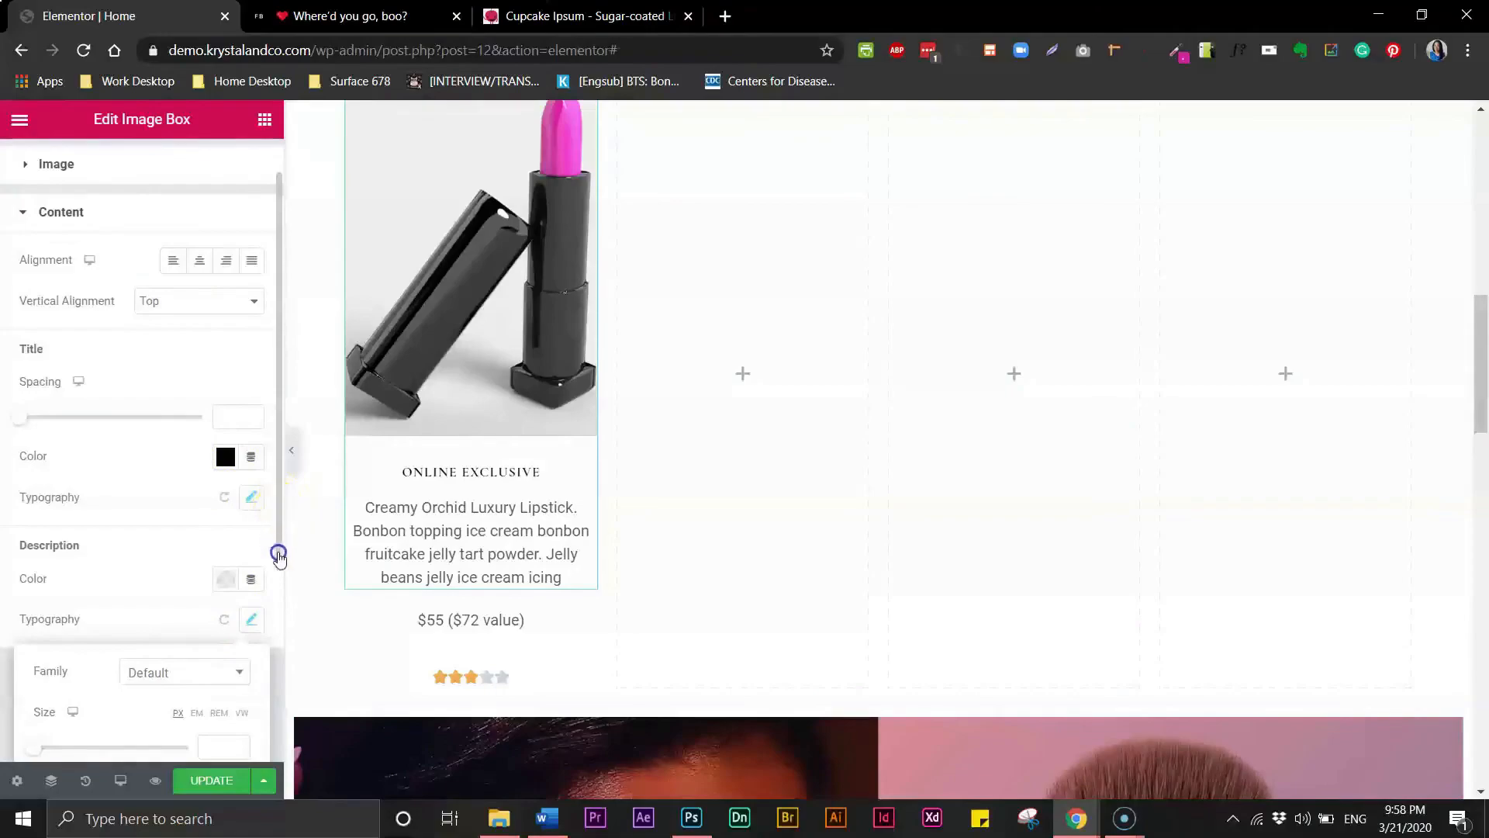
{"action": "left_click_drag", "start_coordinate": [281, 561], "coordinate": [276, 550]}
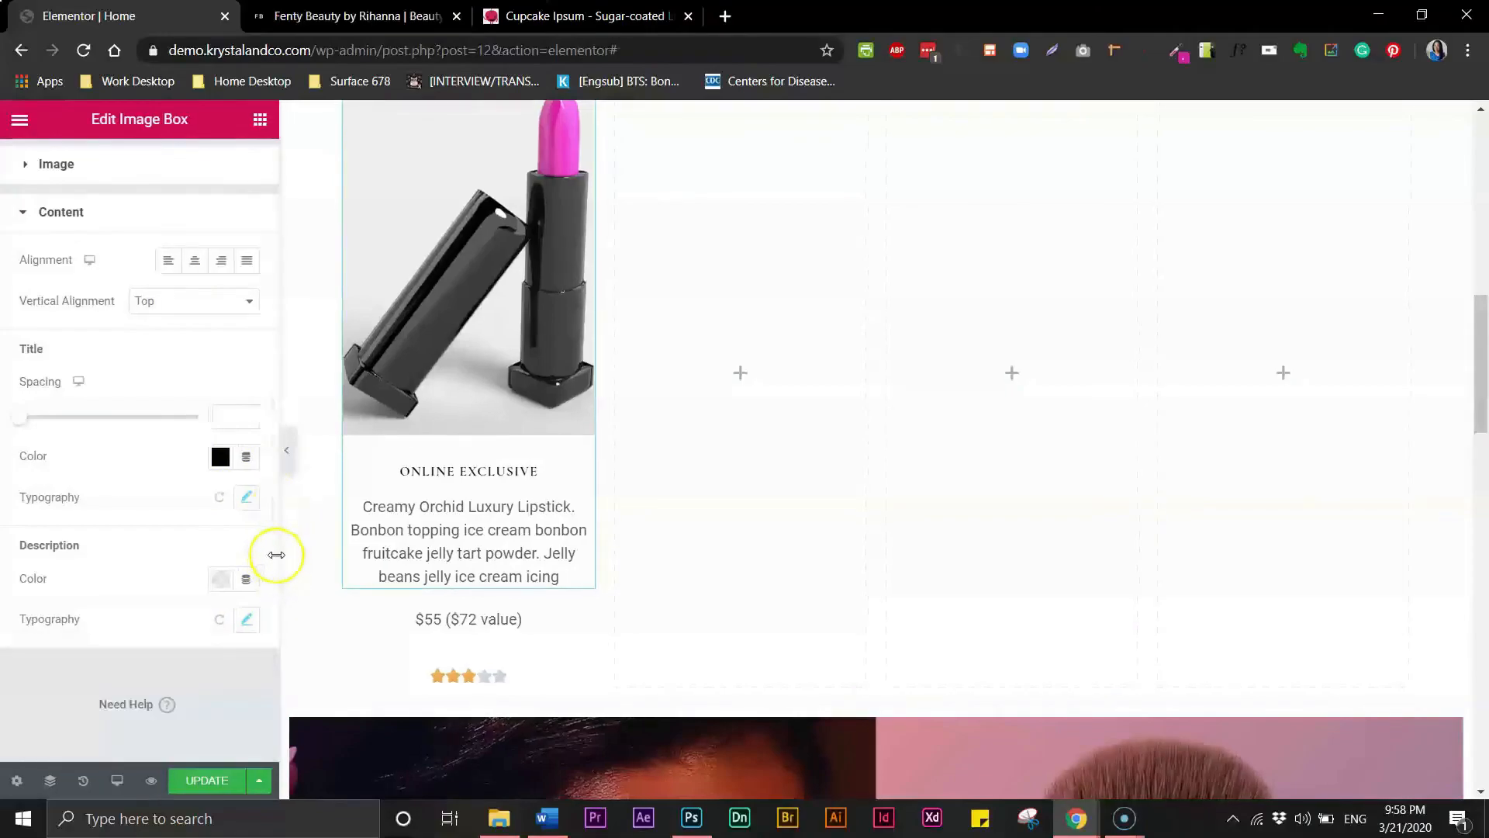
{"action": "left_click", "coordinate": [244, 618]}
{"action": "left_click", "coordinate": [178, 674]}
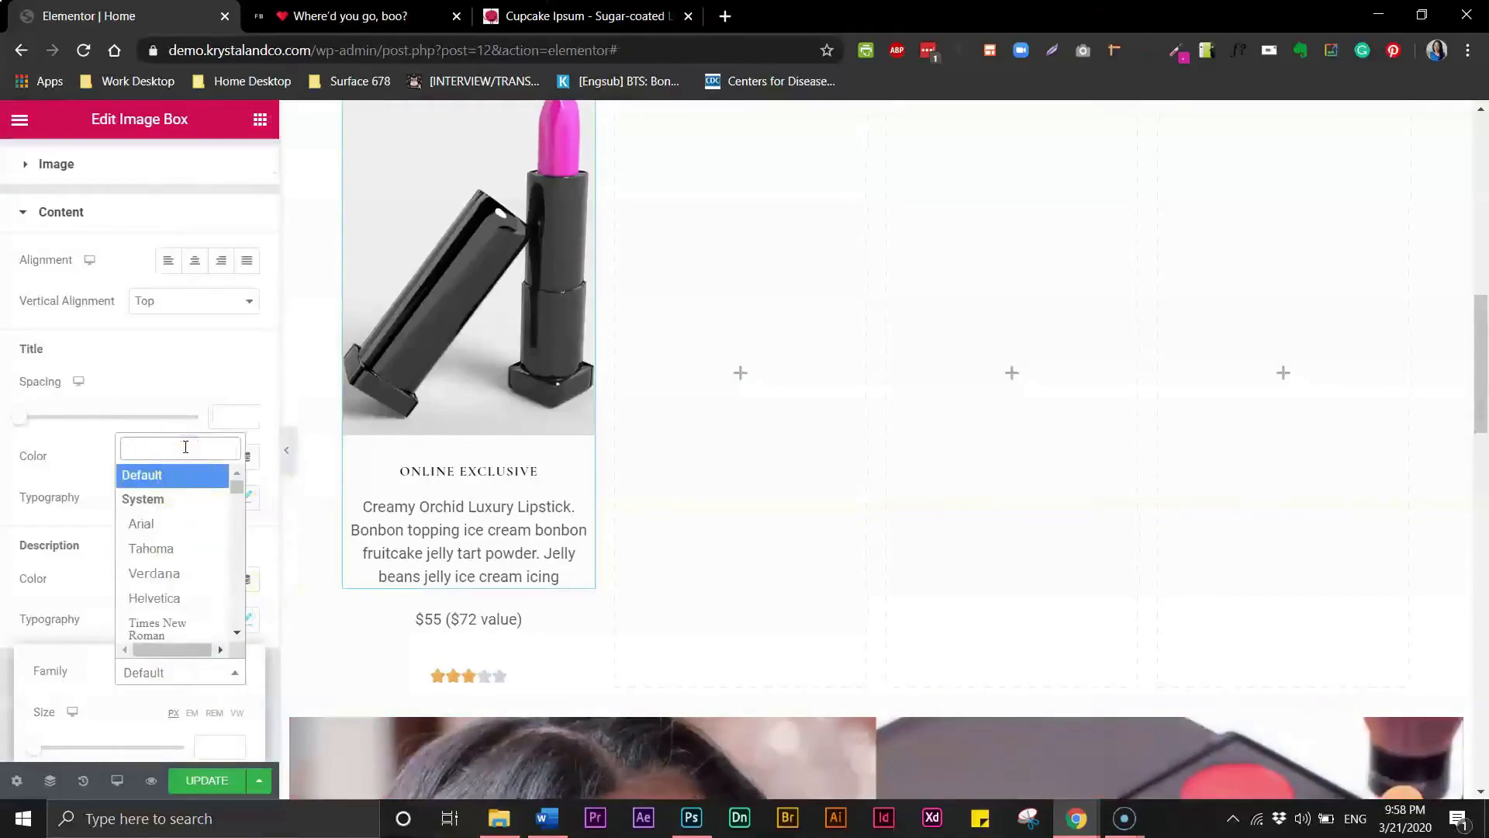
{"action": "type", "text": "popp"}
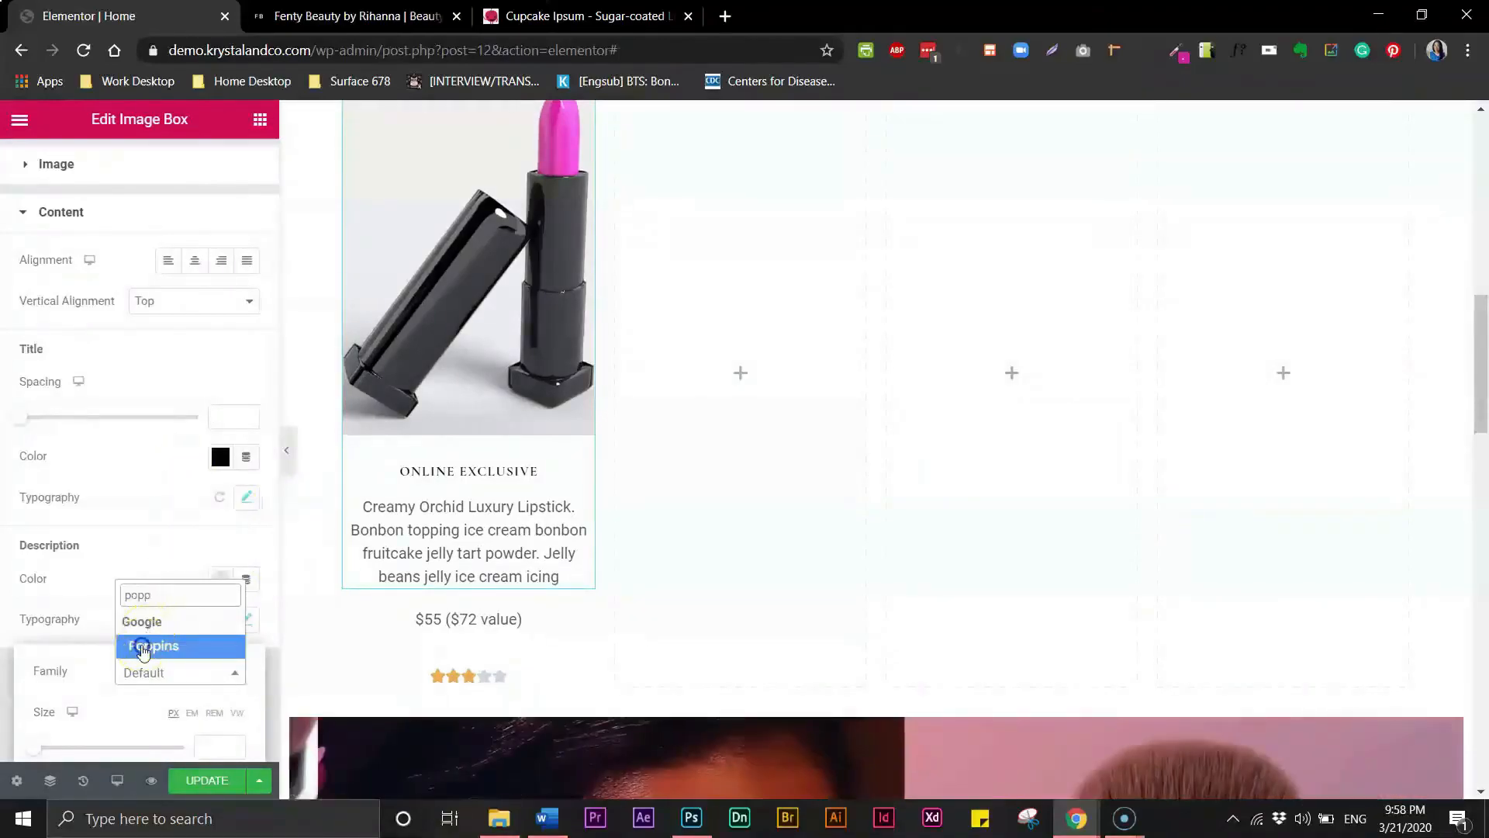
{"action": "left_click", "coordinate": [144, 647]}
{"action": "left_click", "coordinate": [205, 747]}
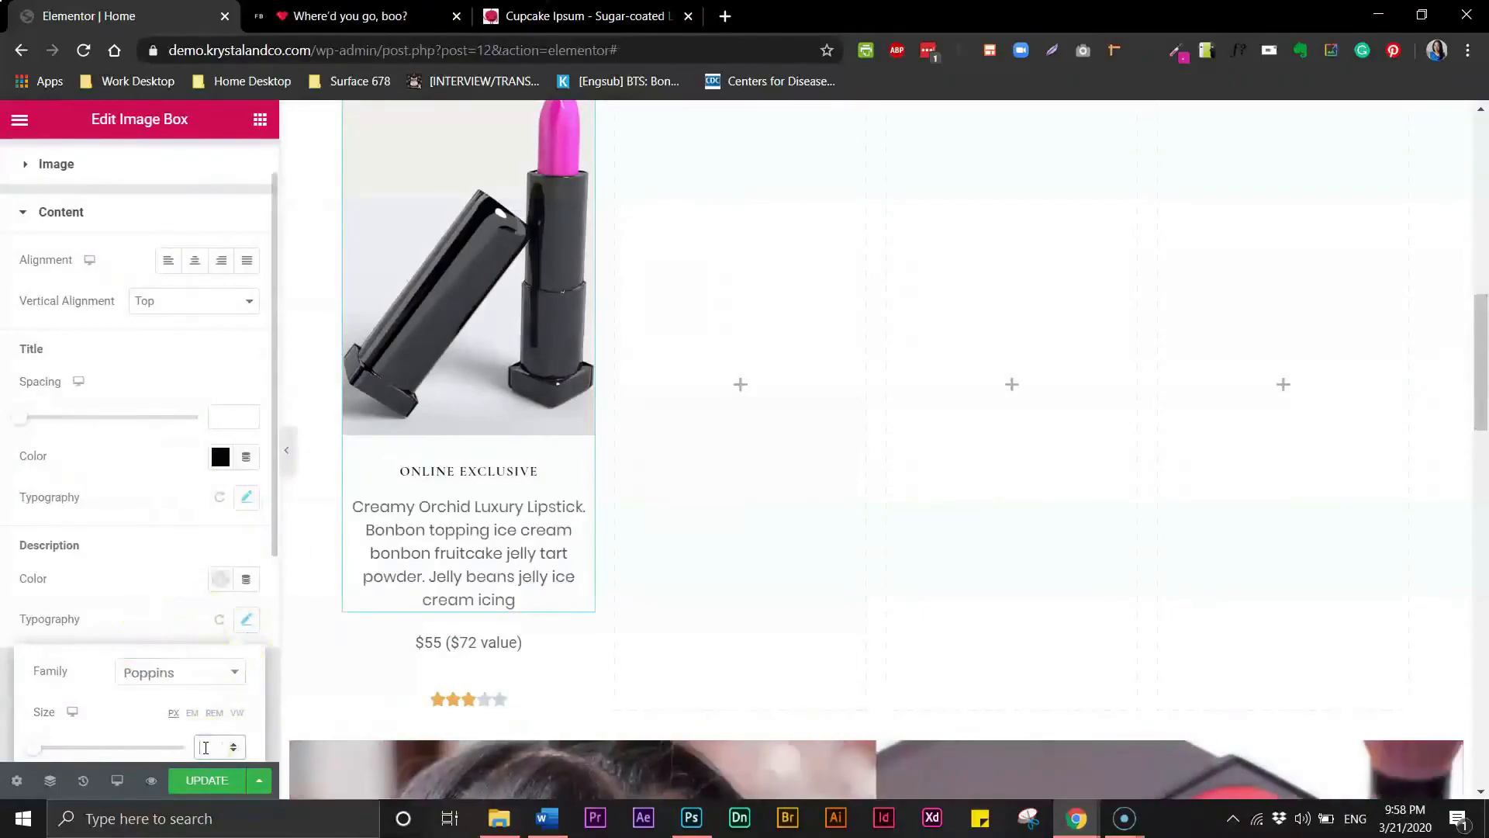
{"action": "type", "text": "14"}
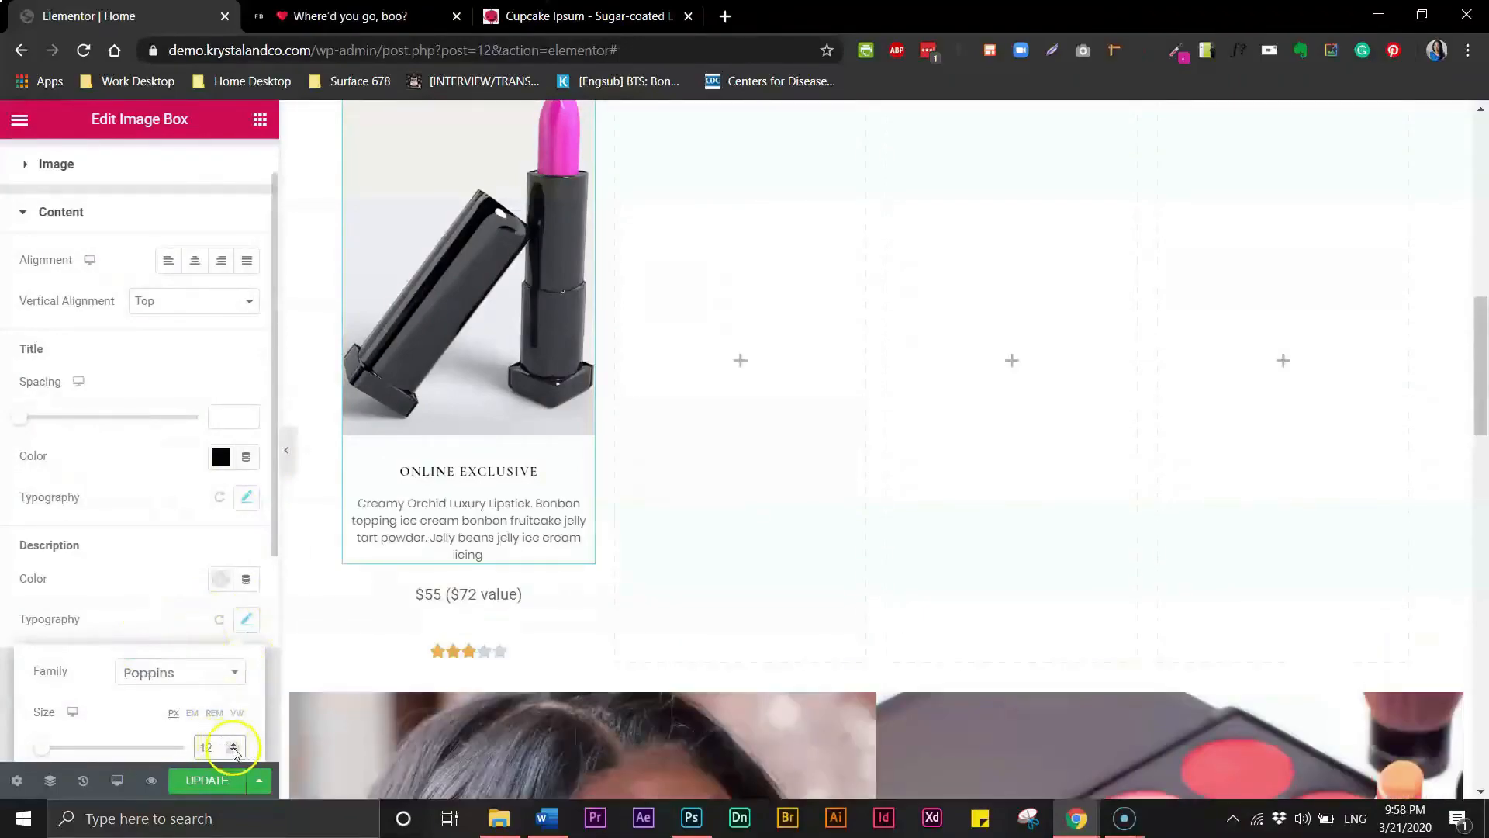
{"action": "left_click", "coordinate": [233, 753]}
{"action": "left_click", "coordinate": [234, 742]}
{"action": "left_click", "coordinate": [233, 742]}
{"action": "left_click", "coordinate": [233, 742]}
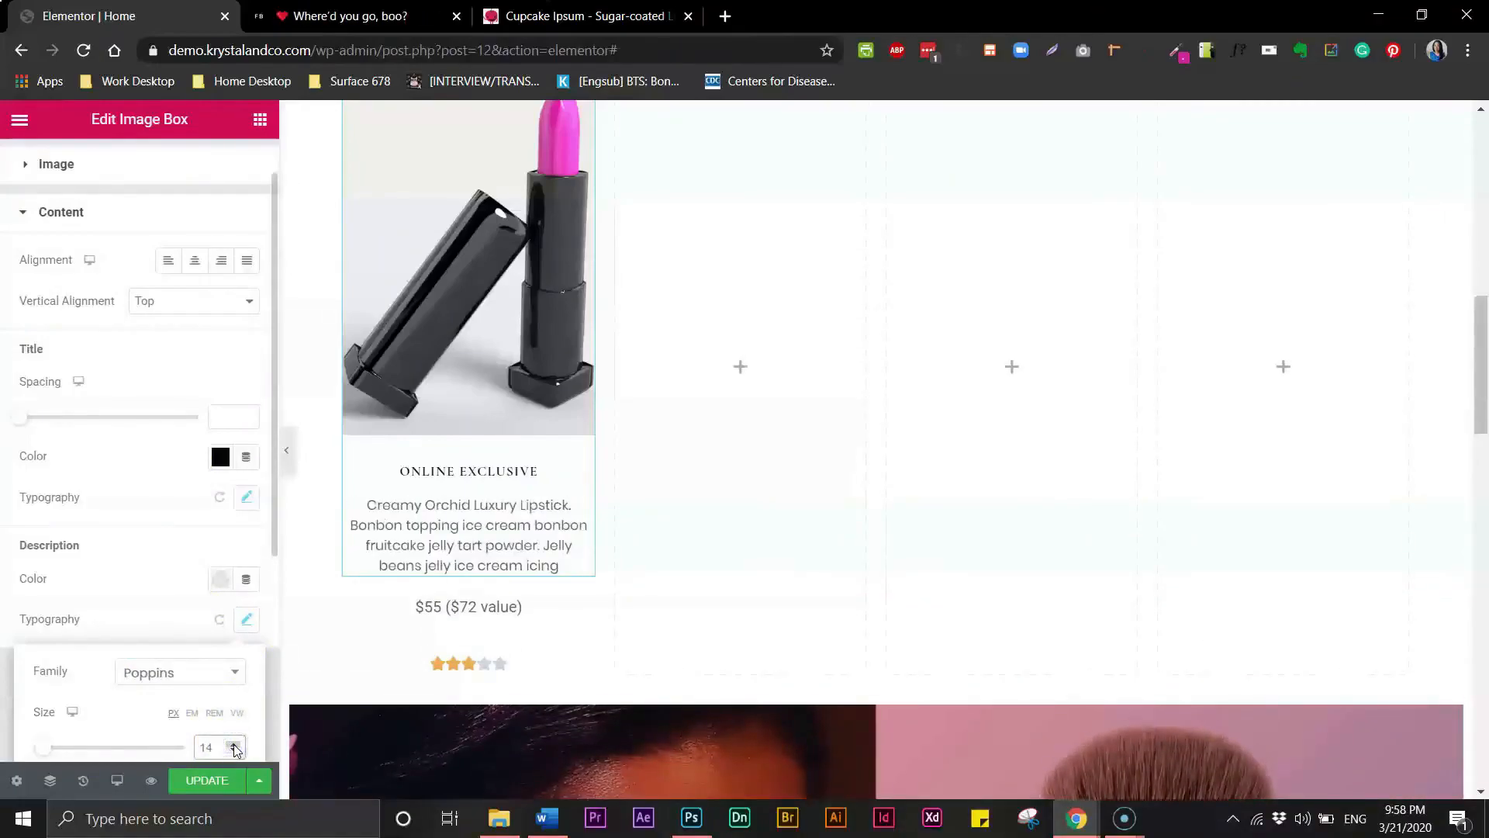
- Set the image box title's font weight to 800, keeping its size at 14 px
{"action": "left_click", "coordinate": [425, 473]}
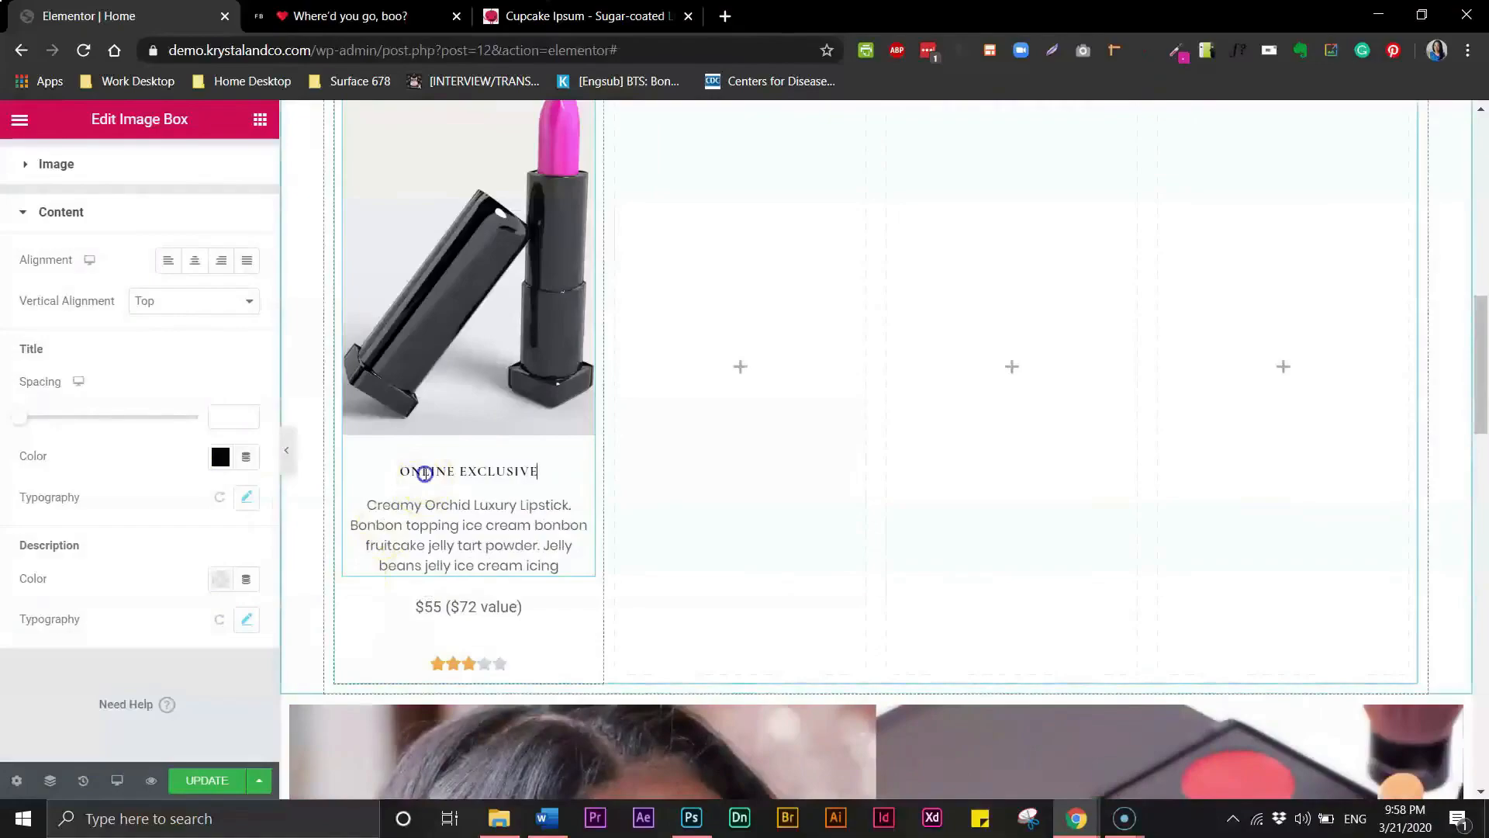
{"action": "triple_click", "coordinate": [425, 473]}
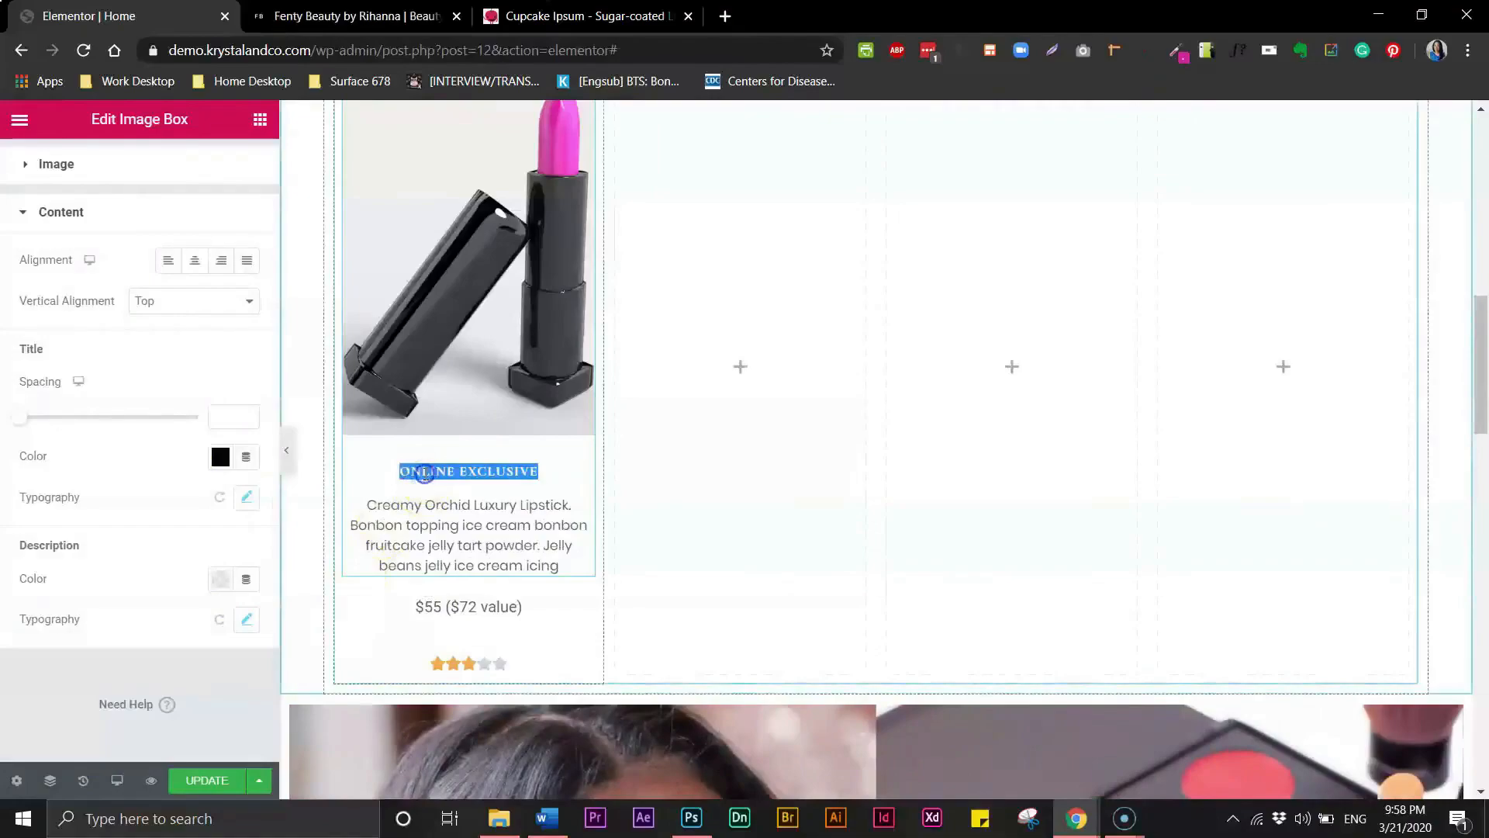
{"action": "left_click", "coordinate": [247, 497]}
{"action": "left_click", "coordinate": [231, 621]}
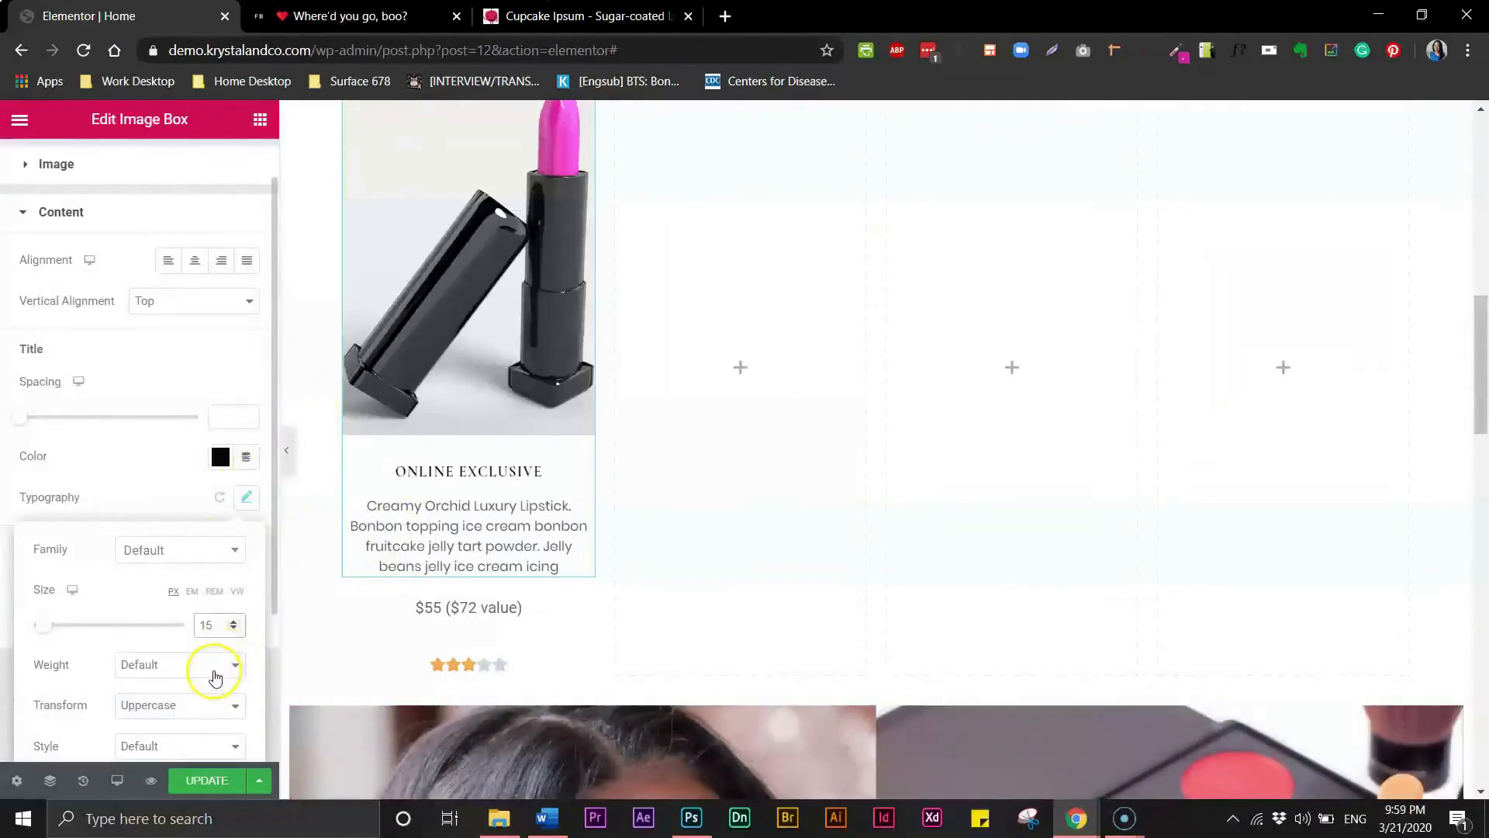
{"action": "left_click", "coordinate": [193, 665]}
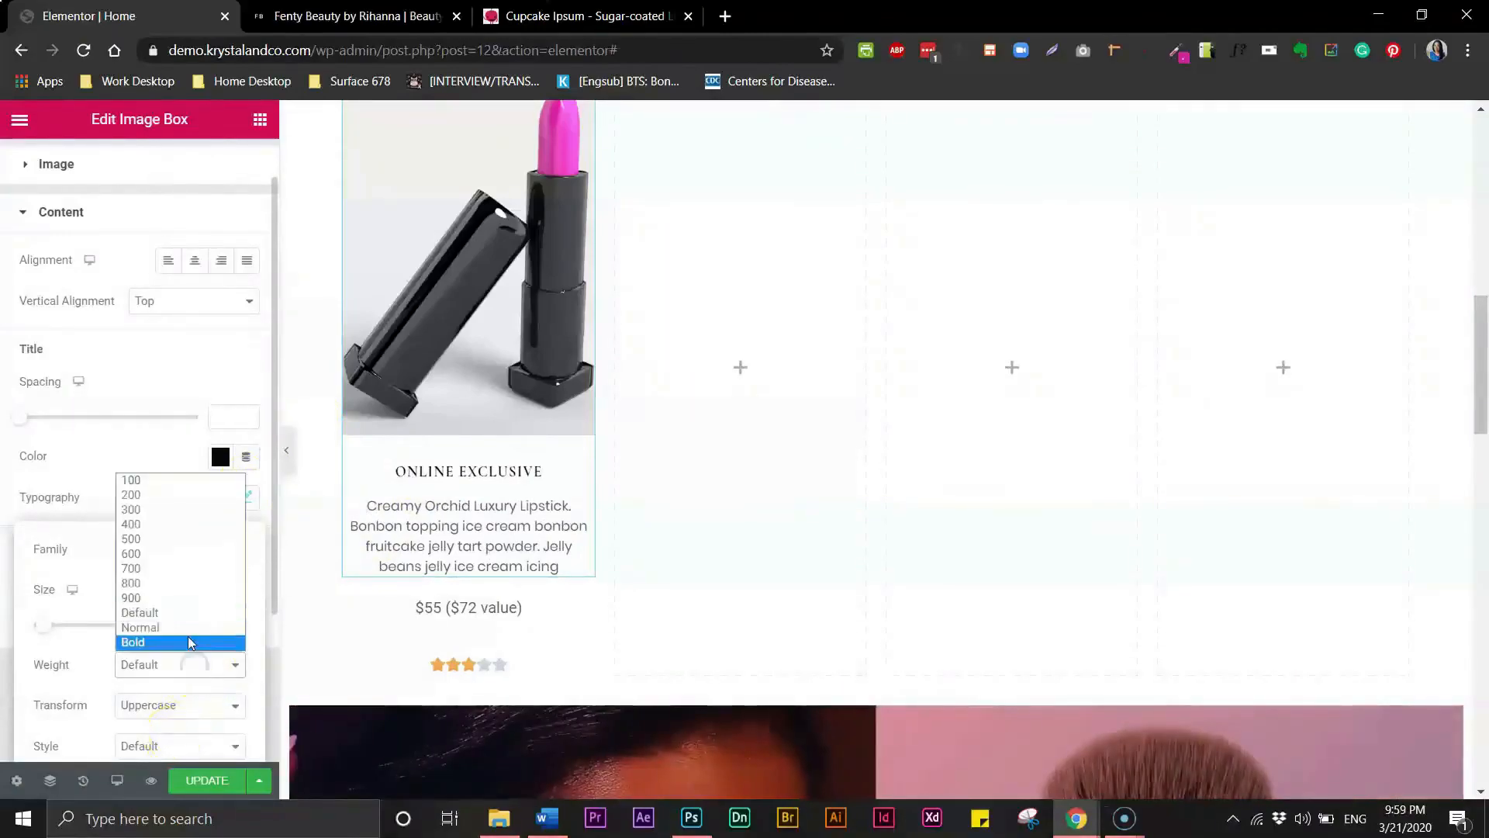
{"action": "left_click", "coordinate": [151, 643]}
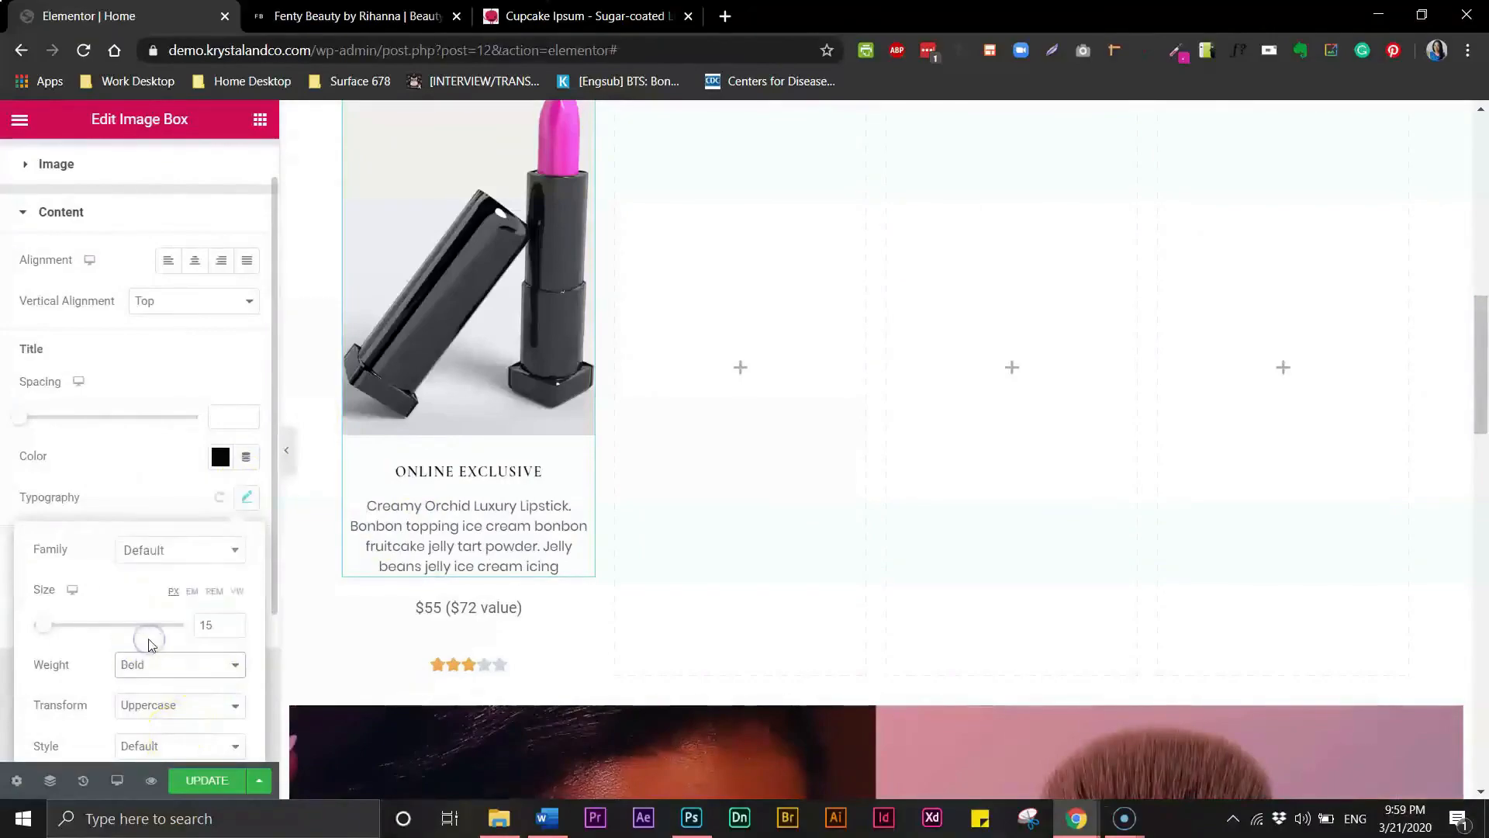
{"action": "left_click", "coordinate": [192, 665]}
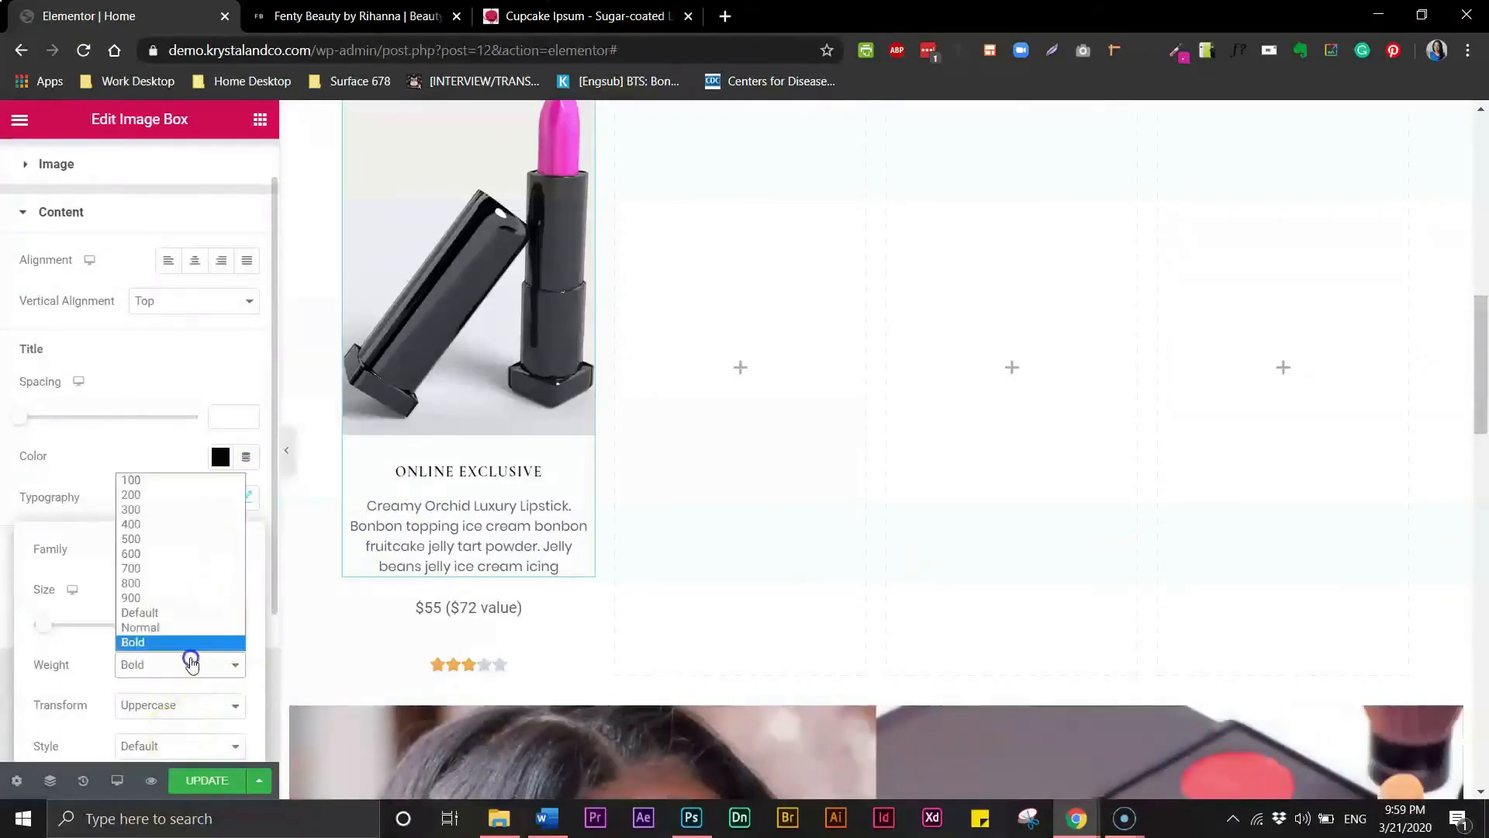
{"action": "left_click", "coordinate": [161, 598]}
{"action": "left_click", "coordinate": [192, 652]}
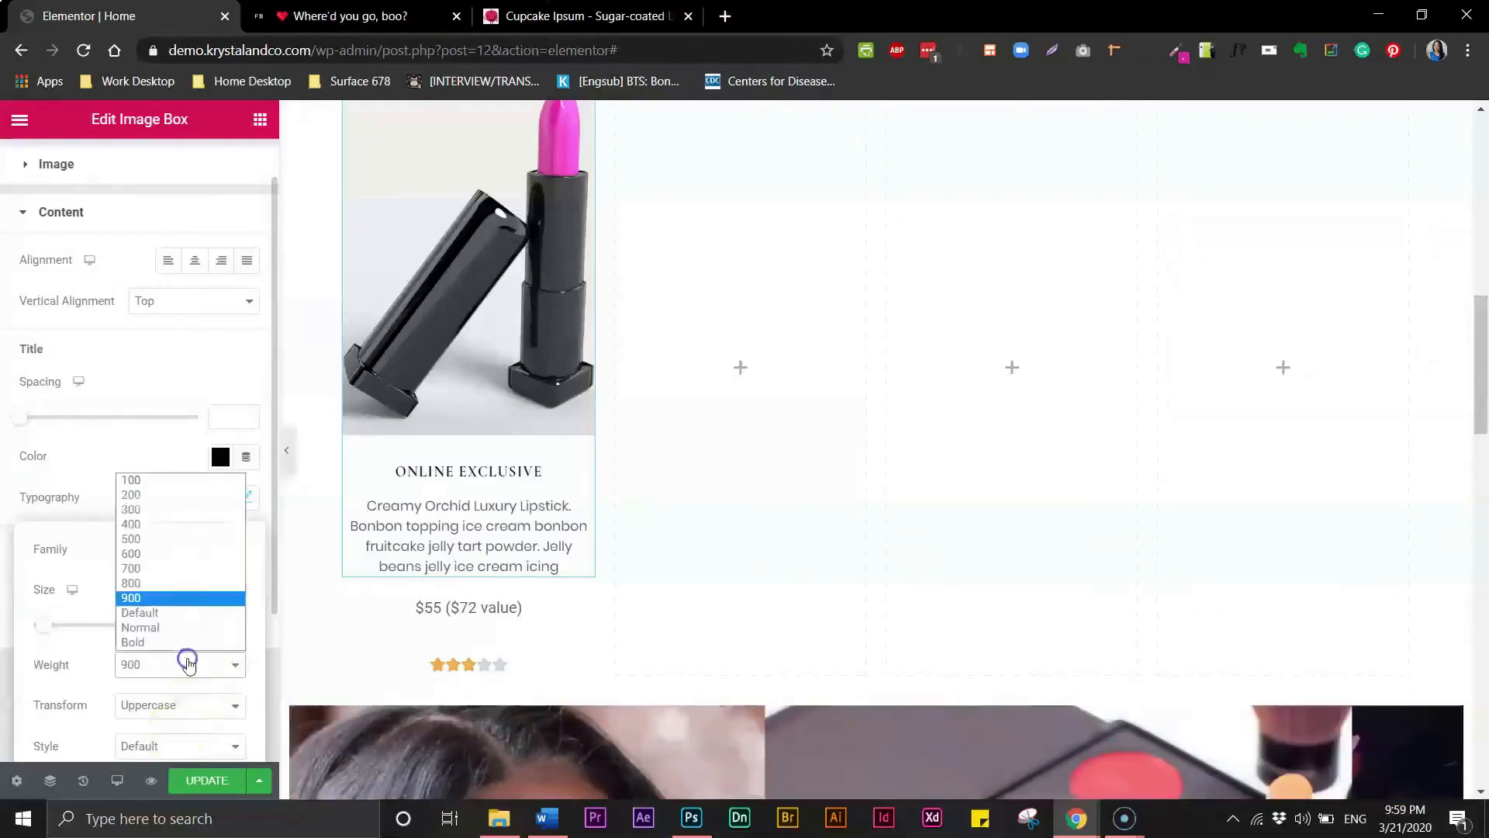
{"action": "left_click", "coordinate": [154, 587]}
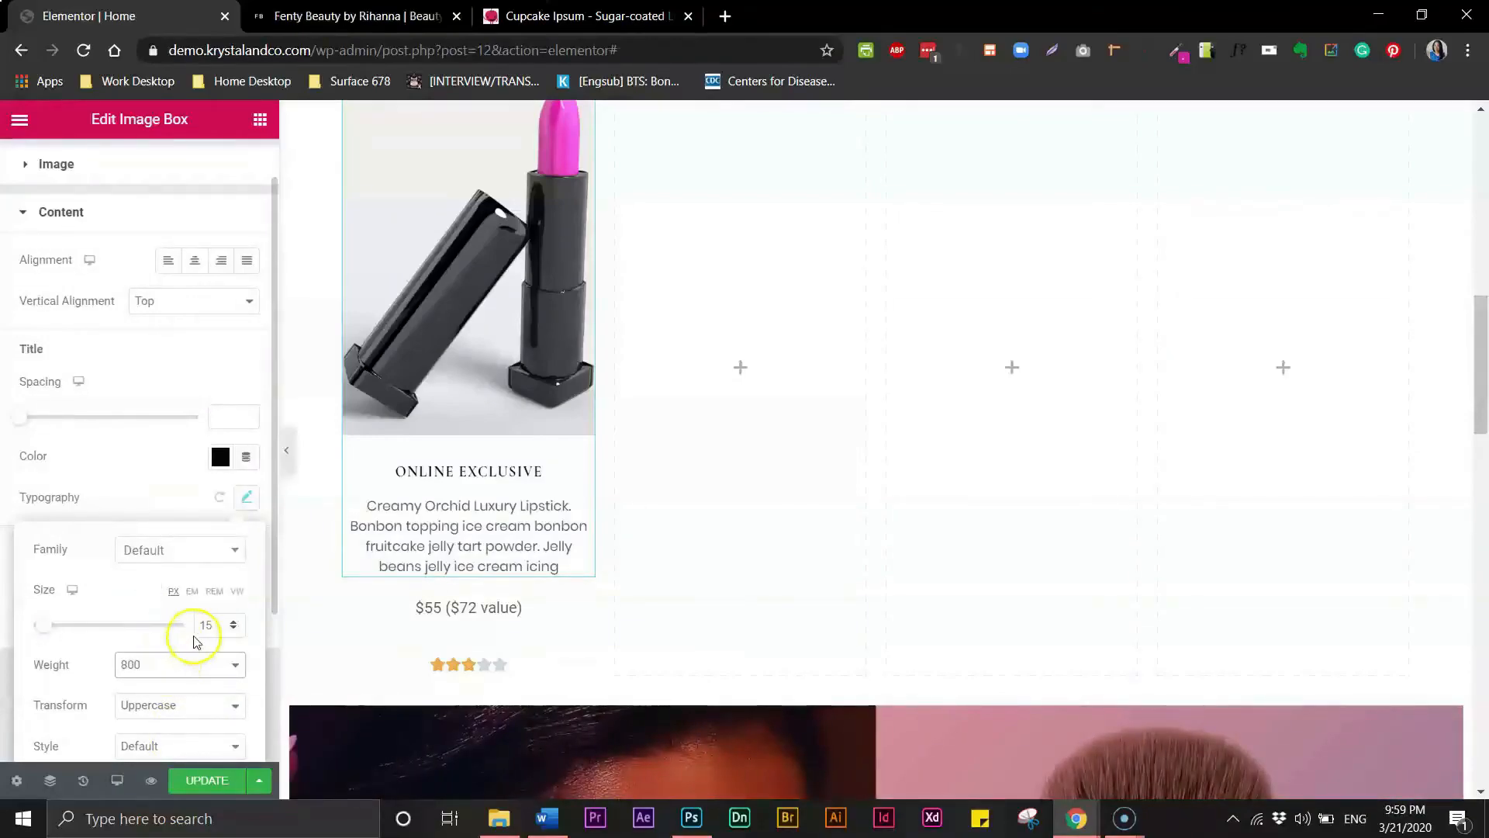
{"action": "left_click", "coordinate": [234, 630]}
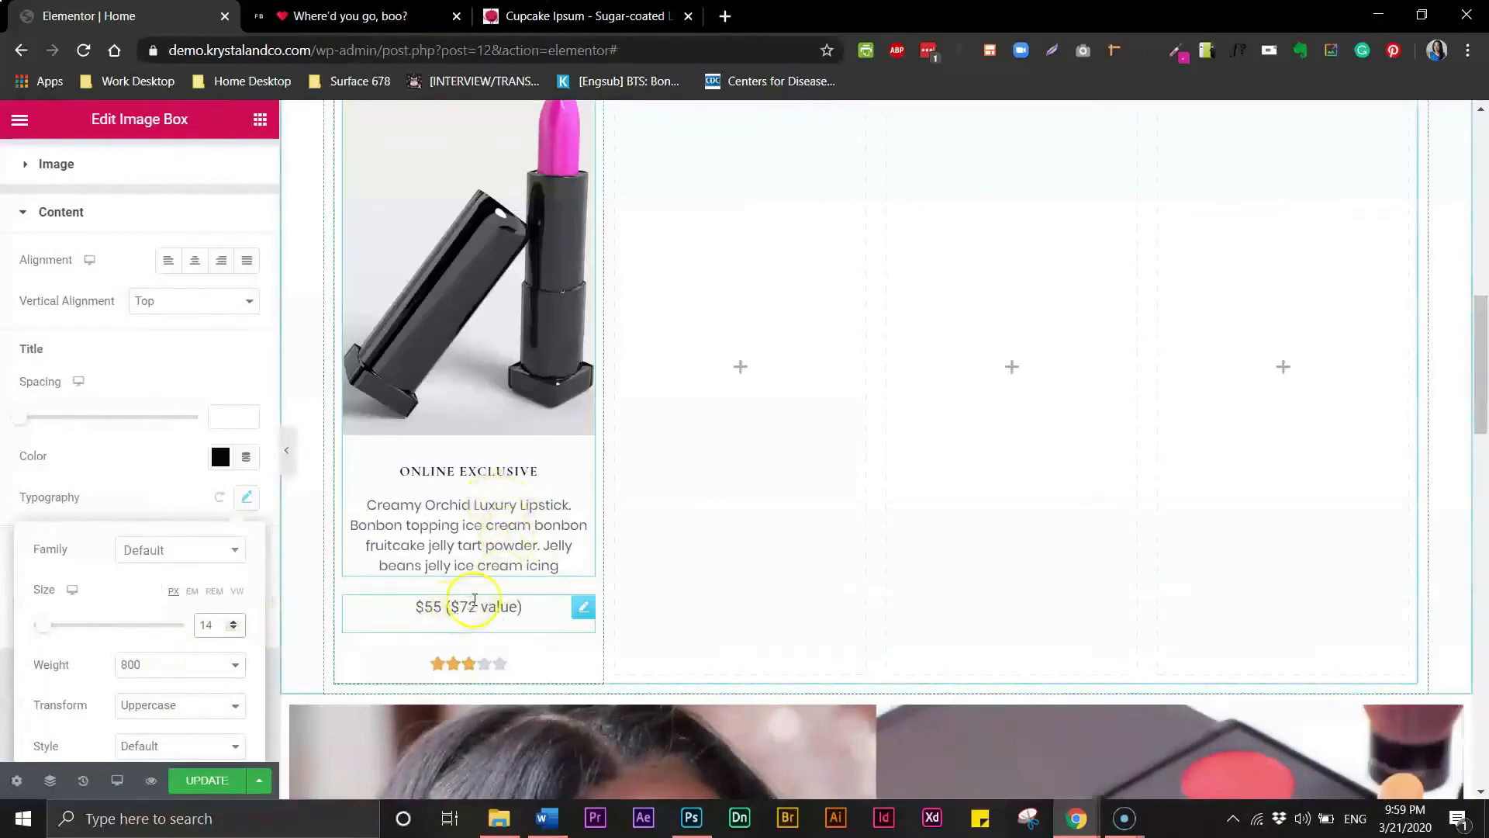
- Set the price text's typography to the Poppins font at 13 px
{"action": "left_click", "coordinate": [478, 564]}
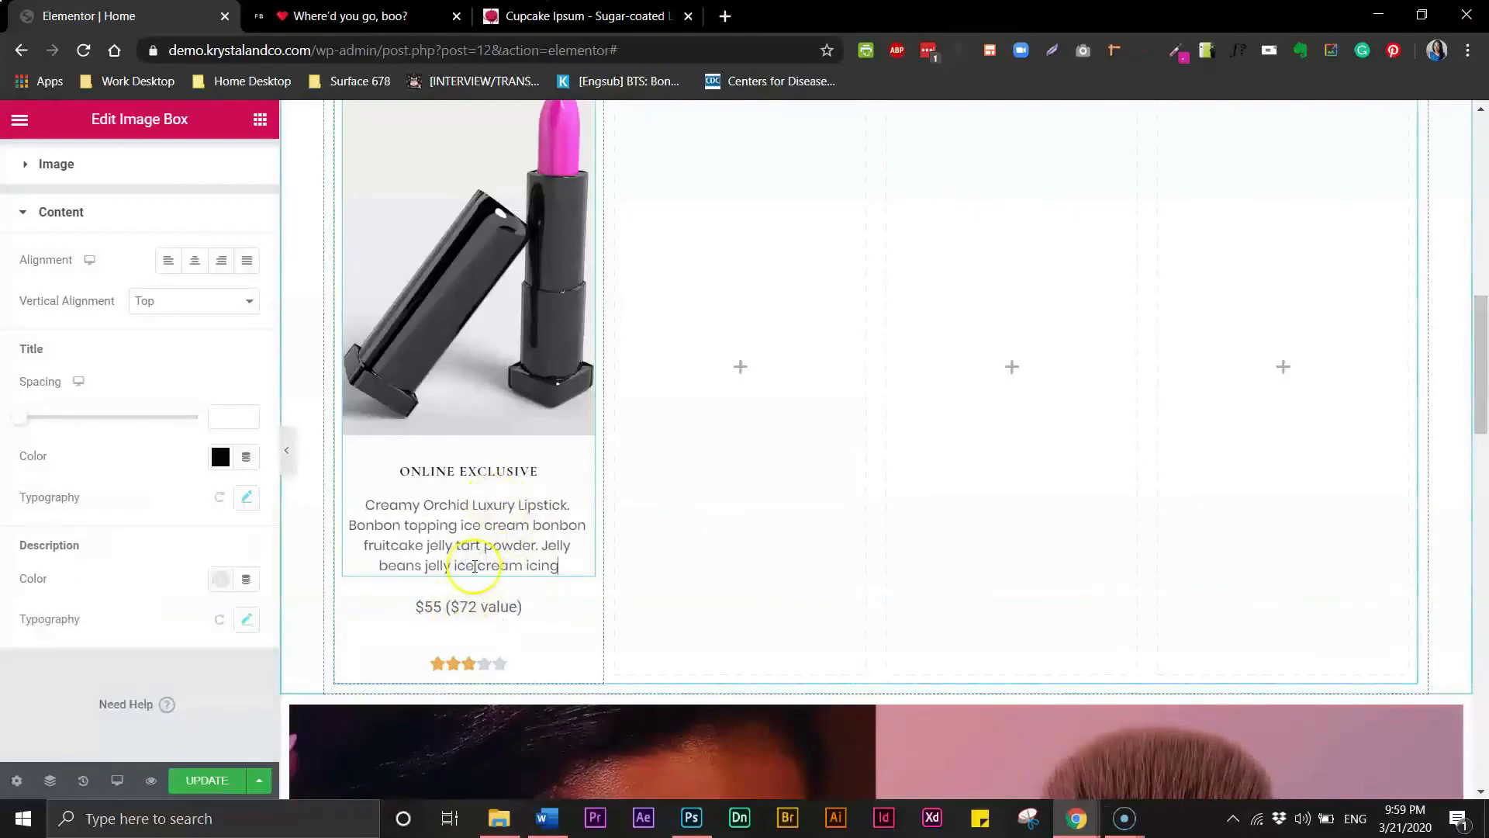
{"action": "left_click", "coordinate": [475, 566]}
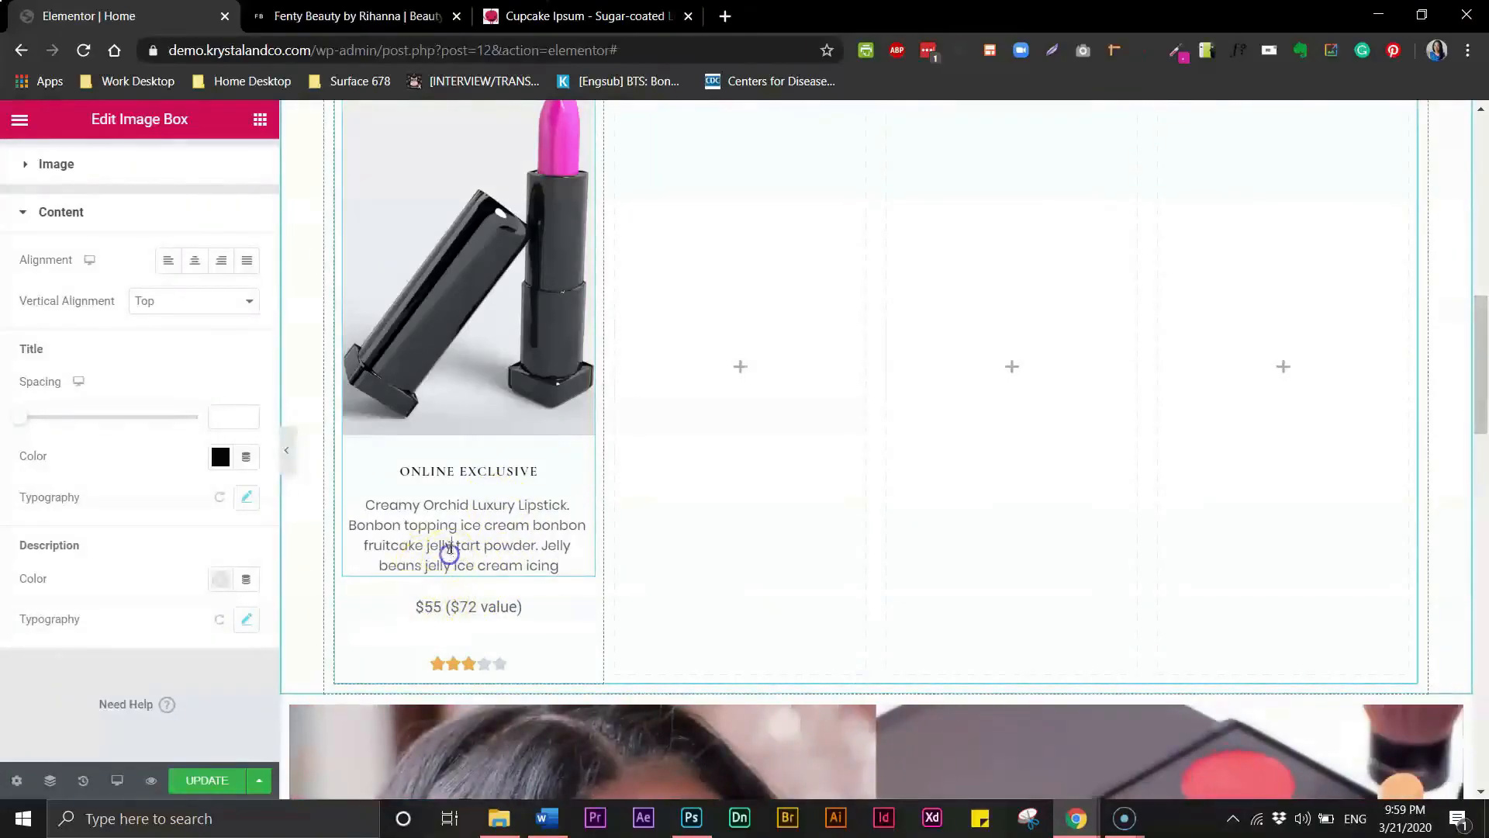
{"action": "left_click", "coordinate": [469, 607]}
{"action": "left_click", "coordinate": [245, 351]}
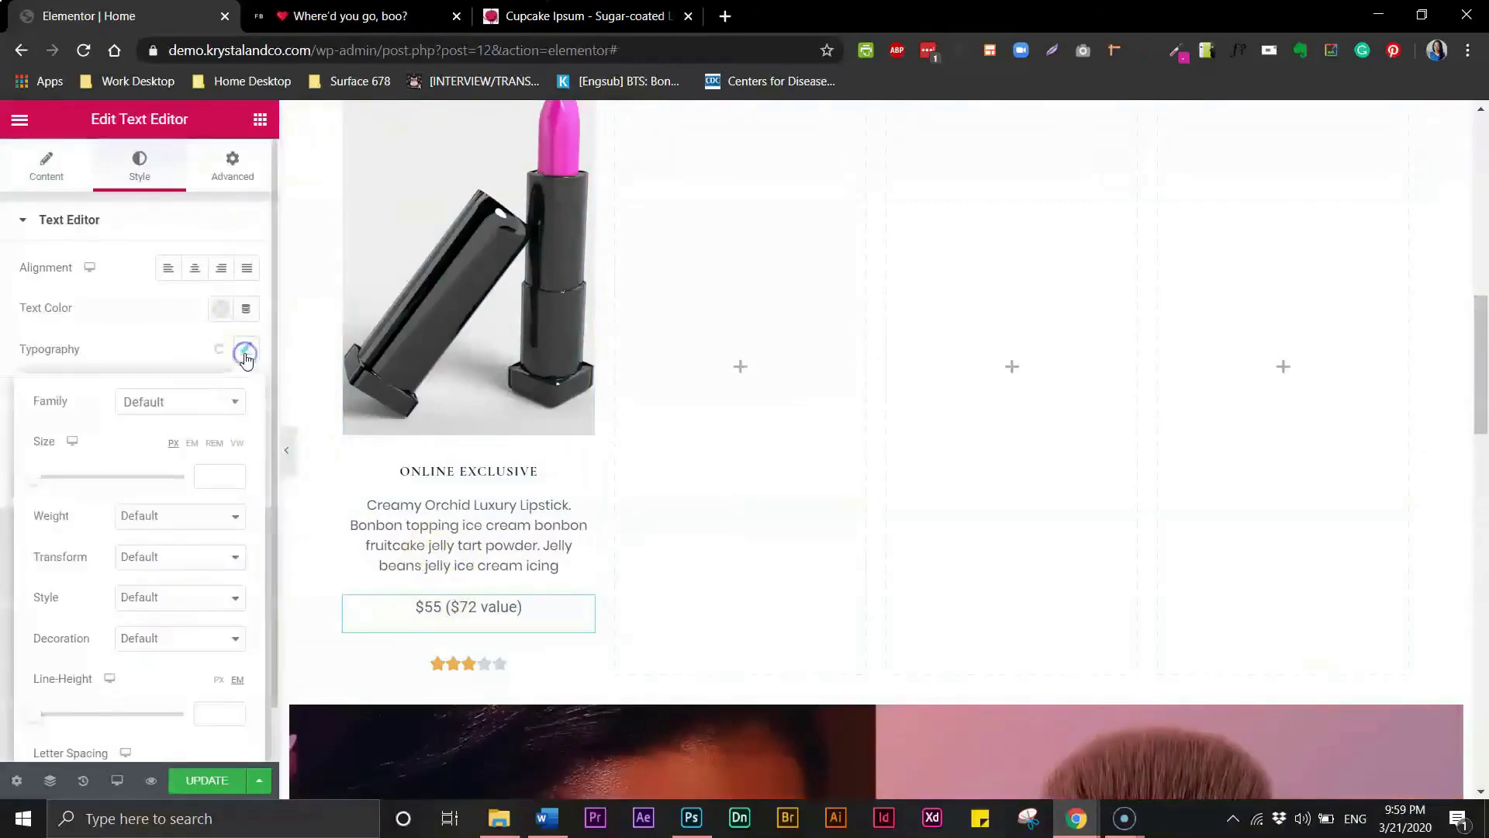
{"action": "left_click", "coordinate": [166, 402]}
{"action": "type", "text": "popp"}
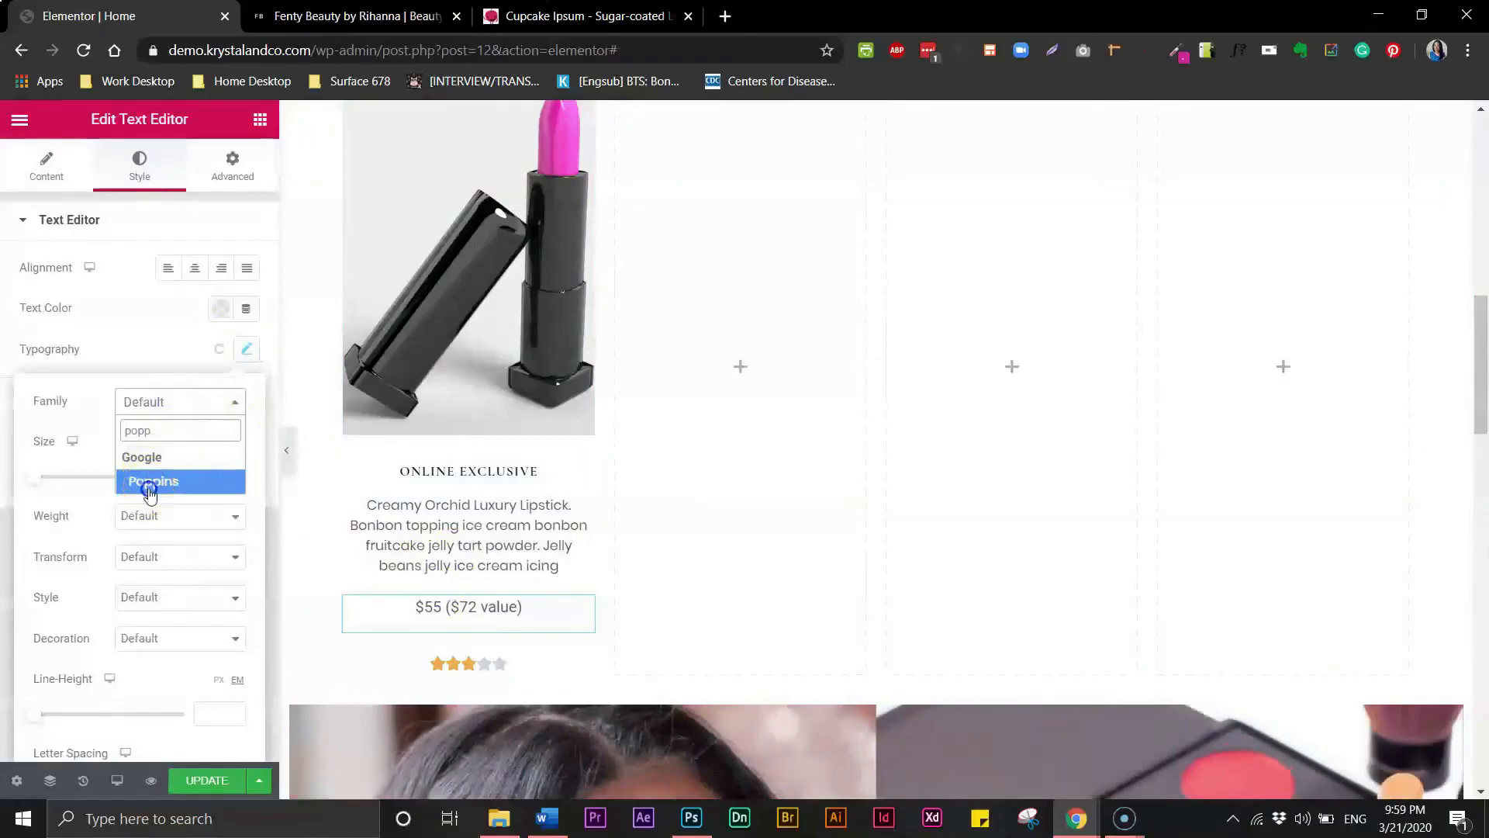
{"action": "left_click", "coordinate": [148, 487]}
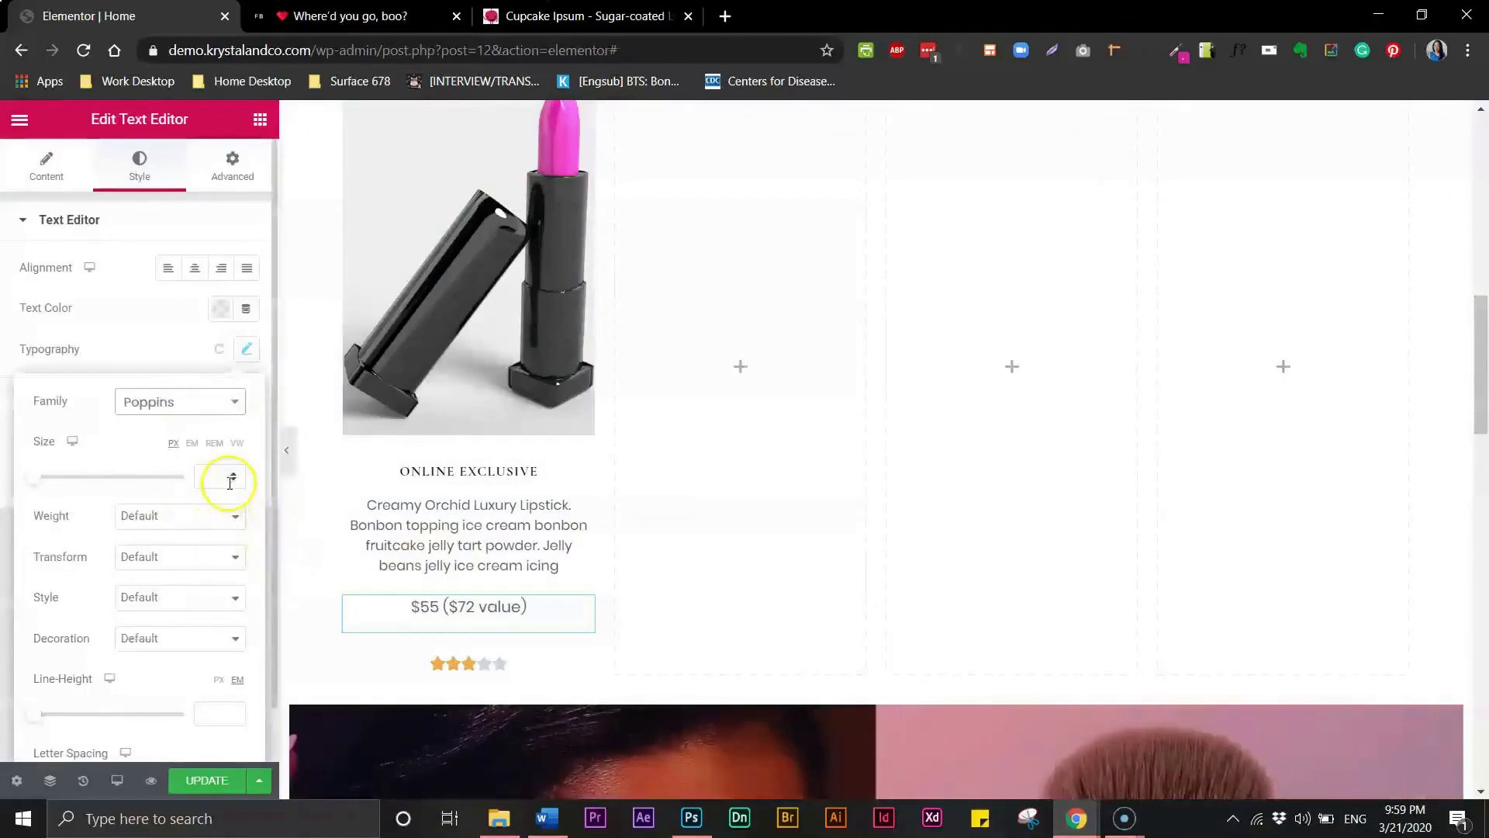
{"action": "left_click", "coordinate": [219, 477]}
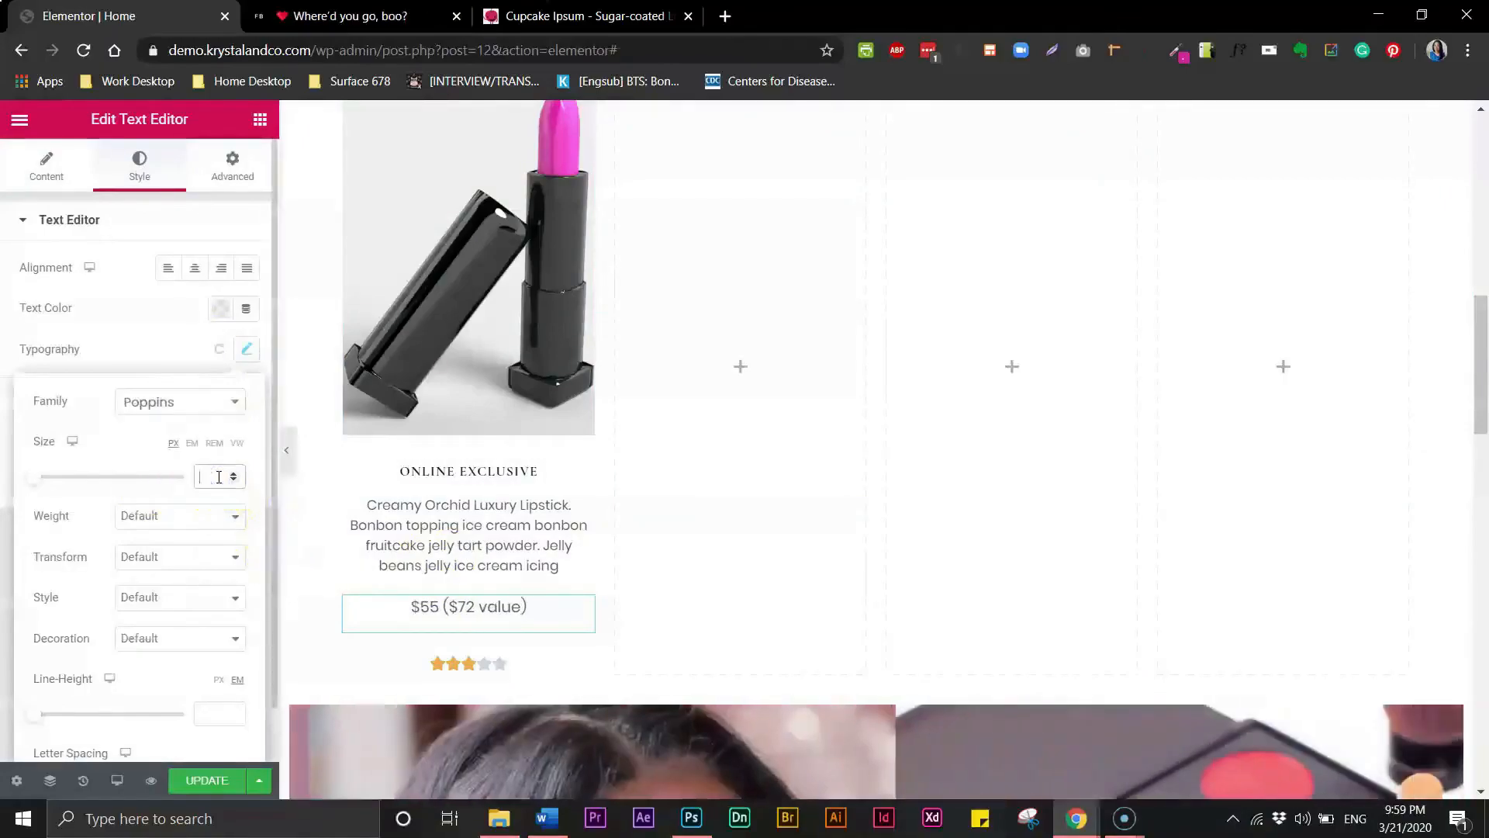
{"action": "type", "text": "12"}
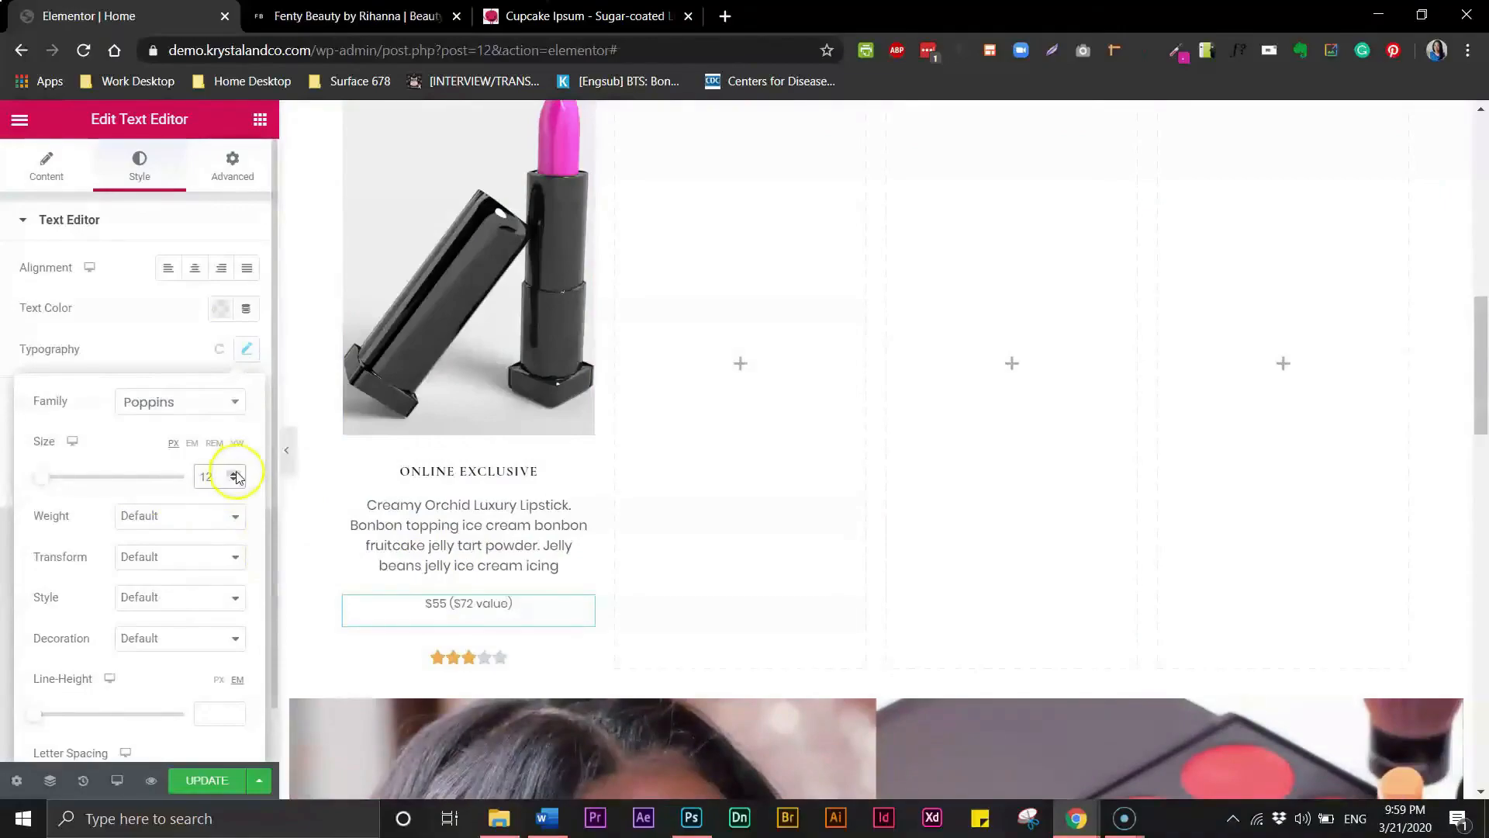
{"action": "left_click", "coordinate": [234, 473]}
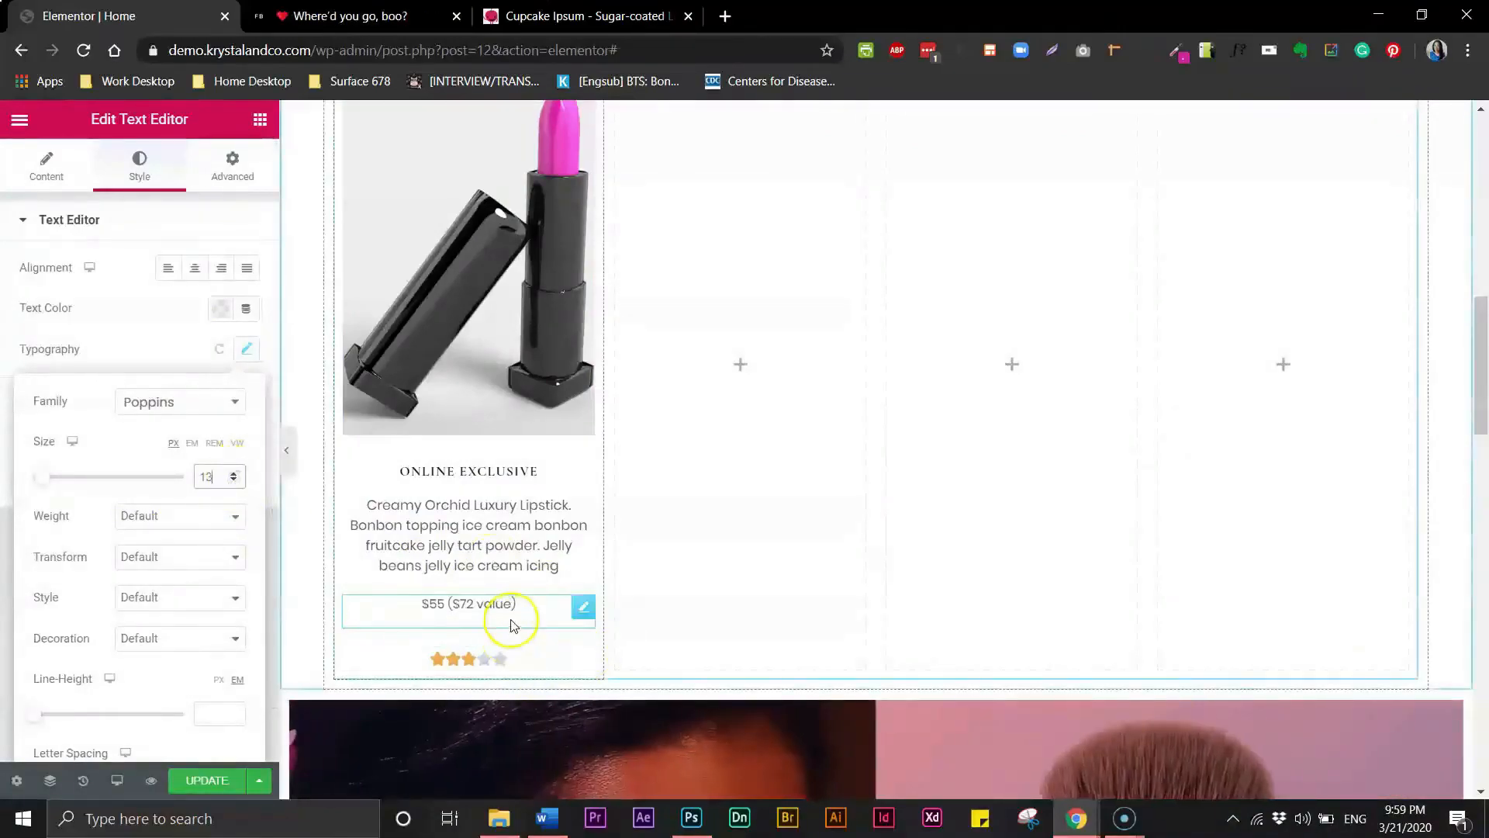
- Set the star rating's star colour to the dark plum preset #6D285C
{"action": "left_click", "coordinate": [496, 661]}
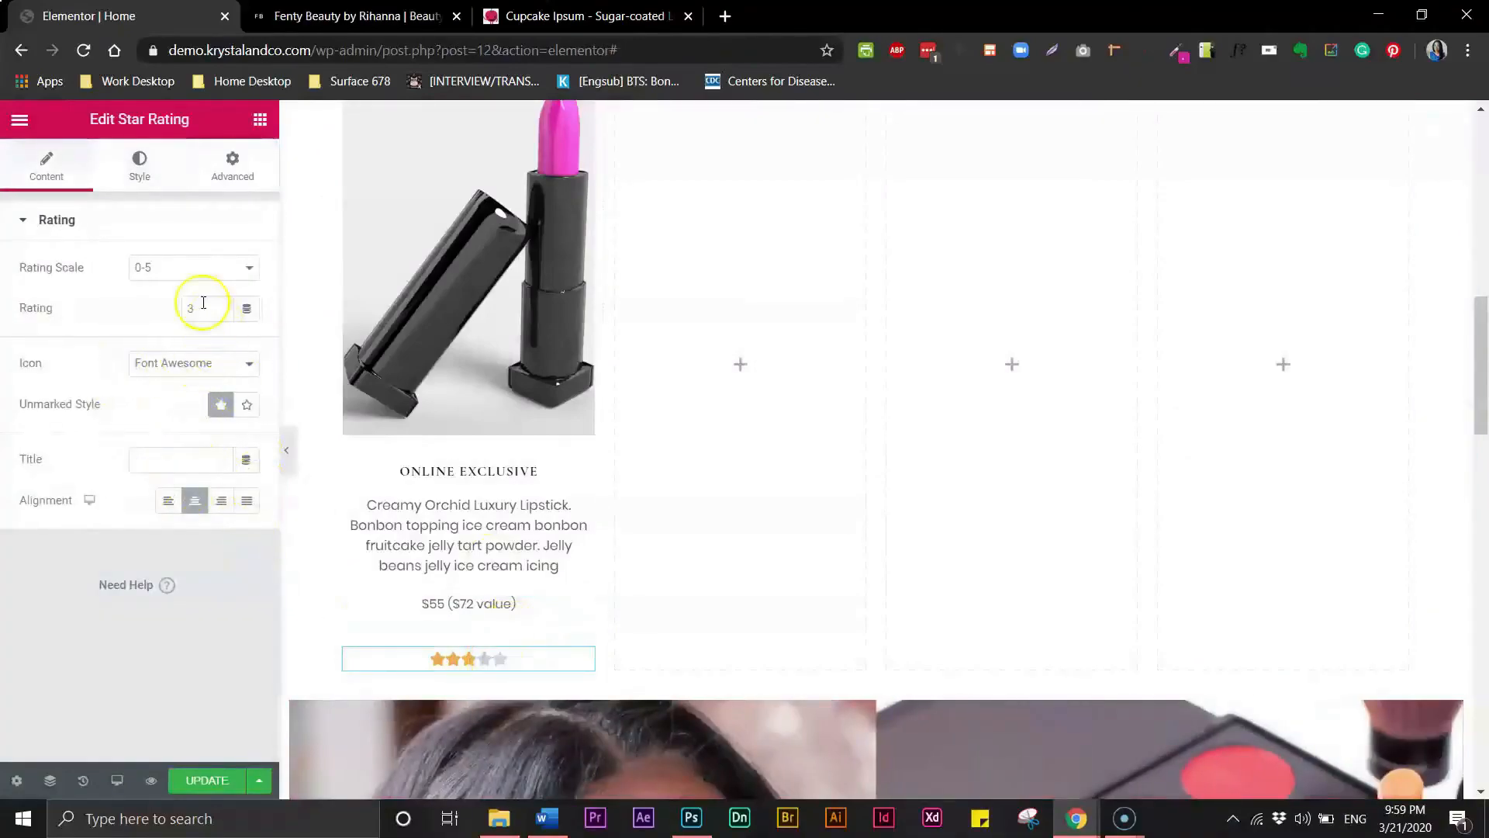
{"action": "left_click", "coordinate": [139, 172]}
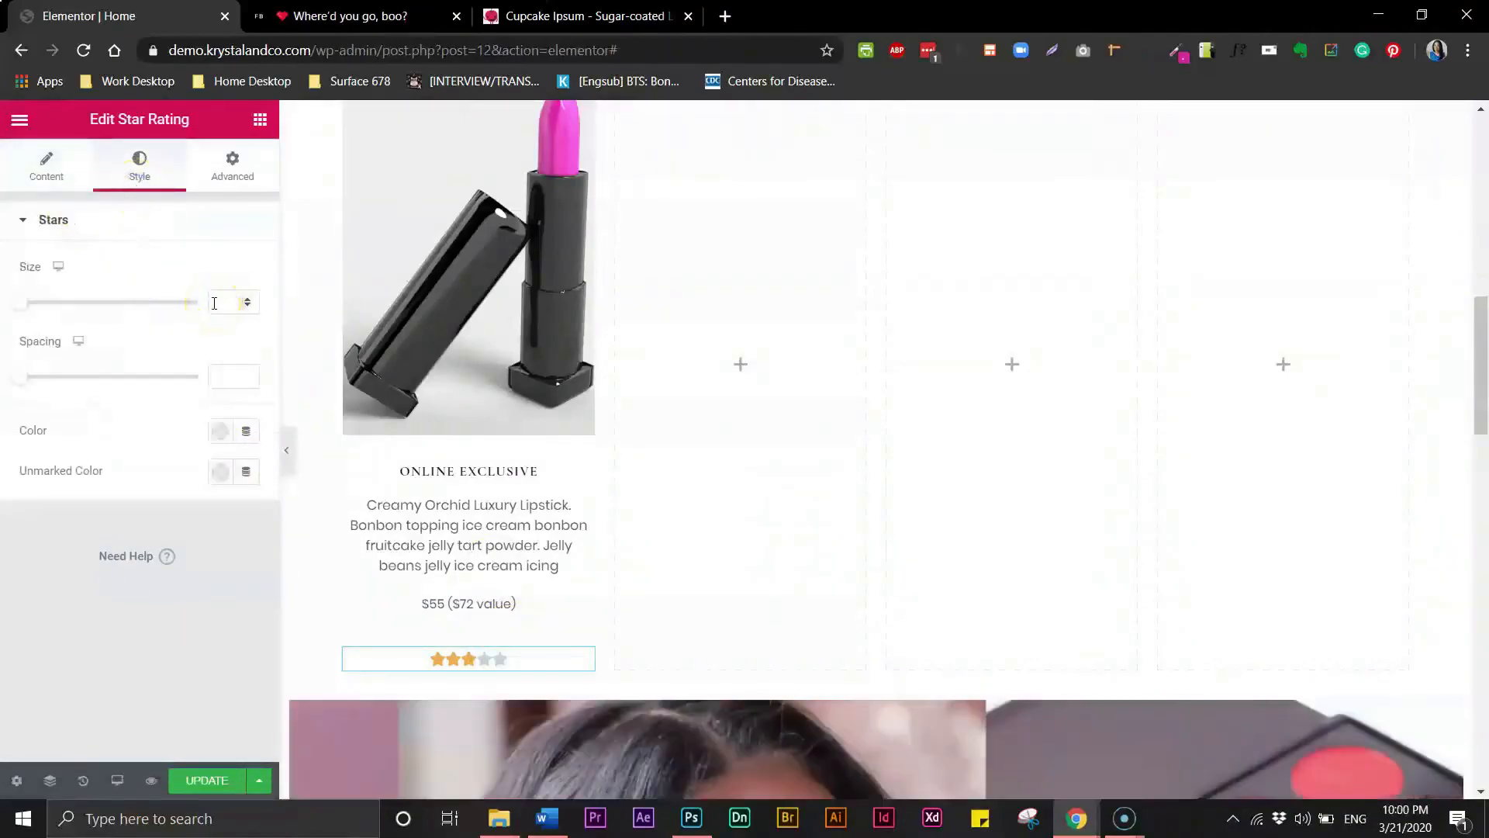
{"action": "left_click", "coordinate": [218, 432]}
{"action": "left_click", "coordinate": [204, 477]}
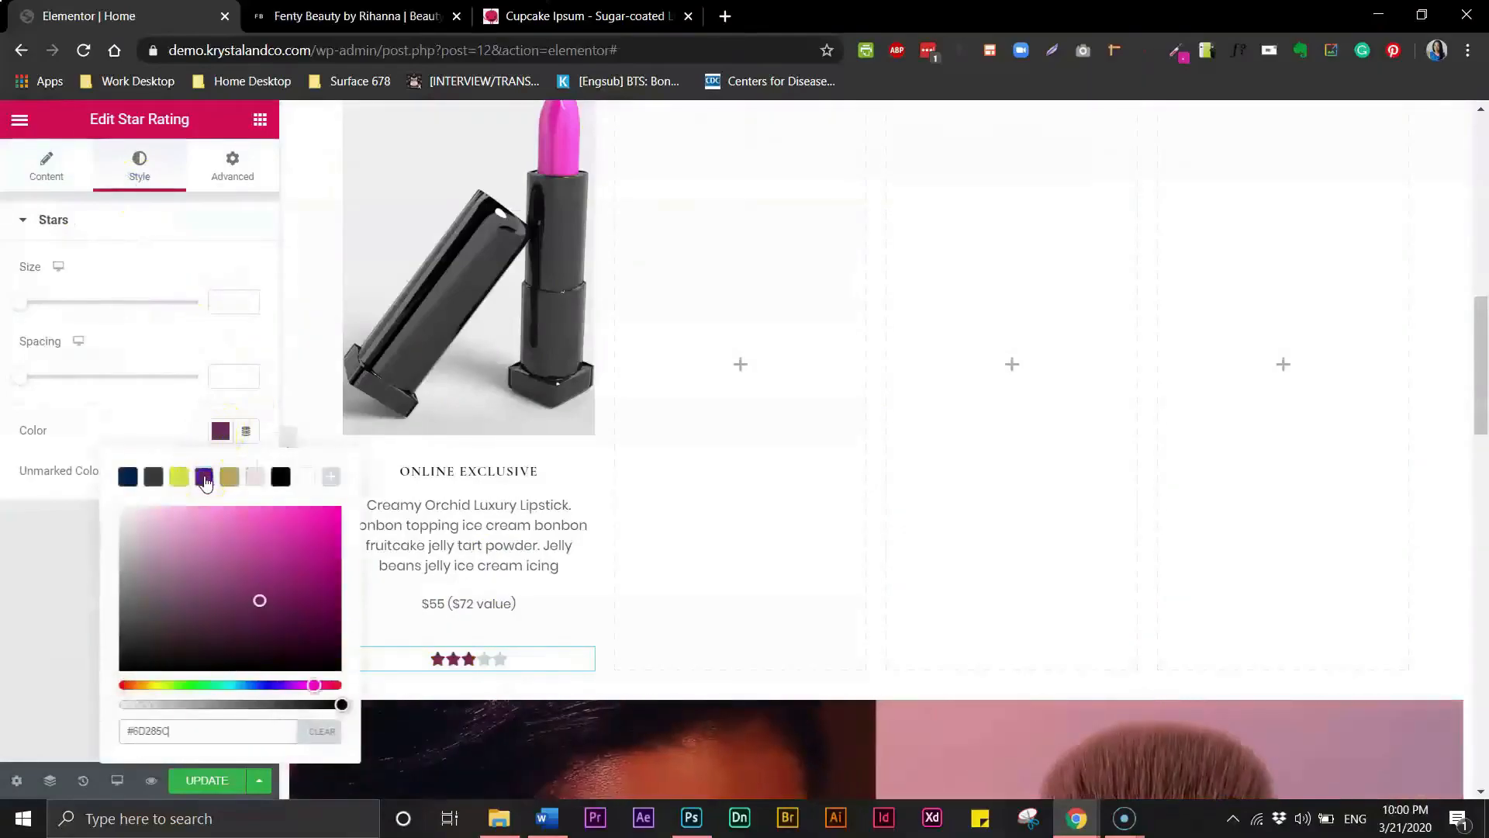
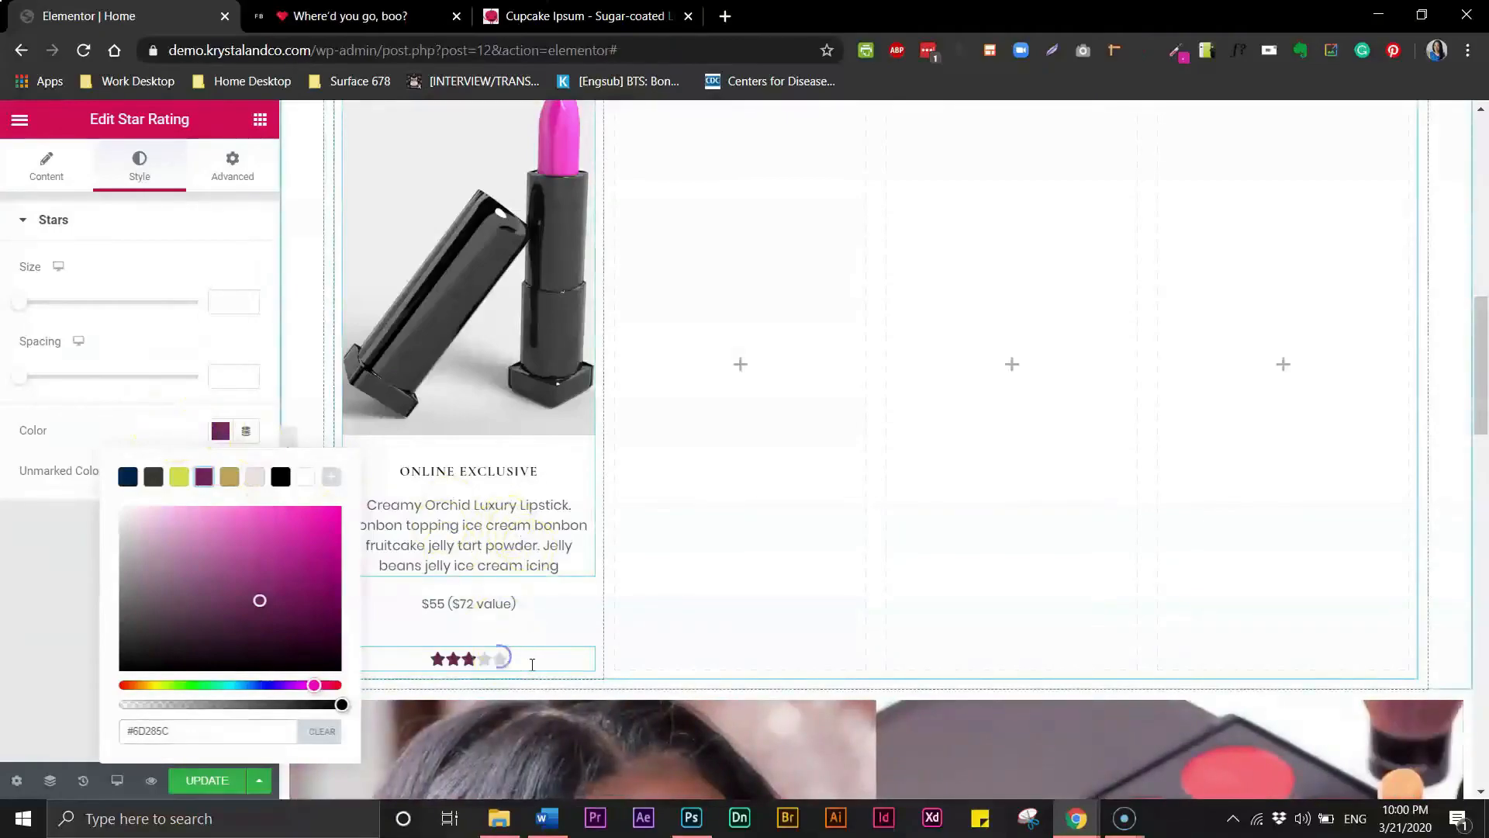
- Unlink the star rating's margin values and set its top margin to -25 px
{"action": "left_click", "coordinate": [154, 424]}
{"action": "left_click", "coordinate": [237, 176]}
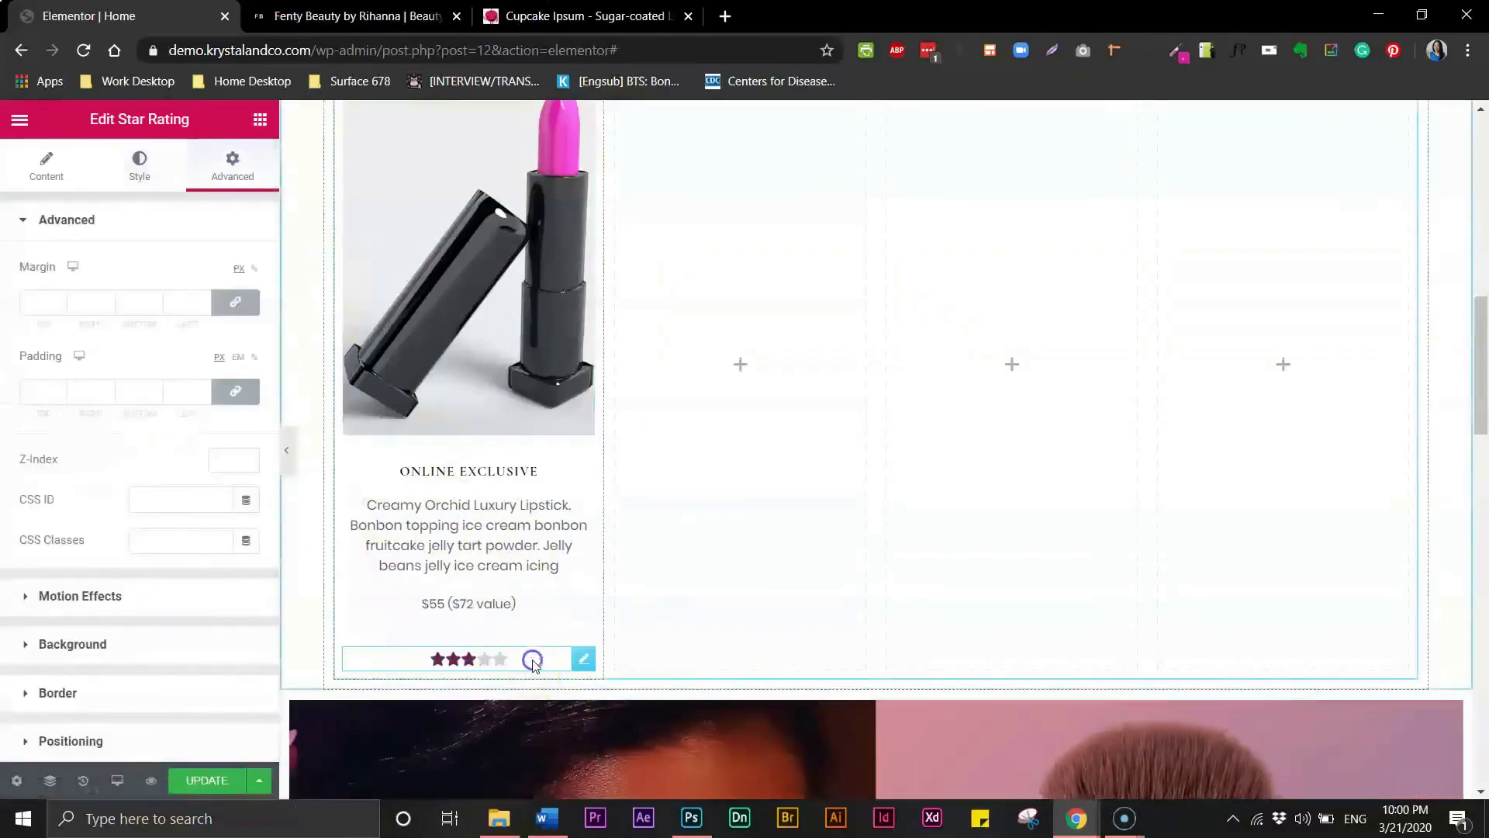
{"action": "left_click", "coordinate": [582, 661]}
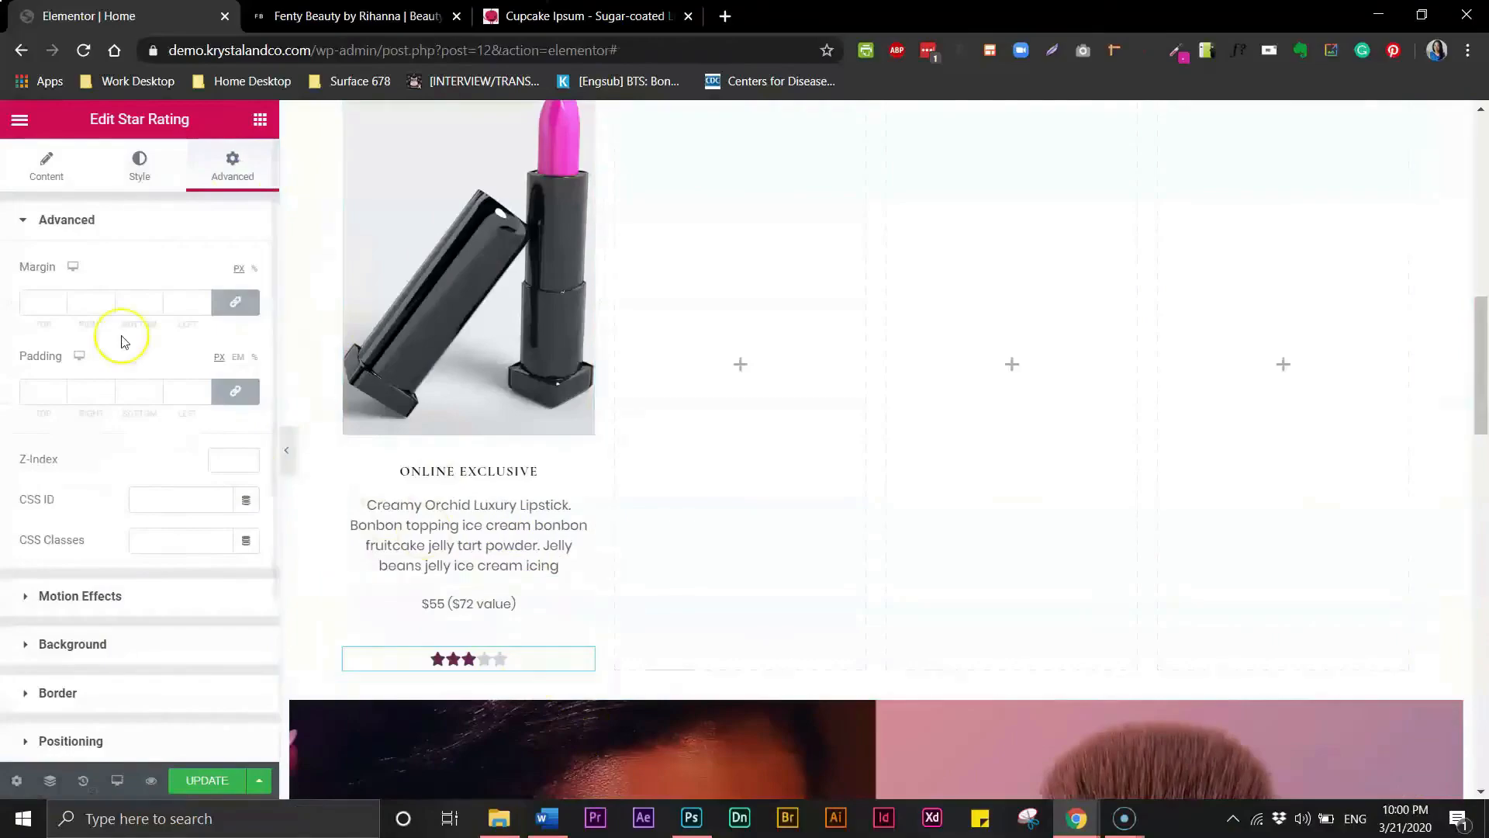
{"action": "left_click", "coordinate": [236, 307]}
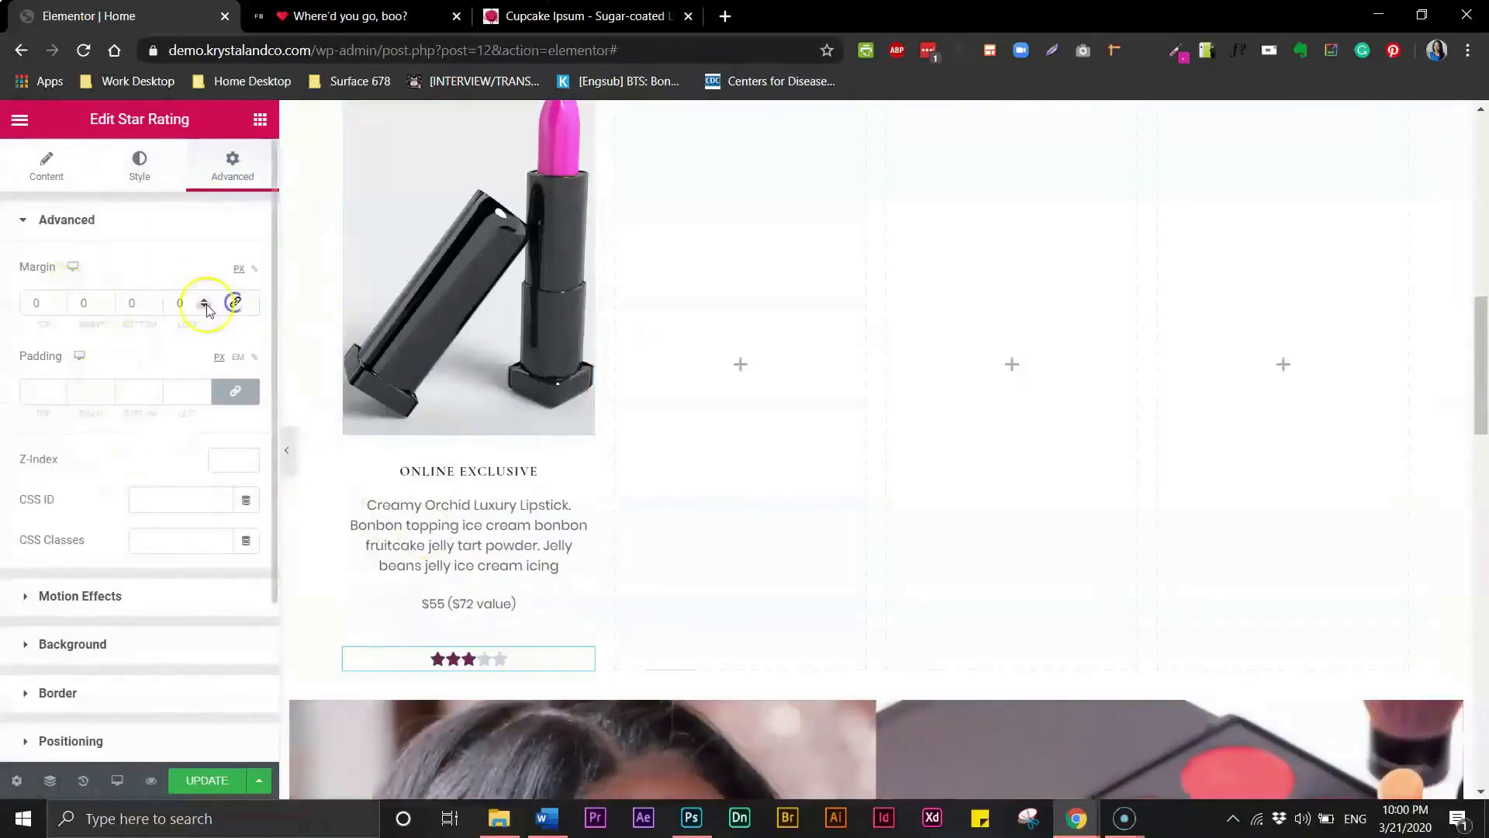
{"action": "left_click", "coordinate": [28, 303]}
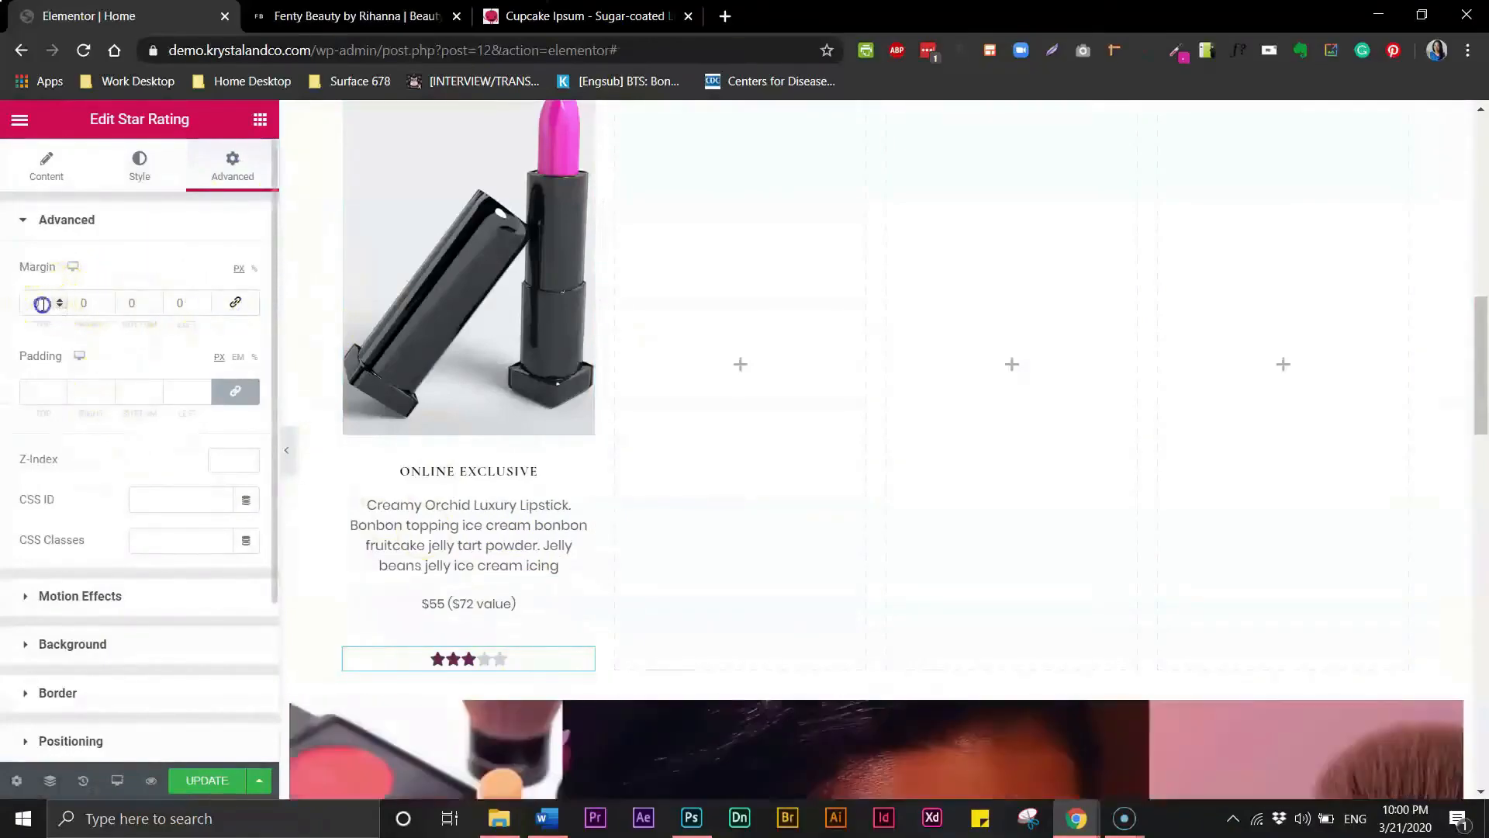
{"action": "type", "text": "10"}
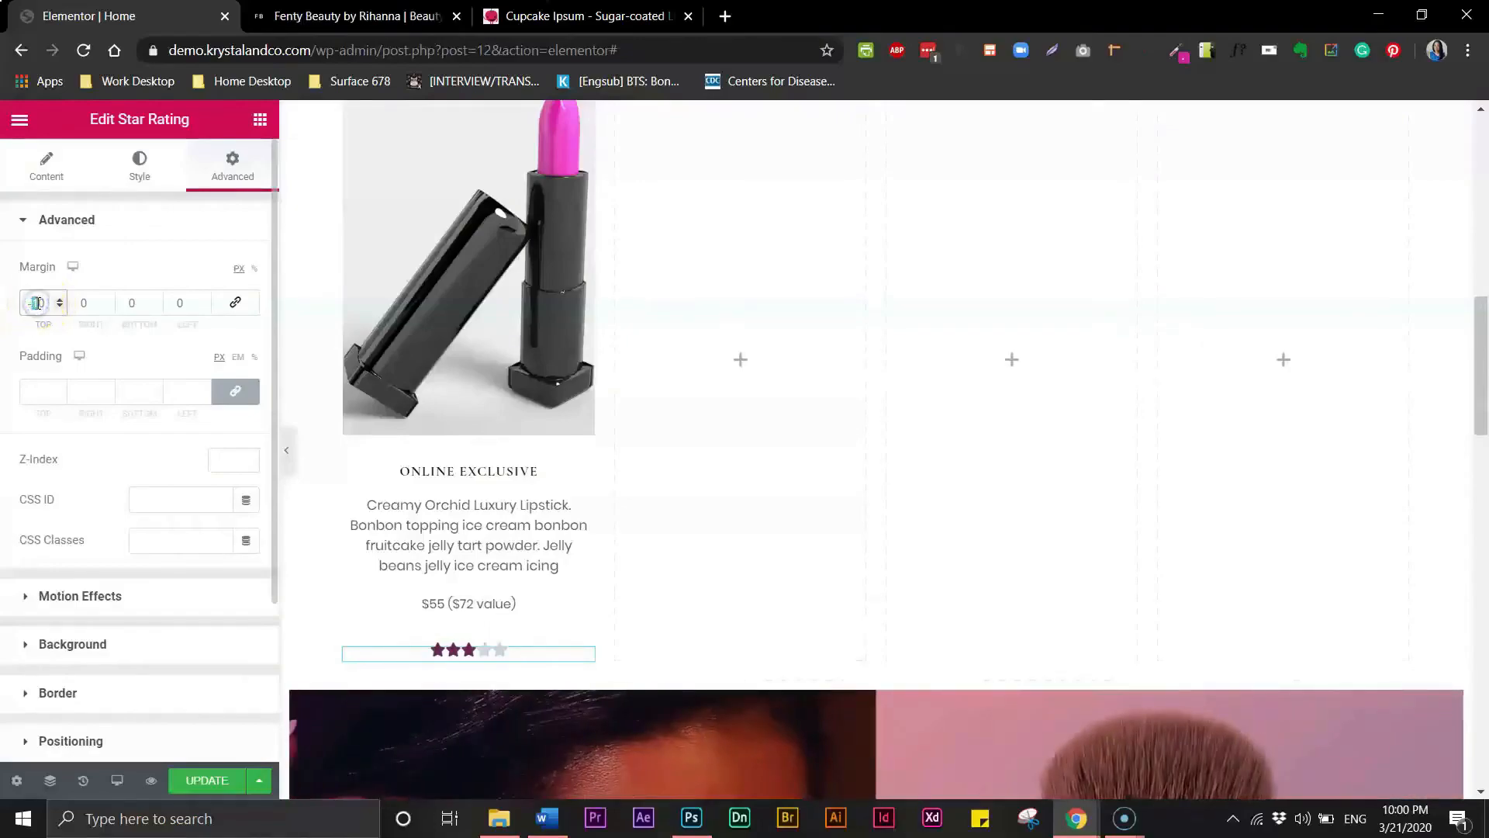
{"action": "type", "text": "3"}
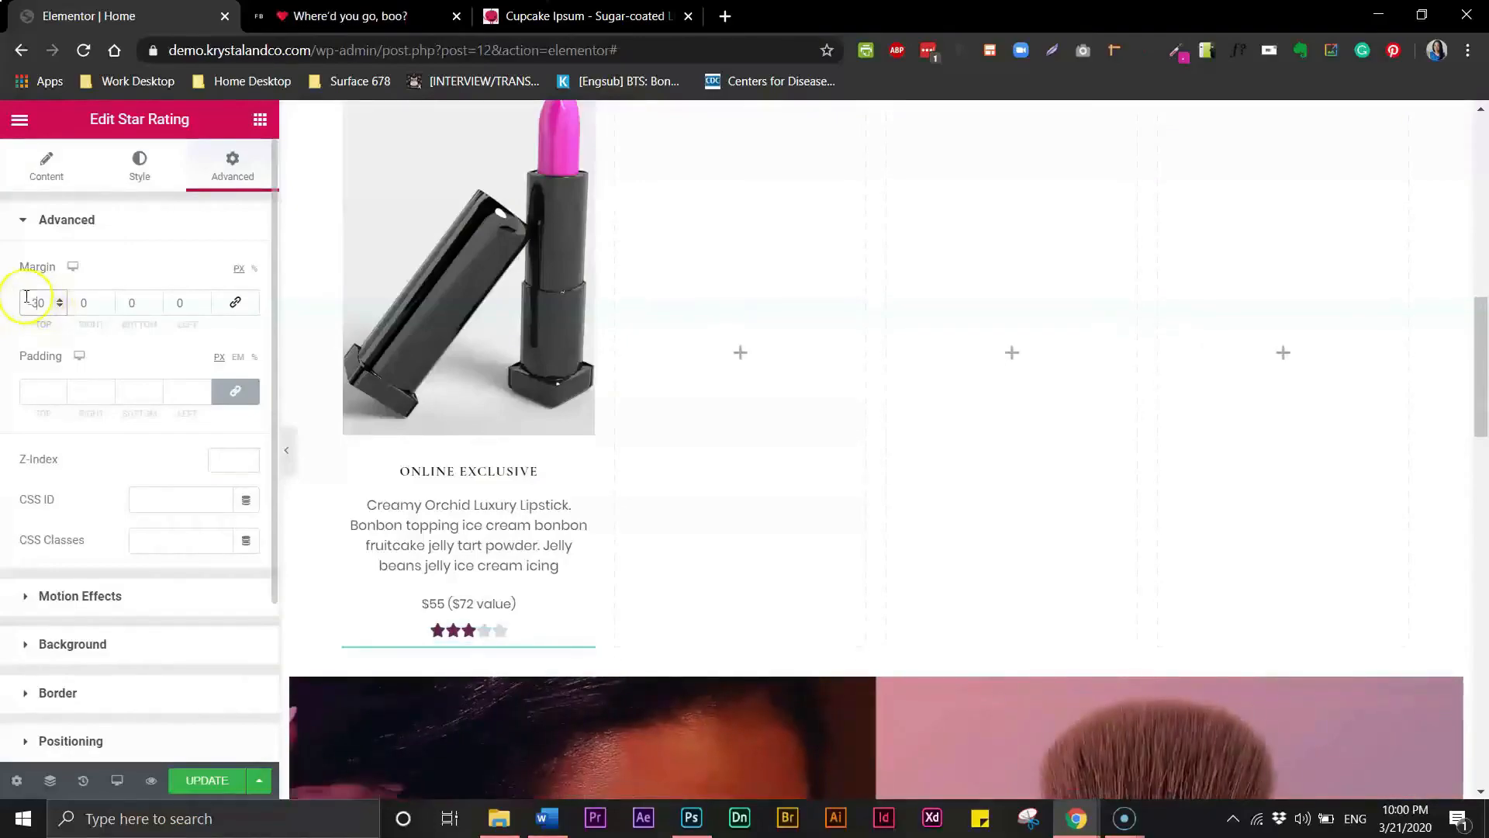
{"action": "left_click", "coordinate": [39, 301]}
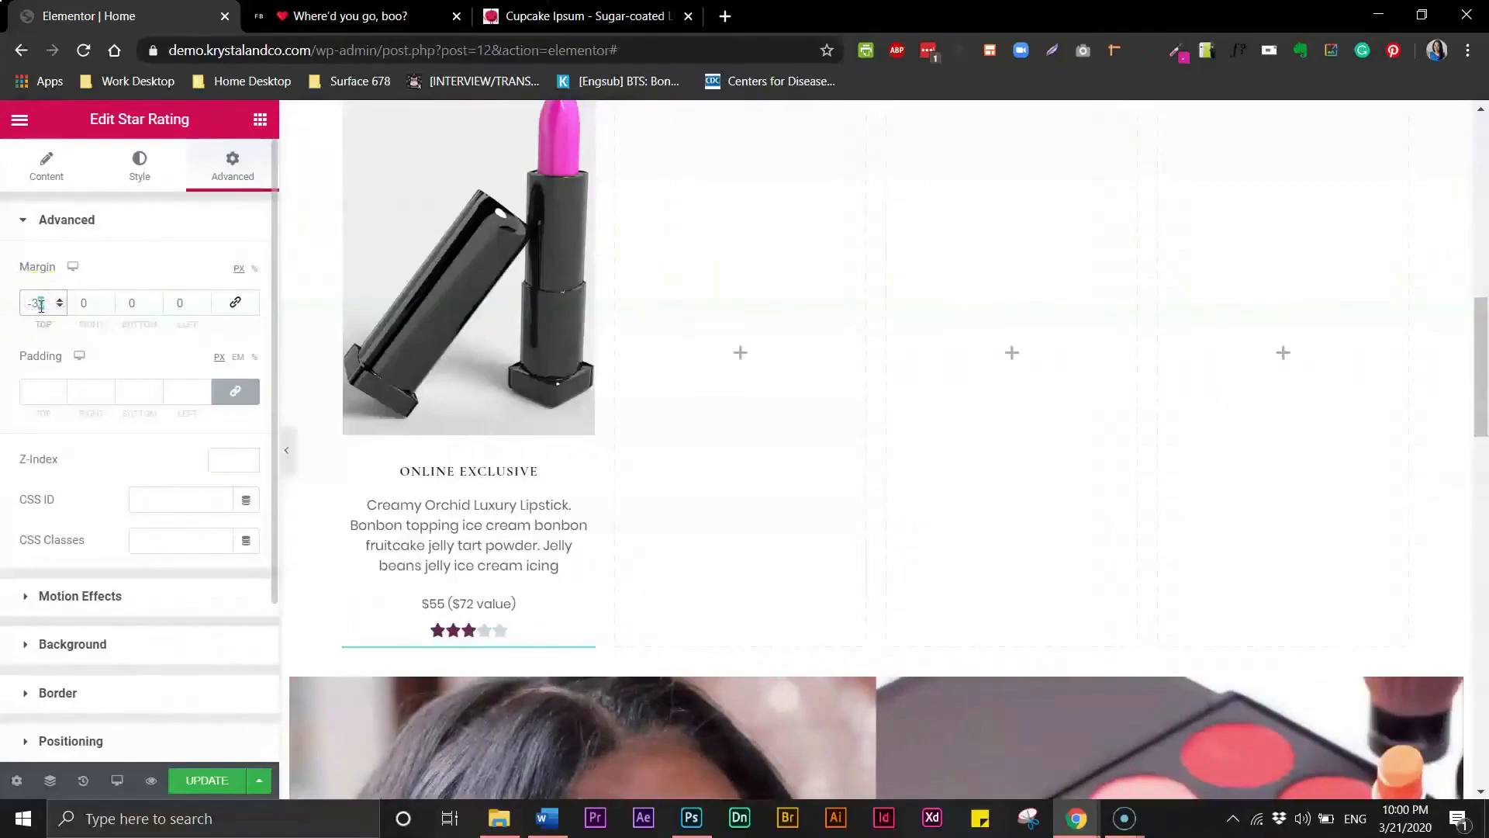
{"action": "type", "text": "25"}
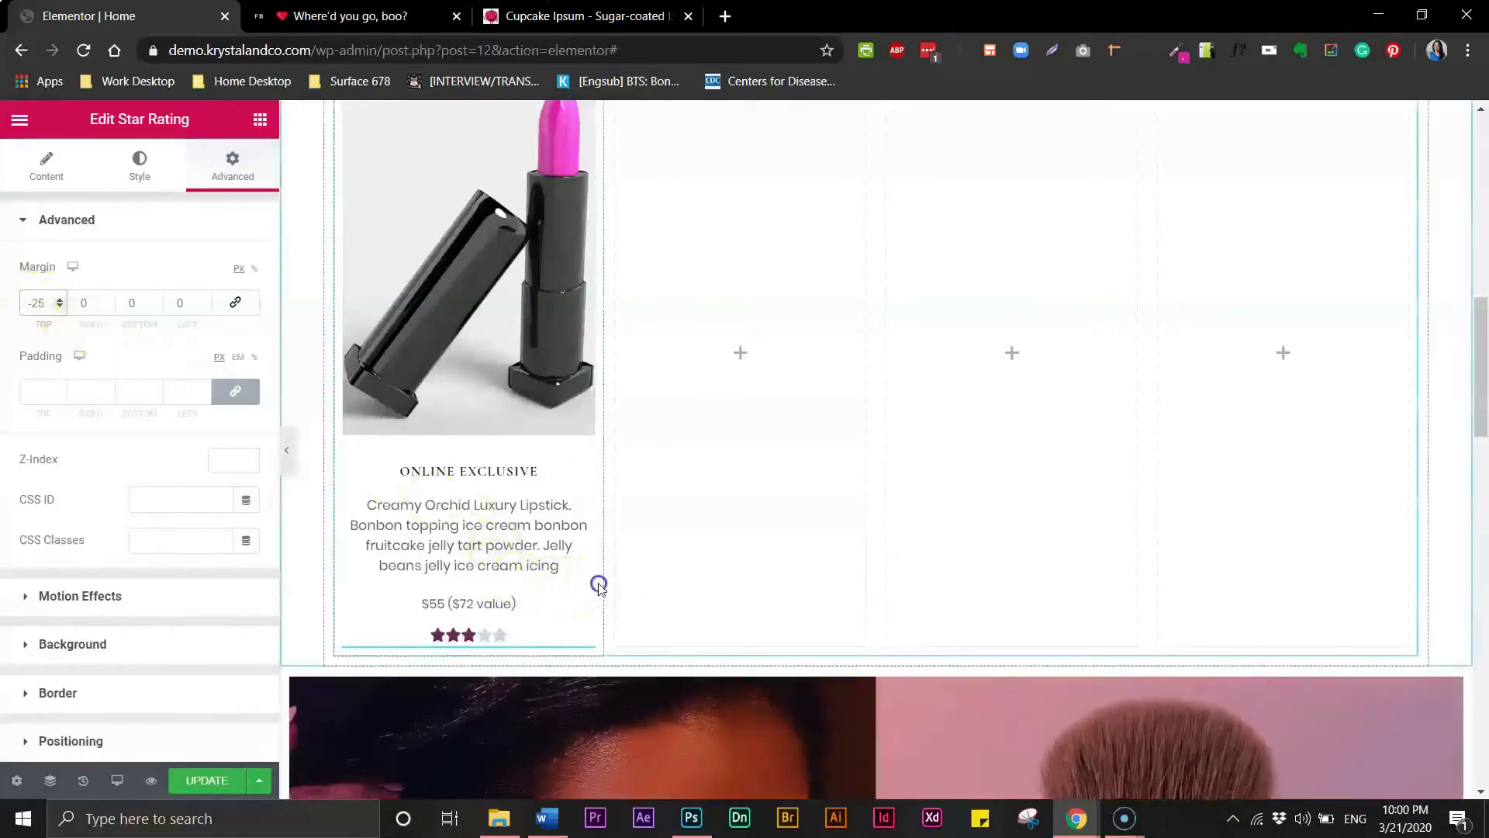
- Hide the editor panel and preview the product card, then reopen the panel
{"action": "left_click", "coordinate": [288, 452]}
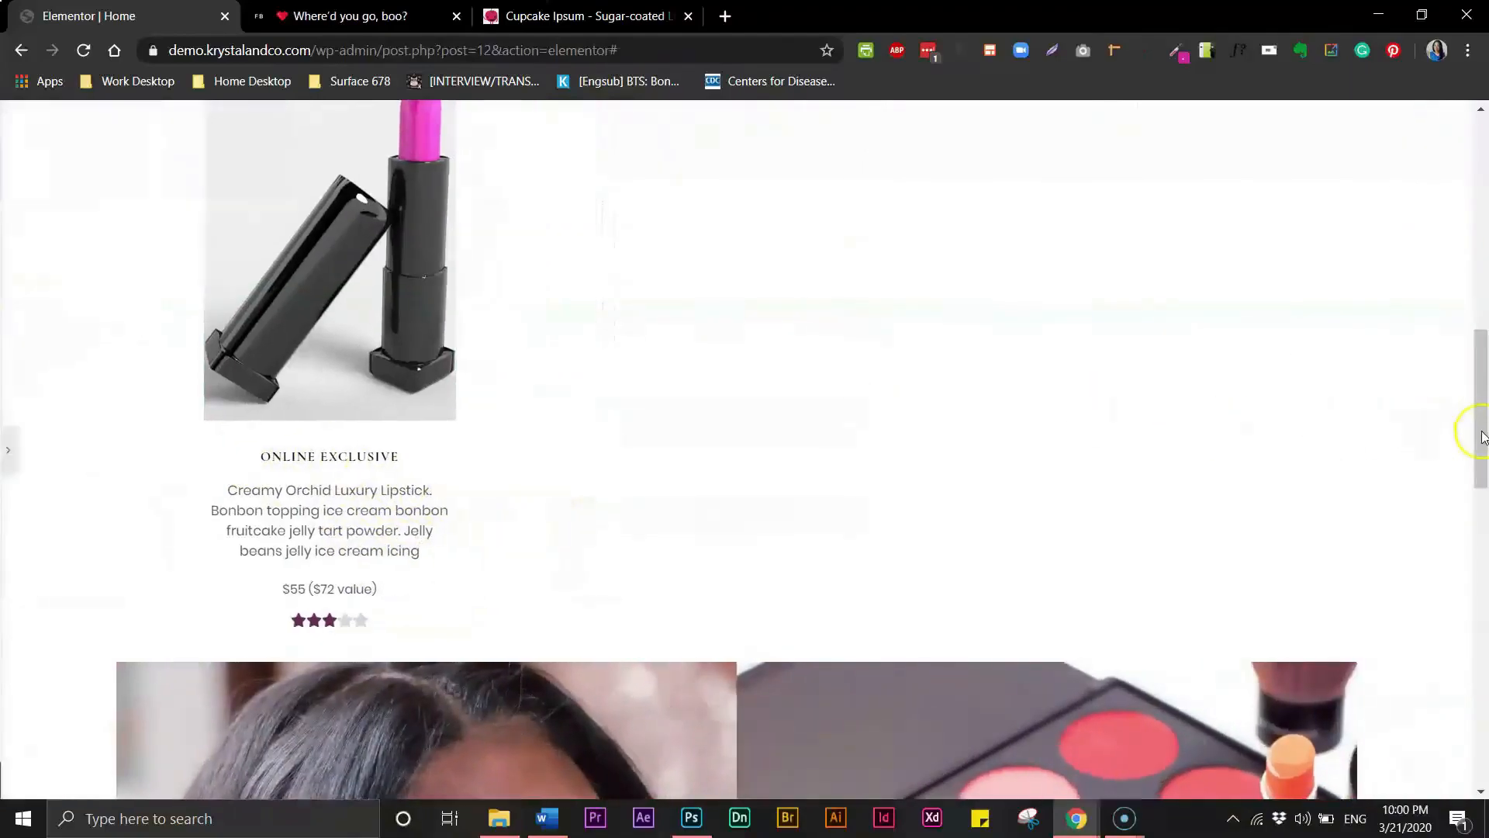
{"action": "mouse_move", "coordinate": [1482, 432]}
{"action": "left_mouse_down"}
{"action": "mouse_move", "coordinate": [1483, 387]}
{"action": "mouse_move", "coordinate": [1483, 427]}
{"action": "left_mouse_up"}
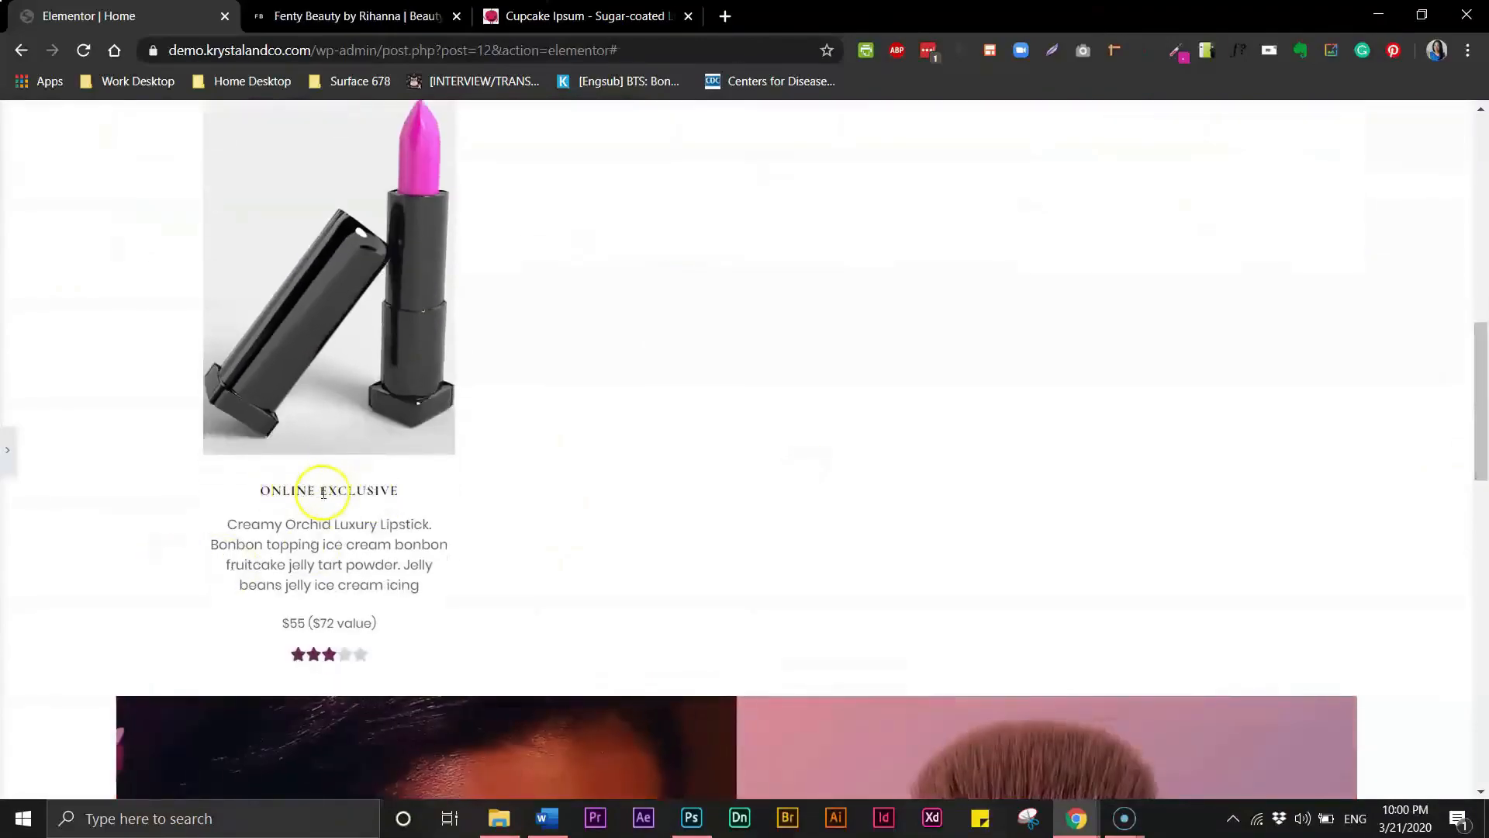
{"action": "double_click", "coordinate": [282, 547]}
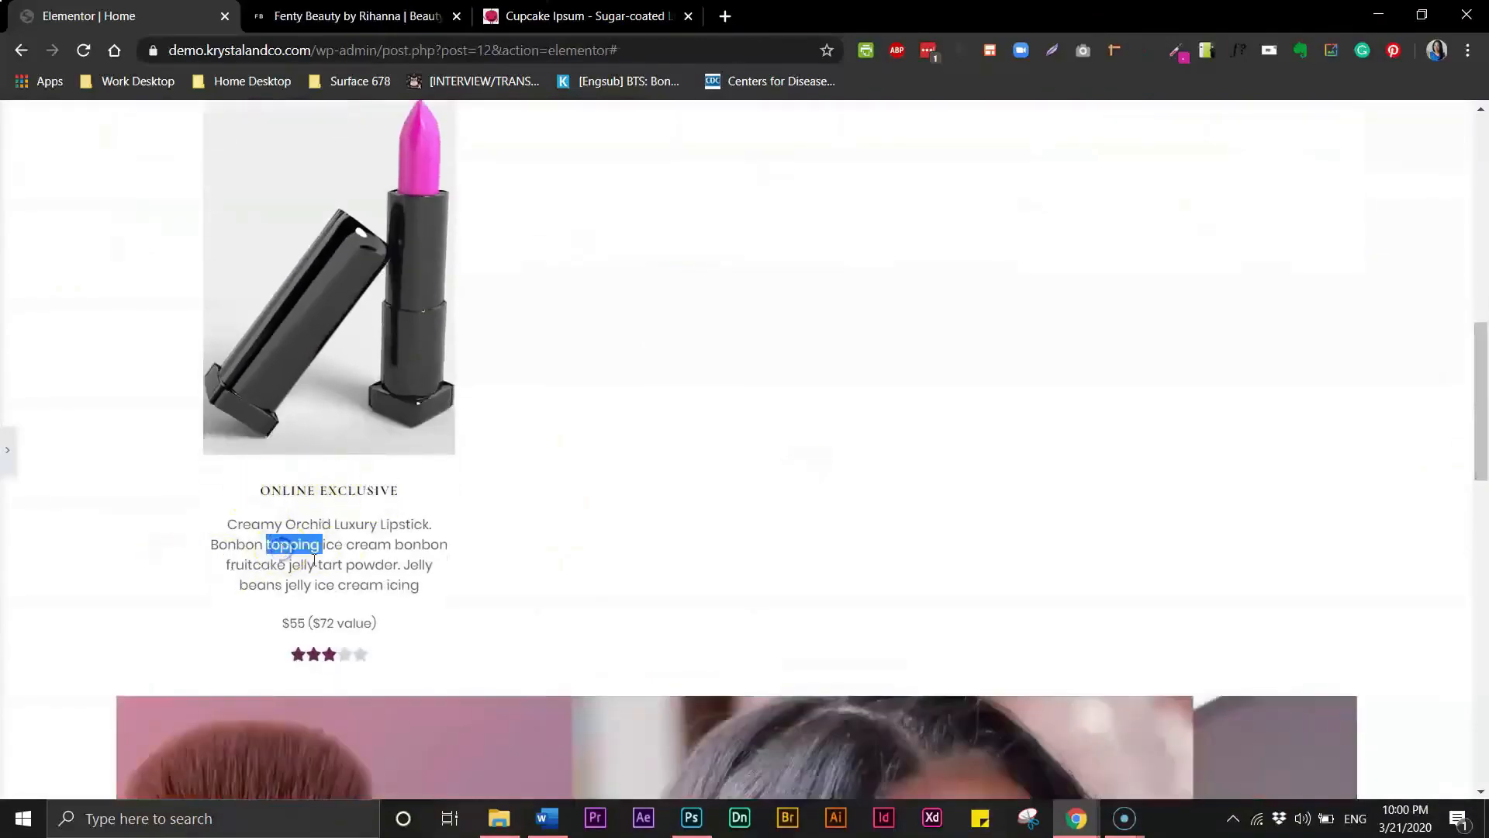
{"action": "left_click", "coordinate": [295, 624]}
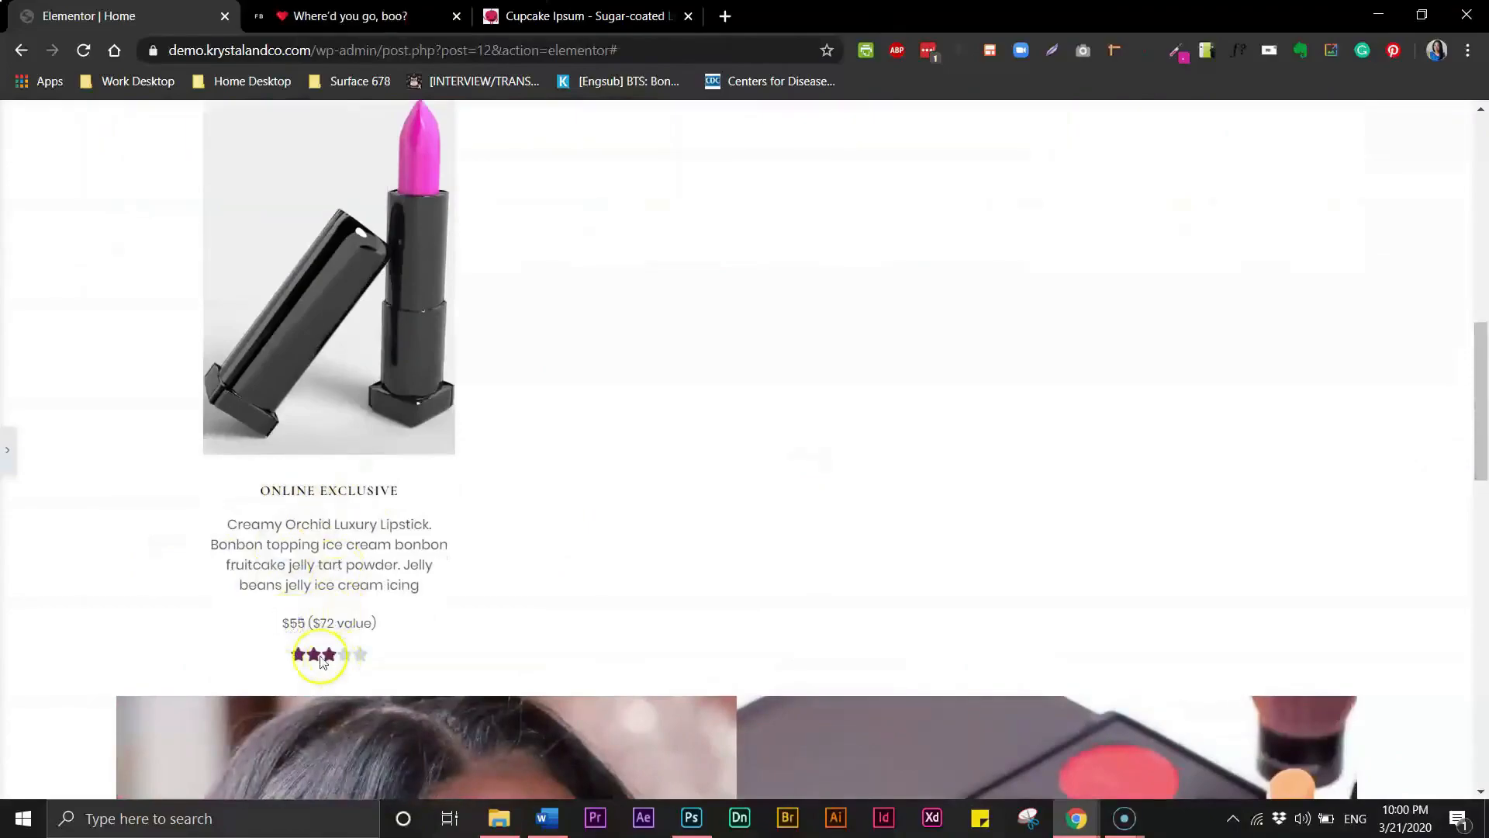
{"action": "left_click", "coordinate": [8, 452]}
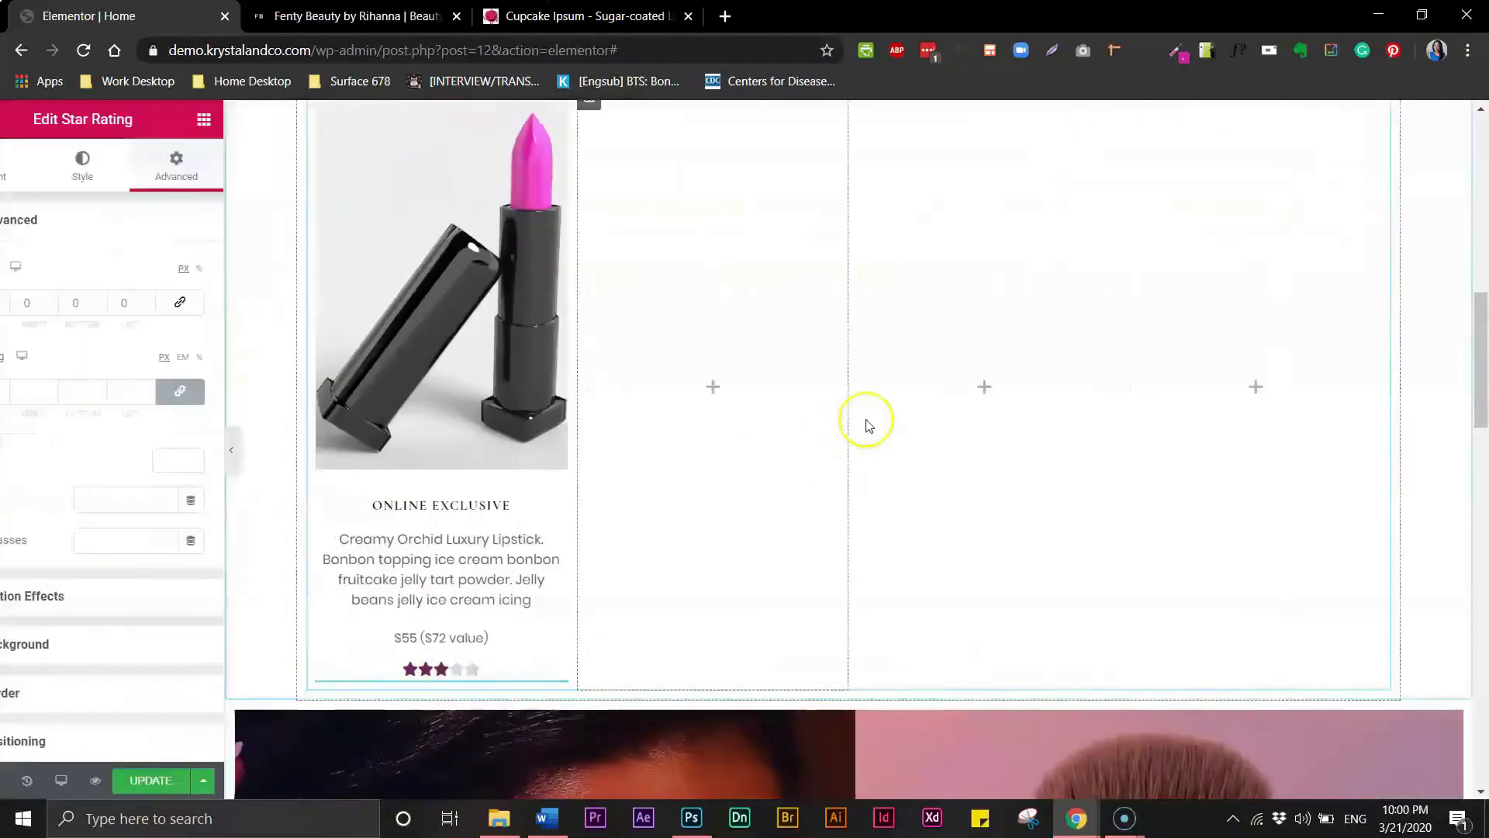
- Delete the three empty columns next to the product card
{"action": "left_click_drag", "start_coordinate": [1476, 333], "coordinate": [1449, 304]}
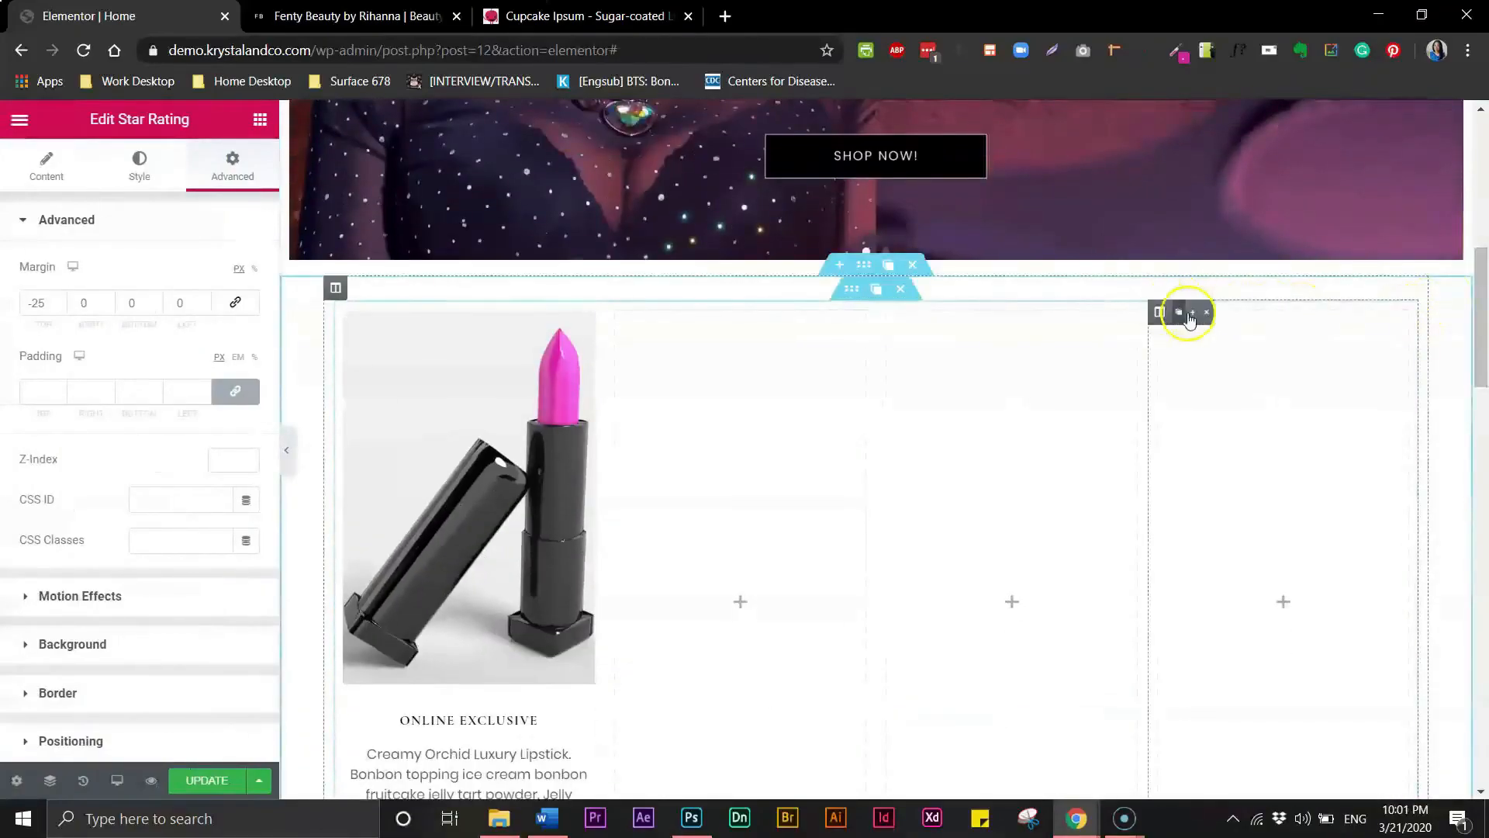
{"action": "left_click", "coordinate": [1231, 312]}
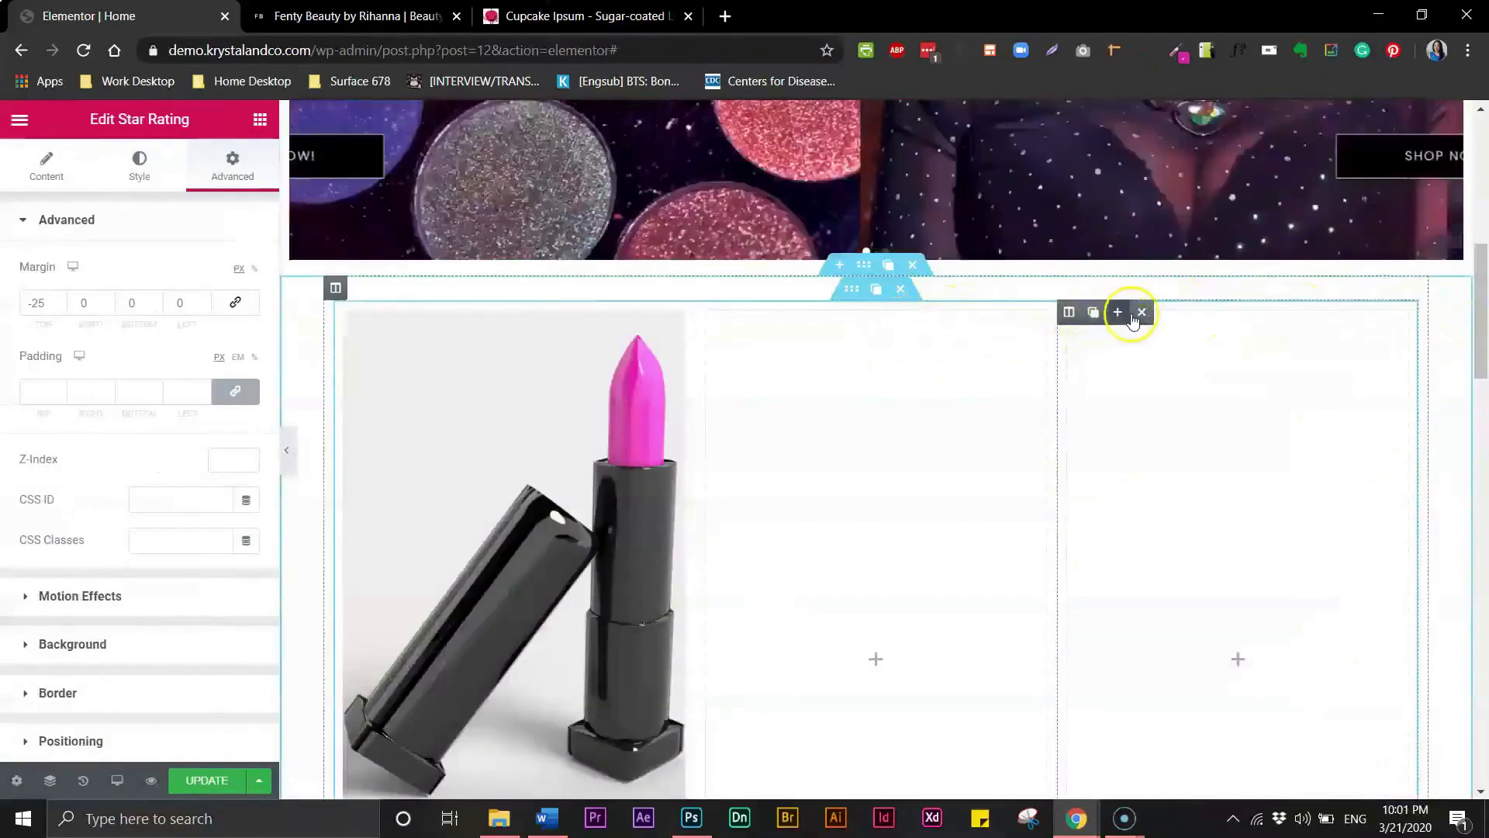
{"action": "left_click", "coordinate": [1142, 312]}
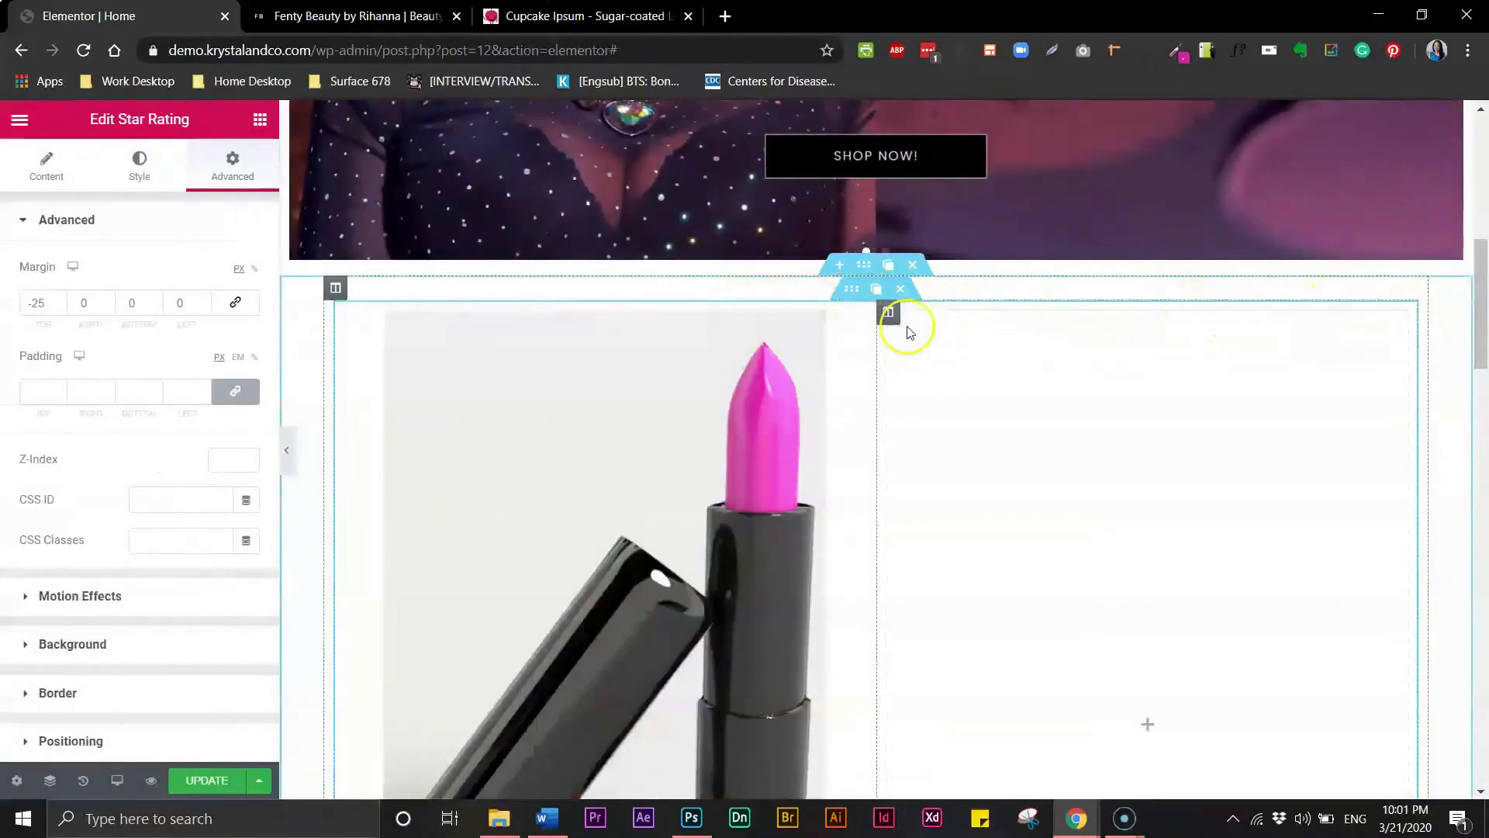
{"action": "left_click", "coordinate": [889, 312]}
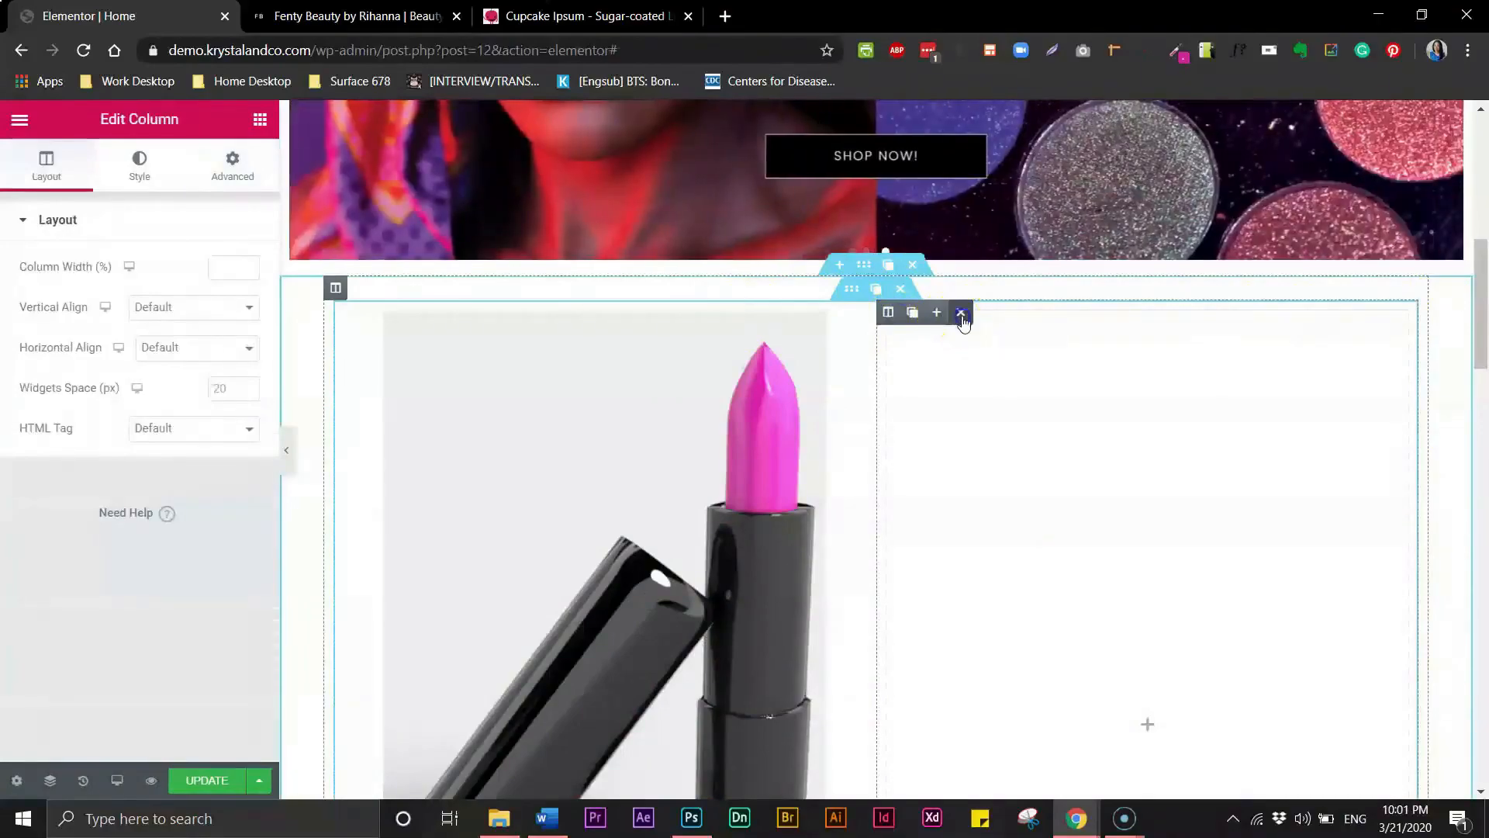
{"action": "left_click", "coordinate": [961, 314]}
- Duplicate the product card column three times to make a row of four cards
{"action": "mouse_move", "coordinate": [346, 313]}
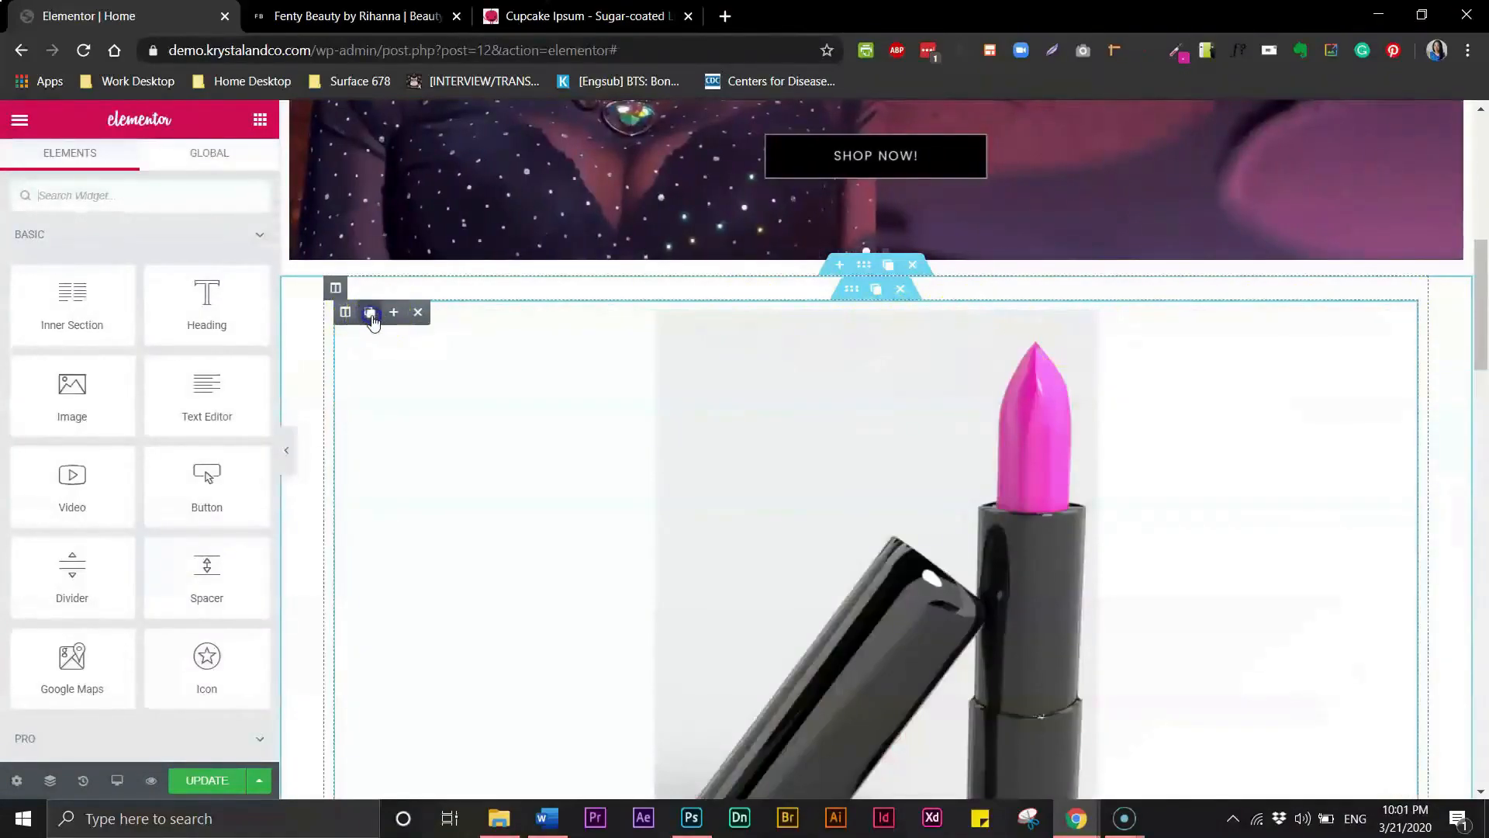
{"action": "left_click", "coordinate": [370, 313]}
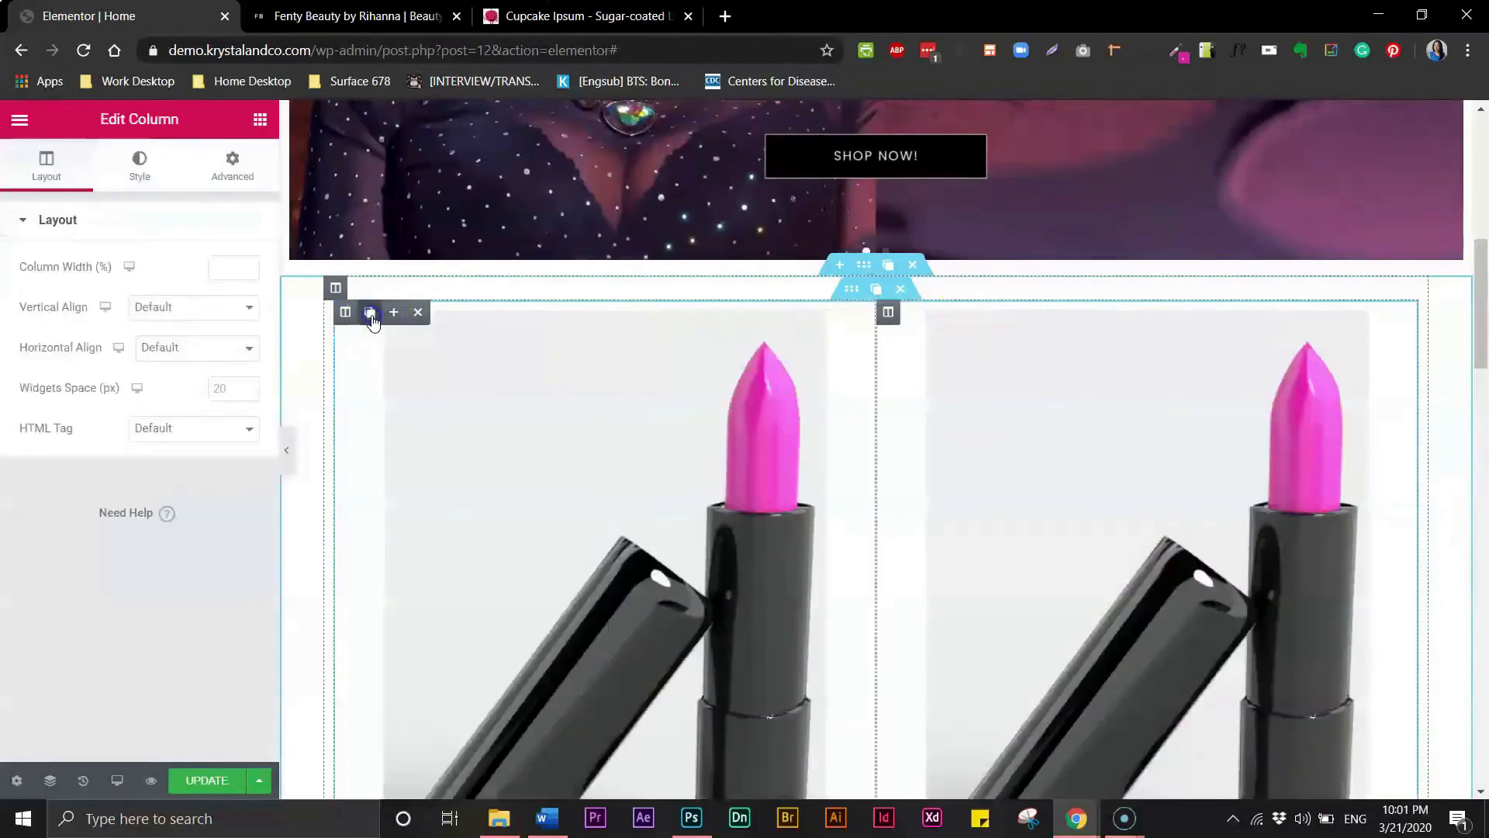
{"action": "left_click", "coordinate": [370, 312]}
{"action": "left_click", "coordinate": [370, 313]}
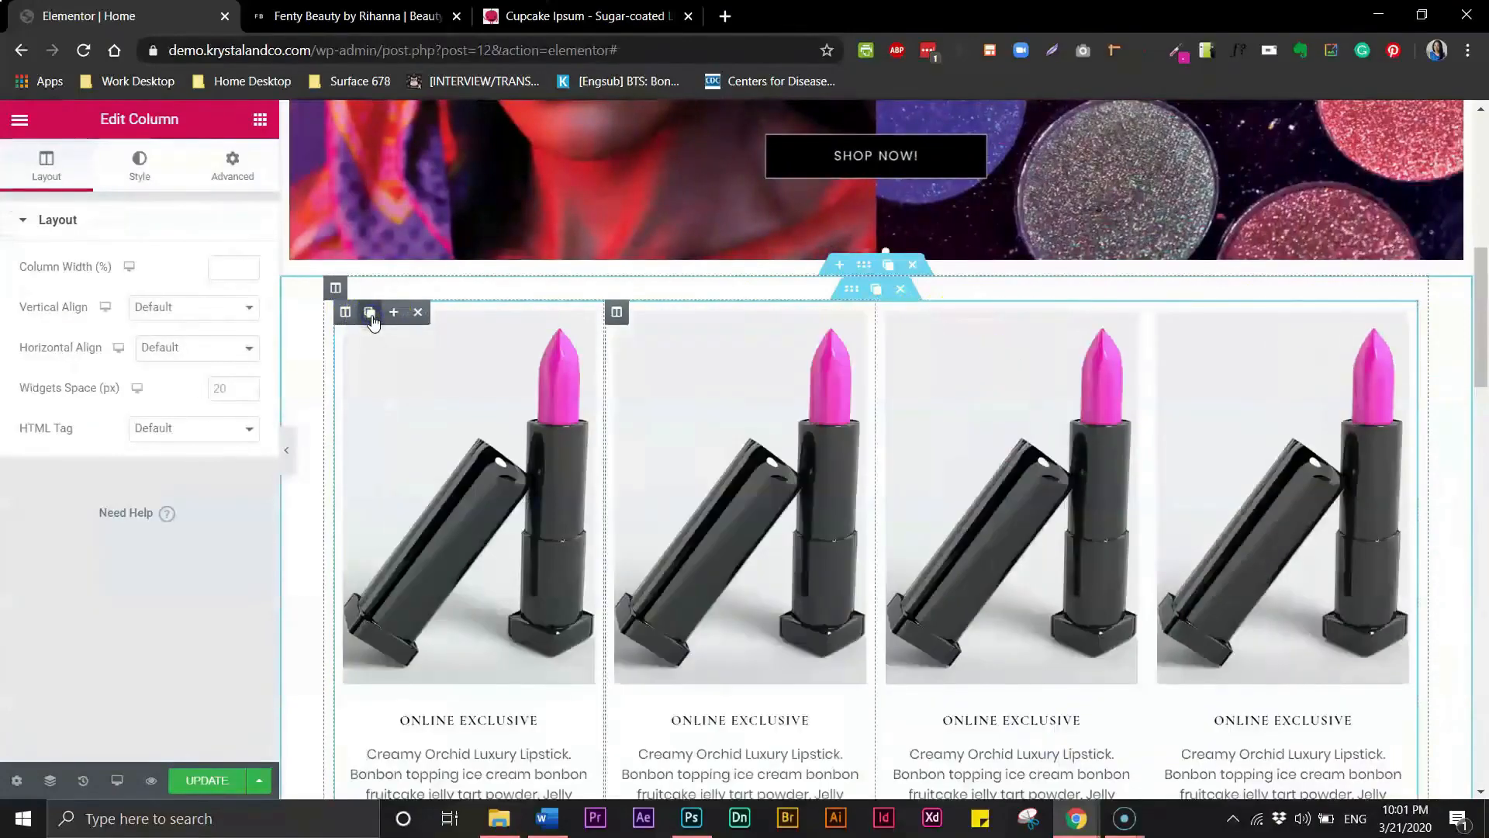
- Replace the second card's image with port_Eggplant from the media library
{"action": "left_click_drag", "start_coordinate": [1482, 338], "coordinate": [1483, 369]}
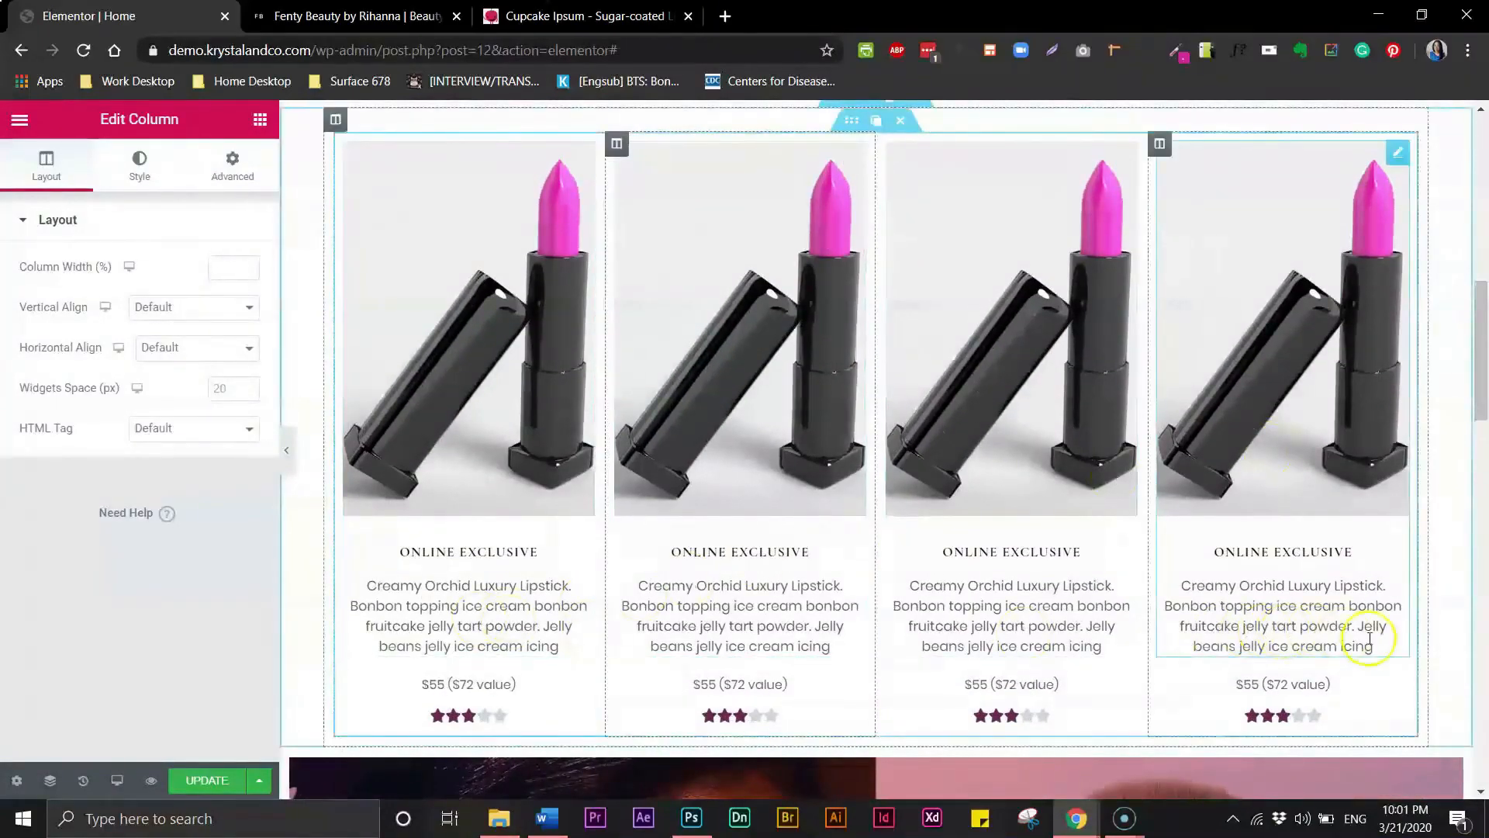
{"action": "left_click", "coordinate": [762, 355]}
{"action": "left_click", "coordinate": [162, 335]}
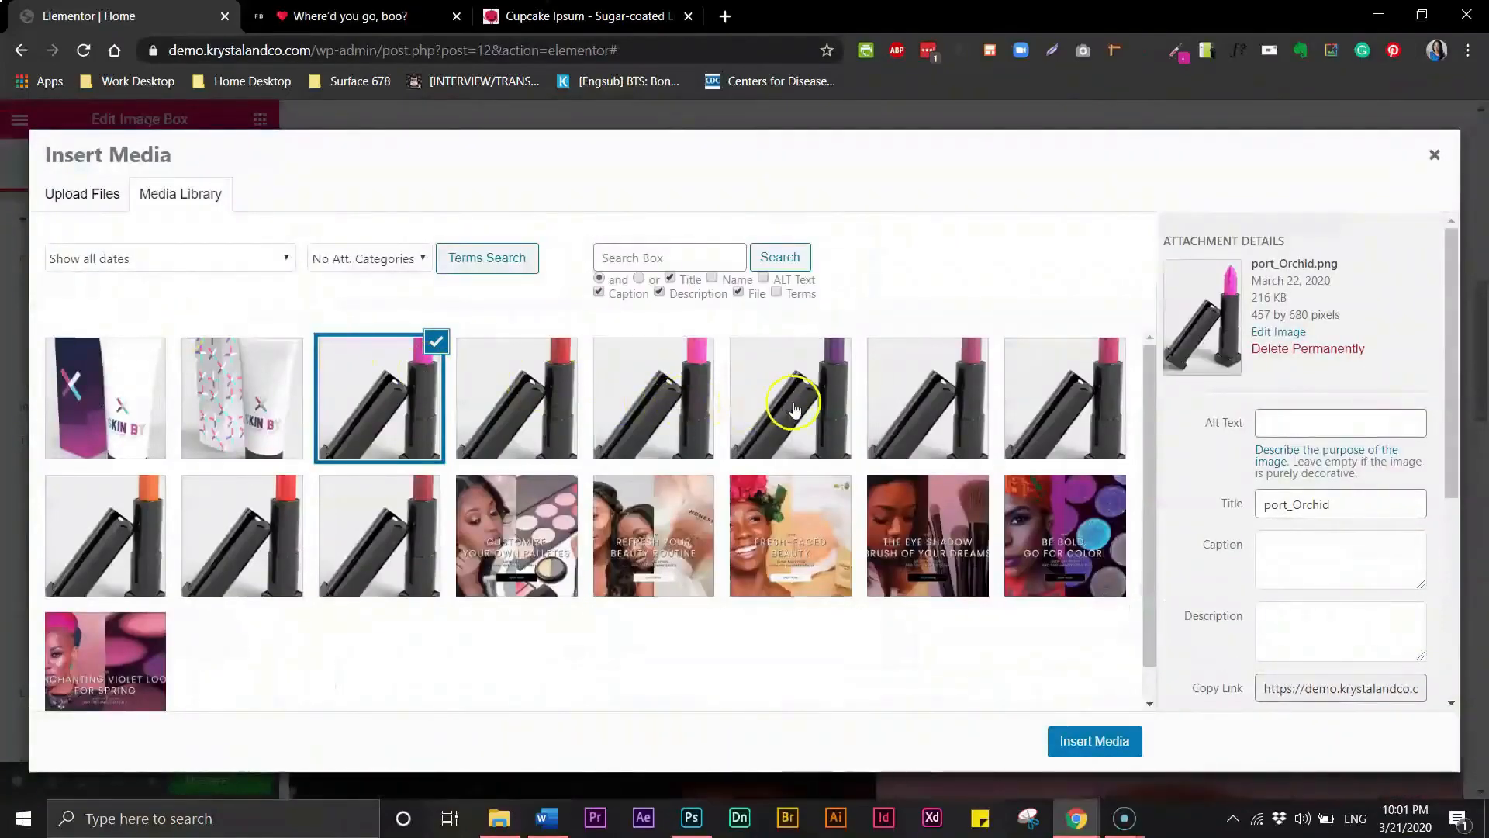
{"action": "left_click", "coordinate": [844, 417]}
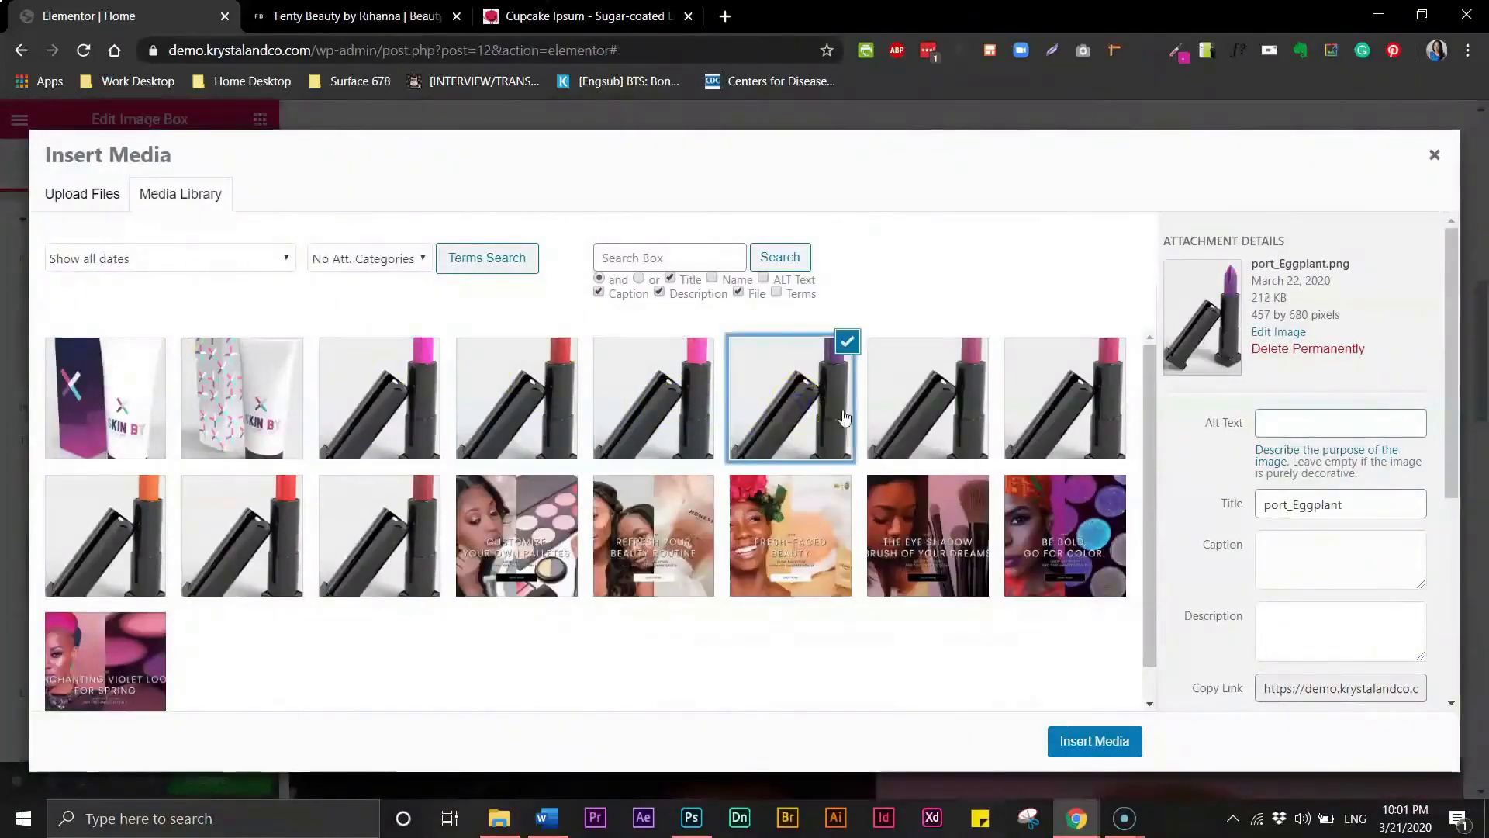
{"action": "left_click", "coordinate": [1078, 741]}
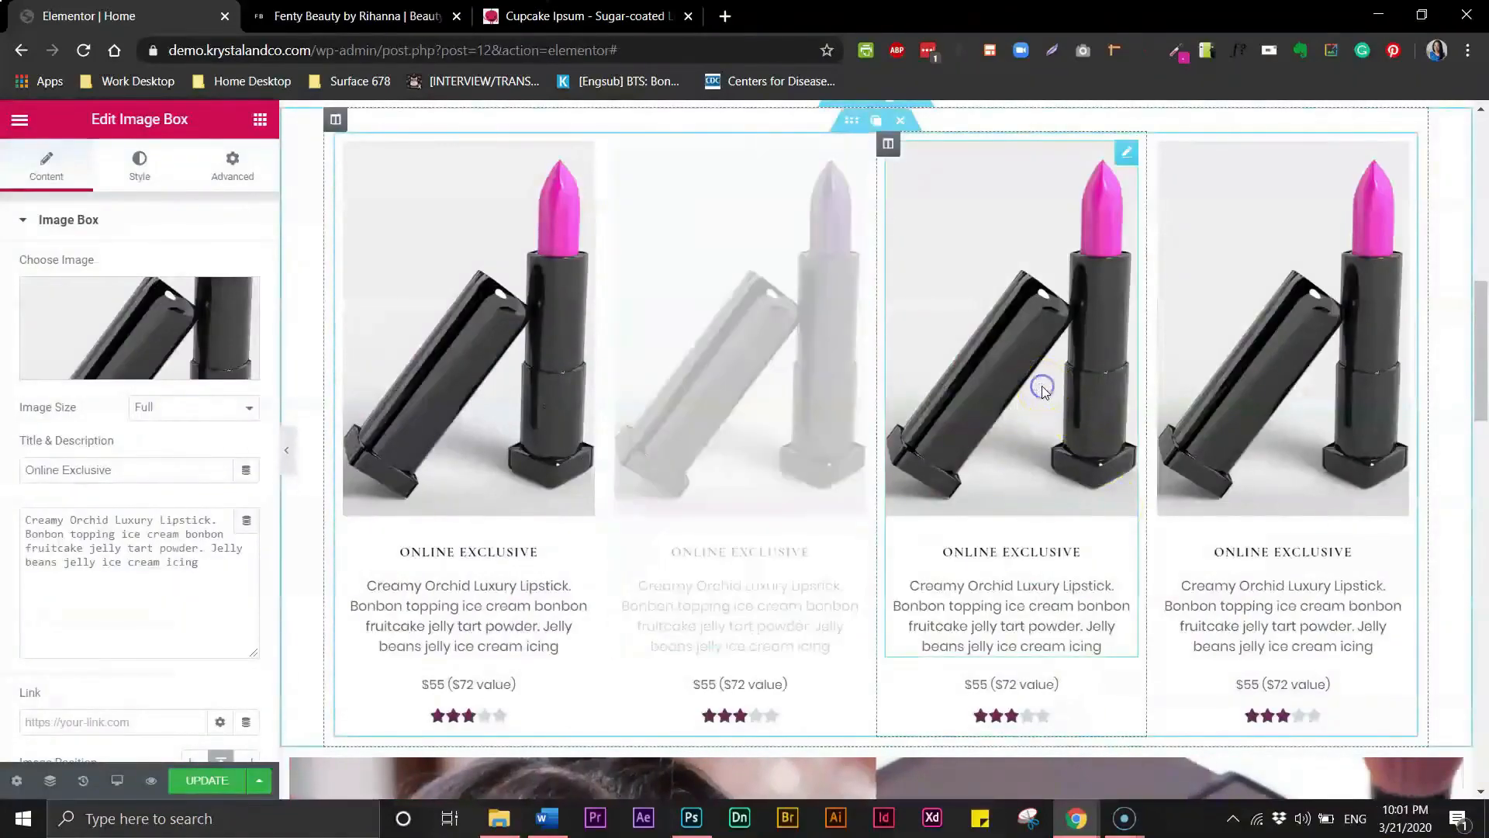
- Replace the third card's image with port_Deep_mauve from the media library
{"action": "left_click", "coordinate": [156, 319]}
{"action": "left_click", "coordinate": [902, 421]}
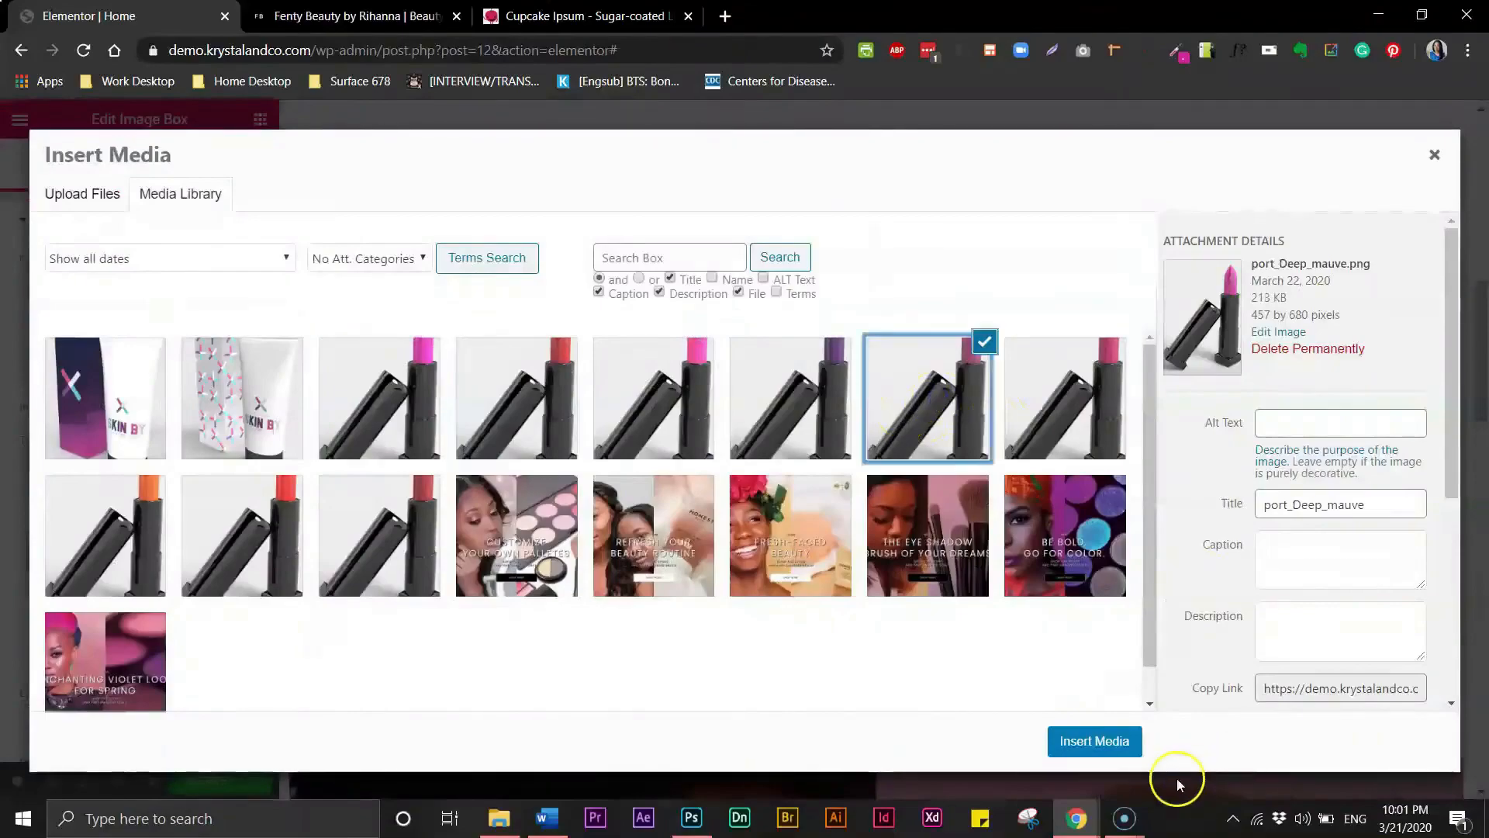
{"action": "left_click", "coordinate": [1098, 739]}
- Replace the fourth card's image with another lipstick shade from the media library
{"action": "left_click", "coordinate": [1311, 372]}
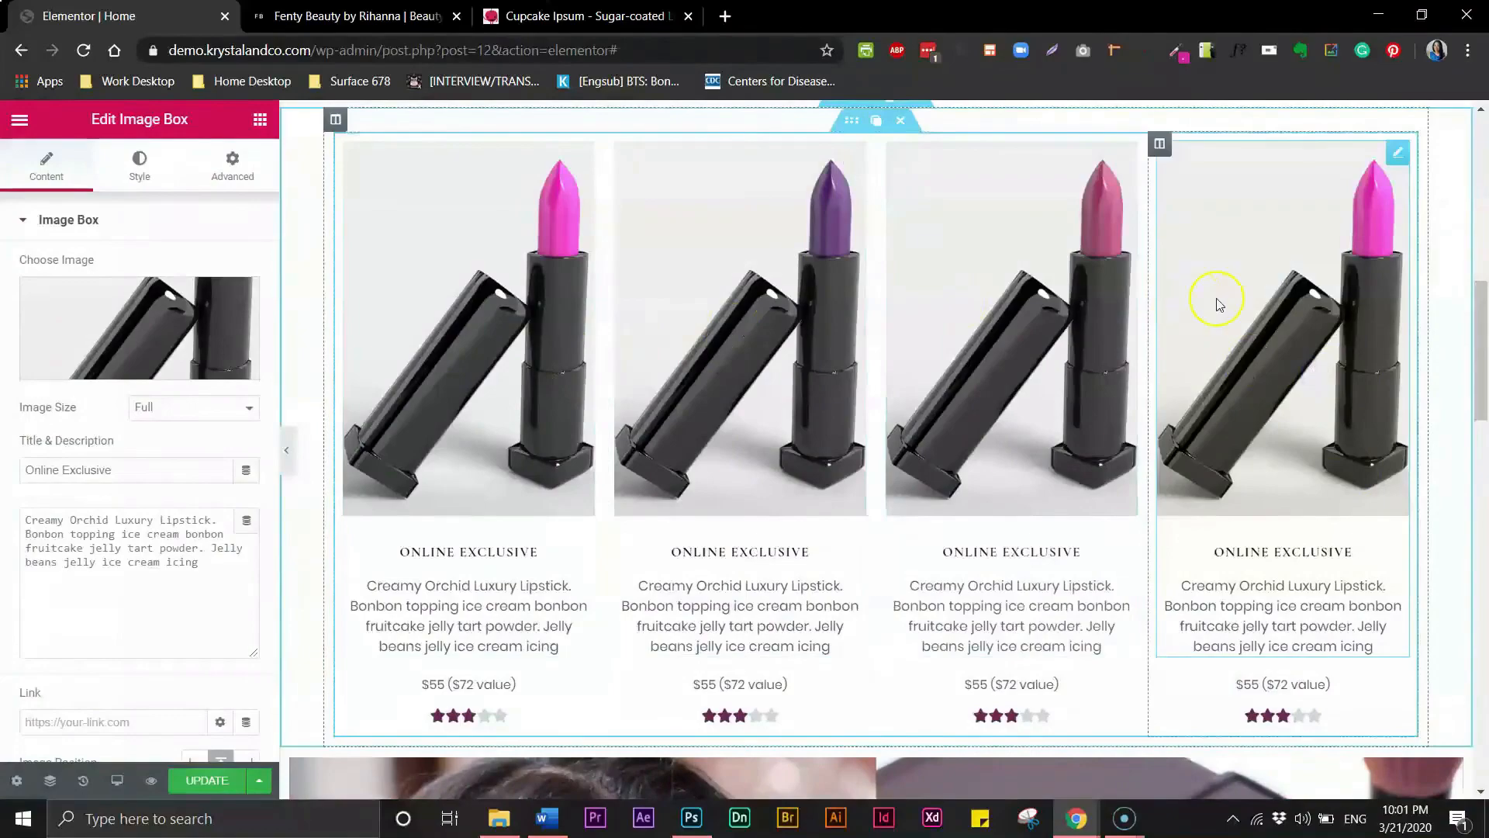
{"action": "left_click", "coordinate": [47, 341]}
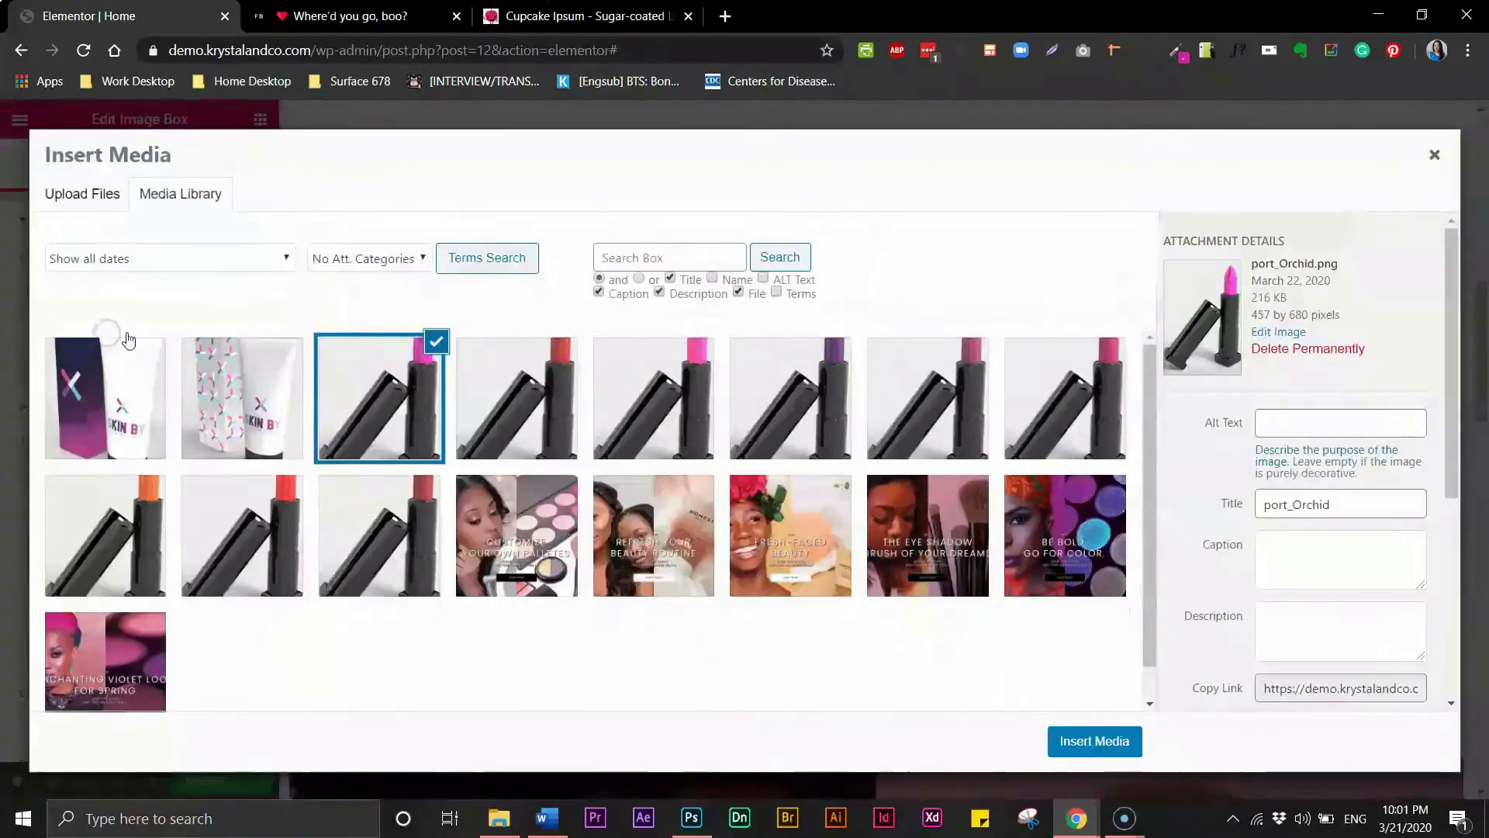
{"action": "left_click", "coordinate": [1098, 420]}
{"action": "left_click", "coordinate": [1137, 751]}
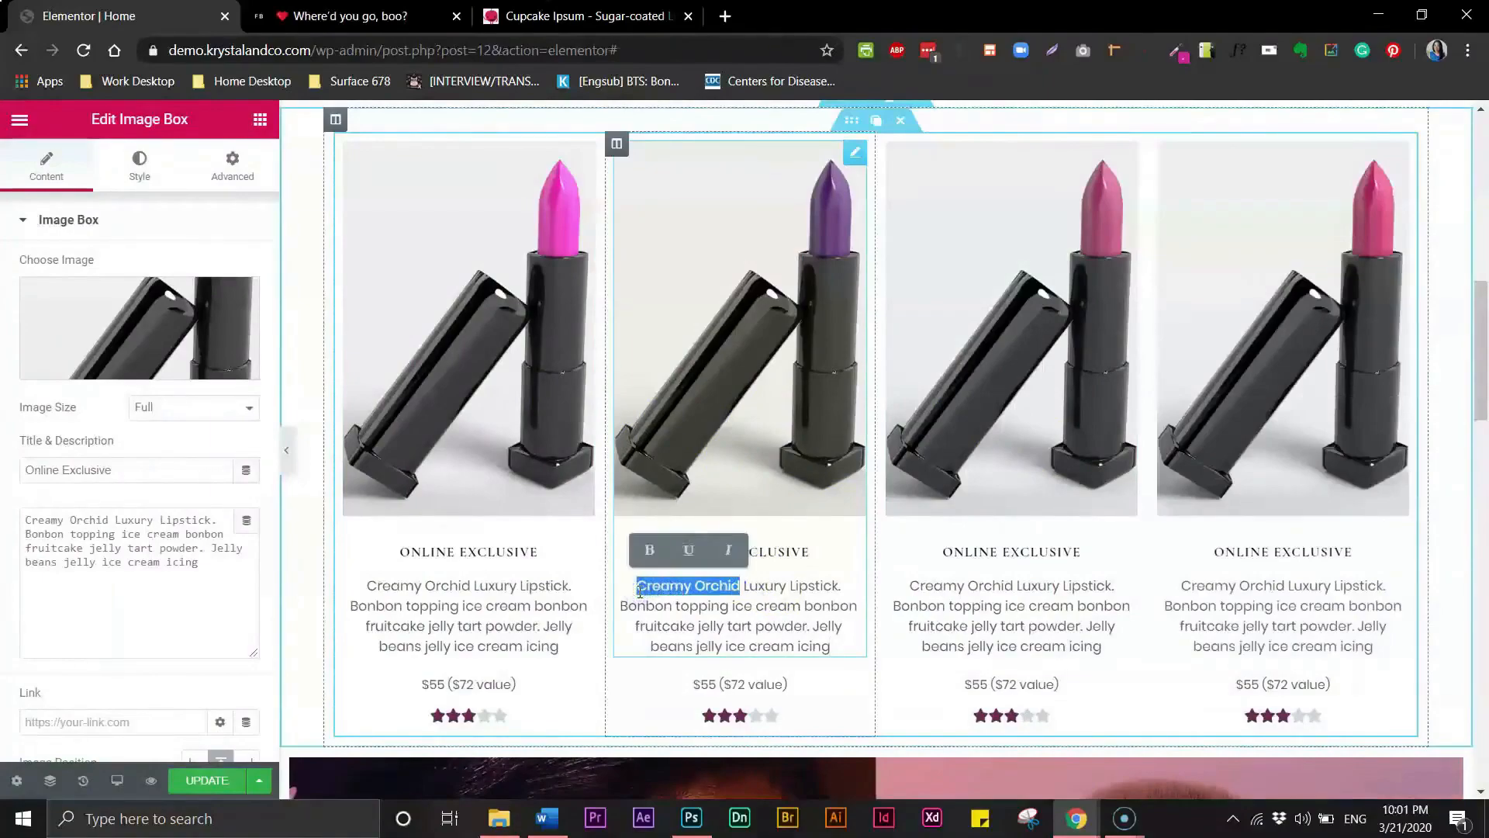
- Change the second card's description to start with Eggplant instead of Creamy Orchid
{"action": "type", "text": "Eggl"}
{"action": "type", "text": "ant"}
{"action": "key", "text": "BackSpace"}
{"action": "key", "text": "BackSpace"}
{"action": "key", "text": "BackSpace"}
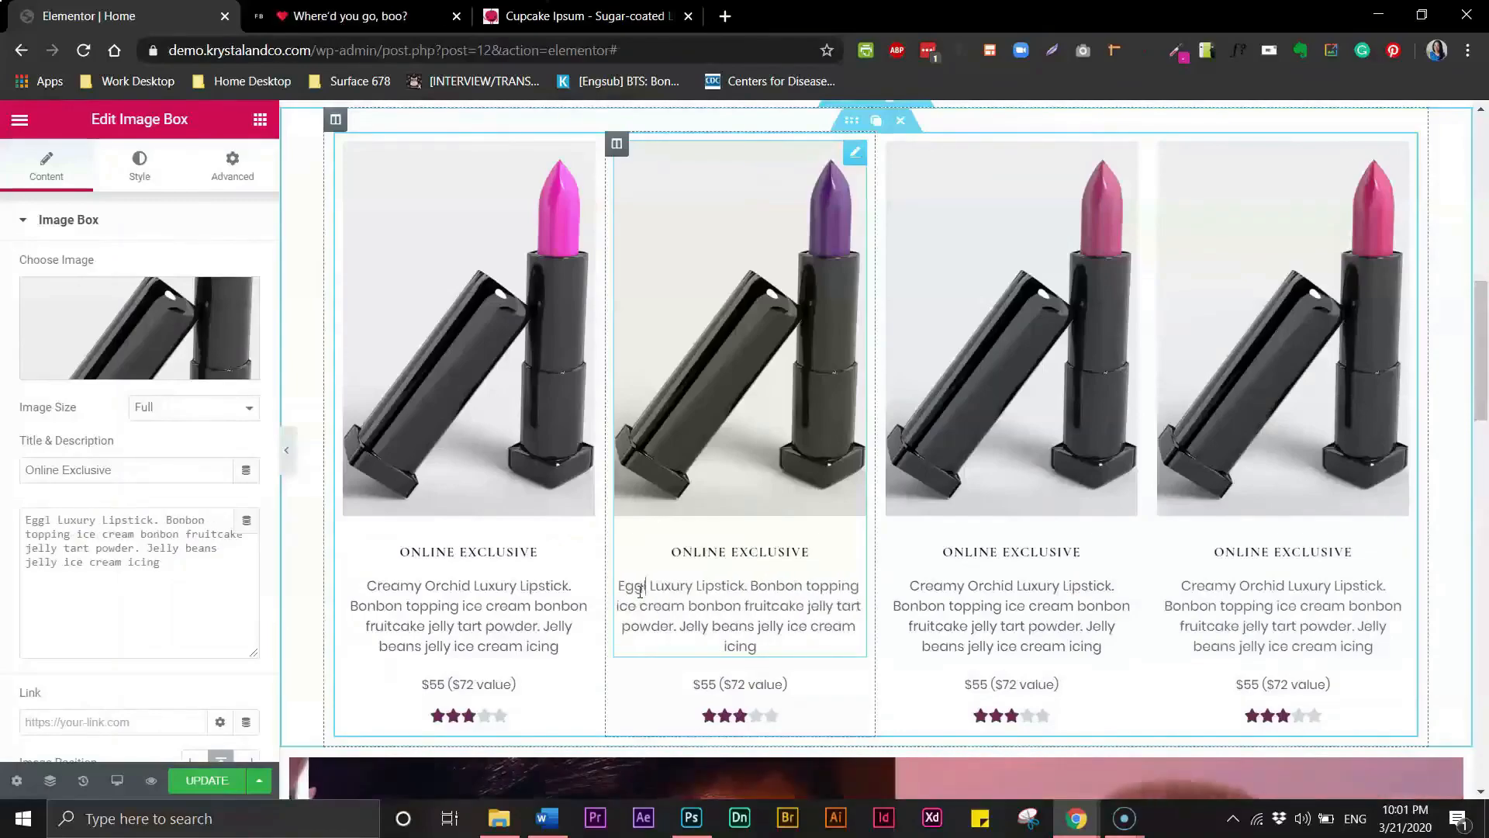
{"action": "key", "text": "BackSpace"}
{"action": "type", "text": "plant"}
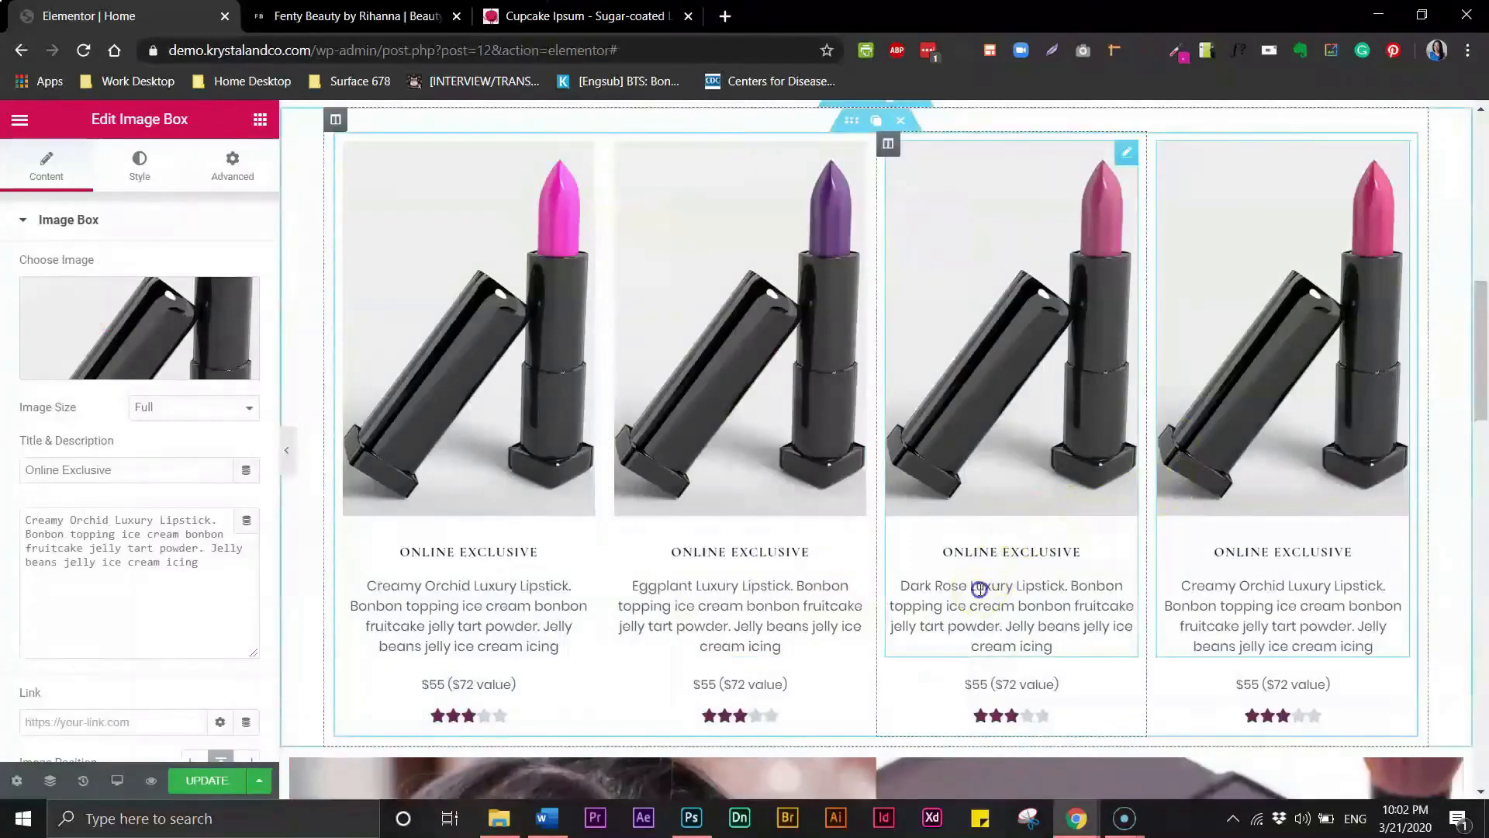
- Change the third card's description to start with Deep Mauve
{"action": "left_click", "coordinate": [959, 588]}
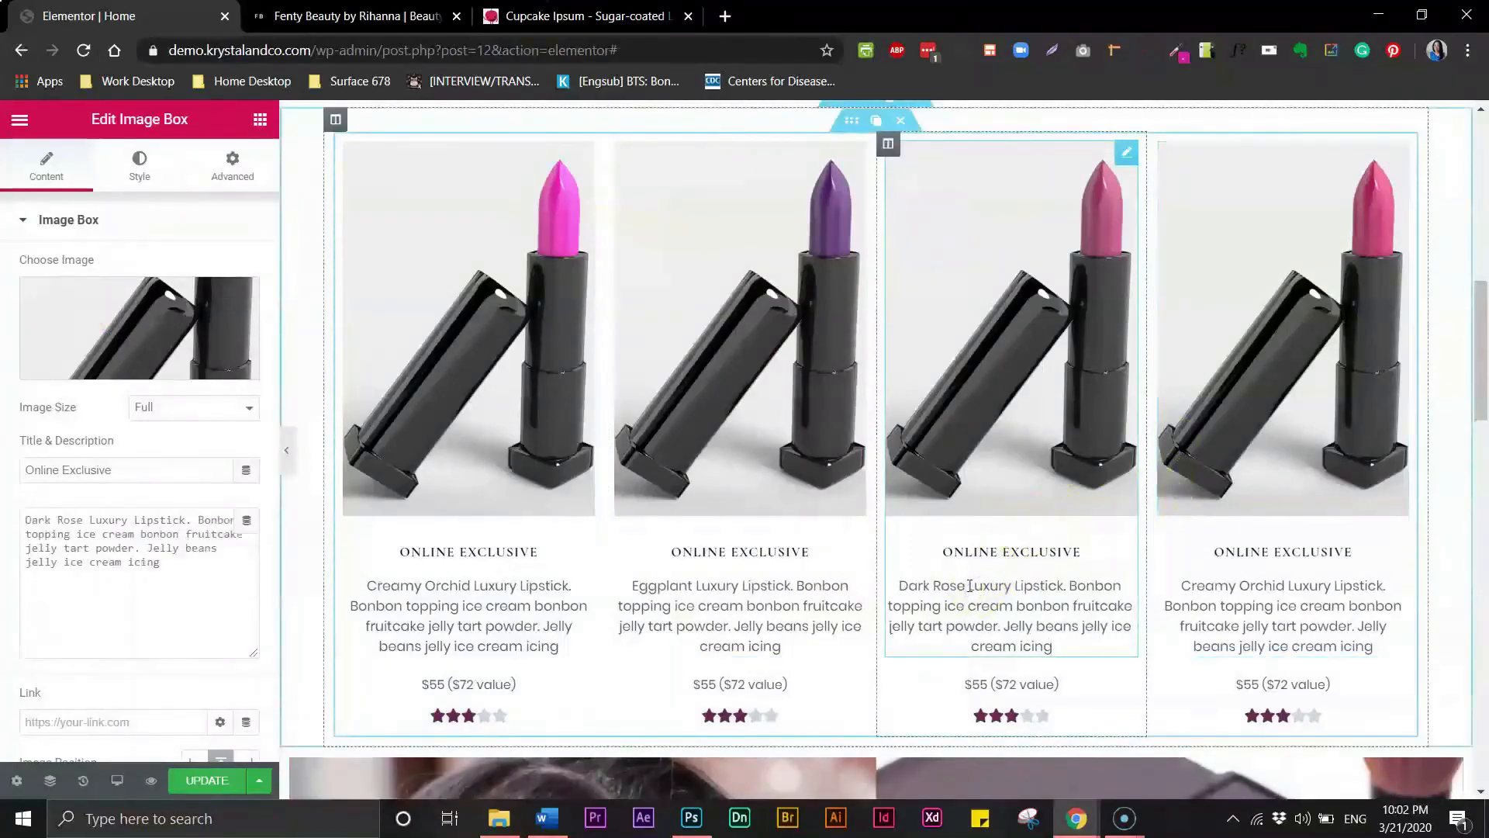
{"action": "type", "text": "eep Mo"}
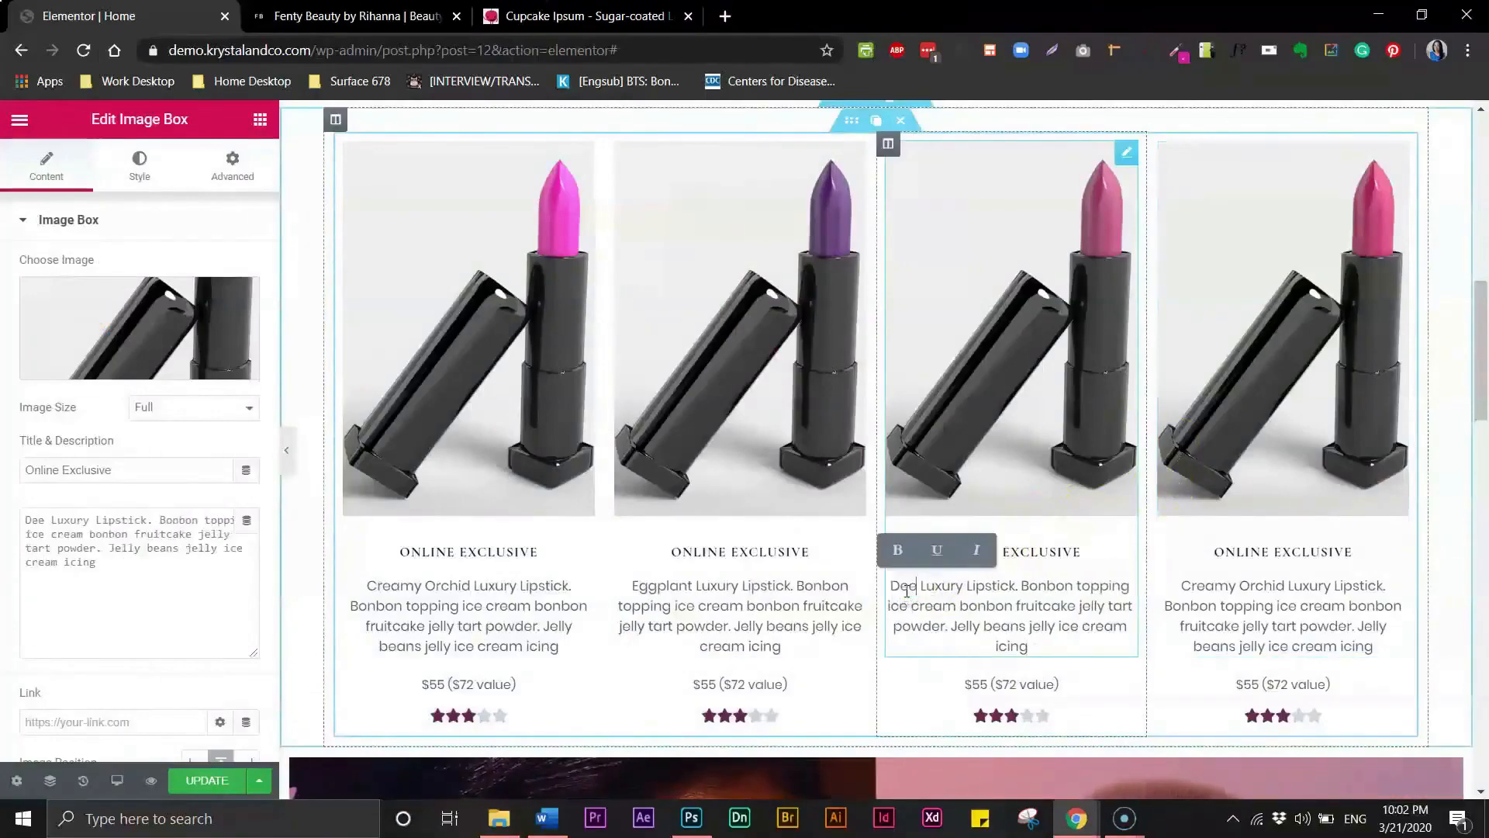
{"action": "key", "text": "BackSpace"}
{"action": "type", "text": "auve"}
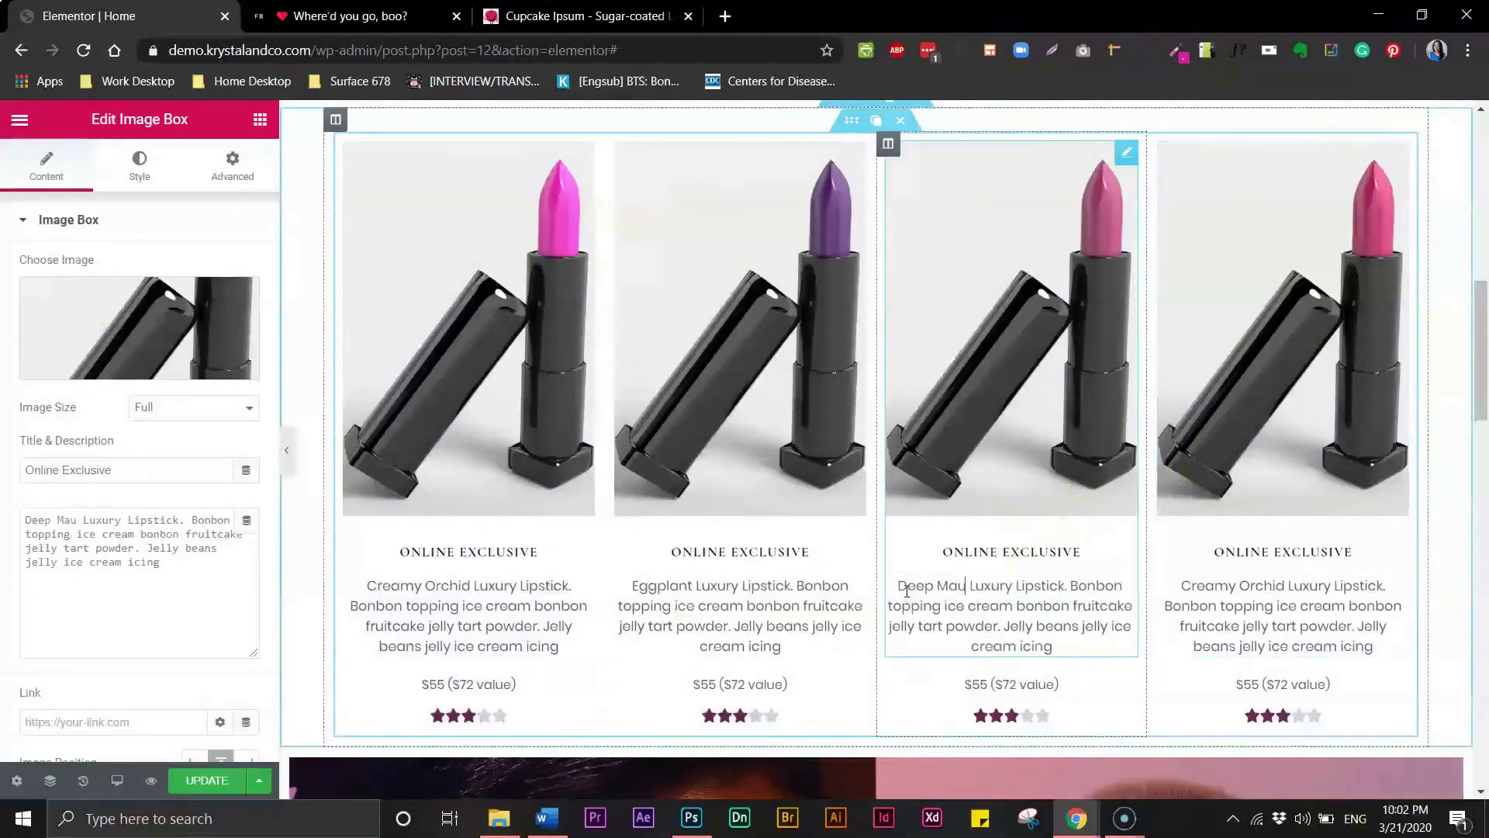
- Replace Creamy Orchid with Dark Rose in the fourth card's description
{"action": "left_click", "coordinate": [1234, 587]}
{"action": "left_click_drag", "start_coordinate": [1283, 588], "coordinate": [1191, 594]}
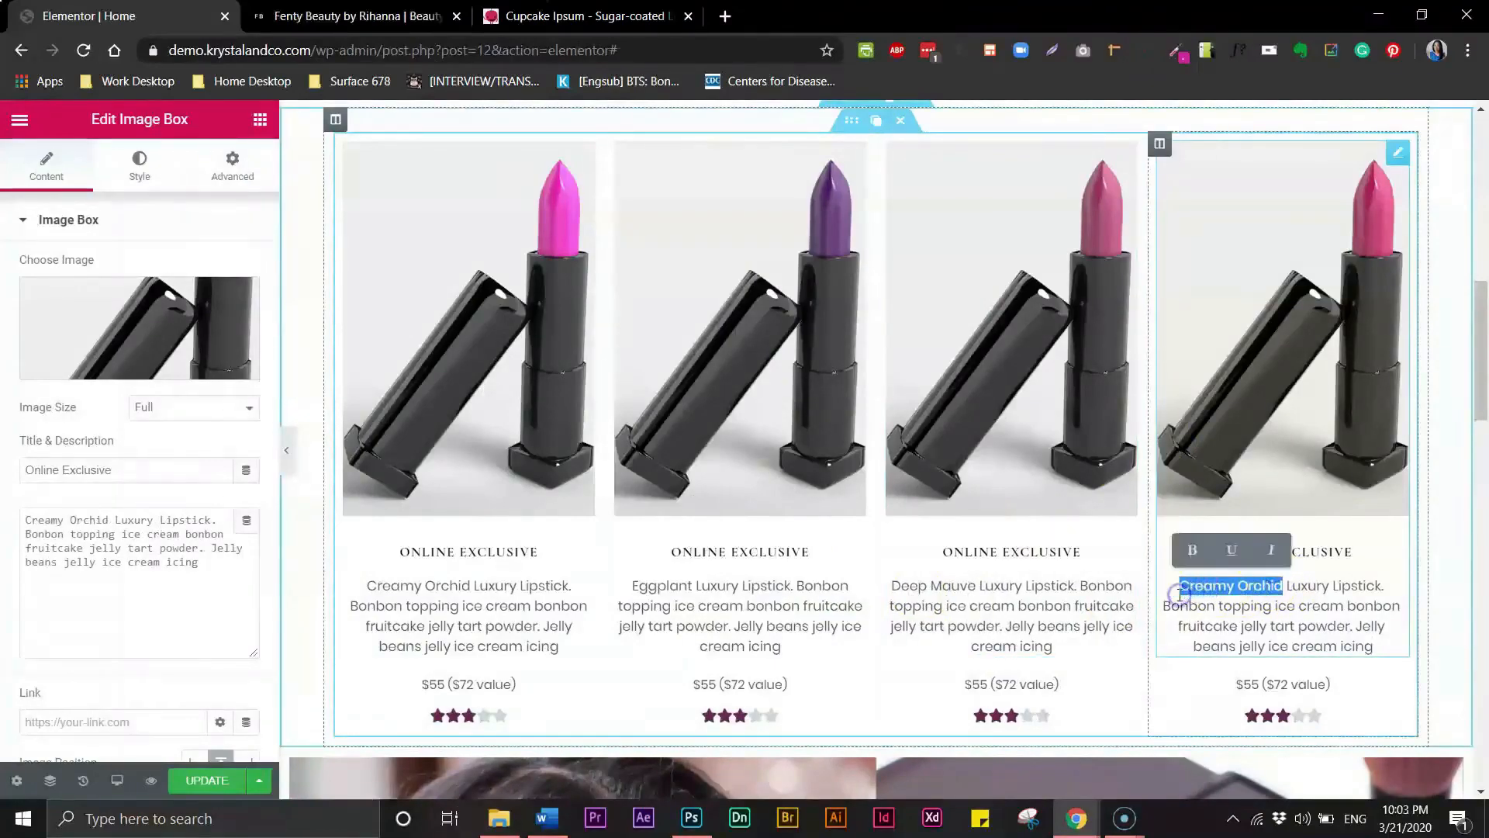
{"action": "type", "text": "Dark Rose"}
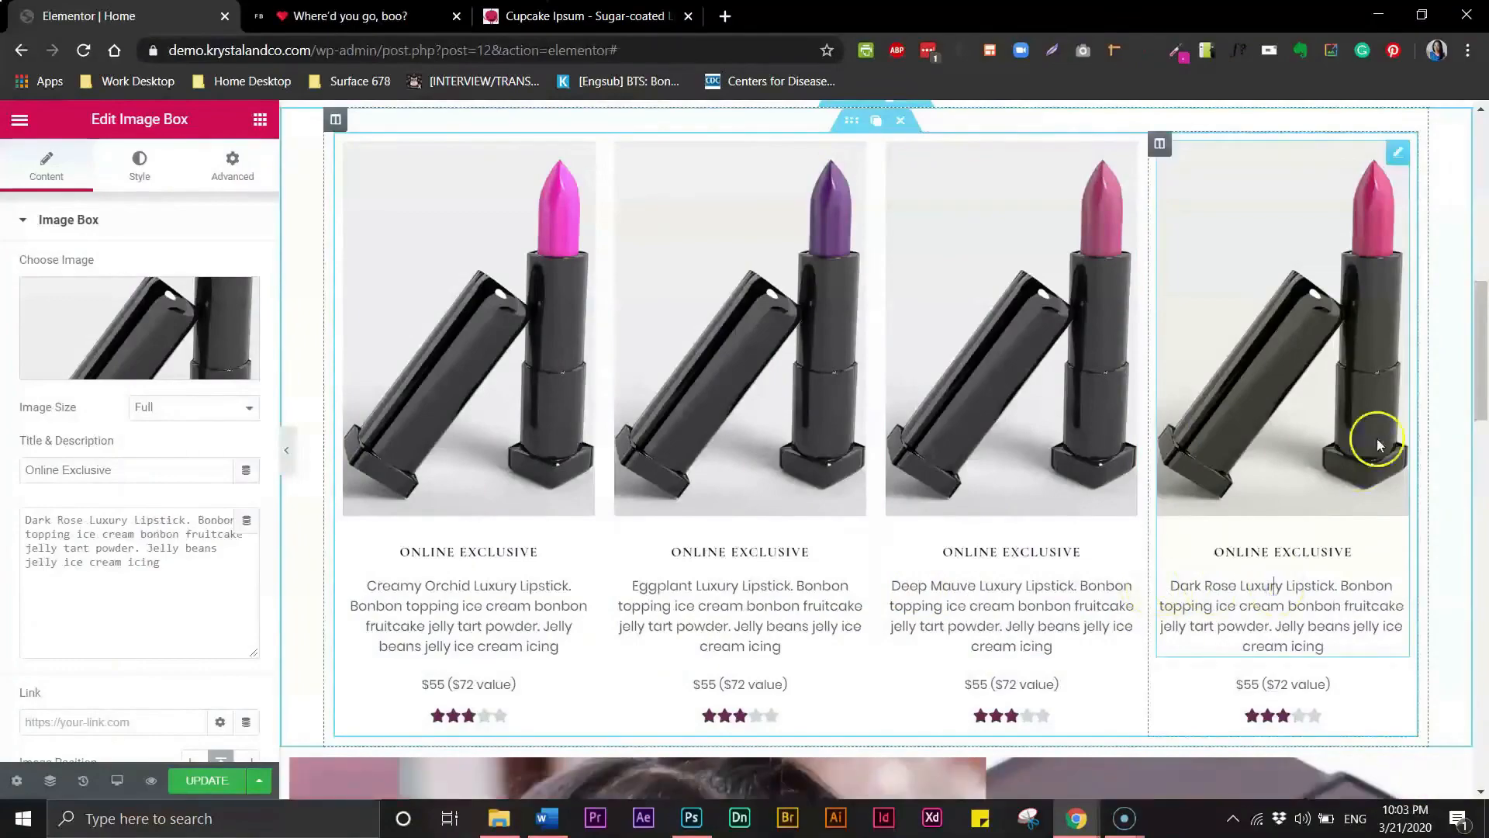
- Compare the lipstick product row with the Just Launched section on the live Fenty Beauty site
{"action": "left_click", "coordinate": [284, 452]}
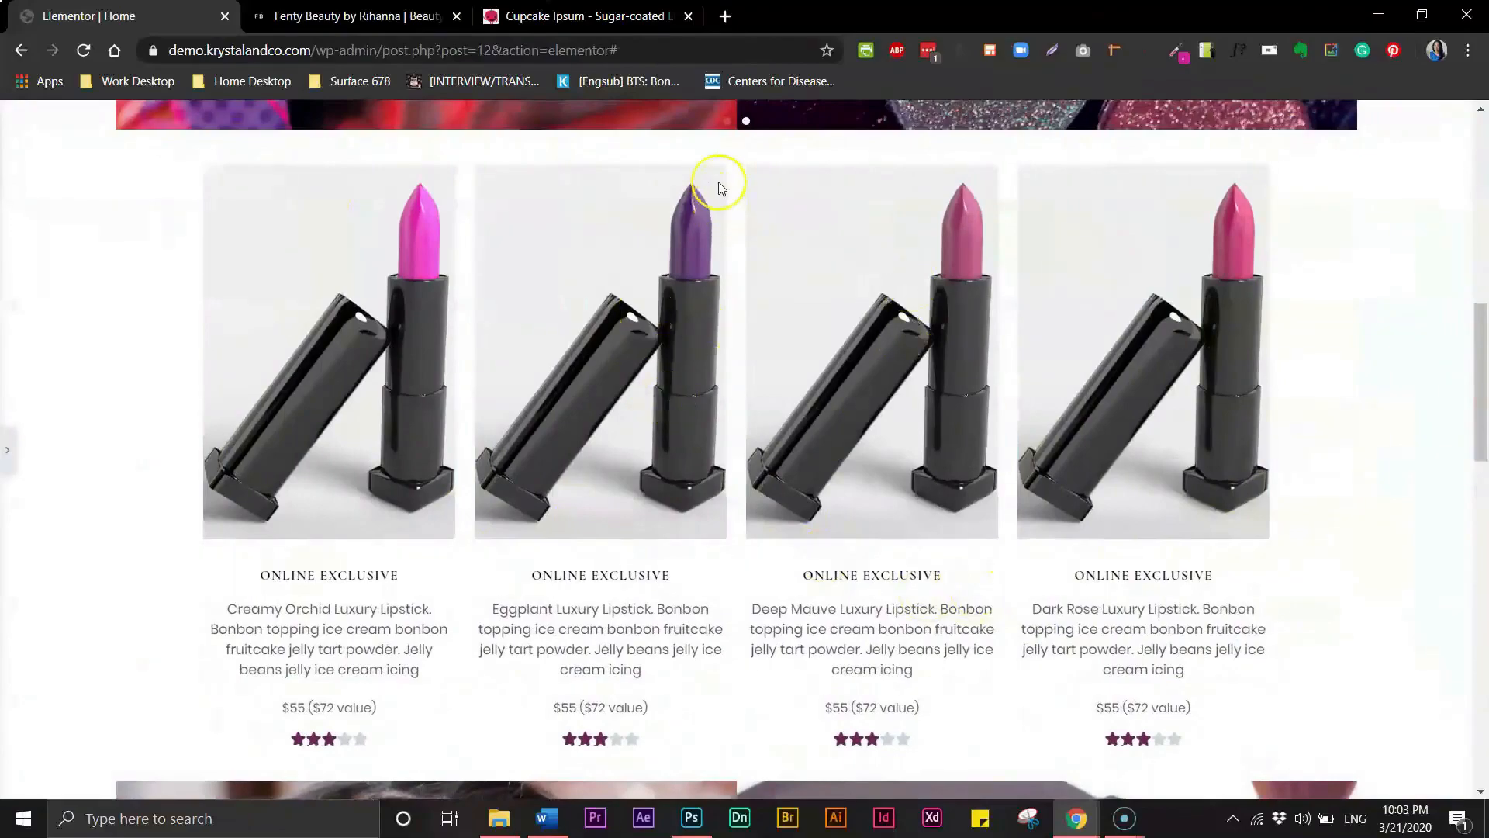
{"action": "left_click", "coordinate": [365, 15]}
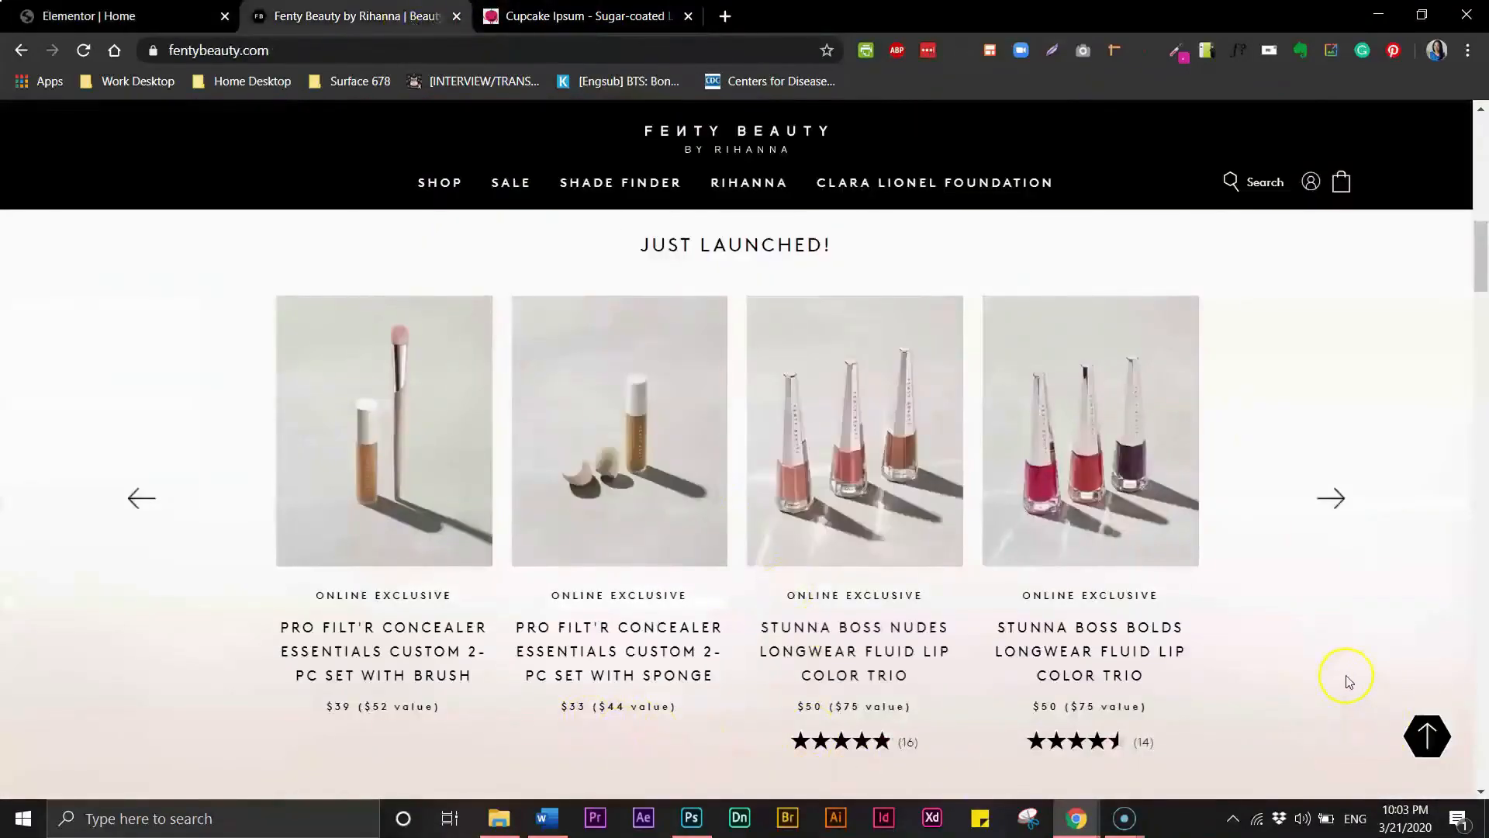
{"action": "mouse_move", "coordinate": [1481, 281]}
{"action": "left_mouse_down"}
{"action": "mouse_move", "coordinate": [1482, 317]}
{"action": "mouse_move", "coordinate": [1481, 287]}
{"action": "left_mouse_up"}
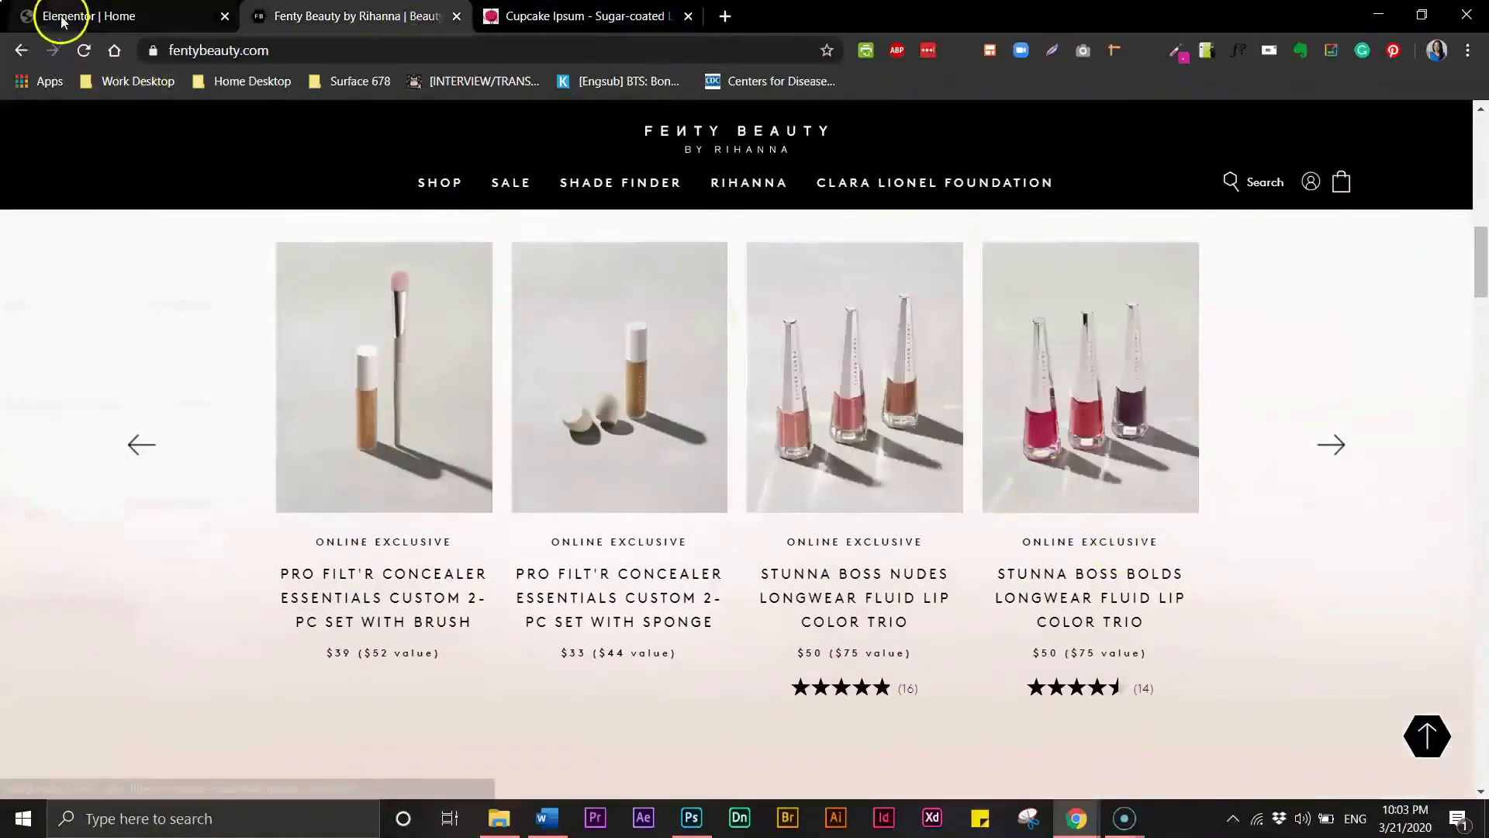
{"action": "left_click", "coordinate": [77, 15]}
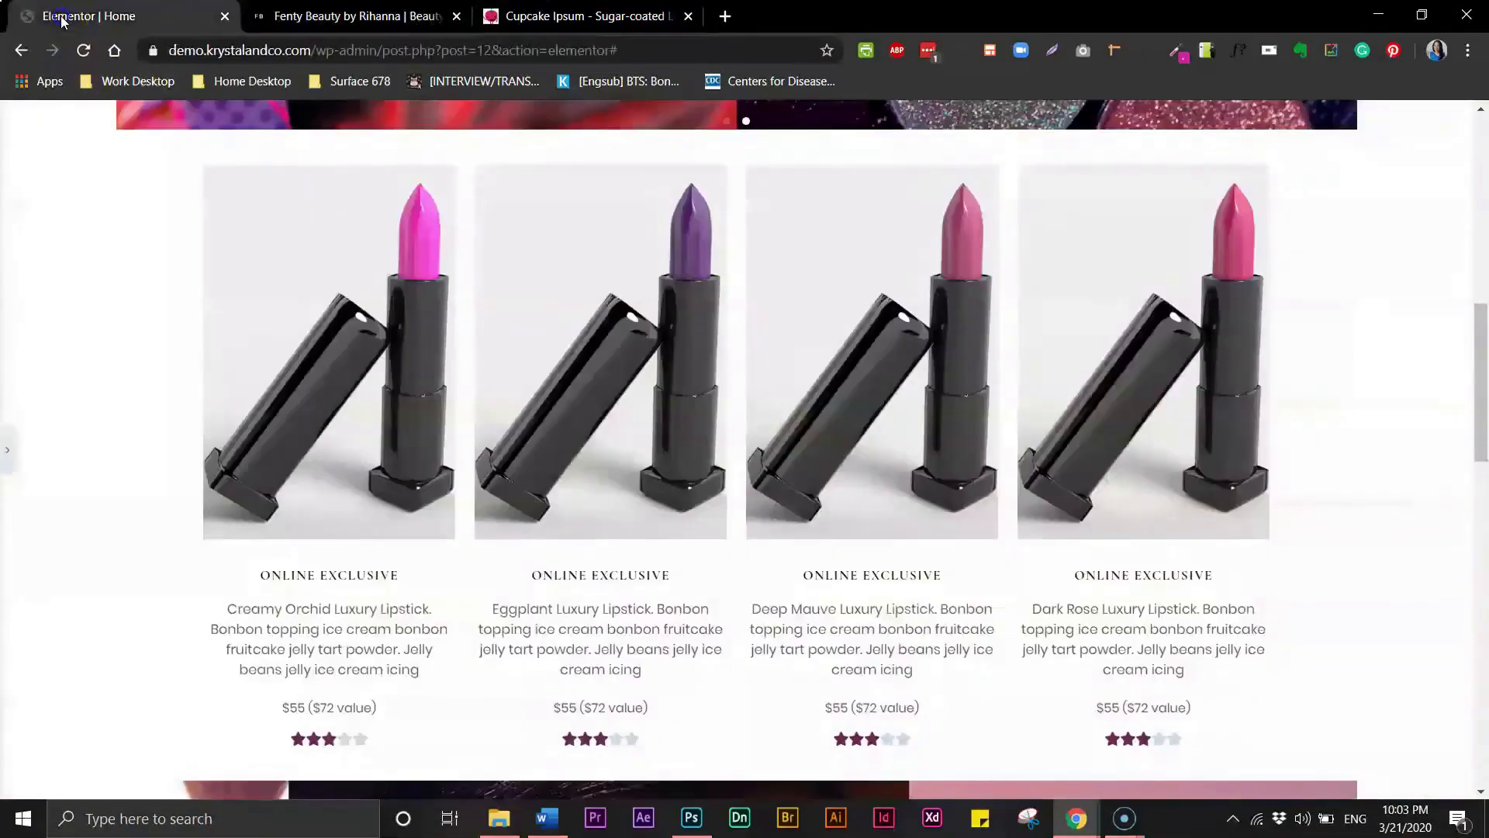
{"action": "left_click", "coordinate": [8, 450]}
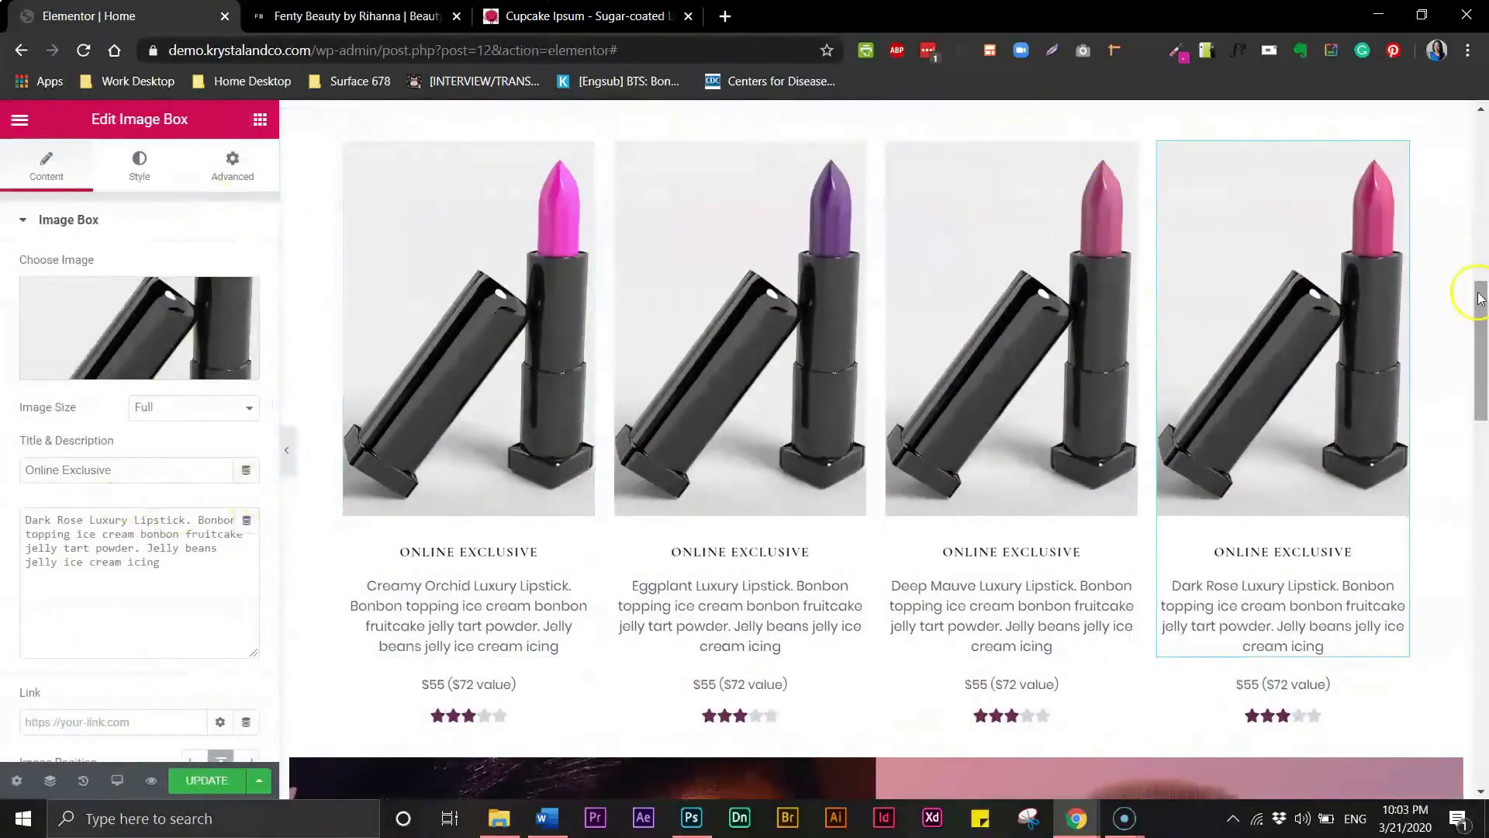
{"action": "left_click_drag", "start_coordinate": [1475, 293], "coordinate": [1478, 284]}
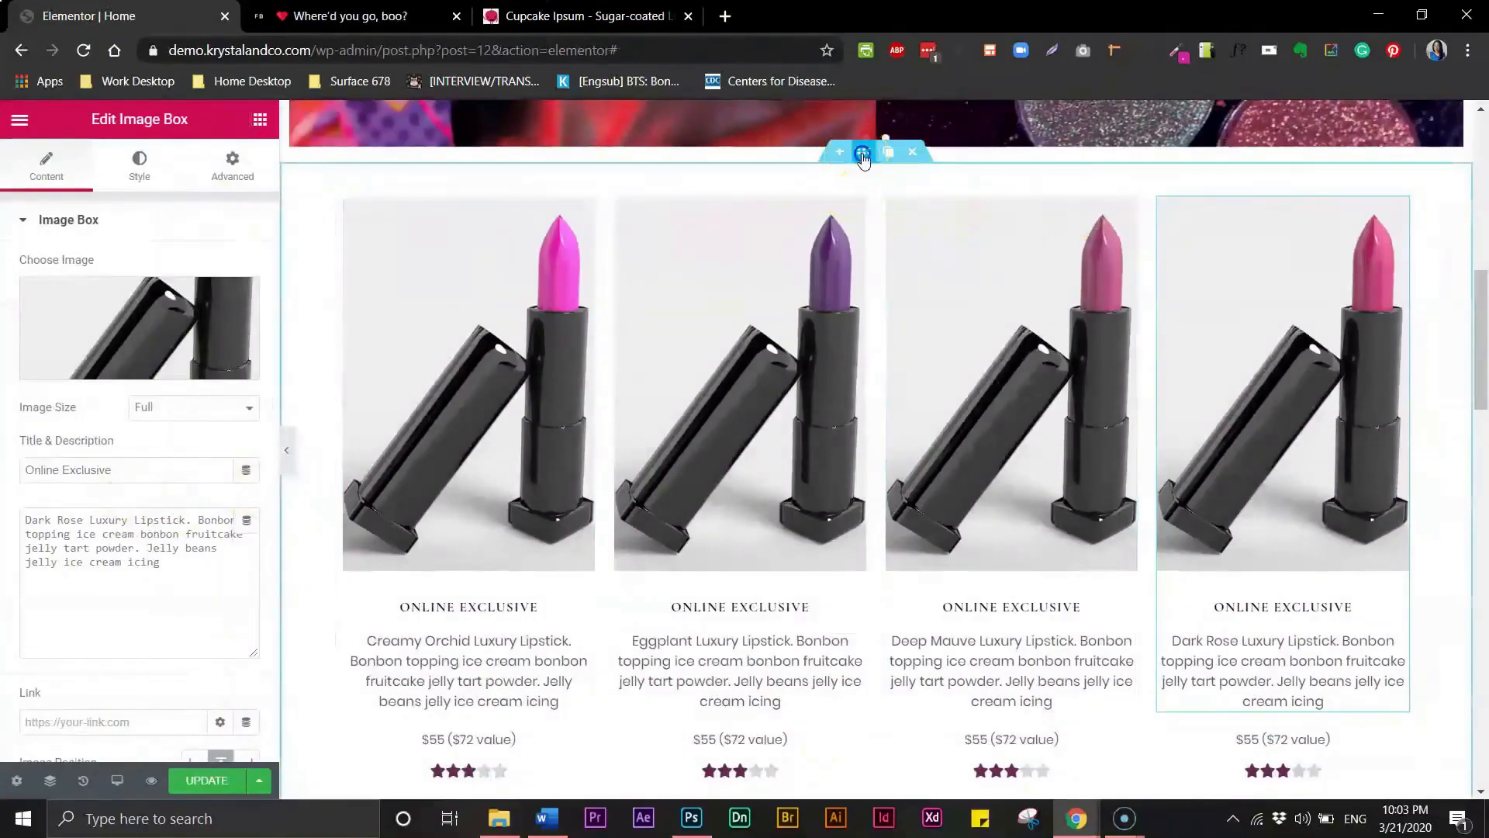
- Give the product row's section a gradient background and lower the second colour's opacity to about 0.55
{"action": "left_click", "coordinate": [863, 154]}
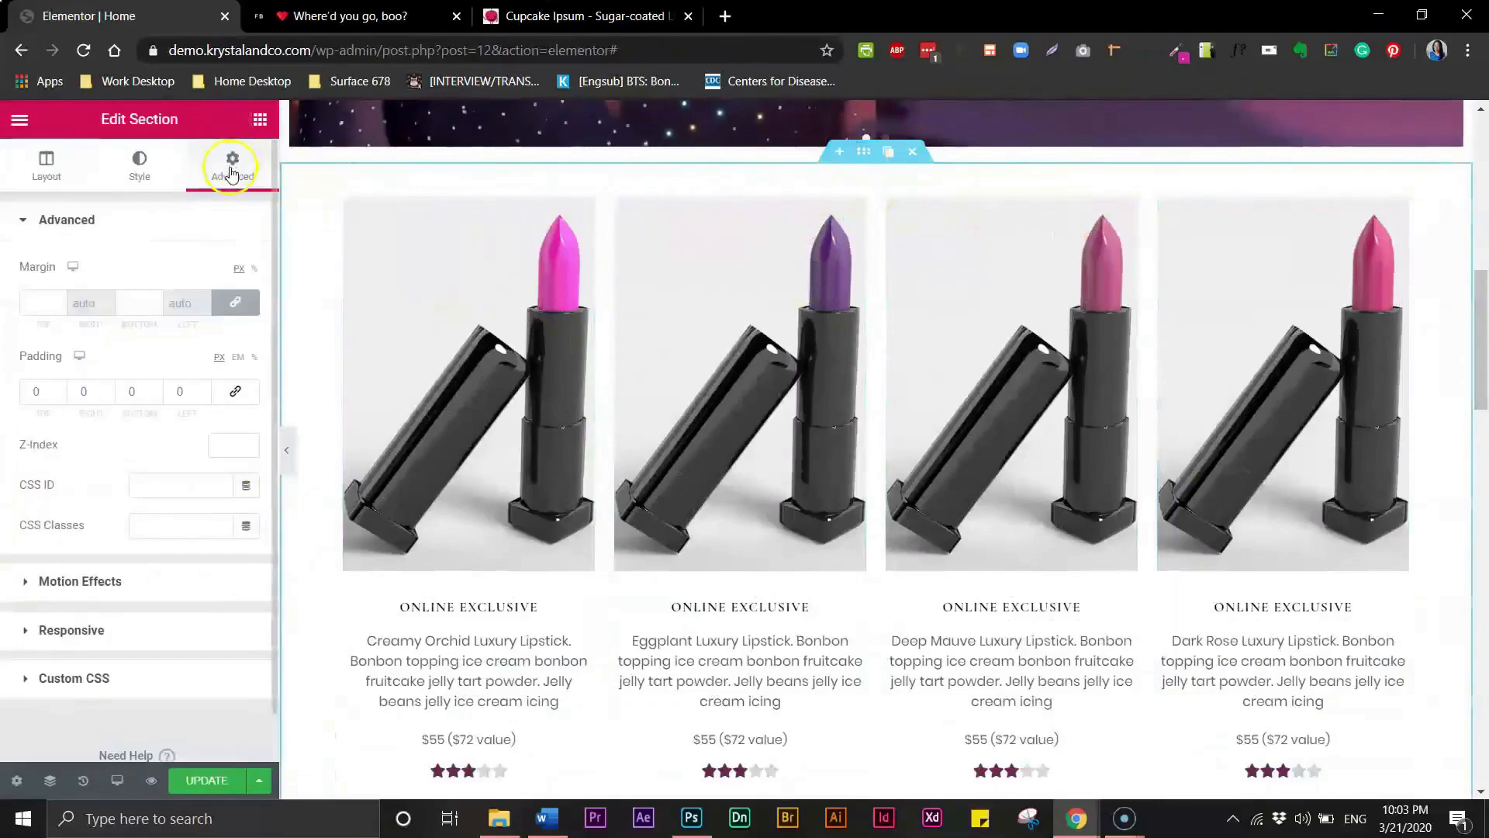
{"action": "left_click", "coordinate": [143, 175]}
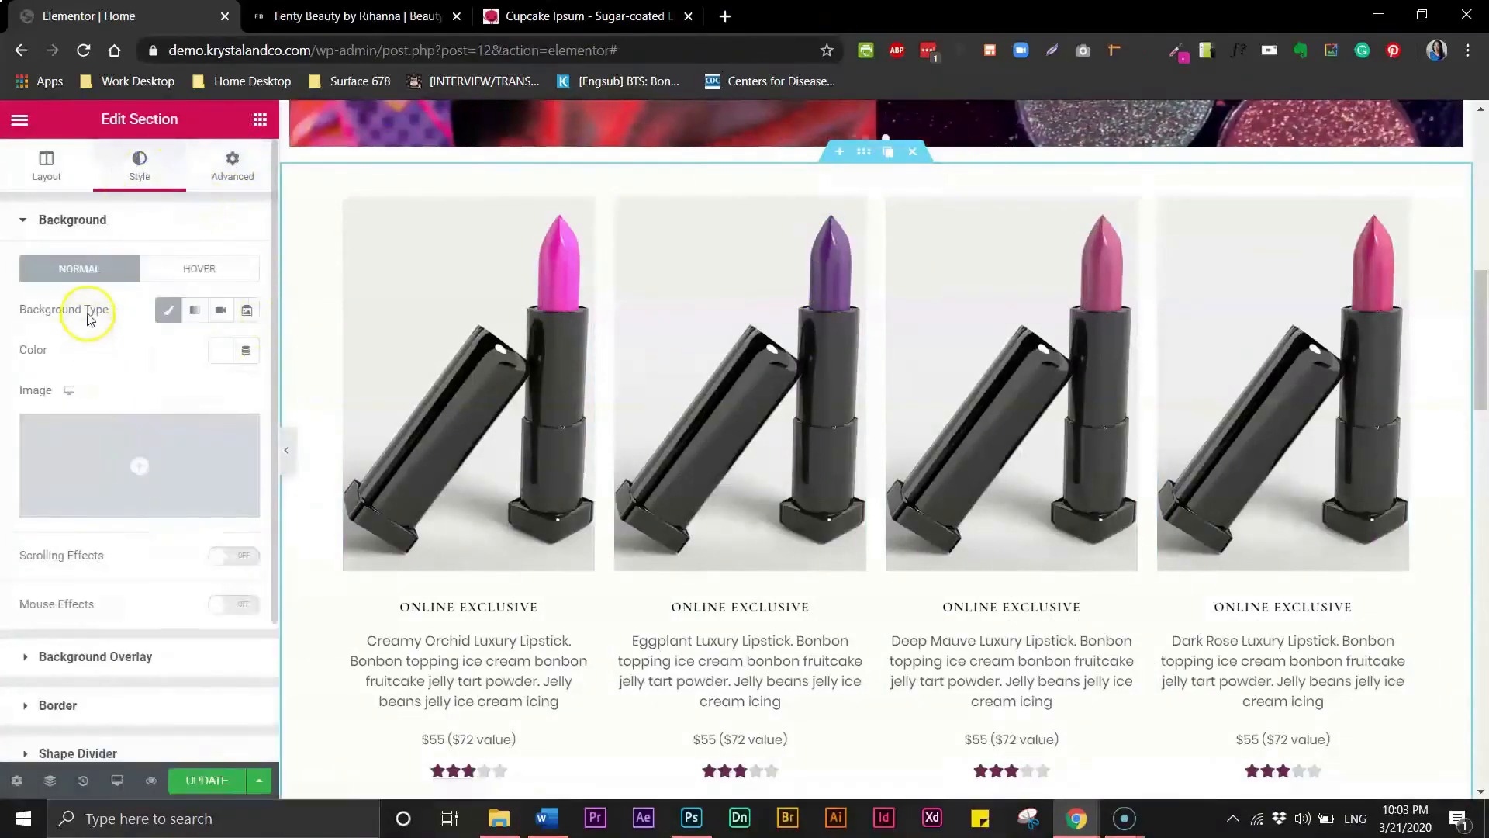
{"action": "left_click", "coordinate": [196, 315]}
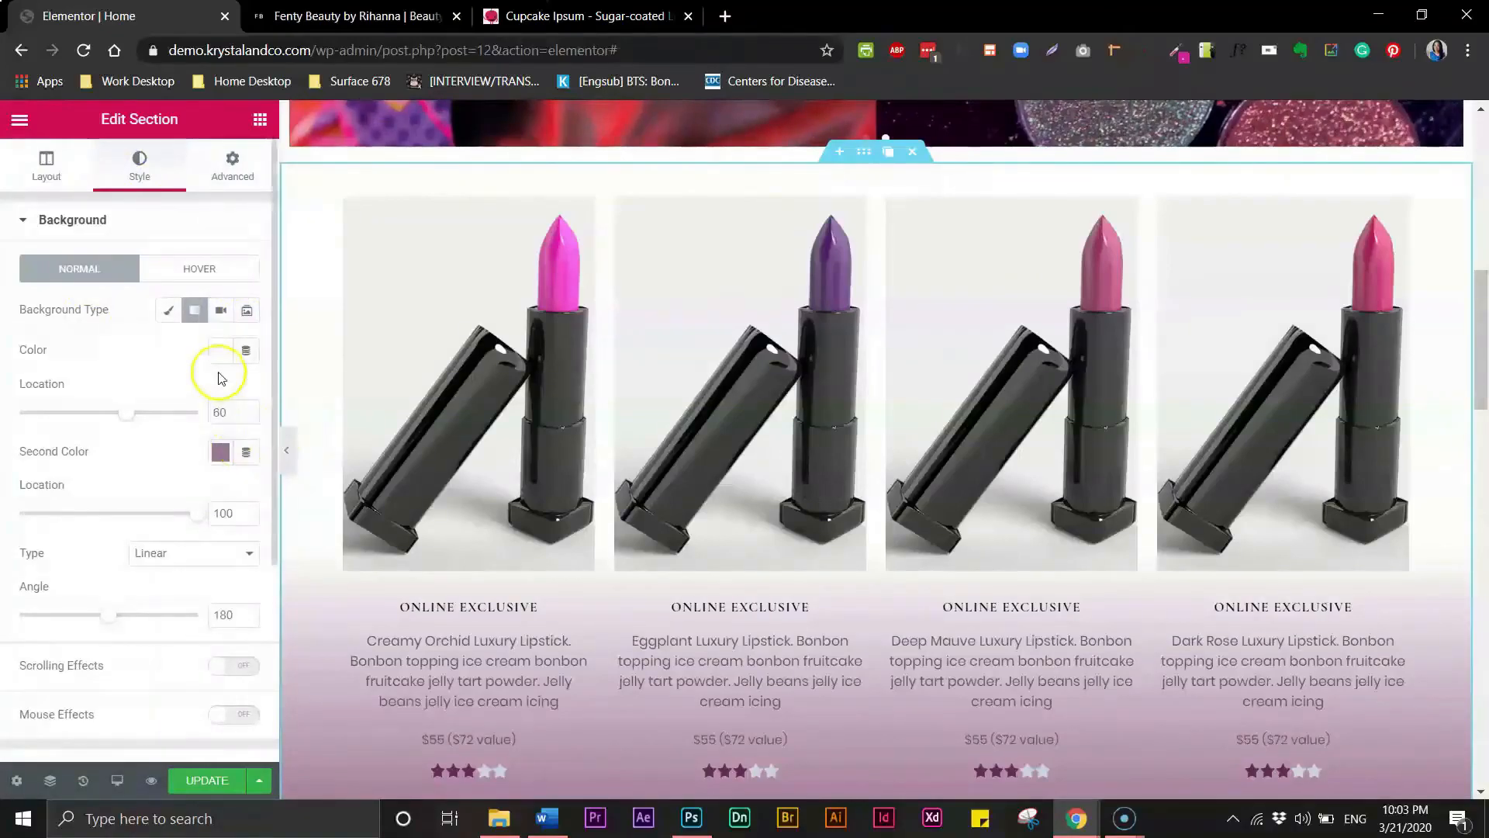
{"action": "left_click", "coordinate": [220, 350]}
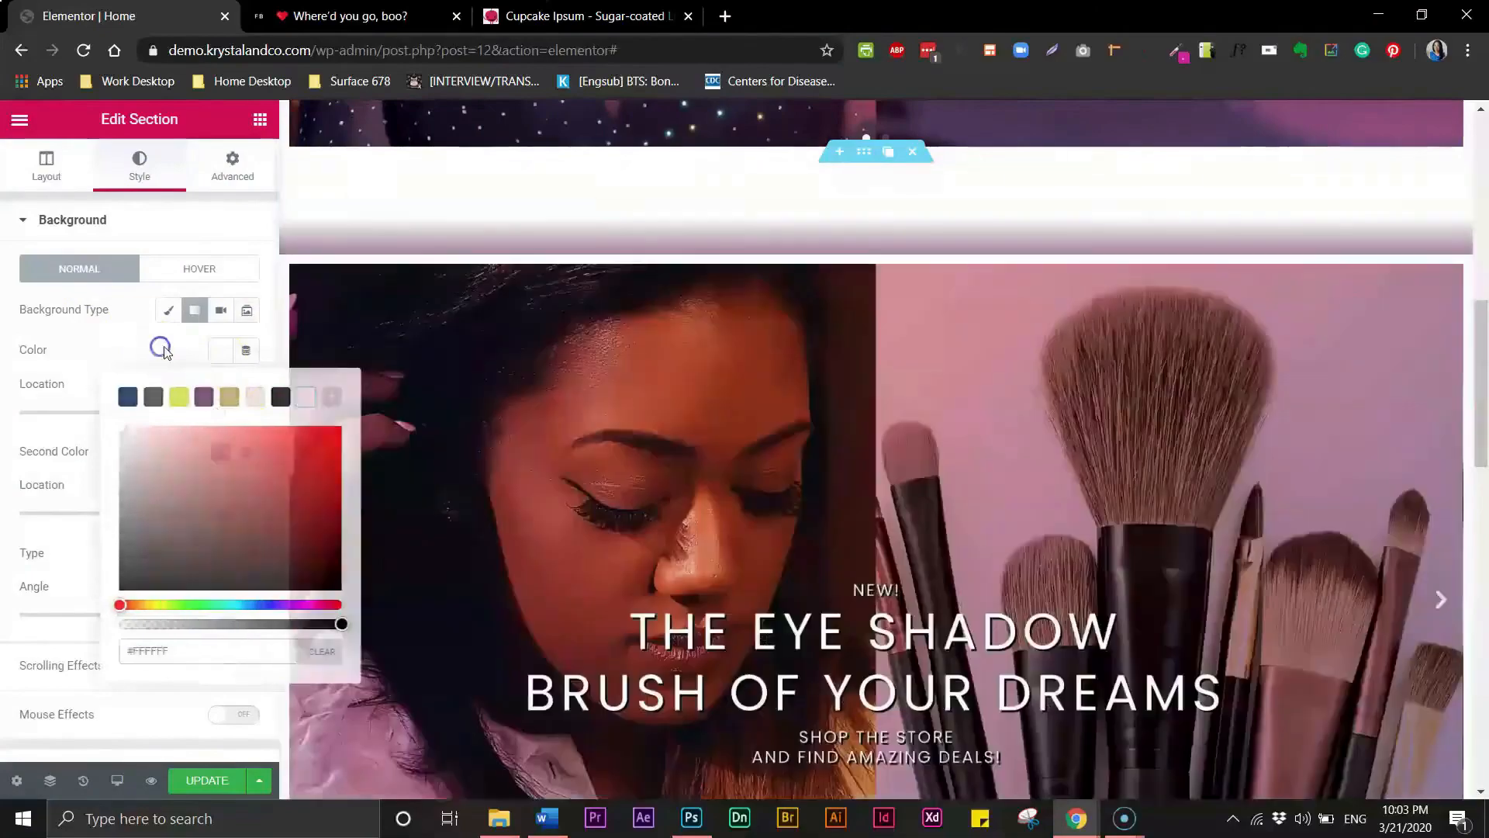
{"action": "left_click", "coordinate": [220, 450]}
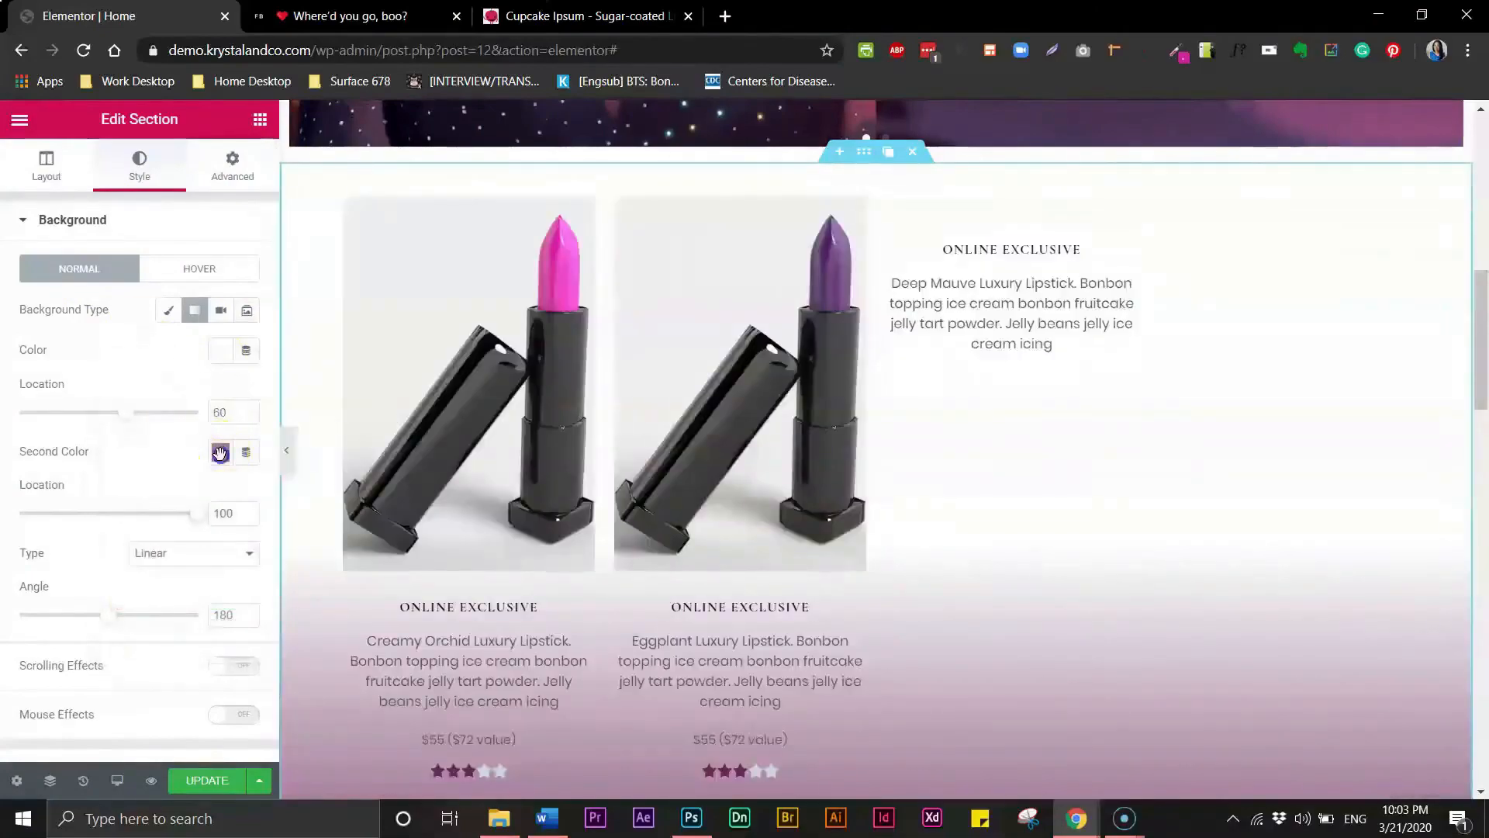
{"action": "left_click", "coordinate": [221, 456]}
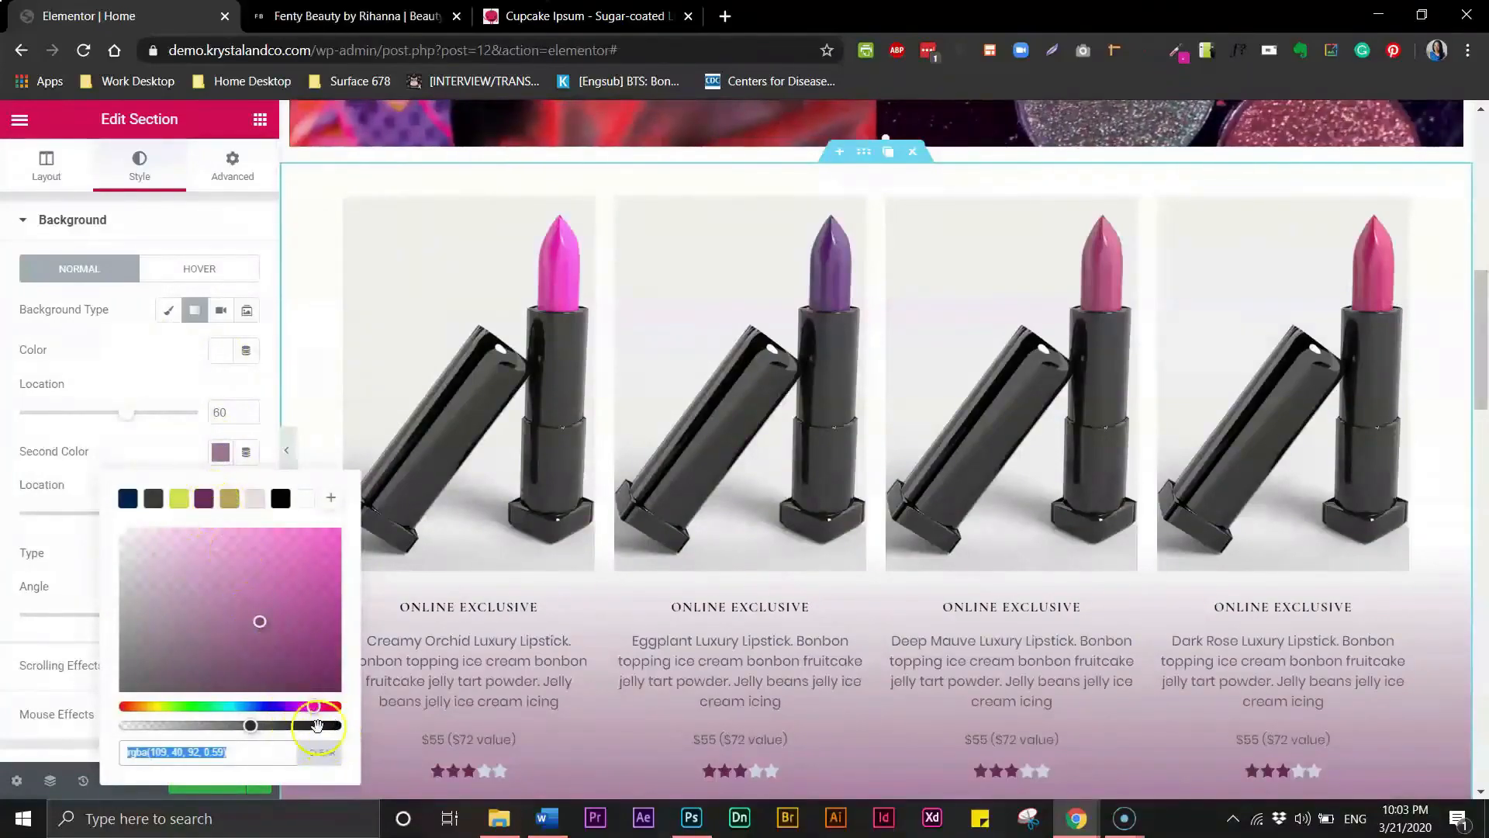
{"action": "mouse_move", "coordinate": [251, 725]}
{"action": "left_mouse_down"}
{"action": "mouse_move", "coordinate": [262, 729]}
{"action": "mouse_move", "coordinate": [243, 731]}
{"action": "left_mouse_up"}
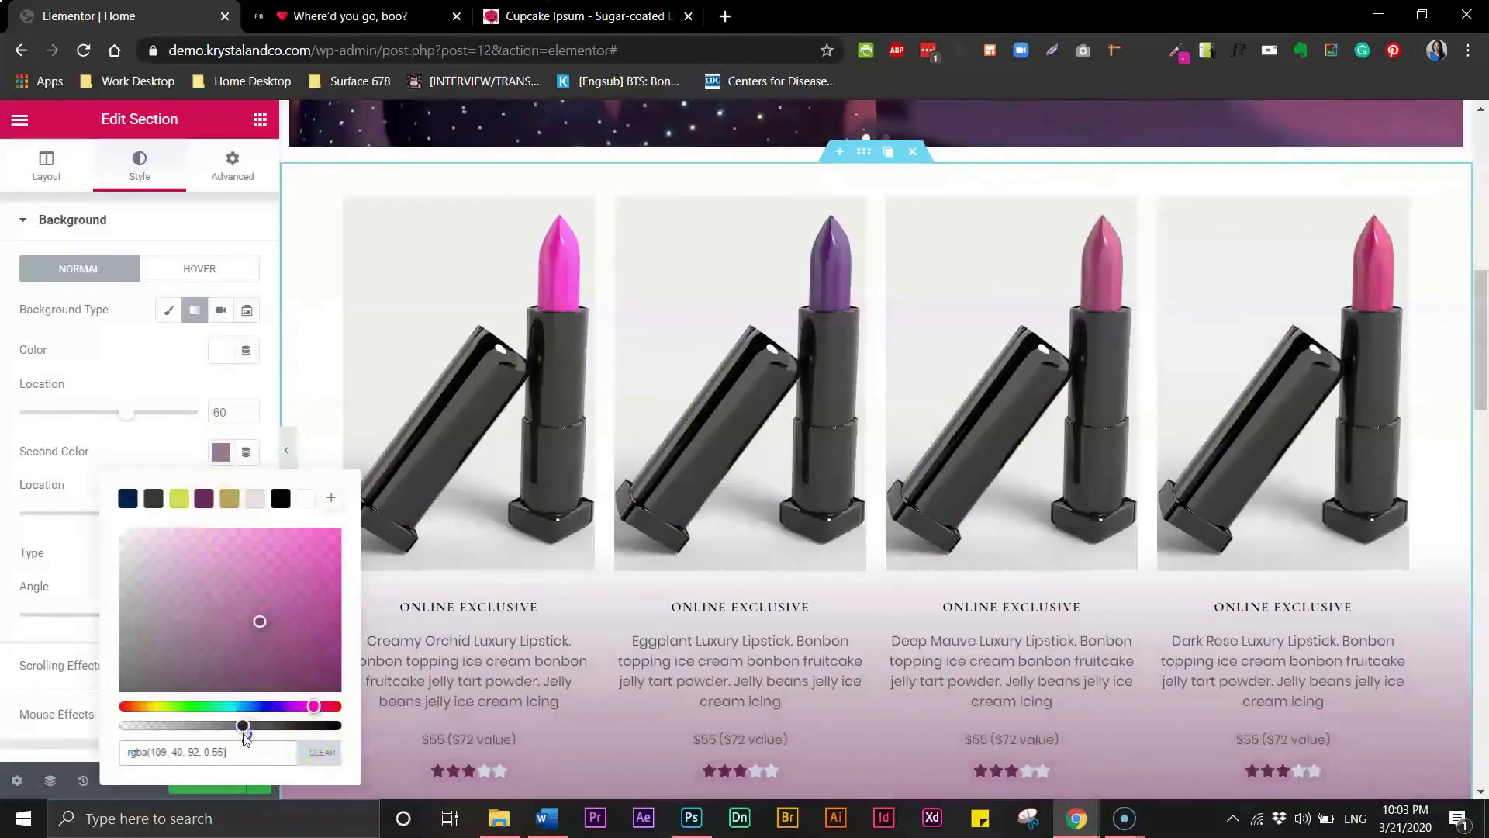
- Set the gradient's first colour location to 79
{"action": "left_click", "coordinate": [195, 375]}
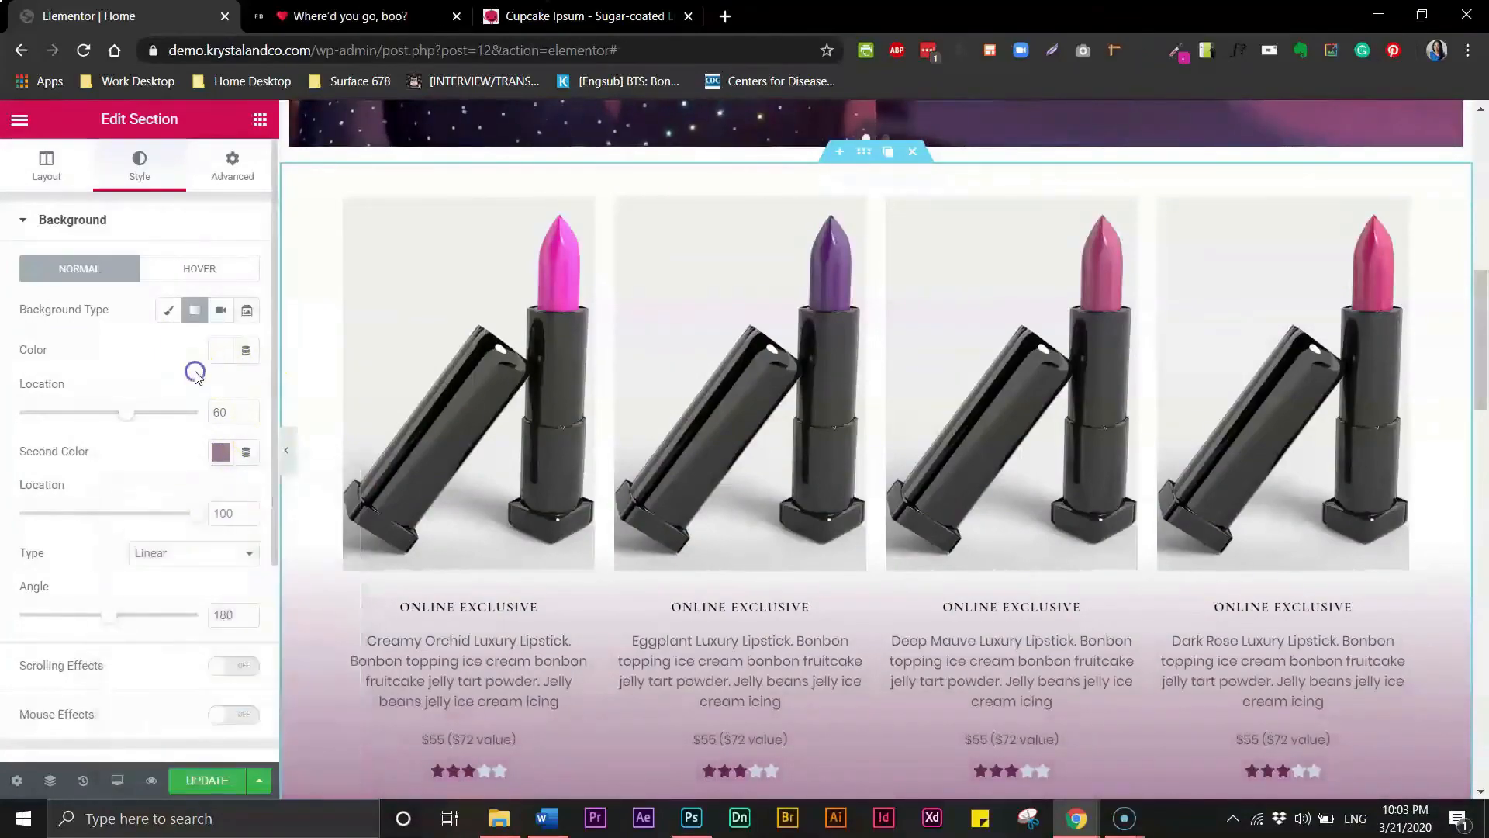
{"action": "mouse_move", "coordinate": [199, 518]}
{"action": "left_mouse_down"}
{"action": "mouse_move", "coordinate": [153, 515]}
{"action": "mouse_move", "coordinate": [210, 515]}
{"action": "left_mouse_up"}
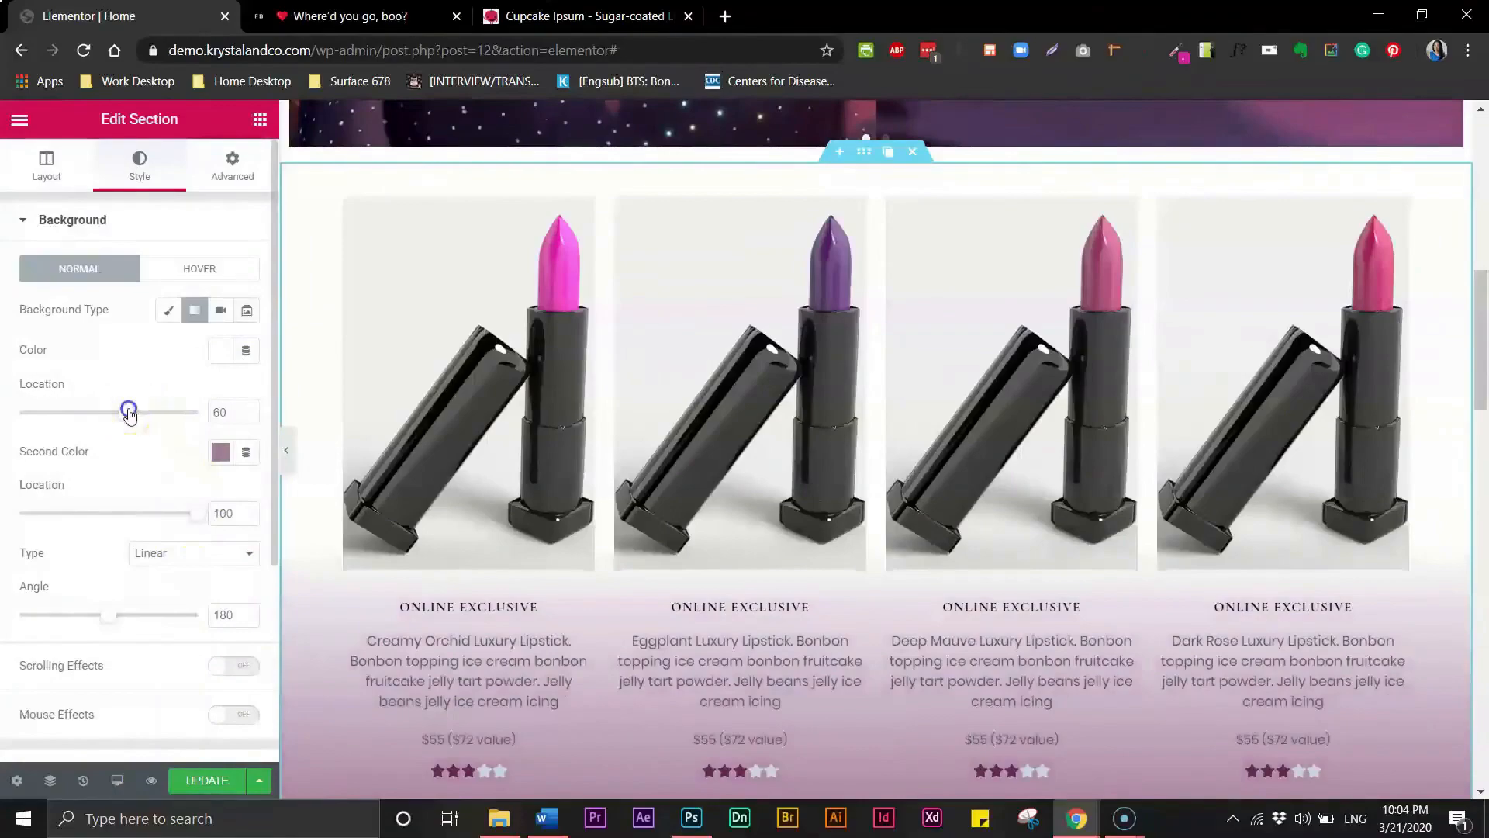
{"action": "mouse_move", "coordinate": [130, 416]}
{"action": "left_mouse_down"}
{"action": "mouse_move", "coordinate": [103, 416]}
{"action": "mouse_move", "coordinate": [184, 424]}
{"action": "mouse_move", "coordinate": [163, 425]}
{"action": "left_mouse_up"}
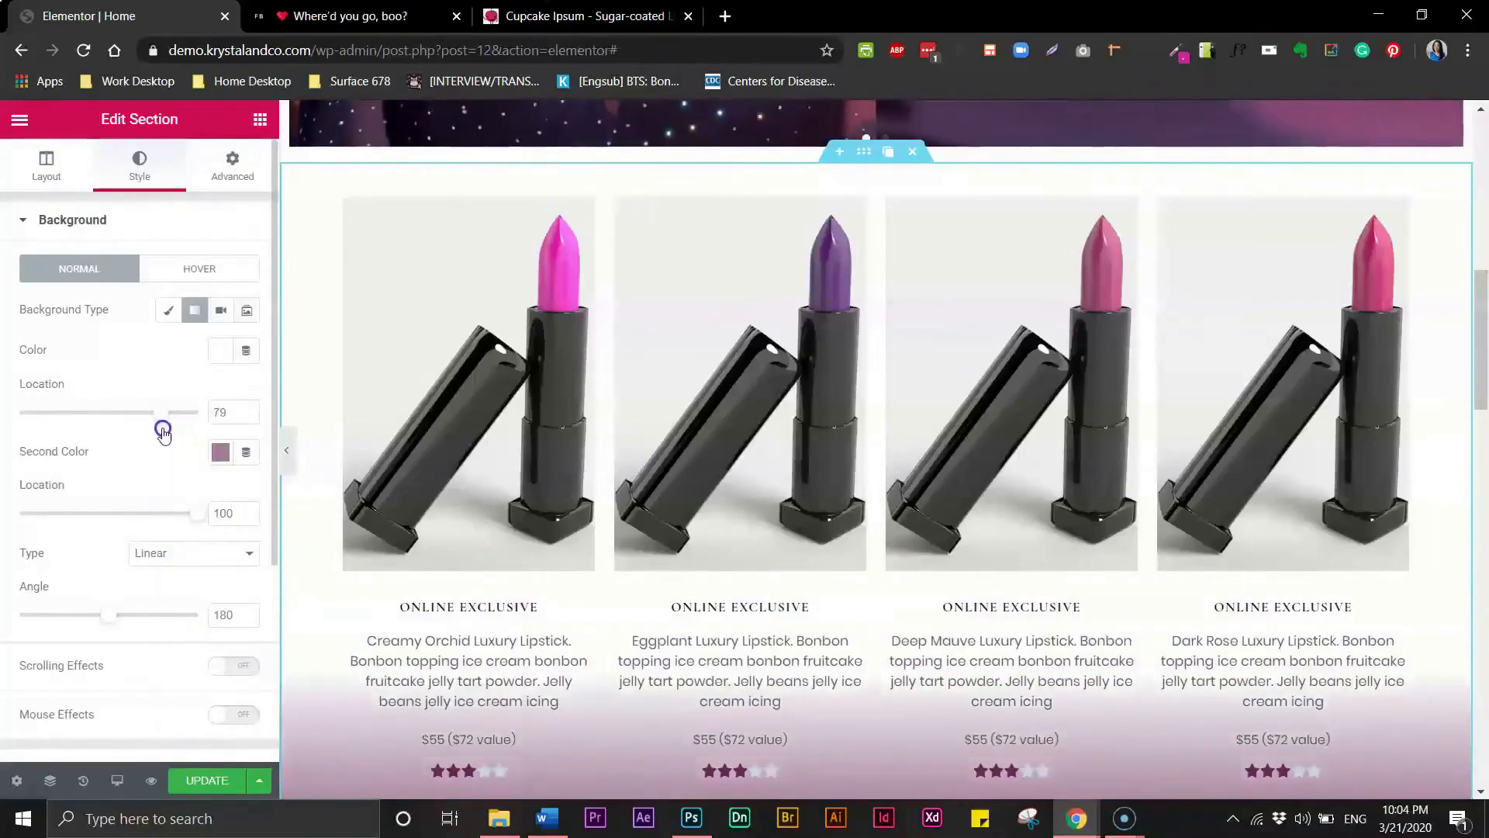
- Preview the product section with its gradient background and scroll through the card row
{"action": "left_click", "coordinate": [287, 458]}
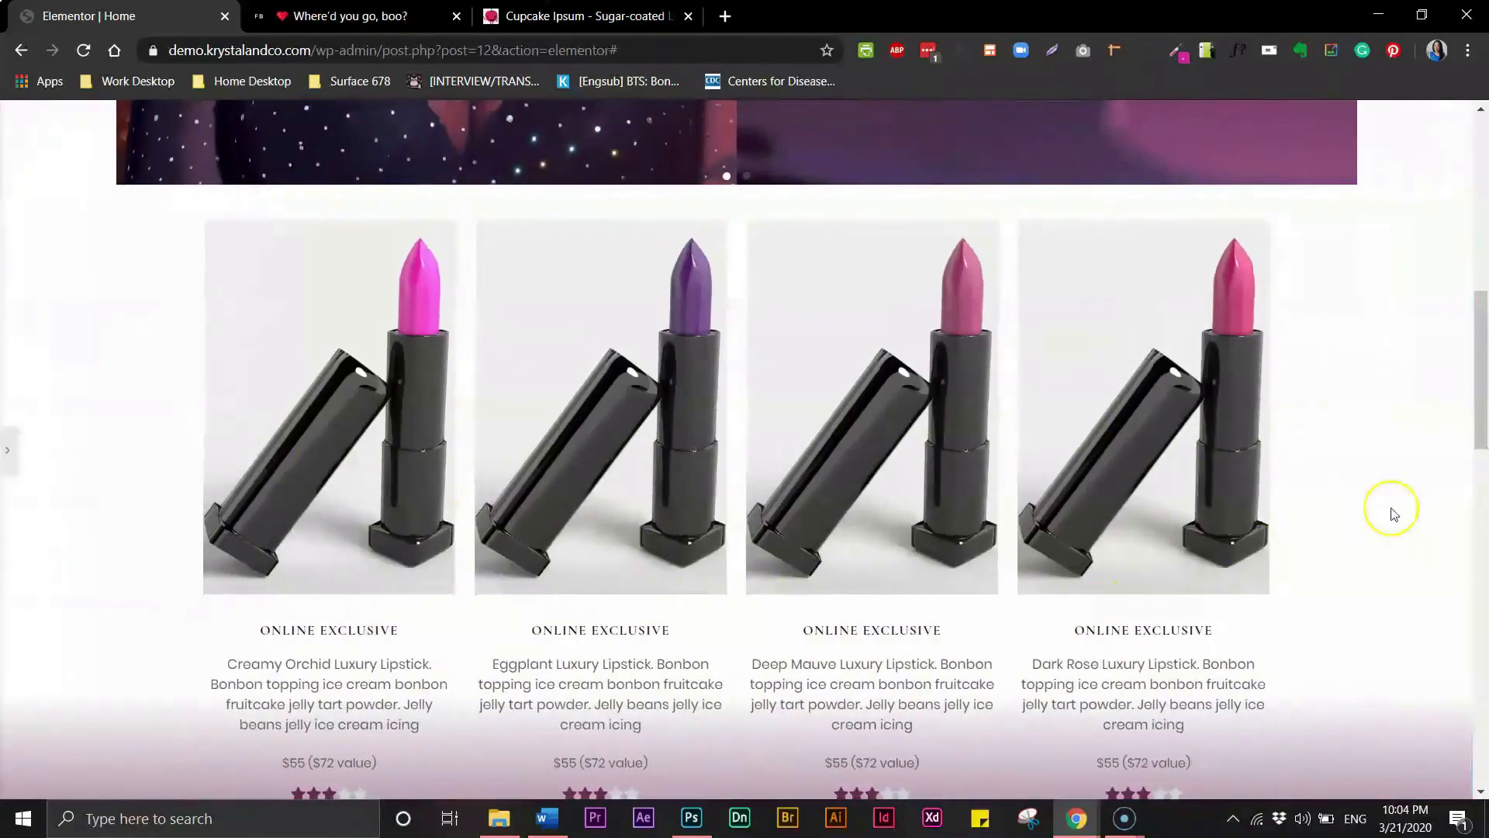
{"action": "scroll", "coordinate": [1482, 443], "scroll_direction": "down", "scroll_amount": 2}
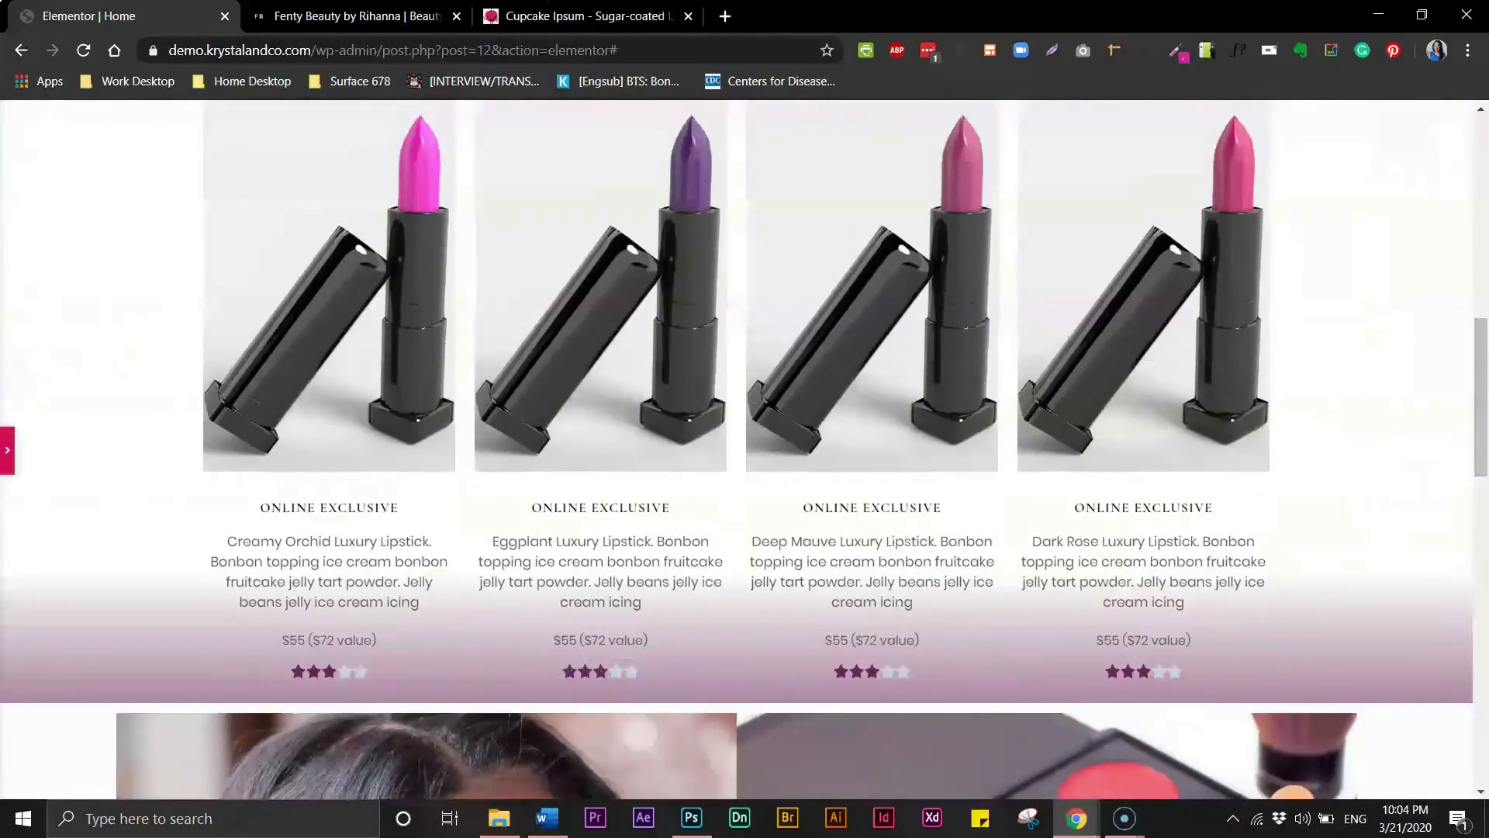
{"action": "left_click", "coordinate": [8, 453]}
{"action": "left_click_drag", "start_coordinate": [156, 415], "coordinate": [124, 417]}
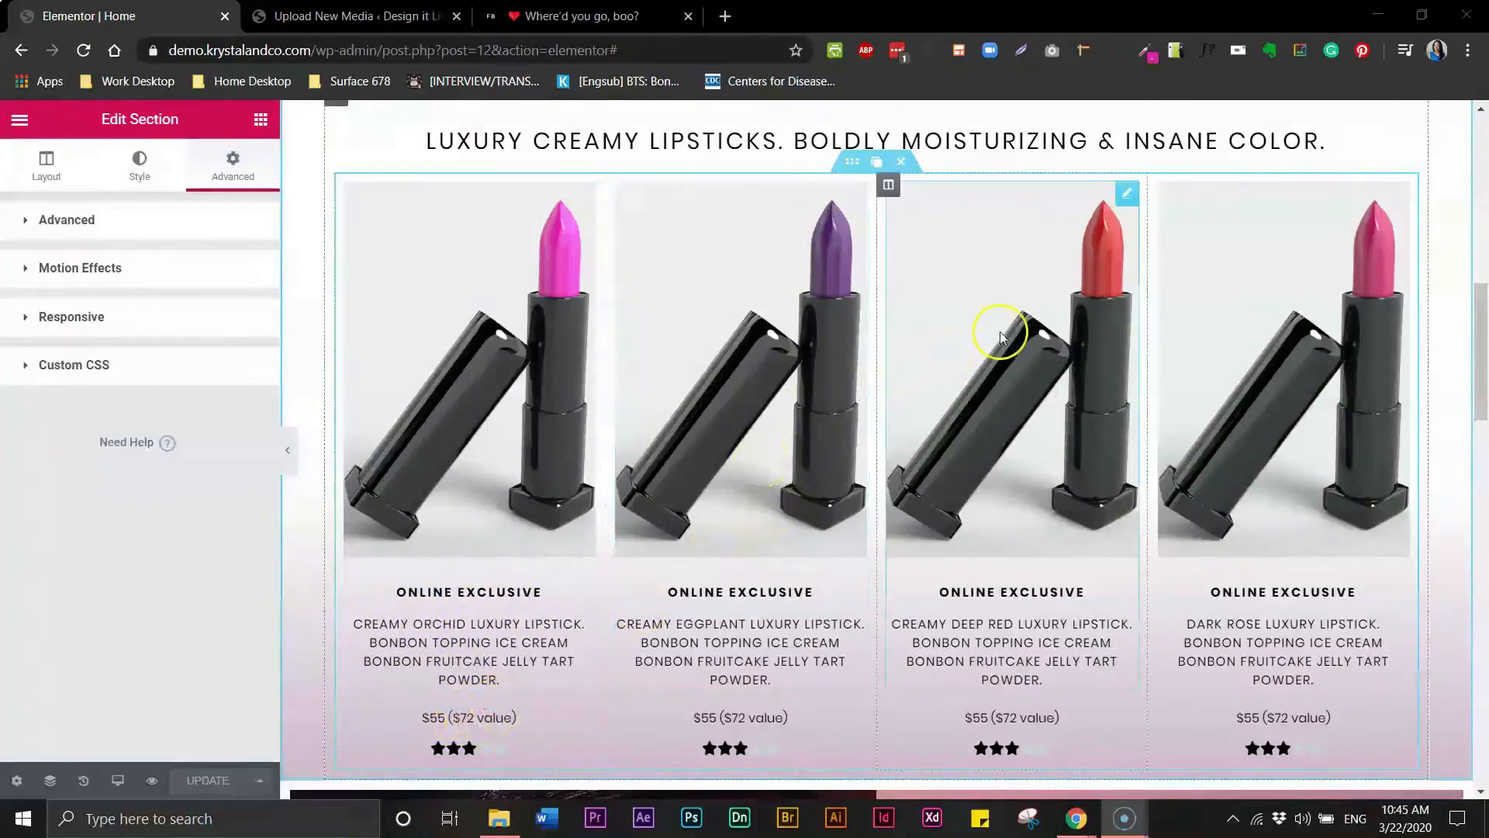
{"action": "scroll", "coordinate": [1458, 333], "scroll_direction": "up", "scroll_amount": 1}
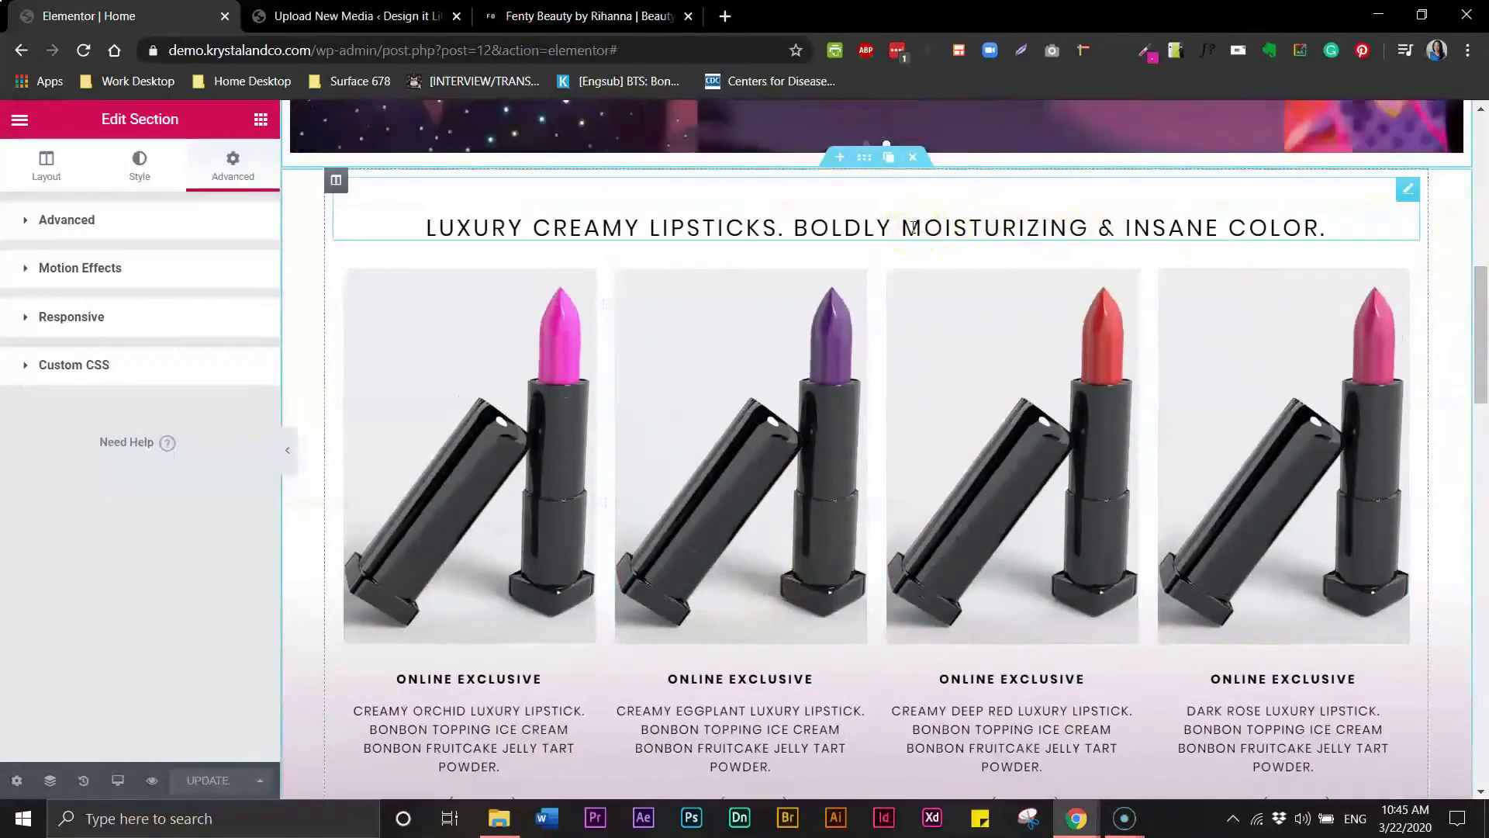
{"action": "scroll", "coordinate": [1476, 324], "scroll_direction": "down", "scroll_amount": 2}
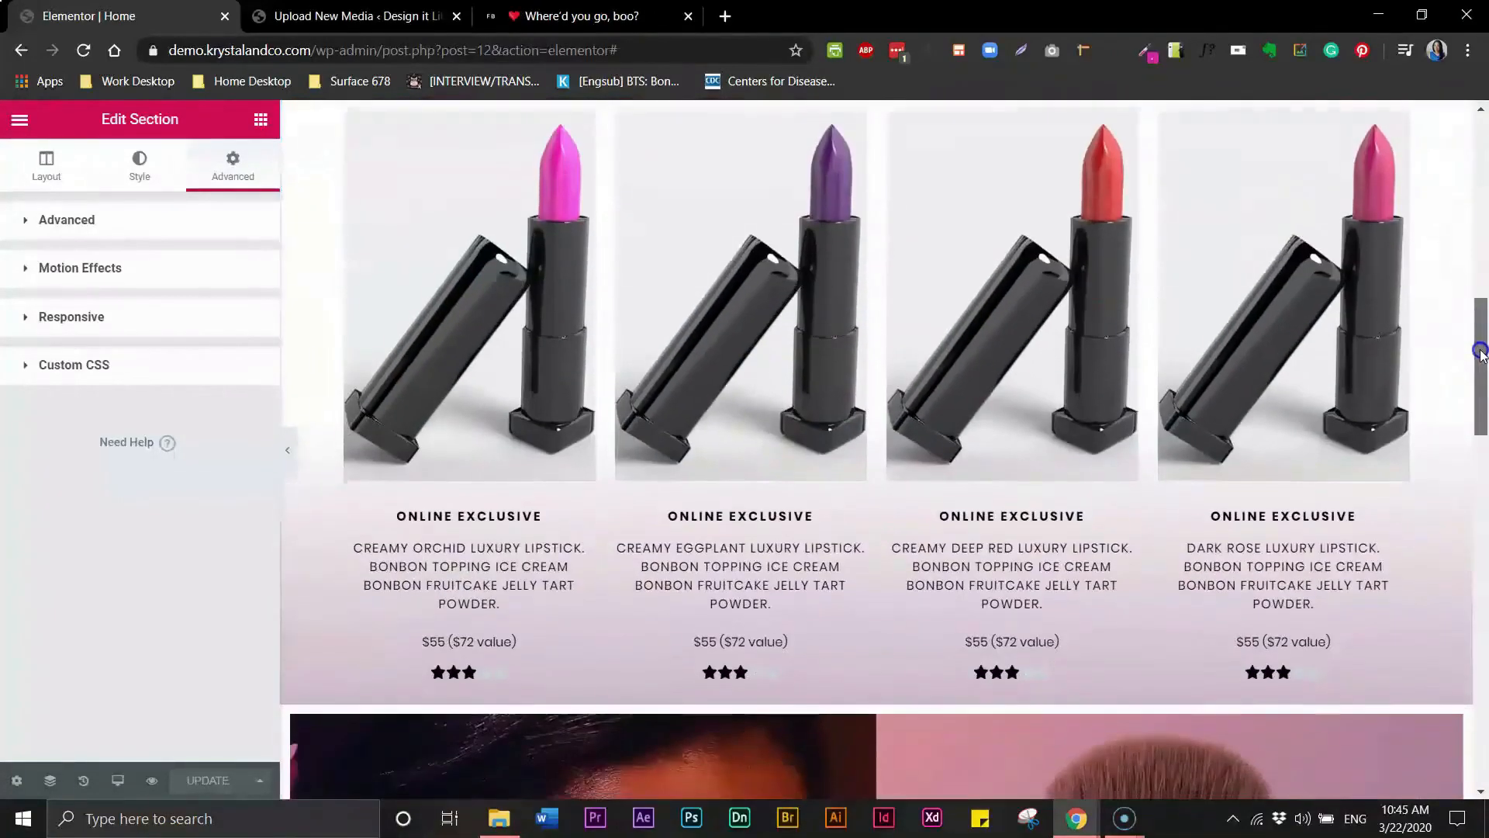
{"action": "scroll", "coordinate": [1473, 326], "scroll_direction": "up", "scroll_amount": 1}
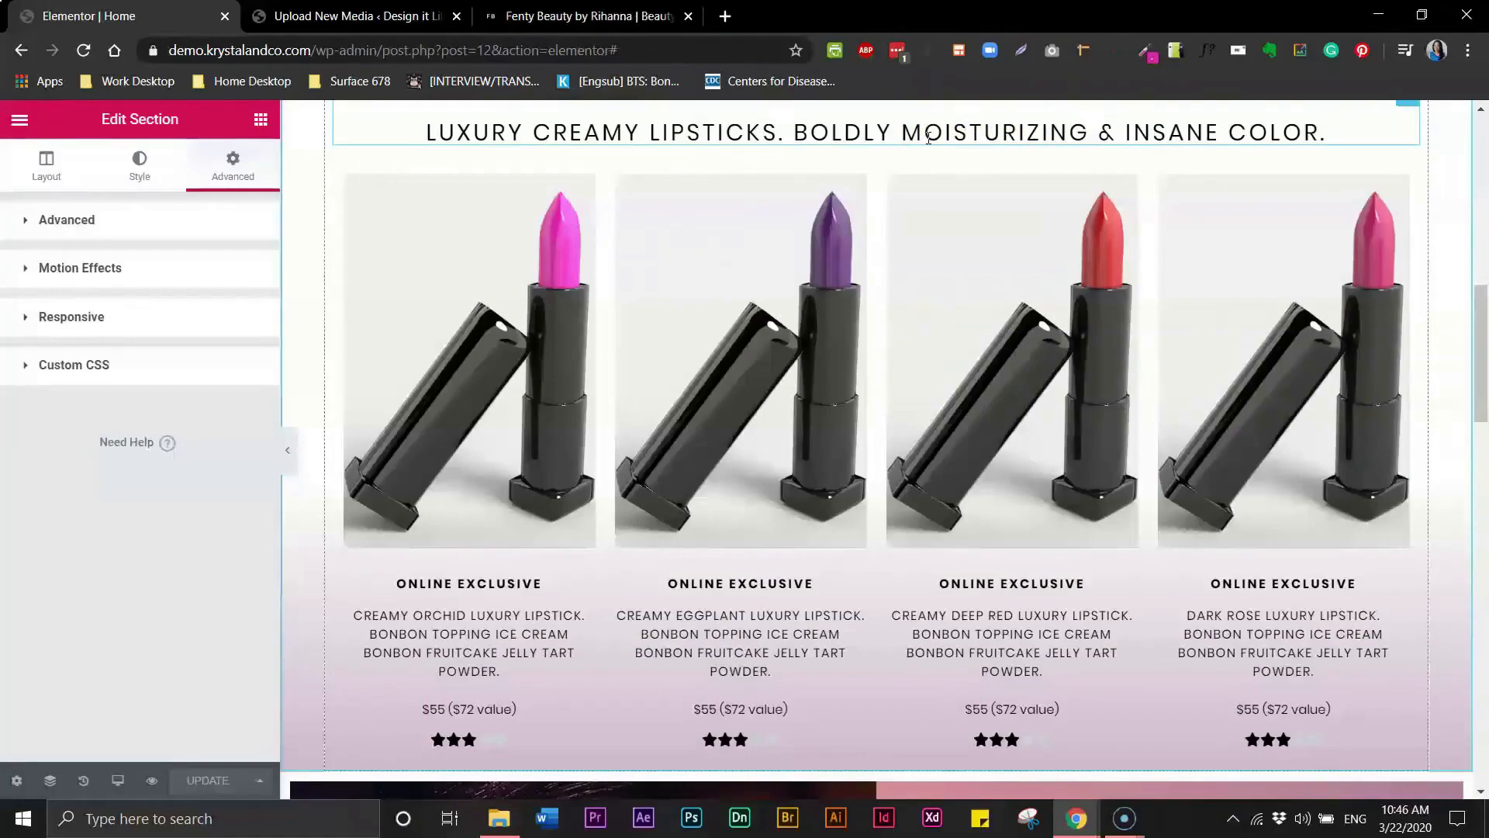
{"action": "scroll", "coordinate": [1483, 297], "scroll_direction": "up", "scroll_amount": 1}
{"action": "mouse_move", "coordinate": [1483, 297]}
{"action": "left_mouse_down"}
{"action": "mouse_move", "coordinate": [1483, 230]}
{"action": "mouse_move", "coordinate": [1483, 301]}
{"action": "left_mouse_up"}
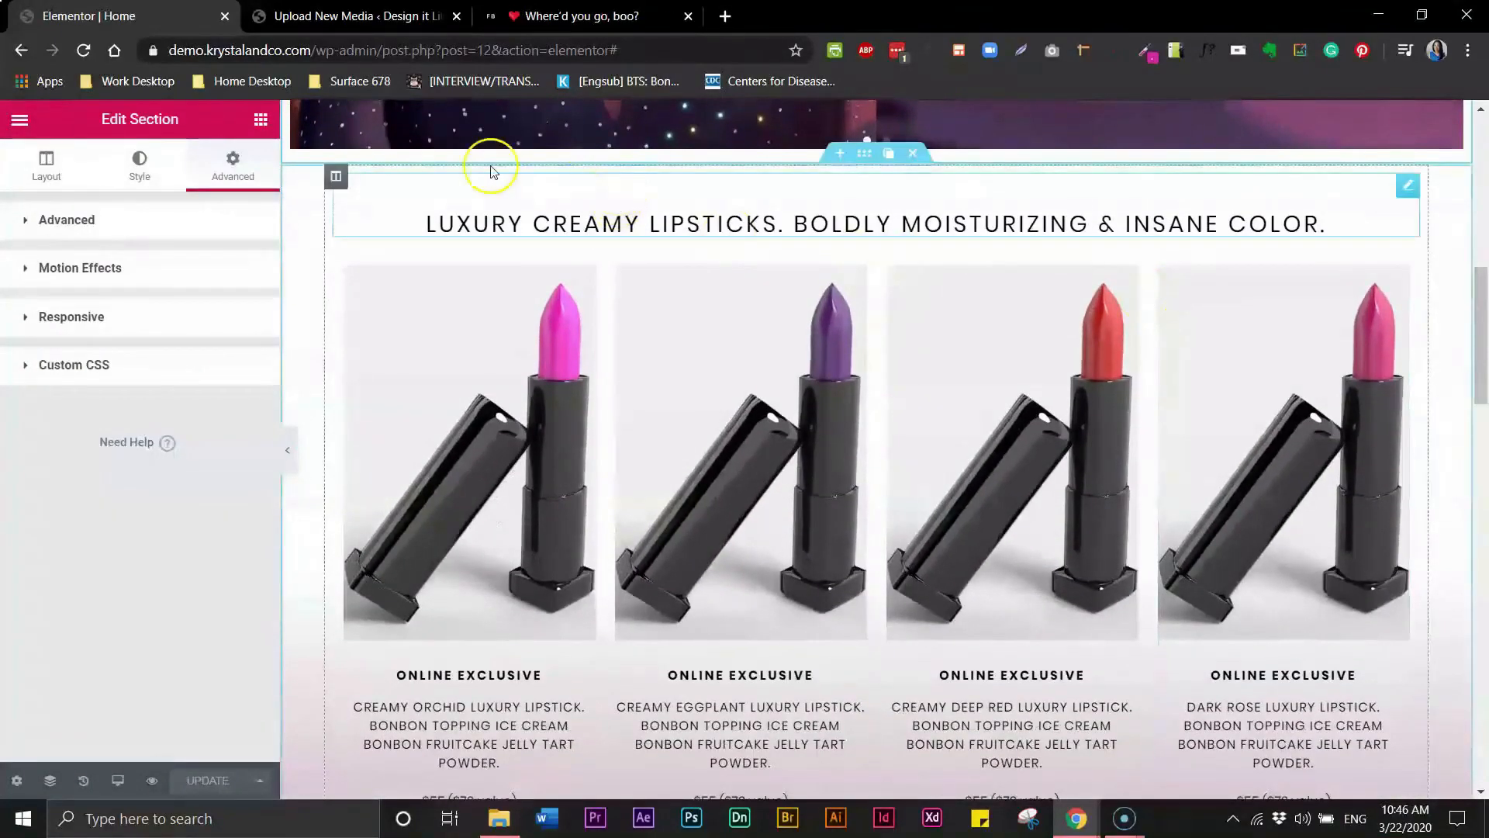
- Compare the page top with the hero banner on the live Fenty Beauty site
{"action": "left_click", "coordinate": [533, 24]}
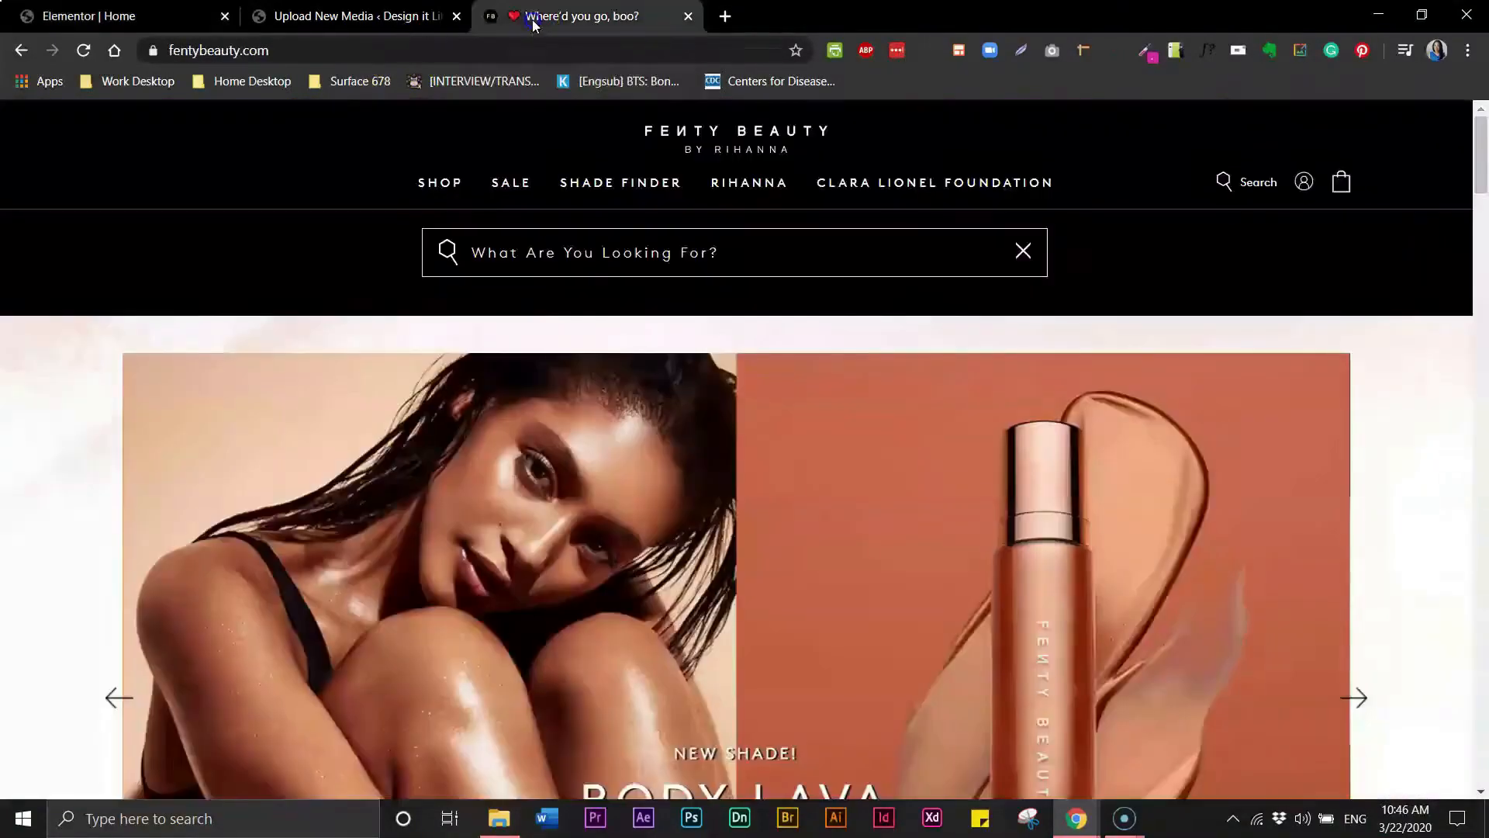
{"action": "left_click_drag", "start_coordinate": [1486, 189], "coordinate": [1486, 200]}
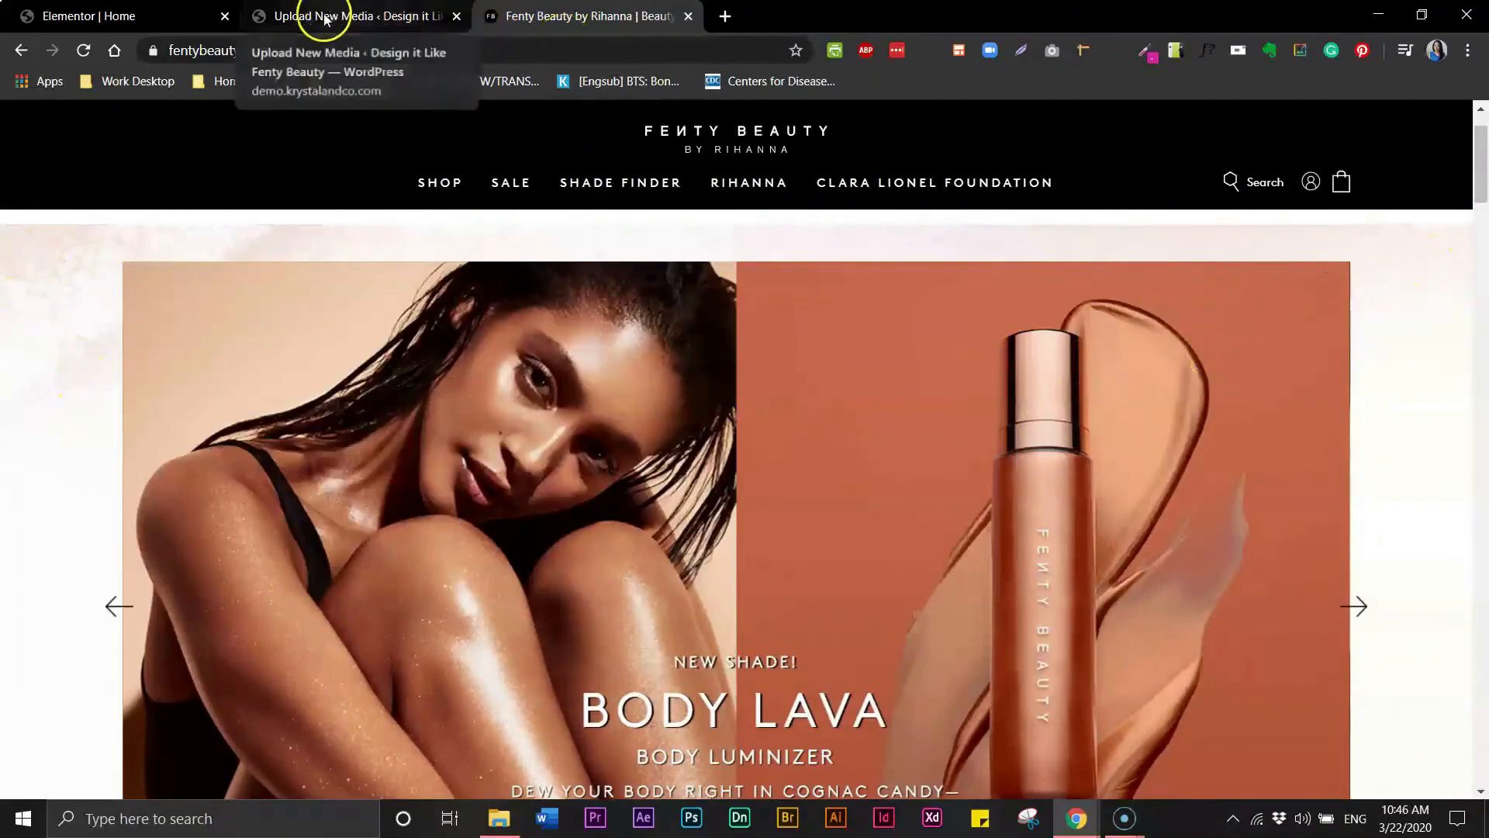
{"action": "left_click", "coordinate": [164, 15]}
{"action": "left_click_drag", "start_coordinate": [1483, 324], "coordinate": [1484, 188]}
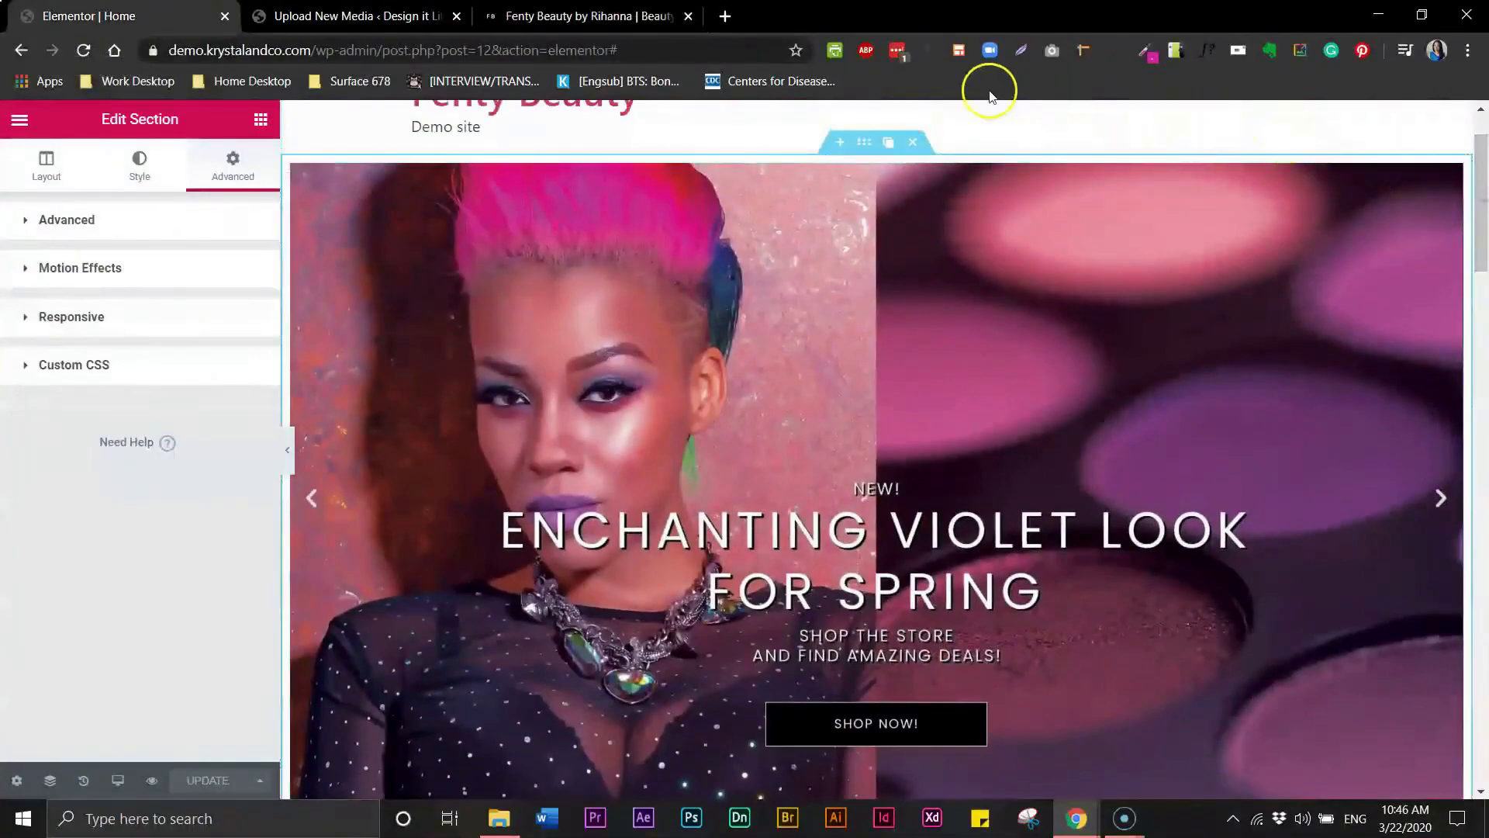
- Unlink the hero slider section's padding and set its top padding to 40 px
{"action": "left_click", "coordinate": [866, 148]}
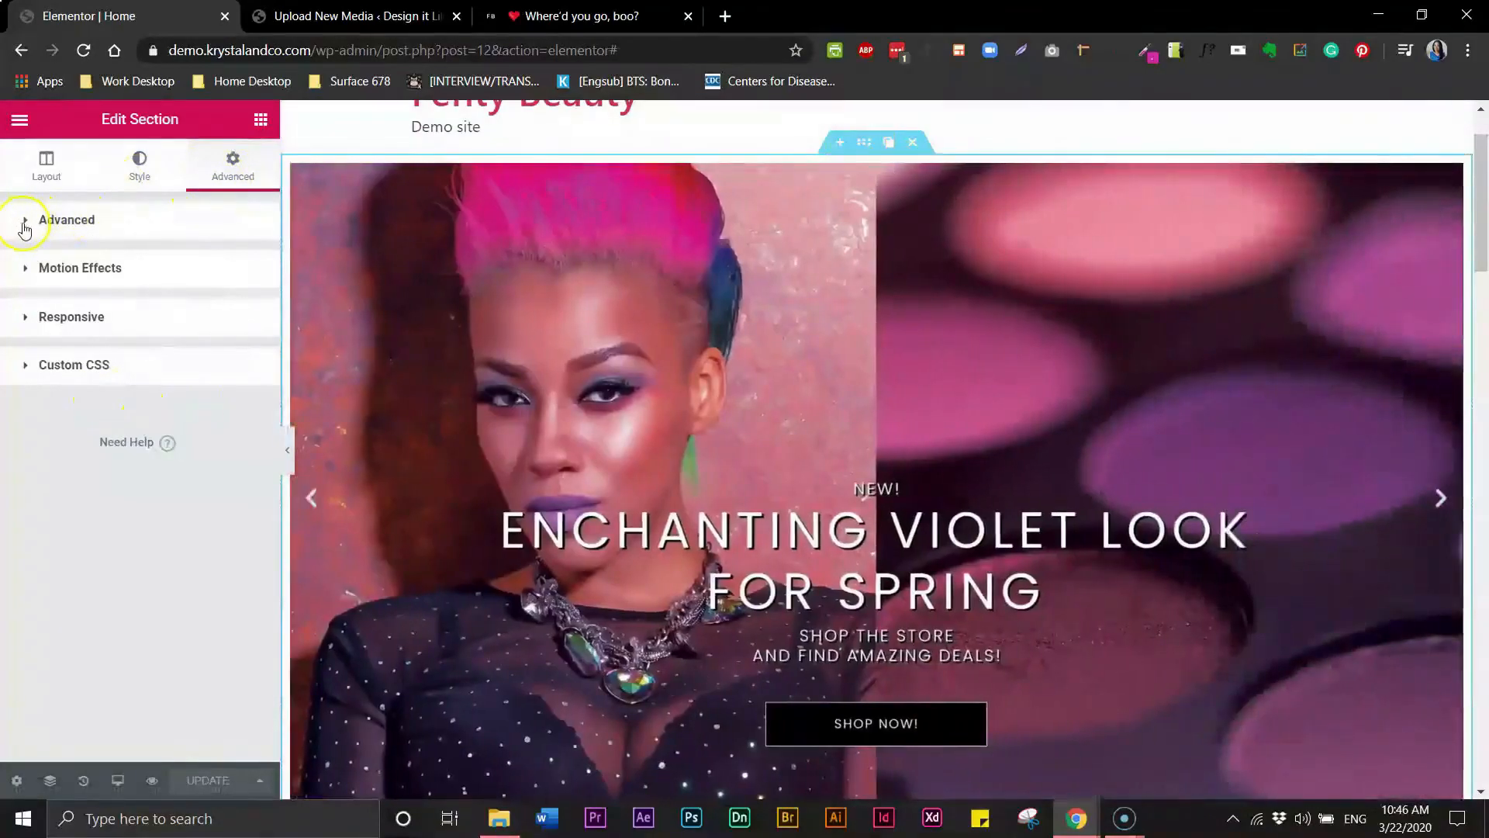
{"action": "left_click", "coordinate": [25, 225]}
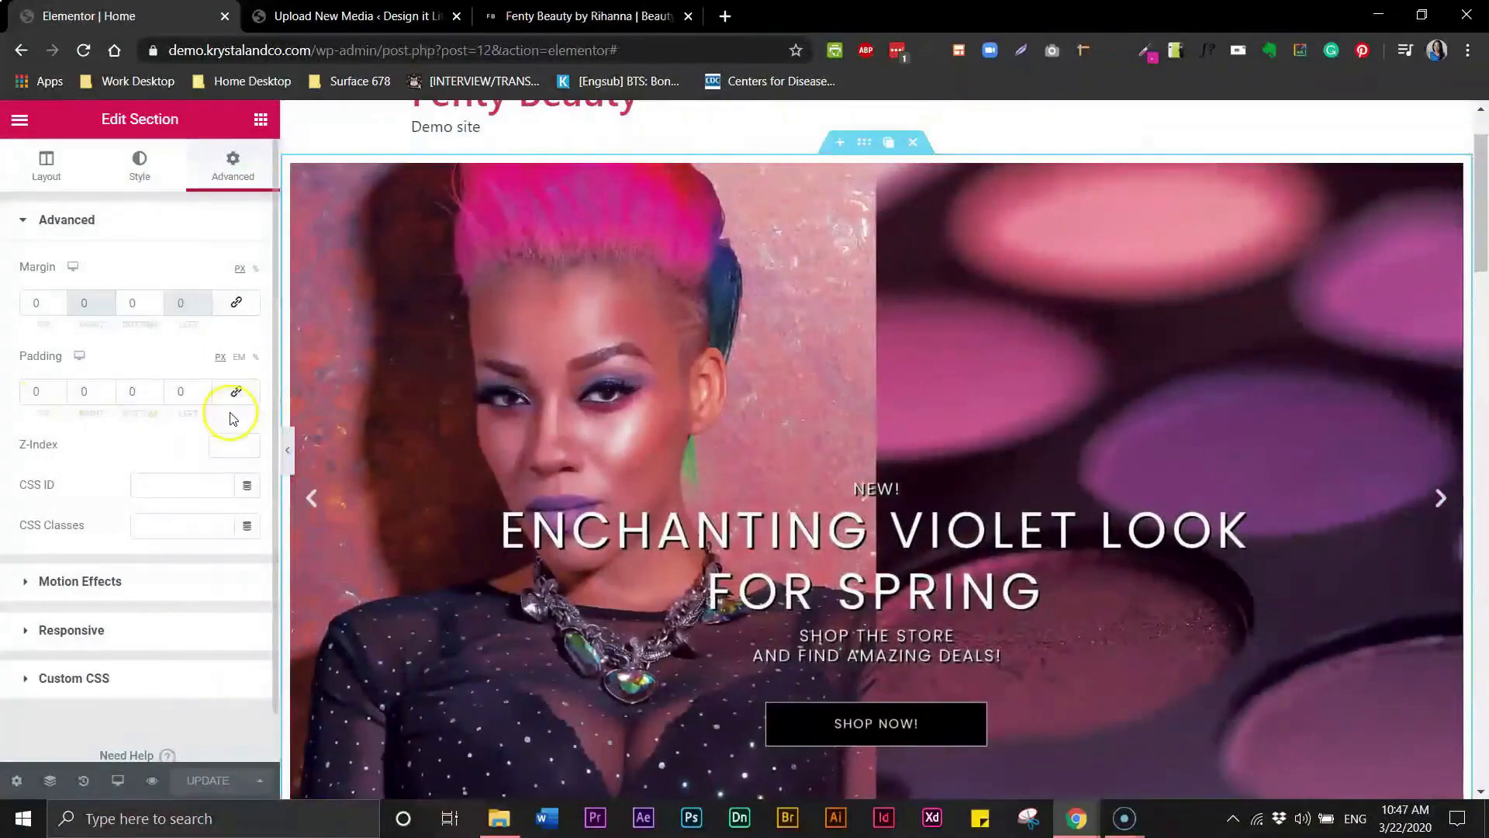
{"action": "left_click", "coordinate": [236, 392]}
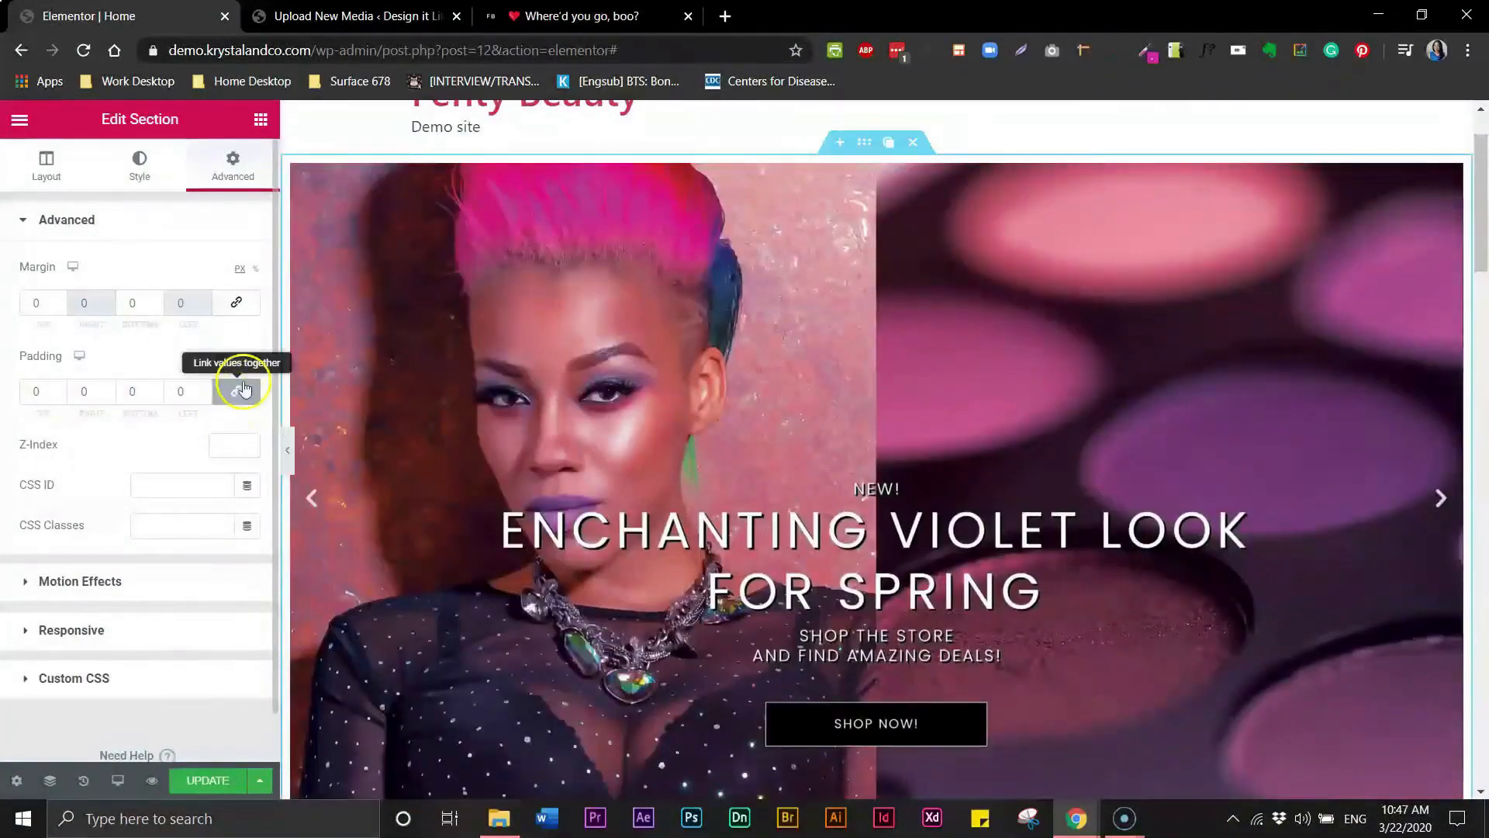
{"action": "left_click", "coordinate": [60, 392]}
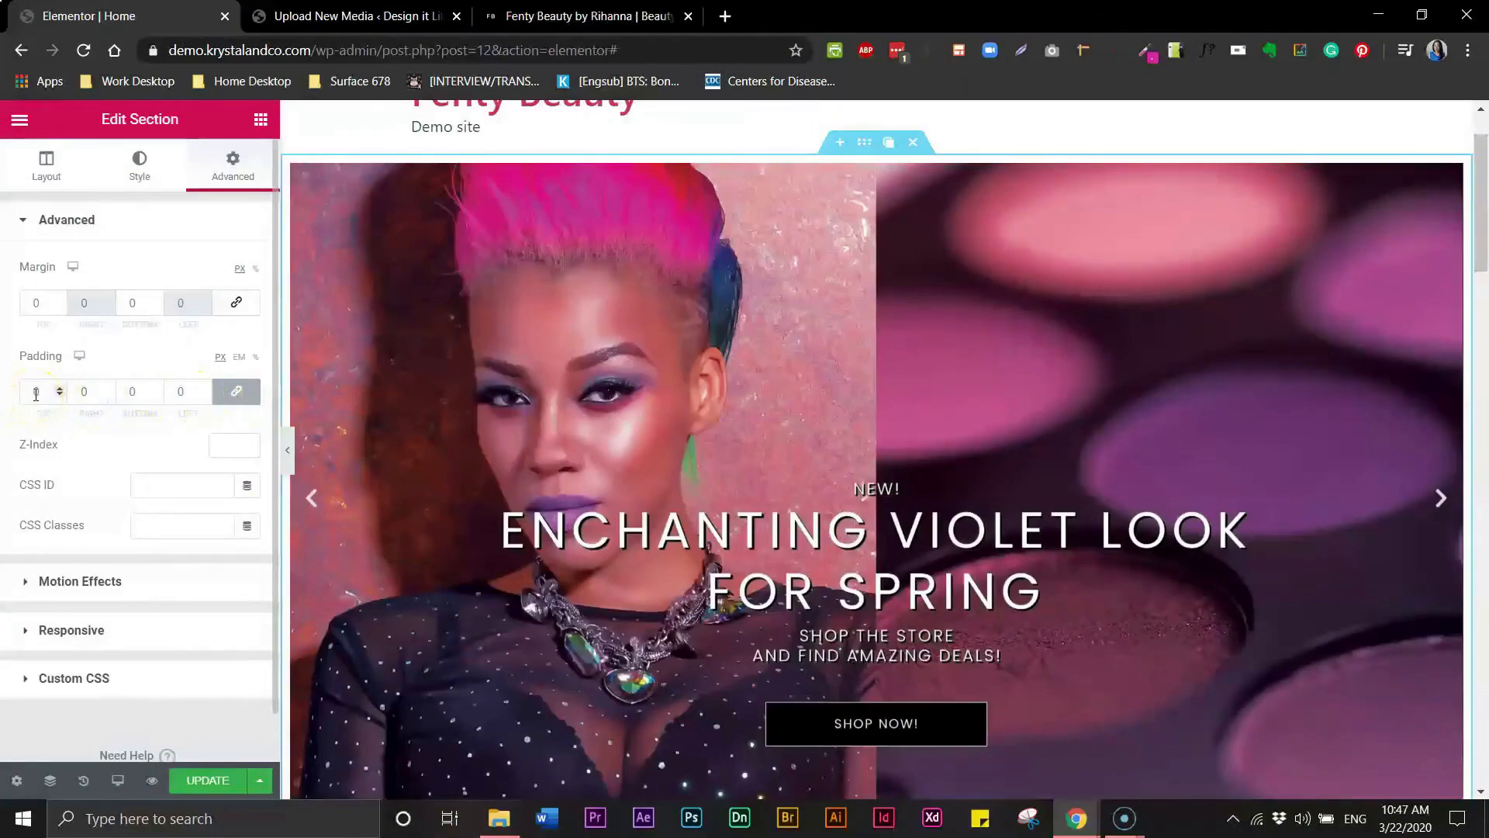
{"action": "left_click", "coordinate": [236, 391]}
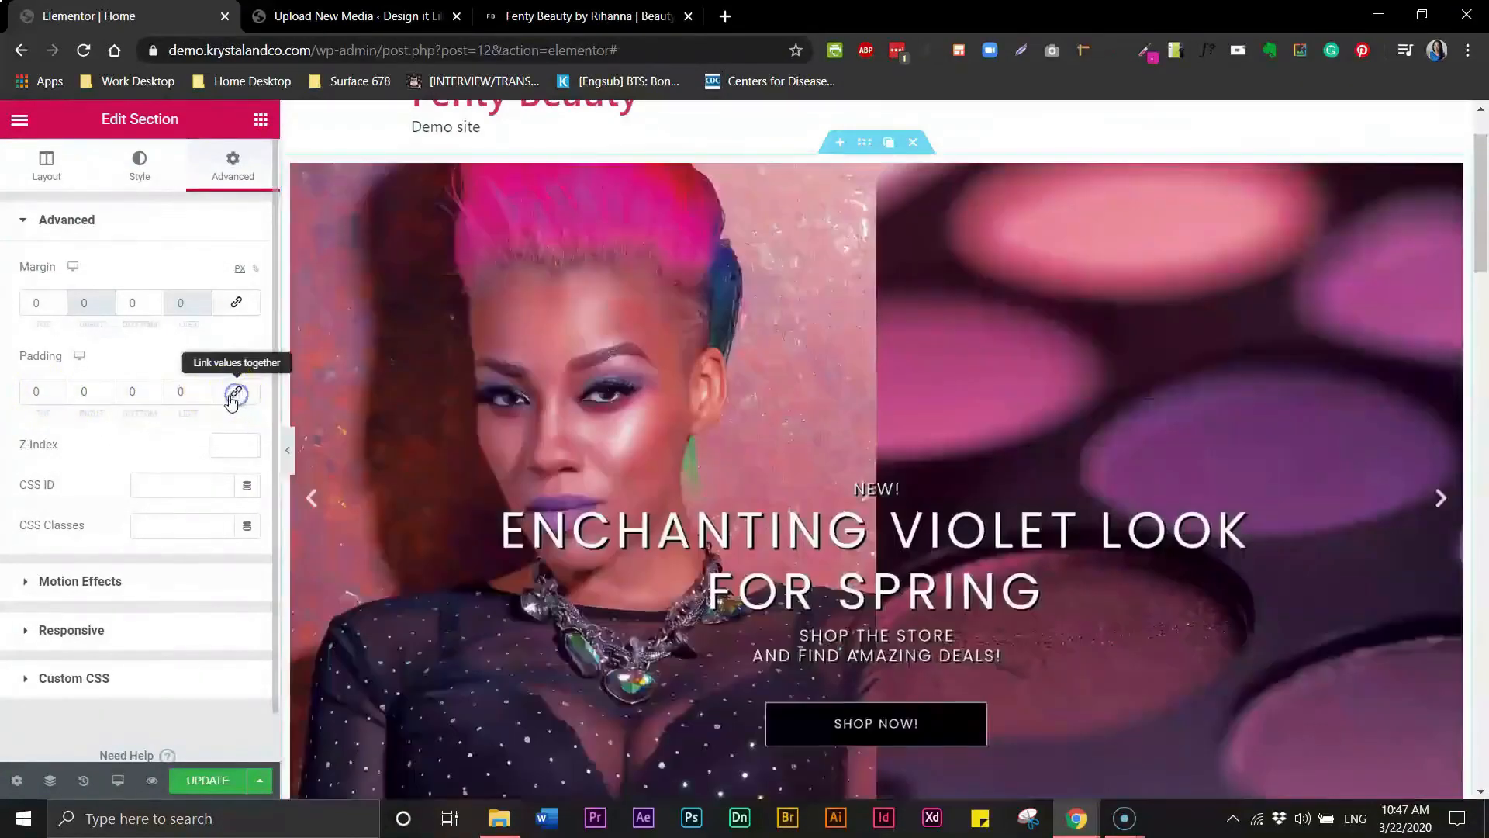
{"action": "left_click", "coordinate": [53, 395]}
{"action": "left_click", "coordinate": [39, 390]}
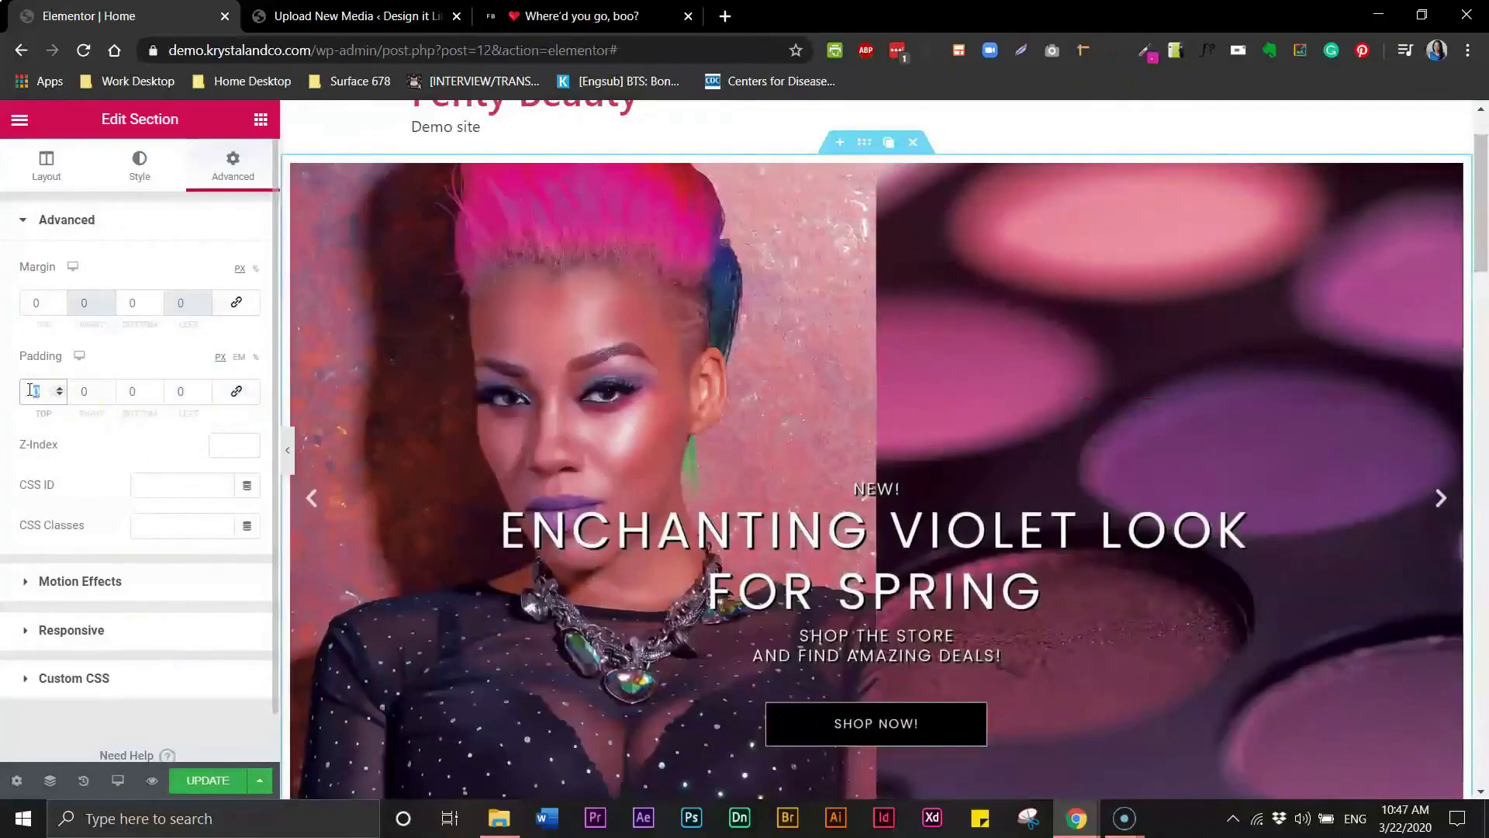
{"action": "type", "text": "50"}
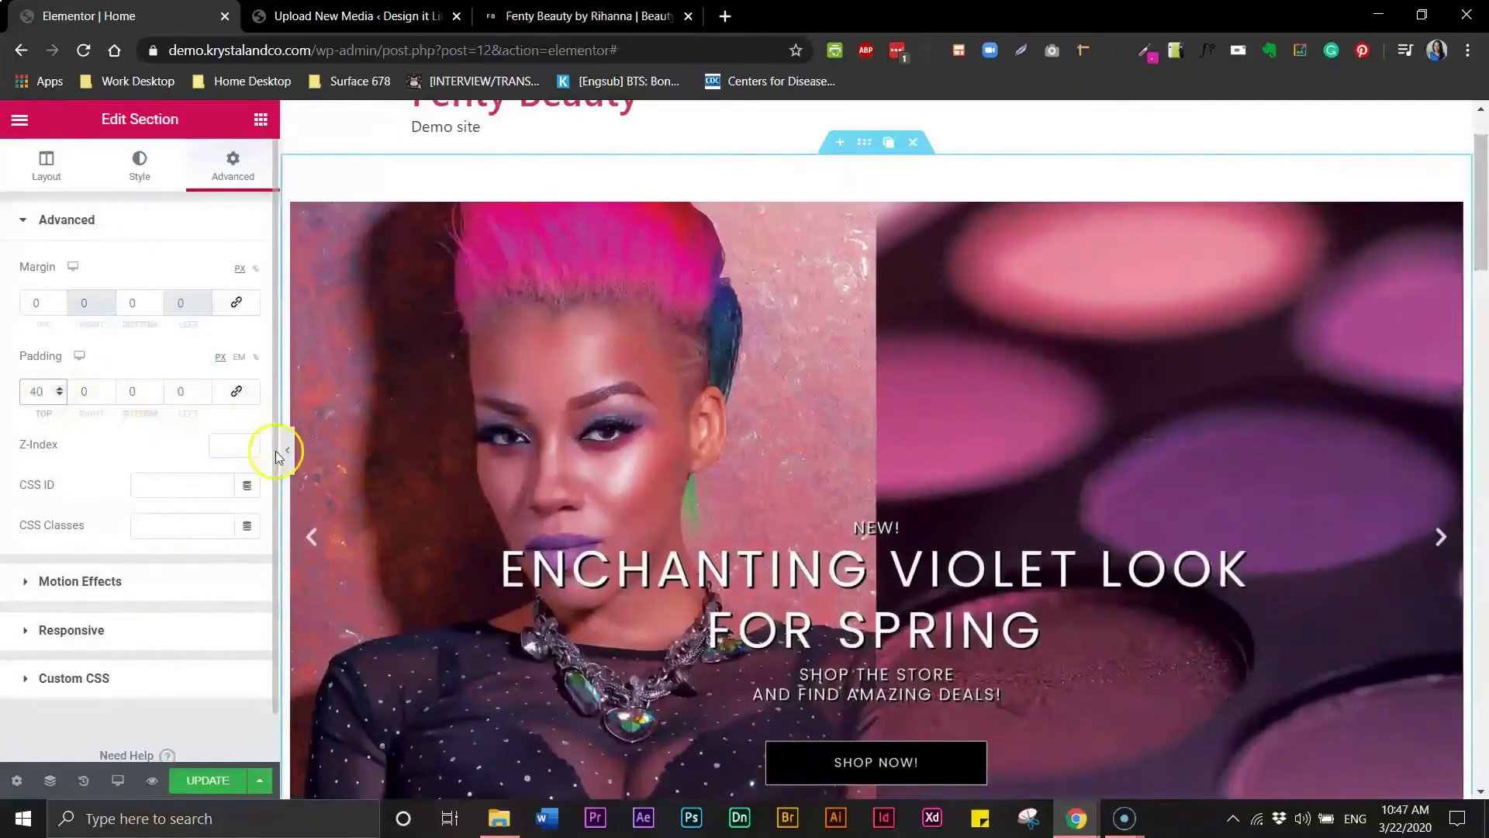
{"action": "left_click", "coordinate": [289, 456]}
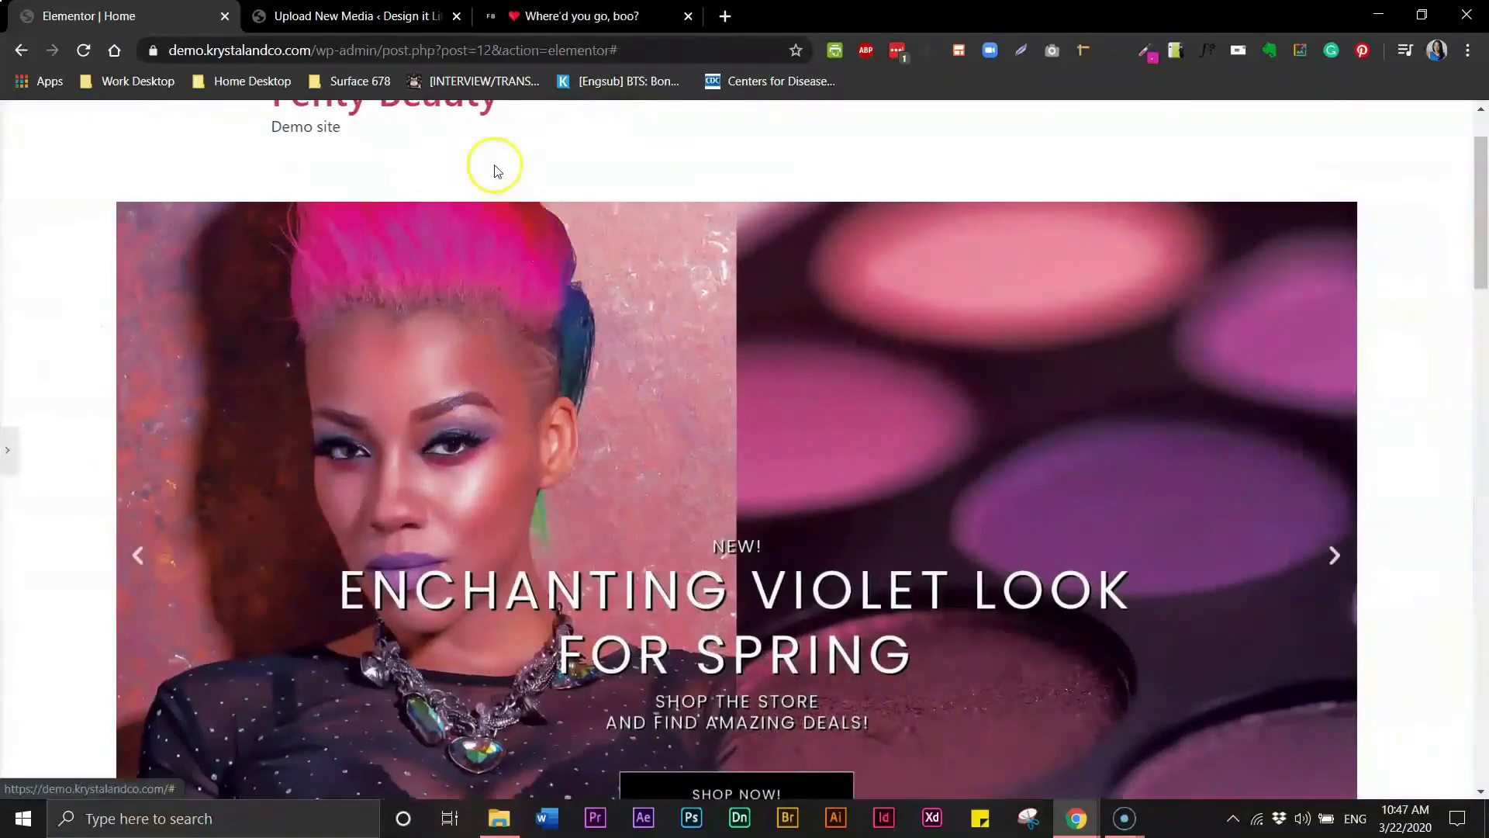
{"action": "left_click", "coordinate": [9, 458]}
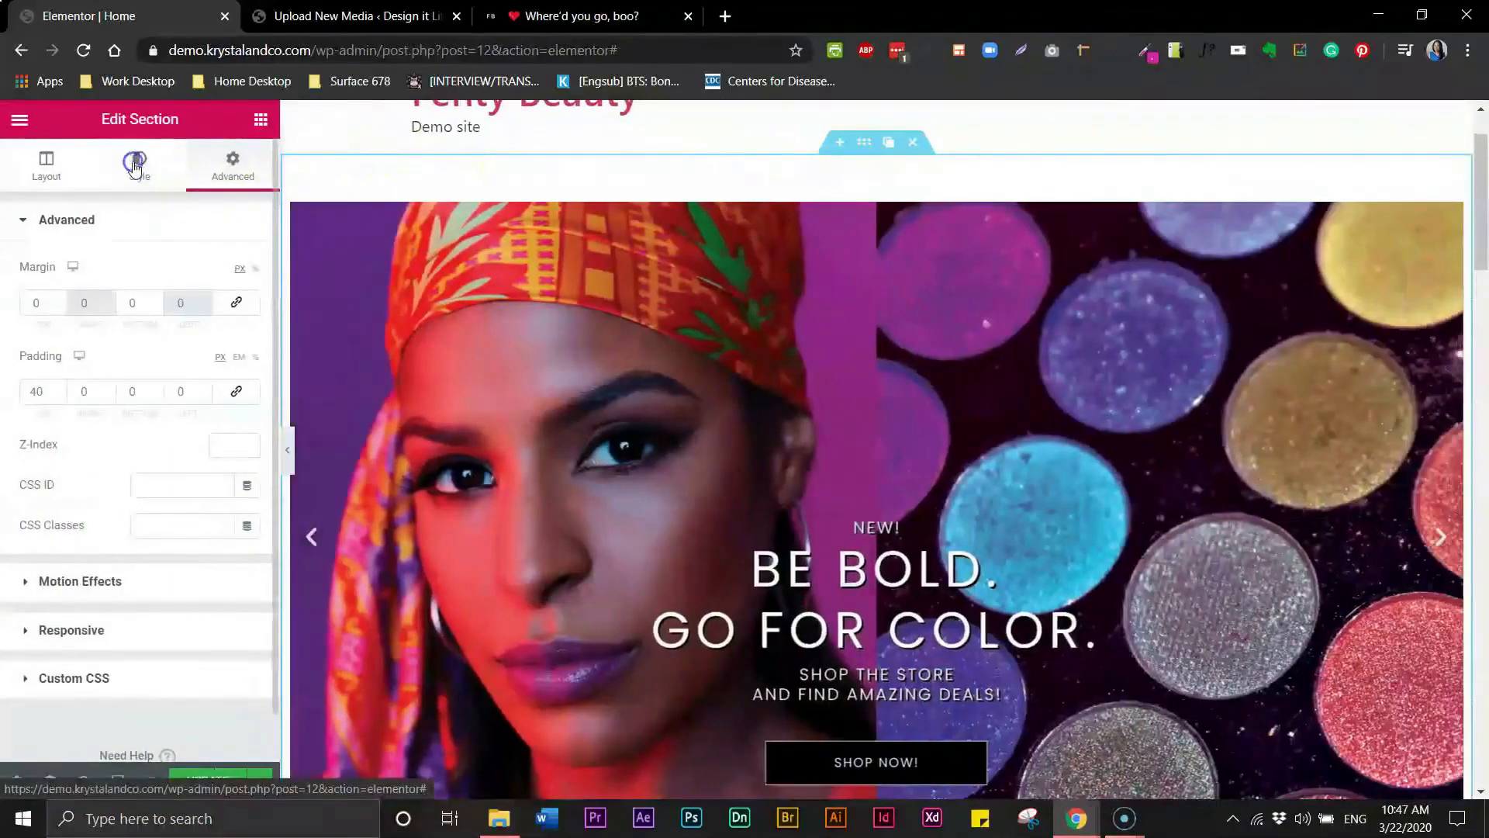
- Set the hero slider section's background overlay image to brush stroke 1 from the media library
{"action": "left_click", "coordinate": [136, 166]}
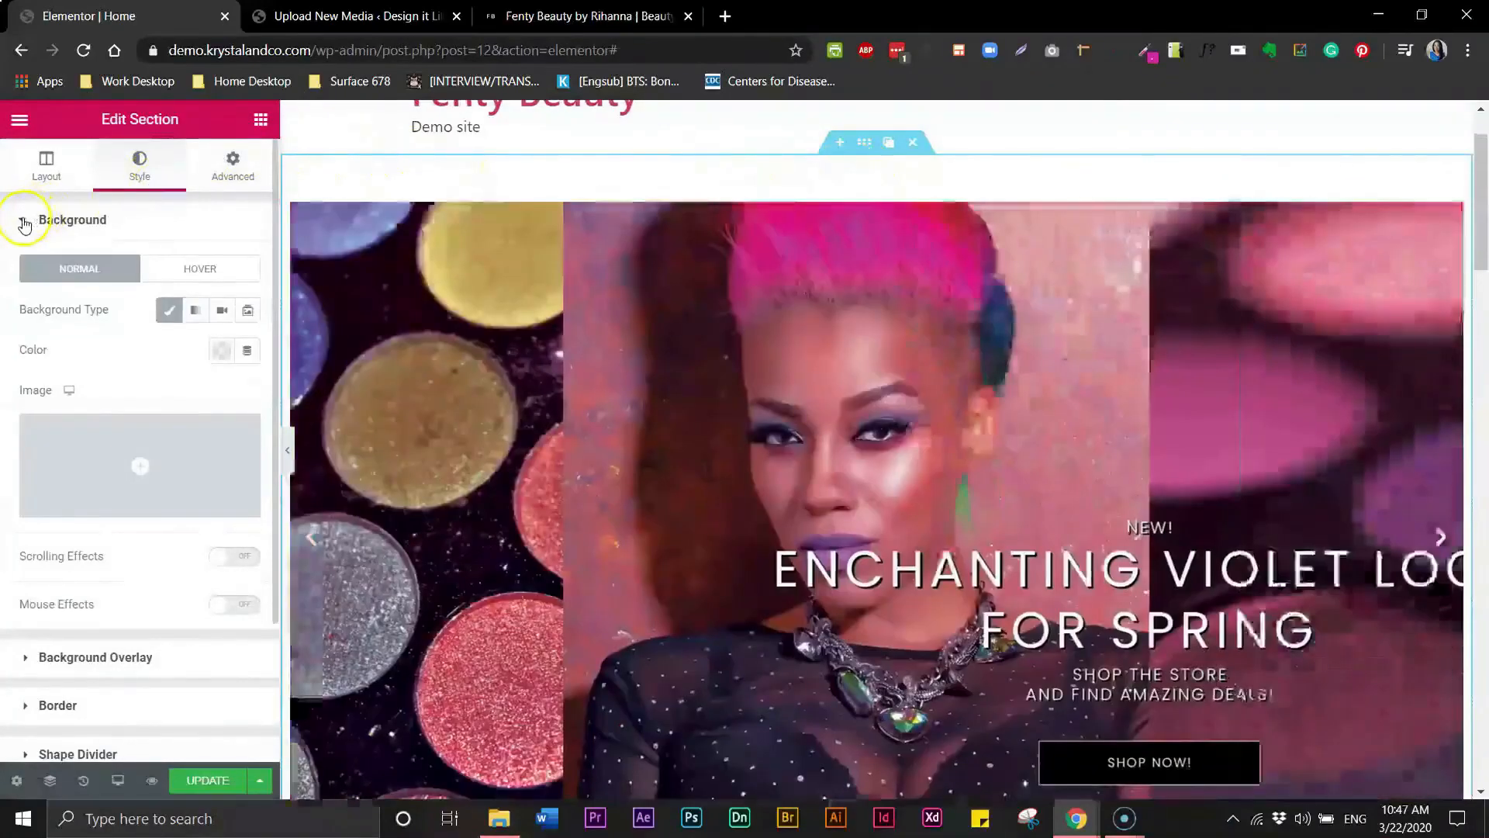
{"action": "left_click", "coordinate": [23, 224]}
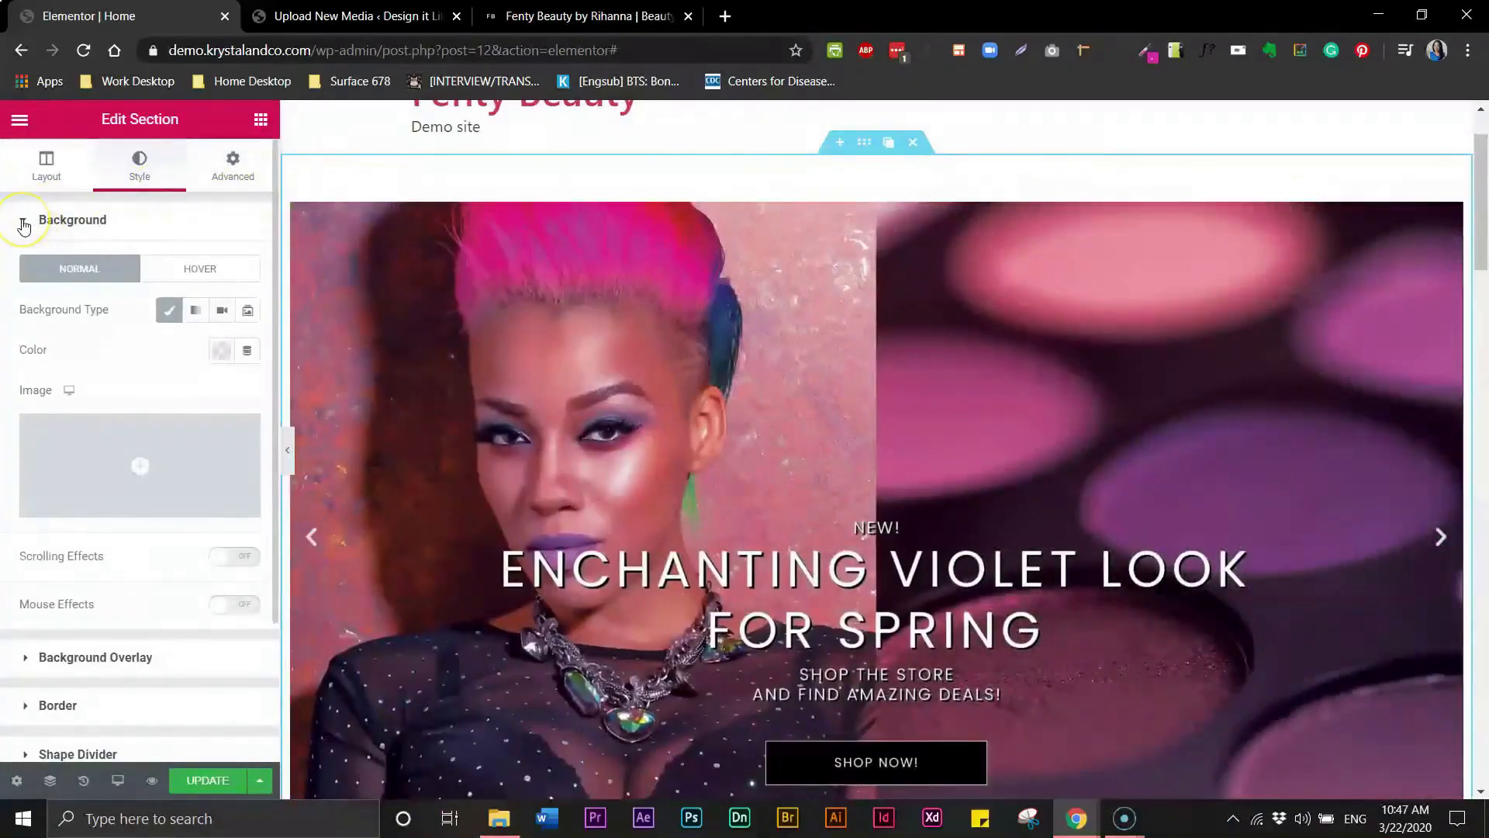
{"action": "left_click", "coordinate": [24, 224]}
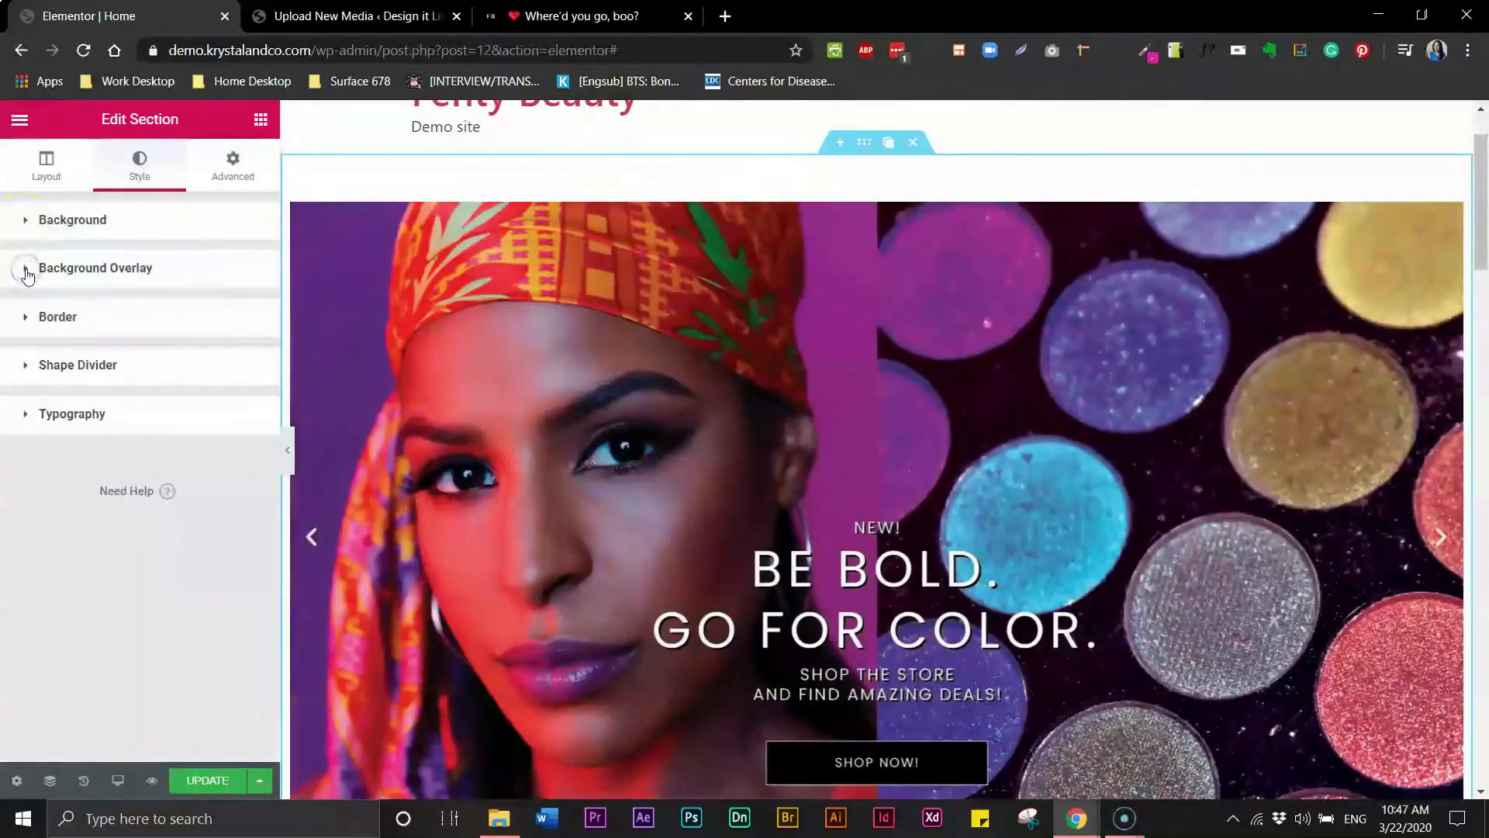
{"action": "left_click", "coordinate": [27, 271]}
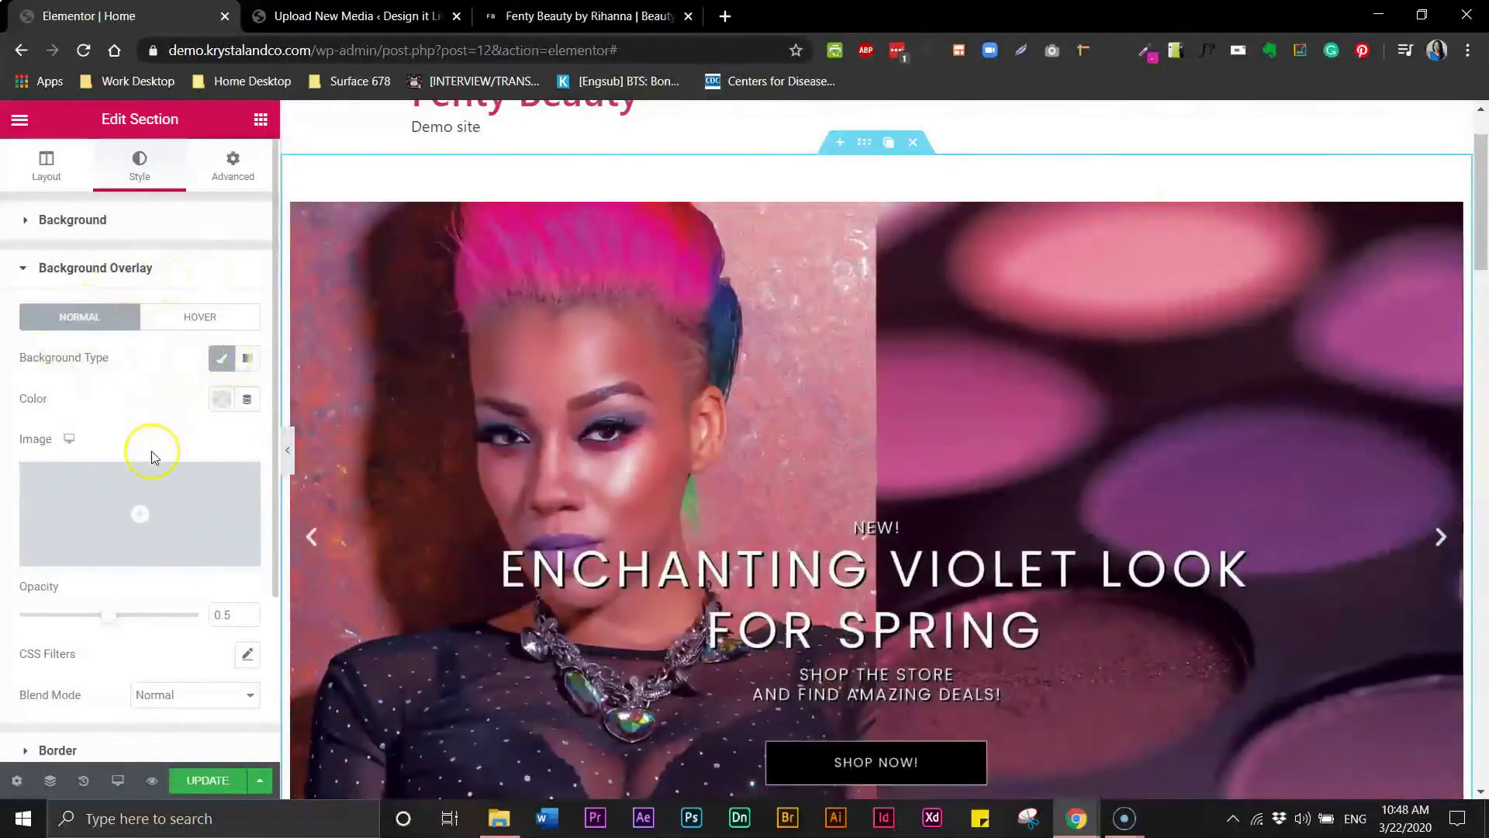
{"action": "mouse_move", "coordinate": [142, 517]}
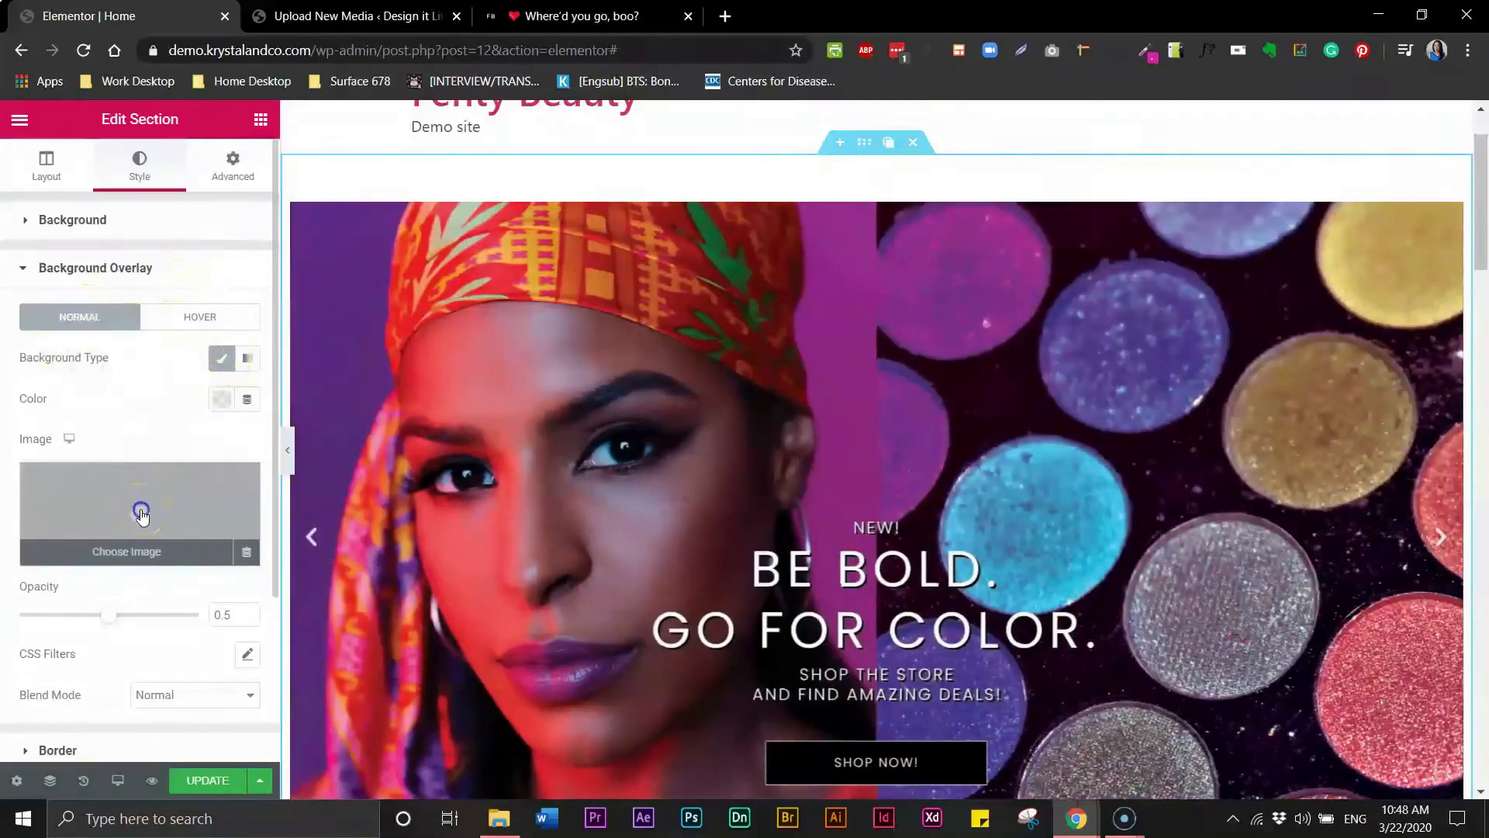
{"action": "left_click", "coordinate": [142, 514]}
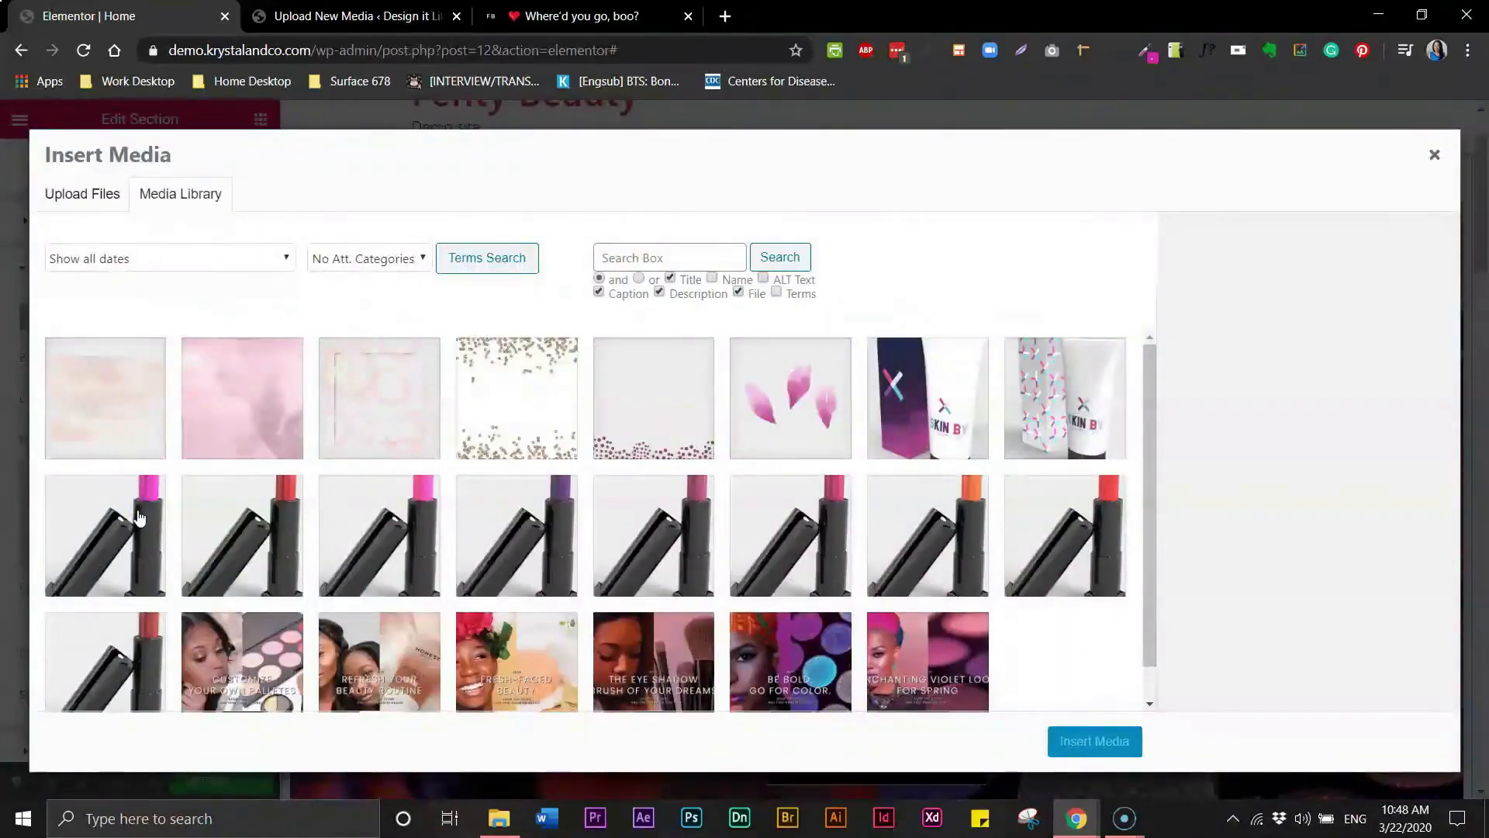
{"action": "left_click", "coordinate": [115, 407]}
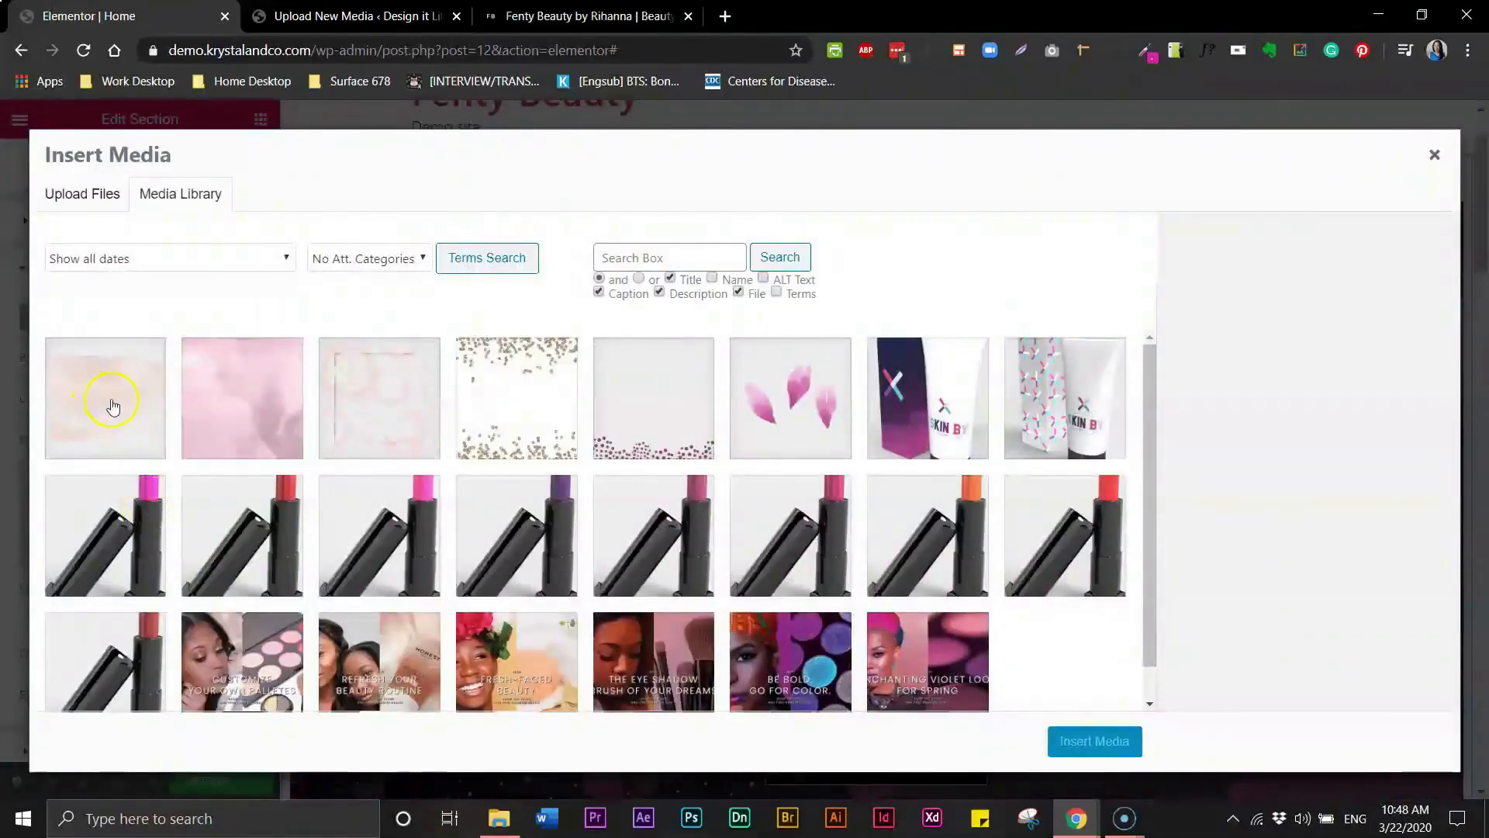
{"action": "left_click", "coordinate": [112, 405]}
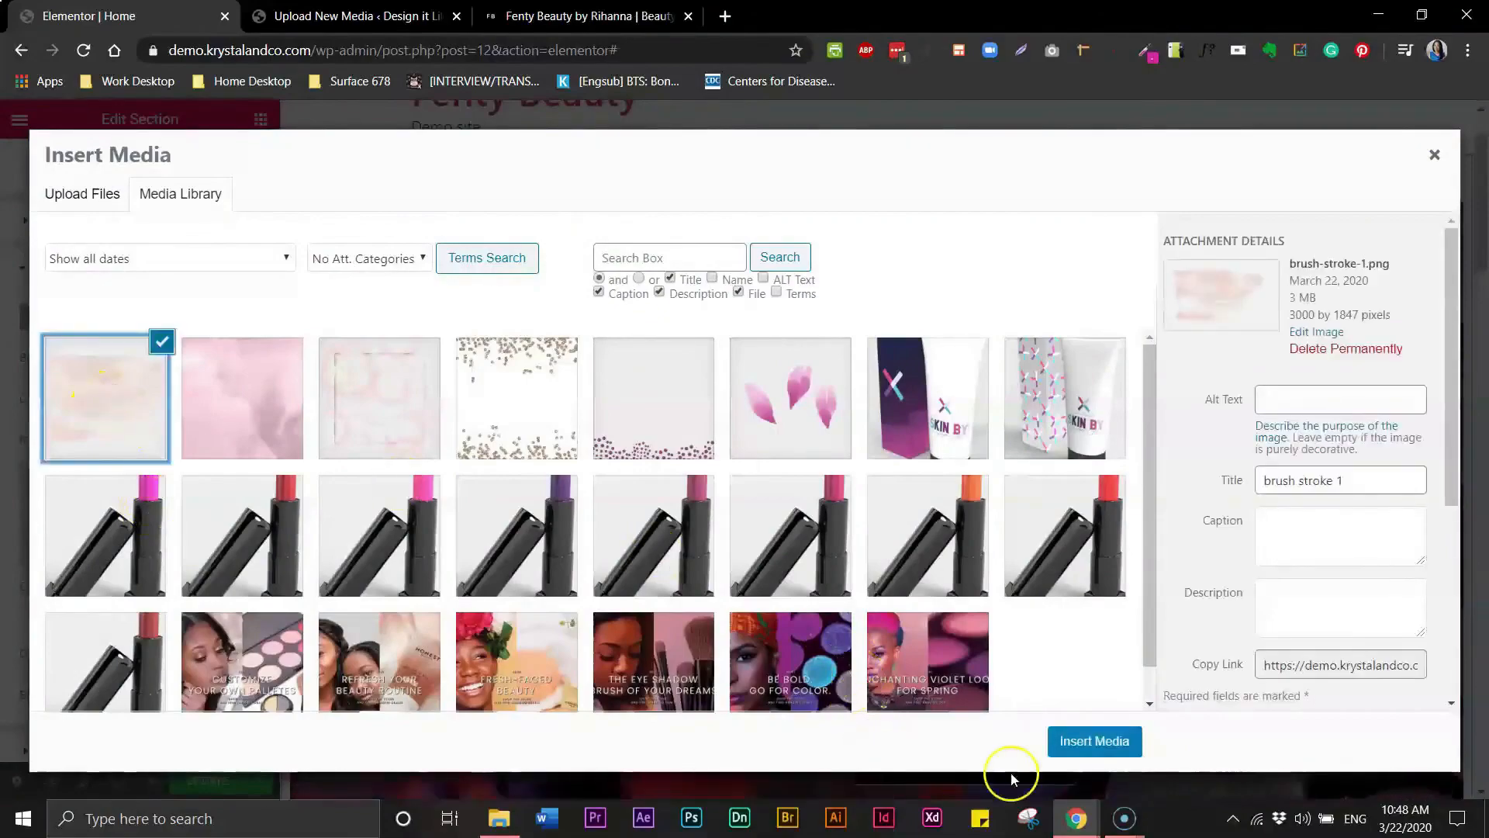
{"action": "left_click", "coordinate": [1094, 743]}
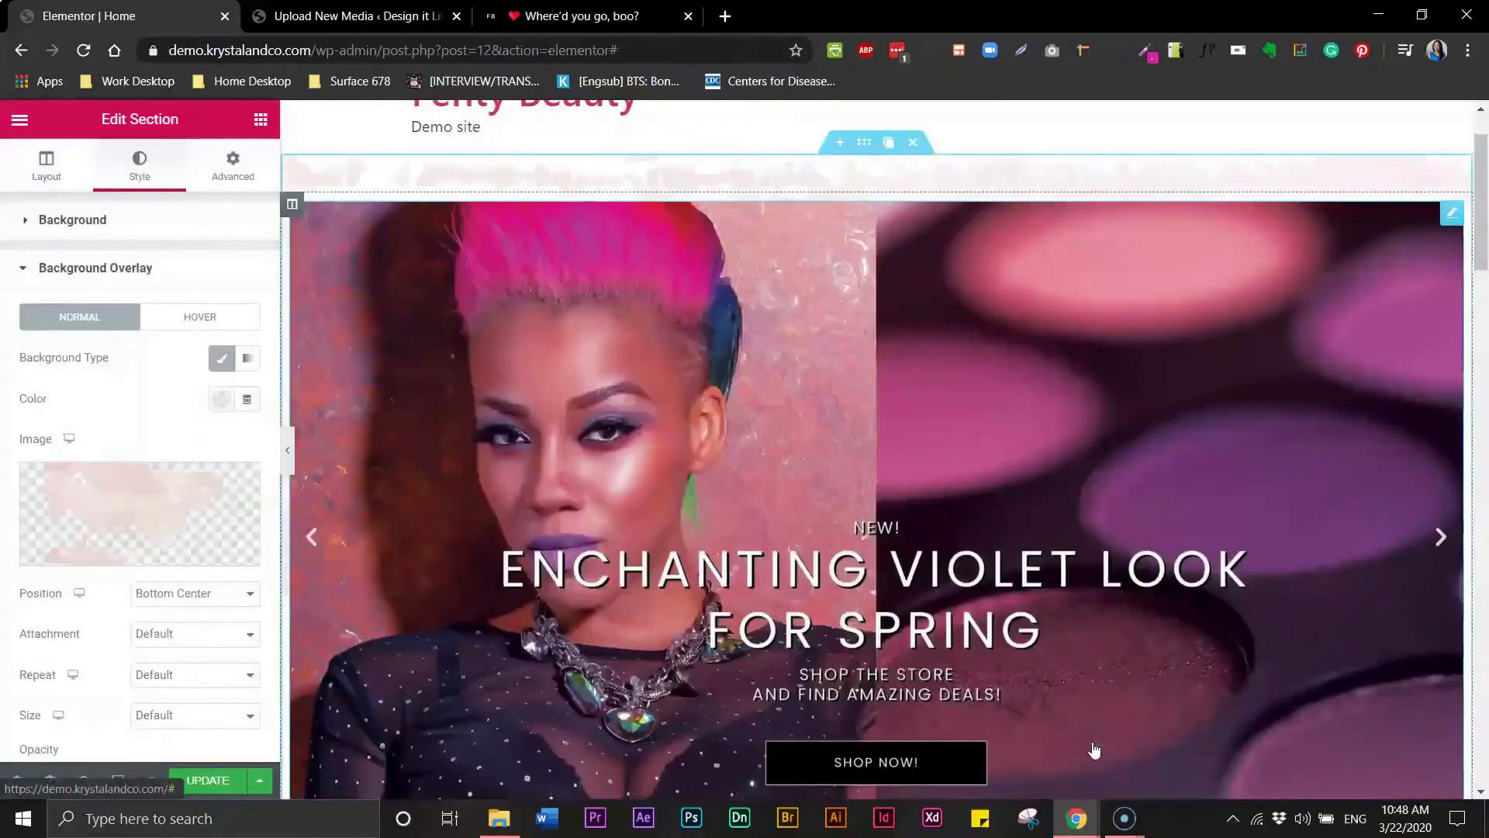
- Try several overlay image positions and set the background overlay position to Bottom Center
{"action": "left_click", "coordinate": [288, 451]}
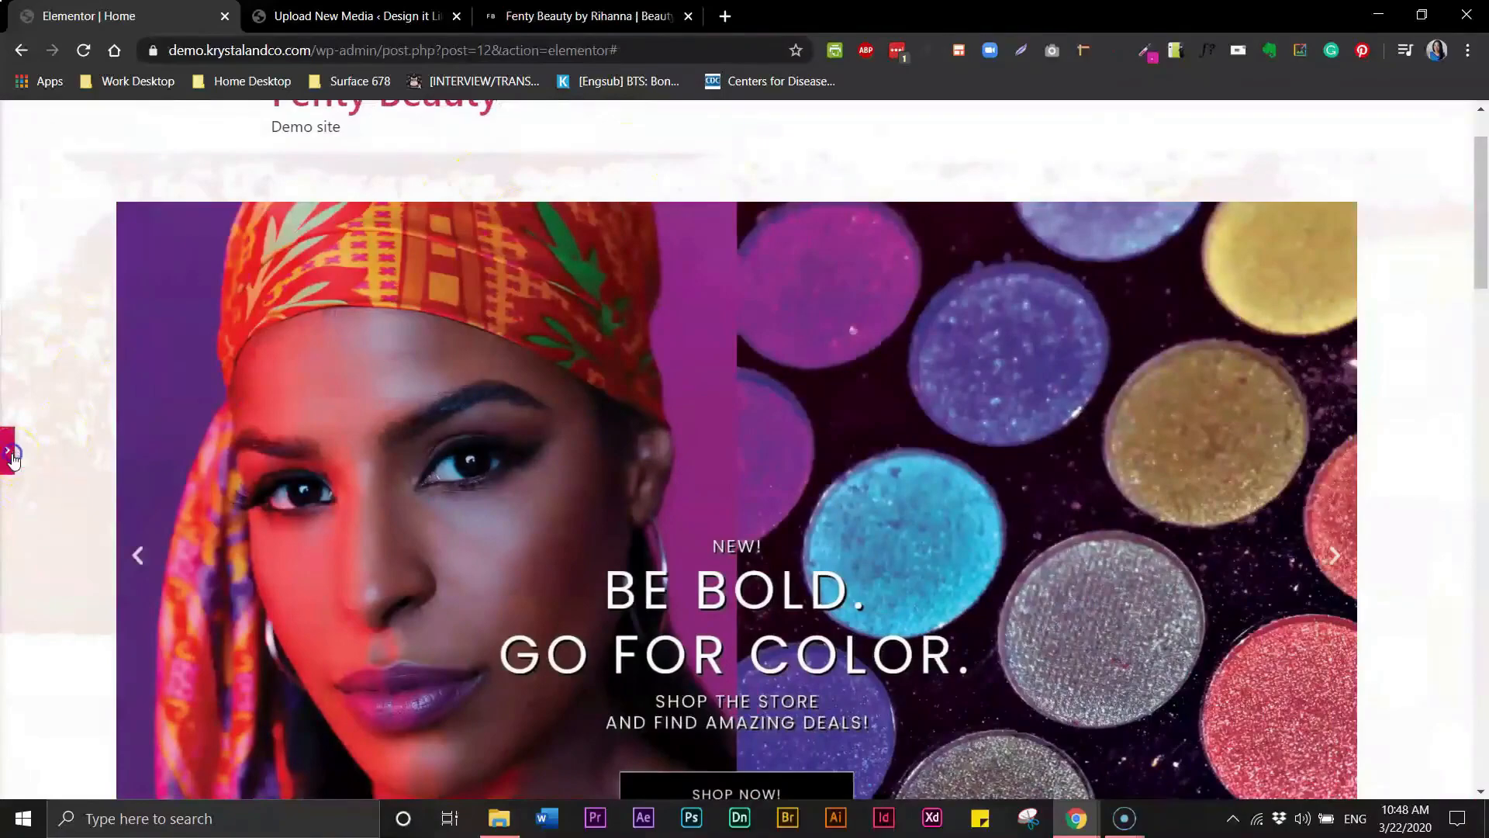
{"action": "left_click", "coordinate": [10, 454]}
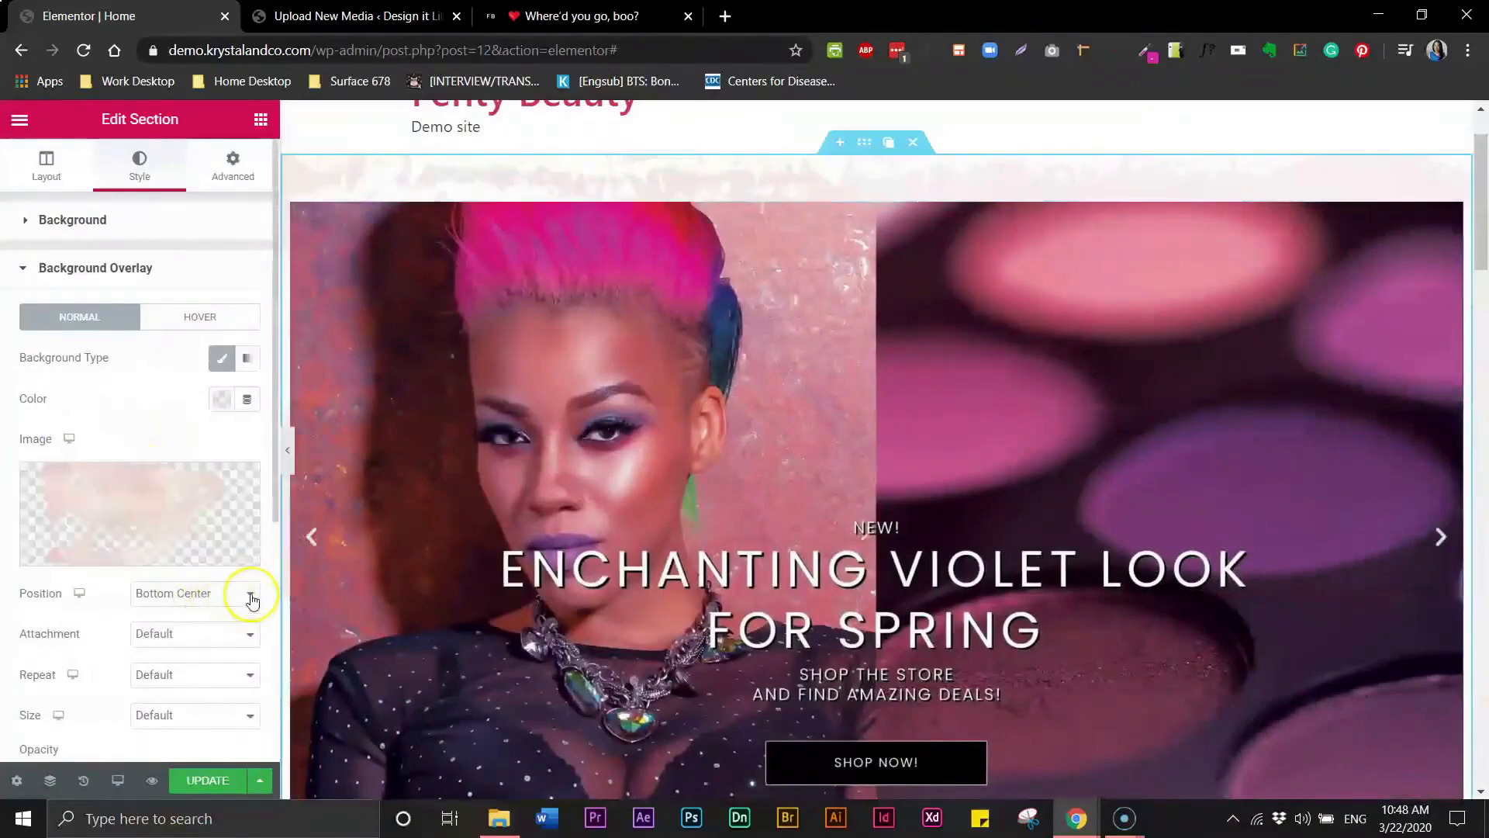
{"action": "left_click", "coordinate": [251, 596]}
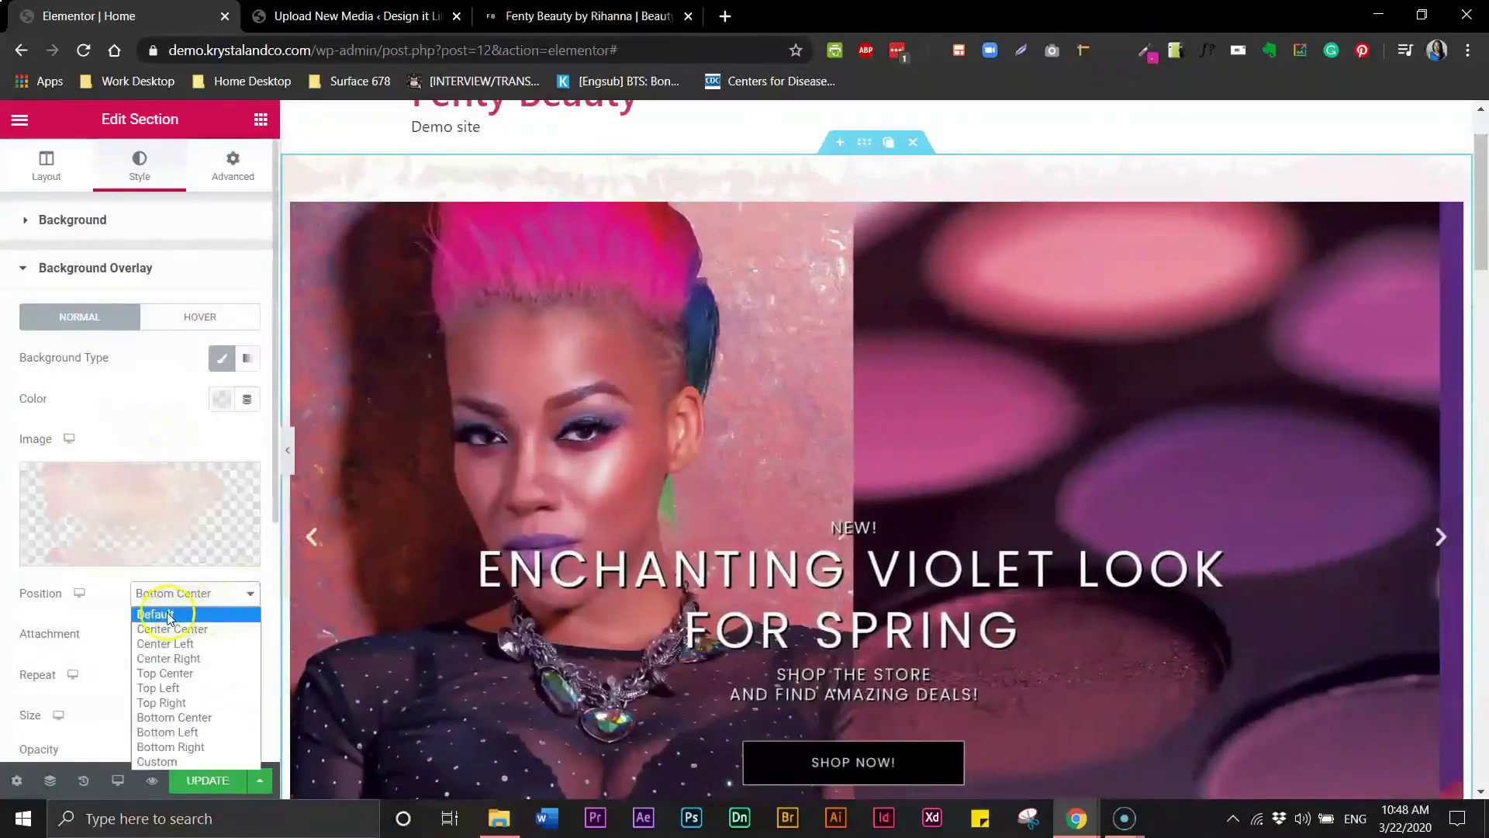
{"action": "left_click", "coordinate": [178, 614]}
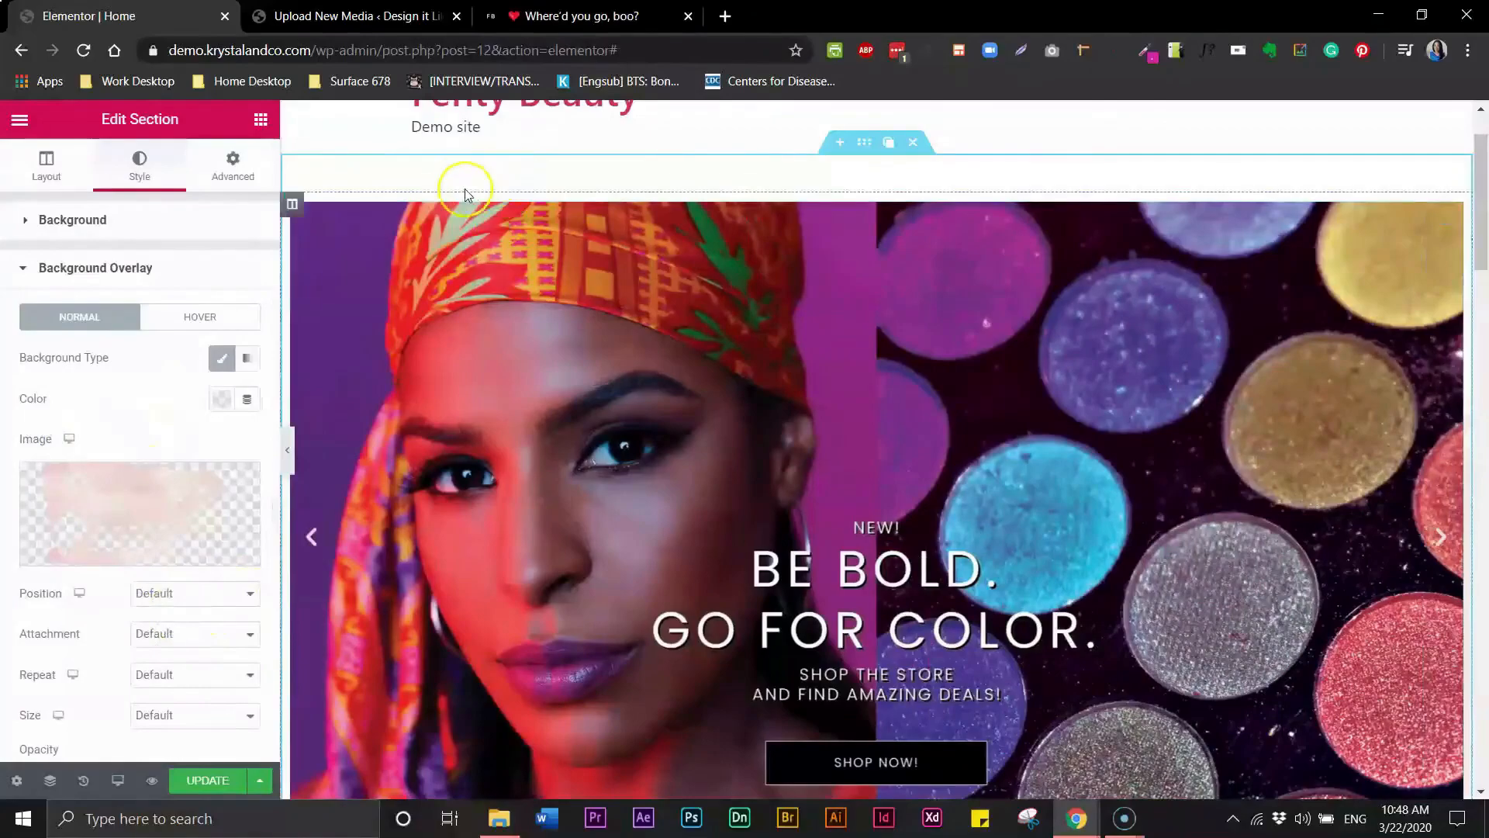
{"action": "left_click", "coordinate": [223, 598]}
{"action": "left_click", "coordinate": [202, 625]}
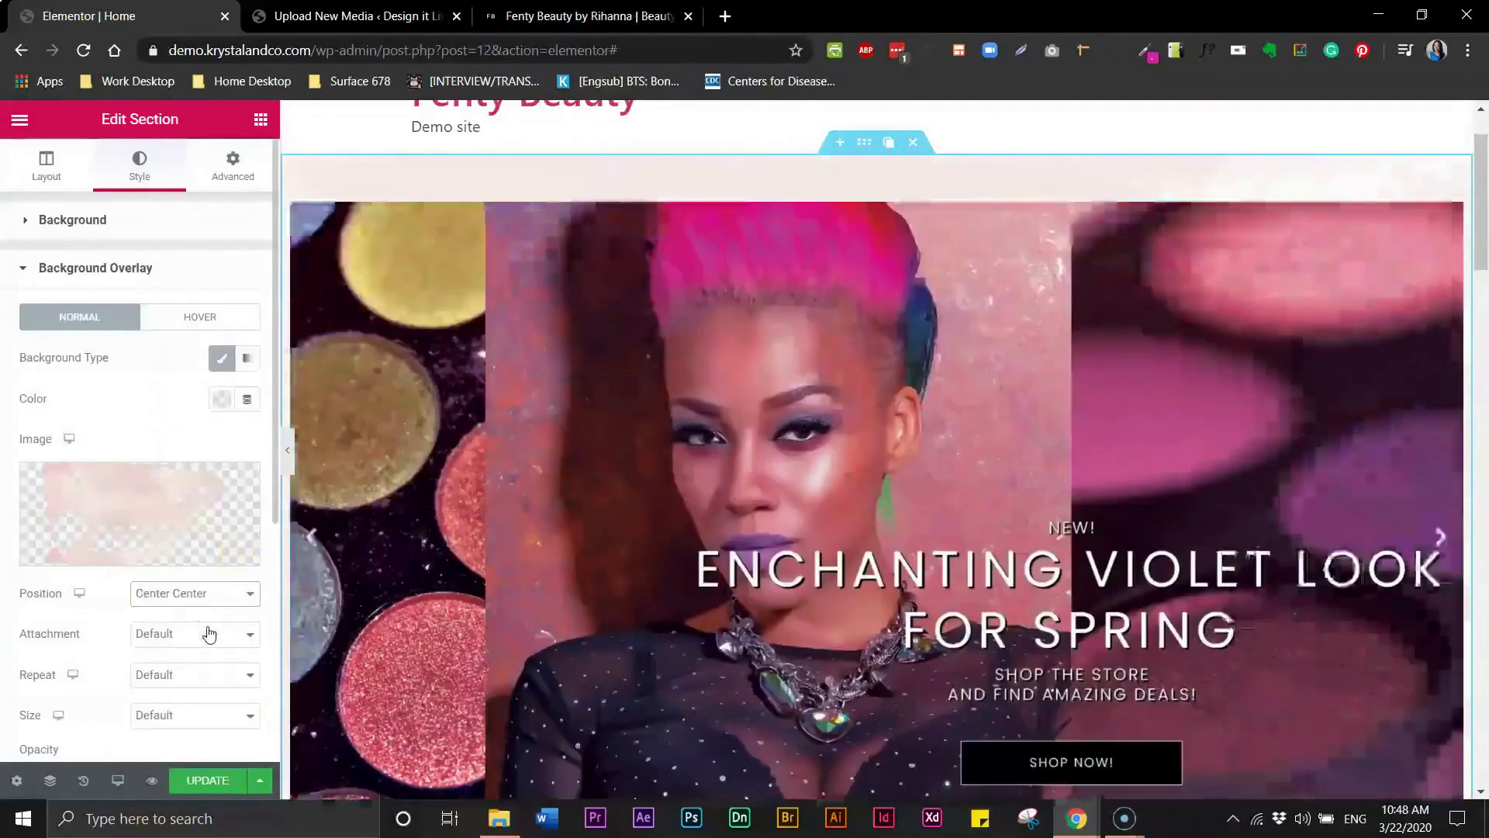
{"action": "left_click", "coordinate": [210, 602]}
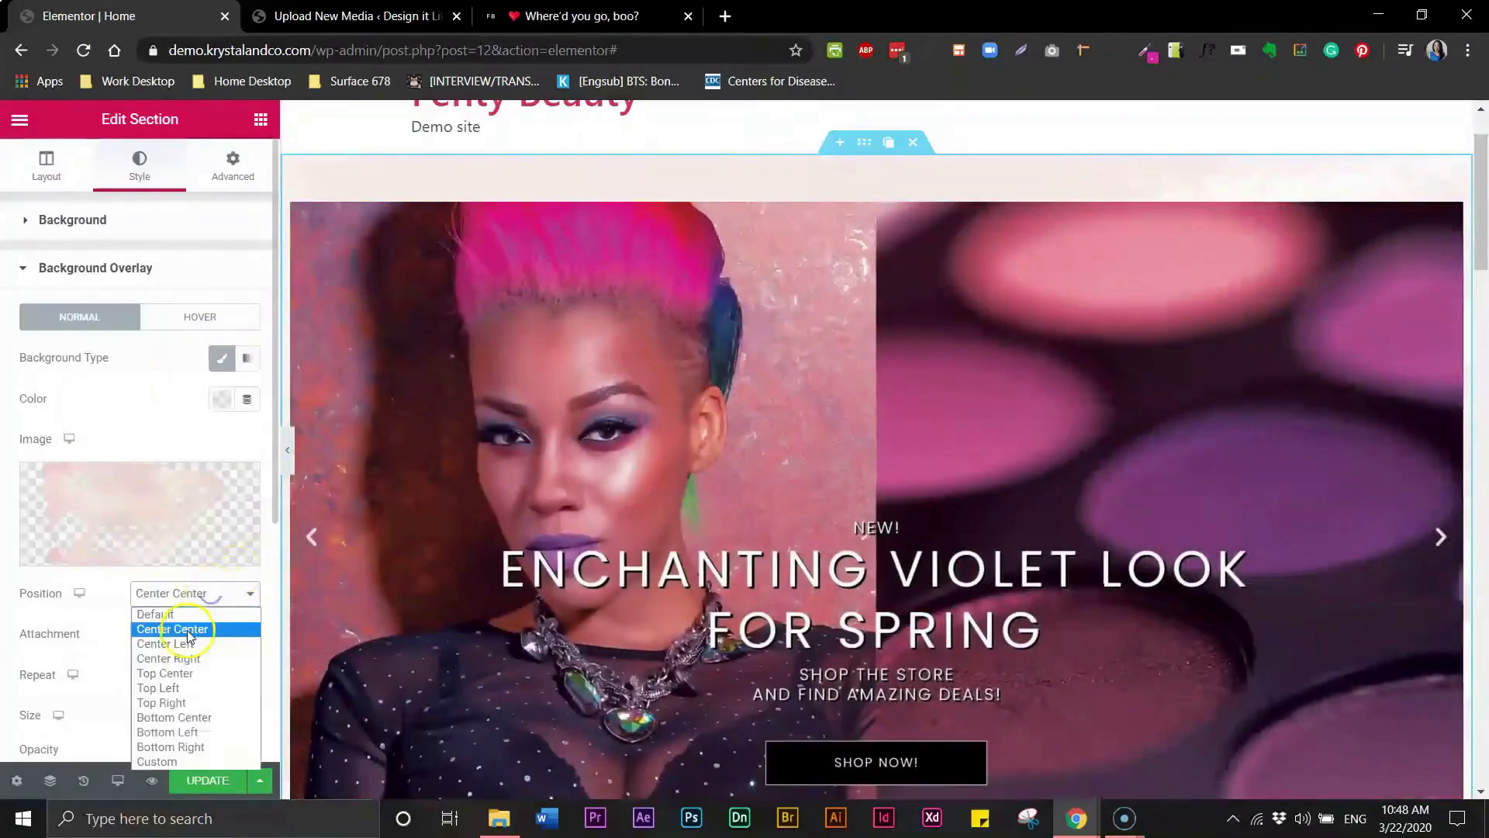
{"action": "left_click", "coordinate": [186, 638]}
{"action": "left_click", "coordinate": [200, 601]}
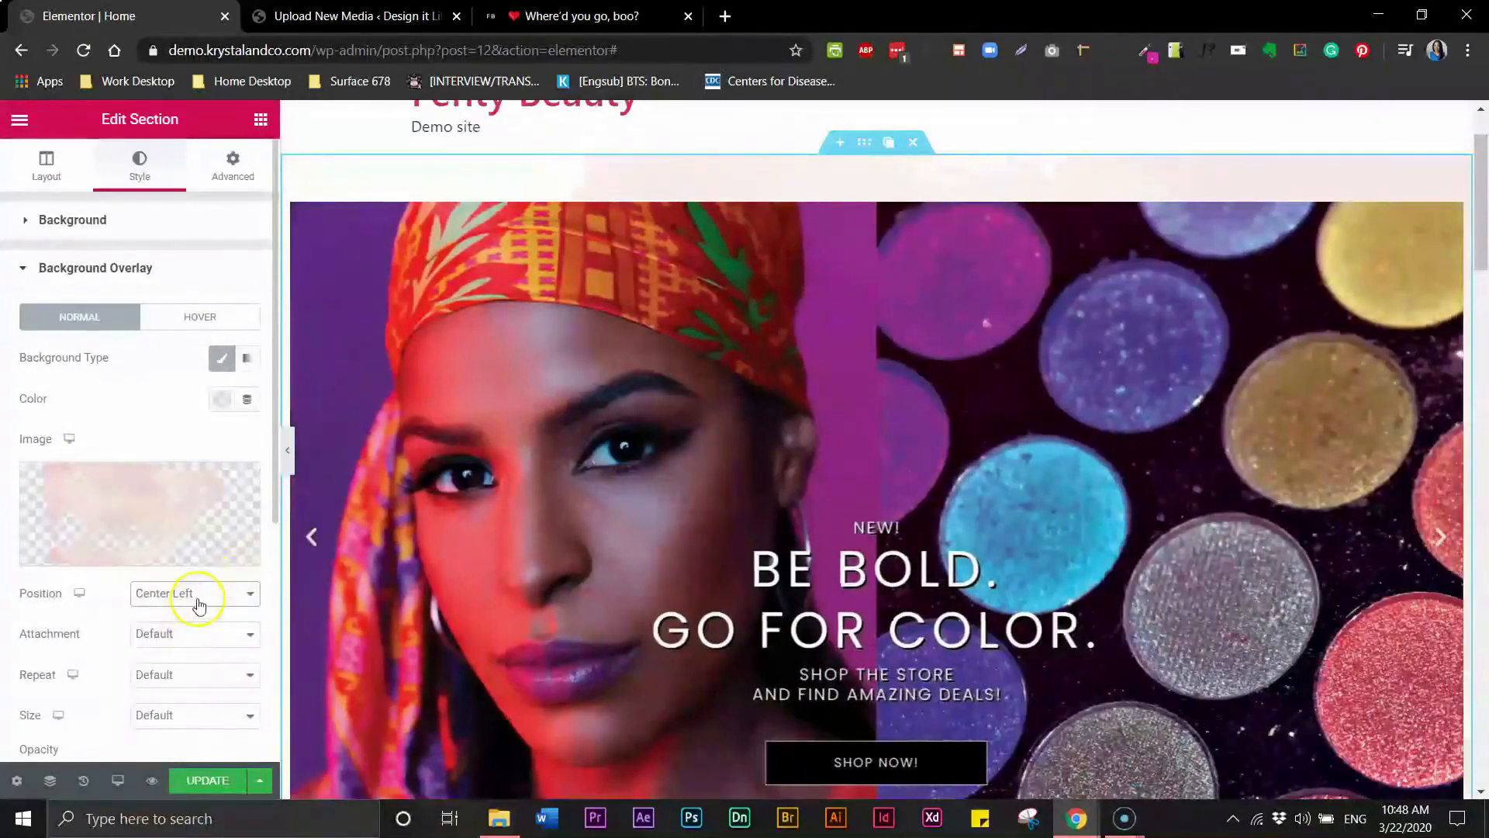
{"action": "left_click", "coordinate": [175, 659]}
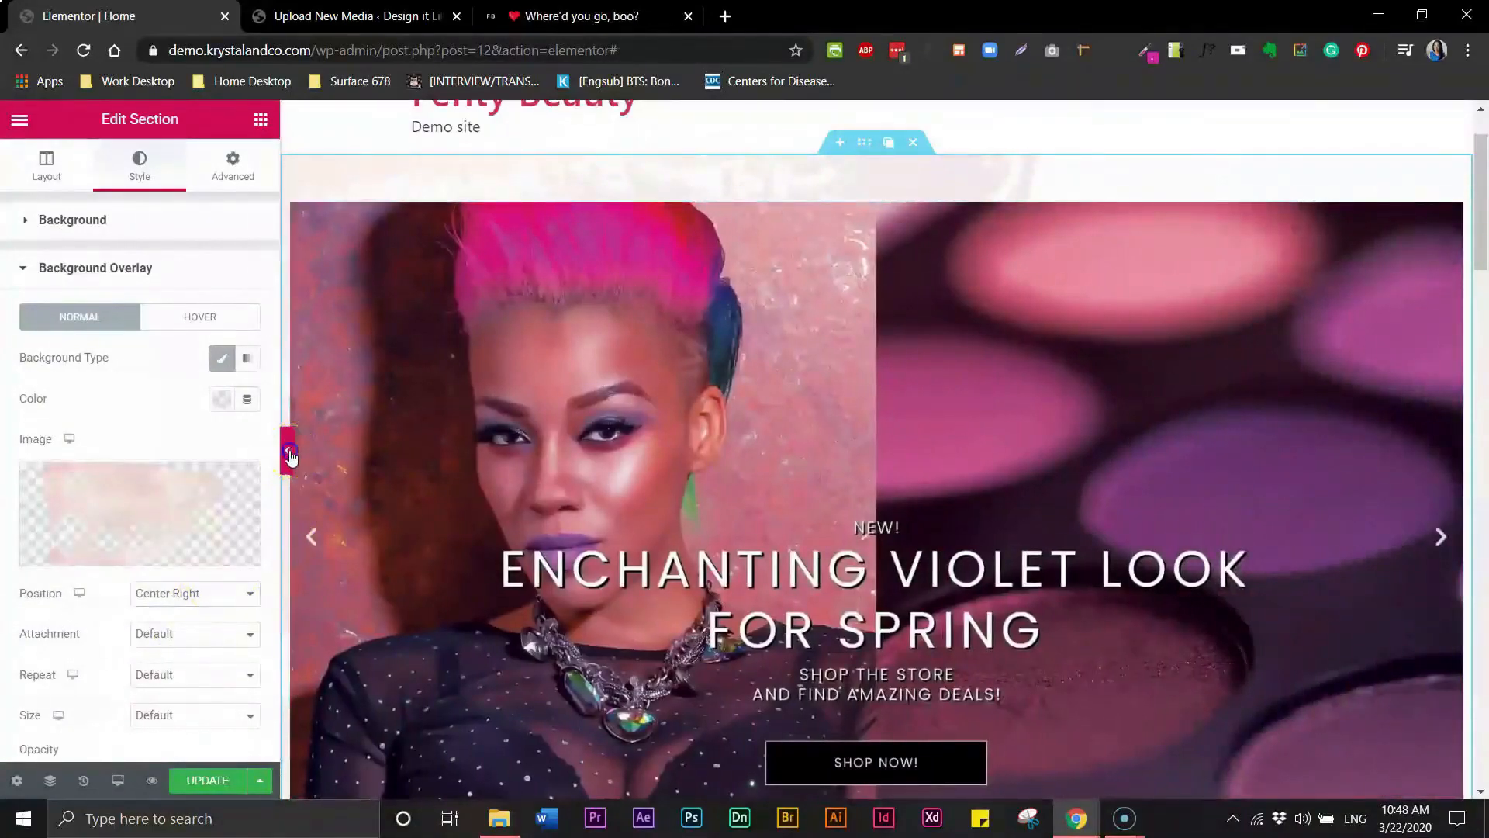
{"action": "left_click", "coordinate": [289, 451]}
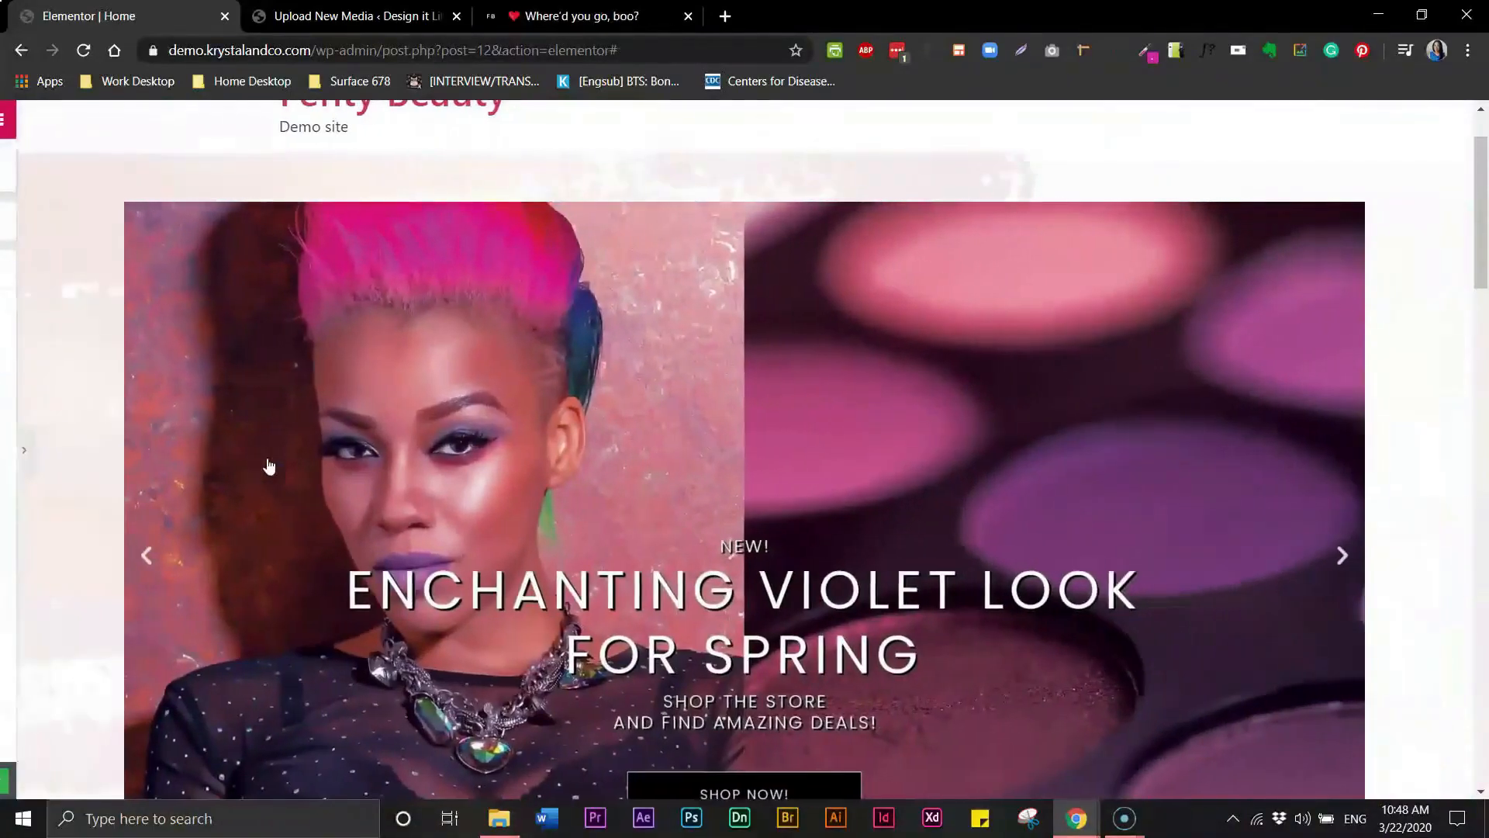
{"action": "left_click_drag", "start_coordinate": [1483, 252], "coordinate": [1409, 266]}
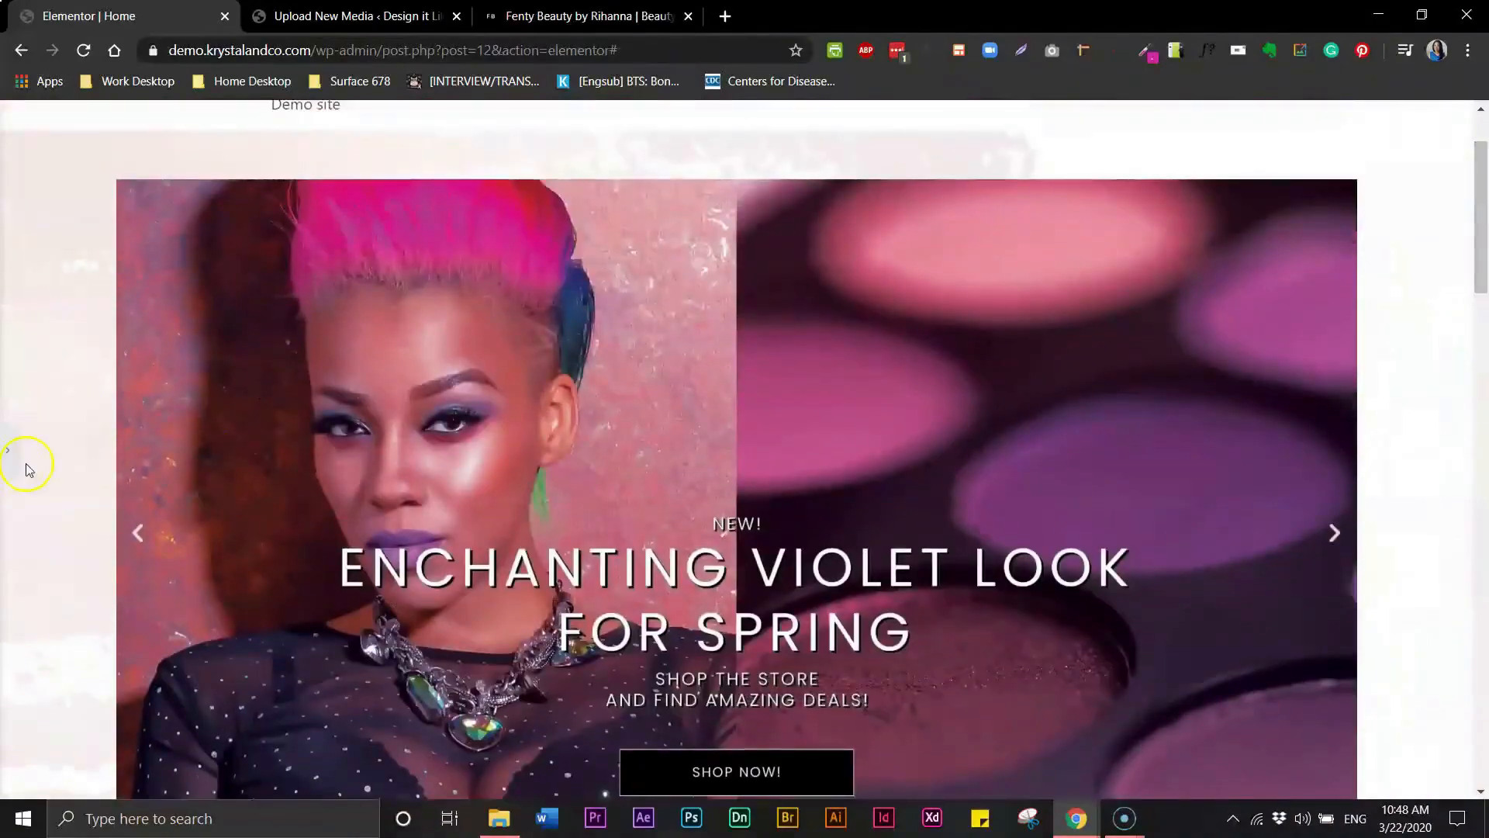
{"action": "left_click", "coordinate": [7, 451]}
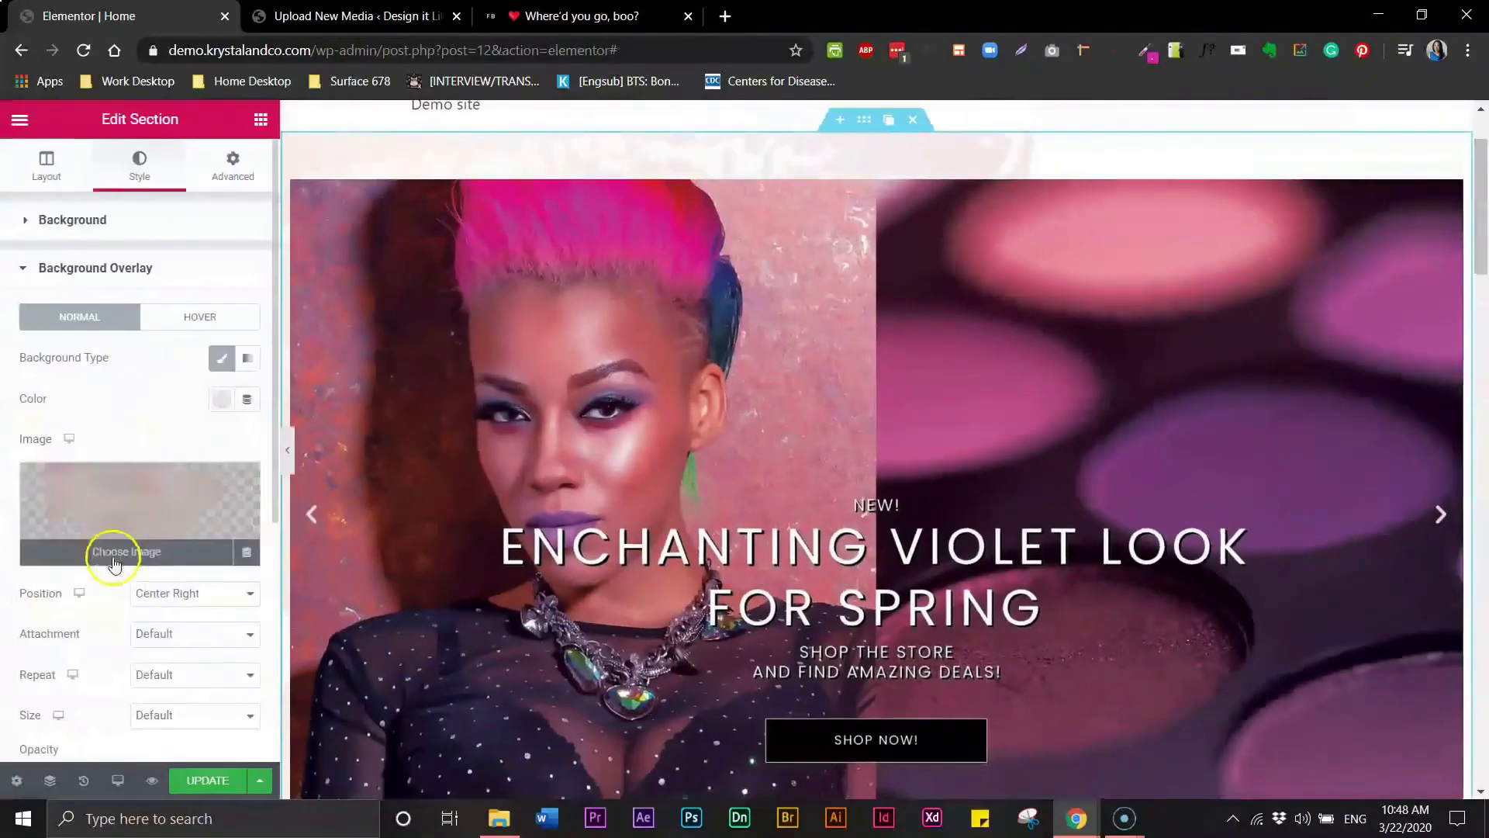
{"action": "left_click", "coordinate": [187, 605]}
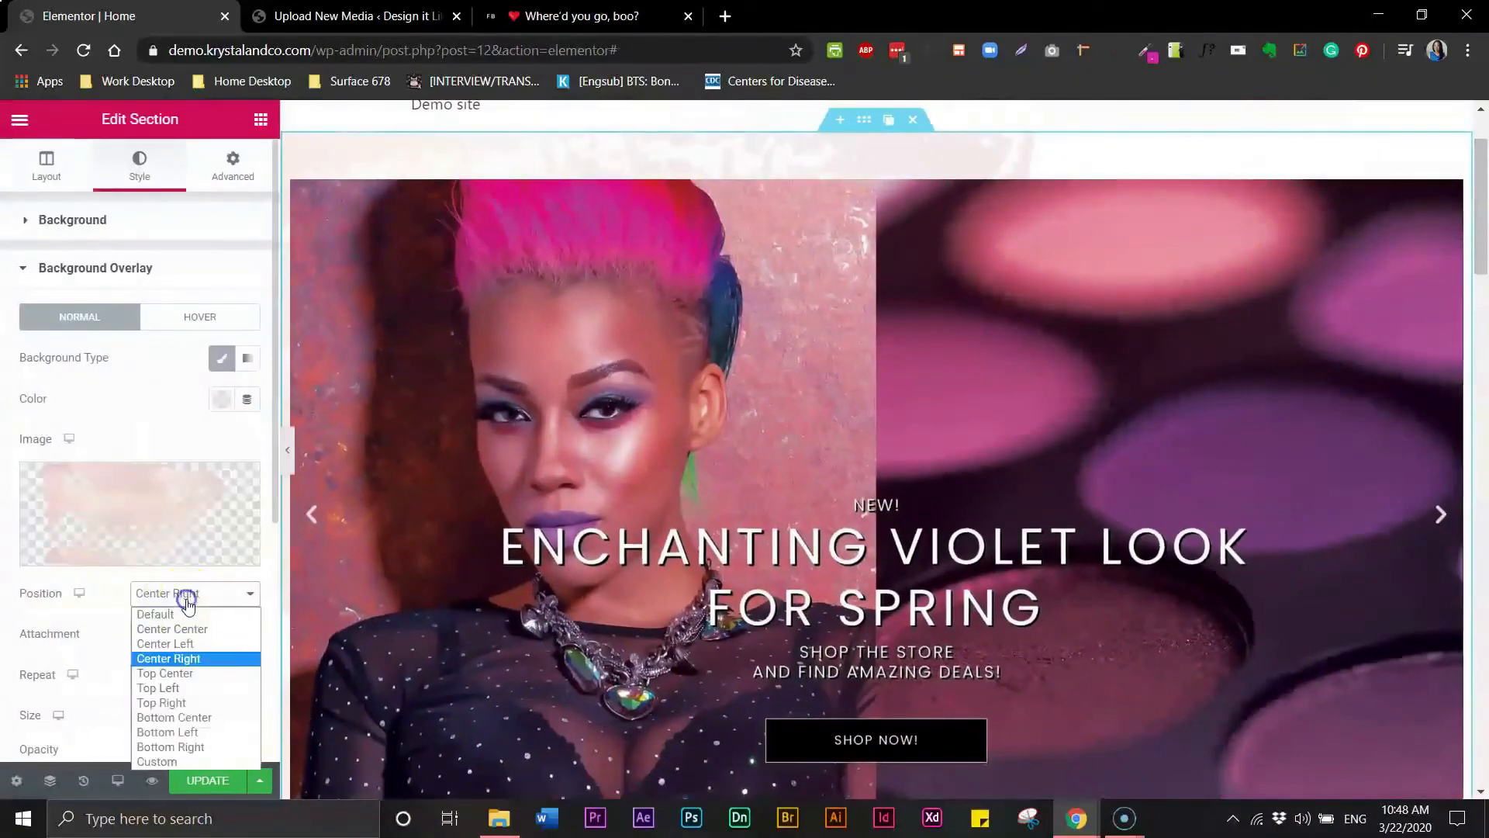
{"action": "left_click", "coordinate": [178, 719]}
- Set the background overlay opacity to 0.3 and preview the hero section without the editor panel
{"action": "left_click", "coordinate": [287, 450]}
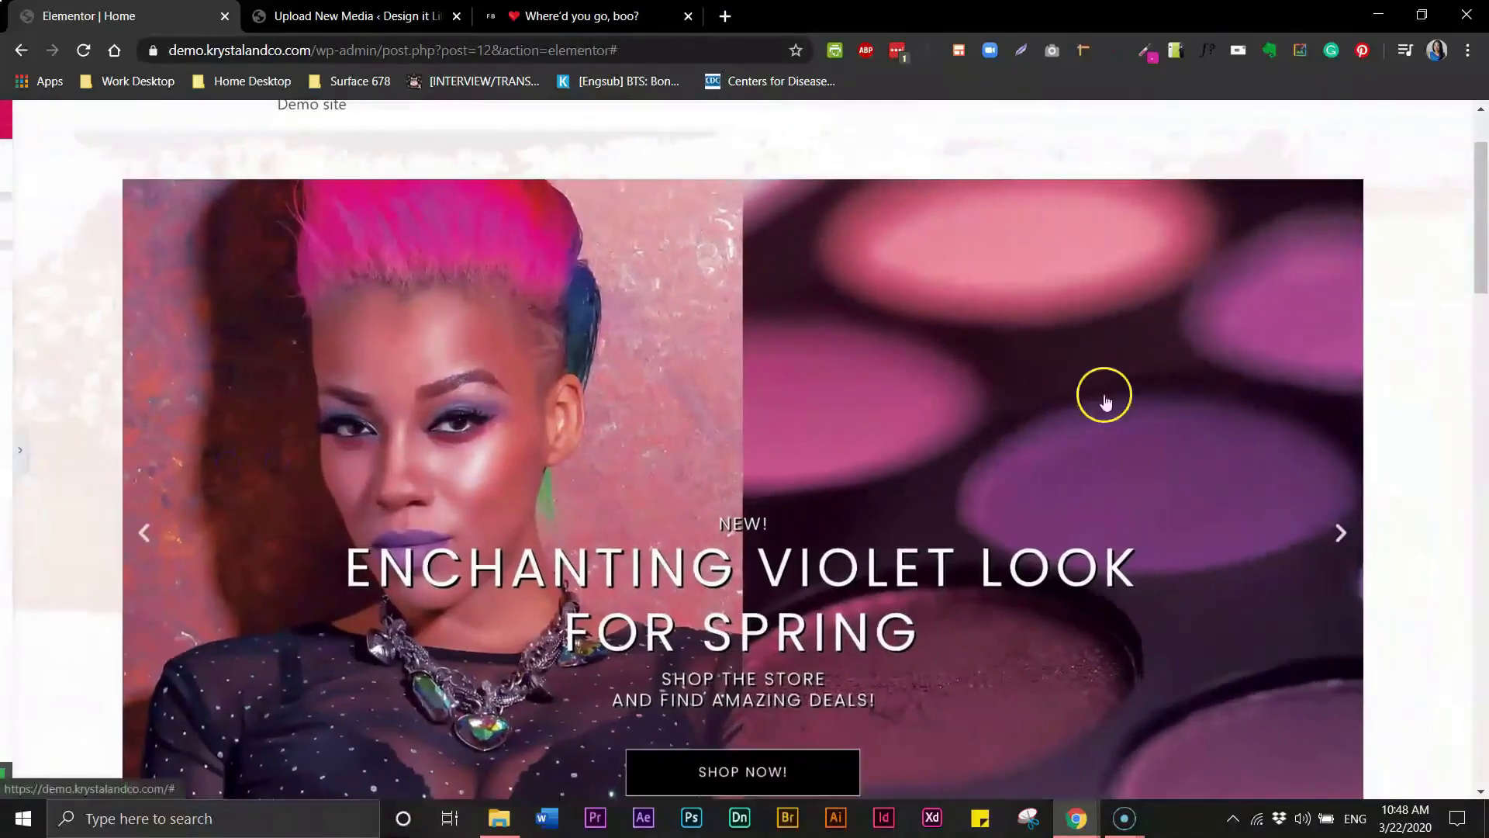
{"action": "mouse_move", "coordinate": [1482, 291]}
{"action": "left_mouse_down"}
{"action": "mouse_move", "coordinate": [1482, 318]}
{"action": "mouse_move", "coordinate": [1483, 277]}
{"action": "left_mouse_up"}
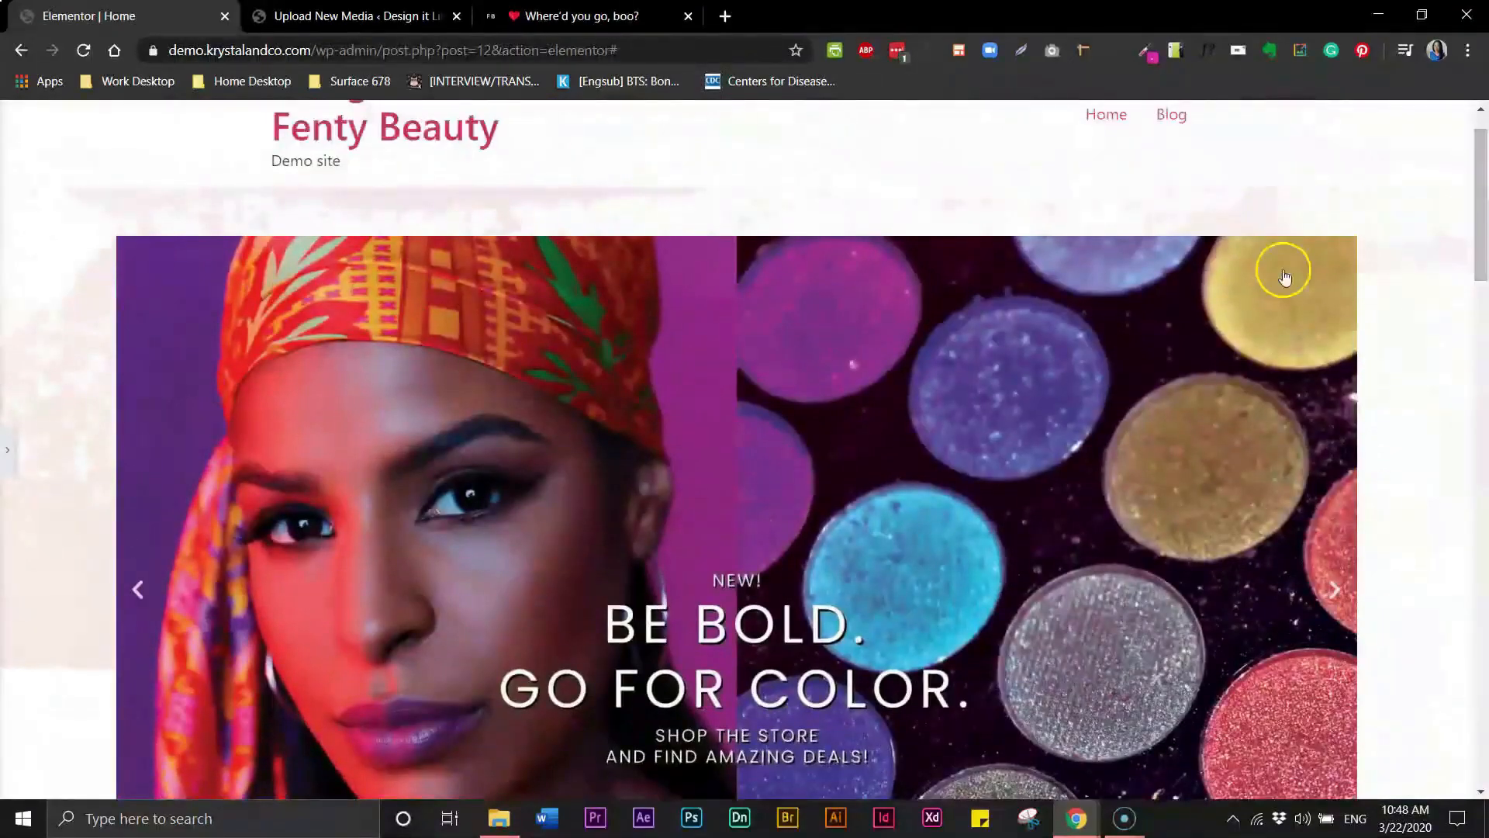
{"action": "left_click", "coordinate": [7, 454]}
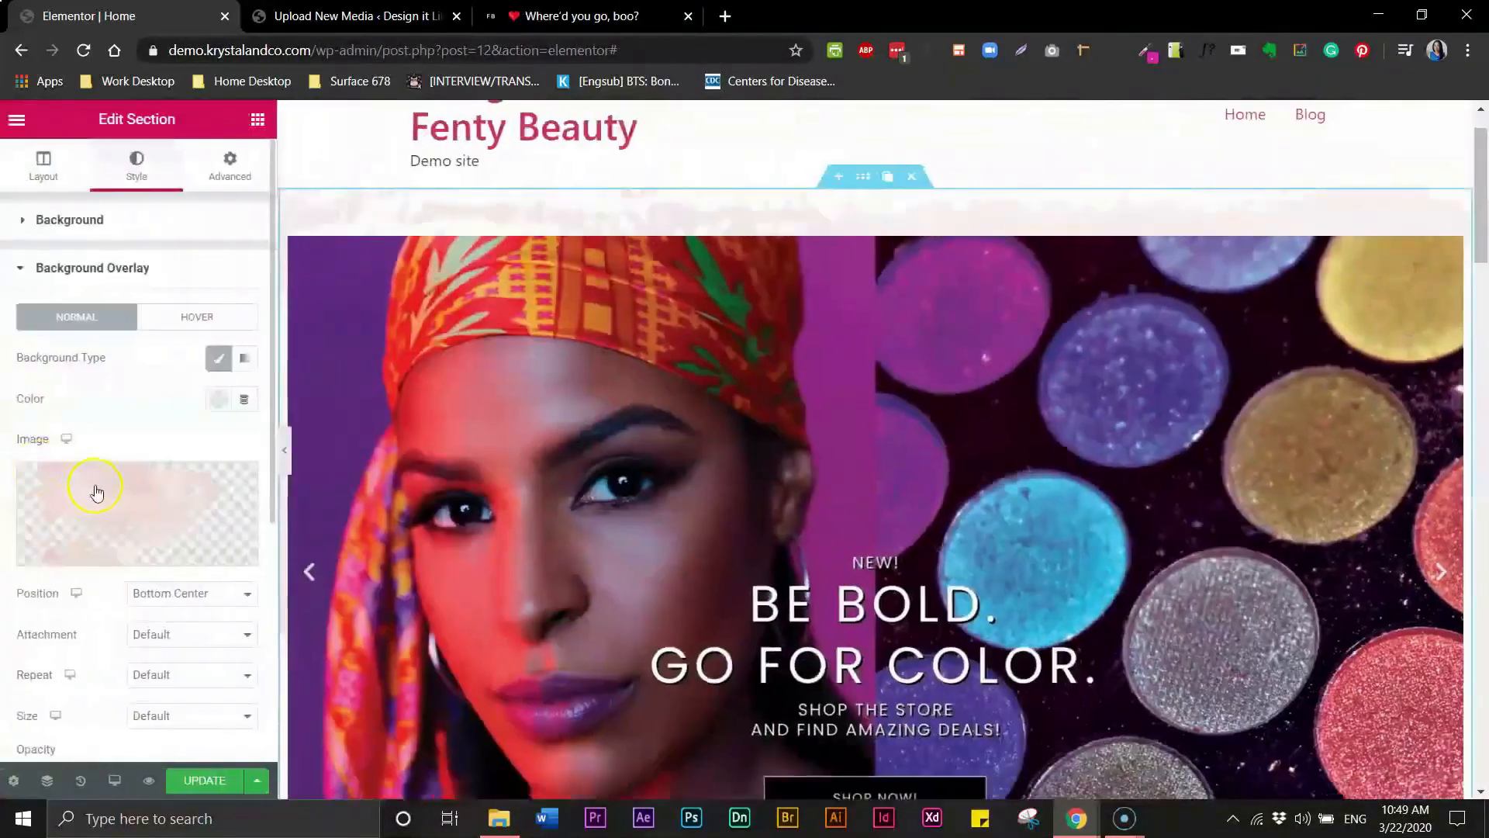
{"action": "left_click_drag", "start_coordinate": [272, 425], "coordinate": [264, 586]}
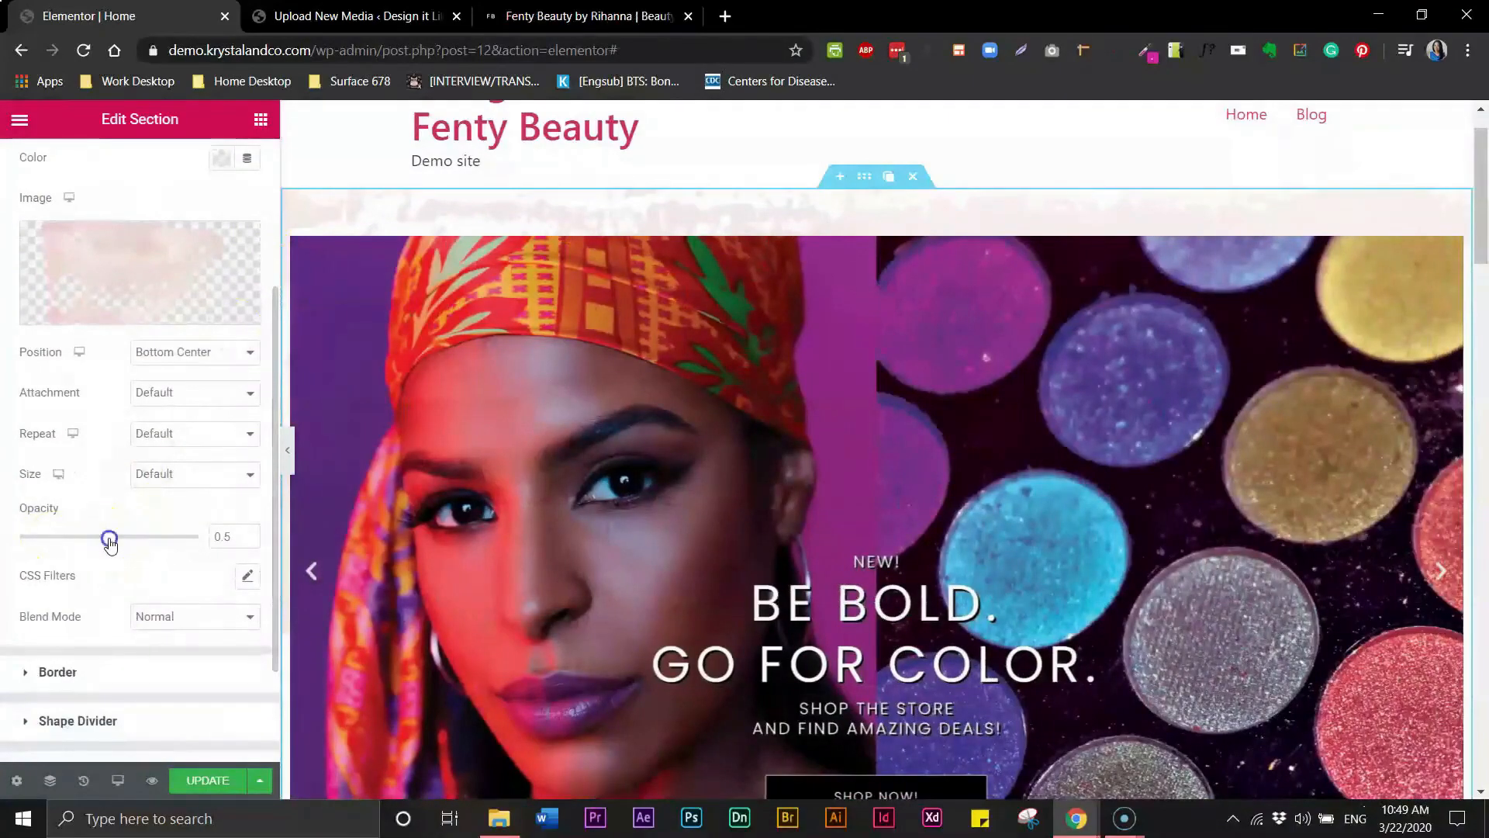
{"action": "left_click_drag", "start_coordinate": [85, 541], "coordinate": [195, 558]}
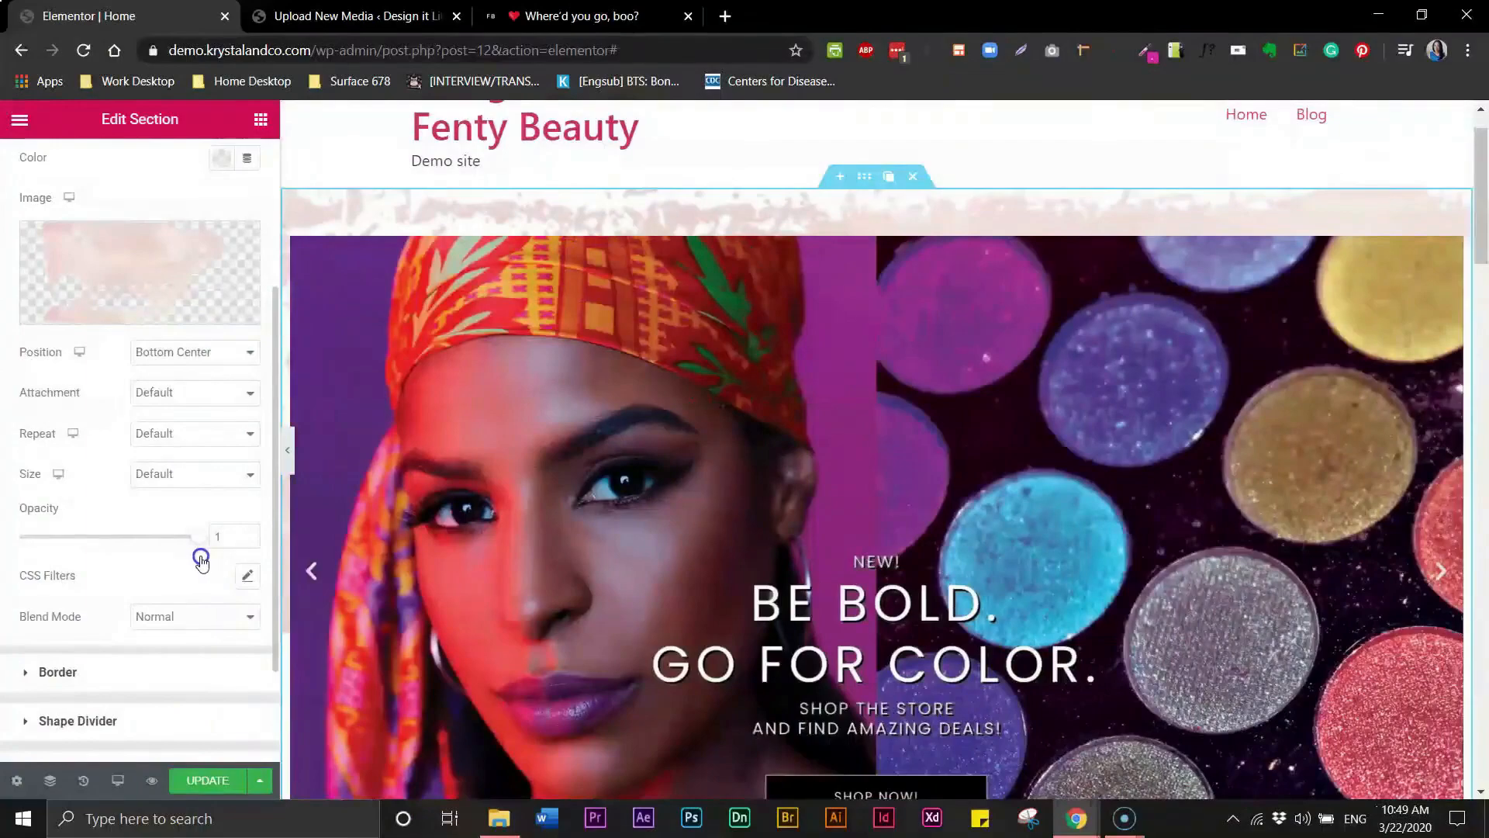
{"action": "left_click_drag", "start_coordinate": [153, 553], "coordinate": [65, 548]}
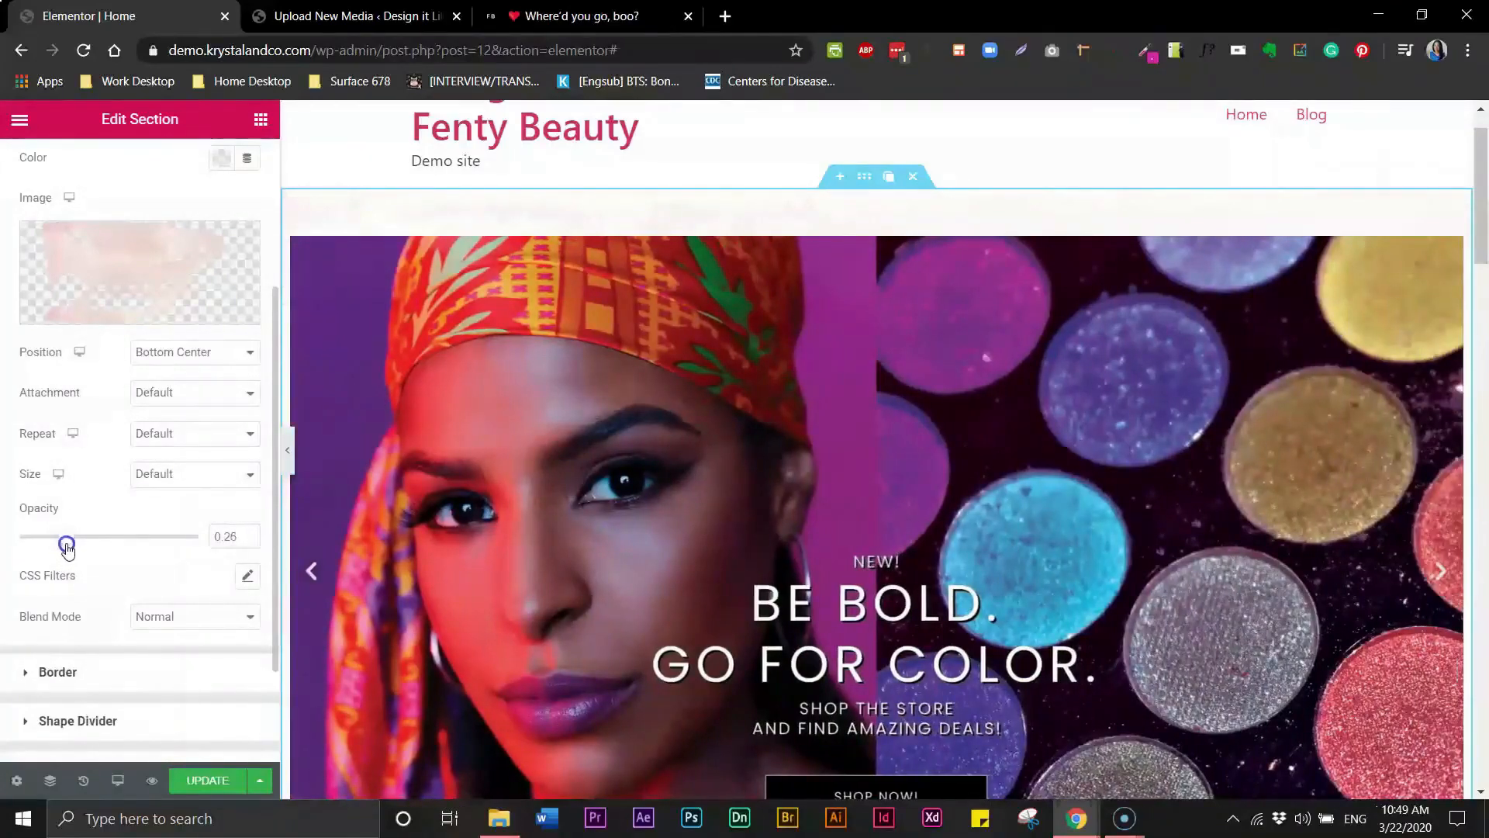
{"action": "left_click_drag", "start_coordinate": [75, 546], "coordinate": [72, 548]}
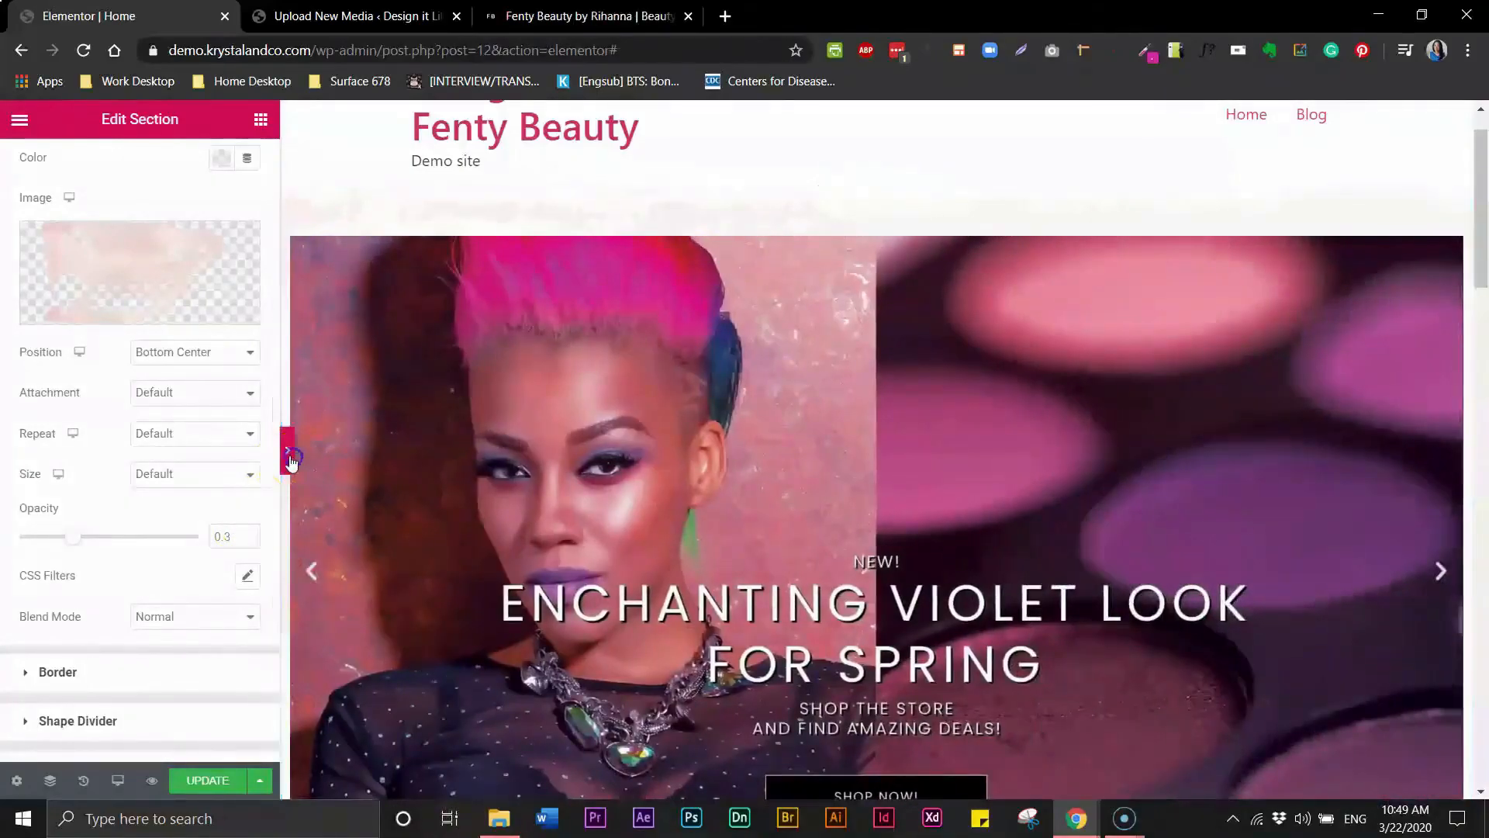
{"action": "left_click", "coordinate": [287, 450]}
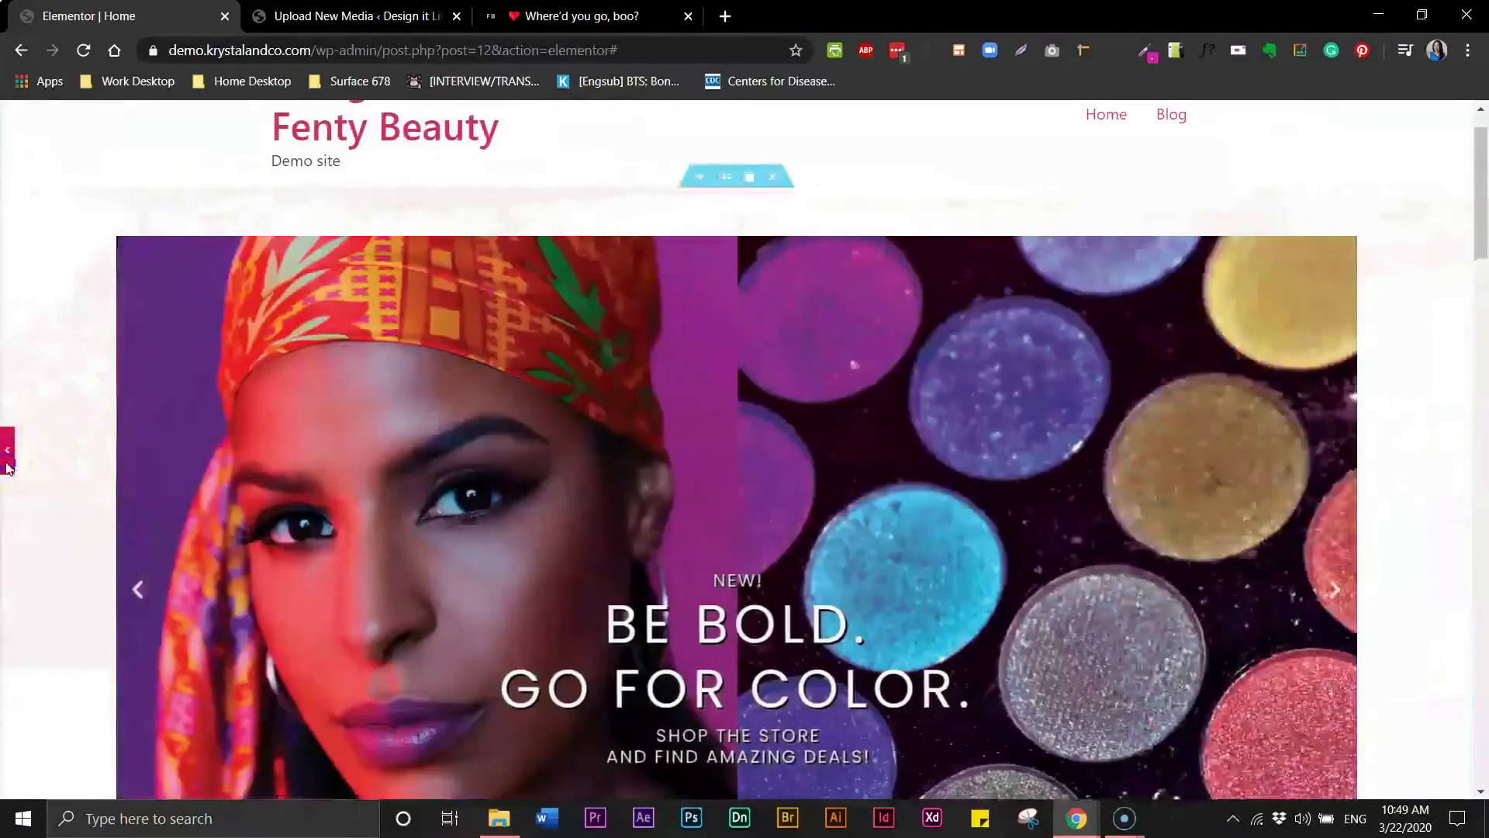
{"action": "left_click", "coordinate": [6, 465]}
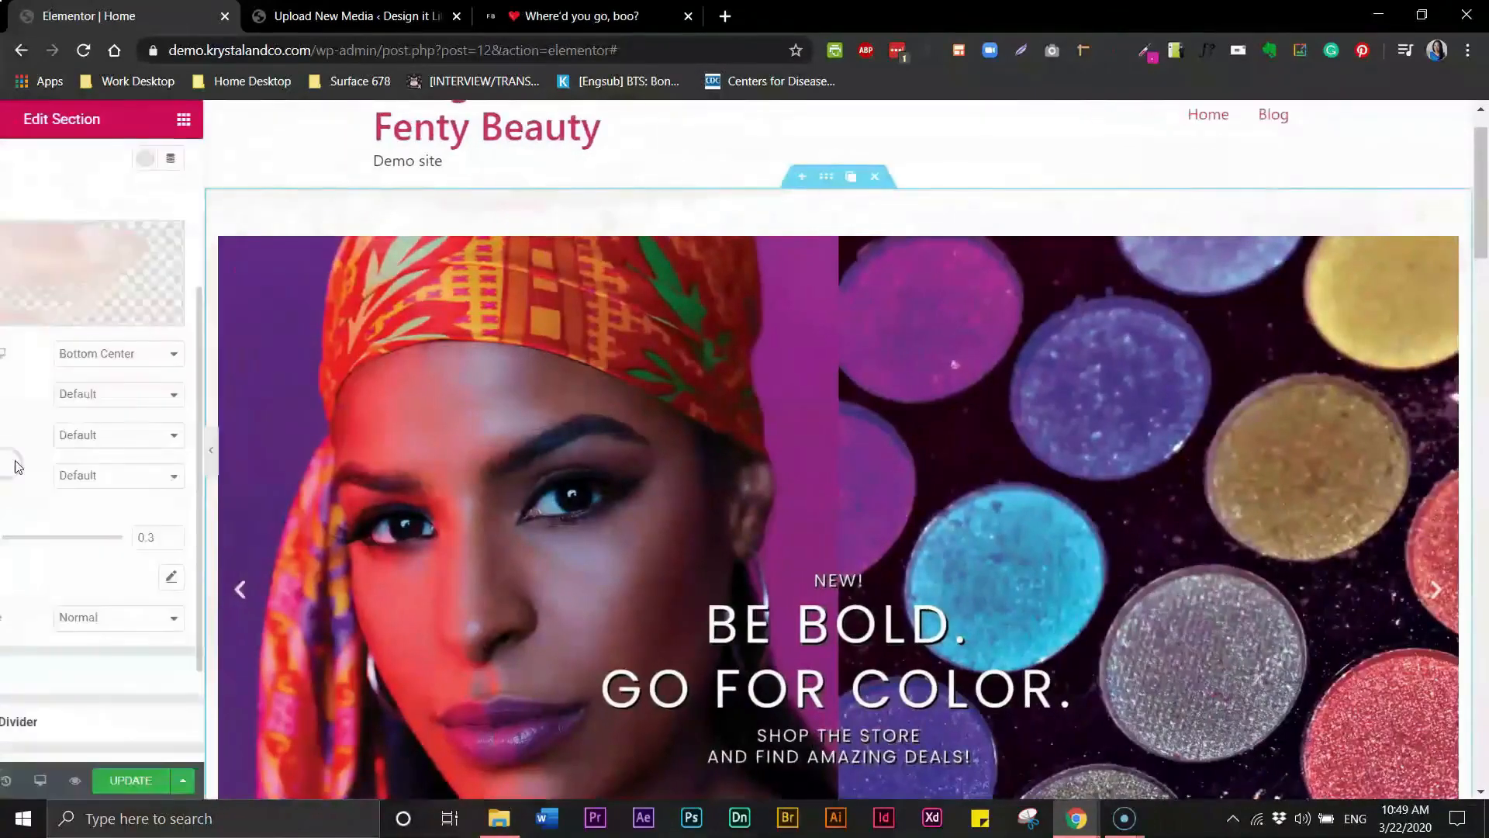
- Select the second hero slider section and set its top padding to 40 px
{"action": "left_click_drag", "start_coordinate": [1482, 228], "coordinate": [1483, 521]}
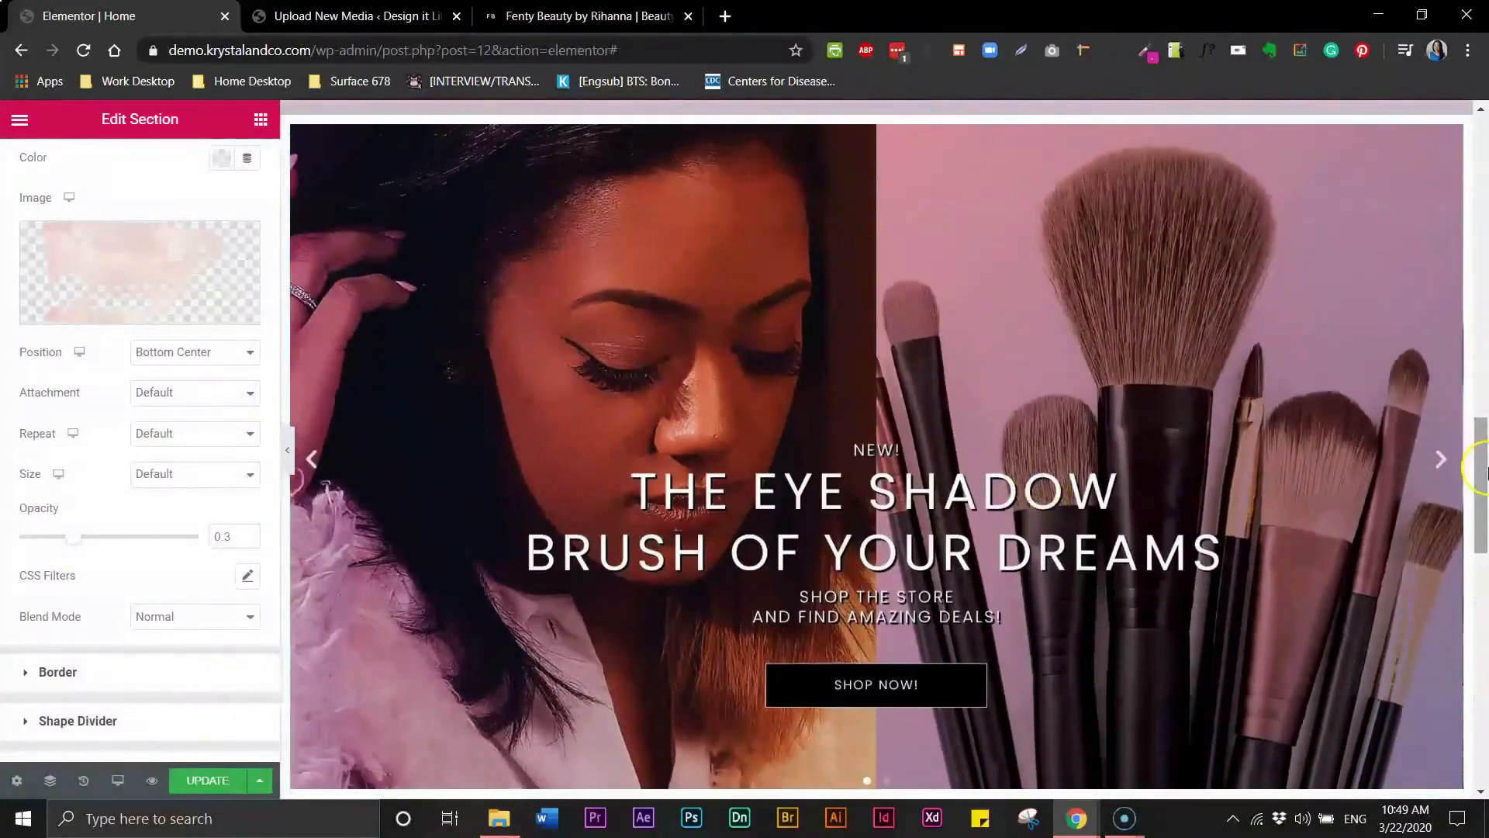
{"action": "scroll", "coordinate": [889, 197], "scroll_direction": "up", "scroll_amount": 1}
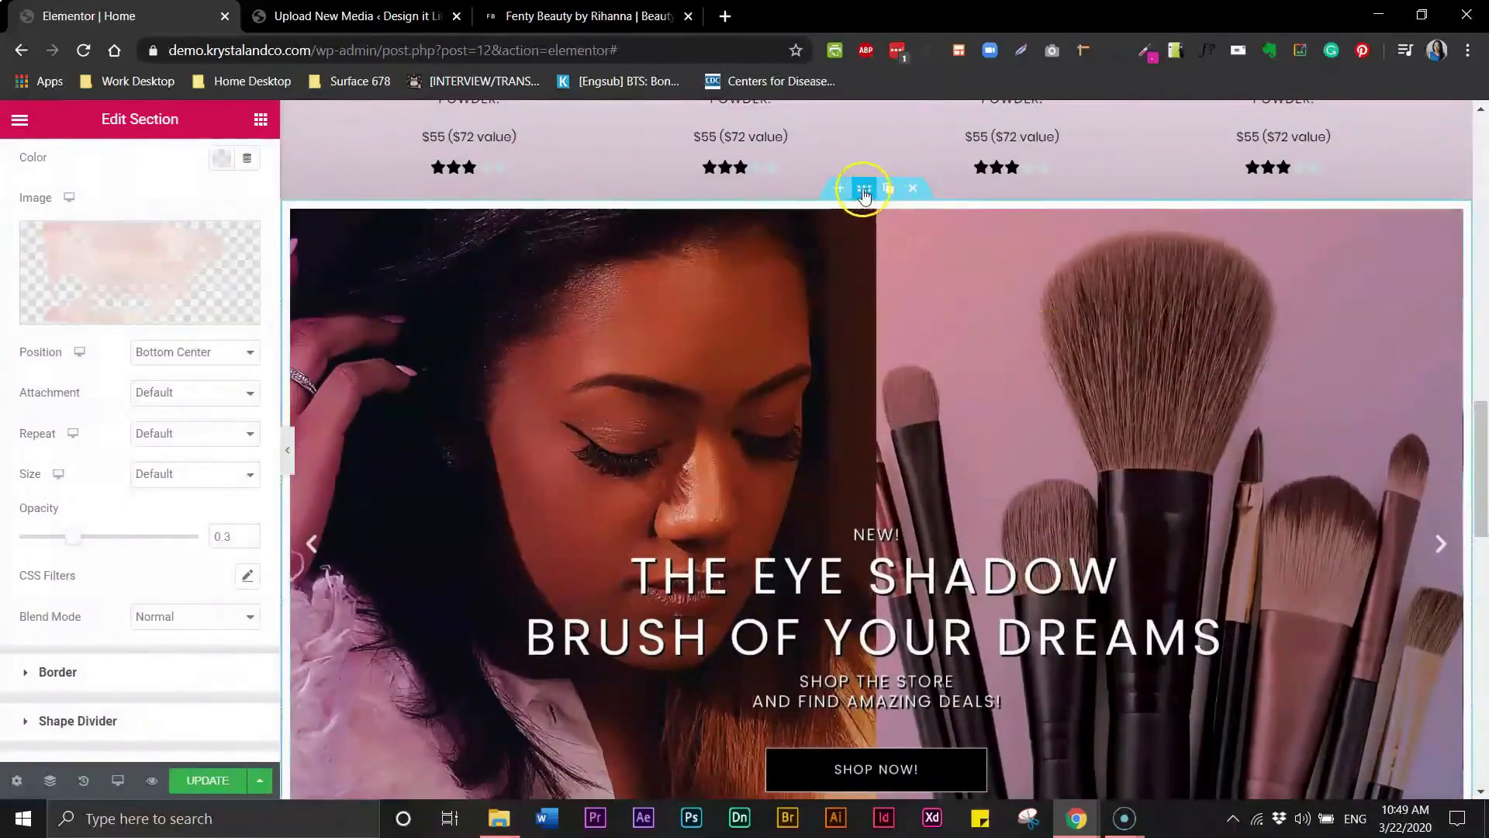
{"action": "left_click", "coordinate": [863, 190]}
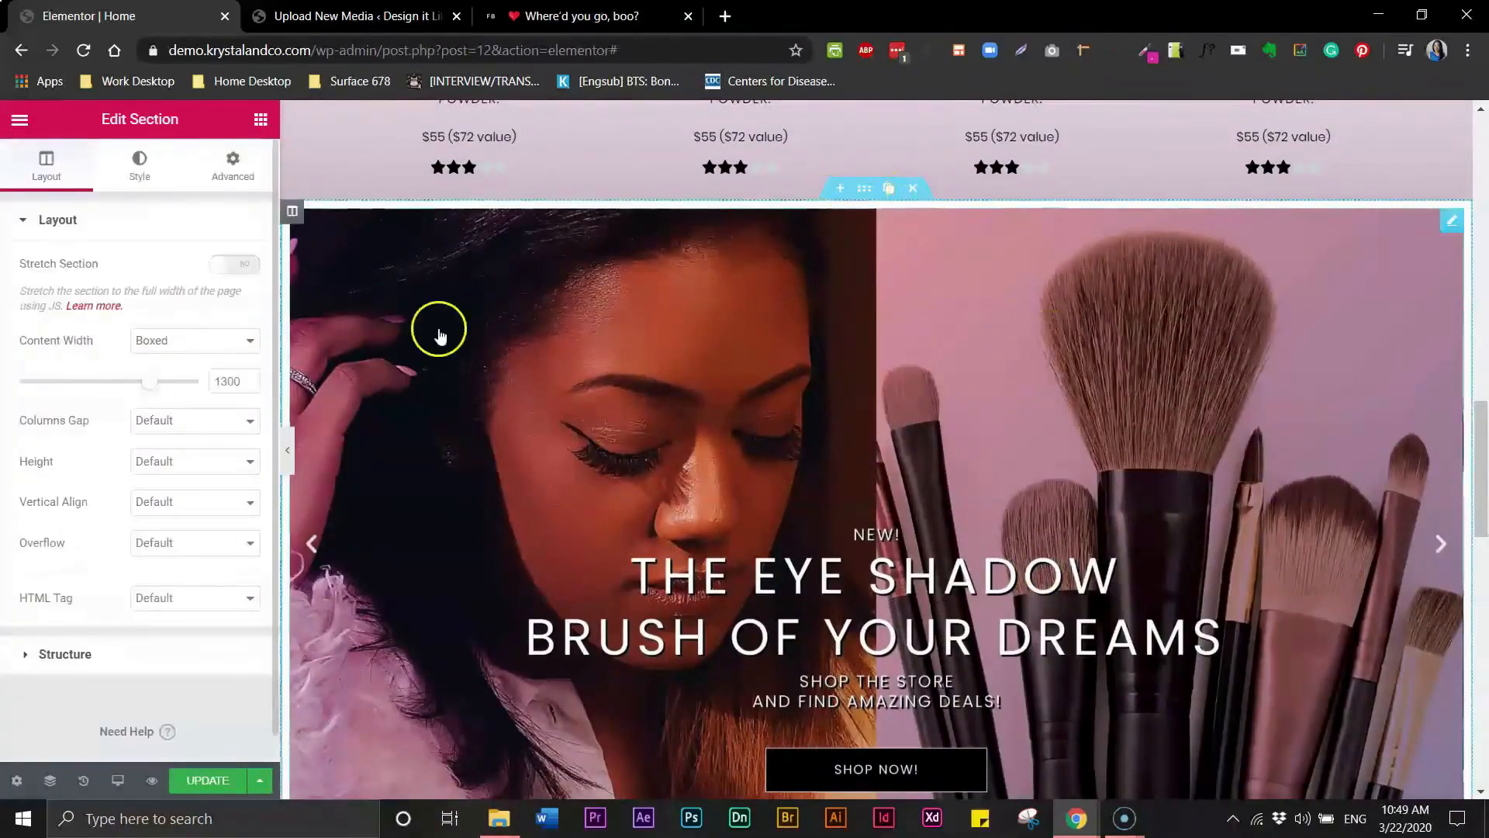
{"action": "left_click", "coordinate": [230, 167]}
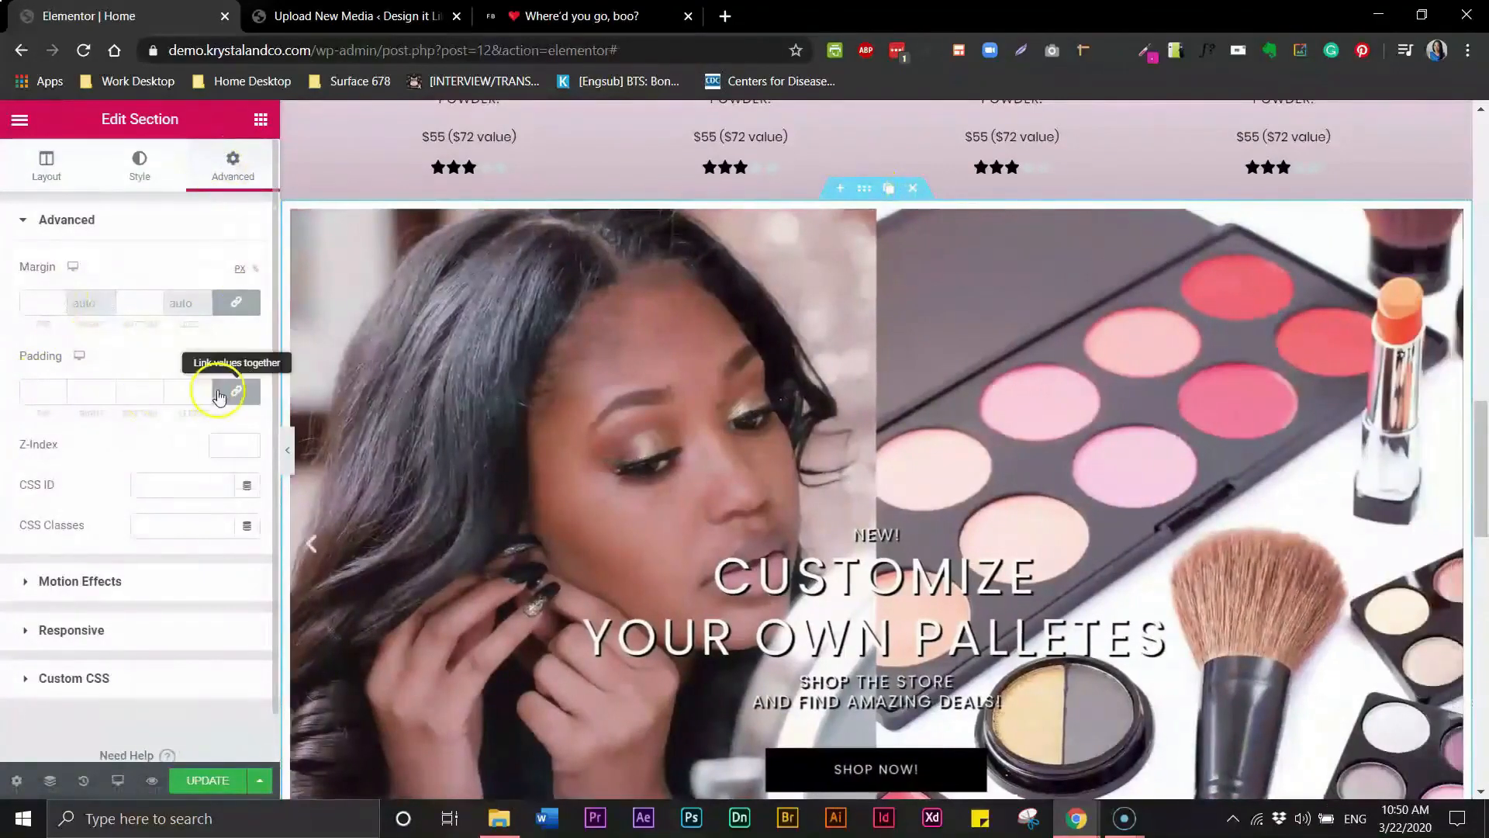
{"action": "left_click", "coordinate": [48, 387]}
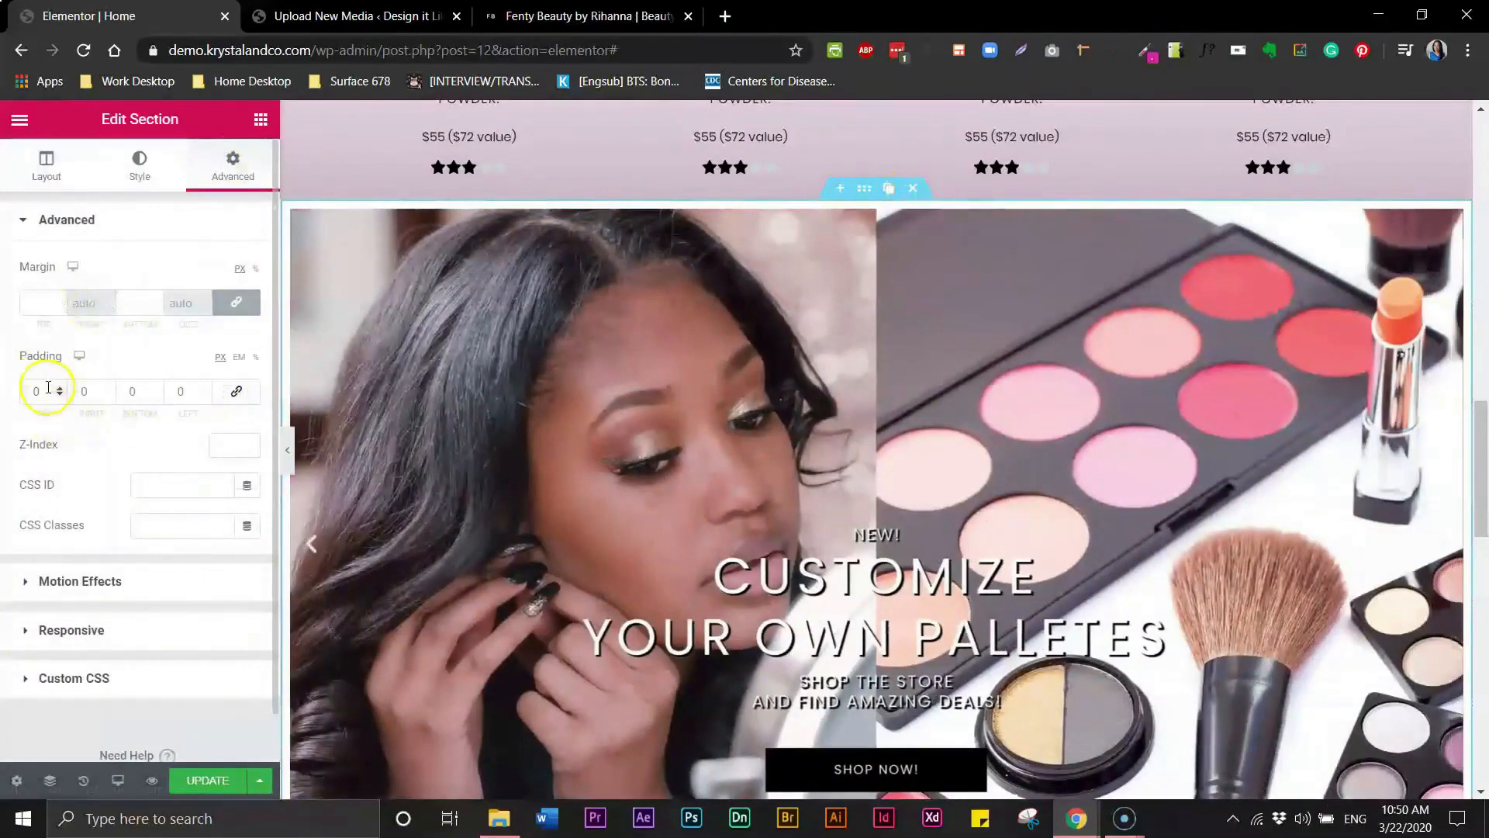
{"action": "type", "text": "50"}
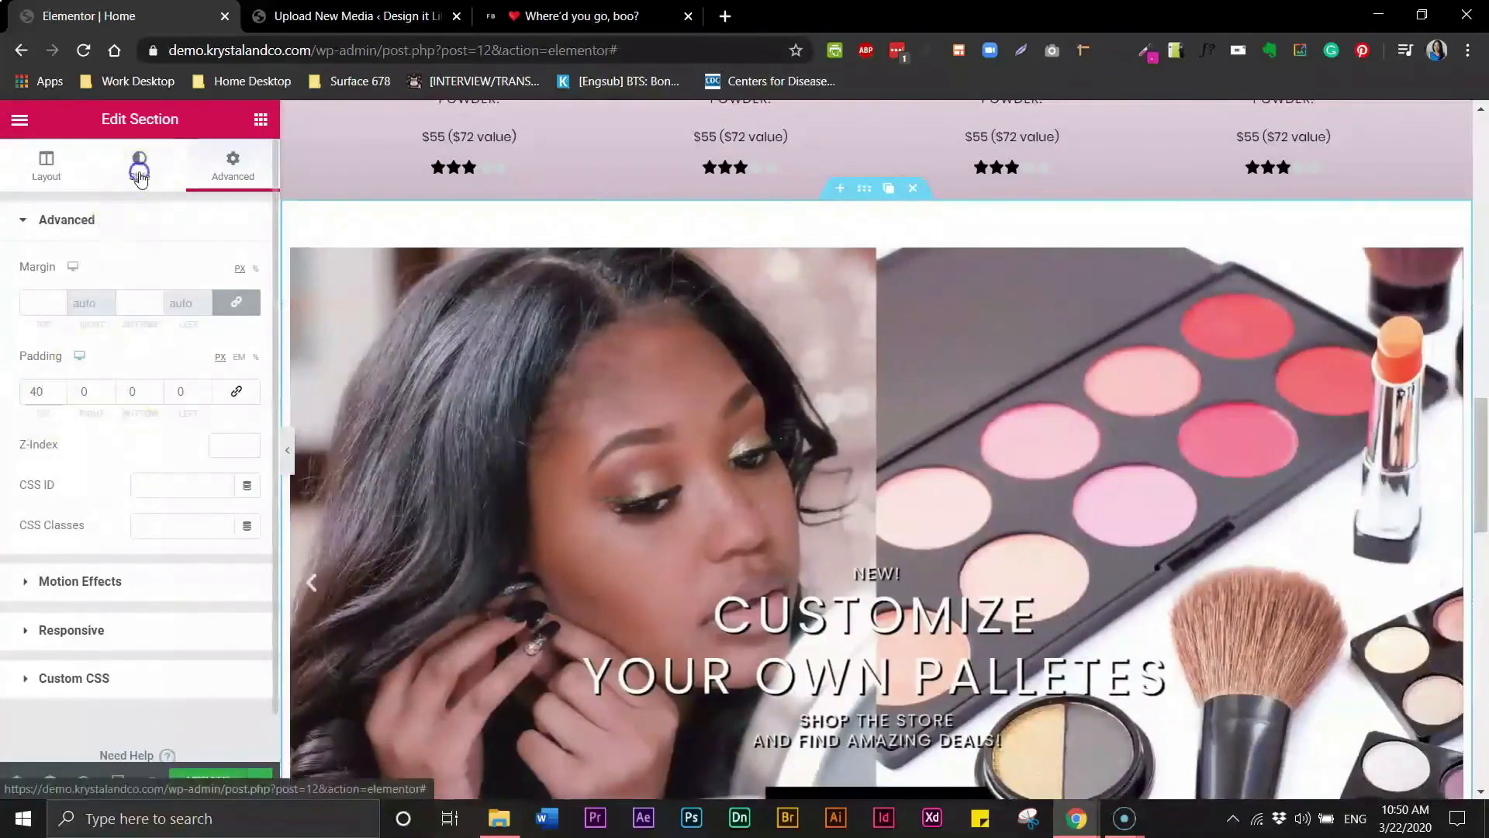
- Give the second section a Classic background overlay using the first brush stroke image from the media library
{"action": "left_click", "coordinate": [141, 175]}
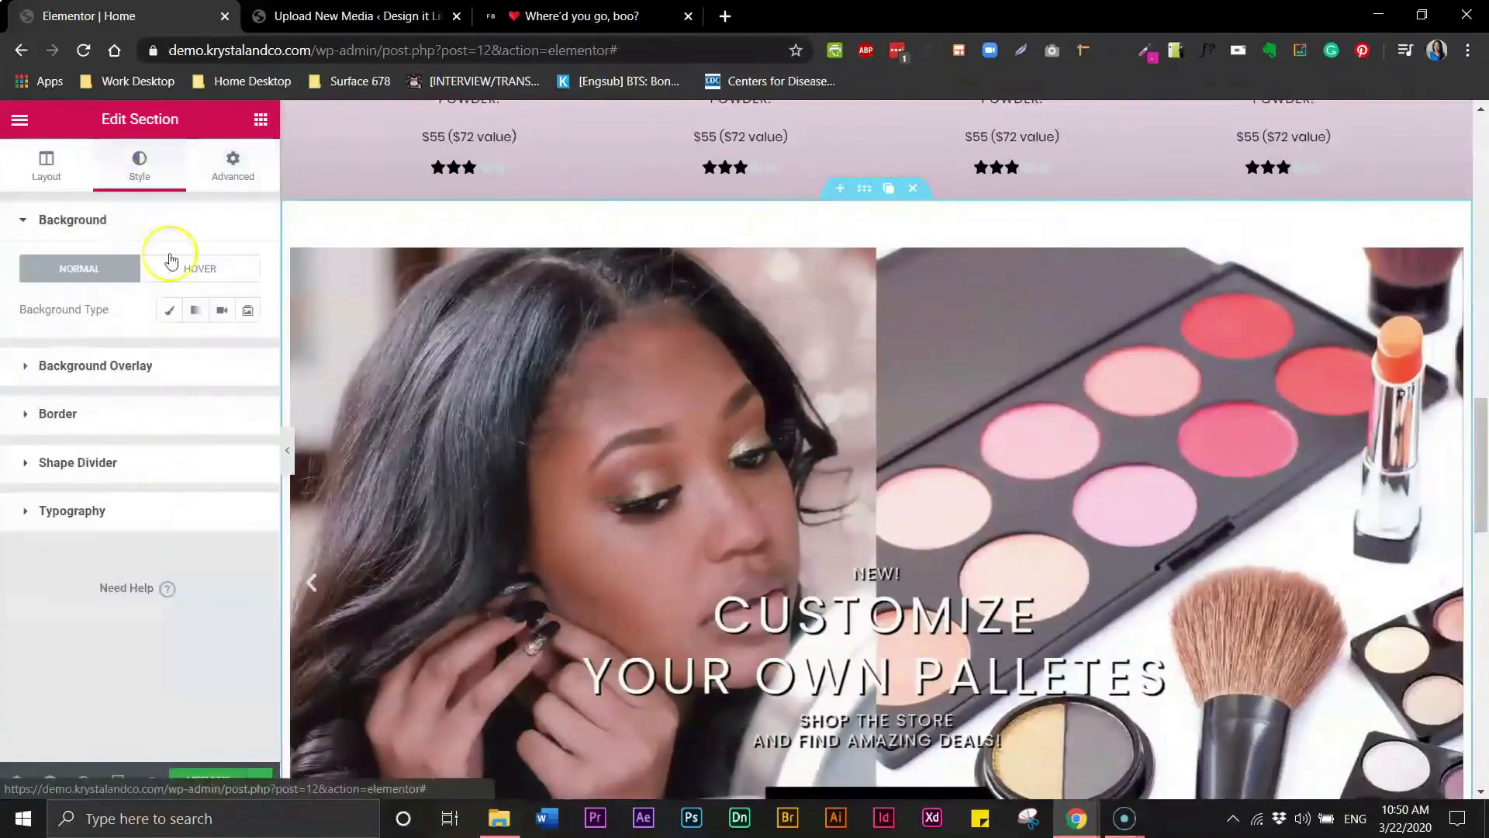
{"action": "left_click", "coordinate": [23, 371]}
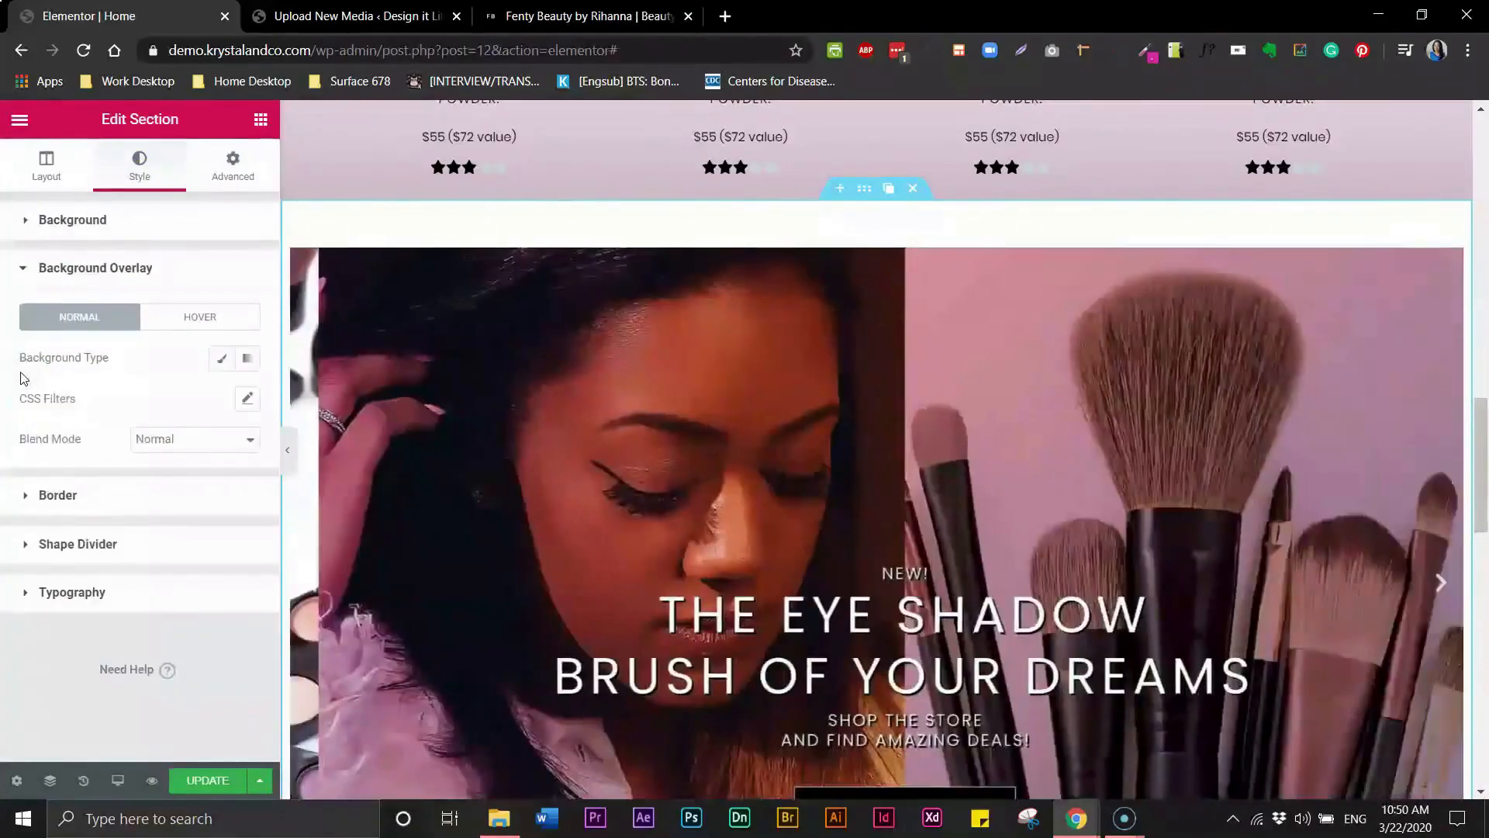
{"action": "left_click", "coordinate": [220, 361]}
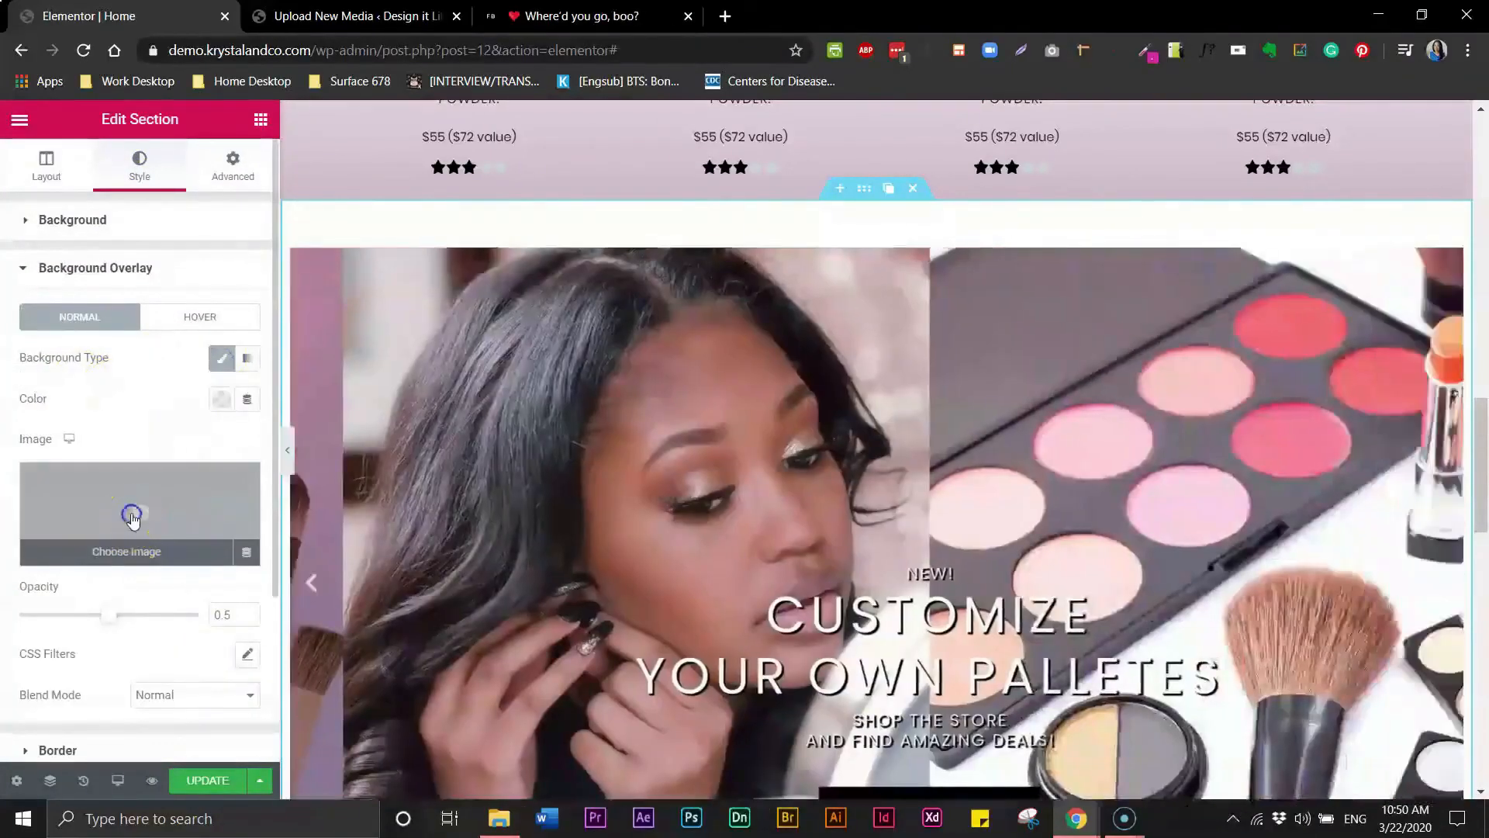
{"action": "left_click", "coordinate": [129, 515]}
{"action": "left_click", "coordinate": [103, 406]}
{"action": "left_click", "coordinate": [1094, 741]}
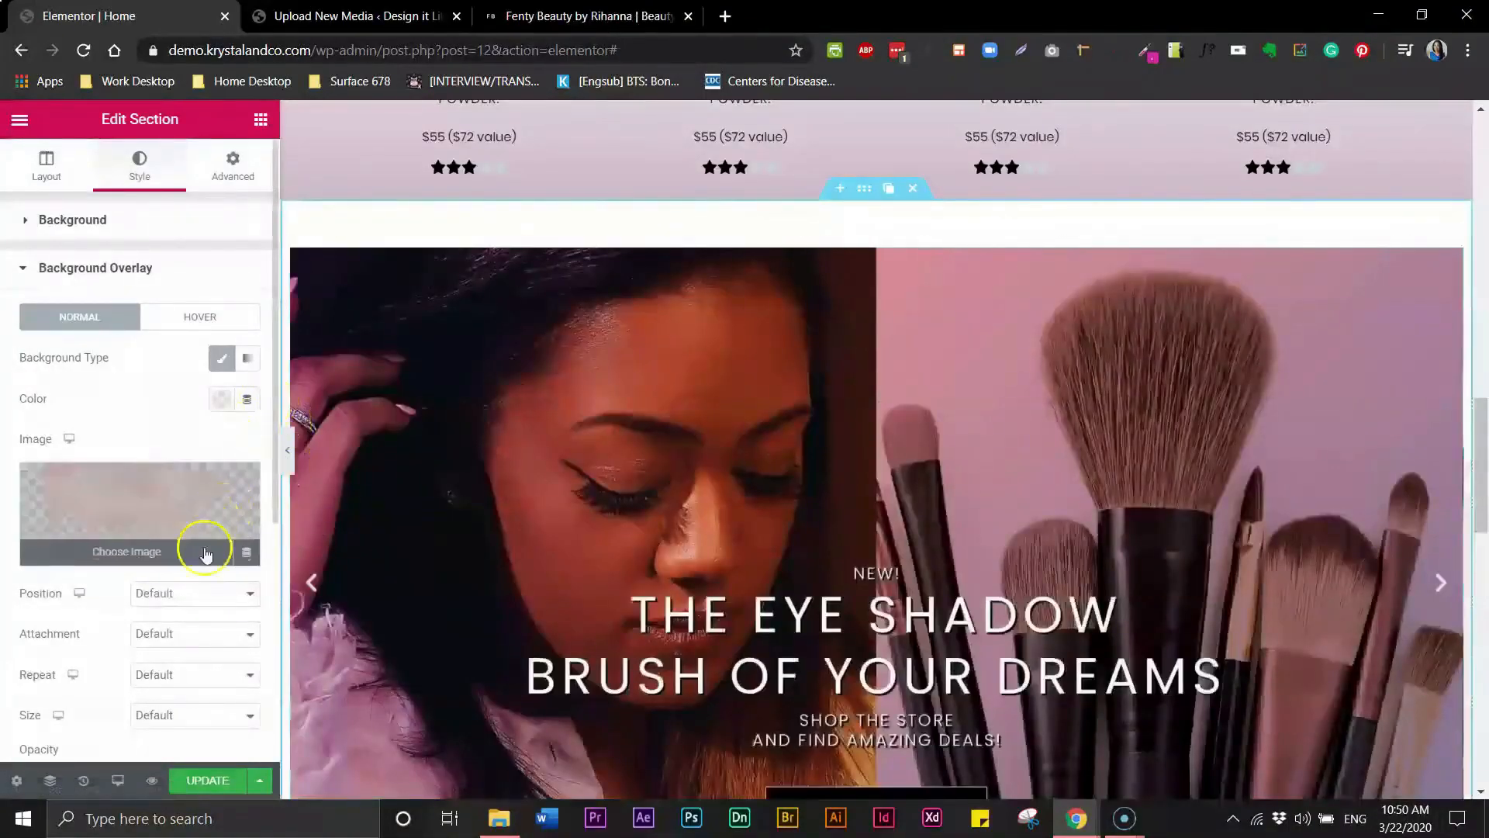
- Set the second section's overlay position to Bottom Center and preview it without the editor panel
{"action": "left_click", "coordinate": [189, 594]}
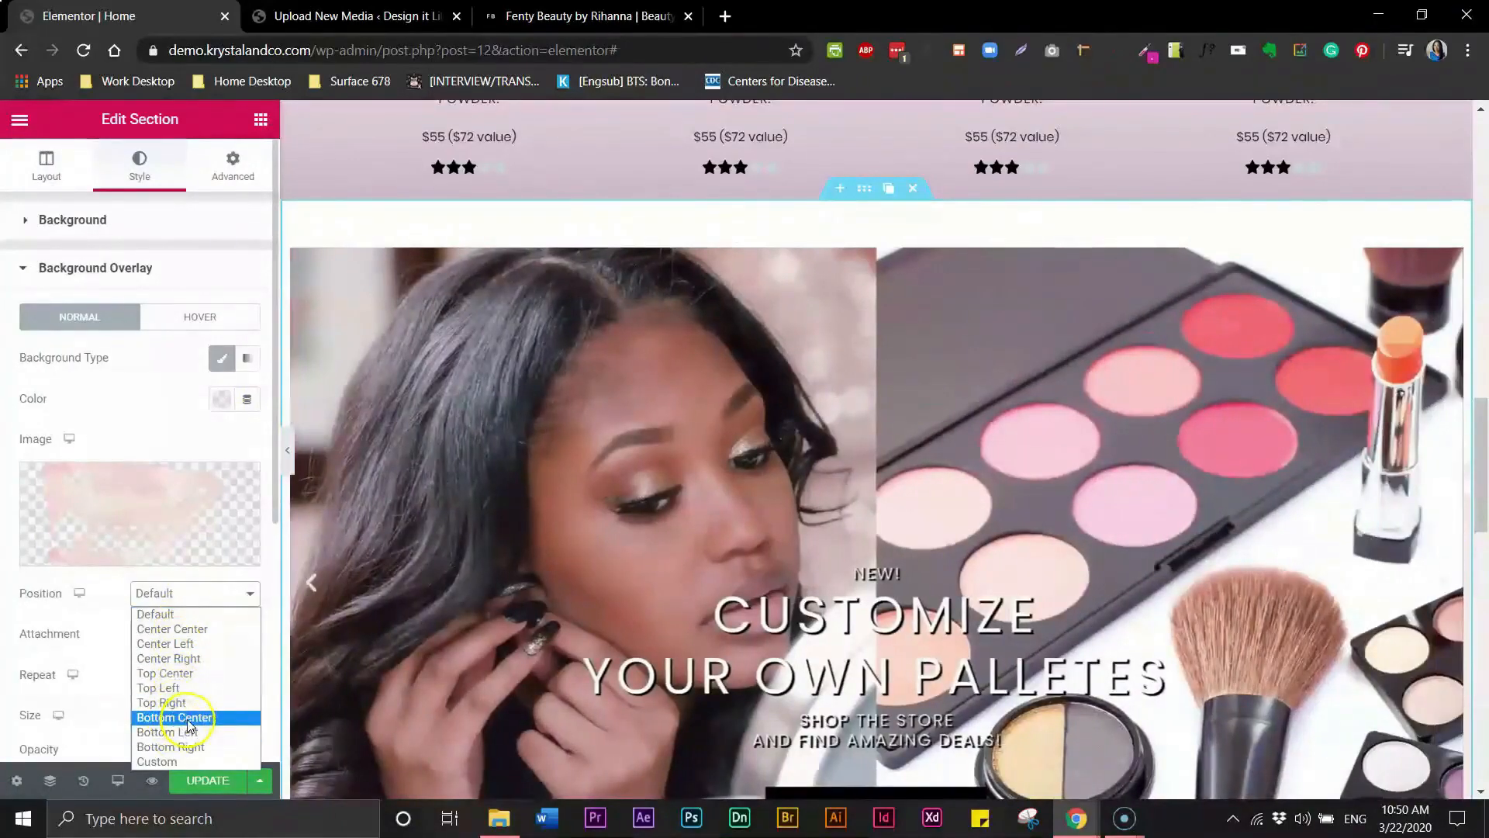
{"action": "left_click", "coordinate": [187, 718]}
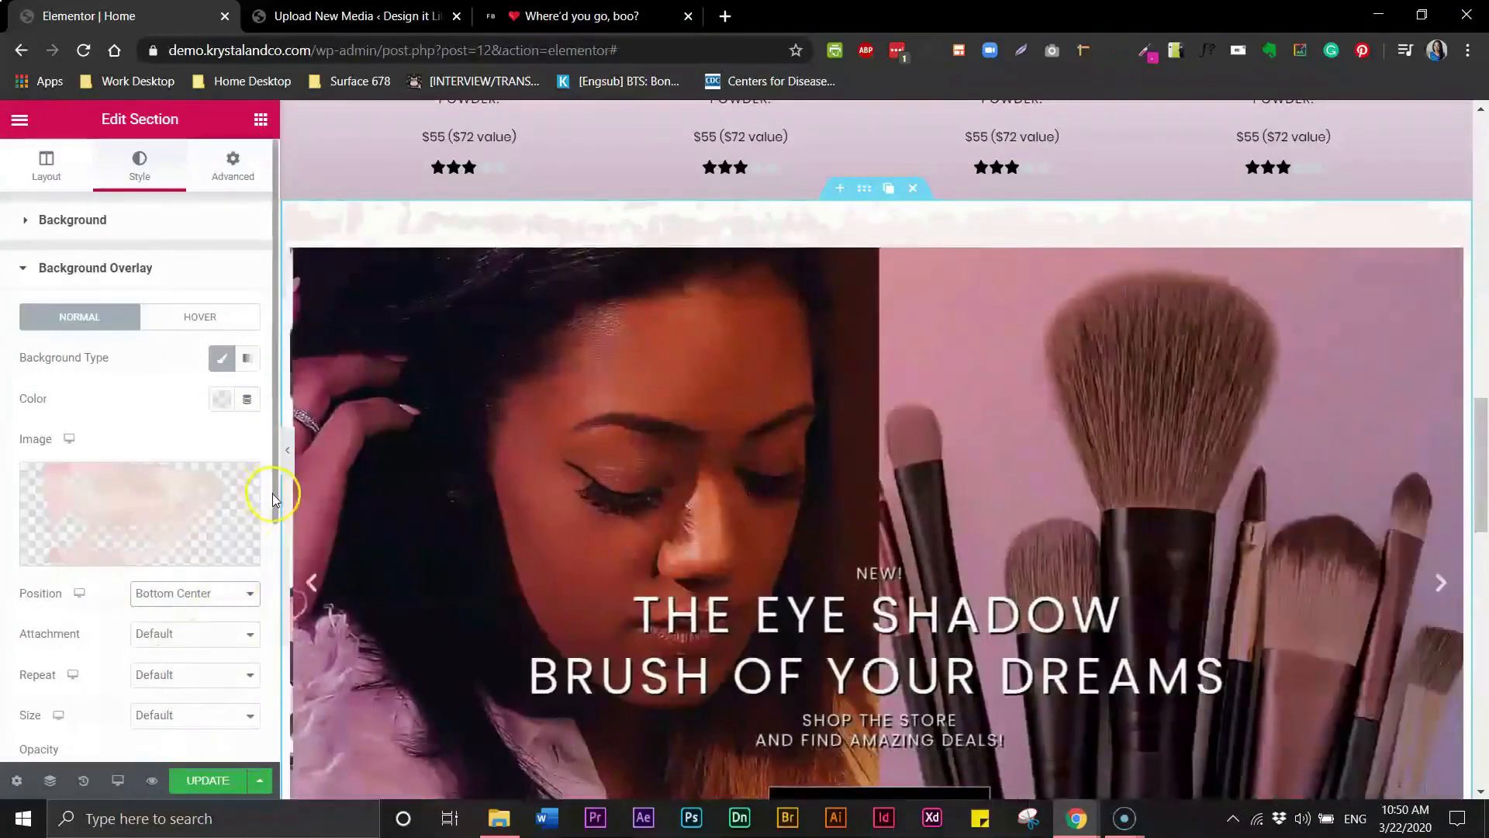
{"action": "scroll", "coordinate": [273, 497], "scroll_direction": "down", "scroll_amount": 1}
{"action": "left_click", "coordinate": [288, 454]}
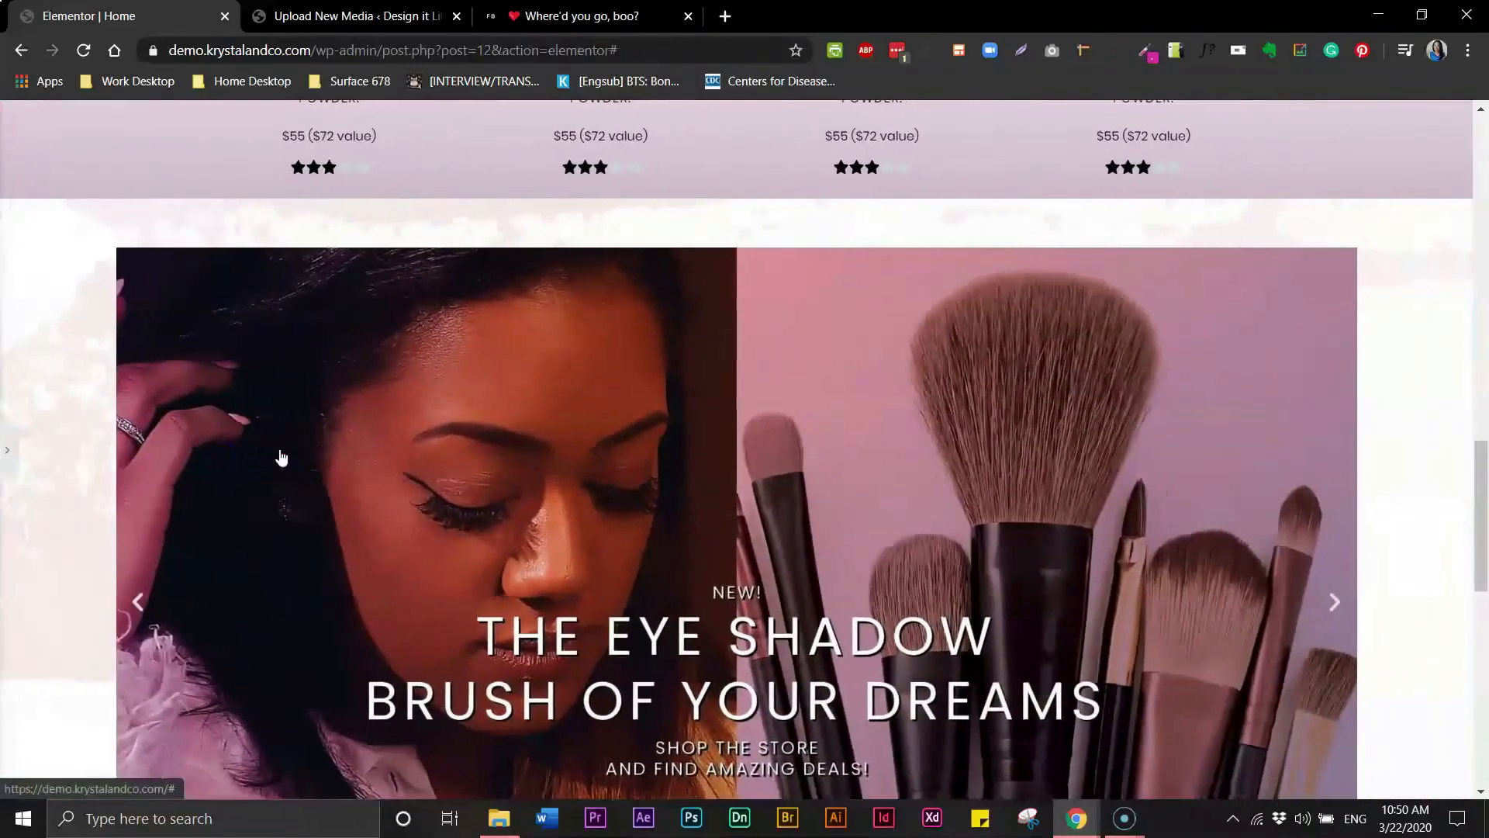
- Set the second section's overlay opacity to 0.3 and preview the result without the editor panel
{"action": "left_click", "coordinate": [21, 461]}
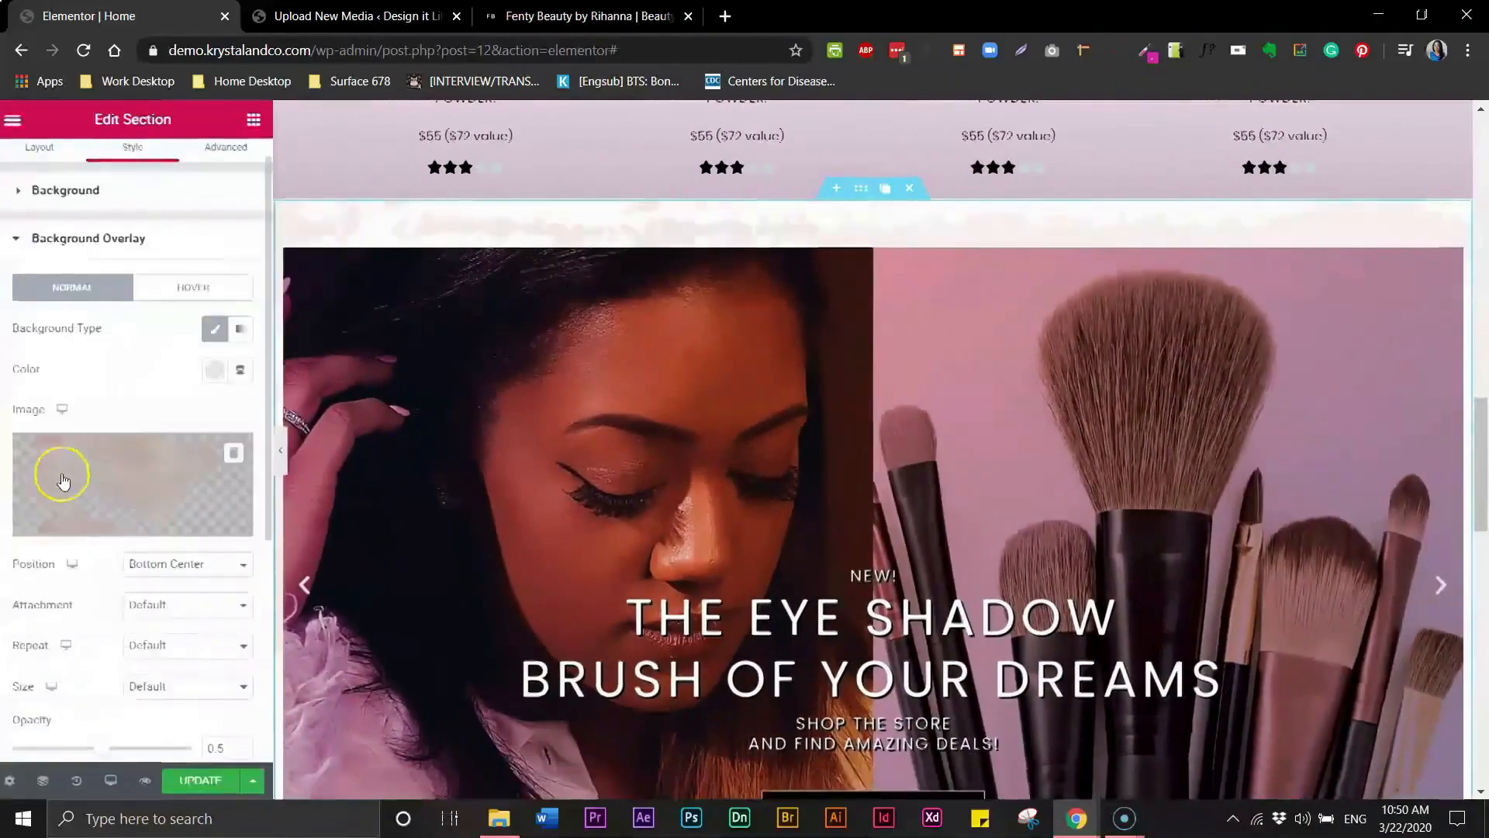
{"action": "scroll", "coordinate": [271, 508], "scroll_direction": "down", "scroll_amount": 5}
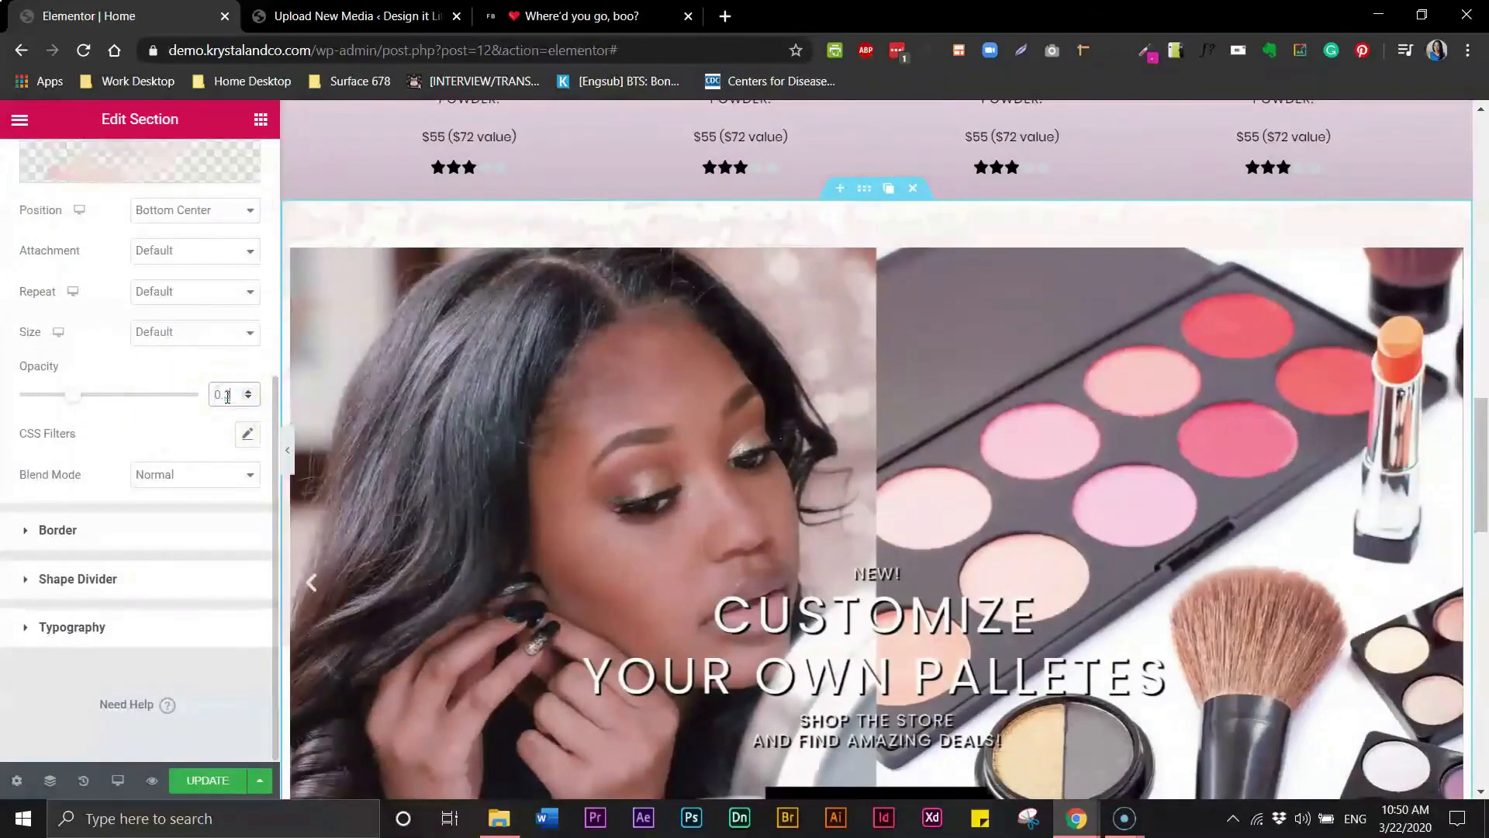
{"action": "left_click", "coordinate": [288, 450]}
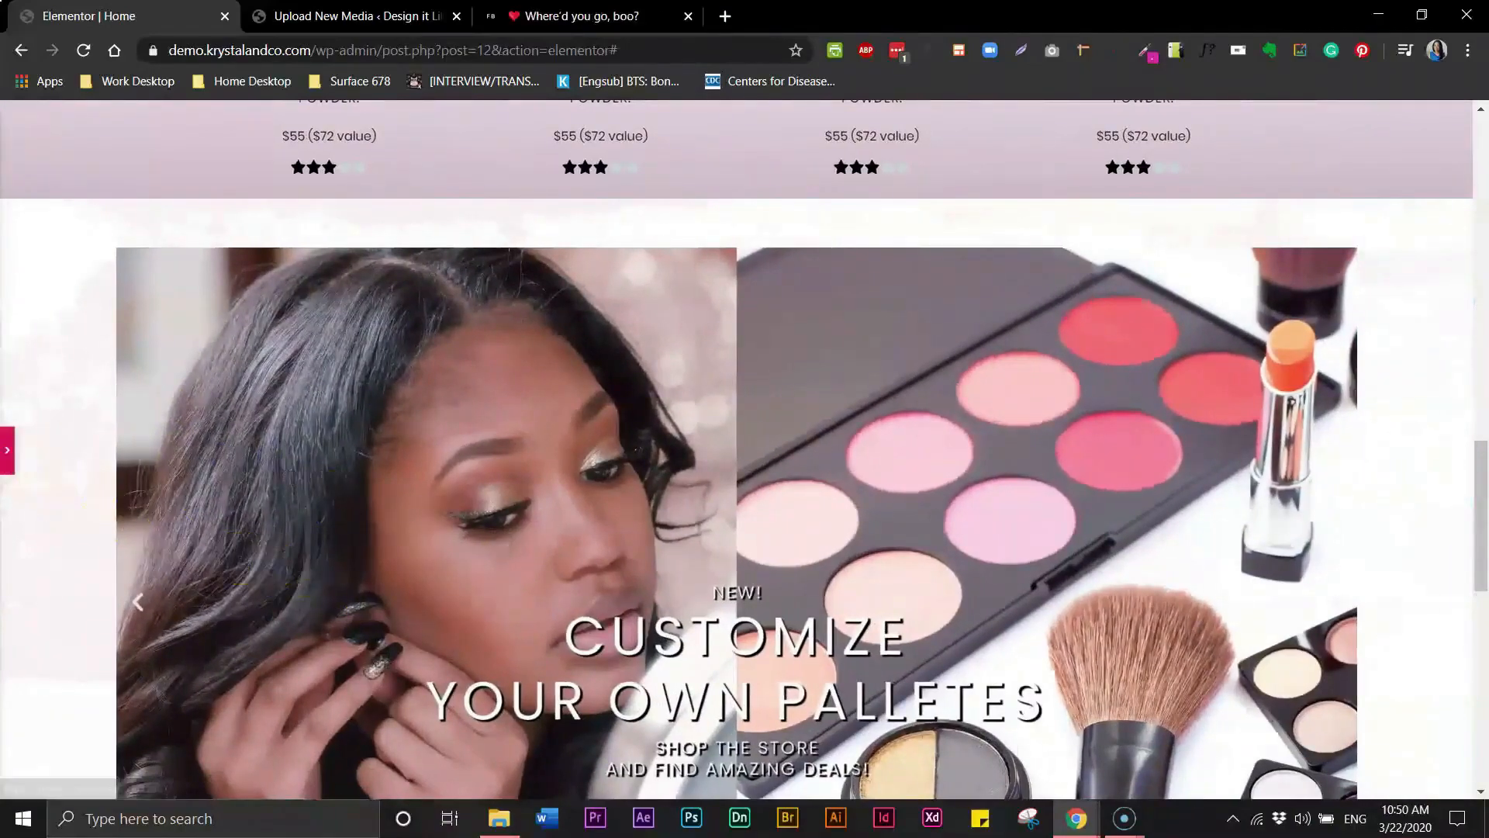
{"action": "left_click", "coordinate": [16, 452]}
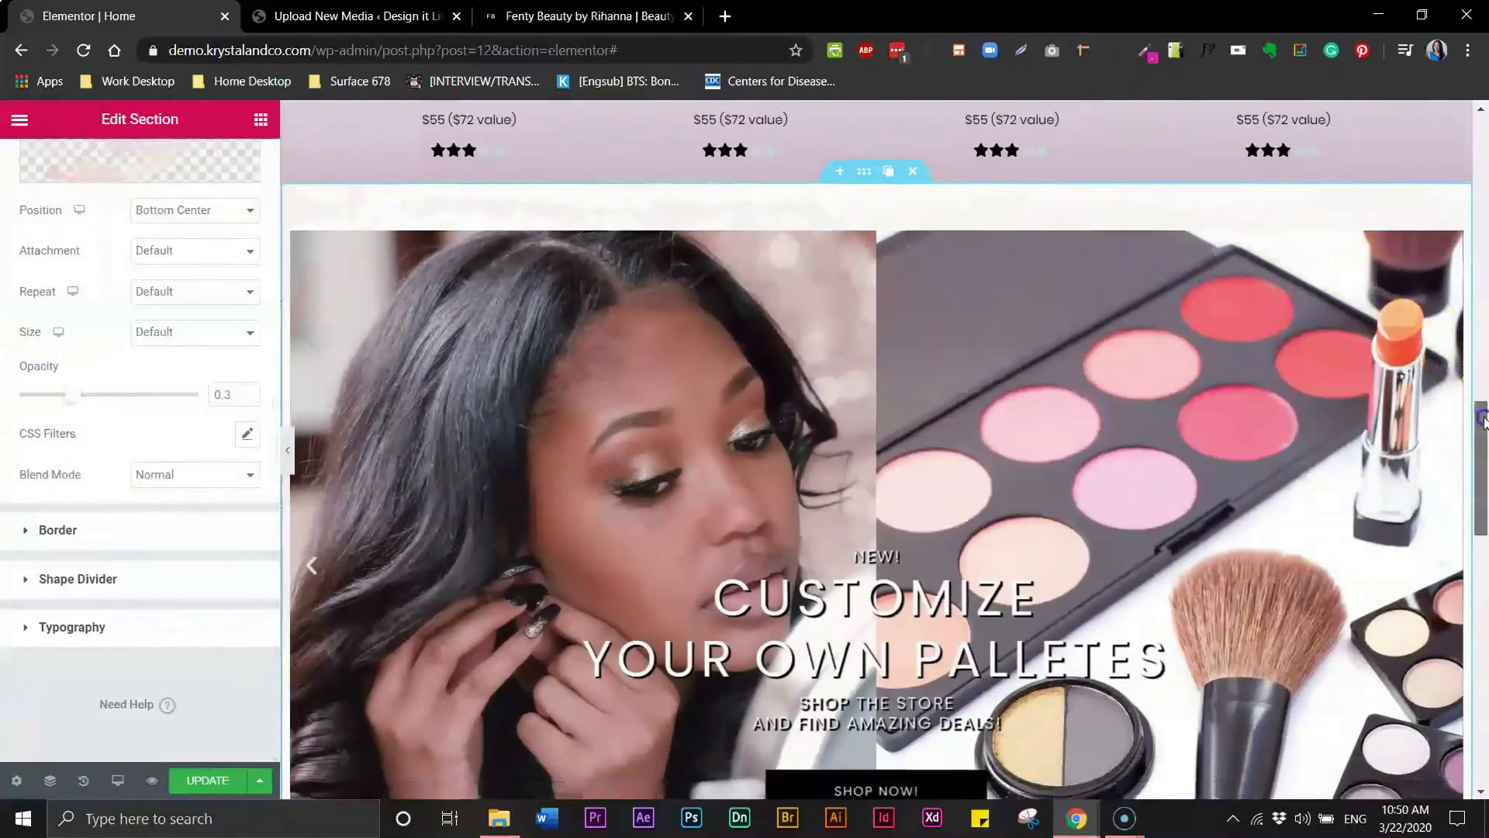
- Select the third hero slider section, unlink its padding and set its top padding to 40 px
{"action": "left_click_drag", "start_coordinate": [1483, 421], "coordinate": [1476, 552]}
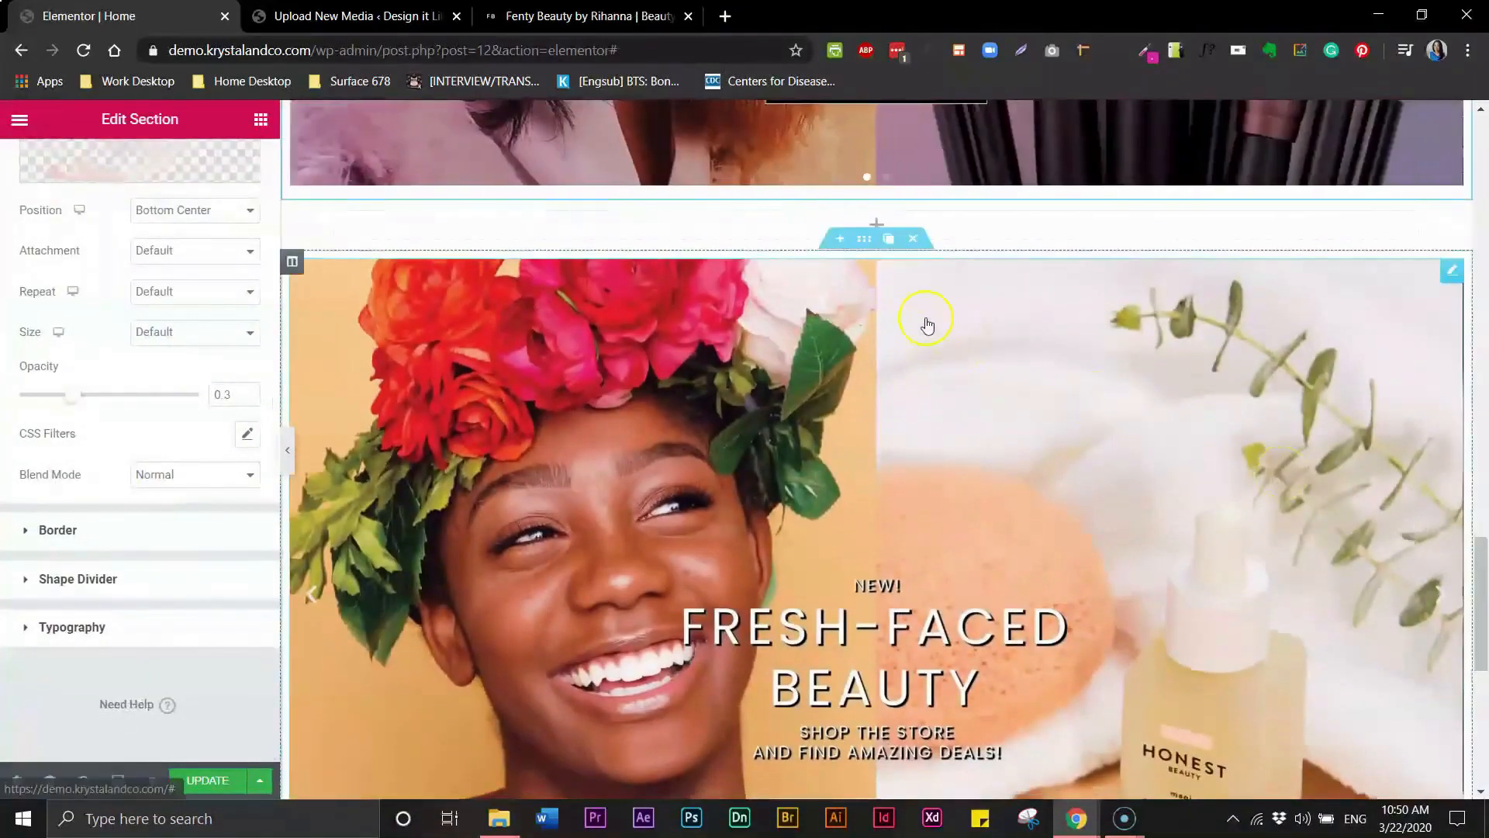
{"action": "left_click", "coordinate": [864, 242]}
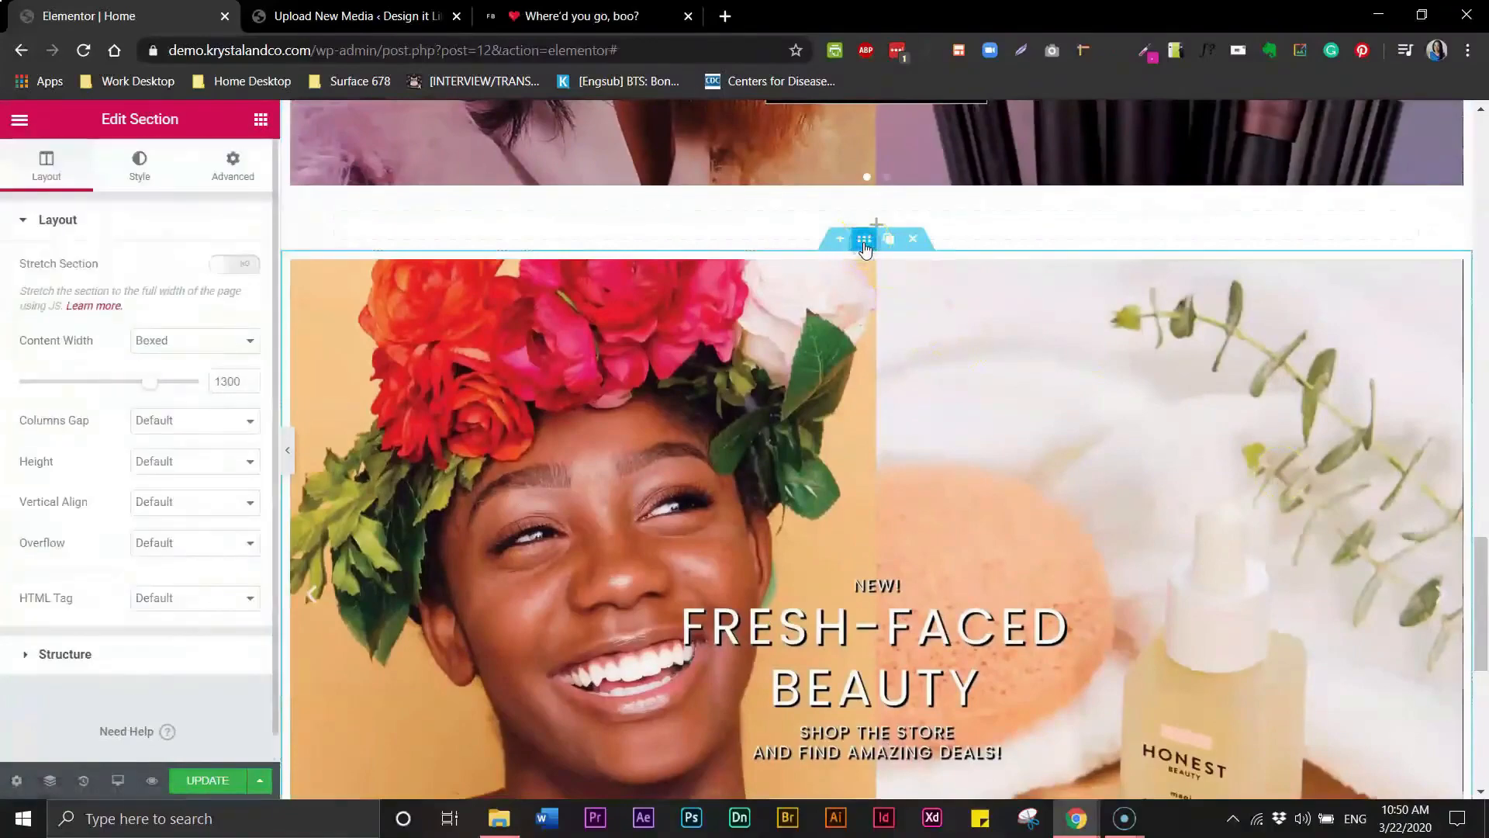
{"action": "left_click", "coordinate": [245, 168]}
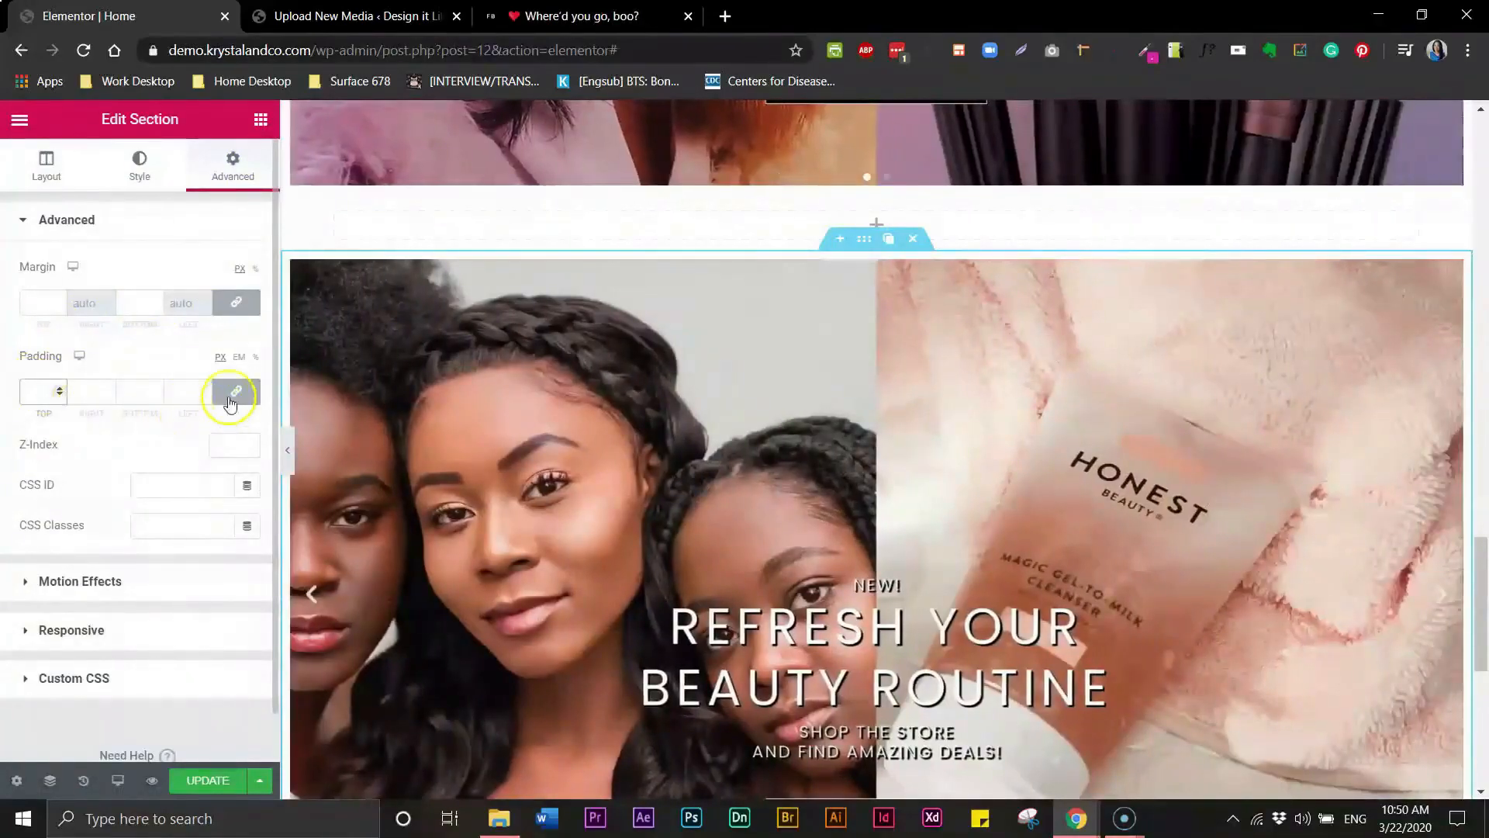
{"action": "left_click", "coordinate": [234, 396]}
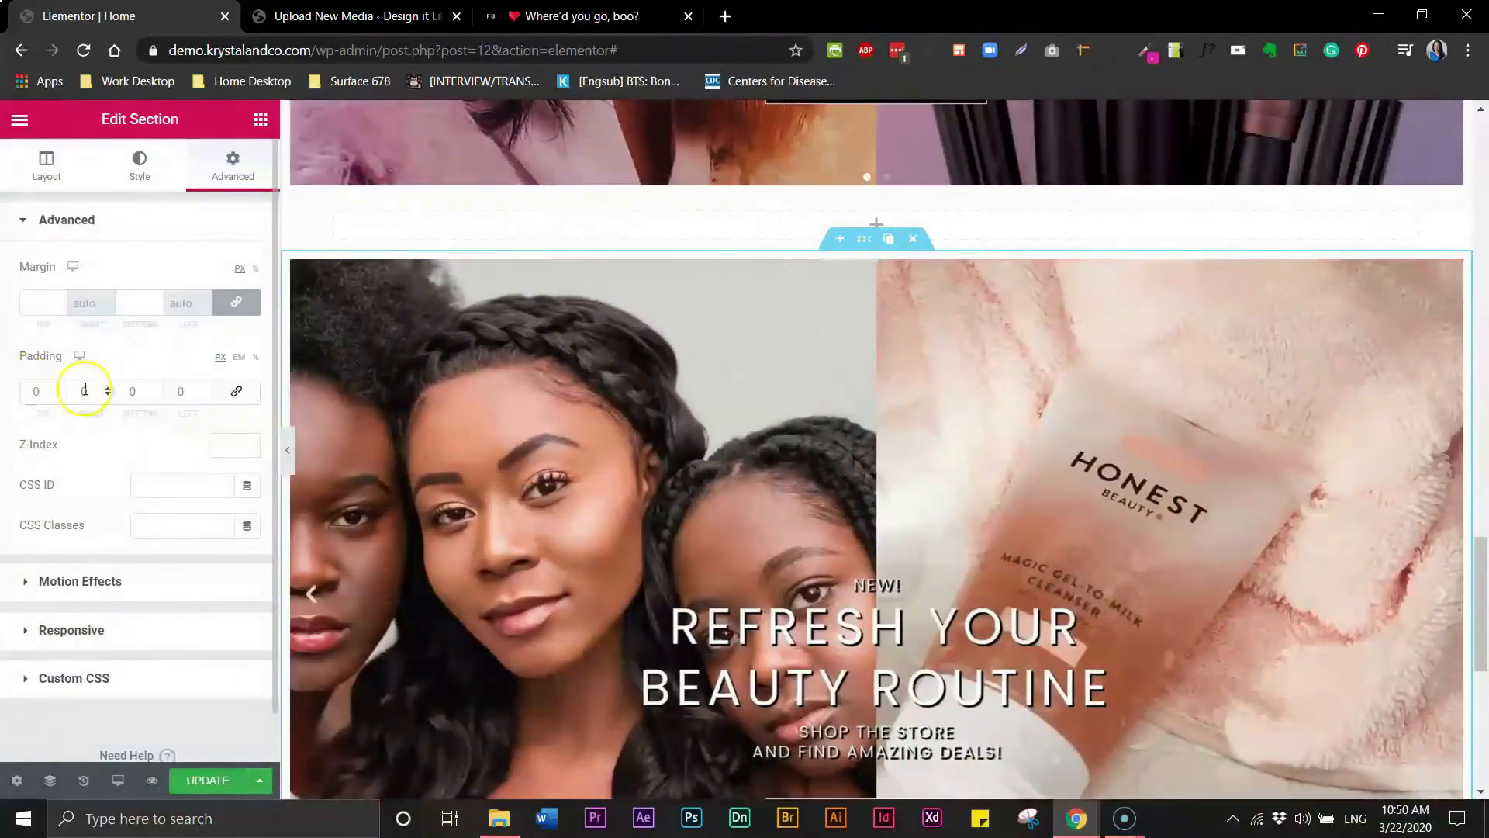
{"action": "type", "text": "40"}
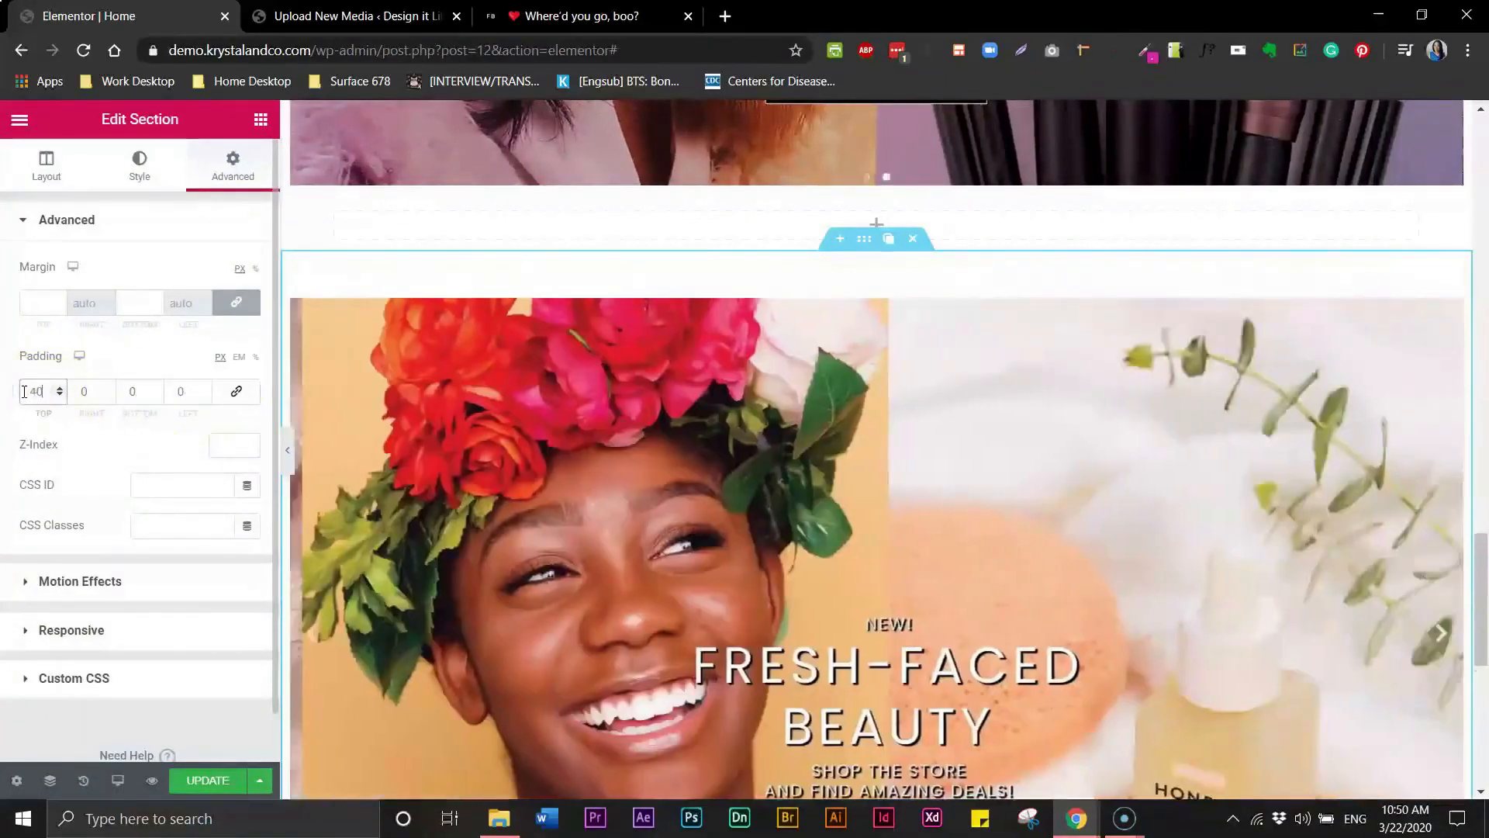
- Give the third section a Classic background overlay using the glitter dots image from the media library
{"action": "left_click", "coordinate": [137, 173]}
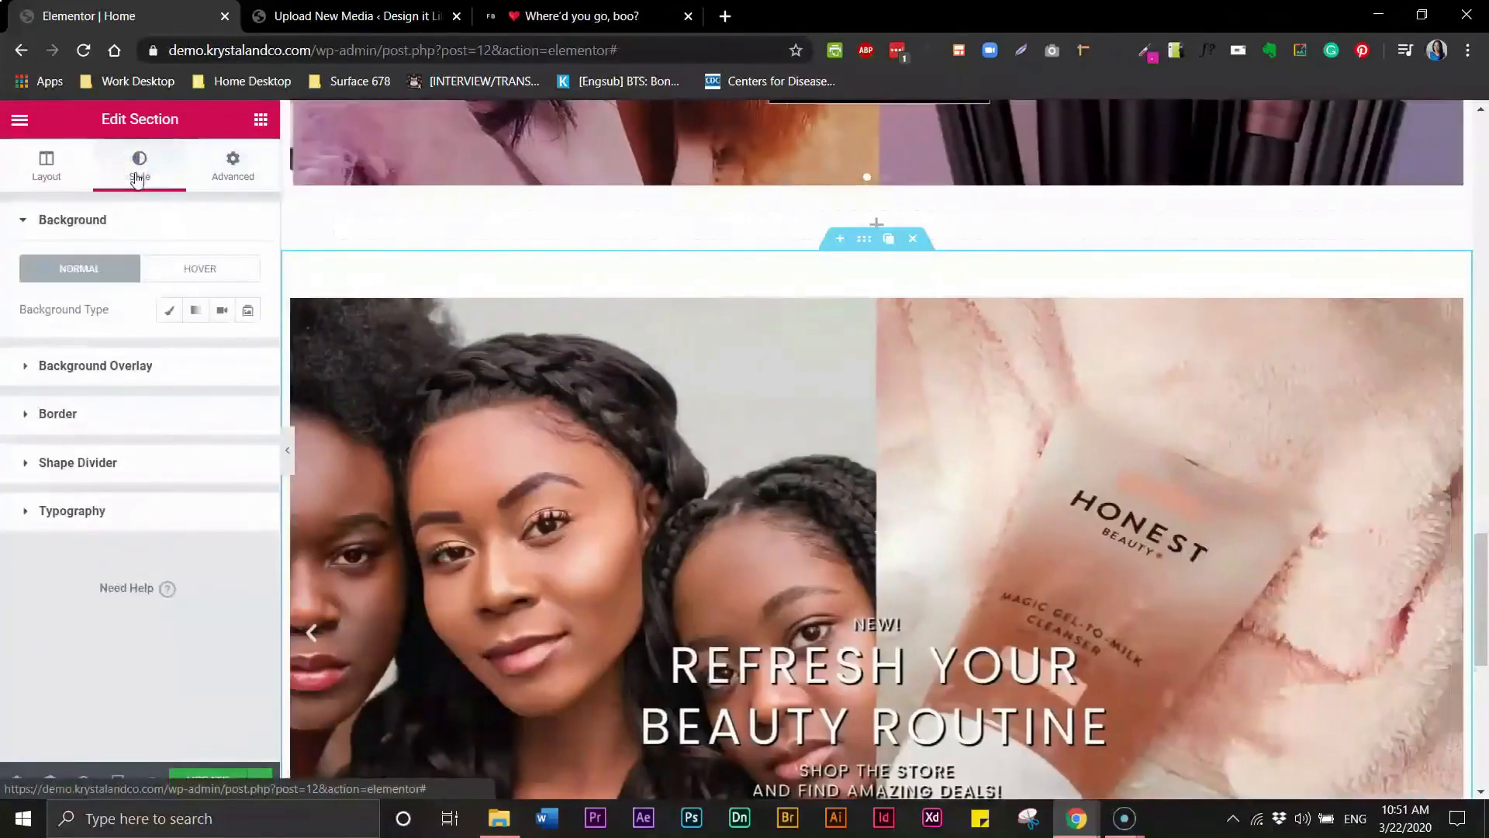
{"action": "left_click", "coordinate": [24, 370]}
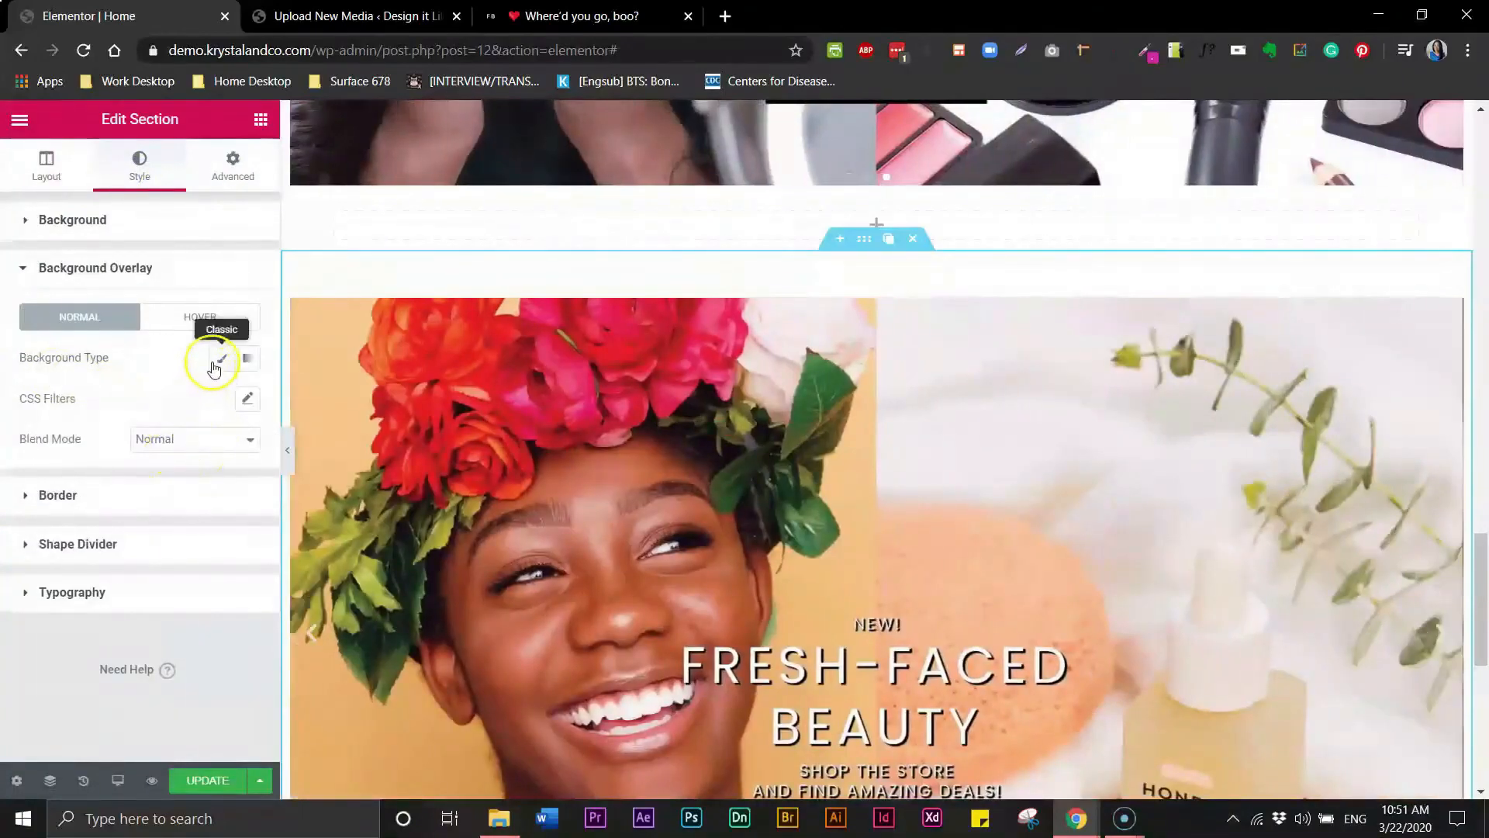
{"action": "left_click", "coordinate": [218, 361]}
{"action": "left_click", "coordinate": [140, 514]}
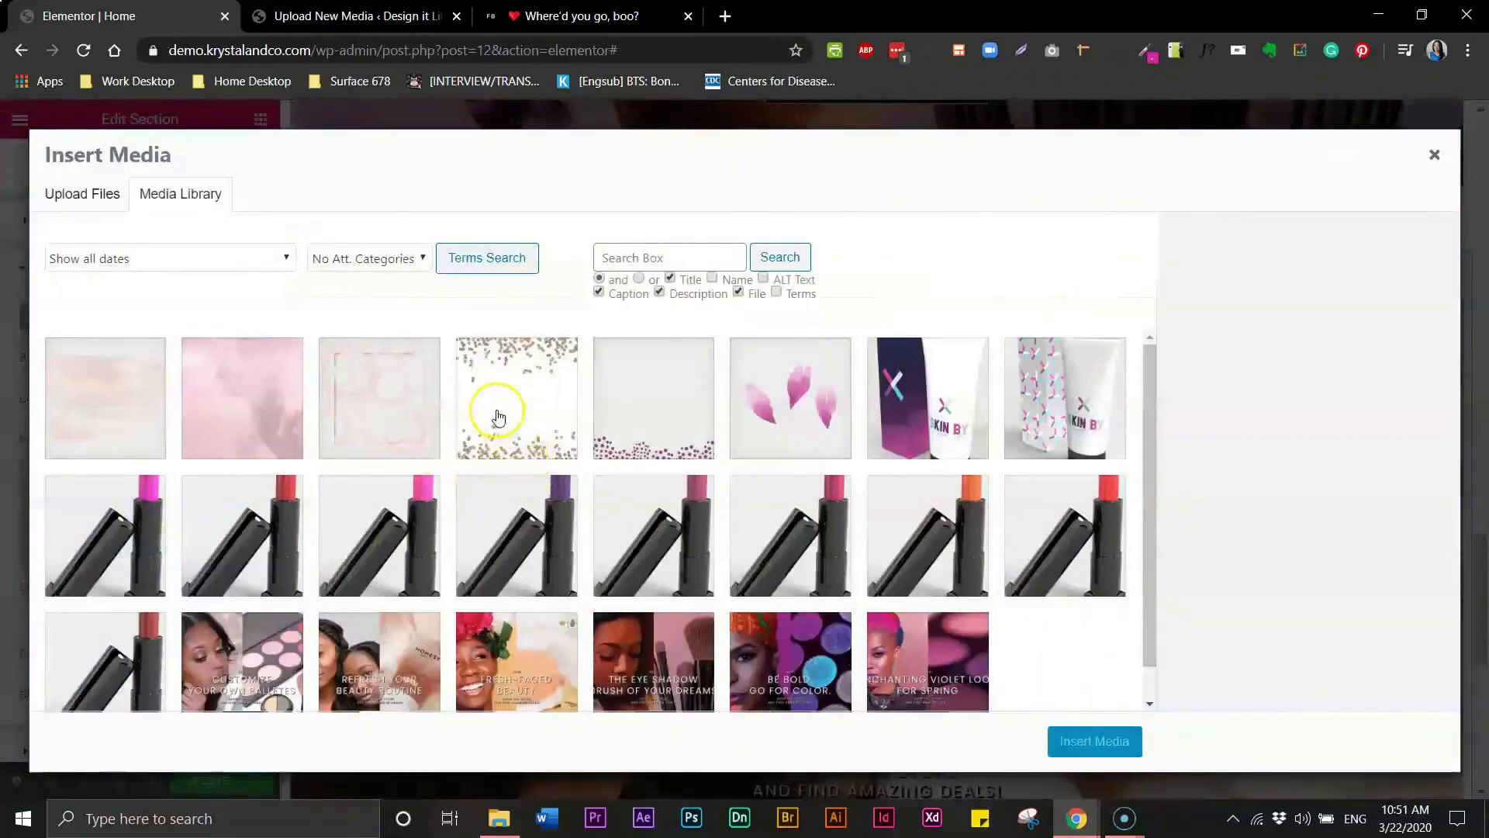
{"action": "left_click", "coordinate": [495, 364]}
{"action": "left_click", "coordinate": [1098, 743]}
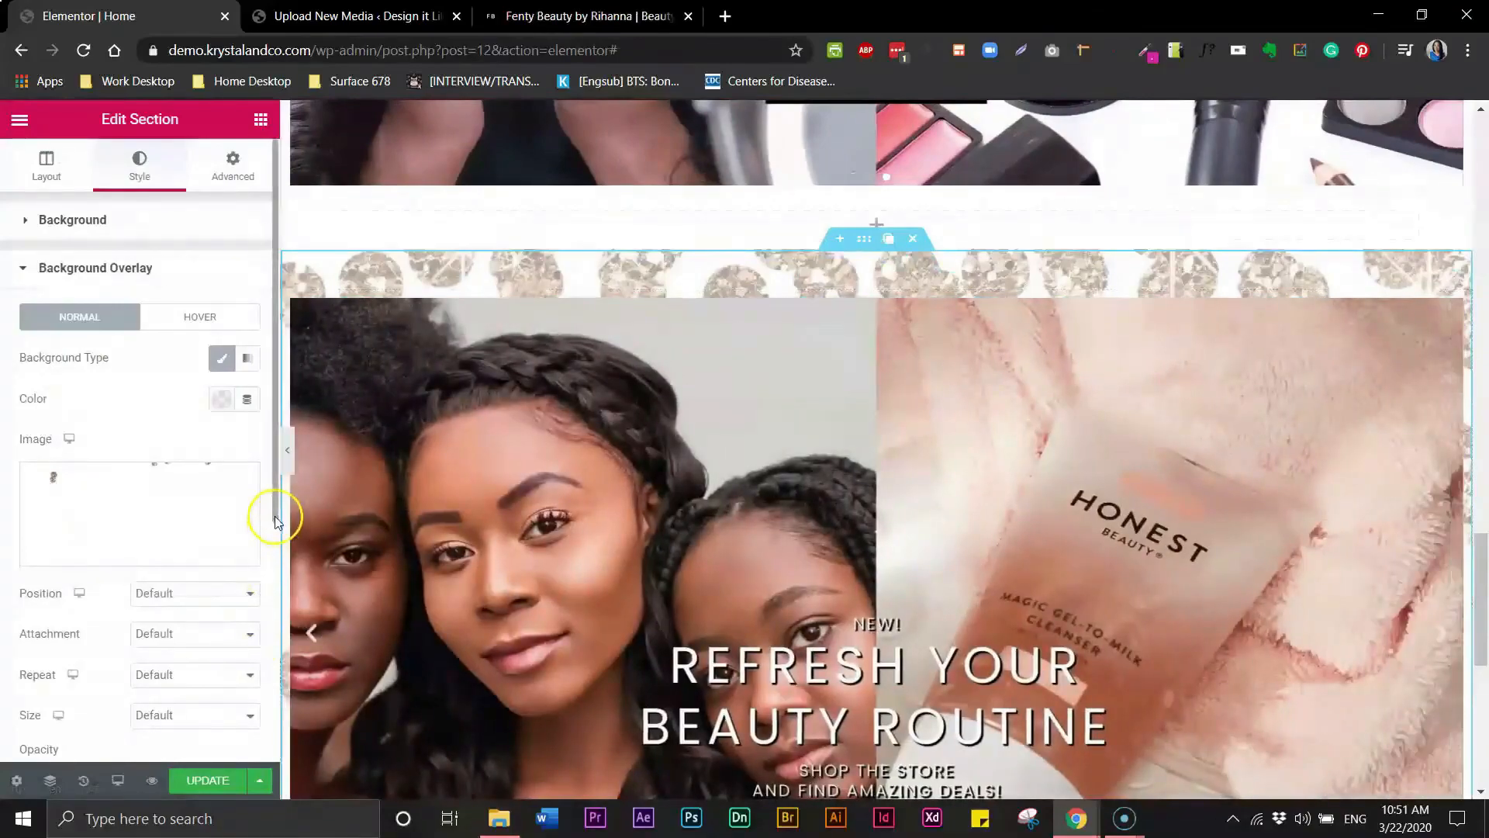
- Set the third section's overlay size to Contain and preview it without the editor panel
{"action": "scroll", "coordinate": [275, 535], "scroll_direction": "down", "scroll_amount": 3}
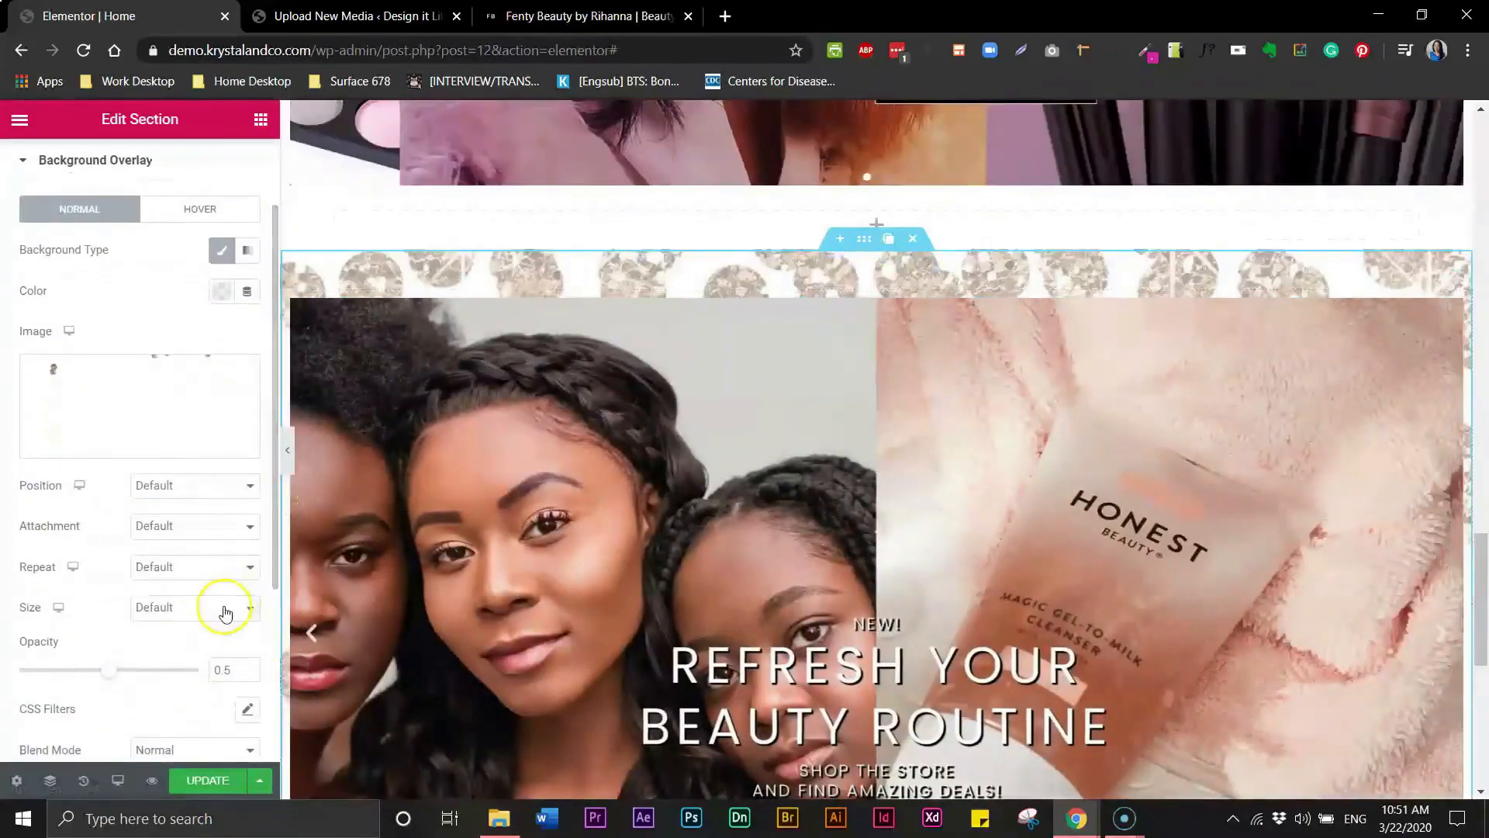
{"action": "left_click", "coordinate": [225, 613]}
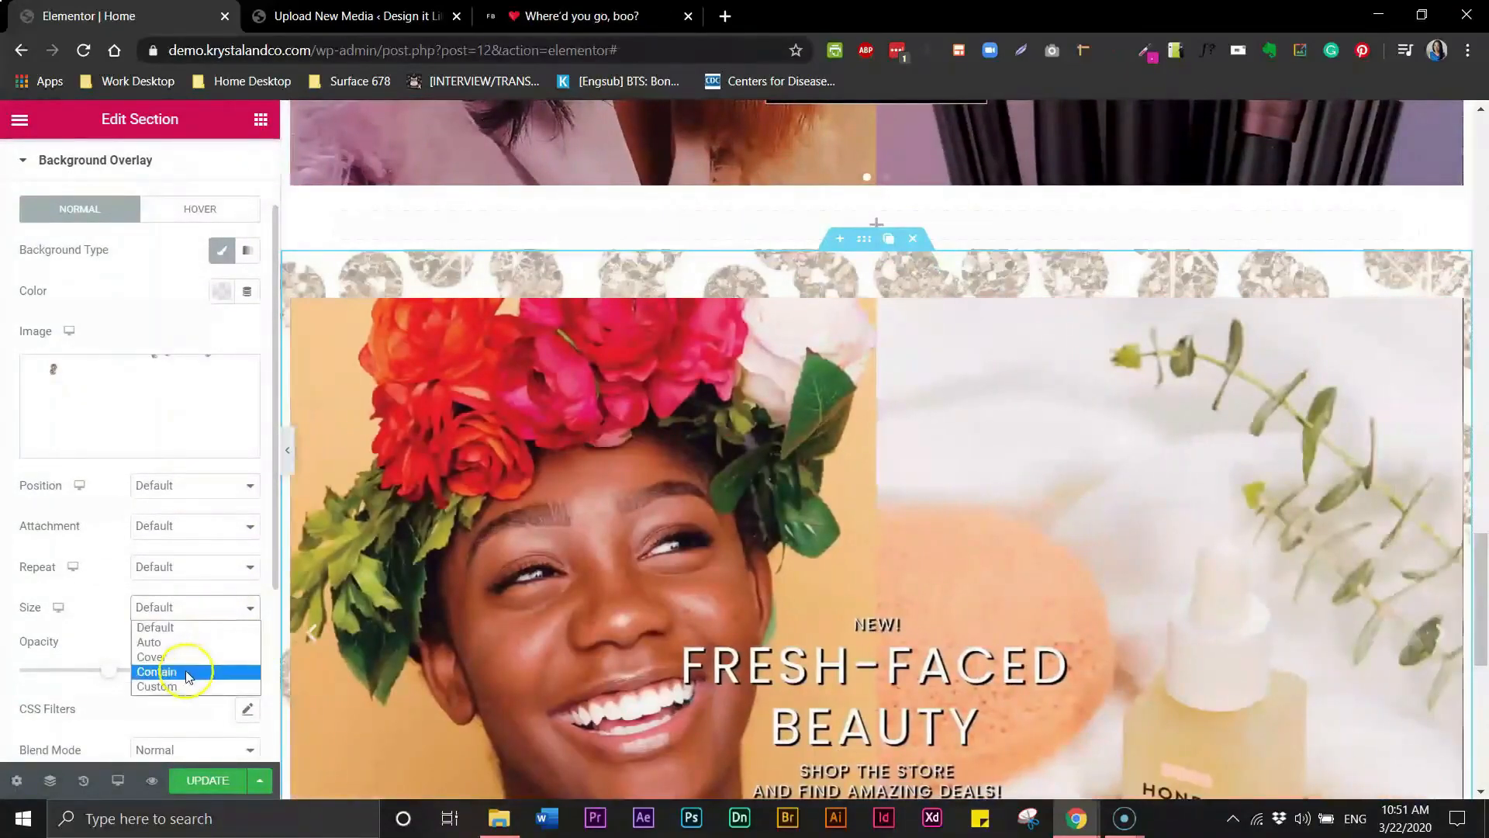
{"action": "left_click", "coordinate": [186, 671]}
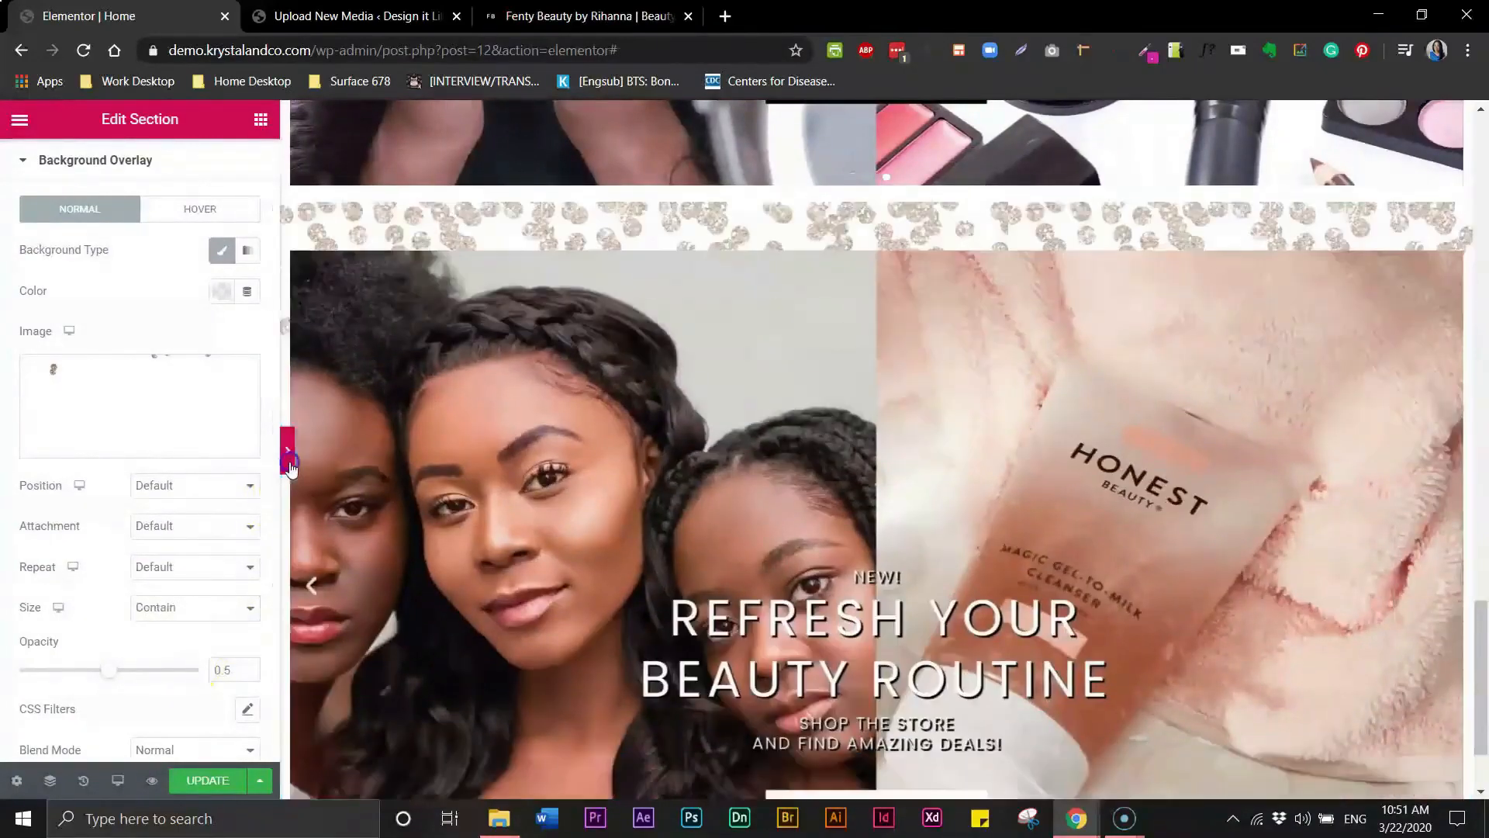
{"action": "left_click", "coordinate": [287, 450]}
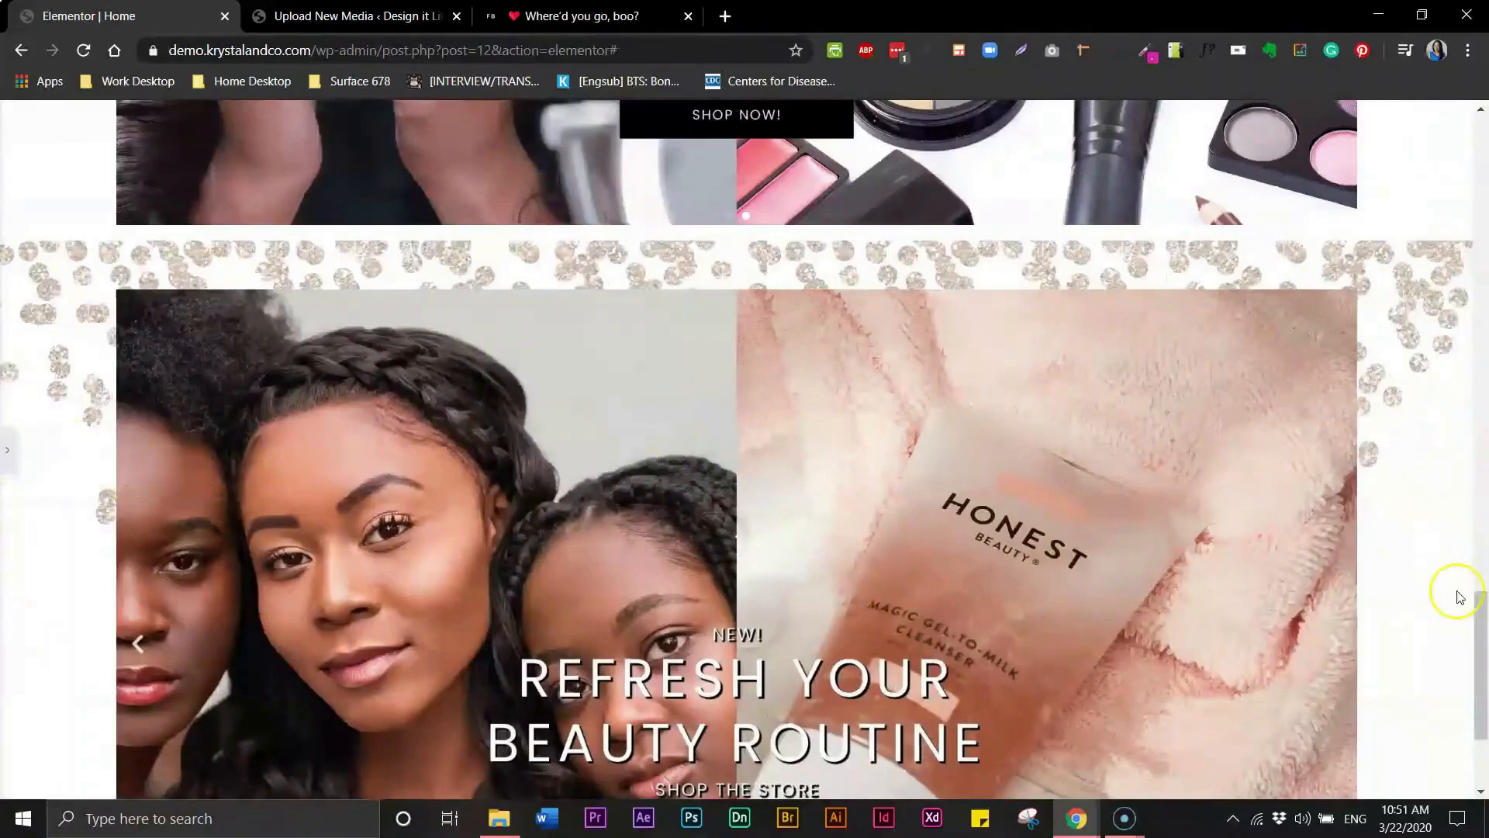
{"action": "left_click_drag", "start_coordinate": [1479, 605], "coordinate": [1483, 647]}
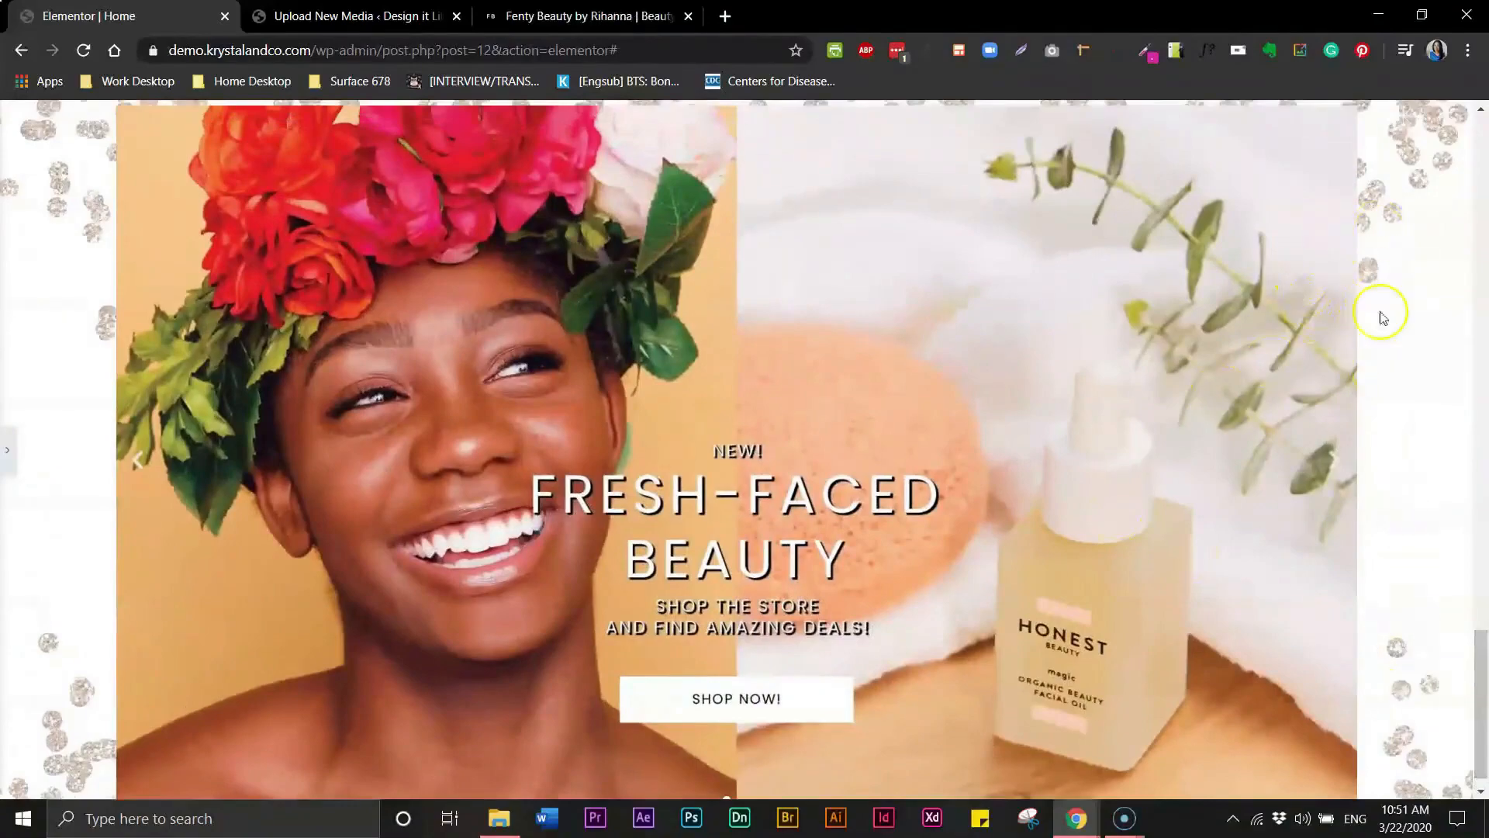
{"action": "left_click", "coordinate": [8, 453]}
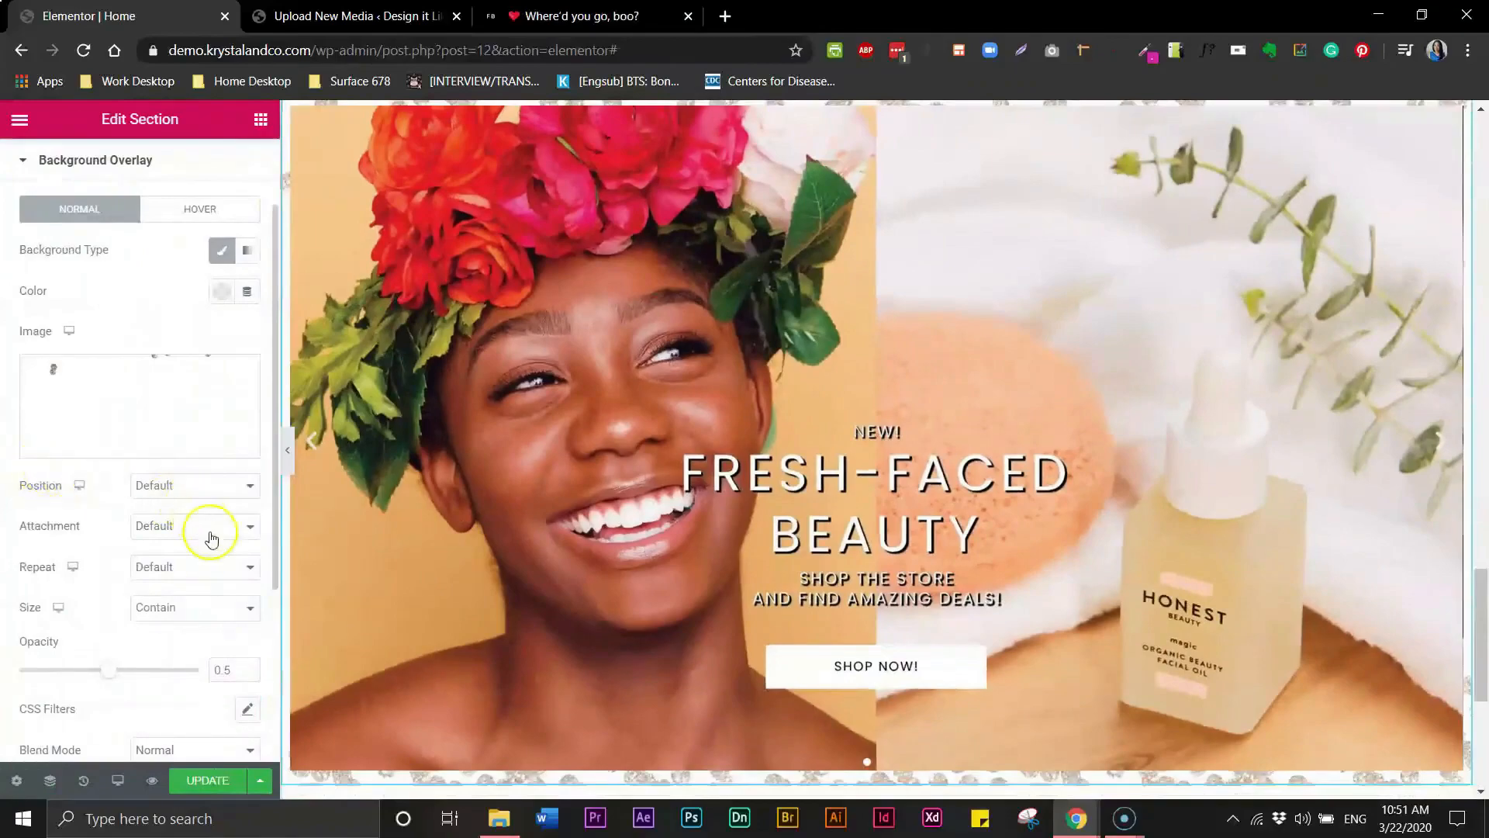
- Raise the third section's overlay opacity to about 1
{"action": "scroll", "coordinate": [275, 582], "scroll_direction": "down", "scroll_amount": 1}
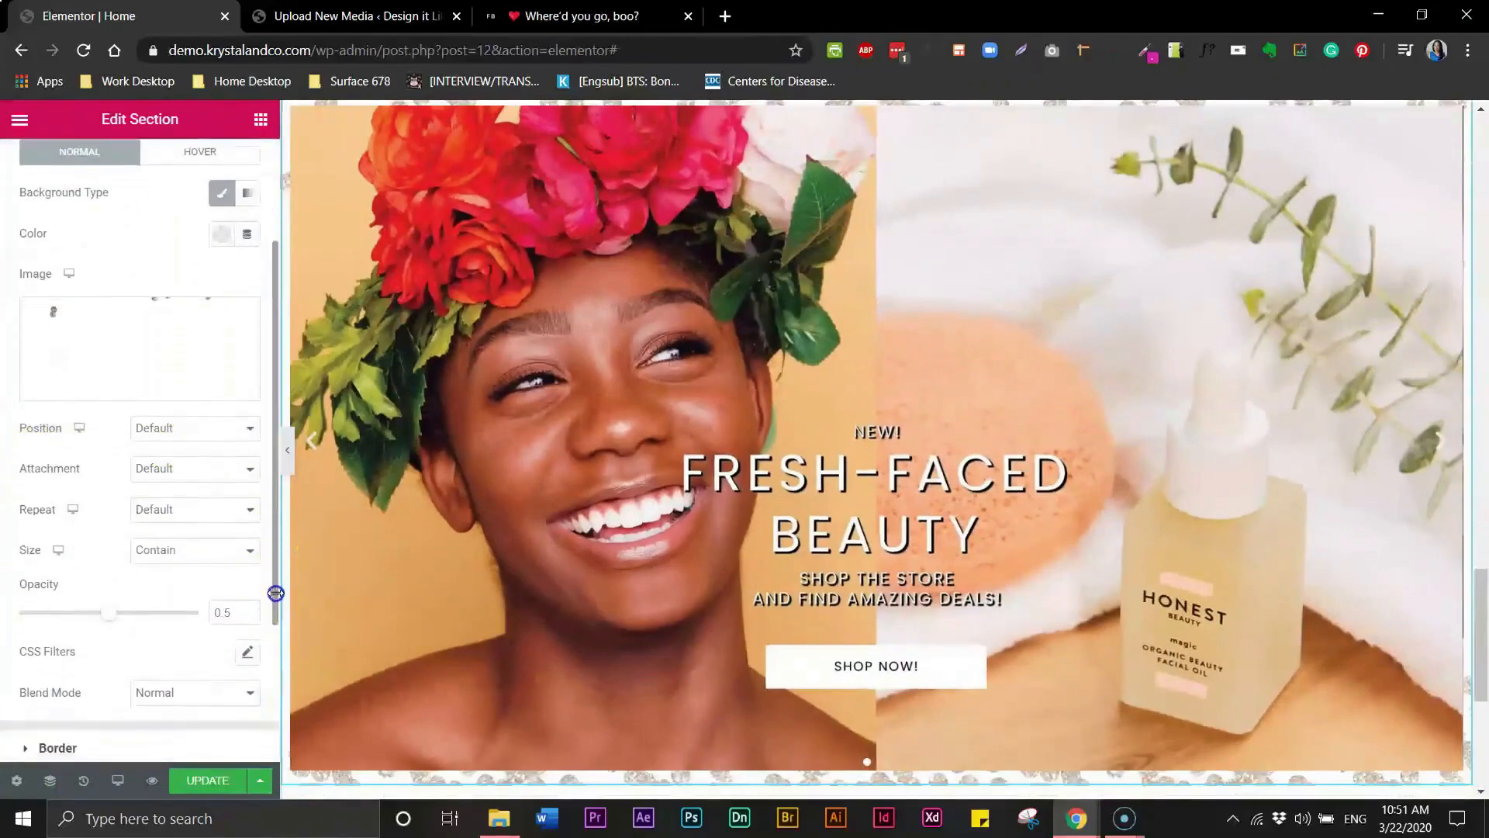
{"action": "mouse_move", "coordinate": [276, 577]}
{"action": "left_mouse_down"}
{"action": "mouse_move", "coordinate": [276, 549]}
{"action": "mouse_move", "coordinate": [276, 593]}
{"action": "left_mouse_up"}
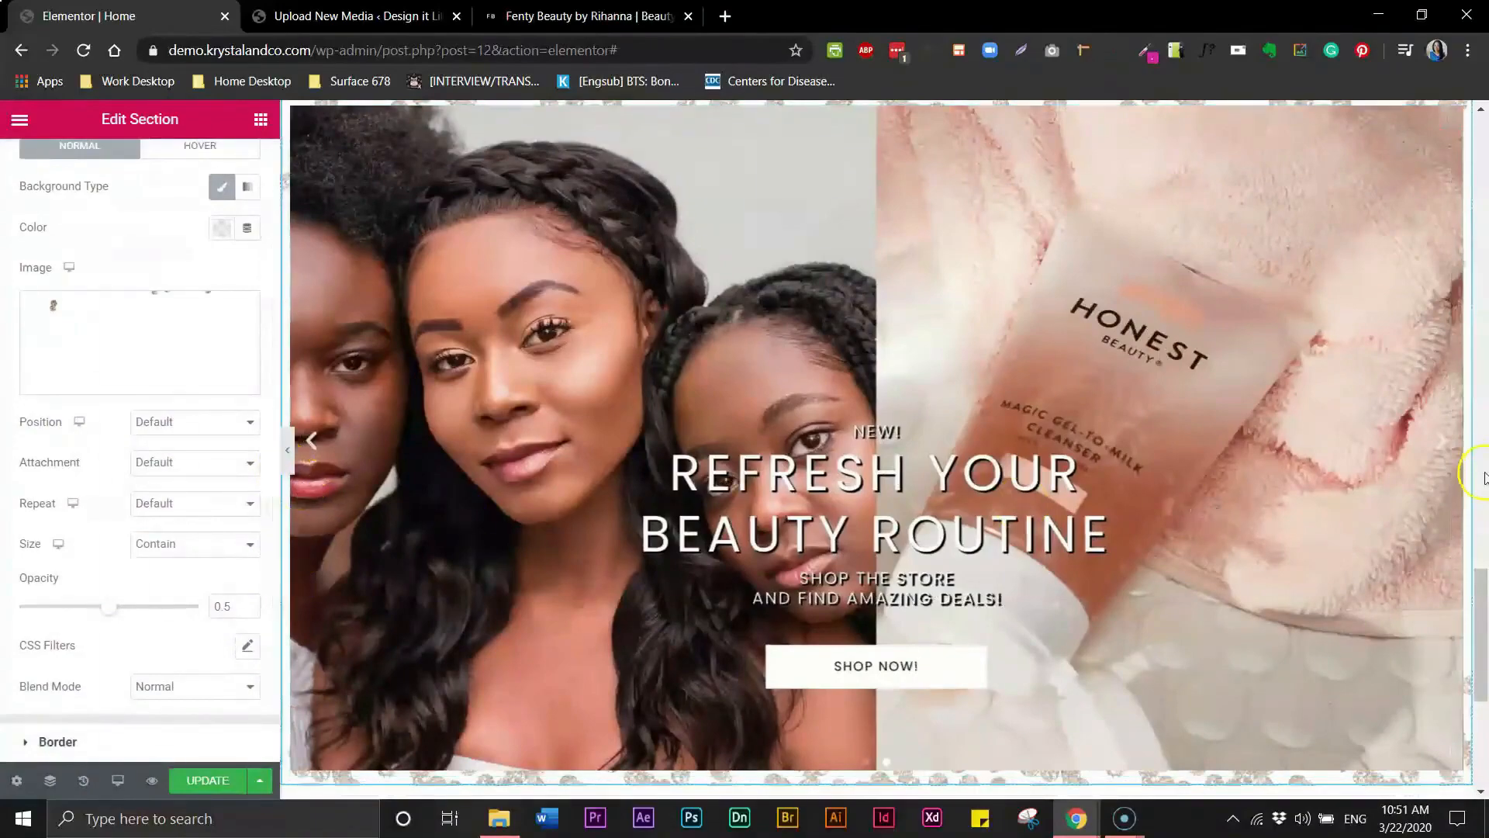
{"action": "left_click_drag", "start_coordinate": [1483, 592], "coordinate": [1483, 558]}
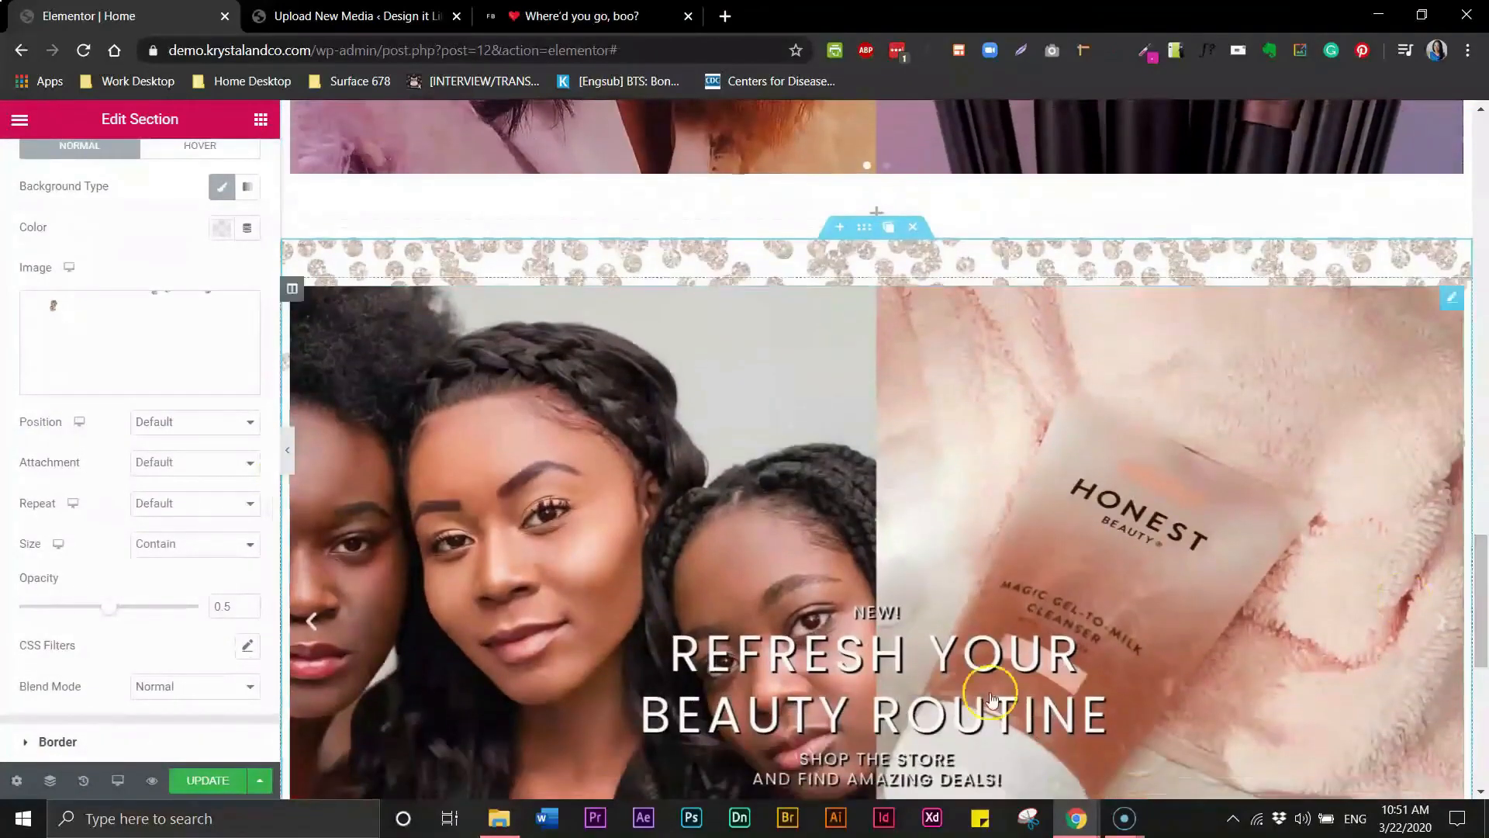
{"action": "left_click_drag", "start_coordinate": [113, 617], "coordinate": [218, 617]}
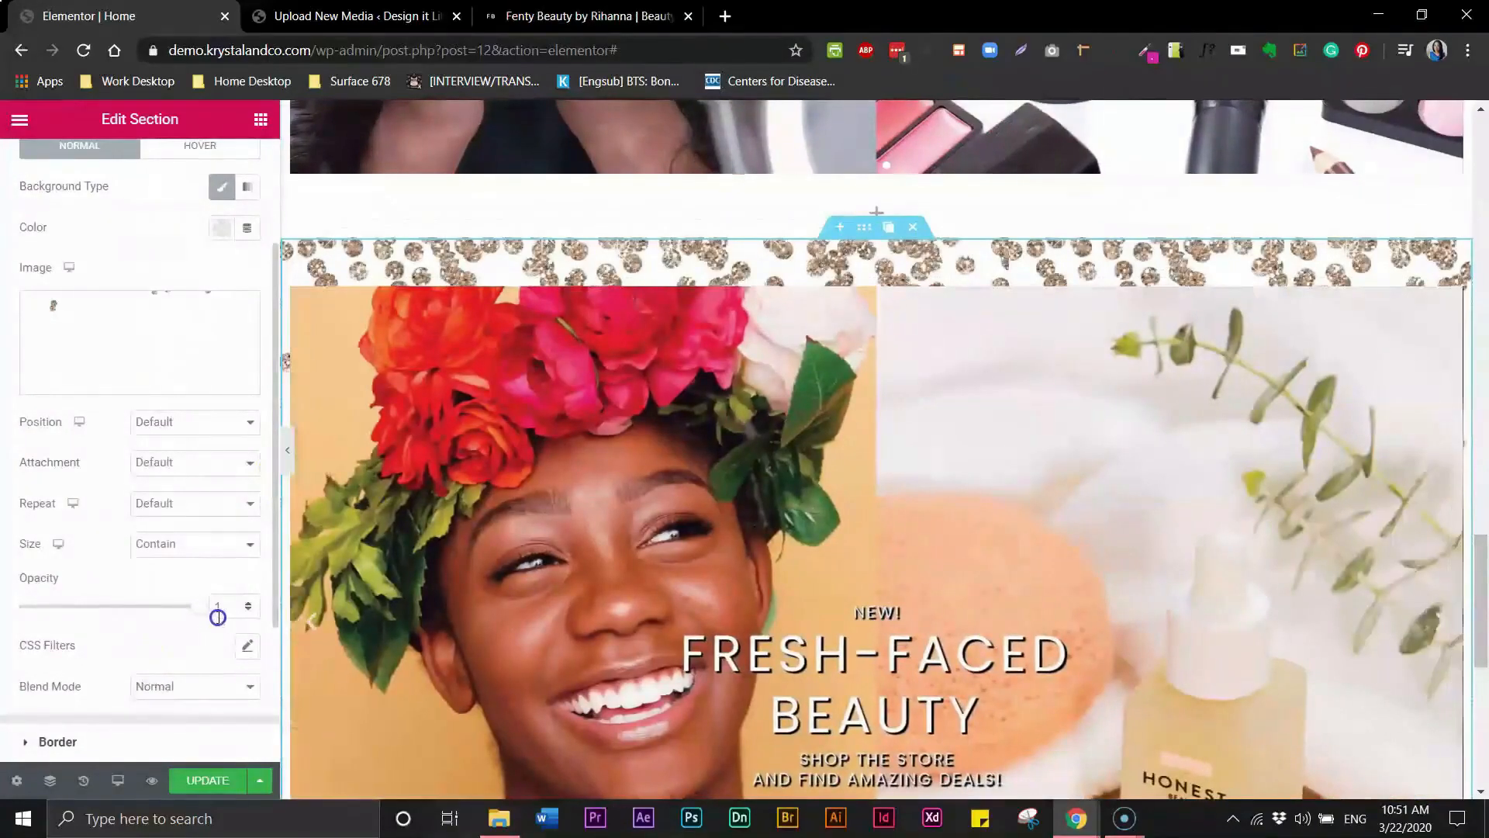
- Preview the third hero section without the editor panel to compare its glitter overlay
{"action": "left_click", "coordinate": [287, 450]}
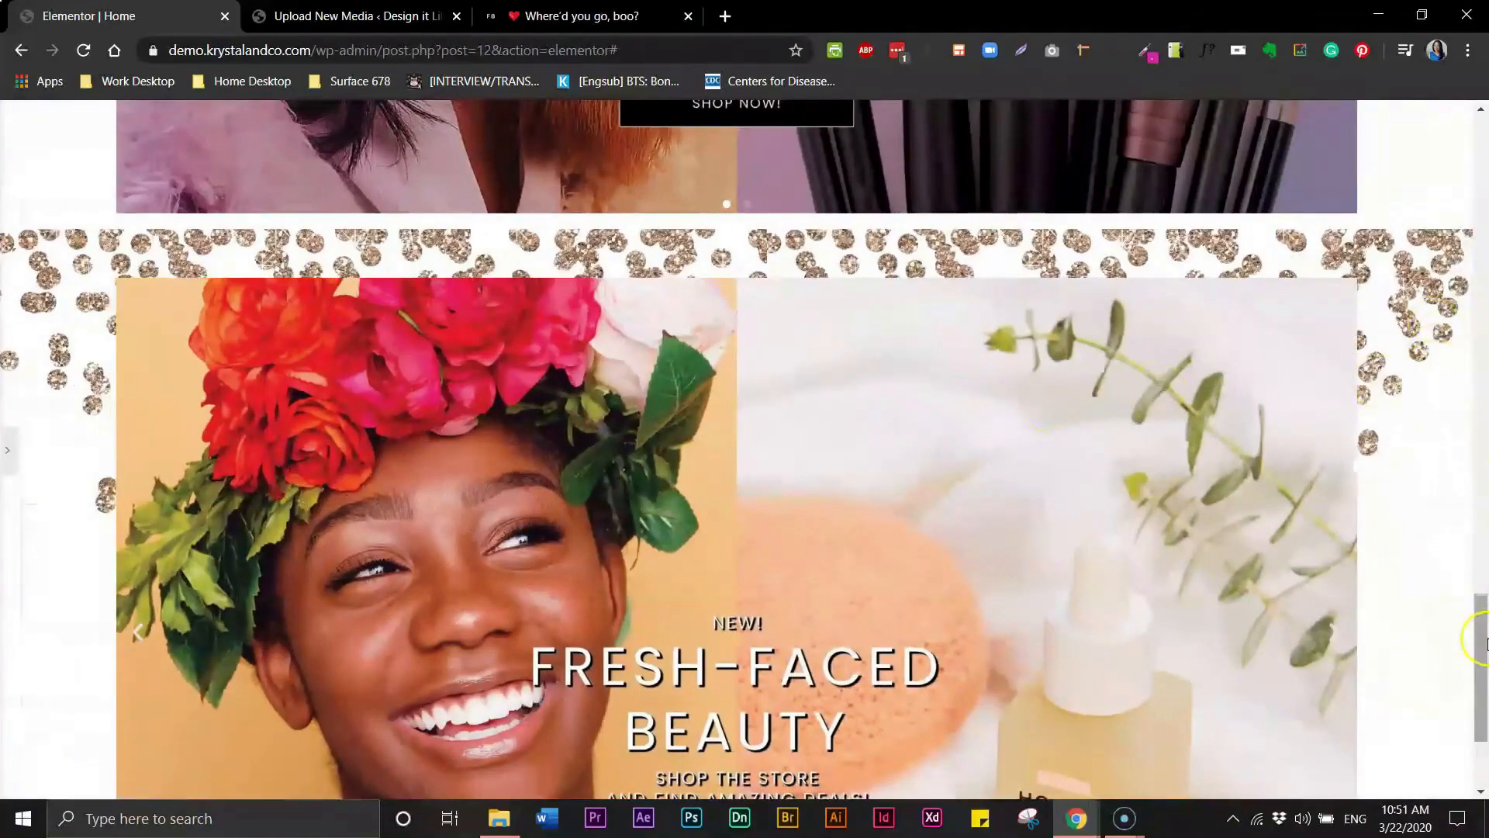
{"action": "scroll", "coordinate": [1477, 640], "scroll_direction": "down", "scroll_amount": 3}
{"action": "scroll", "coordinate": [1483, 756], "scroll_direction": "up", "scroll_amount": 3}
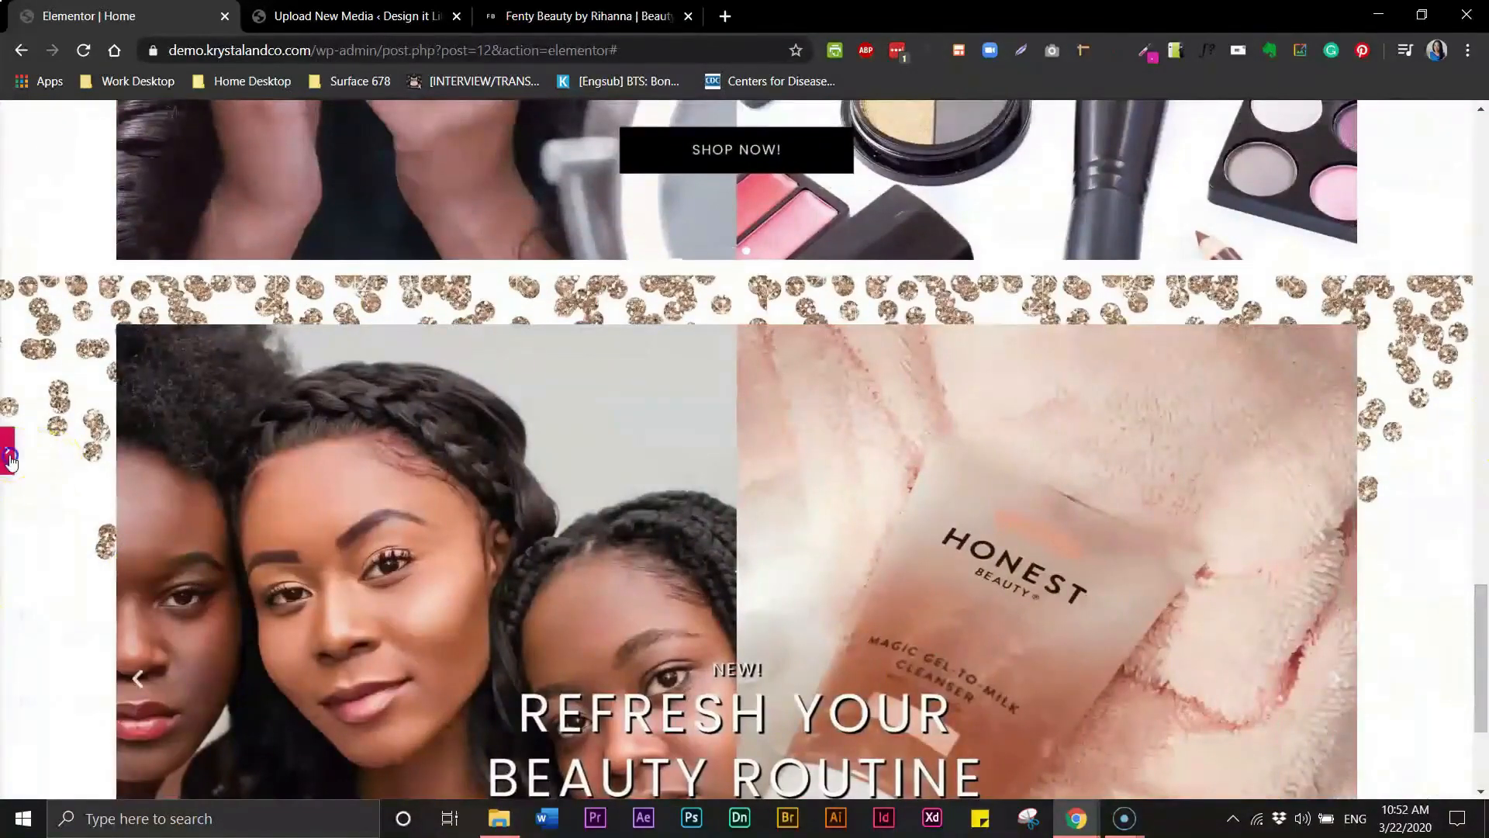
{"action": "left_click", "coordinate": [9, 460]}
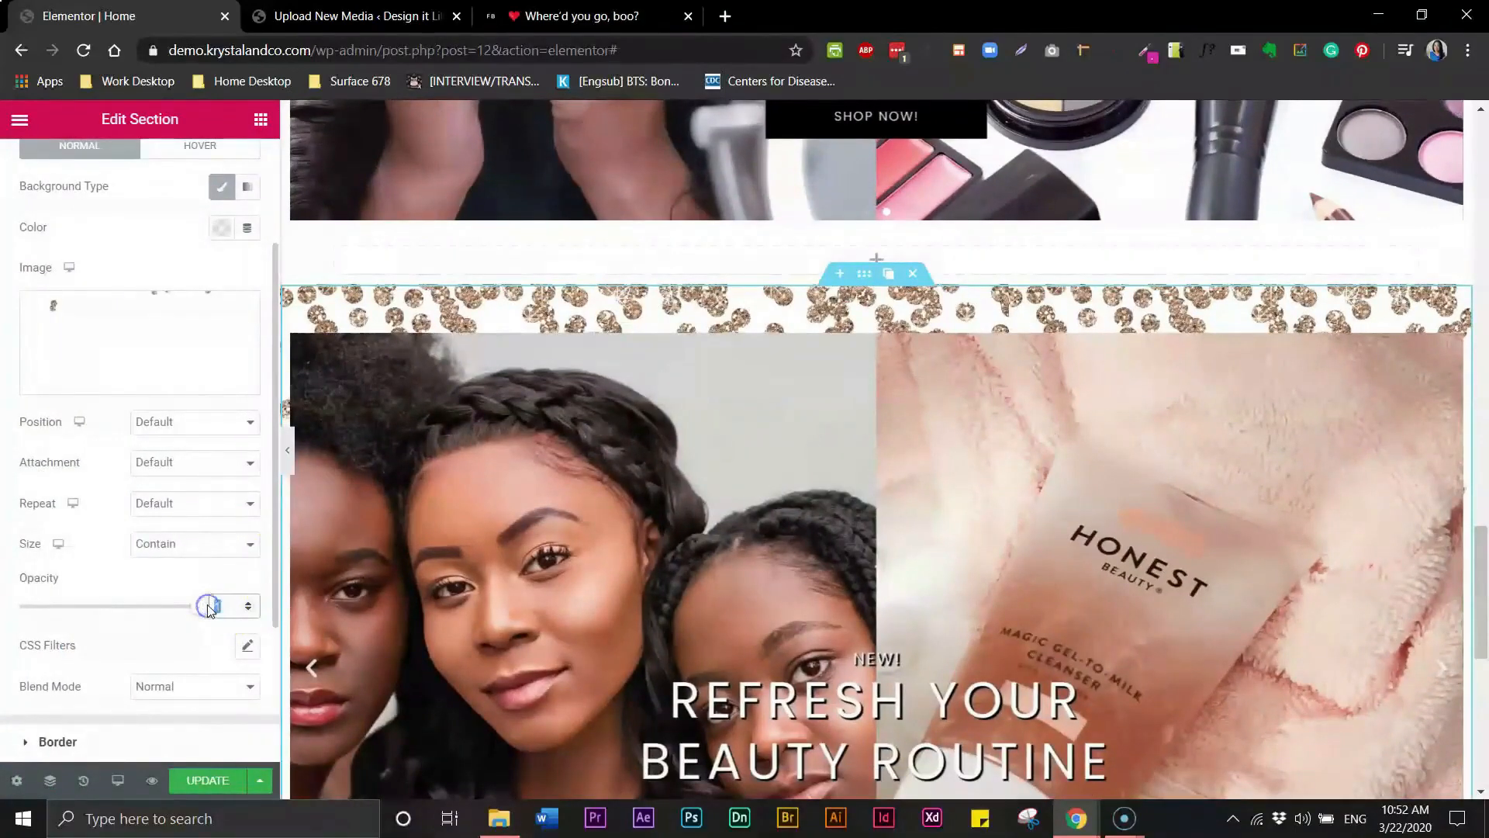
- Set the third section's background overlay opacity to 0.5
{"action": "type", "text": ".5"}
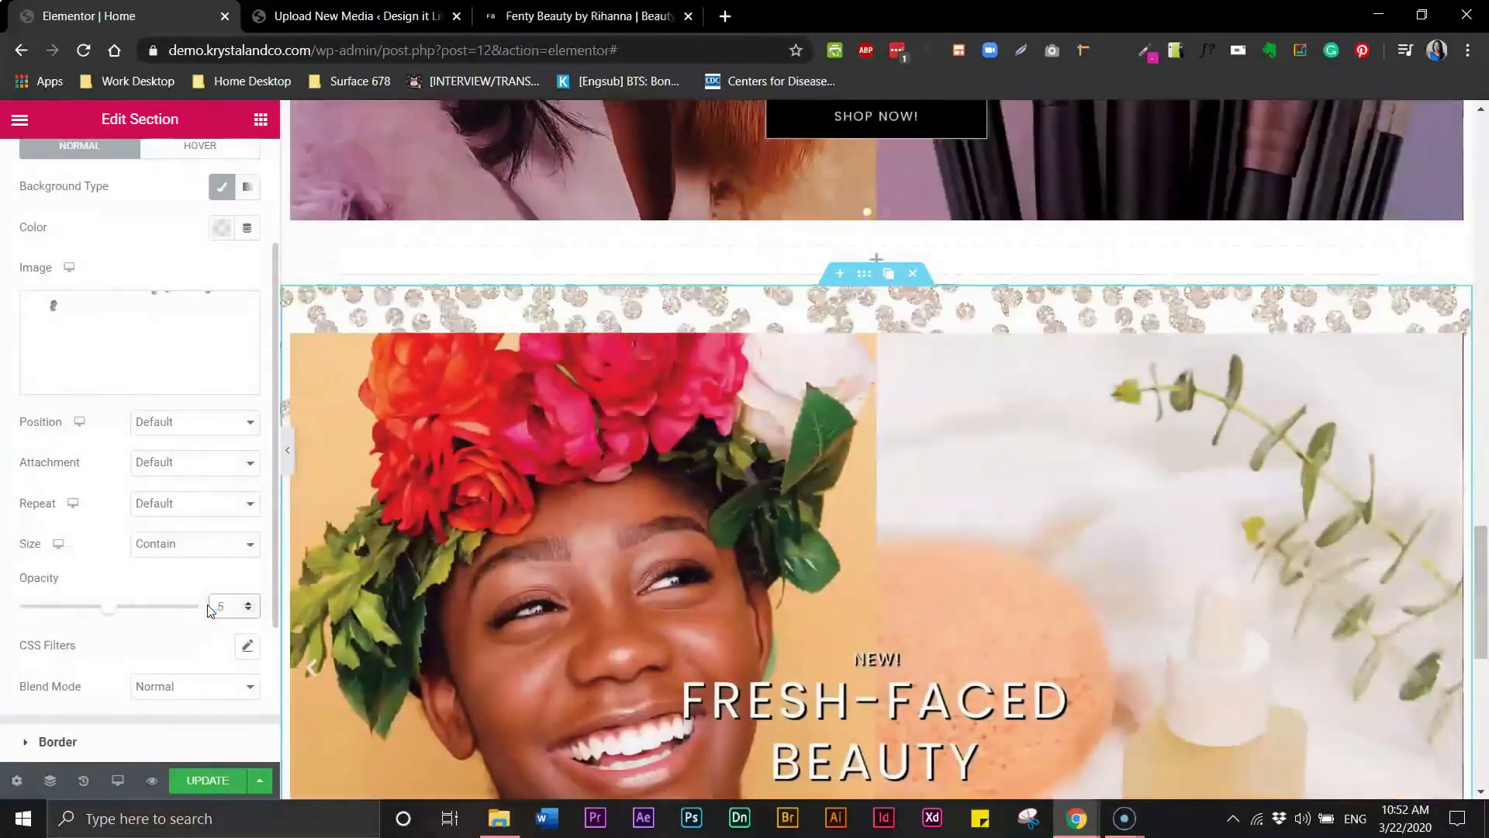
{"action": "left_click", "coordinate": [287, 450]}
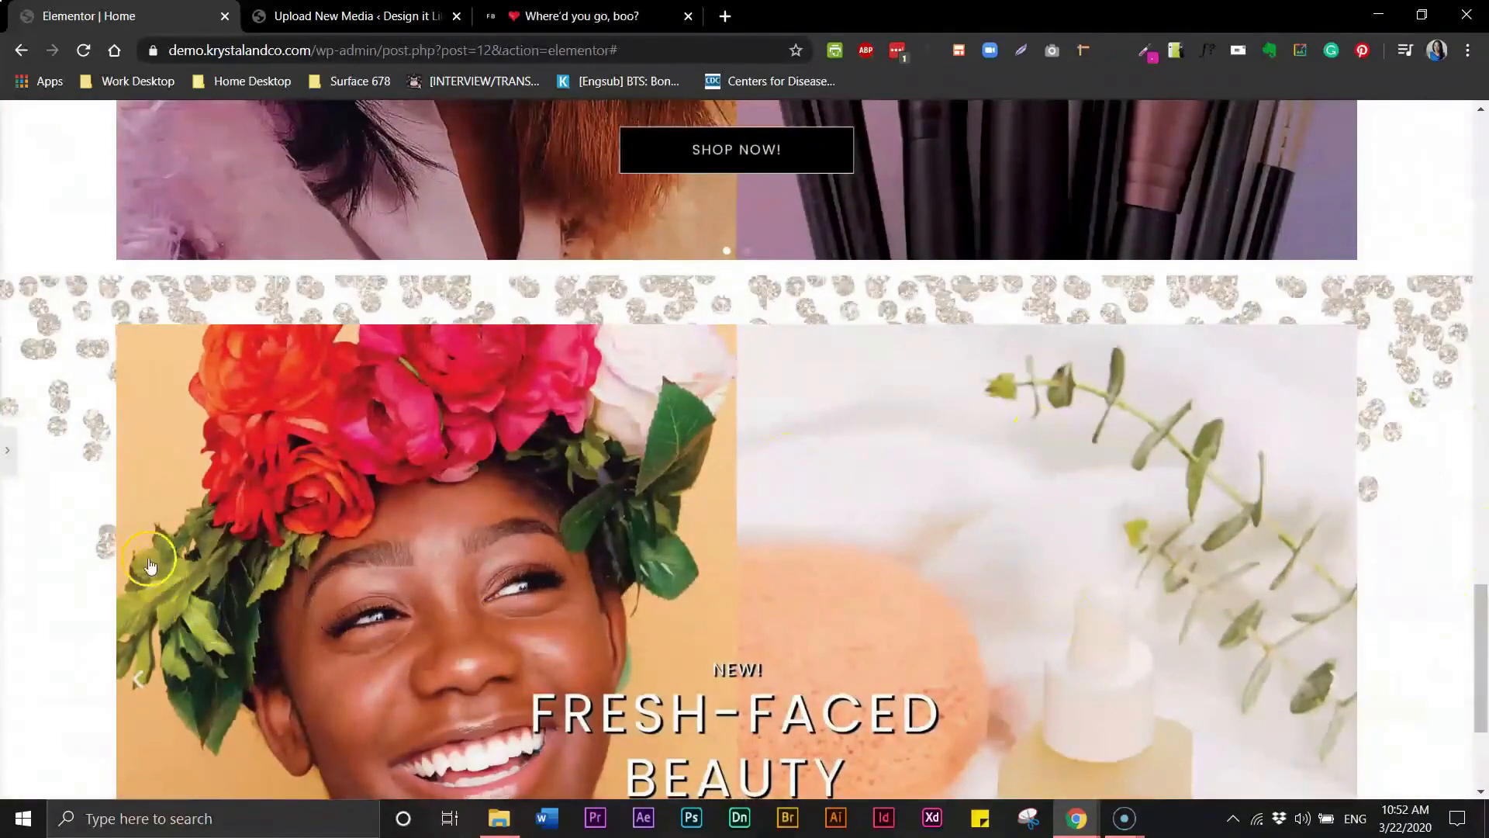
{"action": "left_click", "coordinate": [7, 450]}
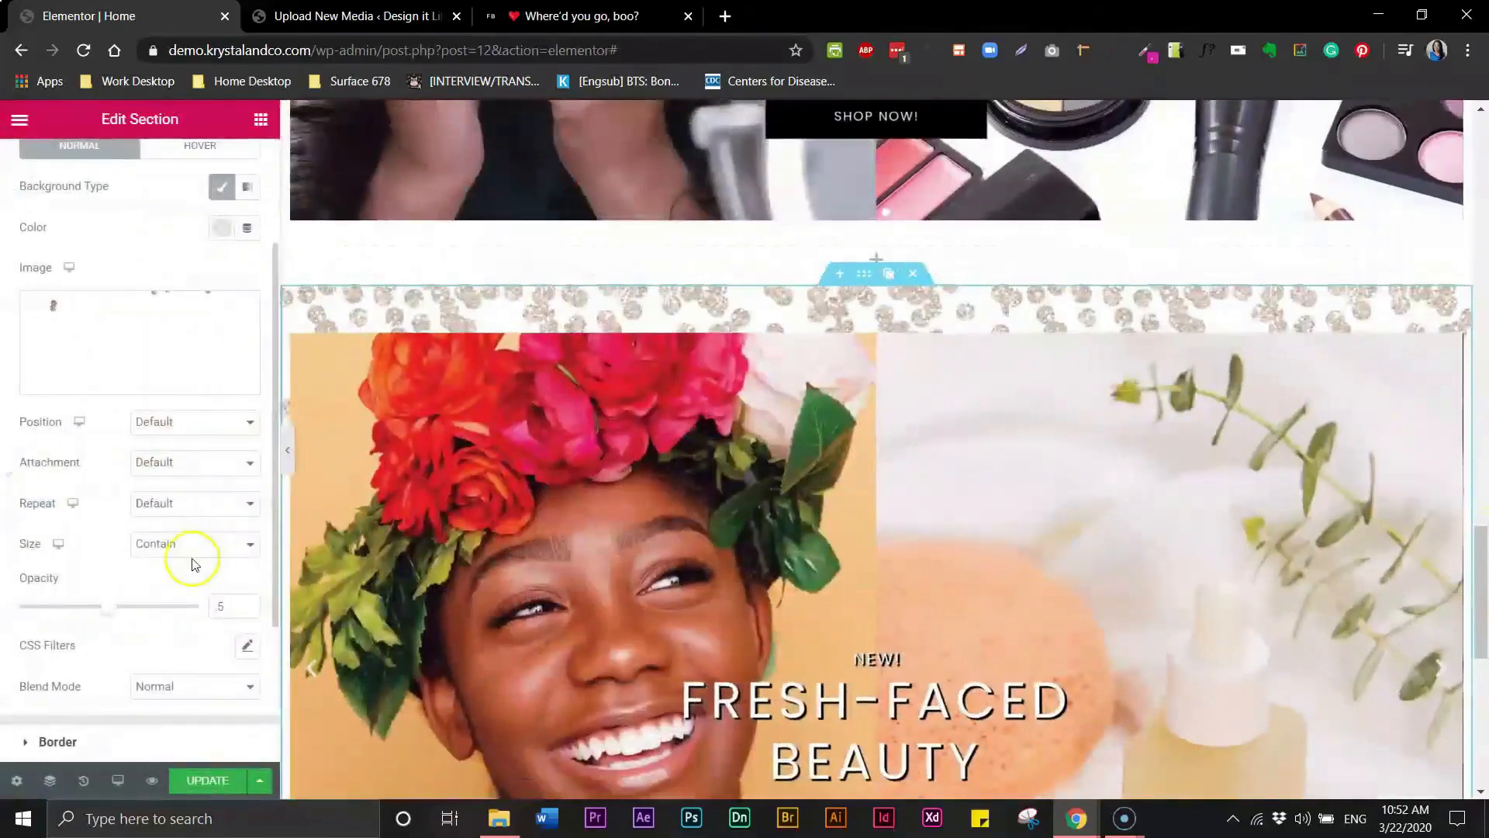
{"action": "left_click_drag", "start_coordinate": [101, 610], "coordinate": [62, 609]}
{"action": "left_click", "coordinate": [228, 611]}
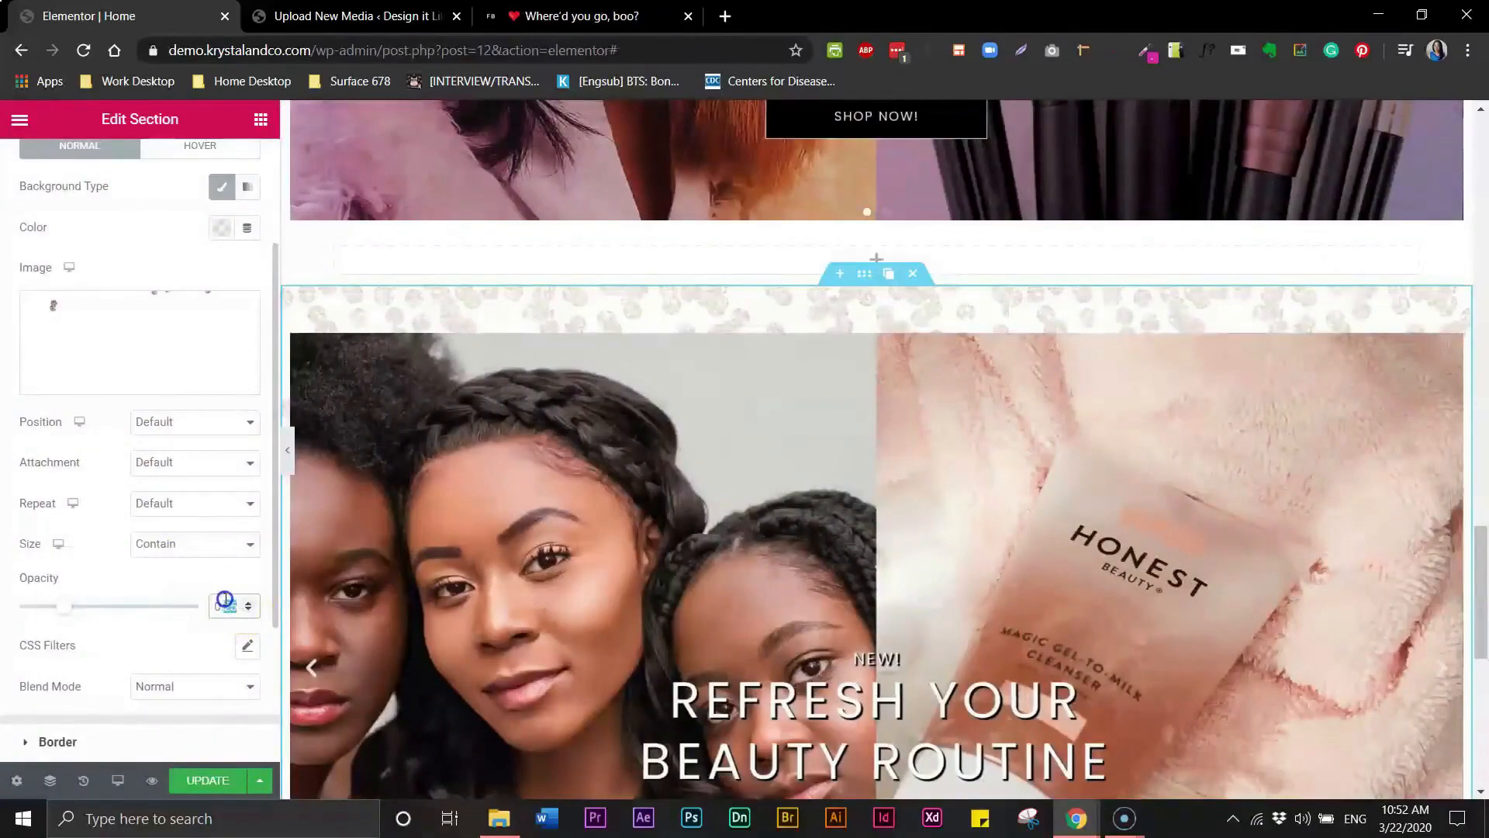
{"action": "type", "text": "0.5"}
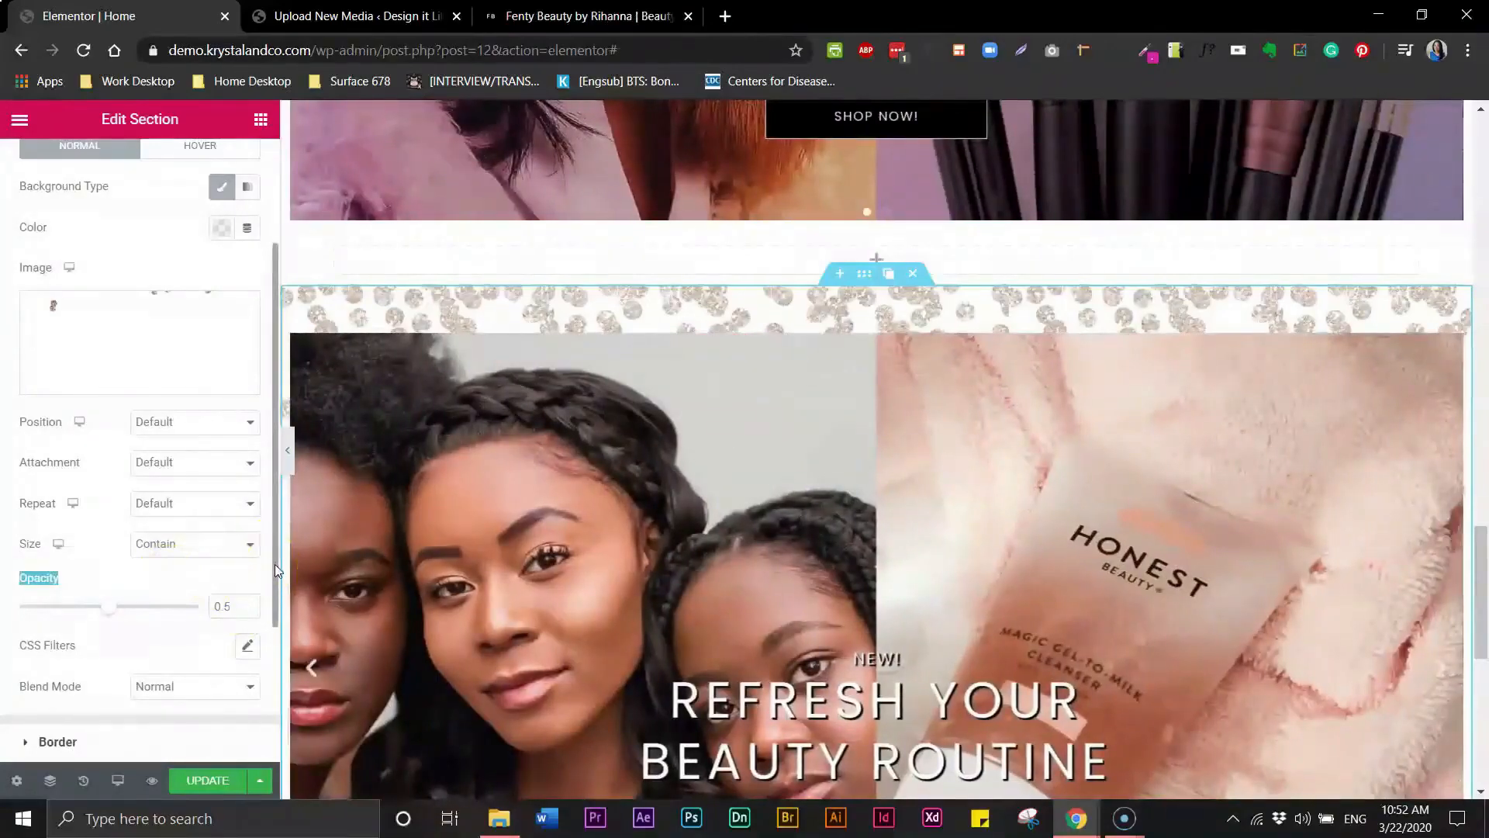
- Preview the page without the editor panel and scroll through the hero slider sections
{"action": "left_click", "coordinate": [300, 599]}
{"action": "left_click", "coordinate": [300, 457]}
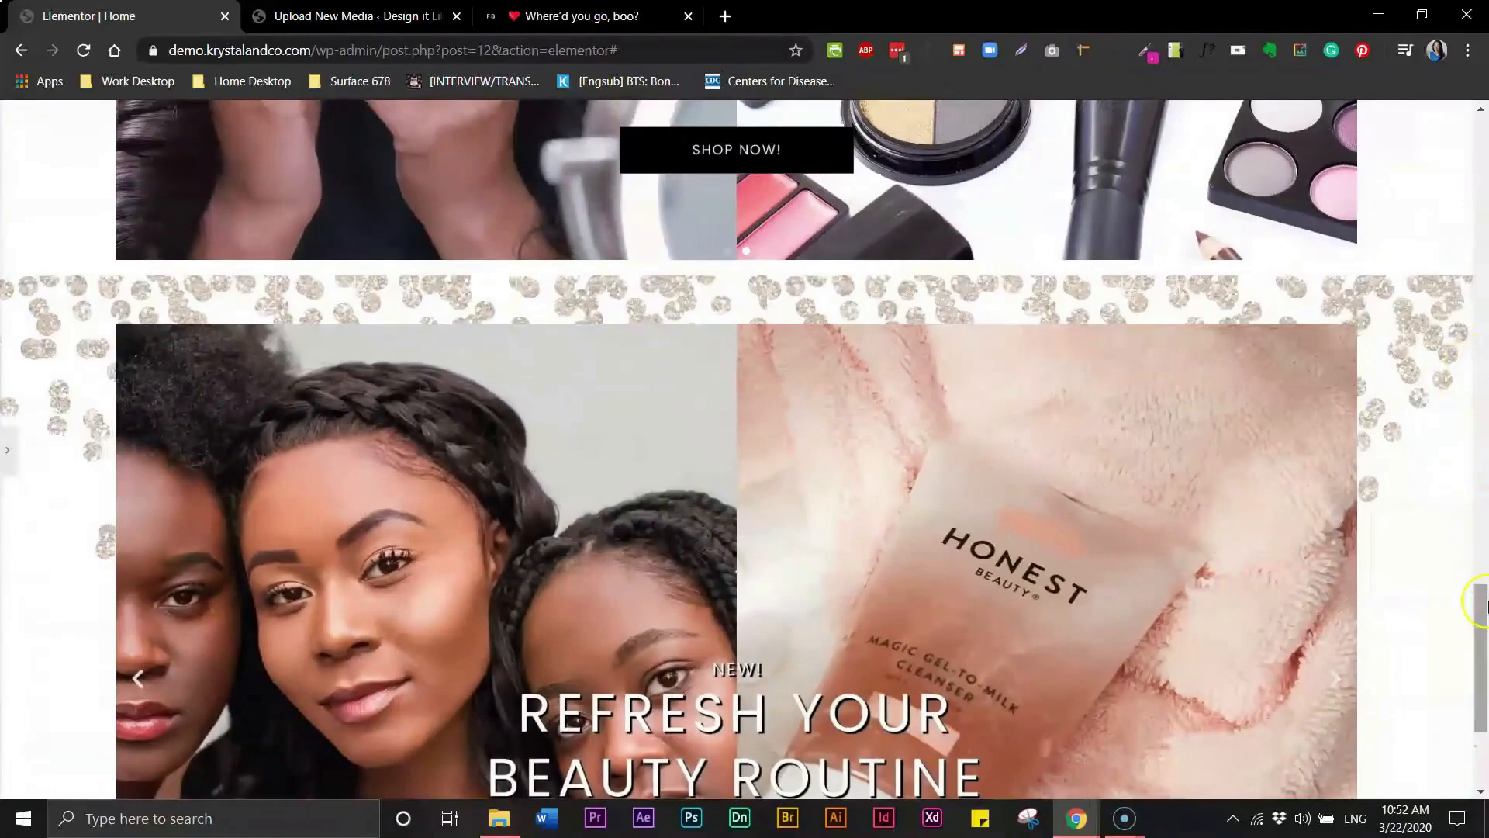
{"action": "left_click_drag", "start_coordinate": [1478, 601], "coordinate": [1483, 556]}
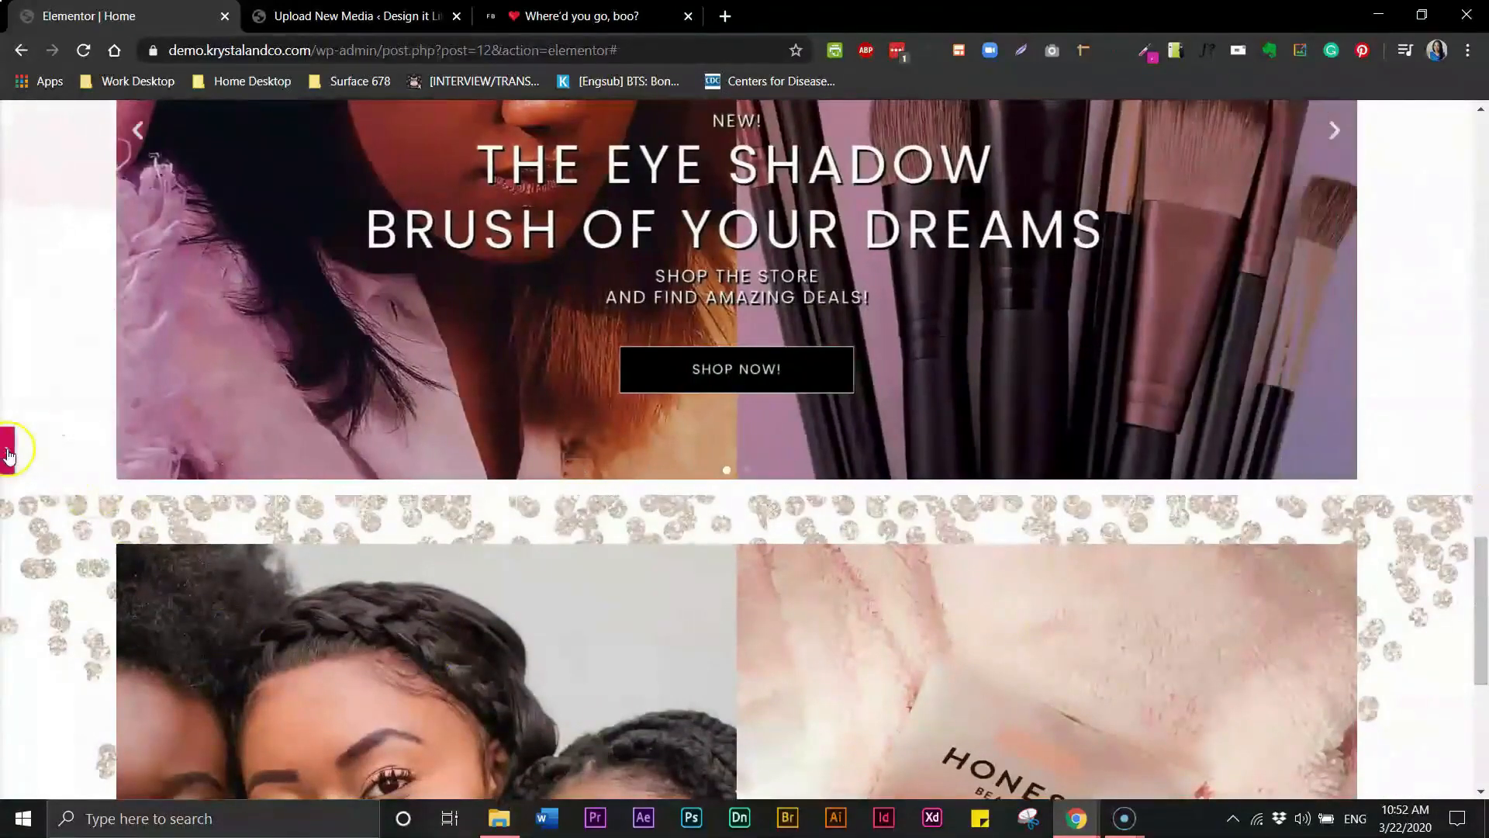
{"action": "left_click", "coordinate": [10, 449]}
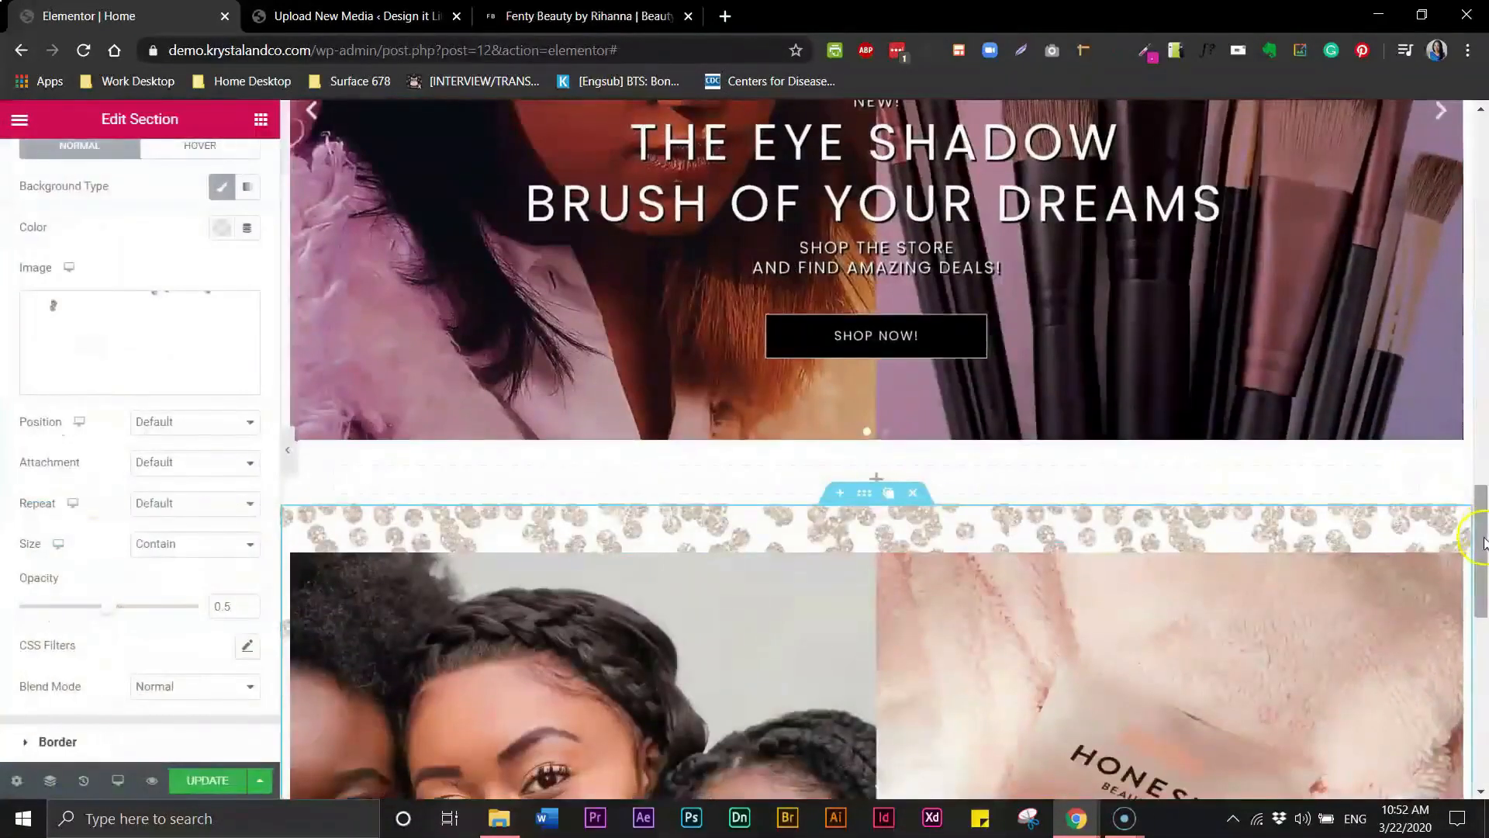
{"action": "left_click_drag", "start_coordinate": [1482, 528], "coordinate": [1483, 436]}
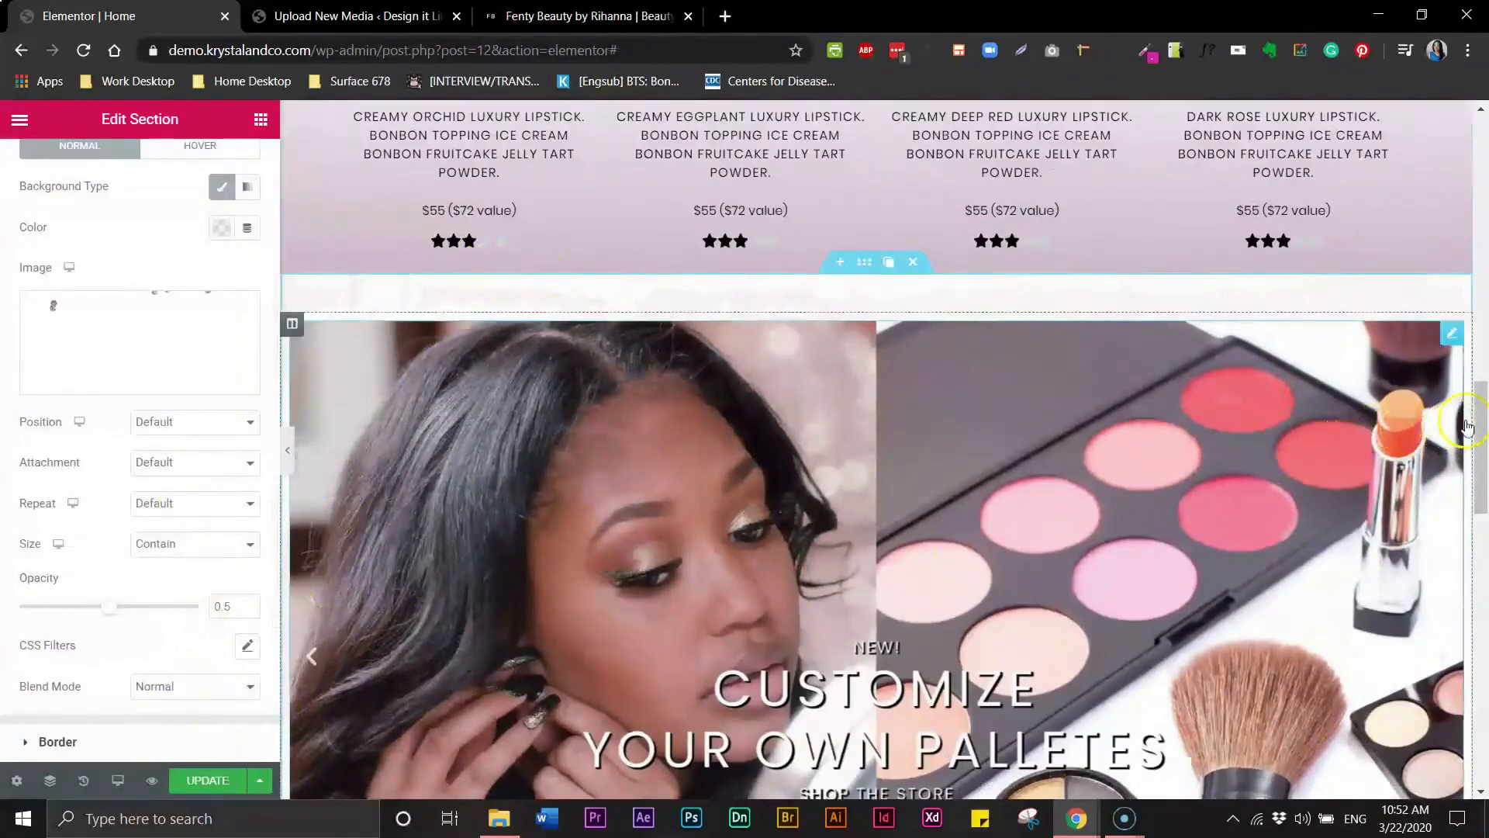
{"action": "left_click_drag", "start_coordinate": [1483, 419], "coordinate": [1483, 541]}
- Delete the empty section between the lipstick product grid and the third hero slider section
{"action": "left_click", "coordinate": [798, 286]}
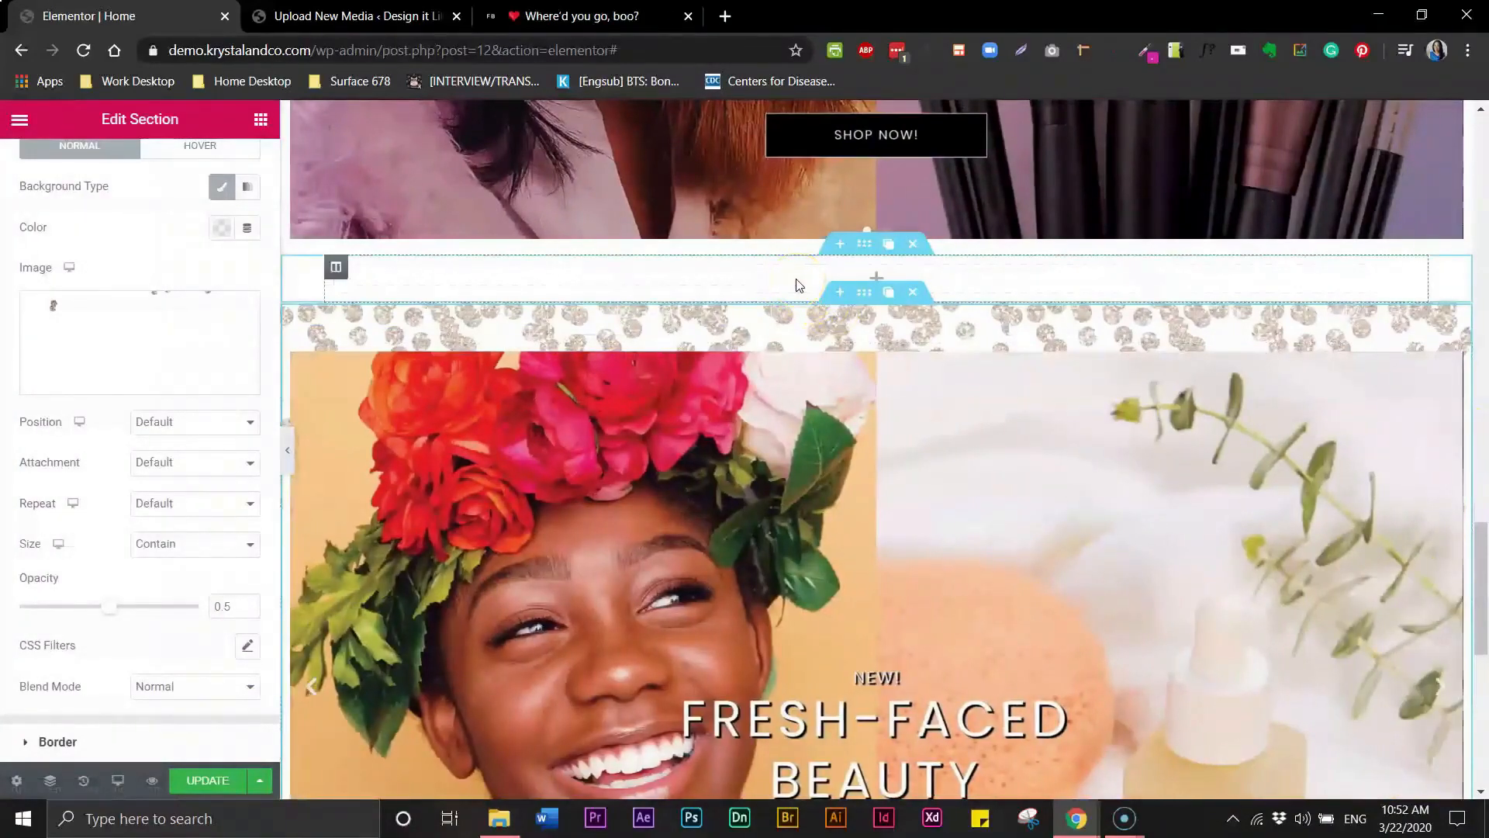
{"action": "left_click", "coordinate": [1483, 531]}
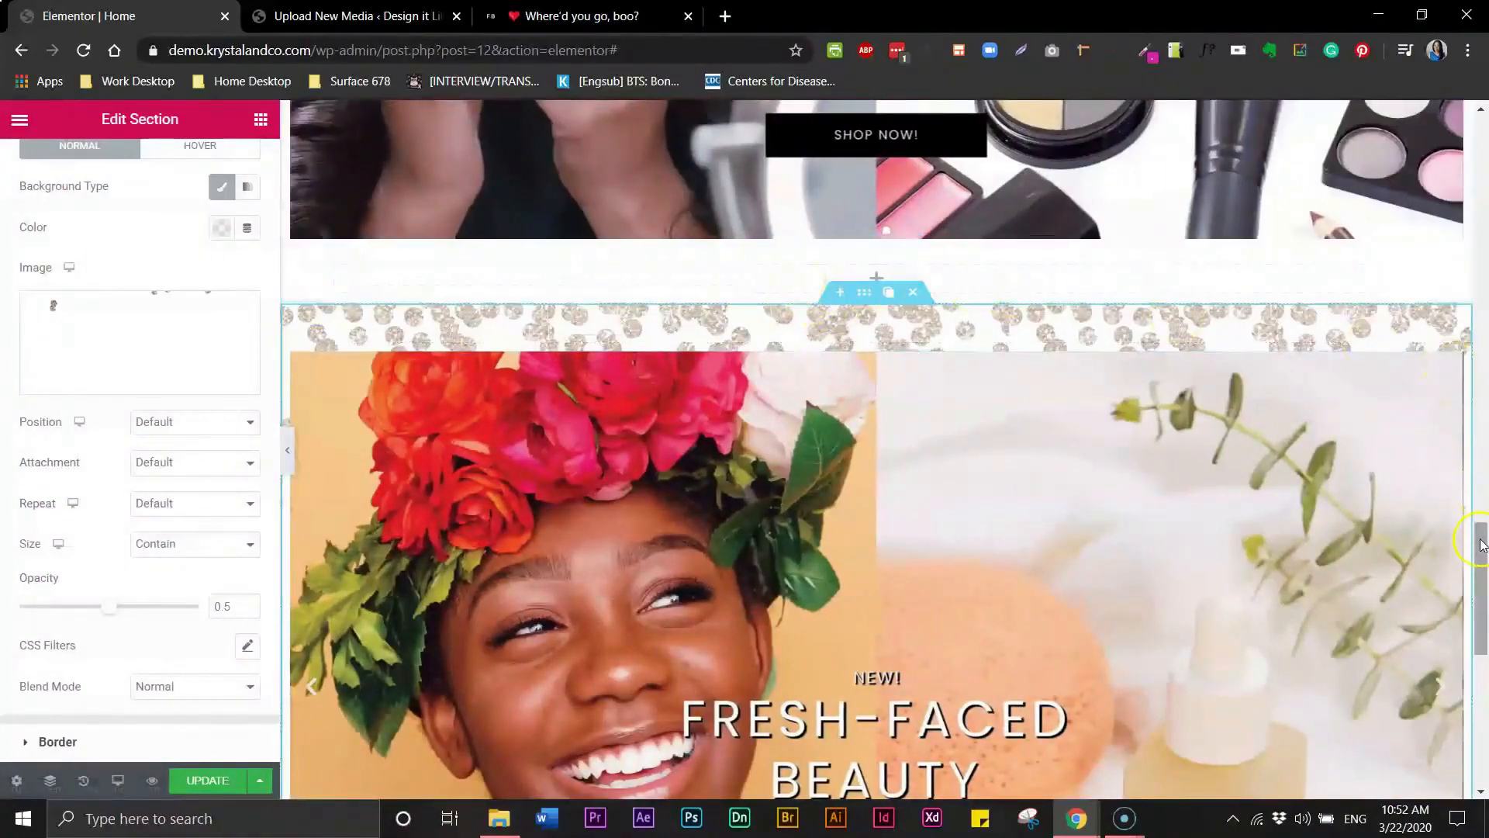
{"action": "left_click_drag", "start_coordinate": [1482, 541], "coordinate": [1482, 287]}
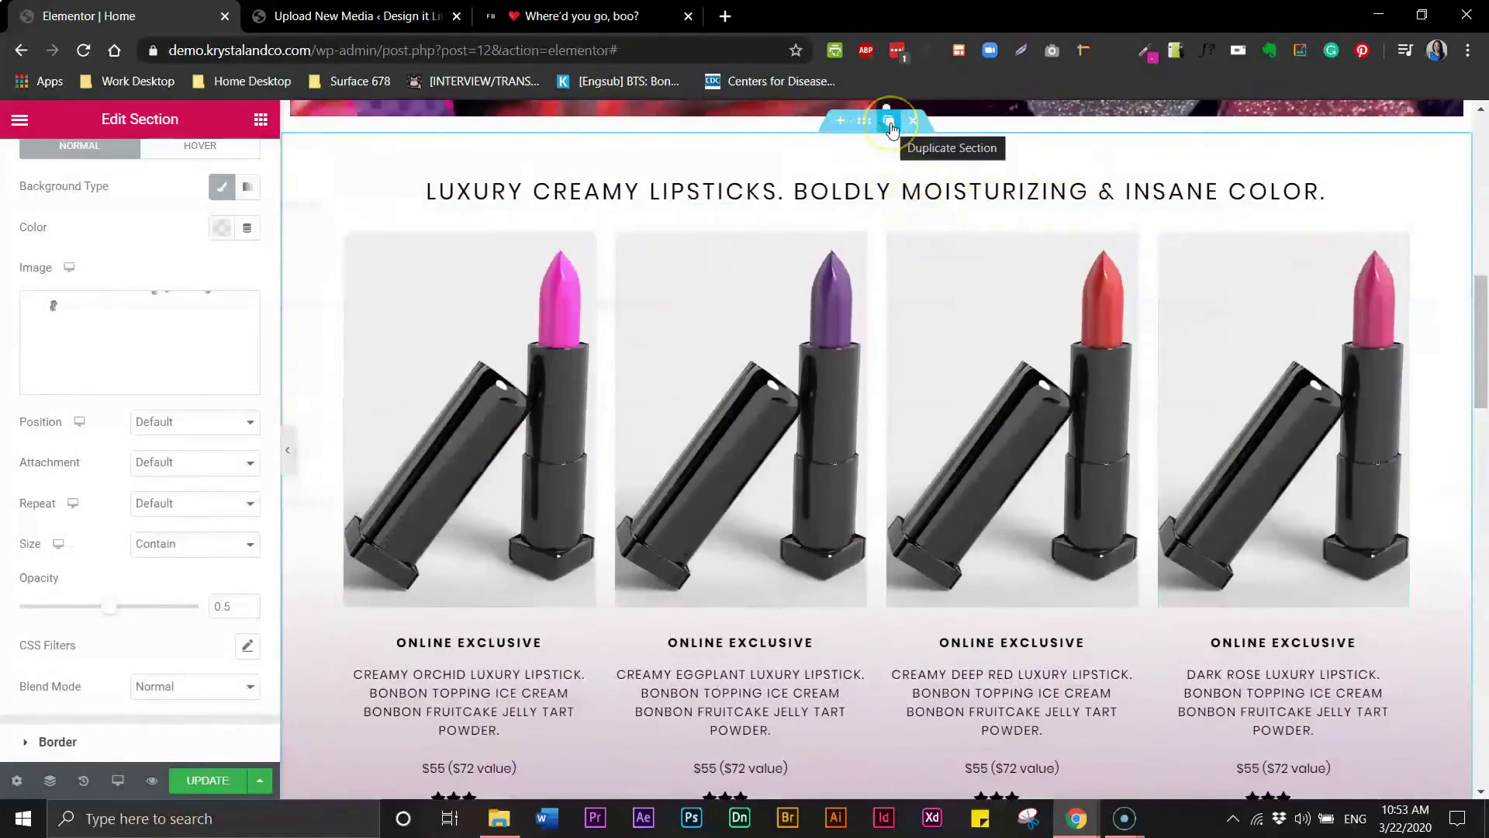
{"action": "left_click_drag", "start_coordinate": [1484, 357], "coordinate": [1484, 450]}
{"action": "left_click_drag", "start_coordinate": [863, 219], "coordinate": [885, 322]}
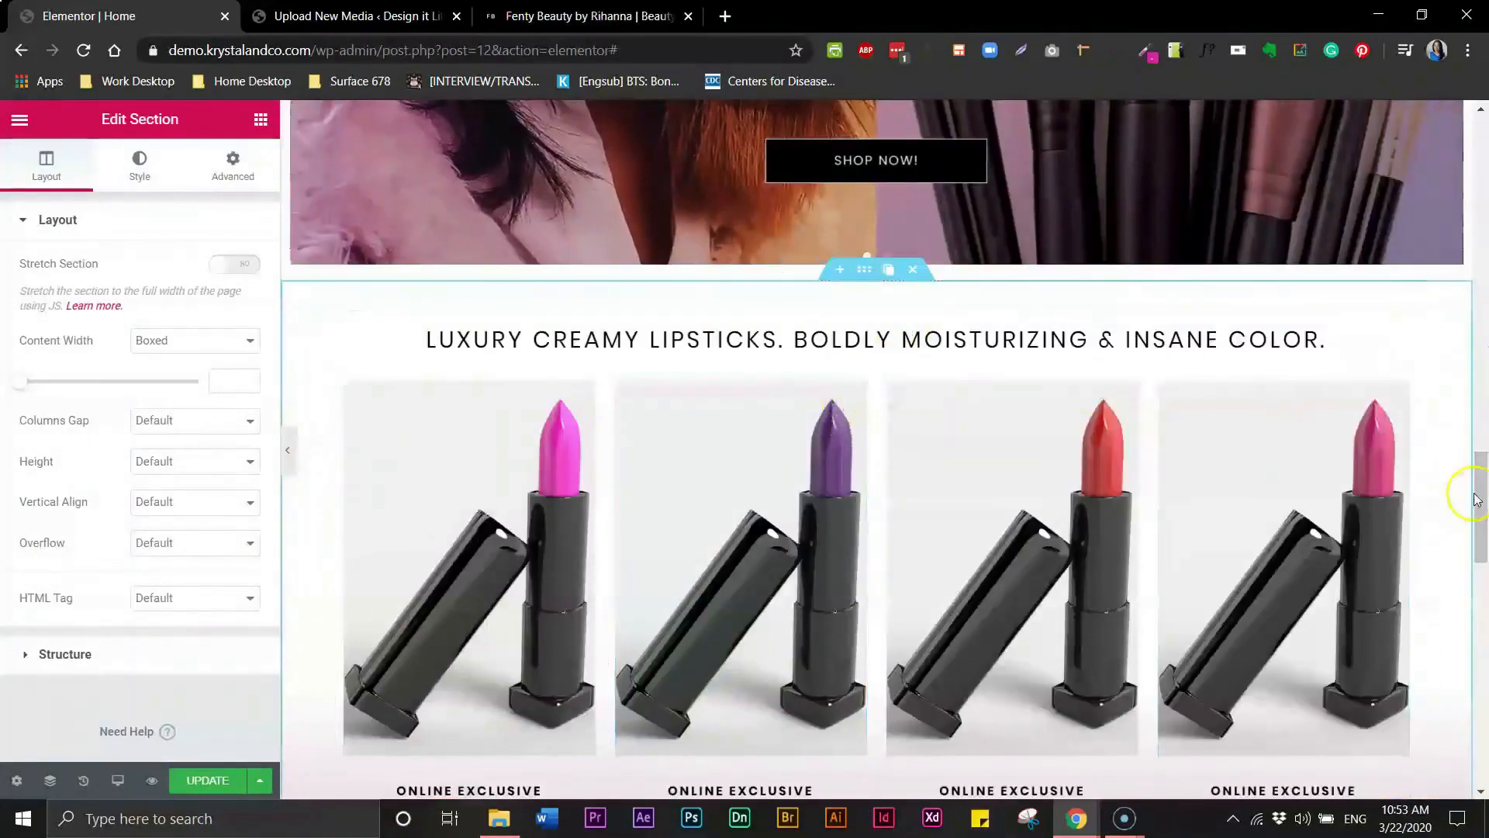
{"action": "scroll", "coordinate": [1473, 502], "scroll_direction": "down", "scroll_amount": 7}
{"action": "scroll", "coordinate": [1442, 605], "scroll_direction": "up", "scroll_amount": 2}
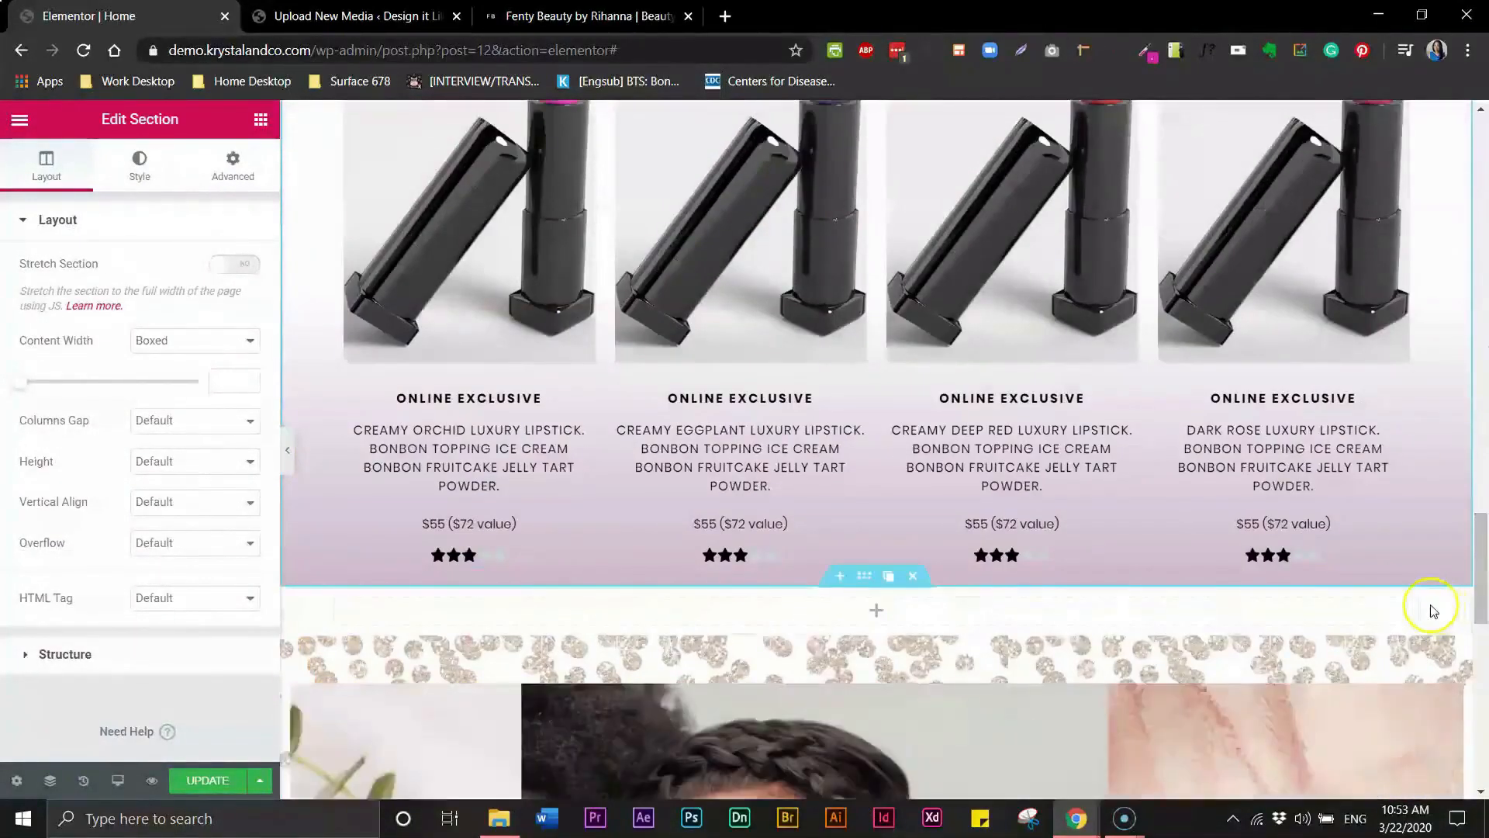
{"action": "left_click", "coordinate": [919, 581]}
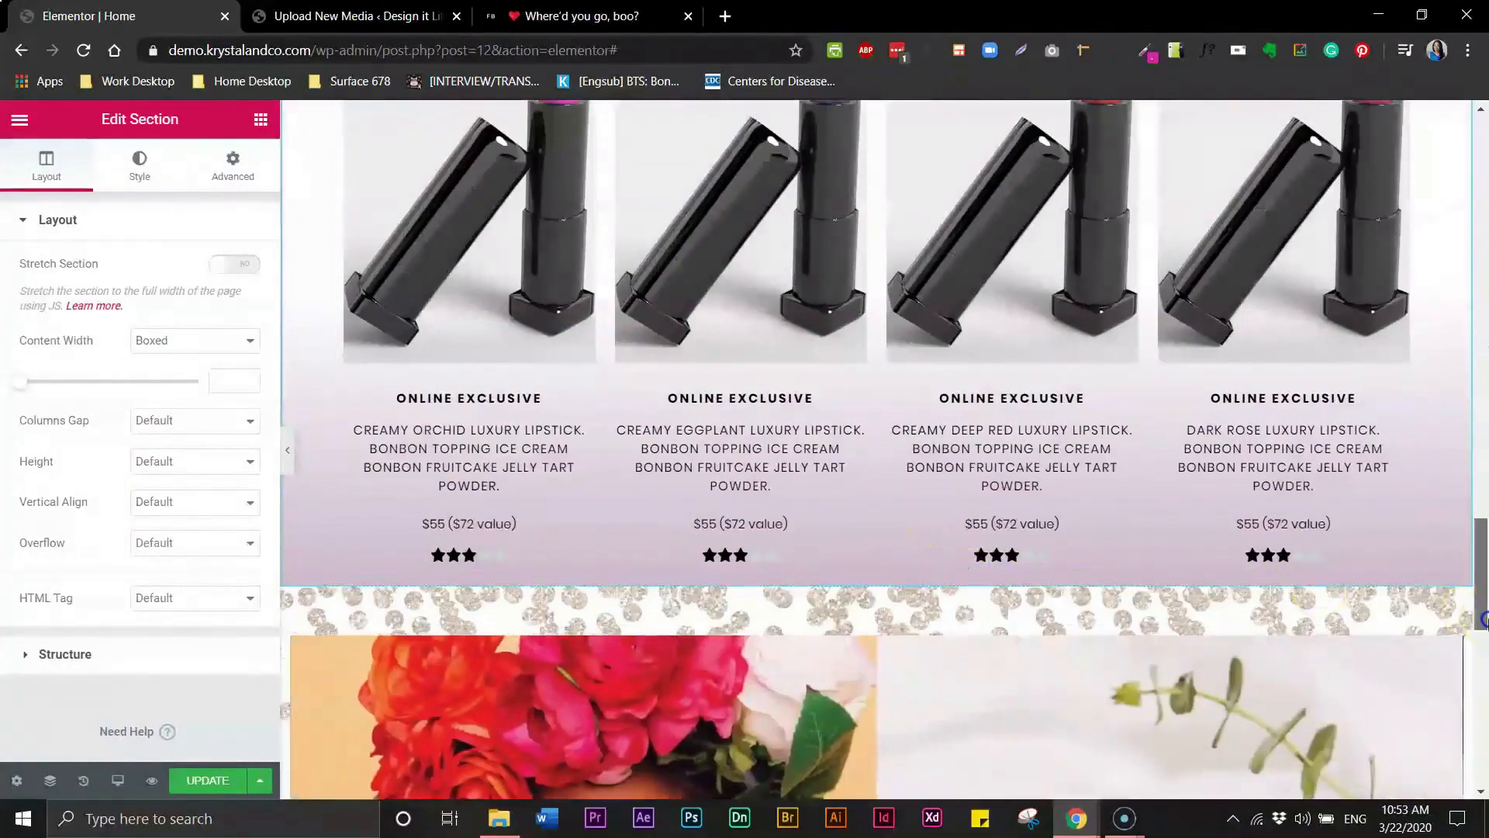
- Select the third hero slider section and set its bottom padding to 40 px
{"action": "scroll", "coordinate": [1483, 575], "scroll_direction": "up", "scroll_amount": 4}
{"action": "scroll", "coordinate": [1482, 576], "scroll_direction": "down", "scroll_amount": 1}
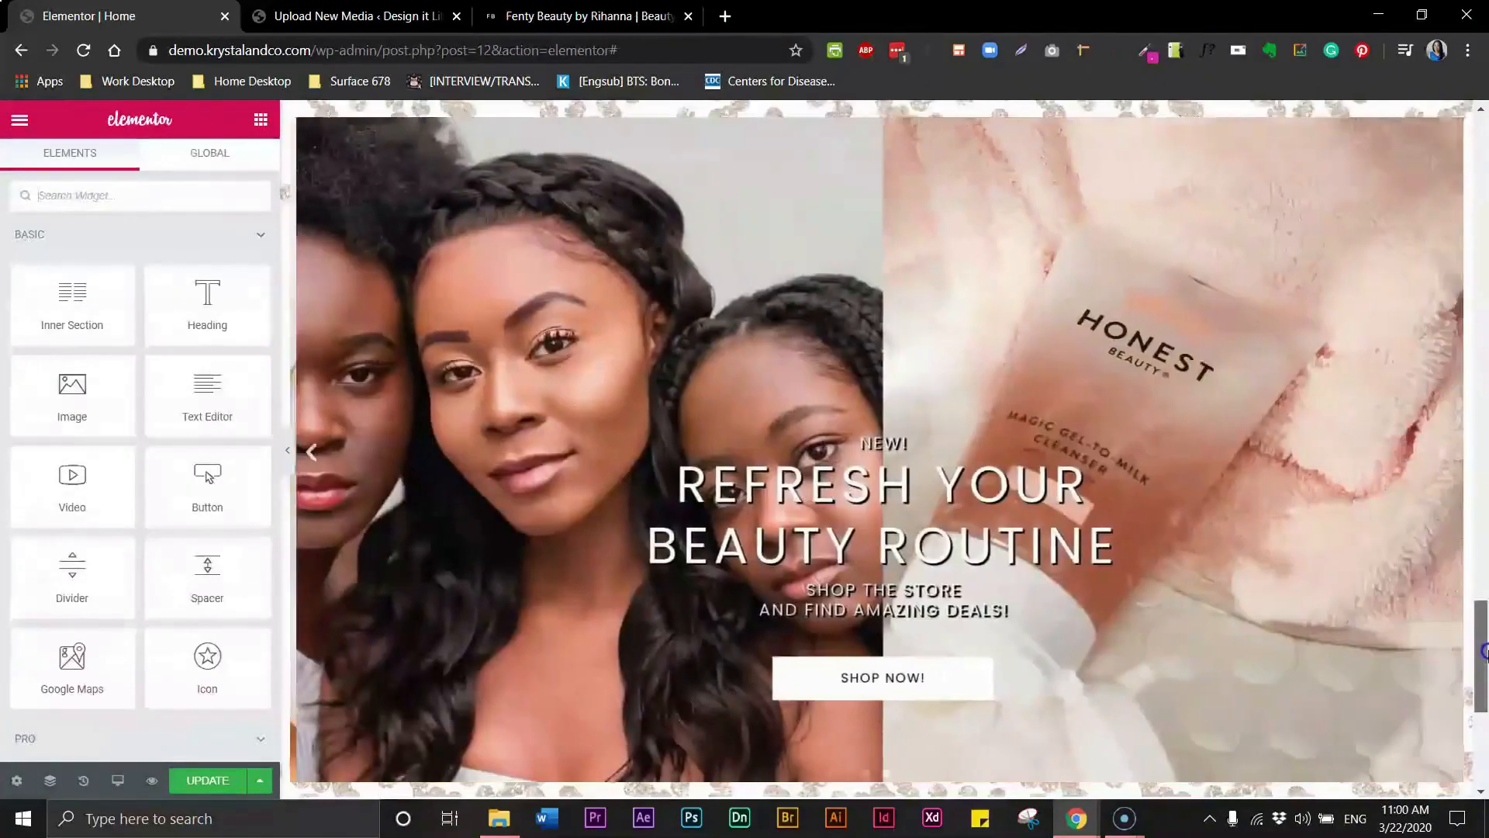
{"action": "mouse_move", "coordinate": [1483, 652]}
{"action": "left_mouse_down"}
{"action": "mouse_move", "coordinate": [1483, 672]}
{"action": "mouse_move", "coordinate": [1483, 634]}
{"action": "left_mouse_up"}
{"action": "left_click", "coordinate": [914, 292]}
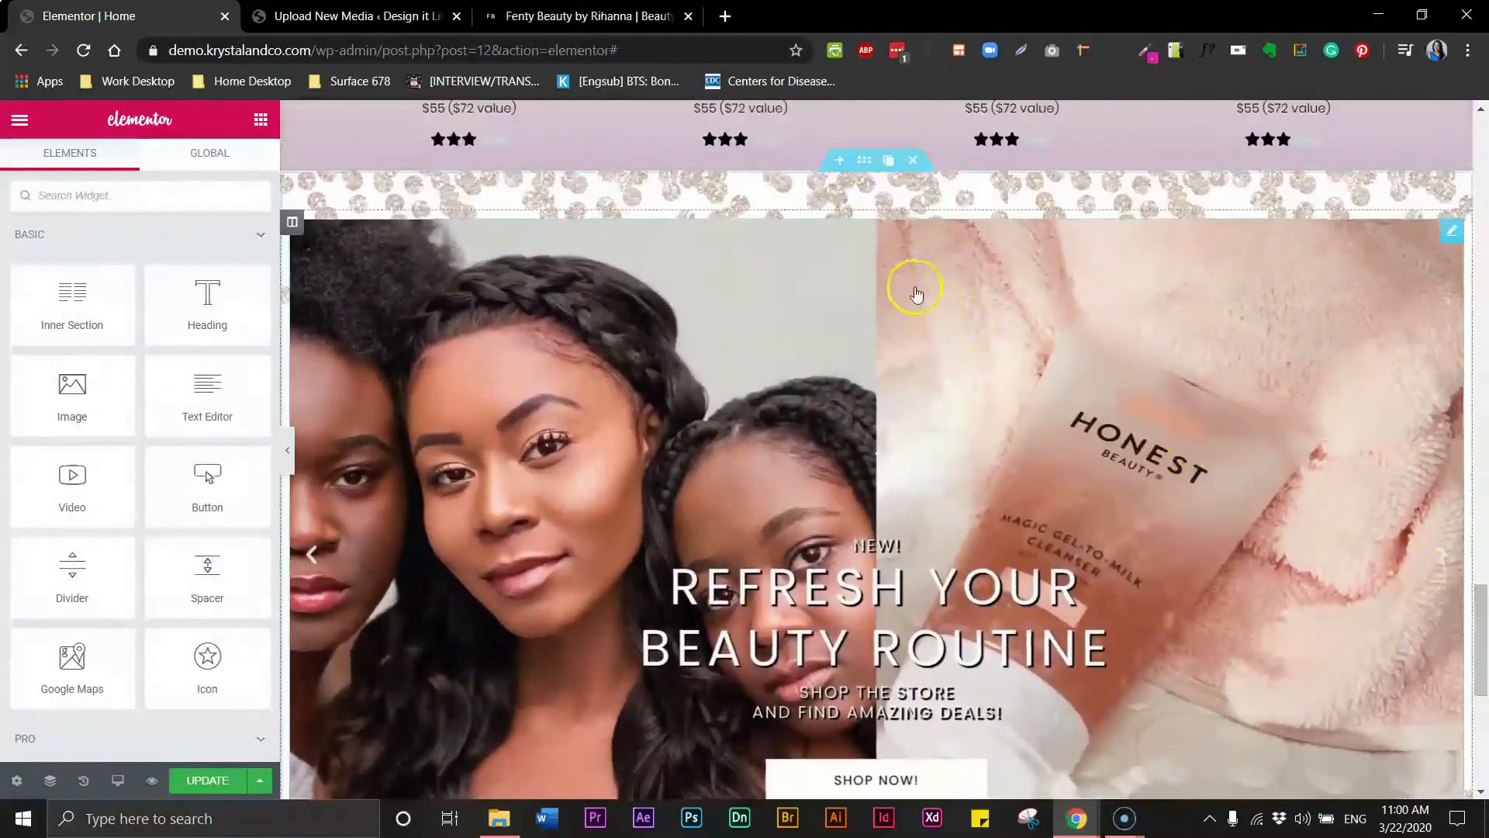
{"action": "left_click", "coordinate": [230, 175]}
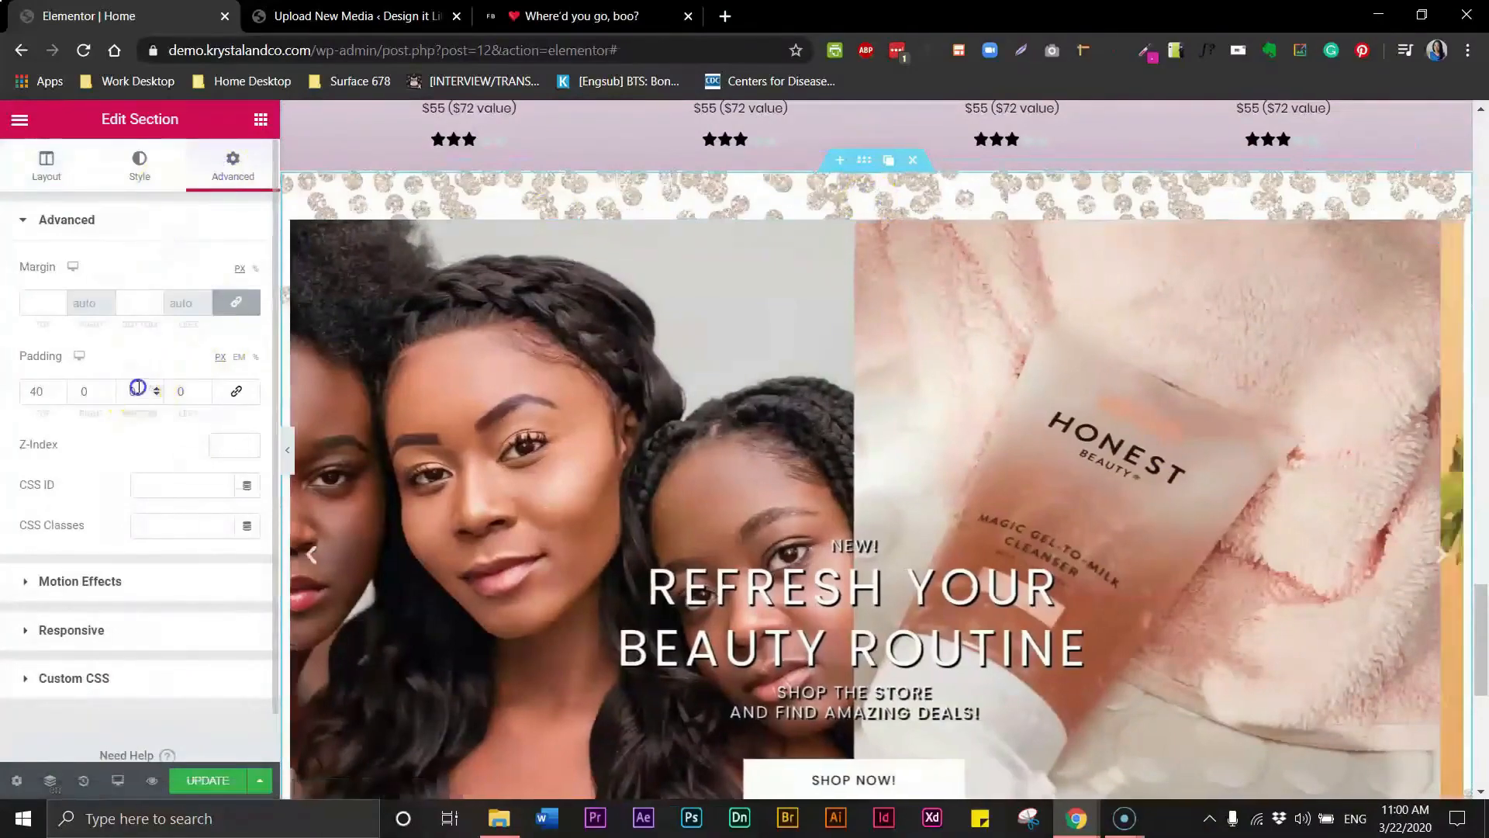
{"action": "left_click", "coordinate": [131, 387]}
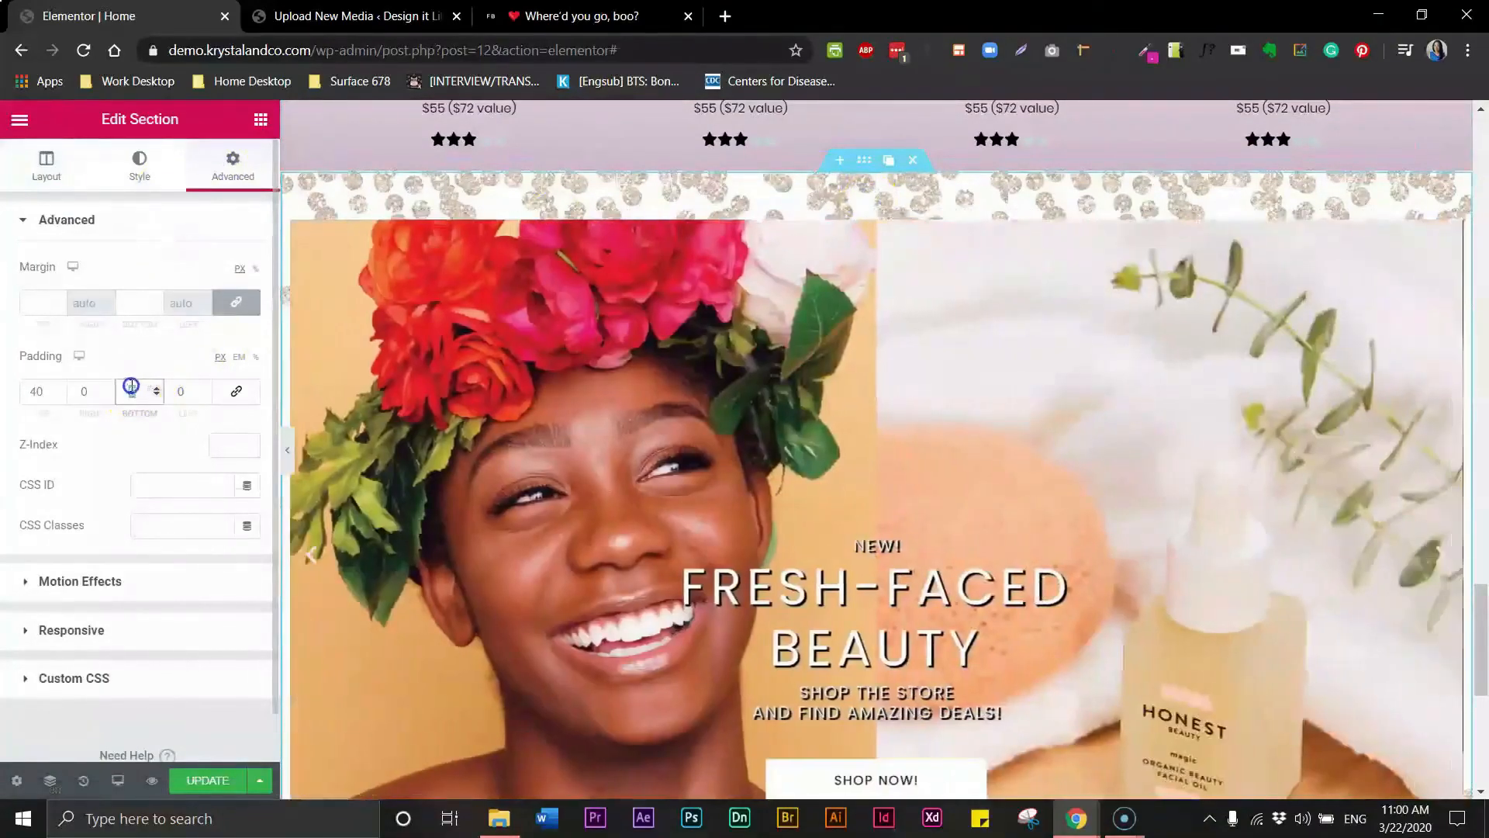
{"action": "type", "text": "40"}
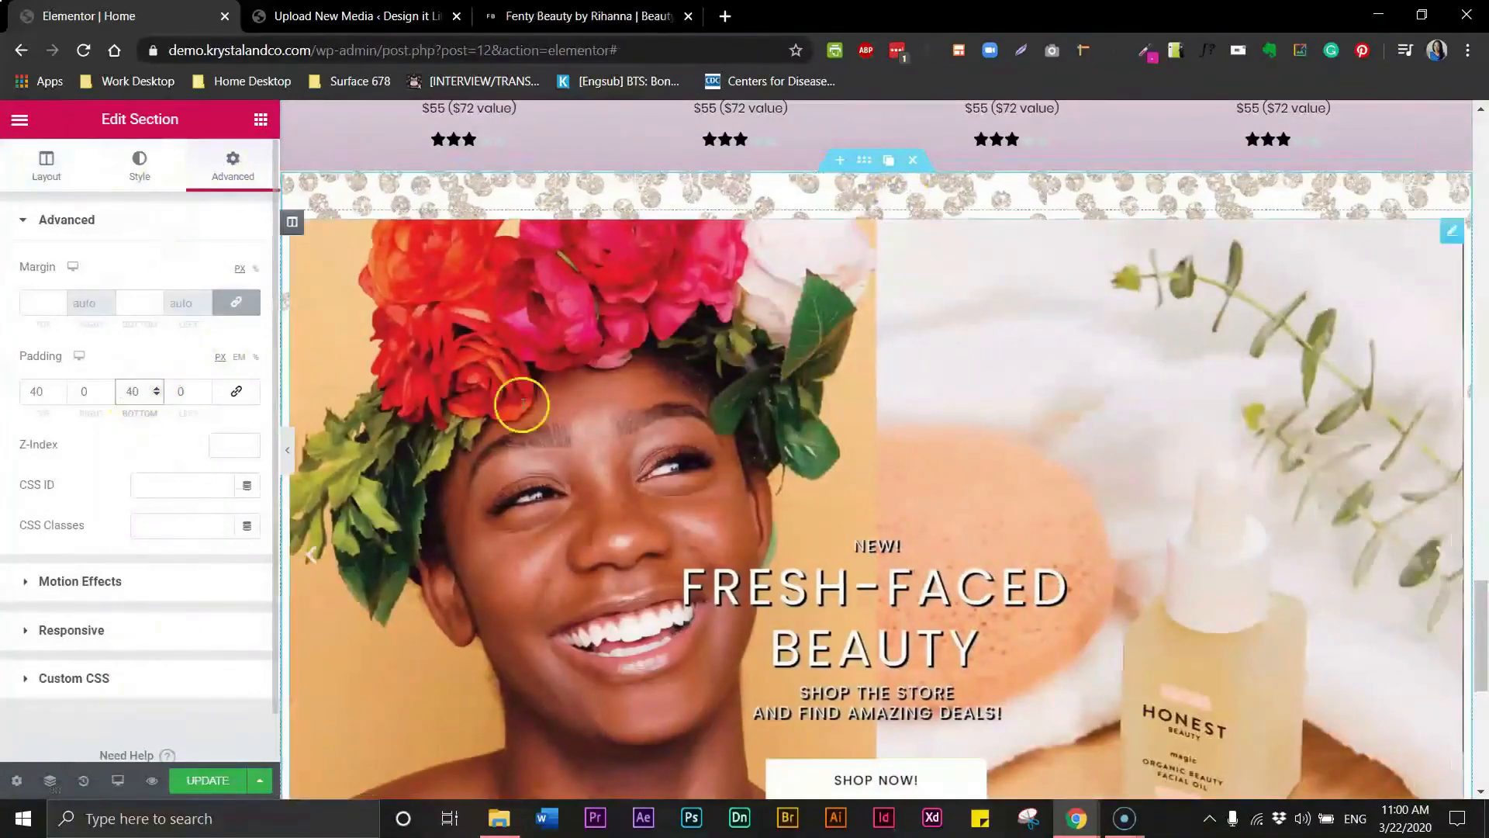
- Add an Inner Section into the empty area below the third hero slider section
{"action": "scroll", "coordinate": [1476, 569], "scroll_direction": "down", "scroll_amount": 5}
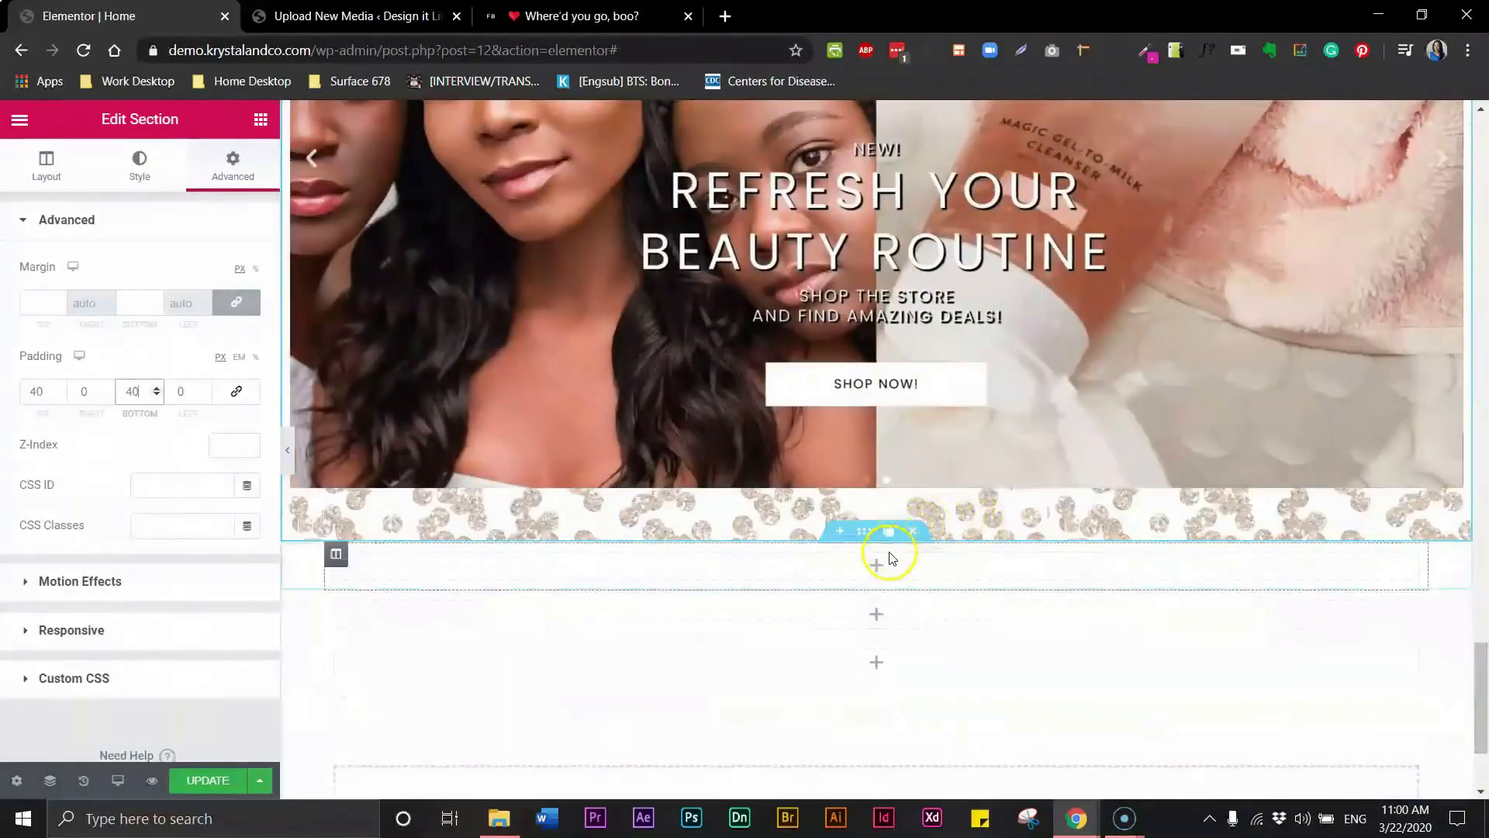
{"action": "left_click", "coordinate": [261, 122]}
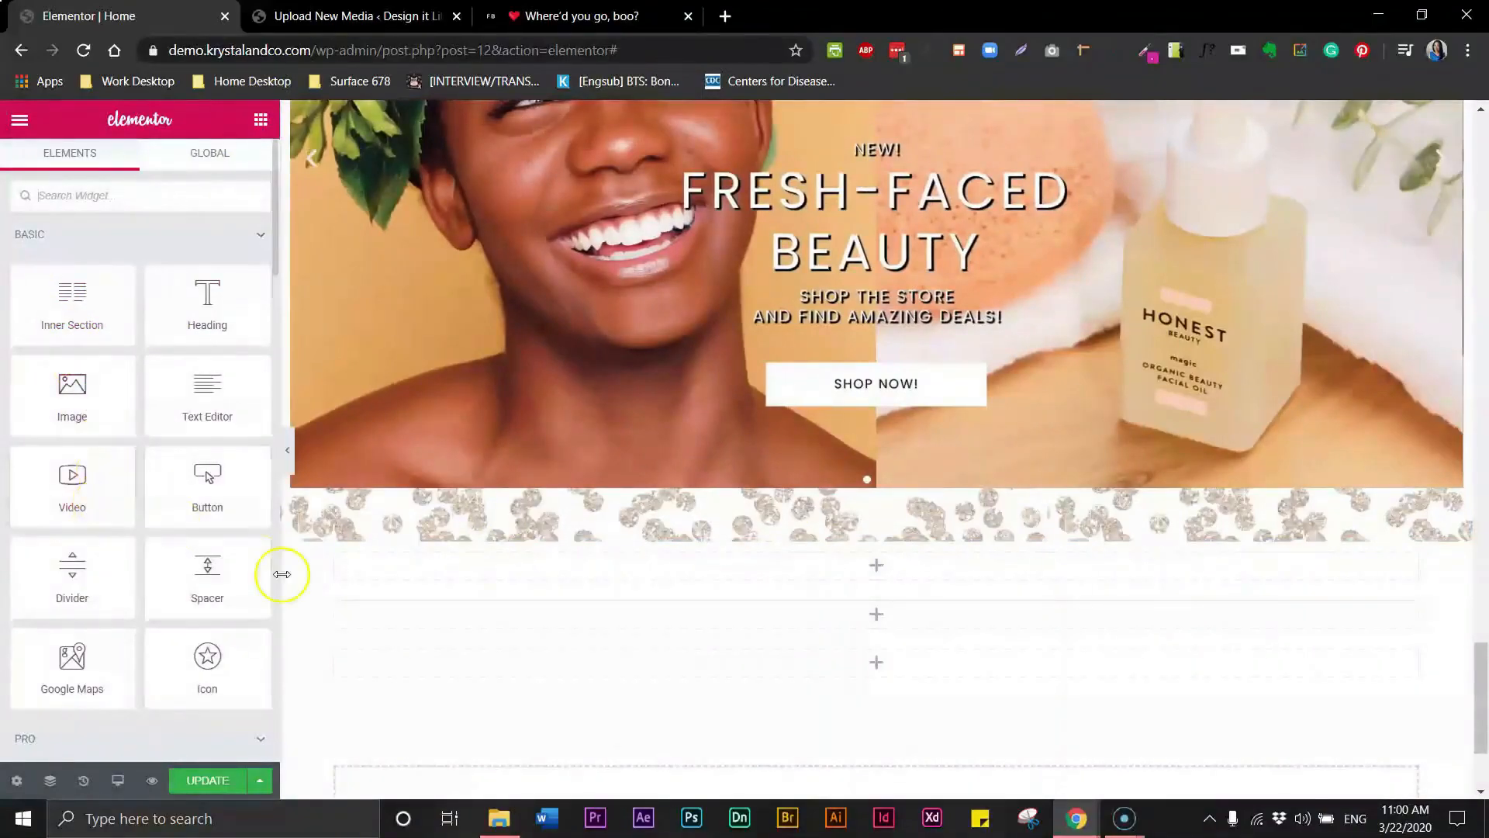
{"action": "left_click_drag", "start_coordinate": [93, 325], "coordinate": [476, 565]}
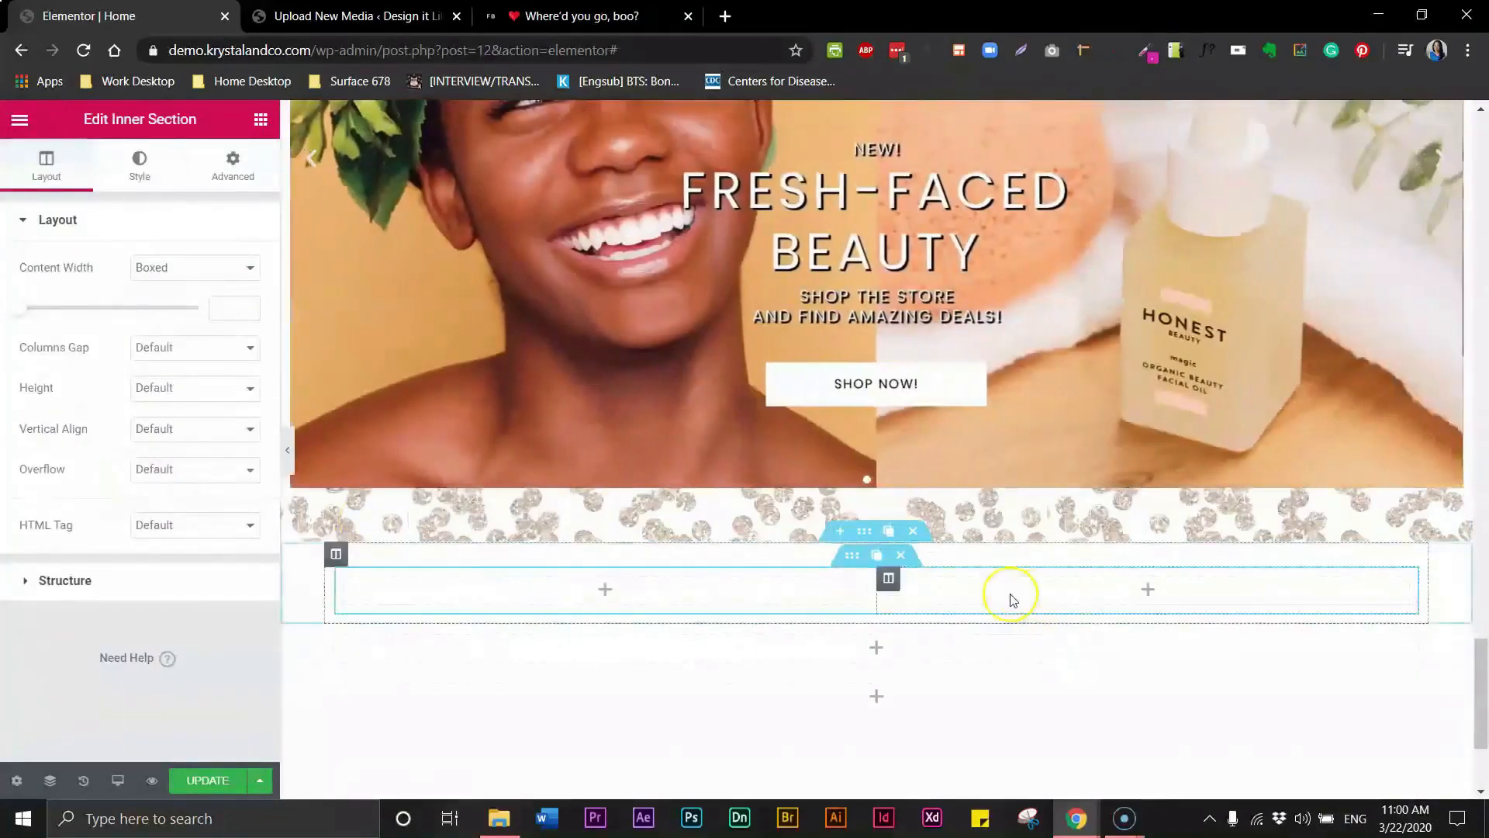
- Place an Image widget in the inner section's left column
{"action": "left_click", "coordinate": [261, 121]}
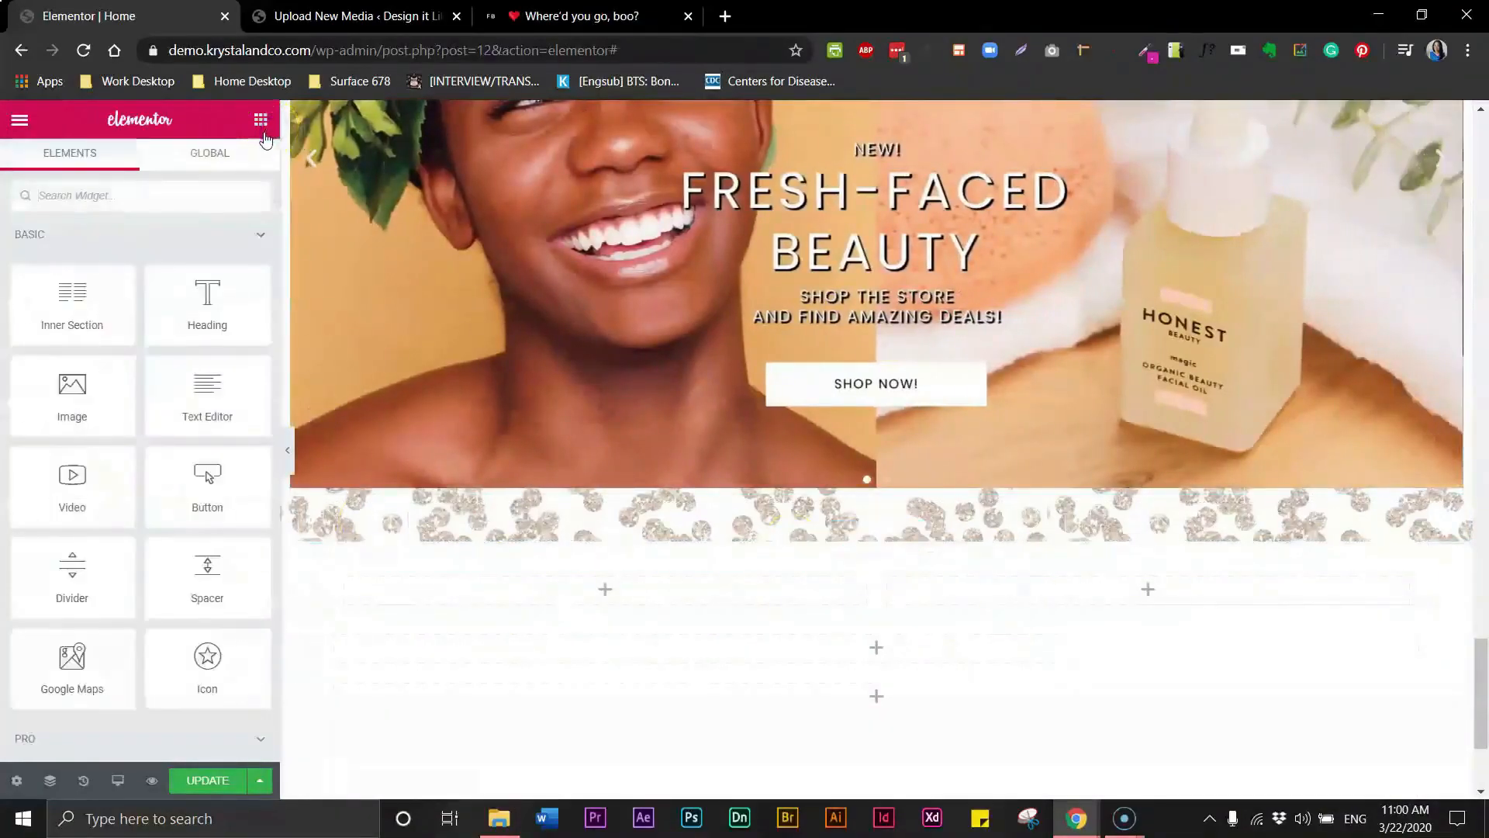
{"action": "left_click_drag", "start_coordinate": [73, 392], "coordinate": [487, 590]}
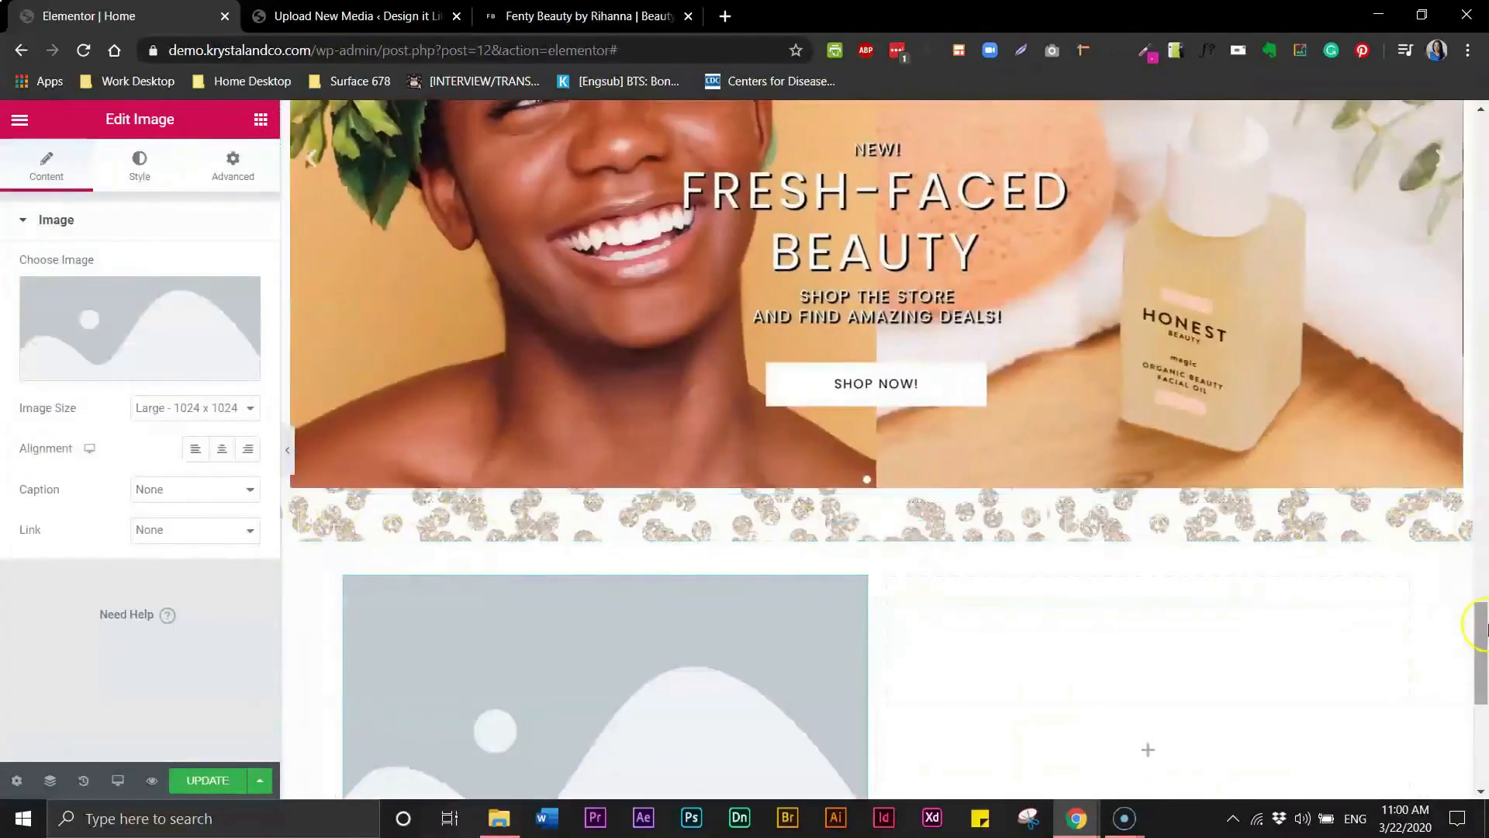
{"action": "left_click_drag", "start_coordinate": [1482, 625], "coordinate": [1463, 678]}
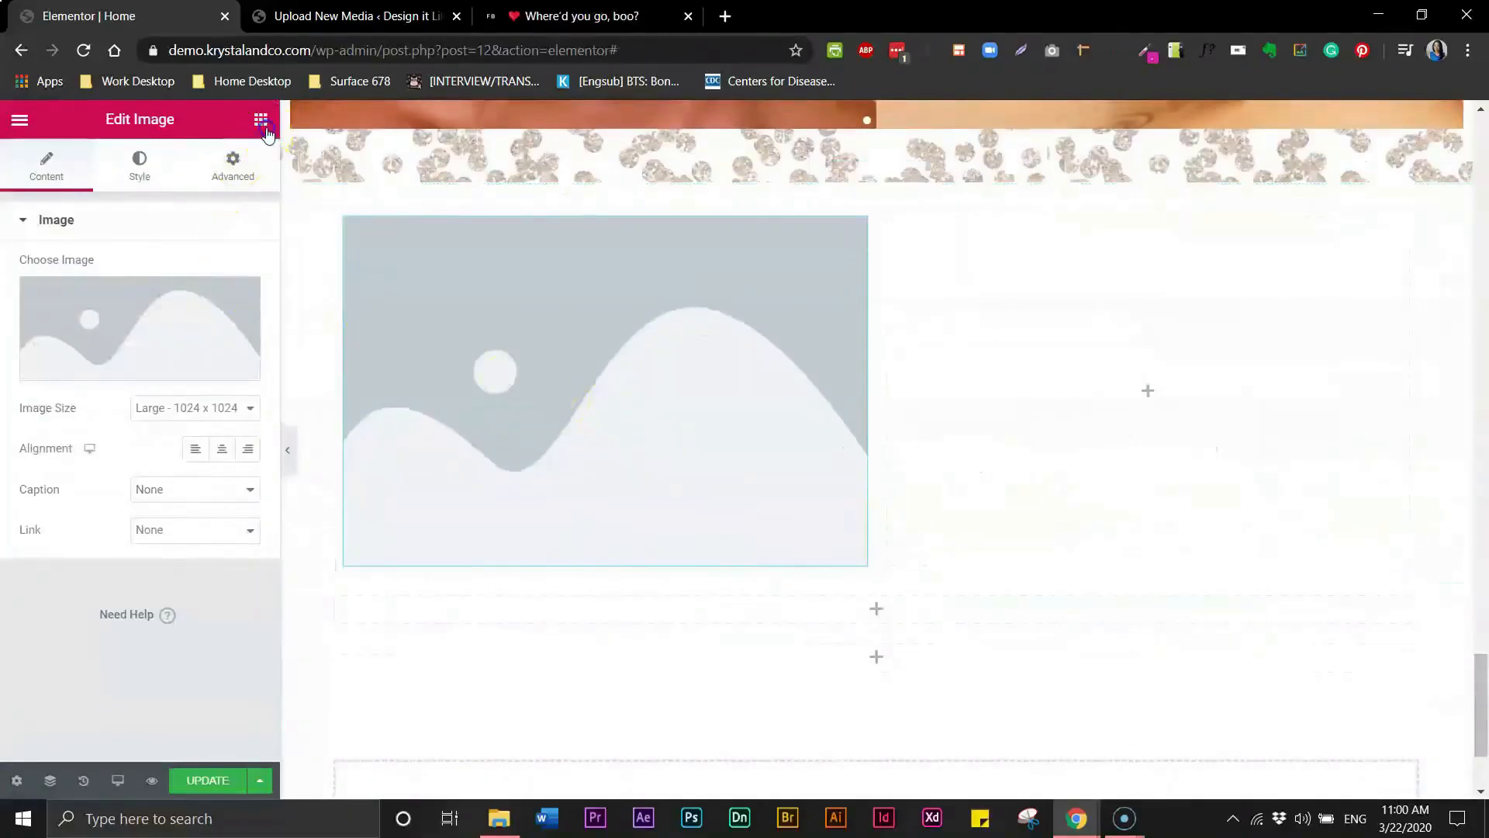
- Add a Button widget beneath the image in the left column
{"action": "left_click", "coordinate": [265, 129]}
{"action": "left_click_drag", "start_coordinate": [207, 485], "coordinate": [525, 560]}
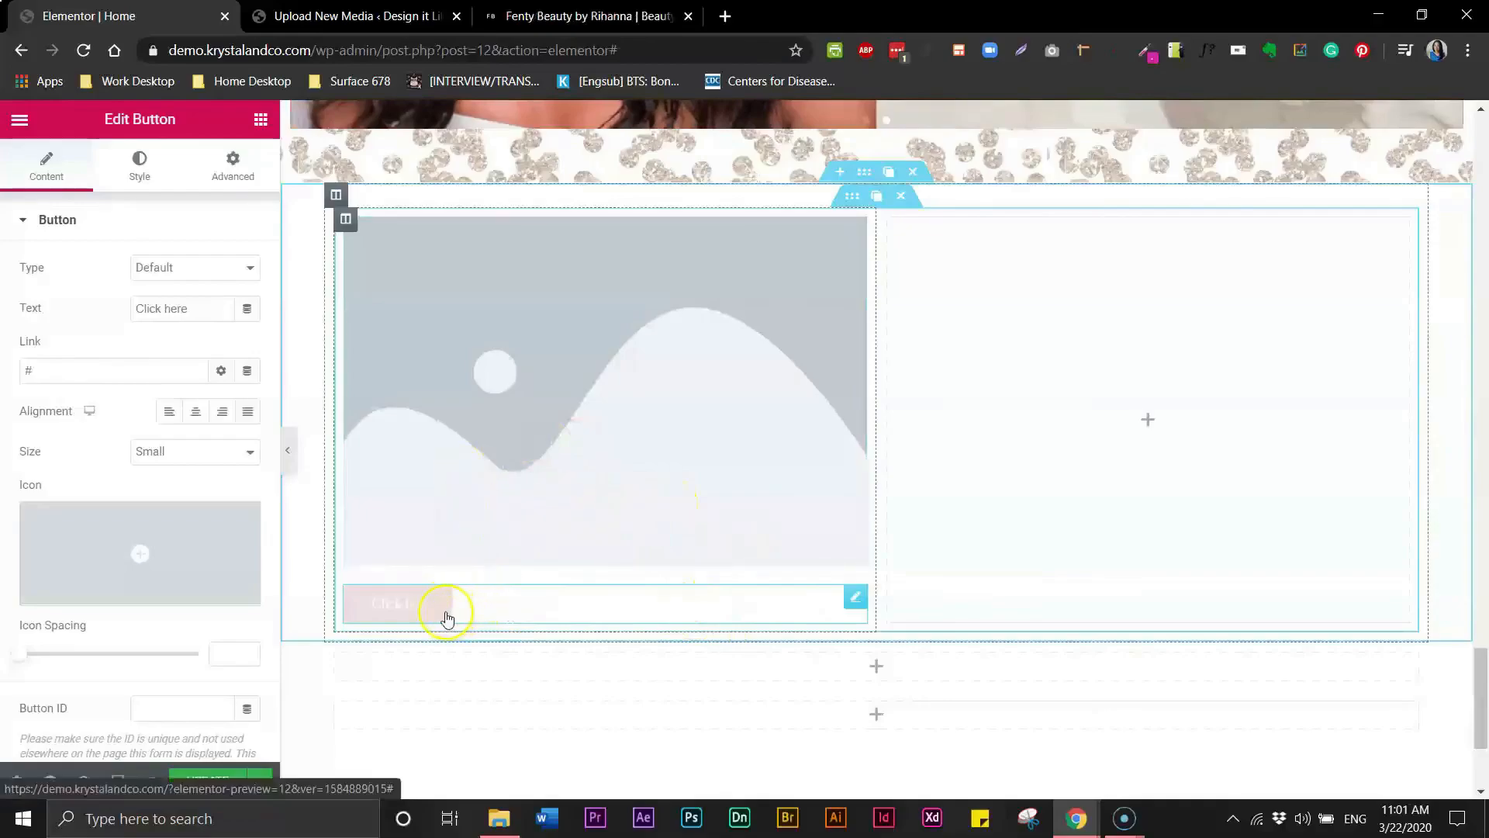
{"action": "right_click", "coordinate": [487, 614]}
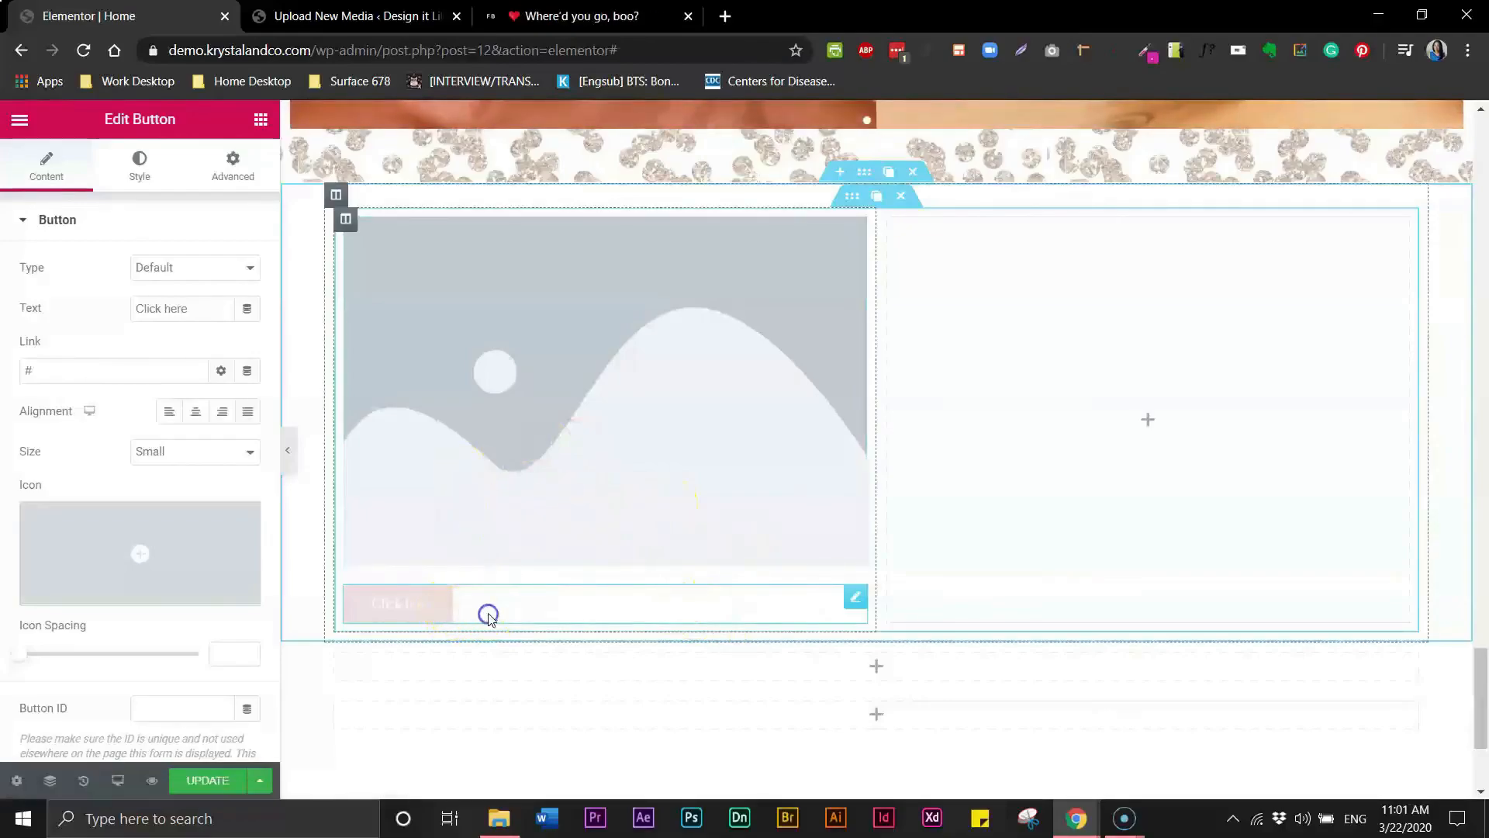
- Center the button and change its text to Shop Now
{"action": "left_click", "coordinate": [195, 411]}
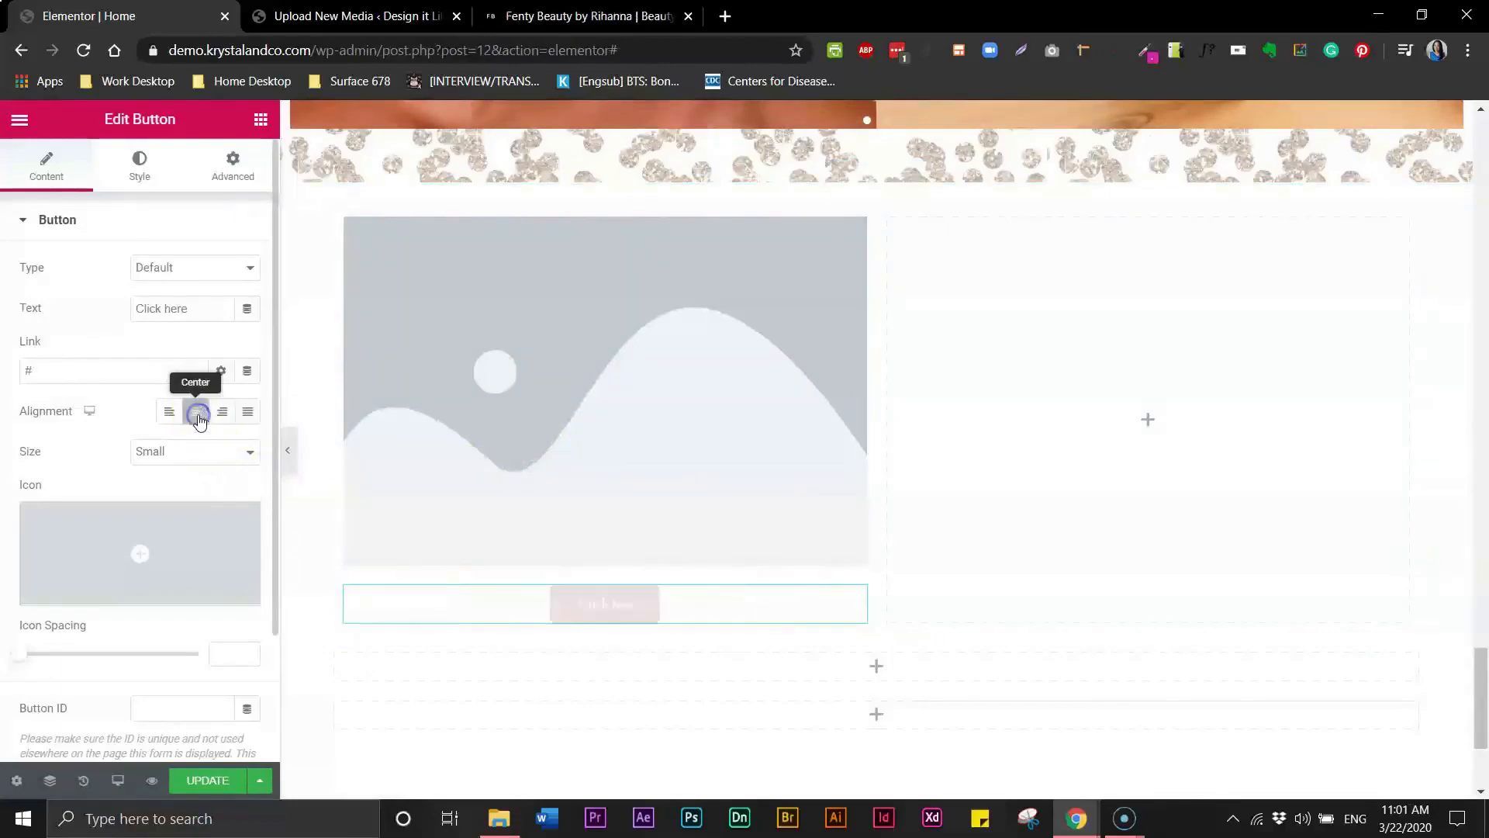
{"action": "double_click", "coordinate": [155, 306]}
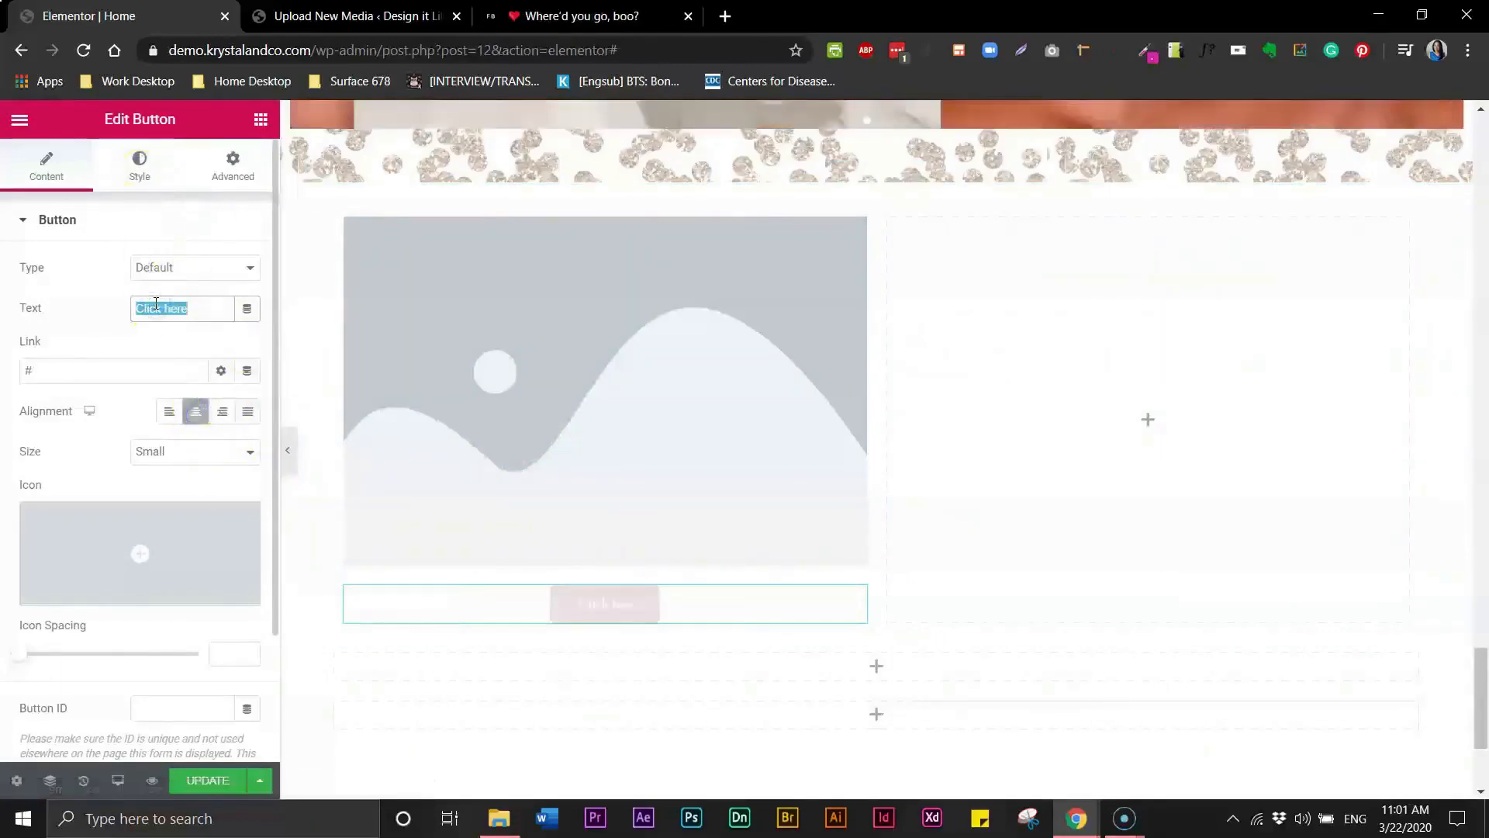
{"action": "type", "text": "Shop Now"}
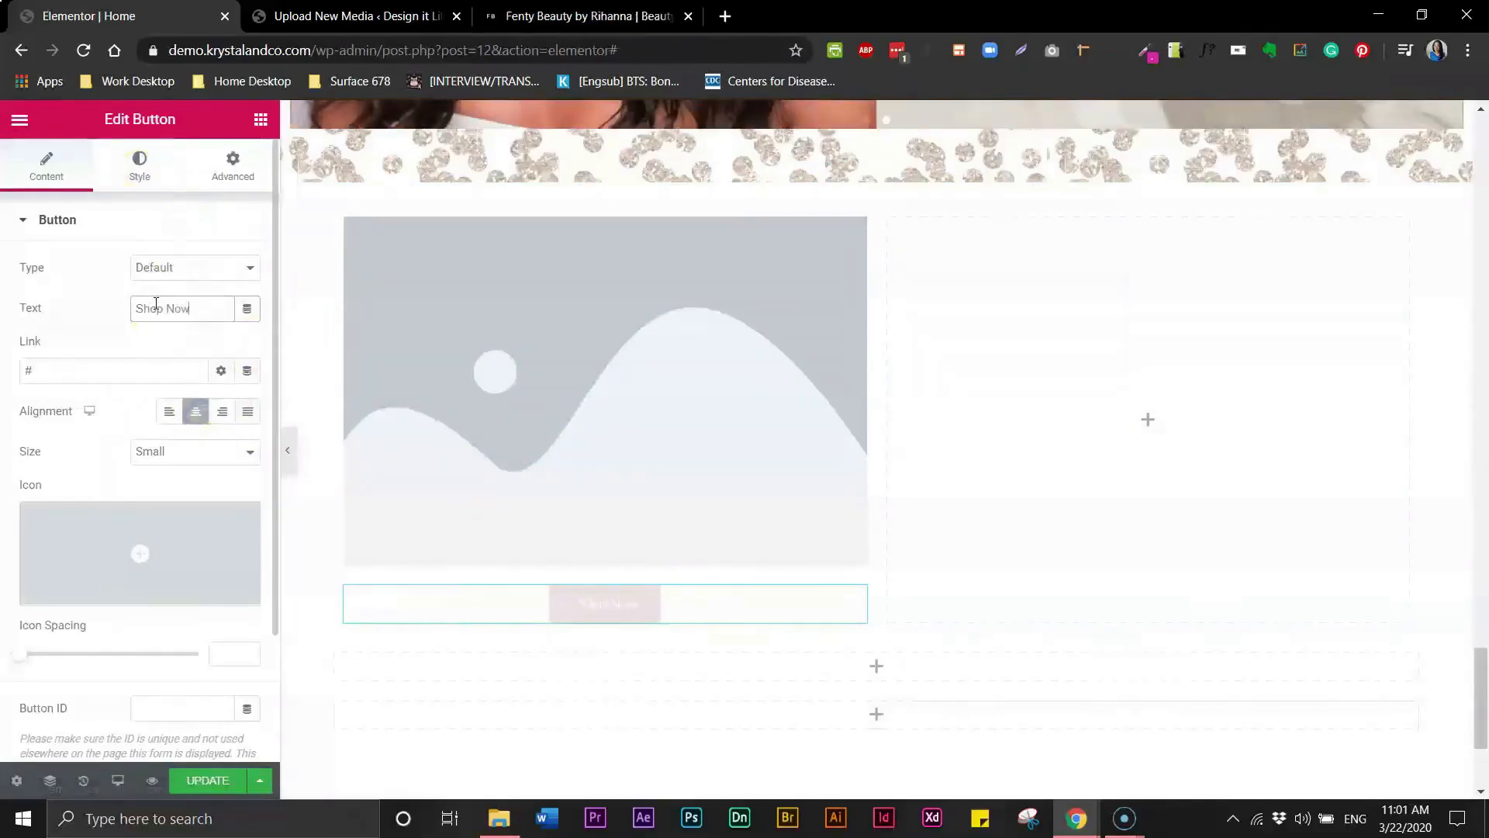
- Set the button's size to Medium and open its style settings
{"action": "left_click", "coordinate": [169, 458]}
{"action": "left_click", "coordinate": [169, 501]}
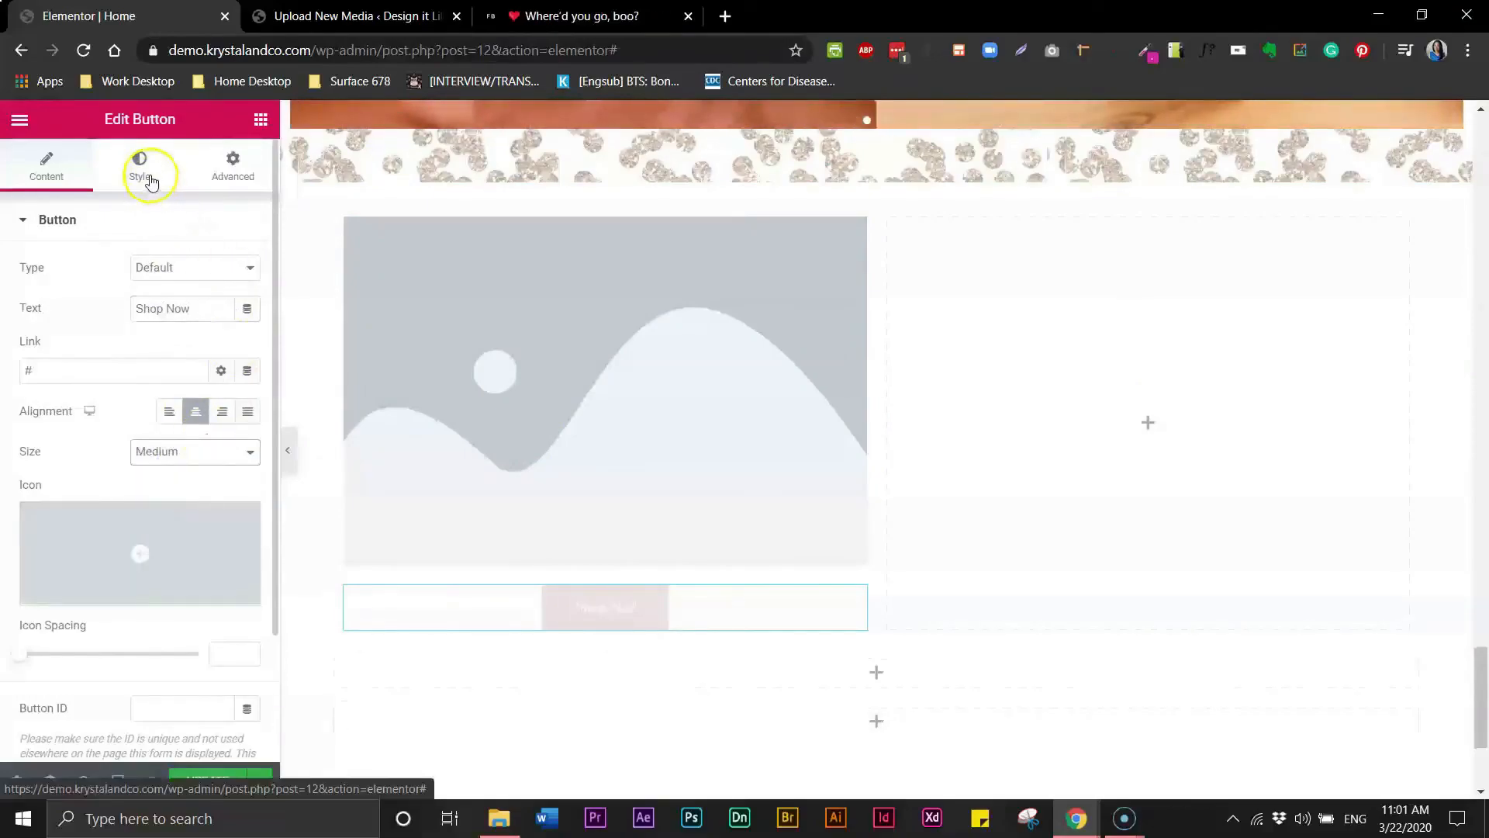
{"action": "left_click", "coordinate": [150, 180]}
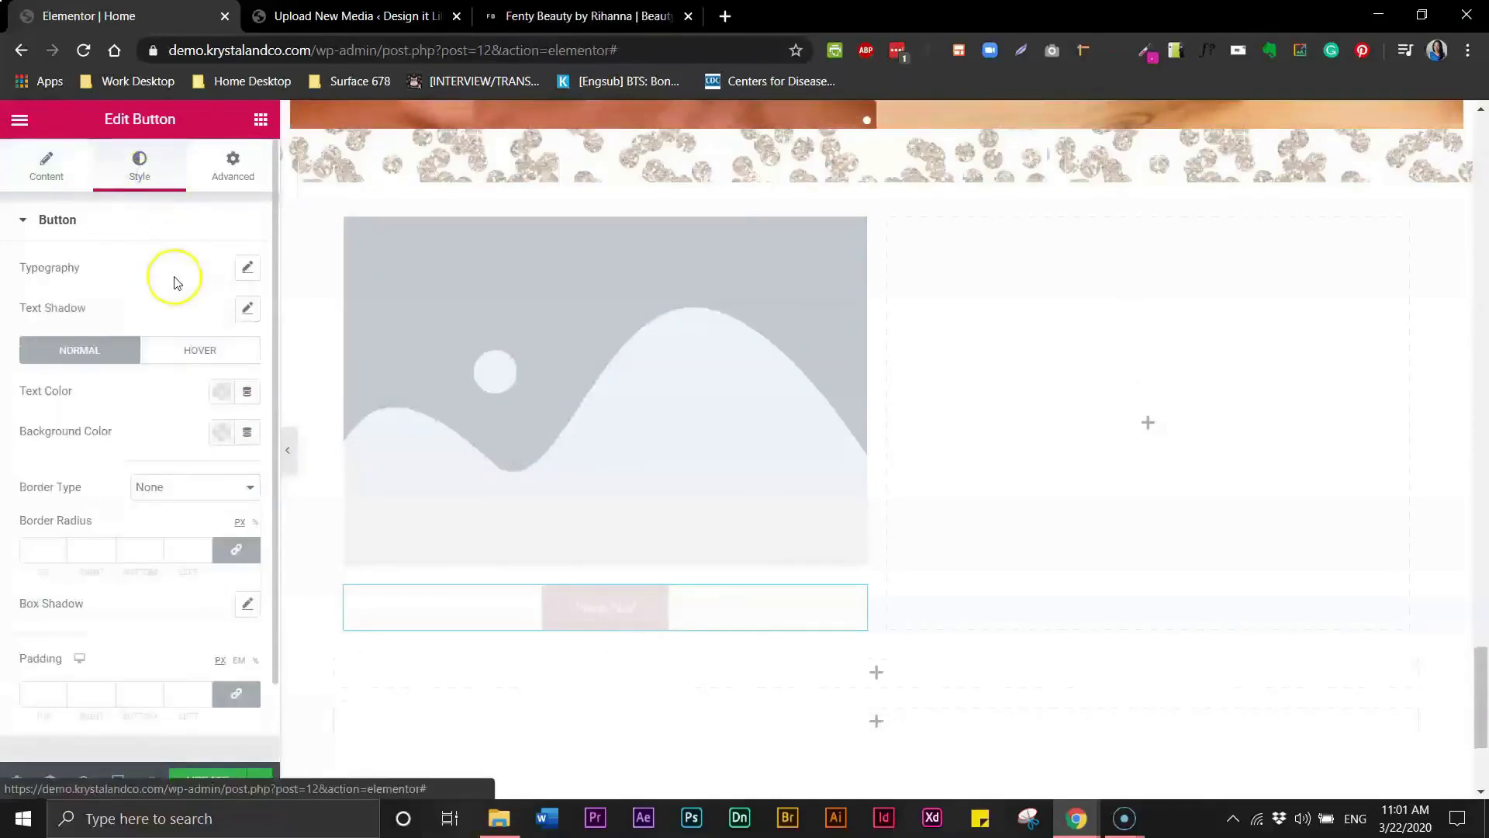
- Set the button's typography font family to Poppins
{"action": "left_click", "coordinate": [251, 271]}
{"action": "left_click", "coordinate": [207, 323]}
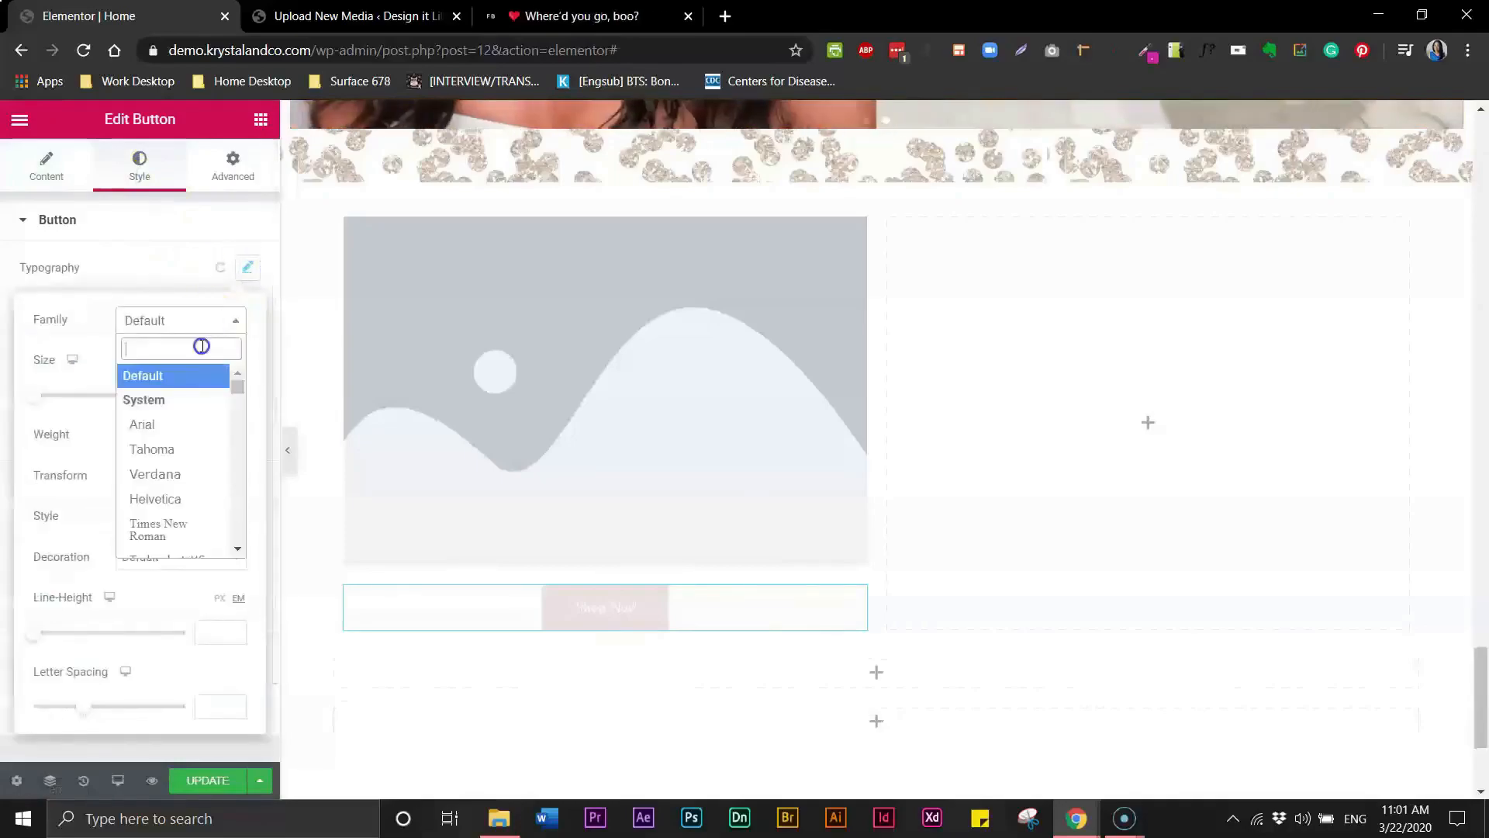
{"action": "type", "text": "popp"}
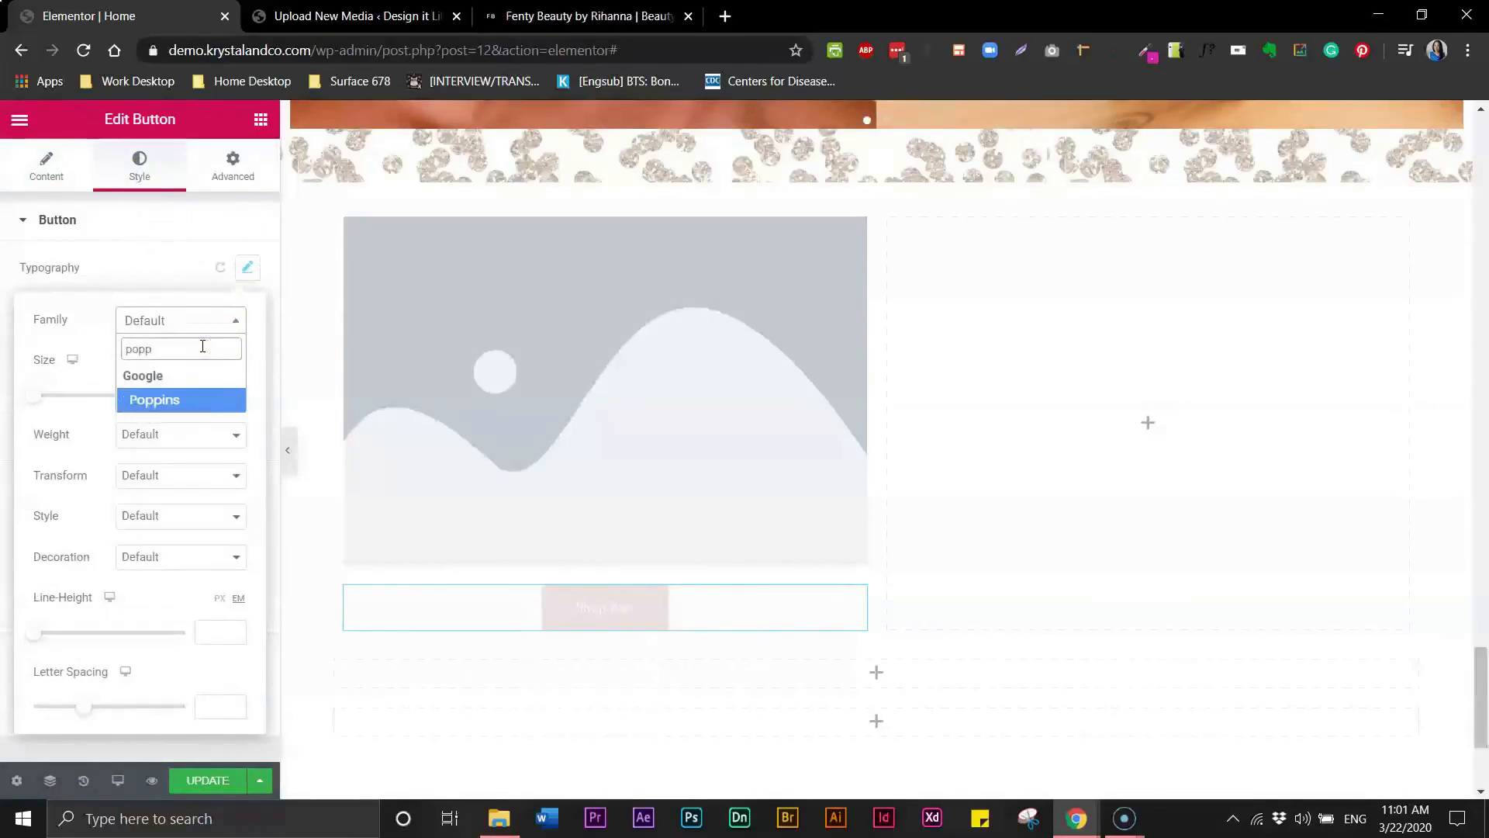
{"action": "left_click", "coordinate": [136, 399]}
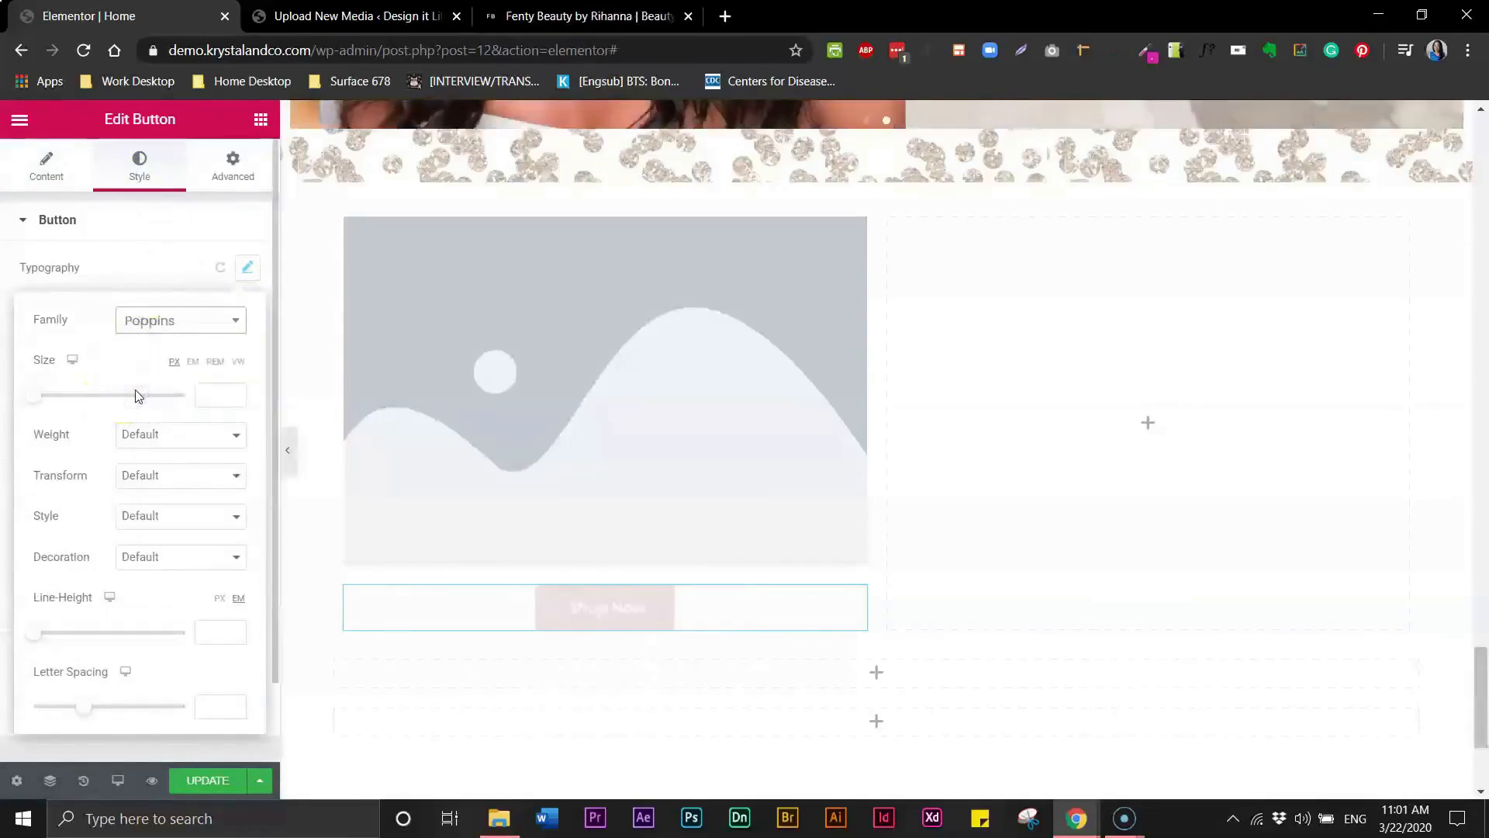
- Make the button text uppercase with size 13 and letter spacing 2
{"action": "left_click", "coordinate": [143, 475]}
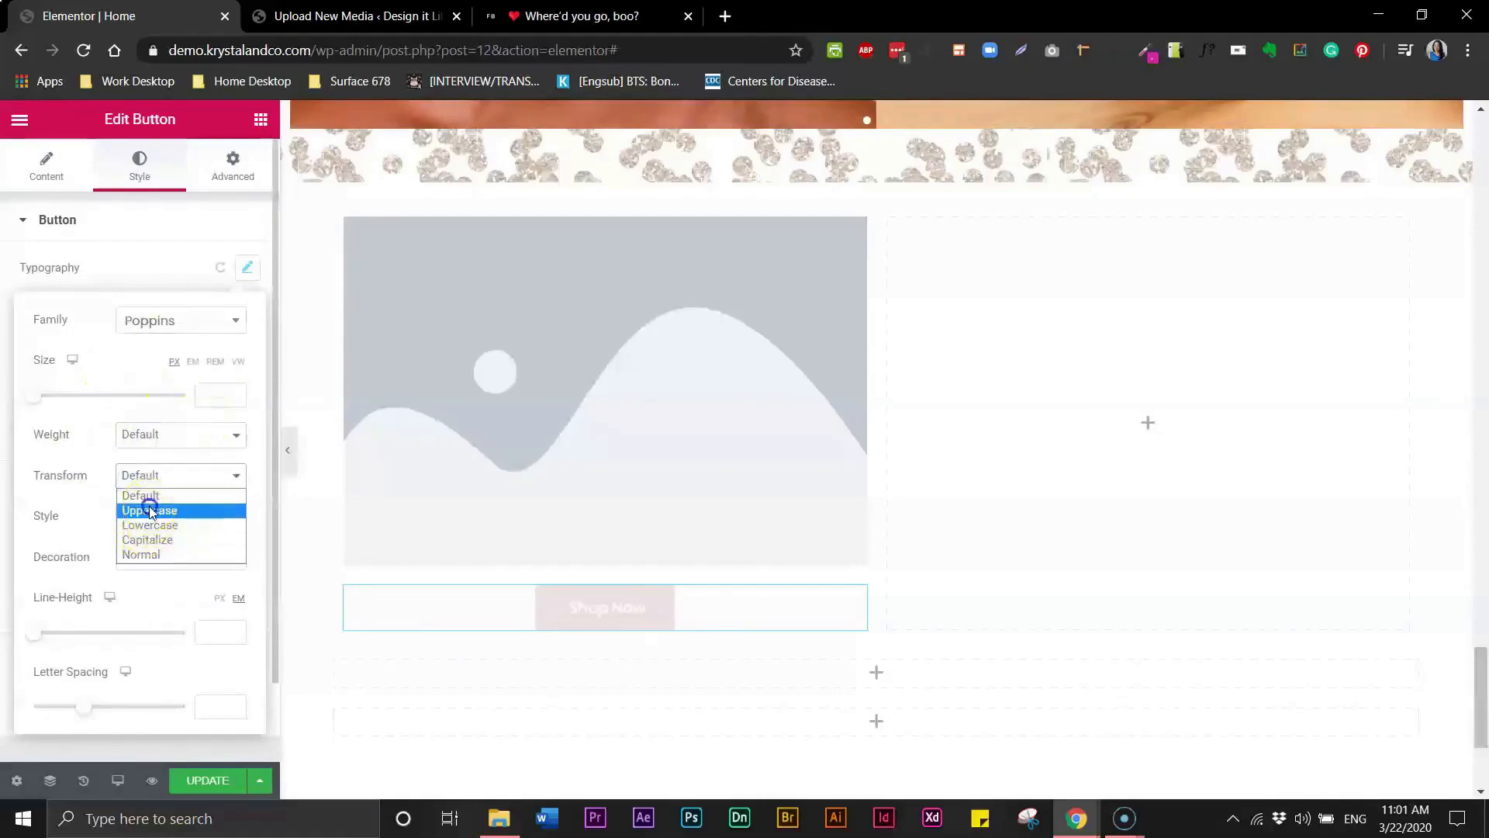
{"action": "left_click", "coordinate": [150, 510]}
{"action": "left_click", "coordinate": [208, 709]}
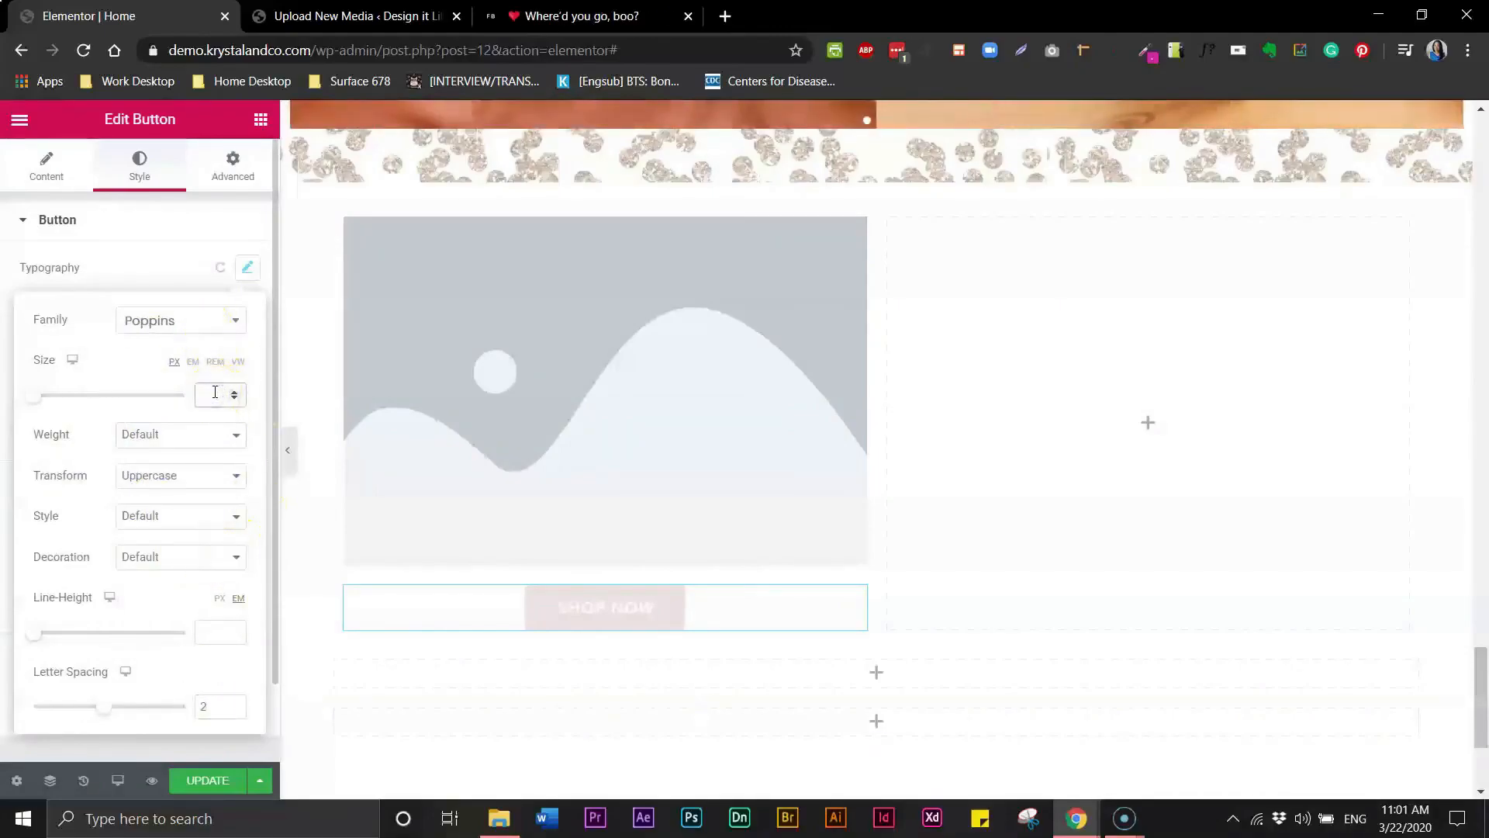
{"action": "type", "text": "16"}
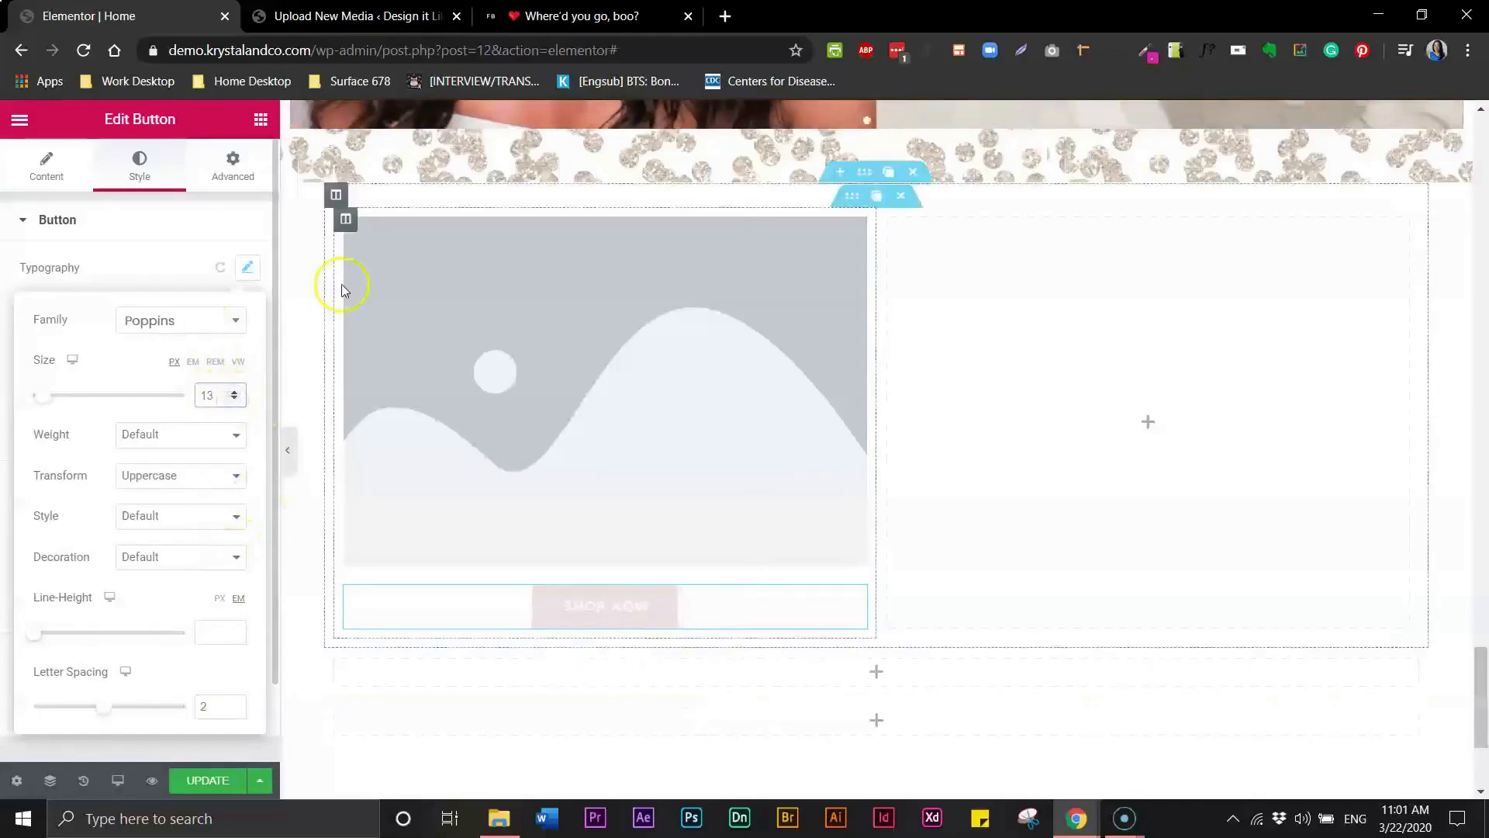
- Compare against the reference site's Shop Now buttons, then set the button text color to black
{"action": "left_click", "coordinate": [581, 22]}
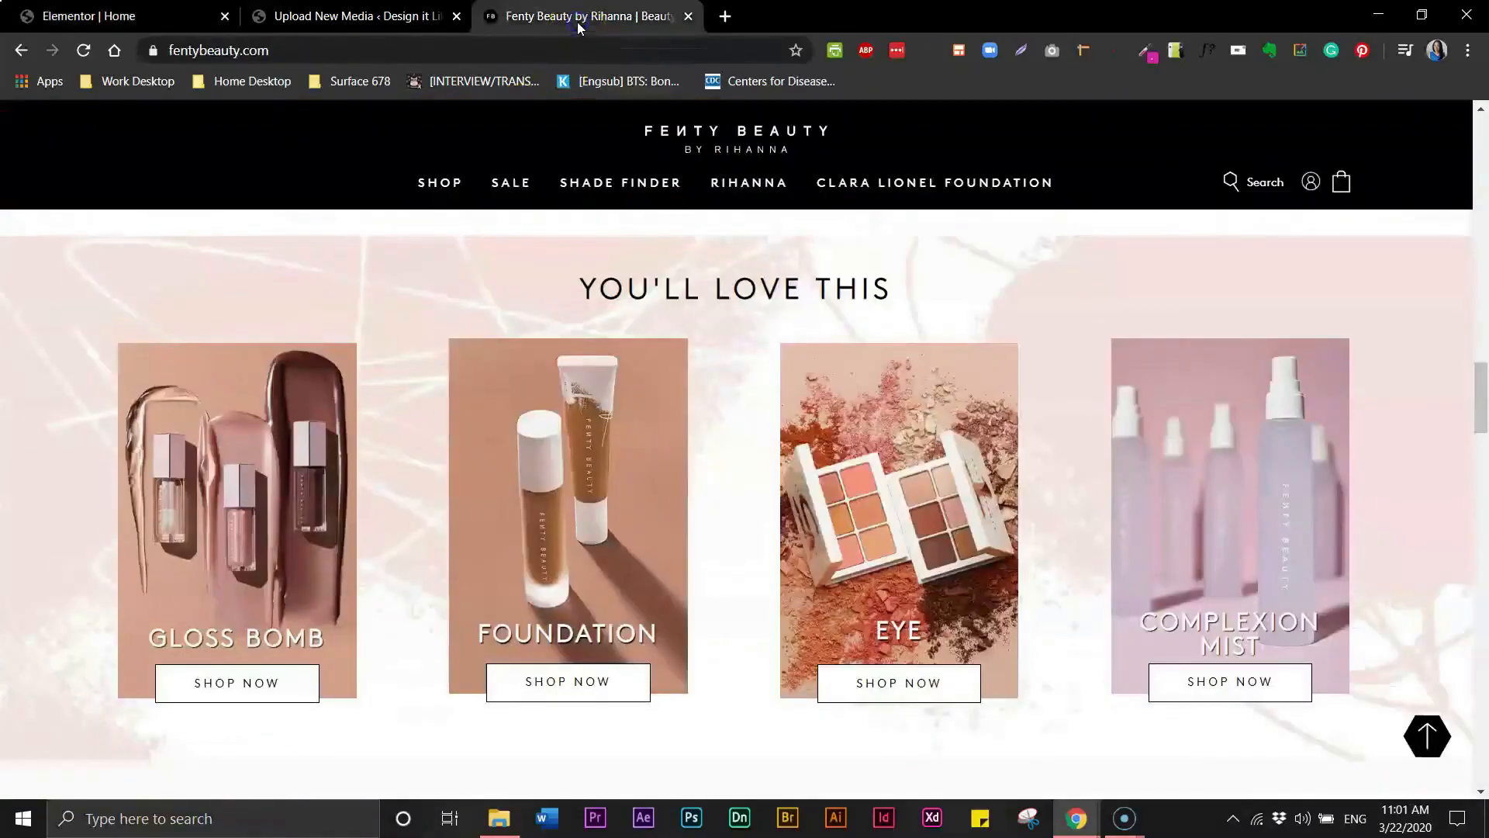
{"action": "left_click", "coordinate": [378, 27]}
{"action": "left_click", "coordinate": [152, 17]}
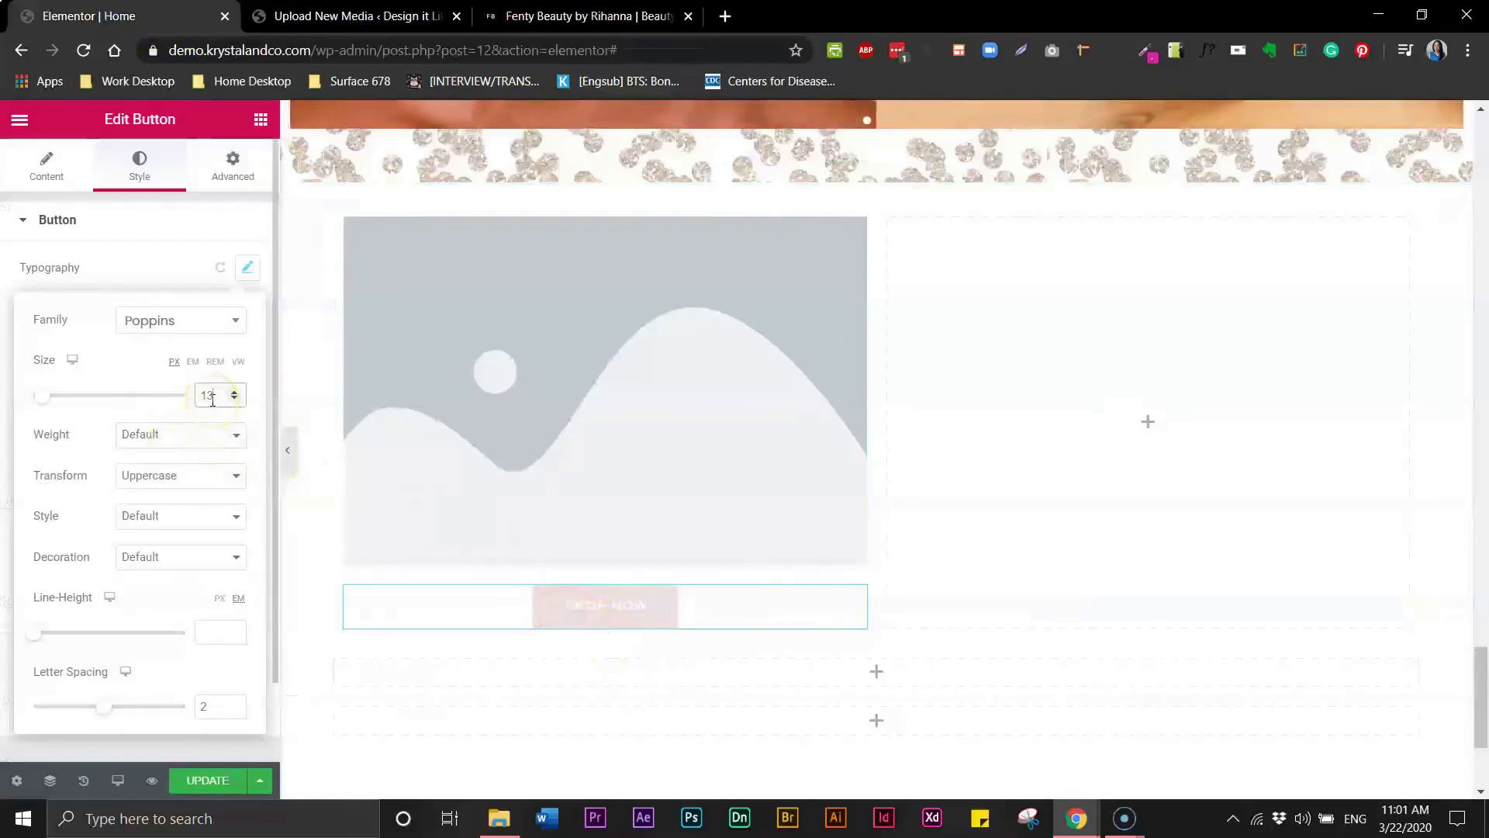
{"action": "left_click", "coordinate": [163, 268]}
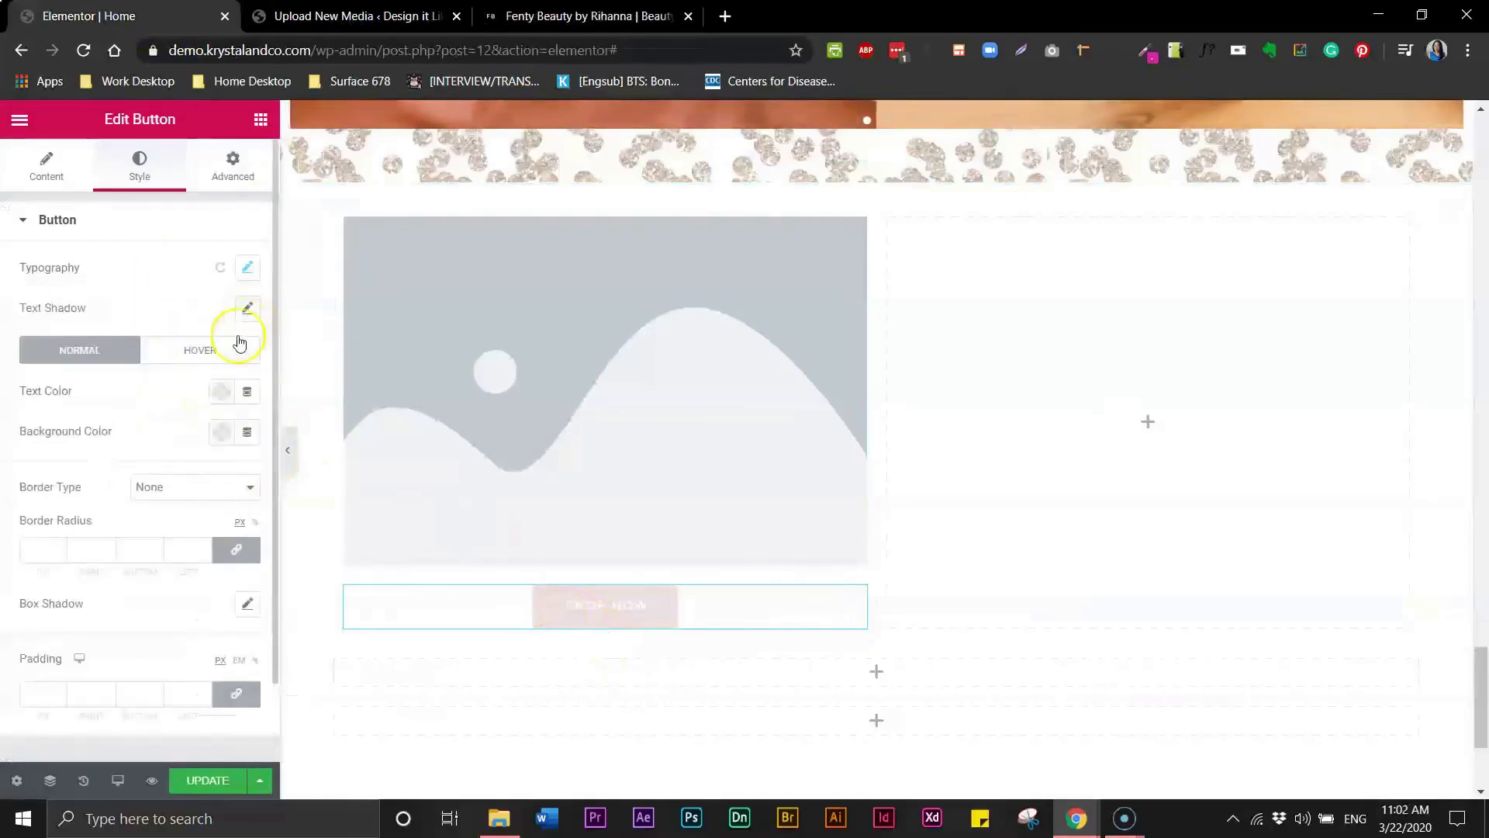
{"action": "left_click", "coordinate": [222, 399]}
{"action": "left_click", "coordinate": [280, 436]}
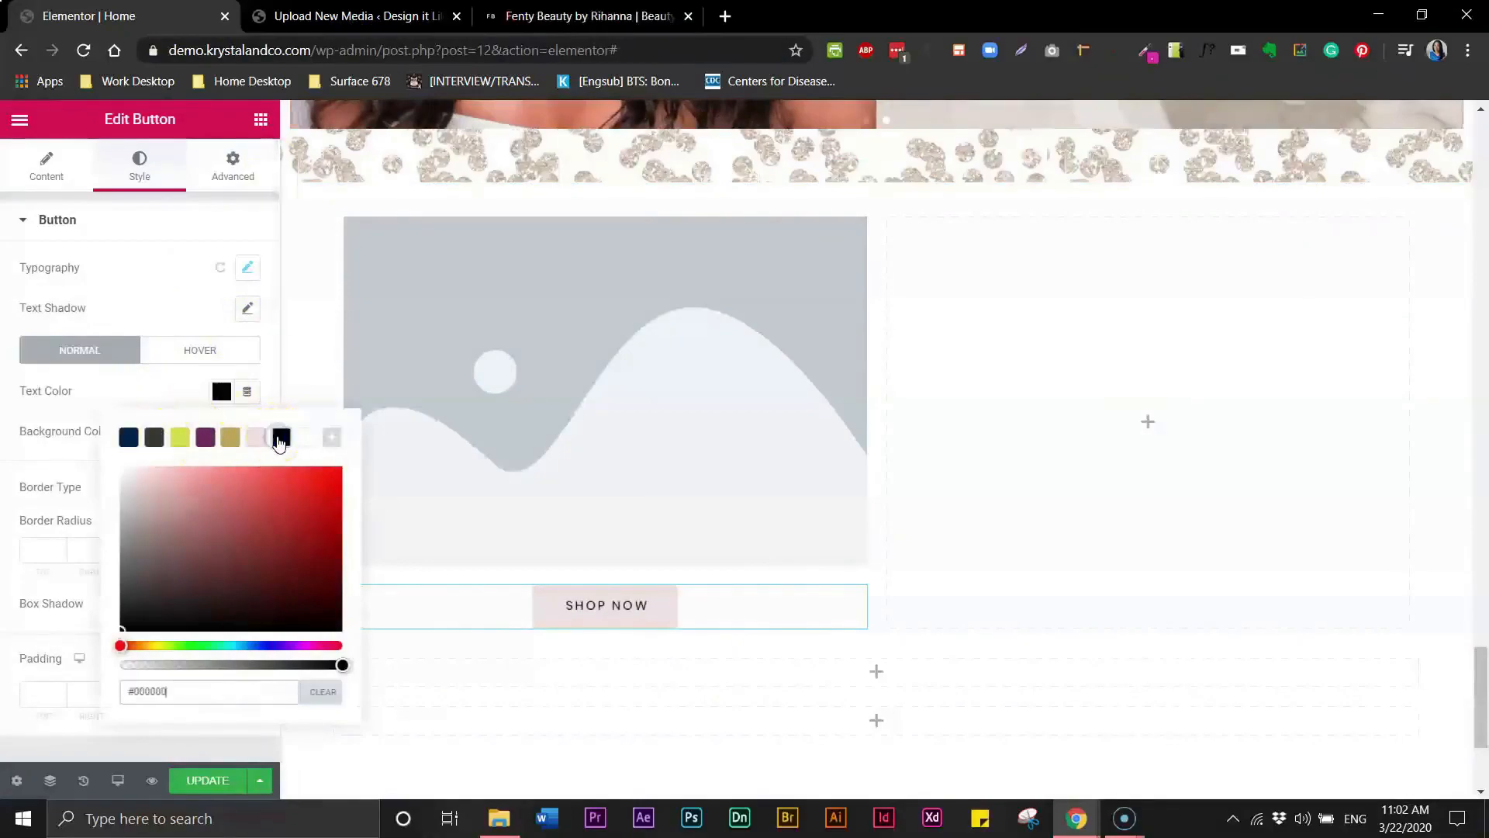
{"action": "left_click", "coordinate": [208, 397]}
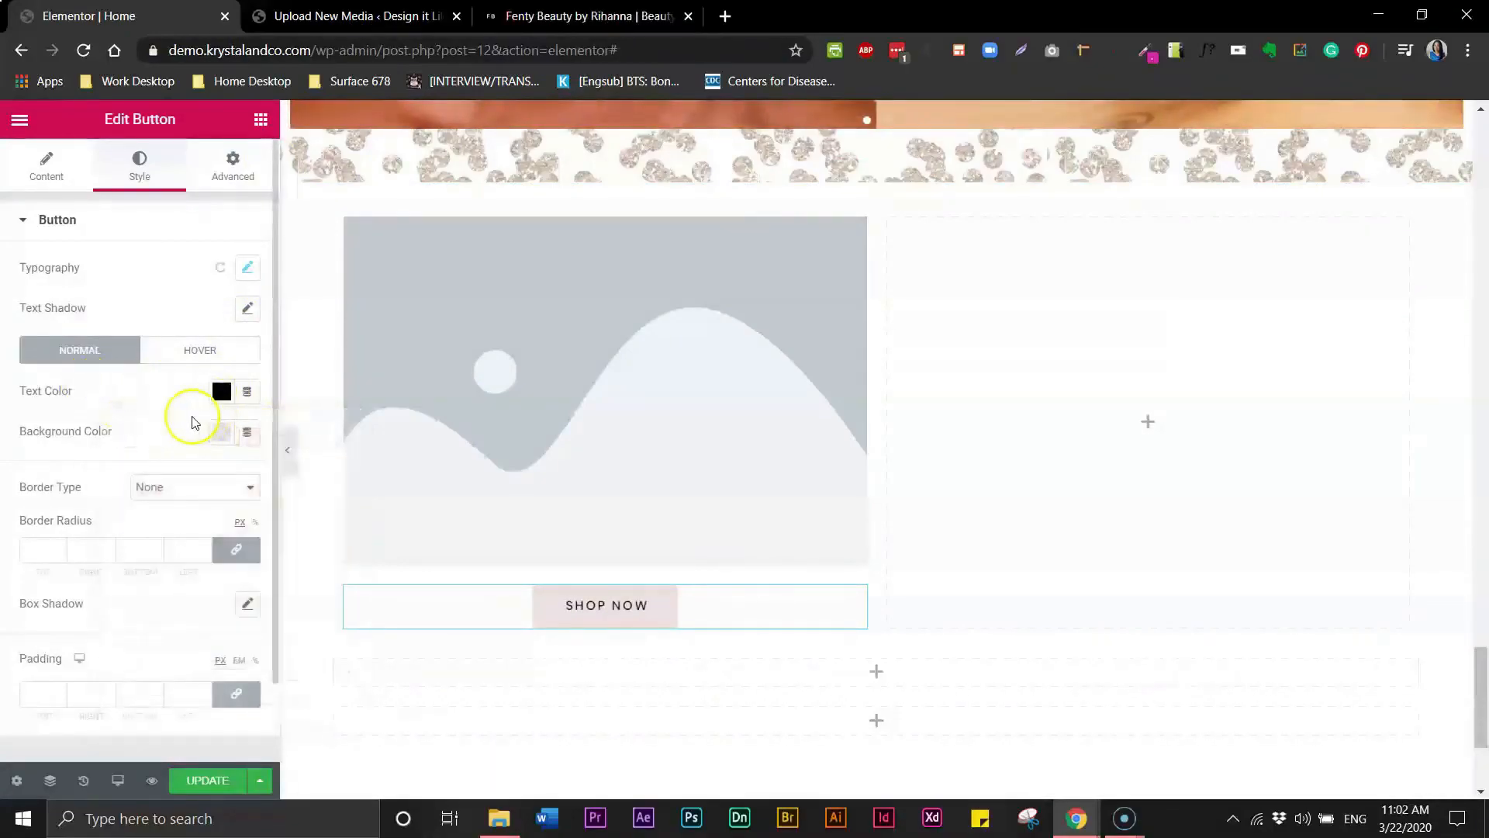
- Set the button's background color to white
{"action": "left_click", "coordinate": [216, 434]}
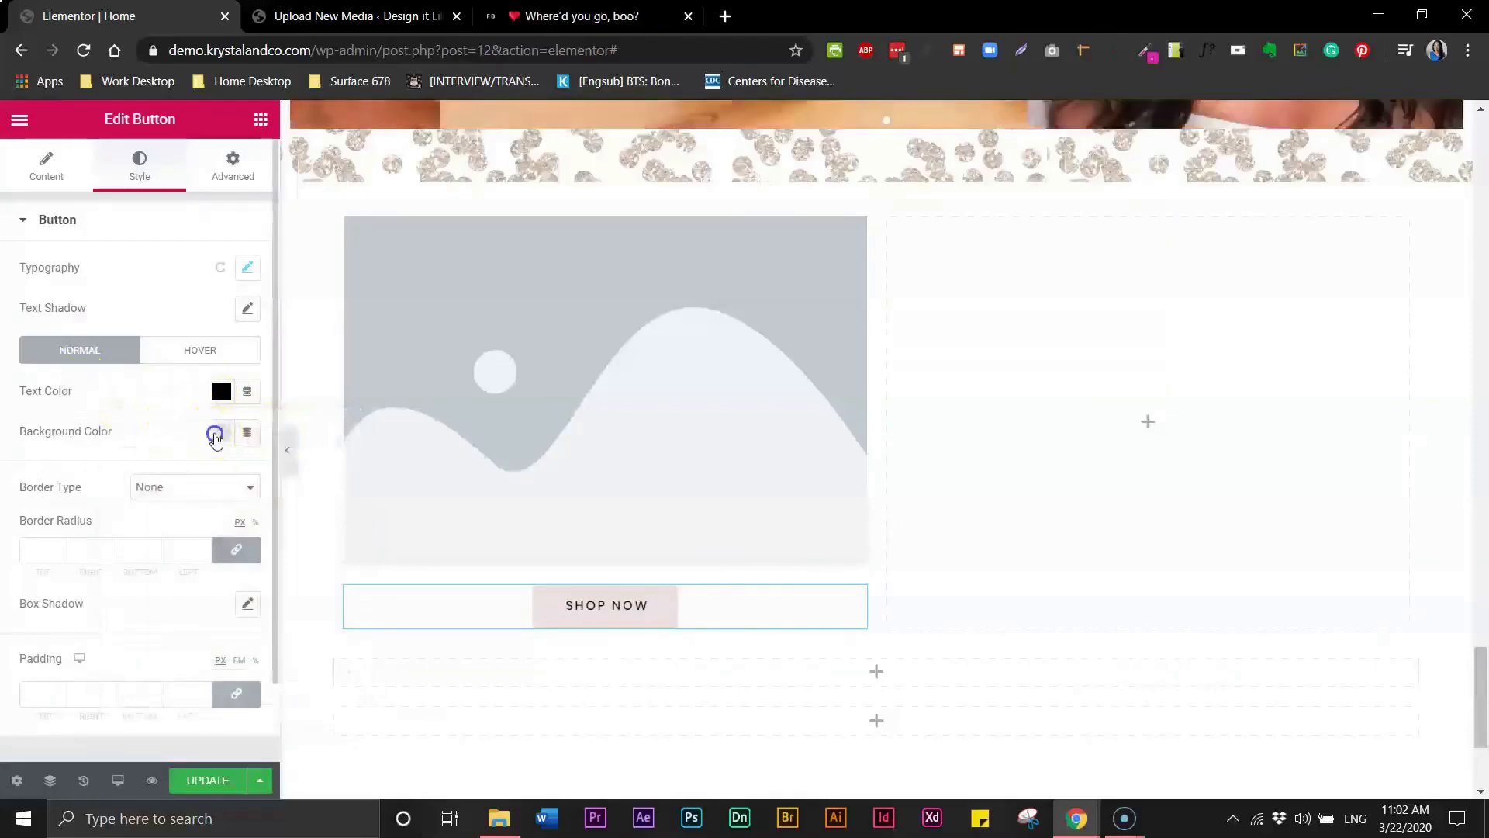
{"action": "left_click", "coordinate": [300, 472]}
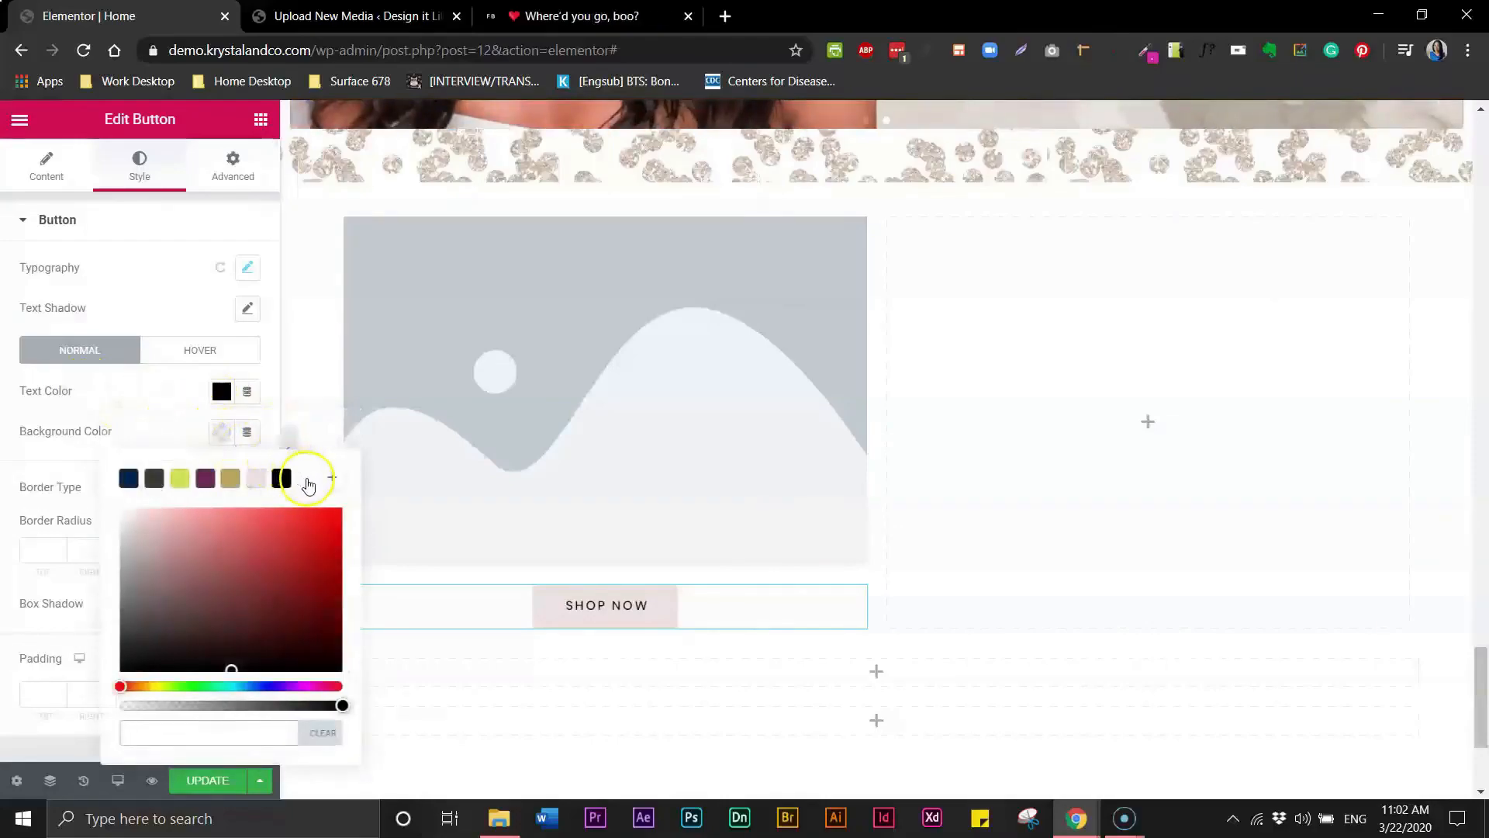
{"action": "left_click", "coordinate": [153, 408]}
- Give the button a solid border of width 1 with border radius 0
{"action": "left_click", "coordinate": [196, 489]}
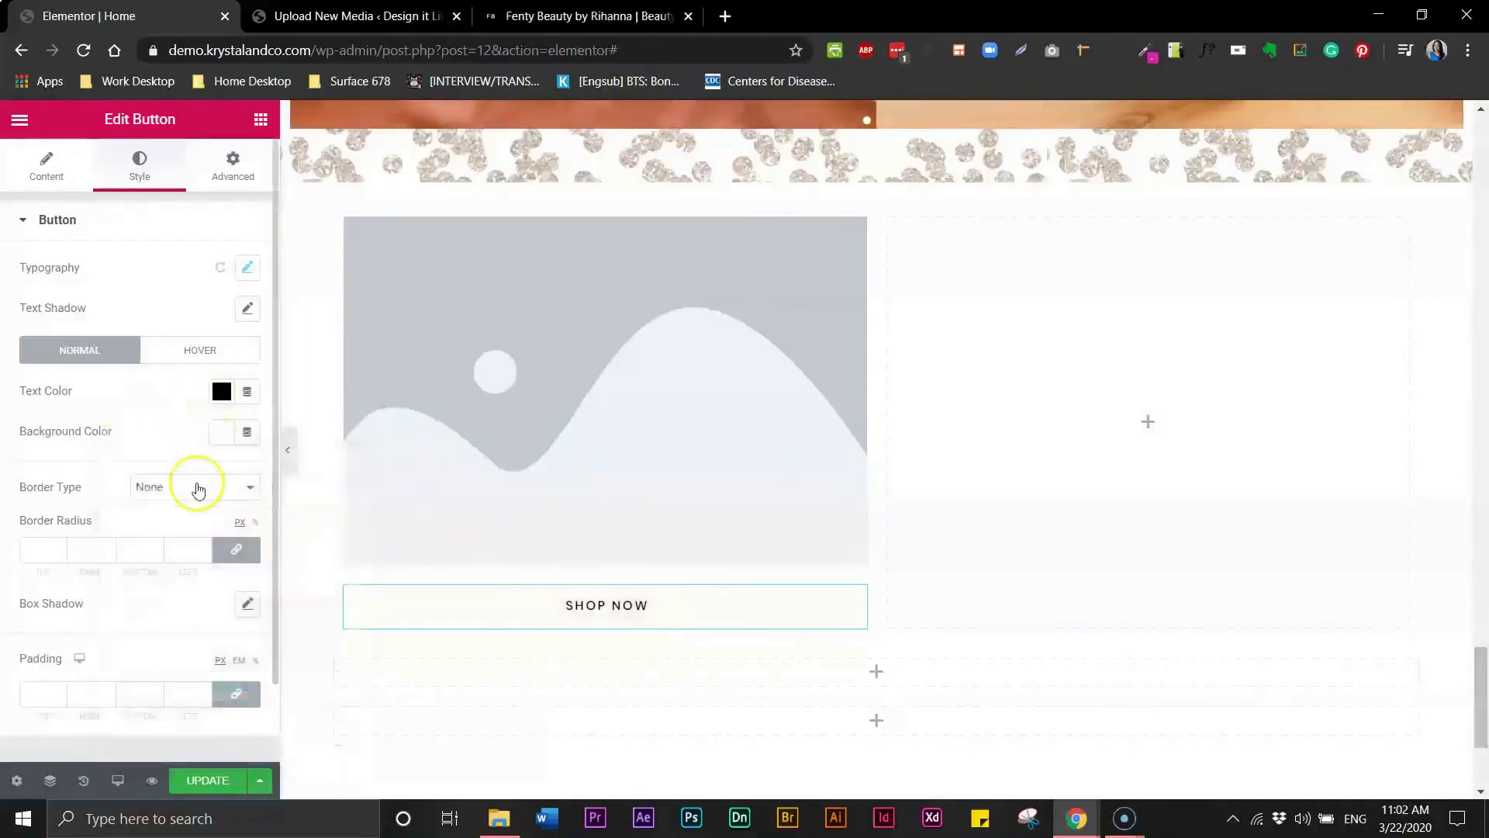
{"action": "left_click", "coordinate": [149, 521]}
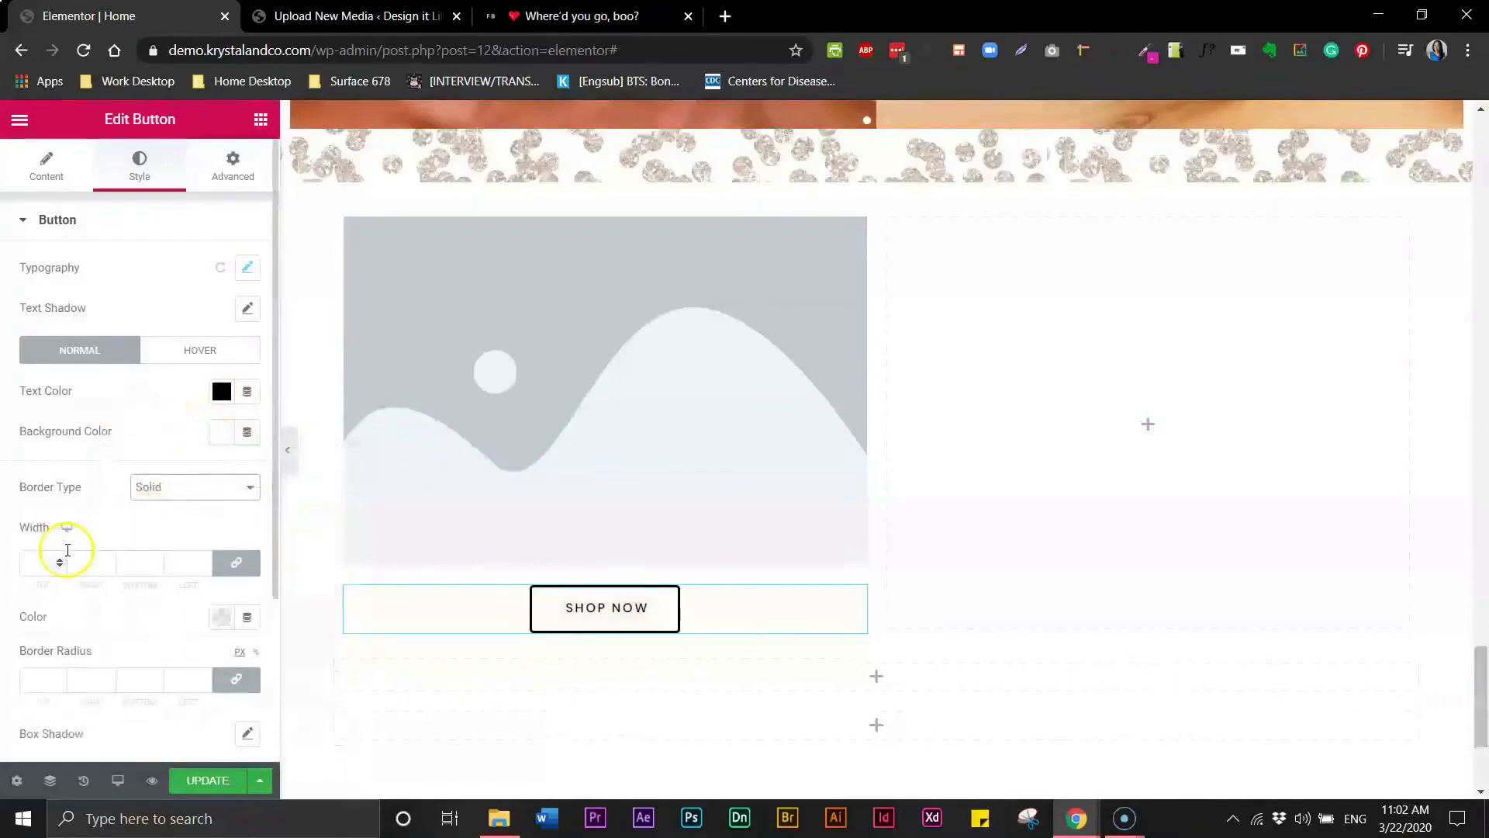
{"action": "left_click", "coordinate": [59, 560]}
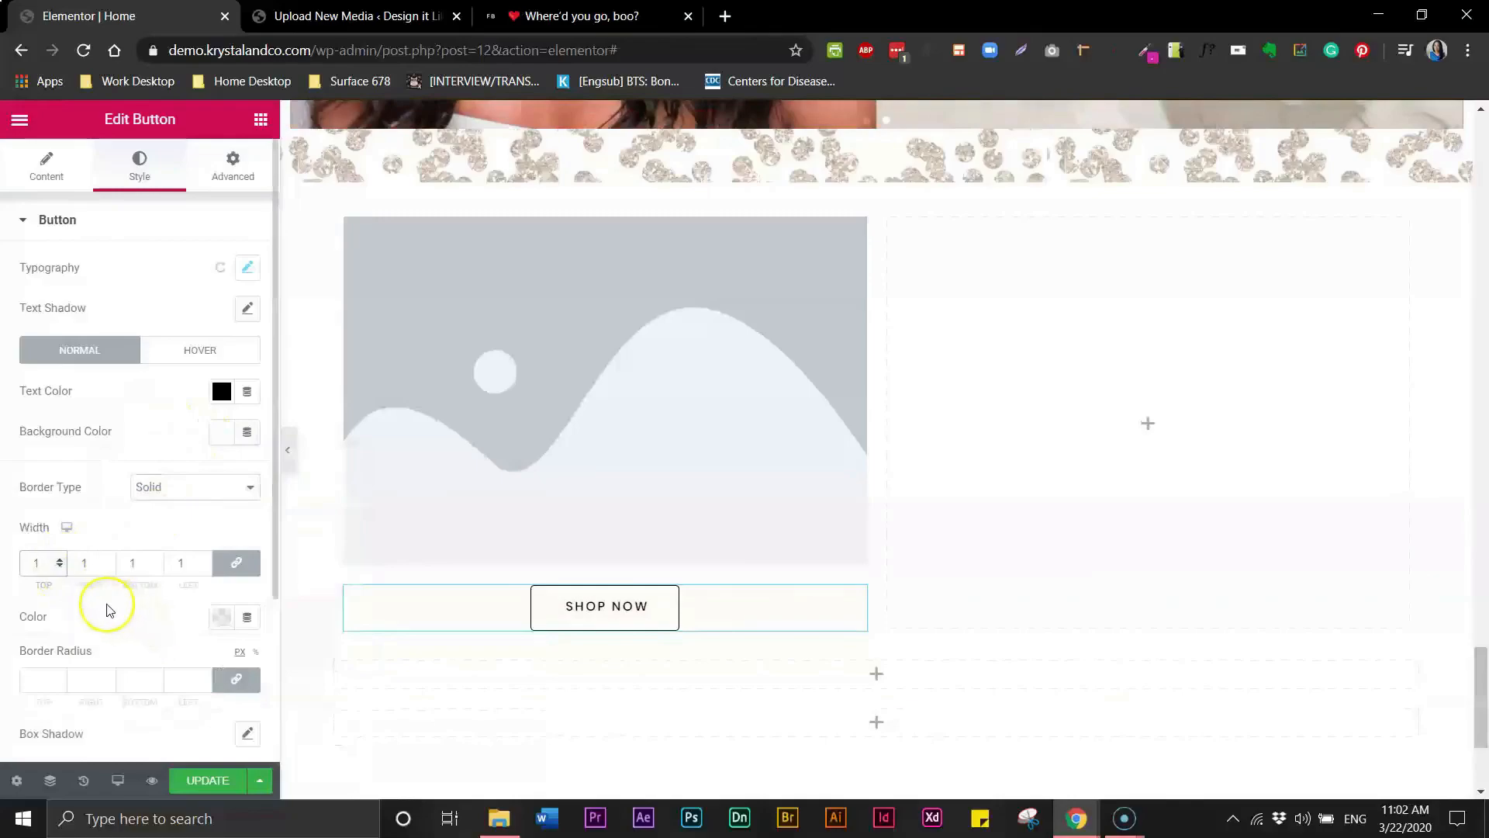
{"action": "left_click", "coordinate": [45, 675]}
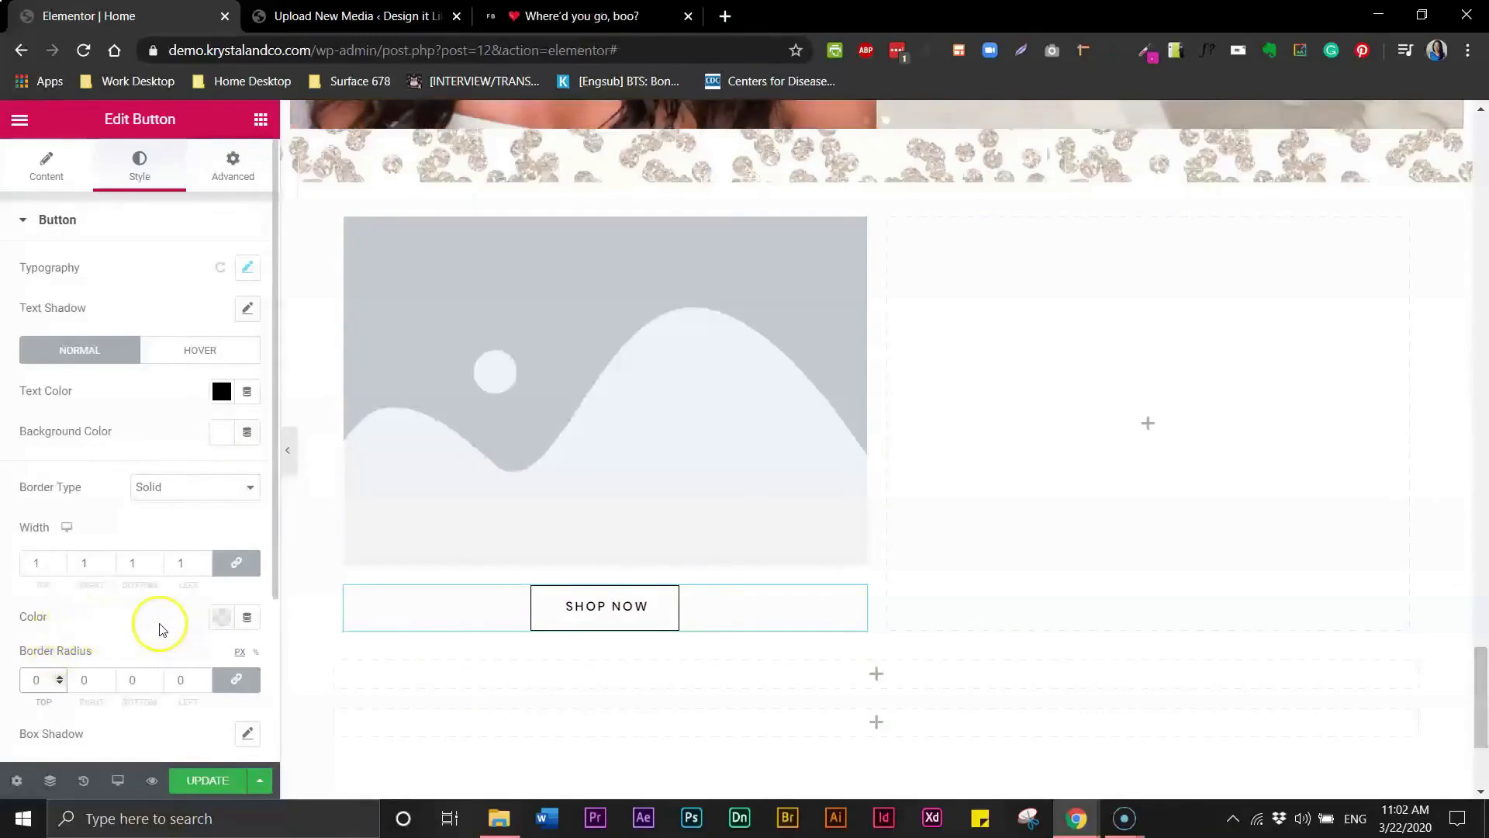
- Set the button padding to 10 top and bottom and 30 right and left
{"action": "left_click", "coordinate": [542, 18]}
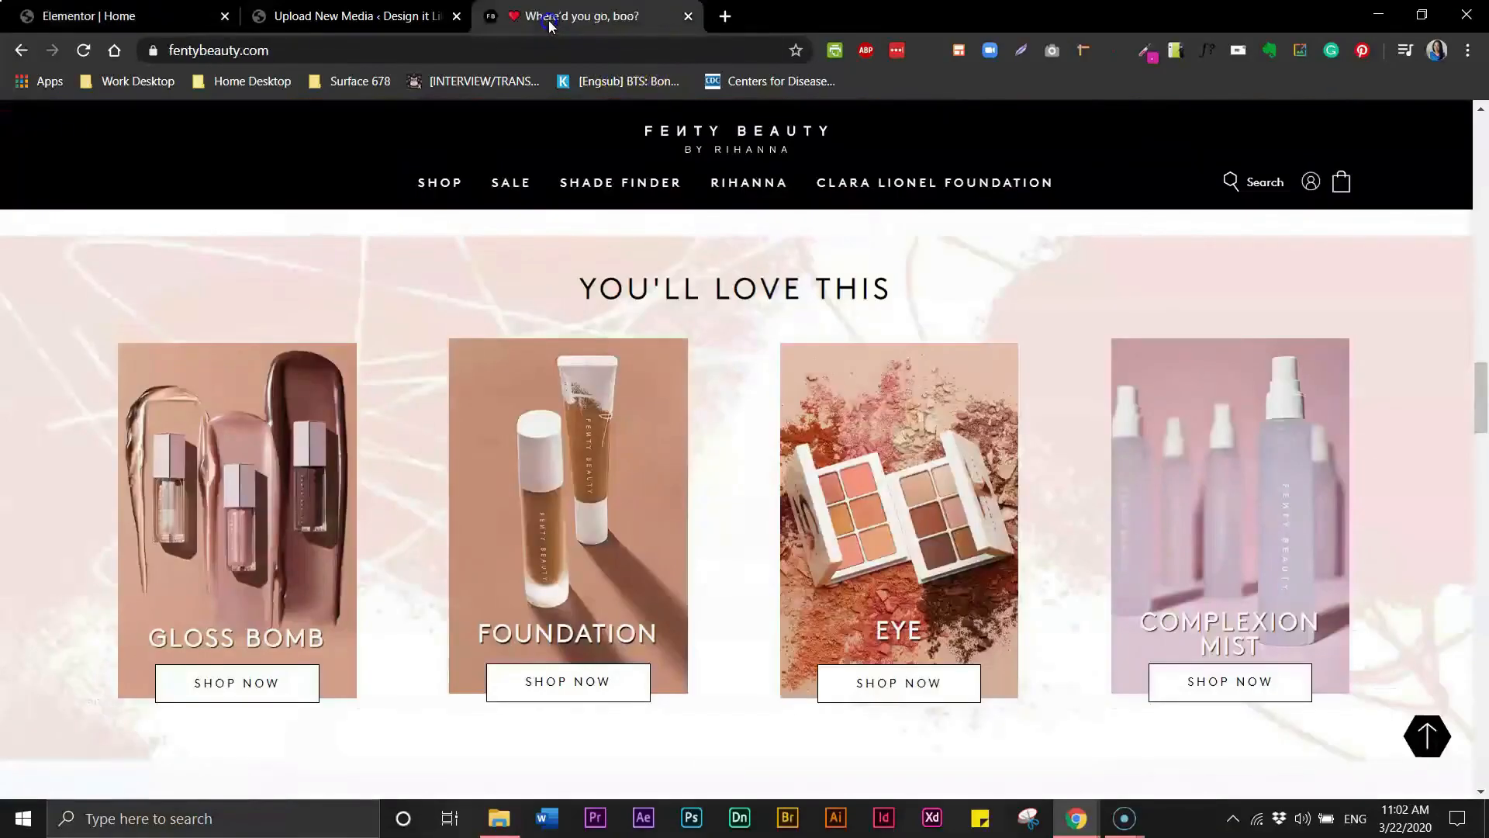
{"action": "left_click", "coordinate": [147, 17]}
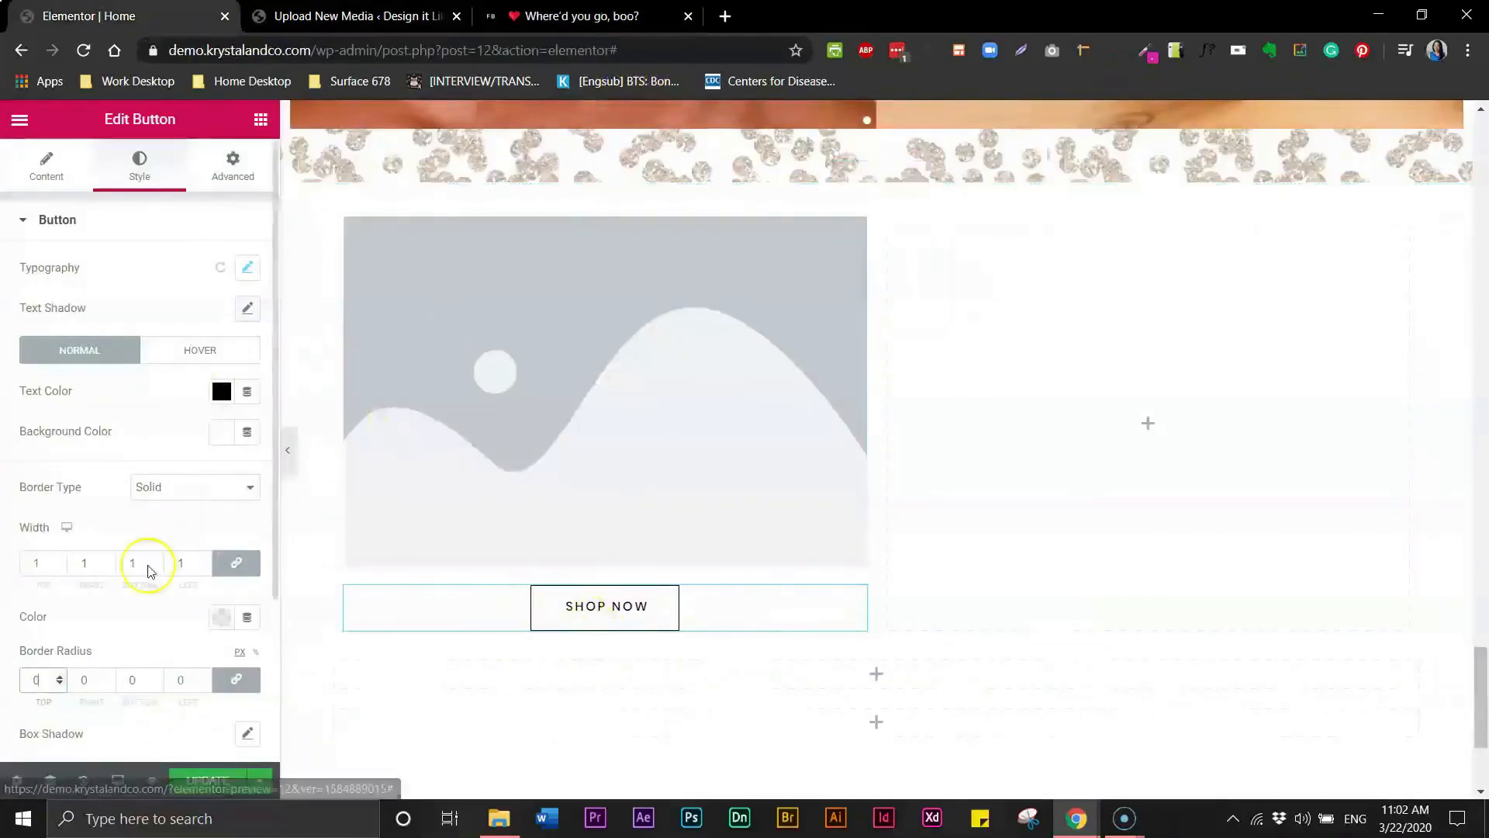
{"action": "left_click", "coordinate": [237, 179]}
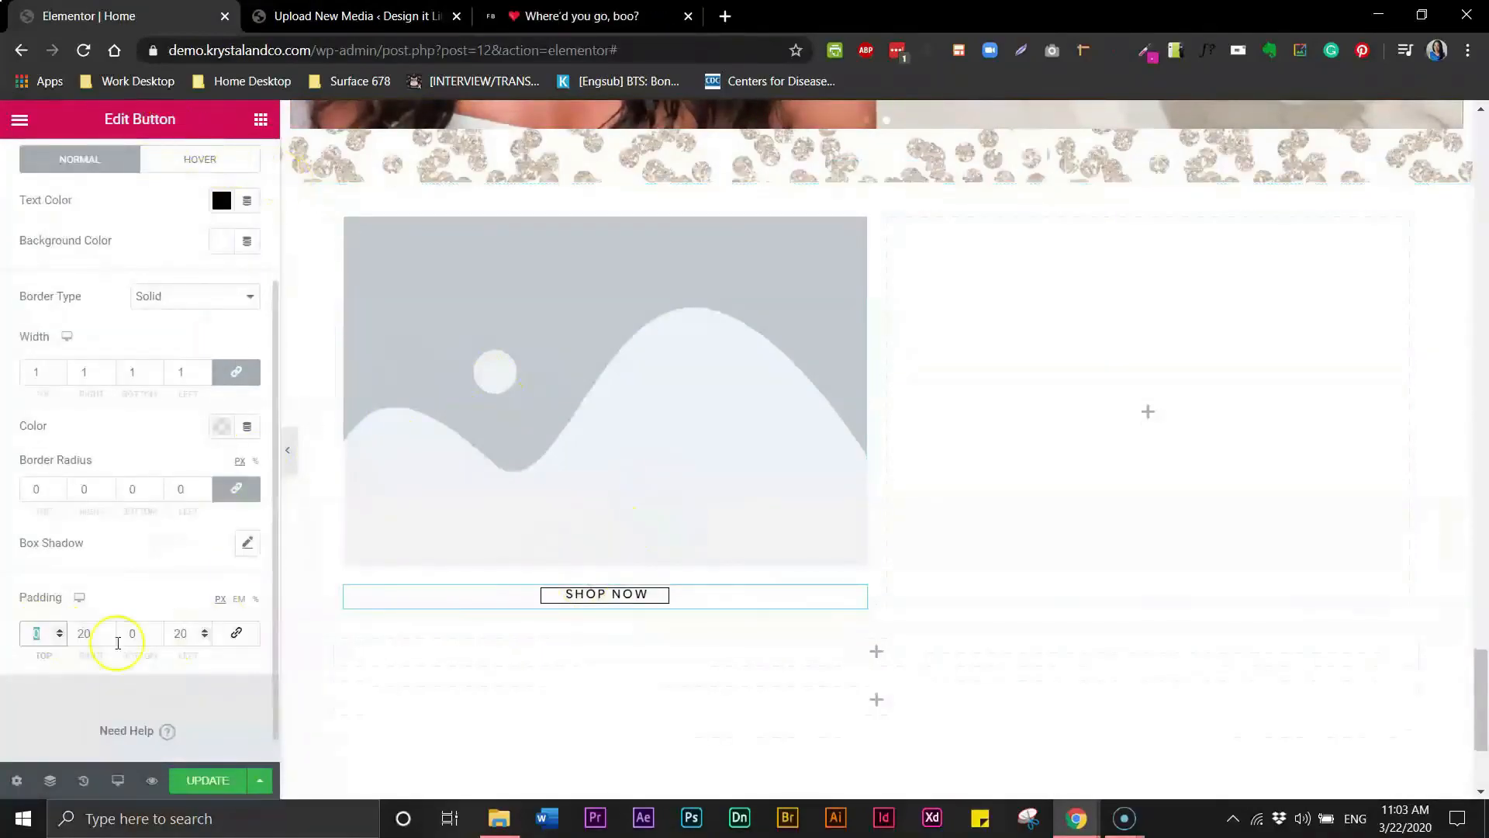
{"action": "left_click", "coordinate": [38, 633]}
{"action": "type", "text": "10"}
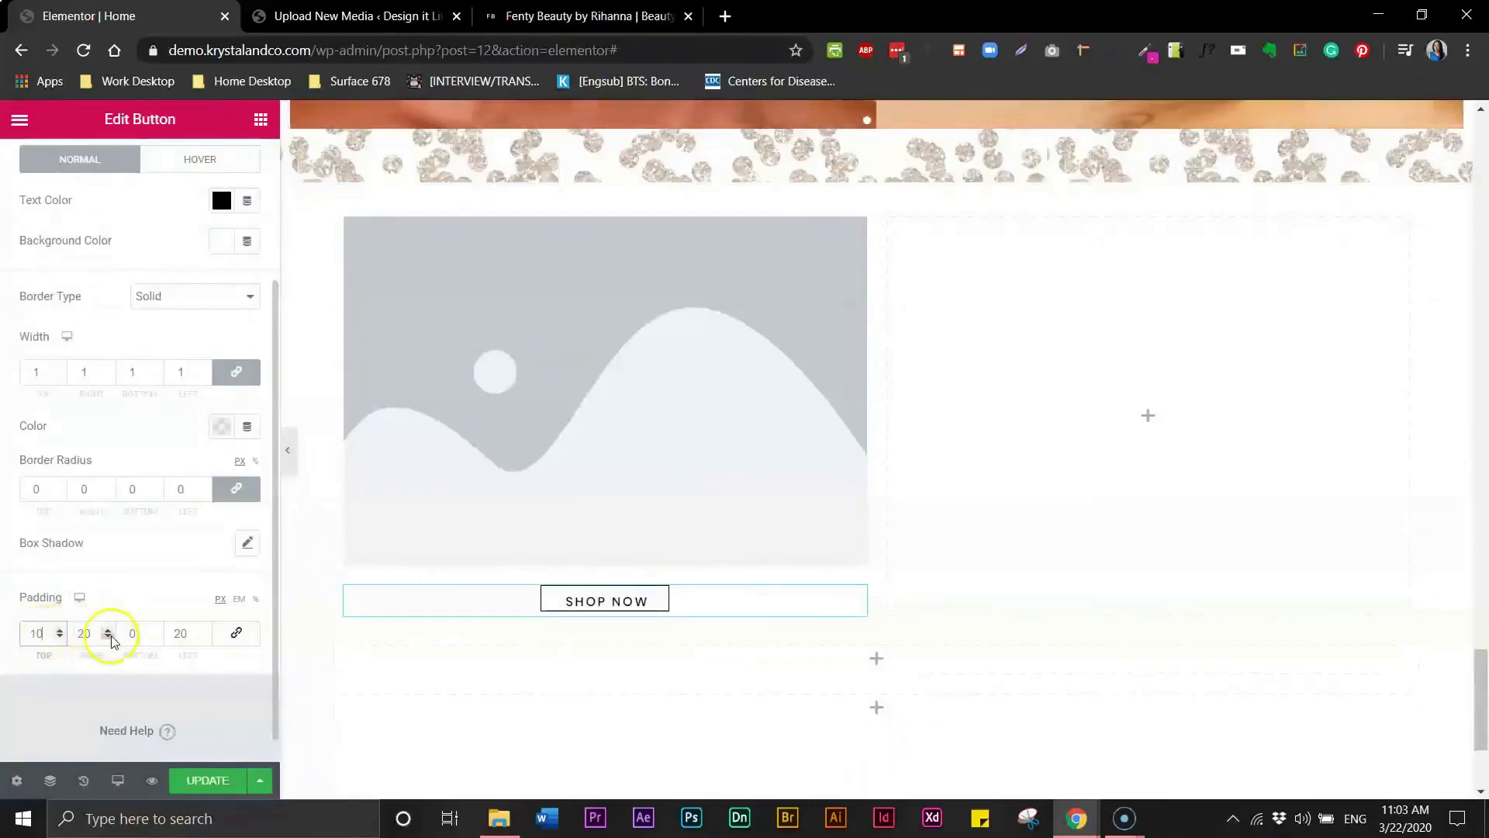
{"action": "left_click", "coordinate": [134, 635]}
{"action": "type", "text": "10"}
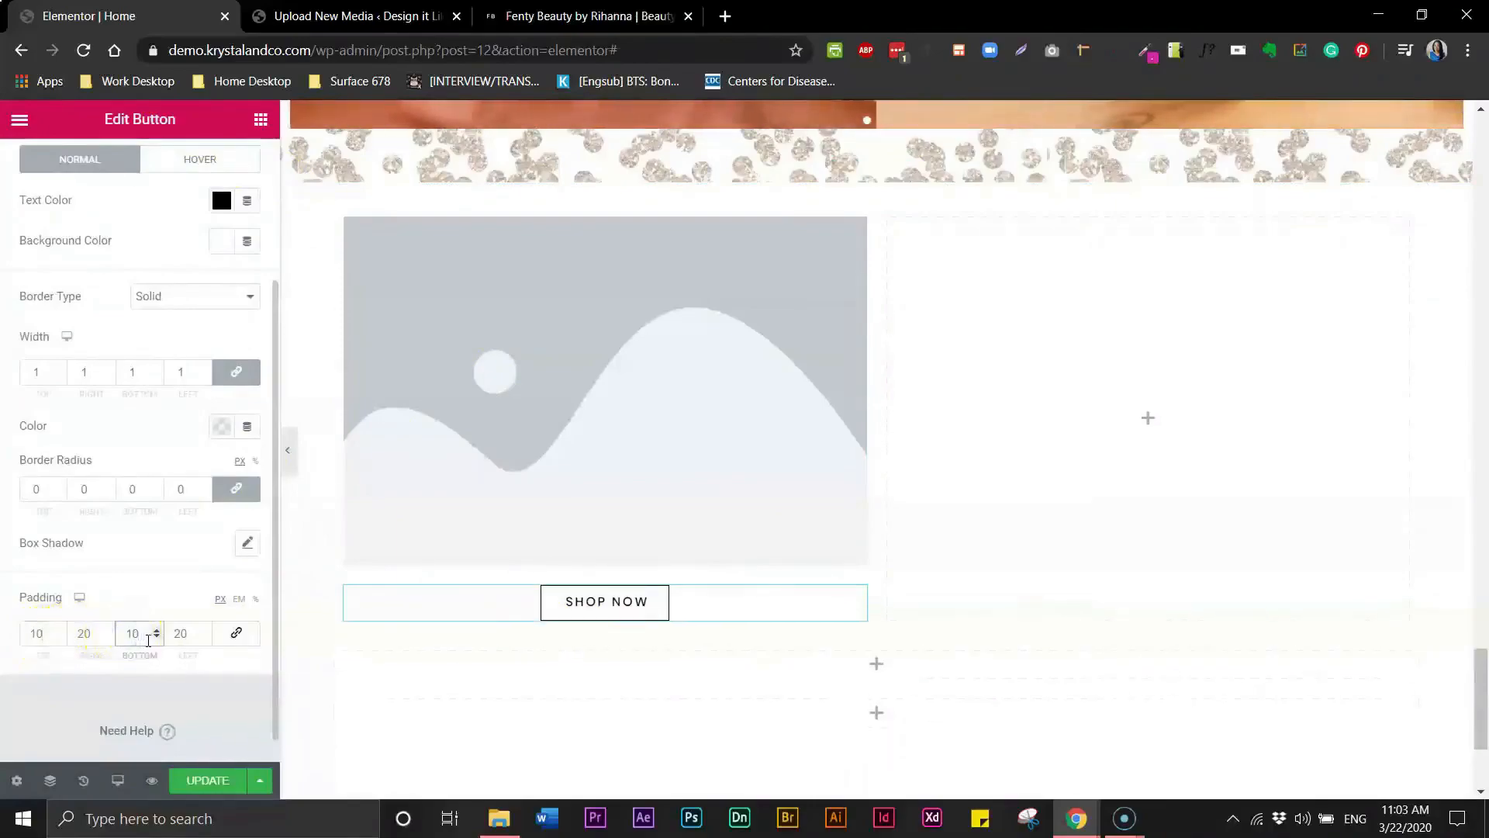
{"action": "left_click", "coordinate": [78, 632]}
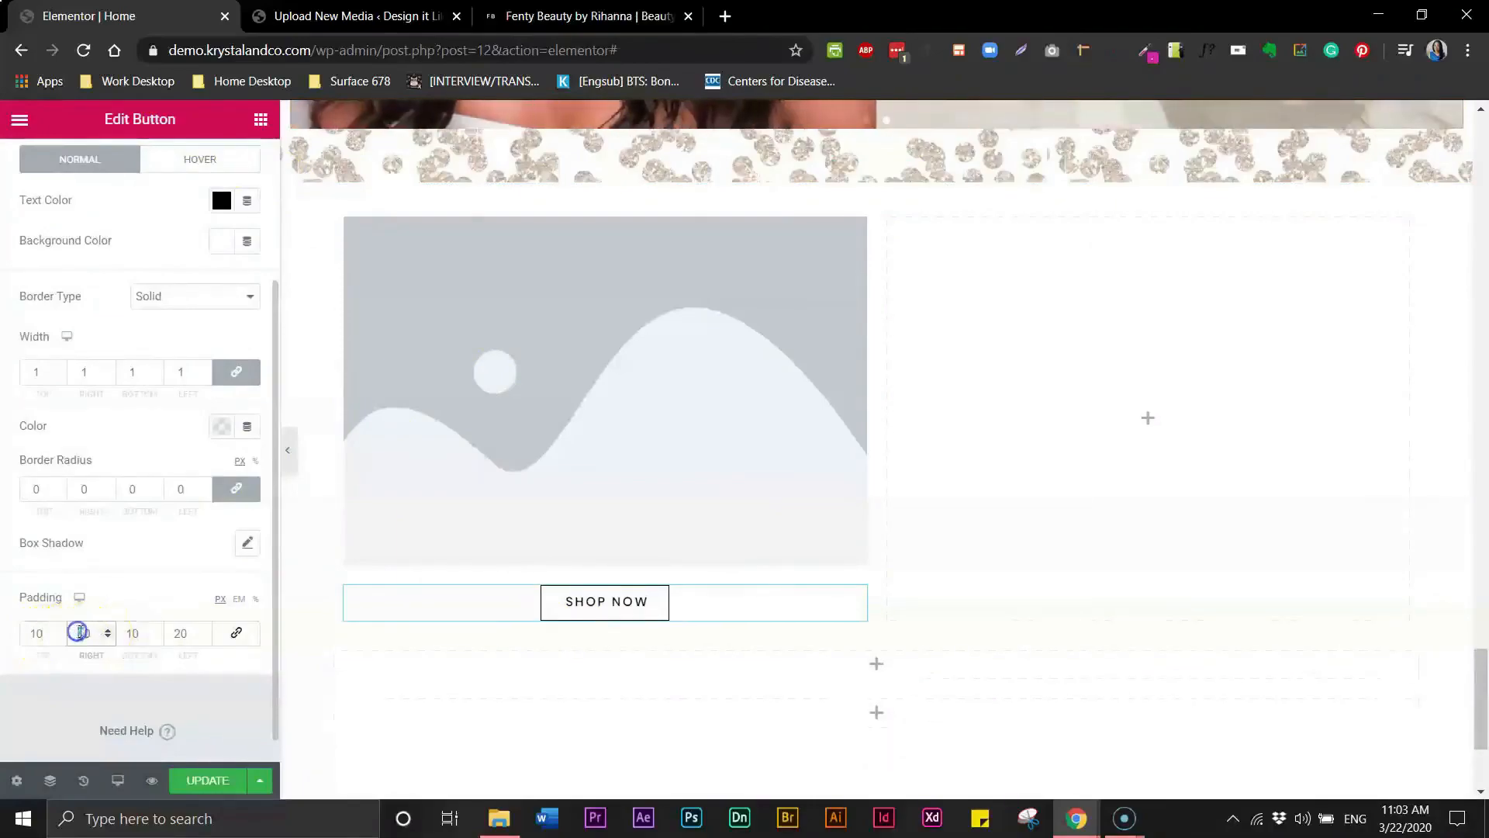
{"action": "type", "text": "30"}
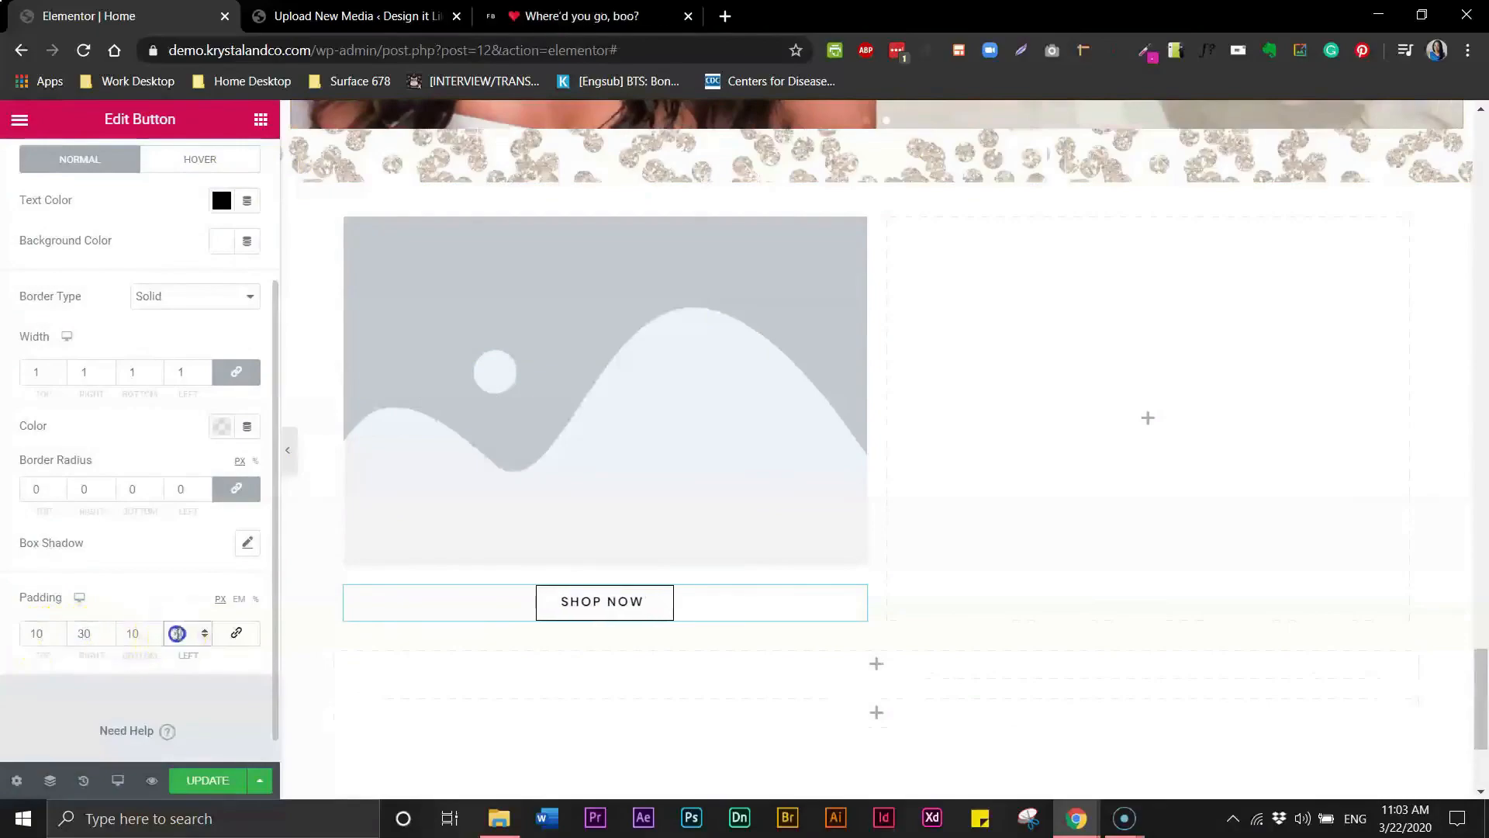
{"action": "type", "text": "30"}
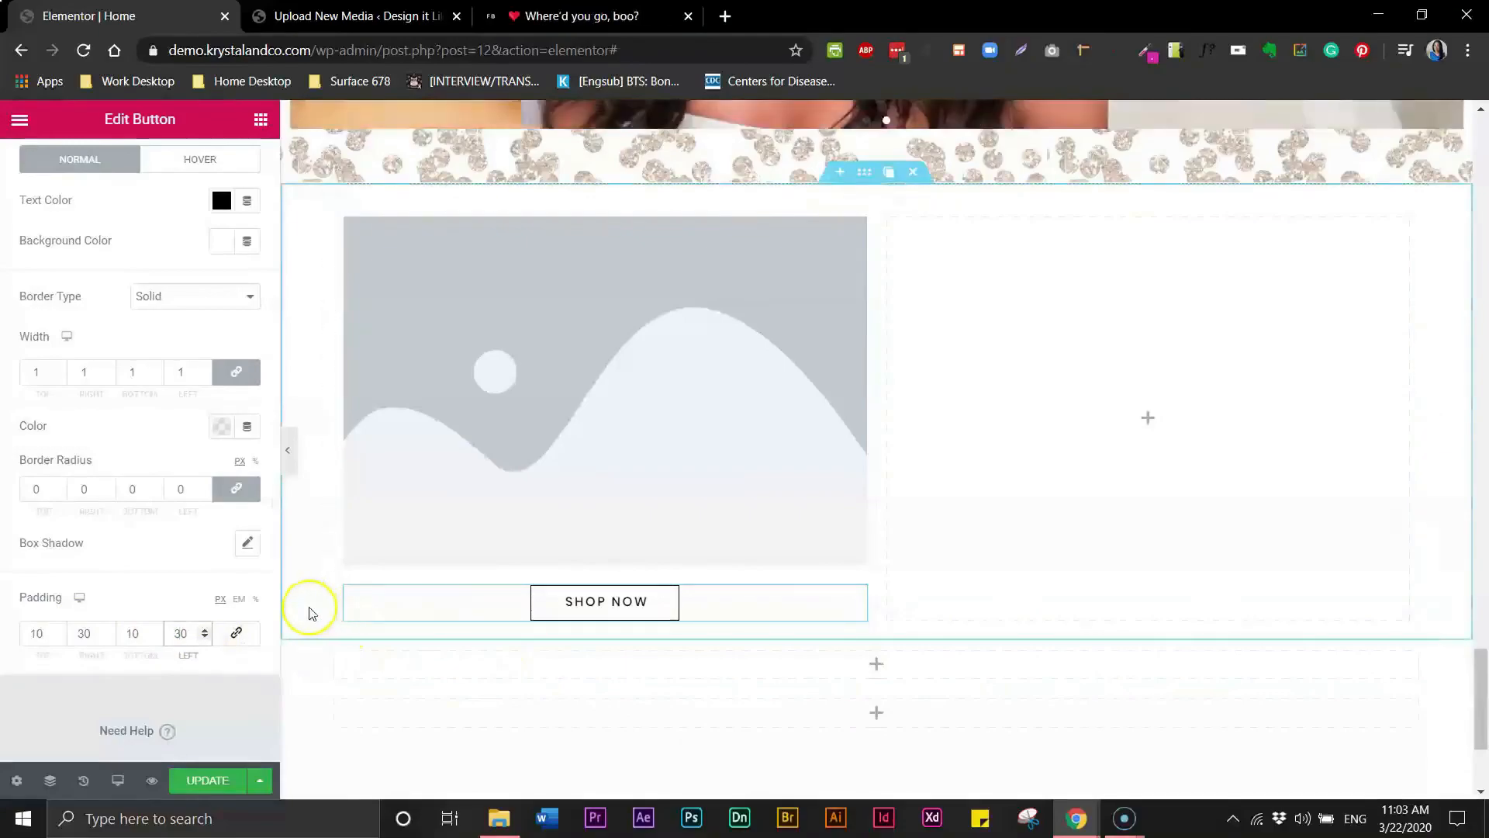
- Increase the button's right and left padding to 40
{"action": "left_click", "coordinate": [500, 16]}
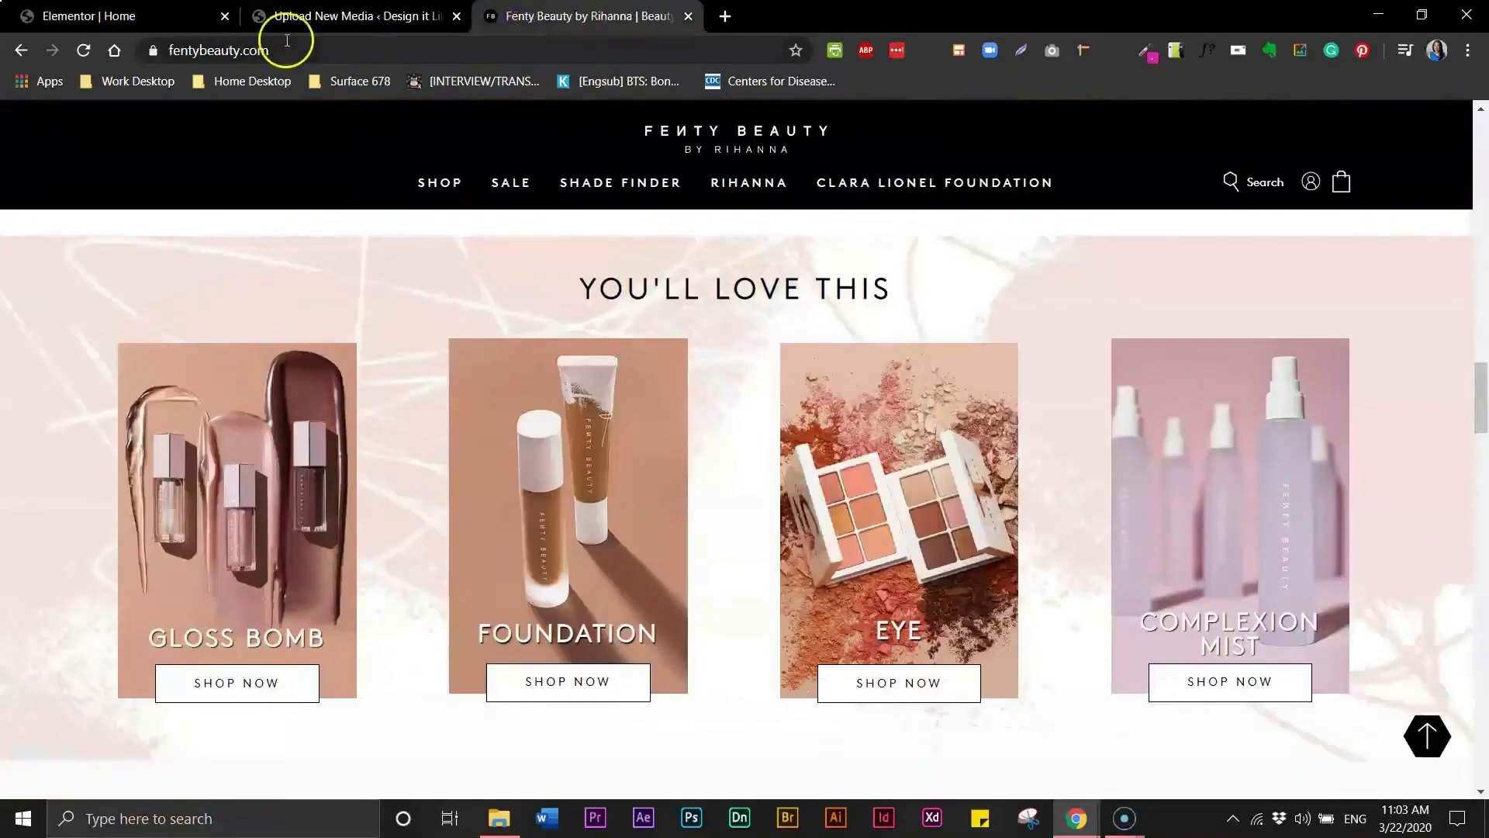
{"action": "left_click", "coordinate": [158, 17]}
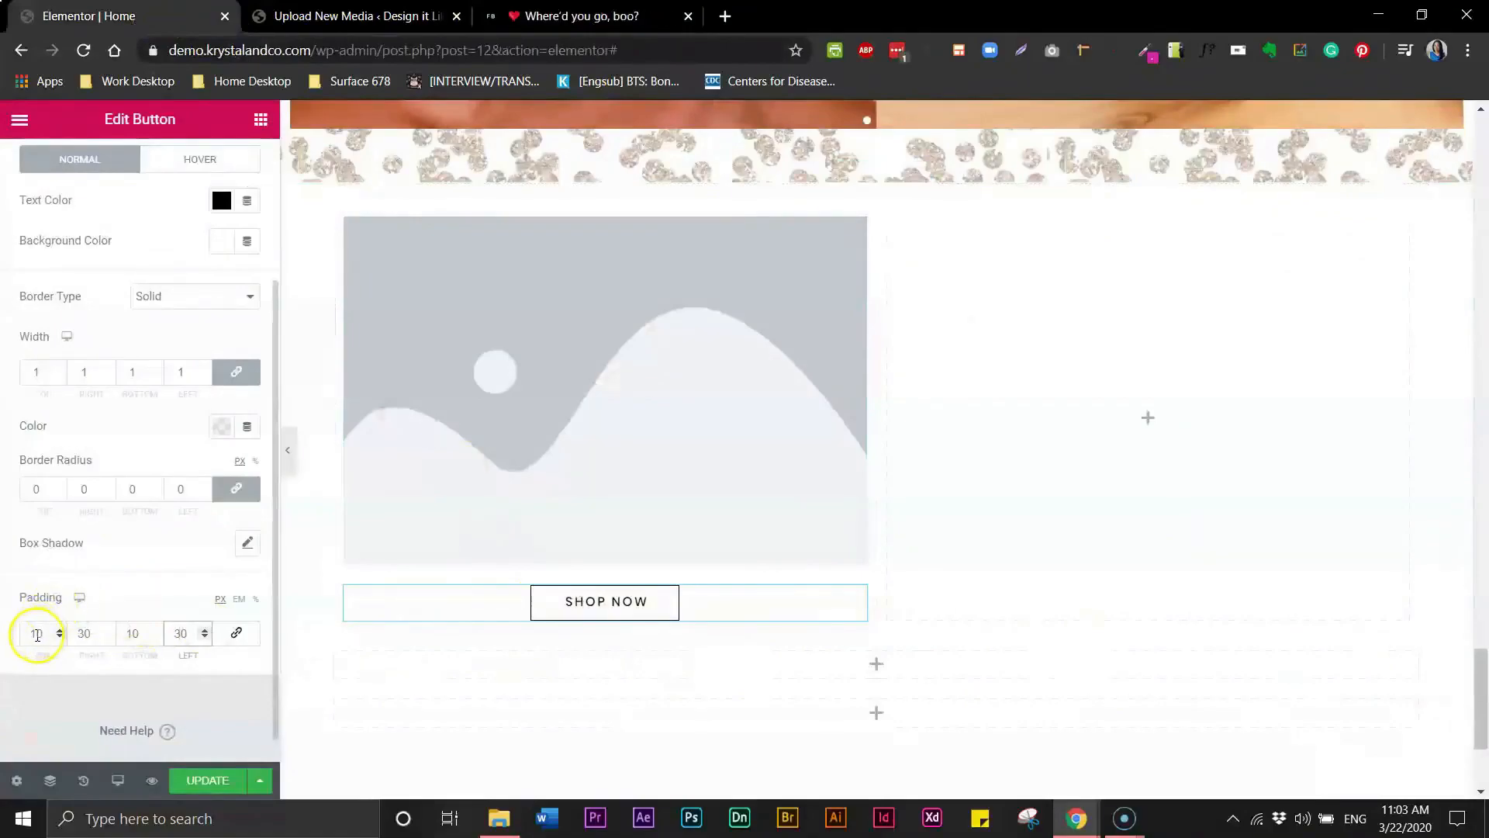
{"action": "left_click", "coordinate": [78, 633]}
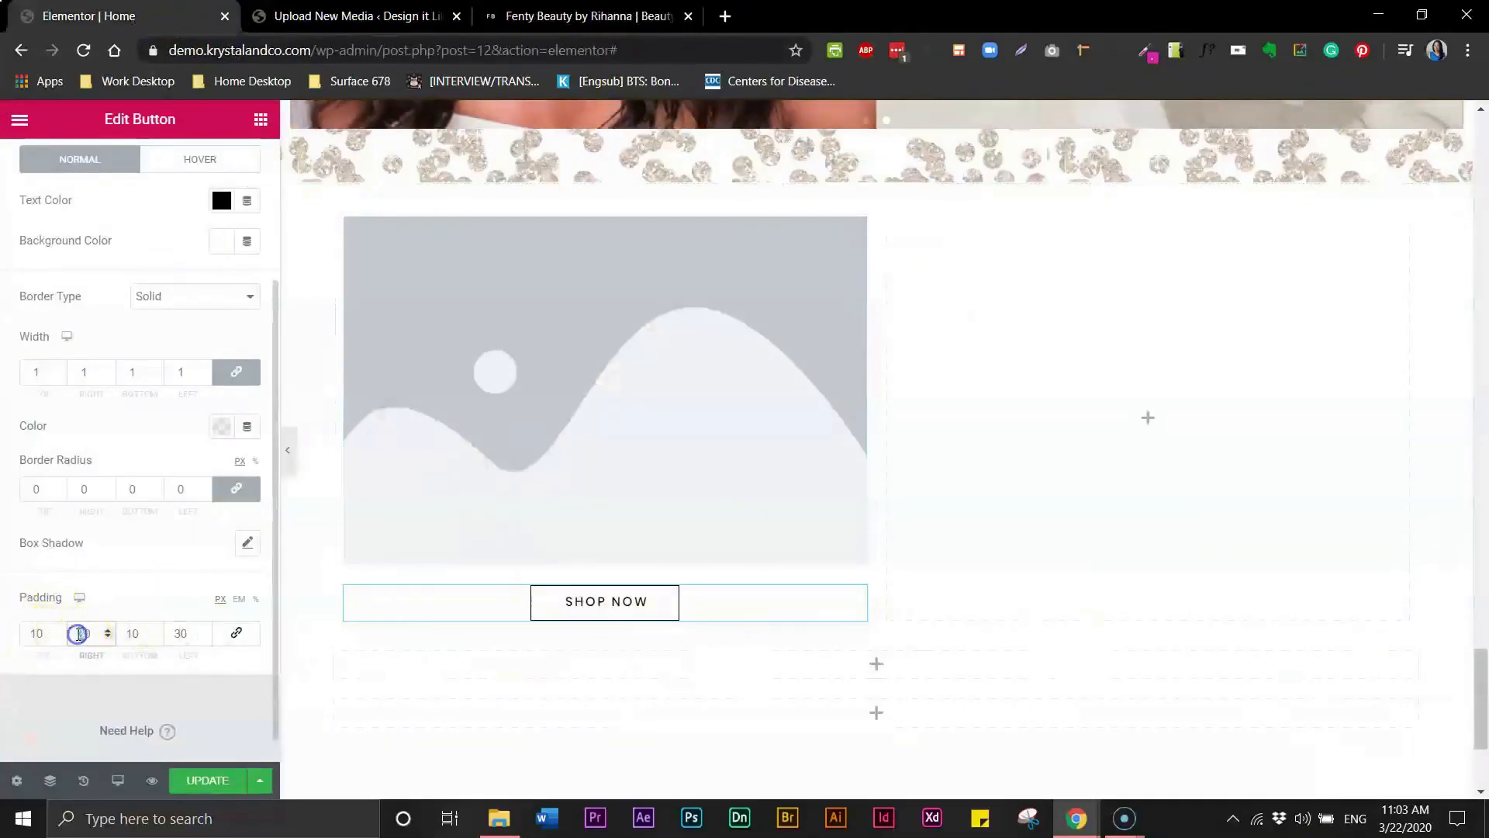
{"action": "type", "text": "40"}
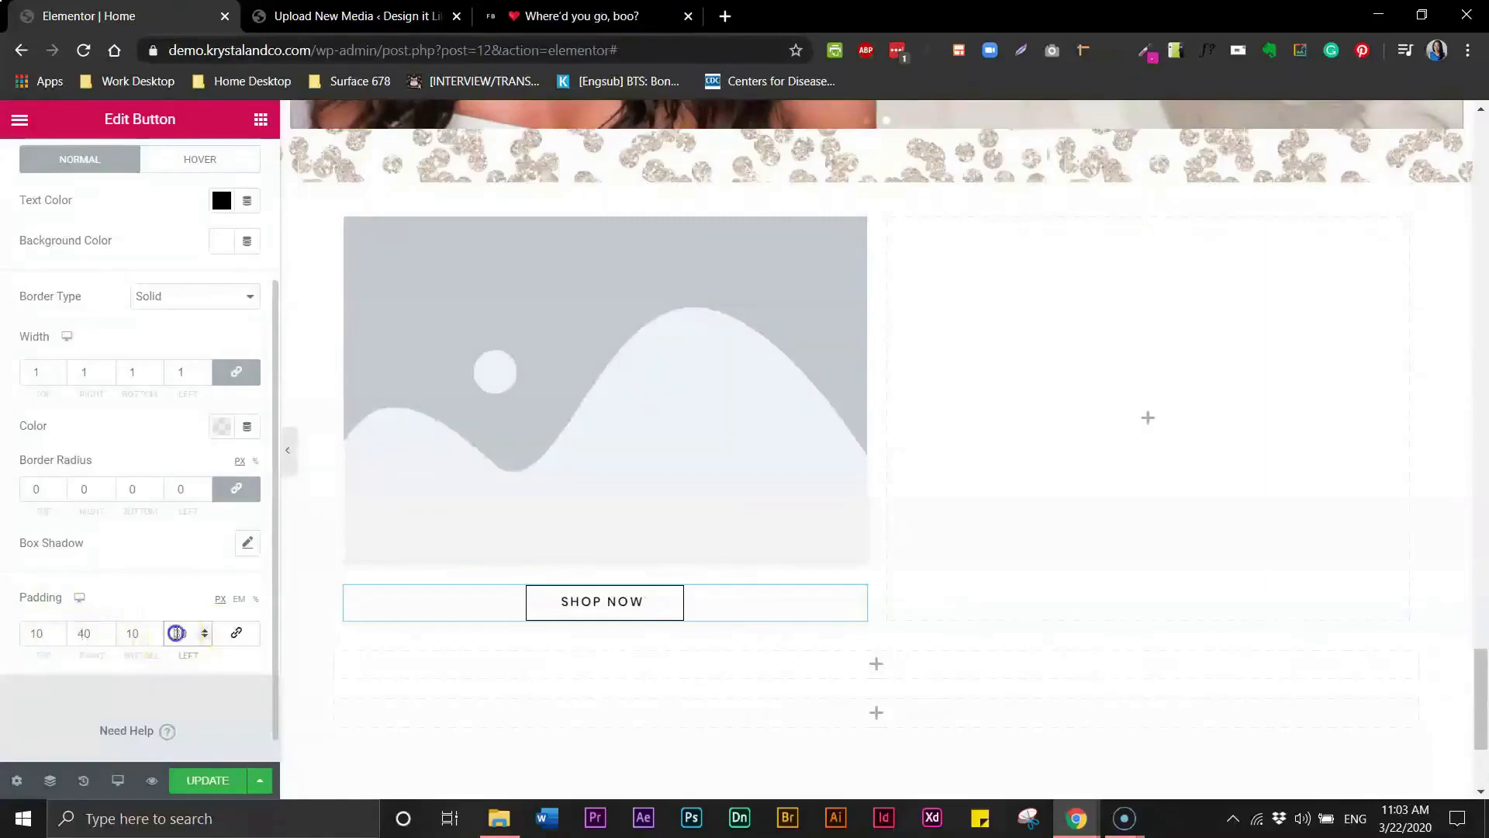
{"action": "type", "text": "40"}
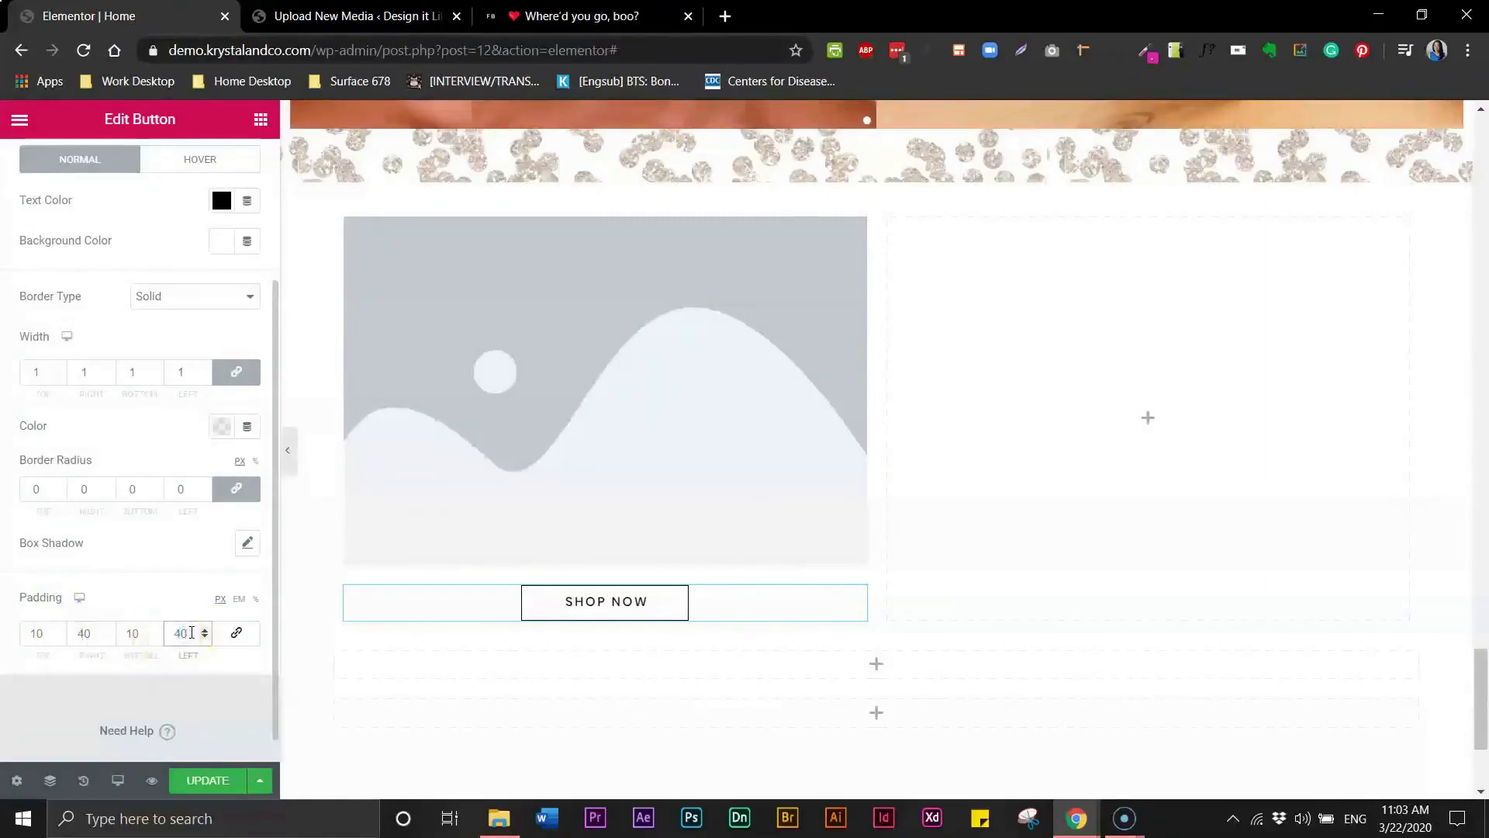
- Set the button's top and bottom padding to 12
{"action": "left_click", "coordinate": [599, 17]}
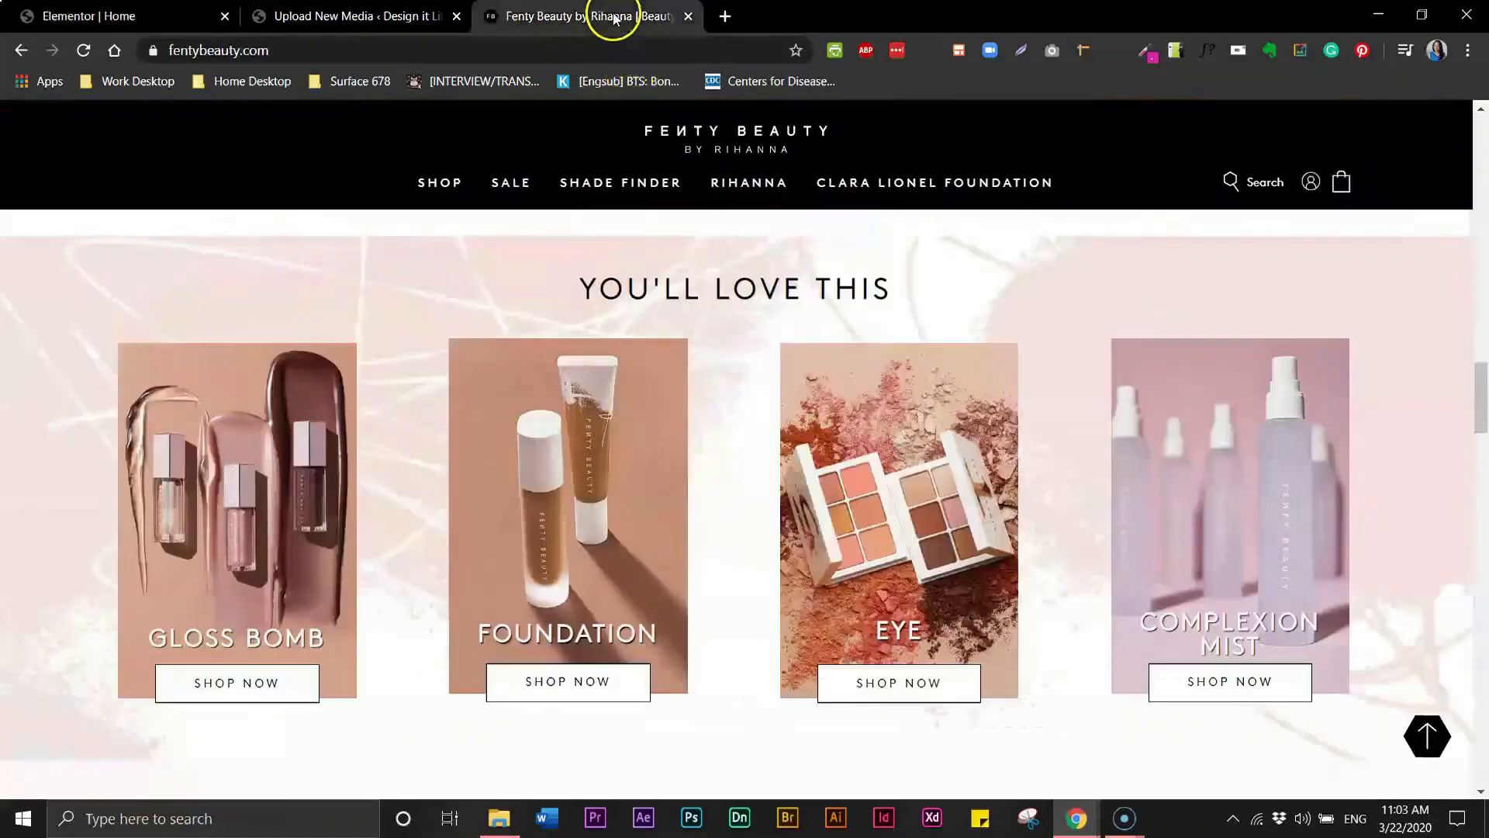
{"action": "left_click", "coordinate": [128, 17]}
{"action": "left_click", "coordinate": [53, 634]}
{"action": "left_click", "coordinate": [38, 635]}
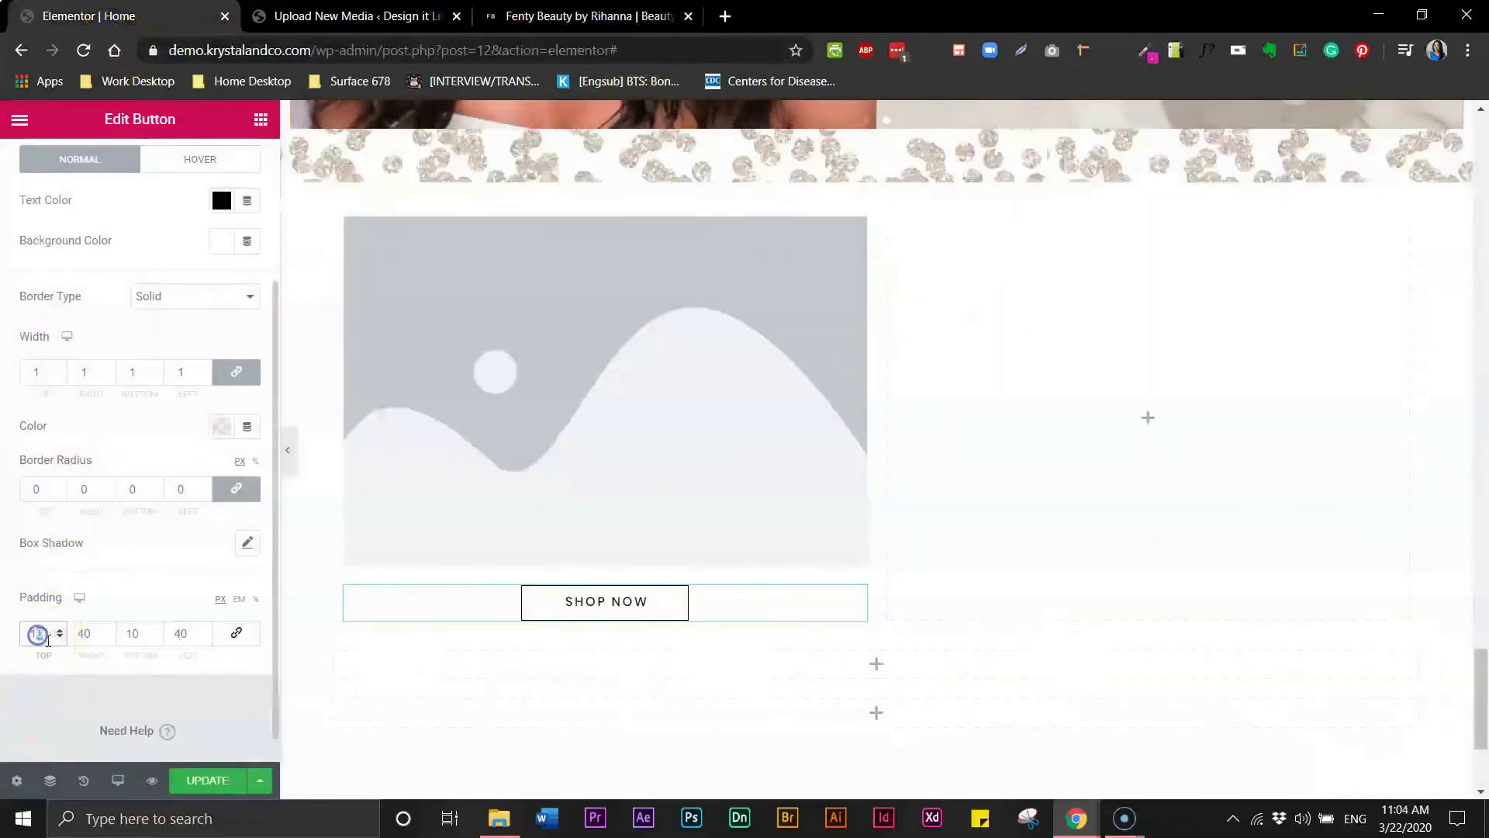
{"action": "type", "text": "2"}
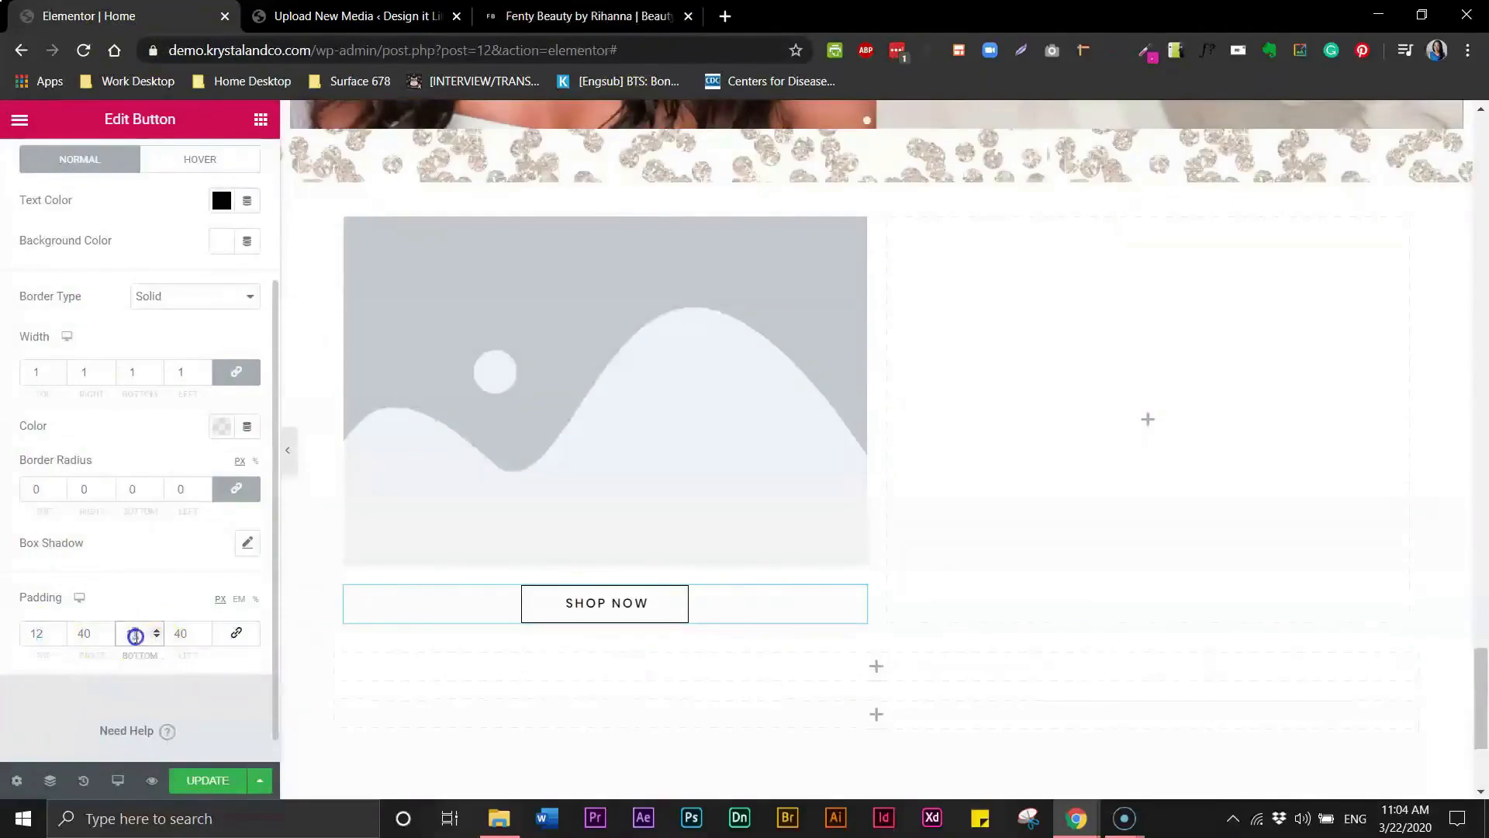
{"action": "left_click", "coordinate": [136, 636]}
{"action": "type", "text": "12"}
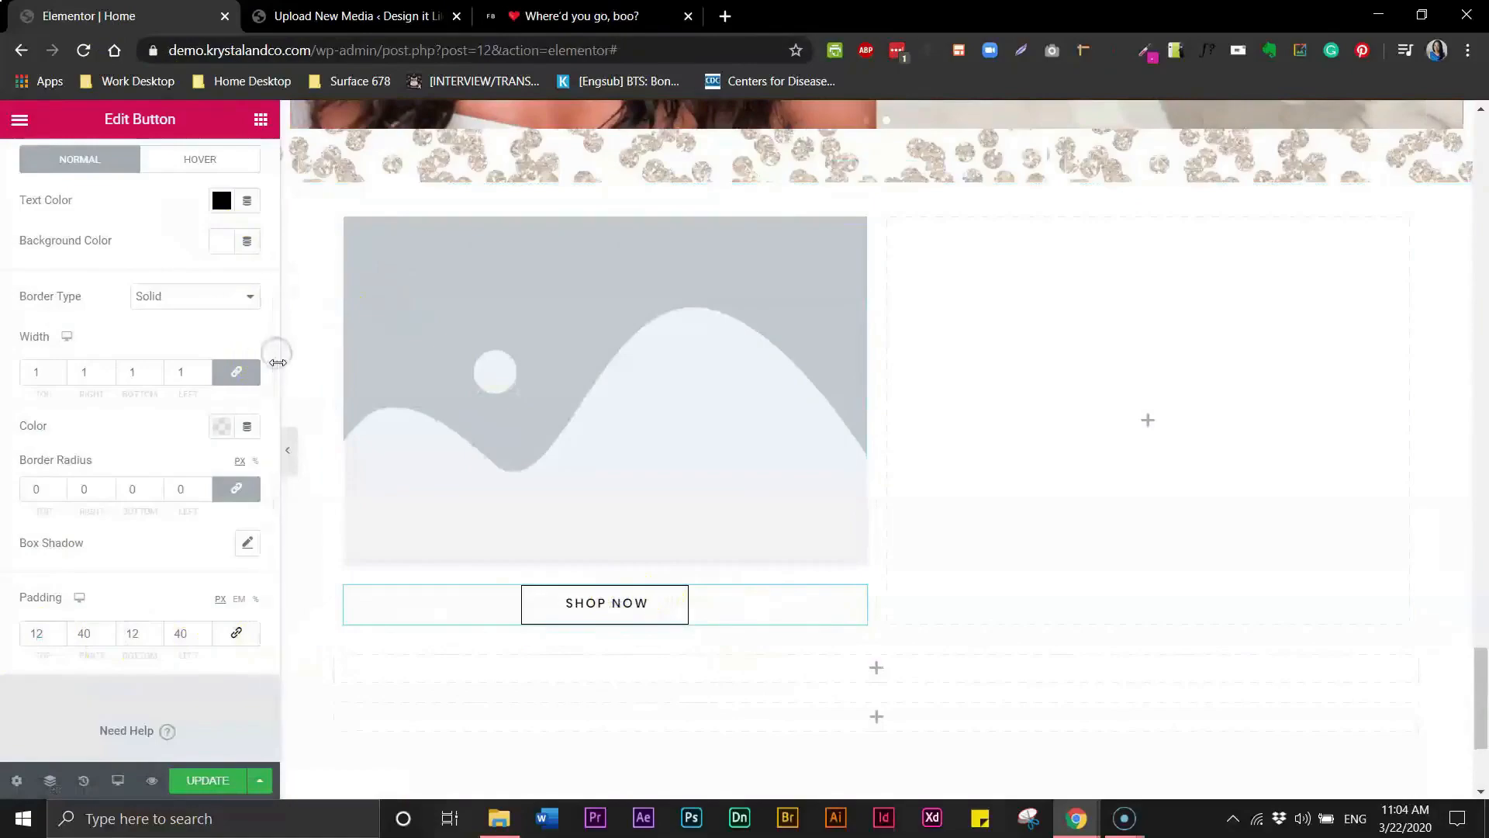
{"action": "left_click_drag", "start_coordinate": [276, 355], "coordinate": [271, 369]}
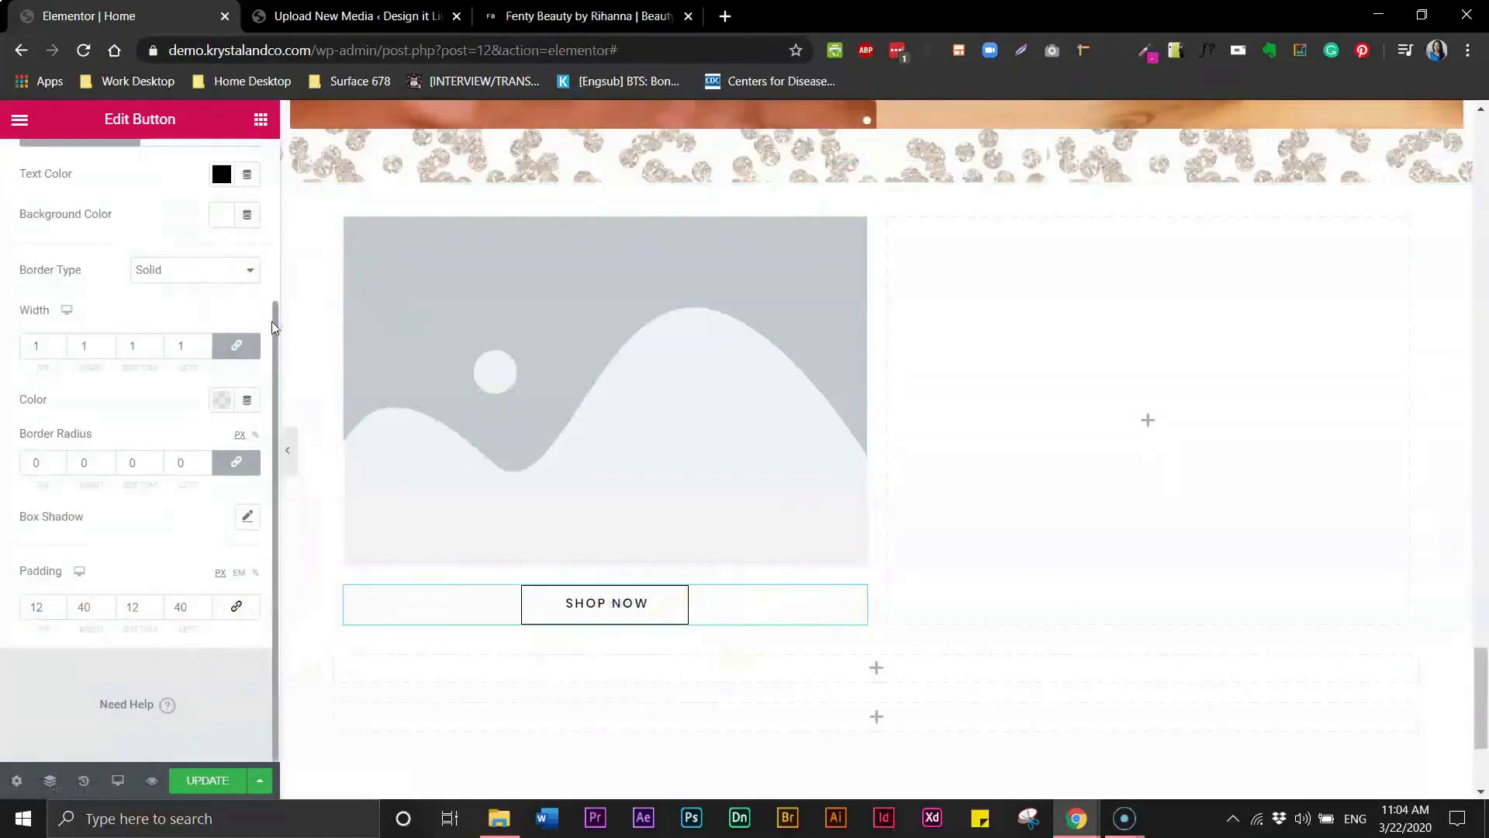
- Set the Shop Now button's typography weight to 400
{"action": "left_click", "coordinate": [274, 266]}
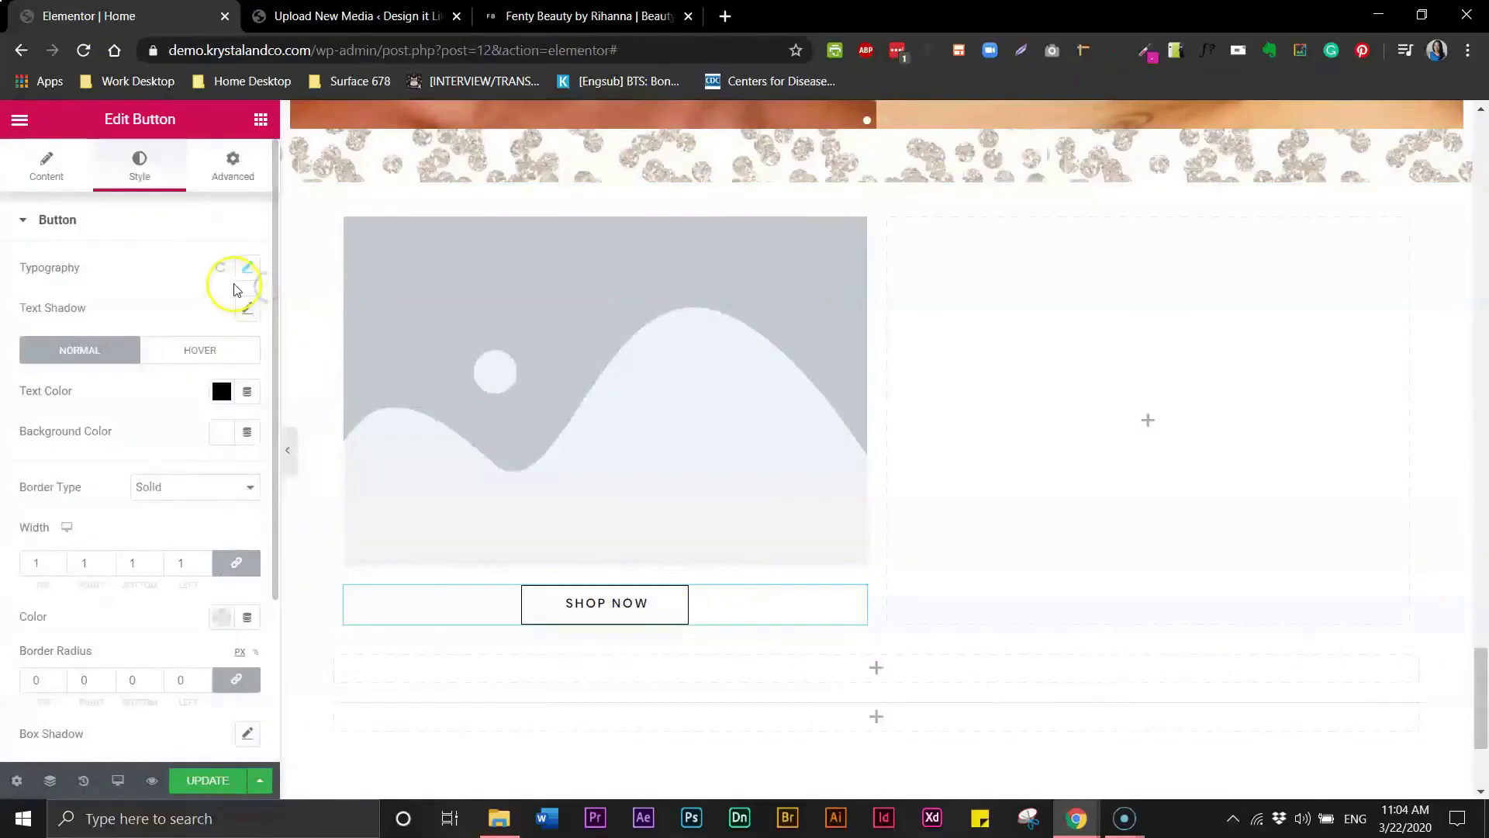
{"action": "left_click", "coordinate": [249, 272]}
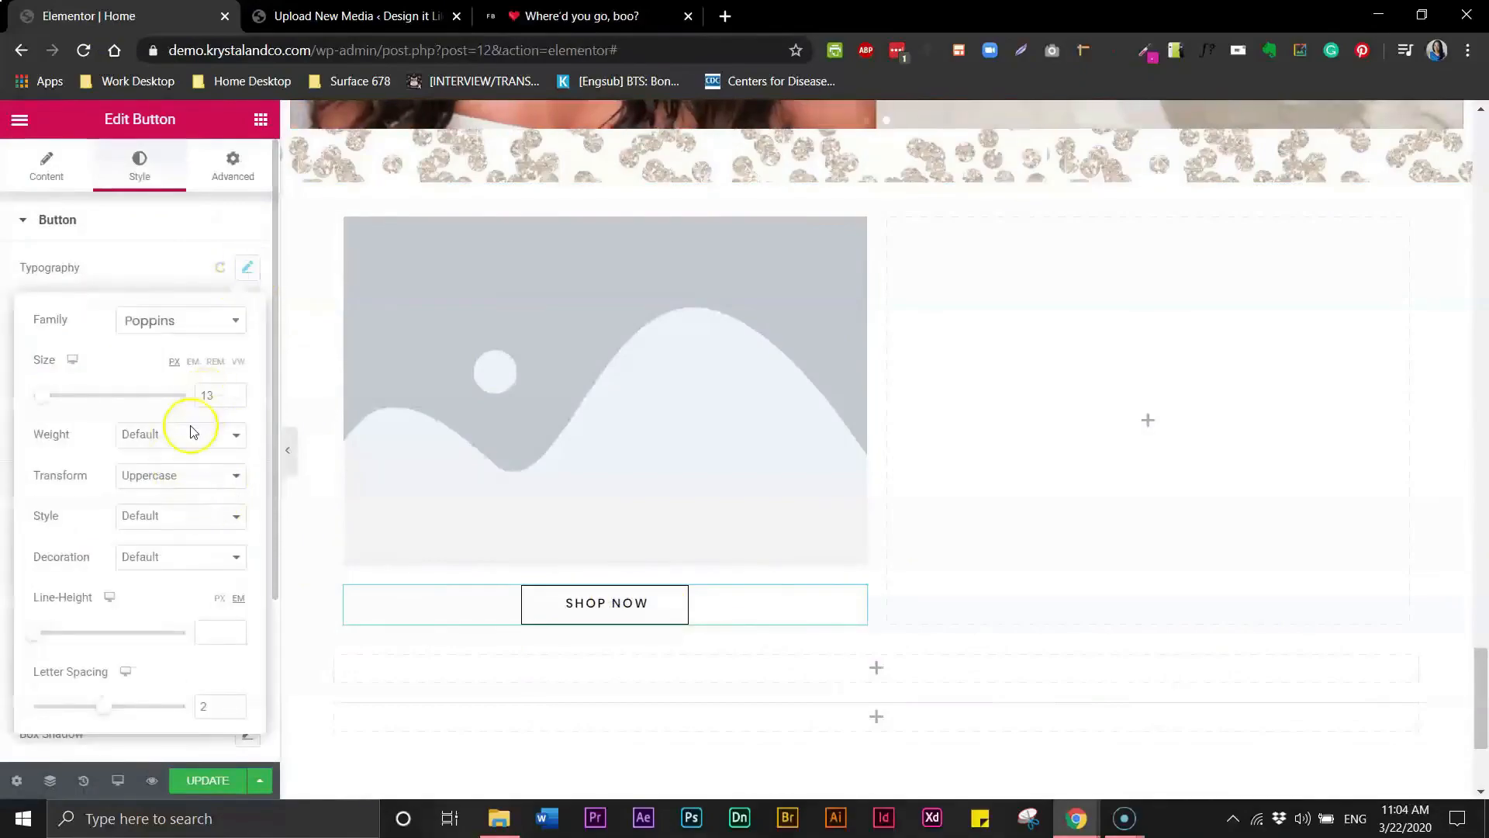
{"action": "left_click", "coordinate": [164, 440]}
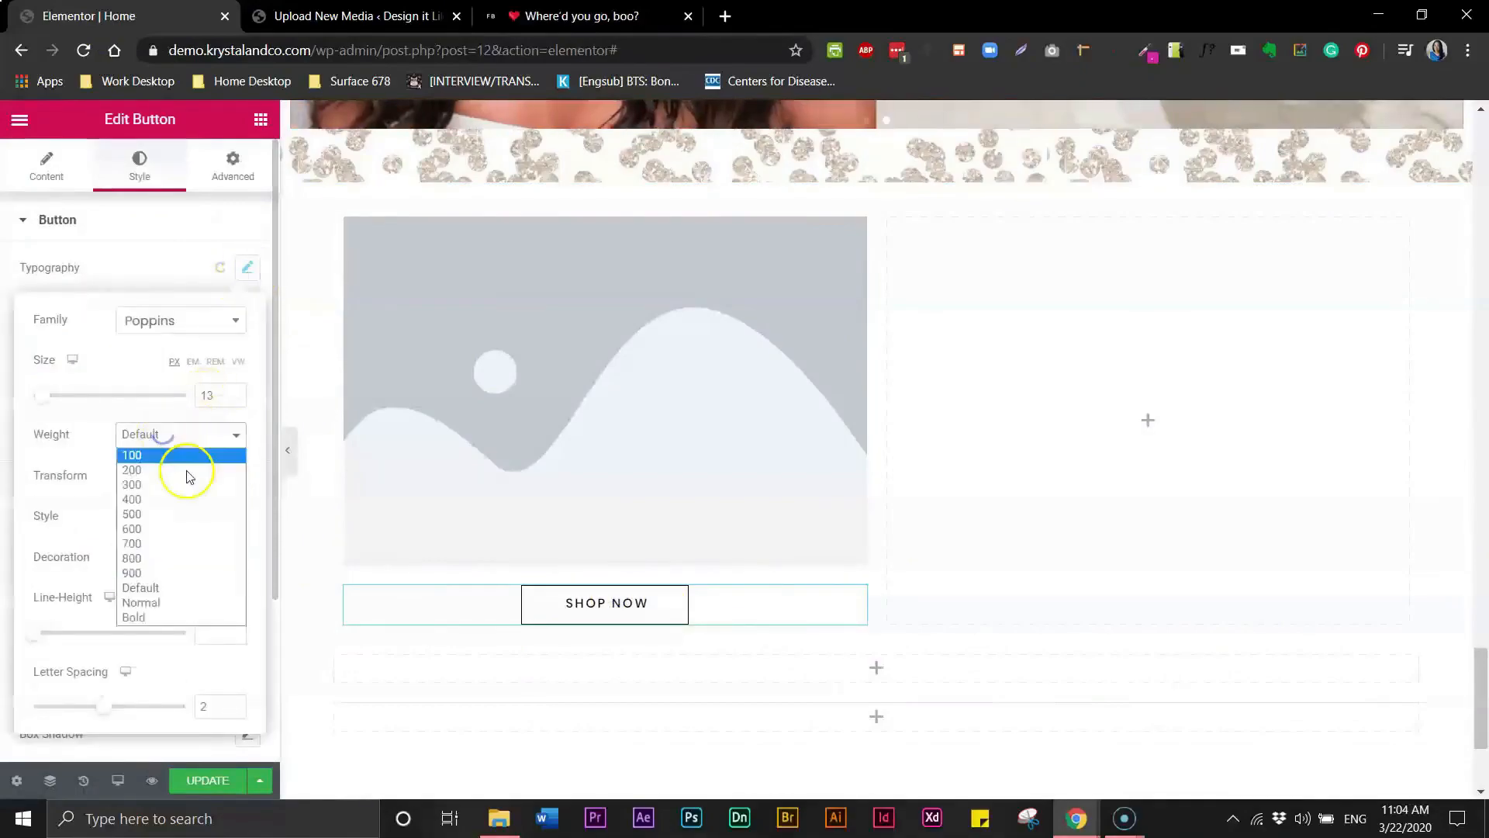
{"action": "left_click", "coordinate": [150, 606]}
{"action": "left_click", "coordinate": [156, 431]}
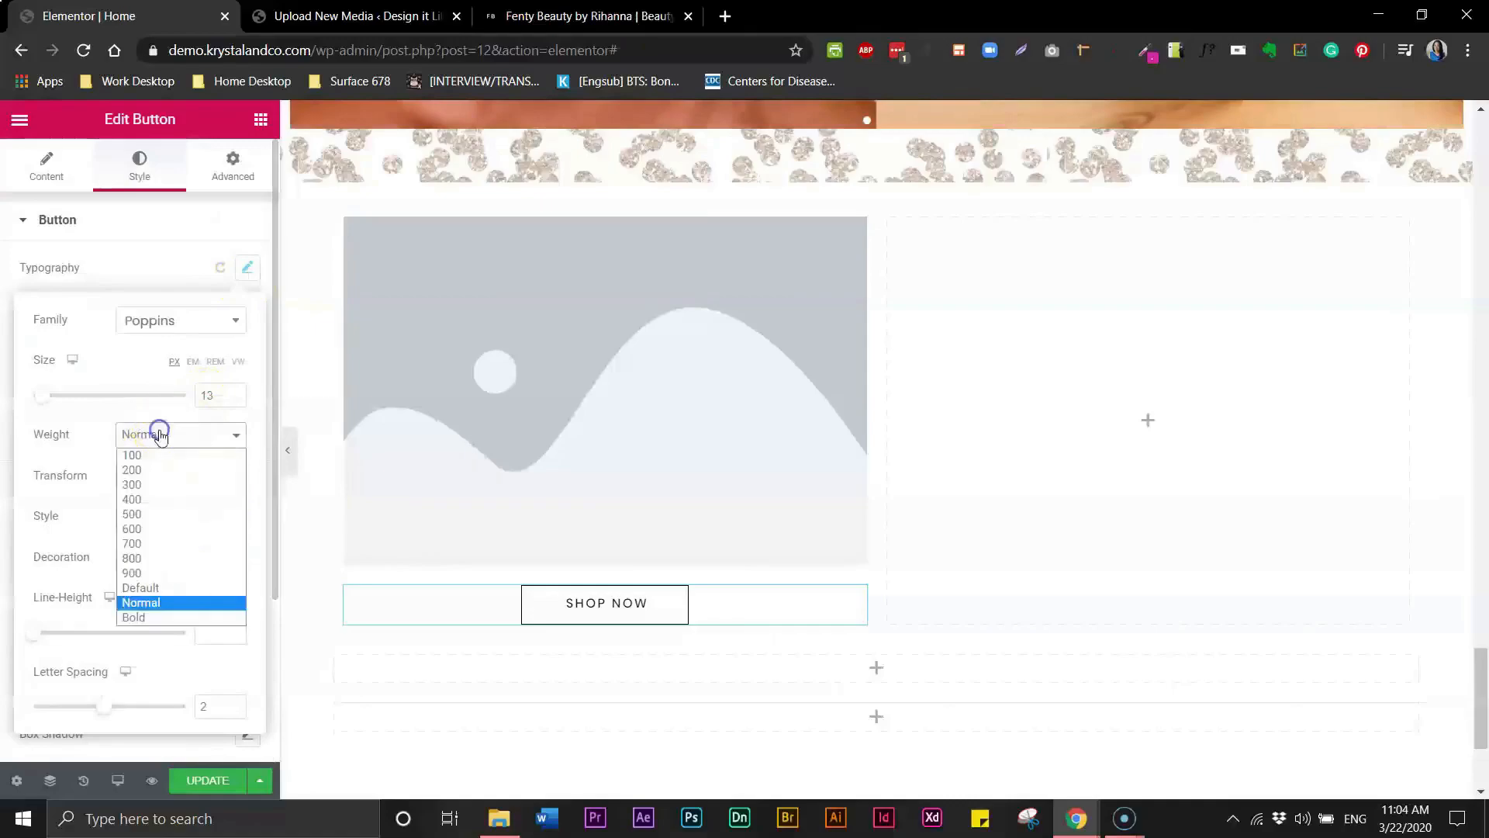
{"action": "left_click", "coordinate": [152, 485]}
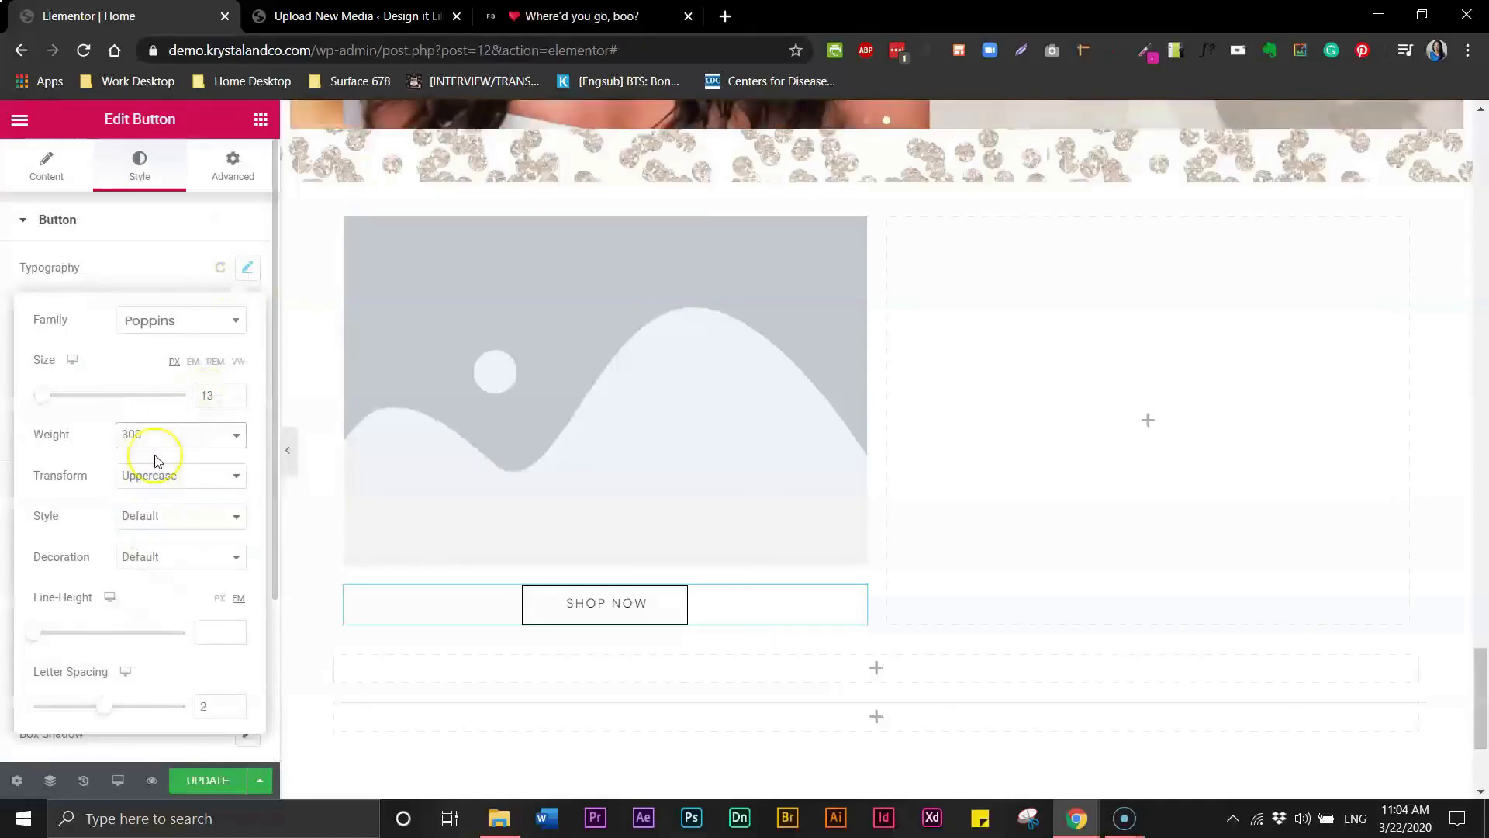
{"action": "left_click", "coordinate": [175, 437]}
{"action": "left_click", "coordinate": [164, 501]}
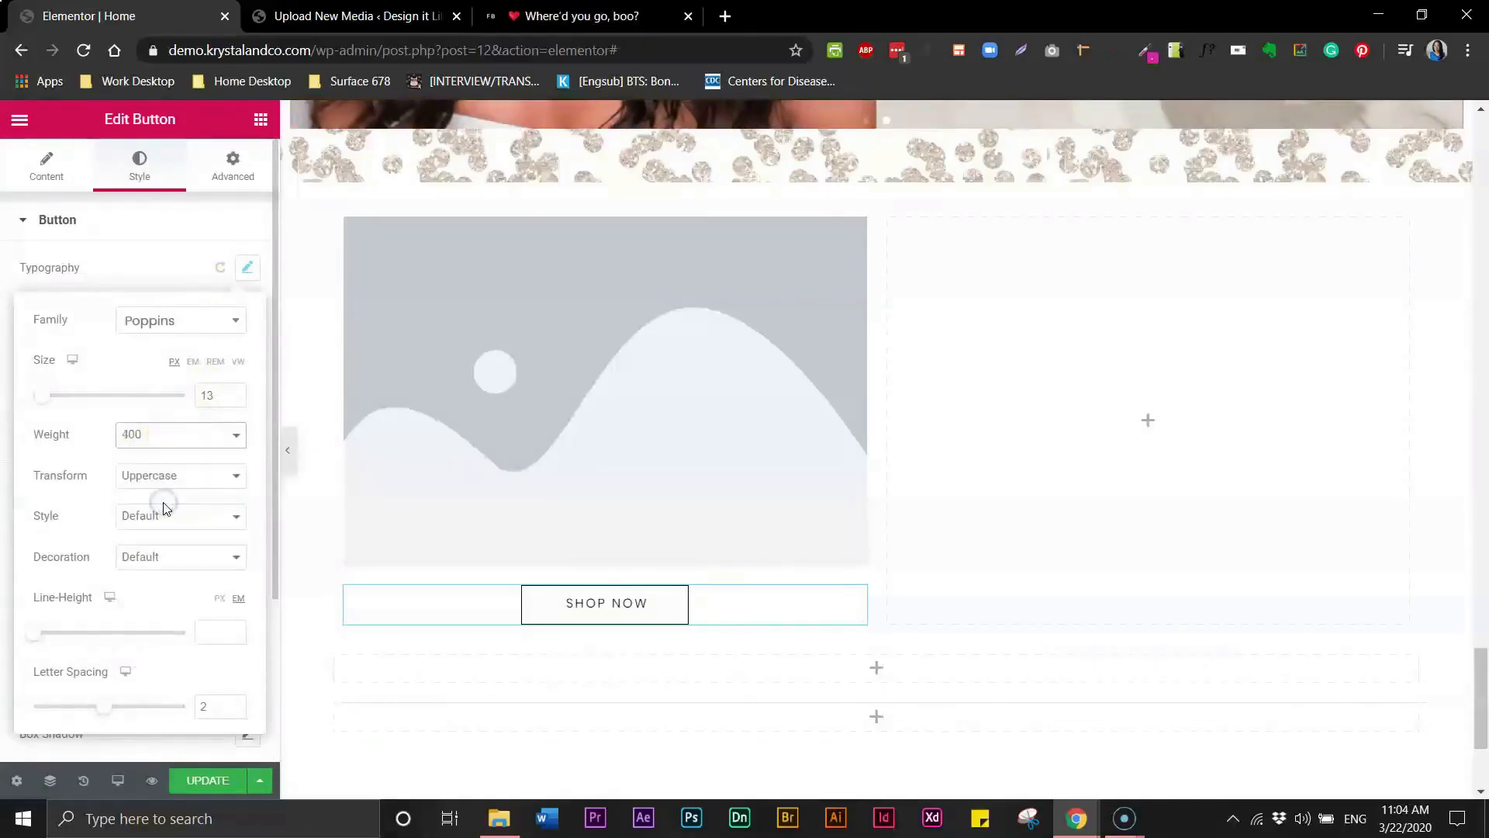
{"action": "left_click", "coordinate": [299, 564]}
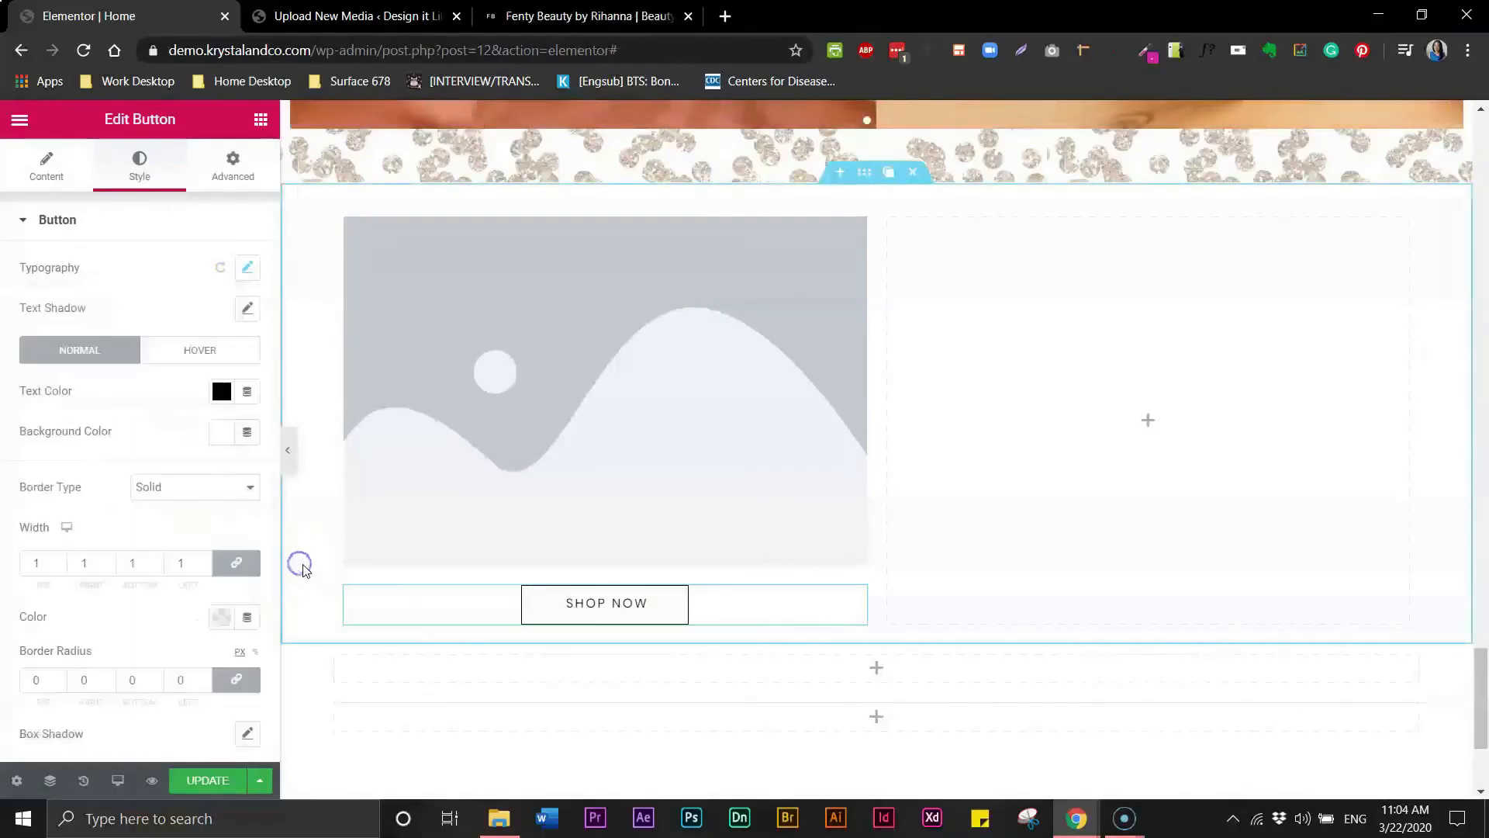
- Compare the button in the page preview with the Fenty Beauty reference site
{"action": "left_click", "coordinate": [287, 452]}
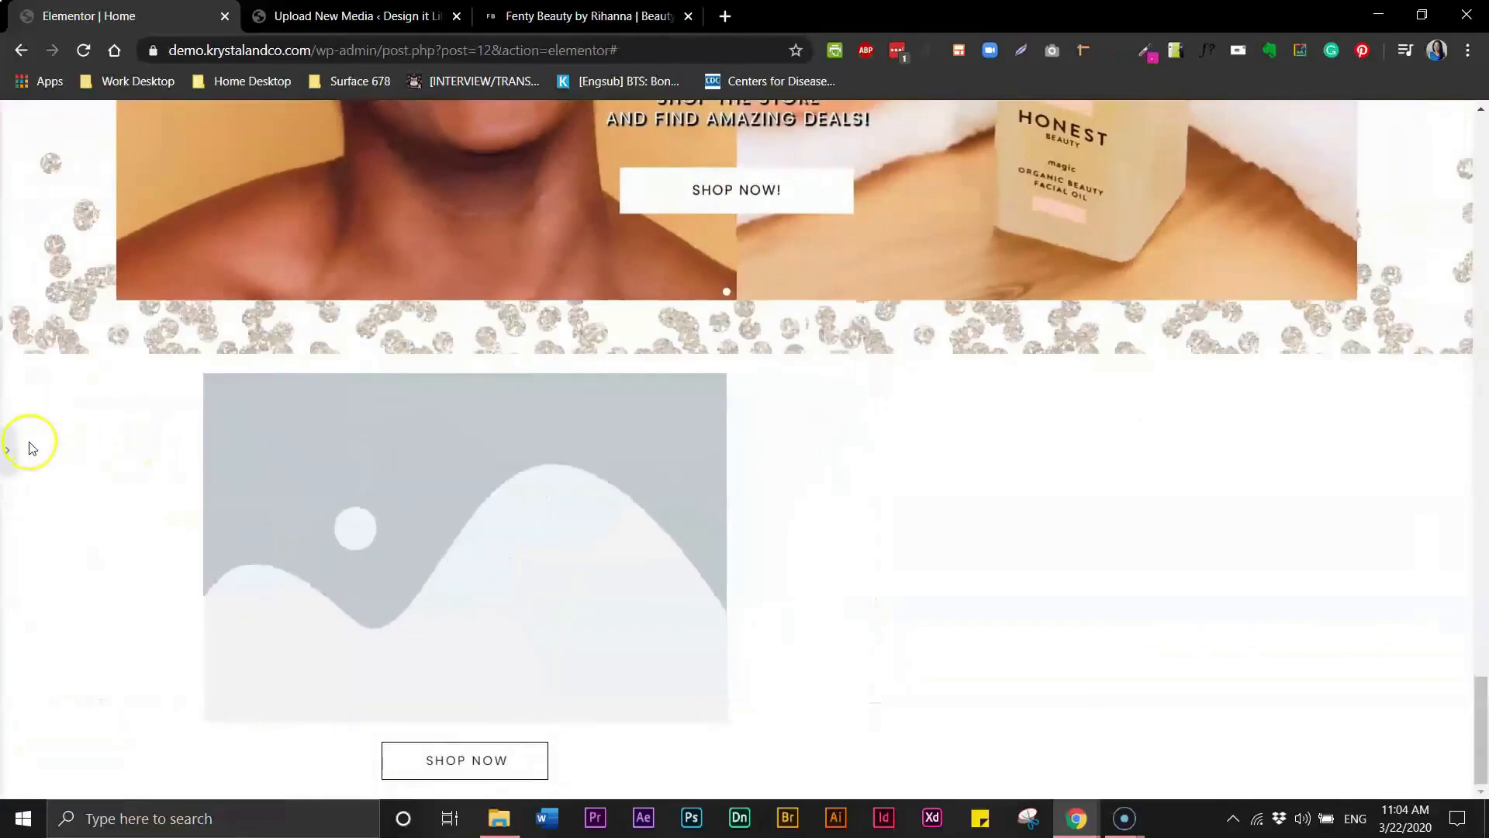
{"action": "left_click", "coordinate": [14, 452]}
{"action": "left_click", "coordinate": [592, 16]}
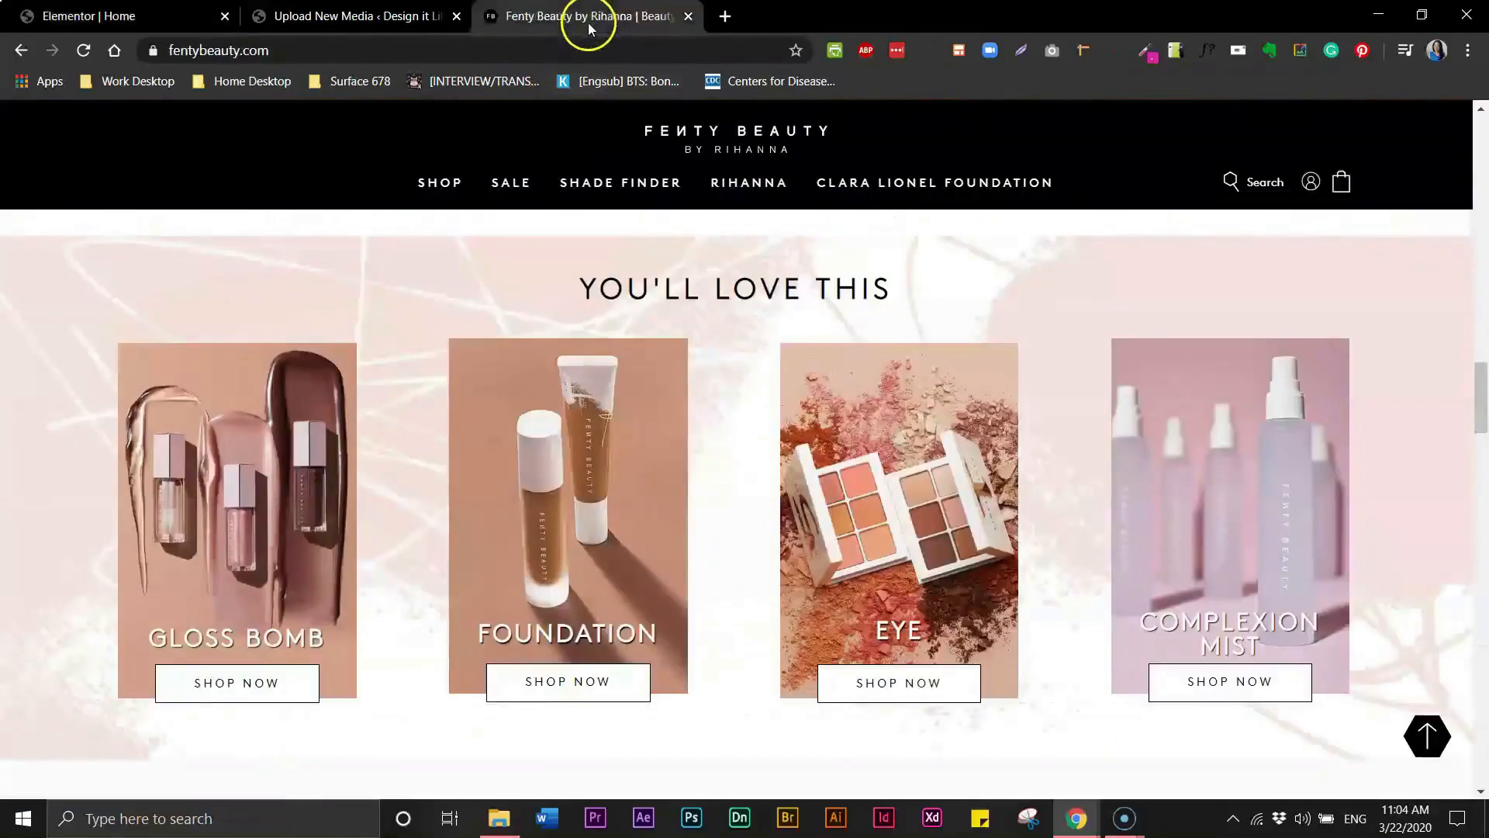
{"action": "left_click", "coordinate": [99, 16]}
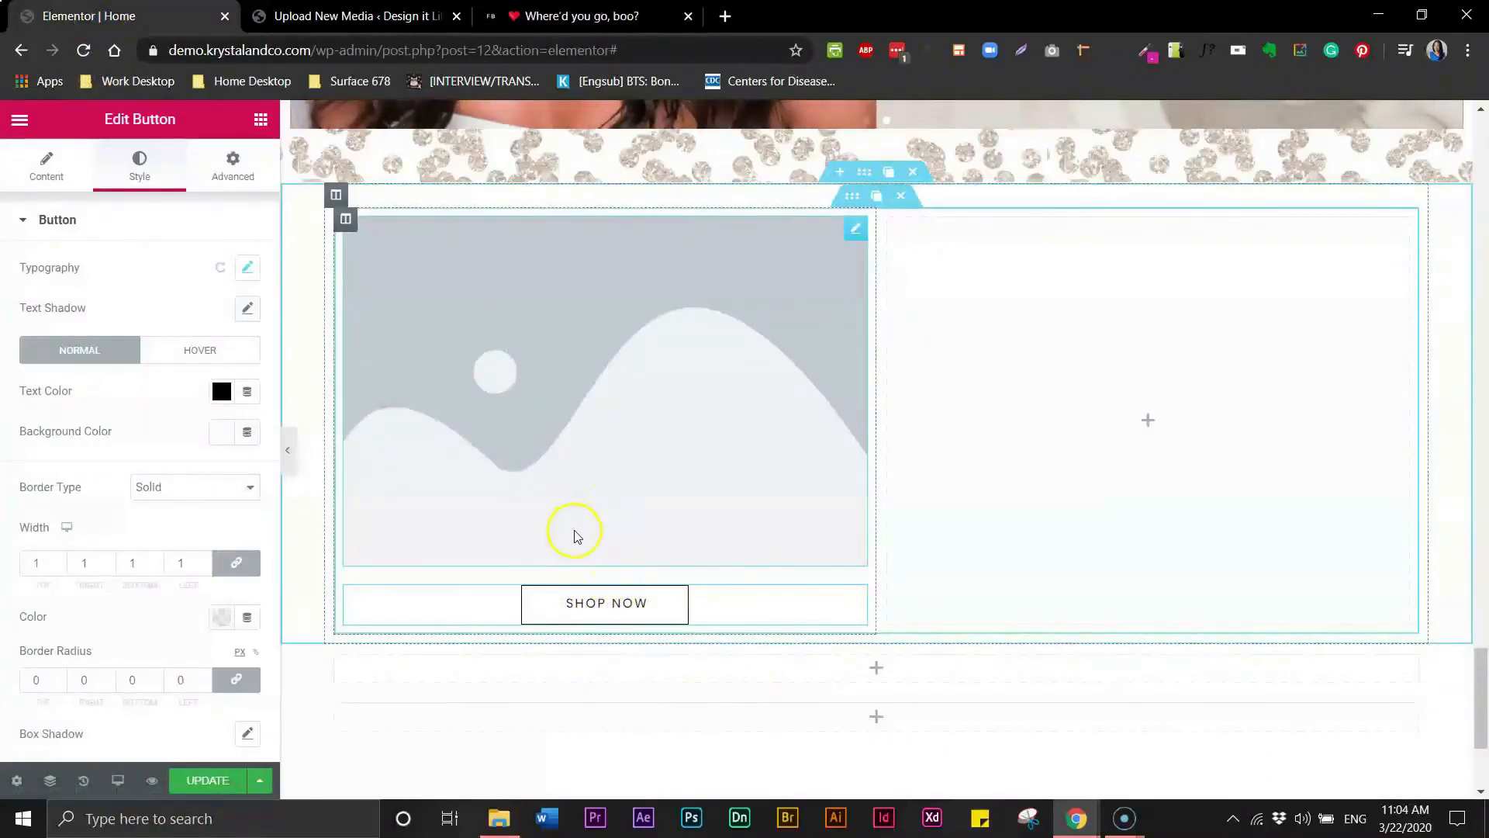
- Set the button's top margin to -52 so it overlaps the image
{"action": "left_click", "coordinate": [221, 160]}
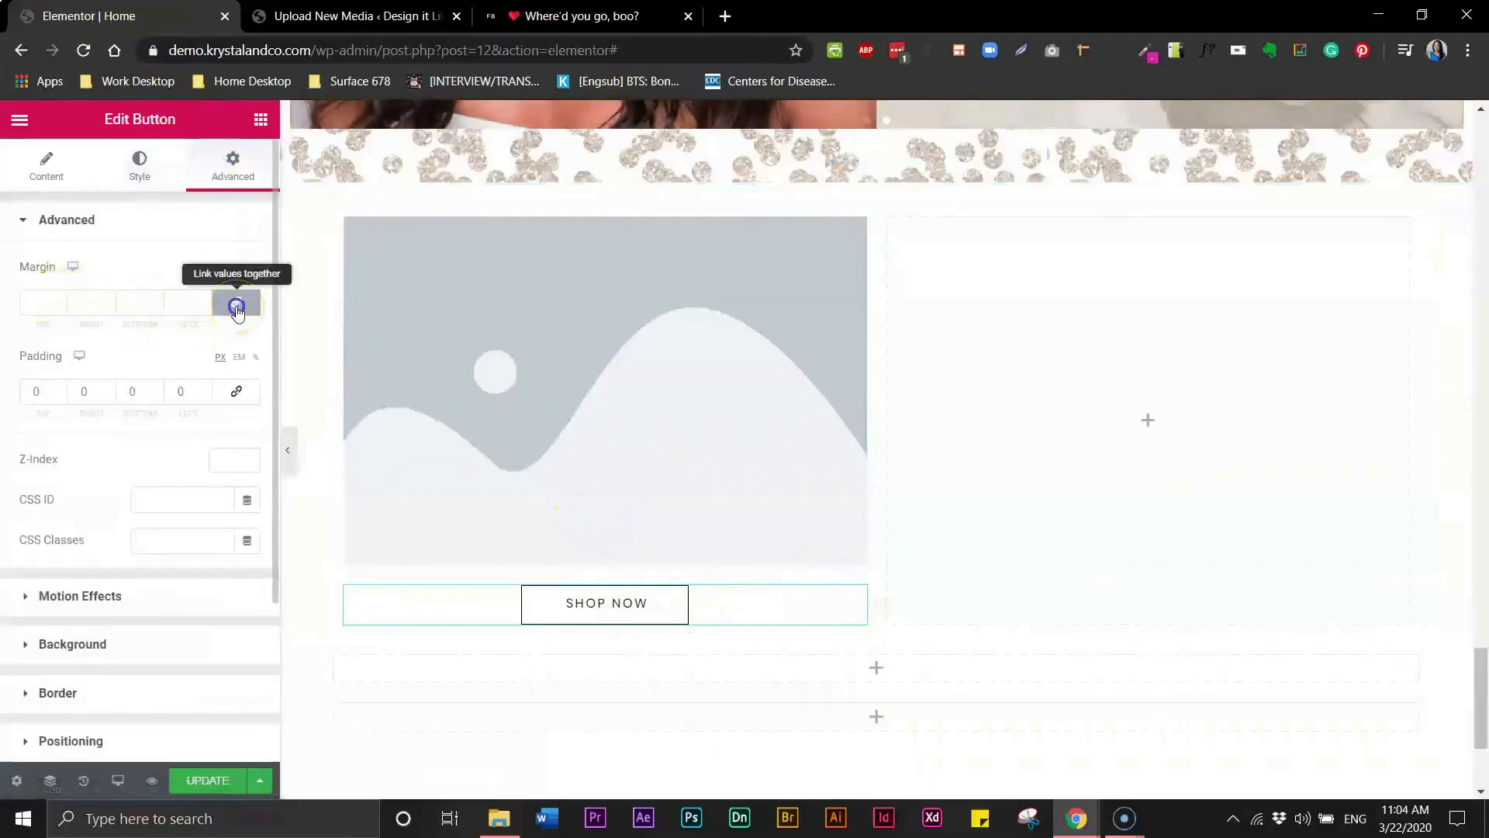
{"action": "left_click", "coordinate": [44, 303]}
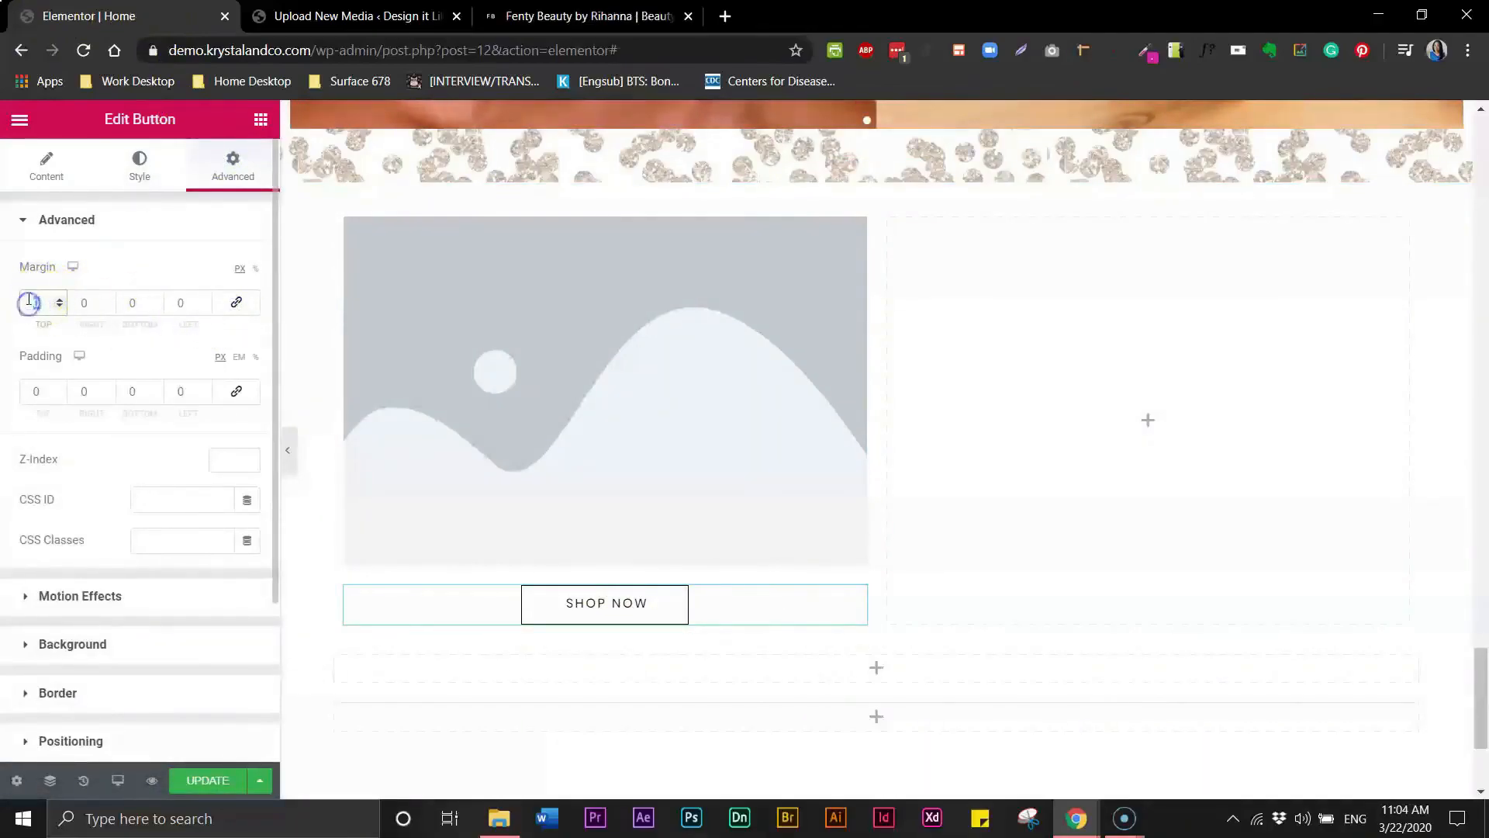
{"action": "type", "text": "50"}
{"action": "left_click", "coordinate": [29, 300]}
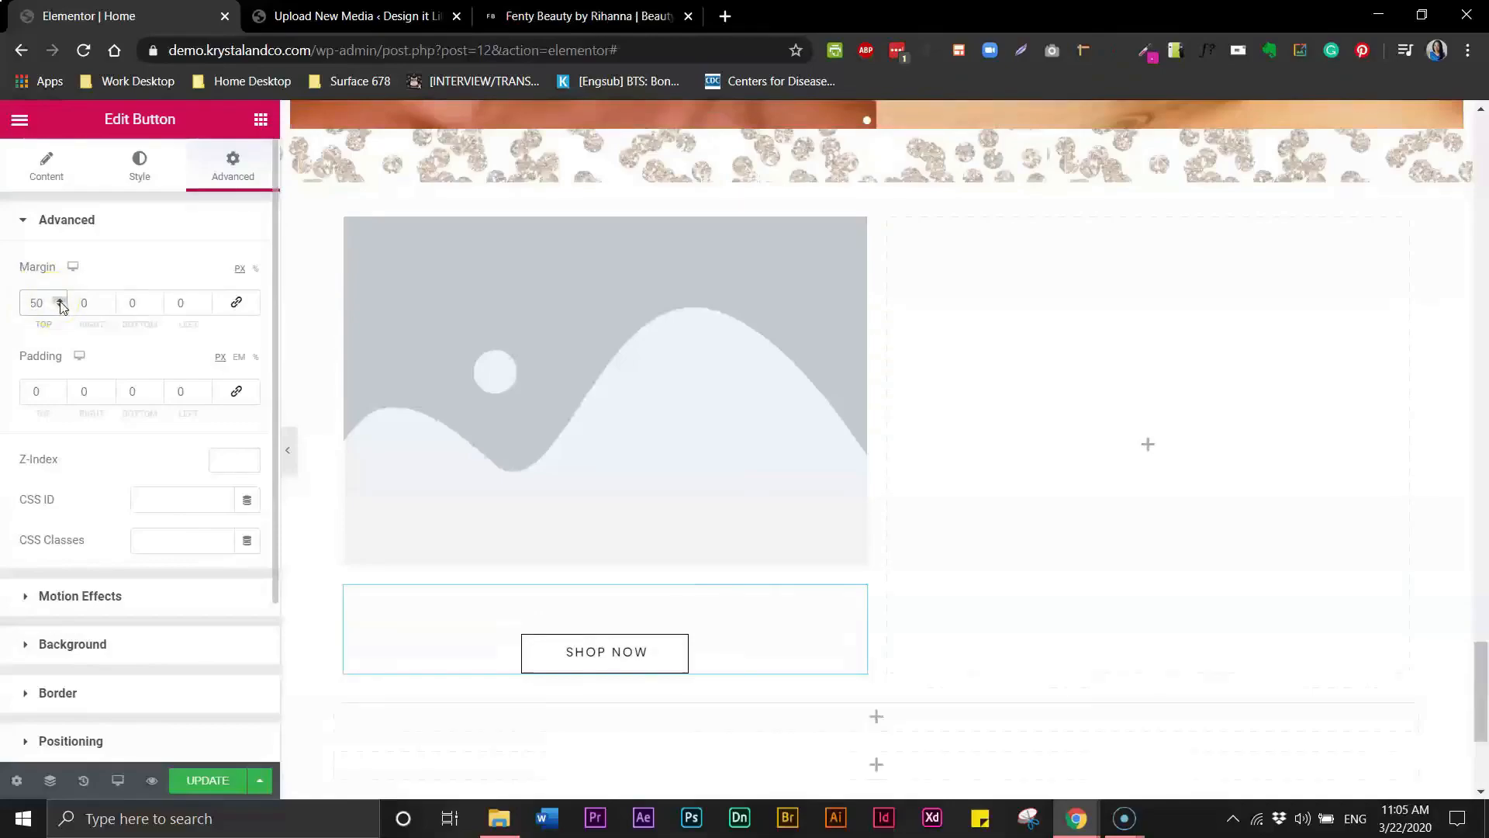
{"action": "type", "text": "-51"}
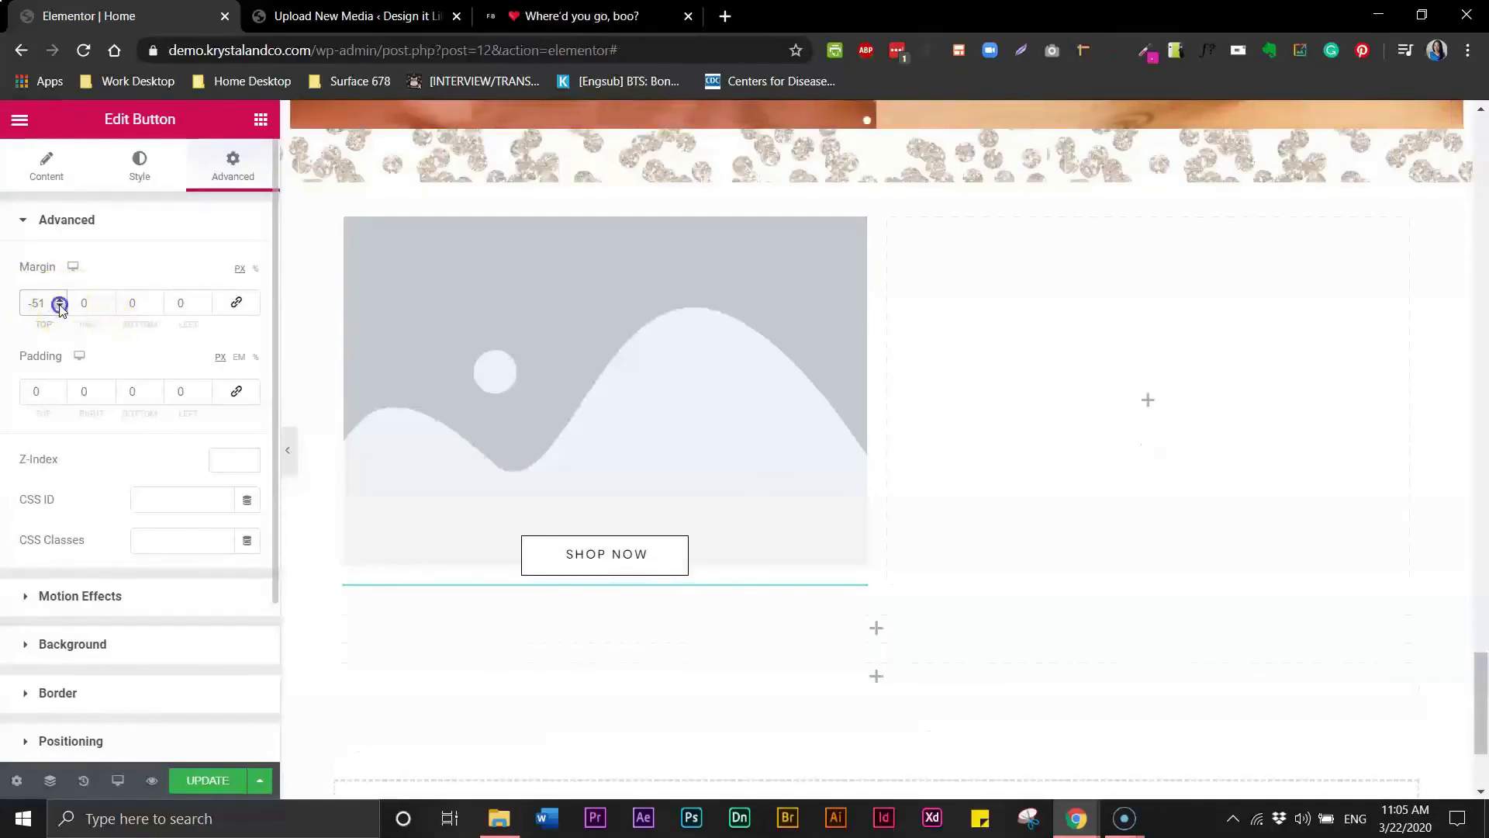
{"action": "left_click", "coordinate": [60, 308]}
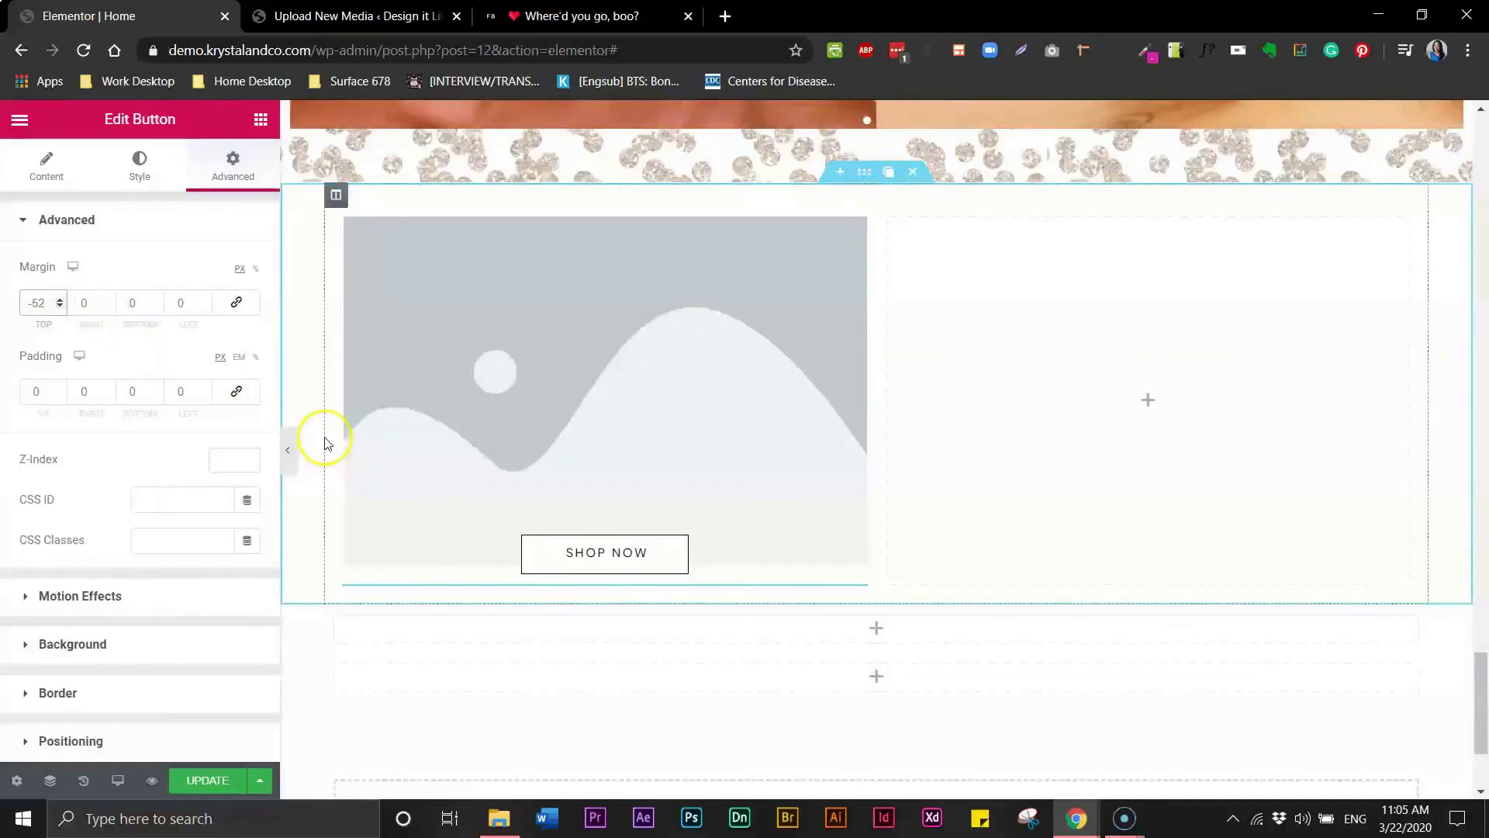
{"action": "left_click", "coordinate": [288, 455]}
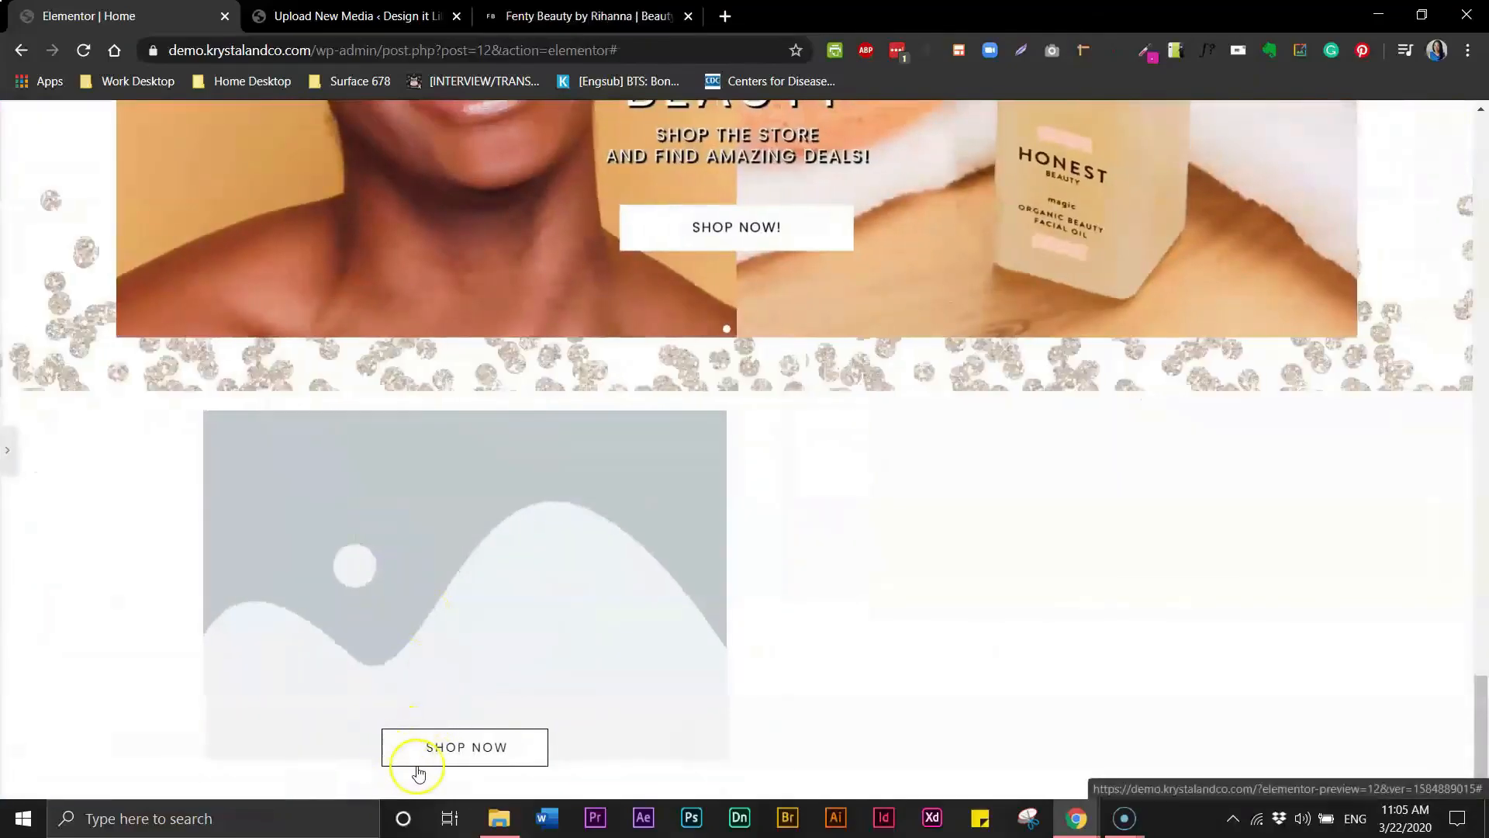
{"action": "left_click", "coordinate": [8, 465]}
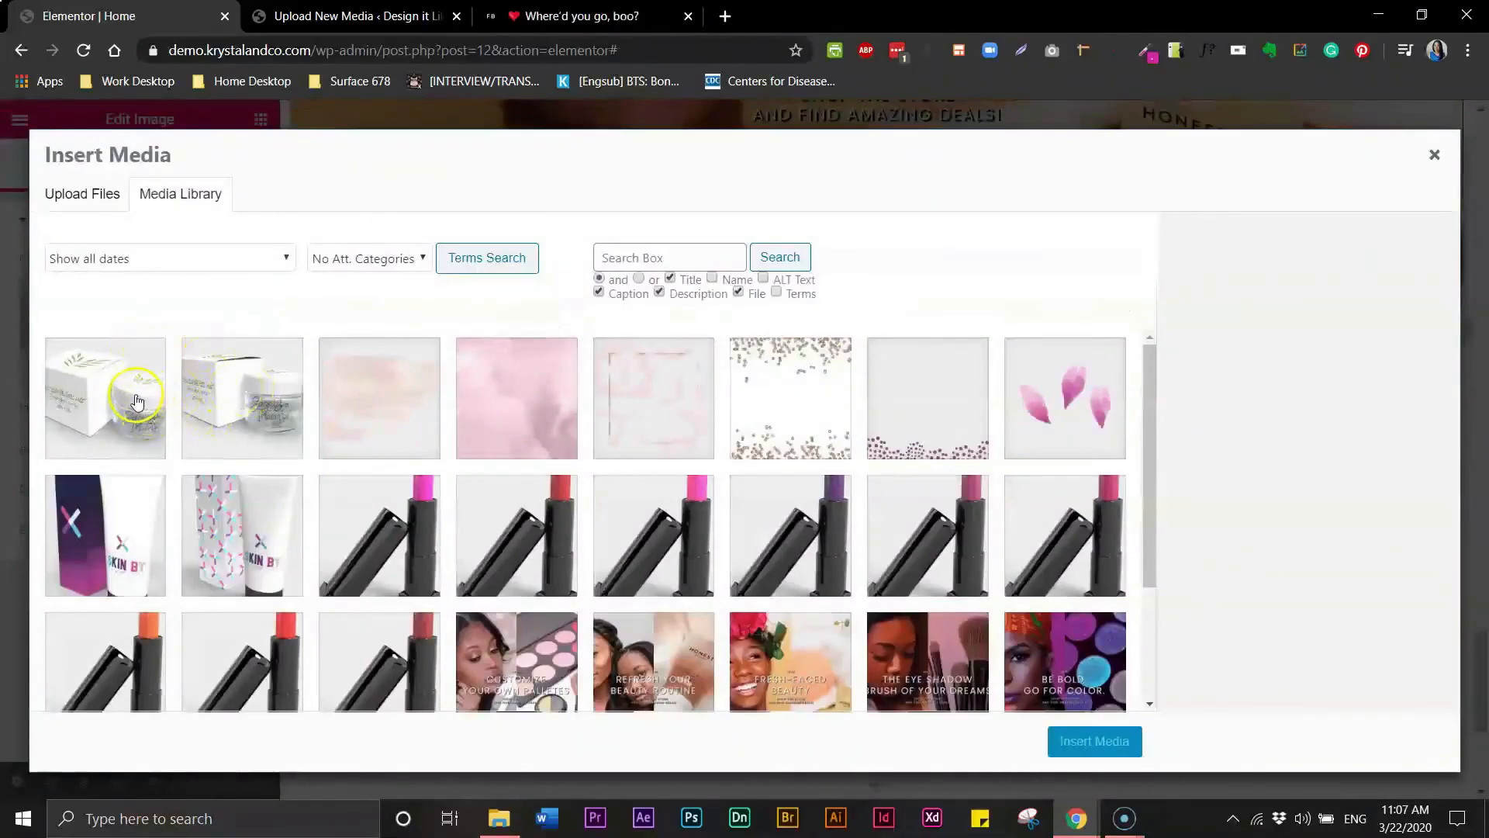
- Insert the Cosmetic-_jars-top image into the image widget
{"action": "left_click", "coordinate": [136, 401]}
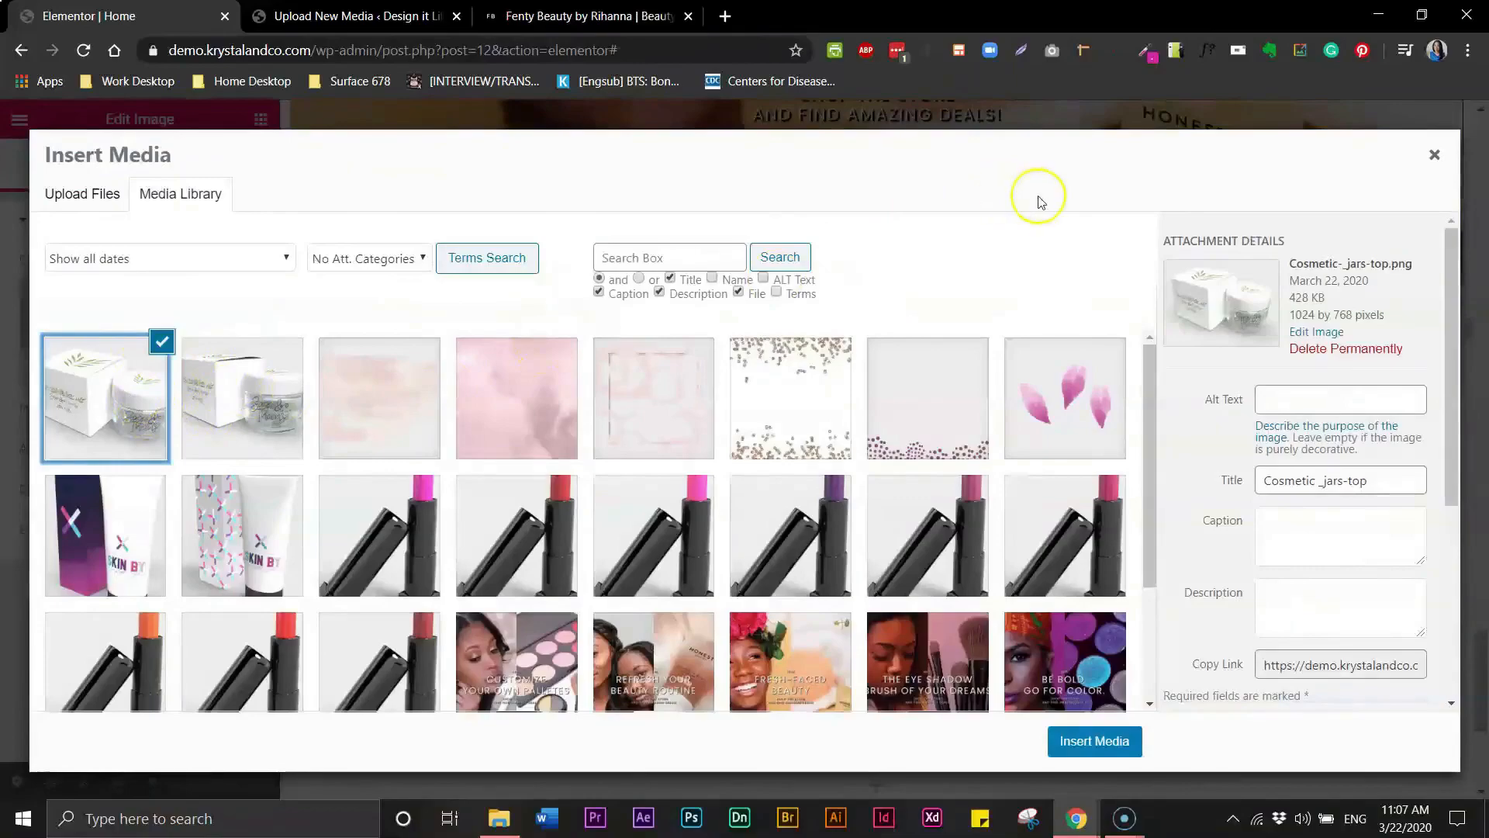
{"action": "left_click", "coordinate": [1096, 744]}
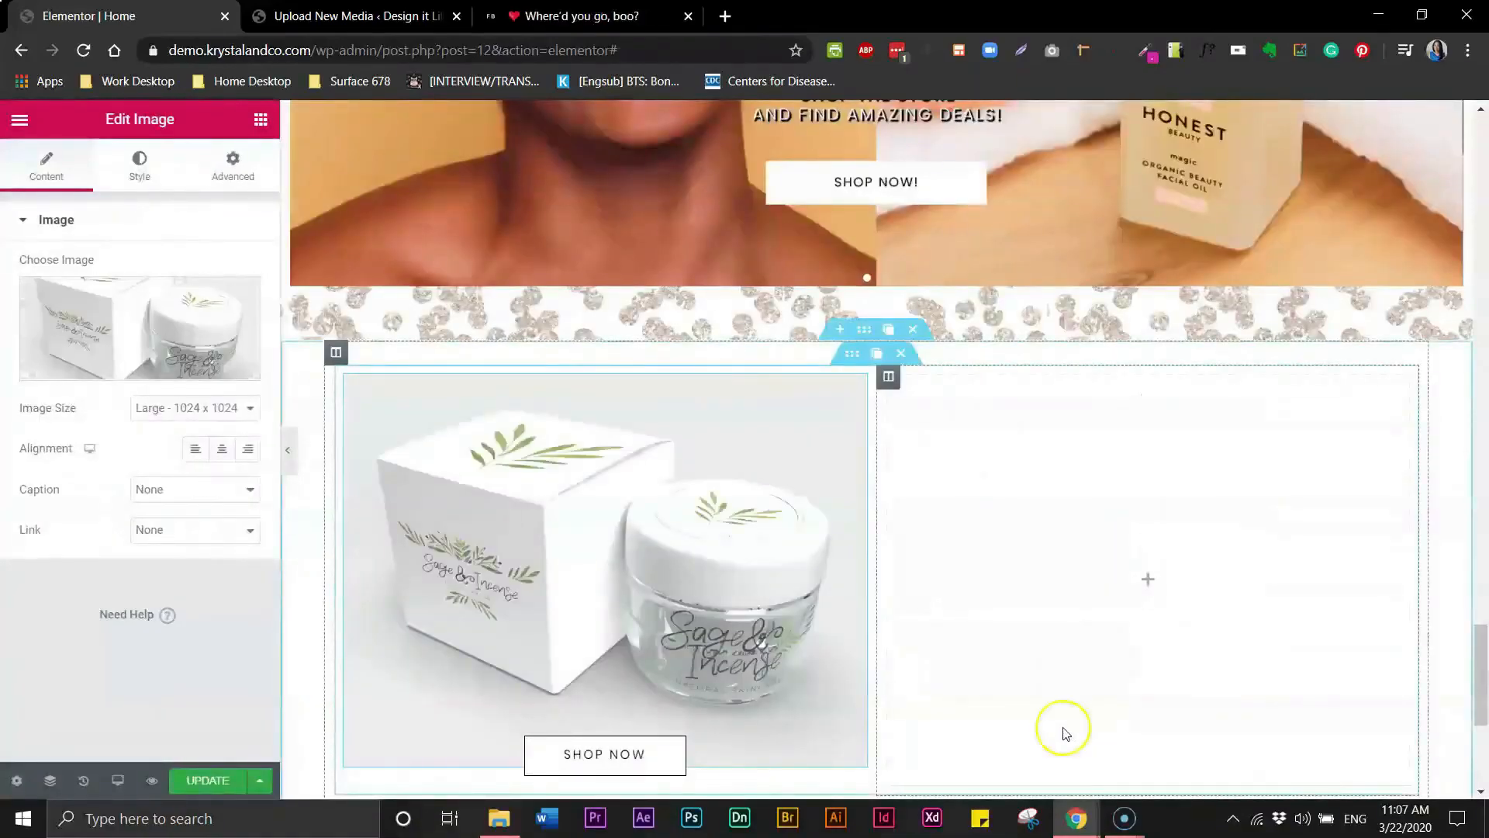
- Delete the empty right column and duplicate the image-and-button column in its place
{"action": "left_click_drag", "start_coordinate": [1481, 666], "coordinate": [1481, 690]}
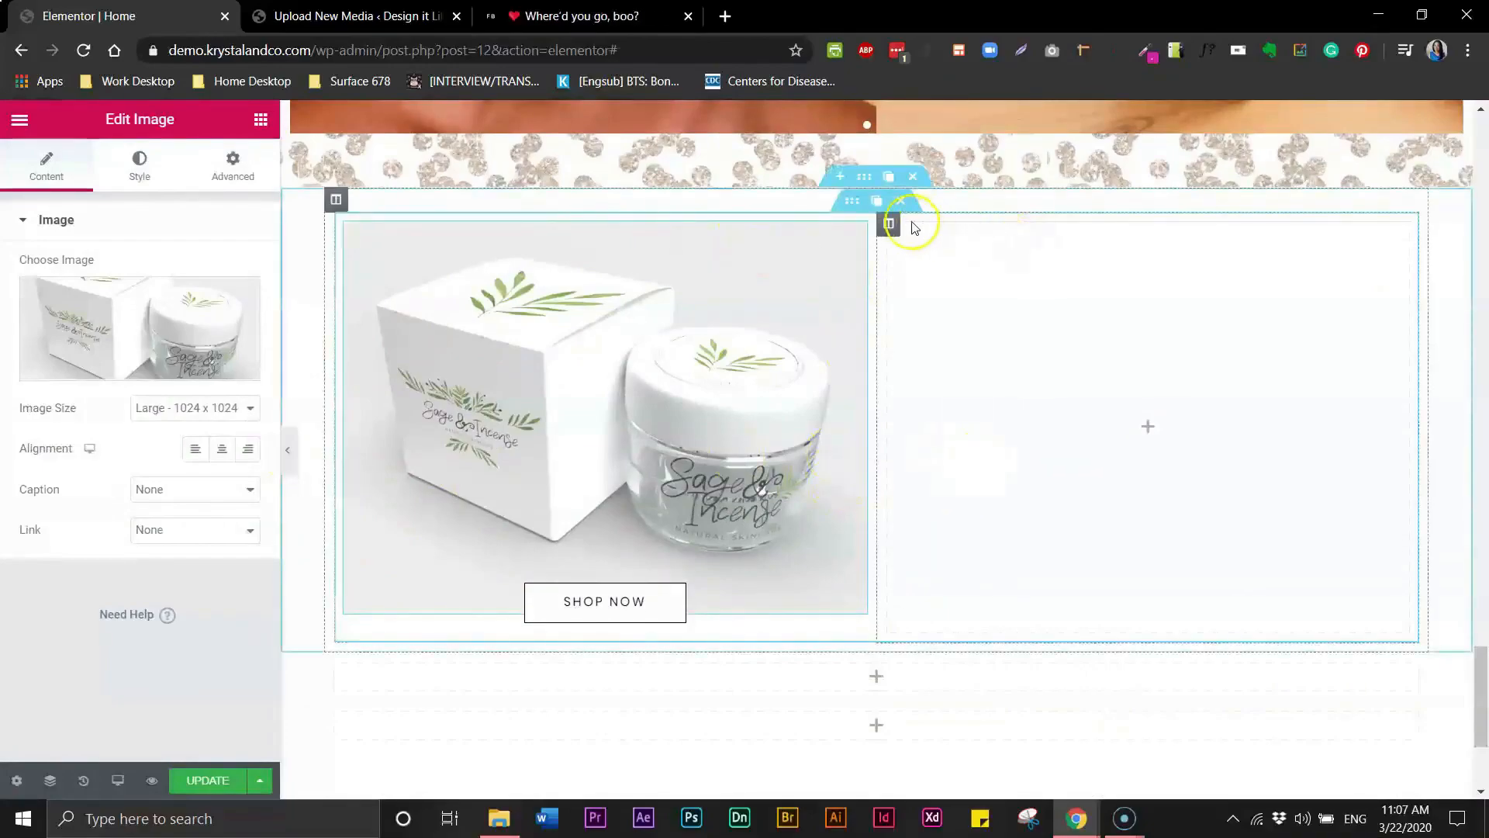
{"action": "mouse_move", "coordinate": [892, 227]}
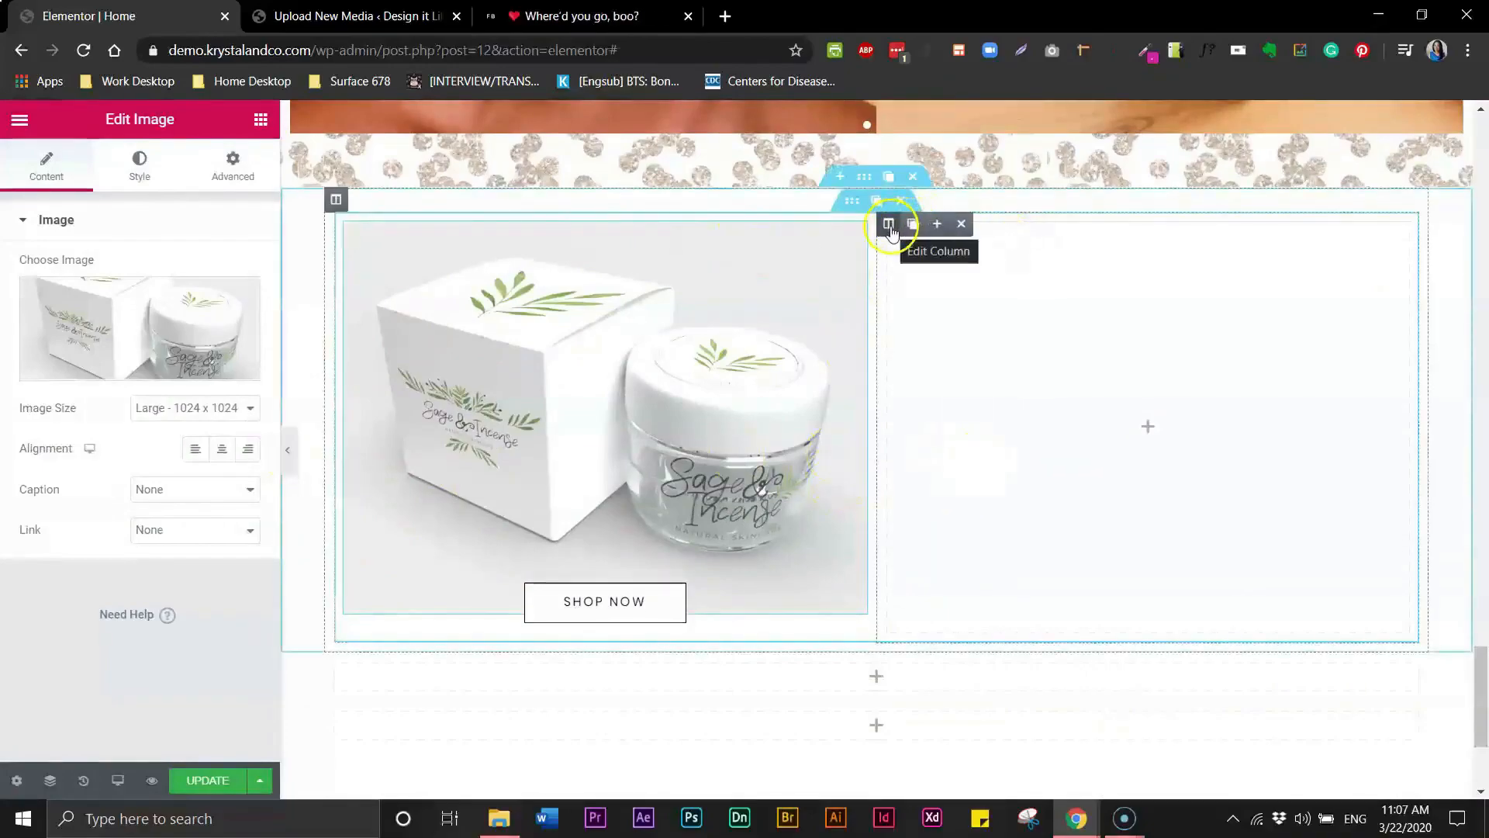
{"action": "left_click", "coordinate": [962, 224]}
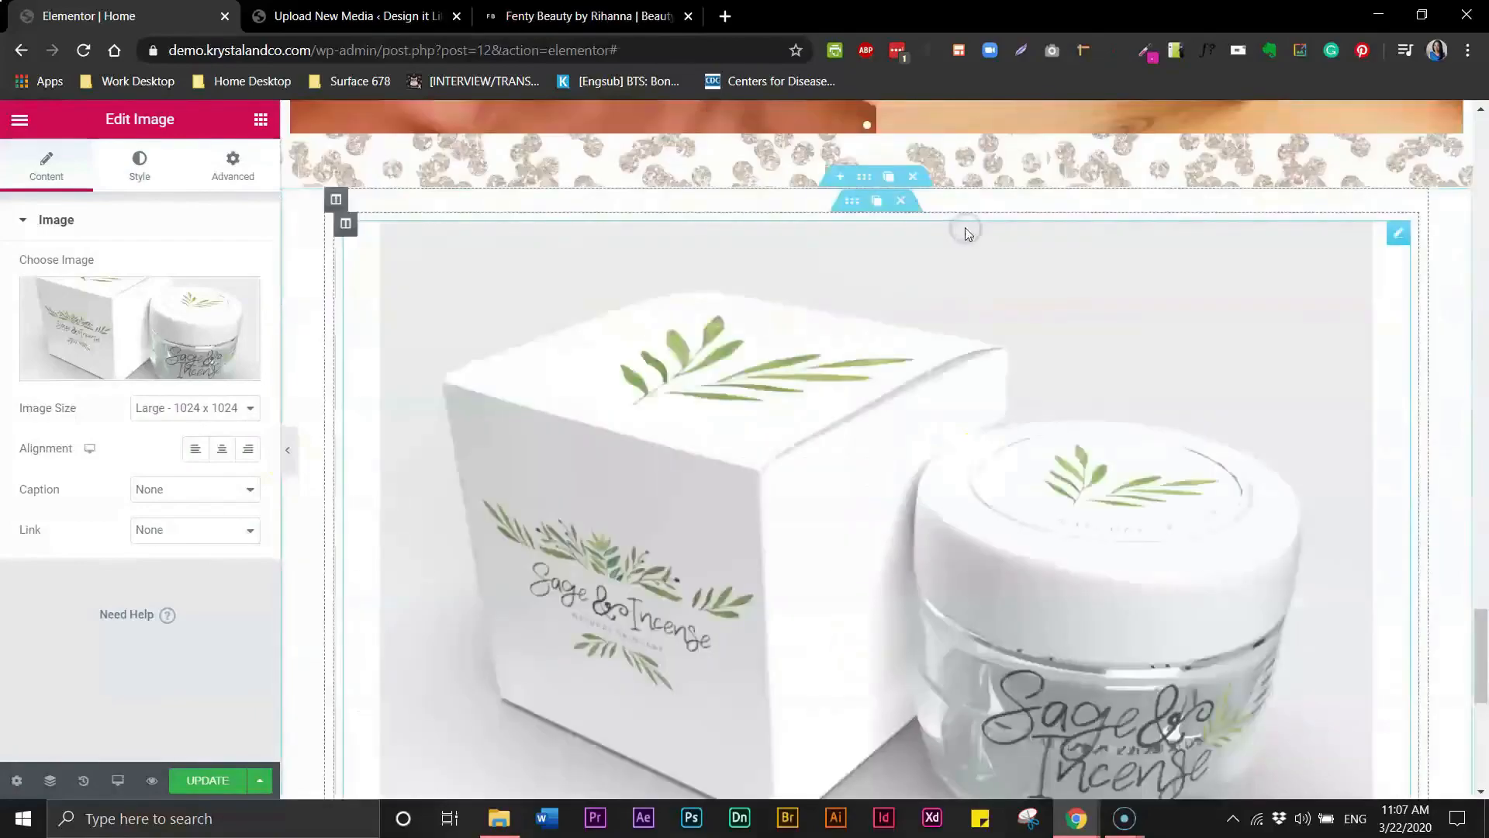
{"action": "mouse_move", "coordinate": [353, 227]}
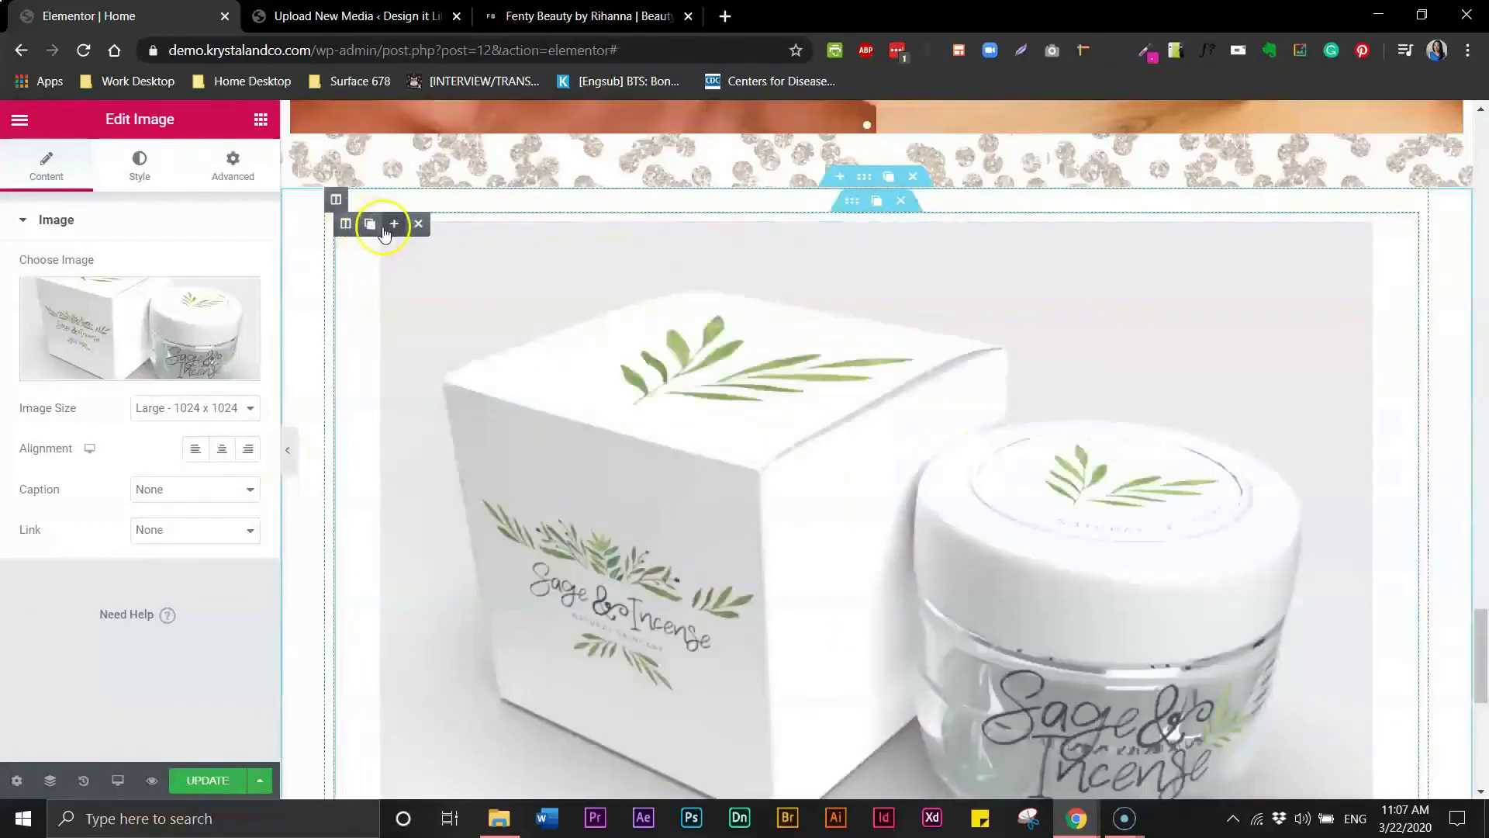
{"action": "left_click", "coordinate": [371, 225]}
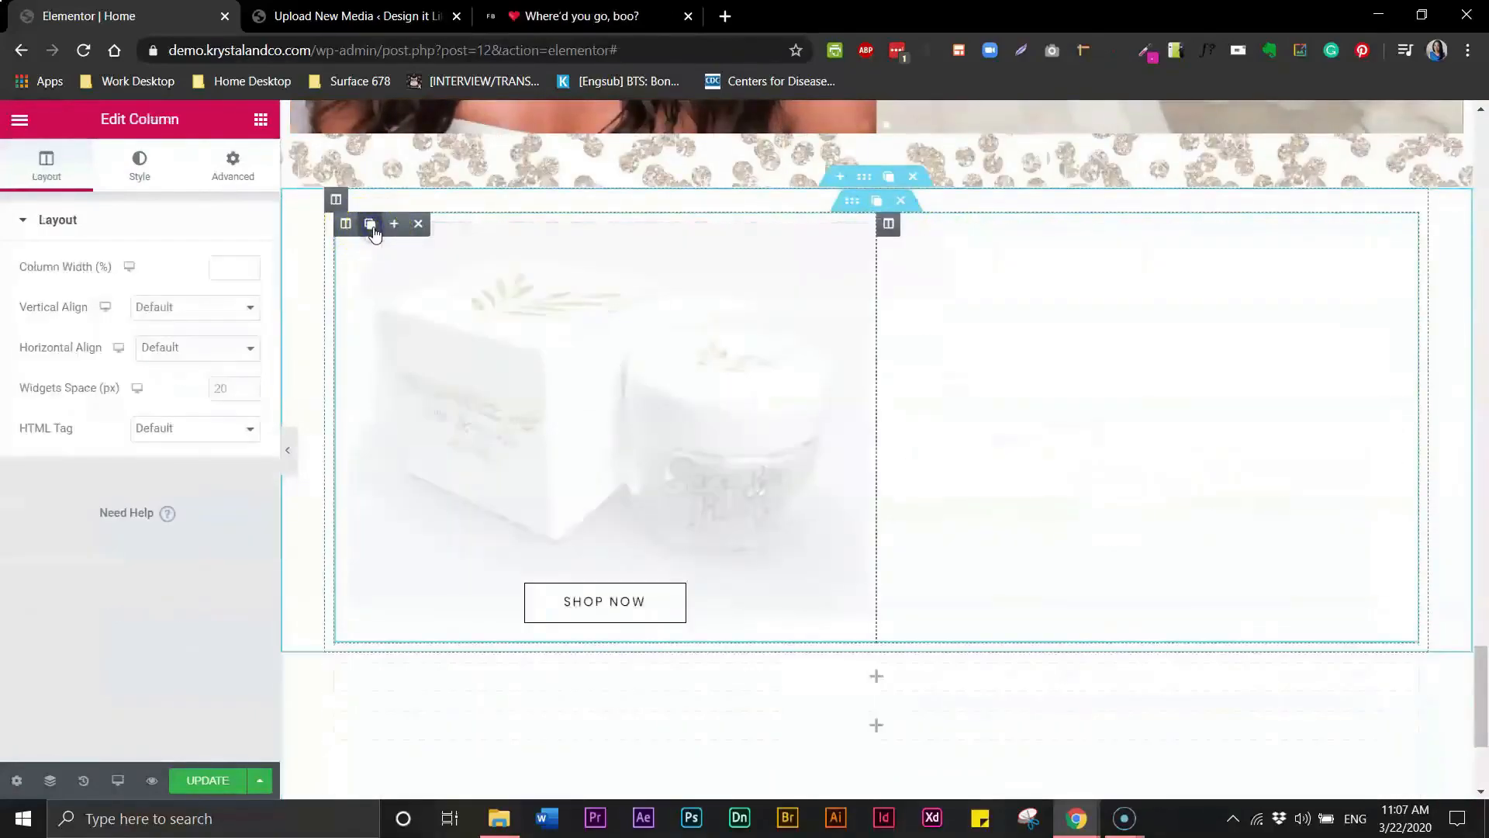
- Replace the duplicated column's image with the Cosmetic-_jars-Close-up image
{"action": "left_click", "coordinate": [1090, 403]}
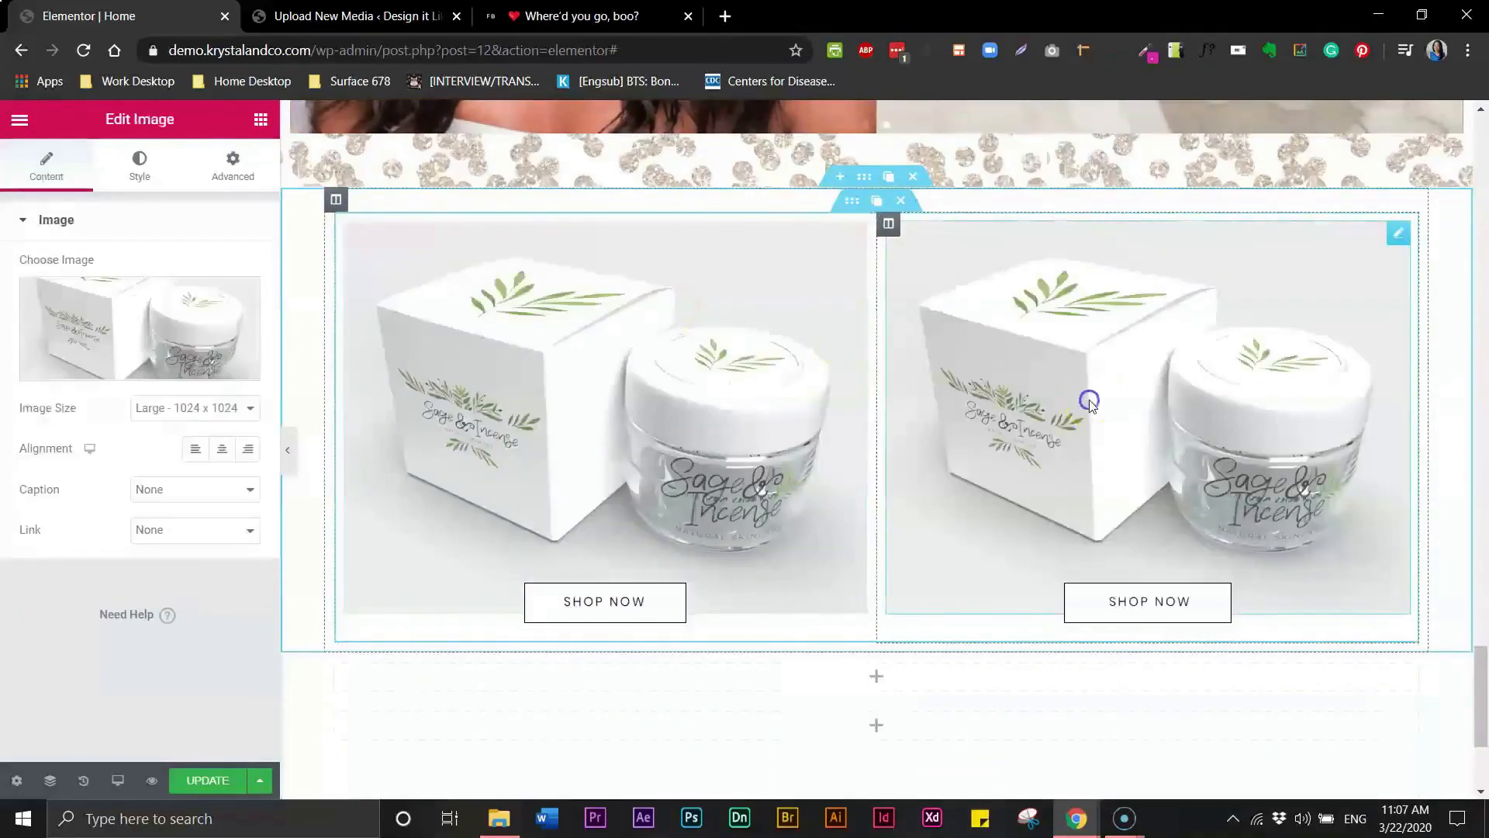
{"action": "left_click", "coordinate": [138, 353]}
{"action": "left_click", "coordinate": [232, 386]}
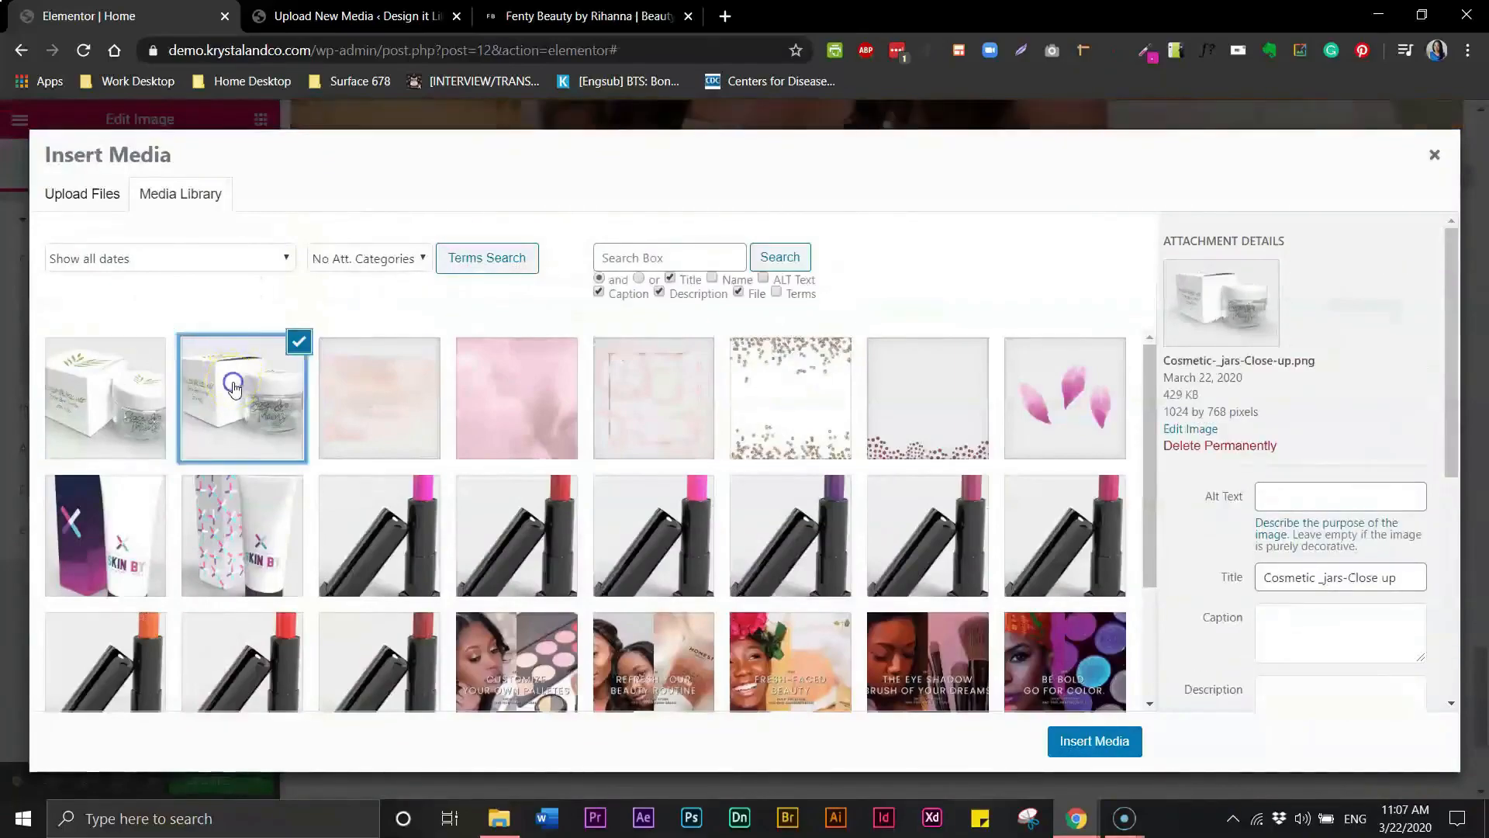
{"action": "left_click", "coordinate": [1088, 743]}
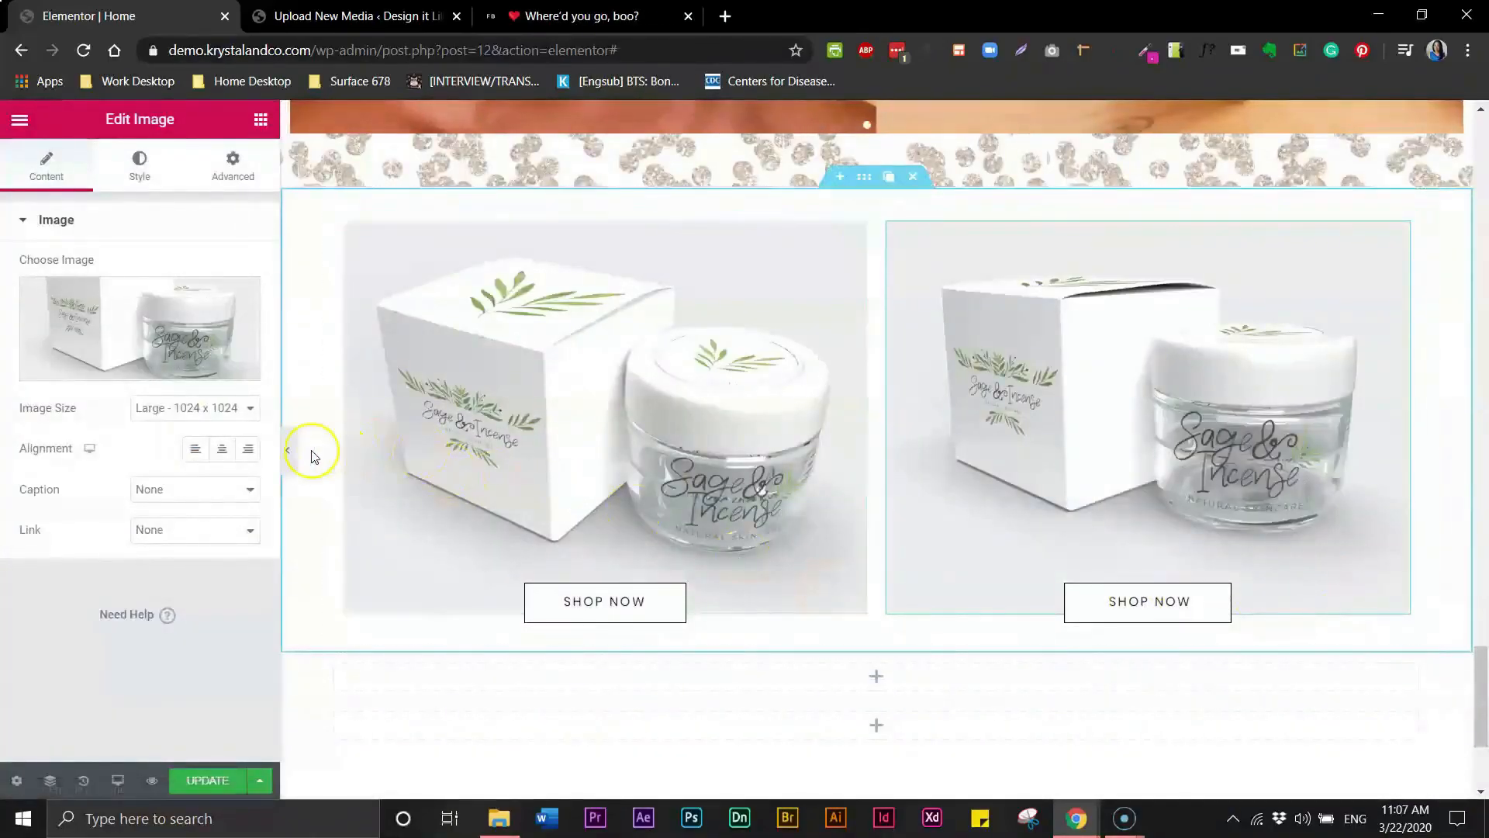
- Set the inner section's columns gap to Wide
{"action": "scroll", "coordinate": [861, 326], "scroll_direction": "up", "scroll_amount": 2}
{"action": "left_click", "coordinate": [849, 324]}
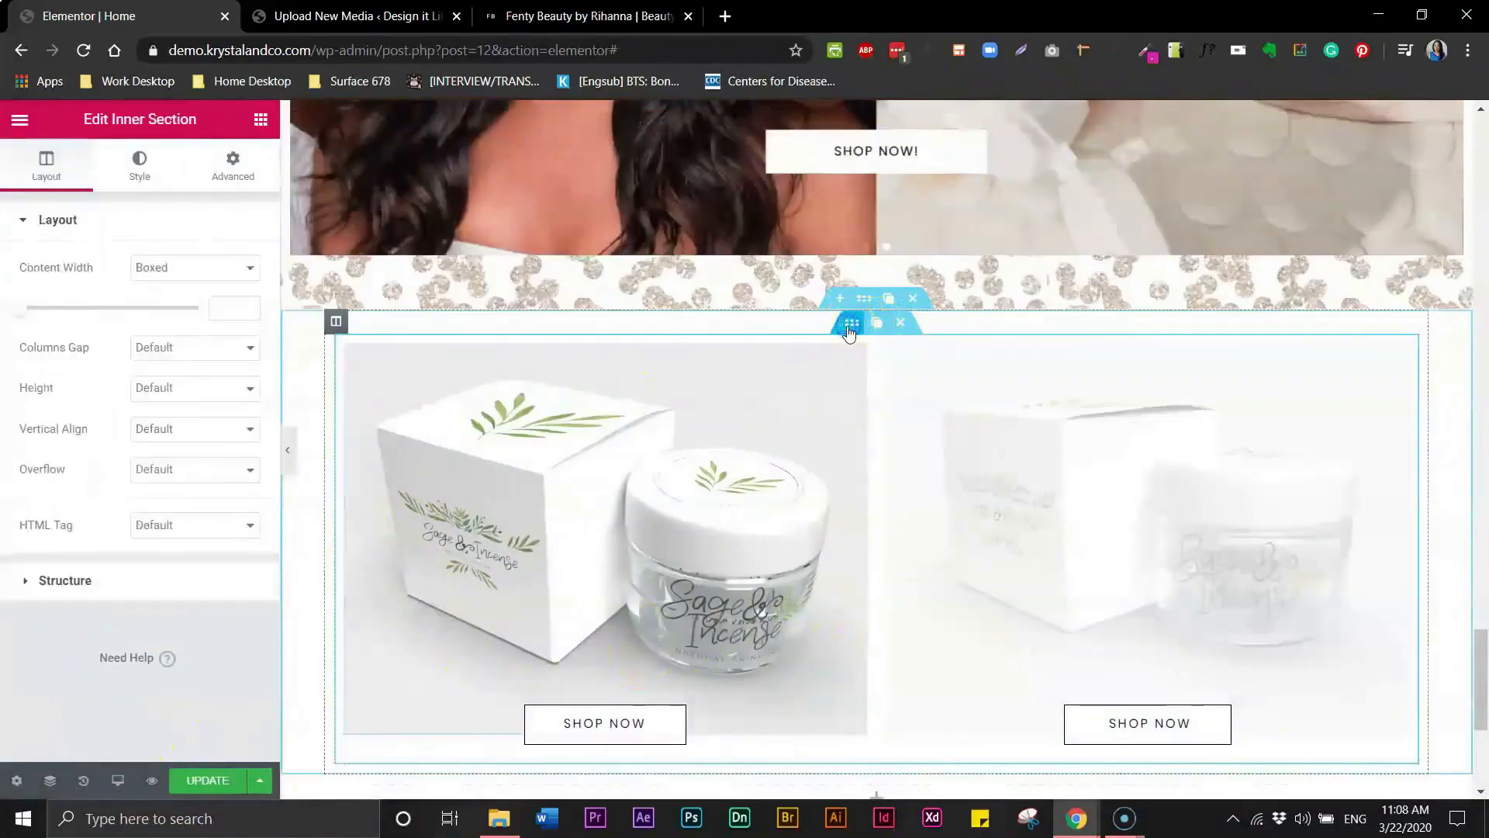
{"action": "left_click", "coordinate": [163, 351]}
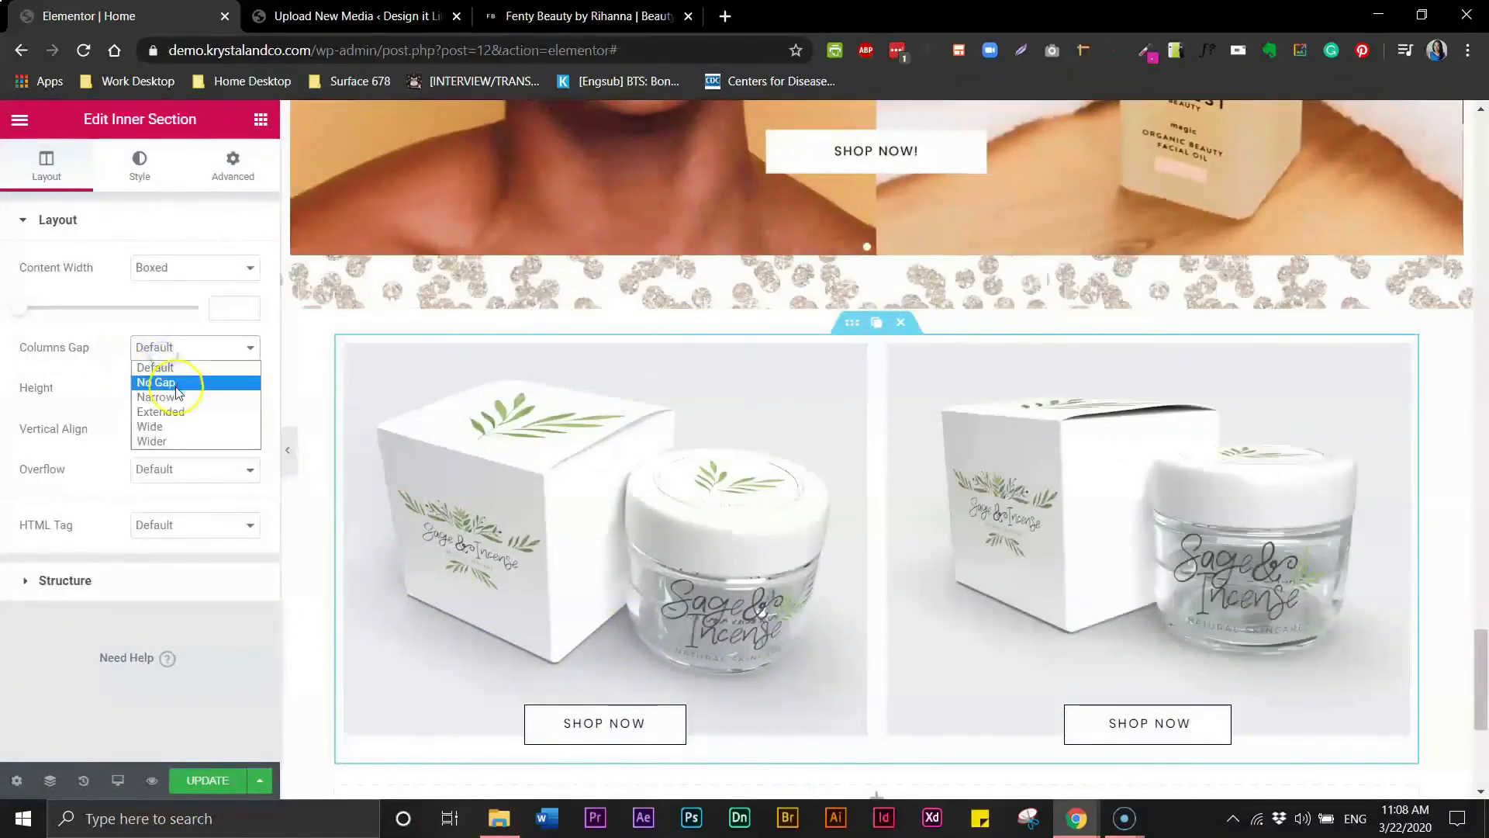
{"action": "left_click", "coordinate": [163, 429]}
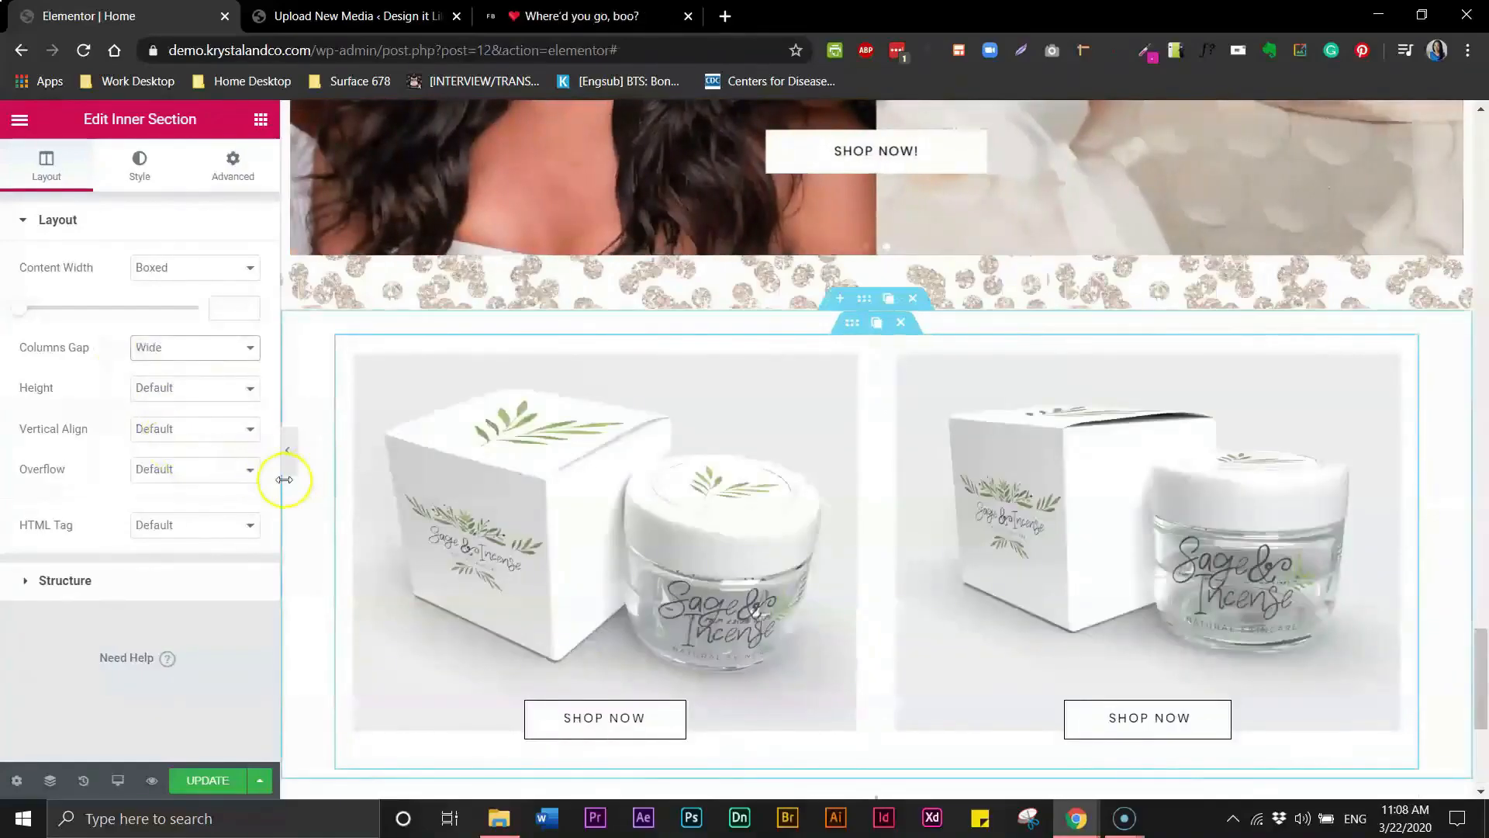
{"action": "left_click", "coordinate": [287, 463]}
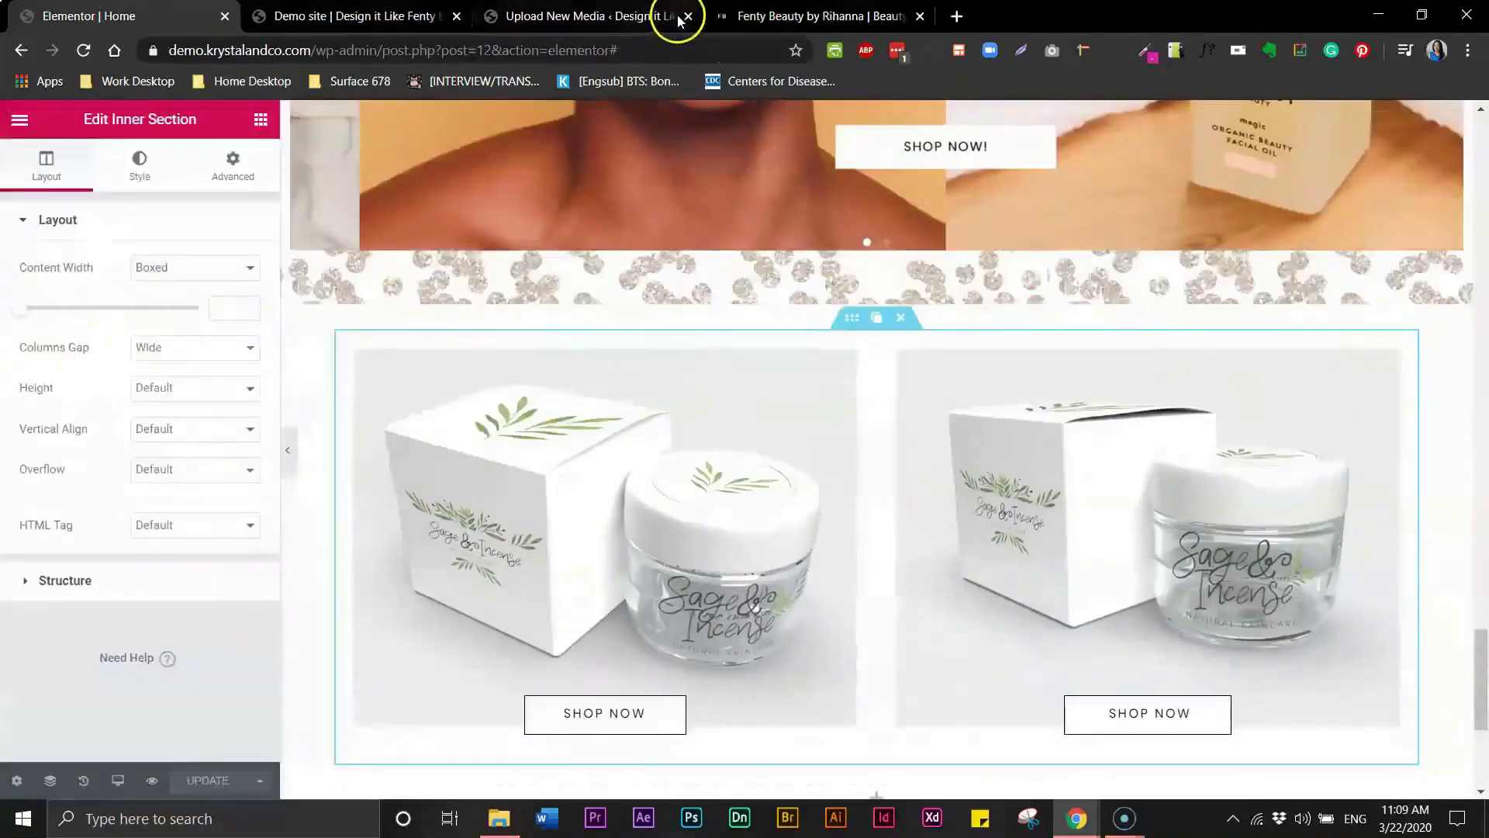
- Compare the promo block in the site preview with the Fenty Beauty reference, then close the preview tab
{"action": "left_click", "coordinate": [729, 16]}
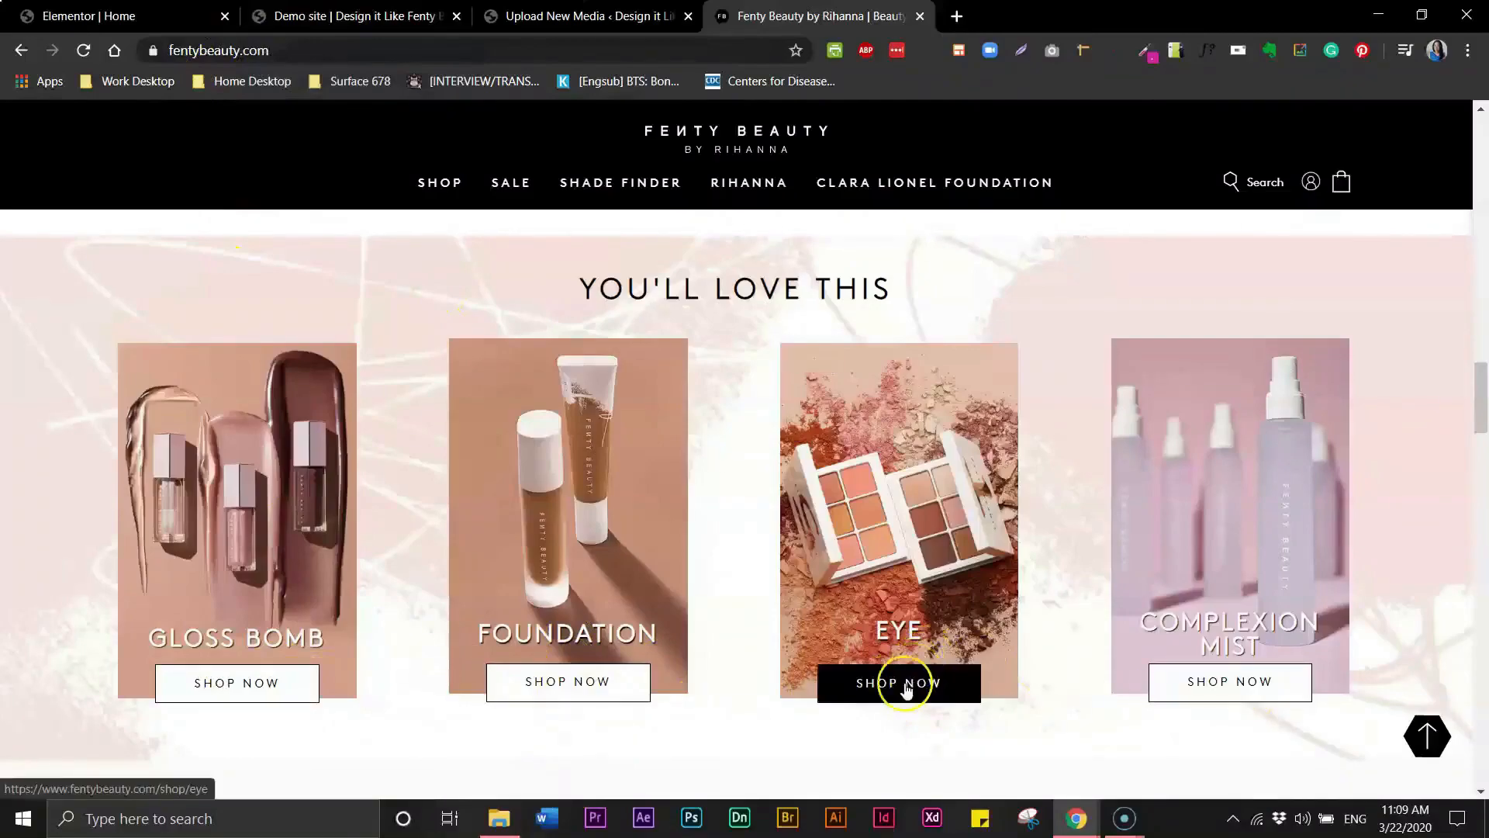
{"action": "left_click", "coordinate": [335, 14]}
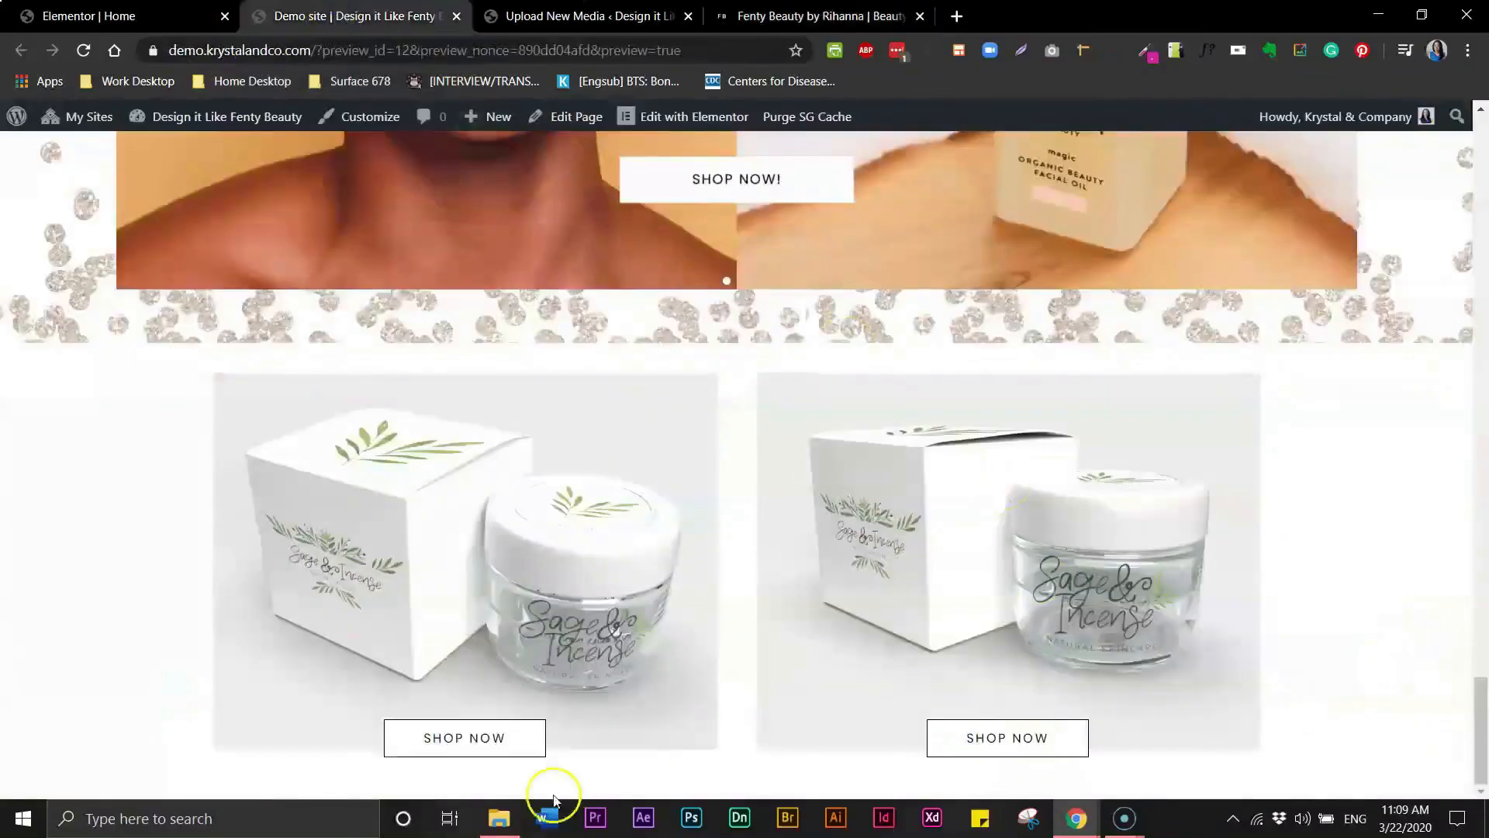
{"action": "left_click", "coordinate": [86, 16]}
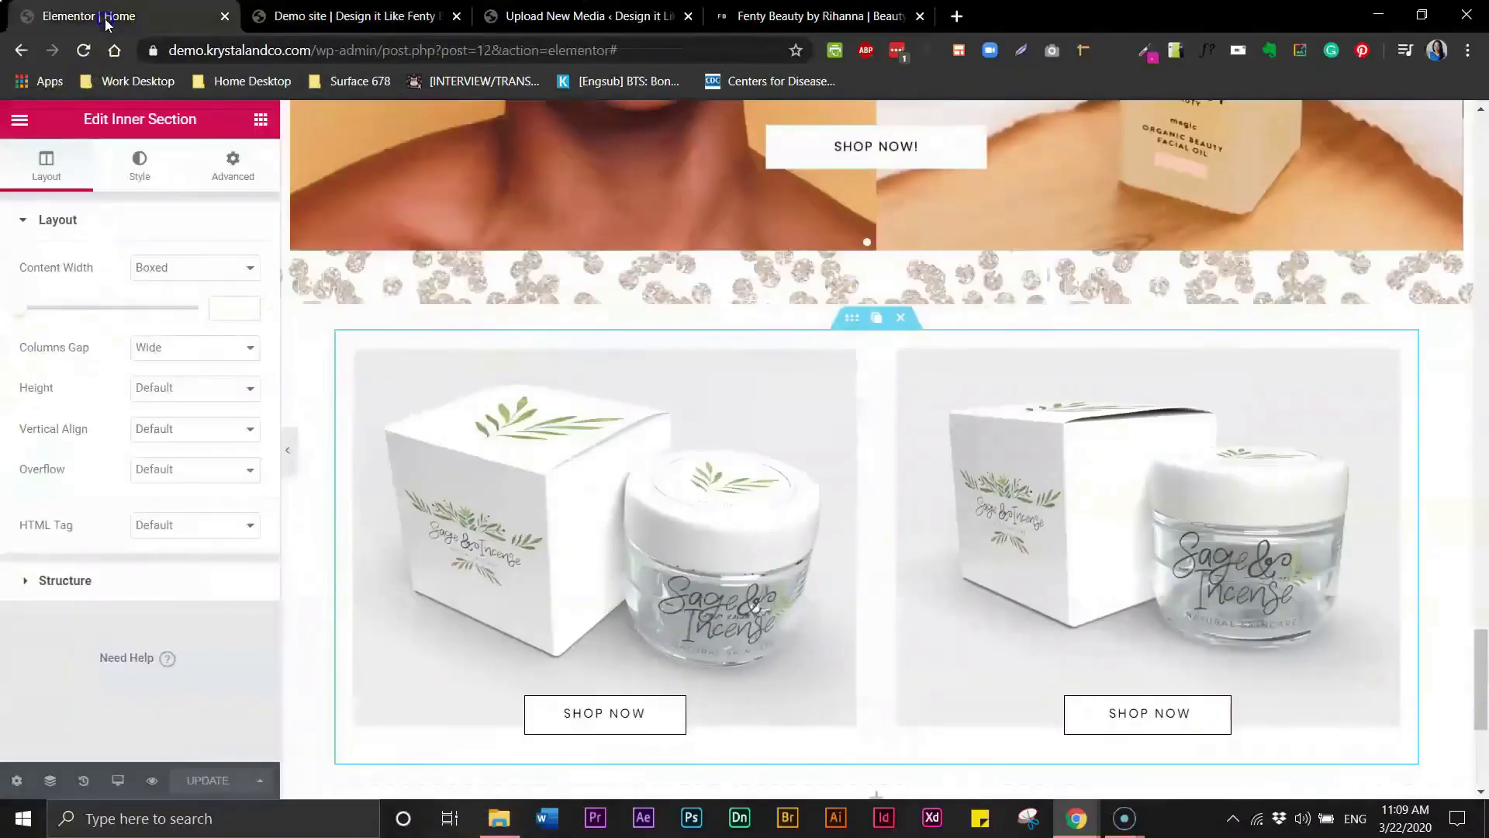
{"action": "left_click", "coordinate": [458, 17]}
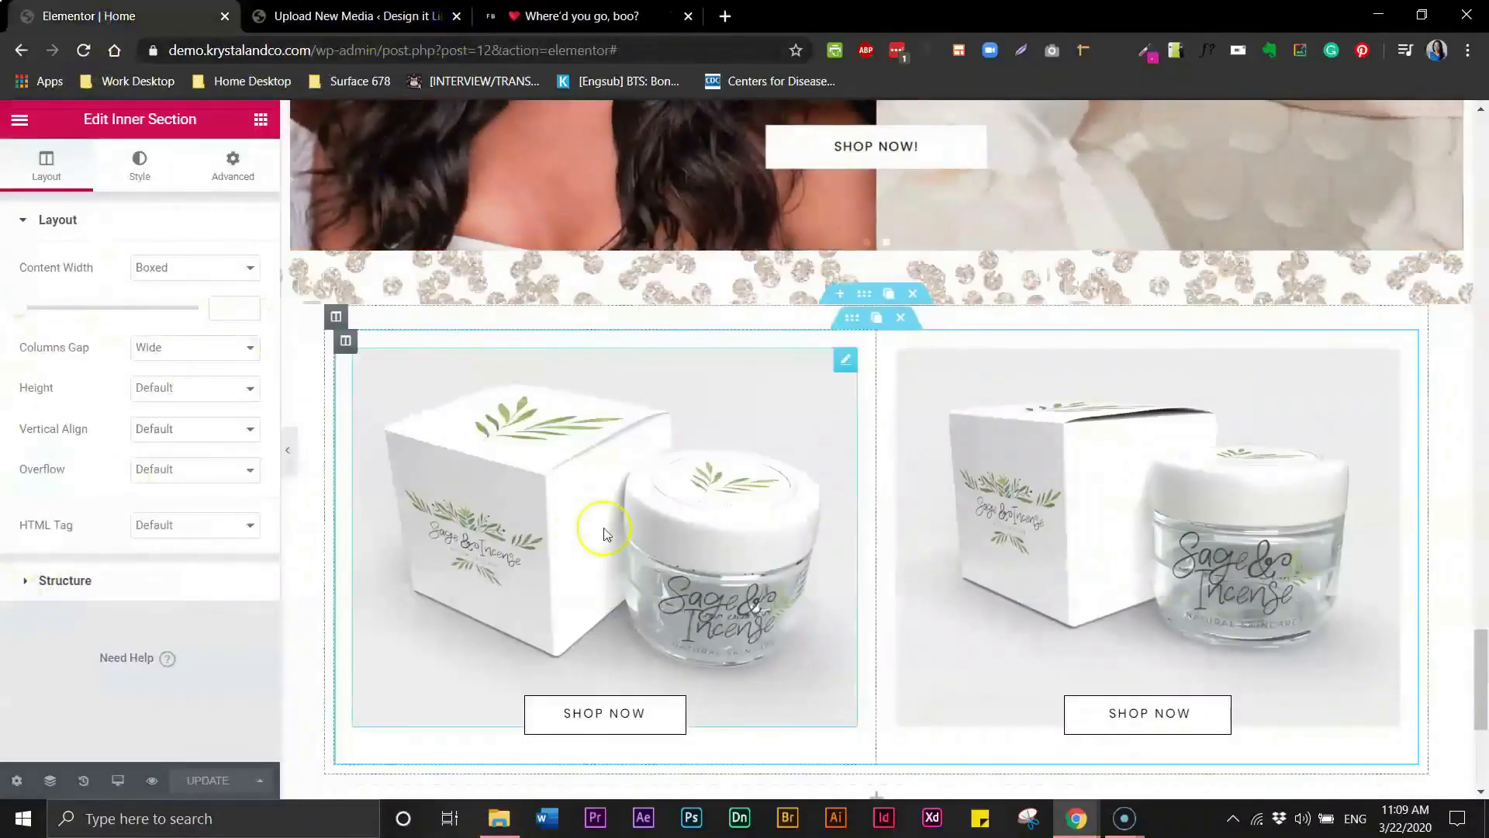
- Give the left Shop Now button a white hover text colour and a black hover background
{"action": "left_click", "coordinate": [609, 721]}
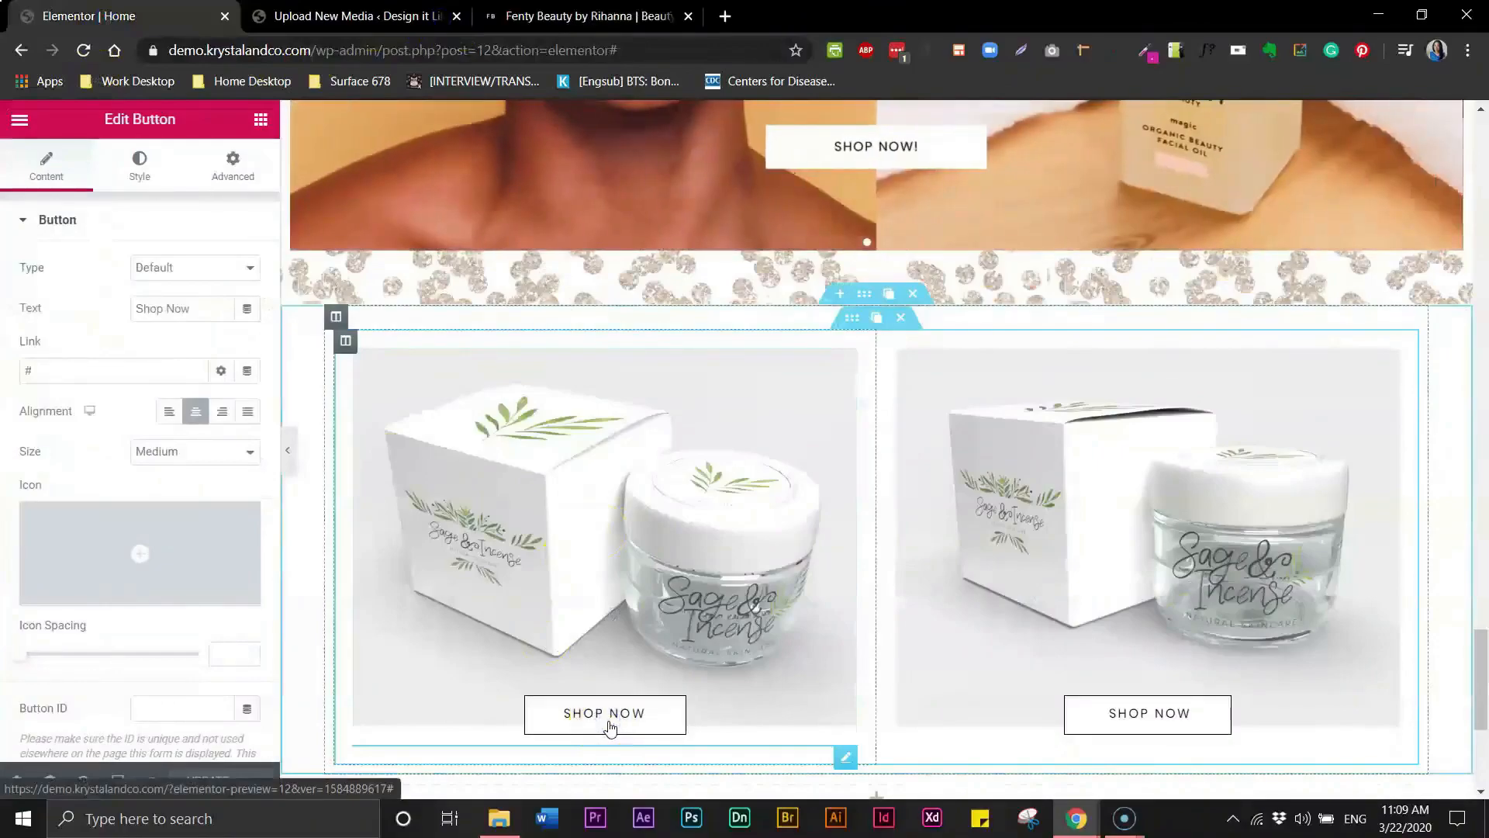
{"action": "left_click", "coordinate": [163, 176]}
{"action": "left_click", "coordinate": [147, 174]}
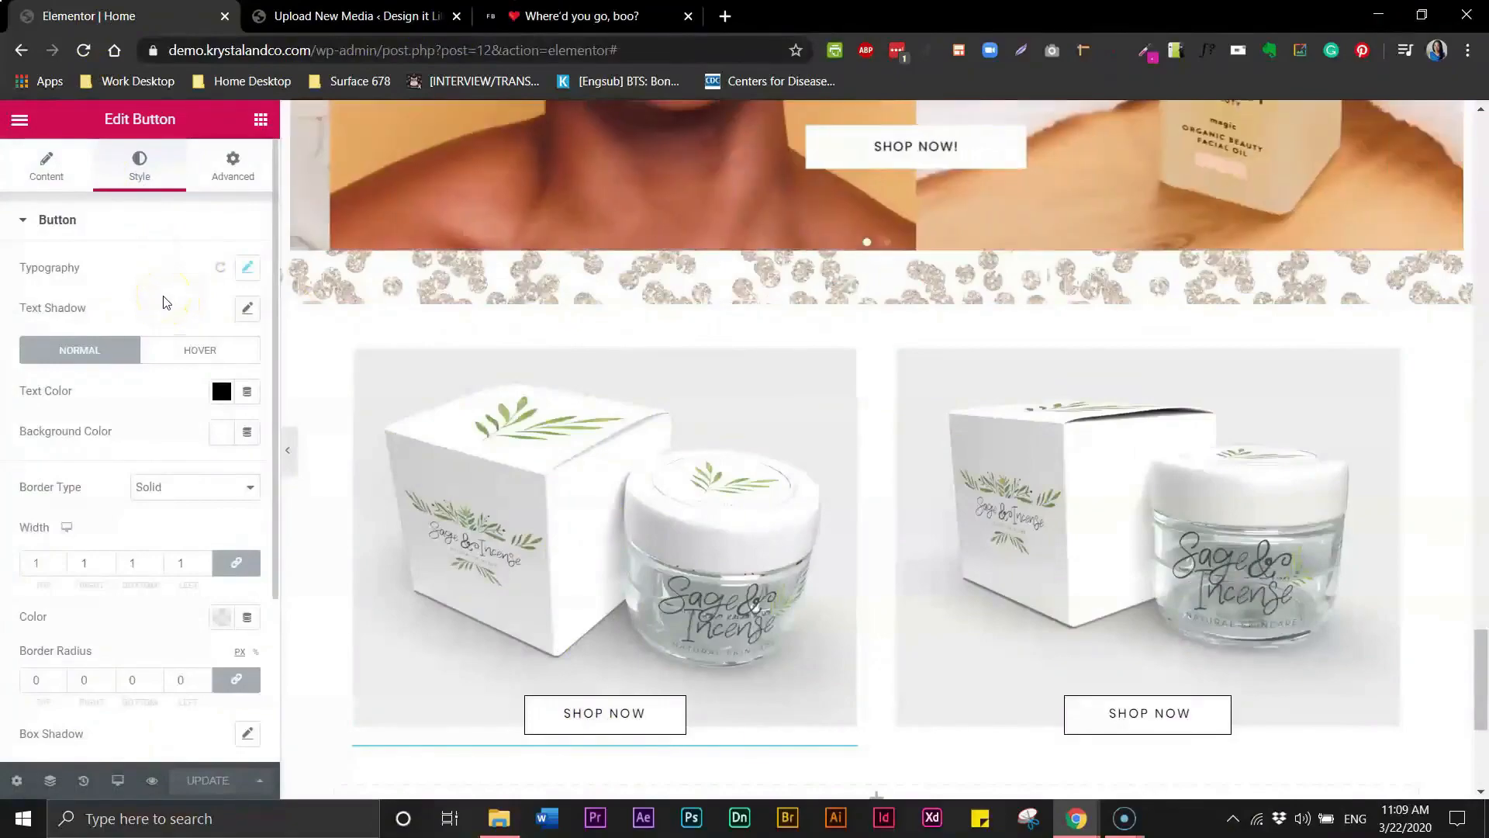
{"action": "left_click", "coordinate": [190, 353]}
{"action": "left_click", "coordinate": [219, 397]}
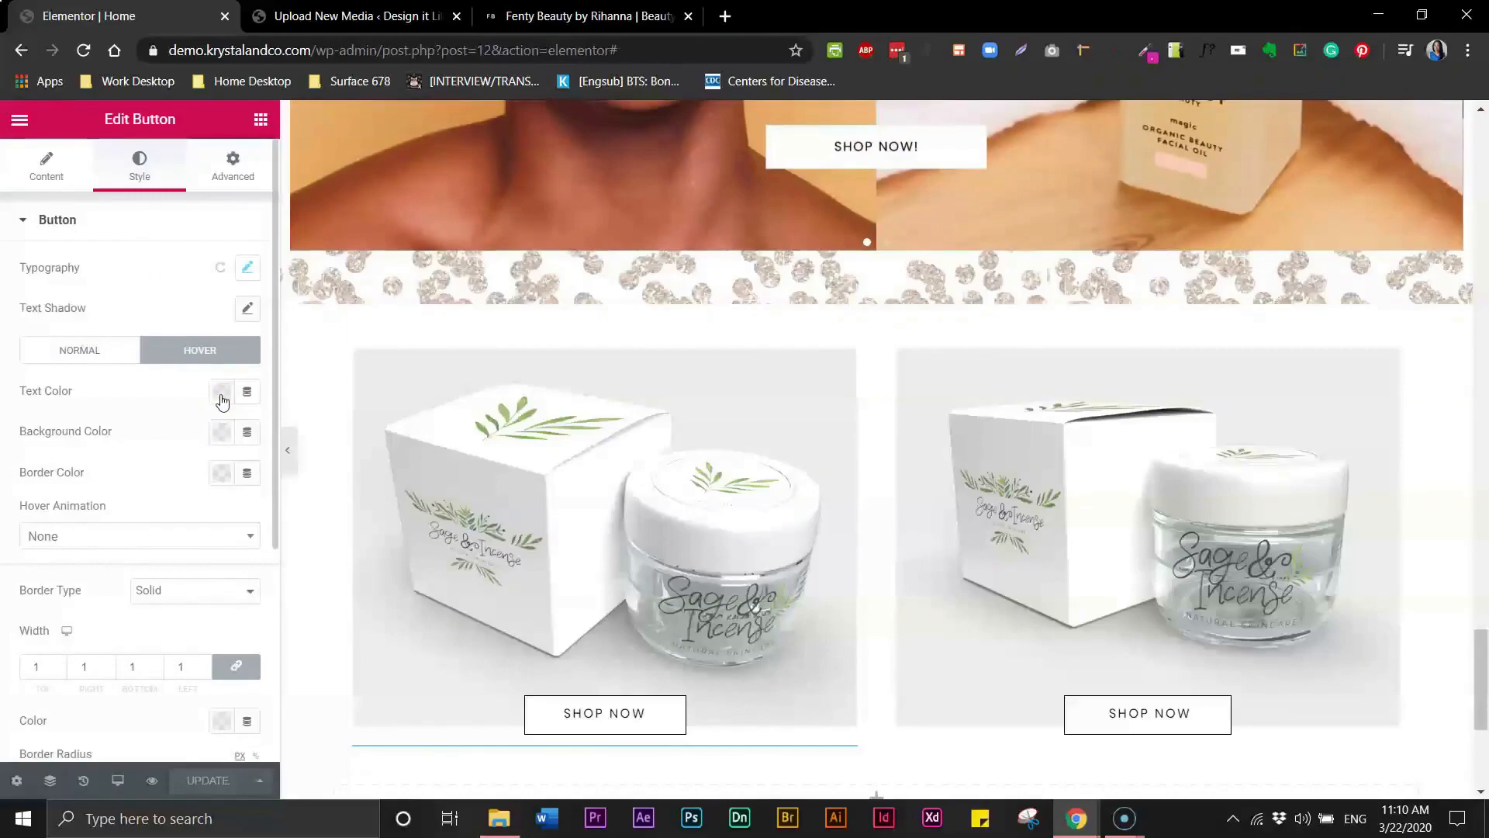
{"action": "left_click", "coordinate": [221, 395]}
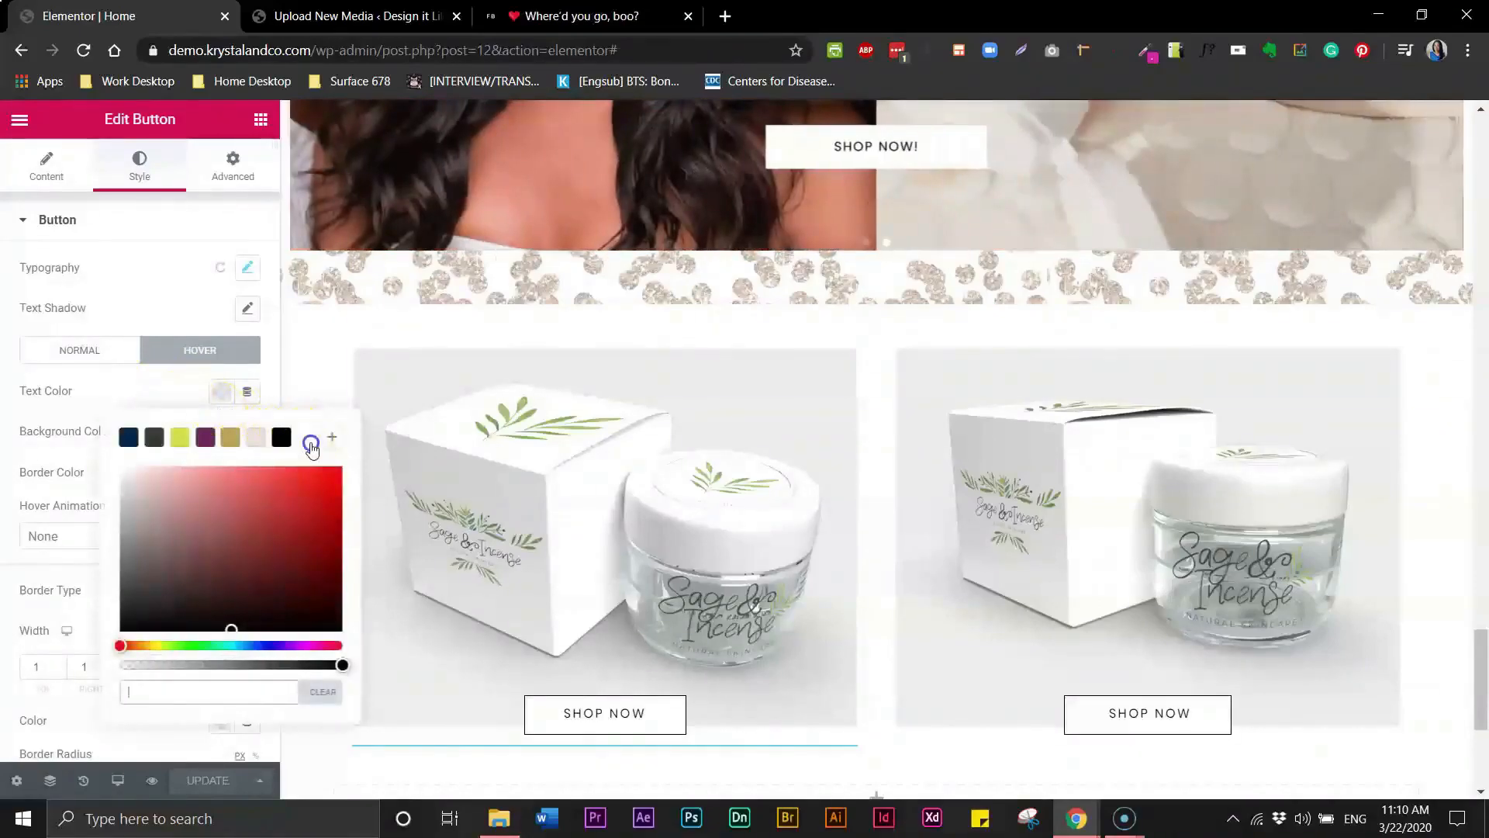
{"action": "left_click", "coordinate": [310, 444]}
{"action": "left_click", "coordinate": [135, 372]}
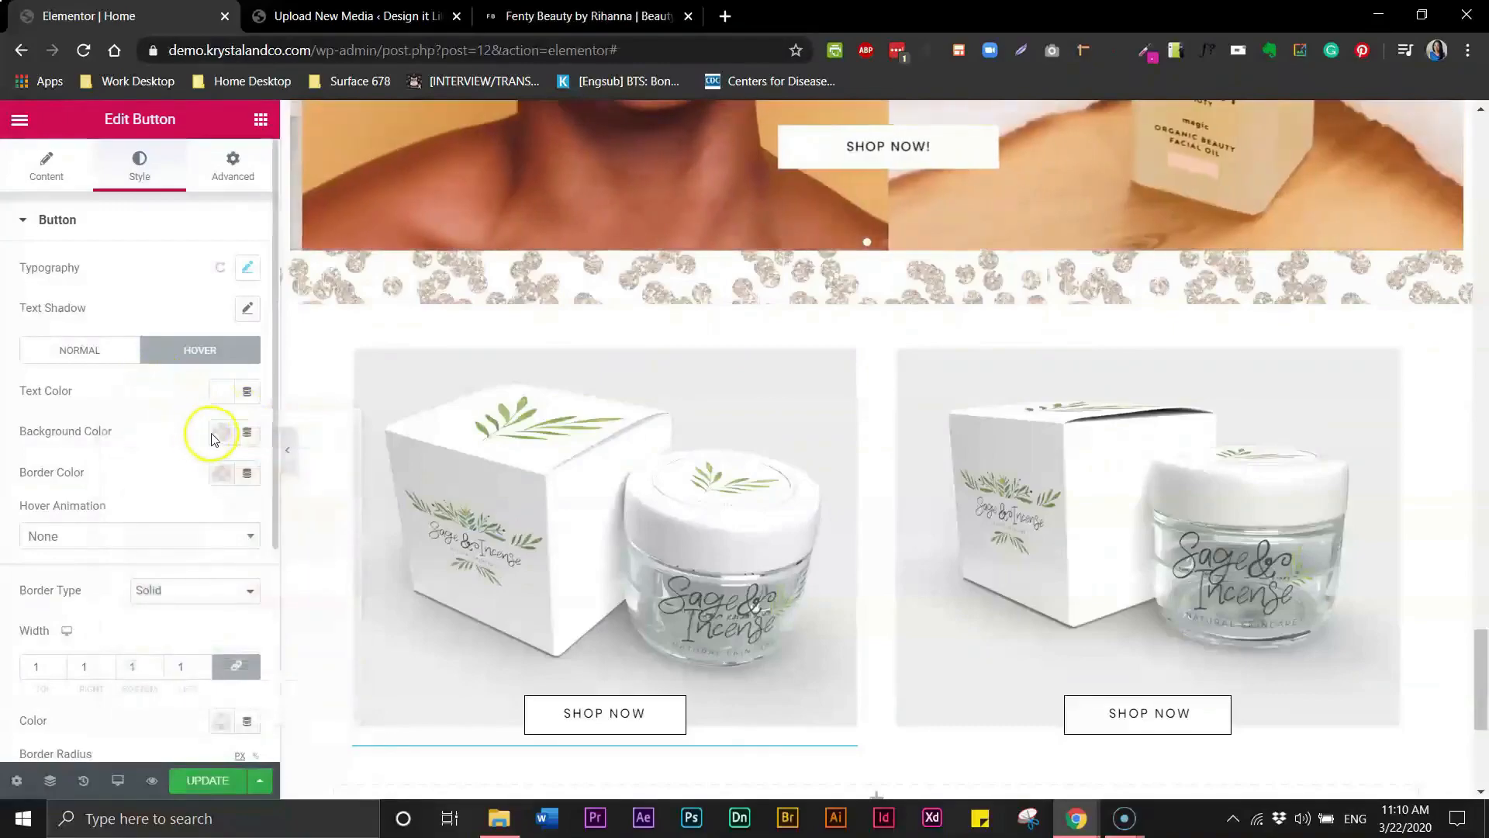
{"action": "left_click", "coordinate": [218, 436]}
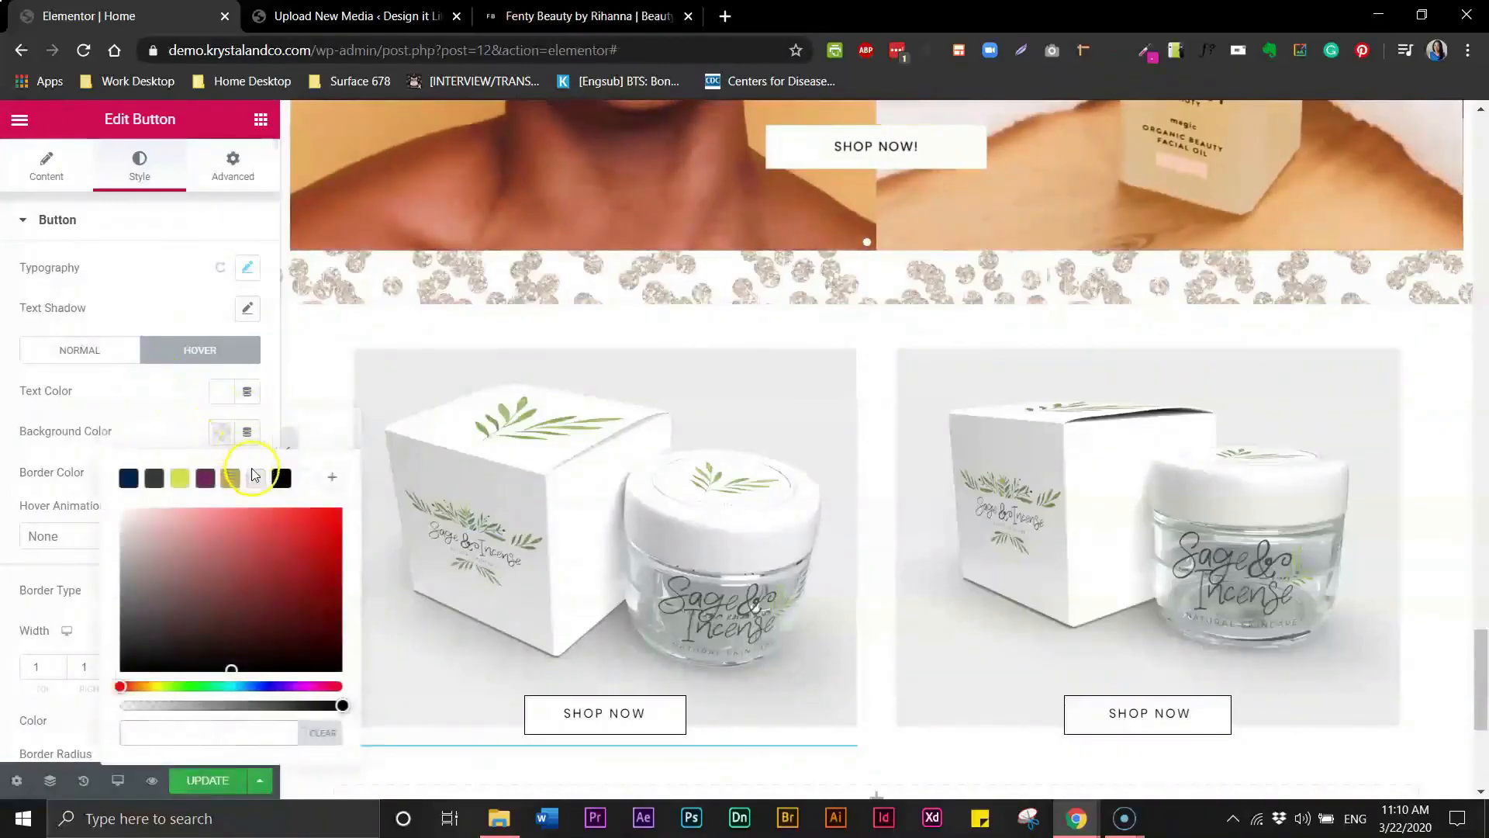
{"action": "left_click", "coordinate": [283, 479]}
{"action": "left_click", "coordinate": [143, 388]}
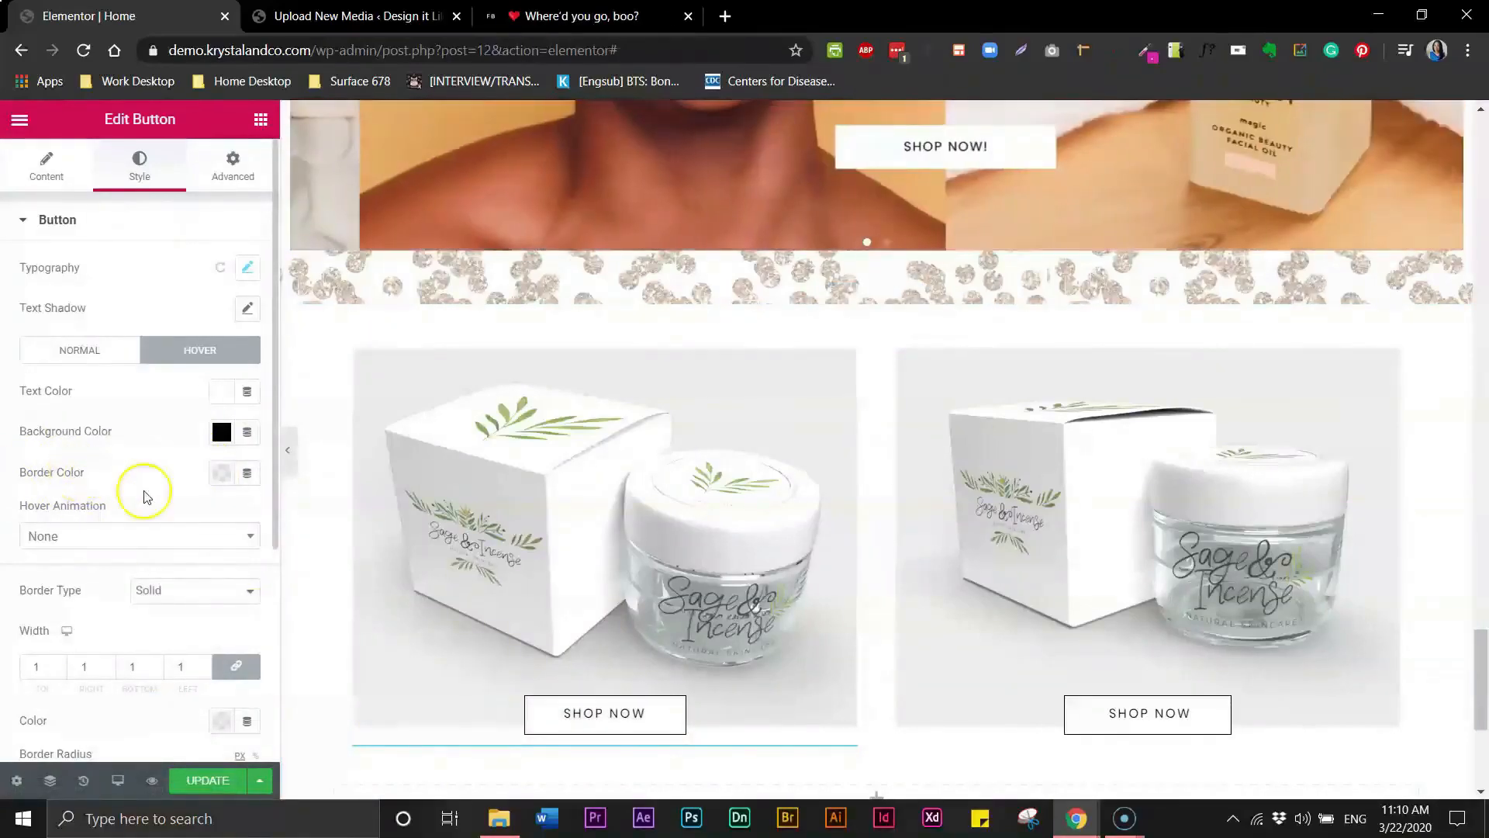
- Give the right Shop Now button the same white hover text colour and black hover background
{"action": "left_click", "coordinate": [1101, 723]}
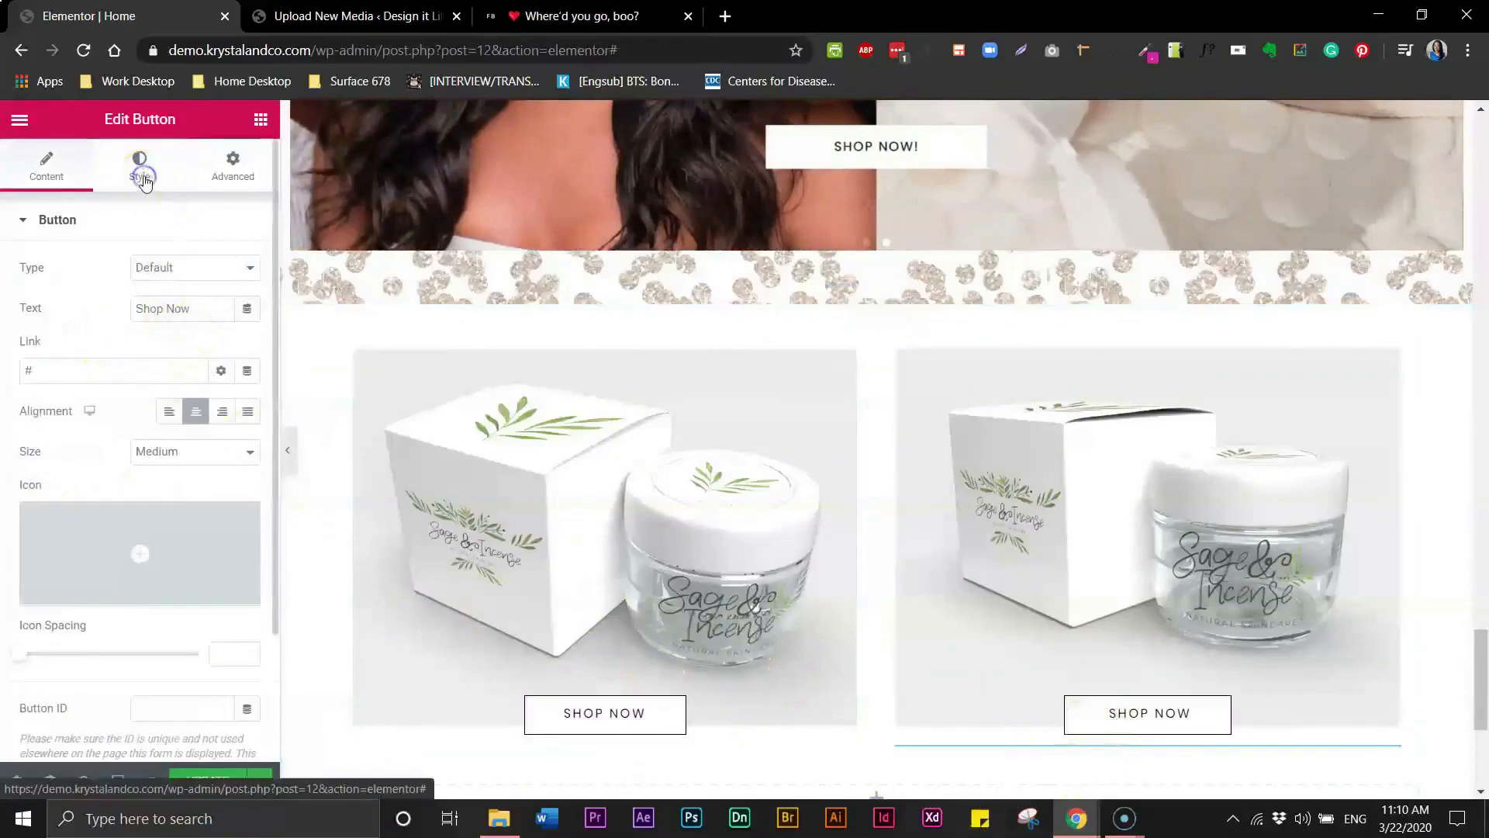
{"action": "left_click", "coordinate": [143, 177]}
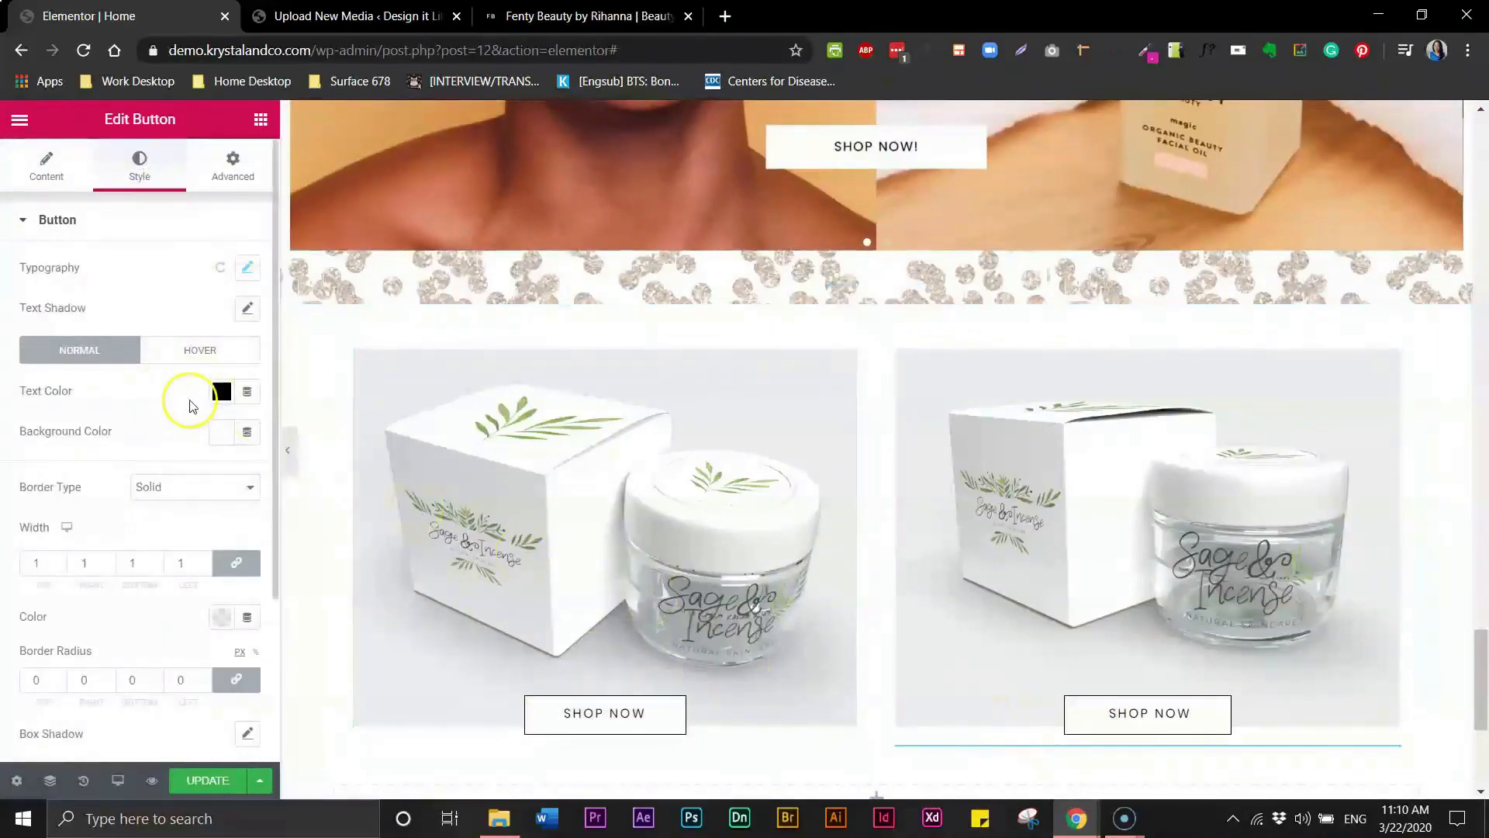
{"action": "left_click", "coordinate": [191, 355]}
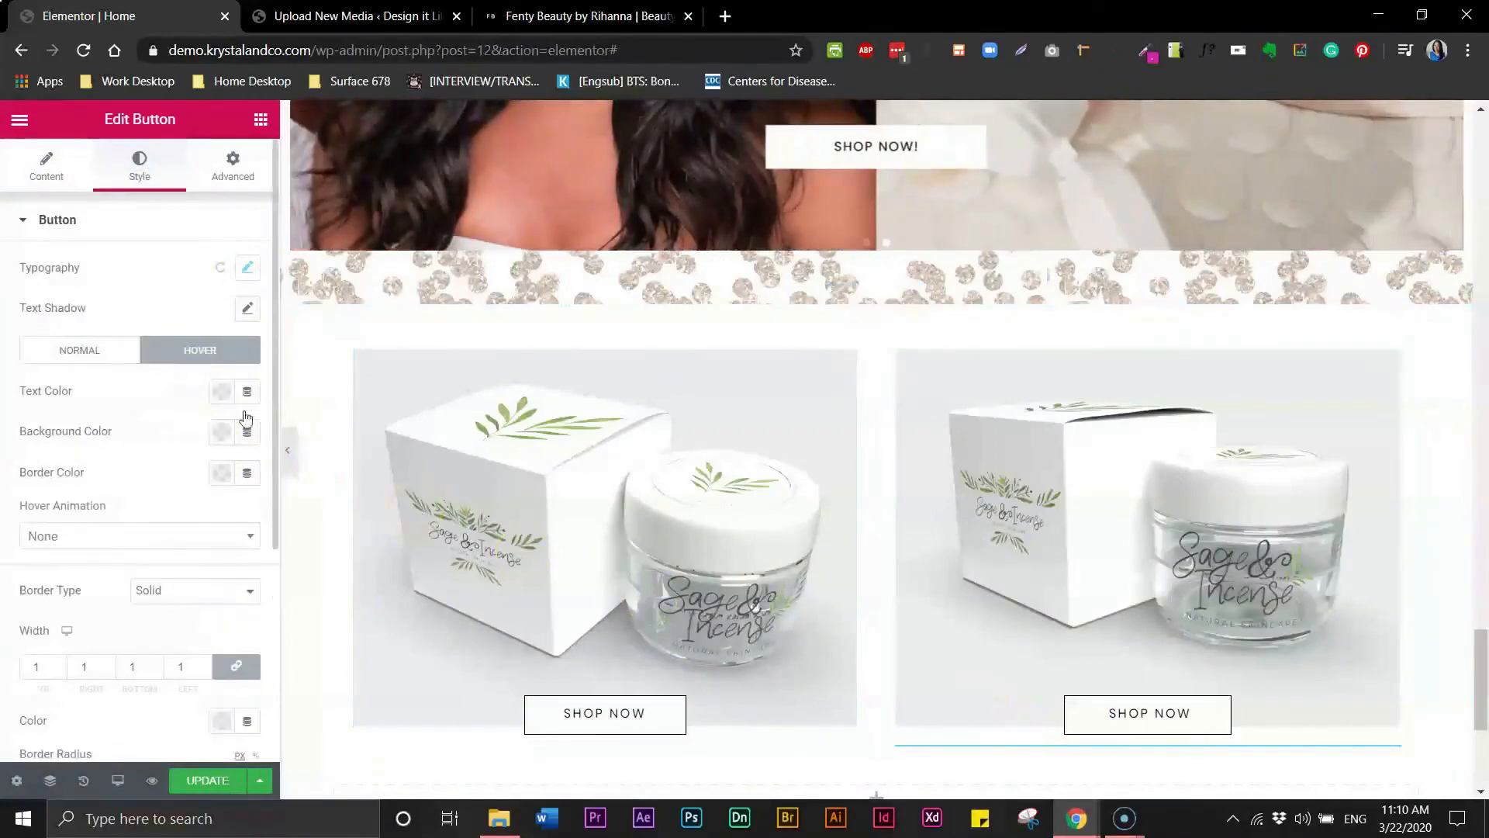
{"action": "left_click", "coordinate": [222, 395]}
{"action": "left_click", "coordinate": [307, 437]}
{"action": "left_click", "coordinate": [145, 385]}
{"action": "left_click", "coordinate": [220, 430]}
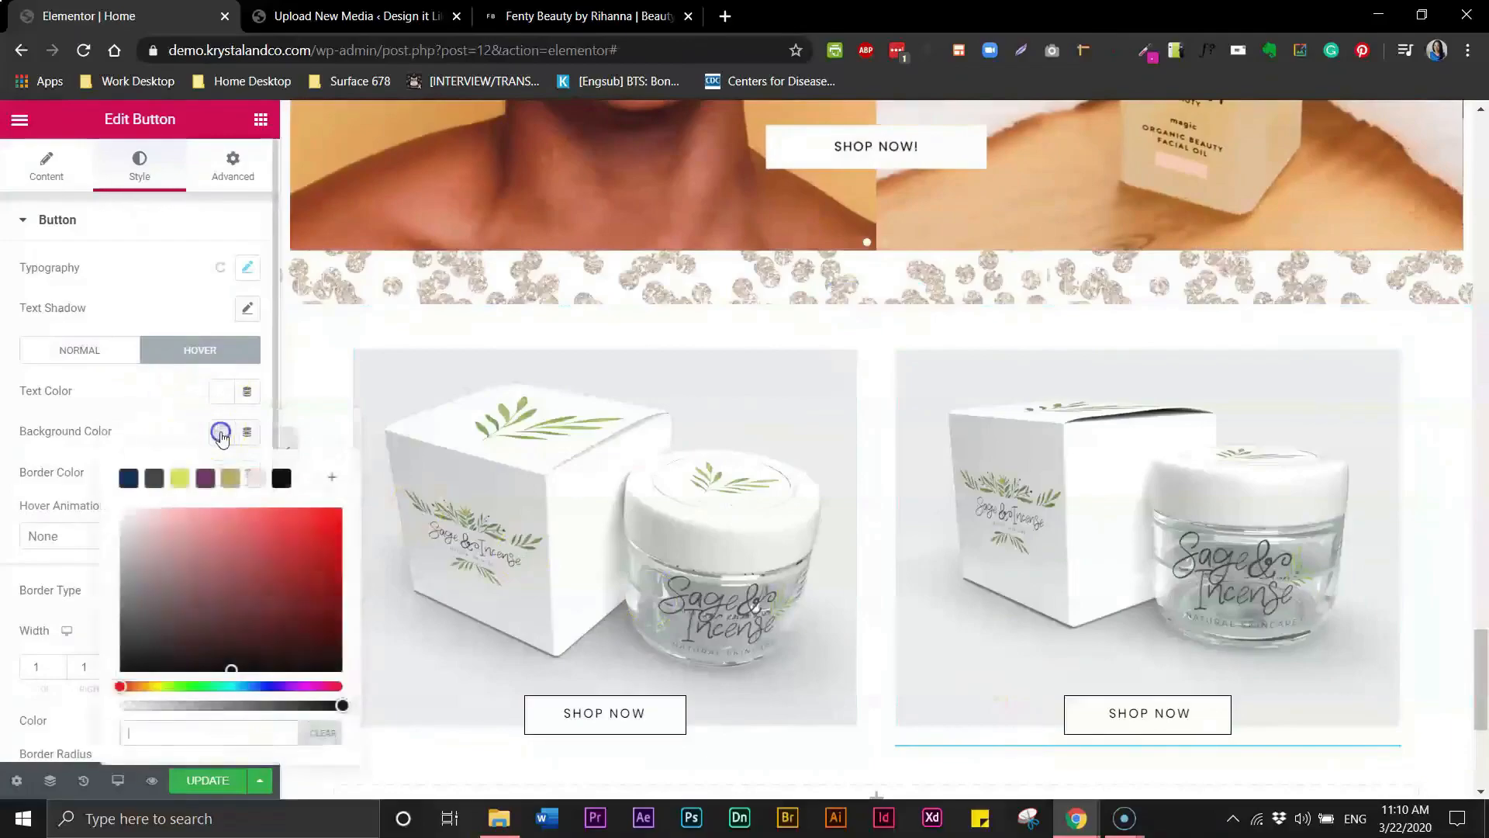
{"action": "left_click", "coordinate": [281, 479]}
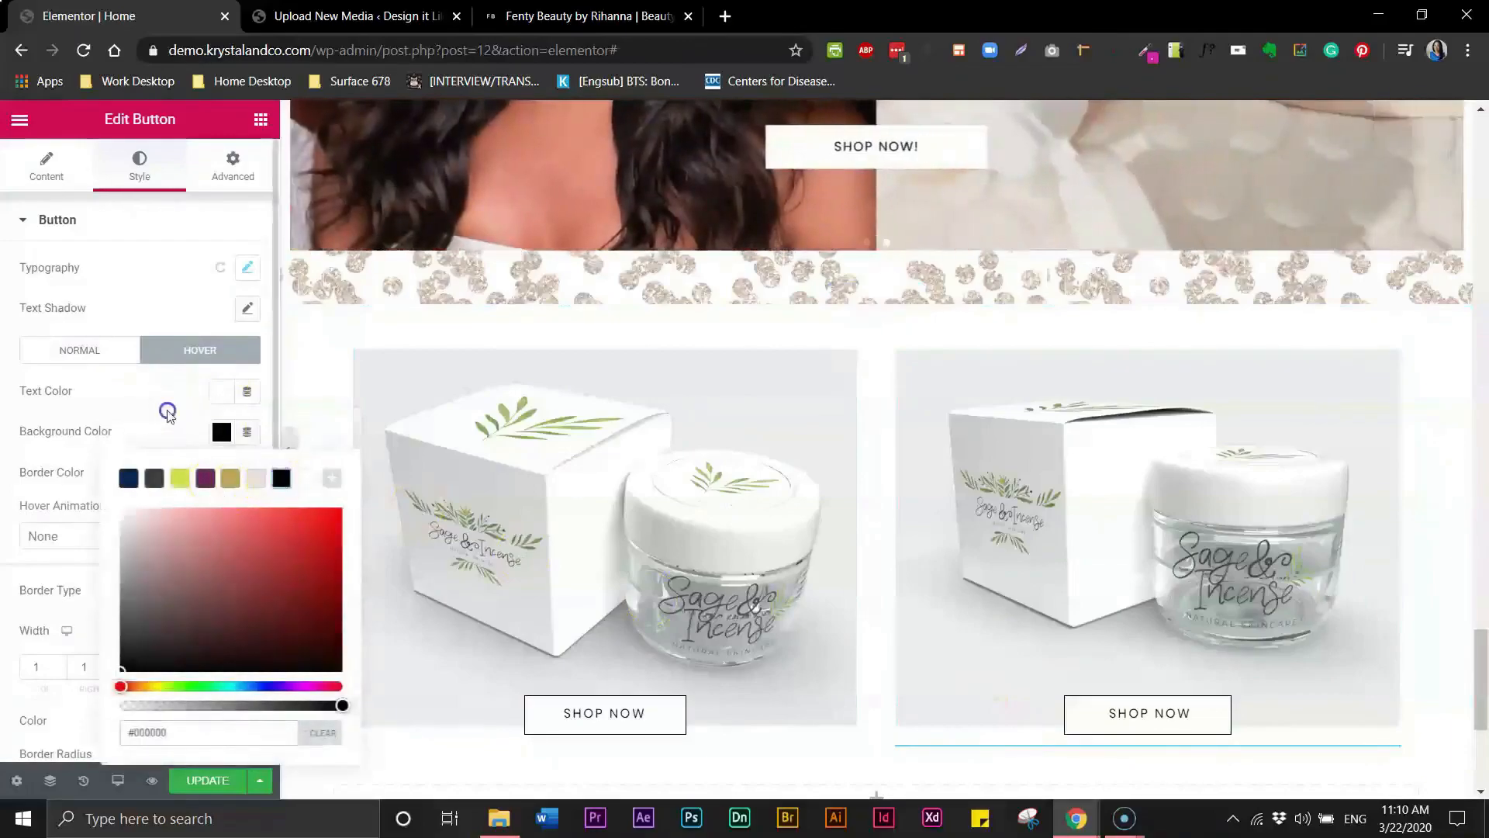
{"action": "left_click", "coordinate": [166, 416]}
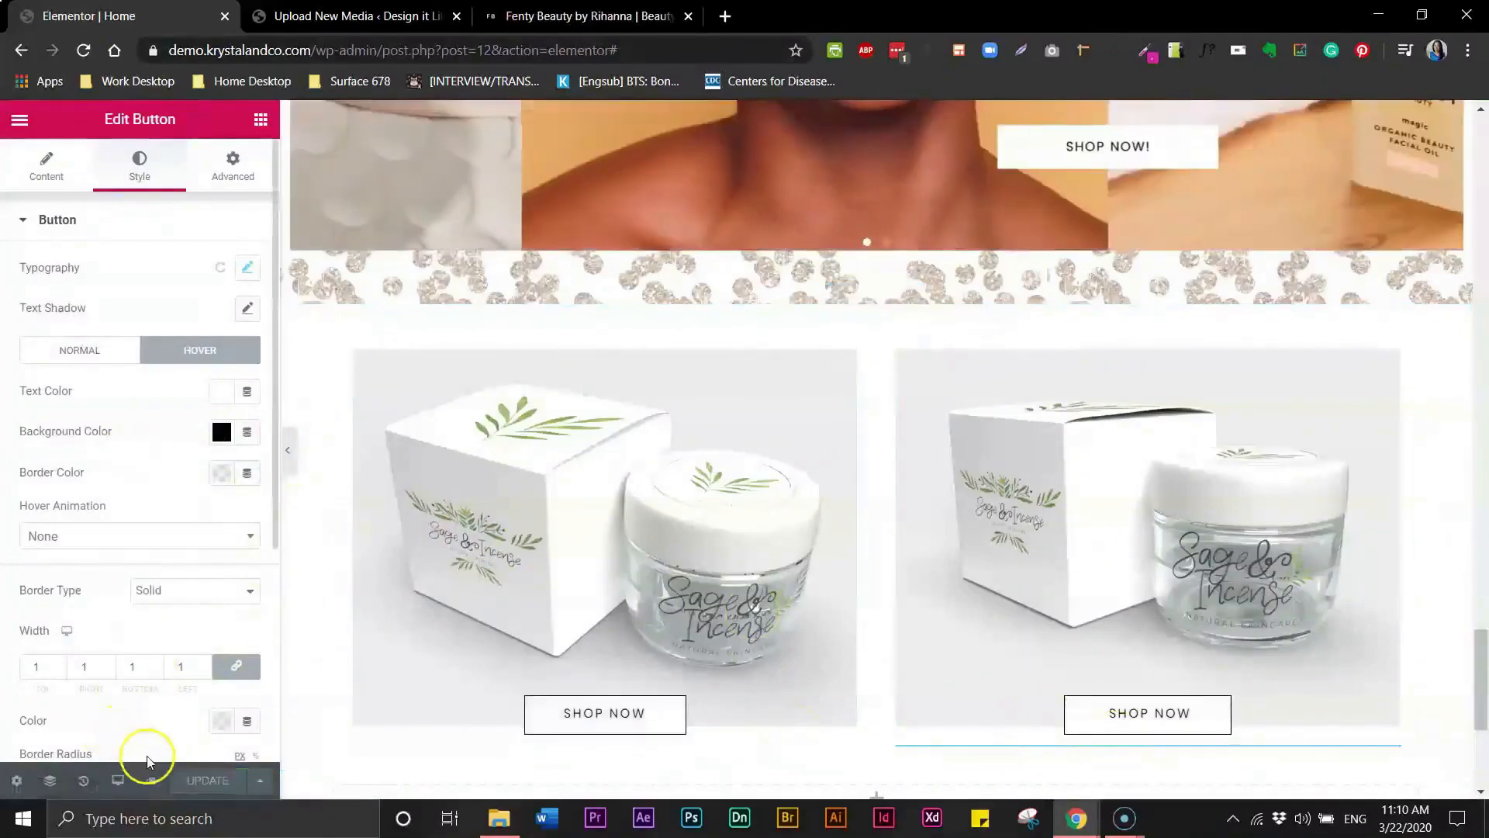
- Open the page preview and scroll through it
{"action": "left_click", "coordinate": [153, 781]}
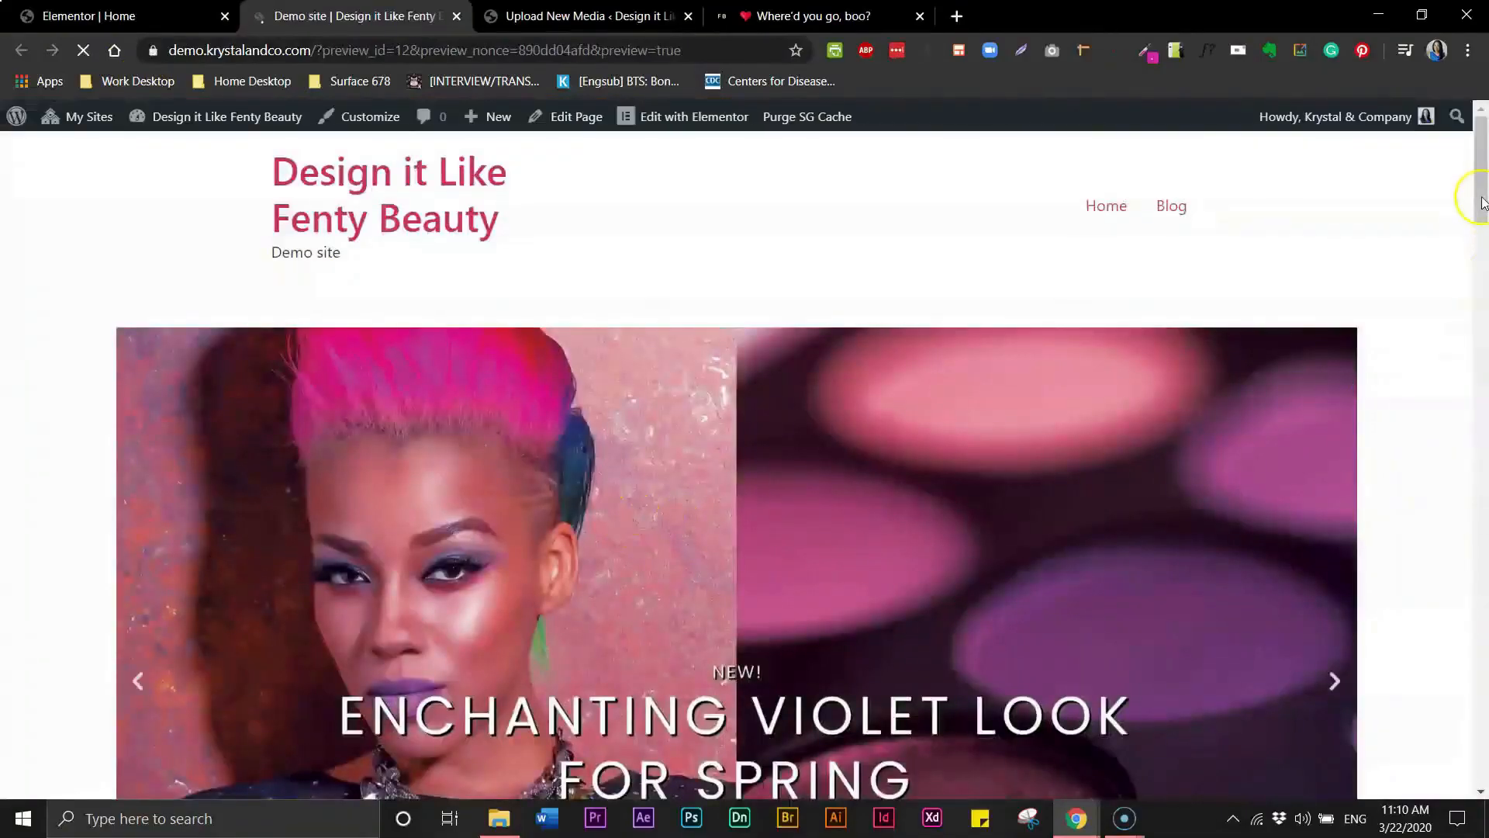
{"action": "left_click_drag", "start_coordinate": [1481, 204], "coordinate": [1482, 762]}
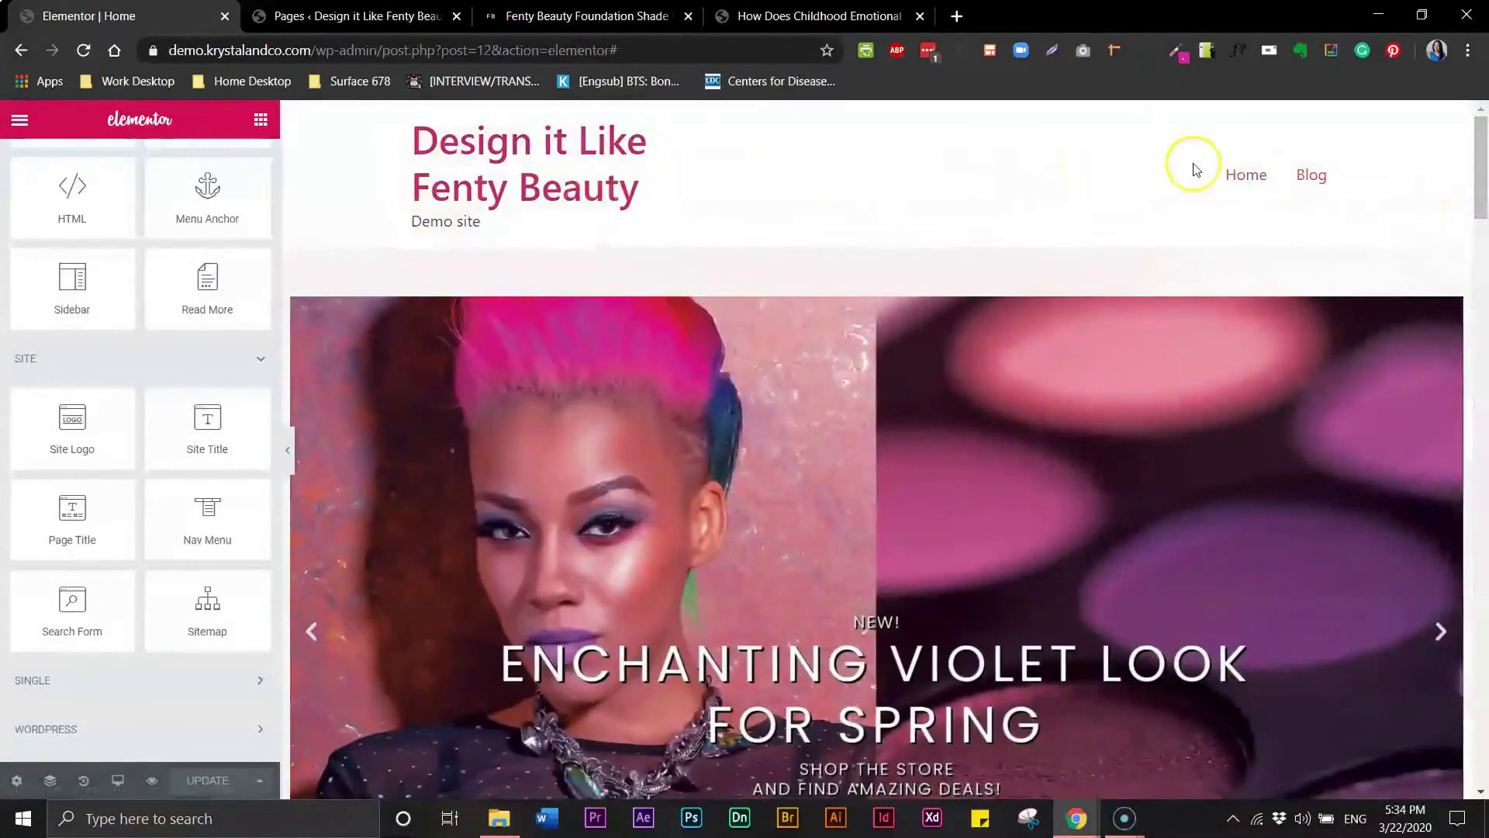
- Examine the Fenty Beauty reference site's navigation menu, then return to the WordPress Pages list
{"action": "left_click", "coordinate": [345, 25]}
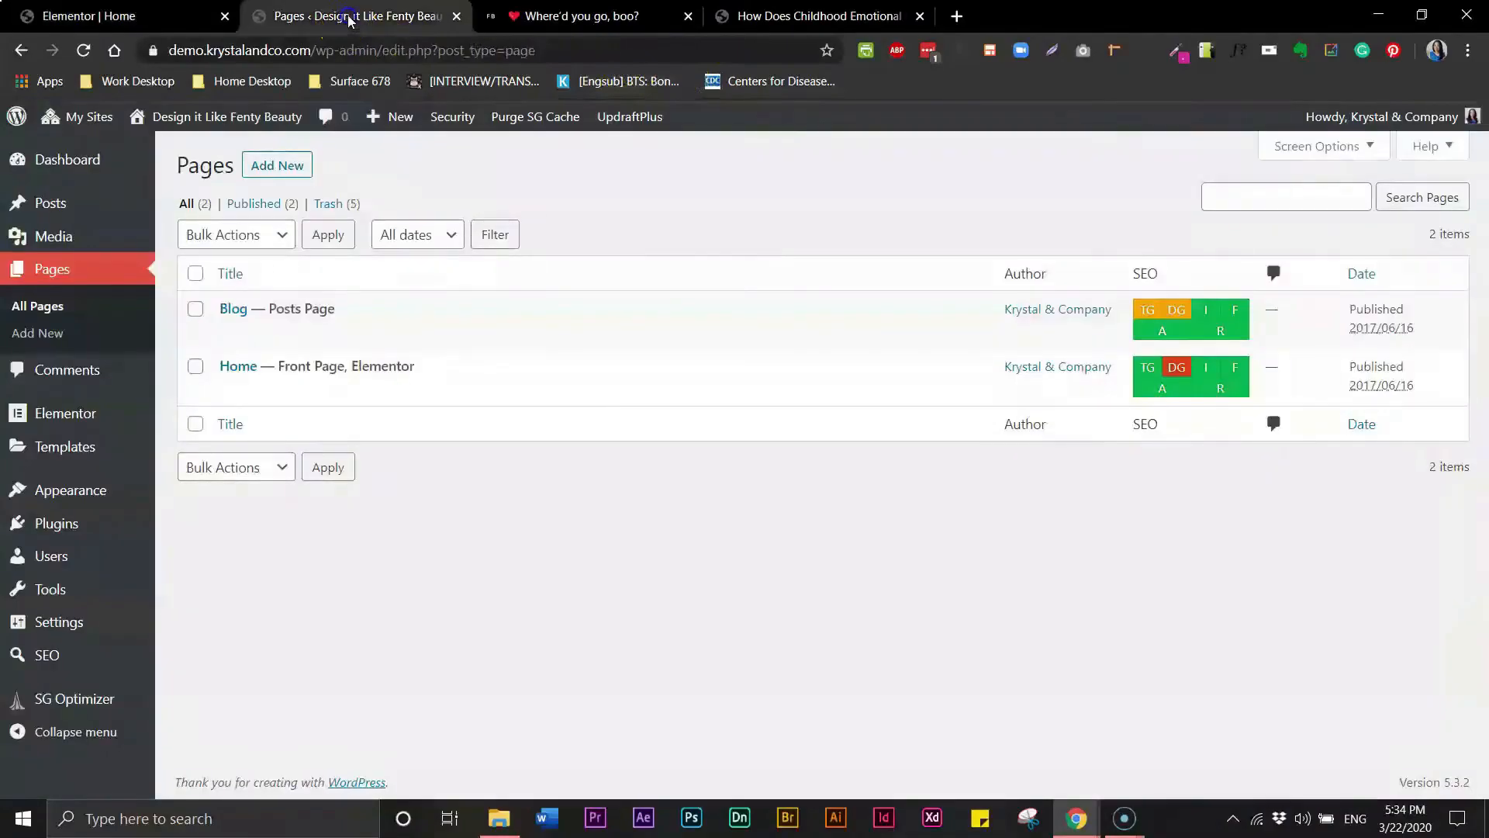
{"action": "left_click", "coordinate": [589, 17]}
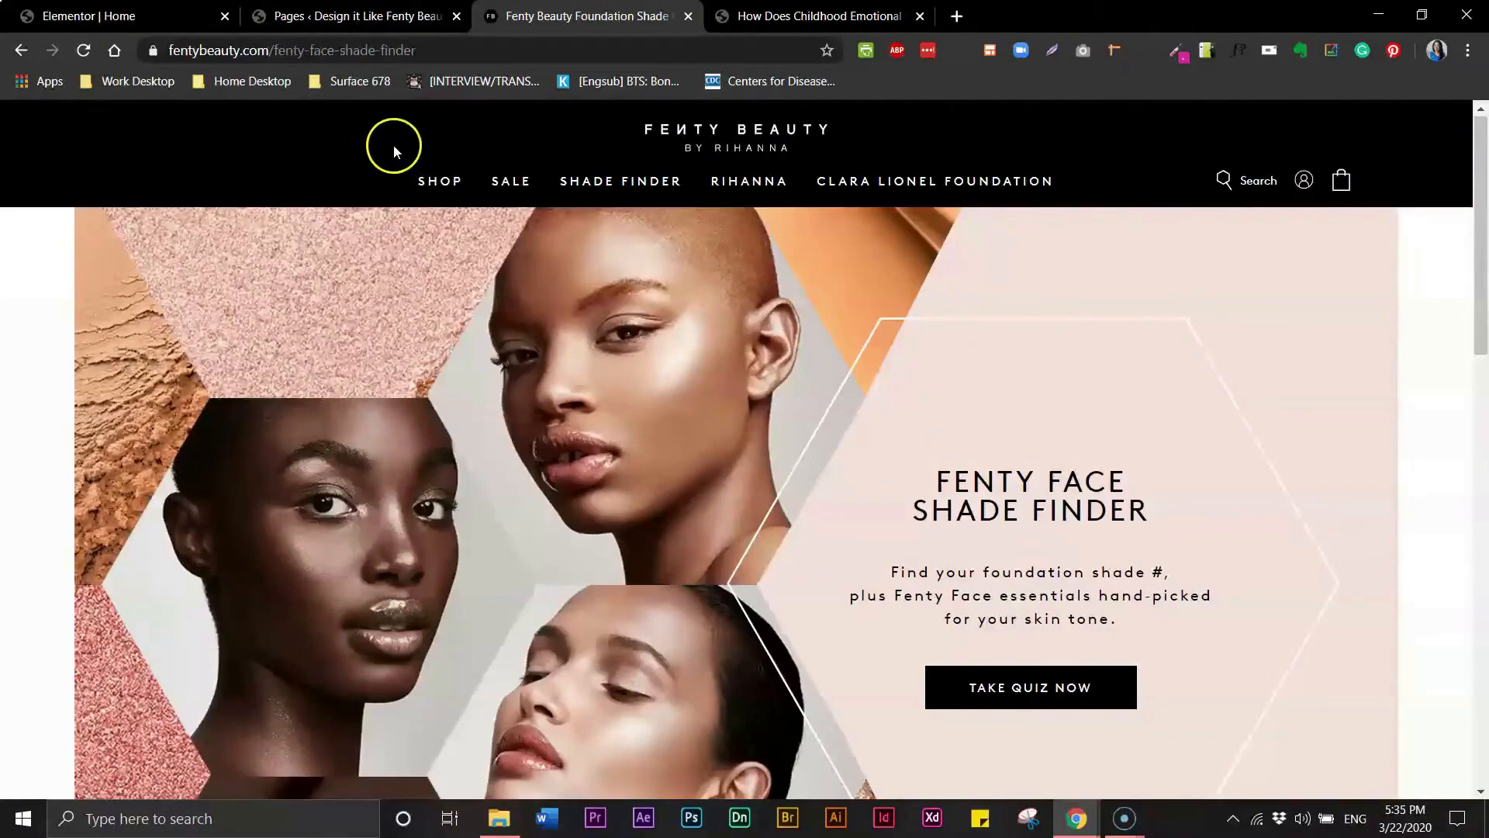
{"action": "mouse_move", "coordinate": [436, 187]}
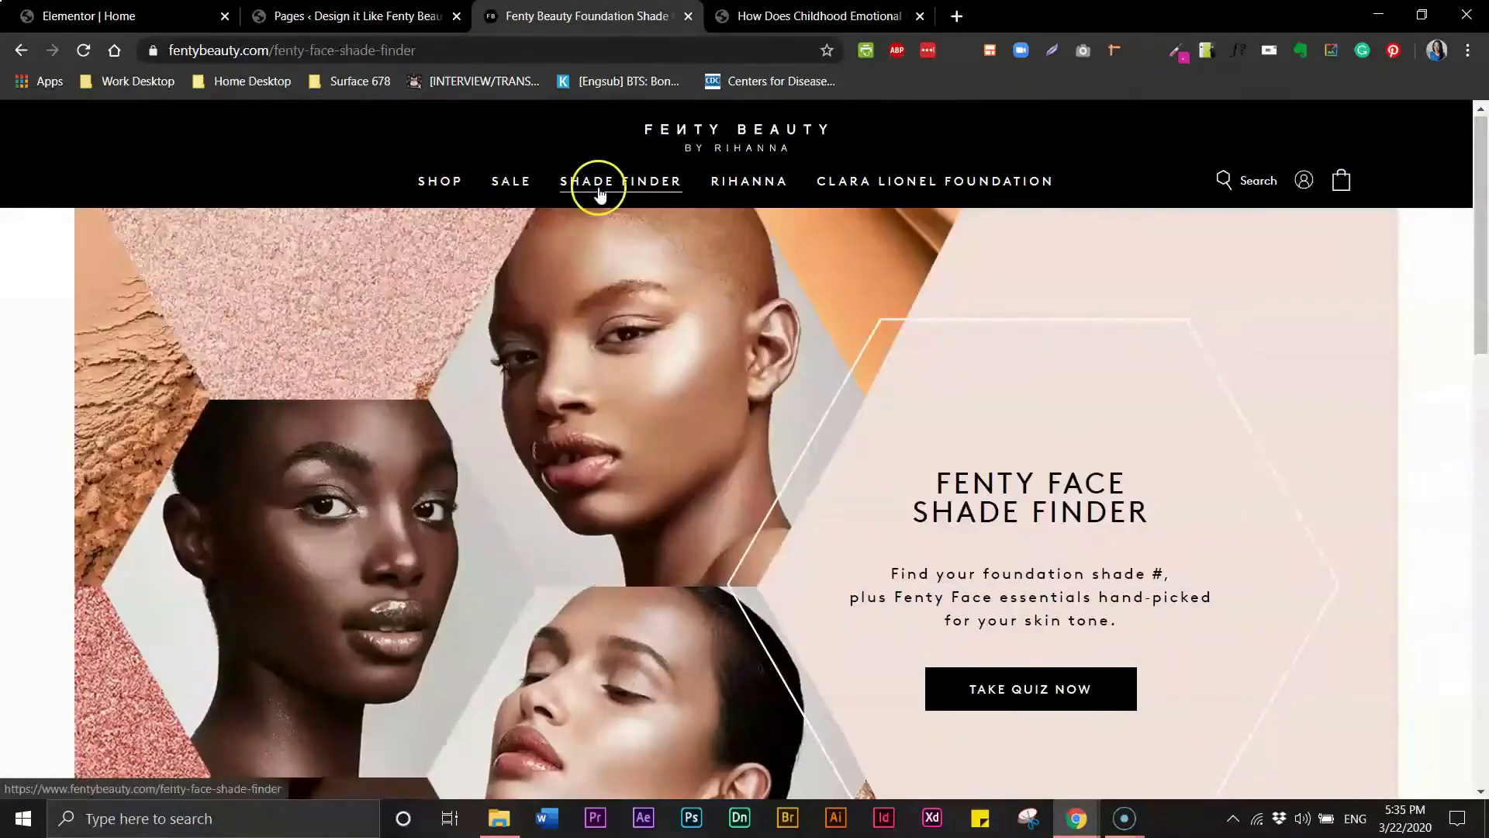
{"action": "mouse_move", "coordinate": [793, 186]}
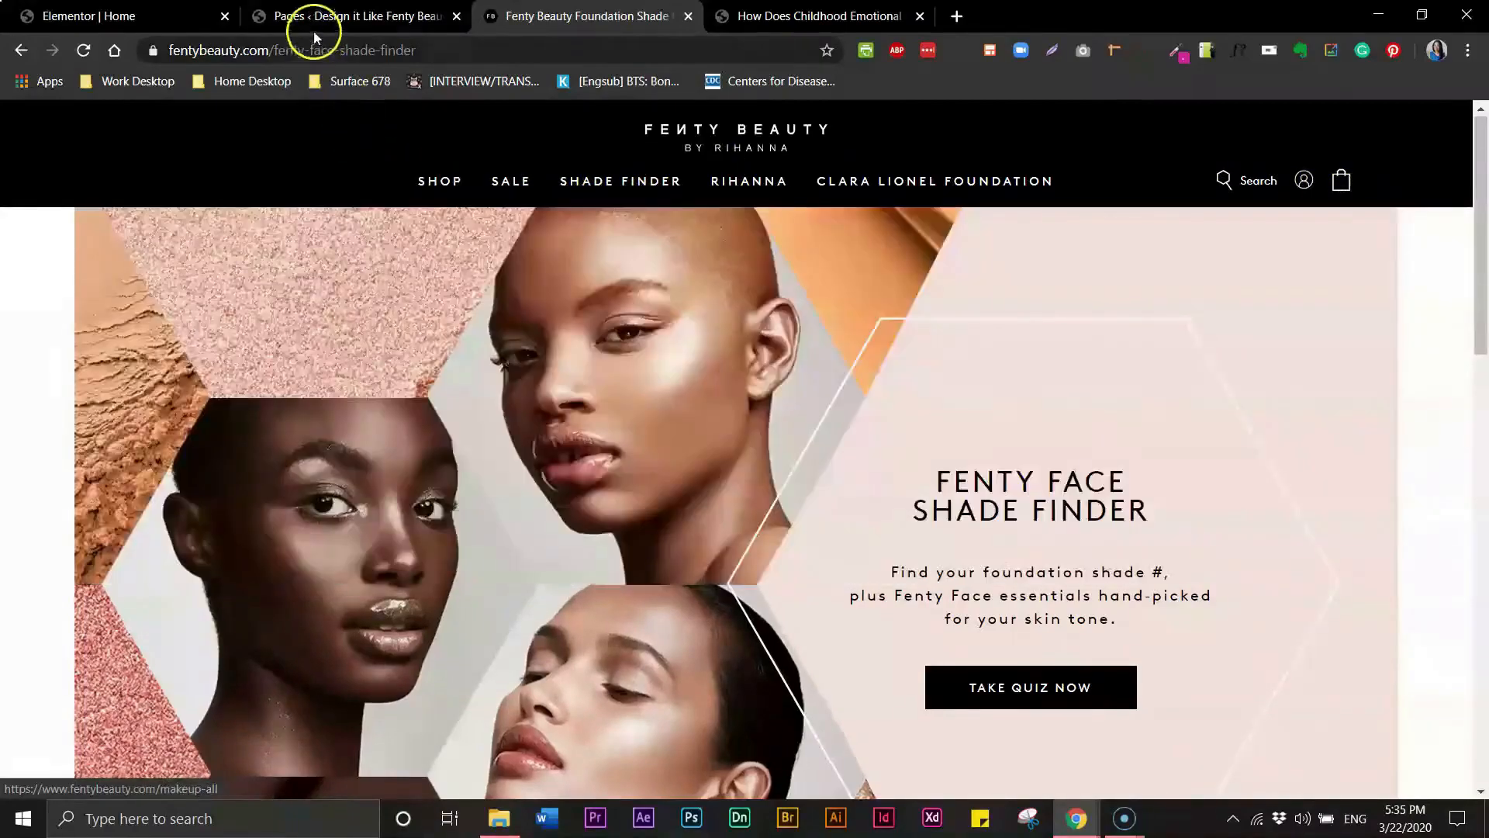
{"action": "left_click", "coordinate": [318, 16]}
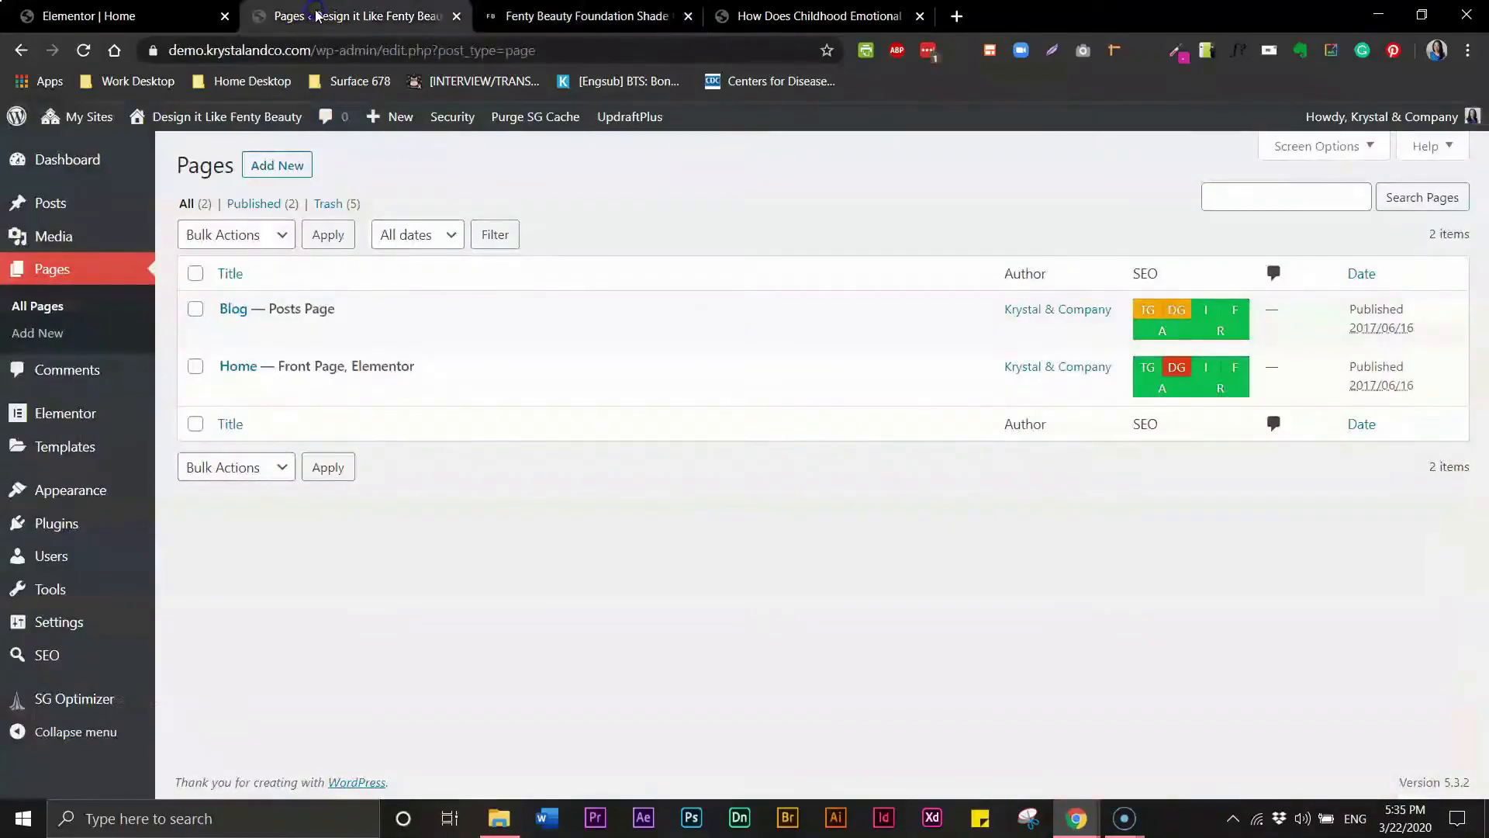
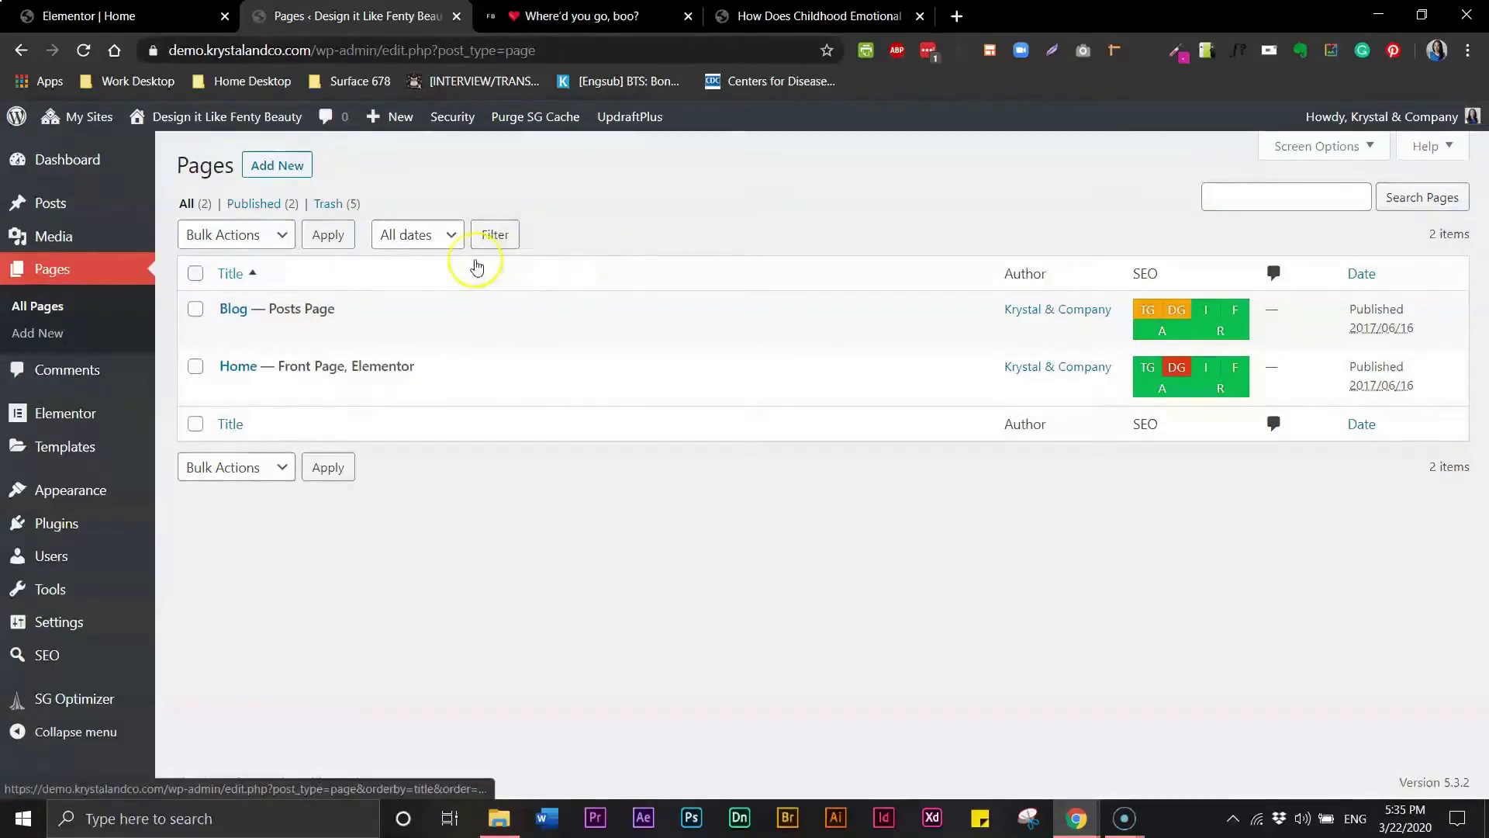
- Add a new page titled About and publish it
{"action": "left_click", "coordinate": [270, 176]}
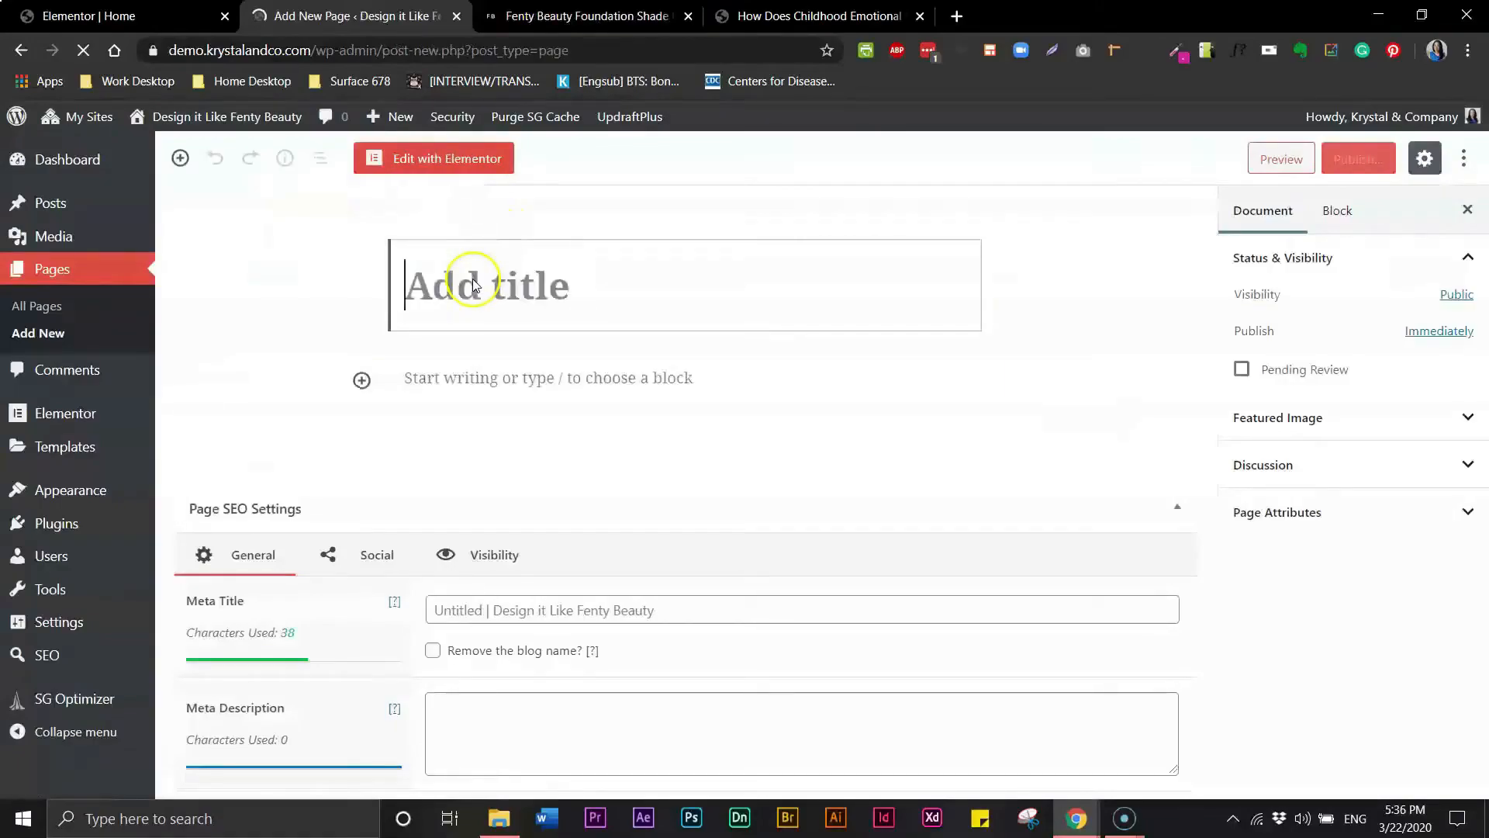
{"action": "left_click", "coordinate": [472, 290]}
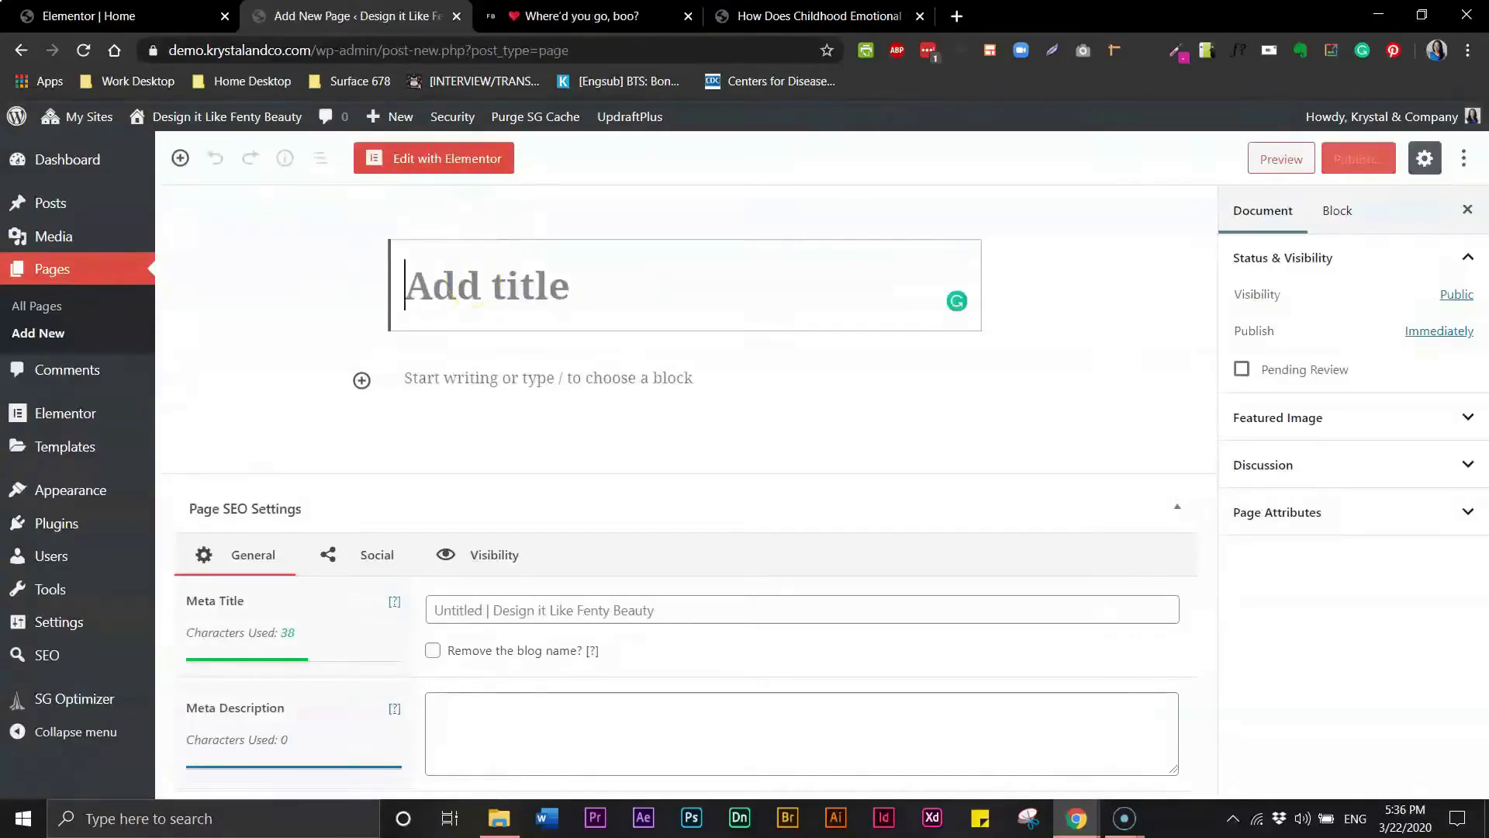
{"action": "left_click", "coordinate": [467, 273]}
{"action": "type", "text": "Aboiut"}
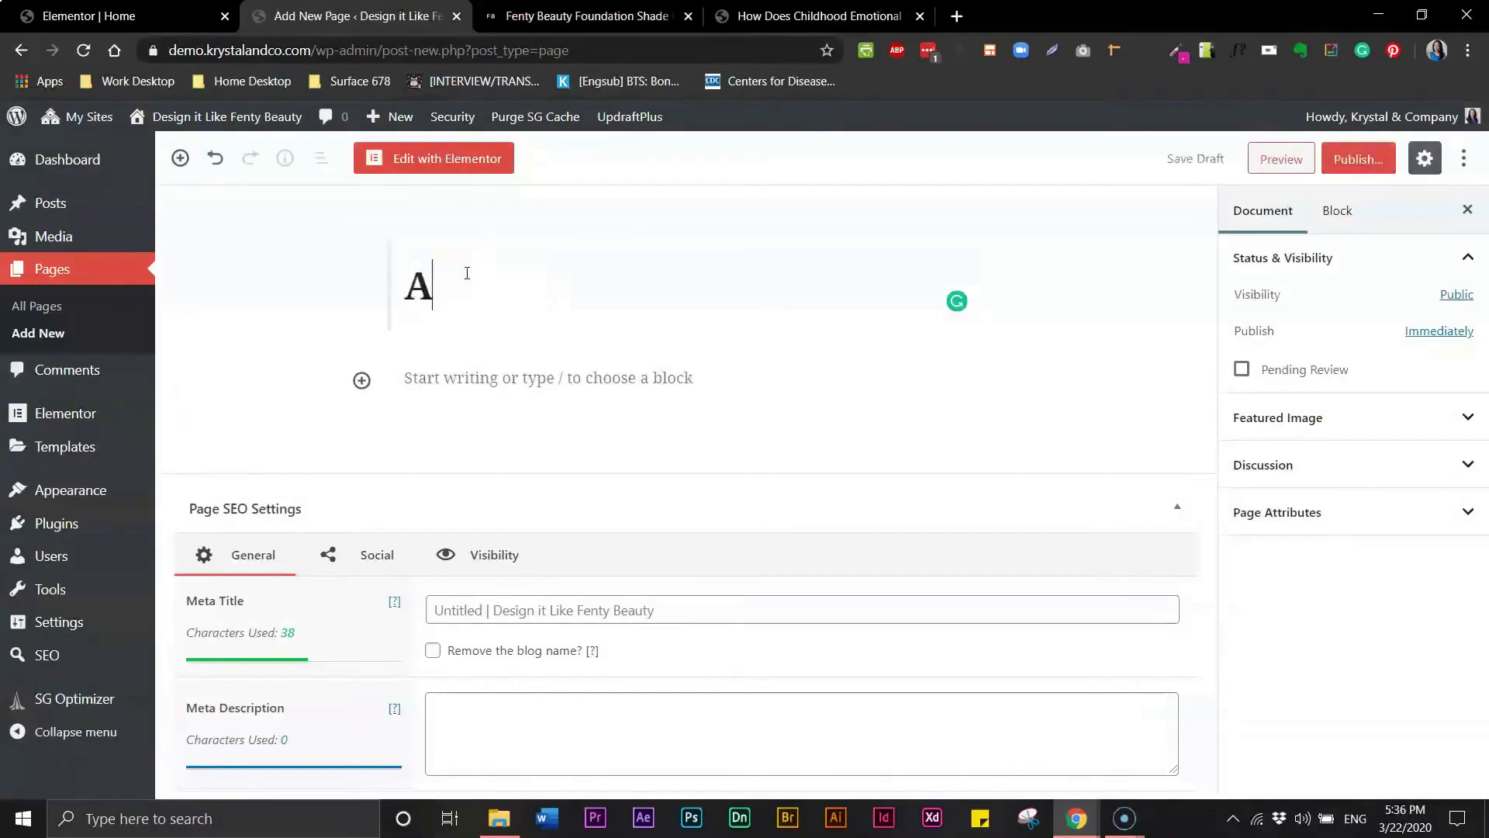
{"action": "key", "text": "BackSpace"}
{"action": "key", "text": "BackSpace"}
{"action": "key", "text": "BackSpace"}
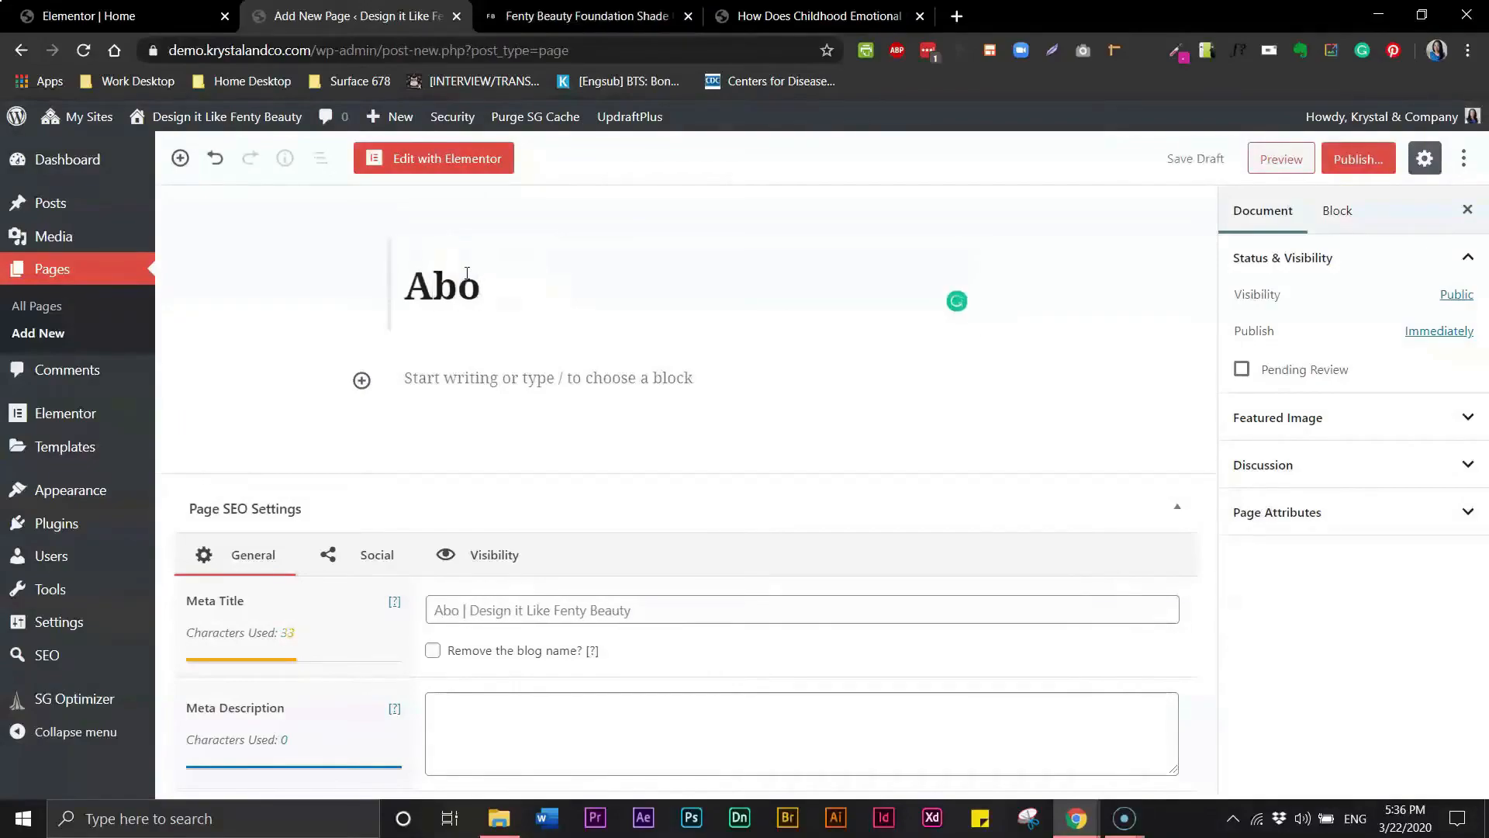
{"action": "left_click", "coordinate": [1354, 160]}
{"action": "left_click", "coordinate": [1352, 160]}
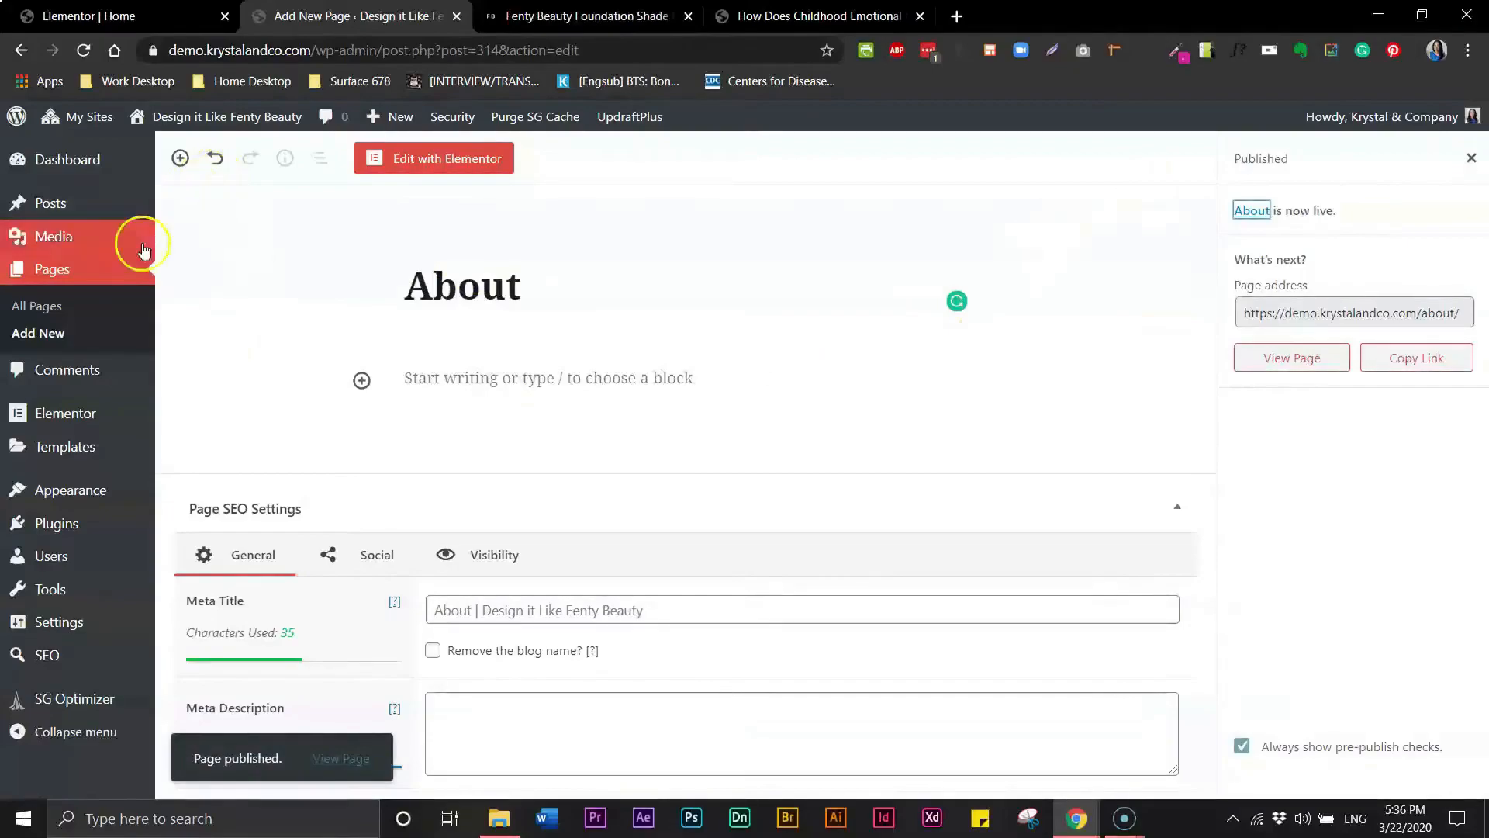
- Add another new page titled Gallery and publish it
{"action": "left_click", "coordinate": [54, 334]}
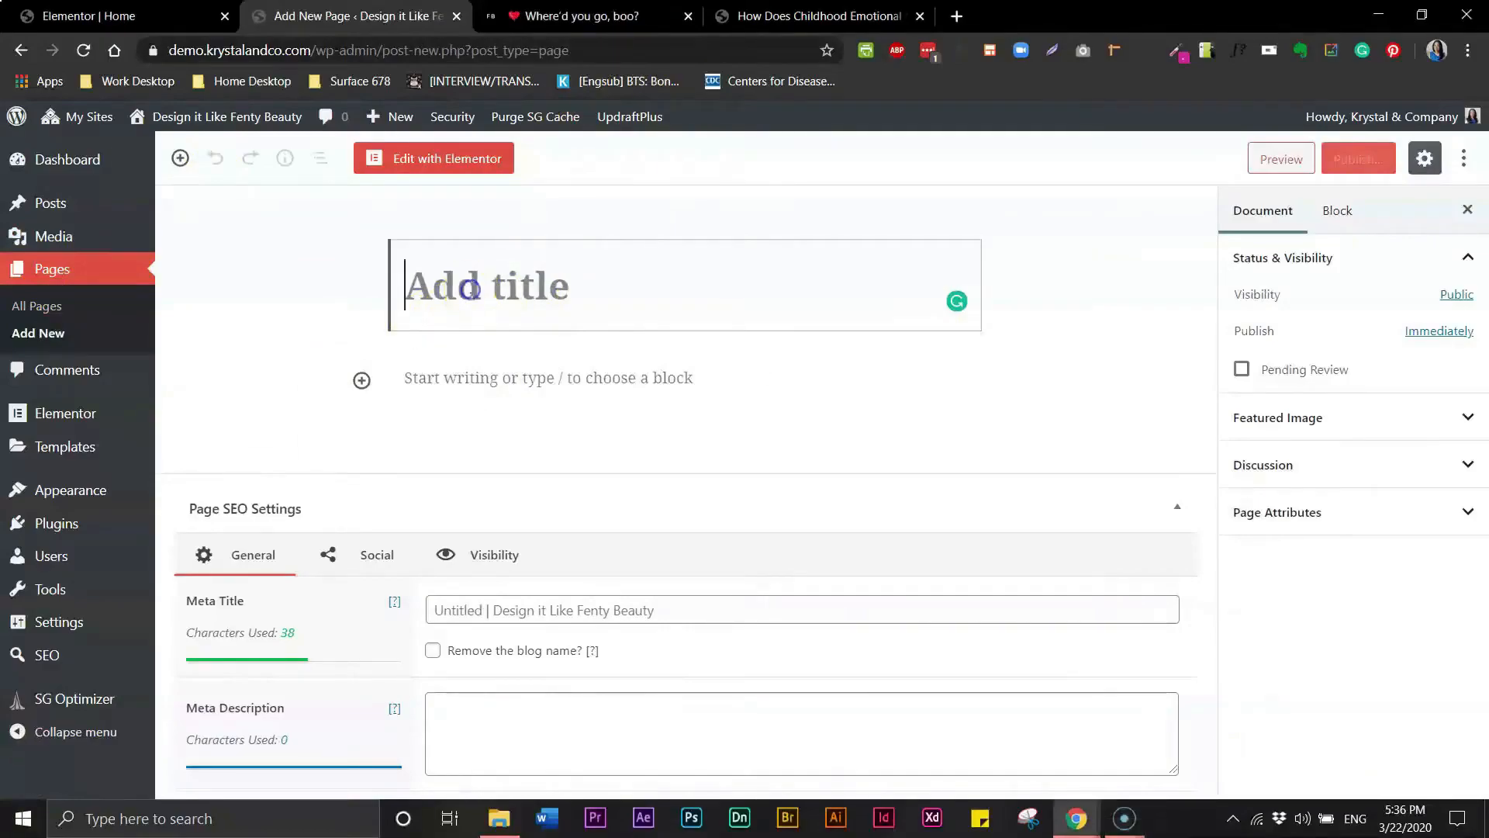
{"action": "type", "text": "Gallery"}
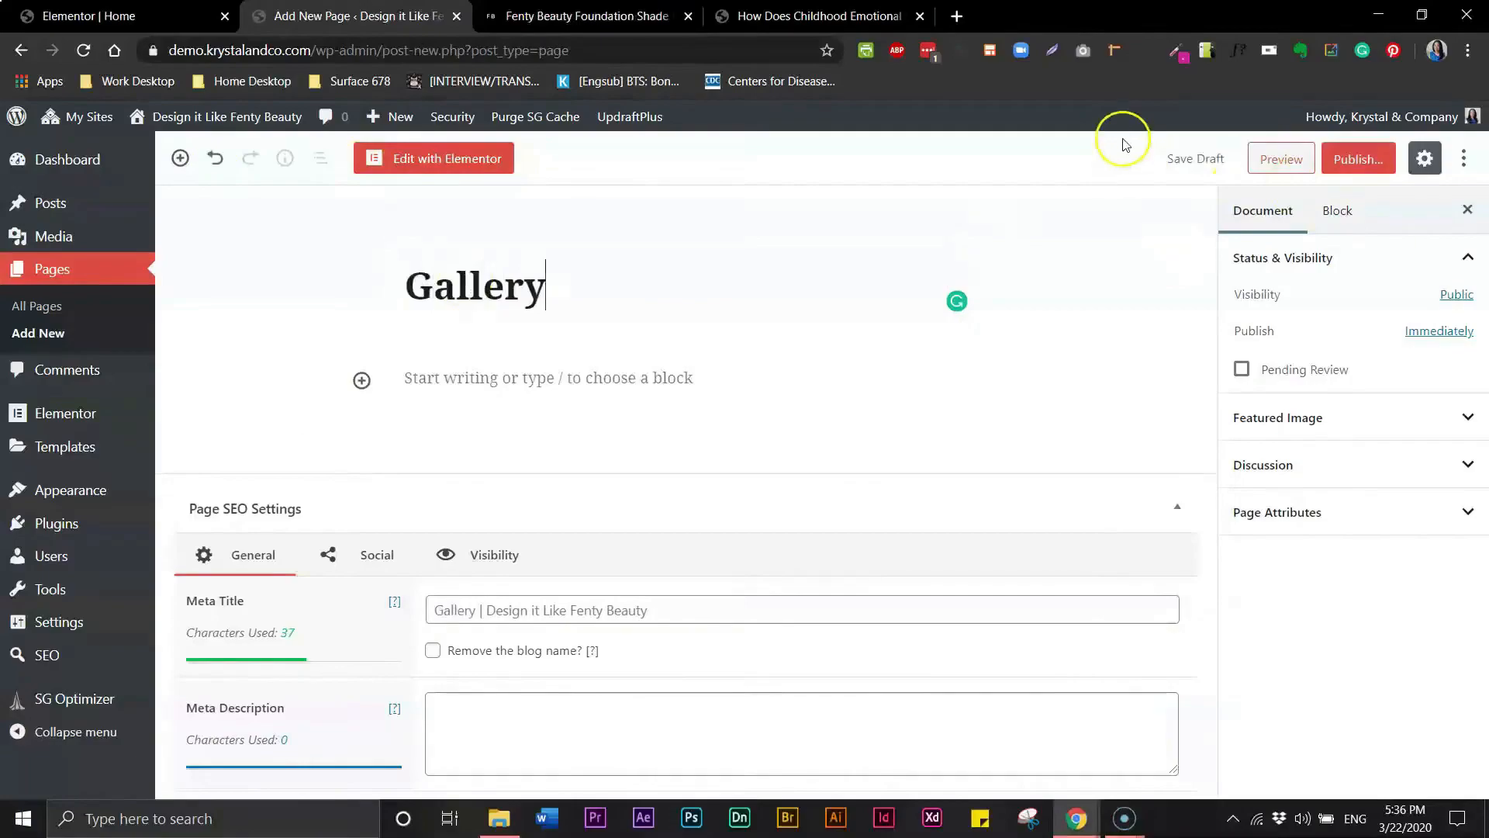
{"action": "left_click", "coordinate": [1349, 159]}
{"action": "left_click", "coordinate": [1368, 159]}
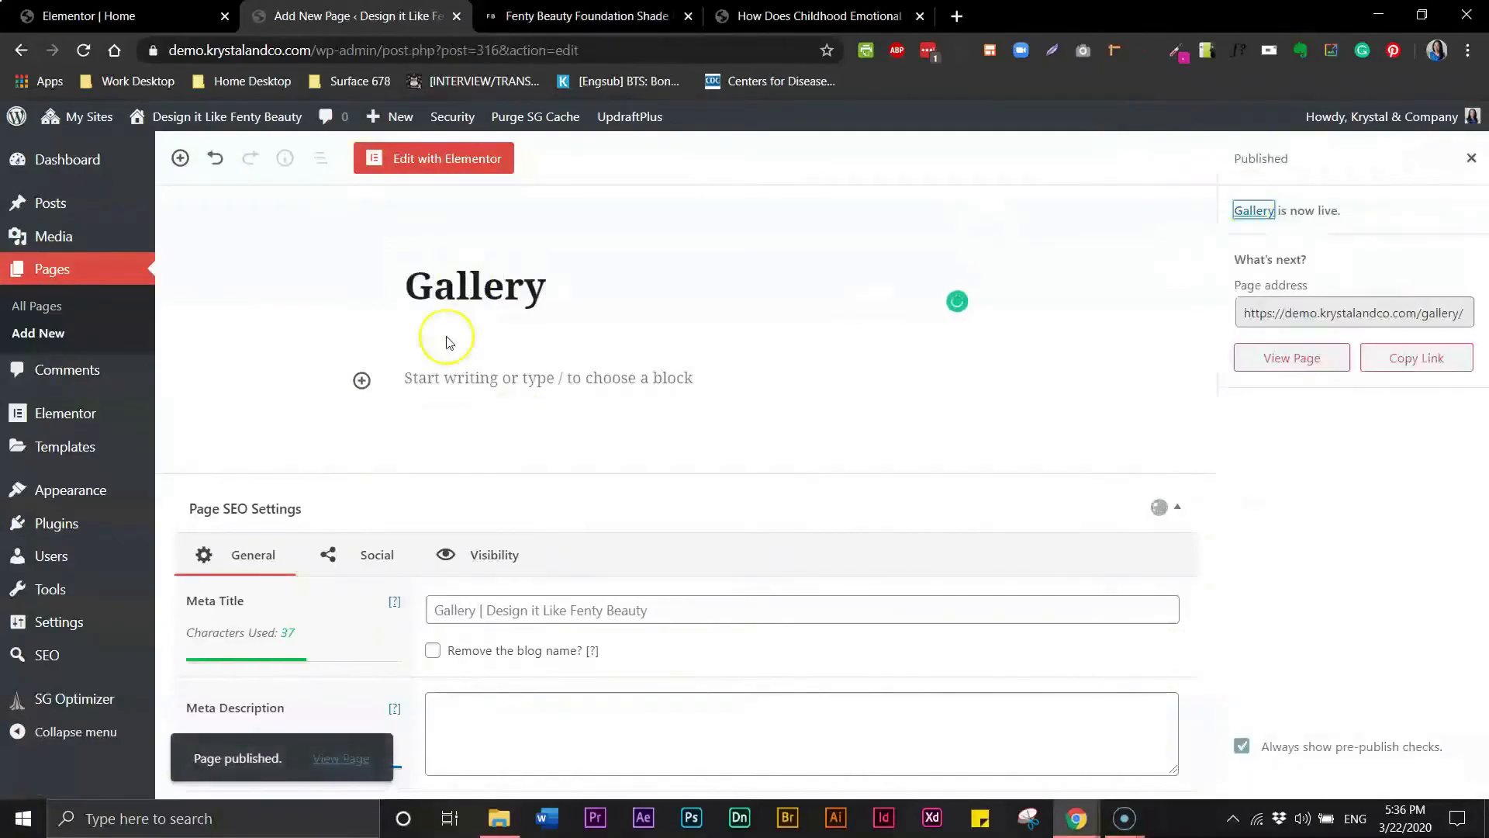
- Review the pages list, then search the network admin's plugin installer for woocommerce
{"action": "left_click", "coordinate": [48, 309]}
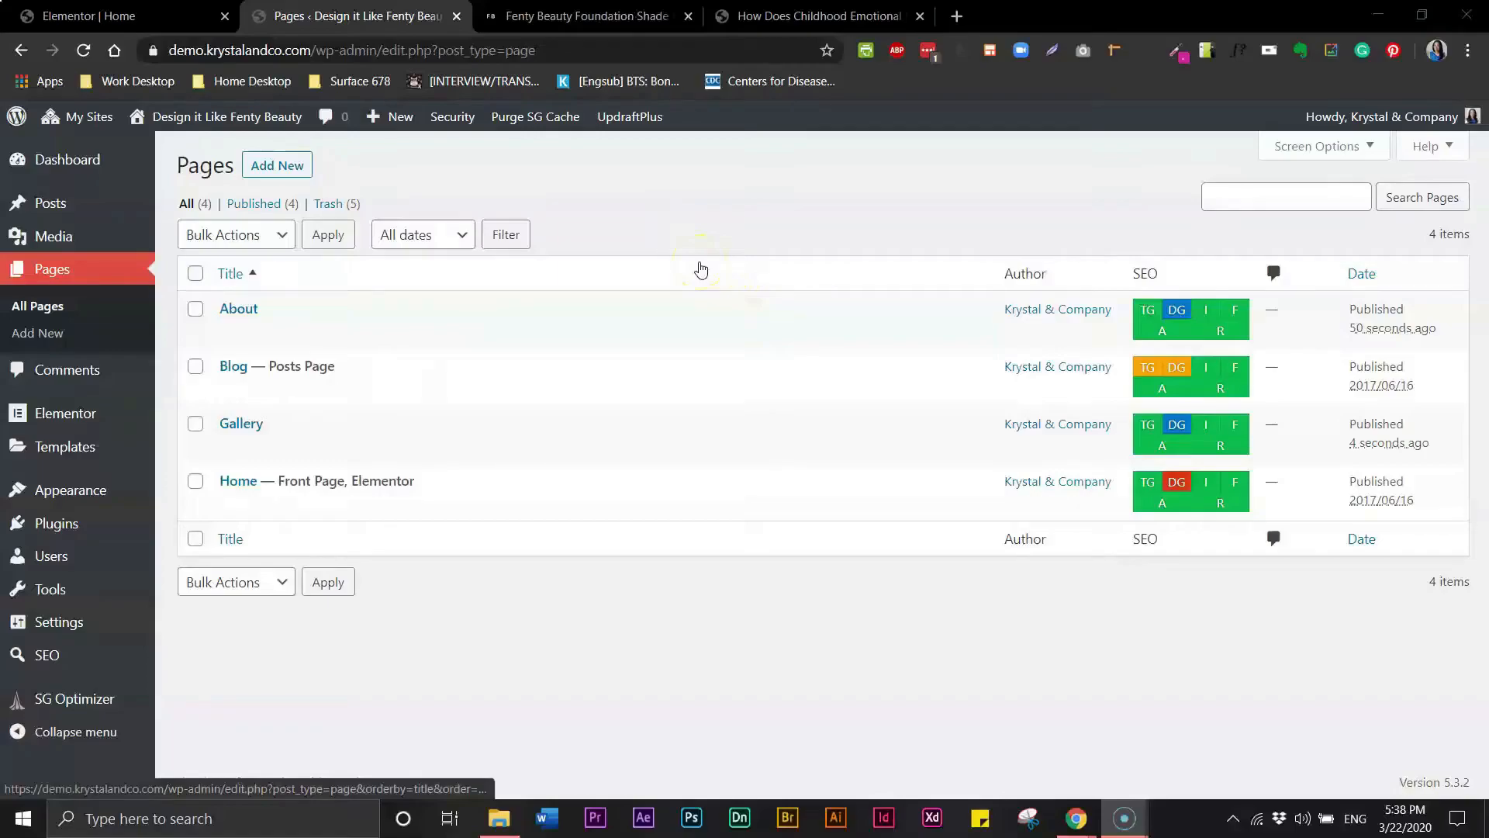
{"action": "left_click", "coordinate": [528, 197]}
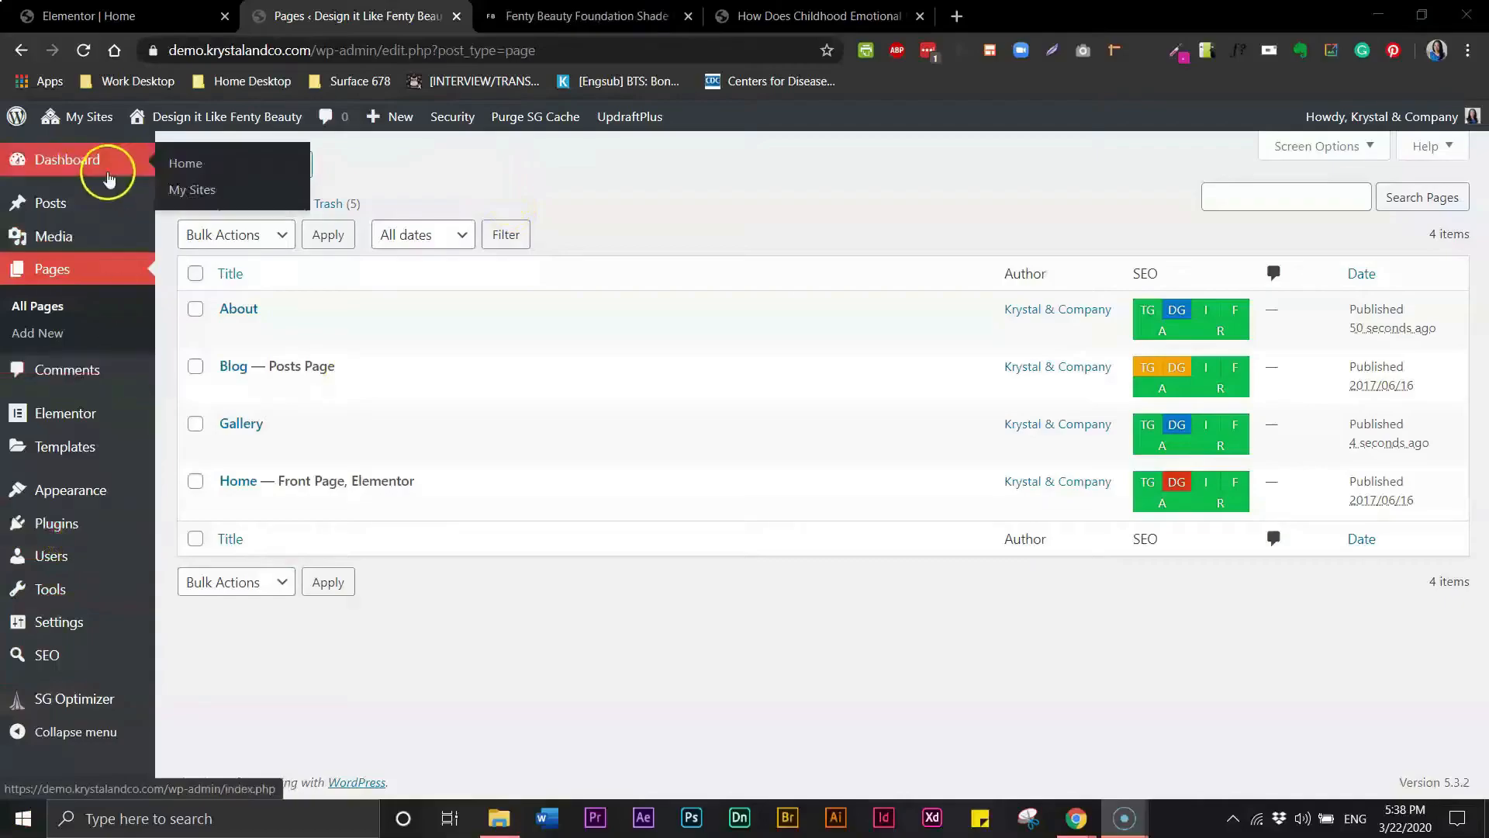
{"action": "left_click", "coordinate": [90, 119]}
{"action": "left_click", "coordinate": [87, 150]}
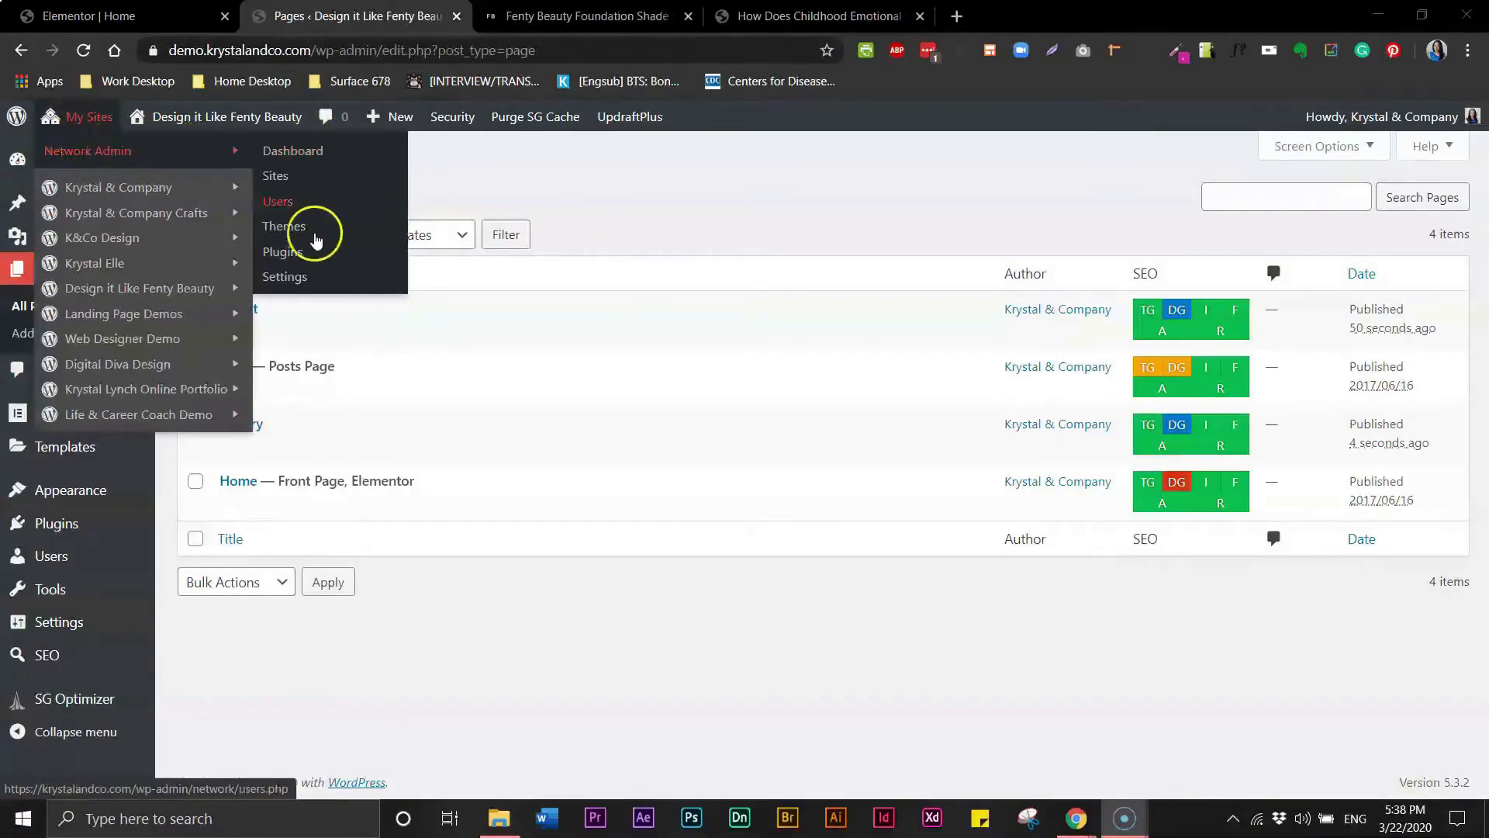
{"action": "left_click", "coordinate": [288, 252]}
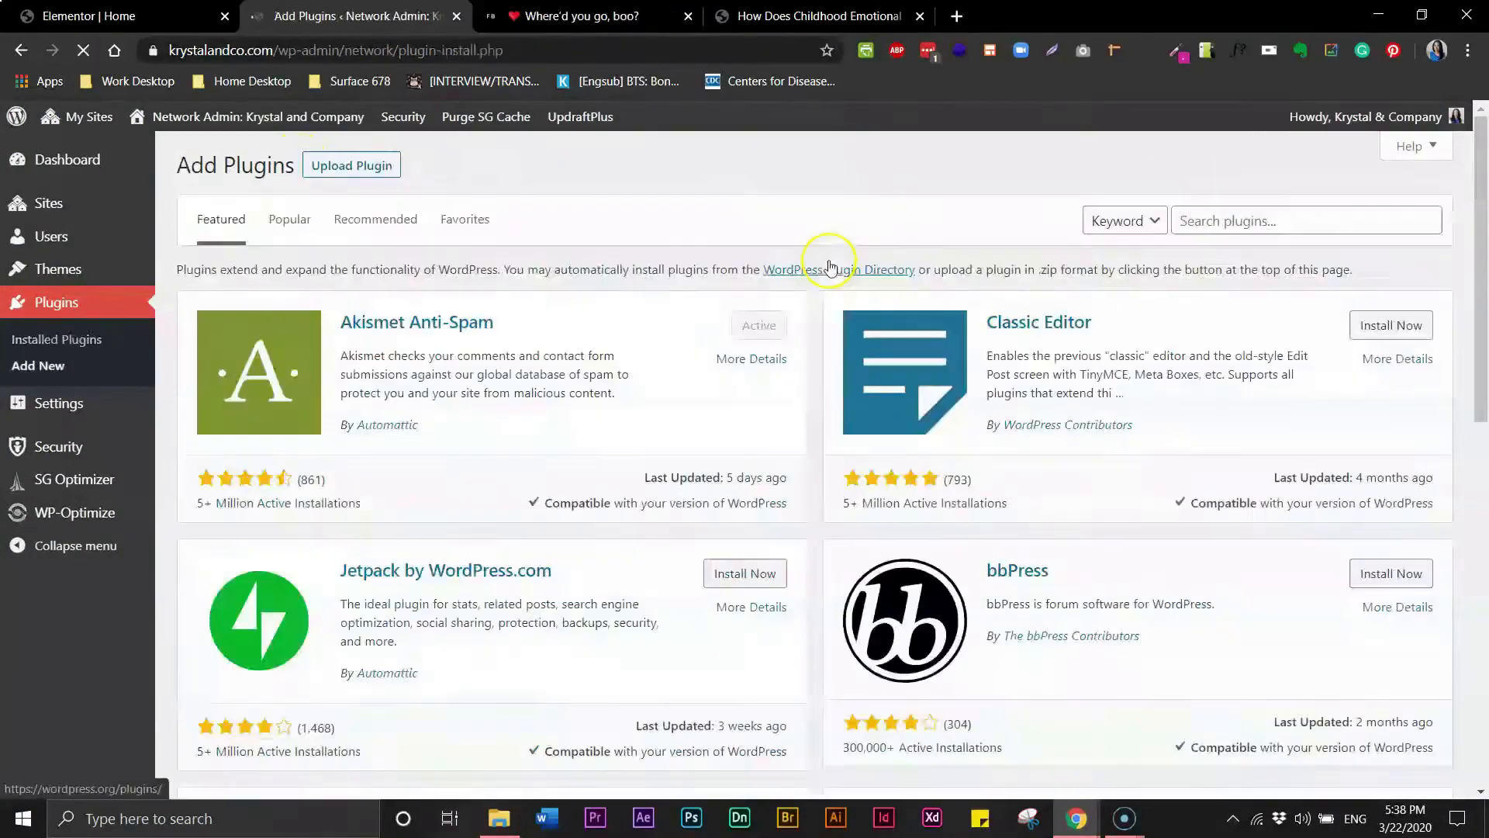
{"action": "left_click", "coordinate": [1222, 220]}
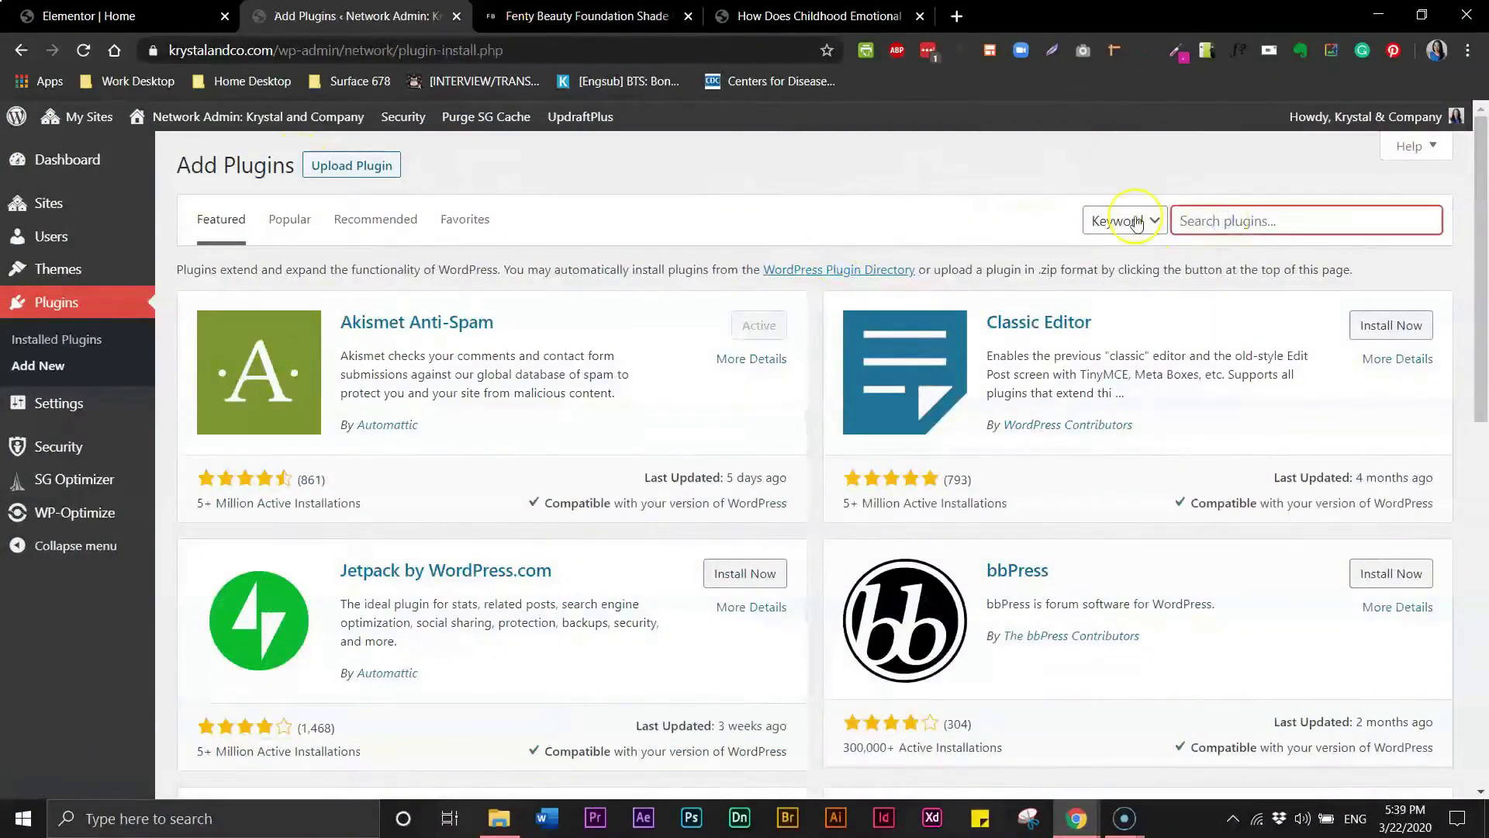
{"action": "type", "text": "woocommerce"}
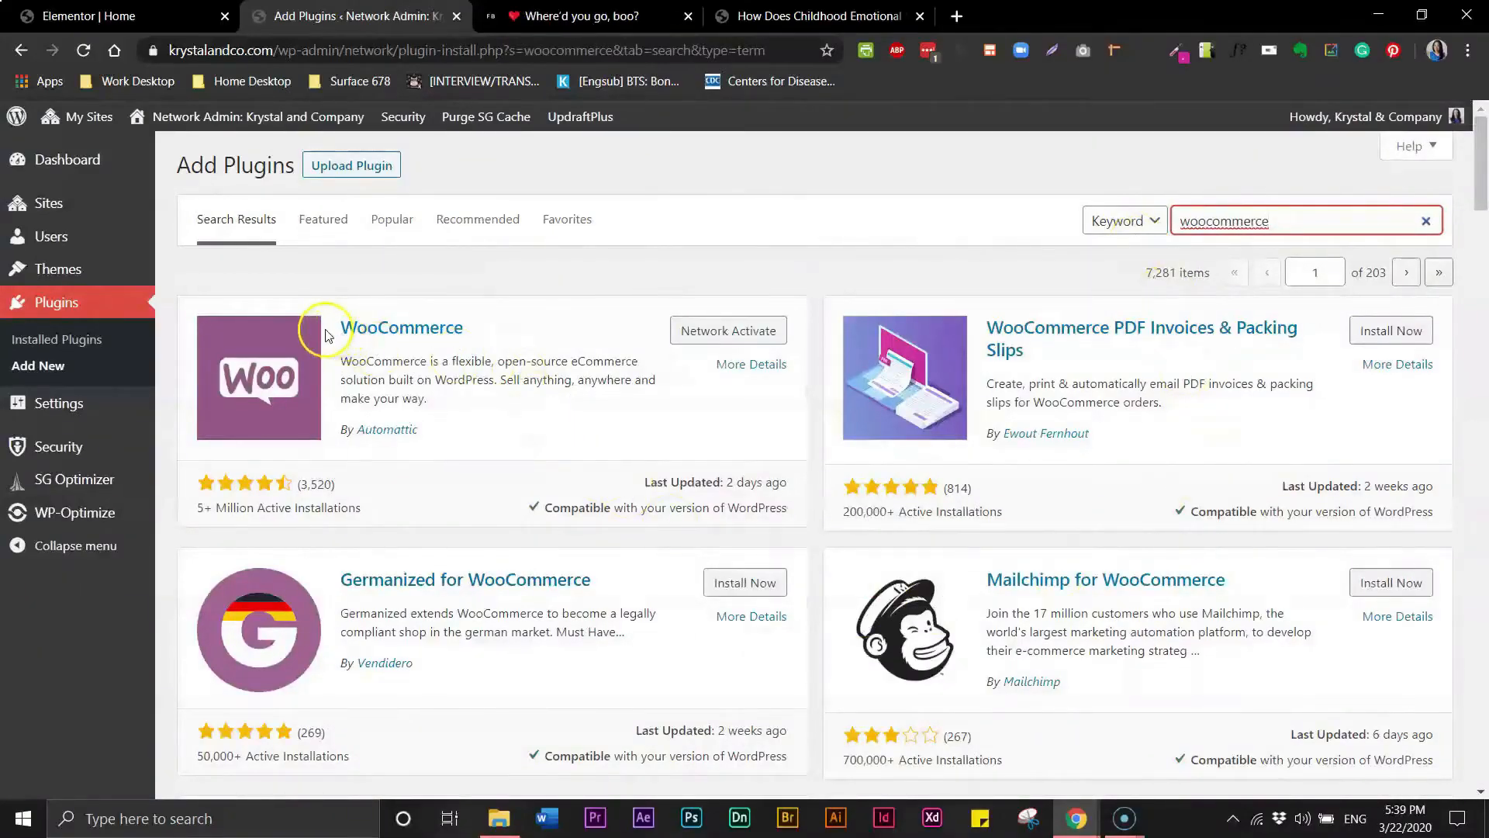
{"action": "left_click", "coordinate": [408, 341]}
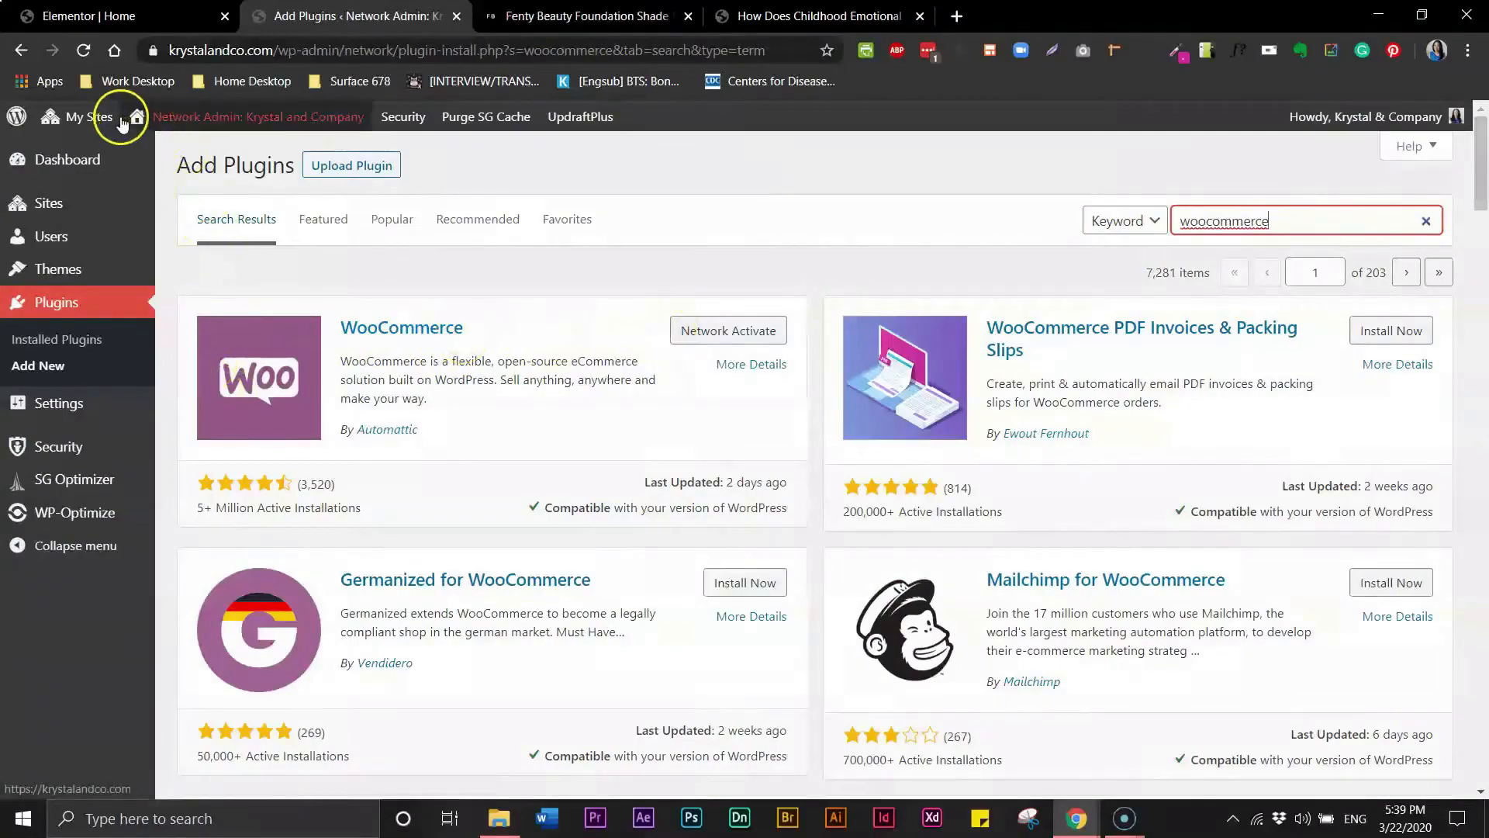
- Switch to the Design it Like Fenty Beauty site and bulk-activate the WooCommerce and WooCommerce Menu Cart plugins
{"action": "mouse_move", "coordinate": [97, 114]}
{"action": "mouse_move", "coordinate": [155, 286]}
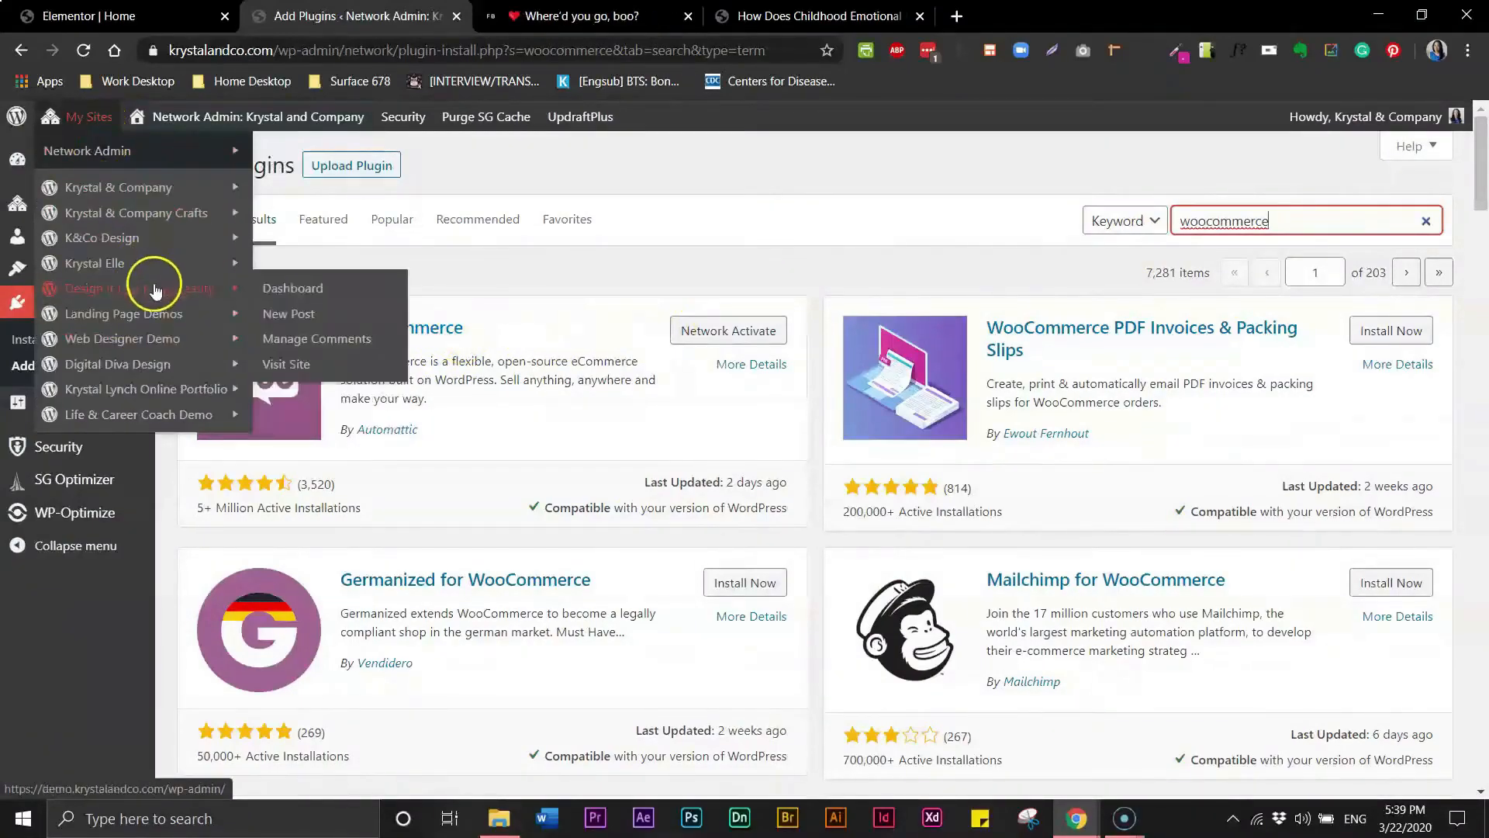
{"action": "left_click", "coordinate": [292, 297]}
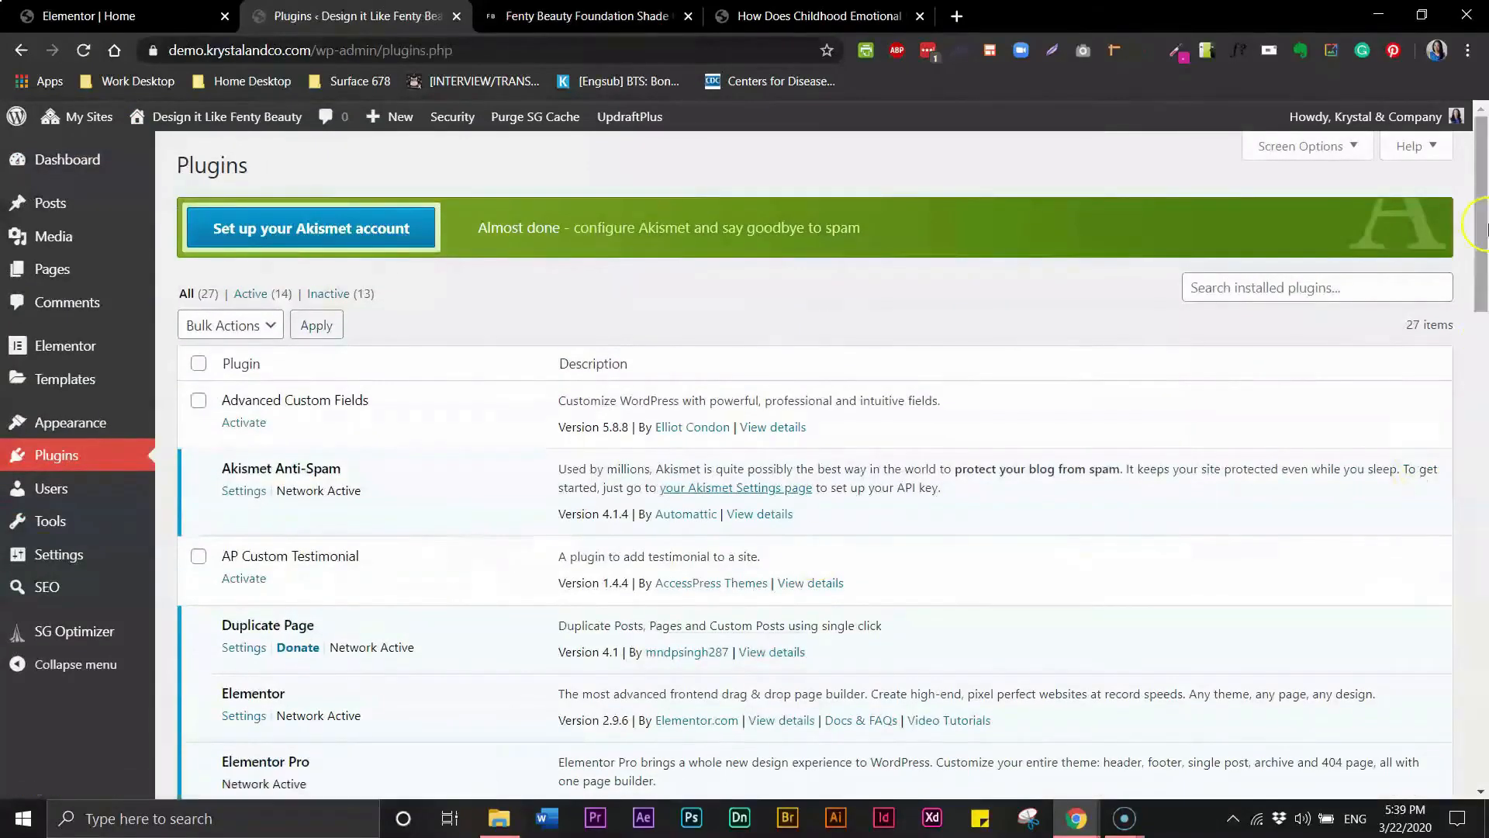
{"action": "left_click_drag", "start_coordinate": [1480, 182], "coordinate": [1334, 613]}
{"action": "left_click", "coordinate": [198, 388]}
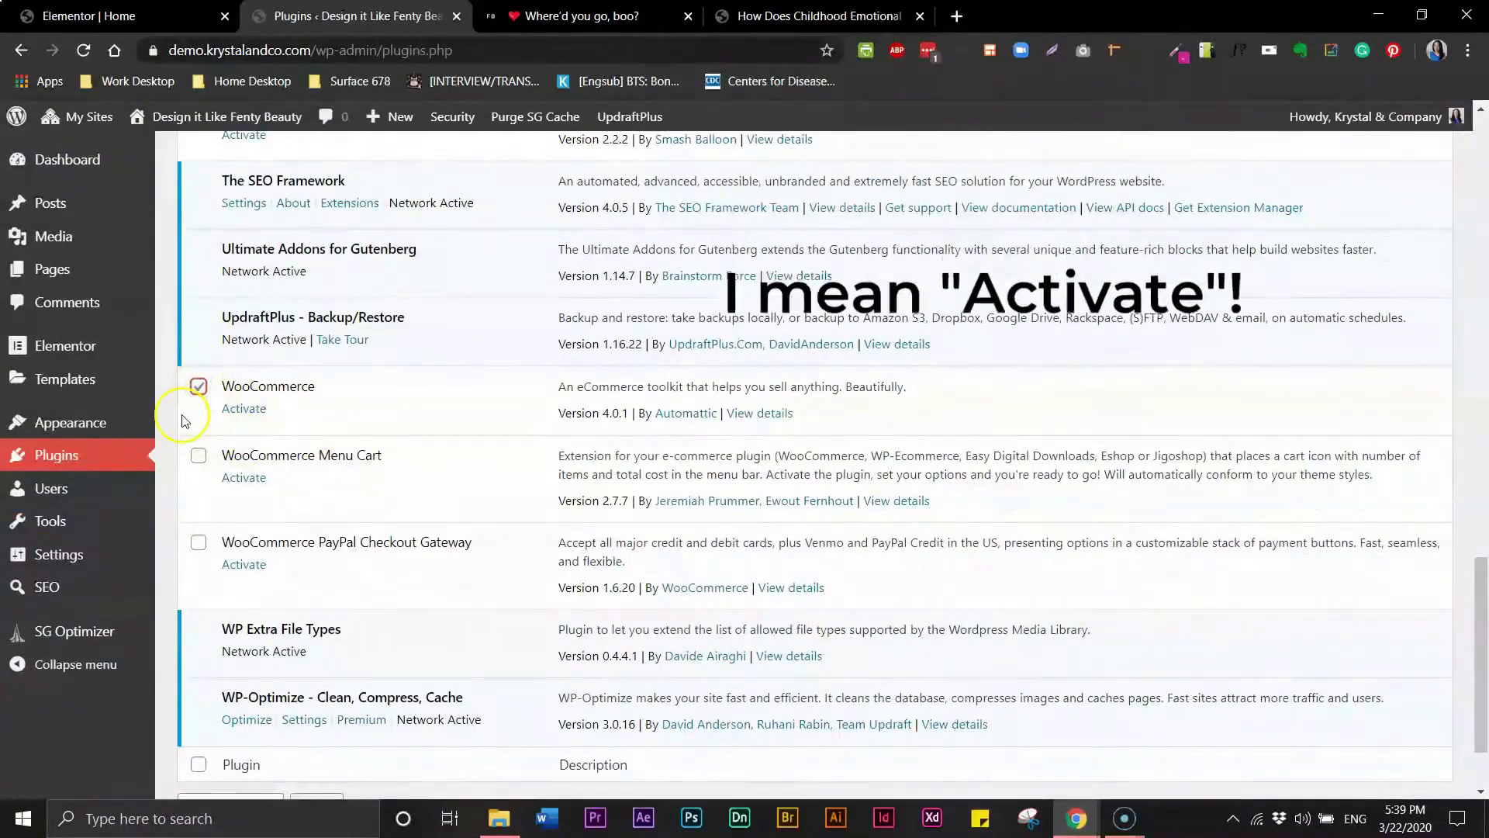
{"action": "left_click", "coordinate": [199, 457]}
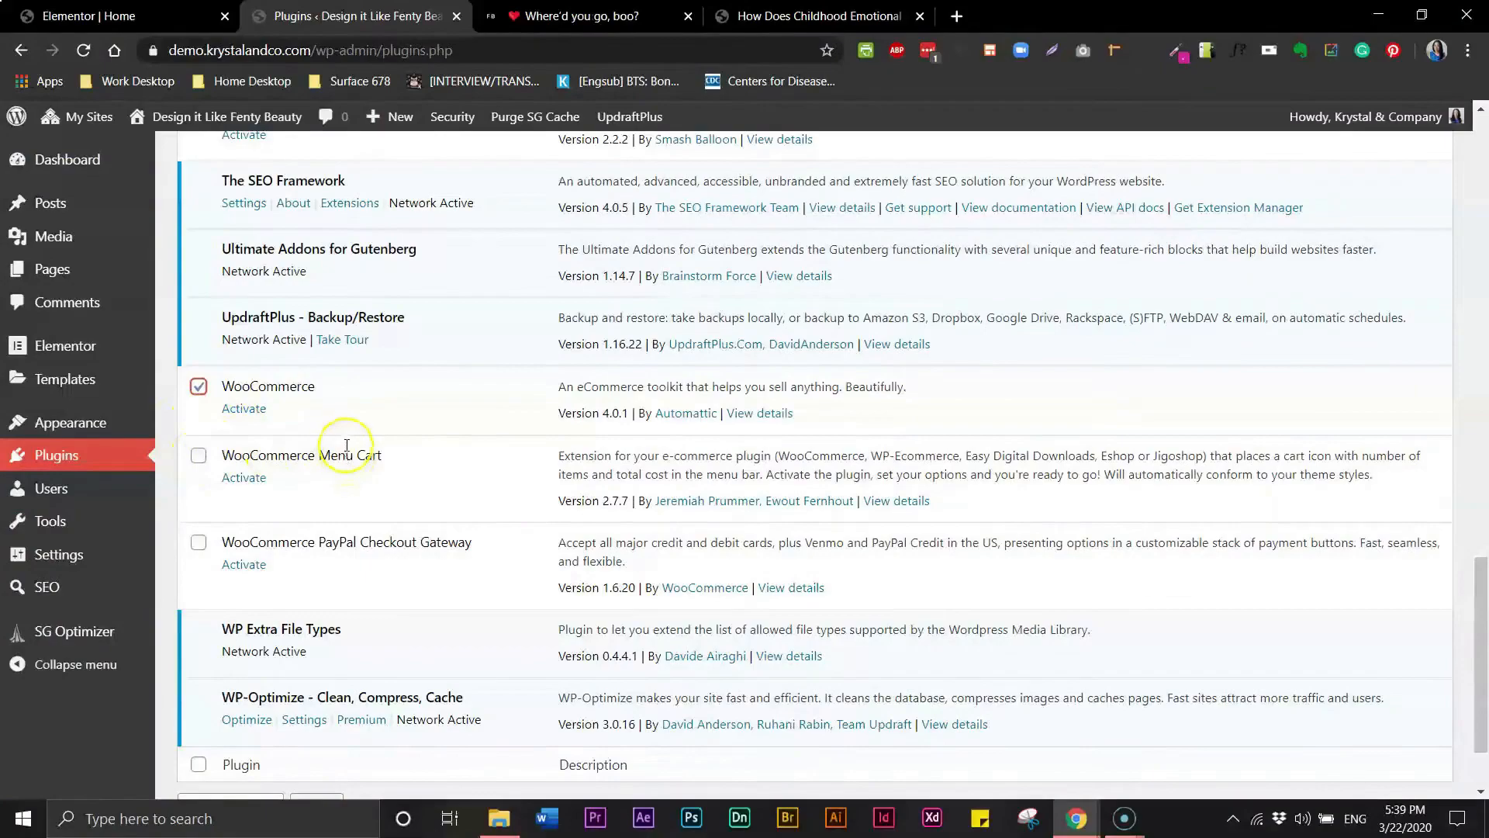
{"action": "left_click", "coordinate": [200, 457]}
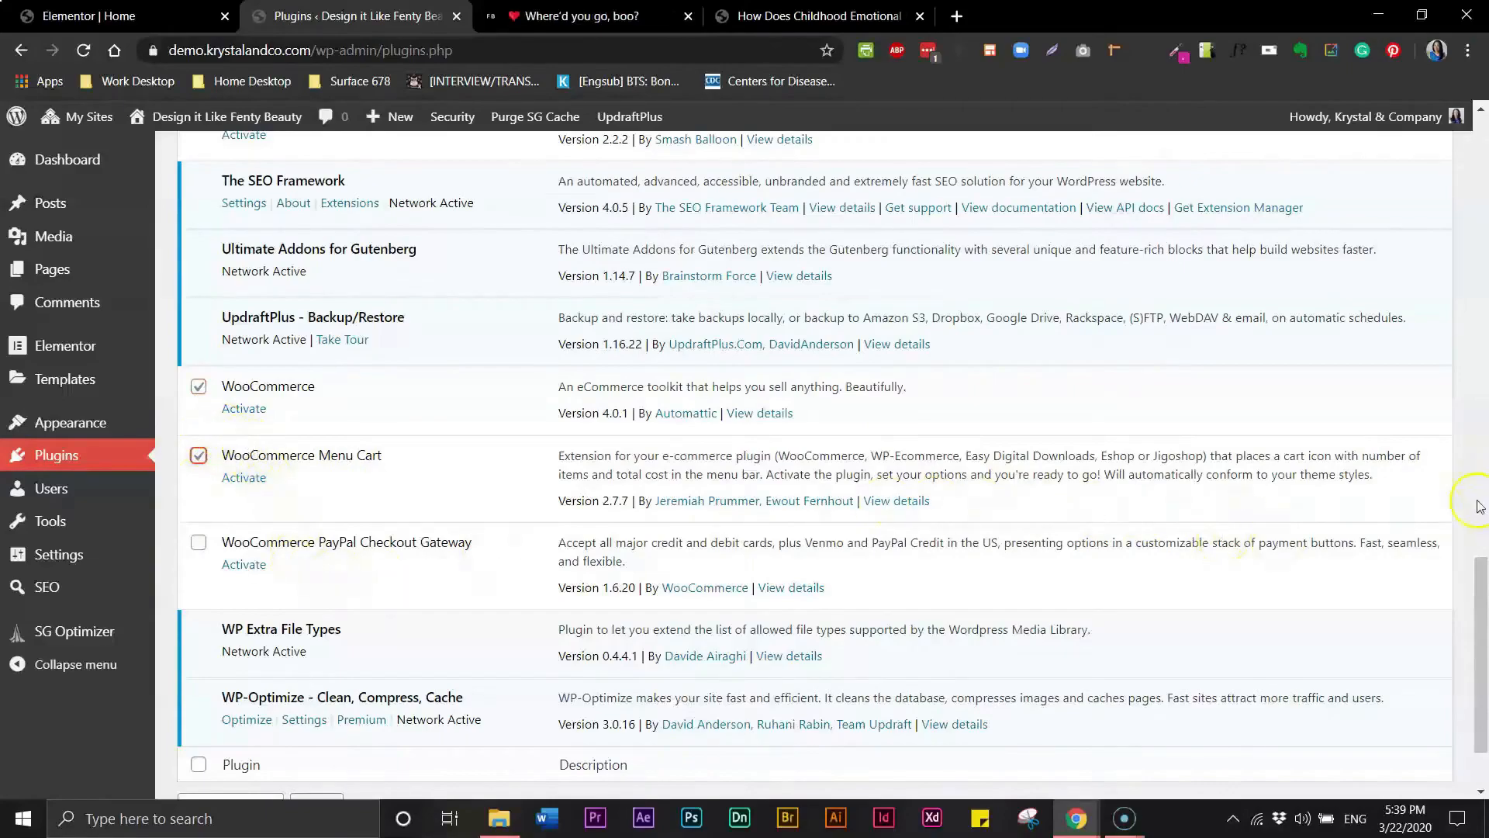
{"action": "scroll", "coordinate": [1480, 505], "scroll_direction": "down", "scroll_amount": 2}
{"action": "left_click", "coordinate": [314, 695]}
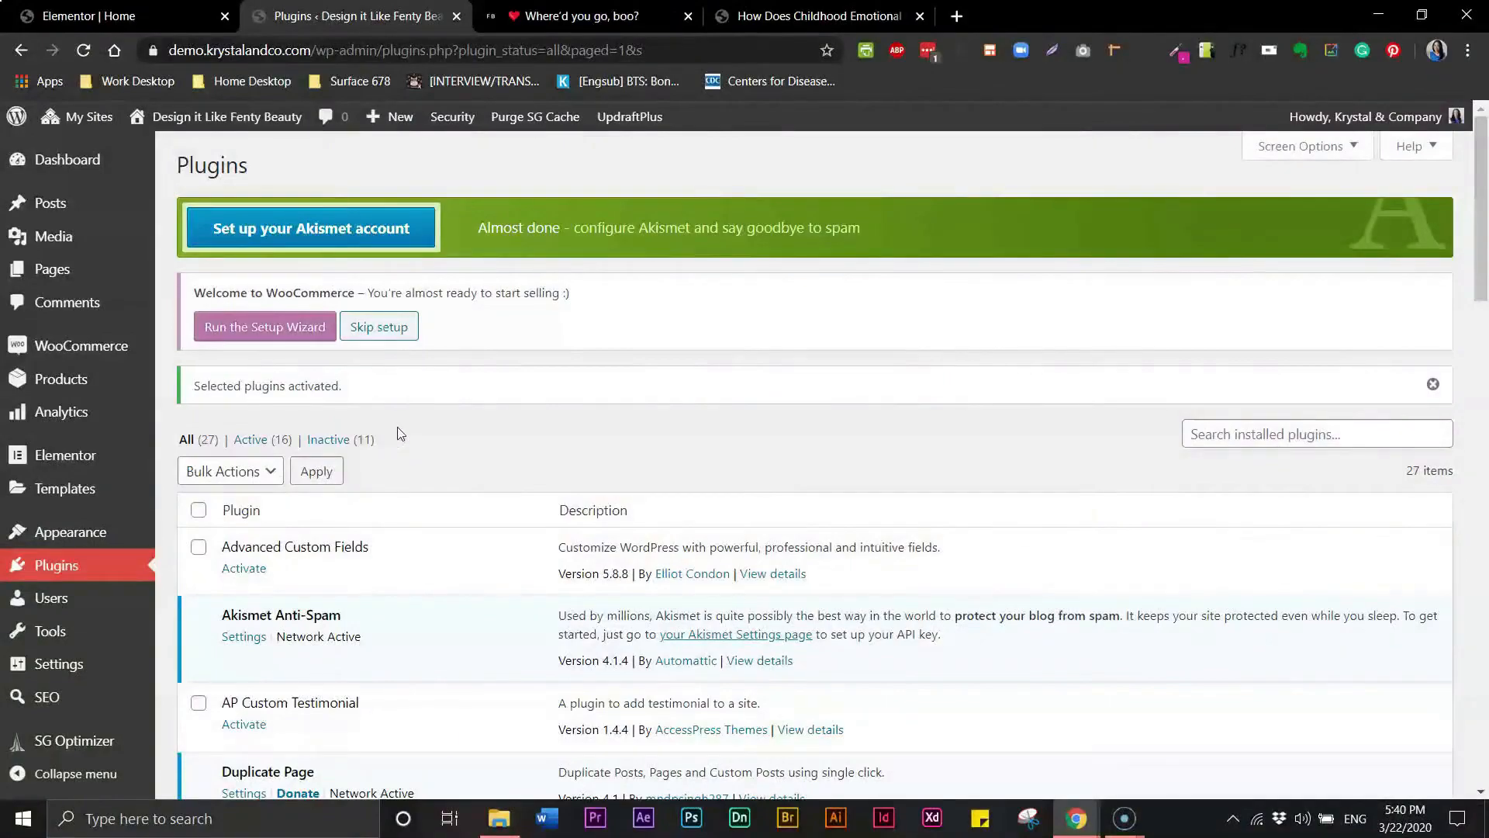
- Start the WooCommerce setup wizard and continue the store setup with United States, US dollars and physical and digital products
{"action": "left_click", "coordinate": [307, 333]}
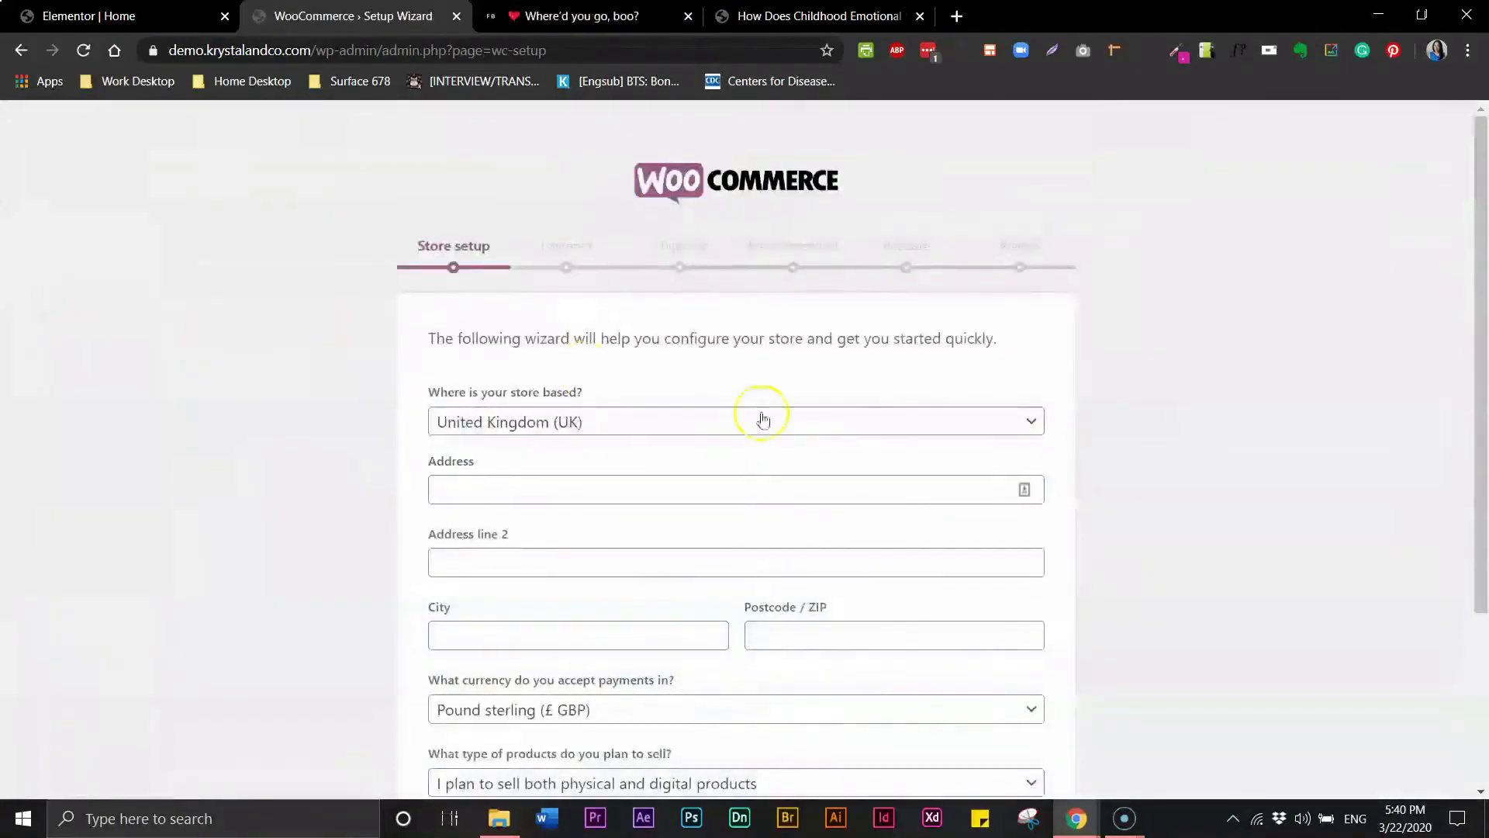
{"action": "left_click", "coordinate": [758, 422]}
{"action": "left_click", "coordinate": [504, 599]}
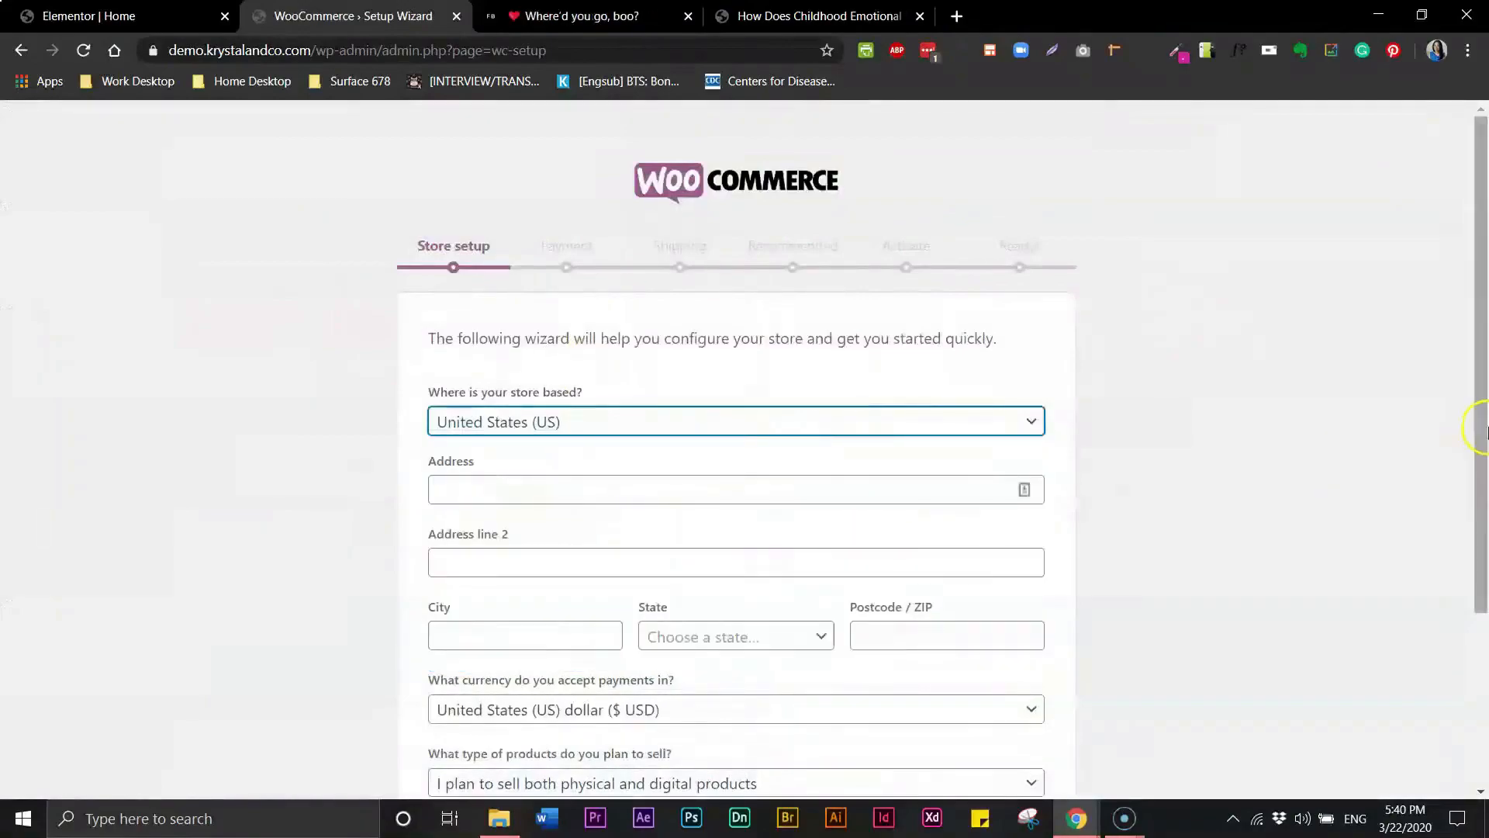
{"action": "scroll", "coordinate": [1478, 426], "scroll_direction": "down", "scroll_amount": 2}
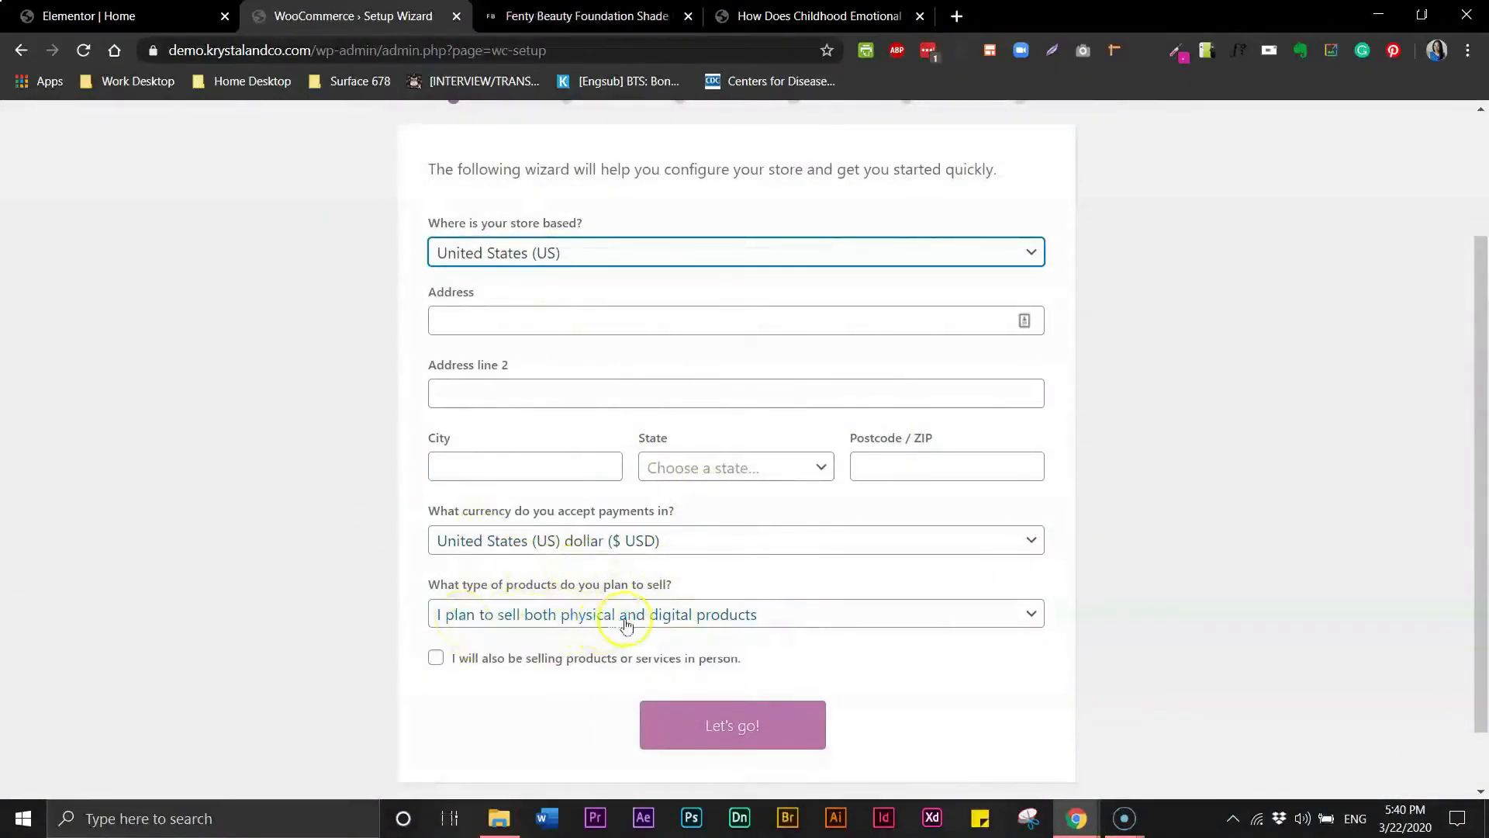
{"action": "left_click", "coordinate": [708, 723]}
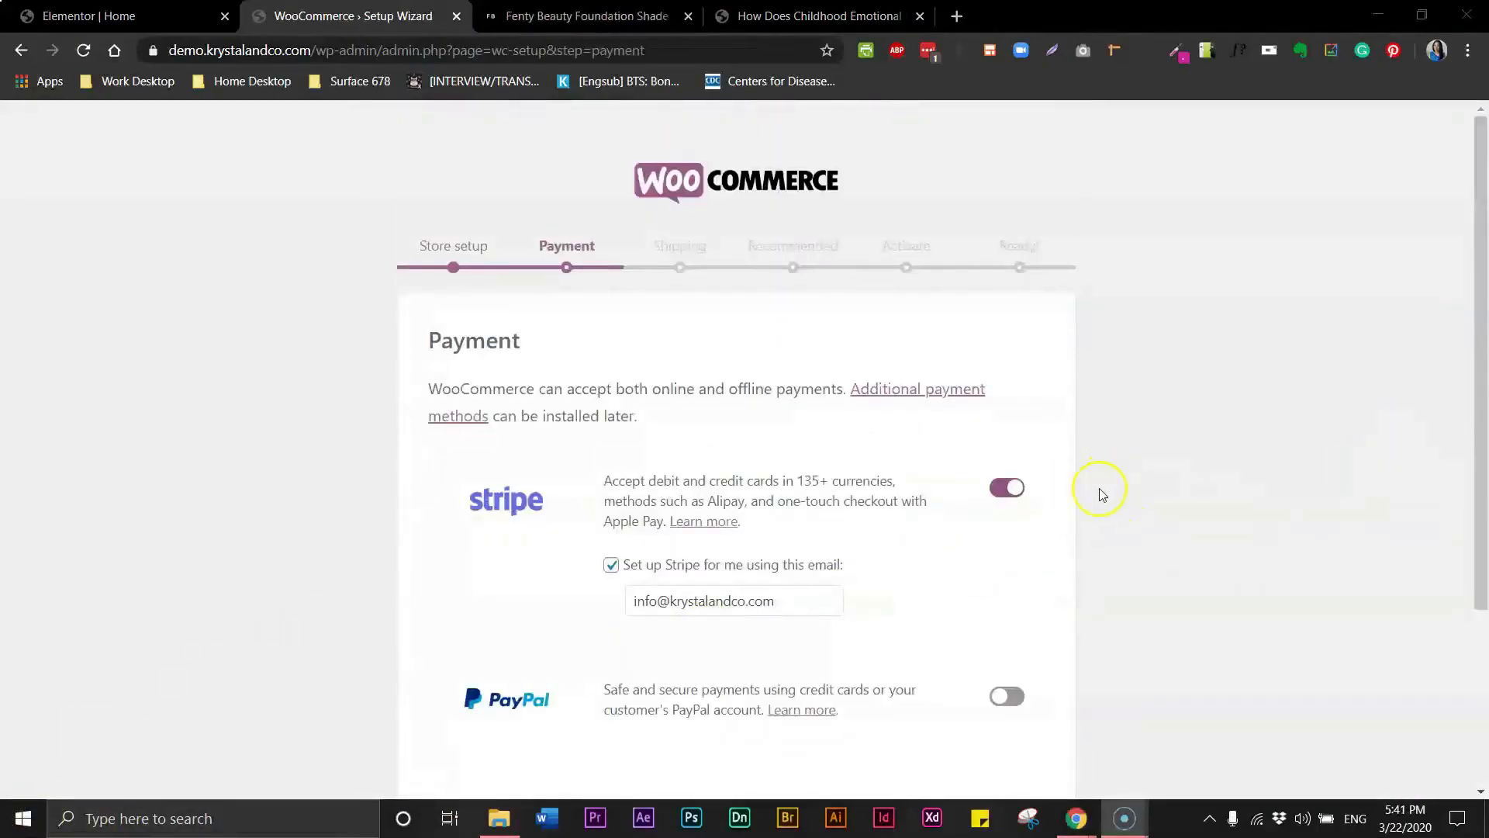
- In the payment step, switch off Stripe, switch on PayPal, and continue
{"action": "left_click", "coordinate": [1000, 490]}
{"action": "left_click", "coordinate": [1008, 609]}
{"action": "scroll", "coordinate": [1481, 565], "scroll_direction": "down", "scroll_amount": 3}
{"action": "left_click", "coordinate": [721, 723]}
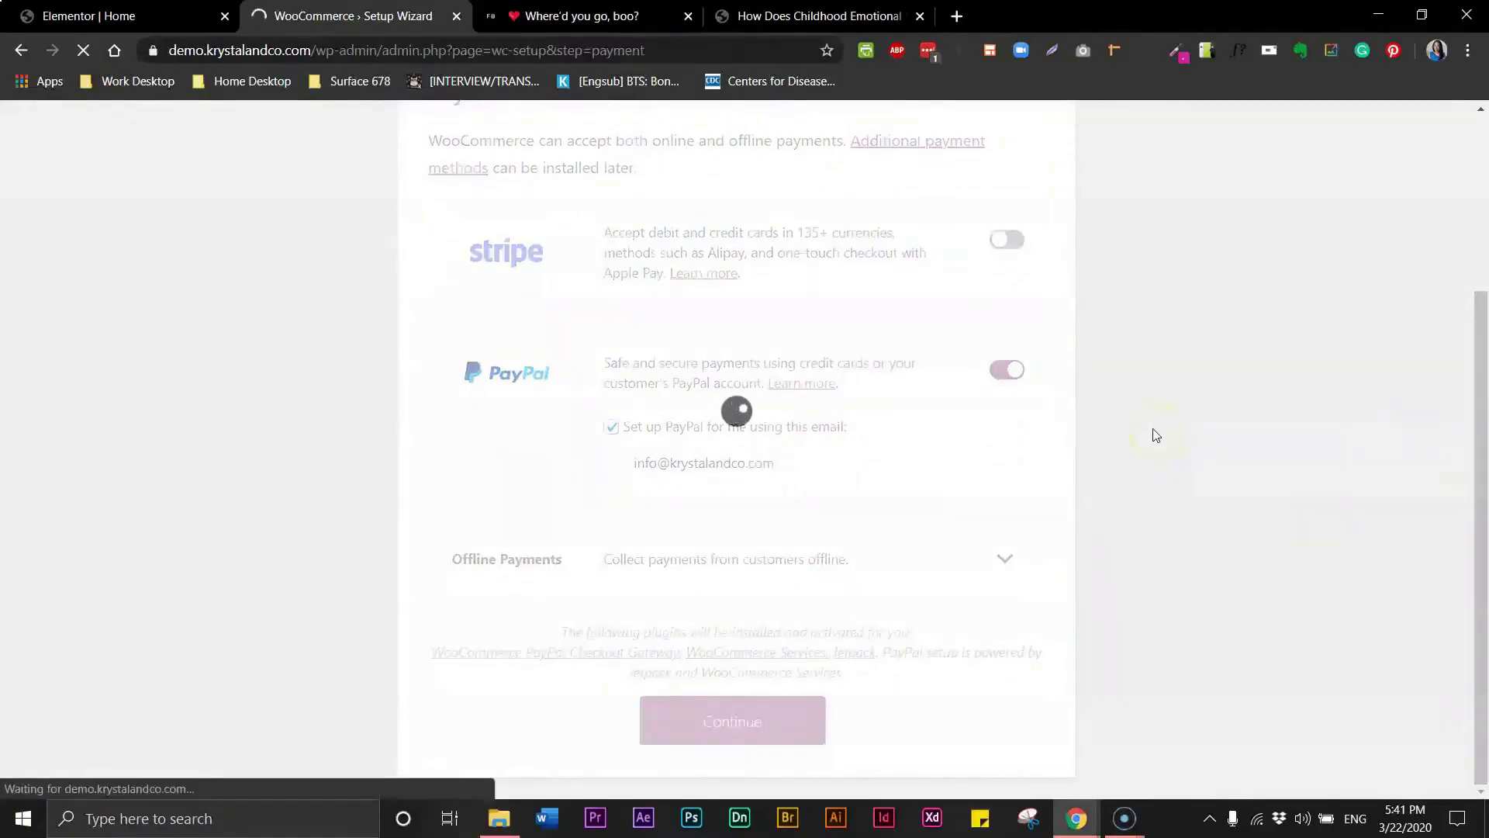
- Set flat-rate shipping to 2.95 for the United States and 4.95 for other locations, then continue
{"action": "scroll", "coordinate": [1479, 349], "scroll_direction": "down", "scroll_amount": 4}
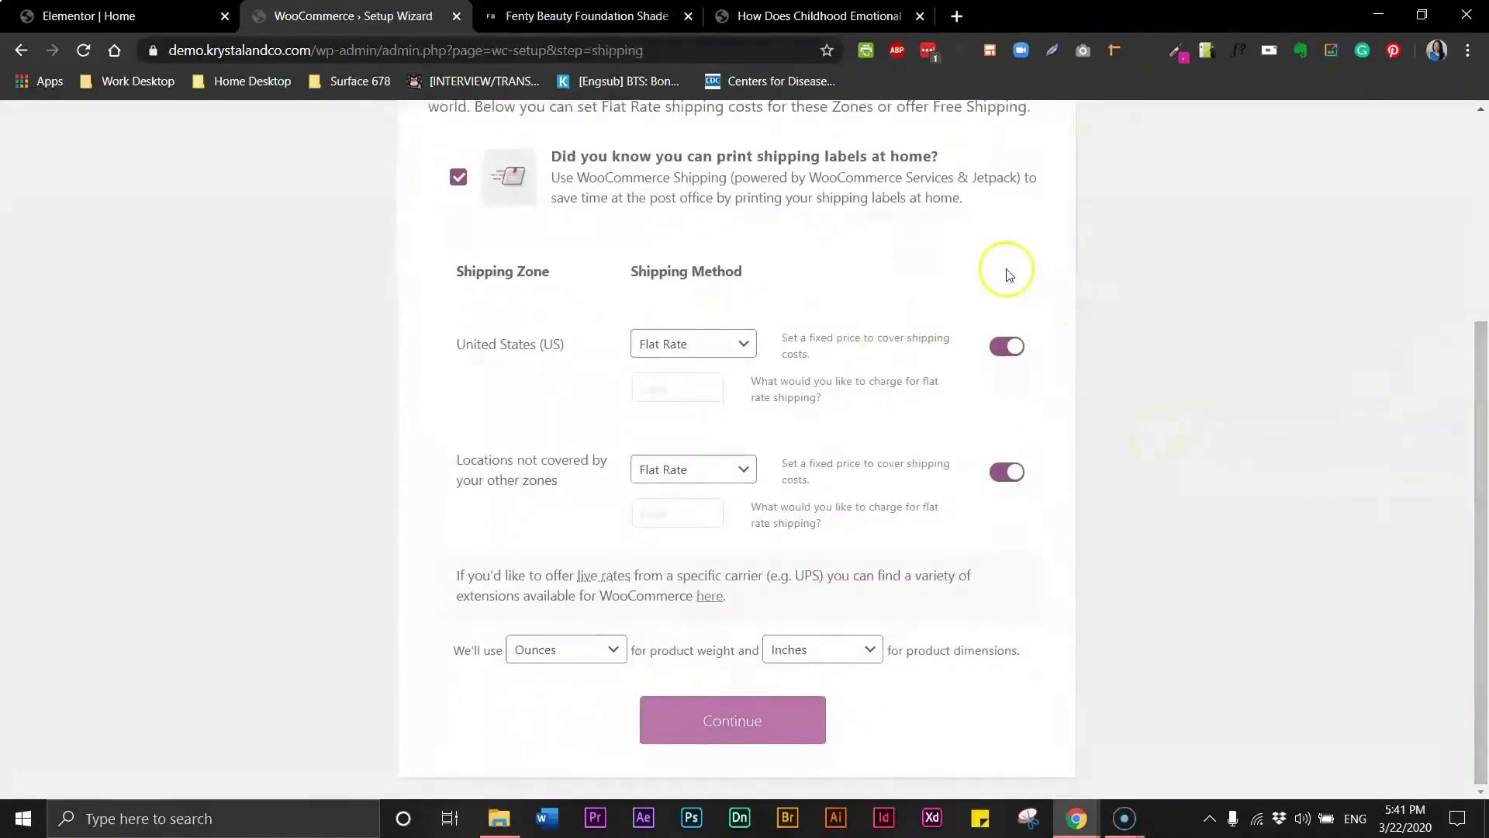
{"action": "left_click", "coordinate": [739, 342]}
{"action": "left_click", "coordinate": [1006, 359]}
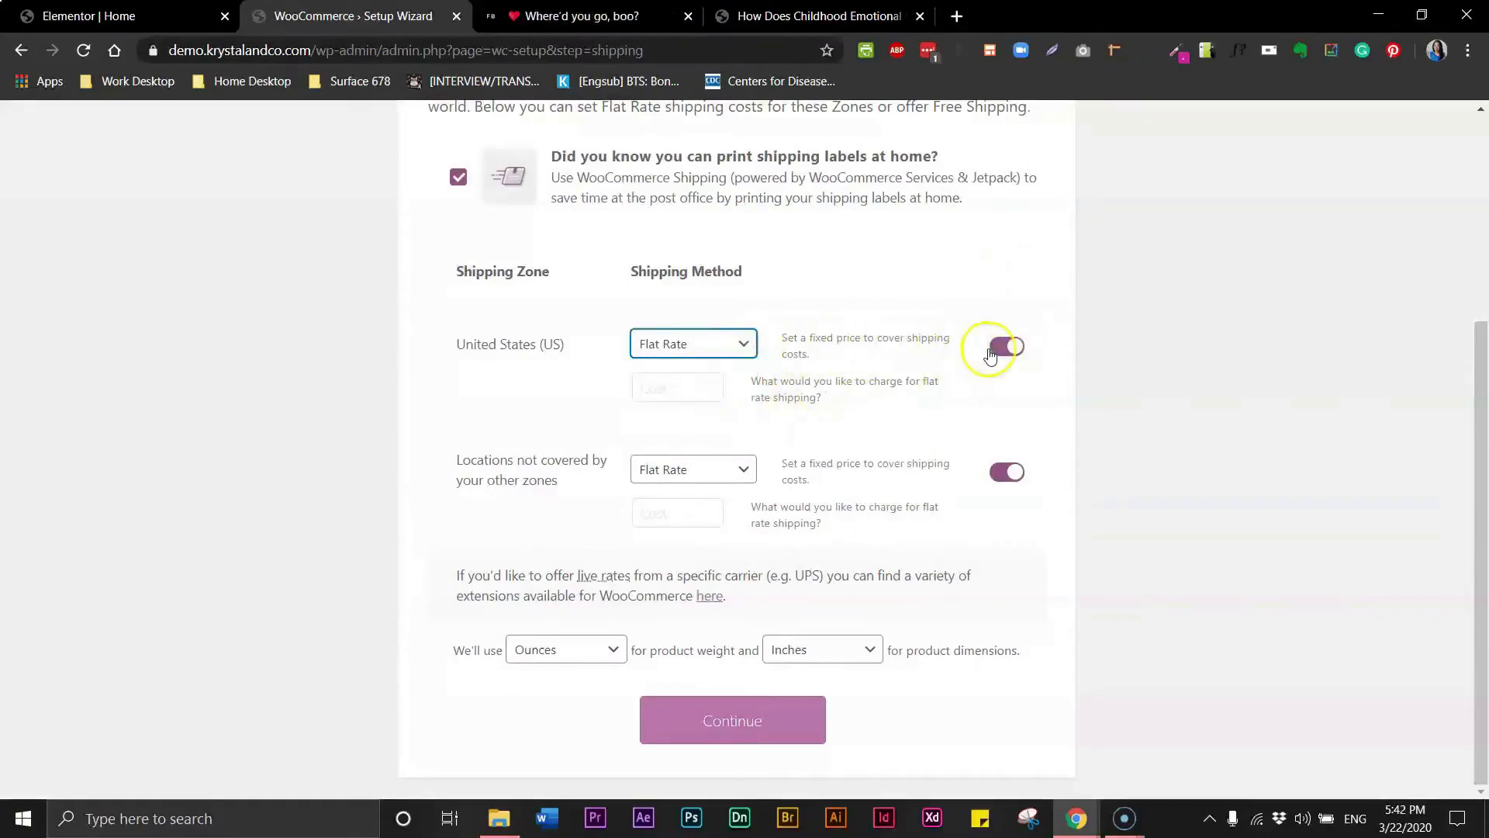
{"action": "left_click", "coordinate": [711, 388]}
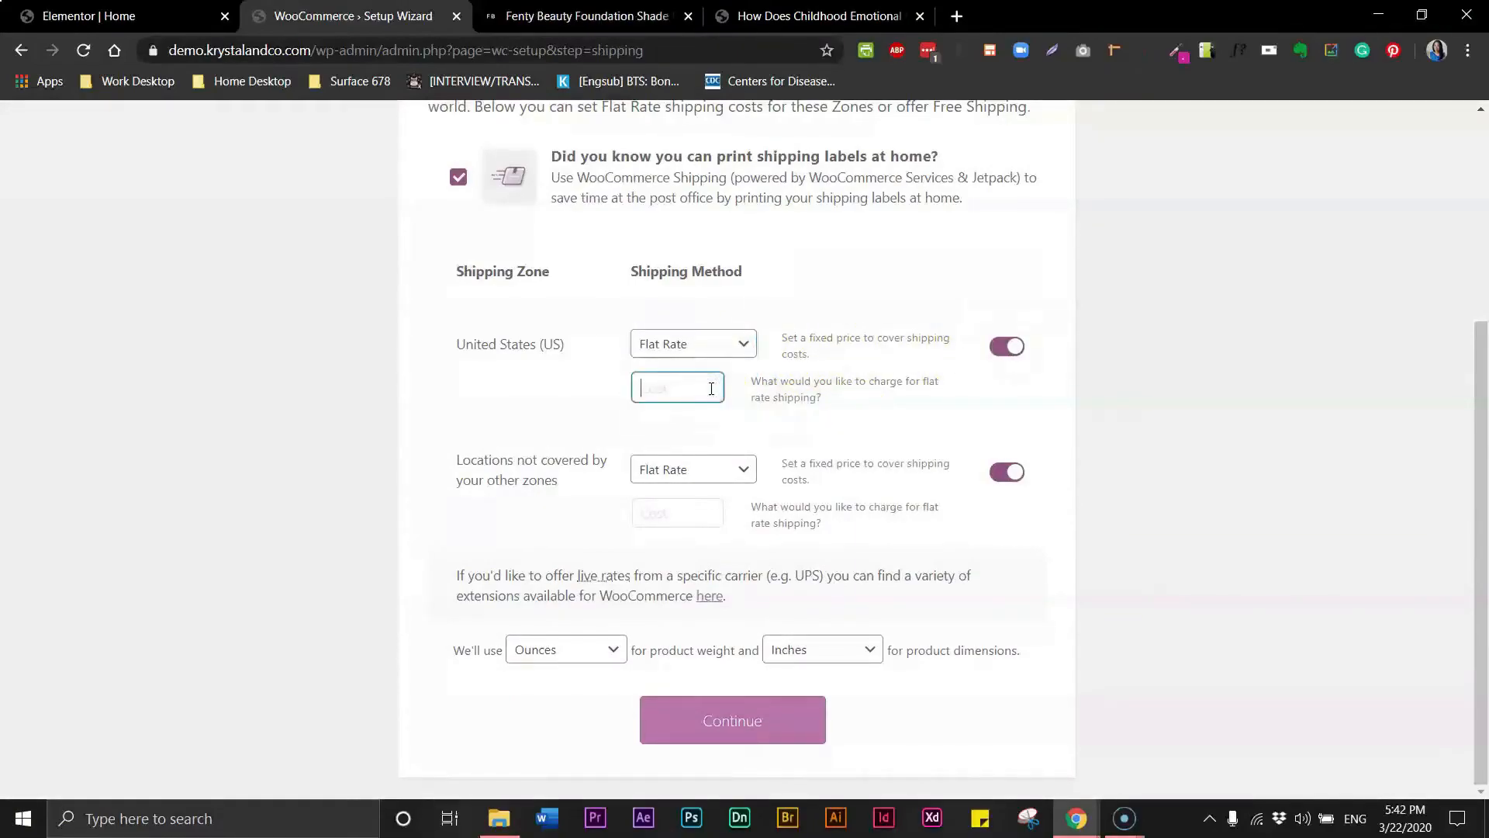
{"action": "left_click", "coordinate": [733, 723]}
{"action": "left_click", "coordinate": [663, 513]}
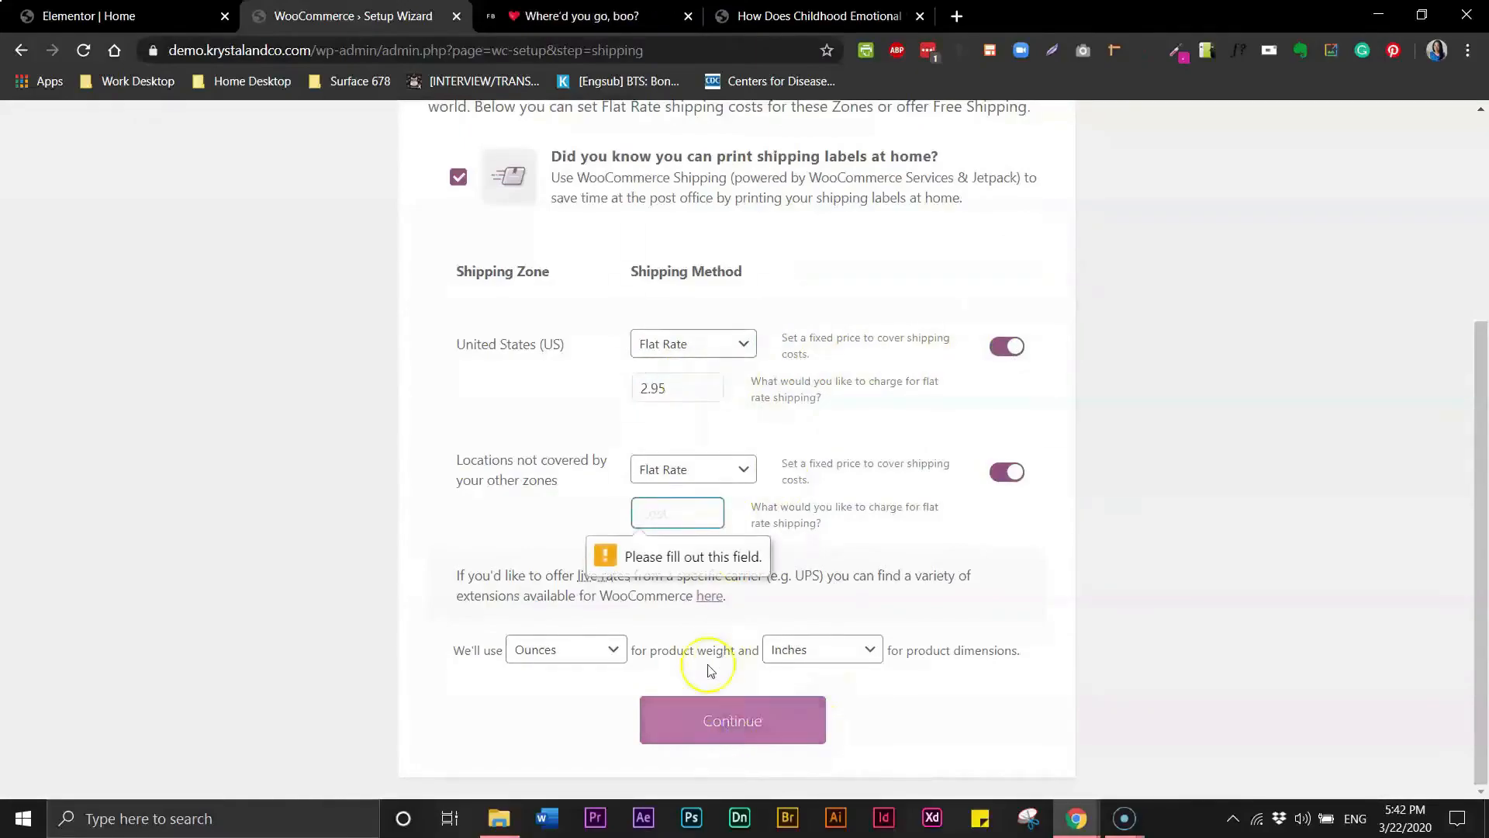
{"action": "type", "text": "4.95"}
{"action": "left_click", "coordinate": [764, 715]}
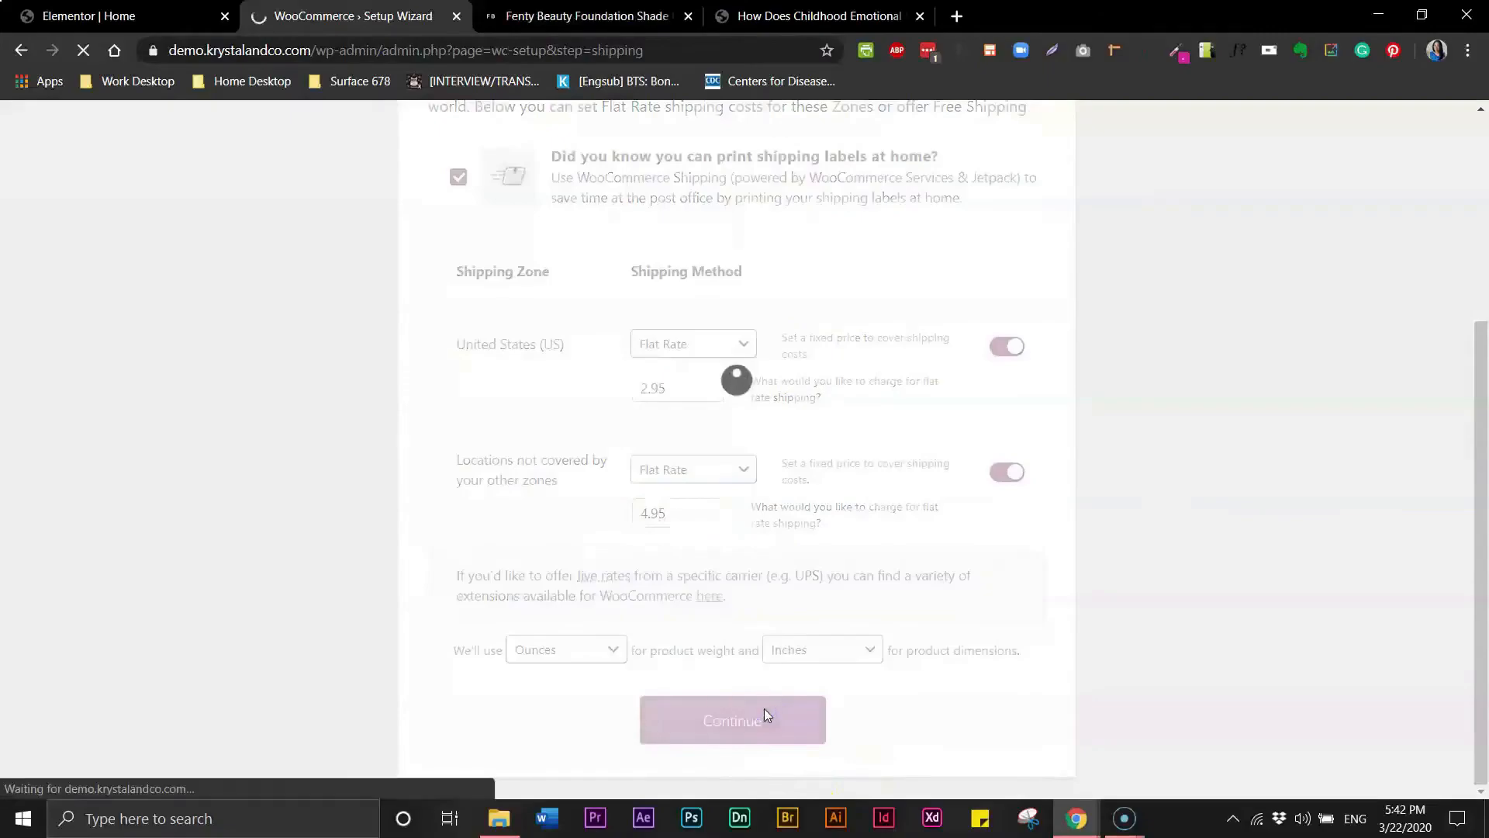
- Continue past the recommended features with Automated Taxes and Mailchimp selected
{"action": "left_click_drag", "start_coordinate": [1478, 377], "coordinate": [1474, 507]}
{"action": "left_click", "coordinate": [583, 484]}
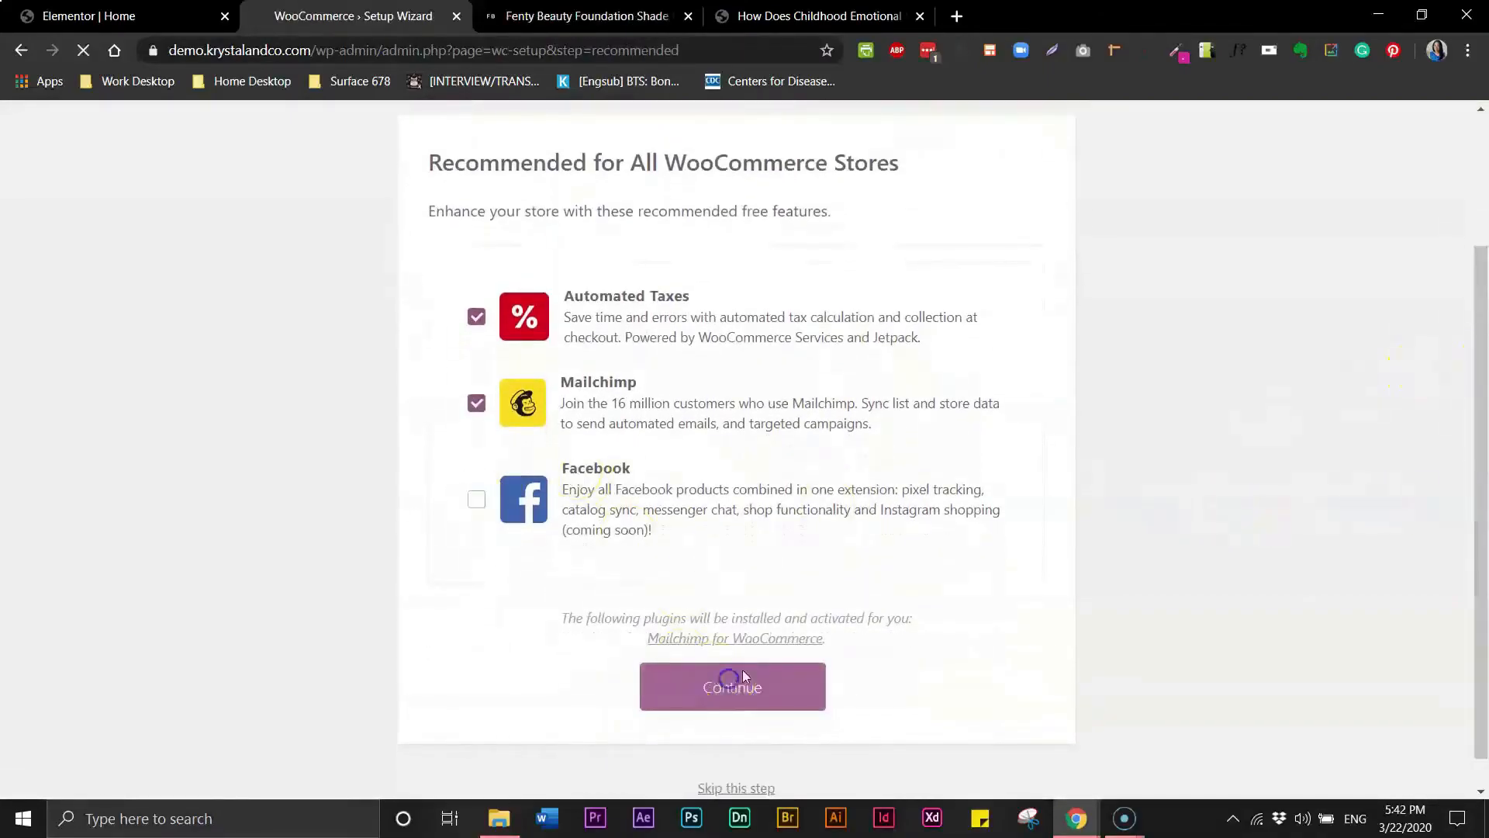
{"action": "left_click", "coordinate": [729, 687]}
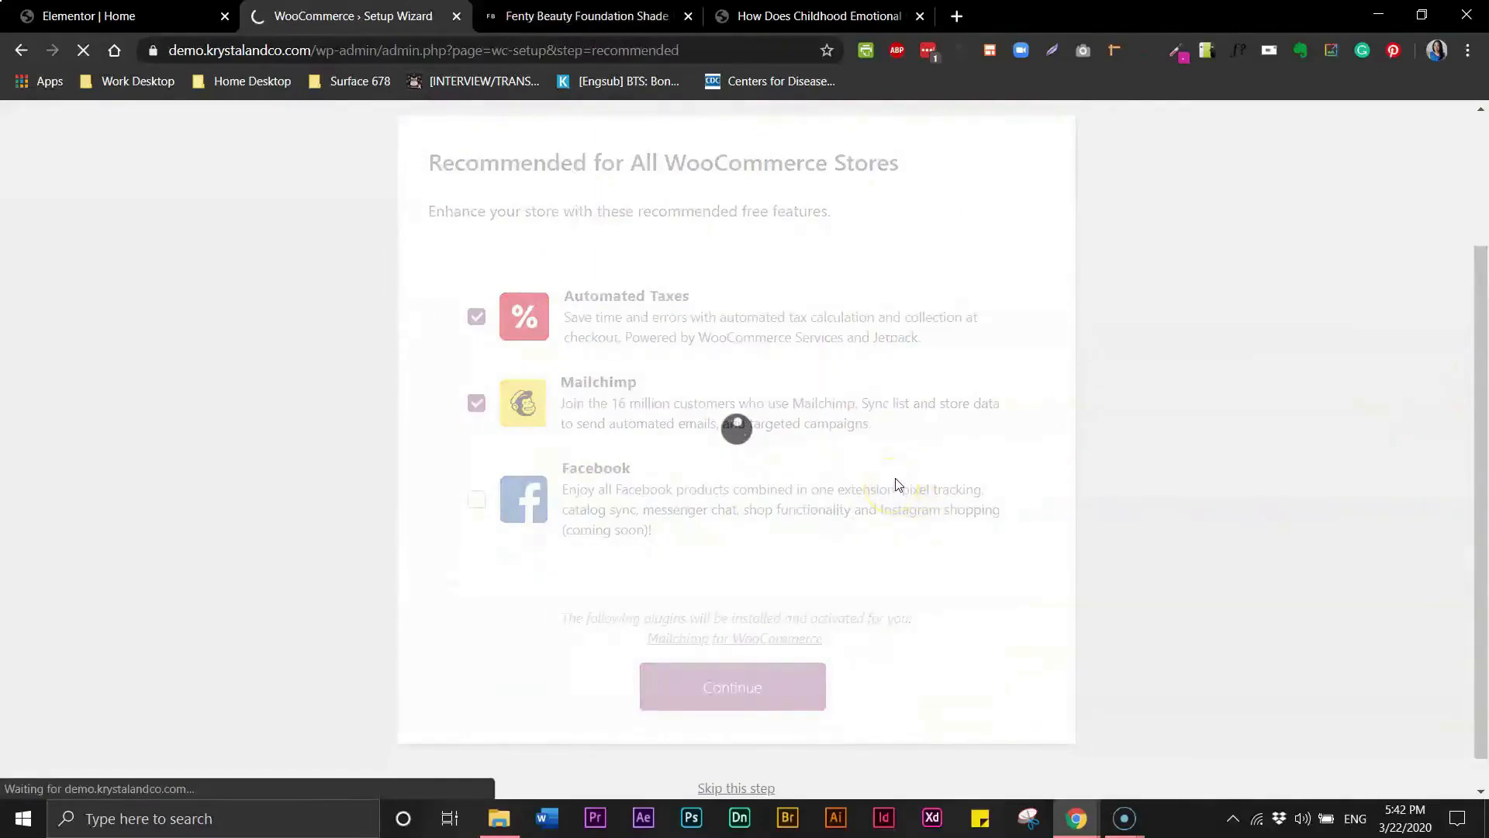
- Skip the Jetpack connection step to finish the setup wizard
{"action": "left_click_drag", "start_coordinate": [1482, 313], "coordinate": [1472, 574]}
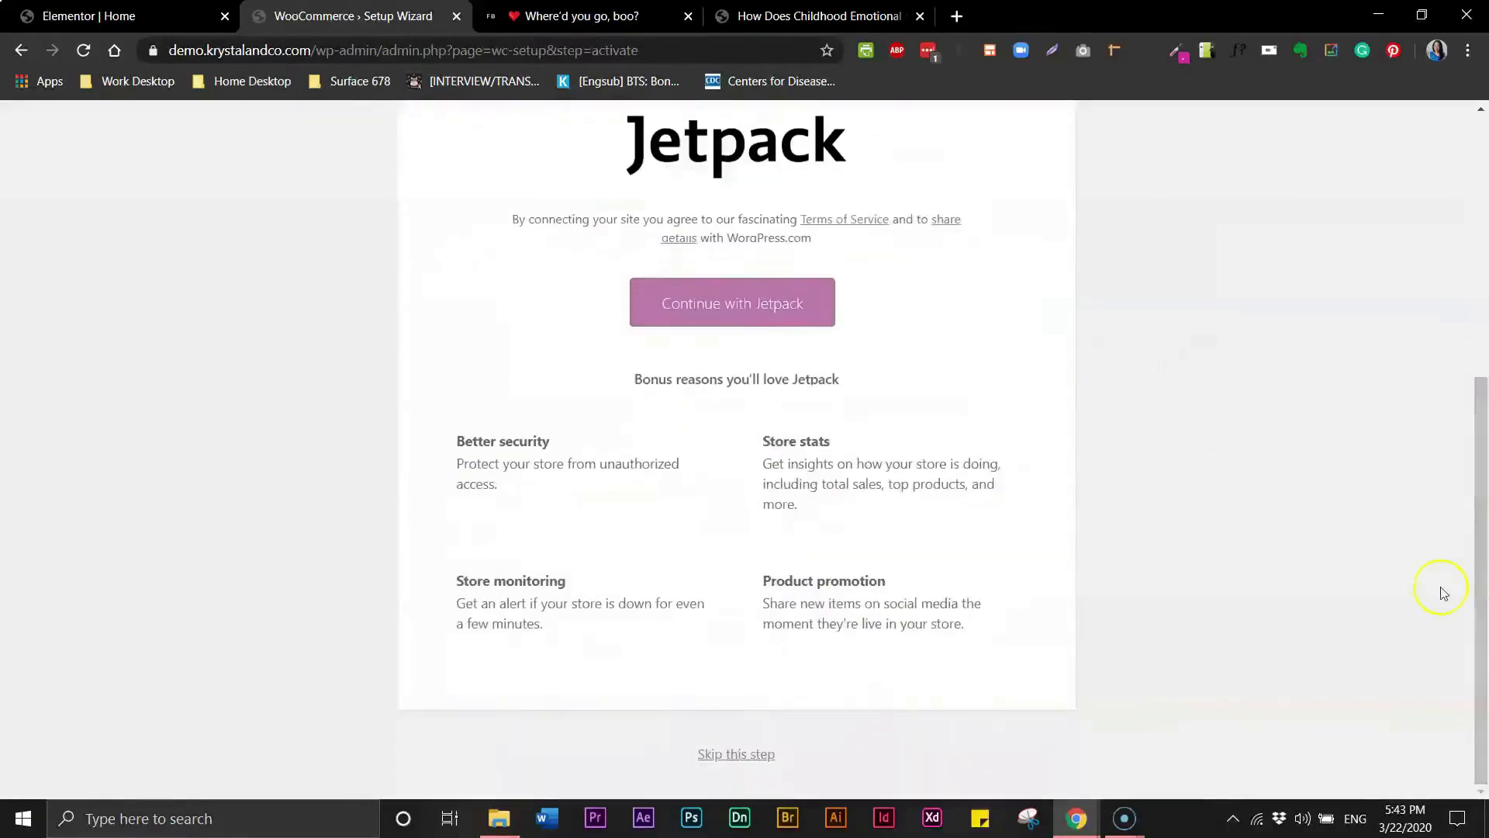
{"action": "left_click", "coordinate": [736, 754]}
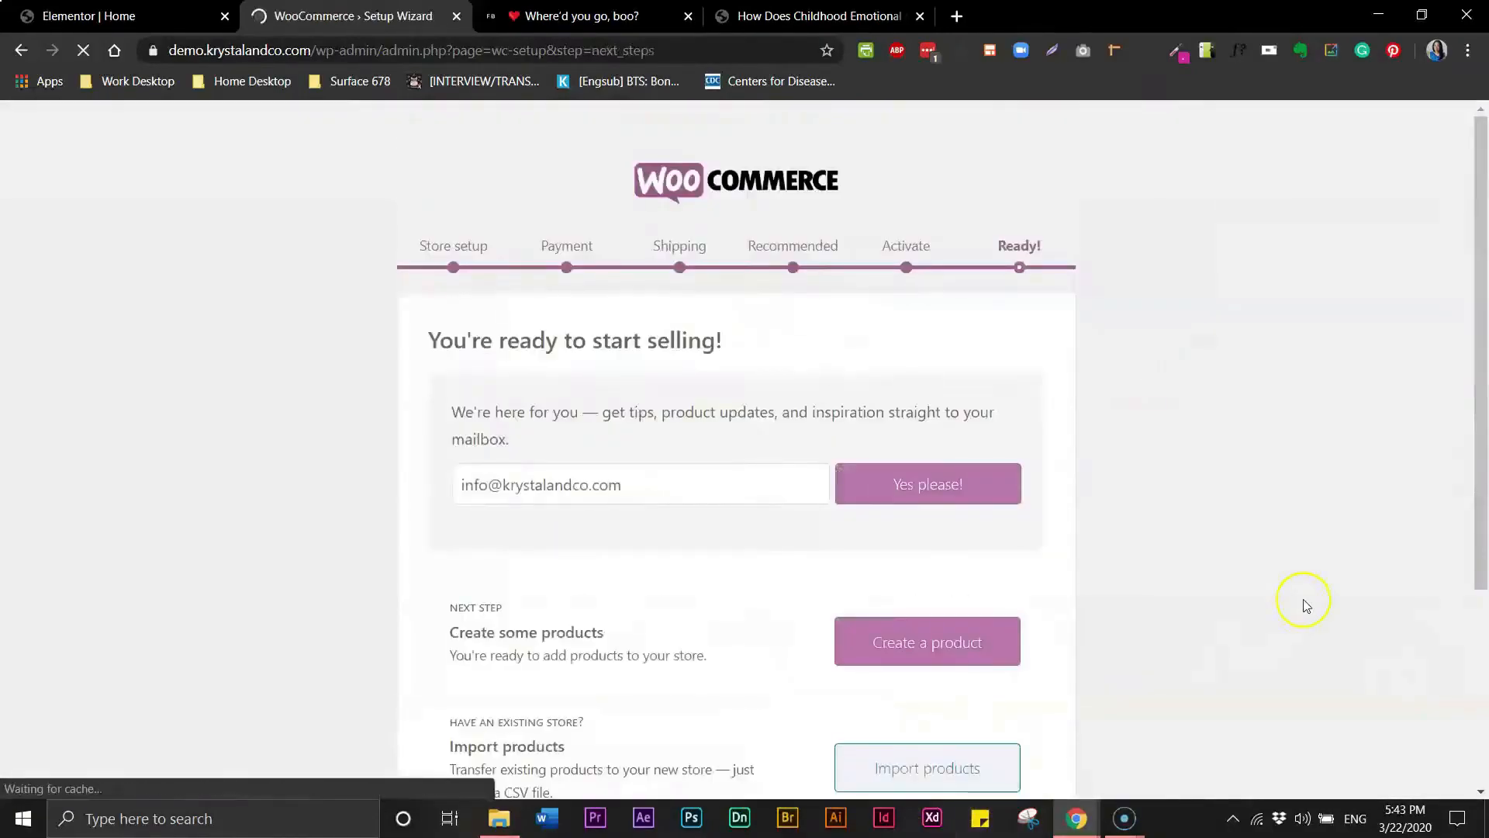
- Leave the setup wizard for the dashboard and deactivate the Jetpack by WordPress.com plugin
{"action": "scroll", "coordinate": [1477, 397], "scroll_direction": "down", "scroll_amount": 4}
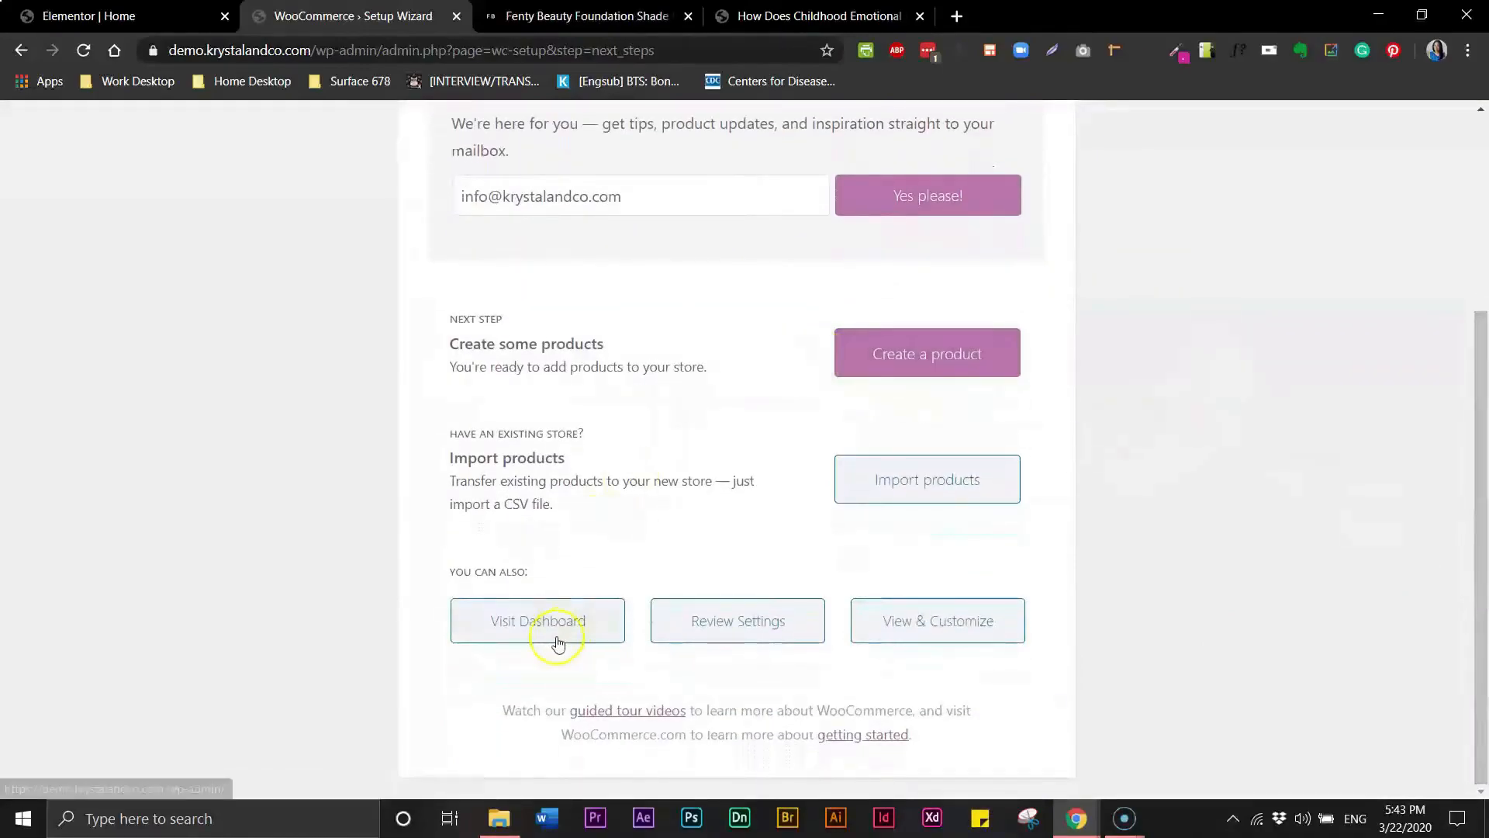
{"action": "left_click", "coordinate": [522, 625]}
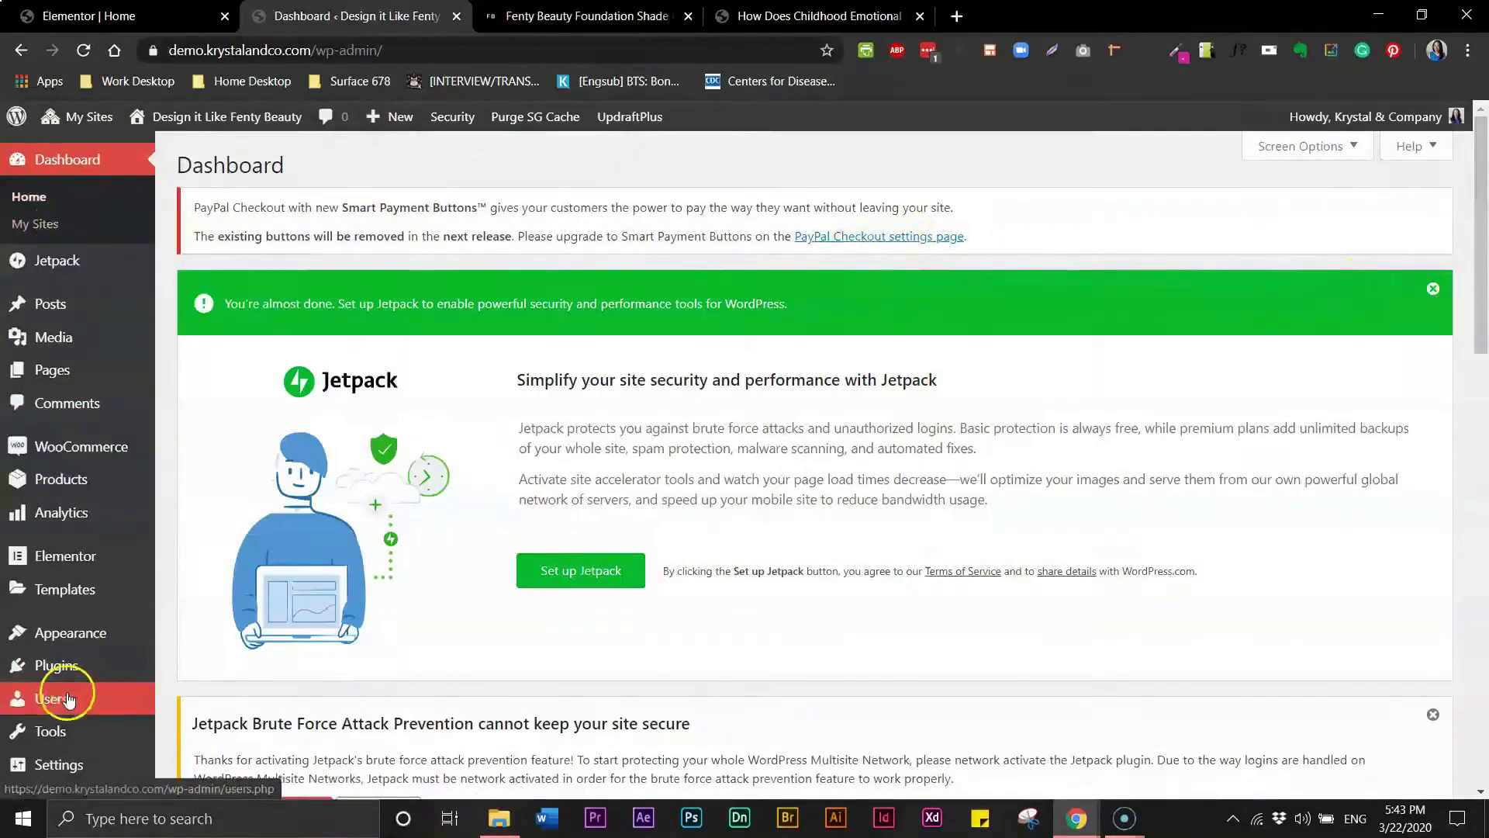
{"action": "scroll", "coordinate": [122, 594], "scroll_direction": "down", "scroll_amount": 7}
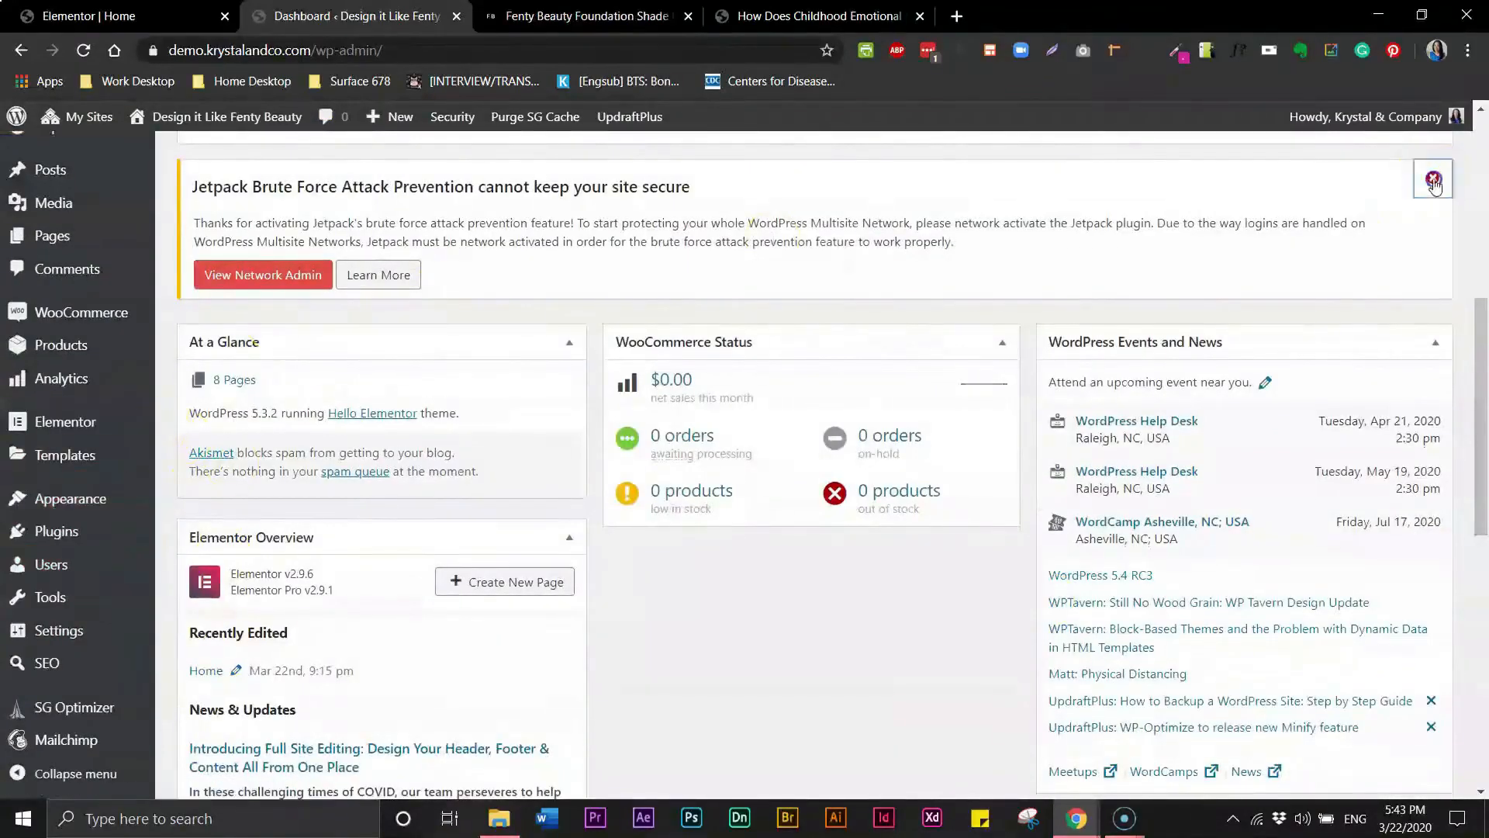
{"action": "scroll", "coordinate": [93, 532], "scroll_direction": "down", "scroll_amount": 2}
{"action": "left_click", "coordinate": [56, 531]}
{"action": "left_click_drag", "start_coordinate": [1476, 277], "coordinate": [1455, 540]}
{"action": "left_click", "coordinate": [298, 303]}
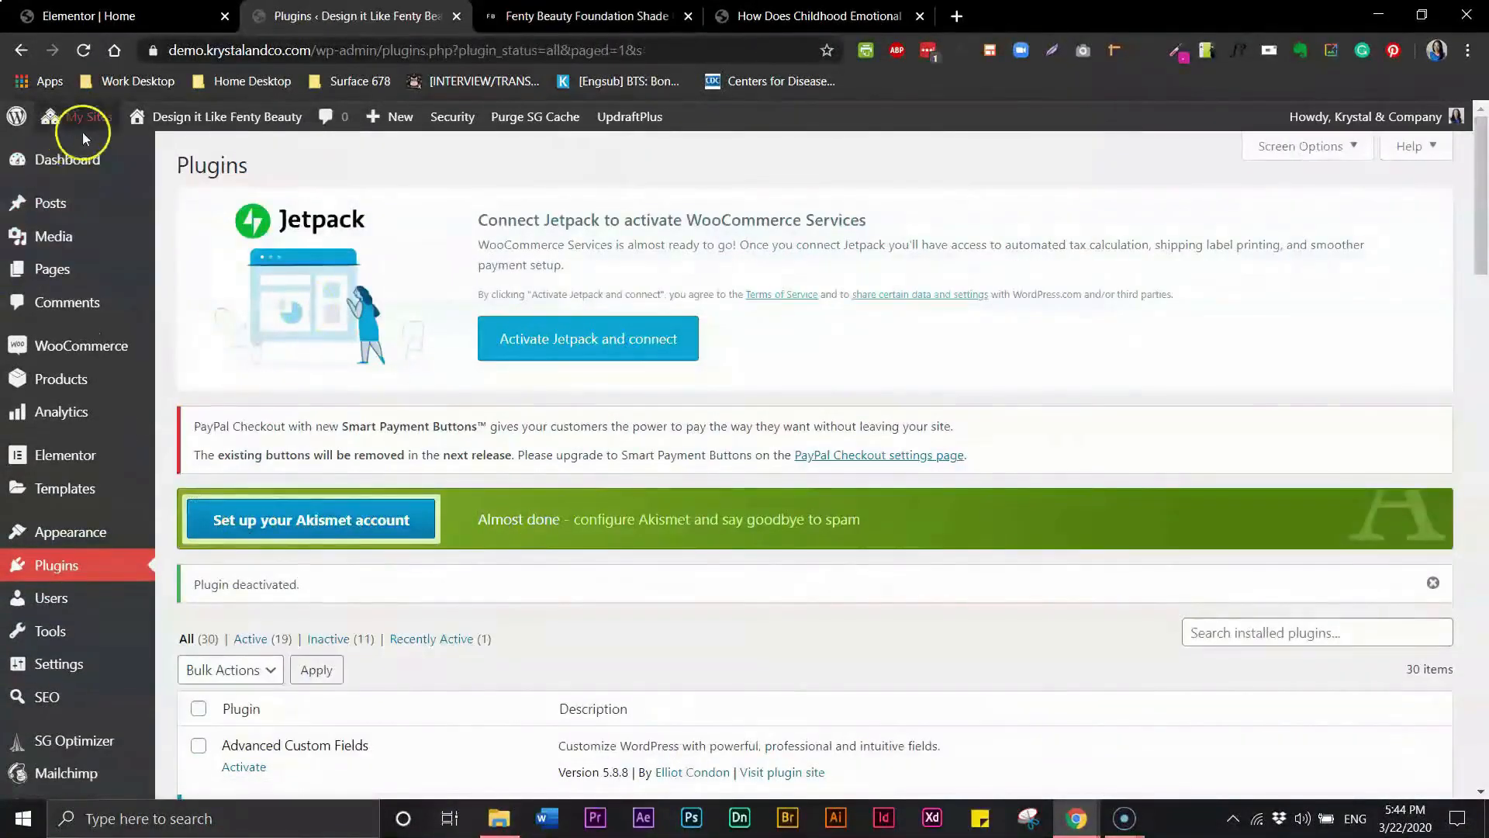
- Delete the Jetpack by WordPress.com plugin from the network admin plugin list
{"action": "mouse_move", "coordinate": [84, 120]}
{"action": "mouse_move", "coordinate": [124, 151]}
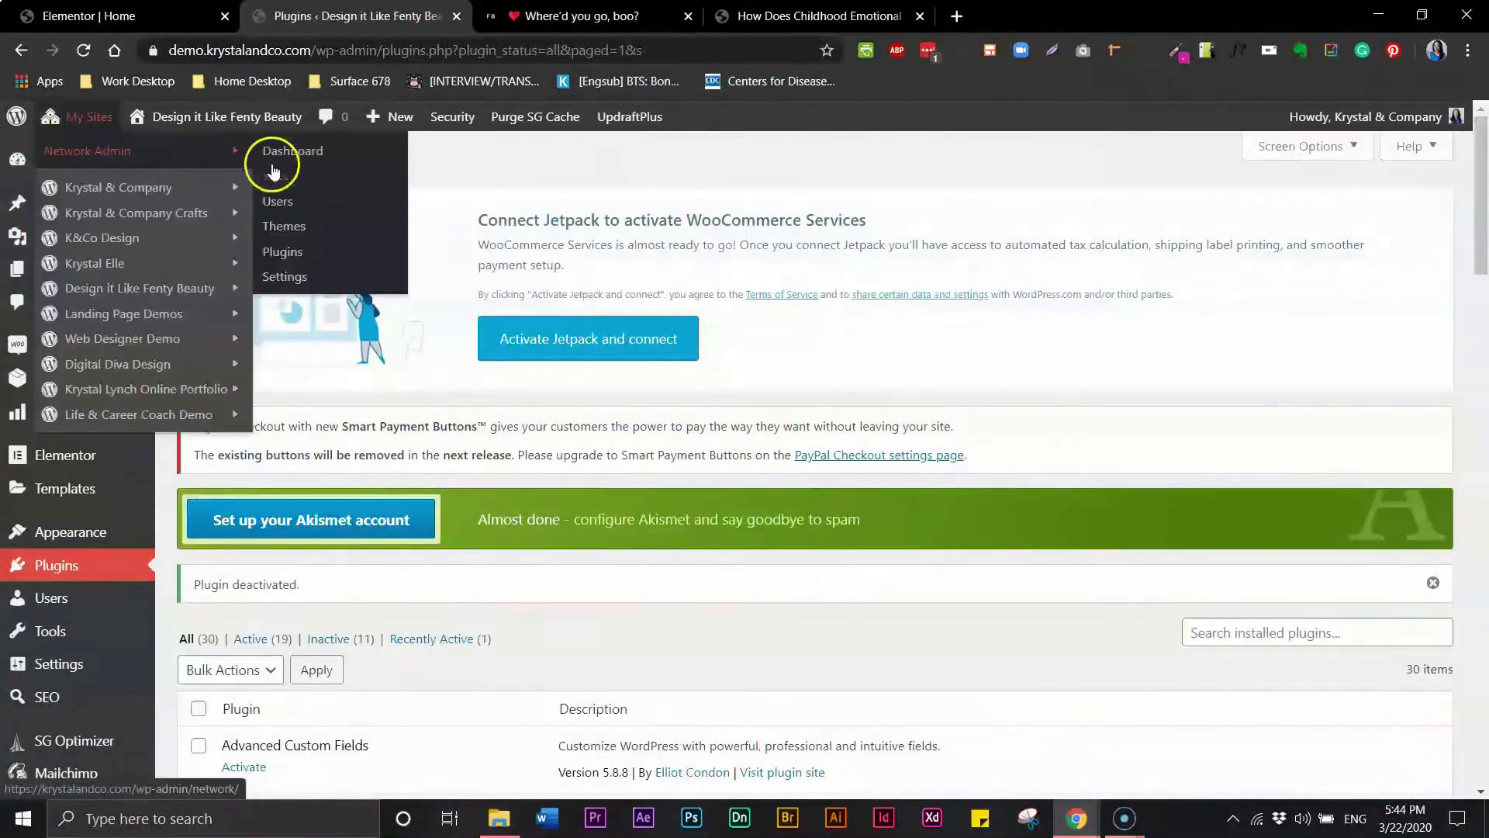
{"action": "left_click", "coordinate": [282, 251]}
{"action": "scroll", "coordinate": [1469, 335], "scroll_direction": "down", "scroll_amount": 8}
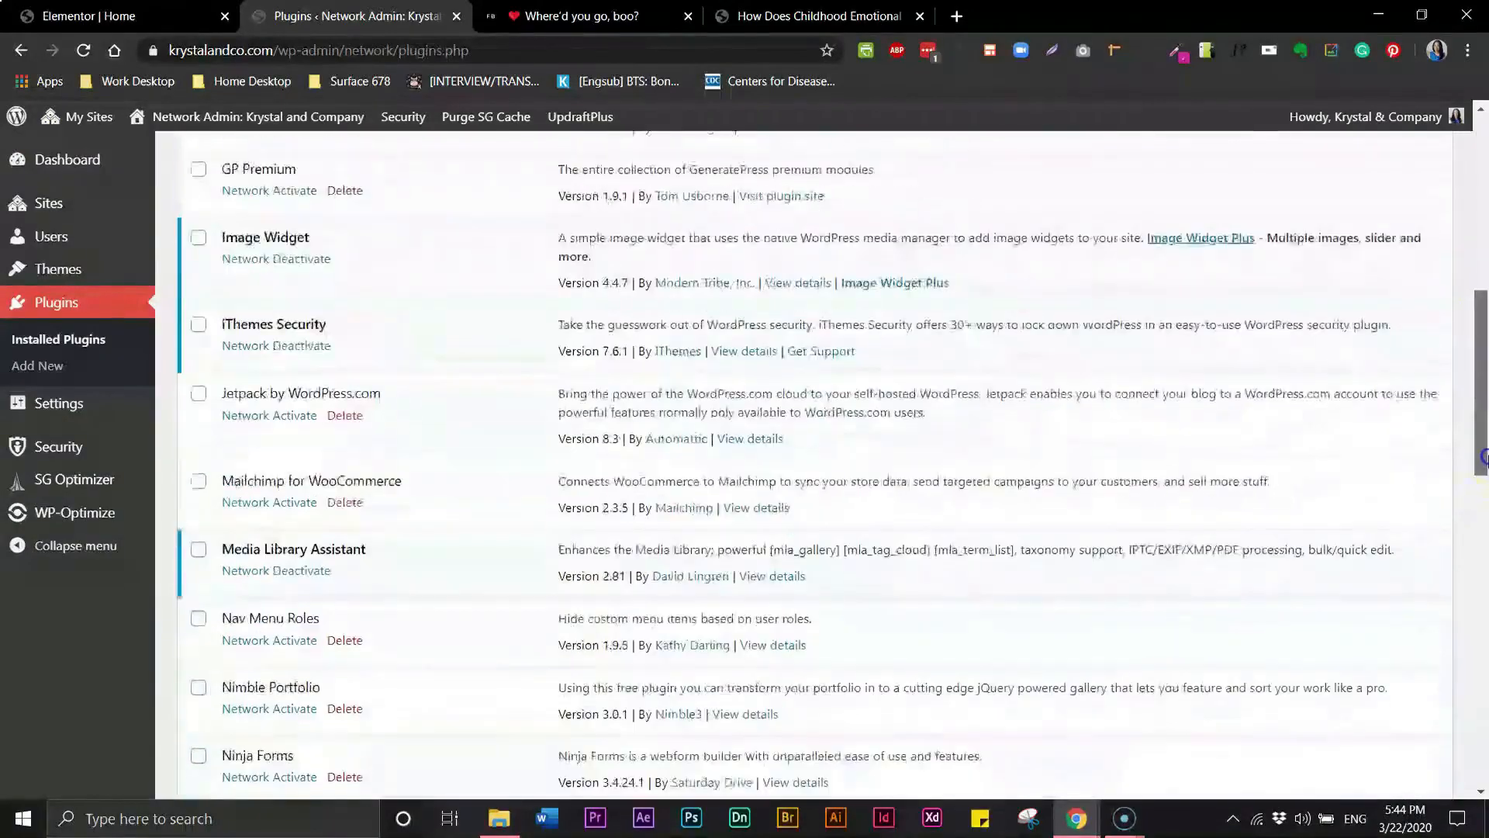
{"action": "left_click", "coordinate": [345, 415]}
{"action": "left_click", "coordinate": [838, 176]}
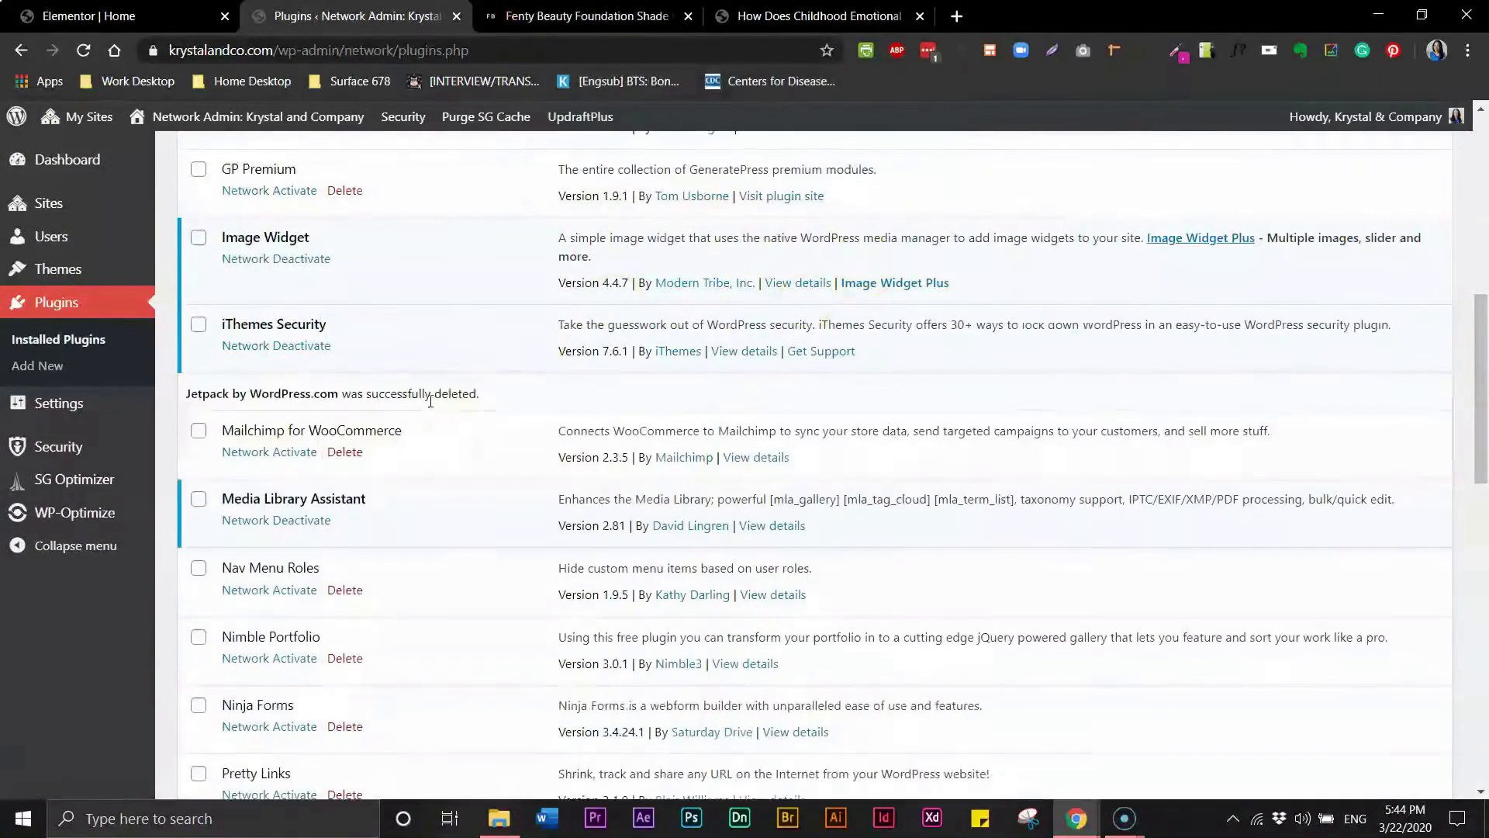
- Open the Fenty site's menus and add the My account, Shop, Gallery and About pages to the Main Menu
{"action": "mouse_move", "coordinate": [77, 119]}
{"action": "mouse_move", "coordinate": [110, 288]}
{"action": "left_click", "coordinate": [290, 291]}
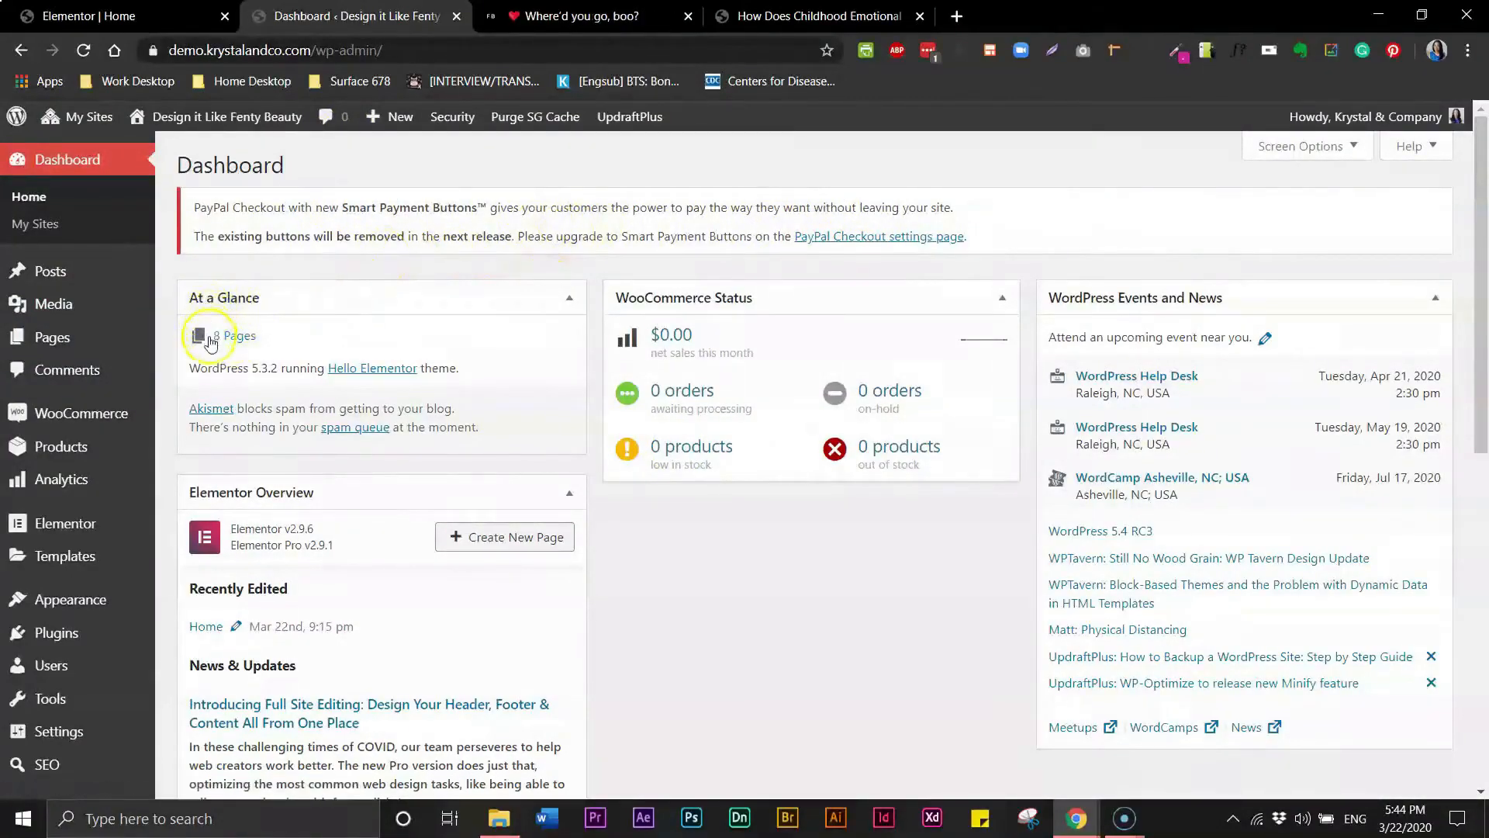
{"action": "left_click", "coordinate": [235, 342]}
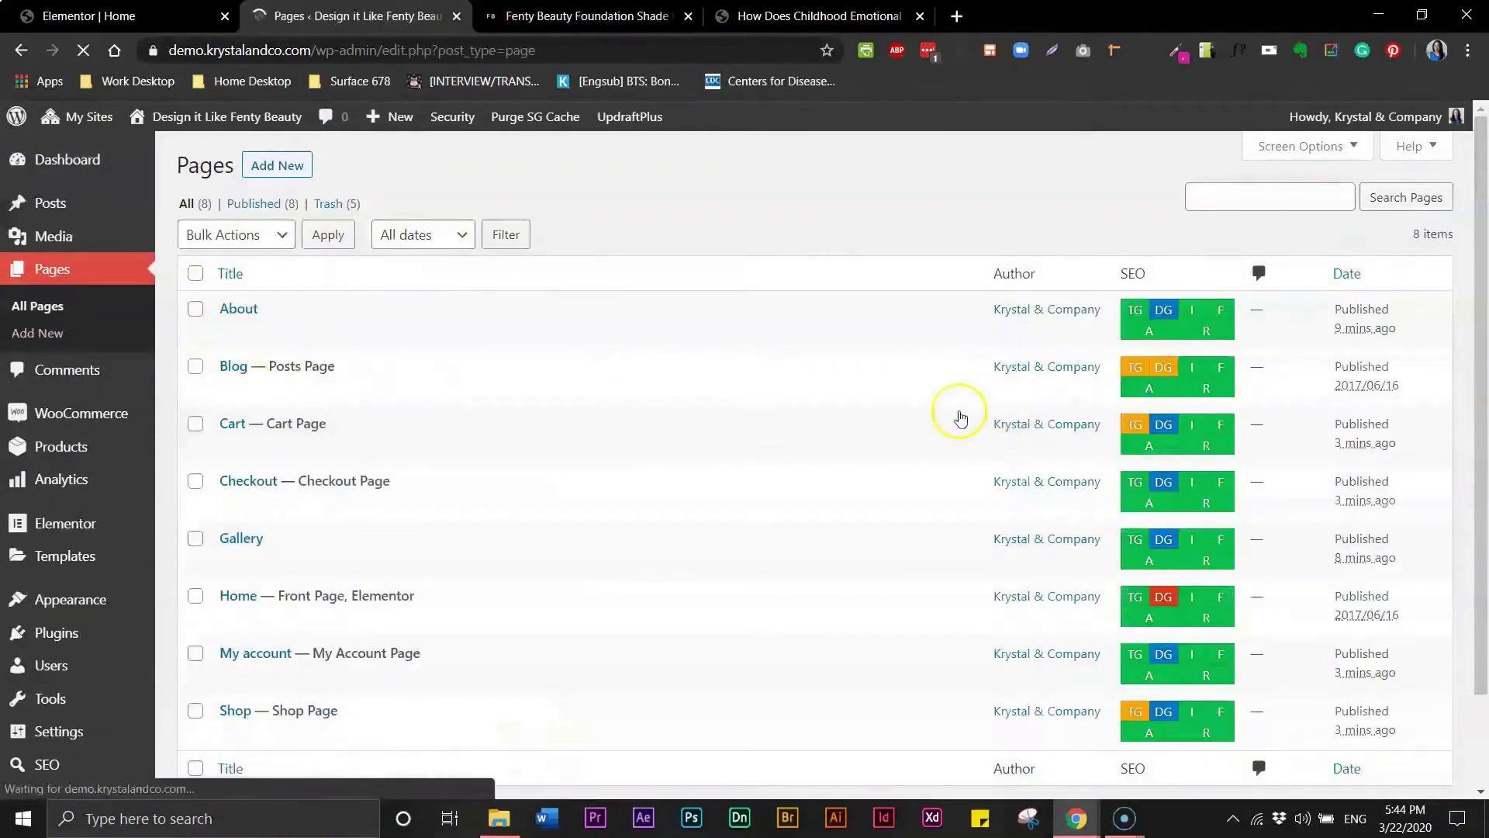
{"action": "scroll", "coordinate": [1473, 225], "scroll_direction": "down", "scroll_amount": 2}
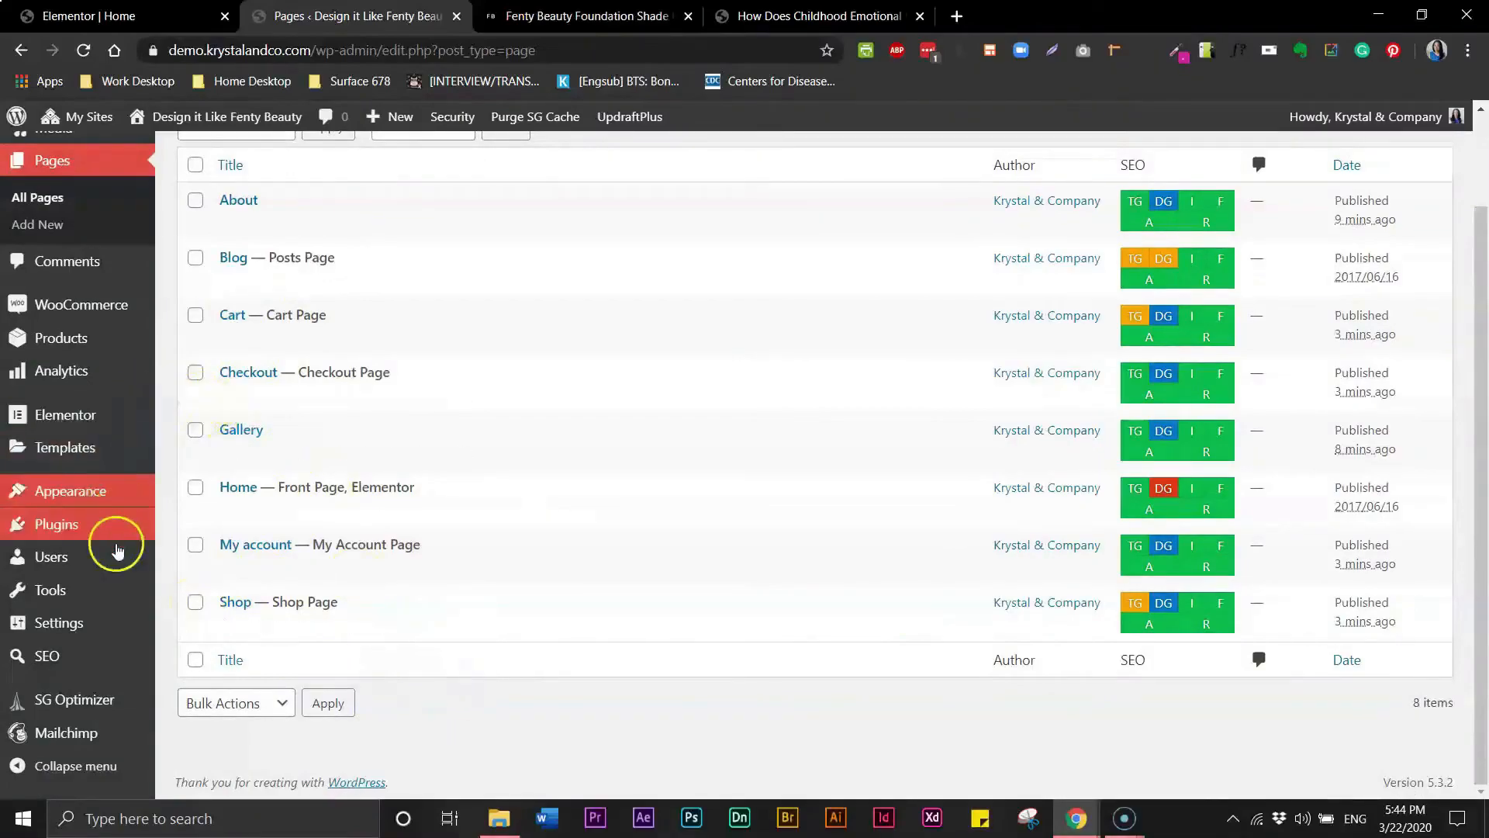
{"action": "mouse_move", "coordinate": [90, 485]}
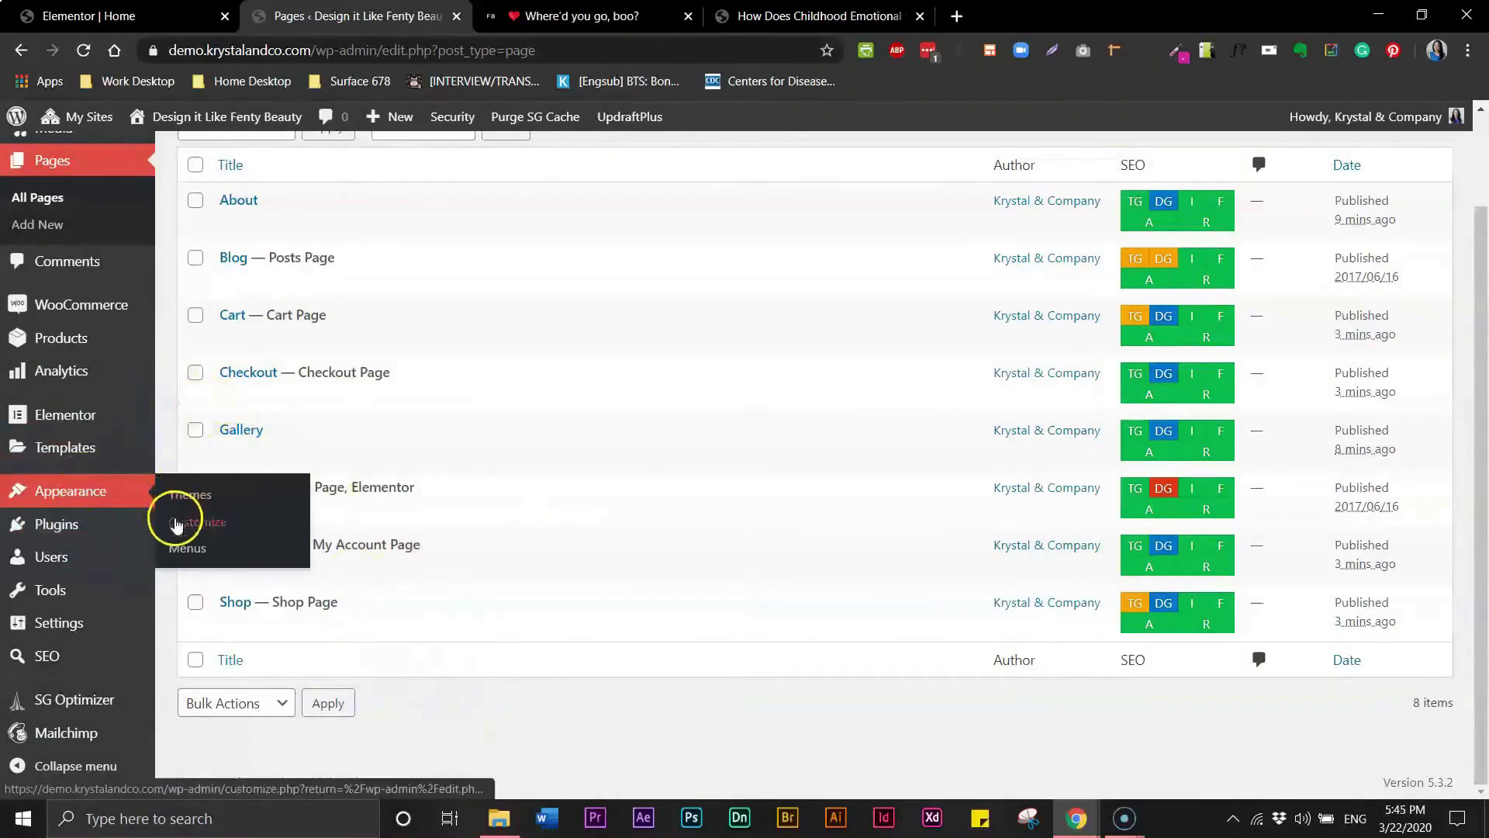
{"action": "left_click", "coordinate": [185, 549]}
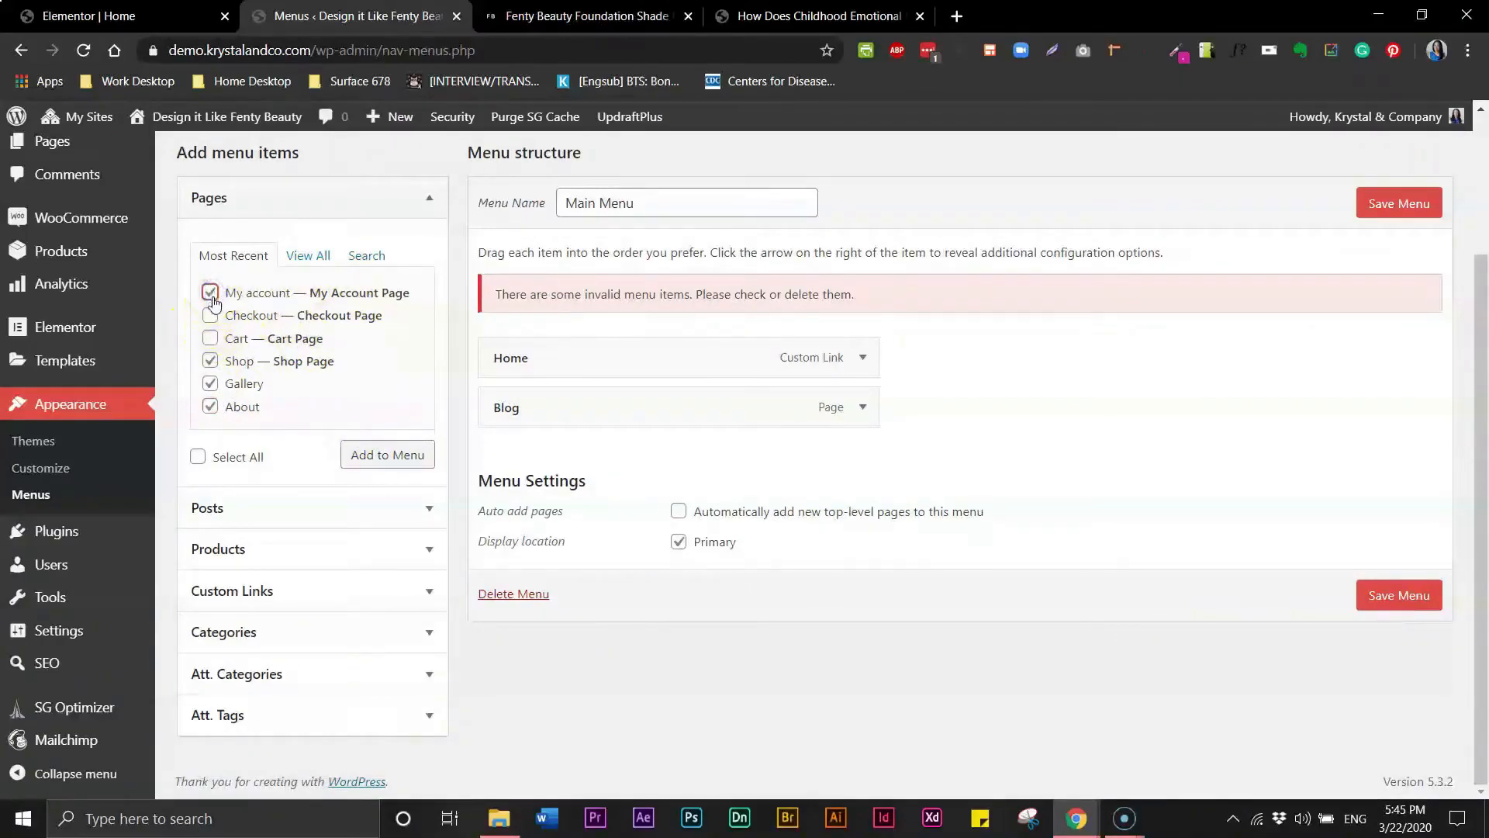
{"action": "left_click", "coordinate": [387, 454]}
- Remove the Home link and arrange the Main Menu as Shop, Gallery, Blog, About, My account
{"action": "left_click_drag", "start_coordinate": [506, 378], "coordinate": [509, 573]}
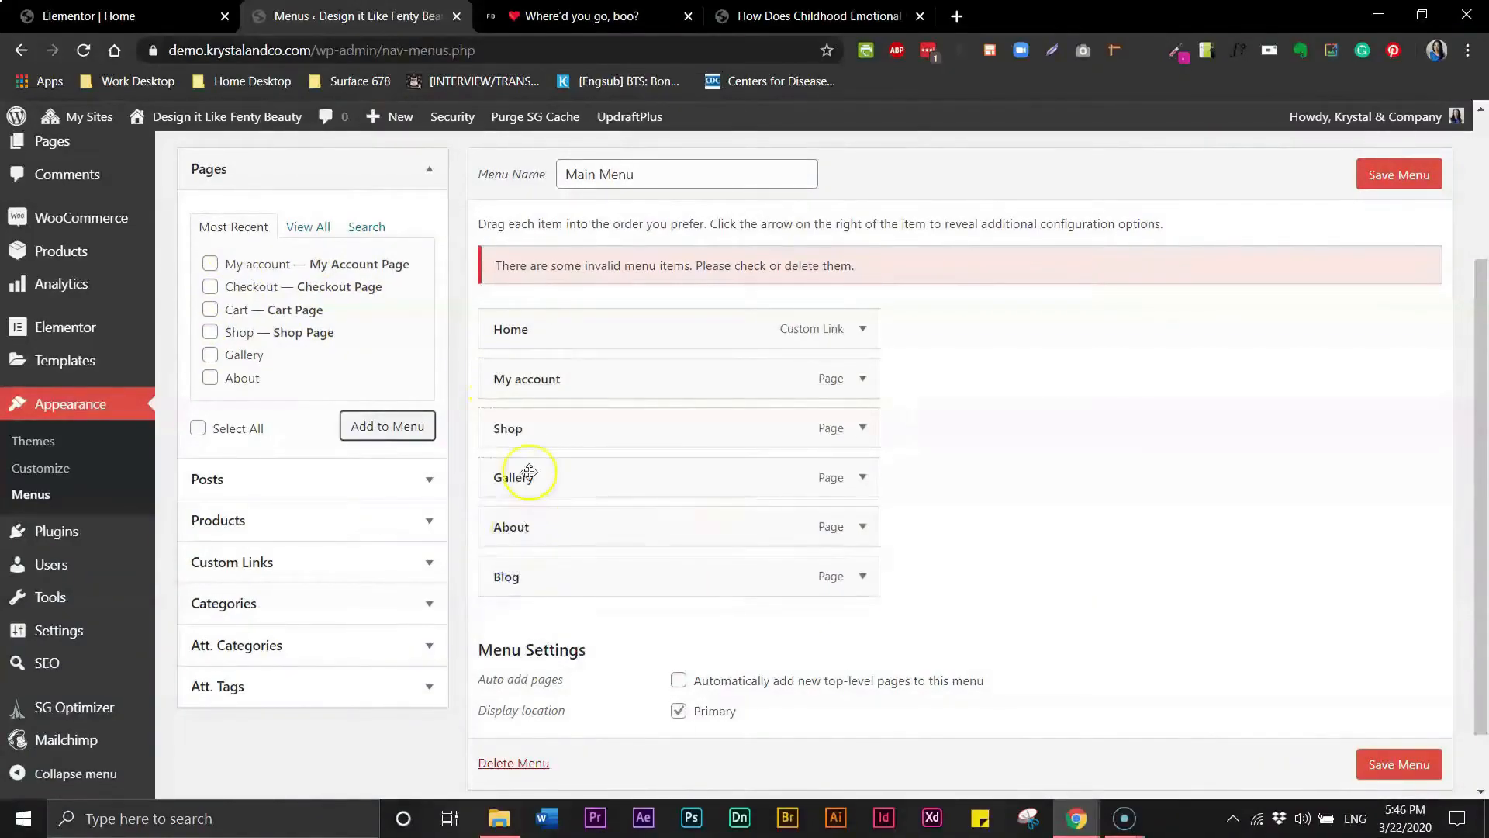
{"action": "left_click_drag", "start_coordinate": [517, 431], "coordinate": [513, 373]}
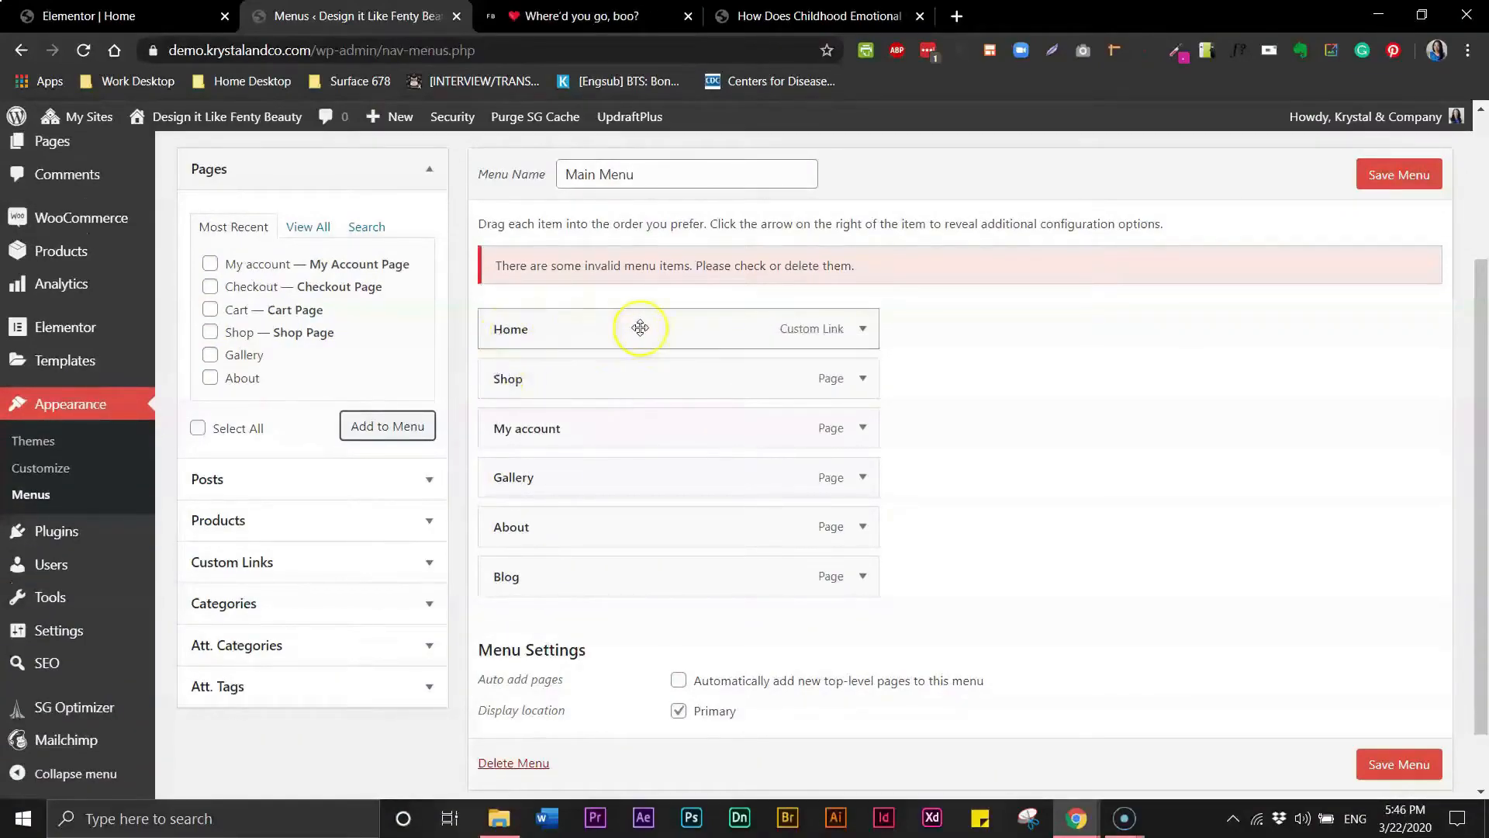
{"action": "left_click", "coordinate": [861, 334]}
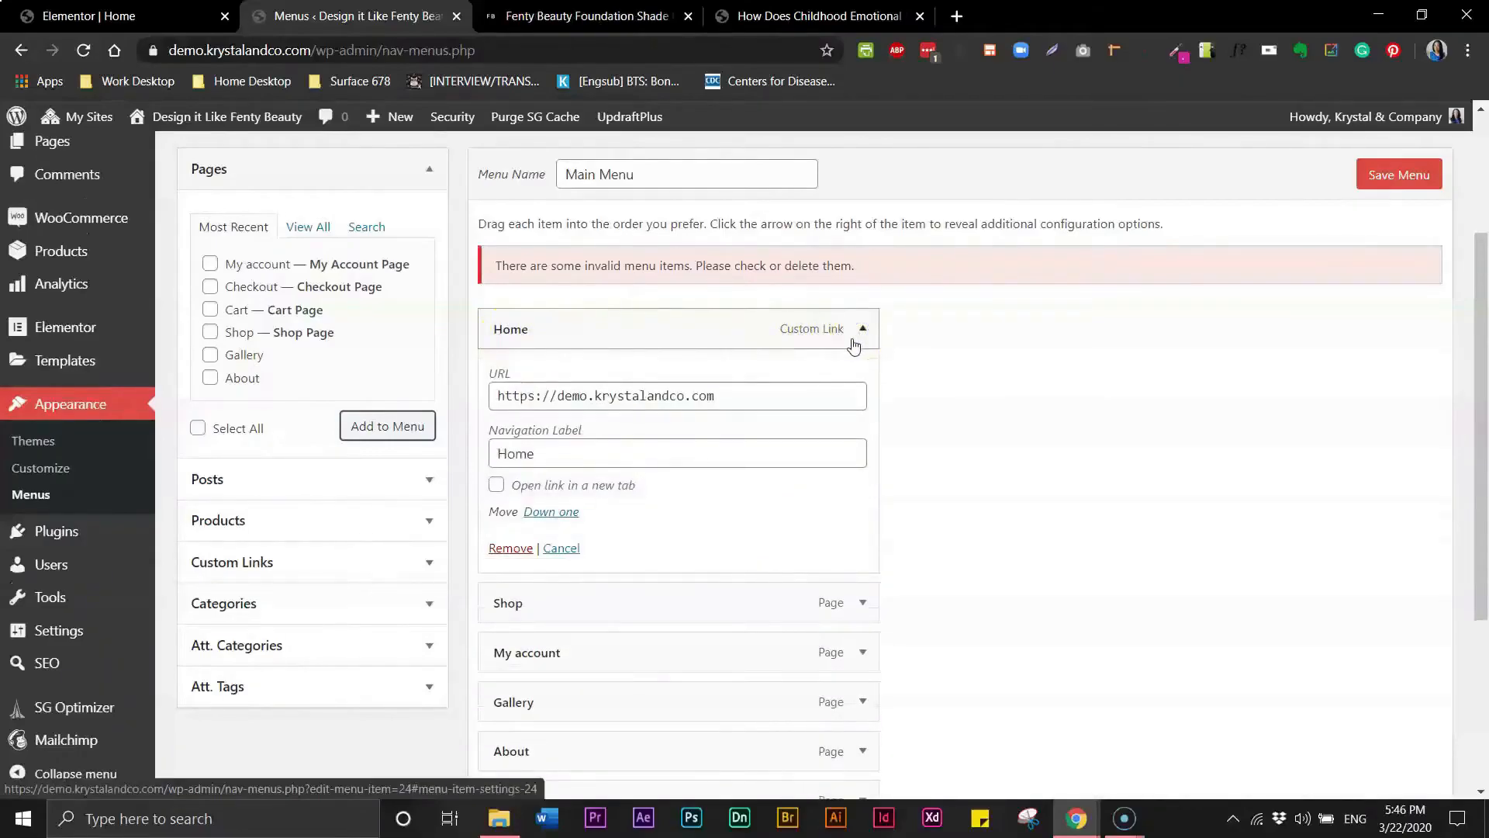
{"action": "left_click", "coordinate": [525, 554]}
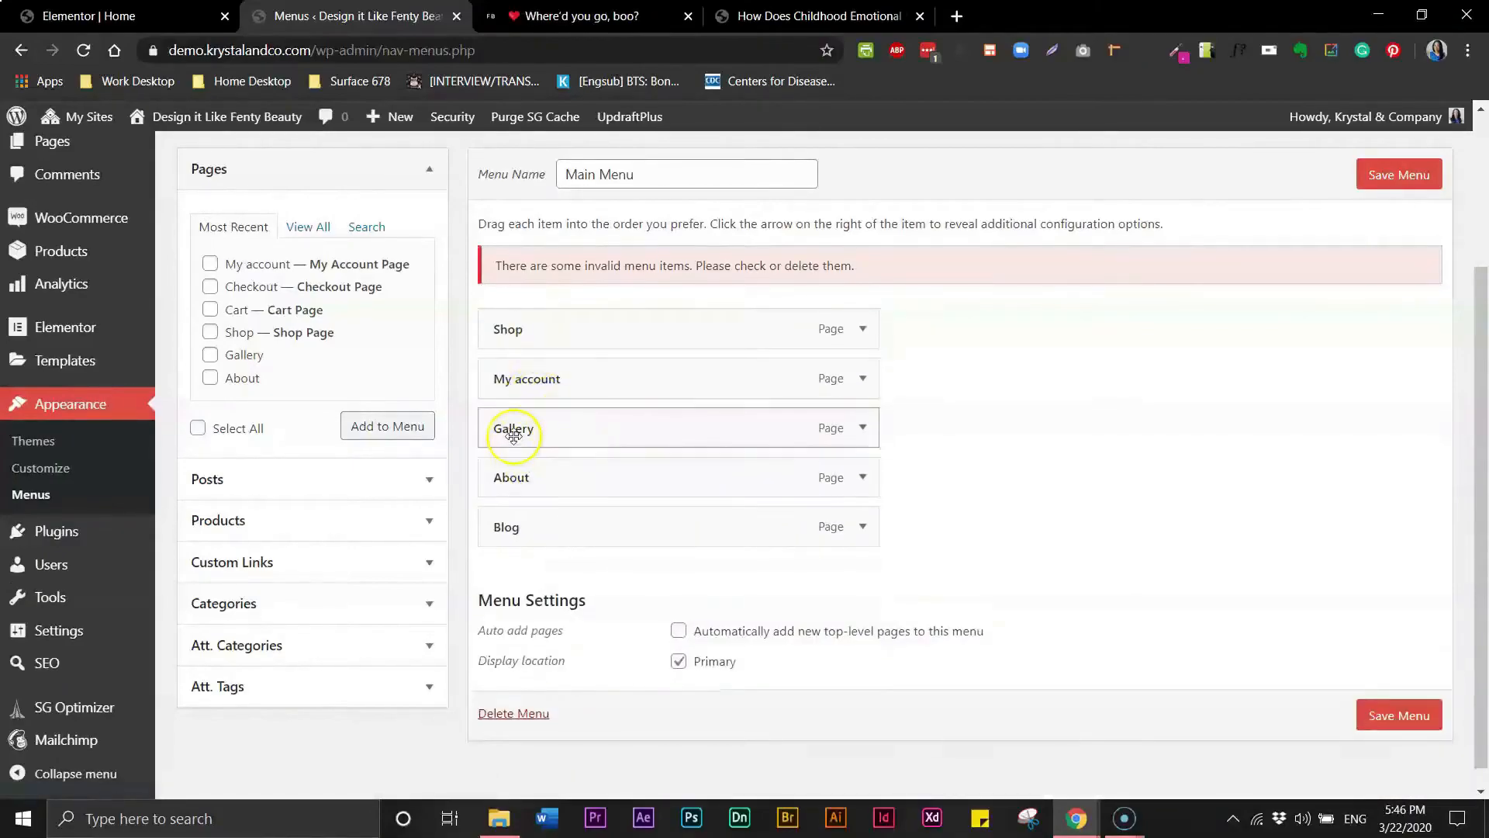
{"action": "mouse_move", "coordinate": [513, 426]}
{"action": "left_mouse_down"}
{"action": "mouse_move", "coordinate": [515, 394]}
{"action": "mouse_move", "coordinate": [498, 403]}
{"action": "left_mouse_up"}
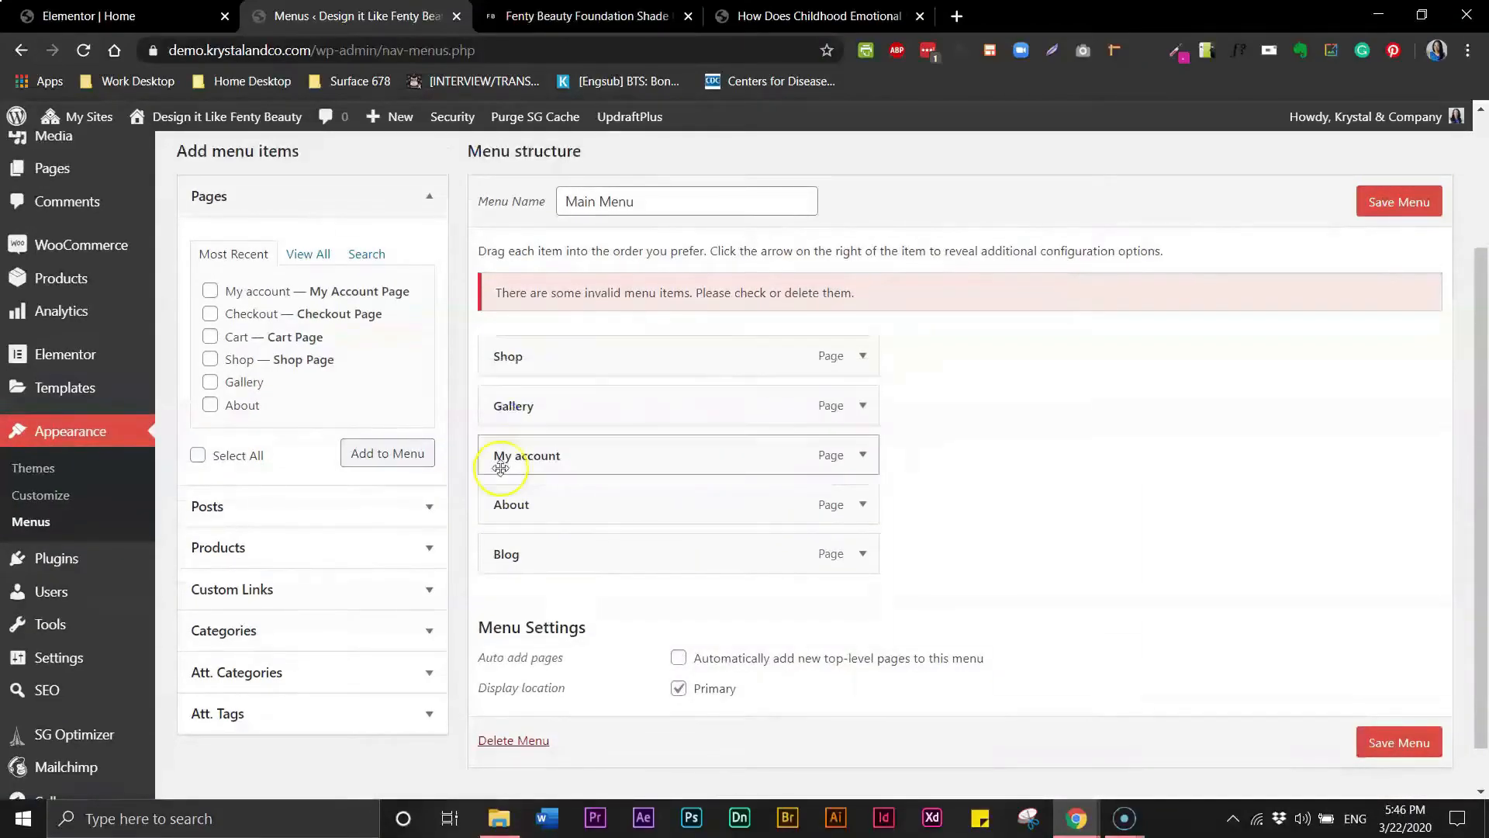
{"action": "left_click_drag", "start_coordinate": [504, 552], "coordinate": [498, 453]}
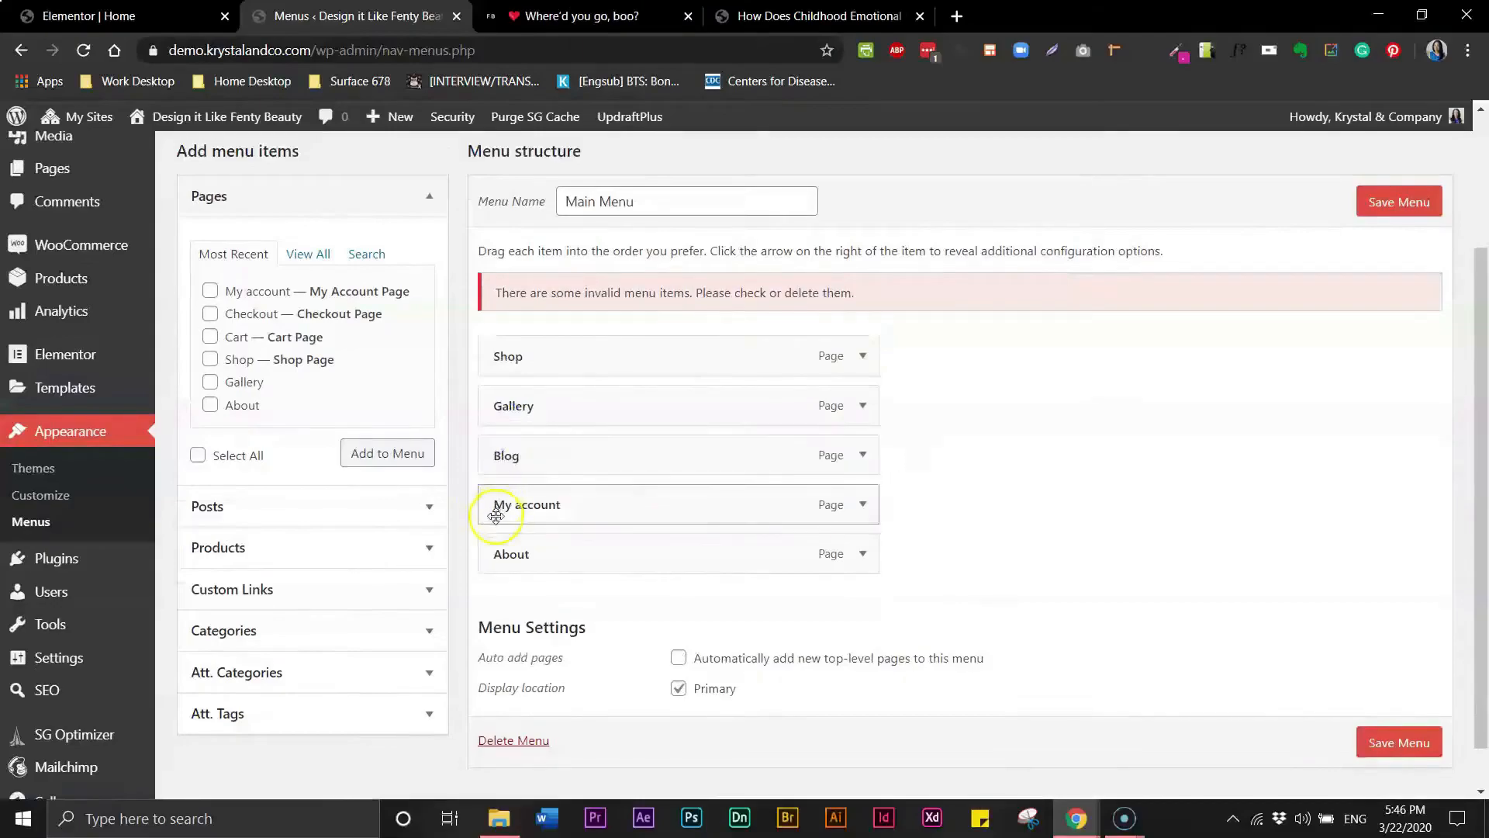
{"action": "left_click_drag", "start_coordinate": [498, 550], "coordinate": [497, 504]}
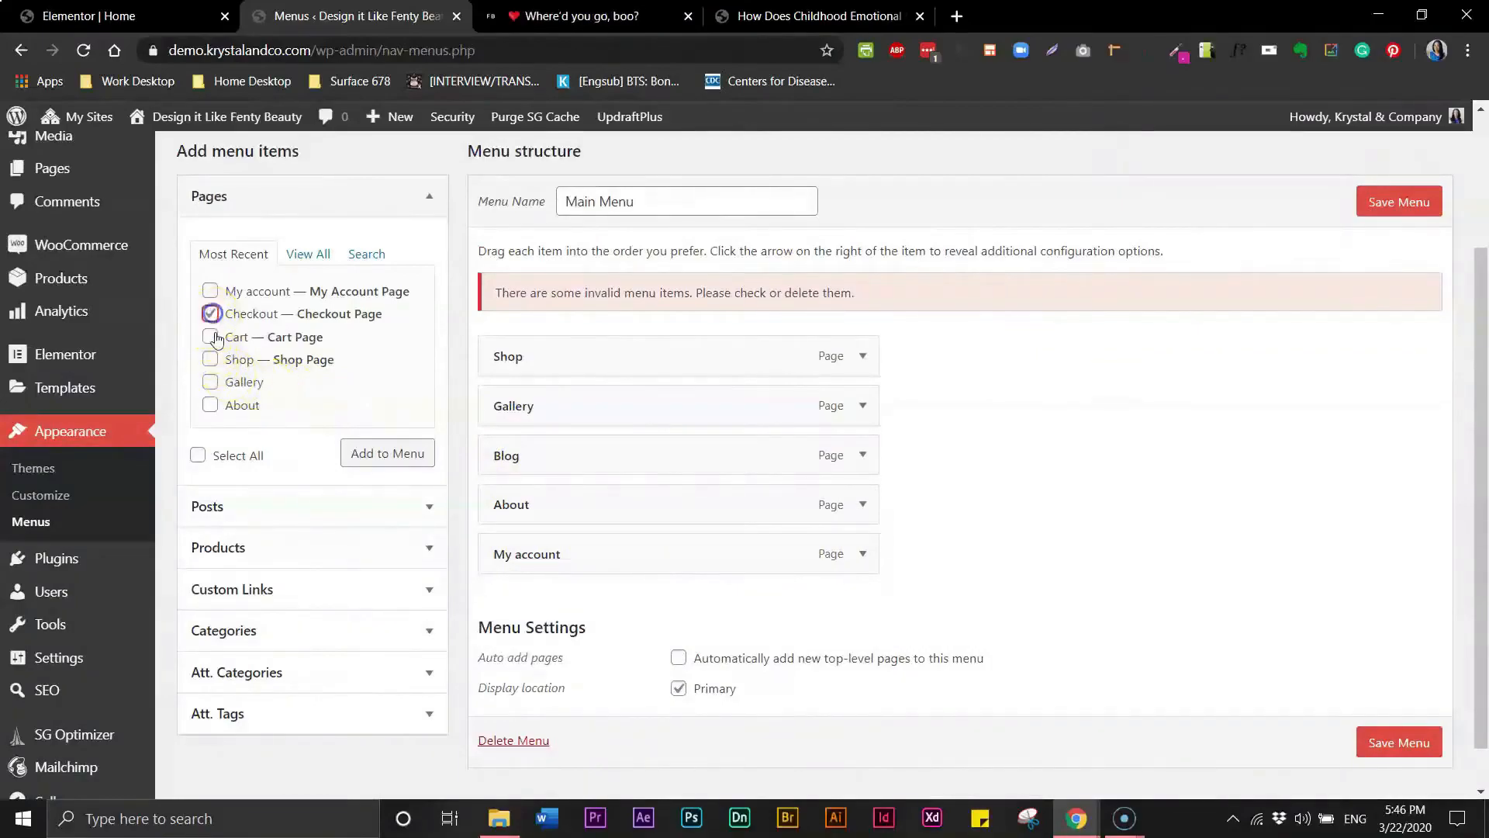
- Add the Checkout and Cart pages as sub-items under My account and save the Main Menu
{"action": "left_click", "coordinate": [215, 337]}
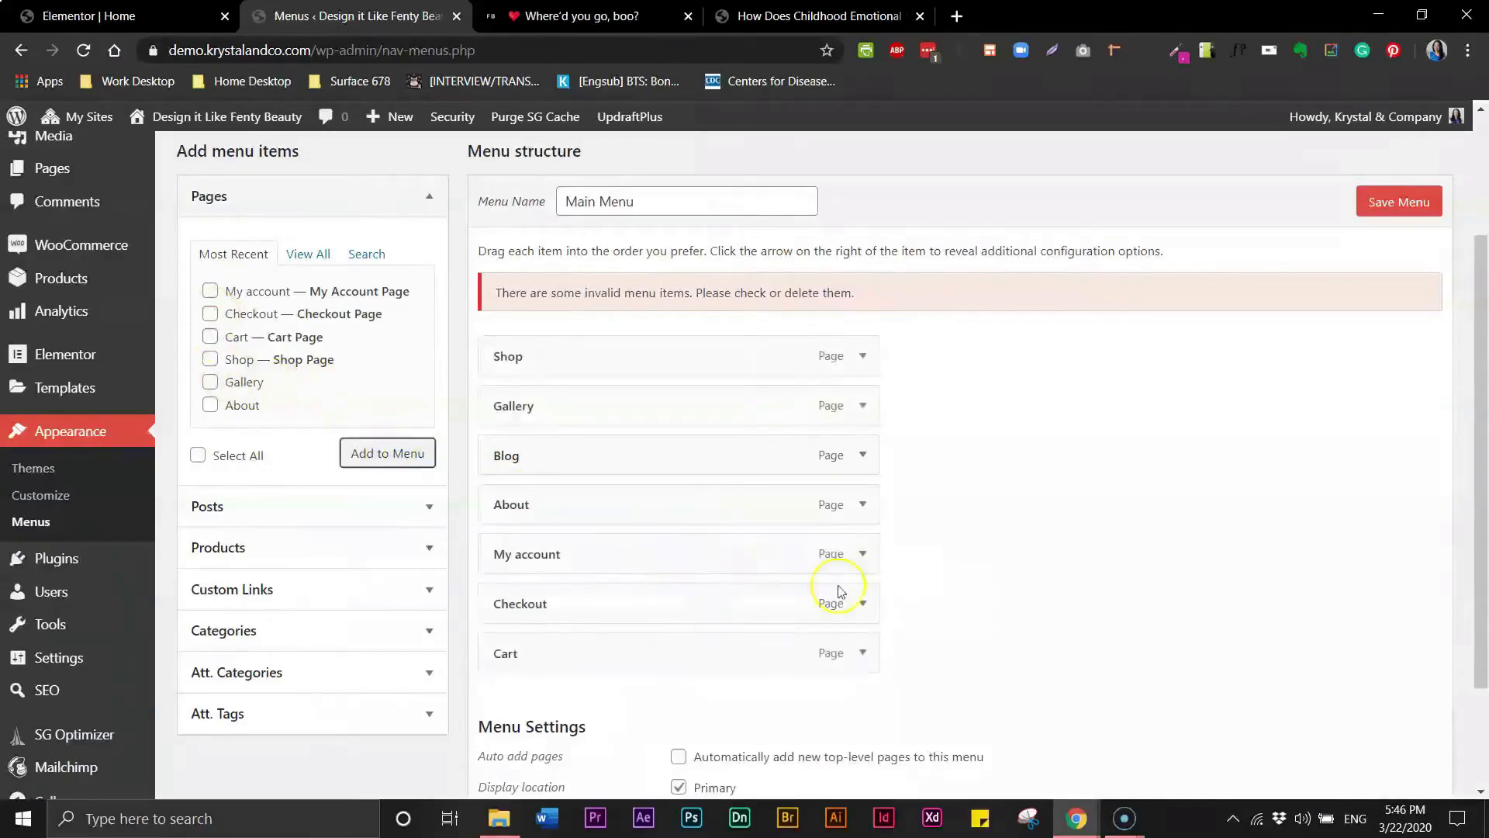
{"action": "left_click_drag", "start_coordinate": [551, 601], "coordinate": [605, 604]}
{"action": "left_click_drag", "start_coordinate": [571, 651], "coordinate": [612, 605]}
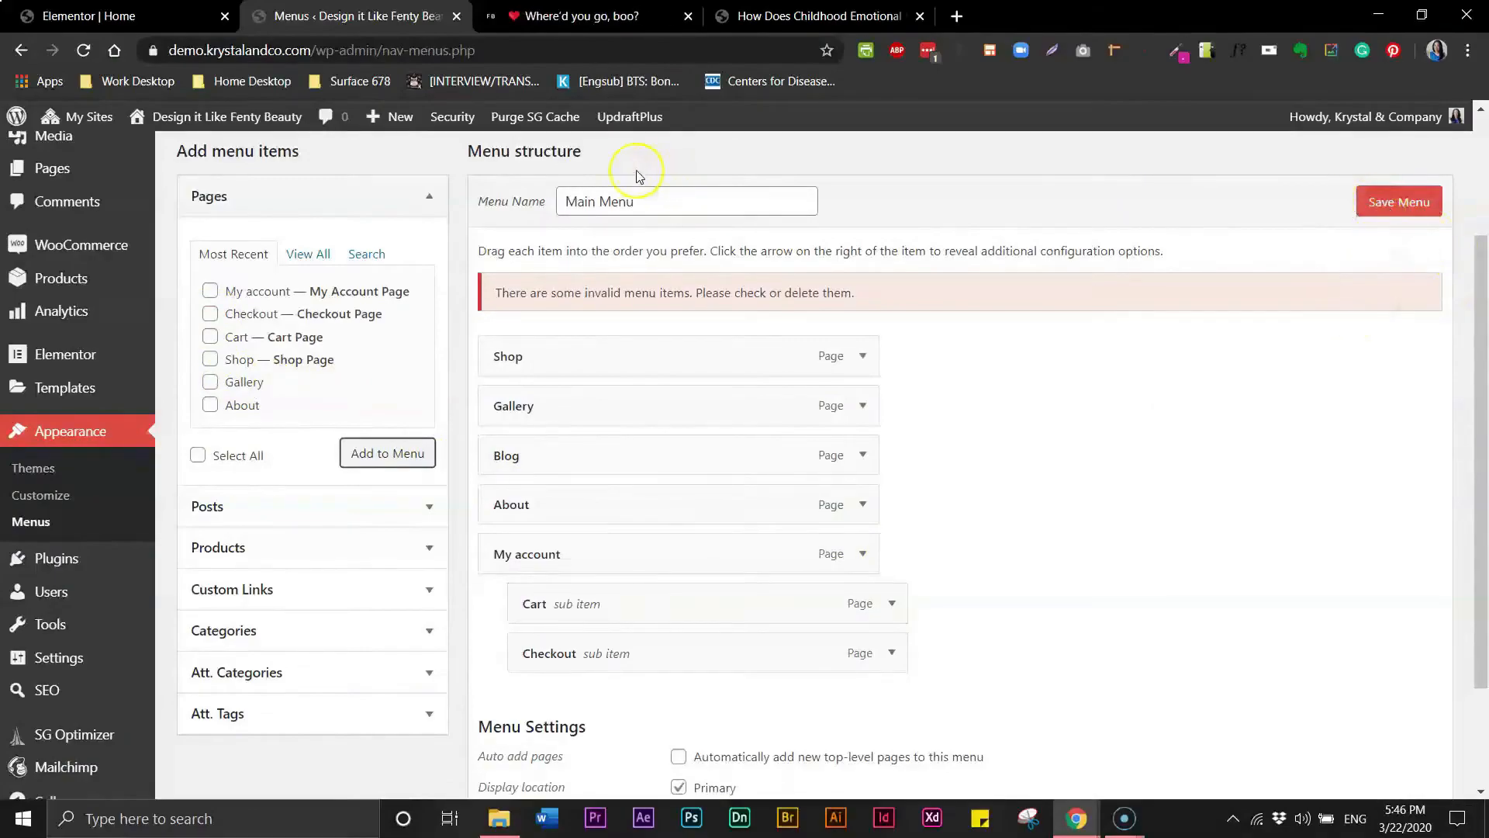
{"action": "left_click", "coordinate": [1396, 201]}
- Create a new Header template named Main Header in the Elementor Theme Builder
{"action": "mouse_move", "coordinate": [138, 372]}
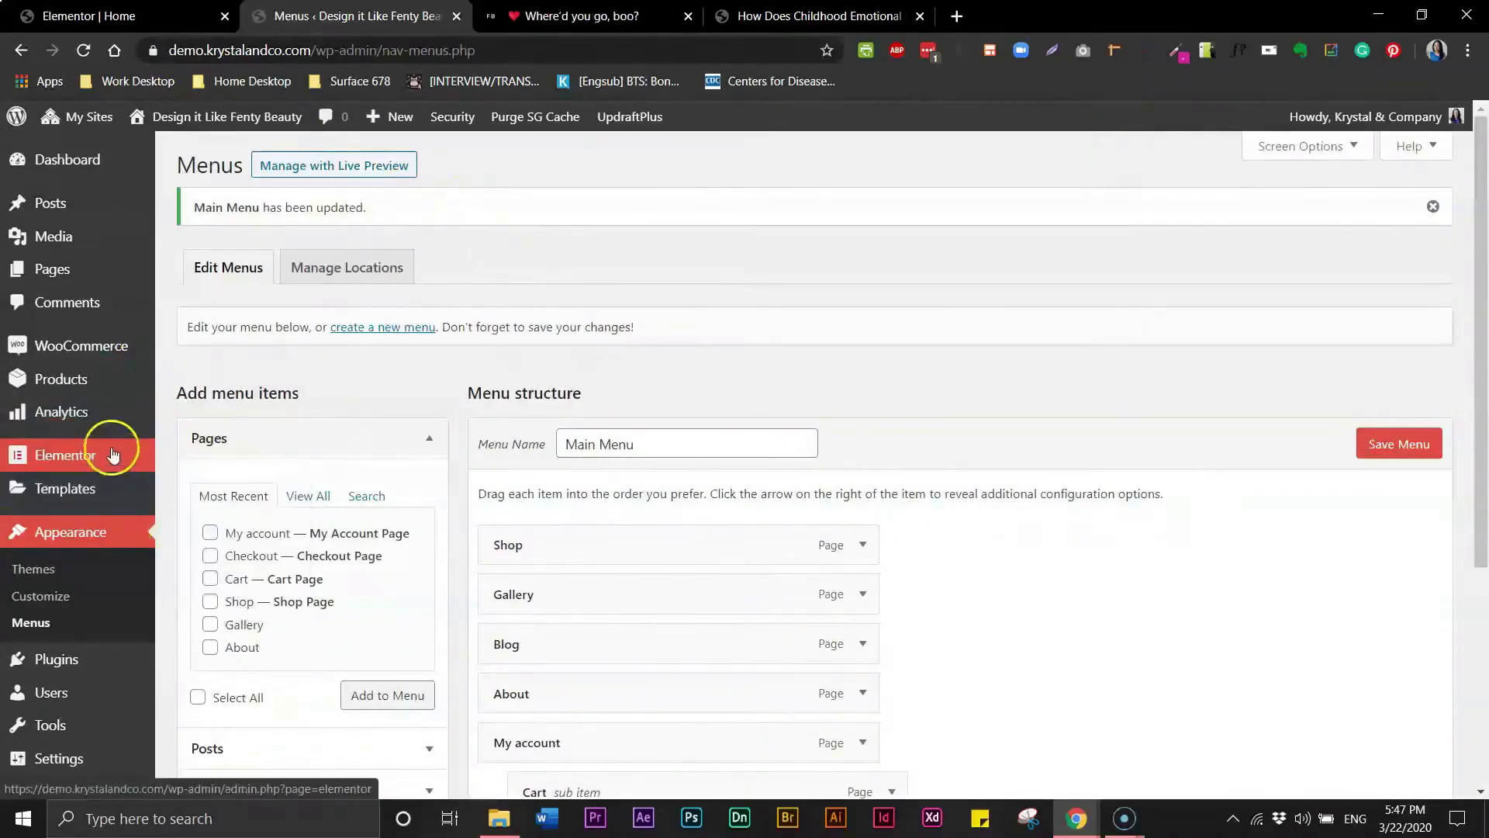
{"action": "mouse_move", "coordinate": [118, 457]}
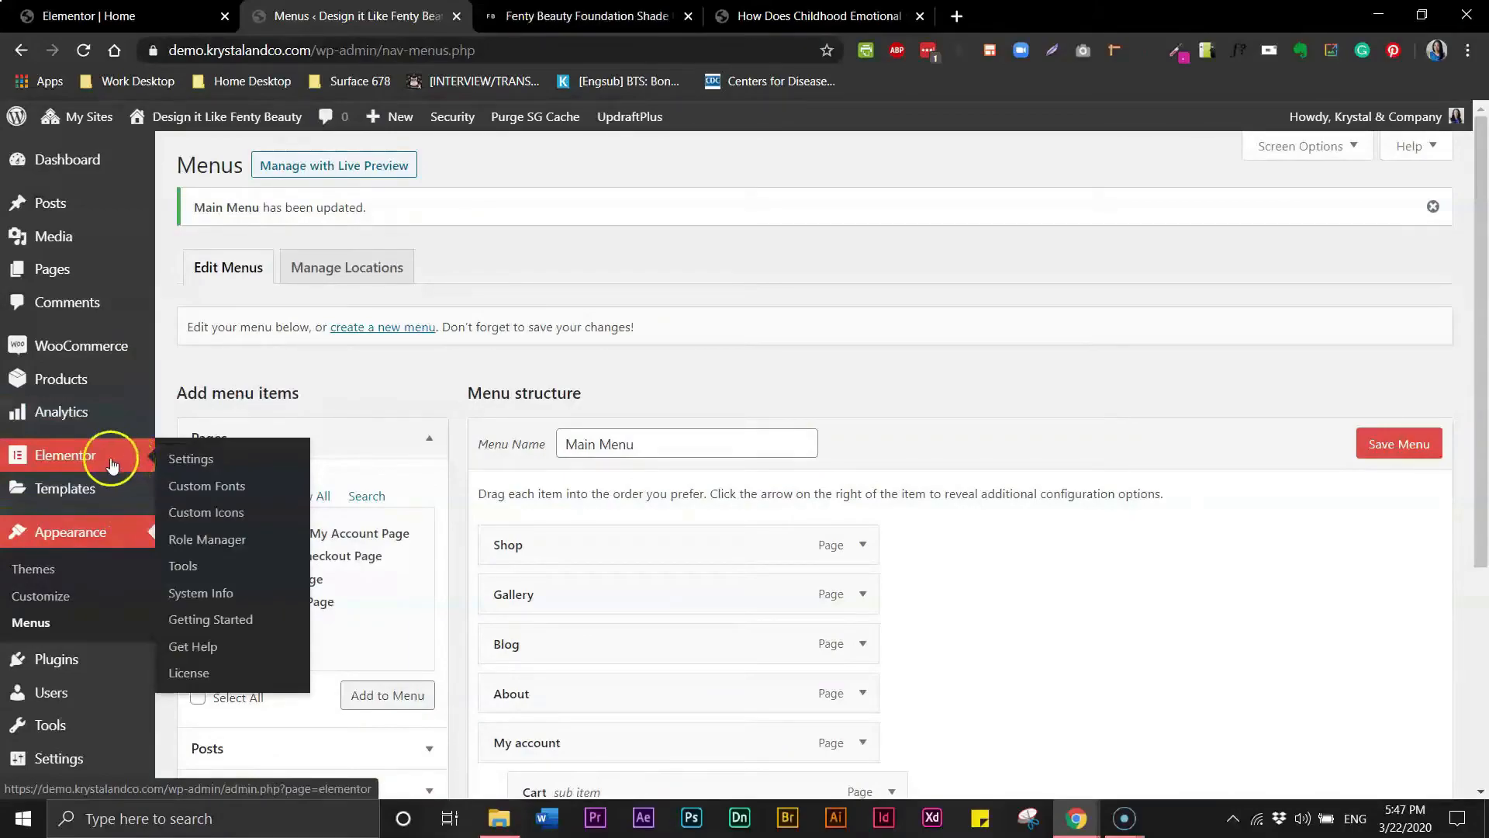
{"action": "mouse_move", "coordinate": [82, 486]}
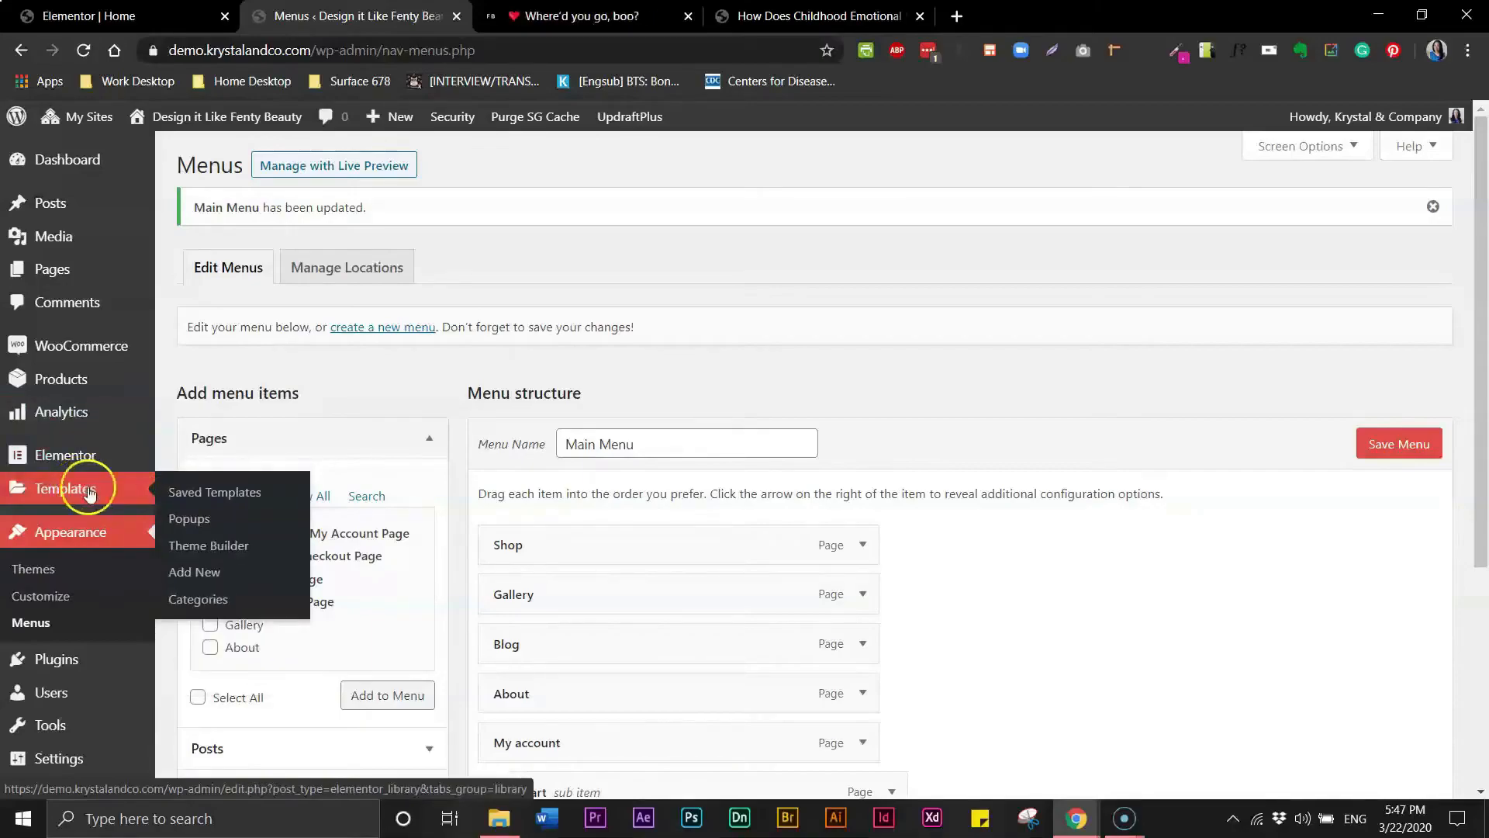
{"action": "left_click", "coordinate": [189, 546]}
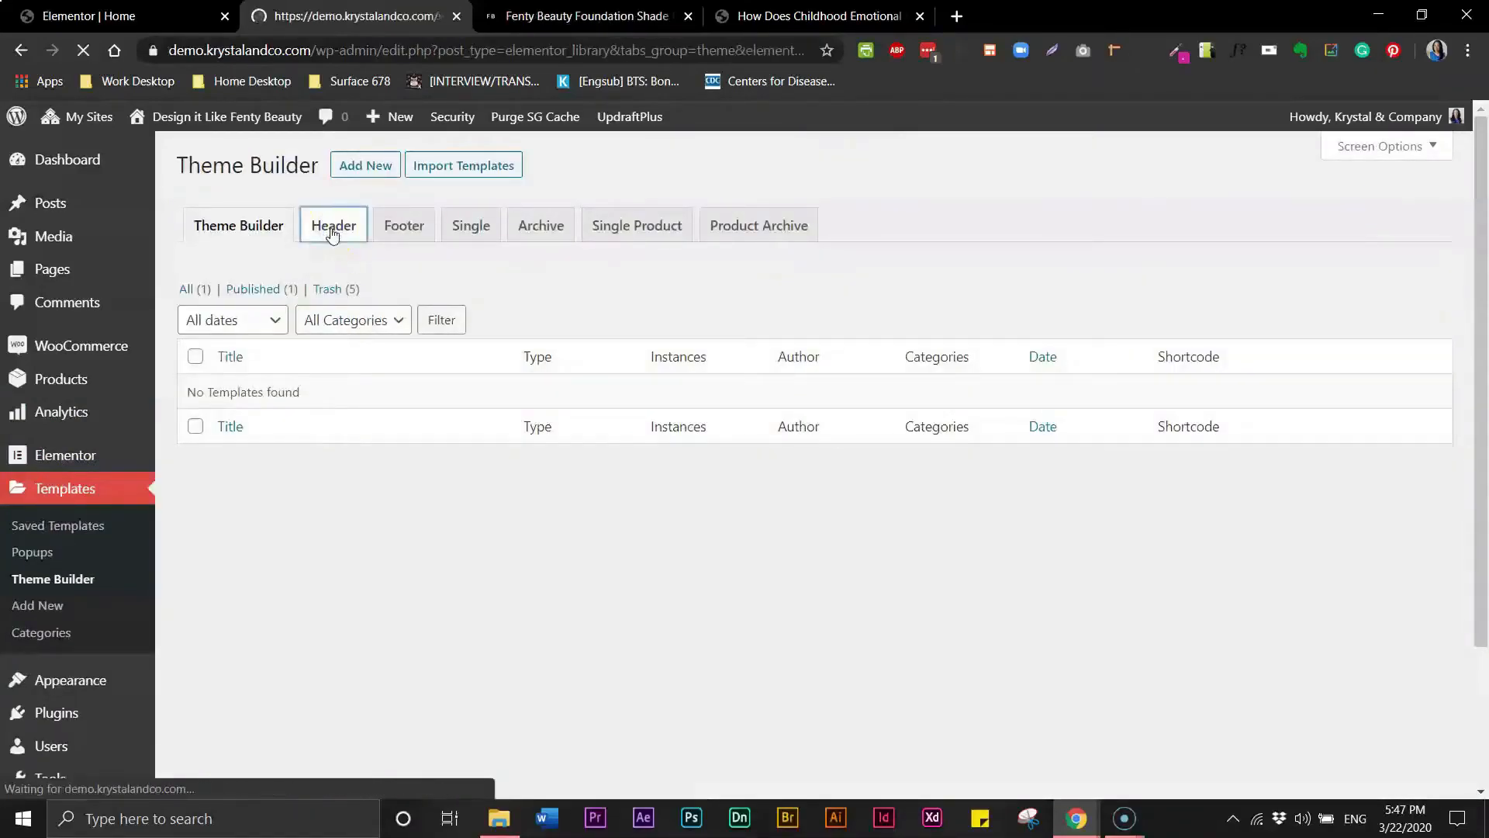
{"action": "left_click", "coordinate": [755, 619]}
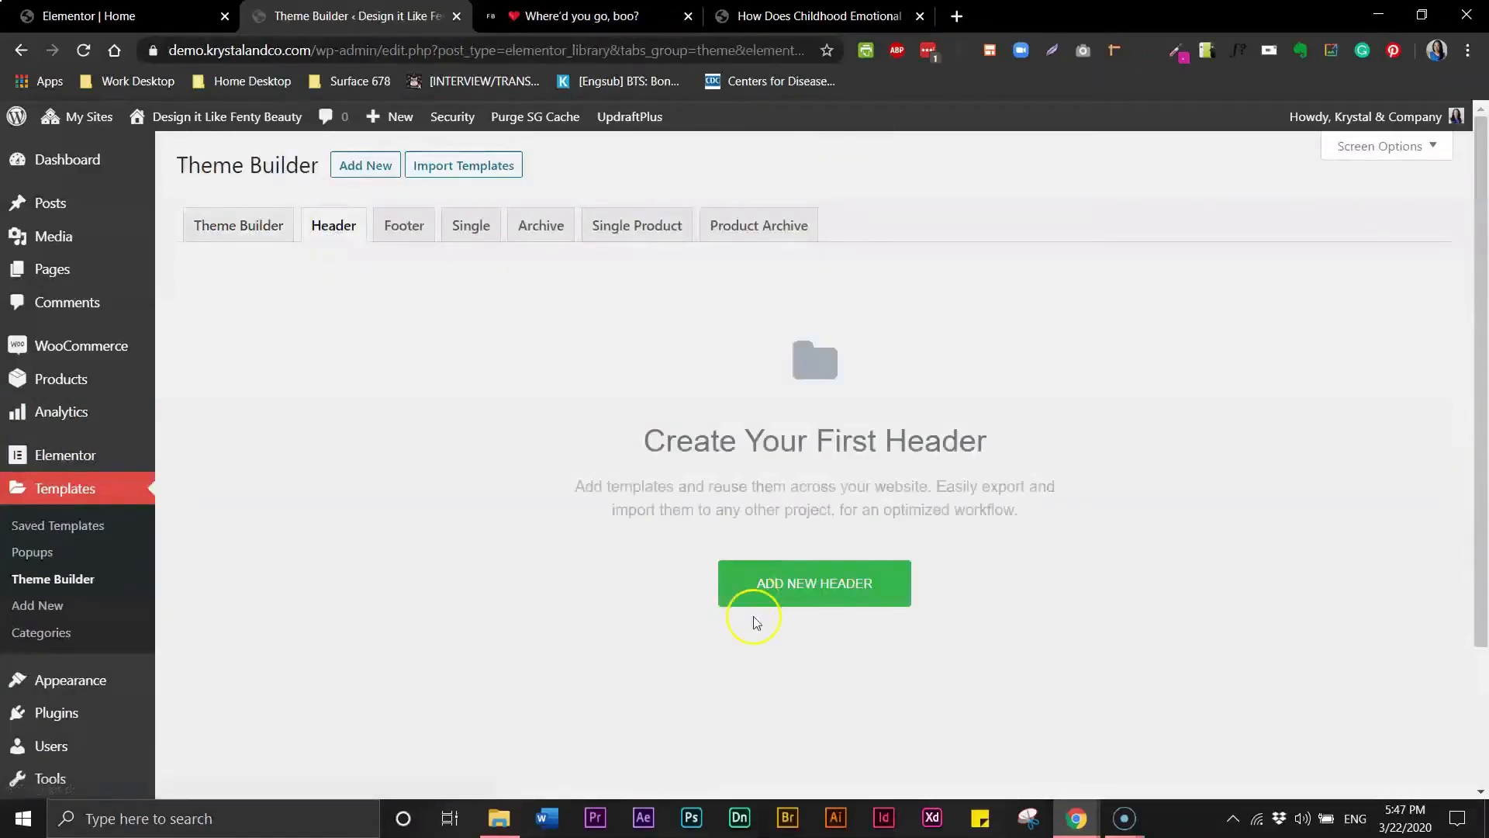
{"action": "left_click", "coordinate": [779, 586]}
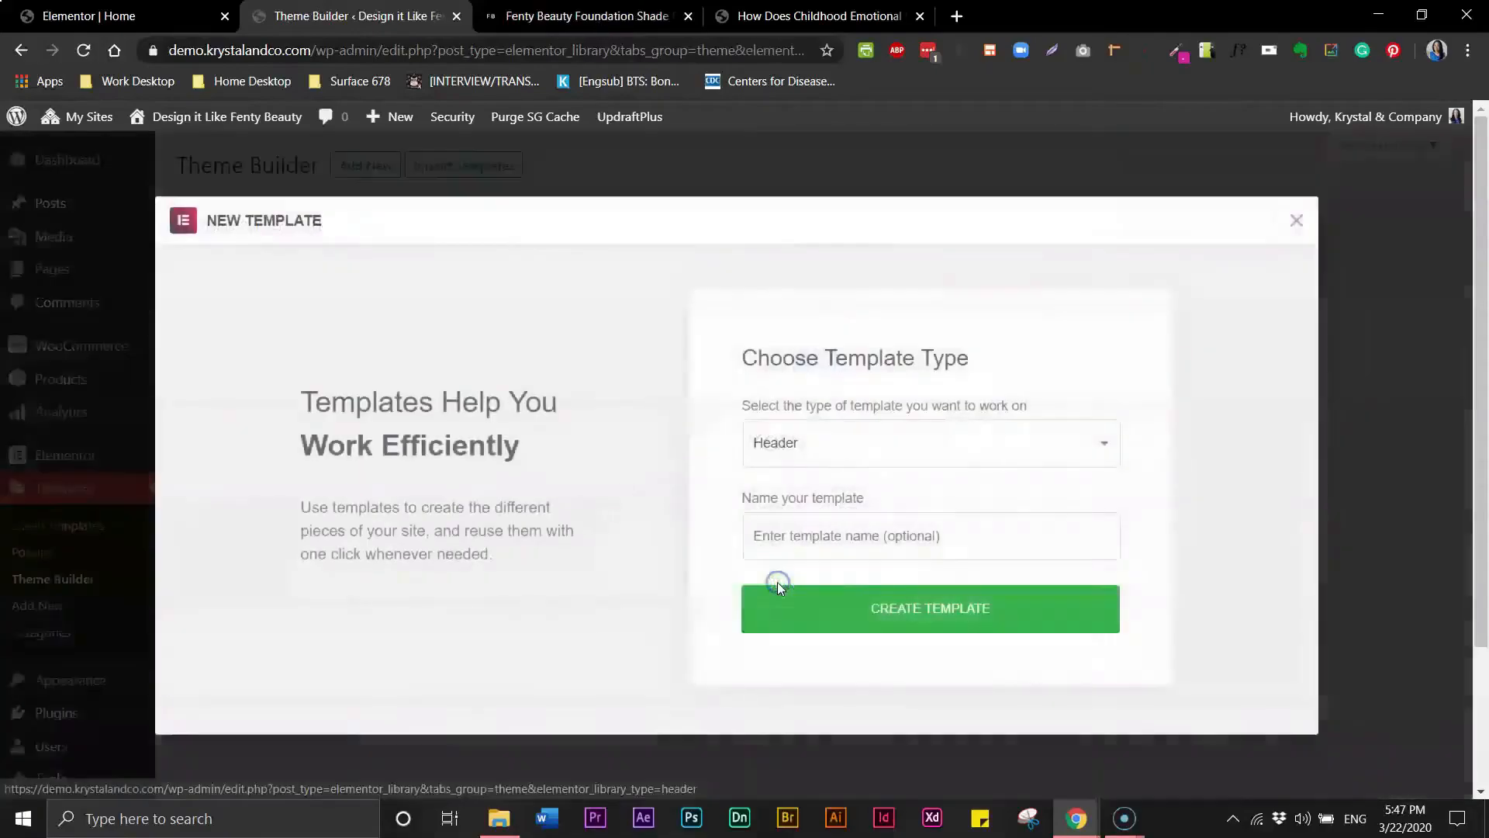
{"action": "left_click", "coordinate": [819, 537]}
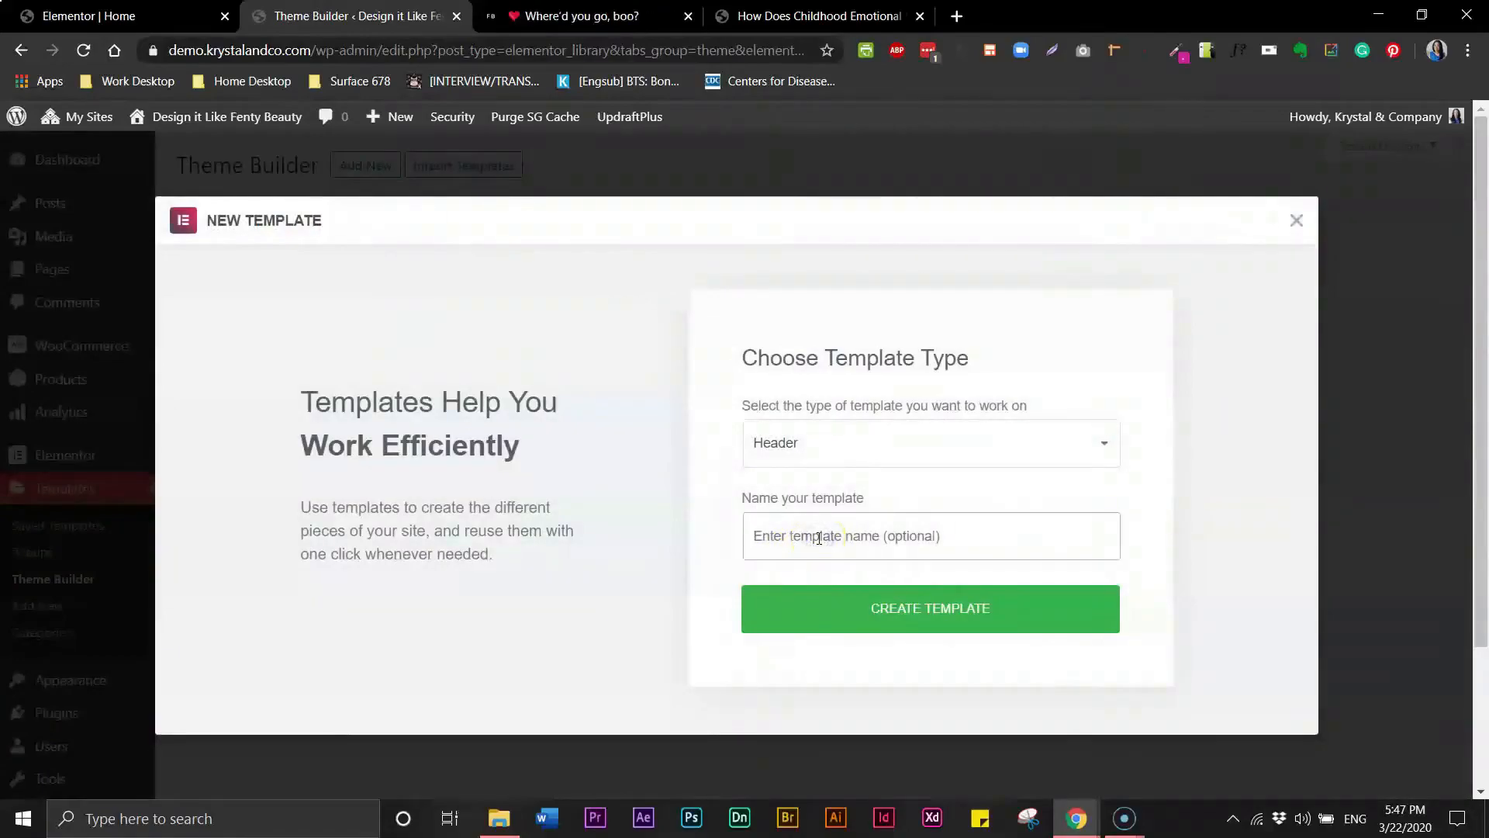
{"action": "type", "text": "Main Heade"}
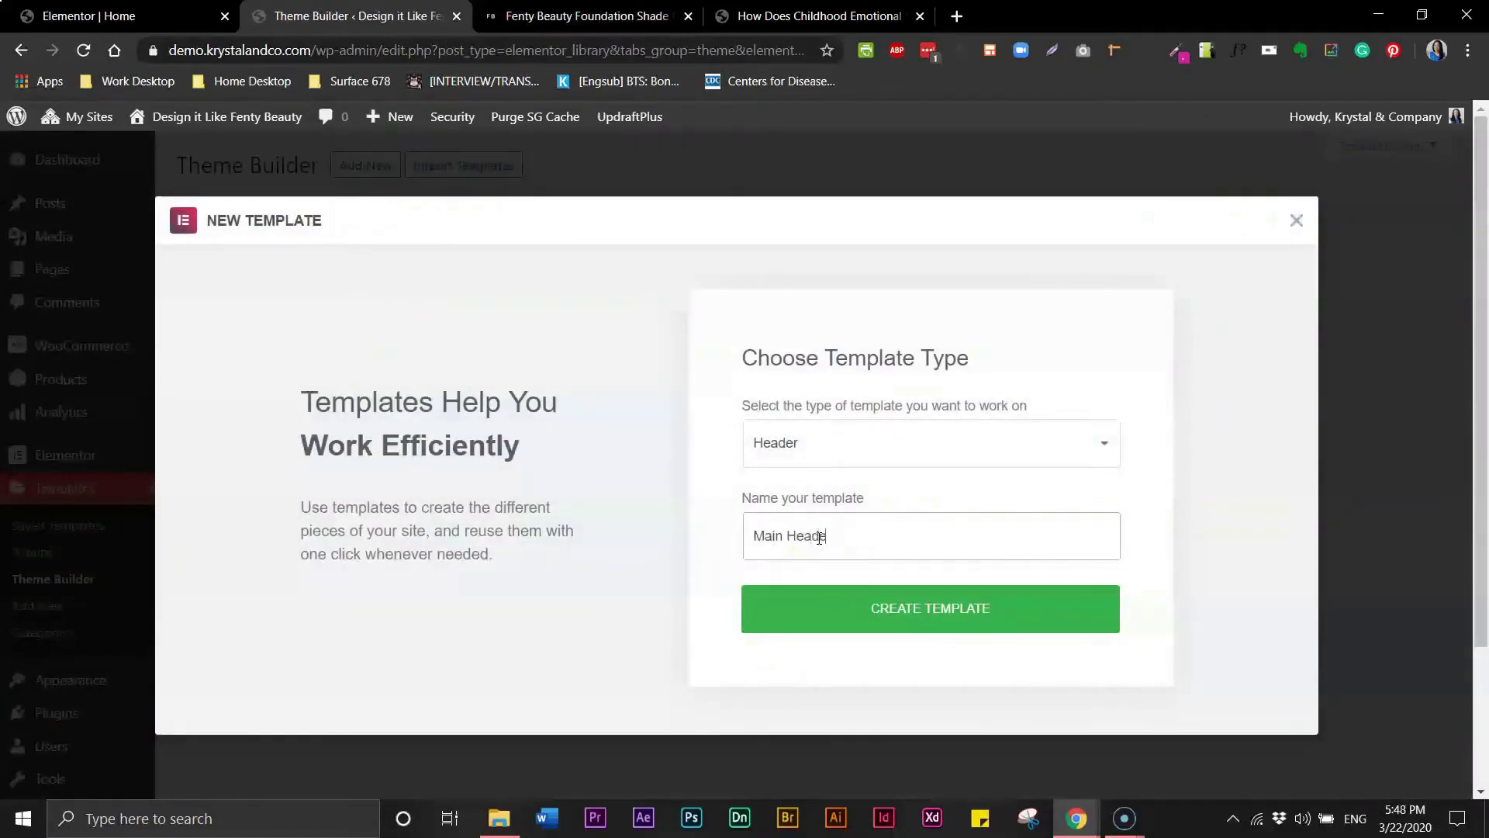
{"action": "left_click", "coordinate": [993, 614]}
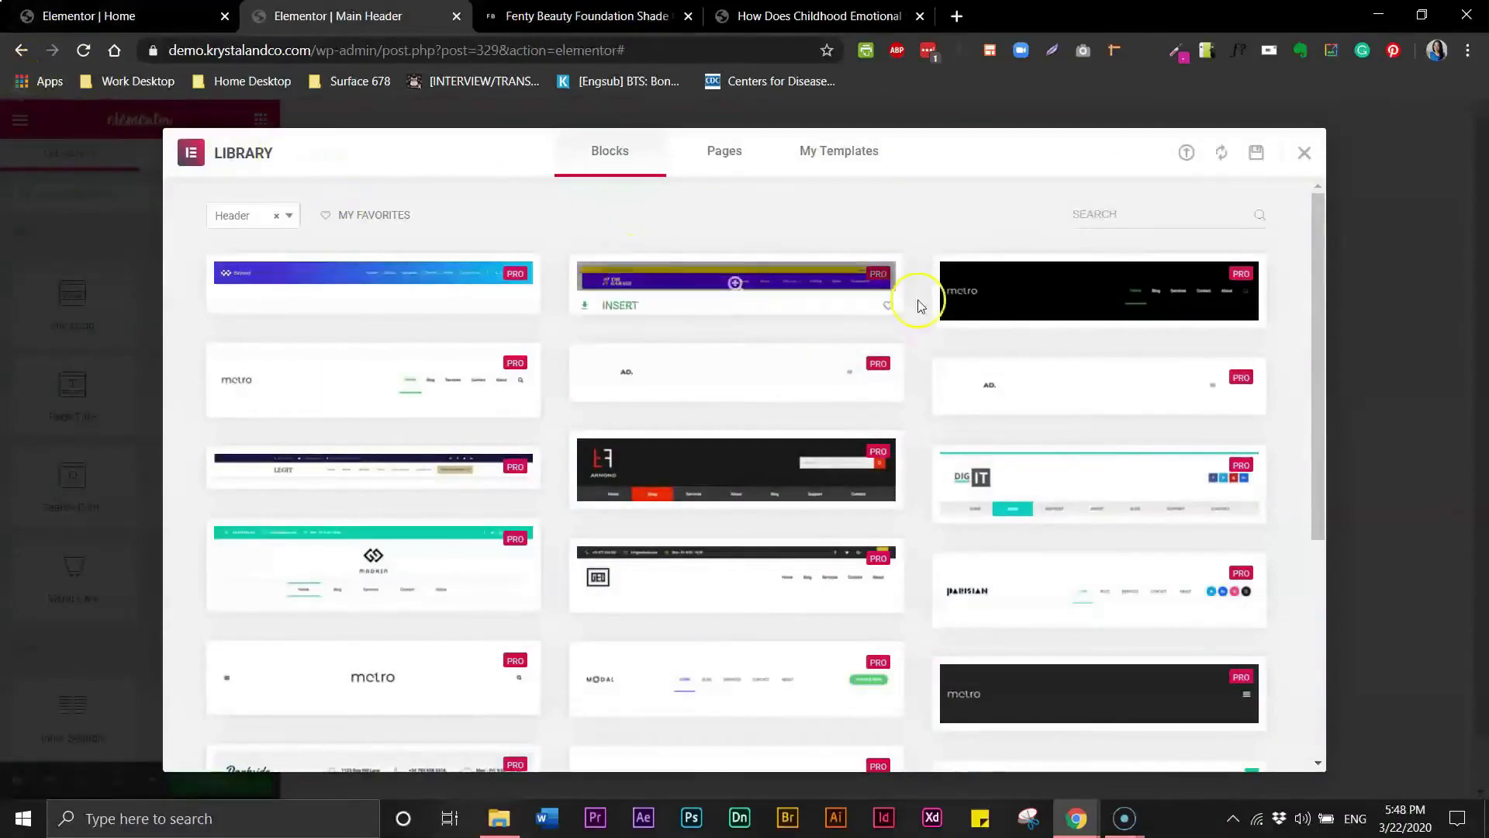
- Browse the header blocks in the library and compare them with the Fenty Beauty site's header
{"action": "mouse_move", "coordinate": [1107, 305]}
{"action": "mouse_move", "coordinate": [1320, 239]}
{"action": "left_mouse_down"}
{"action": "mouse_move", "coordinate": [1319, 450]}
{"action": "mouse_move", "coordinate": [1329, 225]}
{"action": "left_mouse_up"}
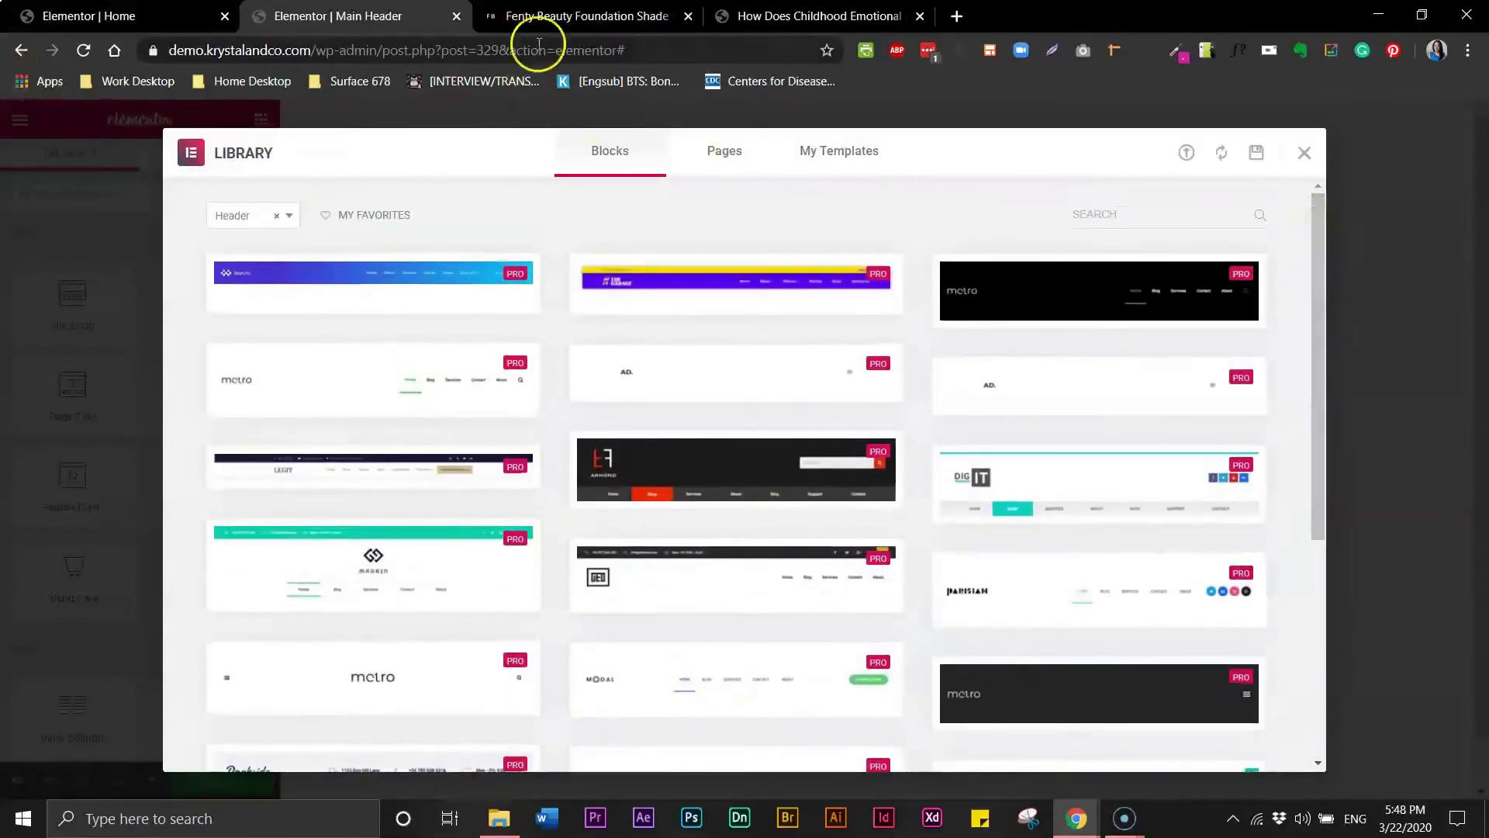
{"action": "left_click", "coordinate": [572, 18]}
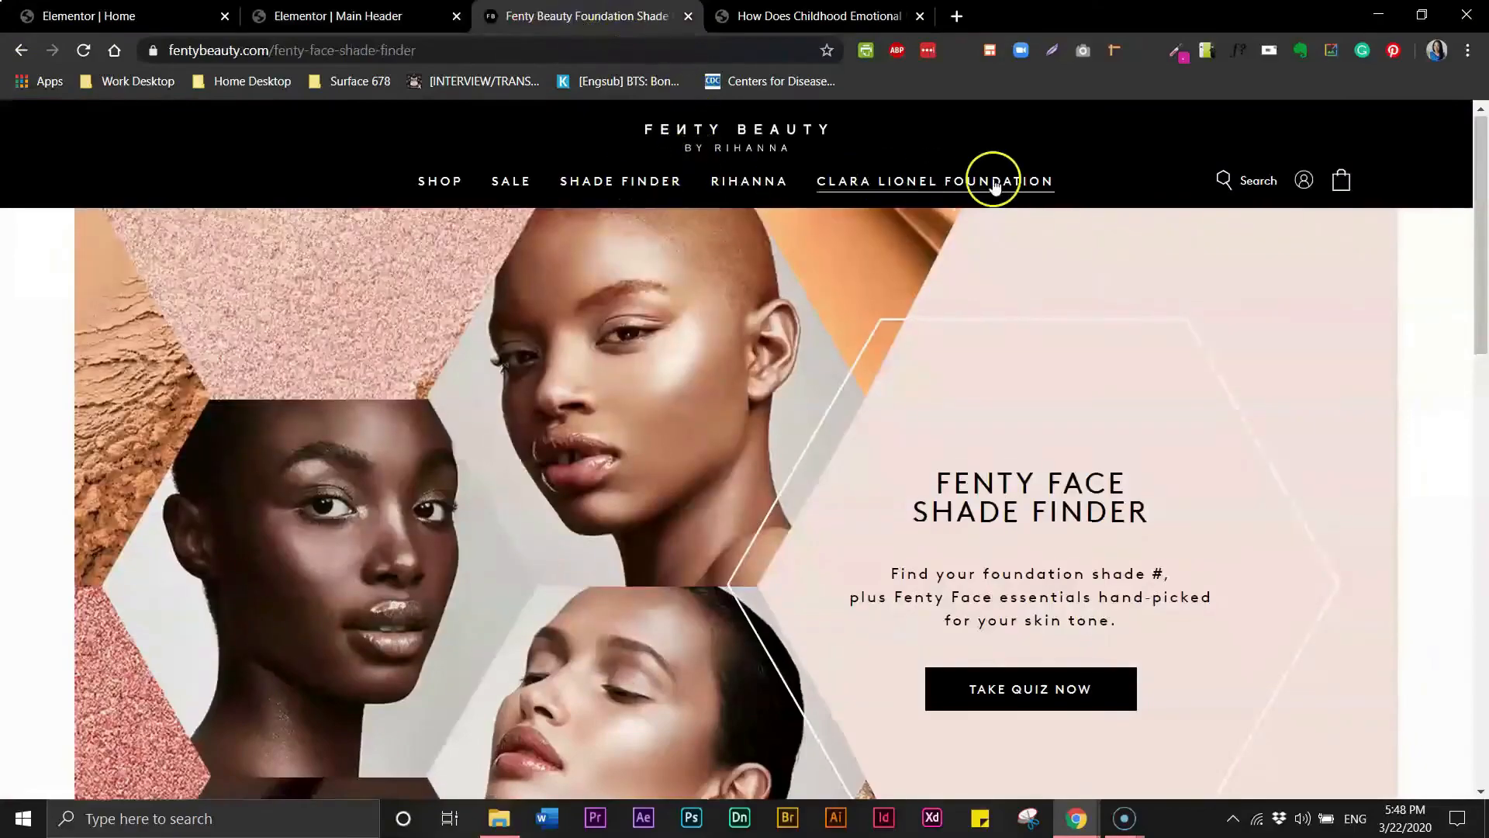
{"action": "left_click", "coordinate": [311, 17]}
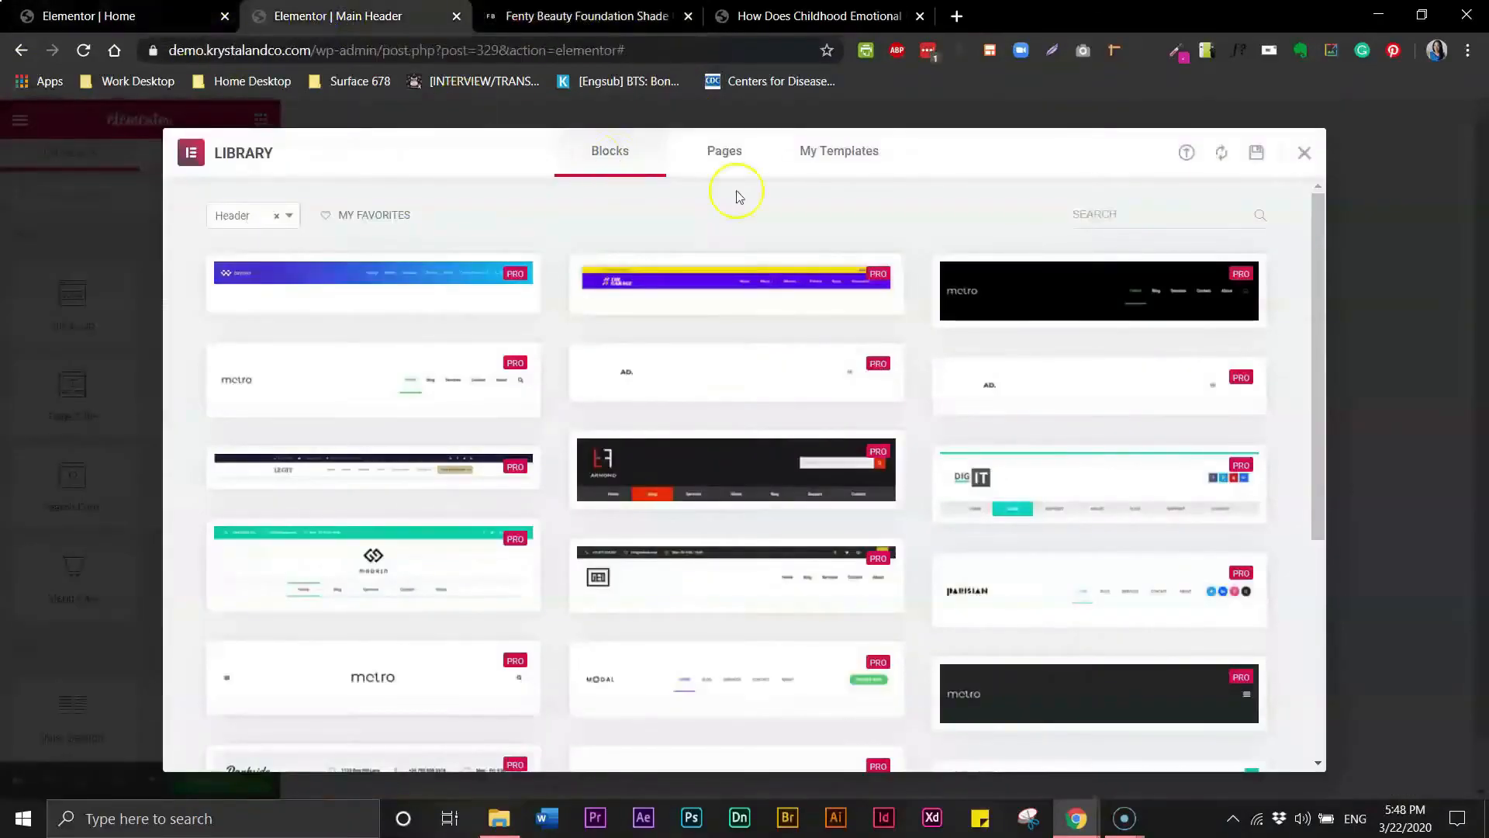
{"action": "mouse_move", "coordinate": [766, 452]}
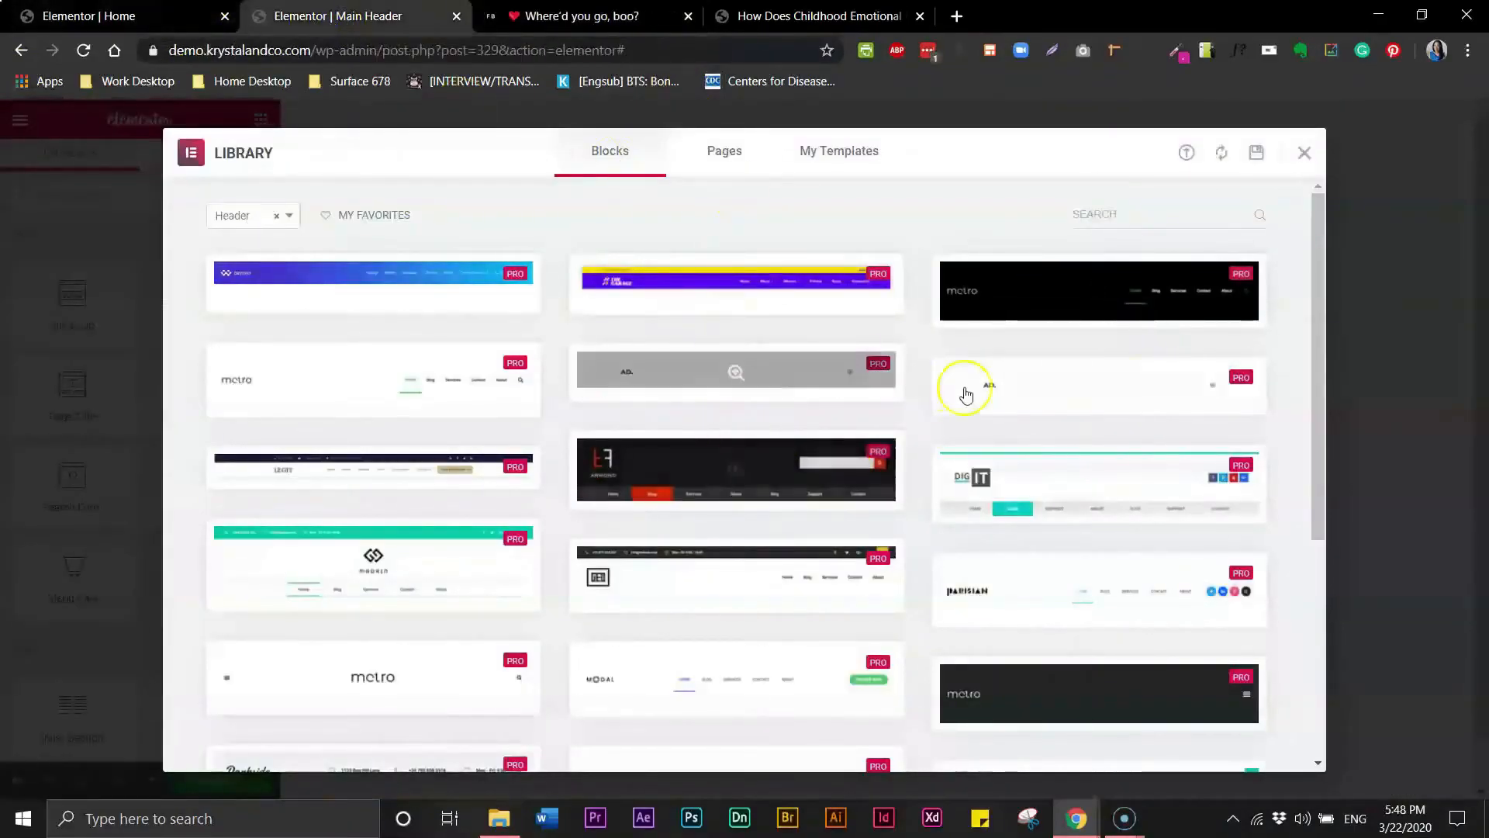
{"action": "mouse_move", "coordinate": [1058, 449]}
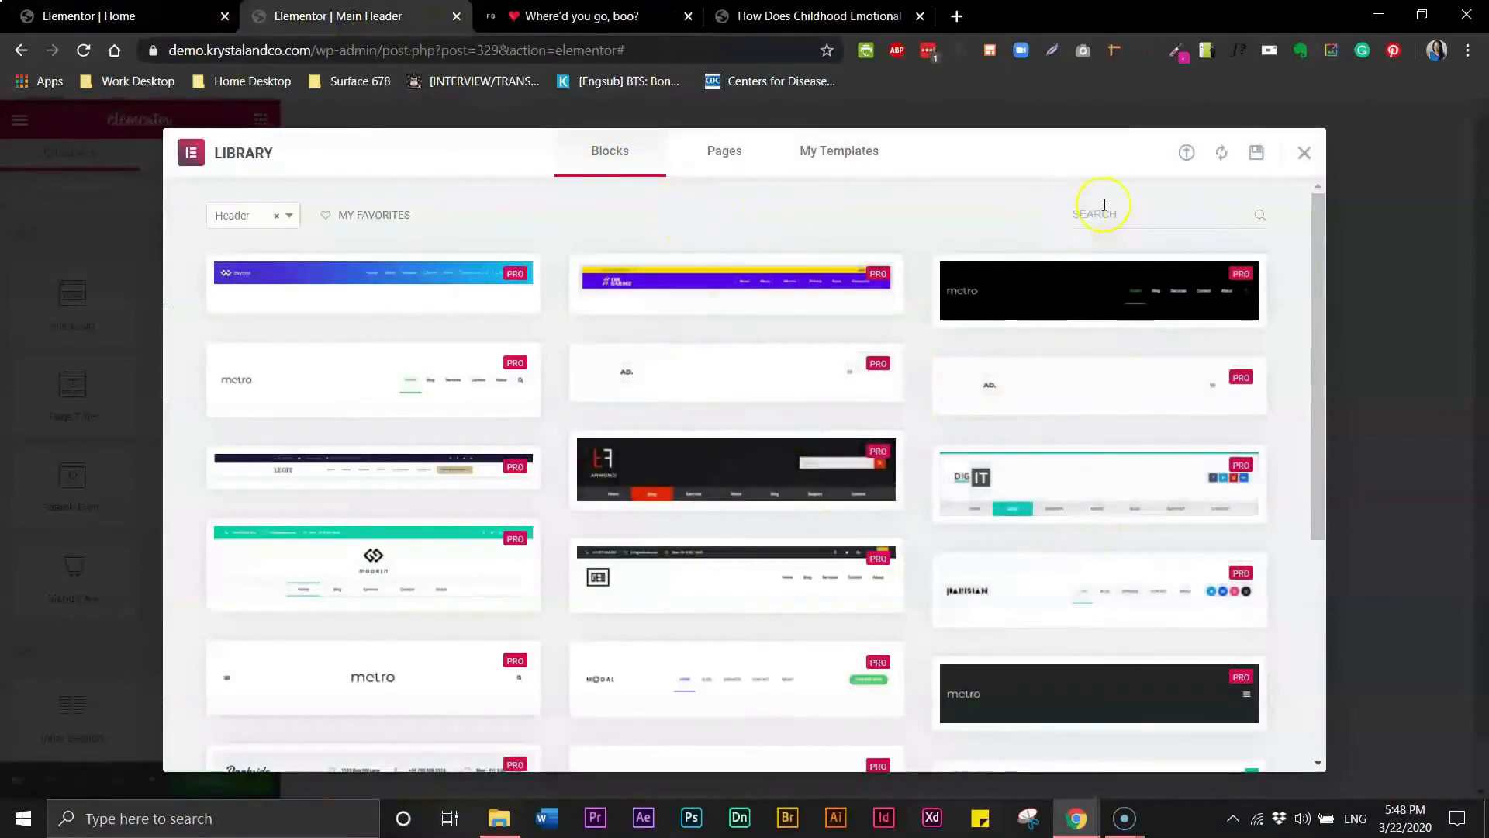
- Add a one-column section to the Main Header and set its content width to Full Width
{"action": "left_click", "coordinate": [1308, 154]}
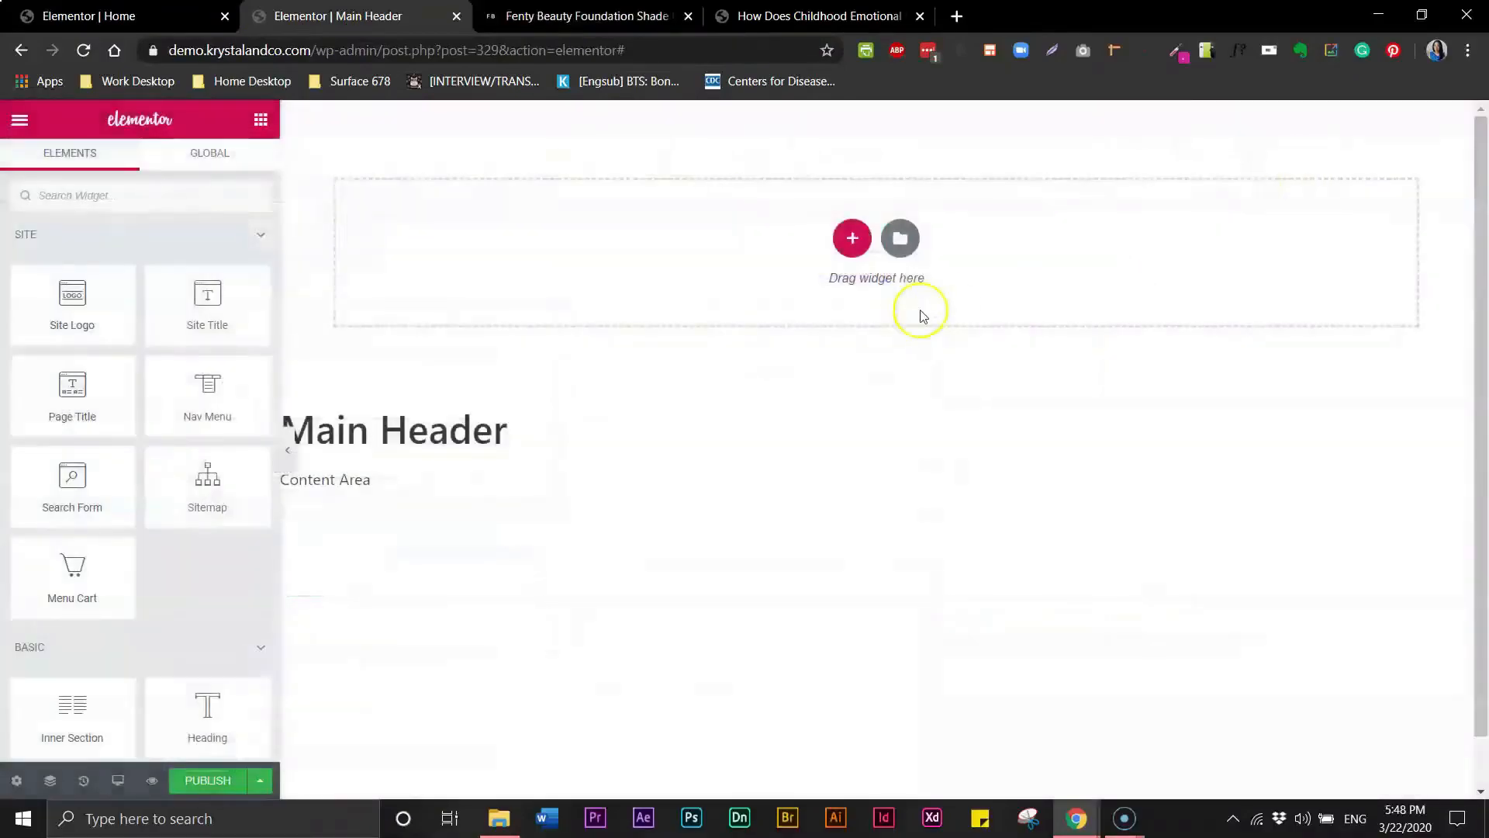
{"action": "left_click", "coordinate": [848, 245]}
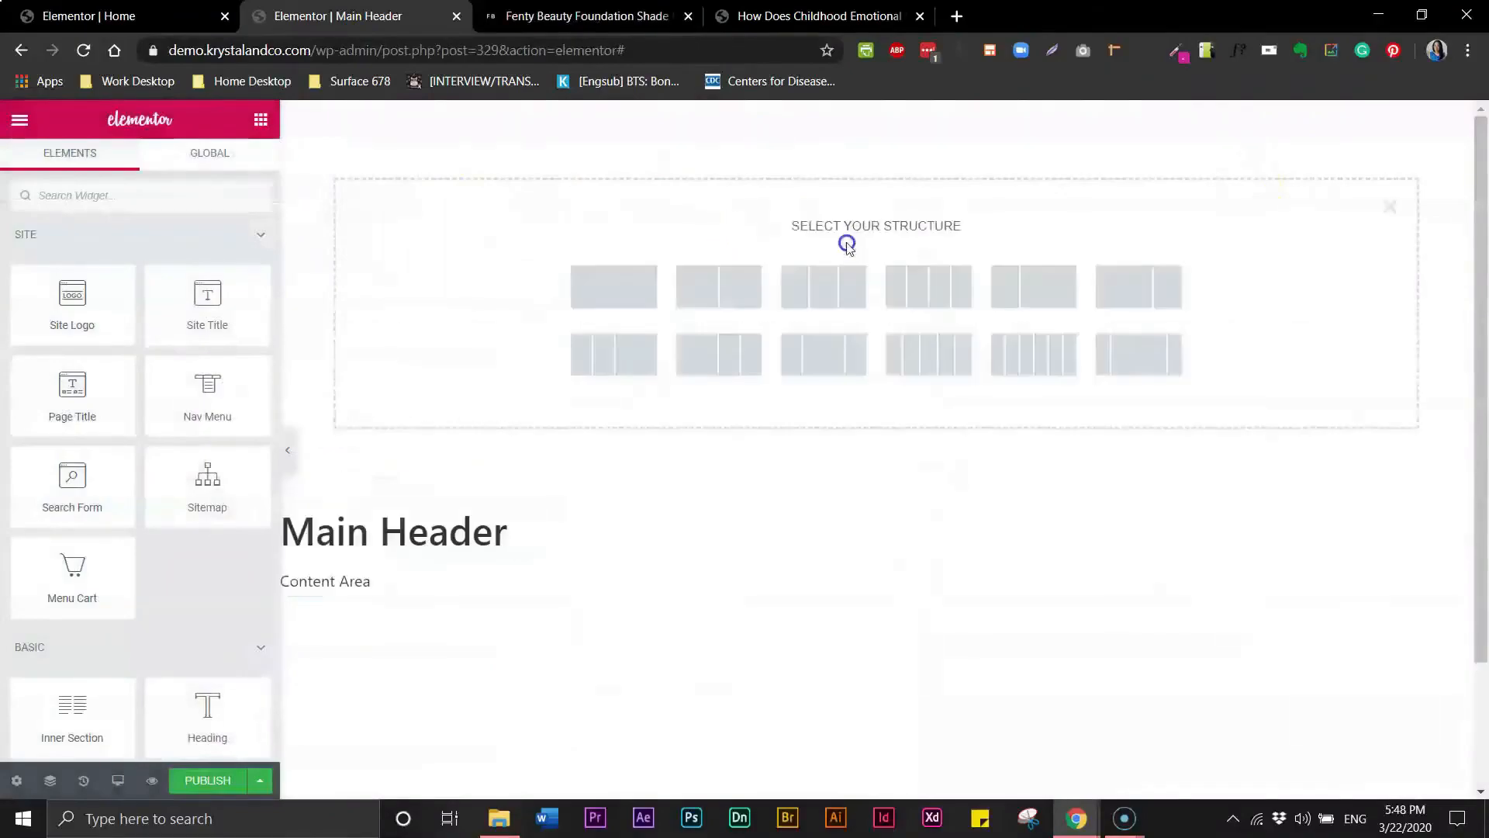
{"action": "left_click", "coordinate": [615, 287]}
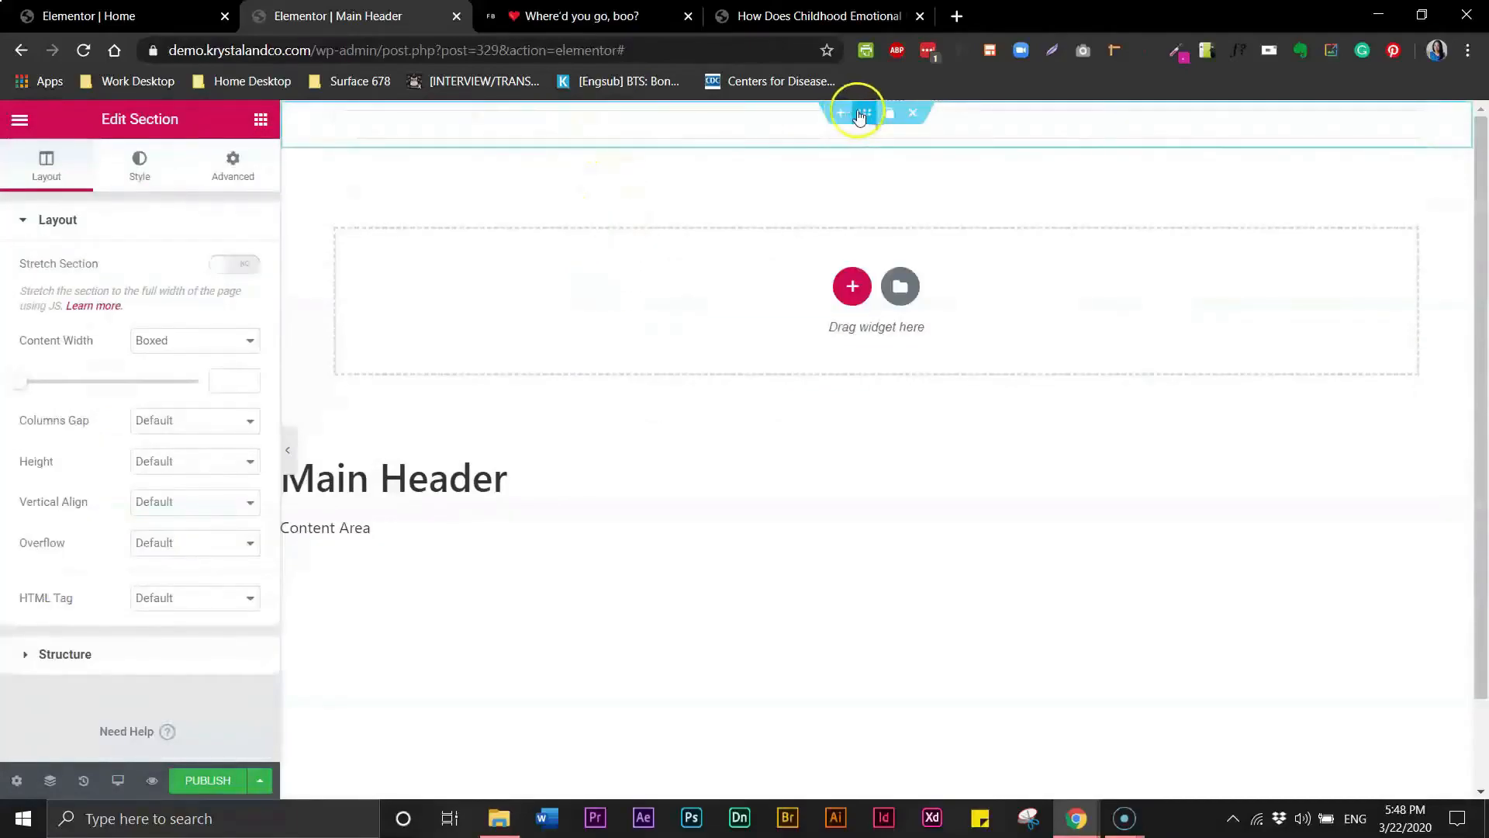
{"action": "left_click", "coordinate": [211, 347]}
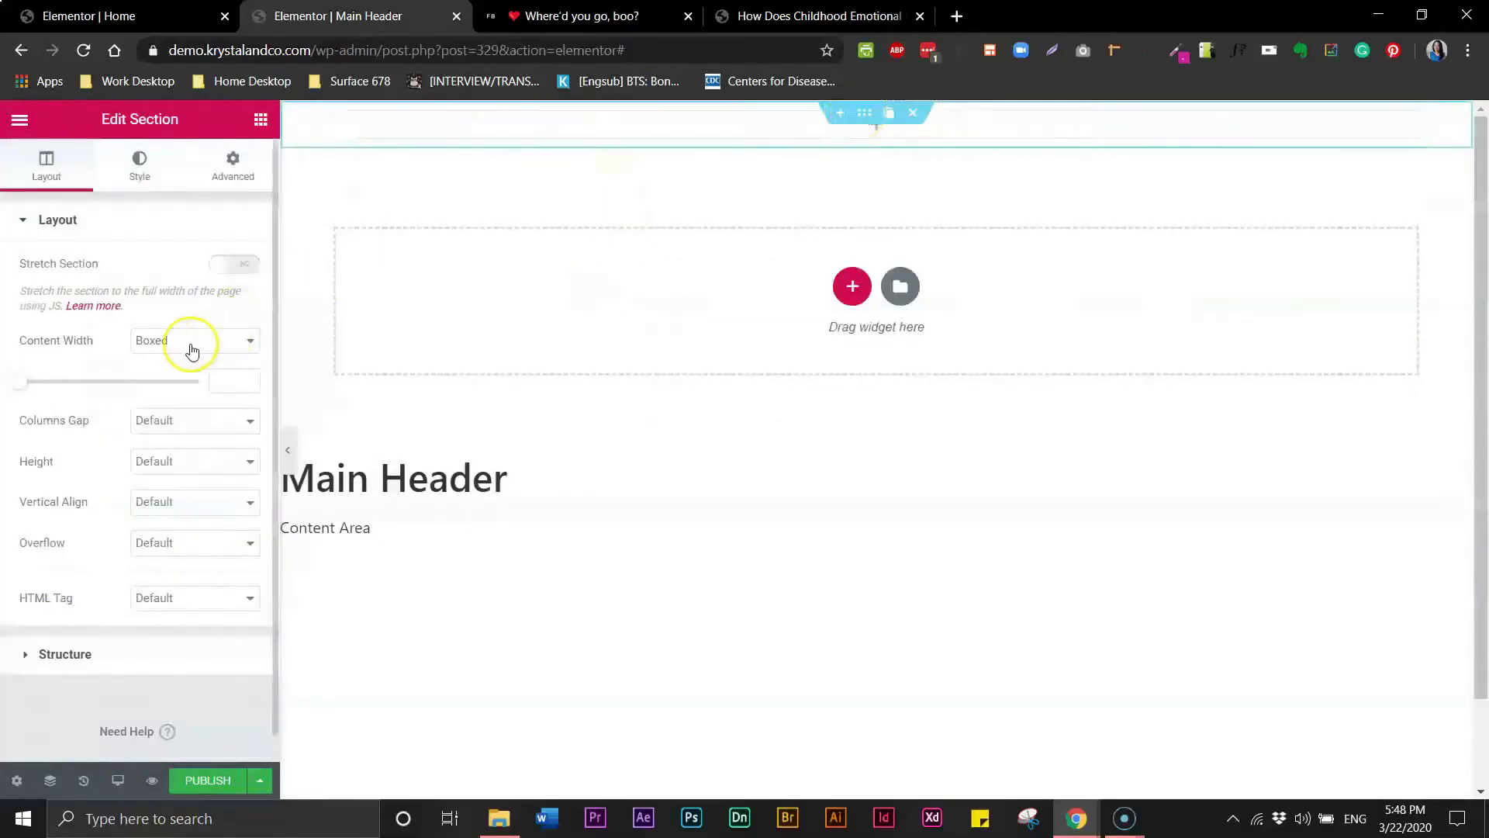
{"action": "left_click", "coordinate": [192, 348]}
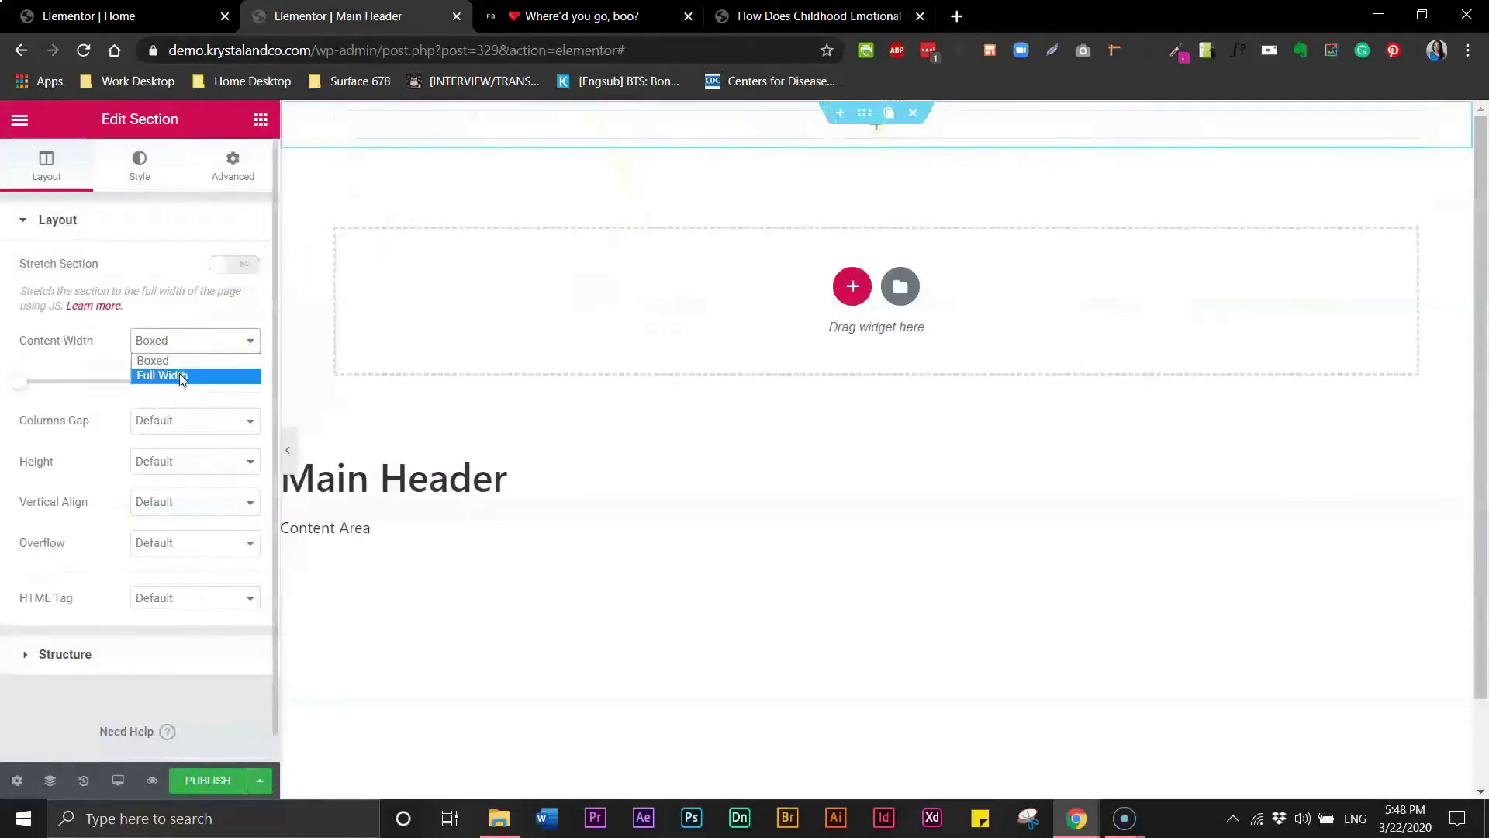
{"action": "left_click", "coordinate": [182, 377]}
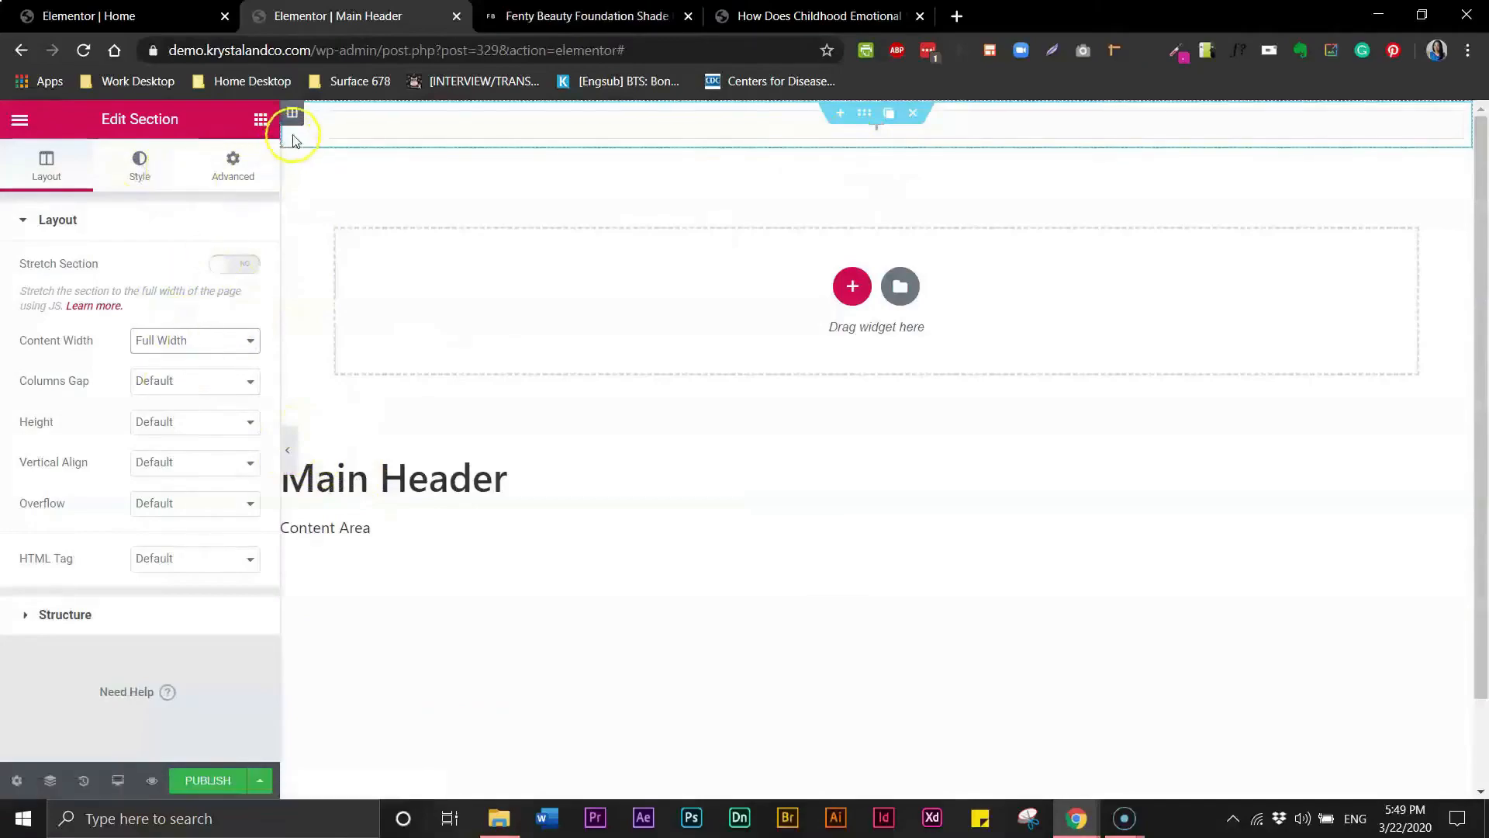
- Place a Nav Menu widget in the new header section
{"action": "left_click", "coordinate": [261, 121]}
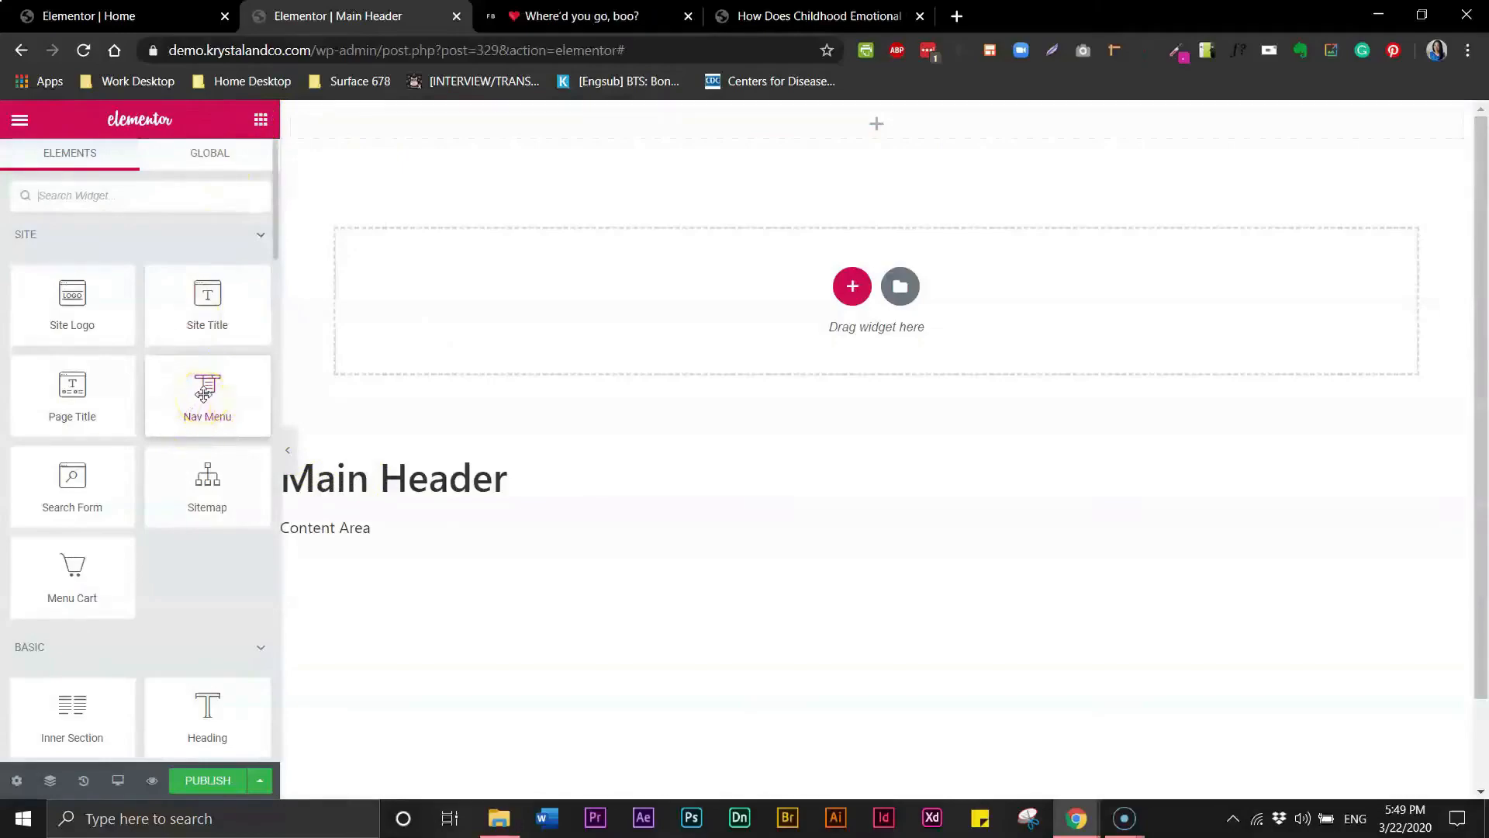
{"action": "left_click_drag", "start_coordinate": [210, 390], "coordinate": [497, 133]}
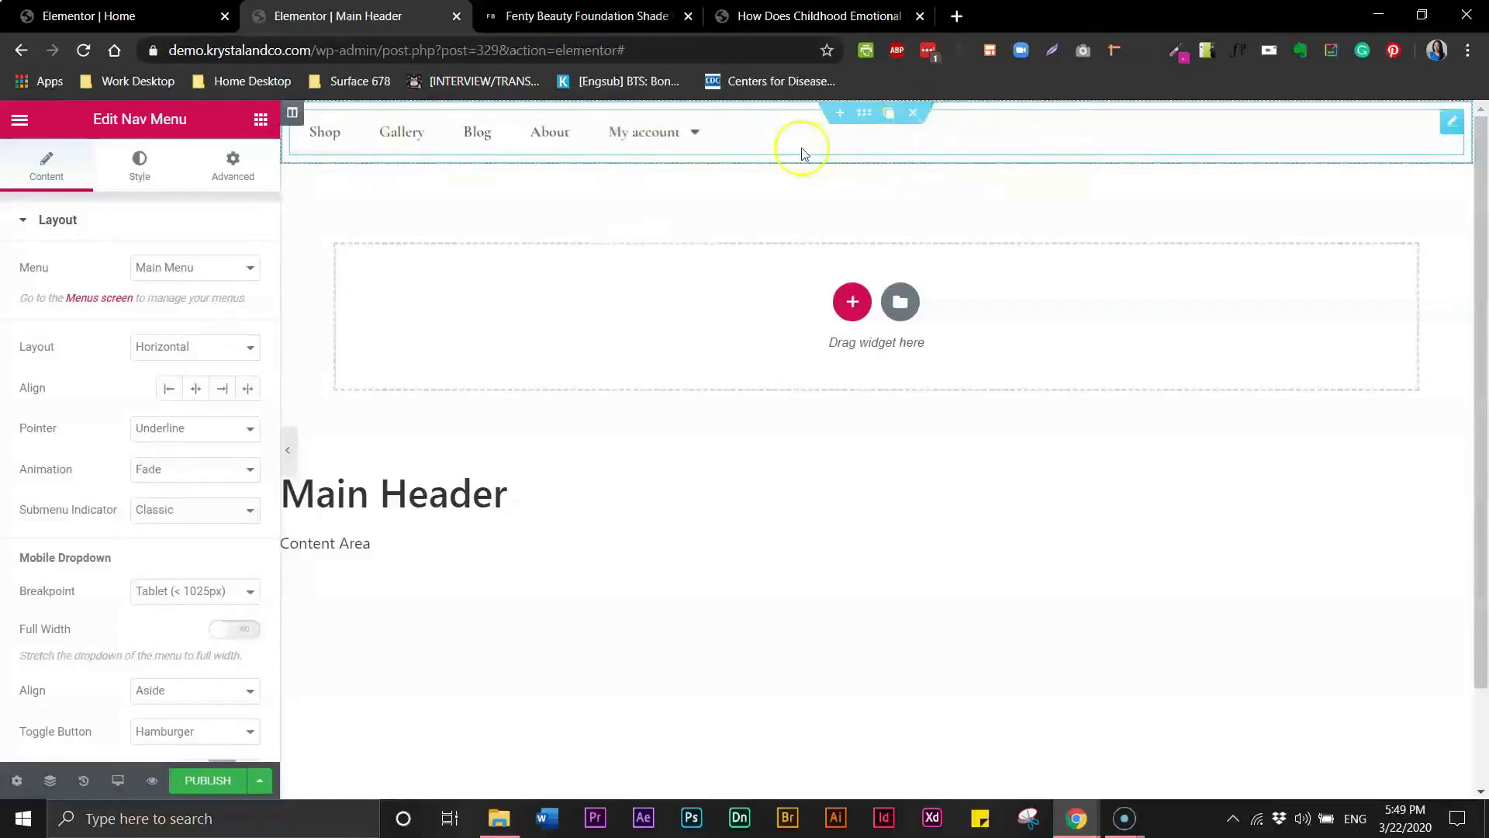
{"action": "mouse_move", "coordinate": [695, 139]}
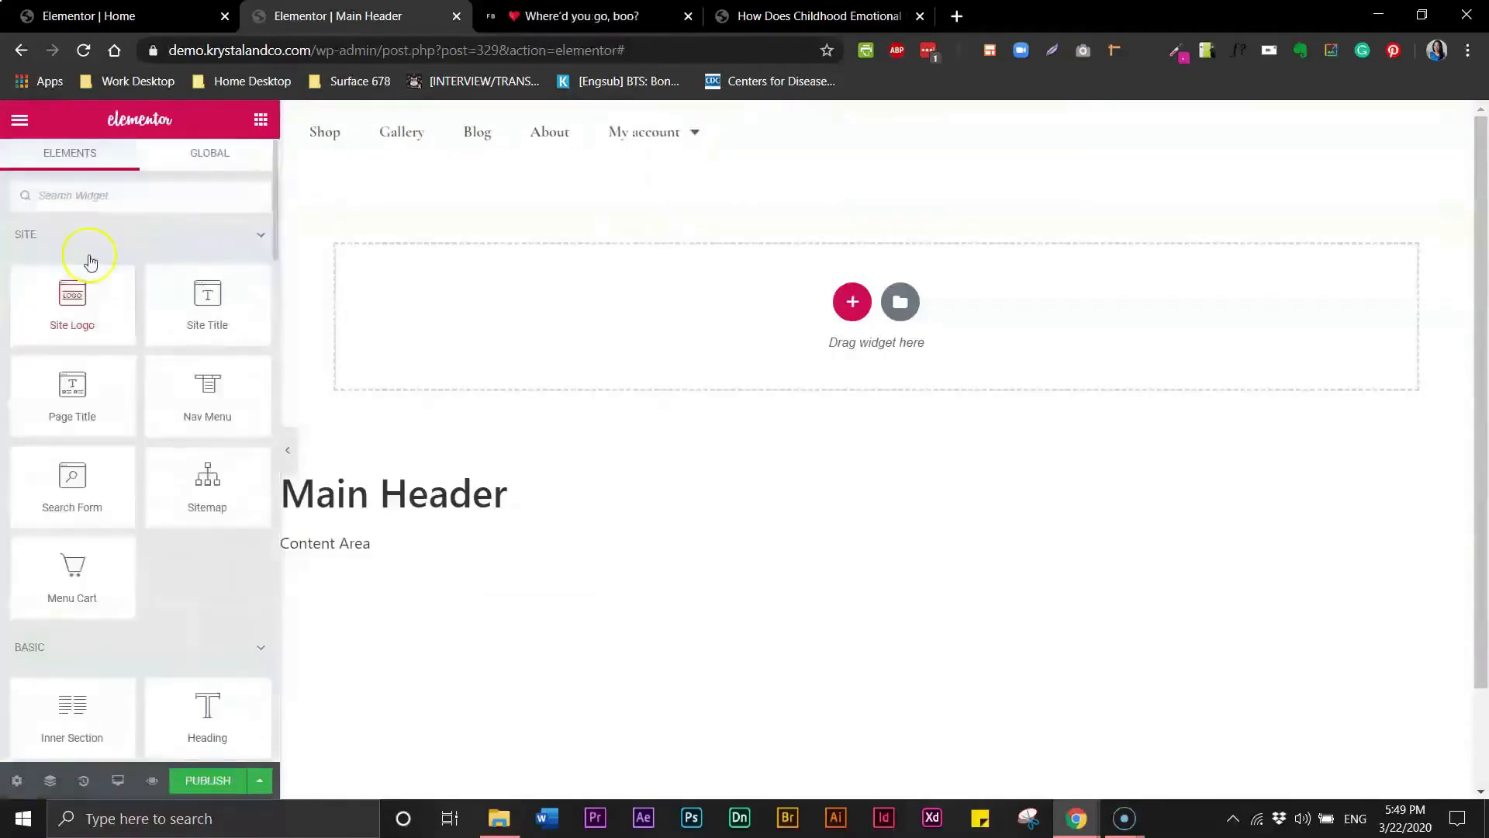
- Insert an inner section above the nav menu and delete its right column
{"action": "left_click_drag", "start_coordinate": [73, 698], "coordinate": [709, 114]}
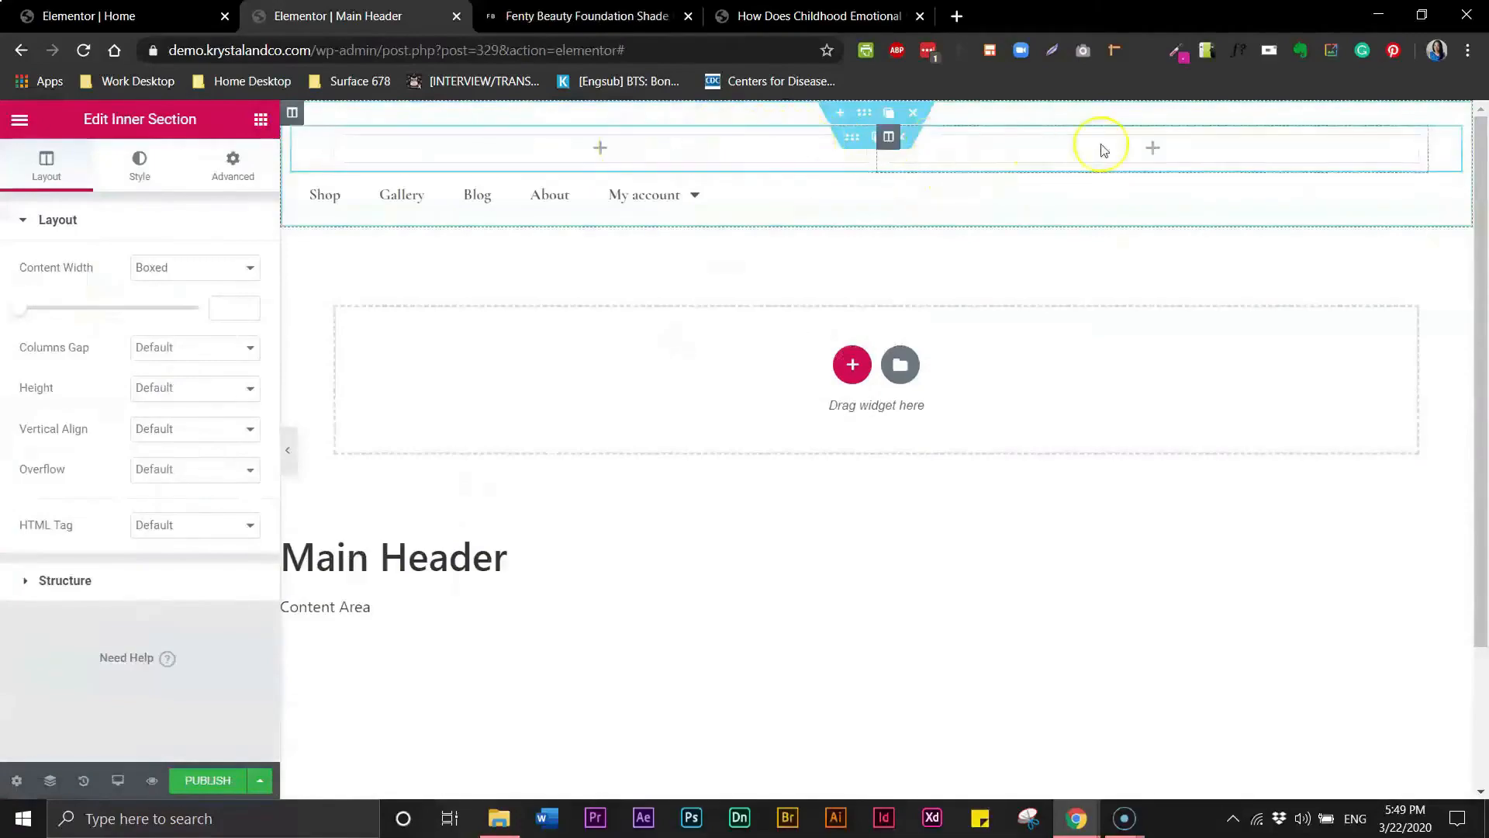
{"action": "left_click", "coordinate": [889, 140]}
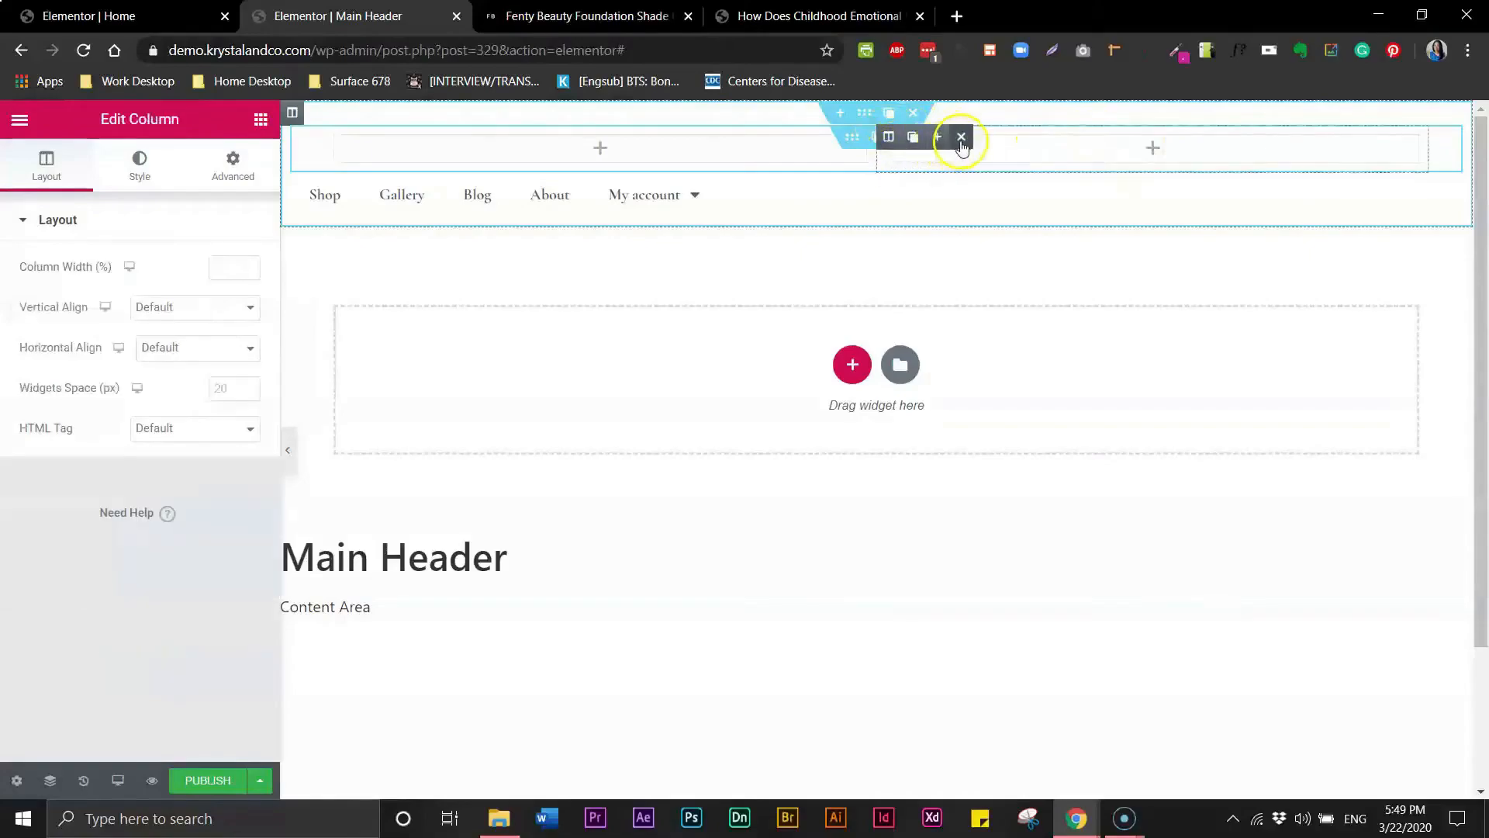
{"action": "left_click", "coordinate": [961, 138]}
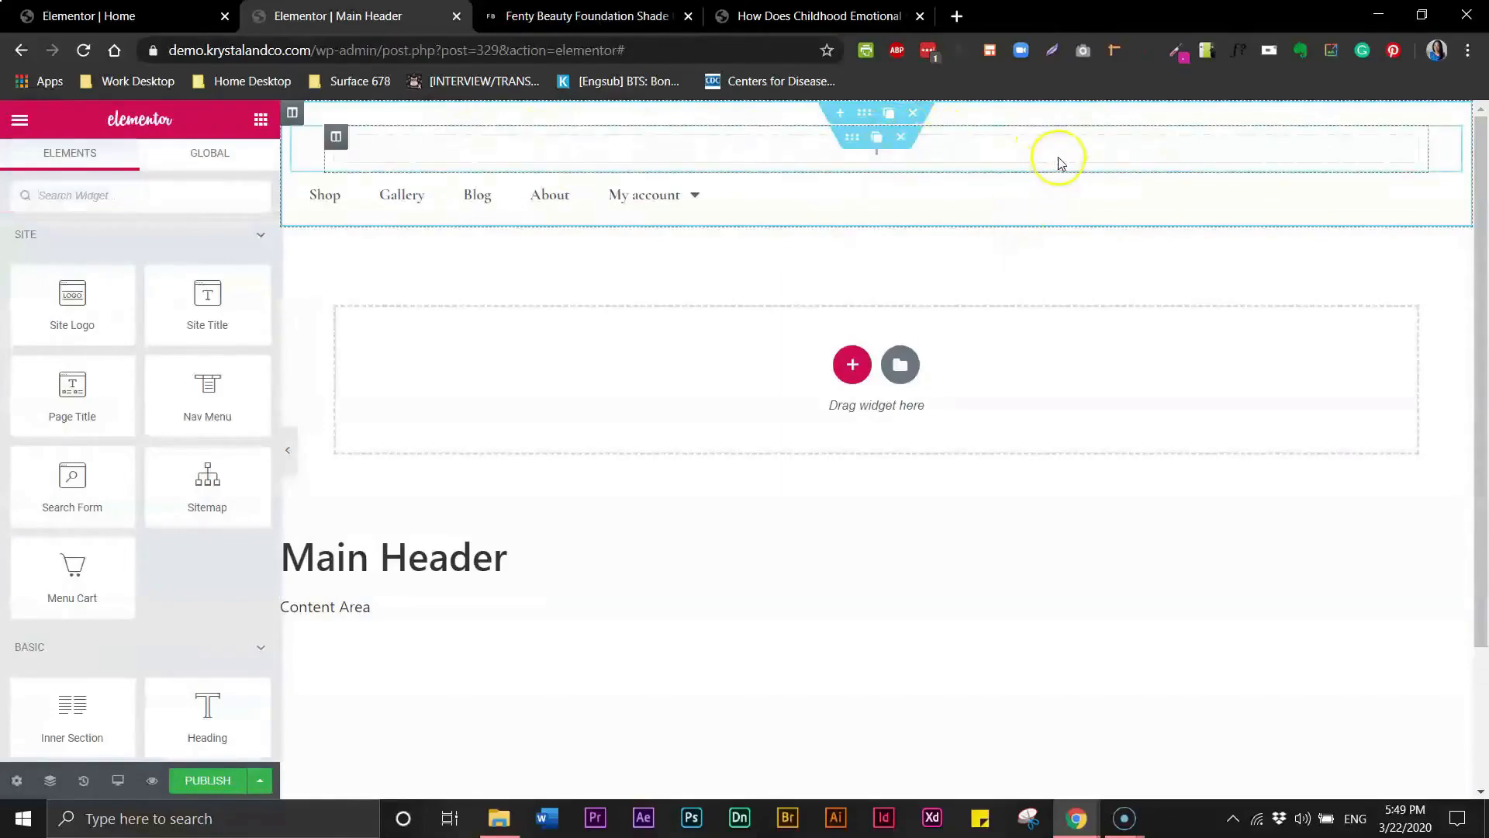
- Check the Fenty Beauty header for reference and add a center-aligned Heading widget to the inner section
{"action": "left_click", "coordinate": [630, 18]}
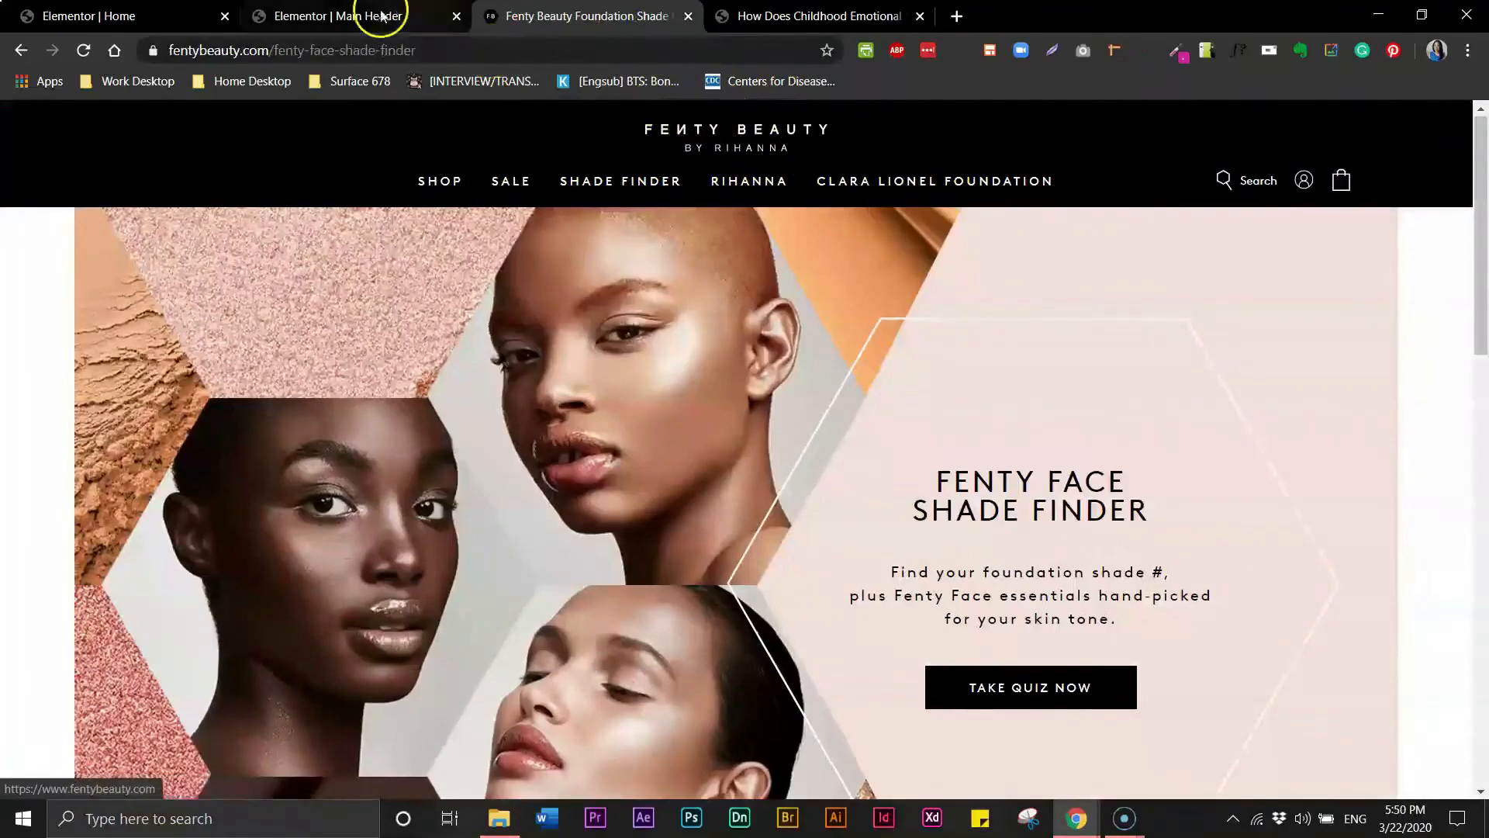
{"action": "left_click", "coordinate": [381, 16]}
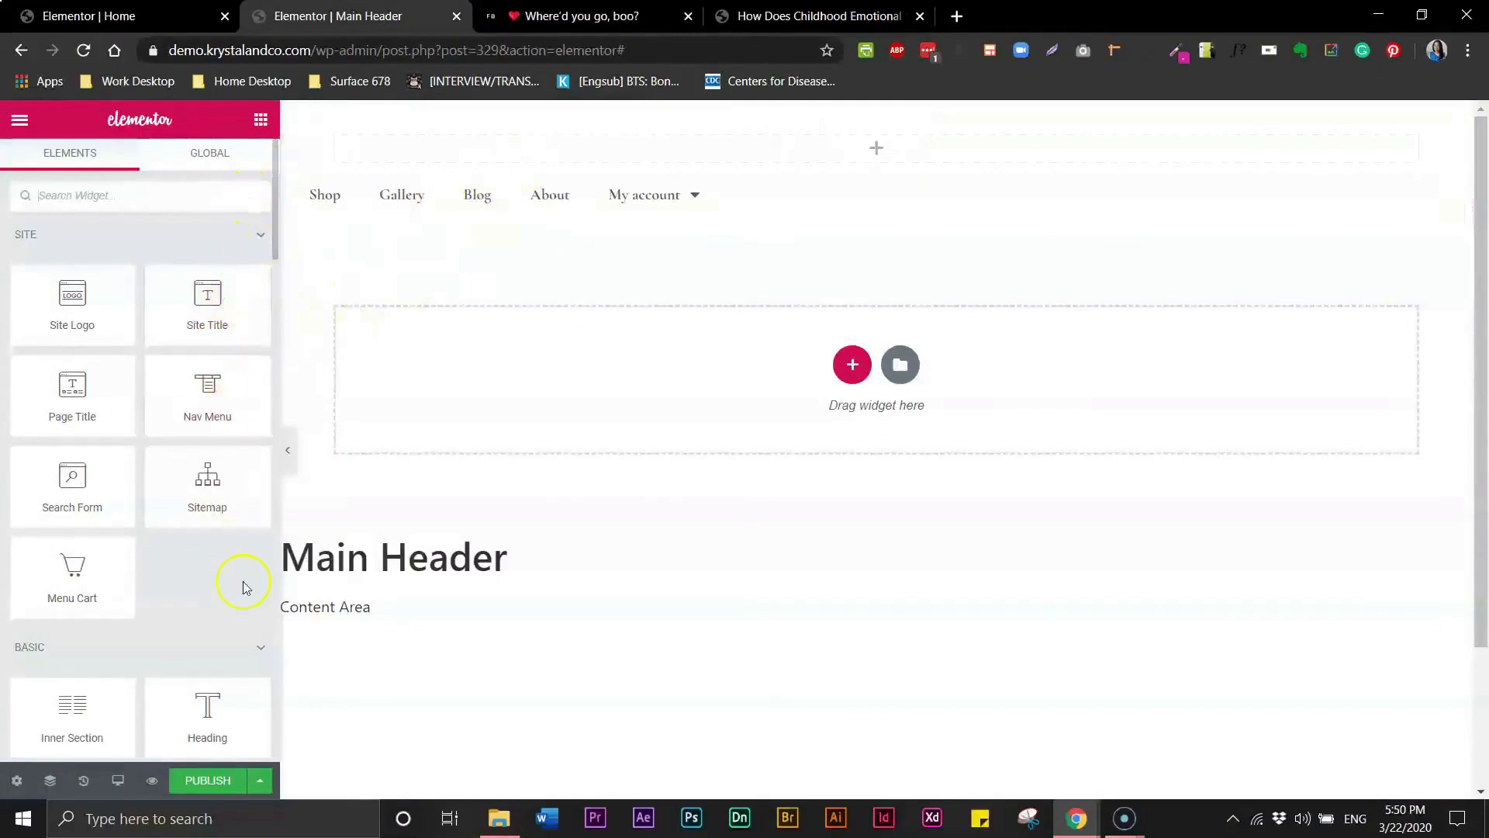
{"action": "left_click_drag", "start_coordinate": [202, 710], "coordinate": [864, 161]}
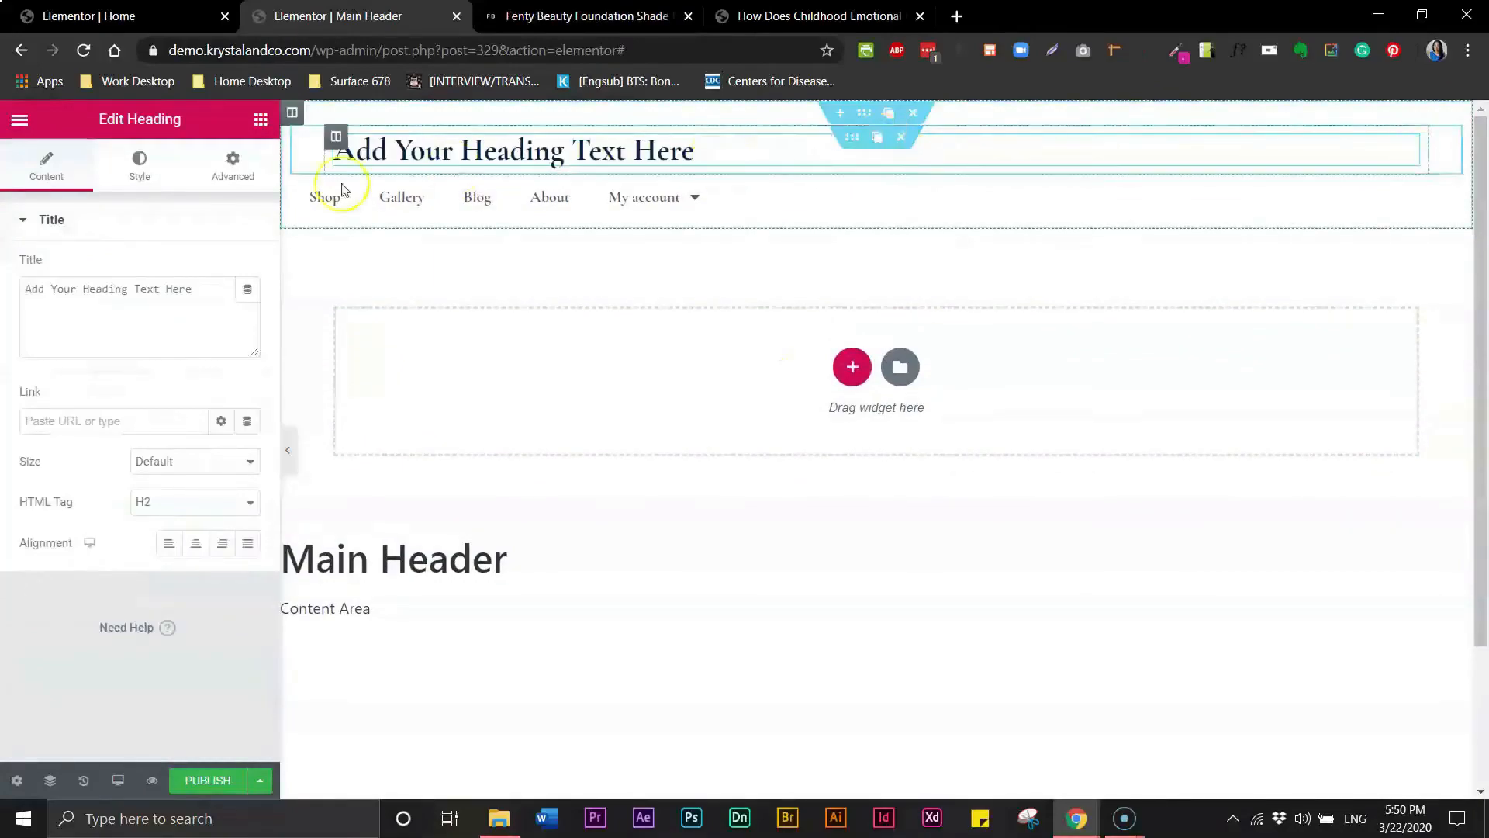
{"action": "left_click", "coordinate": [199, 547]}
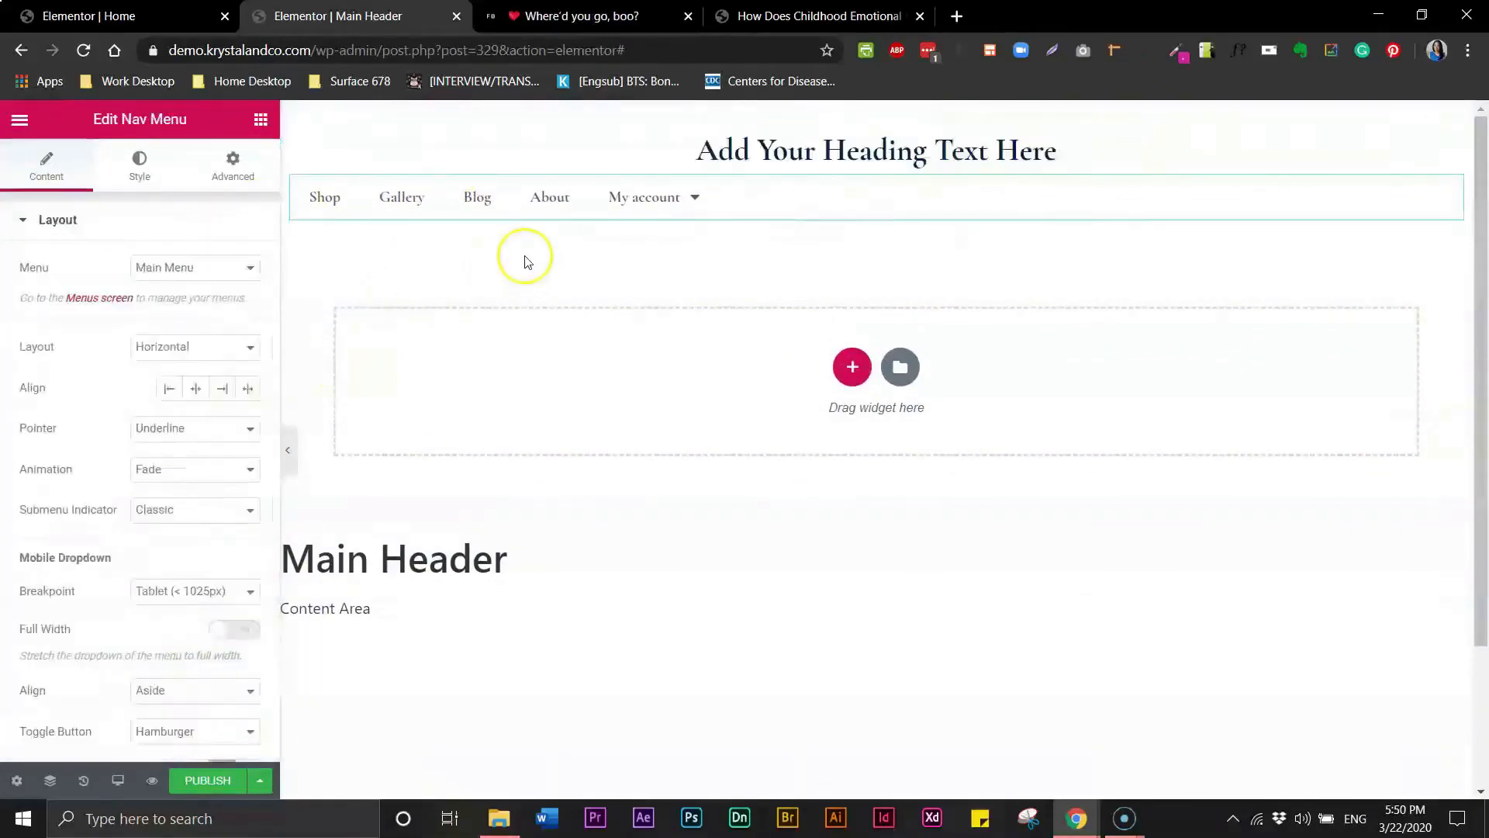
- Center-align the nav menu and add a second center-aligned Heading widget below the first
{"action": "left_click", "coordinate": [195, 394]}
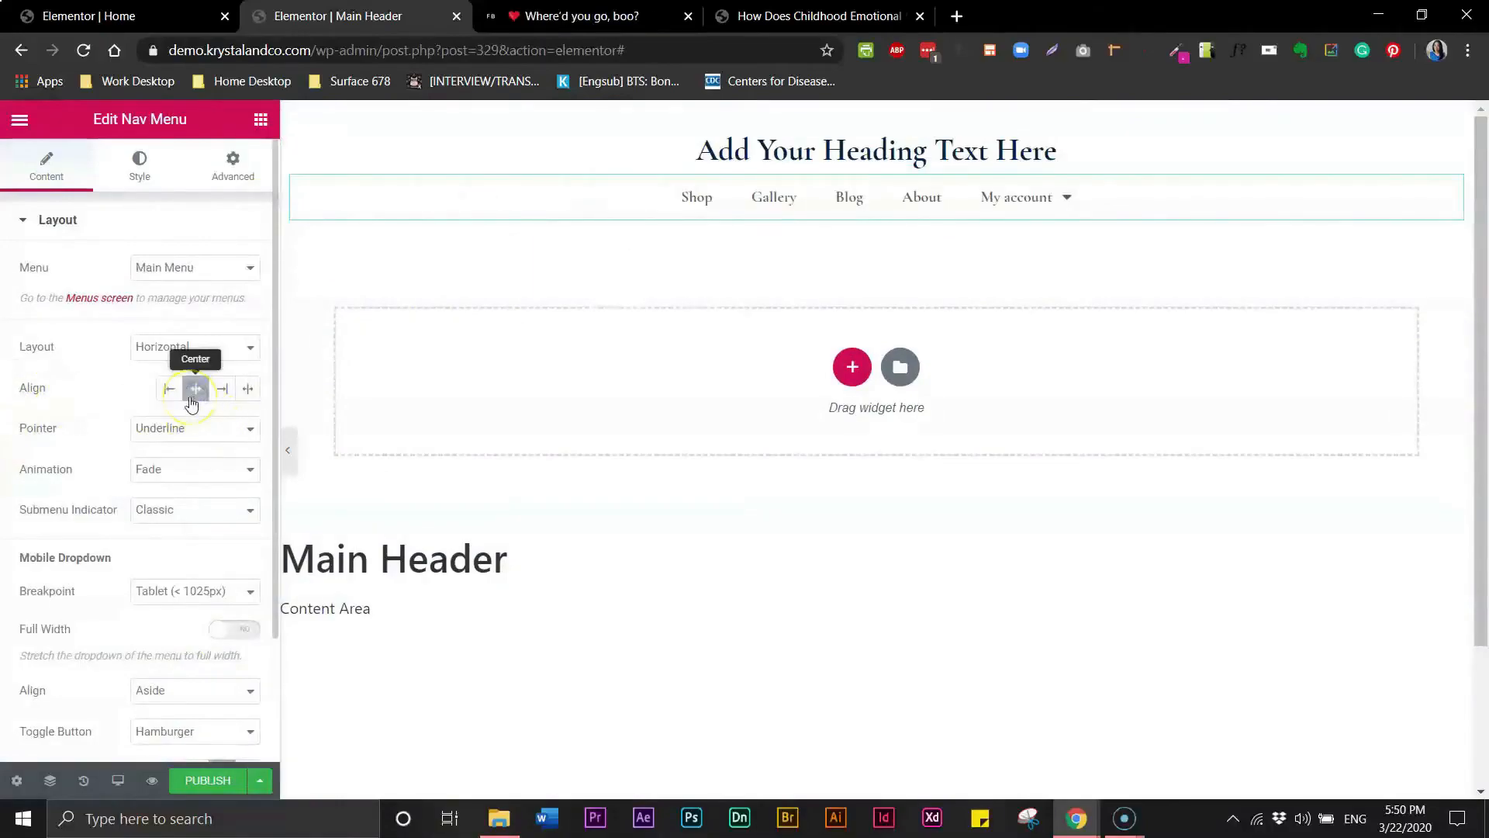
{"action": "left_click", "coordinate": [1040, 259]}
{"action": "left_click_drag", "start_coordinate": [190, 714], "coordinate": [865, 182]}
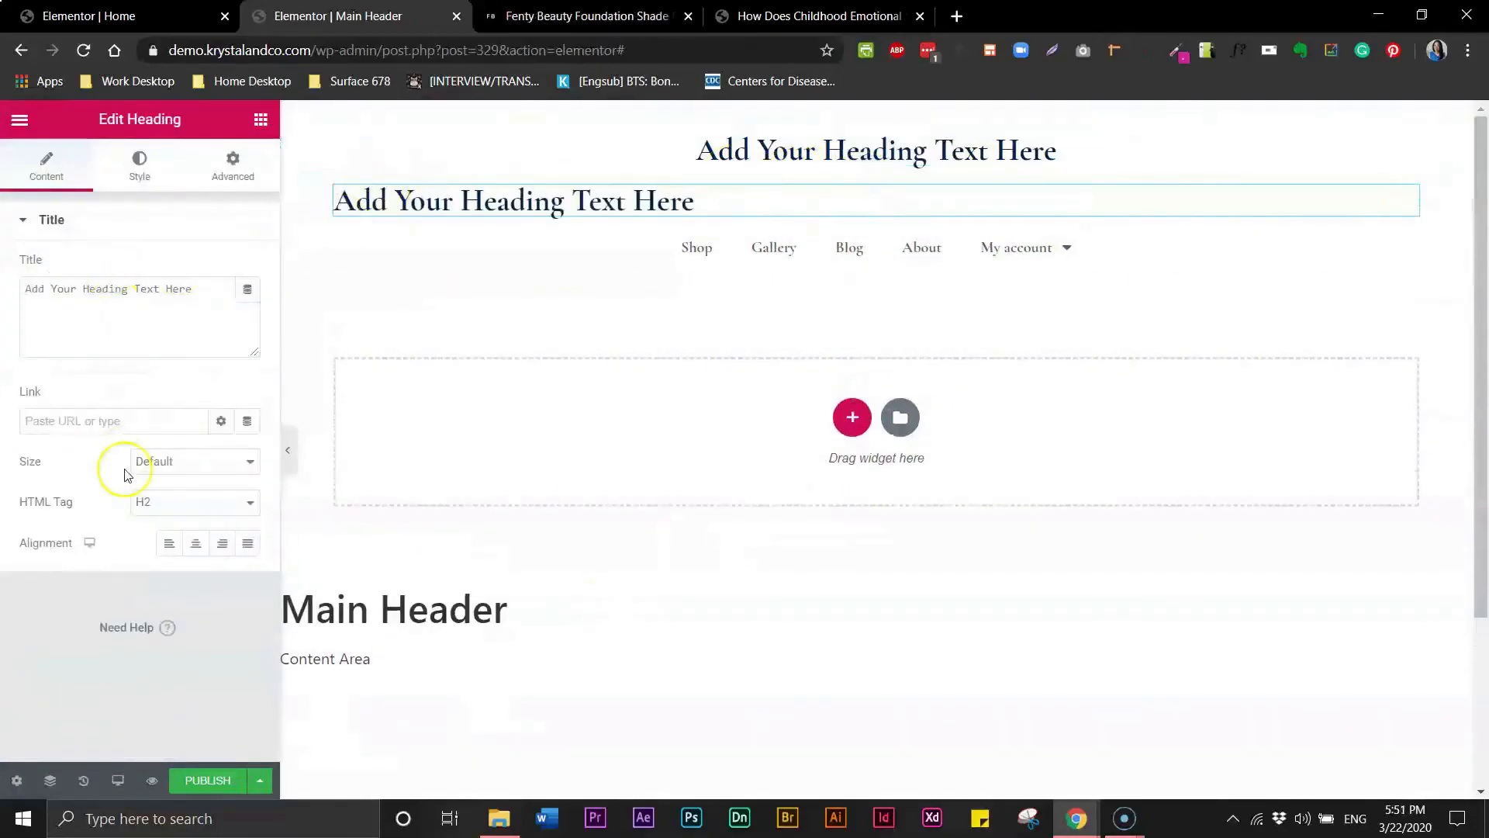
{"action": "left_click", "coordinate": [198, 548]}
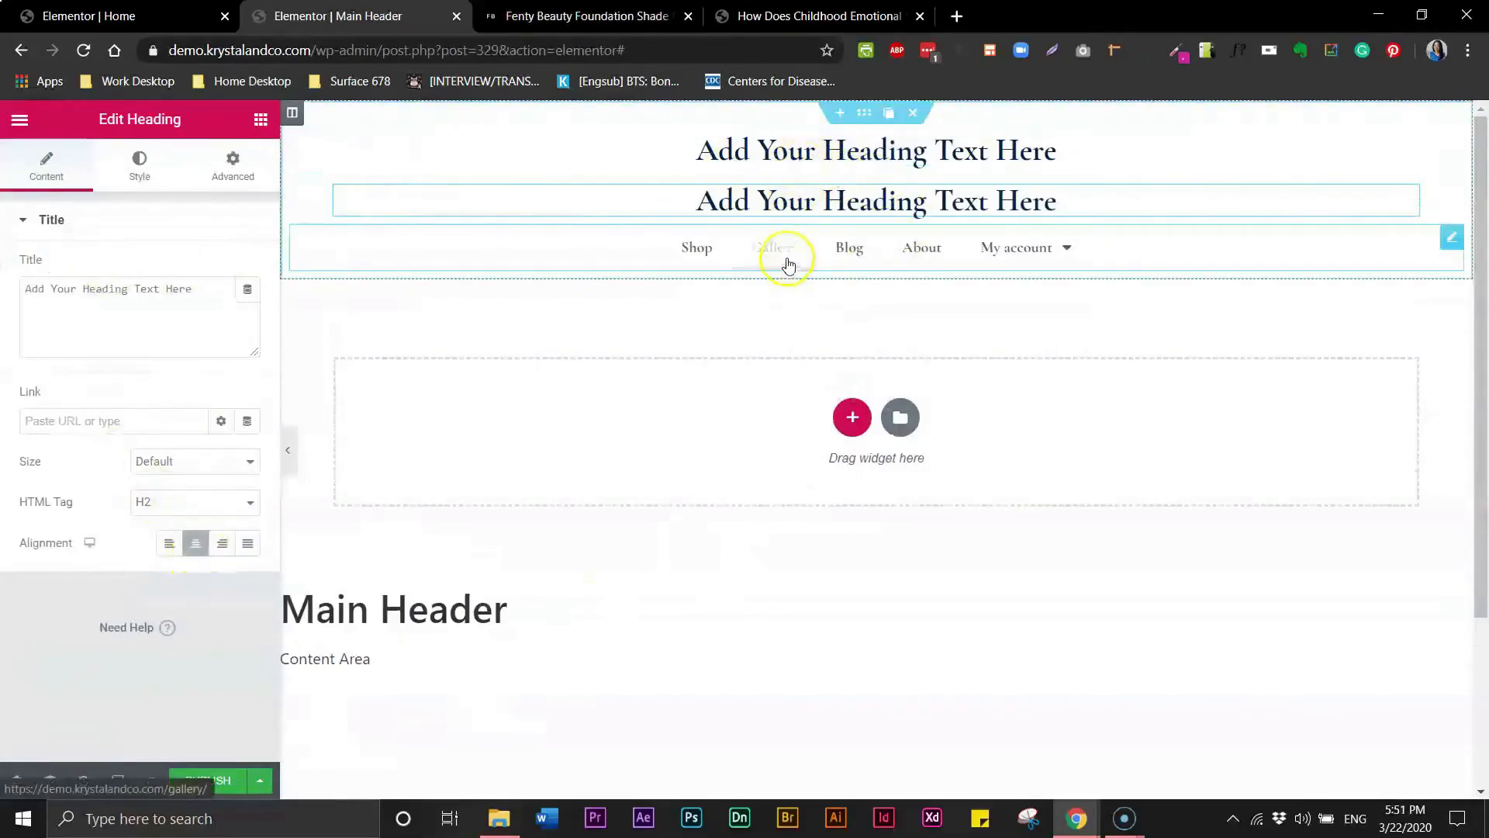
- Add a two-column inner section below the nav menu in the header
{"action": "left_click", "coordinate": [529, 22]}
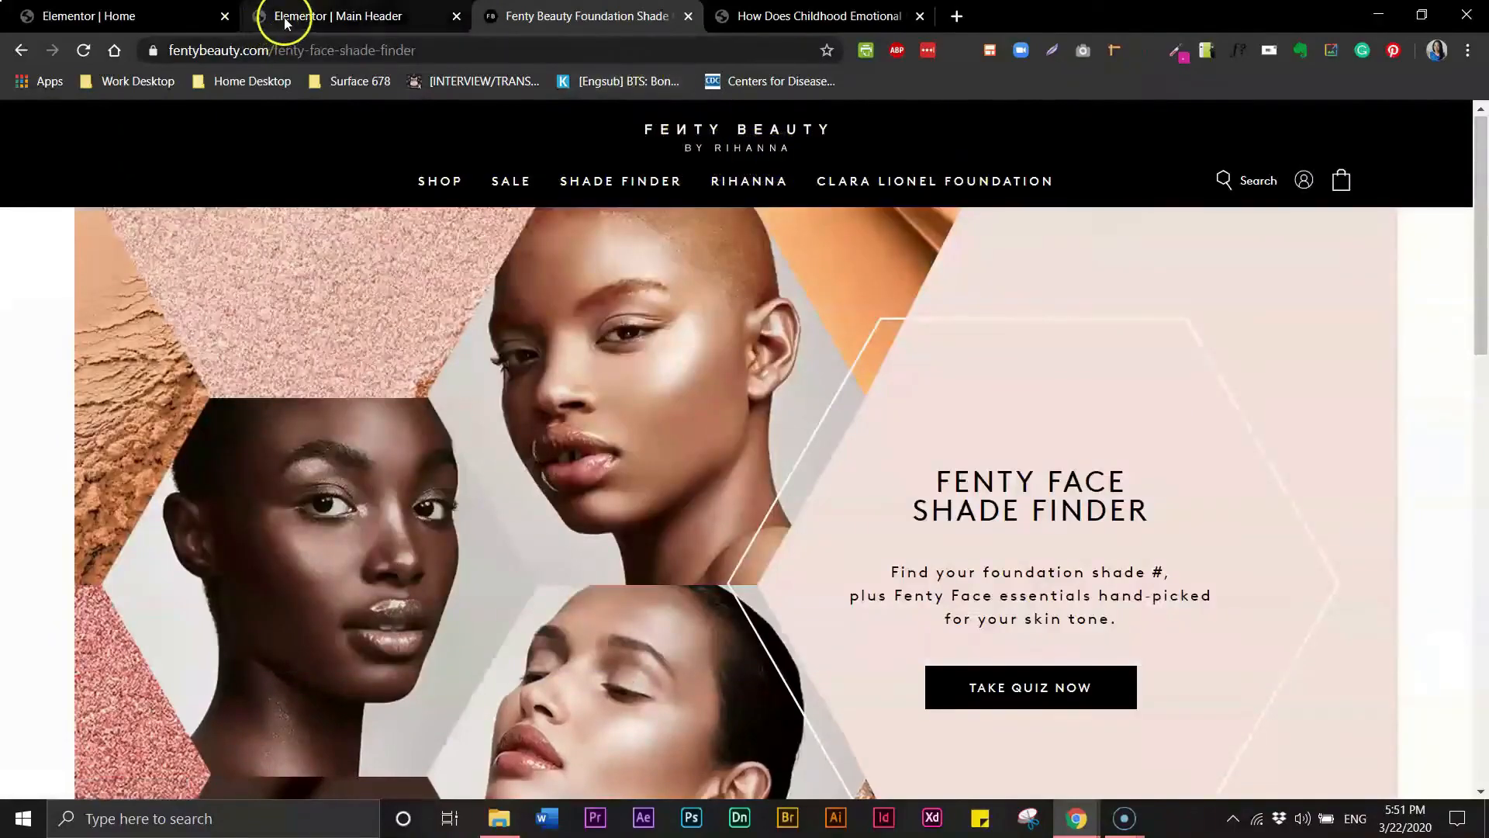
{"action": "left_click", "coordinate": [285, 23]}
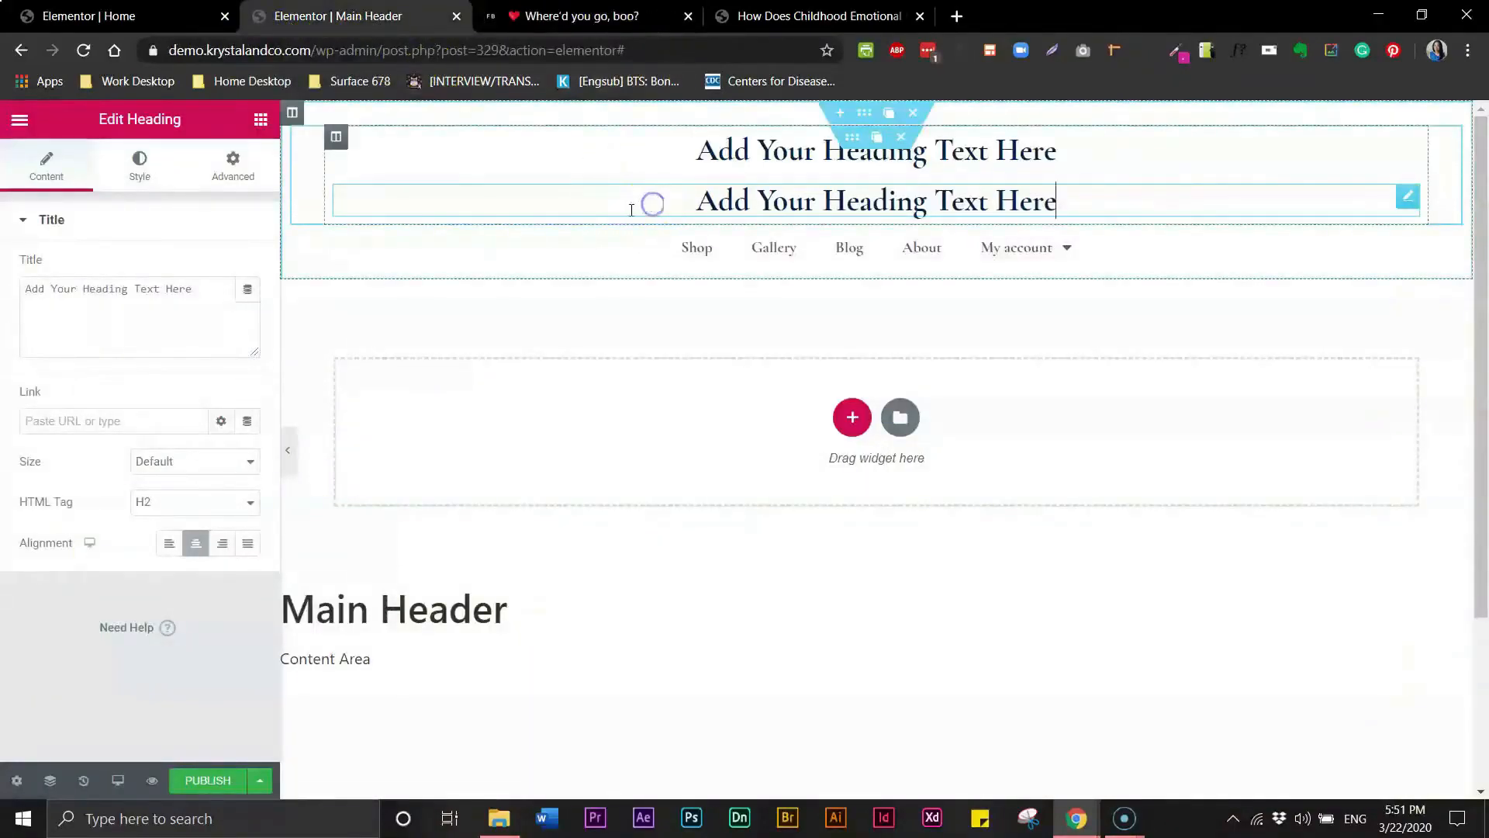
{"action": "left_click", "coordinate": [261, 120]}
{"action": "left_click_drag", "start_coordinate": [82, 711], "coordinate": [556, 268]}
{"action": "left_click", "coordinate": [739, 318]}
{"action": "left_click", "coordinate": [1001, 329]}
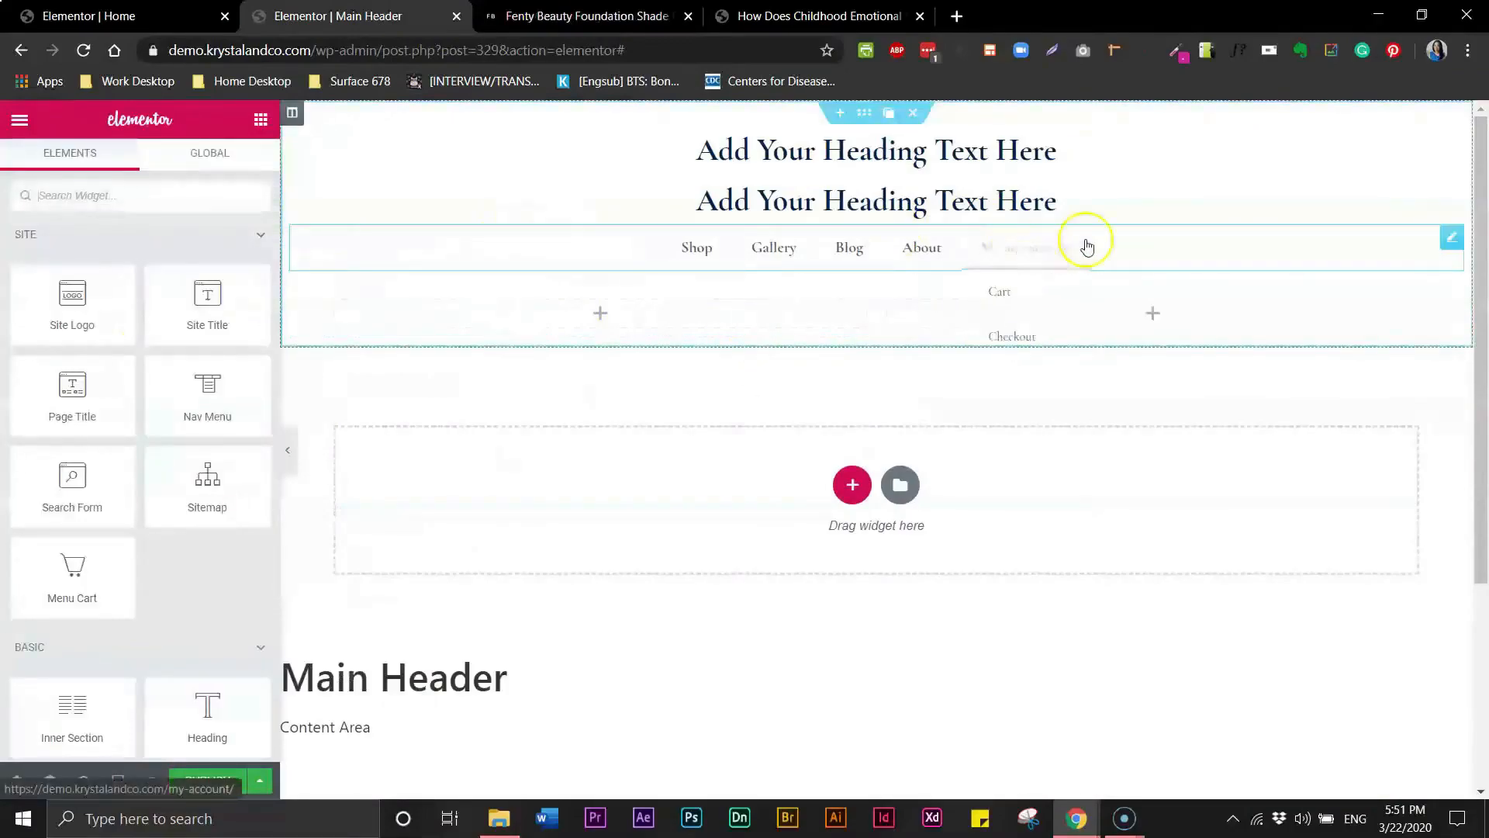
- Move the nav menu into the left column of the new inner section
{"action": "left_click_drag", "start_coordinate": [1449, 246], "coordinate": [607, 269]}
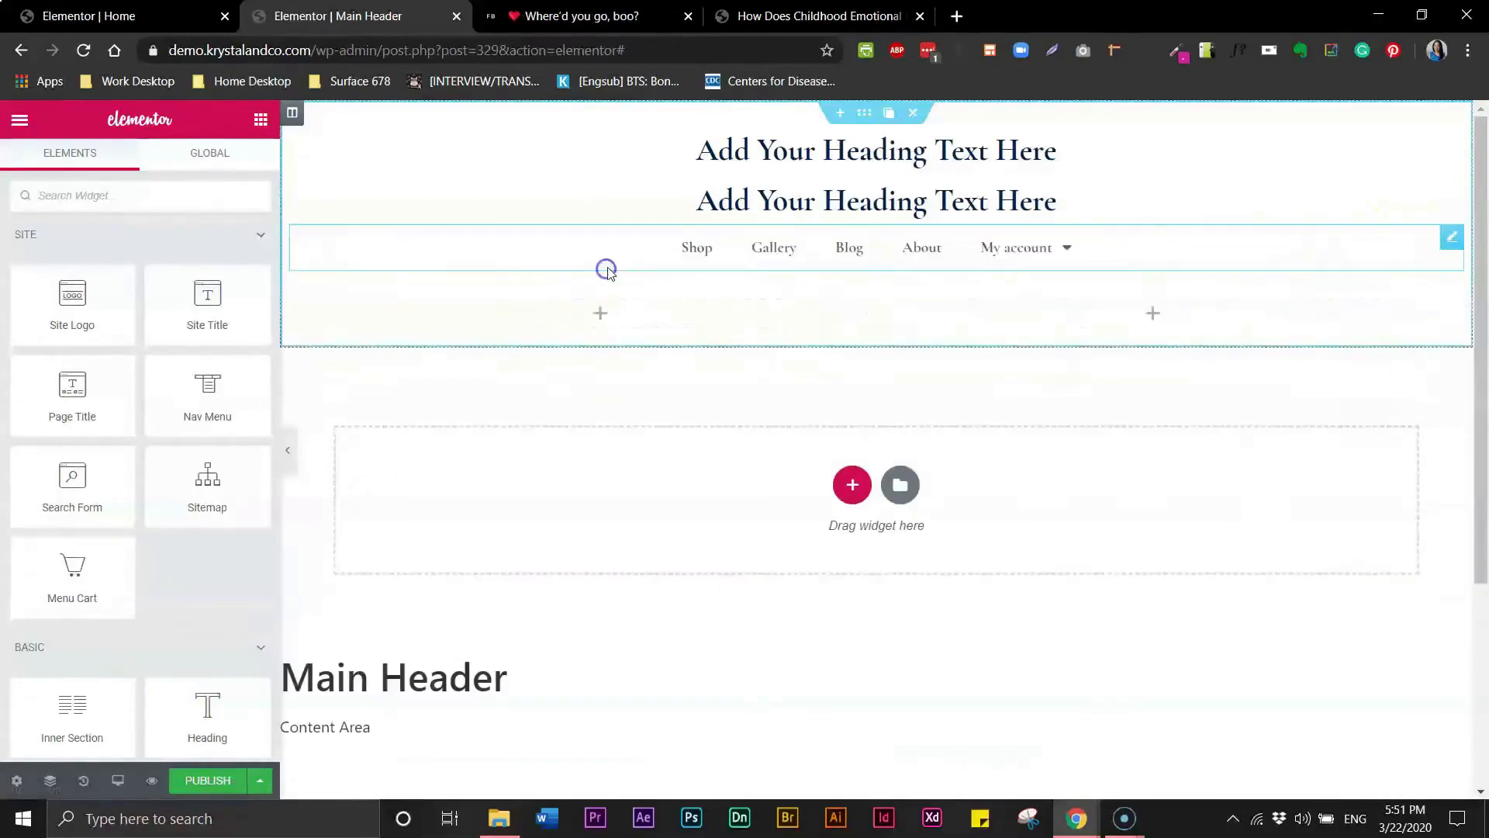
{"action": "left_click_drag", "start_coordinate": [1124, 242], "coordinate": [607, 281]}
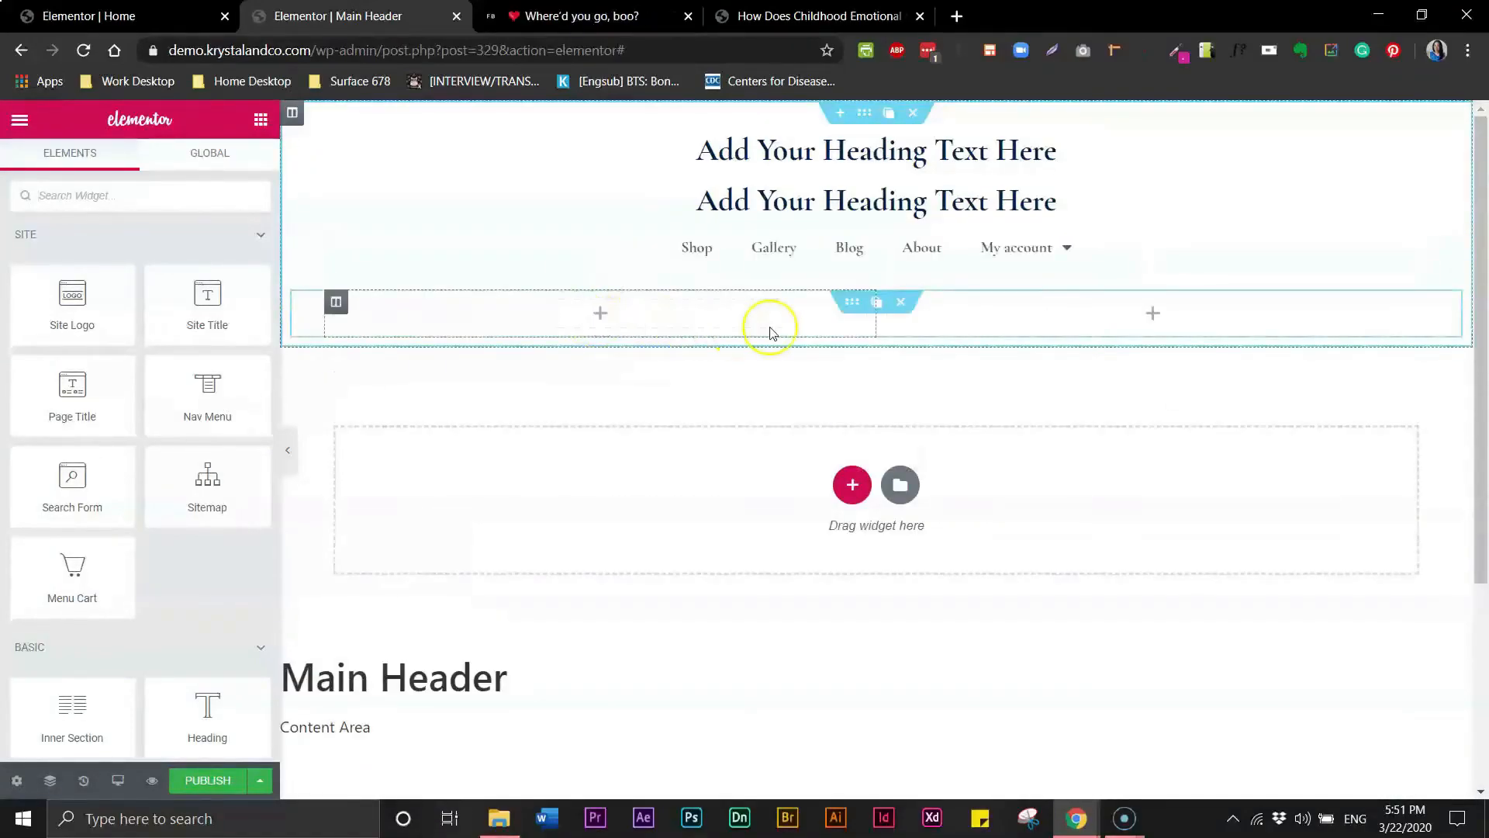
{"action": "left_click_drag", "start_coordinate": [871, 253], "coordinate": [768, 252]}
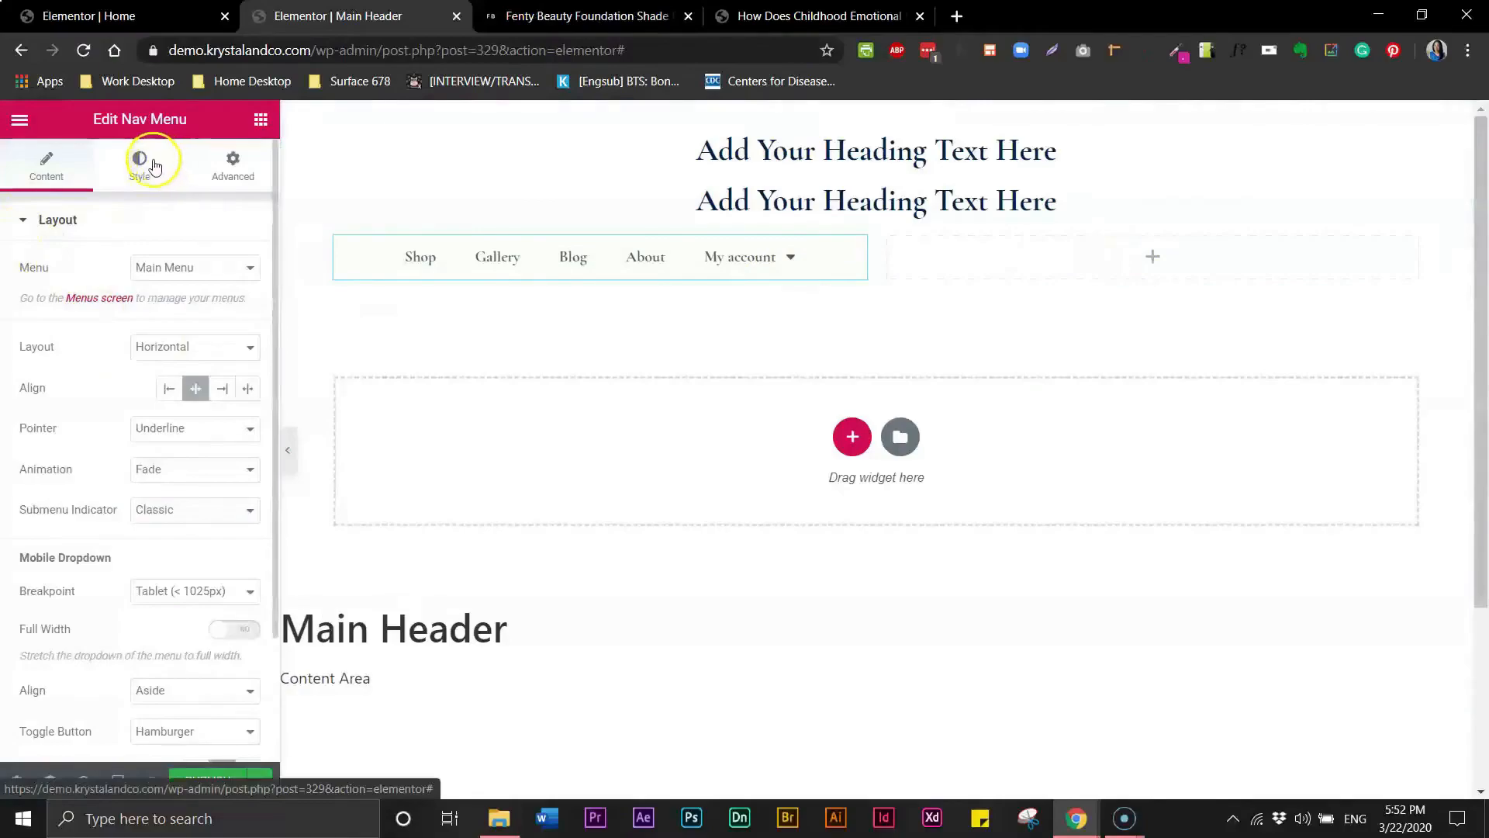
- Add a column to the inner section and place a Search Form widget in it
{"action": "left_click", "coordinate": [259, 120]}
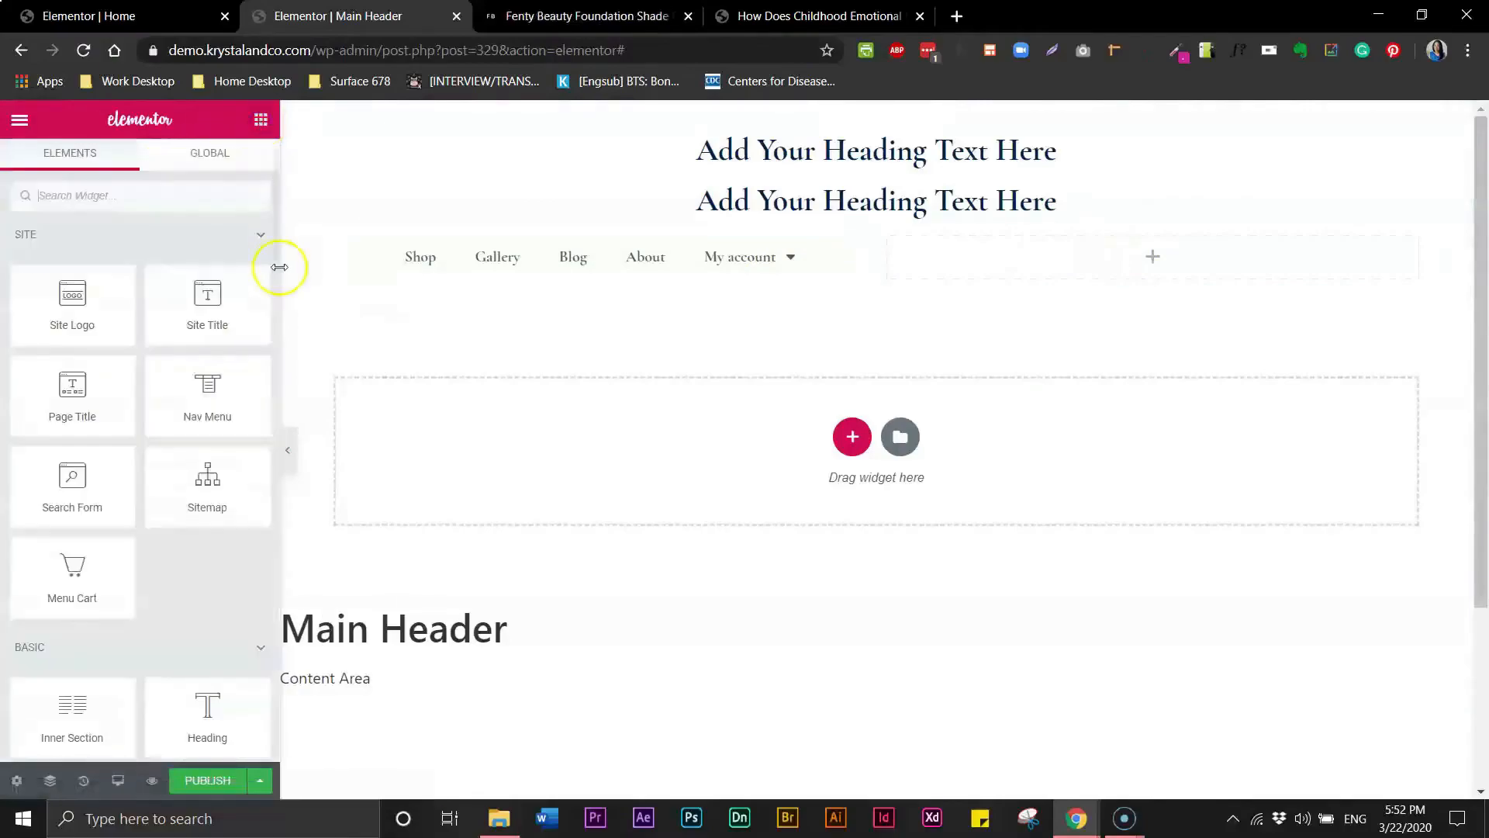
{"action": "mouse_move", "coordinate": [73, 488]}
{"action": "left_mouse_down"}
{"action": "mouse_move", "coordinate": [934, 313]}
{"action": "mouse_move", "coordinate": [962, 273]}
{"action": "mouse_move", "coordinate": [13, 512]}
{"action": "mouse_move", "coordinate": [87, 499]}
{"action": "left_mouse_up"}
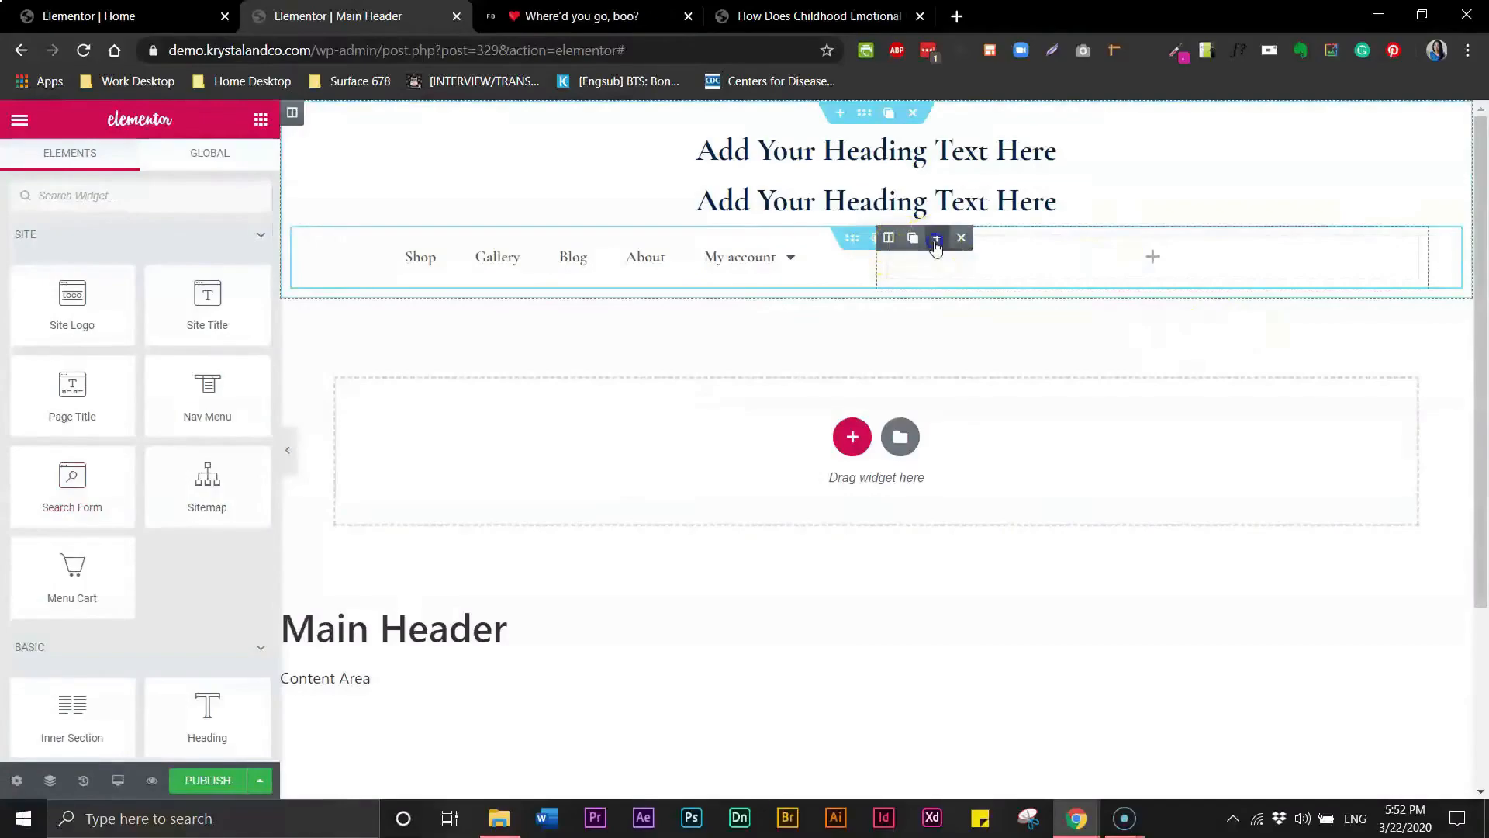
{"action": "left_click", "coordinate": [934, 239]}
{"action": "left_click", "coordinate": [935, 247]}
{"action": "left_click_drag", "start_coordinate": [98, 488], "coordinate": [900, 283]}
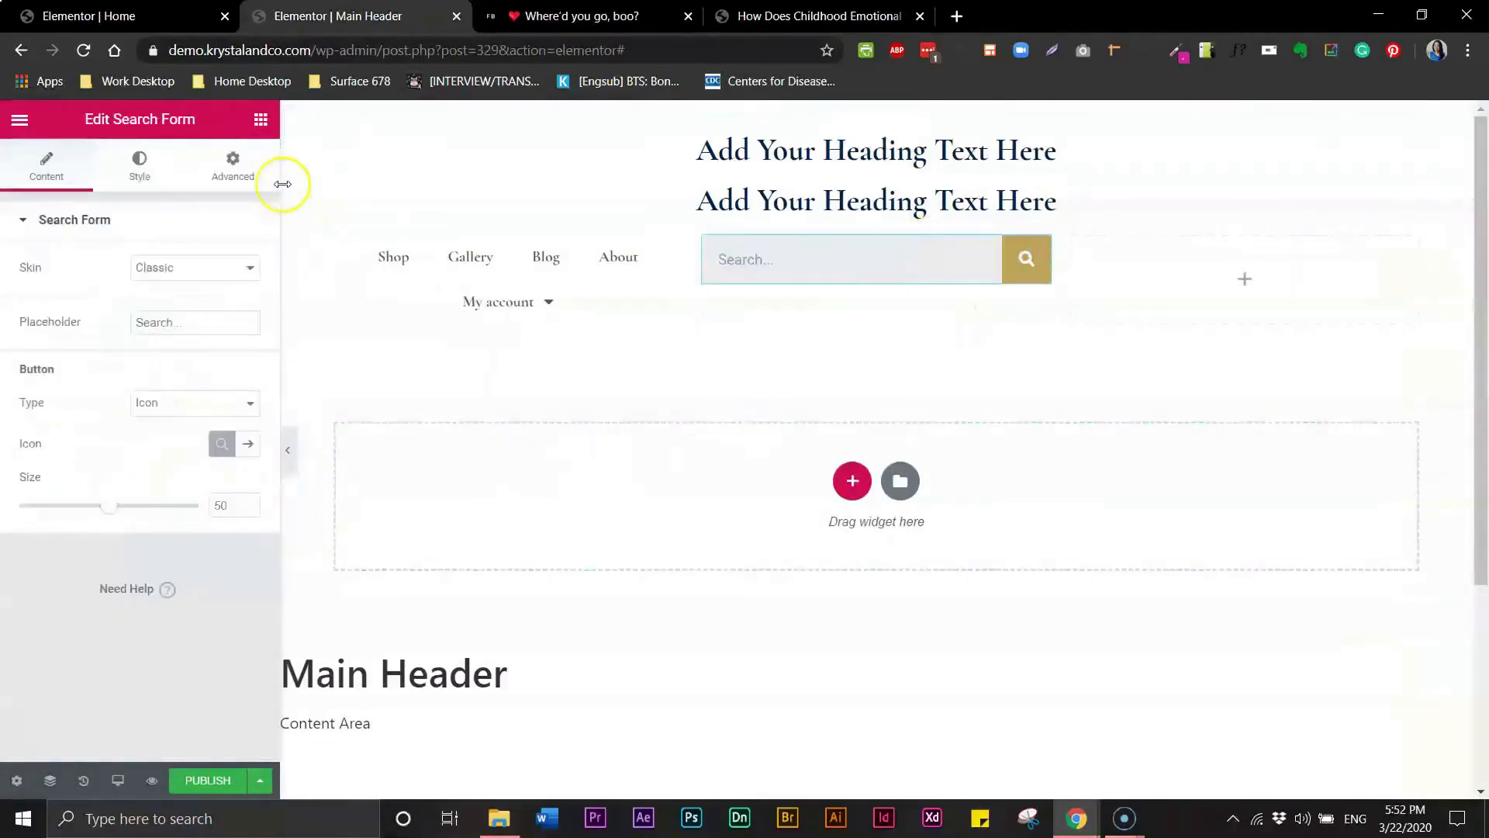
- Add a Menu Cart widget in the column to the right of the search form
{"action": "left_click", "coordinate": [261, 119]}
{"action": "left_click_drag", "start_coordinate": [87, 570], "coordinate": [1222, 254]}
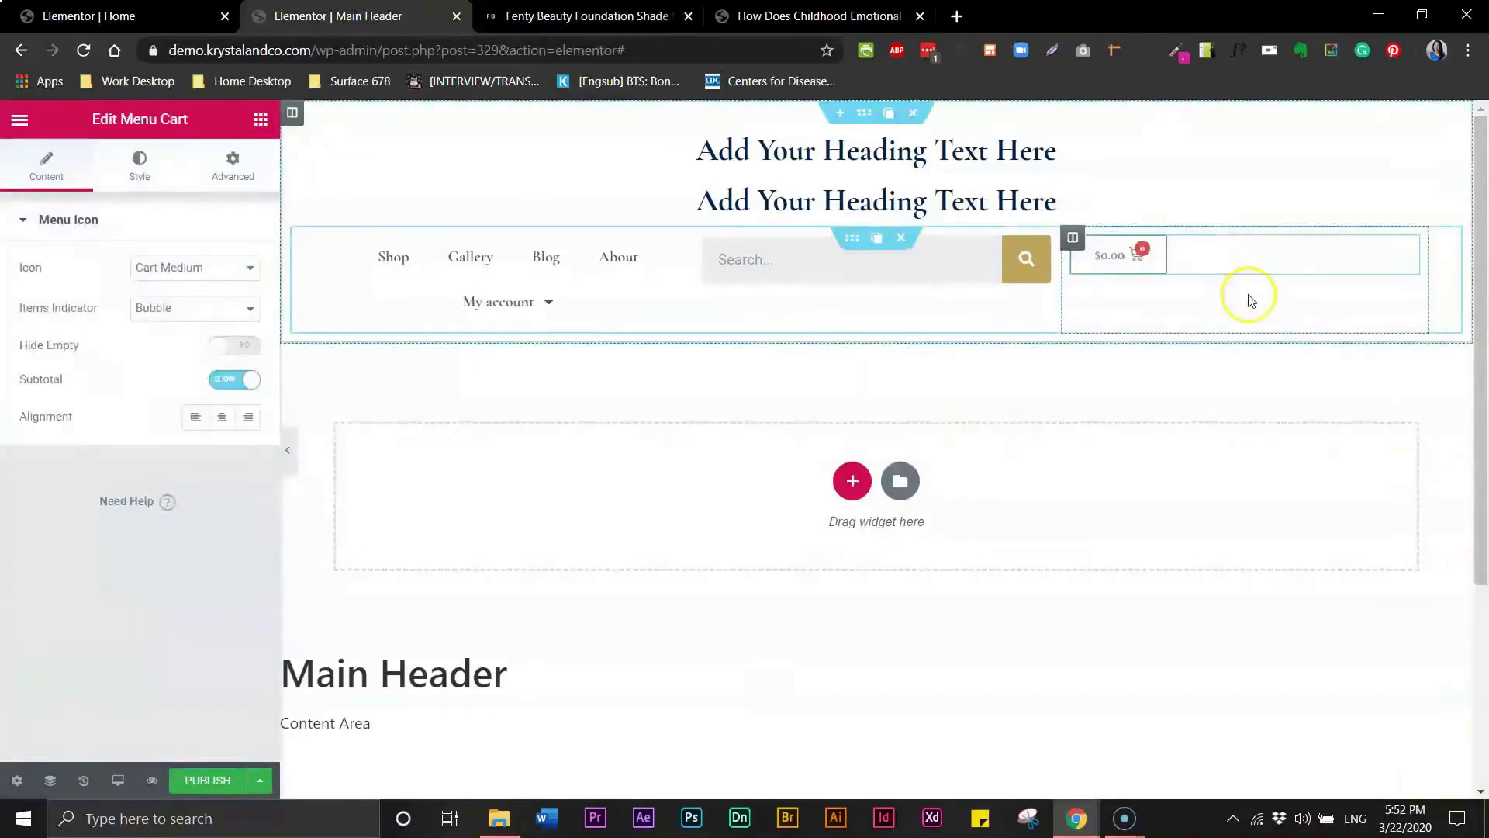
{"action": "left_click", "coordinate": [19, 122]}
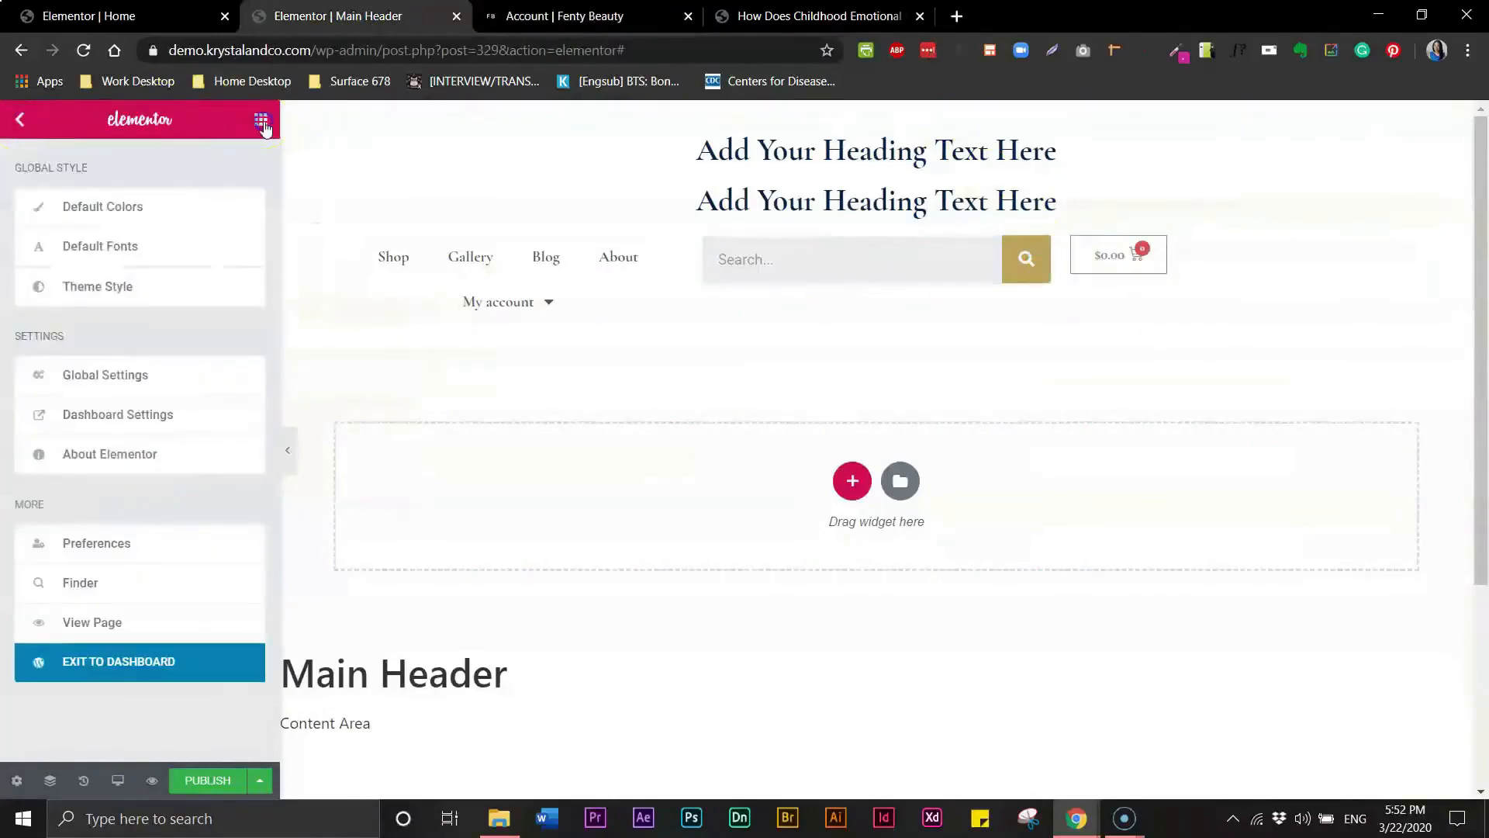
{"action": "left_click", "coordinate": [262, 122]}
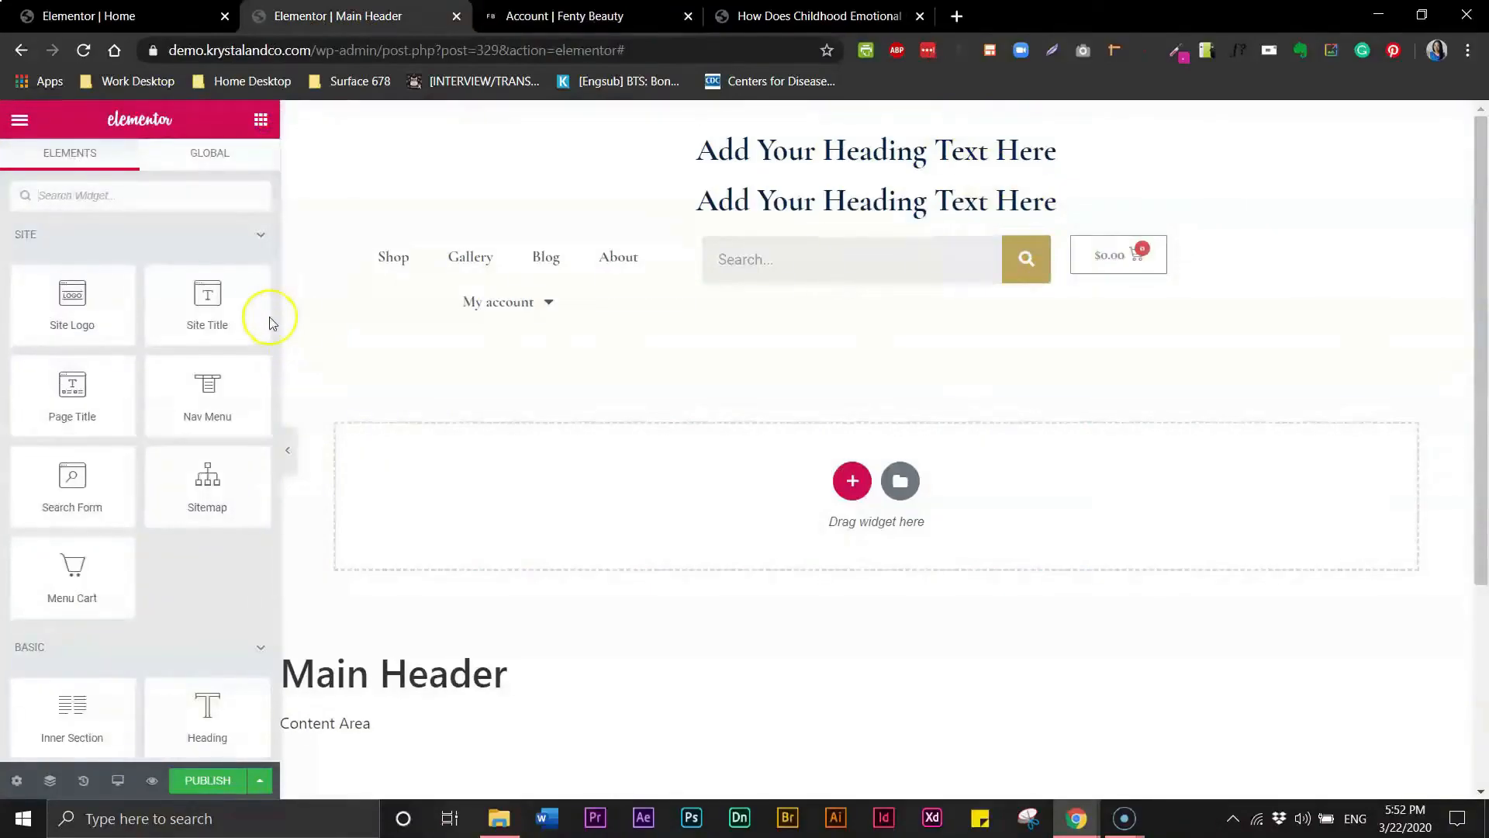
- Add an Icon widget and move it into a new column between the search form and the menu cart
{"action": "scroll", "coordinate": [272, 322], "scroll_direction": "down", "scroll_amount": 6}
{"action": "left_click_drag", "start_coordinate": [210, 578], "coordinate": [1066, 280]}
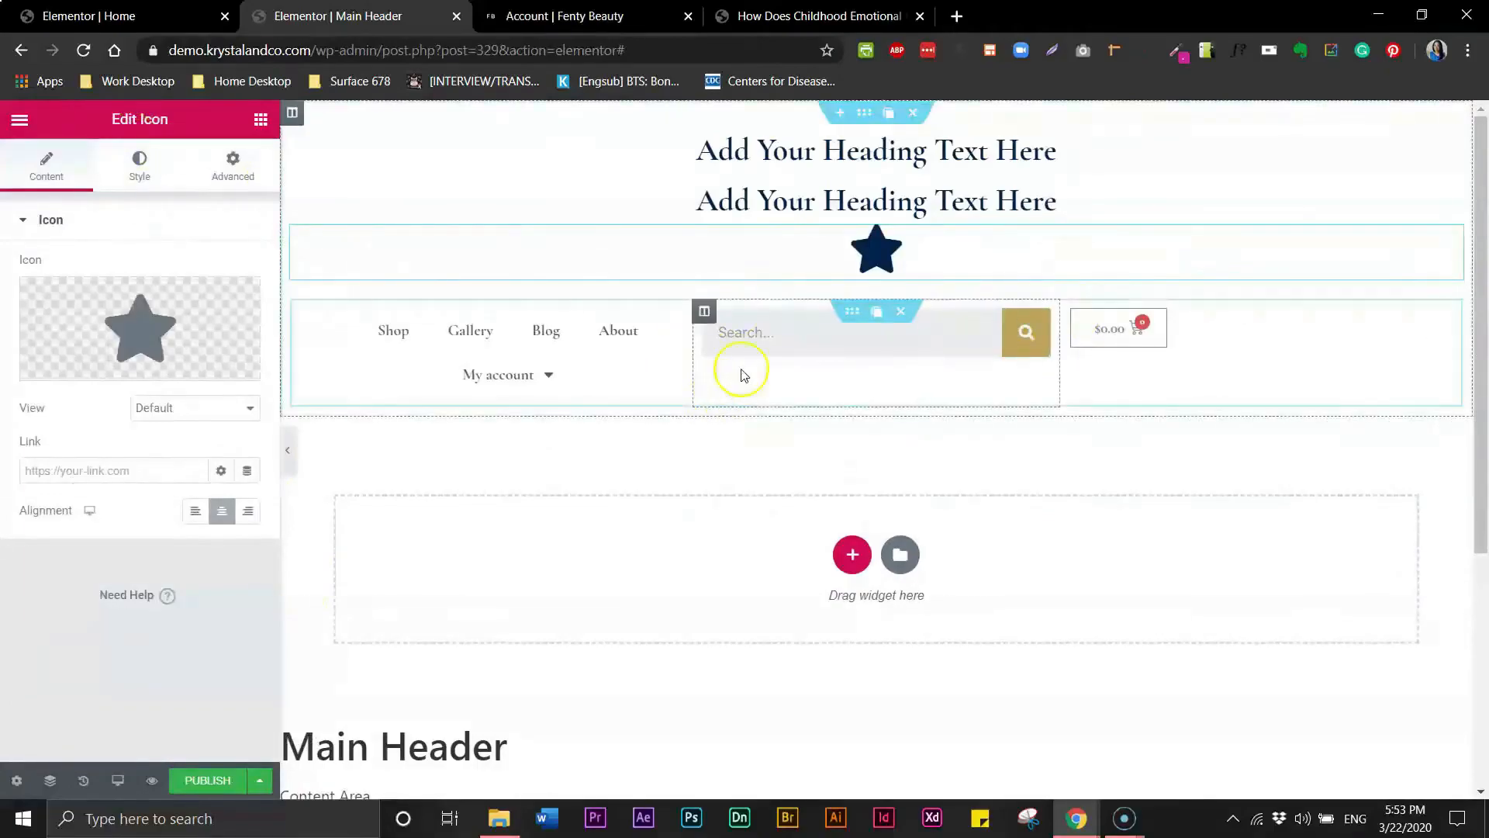
{"action": "mouse_move", "coordinate": [707, 317]}
{"action": "left_click", "coordinate": [754, 313]}
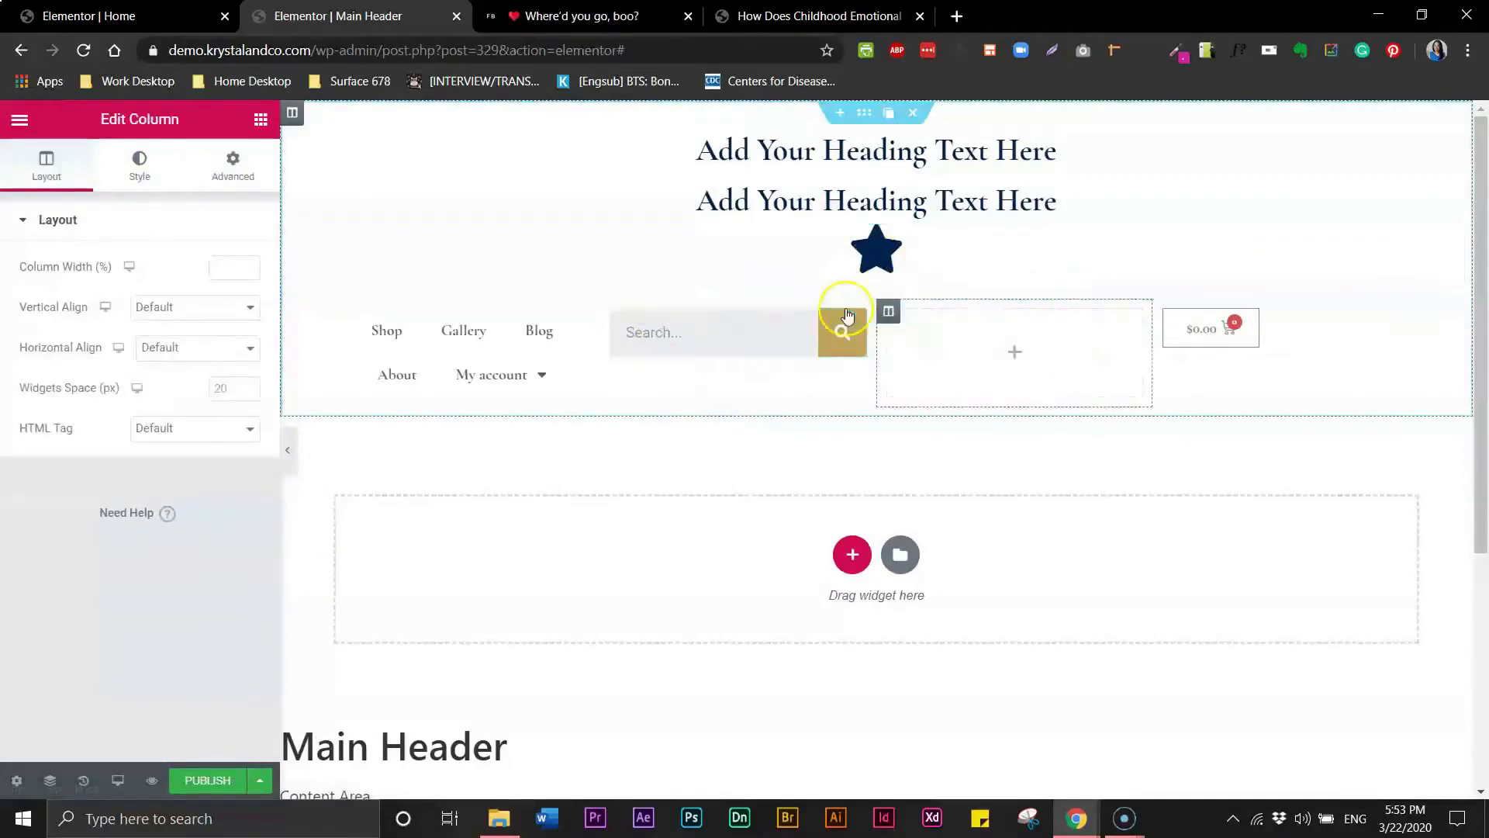
{"action": "left_click_drag", "start_coordinate": [1452, 236], "coordinate": [1049, 300]}
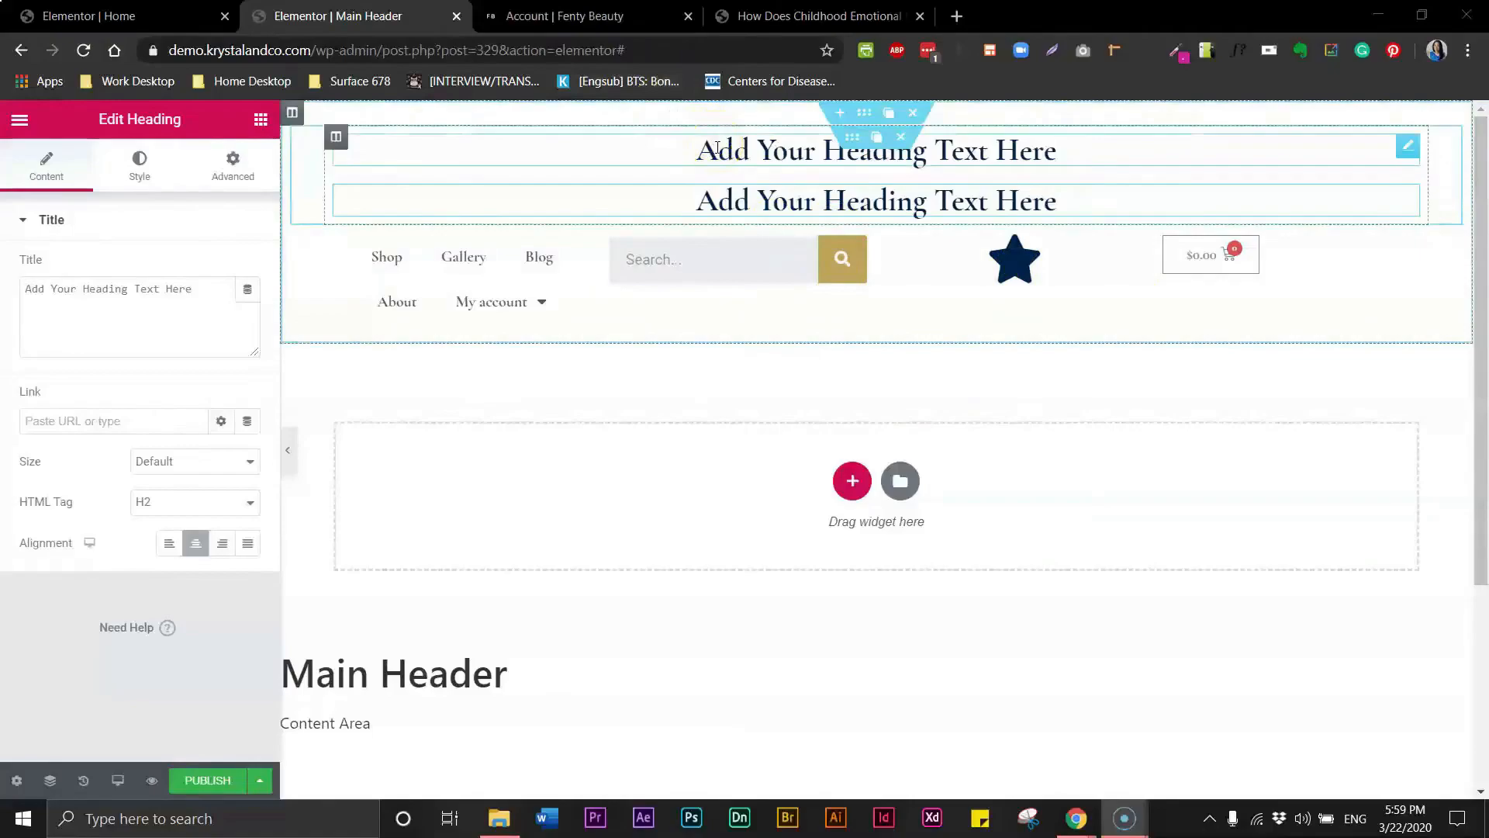
- Change the top heading's text to "Beautiful Skin"
{"action": "left_click", "coordinate": [787, 156]}
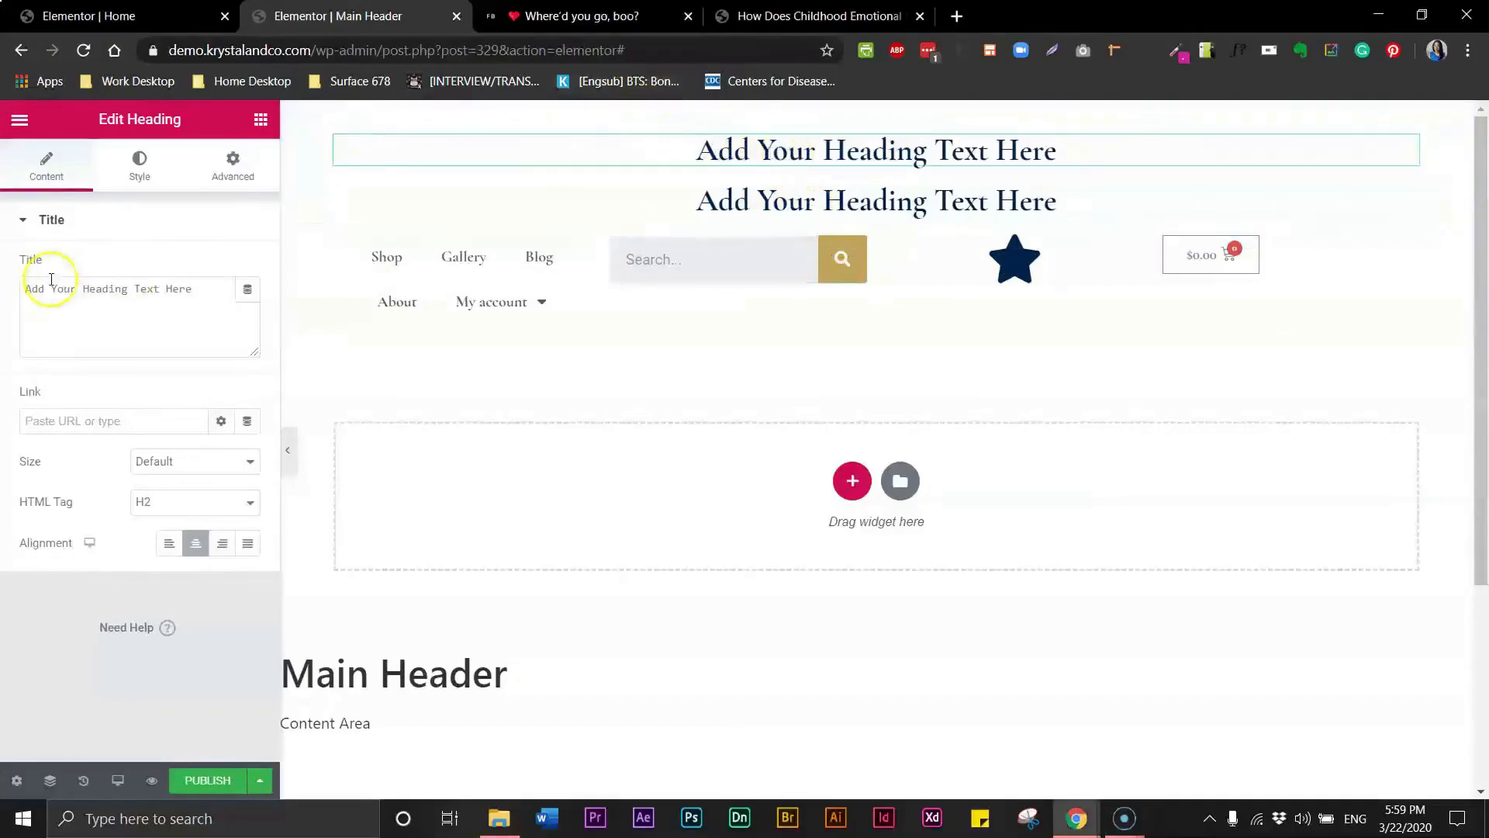
{"action": "double_click", "coordinate": [111, 292]}
{"action": "left_click", "coordinate": [112, 291]}
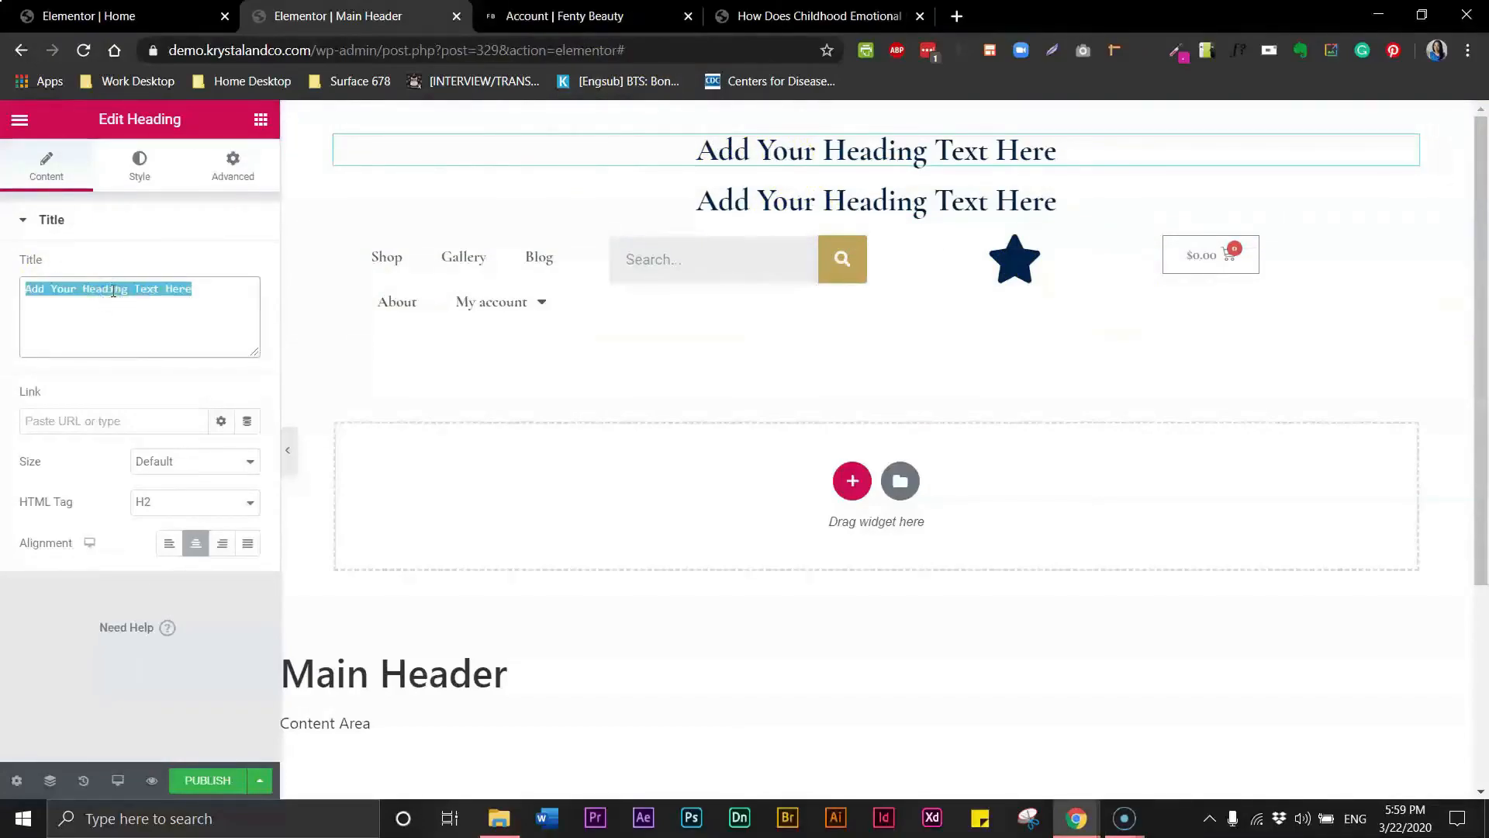
{"action": "type", "text": "Beau"}
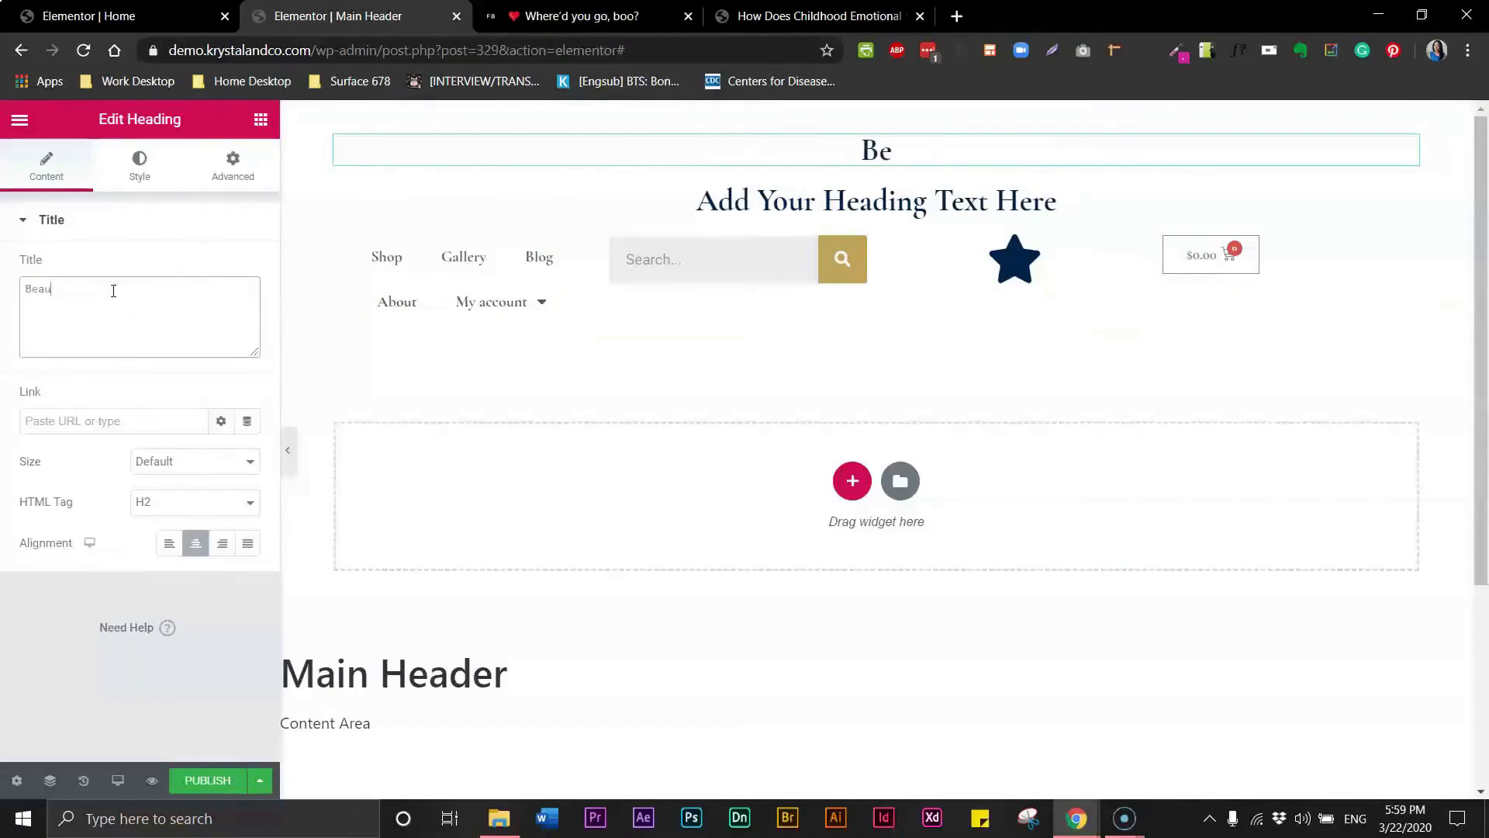
{"action": "type", "text": "ty"}
{"action": "key", "text": "BackSpace"}
{"action": "key", "text": "BackSpace"}
{"action": "type", "text": "iful"}
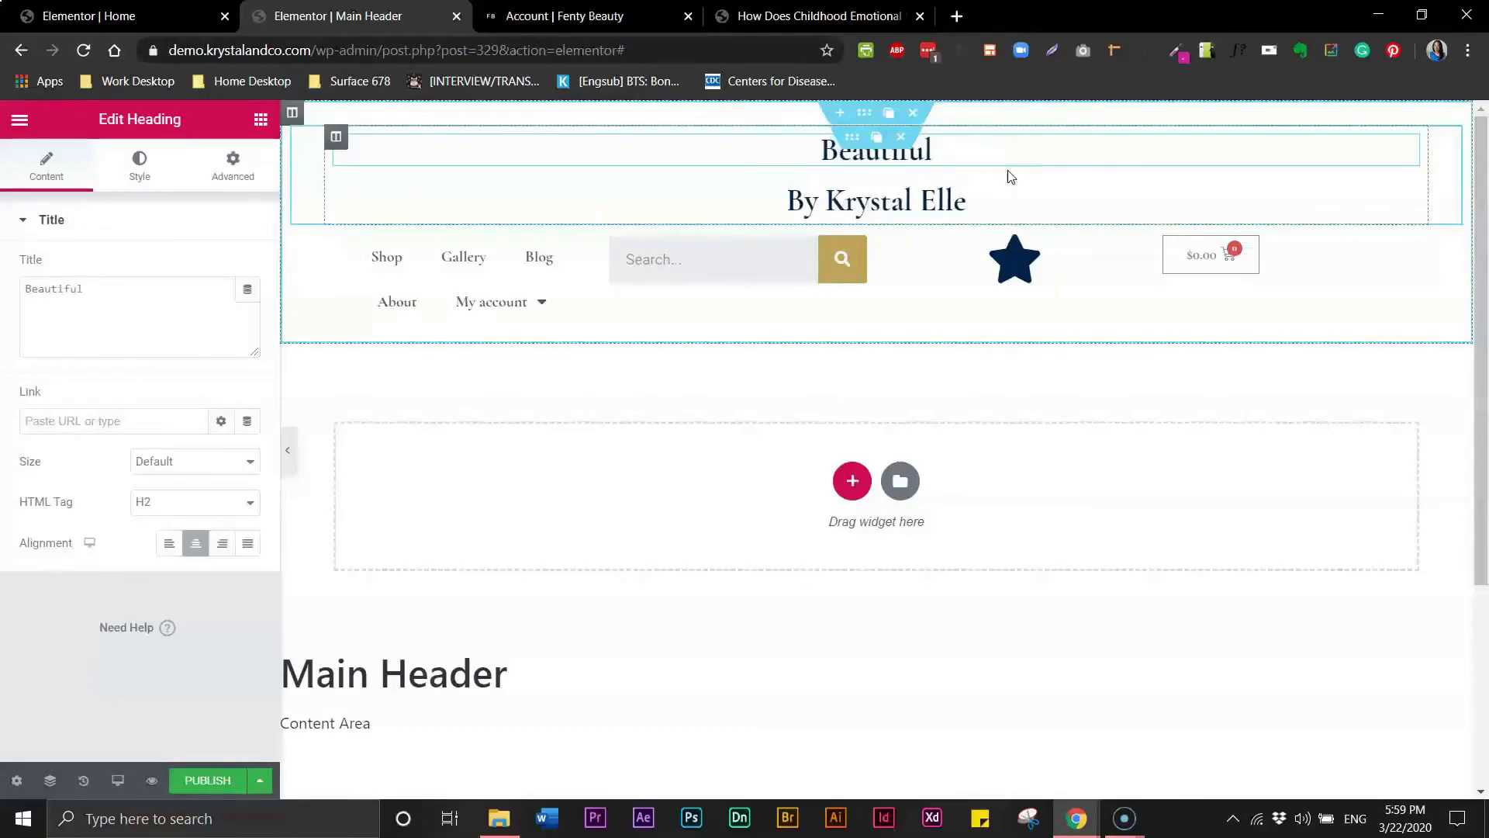
{"action": "type", "text": " Skin"}
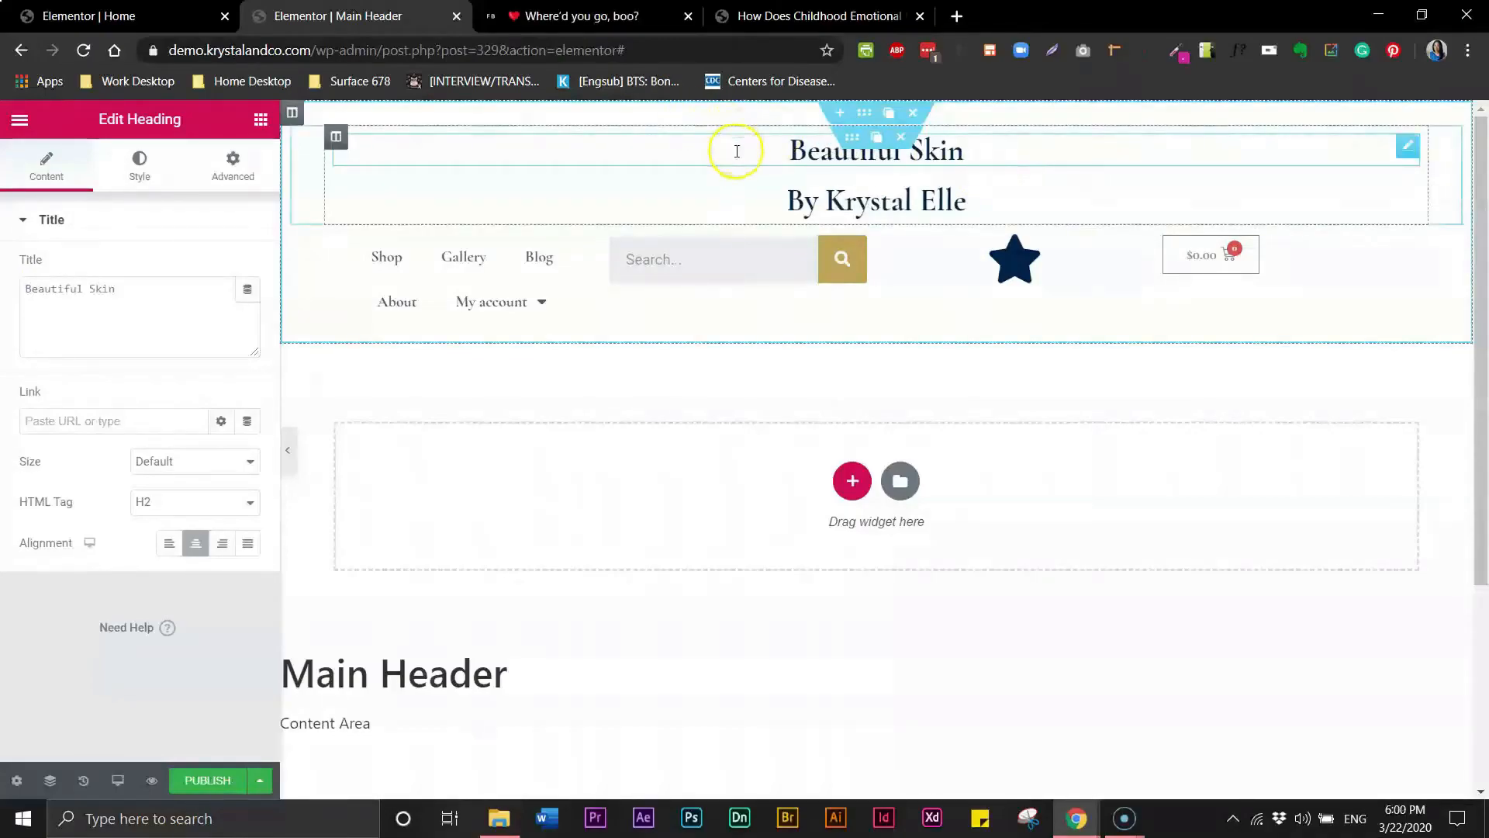
- Set the top heading's text color to black
{"action": "left_click", "coordinate": [147, 165]}
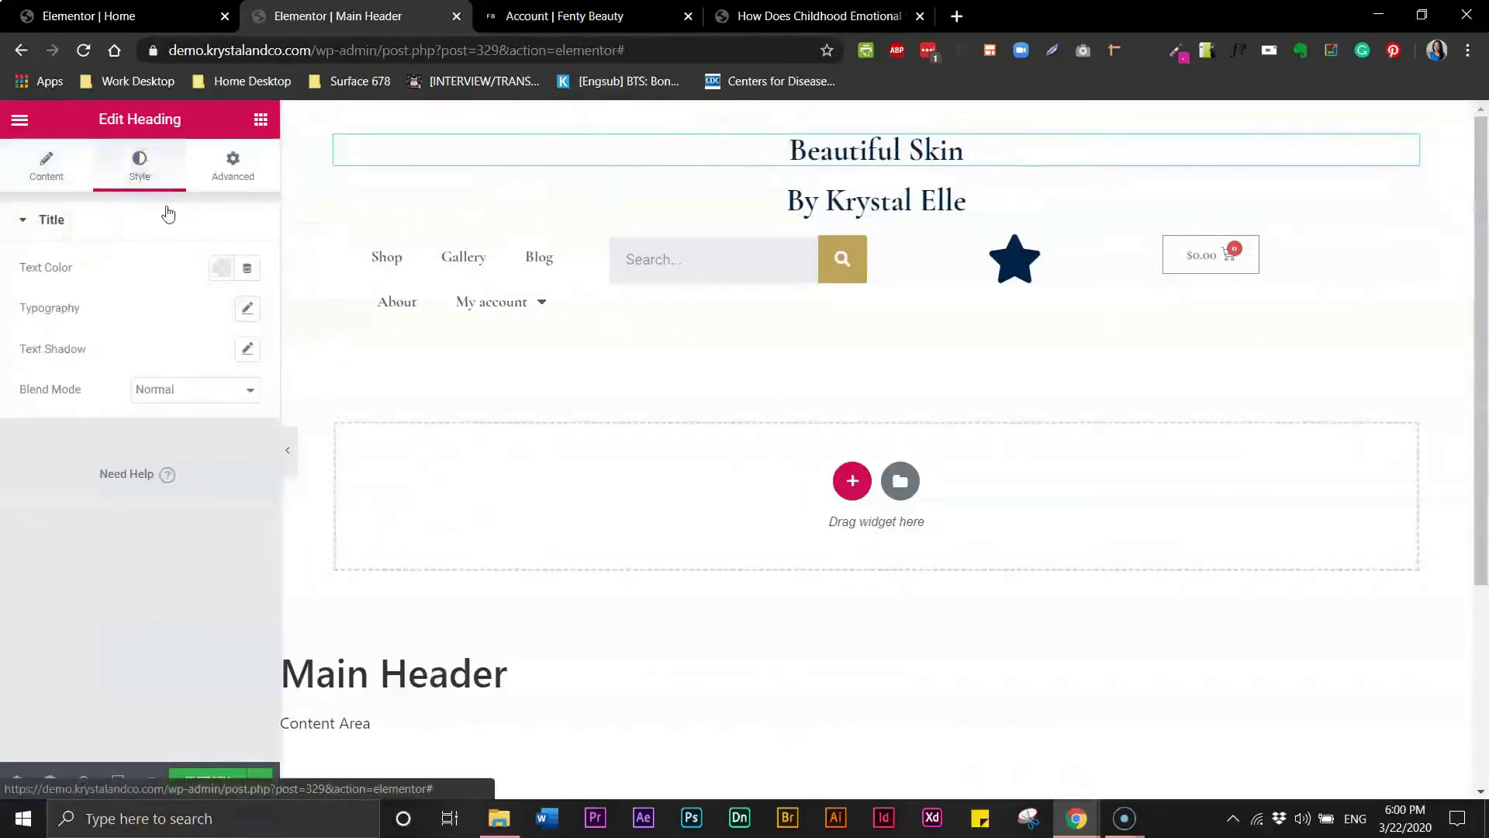
{"action": "left_click", "coordinate": [225, 269]}
{"action": "left_click", "coordinate": [283, 309]}
{"action": "left_click", "coordinate": [187, 237]}
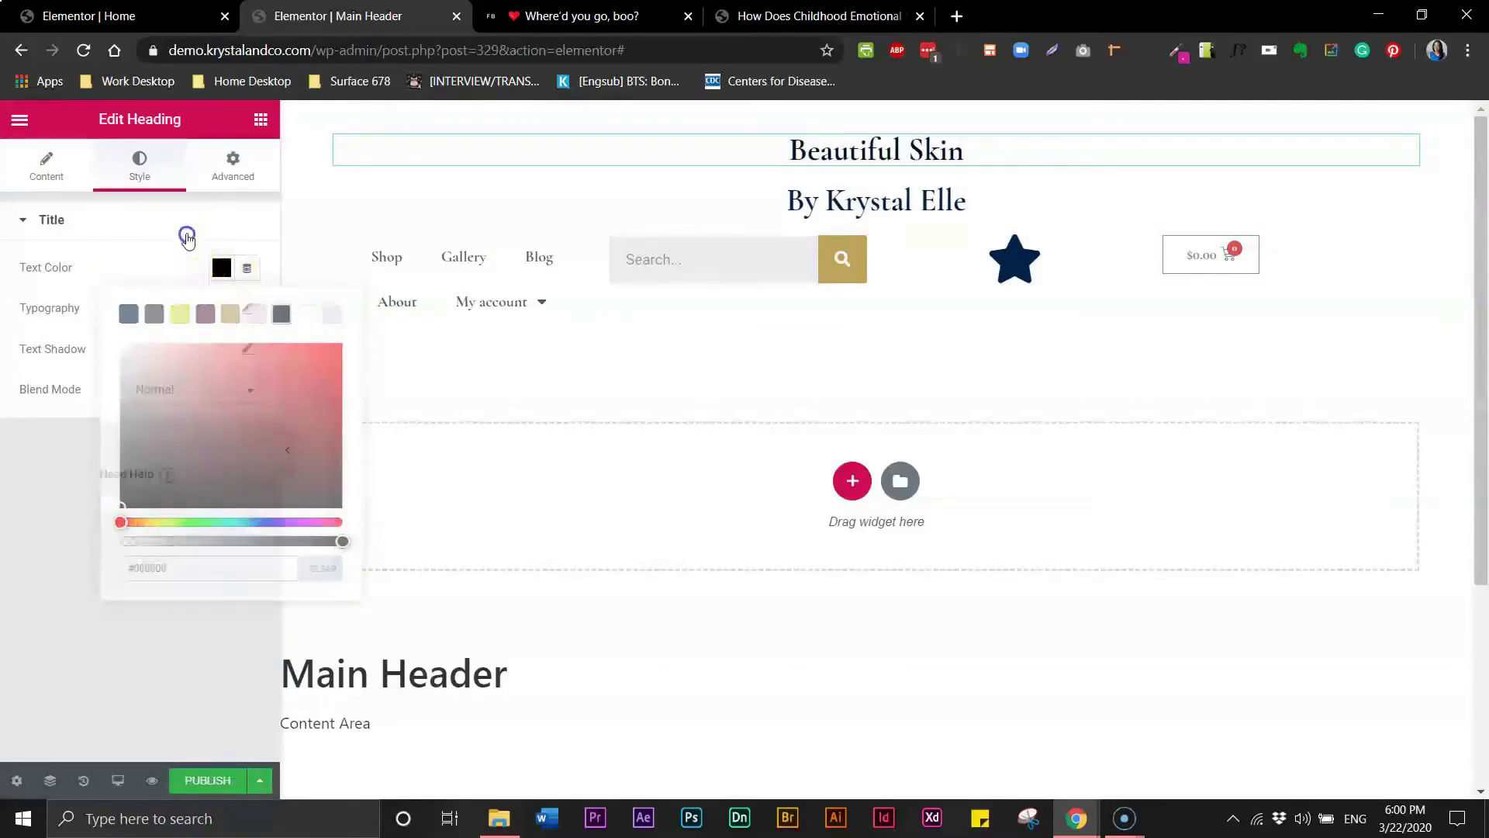
{"action": "left_click", "coordinate": [78, 220]}
- Set the heading's typography to the Poppins font, Normal weight and Uppercase transform
{"action": "left_click", "coordinate": [249, 310]}
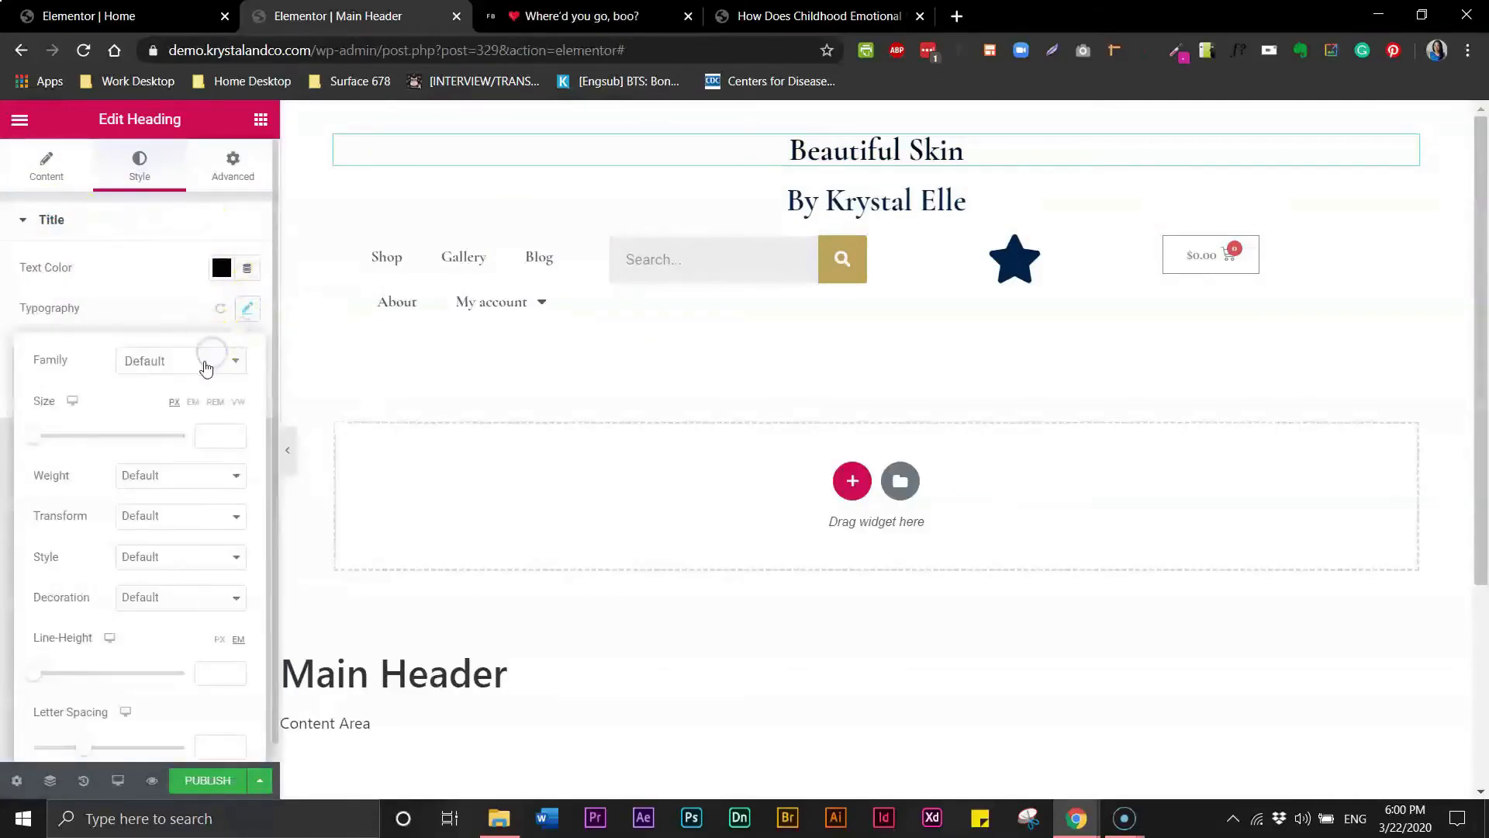
{"action": "left_click", "coordinate": [232, 362]}
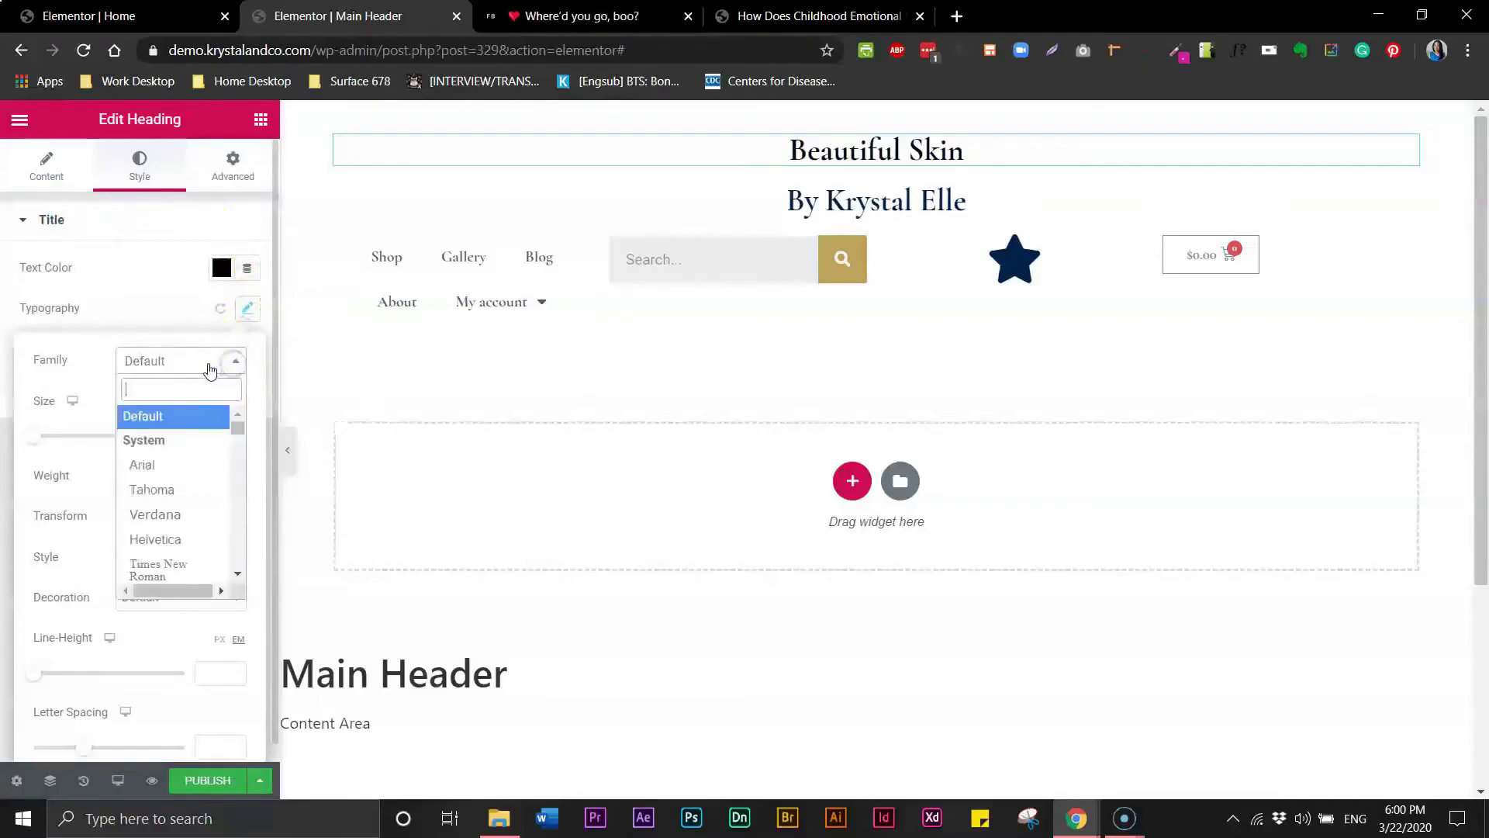
{"action": "type", "text": "pop"}
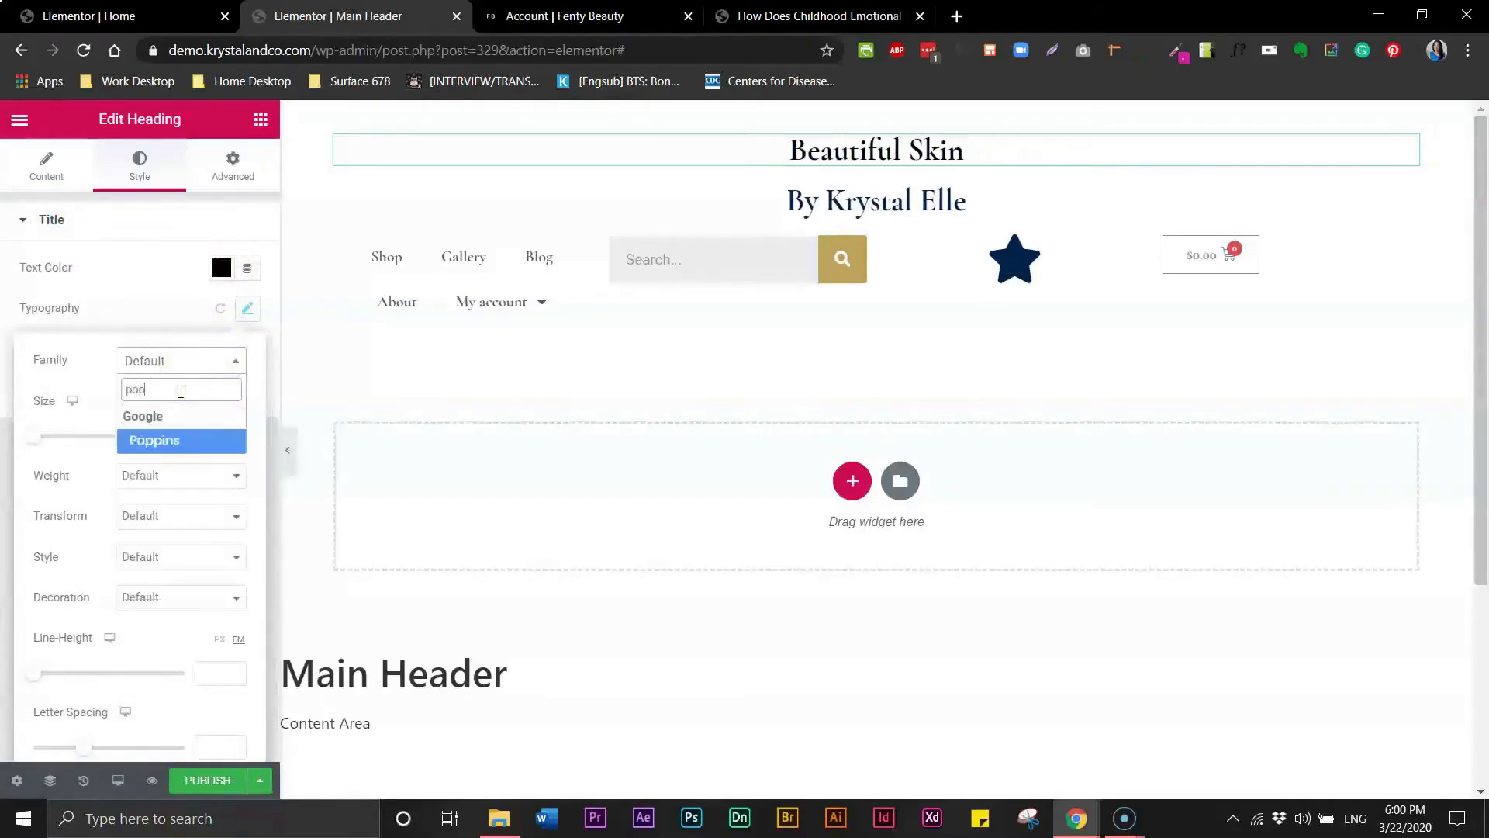
{"action": "left_click", "coordinate": [155, 442]}
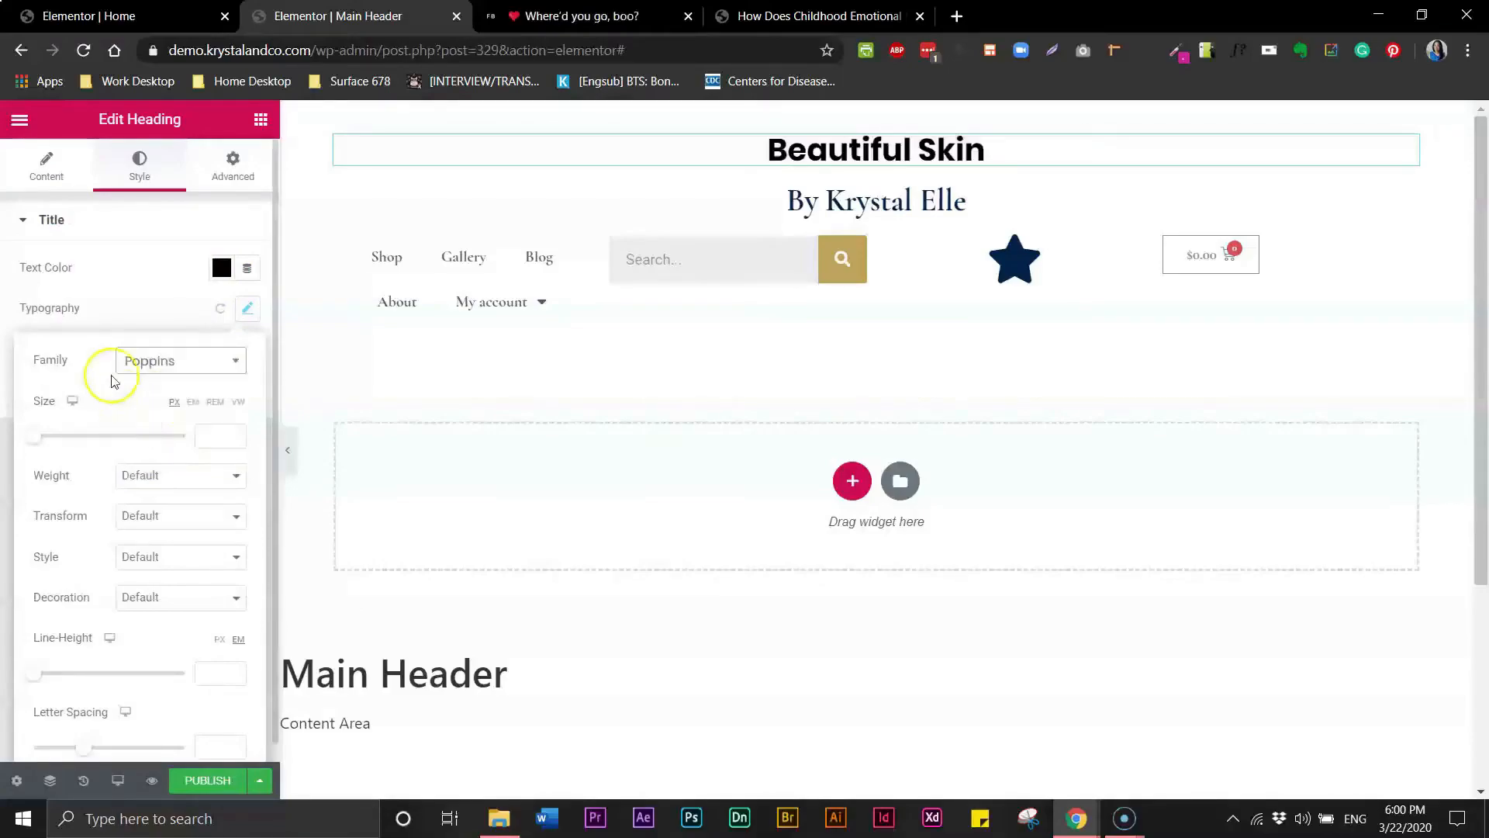
{"action": "left_click", "coordinate": [144, 475]}
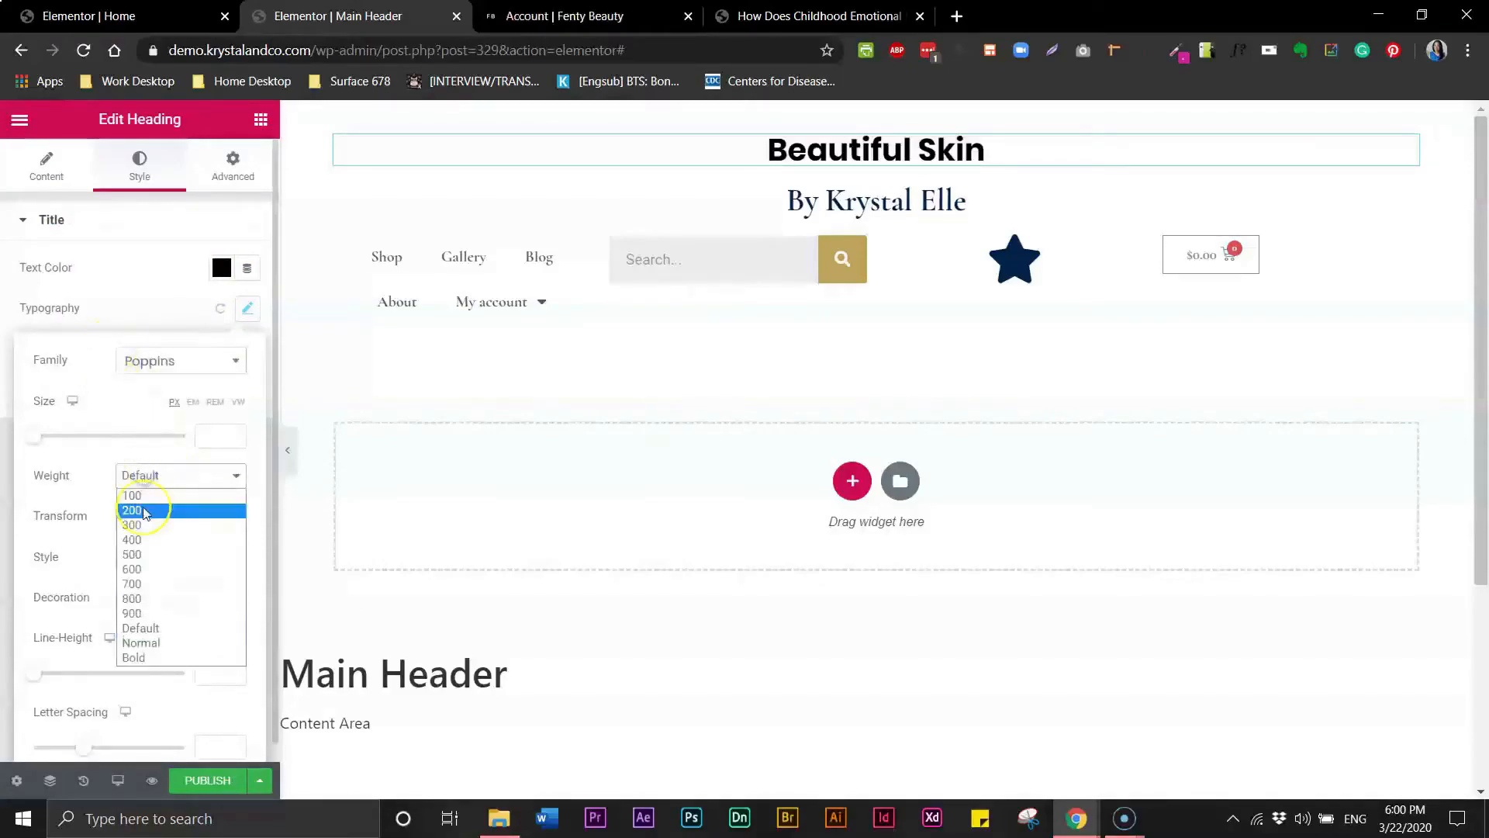
{"action": "left_click", "coordinate": [142, 644]}
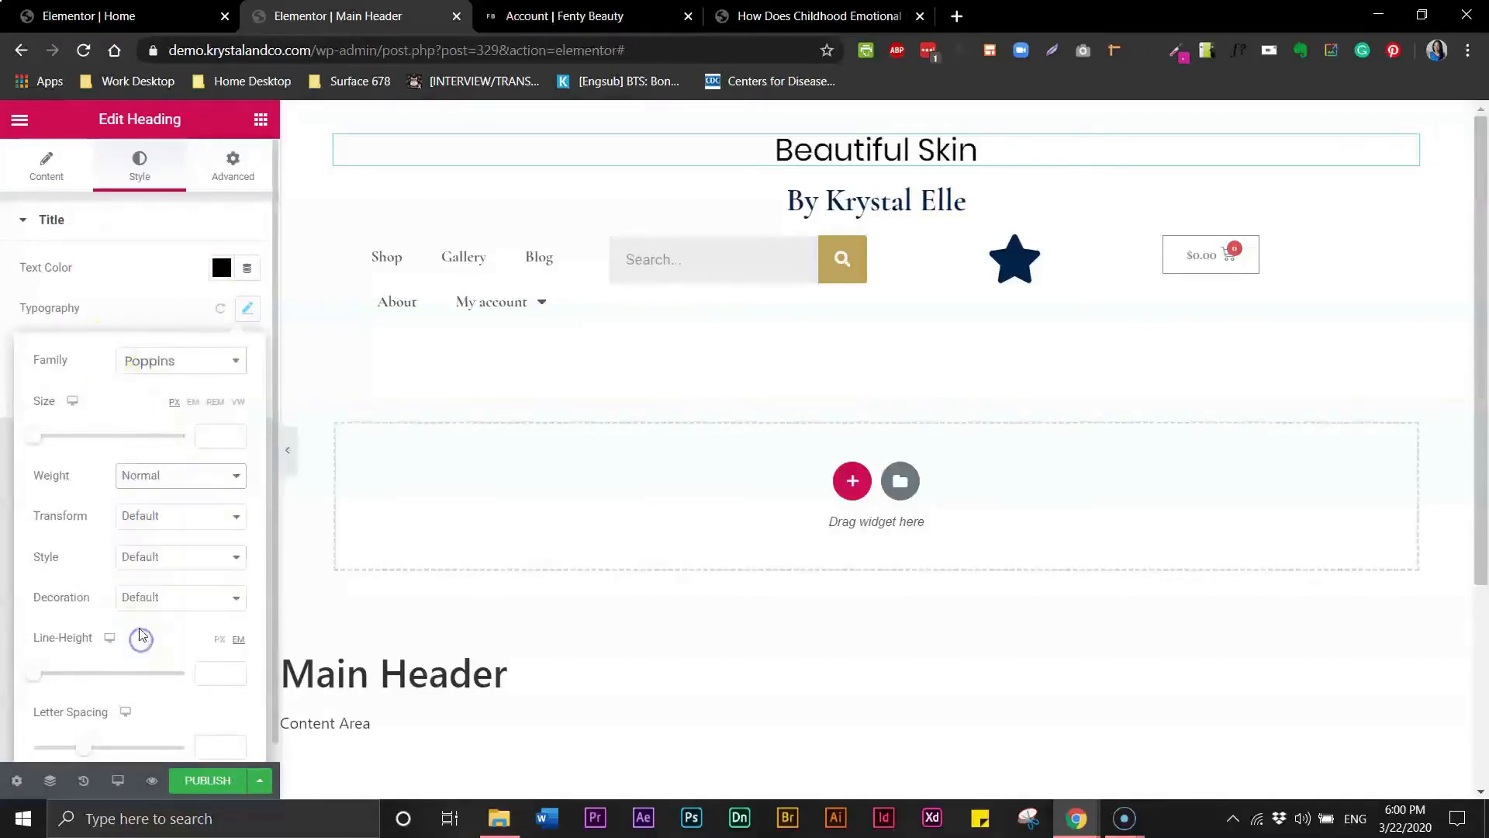
{"action": "left_click", "coordinate": [141, 524]}
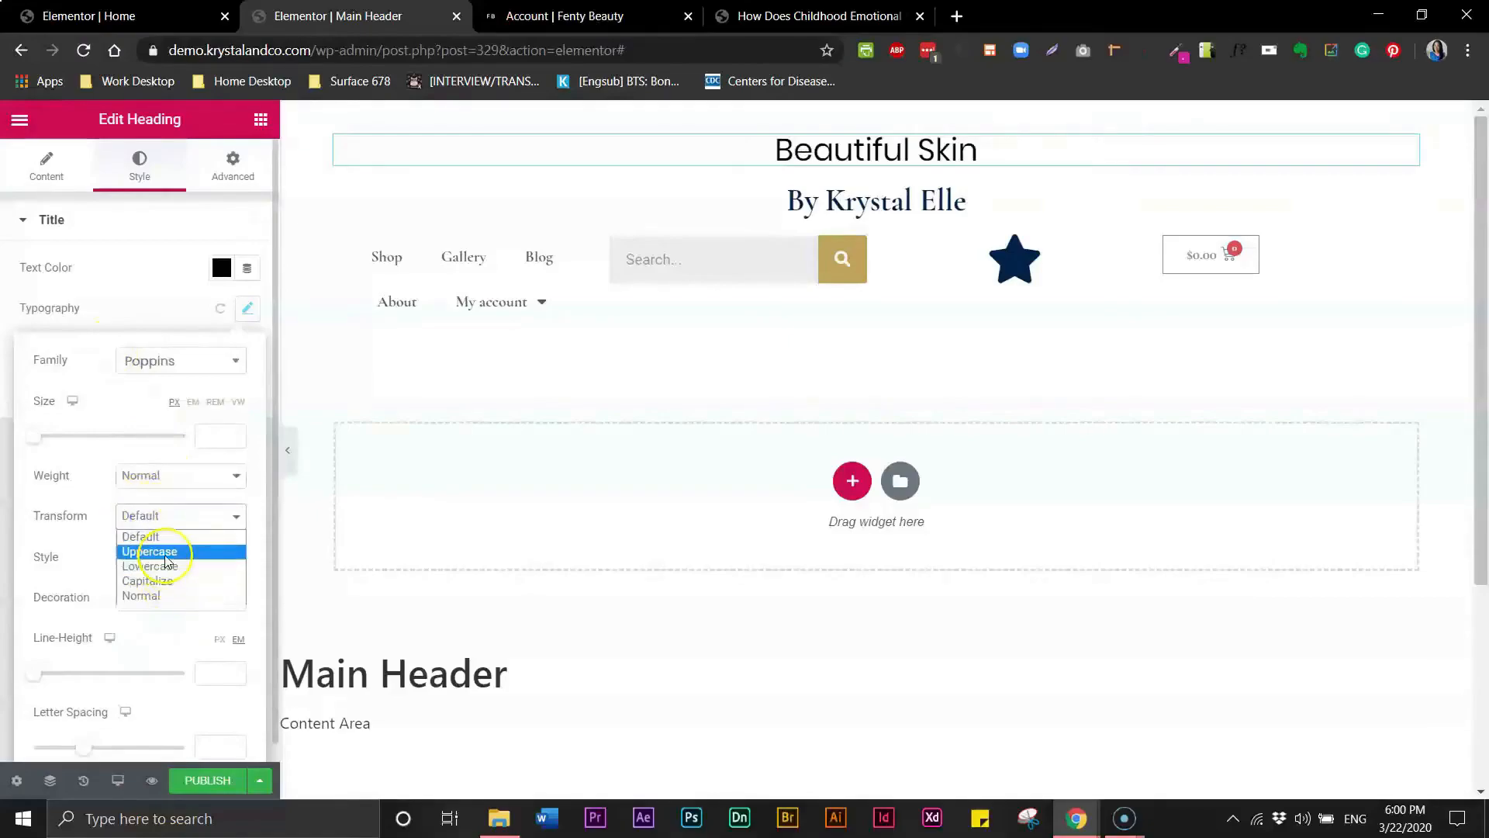
{"action": "left_click", "coordinate": [155, 550]}
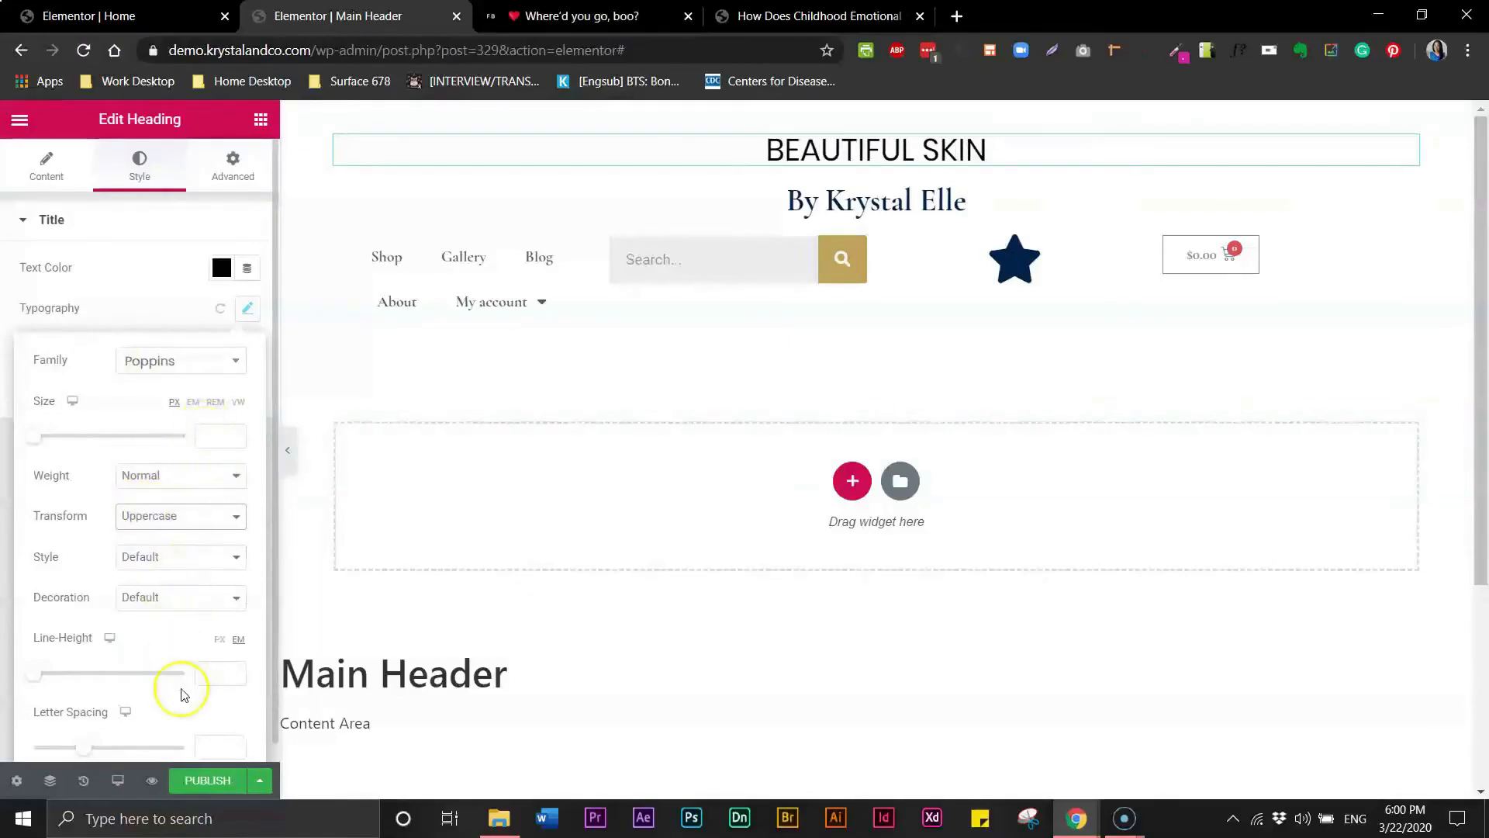
- Set the heading's letter spacing to 2 and its font size to 14 px
{"action": "left_click", "coordinate": [207, 743]}
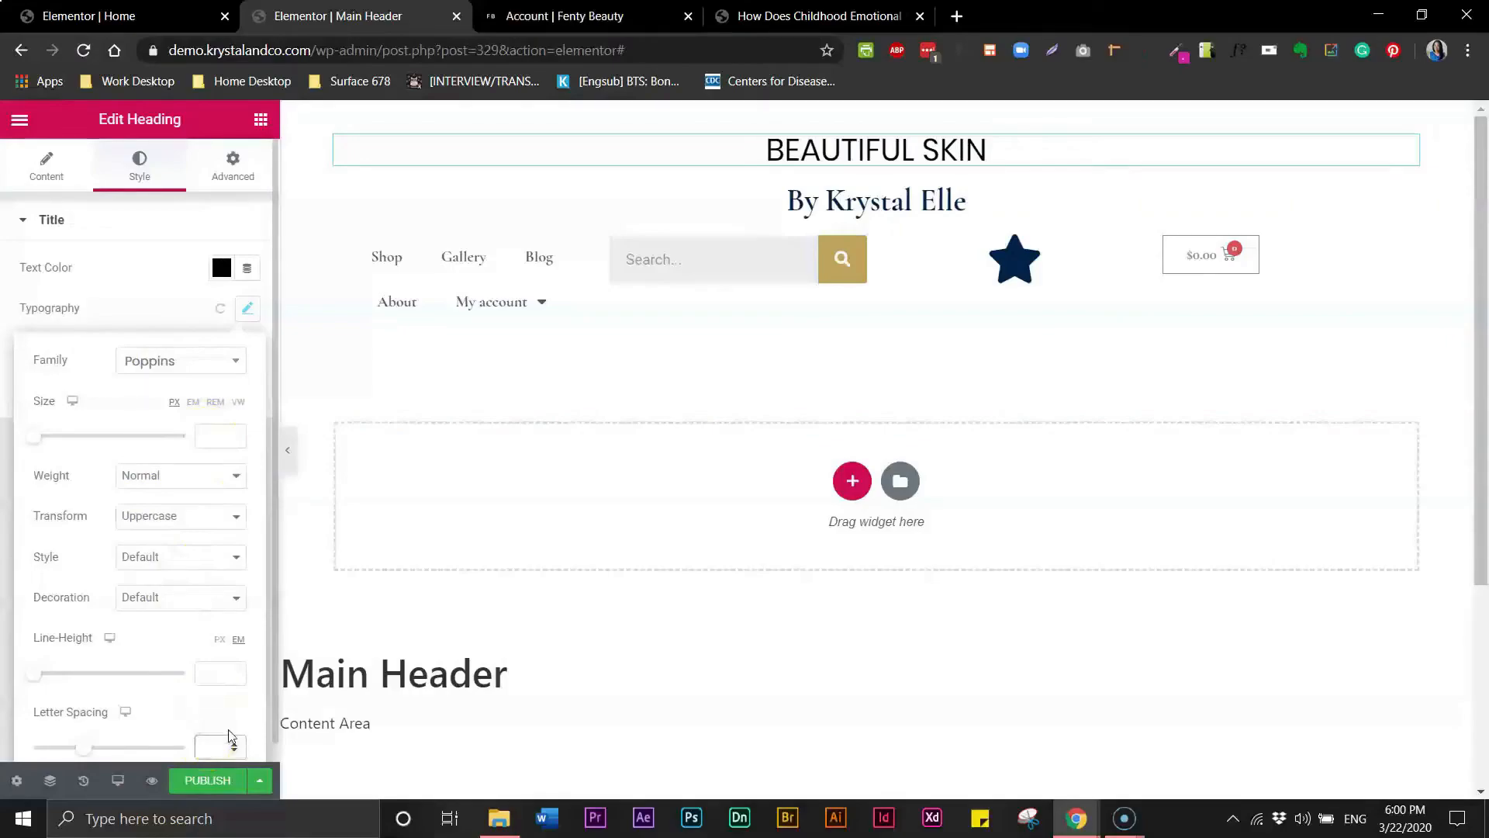
{"action": "type", "text": "2"}
{"action": "left_click", "coordinate": [208, 433]}
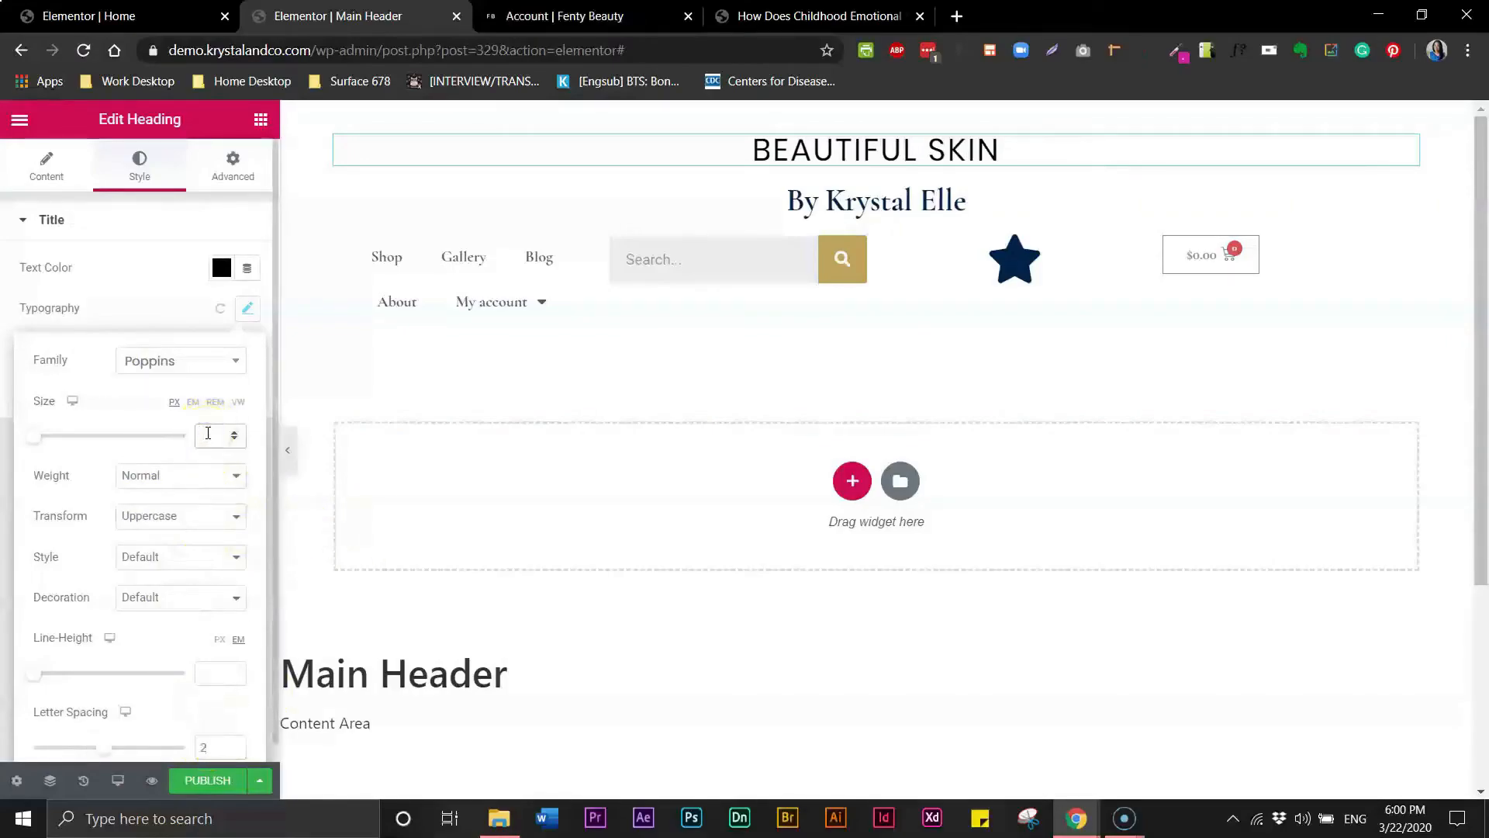
{"action": "type", "text": "10"}
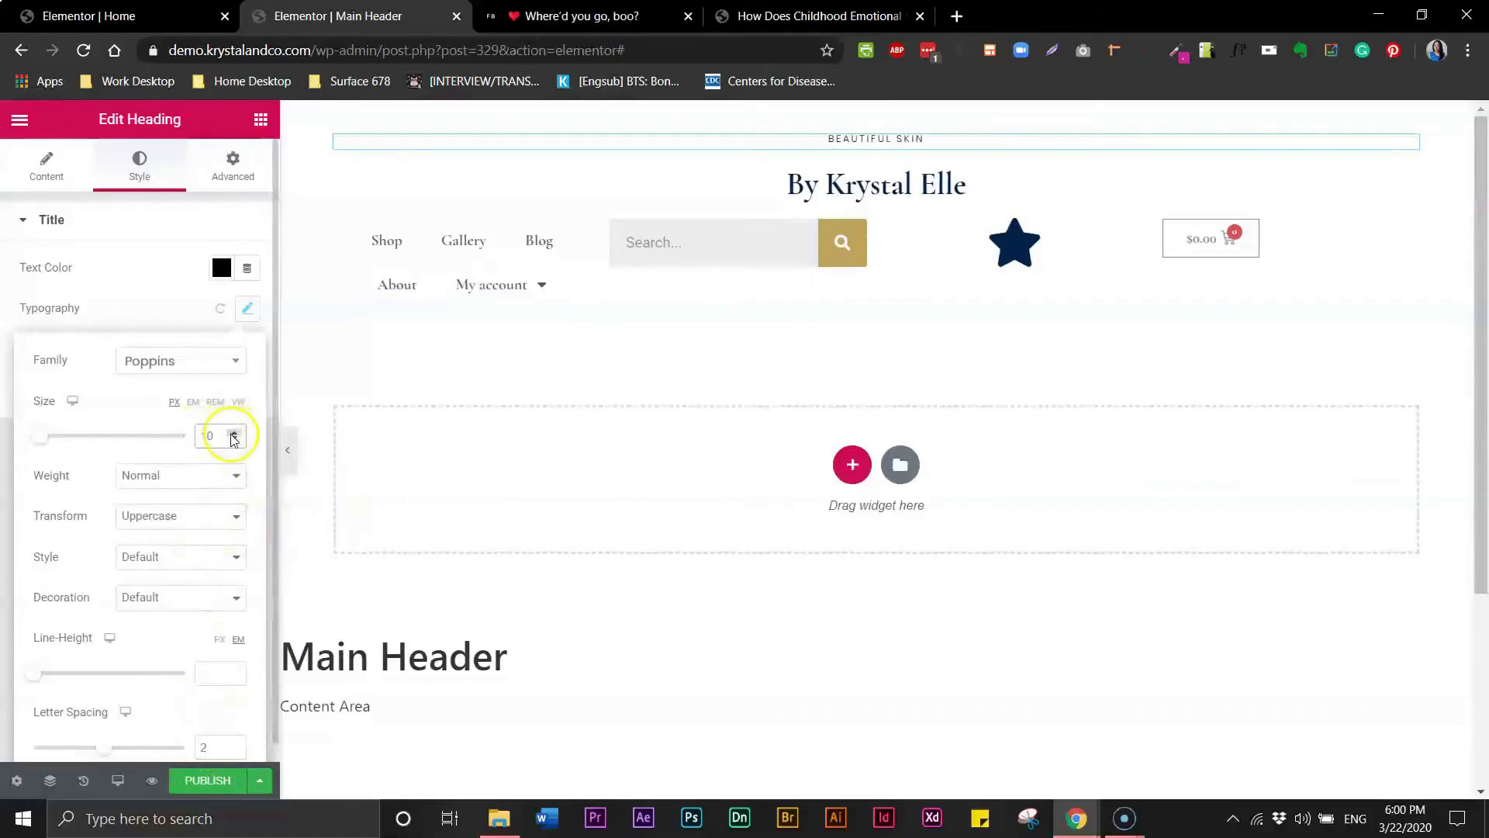
{"action": "left_click", "coordinate": [235, 436]}
{"action": "left_click", "coordinate": [234, 436]}
{"action": "left_click", "coordinate": [234, 436]}
{"action": "left_click", "coordinate": [234, 436]}
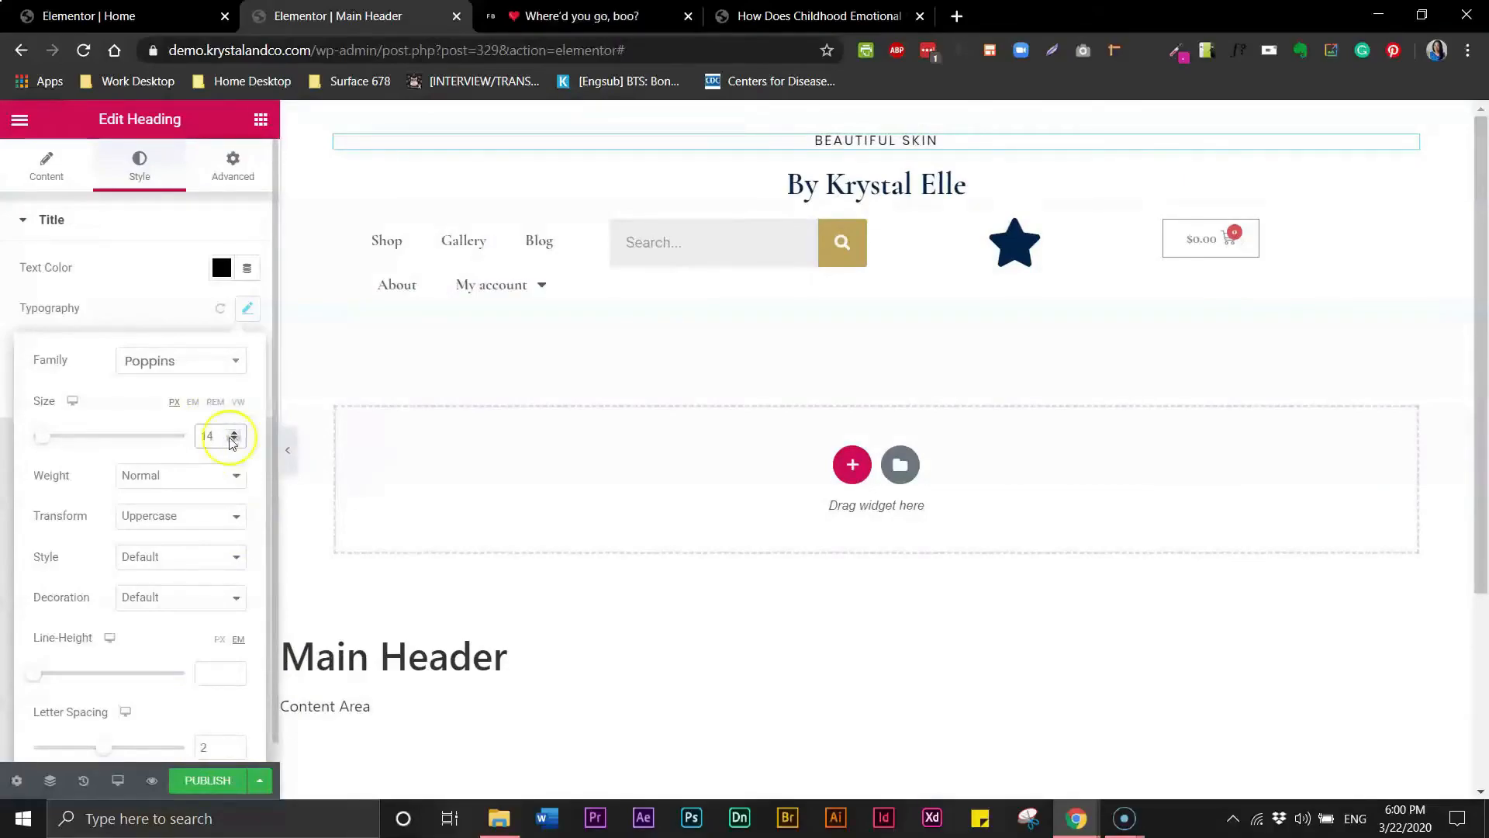
- Set the heading's font weight to 600 and reduce its font size to 13 px
{"action": "left_click", "coordinate": [190, 474]}
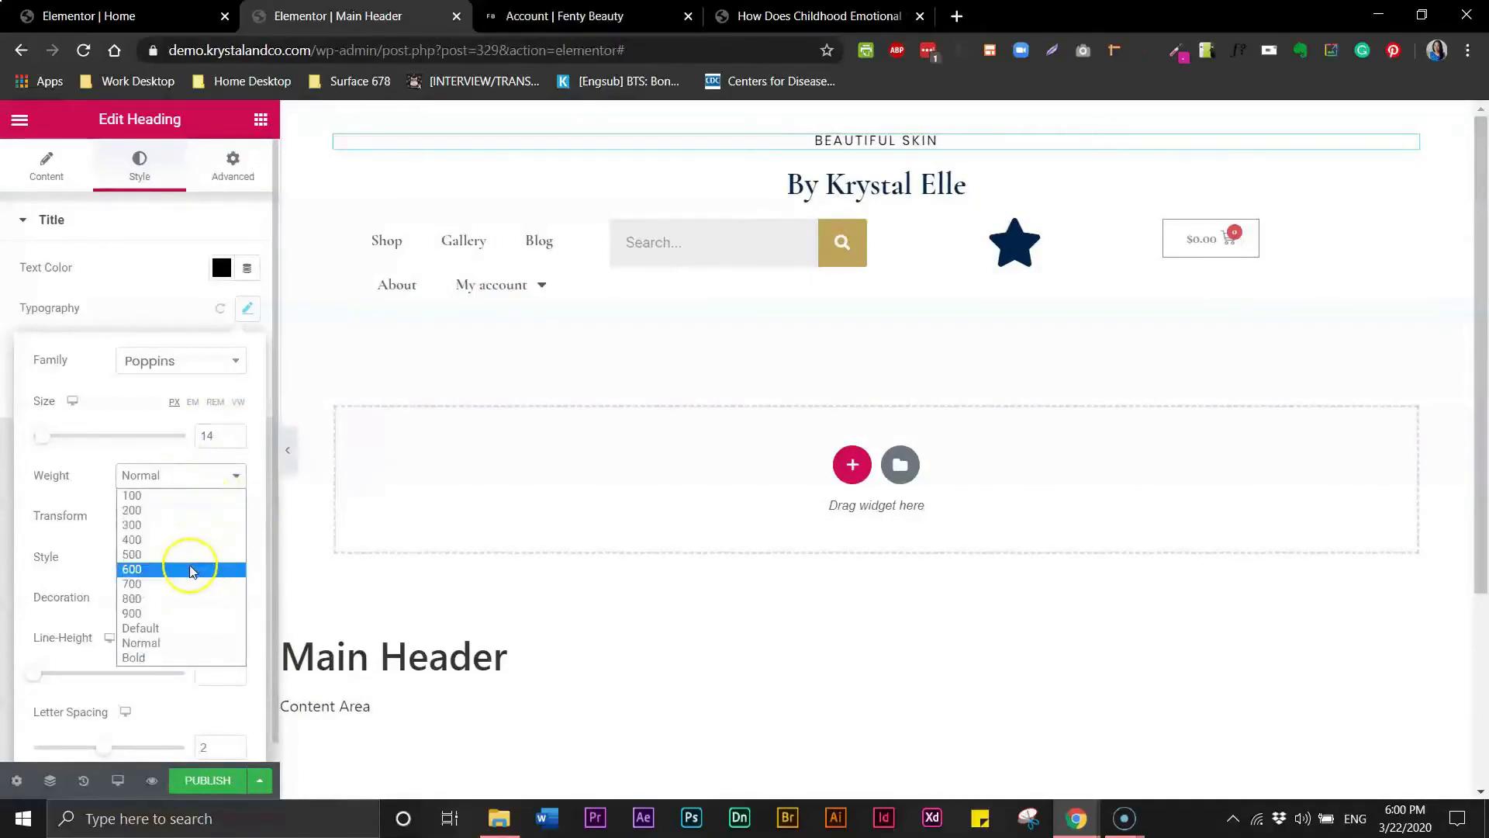
{"action": "left_click", "coordinate": [186, 573]}
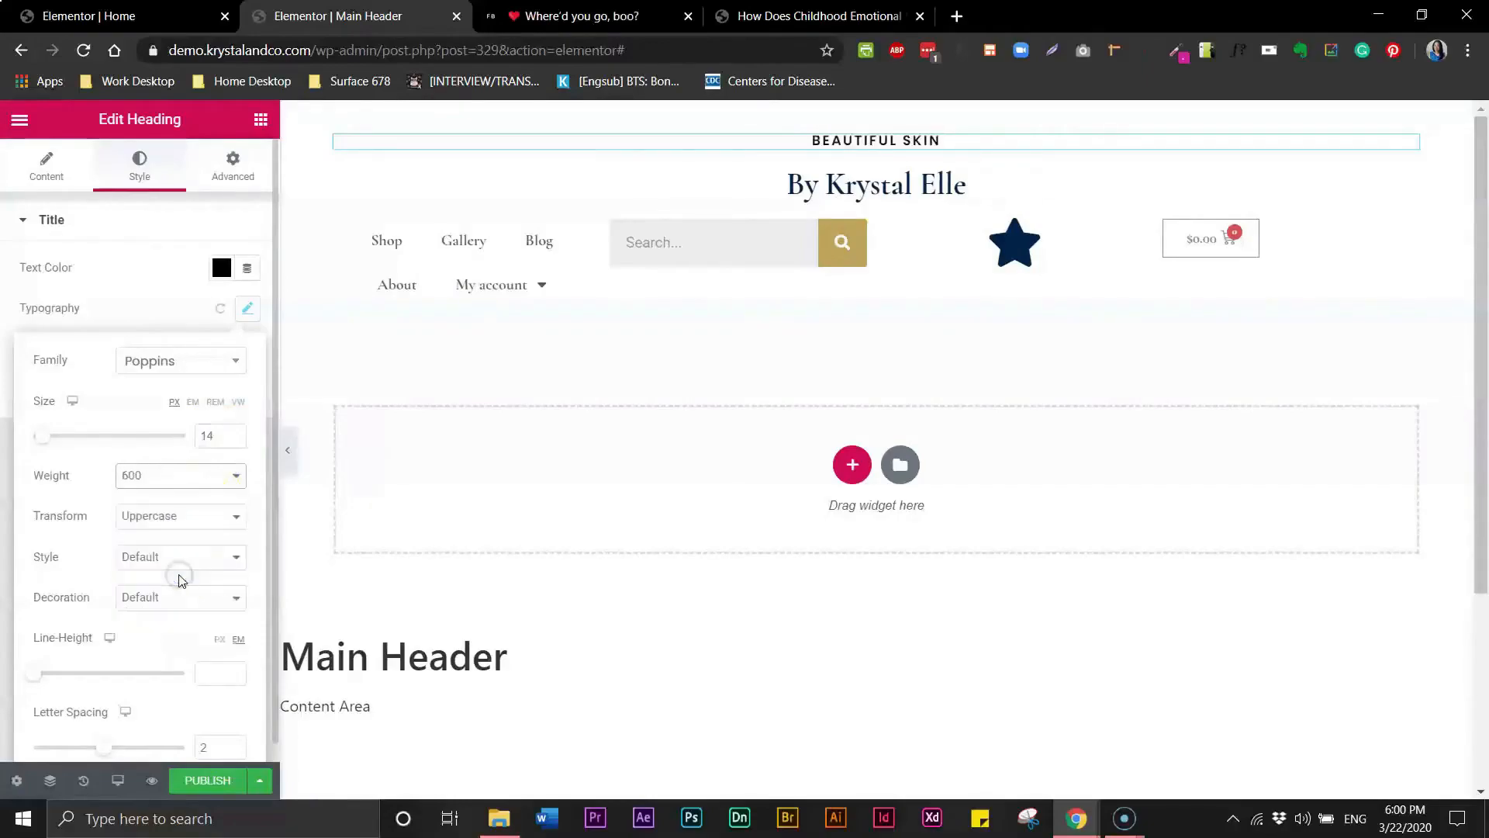
{"action": "left_click", "coordinate": [235, 440]}
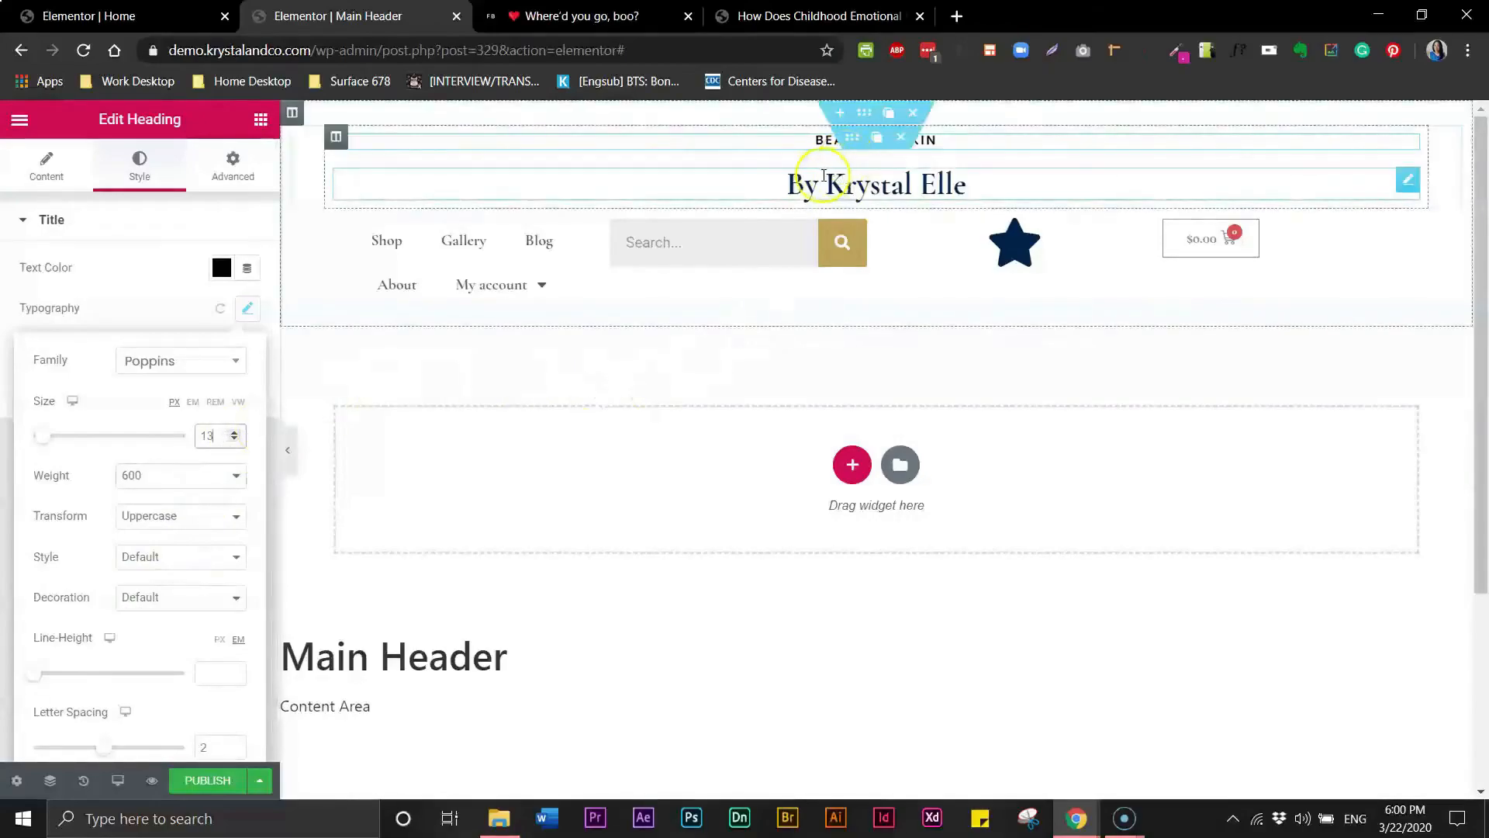
- Copy the "Beautiful Skin" heading's style and paste it onto the "By Krystal Elle" heading
{"action": "left_click", "coordinate": [821, 140]}
{"action": "double_click", "coordinate": [820, 140]}
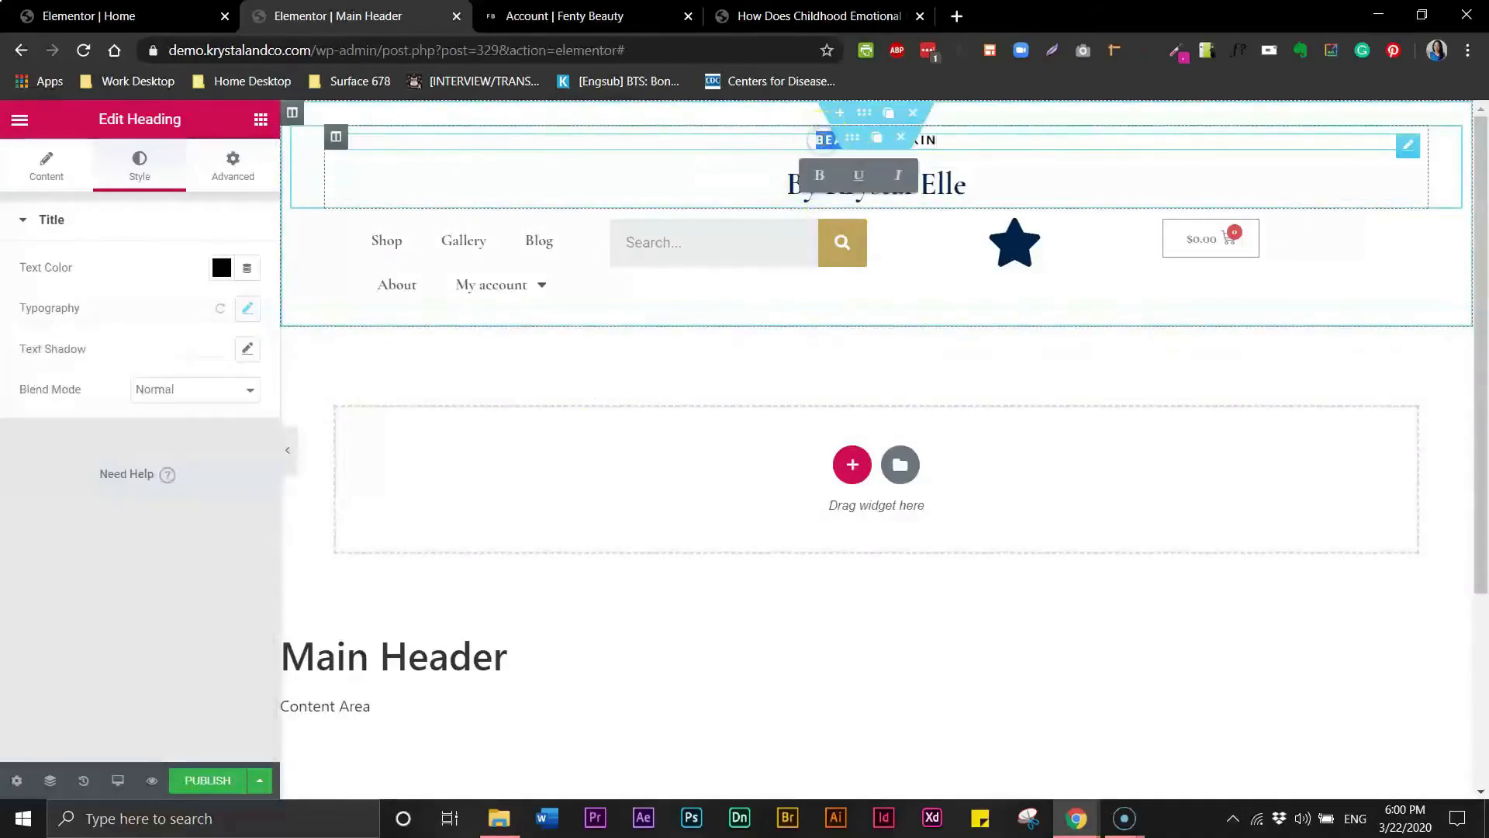
{"action": "right_click", "coordinate": [820, 142]}
{"action": "left_click", "coordinate": [855, 223]}
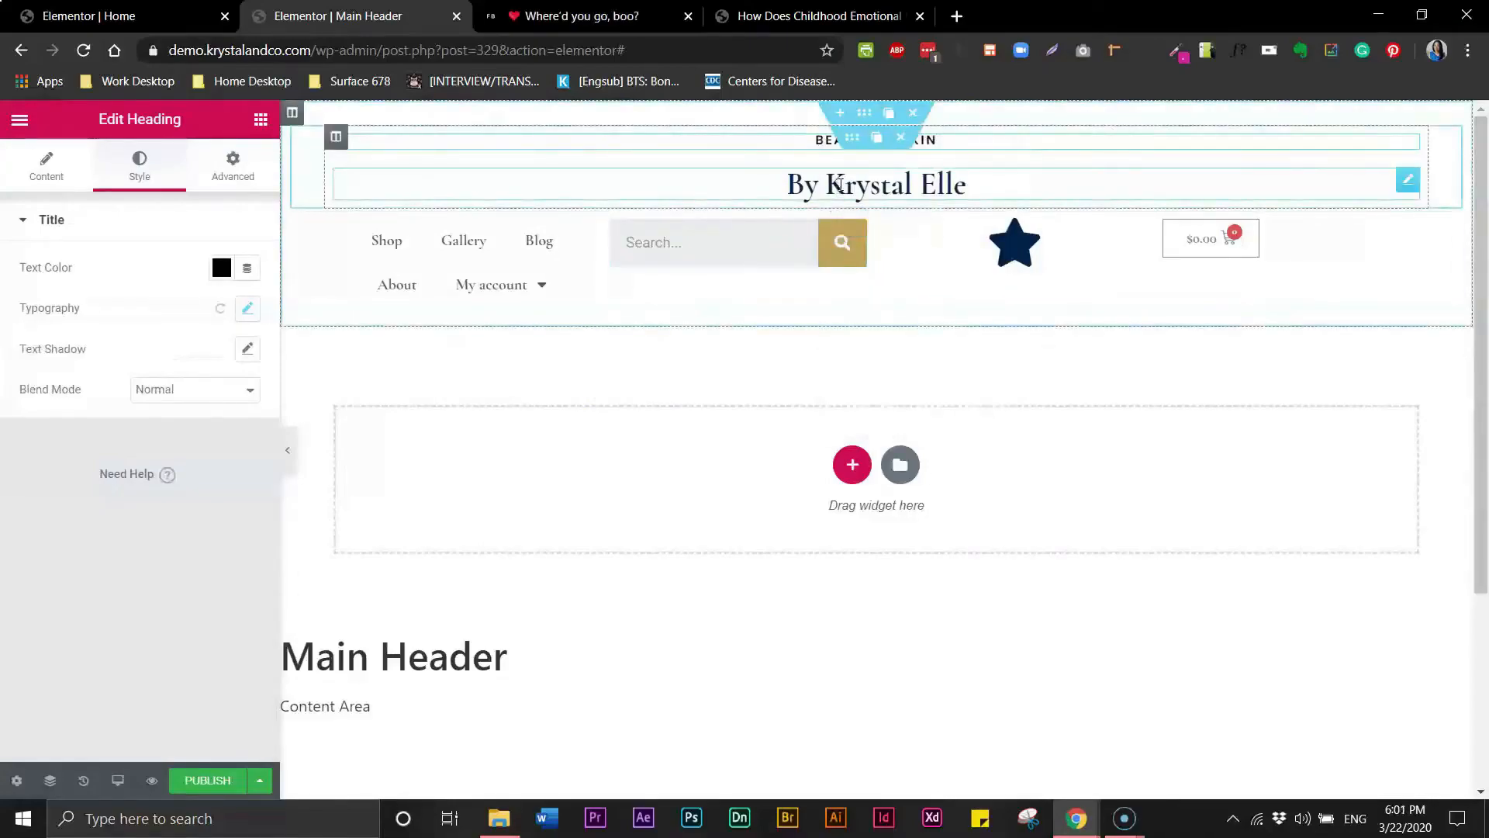
{"action": "left_click", "coordinate": [839, 184]}
{"action": "right_click", "coordinate": [839, 184]}
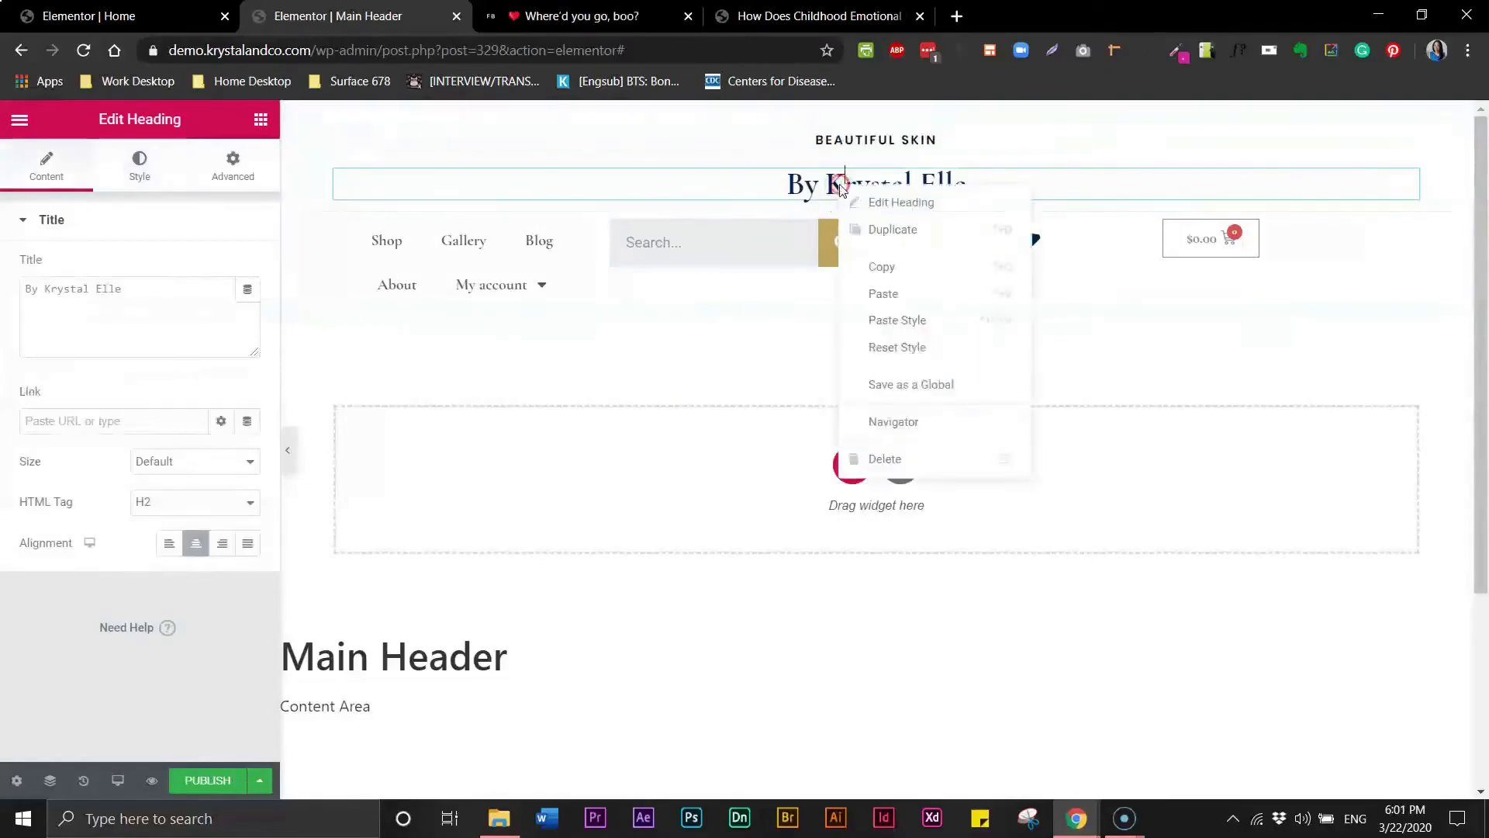
{"action": "left_click", "coordinate": [881, 319]}
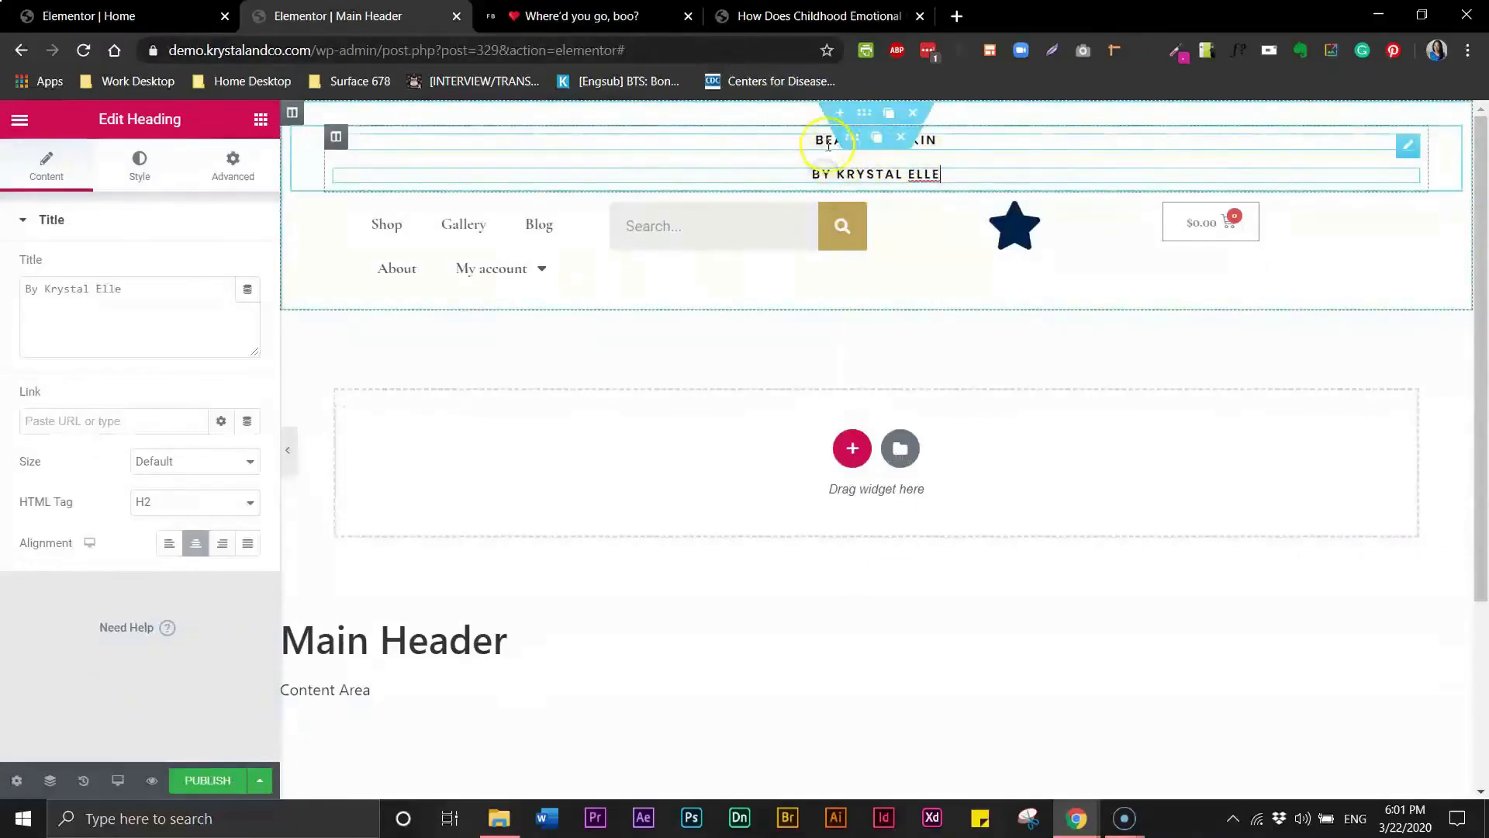
- Unlink the margin values and set the "By Krystal Elle" heading's top margin to -20 px
{"action": "left_click", "coordinate": [834, 176]}
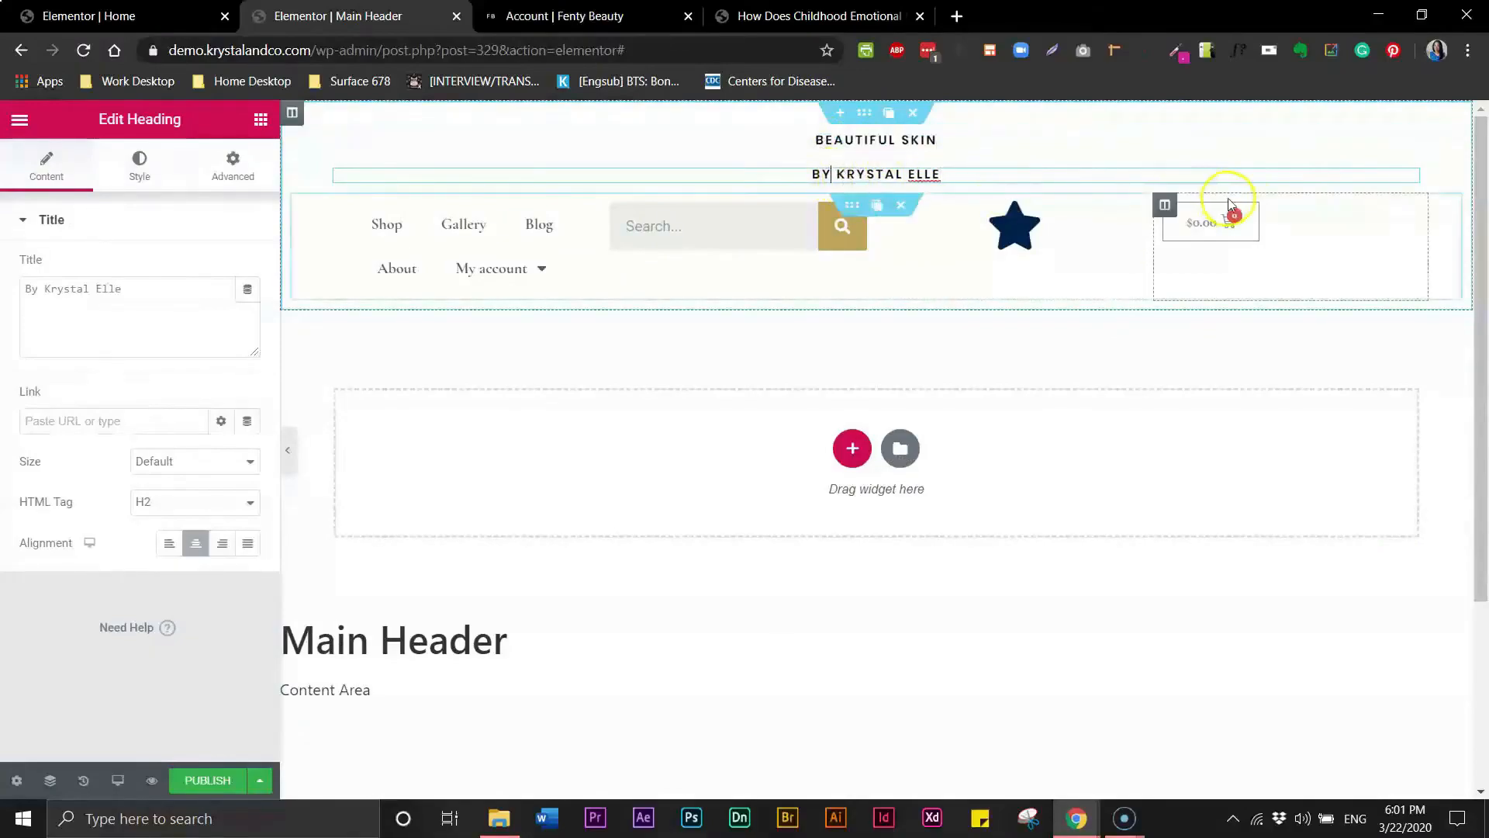
{"action": "left_click", "coordinate": [240, 169]}
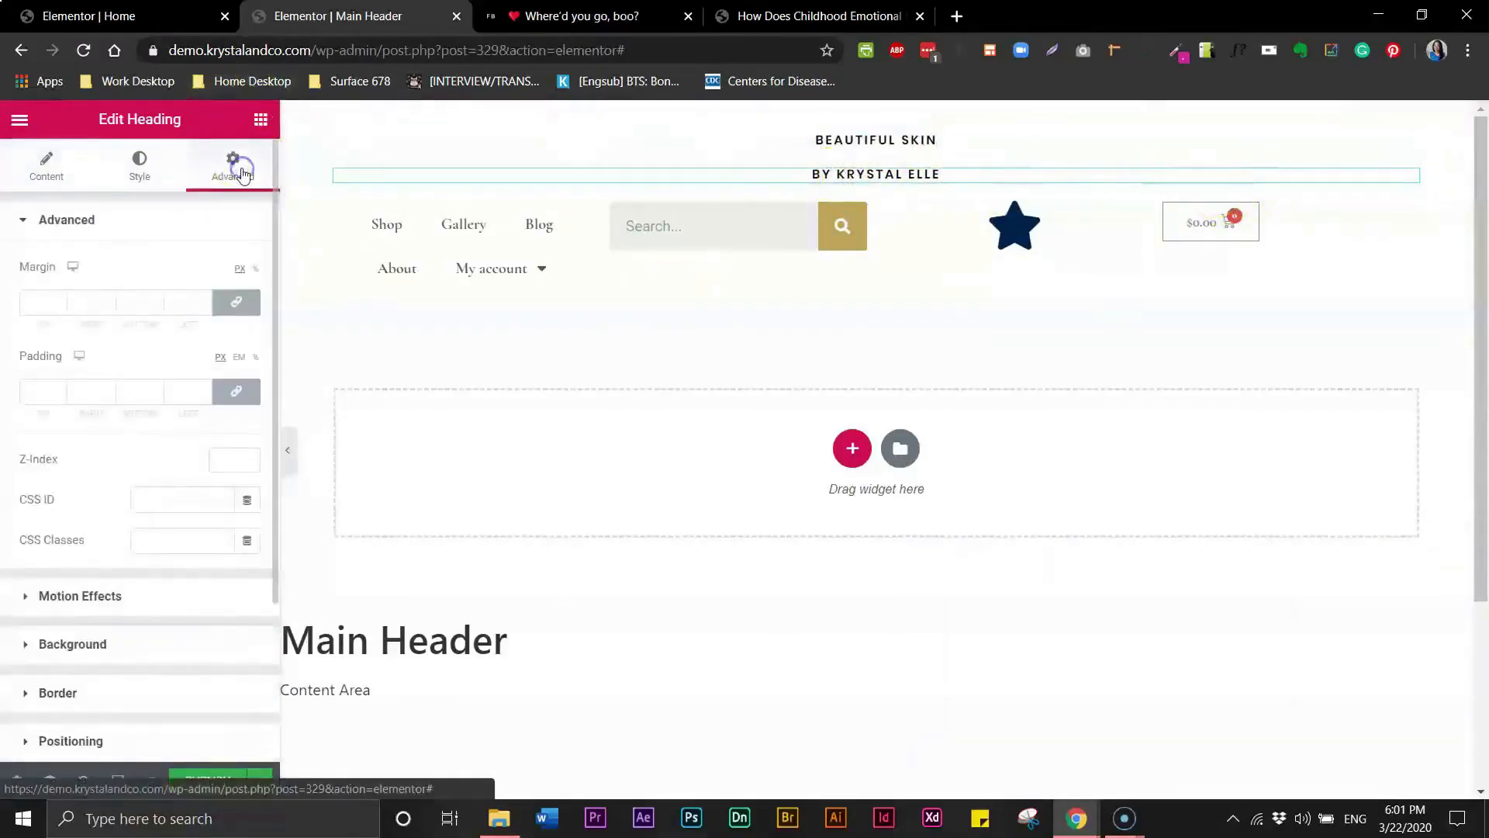
{"action": "left_click", "coordinate": [237, 303]}
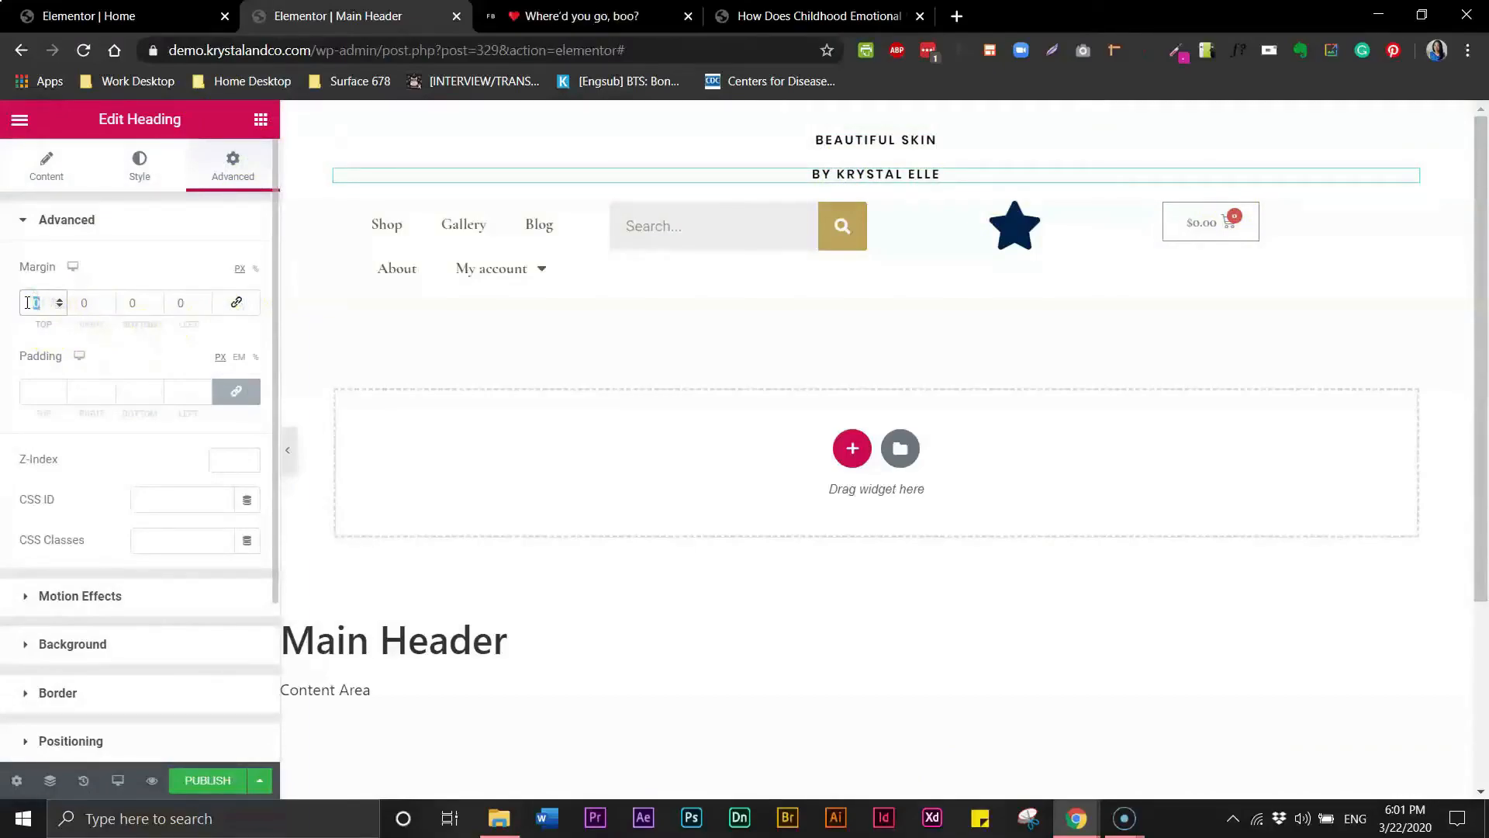
{"action": "type", "text": "20"}
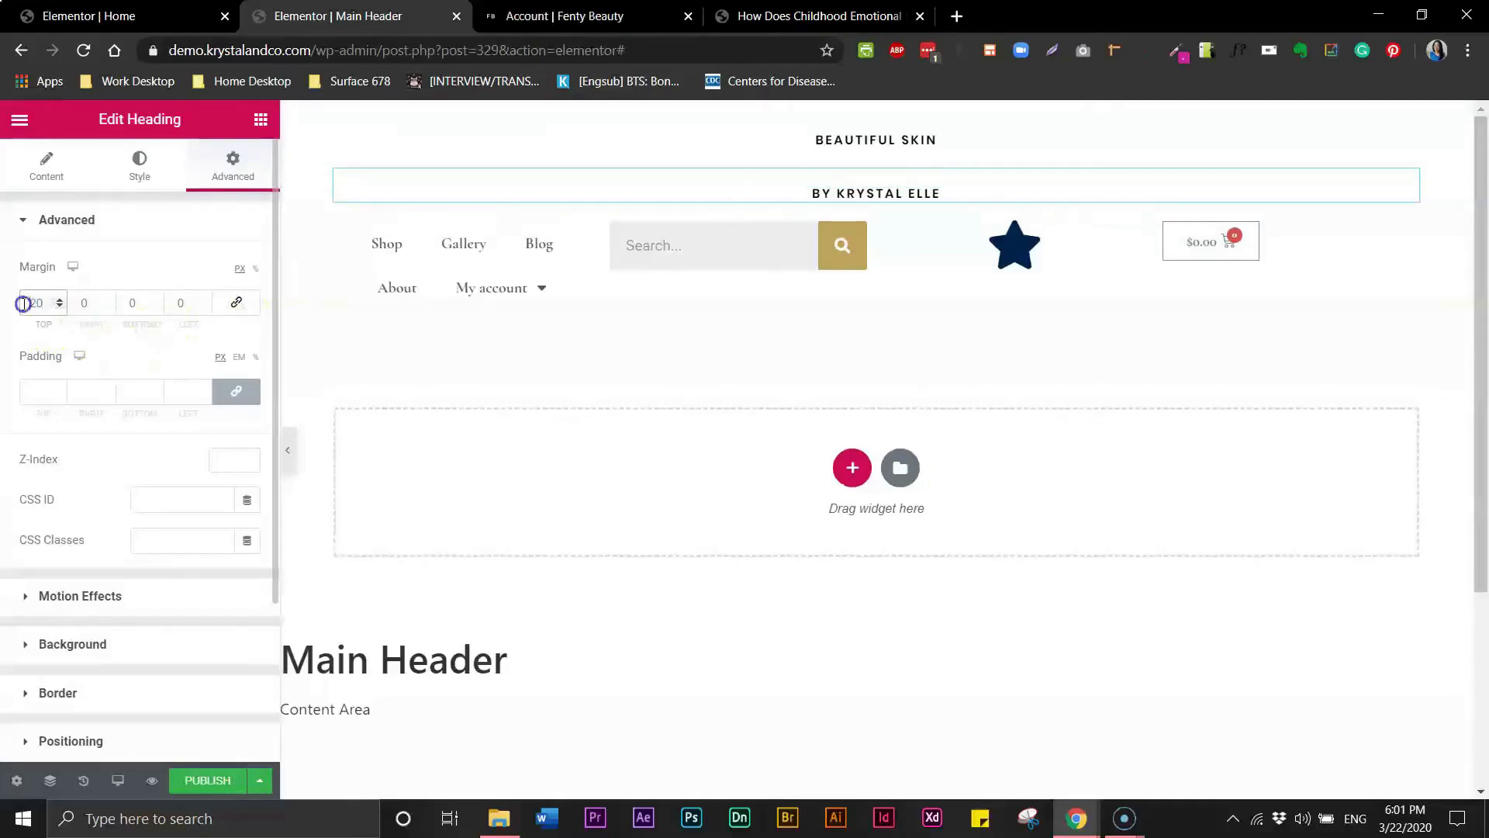
{"action": "type", "text": "-"}
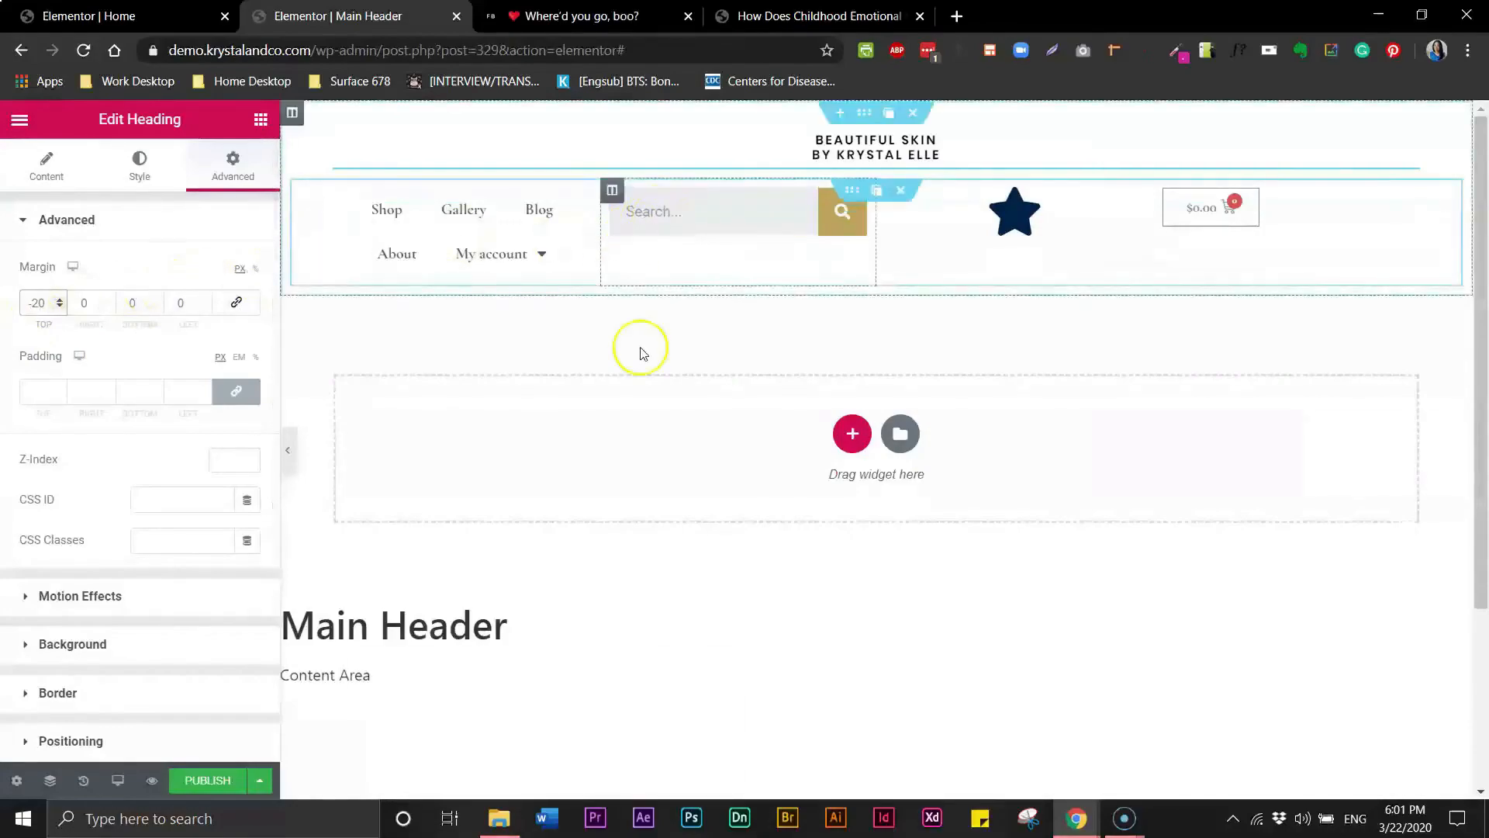
- Set the "By Krystal Elle" heading's font weight to 400
{"action": "triple_click", "coordinate": [846, 156]}
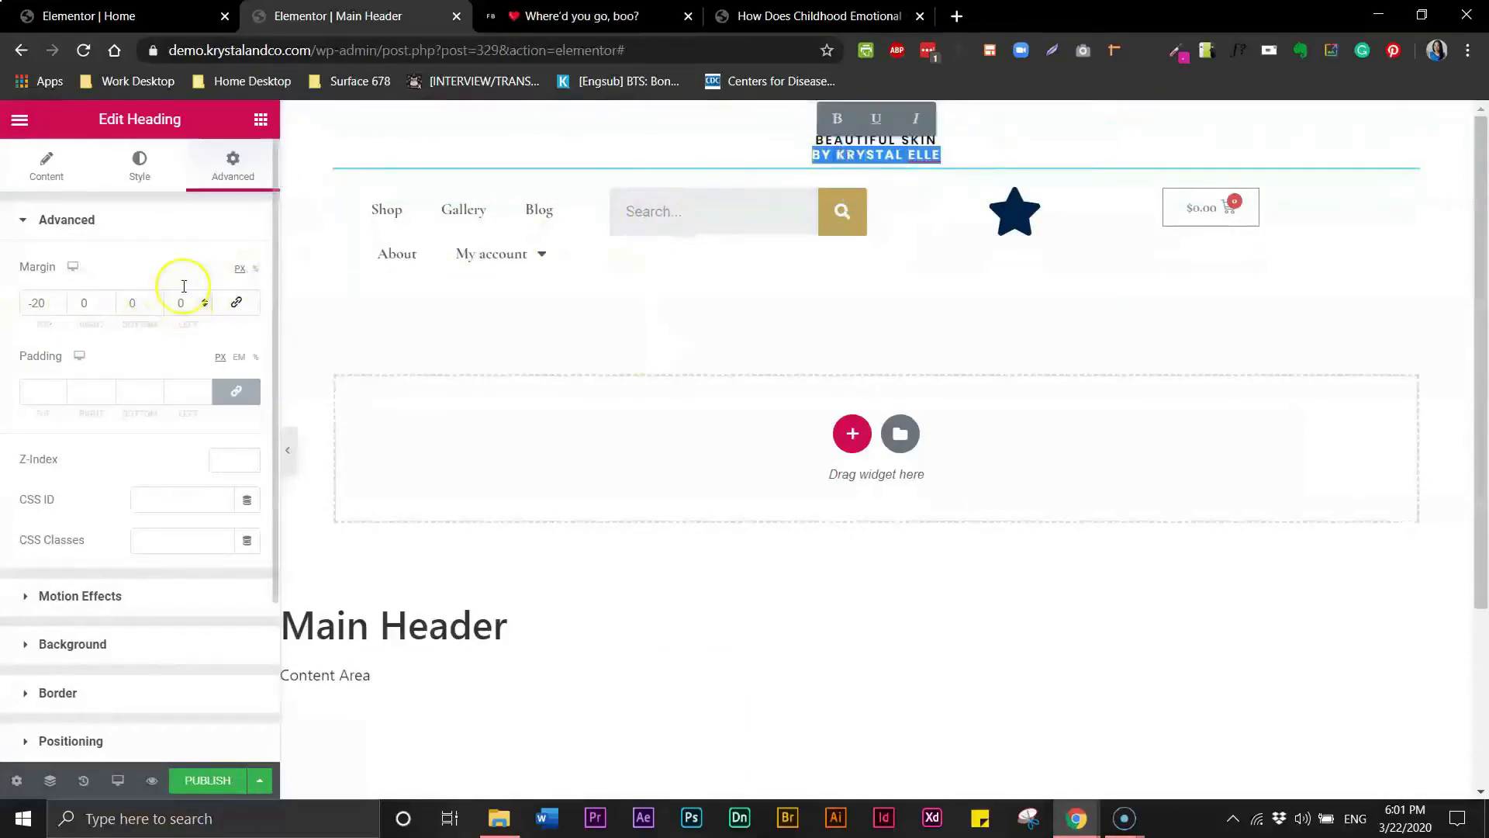
{"action": "left_click", "coordinate": [140, 165]}
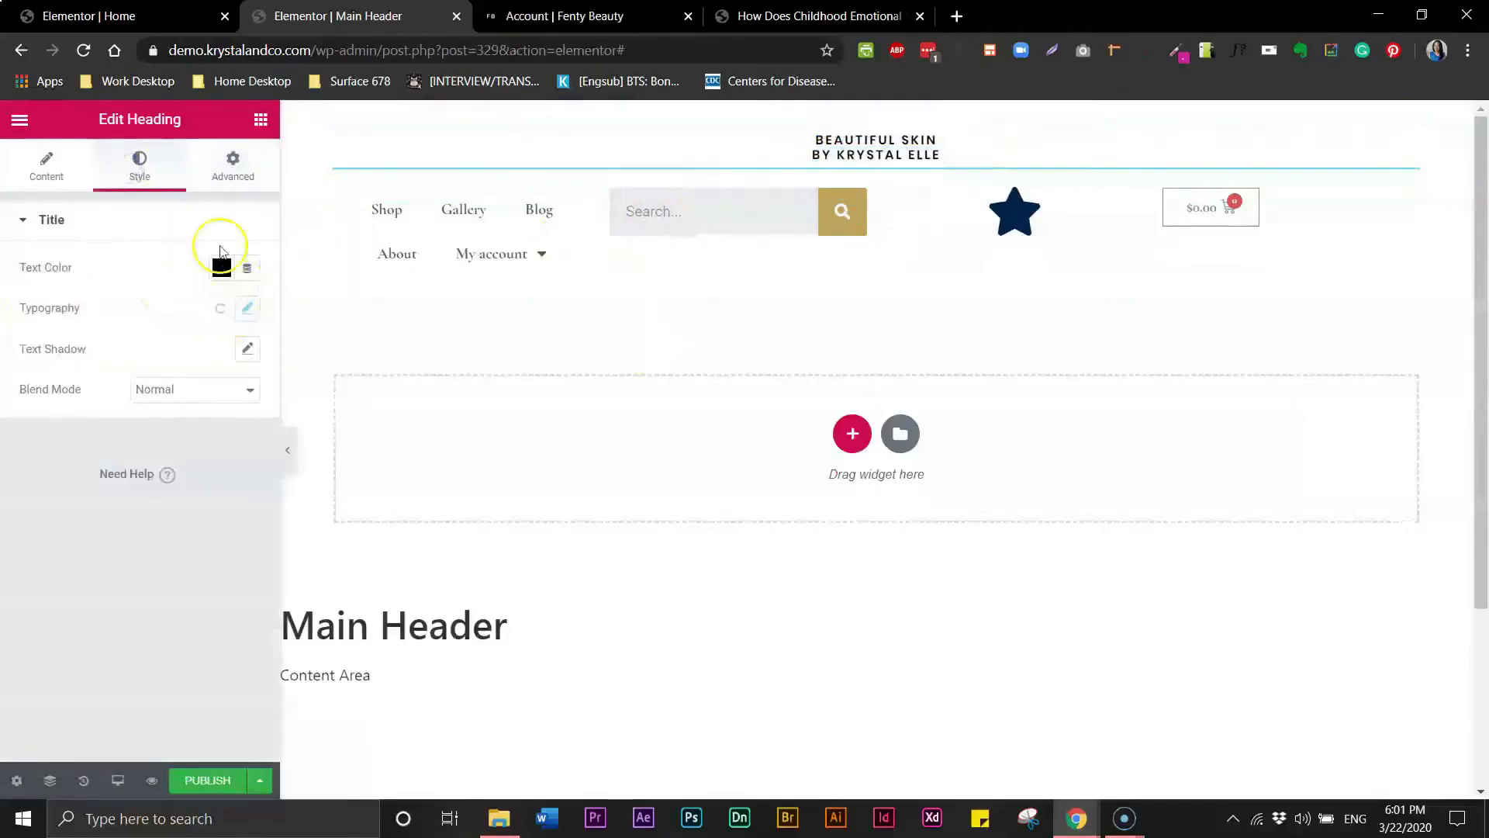
{"action": "left_click", "coordinate": [247, 308]}
{"action": "left_click", "coordinate": [186, 476]}
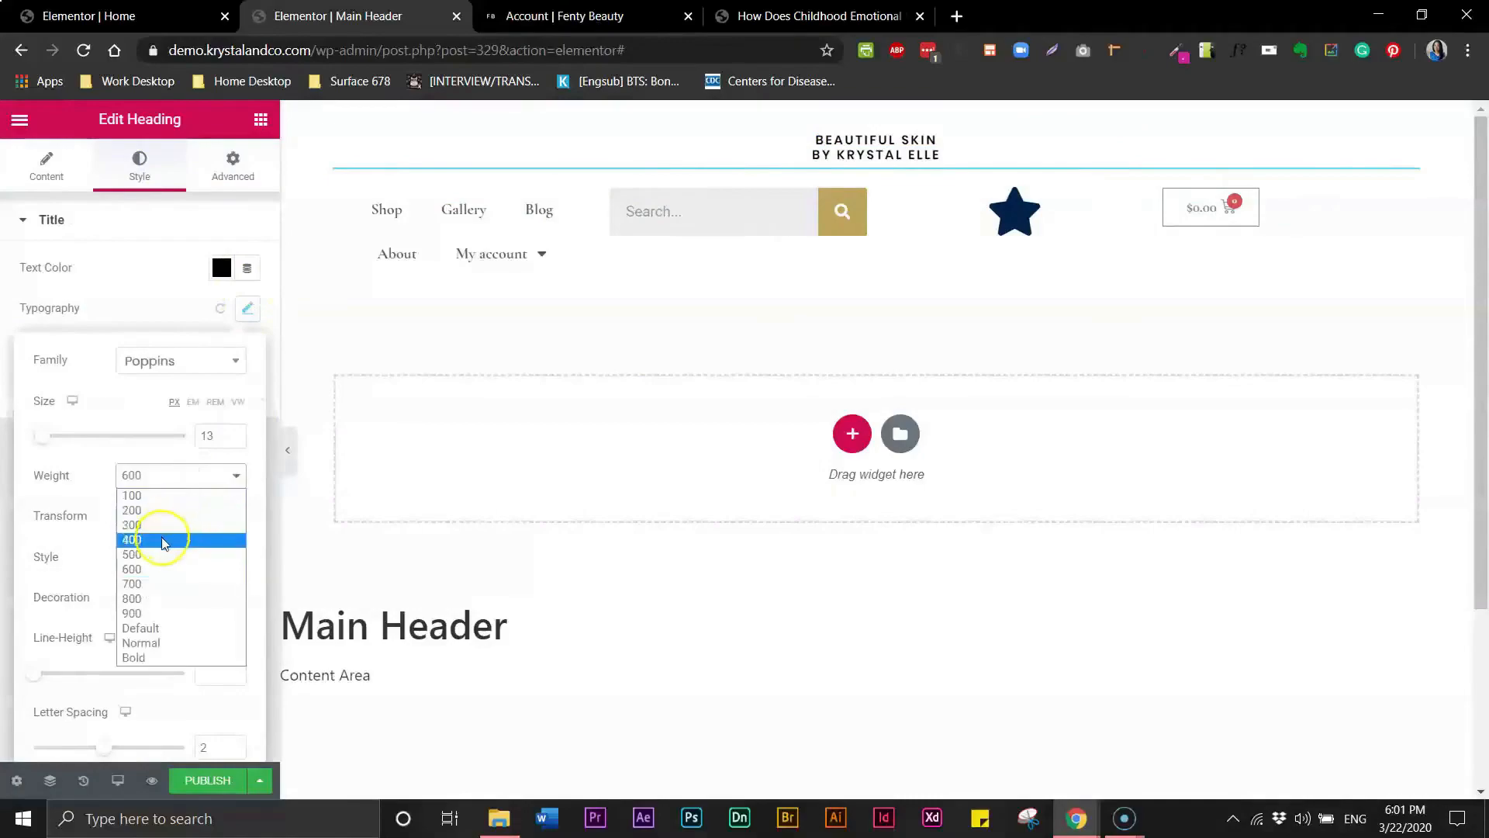
{"action": "left_click", "coordinate": [166, 539]}
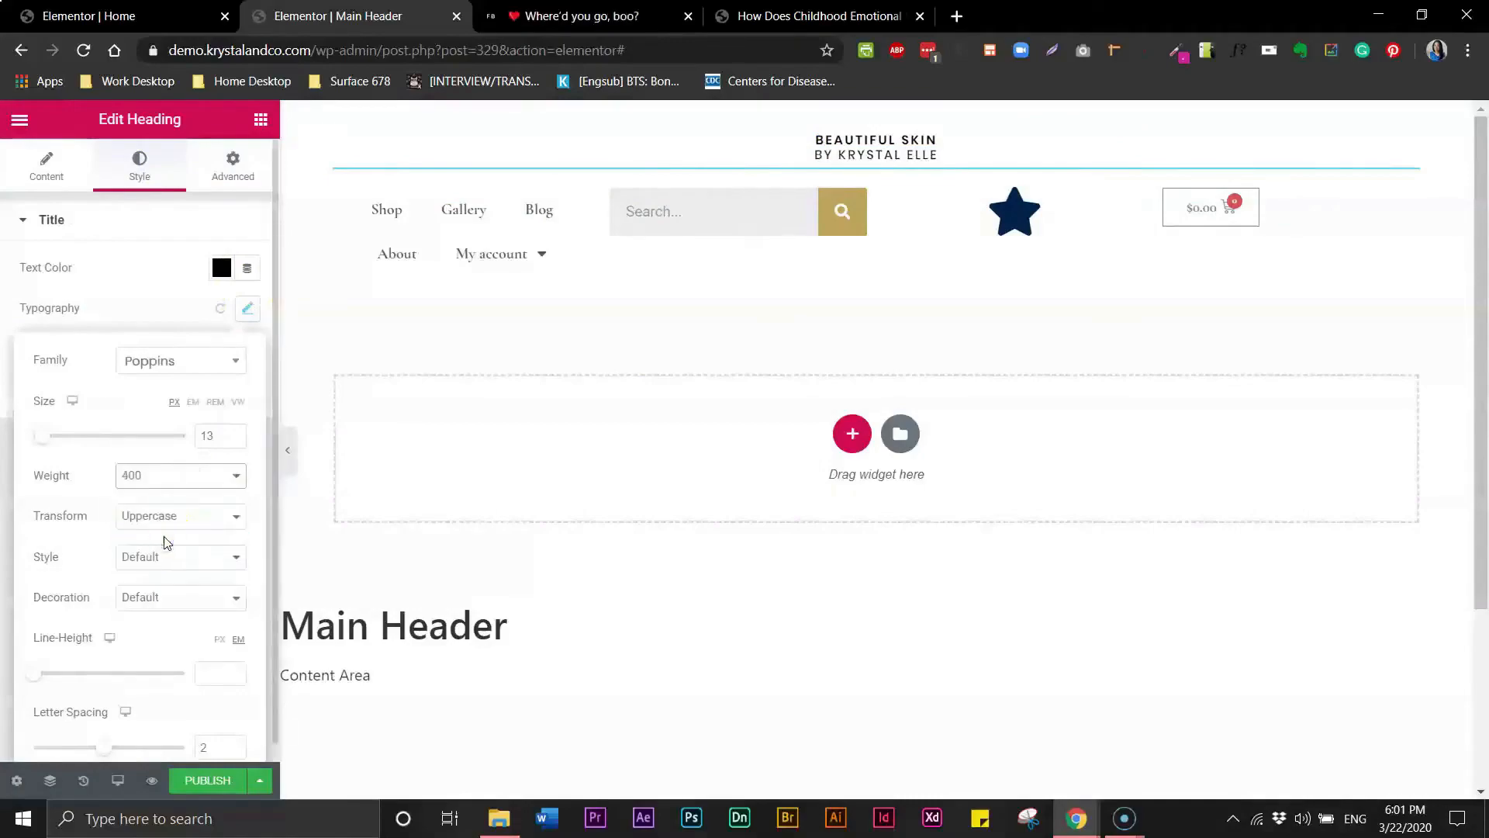
- Copy the "By Krystal Elle" heading and paste its style onto the nav menu widget
{"action": "left_click", "coordinate": [779, 146]}
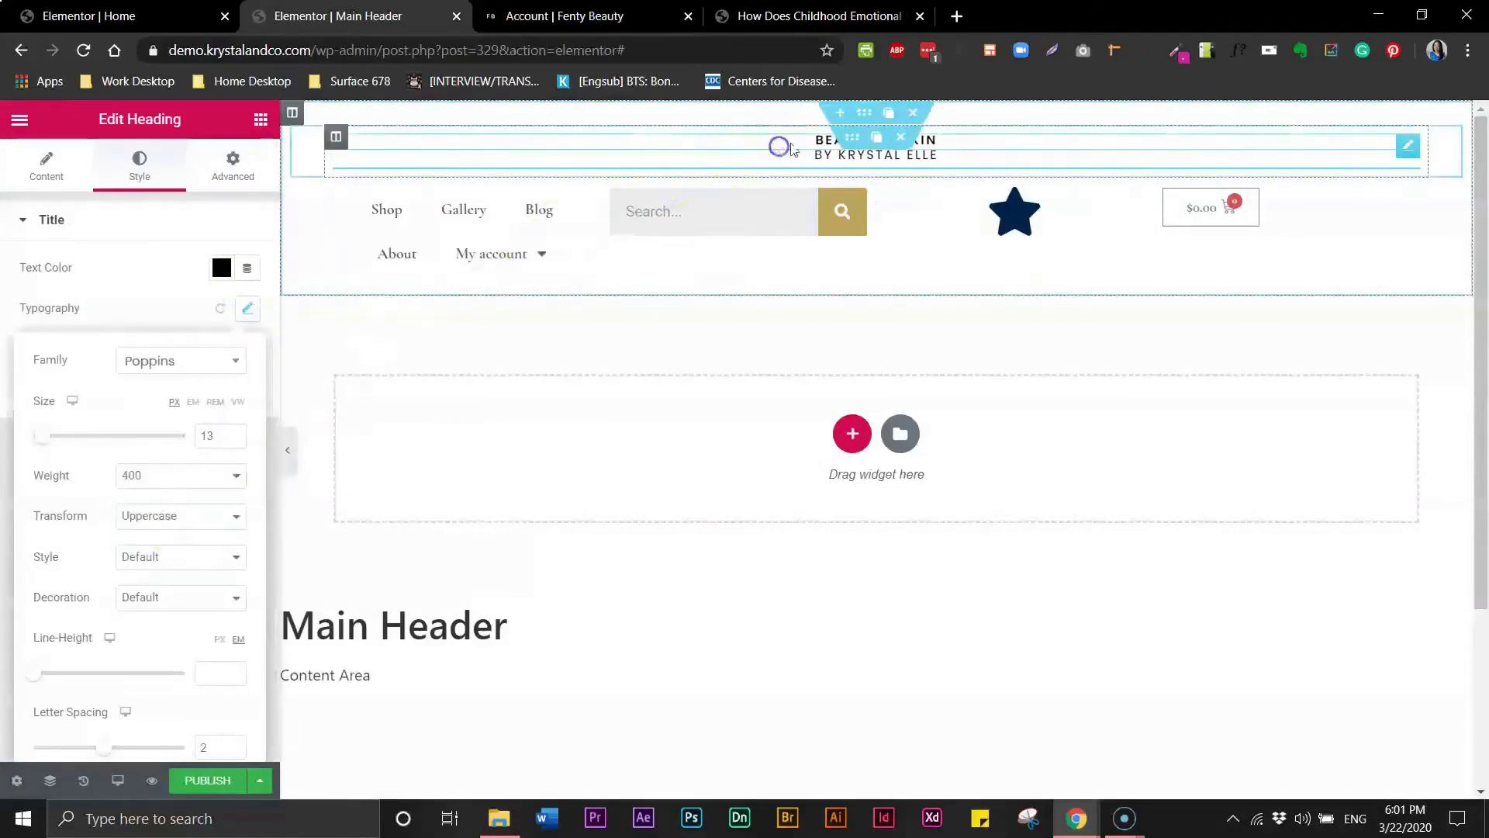
{"action": "left_click", "coordinate": [811, 144]}
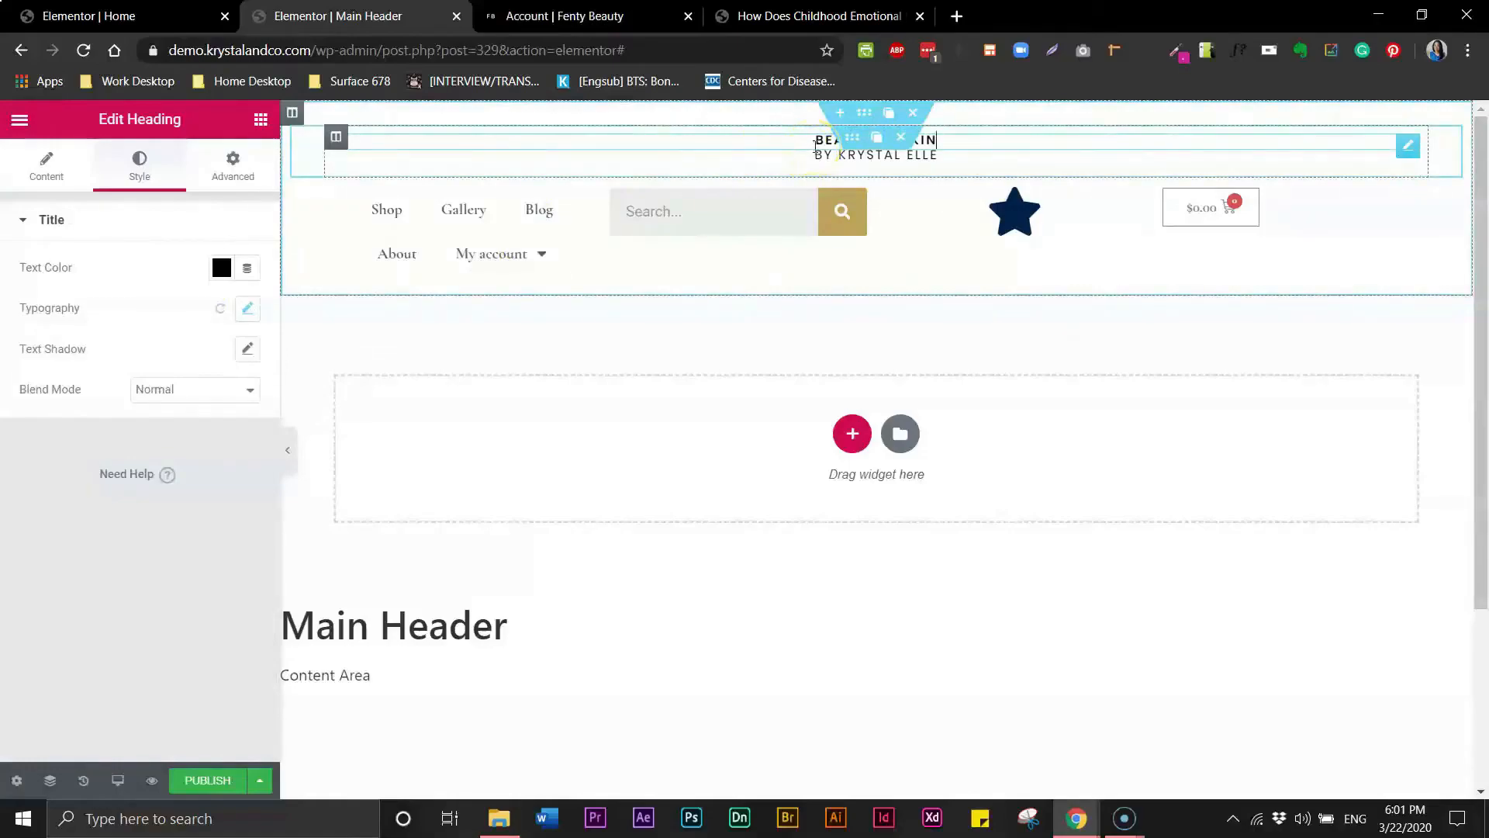
{"action": "left_click", "coordinate": [825, 147]}
{"action": "left_click", "coordinate": [825, 140]}
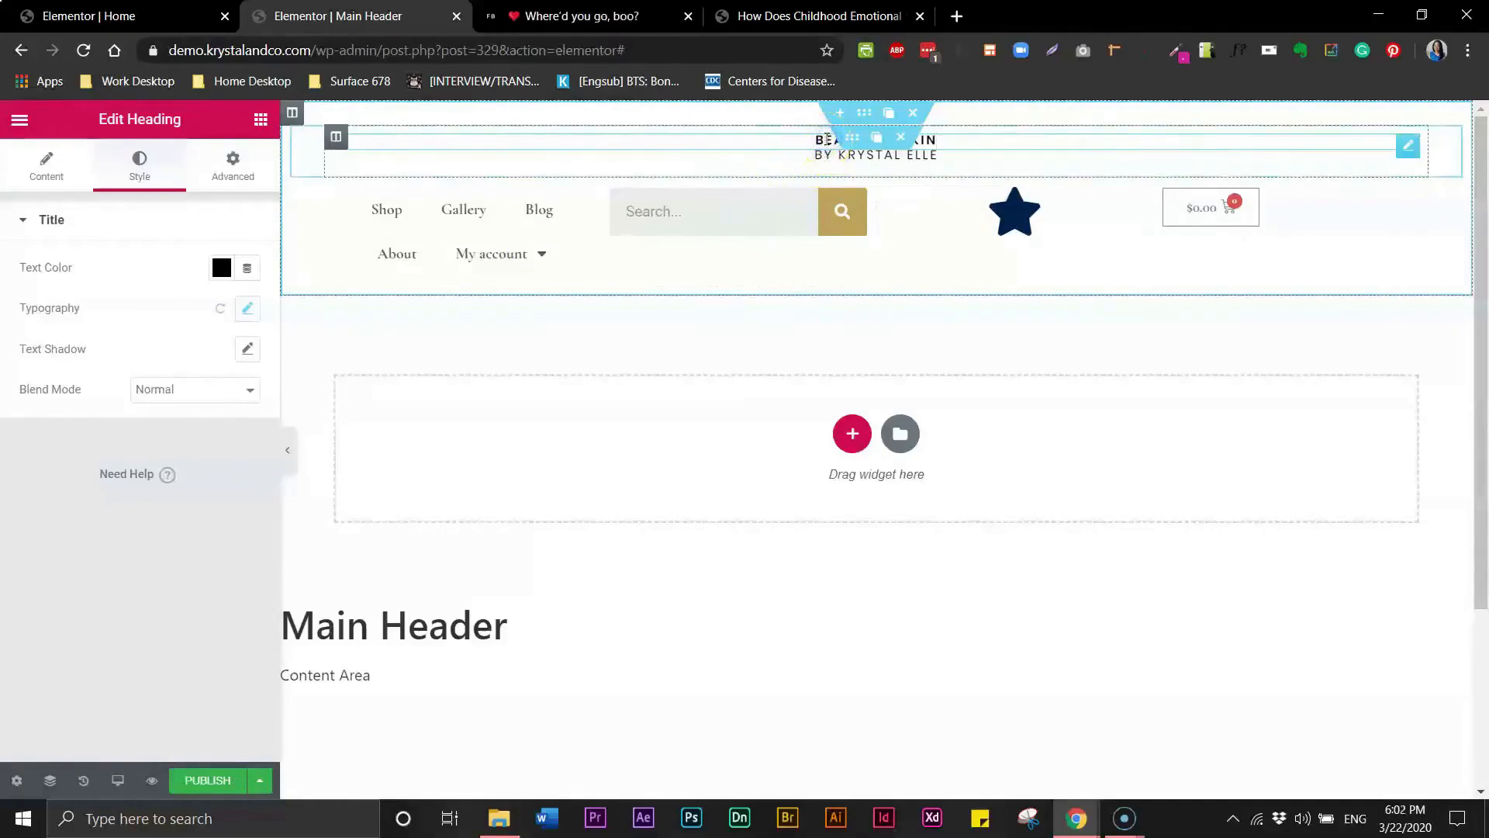
{"action": "left_click", "coordinate": [824, 155]}
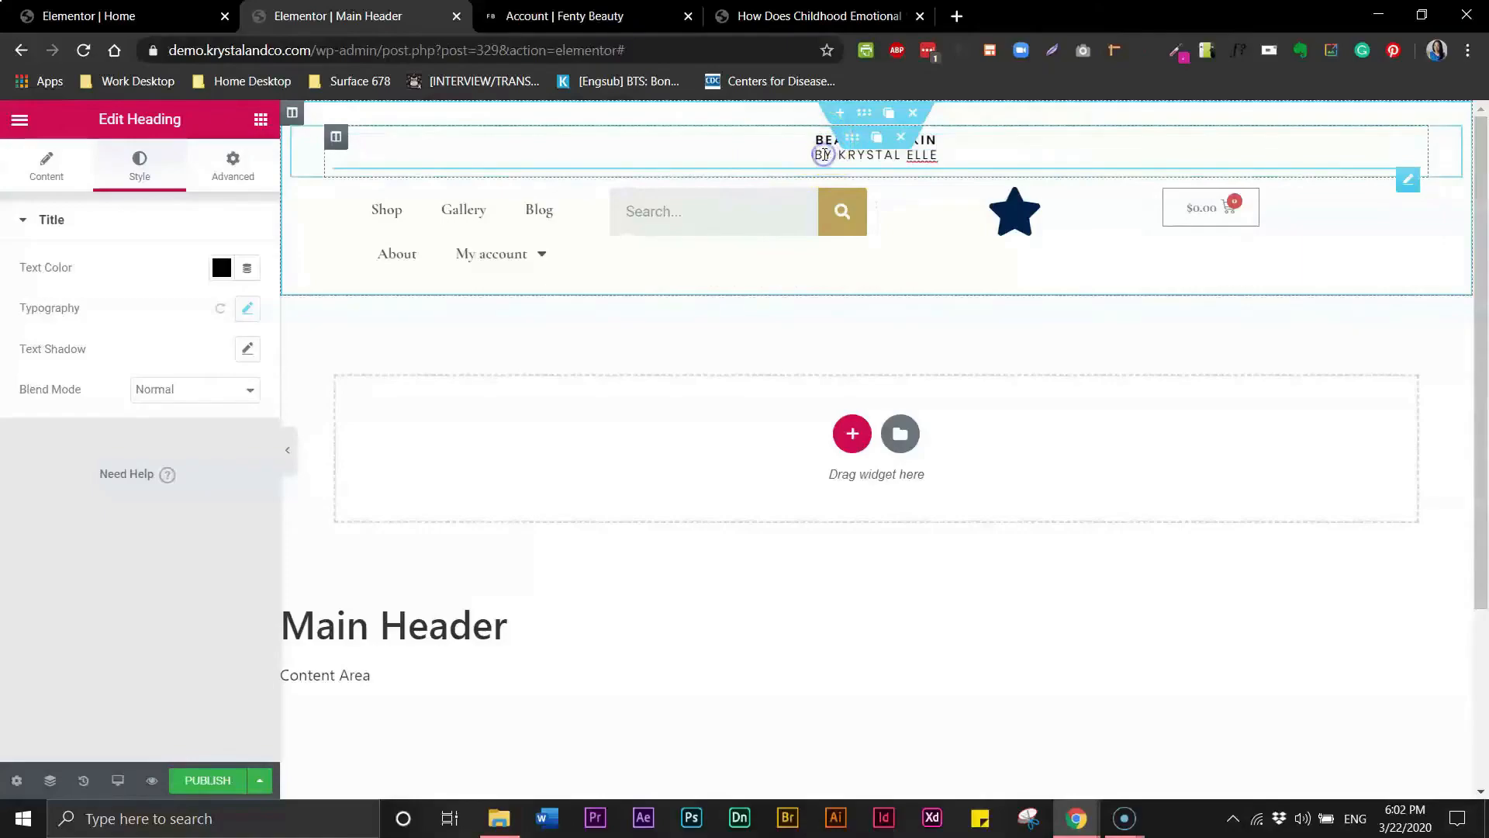
{"action": "double_click", "coordinate": [821, 154]}
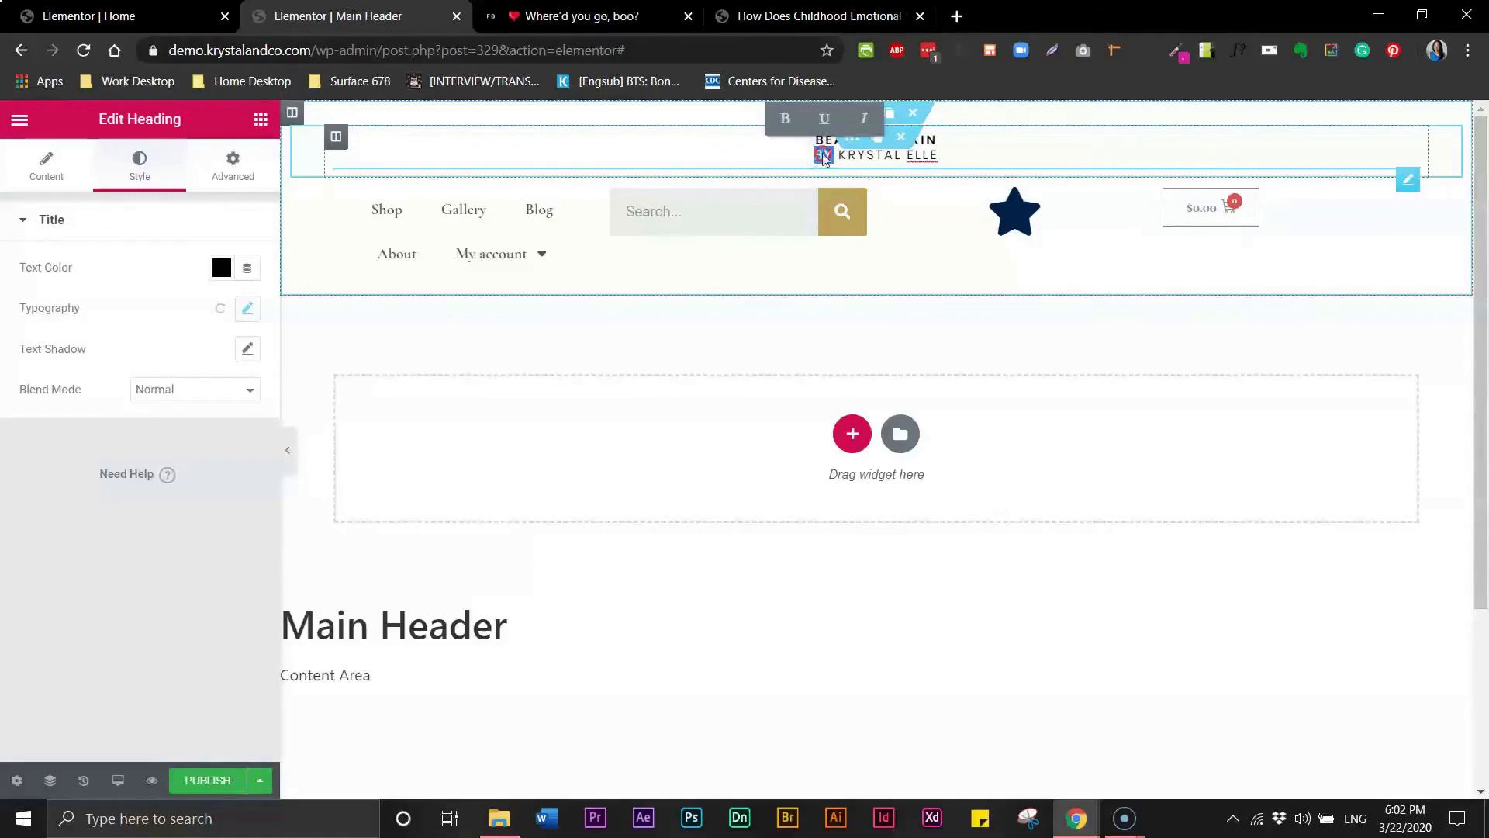
{"action": "right_click", "coordinate": [823, 157]}
{"action": "left_click", "coordinate": [867, 237]}
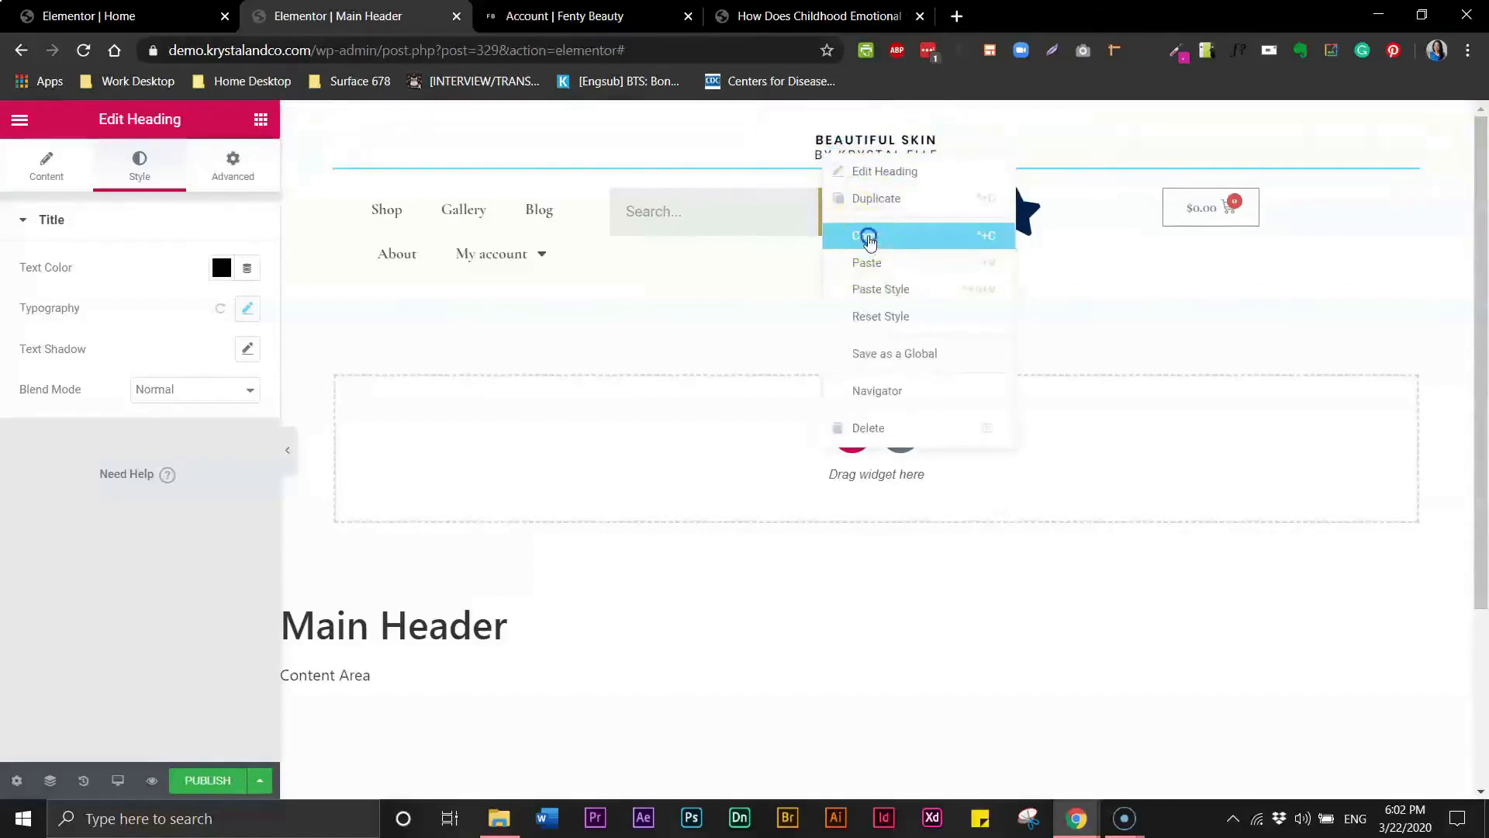
{"action": "left_click", "coordinate": [470, 212]}
{"action": "right_click", "coordinate": [471, 213]}
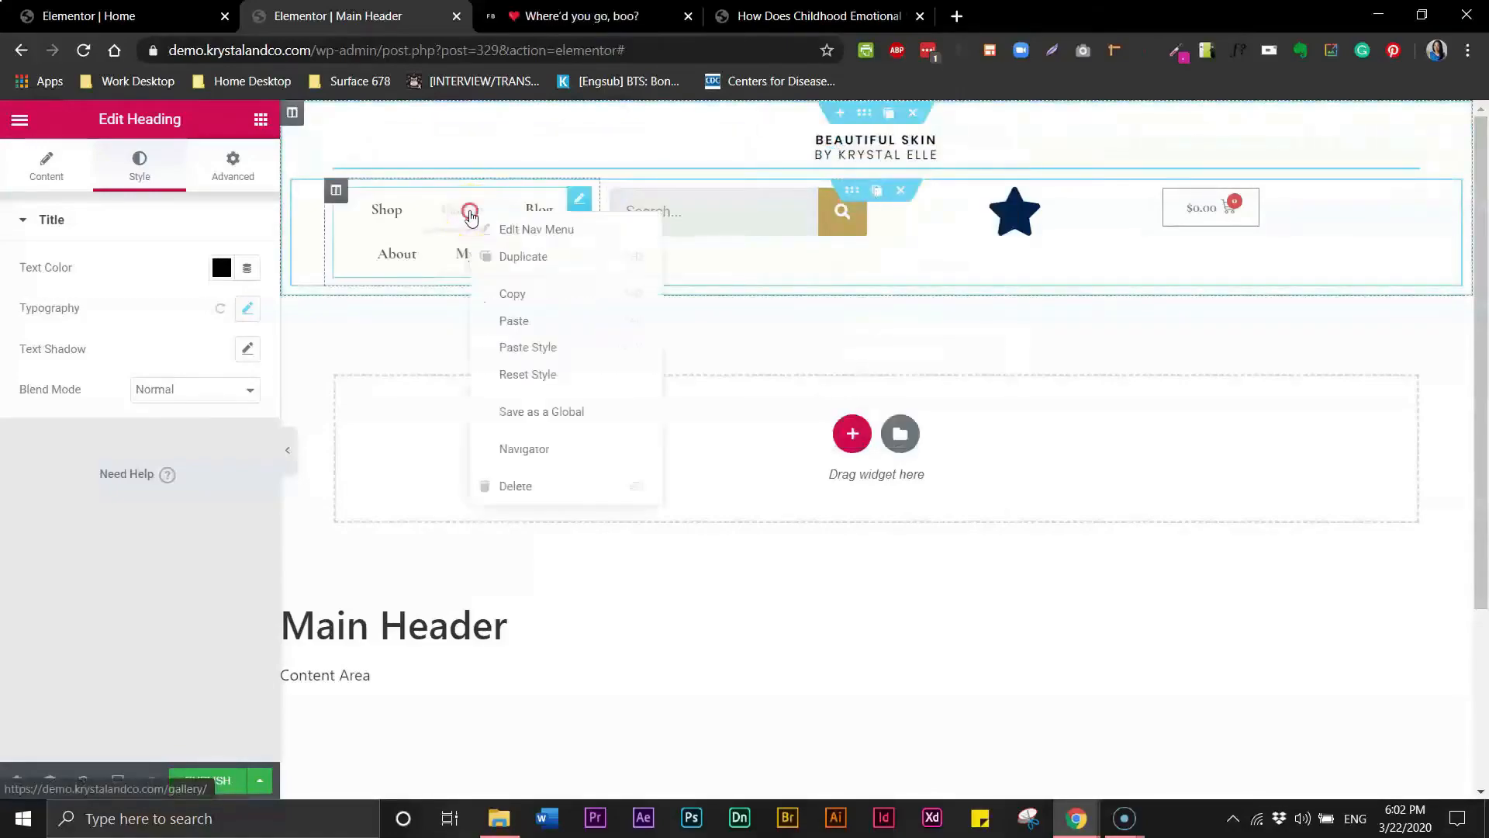
{"action": "left_click", "coordinate": [543, 346]}
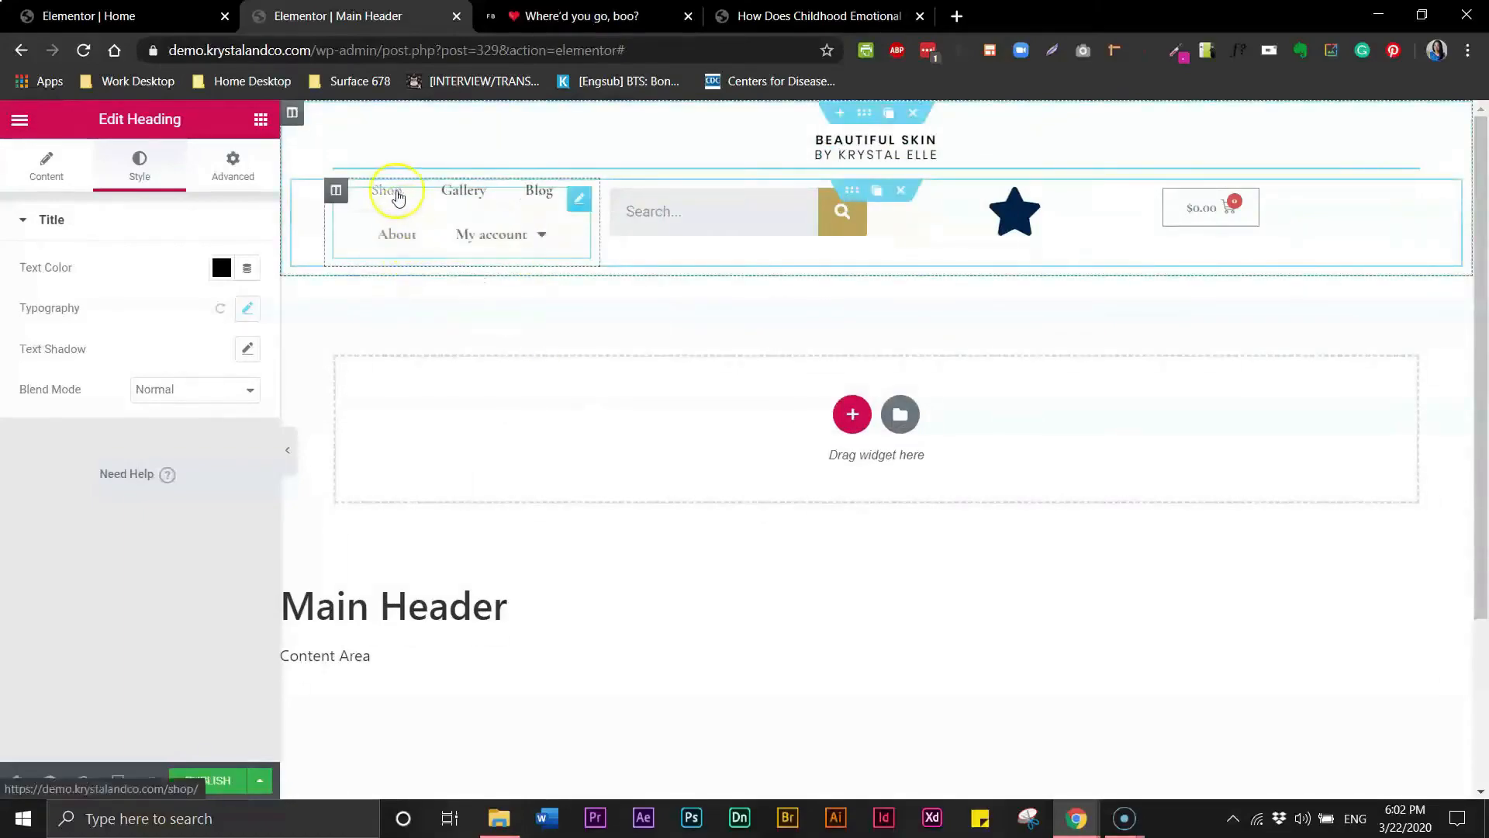
- Set the nav menu's normal text color to black
{"action": "mouse_move", "coordinate": [482, 244]}
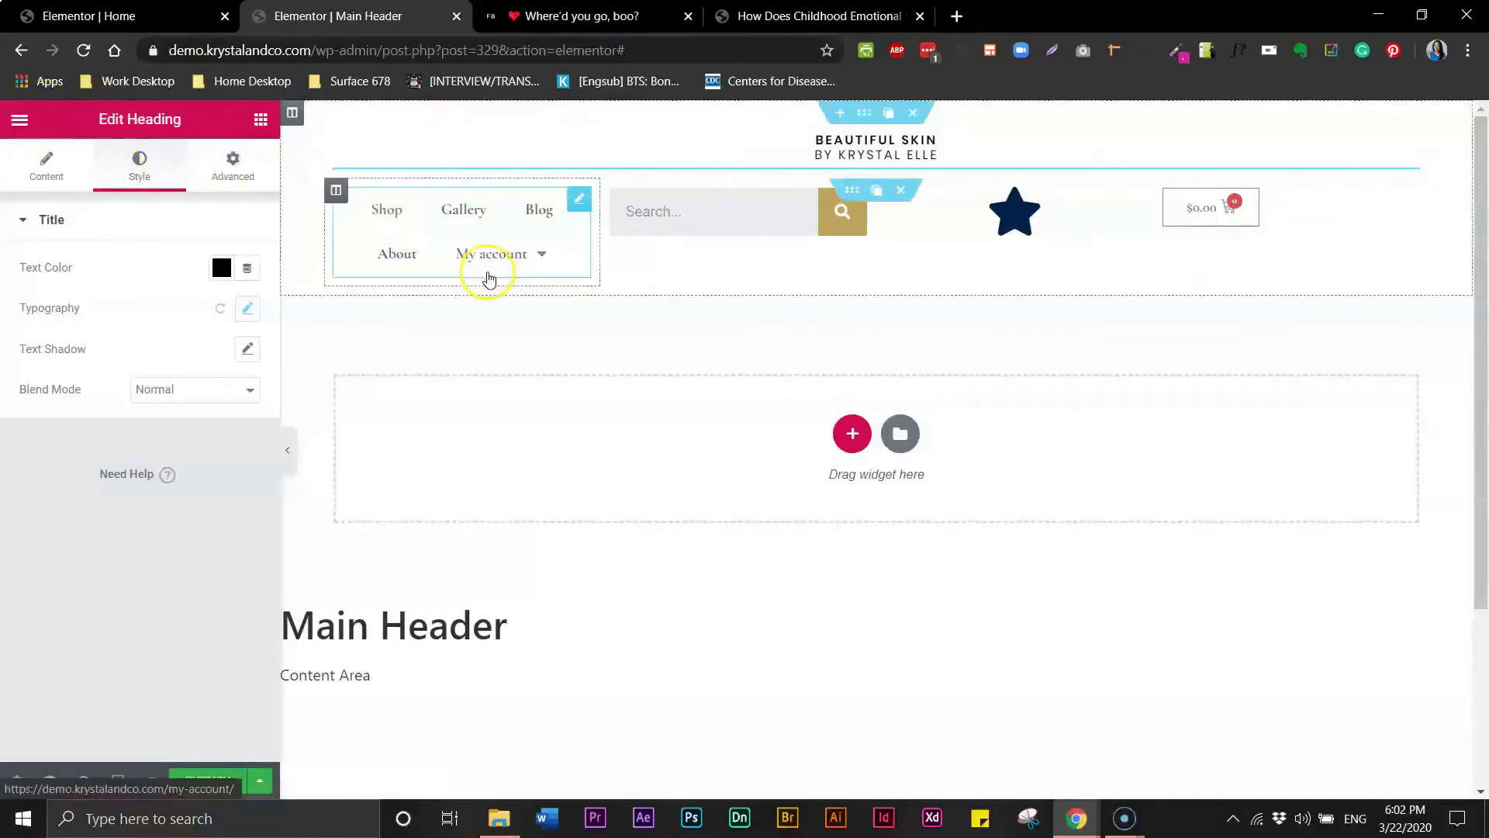
{"action": "left_click", "coordinate": [465, 241]}
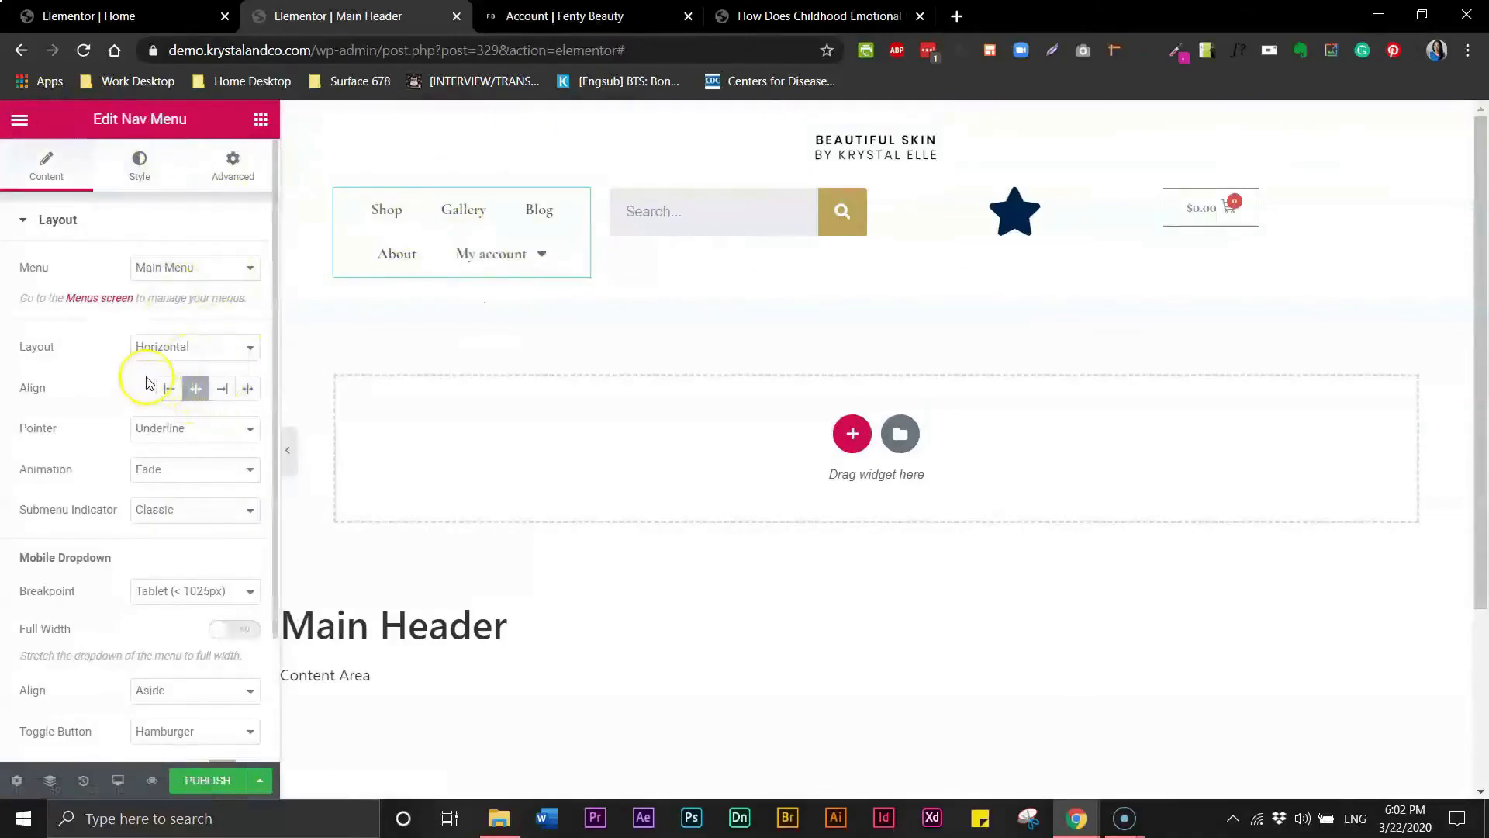
{"action": "left_click", "coordinate": [200, 396]}
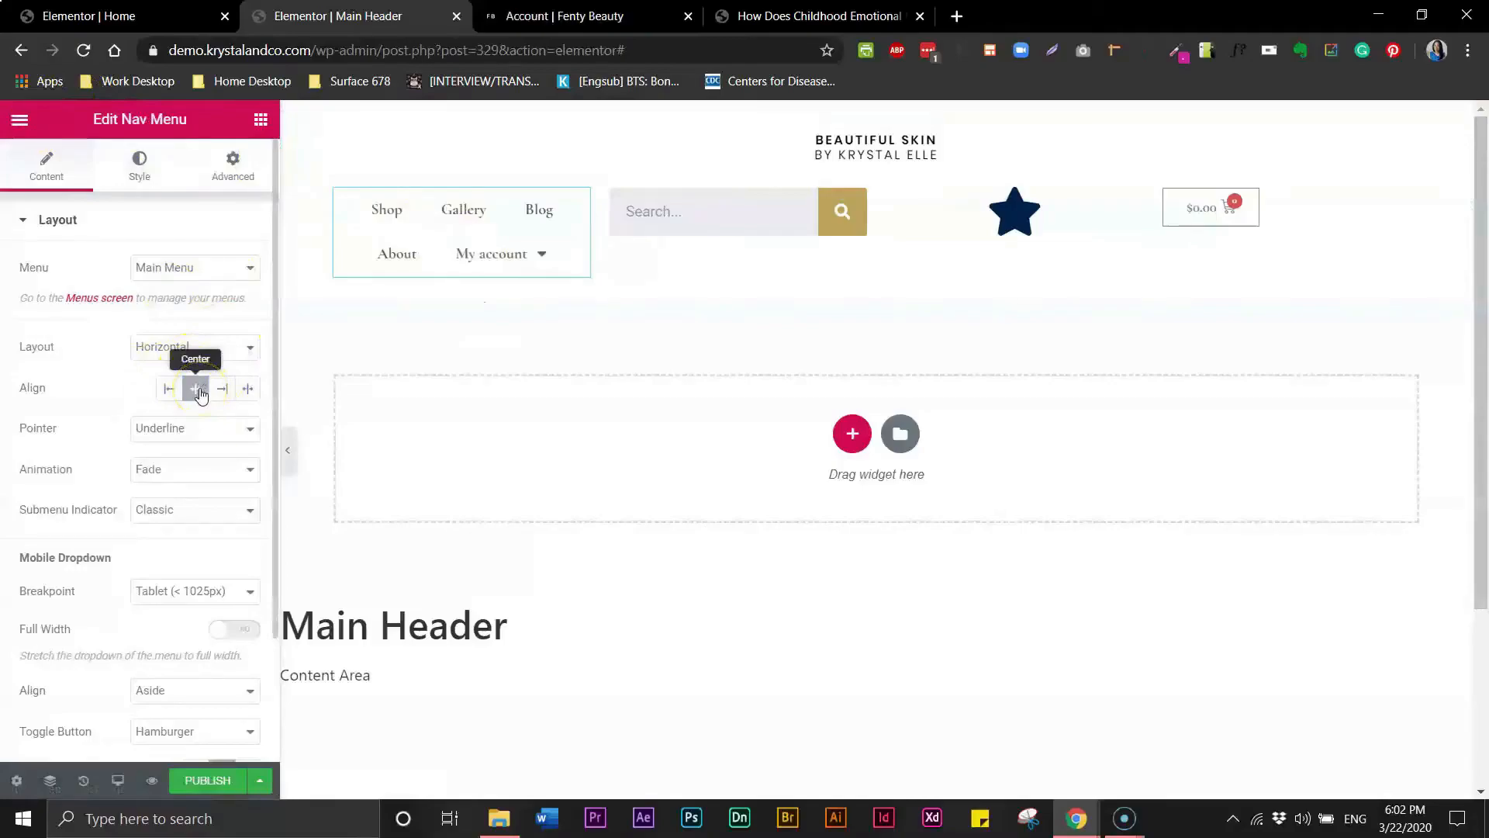
{"action": "left_click", "coordinate": [131, 175]}
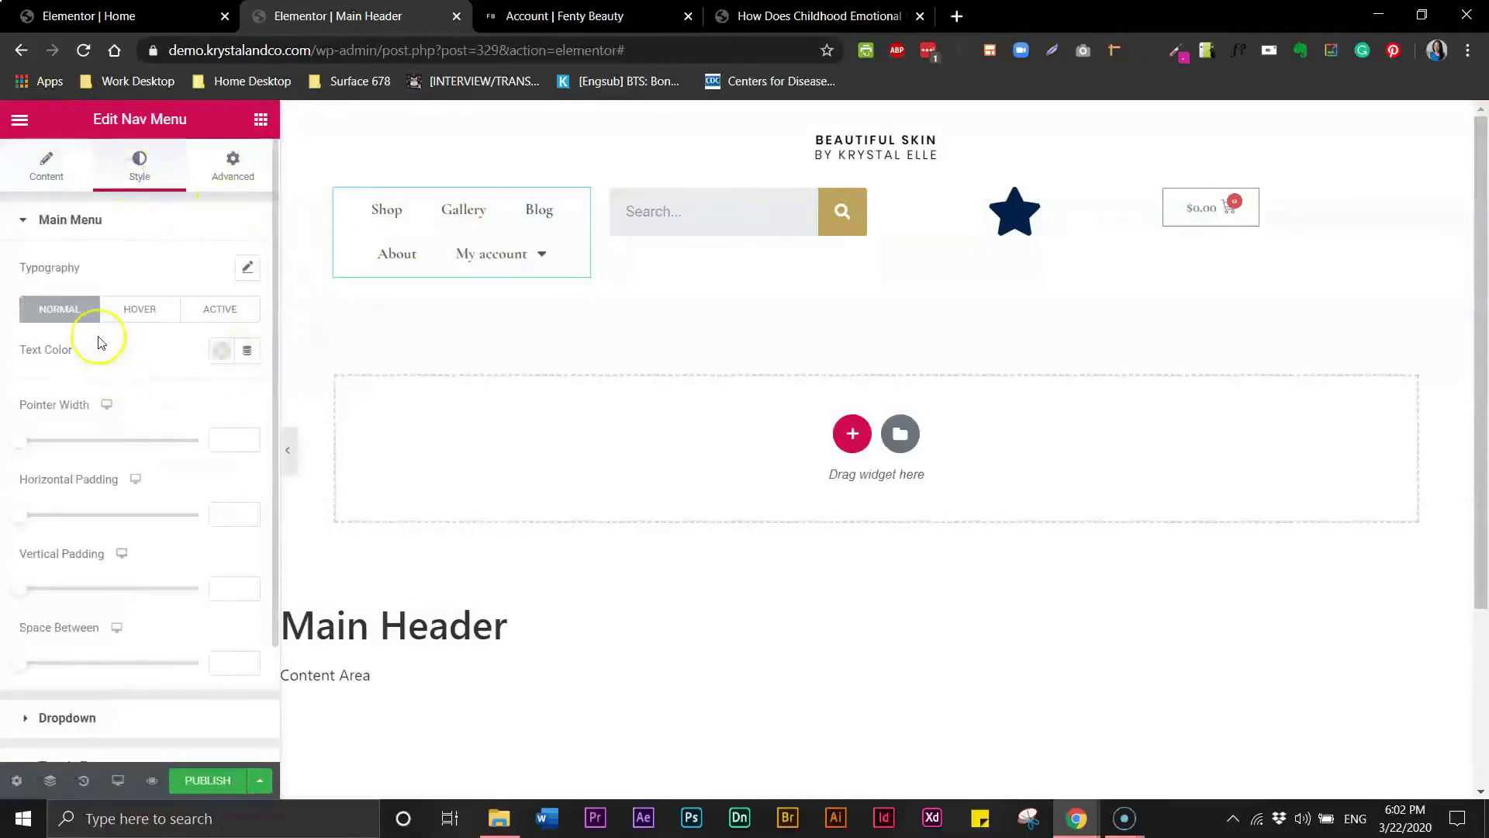
{"action": "left_click", "coordinate": [222, 351]}
{"action": "left_click", "coordinate": [280, 396]}
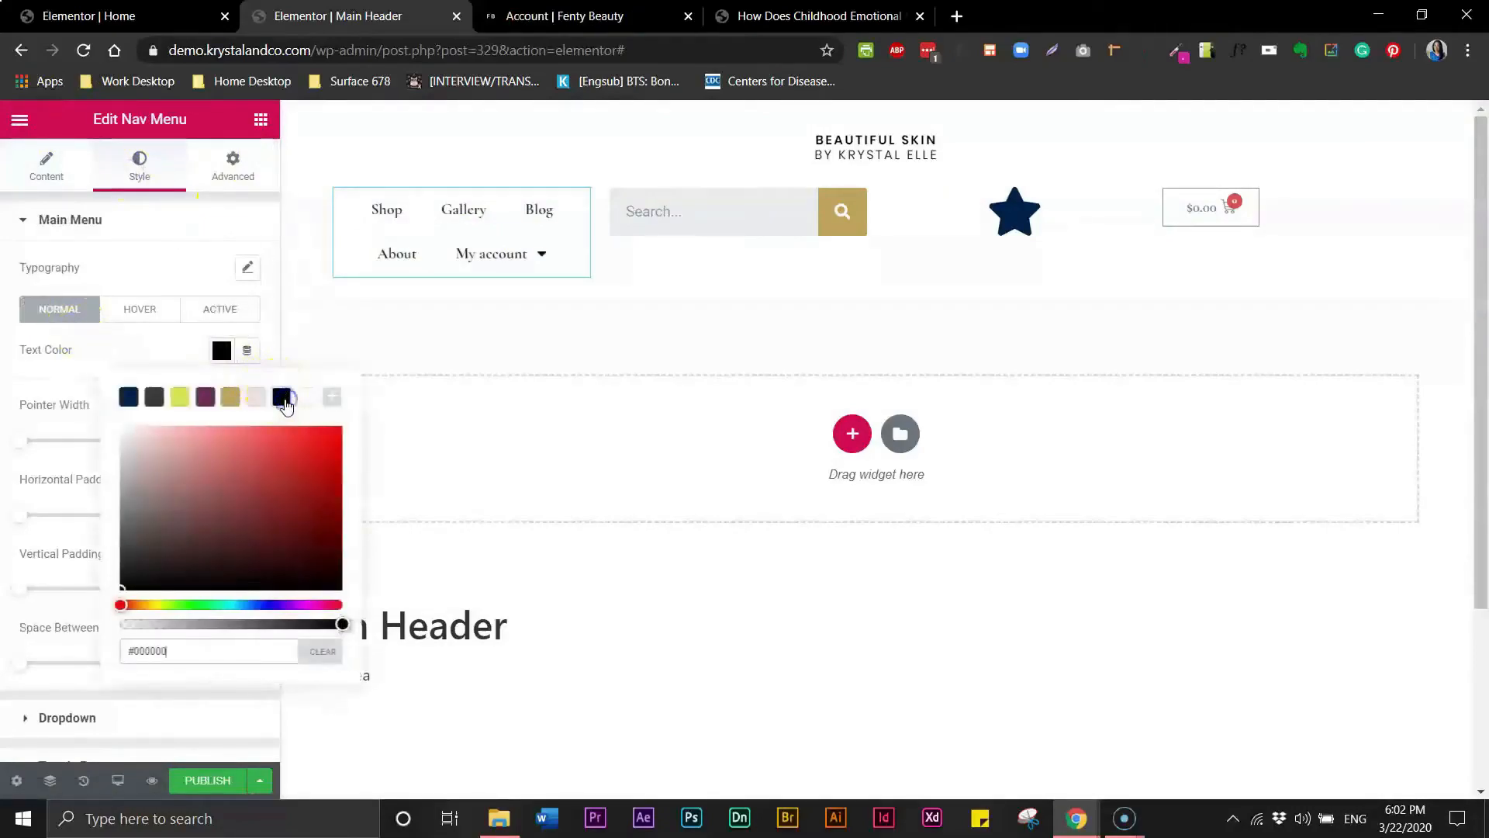
{"action": "left_click", "coordinate": [151, 348]}
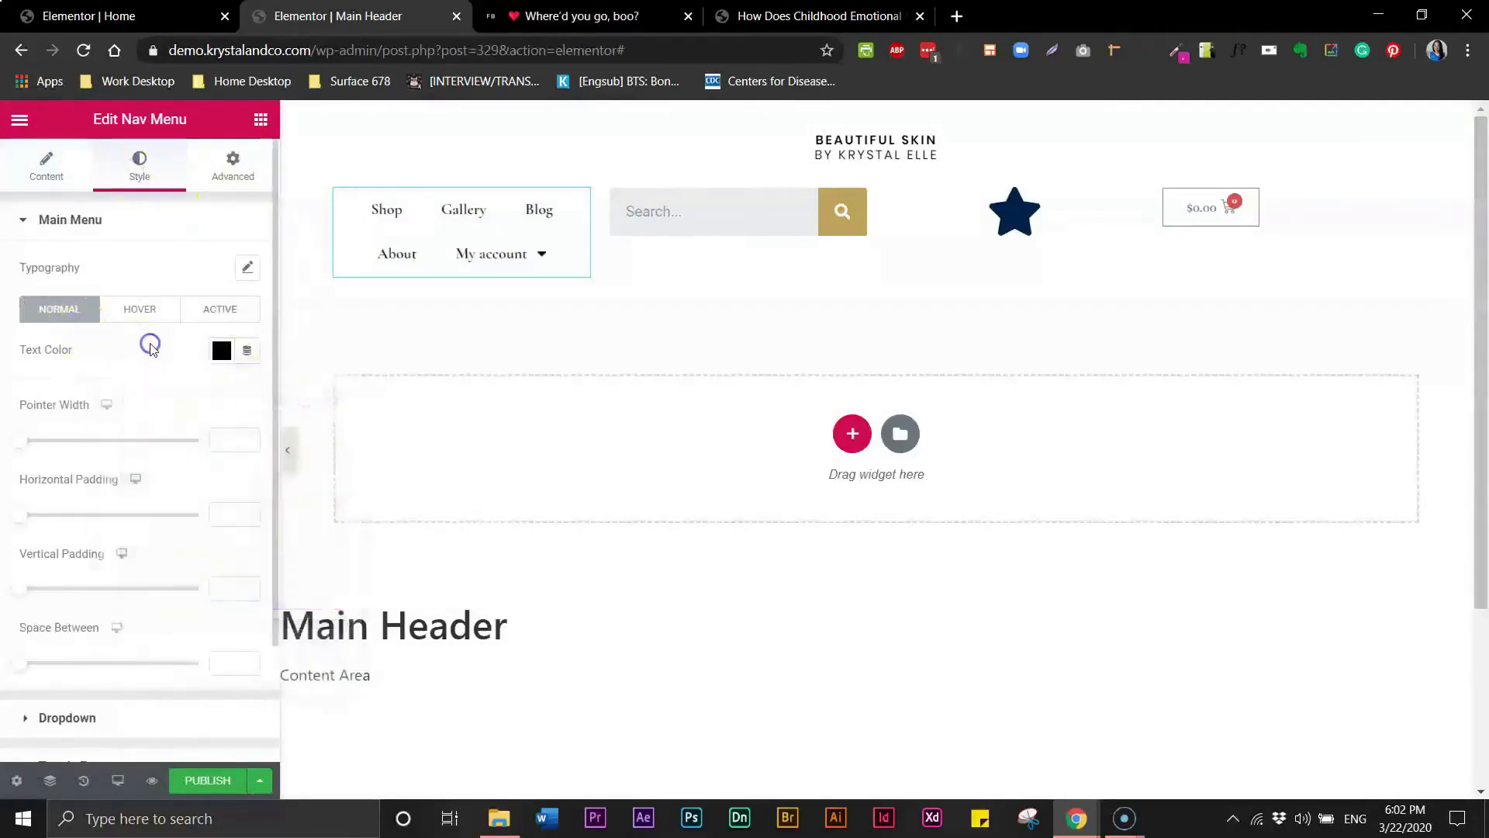
- Set the nav menu typography font family to Poppins and the size to 13 px
{"action": "left_click", "coordinate": [247, 270]}
{"action": "left_click", "coordinate": [218, 321]}
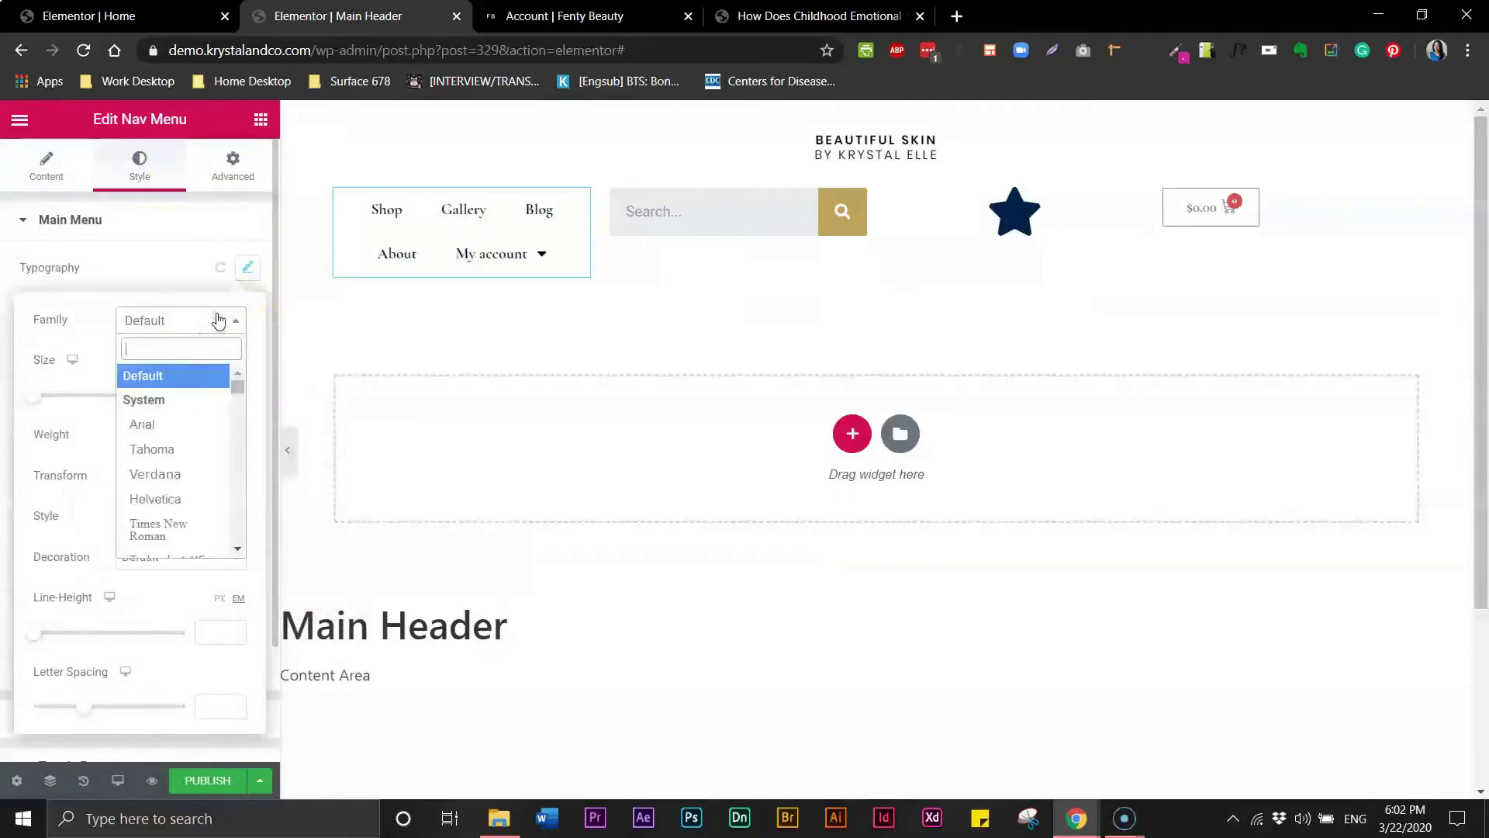
{"action": "type", "text": "pop"}
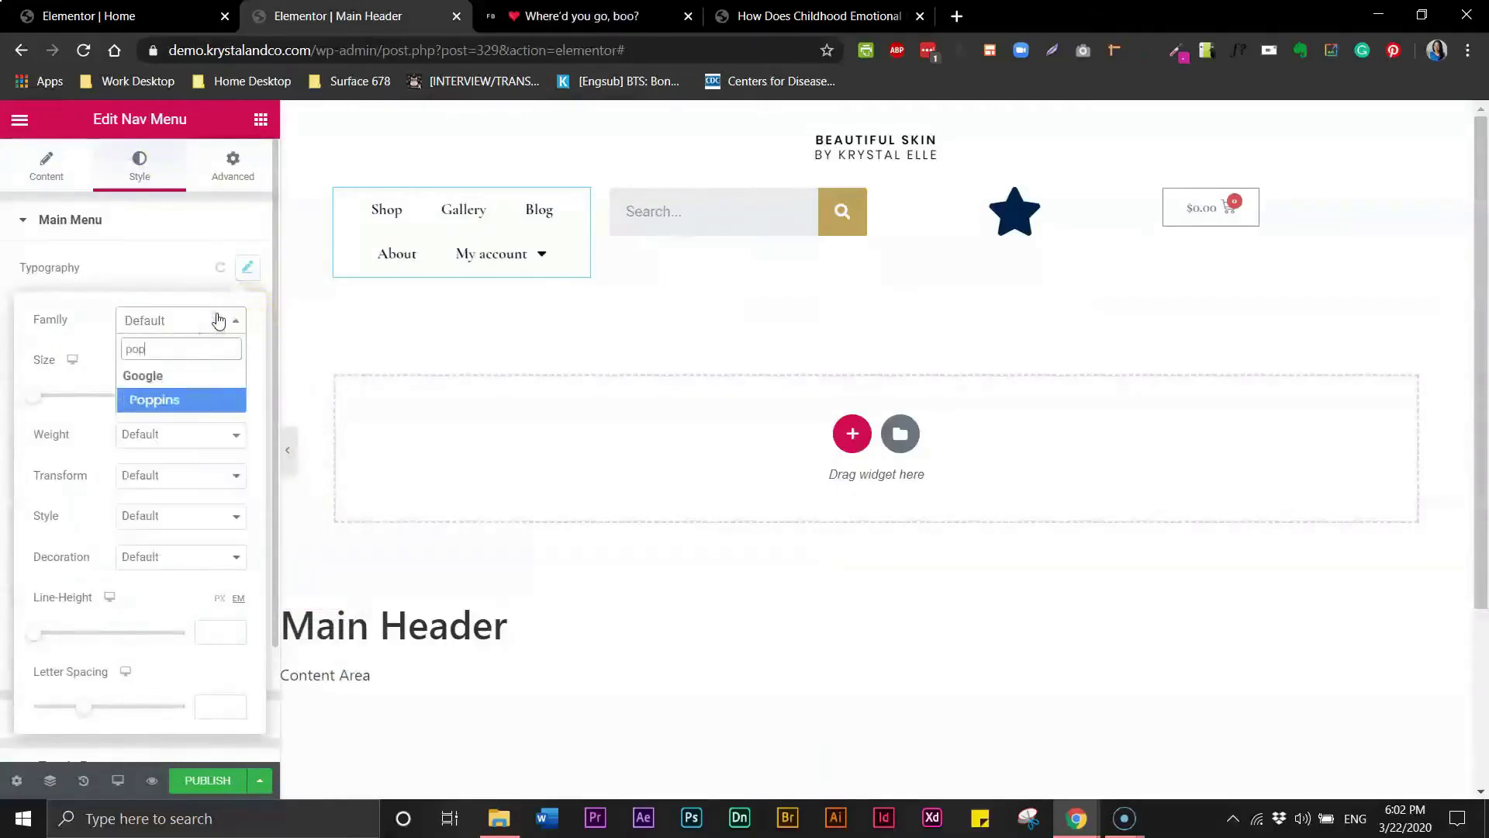
{"action": "left_click", "coordinate": [227, 399]}
{"action": "left_click", "coordinate": [212, 391]}
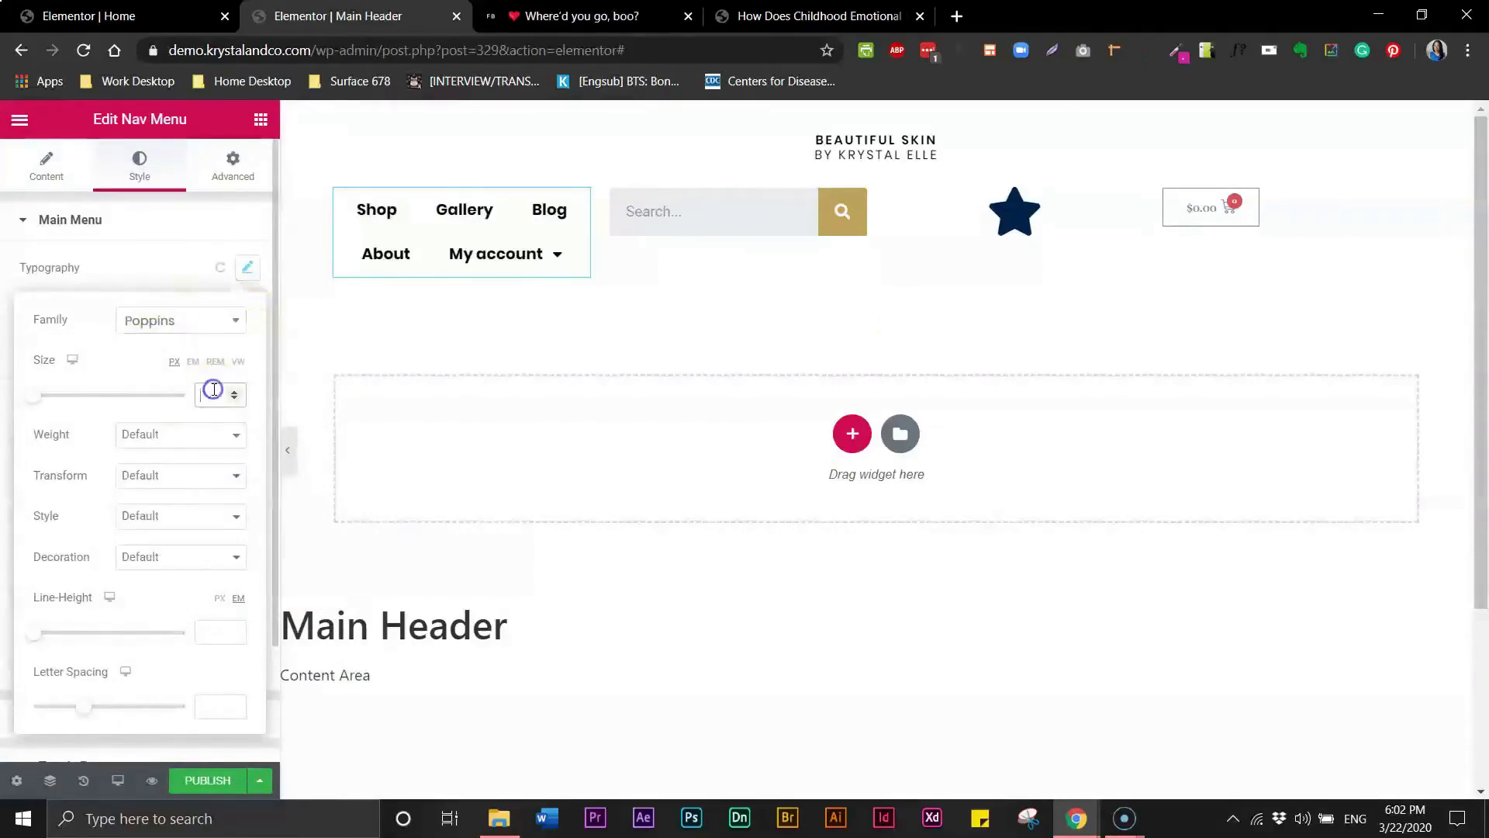
{"action": "type", "text": "13"}
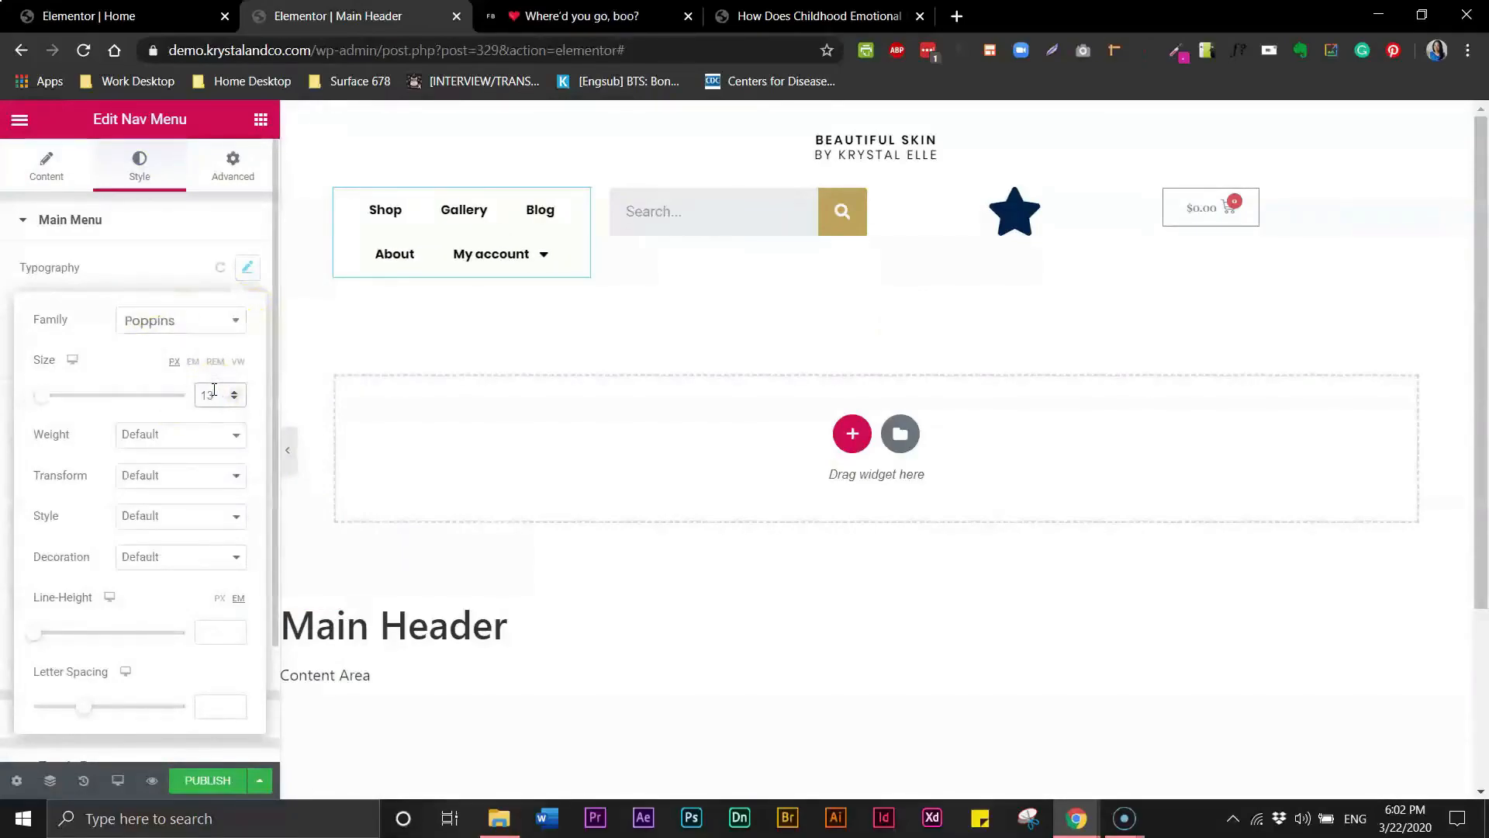
- Set the menu font weight to 400 and the text transform to Uppercase
{"action": "left_click", "coordinate": [182, 435]}
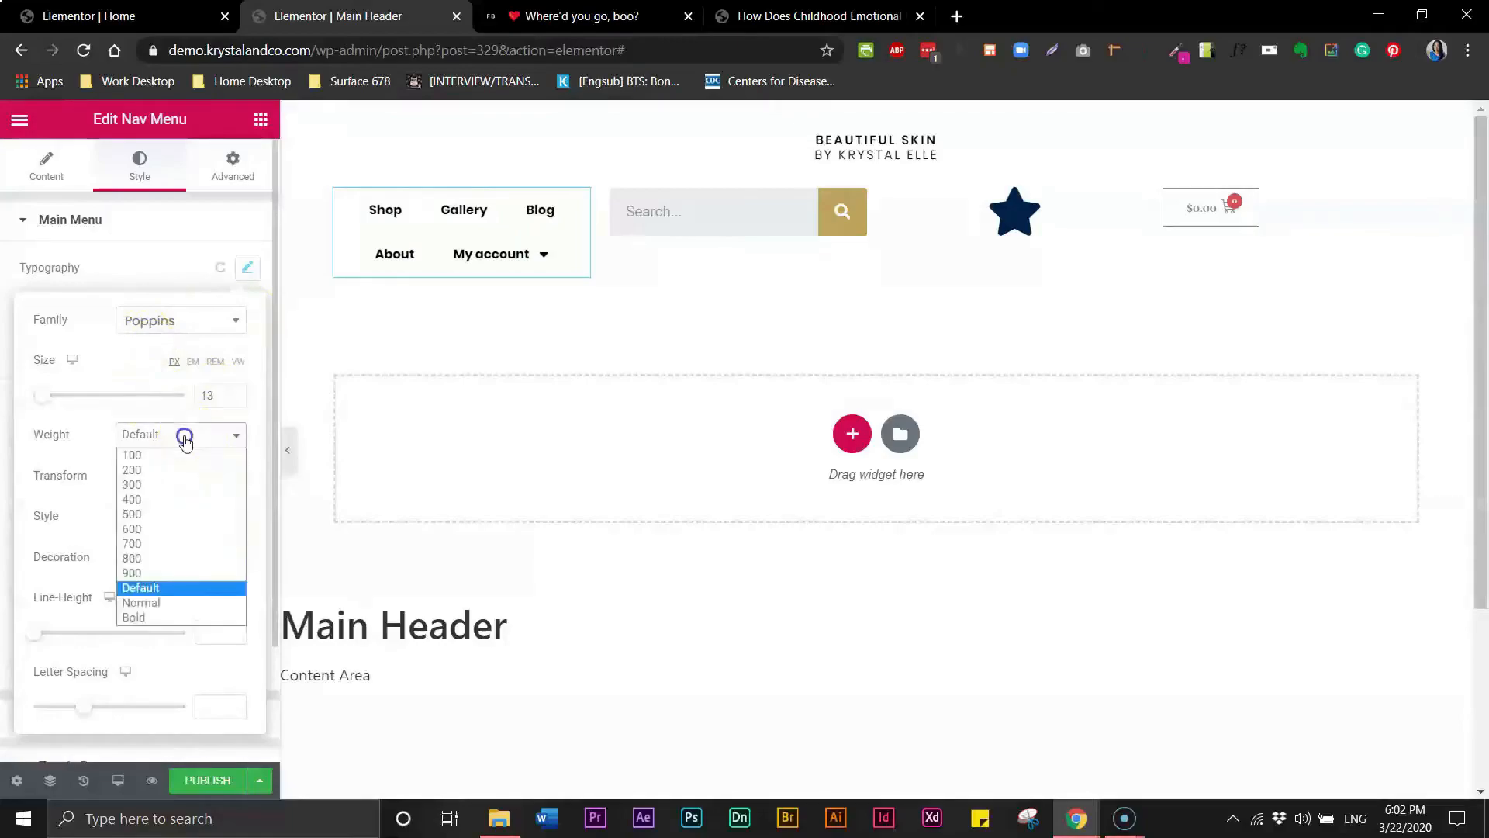
{"action": "left_click", "coordinate": [181, 485]}
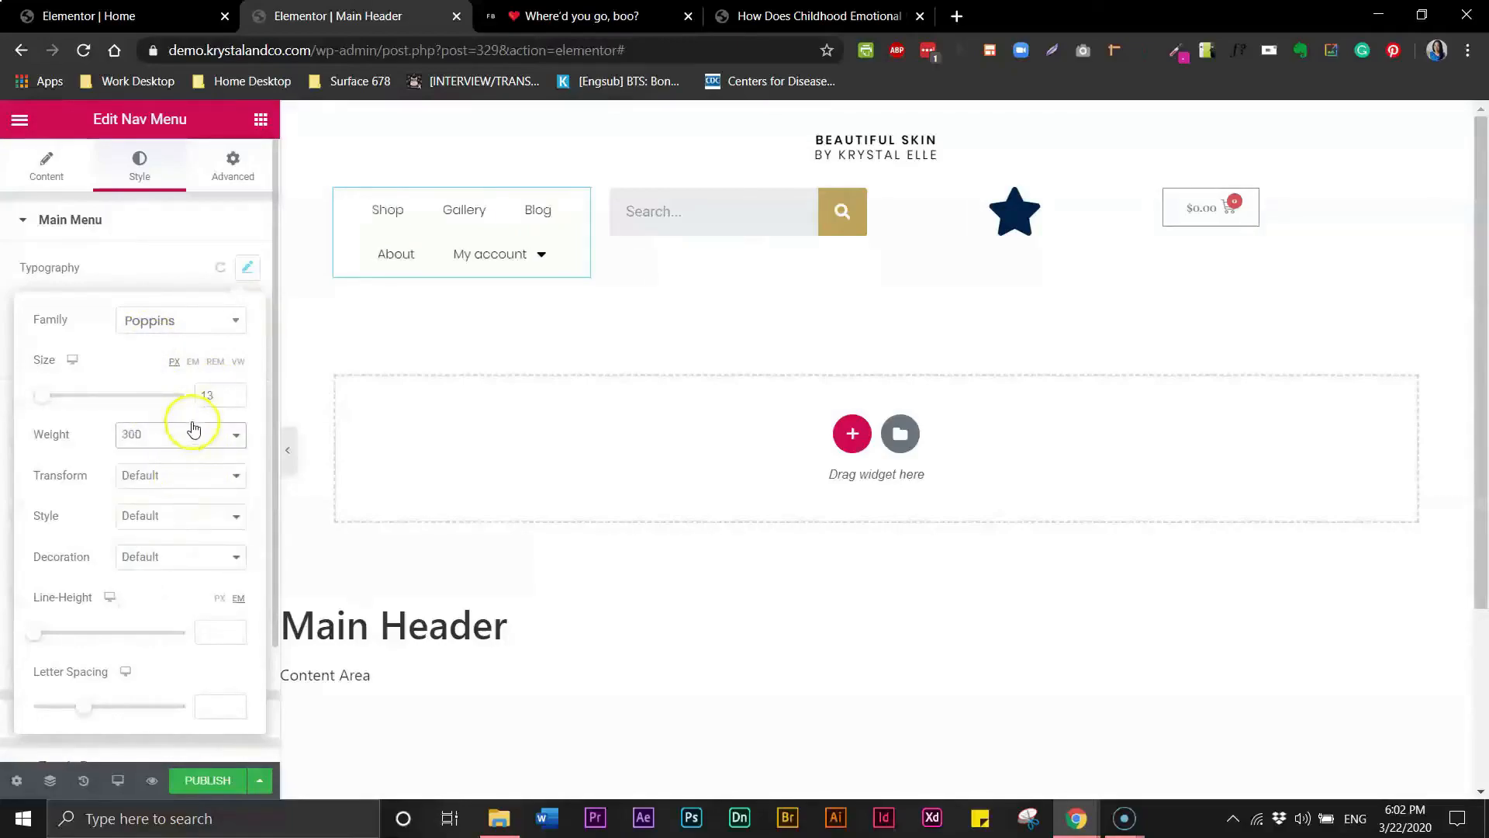
{"action": "left_click", "coordinate": [183, 427]}
{"action": "left_click", "coordinate": [169, 495]}
{"action": "left_click", "coordinate": [147, 476]}
{"action": "left_click", "coordinate": [149, 505]}
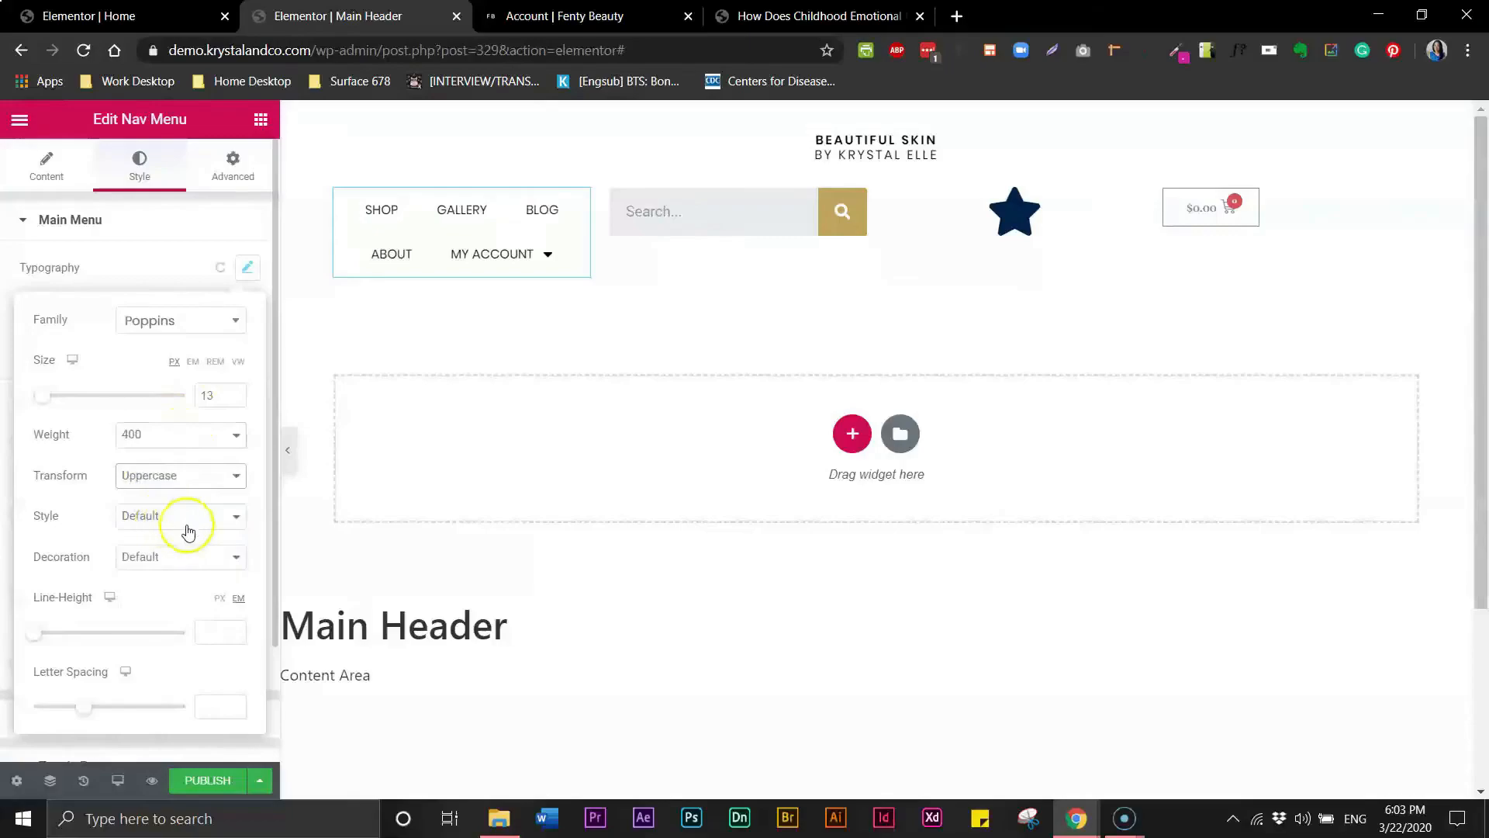
- Set the menu's letter spacing to 1
{"action": "left_click", "coordinate": [212, 703]}
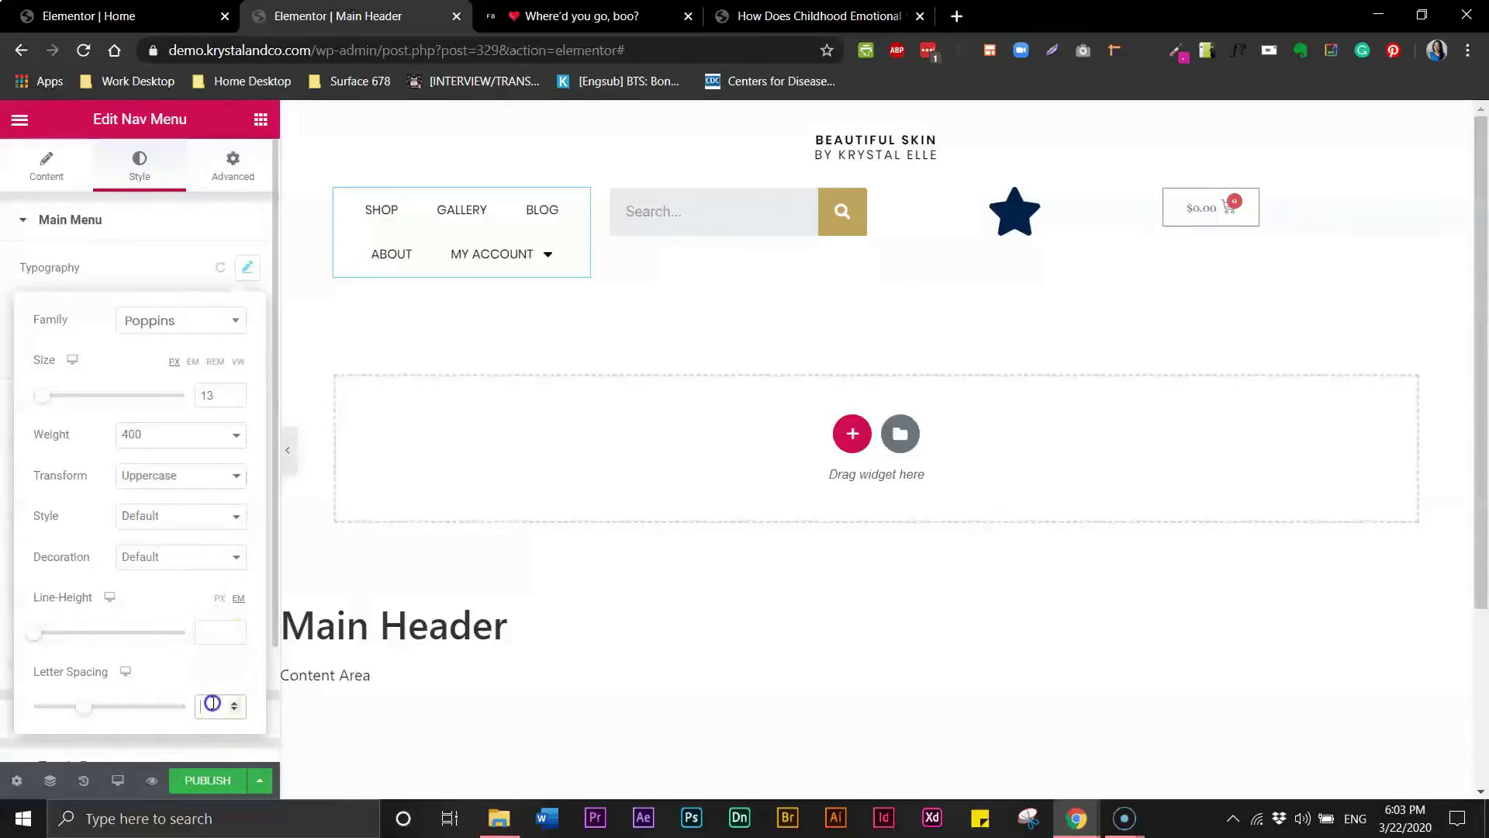
{"action": "type", "text": "2"}
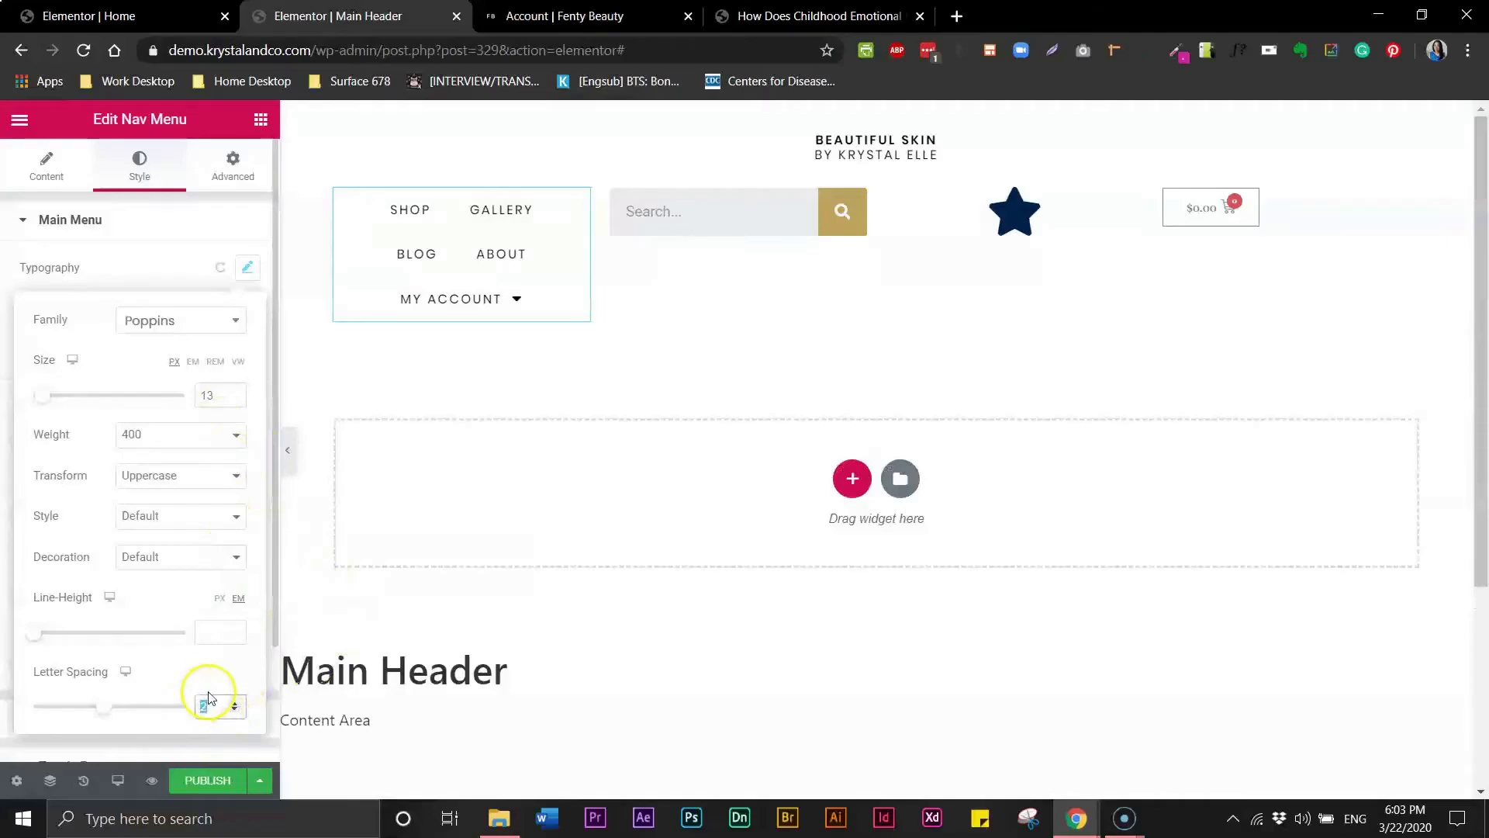
{"action": "type", "text": "1"}
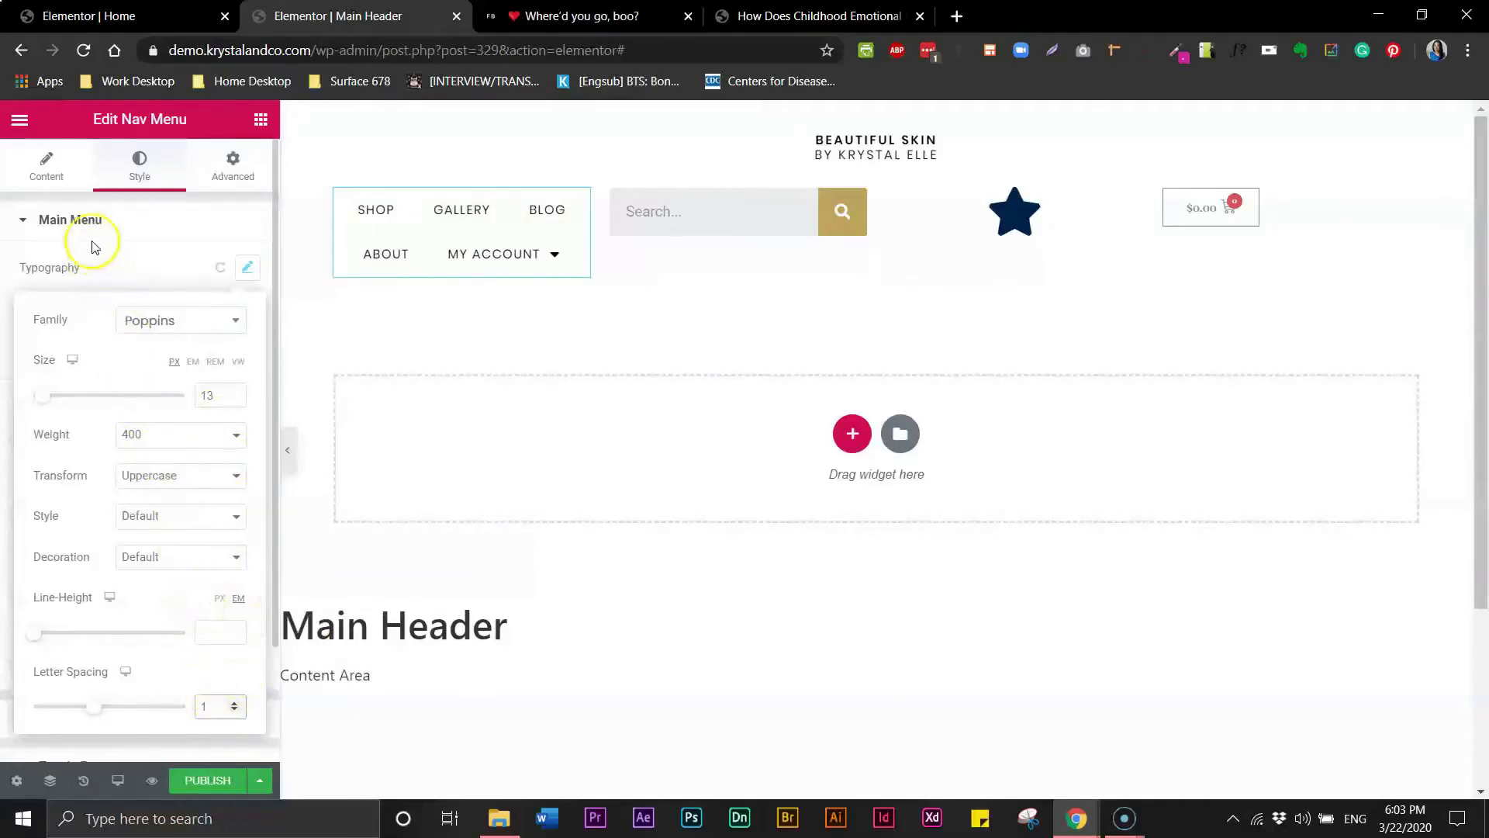
- Set the main menu's horizontal padding to 10
{"action": "left_click", "coordinate": [48, 173]}
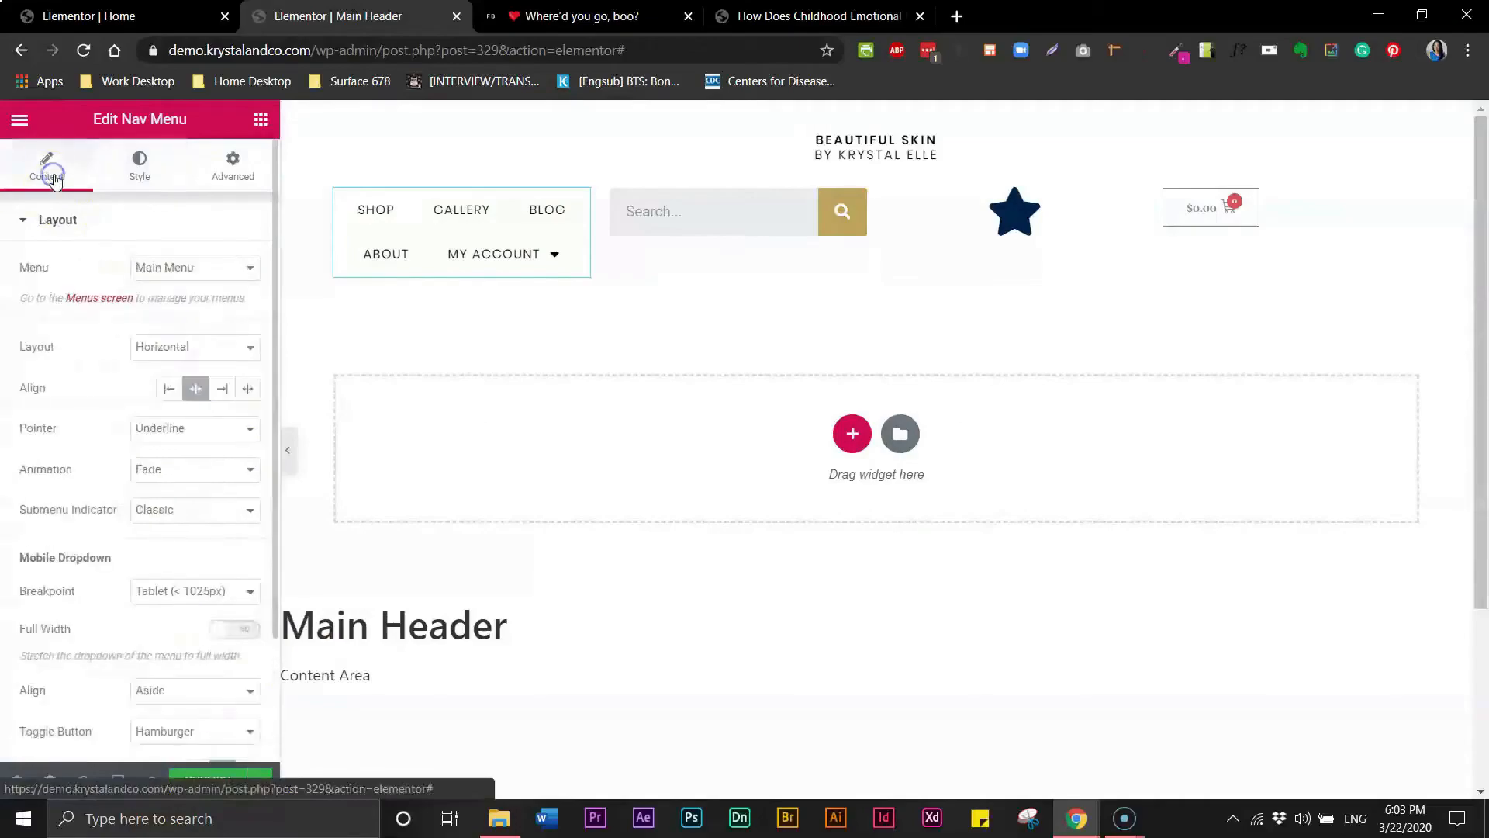
{"action": "left_click", "coordinate": [132, 178]}
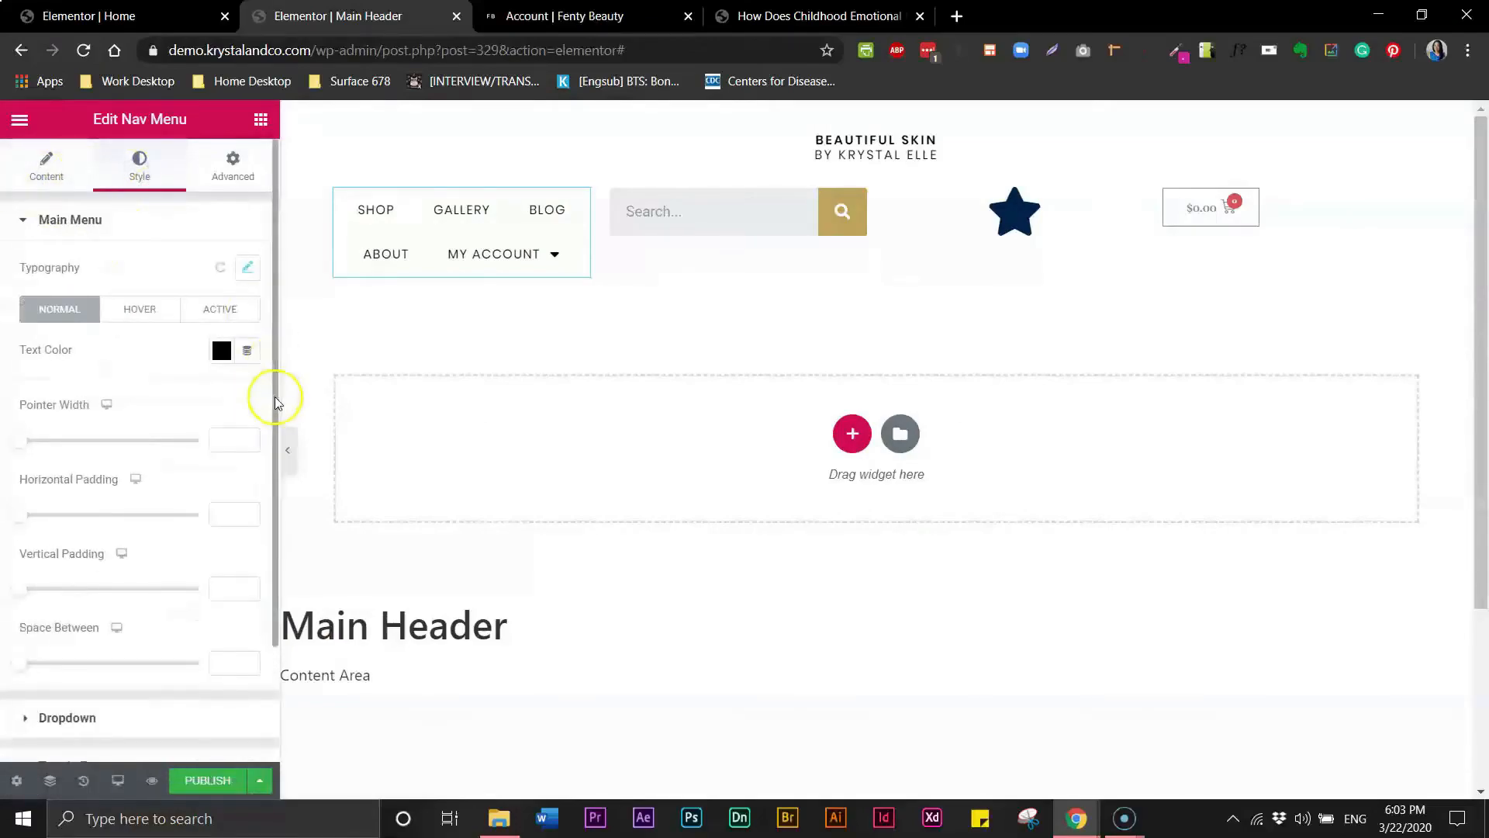
{"action": "scroll", "coordinate": [276, 435], "scroll_direction": "down", "scroll_amount": 3}
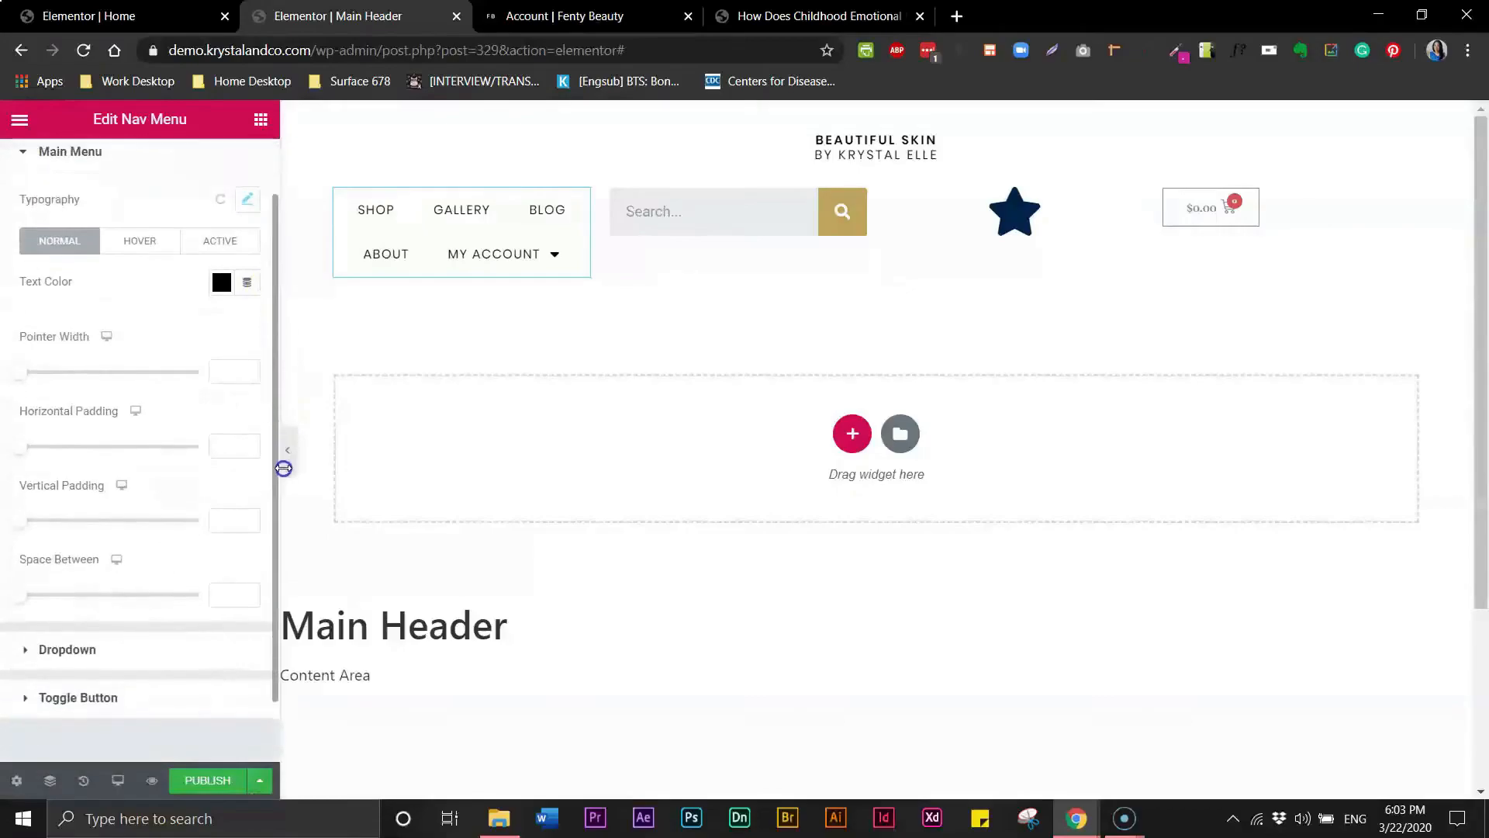
{"action": "left_click_drag", "start_coordinate": [25, 388], "coordinate": [61, 389]}
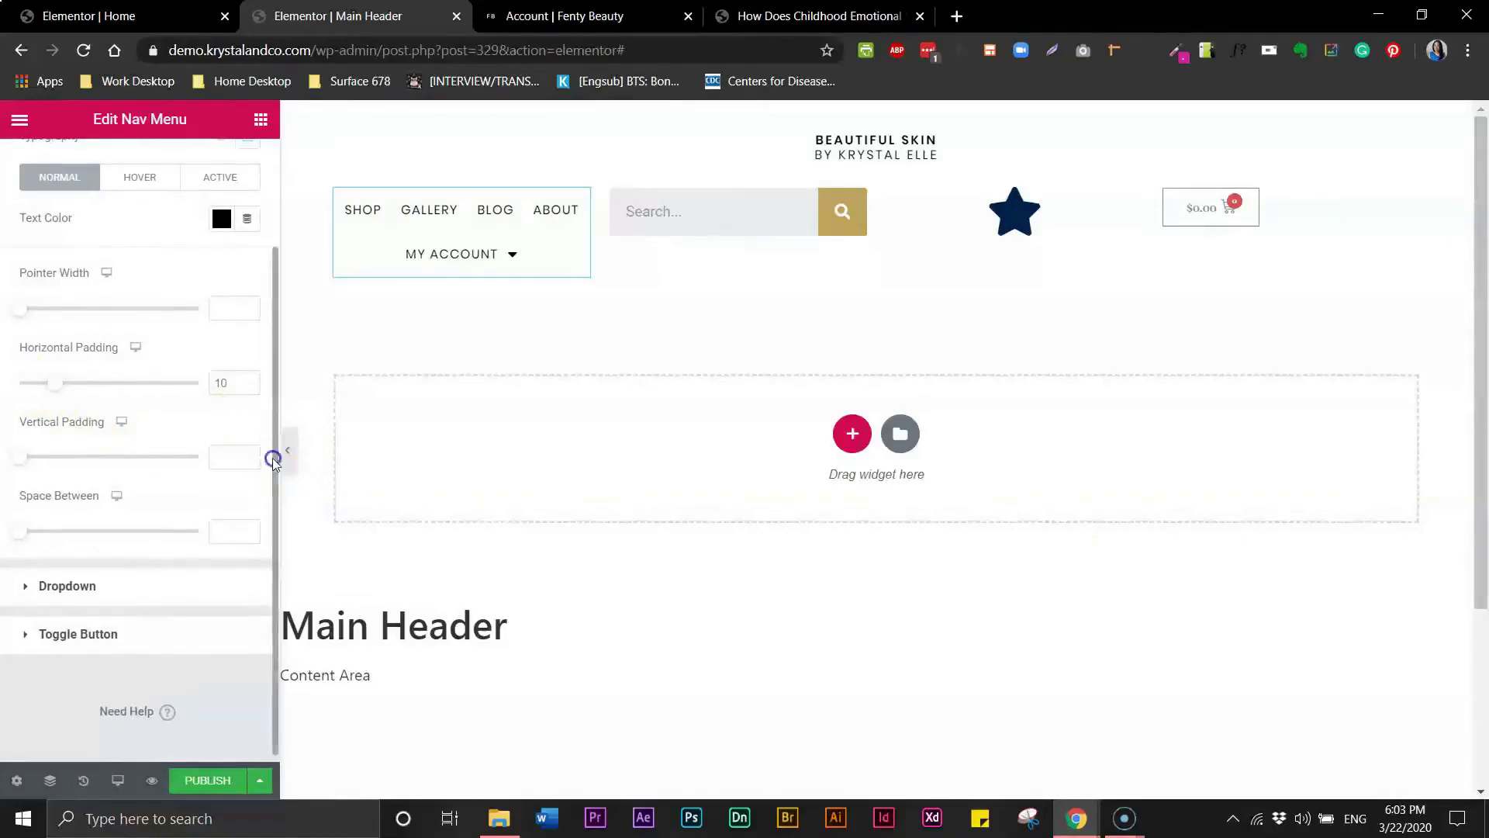
- Compare the menu with the Fenty Beauty reference page and inspect the menu's normal and hover text color settings
{"action": "left_click_drag", "start_coordinate": [273, 459], "coordinate": [284, 346]}
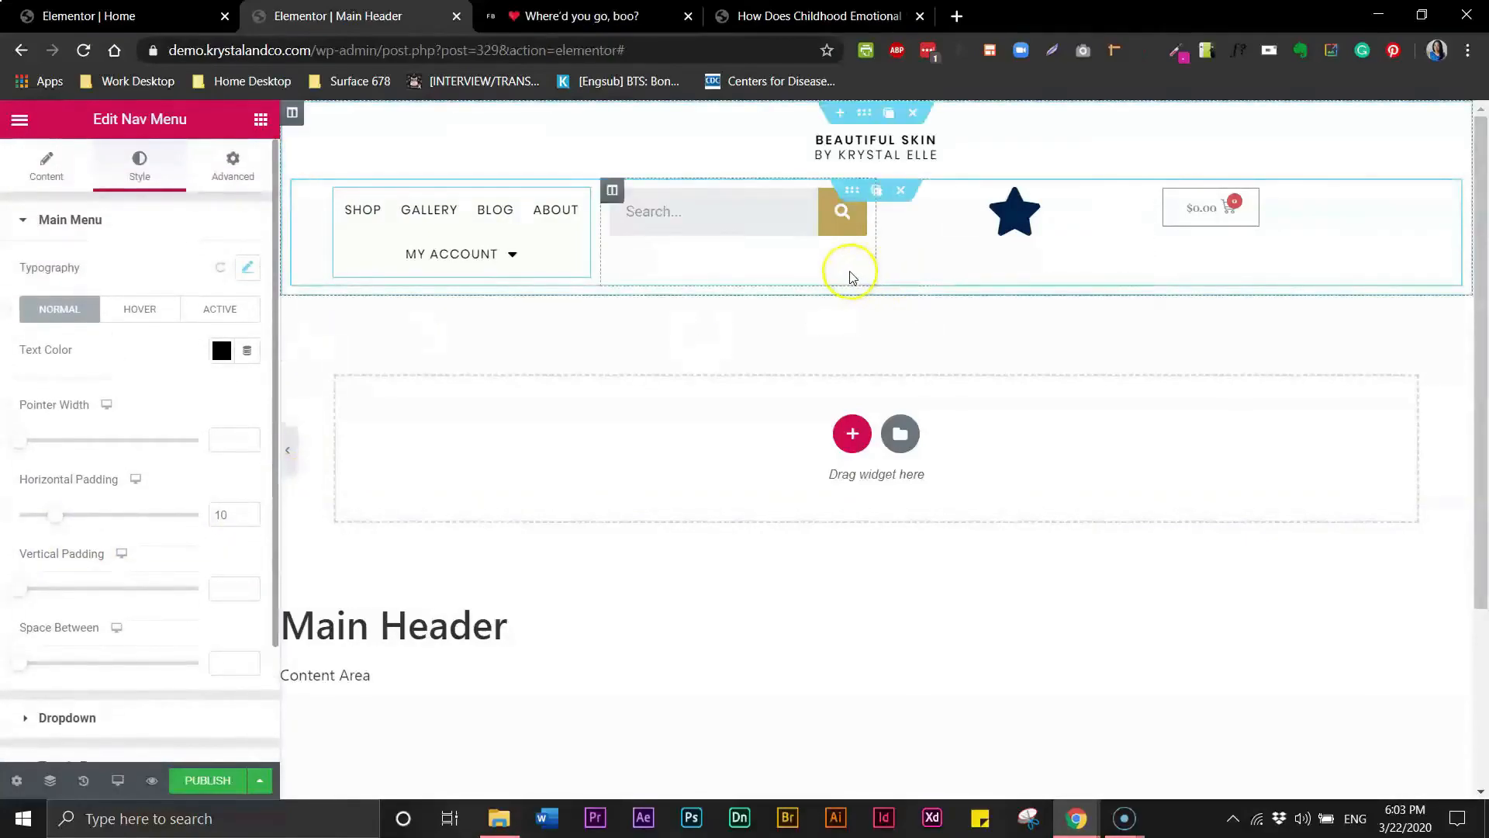
{"action": "left_click", "coordinate": [602, 20]}
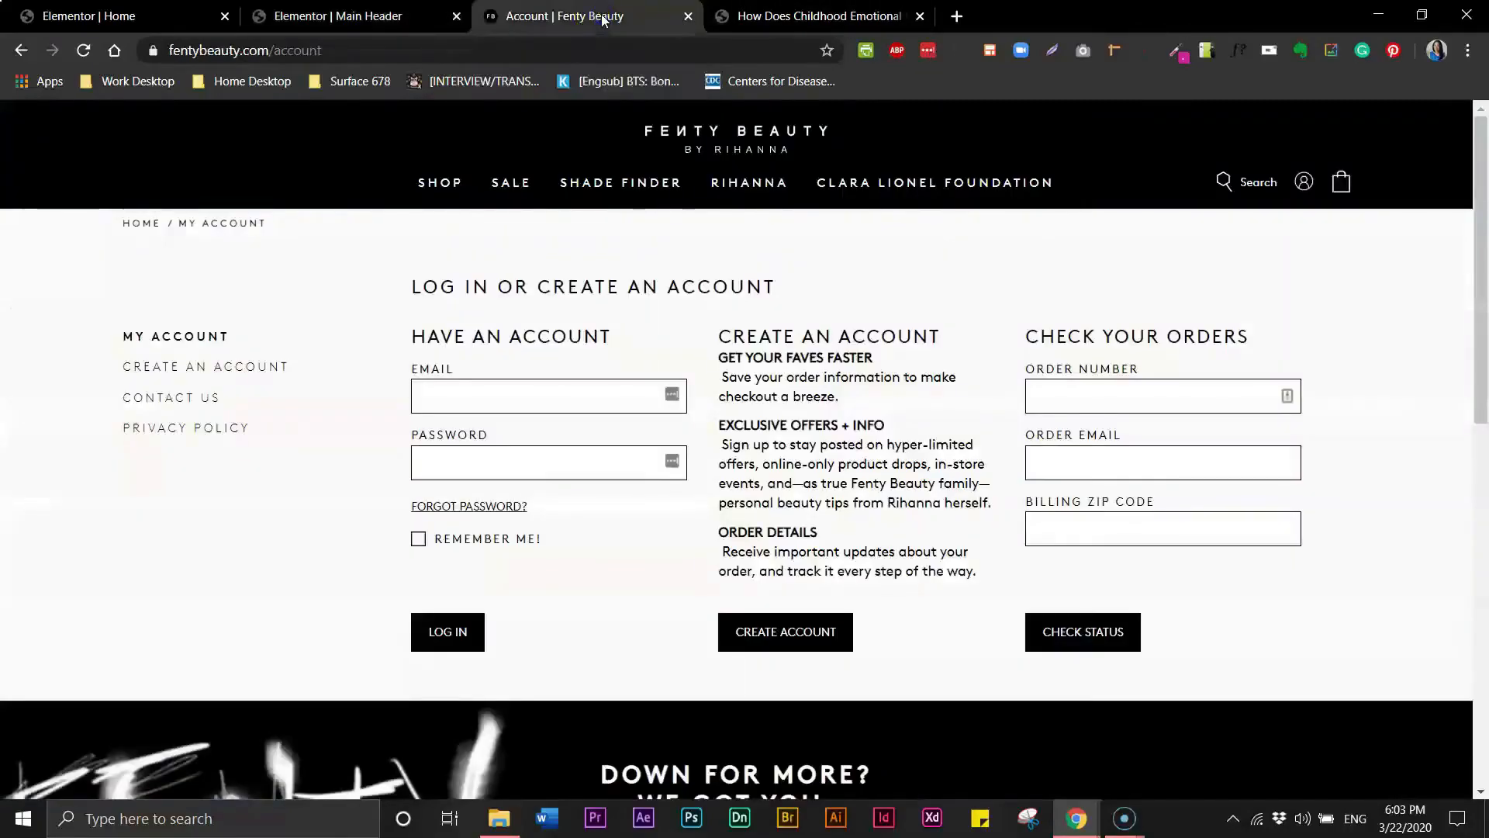
{"action": "left_click", "coordinate": [417, 18]}
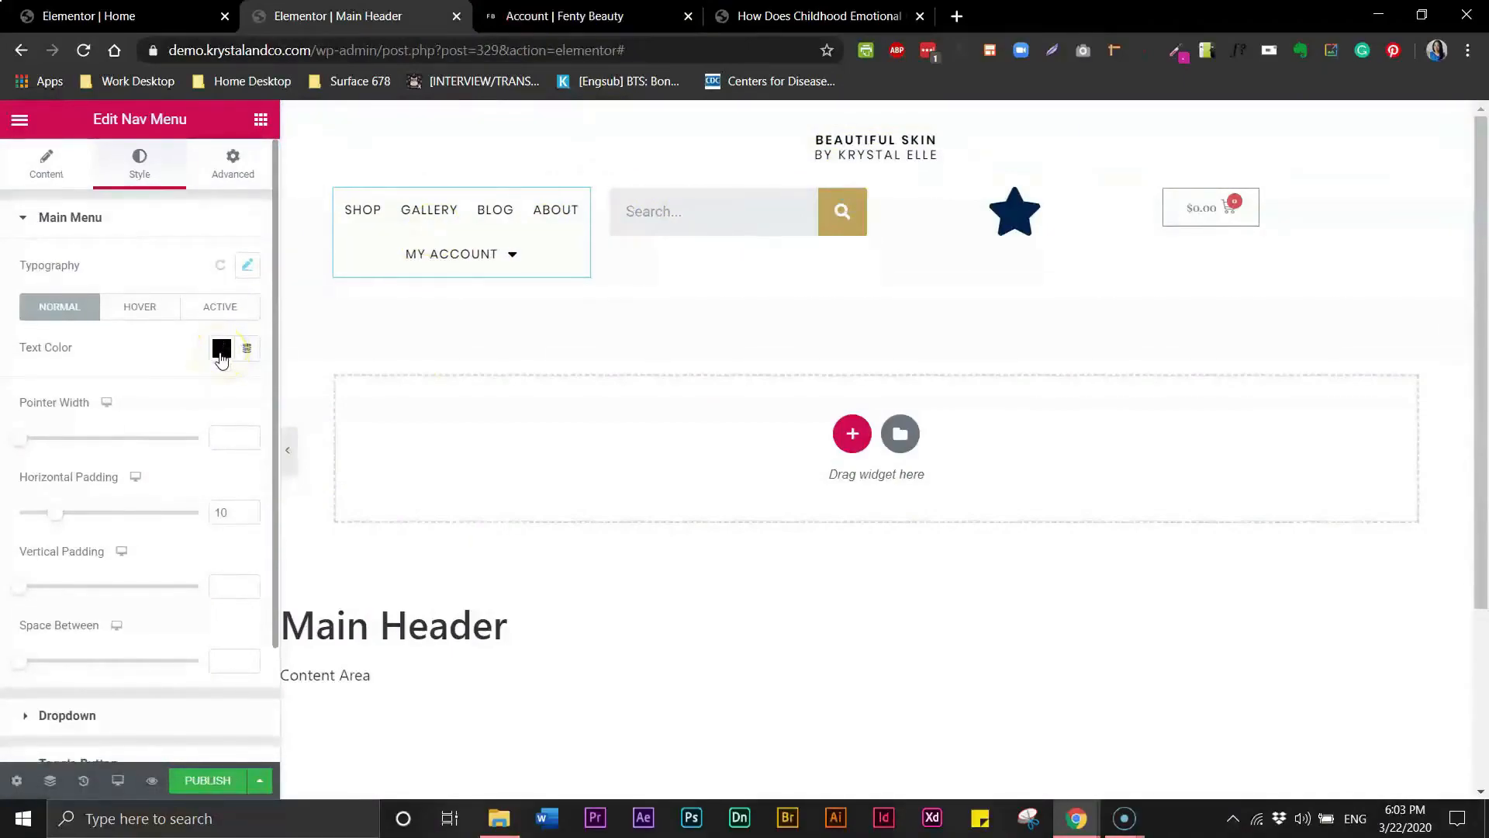
{"action": "left_click", "coordinate": [222, 350]}
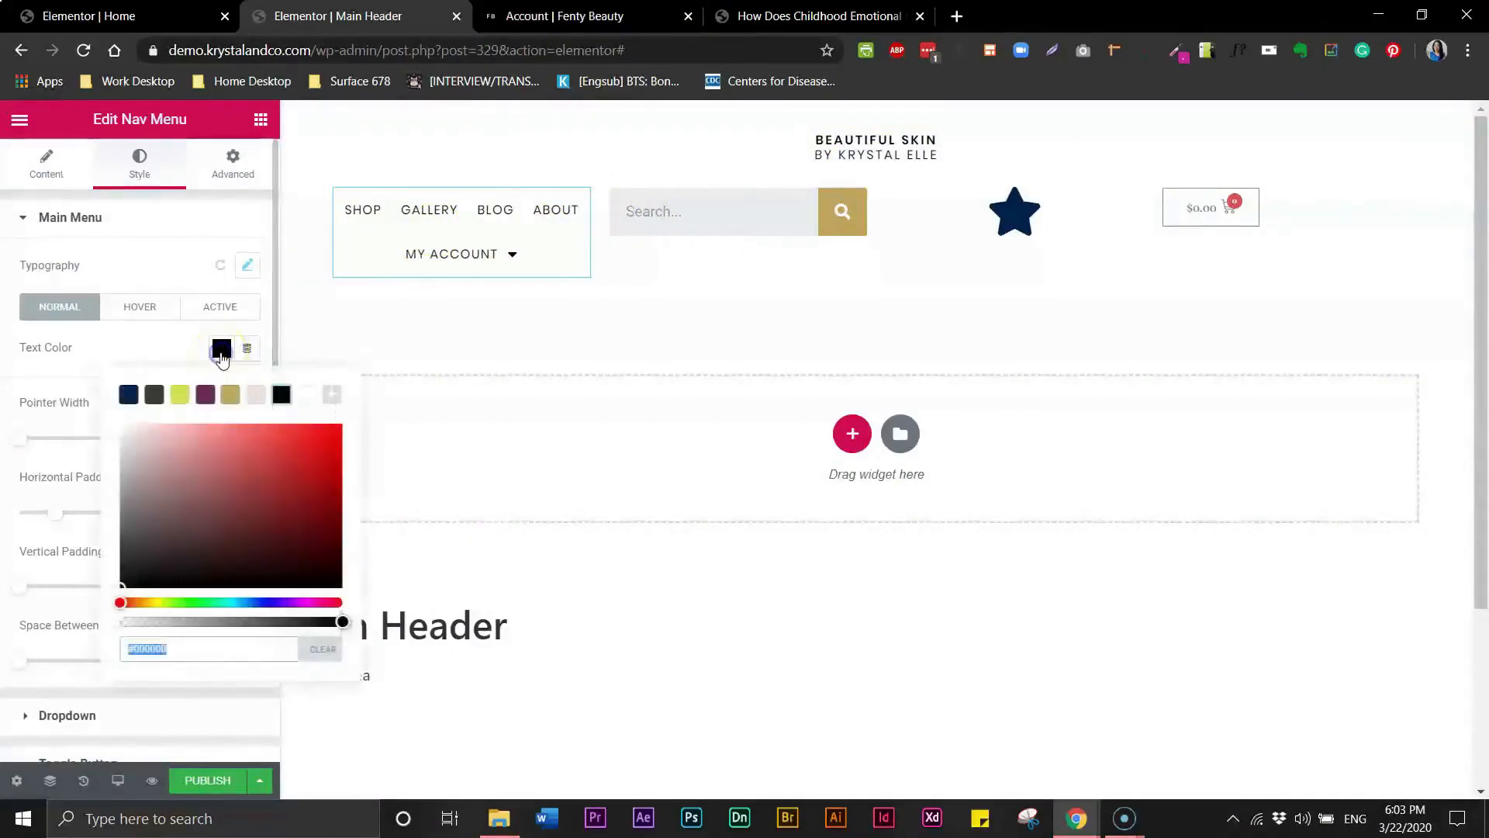
{"action": "left_click", "coordinate": [312, 398]}
{"action": "left_click", "coordinate": [151, 308]}
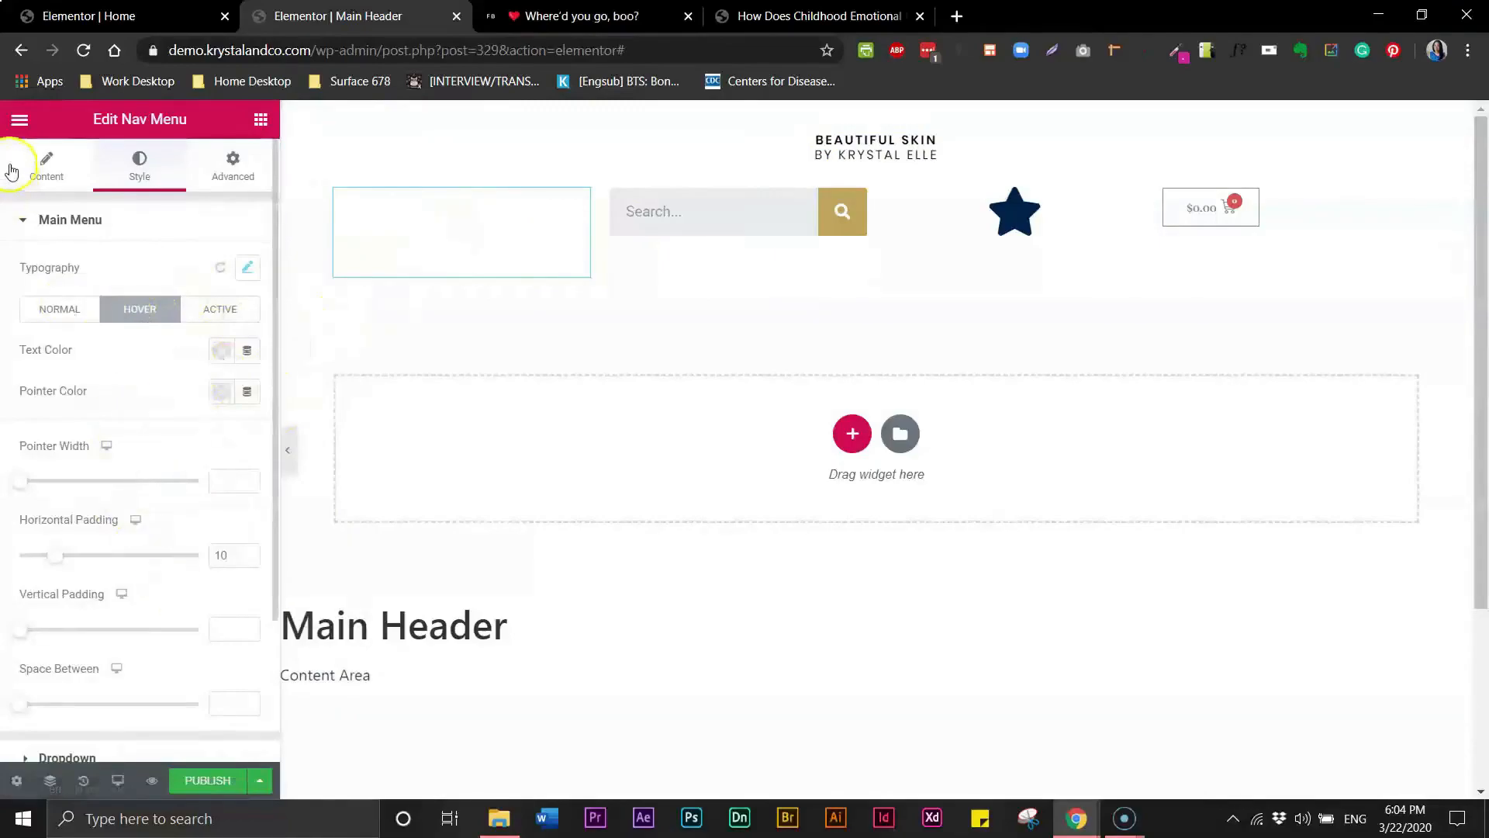
- Set the nav menu's pointer style to None
{"action": "left_click", "coordinate": [40, 167]}
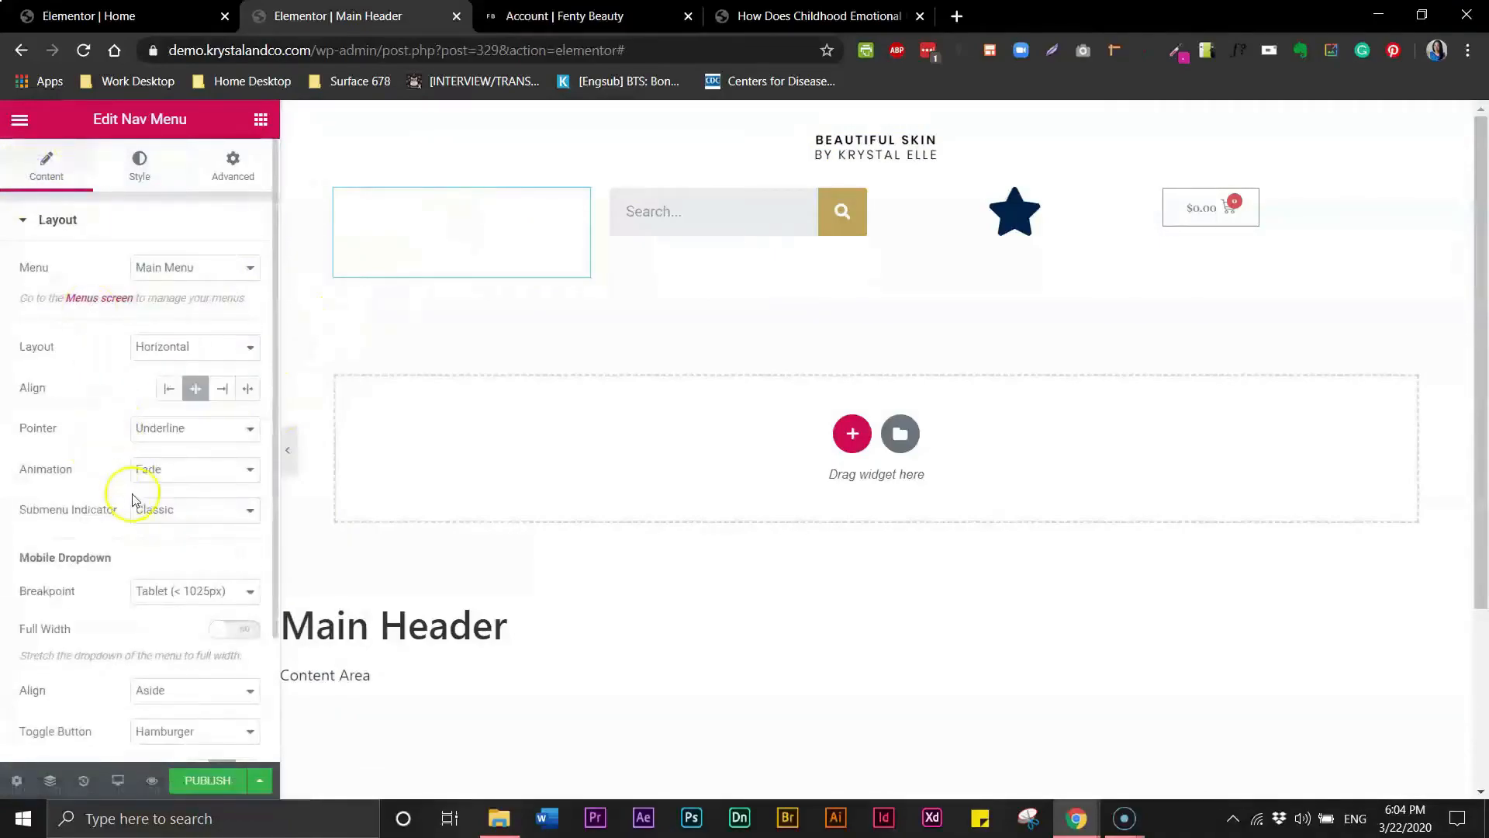
{"action": "left_click", "coordinate": [180, 435]}
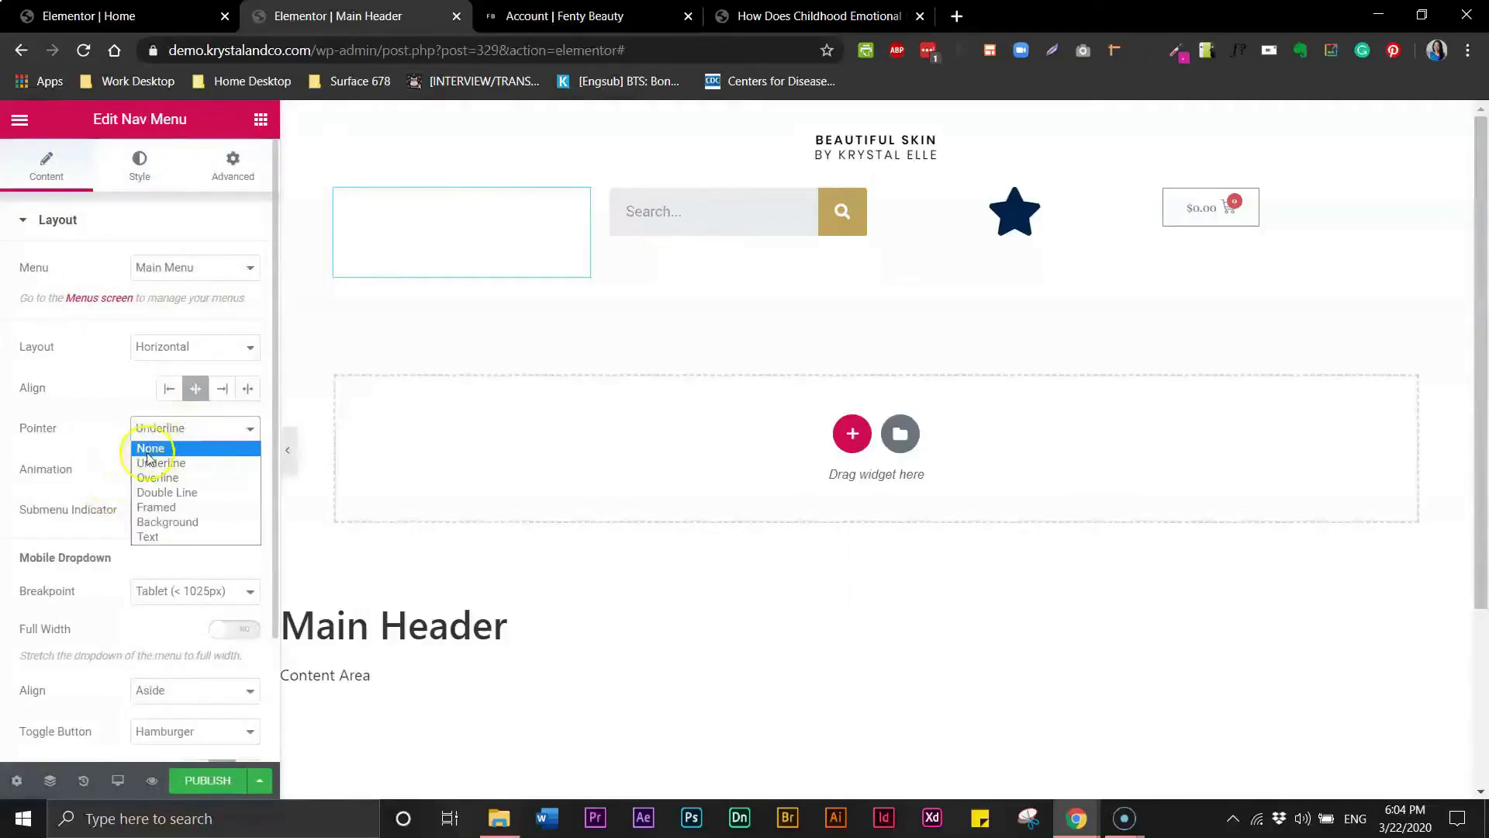
{"action": "left_click", "coordinate": [150, 449]}
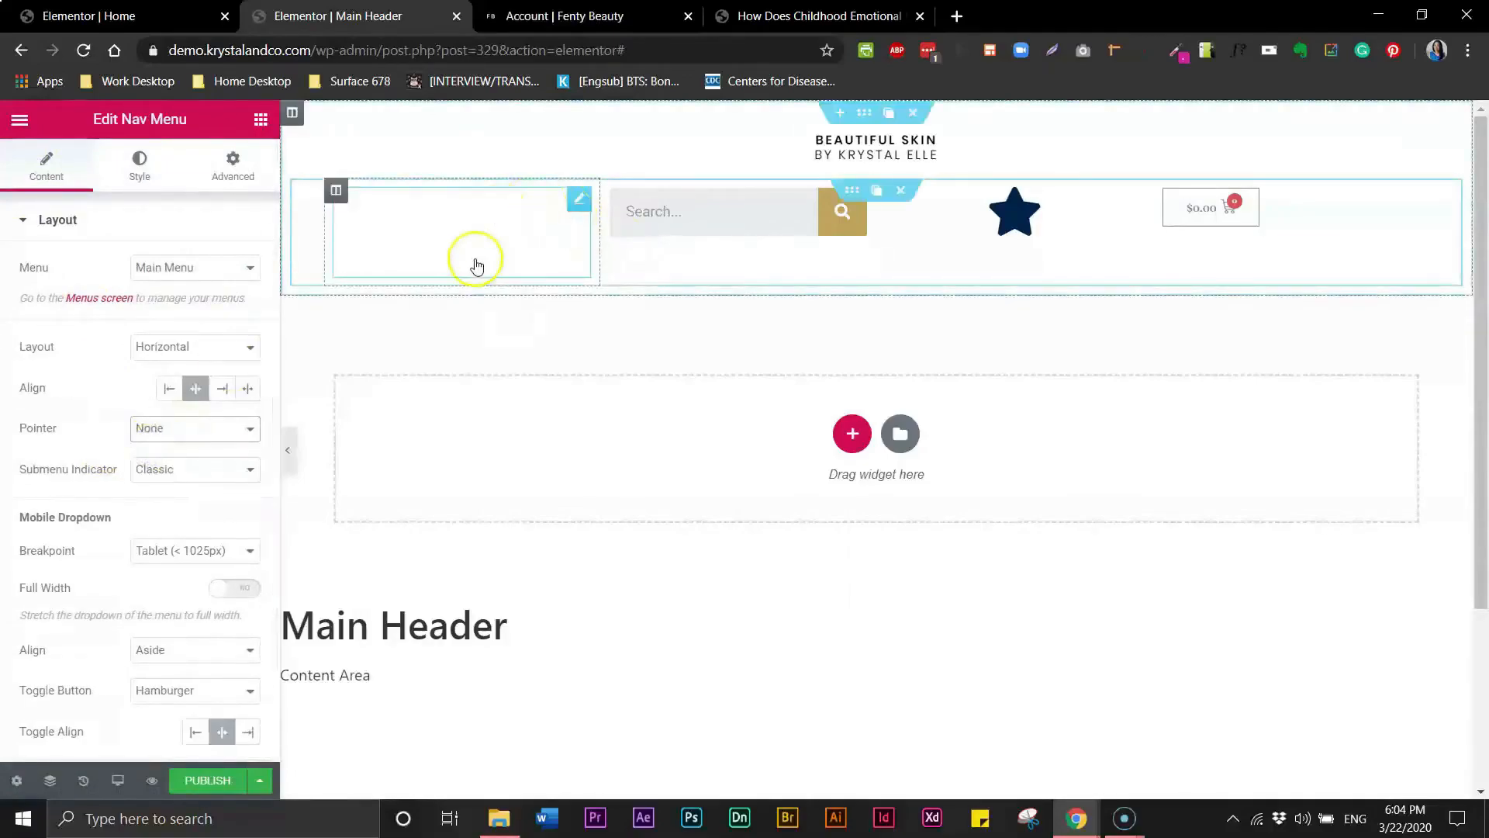
- Set the text color of both header headings, Beautiful Skin and By Krystal Elle, to white
{"action": "left_click", "coordinate": [817, 140]}
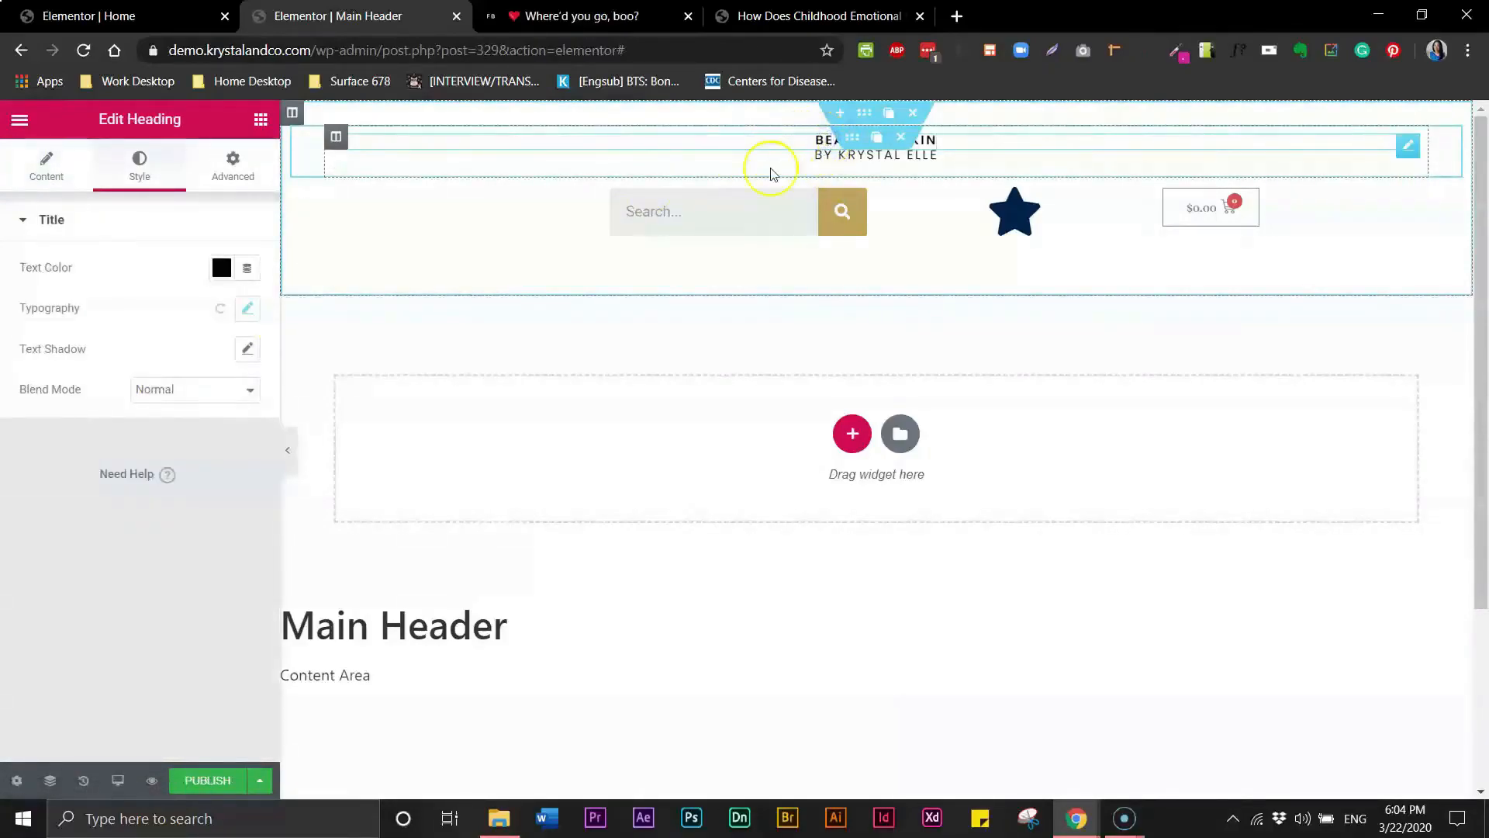
{"action": "left_click", "coordinate": [224, 268]}
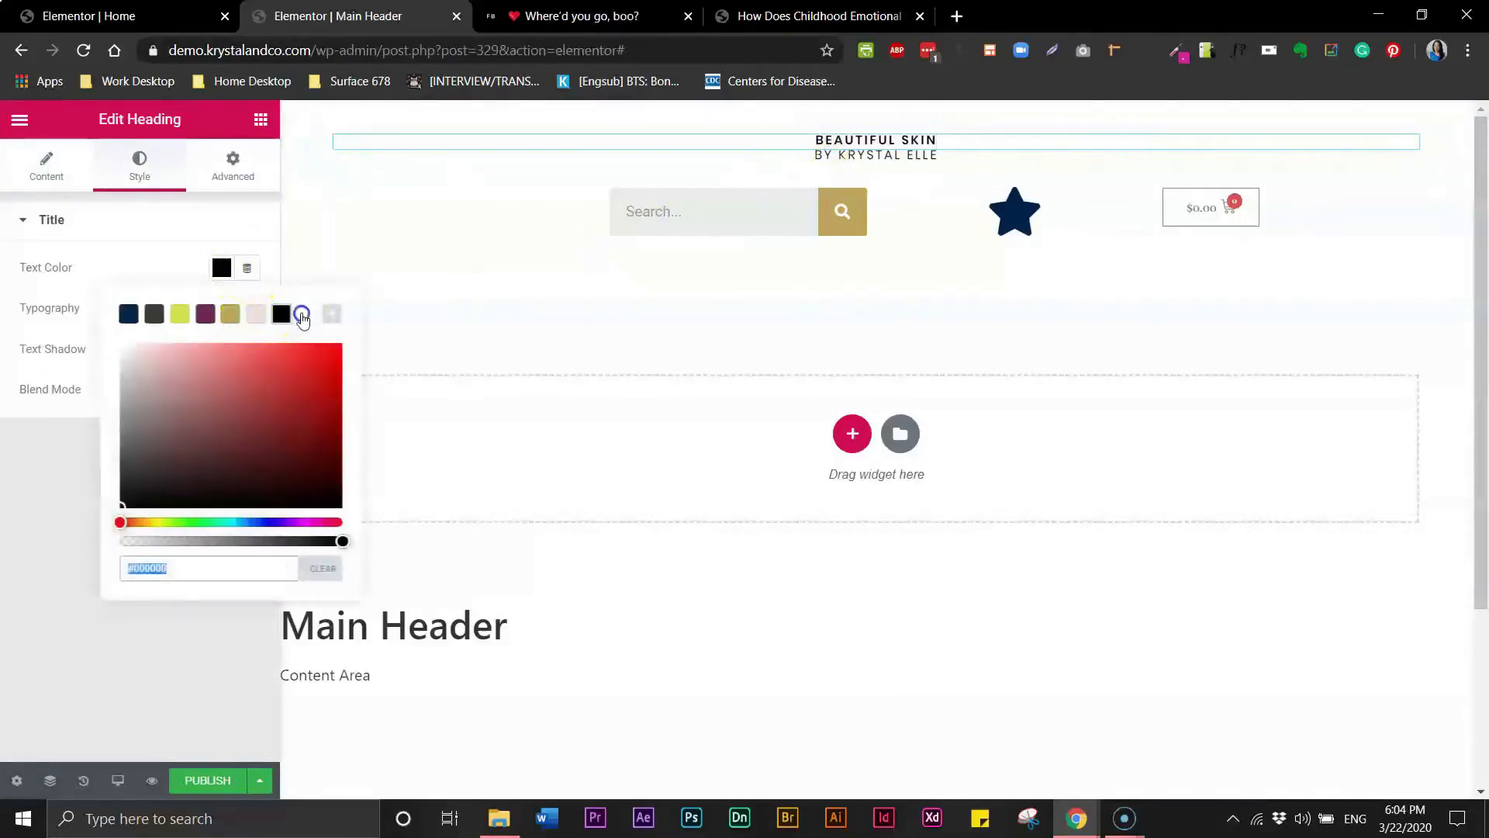
{"action": "left_click", "coordinate": [306, 314]}
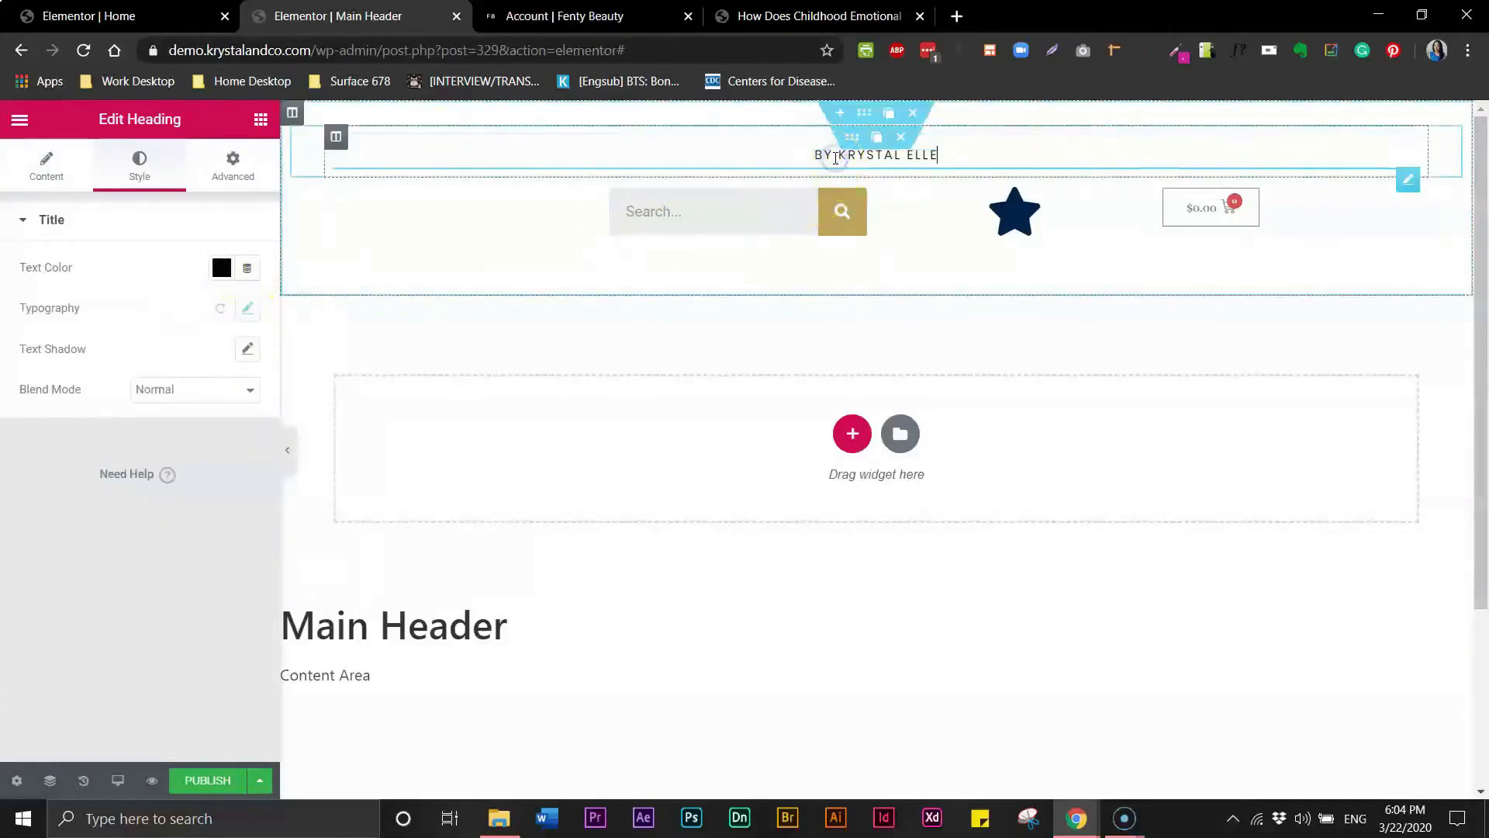
{"action": "left_click", "coordinate": [842, 164]}
{"action": "left_click", "coordinate": [223, 270]}
{"action": "left_click", "coordinate": [305, 316]}
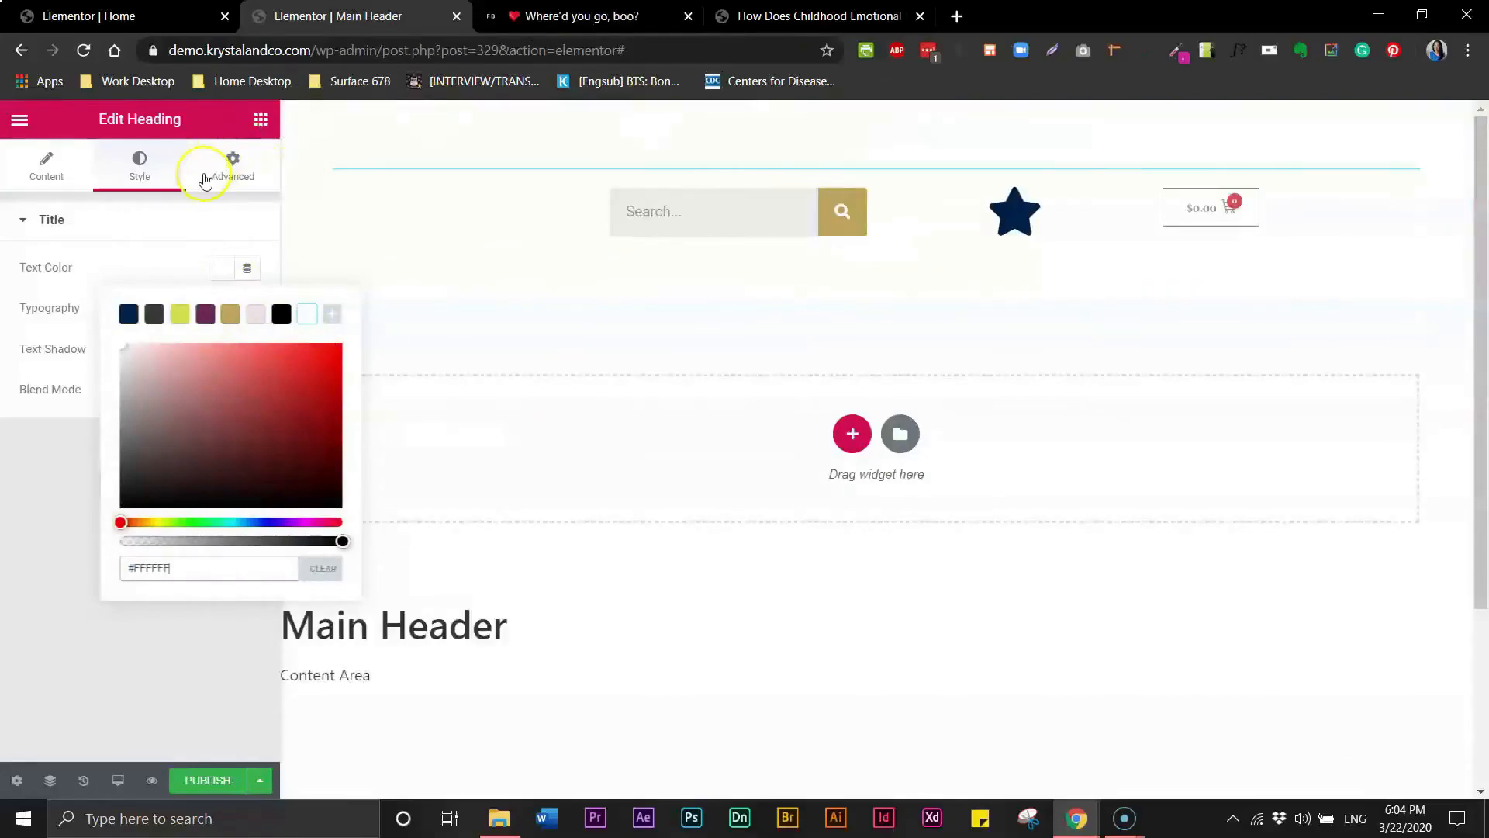
{"action": "left_click", "coordinate": [135, 225]}
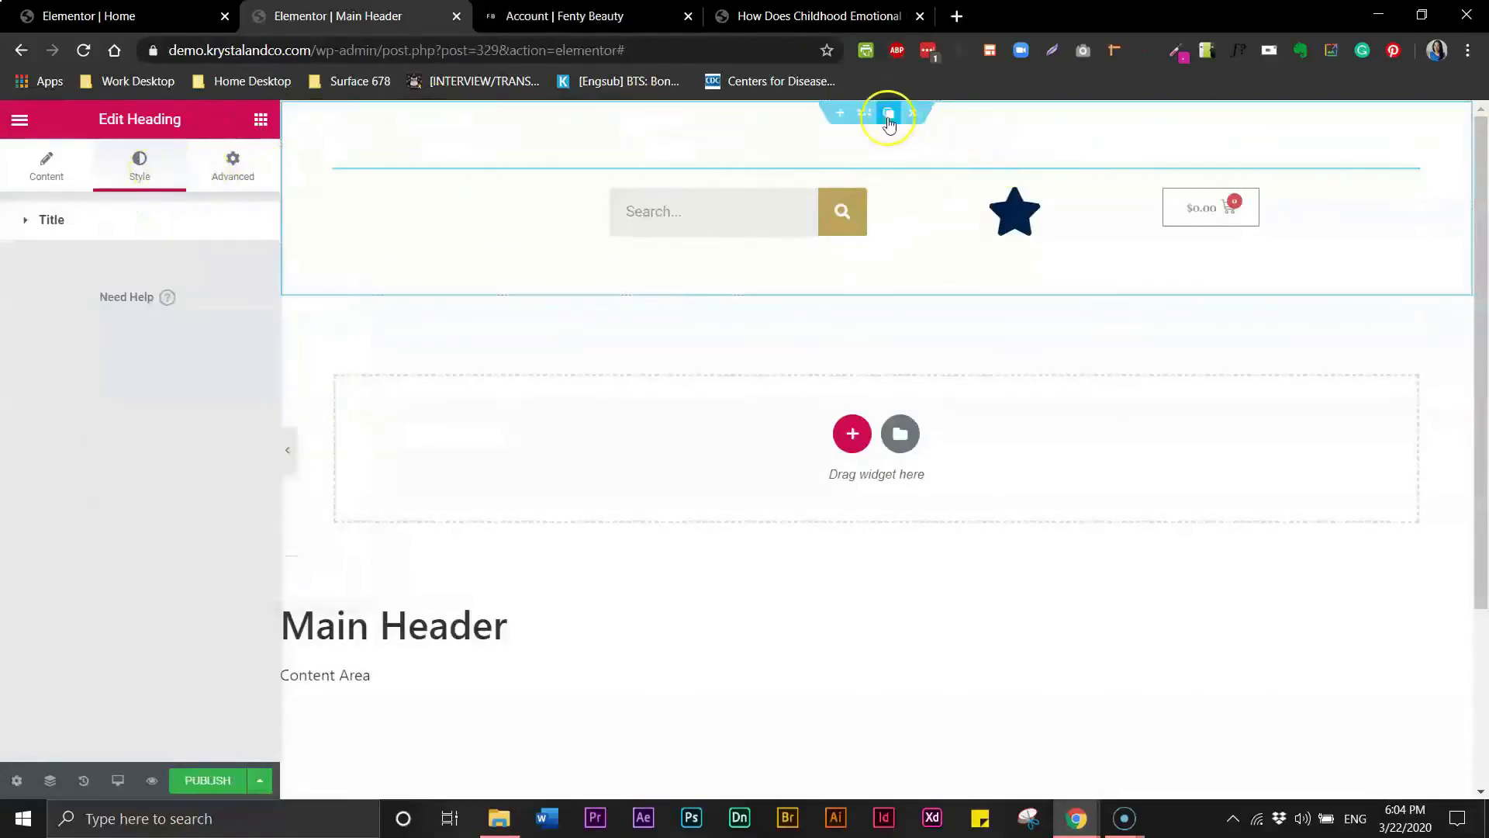
- Give the header section a classic black background color
{"action": "left_click", "coordinate": [864, 115]}
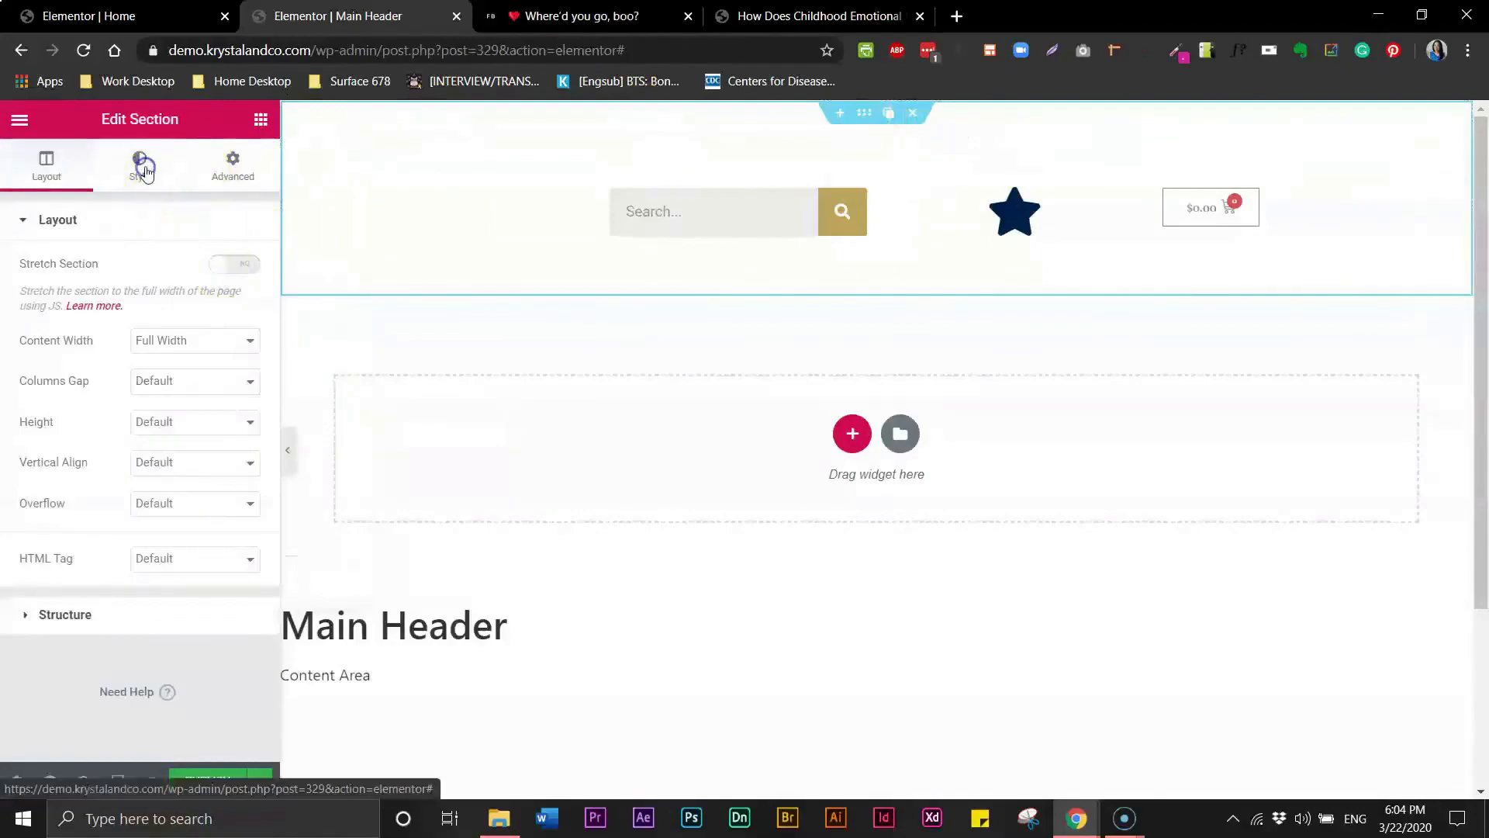
{"action": "left_click", "coordinate": [141, 164]}
{"action": "left_click", "coordinate": [169, 309]}
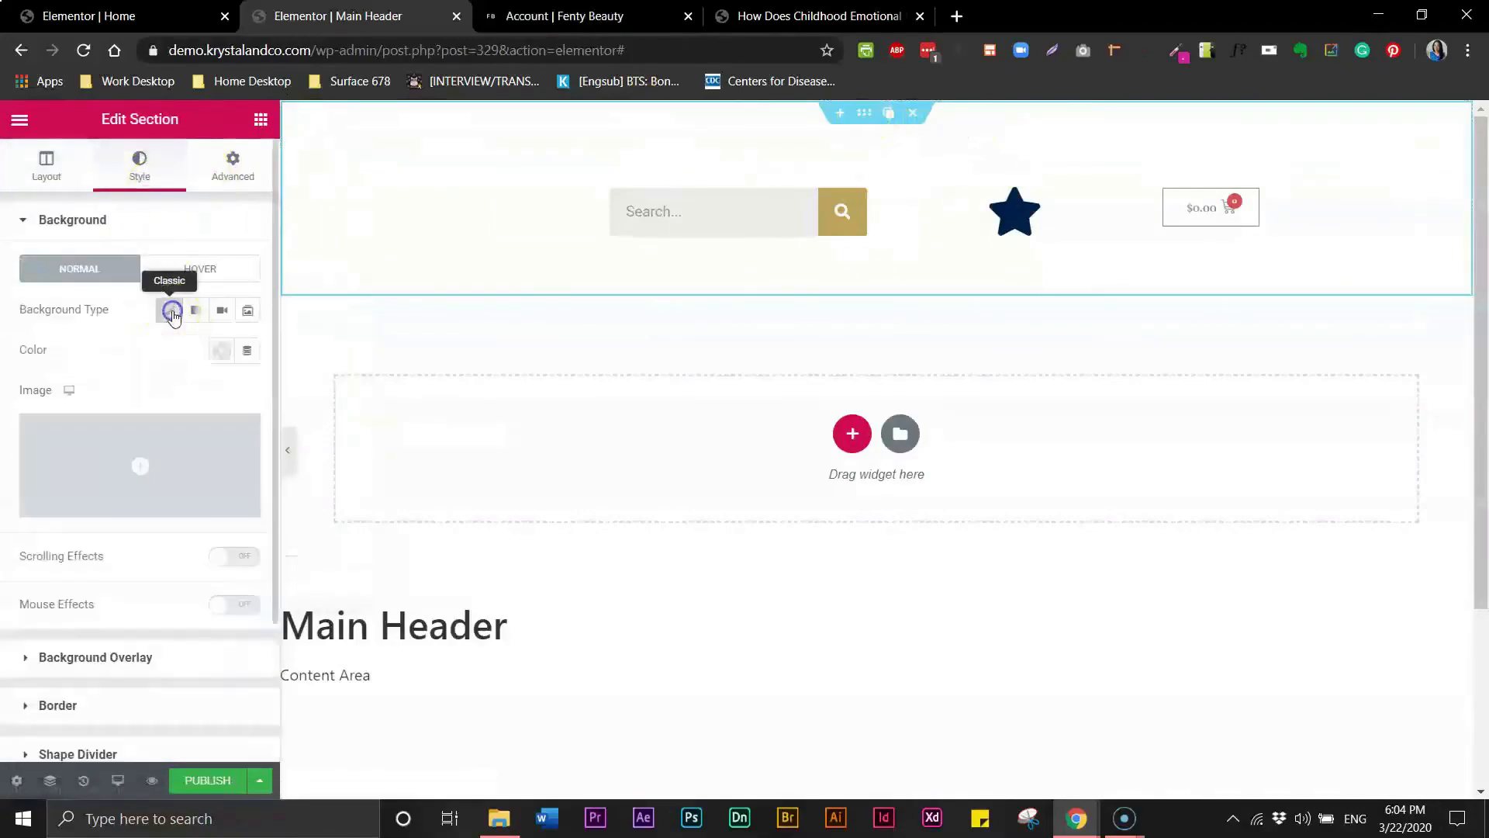
{"action": "left_click", "coordinate": [220, 350]}
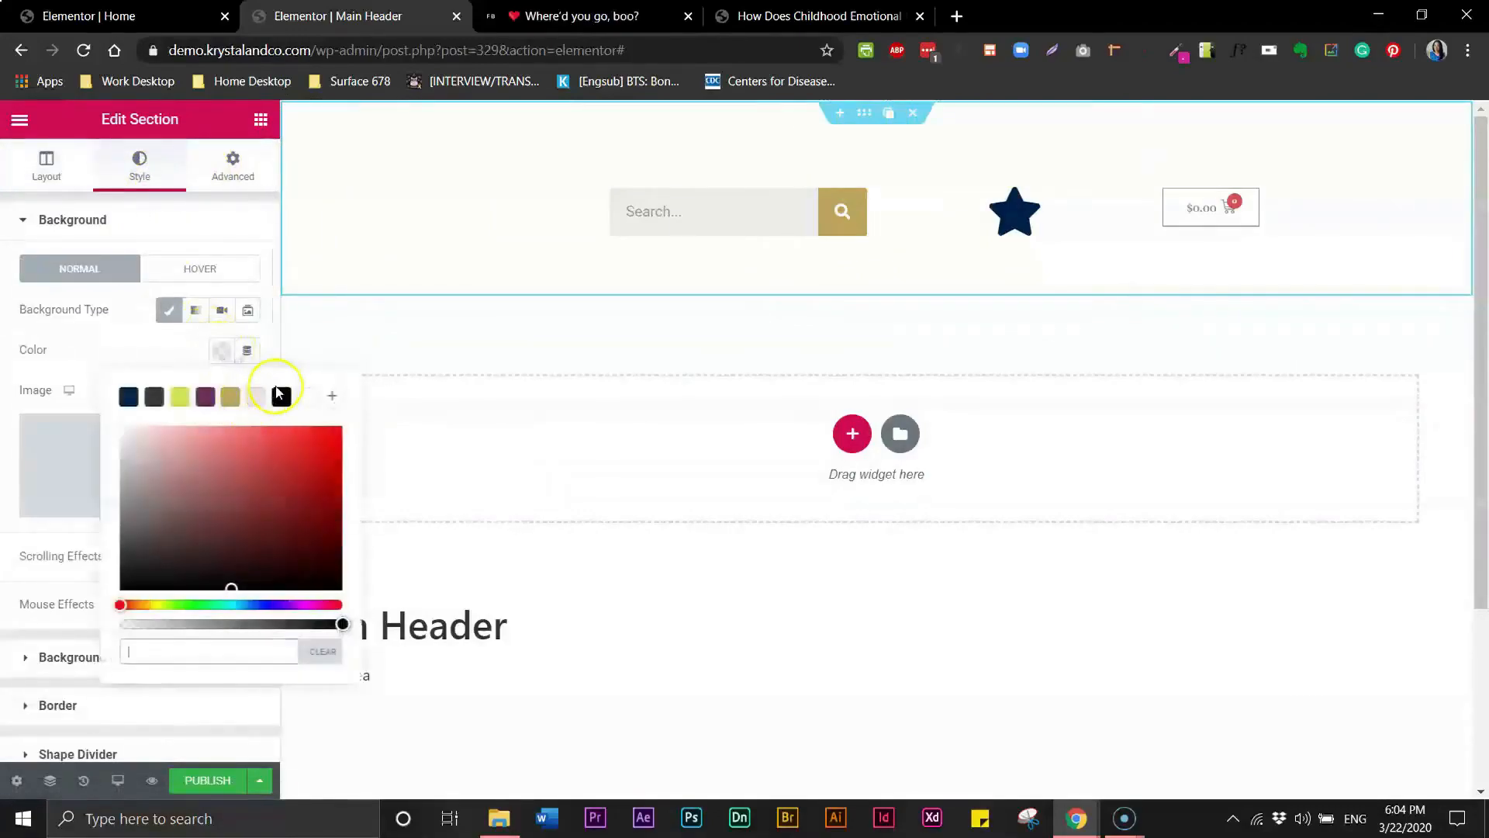
{"action": "left_click", "coordinate": [282, 397]}
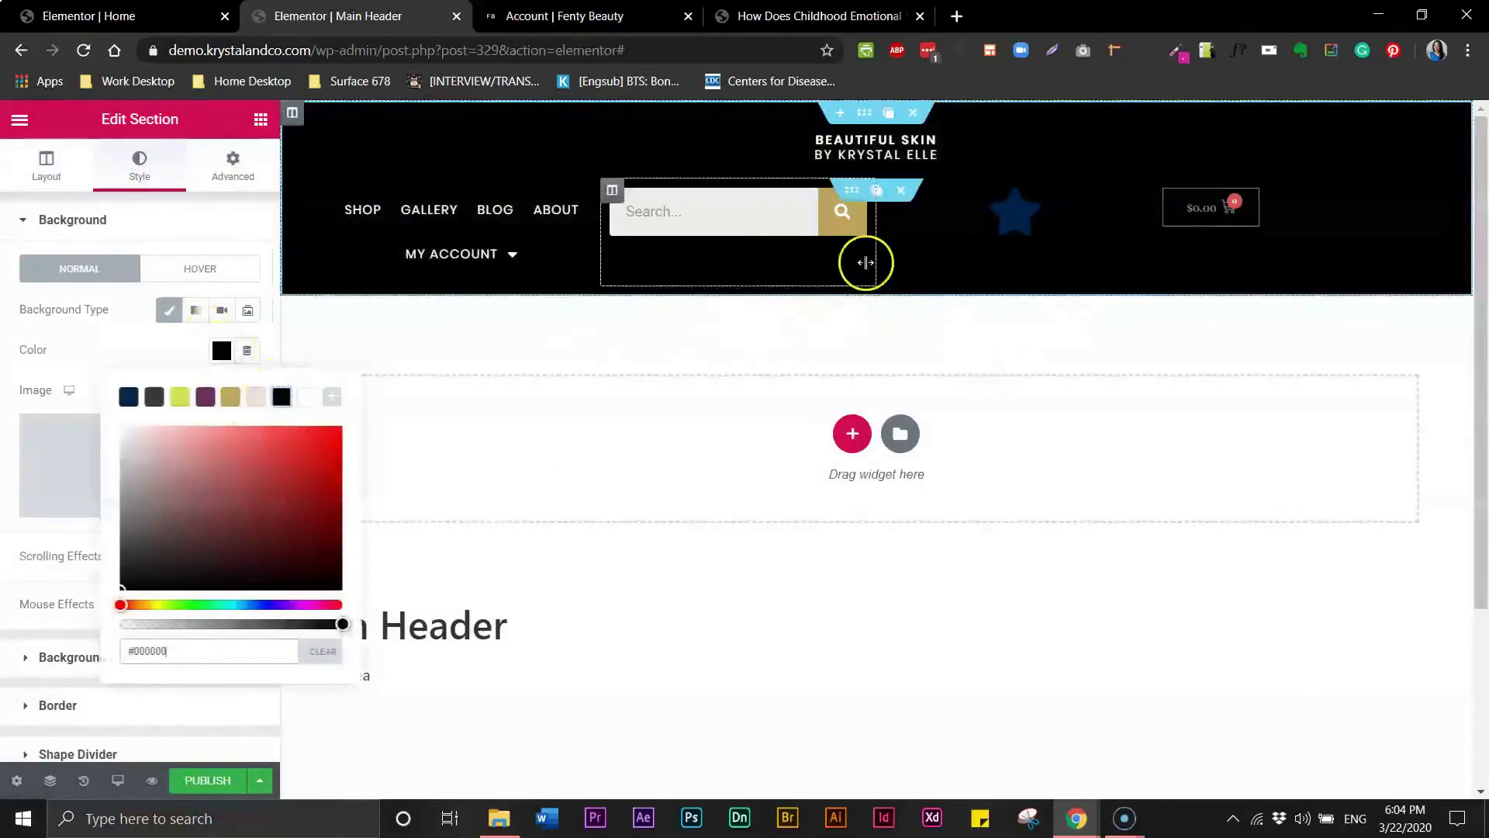
- Set the main menu's font weight to 600
{"action": "left_click", "coordinate": [432, 219]}
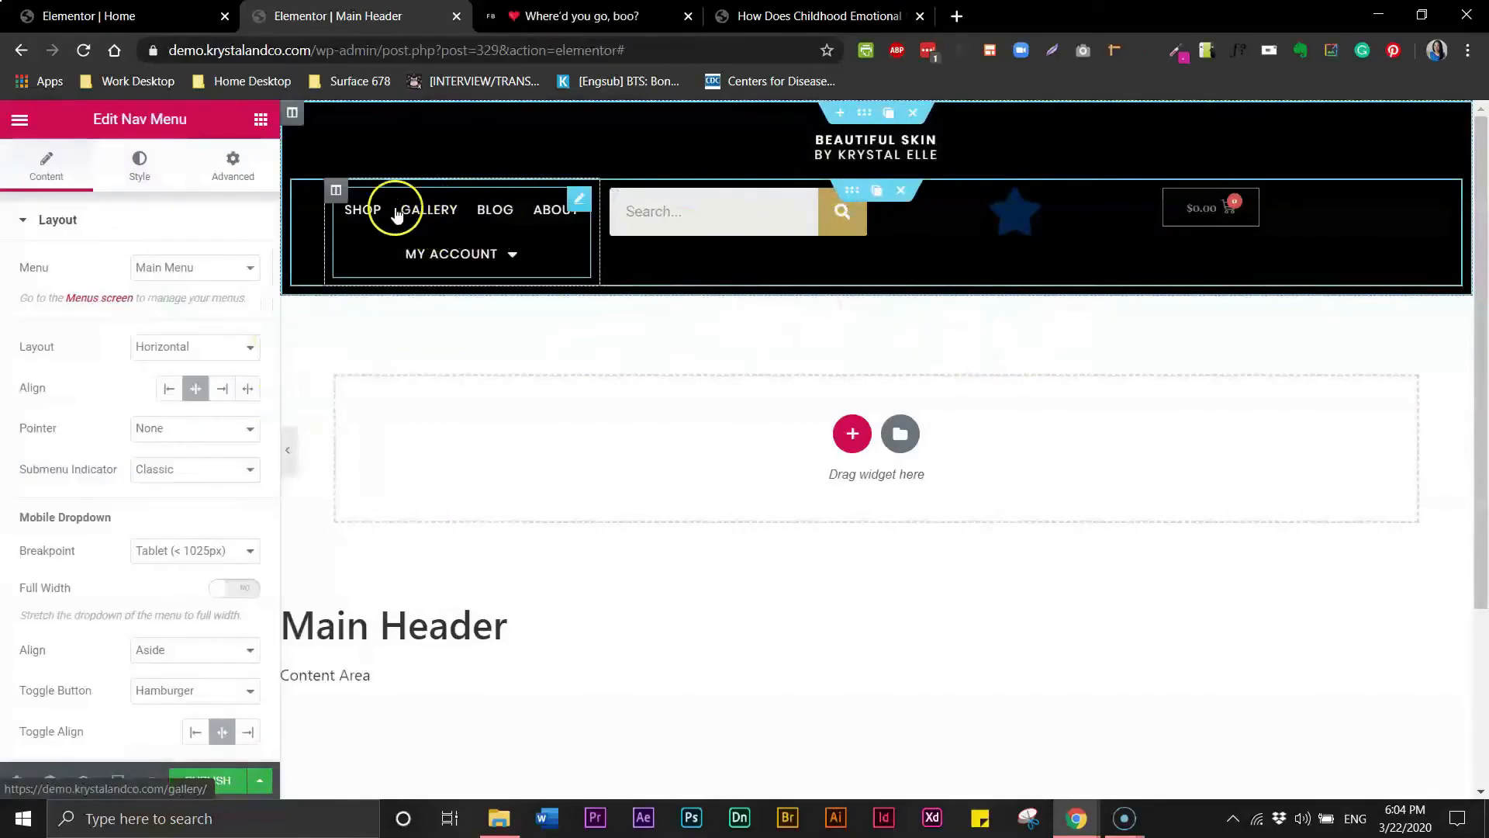
{"action": "left_click", "coordinate": [141, 159]}
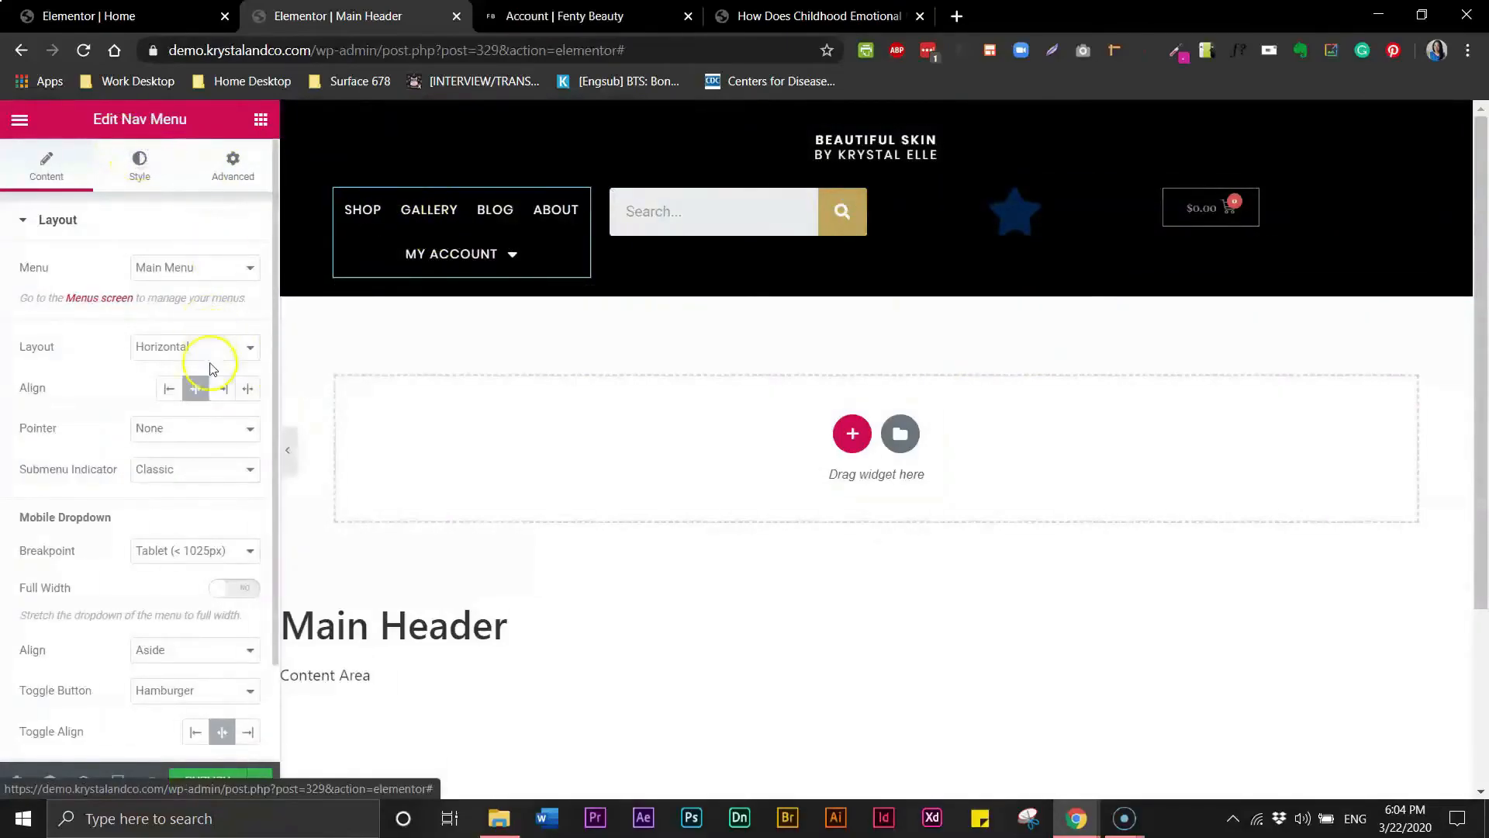
{"action": "left_click", "coordinate": [139, 160]}
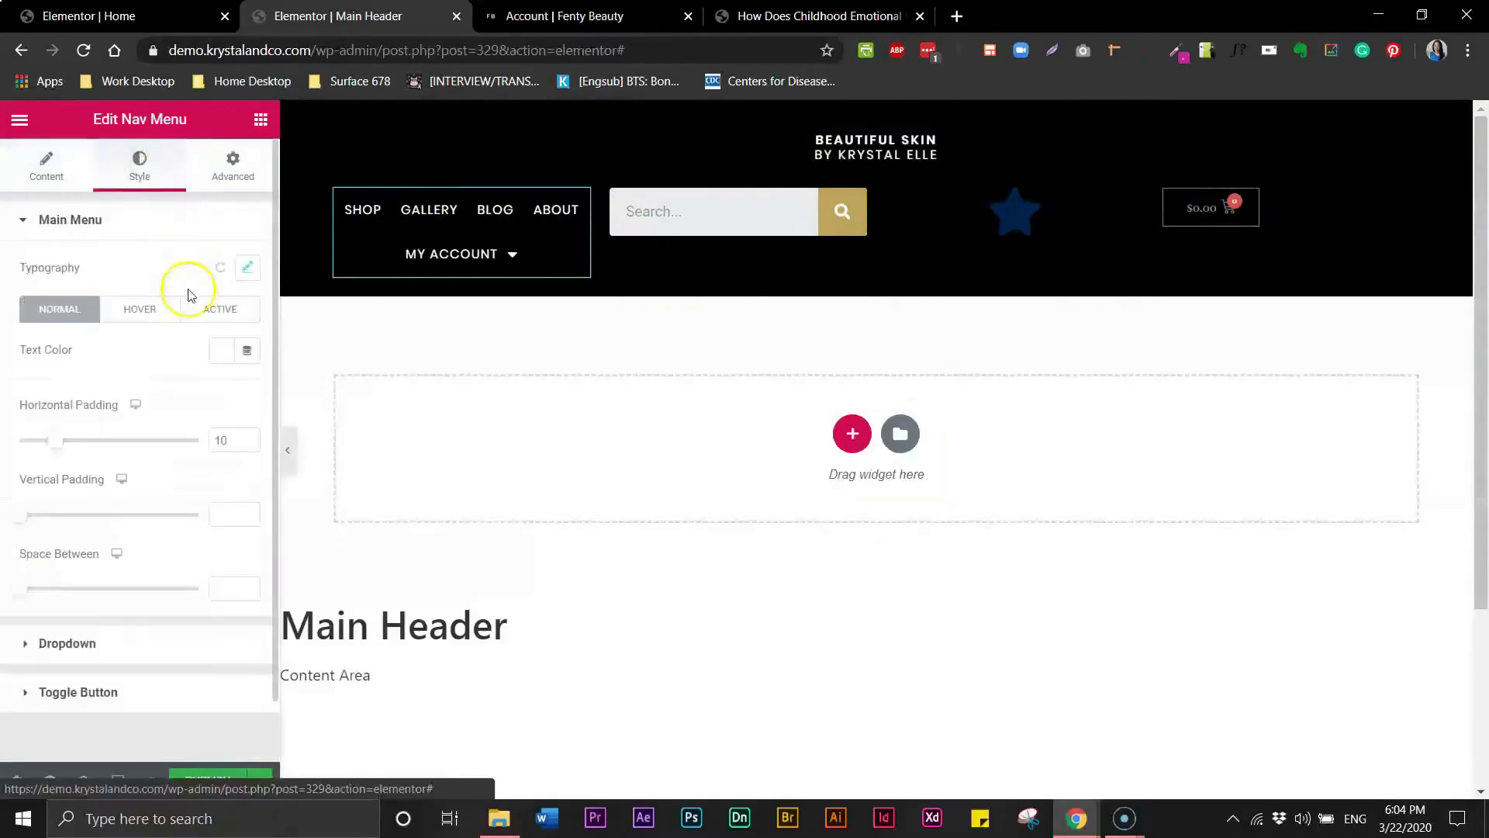
{"action": "left_click", "coordinate": [247, 267]}
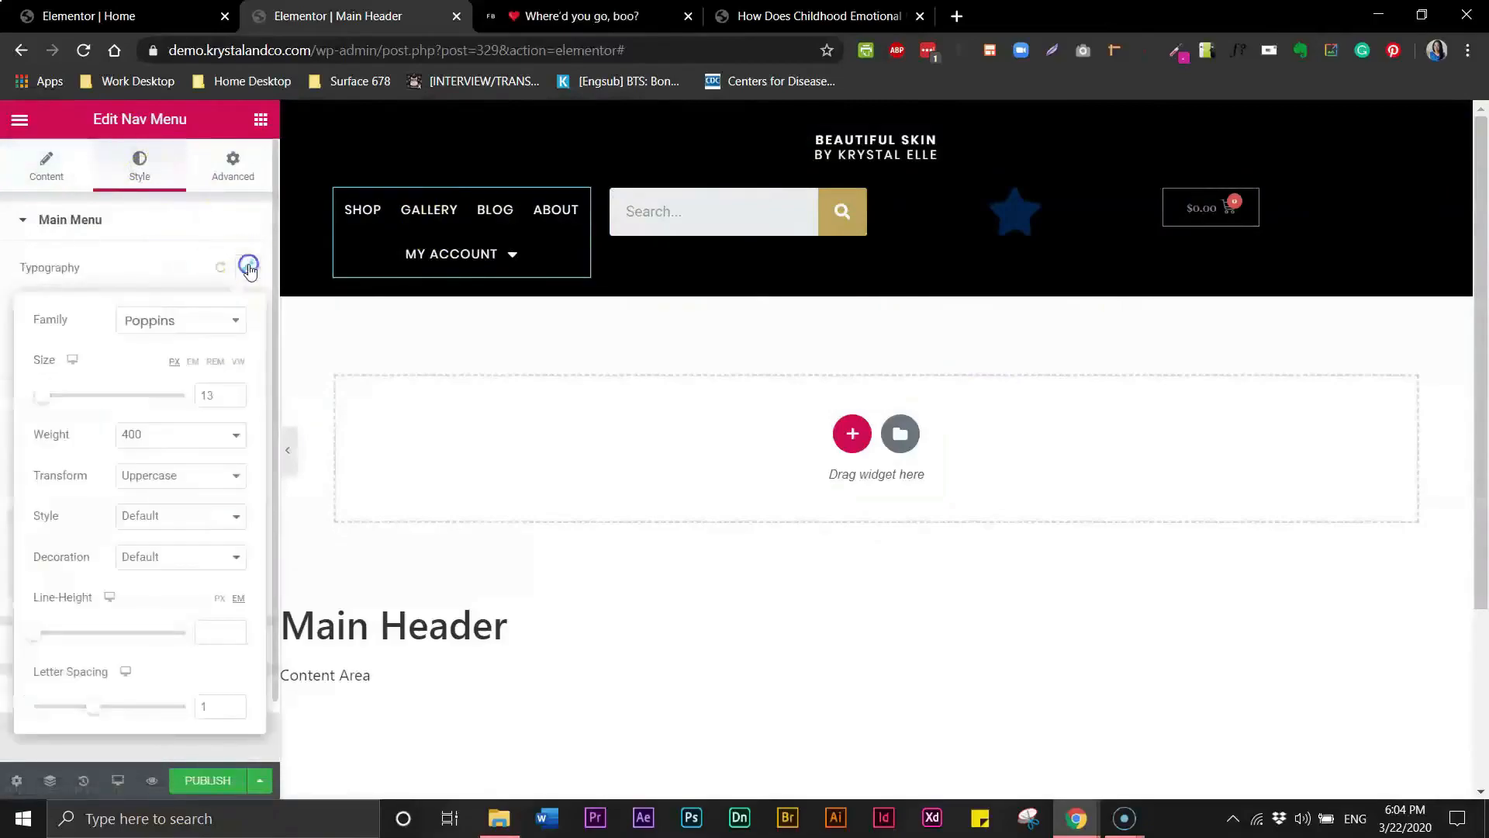
{"action": "left_click", "coordinate": [213, 441]}
{"action": "left_click", "coordinate": [177, 526]}
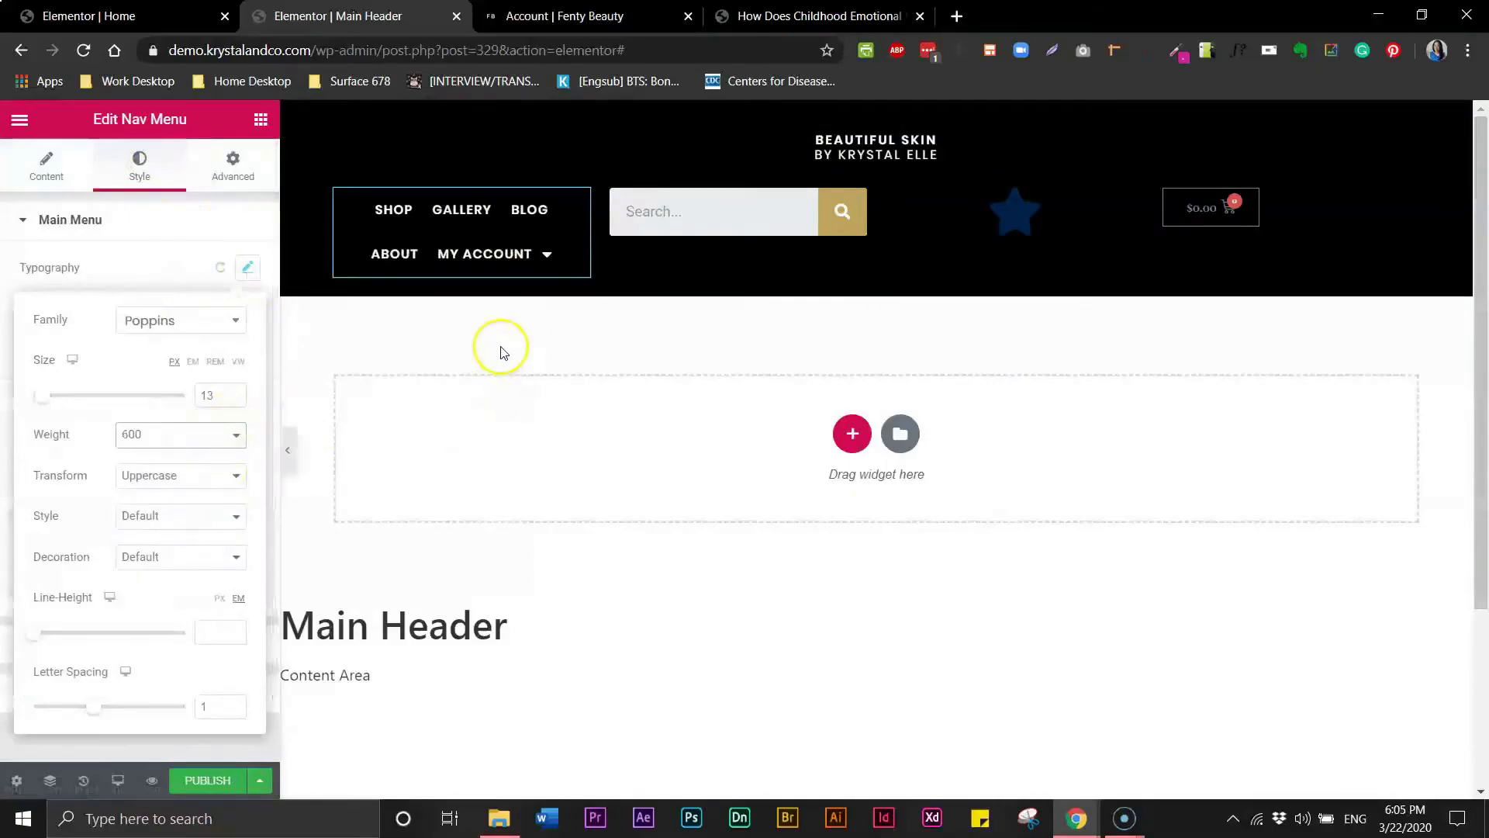
{"action": "left_click", "coordinate": [636, 341]}
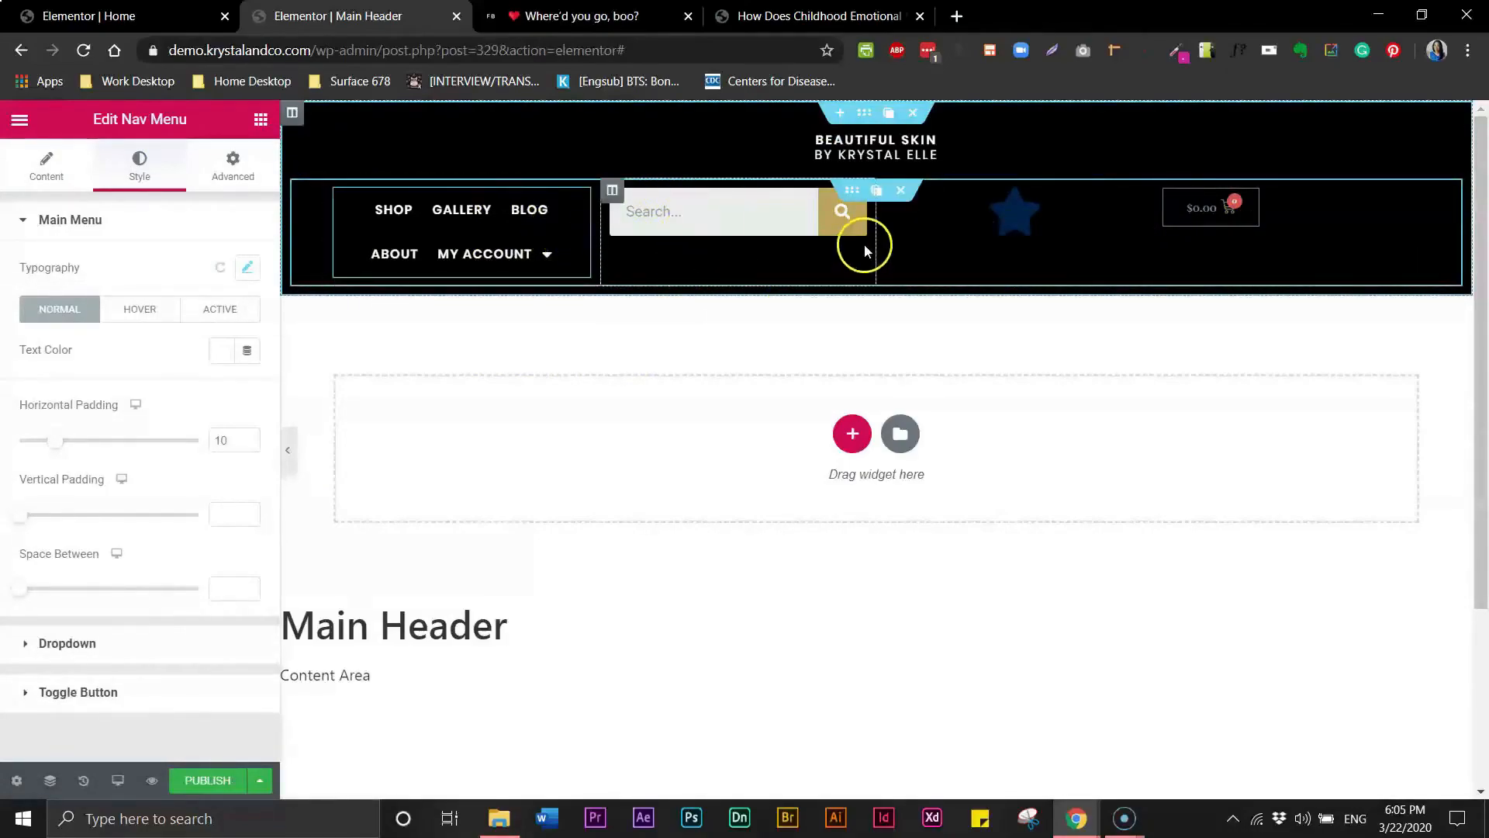
- Compare with the Fenty Beauty reference and add two new empty columns beside the menu column in the header row
{"action": "left_click", "coordinate": [581, 13]}
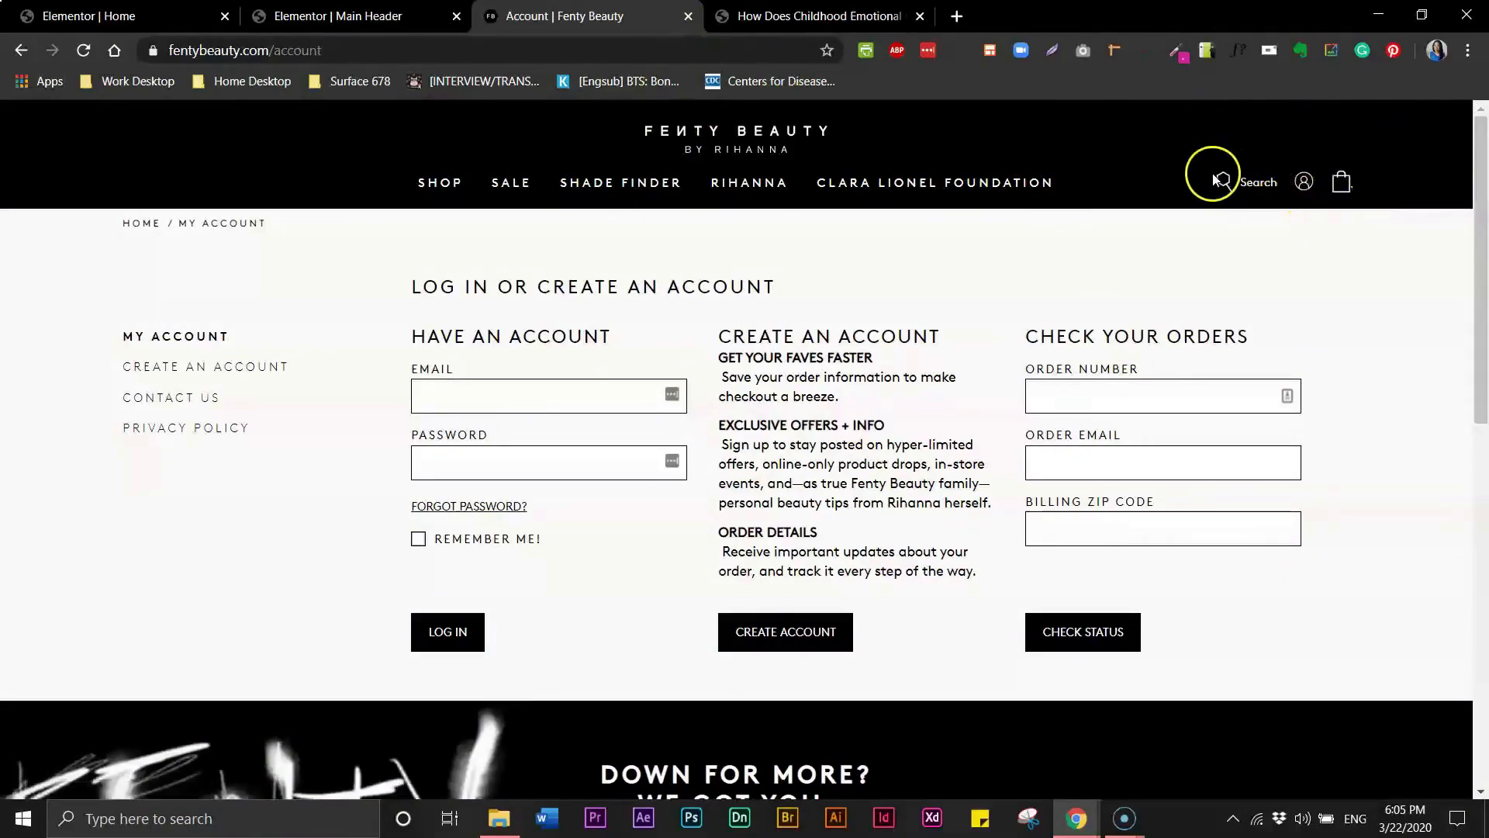
{"action": "left_click", "coordinate": [353, 17]}
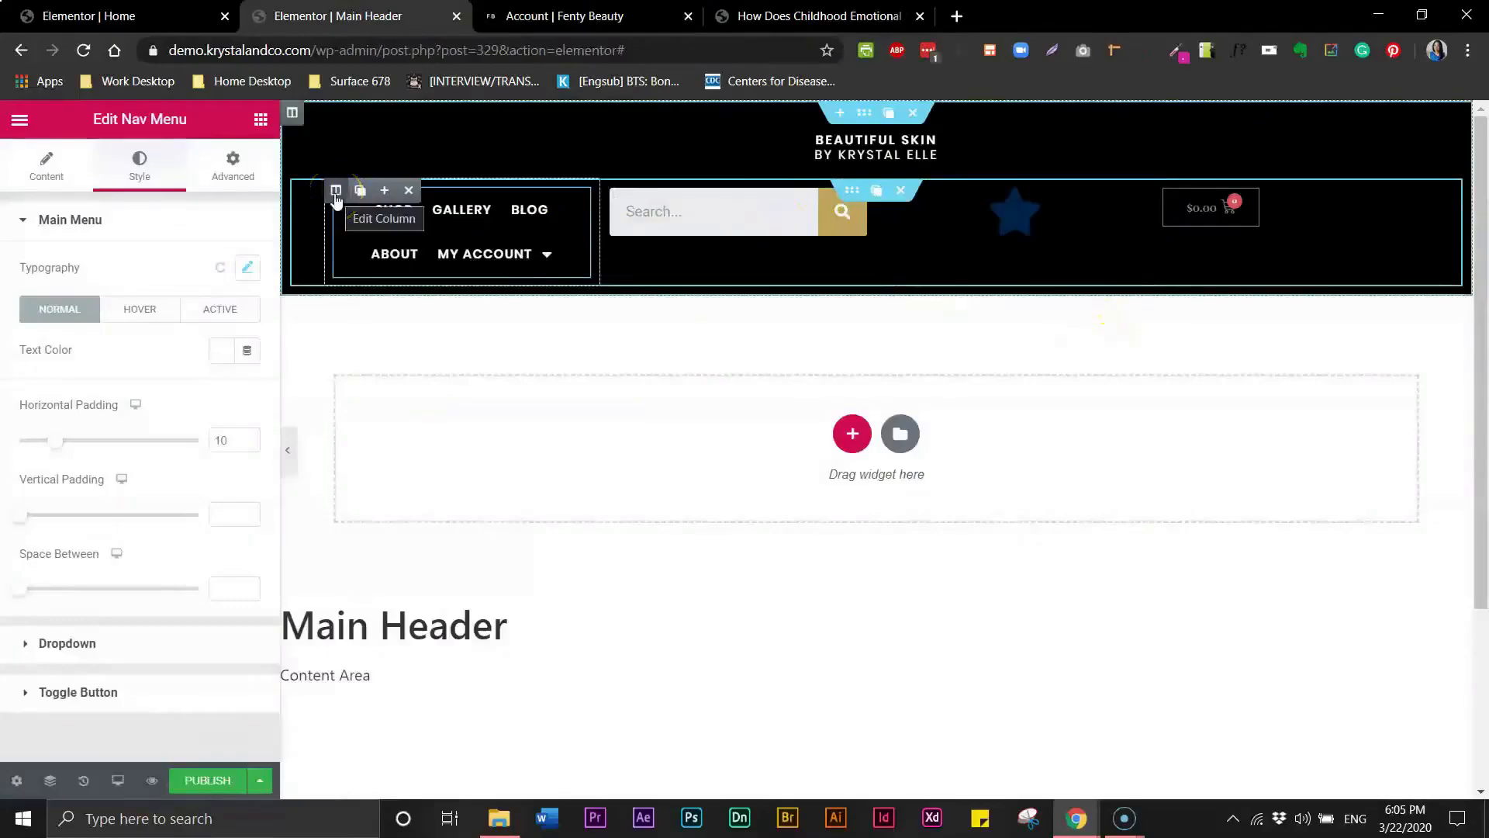
{"action": "left_click", "coordinate": [384, 191]}
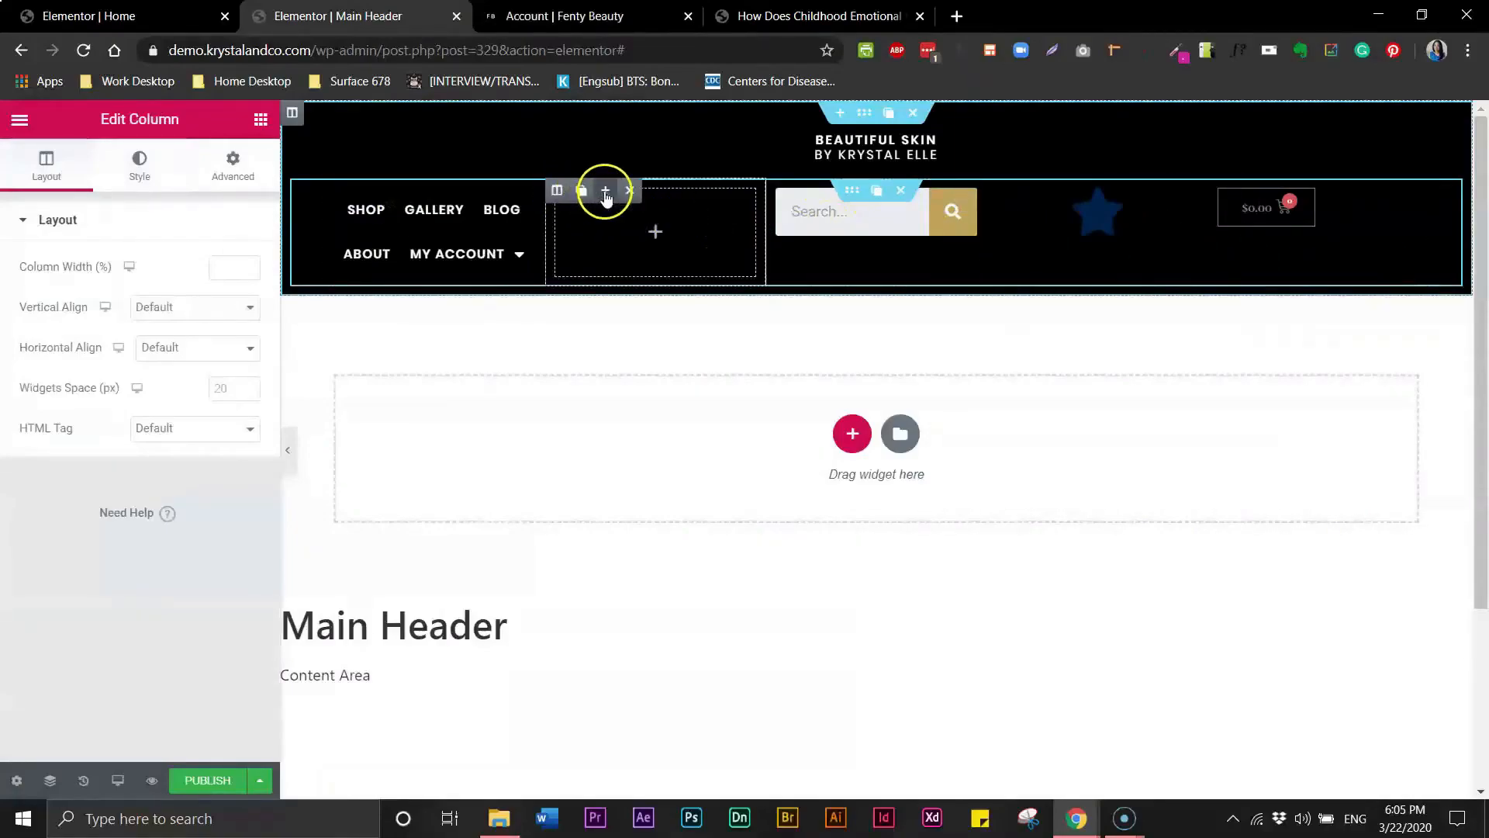
{"action": "left_click", "coordinate": [608, 194]}
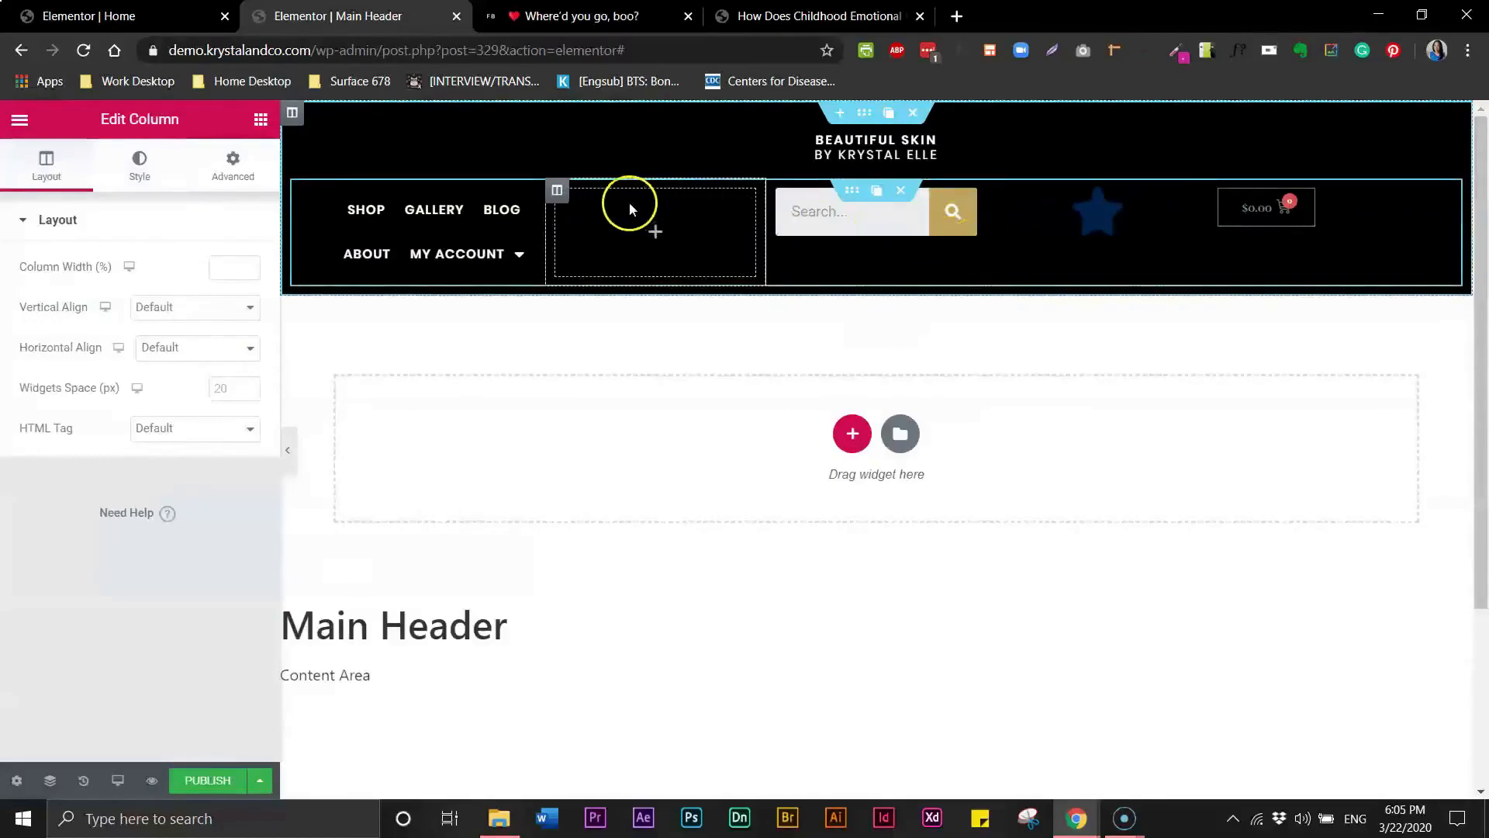
{"action": "left_click", "coordinate": [605, 193]}
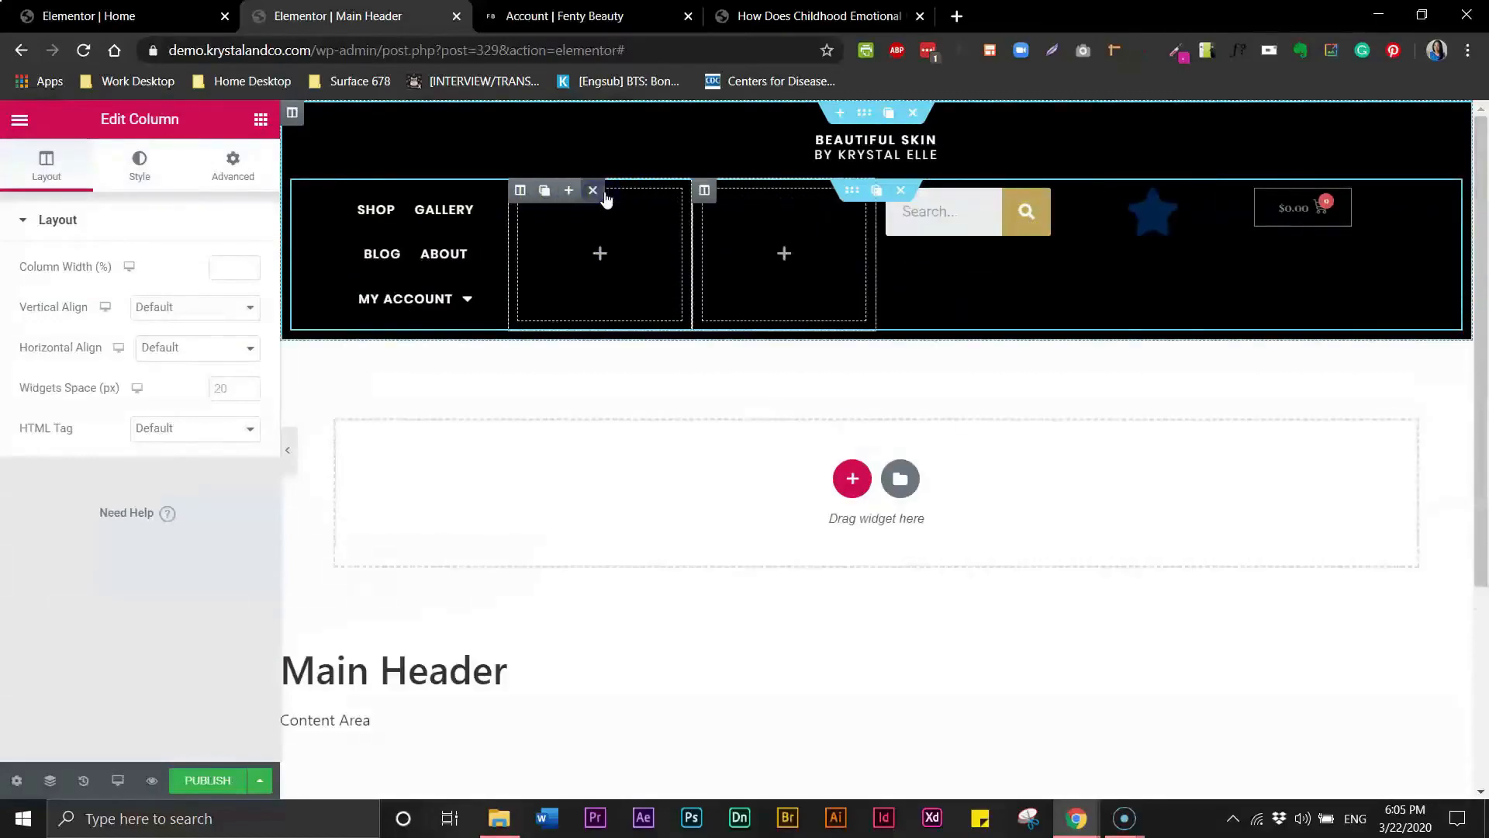
- Move the nav menu into the third column and delete one of the empty columns
{"action": "left_click_drag", "start_coordinate": [345, 193], "coordinate": [769, 224]}
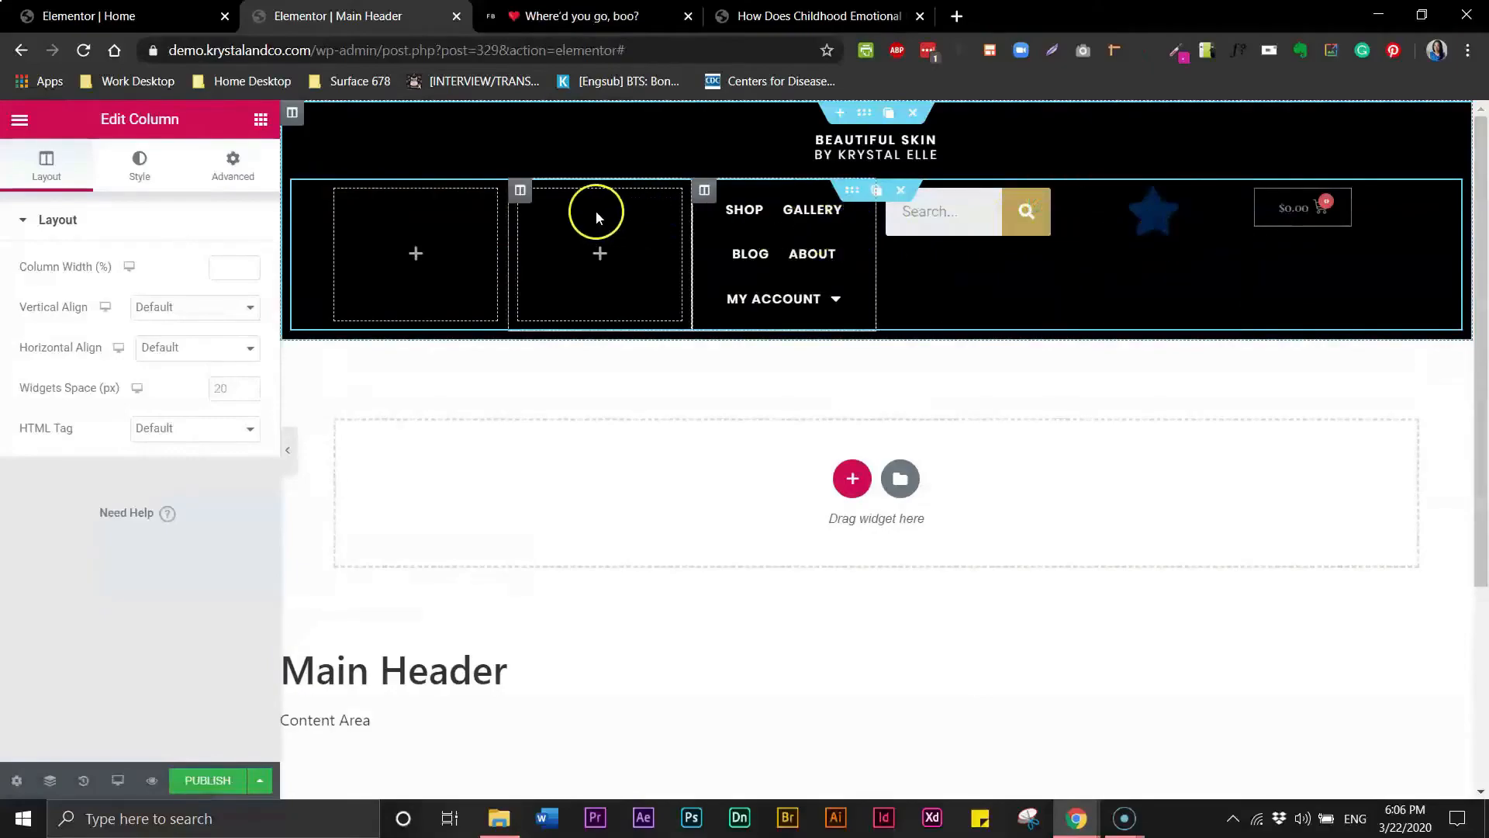
{"action": "mouse_move", "coordinate": [521, 190]}
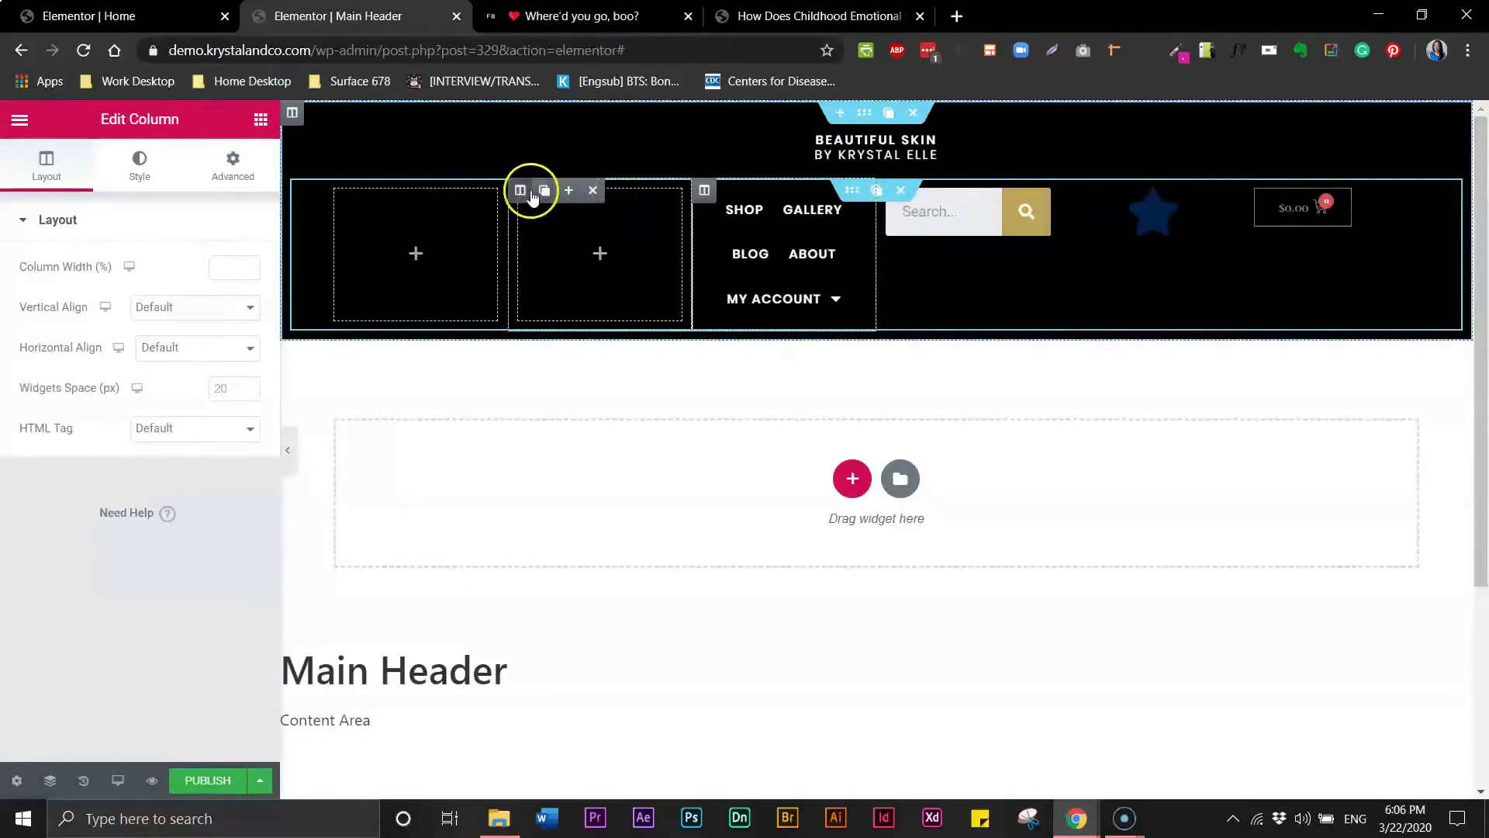
{"action": "left_click", "coordinate": [593, 190]}
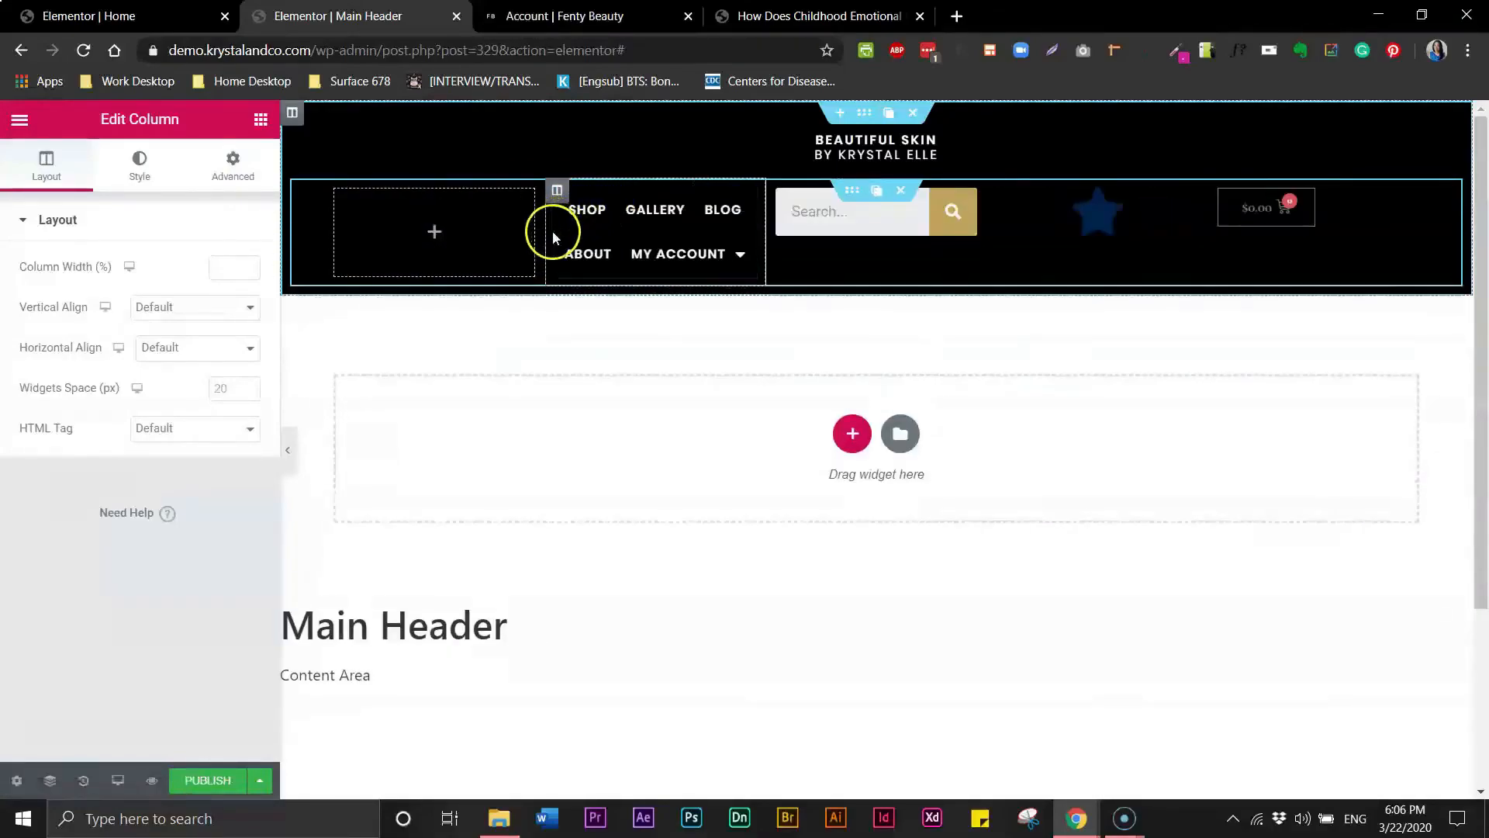
- Resize and rearrange the header columns so the menu sits centred between an empty left column and the search bar
{"action": "left_click_drag", "start_coordinate": [547, 240], "coordinate": [679, 243]}
{"action": "left_click_drag", "start_coordinate": [991, 259], "coordinate": [1361, 283]}
{"action": "left_click_drag", "start_coordinate": [988, 275], "coordinate": [1303, 280]}
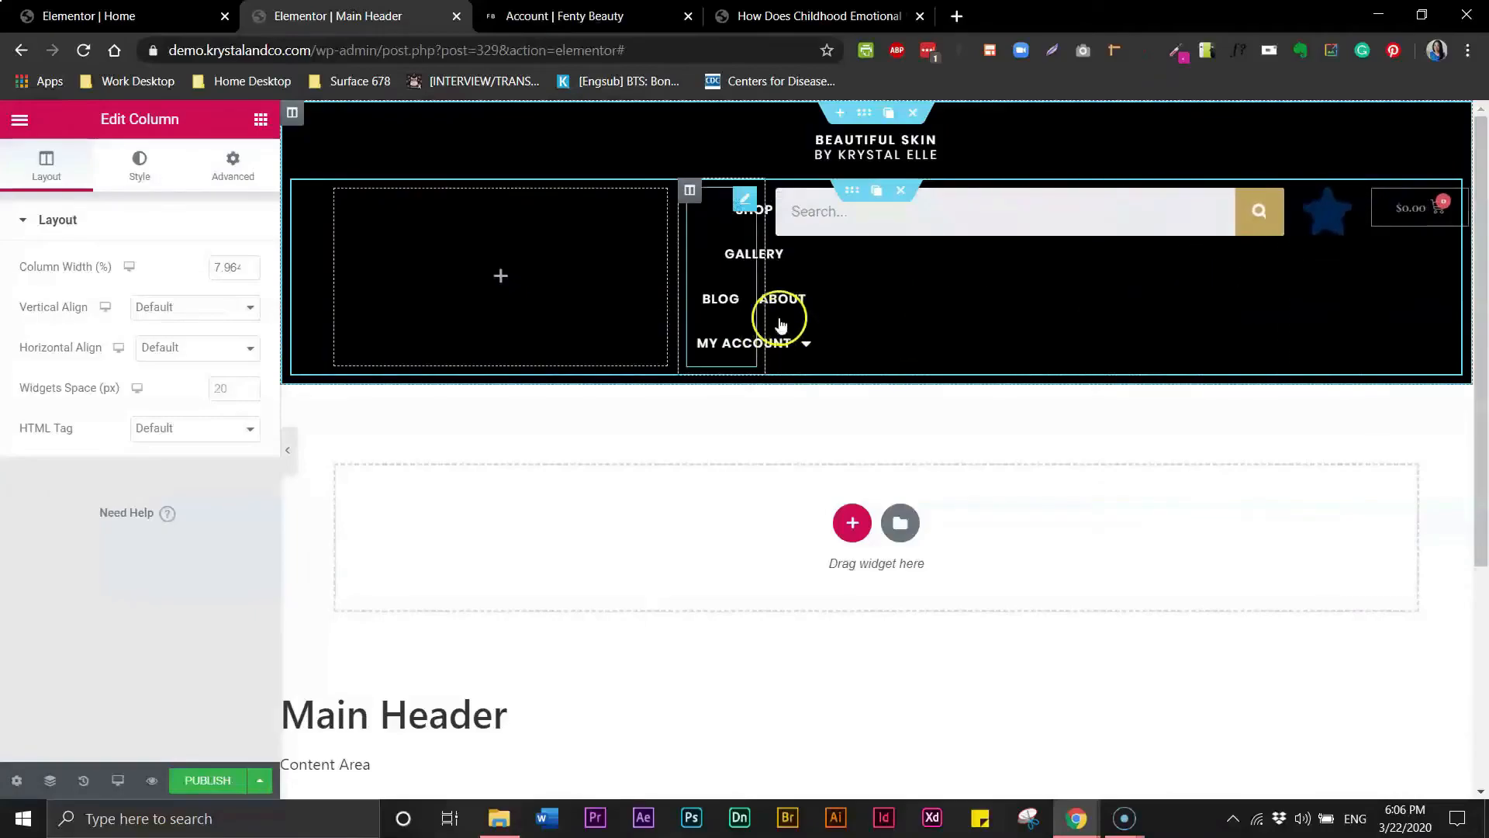
{"action": "left_click_drag", "start_coordinate": [764, 318], "coordinate": [1163, 270]}
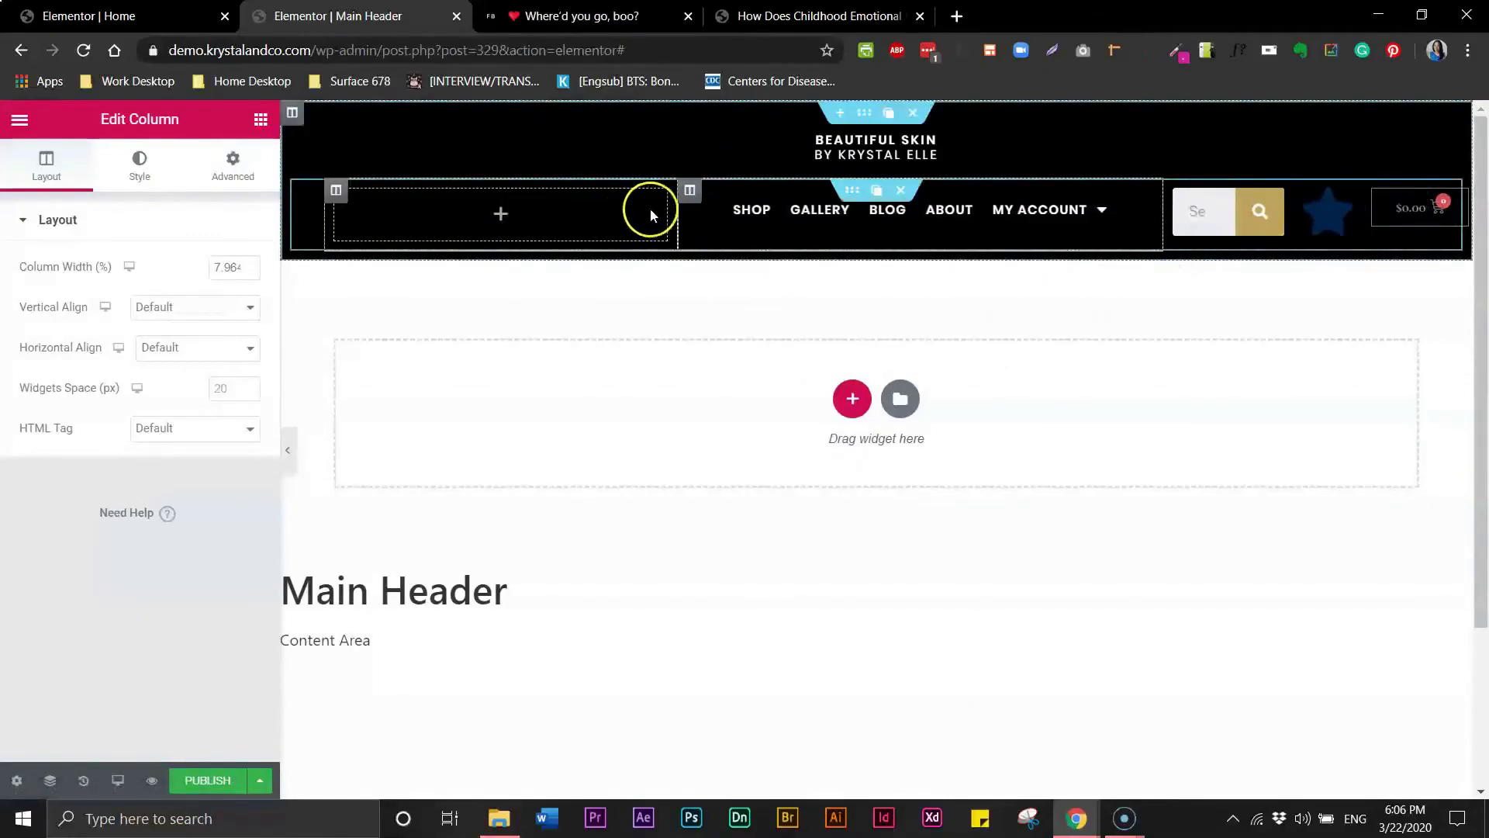
{"action": "left_click_drag", "start_coordinate": [676, 226], "coordinate": [545, 232]}
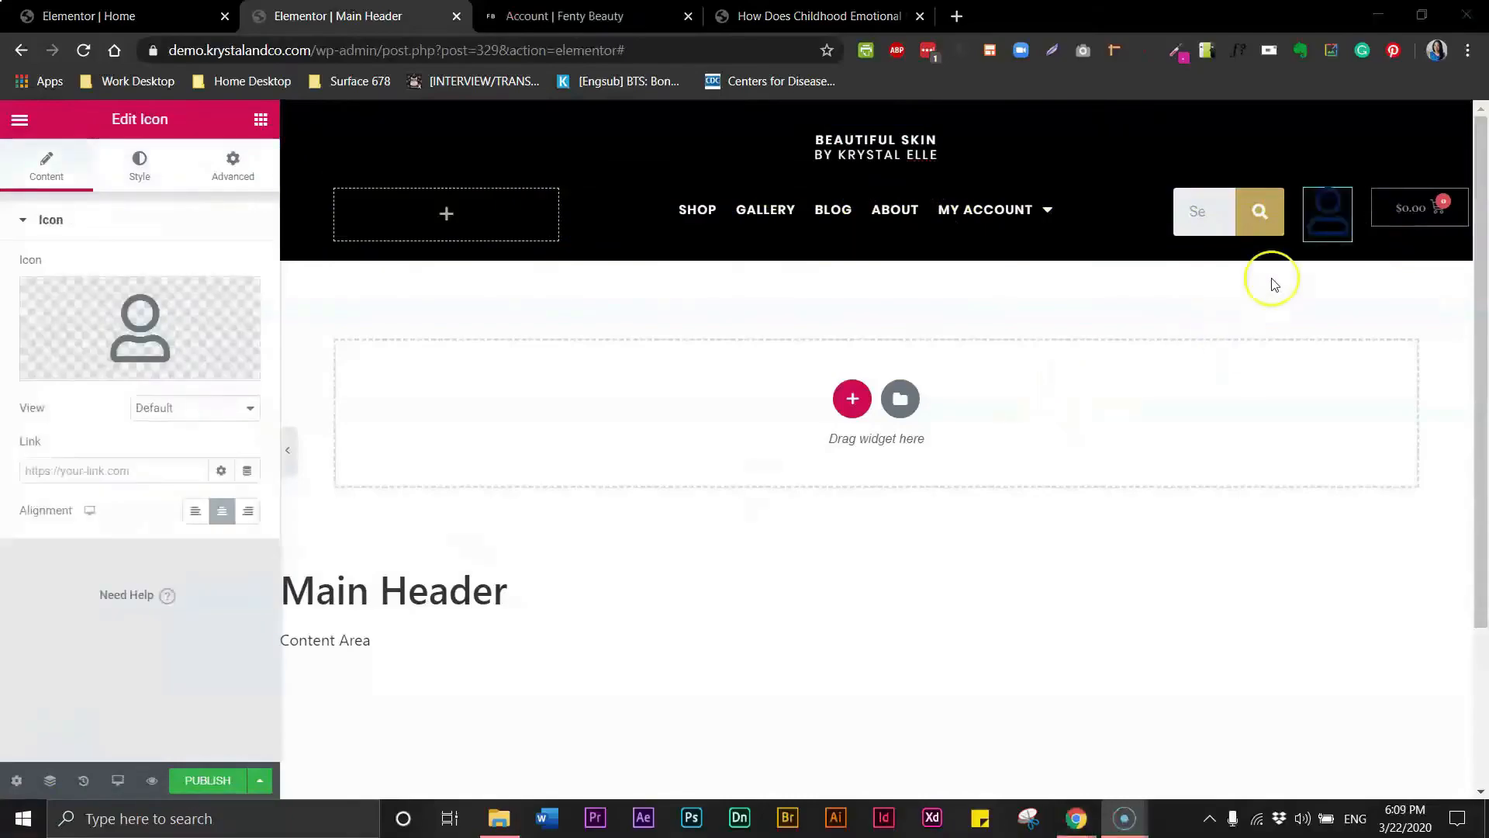
- Replace the star icon with the circled user icon from the icon library, searching for user
{"action": "left_click", "coordinate": [1313, 232]}
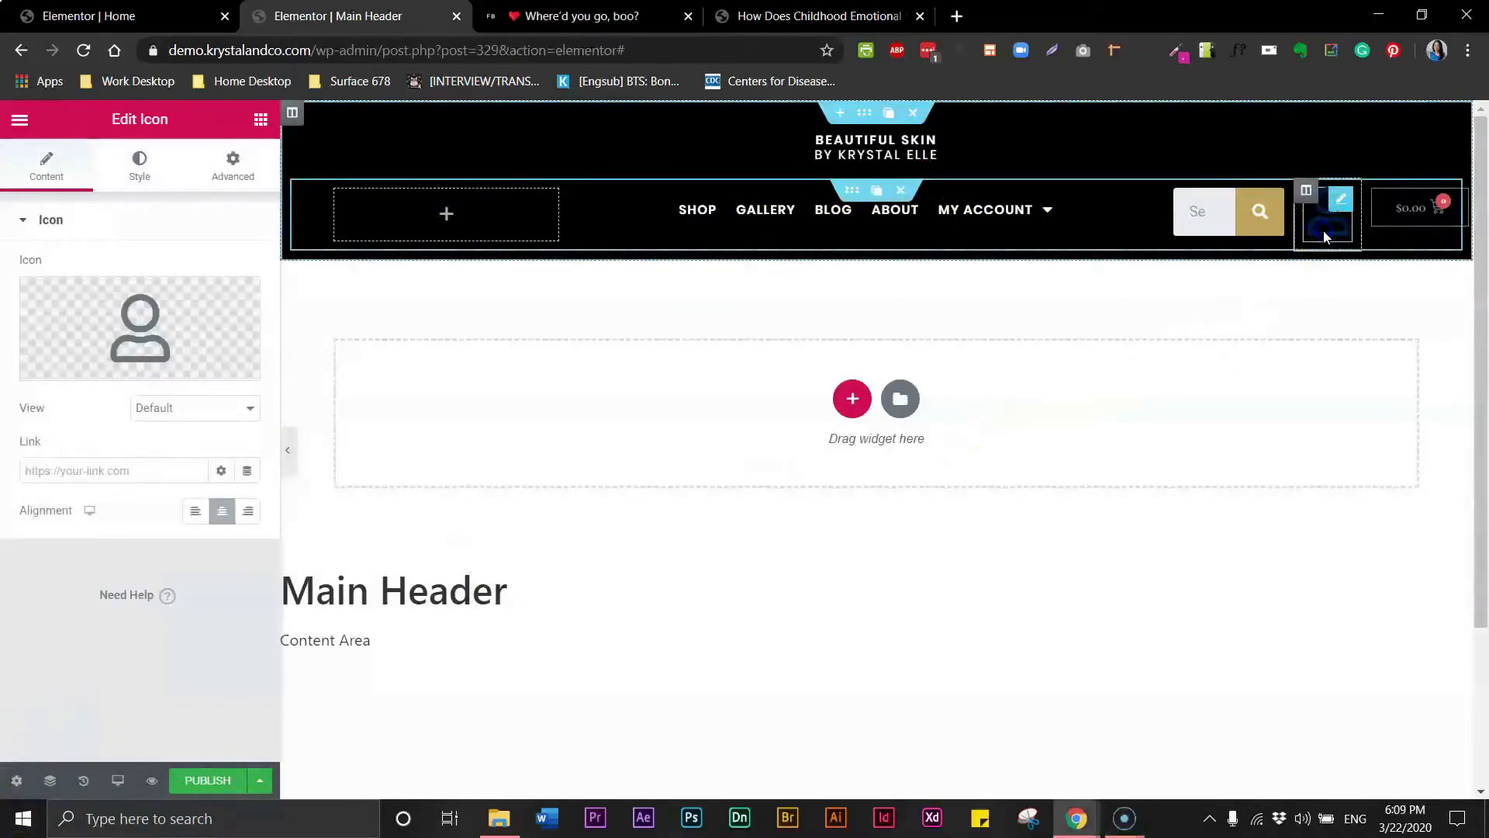
{"action": "mouse_move", "coordinate": [106, 310]}
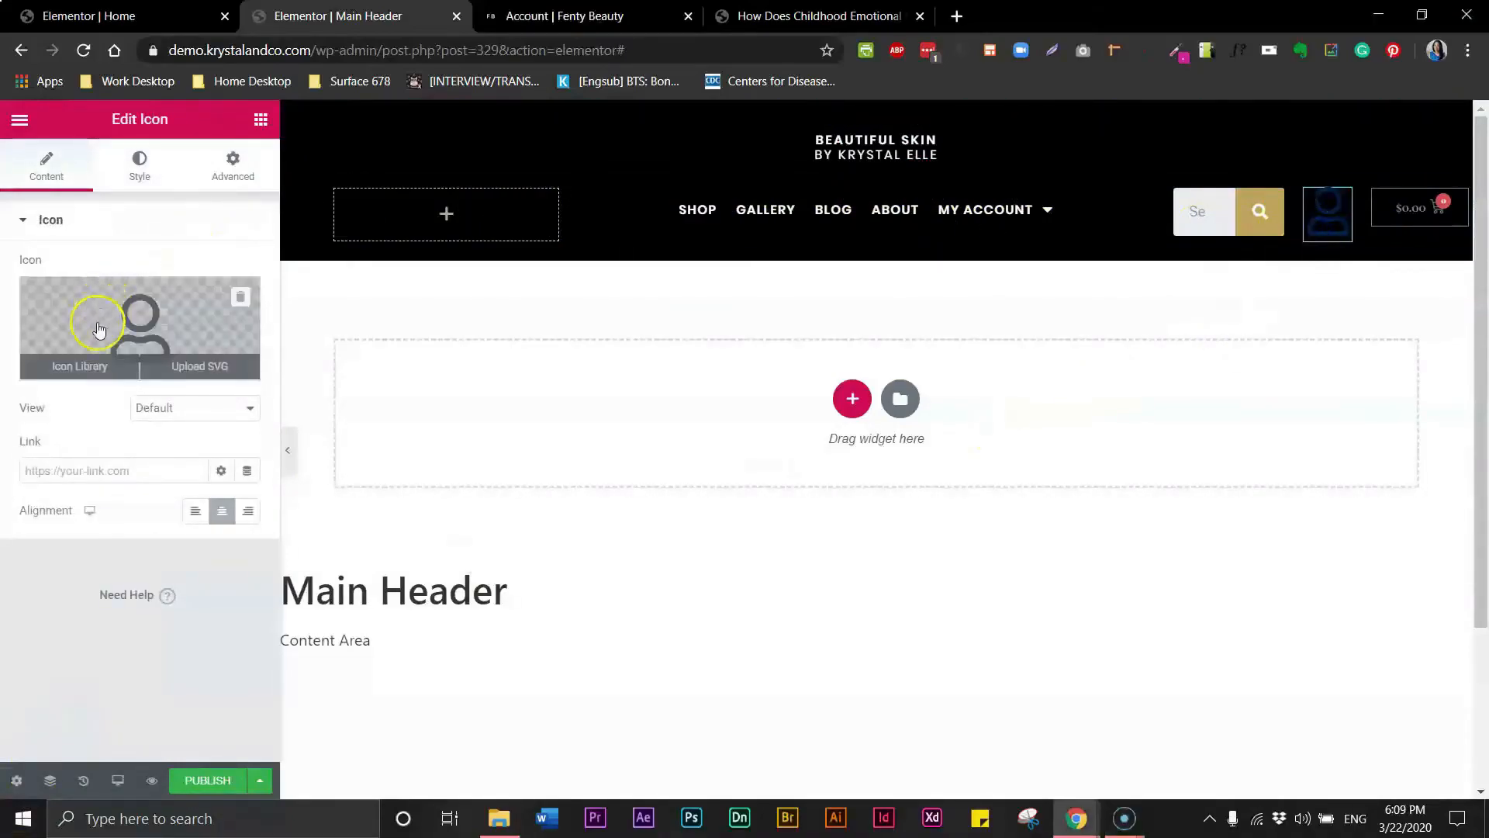
{"action": "left_click", "coordinate": [80, 365]}
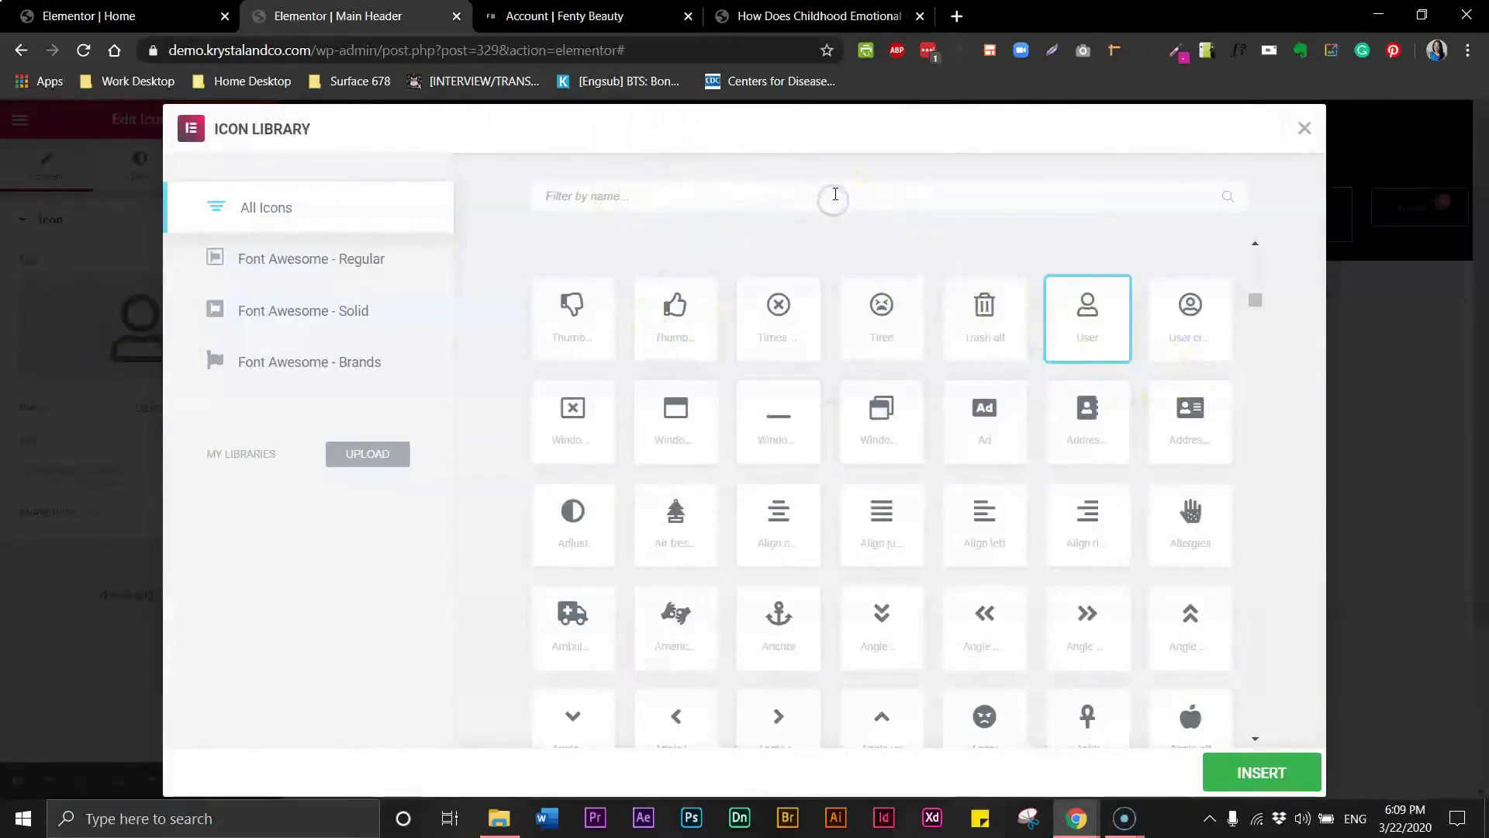
{"action": "type", "text": "user"}
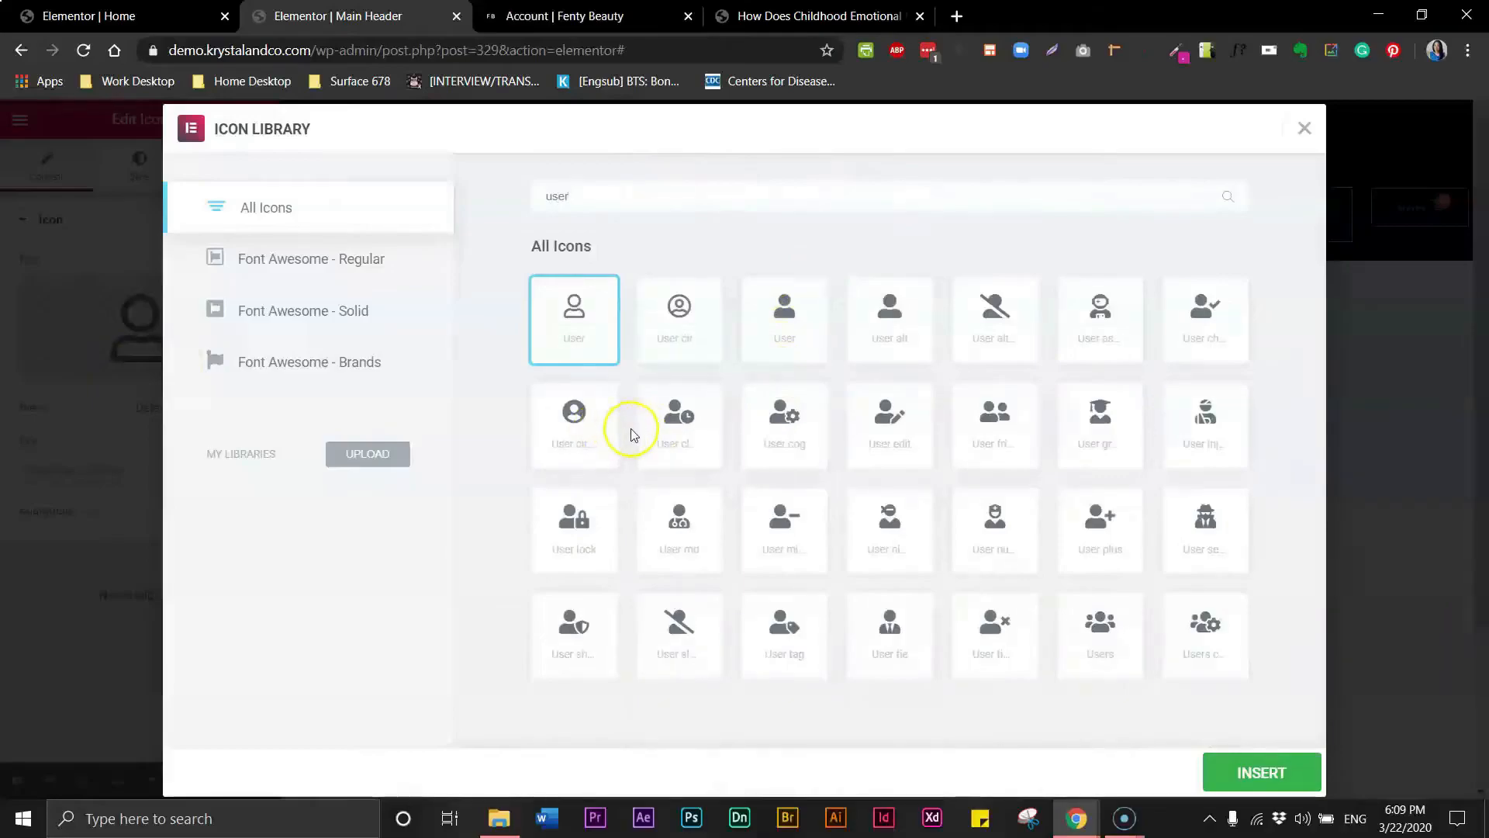
{"action": "left_click", "coordinate": [573, 427]}
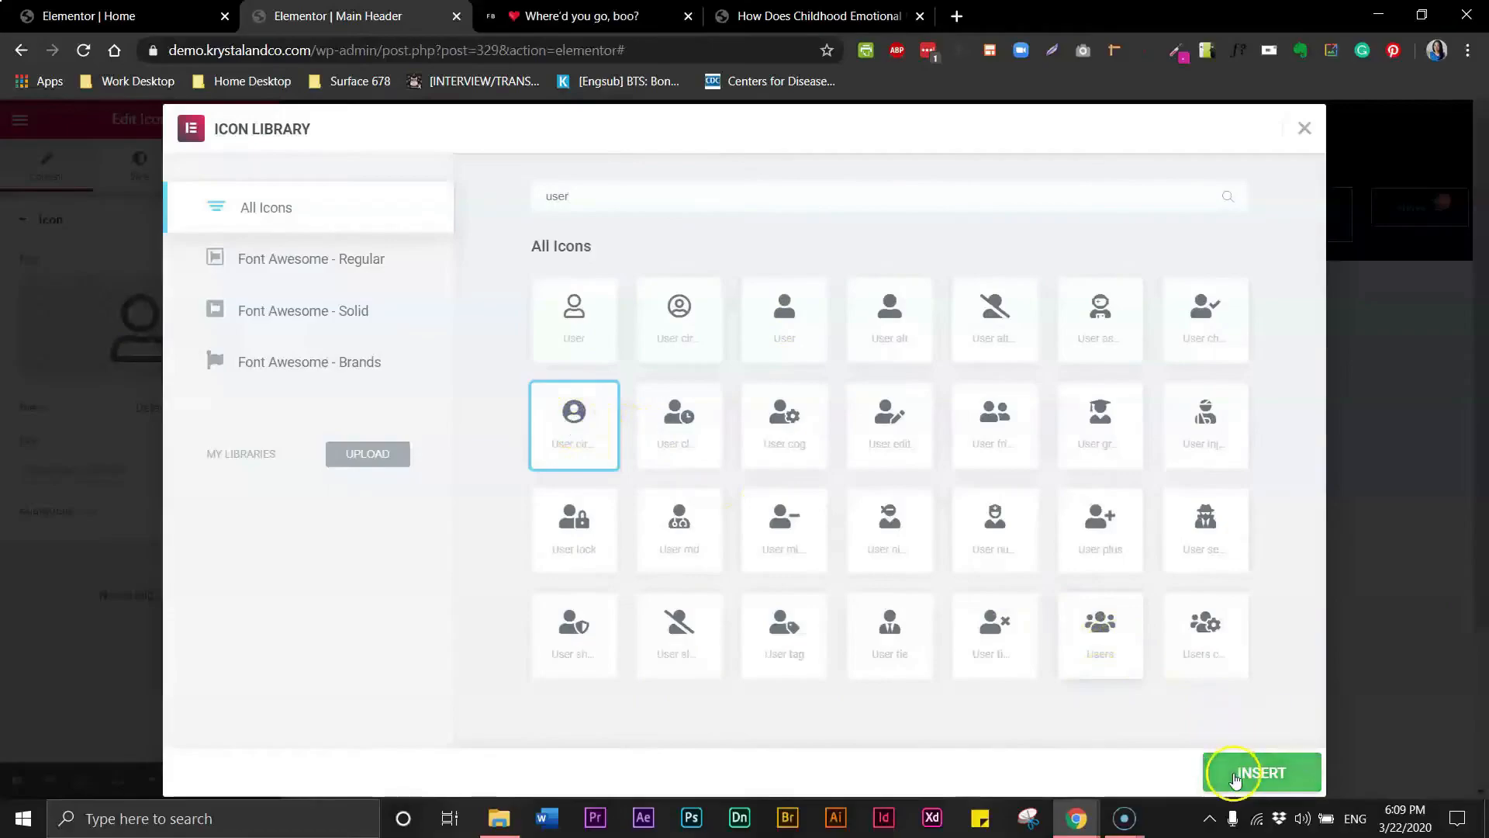
{"action": "left_click", "coordinate": [1235, 776]}
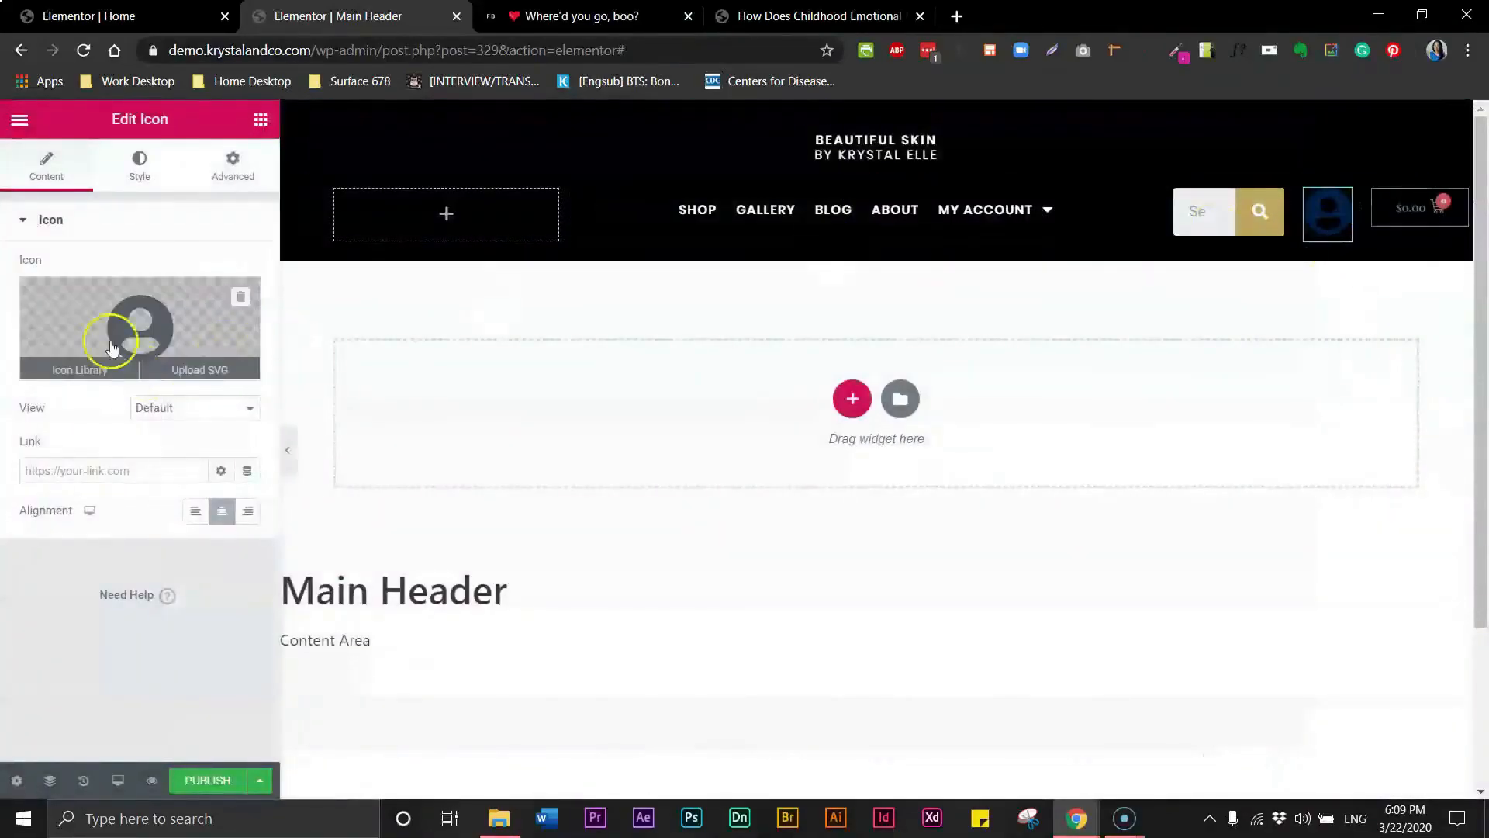
- Set the user icon's colour to white and its size to 24
{"action": "left_click", "coordinate": [140, 165]}
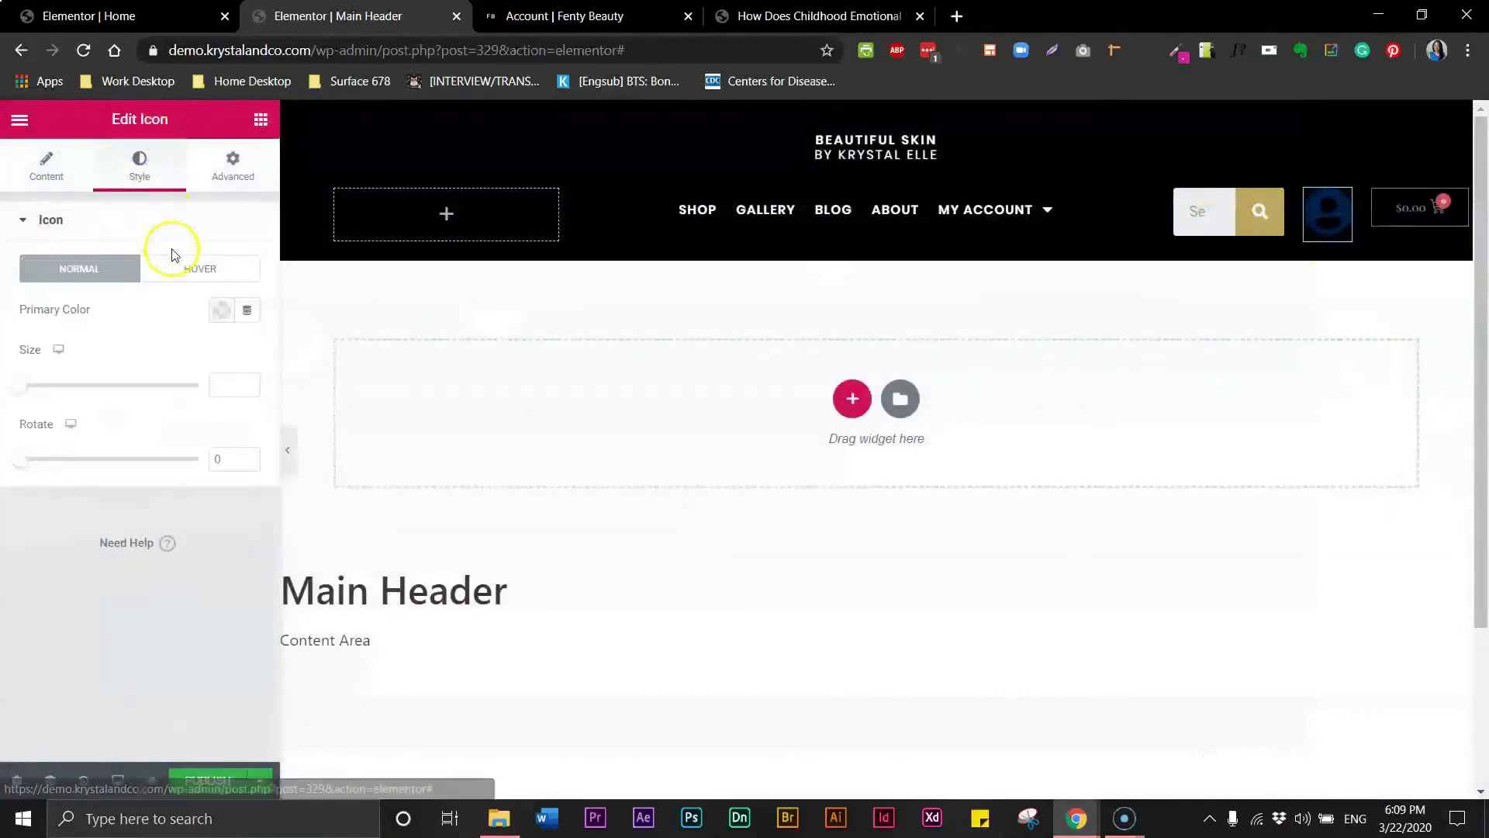
{"action": "left_click", "coordinate": [218, 309]}
{"action": "left_click", "coordinate": [306, 356]}
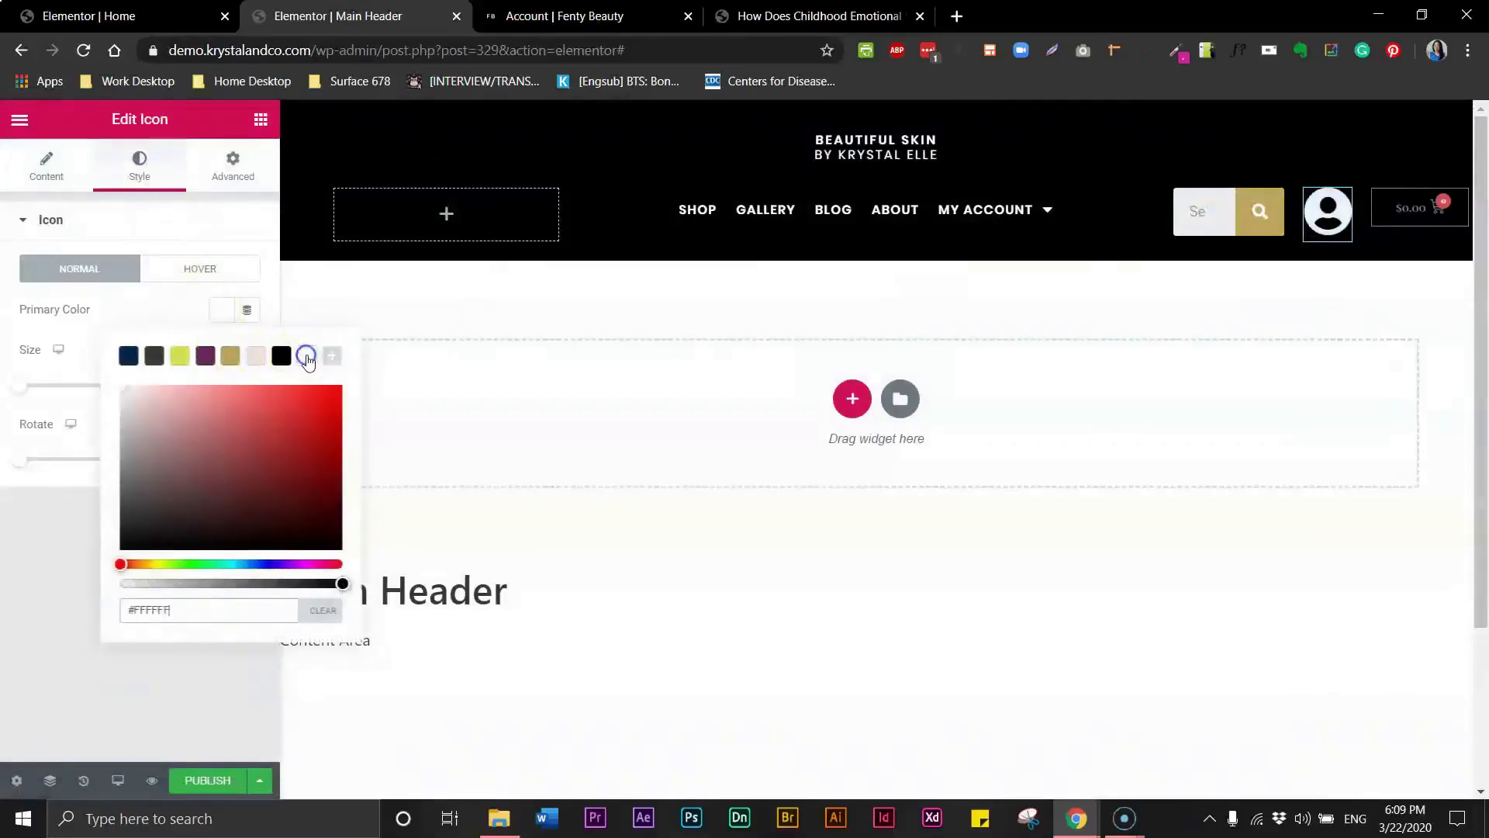
{"action": "left_click", "coordinate": [178, 219]}
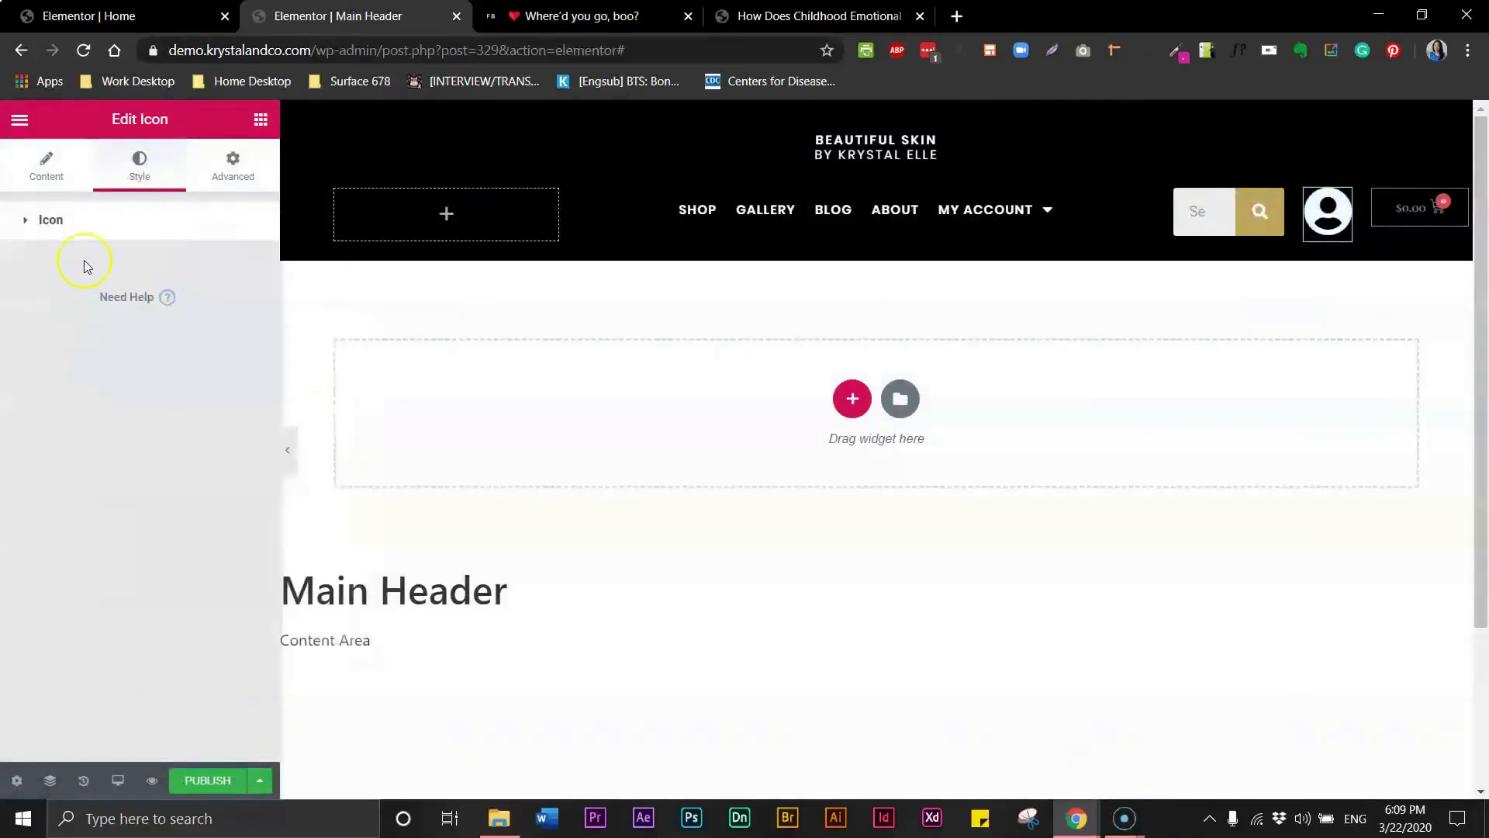
{"action": "left_click", "coordinate": [47, 221]}
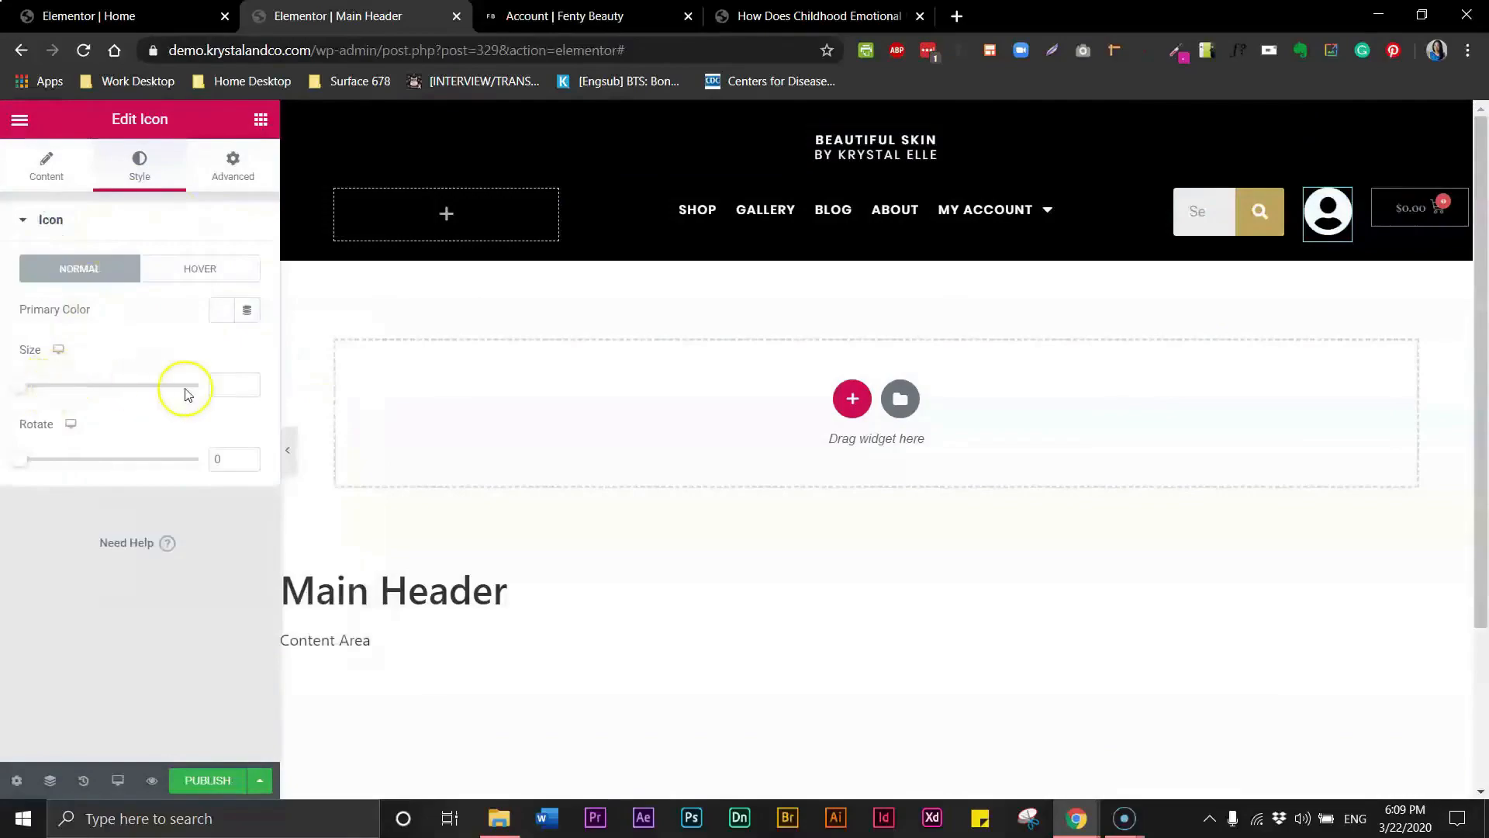
{"action": "type", "text": "3"}
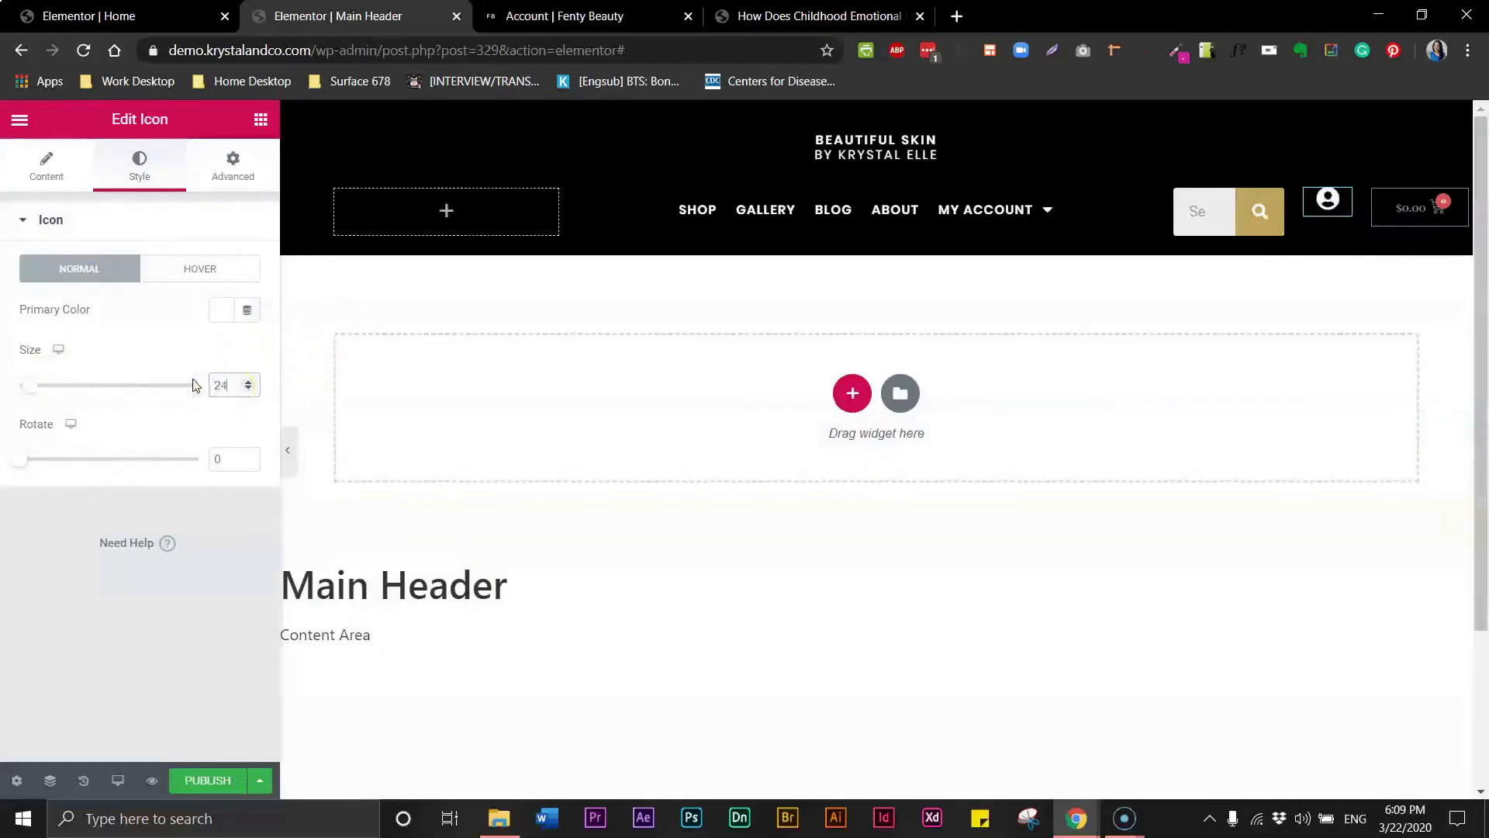
- Compare the header with the Fenty Beauty account page reference
{"action": "left_click", "coordinate": [598, 17]}
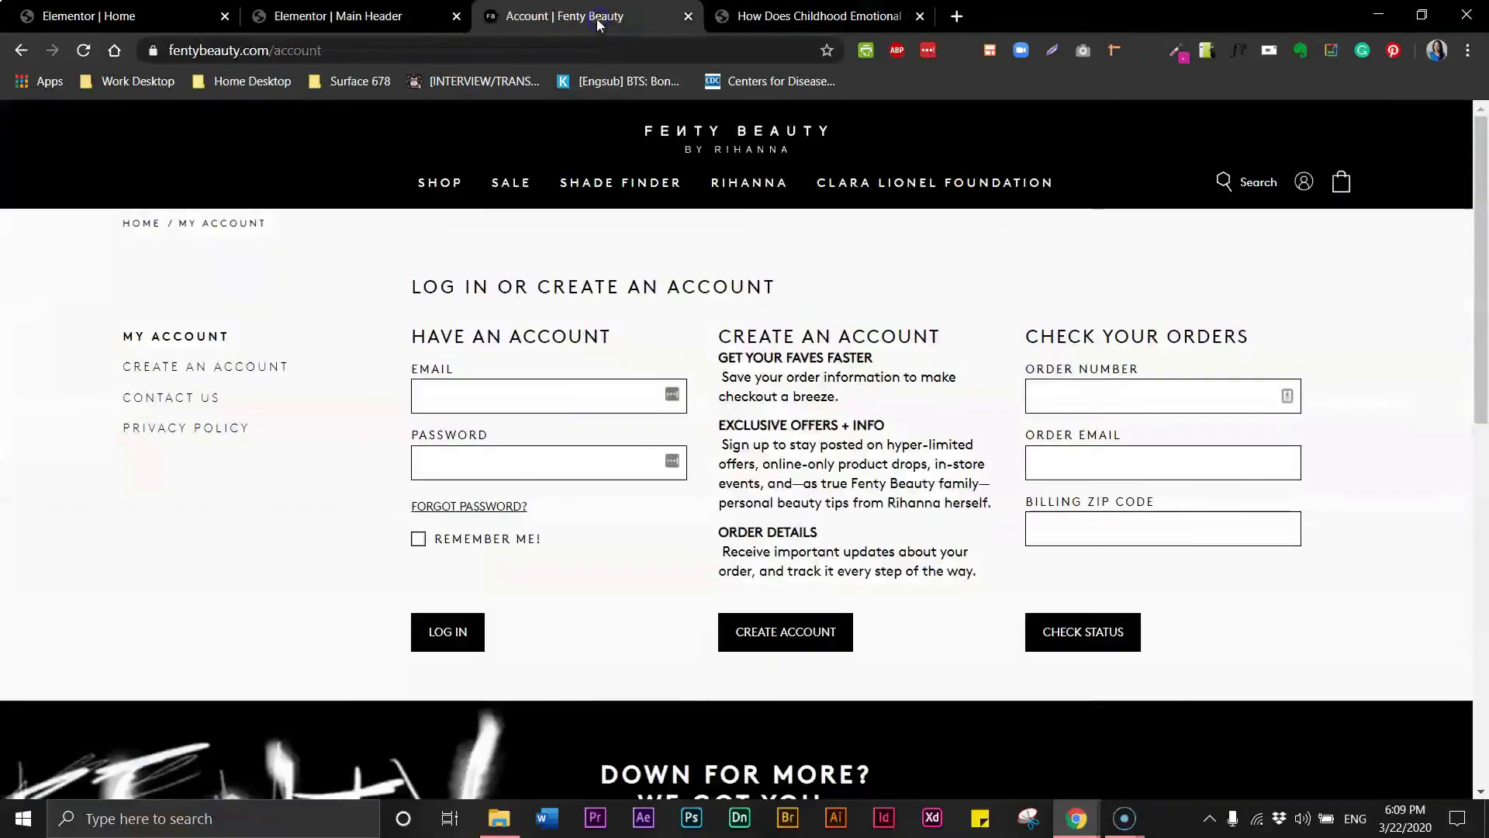
{"action": "left_click", "coordinate": [434, 12]}
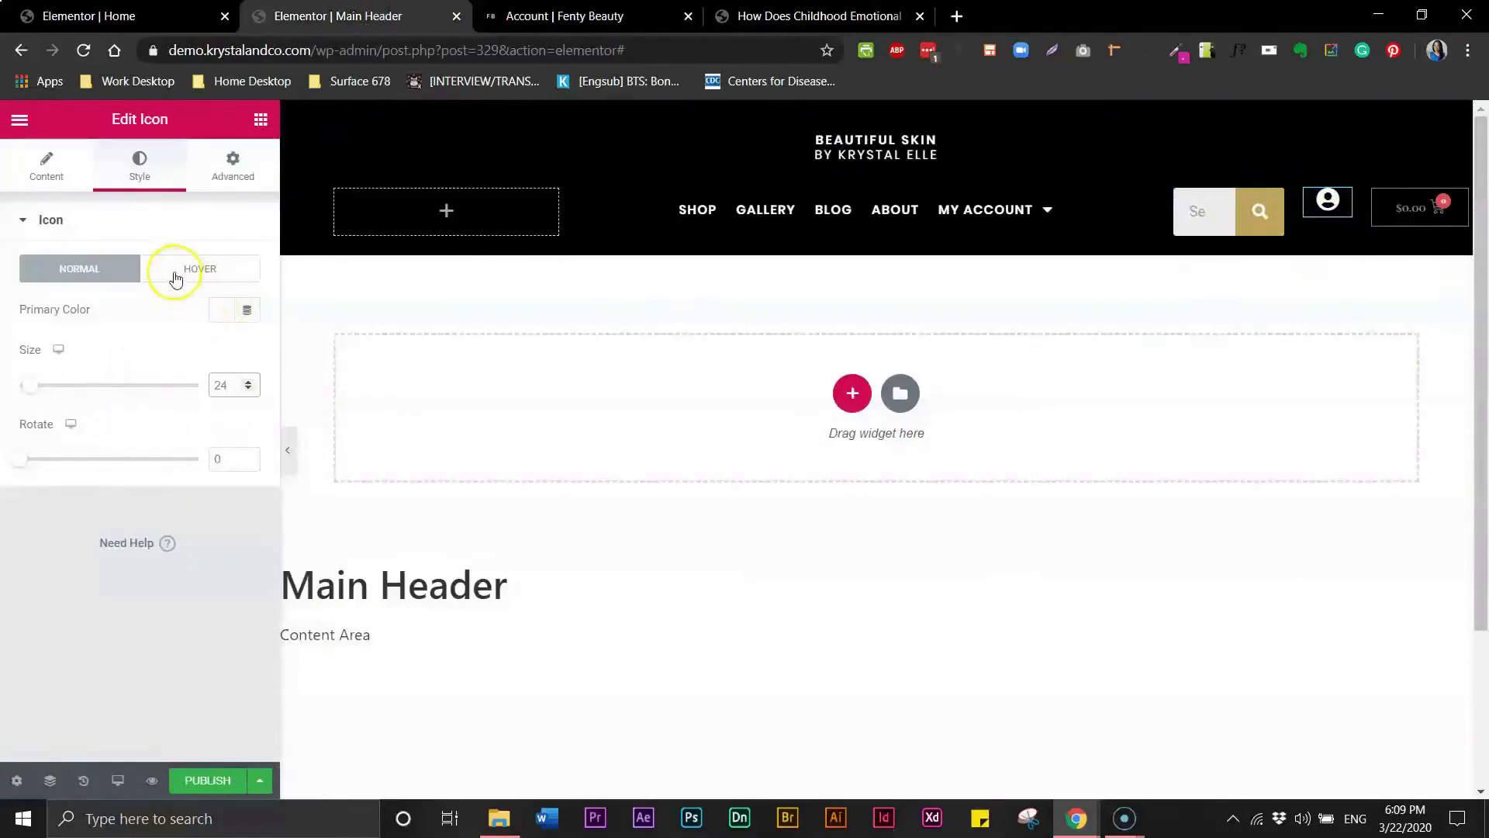
{"action": "left_click", "coordinate": [559, 17]}
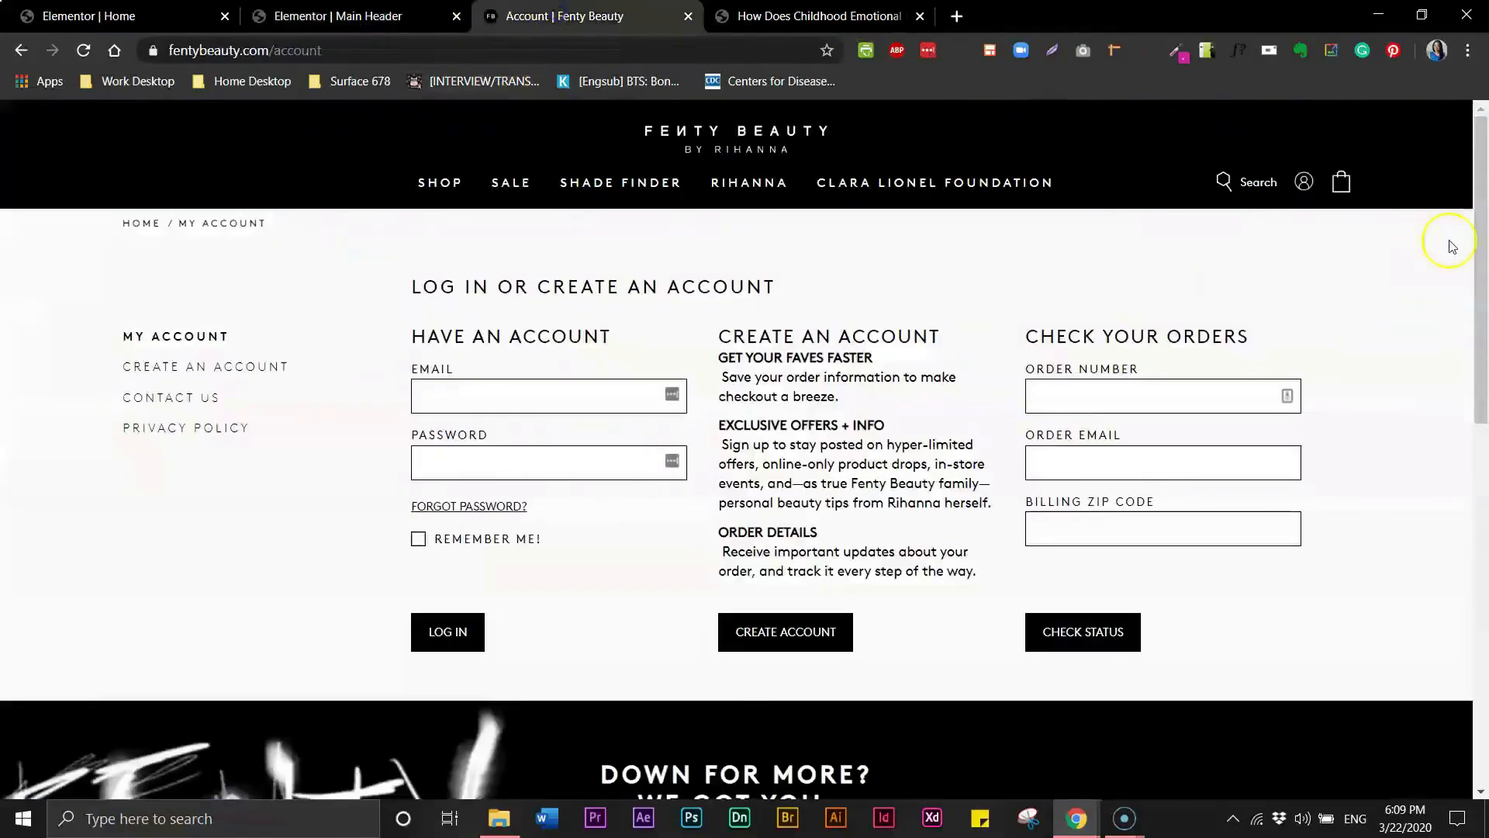
{"action": "left_click", "coordinate": [333, 17]}
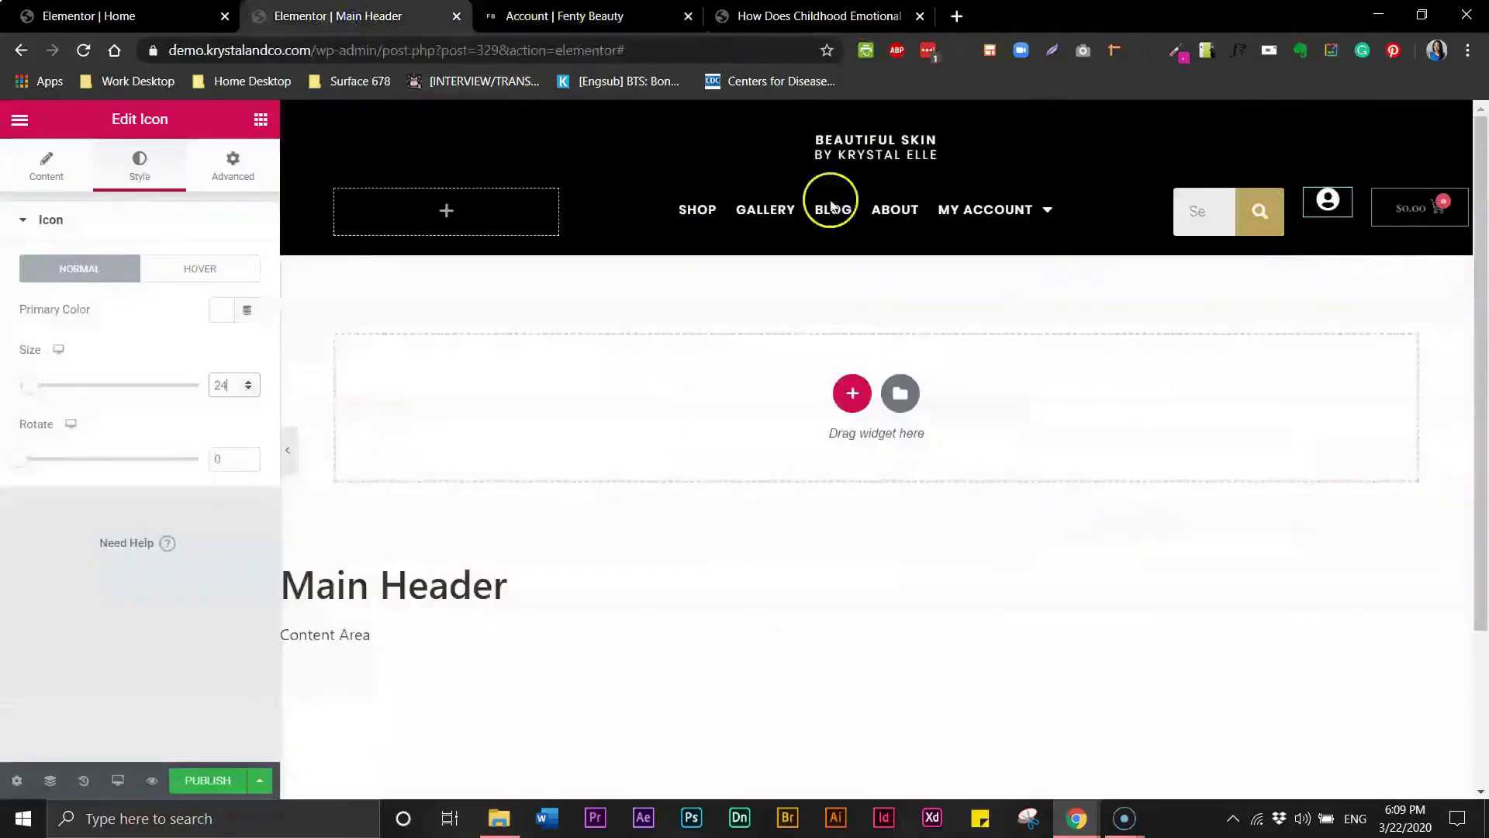
- Try the Minimal skin on the search form, then switch it back to Classic
{"action": "left_click", "coordinate": [1264, 227]}
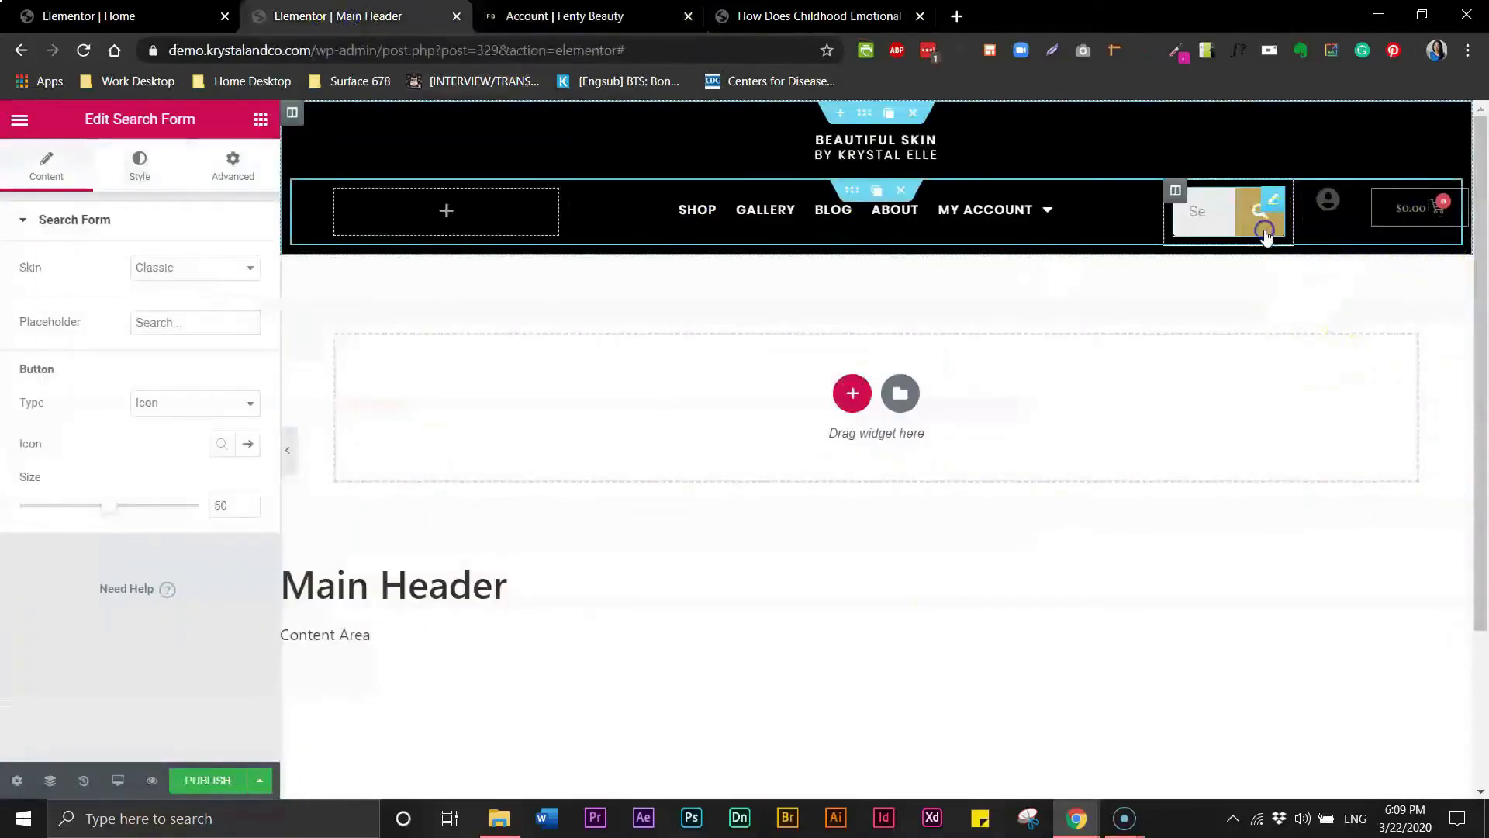
{"action": "left_click", "coordinate": [155, 269]}
{"action": "left_click", "coordinate": [170, 303]}
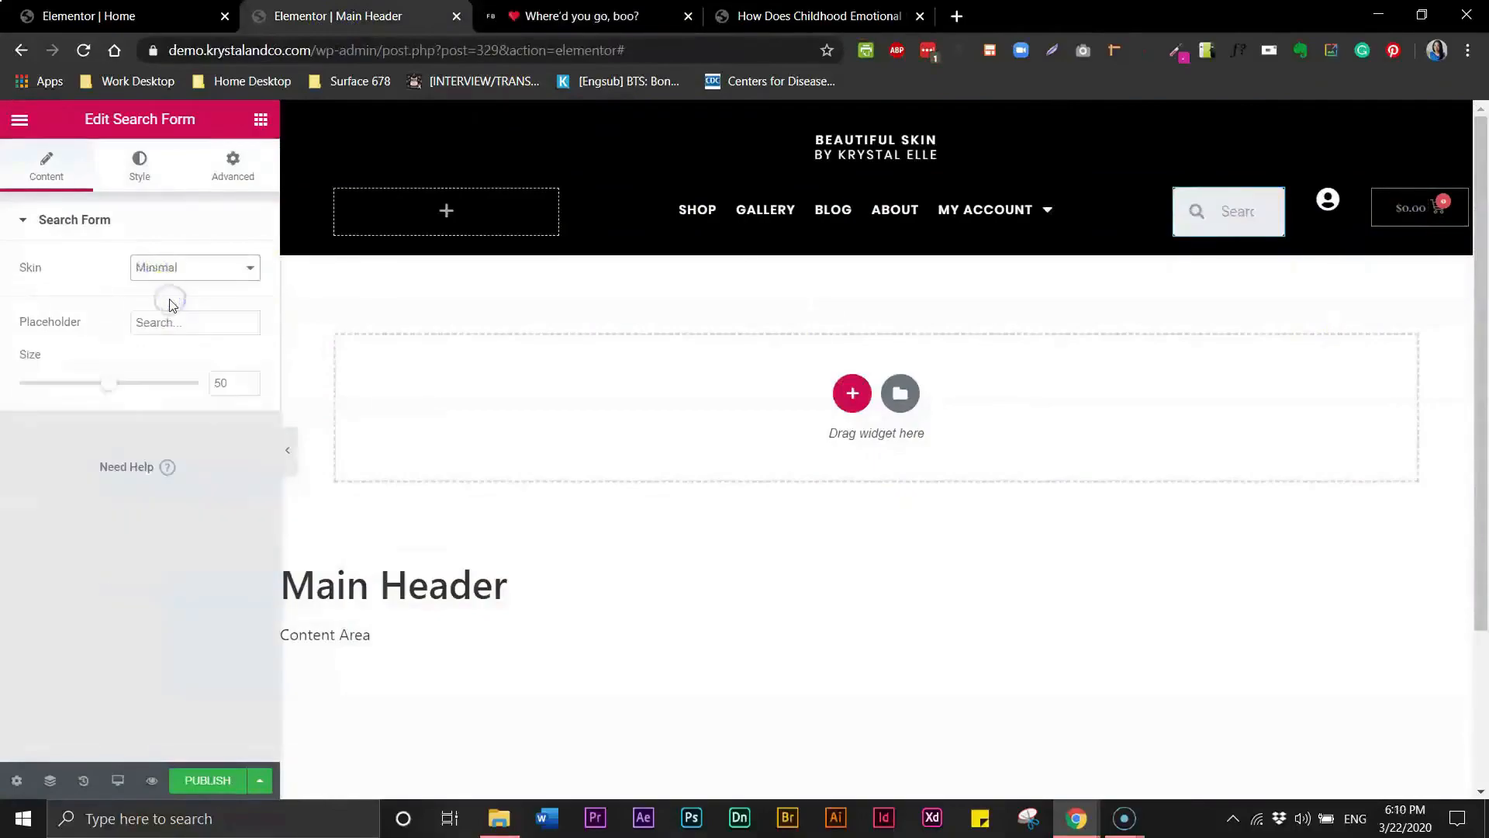
{"action": "left_click", "coordinate": [175, 269]}
{"action": "left_click", "coordinate": [166, 285]}
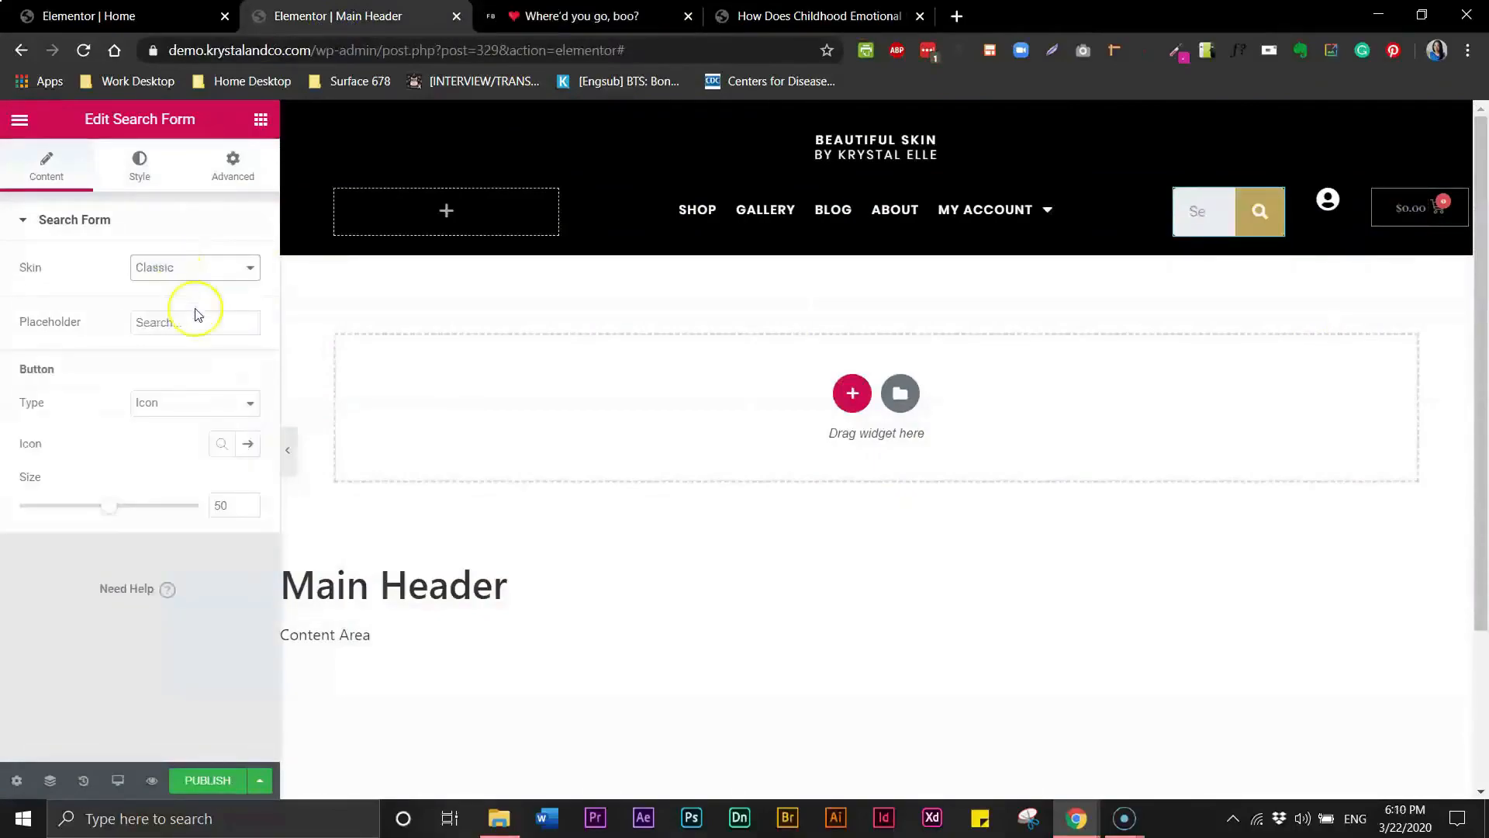
- Set the search form's size to 24
{"action": "left_click", "coordinate": [243, 409]}
{"action": "left_click", "coordinate": [223, 447]}
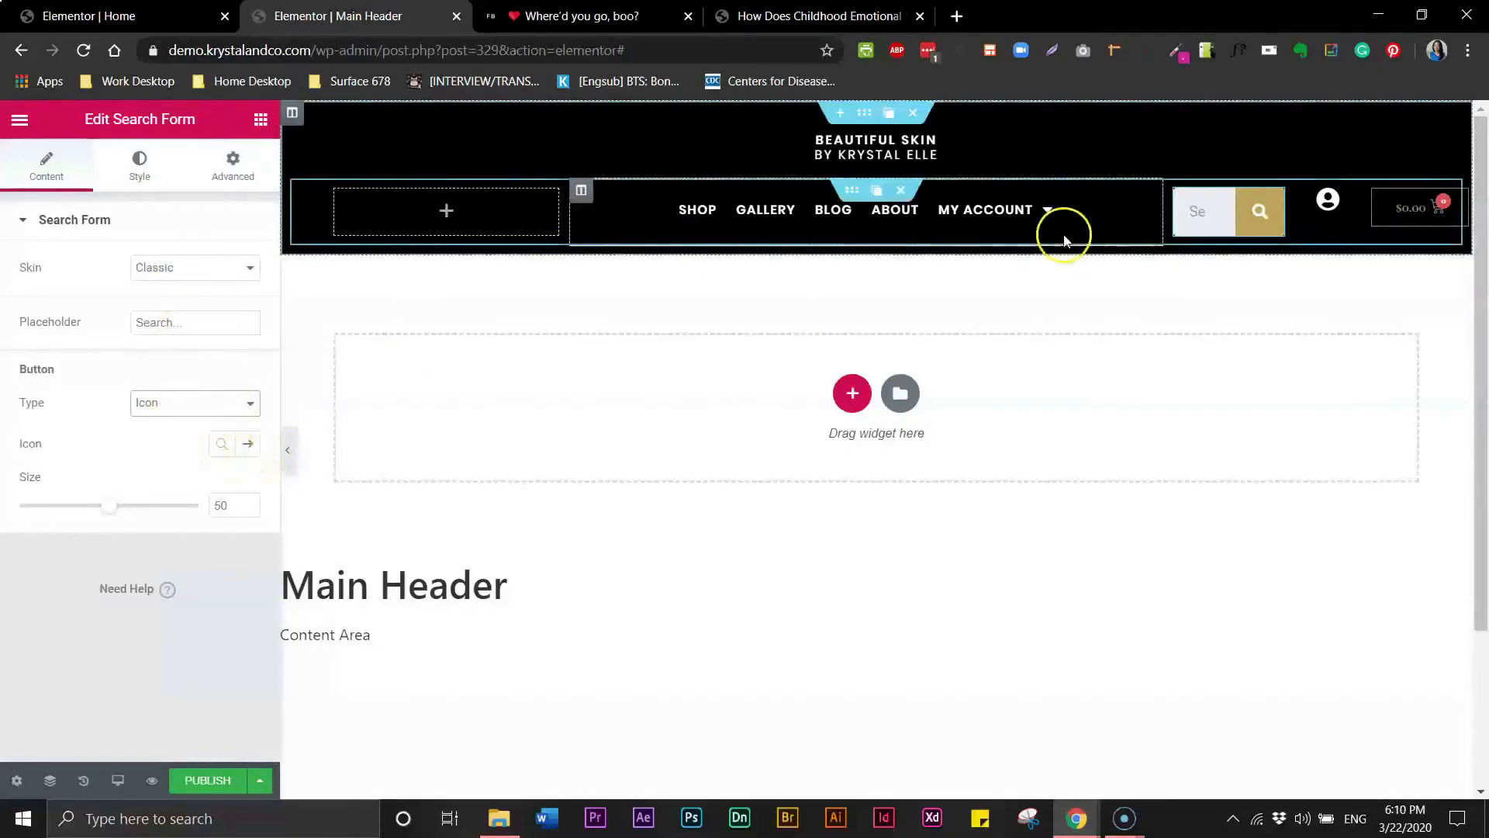
{"action": "left_click", "coordinate": [1207, 229]}
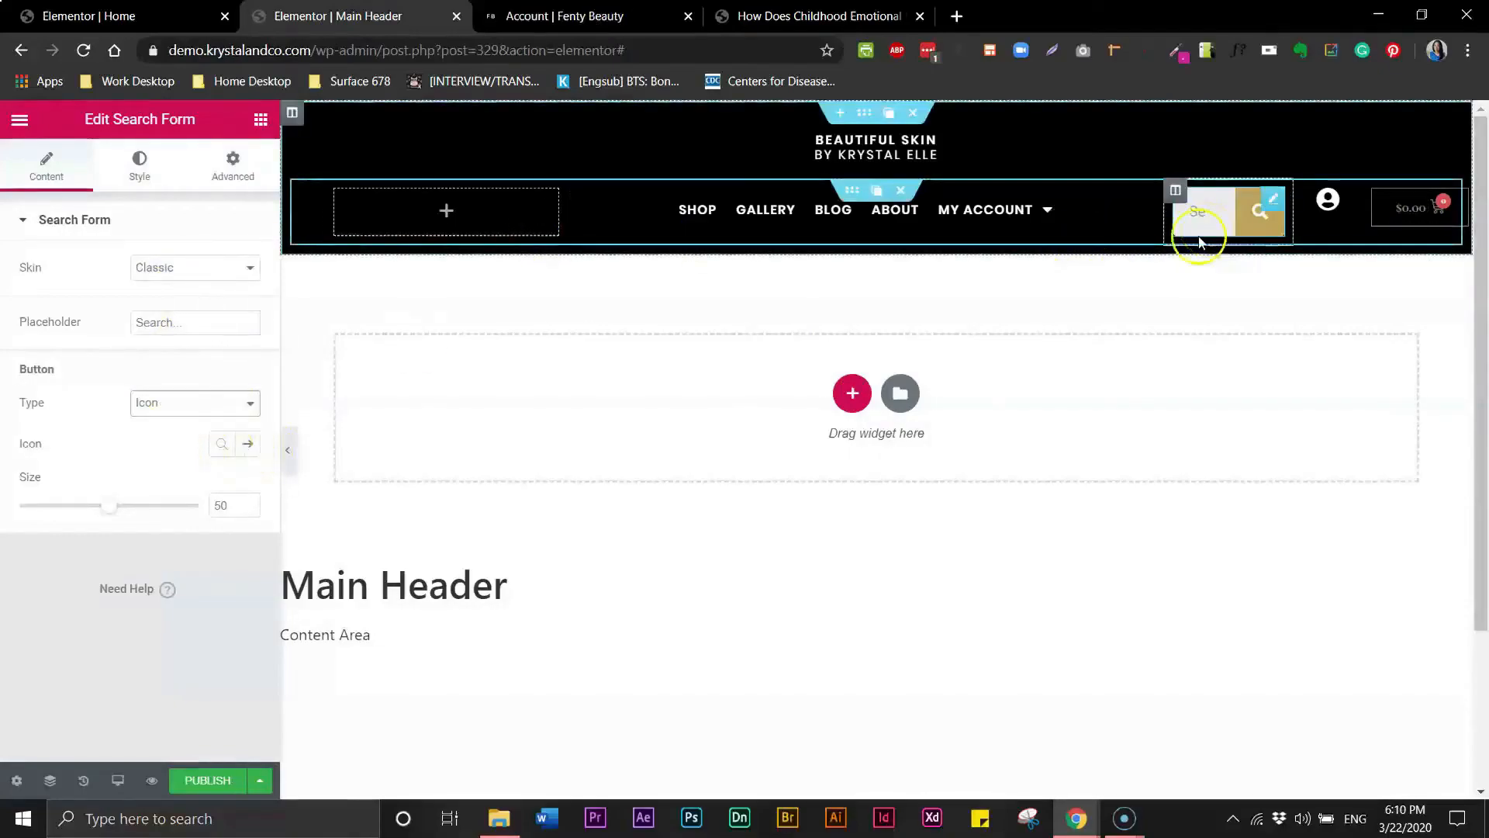
{"action": "left_click", "coordinate": [142, 180]}
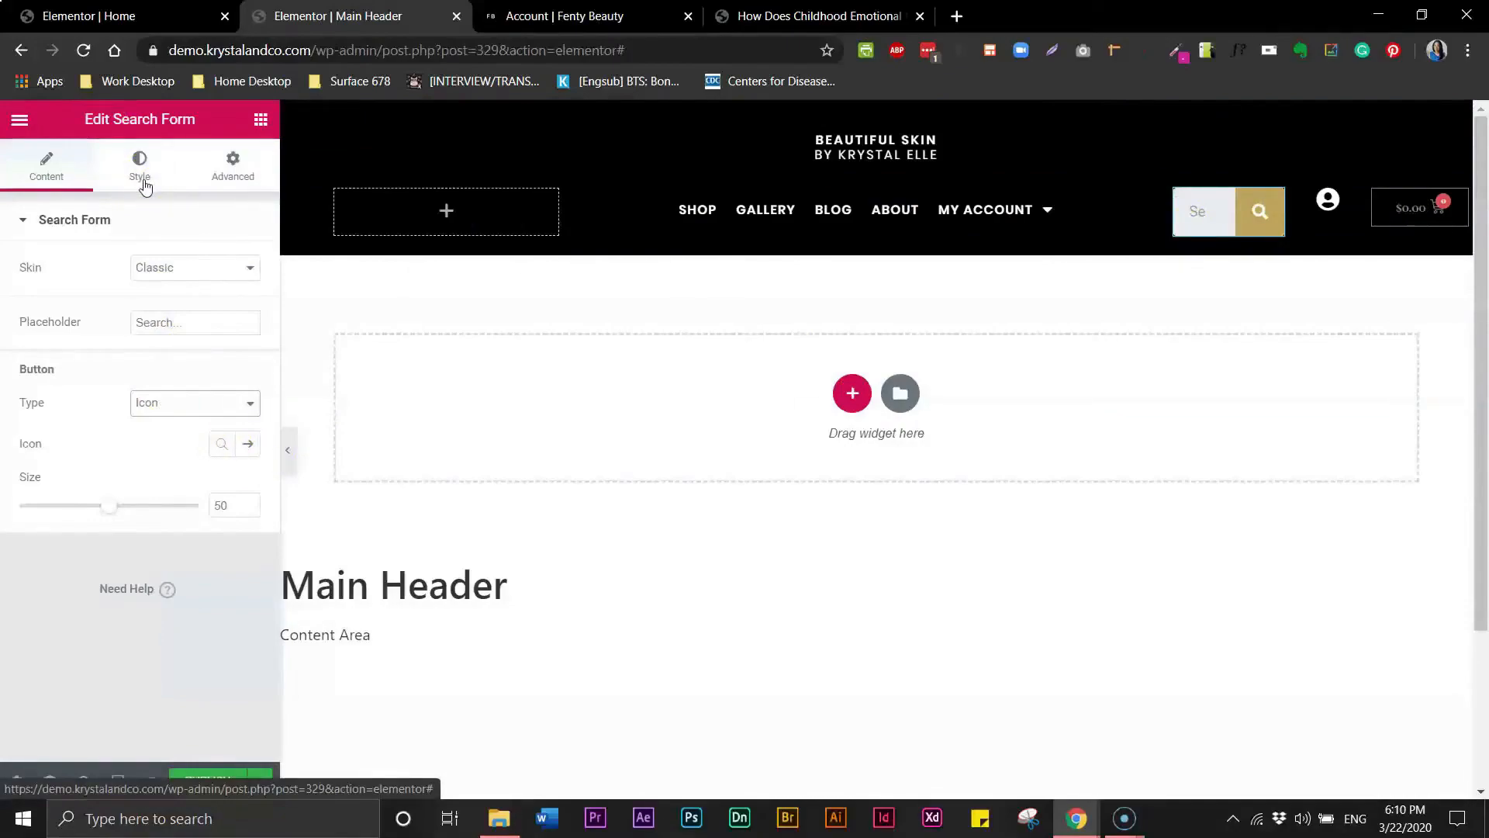
{"action": "left_click_drag", "start_coordinate": [108, 505], "coordinate": [66, 504]}
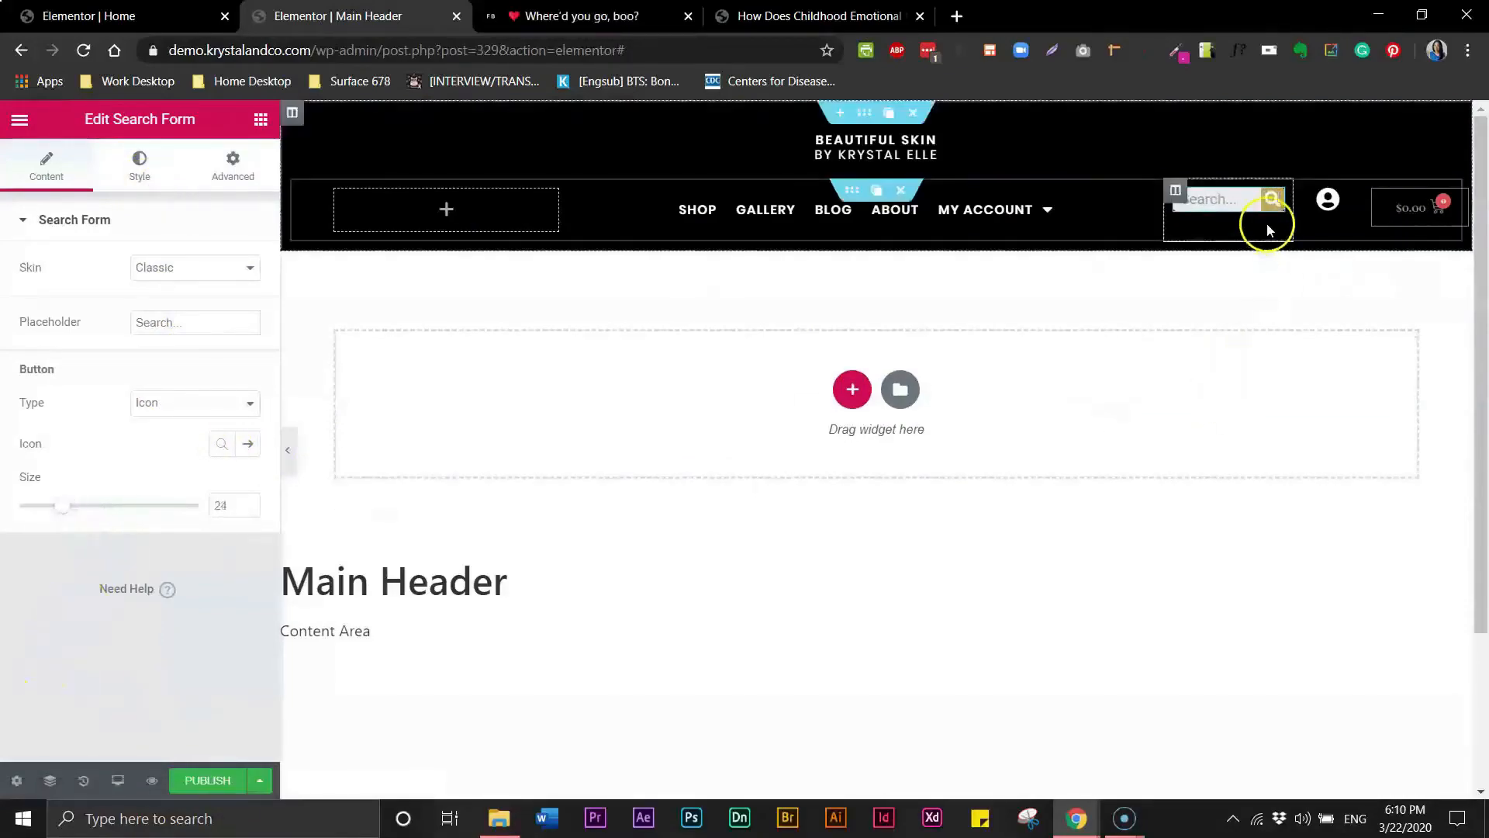
- Give the search button a black background and a white icon colour
{"action": "left_click", "coordinate": [1221, 202]}
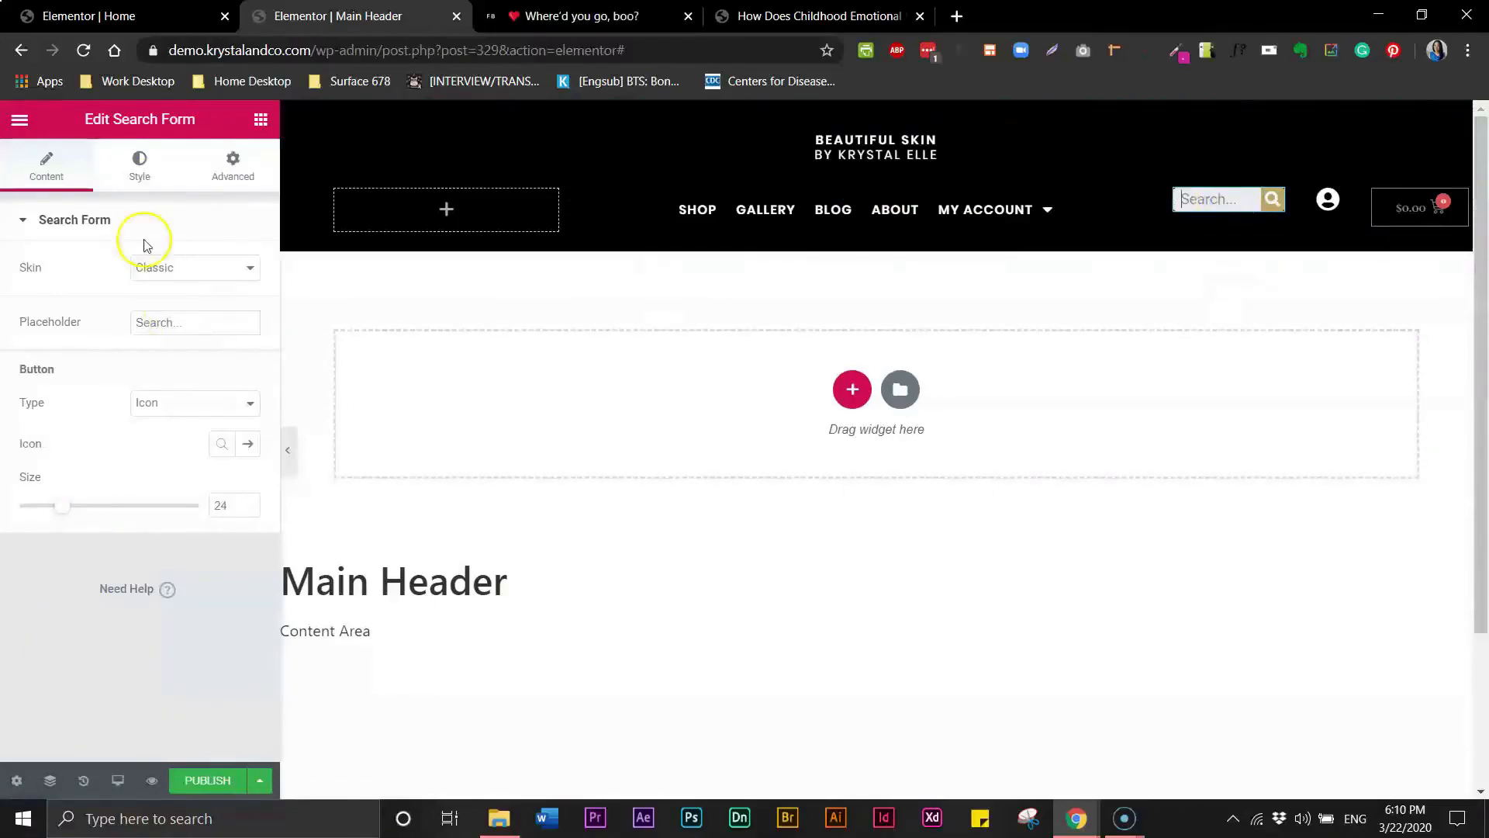
{"action": "left_click", "coordinate": [146, 170]}
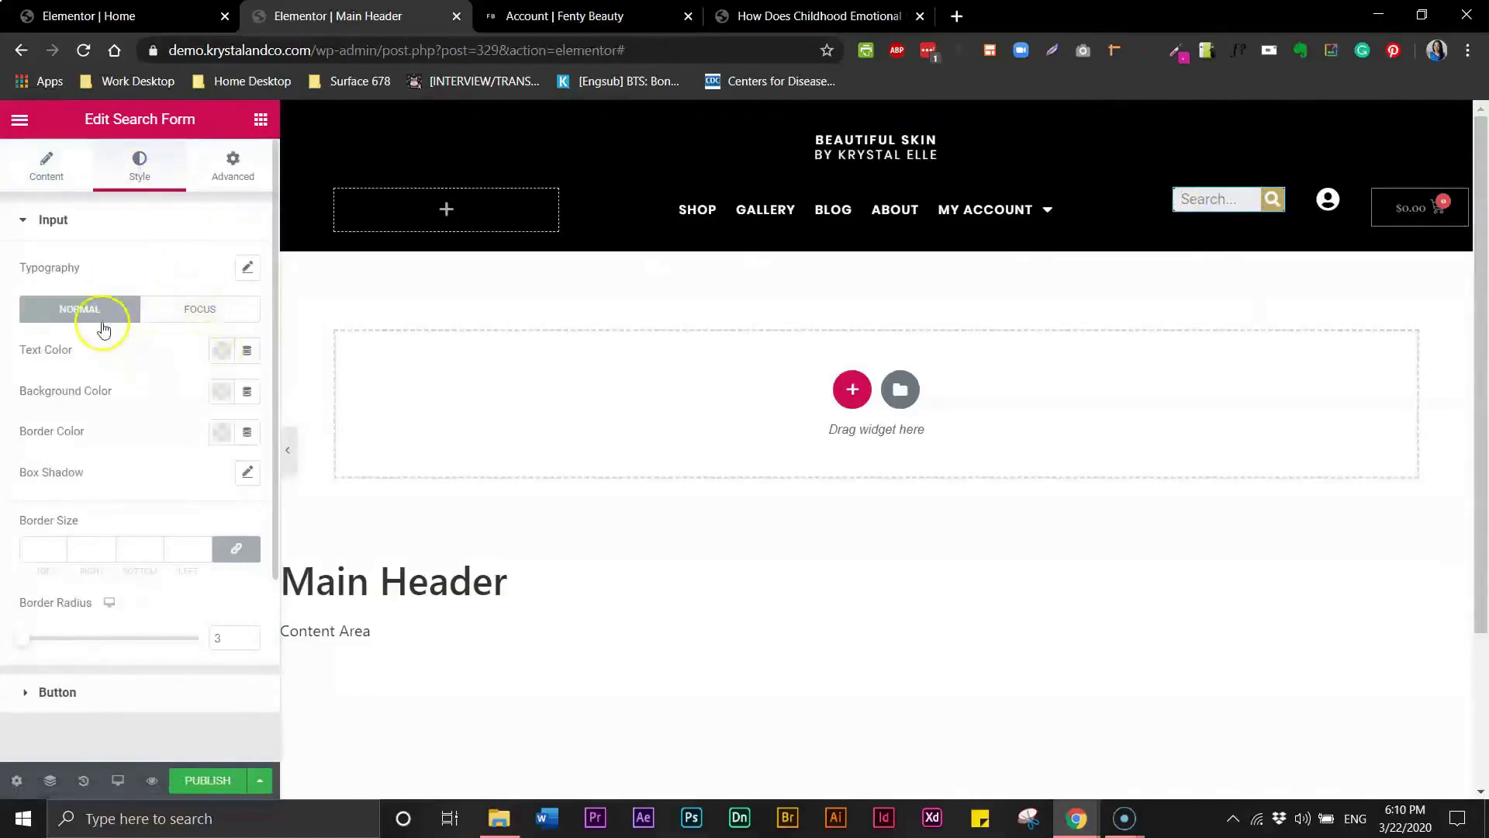
{"action": "left_click", "coordinate": [27, 694]}
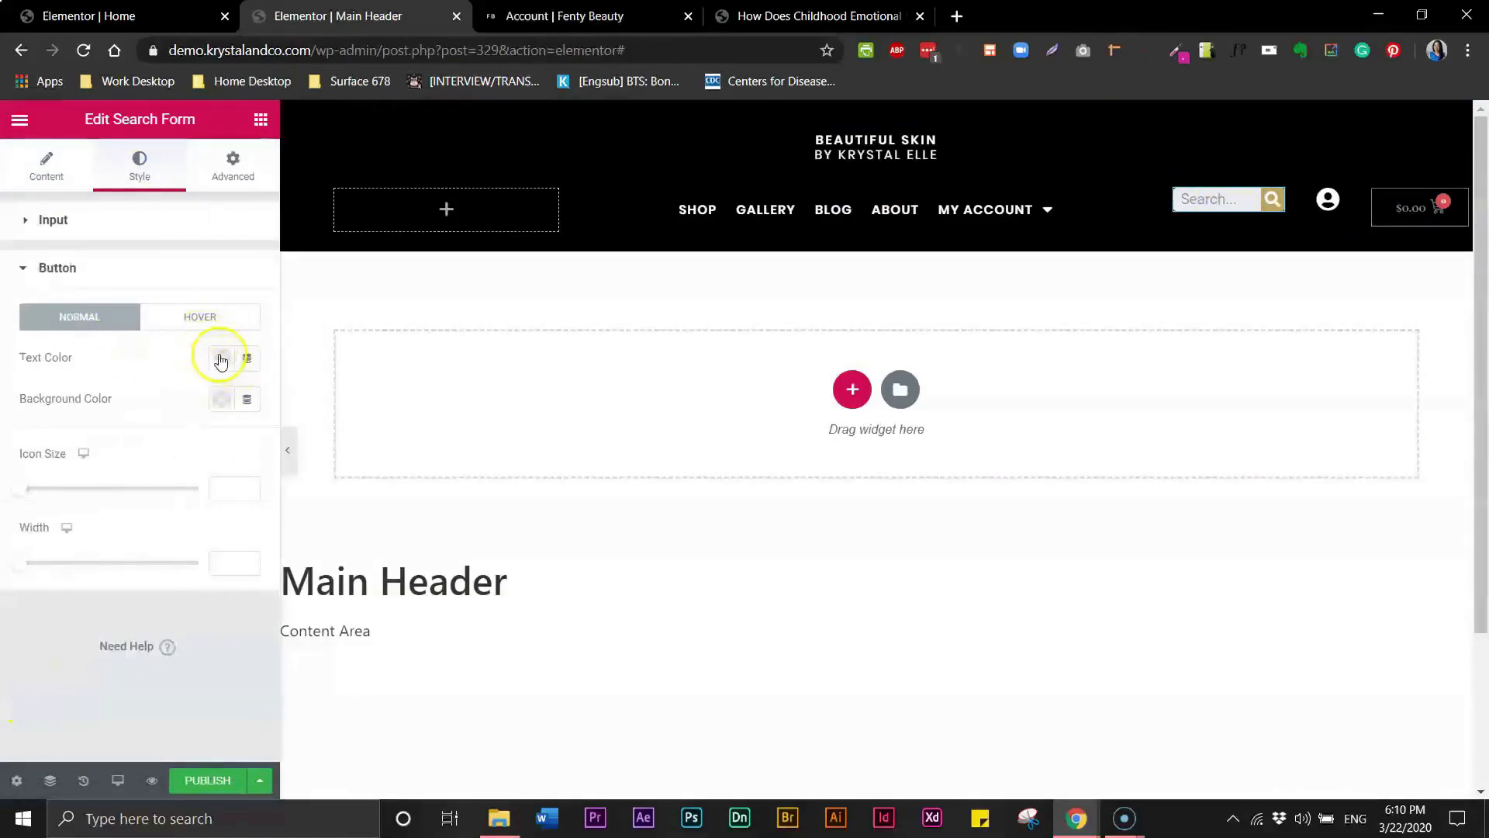
{"action": "left_click", "coordinate": [221, 399]}
{"action": "left_click", "coordinate": [281, 446]}
{"action": "left_click", "coordinate": [129, 355]}
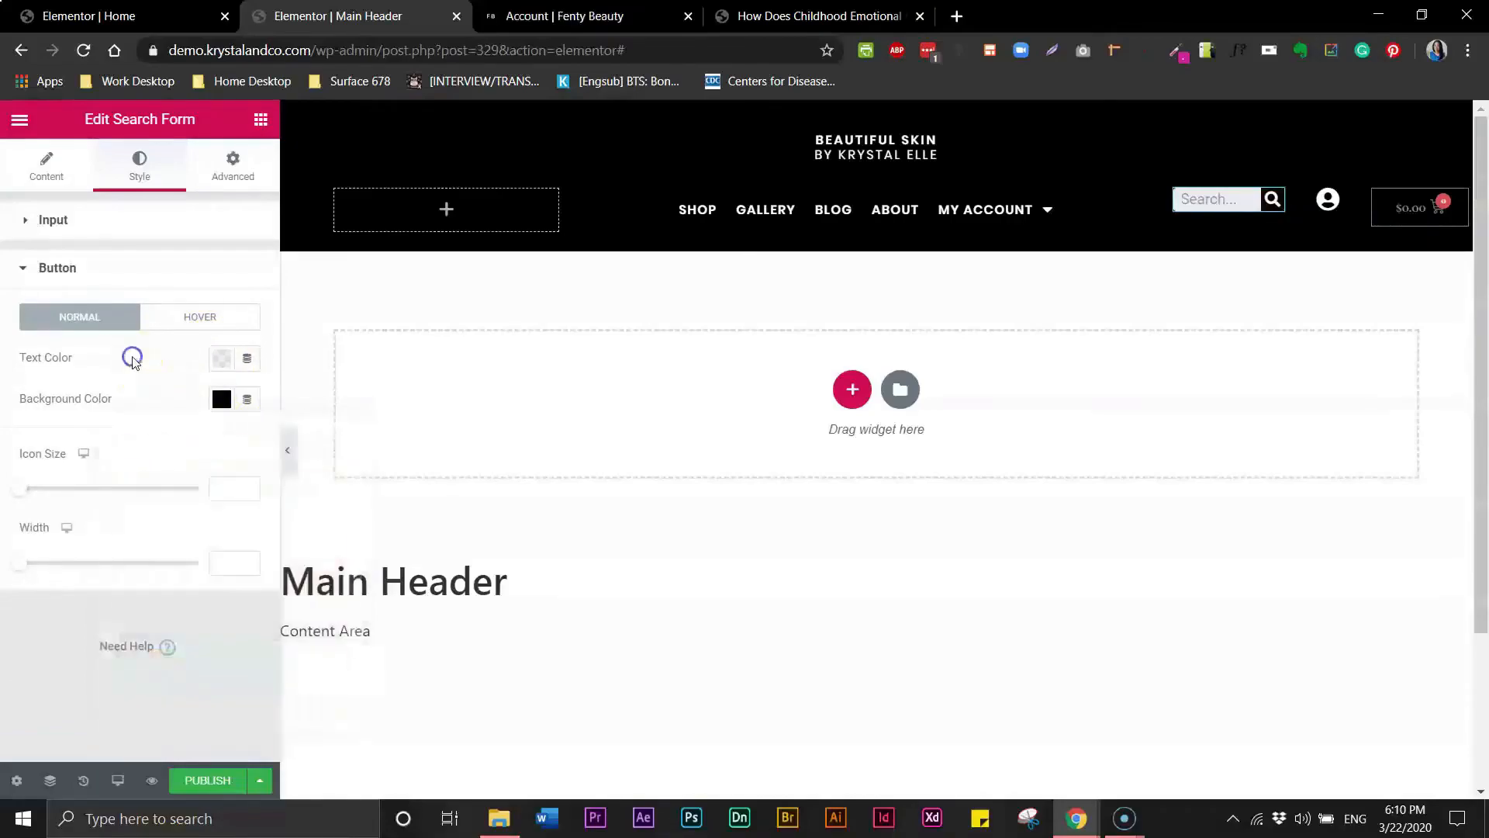
{"action": "left_click", "coordinate": [221, 358]}
{"action": "left_click", "coordinate": [306, 408]}
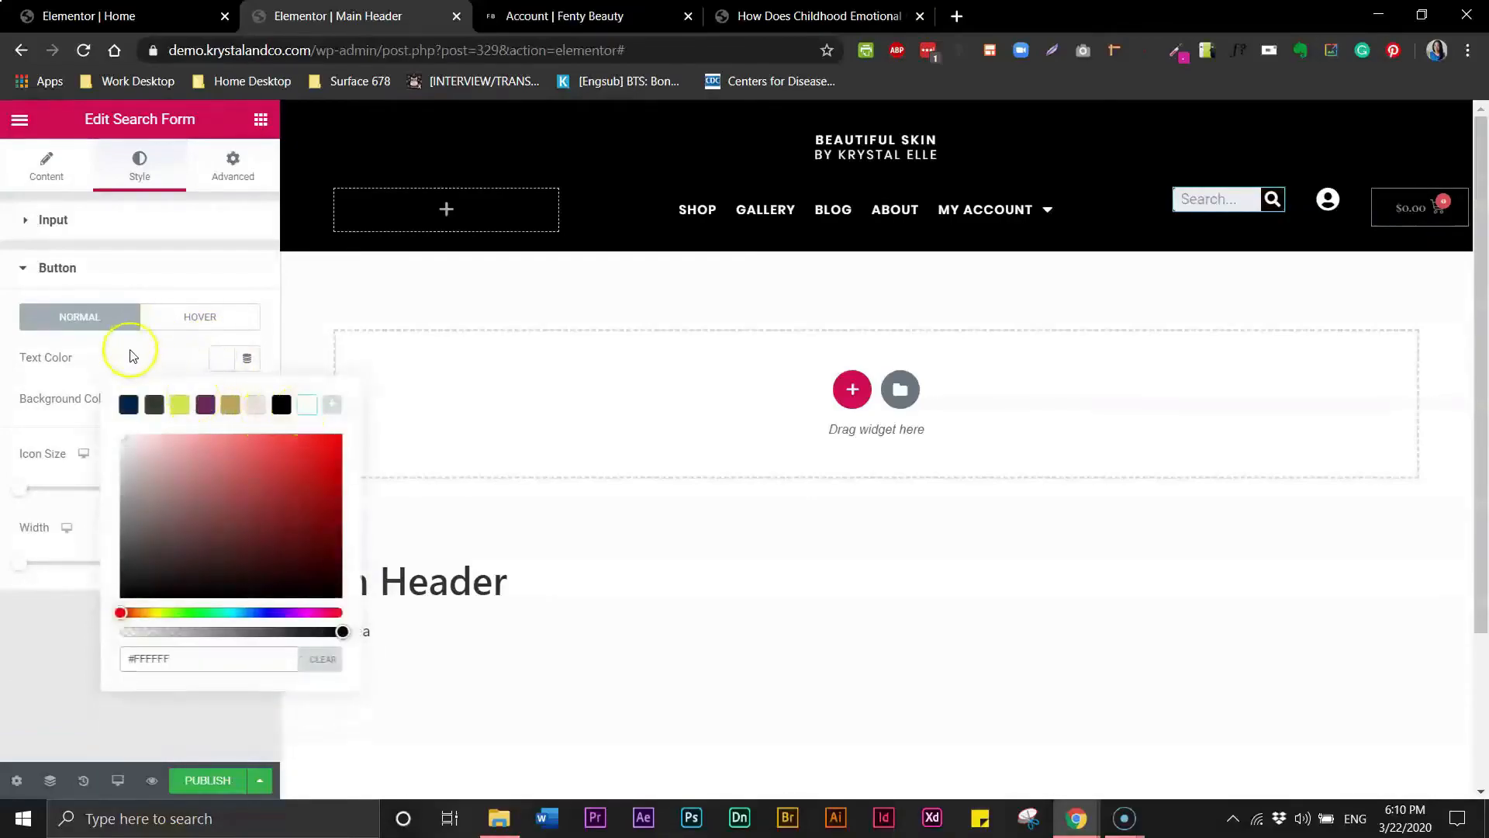
{"action": "left_click", "coordinate": [127, 346]}
- Make the search input's background colour fully transparent
{"action": "left_click", "coordinate": [31, 225]}
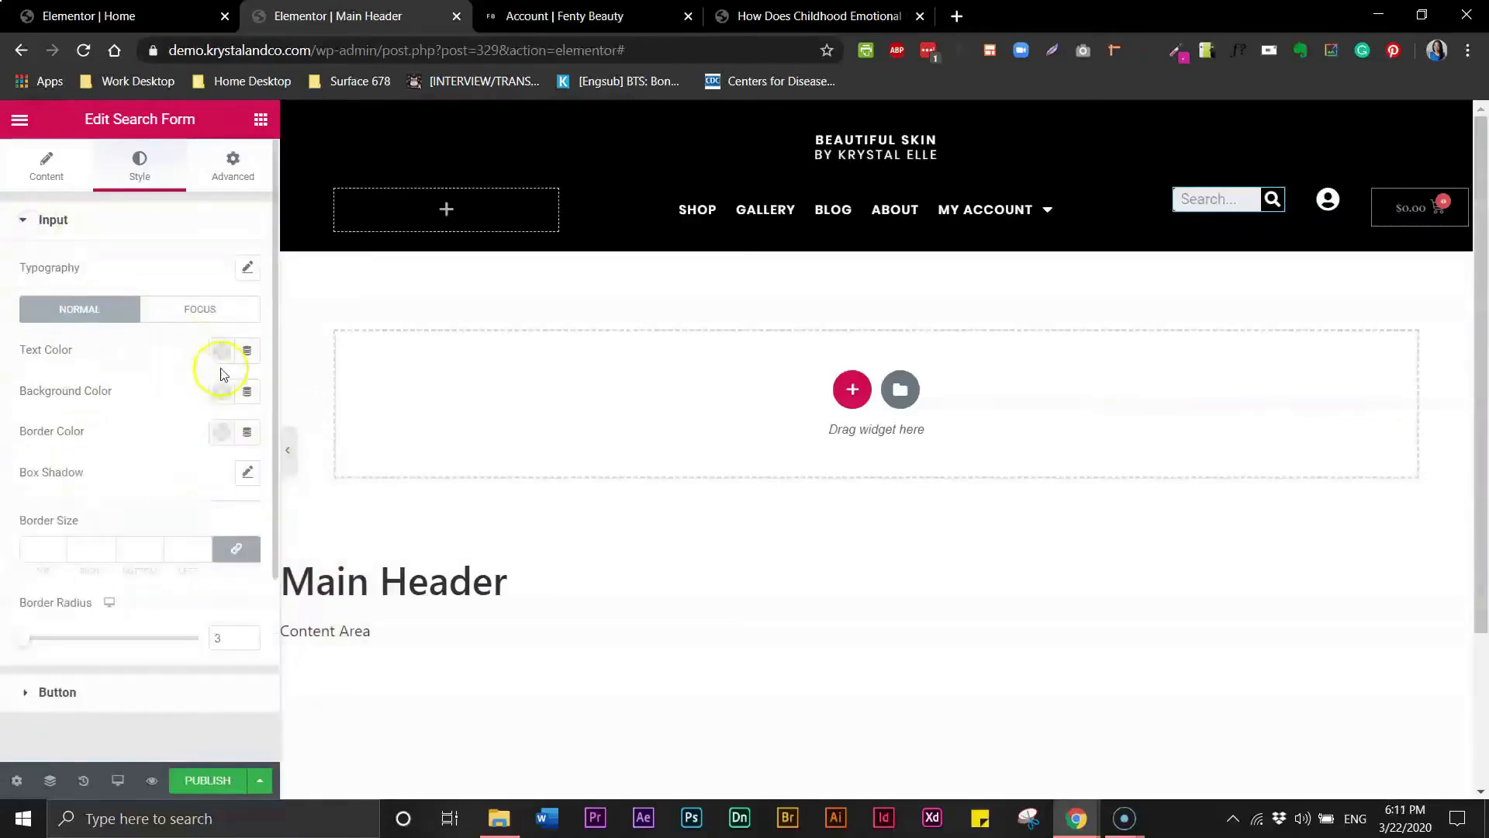
{"action": "left_click", "coordinate": [221, 396]}
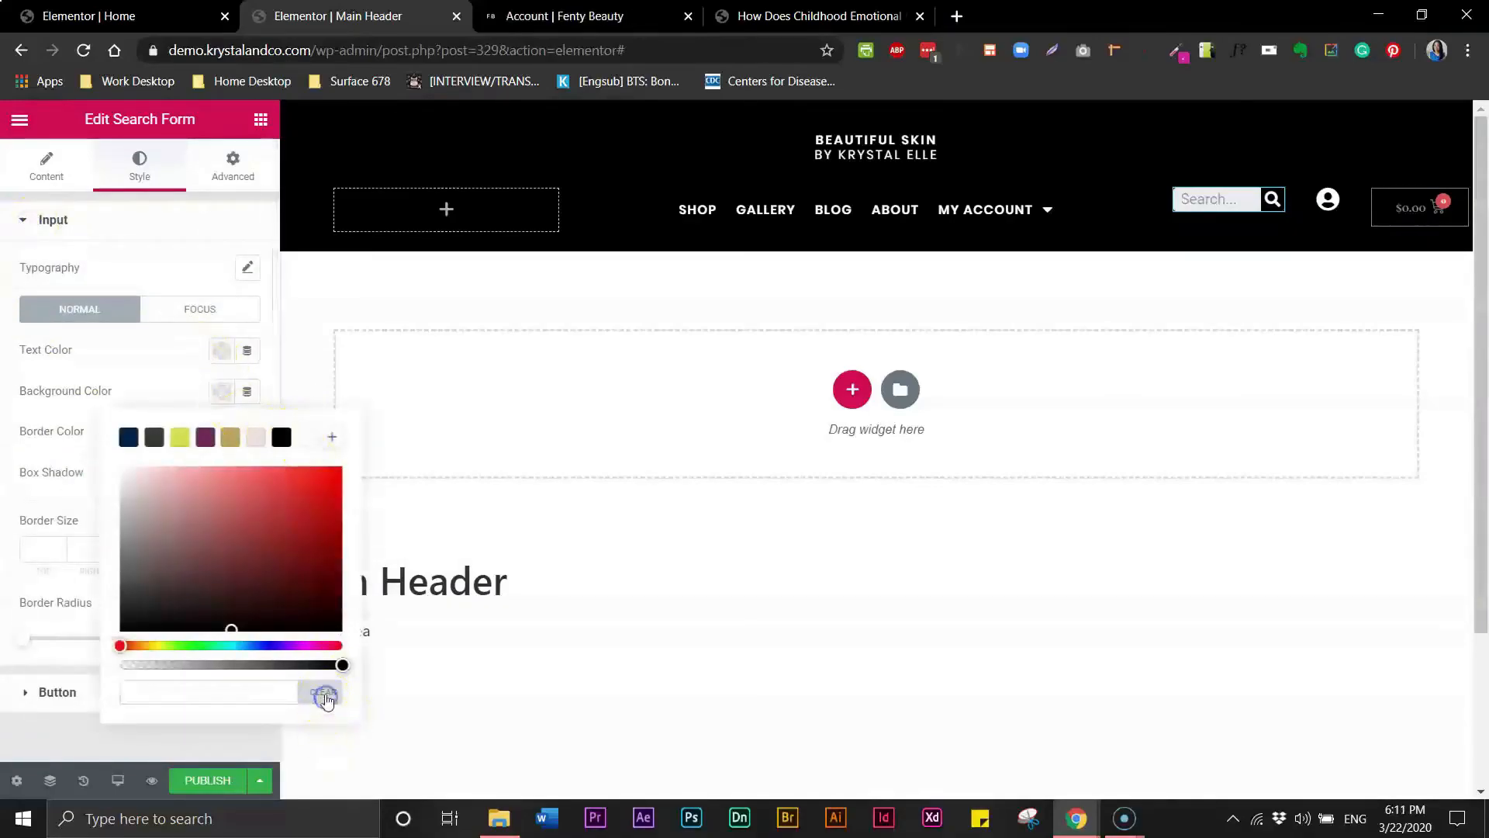
{"action": "left_click", "coordinate": [342, 663]}
{"action": "left_click_drag", "start_coordinate": [343, 663], "coordinate": [115, 649]}
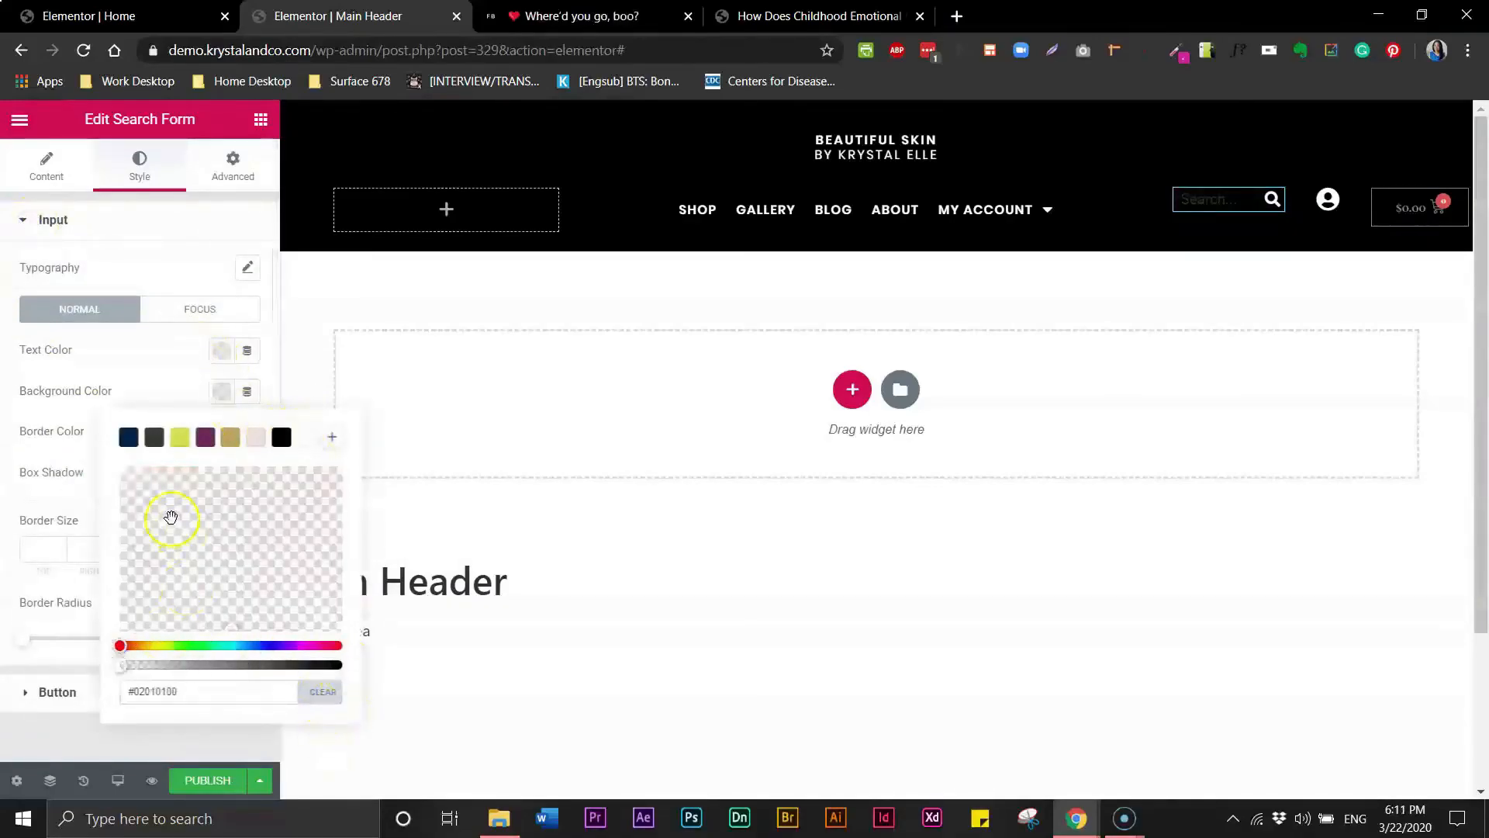
{"action": "left_click", "coordinate": [125, 343]}
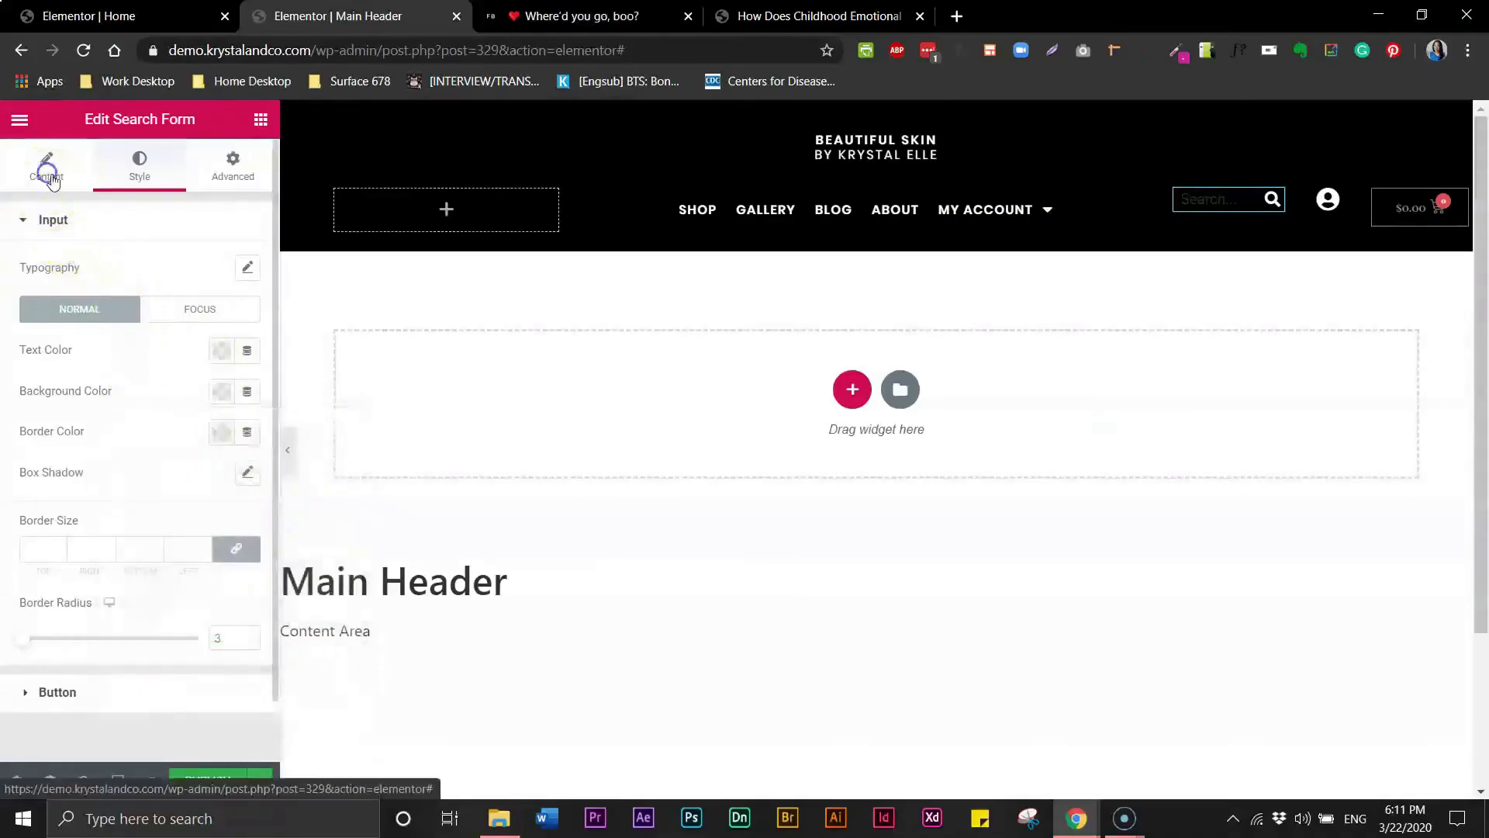
- Clear the search form's placeholder text
{"action": "left_click", "coordinate": [47, 177]}
{"action": "double_click", "coordinate": [164, 319]}
{"action": "key", "text": "BackSpace"}
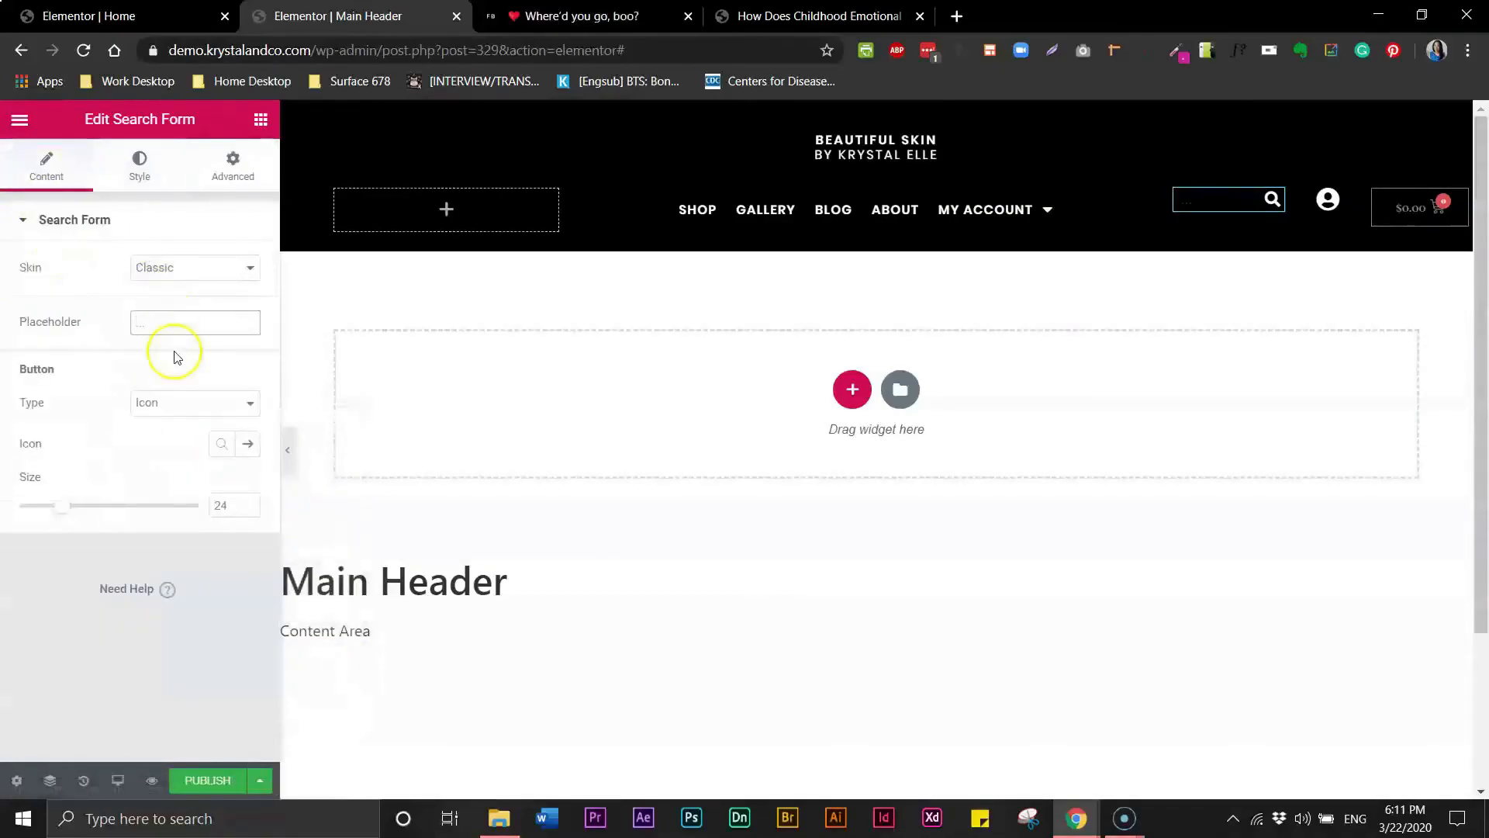
{"action": "left_click", "coordinate": [173, 223]}
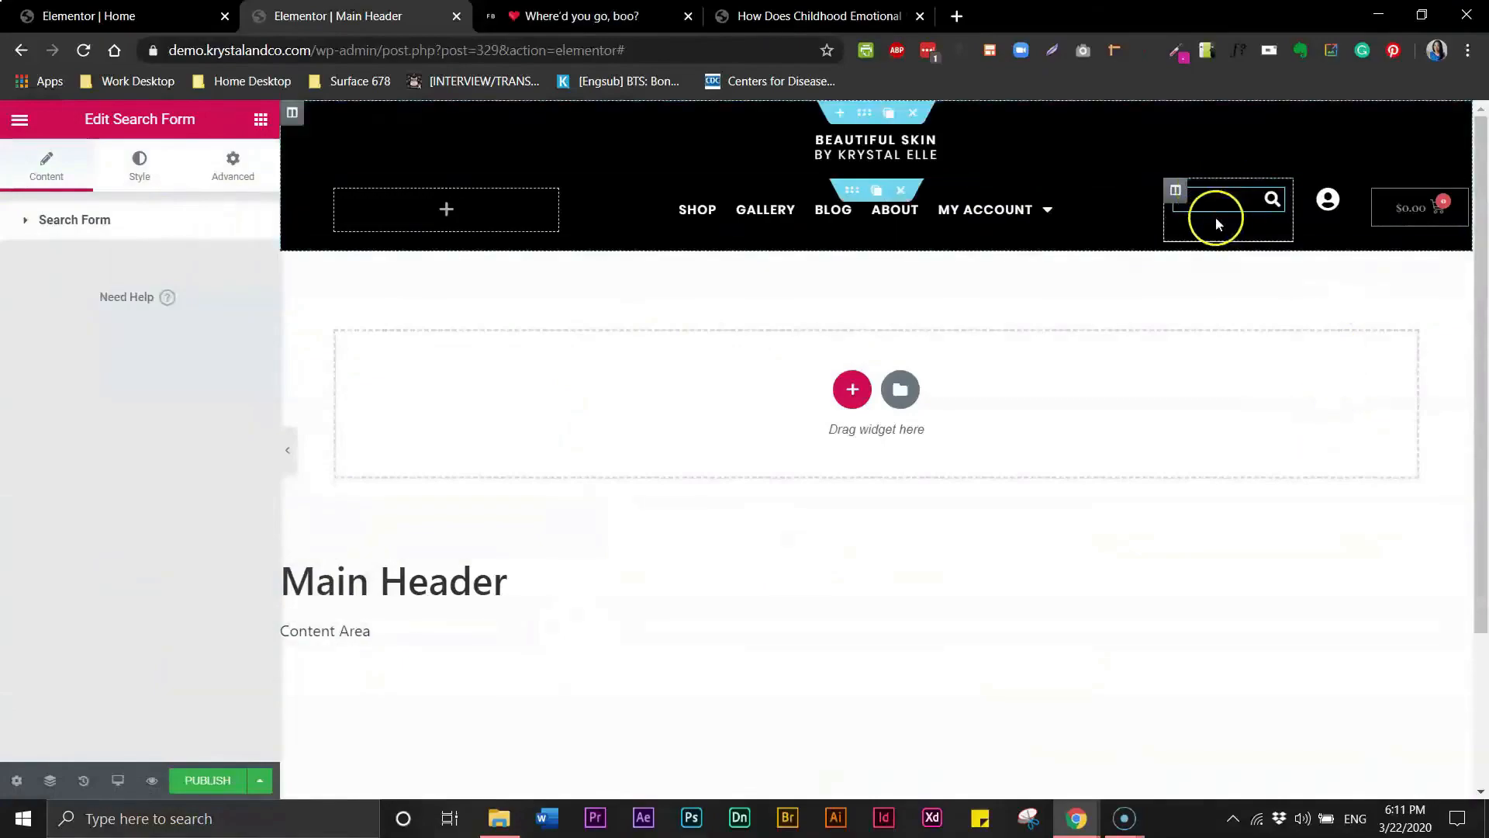
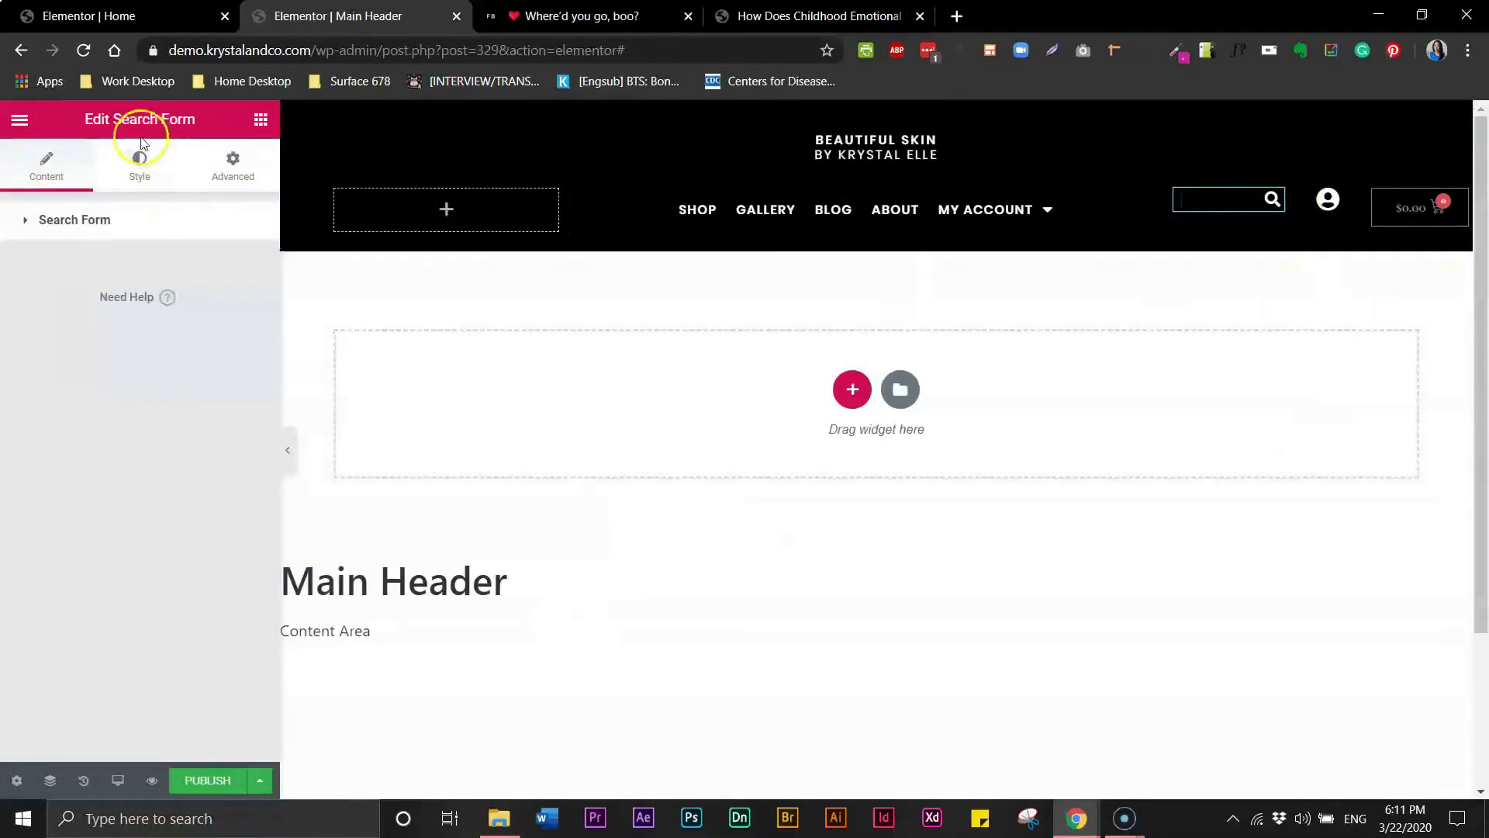
- Set the search button's icon size to 22
{"action": "left_click", "coordinate": [144, 162]}
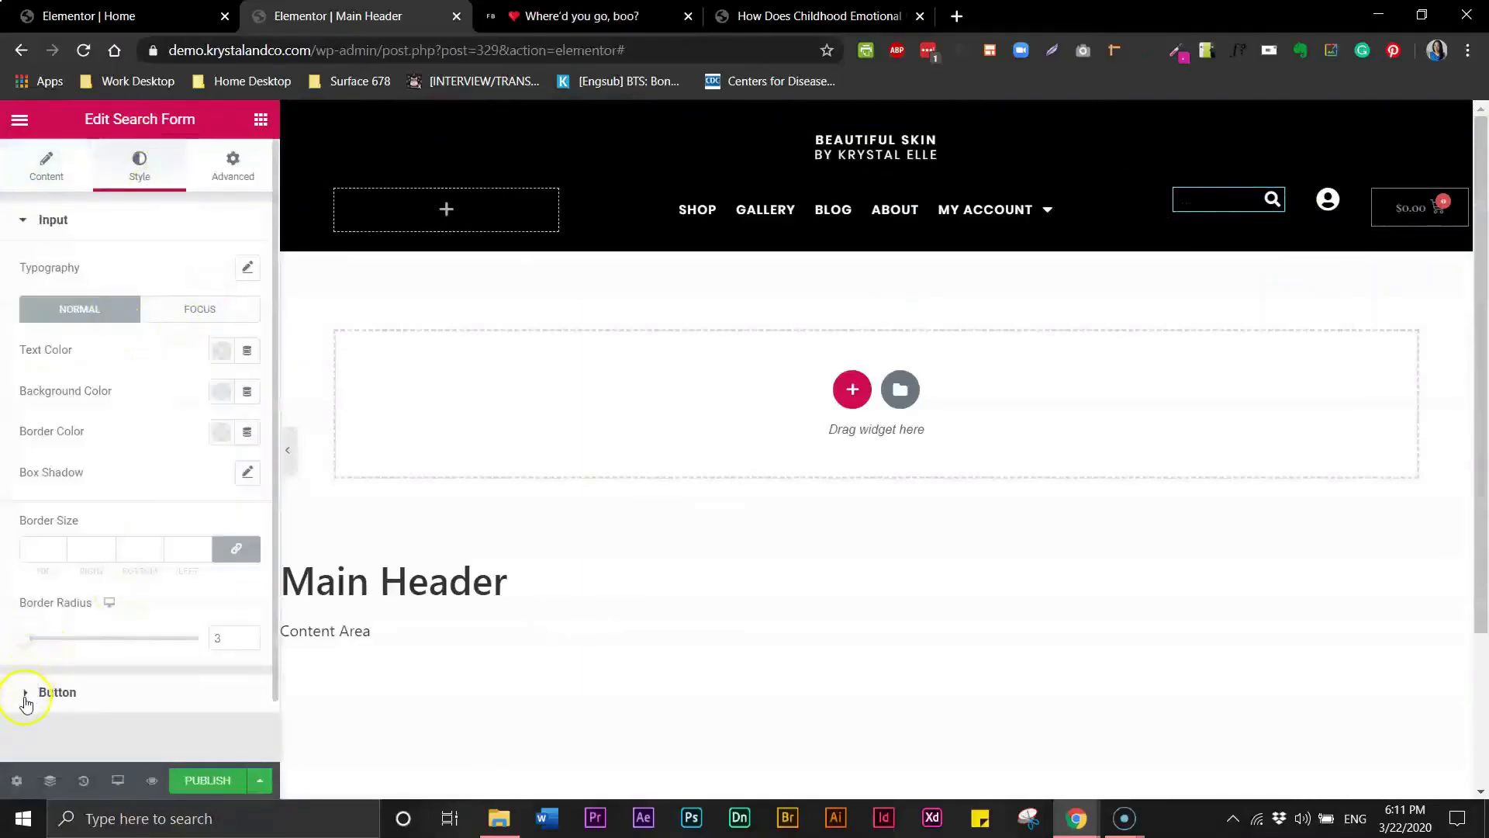
{"action": "left_click", "coordinate": [26, 699]}
{"action": "left_click_drag", "start_coordinate": [44, 493], "coordinate": [61, 492]}
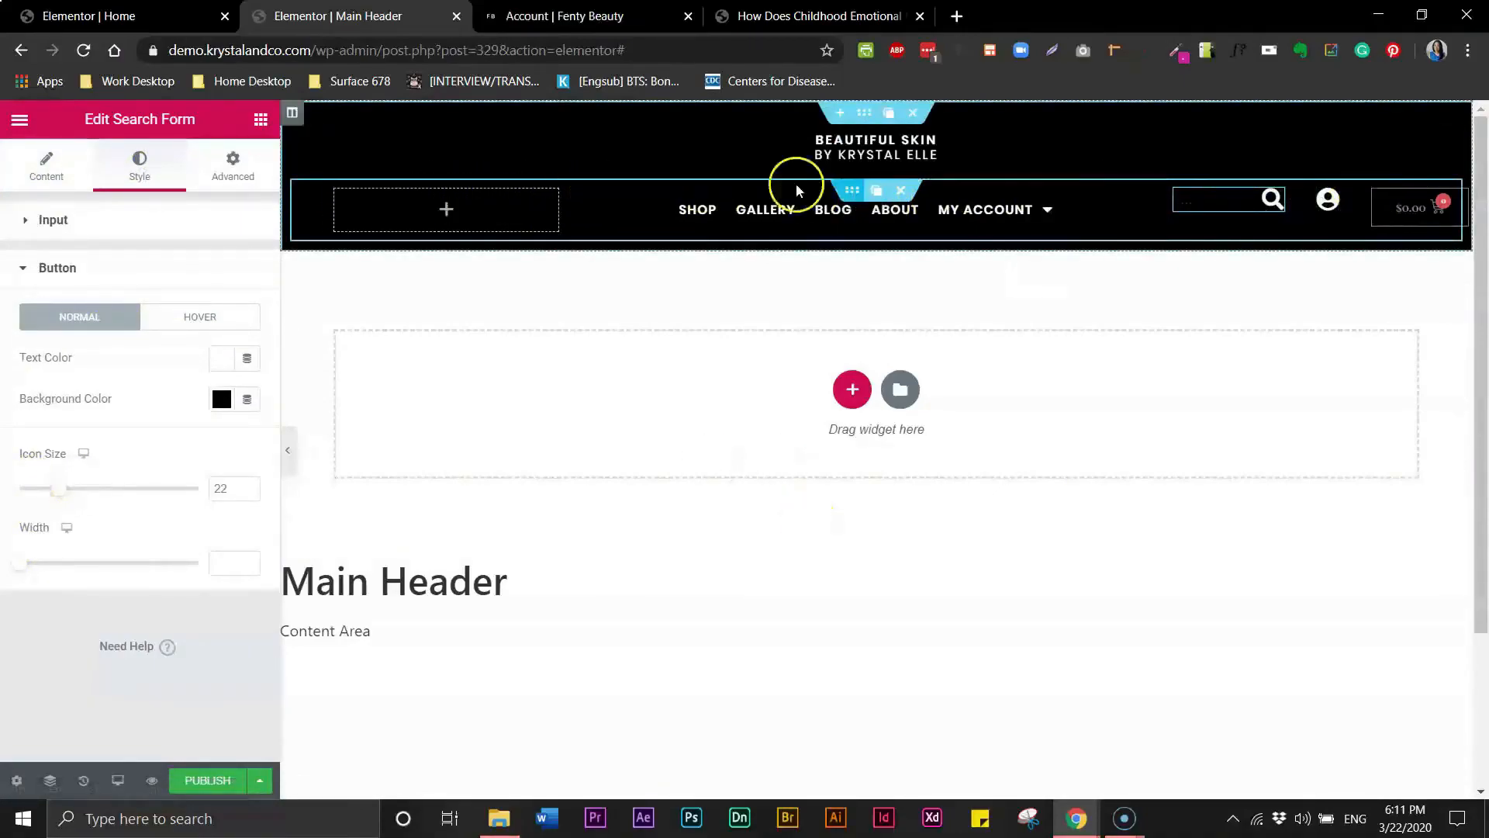
- Center the search form column's content horizontally
{"action": "left_click", "coordinate": [1176, 199]}
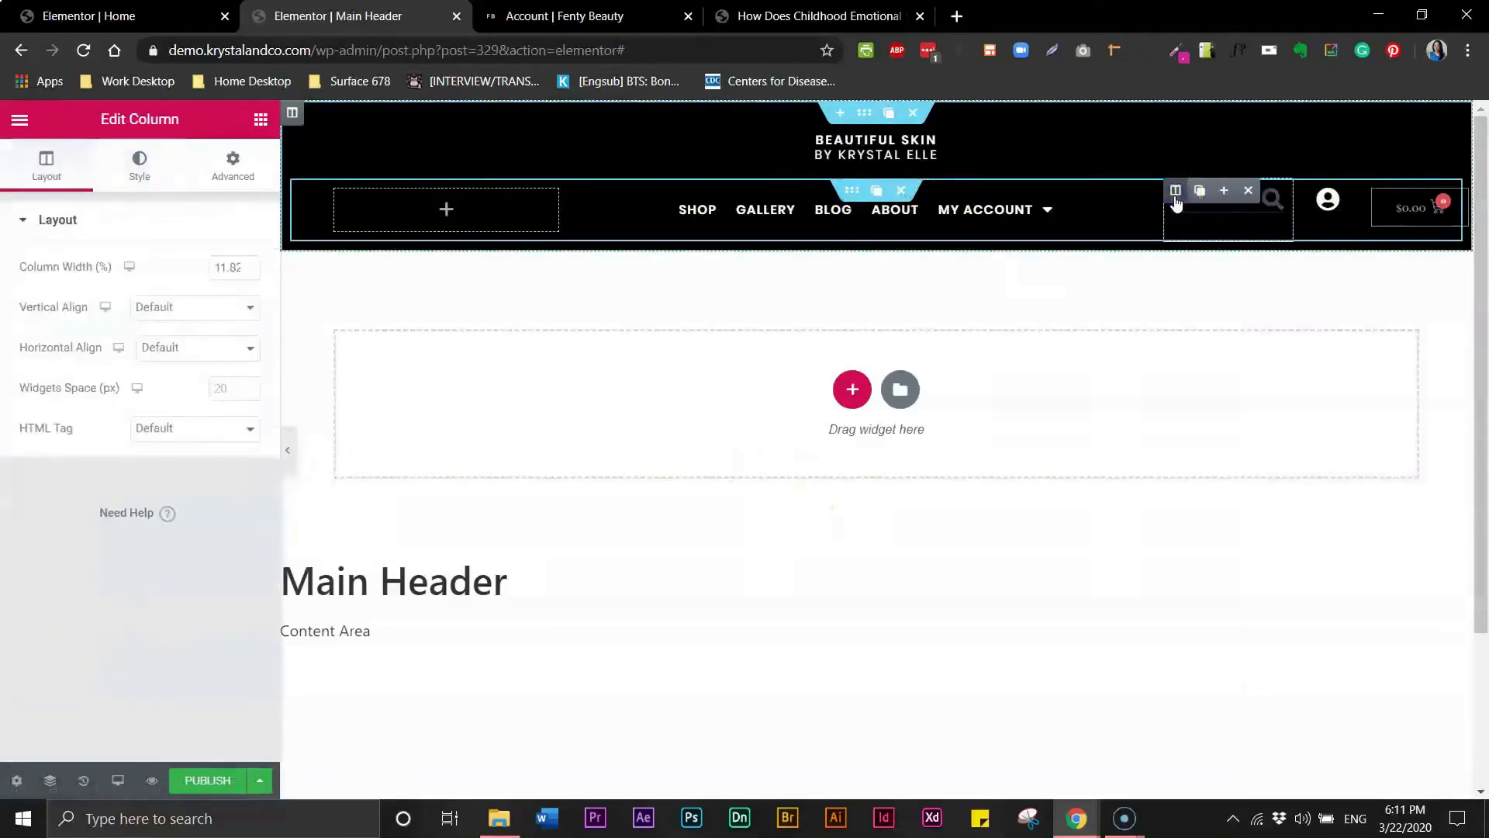
{"action": "left_click", "coordinate": [170, 347]}
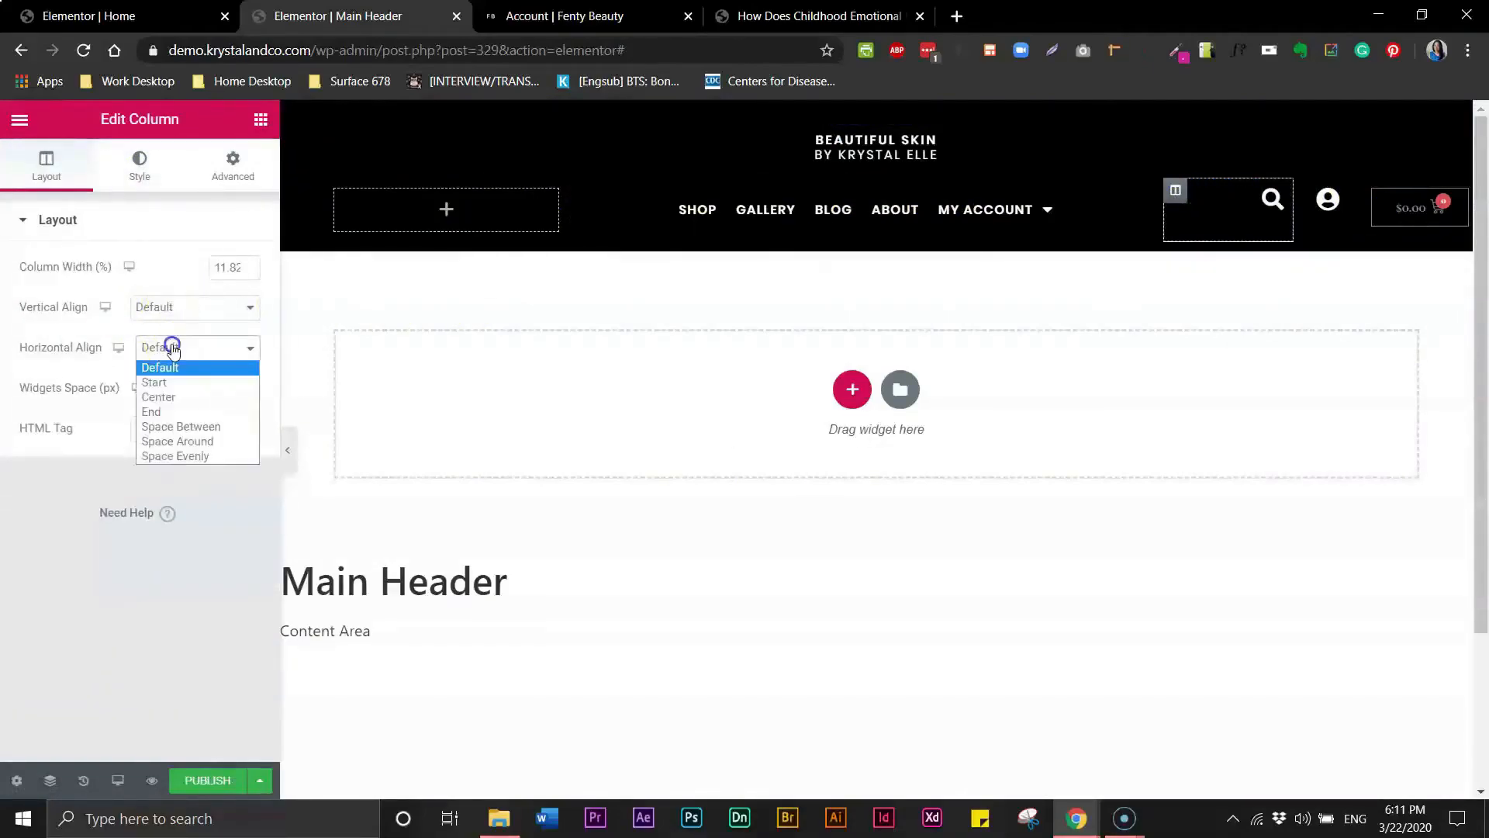
{"action": "left_click", "coordinate": [174, 397]}
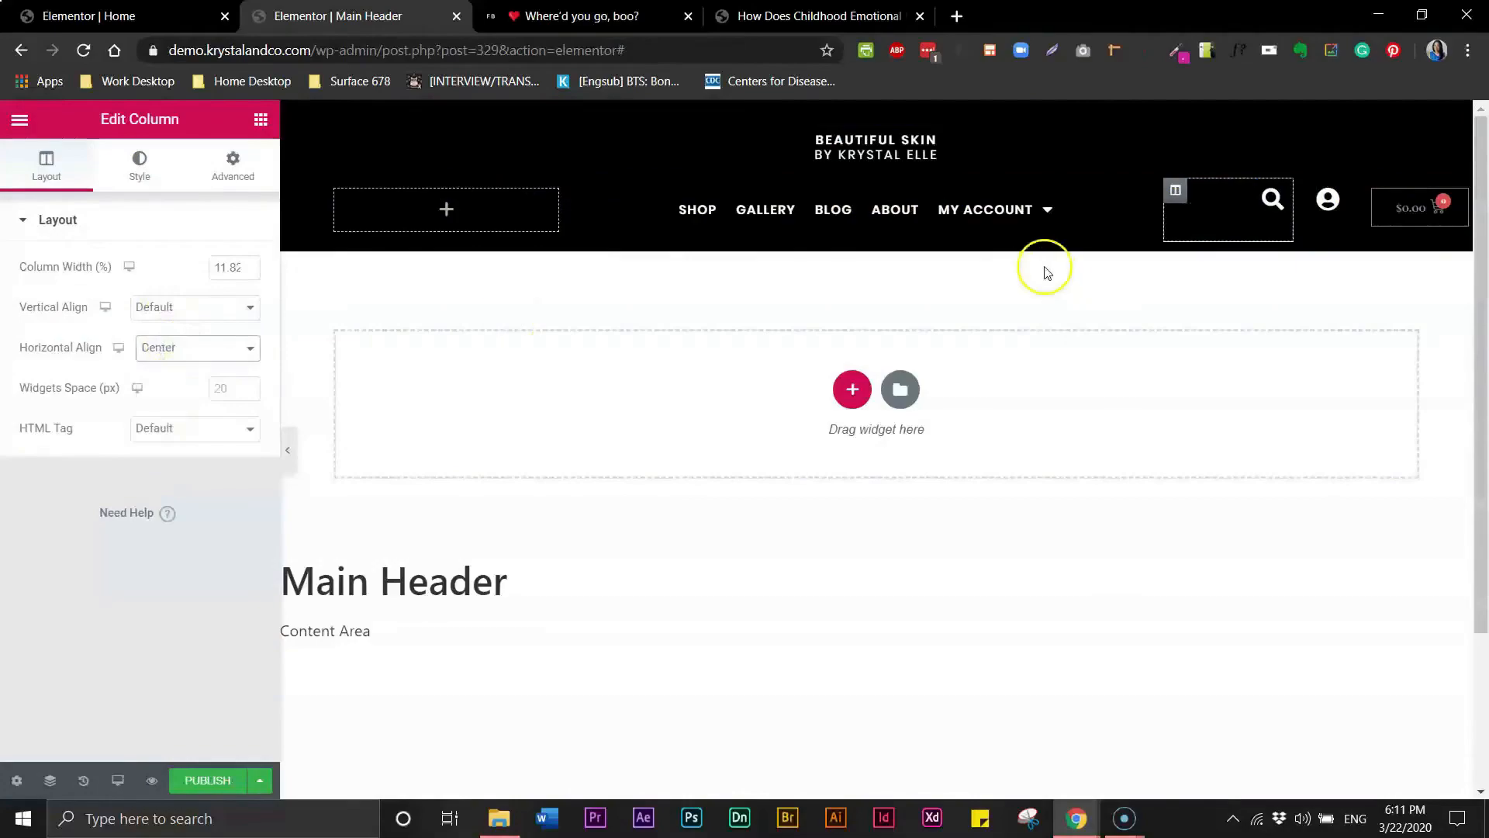
- Center the account icon column horizontally and align it vertically to Middle
{"action": "left_click", "coordinate": [1307, 192]}
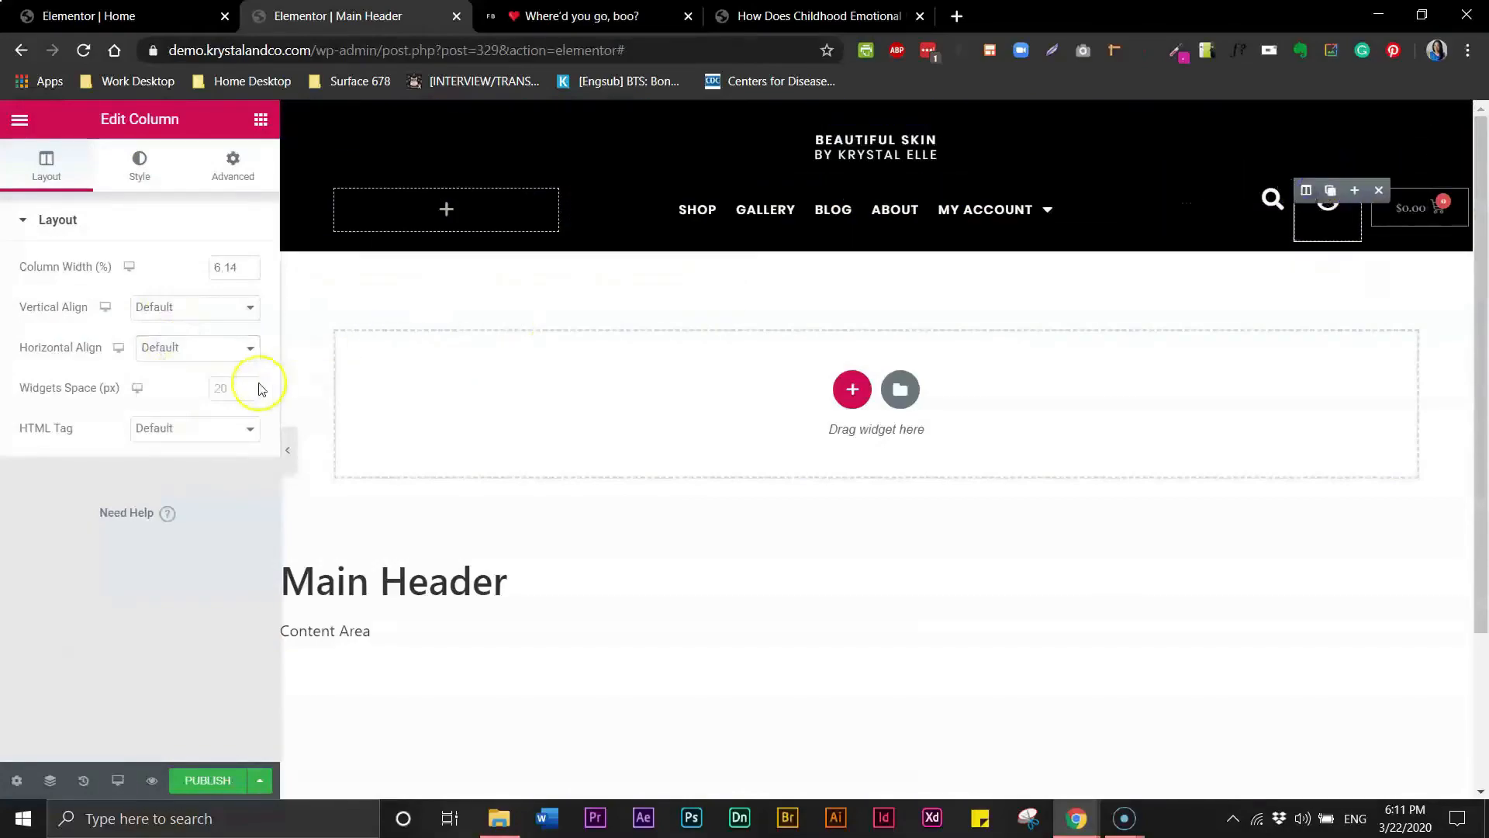
{"action": "left_click", "coordinate": [215, 346]}
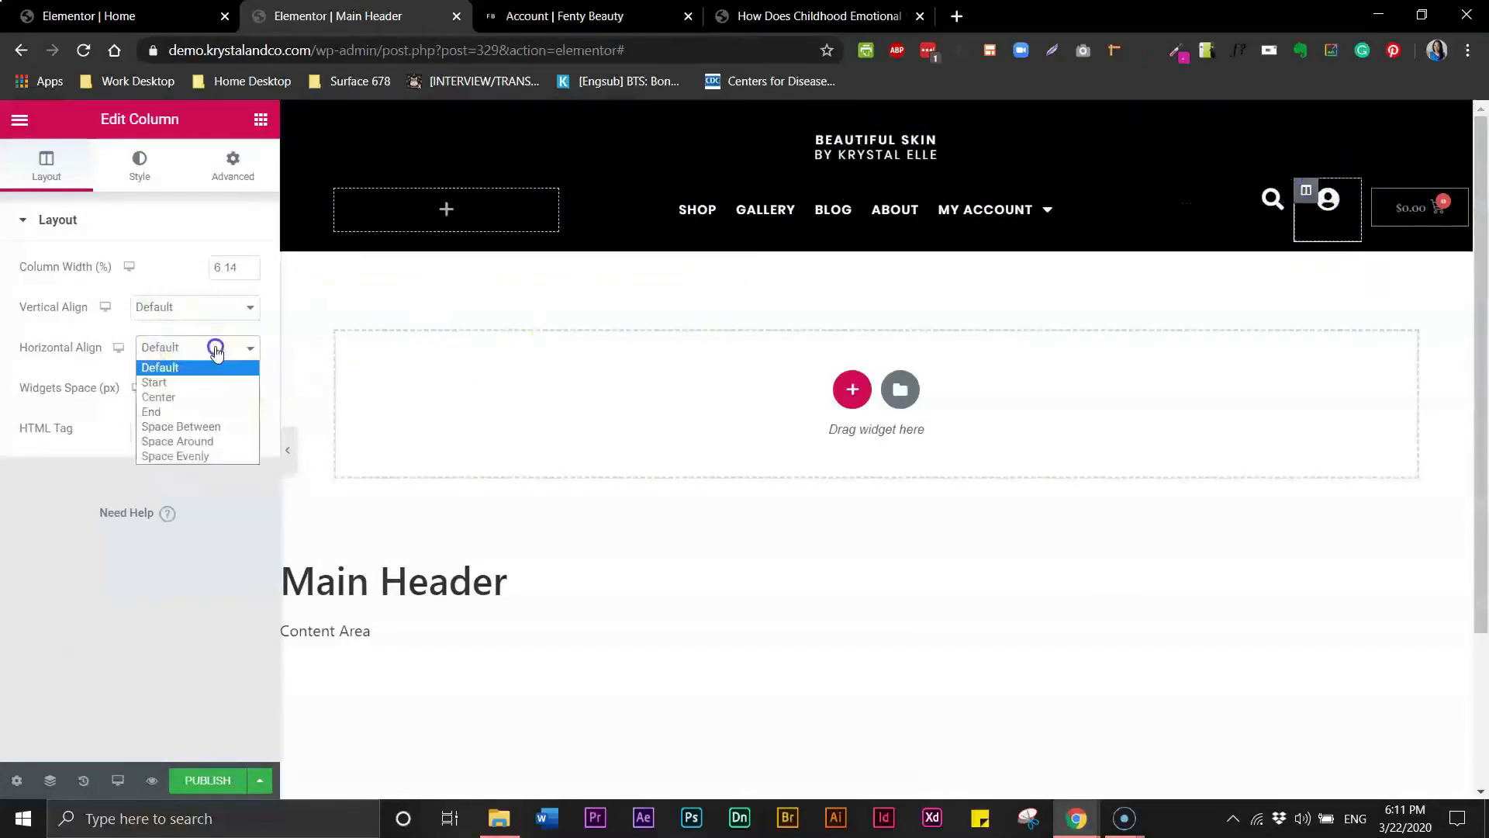
{"action": "left_click", "coordinate": [186, 403]}
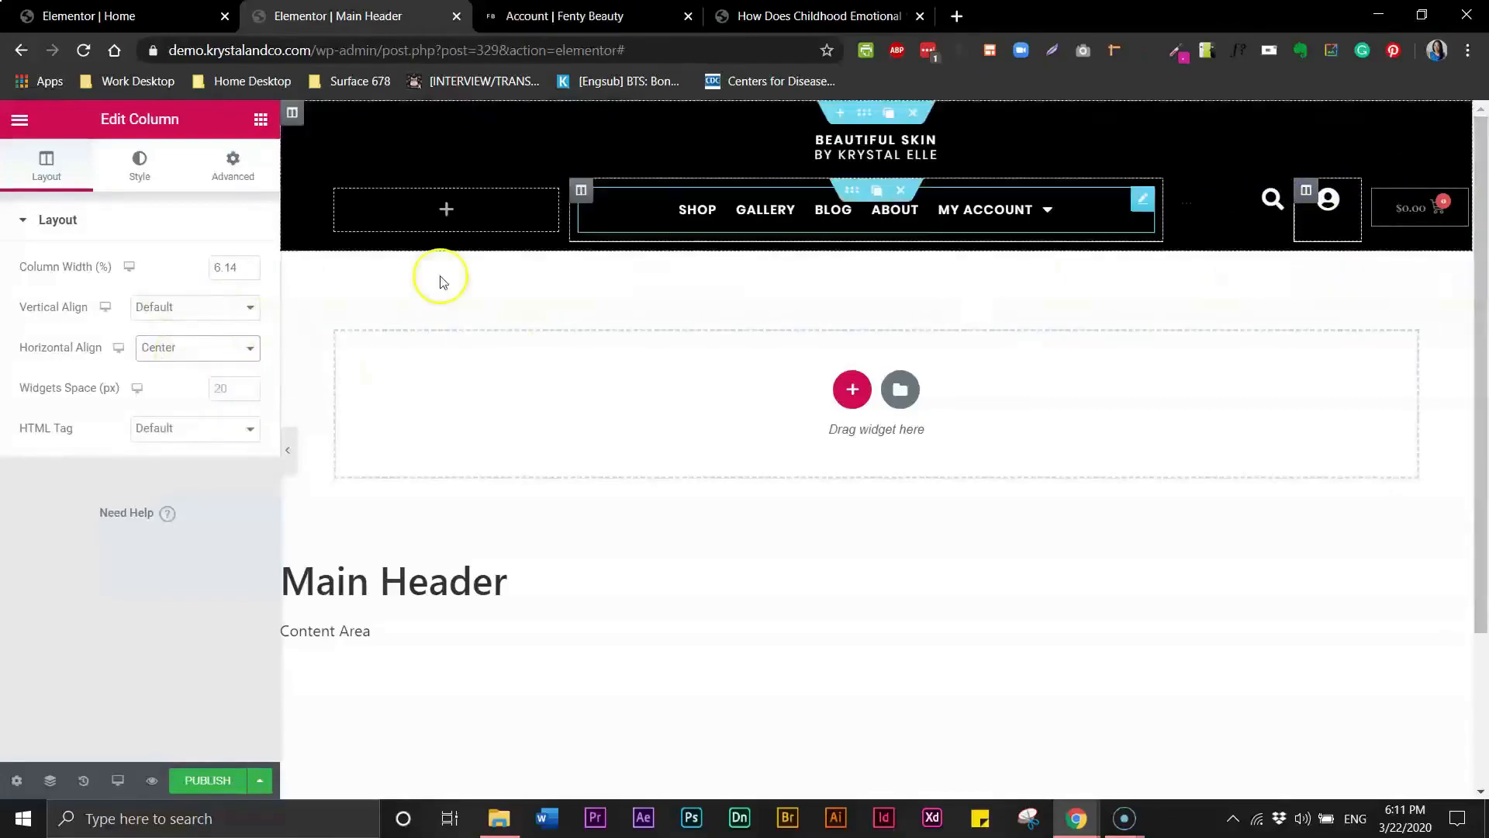
{"action": "left_click", "coordinate": [247, 308]}
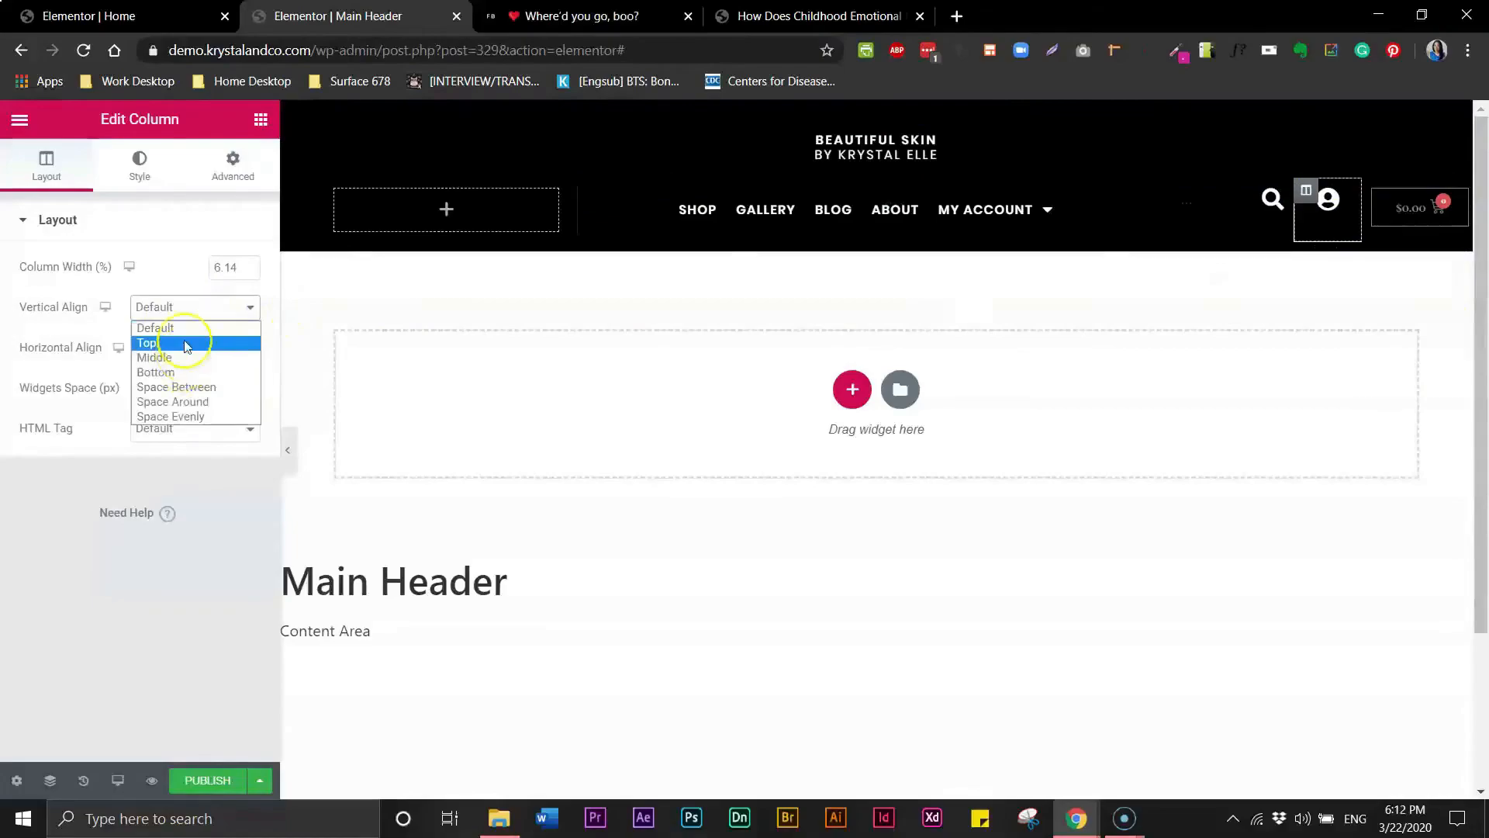
{"action": "left_click", "coordinate": [186, 359]}
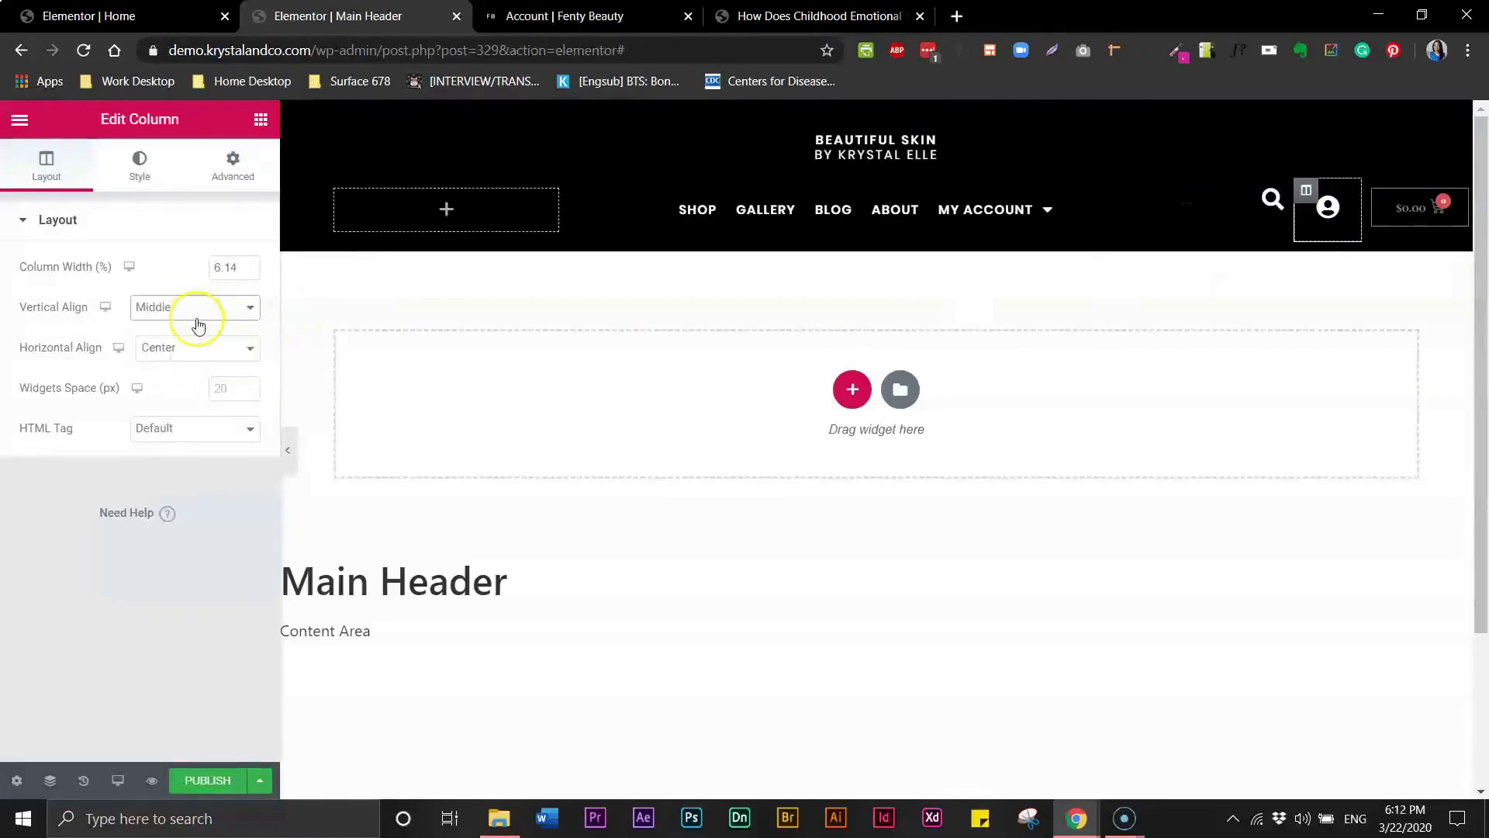
- Set the search form column's vertical alignment to Middle
{"action": "left_click", "coordinate": [1176, 192]}
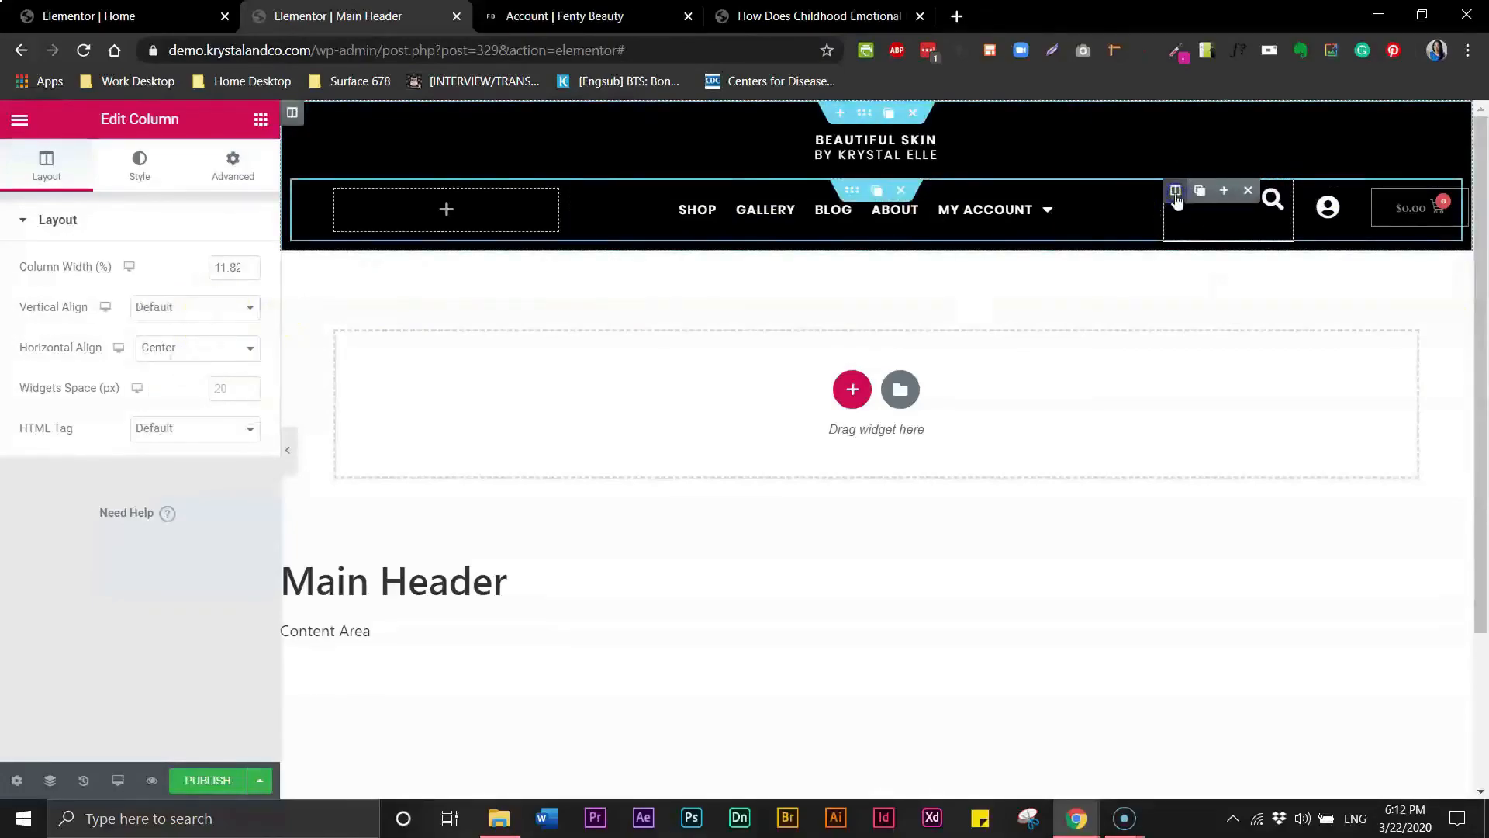
{"action": "left_click", "coordinate": [249, 308]}
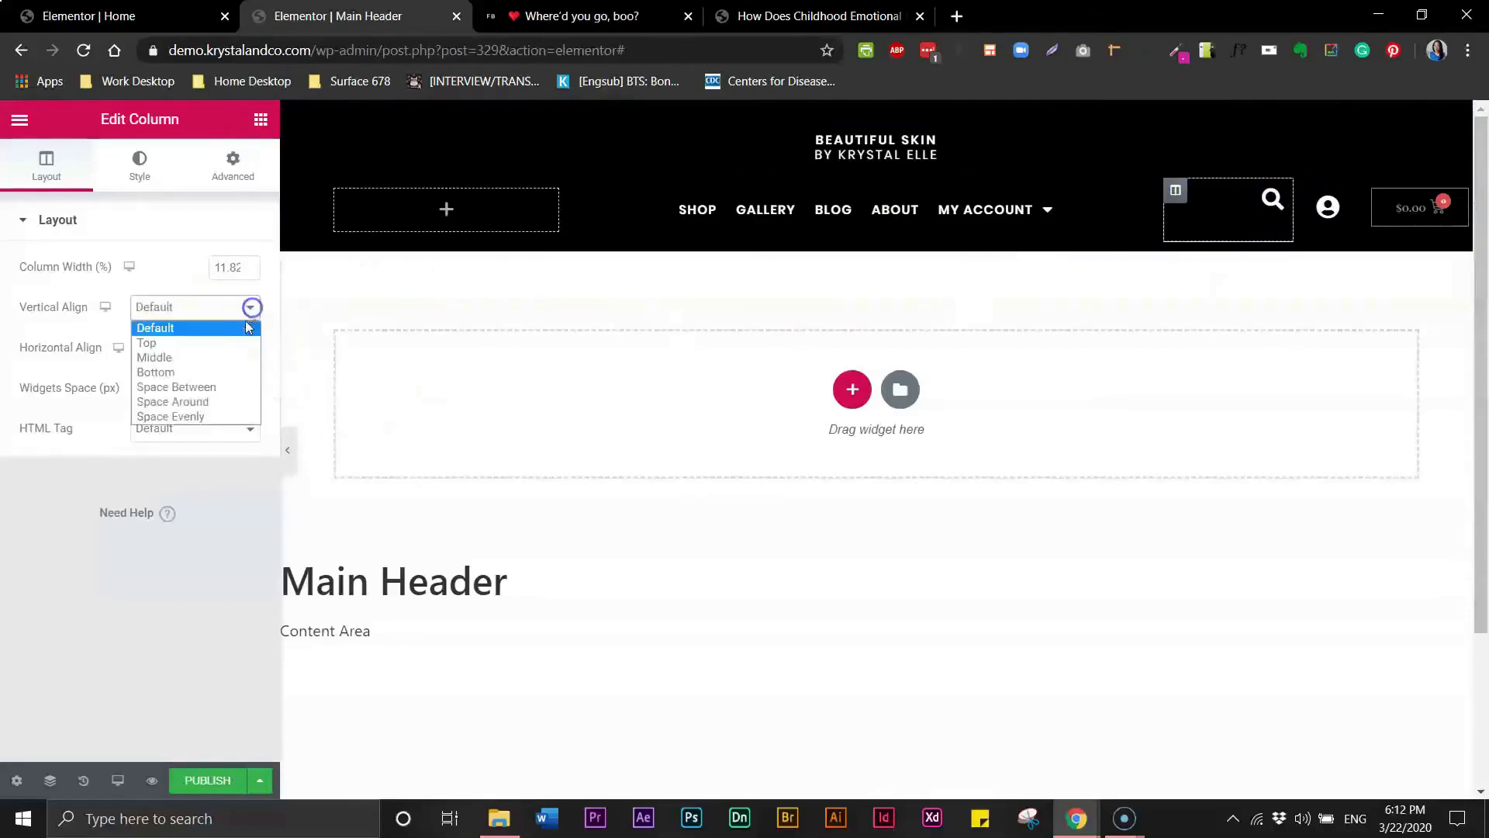
{"action": "left_click", "coordinate": [217, 357]}
- Set the cart column's vertical alignment to Middle
{"action": "left_click", "coordinate": [1375, 199]}
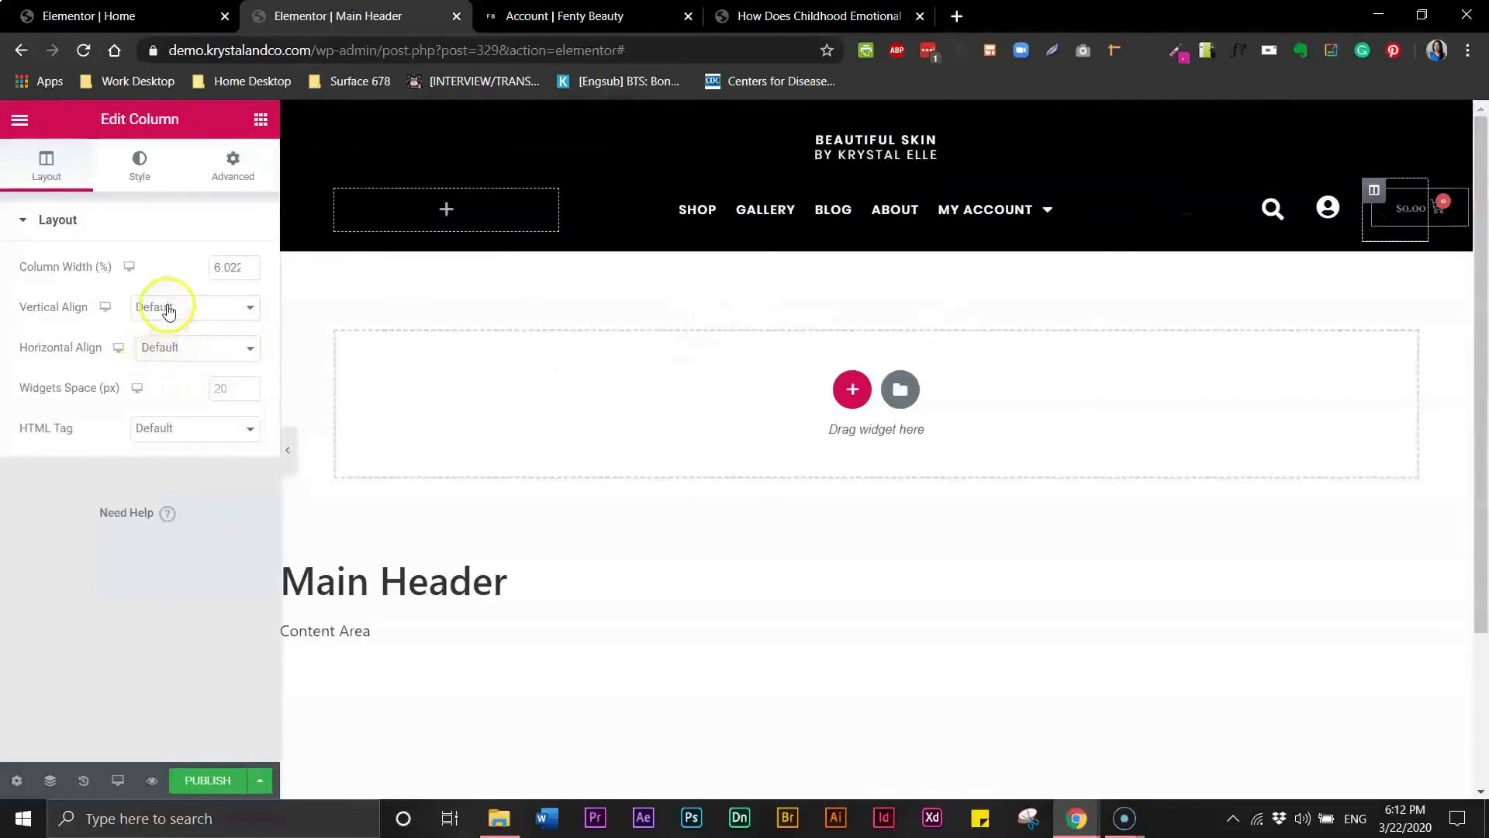
{"action": "left_click", "coordinate": [169, 311]}
{"action": "left_click", "coordinate": [155, 354]}
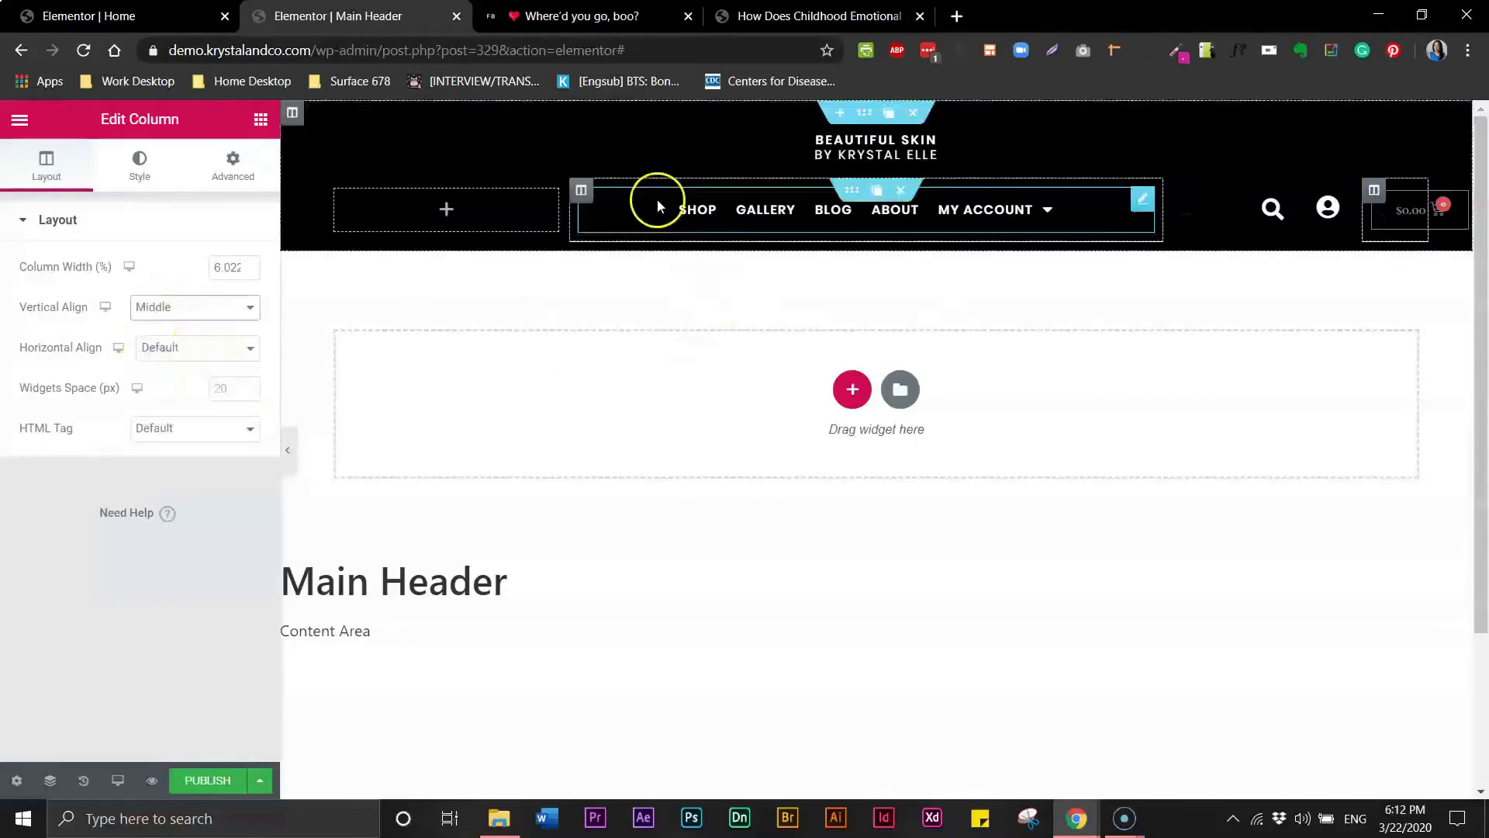
- Set the nav menu column's vertical alignment to Middle
{"action": "left_click", "coordinate": [581, 190]}
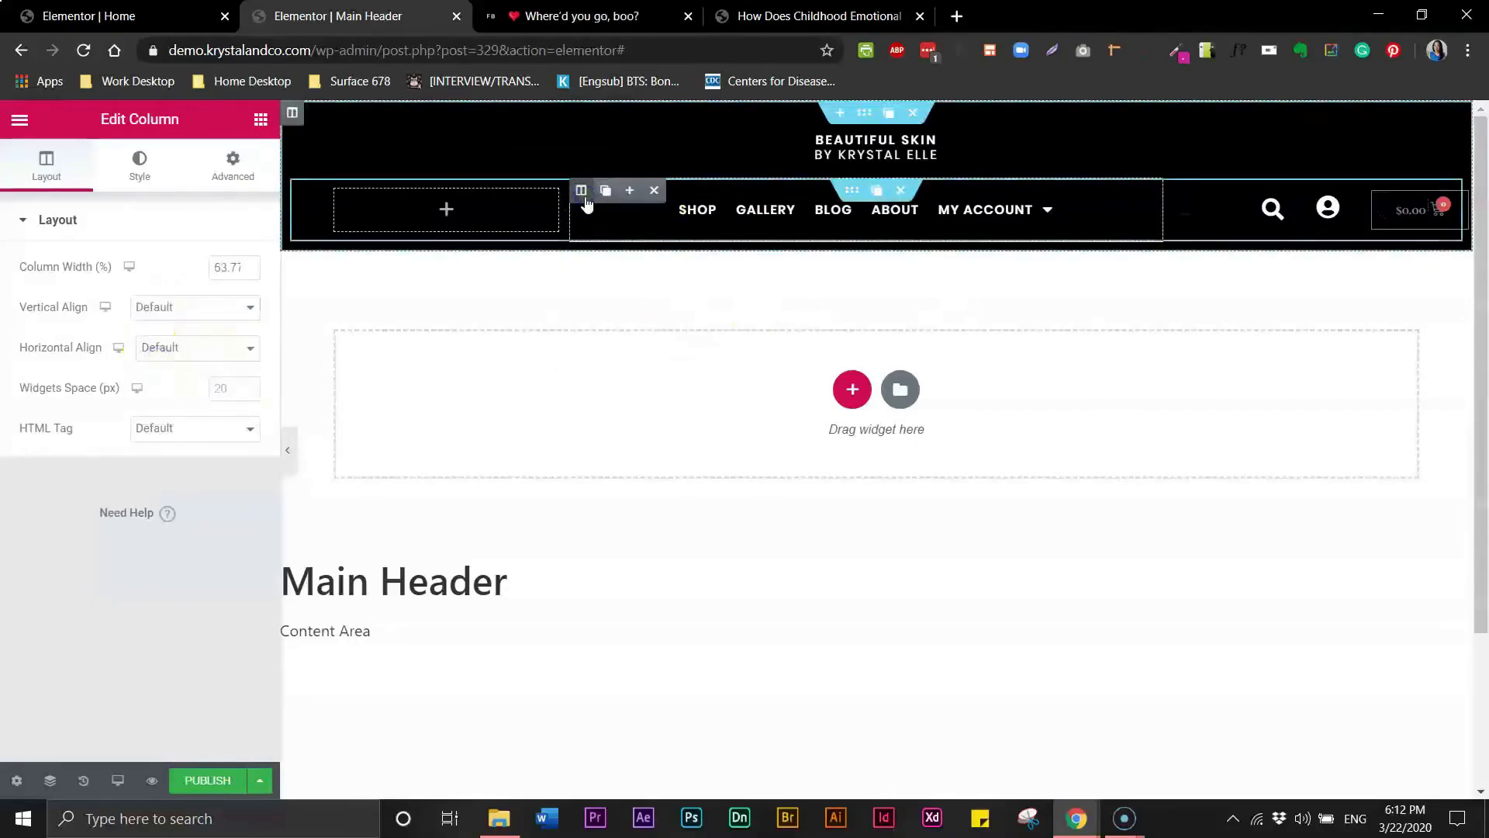
{"action": "left_click", "coordinate": [206, 306]}
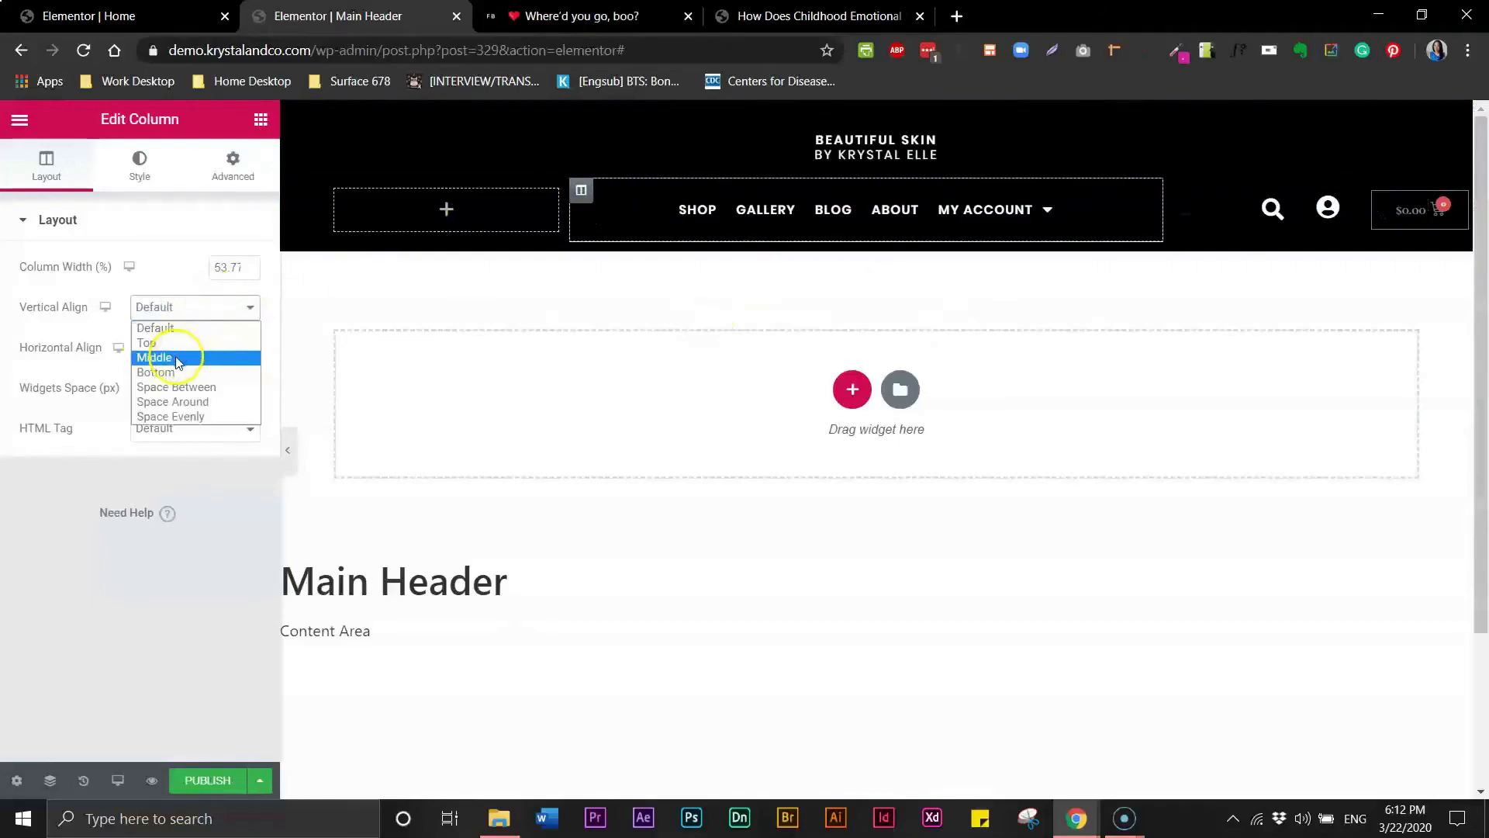
{"action": "left_click", "coordinate": [178, 359]}
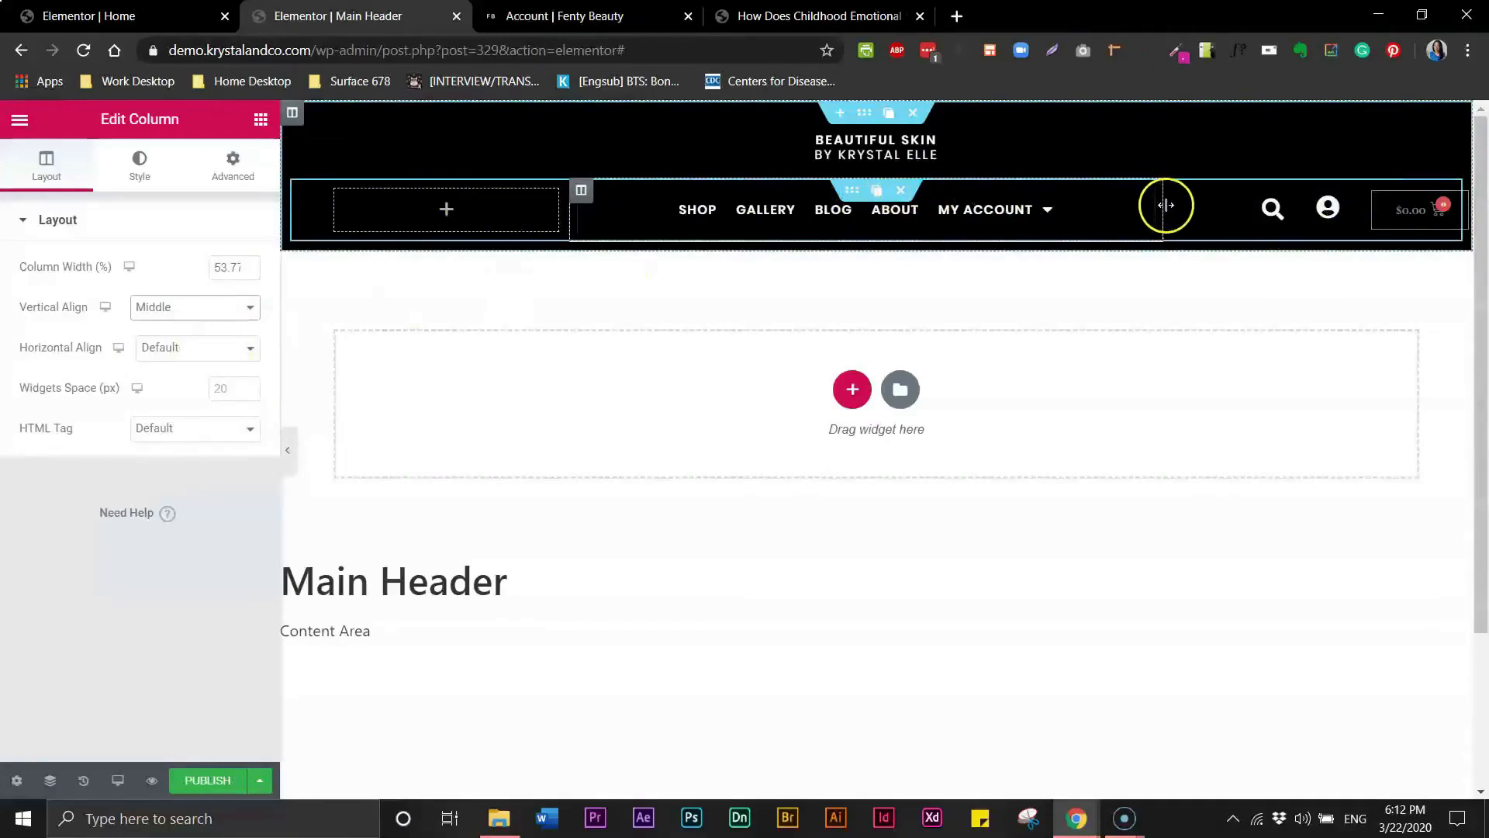
- Set the menu cart's items indicator to None
{"action": "left_click", "coordinate": [1417, 210]}
{"action": "left_click", "coordinate": [186, 309]}
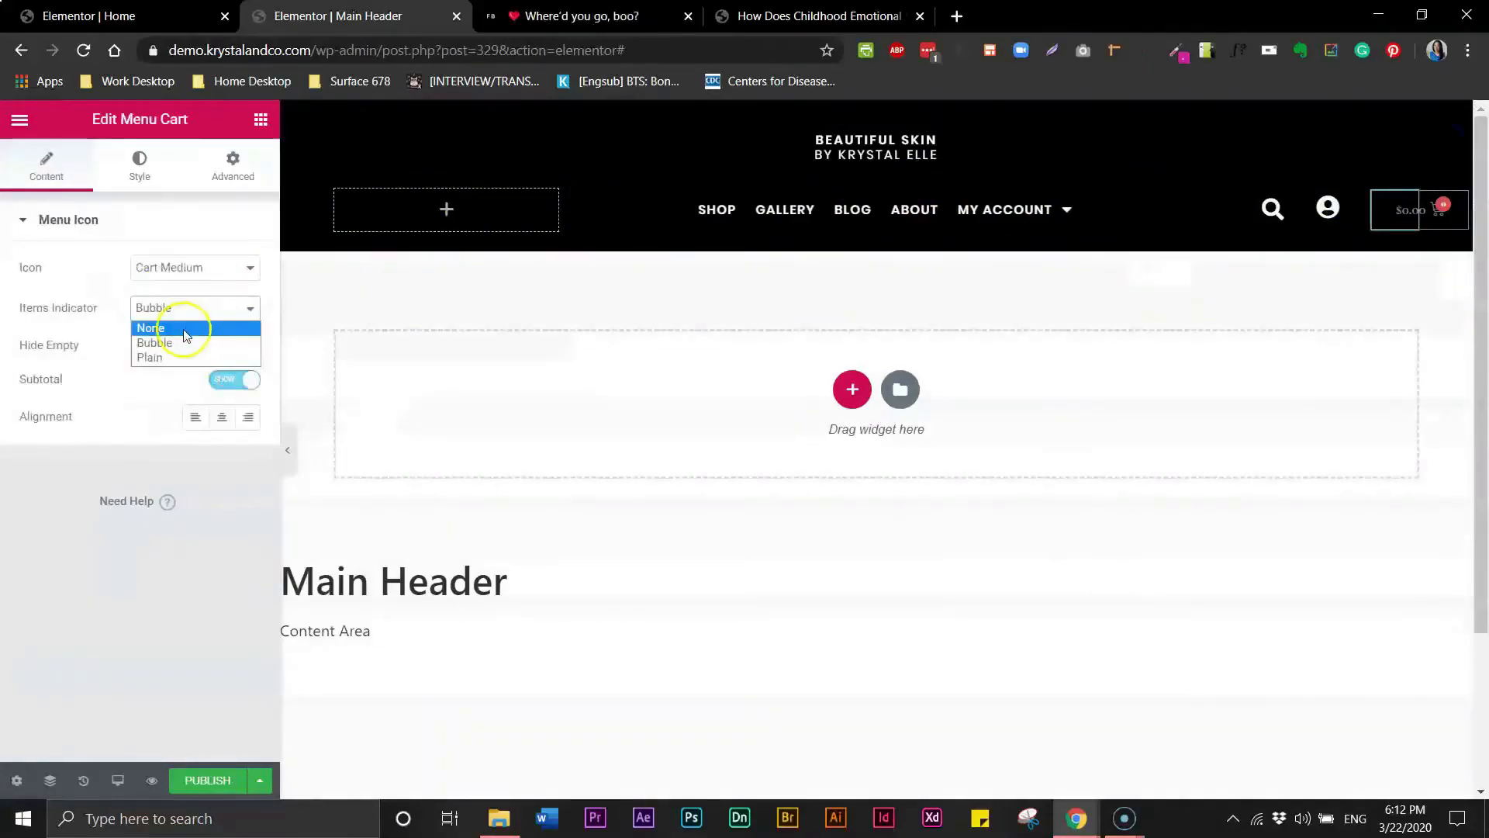
{"action": "left_click", "coordinate": [182, 328]}
{"action": "left_click", "coordinate": [185, 309]}
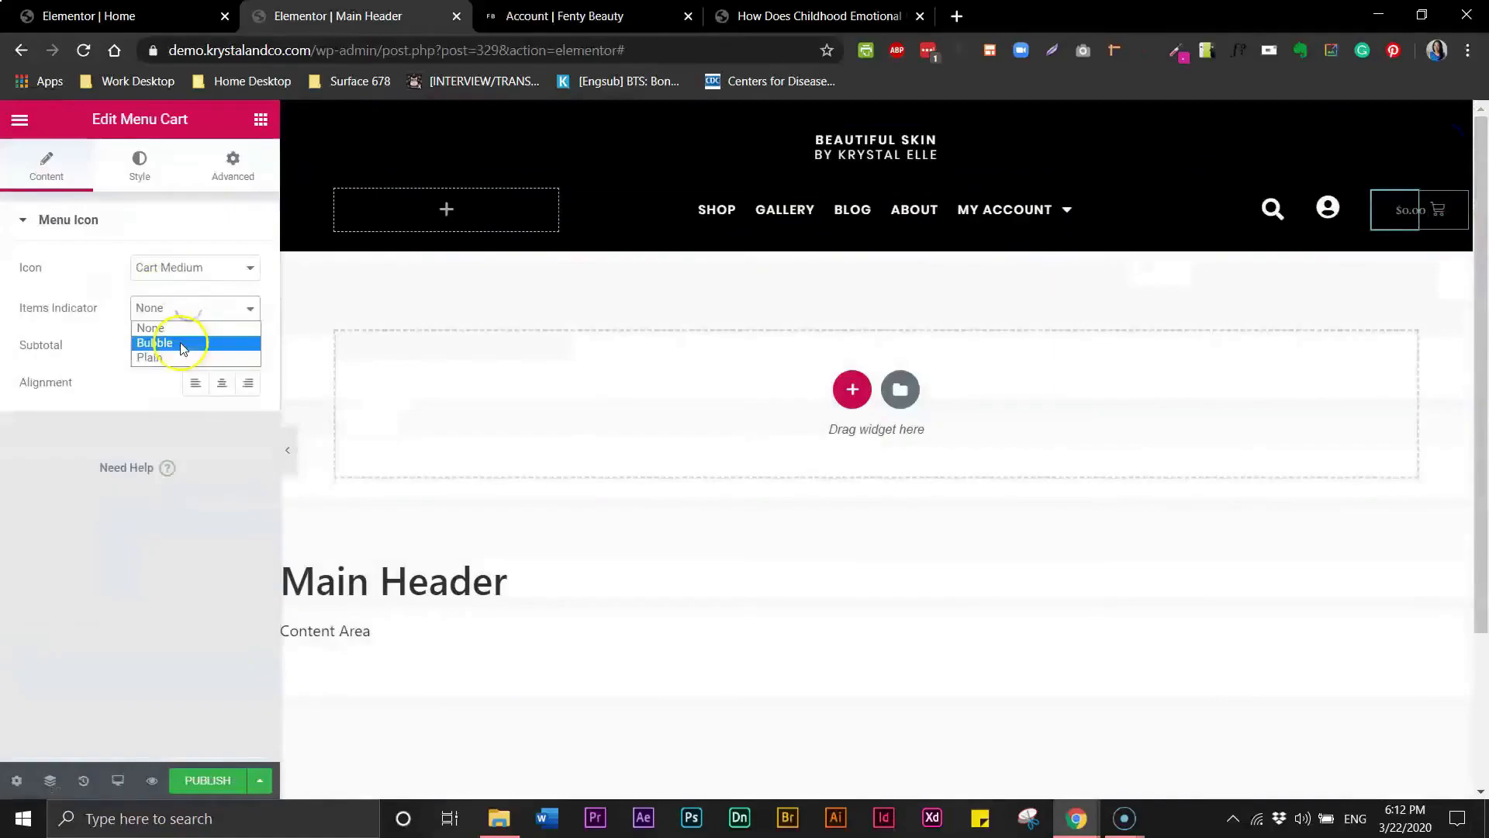
{"action": "left_click", "coordinate": [155, 342]}
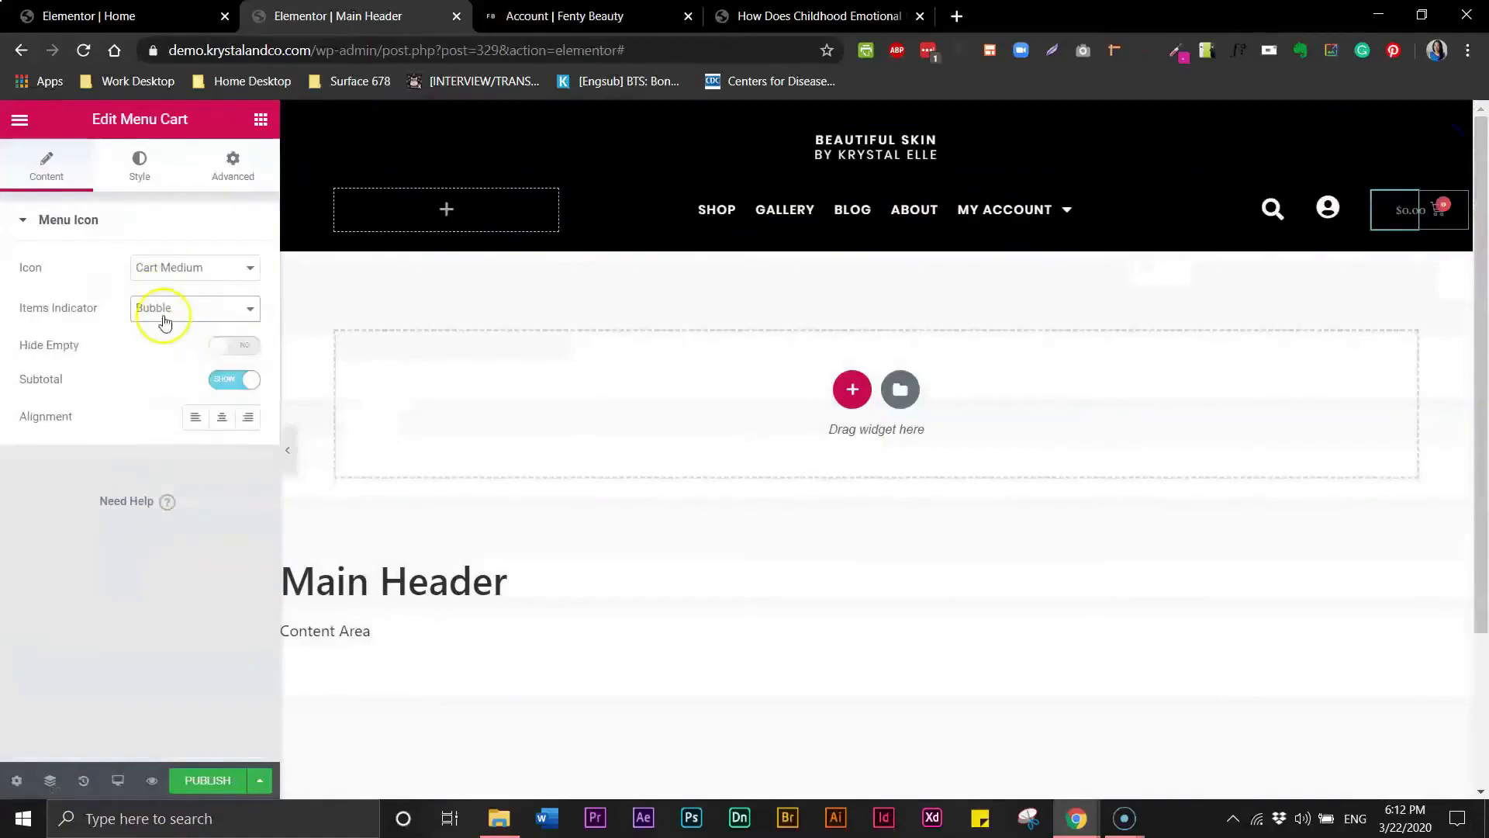
{"action": "left_click", "coordinate": [169, 310]}
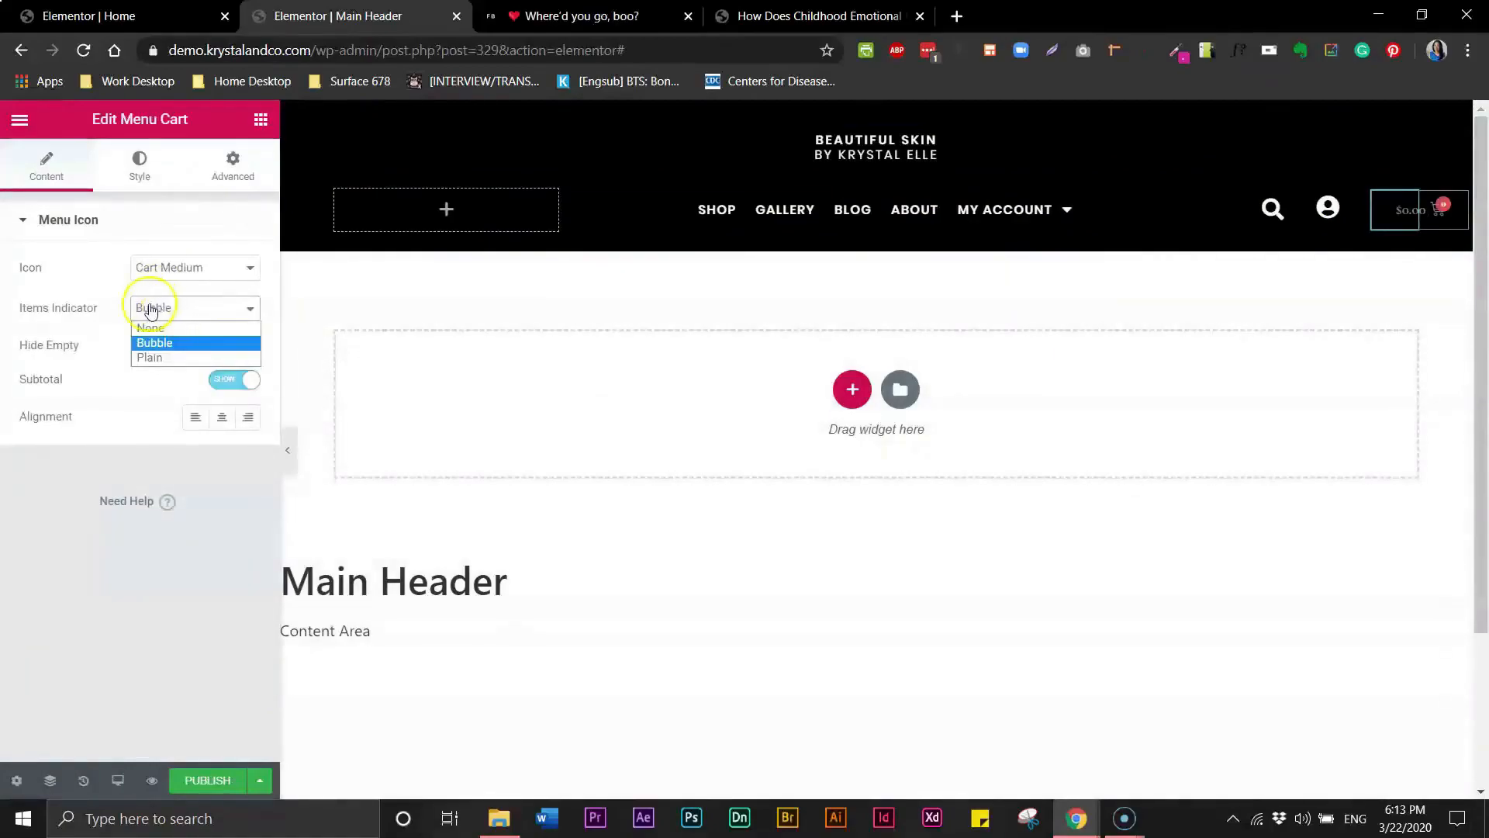
{"action": "left_click", "coordinate": [150, 358]}
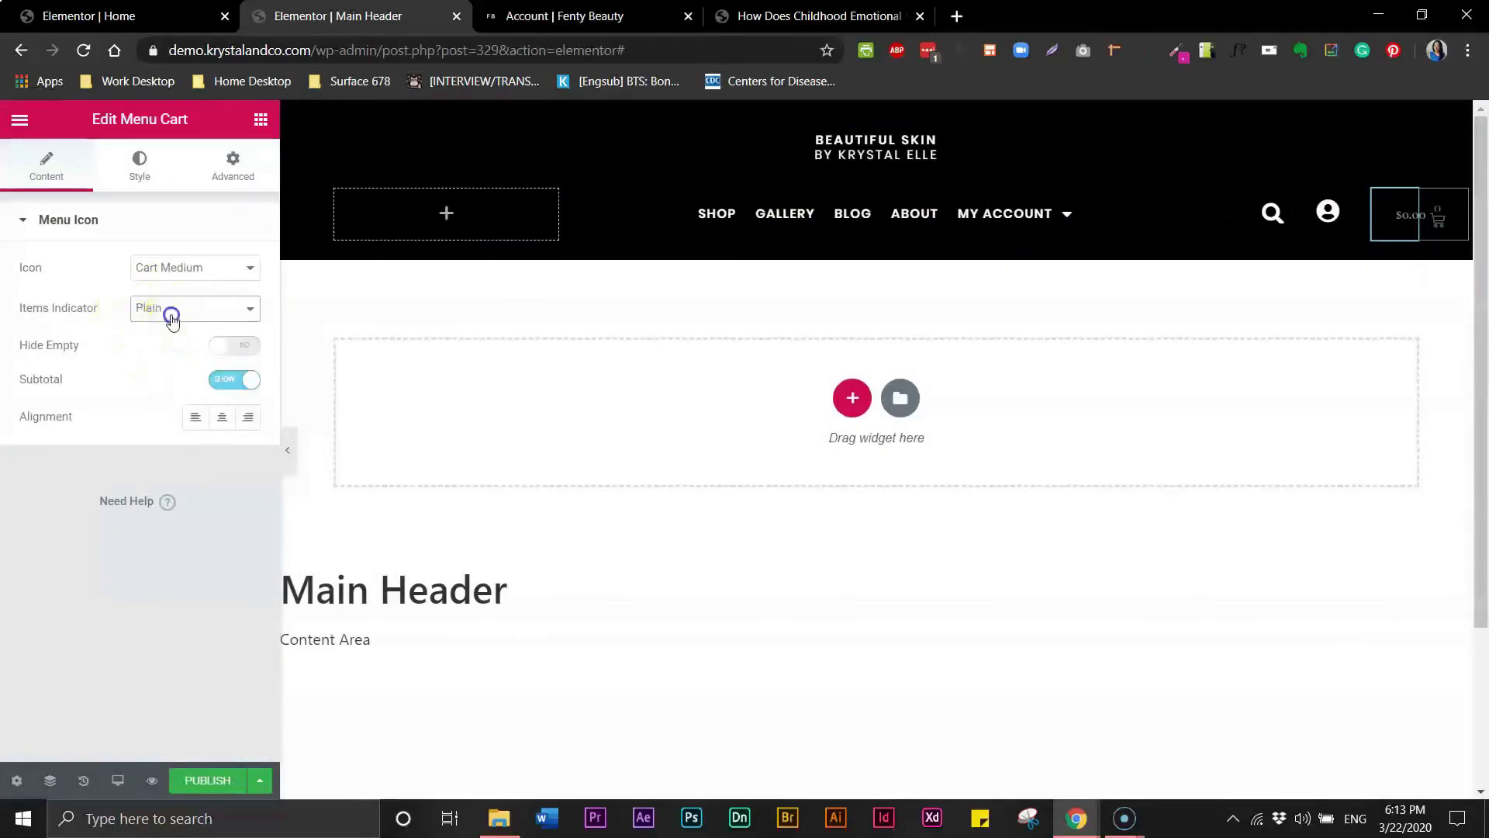
{"action": "left_click", "coordinate": [172, 318]}
{"action": "left_click", "coordinate": [165, 329]}
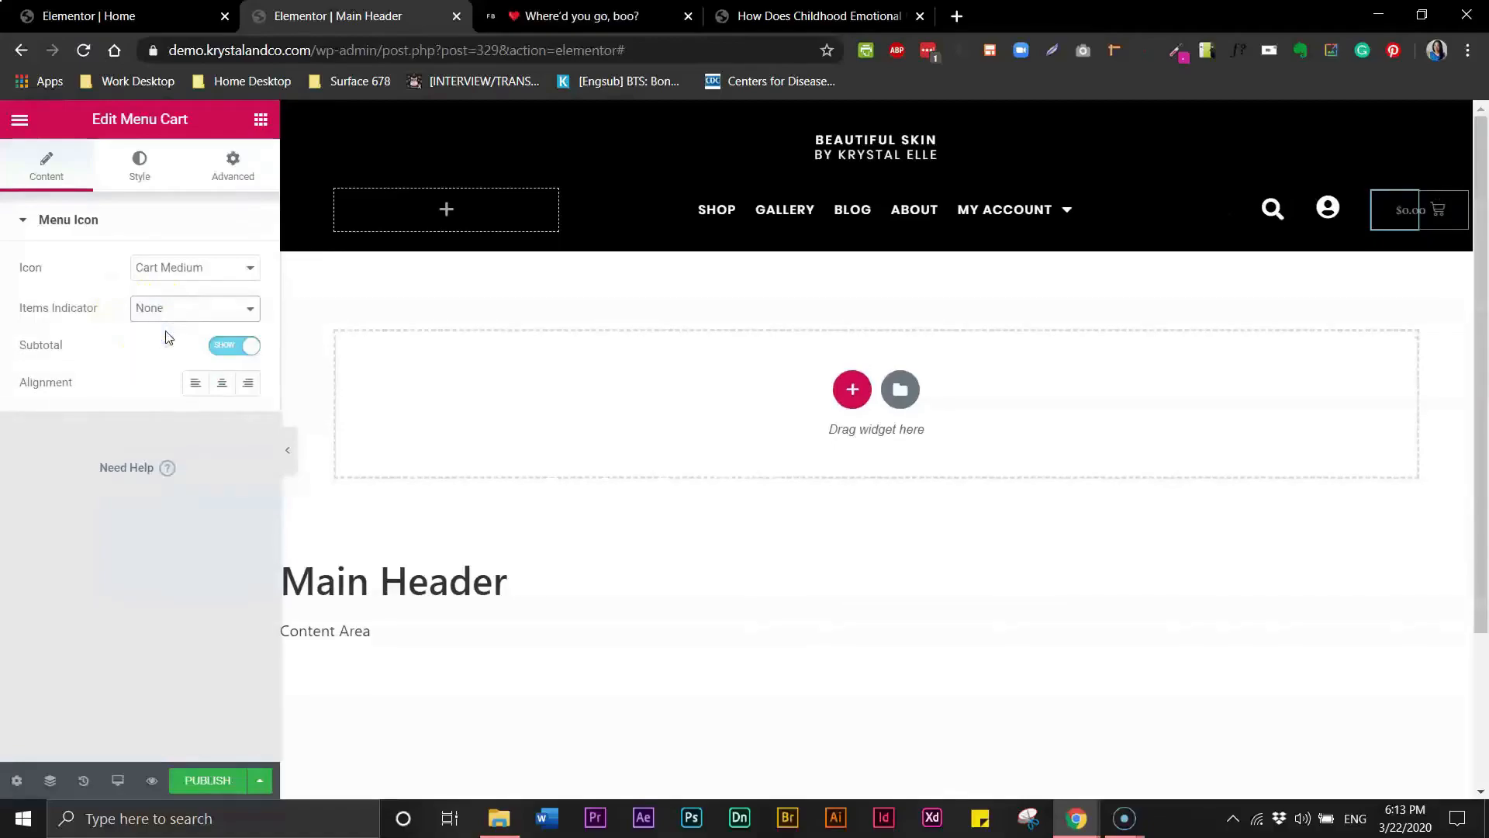
- Compare the cart icon options against the bag icon on the Fenty Beauty account page
{"action": "left_click", "coordinate": [194, 273]}
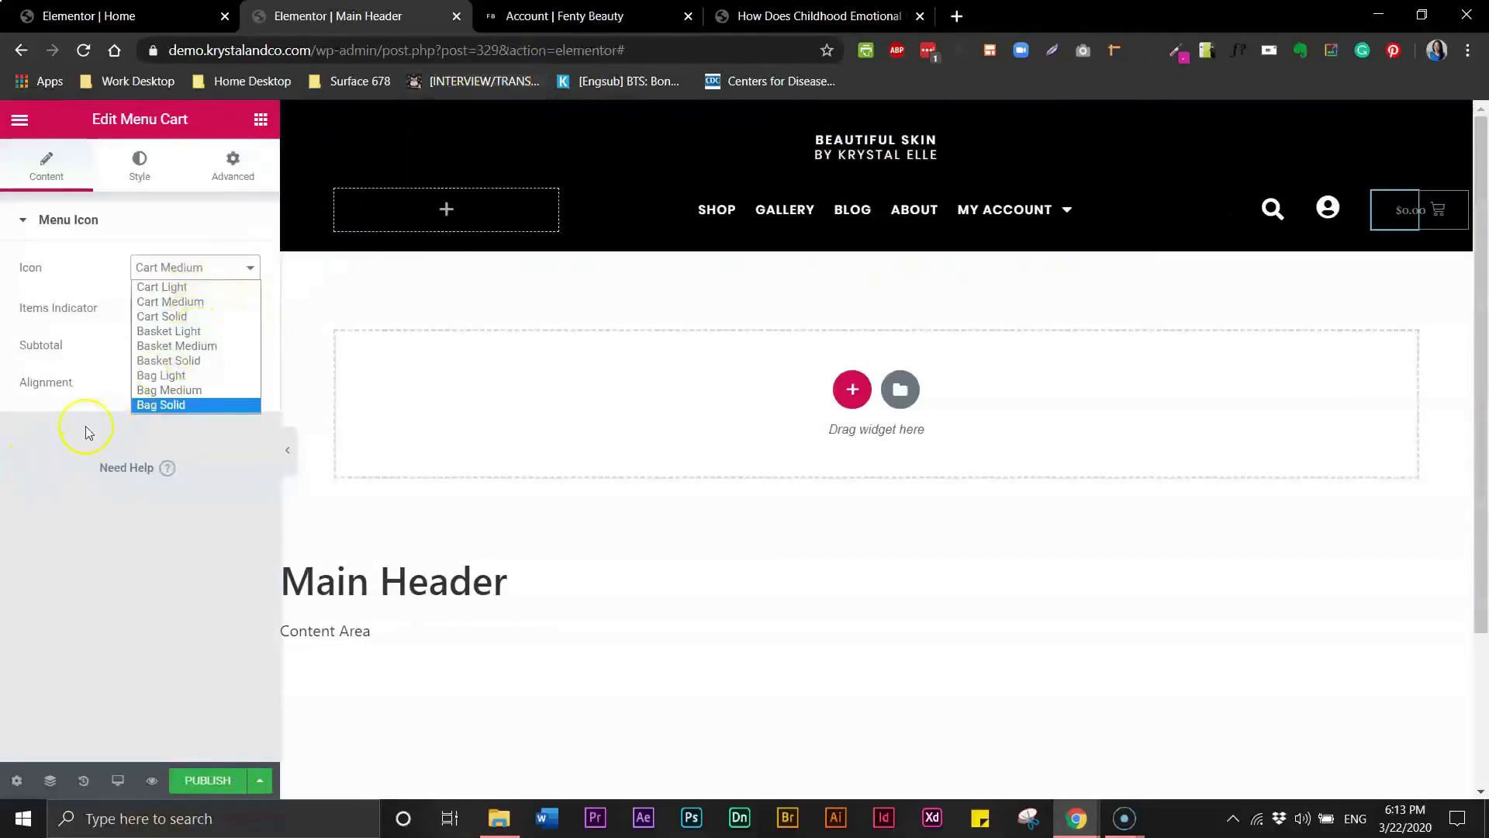
{"action": "left_click", "coordinate": [573, 24]}
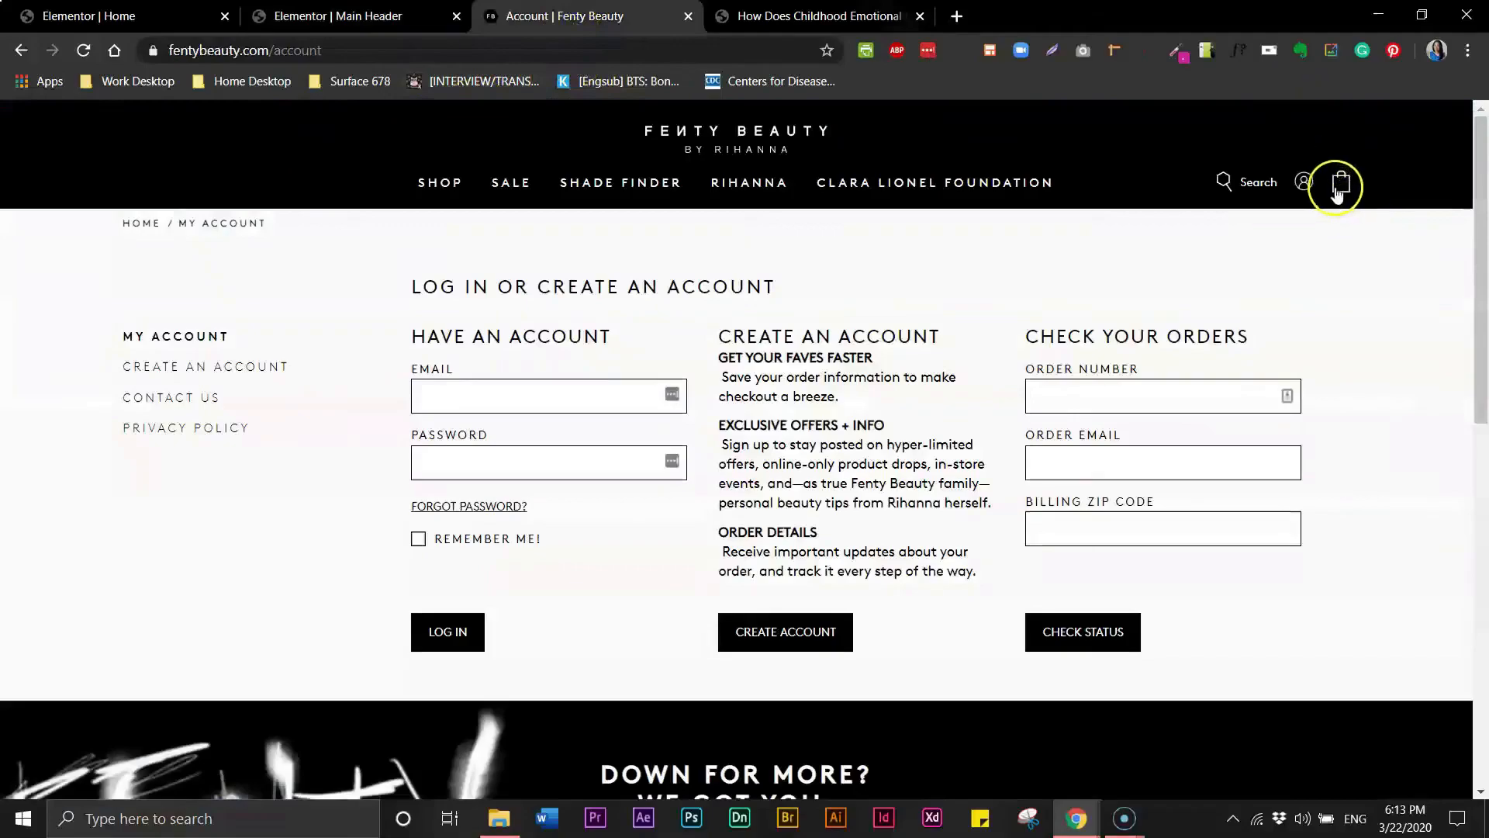
{"action": "left_click", "coordinate": [333, 16]}
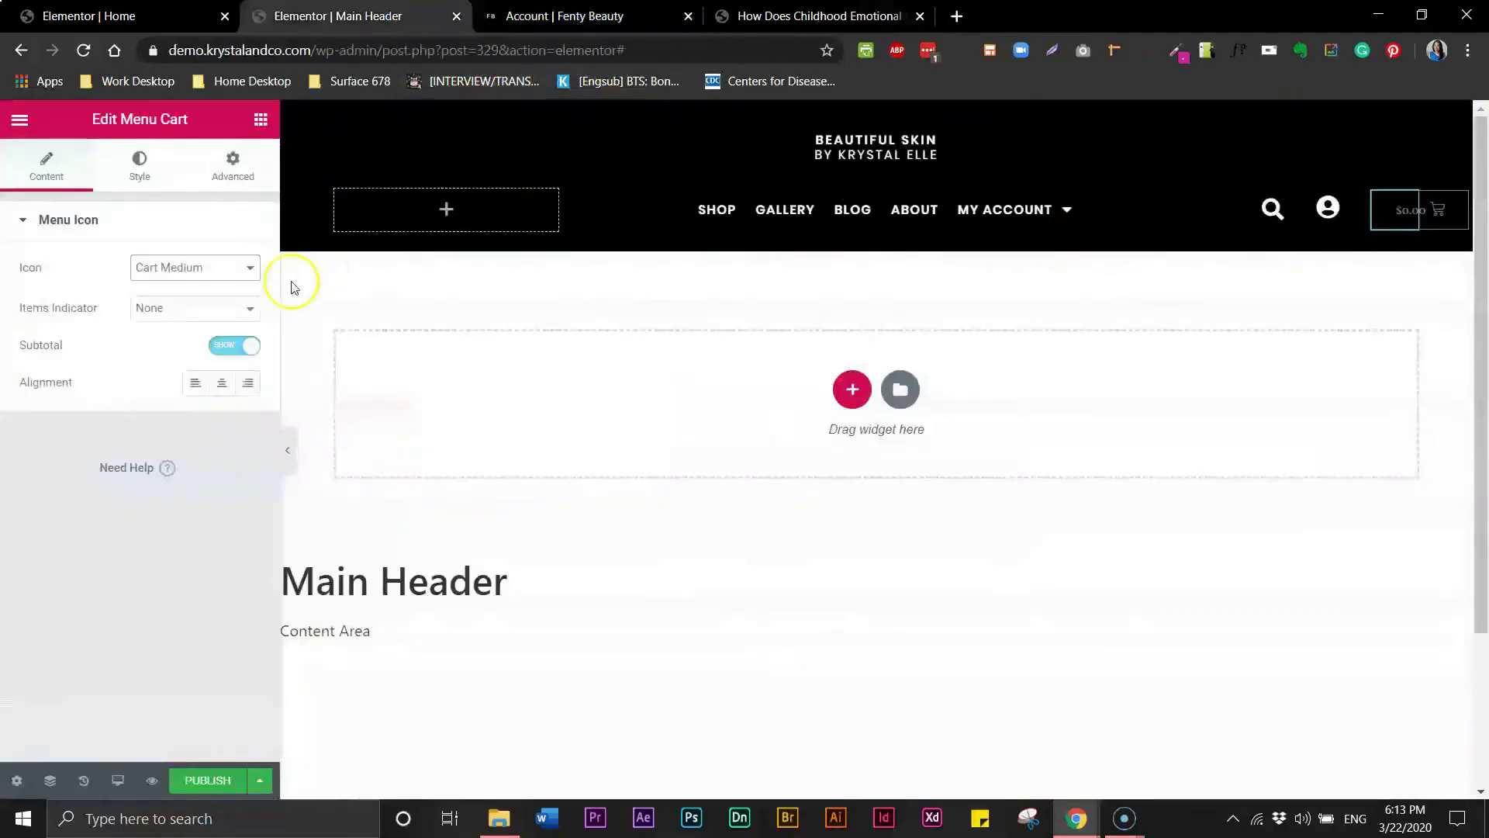
- Change the menu cart icon to Bag Solid
{"action": "left_click", "coordinate": [171, 269]}
{"action": "left_click", "coordinate": [187, 377]}
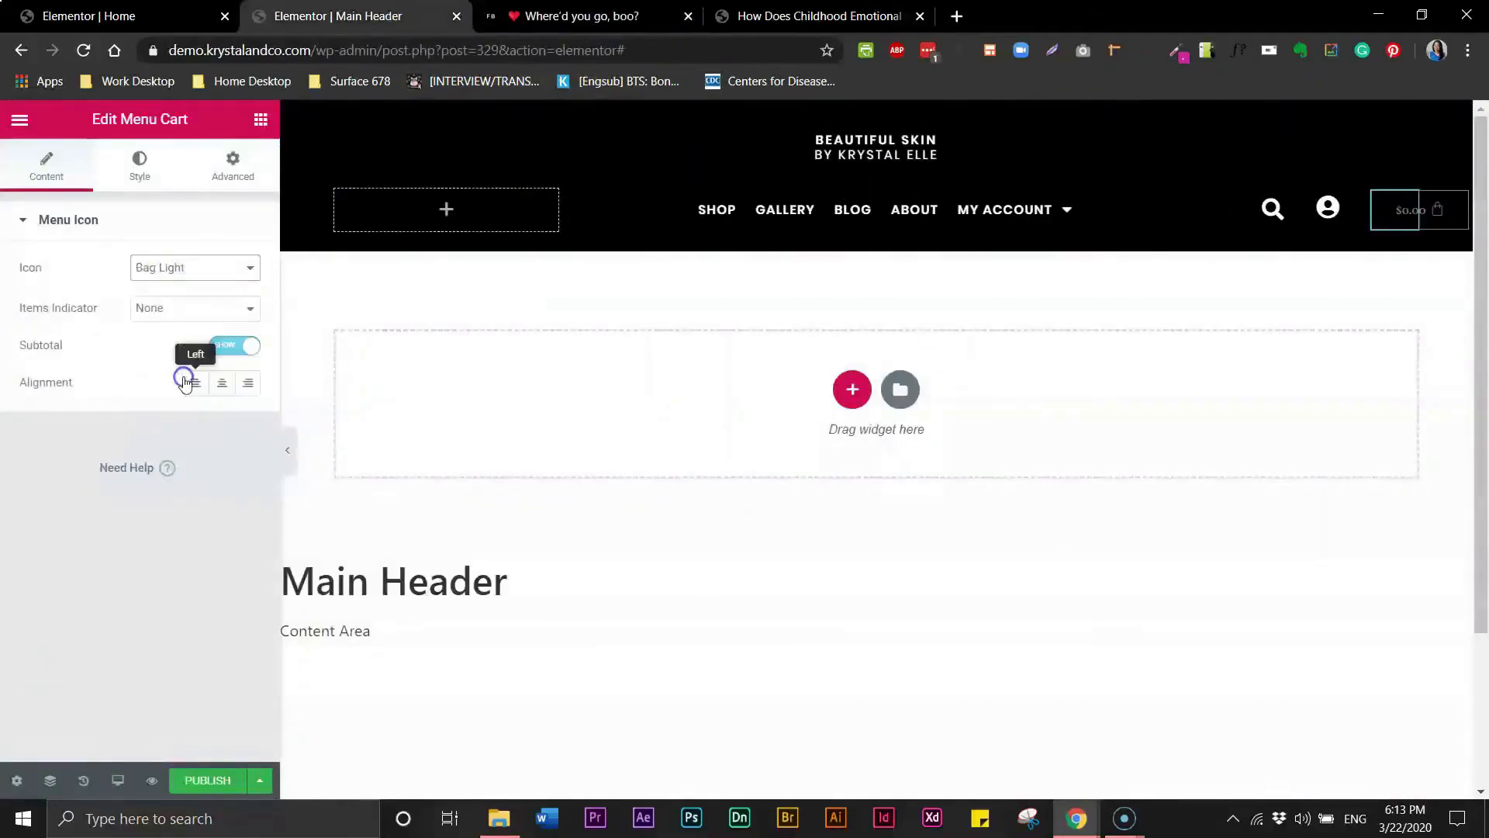
{"action": "left_click", "coordinate": [209, 275]}
{"action": "left_click", "coordinate": [177, 392]}
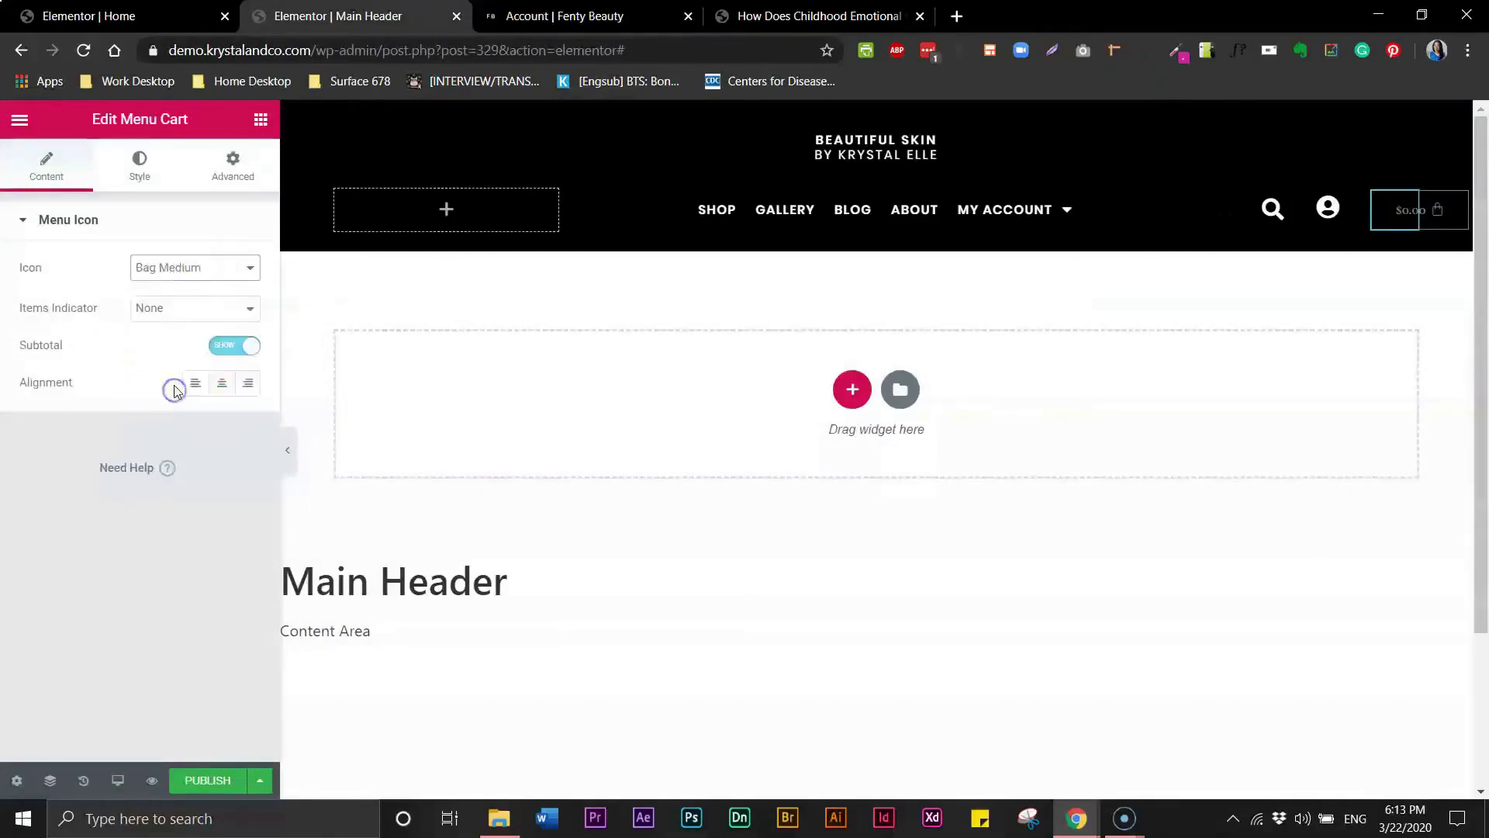
{"action": "left_click", "coordinate": [191, 288]}
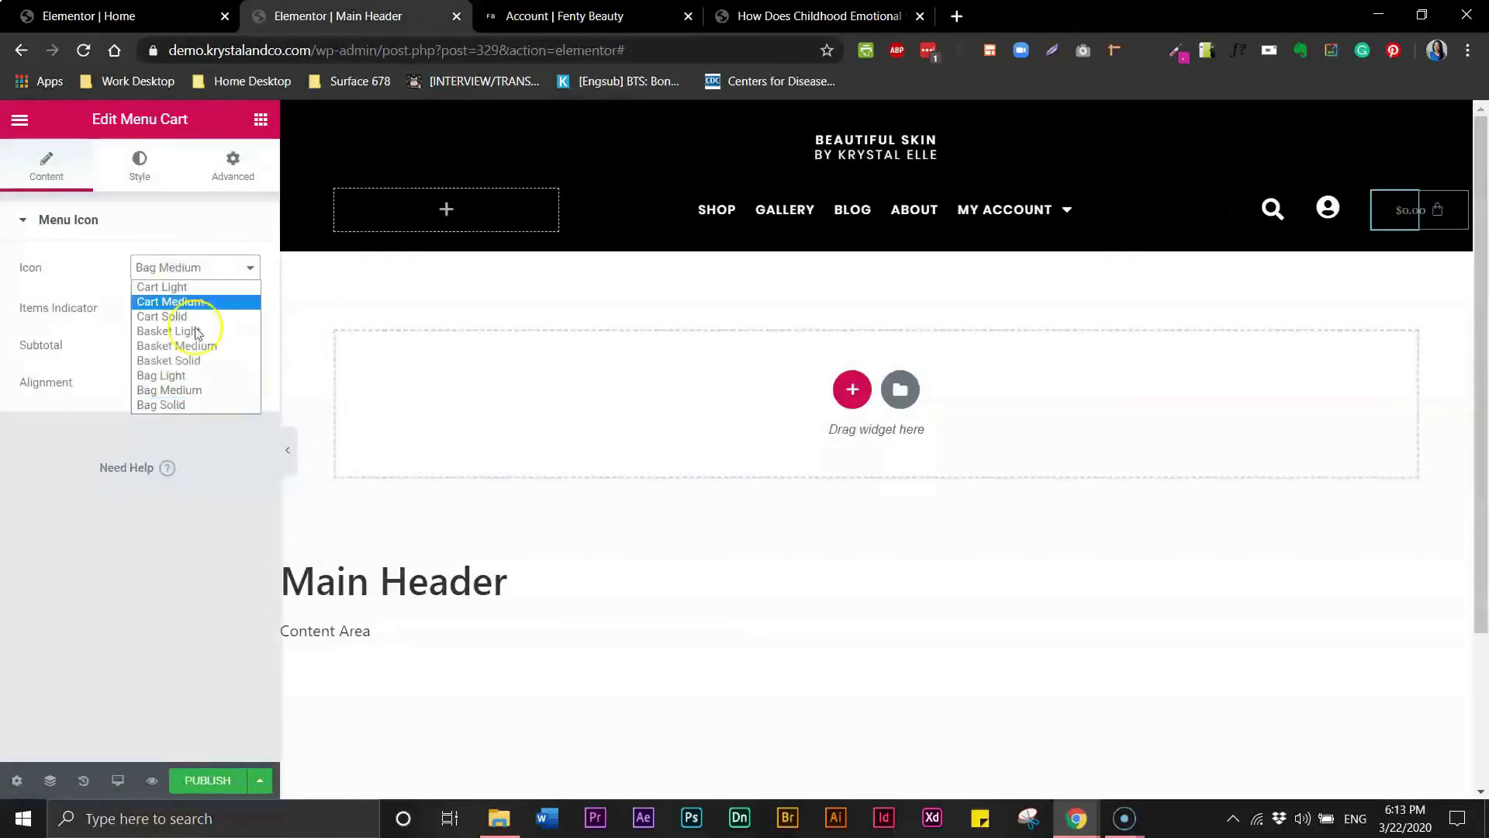
{"action": "left_click", "coordinate": [166, 405]}
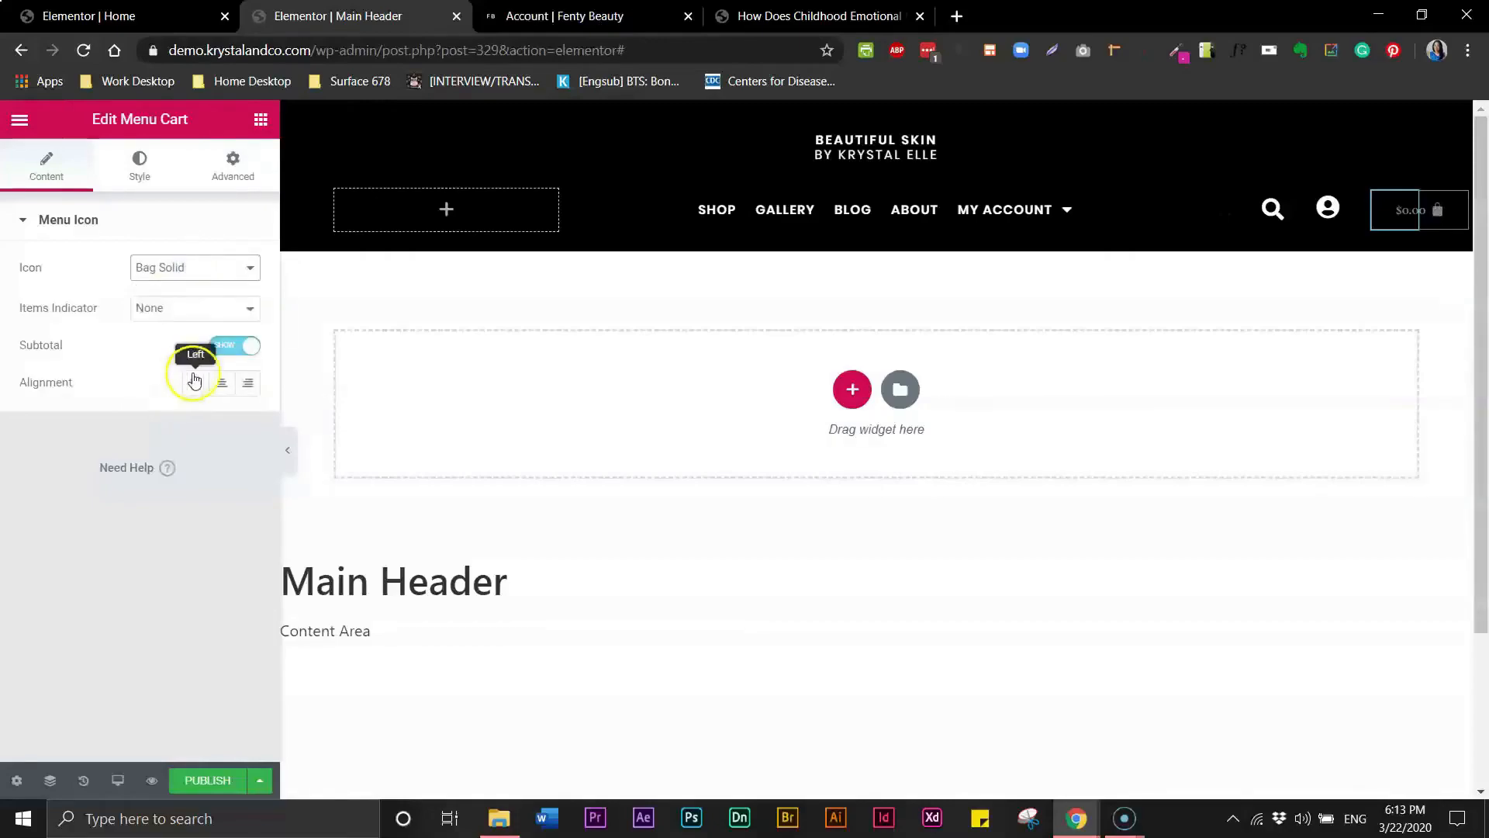
- Hide the cart subtotal
{"action": "left_click", "coordinate": [224, 348]}
{"action": "left_click", "coordinate": [152, 172]}
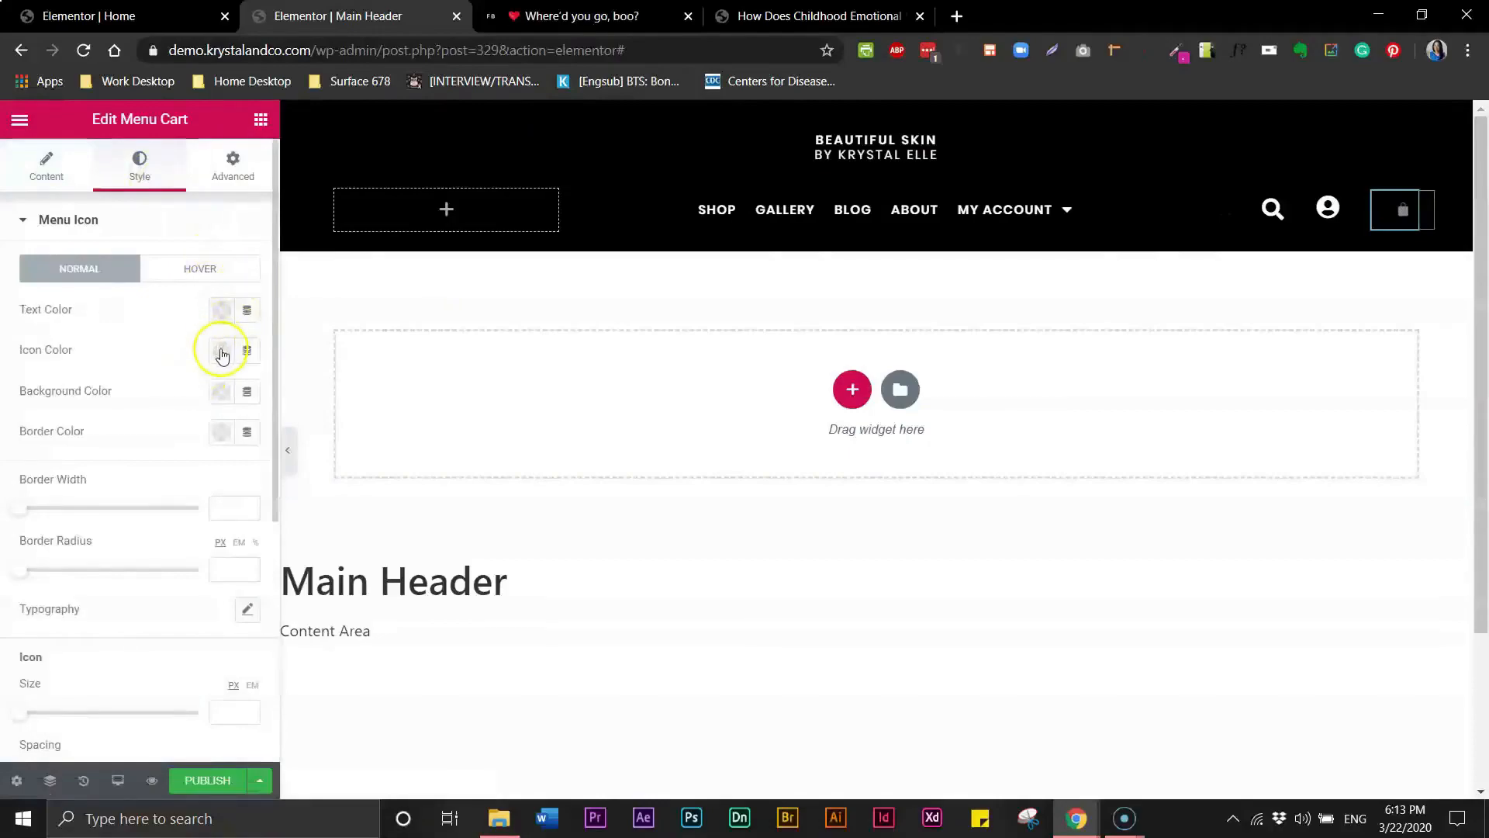
- Set the cart icon colour to white and its icon size to 25
{"action": "left_click", "coordinate": [221, 353]}
{"action": "left_click", "coordinate": [309, 399]}
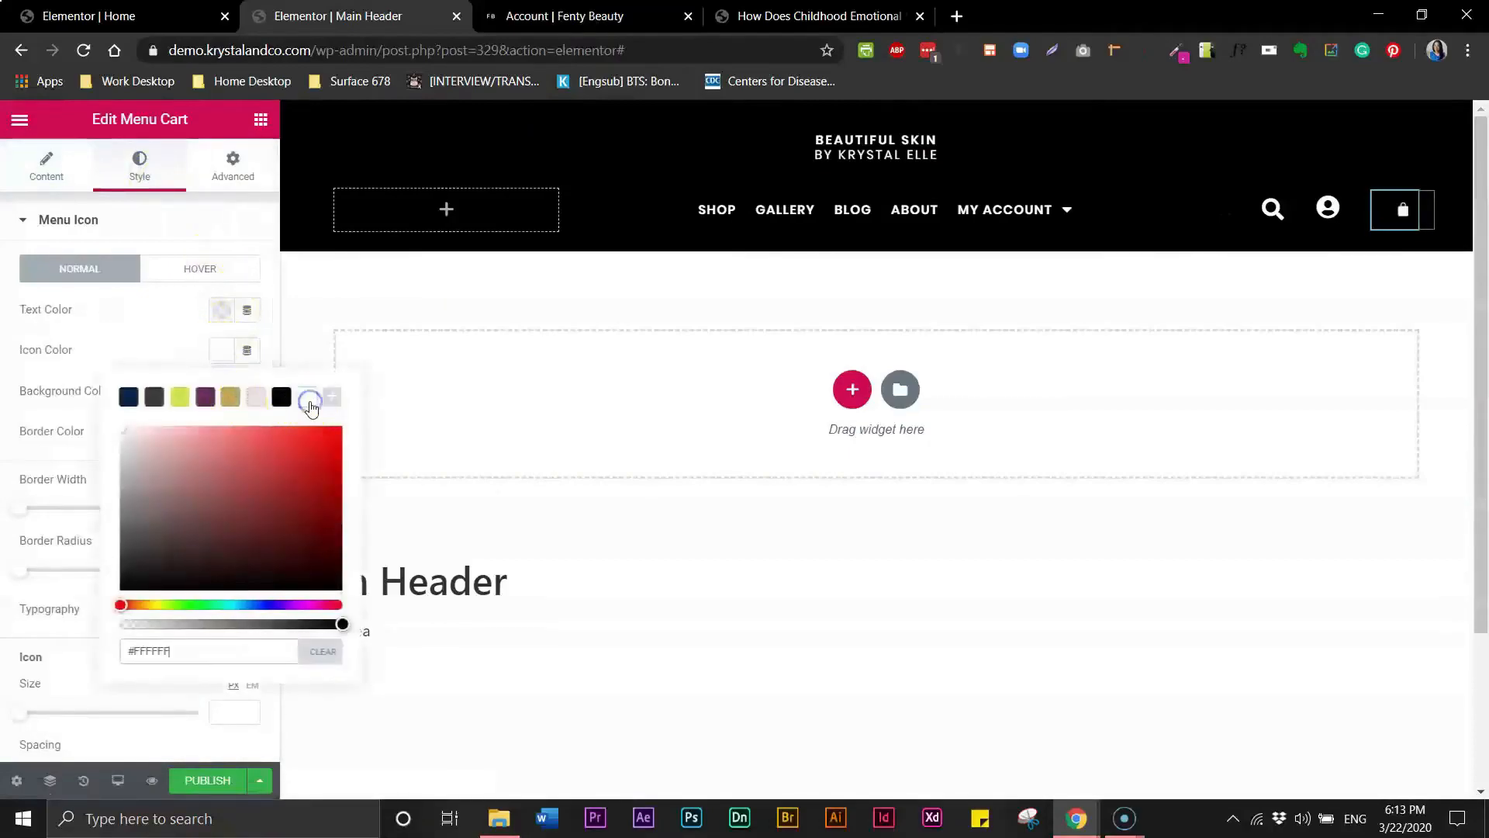
{"action": "left_click", "coordinate": [35, 756]}
{"action": "left_click_drag", "start_coordinate": [23, 721], "coordinate": [114, 715]}
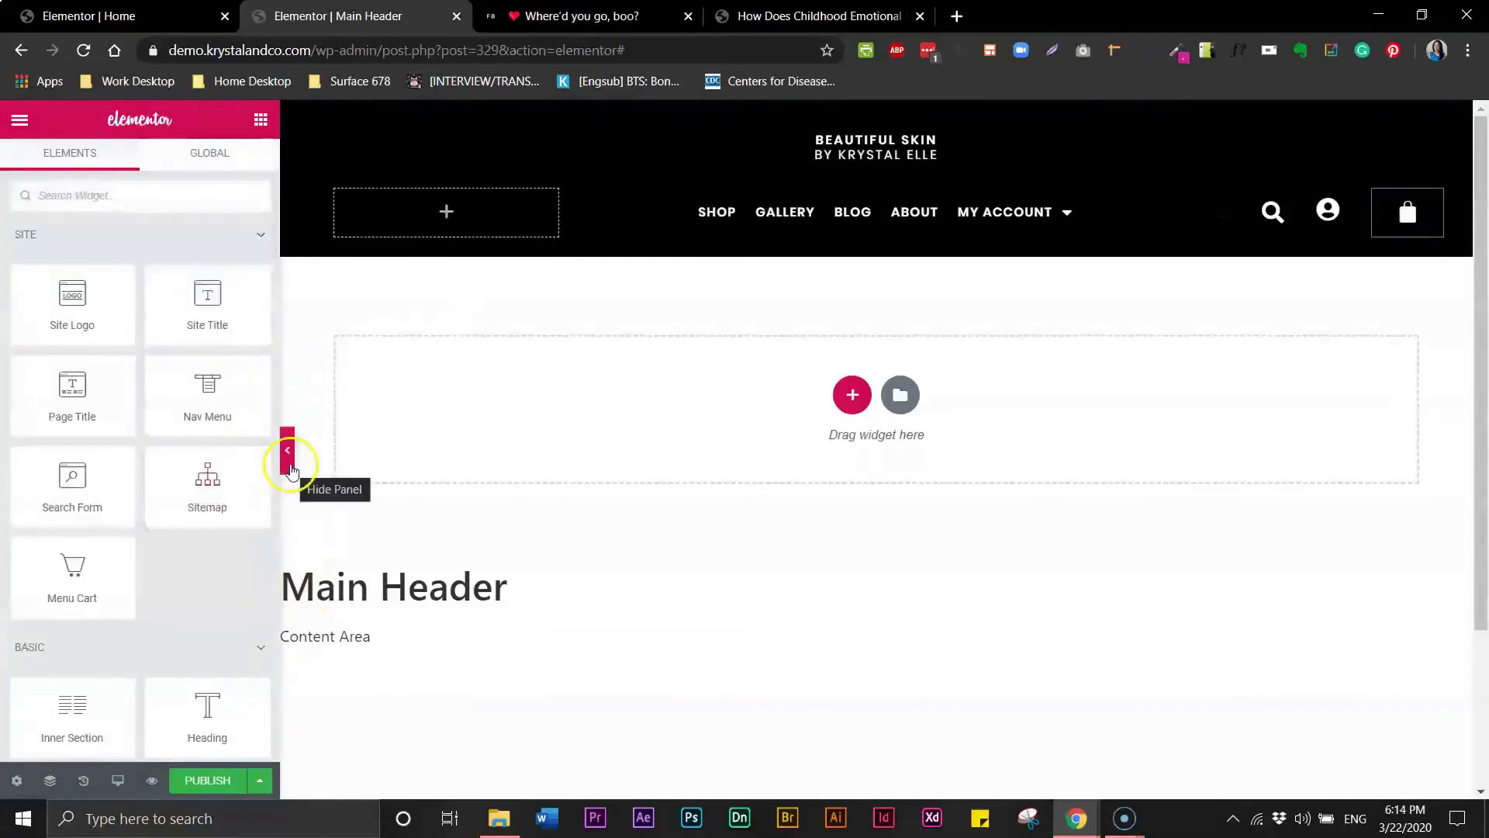
- Preview the header with the editor panel collapsed, then reopen the panel
{"action": "left_click", "coordinate": [290, 464]}
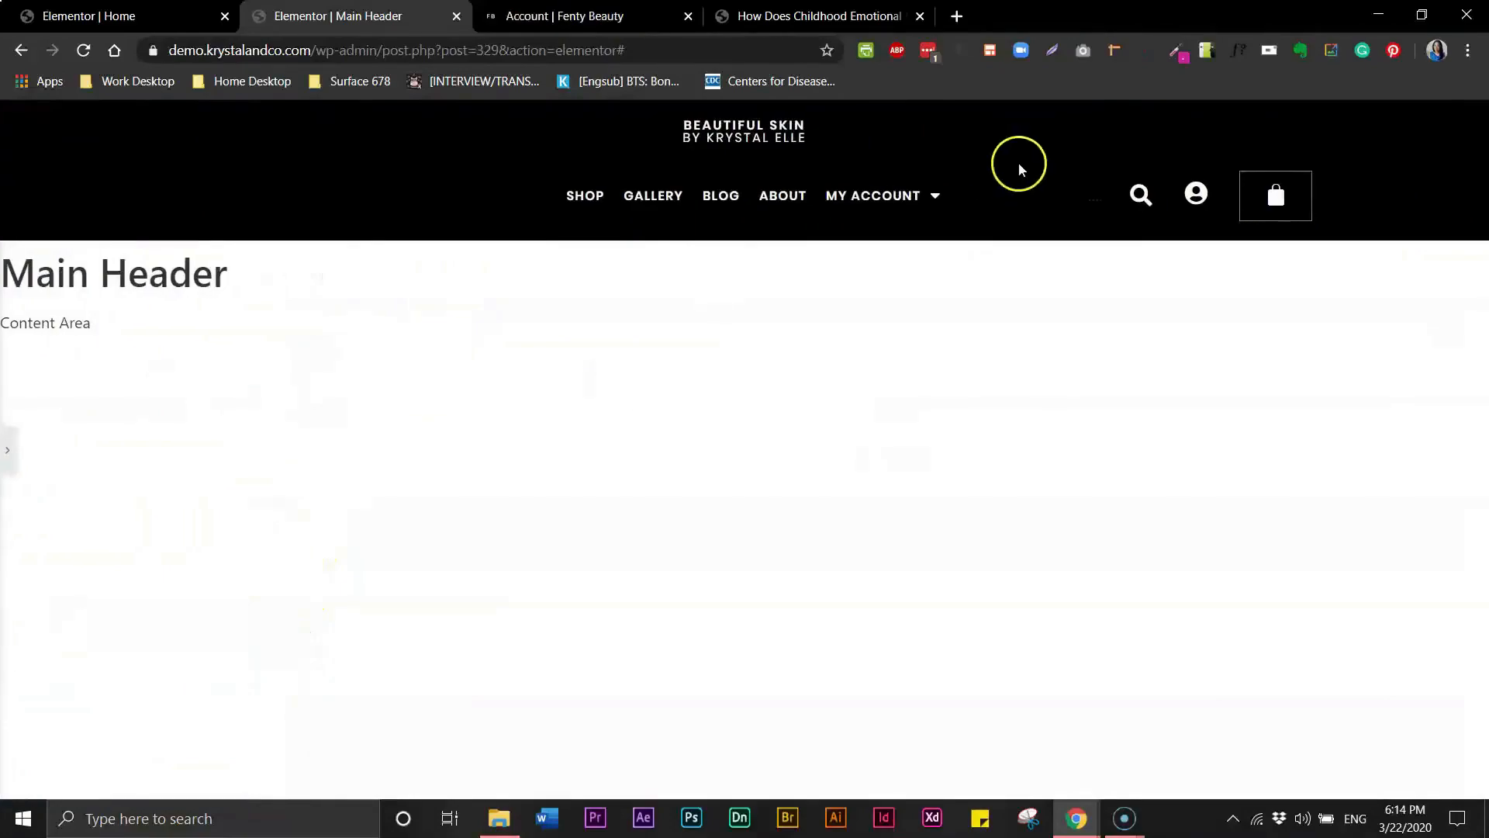
{"action": "left_click", "coordinate": [9, 453]}
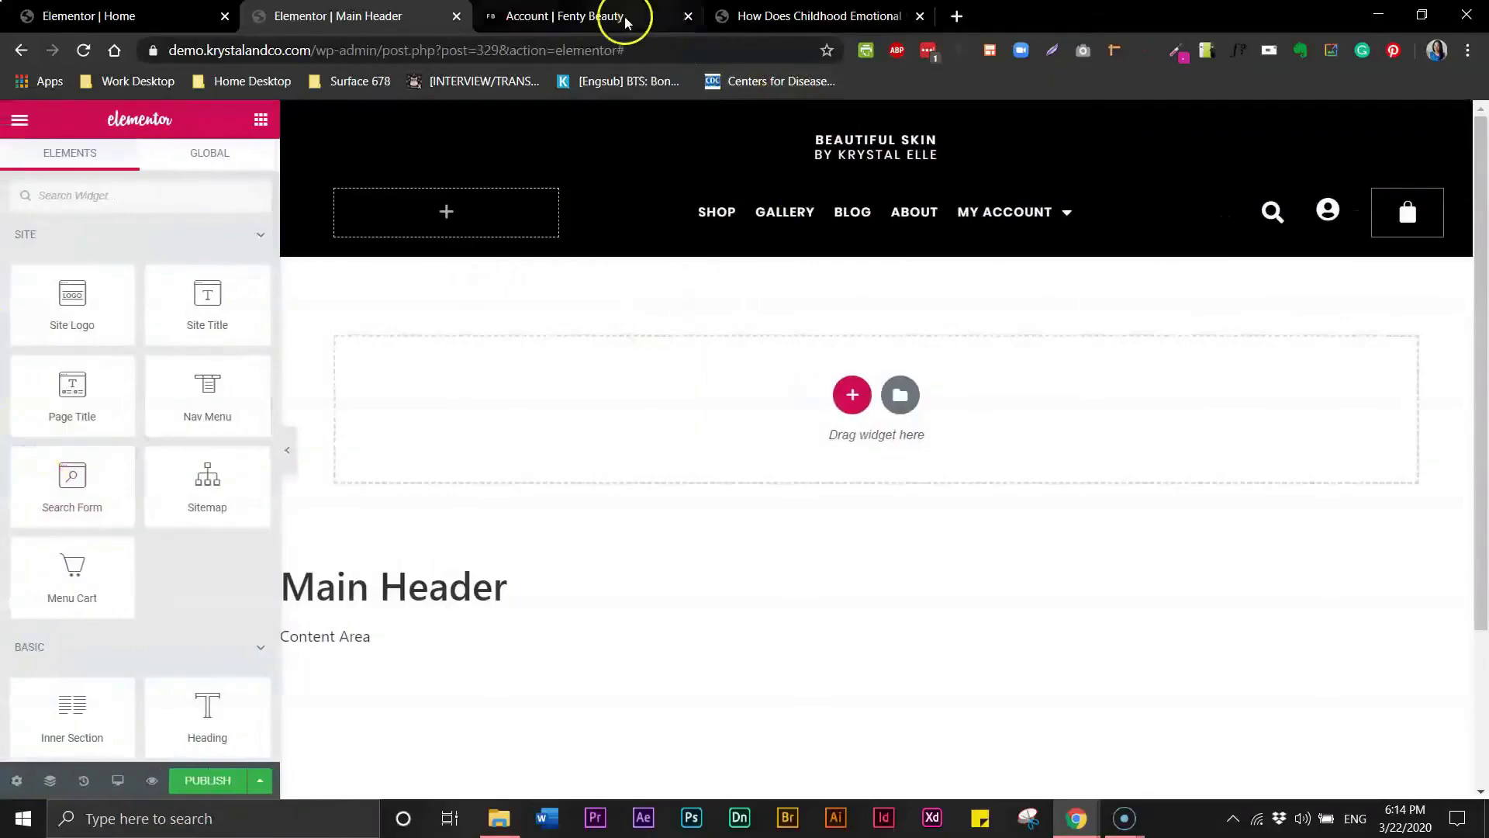
- Compare the header under construction with the Fenty Beauty account page header
{"action": "left_click", "coordinate": [613, 17]}
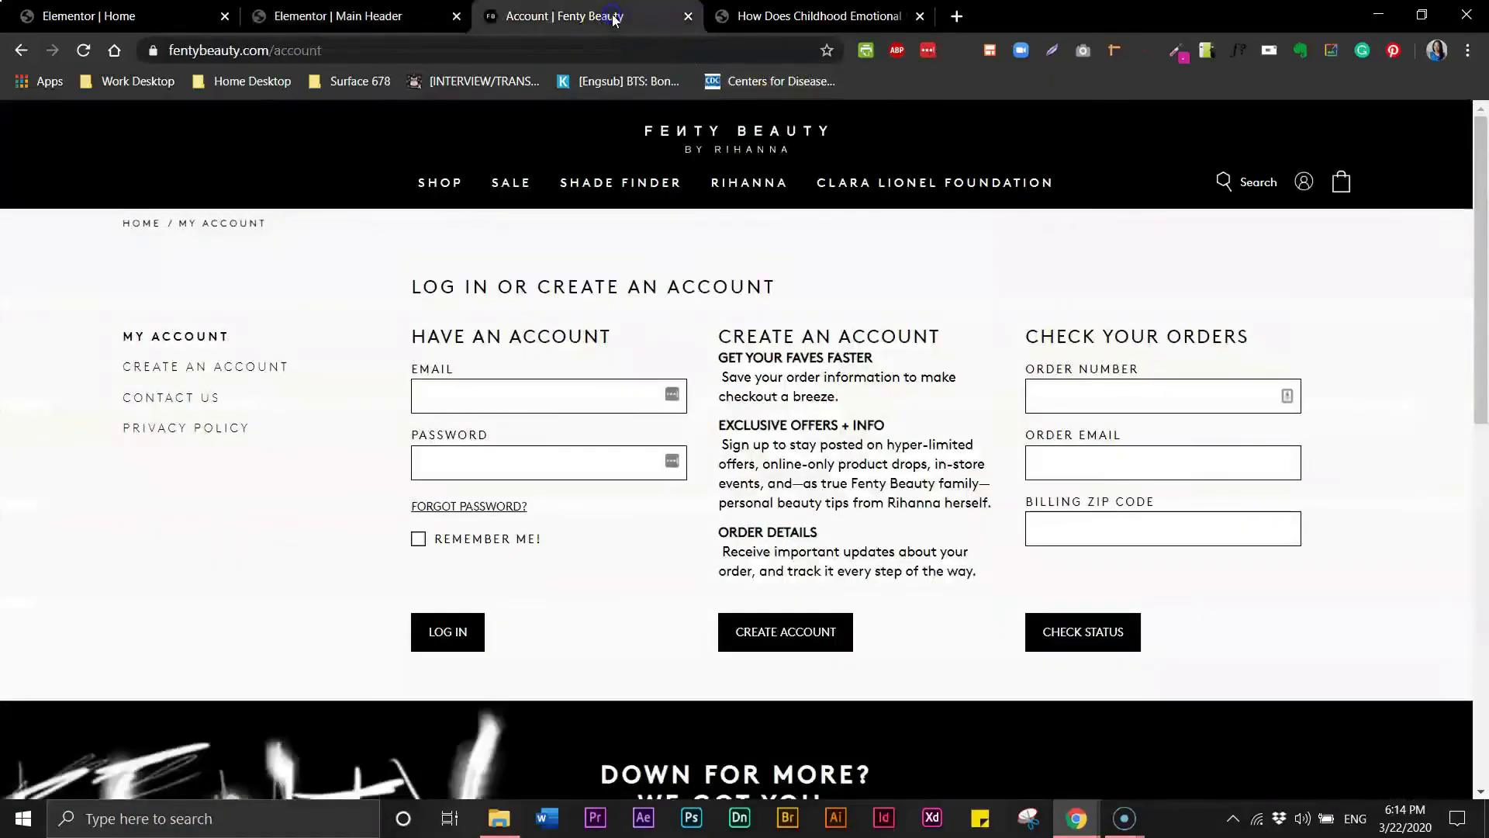
{"action": "left_click", "coordinate": [351, 21]}
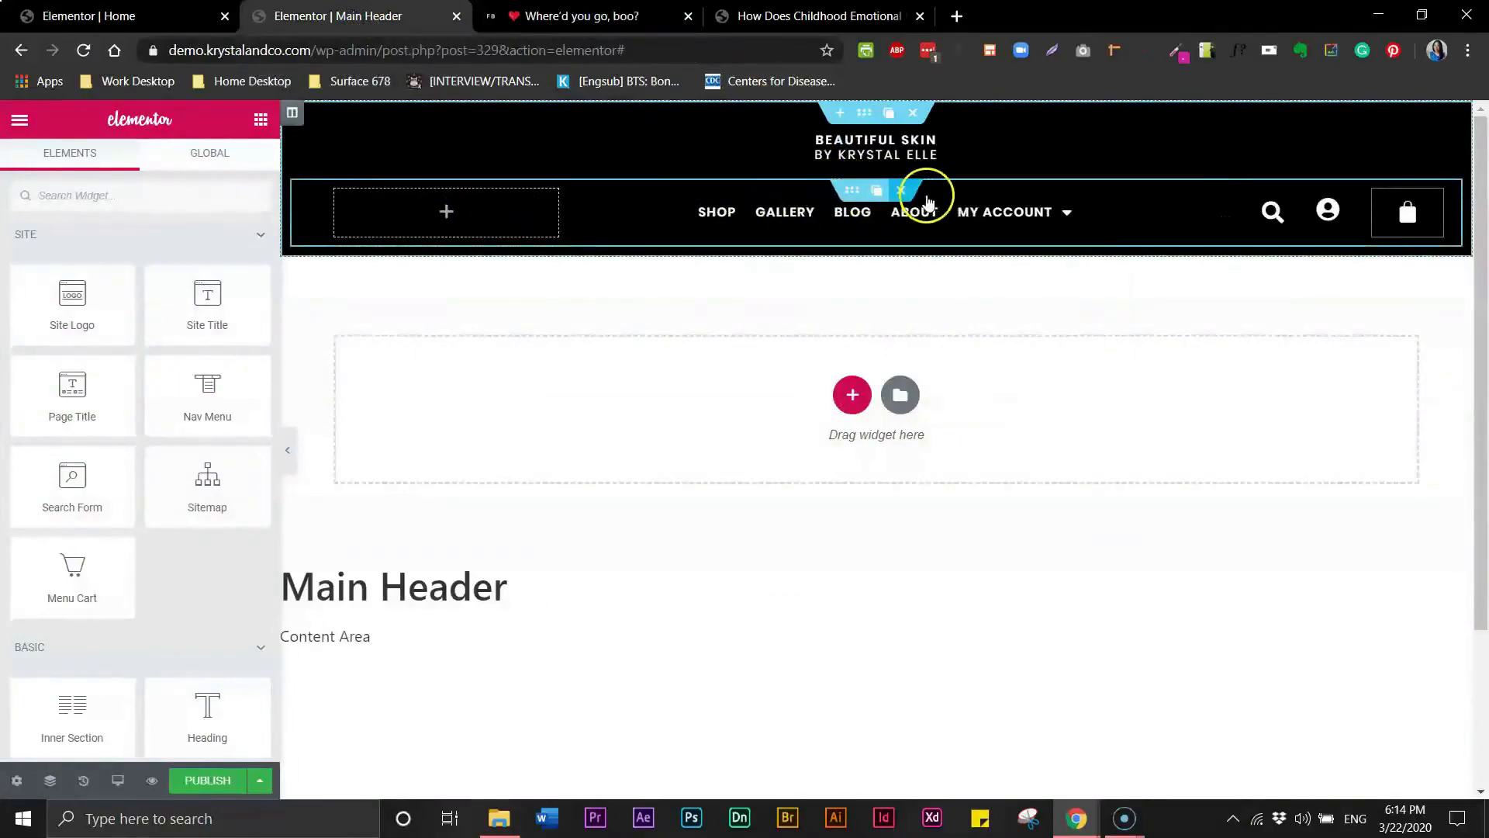
{"action": "left_click", "coordinate": [854, 191]}
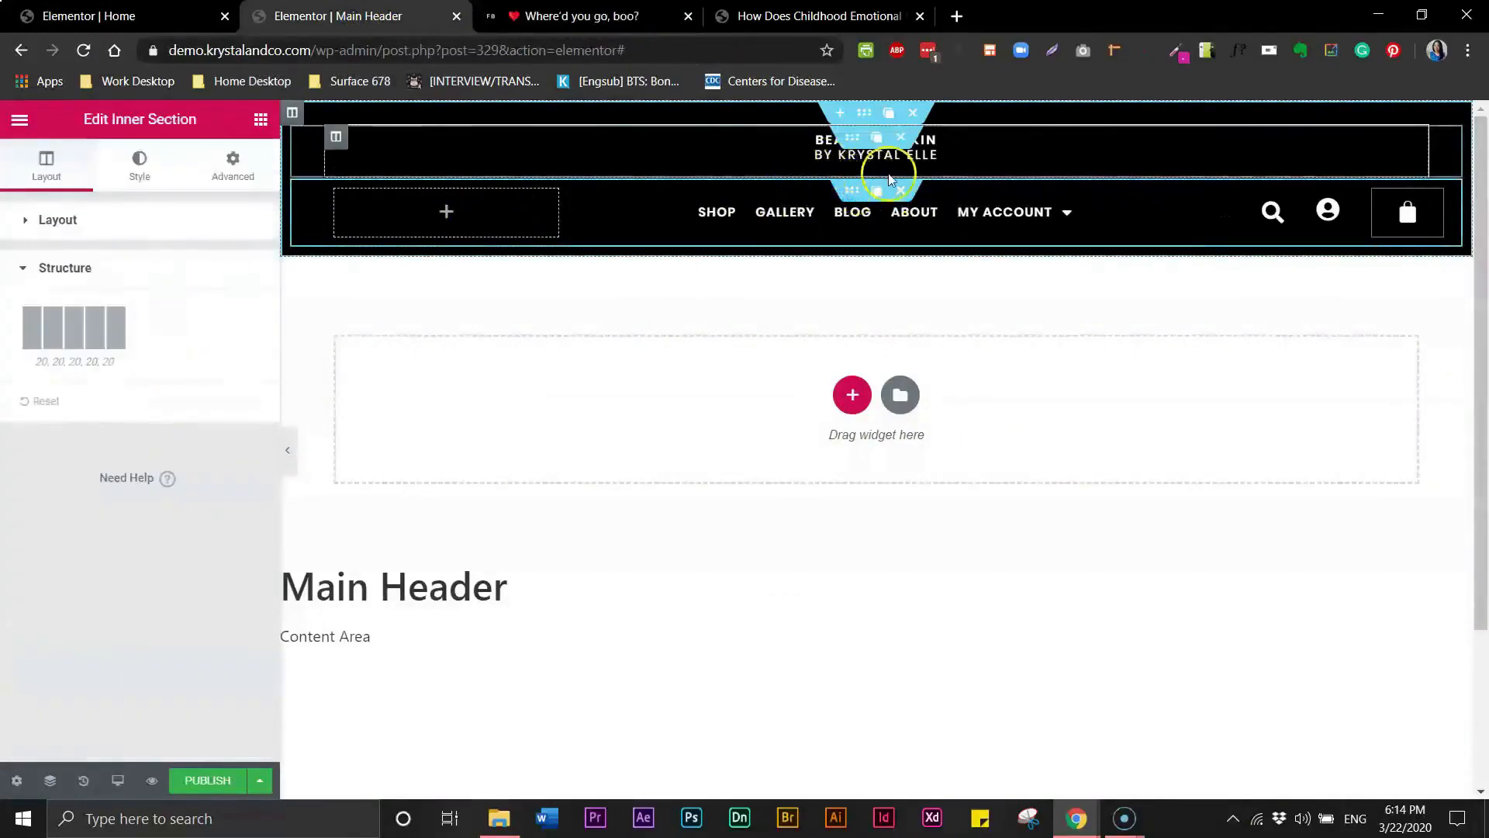
{"action": "left_click", "coordinate": [601, 18]}
{"action": "left_click", "coordinate": [469, 19]}
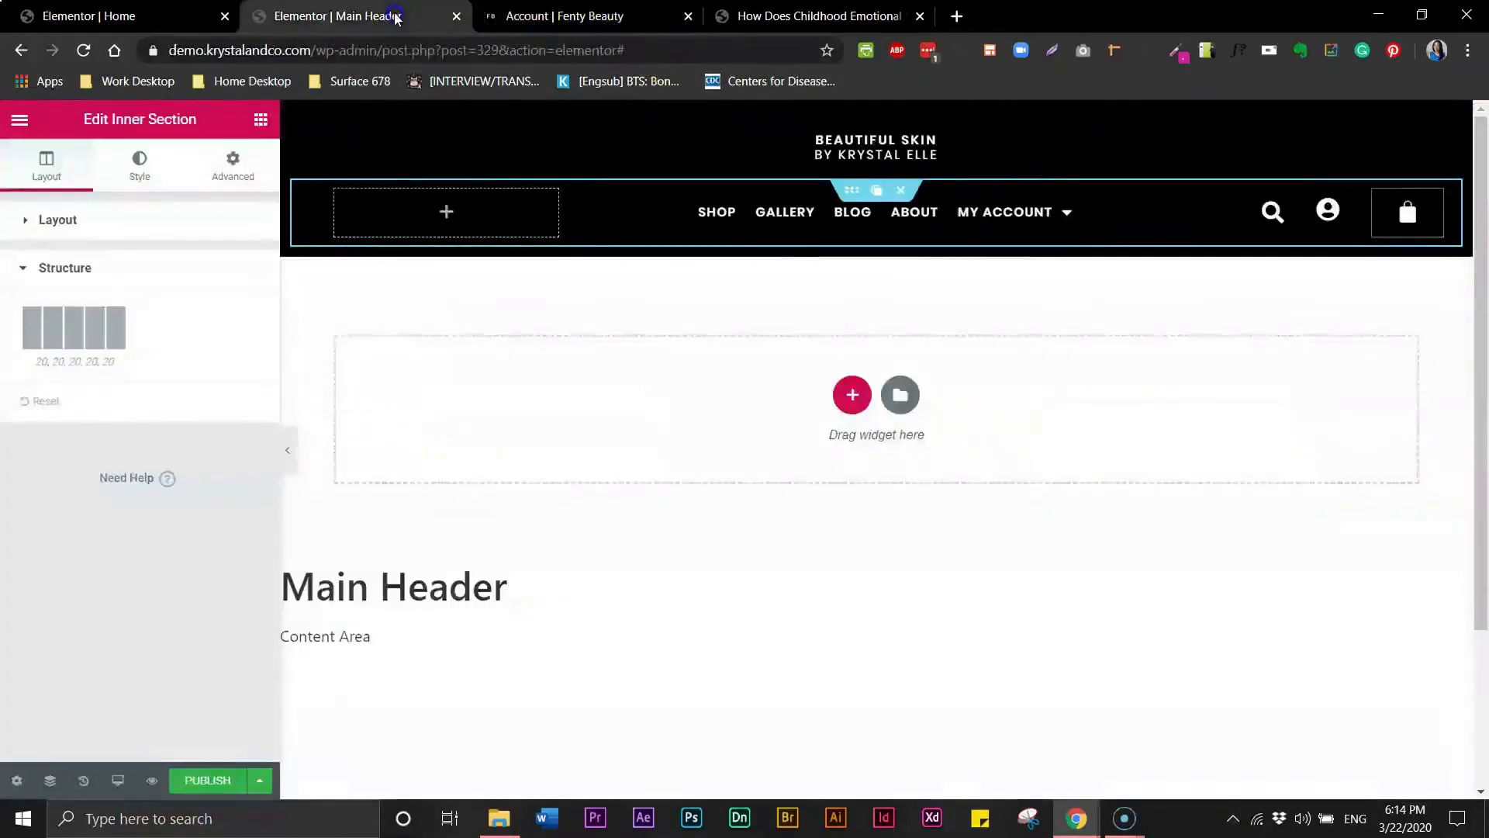
- Set the subtitle heading's typography to size 11 and weight 300
{"action": "left_click", "coordinate": [931, 157]}
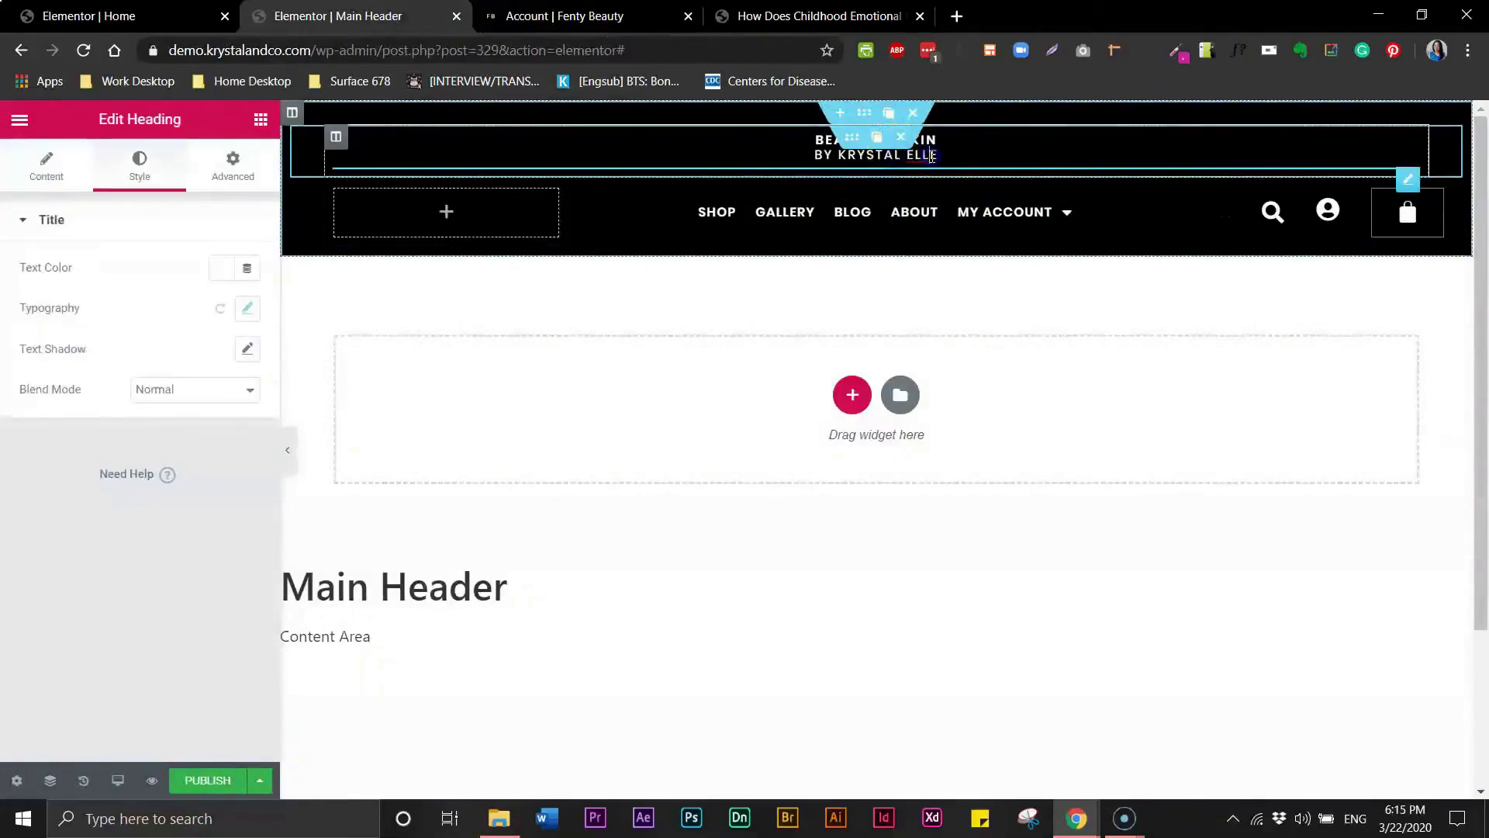
{"action": "left_click_drag", "start_coordinate": [938, 155], "coordinate": [815, 155]}
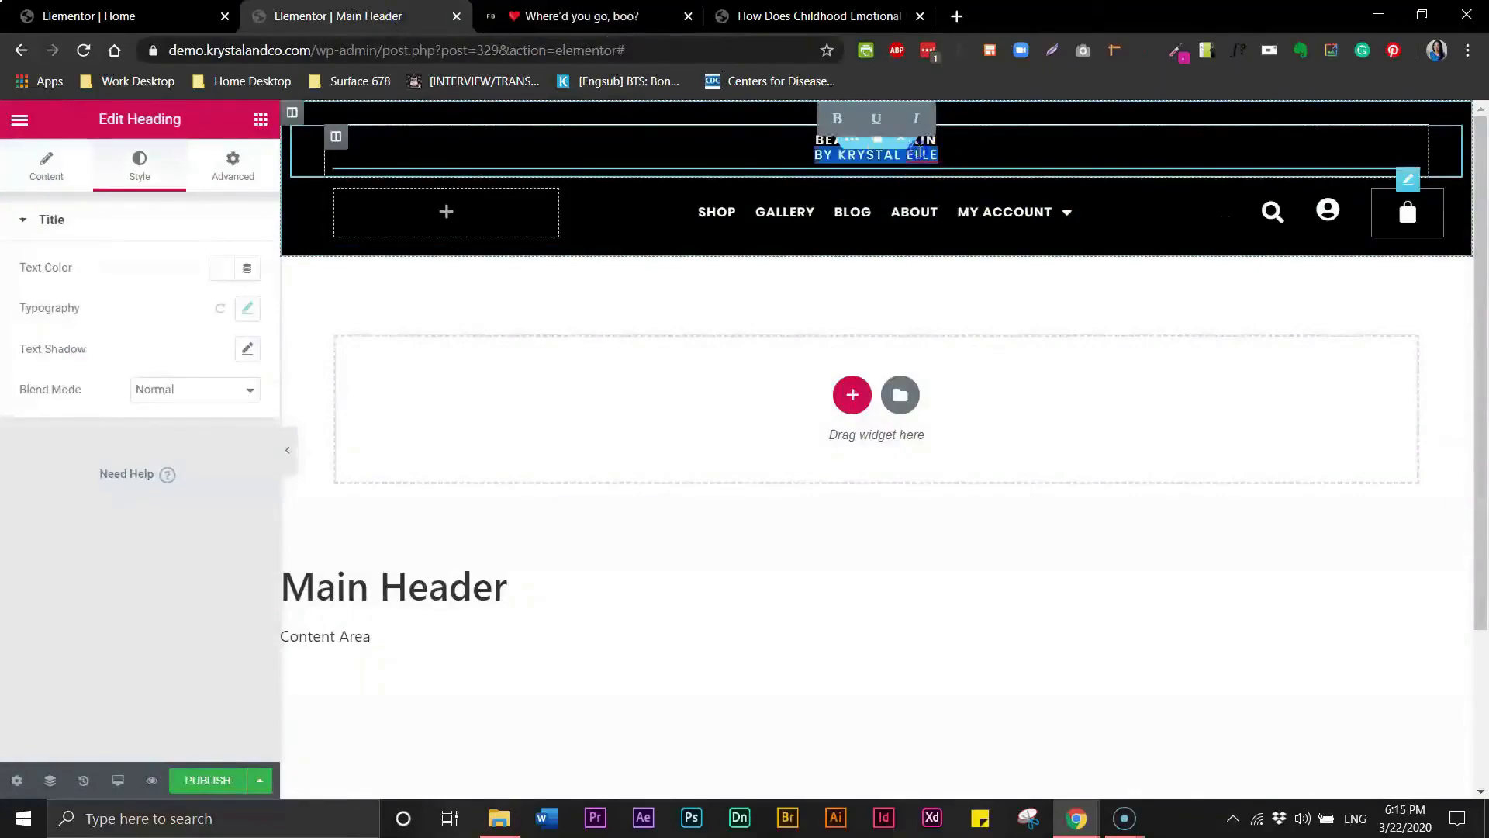
{"action": "left_click", "coordinate": [247, 308]}
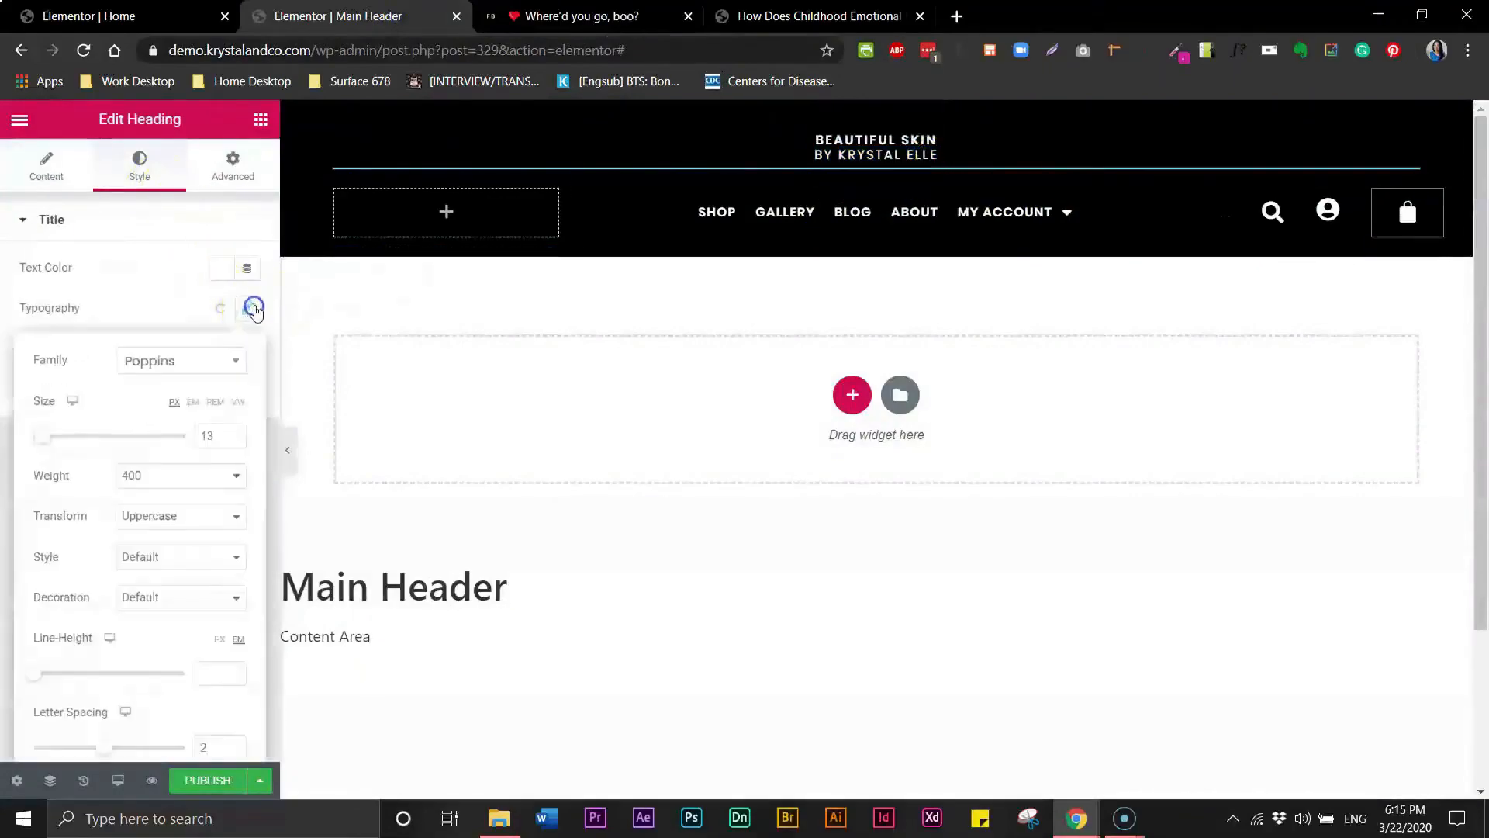
{"action": "left_click", "coordinate": [234, 440]}
{"action": "left_click", "coordinate": [235, 440]}
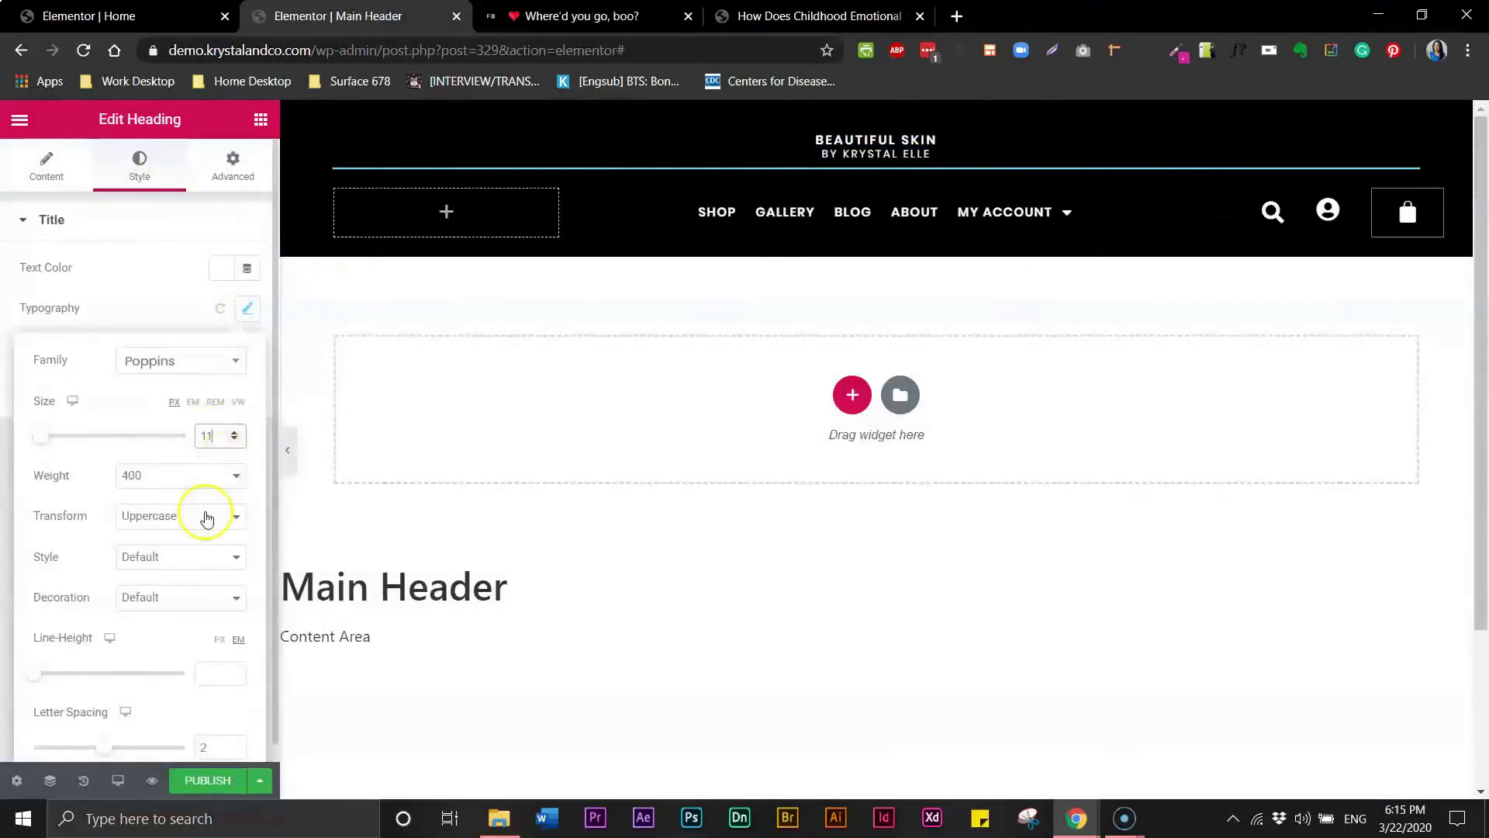
{"action": "left_click", "coordinate": [231, 476]}
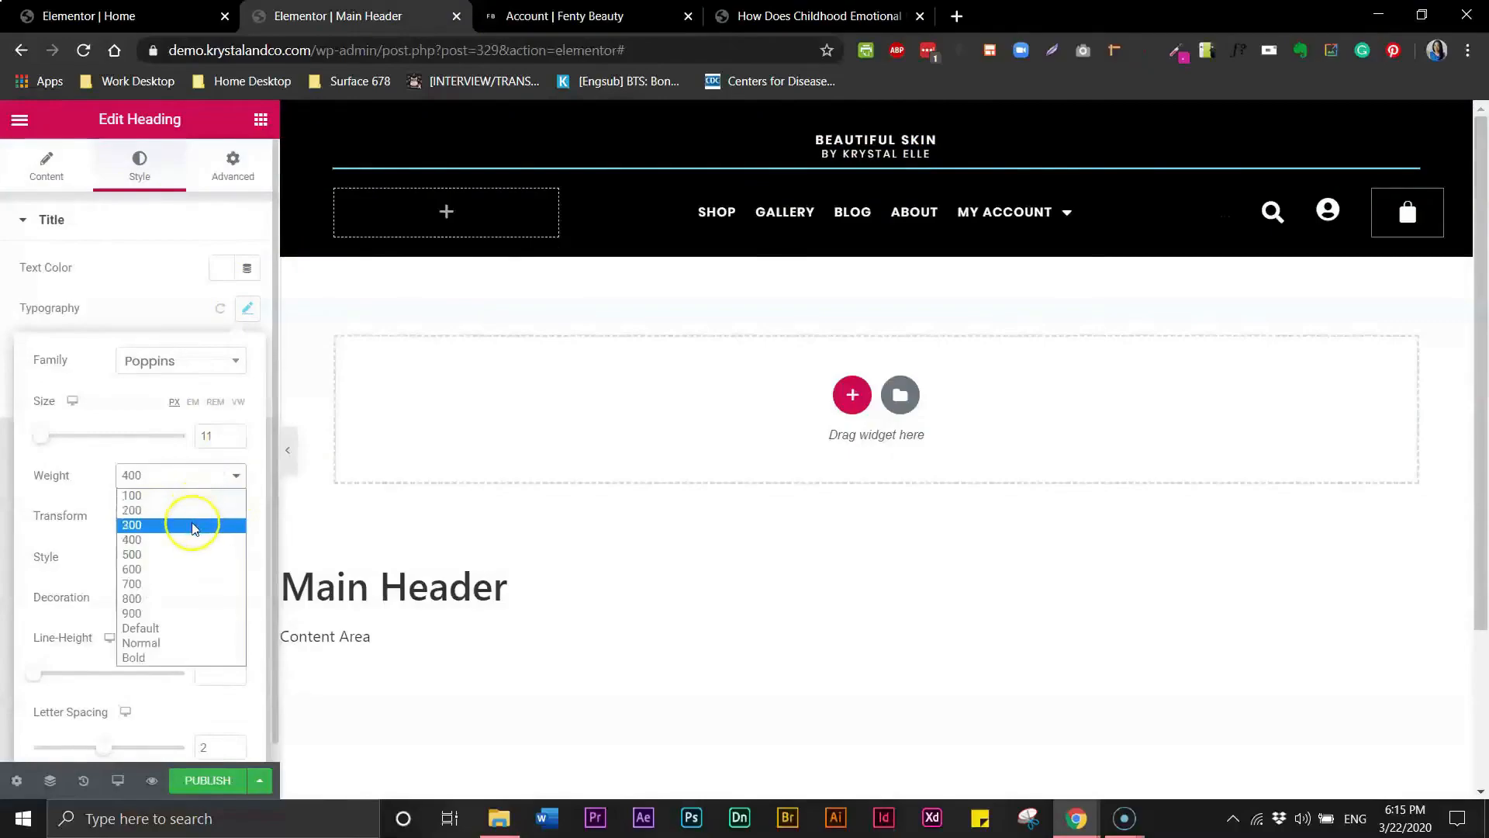
{"action": "left_click", "coordinate": [194, 525]}
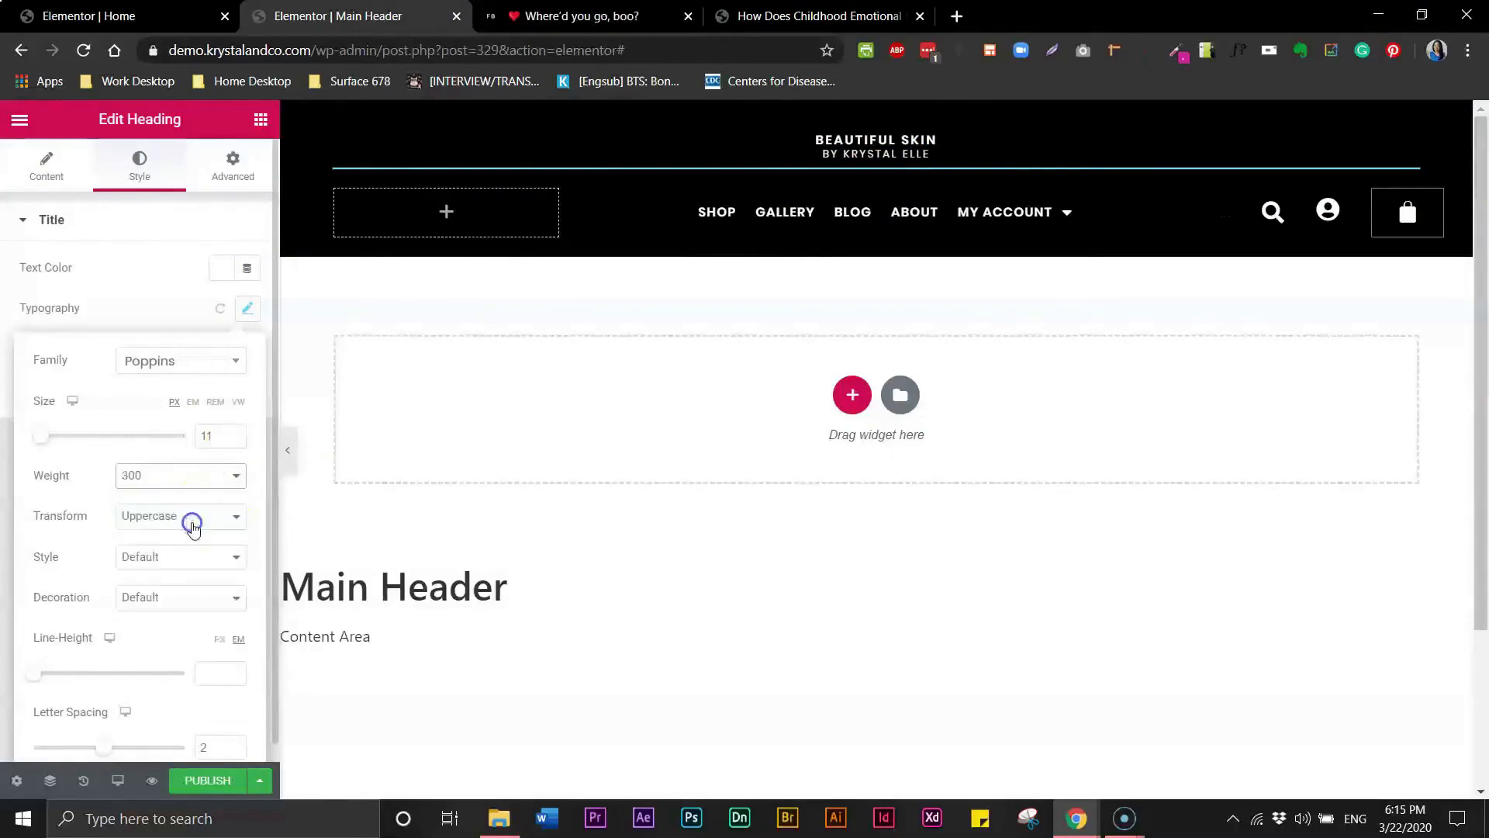
{"action": "left_click", "coordinate": [822, 155]}
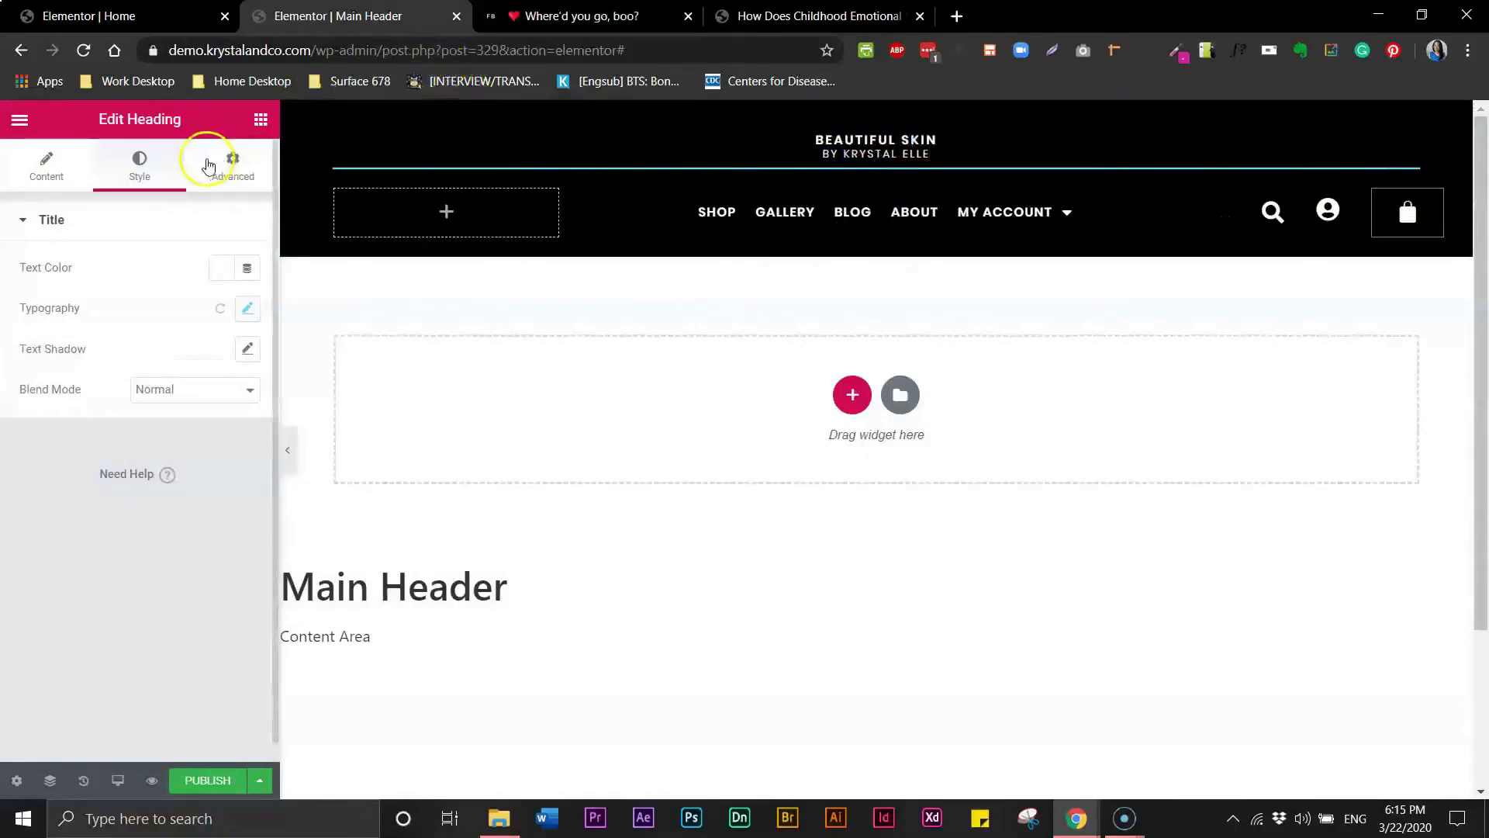
- Set the subtitle heading's top margin to -10
{"action": "left_click", "coordinate": [233, 164]}
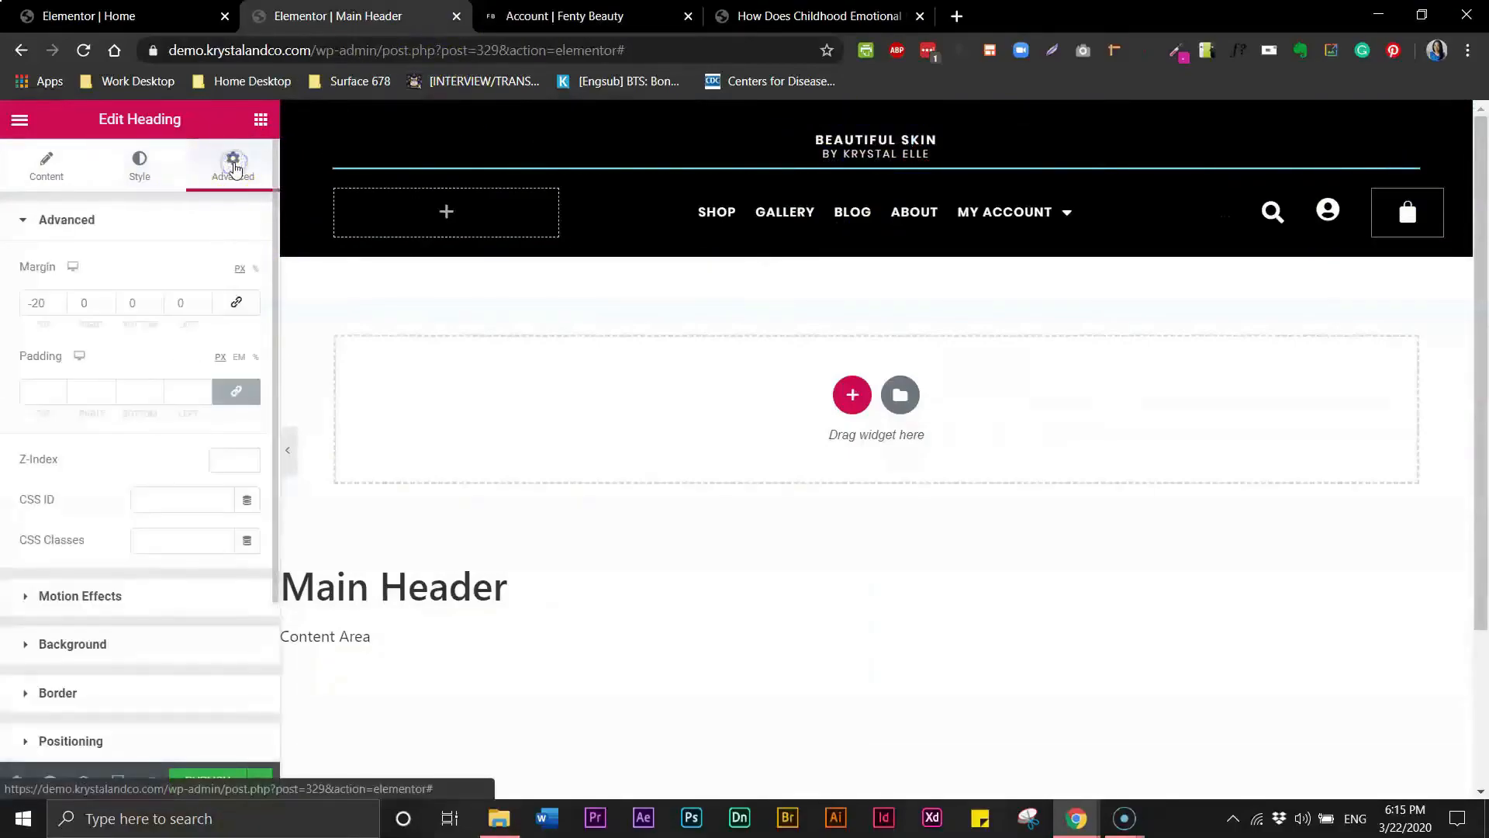
{"action": "left_click", "coordinate": [40, 305]}
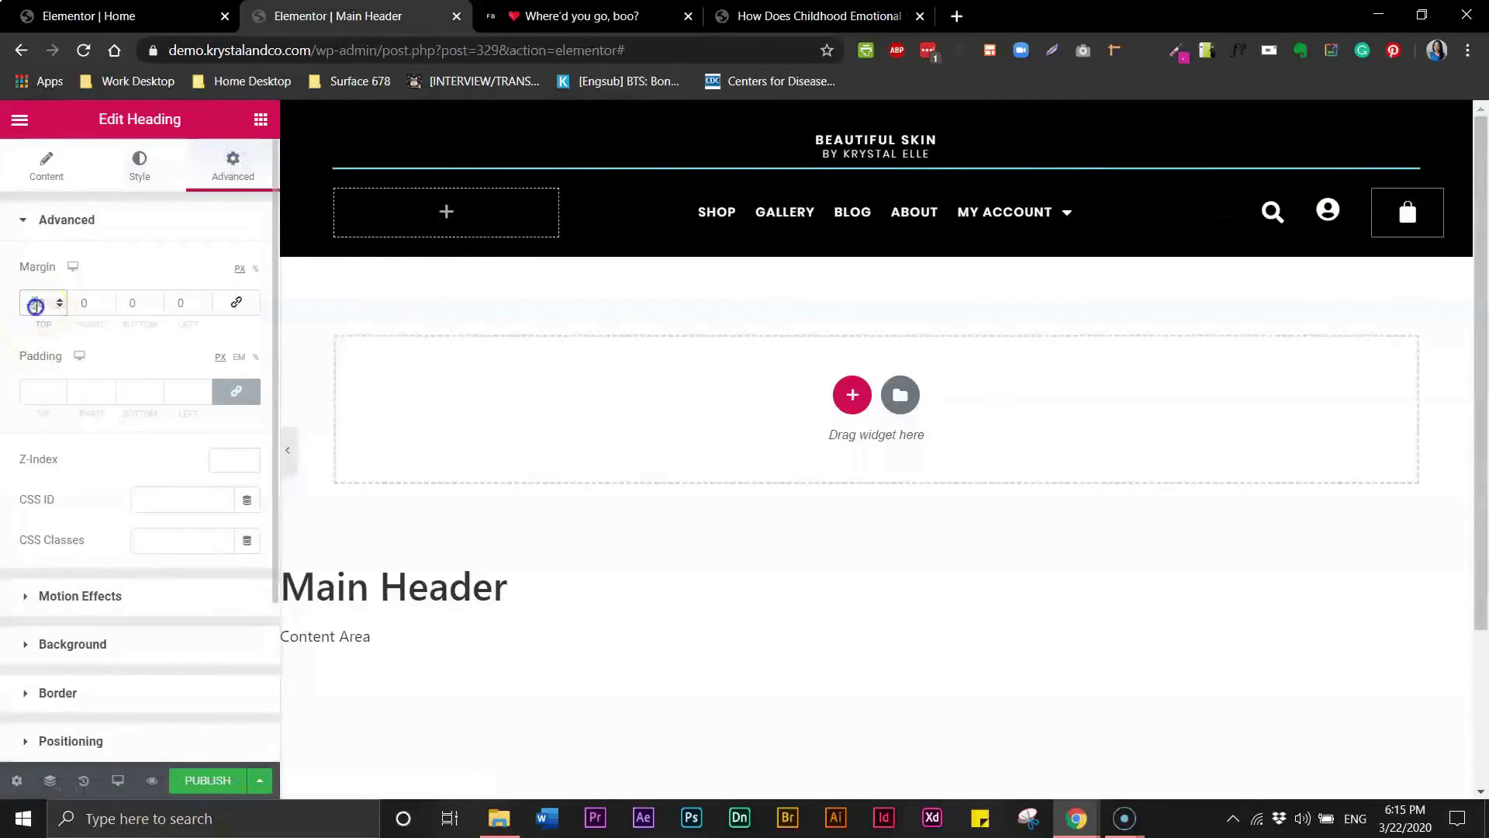
{"action": "type", "text": "10"}
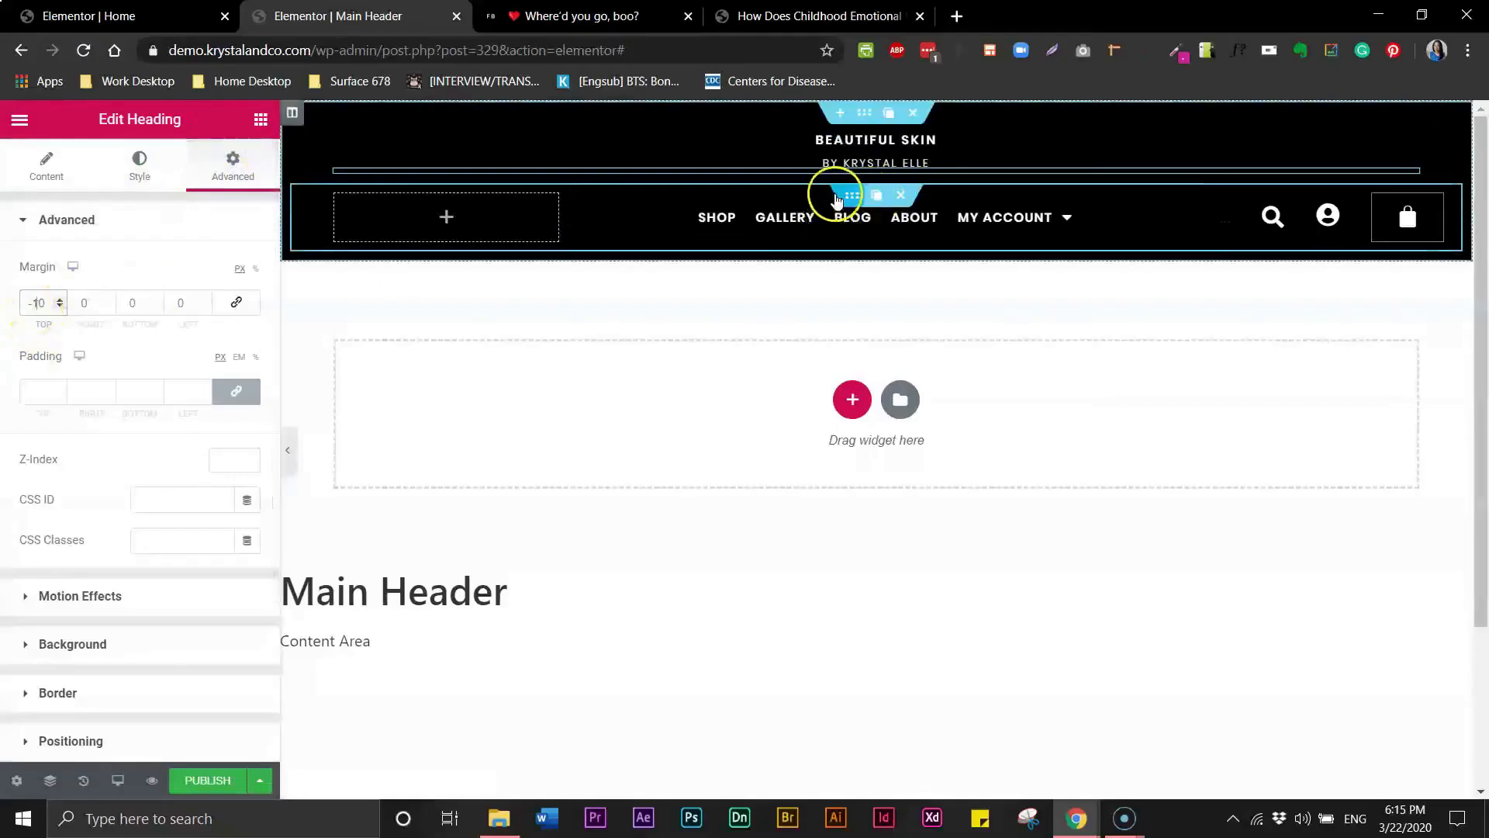
- Unlink the nav inner section's margins and set its top margin to -20
{"action": "left_click", "coordinate": [852, 197]}
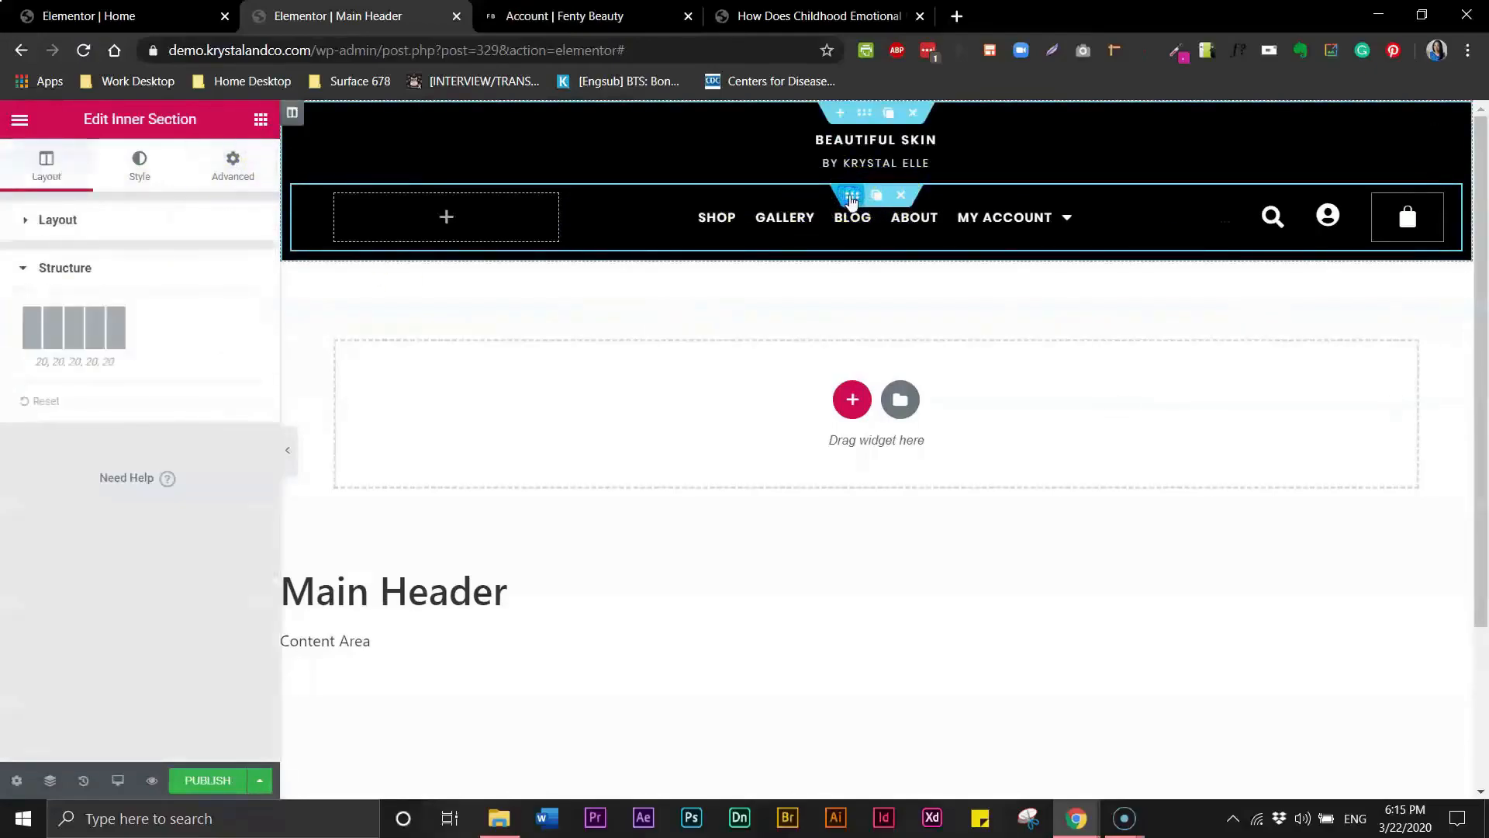
{"action": "left_click", "coordinate": [233, 164]}
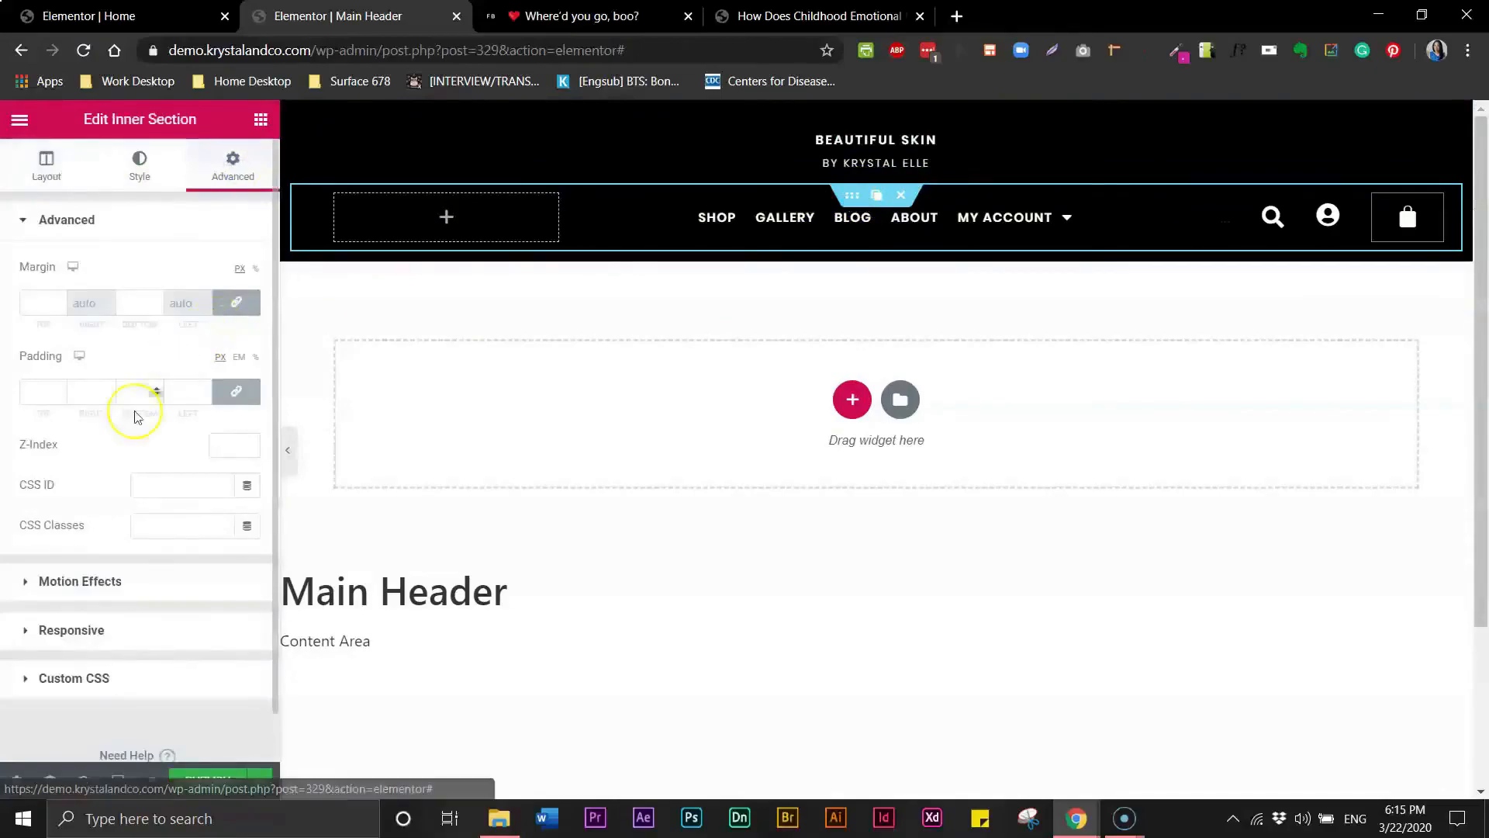
{"action": "left_click", "coordinate": [235, 302]}
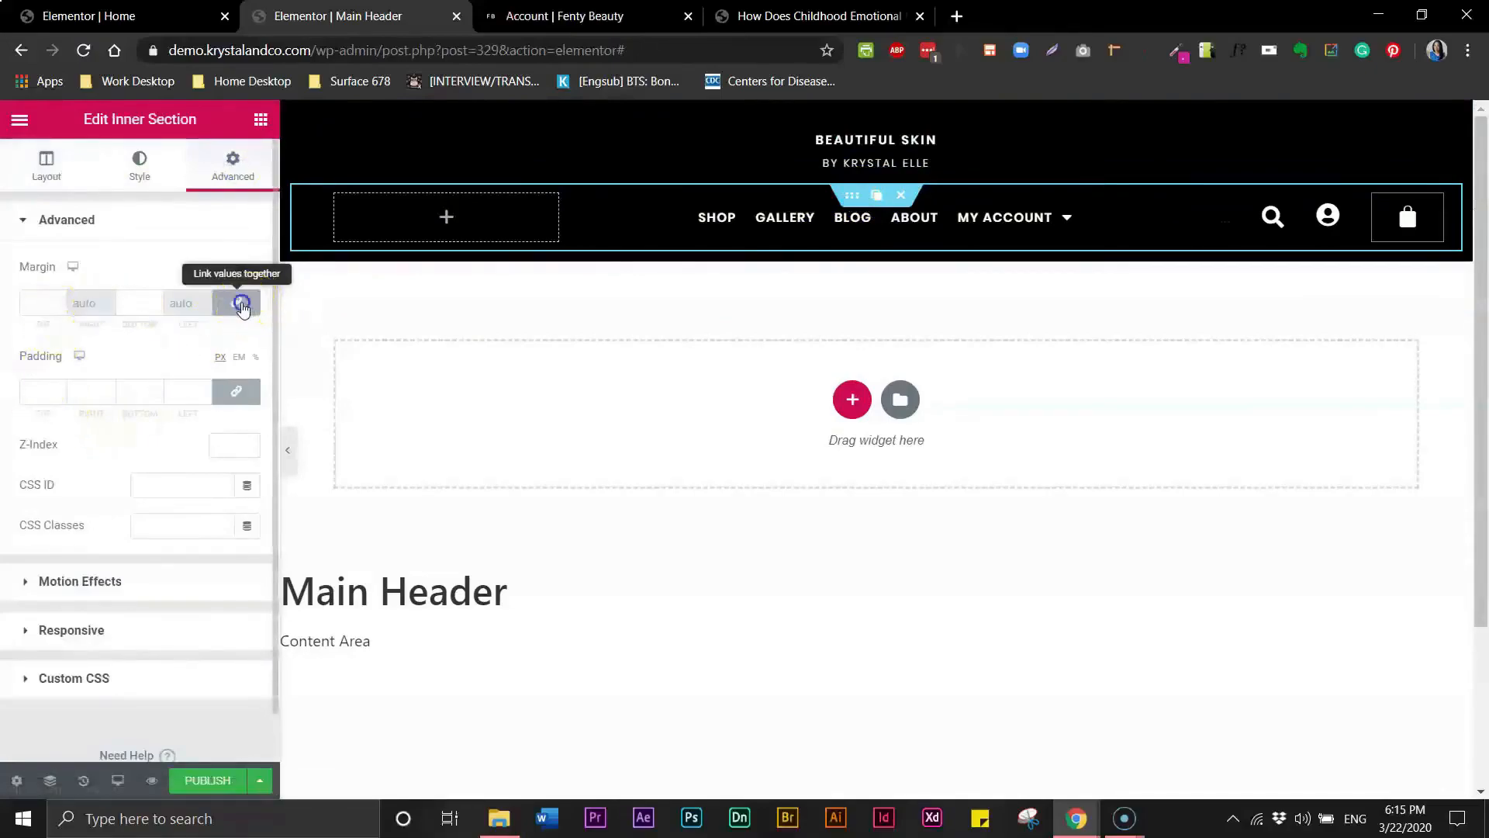
{"action": "left_click", "coordinate": [18, 302]}
{"action": "type", "text": "10"}
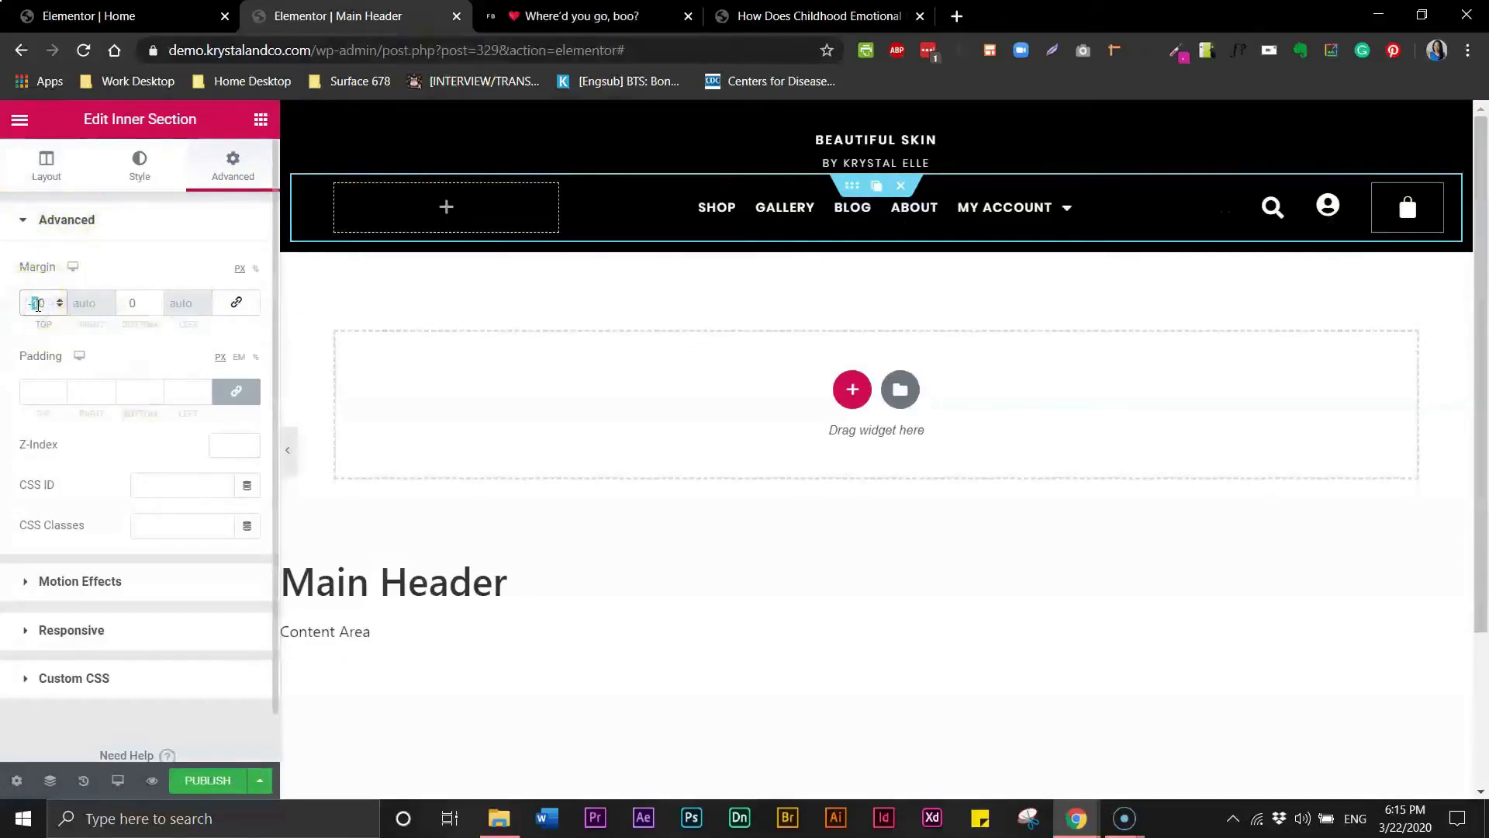
{"action": "type", "text": "2"}
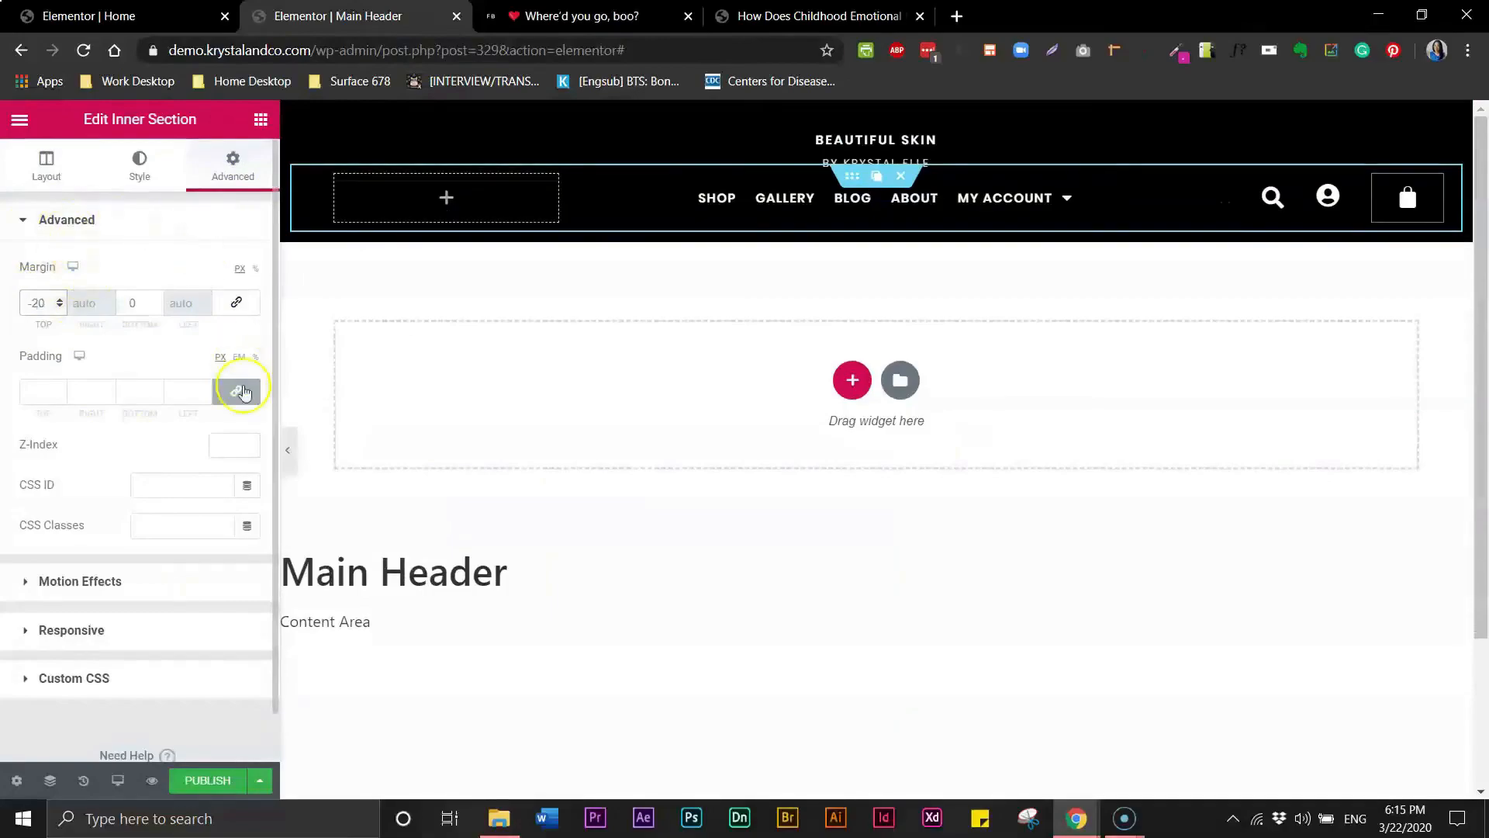
- Preview the header with the panel collapsed, compare it with the Fenty Beauty page, and reopen the panel
{"action": "left_click", "coordinate": [291, 465]}
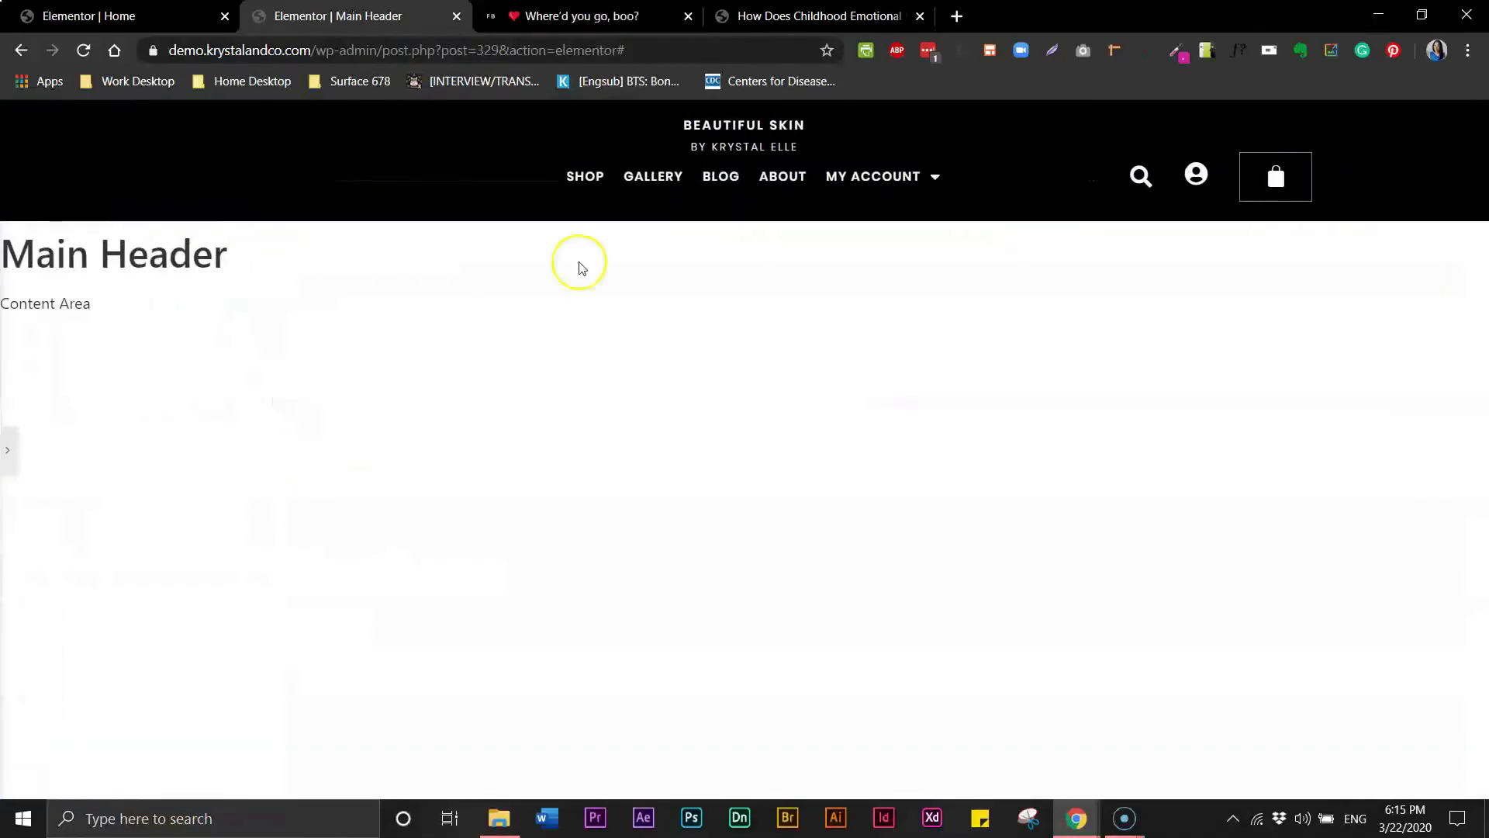
{"action": "left_click", "coordinate": [609, 23]}
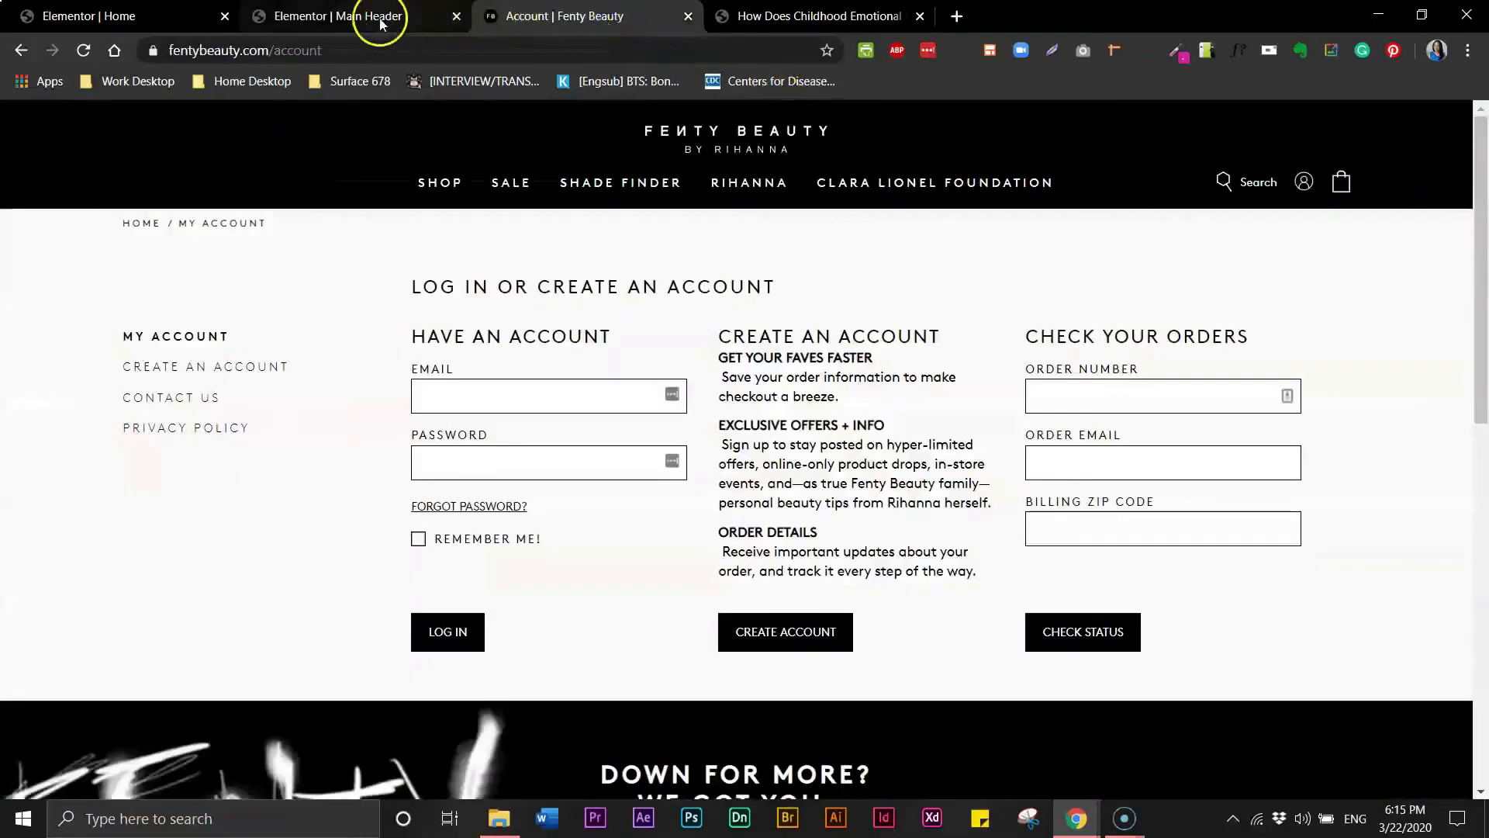
{"action": "left_click", "coordinate": [375, 21]}
{"action": "left_click", "coordinate": [138, 310]}
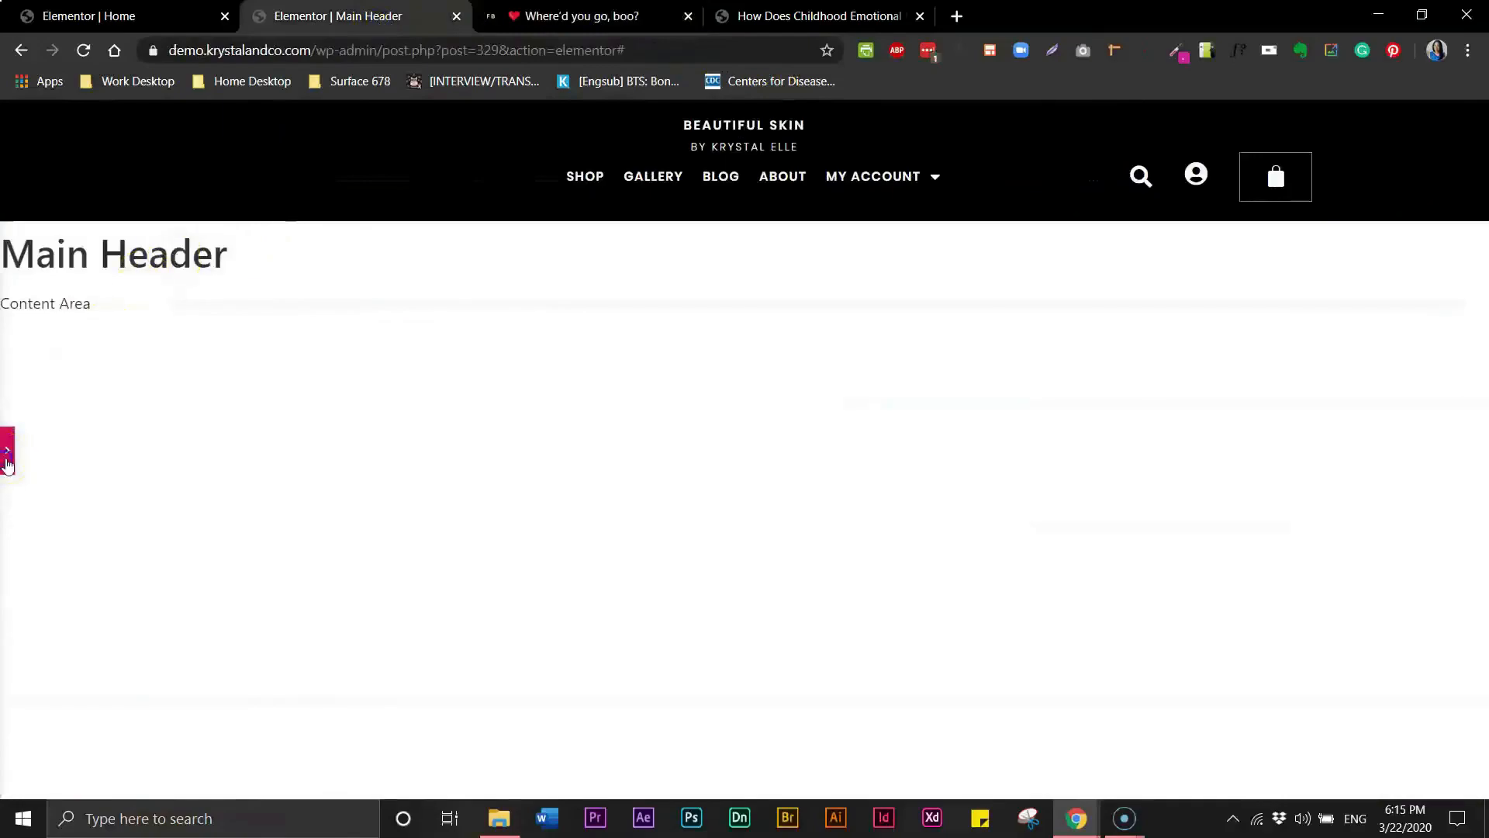
{"action": "left_click", "coordinate": [7, 450]}
- Set the nav menu typography to weight 500 and letter spacing 2.5
{"action": "left_click", "coordinate": [780, 199]}
{"action": "left_click", "coordinate": [253, 267]}
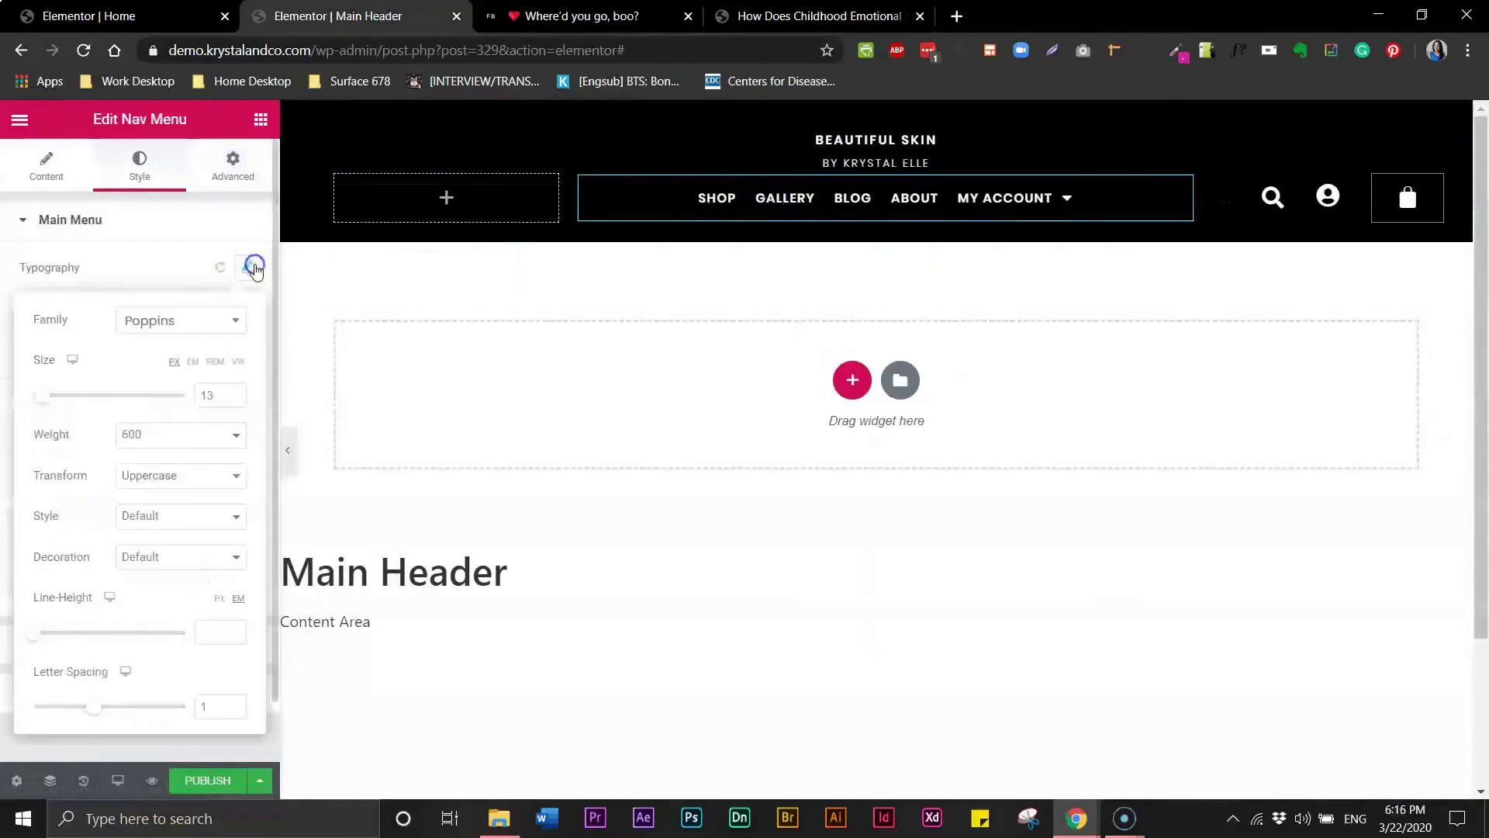
{"action": "left_click", "coordinate": [226, 432]}
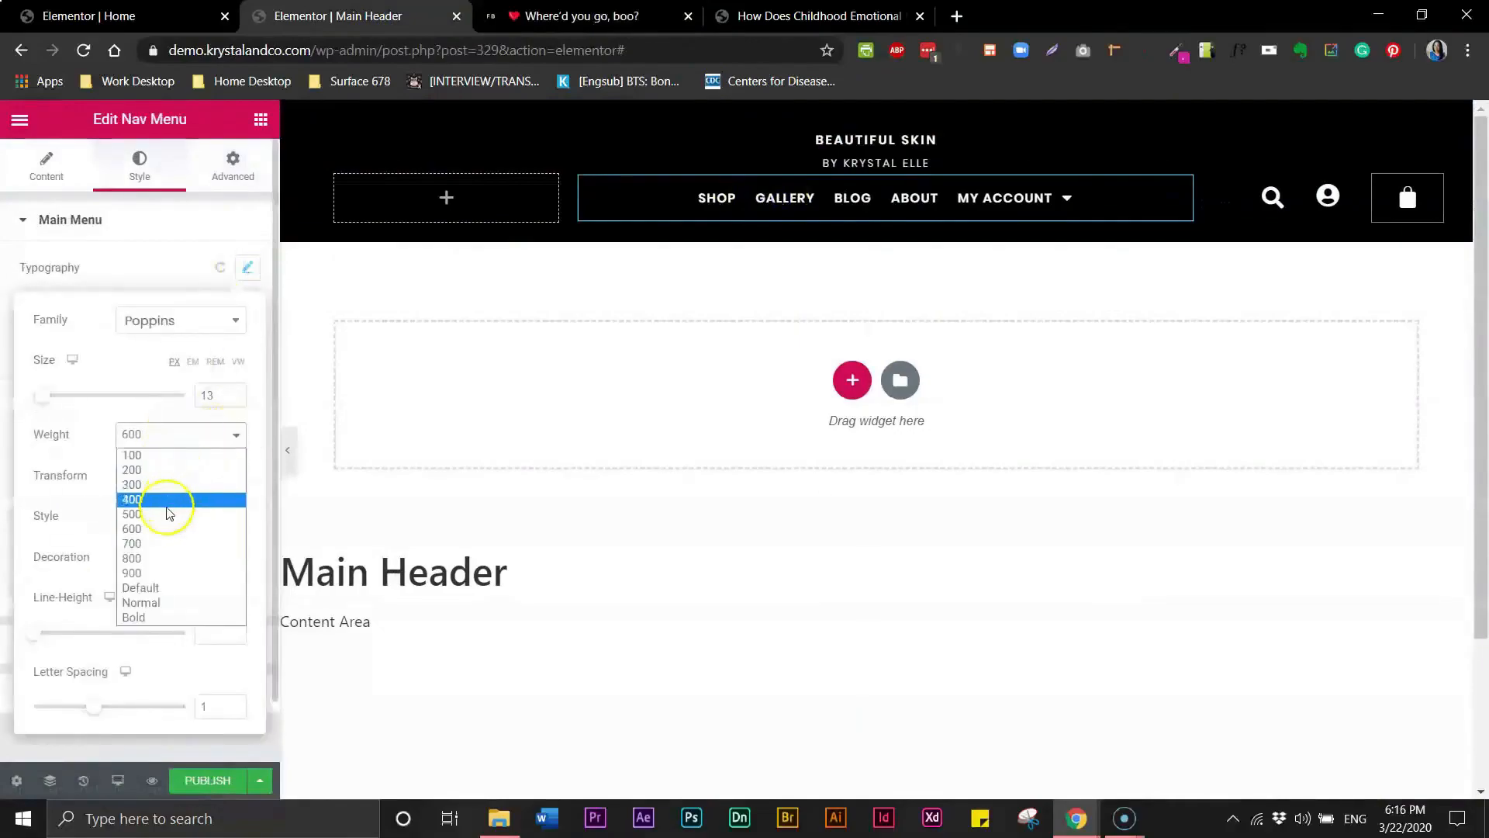
{"action": "left_click", "coordinate": [167, 514]}
{"action": "left_click", "coordinate": [211, 707]}
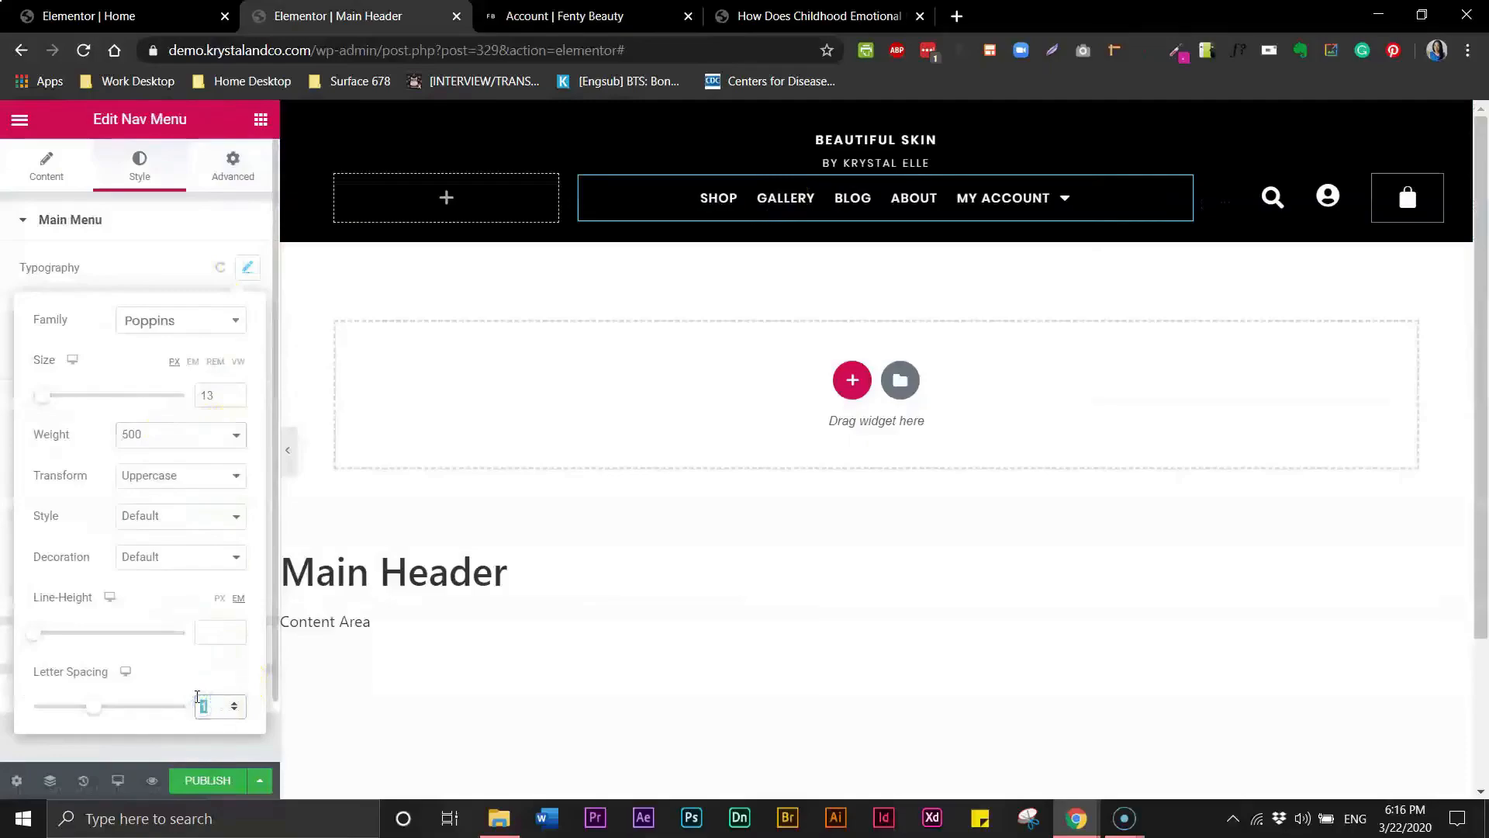
{"action": "type", "text": "2"}
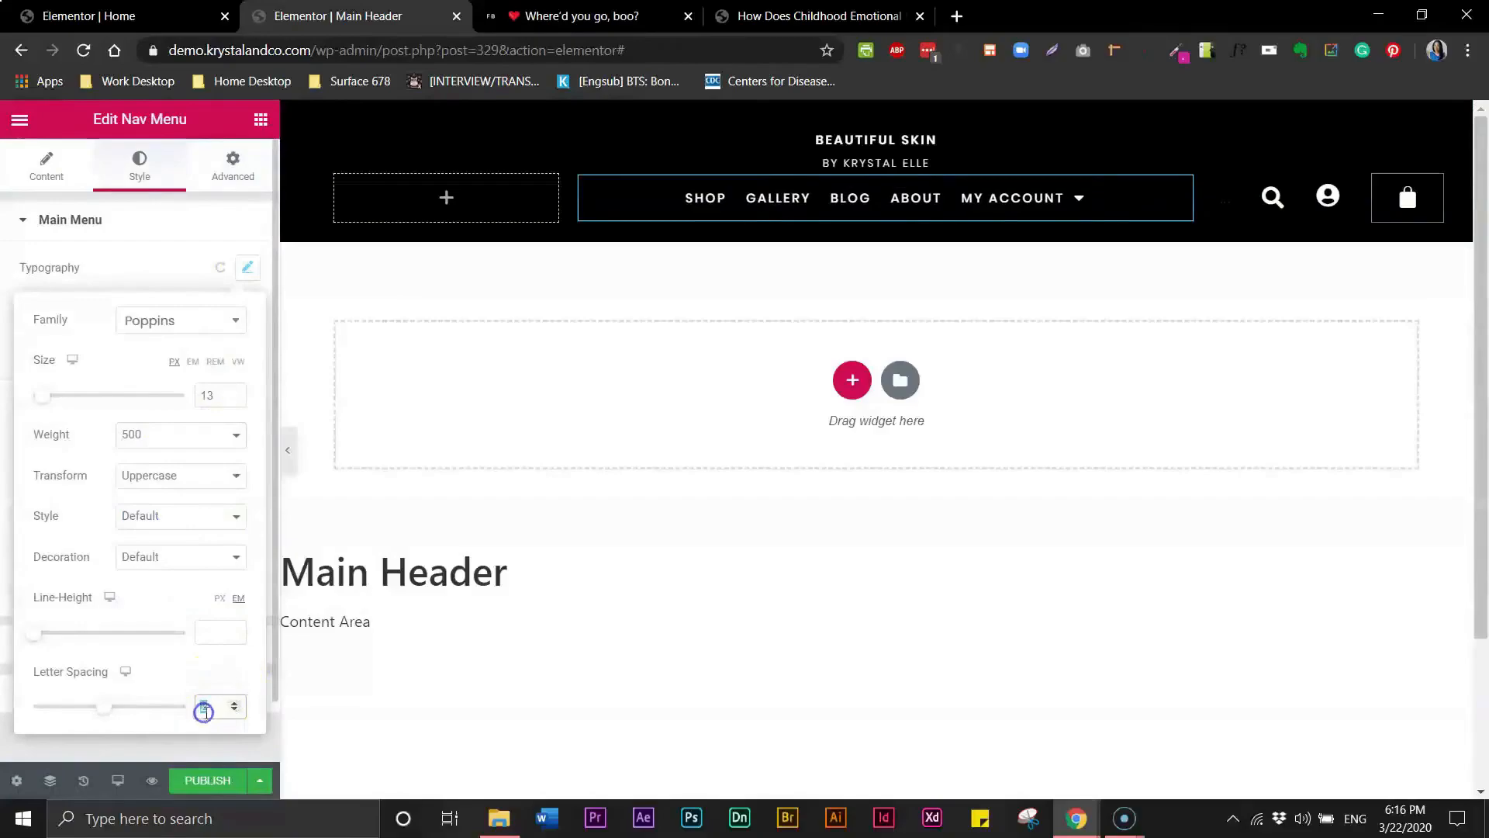
{"action": "type", "text": "2.5"}
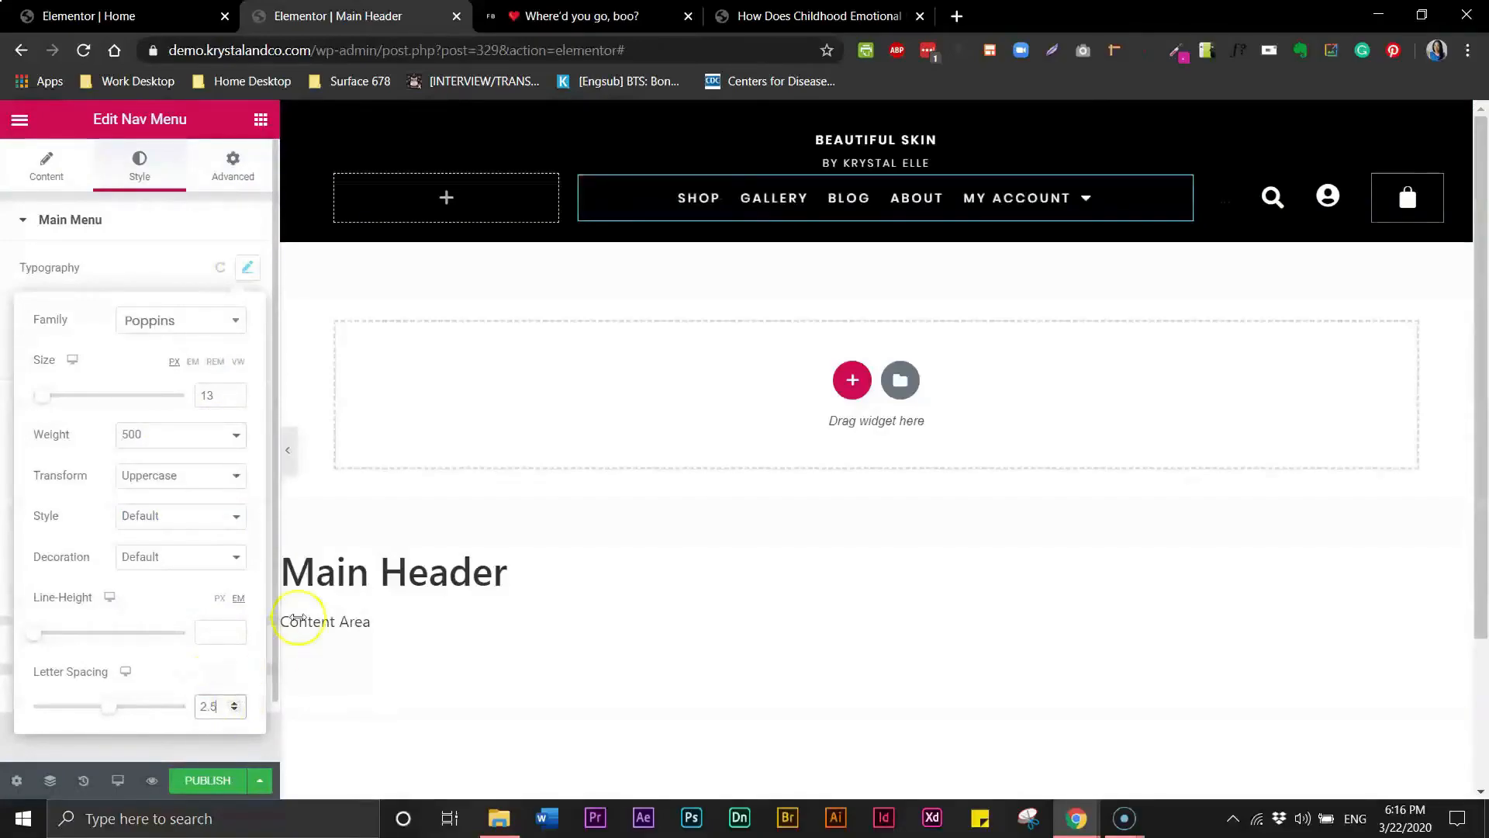
{"action": "left_click", "coordinate": [764, 201]}
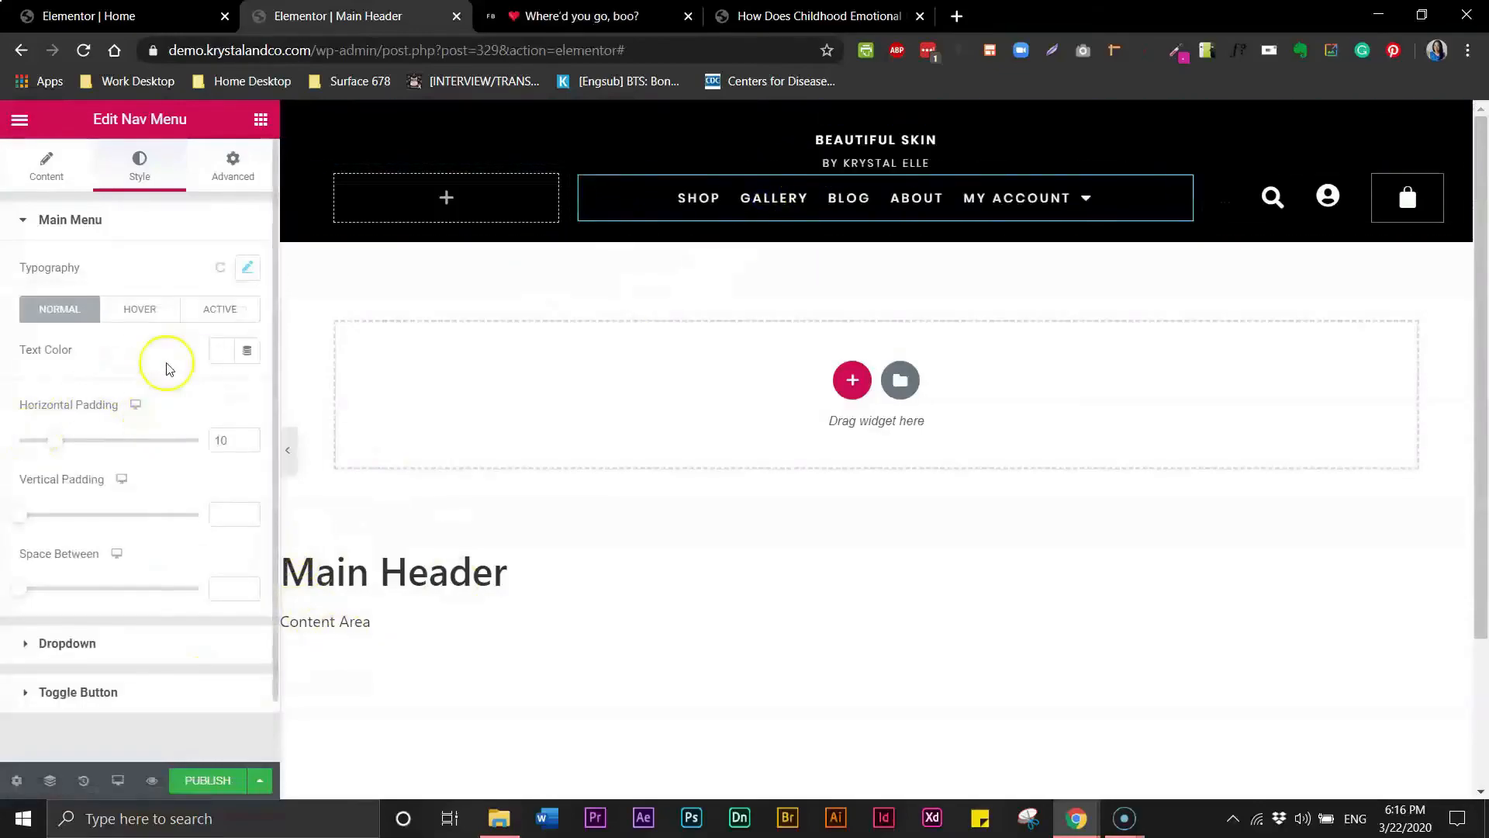
- Change the nav menu font weight to 400
{"action": "left_click", "coordinate": [248, 271]}
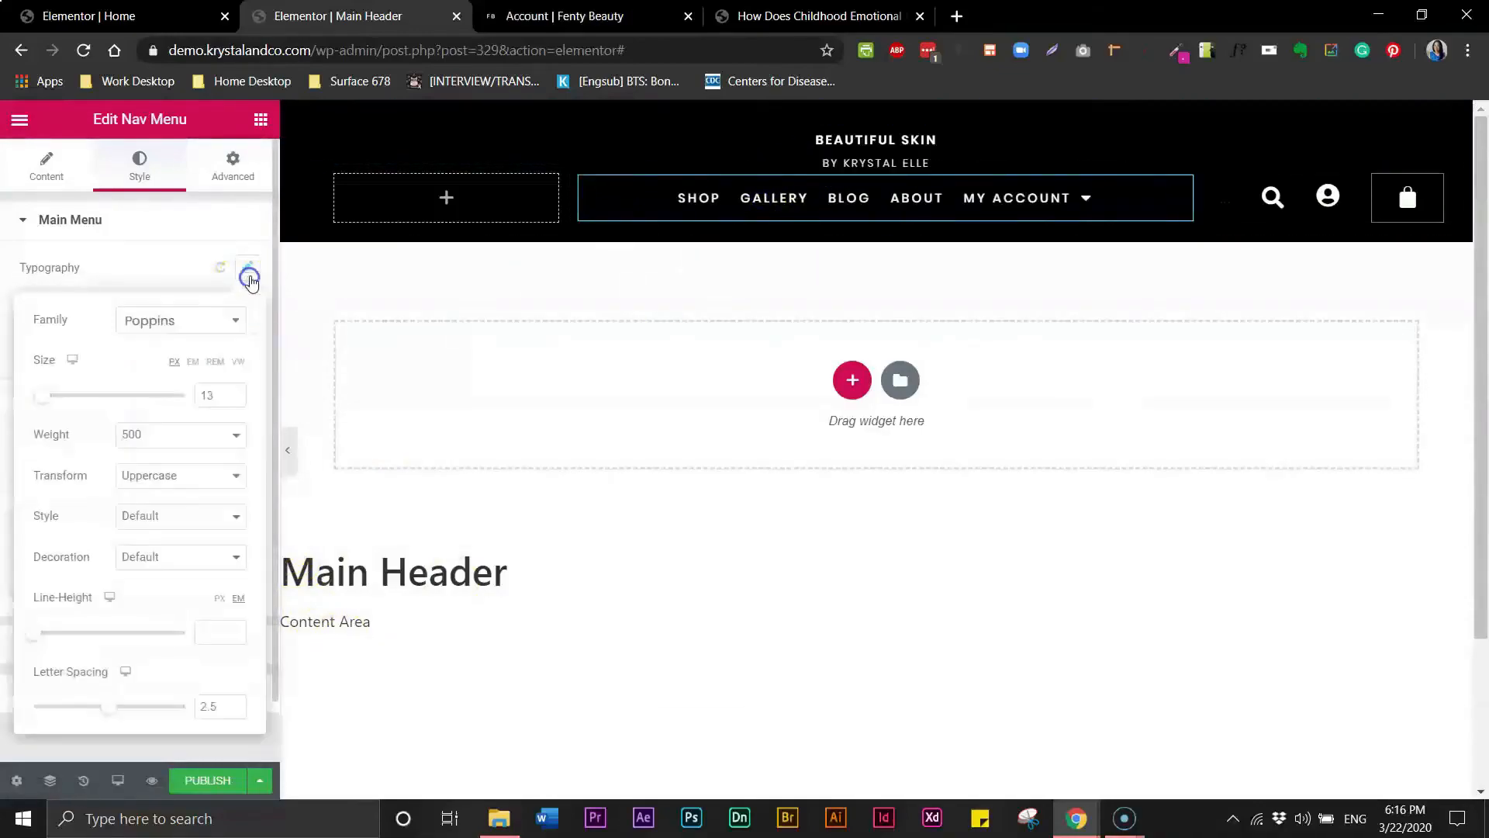
{"action": "left_click", "coordinate": [236, 435]}
{"action": "left_click", "coordinate": [178, 500]}
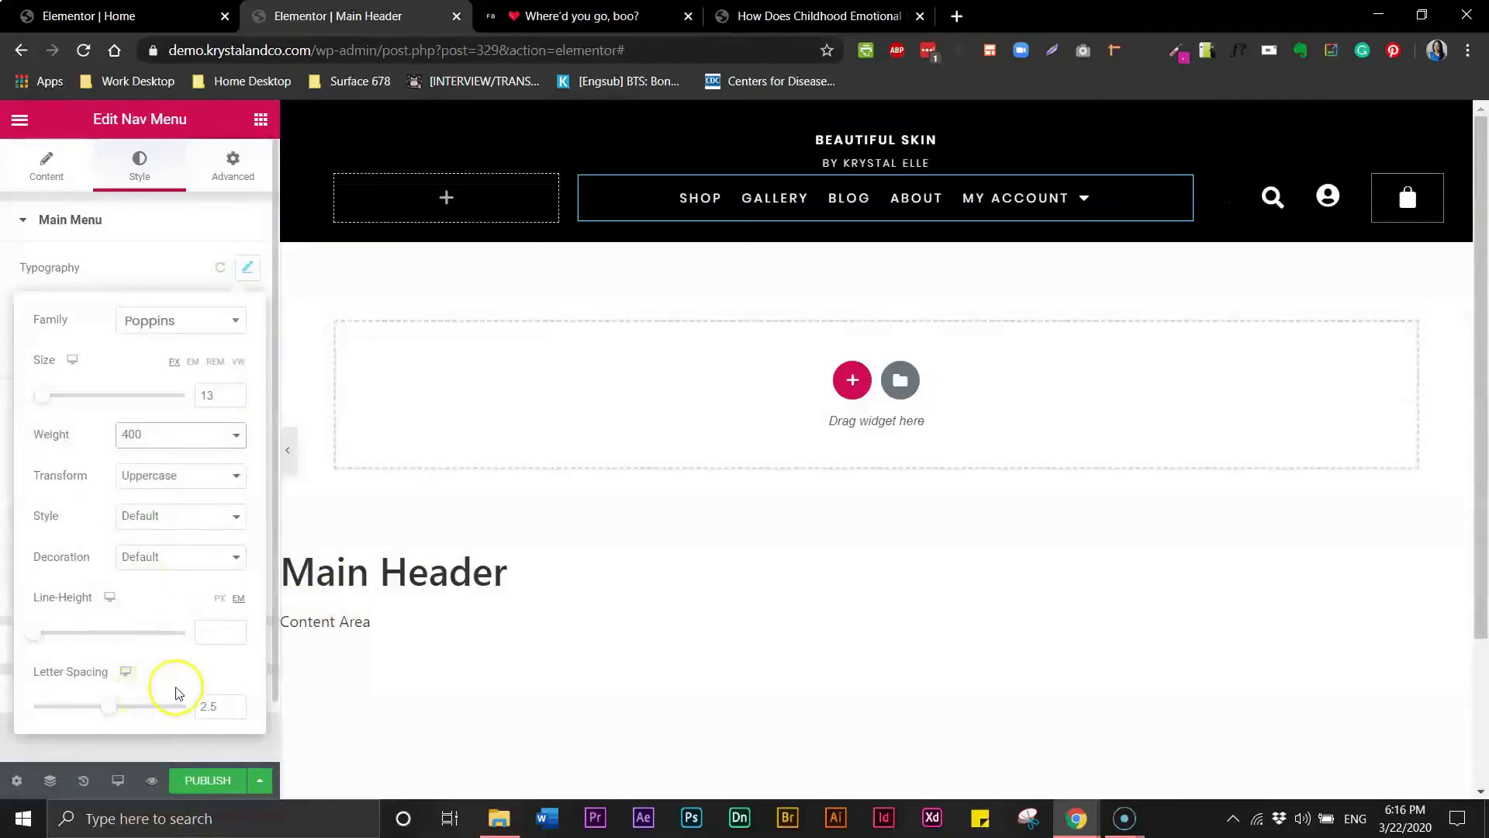
{"action": "left_click", "coordinate": [119, 249]}
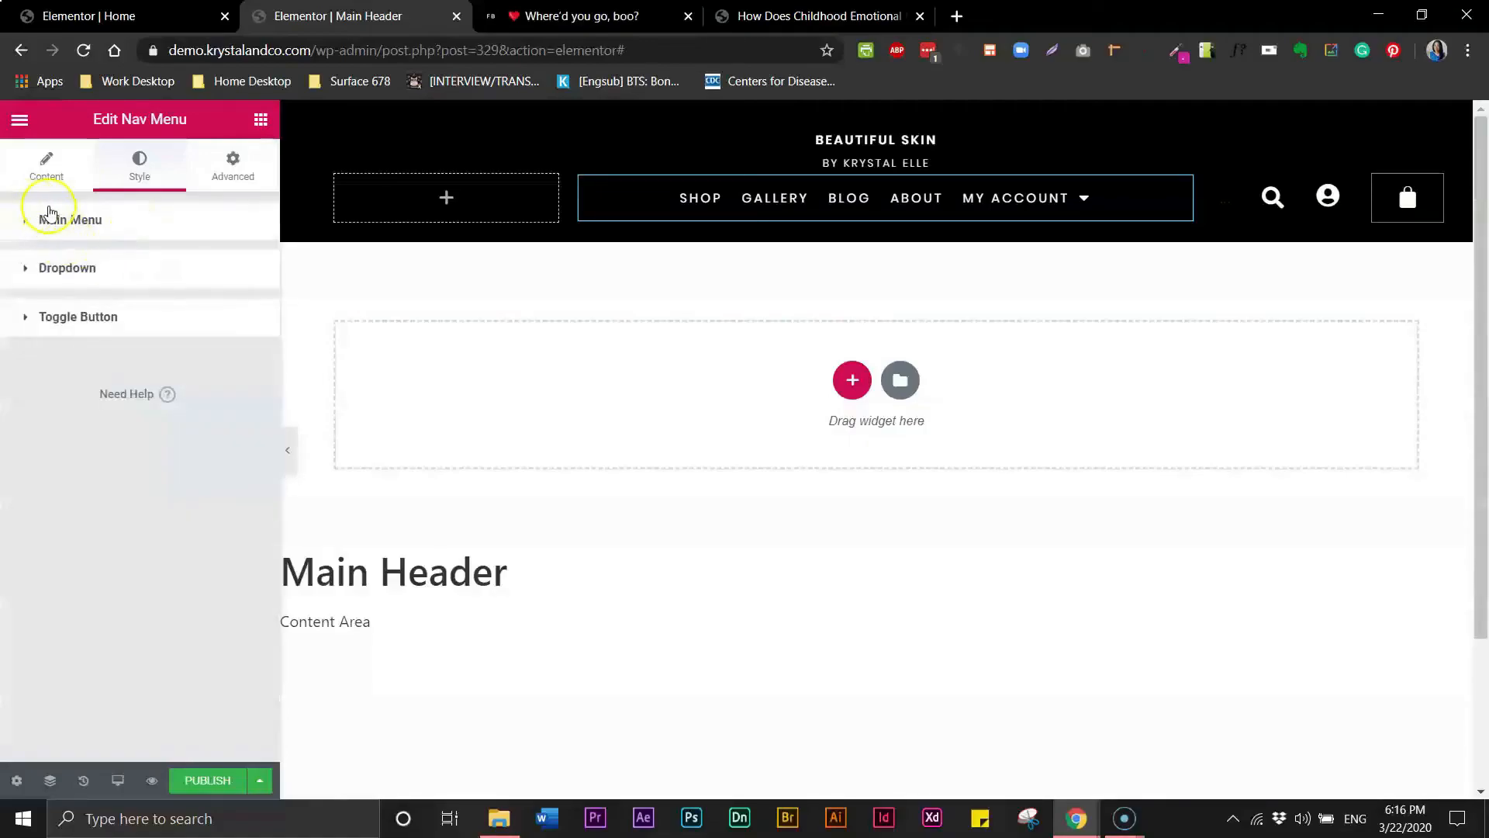
- Set the nav menu's horizontal padding to 25
{"action": "left_click", "coordinate": [47, 169]}
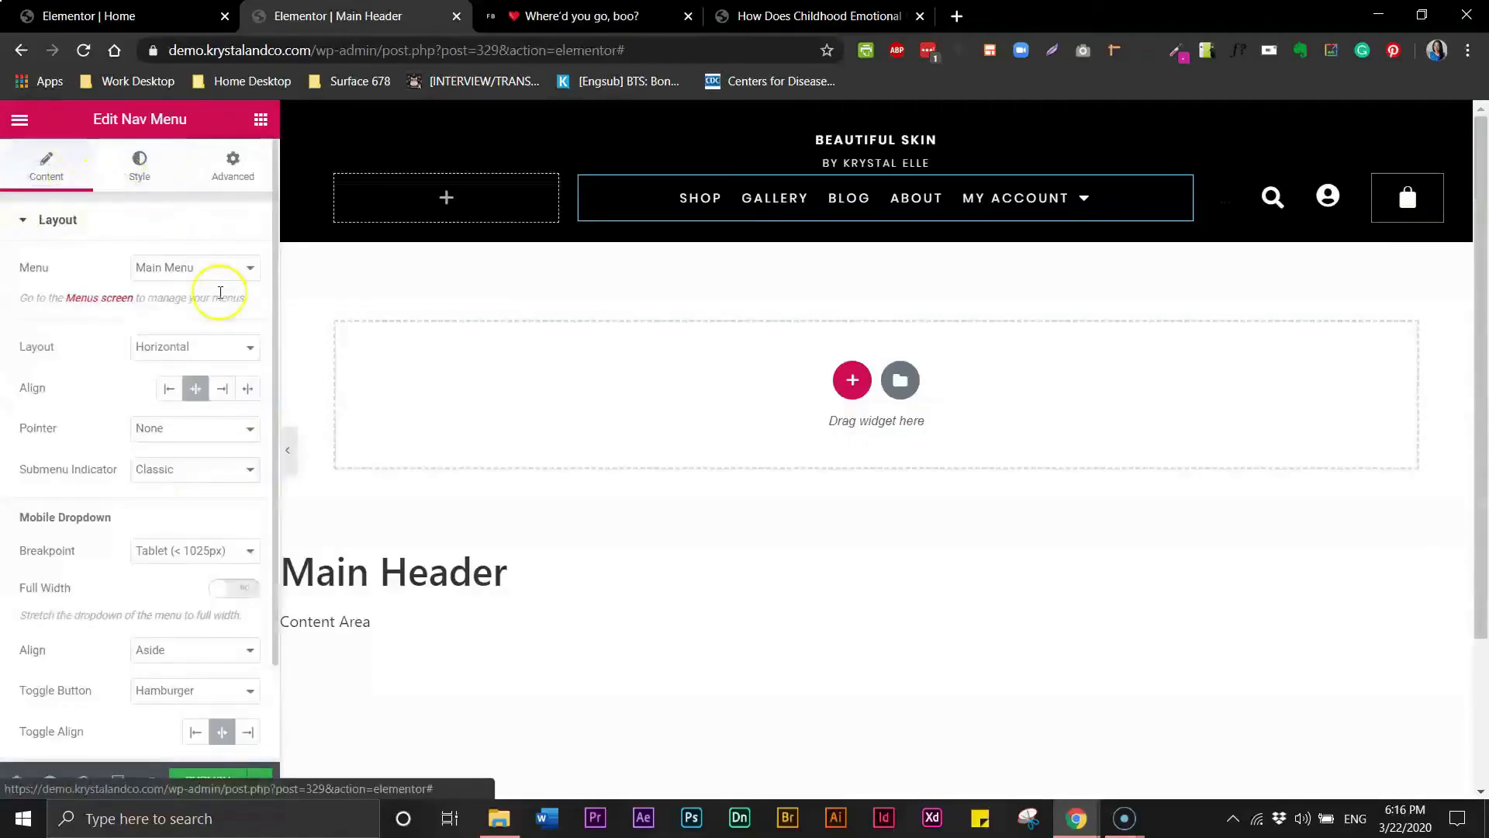
{"action": "left_click", "coordinate": [141, 172]}
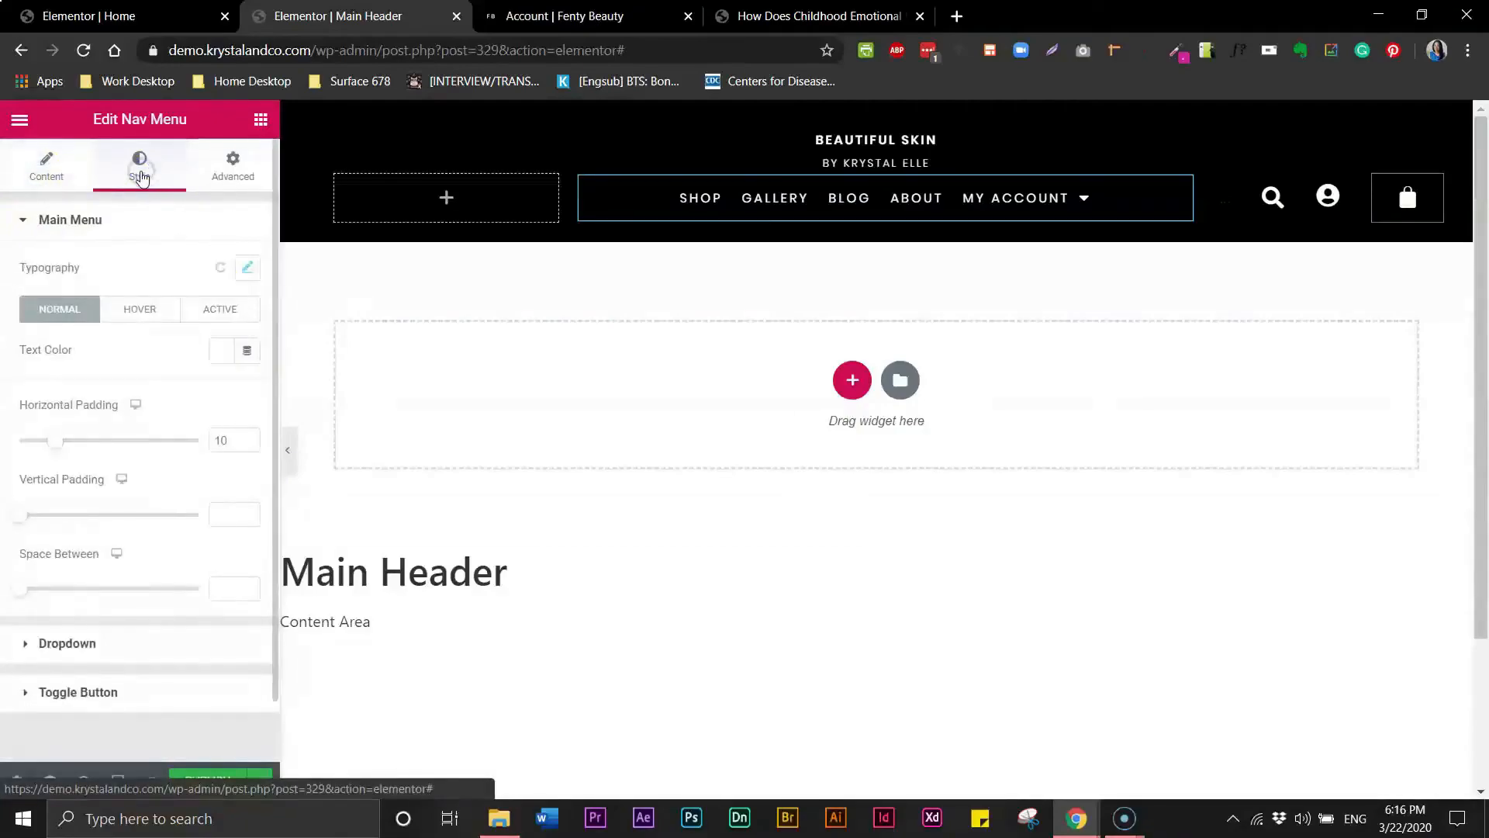
{"action": "left_click_drag", "start_coordinate": [55, 439], "coordinate": [107, 444]}
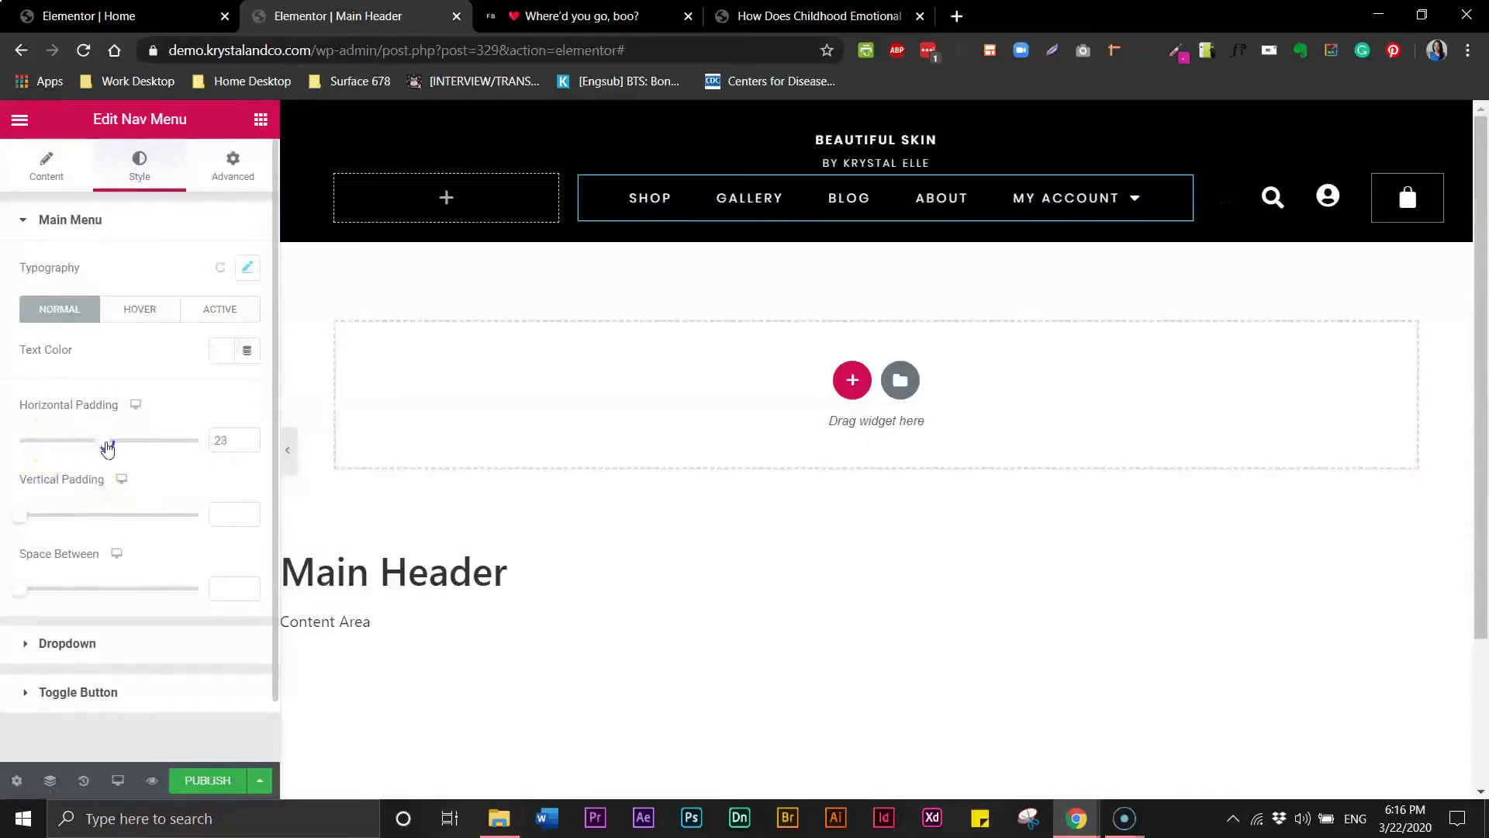
{"action": "left_click_drag", "start_coordinate": [108, 447], "coordinate": [113, 448]}
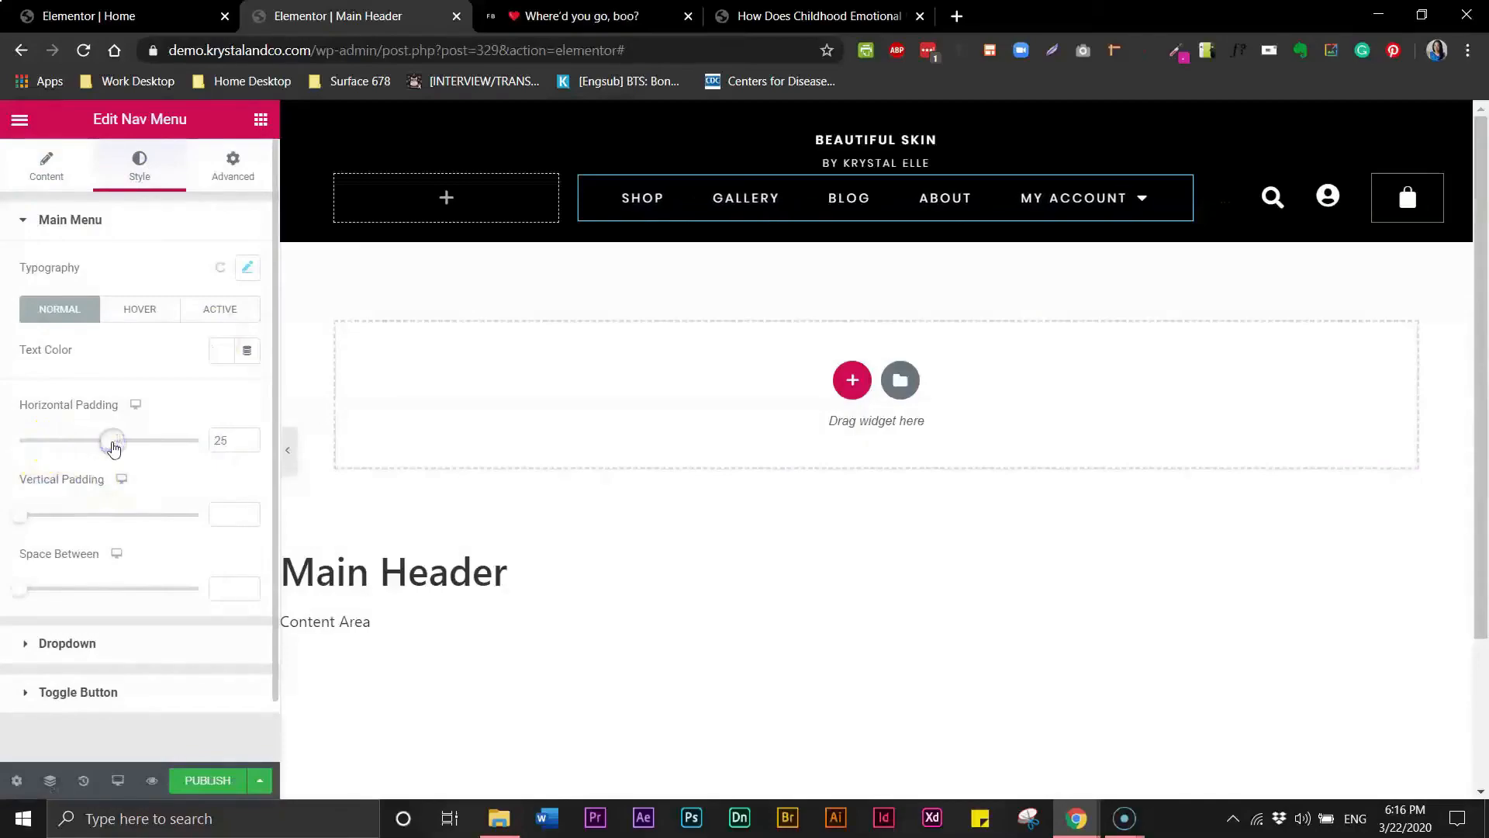
- Set the nav menu typography's letter spacing to 2
{"action": "left_click", "coordinate": [247, 268]}
{"action": "left_click_drag", "start_coordinate": [225, 704], "coordinate": [190, 696]}
{"action": "type", "text": "2"}
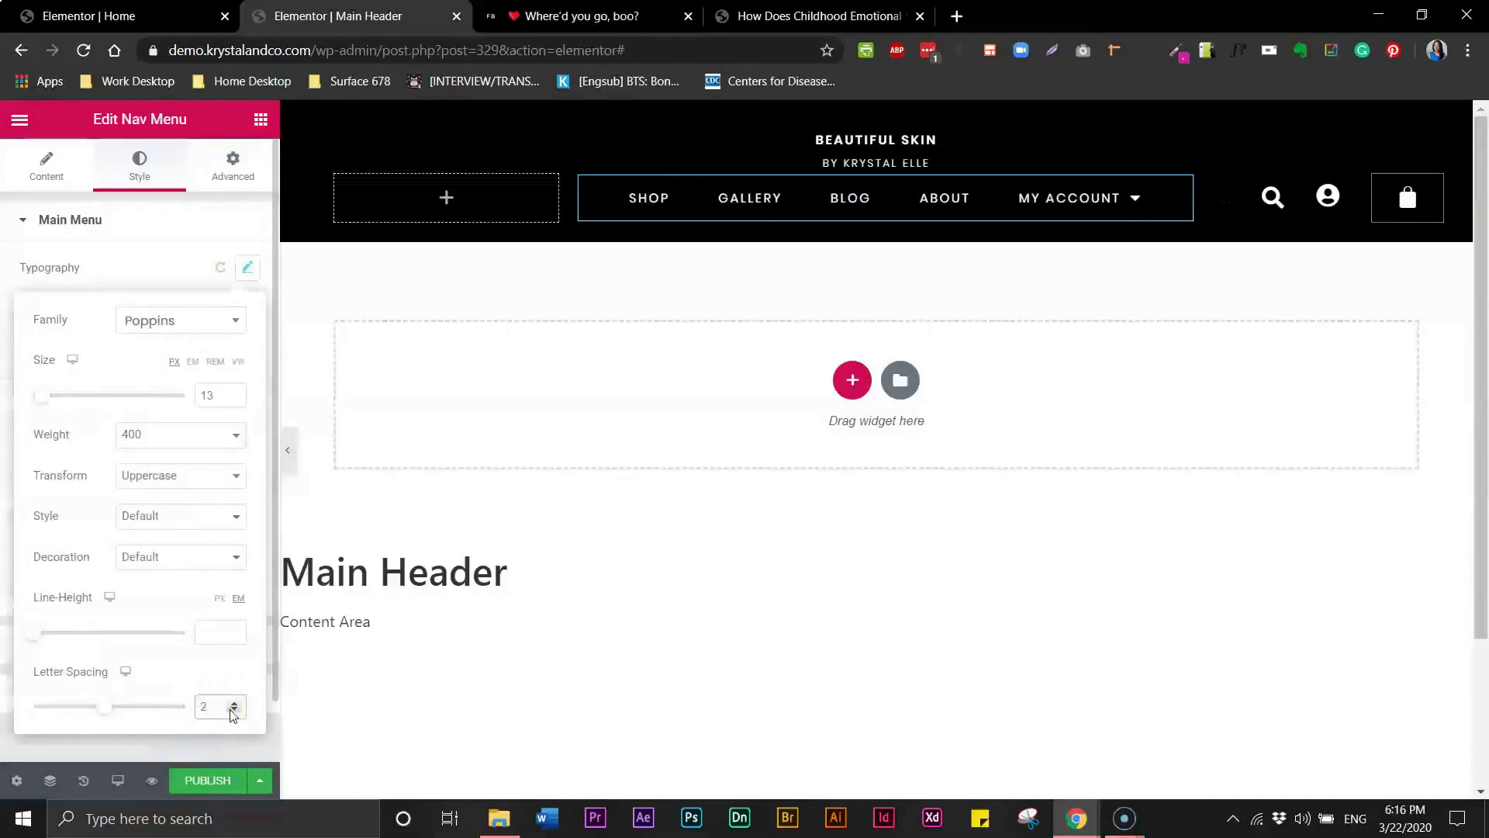
- Collapse the panel to preview the header, reopen it, and compare against the Fenty Beauty account page
{"action": "left_click", "coordinate": [290, 450]}
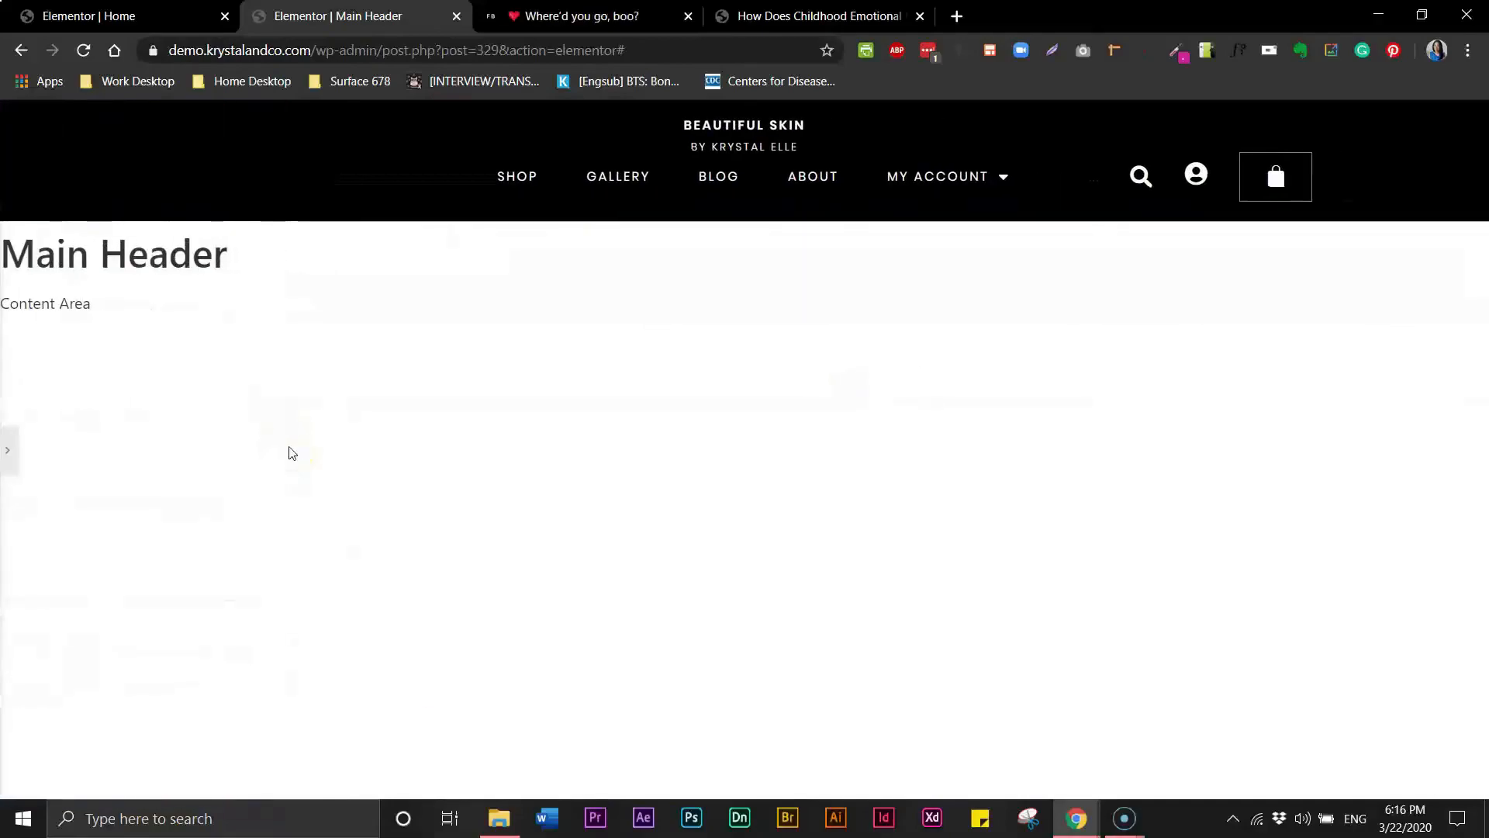
{"action": "left_click", "coordinate": [8, 450]}
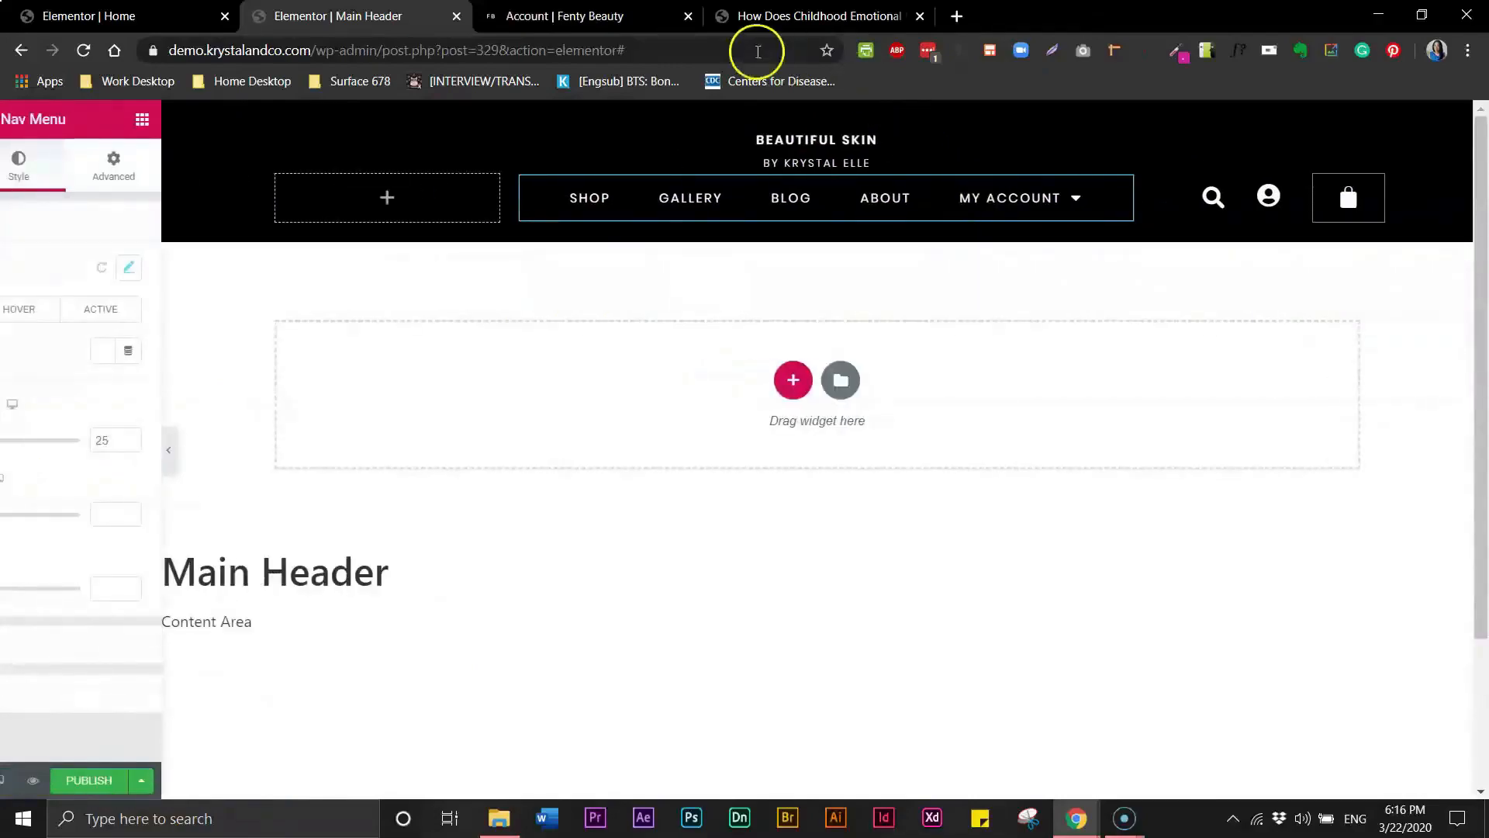
{"action": "left_click", "coordinate": [592, 18]}
{"action": "left_click", "coordinate": [430, 20]}
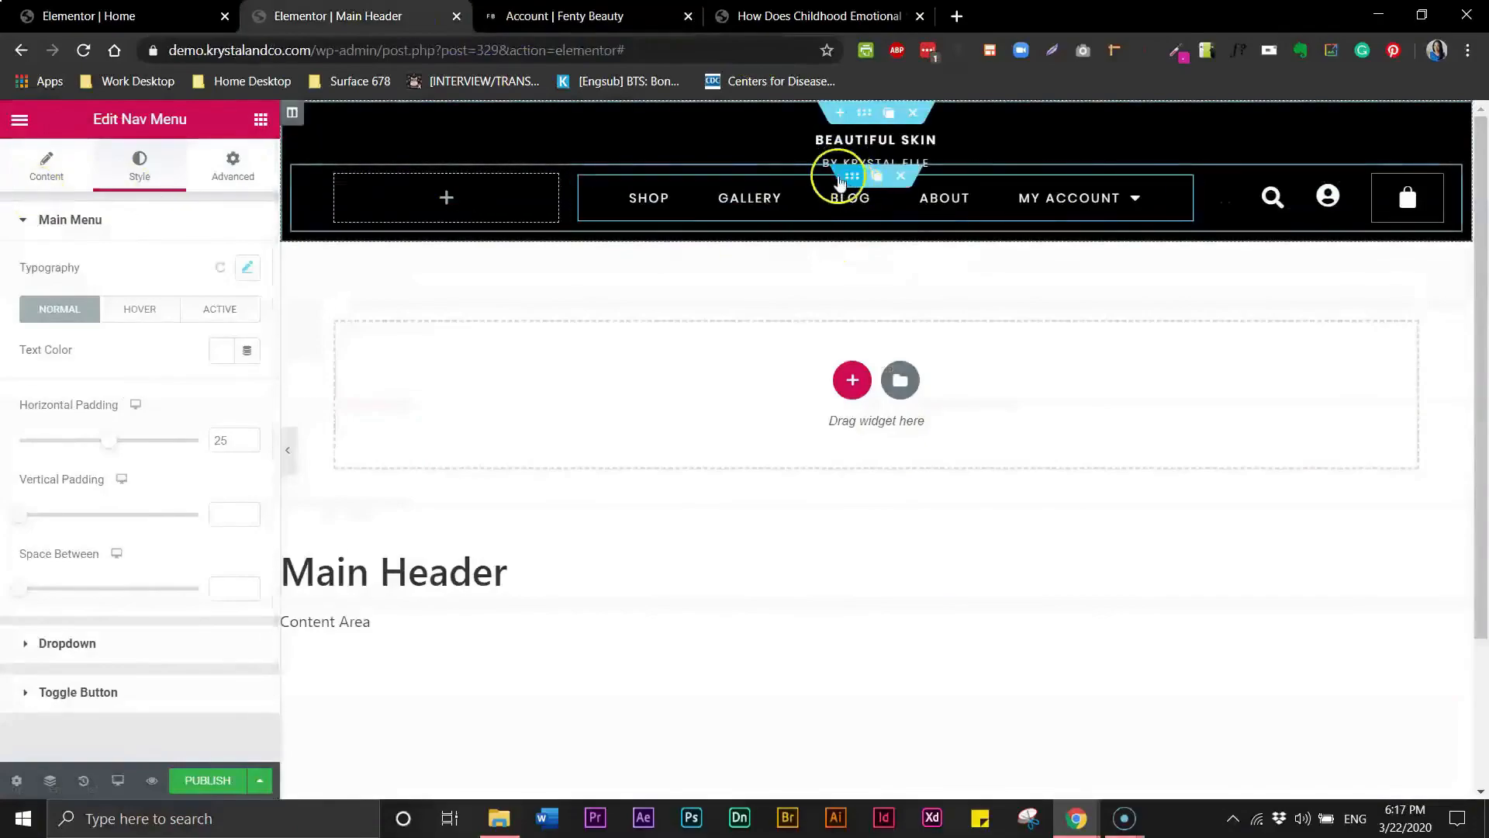
- Select the header's inner section and set its bottom margin to -10
{"action": "left_click", "coordinate": [292, 184]}
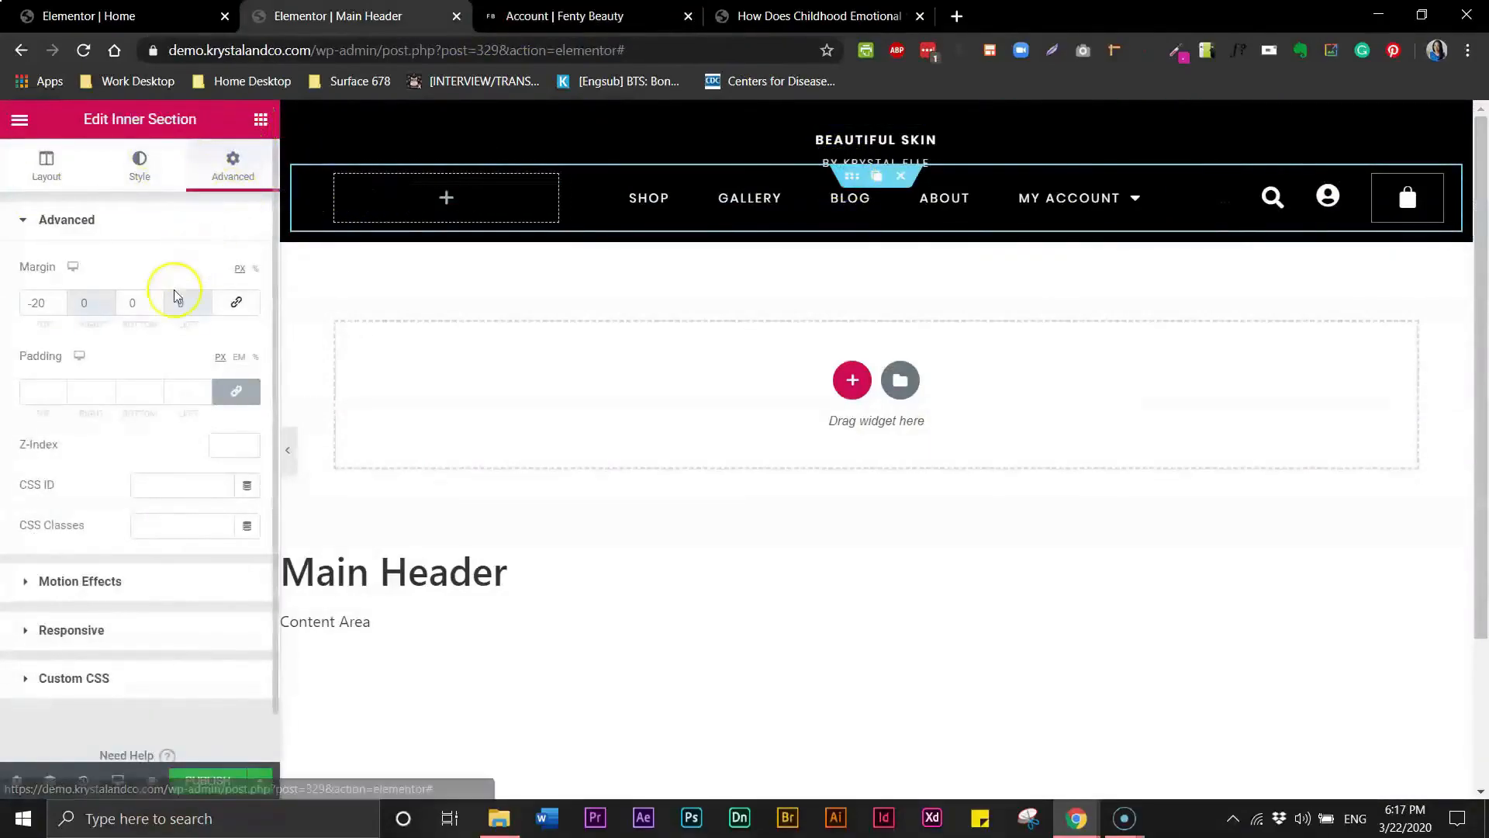
{"action": "left_click", "coordinate": [124, 304]}
{"action": "type", "text": "20"}
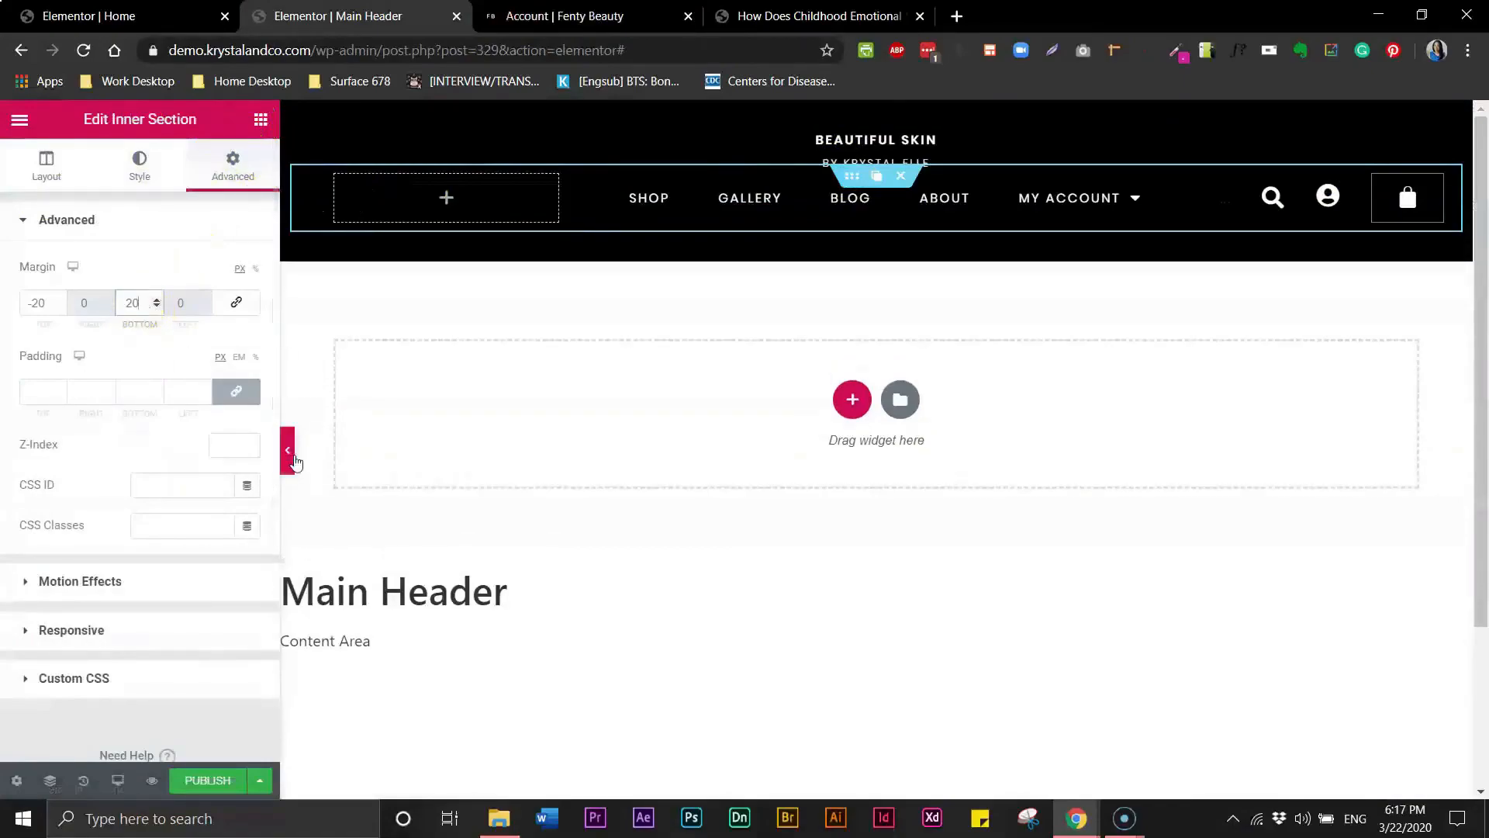
{"action": "left_click", "coordinate": [126, 304]}
{"action": "type", "text": "-"}
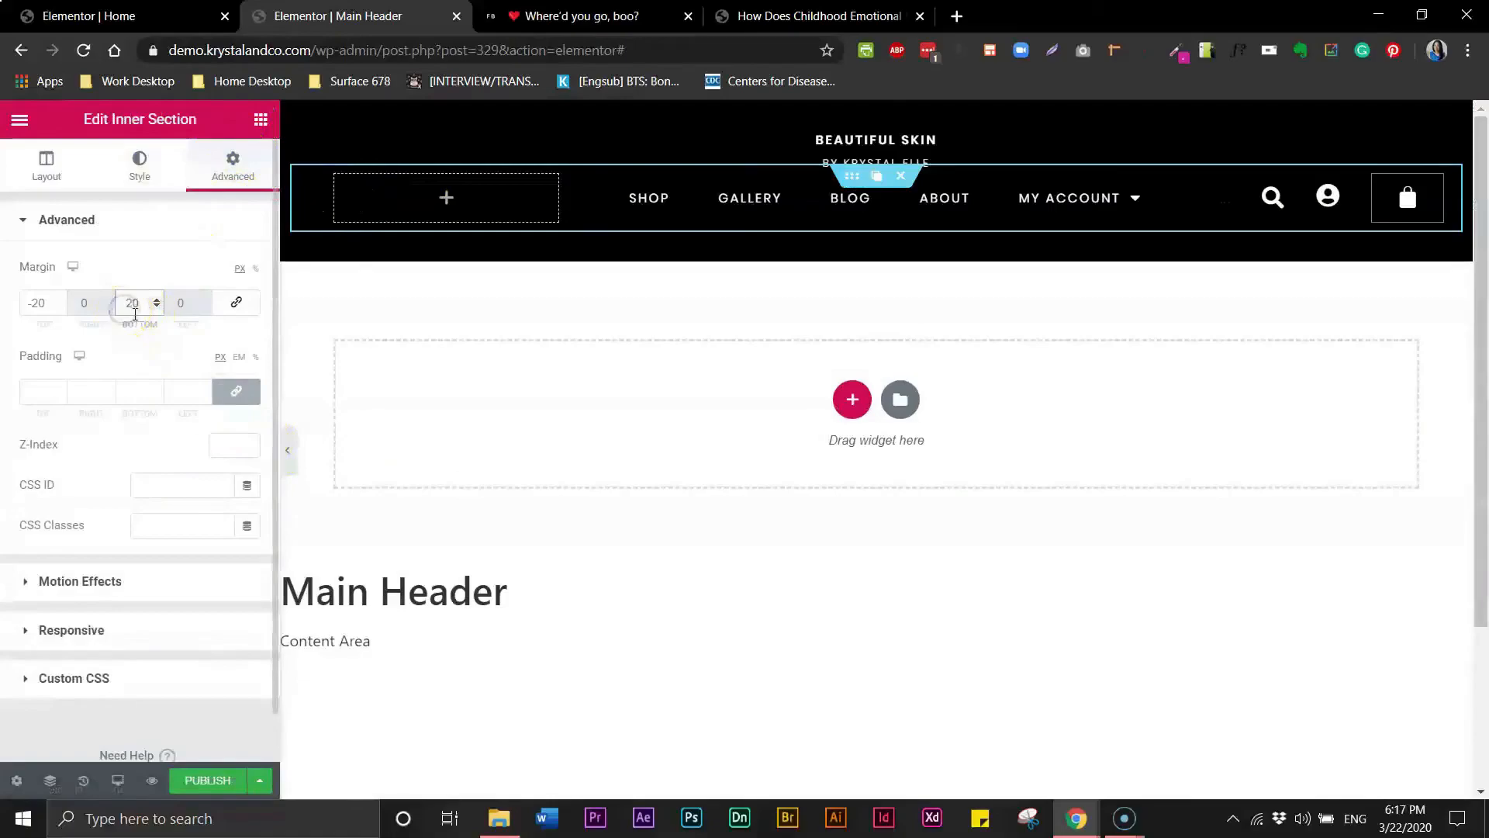
{"action": "type", "text": "-"}
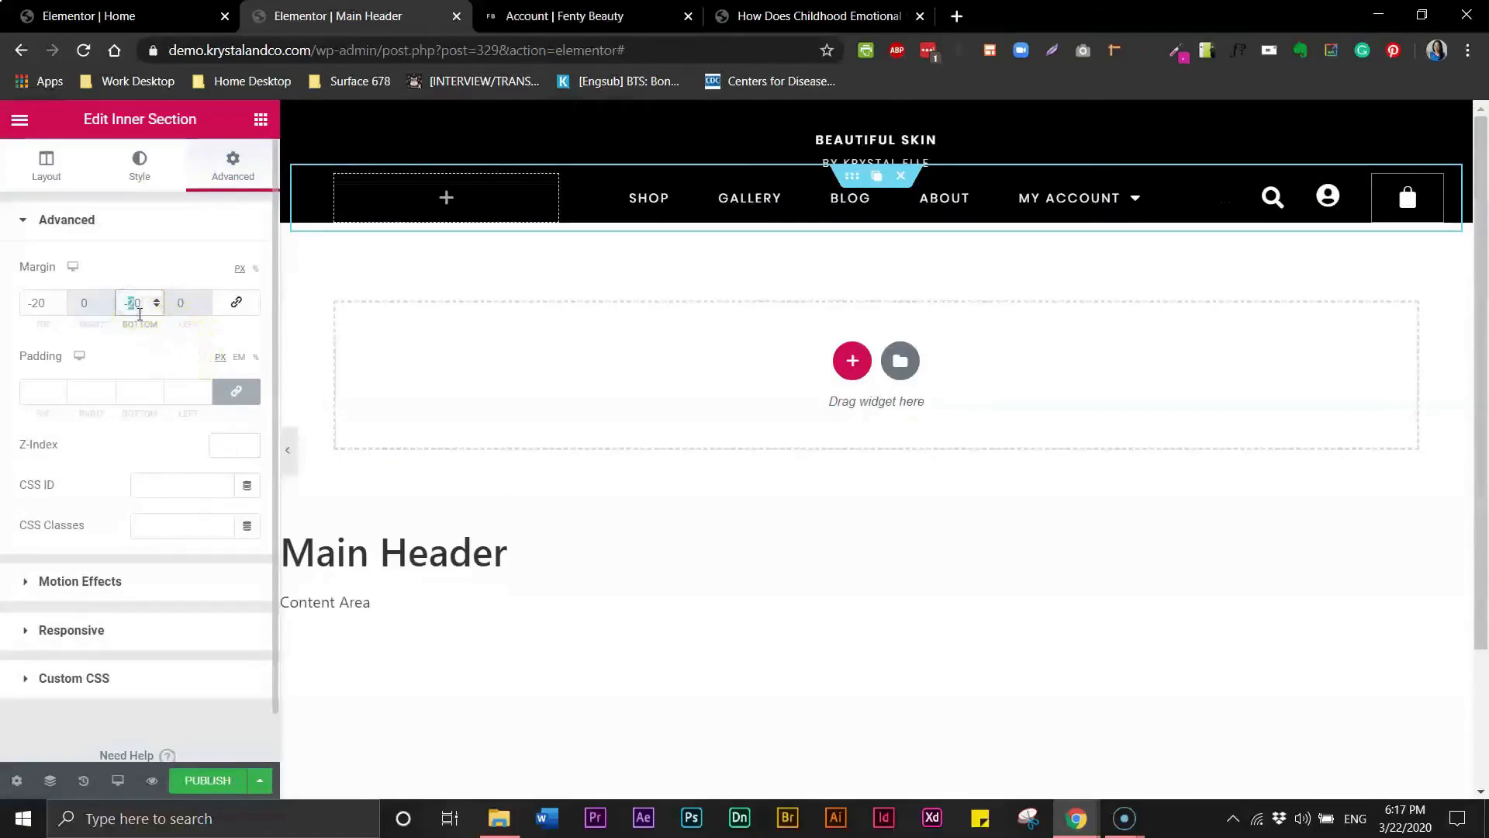
{"action": "type", "text": "1"}
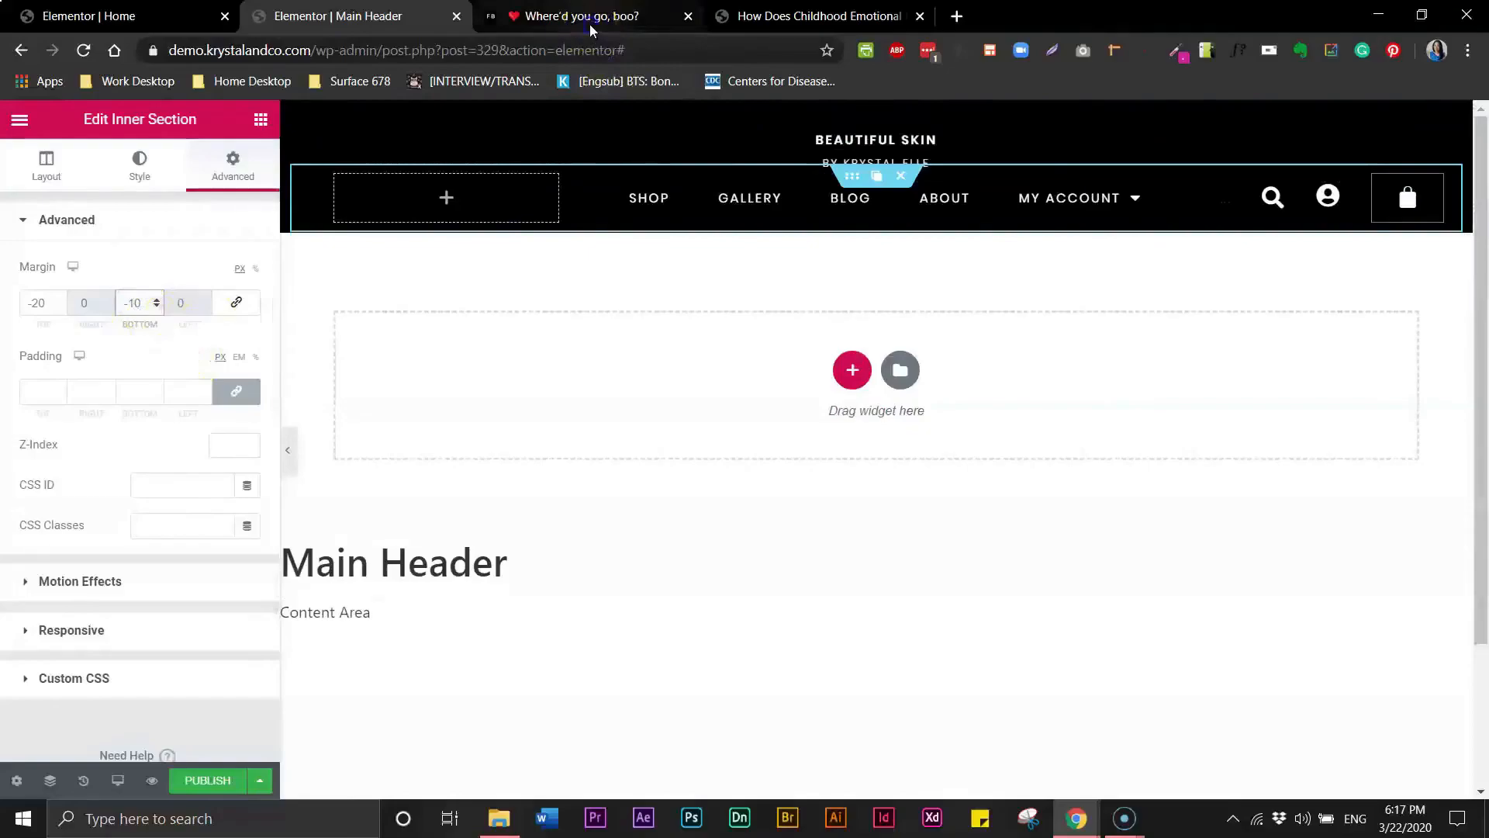
- Compare the collapsed-panel header preview with the Fenty Beauty header, then reopen the panel
{"action": "left_click", "coordinate": [581, 23]}
{"action": "left_click", "coordinate": [355, 29]}
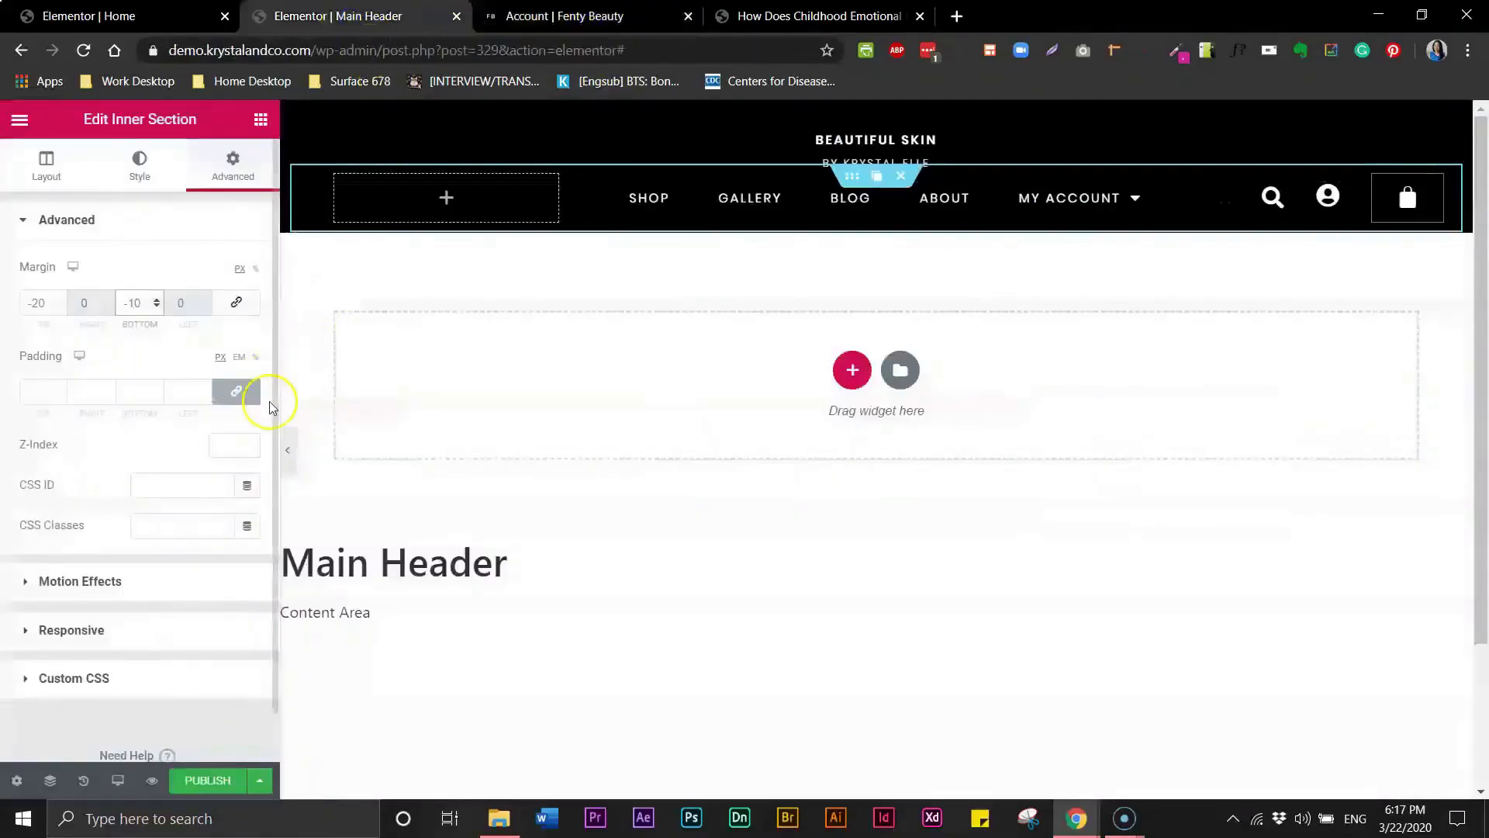
{"action": "left_click", "coordinate": [289, 457]}
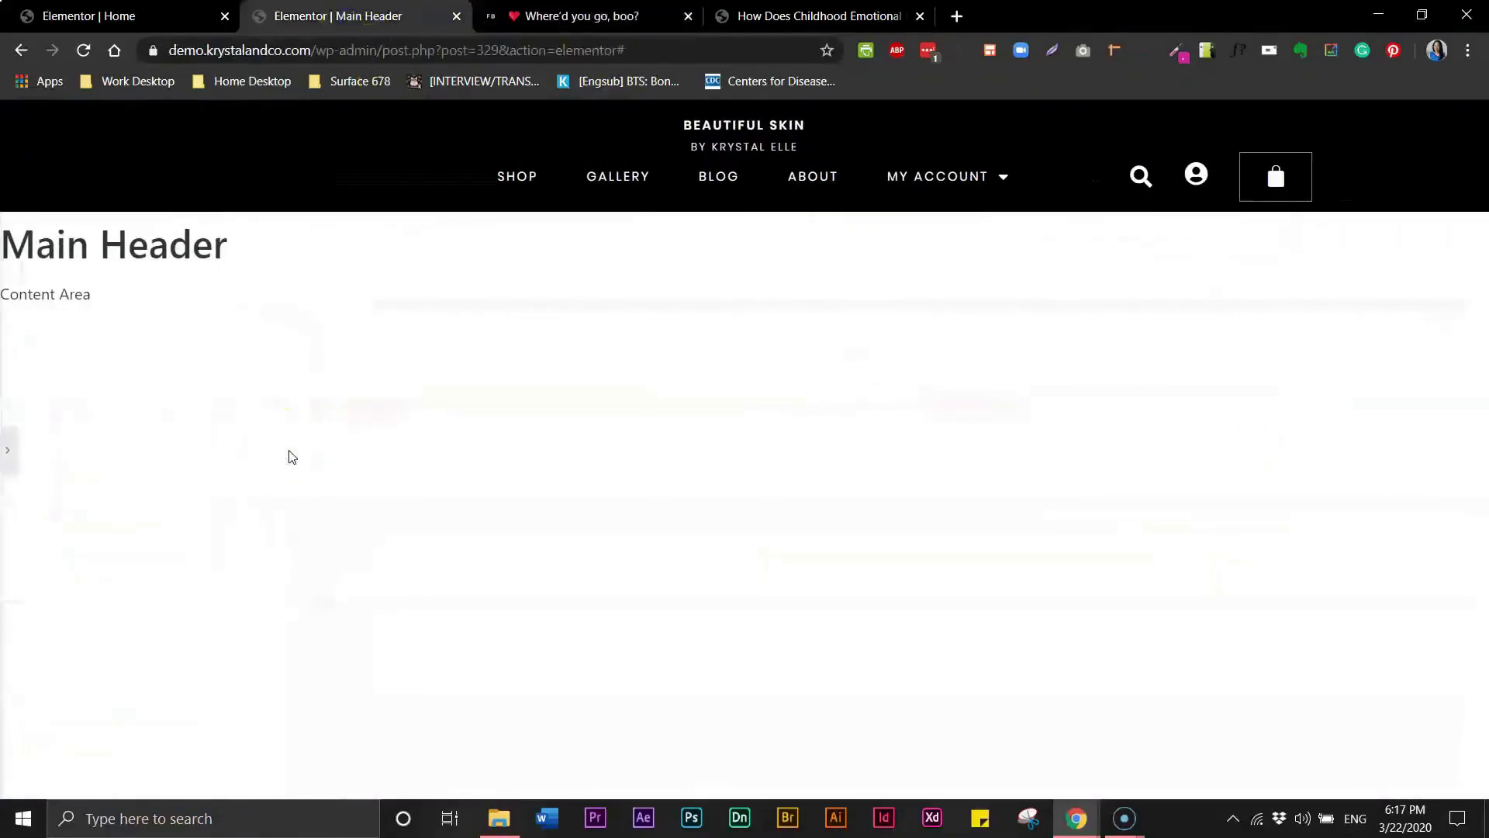
{"action": "left_click", "coordinate": [572, 21]}
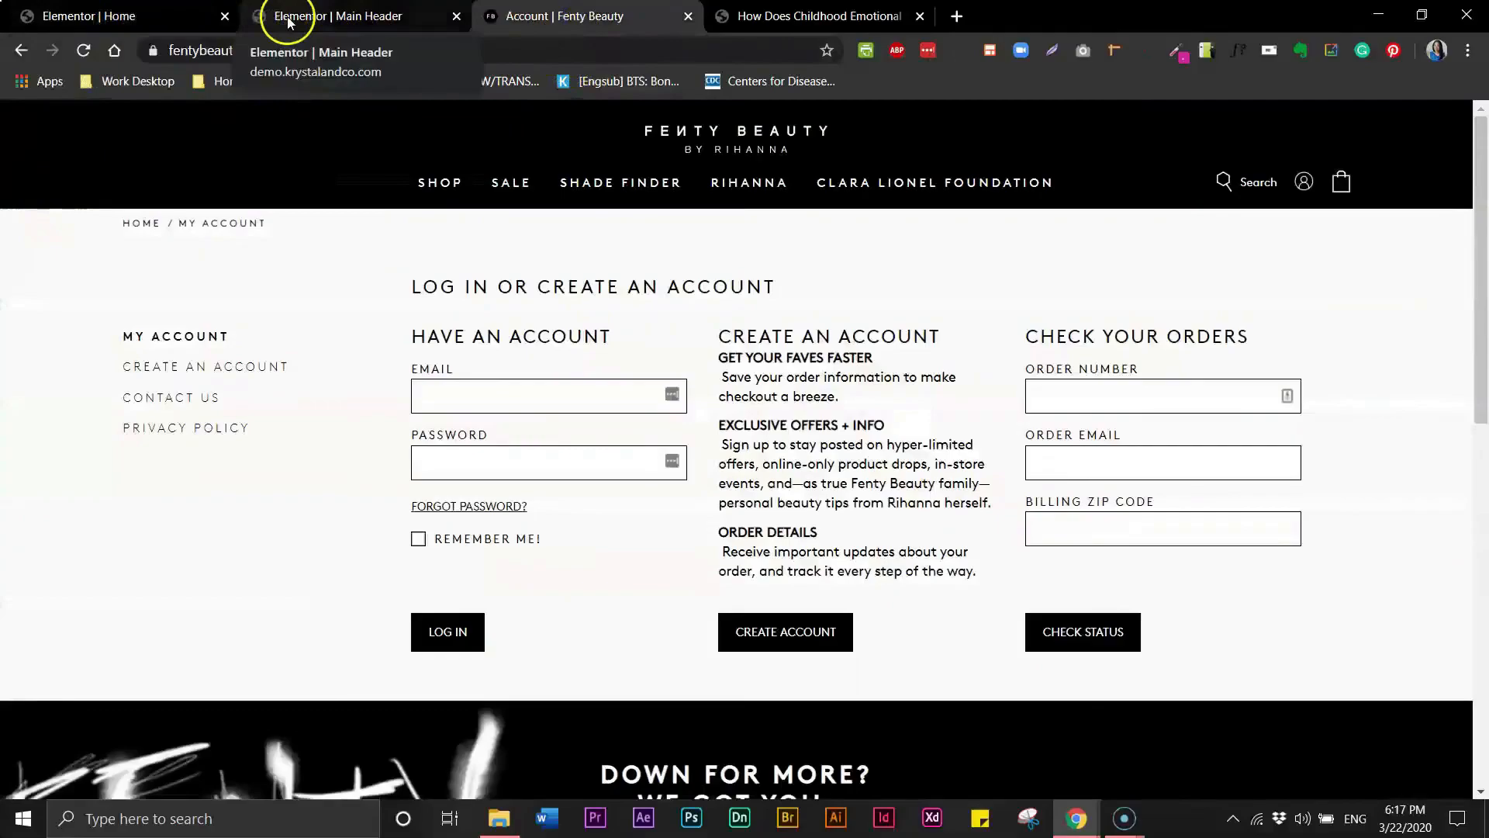
{"action": "left_click", "coordinate": [292, 23]}
{"action": "left_click", "coordinate": [511, 23]}
{"action": "left_click", "coordinate": [327, 28]}
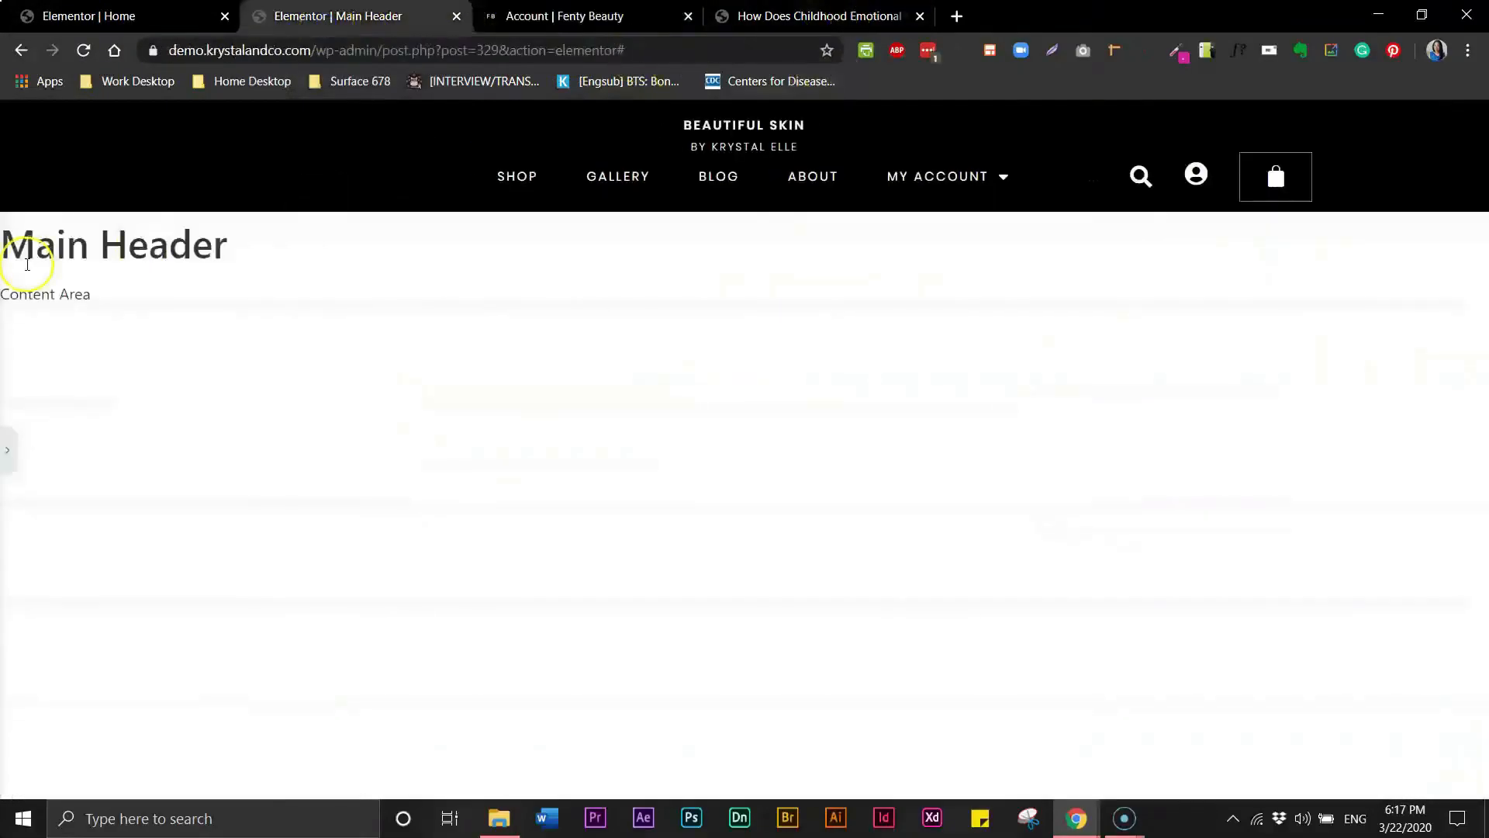
{"action": "left_click", "coordinate": [7, 450]}
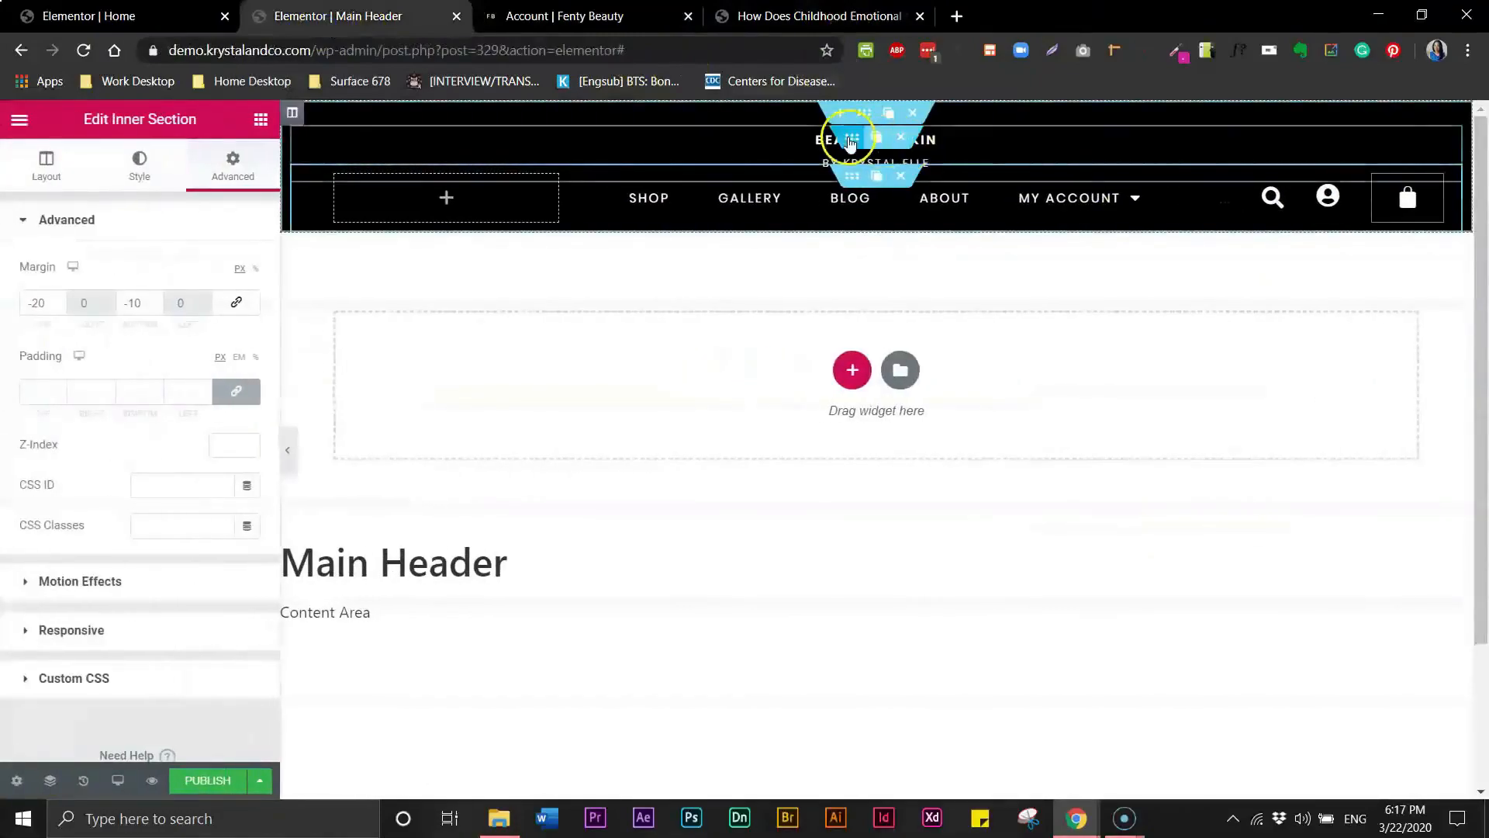
- Select the BEAUTIFUL SKIN heading and set its font size to 16
{"action": "left_click", "coordinate": [819, 138]}
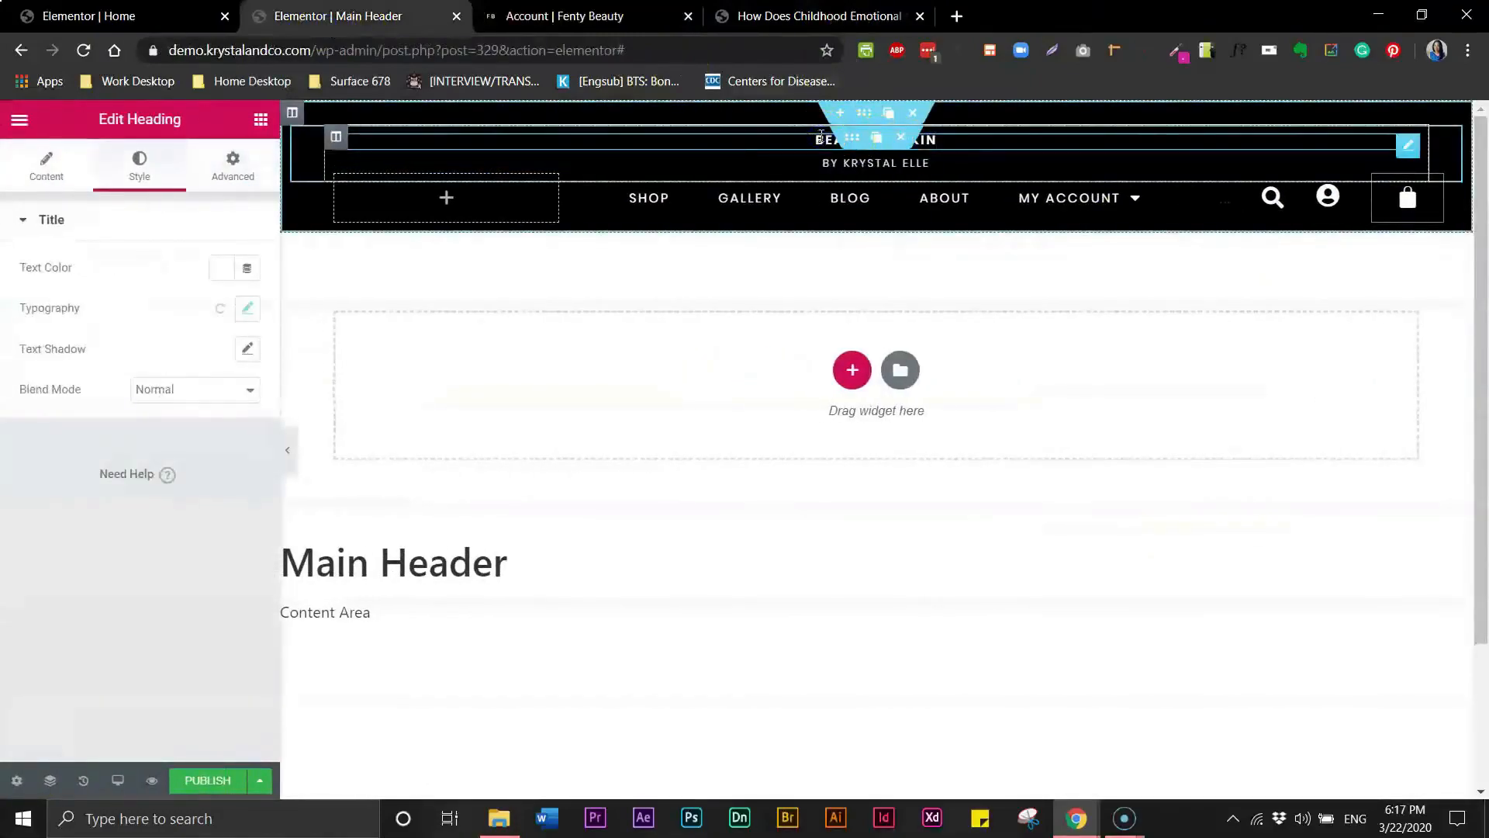
{"action": "left_click", "coordinate": [820, 138]}
{"action": "double_click", "coordinate": [821, 137]}
{"action": "left_click", "coordinate": [821, 137]}
{"action": "left_click_drag", "start_coordinate": [935, 142], "coordinate": [814, 141]}
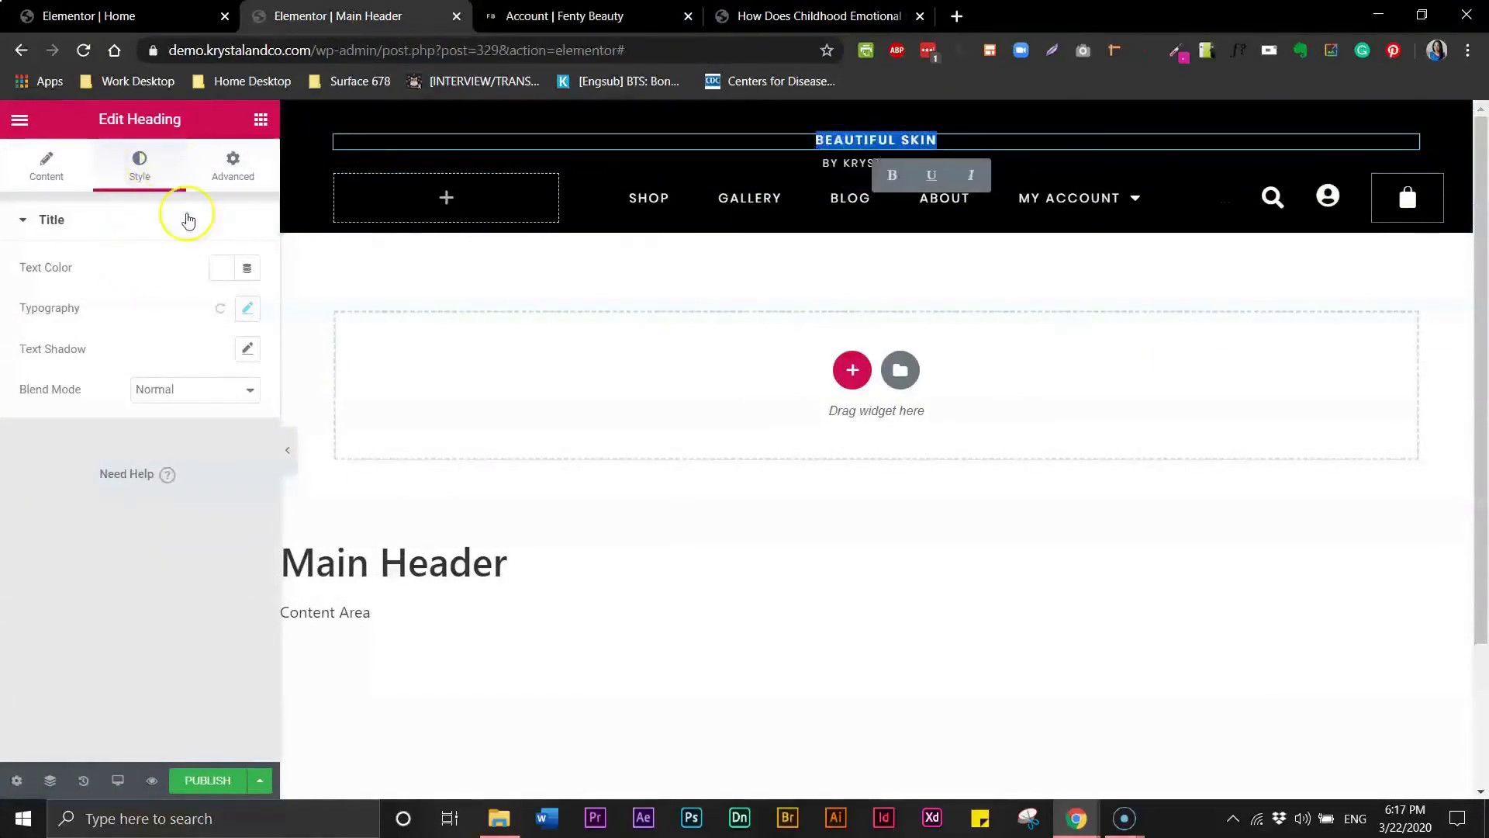
{"action": "left_click", "coordinate": [247, 308]}
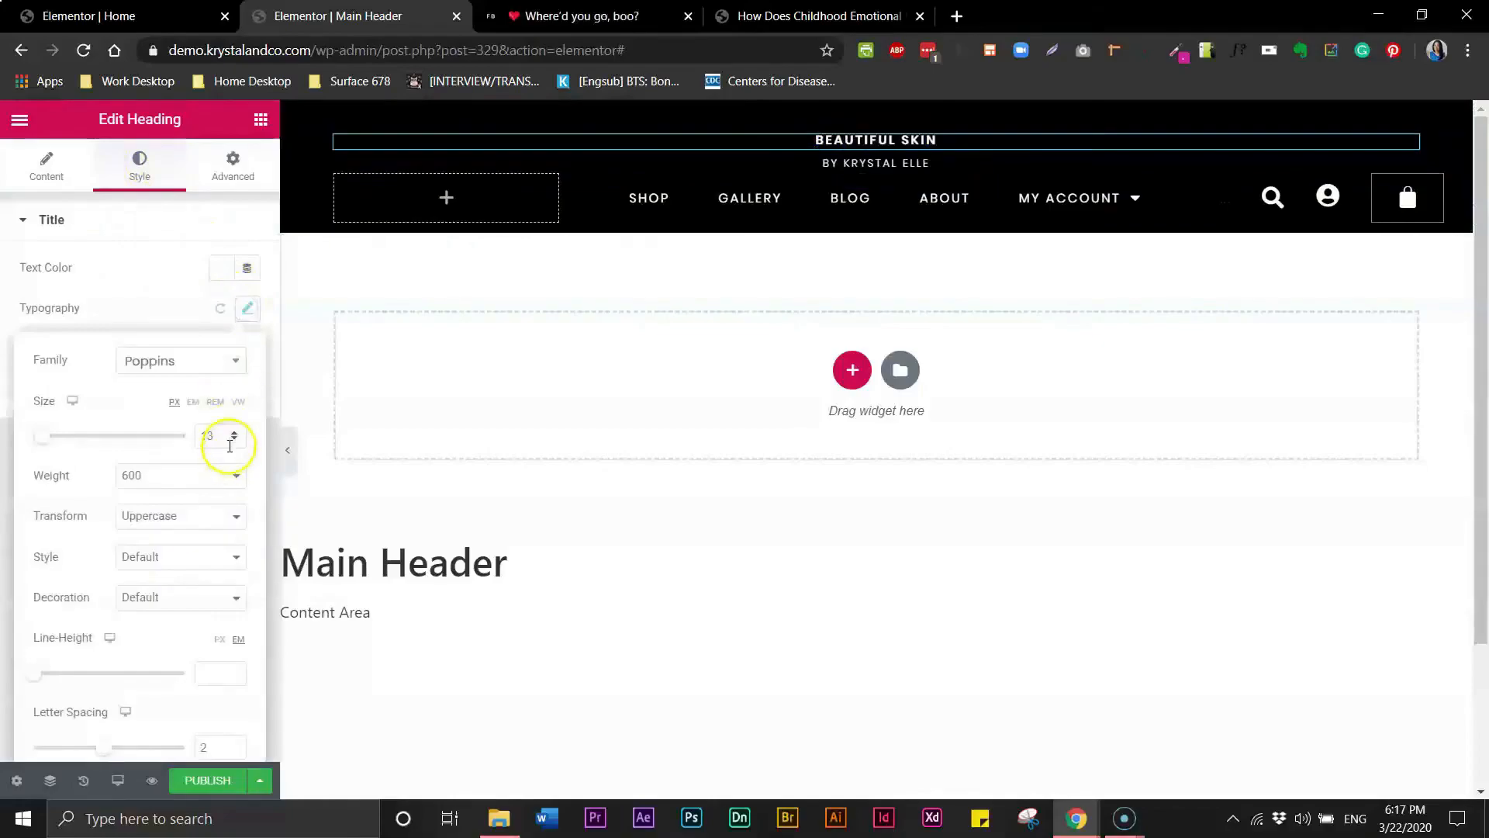
{"action": "left_click", "coordinate": [234, 433]}
{"action": "left_click", "coordinate": [235, 433]}
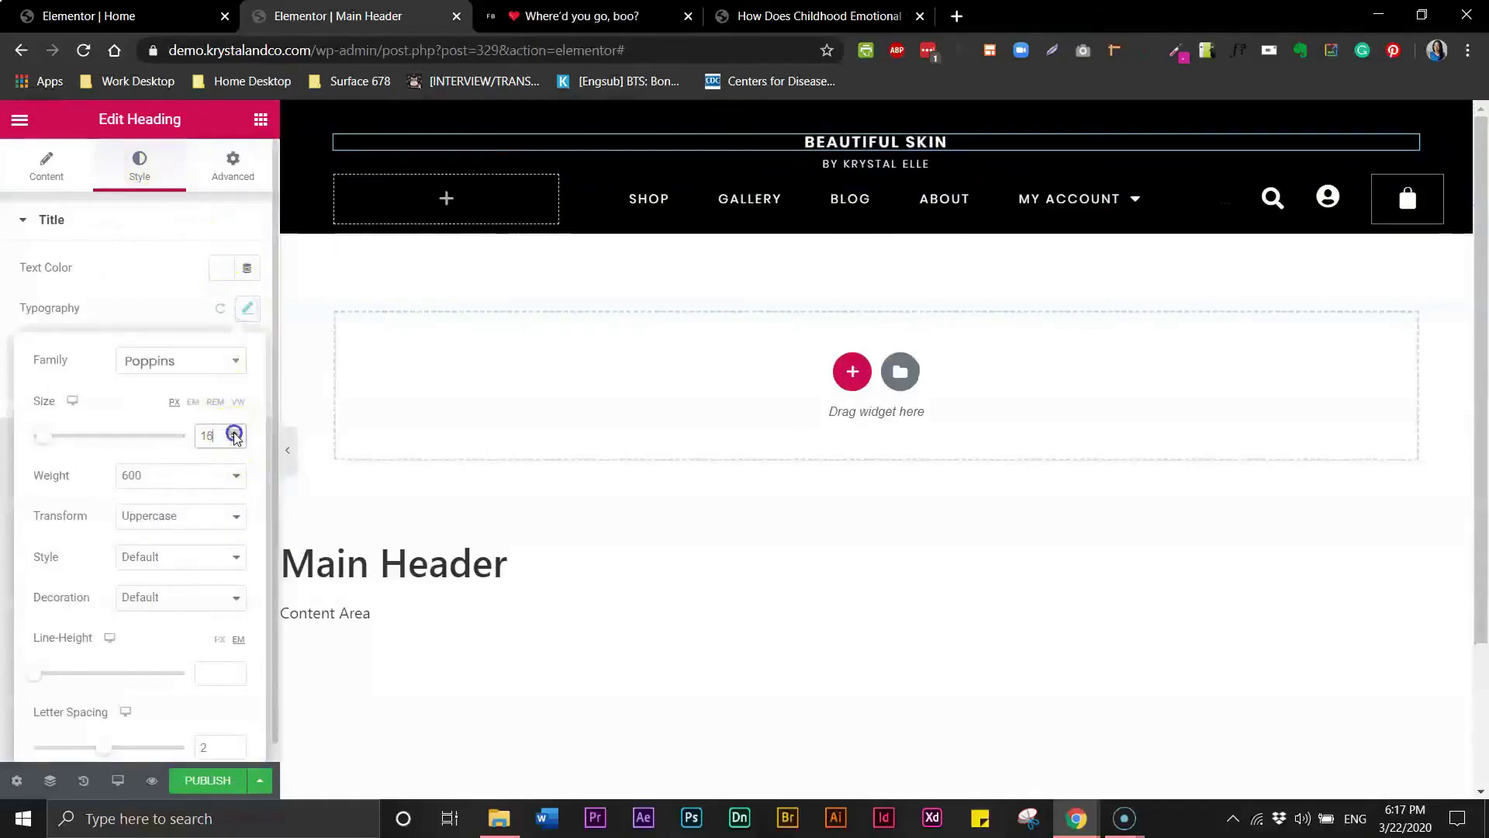
- Change the BEAUTIFUL SKIN heading's font weight to 400 and letter spacing to 3
{"action": "left_click", "coordinate": [233, 475]}
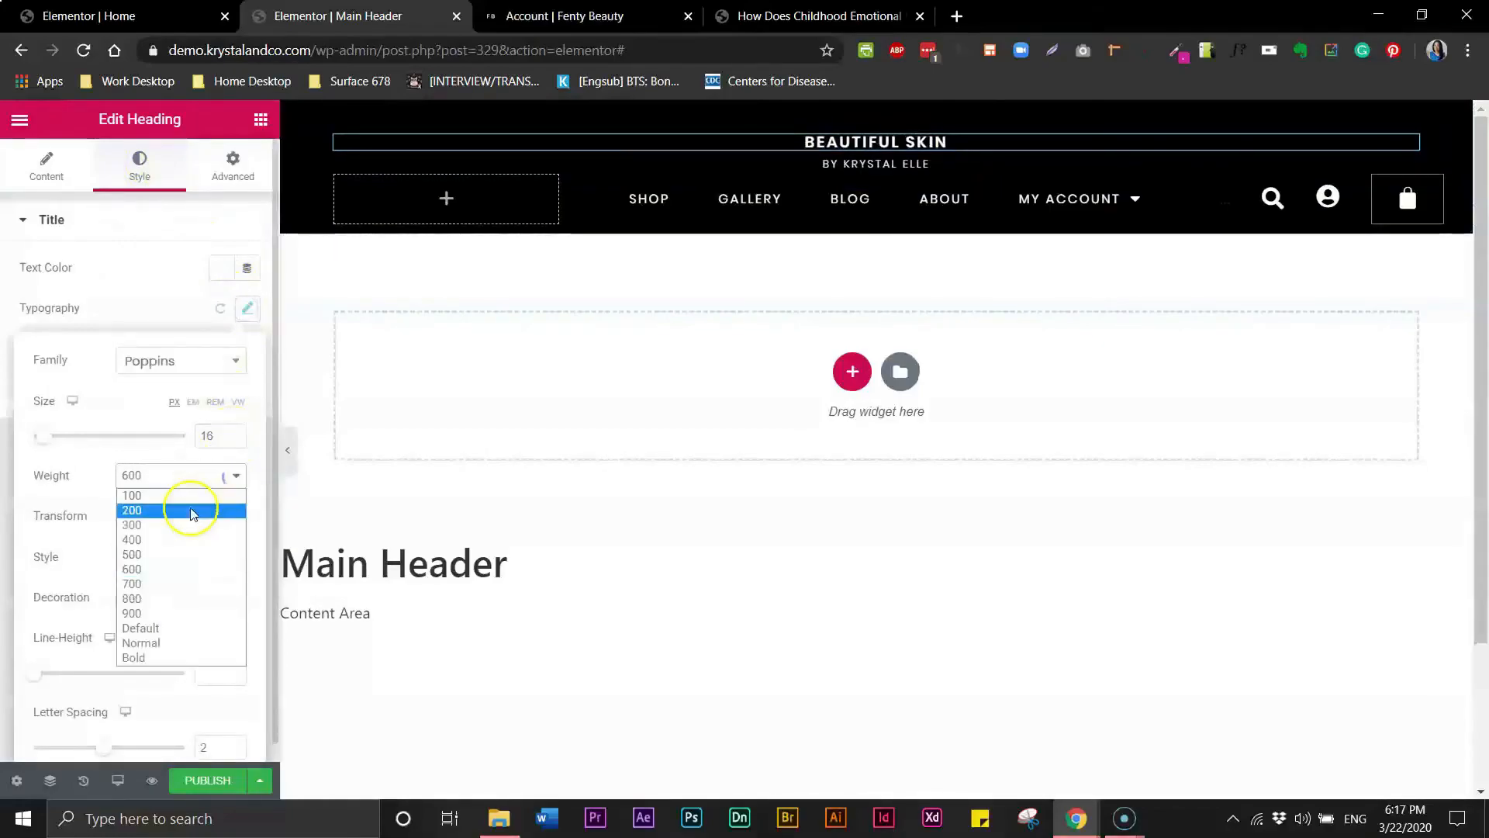
{"action": "left_click", "coordinate": [178, 540]}
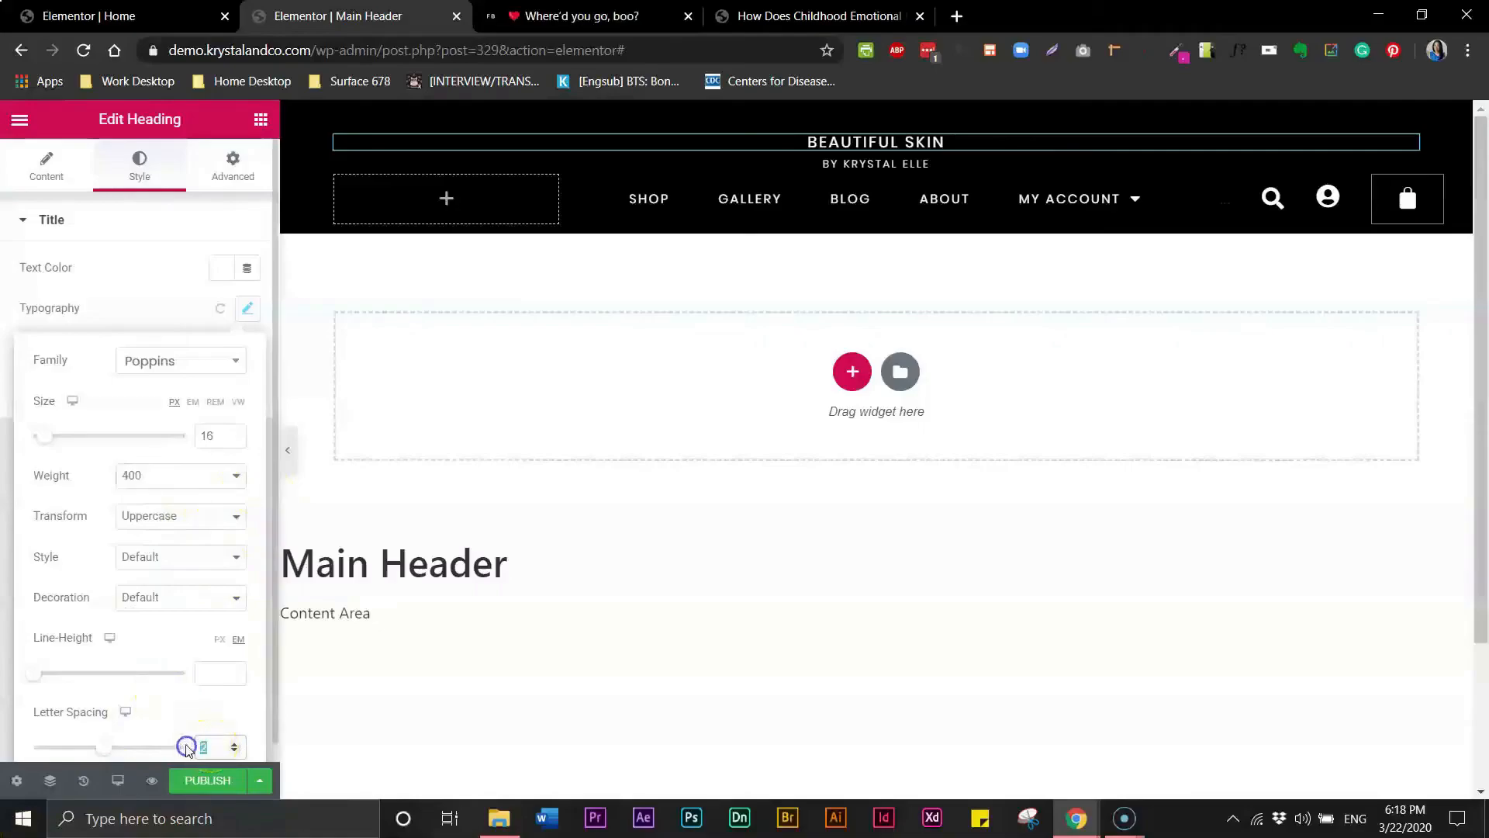
{"action": "type", "text": "3"}
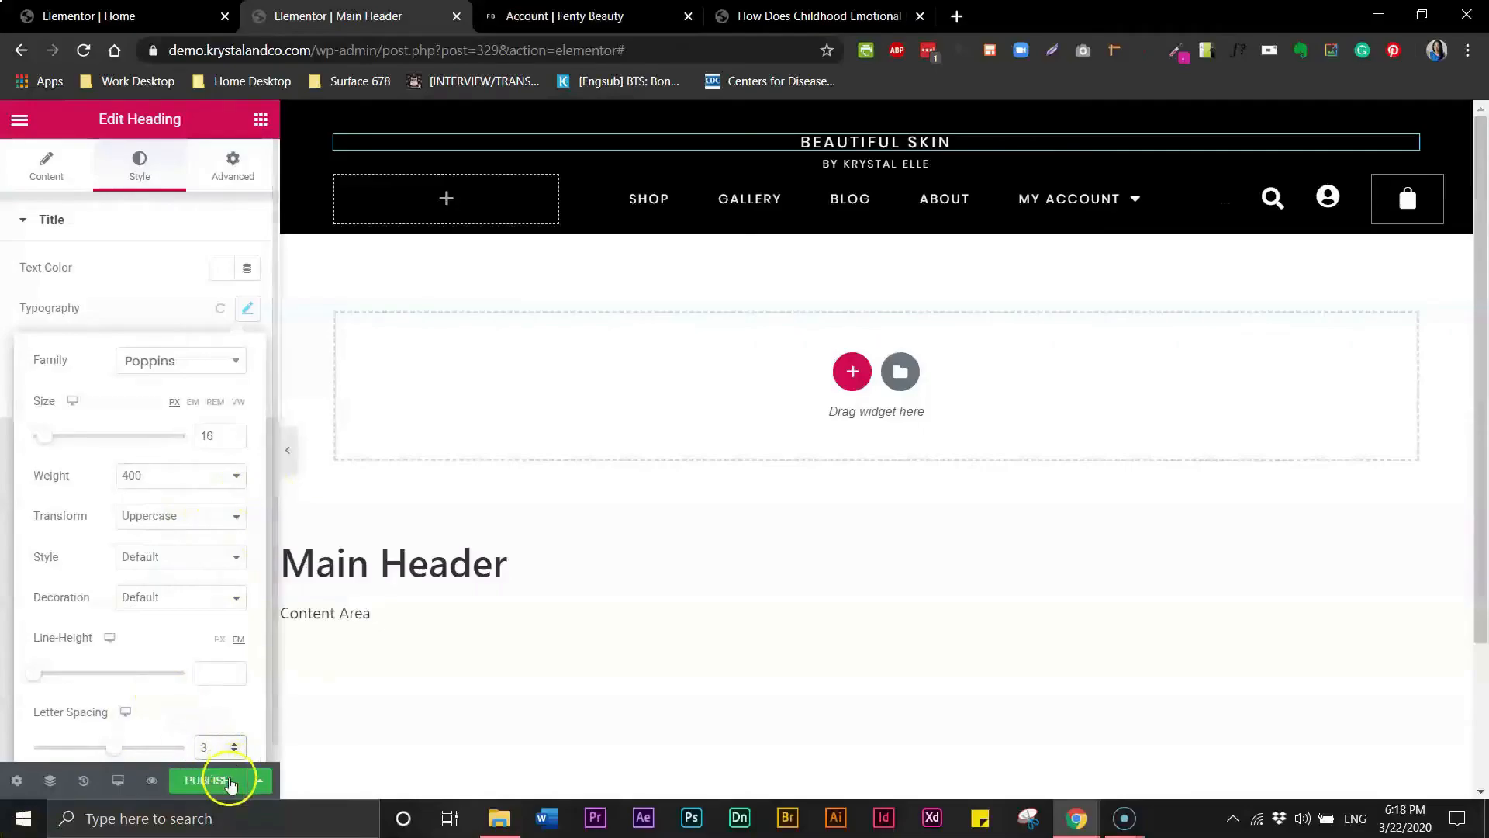
- Set the BEAUTIFUL SKIN heading's letter spacing to 6 after checking the Fenty Beauty header
{"action": "left_click", "coordinate": [535, 17]}
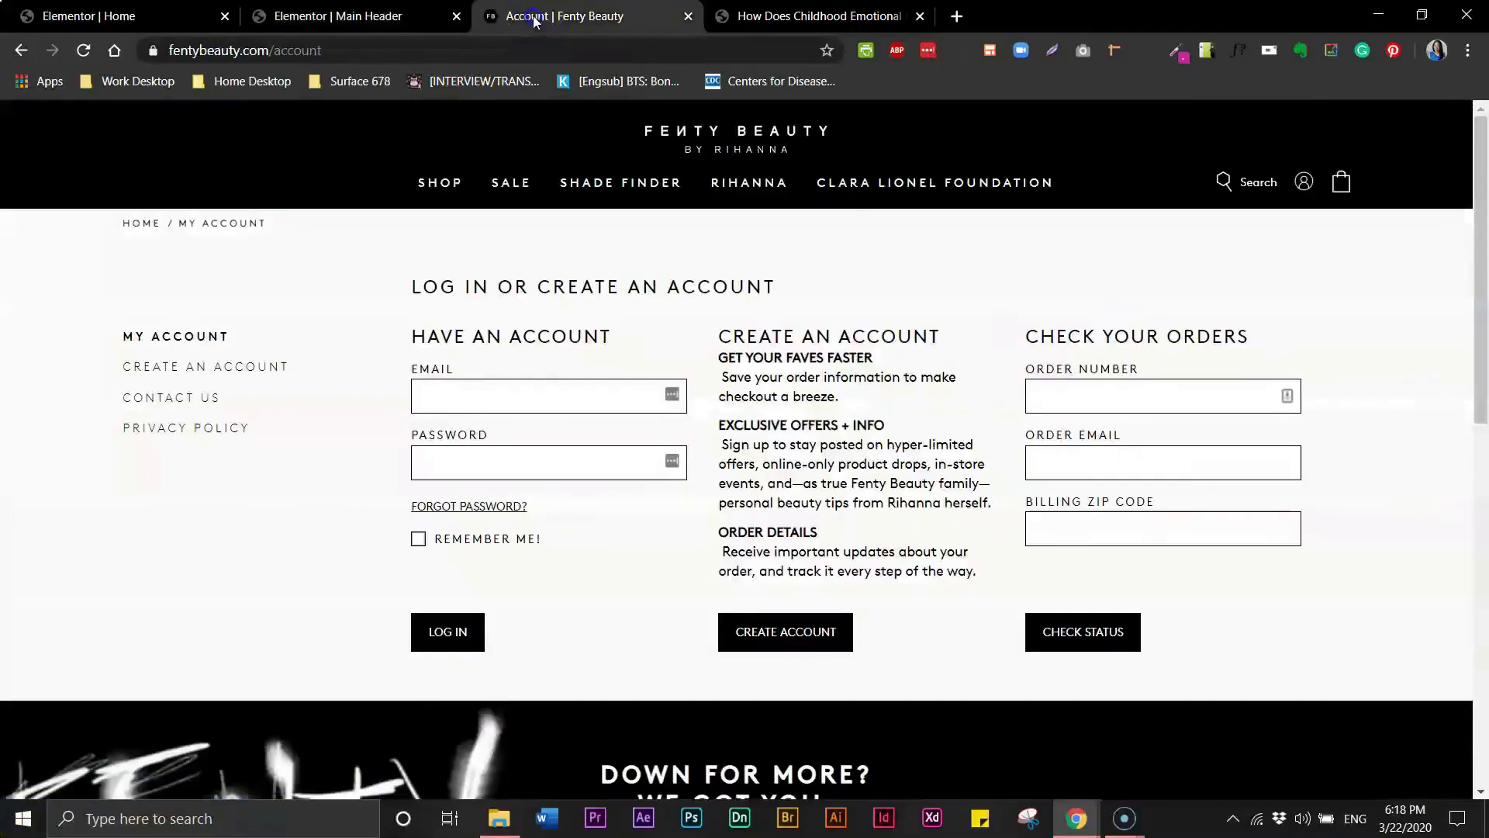
{"action": "left_click", "coordinate": [356, 16]}
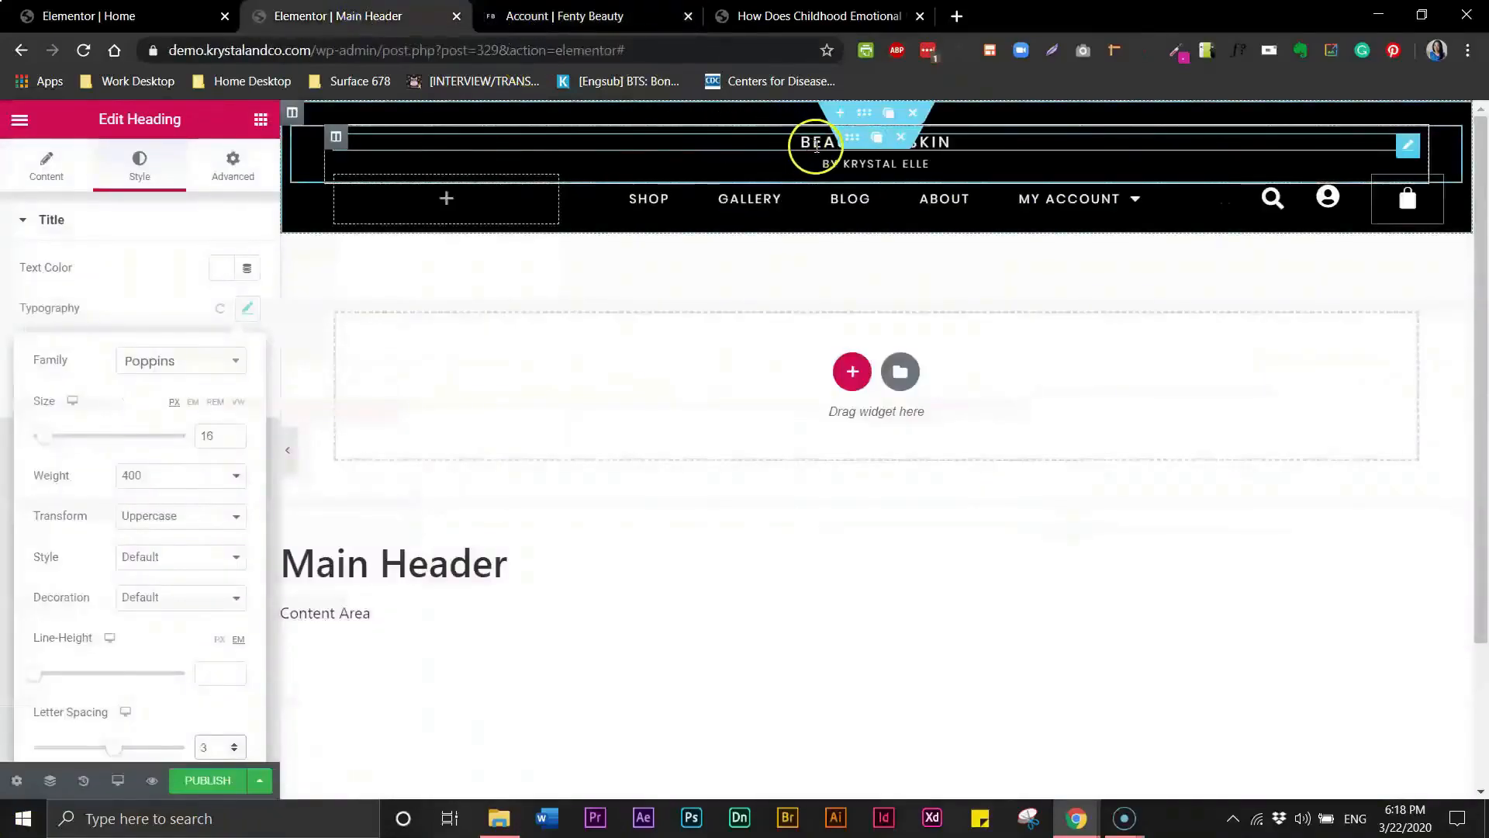
{"action": "triple_click", "coordinate": [780, 139]}
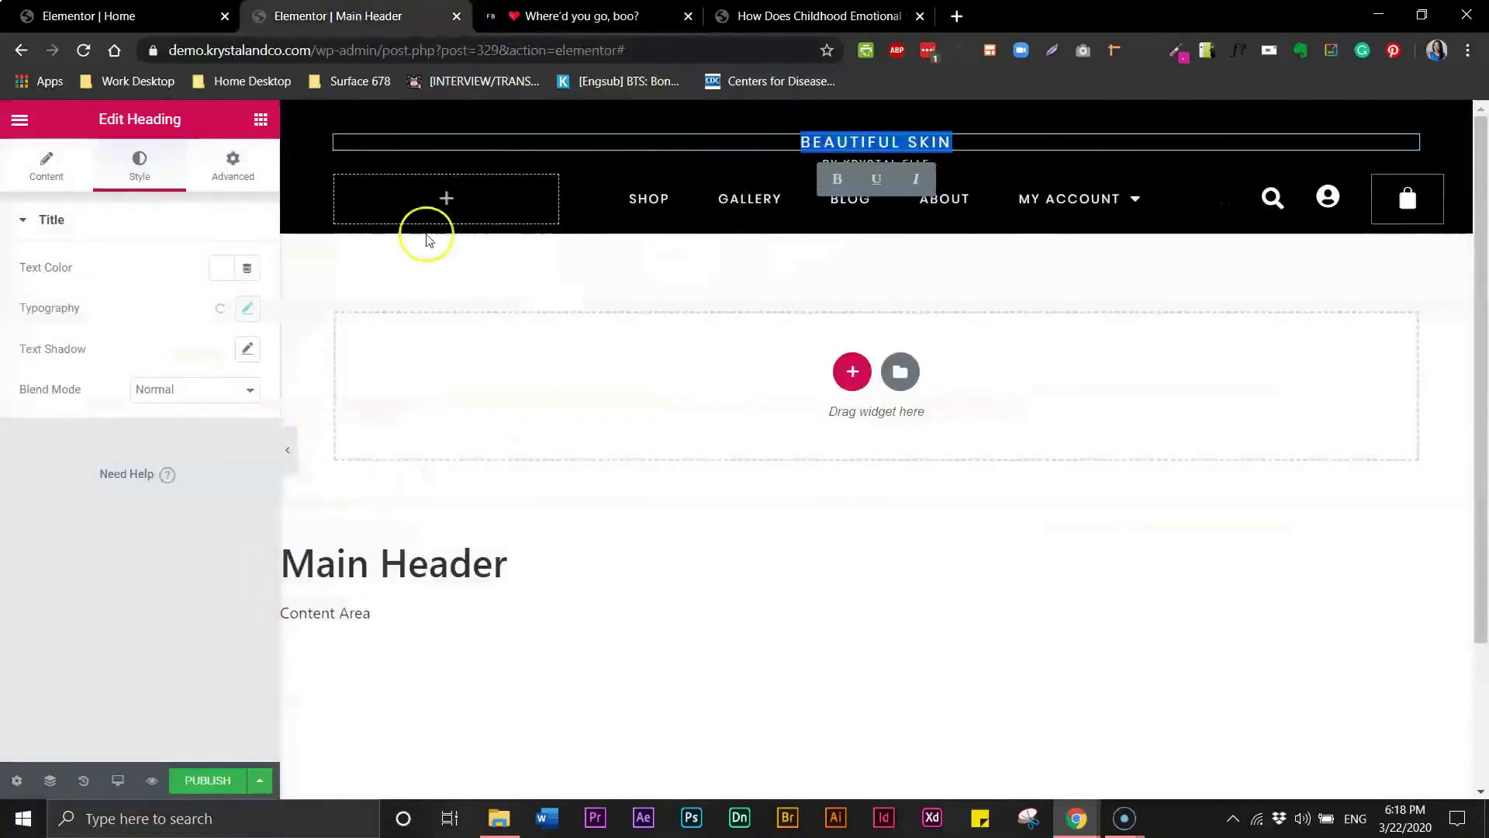
{"action": "left_click", "coordinate": [247, 308]}
{"action": "left_click", "coordinate": [210, 743]}
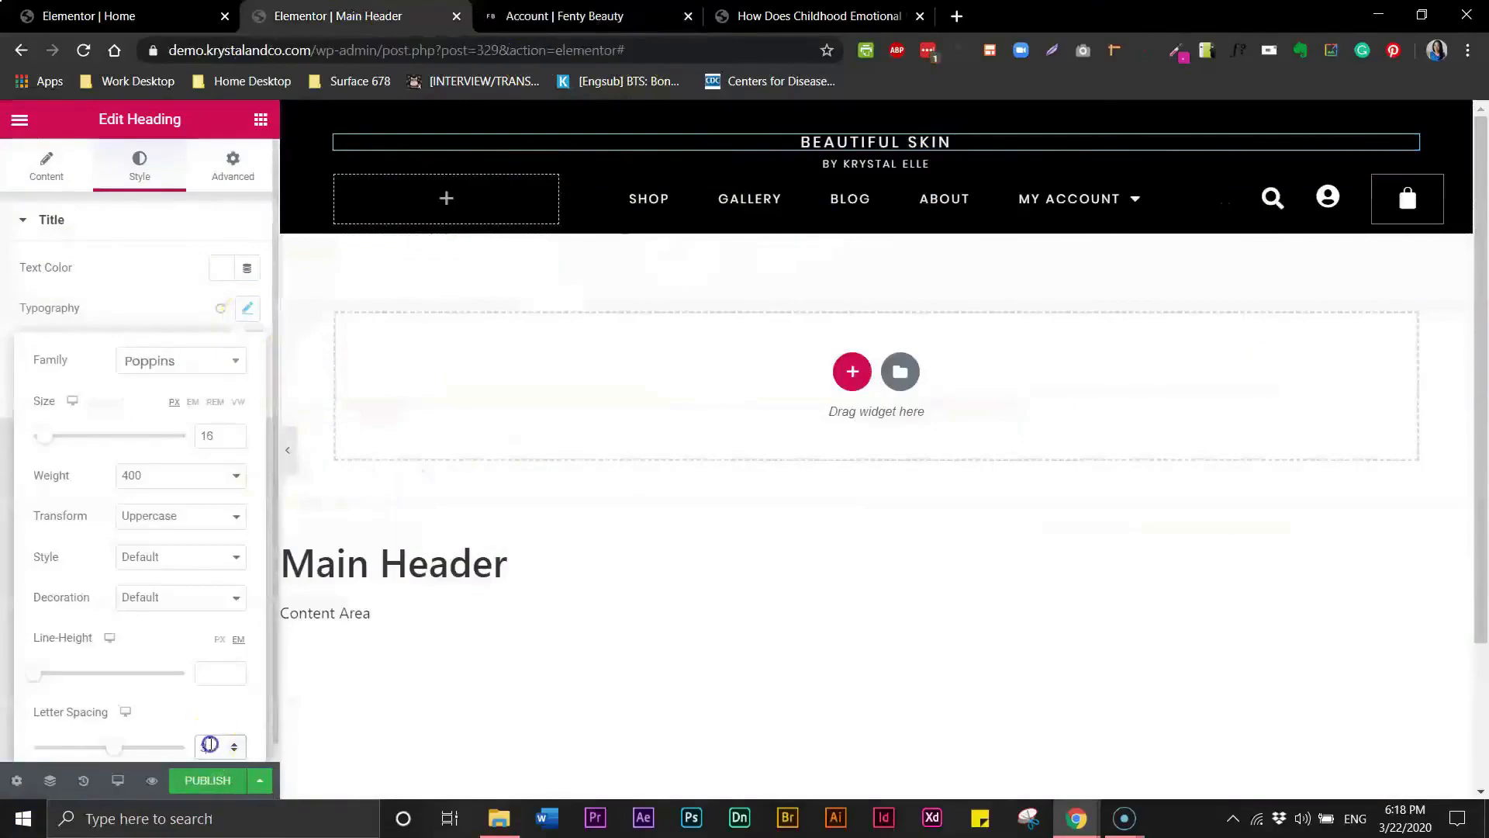
{"action": "type", "text": "5"}
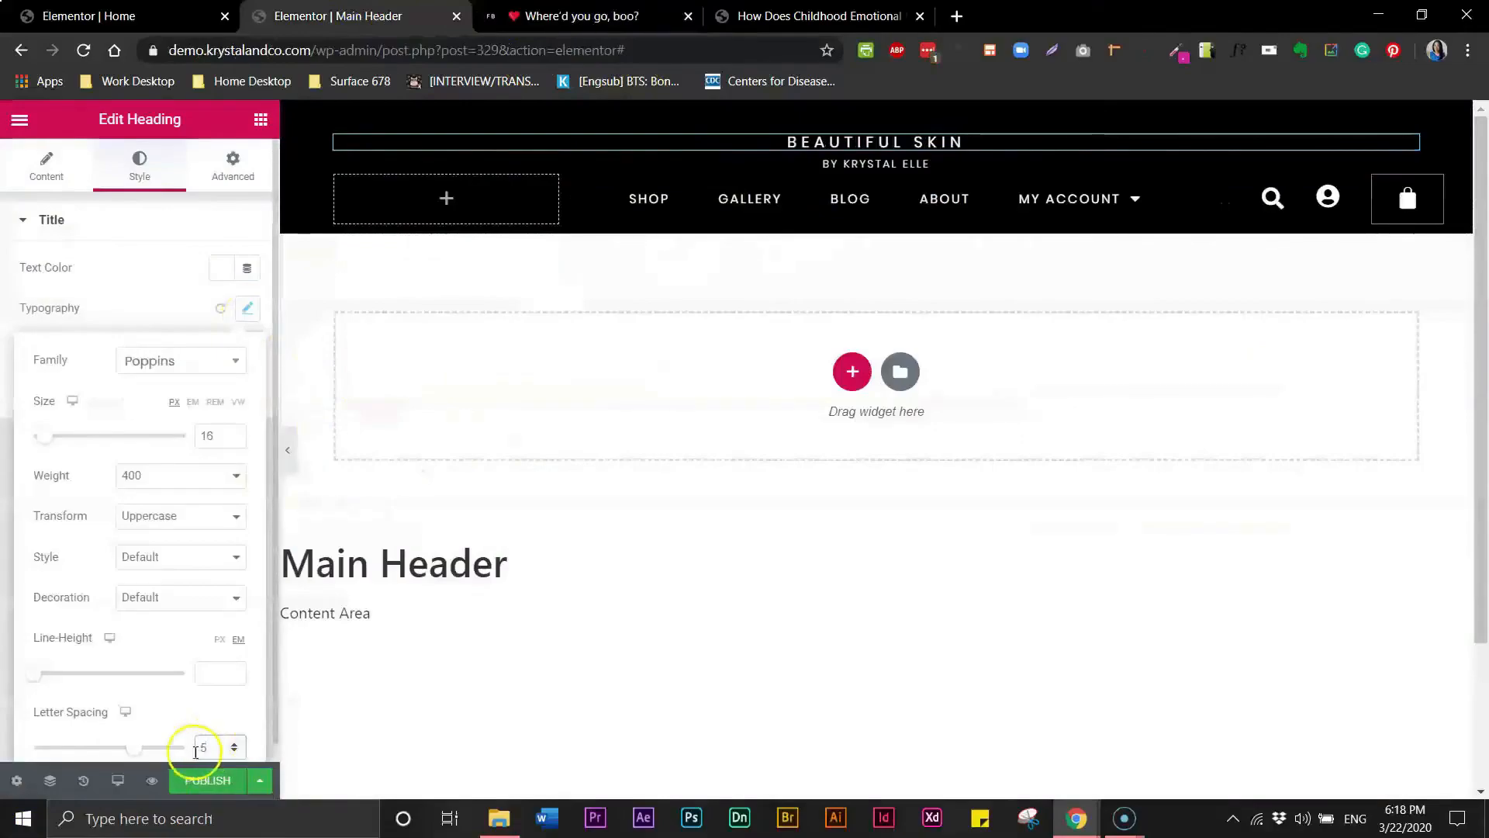
{"action": "left_click_drag", "start_coordinate": [217, 746], "coordinate": [188, 751]}
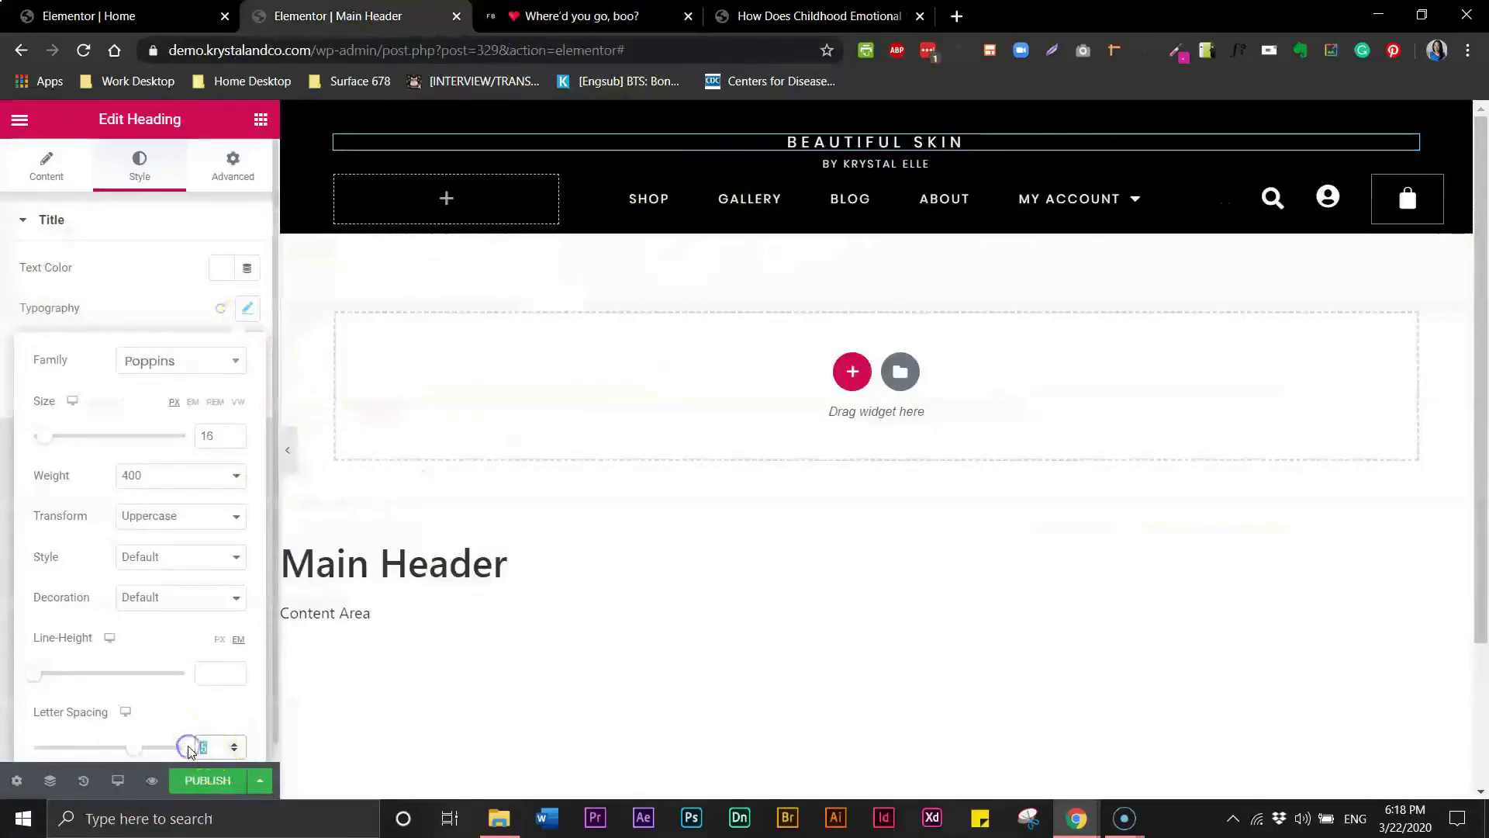
{"action": "type", "text": "6"}
{"action": "left_click", "coordinate": [324, 710]}
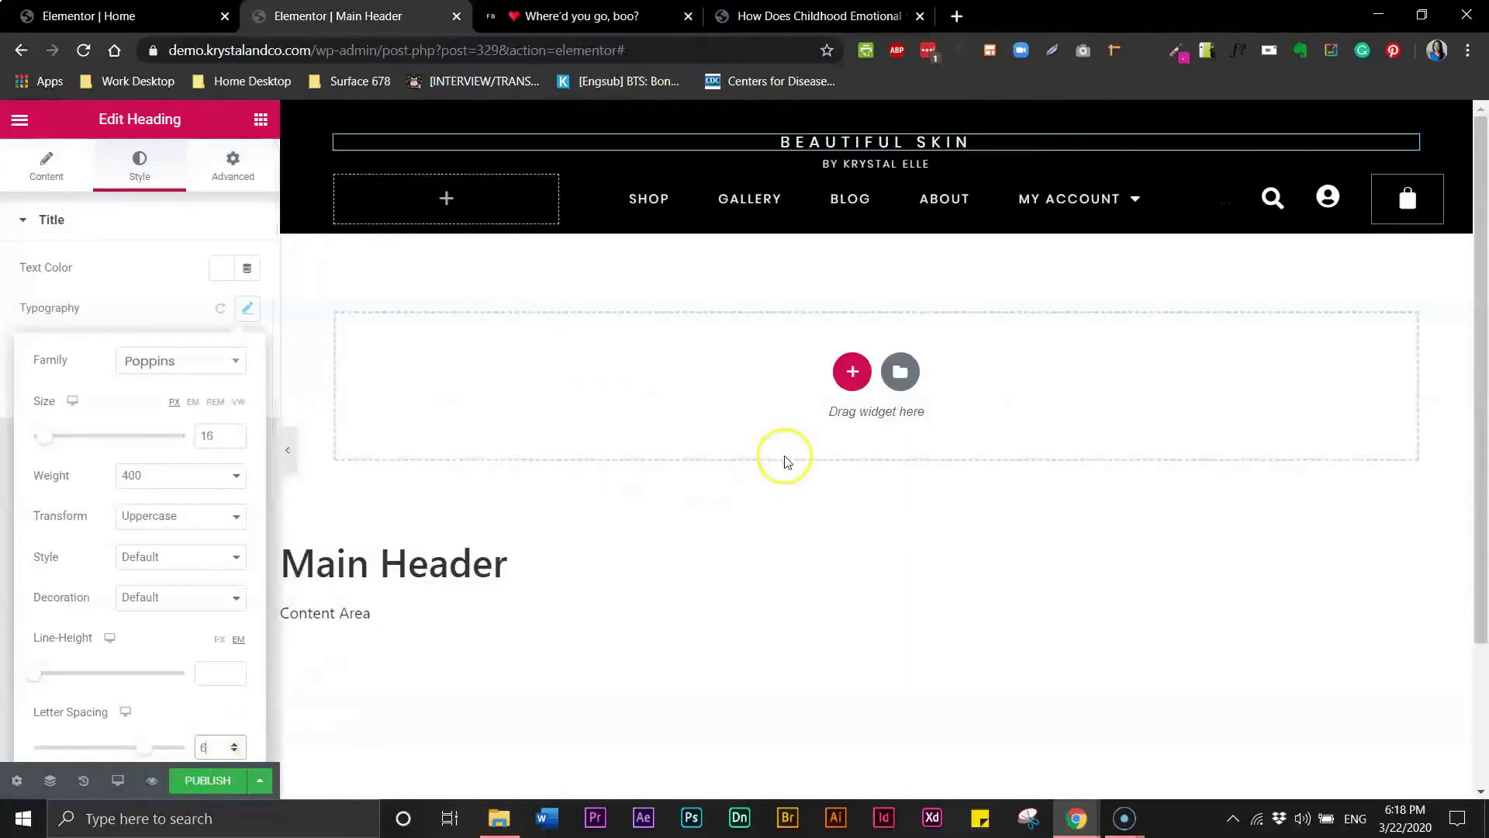
- Select the BY KRYSTAL ELLE subheading and set its letter spacing to 2.5
{"action": "left_click", "coordinate": [829, 162]}
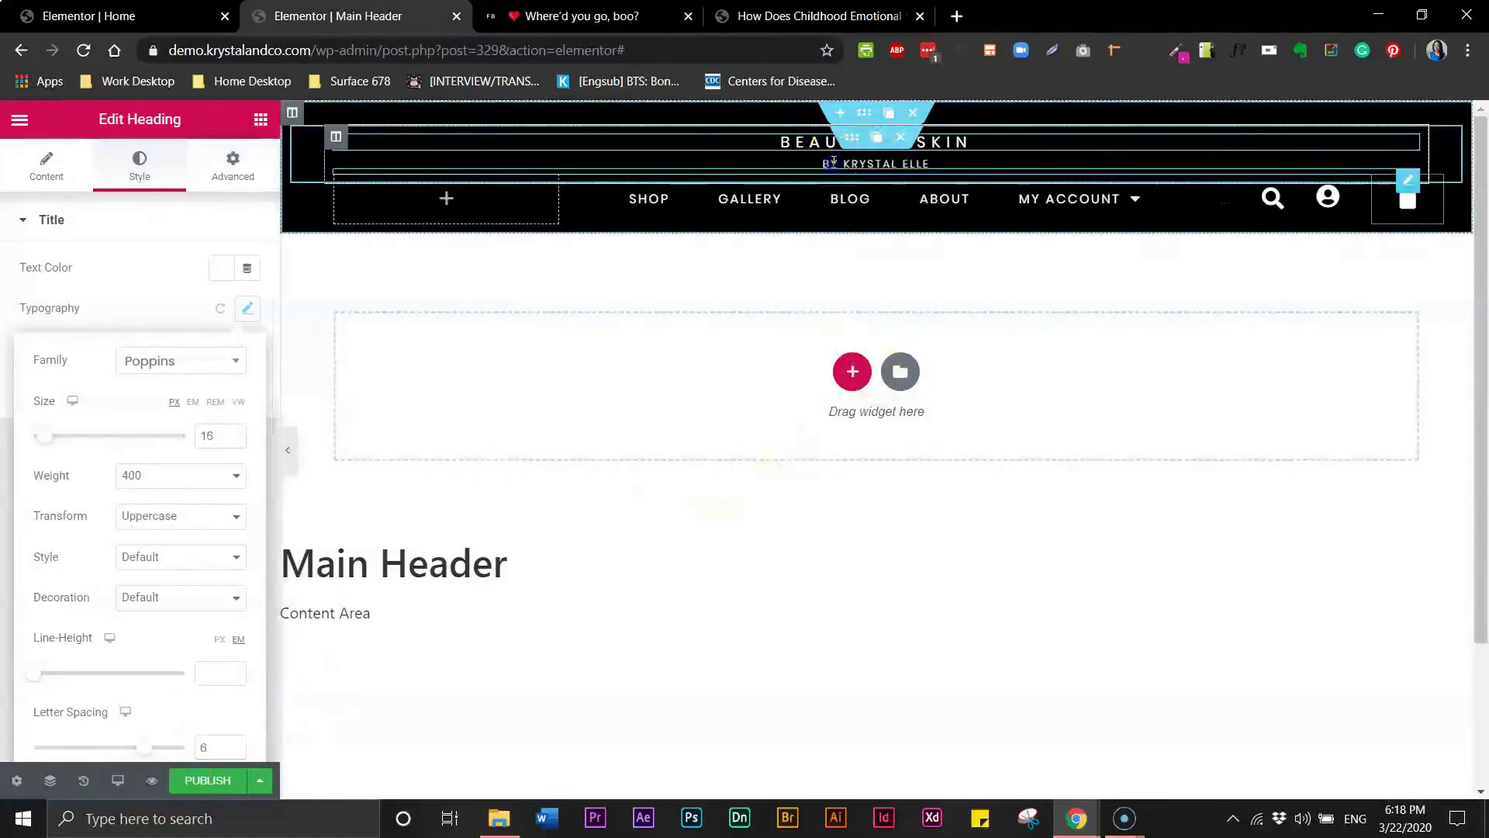
{"action": "triple_click", "coordinate": [828, 162]}
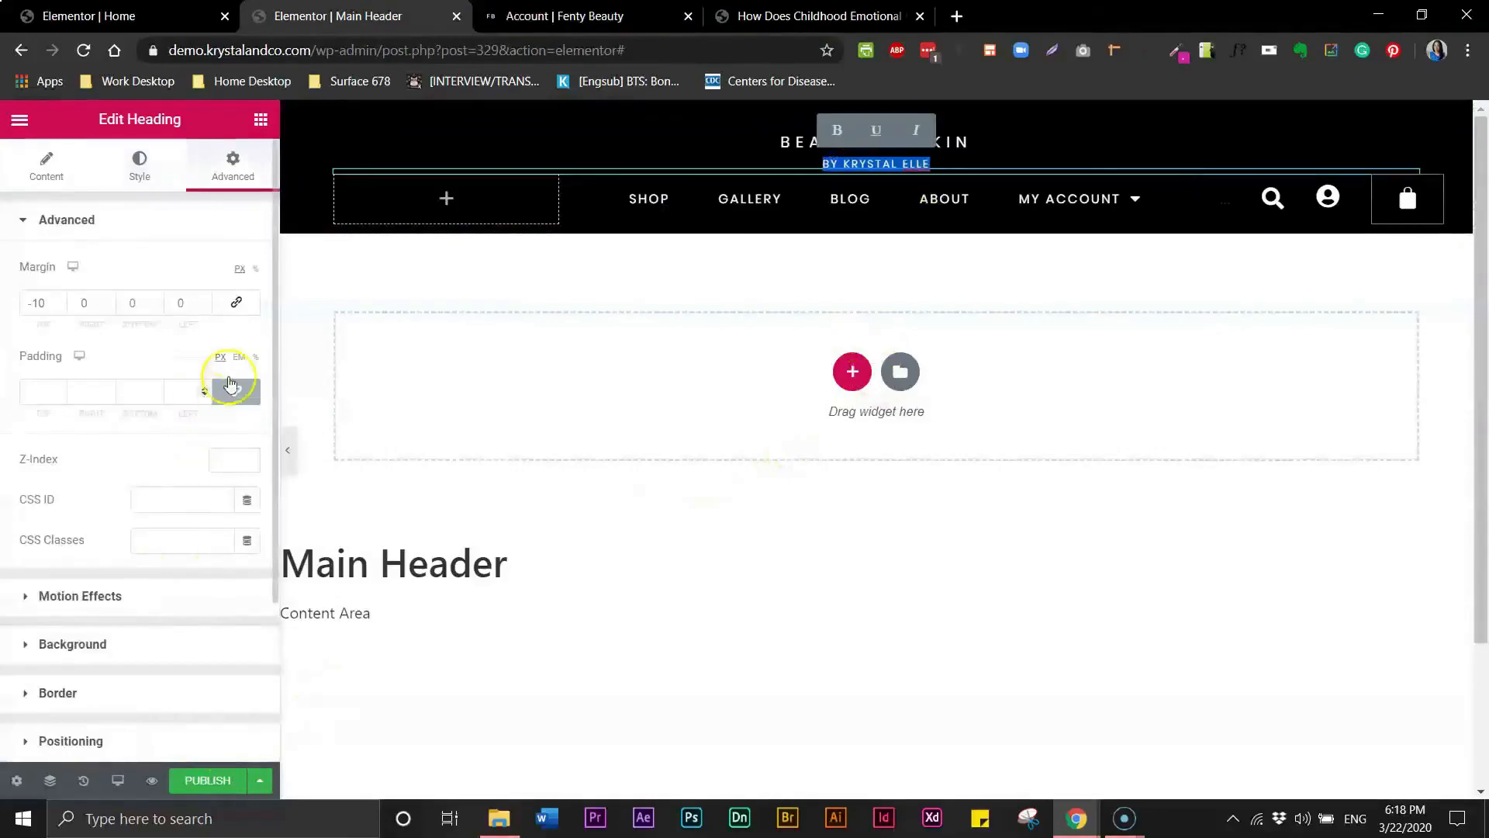
{"action": "left_click", "coordinate": [148, 180]}
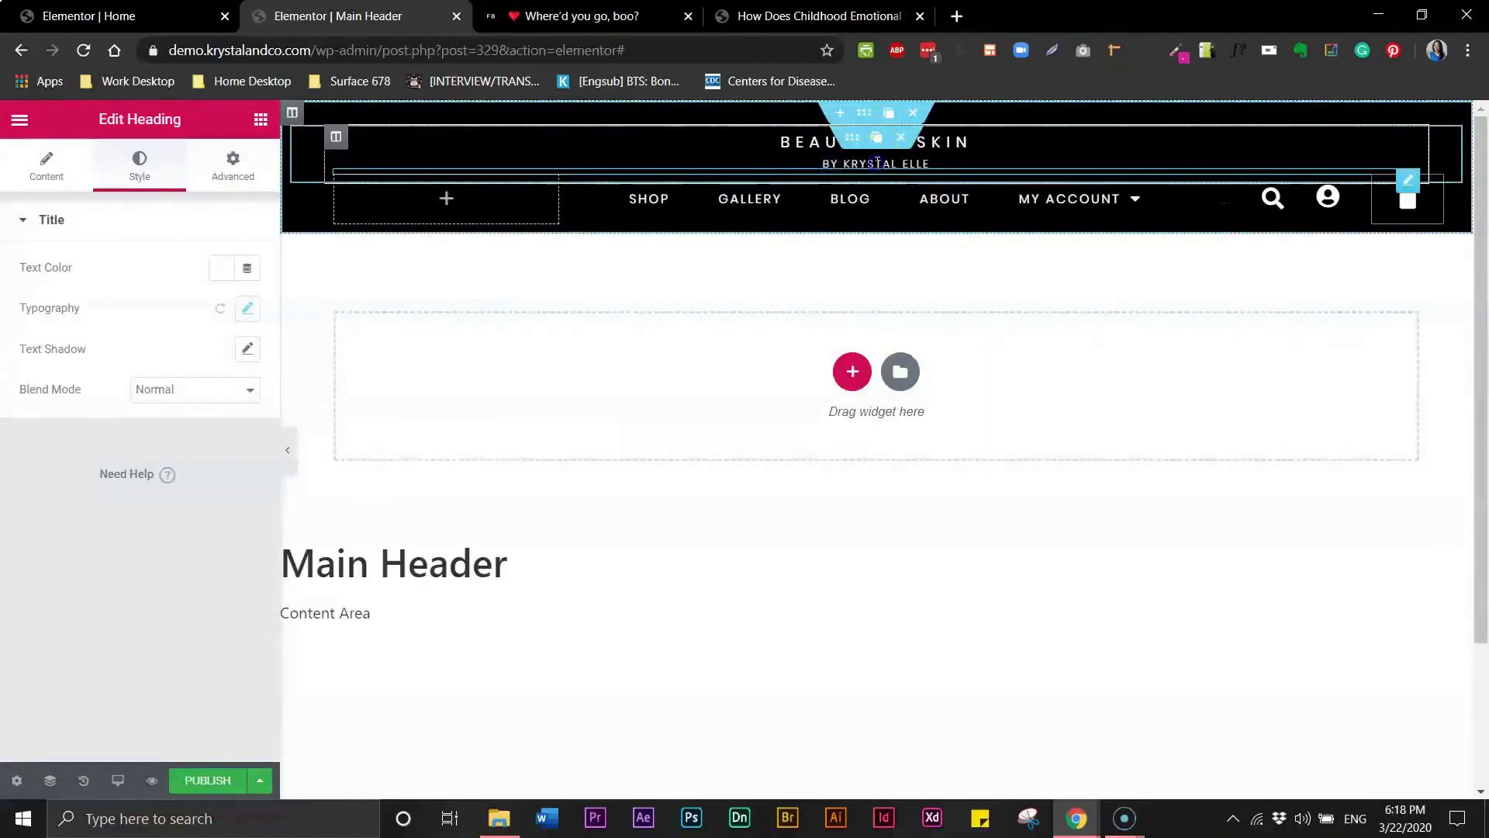
{"action": "left_click", "coordinate": [249, 309]}
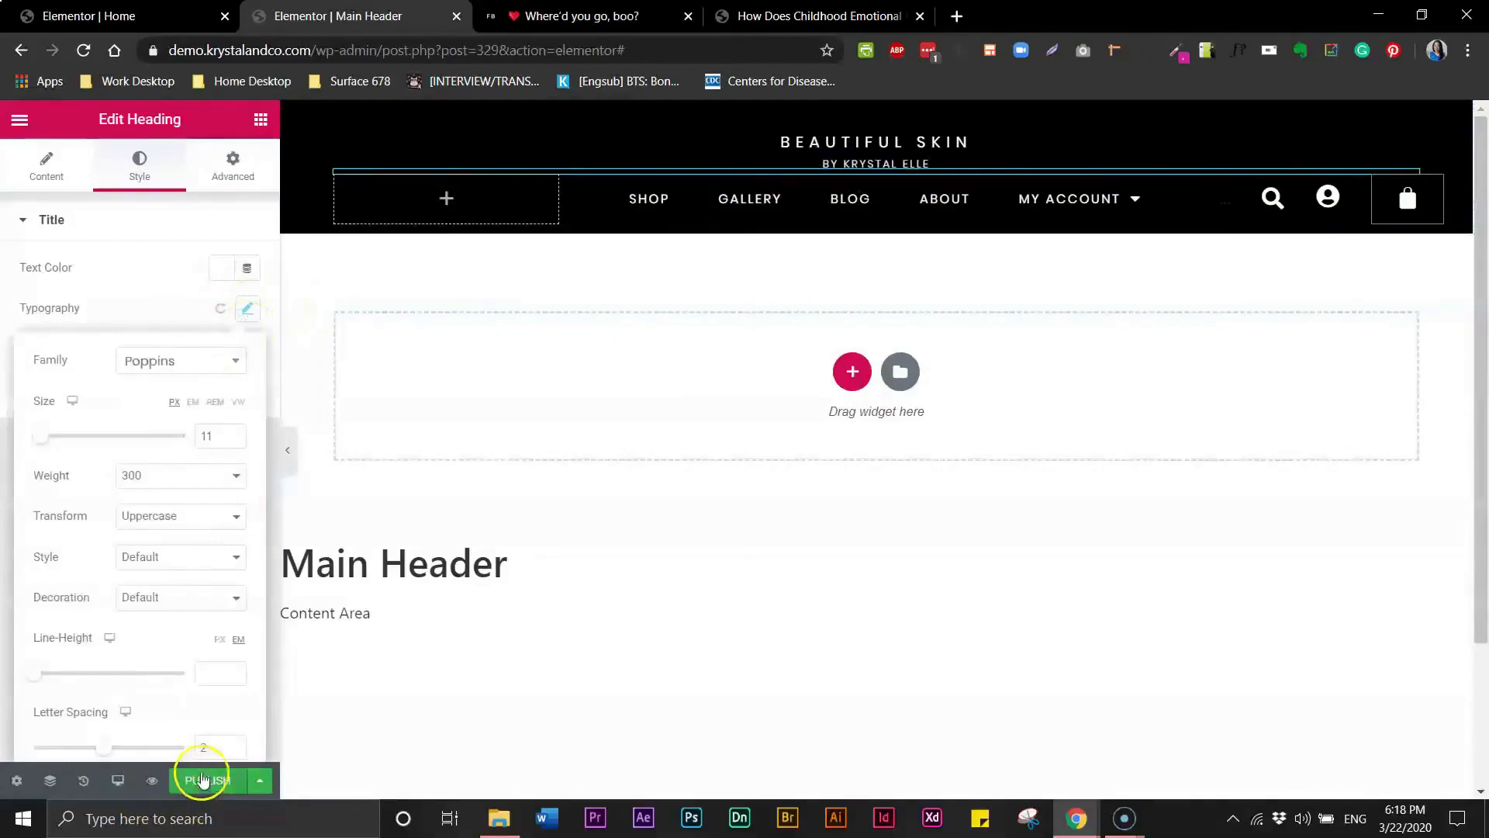
{"action": "left_click_drag", "start_coordinate": [213, 747], "coordinate": [200, 747]}
{"action": "type", "text": "2.5"}
- Save the header as a draft and collapse the panel to preview it
{"action": "left_click", "coordinate": [265, 781]}
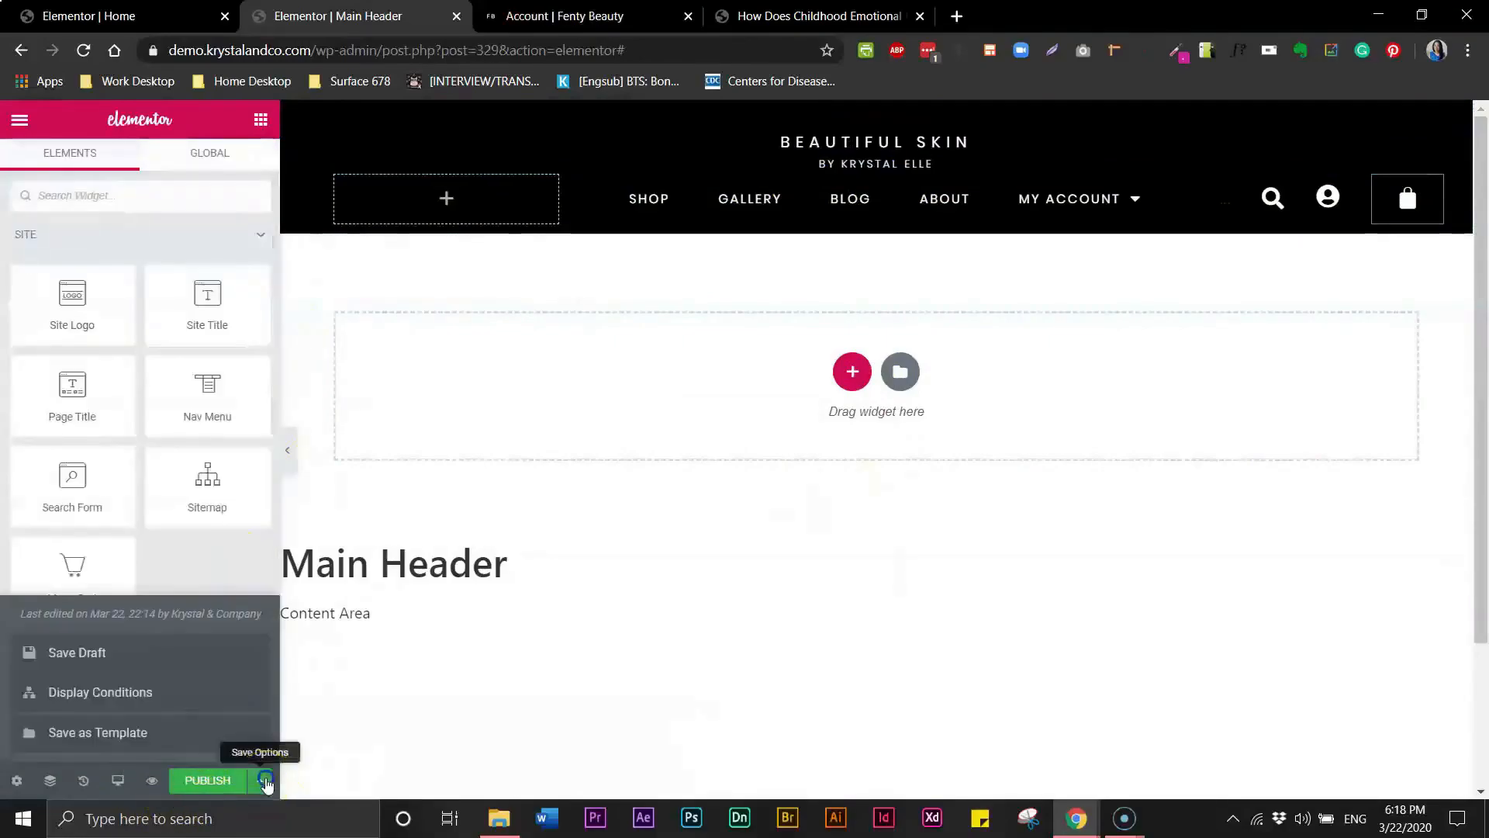
{"action": "left_click", "coordinate": [118, 656]}
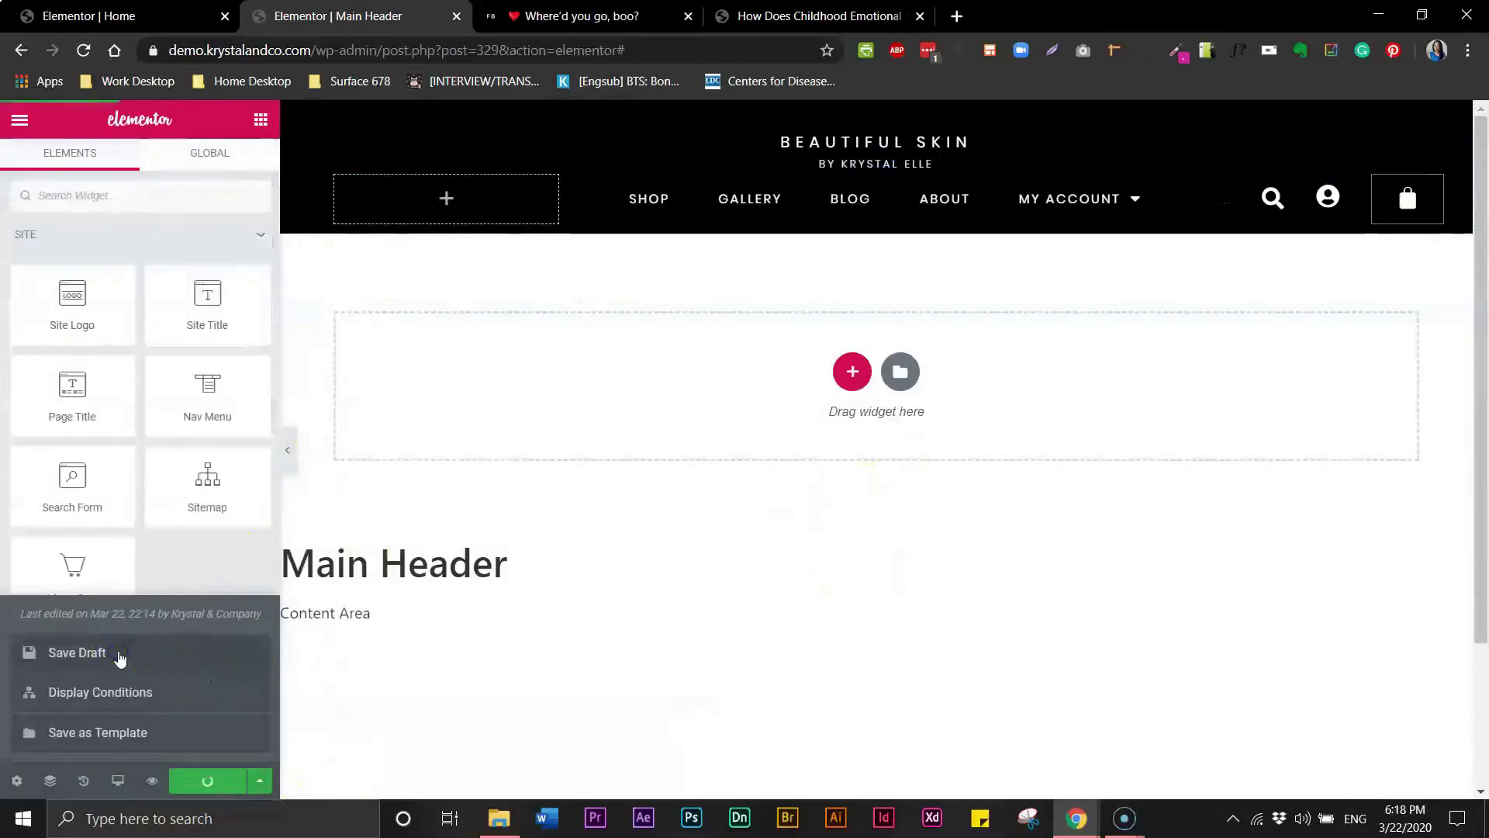
{"action": "left_click", "coordinate": [288, 451]}
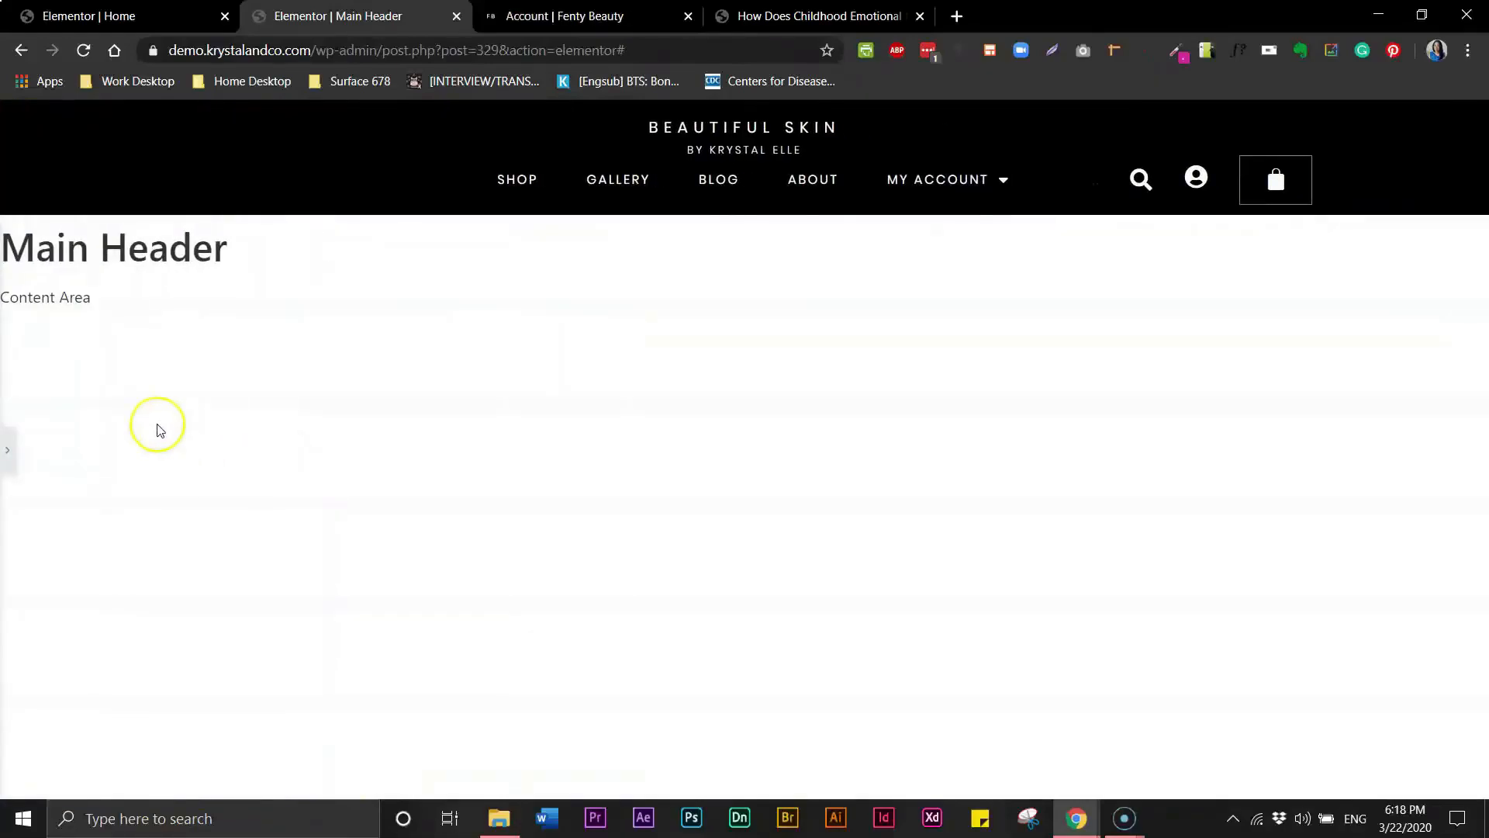
- Reopen the editor panel, select the account icon and set its size to 21
{"action": "left_click", "coordinate": [7, 450]}
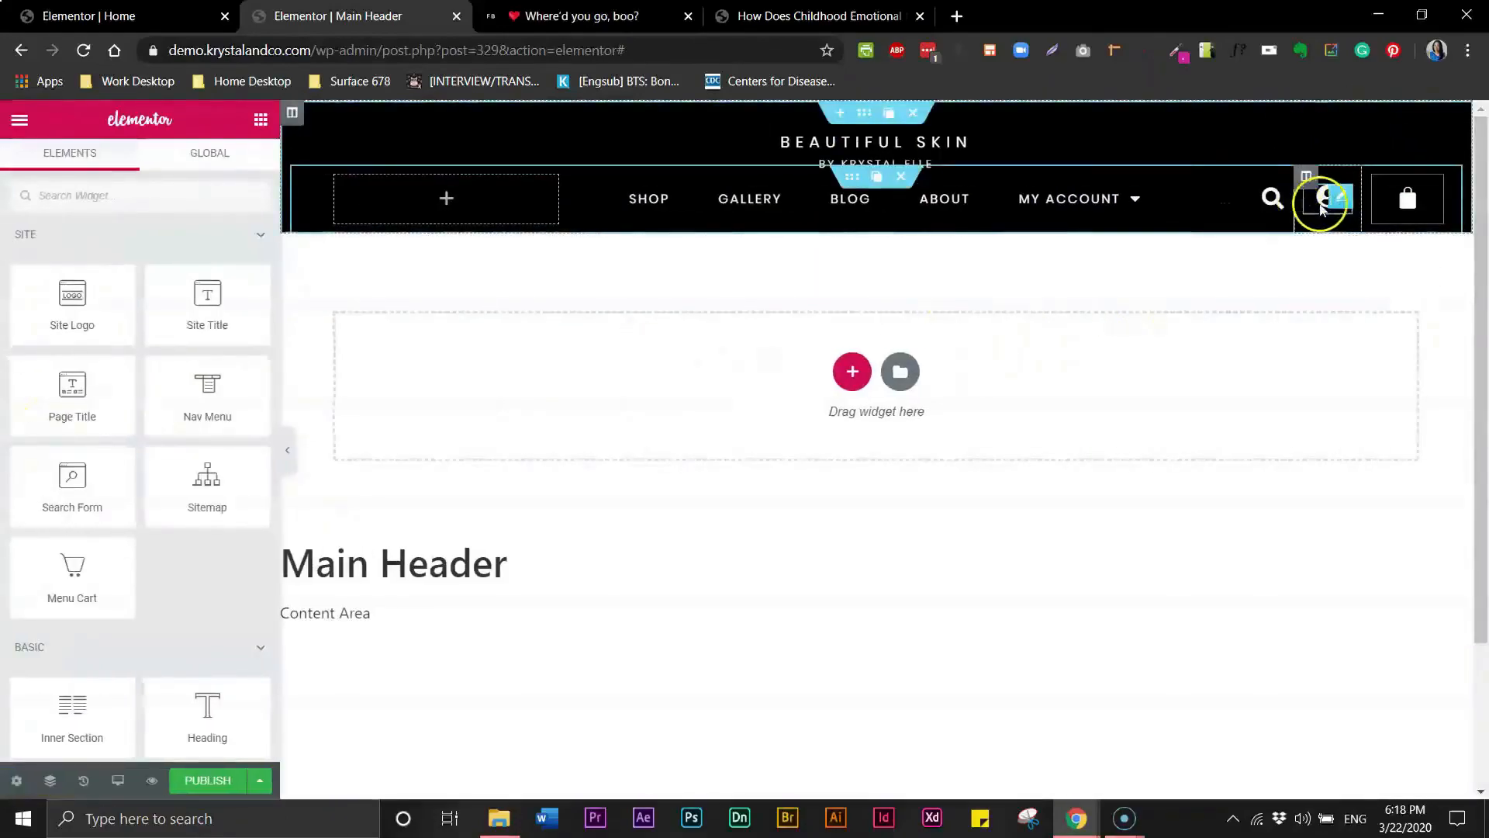
{"action": "left_click", "coordinate": [1215, 186]}
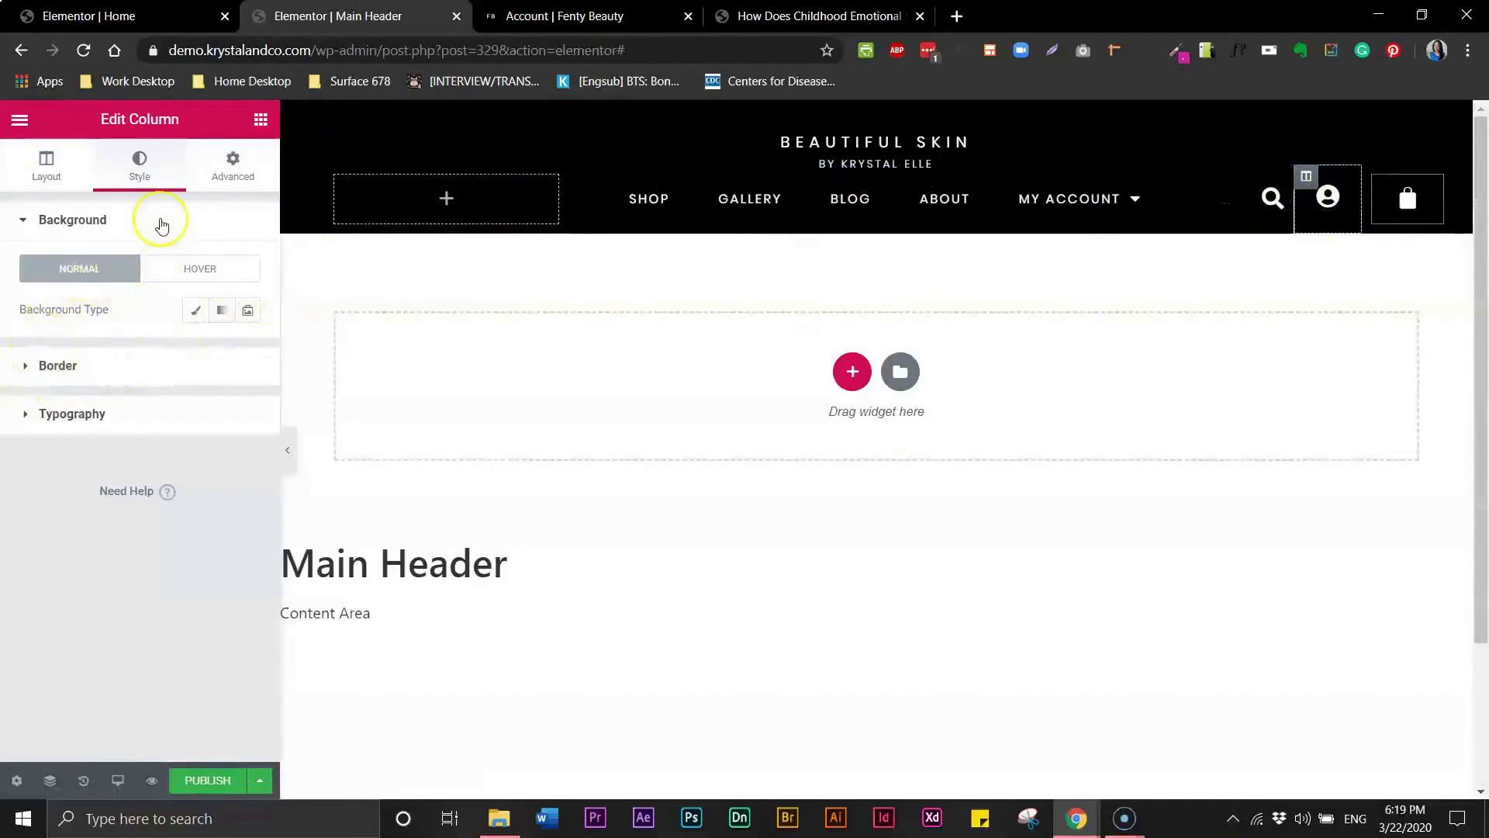
{"action": "left_click", "coordinate": [1326, 206]}
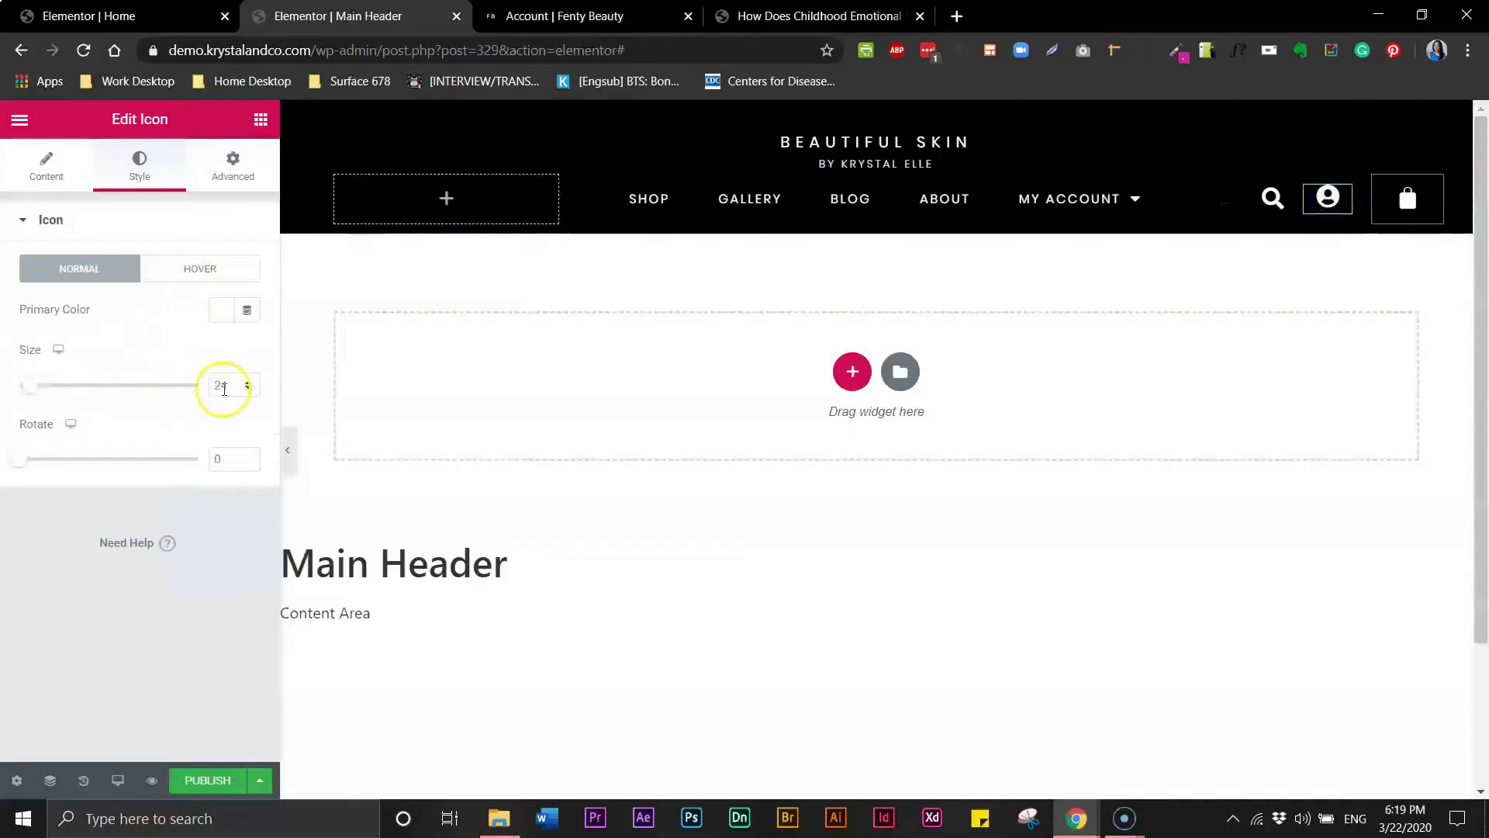
{"action": "left_click", "coordinate": [248, 390]}
- Select the cart widget and set its menu icon size to 23
{"action": "left_click", "coordinate": [1415, 211]}
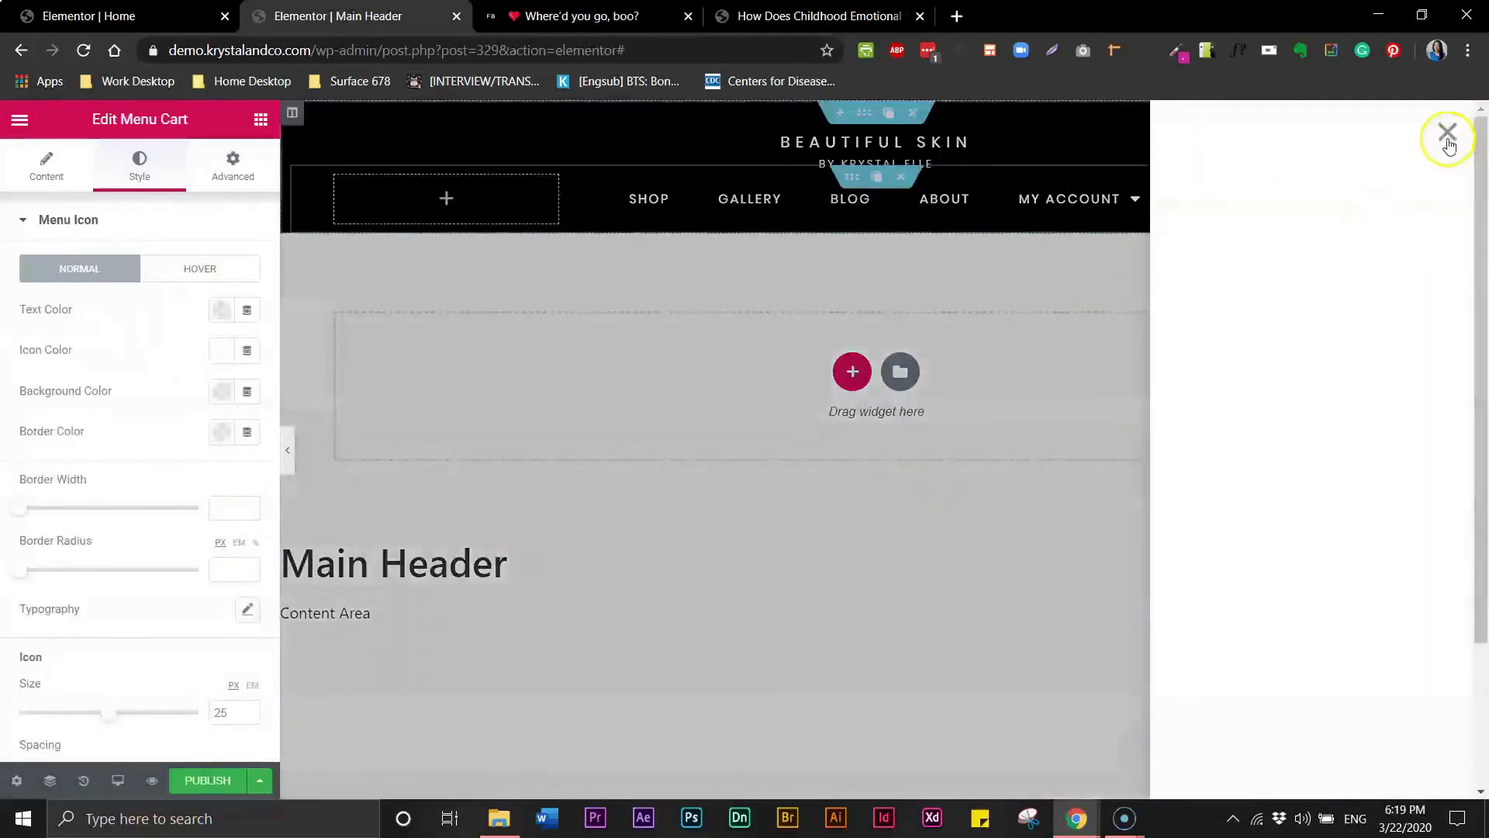
{"action": "left_click", "coordinate": [1449, 140]}
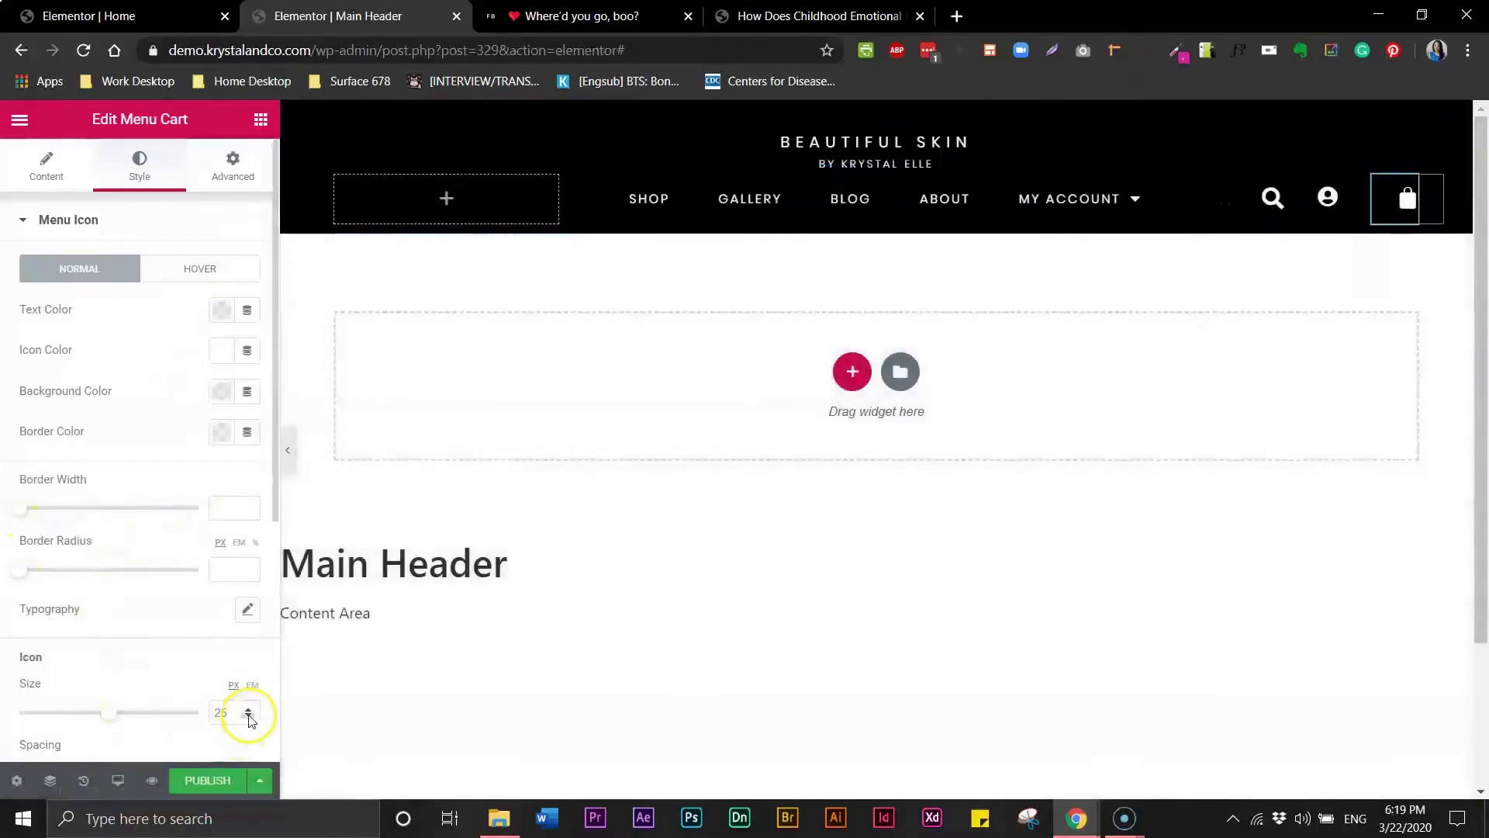
{"action": "left_click", "coordinate": [249, 717]}
{"action": "left_click", "coordinate": [249, 718]}
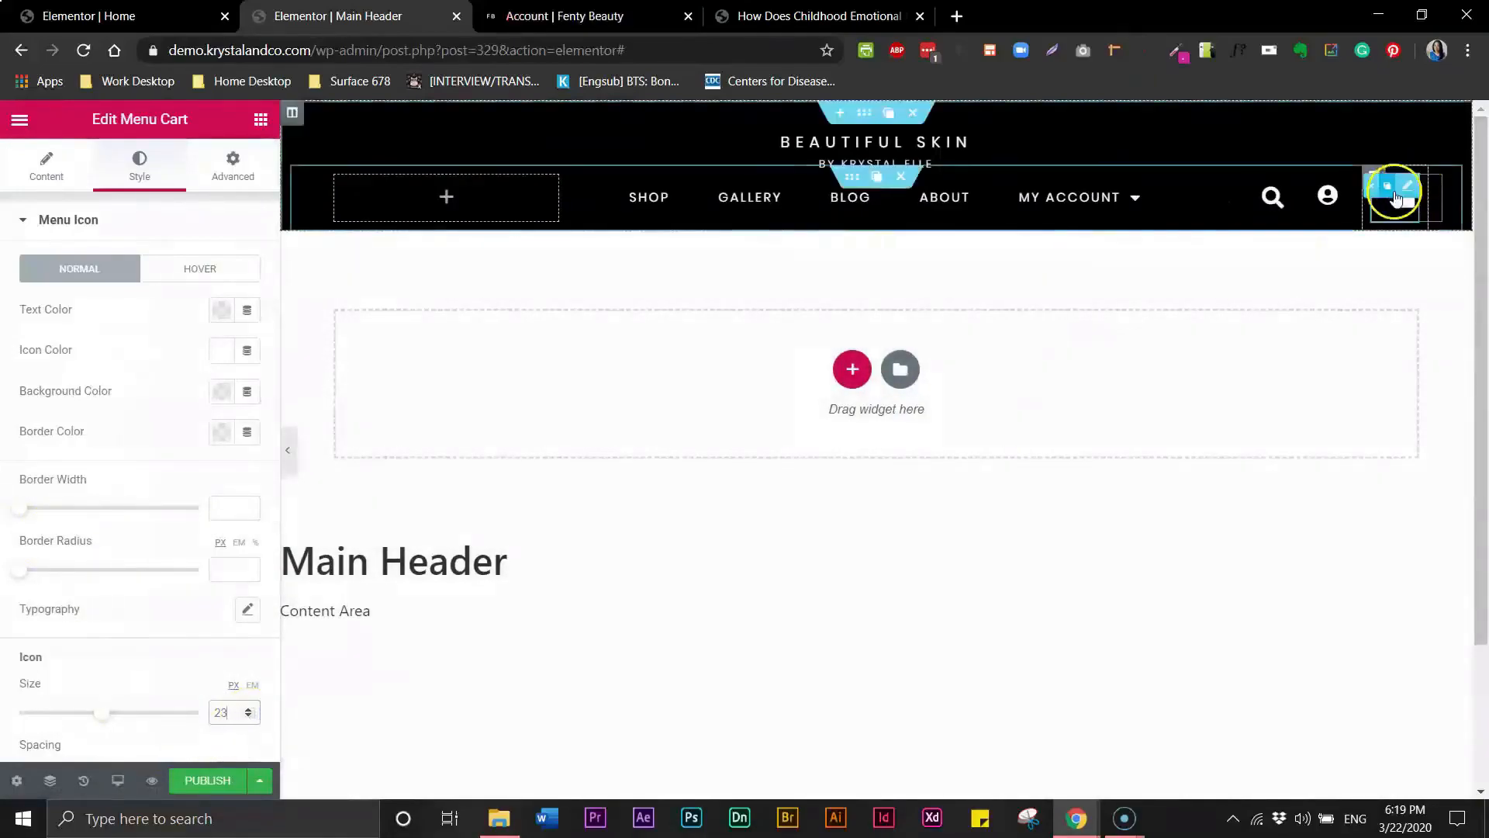
- Select the cart's column and set its column width to 6 percent
{"action": "left_click", "coordinate": [1307, 179]}
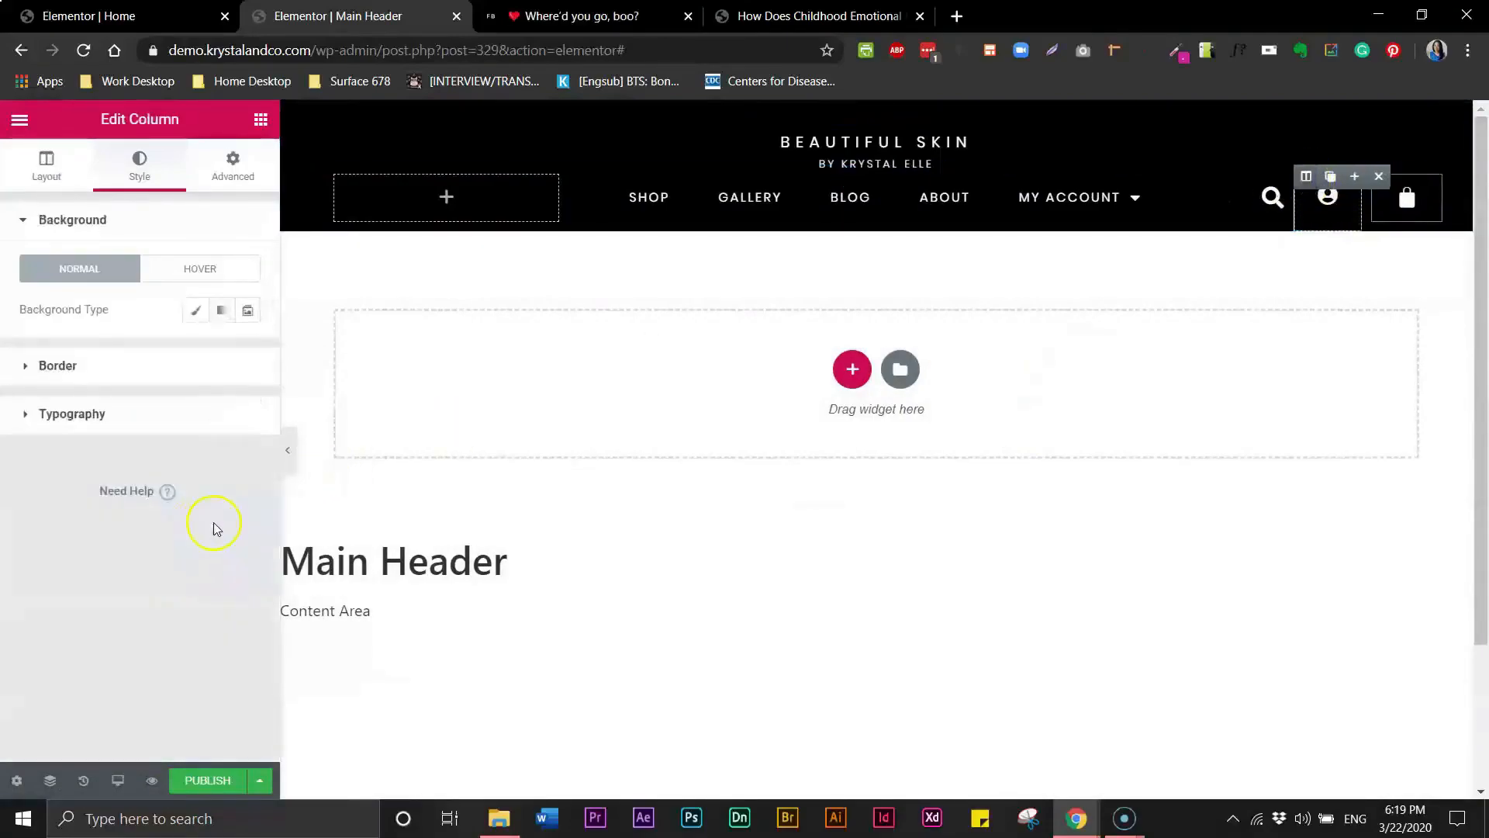
{"action": "left_click", "coordinate": [1307, 178]}
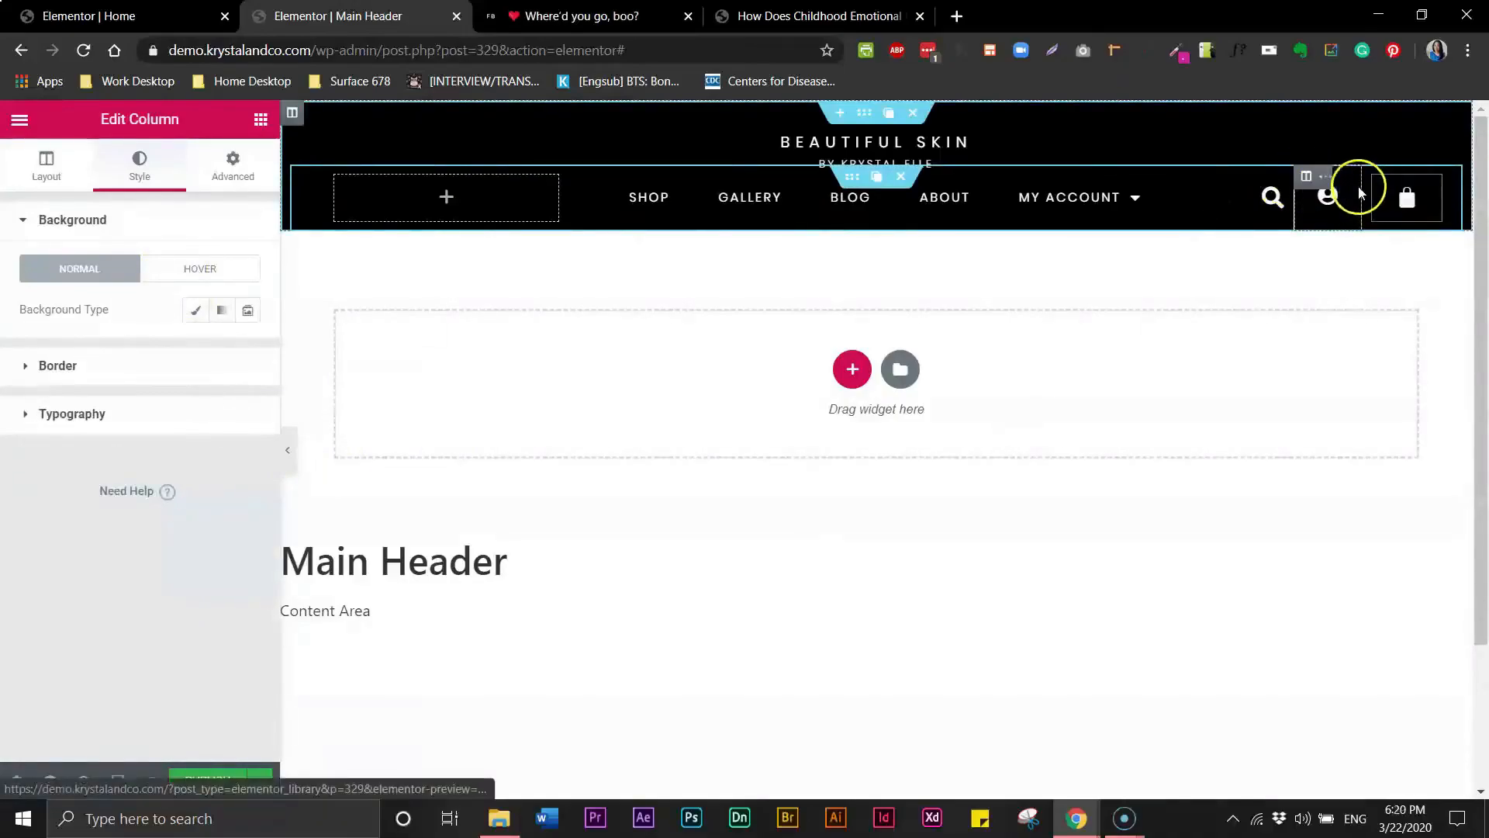
{"action": "left_click", "coordinate": [1375, 182]}
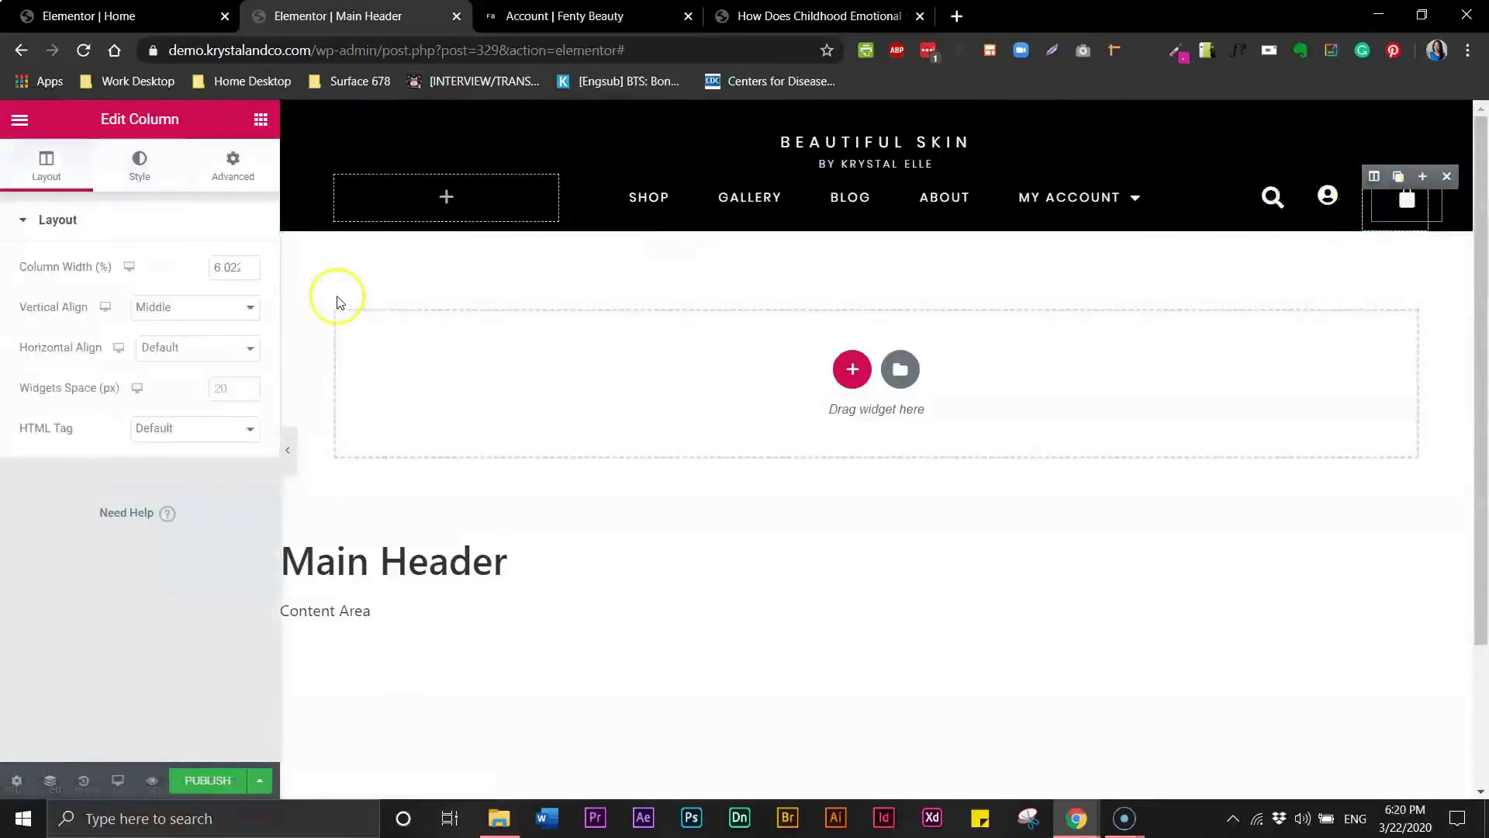
{"action": "left_click", "coordinate": [227, 268]}
{"action": "left_click", "coordinate": [234, 272]}
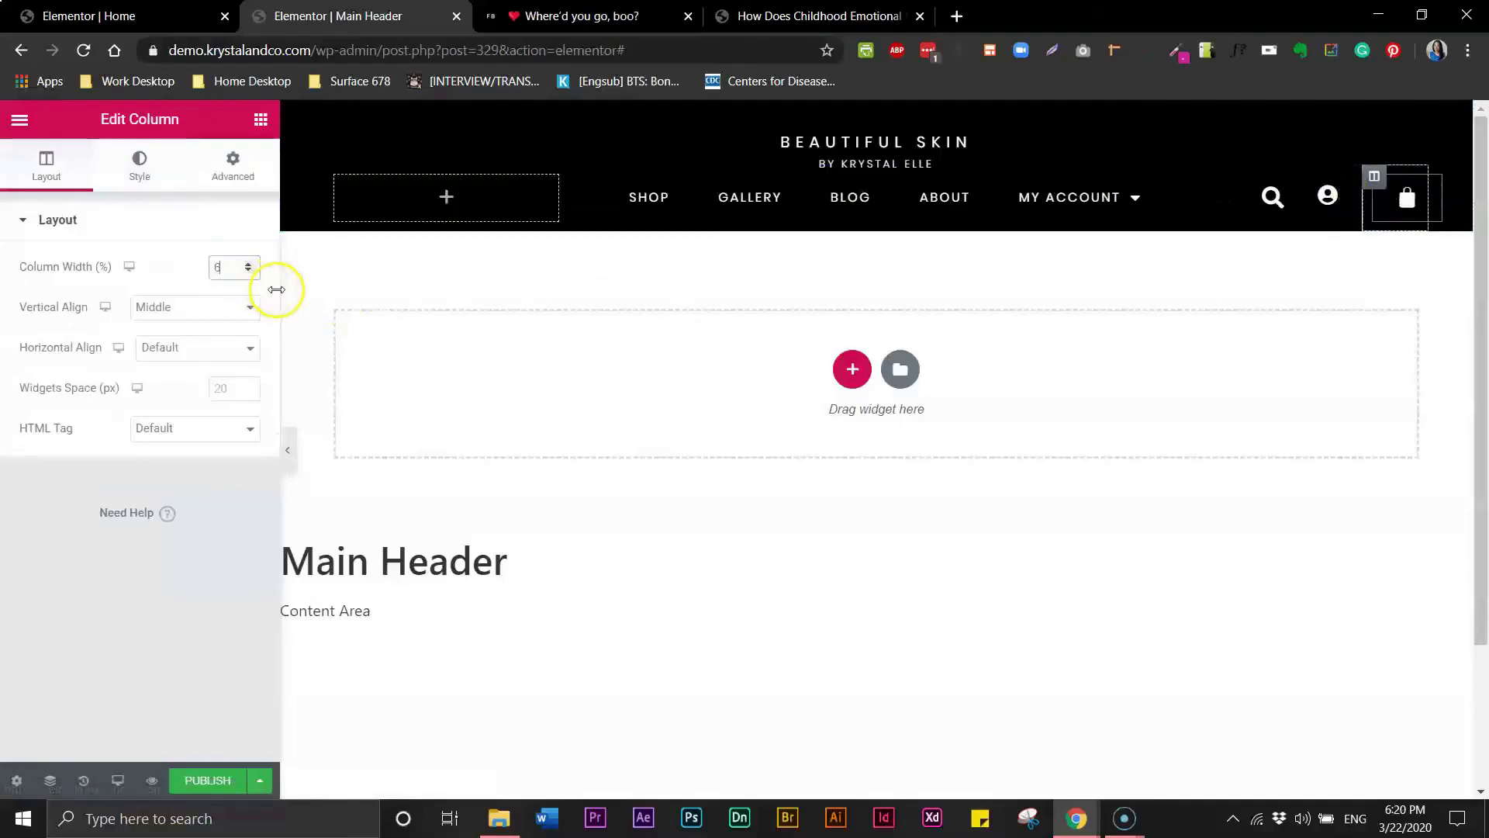
- Link the account icon to the site's my-account page URL and save the header as a draft
{"action": "left_click", "coordinate": [1309, 182]}
{"action": "left_click", "coordinate": [1311, 187]}
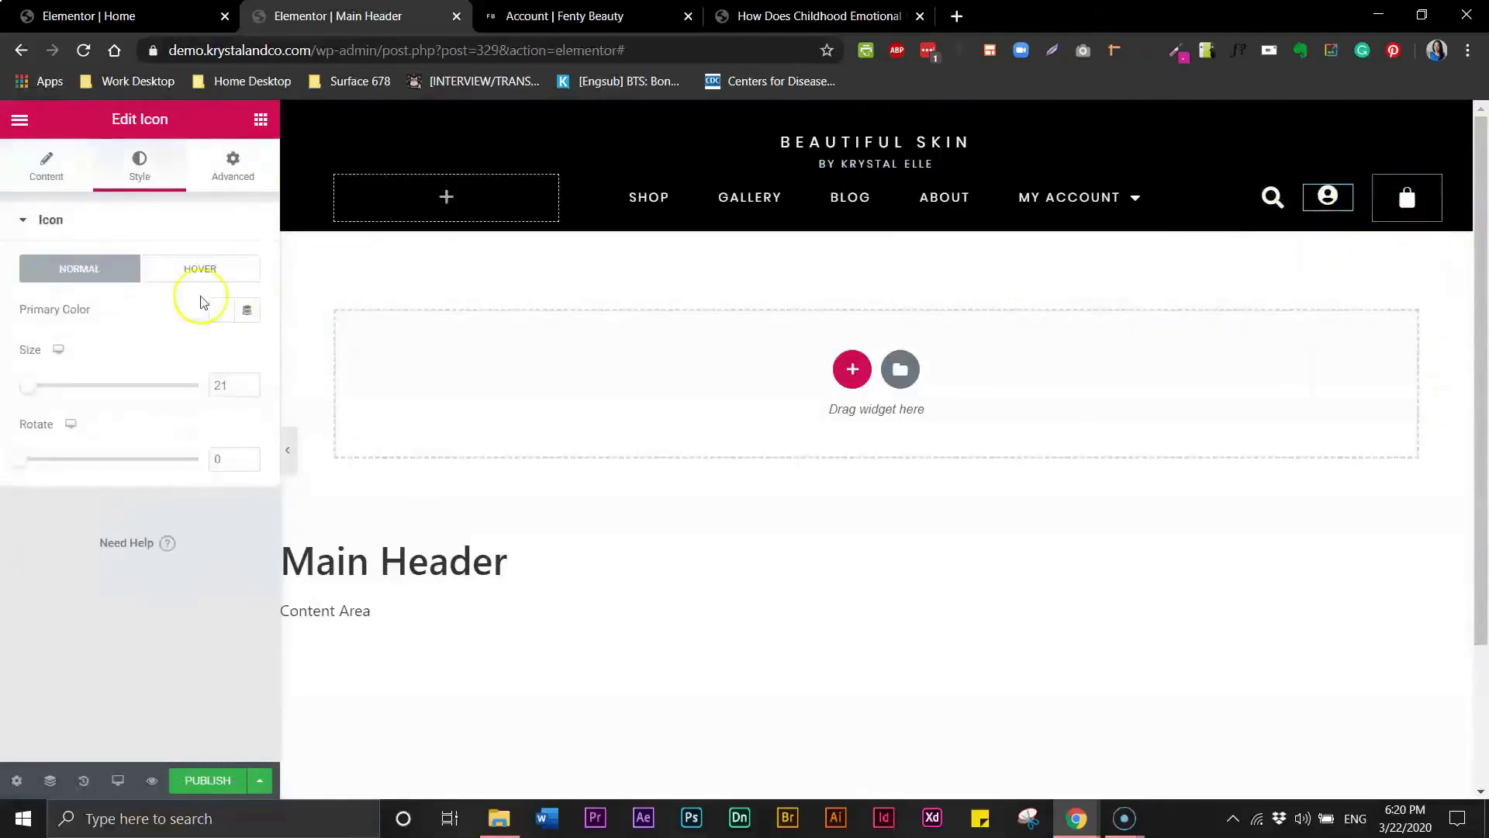
{"action": "left_click", "coordinate": [1306, 177]}
{"action": "left_click", "coordinate": [231, 268]}
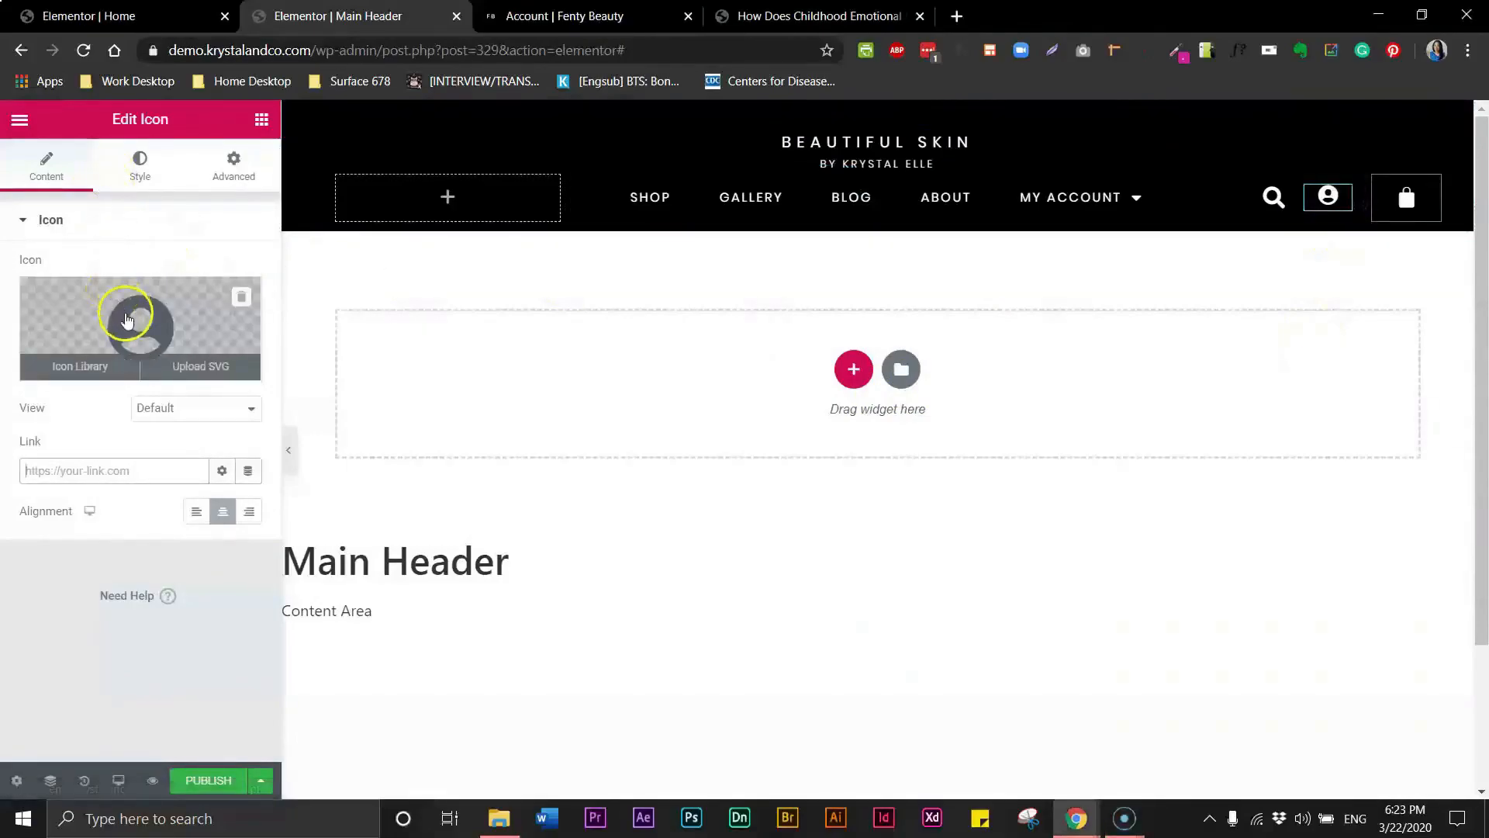
{"action": "left_click", "coordinate": [42, 470]}
{"action": "key", "text": "ctrl+v"}
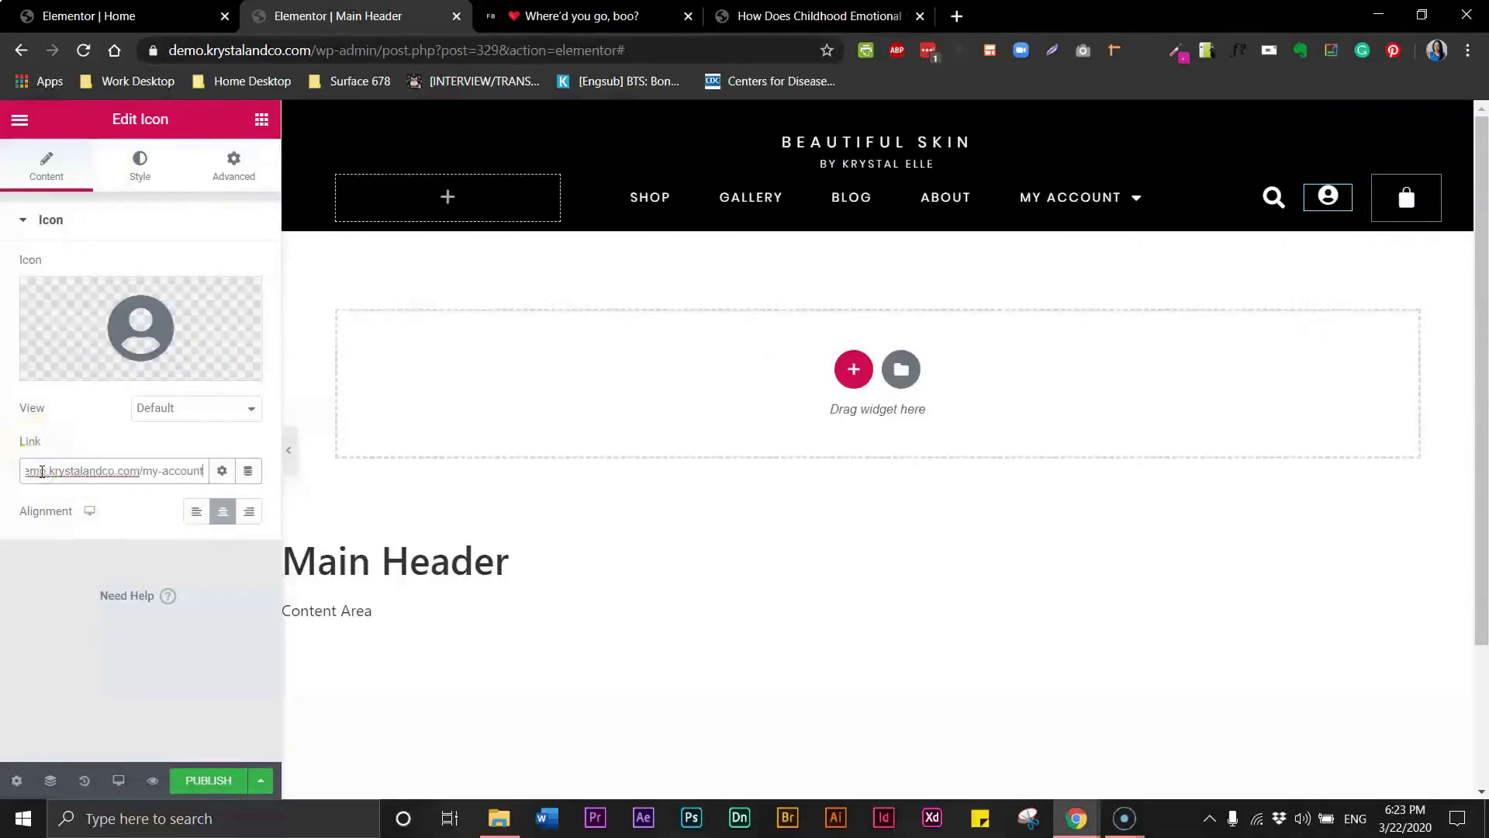
{"action": "left_click", "coordinate": [223, 472]}
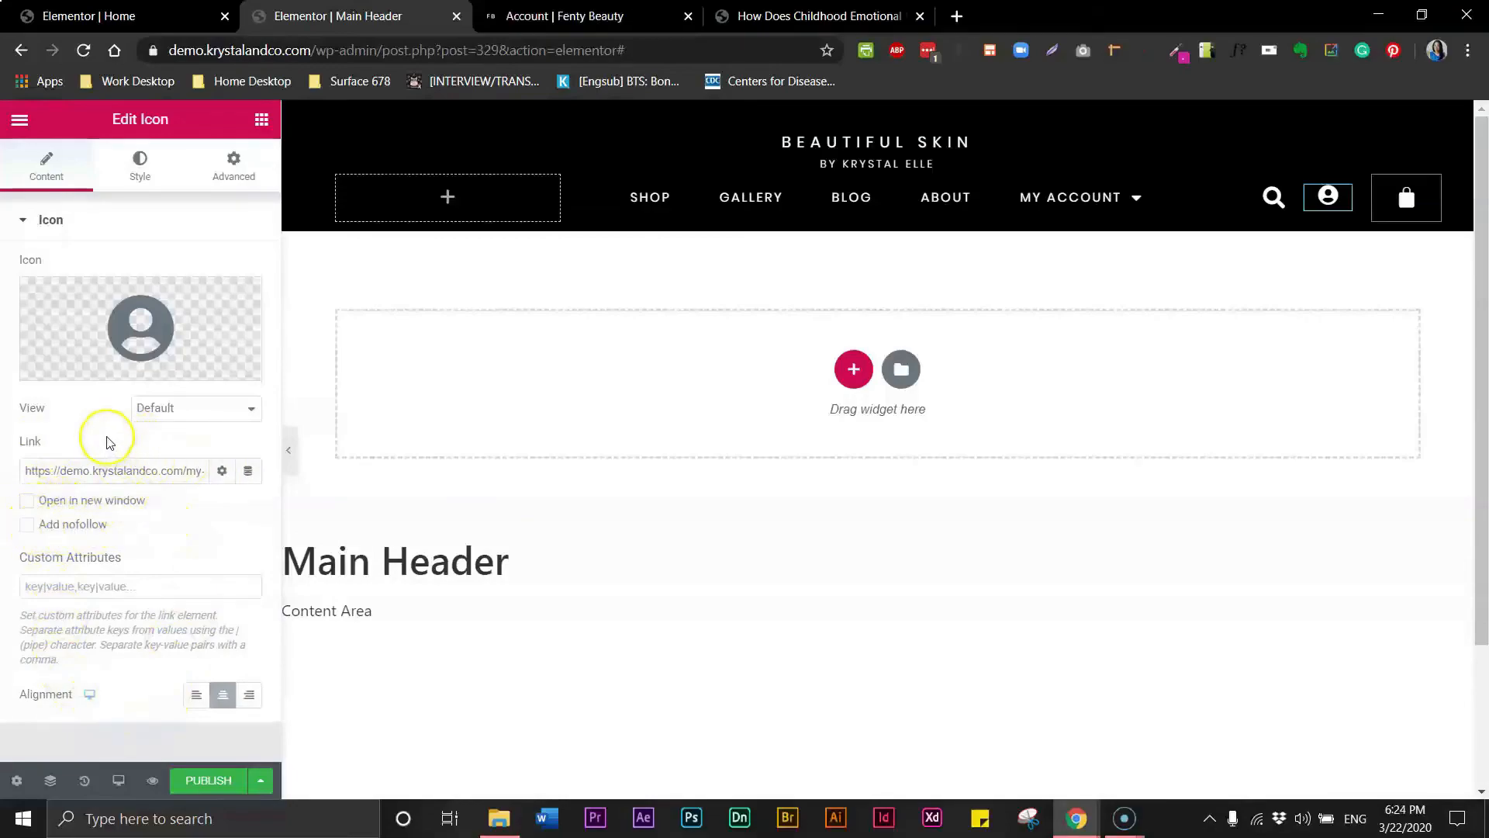
{"action": "left_click", "coordinate": [261, 778]}
{"action": "left_click", "coordinate": [109, 652]}
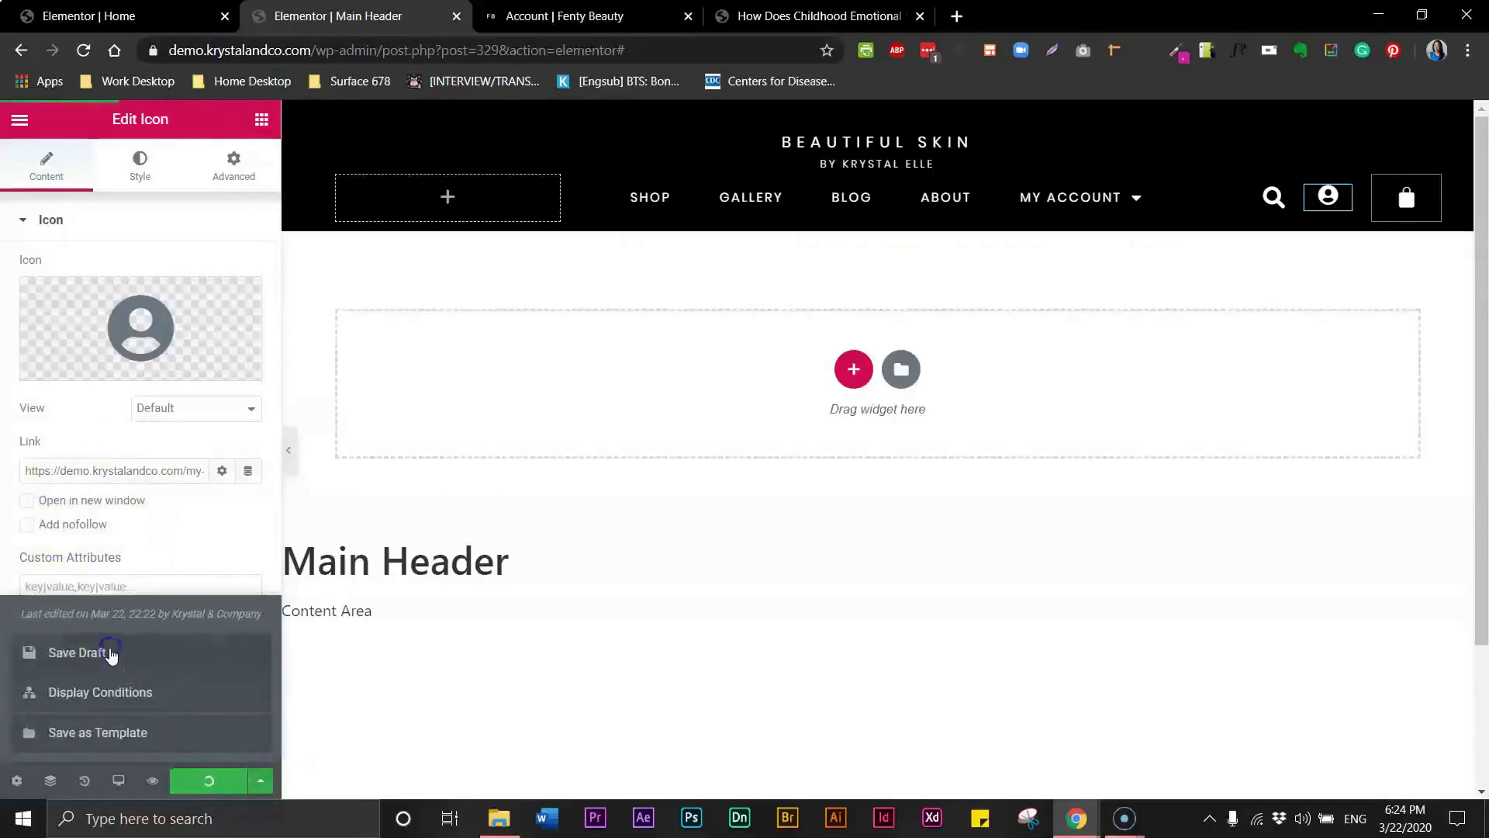
- Publish the Main Header with a display condition and open its live preview
{"action": "left_click", "coordinate": [1407, 214]}
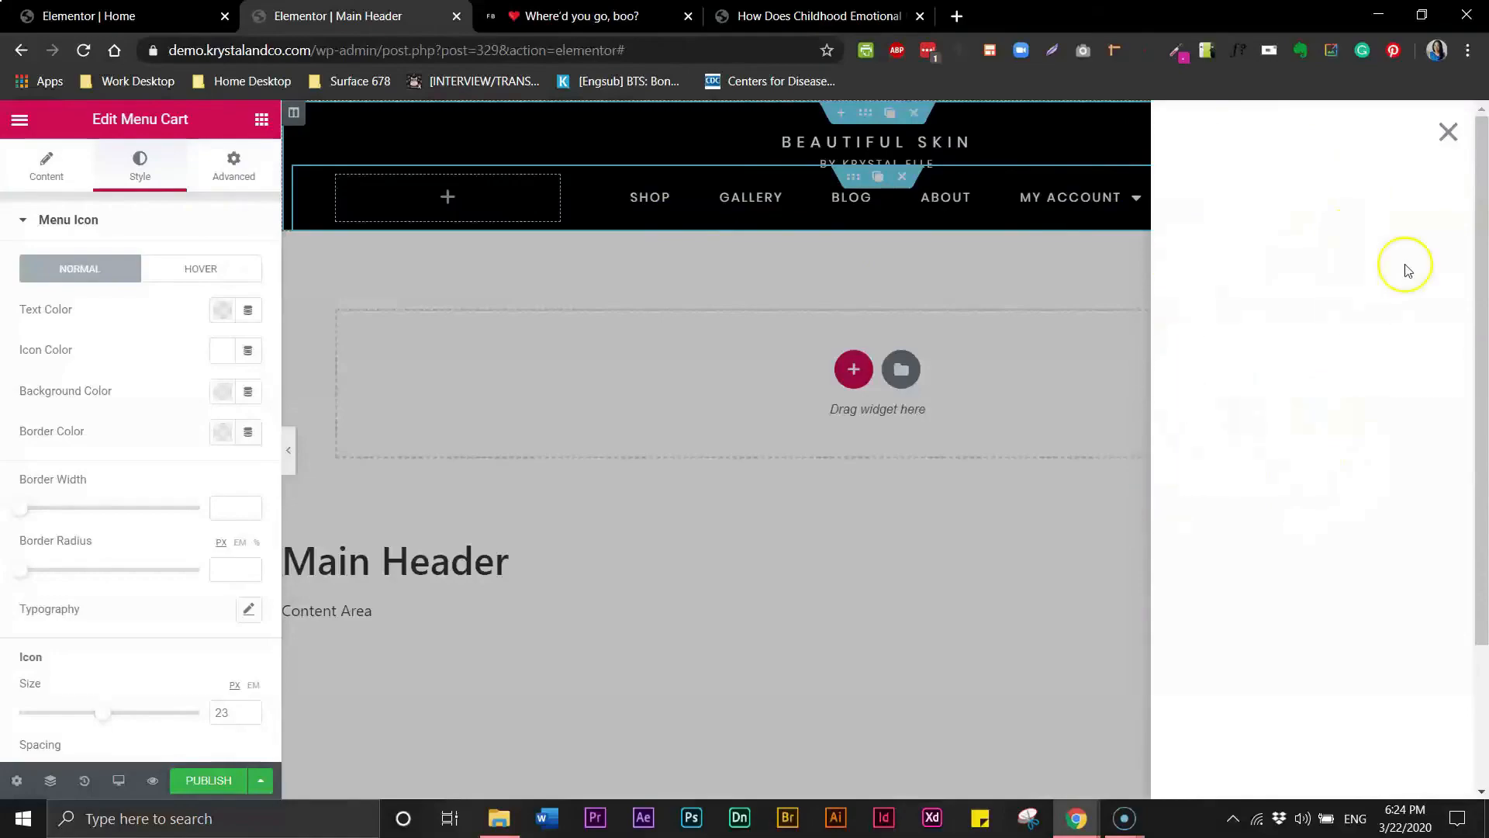
{"action": "left_click", "coordinate": [1448, 137]}
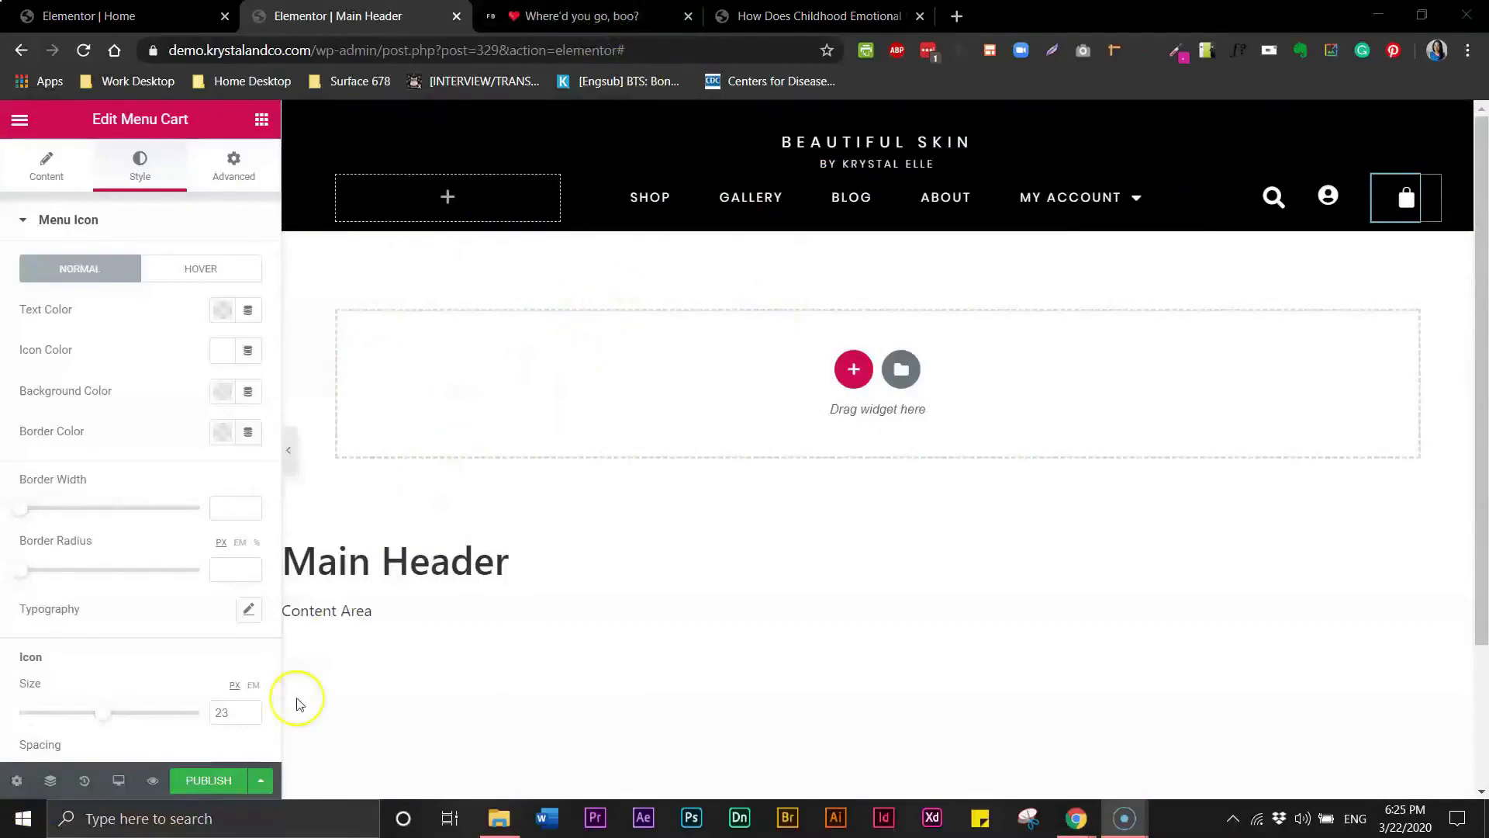
{"action": "left_click", "coordinate": [214, 785]}
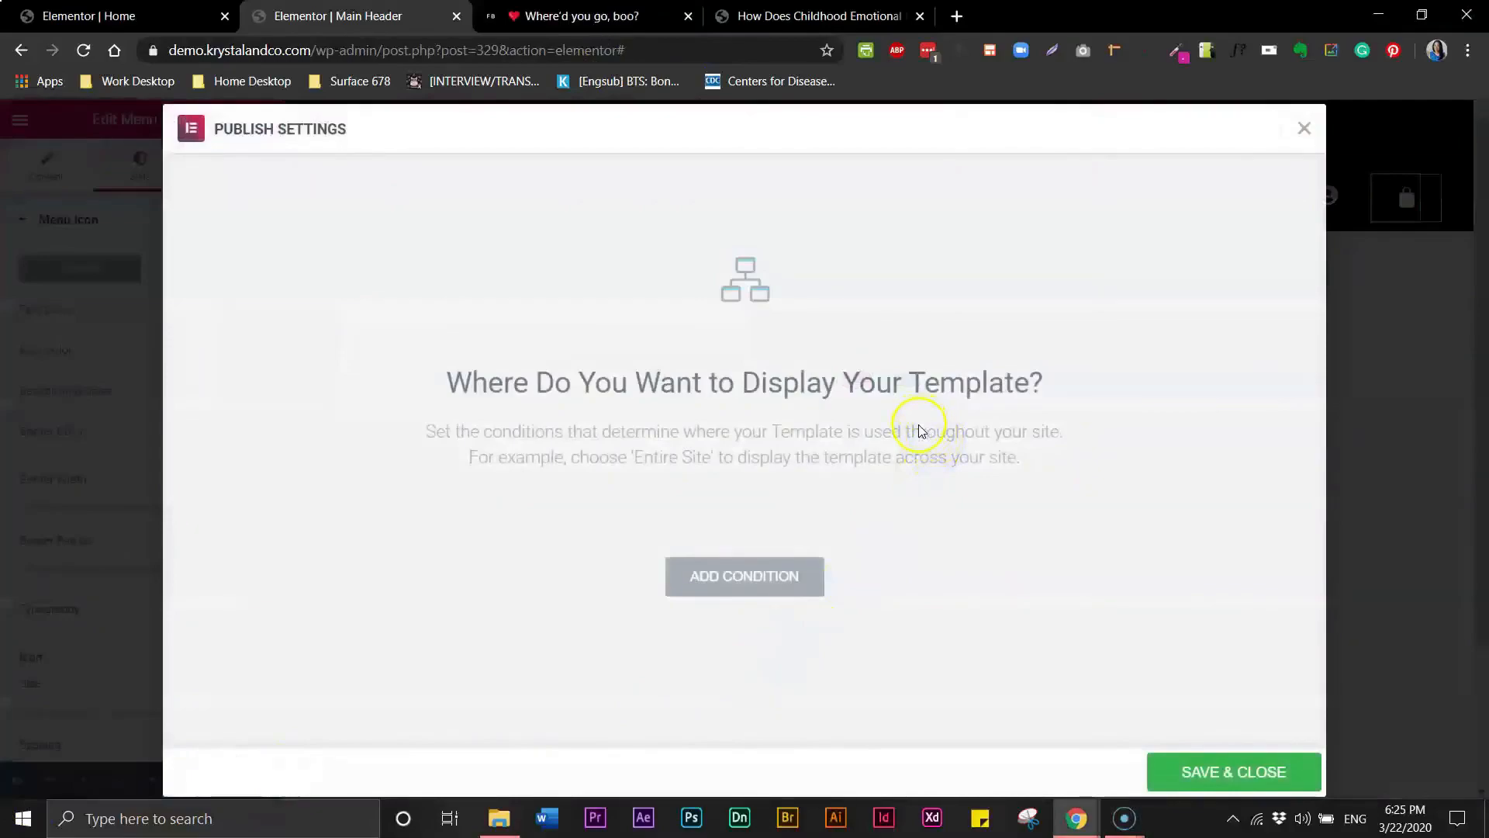
{"action": "left_click", "coordinate": [751, 582]}
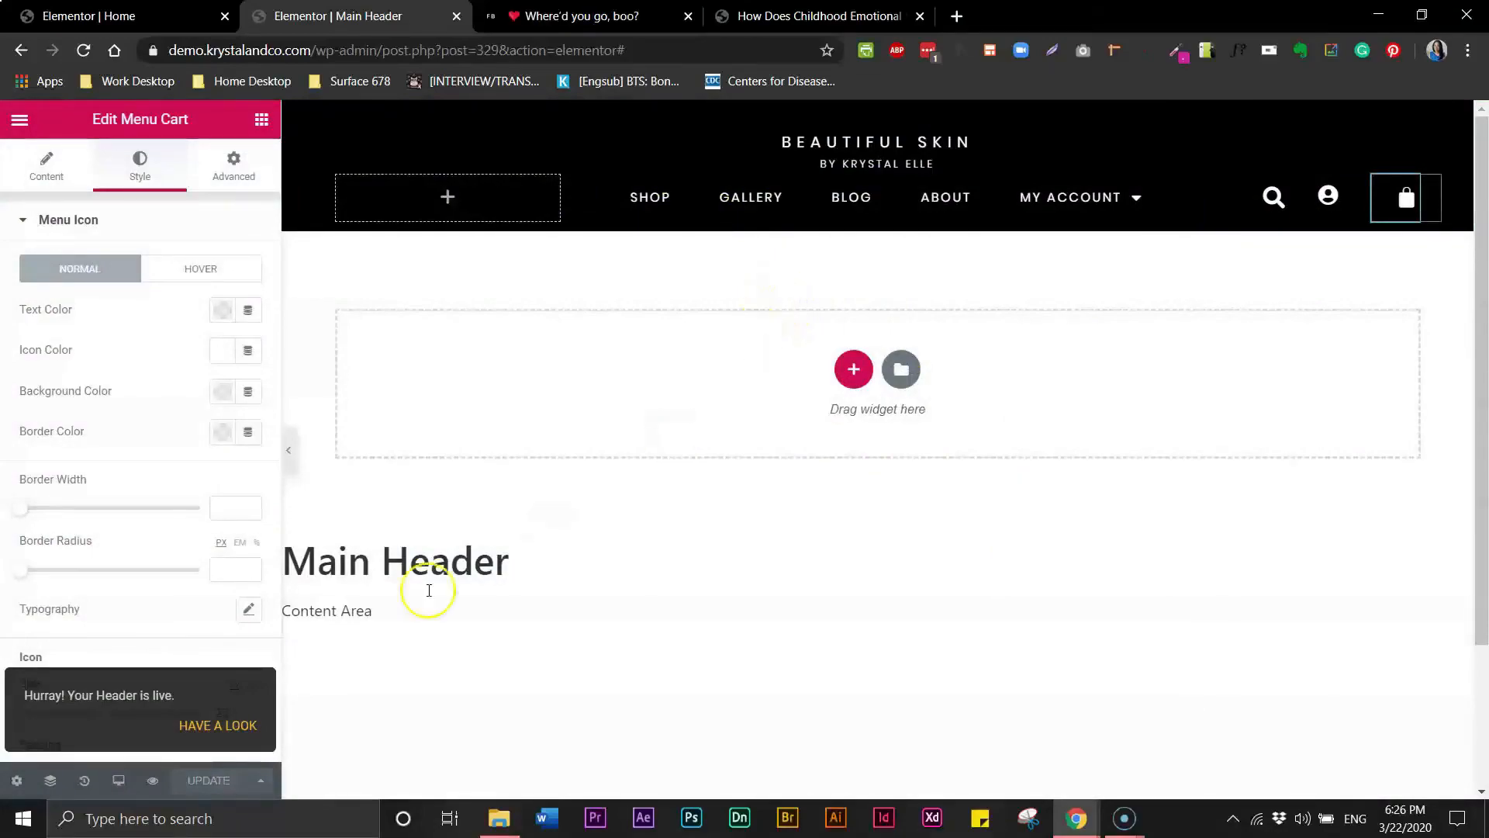
{"action": "left_click", "coordinate": [155, 782]}
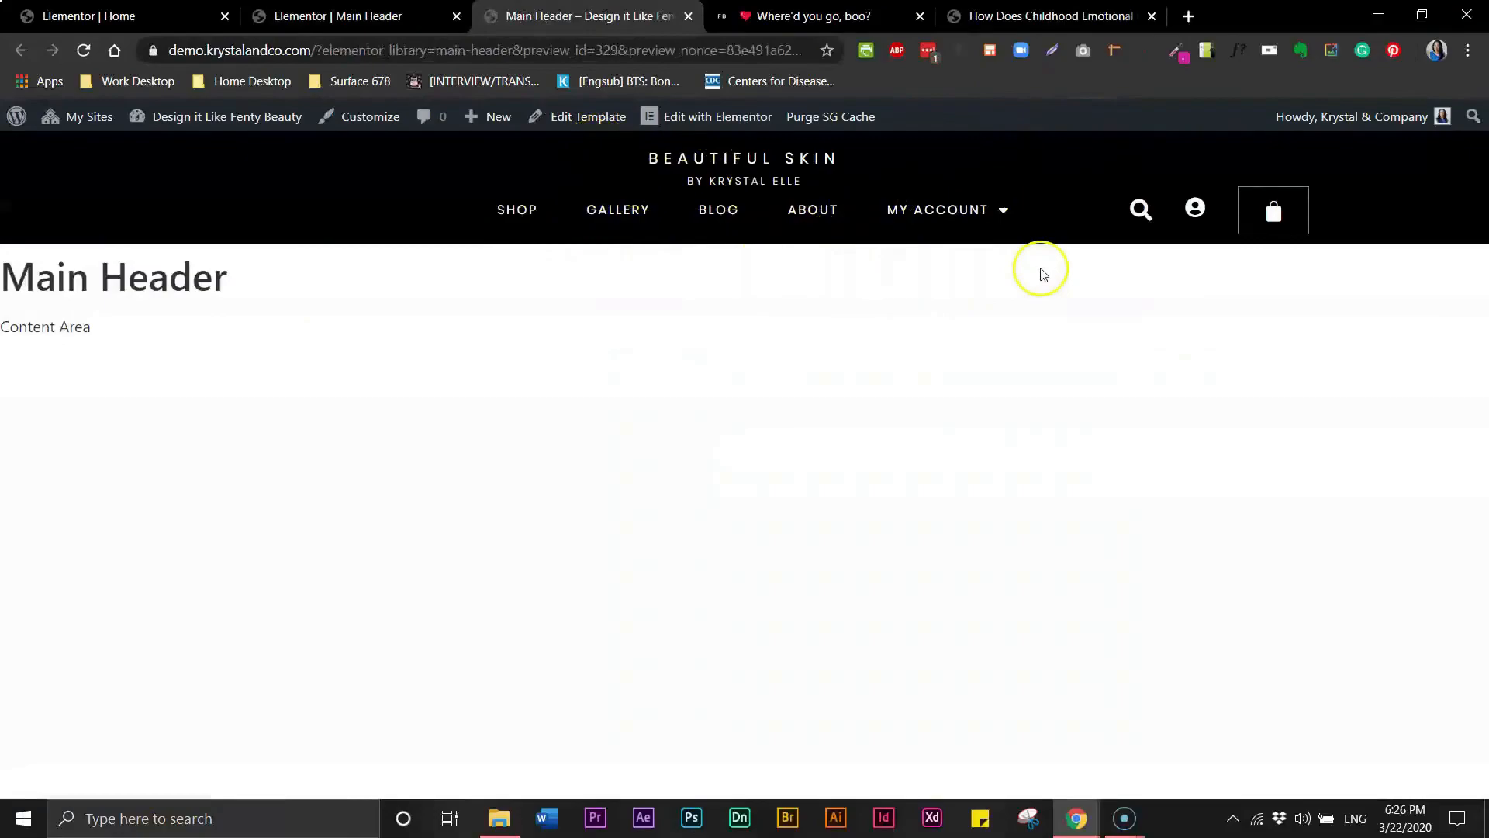
{"action": "left_click", "coordinate": [372, 18]}
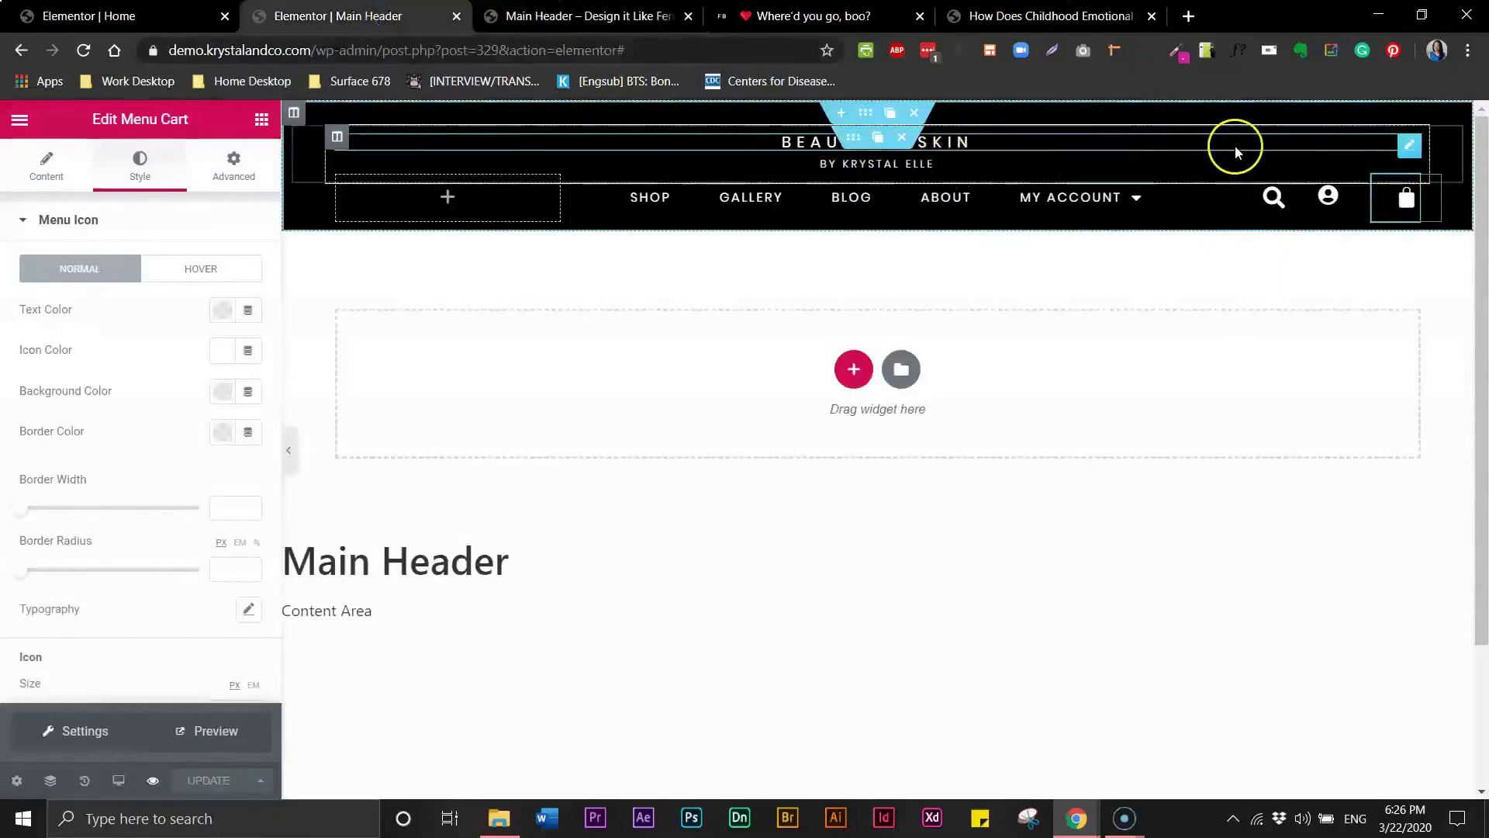
{"action": "left_click", "coordinate": [1410, 150]}
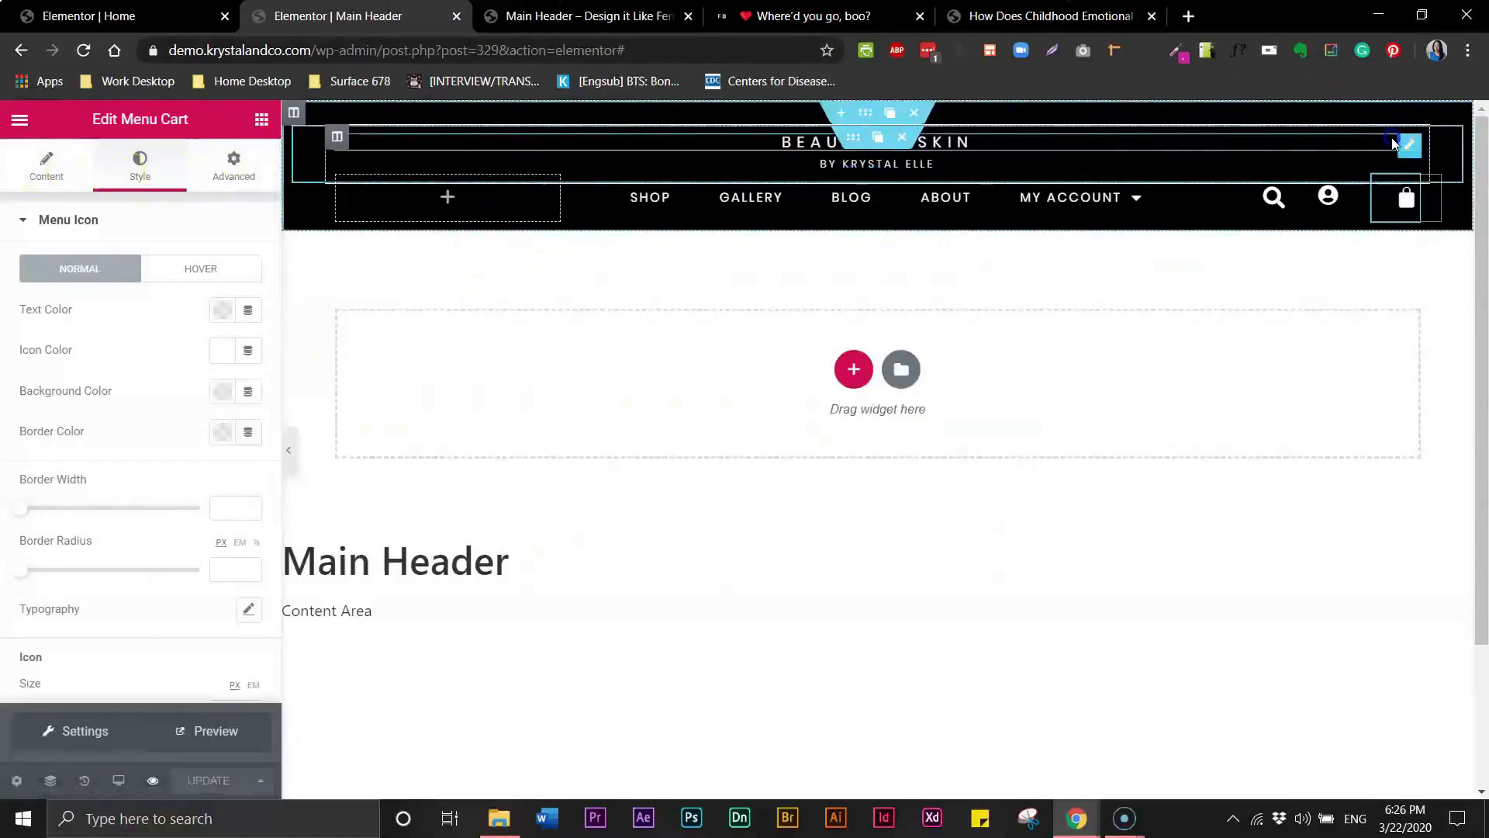
{"action": "left_click", "coordinate": [1408, 145]}
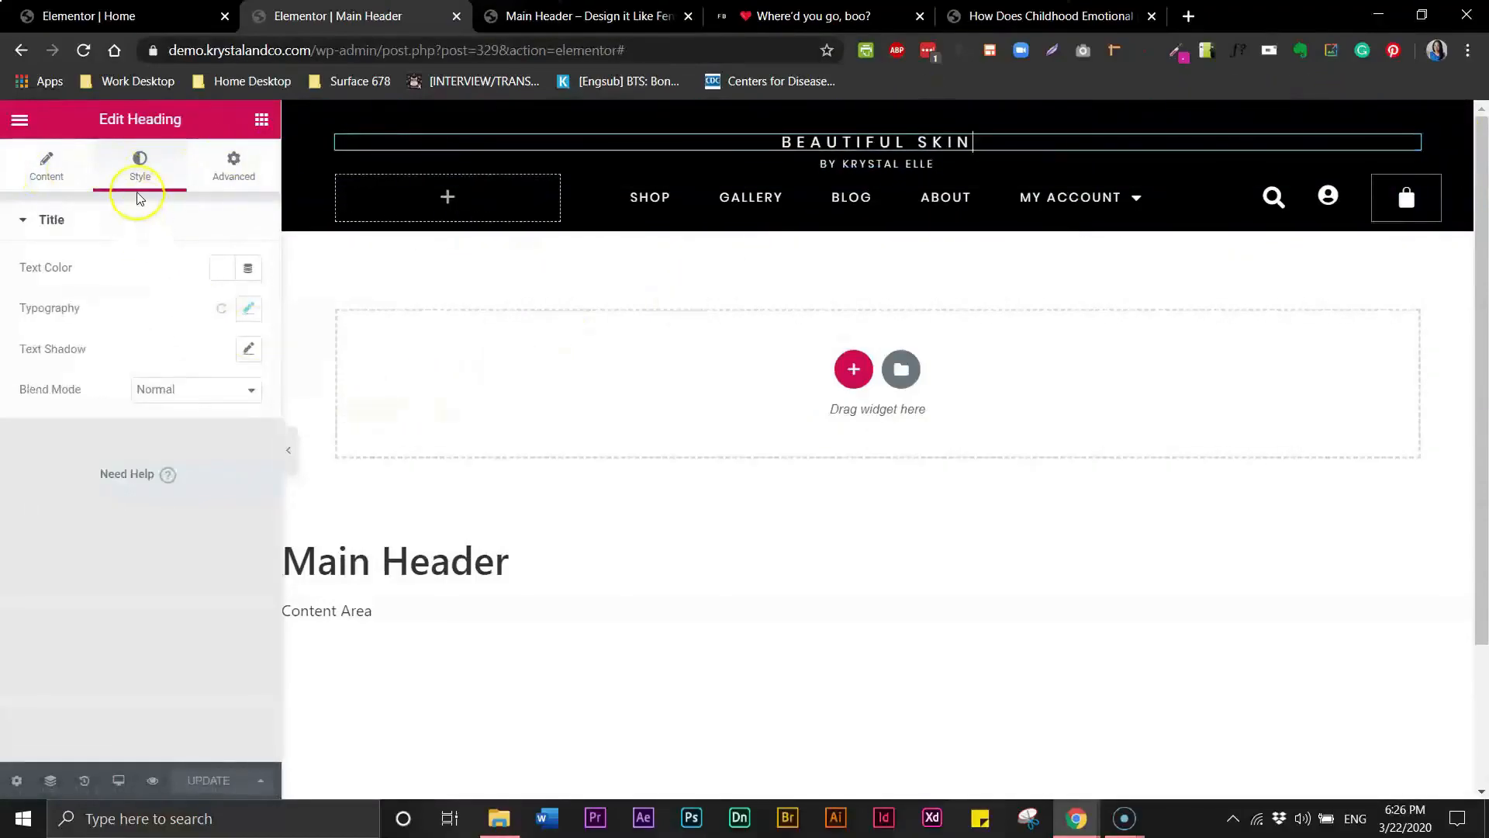
{"action": "left_click", "coordinate": [62, 173]}
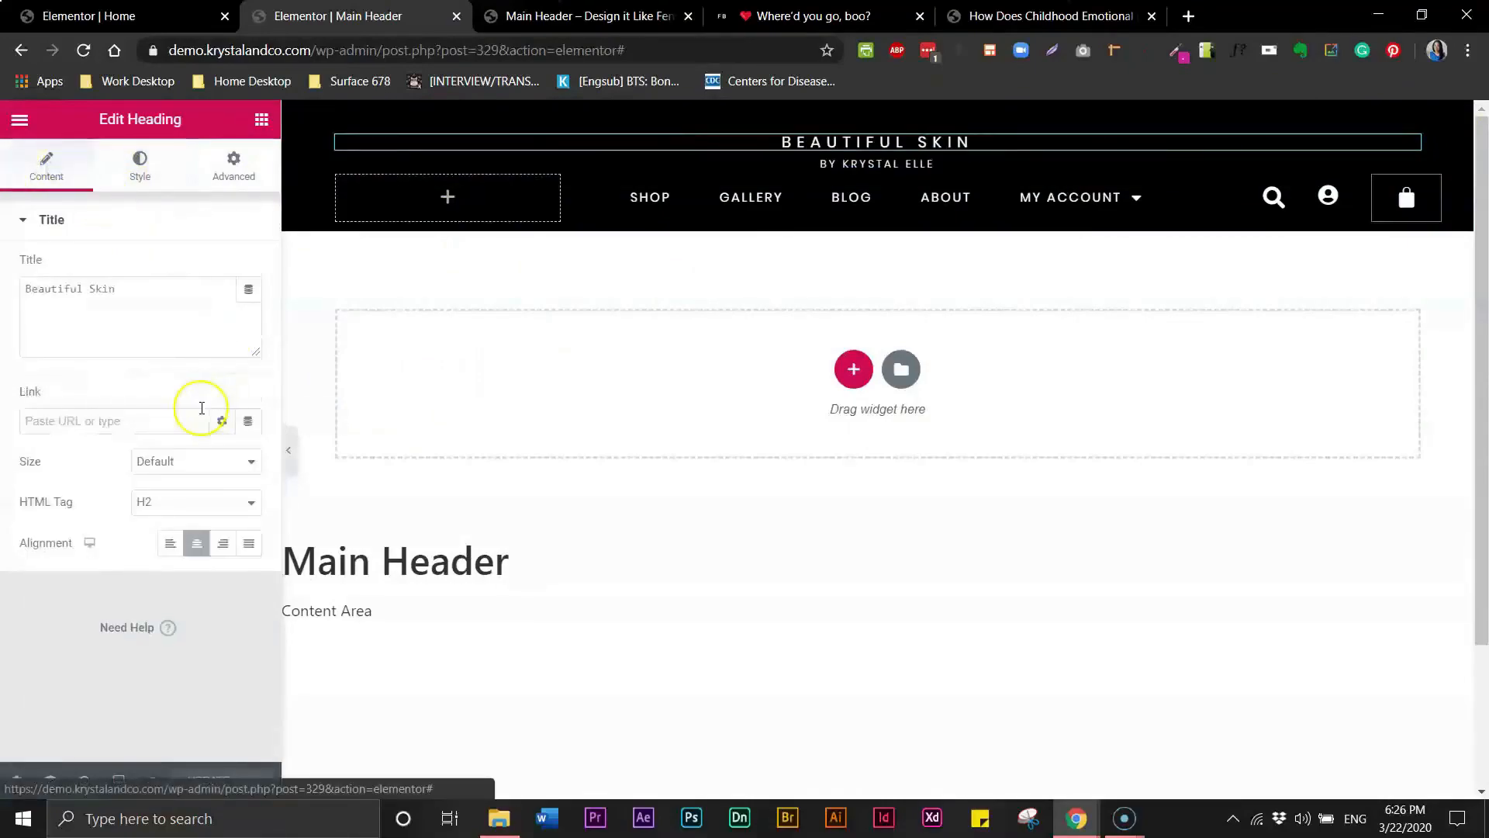
{"action": "left_click", "coordinate": [179, 418]}
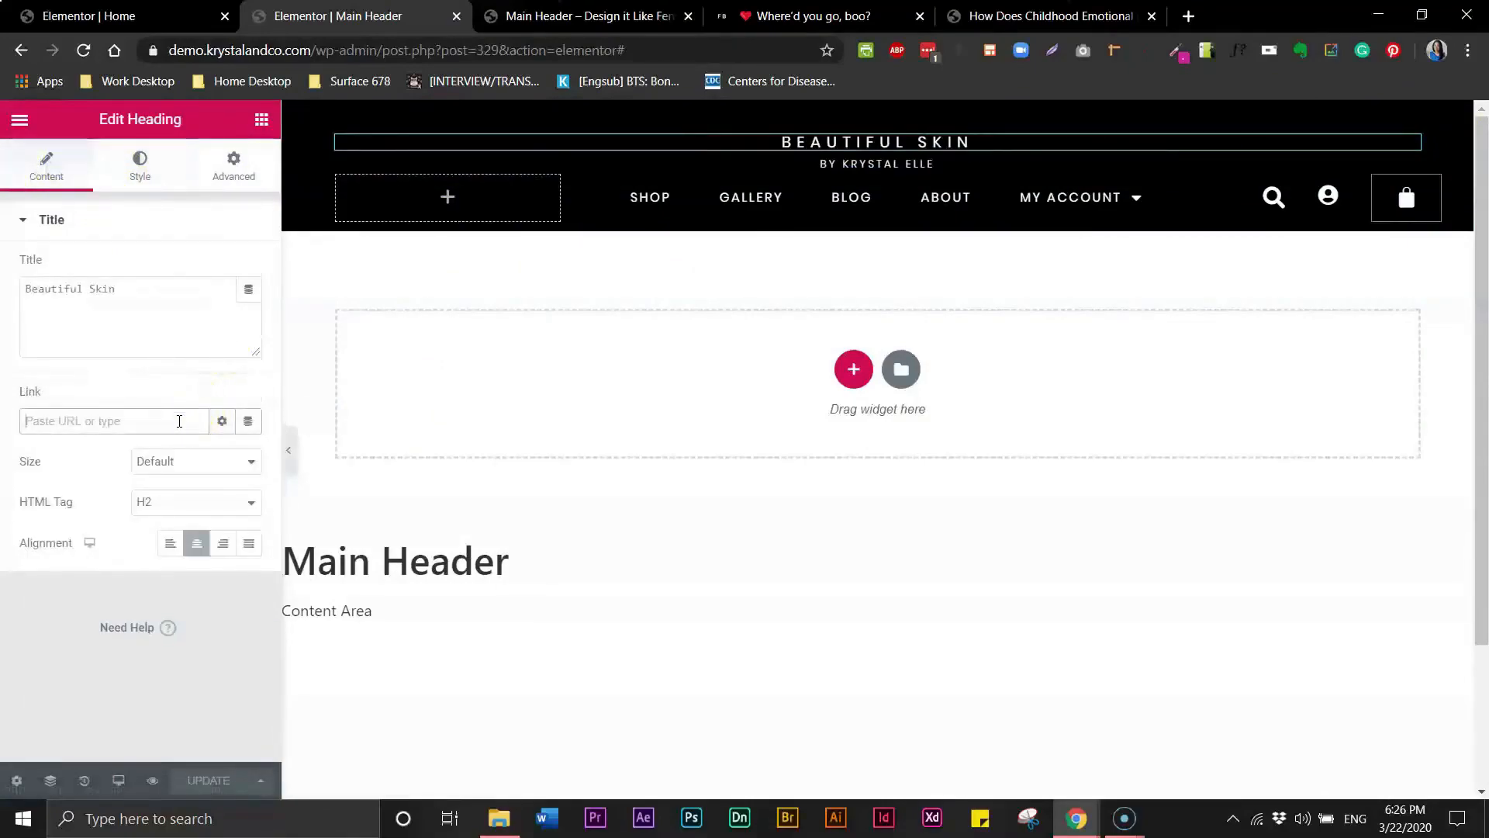
{"action": "key", "text": "ctrl+v"}
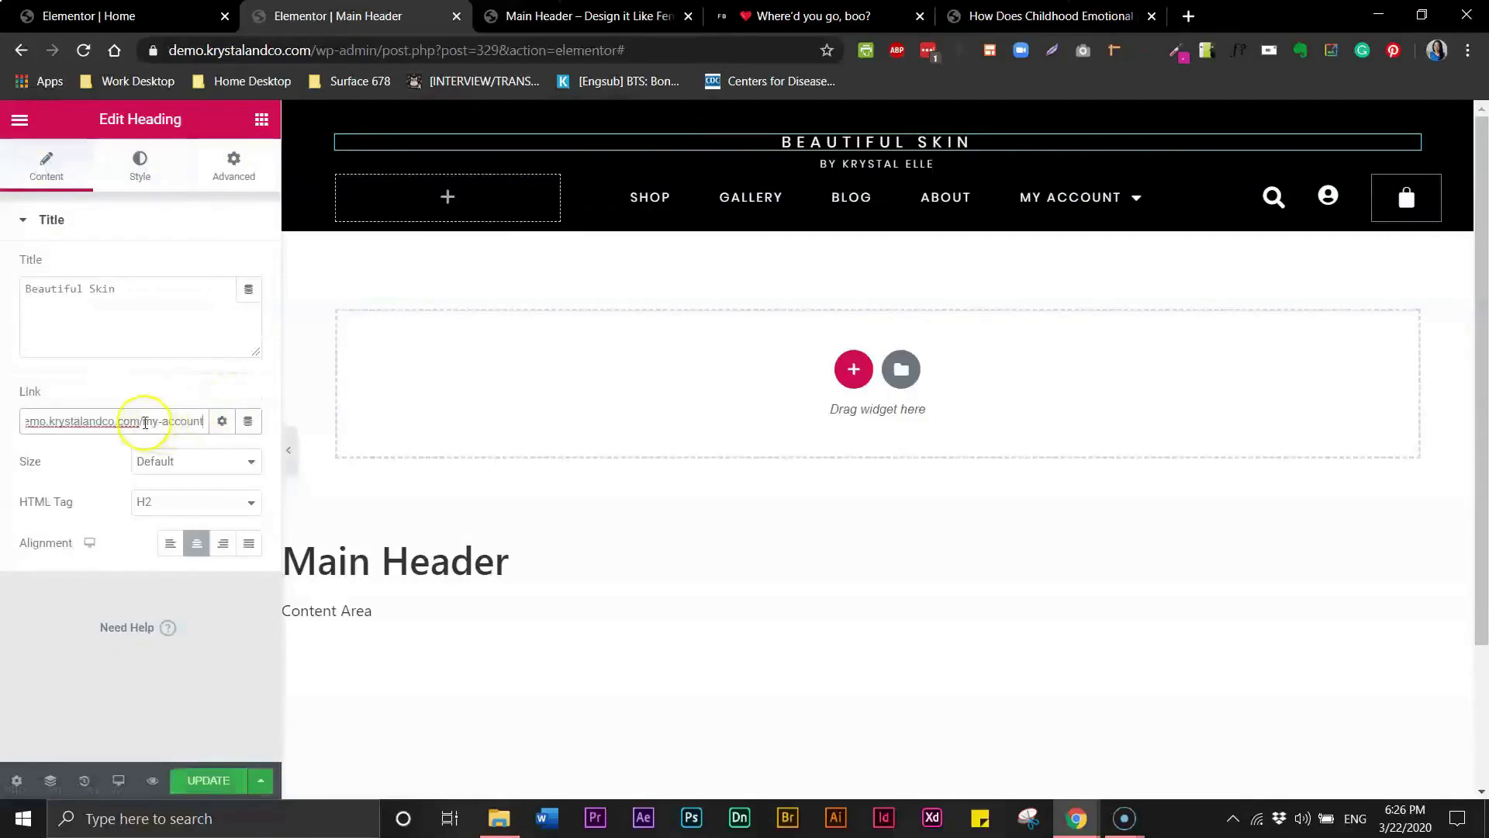
{"action": "left_click_drag", "start_coordinate": [193, 422], "coordinate": [221, 420]}
{"action": "key", "text": "BackSpace"}
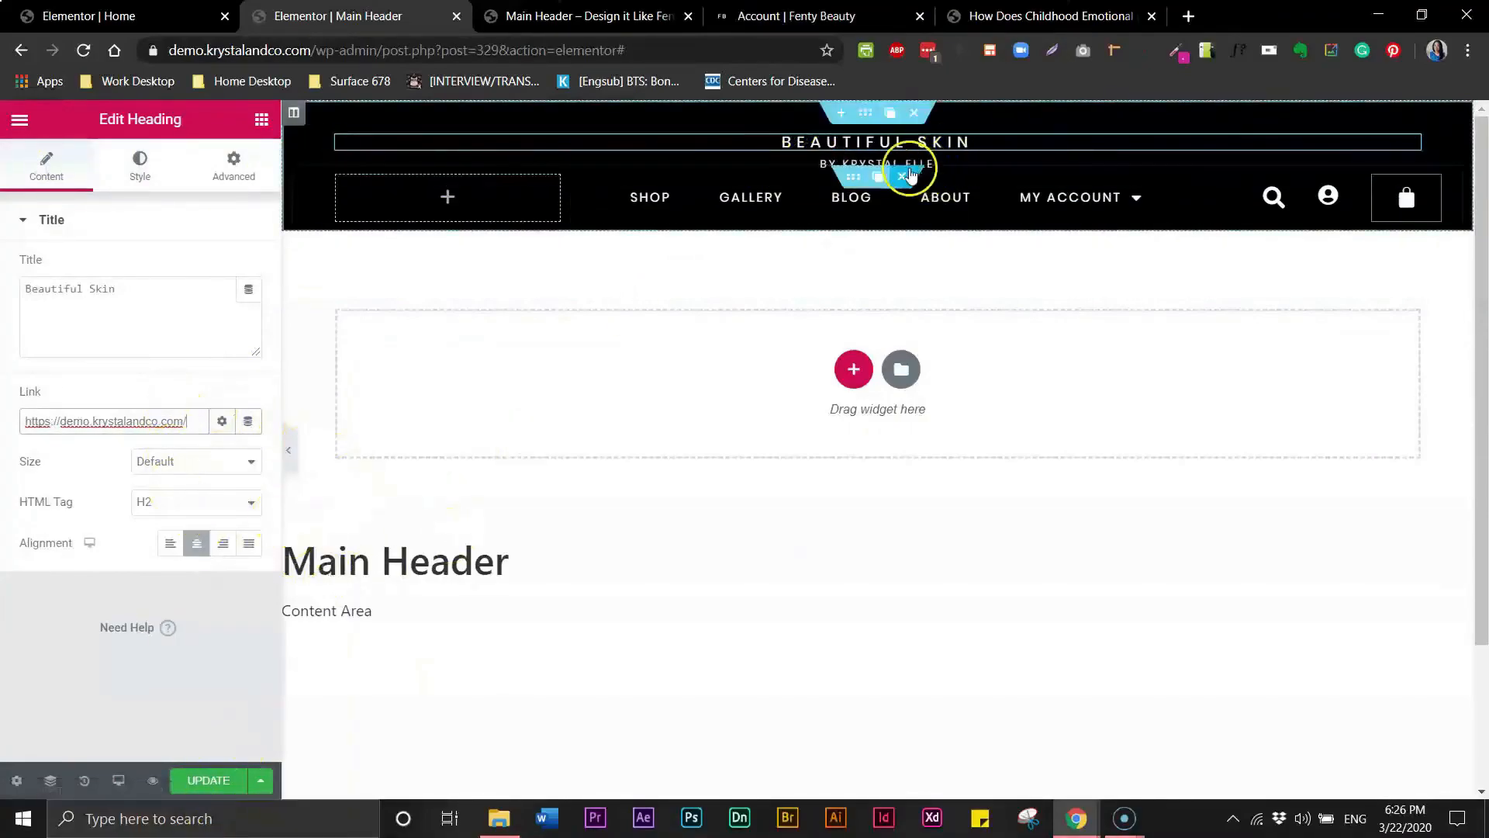
{"action": "left_click", "coordinate": [927, 162]}
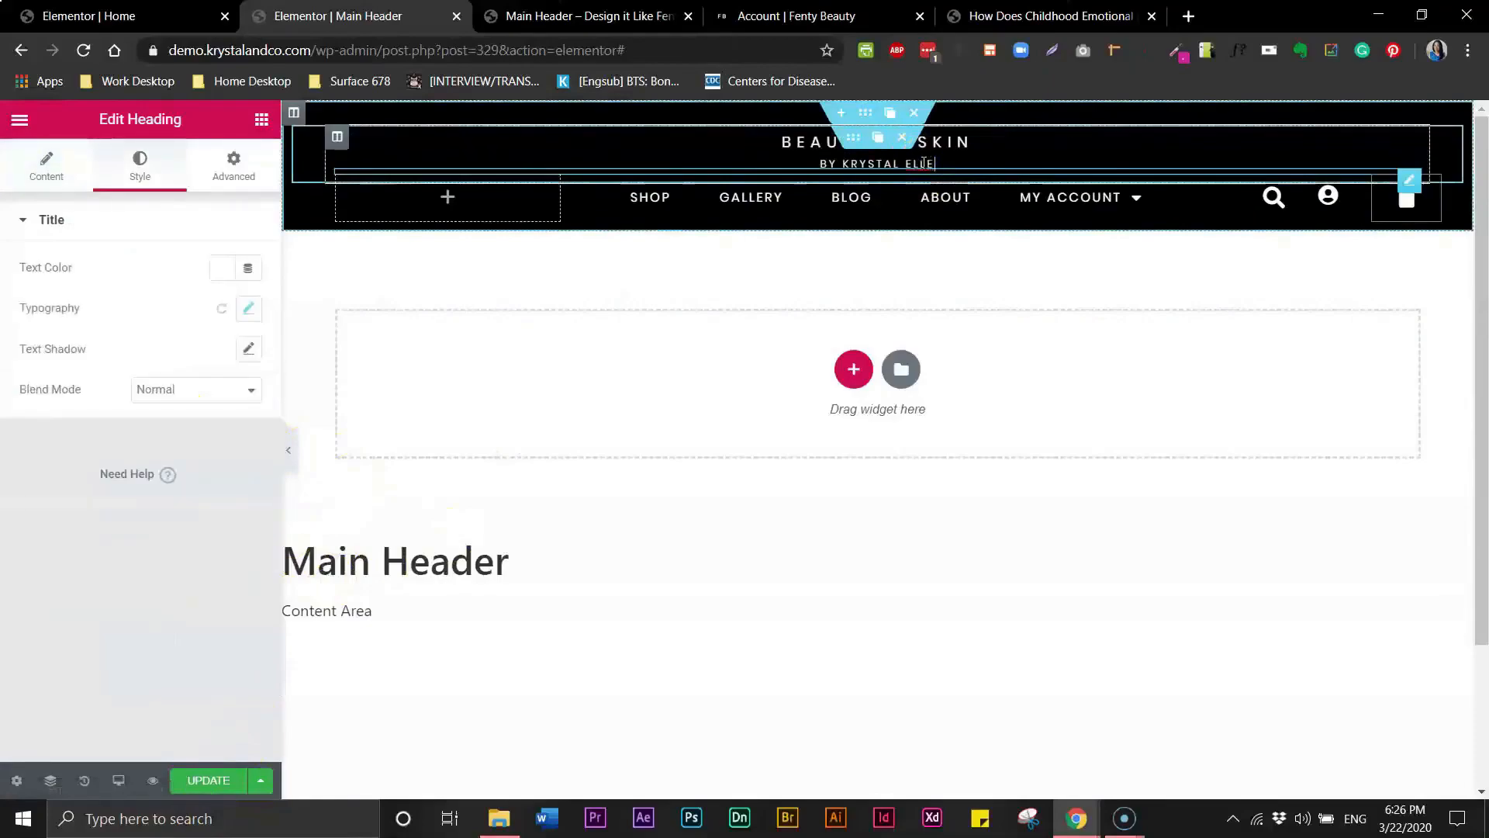
{"action": "left_click", "coordinate": [47, 163]}
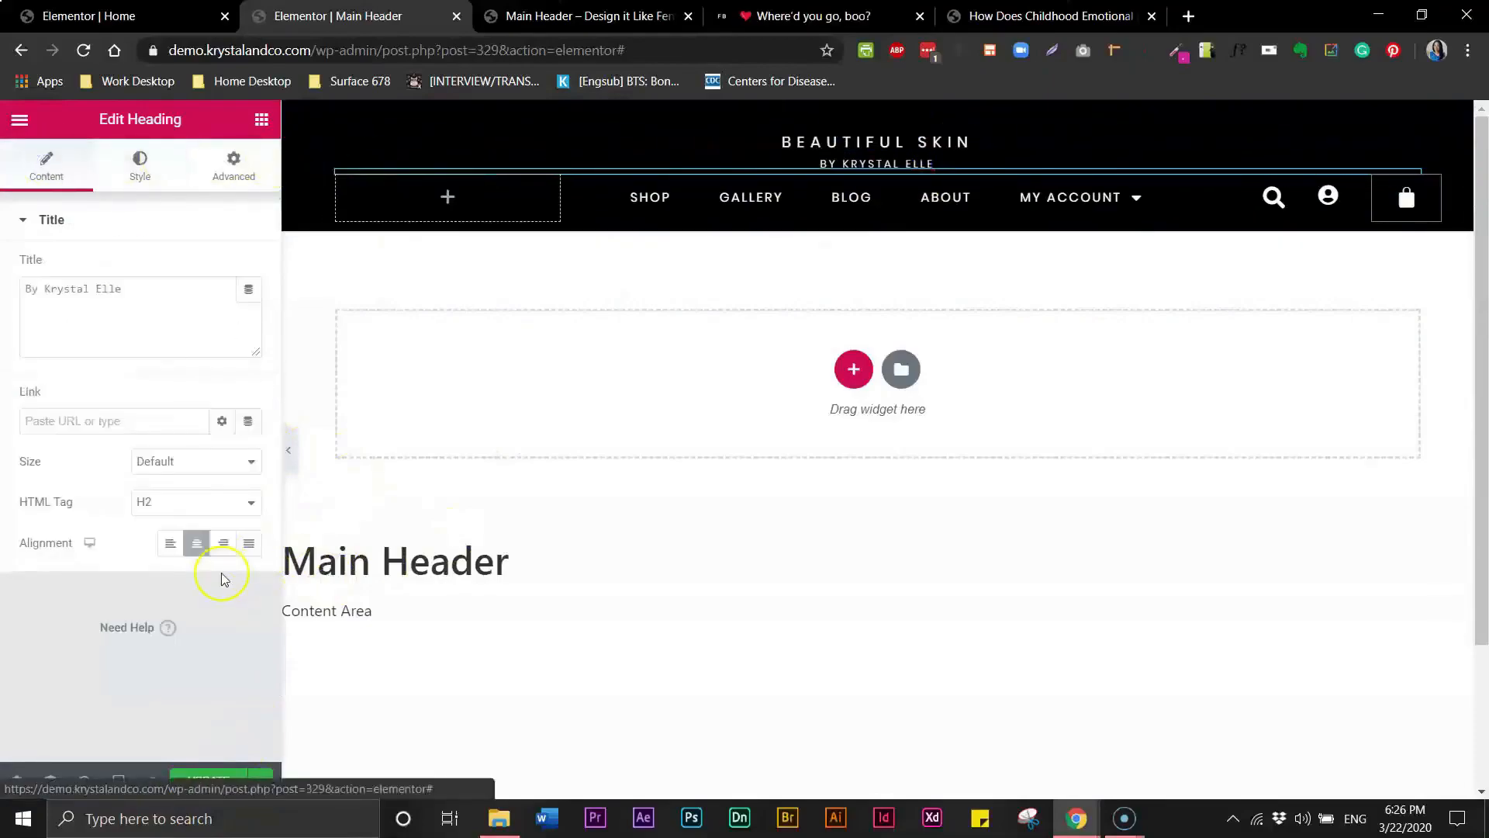
{"action": "left_click", "coordinate": [159, 420]}
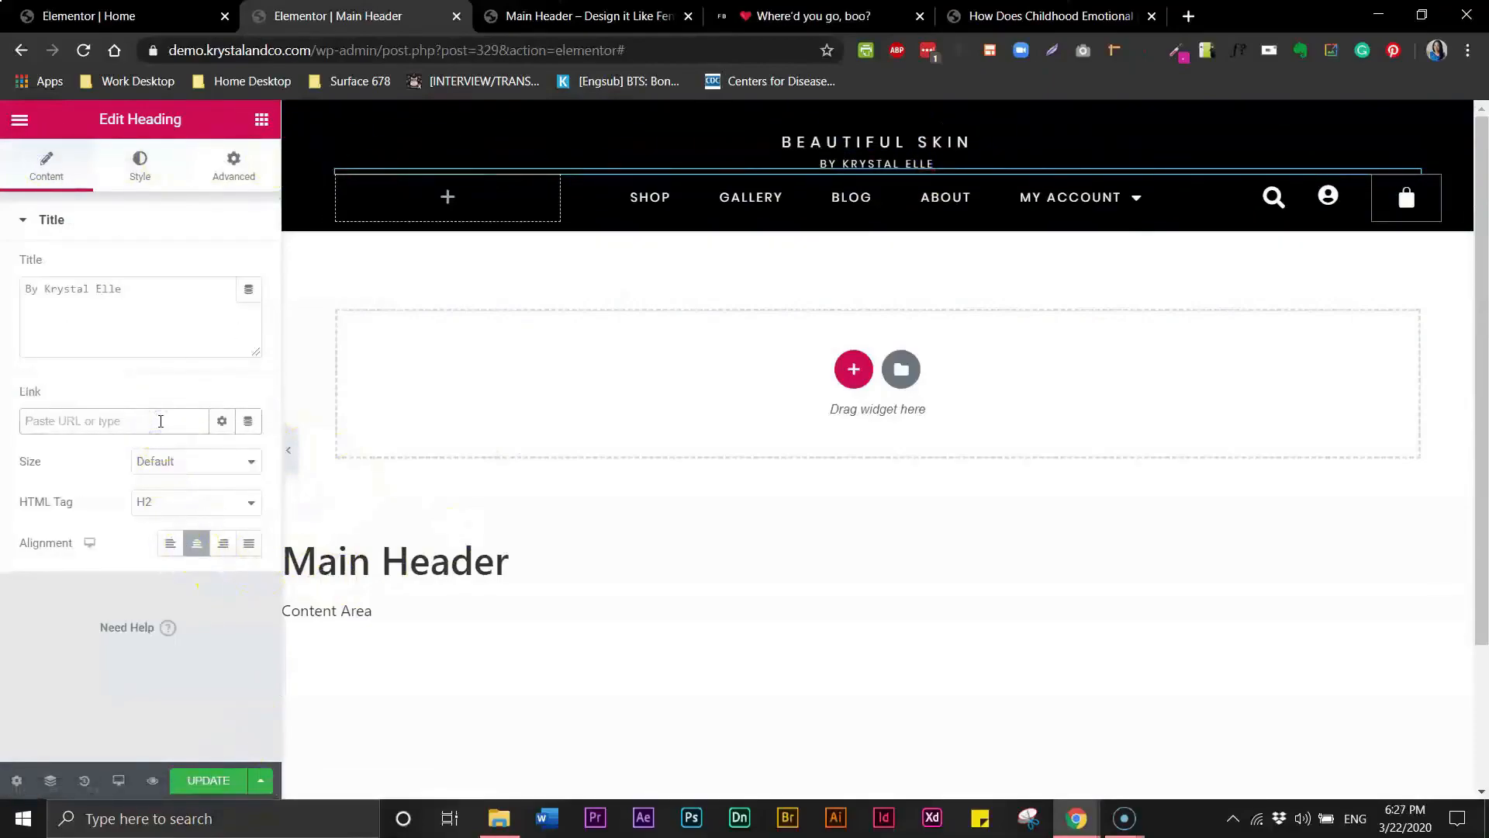
{"action": "key", "text": "BackSpace"}
{"action": "key", "text": "BackSpace"}
{"action": "key", "text": "BackSpace"}
{"action": "key", "text": "BackSpace"}
{"action": "key", "text": "BackSpace"}
{"action": "key", "text": "BackSpace"}
{"action": "key", "text": "BackSpace"}
{"action": "key", "text": "BackSpace"}
{"action": "key", "text": "BackSpace"}
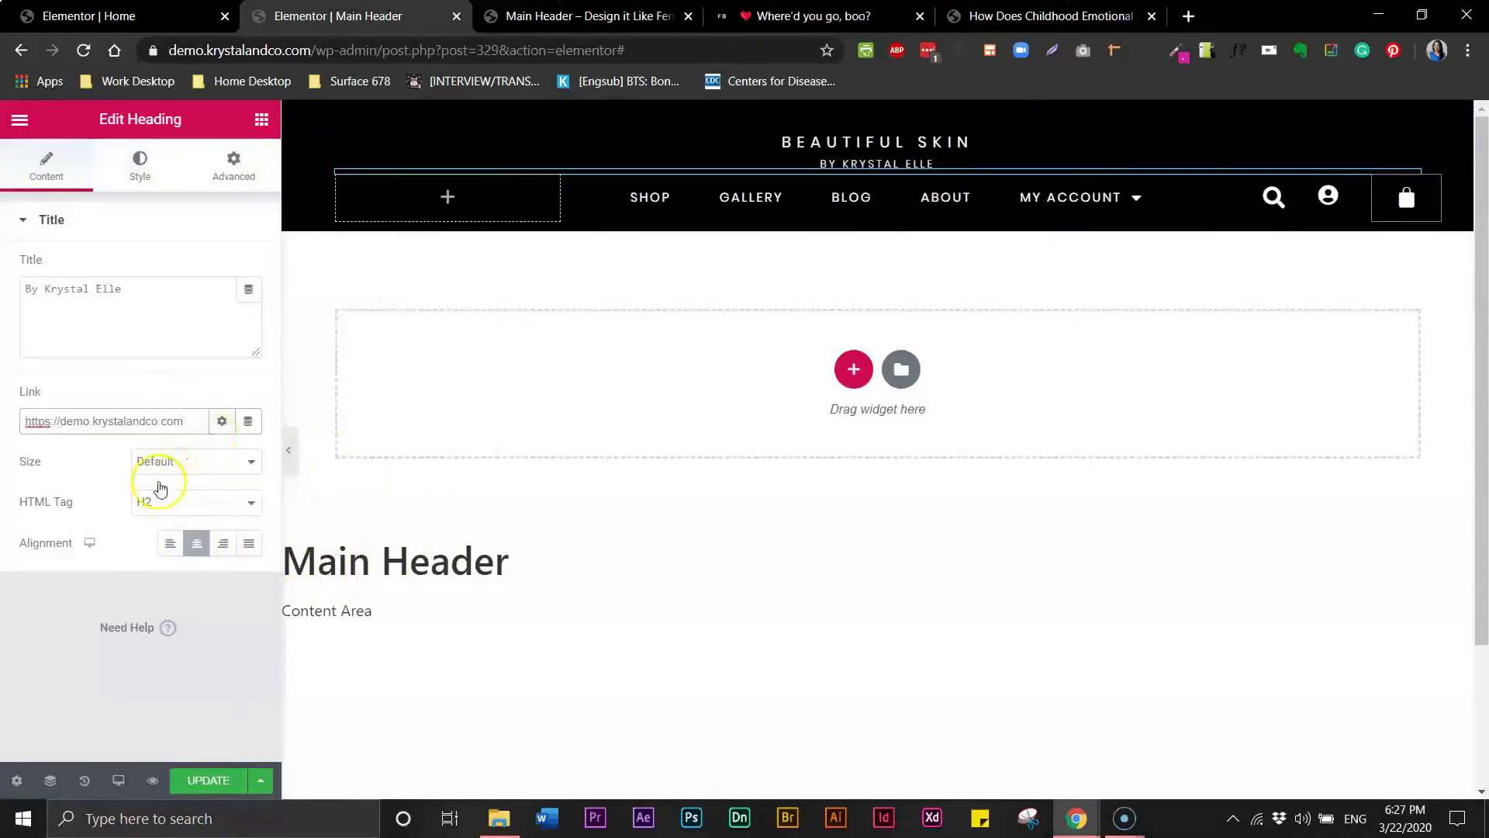
{"action": "left_click", "coordinate": [211, 783]}
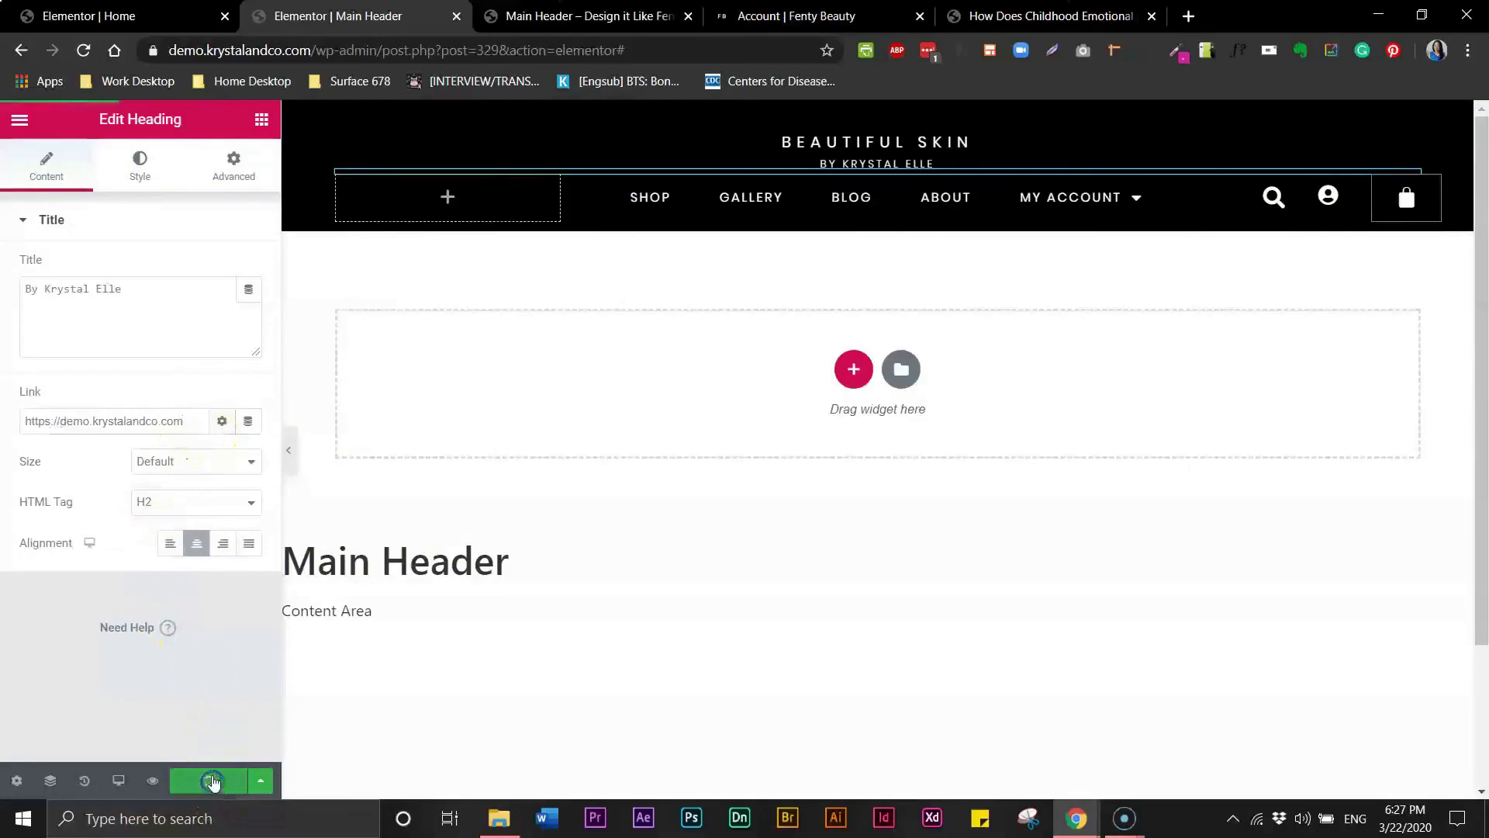
- Test the live header by following the heading link to the home page
{"action": "left_click", "coordinate": [559, 19]}
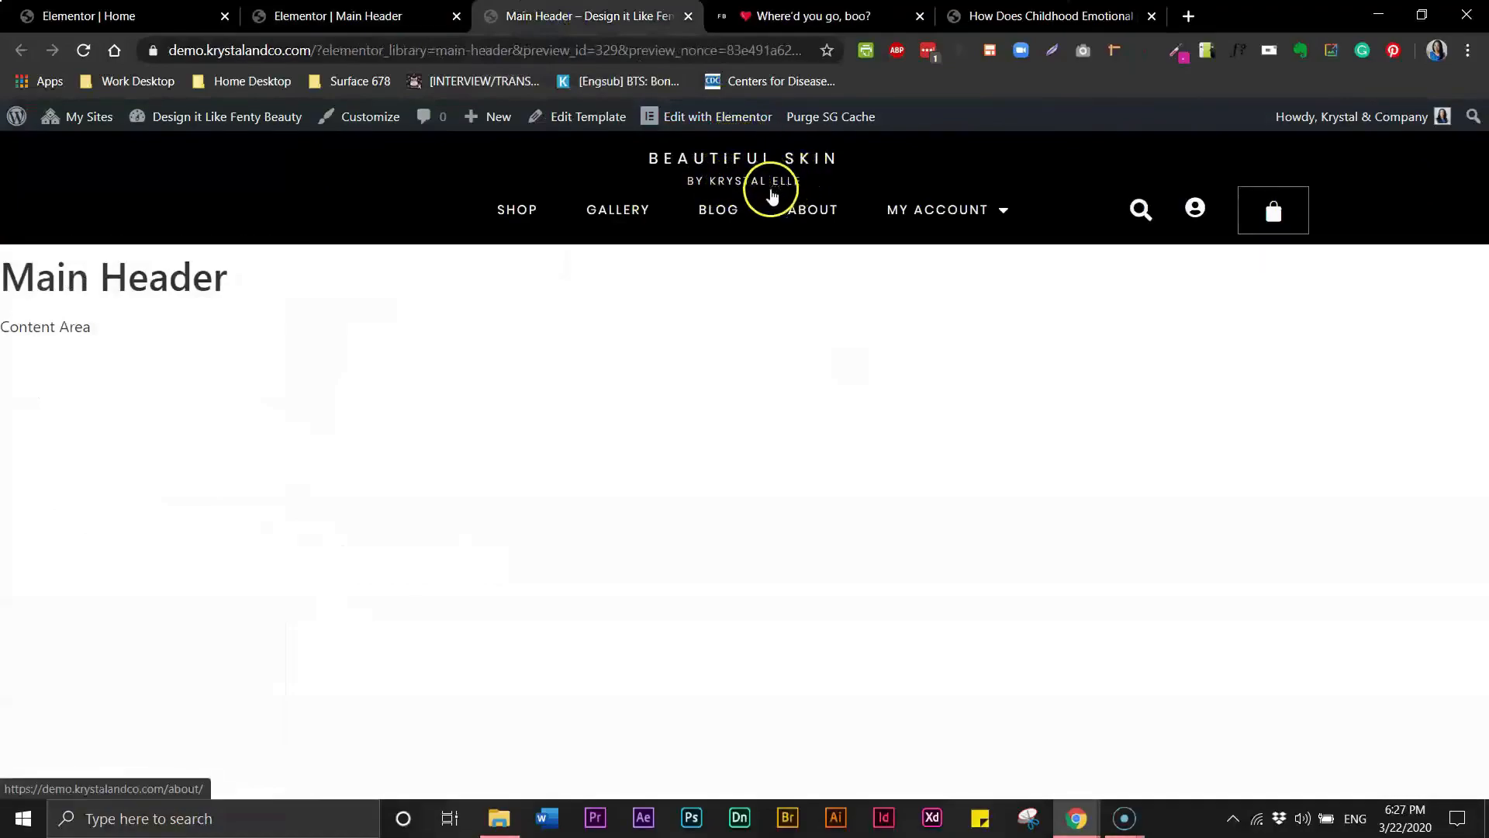
{"action": "left_click", "coordinate": [805, 168]}
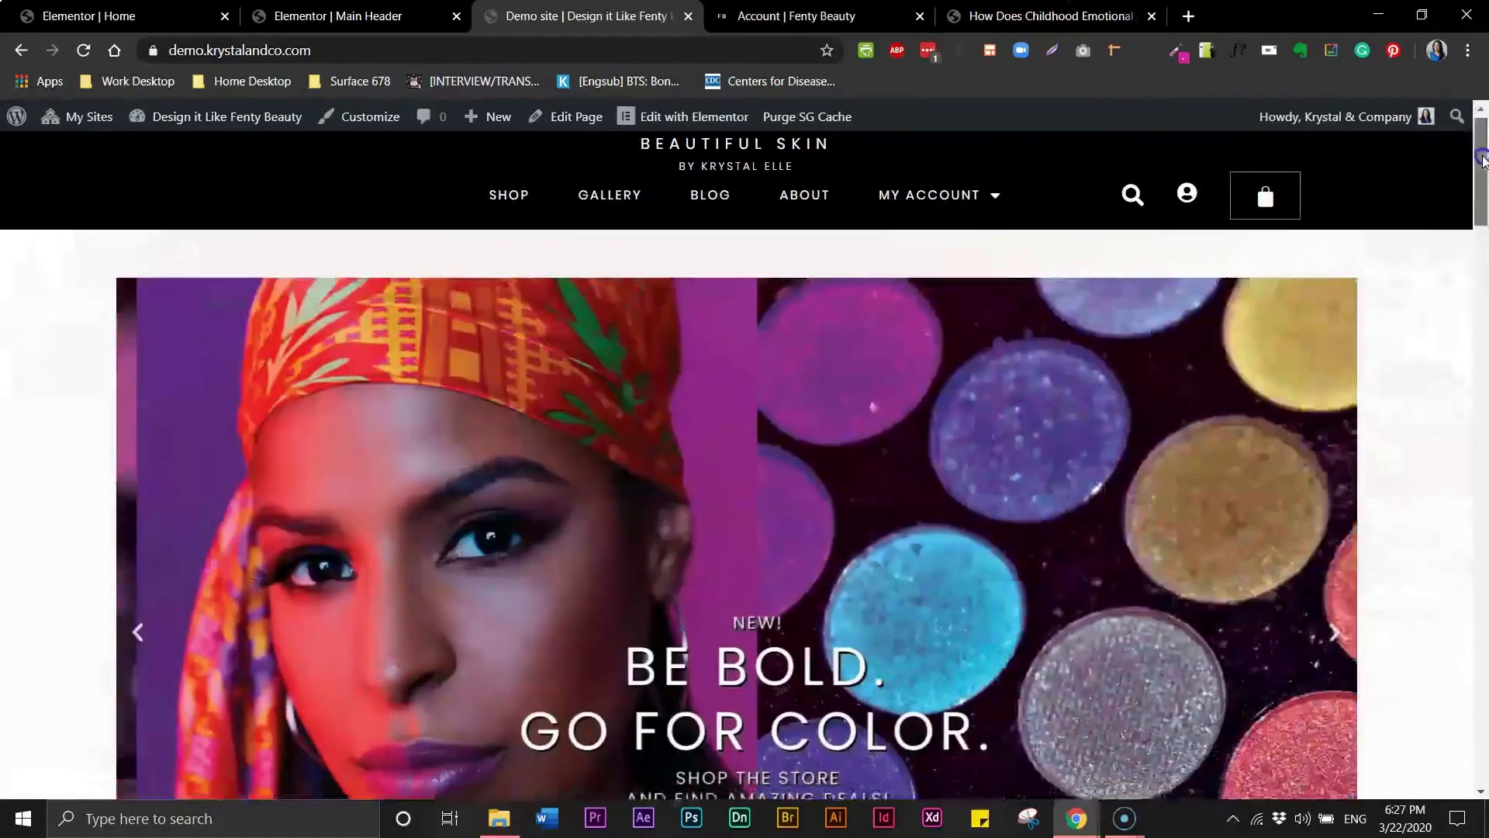
{"action": "mouse_move", "coordinate": [1482, 158]}
{"action": "left_mouse_down"}
{"action": "mouse_move", "coordinate": [1483, 675]}
{"action": "mouse_move", "coordinate": [1482, 155]}
{"action": "left_mouse_up"}
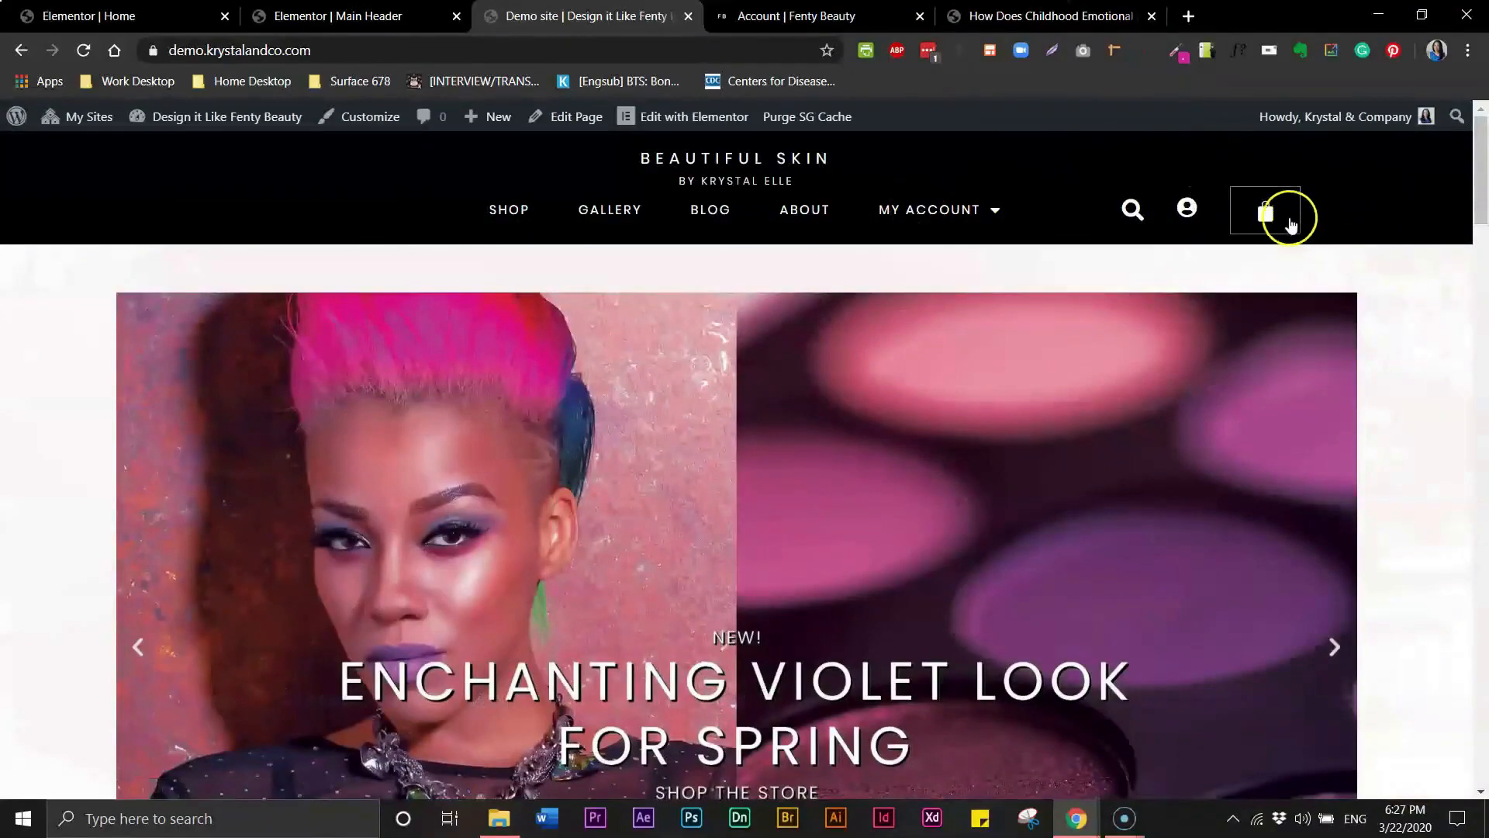
- Test the cart icon's link on the live header and return to the header editor
{"action": "left_click", "coordinate": [1226, 217]}
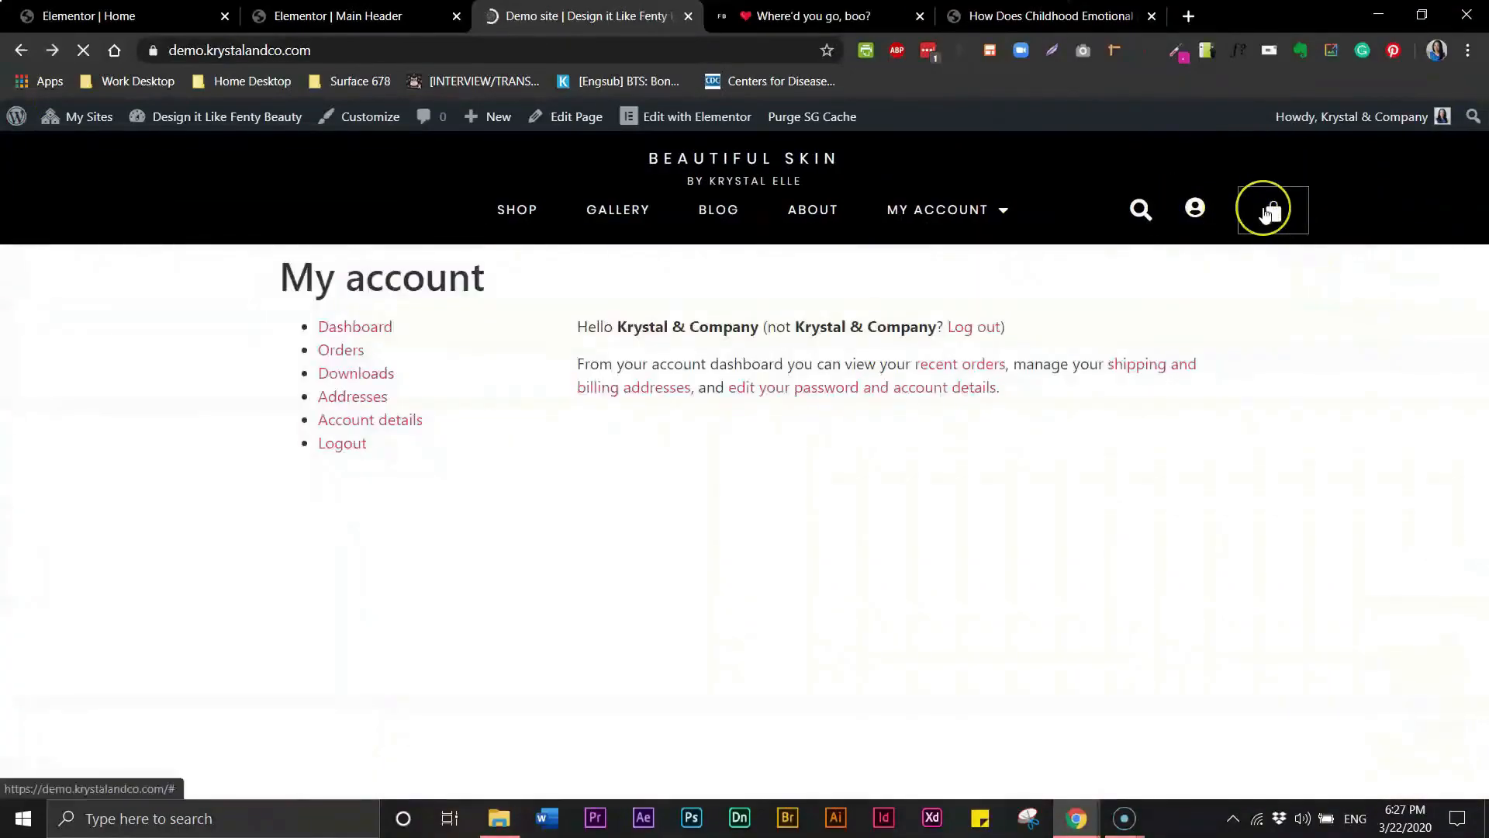
{"action": "left_click", "coordinate": [1264, 208]}
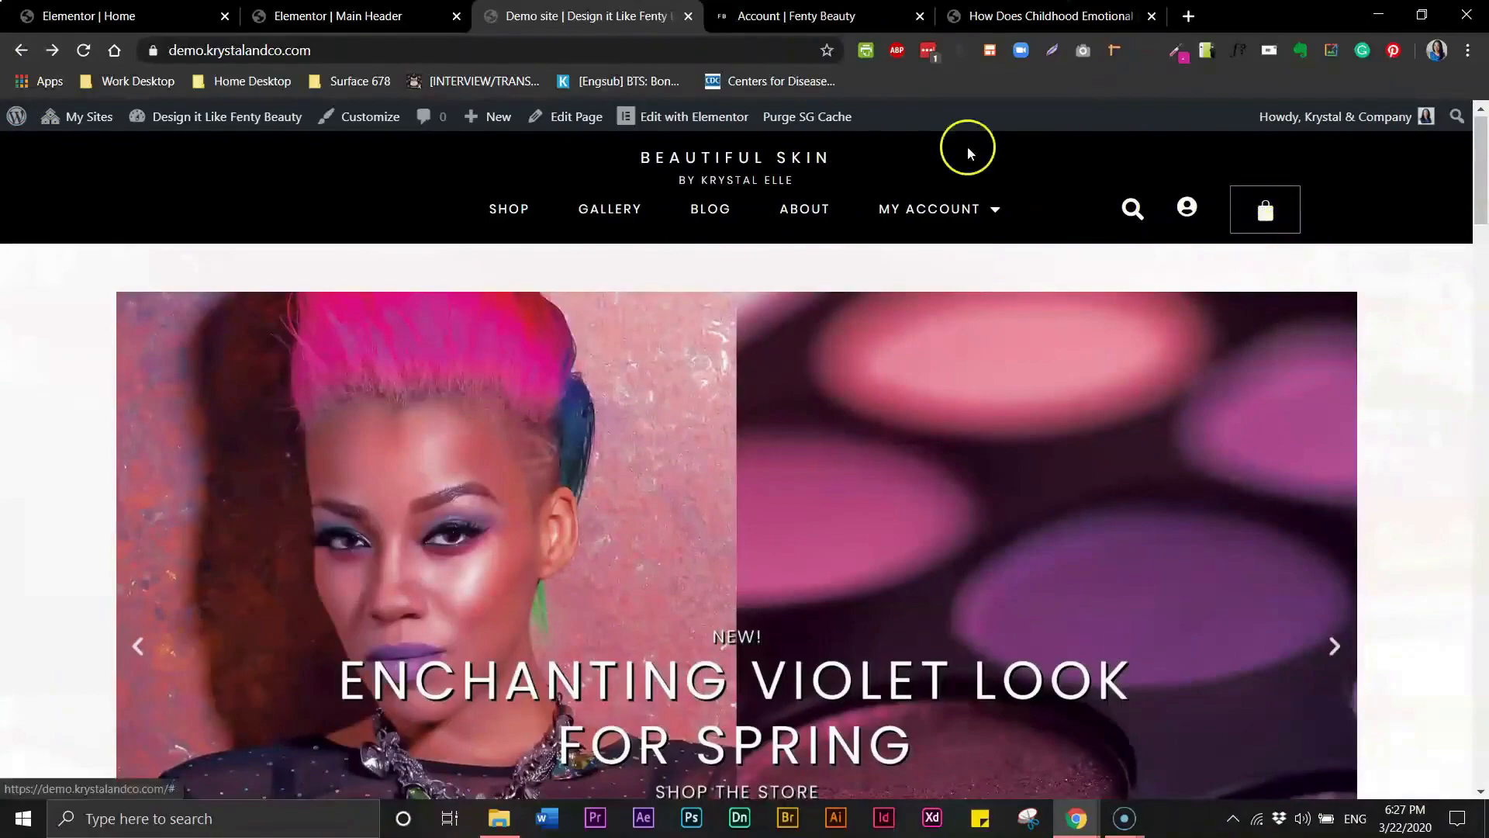
{"action": "left_click", "coordinate": [335, 15]}
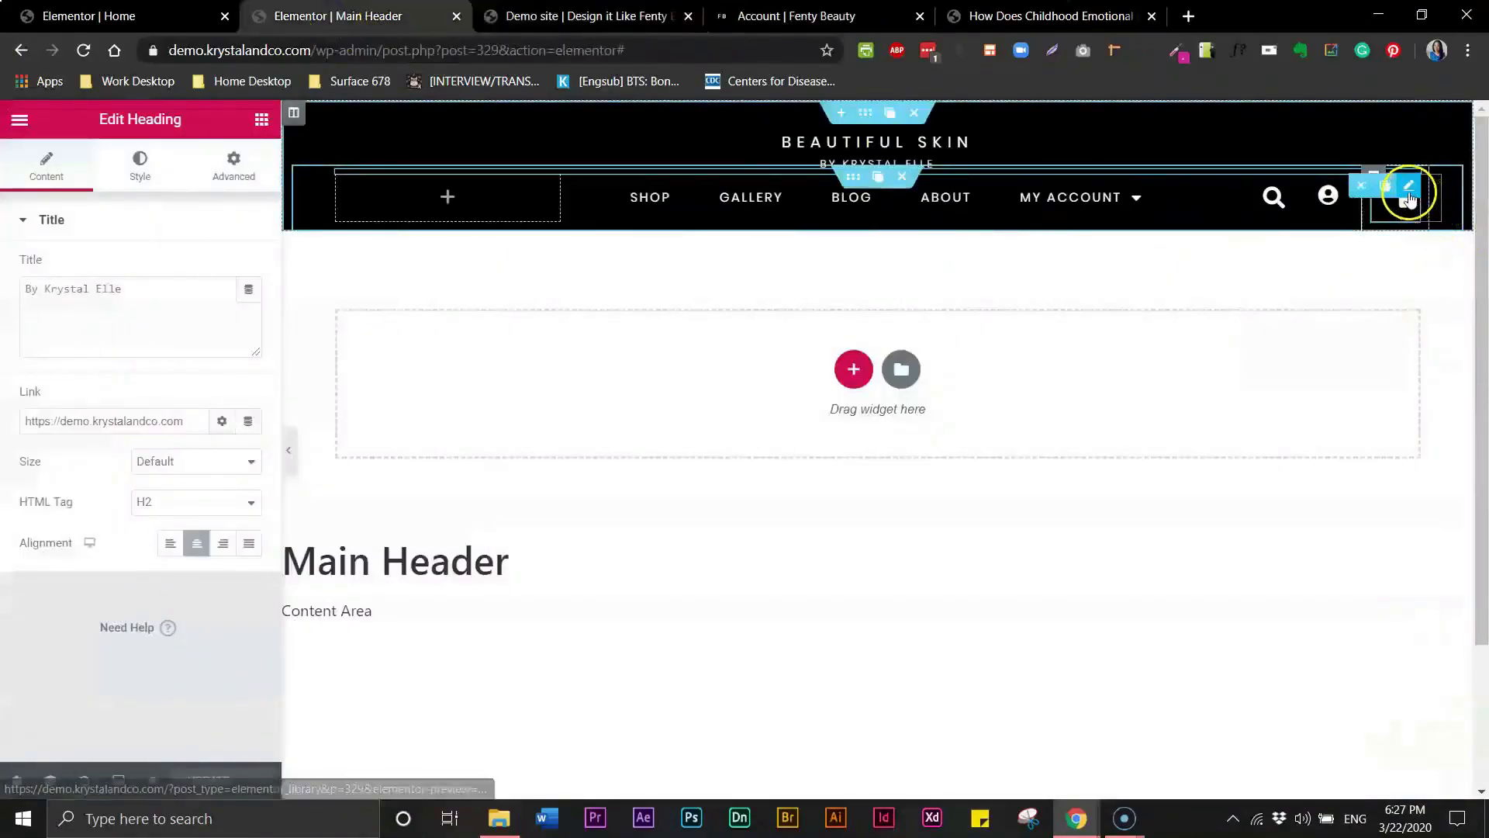
- Set the menu cart icon's border color to black #020101FA and update the header
{"action": "left_click", "coordinate": [1408, 199]}
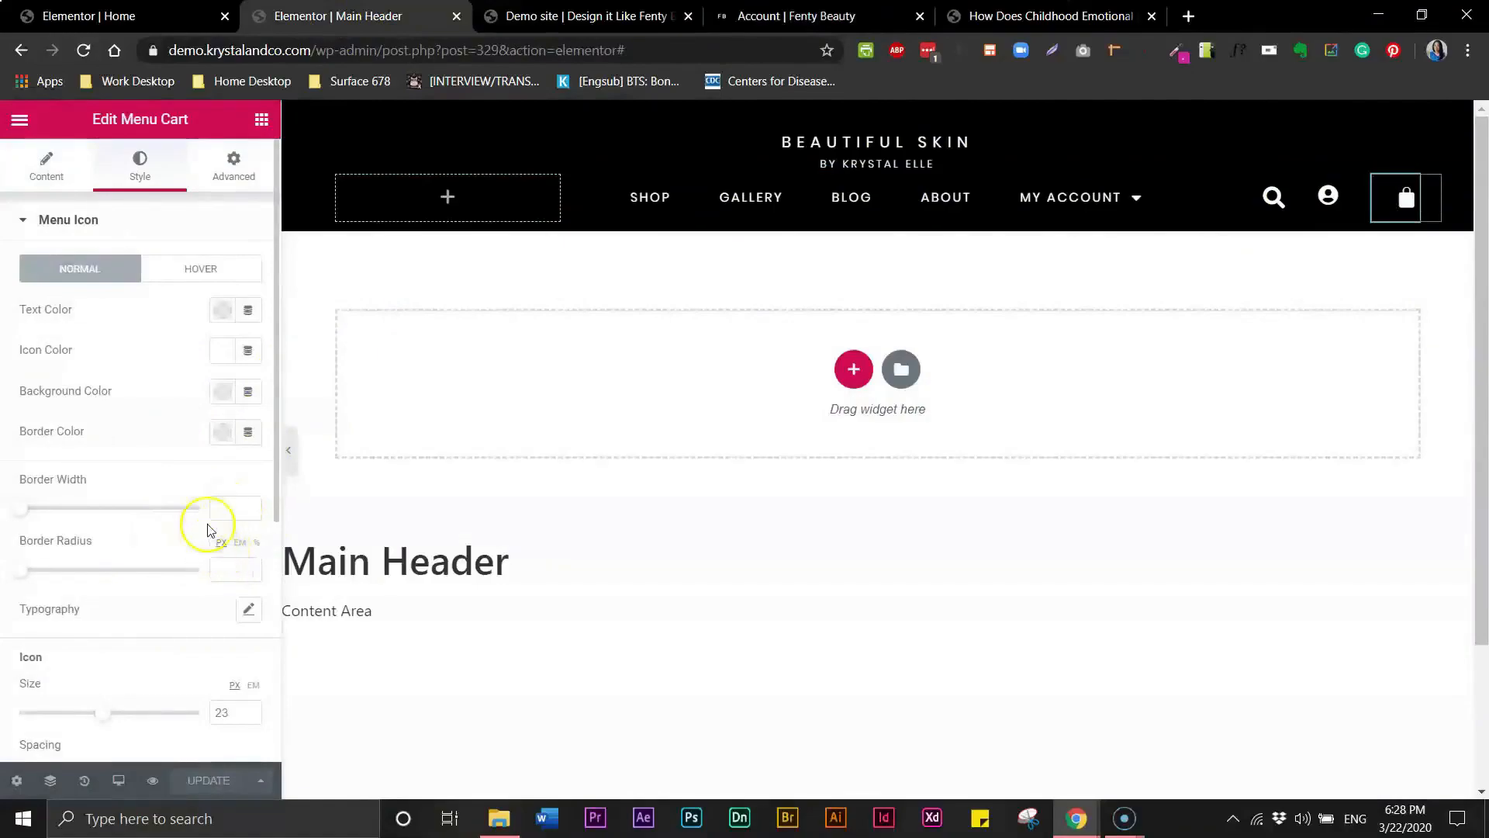
{"action": "left_click", "coordinate": [226, 438]}
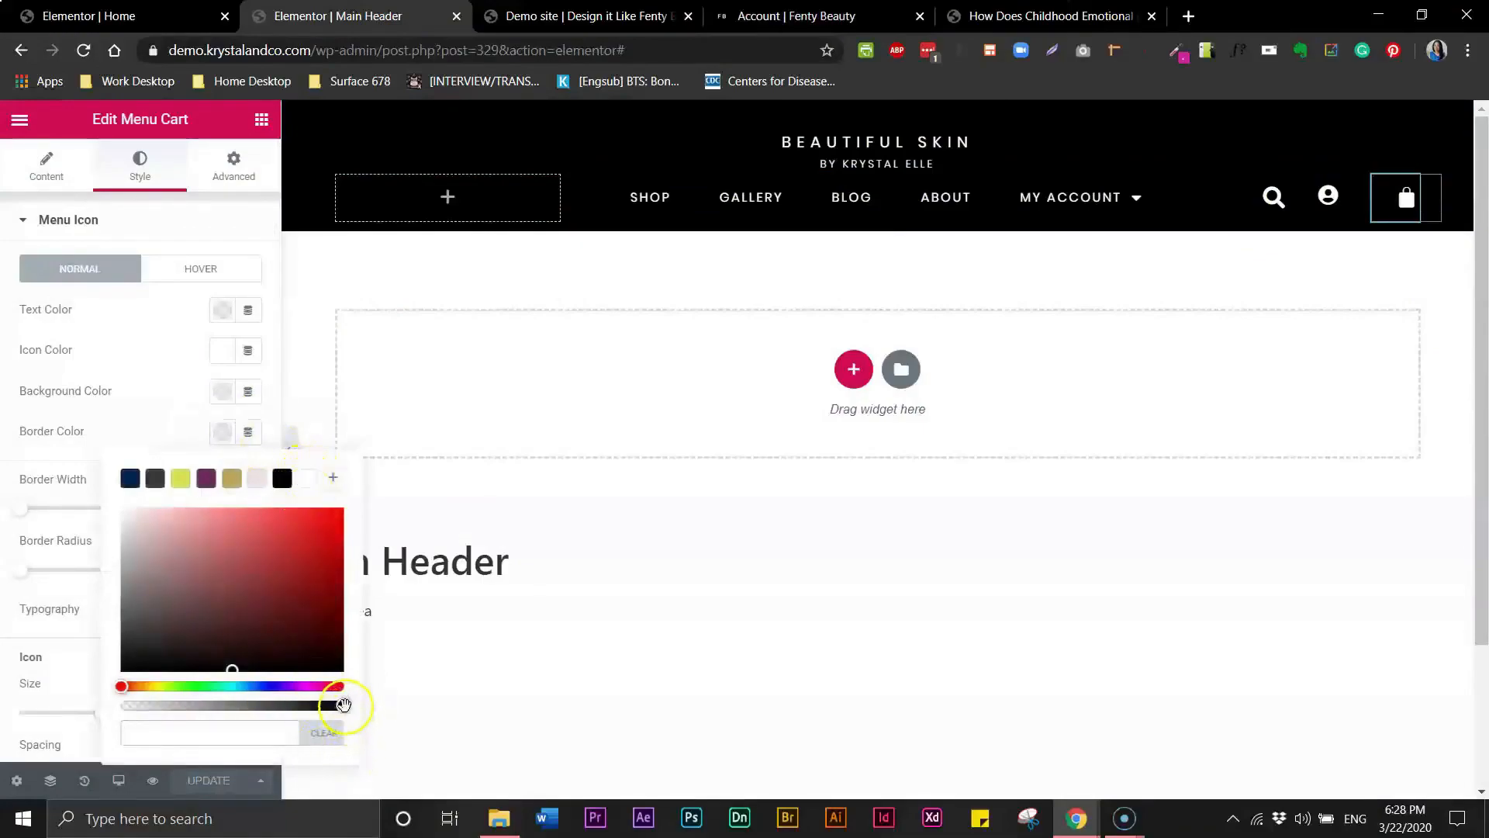
{"action": "left_click_drag", "start_coordinate": [341, 704], "coordinate": [90, 715]}
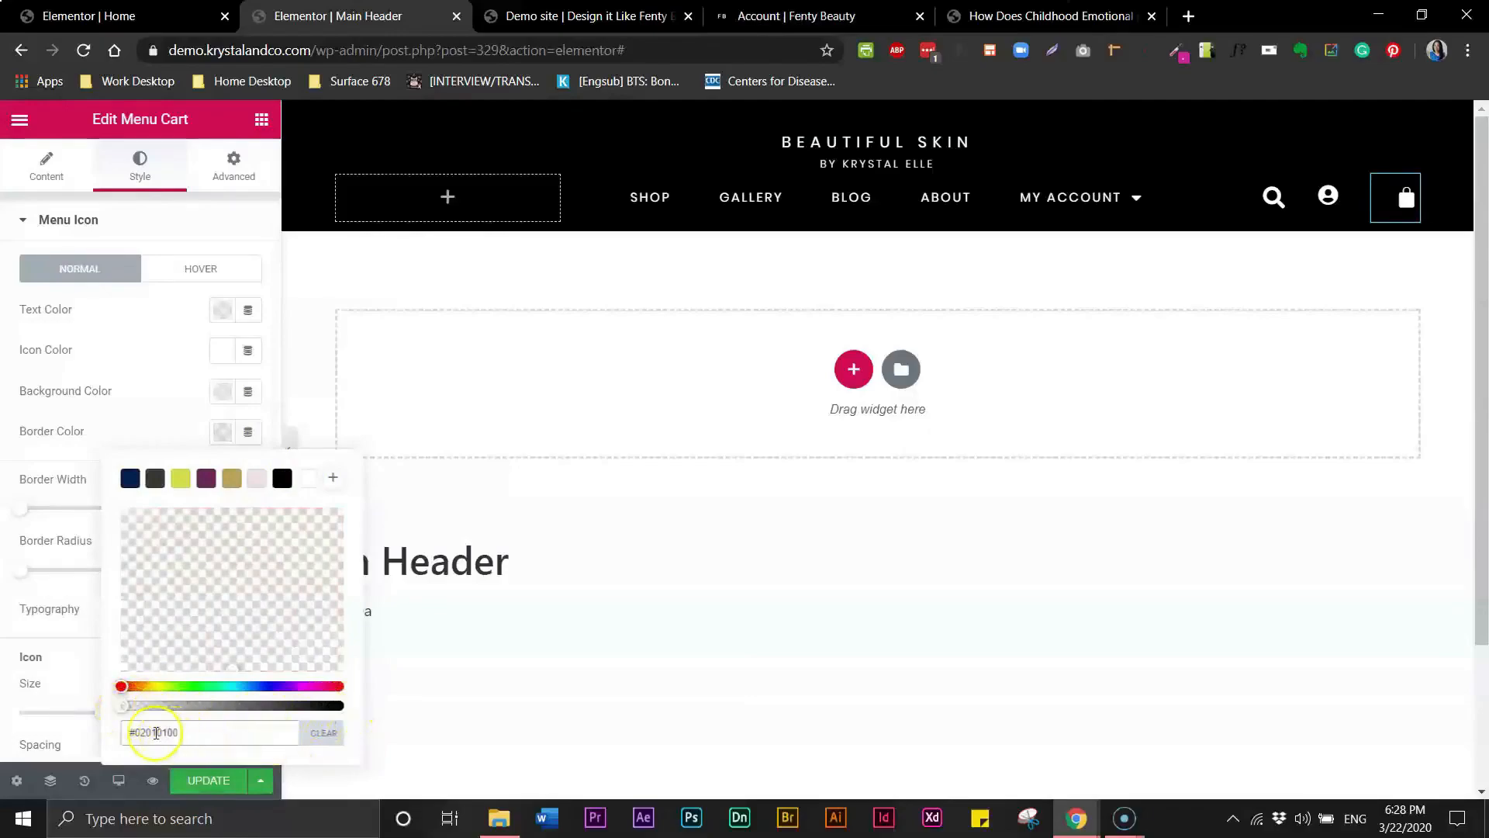
{"action": "left_click", "coordinate": [321, 737]}
{"action": "left_click", "coordinate": [249, 732]}
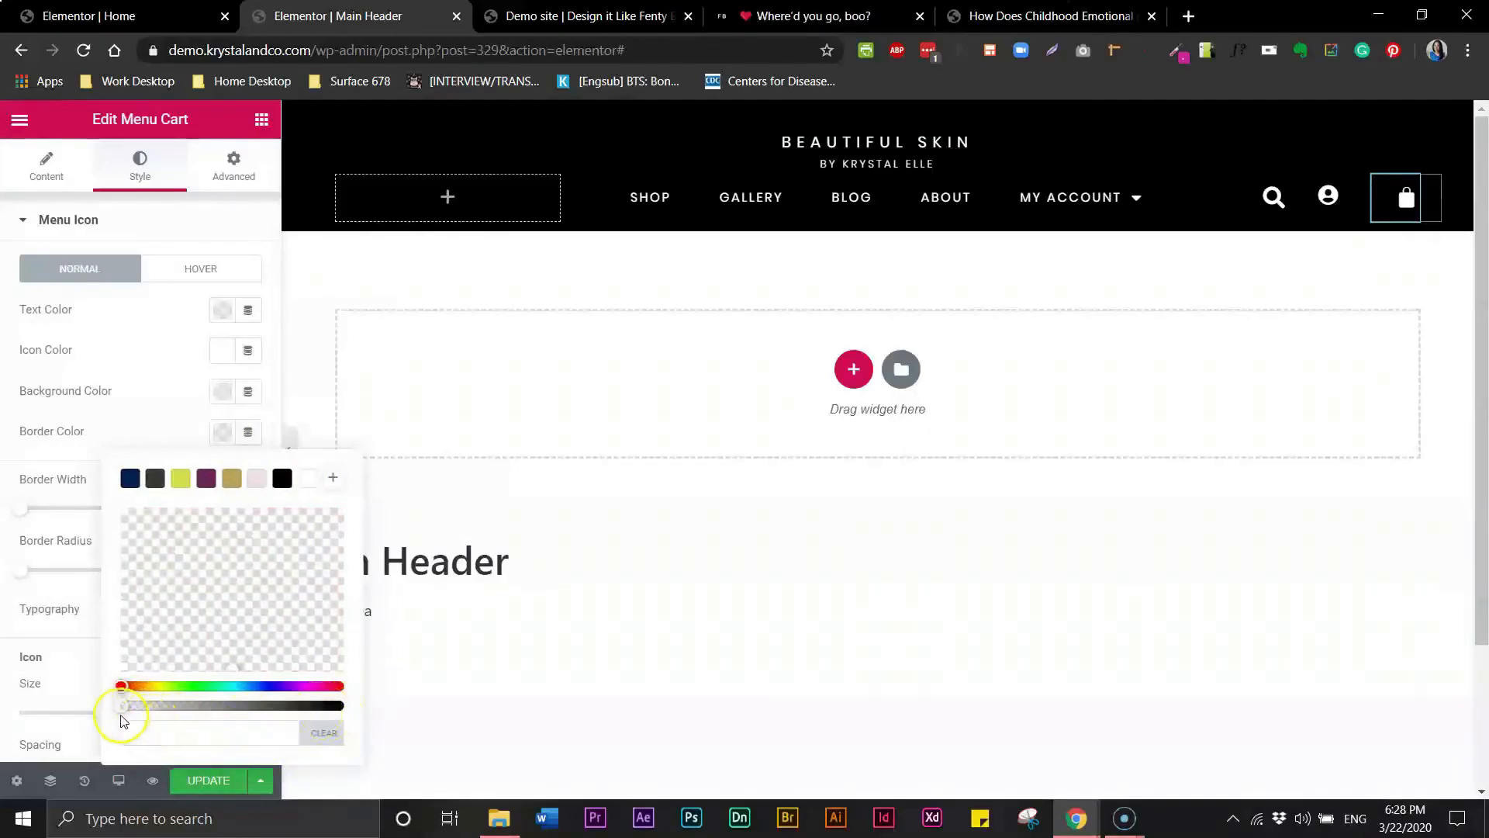
{"action": "left_click_drag", "start_coordinate": [120, 706], "coordinate": [367, 708]}
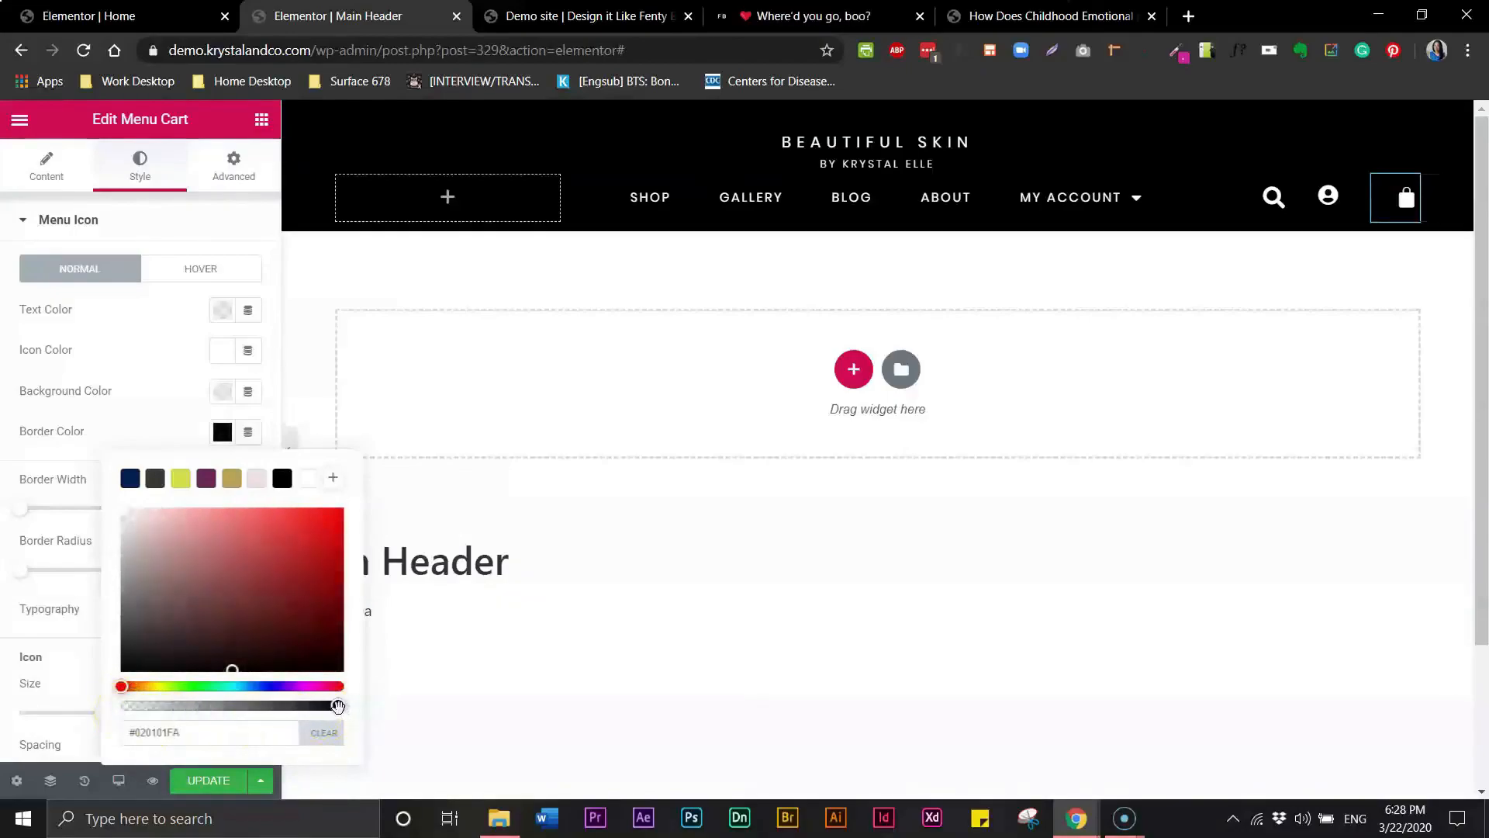
{"action": "left_click_drag", "start_coordinate": [338, 706], "coordinate": [340, 709]}
{"action": "left_click", "coordinate": [229, 780]}
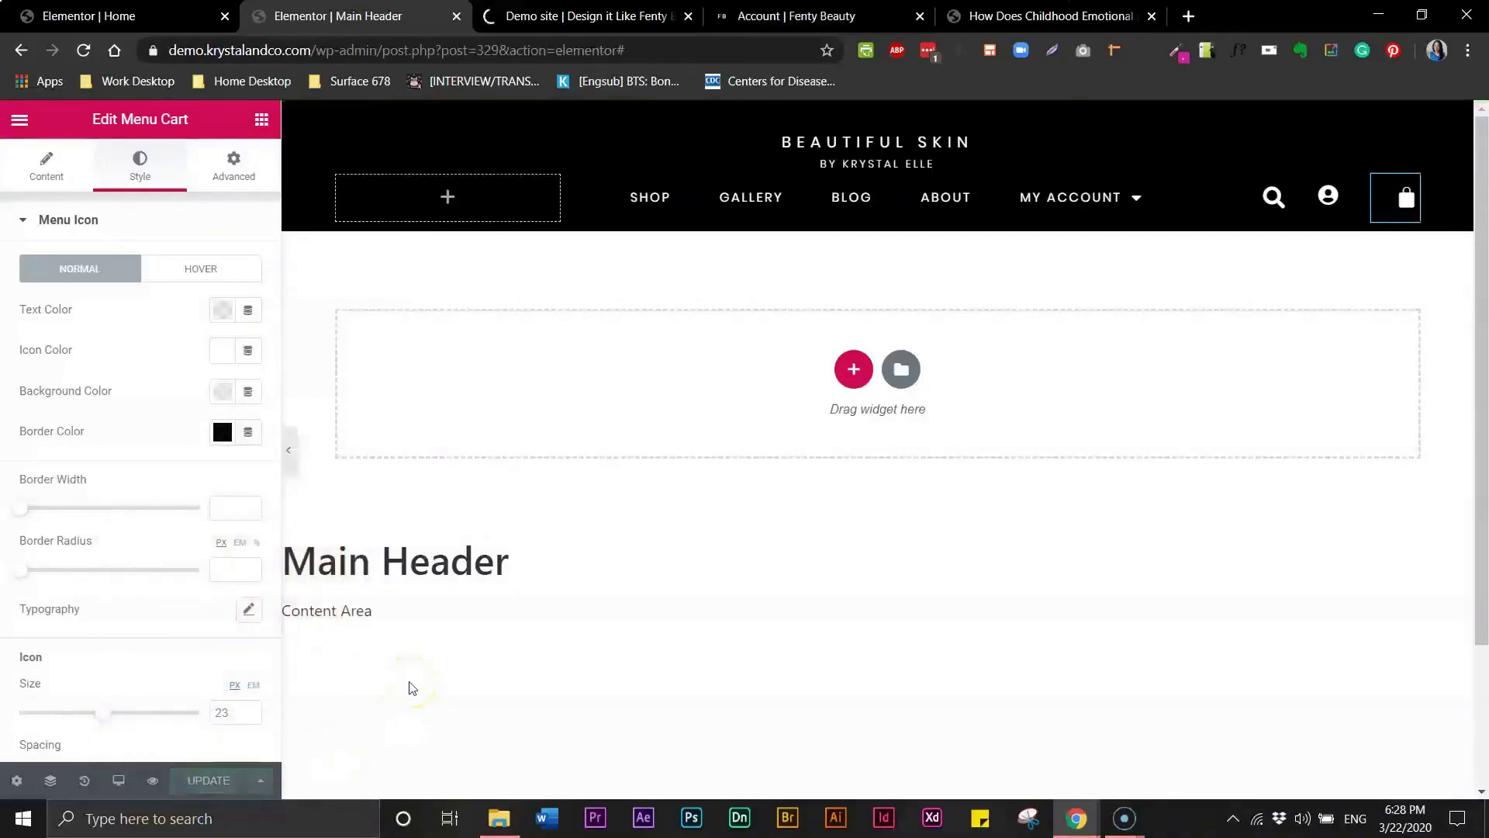
- Compare the header preview and the live site with the editor canvas, hiding and reshowing the panel
{"action": "left_click", "coordinate": [541, 23]}
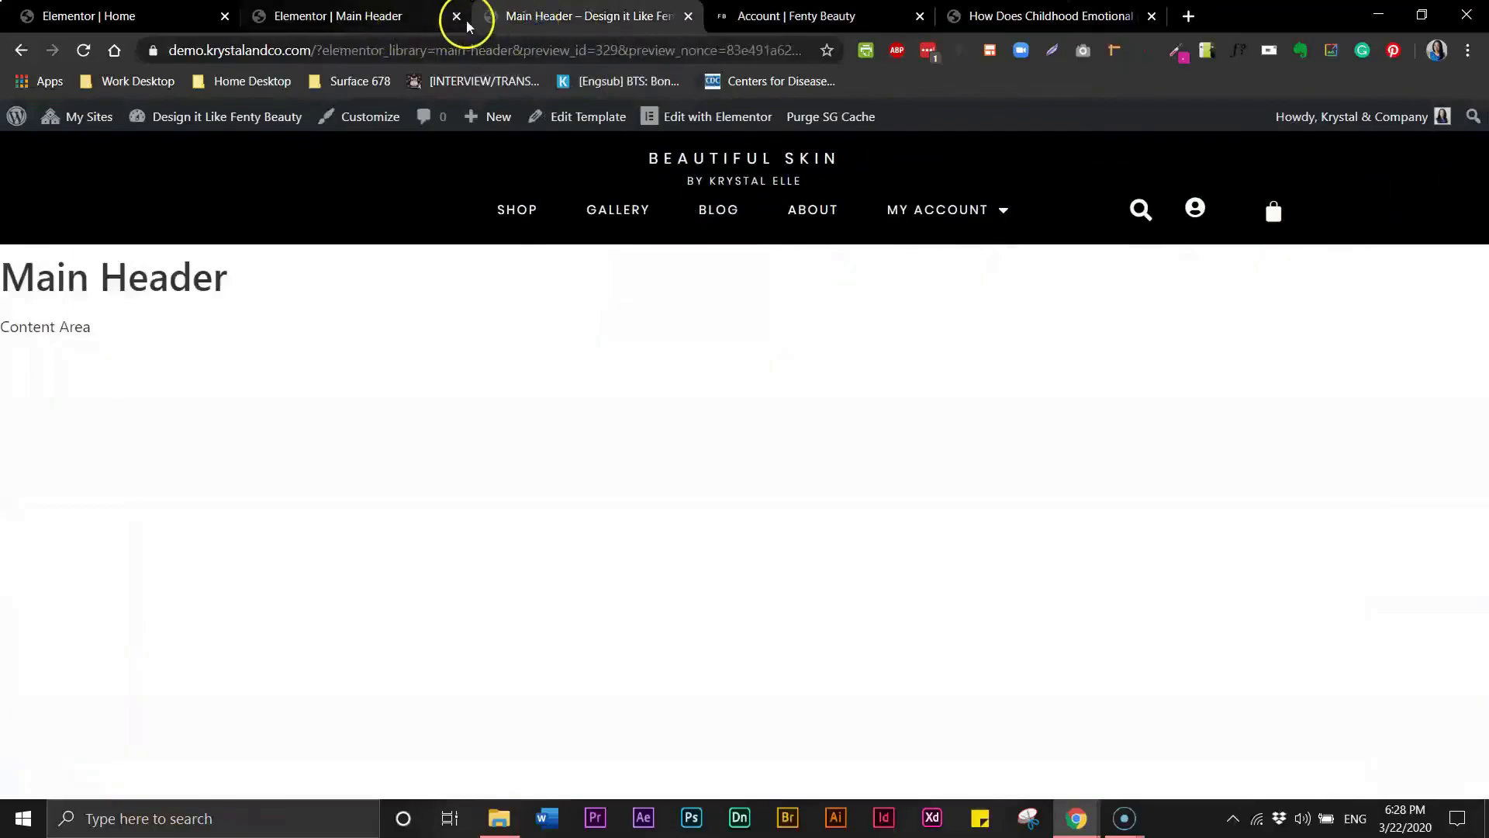
{"action": "left_click", "coordinate": [353, 20]}
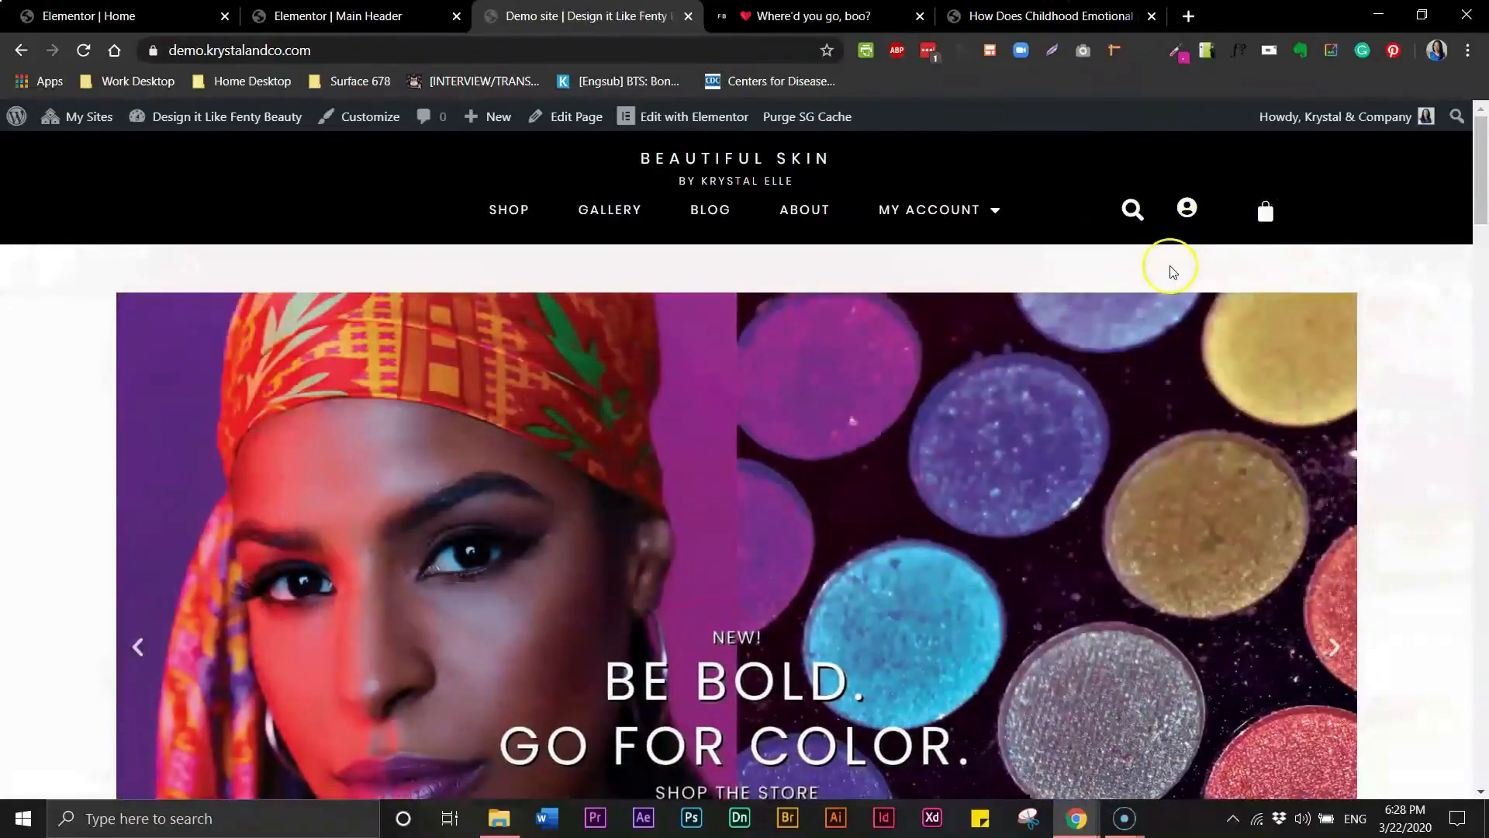
{"action": "left_click", "coordinate": [383, 18]}
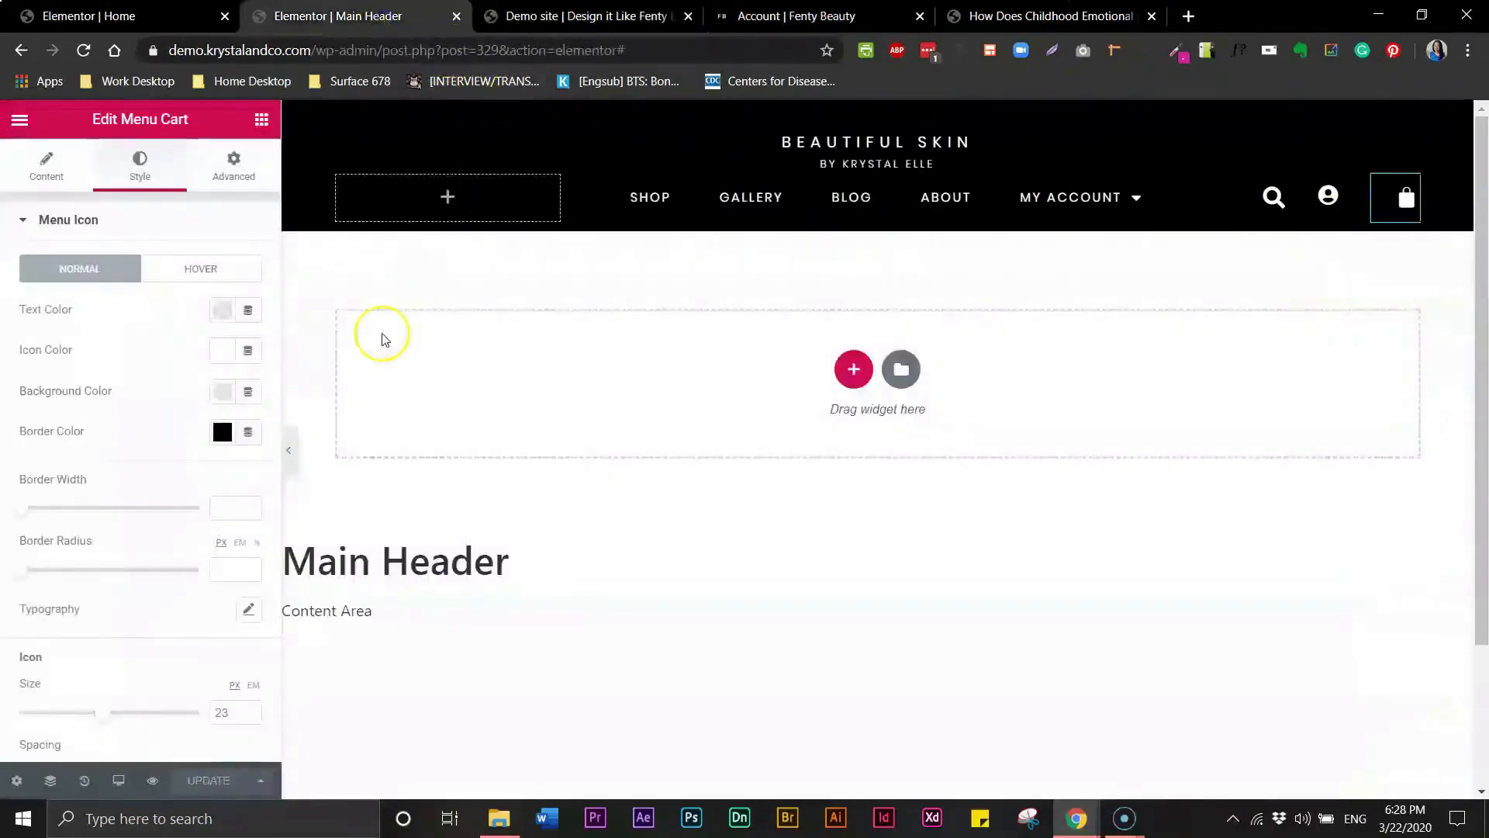
{"action": "left_click", "coordinate": [288, 449]}
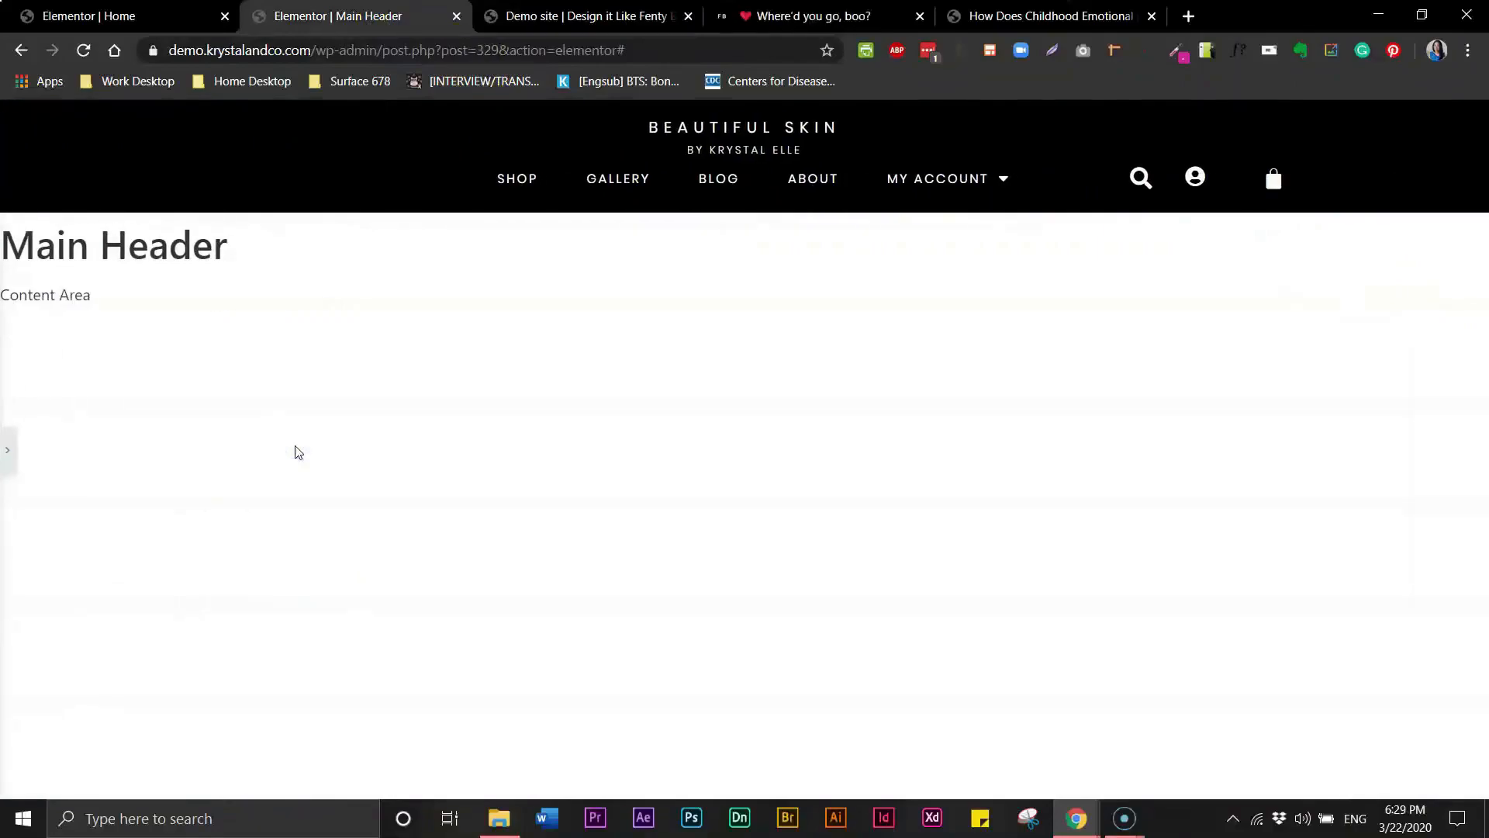
{"action": "left_click", "coordinate": [7, 459]}
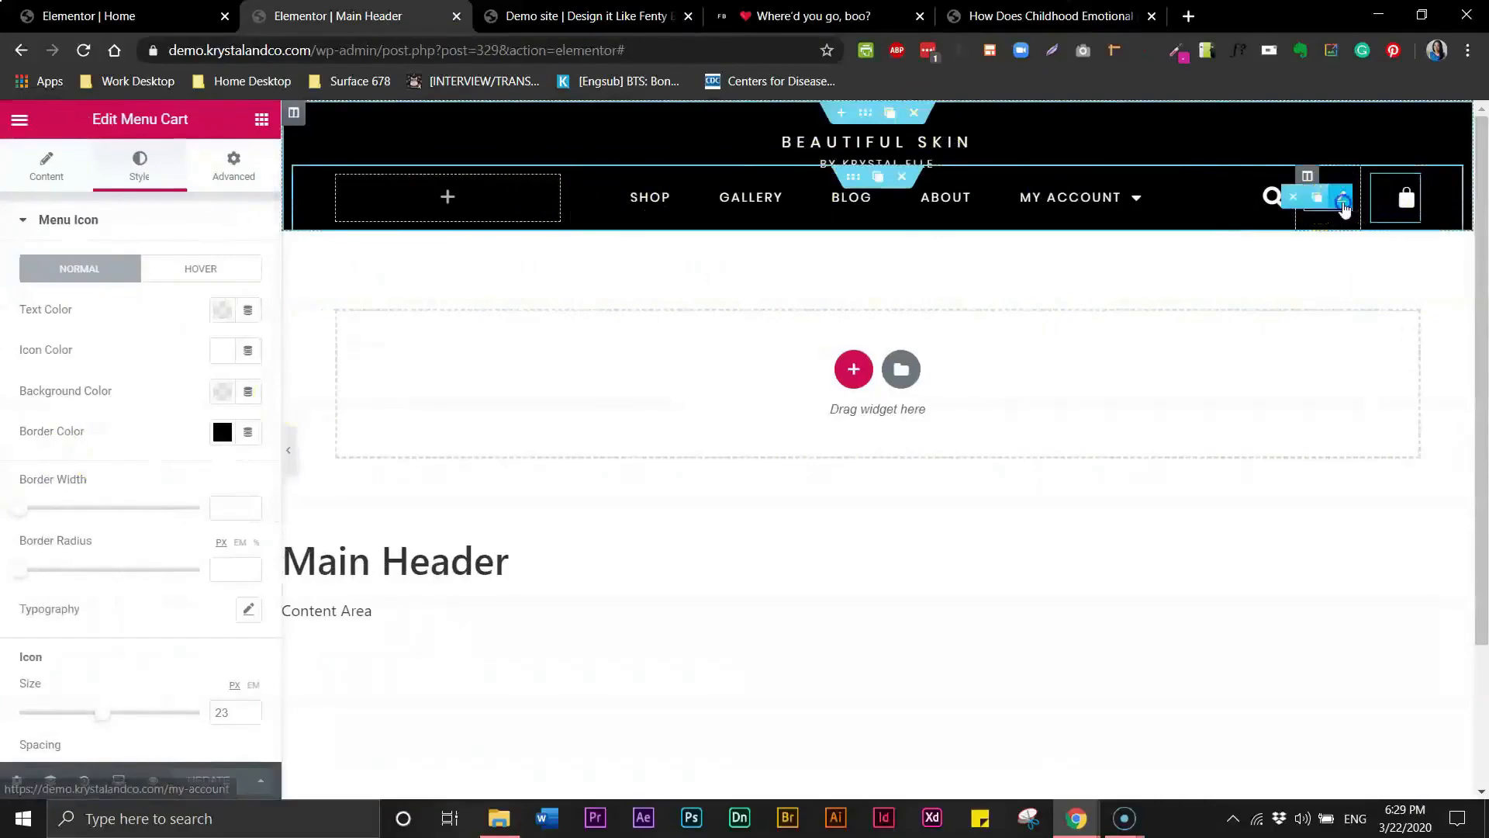
- Give the account icon an unlinked top margin of 4 px and widen its column slightly
{"action": "left_click", "coordinate": [1343, 205]}
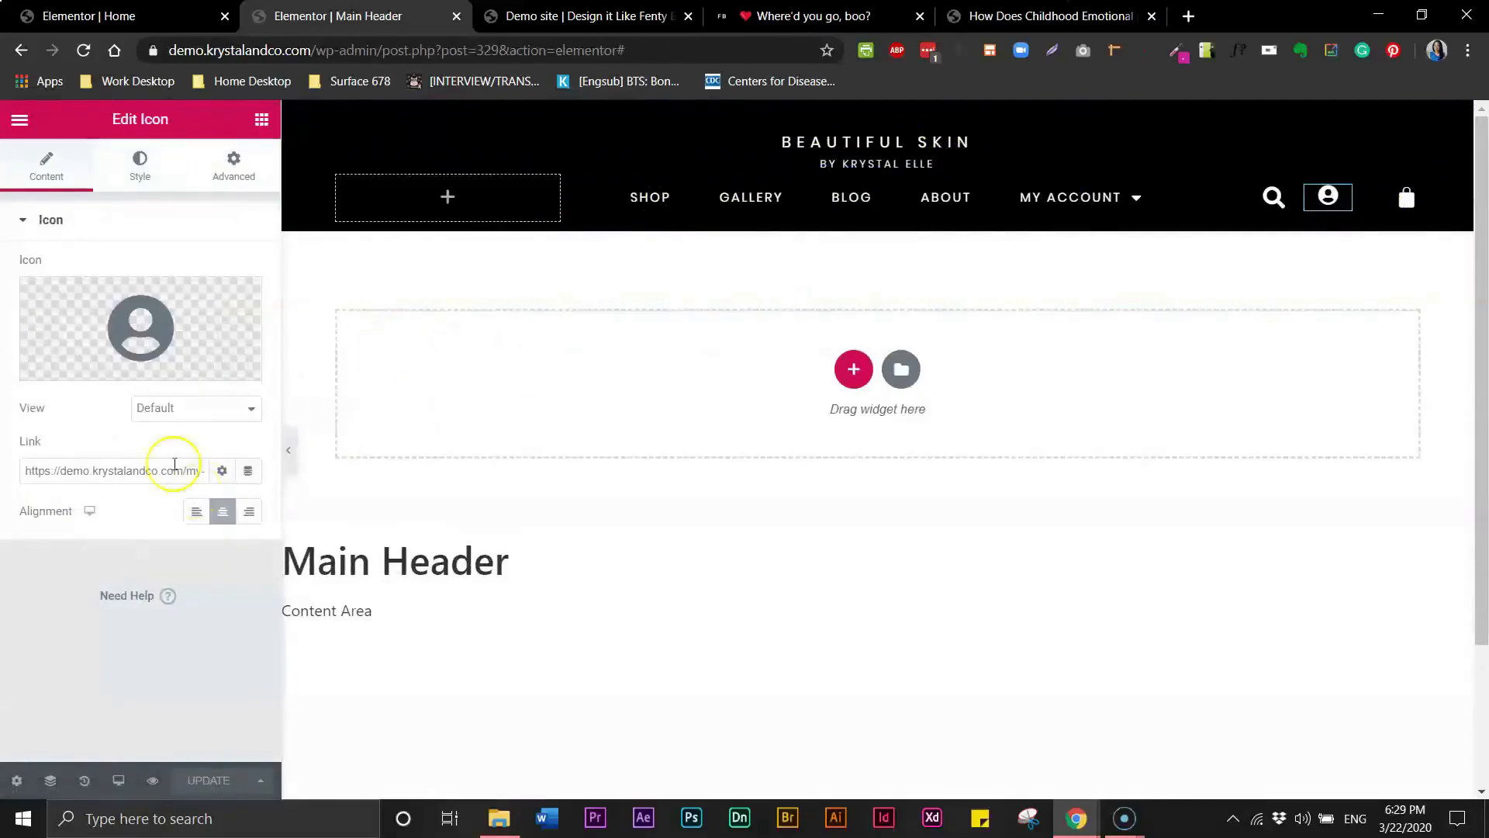
{"action": "left_click", "coordinate": [138, 185]}
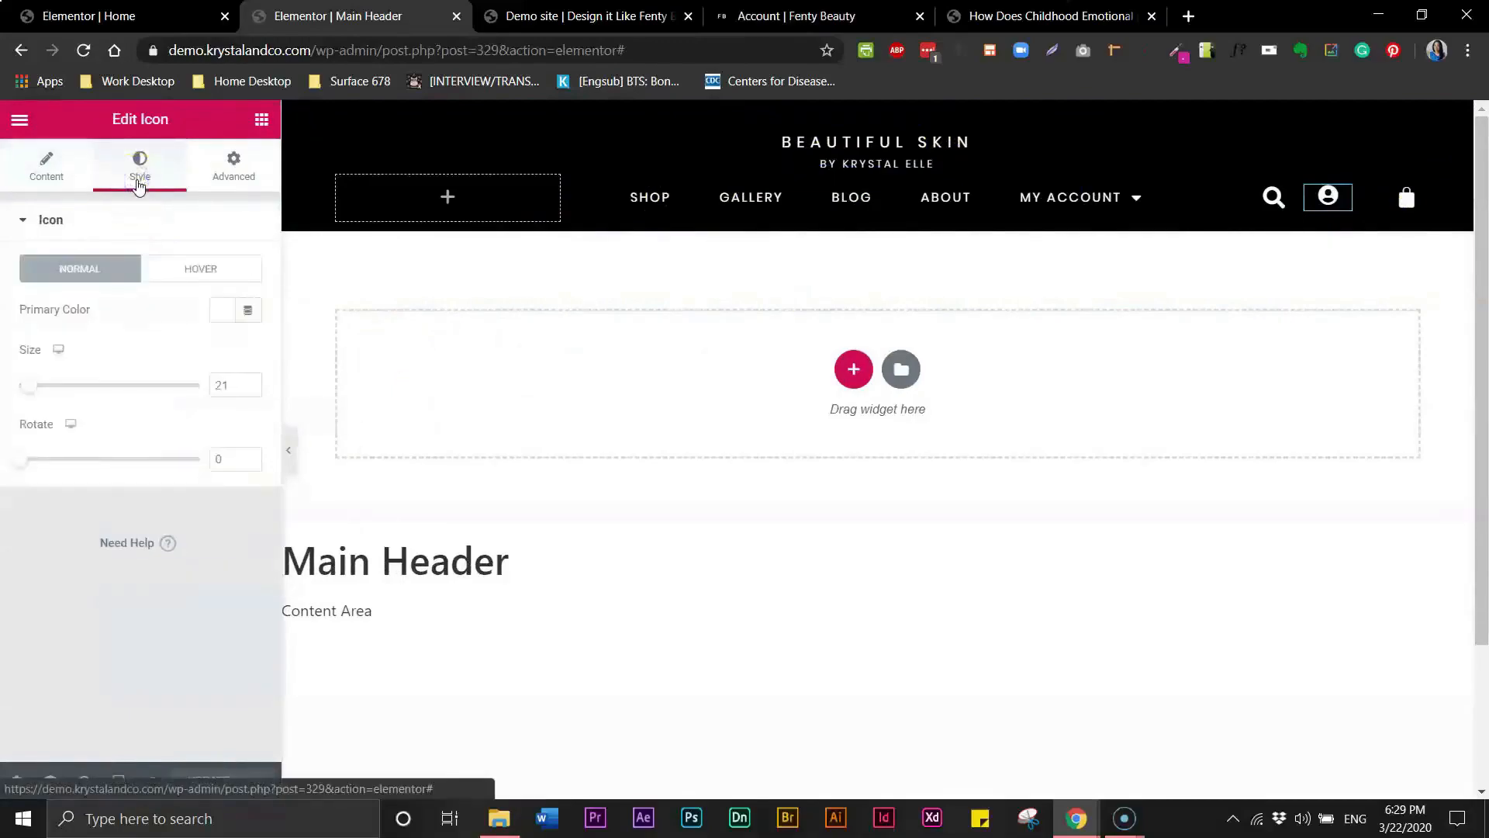
{"action": "left_click", "coordinate": [236, 164]}
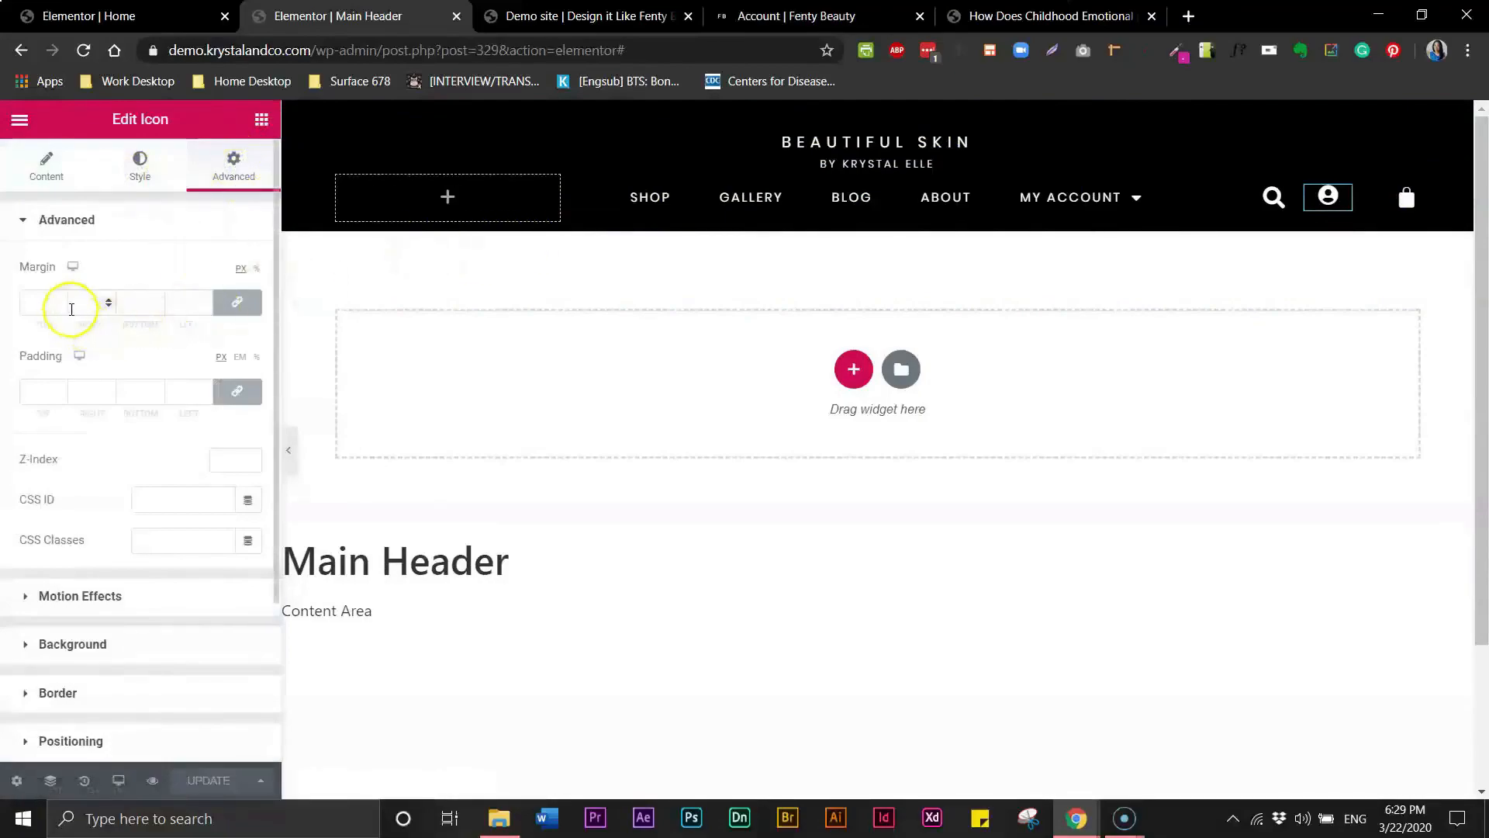
{"action": "left_click", "coordinate": [240, 308]}
{"action": "left_click", "coordinate": [62, 308]}
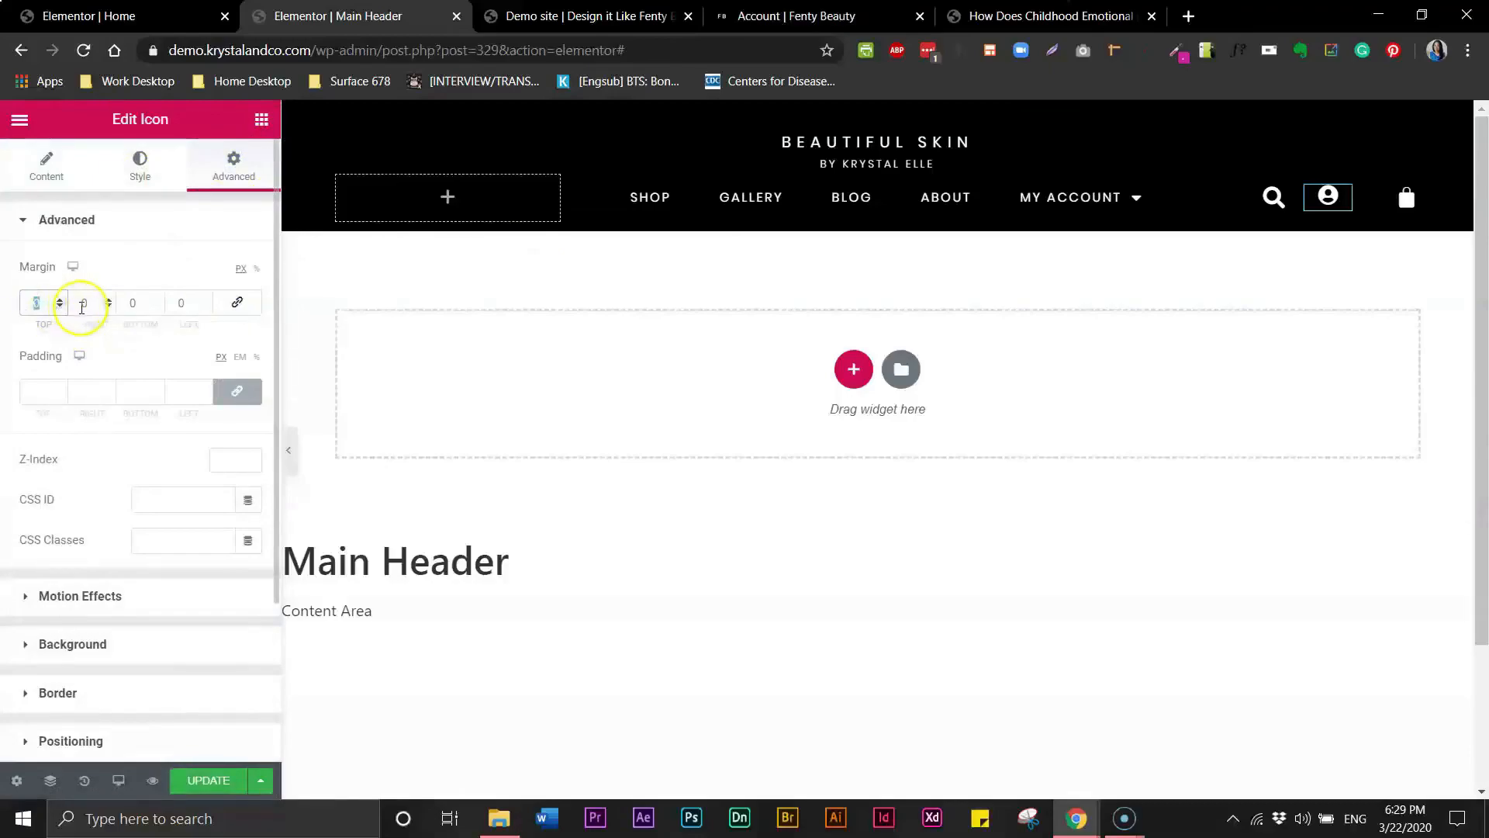
{"action": "left_click", "coordinate": [59, 300]}
{"action": "left_click", "coordinate": [59, 300]}
{"action": "left_click", "coordinate": [59, 301]}
{"action": "left_click_drag", "start_coordinate": [1362, 203], "coordinate": [1381, 204]}
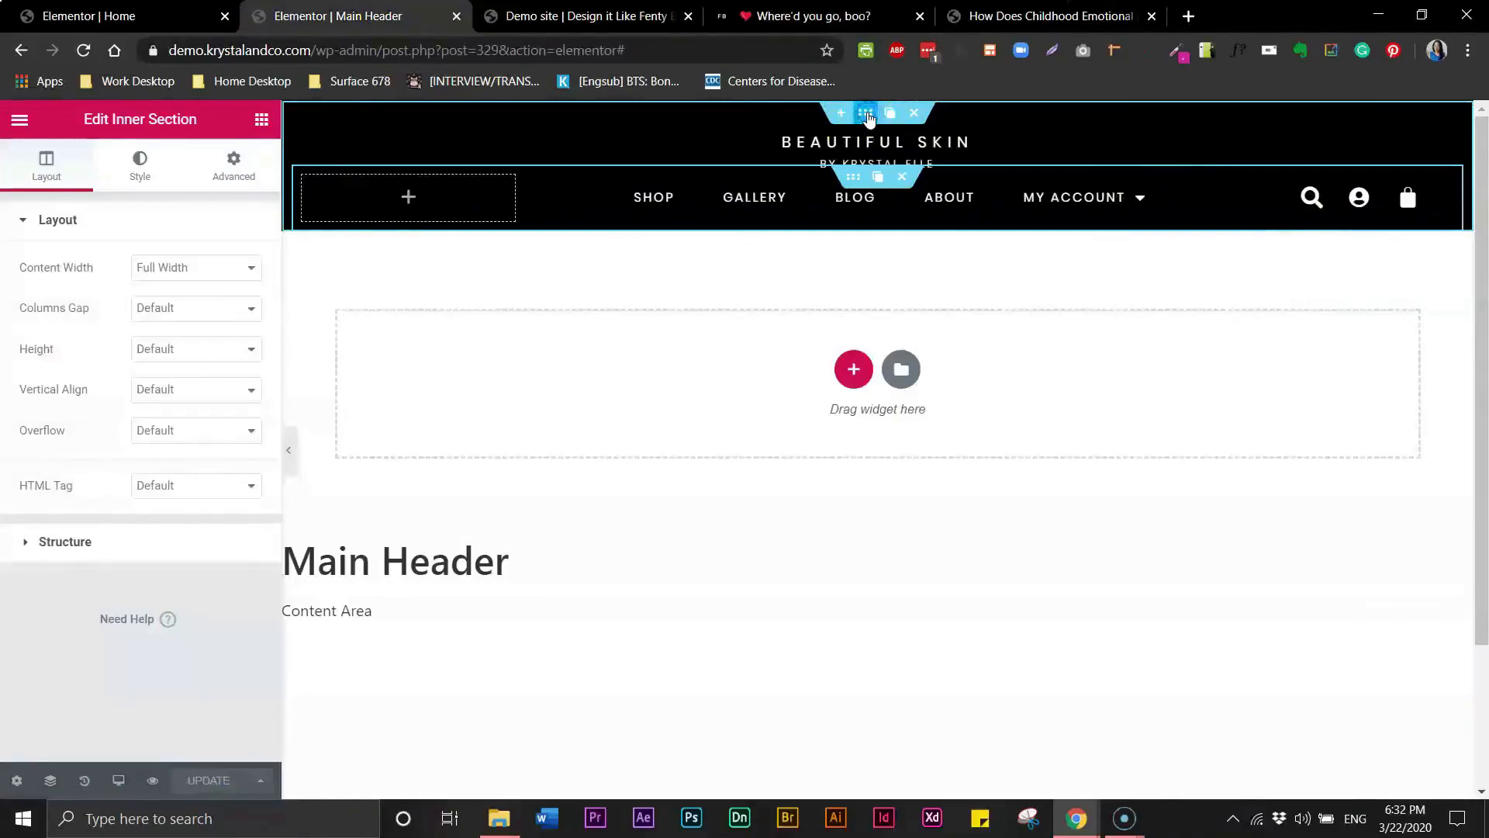
- Make the header section sticky at the top on Desktop only, removing Tablet and Mobile, and update
{"action": "left_click", "coordinate": [867, 114]}
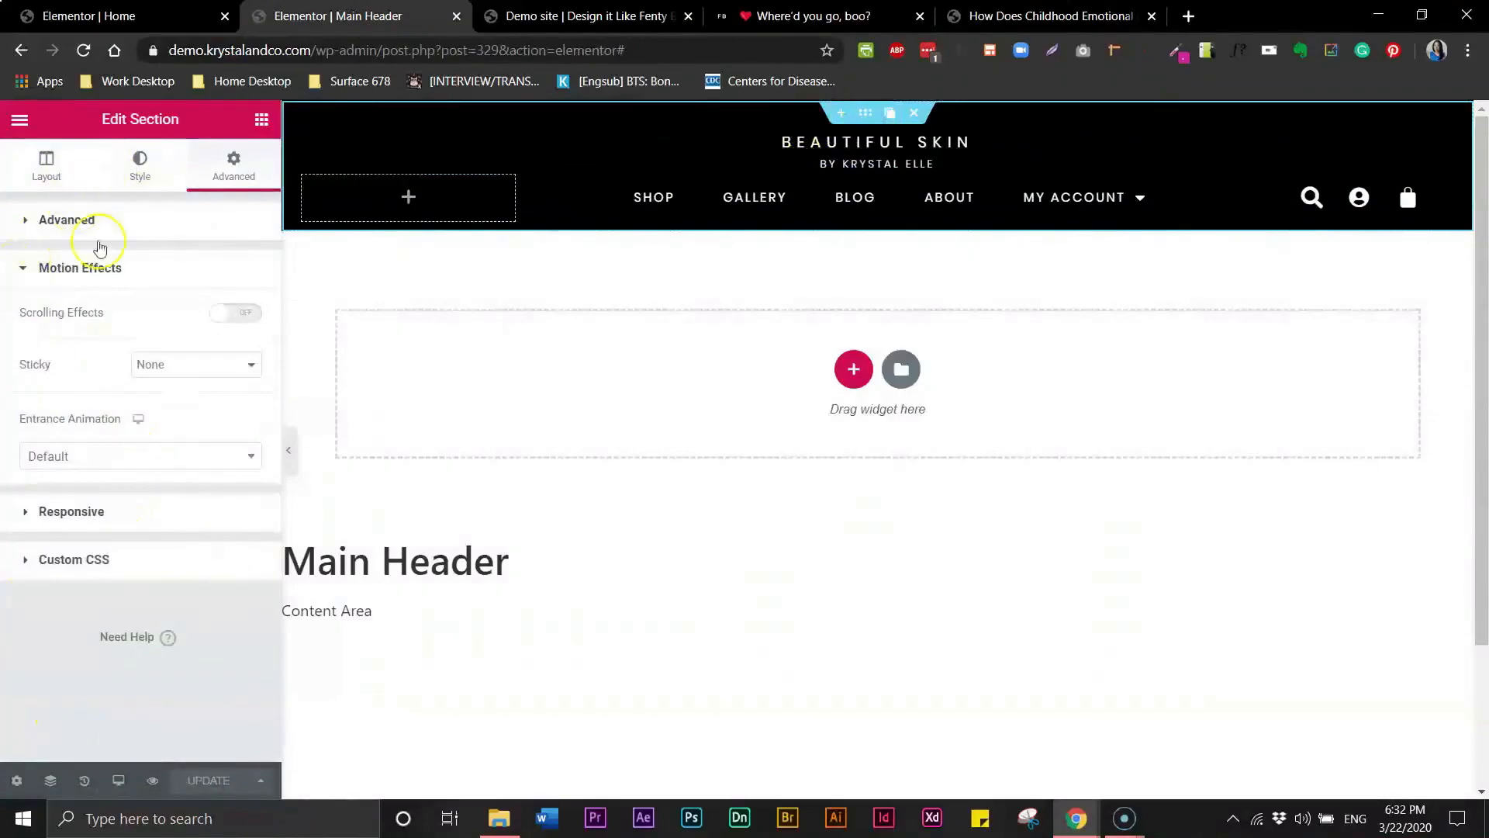
{"action": "left_click", "coordinate": [26, 275]}
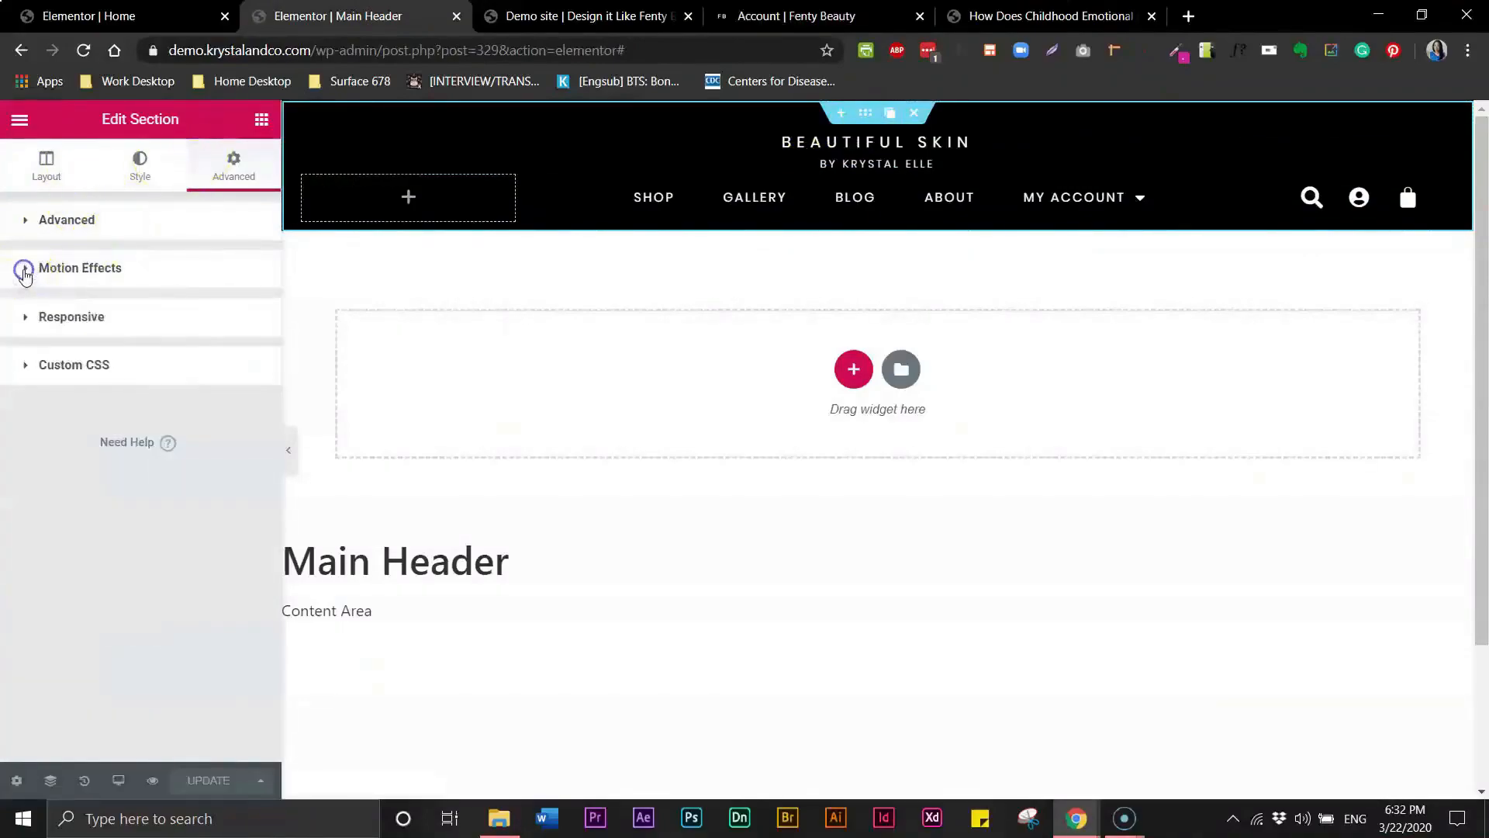
{"action": "left_click", "coordinate": [26, 276]}
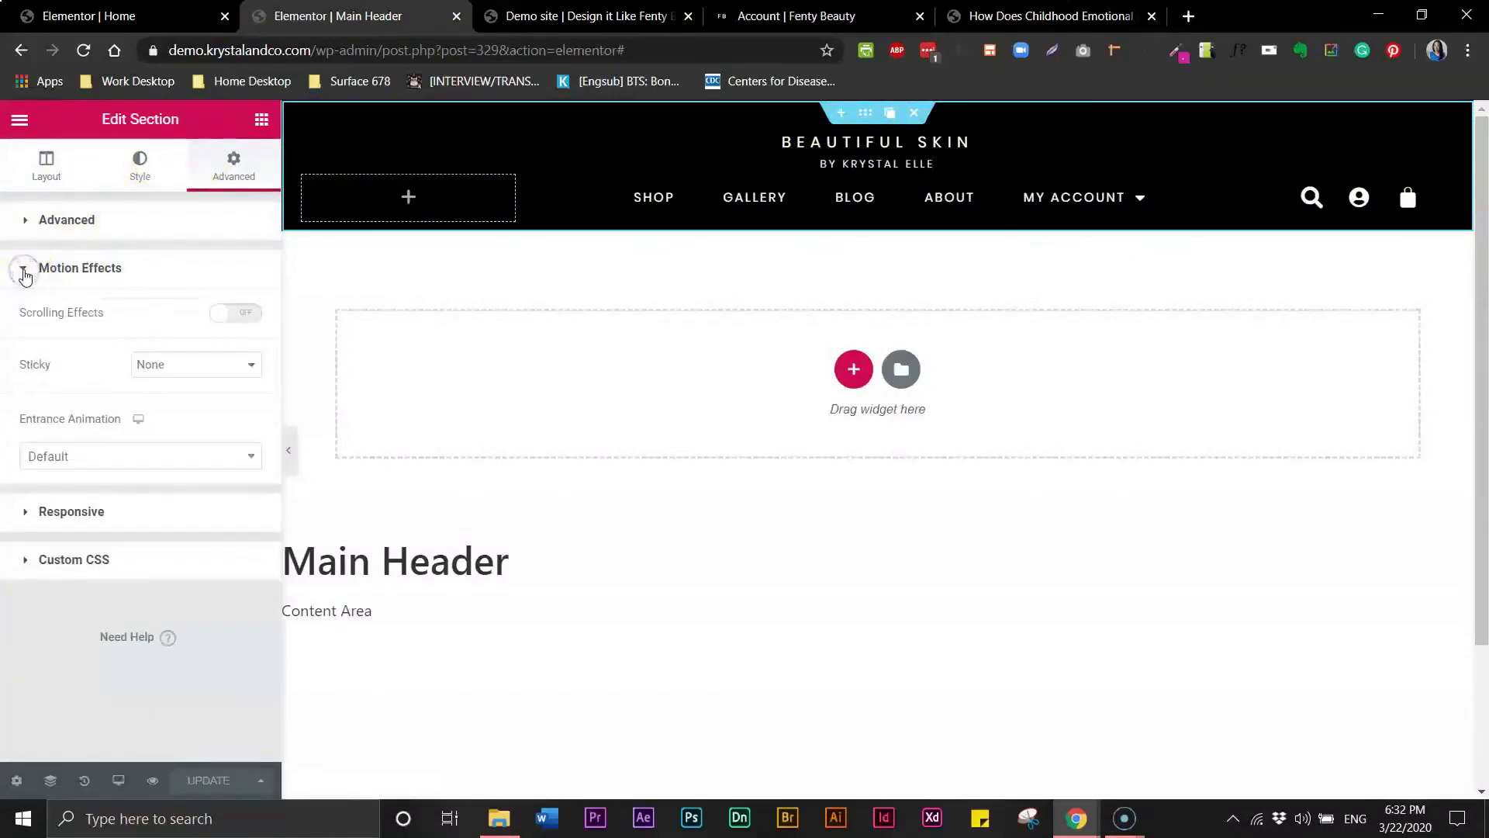
{"action": "left_click", "coordinate": [254, 366]}
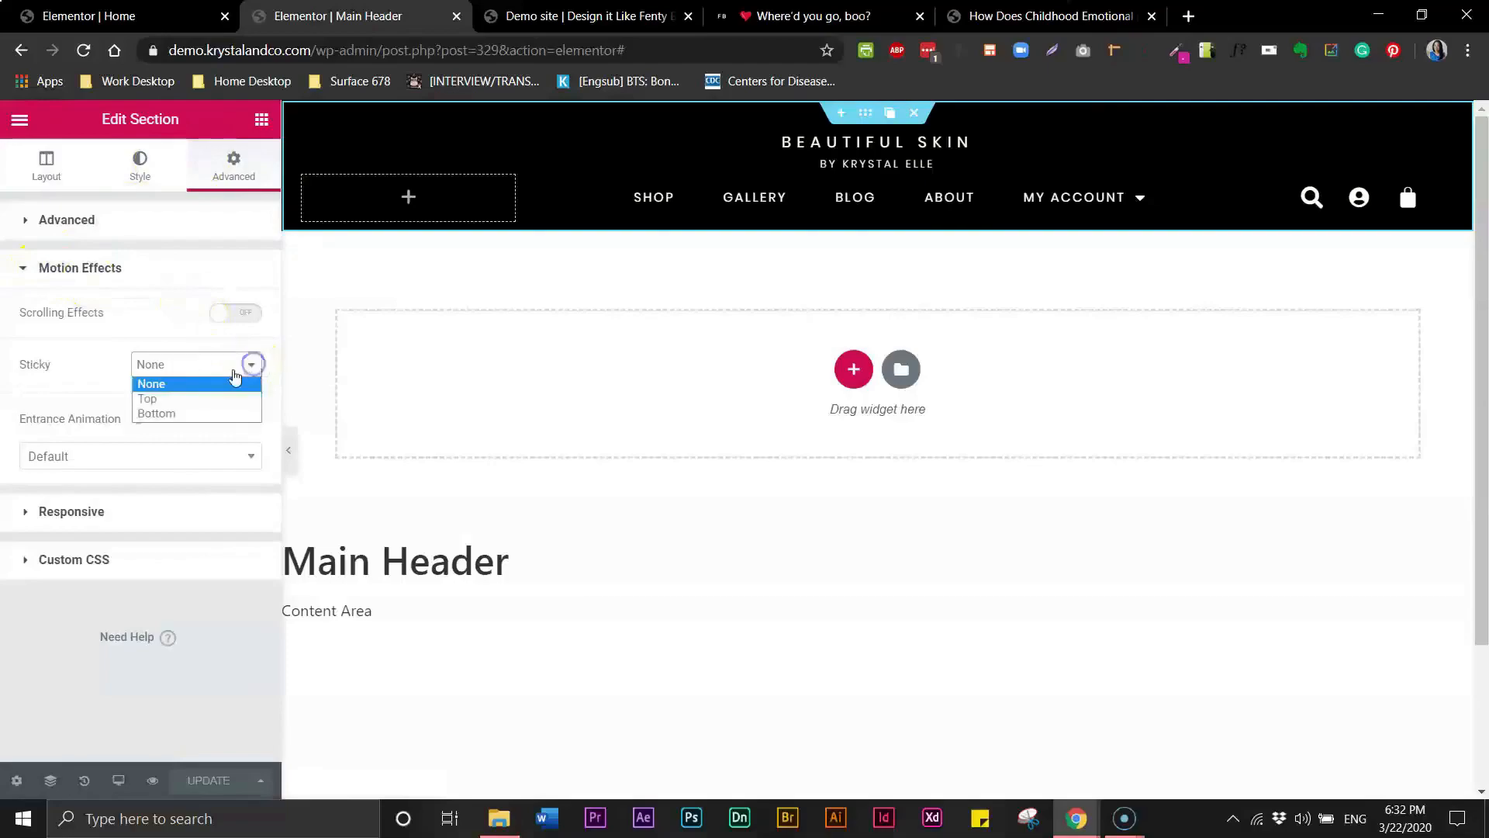
{"action": "left_click", "coordinate": [178, 398]}
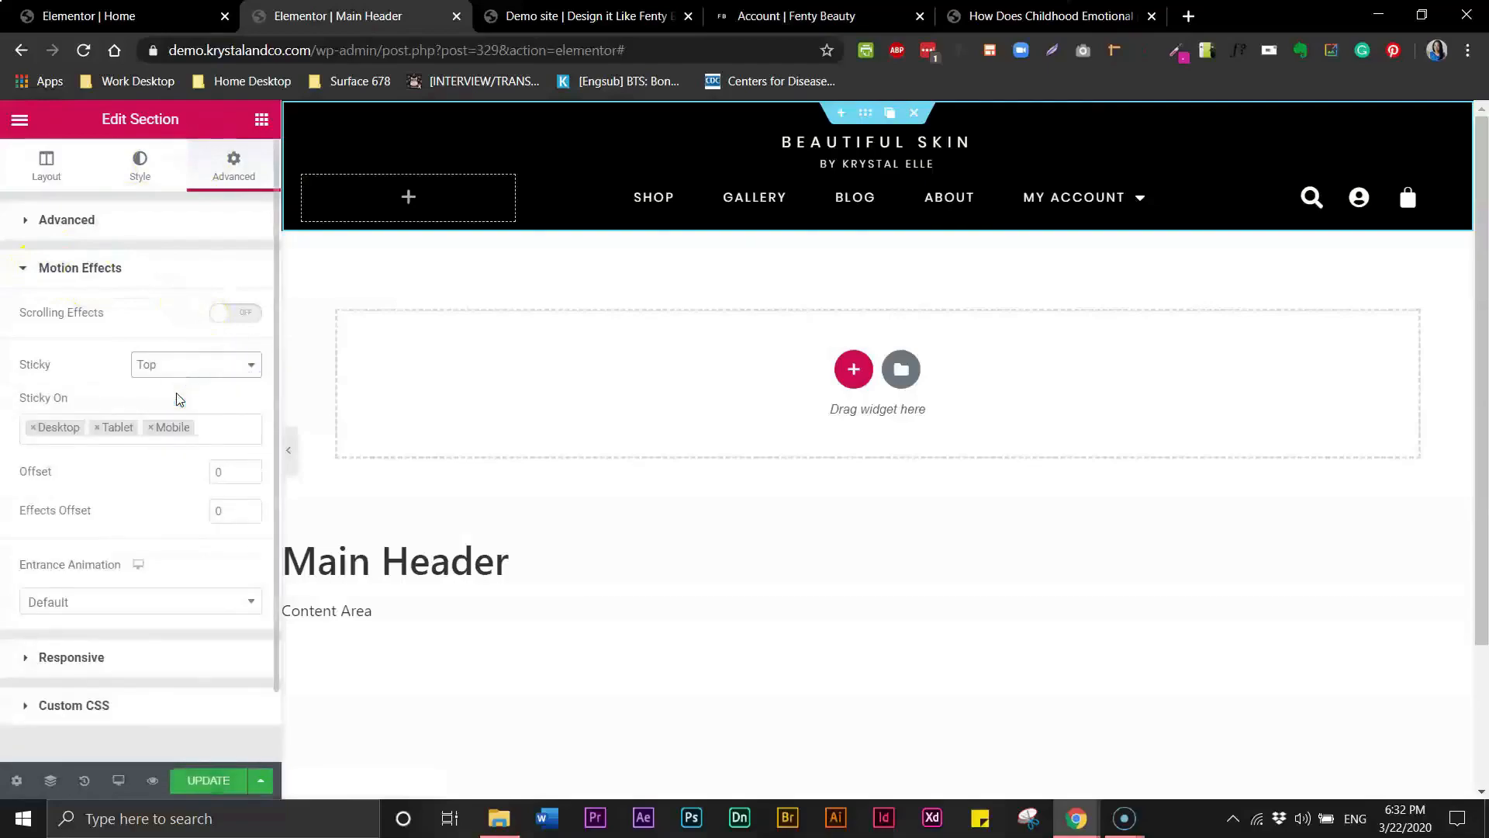
{"action": "left_click", "coordinate": [98, 428]}
{"action": "left_click", "coordinate": [96, 431]}
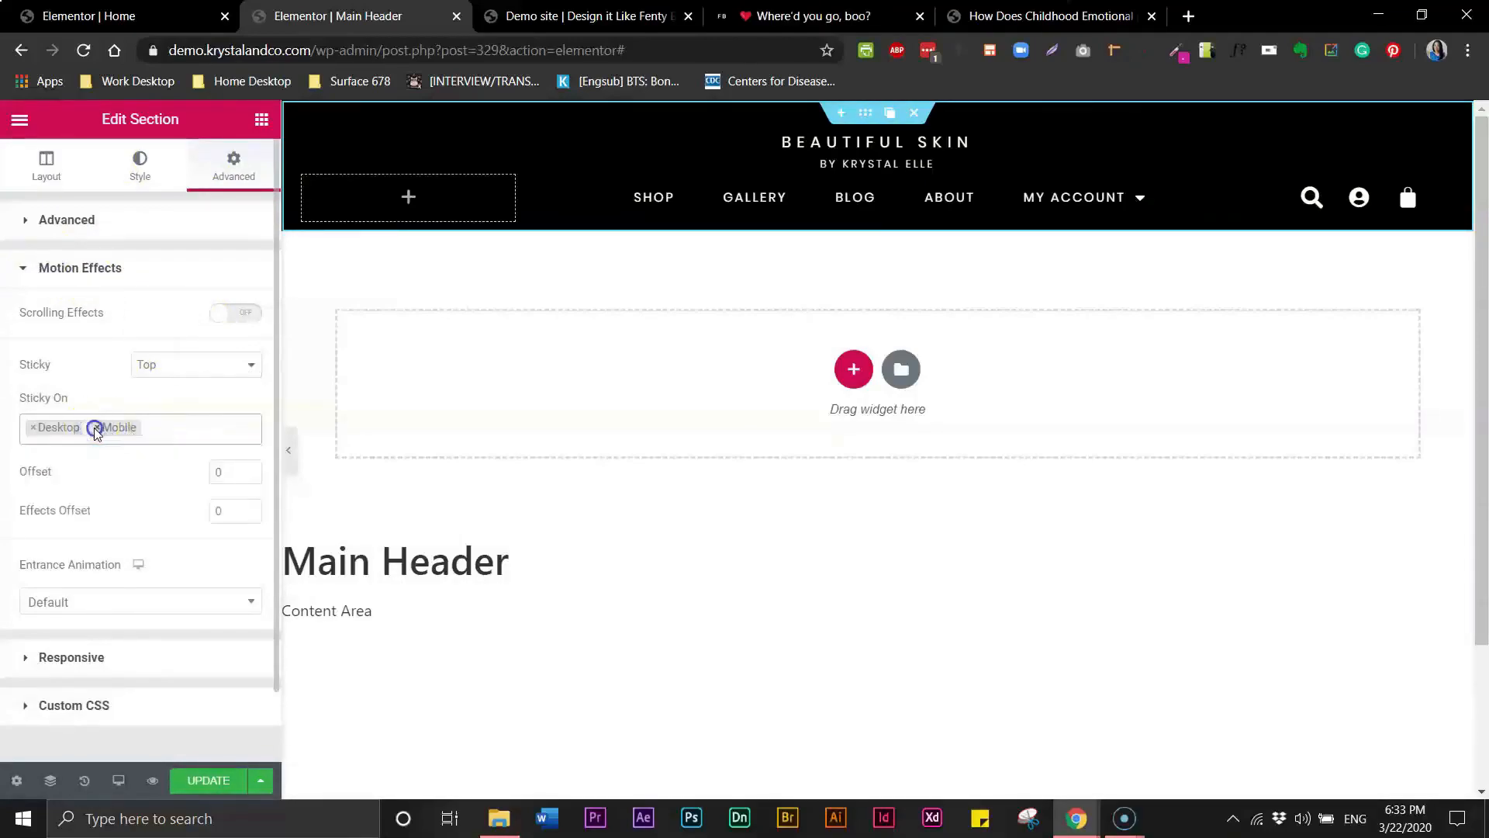
{"action": "left_click", "coordinate": [97, 428]}
{"action": "left_click", "coordinate": [116, 366]}
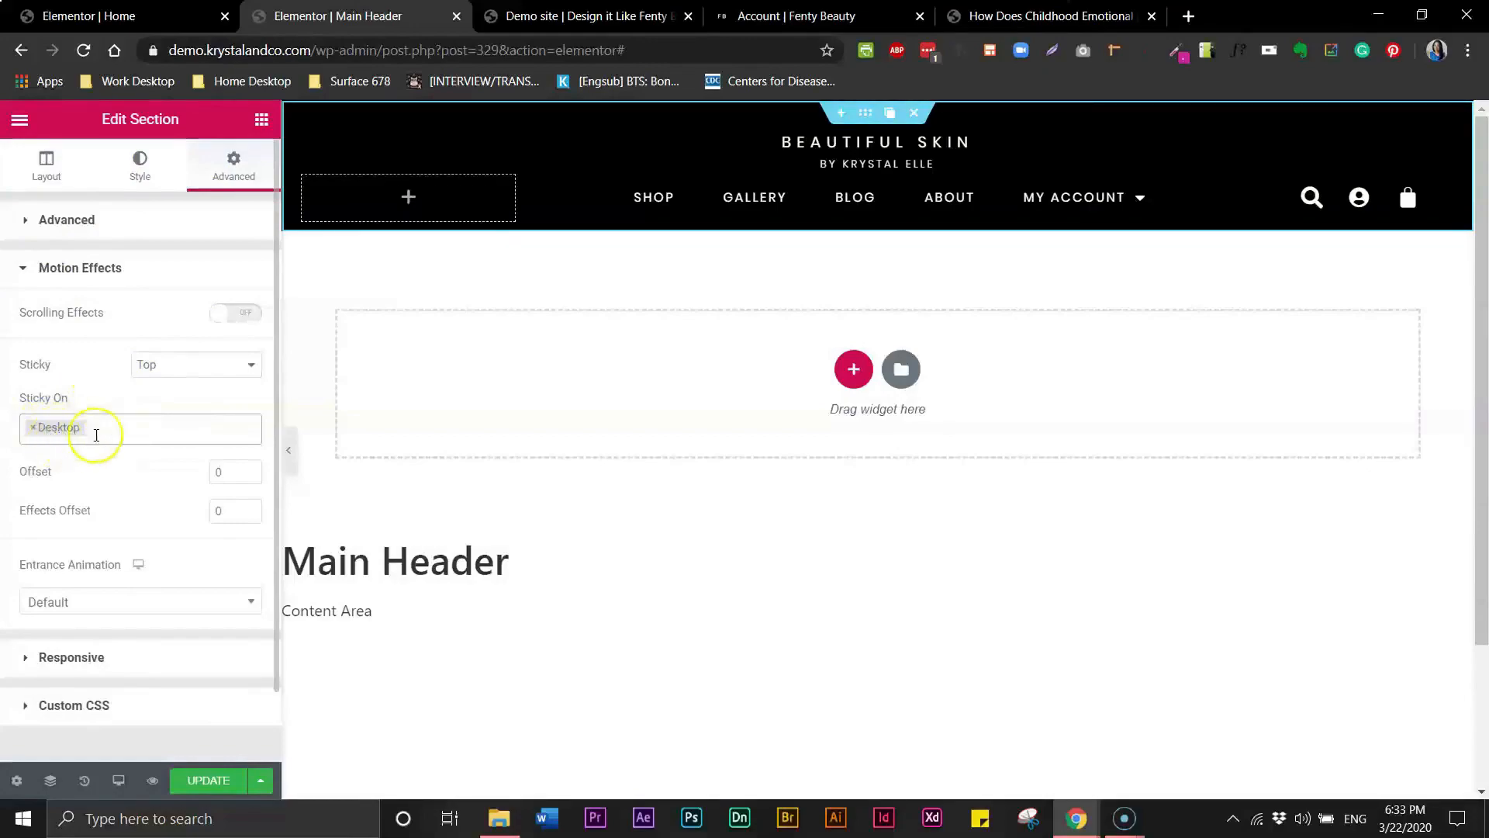
{"action": "left_click", "coordinate": [223, 777]}
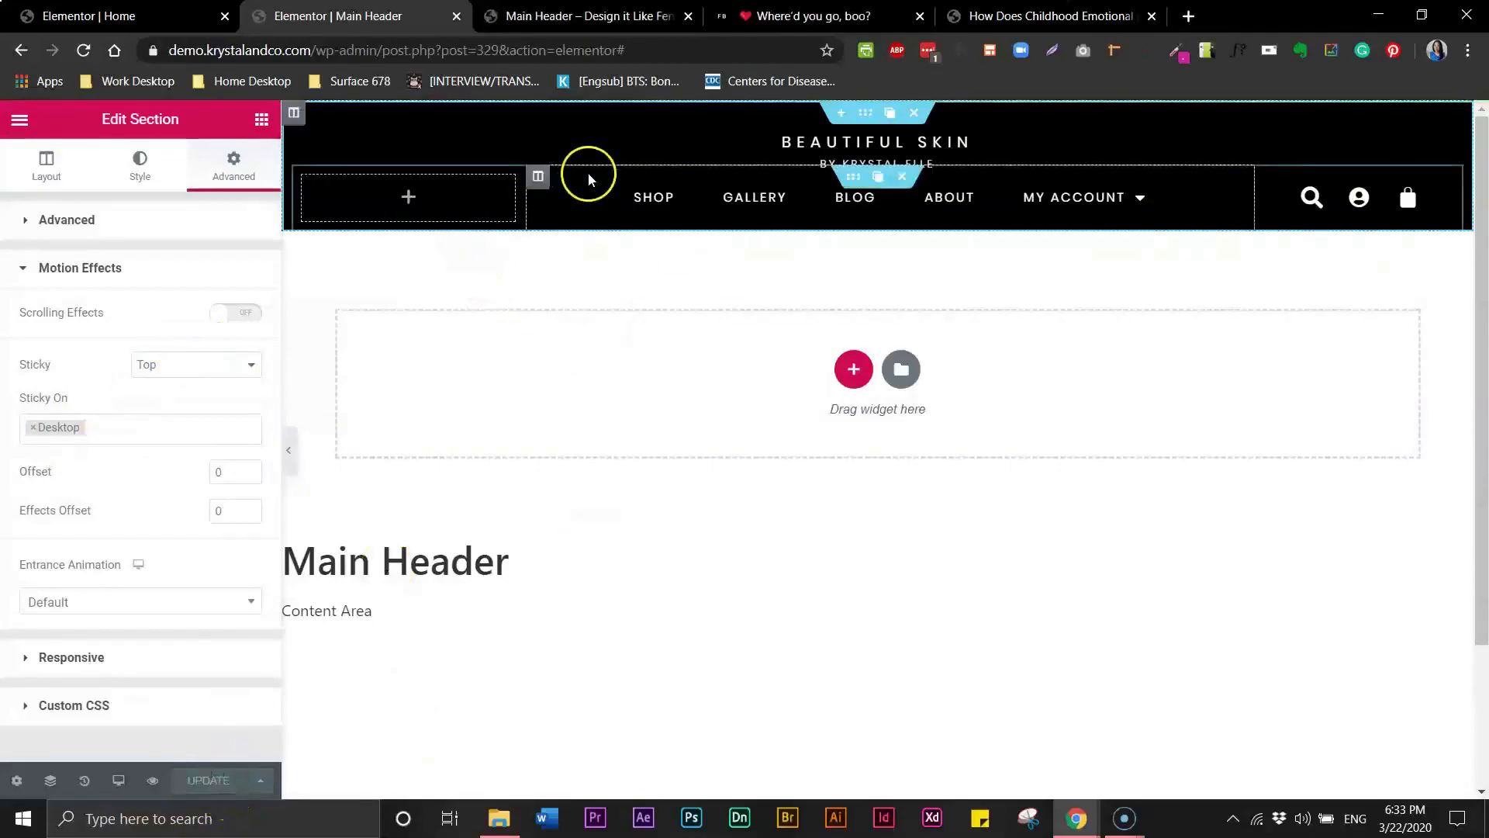
- Scroll the live home page to check the header, then test the header search by entering sdfsdfds
{"action": "left_click", "coordinate": [555, 18]}
{"action": "left_click", "coordinate": [669, 162]}
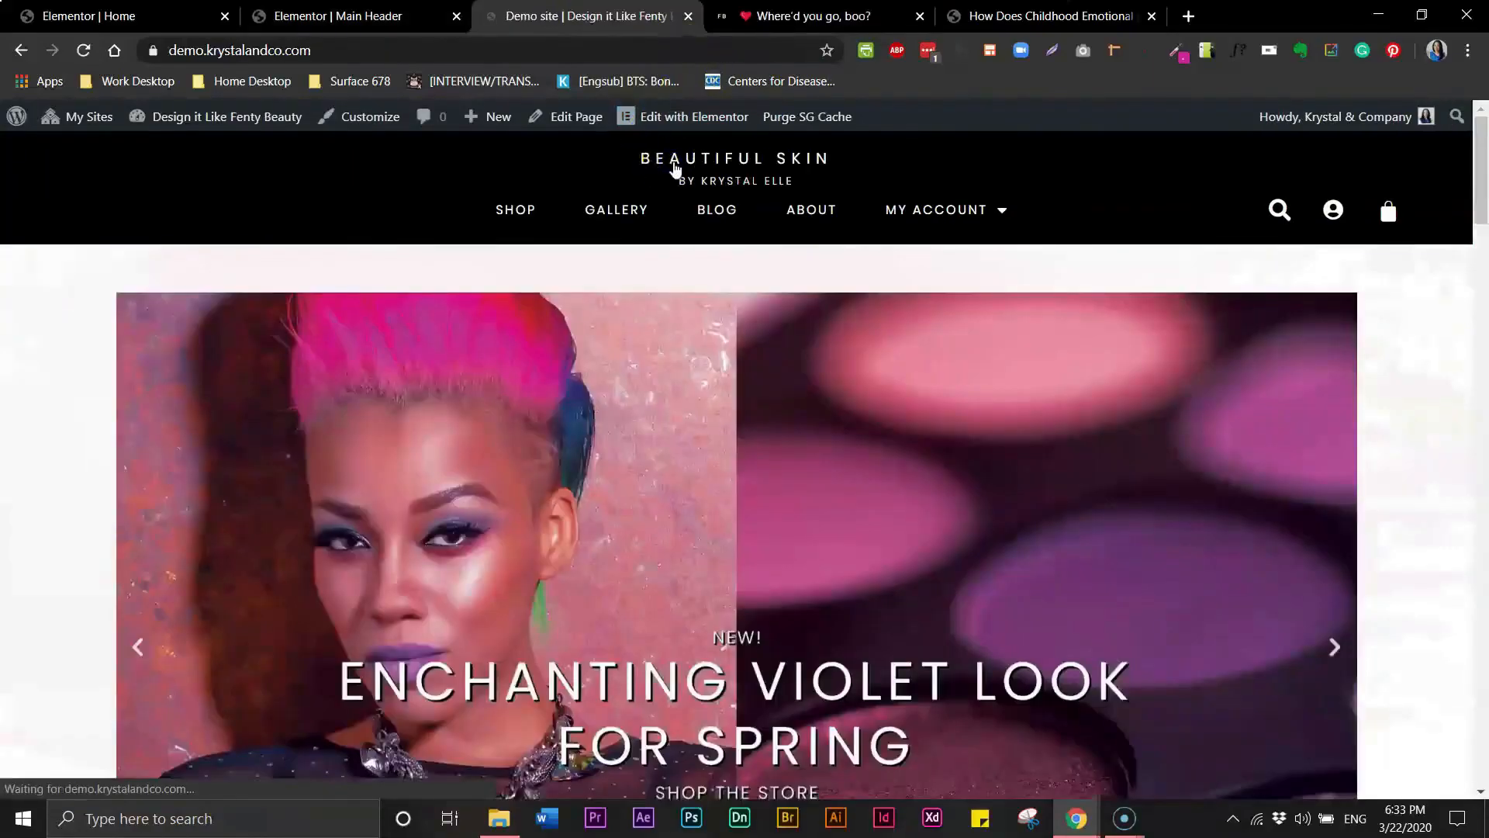
{"action": "mouse_move", "coordinate": [1477, 185]}
{"action": "left_mouse_down"}
{"action": "mouse_move", "coordinate": [1483, 756]}
{"action": "mouse_move", "coordinate": [1483, 155]}
{"action": "left_mouse_up"}
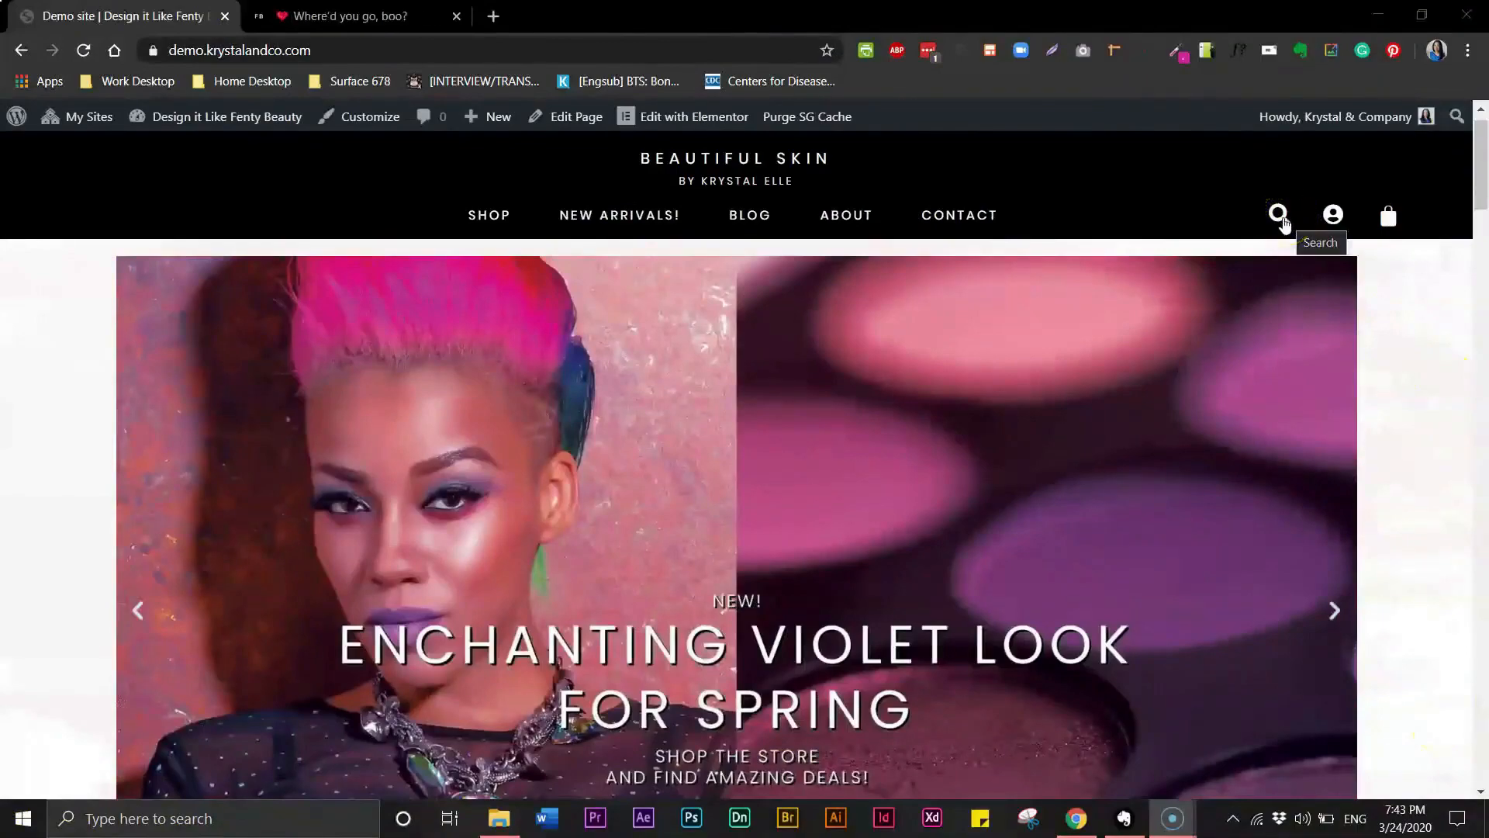
{"action": "left_click", "coordinate": [1249, 216]}
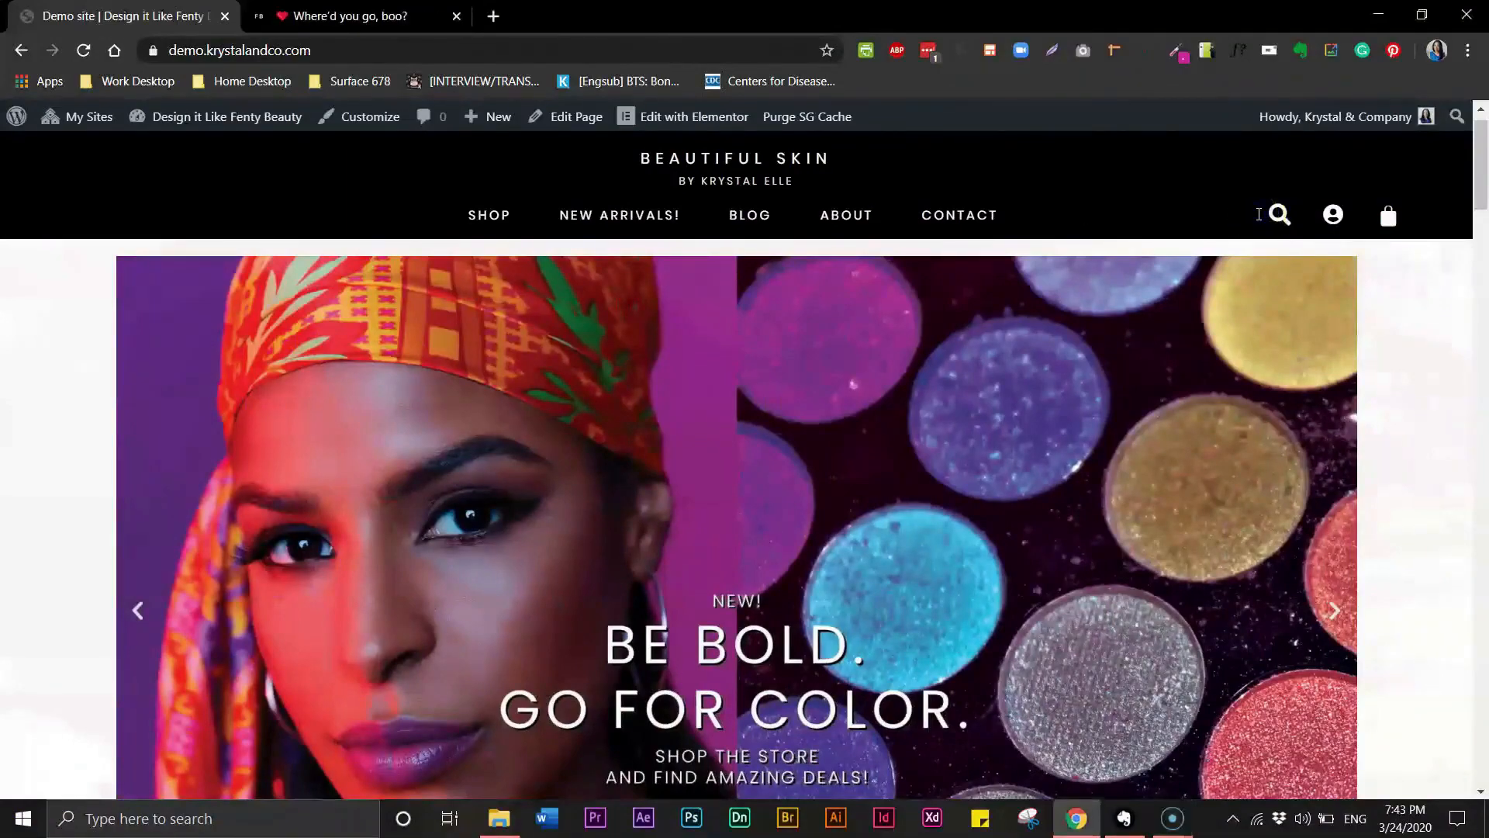
{"action": "type", "text": "sdfsdfds"}
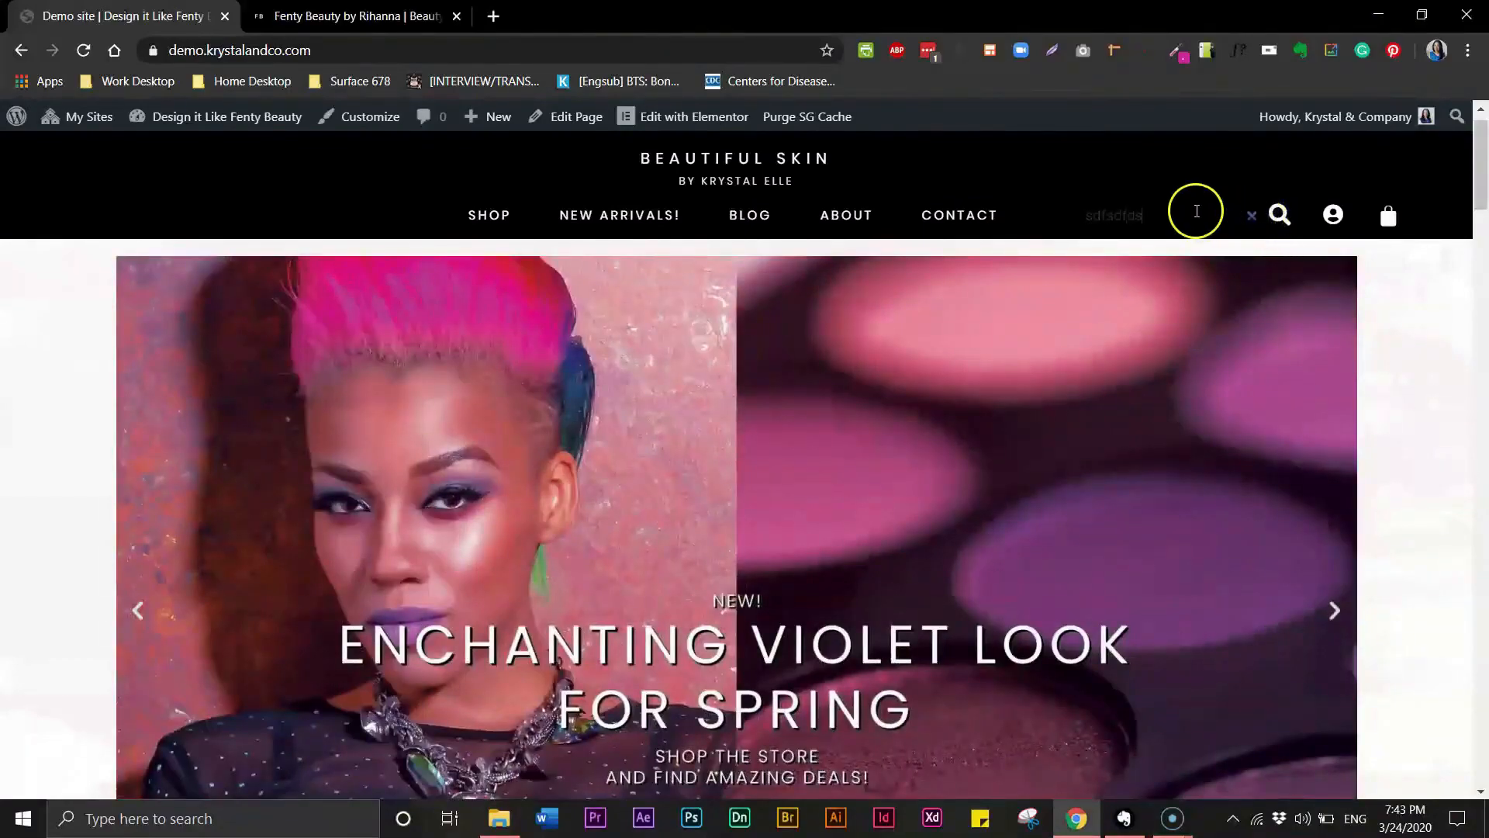
{"action": "left_click", "coordinate": [1120, 214]}
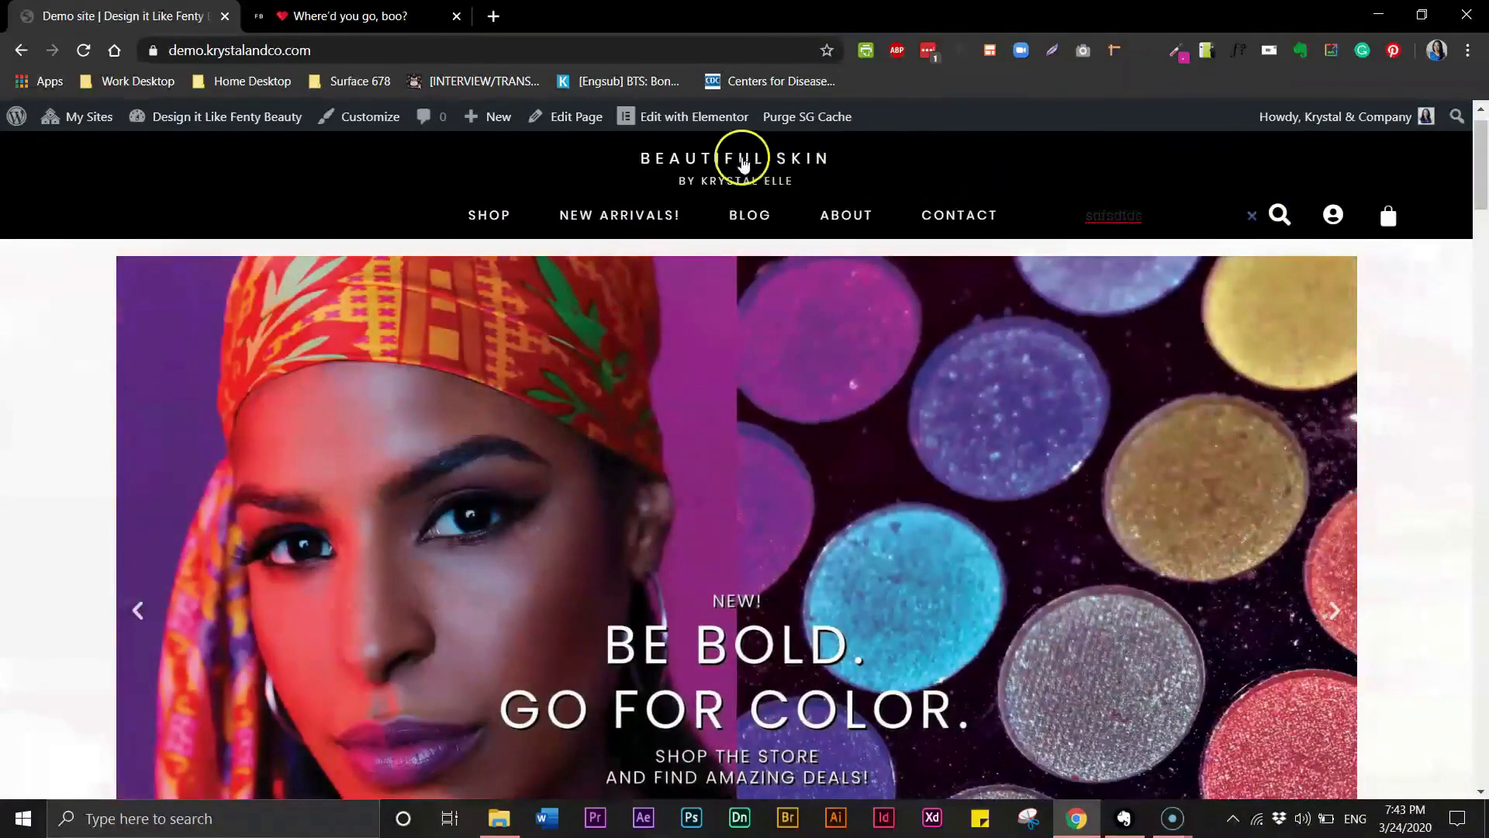
- Open the header template in Elementor and set the search form's input text color to white #FFFFFF
{"action": "mouse_move", "coordinate": [702, 124]}
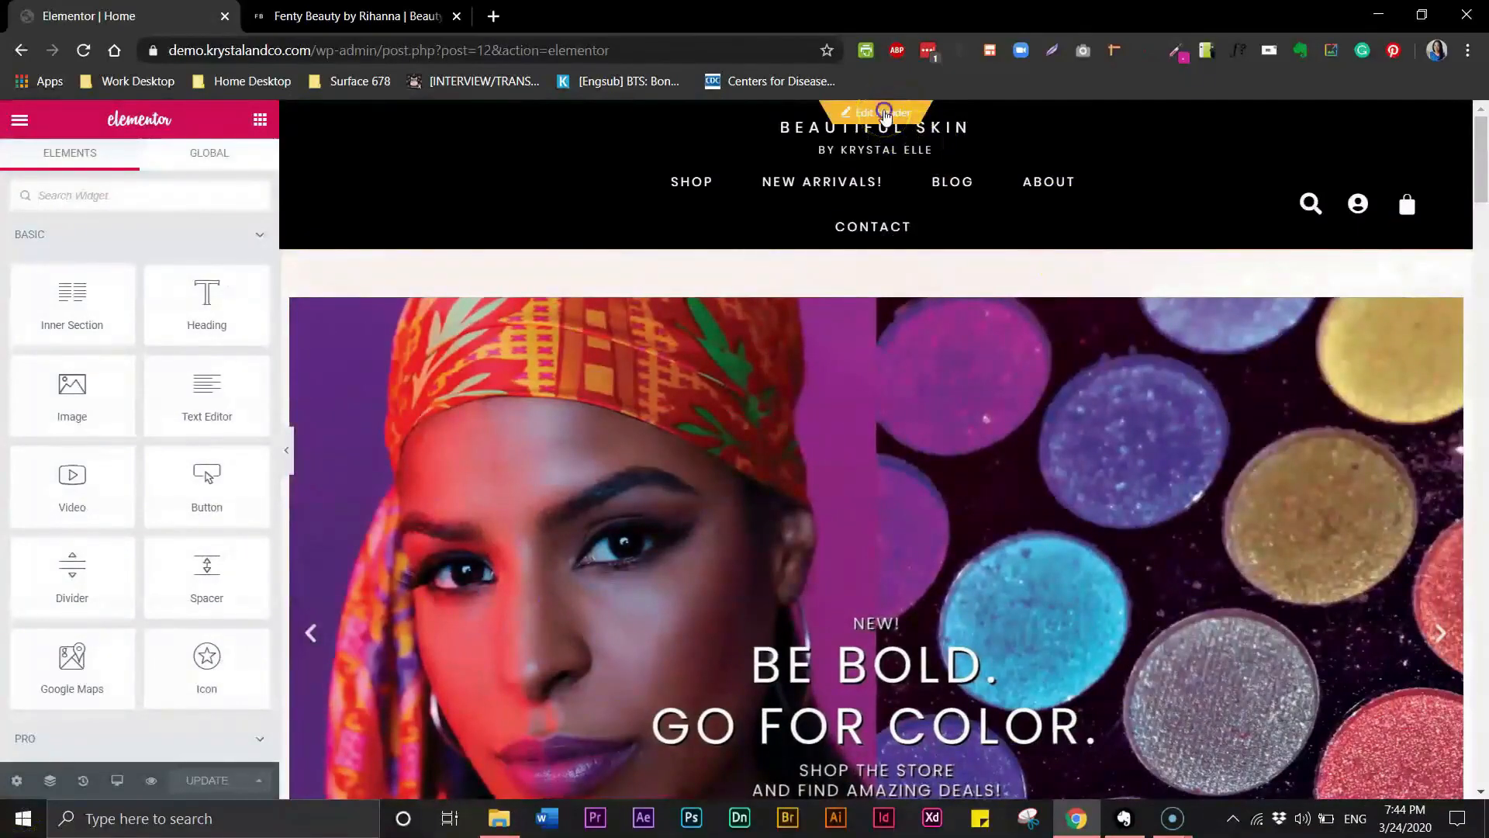
{"action": "left_click", "coordinate": [885, 115]}
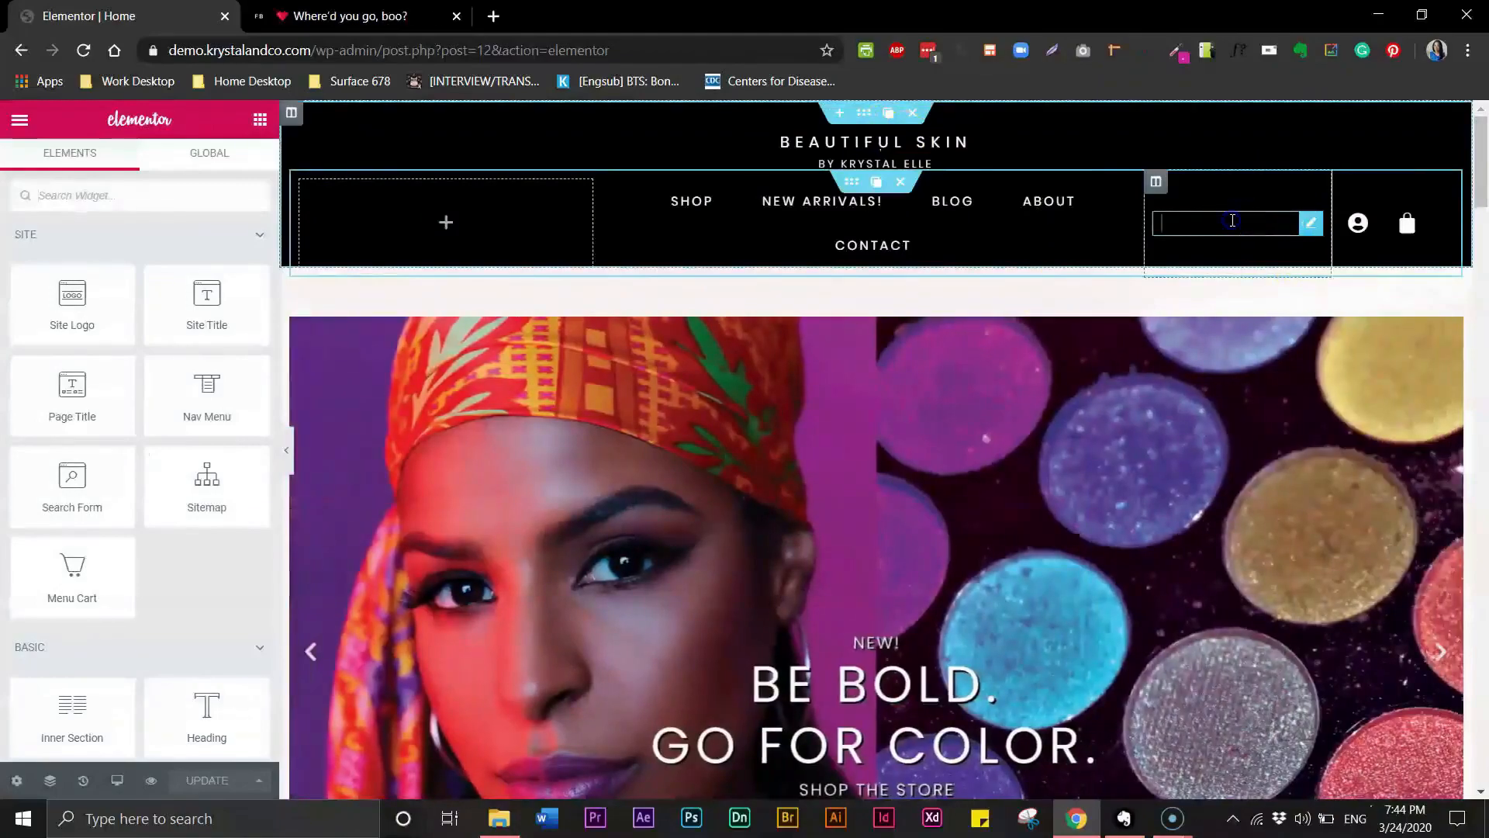
{"action": "left_click", "coordinate": [1240, 220]}
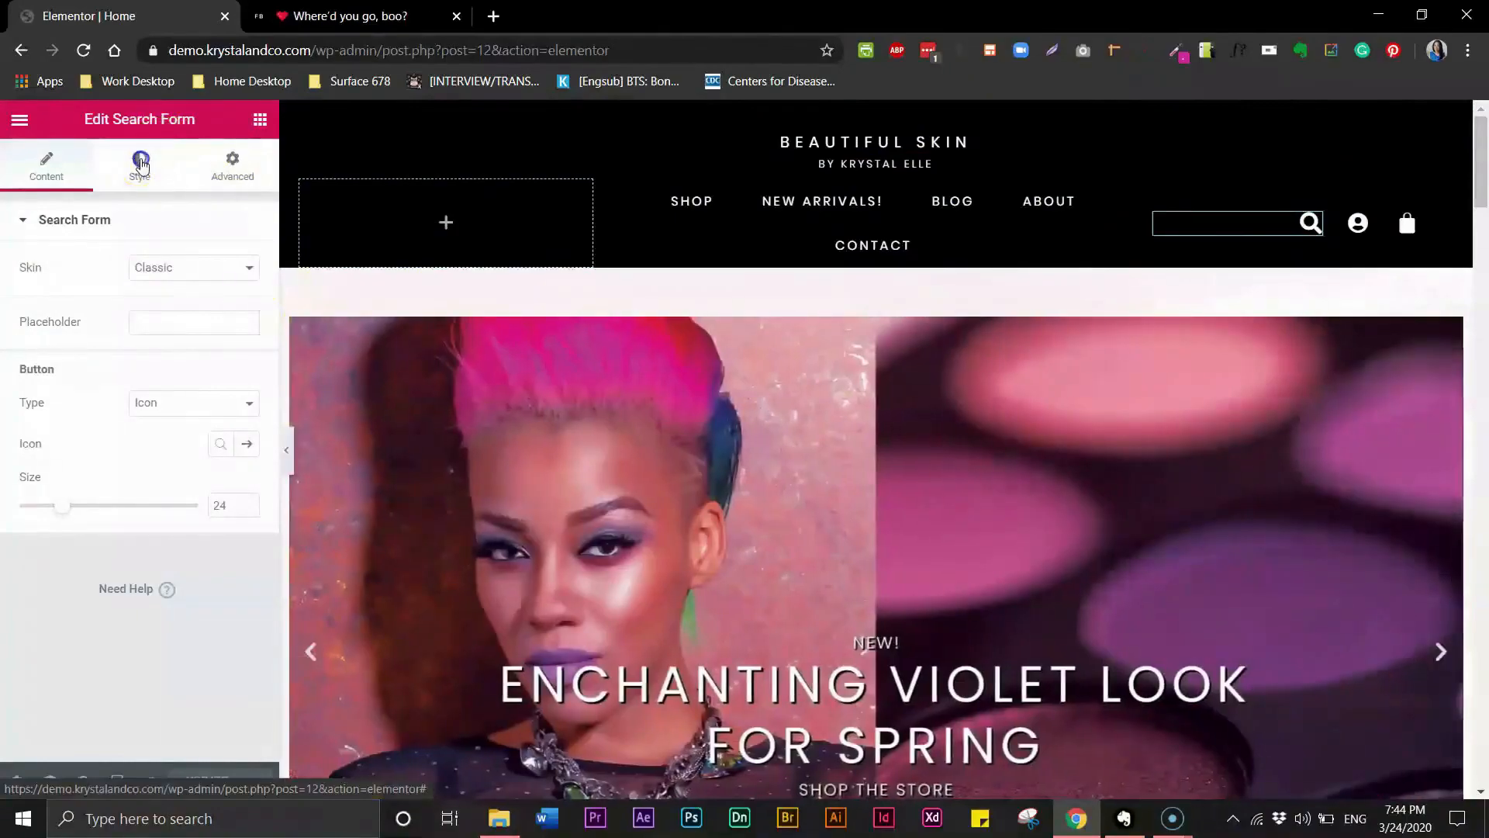
{"action": "left_click", "coordinate": [140, 163]}
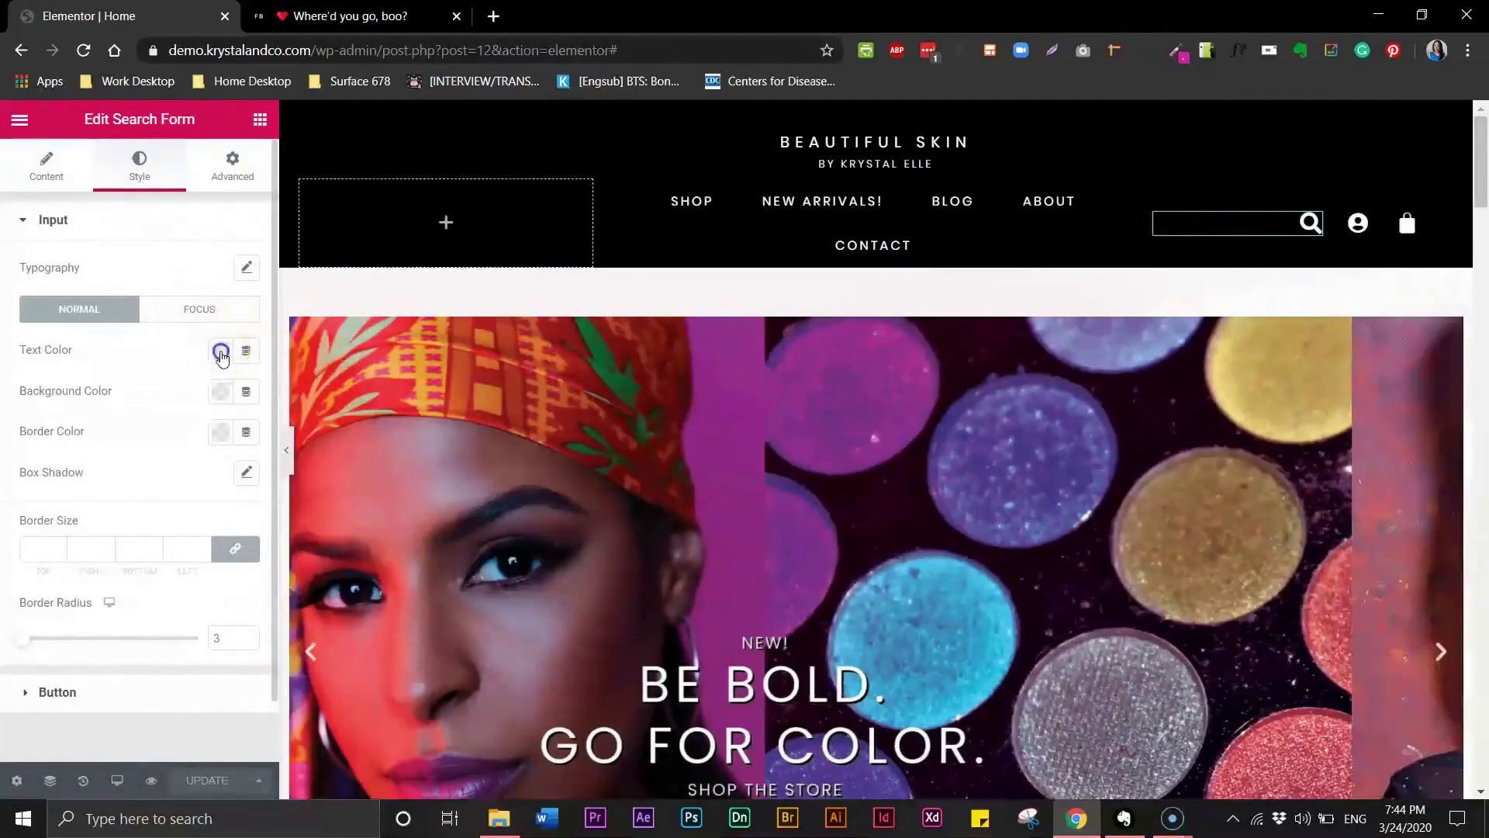
{"action": "left_click", "coordinate": [221, 353]}
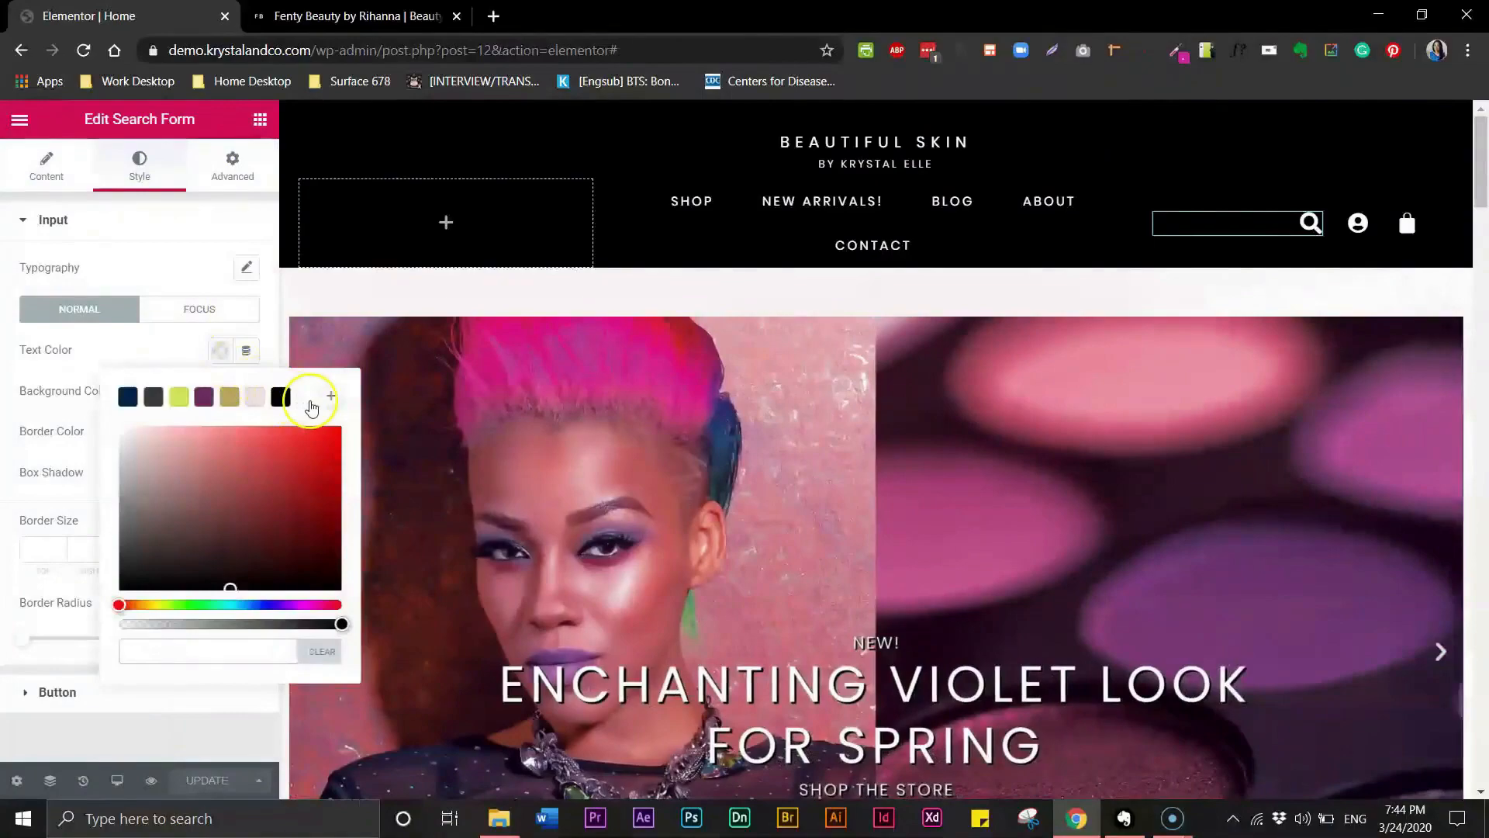
{"action": "left_click", "coordinate": [307, 400]}
- Try typing in the header search field, clear the test text, and update the header
{"action": "left_click", "coordinate": [1195, 227]}
{"action": "type", "text": "sf"}
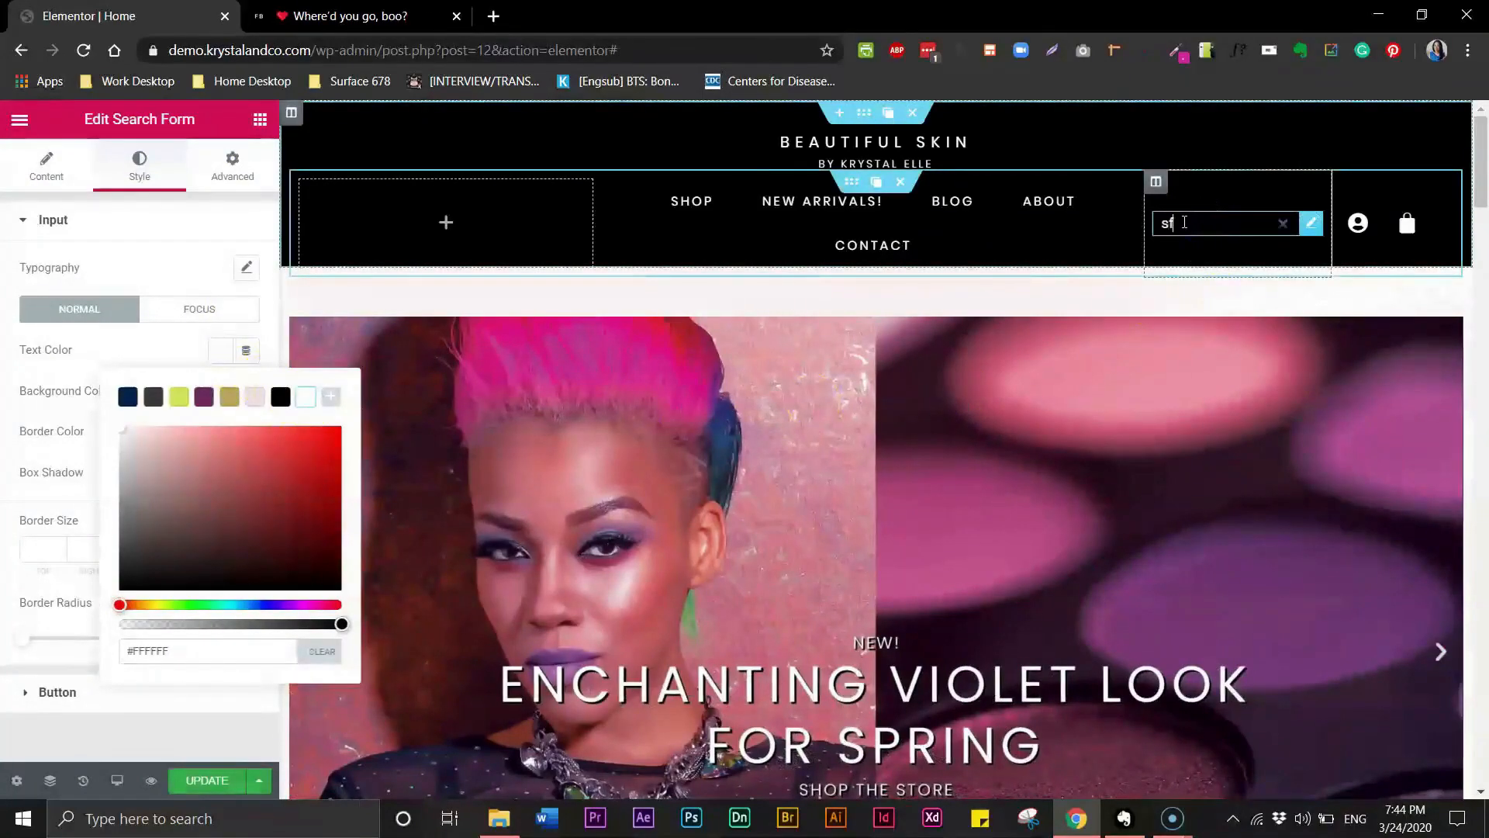
{"action": "type", "text": "df"}
{"action": "left_click", "coordinate": [1197, 246]}
{"action": "key", "text": "BackSpace"}
{"action": "key", "text": "BackSpace"}
{"action": "key", "text": "BackSpace"}
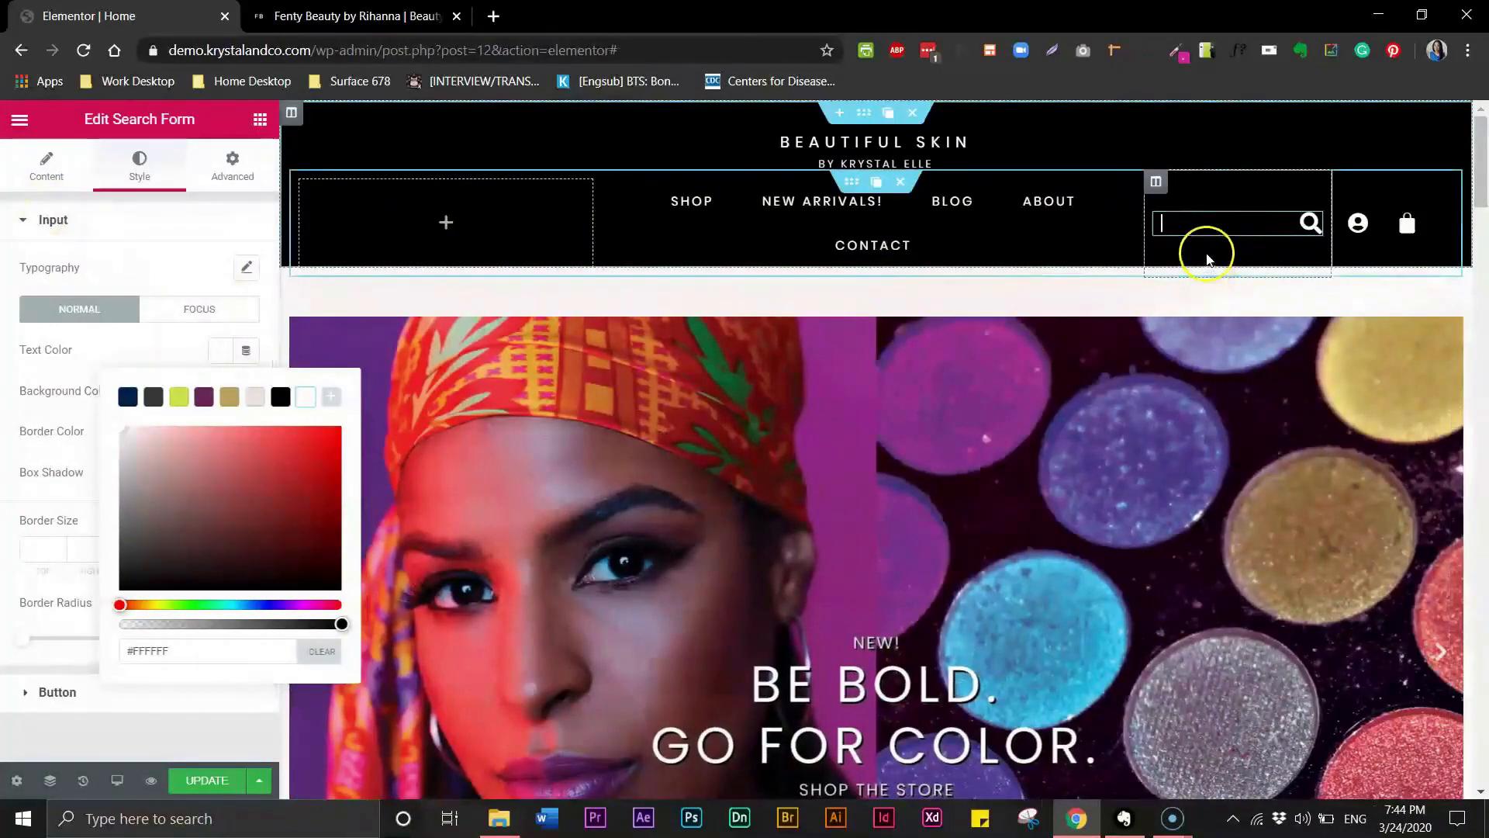
{"action": "left_click", "coordinate": [206, 780]}
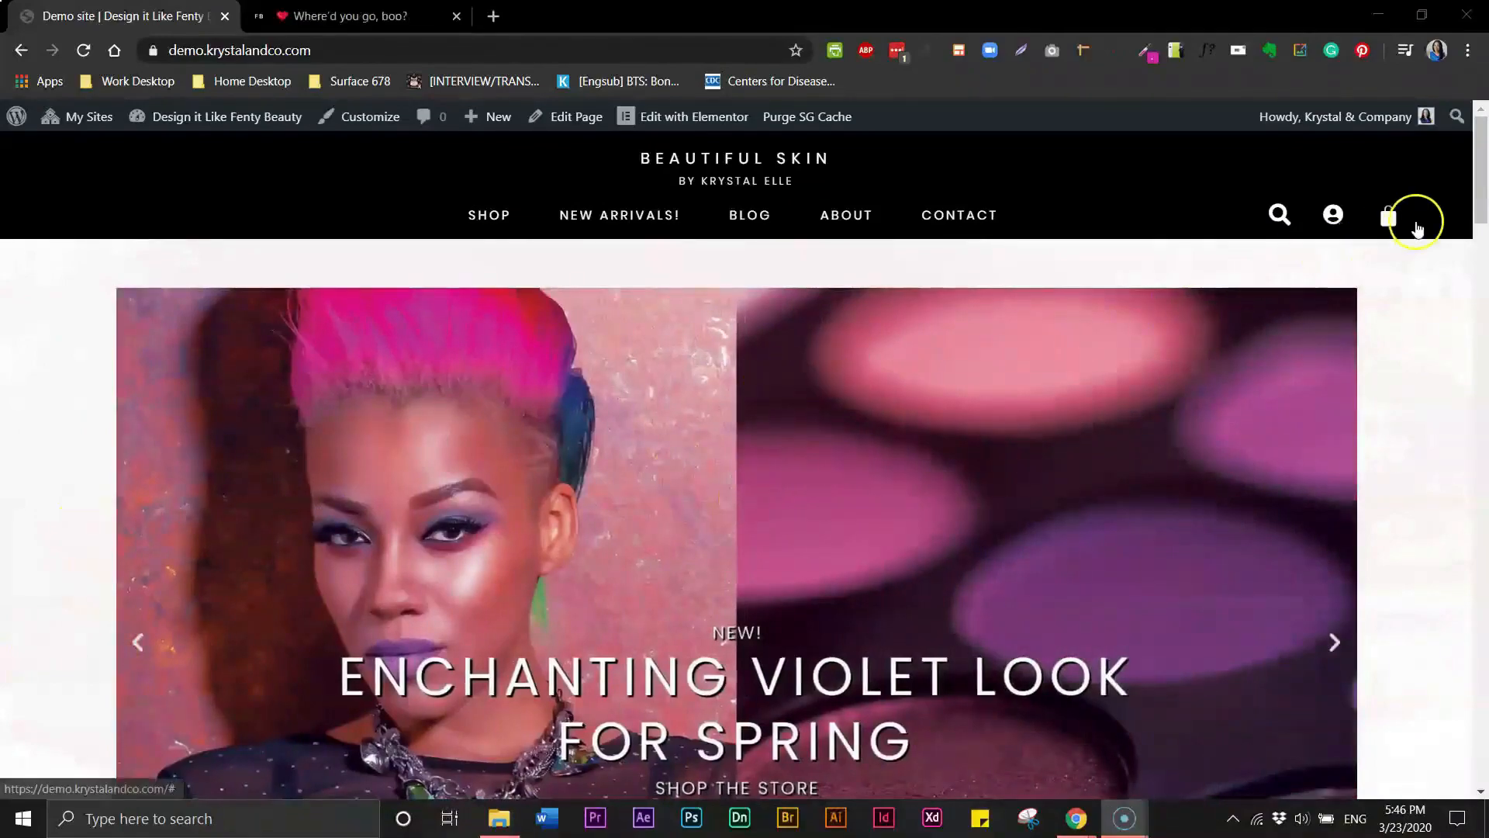
- Scroll through the live site and then the Fenty Beauty page to examine its footer section
{"action": "left_click_drag", "start_coordinate": [1481, 211], "coordinate": [1487, 807]}
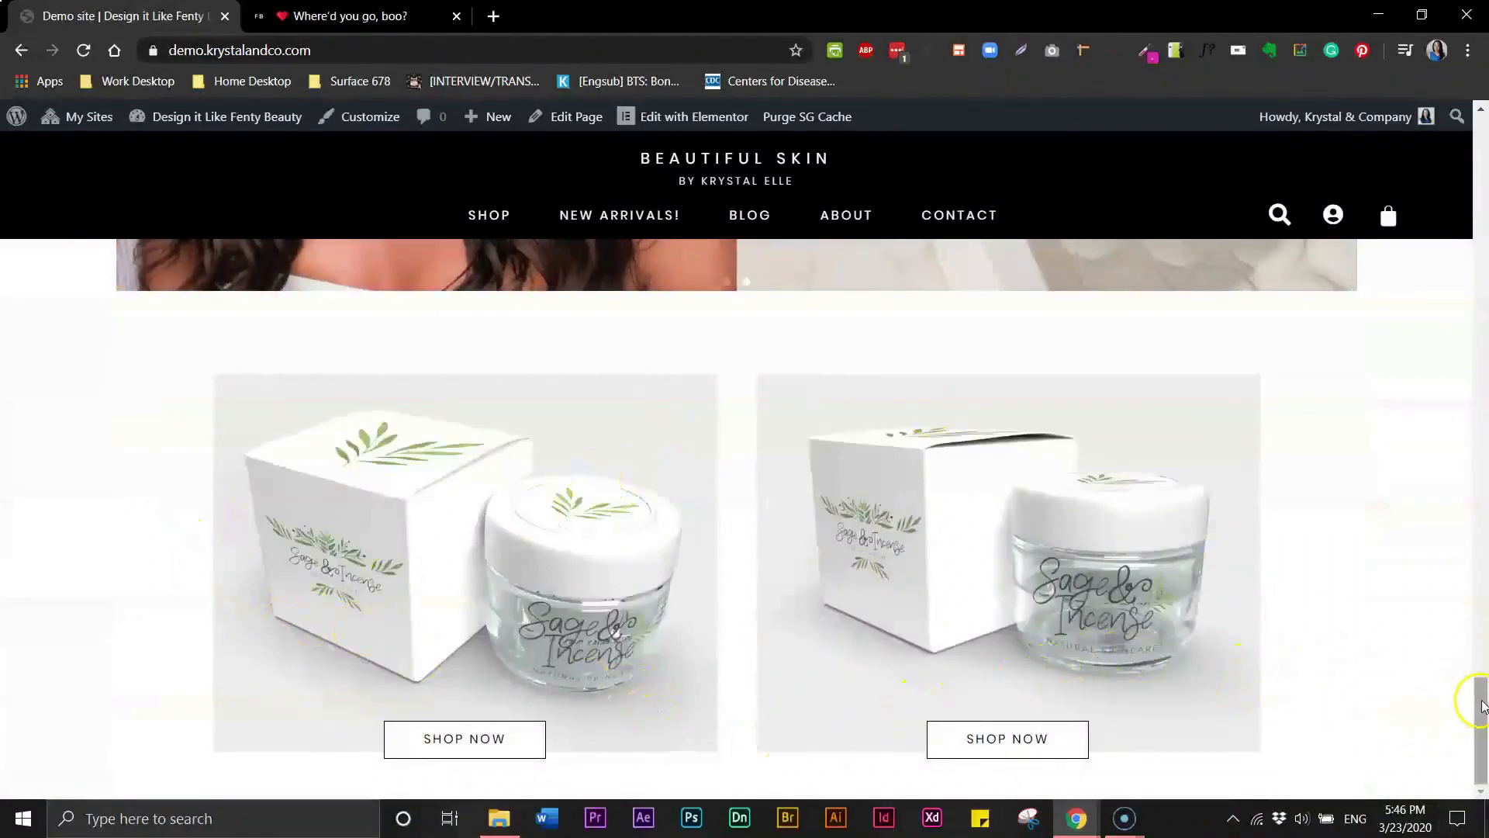
{"action": "left_click", "coordinate": [327, 19]}
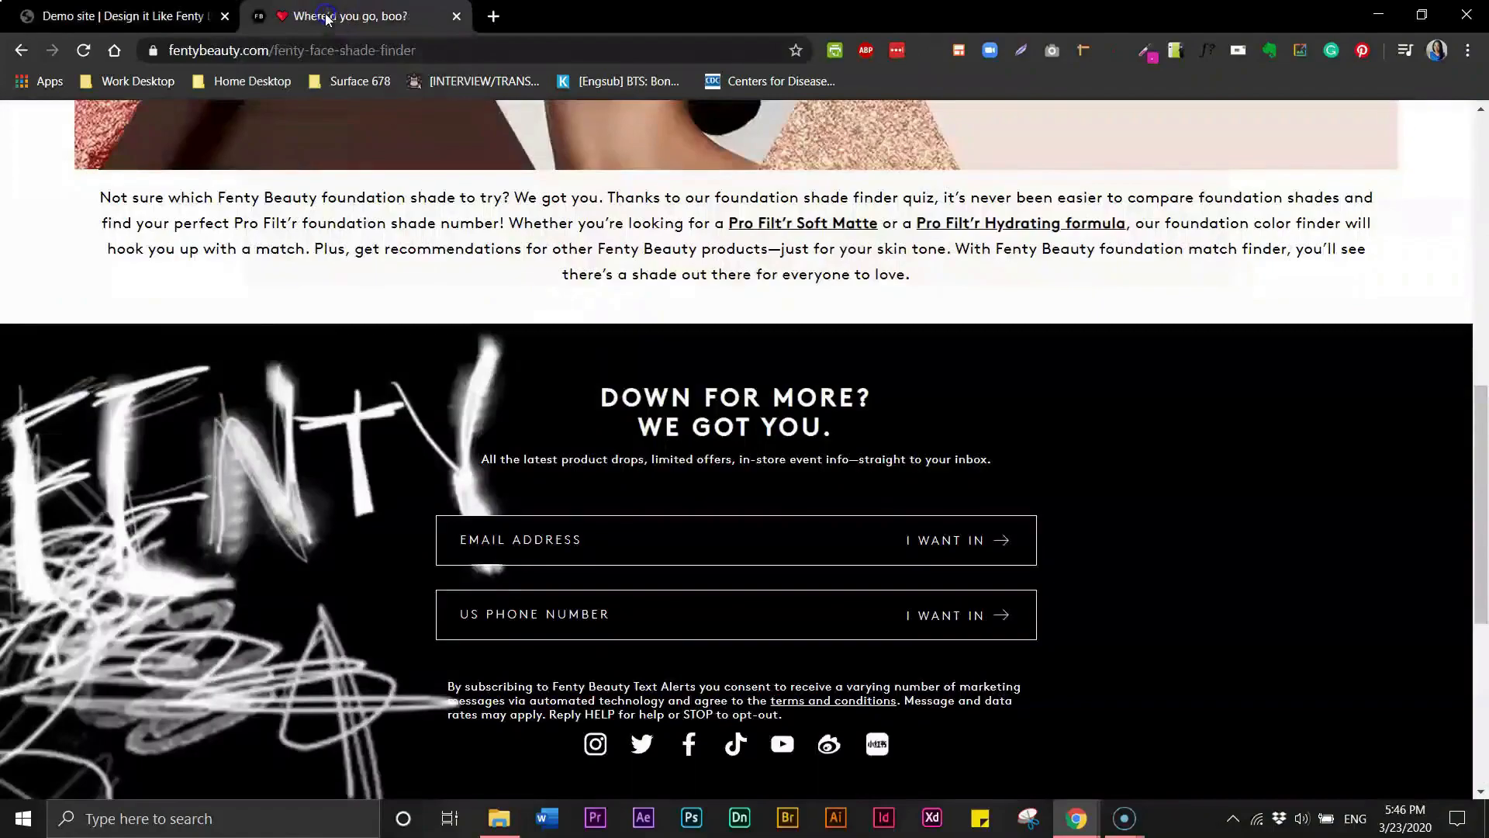
{"action": "left_click_drag", "start_coordinate": [1483, 574], "coordinate": [1479, 654]}
{"action": "left_click_drag", "start_coordinate": [1481, 682], "coordinate": [1483, 759]}
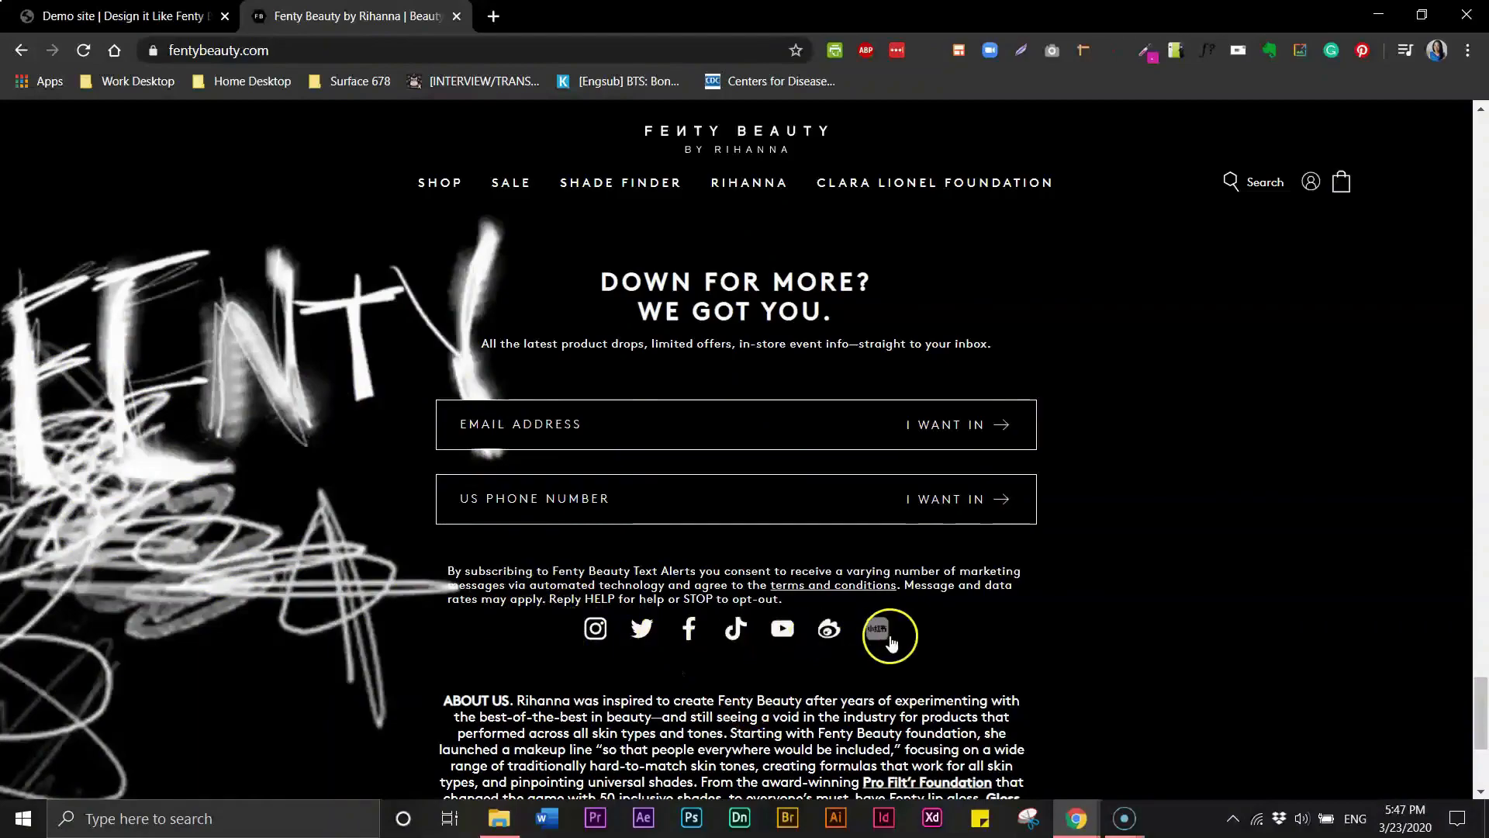
{"action": "left_click_drag", "start_coordinate": [1477, 692], "coordinate": [1482, 729]}
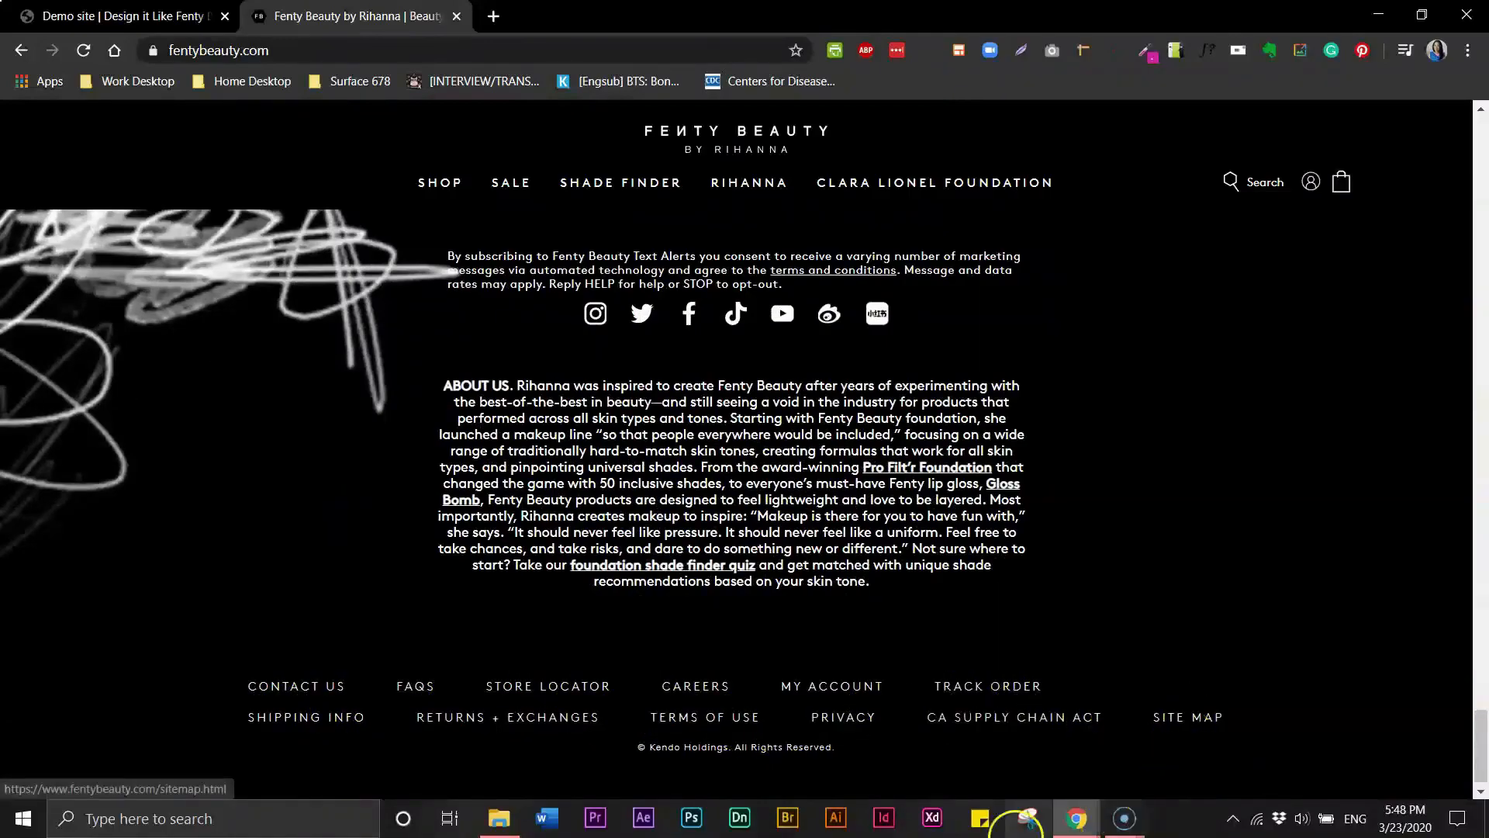
{"action": "left_click_drag", "start_coordinate": [1481, 752], "coordinate": [1484, 718]}
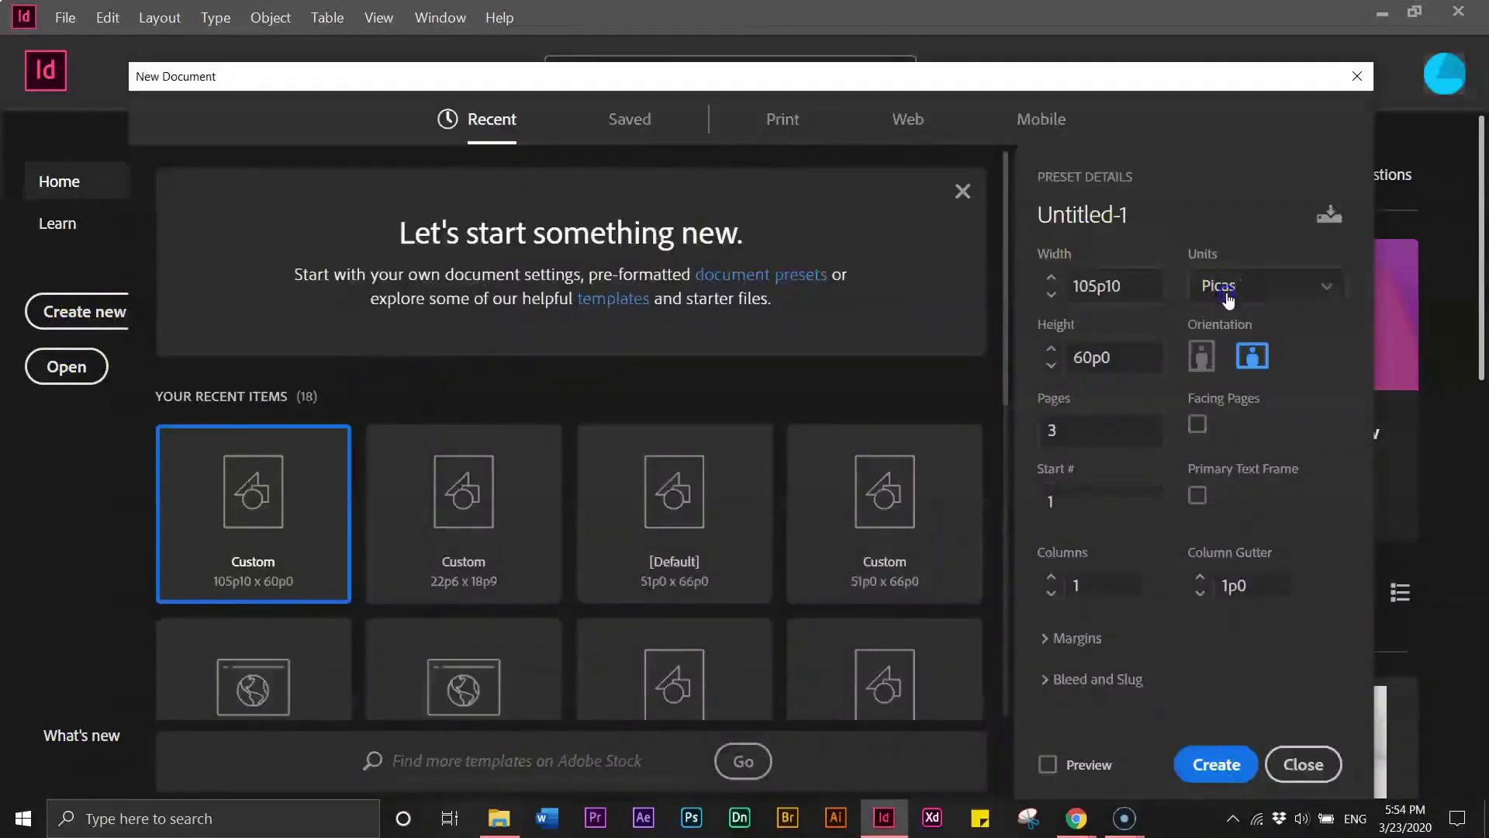
- Switch to InDesign and create a new document in pixels, 1600 px wide by 960 px high
{"action": "left_click", "coordinate": [1227, 299]}
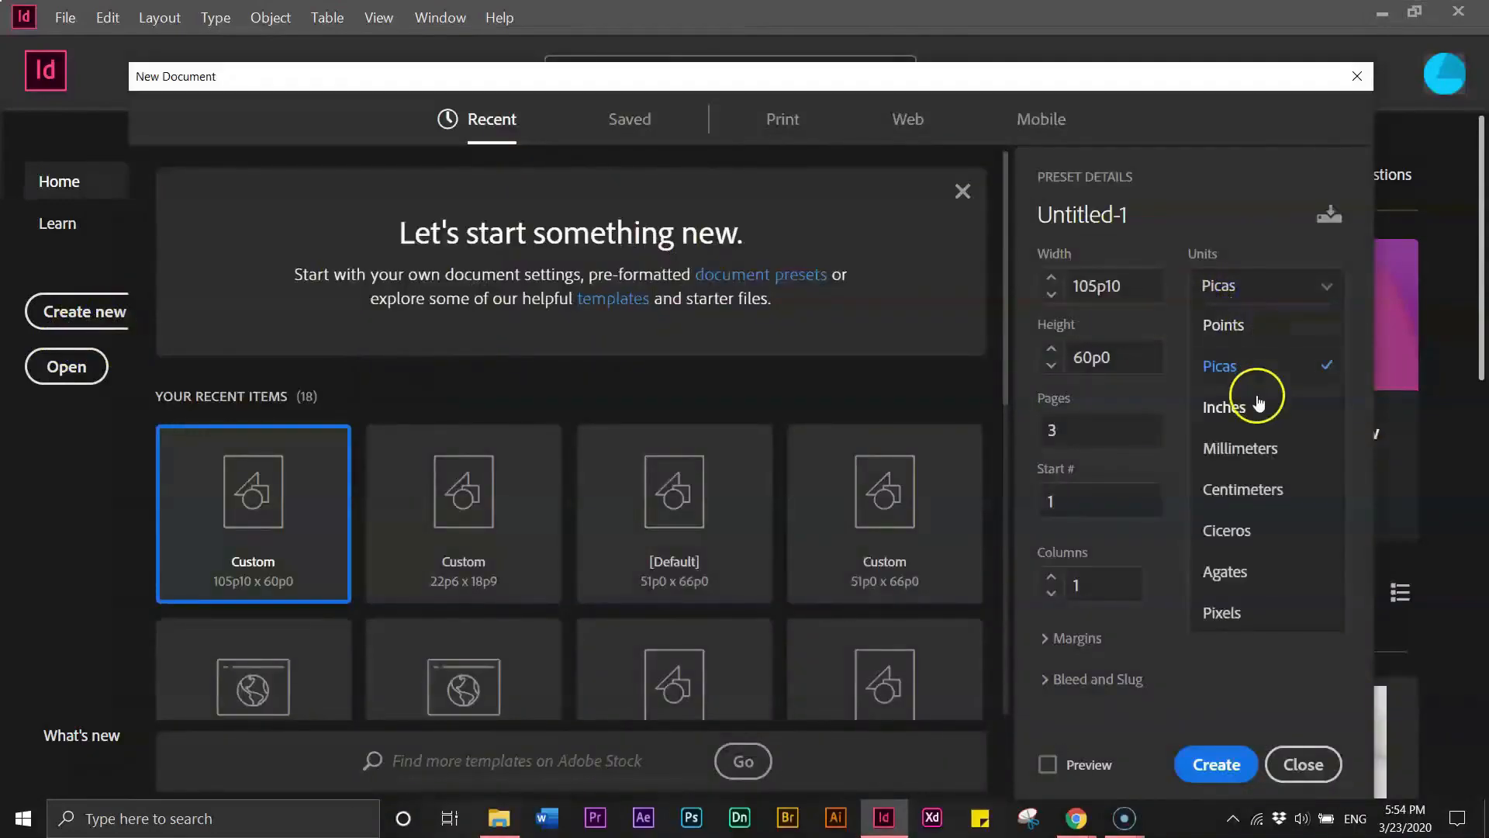
{"action": "left_click", "coordinate": [1223, 612]}
{"action": "left_click_drag", "start_coordinate": [1128, 291], "coordinate": [1095, 288]}
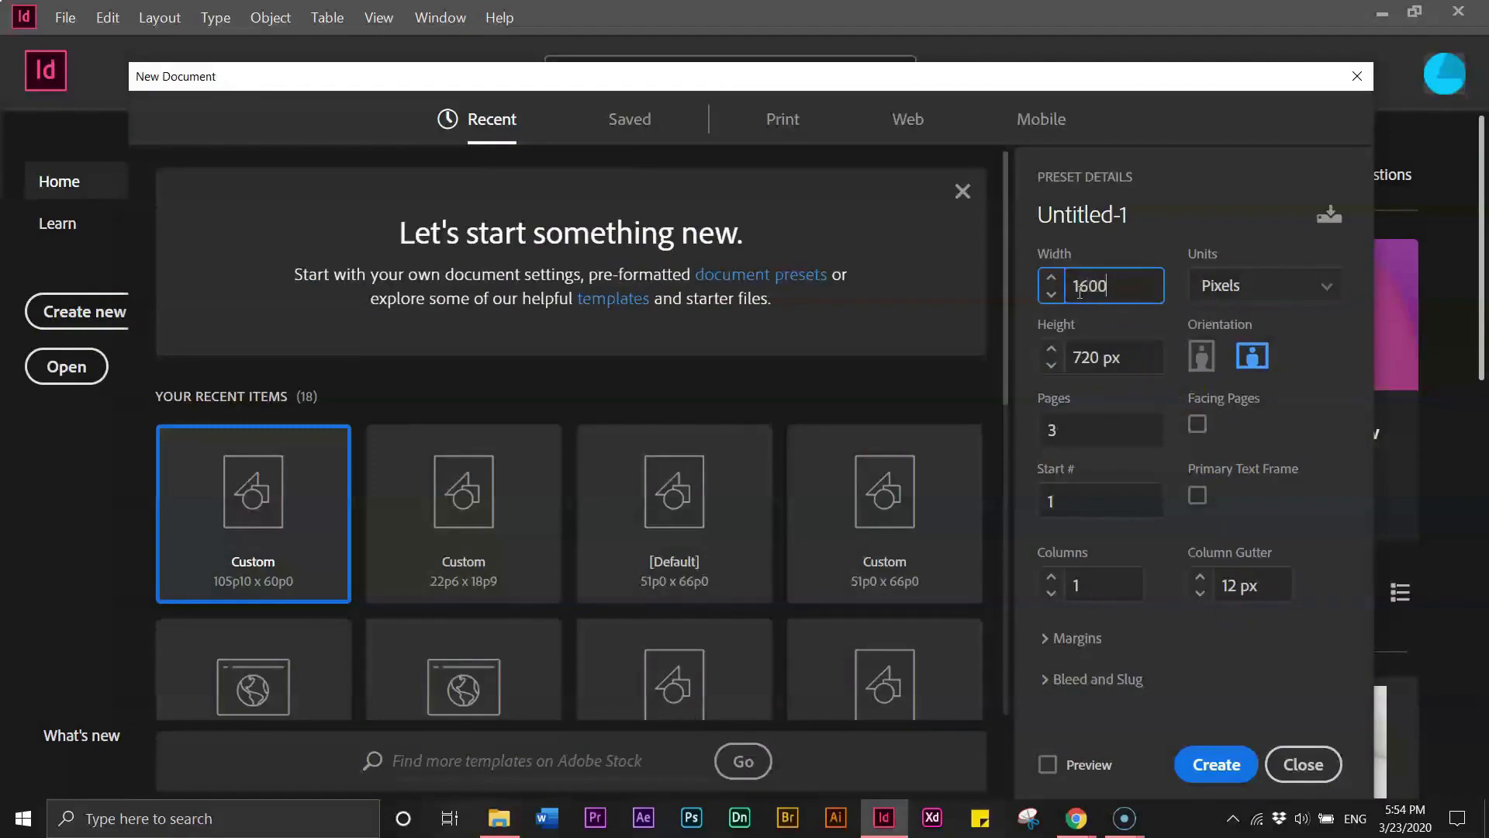
{"action": "left_click", "coordinate": [1086, 356]}
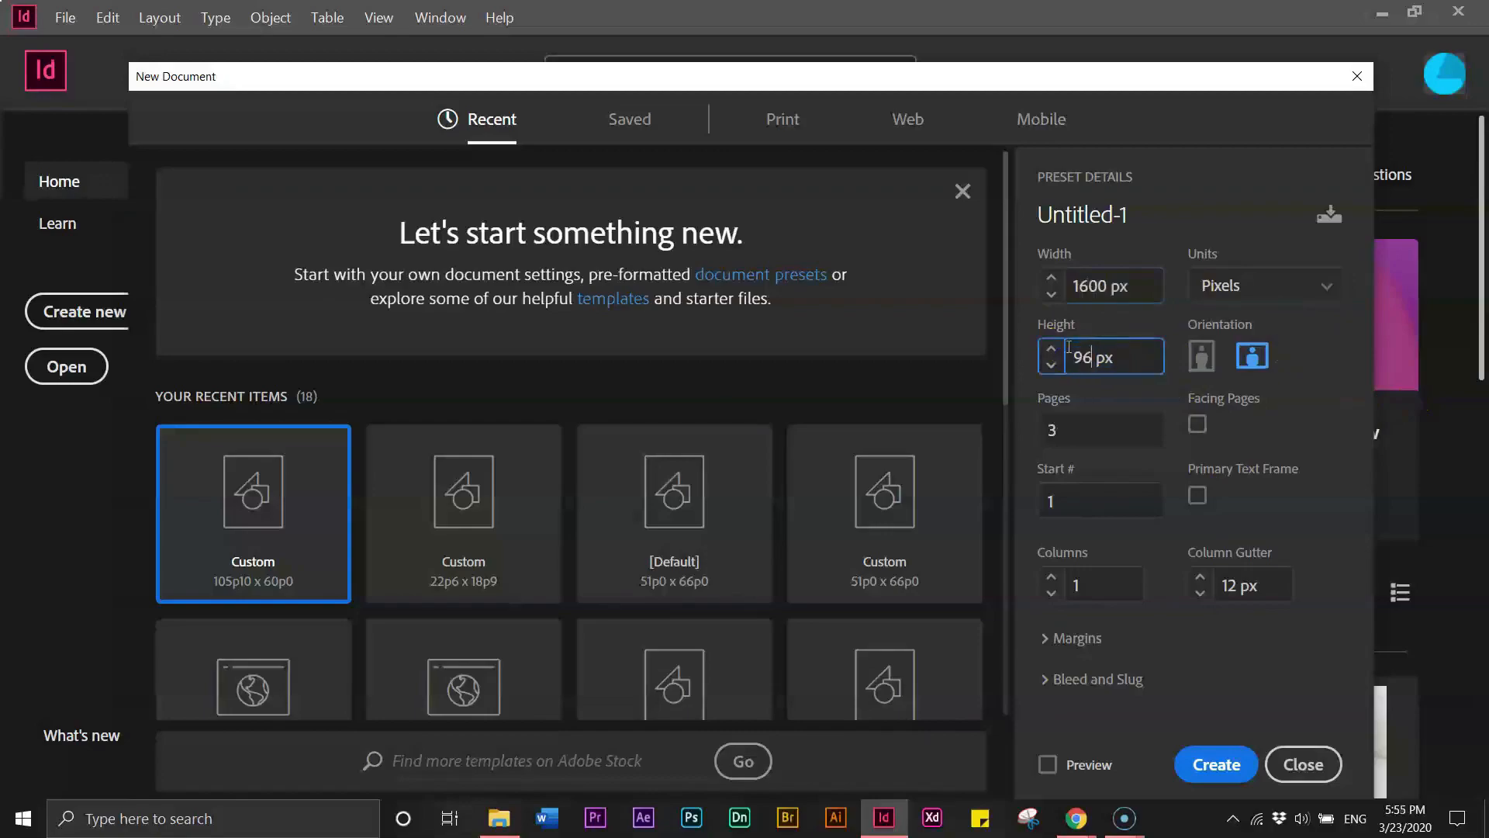
{"action": "left_click", "coordinate": [1057, 430]}
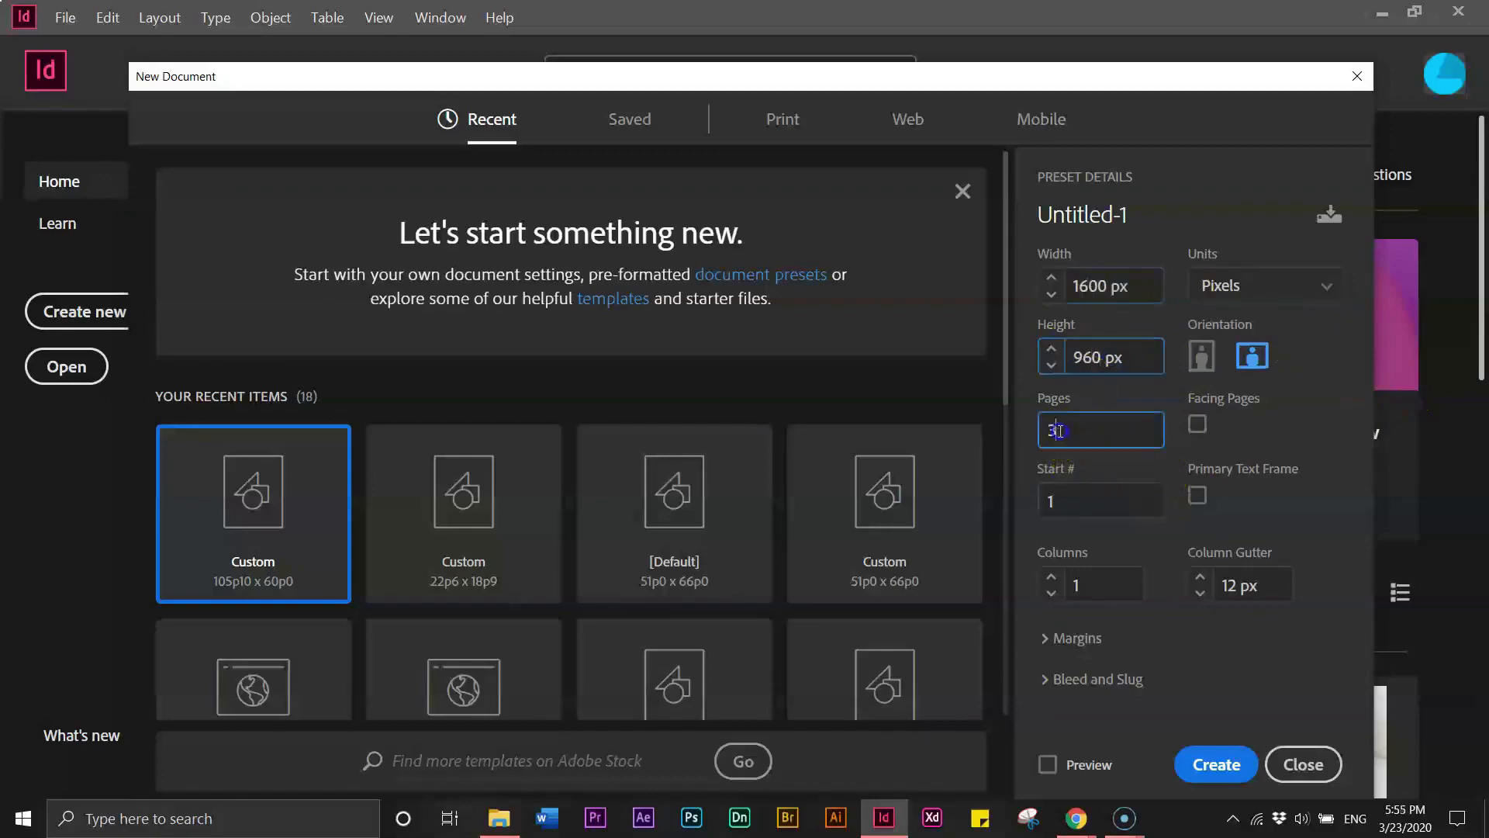
{"action": "left_click", "coordinate": [1208, 768]}
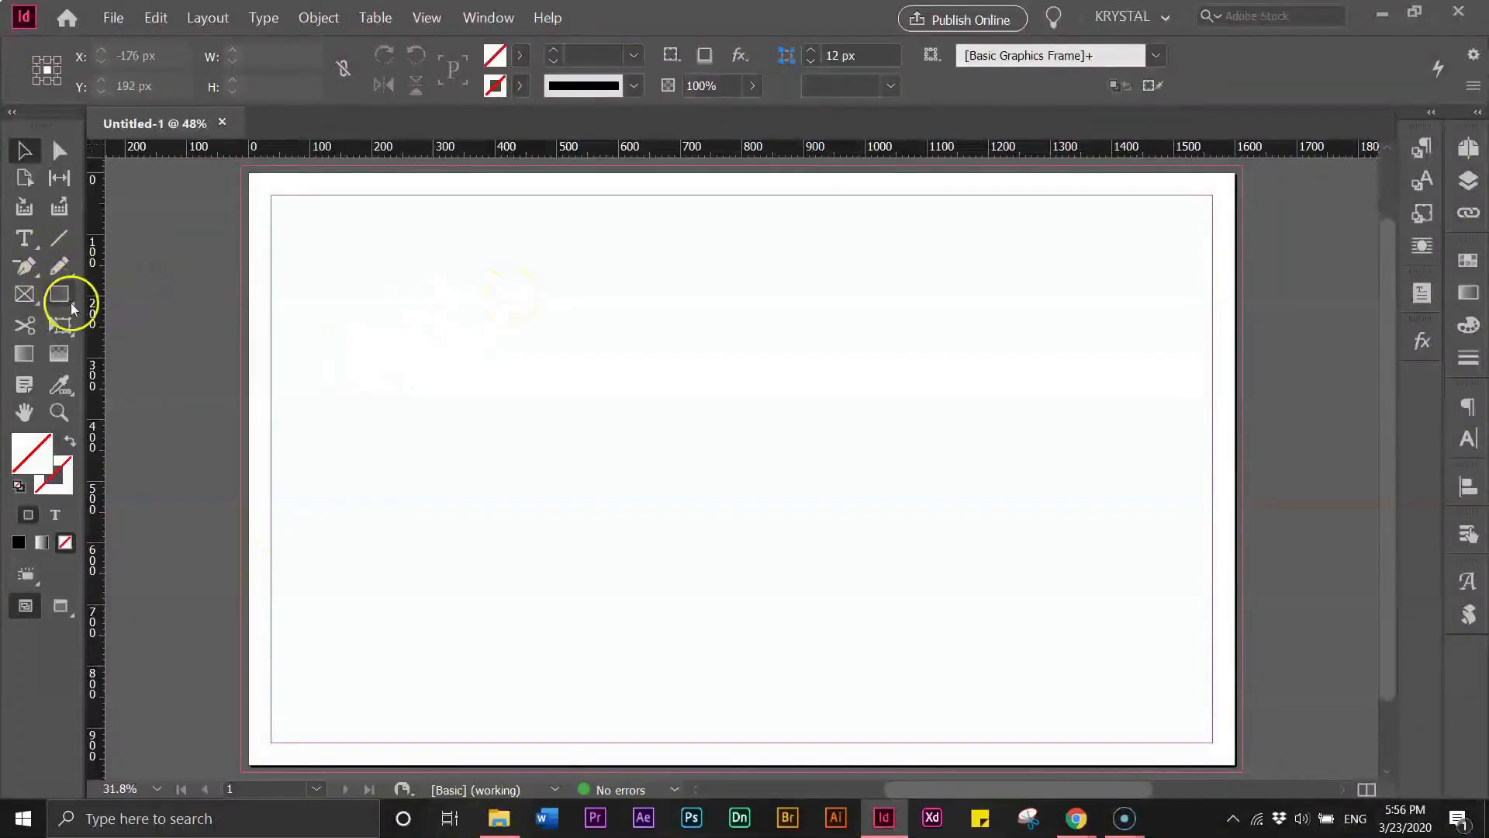
- Draw a black-filled rectangle covering the whole page, about 1624 by 984 px
{"action": "left_click", "coordinate": [58, 297]}
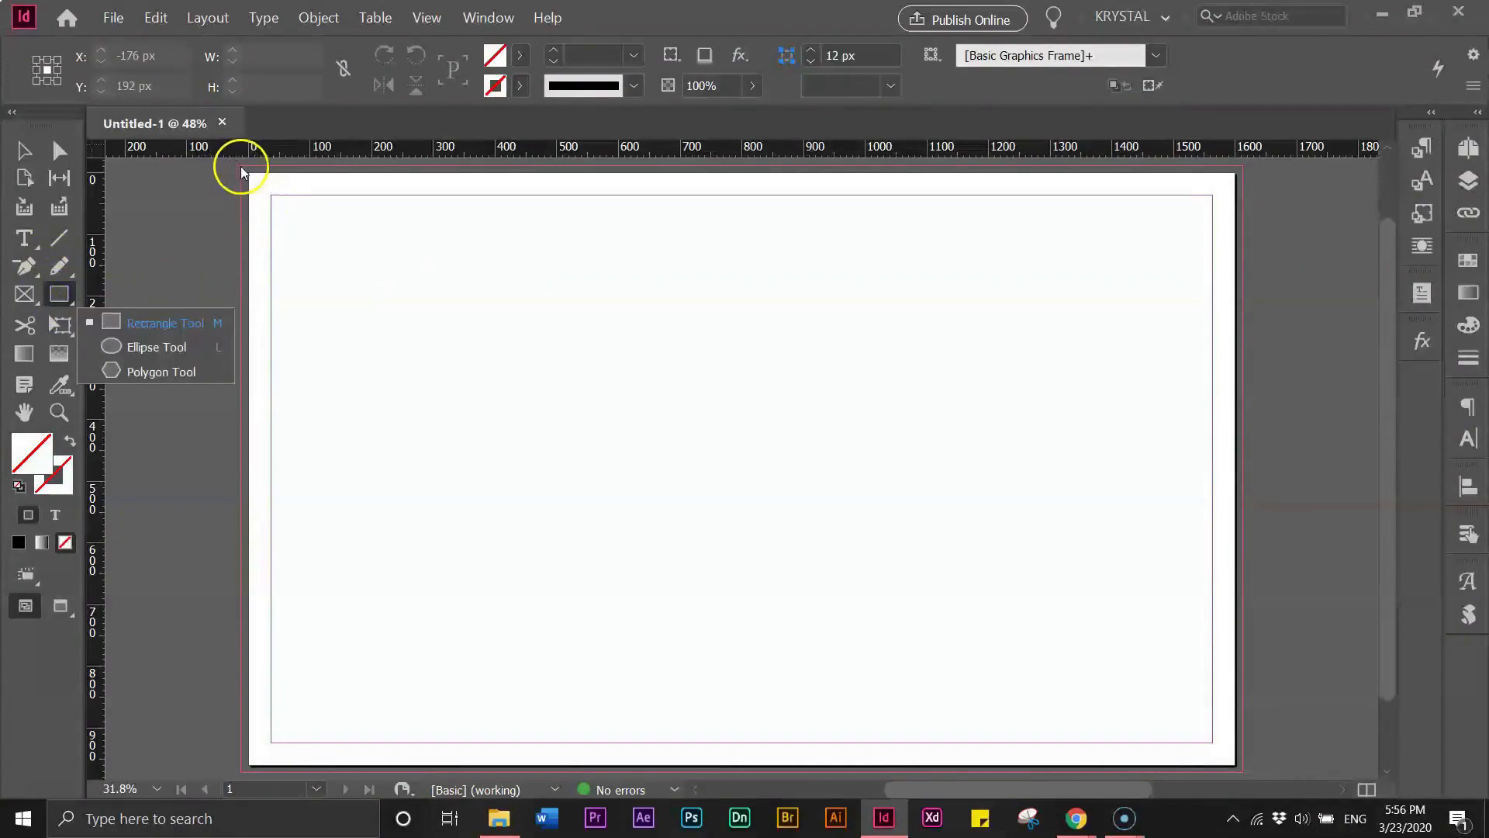
{"action": "left_click", "coordinate": [125, 320]}
{"action": "left_click", "coordinate": [519, 55]}
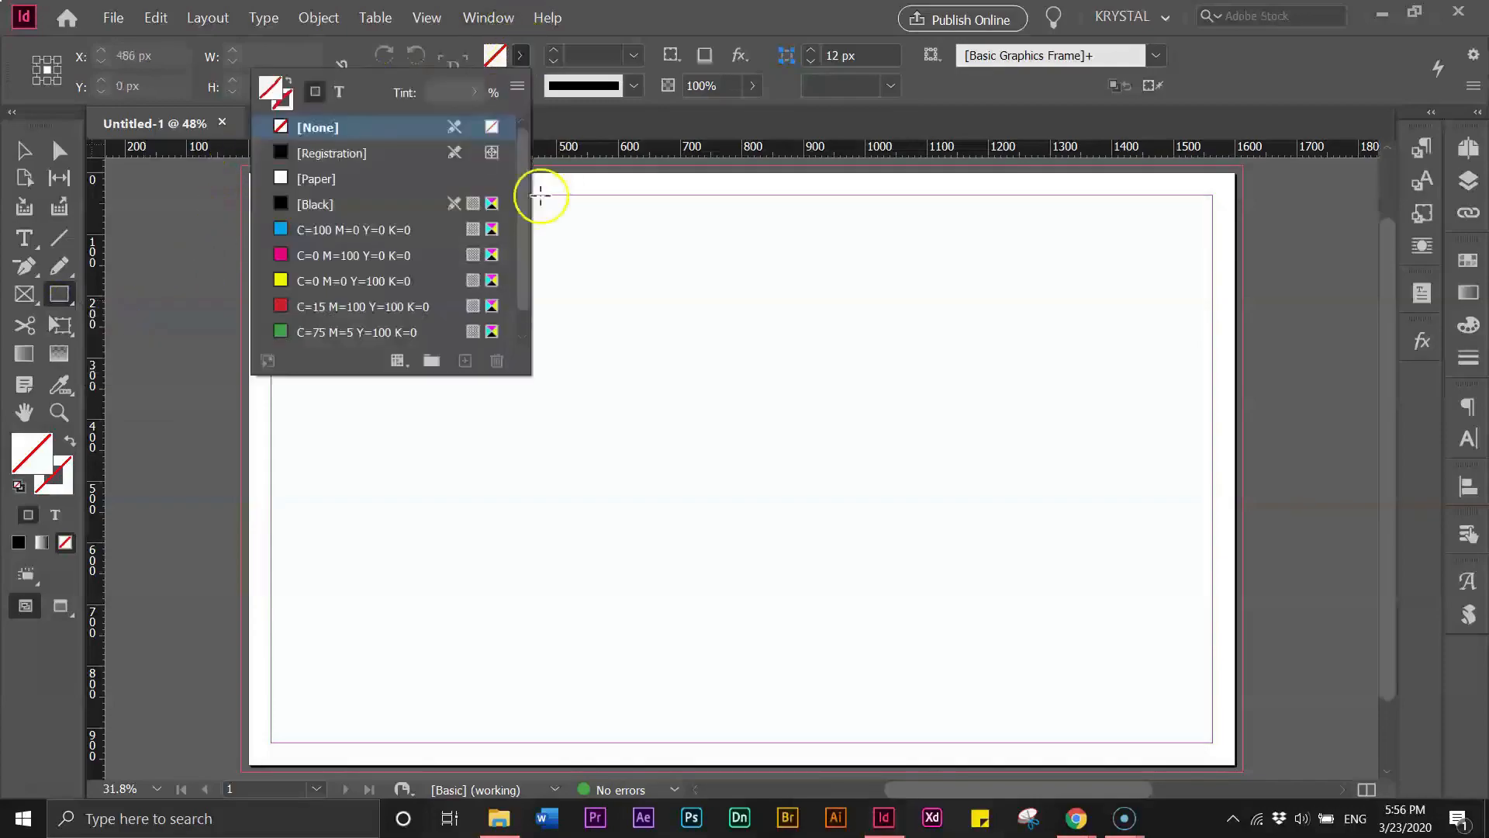
{"action": "left_click", "coordinate": [315, 208]}
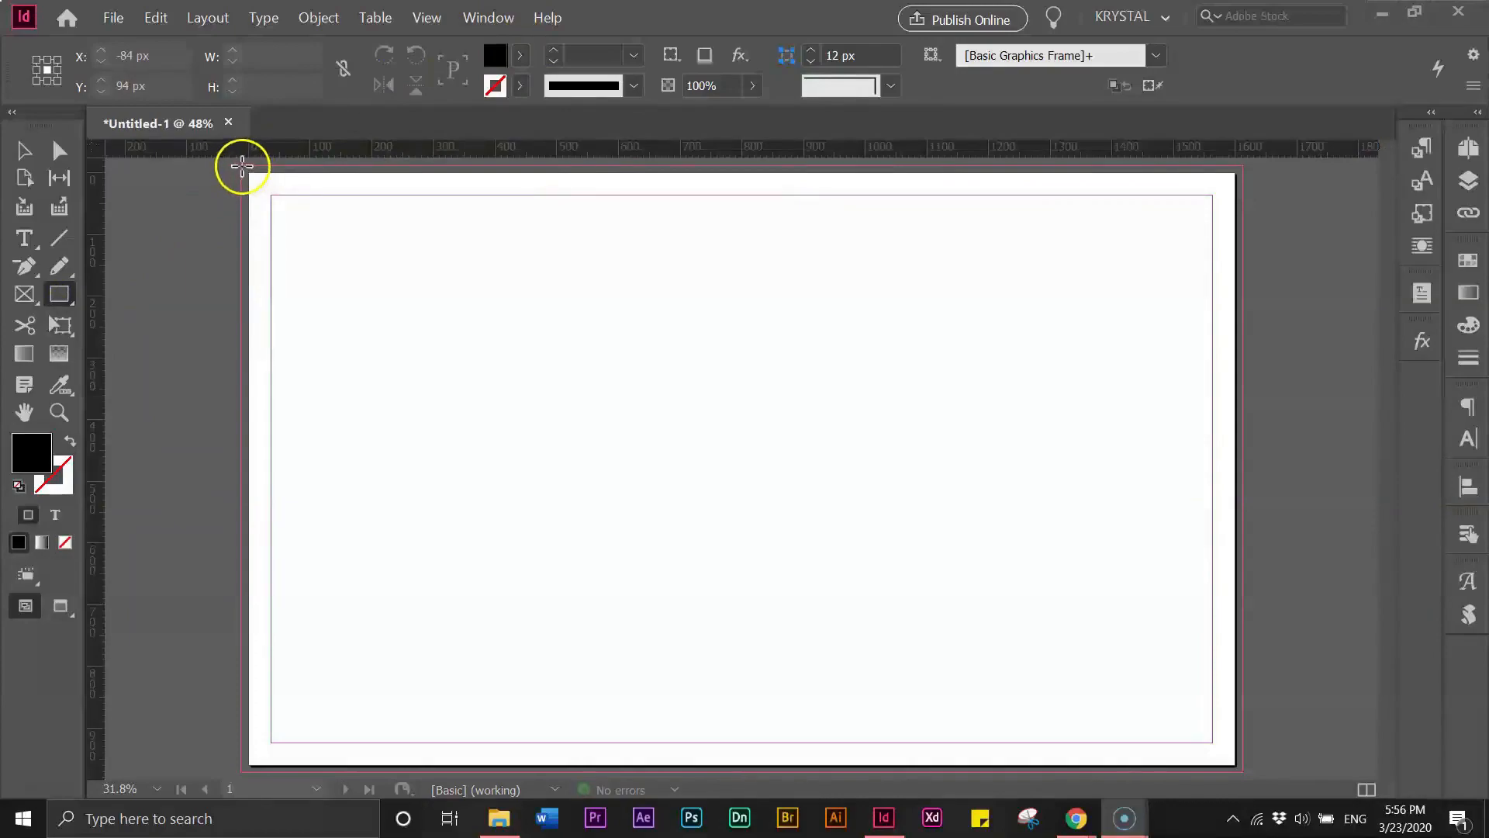
{"action": "left_click_drag", "start_coordinate": [242, 166], "coordinate": [1246, 771]}
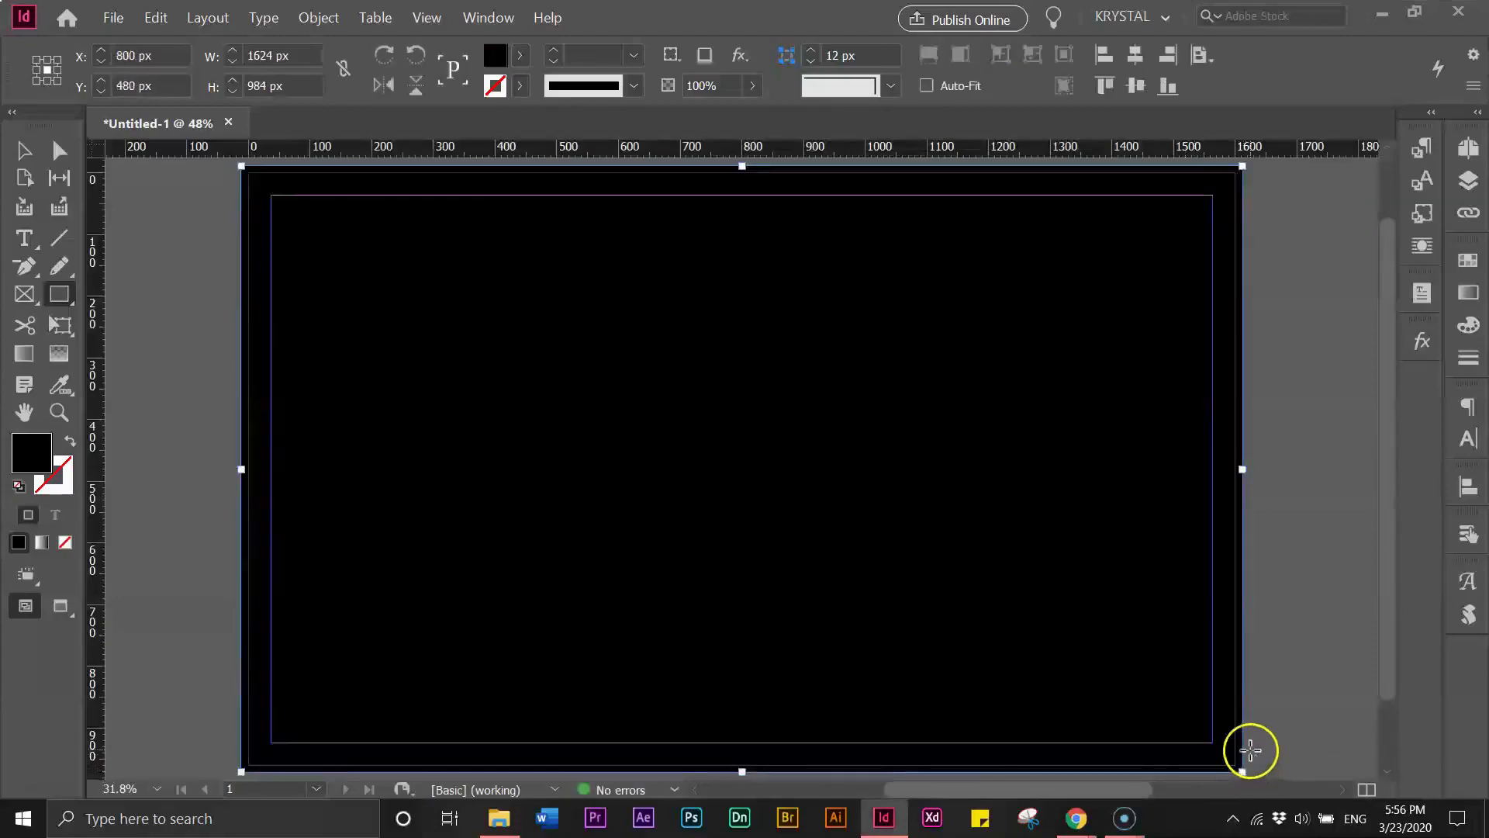
{"action": "left_click", "coordinate": [24, 151]}
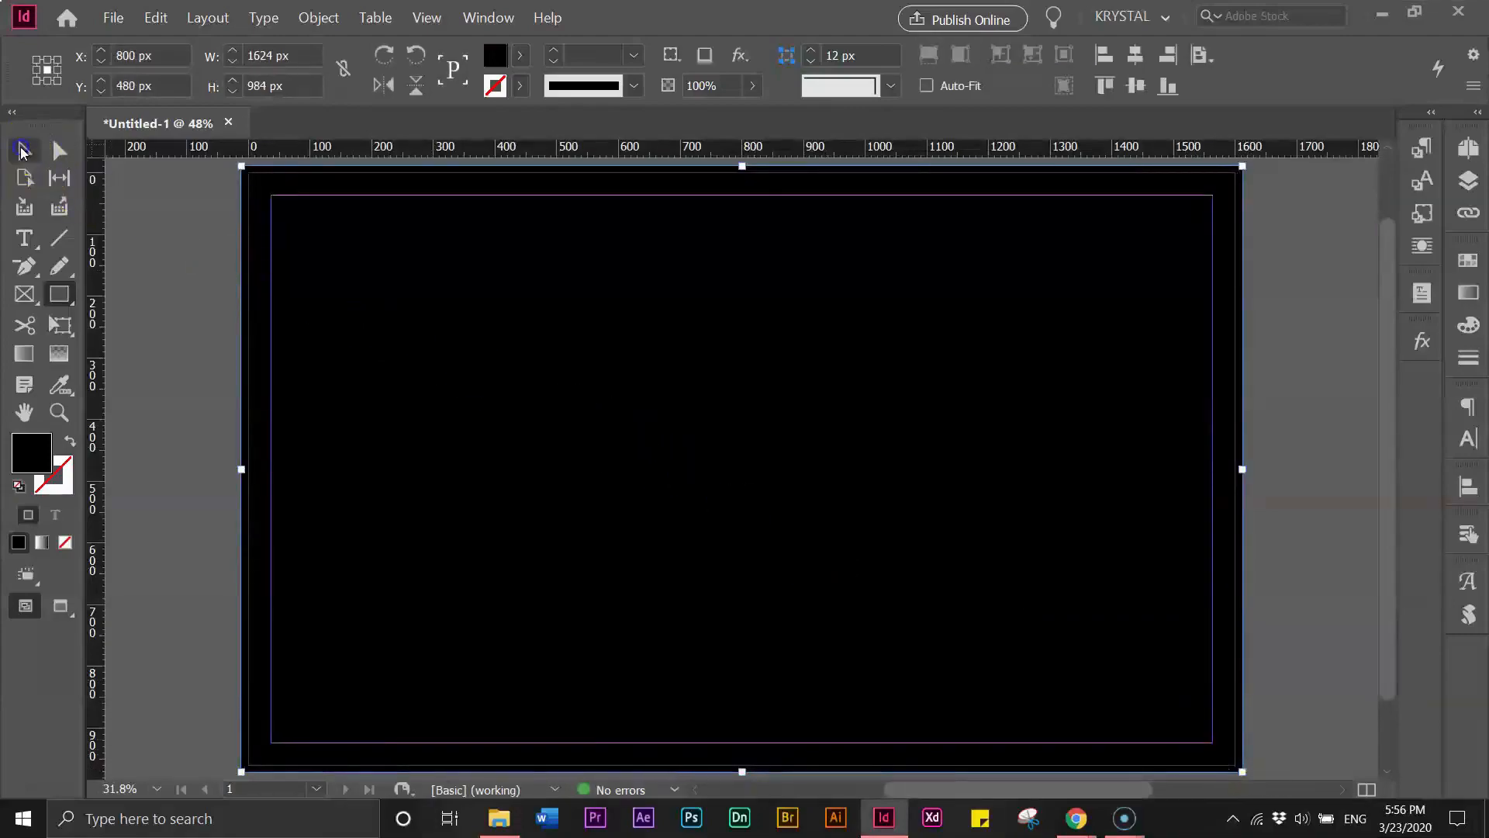
- Save the document as Footer Image
{"action": "left_click", "coordinate": [115, 221]}
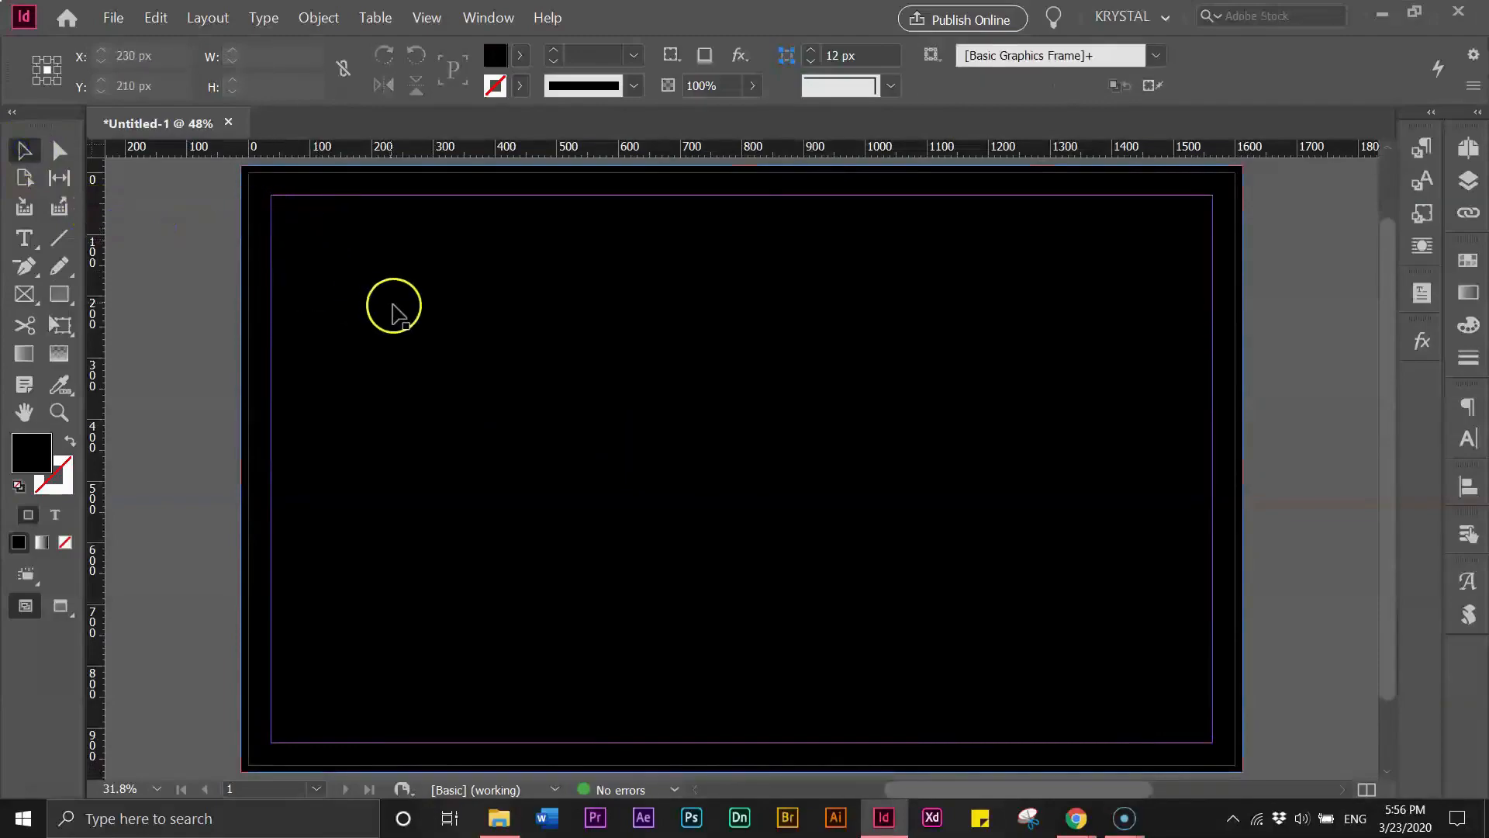
{"action": "left_click", "coordinate": [176, 333]}
{"action": "left_click", "coordinate": [347, 329]}
{"action": "left_click", "coordinate": [173, 335]}
{"action": "left_click", "coordinate": [148, 217]}
{"action": "left_click", "coordinate": [122, 15]}
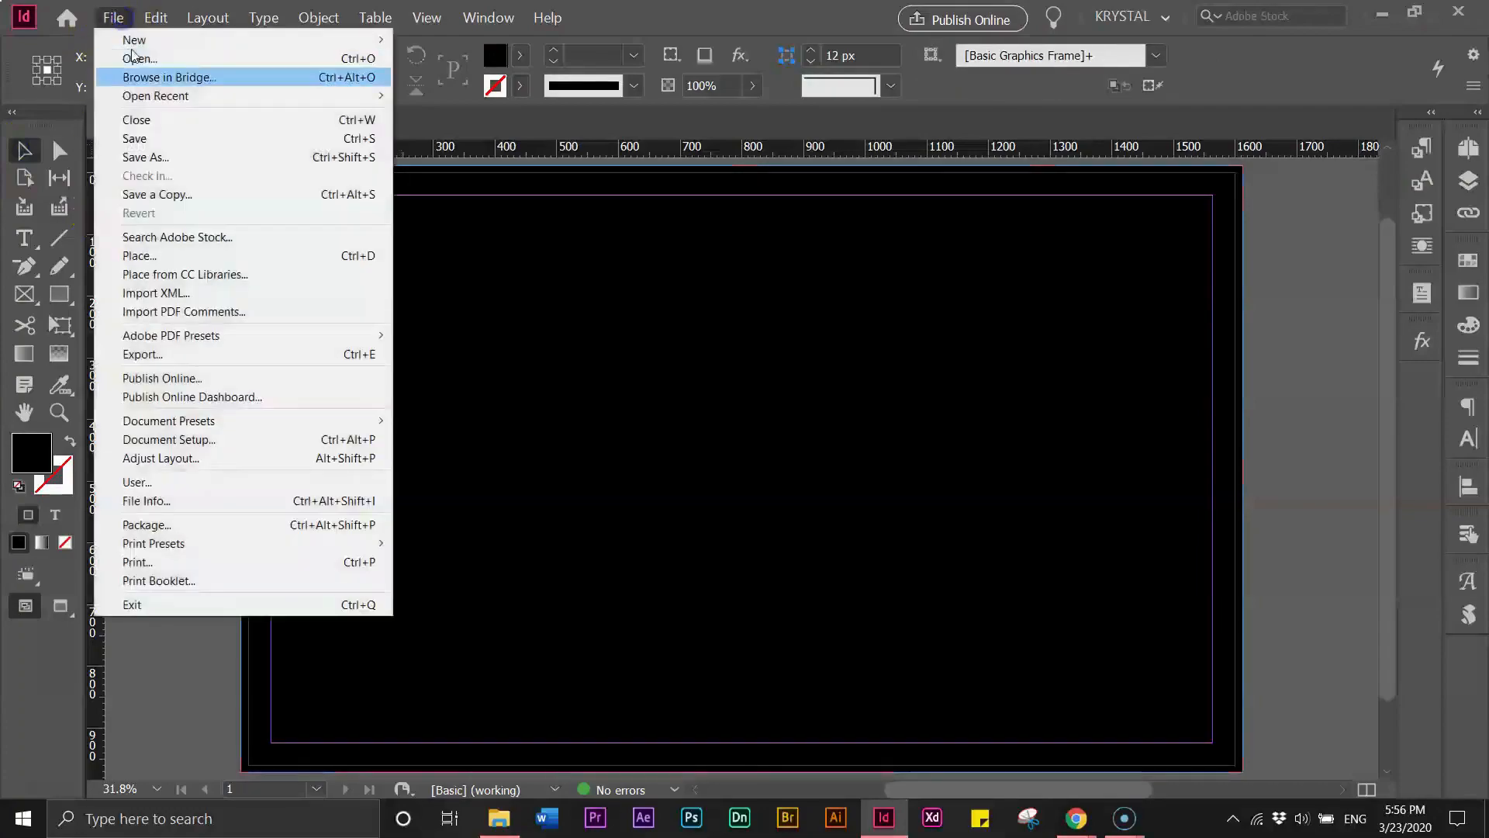
{"action": "left_click", "coordinate": [348, 250]}
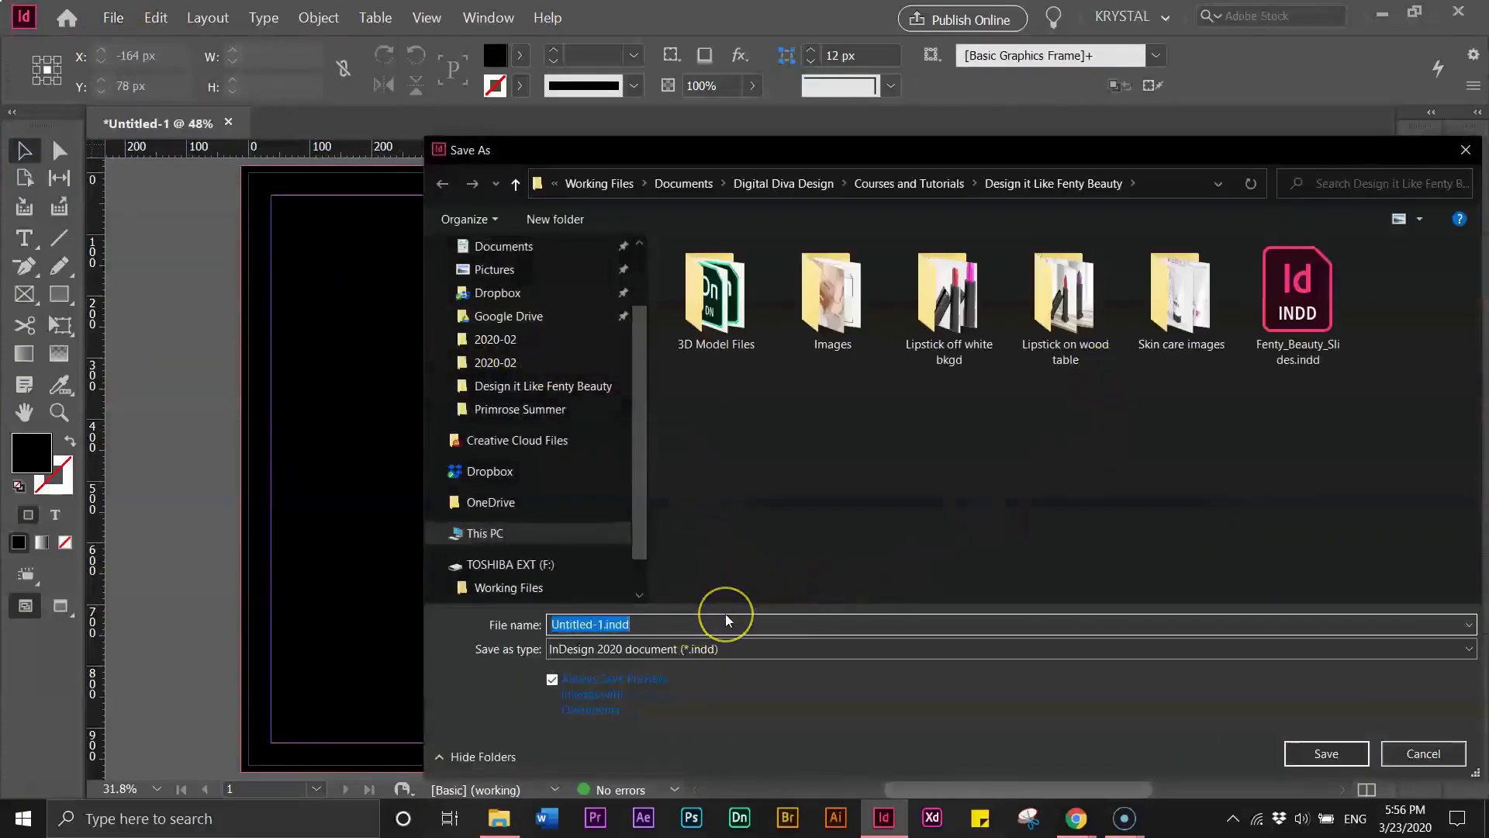
{"action": "type", "text": "Footer Image"}
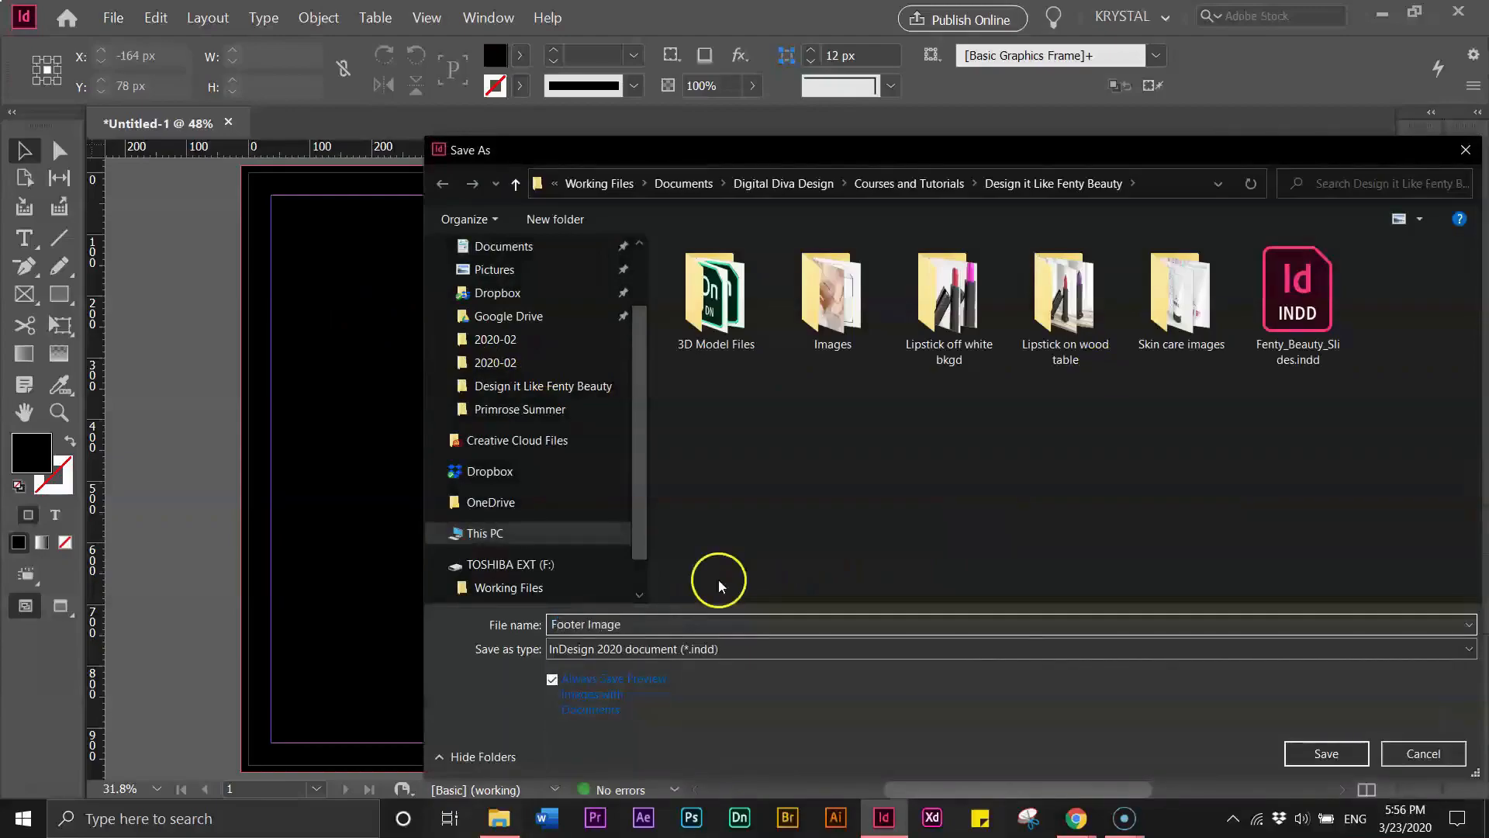
{"action": "left_click", "coordinate": [1322, 754]}
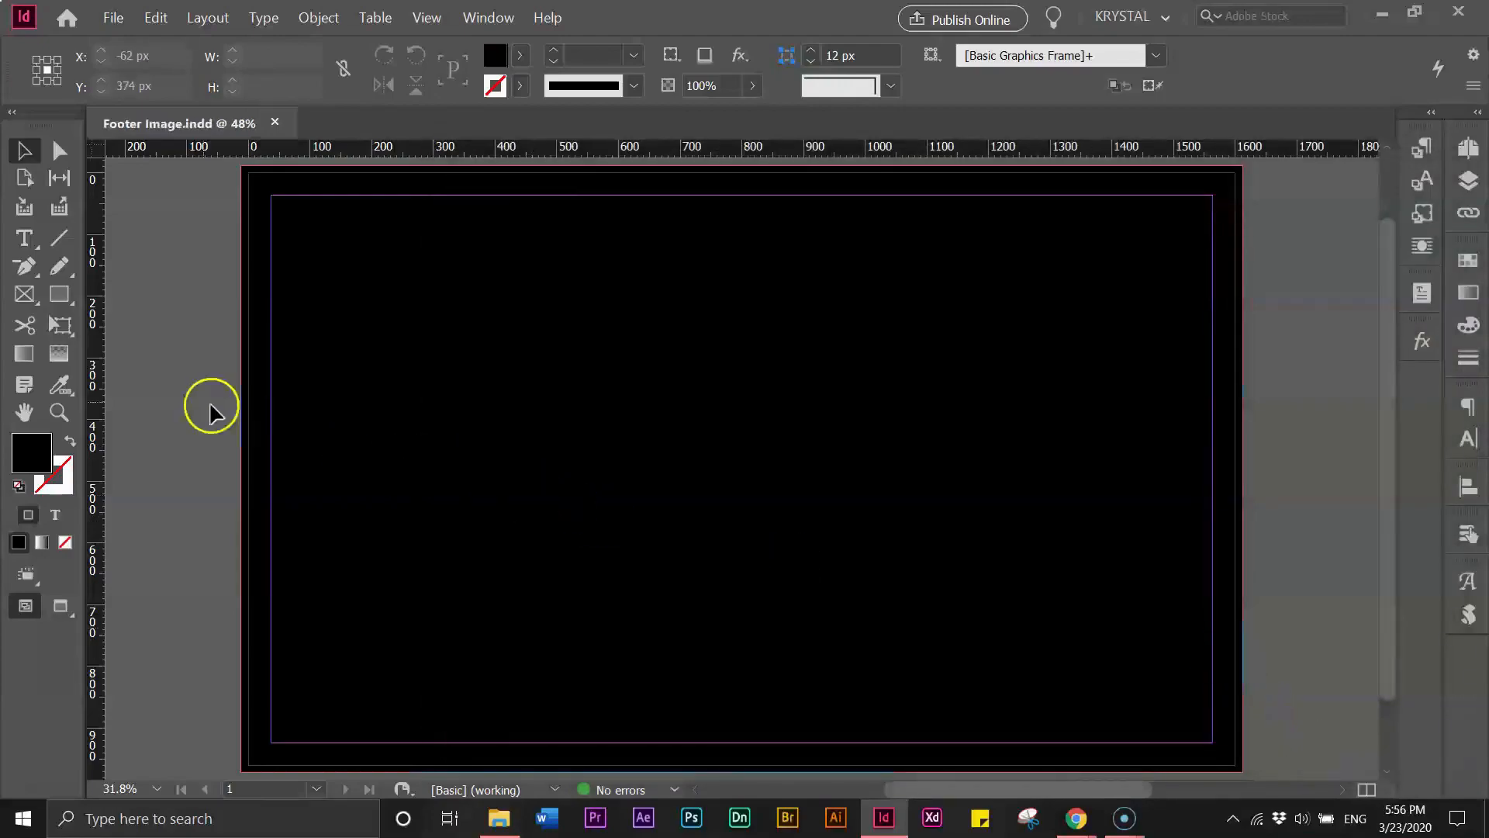
- Draw a text frame near the page's upper-left corner and paste the copied text into it
{"action": "left_click", "coordinate": [27, 236]}
{"action": "left_click", "coordinate": [24, 238]}
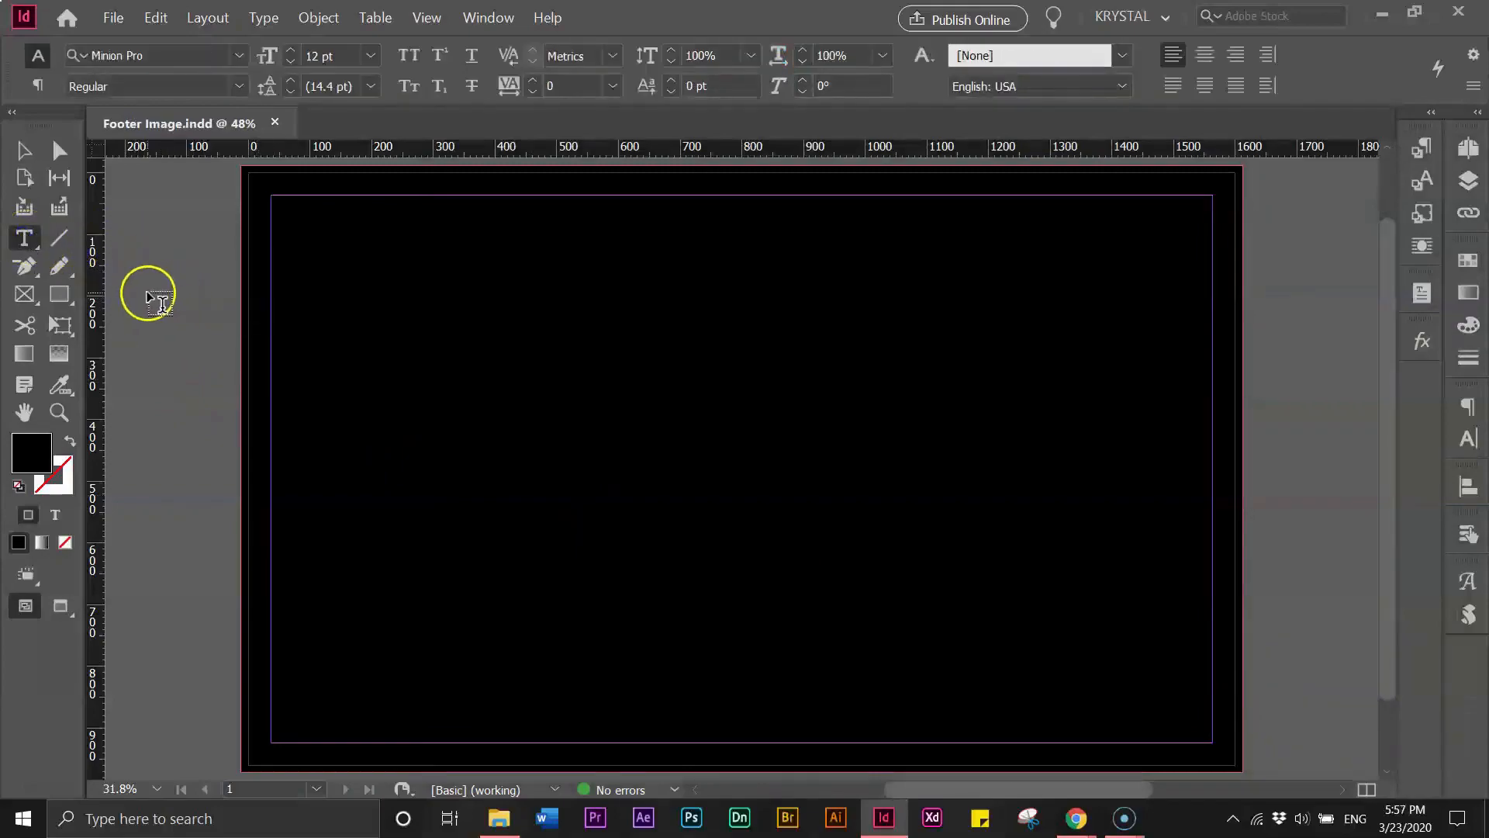
{"action": "left_click_drag", "start_coordinate": [156, 289], "coordinate": [718, 475]}
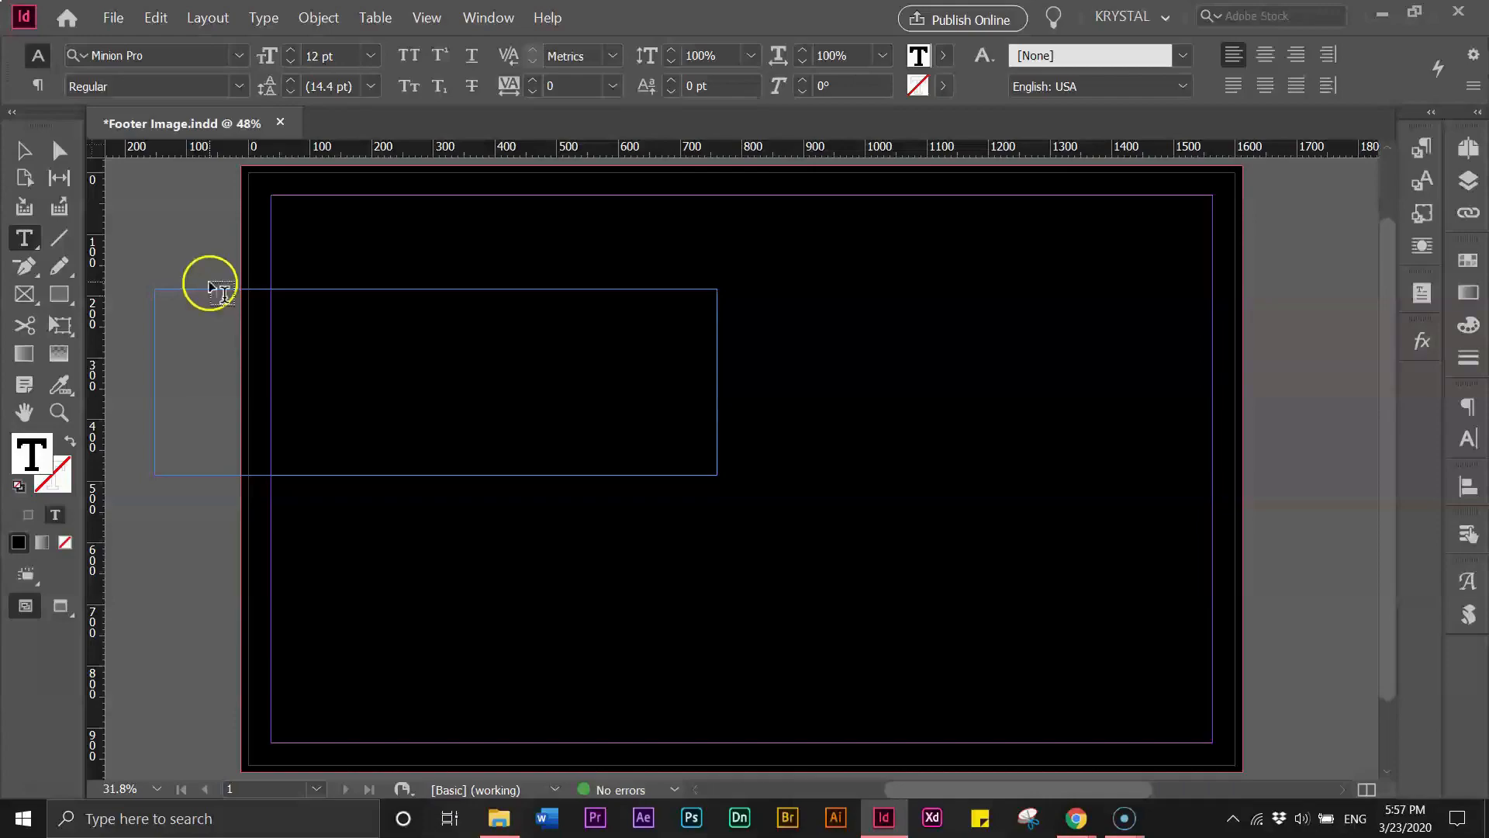
{"action": "left_click", "coordinate": [204, 293]}
{"action": "key", "text": "ctrl+v"}
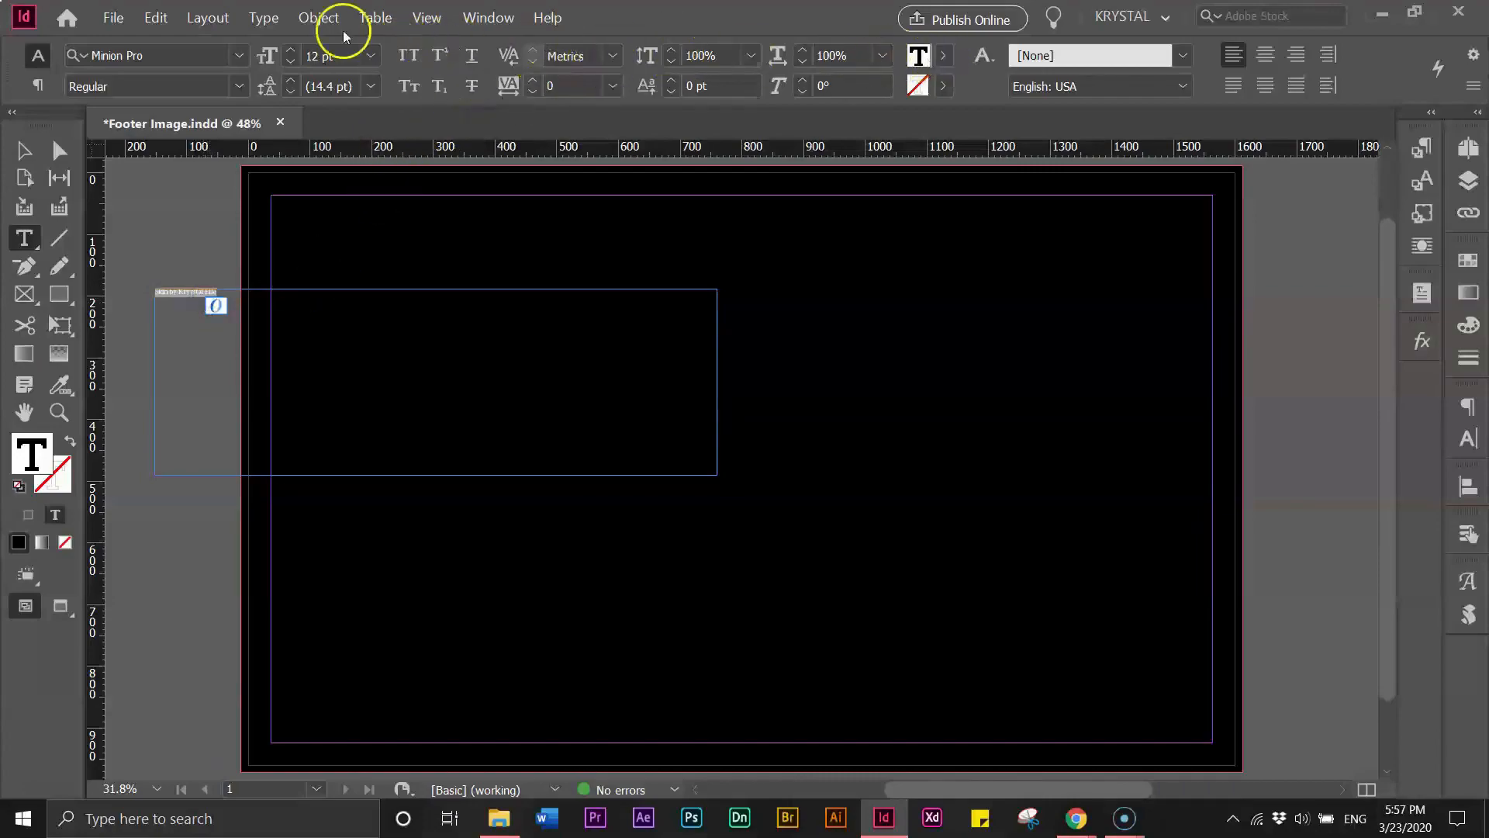
- Set the pasted text's font size to 150 pt
{"action": "left_click", "coordinate": [370, 56]}
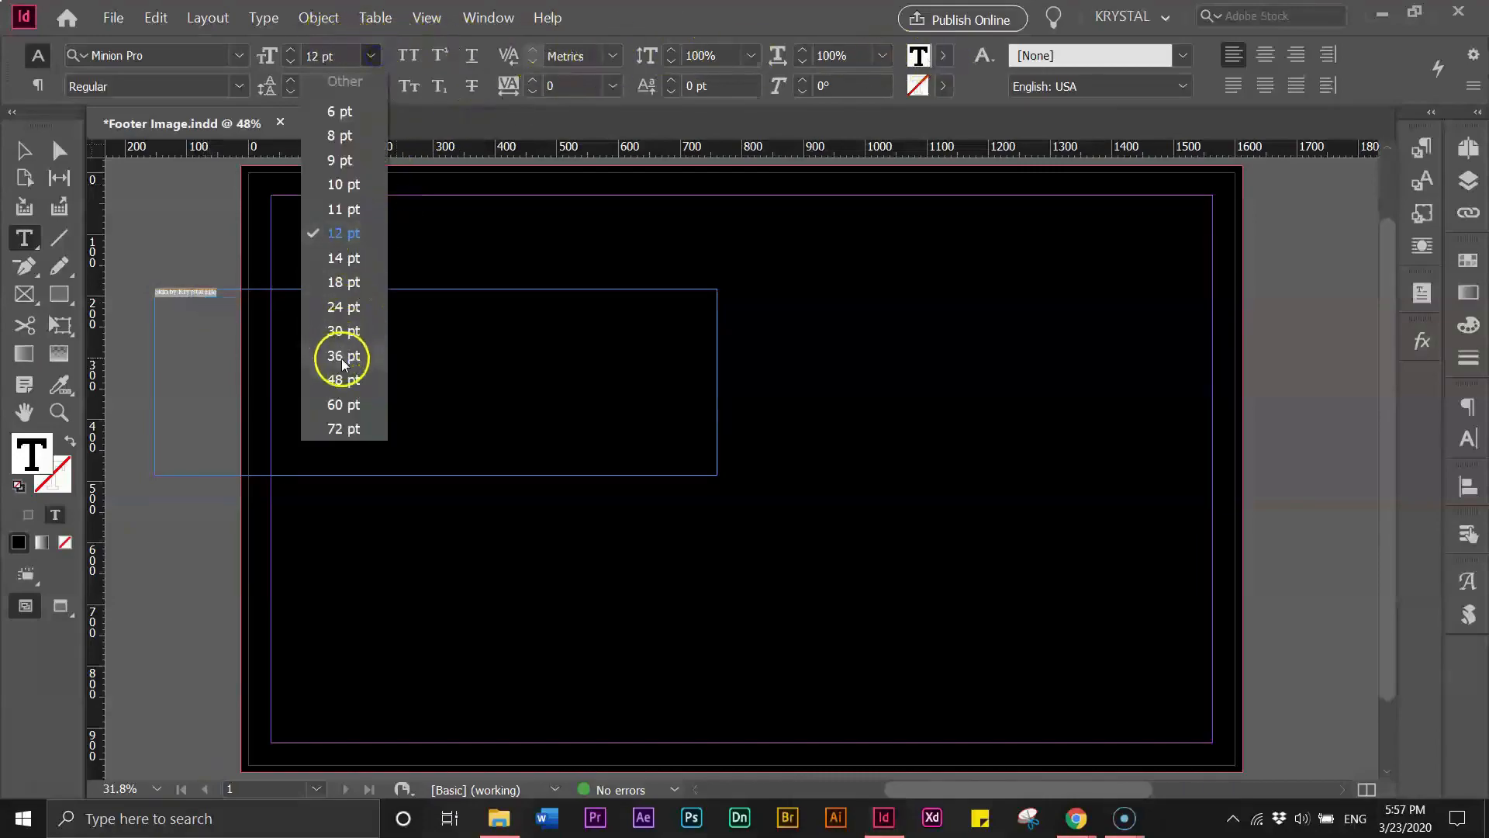
{"action": "left_click", "coordinate": [342, 364]}
{"action": "left_click", "coordinate": [370, 56]}
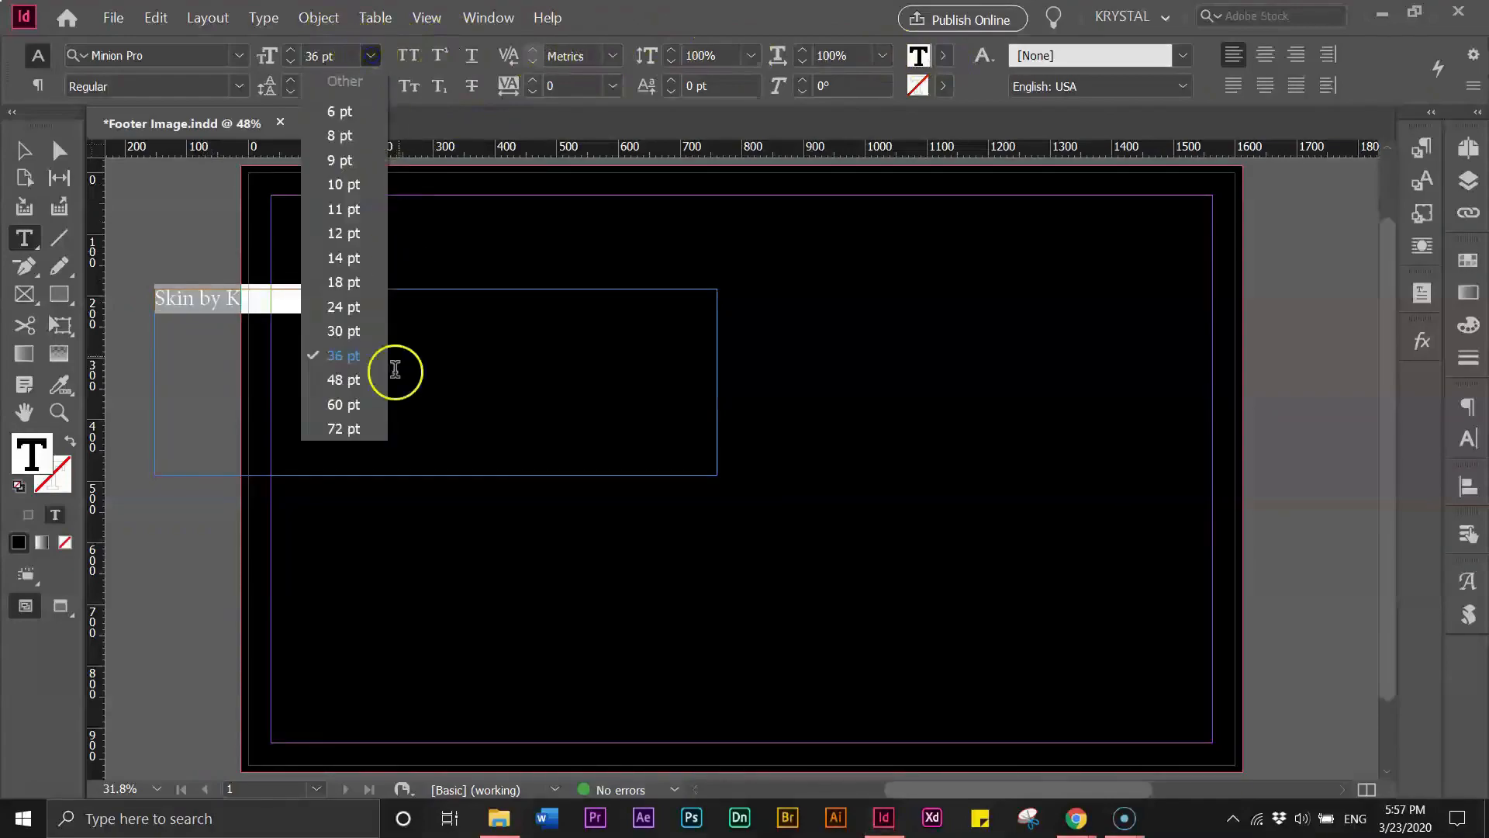
{"action": "left_click", "coordinate": [344, 429]}
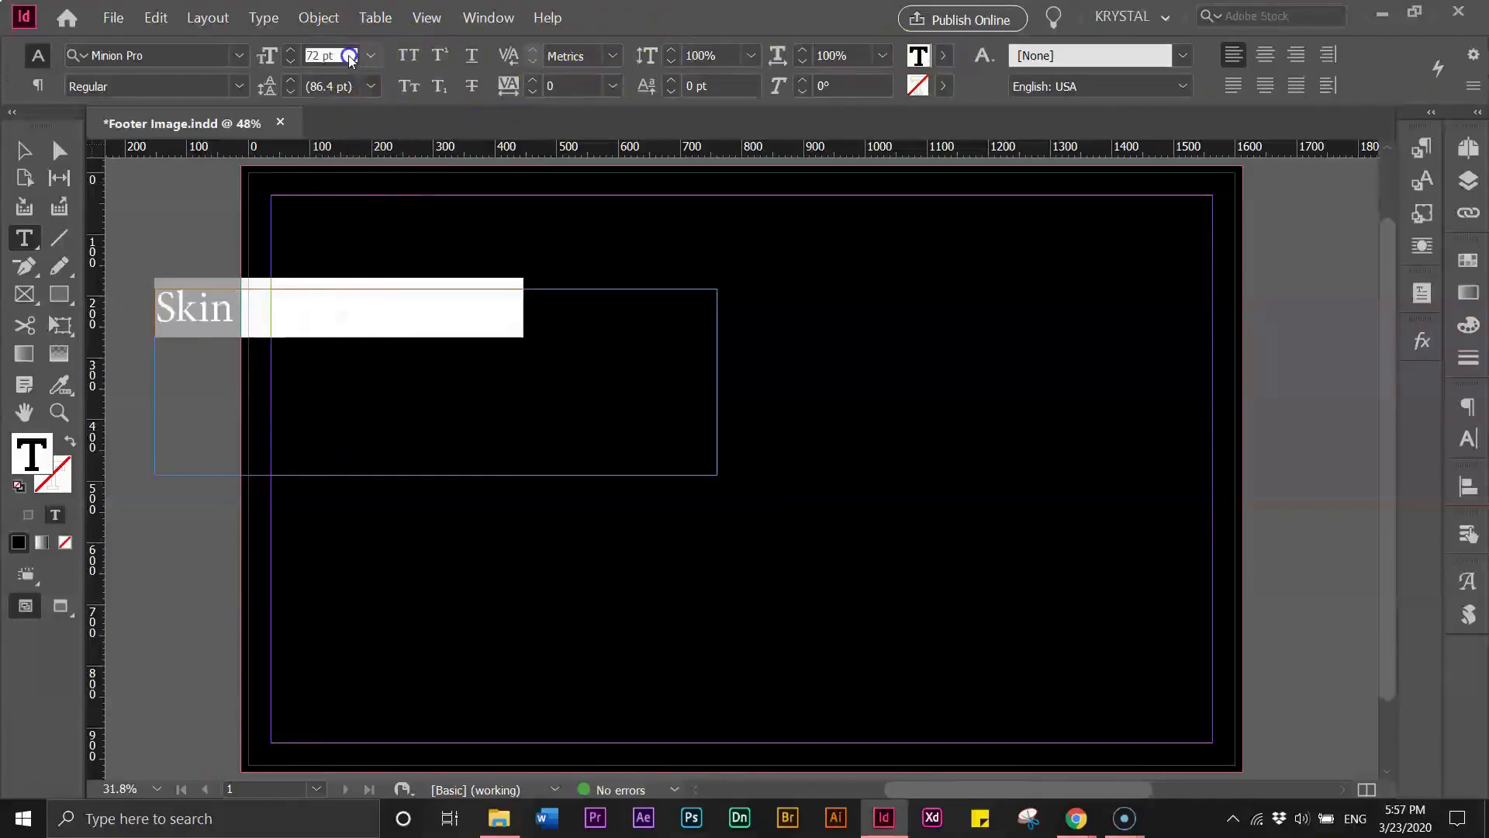
{"action": "type", "text": "150"}
{"action": "key", "text": "Return"}
{"action": "left_click", "coordinate": [23, 150]}
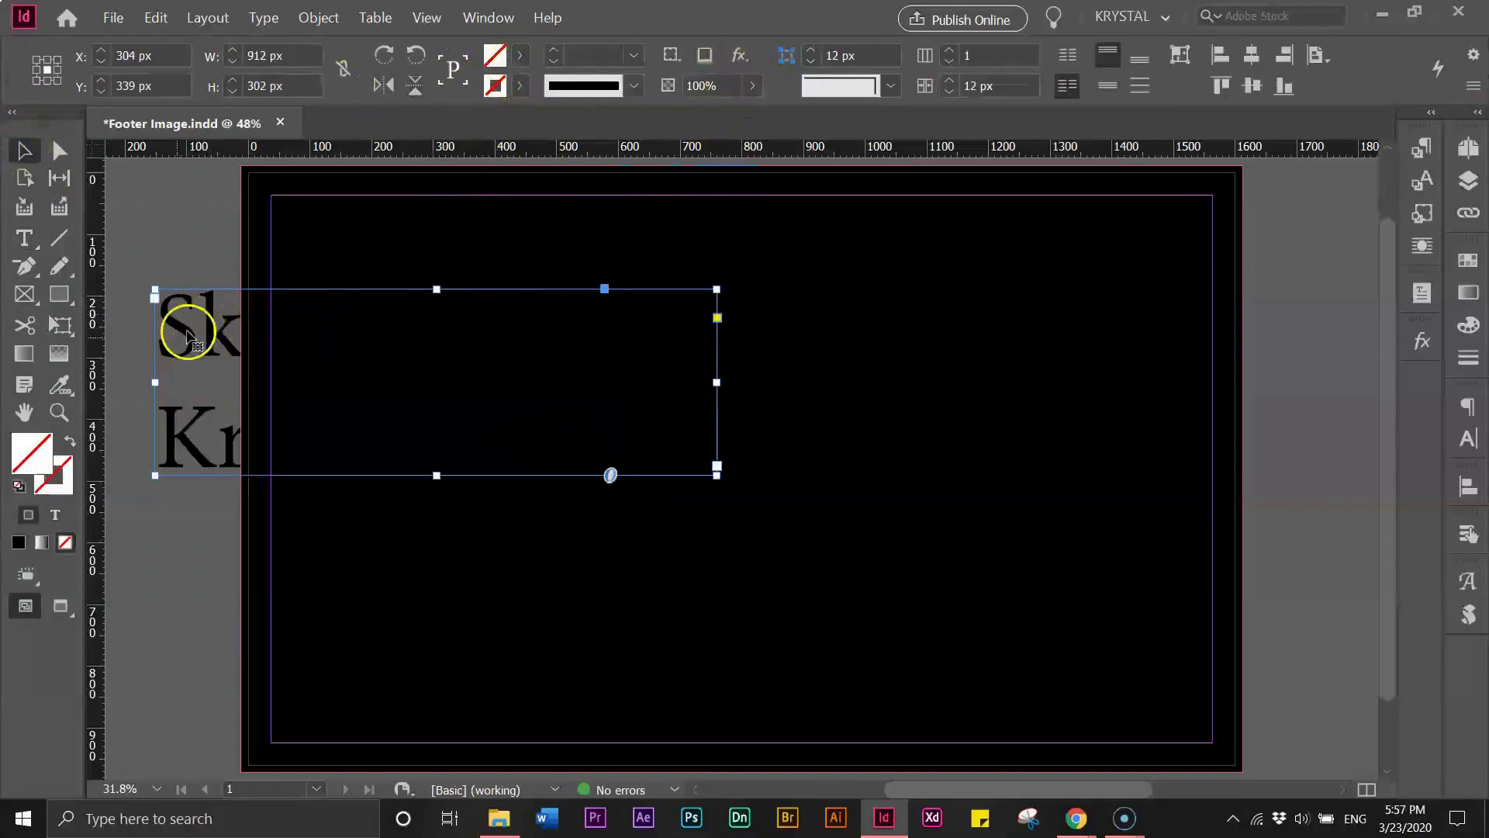
- Set the selected text frame's text colour to Paper (white)
{"action": "left_click", "coordinate": [519, 62]}
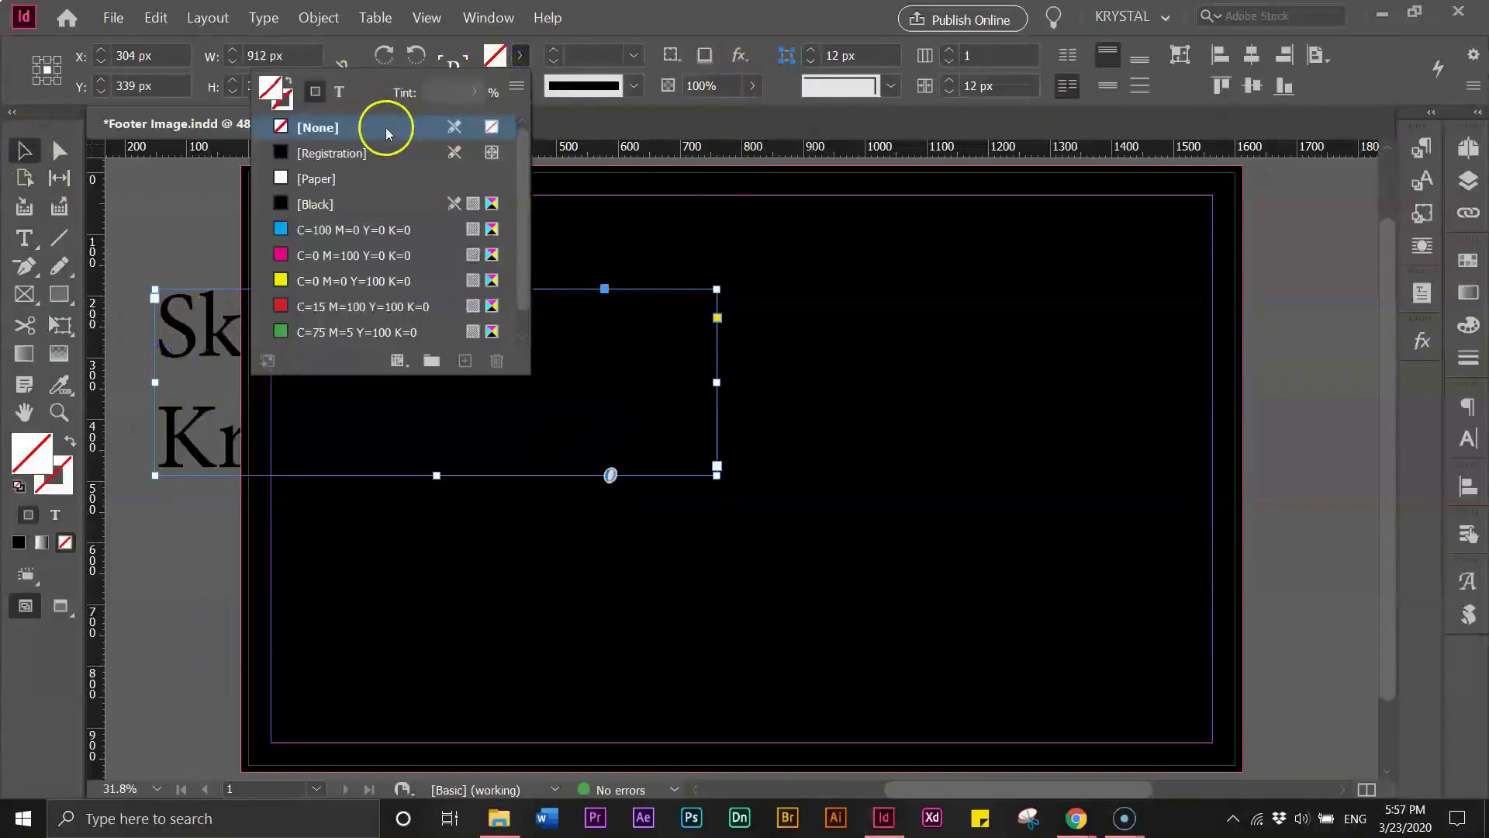
{"action": "left_click", "coordinate": [341, 94]}
{"action": "left_click", "coordinate": [322, 180]}
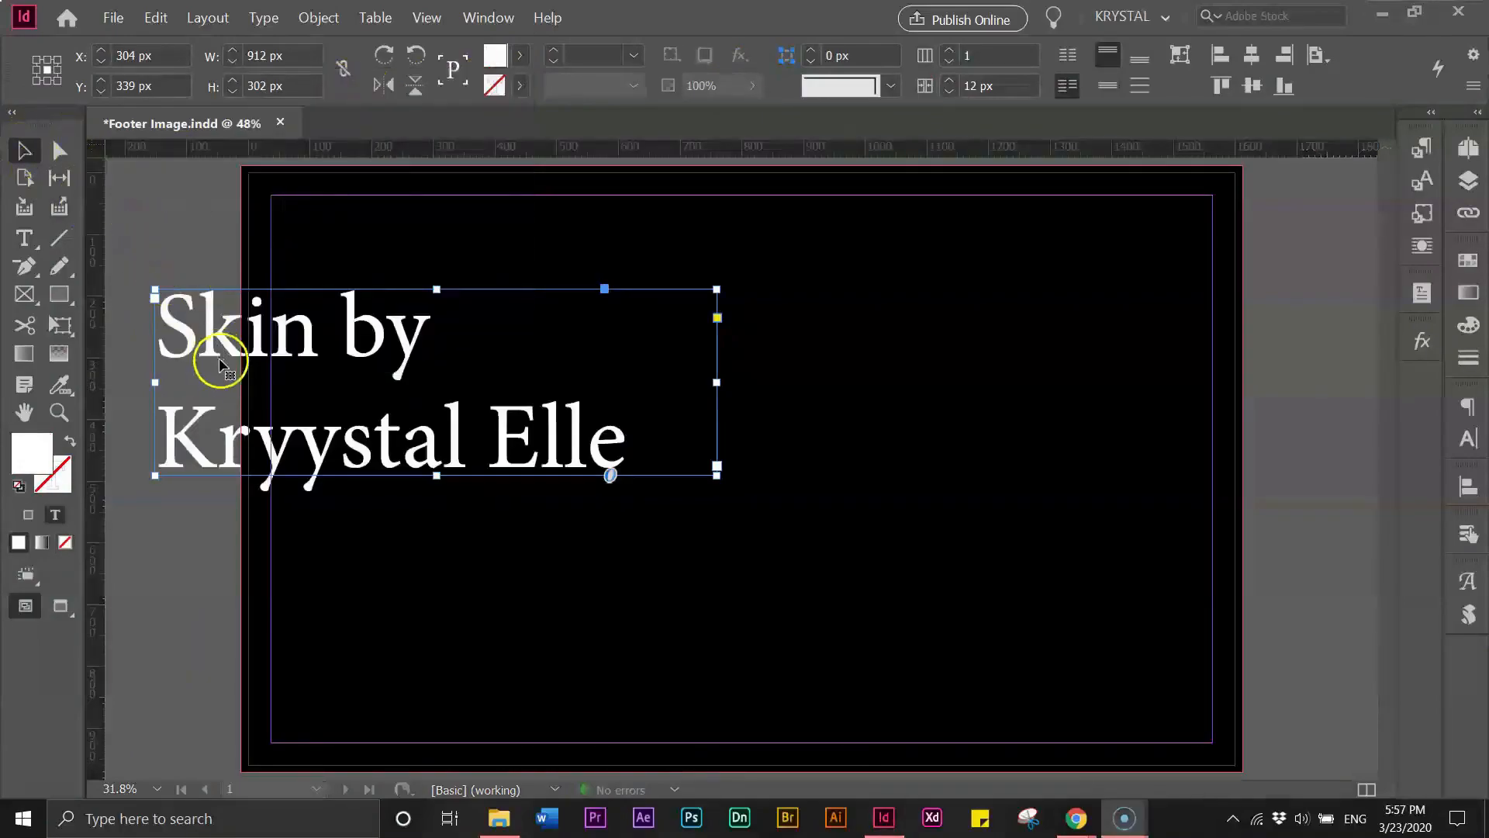
- Correct the typo "Kryystal" to "Krystal" in the text
{"action": "double_click", "coordinate": [305, 469]}
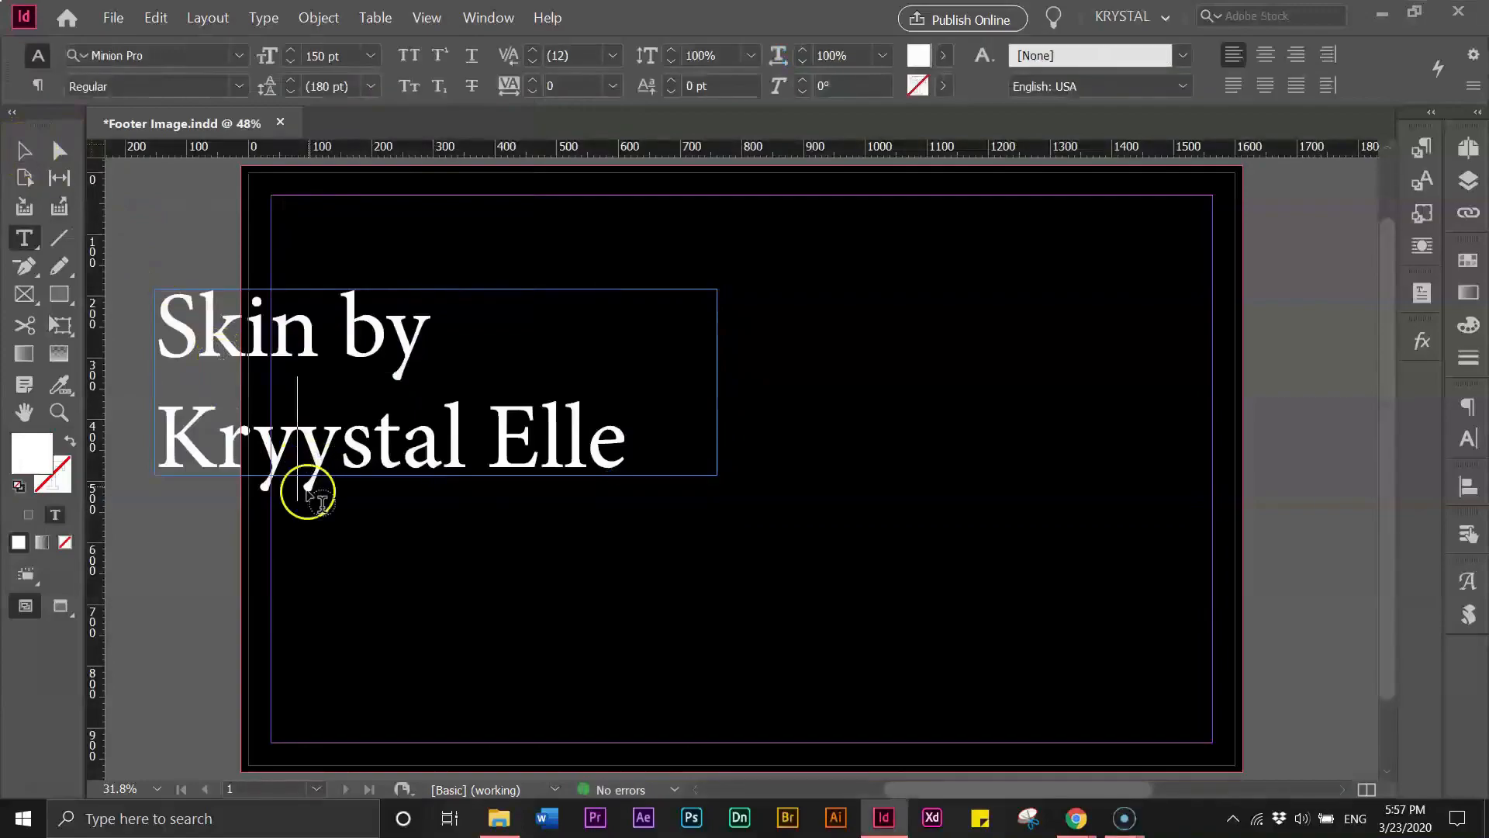
{"action": "key", "text": "BackSpace"}
{"action": "left_click", "coordinate": [10, 157]}
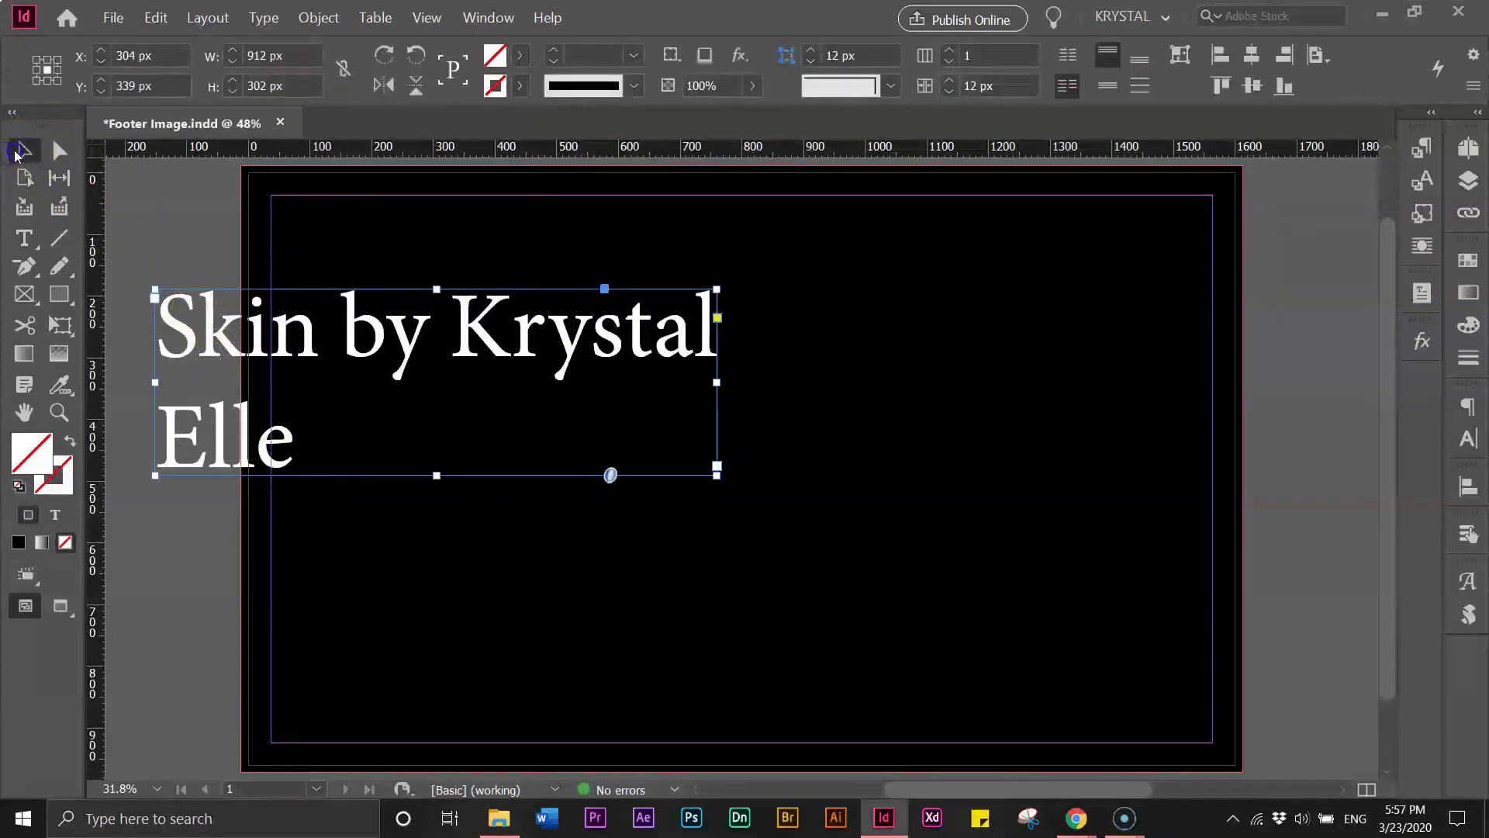
- Break the line before "Krystal" and cut "Krystal Elle" out of the text frame, keeping "Skin by"
{"action": "double_click", "coordinate": [466, 339]}
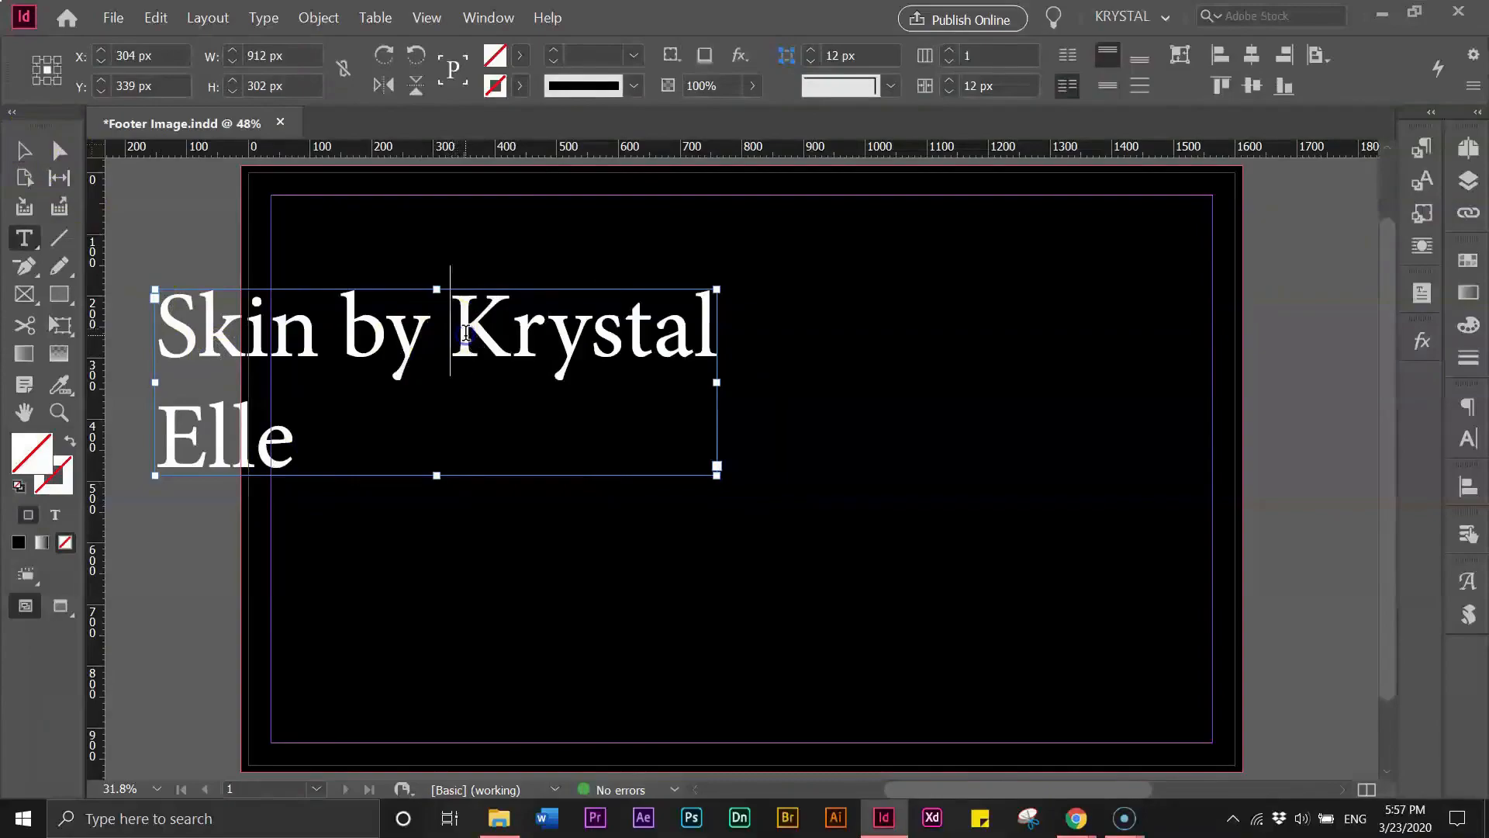
{"action": "key", "text": "Return"}
{"action": "left_click", "coordinate": [587, 442]}
{"action": "left_click_drag", "start_coordinate": [565, 444], "coordinate": [177, 423]}
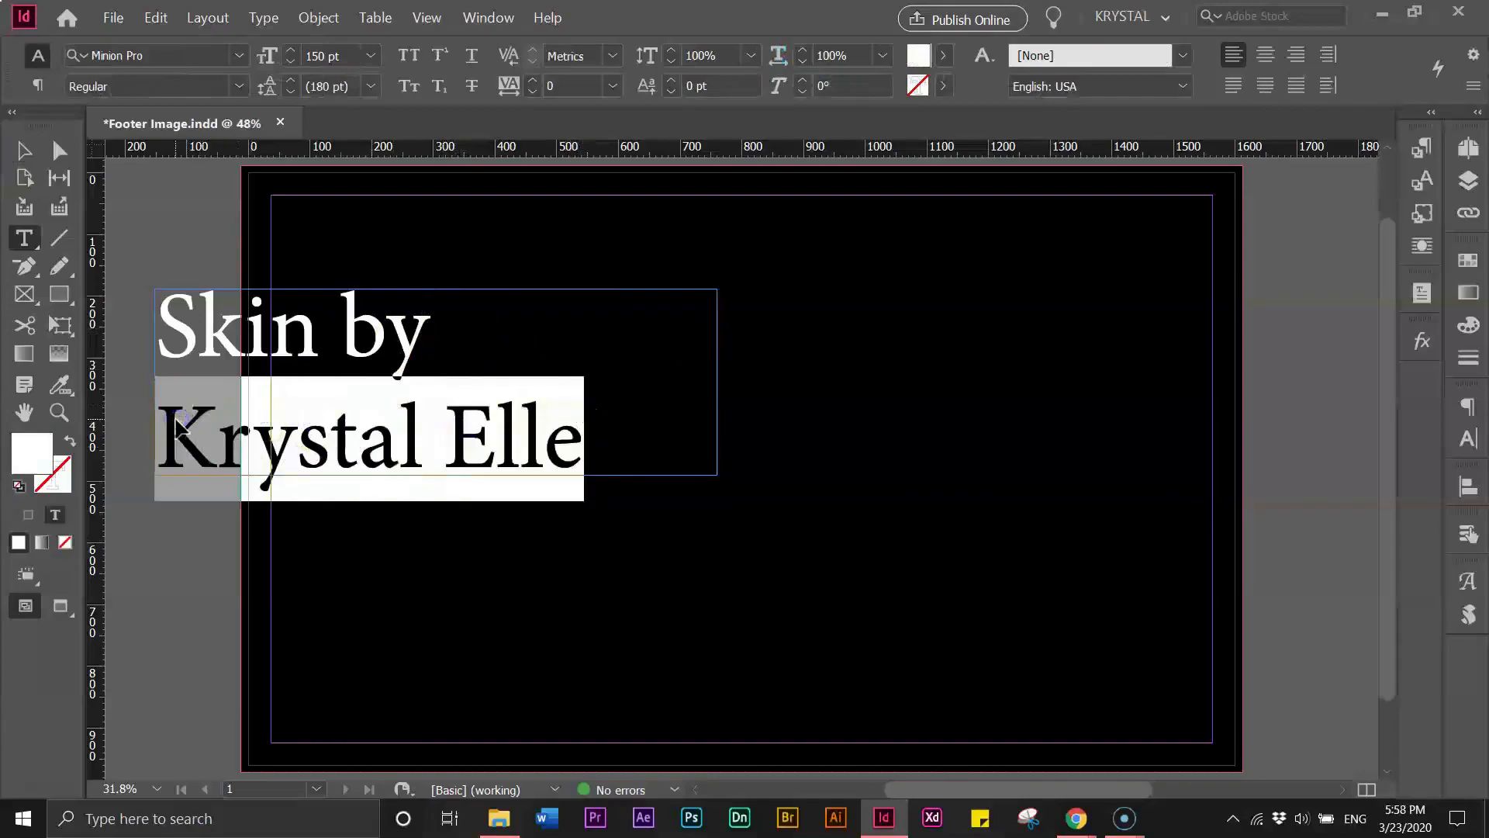
{"action": "key", "text": "BackSpace"}
{"action": "key", "text": "BackSpace"}
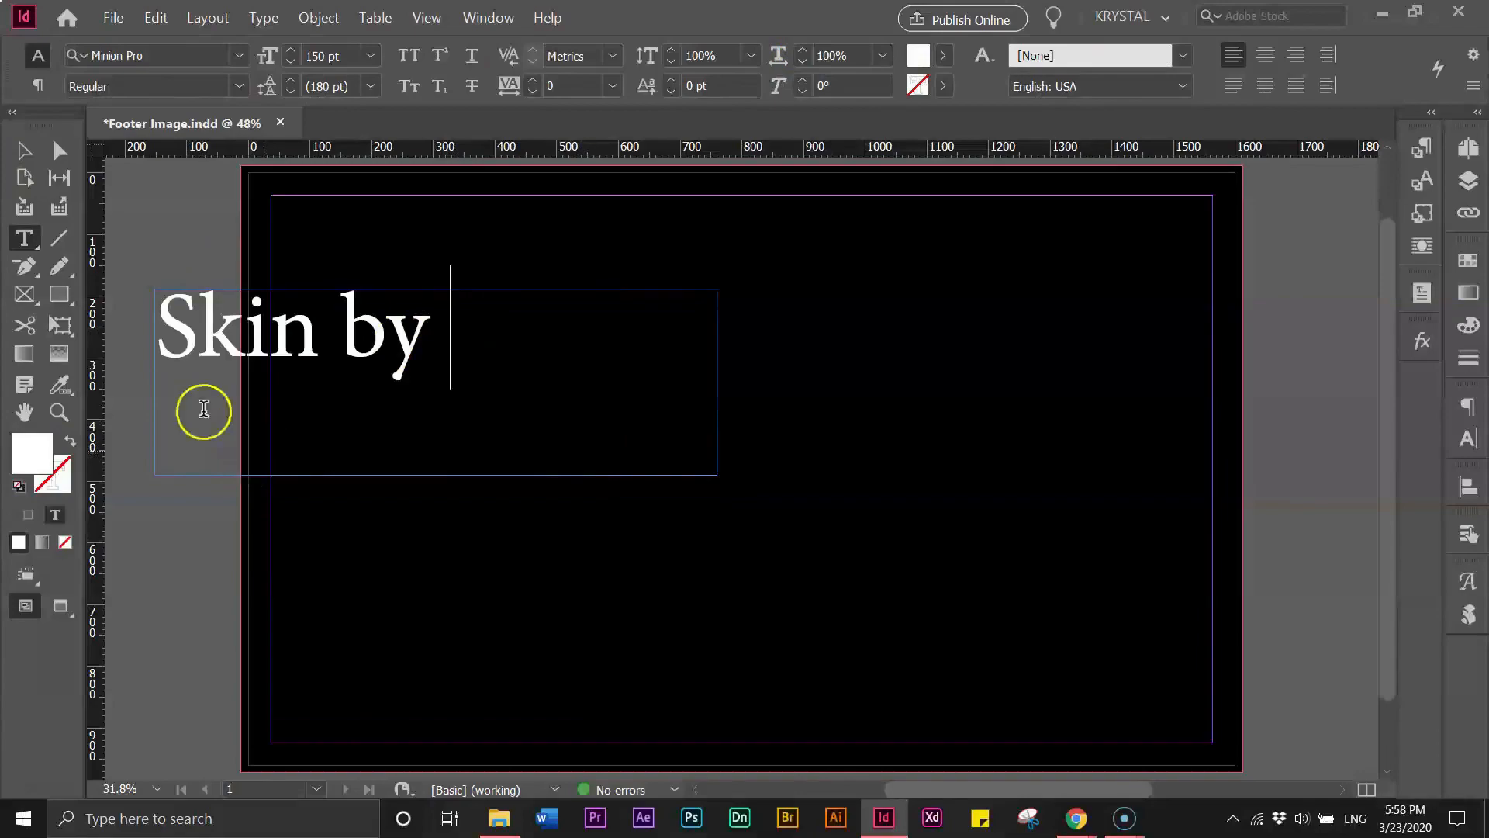
{"action": "key", "text": "Escape"}
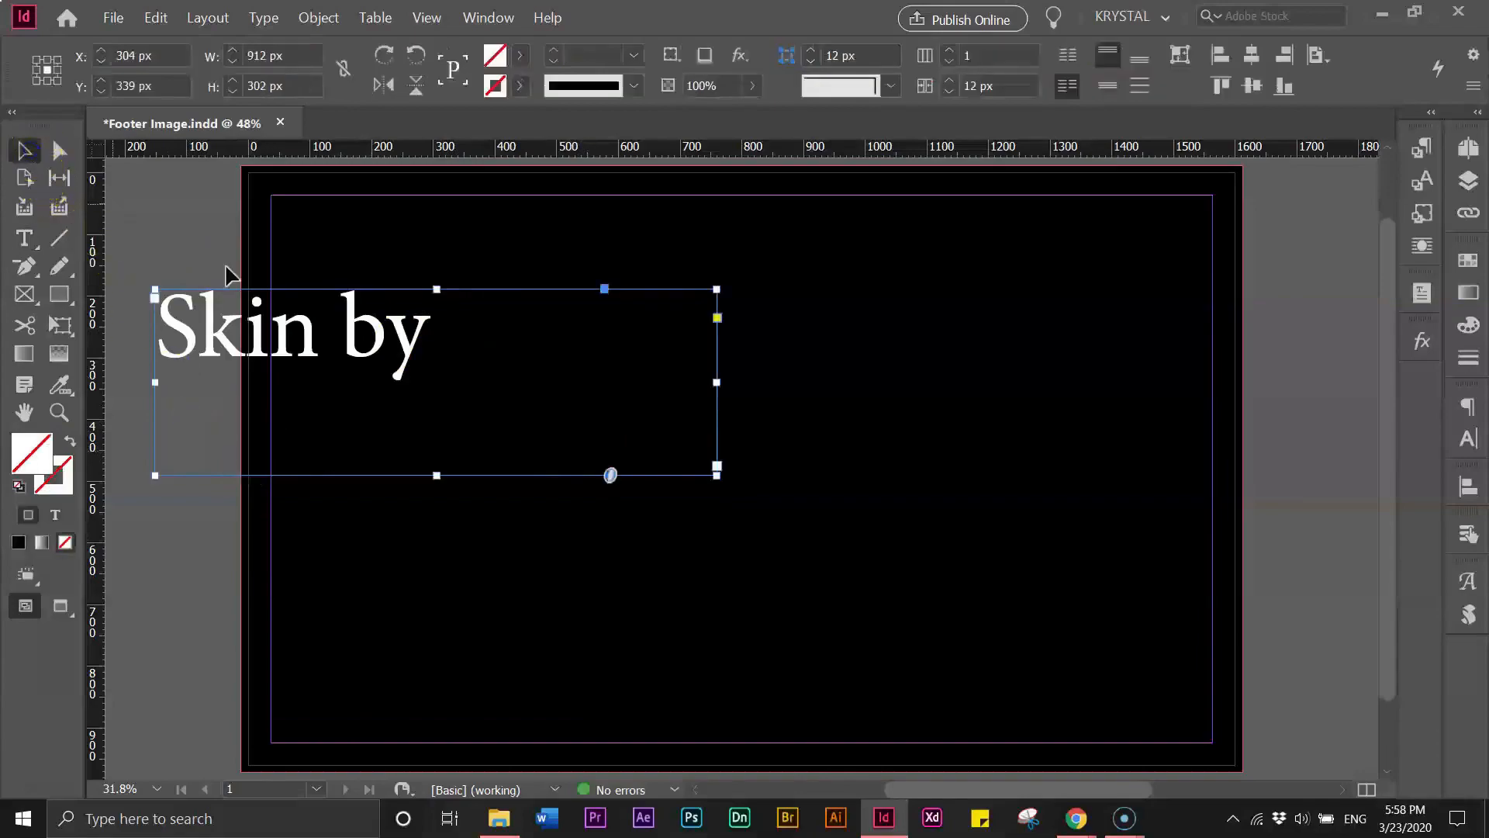
{"action": "double_click", "coordinate": [716, 475]}
{"action": "left_click", "coordinate": [194, 481]}
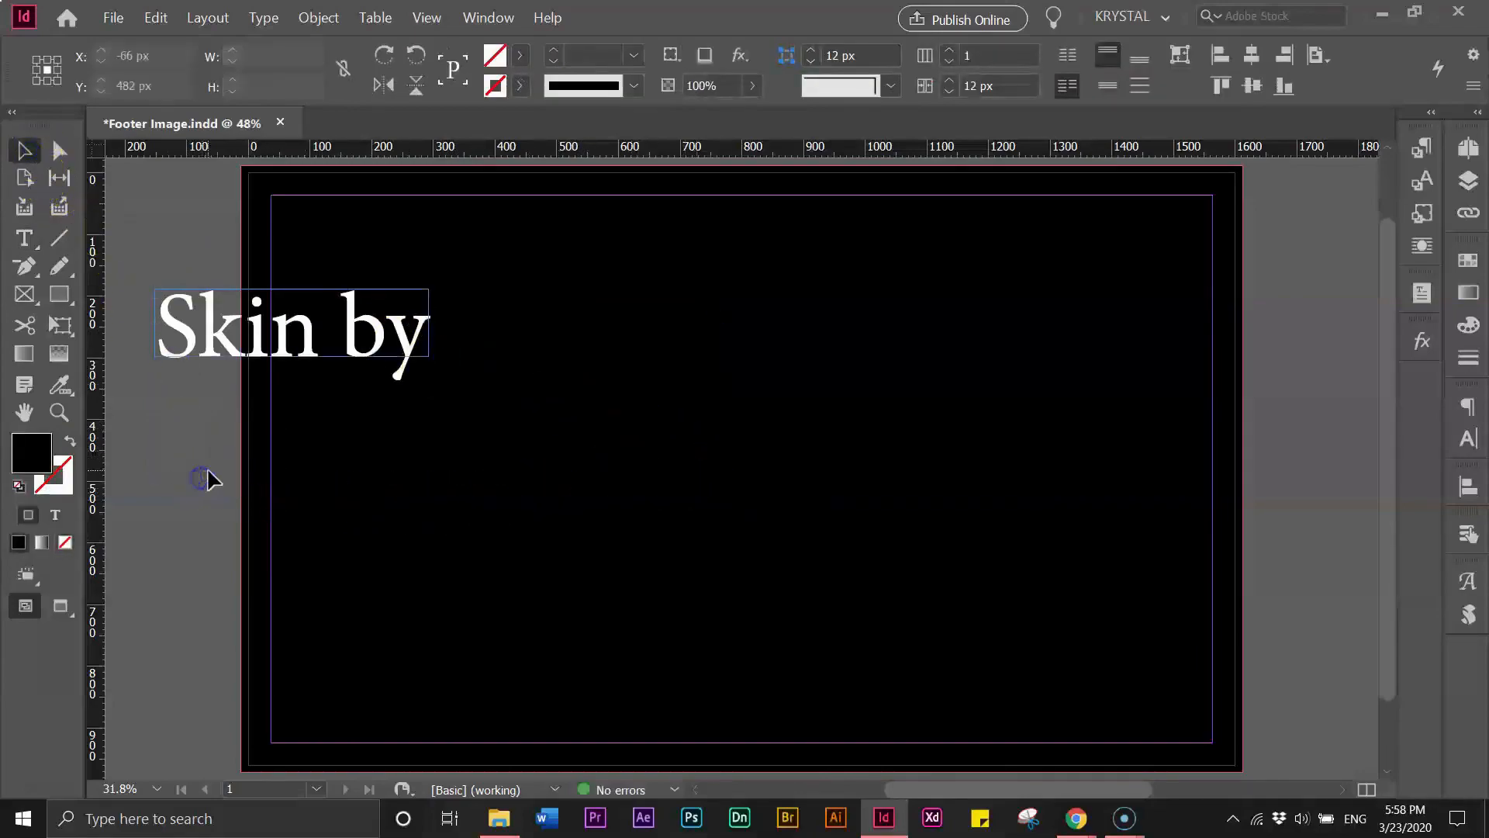
{"action": "key", "text": "ctrl+v"}
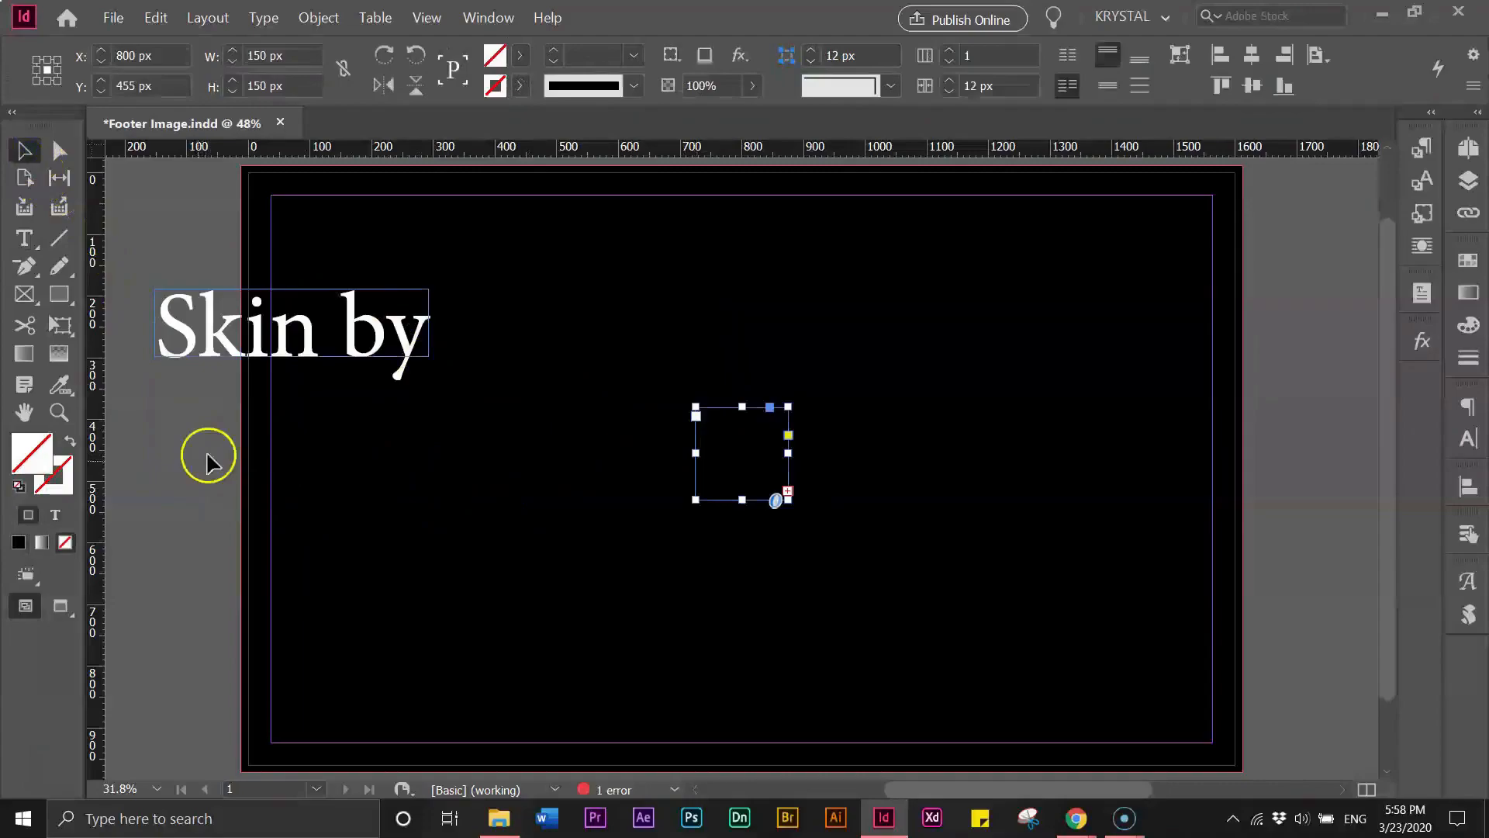
{"action": "double_click", "coordinate": [694, 500]}
{"action": "left_click_drag", "start_coordinate": [788, 551], "coordinate": [1052, 504]}
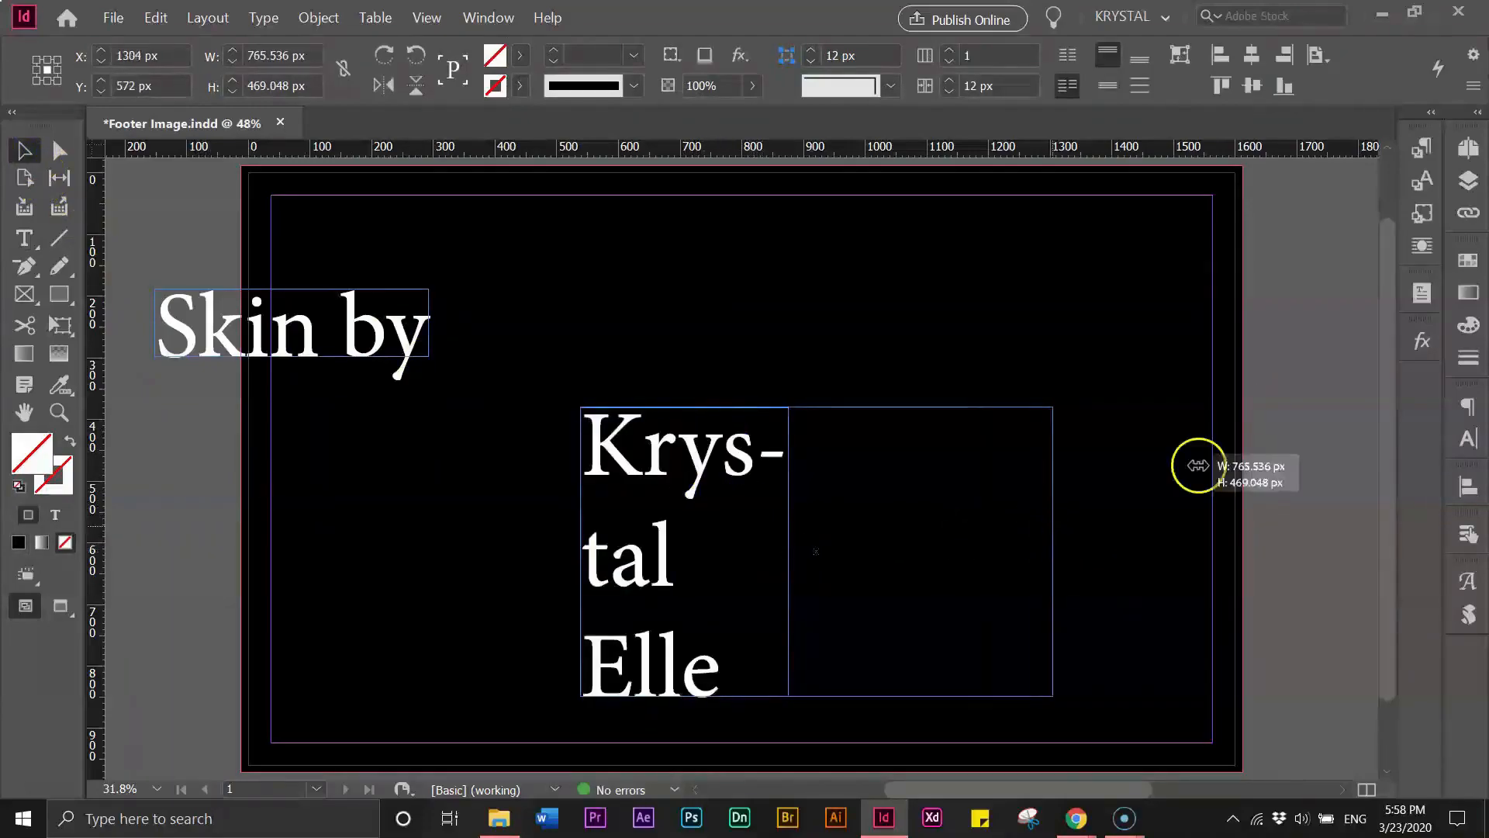
- Fit the "Krystal Elle" frame to its text
{"action": "left_click", "coordinate": [1469, 404]}
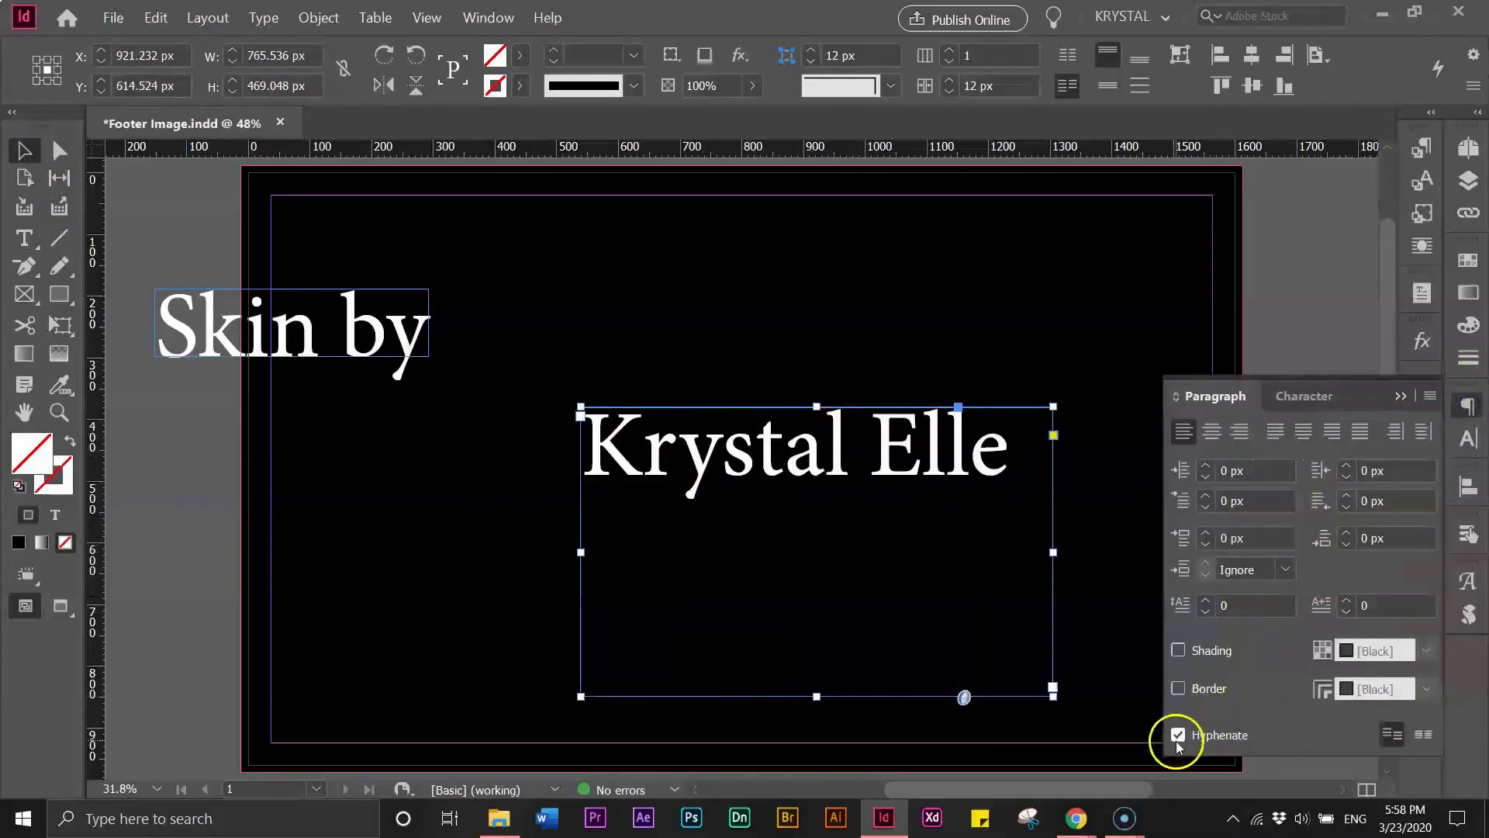
{"action": "left_click", "coordinate": [1400, 397]}
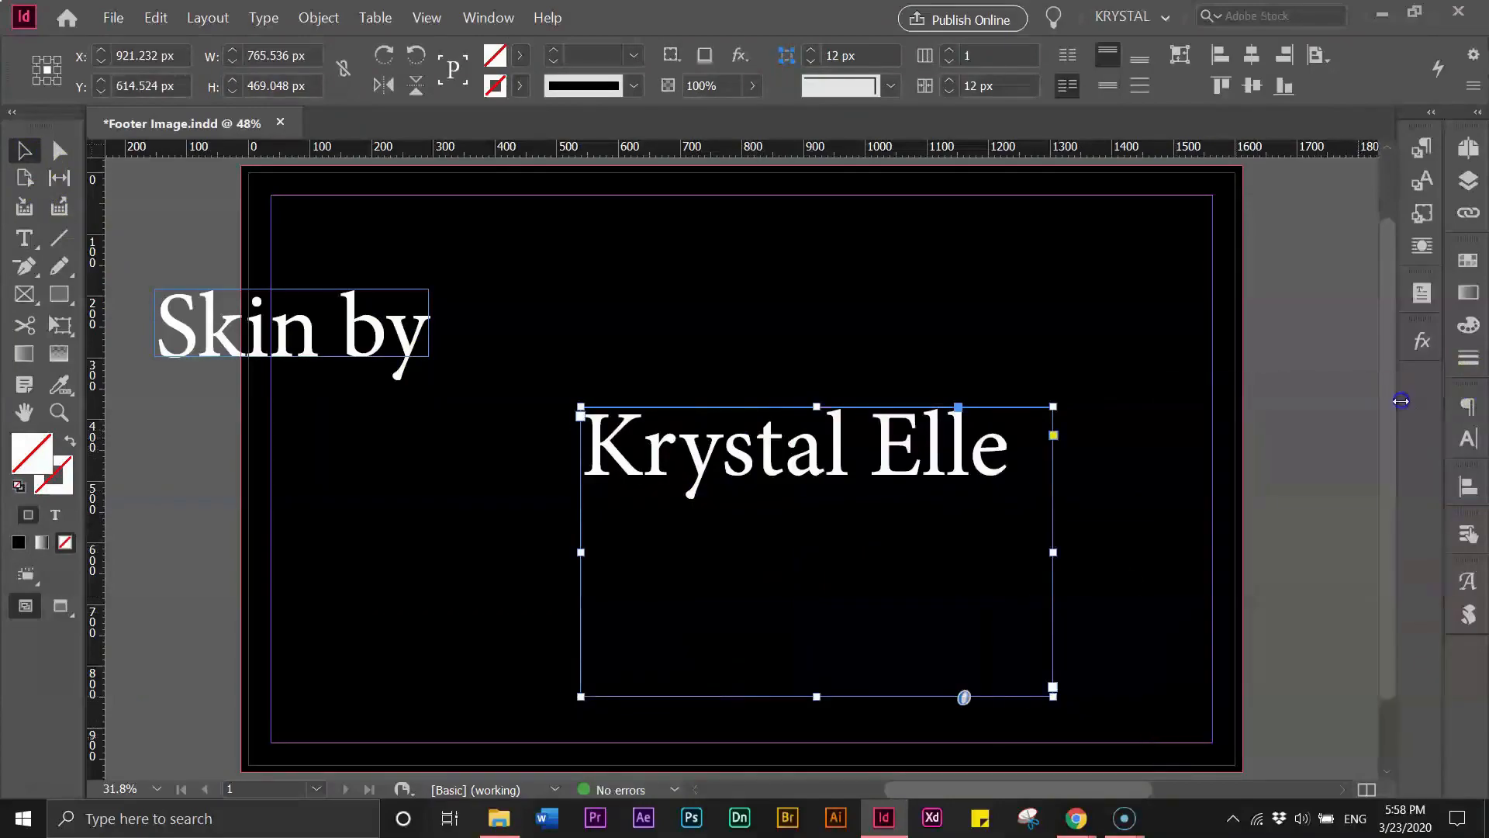
{"action": "double_click", "coordinate": [812, 696]}
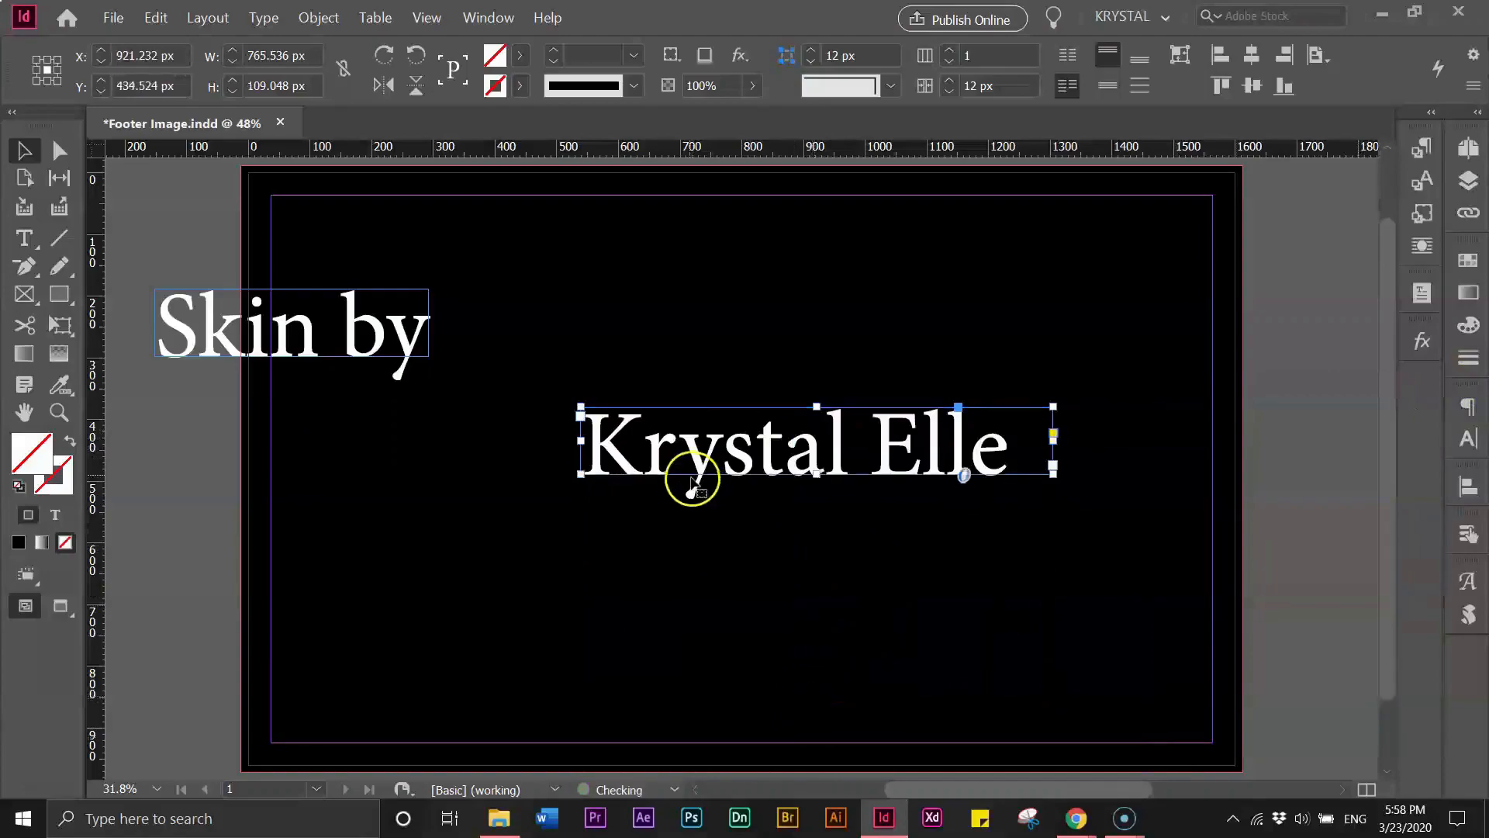
- Arrange the two text frames with "Krystal Elle" placed below "Skin by" near the page's left side
{"action": "left_click_drag", "start_coordinate": [617, 483], "coordinate": [460, 552]}
{"action": "left_click_drag", "start_coordinate": [184, 311], "coordinate": [399, 319]}
{"action": "left_click_drag", "start_coordinate": [472, 519], "coordinate": [427, 458]}
{"action": "left_click", "coordinate": [426, 356]}
{"action": "left_click", "coordinate": [436, 439]}
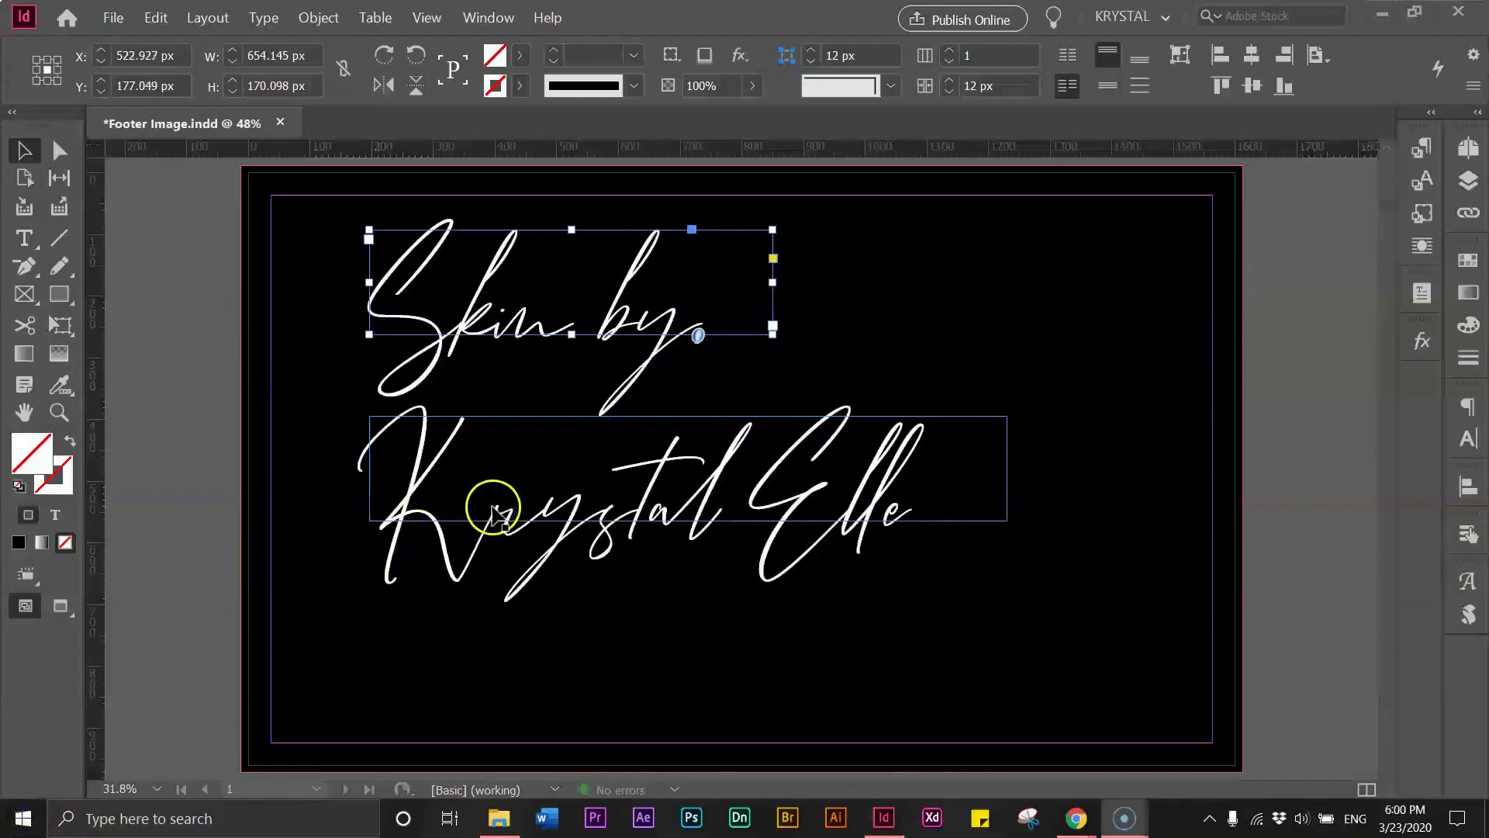
- Select both Bitter Mind script frames and move "Krystal Elle" up and right, tucked under "Skin by"
{"action": "triple_click", "coordinate": [478, 310]}
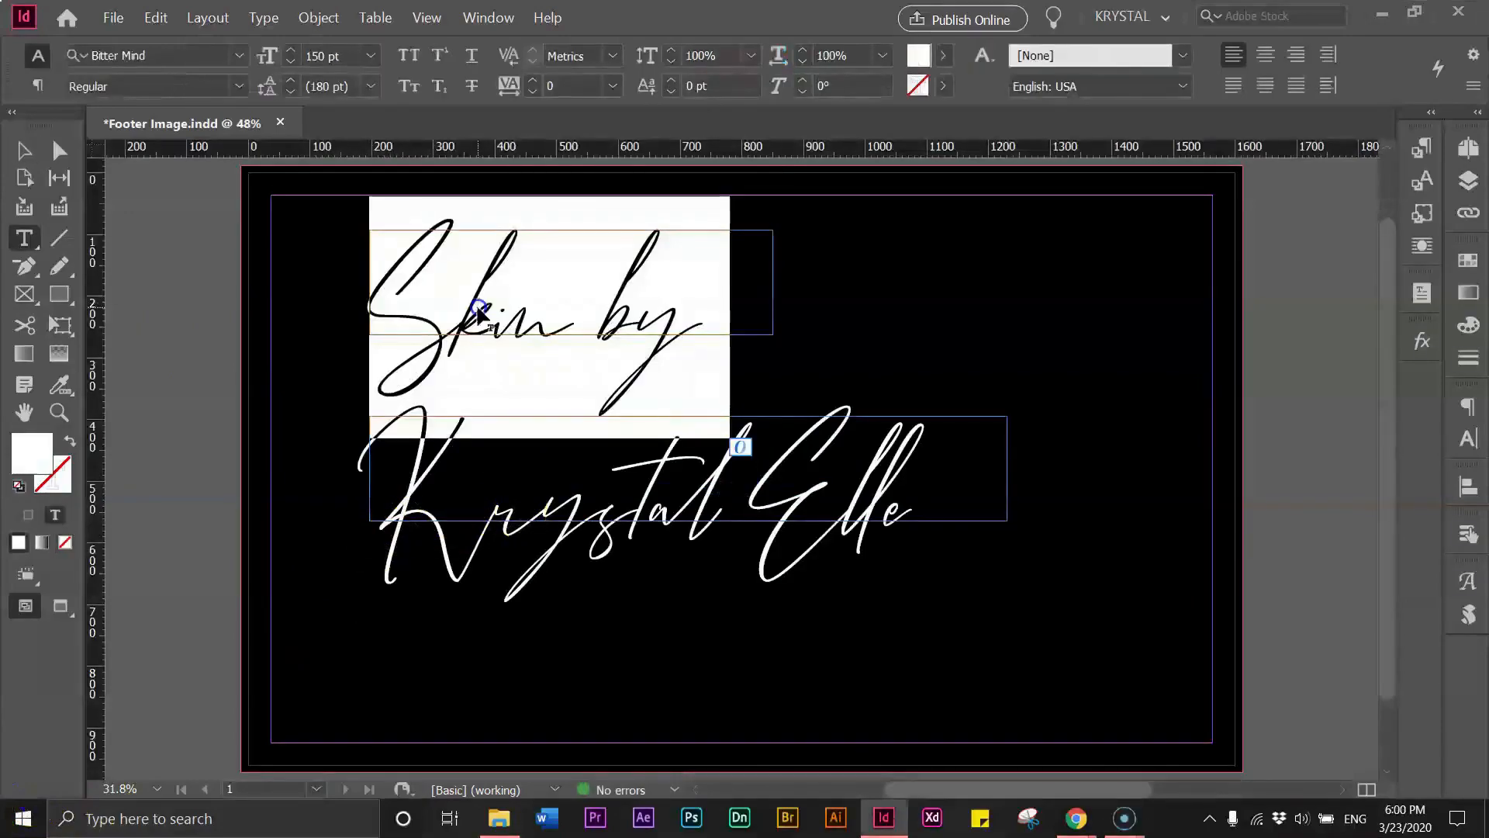
{"action": "left_click", "coordinate": [154, 55]}
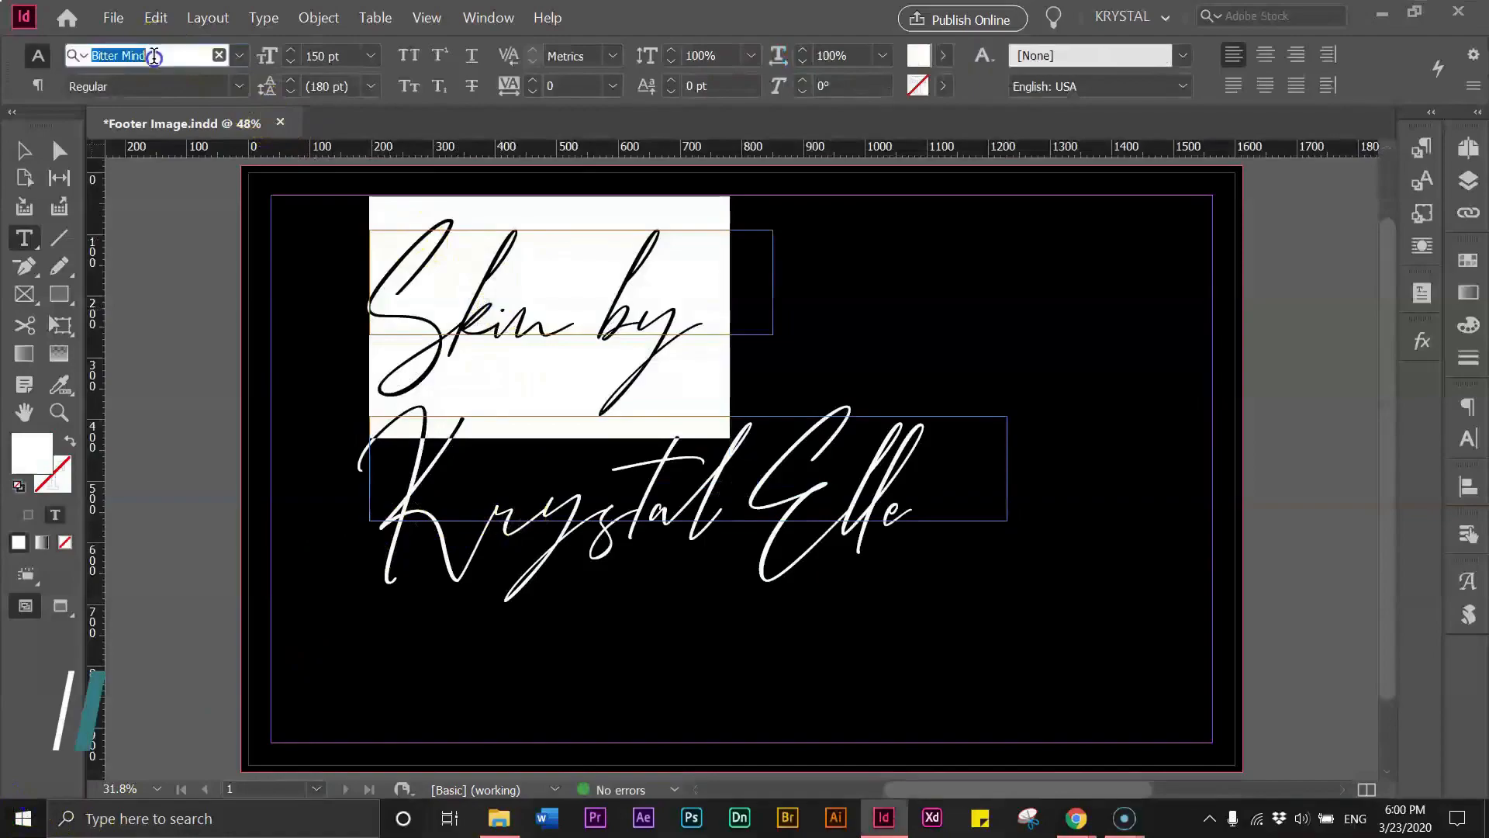
{"action": "left_click", "coordinate": [21, 153]}
{"action": "left_click", "coordinate": [447, 340]}
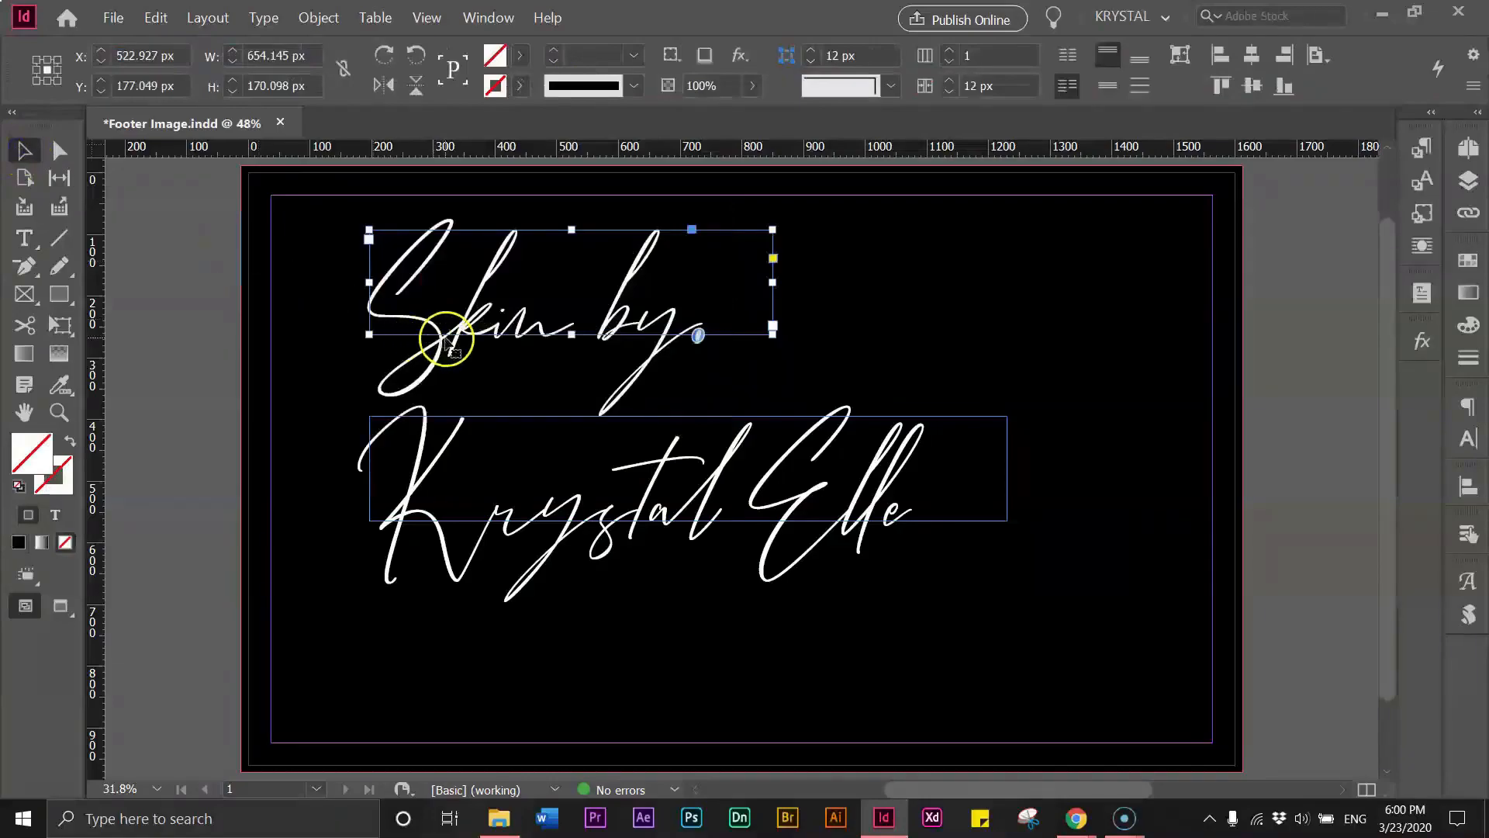
{"action": "left_click", "coordinate": [452, 469], "text": "shift"}
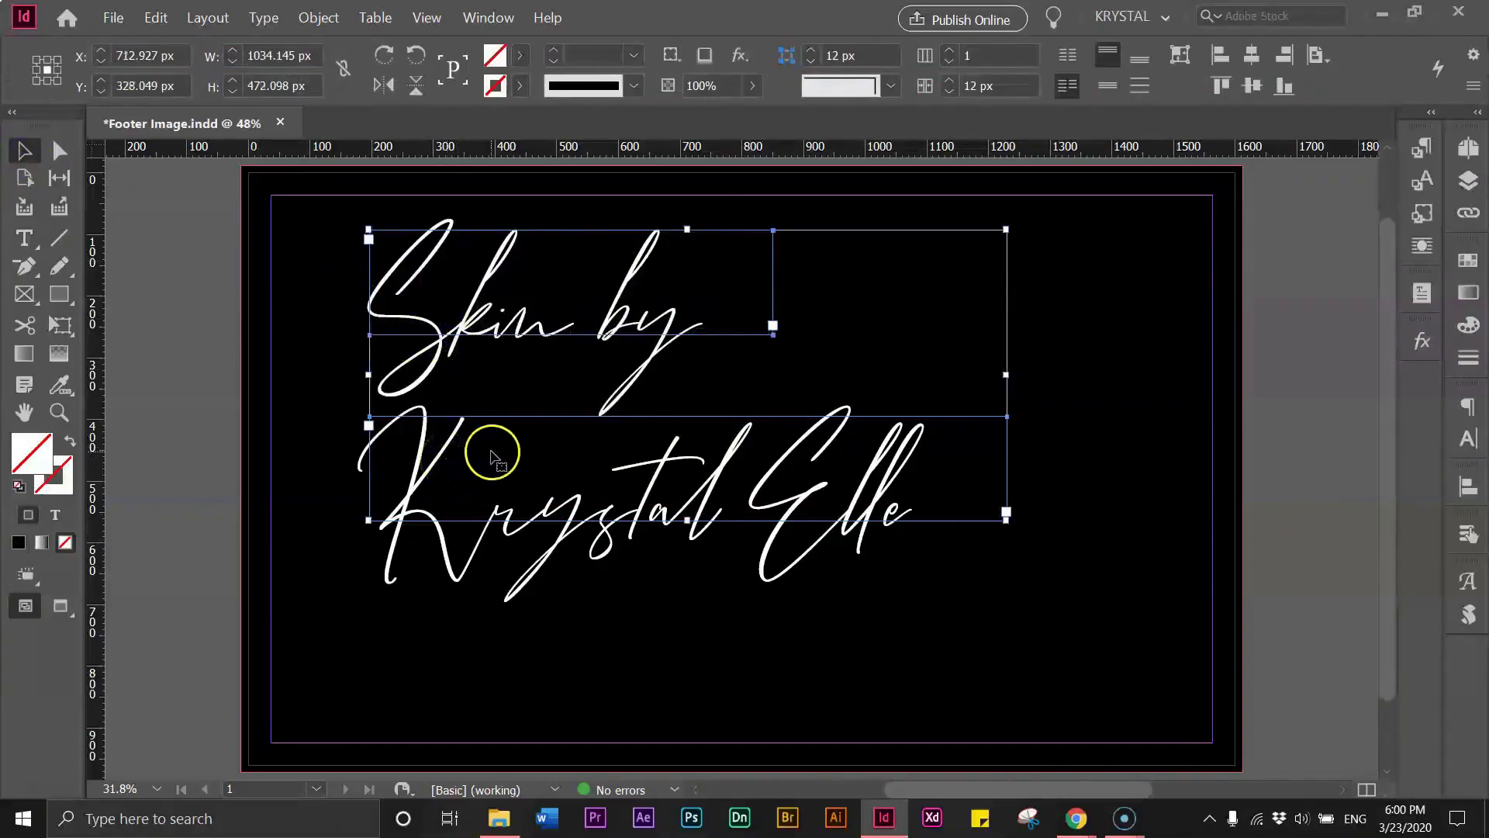
{"action": "left_click_drag", "start_coordinate": [422, 468], "coordinate": [512, 417]}
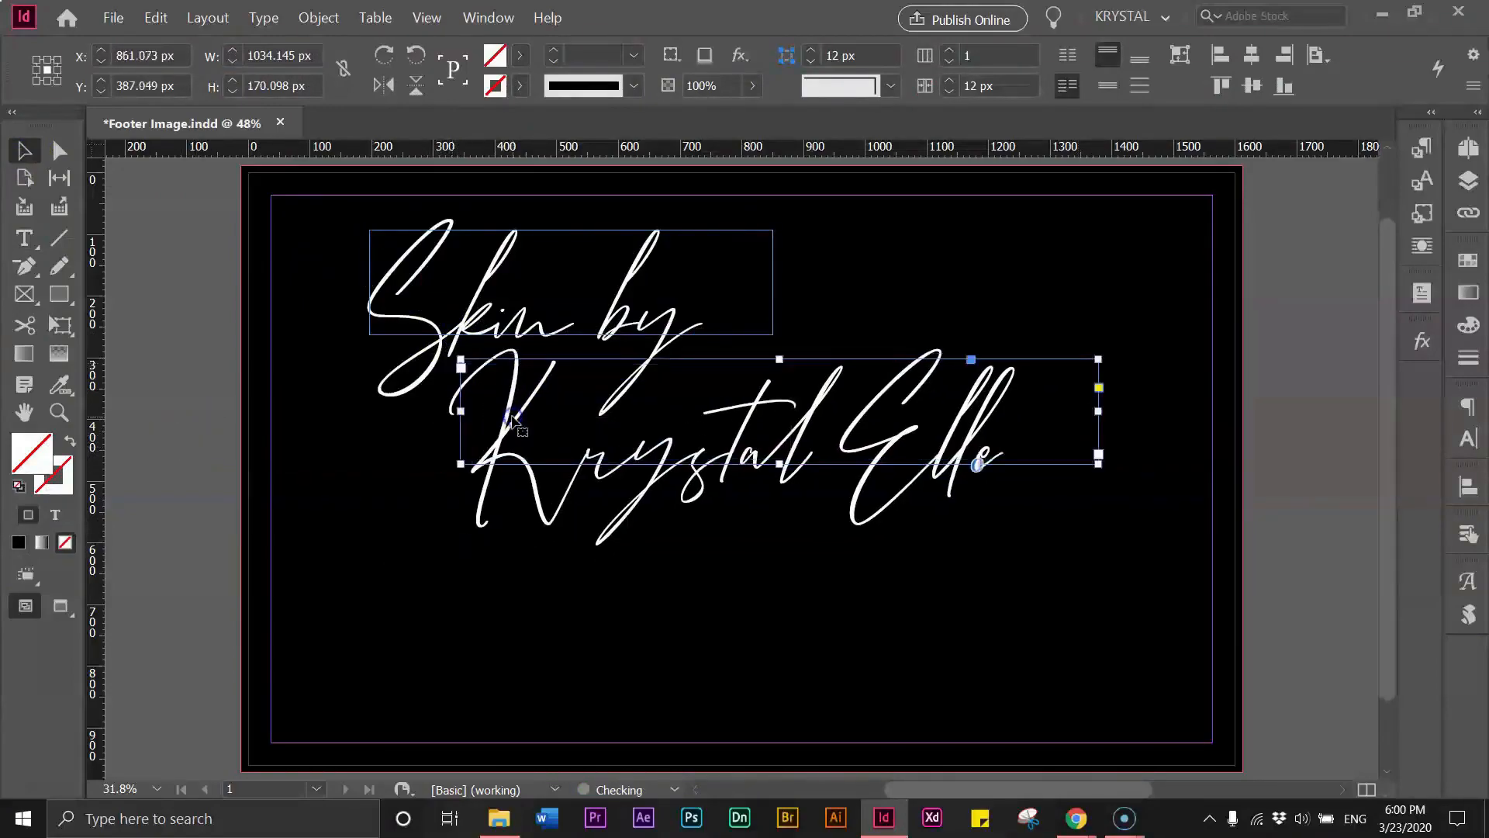
- Select both text frames and rotate them so the lettering slants upward to the right
{"action": "left_click", "coordinate": [426, 318]}
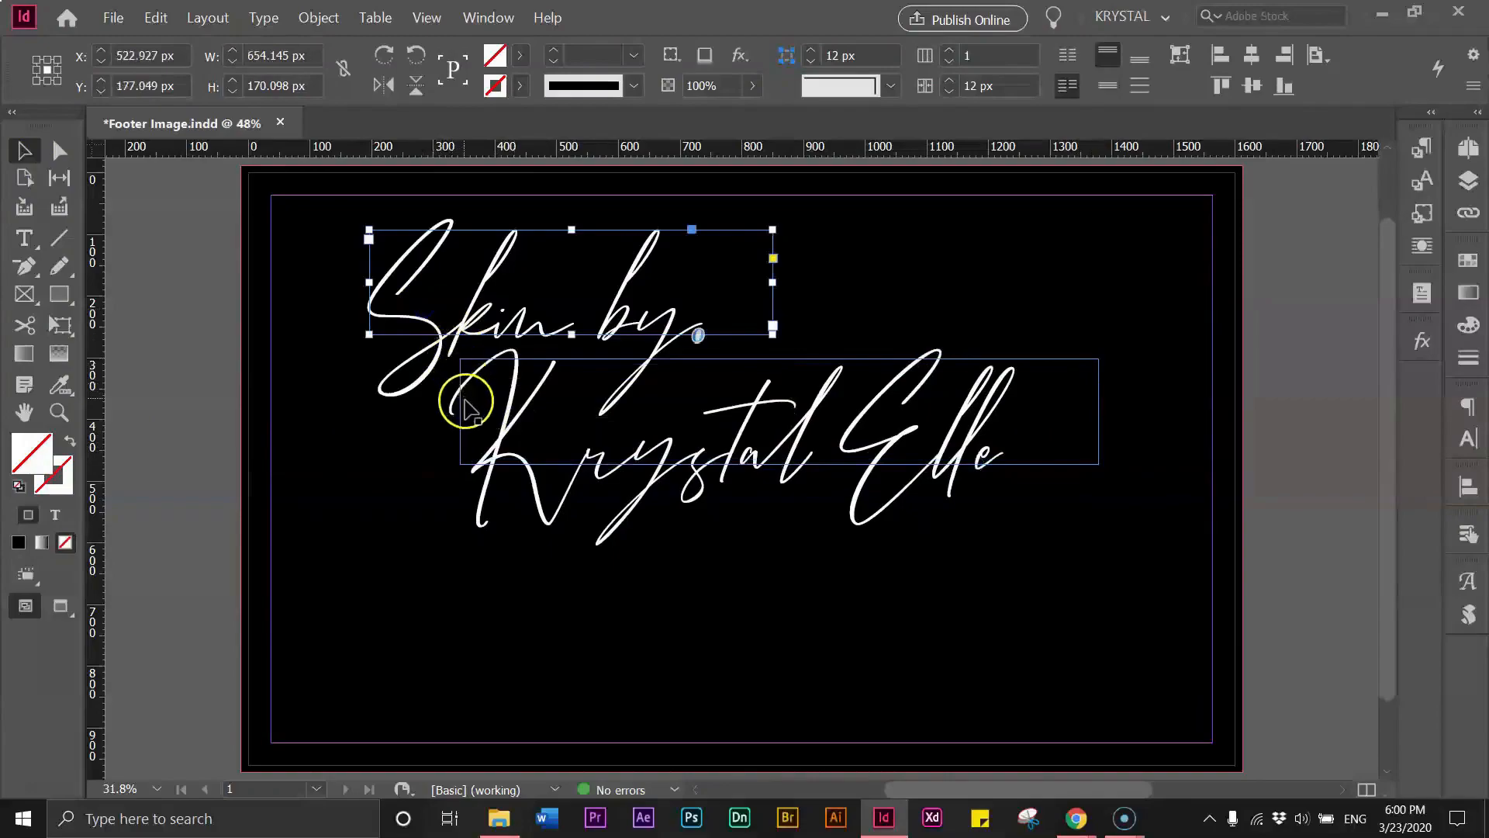
{"action": "left_click", "coordinate": [465, 407], "text": "shift"}
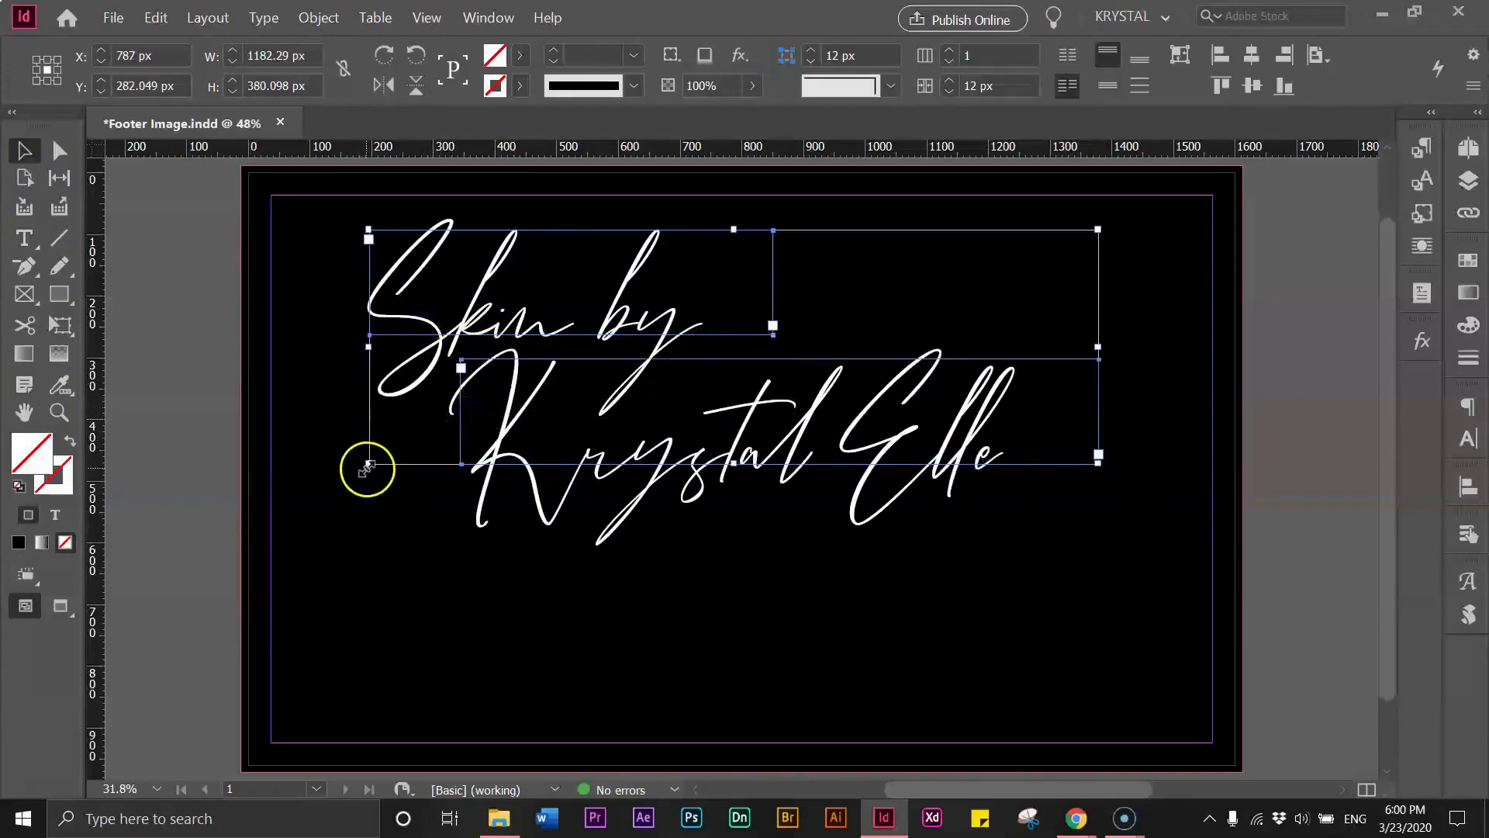
{"action": "left_click_drag", "start_coordinate": [361, 469], "coordinate": [487, 577]}
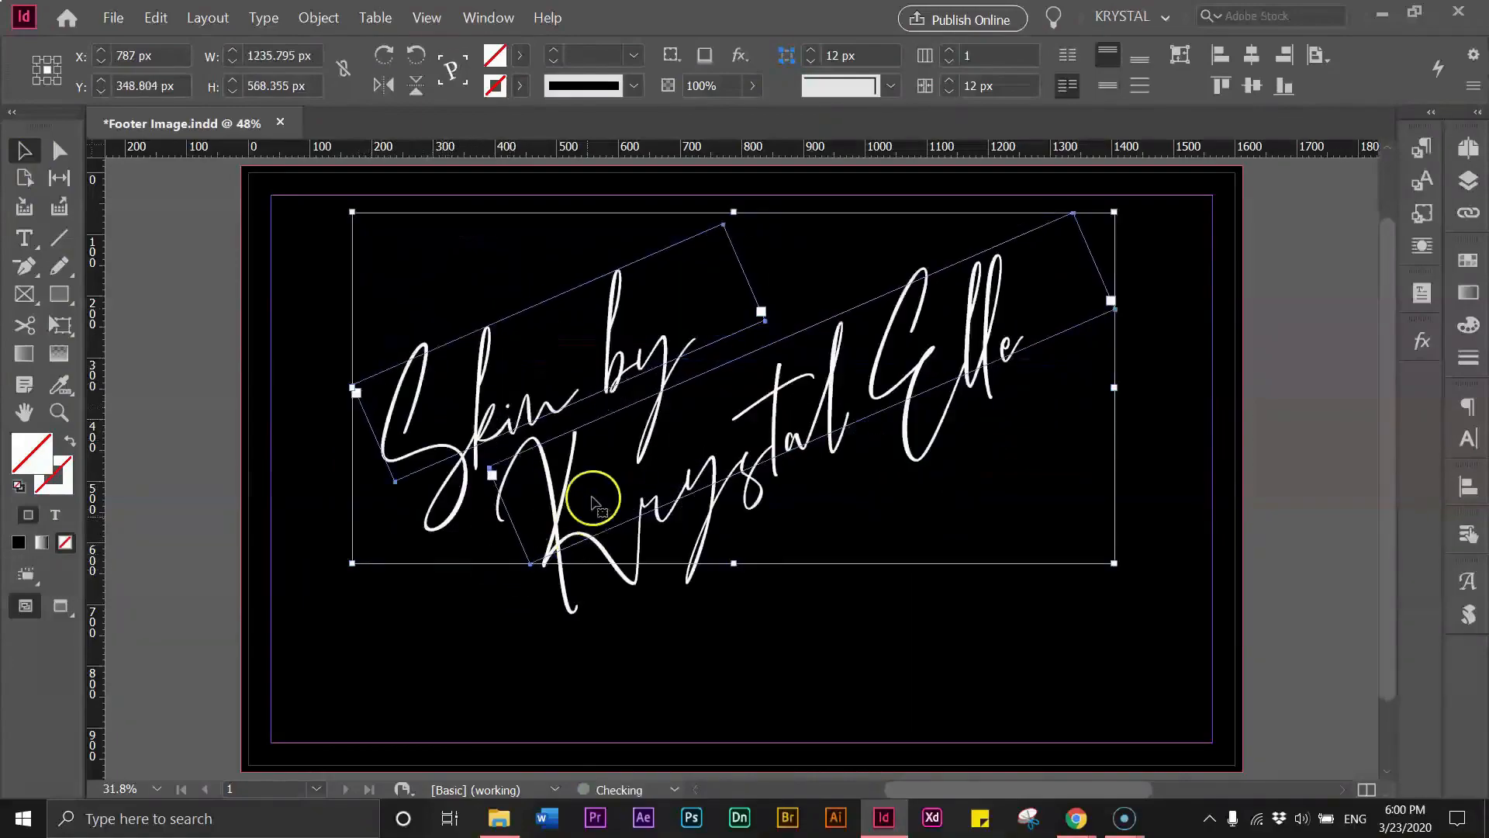
{"action": "left_click_drag", "start_coordinate": [615, 405], "coordinate": [536, 433]}
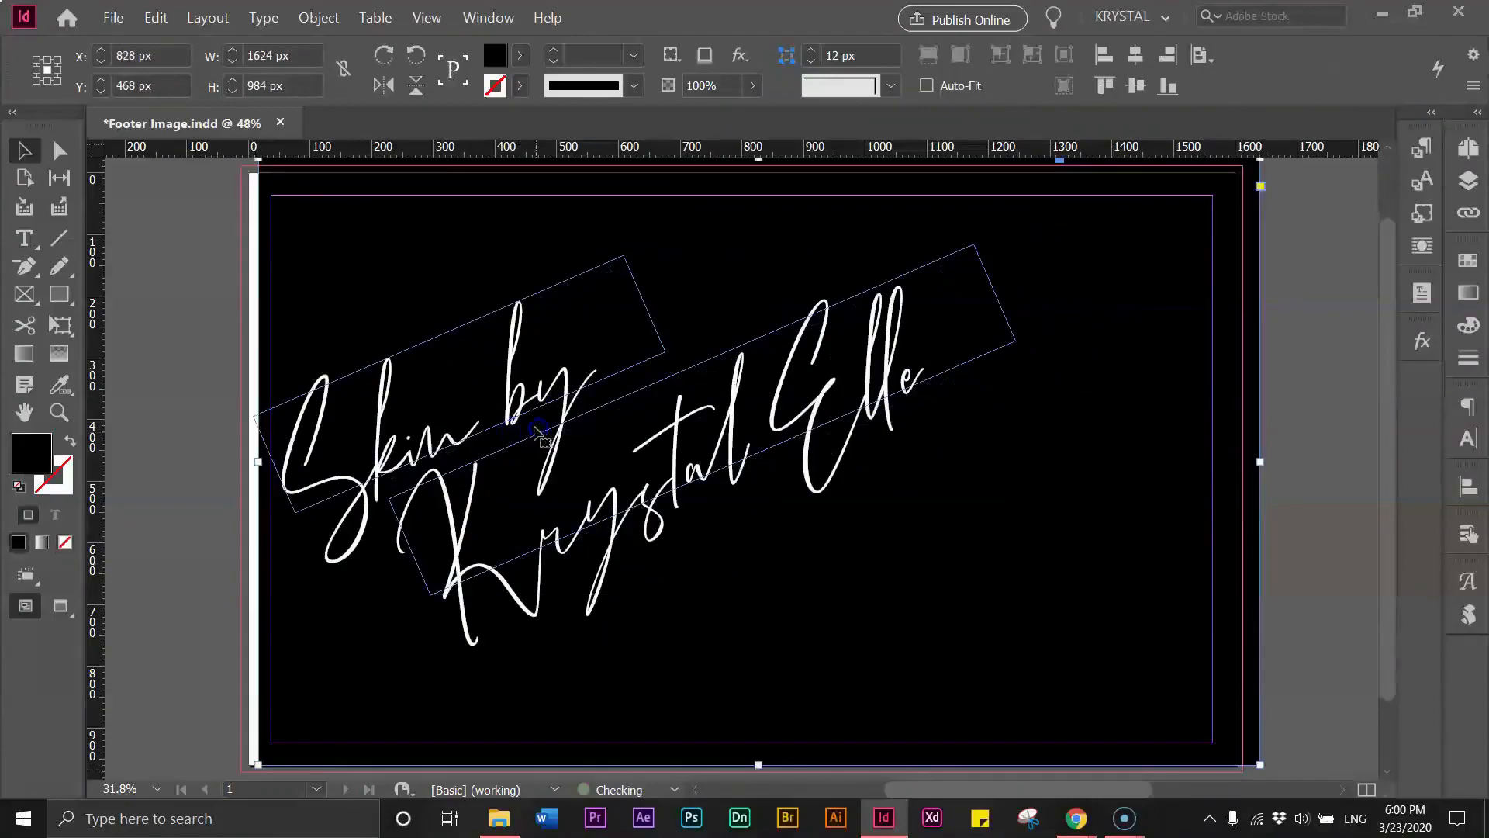
{"action": "key", "text": "ctrl+z"}
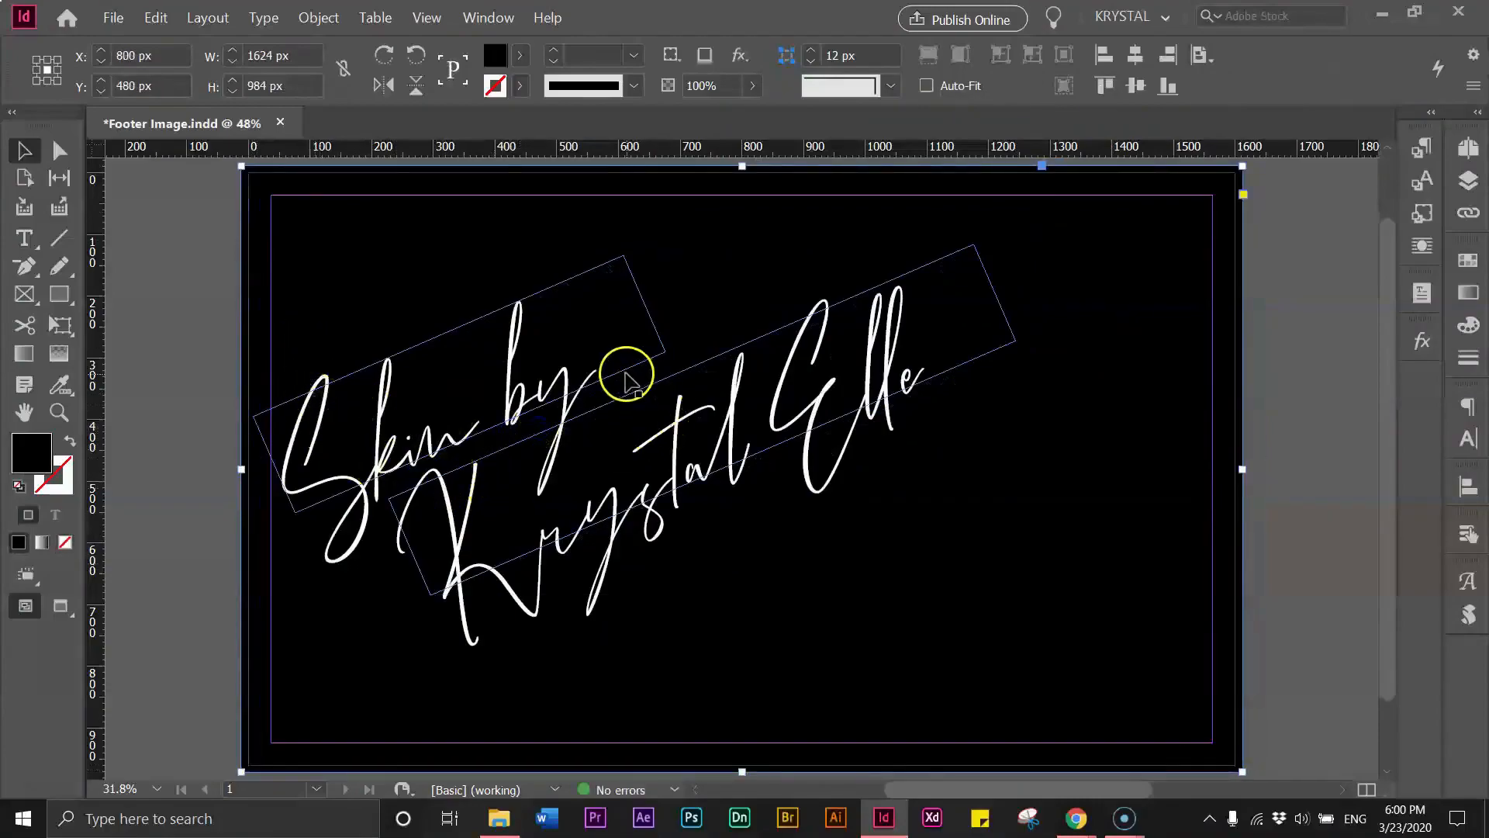
- Move the rotated text frames up toward the page's upper-left corner
{"action": "left_click", "coordinate": [626, 376]}
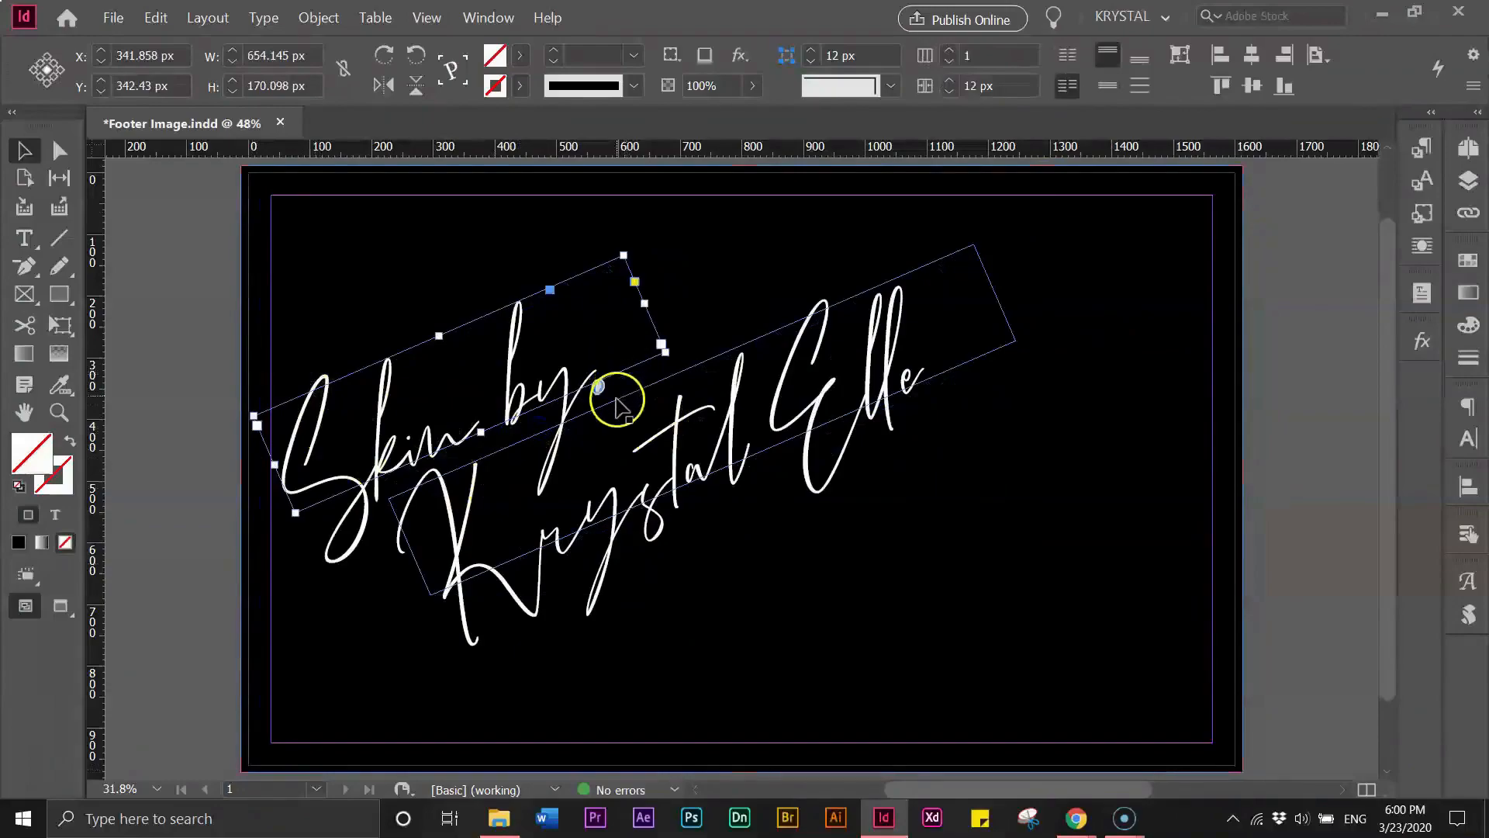
{"action": "left_click", "coordinate": [617, 408], "text": "shift"}
{"action": "left_click_drag", "start_coordinate": [599, 383], "coordinate": [572, 328]}
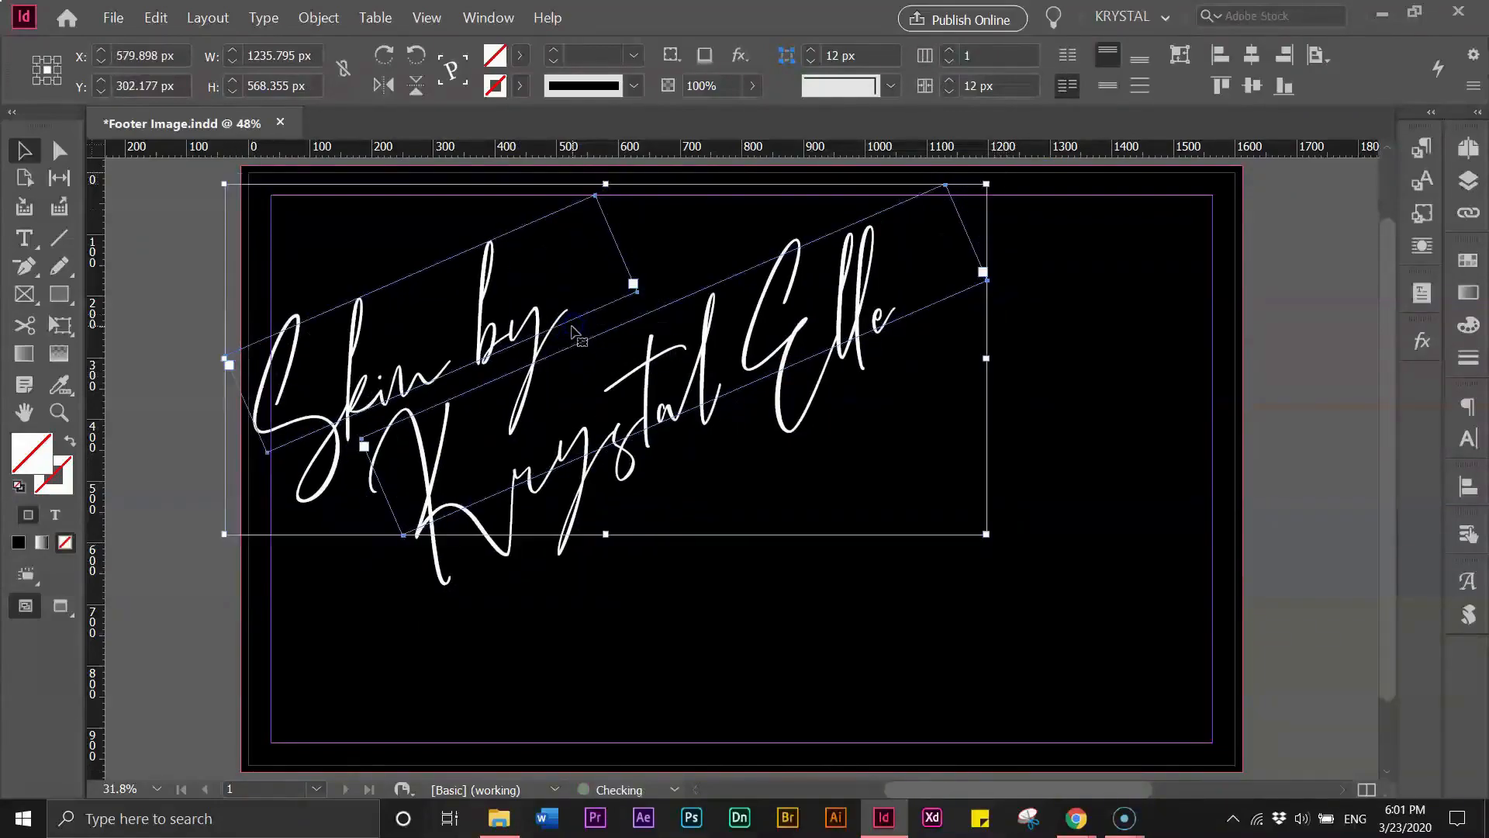
- Scale the two text frames down together to about 1058 px wide
{"action": "left_click", "coordinate": [805, 613]}
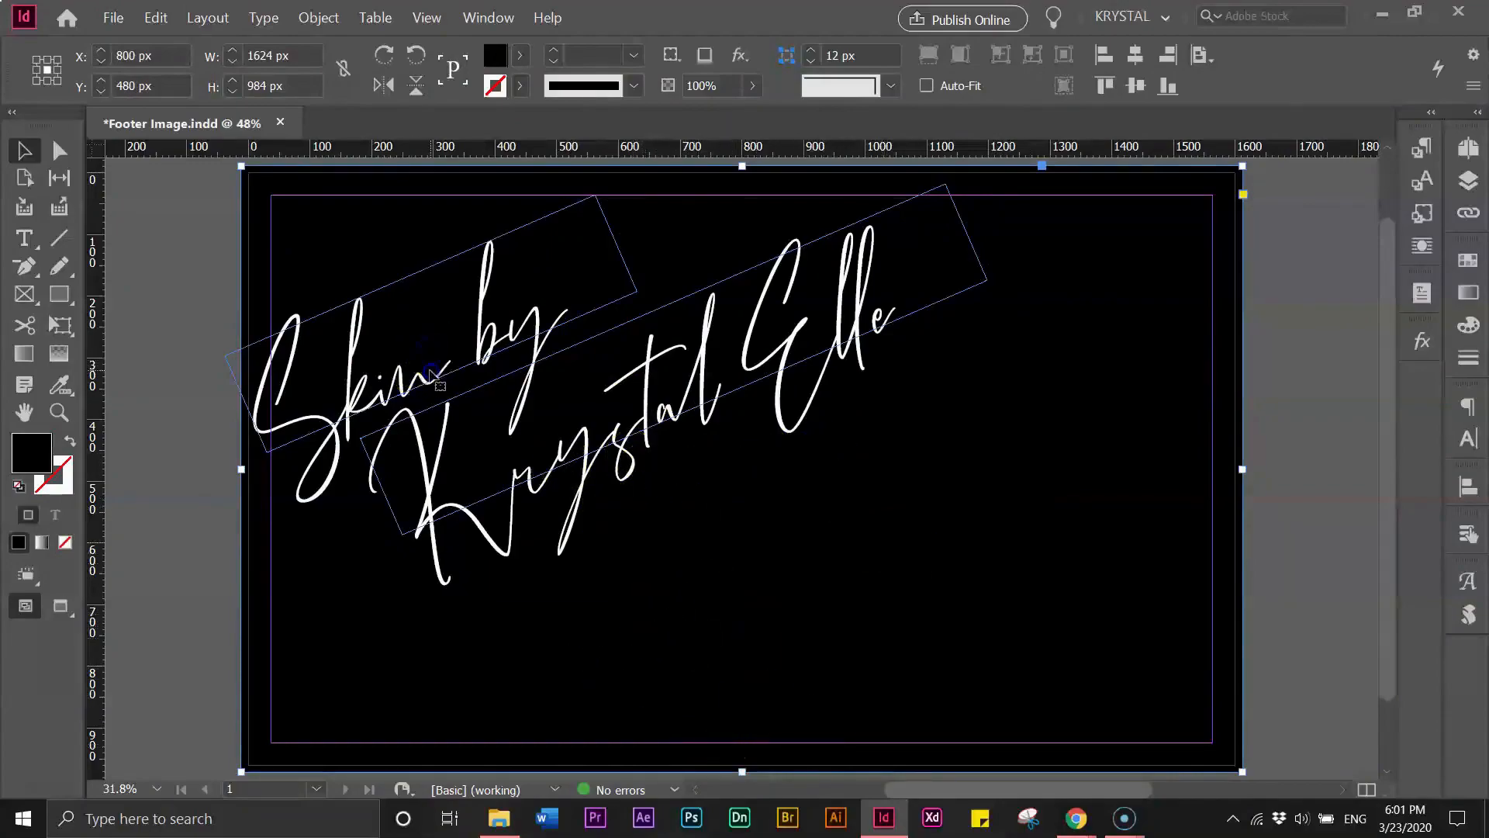
{"action": "left_click", "coordinate": [431, 382]}
{"action": "left_click", "coordinate": [445, 403], "text": "shift"}
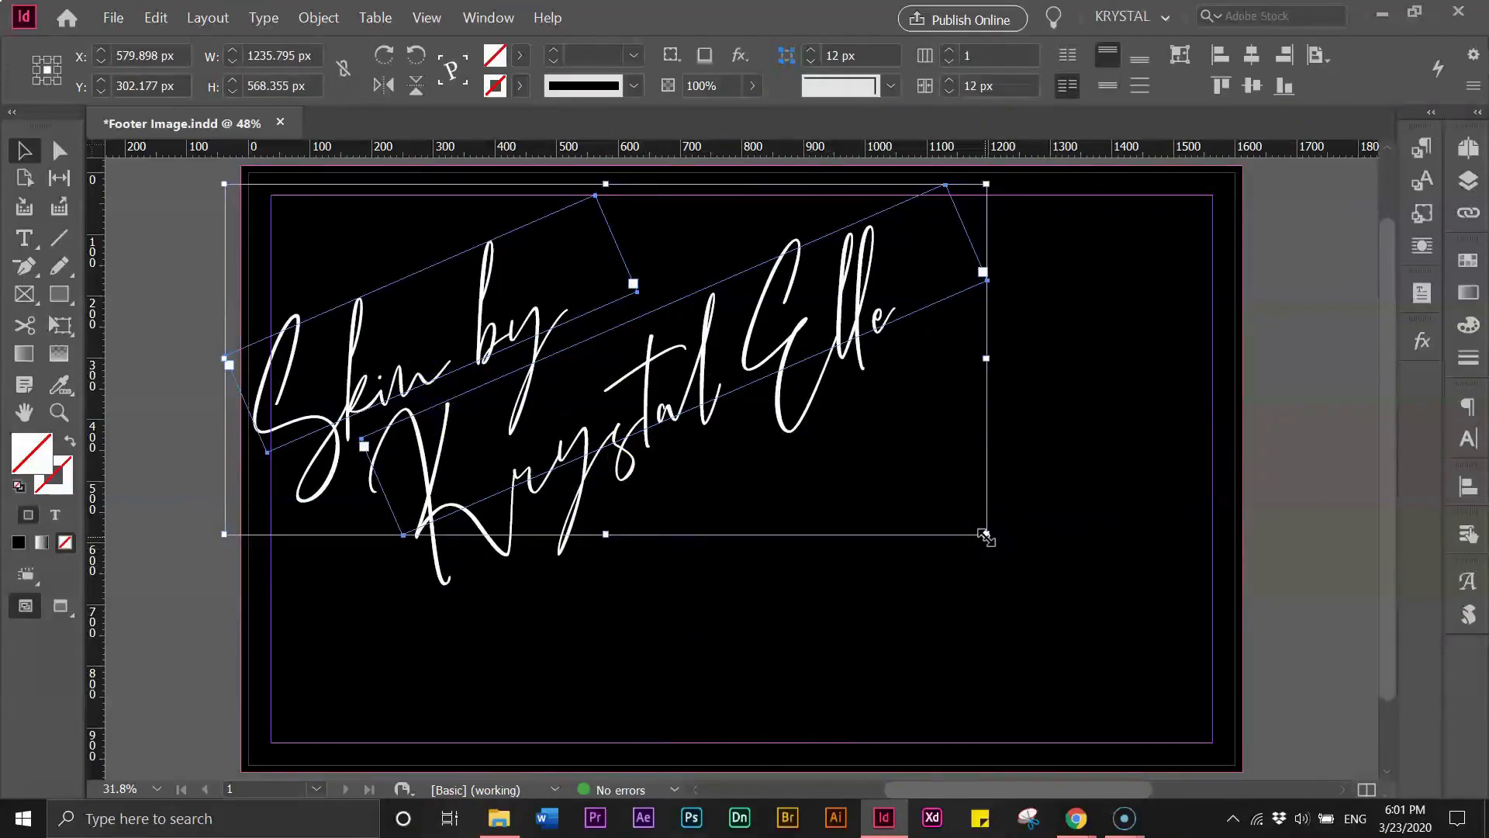
{"action": "left_click_drag", "start_coordinate": [984, 535], "coordinate": [878, 456]}
{"action": "left_click_drag", "start_coordinate": [500, 364], "coordinate": [515, 363]}
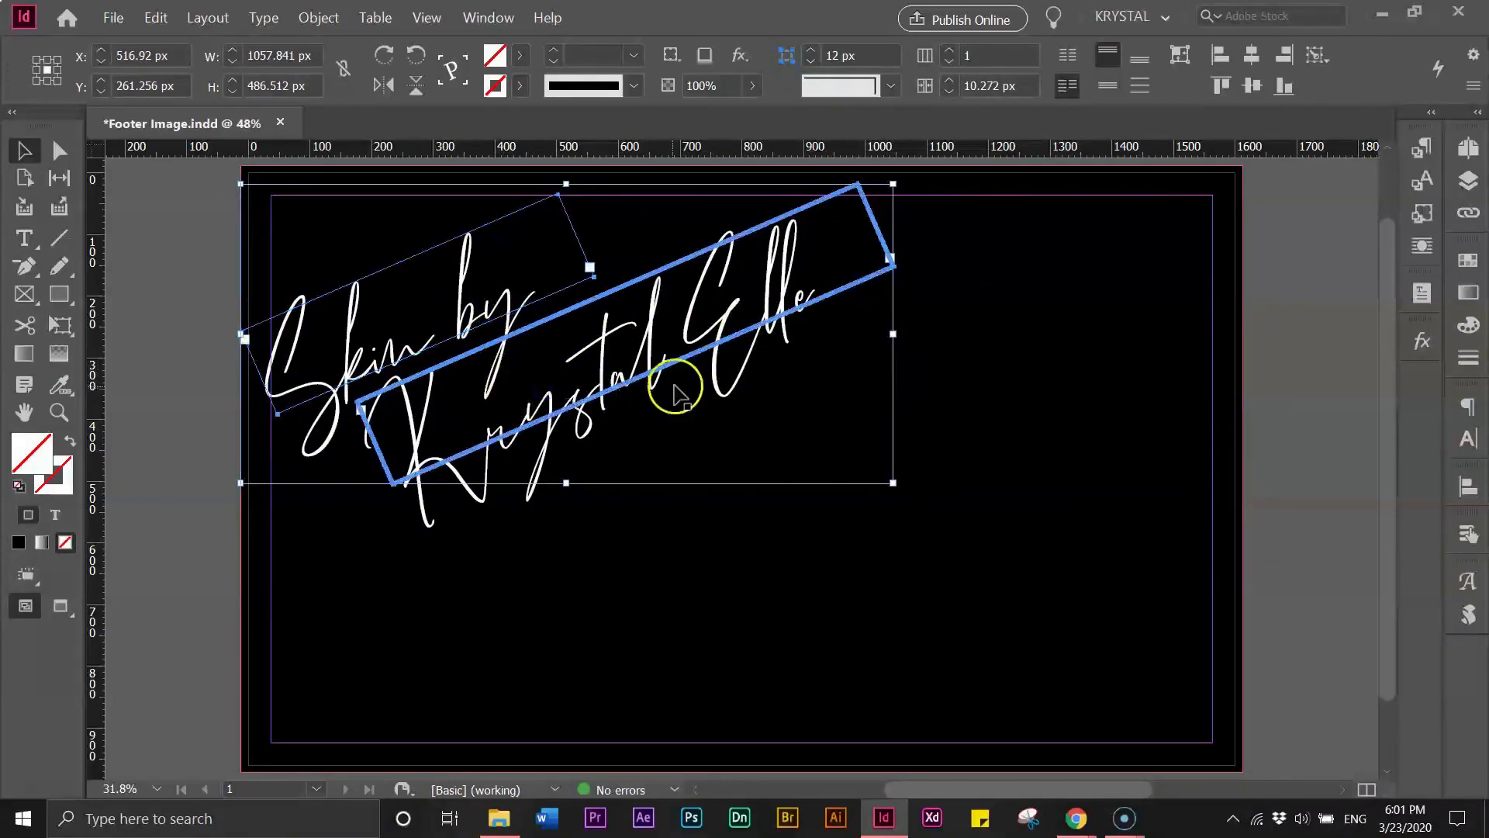
- Reselect both text frames and reduce their rotation angle slightly
{"action": "left_click", "coordinate": [788, 426]}
{"action": "left_click", "coordinate": [546, 339]}
{"action": "left_click", "coordinate": [552, 333], "text": "shift"}
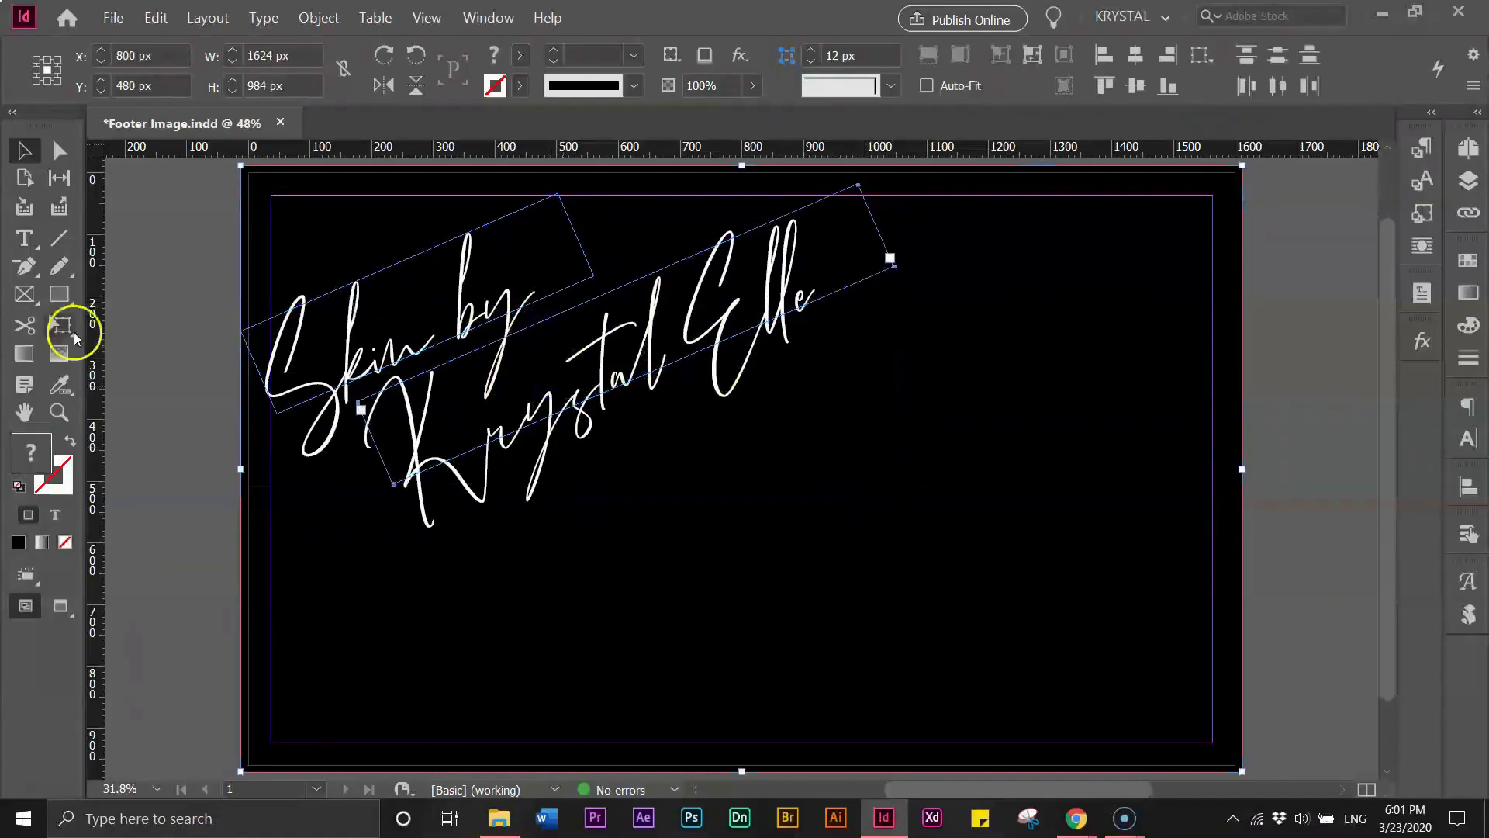
{"action": "left_click", "coordinate": [161, 319]}
{"action": "left_click", "coordinate": [261, 324]}
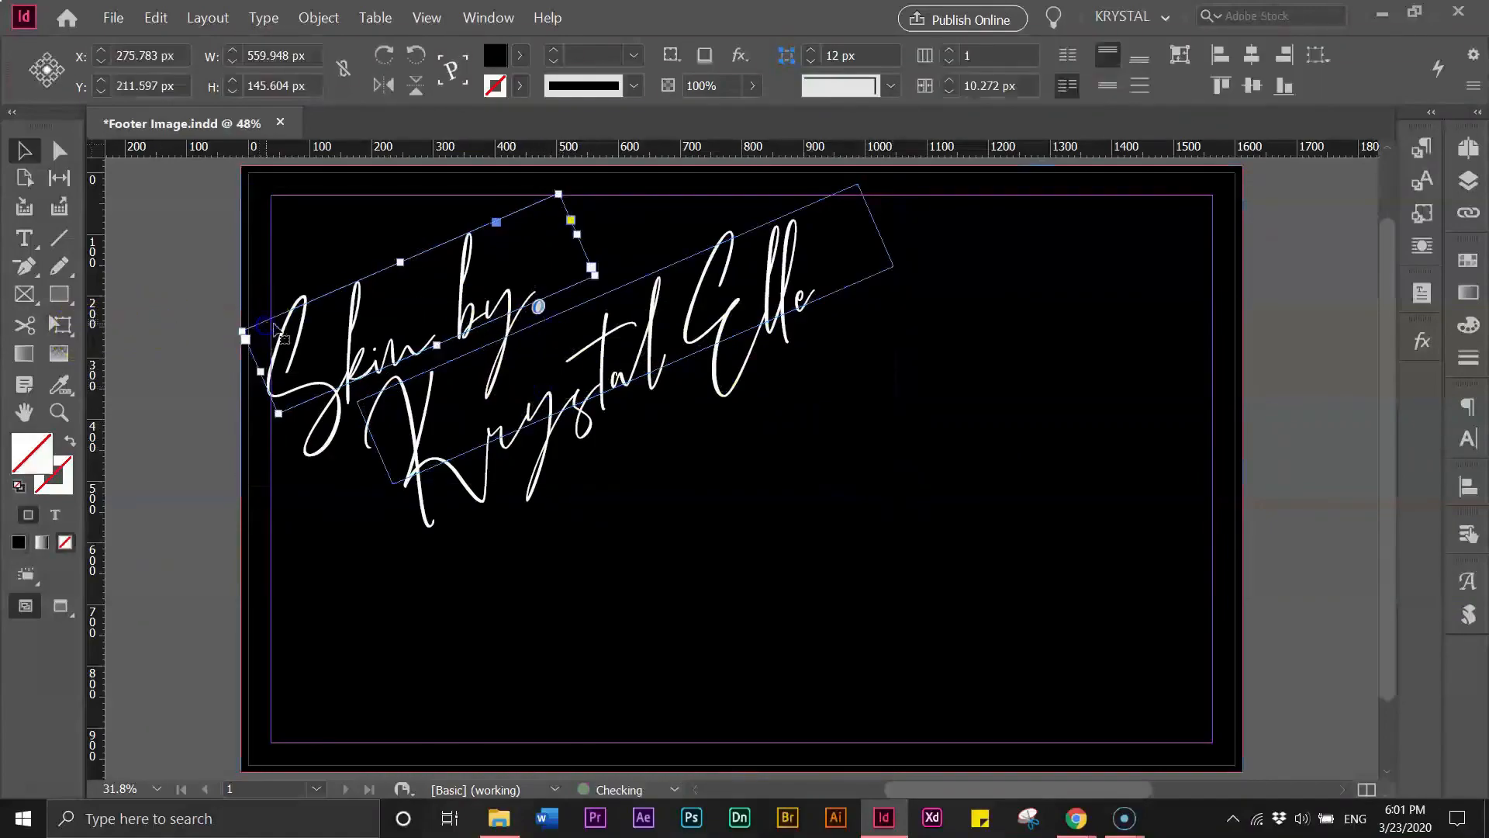
{"action": "left_click", "coordinate": [468, 368], "text": "shift"}
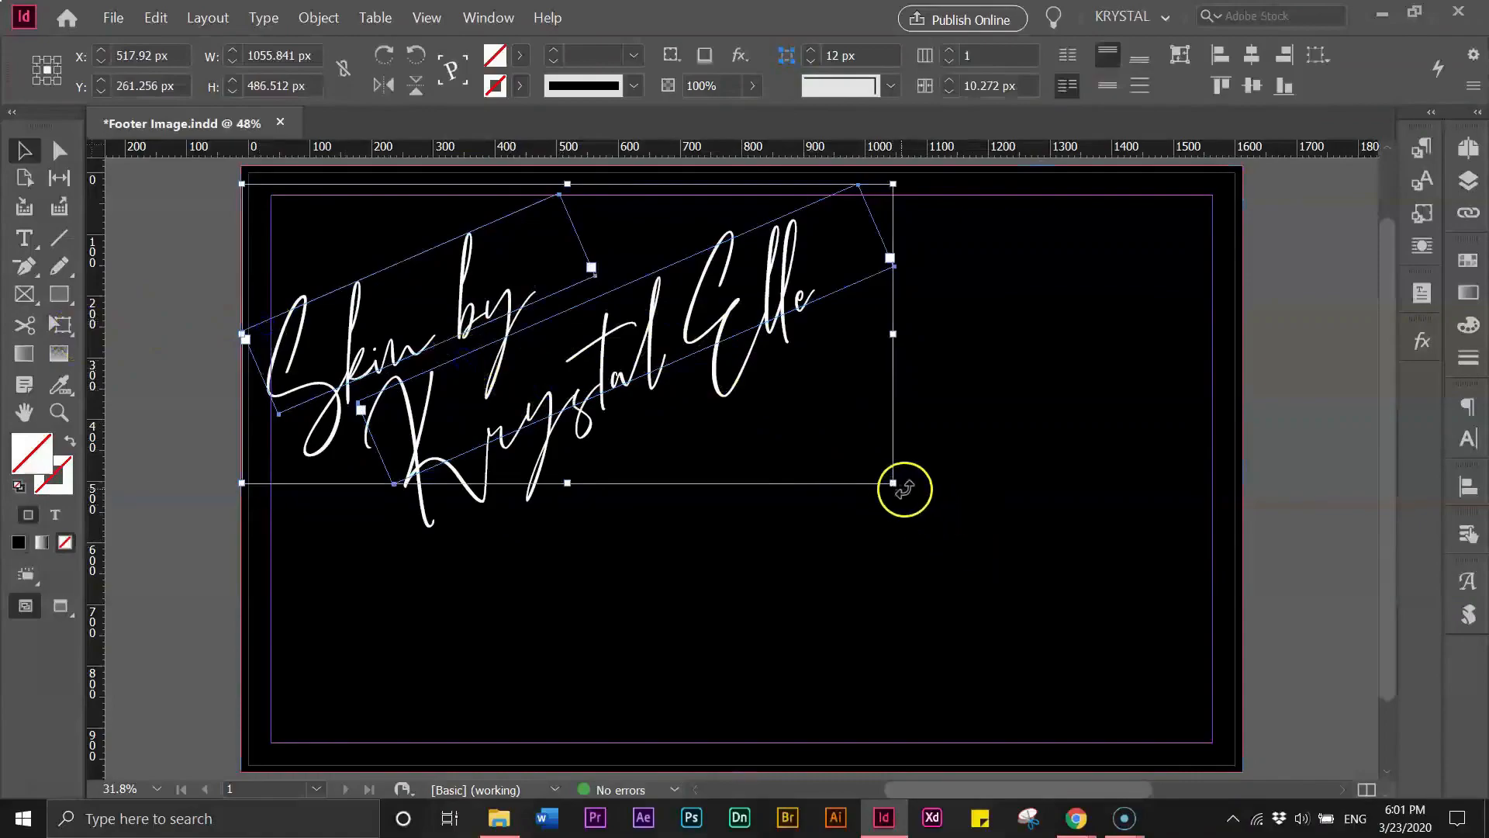
{"action": "mouse_move", "coordinate": [905, 488]}
{"action": "left_mouse_down"}
{"action": "mouse_move", "coordinate": [848, 526]}
{"action": "mouse_move", "coordinate": [907, 465]}
{"action": "mouse_move", "coordinate": [903, 479]}
{"action": "left_mouse_up"}
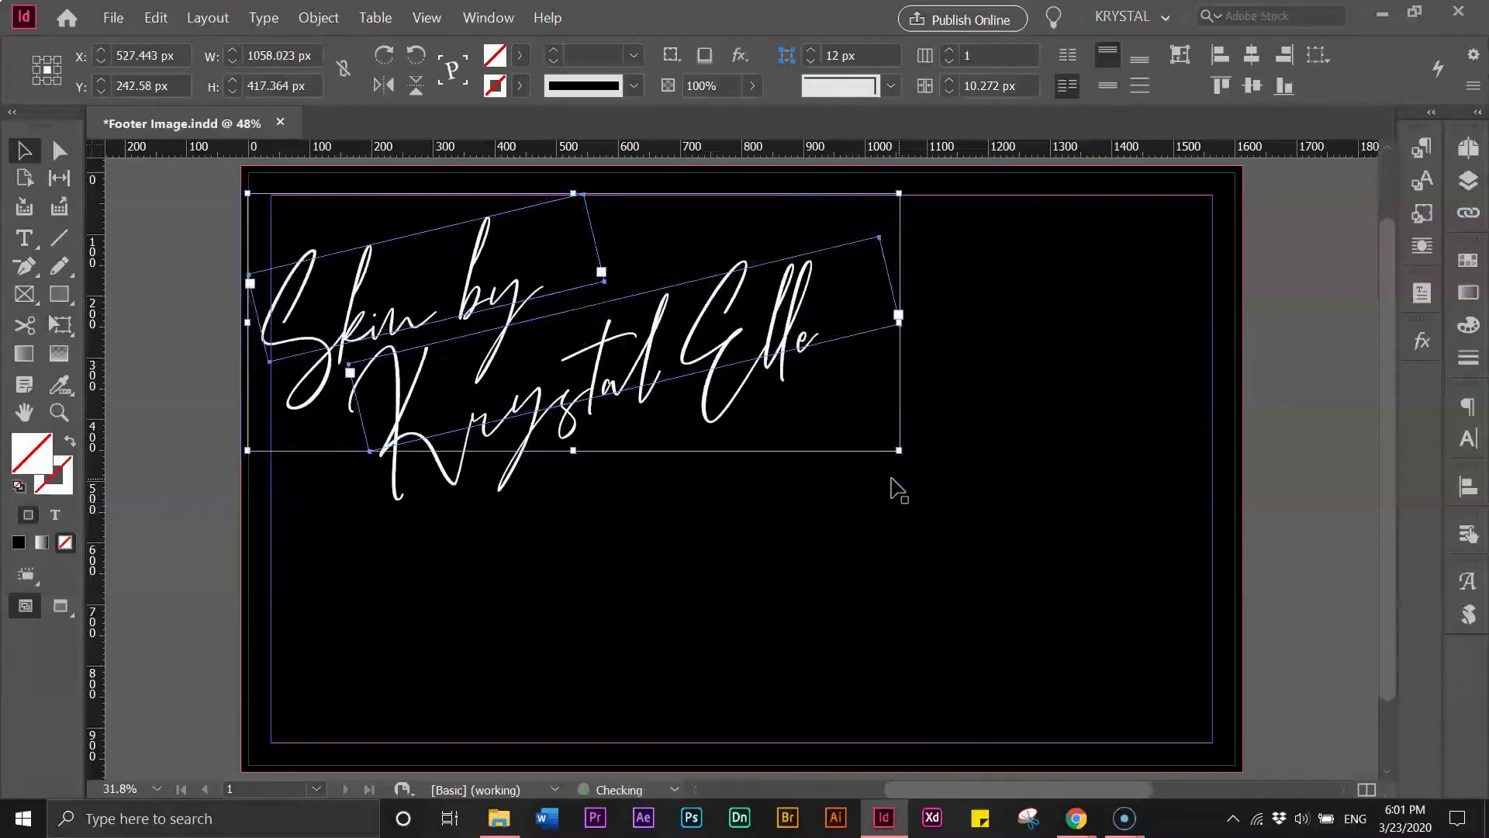
- Nudge the text frames slightly up and to the right
{"action": "left_click_drag", "start_coordinate": [636, 396], "coordinate": [634, 394]}
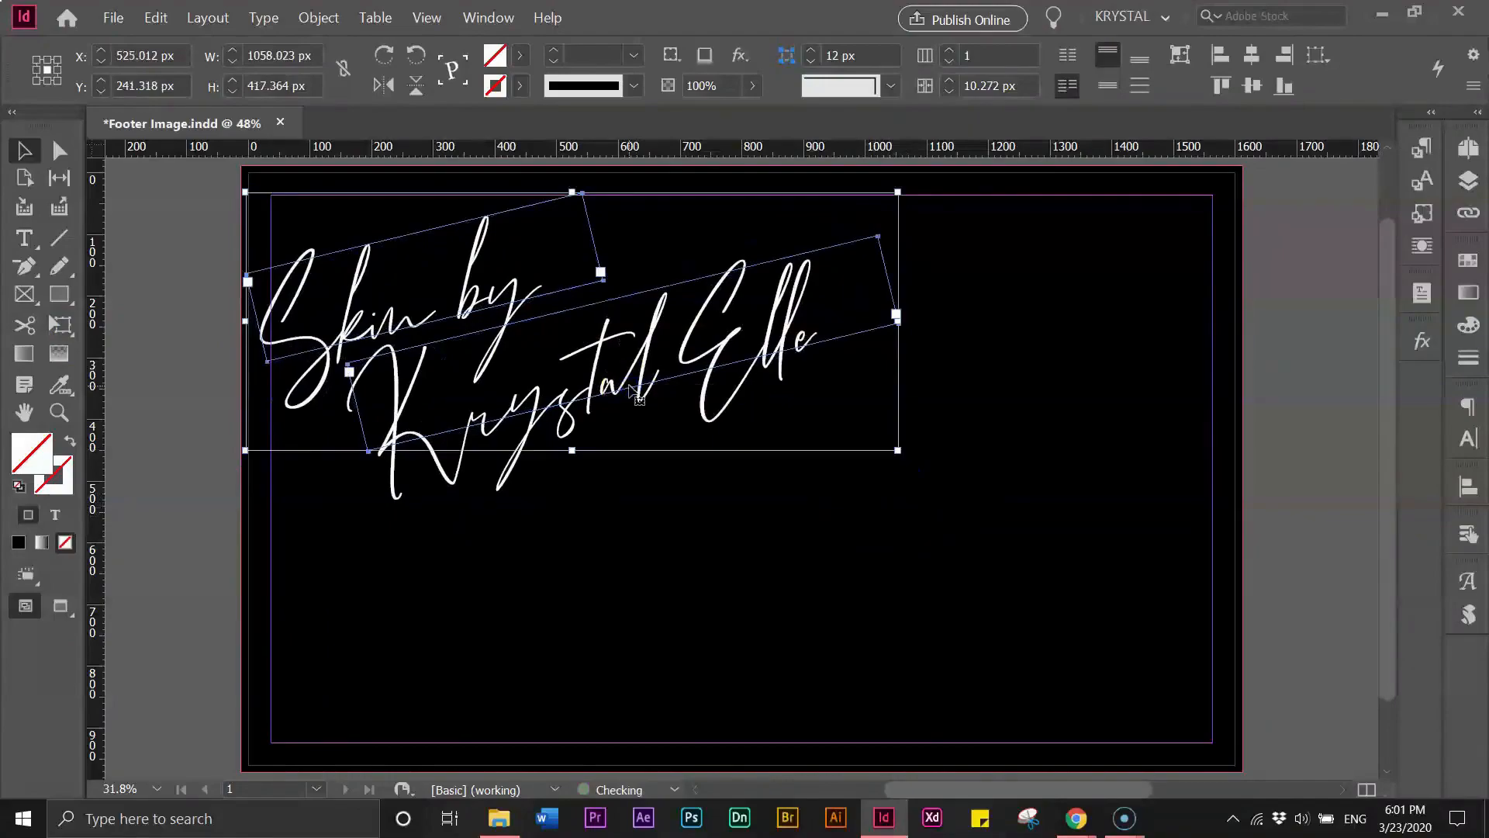
{"action": "key", "text": "Up"}
{"action": "key", "text": "Up"}
{"action": "key", "text": "Up"}
{"action": "key", "text": "Up"}
{"action": "key", "text": "Up"}
{"action": "key", "text": "Up"}
{"action": "key", "text": "Up"}
{"action": "key", "text": "Up"}
{"action": "key", "text": "Up"}
{"action": "key", "text": "Up"}
{"action": "key", "text": "Up"}
{"action": "key", "text": "Up"}
{"action": "key", "text": "Up"}
{"action": "key", "text": "Right"}
{"action": "key", "text": "Right"}
{"action": "key", "text": "Right"}
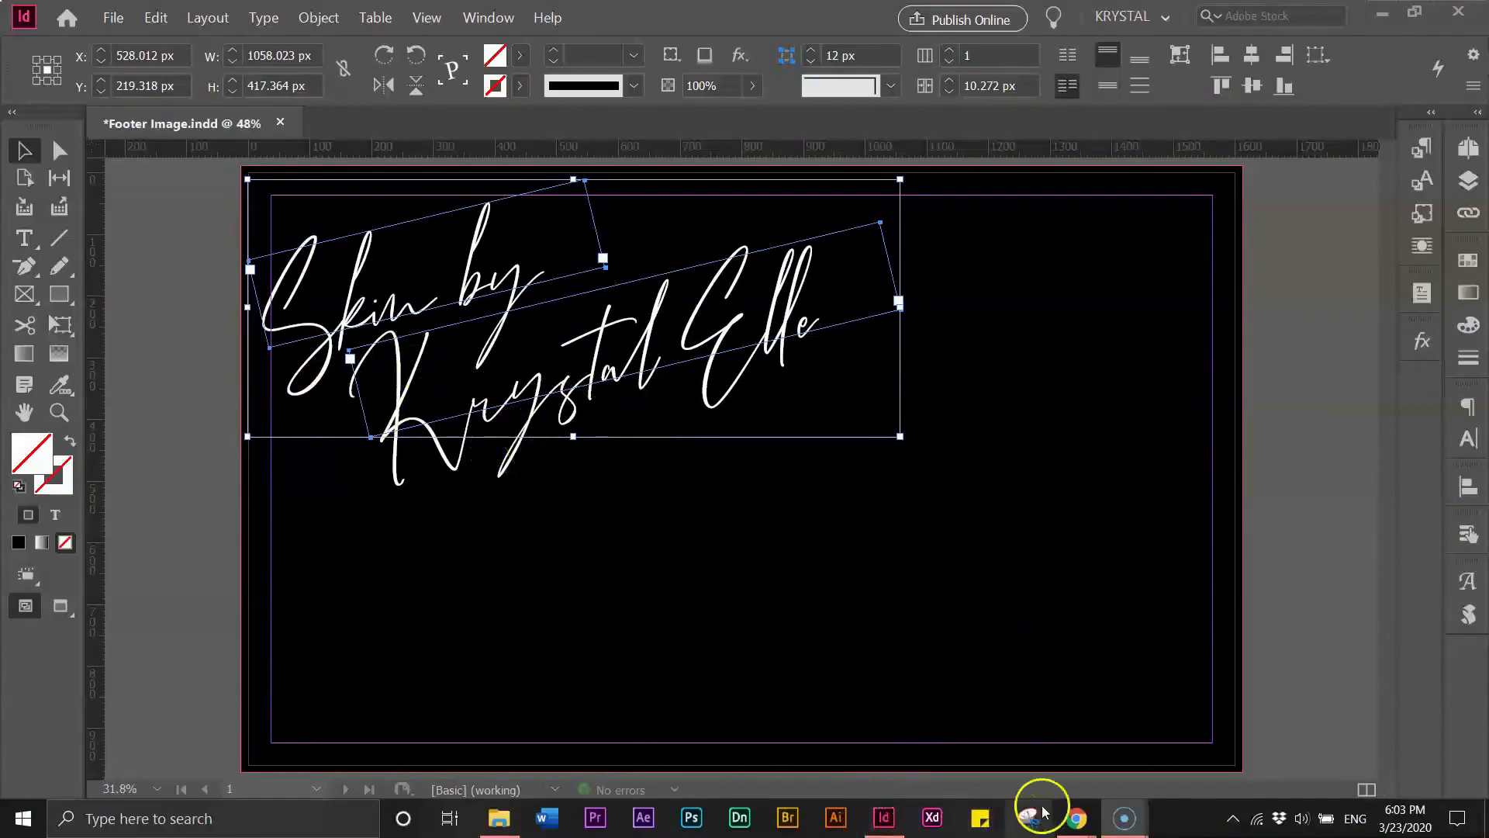
- Switch to Chrome to view the Fenty Beauty site's footer
{"action": "mouse_move", "coordinate": [1074, 814]}
{"action": "left_click", "coordinate": [1041, 771]}
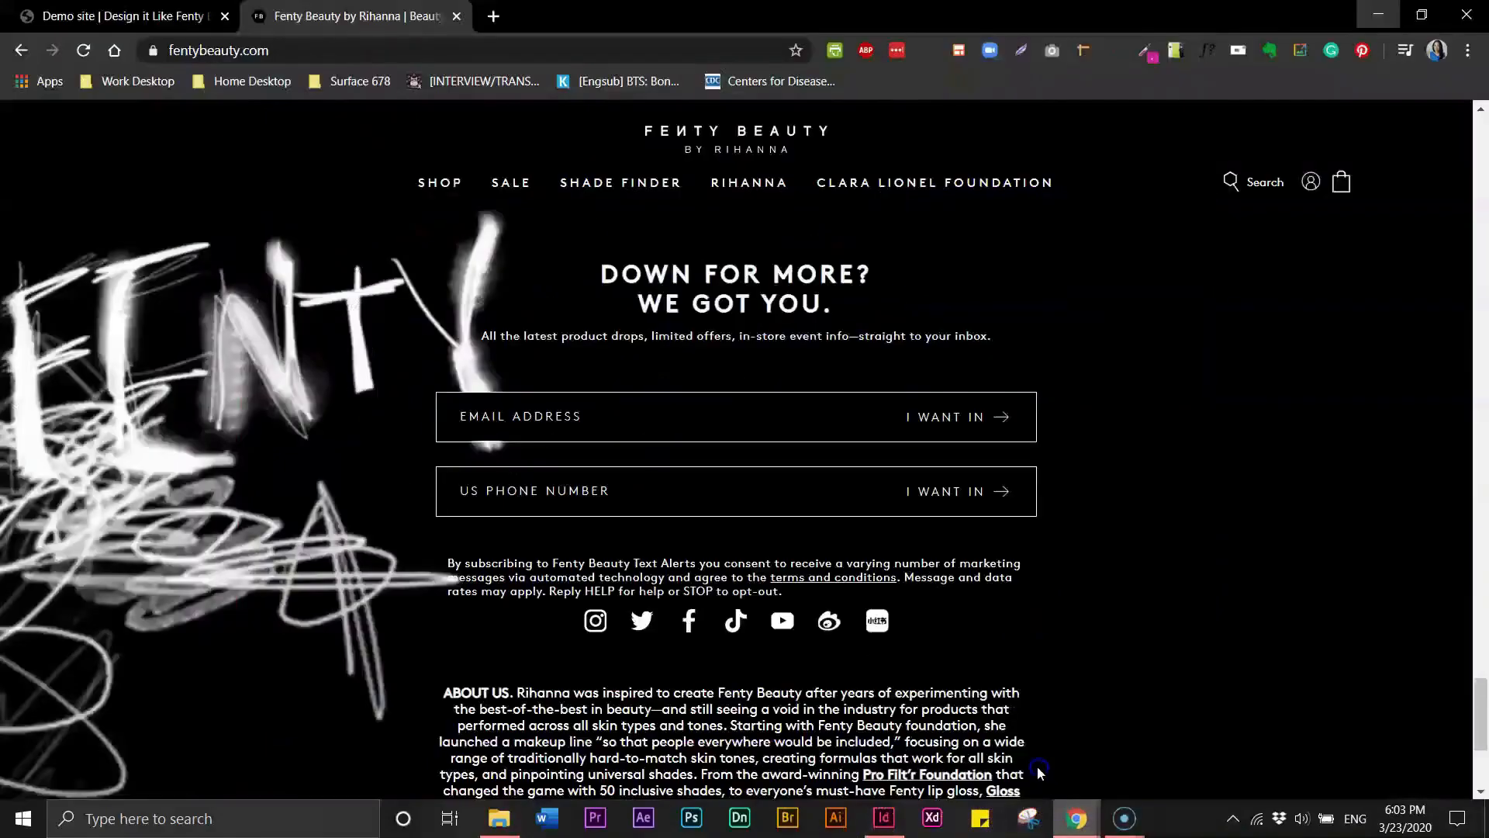
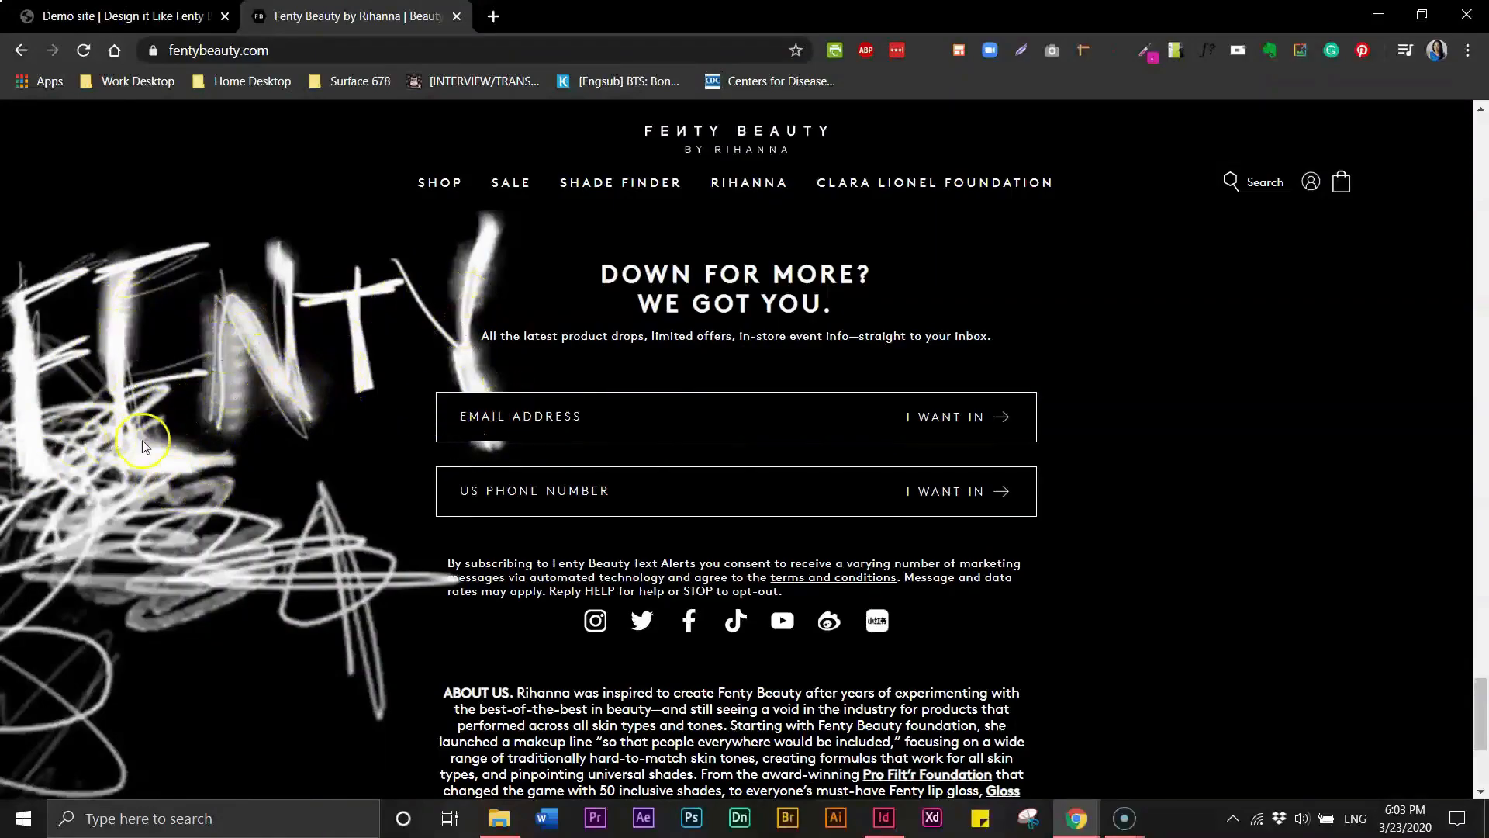
- Switch to InDesign and add an Outer Glow effect to the selected script lettering, with preview on
{"action": "left_click", "coordinate": [1367, 19]}
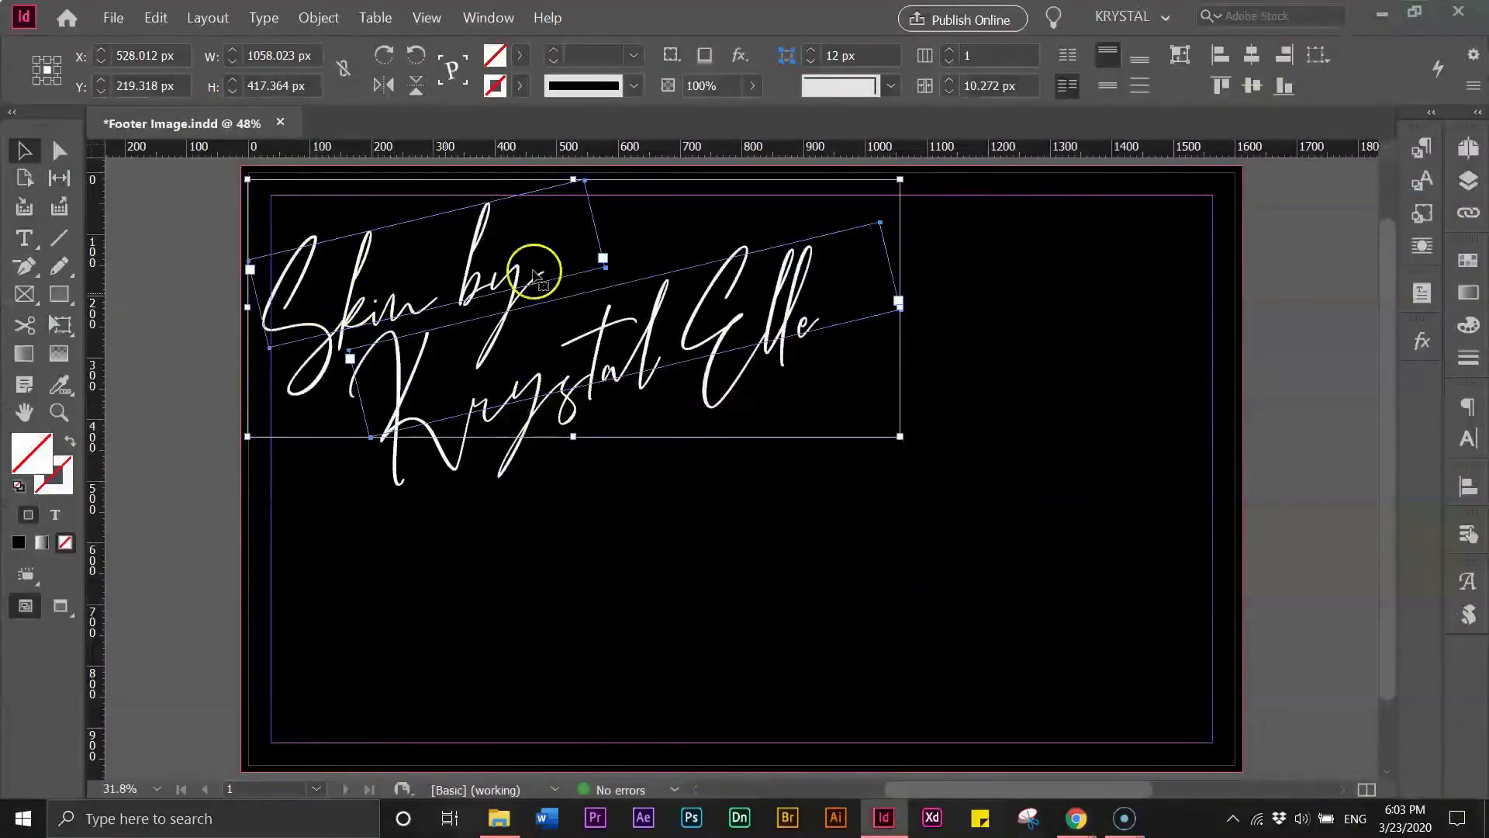
{"action": "left_click", "coordinate": [736, 60]}
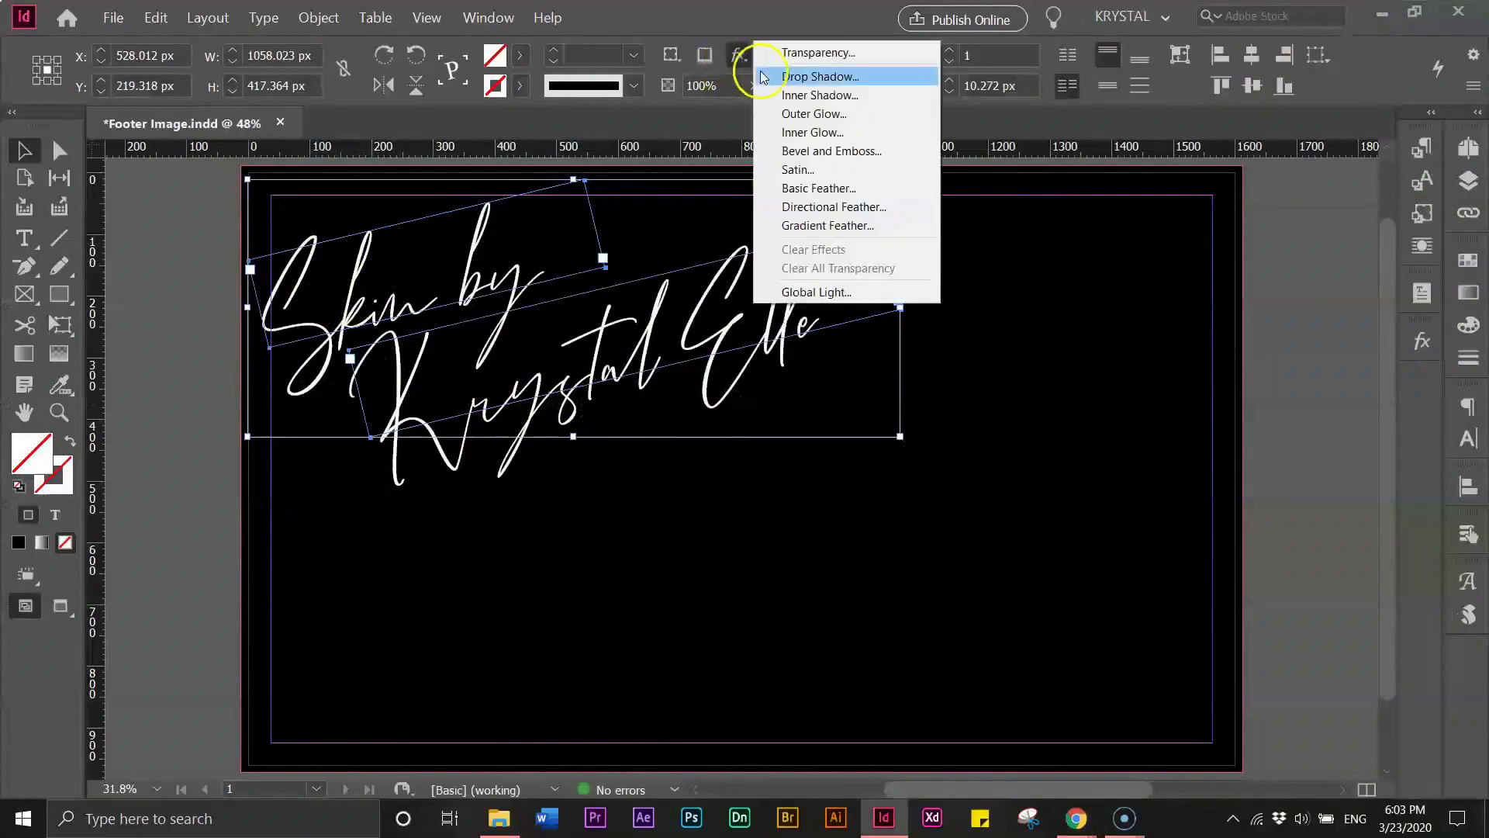
{"action": "left_click", "coordinate": [815, 114]}
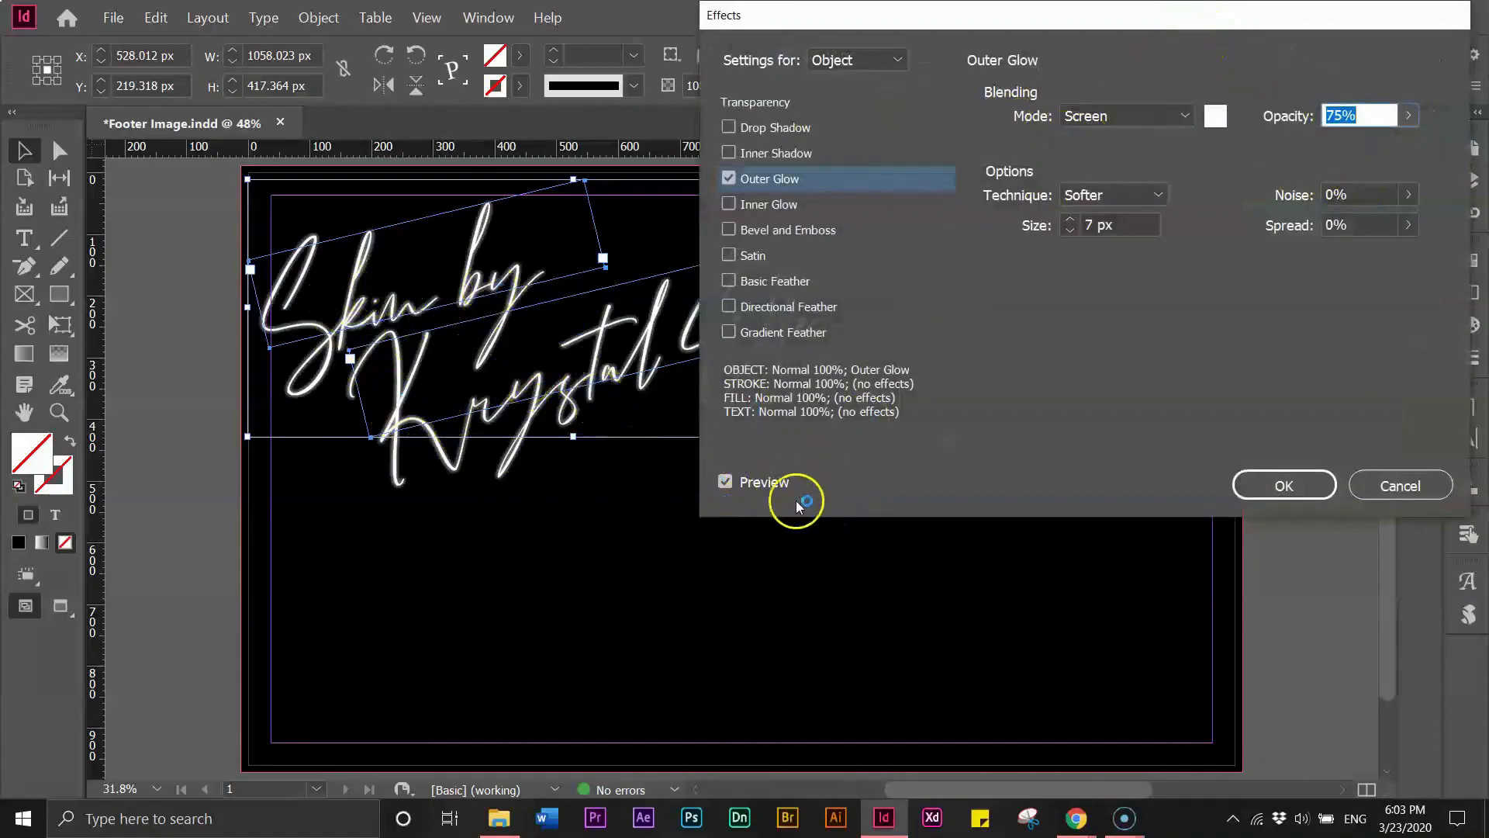
{"action": "left_click", "coordinate": [725, 482]}
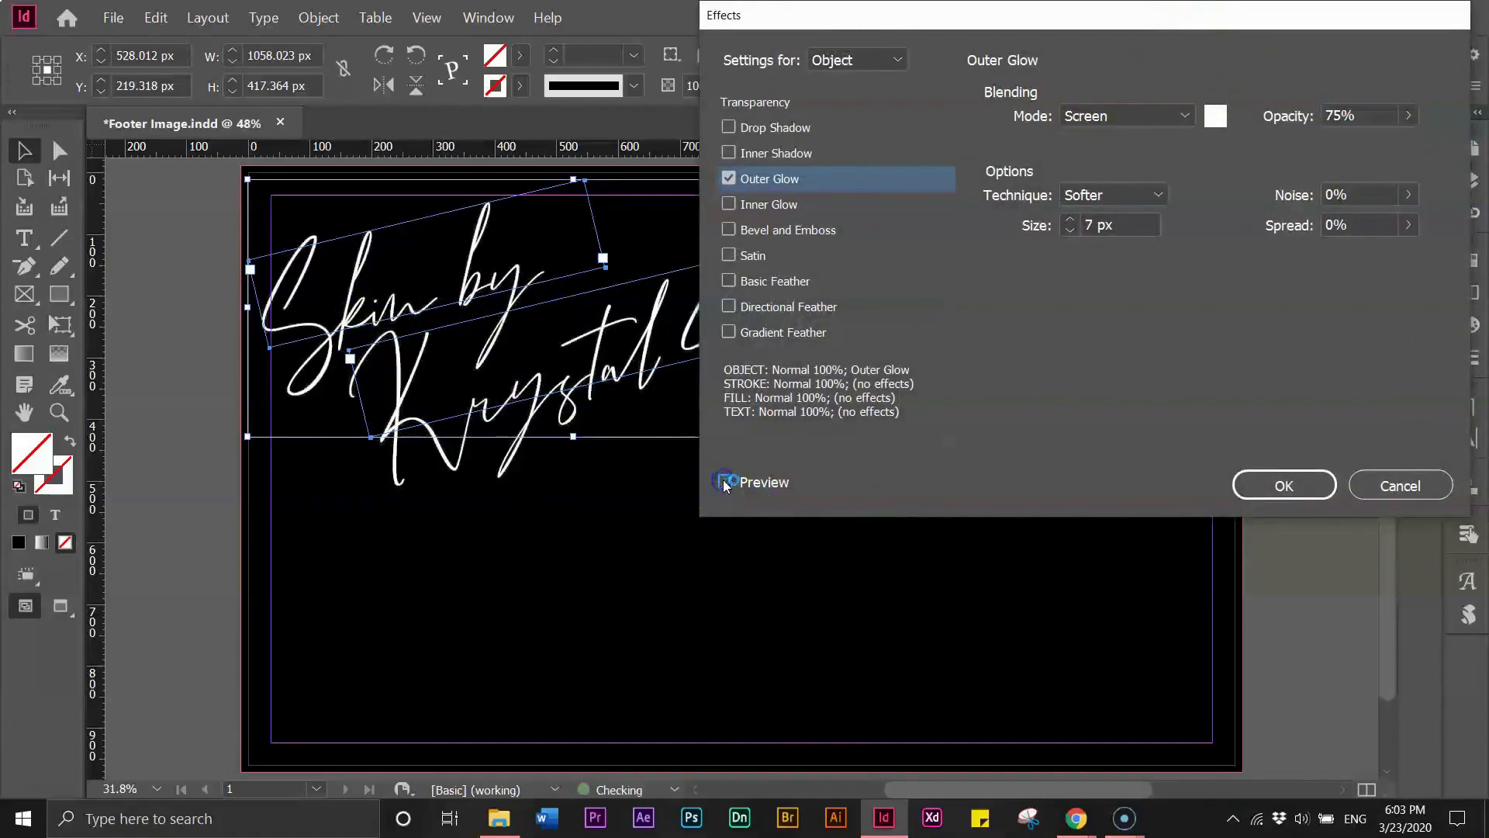
{"action": "left_click", "coordinate": [724, 483]}
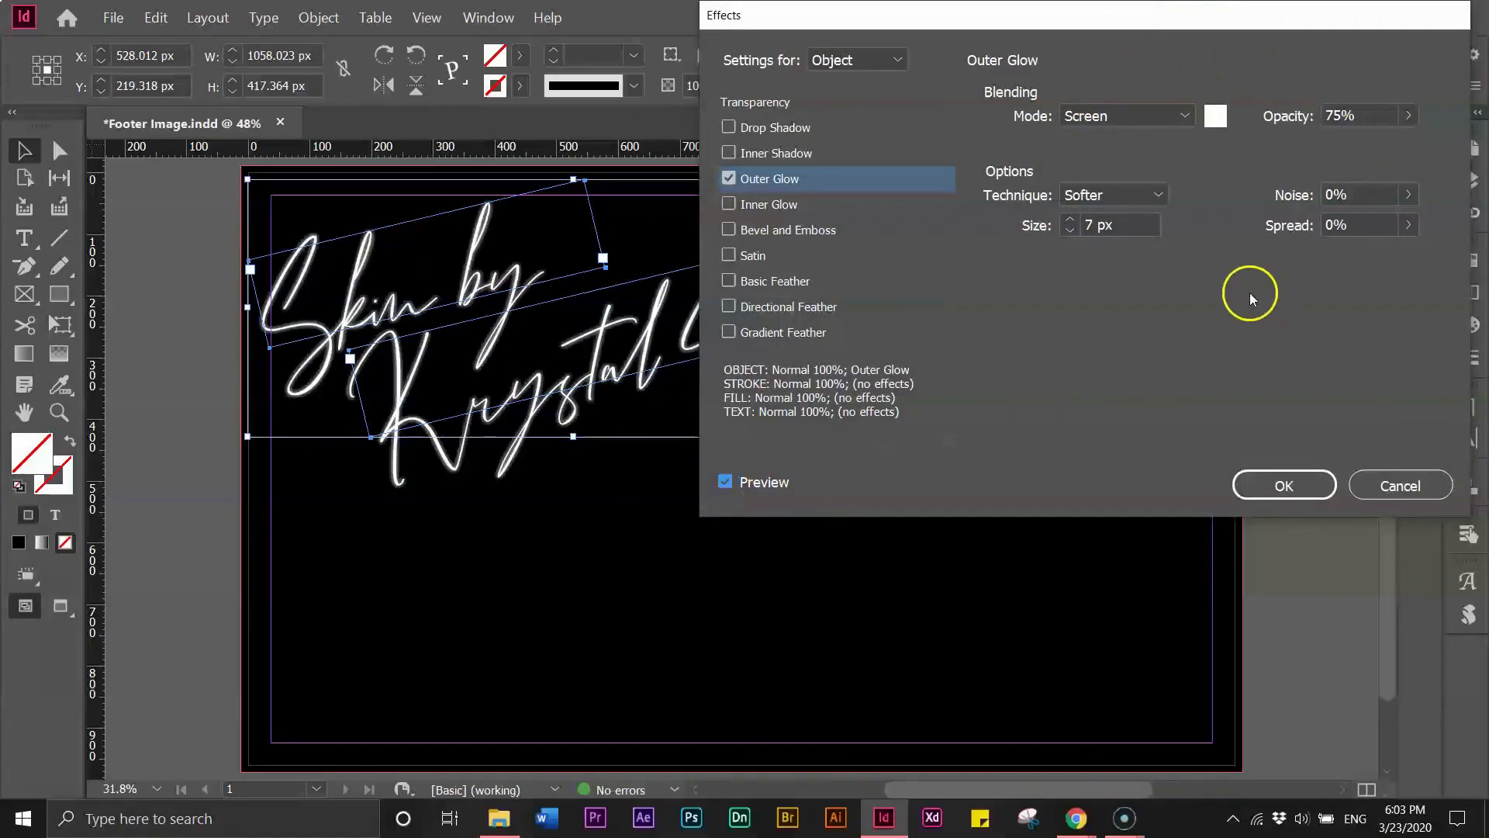
- Set the outer glow size to 20 px and the spread to 6%
{"action": "double_click", "coordinate": [1107, 226]}
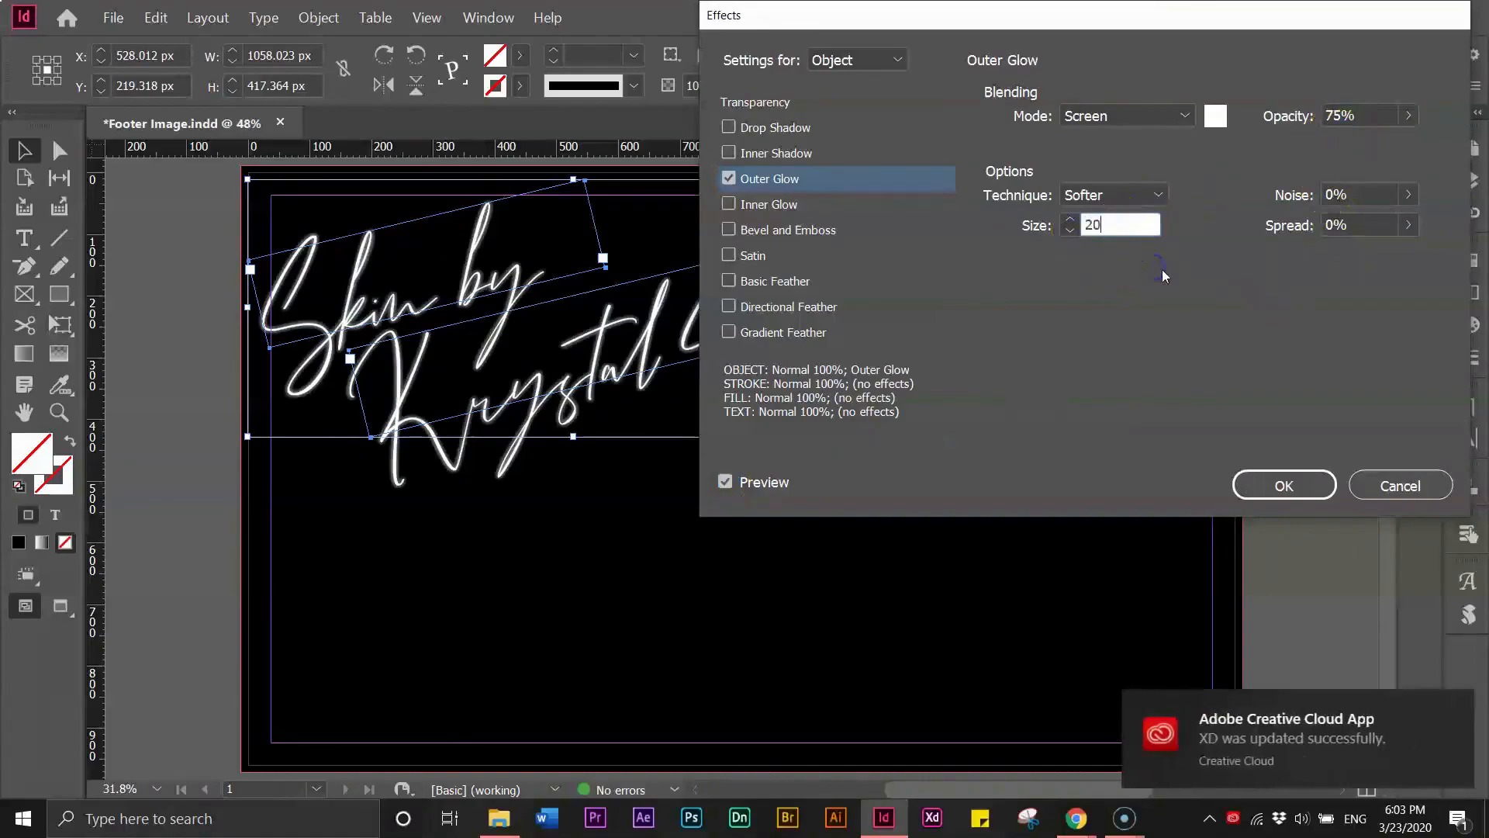
{"action": "left_click", "coordinate": [1454, 705]}
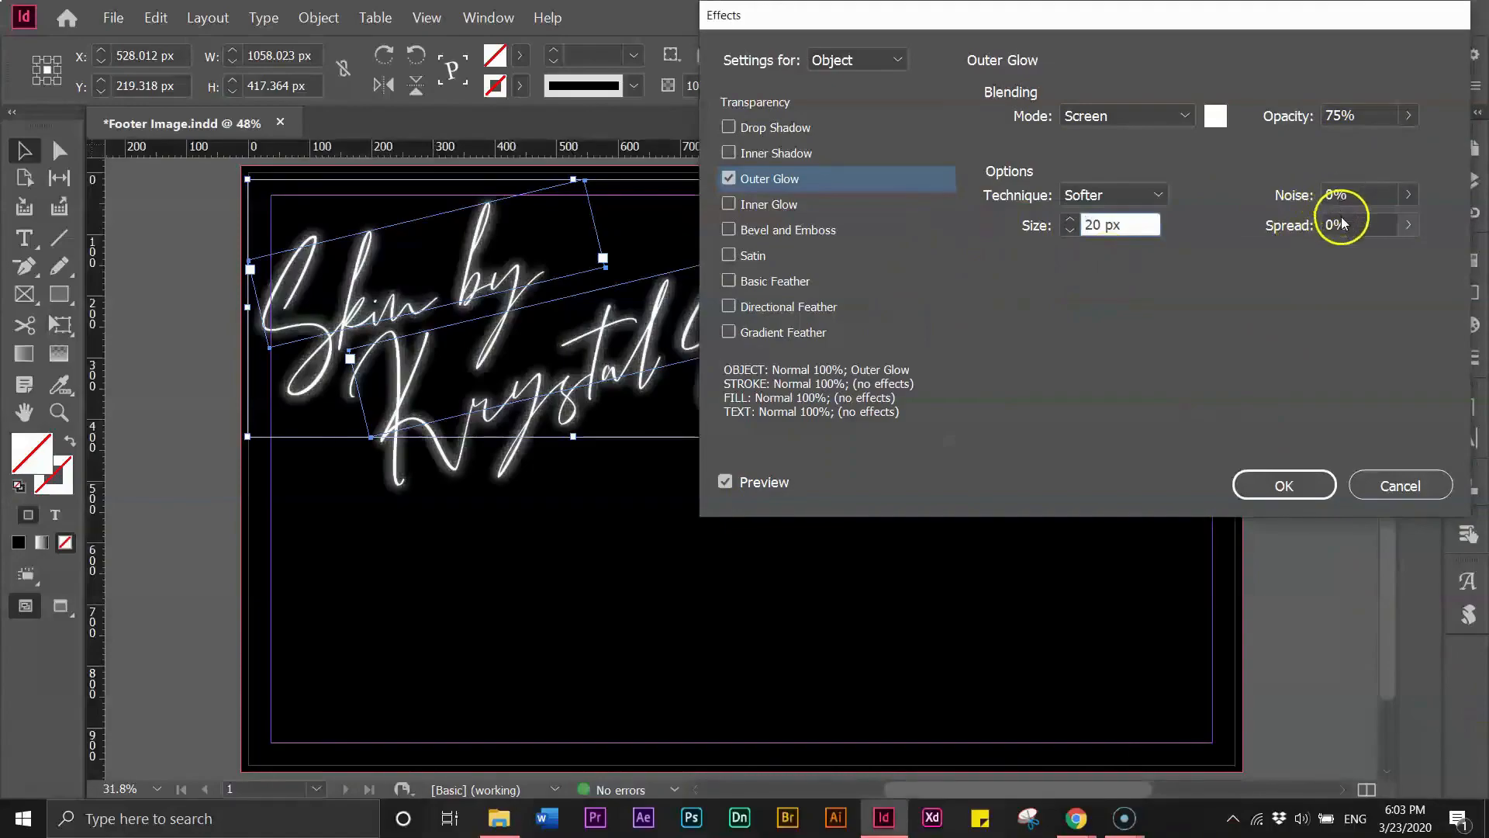
{"action": "left_click", "coordinate": [1407, 226]}
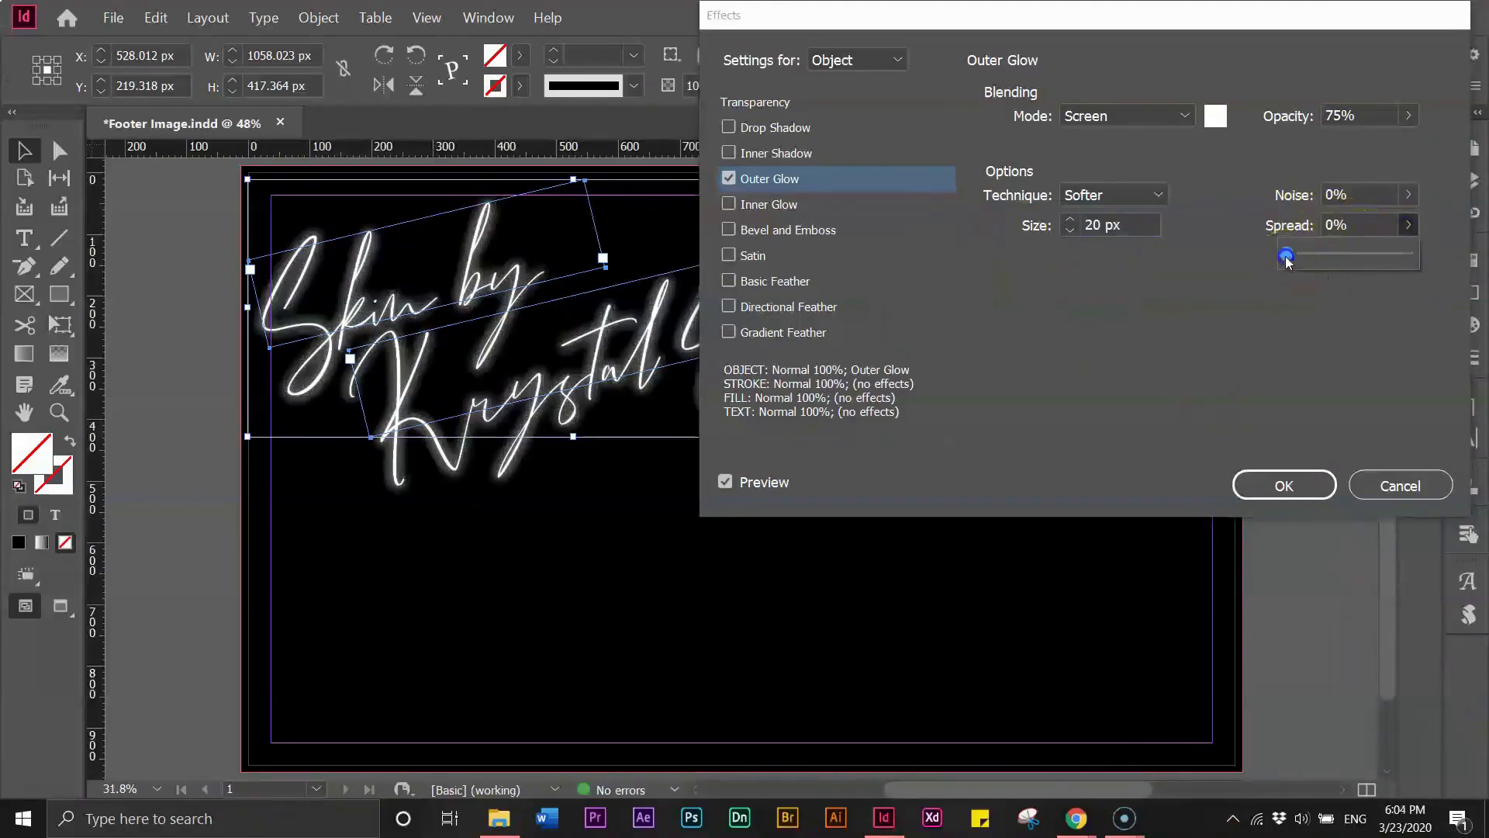
{"action": "left_click_drag", "start_coordinate": [1290, 261], "coordinate": [1295, 261]}
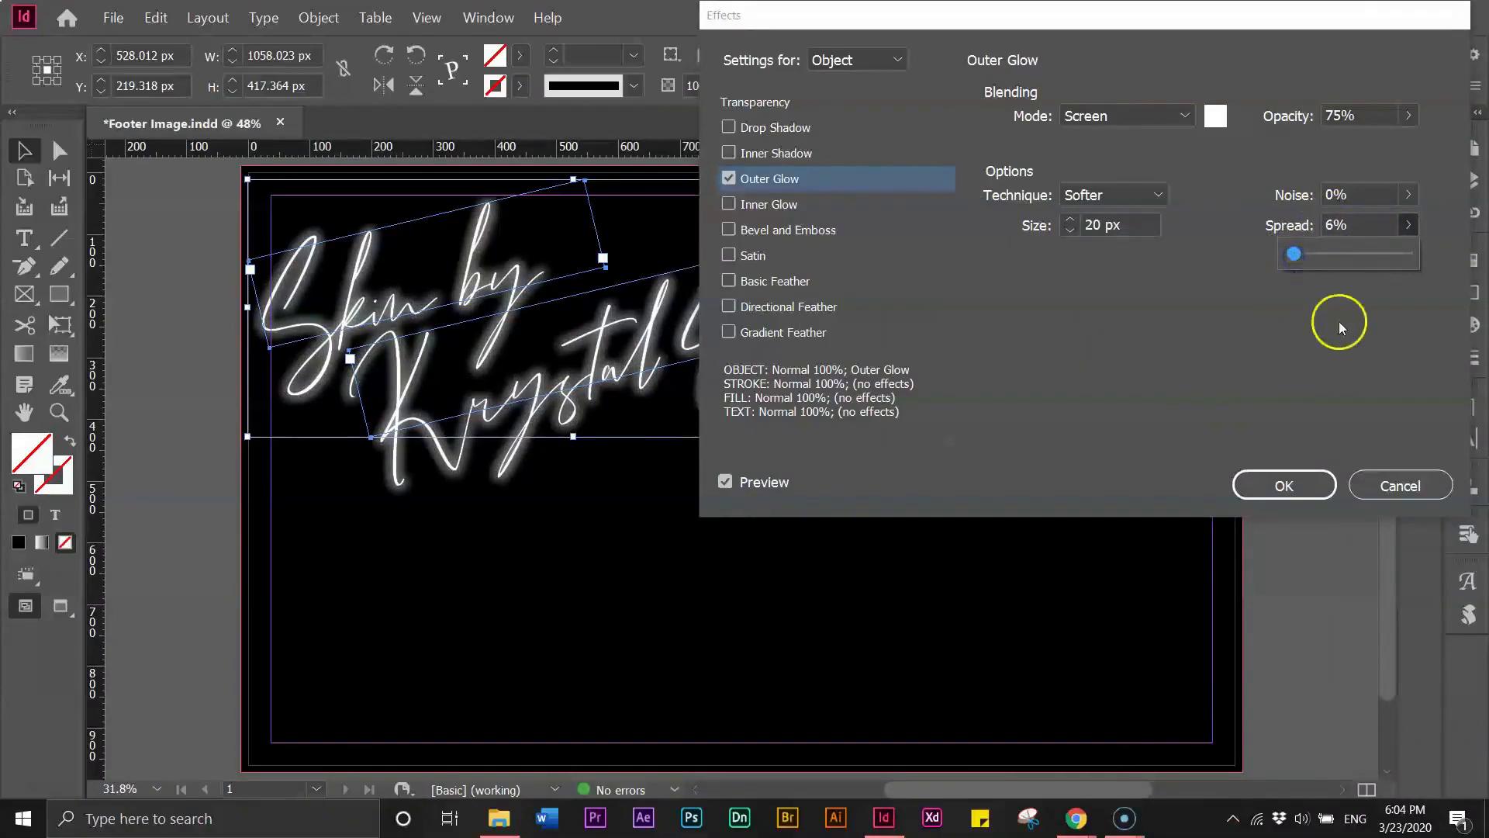
- Set the outer glow noise to 3% and change the spread to 4%
{"action": "left_click", "coordinate": [1347, 198]}
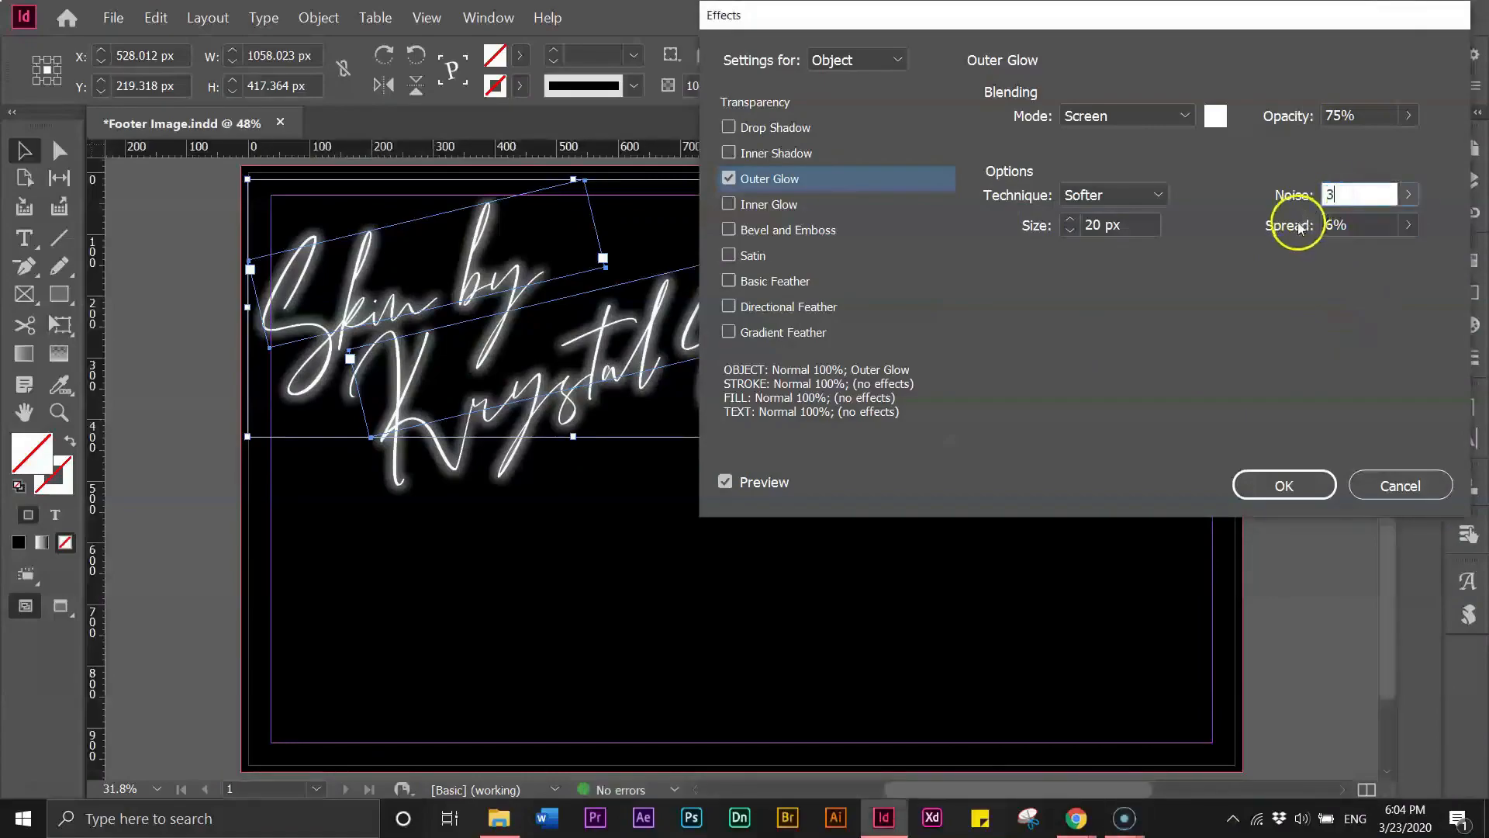
{"action": "left_click", "coordinate": [1346, 114]}
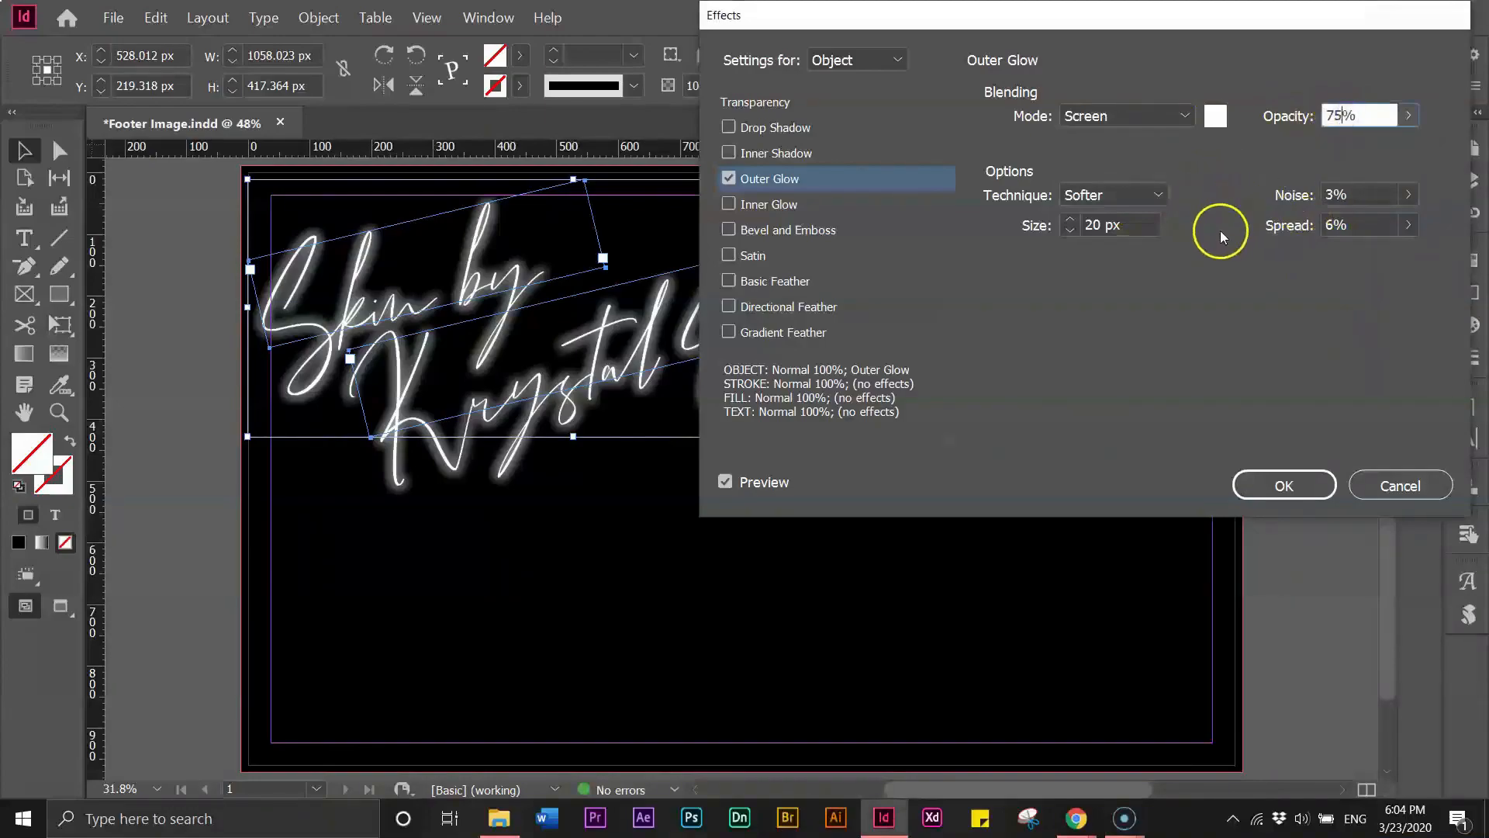
{"action": "left_click", "coordinate": [1408, 225]}
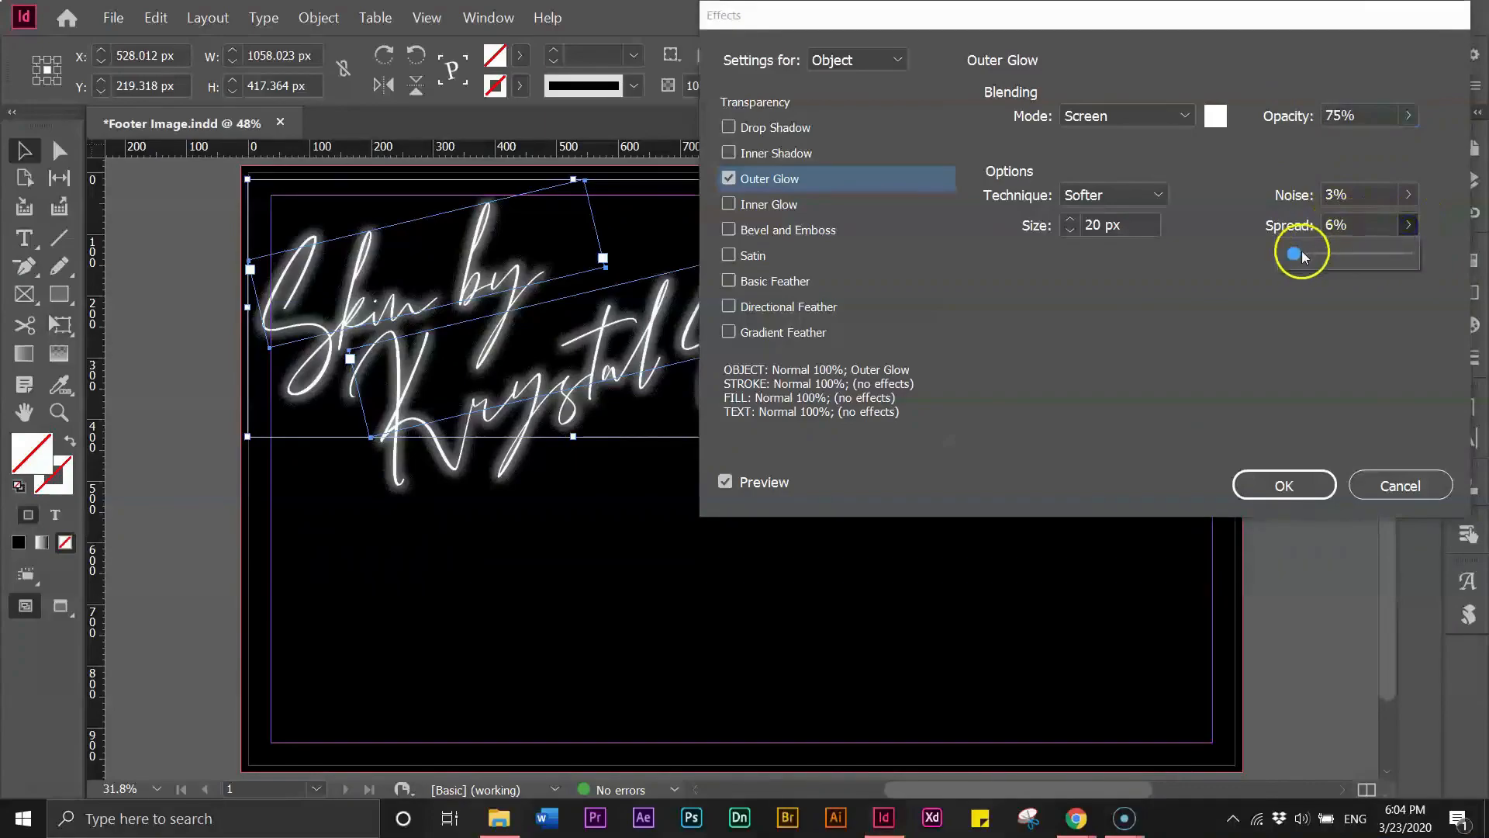
{"action": "left_click", "coordinate": [1344, 228]}
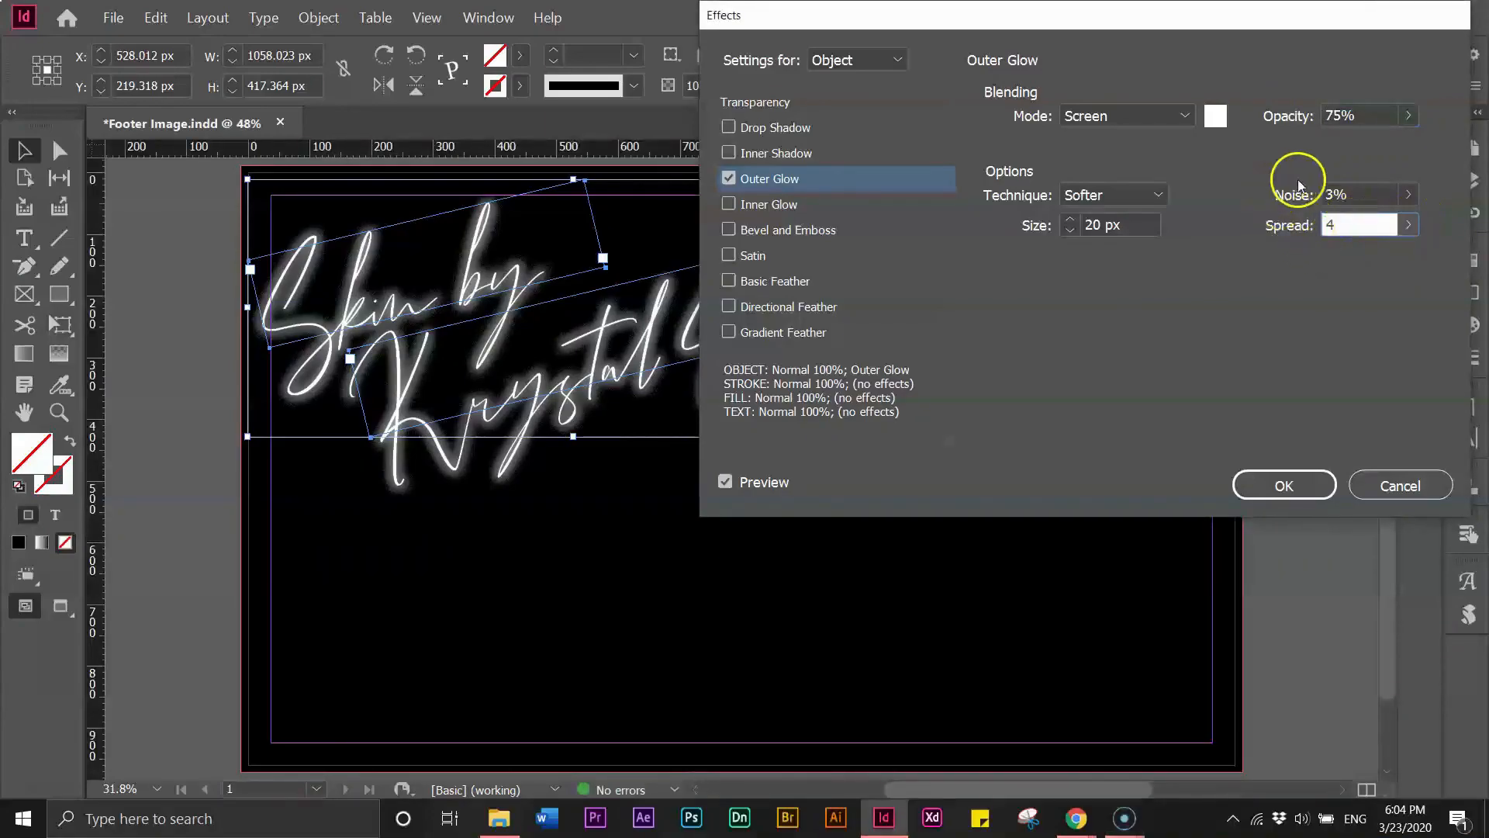
- Reduce the outer glow size to 17 px and apply the effect
{"action": "left_click", "coordinate": [1338, 197]}
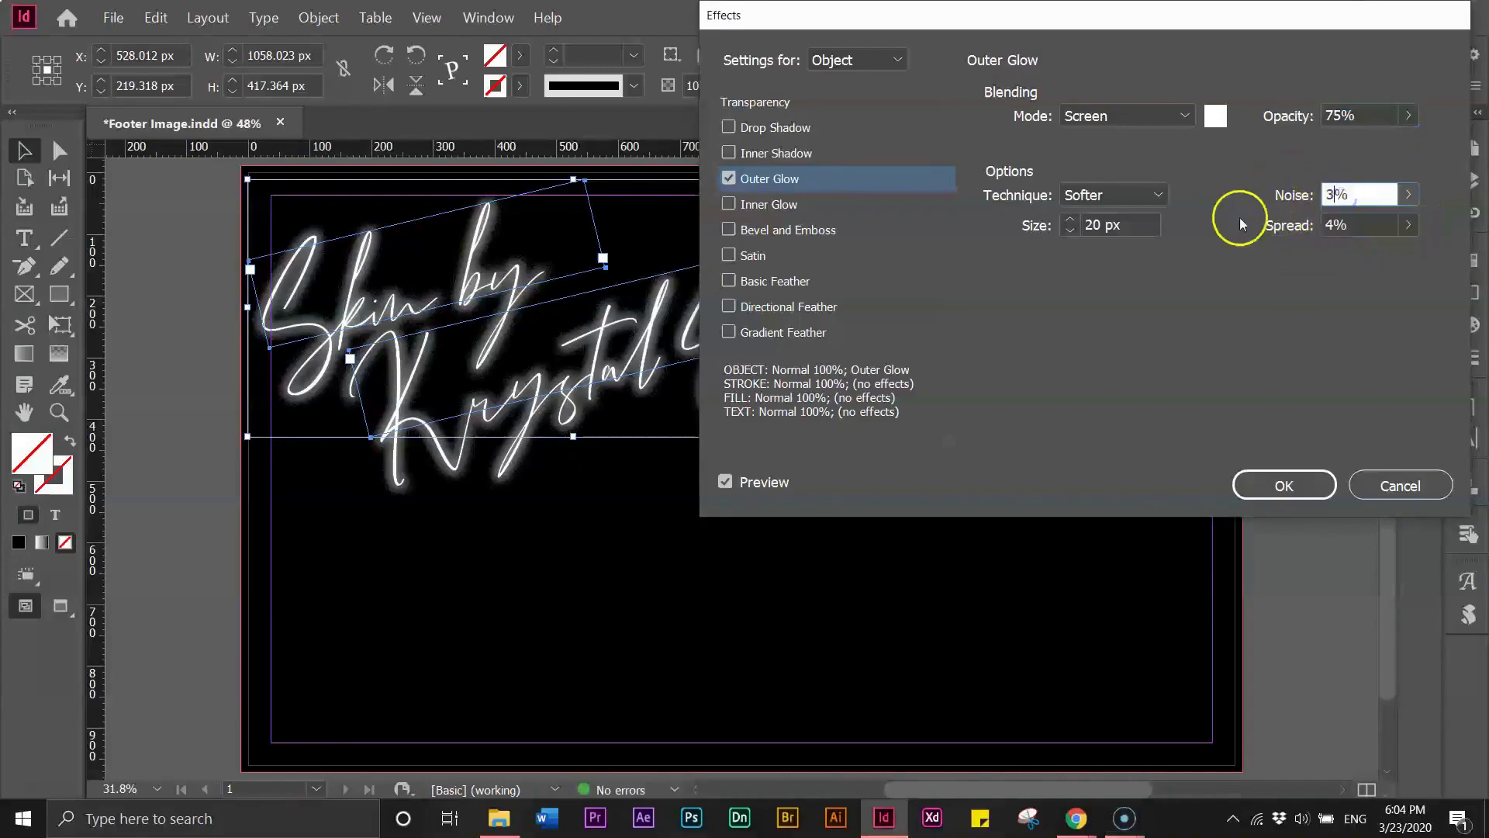
{"action": "left_click", "coordinate": [1070, 231]}
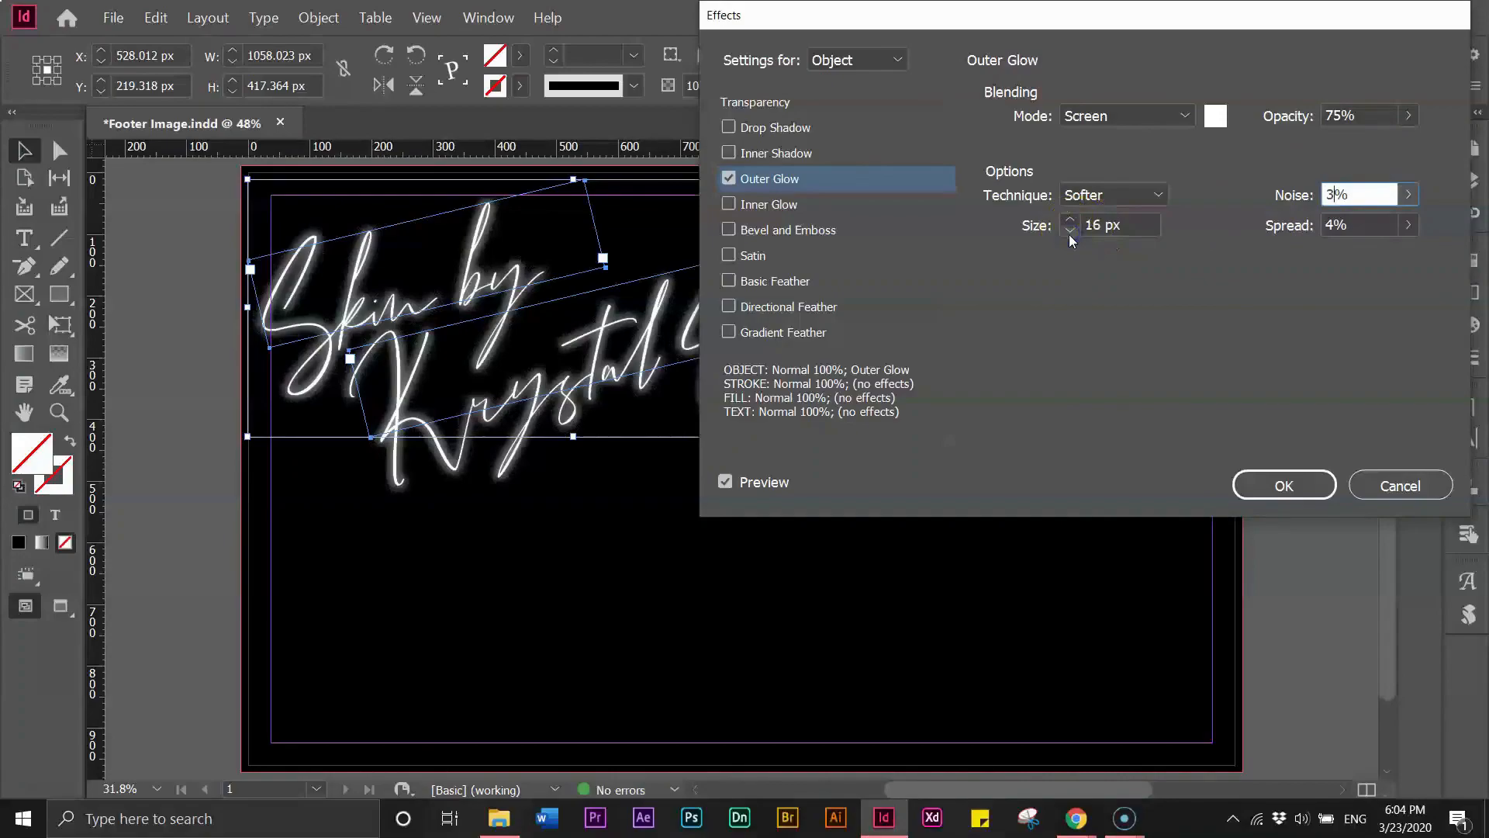
{"action": "left_click", "coordinate": [1071, 220]}
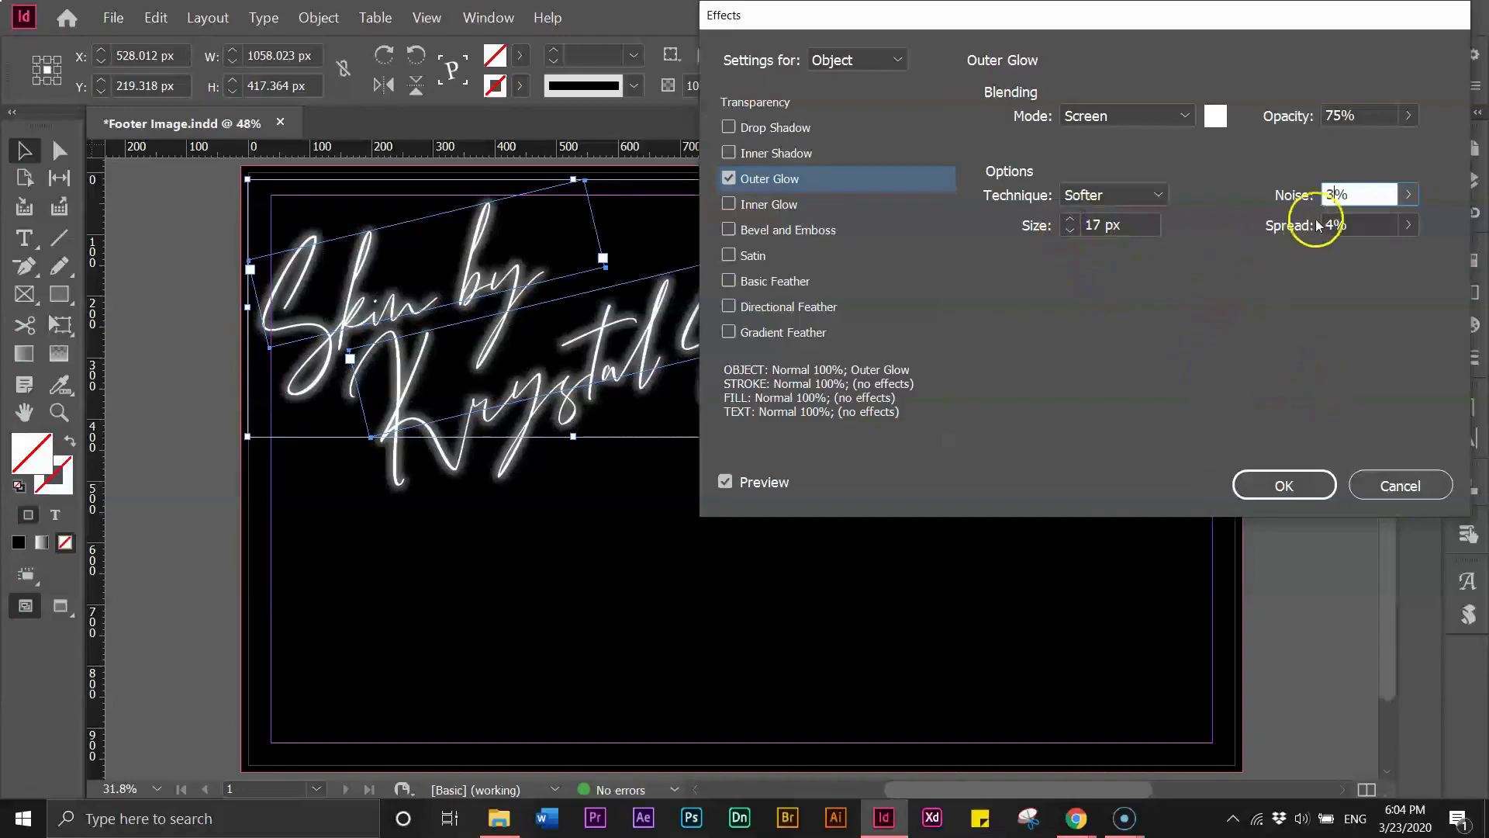
{"action": "left_click", "coordinate": [1279, 484]}
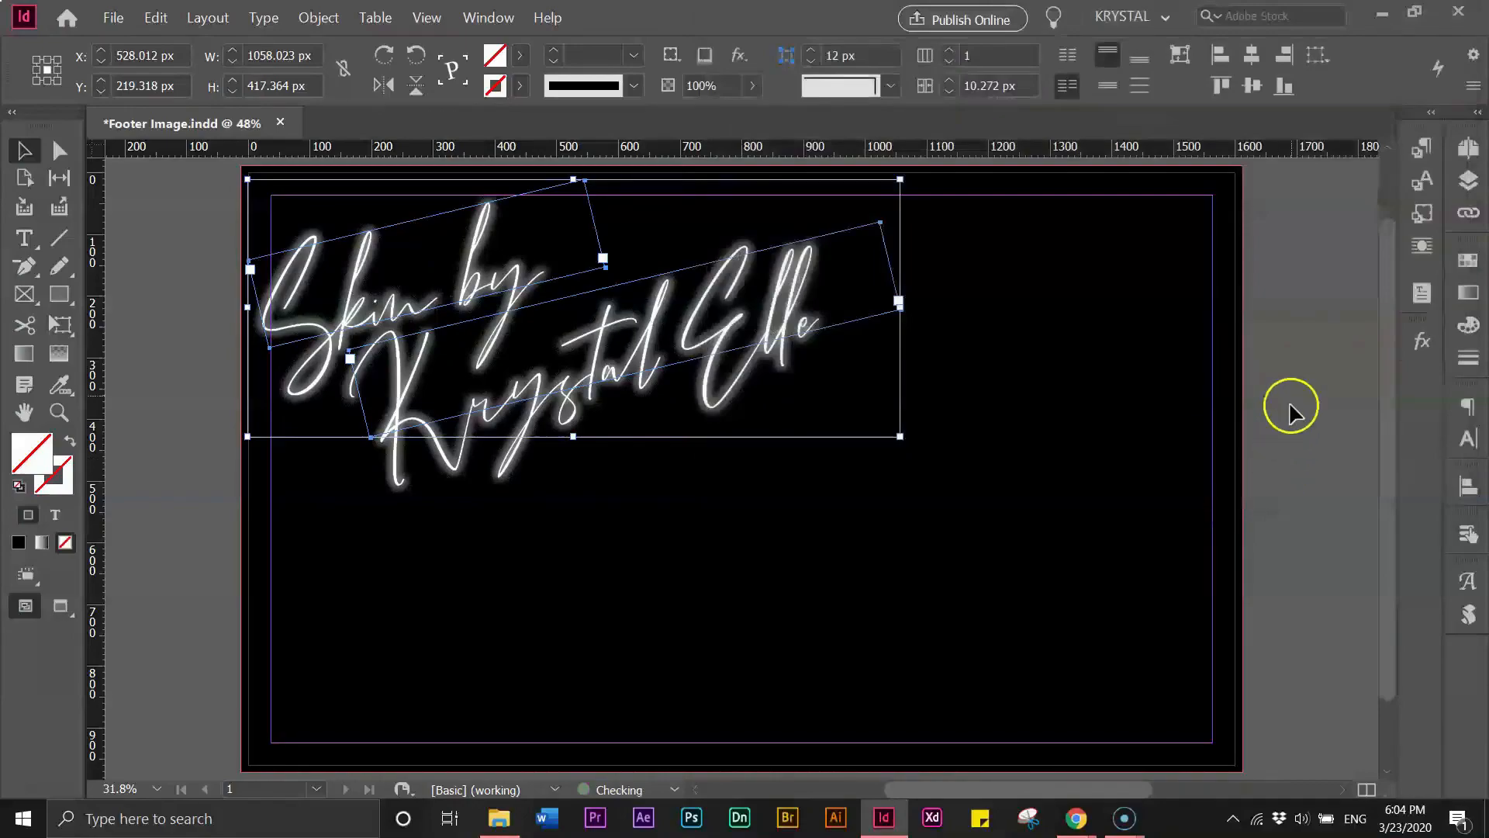
- Export the page as a JPEG named Footer Image.jpg at High quality and 150 ppi
{"action": "left_click_drag", "start_coordinate": [1385, 269], "coordinate": [1390, 214]}
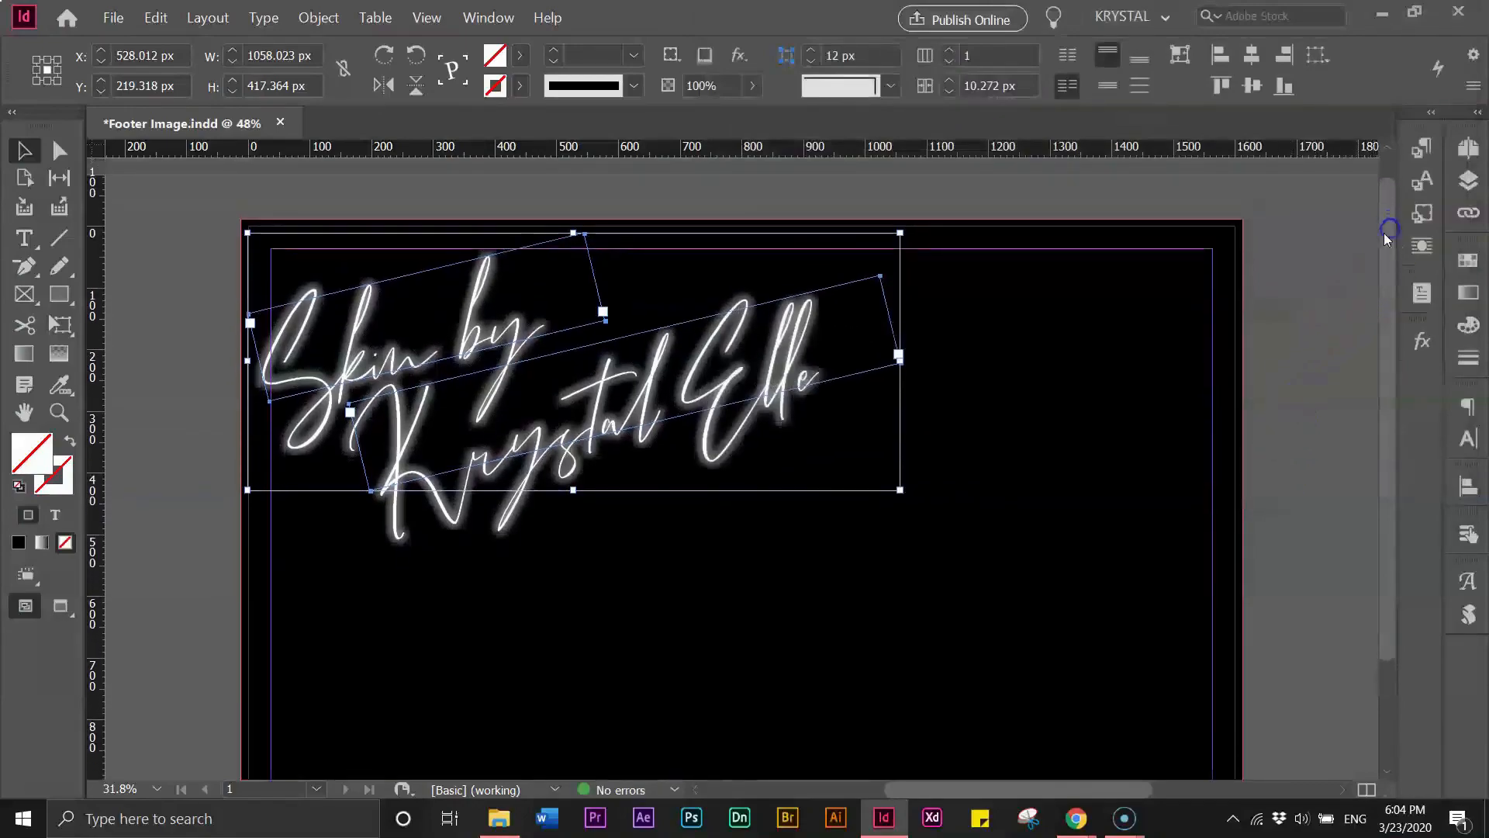
{"action": "left_click", "coordinate": [186, 289]}
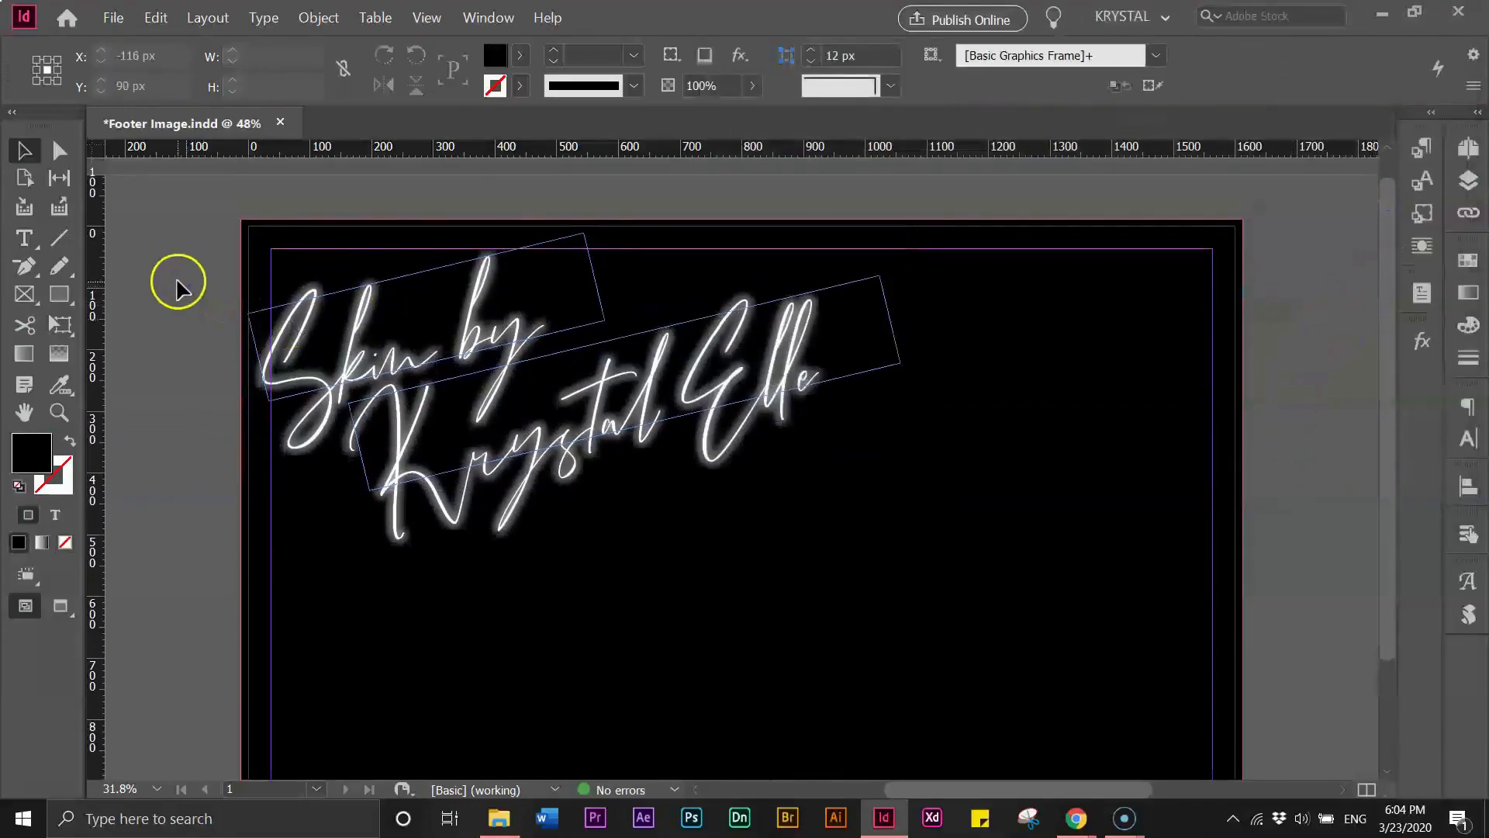
{"action": "left_click", "coordinate": [115, 22]}
{"action": "left_click", "coordinate": [130, 355]}
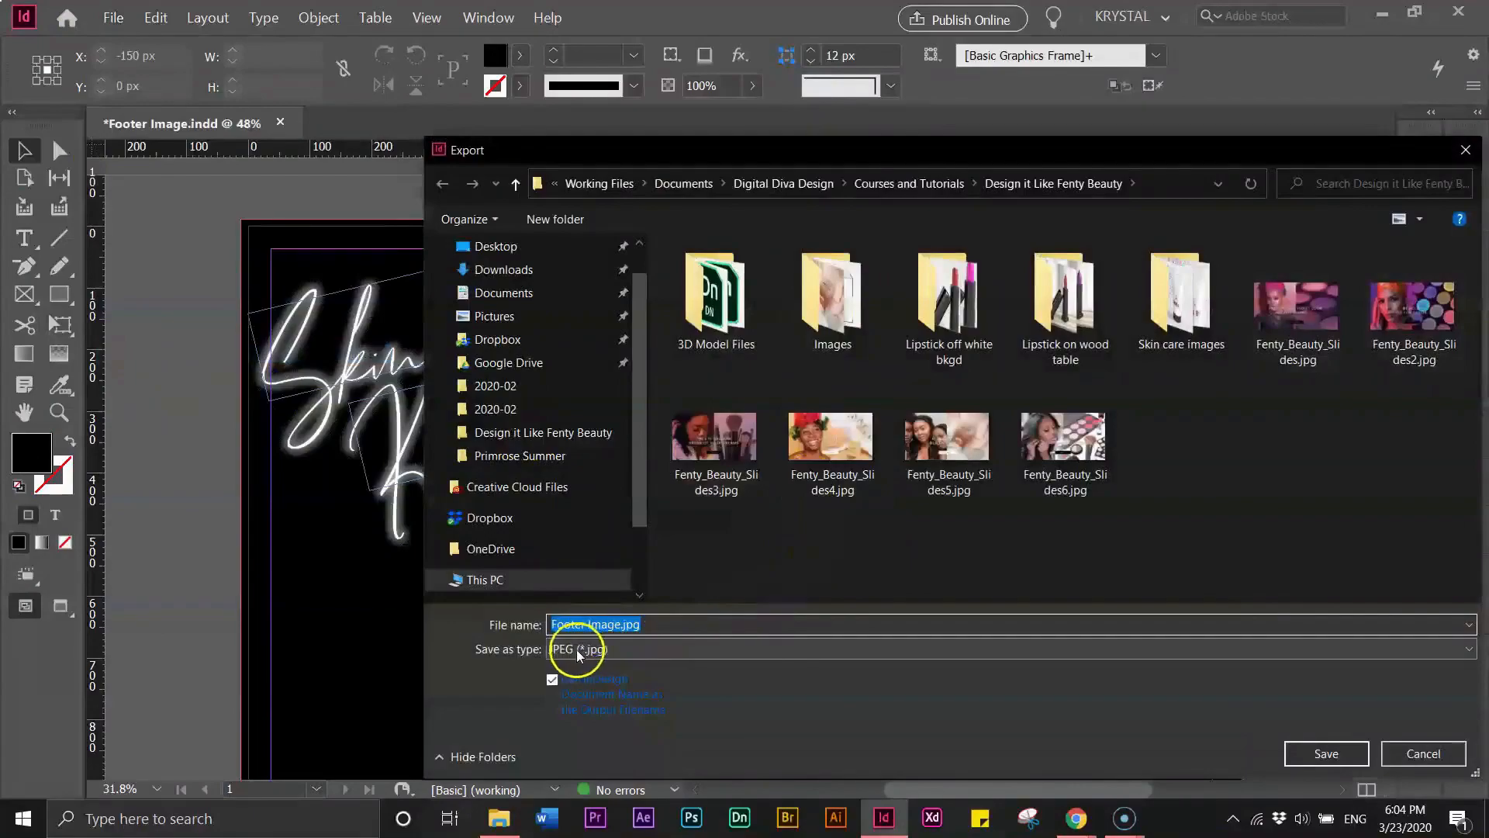
{"action": "left_click", "coordinate": [1326, 754]}
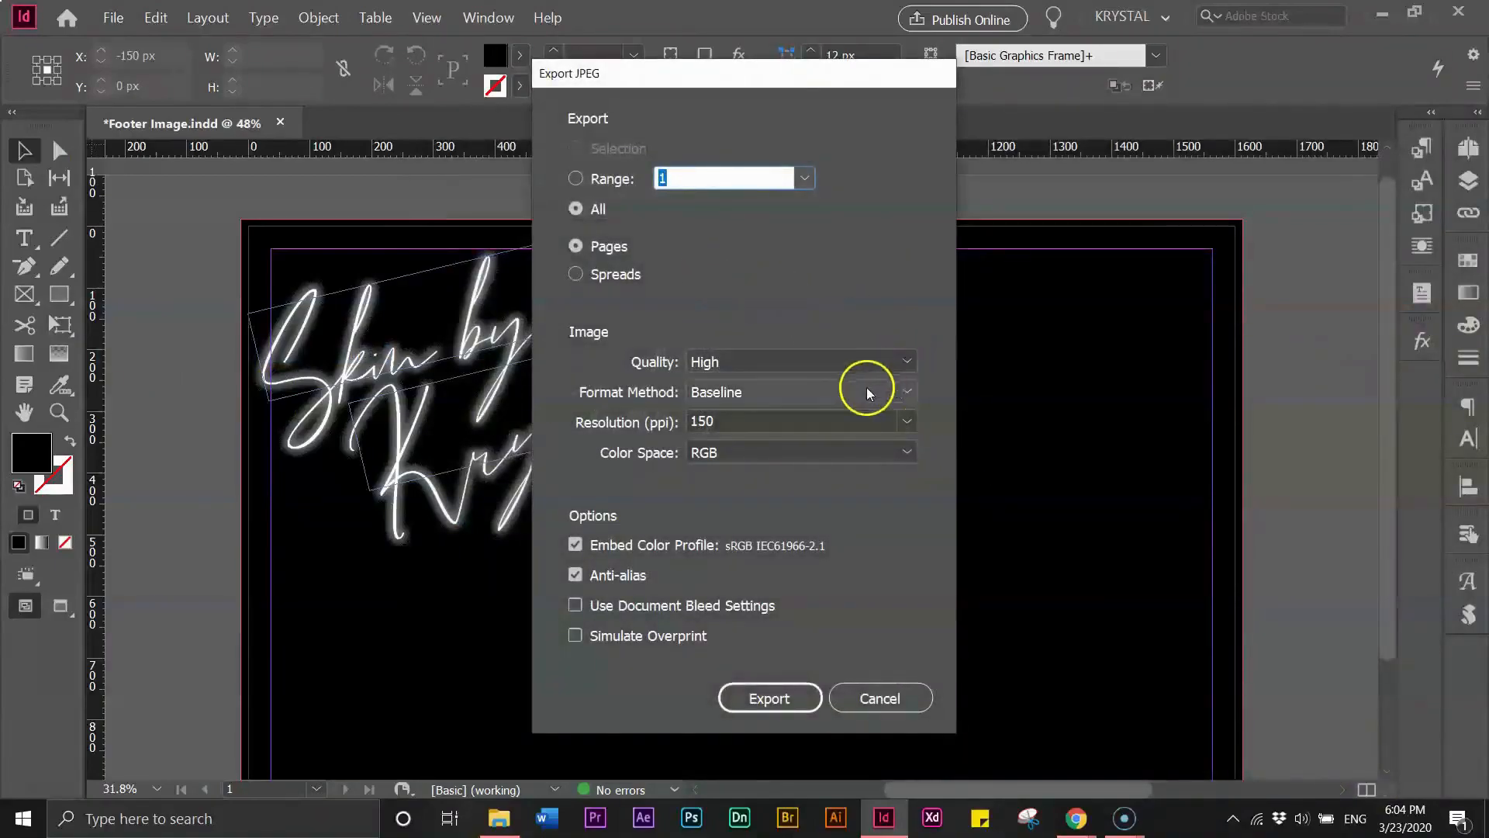
{"action": "left_click", "coordinate": [770, 692]}
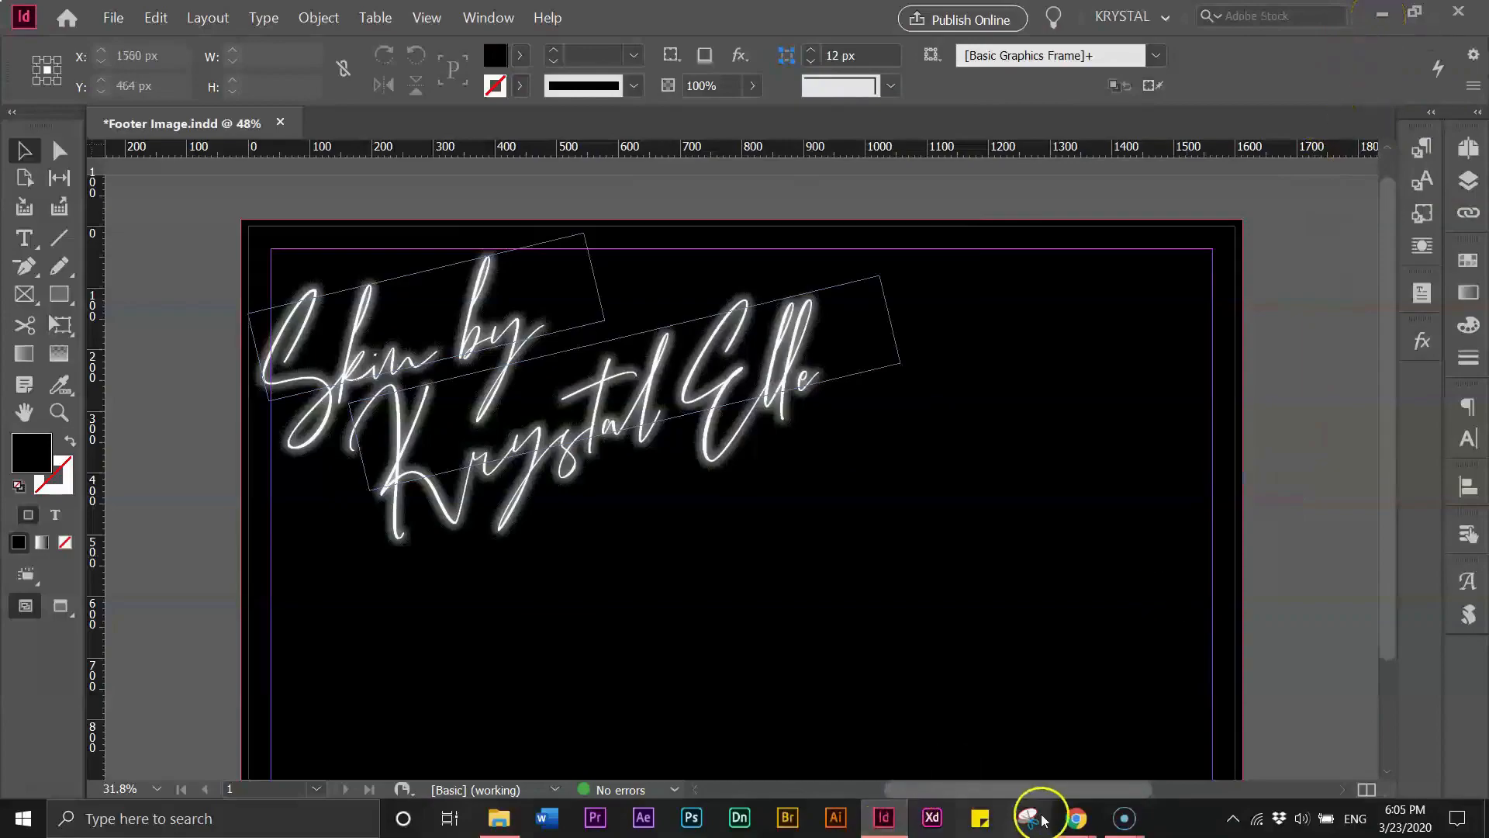
- Switch to the browser's demo site tab and open the WordPress dashboard
{"action": "mouse_move", "coordinate": [1088, 822]}
{"action": "left_click", "coordinate": [975, 728]}
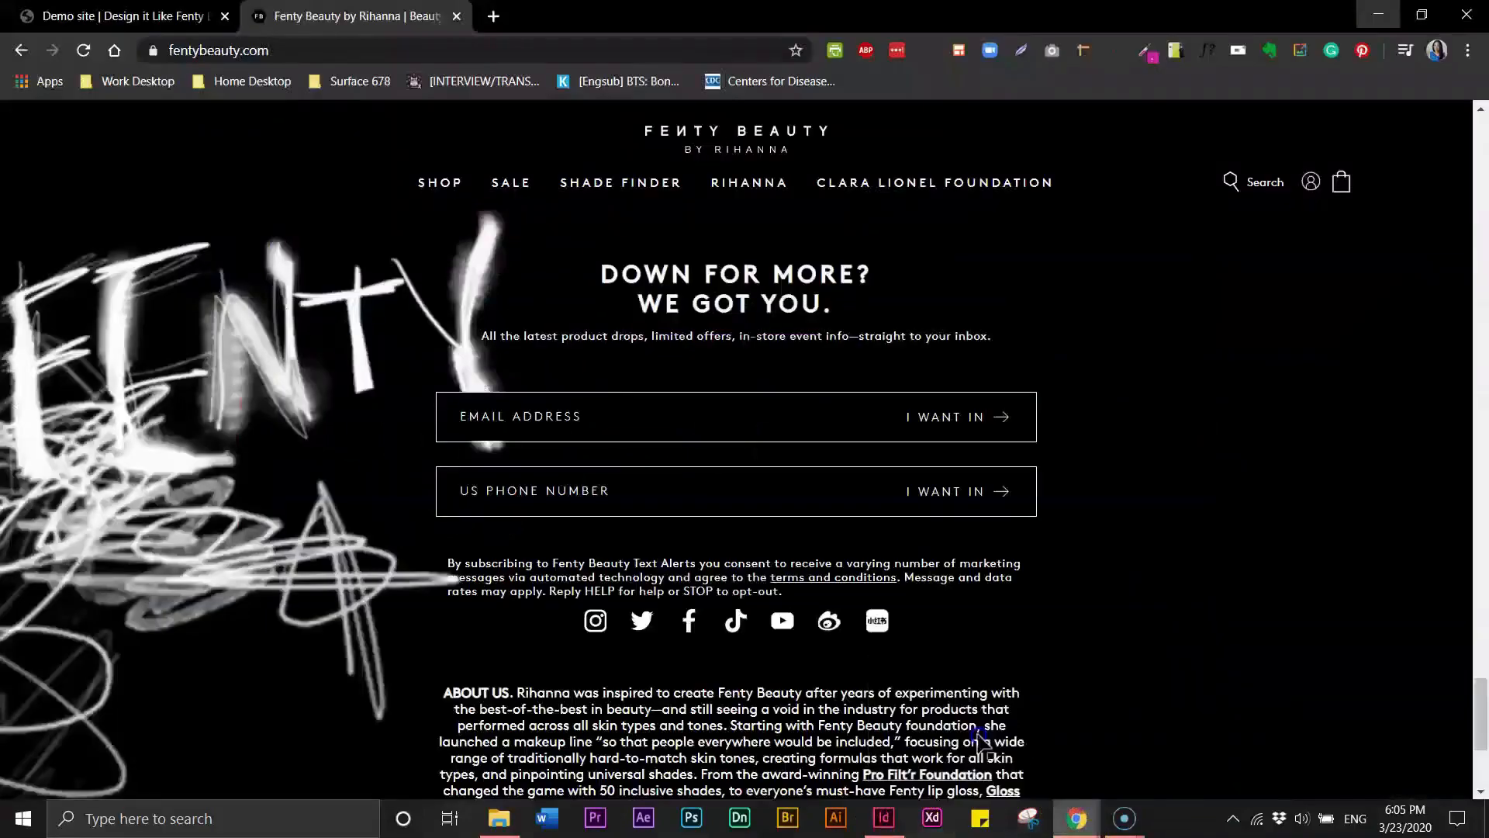
{"action": "left_click", "coordinate": [180, 17]}
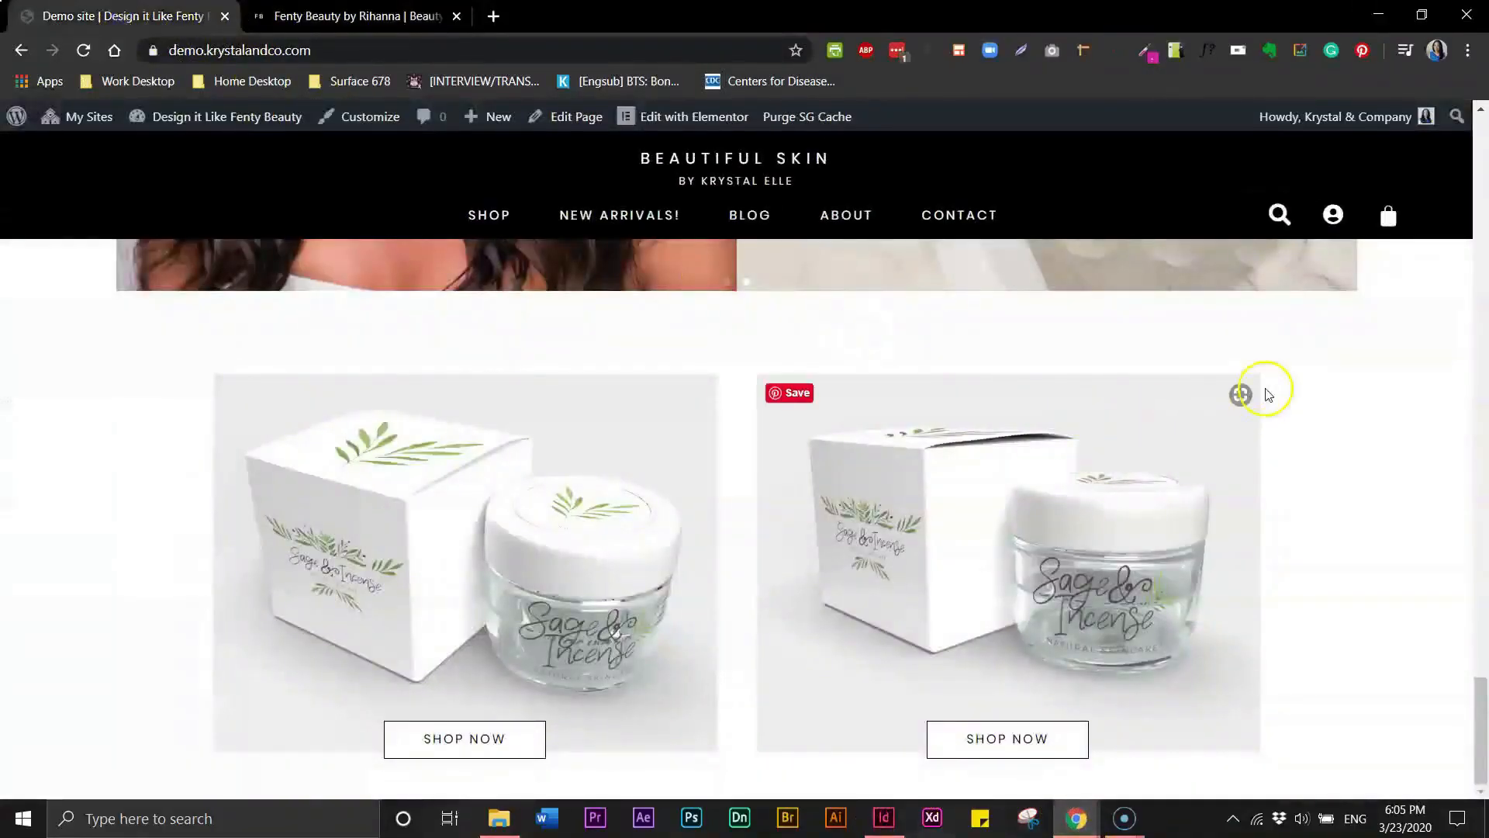
{"action": "mouse_move", "coordinate": [204, 123]}
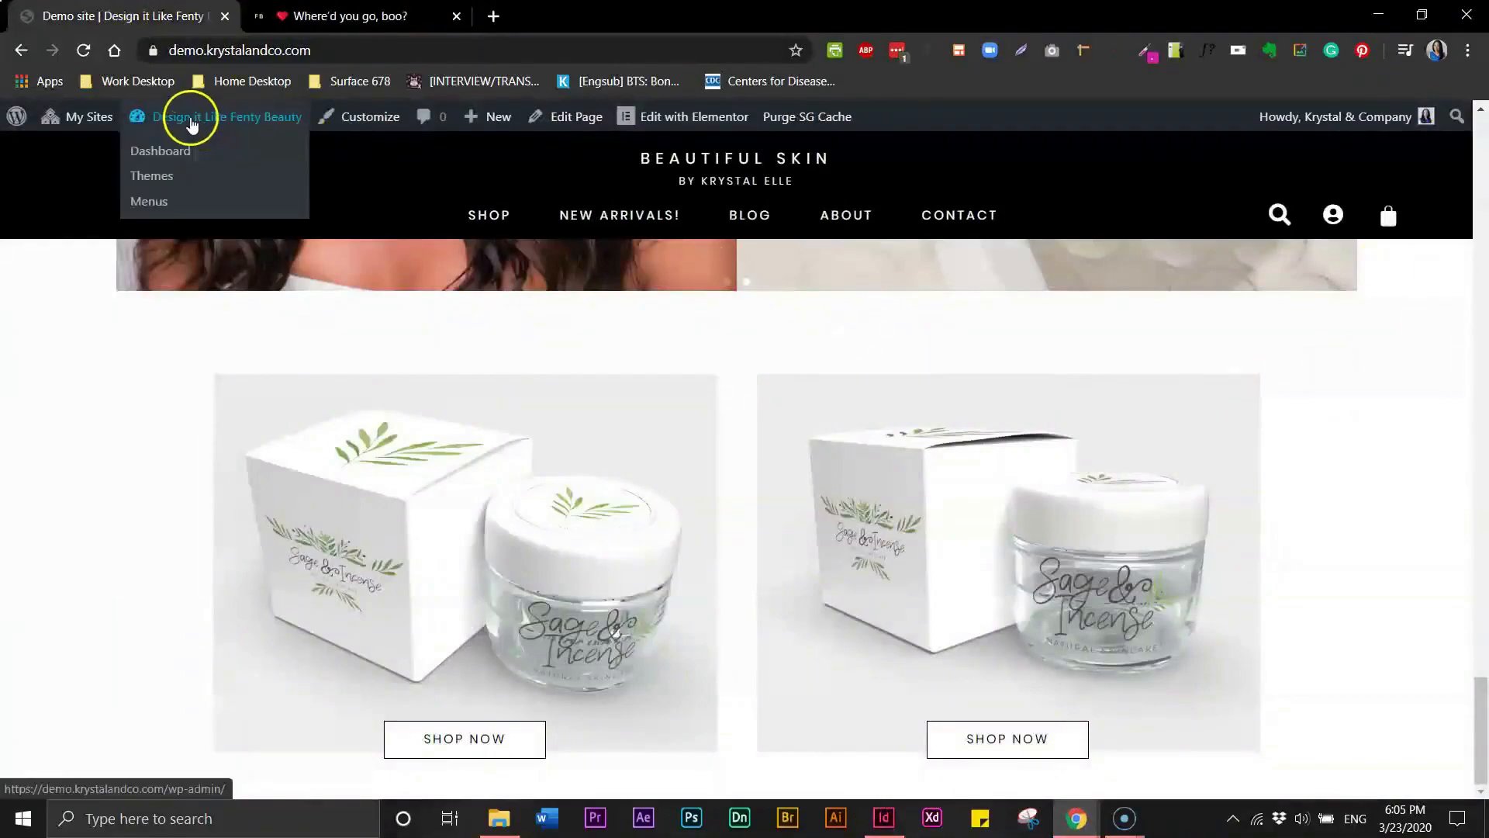
{"action": "left_click", "coordinate": [169, 154]}
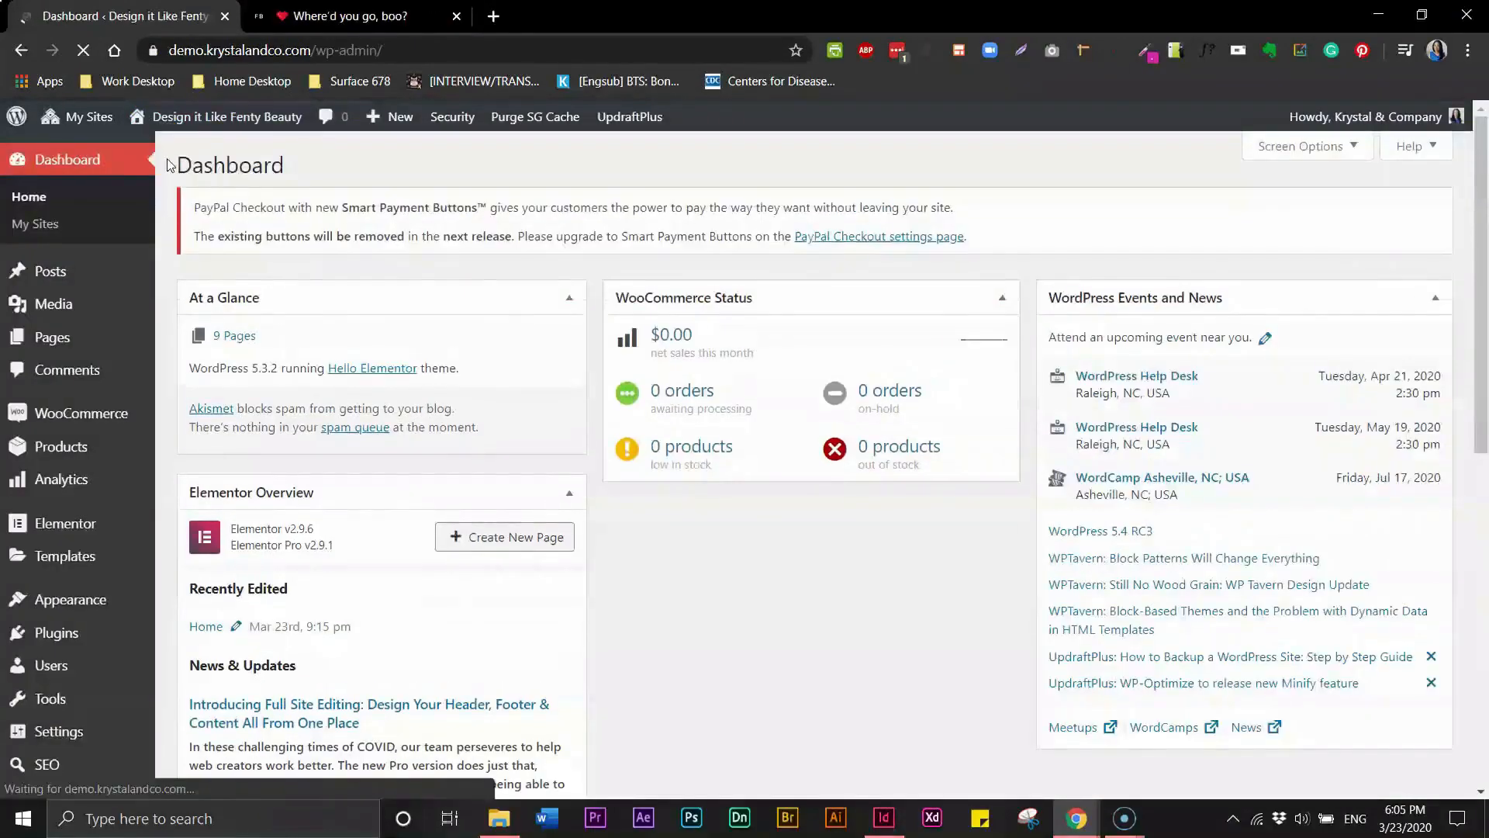
- Upload Footer Image.jpg from the Design it Like Fenty Beauty folder as new media
{"action": "mouse_move", "coordinate": [56, 301]}
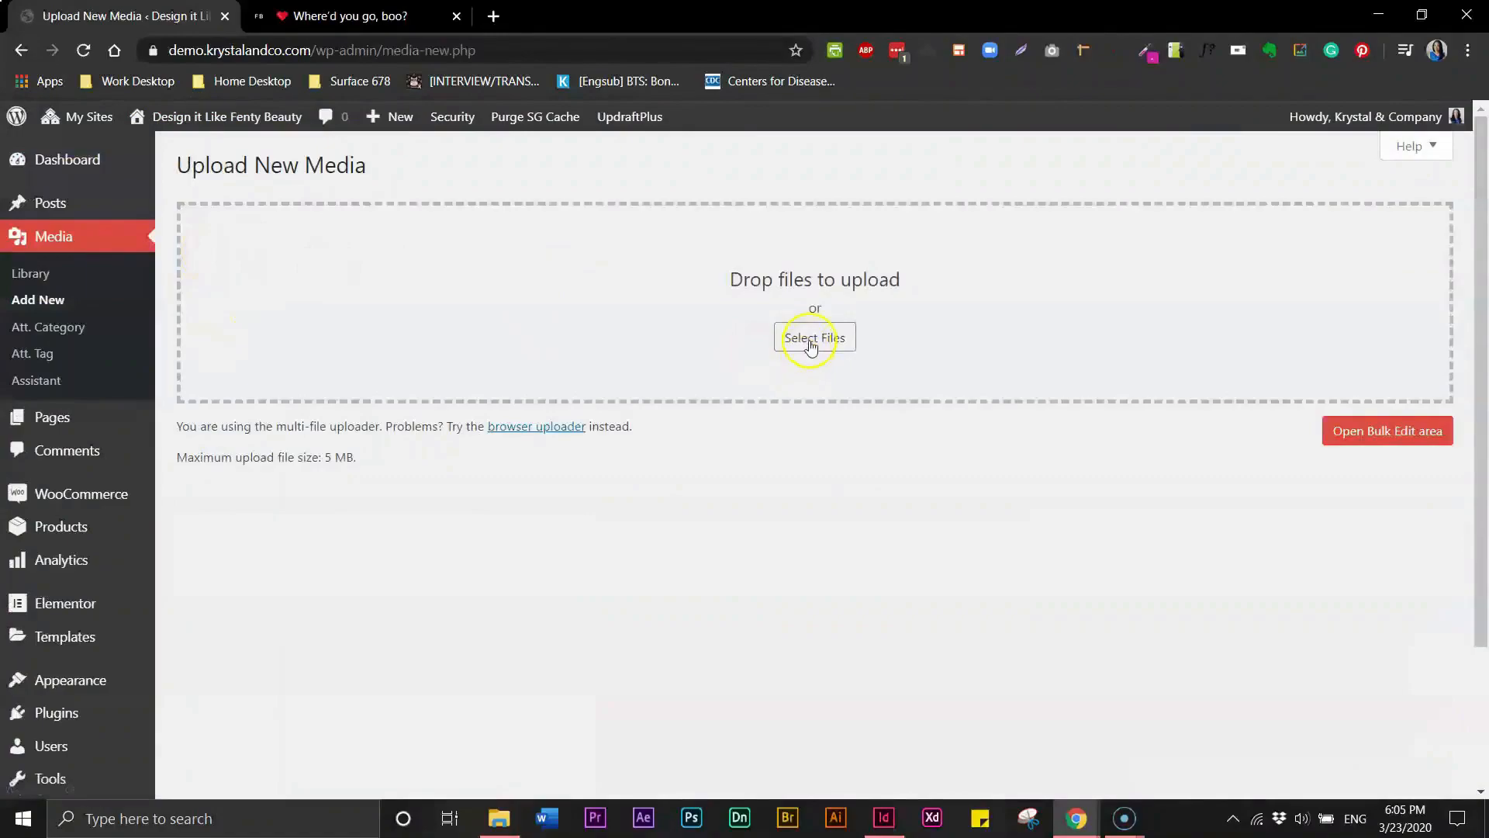
{"action": "left_click", "coordinate": [812, 344]}
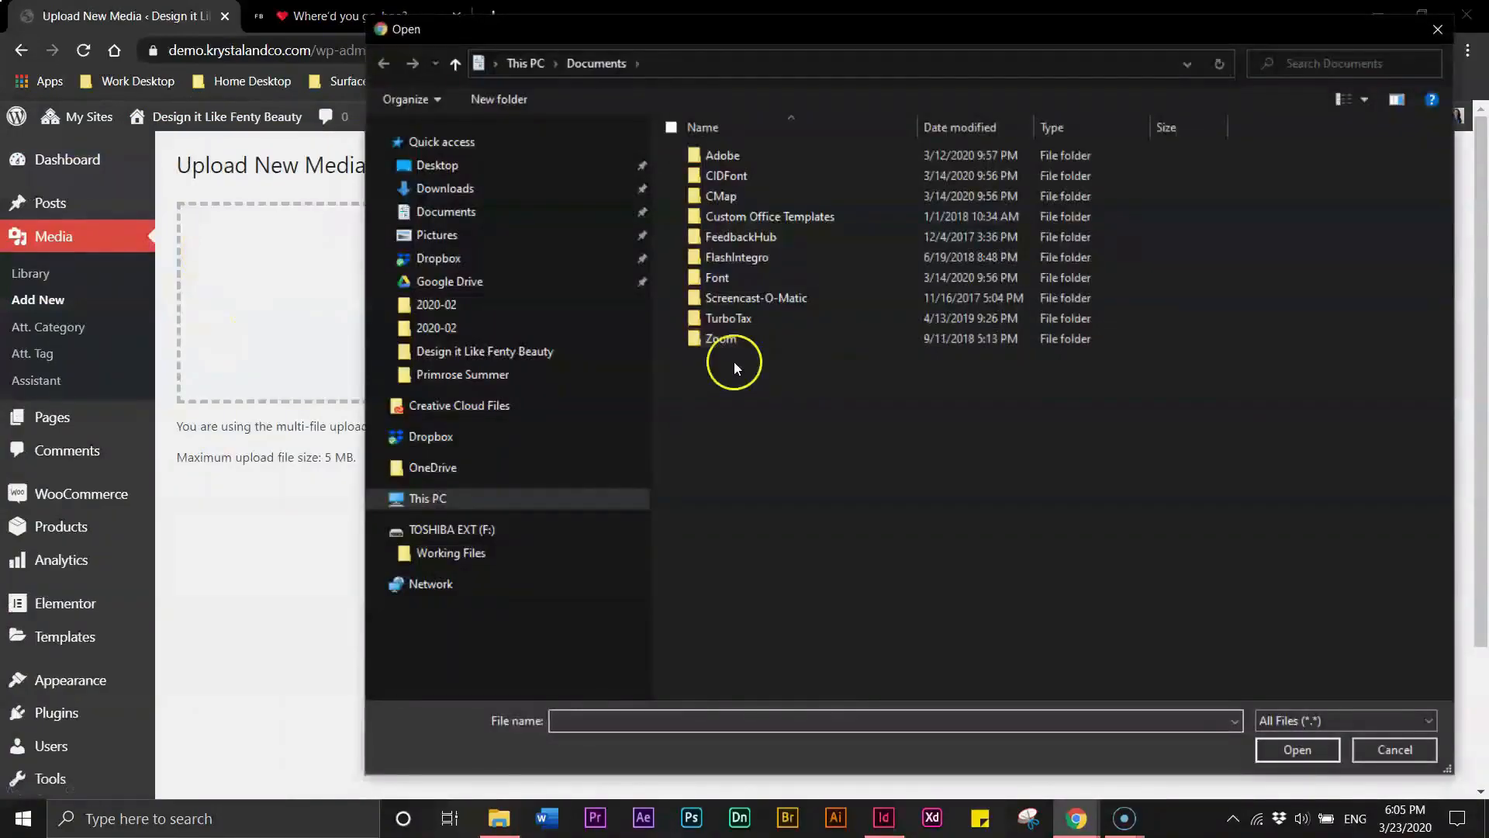
{"action": "left_click", "coordinate": [497, 353]}
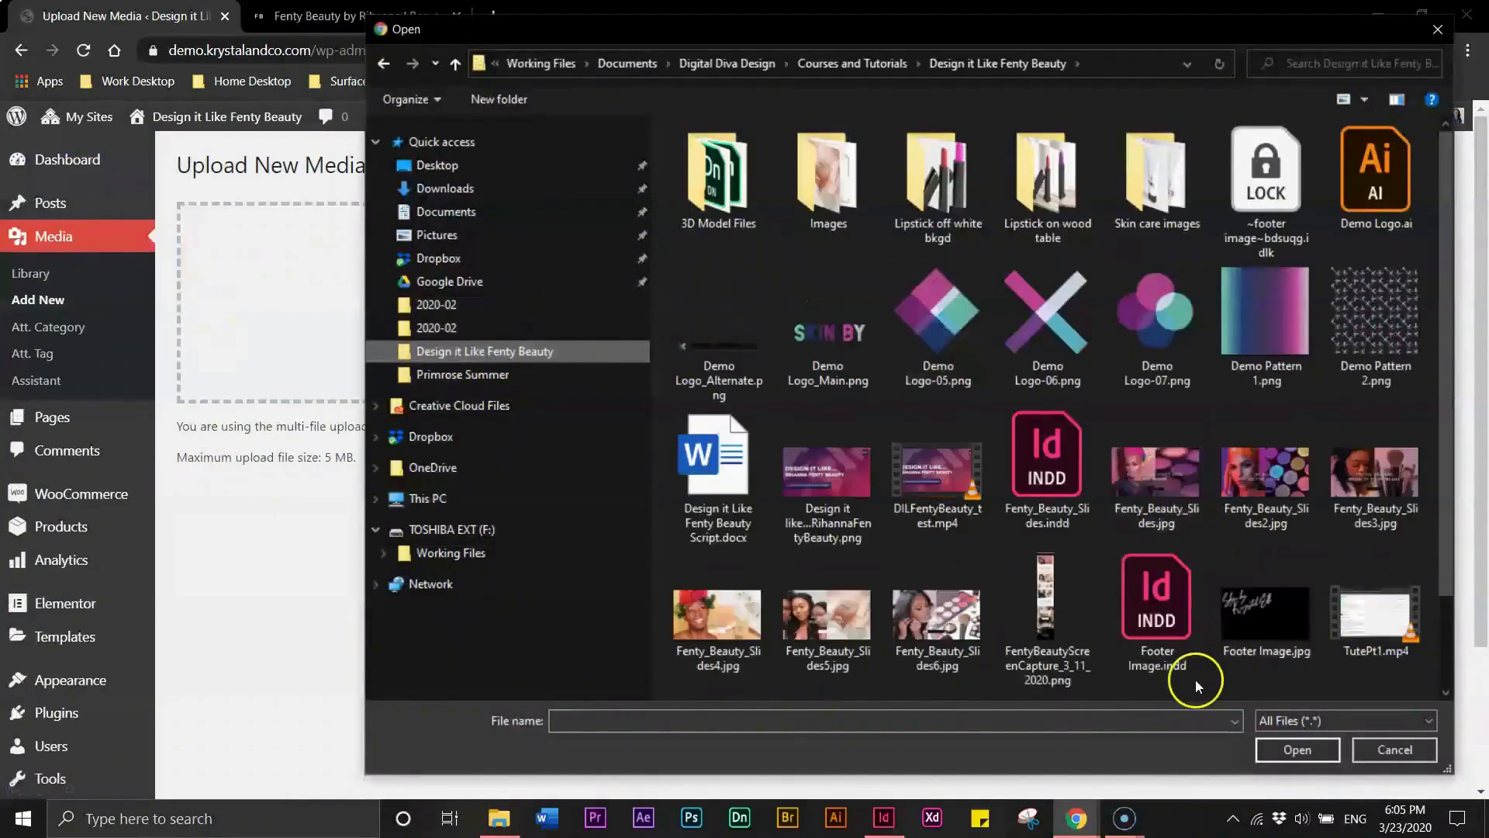
{"action": "left_click", "coordinate": [1288, 623]}
{"action": "left_click", "coordinate": [1301, 749]}
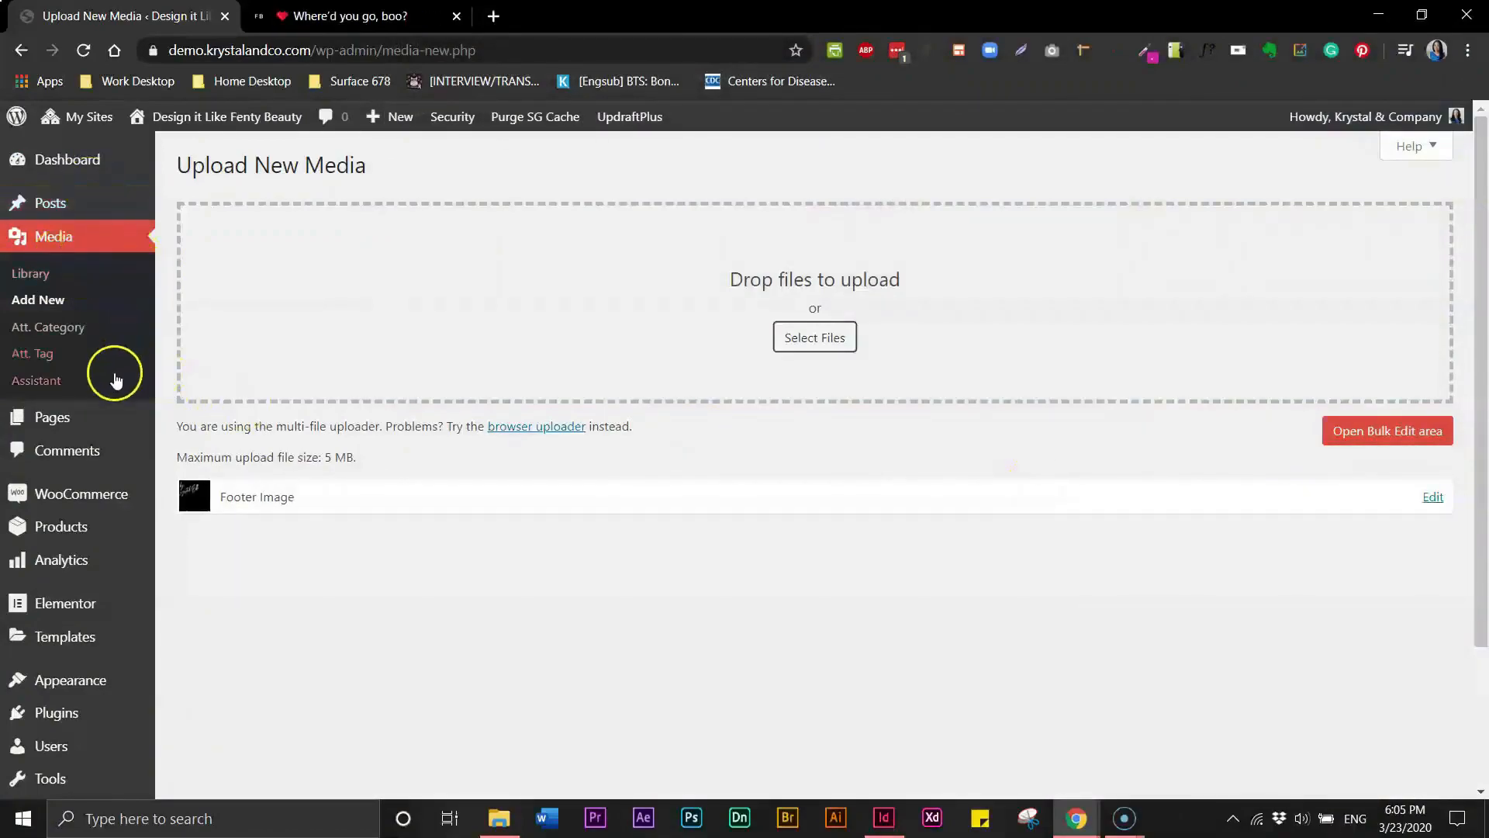
- Create a new Footer template named Main Footer in the Elementor Theme Builder
{"action": "mouse_move", "coordinate": [69, 615]}
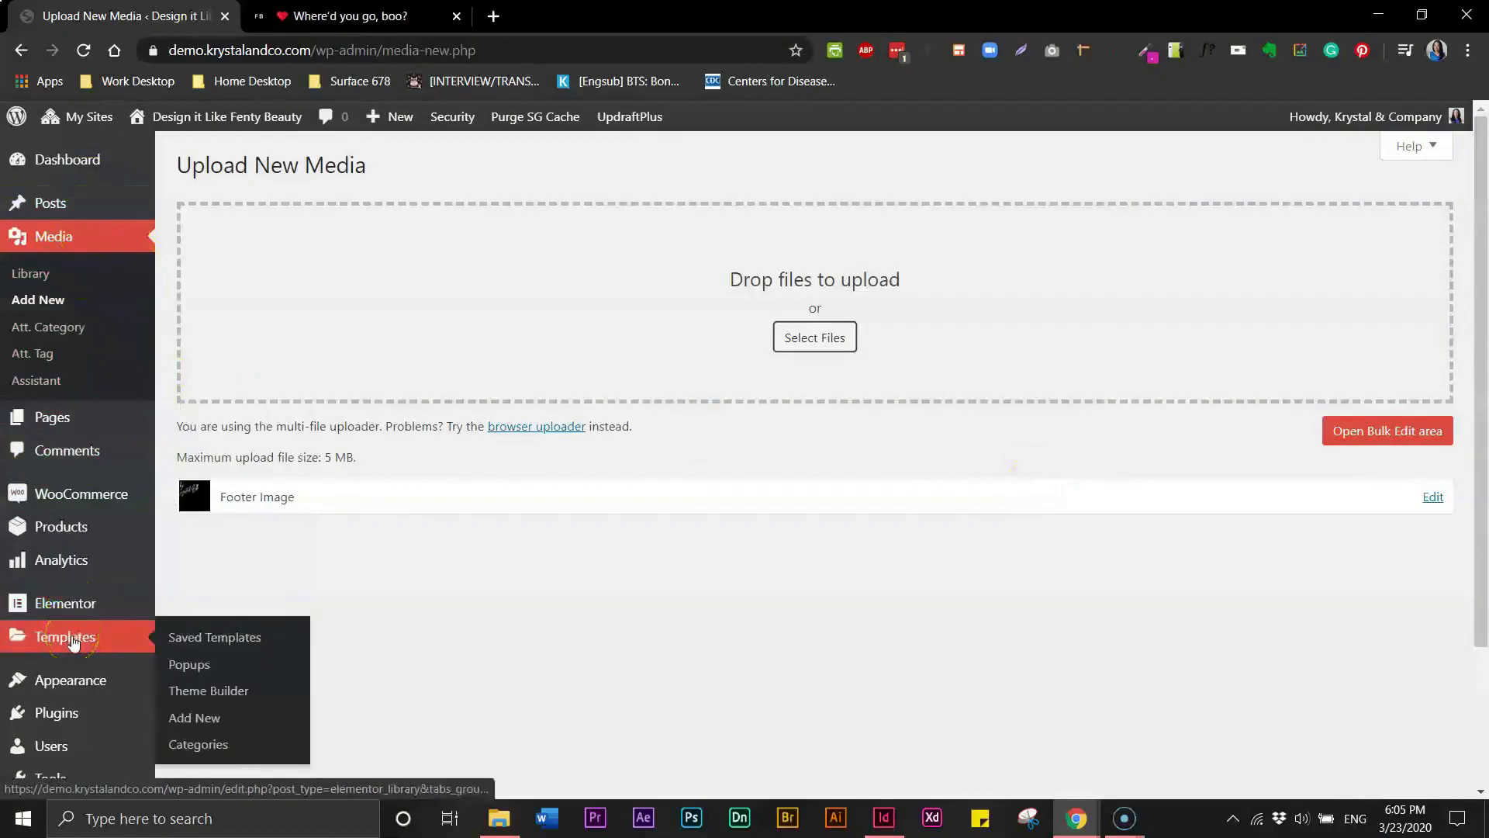
{"action": "left_click", "coordinate": [179, 695]}
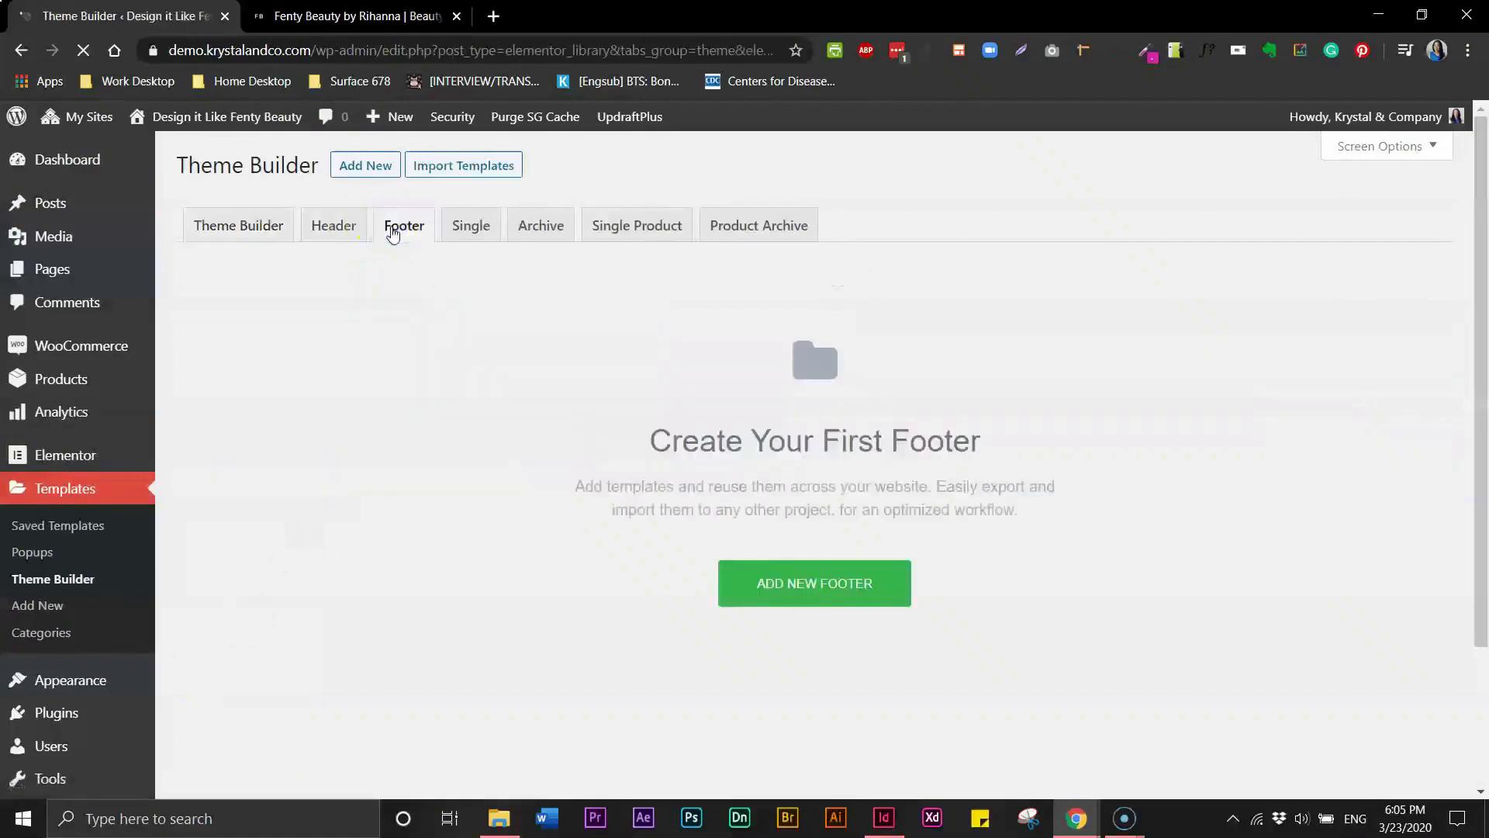
{"action": "left_click", "coordinate": [778, 585]}
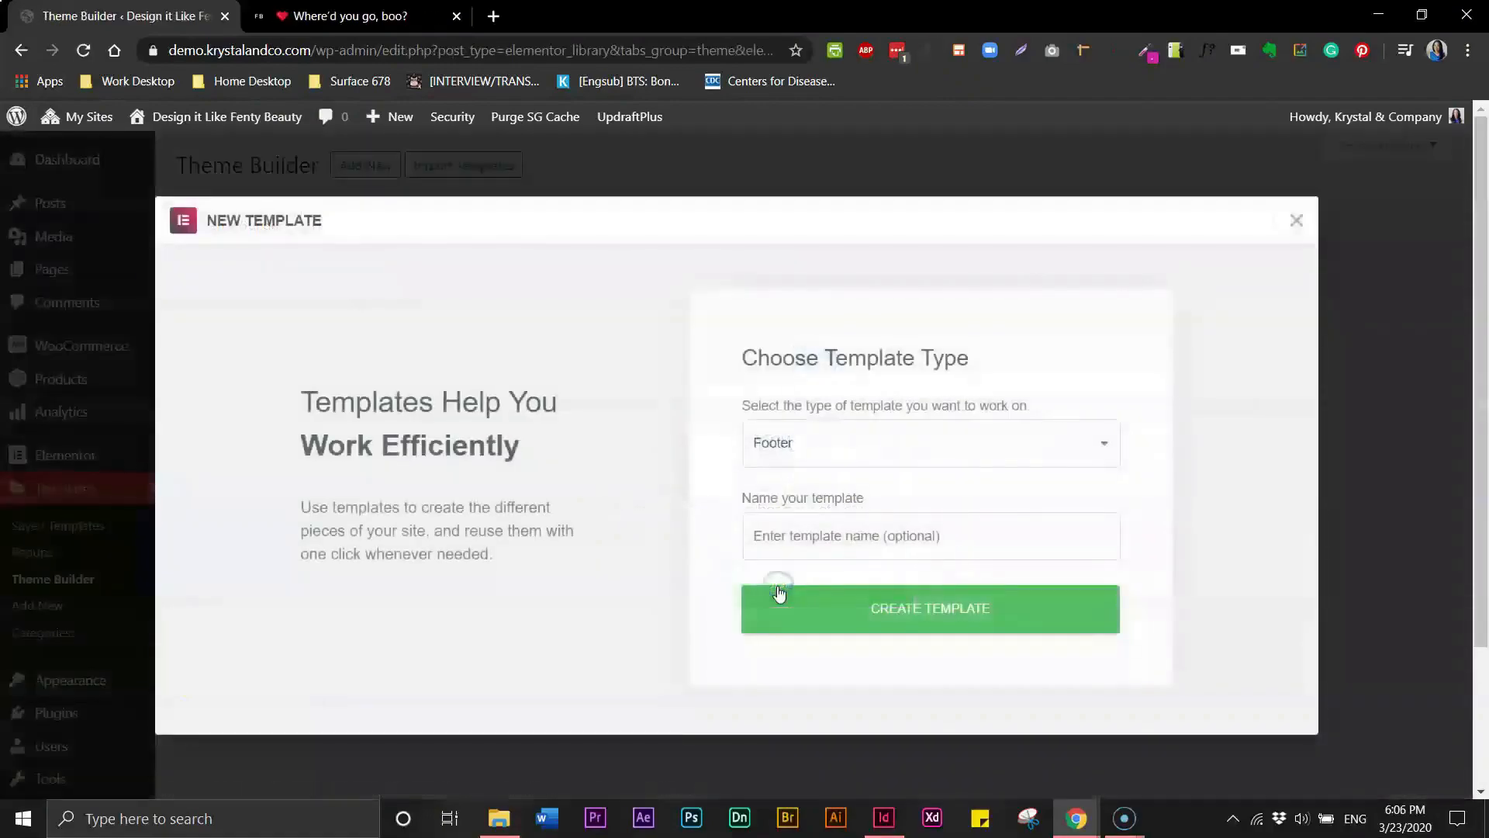
{"action": "left_click", "coordinate": [807, 535]}
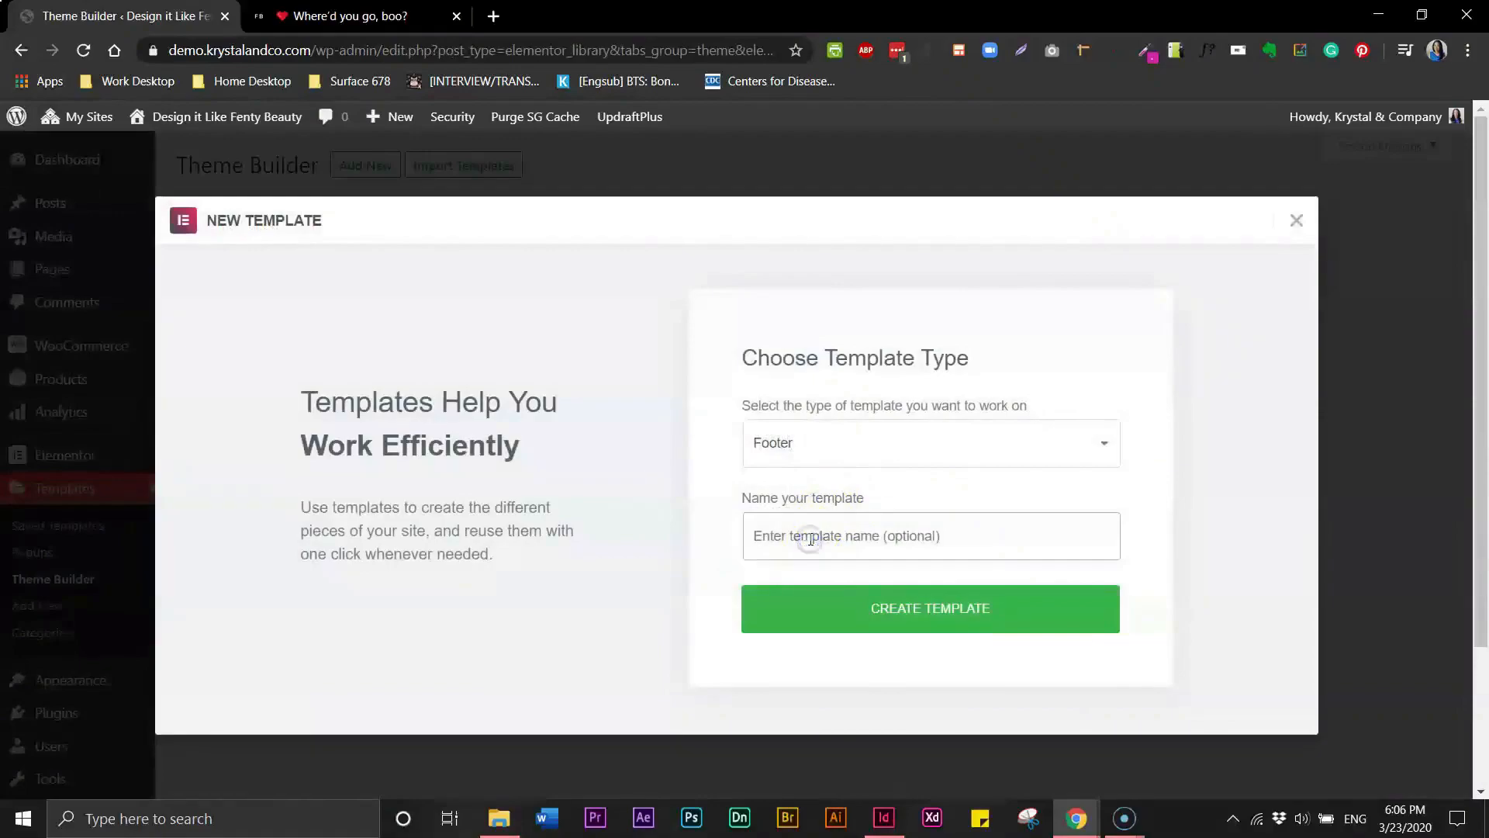
{"action": "type", "text": "Main Footer"}
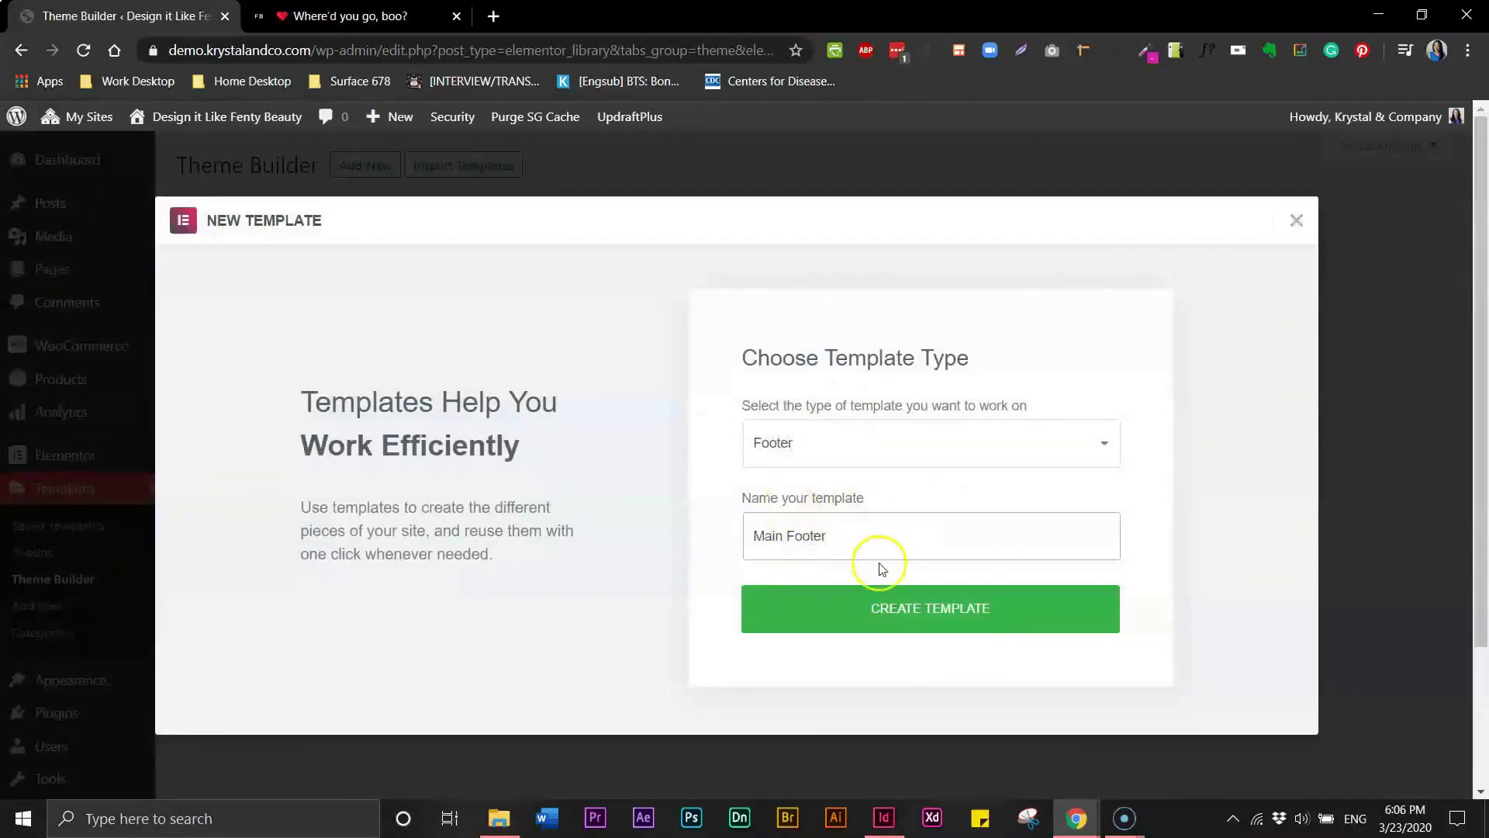
{"action": "left_click", "coordinate": [905, 618]}
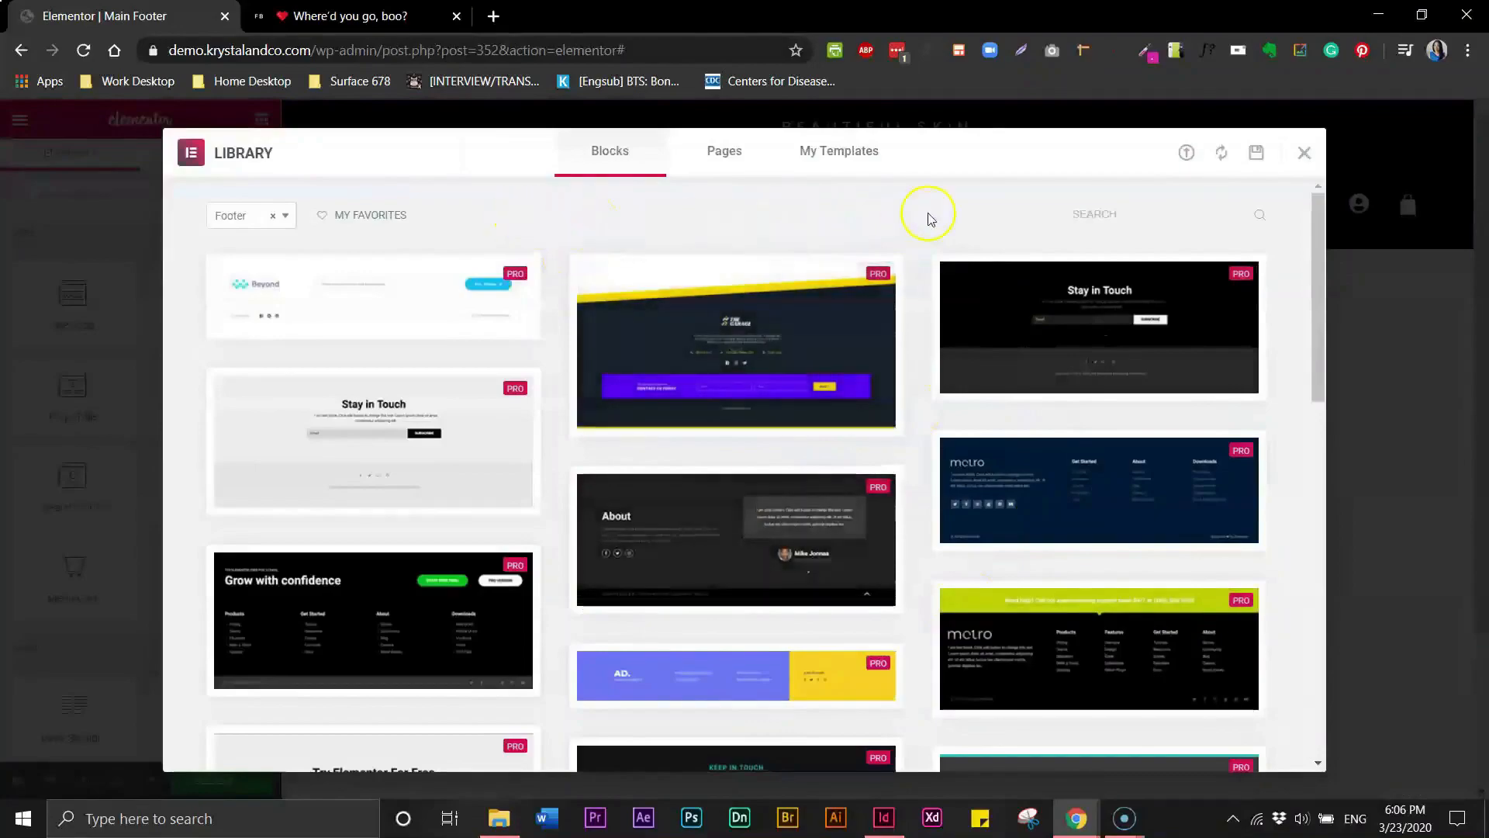
- Close the block library and add a new single-column section to the footer template
{"action": "left_click", "coordinate": [1306, 153]}
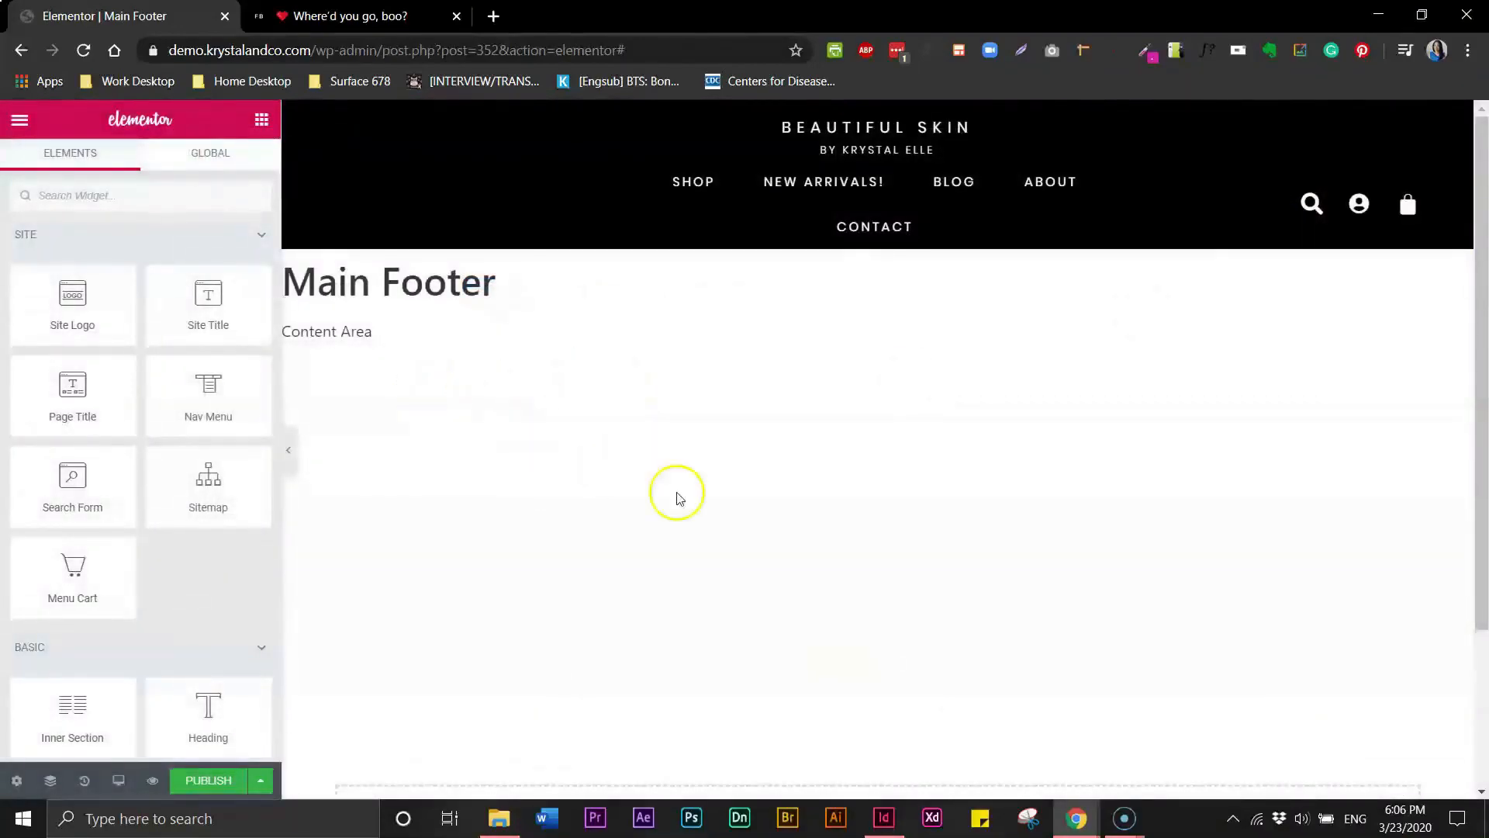
{"action": "left_click_drag", "start_coordinate": [1478, 392], "coordinate": [1480, 554]}
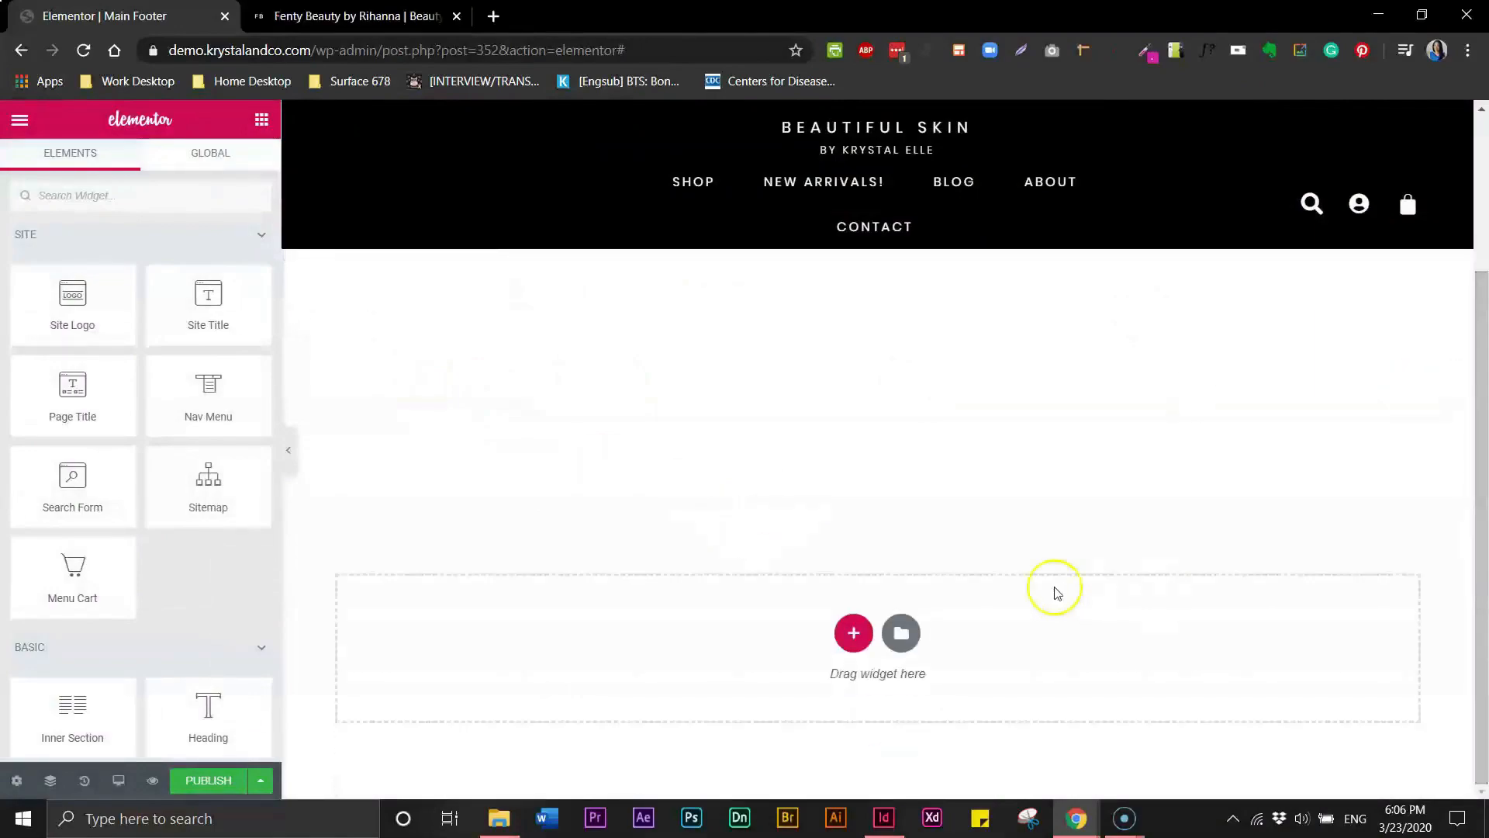
{"action": "left_click", "coordinate": [854, 636]}
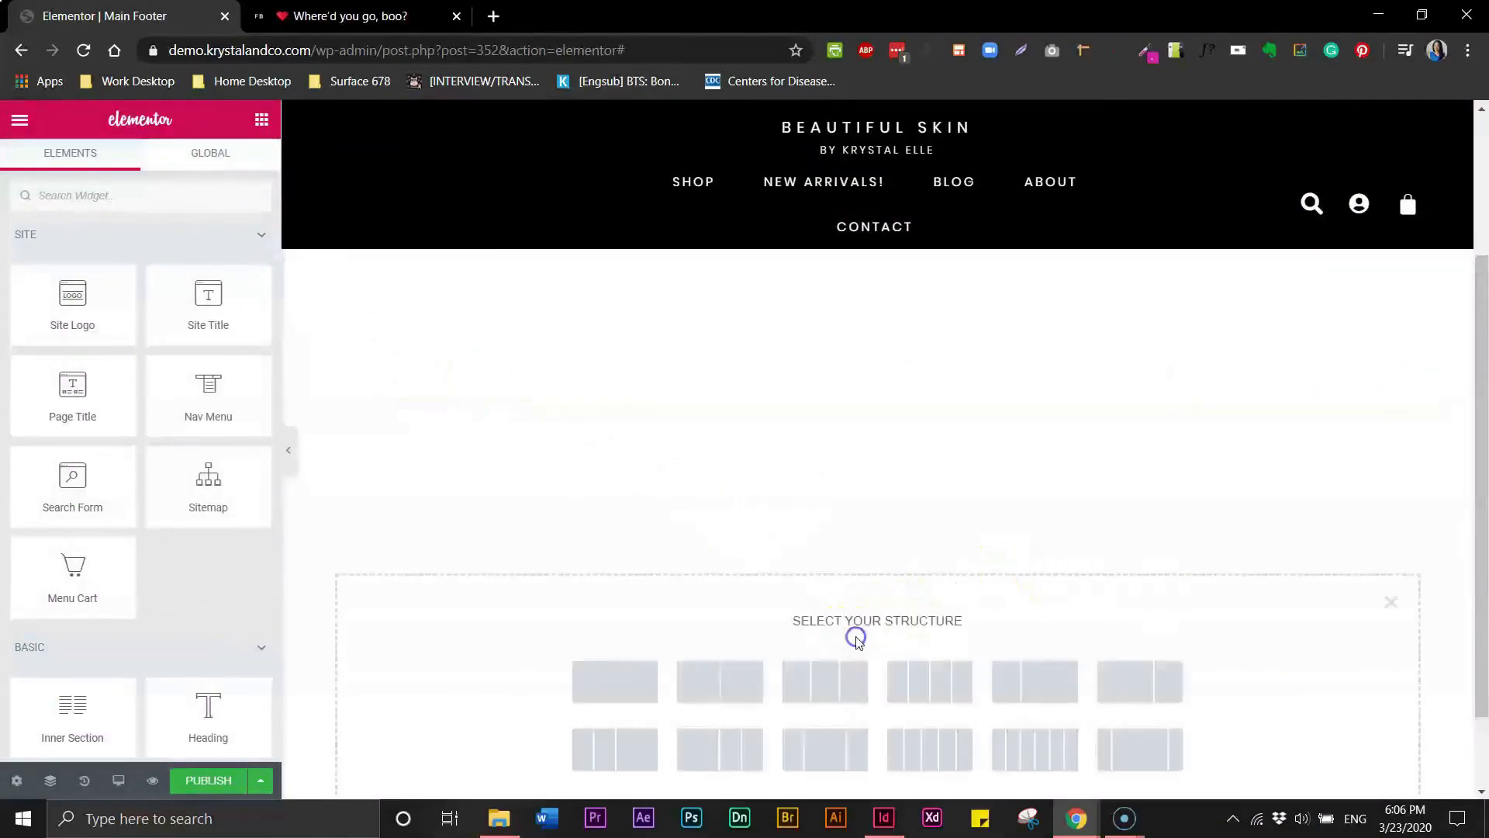
{"action": "left_click", "coordinate": [636, 689]}
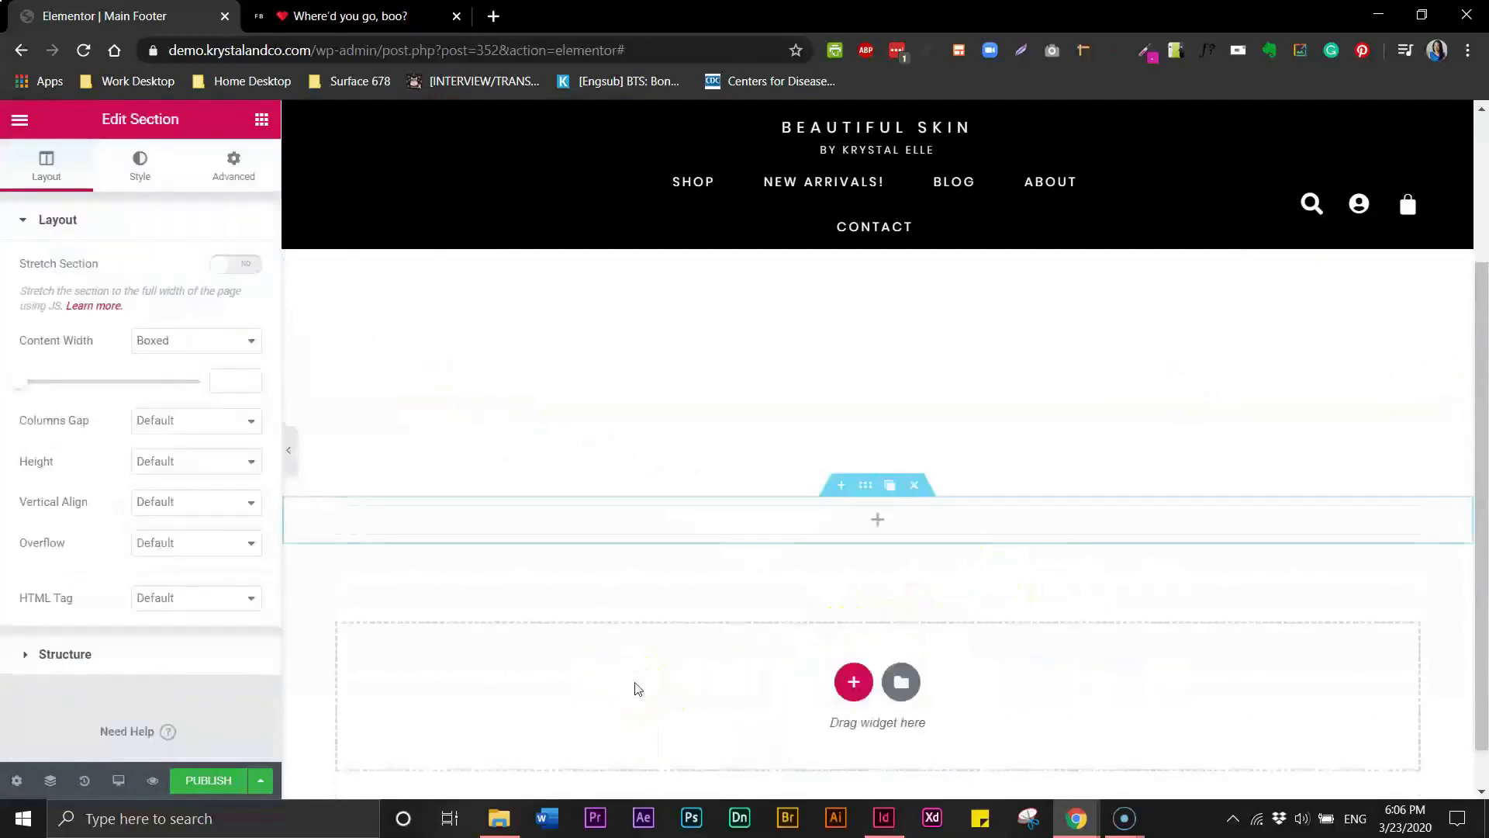
- Drag an Inner Section widget into the new section to create two columns
{"action": "left_click", "coordinate": [261, 124]}
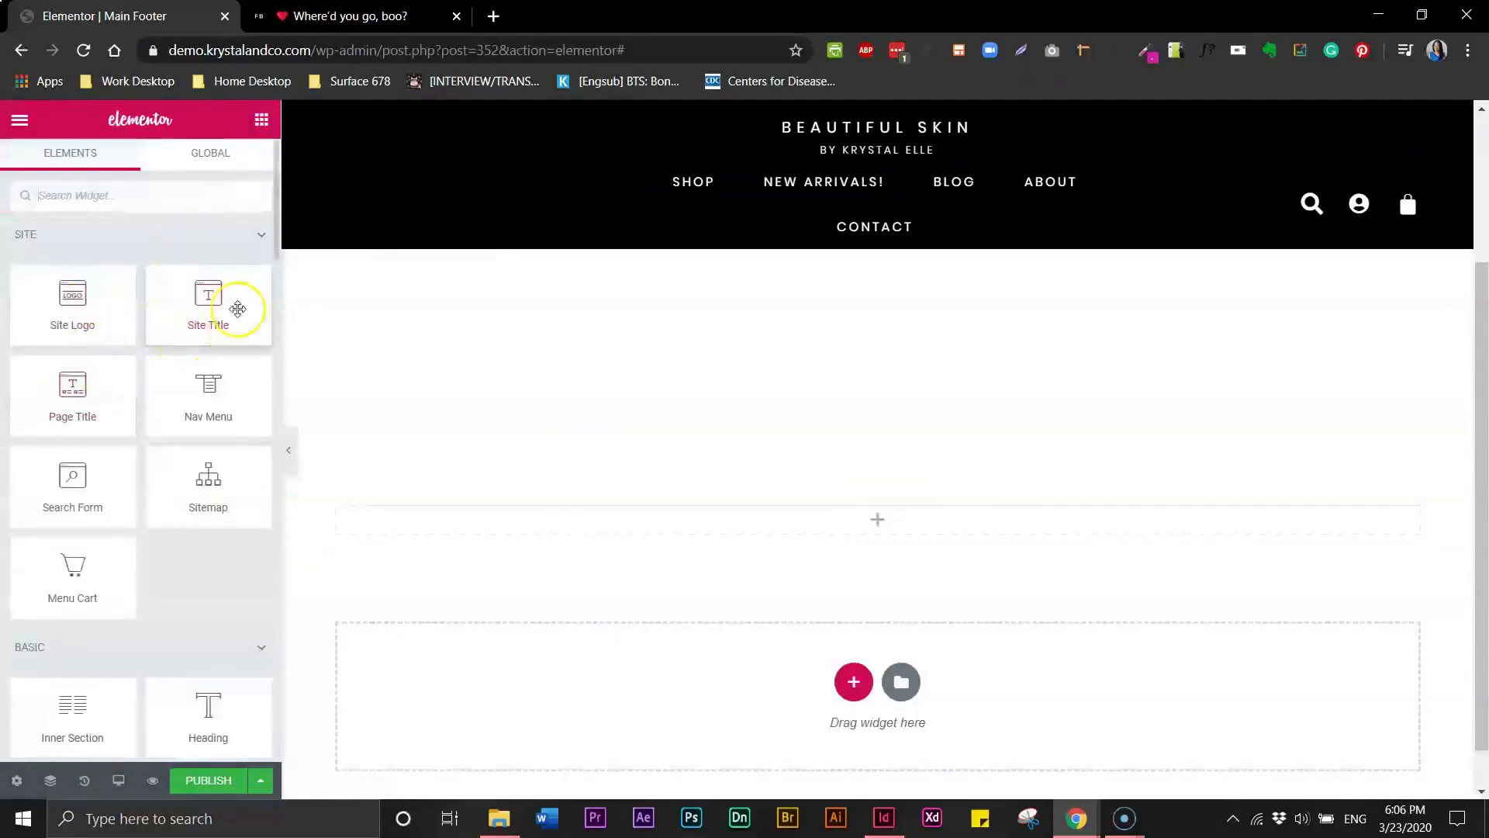
{"action": "left_click_drag", "start_coordinate": [277, 256], "coordinate": [279, 329]}
{"action": "left_click_drag", "start_coordinate": [106, 281], "coordinate": [609, 516]}
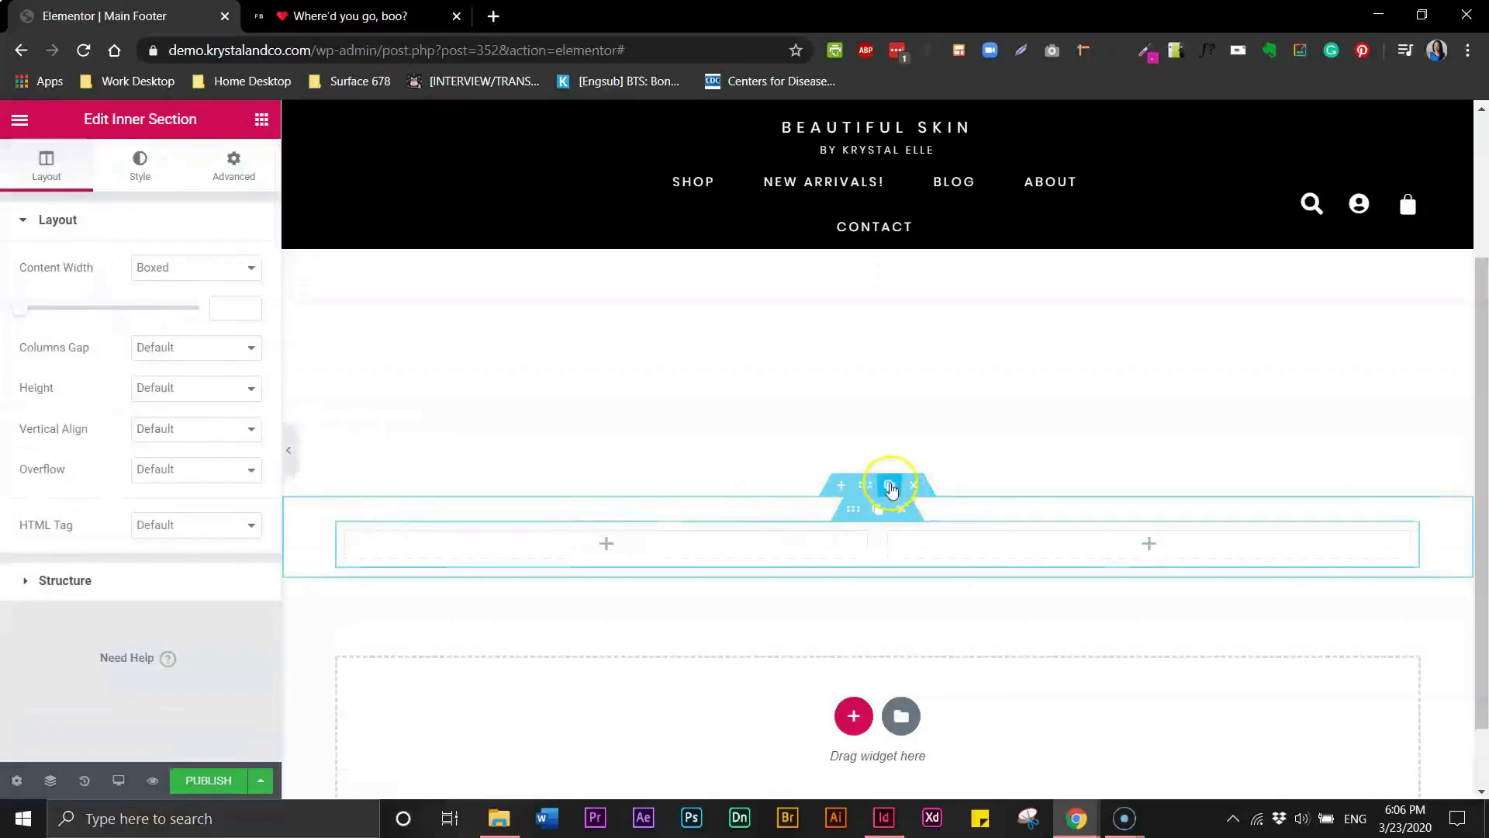
- Set the section's Content Width to Full Width
{"action": "mouse_move", "coordinate": [852, 510]}
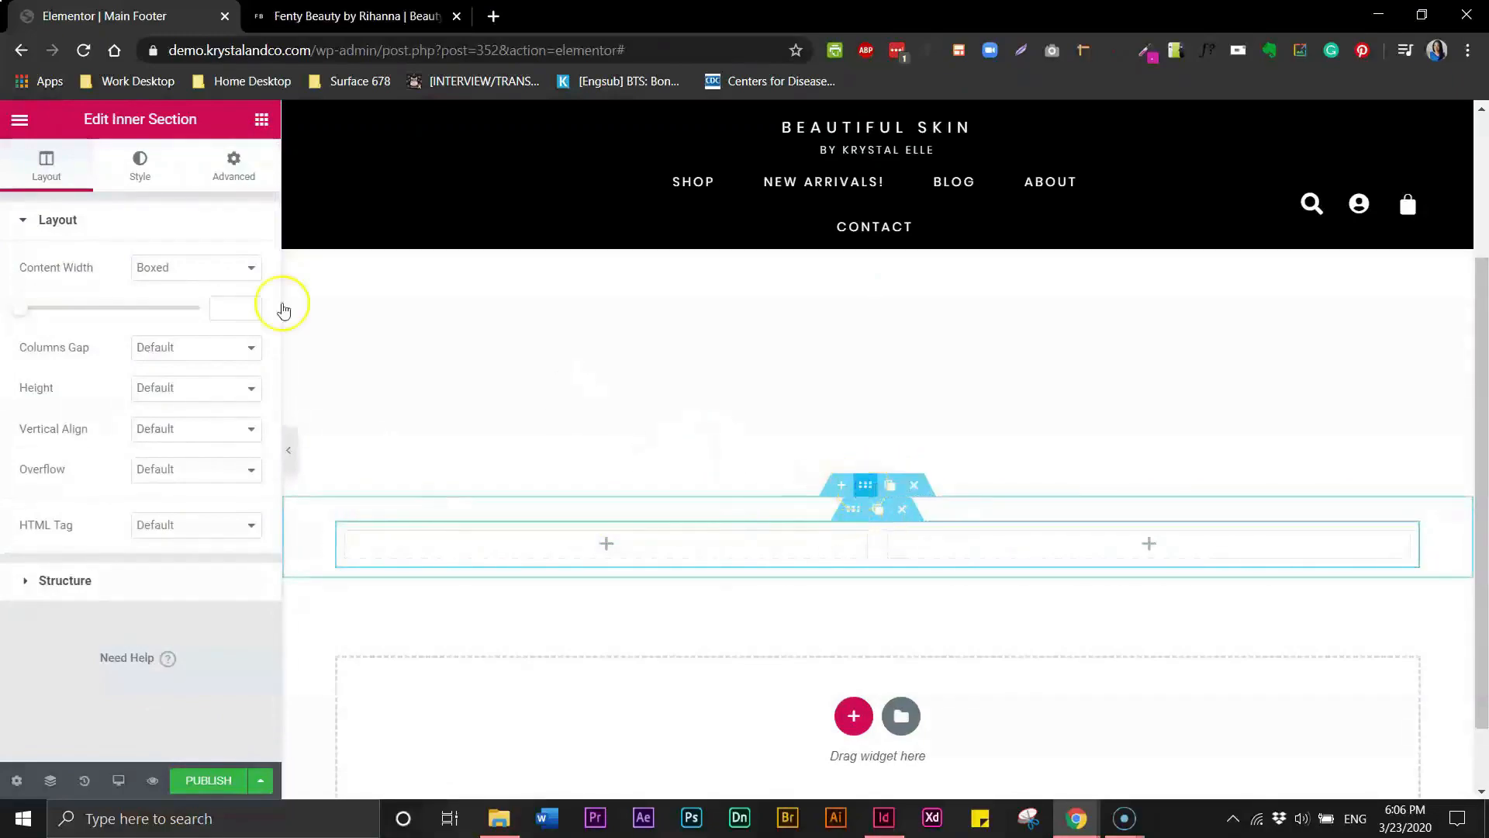
{"action": "left_click", "coordinate": [166, 341]}
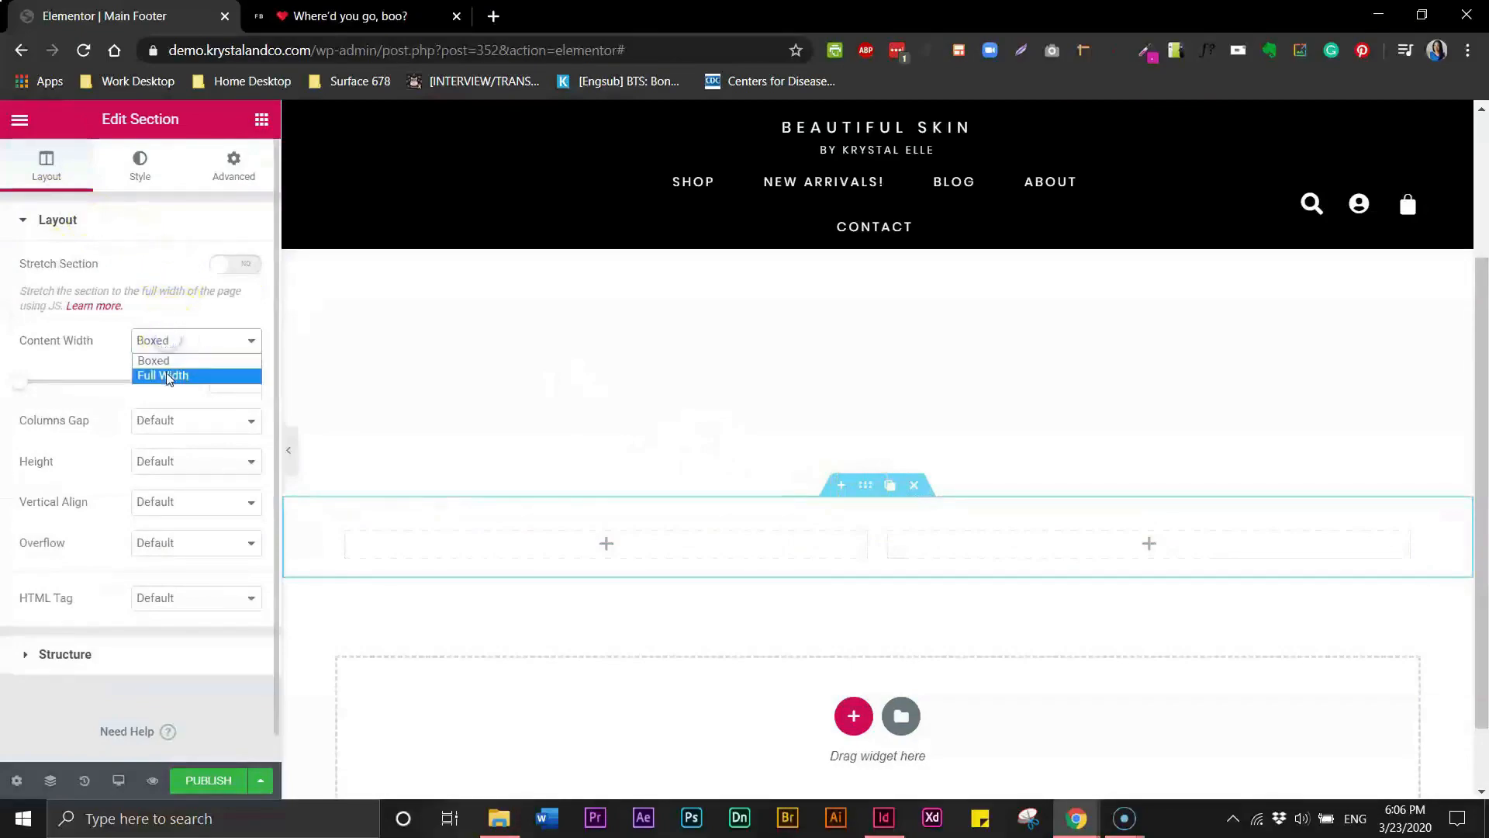
{"action": "left_click", "coordinate": [166, 376]}
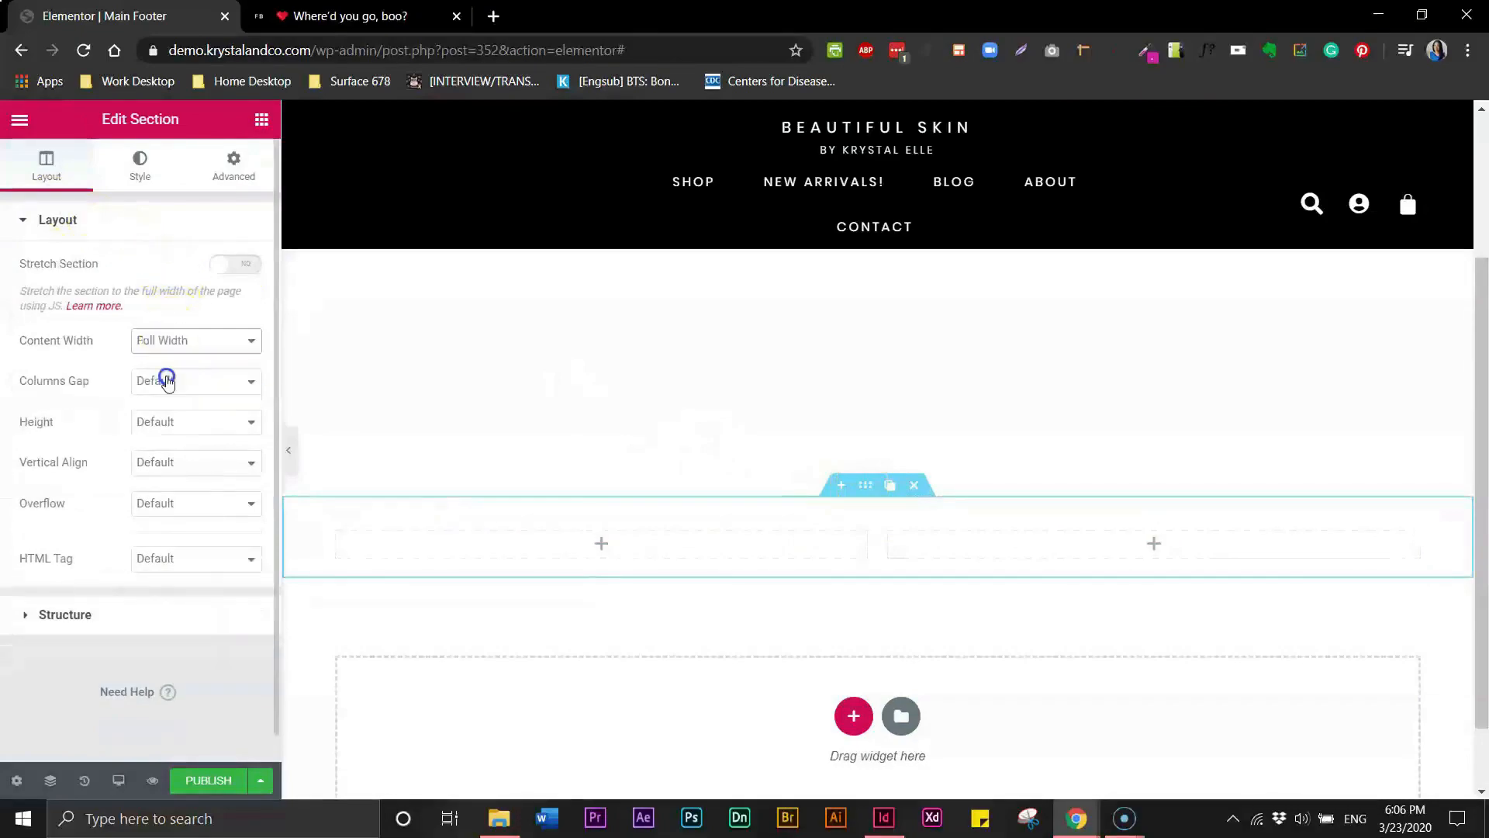
- Give the section a classic background image using Footer Image, with background size set to Cover
{"action": "left_click", "coordinate": [865, 489]}
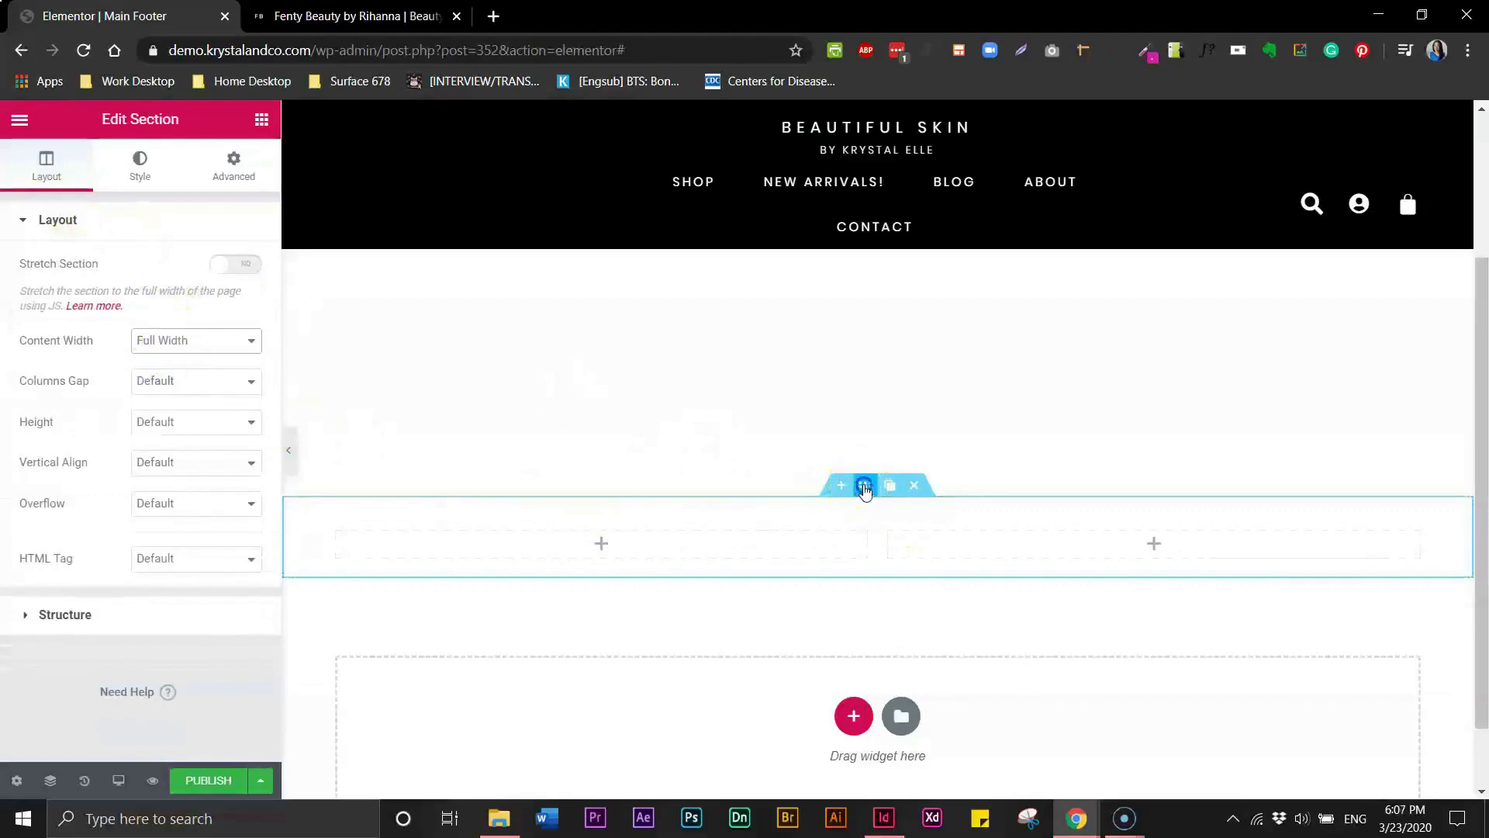
{"action": "left_click", "coordinate": [138, 172]}
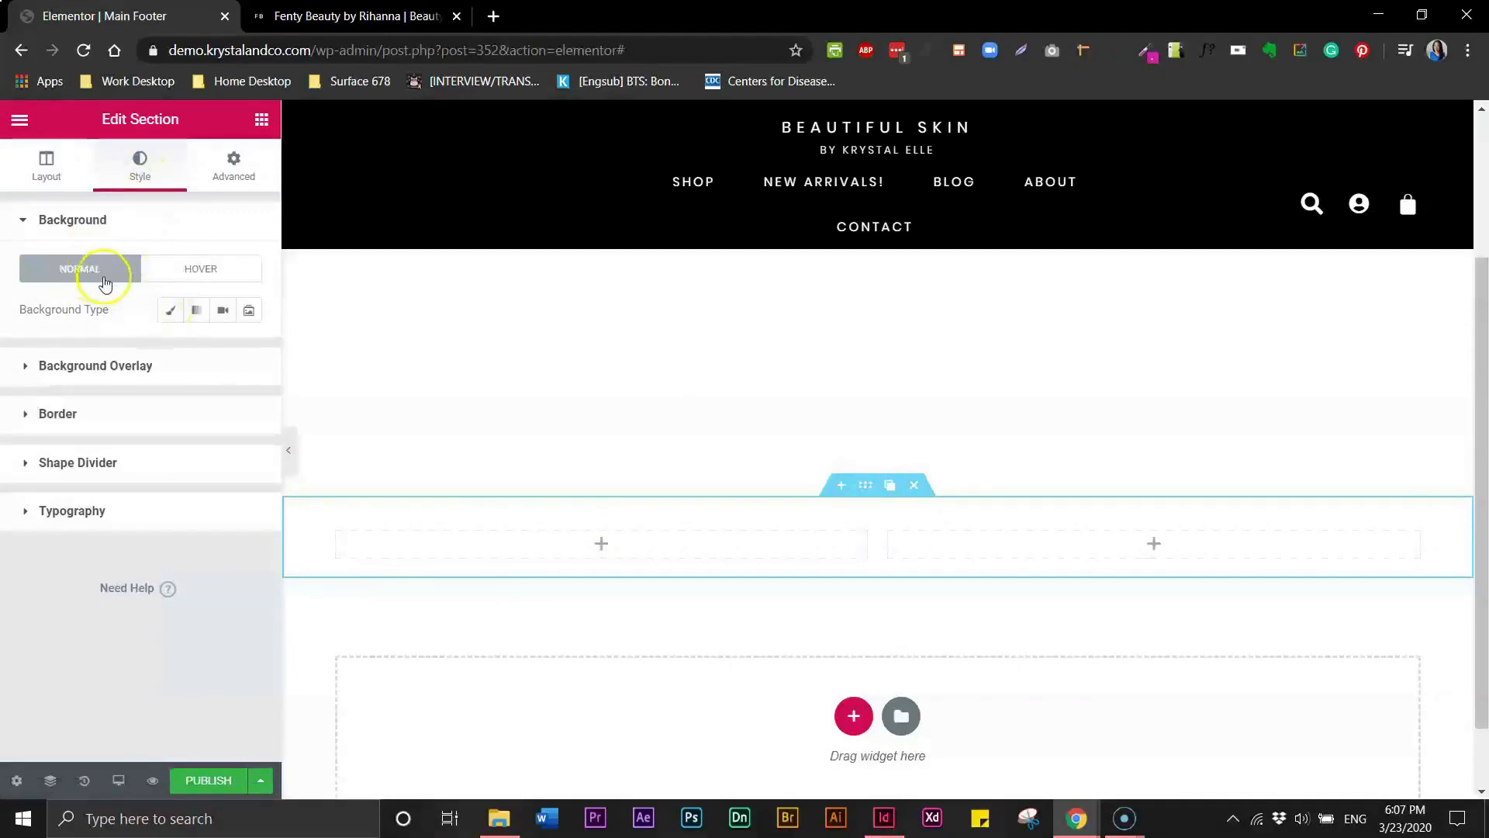
{"action": "left_click", "coordinate": [170, 311]}
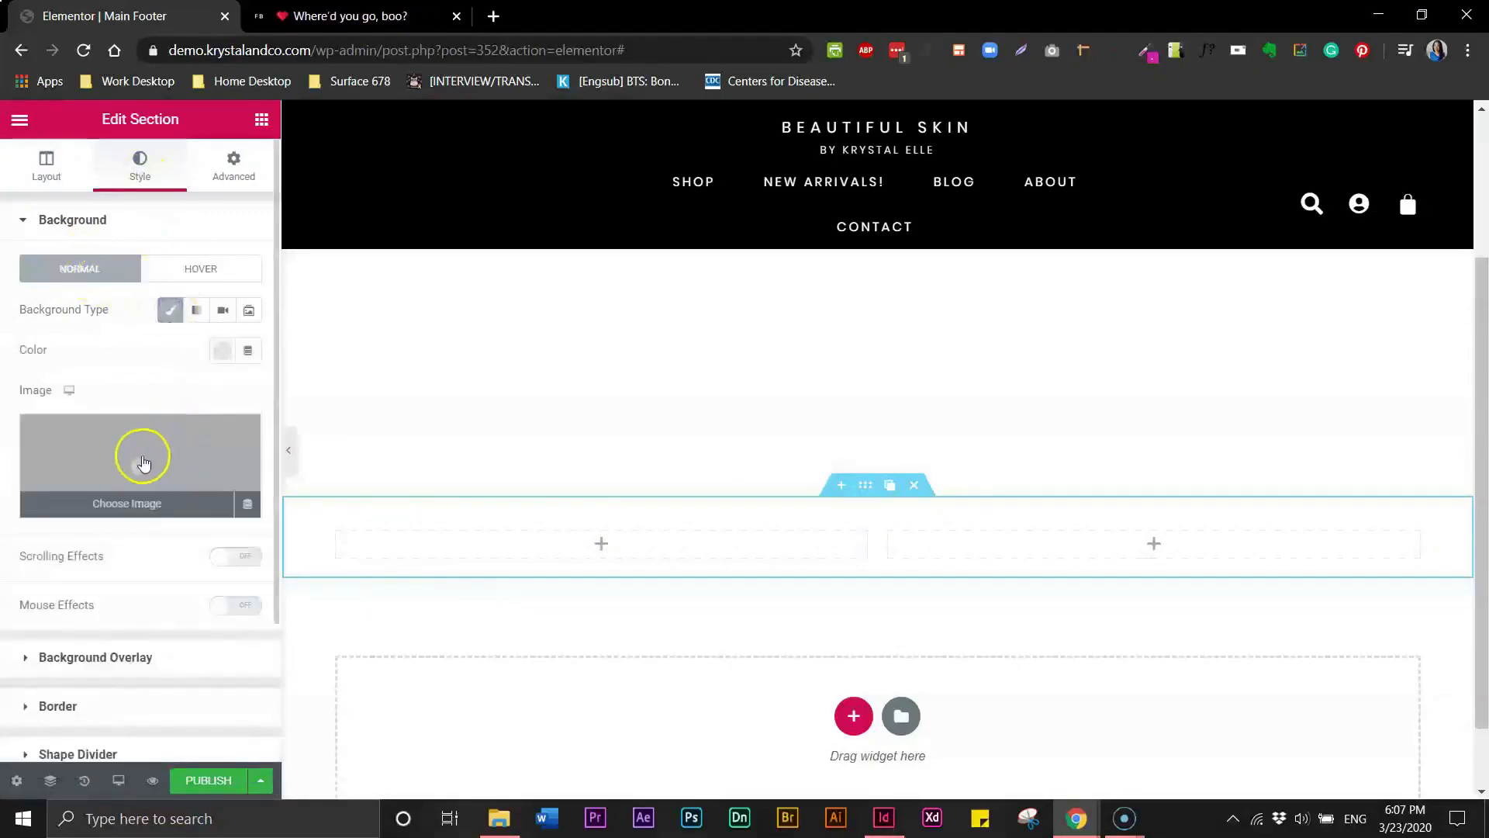
{"action": "left_click", "coordinate": [140, 467]}
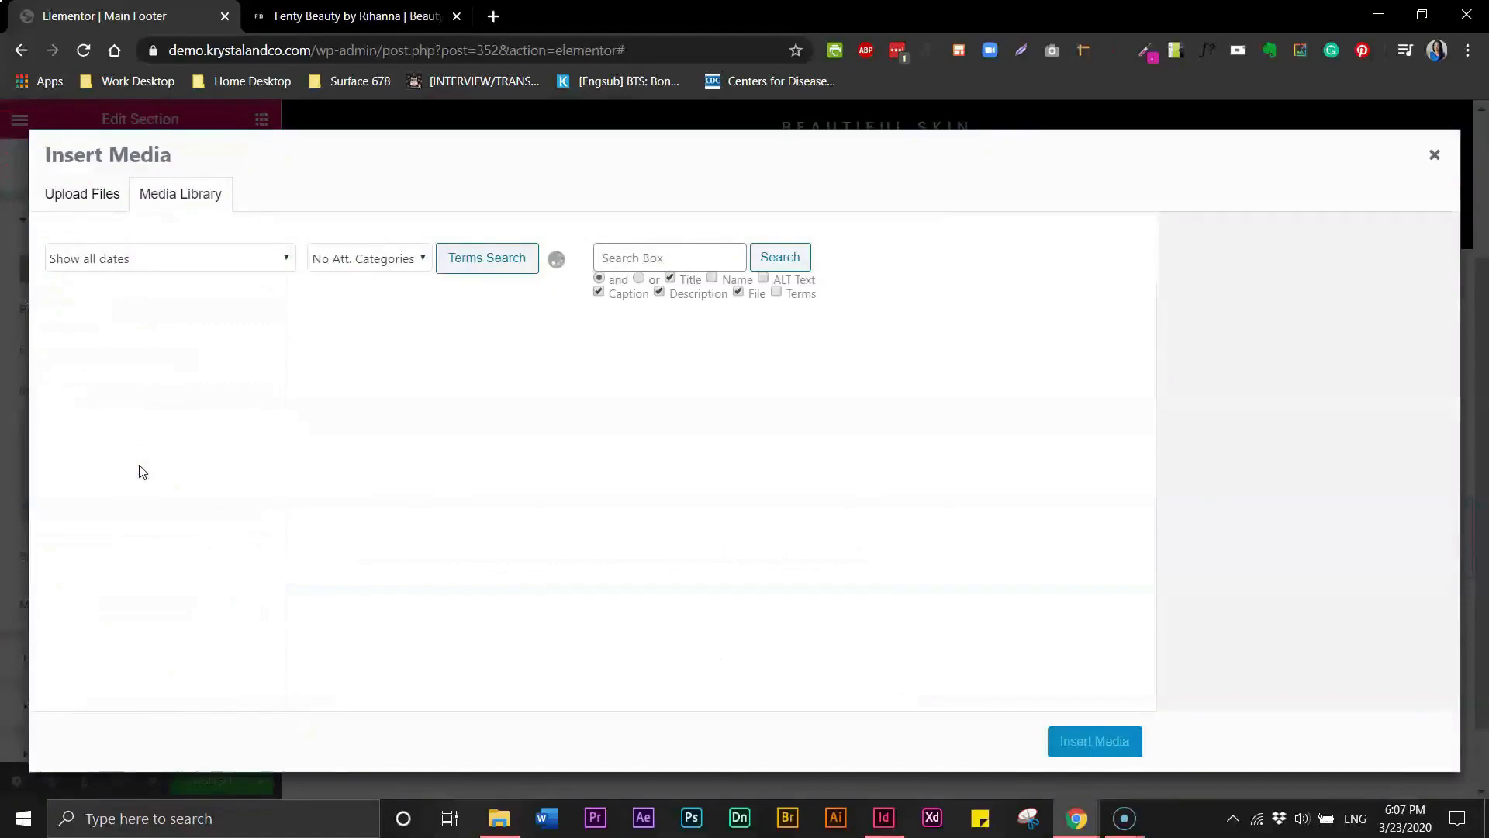
{"action": "left_click", "coordinate": [109, 392]}
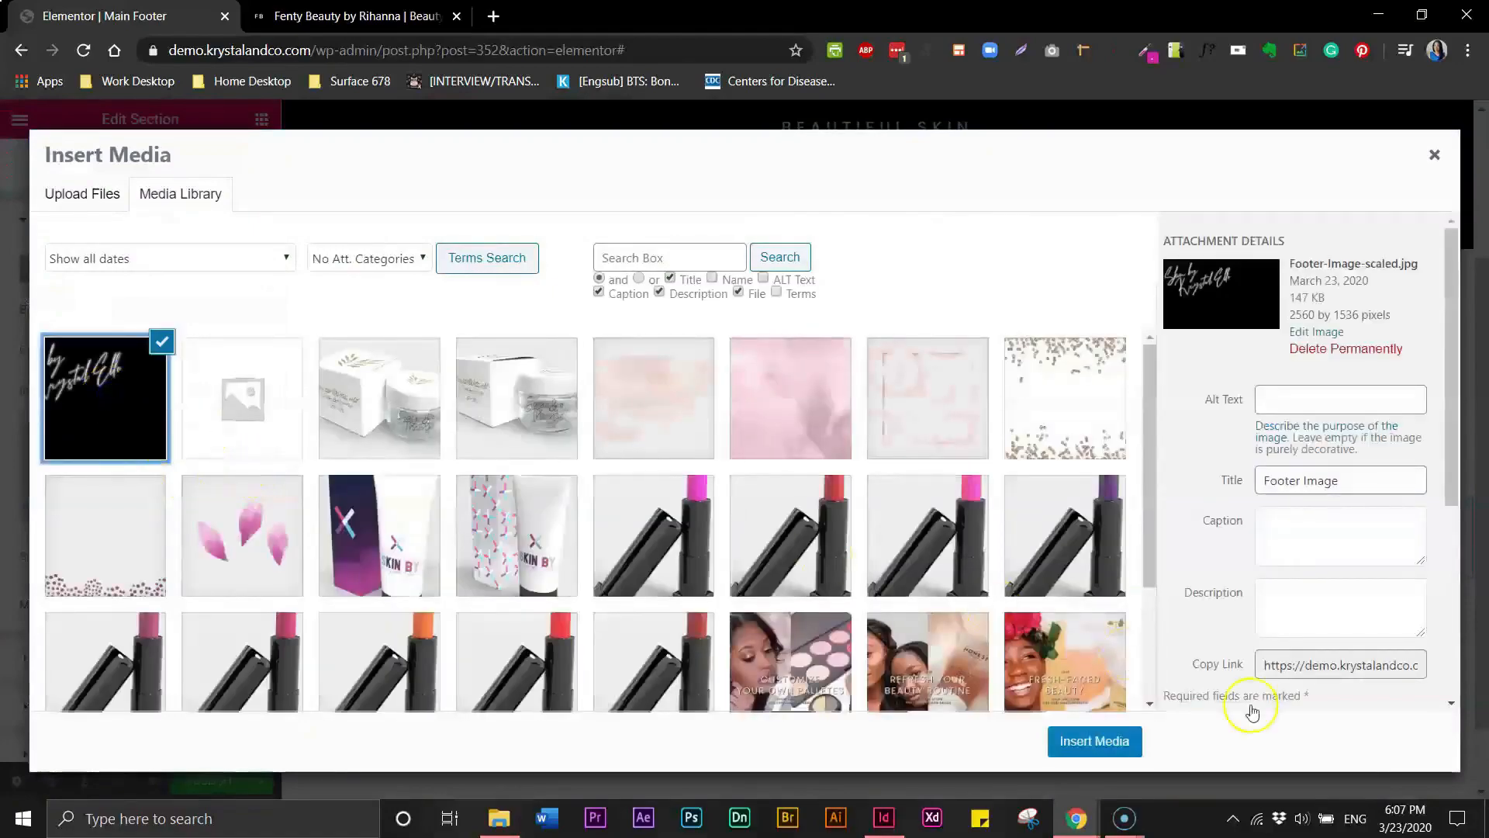
{"action": "left_click", "coordinate": [1120, 741]}
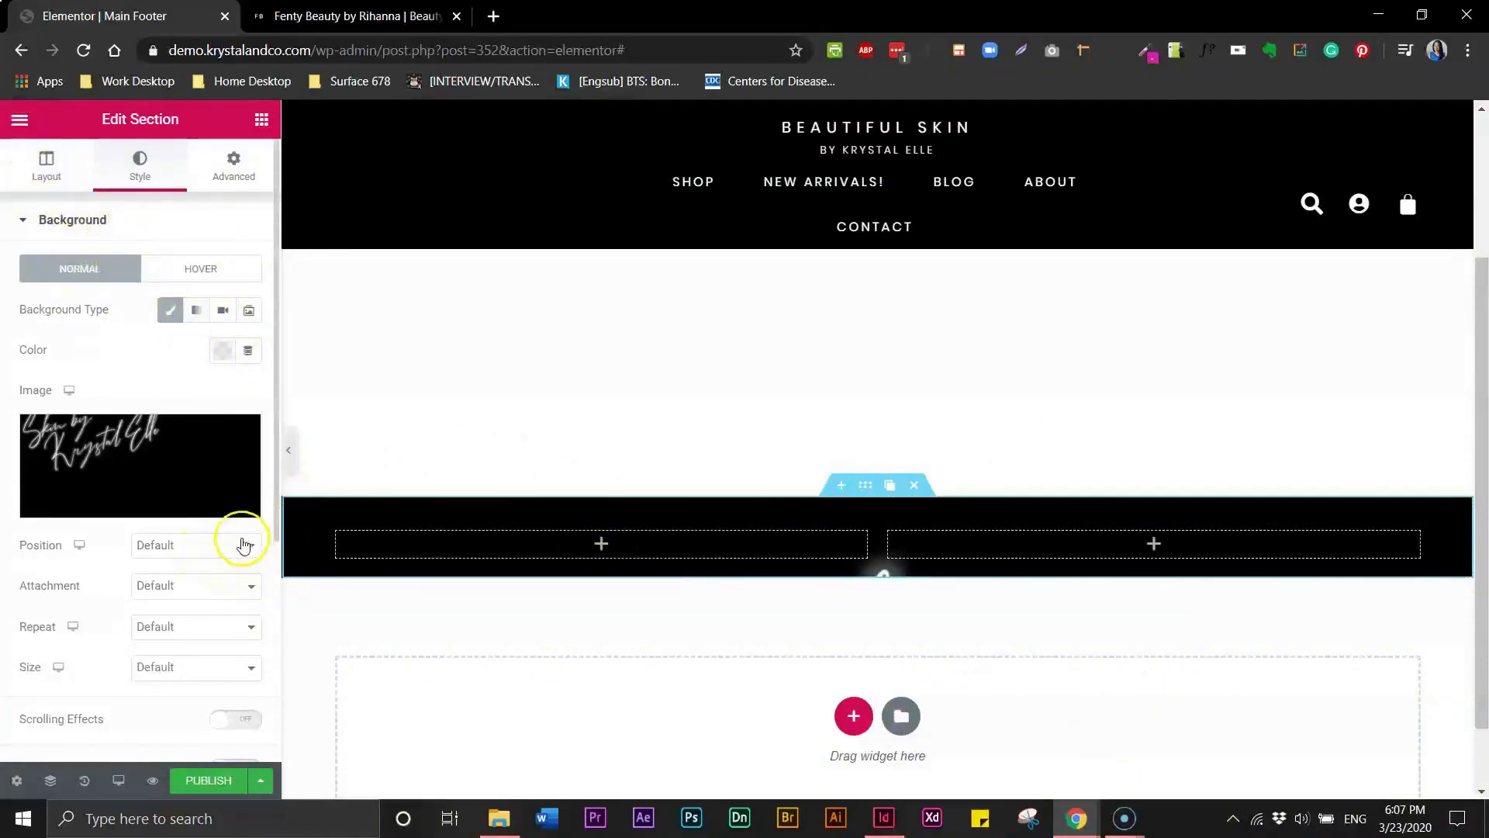
{"action": "left_click", "coordinate": [252, 669]}
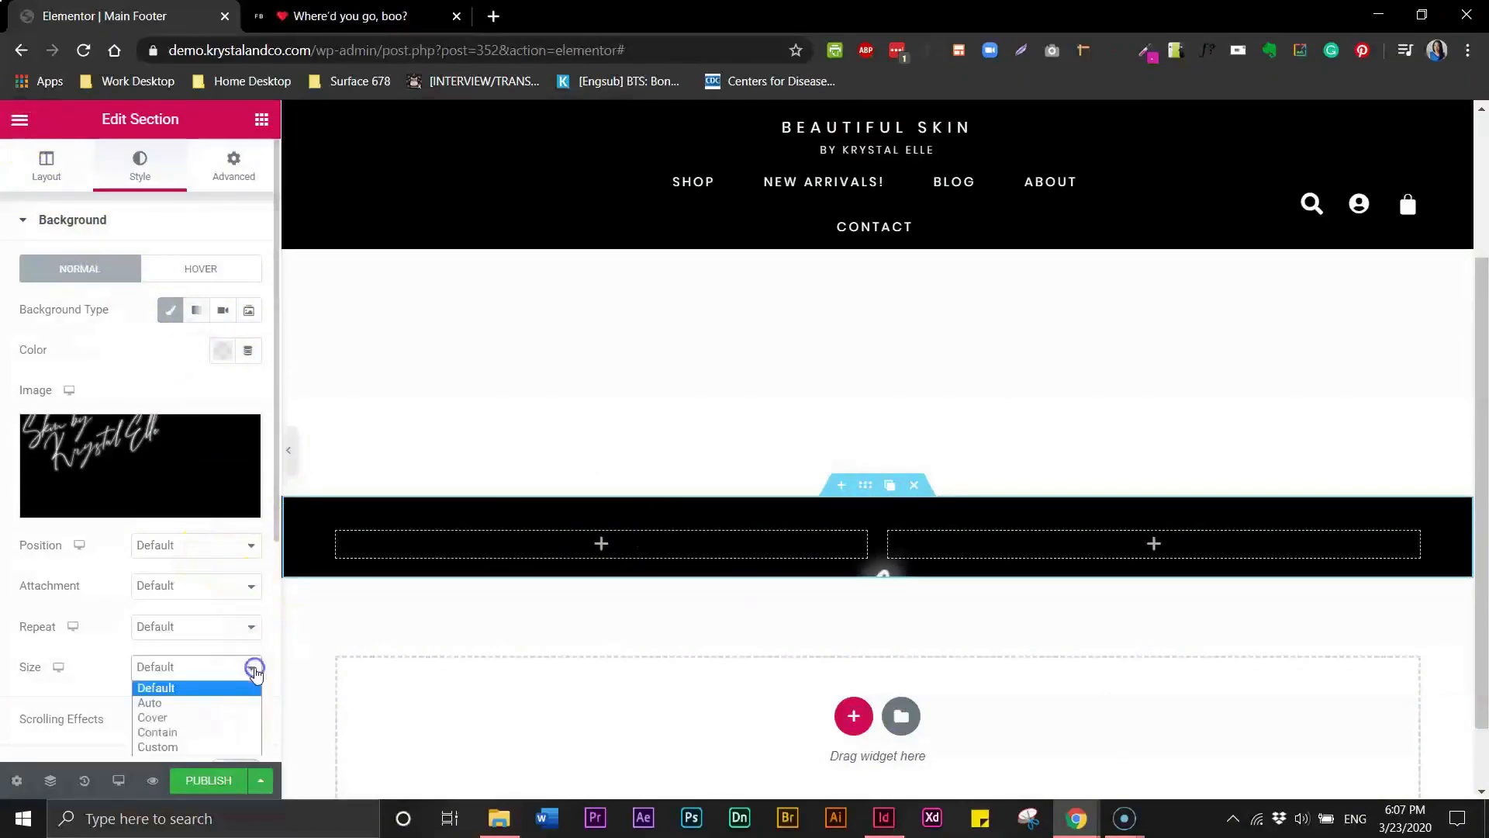
{"action": "left_click", "coordinate": [181, 718]}
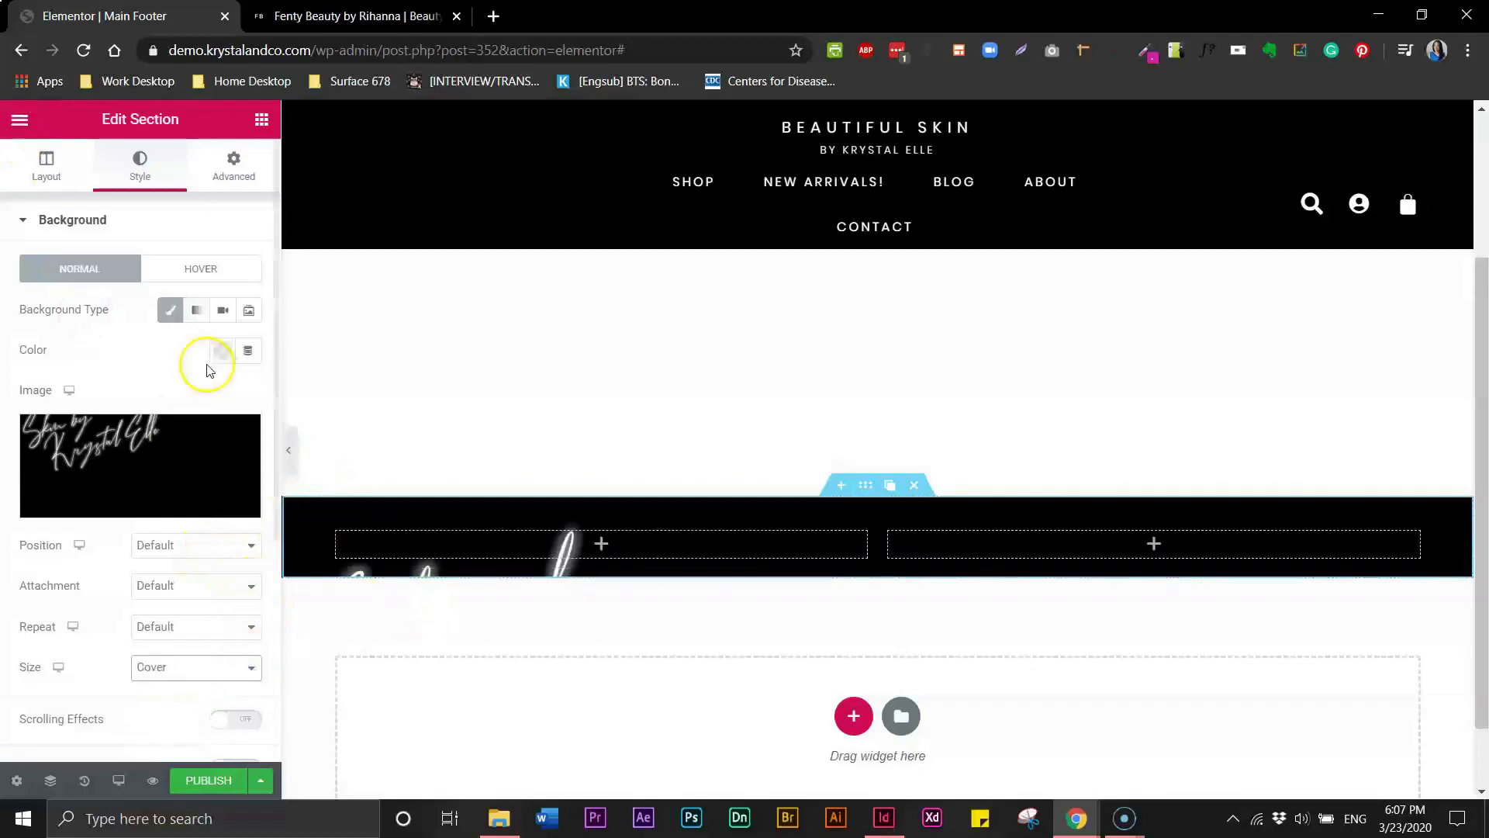
- Set the section's Height to Min Height with a minimum height of 960 px
{"action": "left_click", "coordinate": [43, 183]}
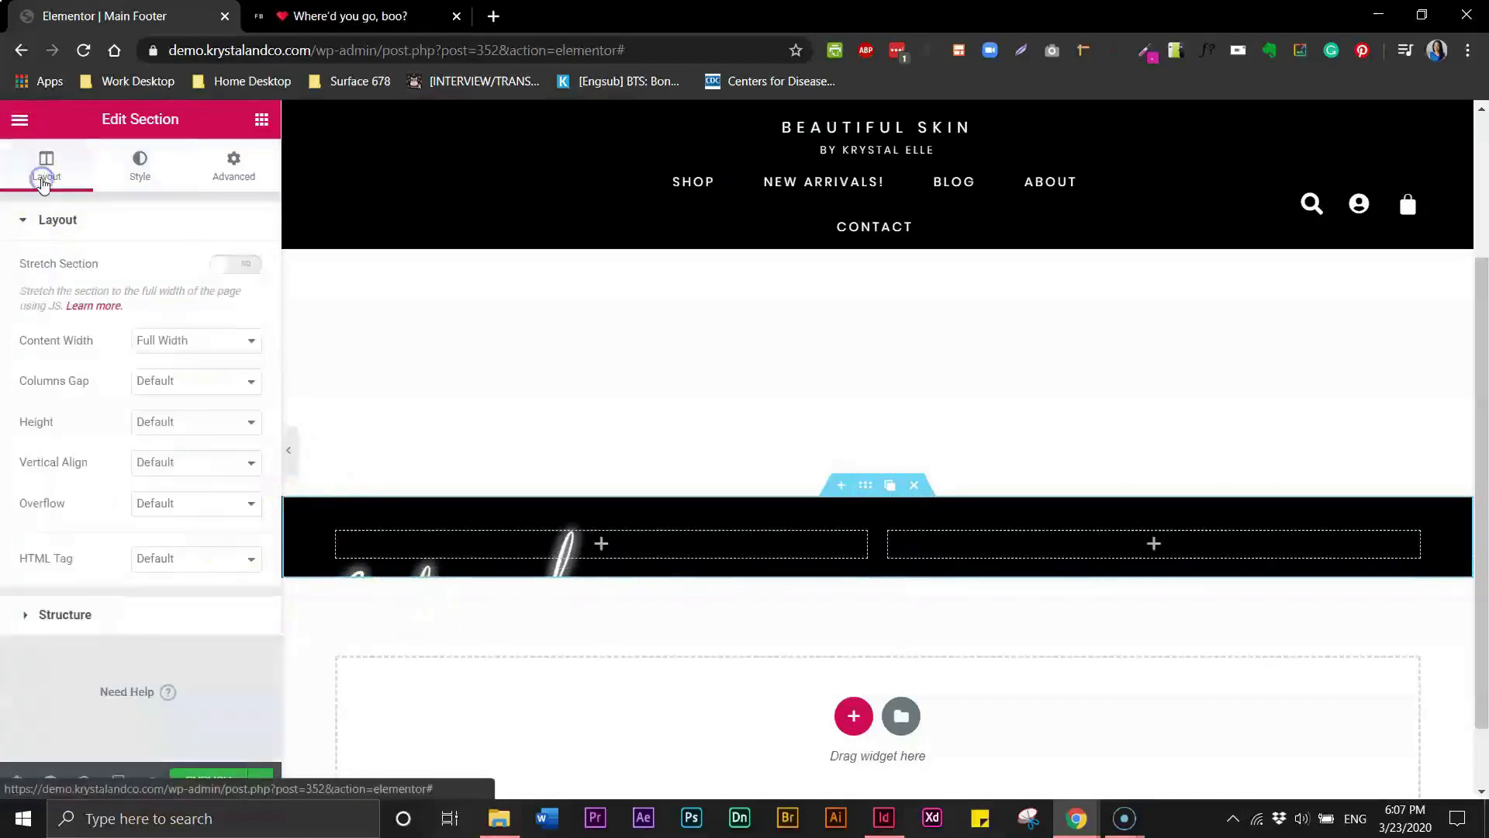
{"action": "left_click", "coordinate": [177, 425]}
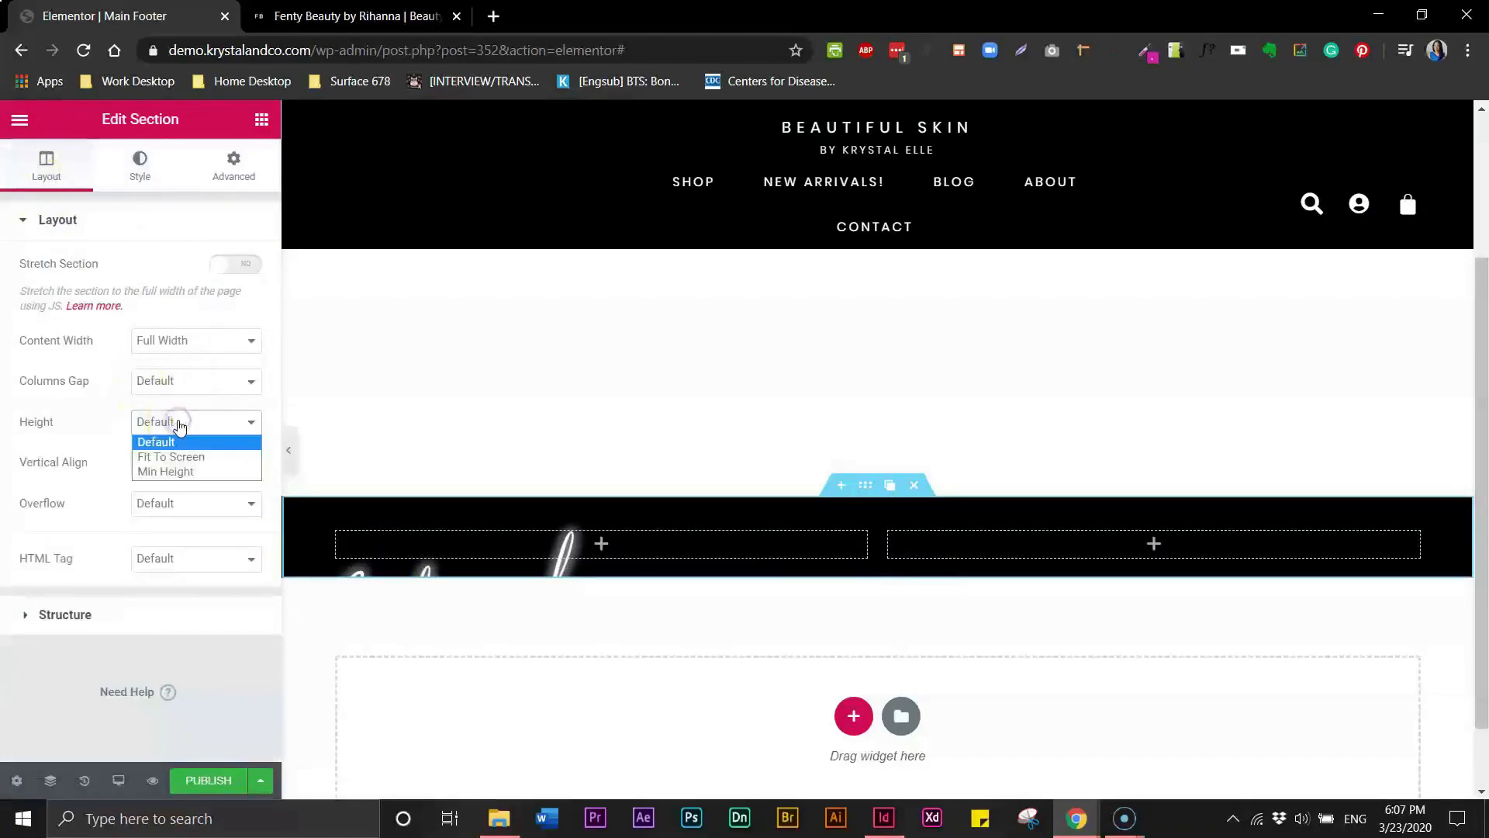
{"action": "left_click", "coordinate": [174, 475]}
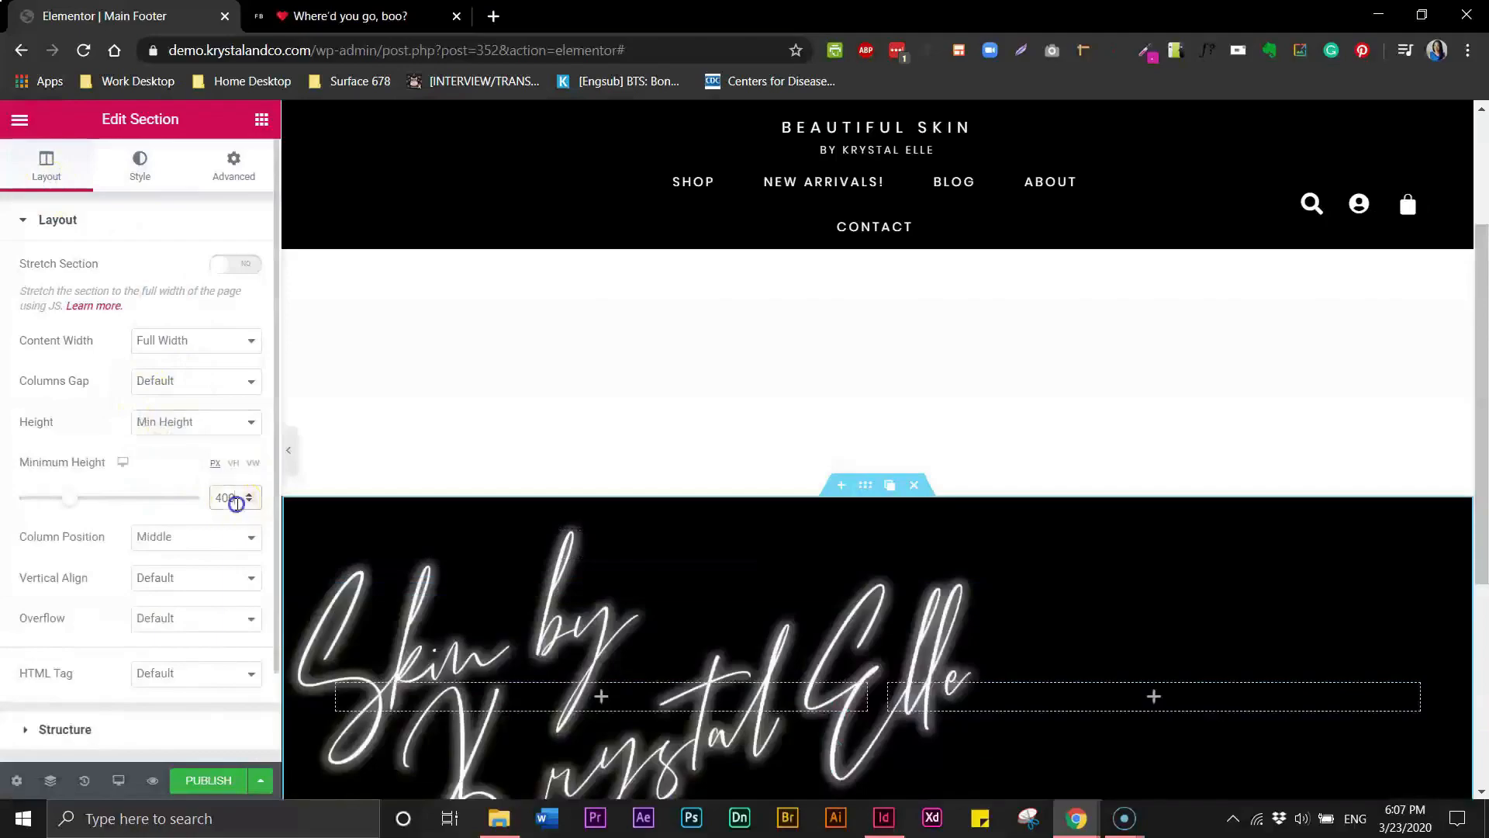
{"action": "type", "text": "960"}
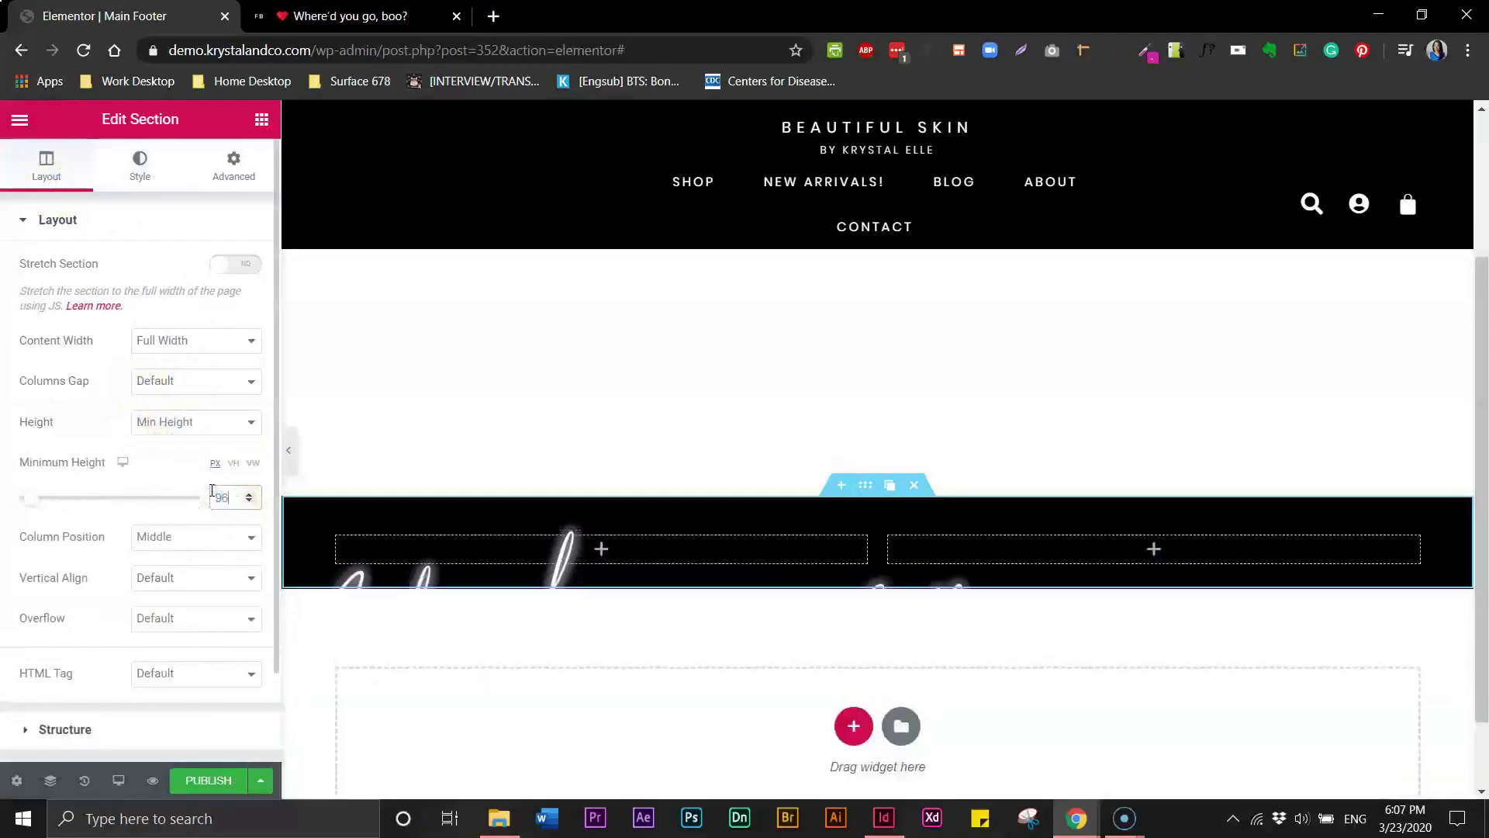
- Preview the footer with the editor panel hidden, compare it with the Fenty Beauty site's footer, and reopen the panel
{"action": "left_click", "coordinate": [288, 450]}
{"action": "mouse_move", "coordinate": [1482, 516]}
{"action": "left_mouse_down"}
{"action": "mouse_move", "coordinate": [1483, 775]}
{"action": "mouse_move", "coordinate": [1483, 613]}
{"action": "left_mouse_up"}
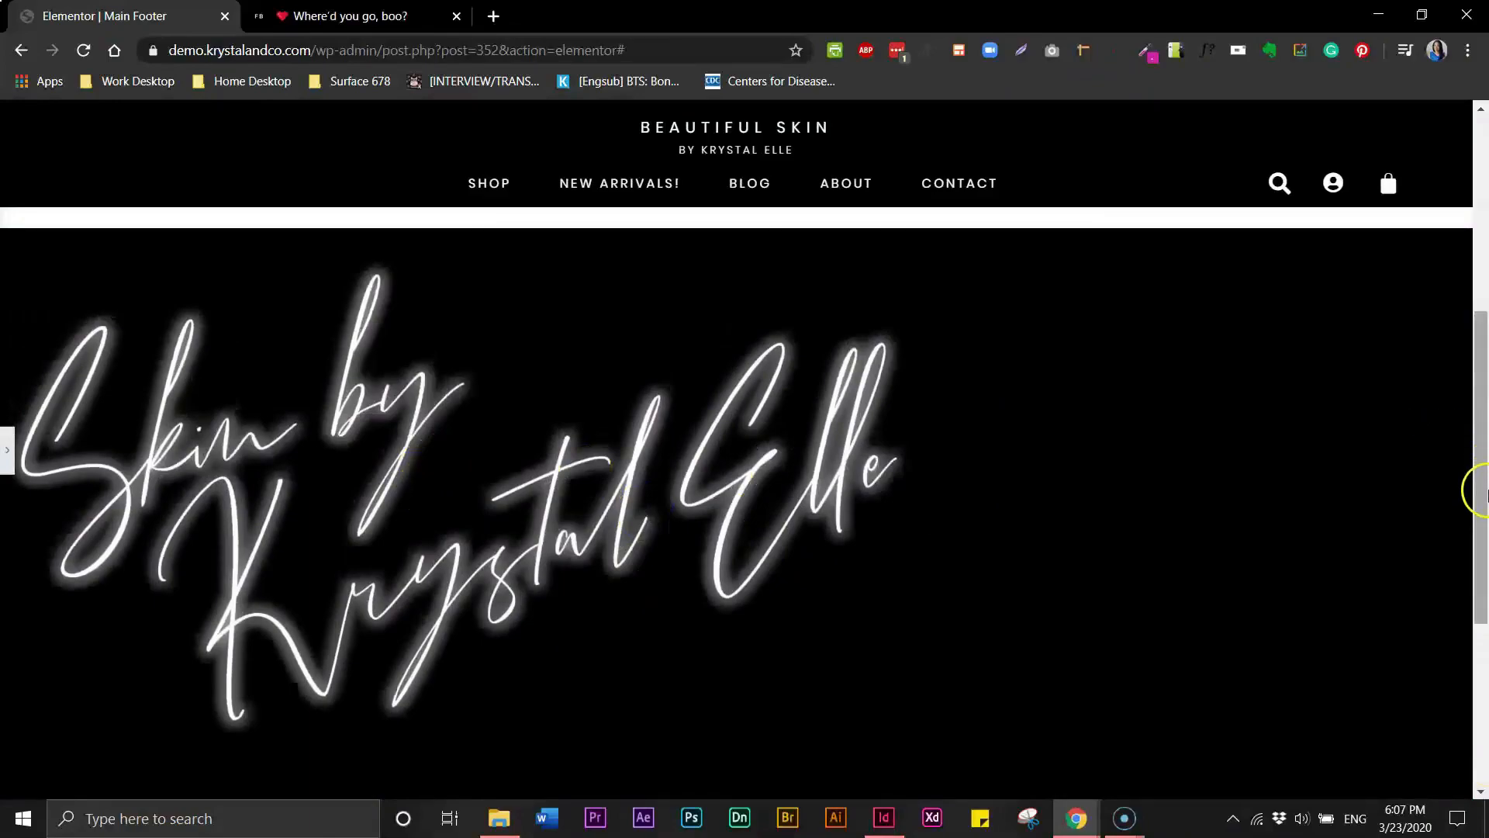
{"action": "left_click_drag", "start_coordinate": [1483, 490], "coordinate": [1483, 471]}
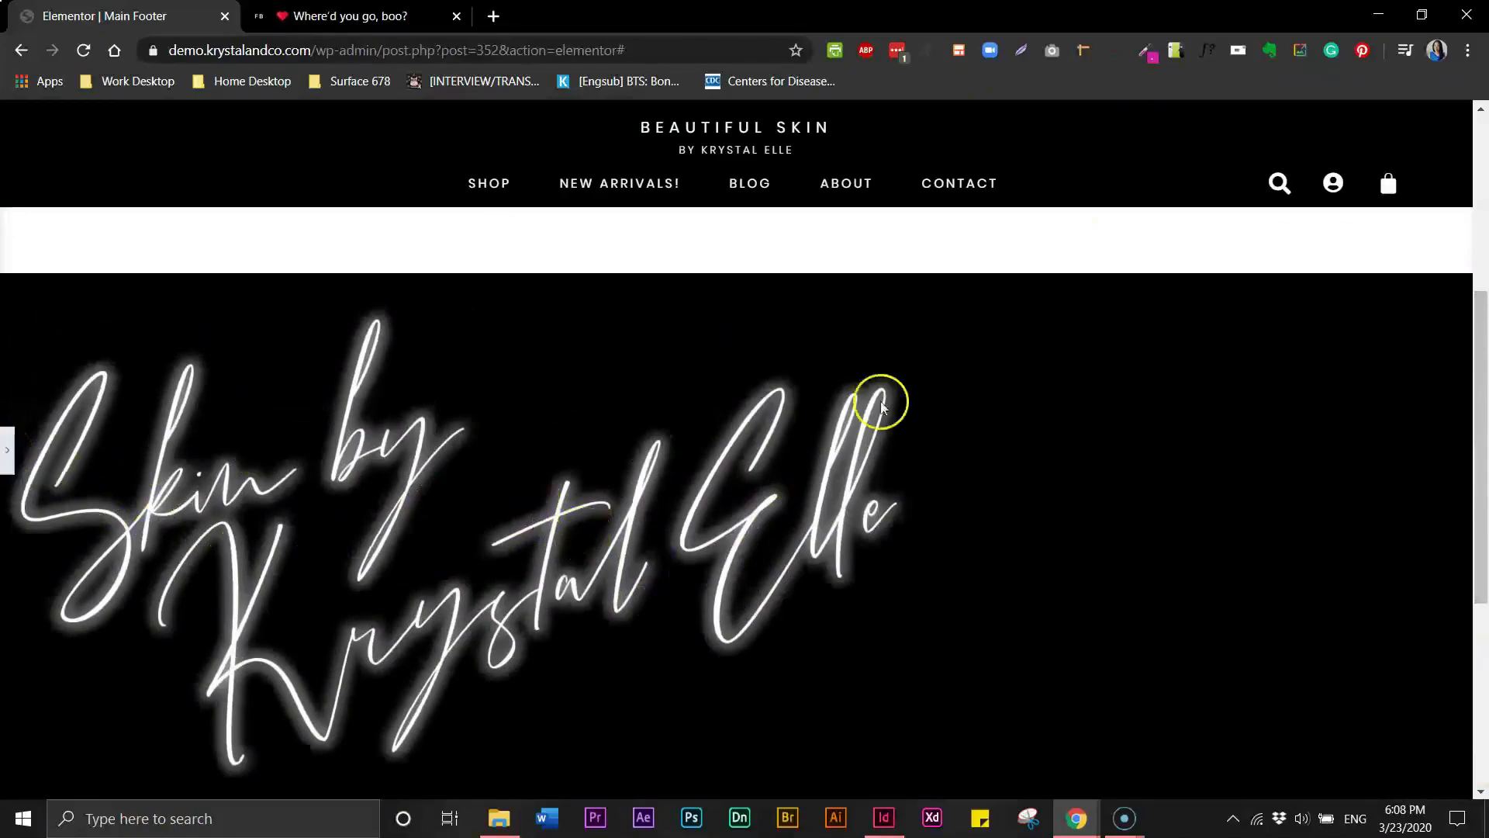
{"action": "mouse_move", "coordinate": [1481, 383]}
{"action": "left_mouse_down"}
{"action": "mouse_move", "coordinate": [1481, 404]}
{"action": "mouse_move", "coordinate": [1482, 266]}
{"action": "mouse_move", "coordinate": [1483, 394]}
{"action": "left_mouse_up"}
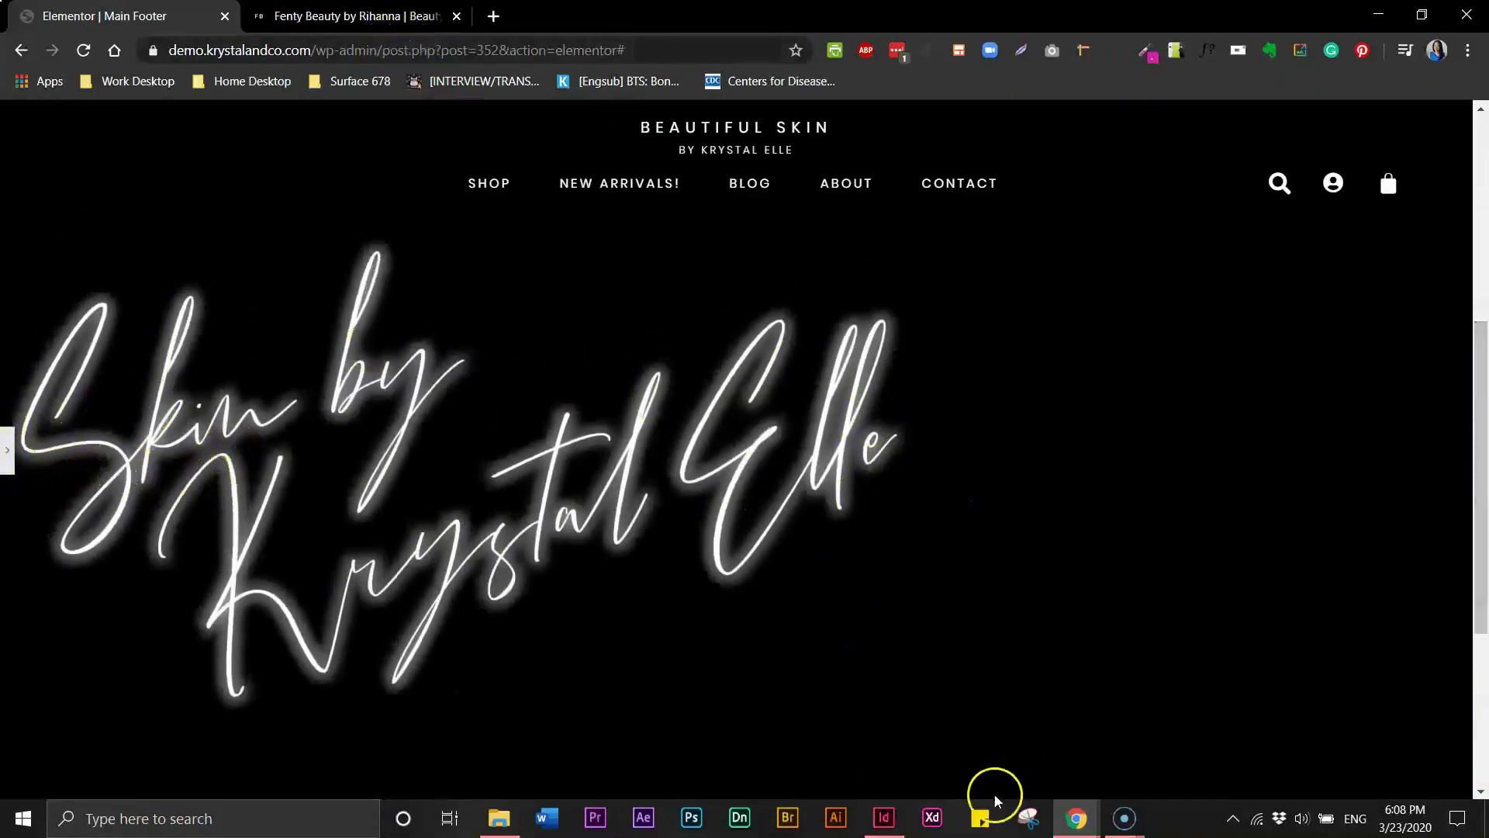
{"action": "left_click", "coordinate": [405, 17]}
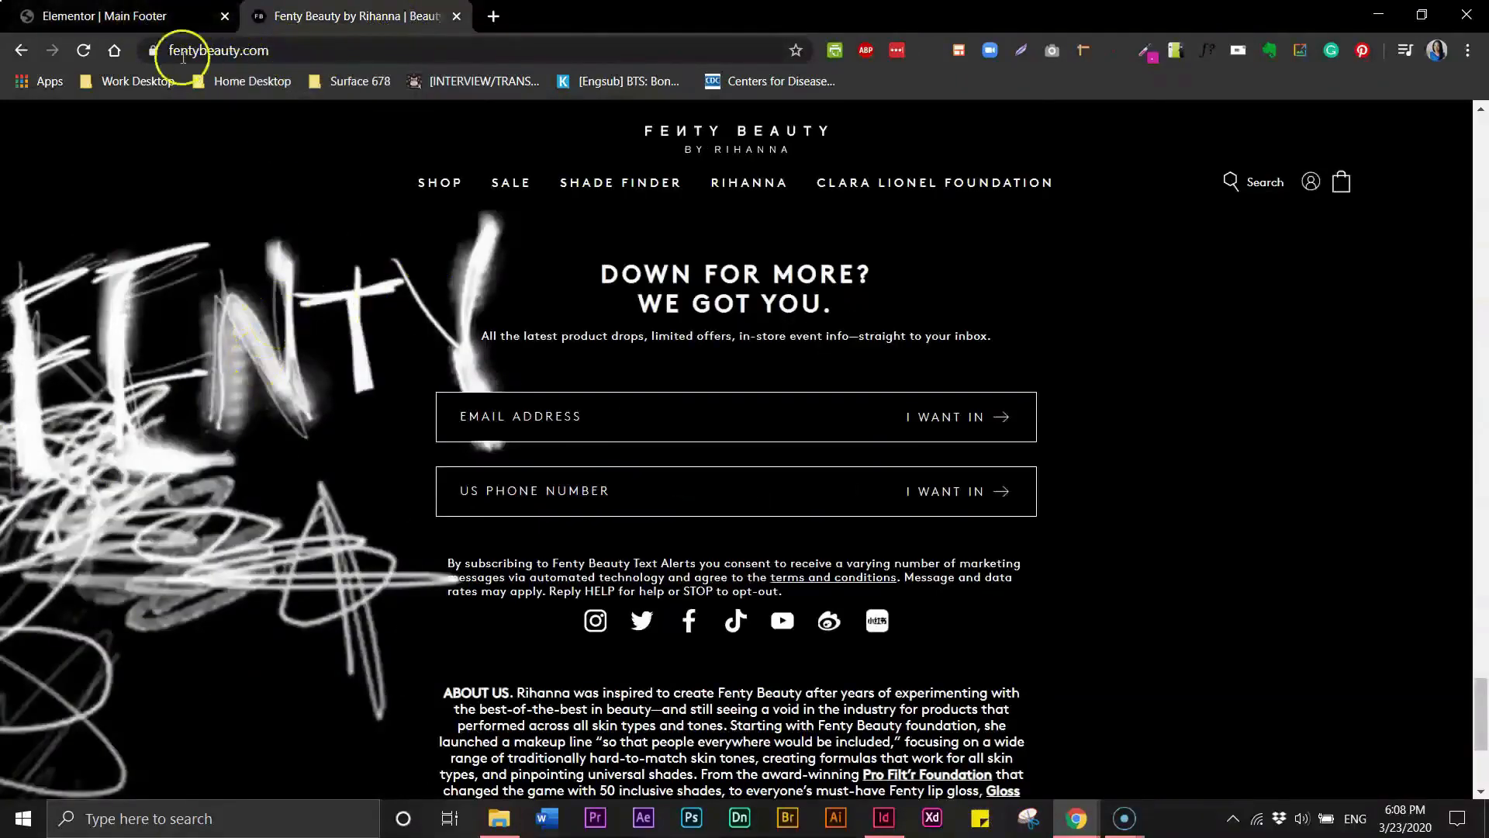
{"action": "left_click", "coordinate": [176, 24]}
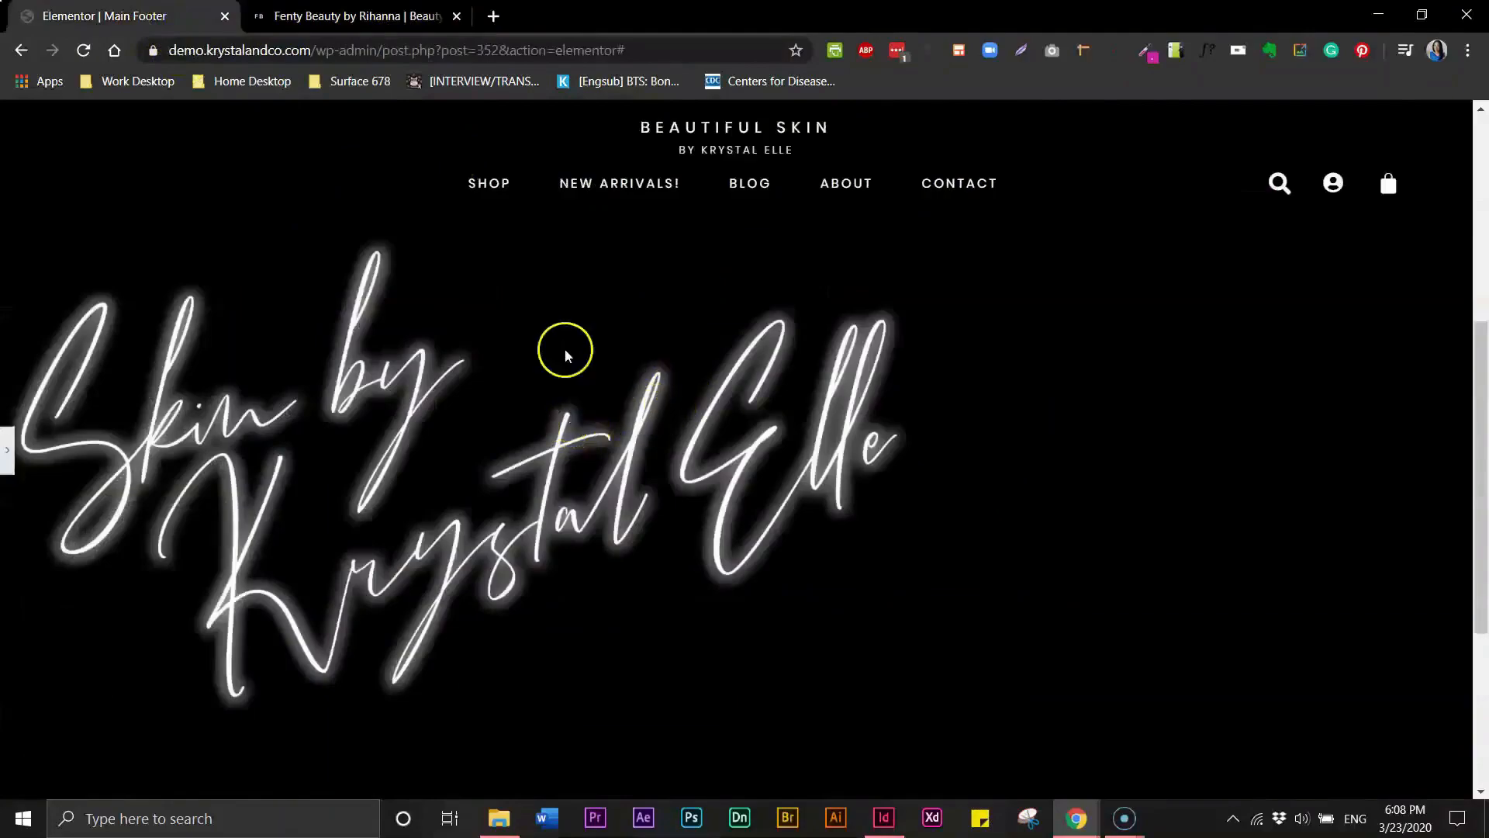
{"action": "left_click", "coordinate": [7, 450]}
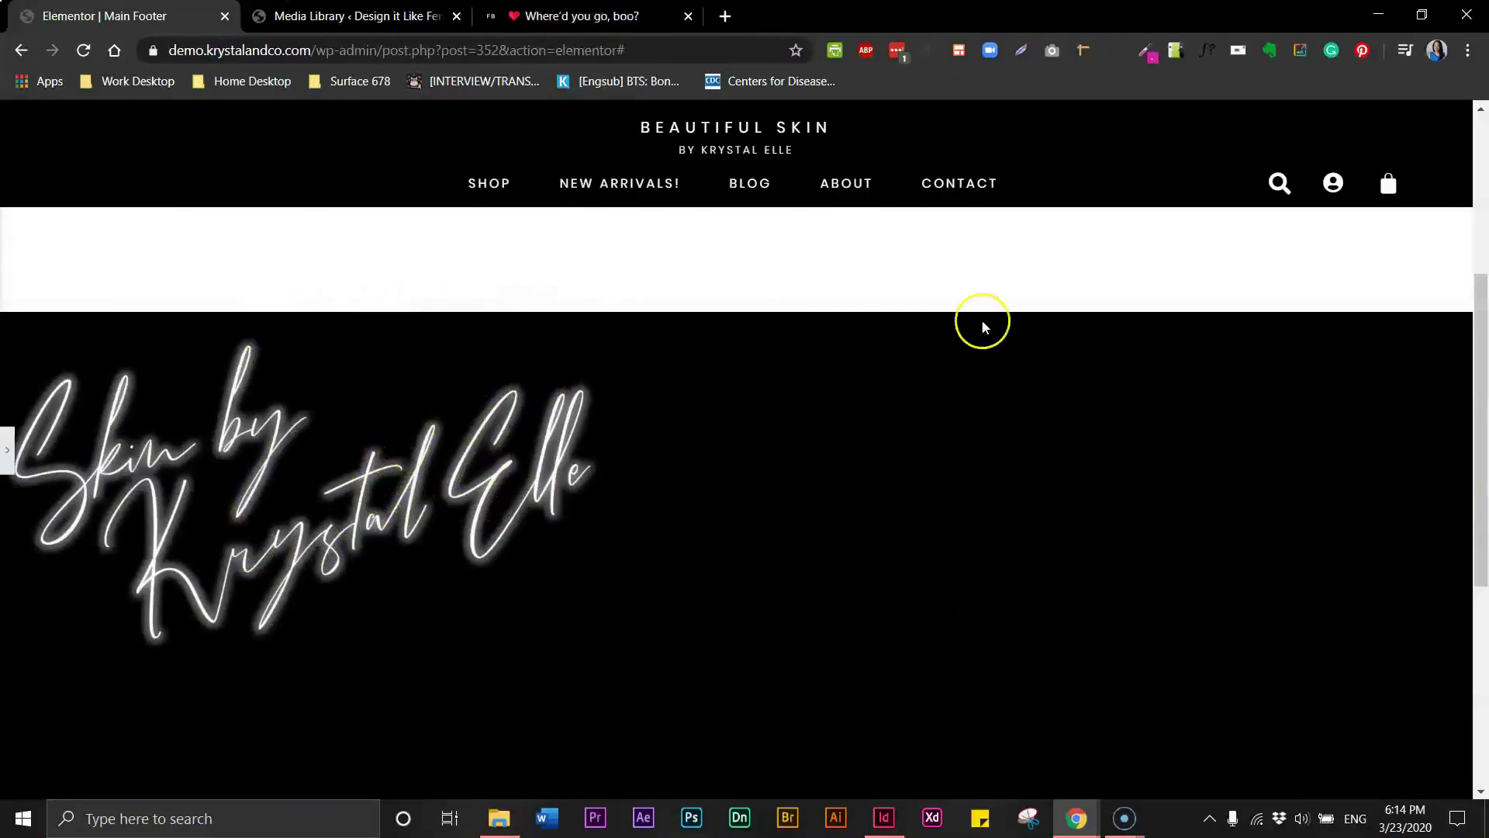
{"action": "mouse_move", "coordinate": [1483, 318]}
{"action": "left_mouse_down"}
{"action": "mouse_move", "coordinate": [1484, 384]}
{"action": "mouse_move", "coordinate": [1484, 322]}
{"action": "left_mouse_up"}
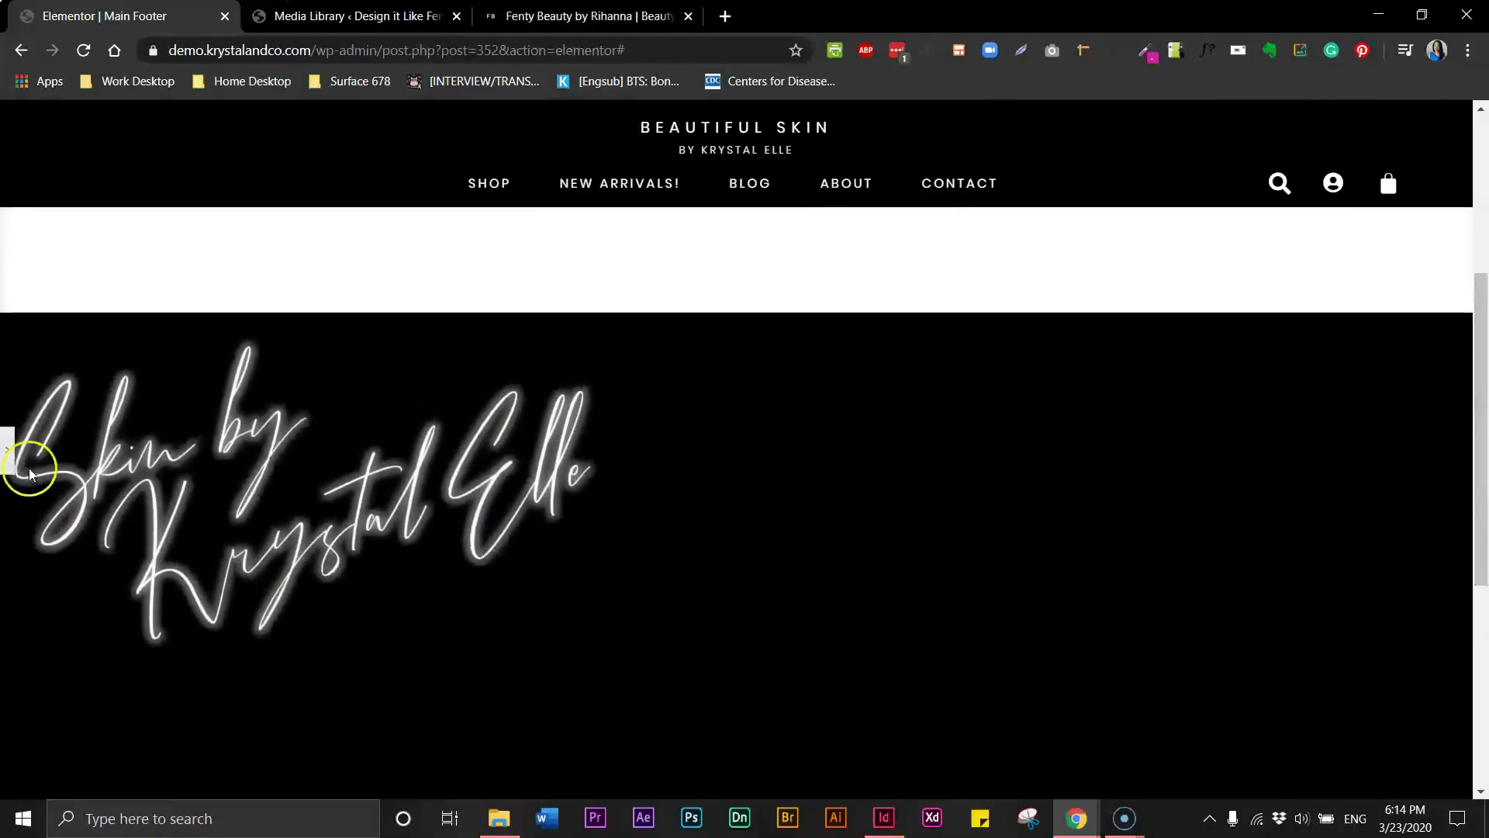
{"action": "left_click", "coordinate": [7, 452]}
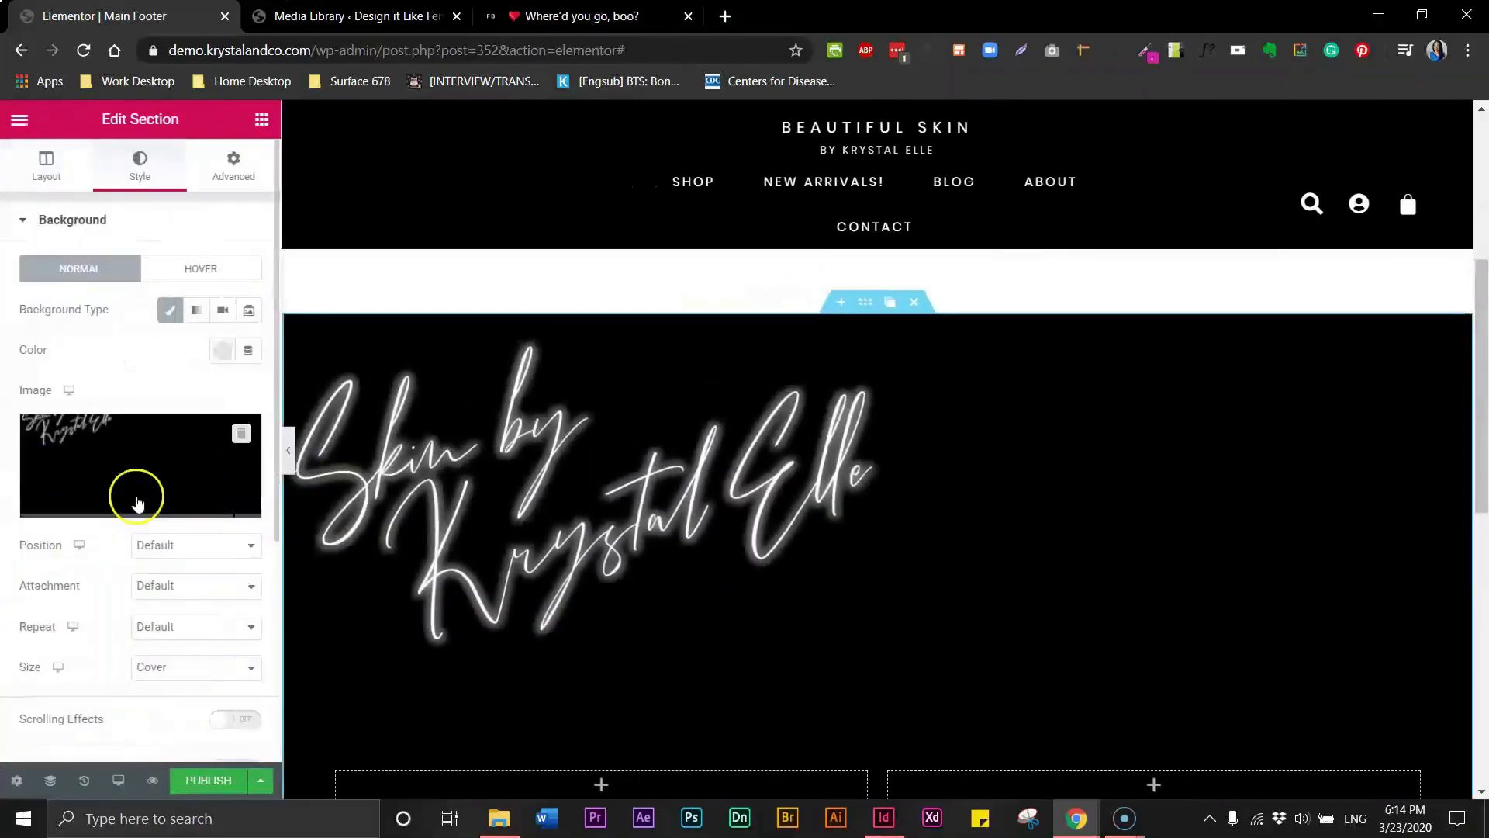
- Try Center Left, Center Right and Top Center background positions for the section, previewing the footer with the panel hidden
{"action": "left_click", "coordinate": [157, 549]}
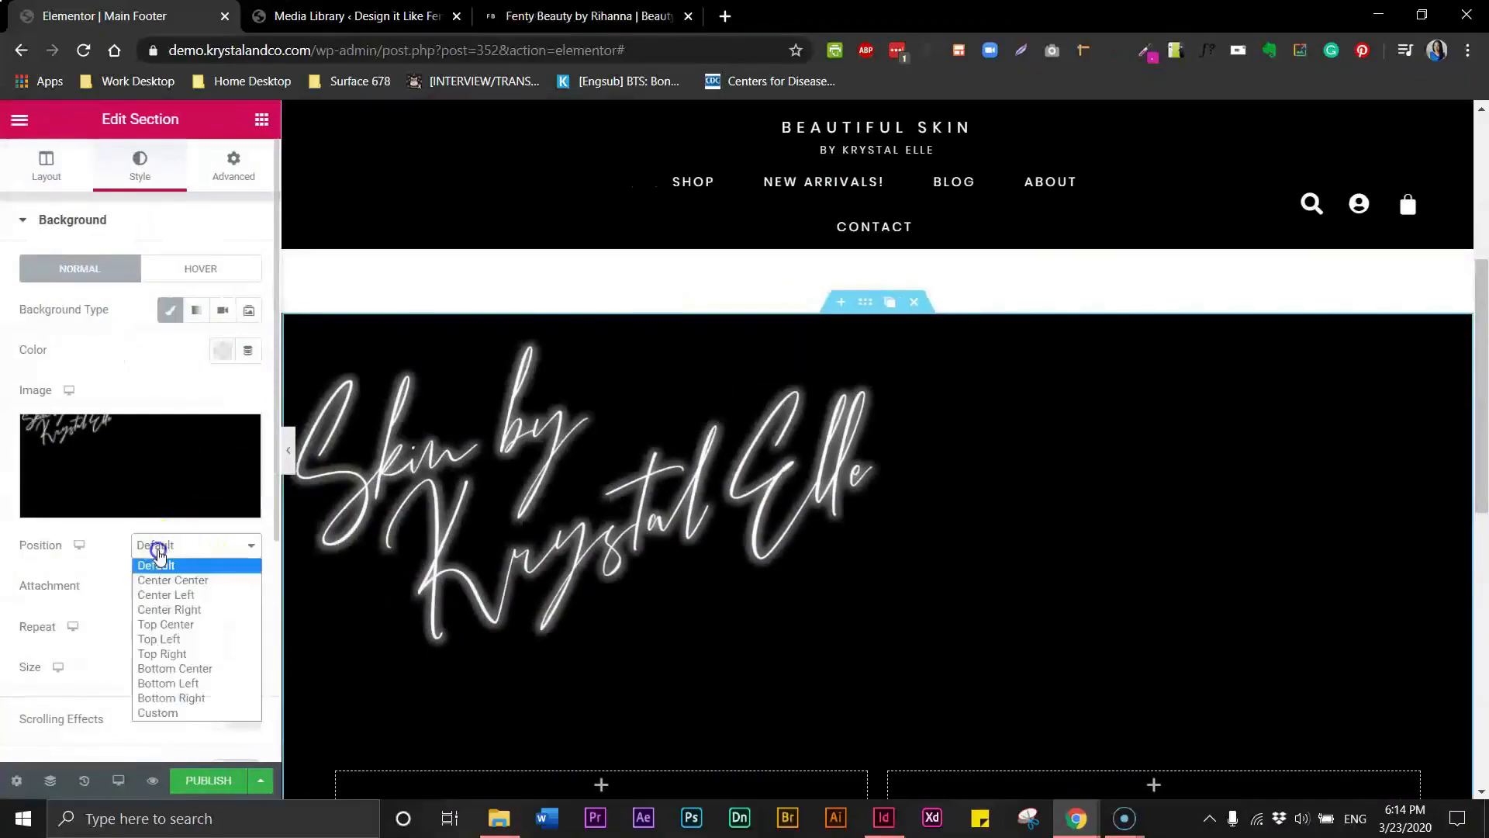
{"action": "left_click", "coordinate": [176, 595]}
{"action": "left_click", "coordinate": [194, 545]}
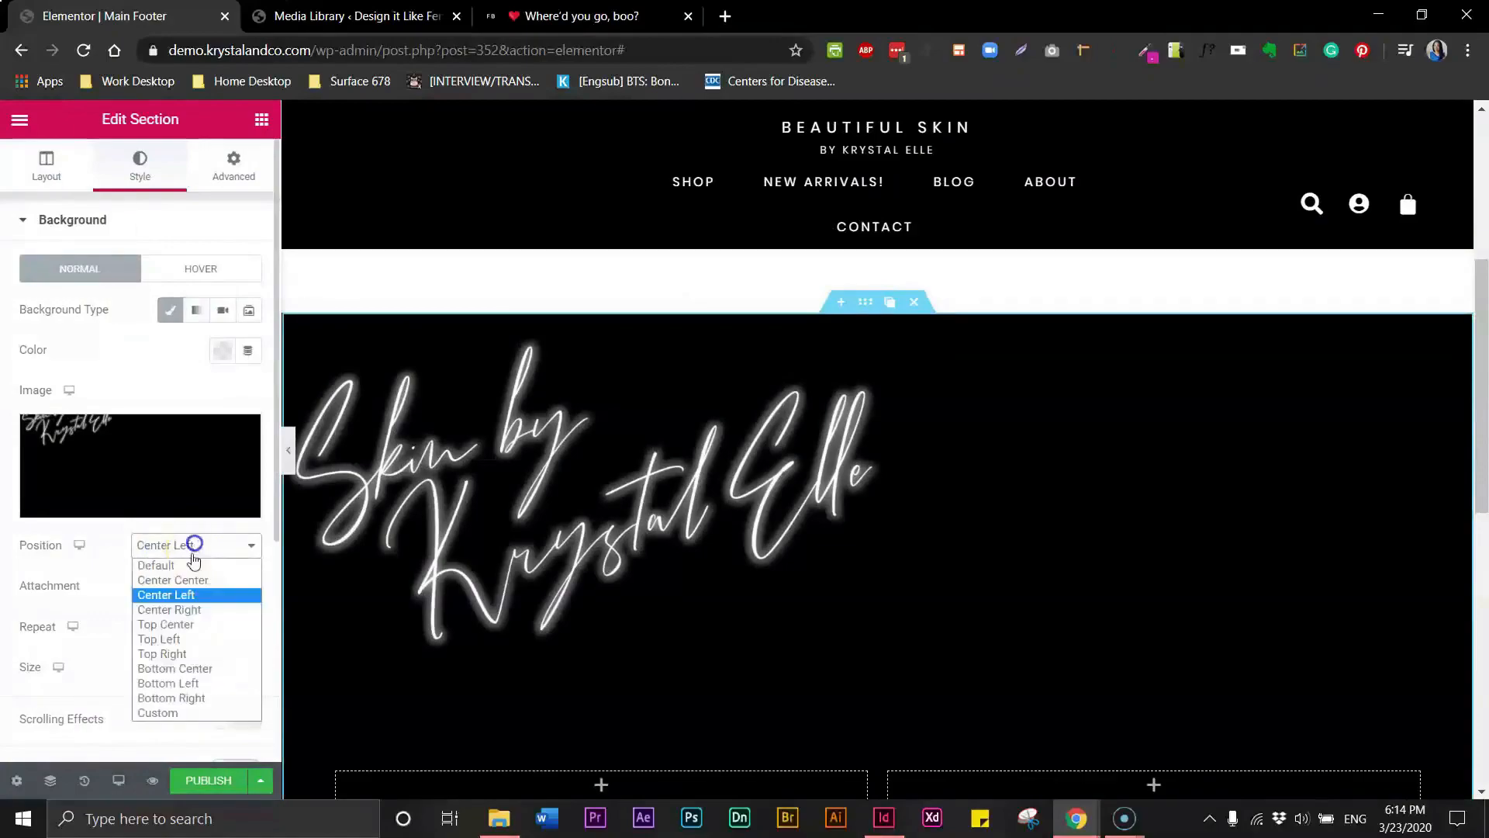
{"action": "left_click", "coordinate": [170, 609]}
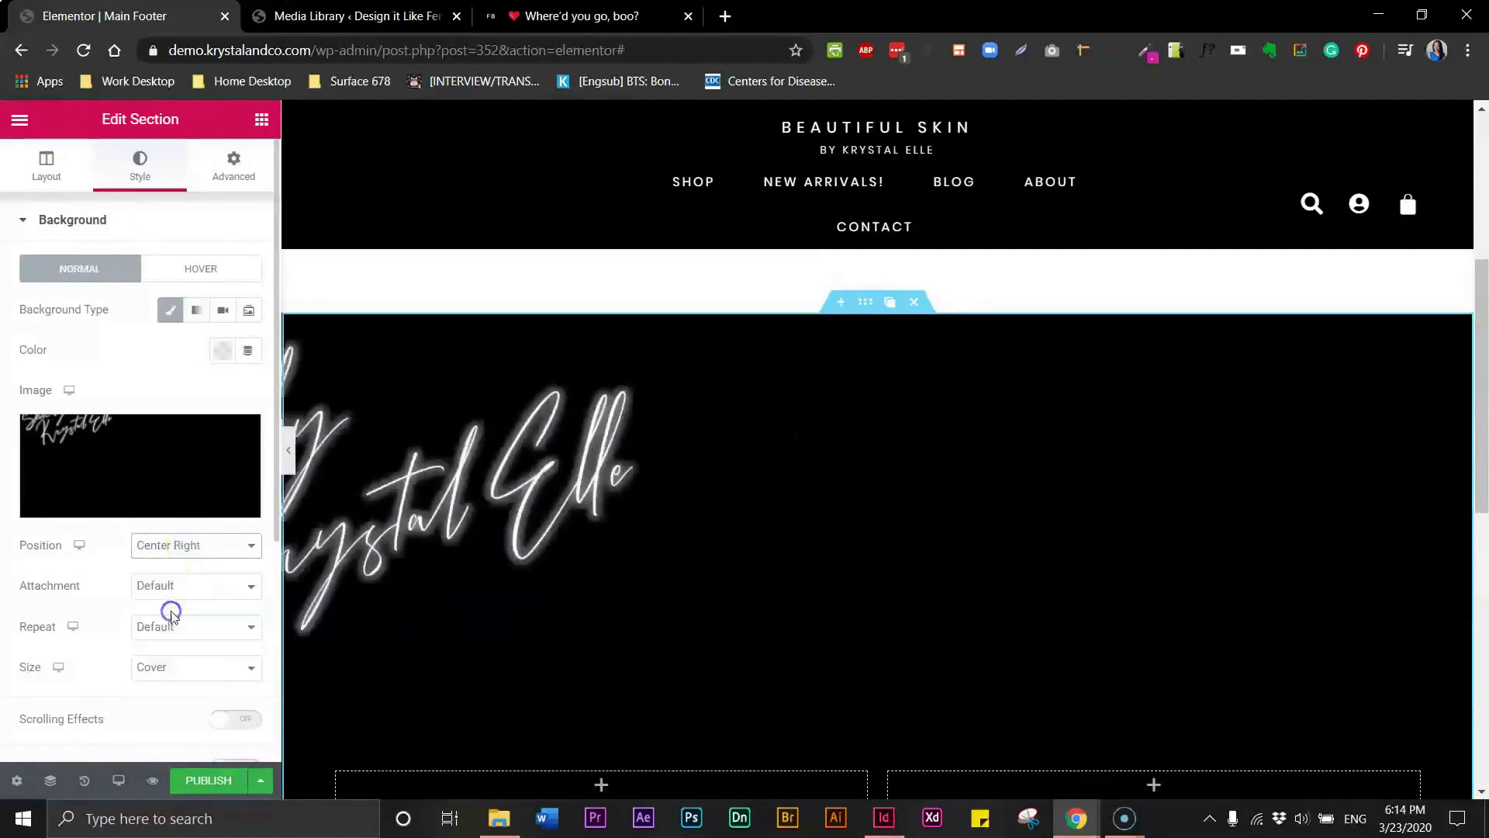
{"action": "left_click", "coordinate": [288, 450]}
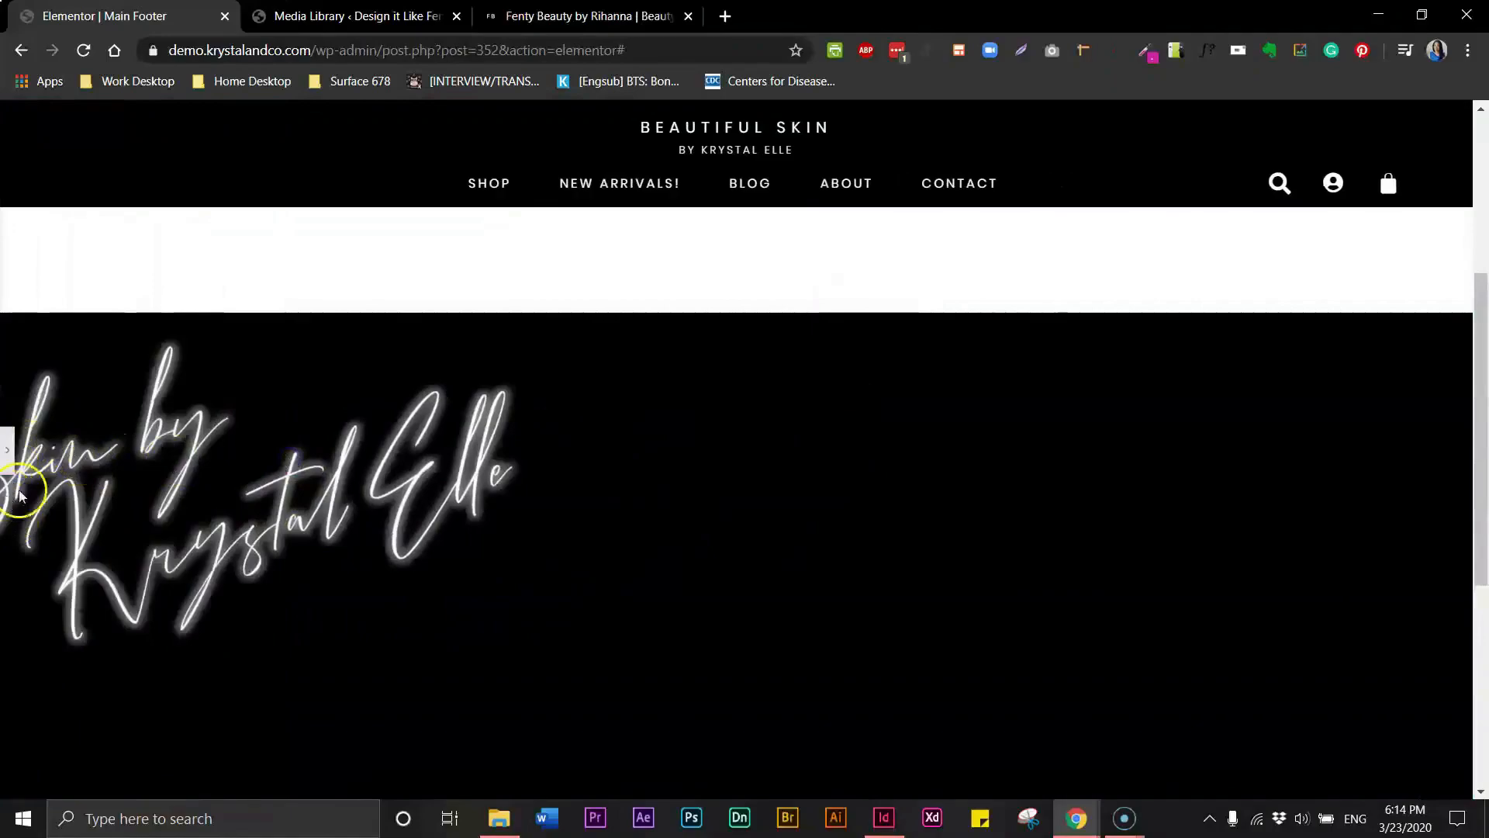
{"action": "left_click", "coordinate": [7, 450]}
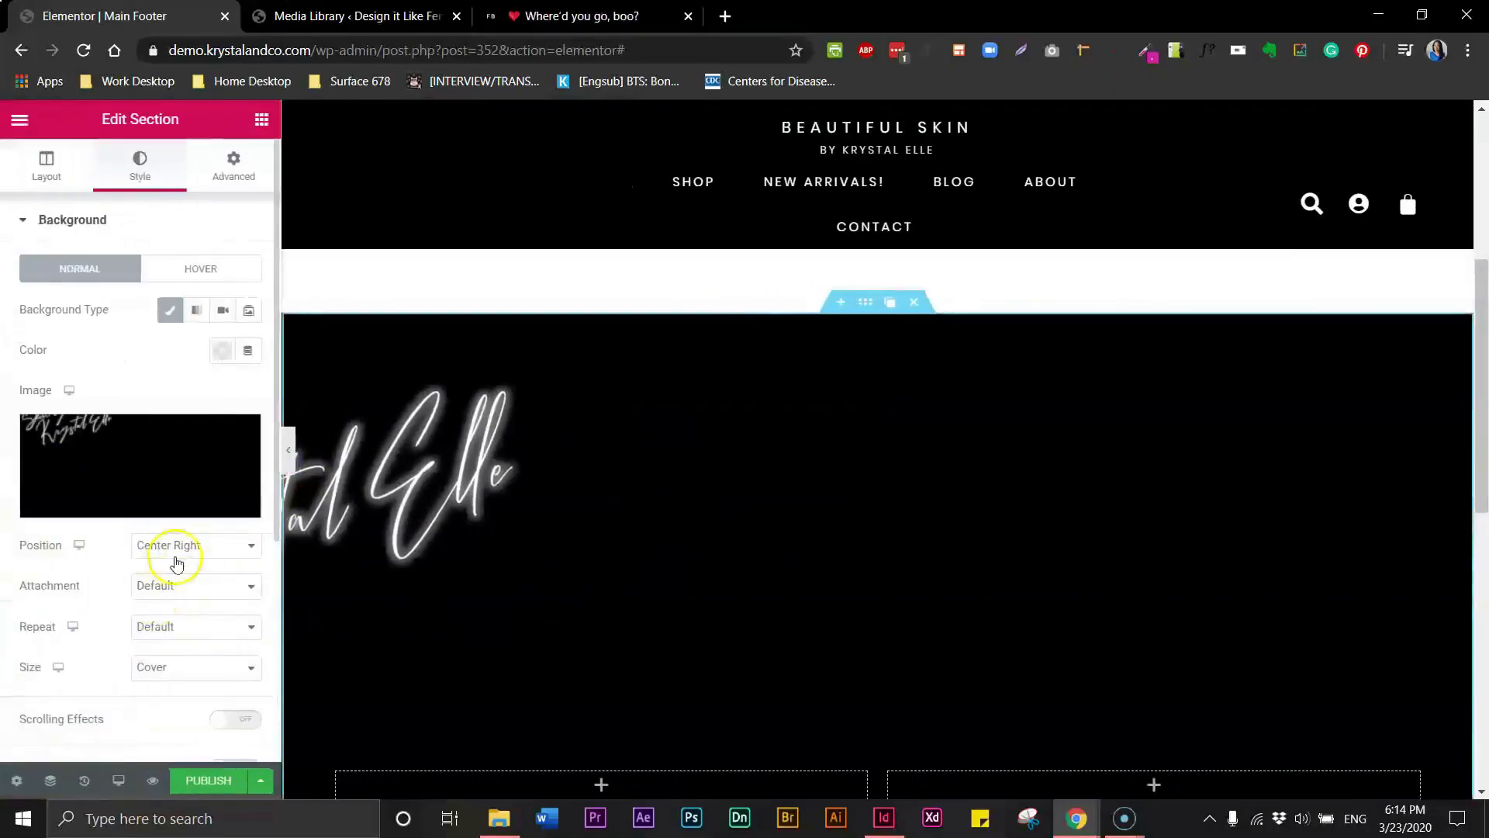
{"action": "left_click", "coordinate": [186, 547]}
{"action": "left_click", "coordinate": [166, 620]}
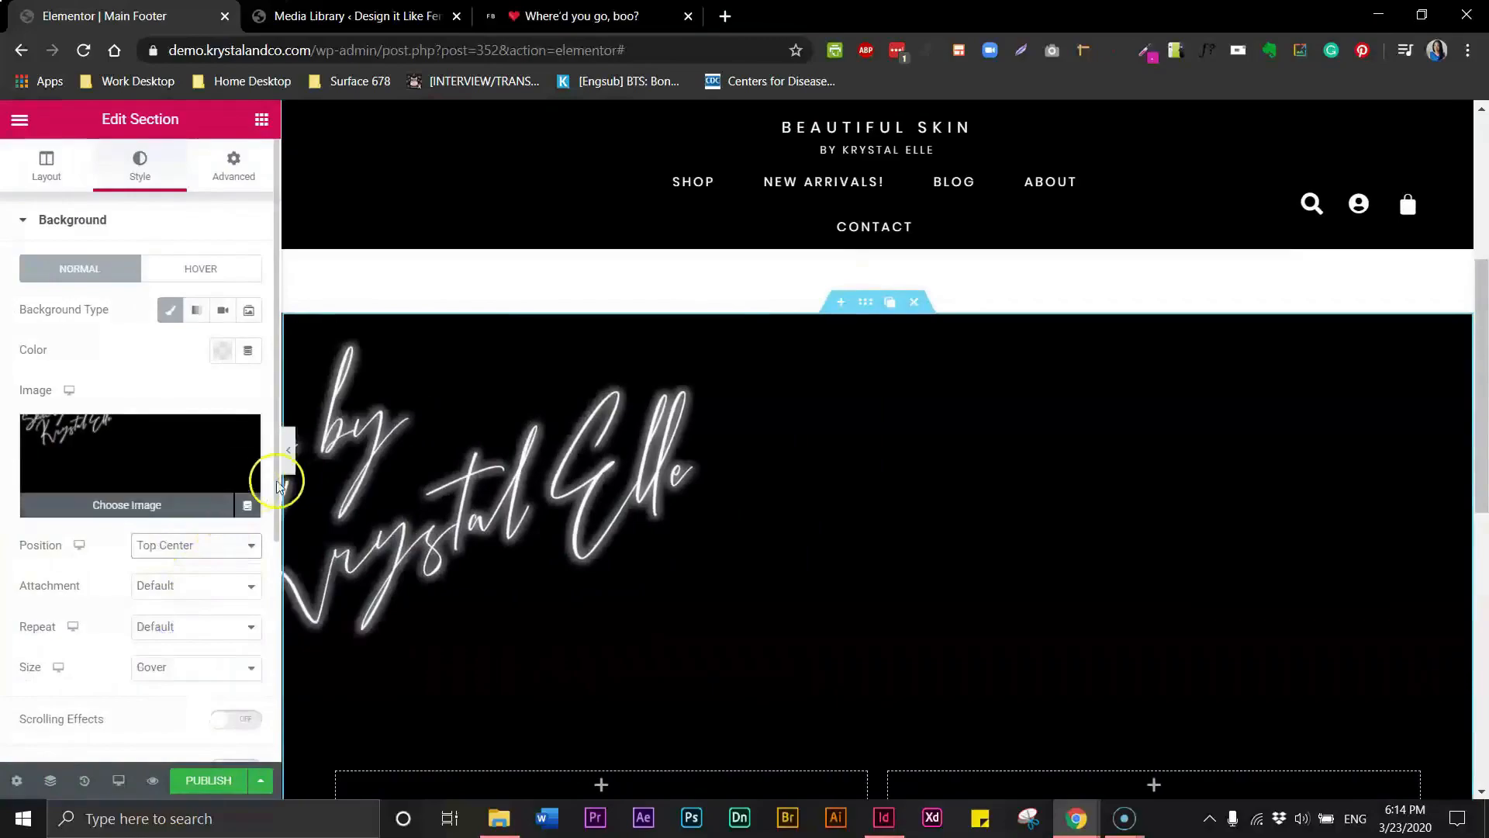
{"action": "left_click", "coordinate": [288, 452]}
{"action": "left_click", "coordinate": [8, 453]}
- Reset the section's background position to Default and preview the footer with the panel hidden
{"action": "left_click", "coordinate": [179, 554]}
{"action": "left_click", "coordinate": [173, 564]}
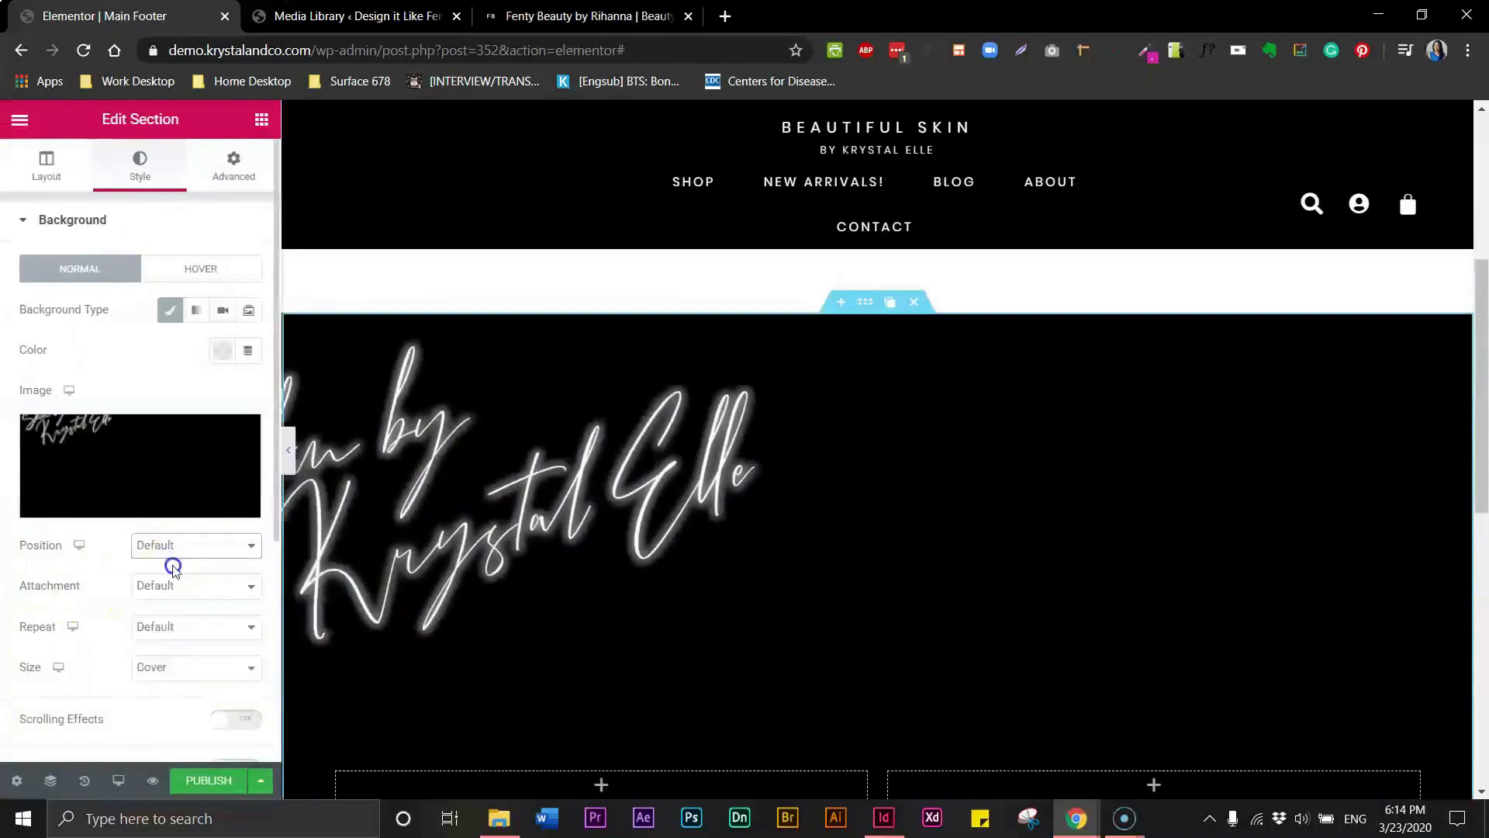
{"action": "left_click", "coordinate": [287, 454]}
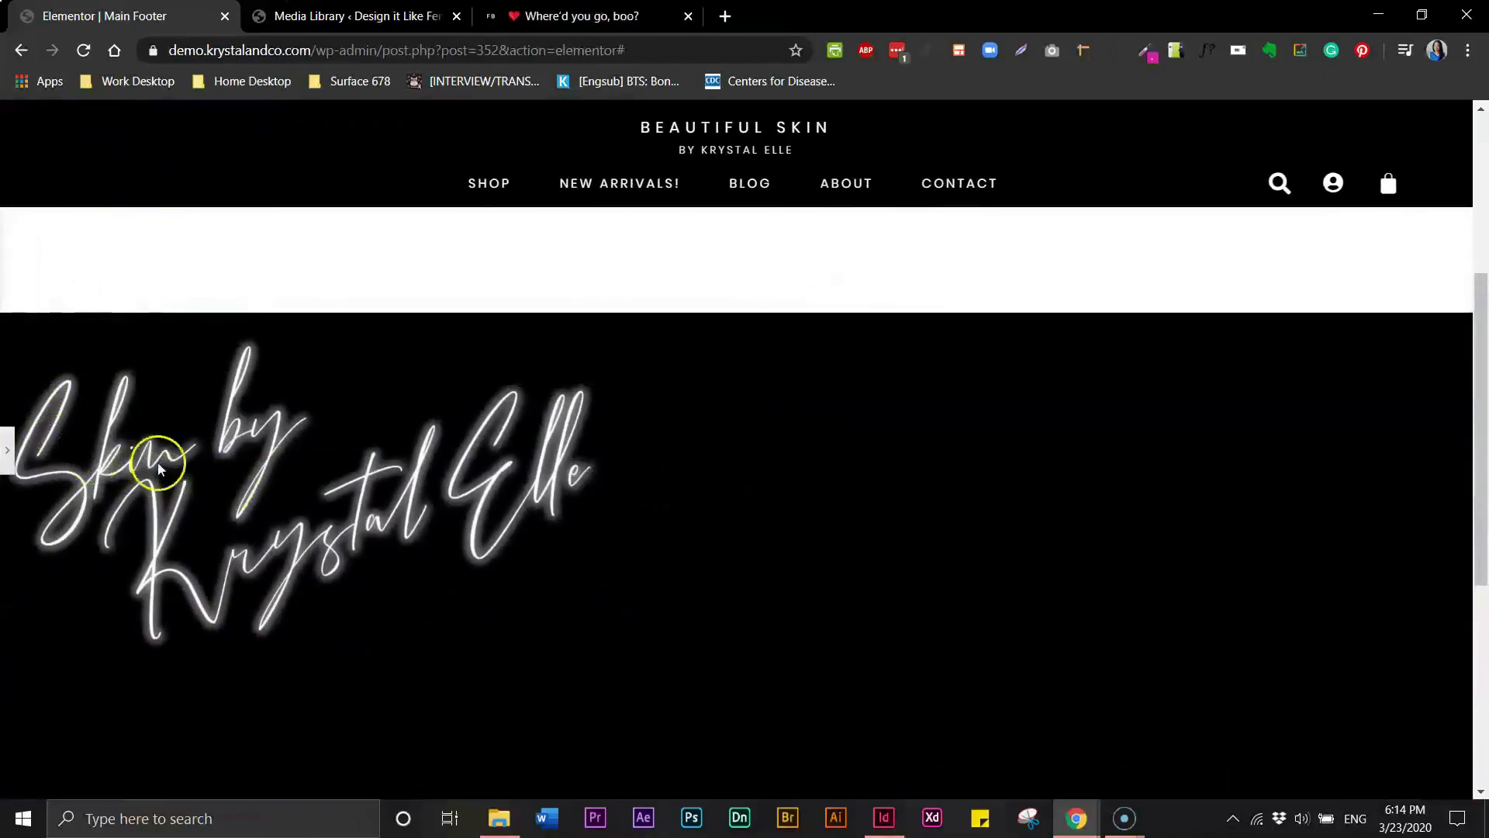
{"action": "left_click", "coordinate": [10, 450]}
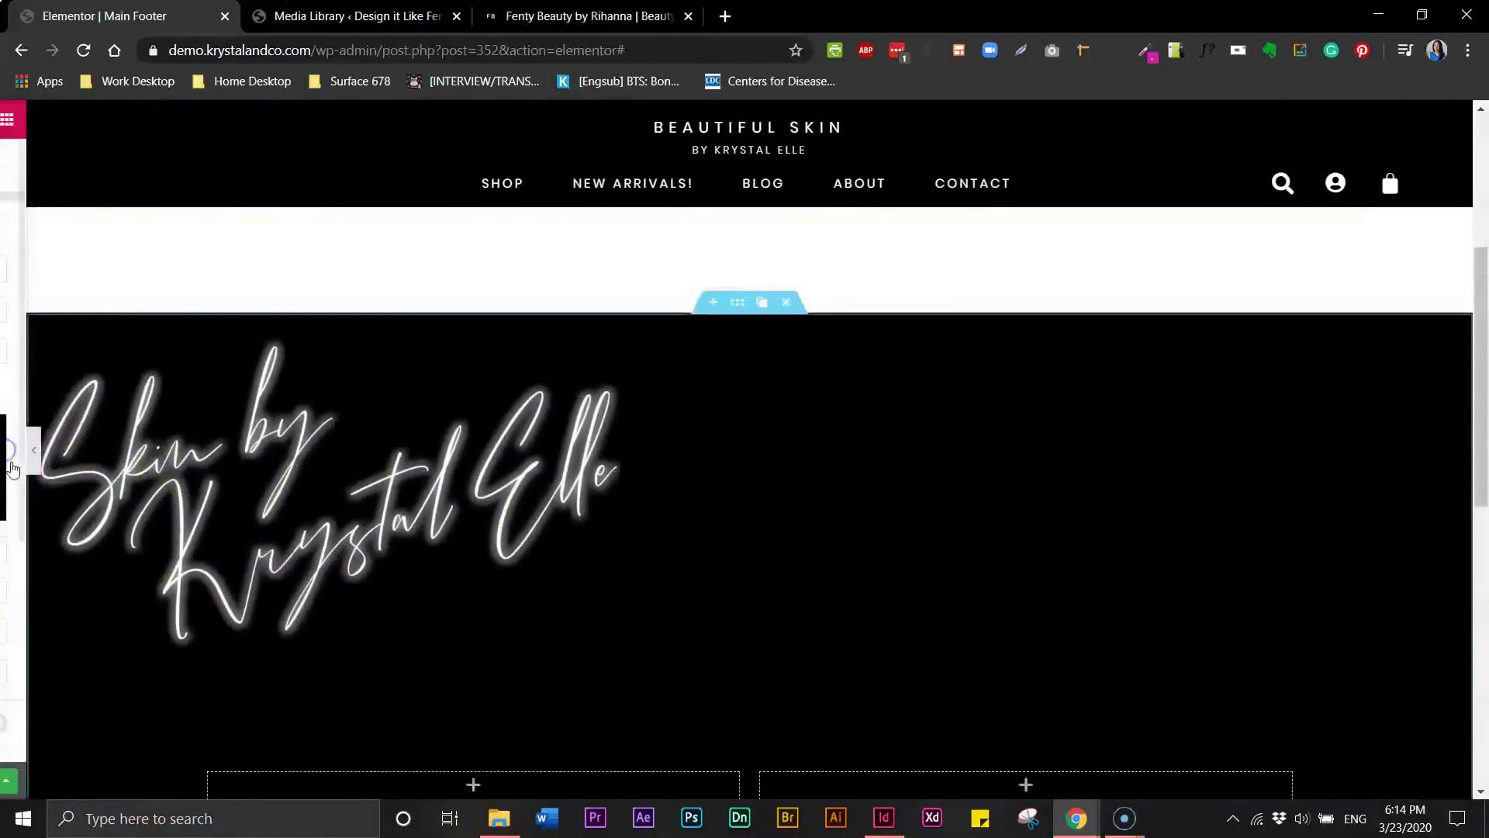
- Examine the Fenty Beauty site's footer signup area and About Us text for reference
{"action": "scroll", "coordinate": [1483, 502], "scroll_direction": "down", "scroll_amount": 2}
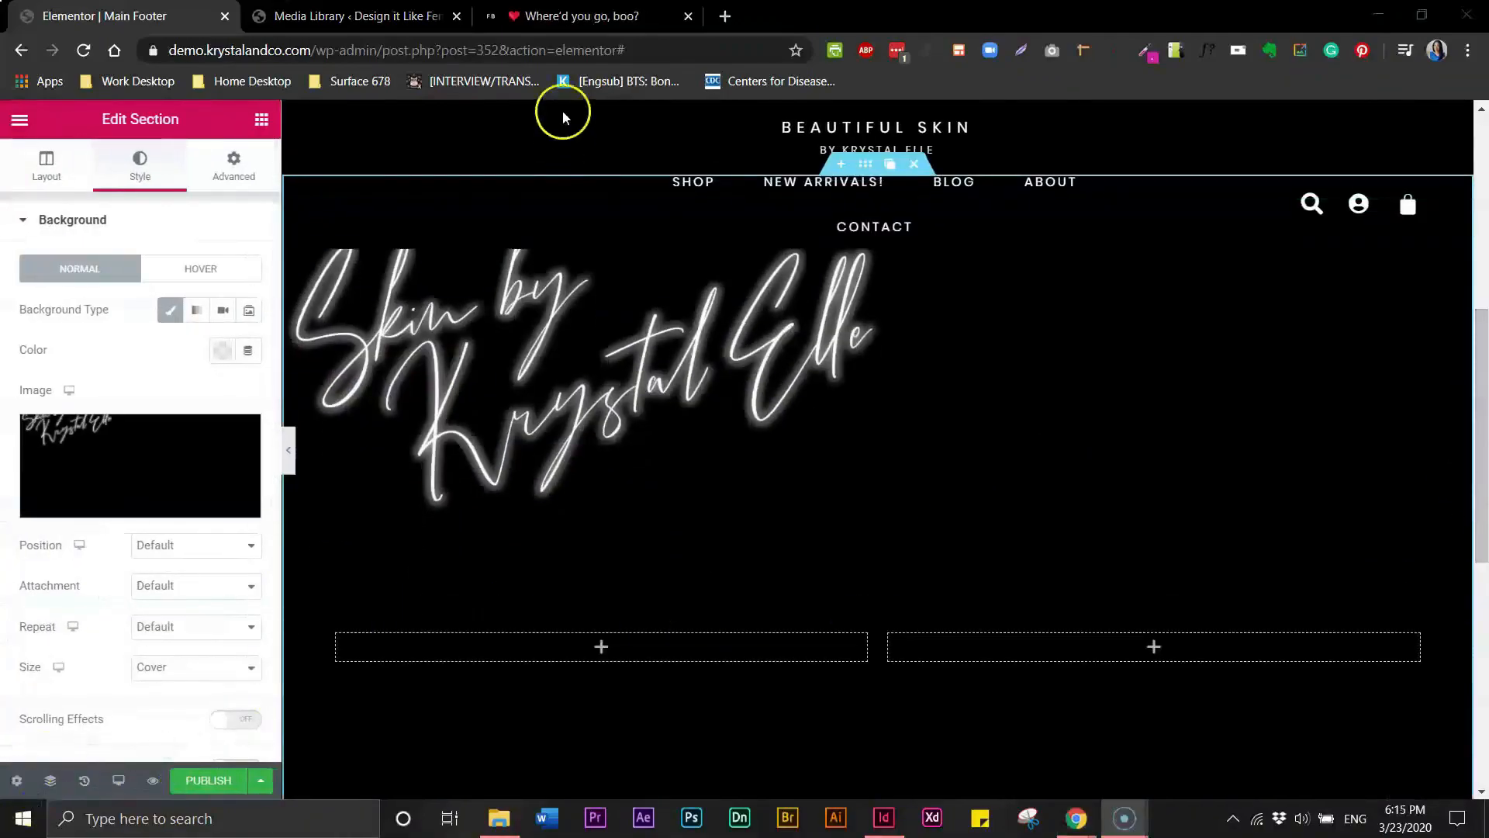
{"action": "left_click", "coordinate": [578, 17]}
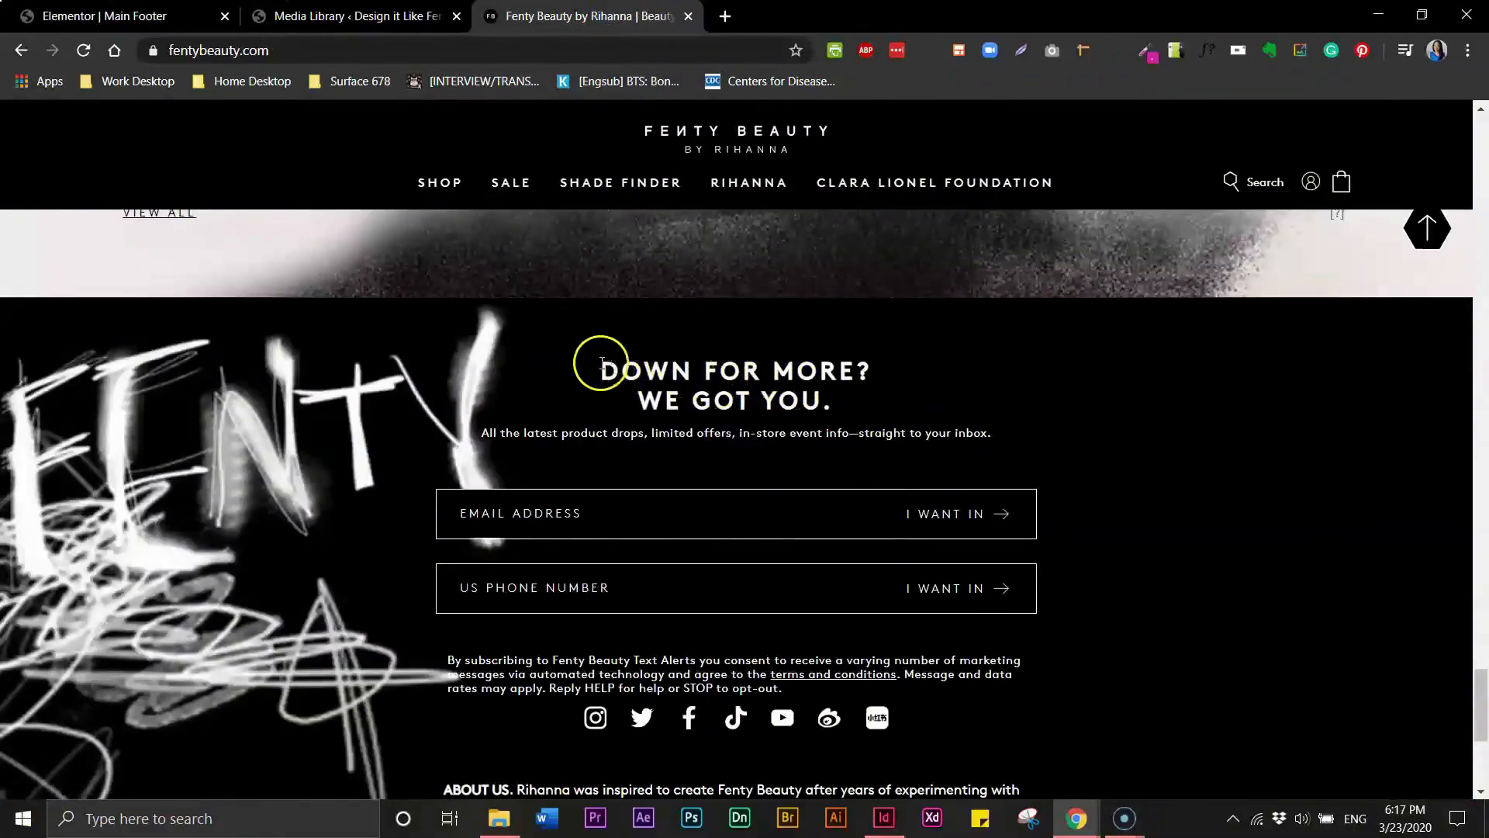
{"action": "left_click_drag", "start_coordinate": [537, 788], "coordinate": [616, 768]}
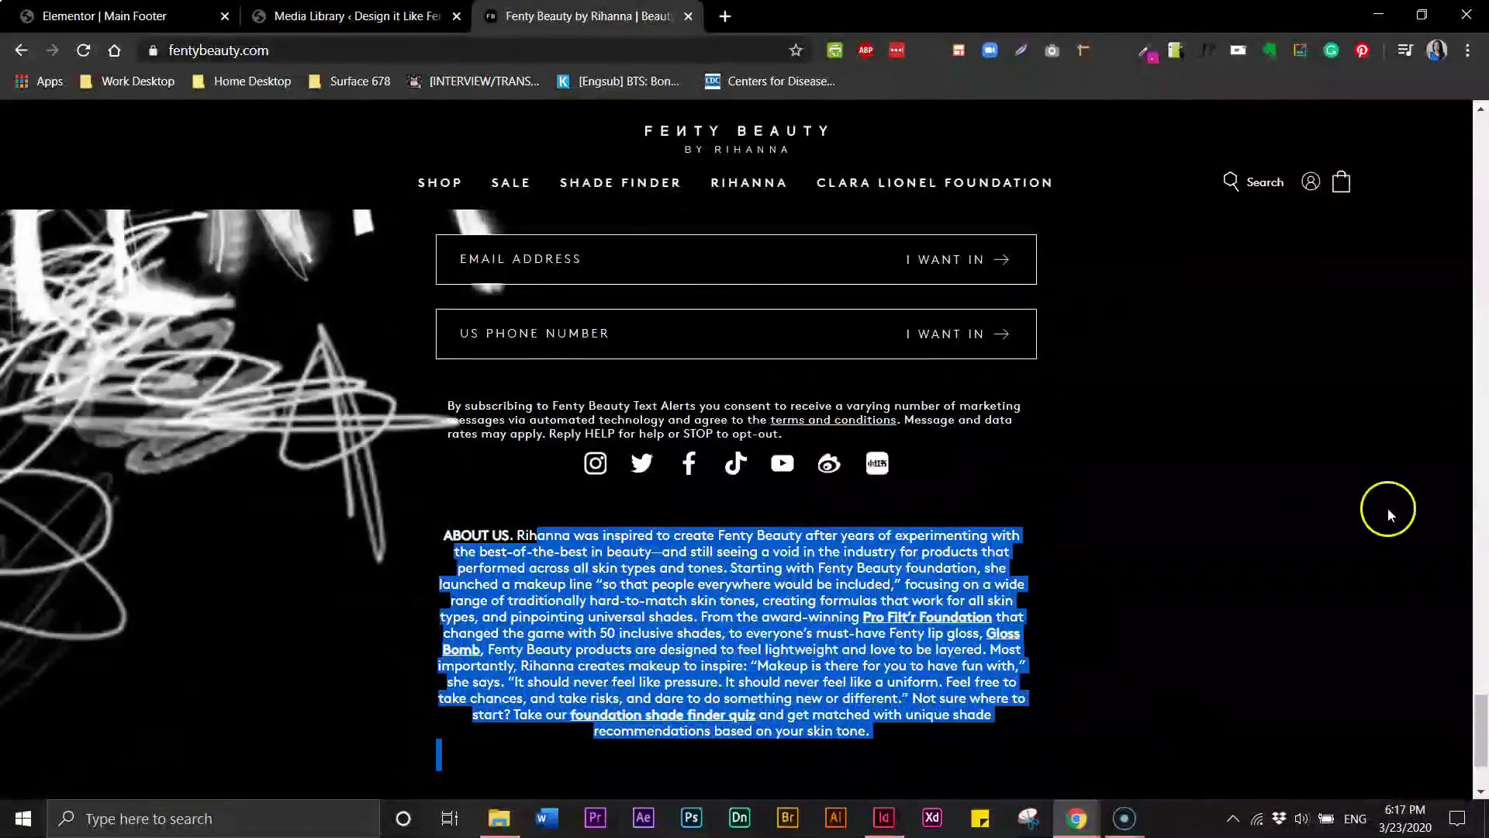
{"action": "scroll", "coordinate": [1419, 485], "scroll_direction": "up", "scroll_amount": 6}
{"action": "left_click_drag", "start_coordinate": [1481, 669], "coordinate": [1487, 708]}
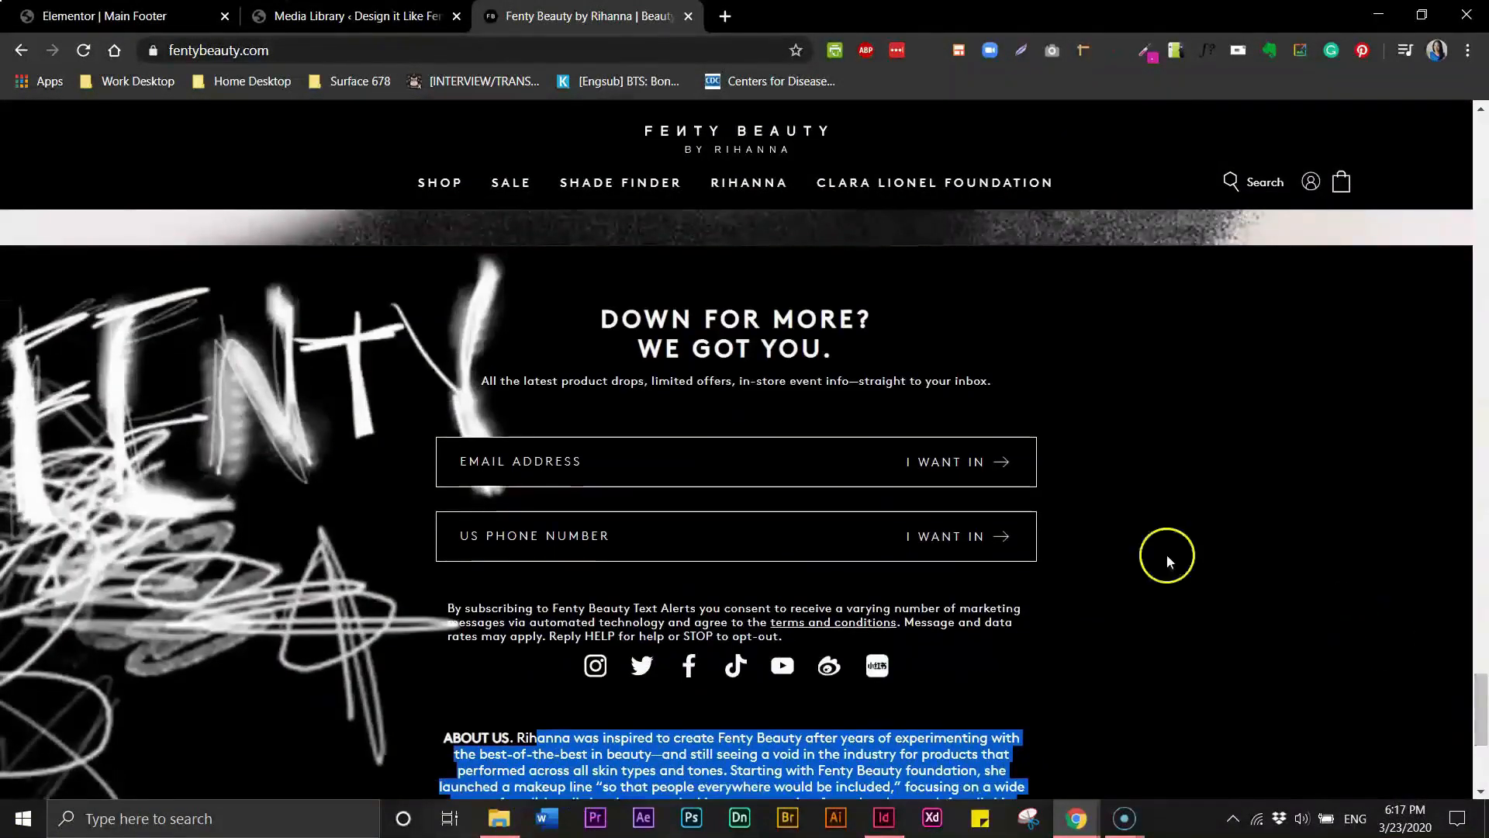
{"action": "left_click", "coordinate": [1337, 551]}
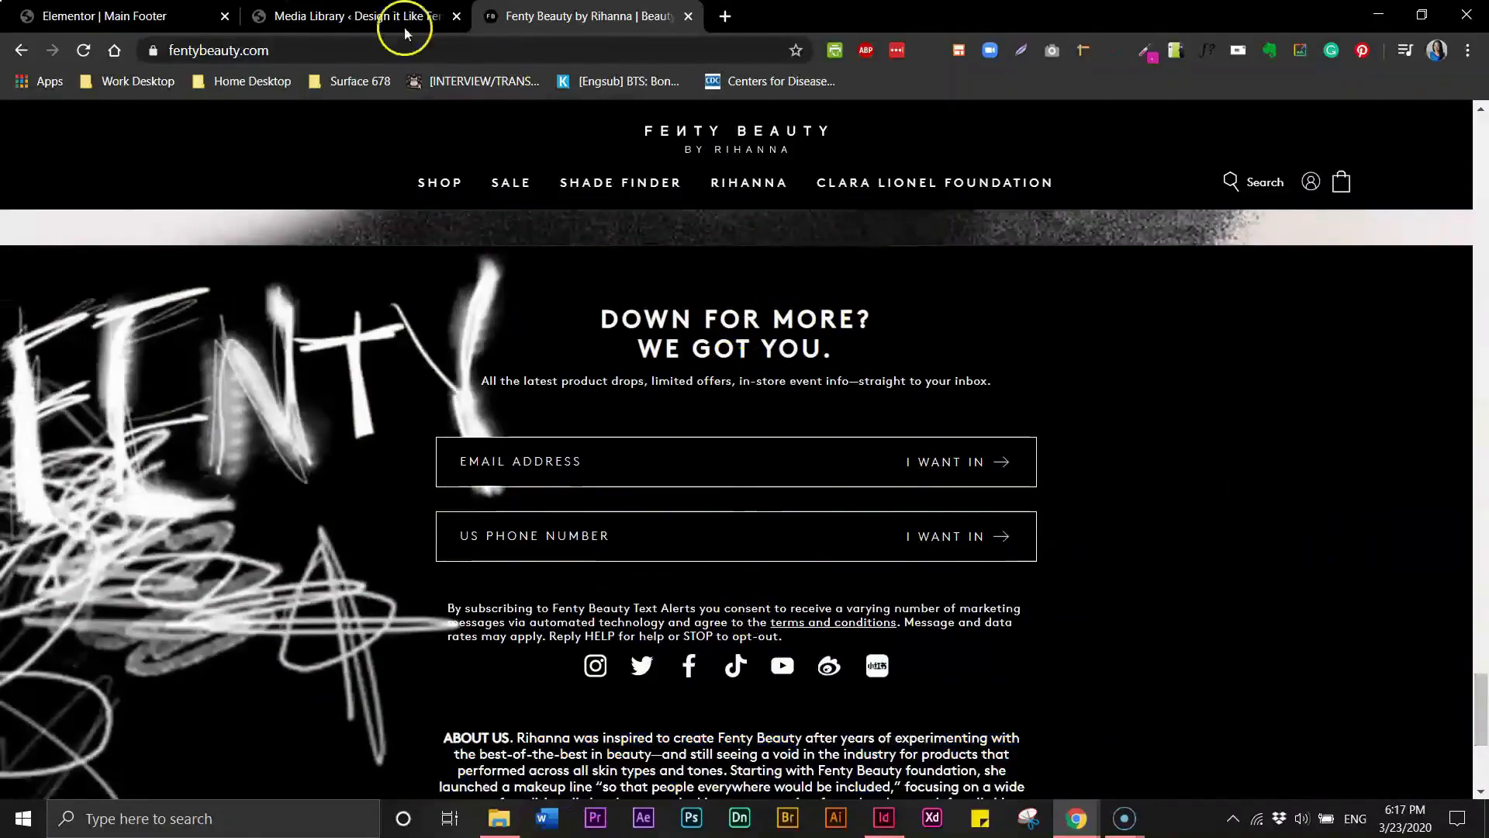
{"action": "left_click", "coordinate": [145, 17]}
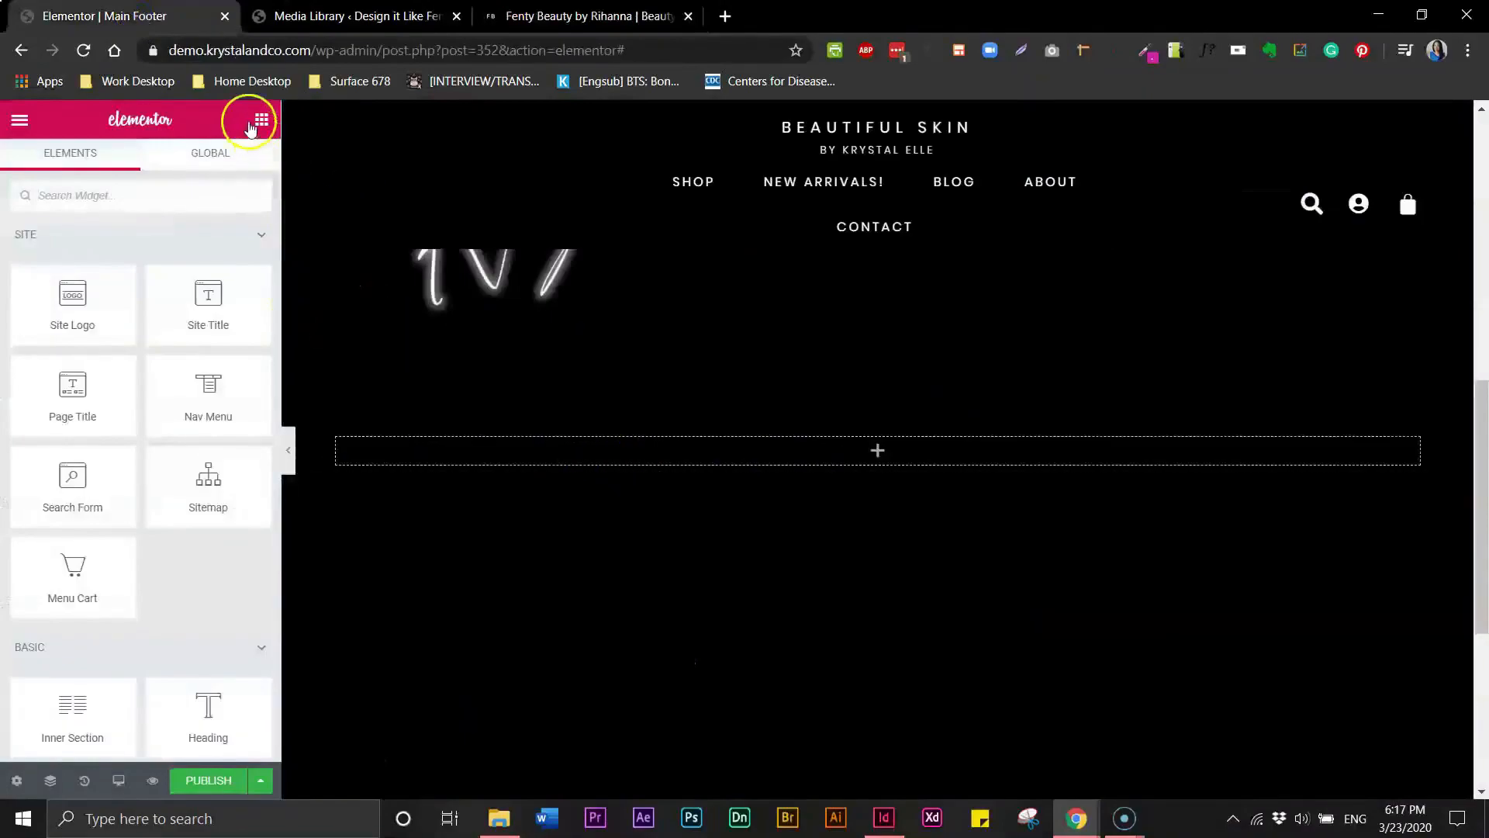
- Add a Heading widget into the footer section's empty column
{"action": "left_click_drag", "start_coordinate": [207, 727], "coordinate": [585, 459]}
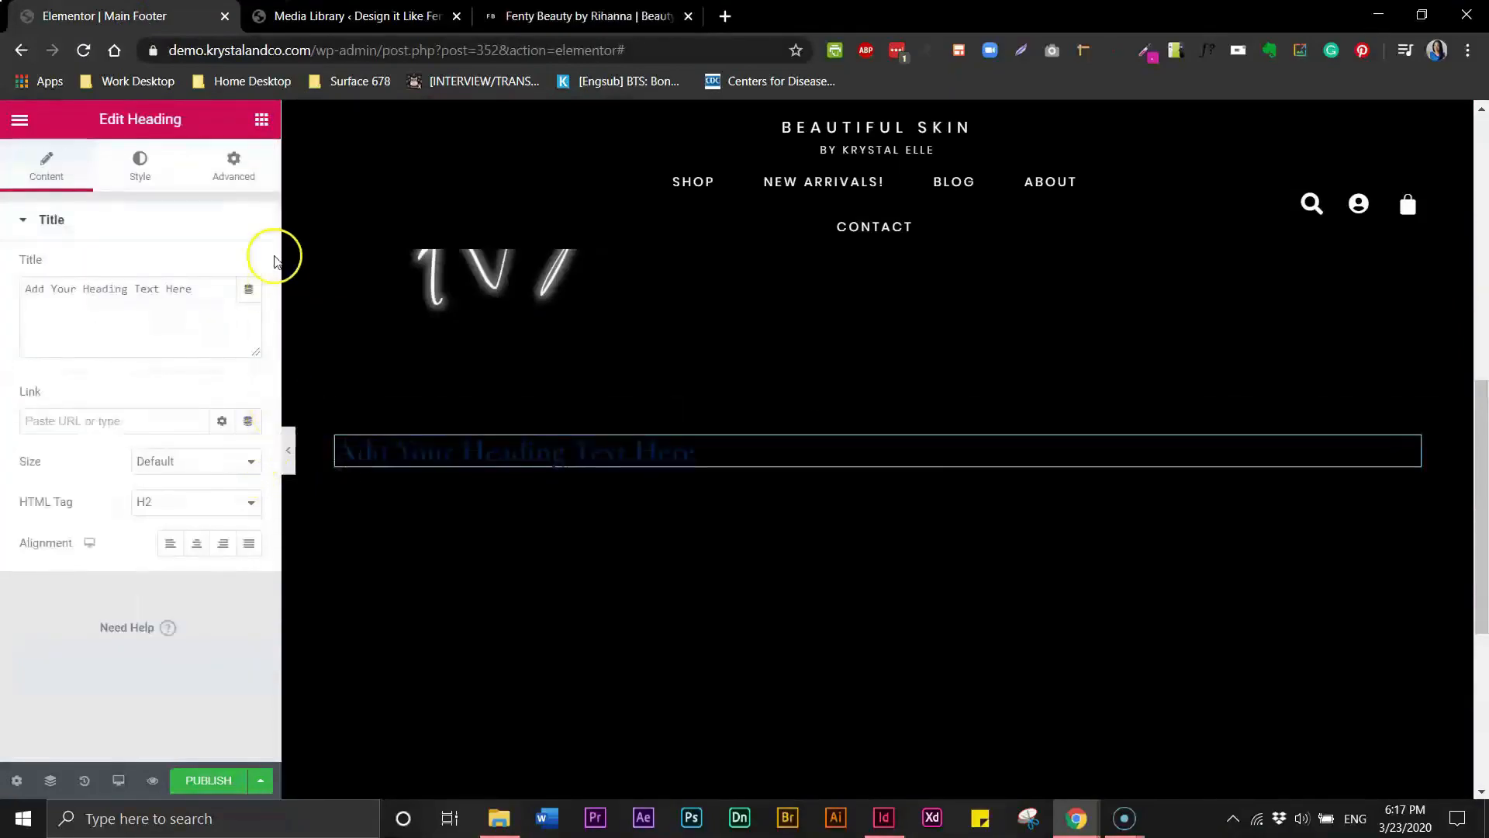
{"action": "left_click", "coordinate": [262, 122]}
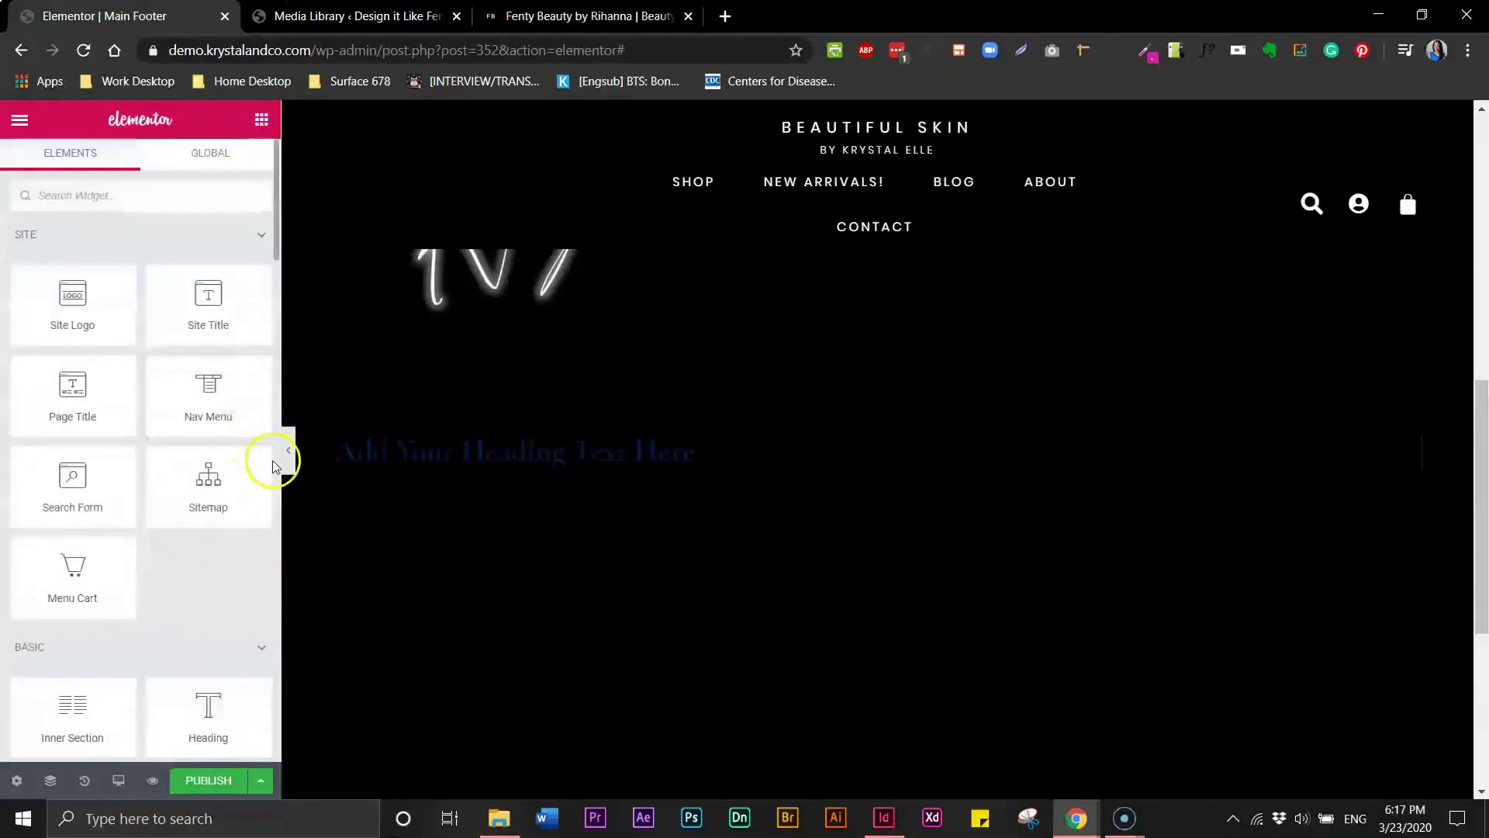
- Add a Text Editor widget below the new heading
{"action": "scroll", "coordinate": [274, 251], "scroll_direction": "down", "scroll_amount": 2}
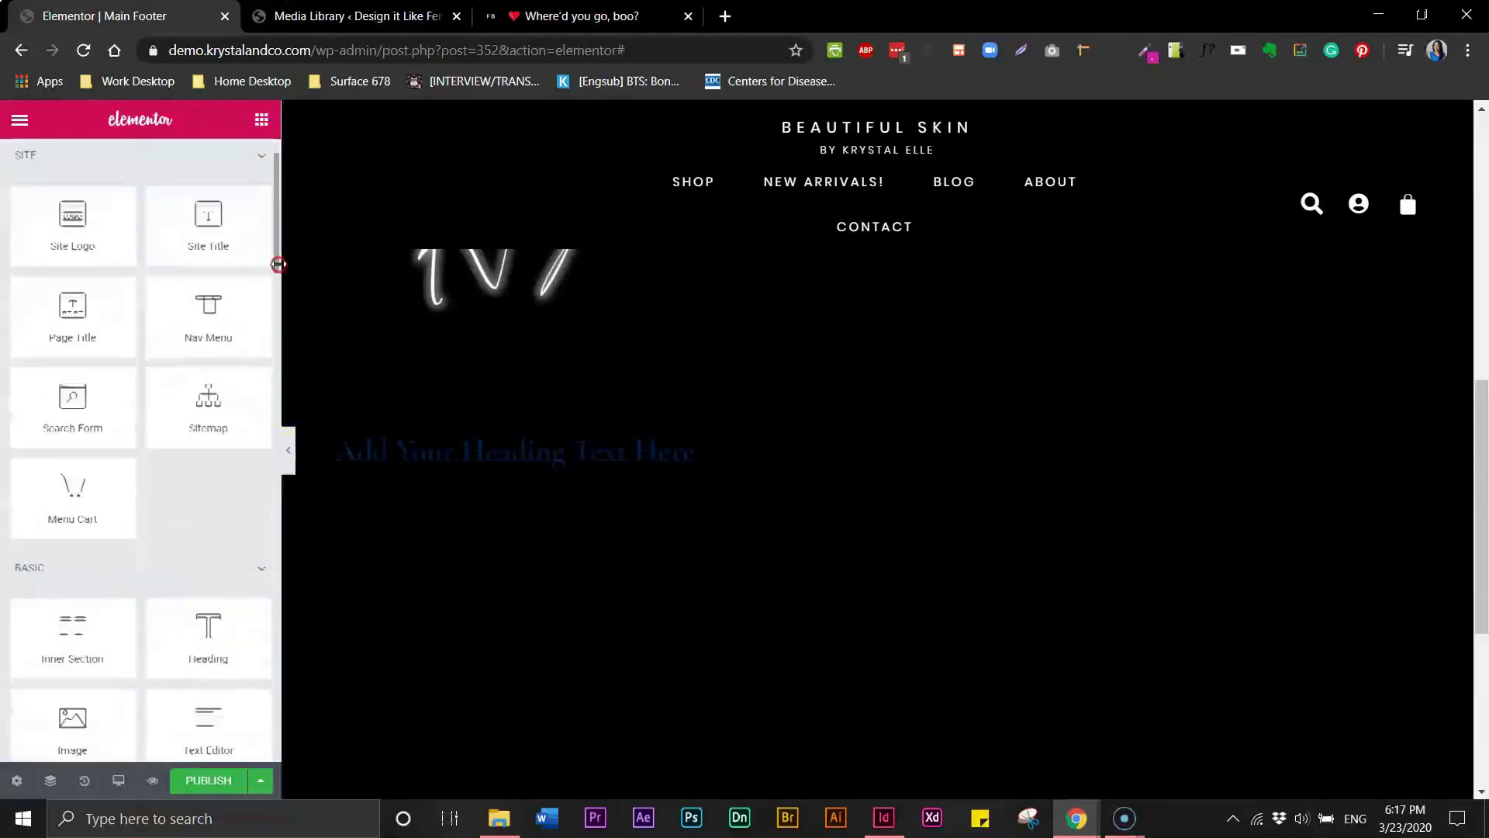
{"action": "right_click", "coordinate": [279, 276]}
{"action": "scroll", "coordinate": [276, 291], "scroll_direction": "down", "scroll_amount": 8}
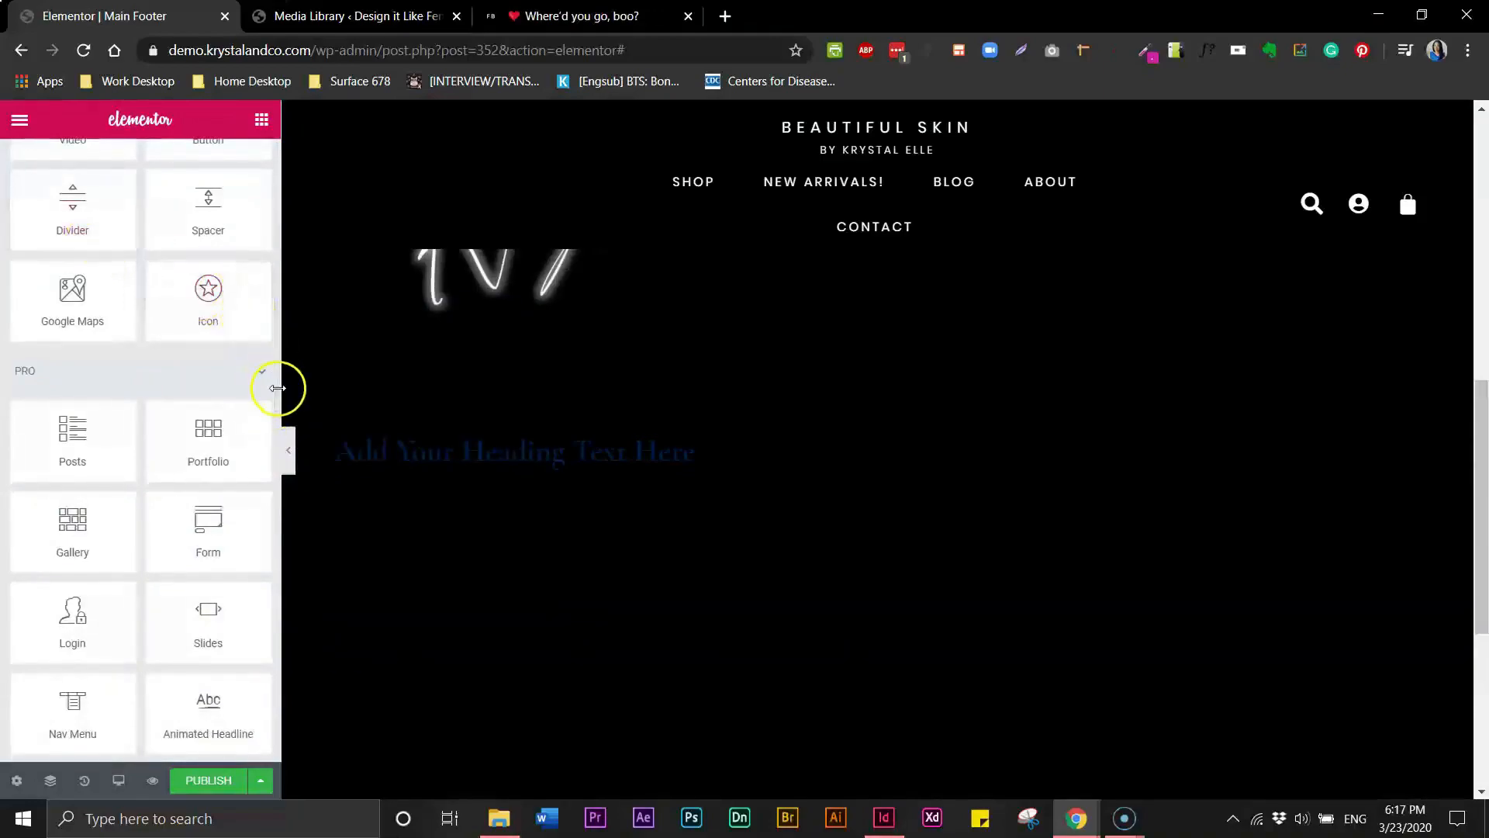
{"action": "scroll", "coordinate": [276, 391], "scroll_direction": "up", "scroll_amount": 5}
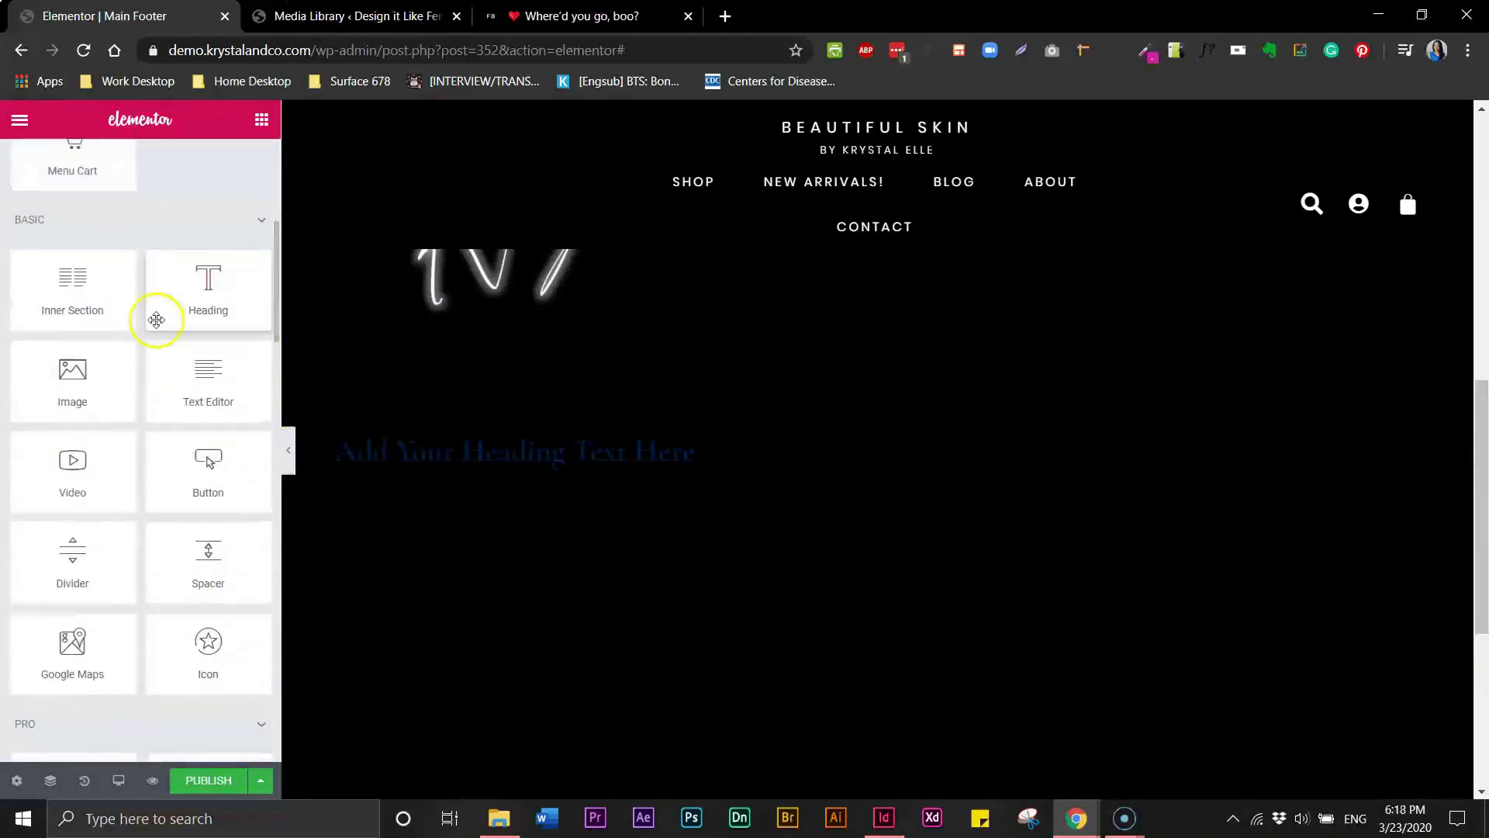
{"action": "left_click_drag", "start_coordinate": [208, 376], "coordinate": [481, 475]}
- Glance at the Fenty Beauty footer and add a Form widget below the text editor
{"action": "left_click", "coordinate": [585, 17]}
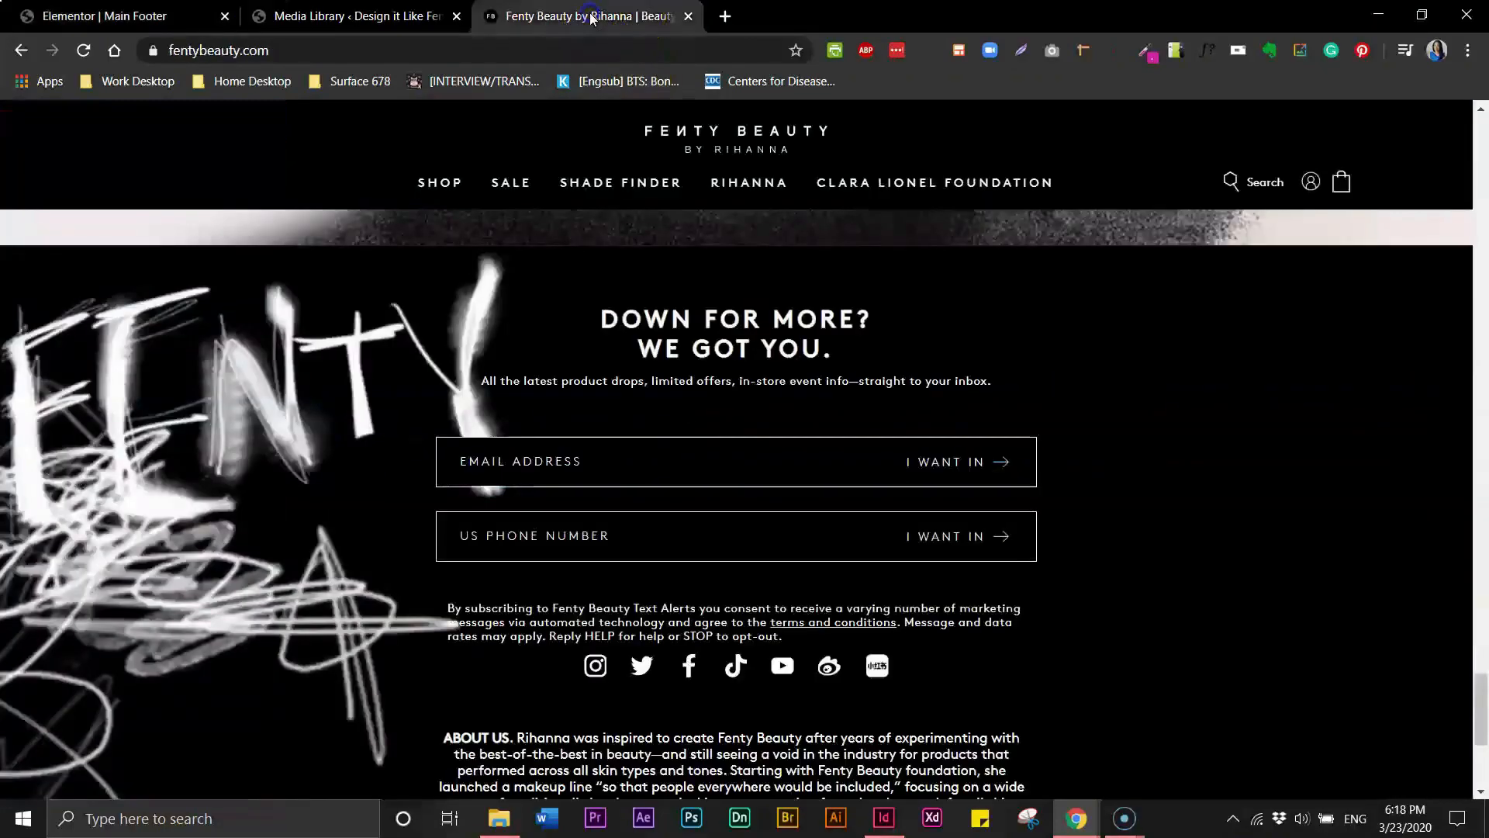
{"action": "left_click", "coordinate": [207, 22]}
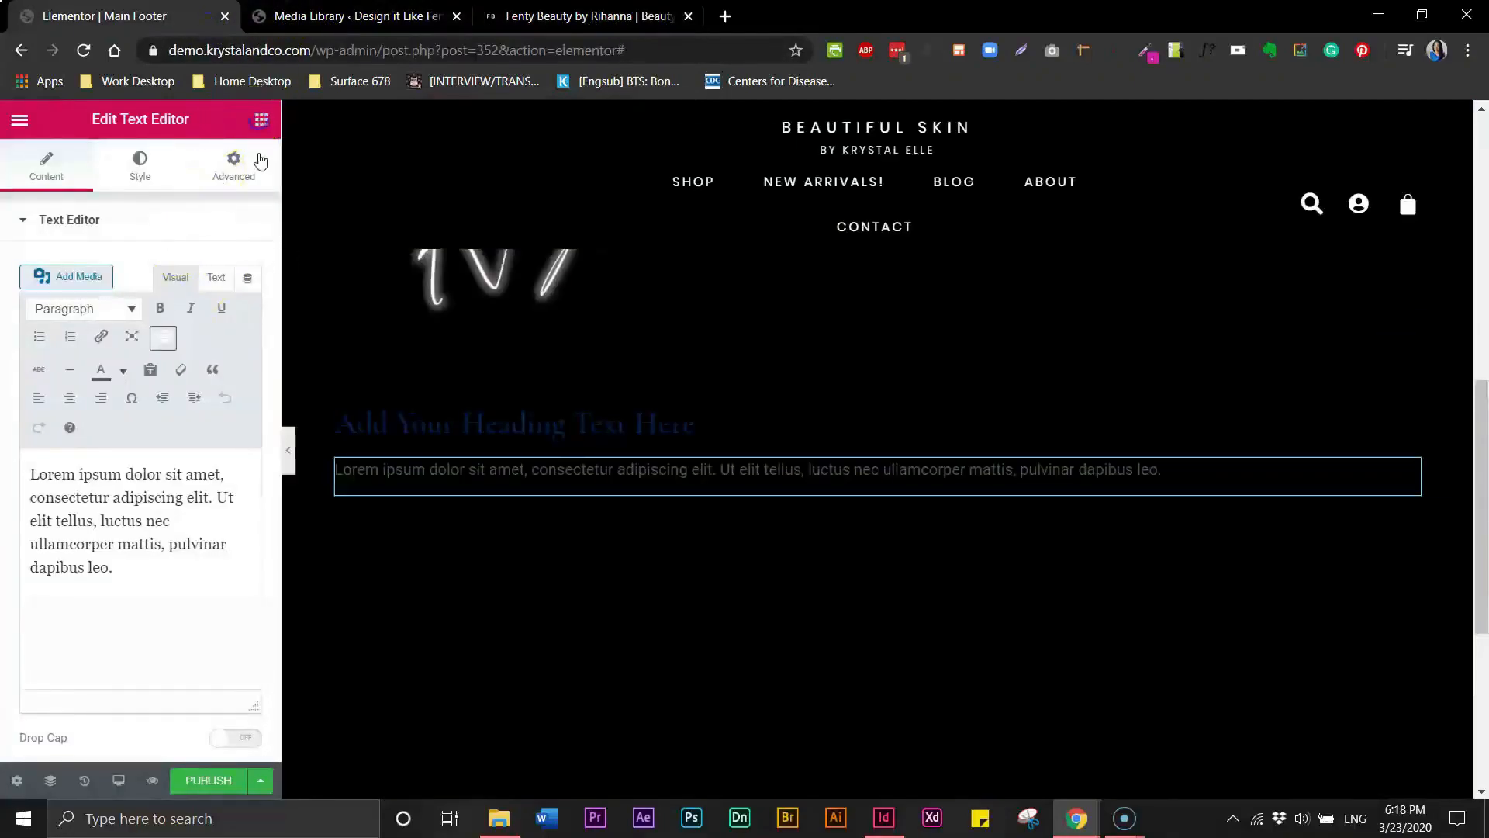
{"action": "left_click", "coordinate": [262, 119]}
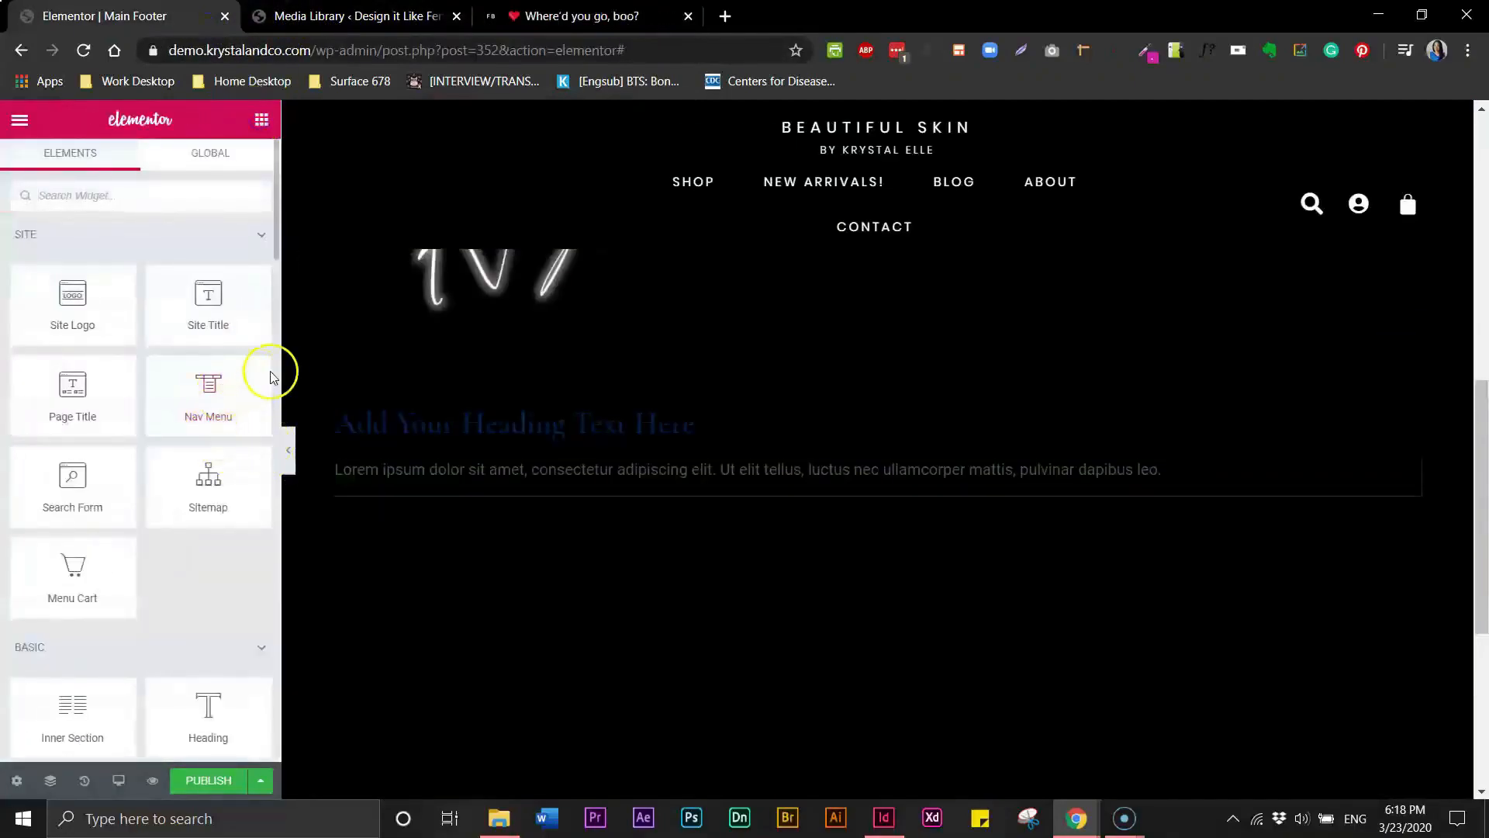
{"action": "scroll", "coordinate": [280, 296], "scroll_direction": "down", "scroll_amount": 2}
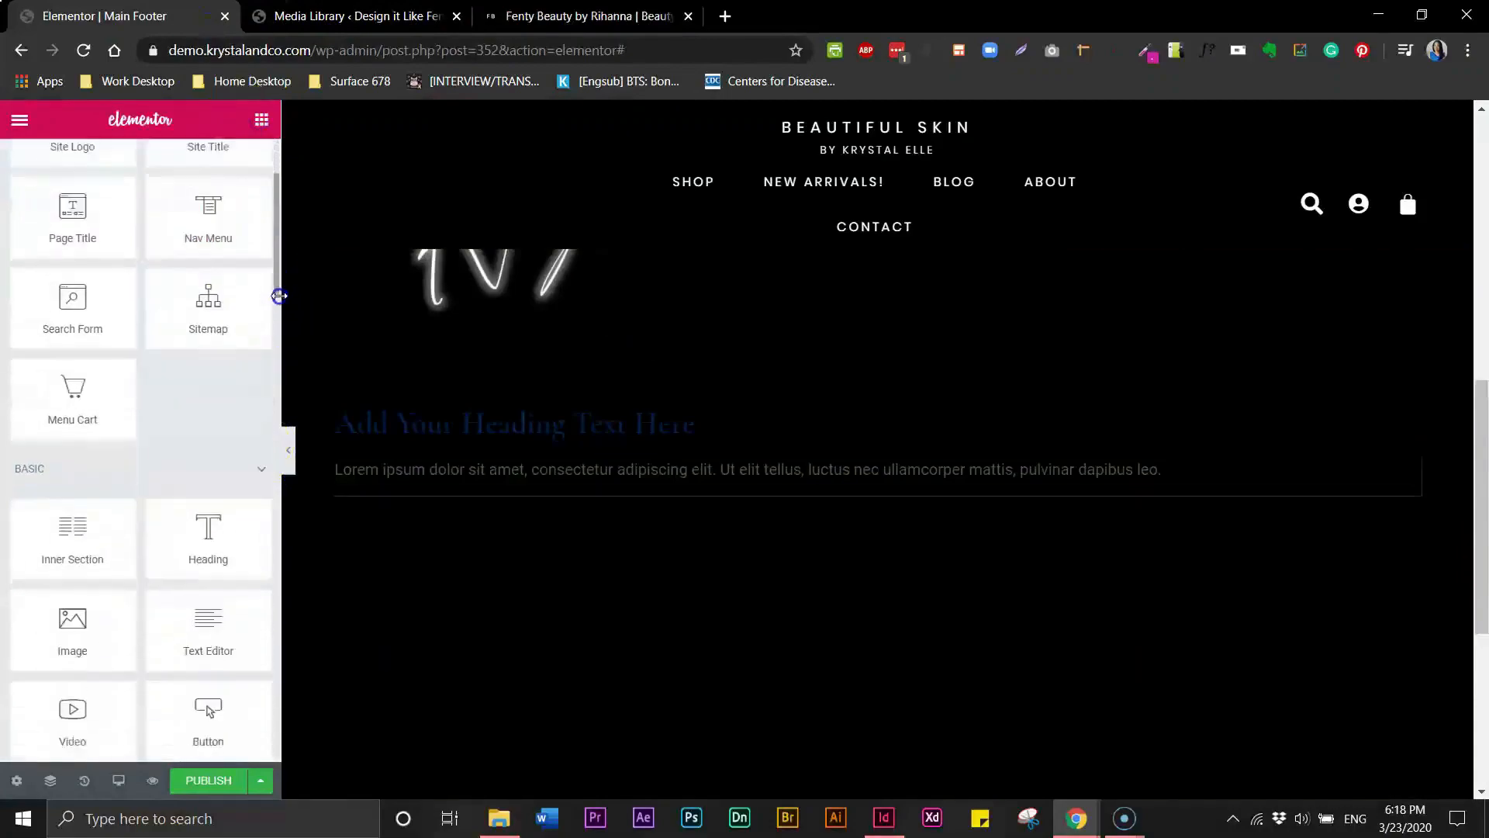
{"action": "scroll", "coordinate": [268, 365], "scroll_direction": "down", "scroll_amount": 4}
{"action": "scroll", "coordinate": [256, 411], "scroll_direction": "down", "scroll_amount": 6}
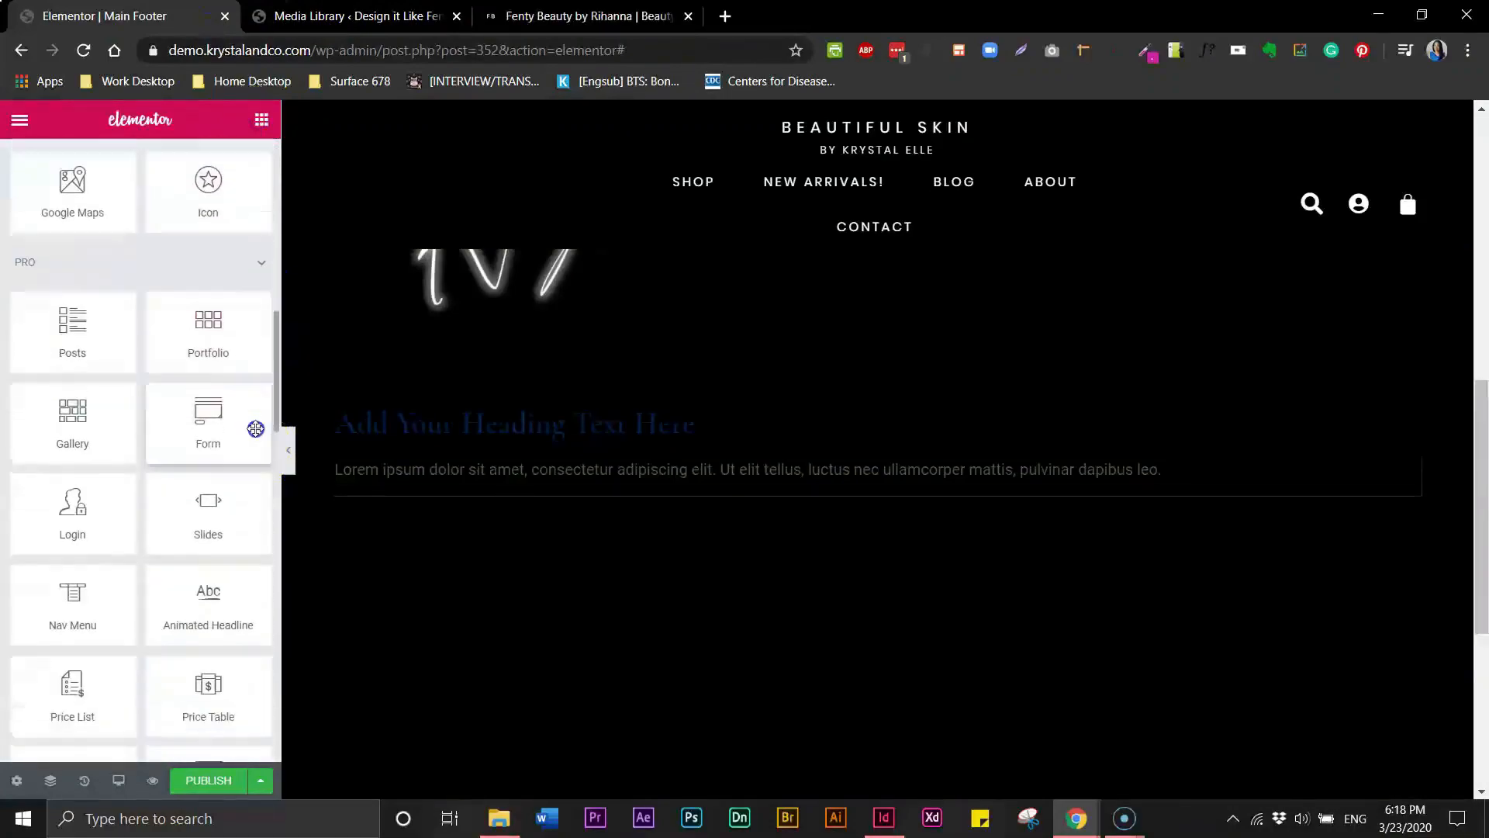
{"action": "left_click_drag", "start_coordinate": [208, 244], "coordinate": [417, 476]}
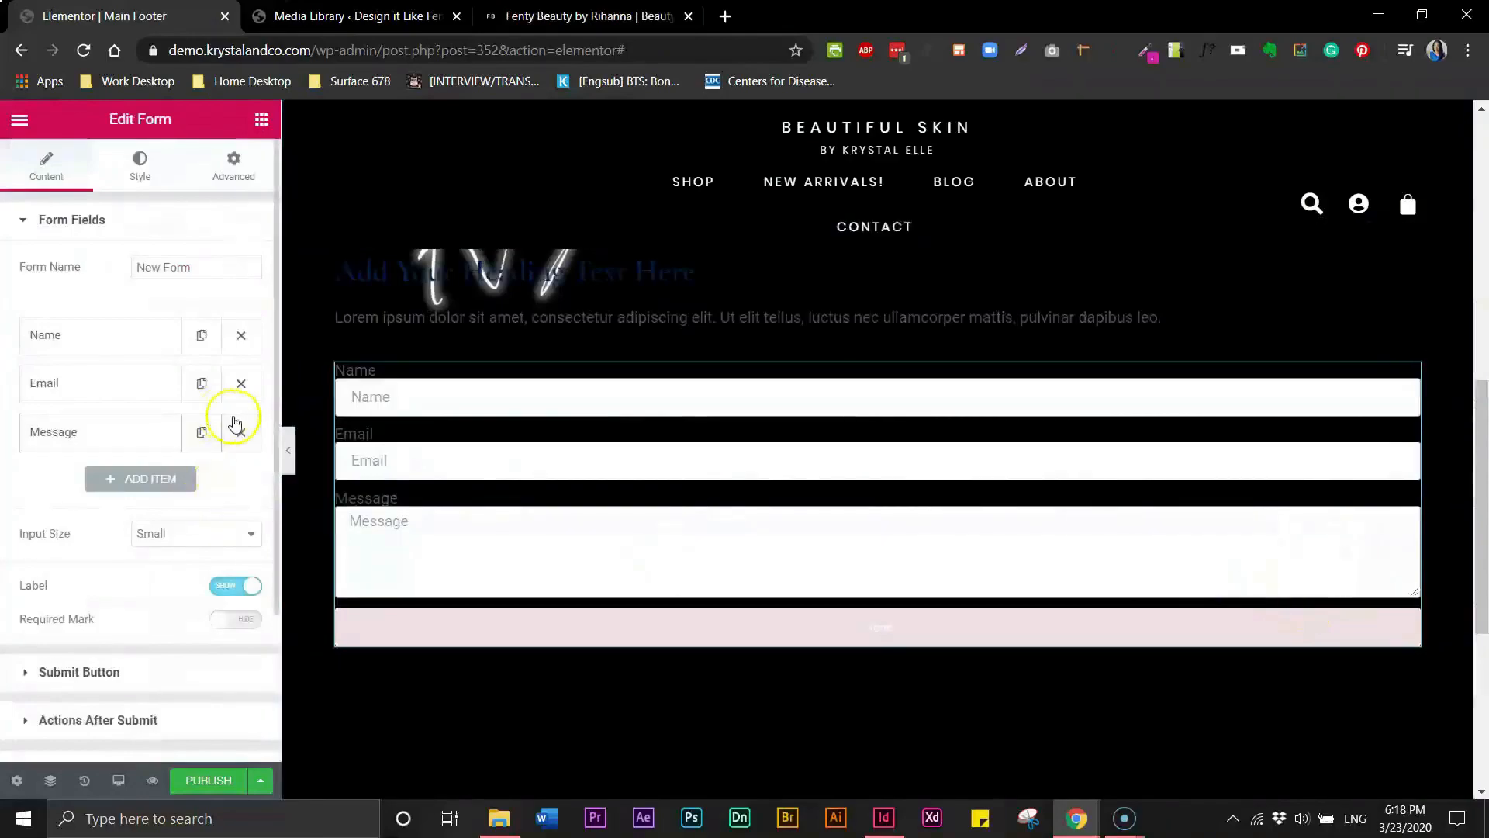
- Remove the Message field from the form
{"action": "left_click", "coordinate": [241, 433]}
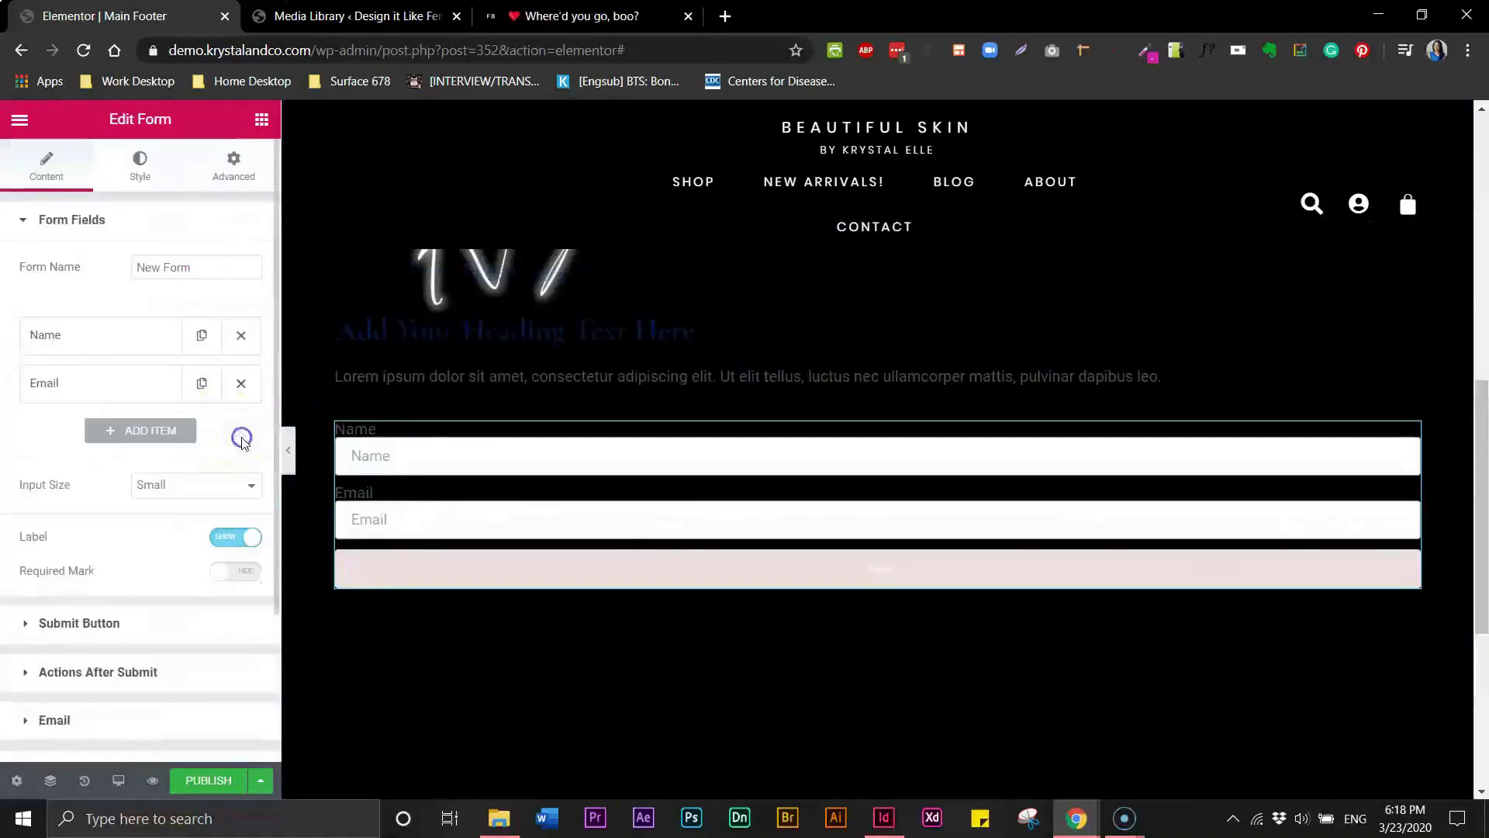
{"action": "left_click", "coordinate": [143, 433]}
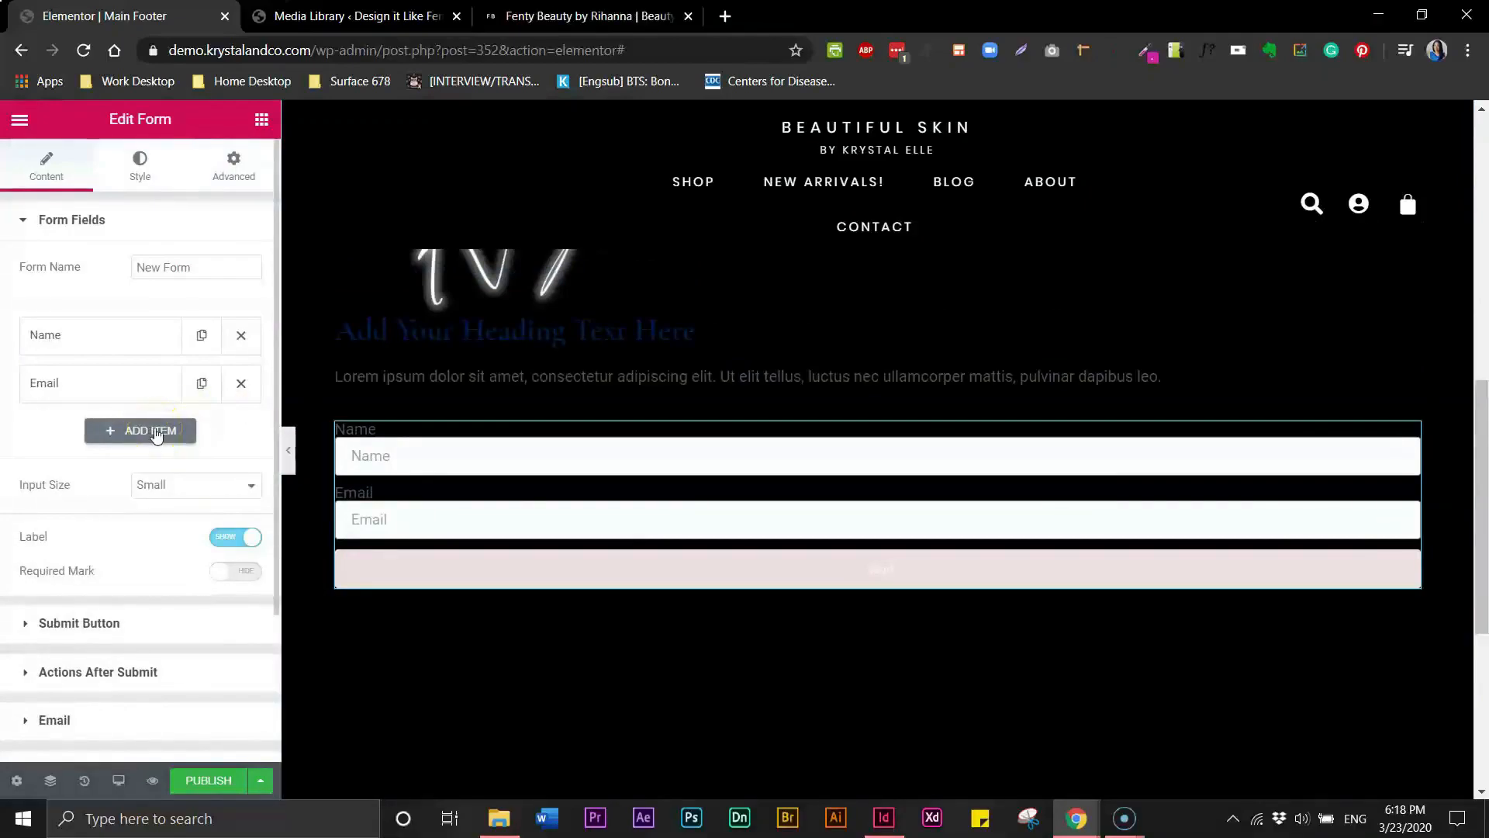
{"action": "left_click", "coordinate": [489, 572]}
- Compare the form with the Fenty Beauty email and phone signup fields
{"action": "left_click", "coordinate": [493, 16]}
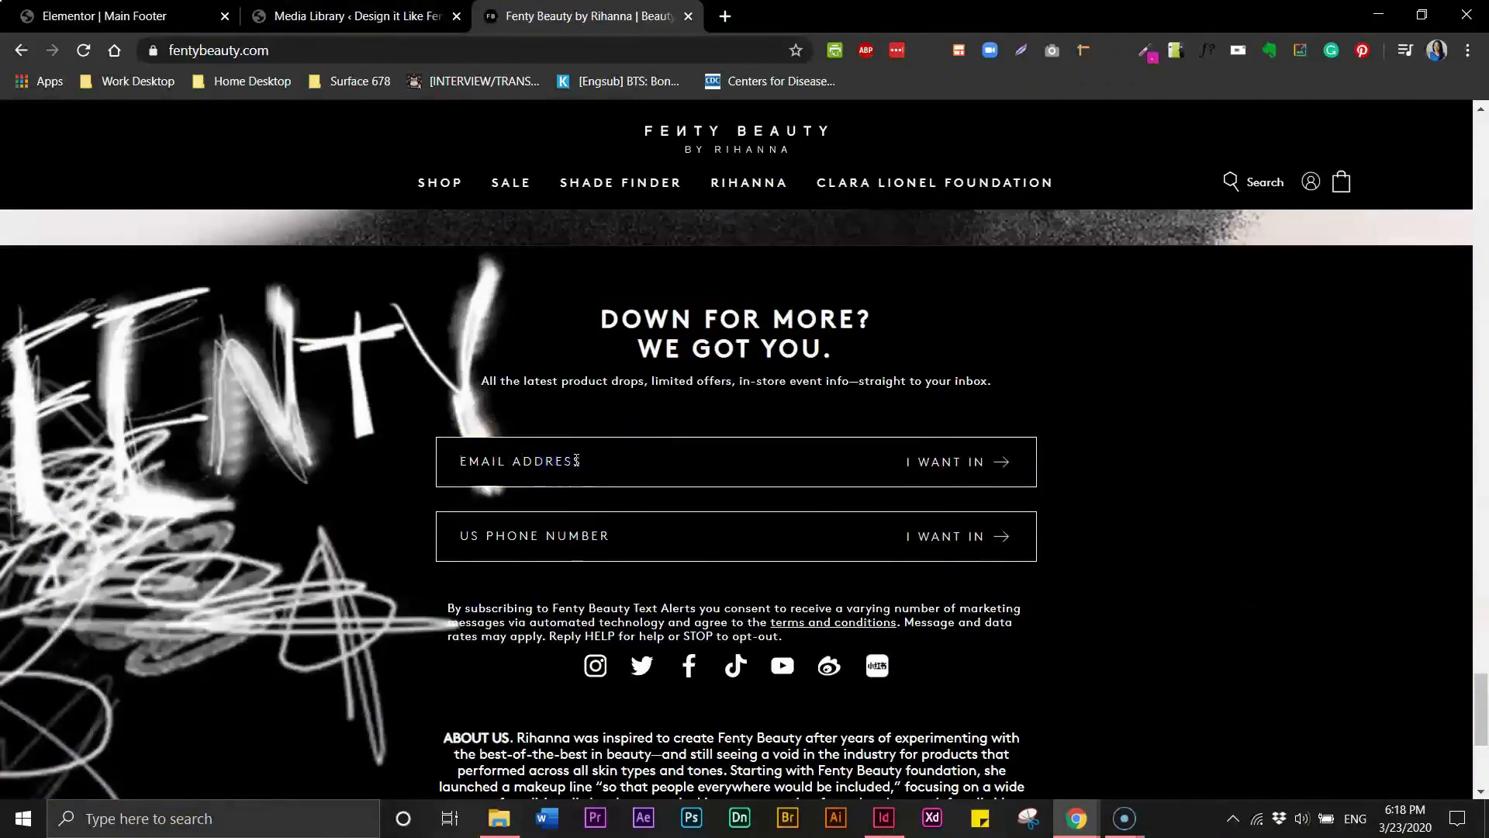
{"action": "left_click", "coordinate": [553, 533]}
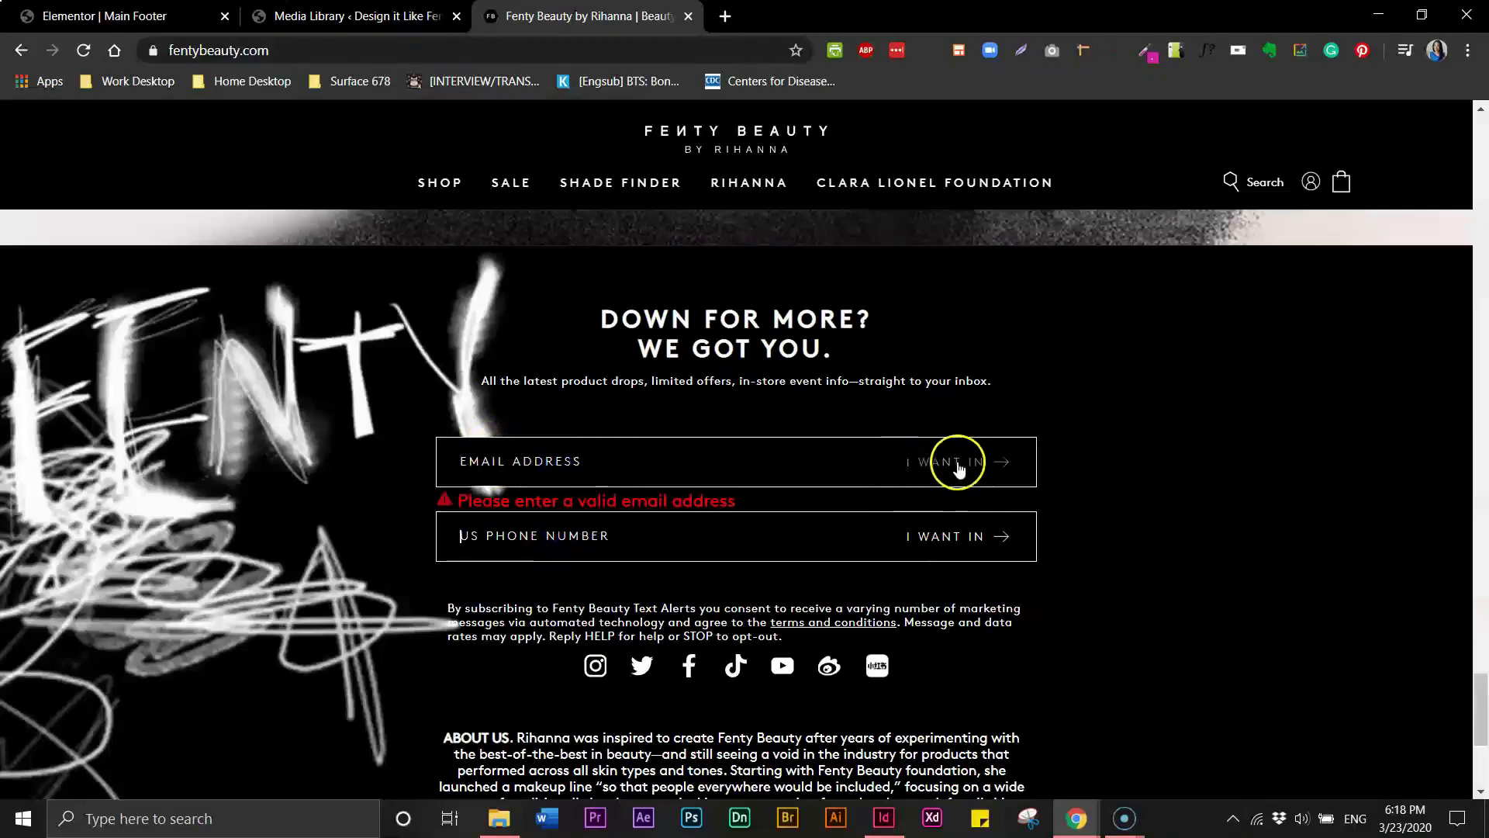
{"action": "left_click", "coordinate": [140, 16]}
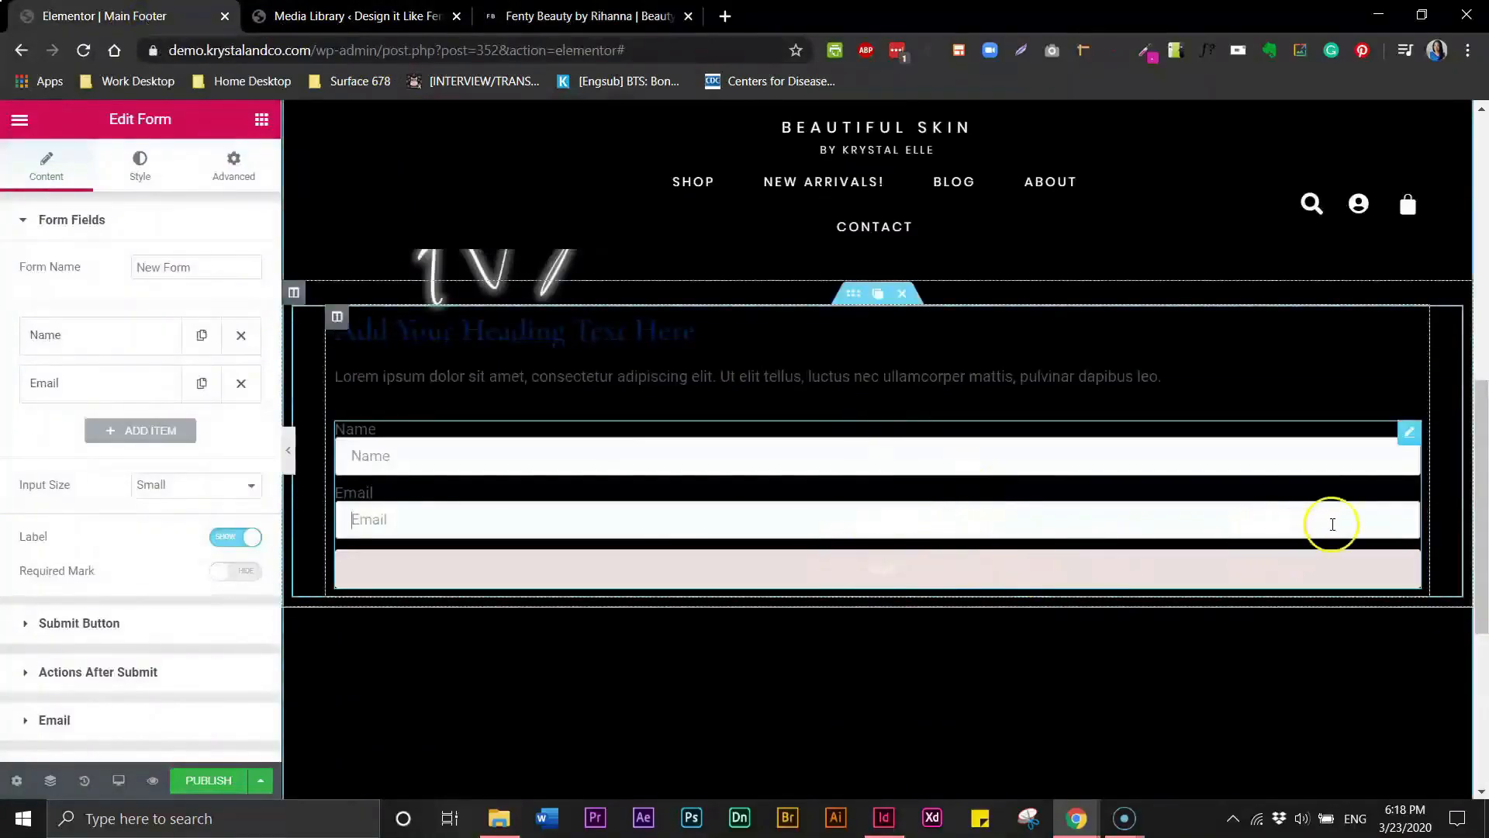
{"action": "left_click", "coordinate": [591, 20]}
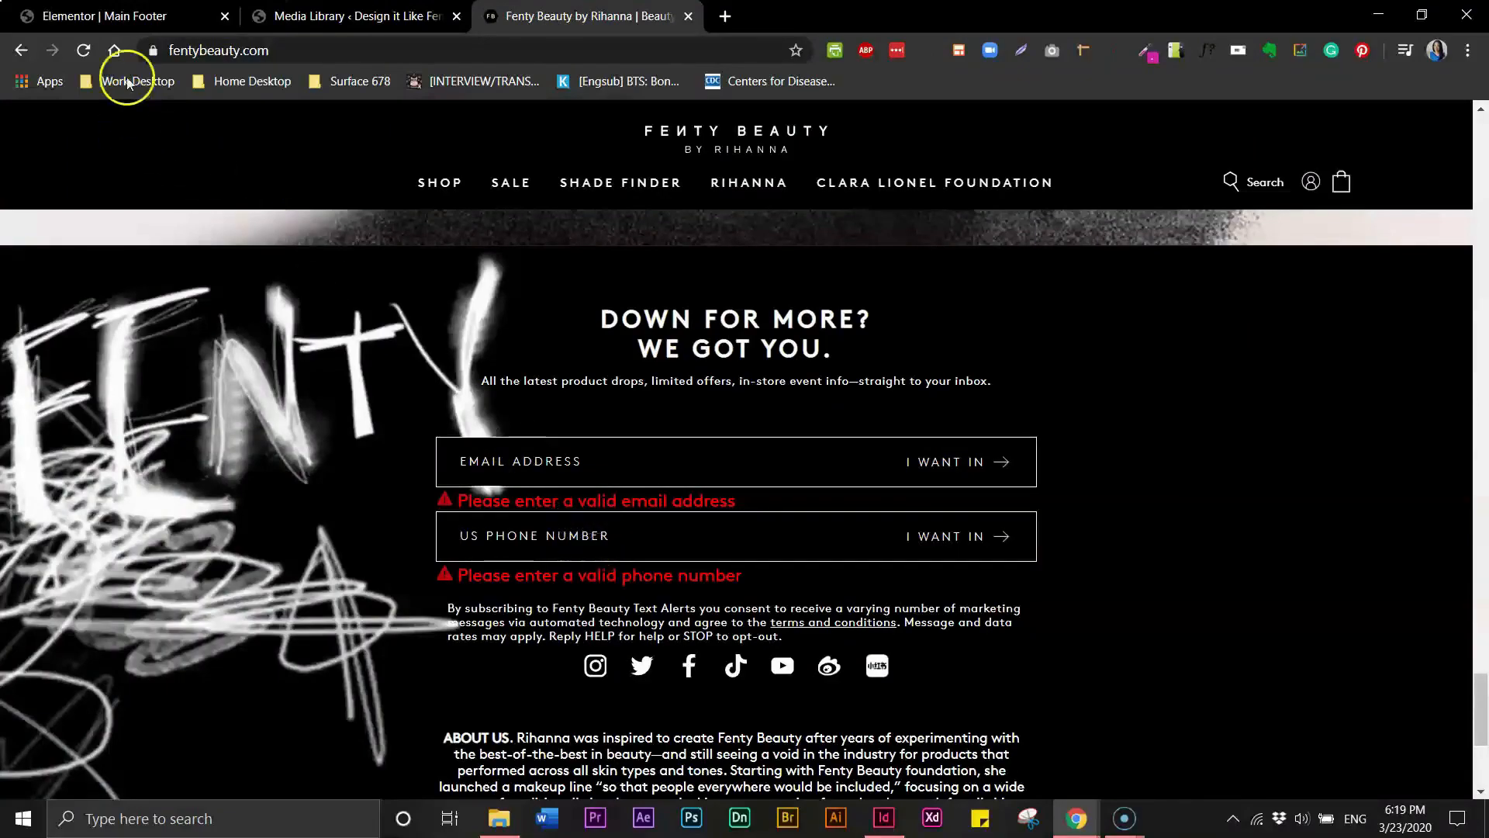
{"action": "left_click", "coordinate": [122, 16]}
{"action": "left_click", "coordinate": [1242, 508]}
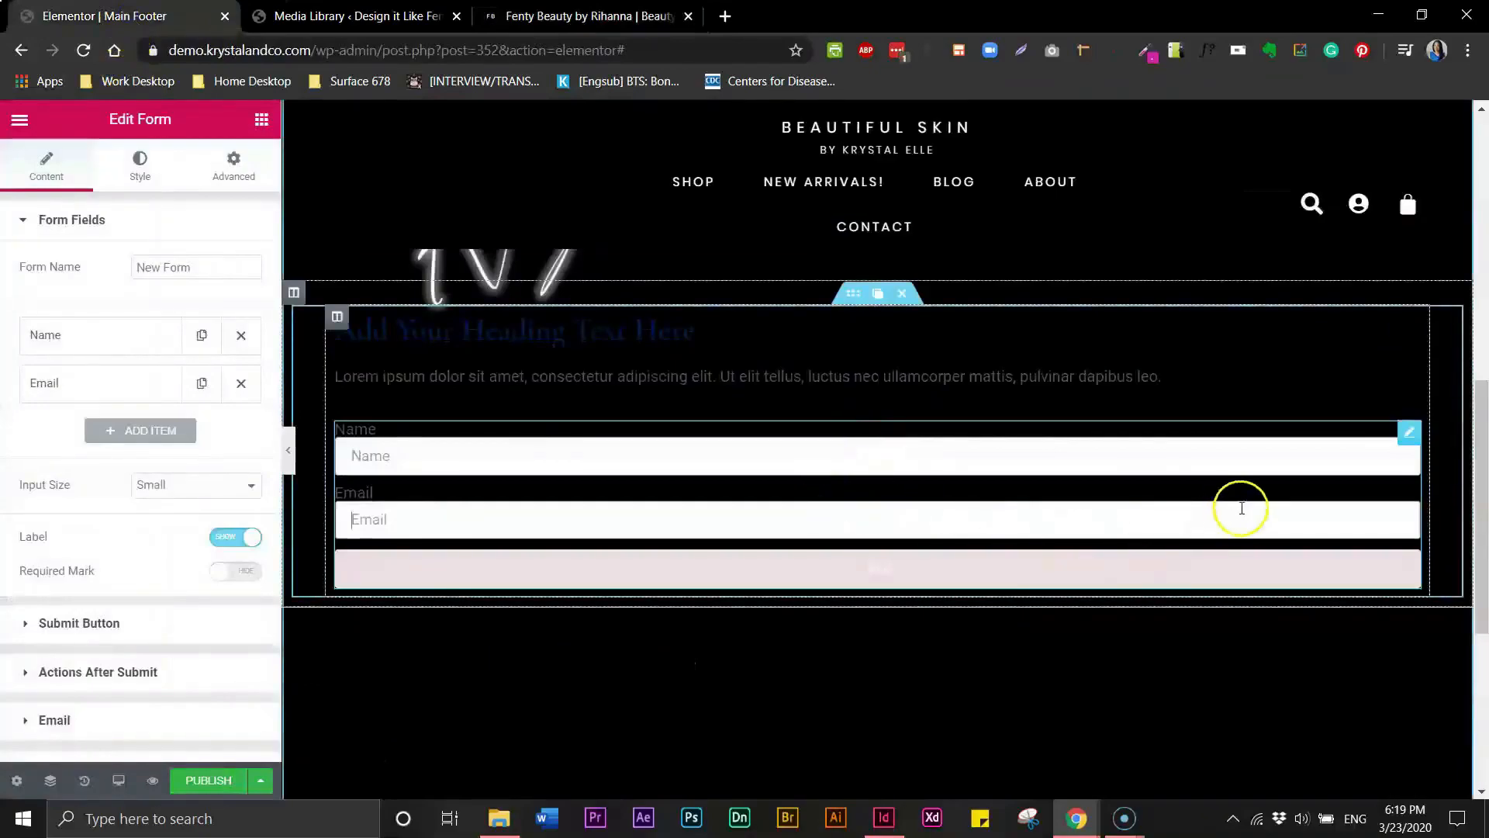
- Remove the form's Name field and open the Email field's settings
{"action": "left_click", "coordinate": [241, 338]}
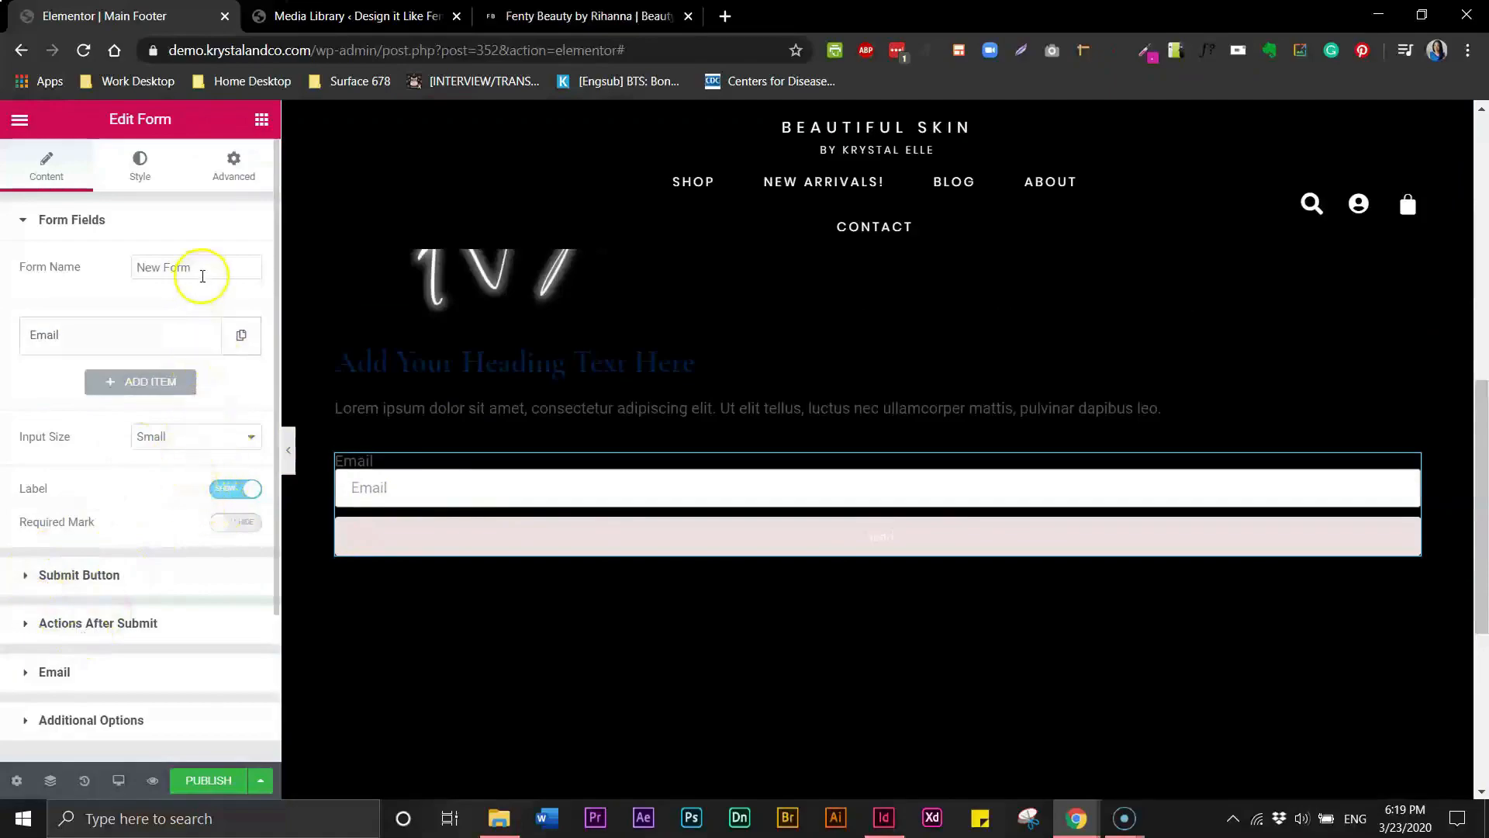
{"action": "left_click", "coordinate": [183, 334]}
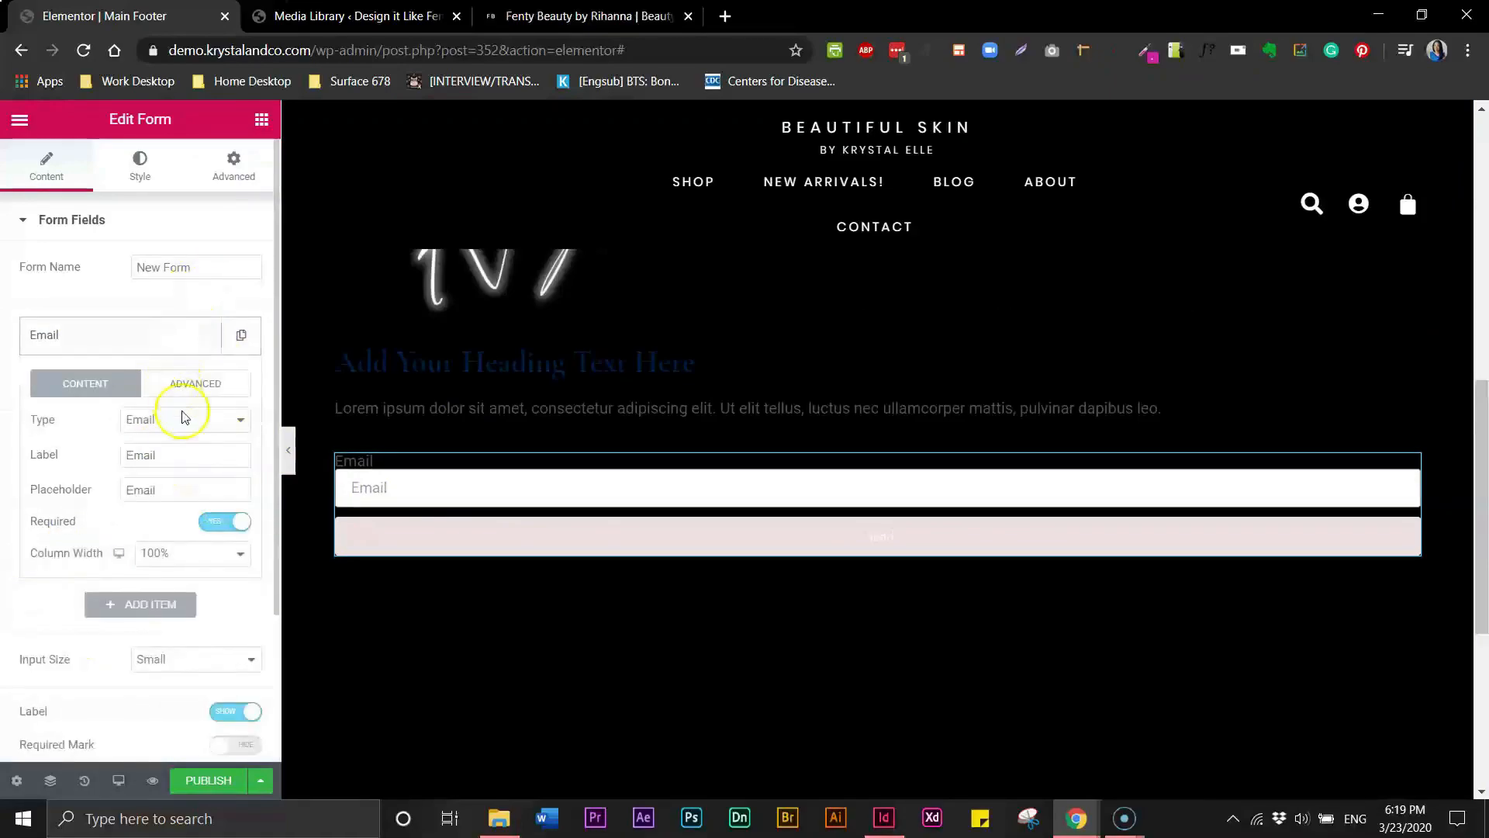
- Set the Email field's column width to 75%
{"action": "left_click", "coordinate": [171, 553]}
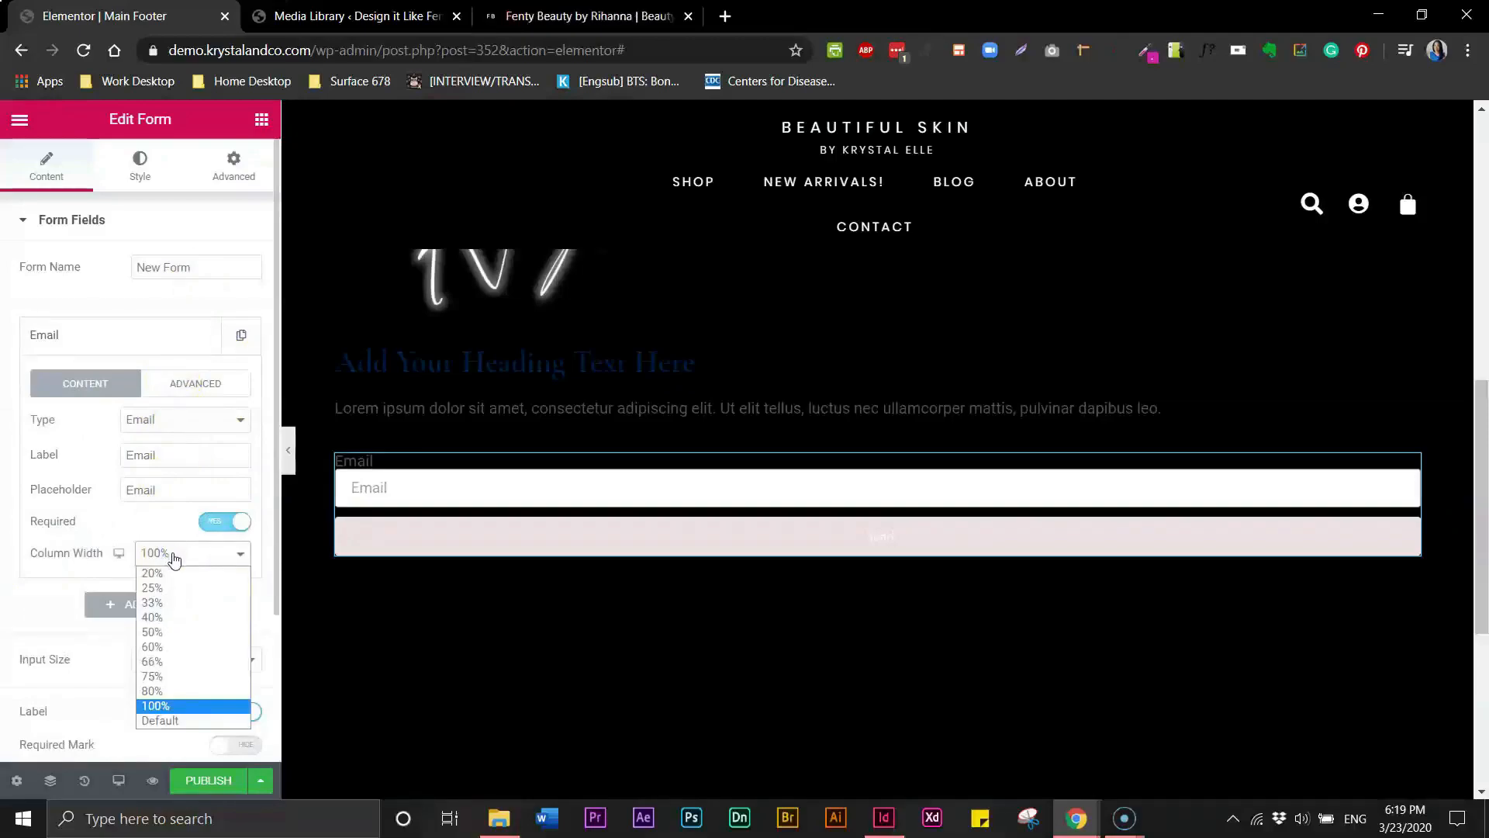
{"action": "left_click", "coordinate": [166, 677]}
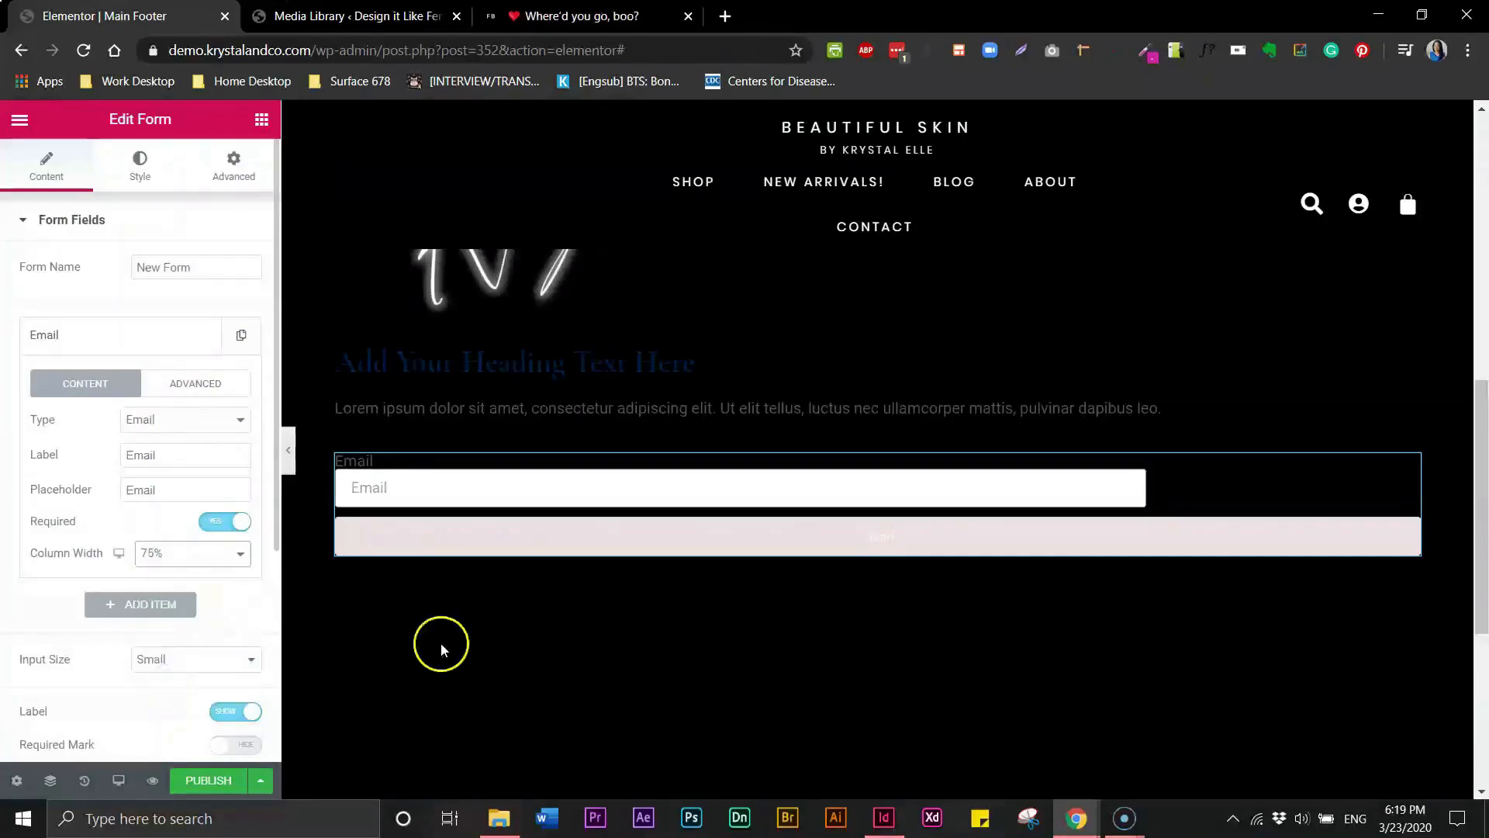
{"action": "left_click", "coordinate": [471, 539]}
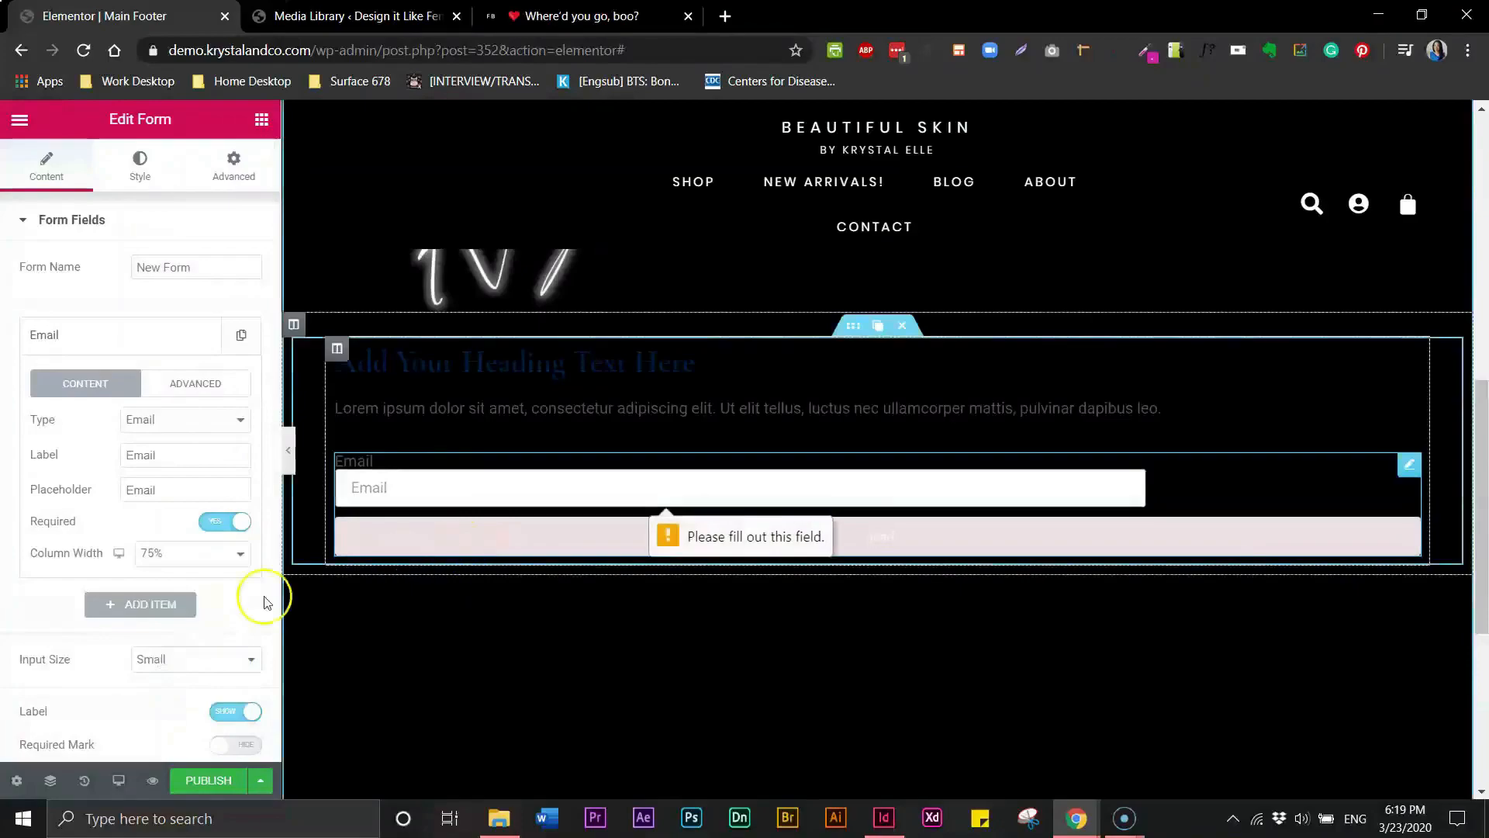
- Set the submit button's column width to 20%
{"action": "left_click_drag", "start_coordinate": [276, 454], "coordinate": [275, 662]}
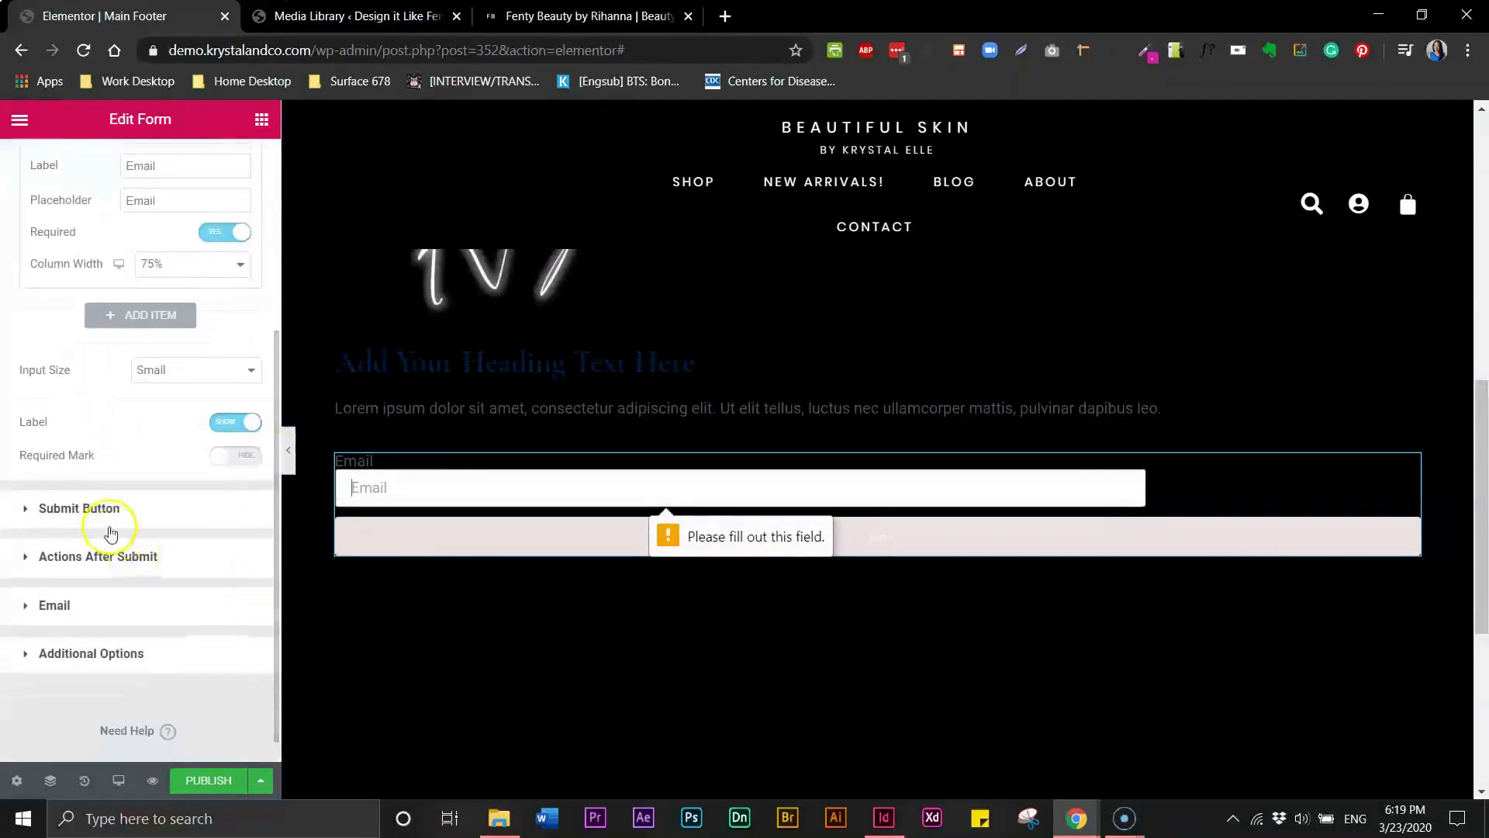
{"action": "left_click", "coordinate": [30, 510]}
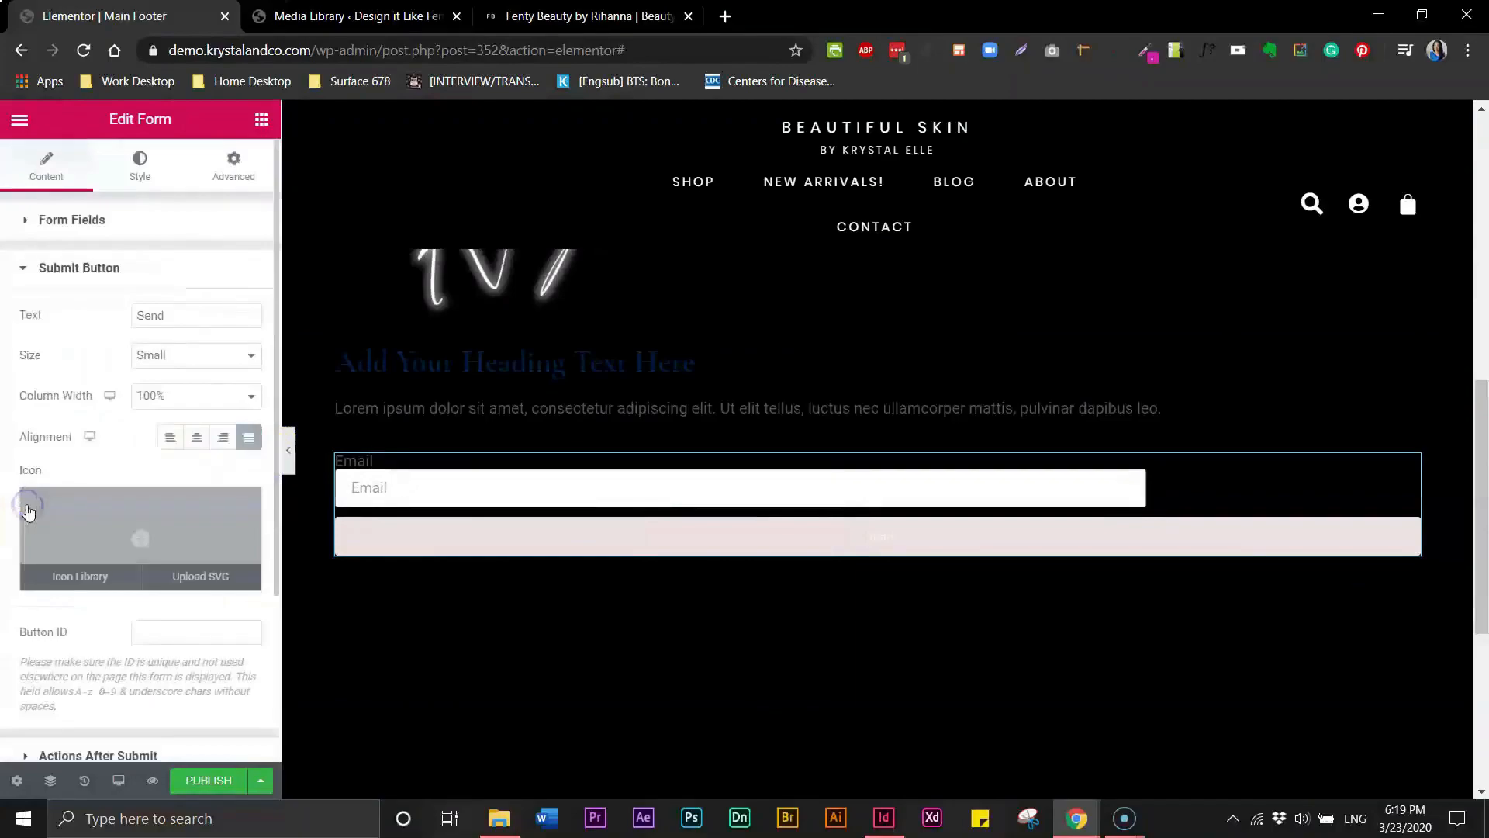
{"action": "left_click", "coordinate": [203, 403]}
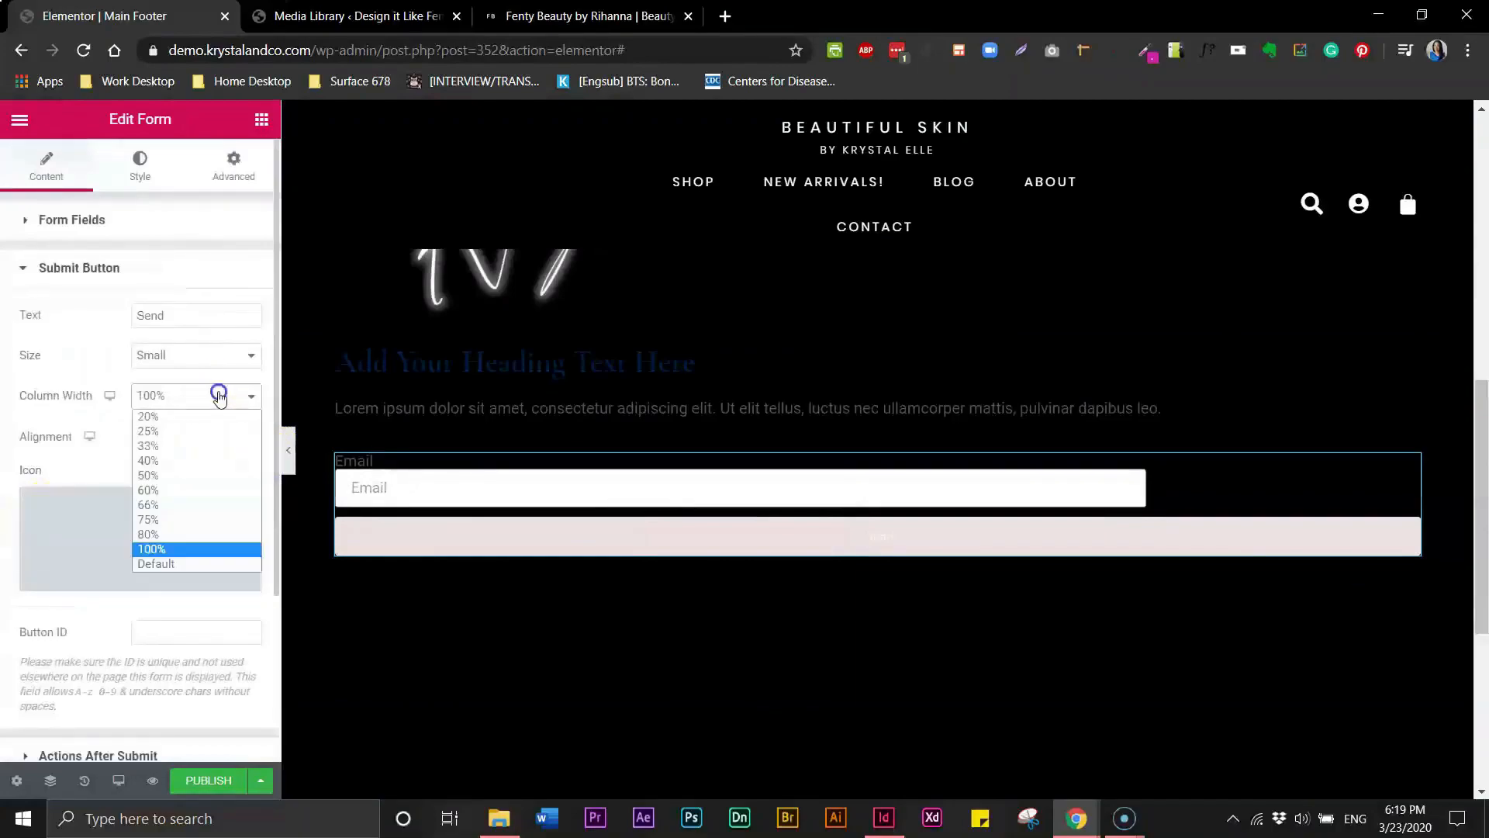
{"action": "left_click", "coordinate": [182, 431]}
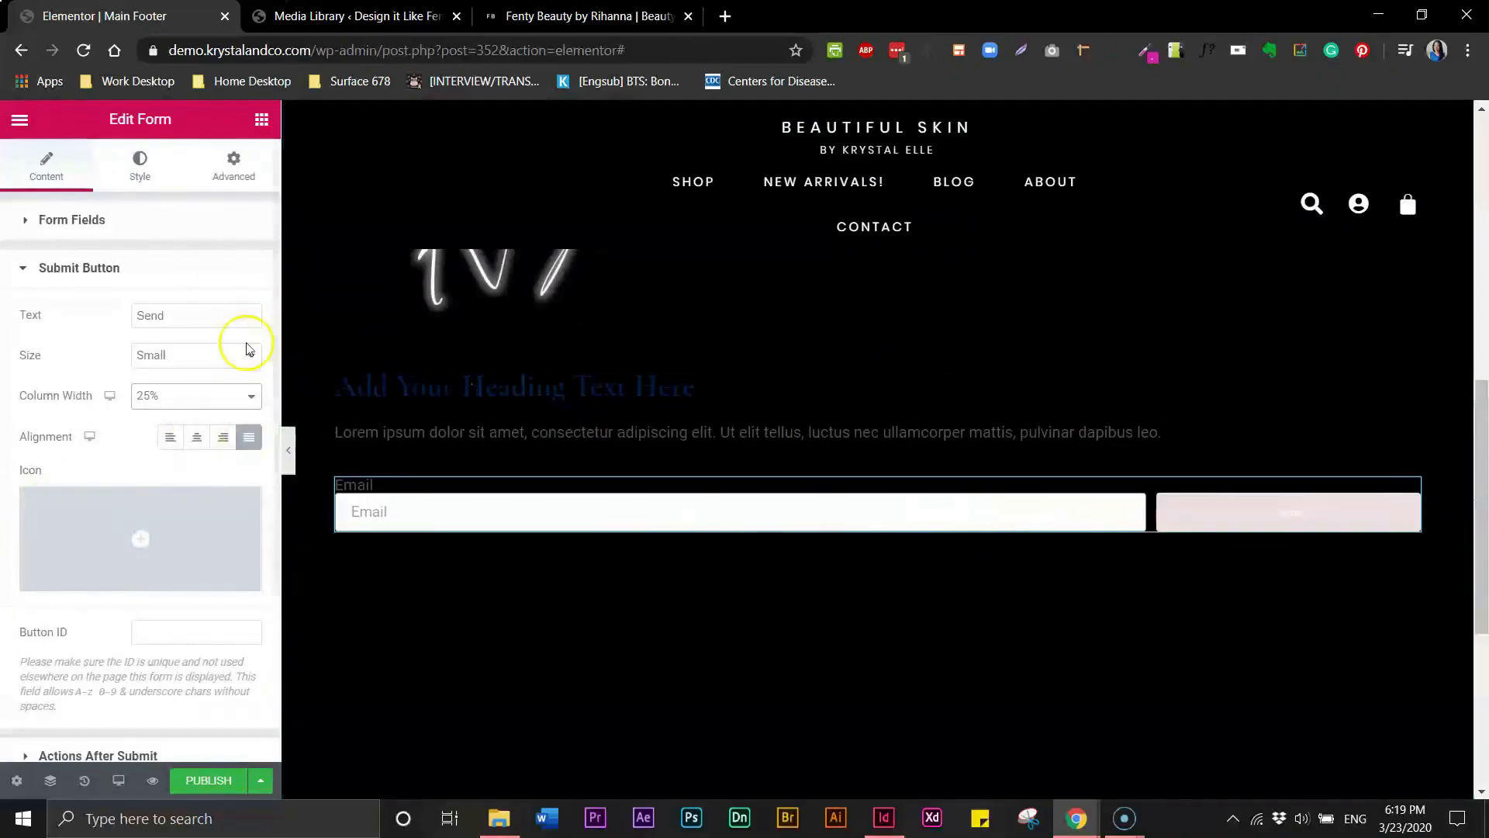
{"action": "left_click", "coordinate": [251, 397]}
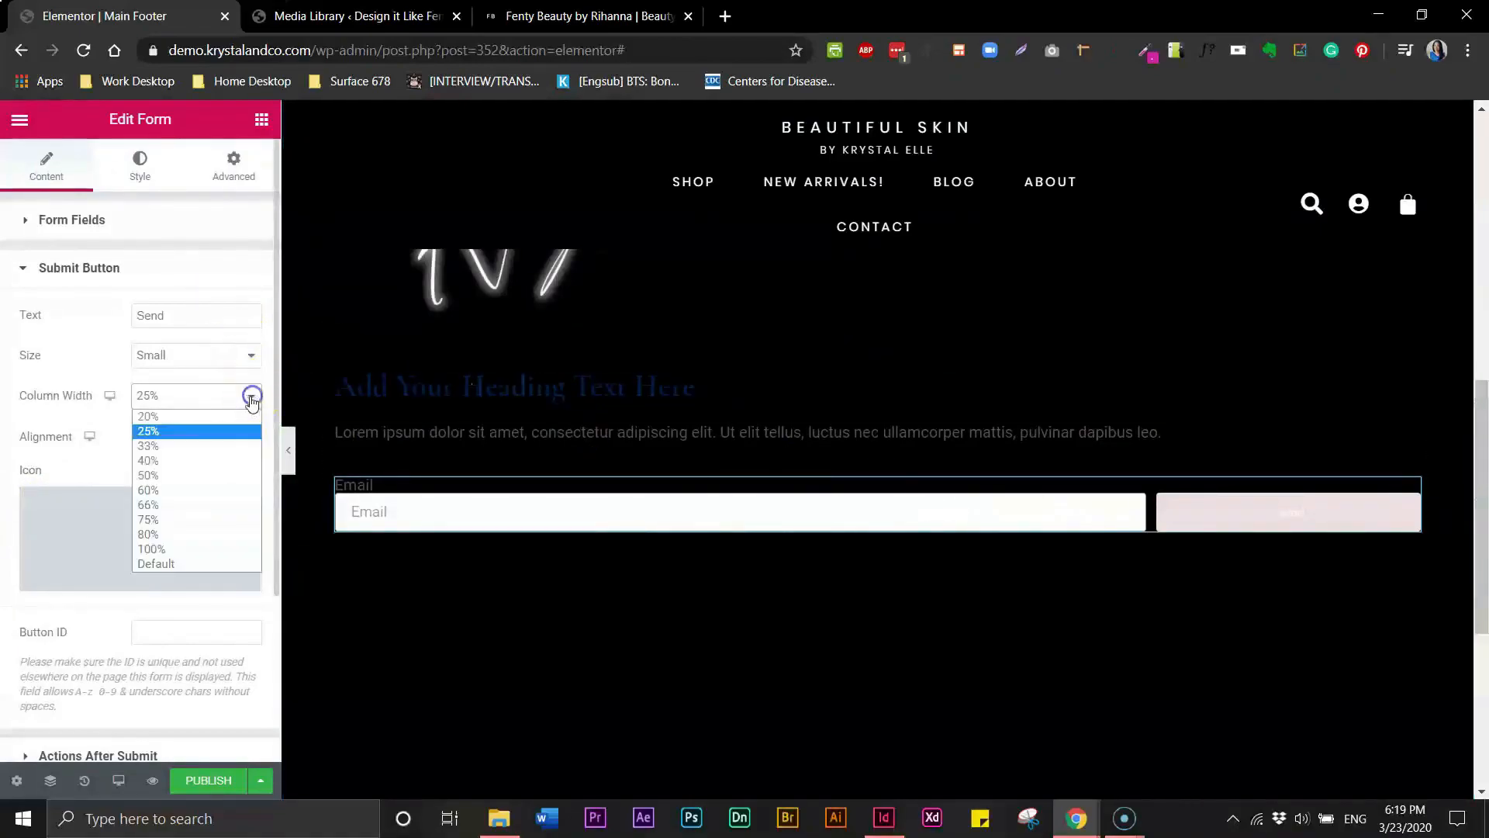
{"action": "left_click", "coordinate": [201, 417]}
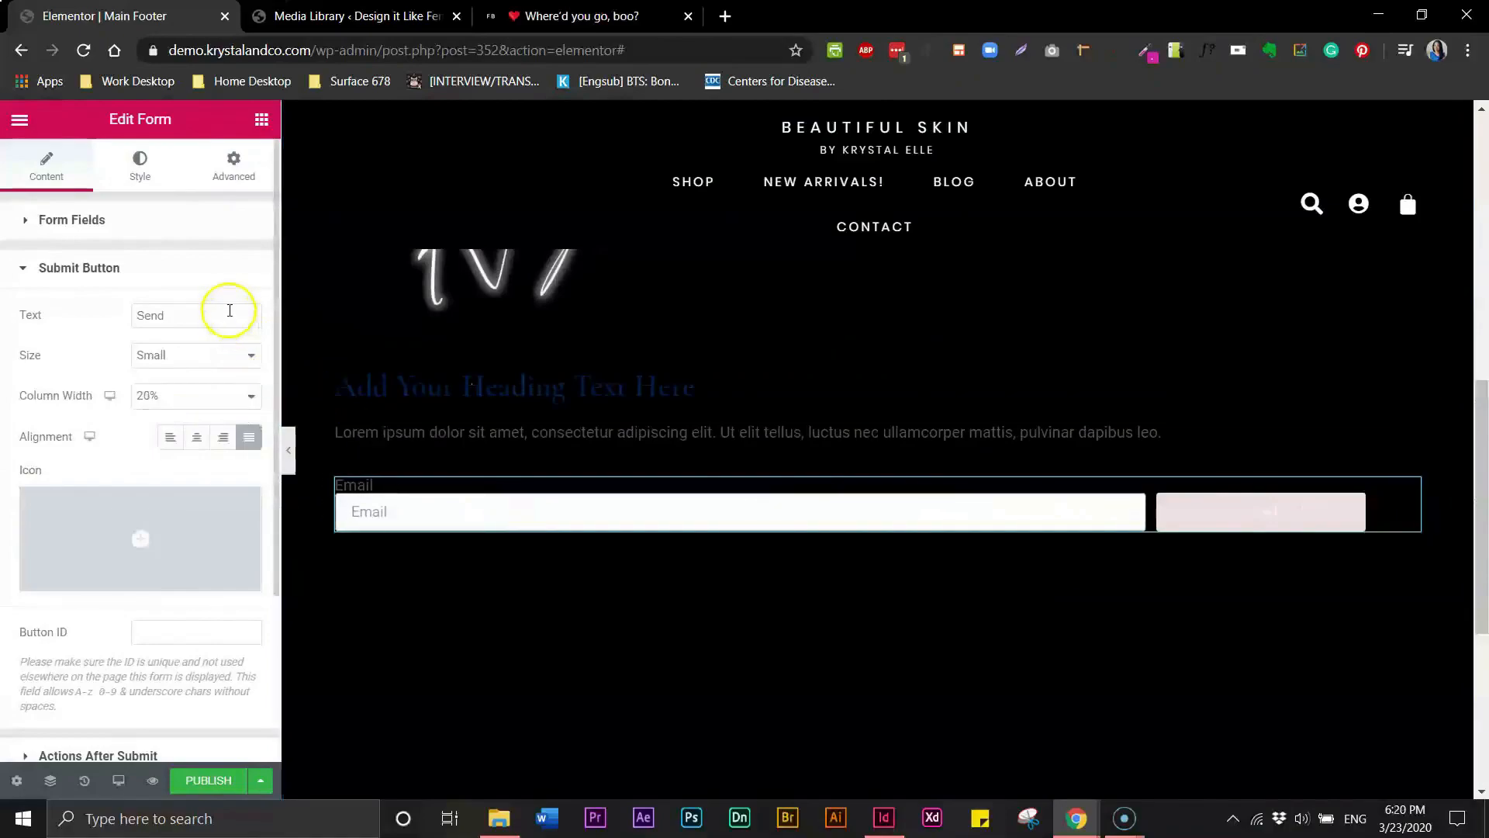
- Set the Email field's column width to 80% and hide the form labels
{"action": "left_click", "coordinate": [26, 222]}
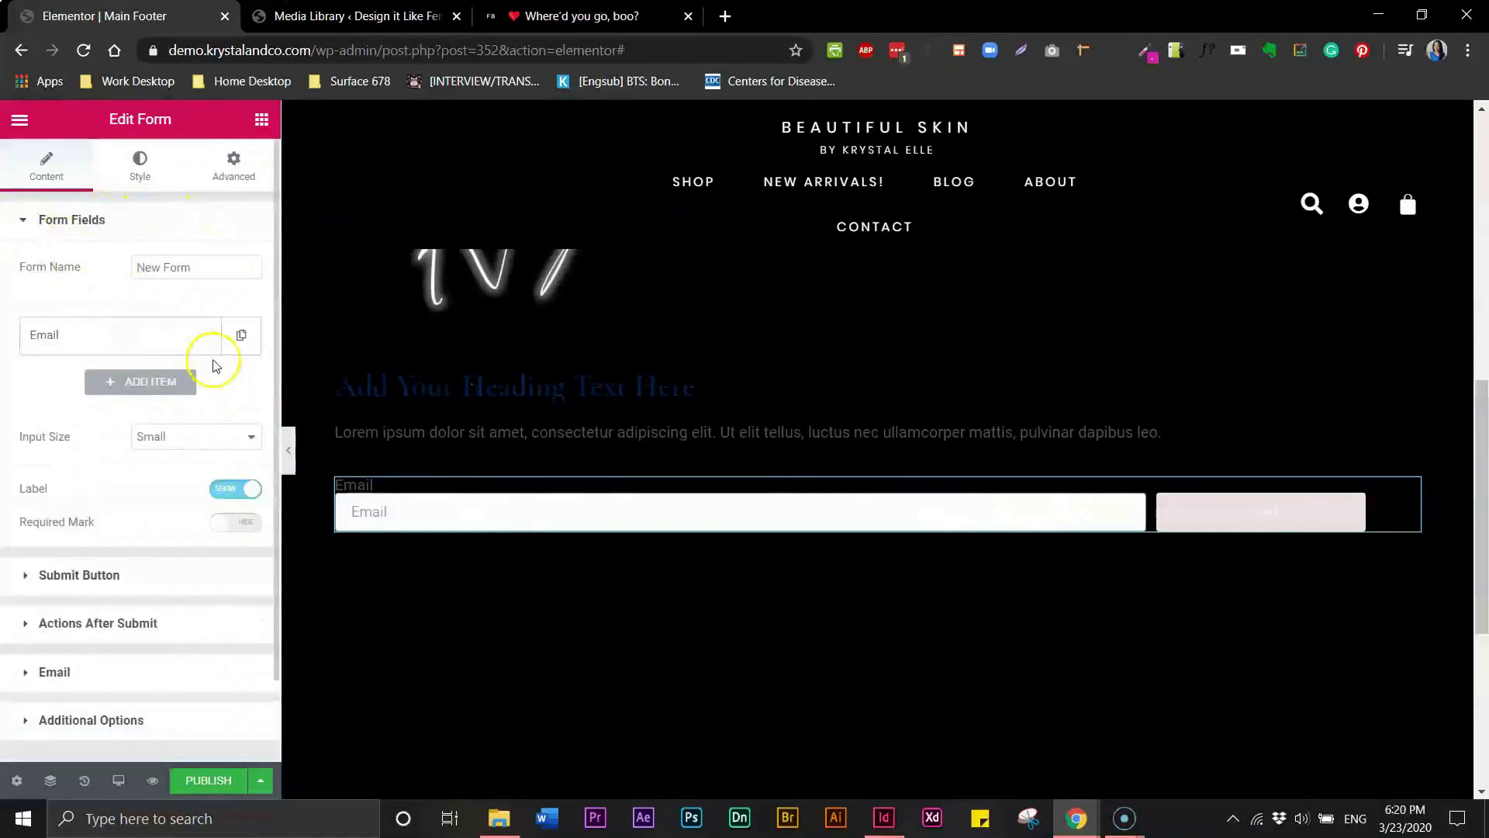
{"action": "left_click", "coordinate": [143, 339]}
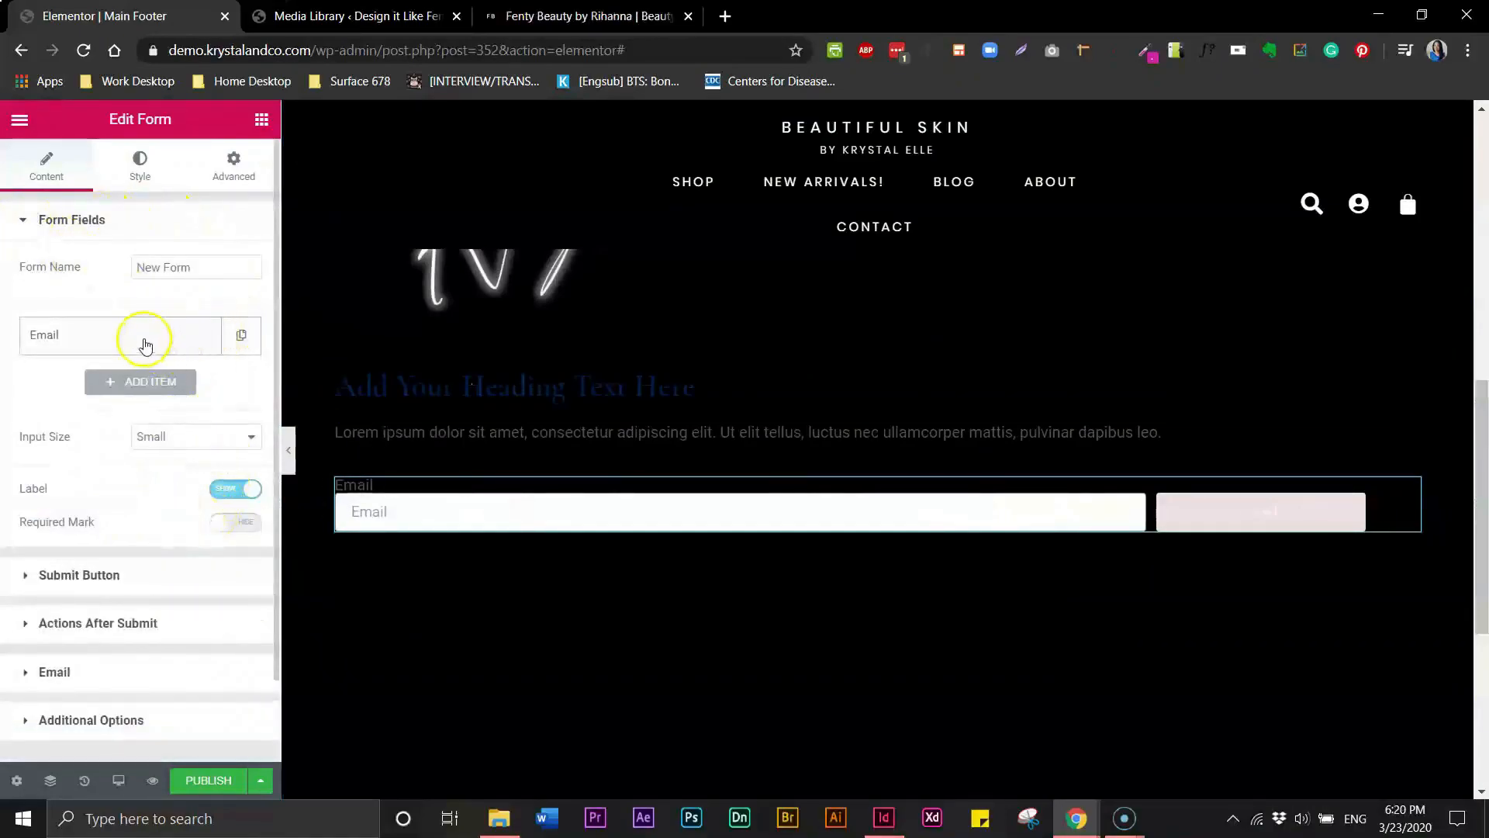
{"action": "left_click", "coordinate": [128, 335]}
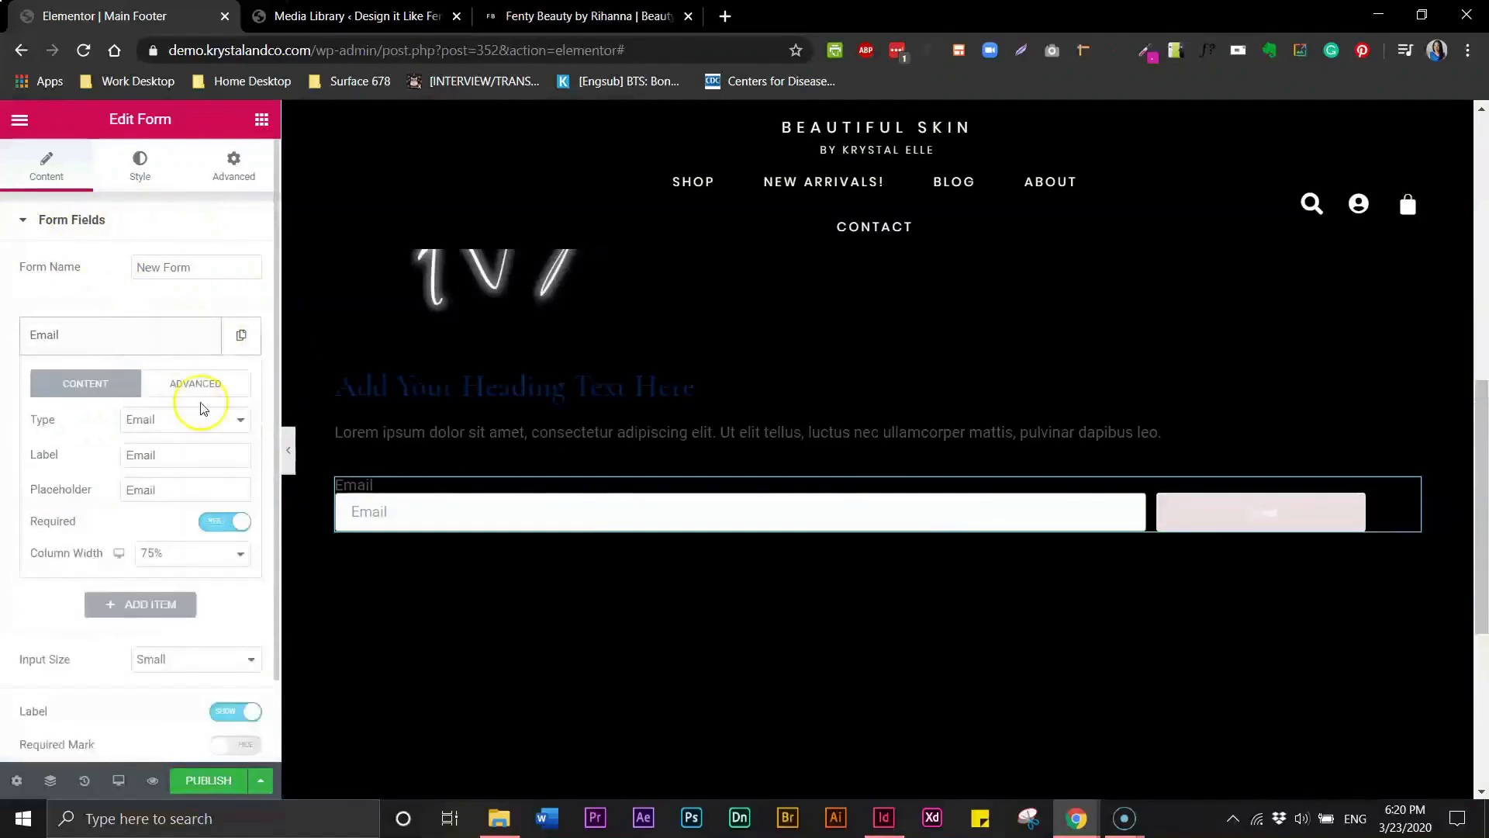
{"action": "left_click", "coordinate": [241, 567]}
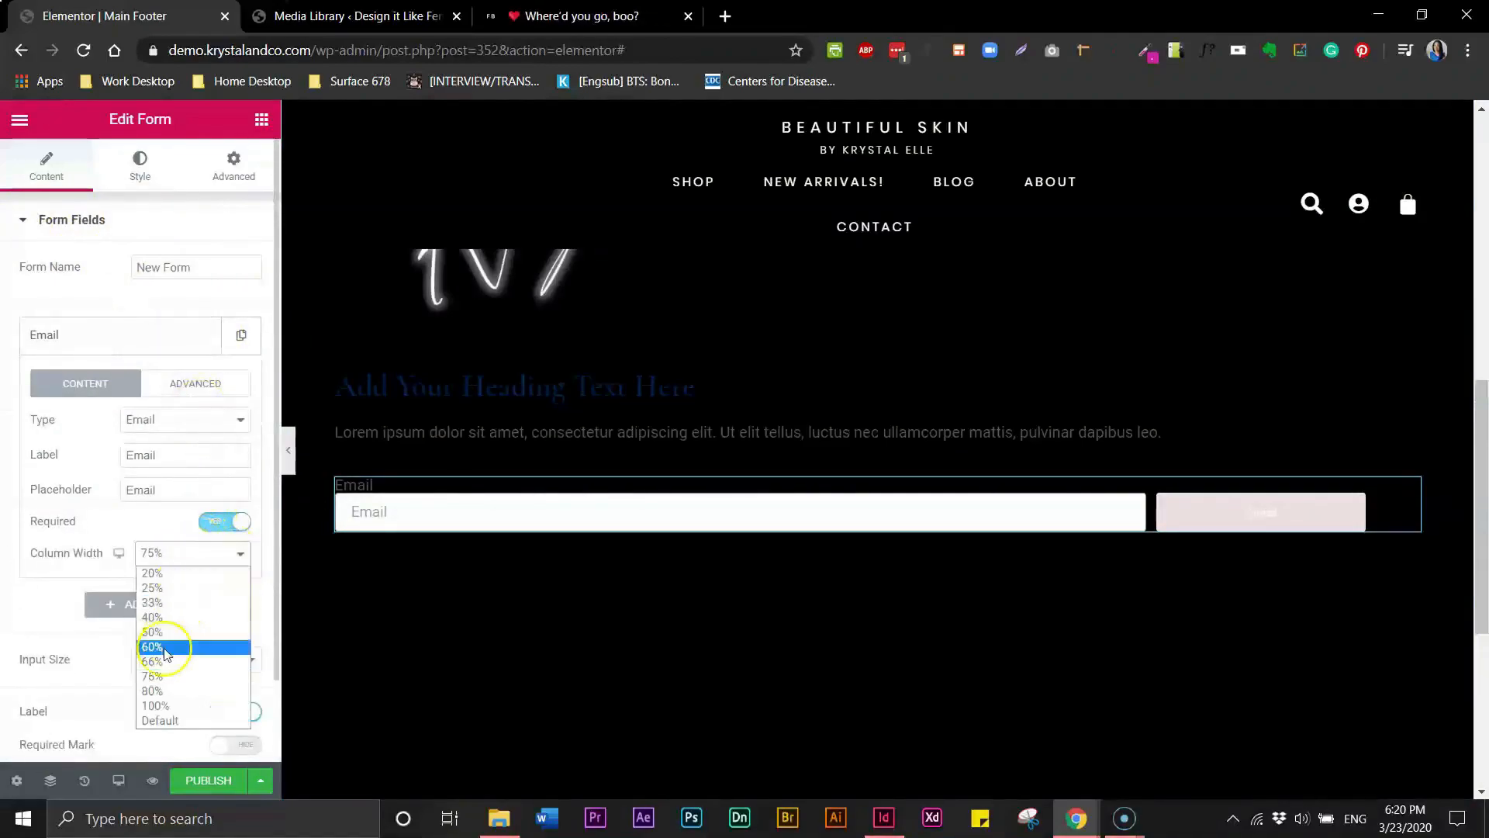
{"action": "left_click", "coordinate": [156, 692]}
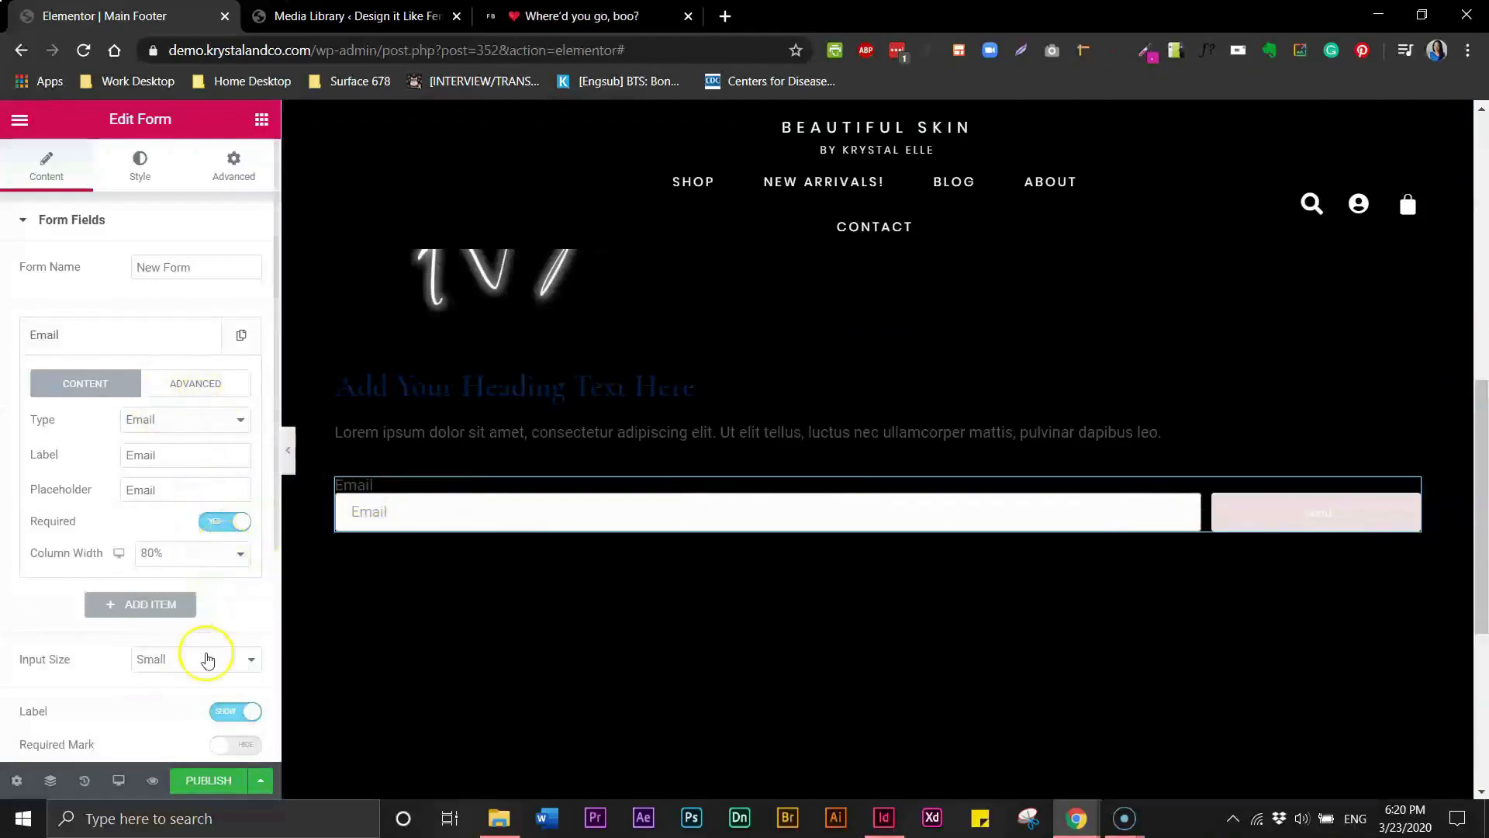
{"action": "left_click", "coordinate": [221, 714]}
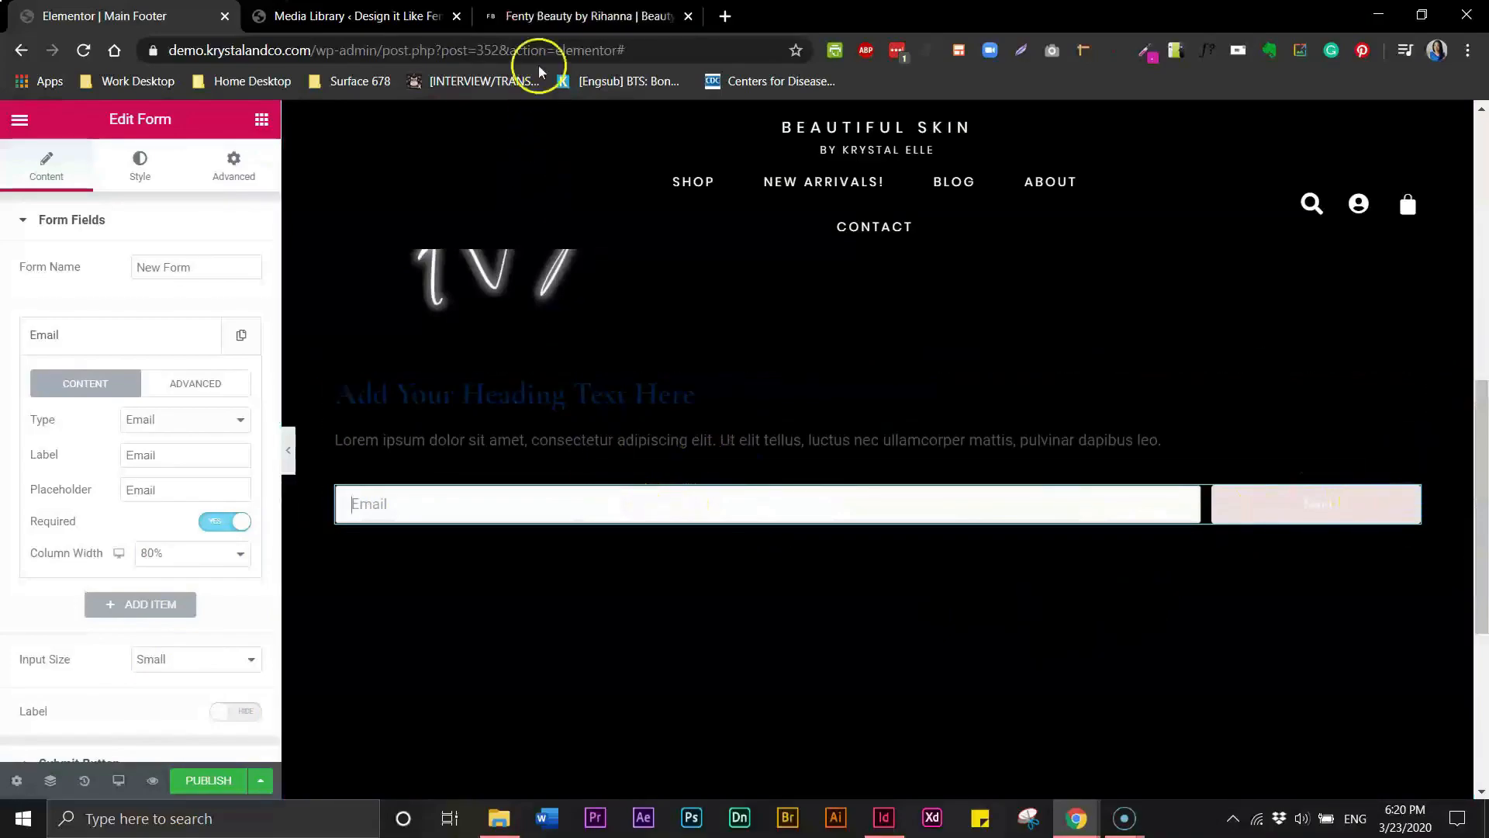
- Compare with the Fenty Beauty footer, then duplicate the text editor and move the copy below the form
{"action": "left_click", "coordinate": [563, 25]}
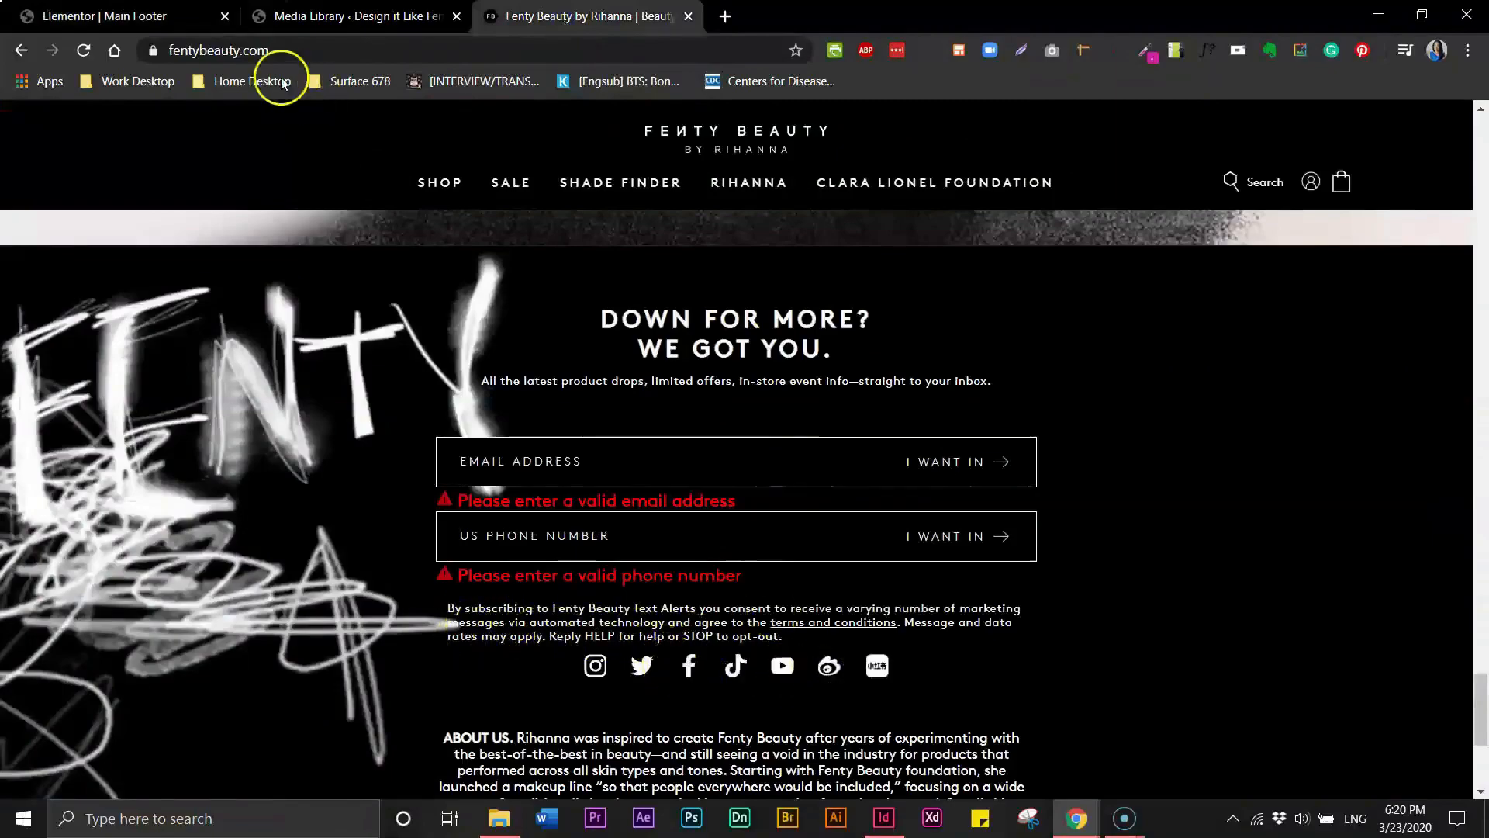
{"action": "left_click", "coordinate": [134, 16]}
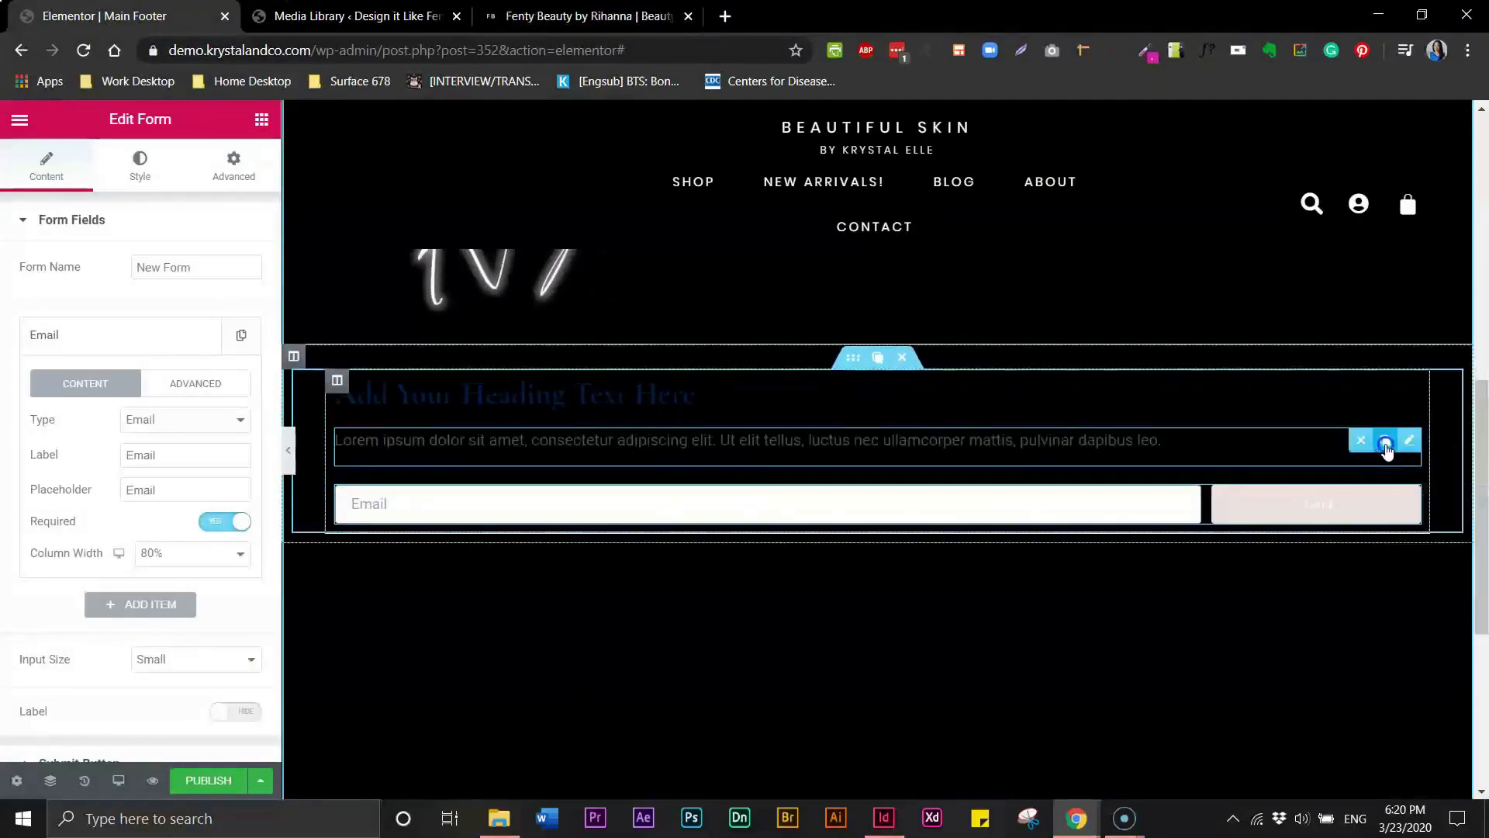
{"action": "left_click", "coordinate": [1385, 443]}
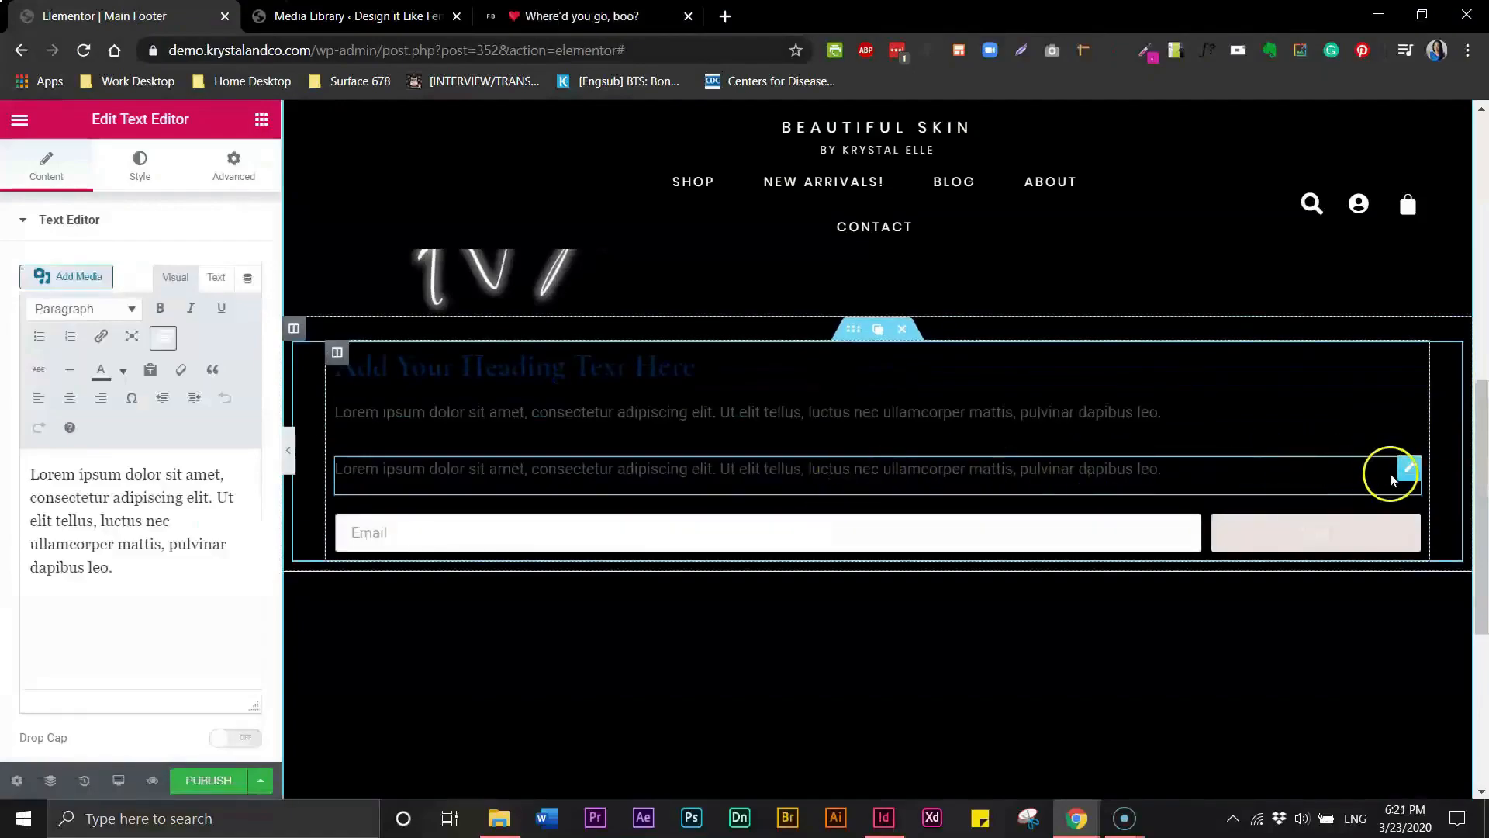
{"action": "left_click_drag", "start_coordinate": [1410, 469], "coordinate": [1233, 501]}
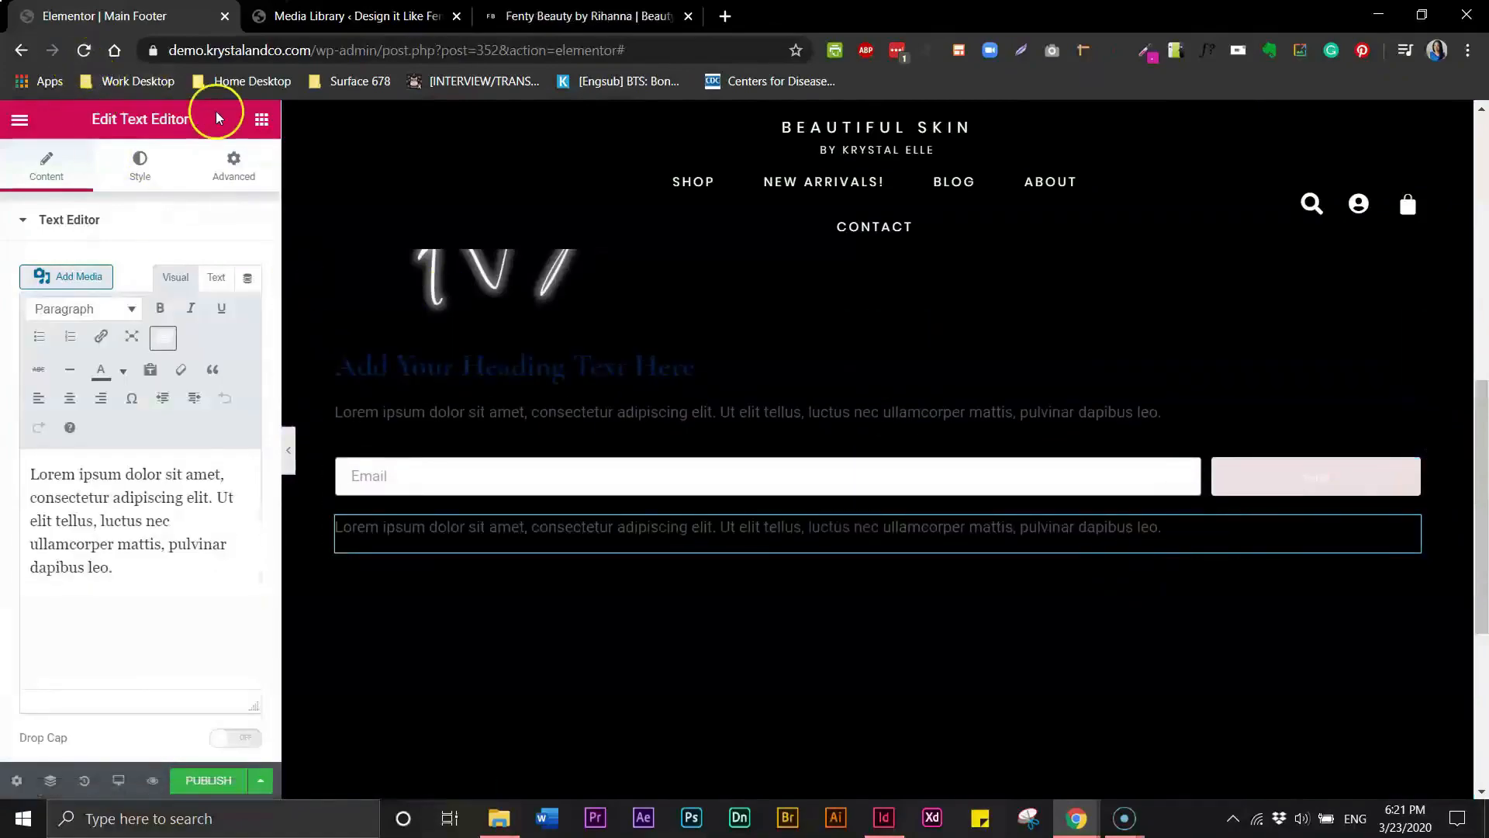
- Search the widgets for "soc" and add a Social Icons widget below the duplicated text
{"action": "left_click", "coordinate": [261, 121]}
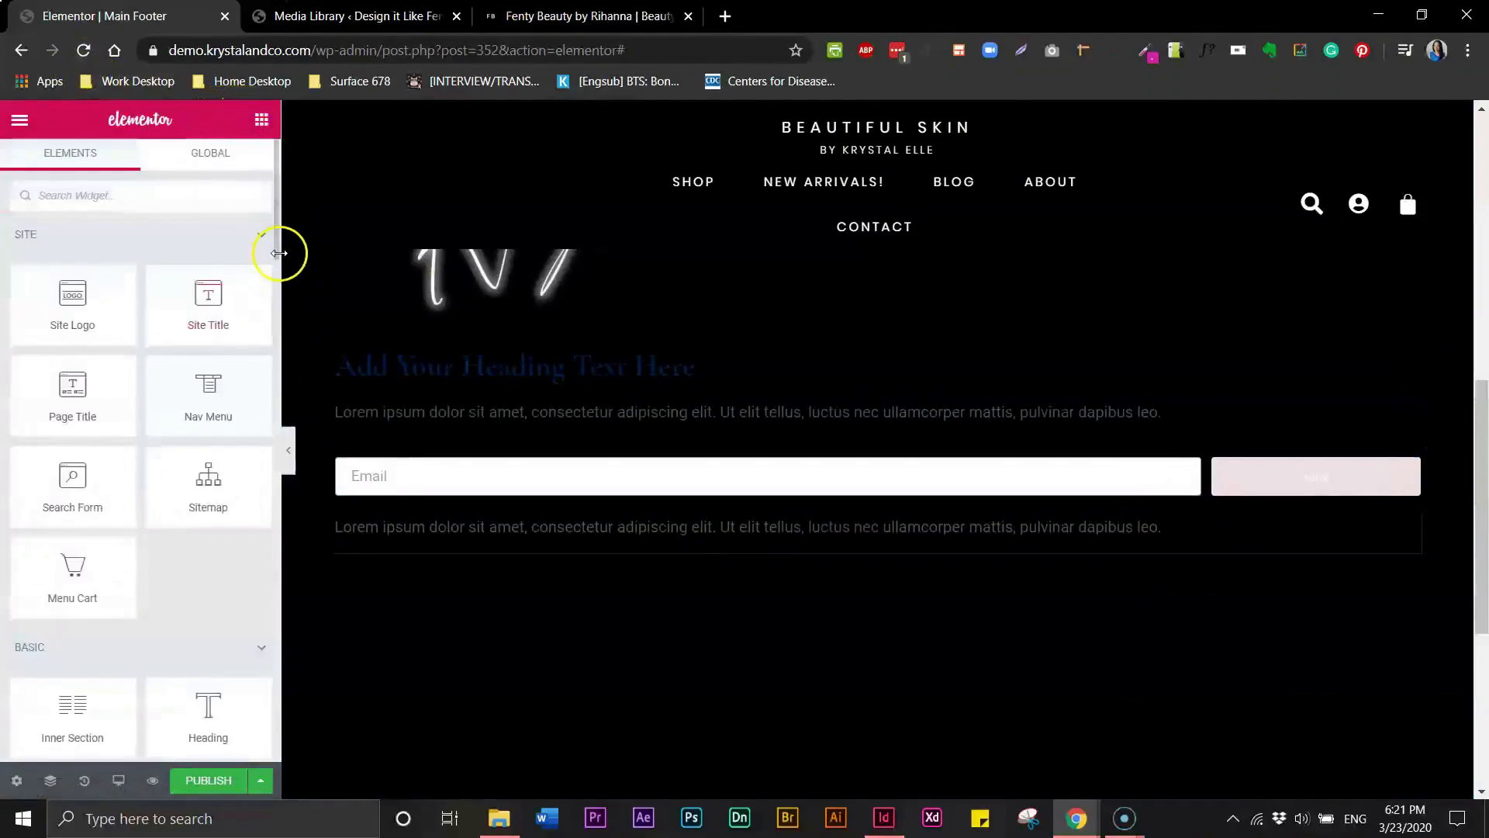
{"action": "scroll", "coordinate": [273, 250], "scroll_direction": "down", "scroll_amount": 3}
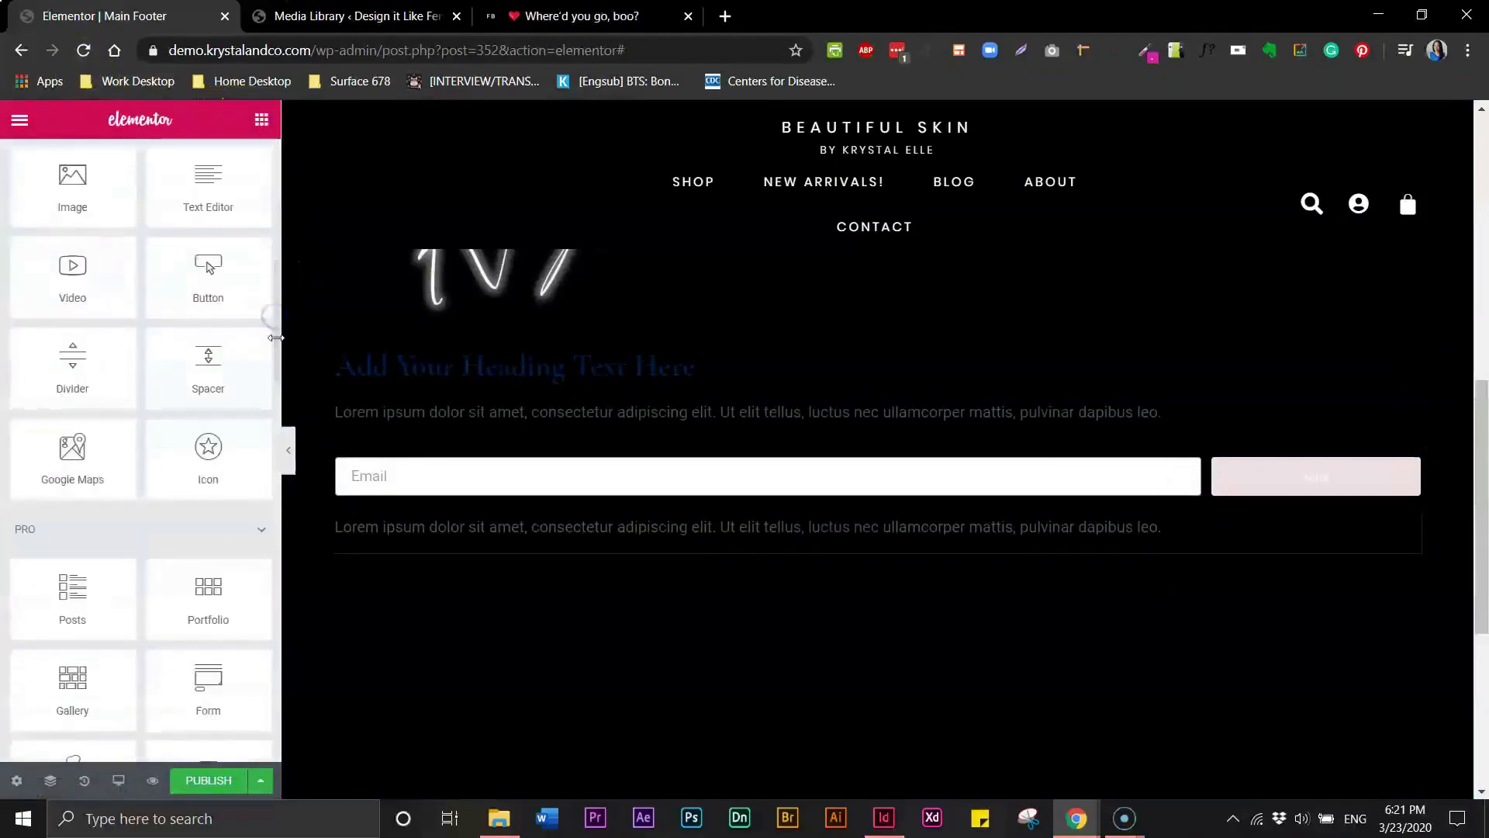
{"action": "left_click_drag", "start_coordinate": [271, 353], "coordinate": [277, 199]}
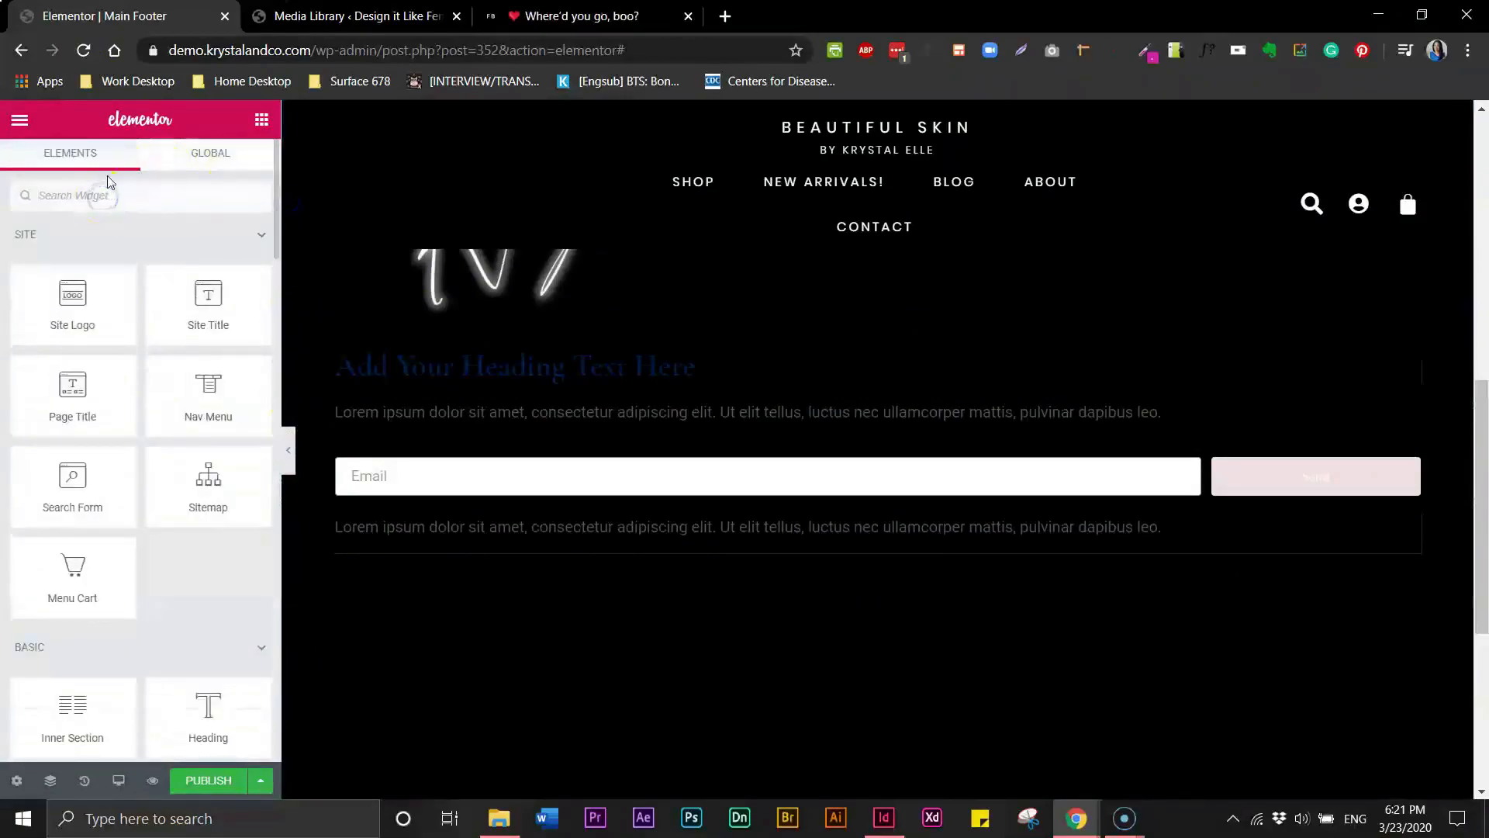
{"action": "type", "text": "soci"}
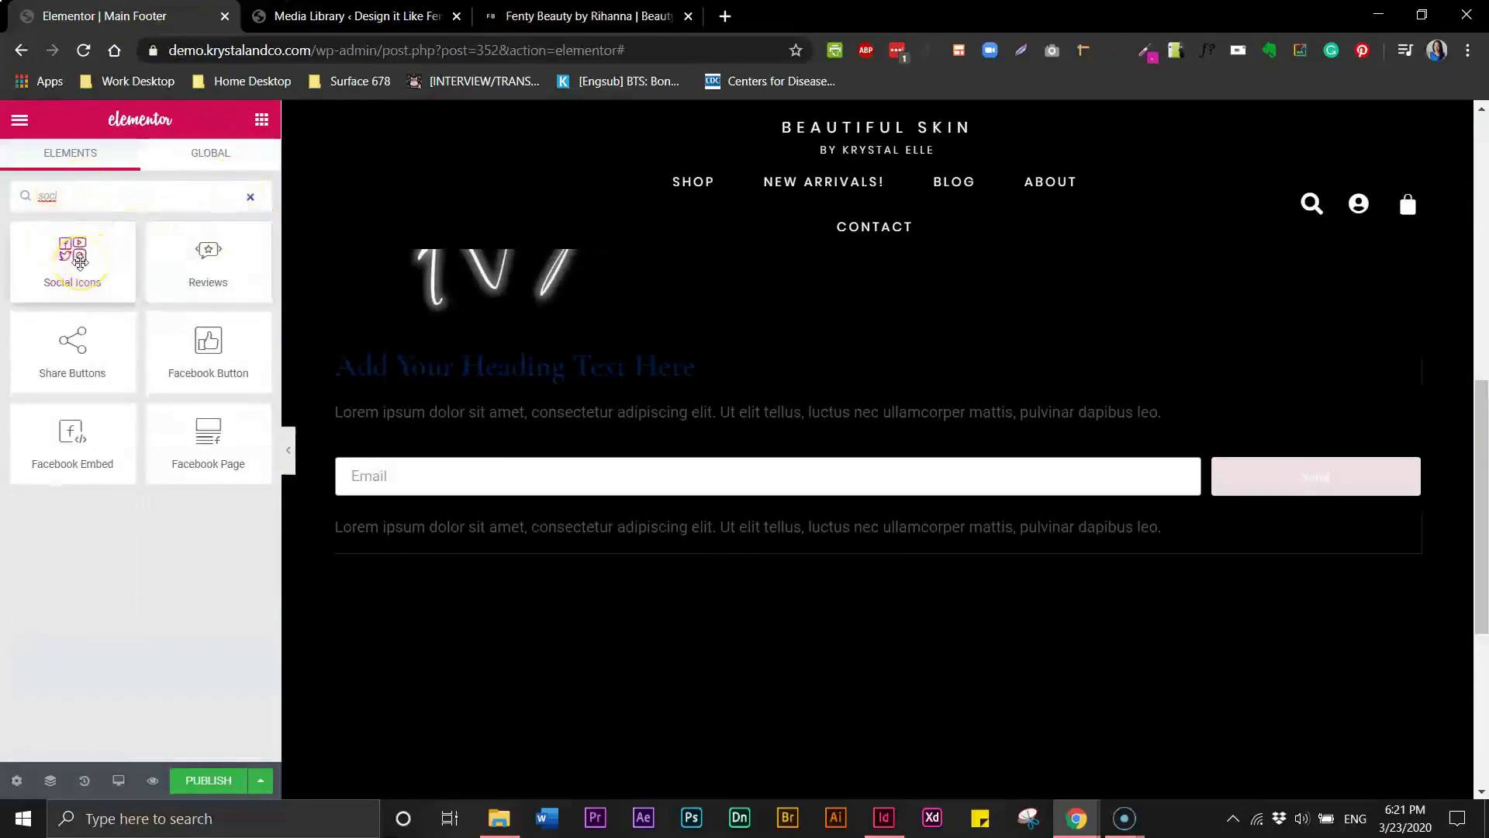
{"action": "left_click_drag", "start_coordinate": [72, 248], "coordinate": [655, 544]}
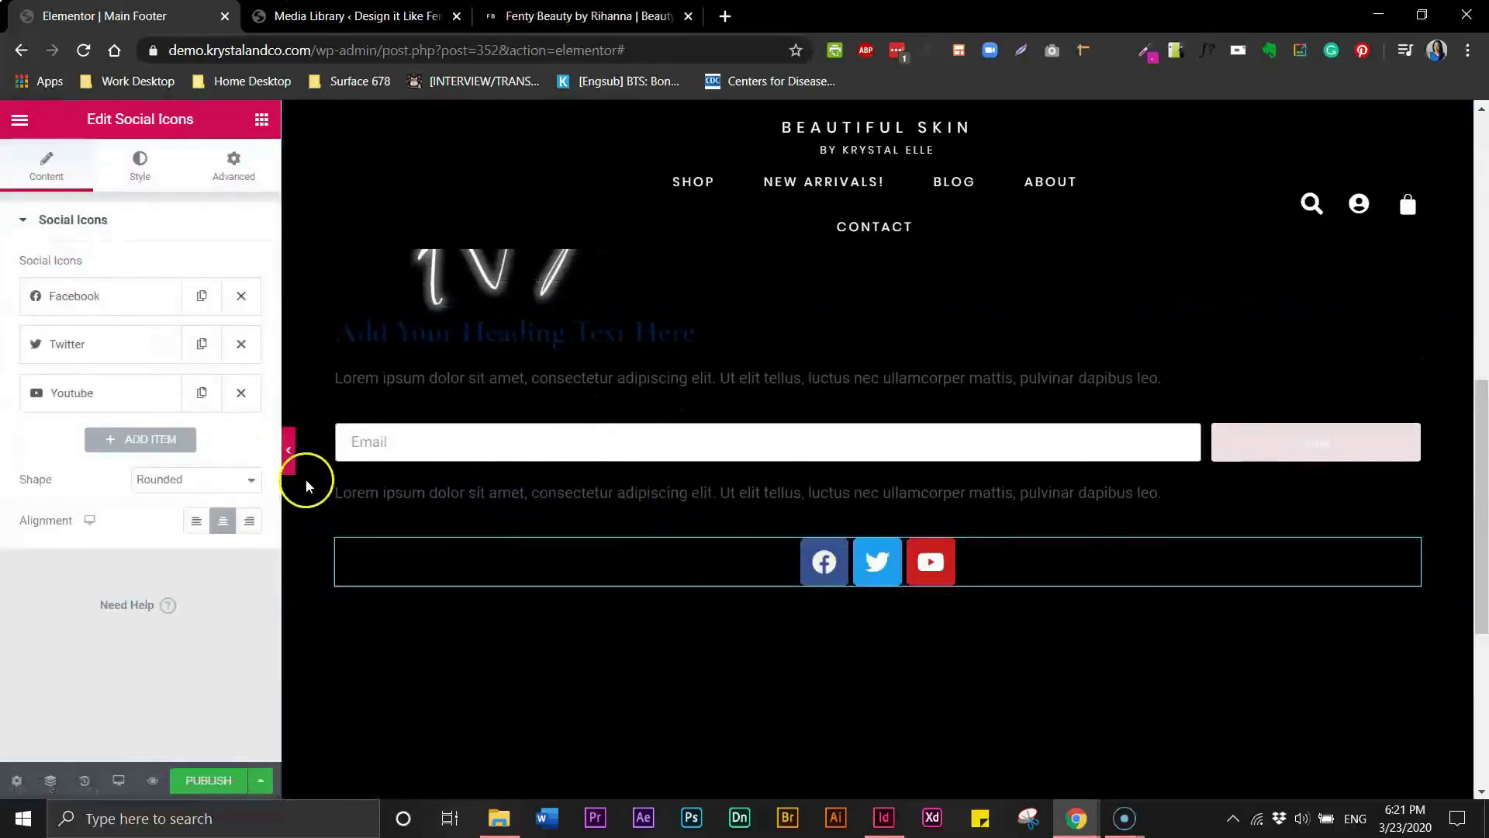
- Duplicate the YouTube social icon item three times
{"action": "left_click", "coordinate": [202, 399]}
{"action": "left_click", "coordinate": [202, 399]}
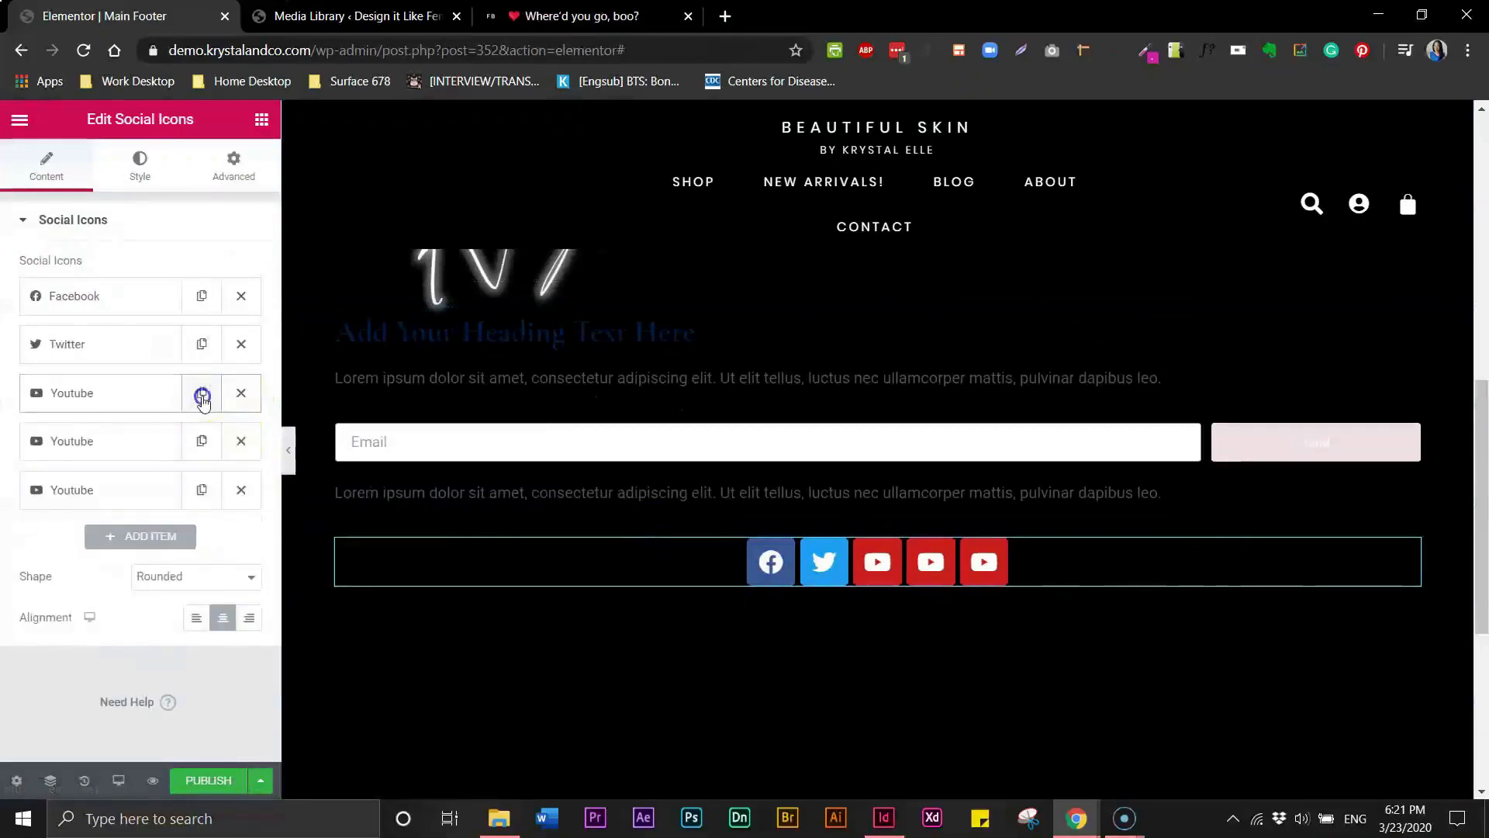
{"action": "left_click", "coordinate": [202, 400]}
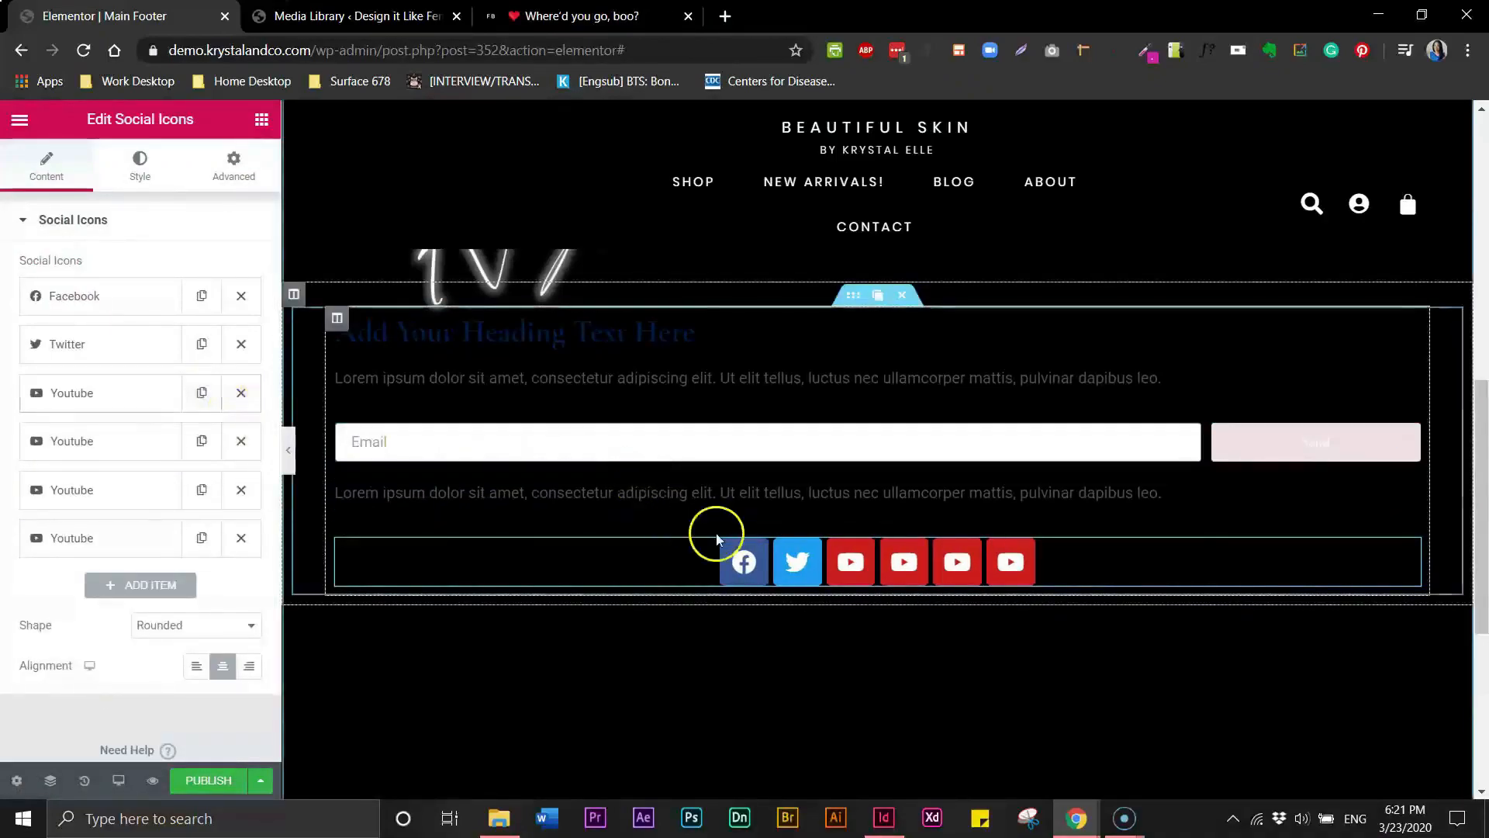
- Review the Fenty Beauty social icons and bottom footer links
{"action": "left_click", "coordinate": [512, 23]}
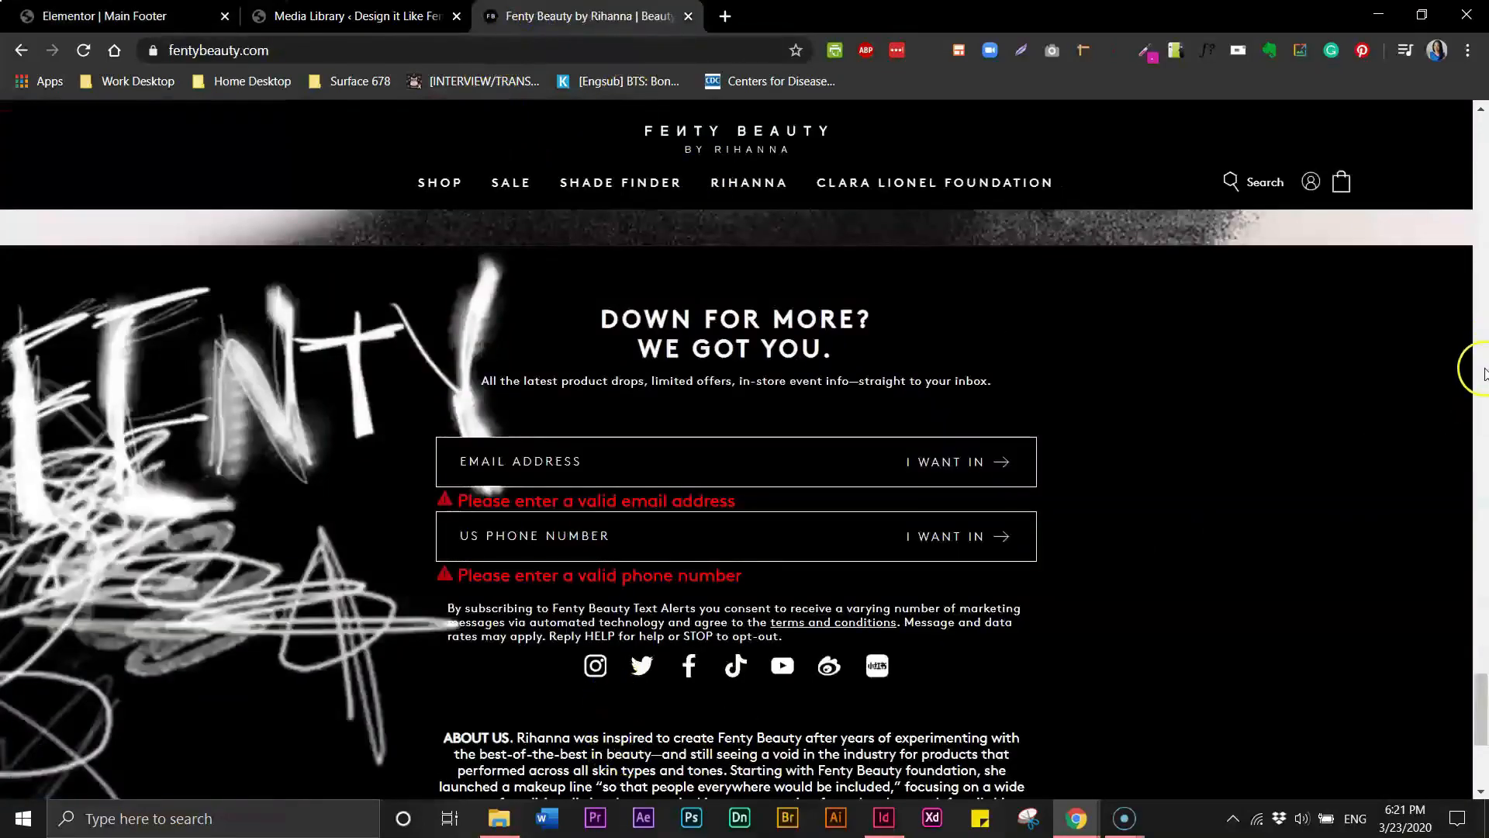
{"action": "left_click_drag", "start_coordinate": [1477, 702], "coordinate": [1478, 737]}
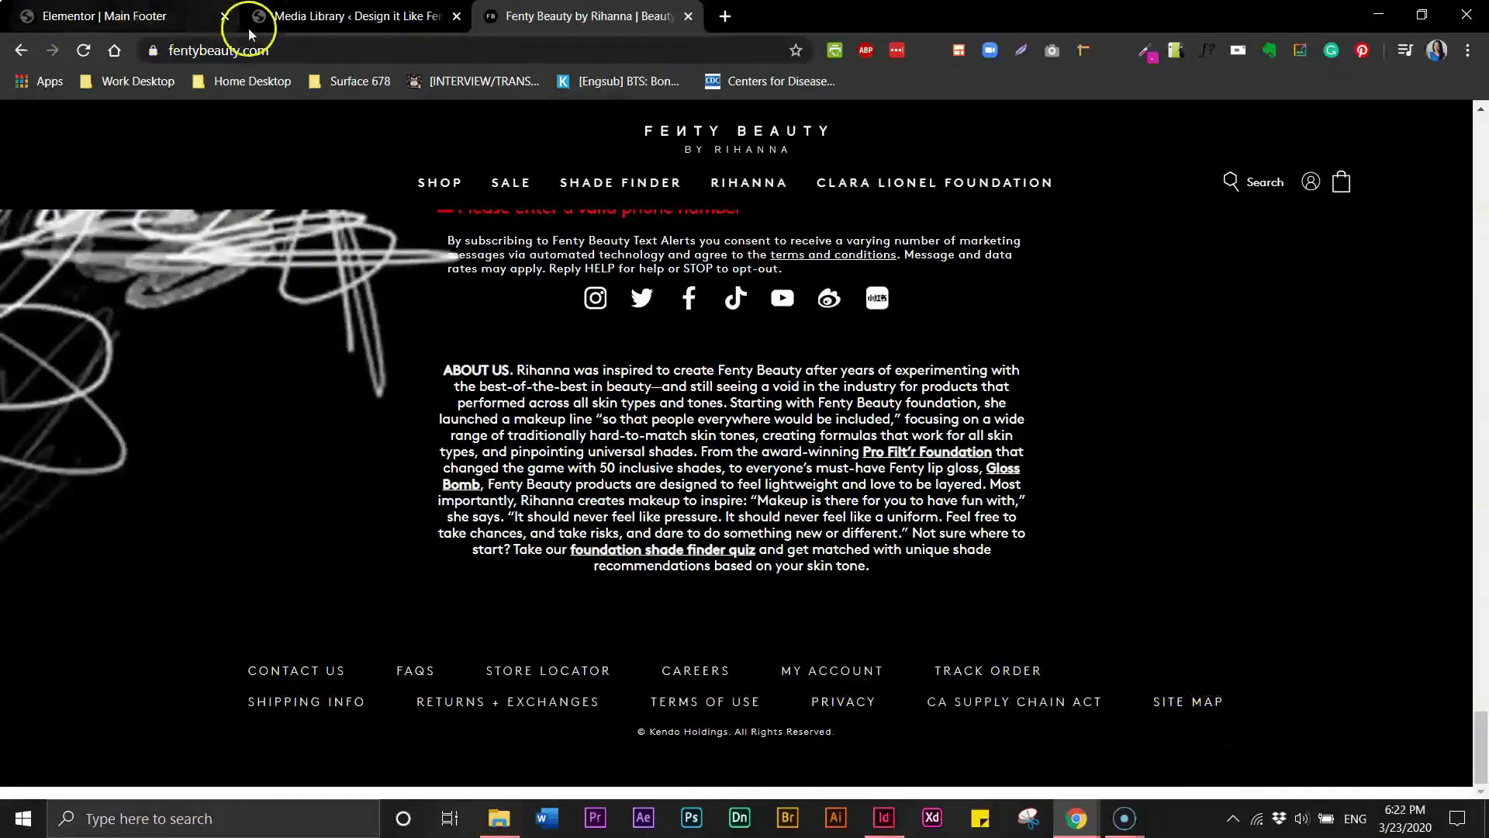
{"action": "left_click", "coordinate": [132, 21]}
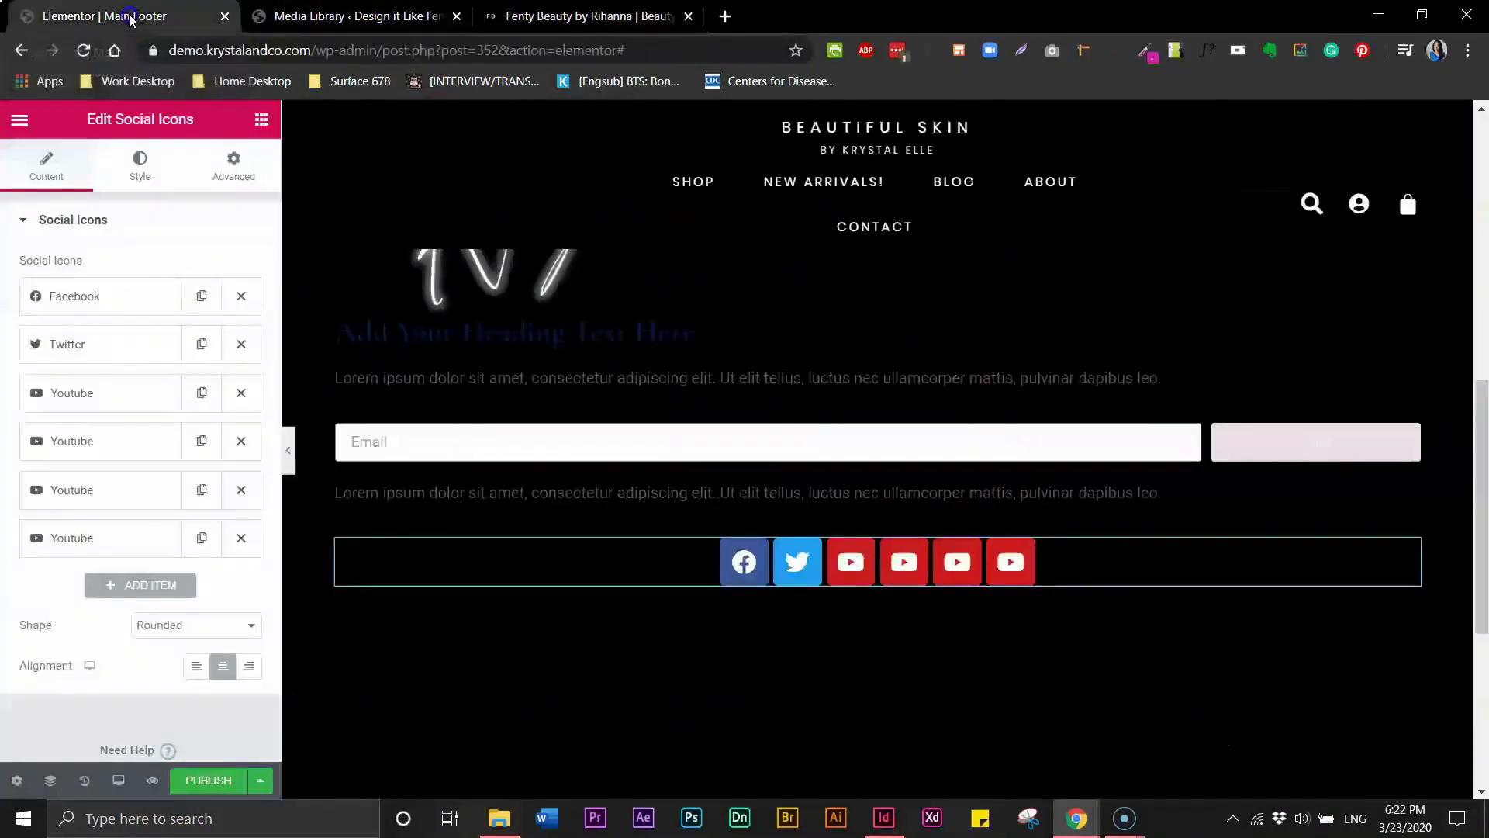
- Add a Text Editor widget below the social icons
{"action": "left_click", "coordinate": [262, 121]}
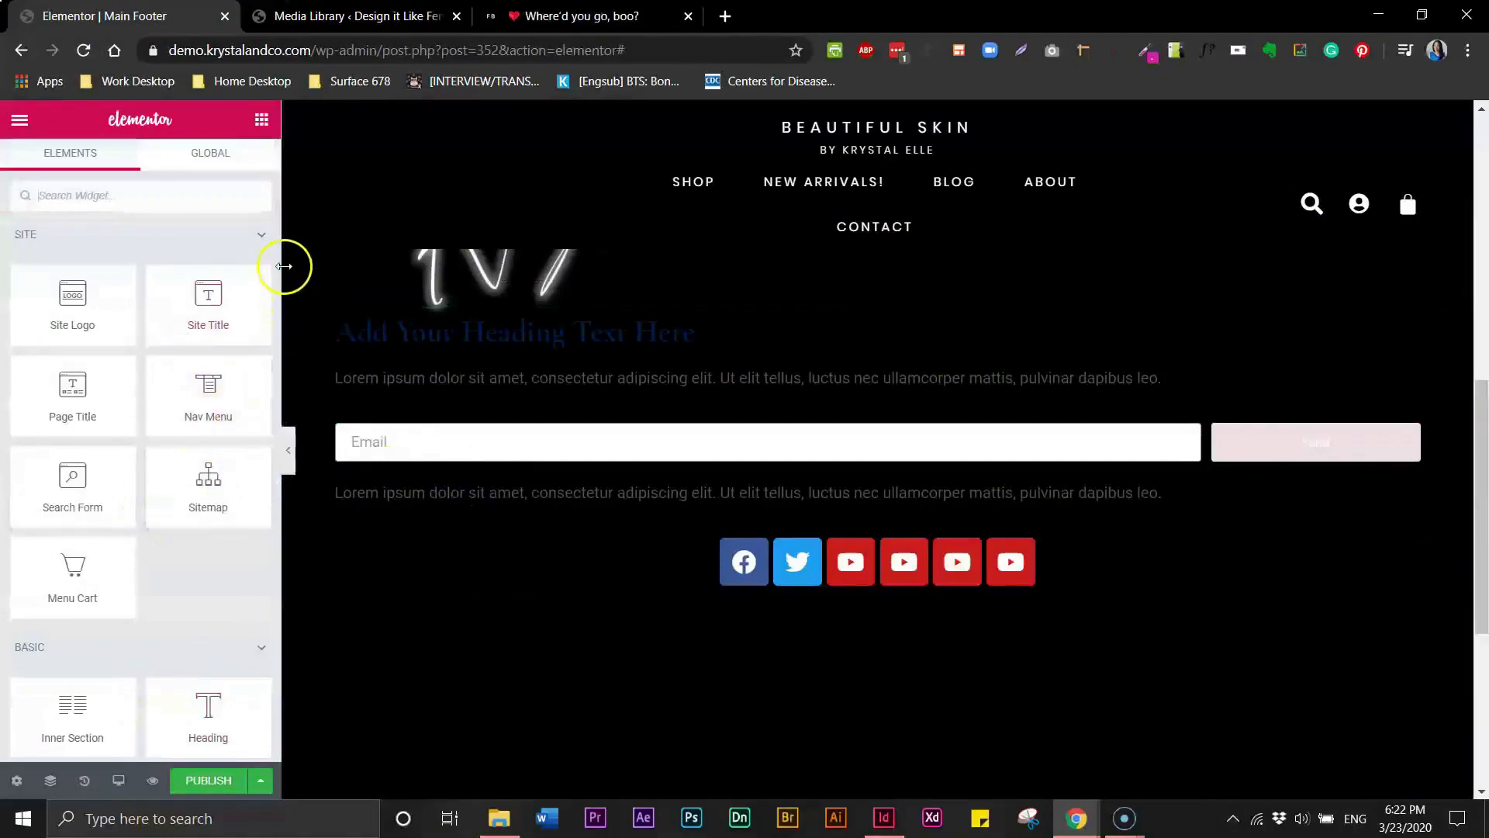
{"action": "scroll", "coordinate": [123, 504], "scroll_direction": "down", "scroll_amount": 4}
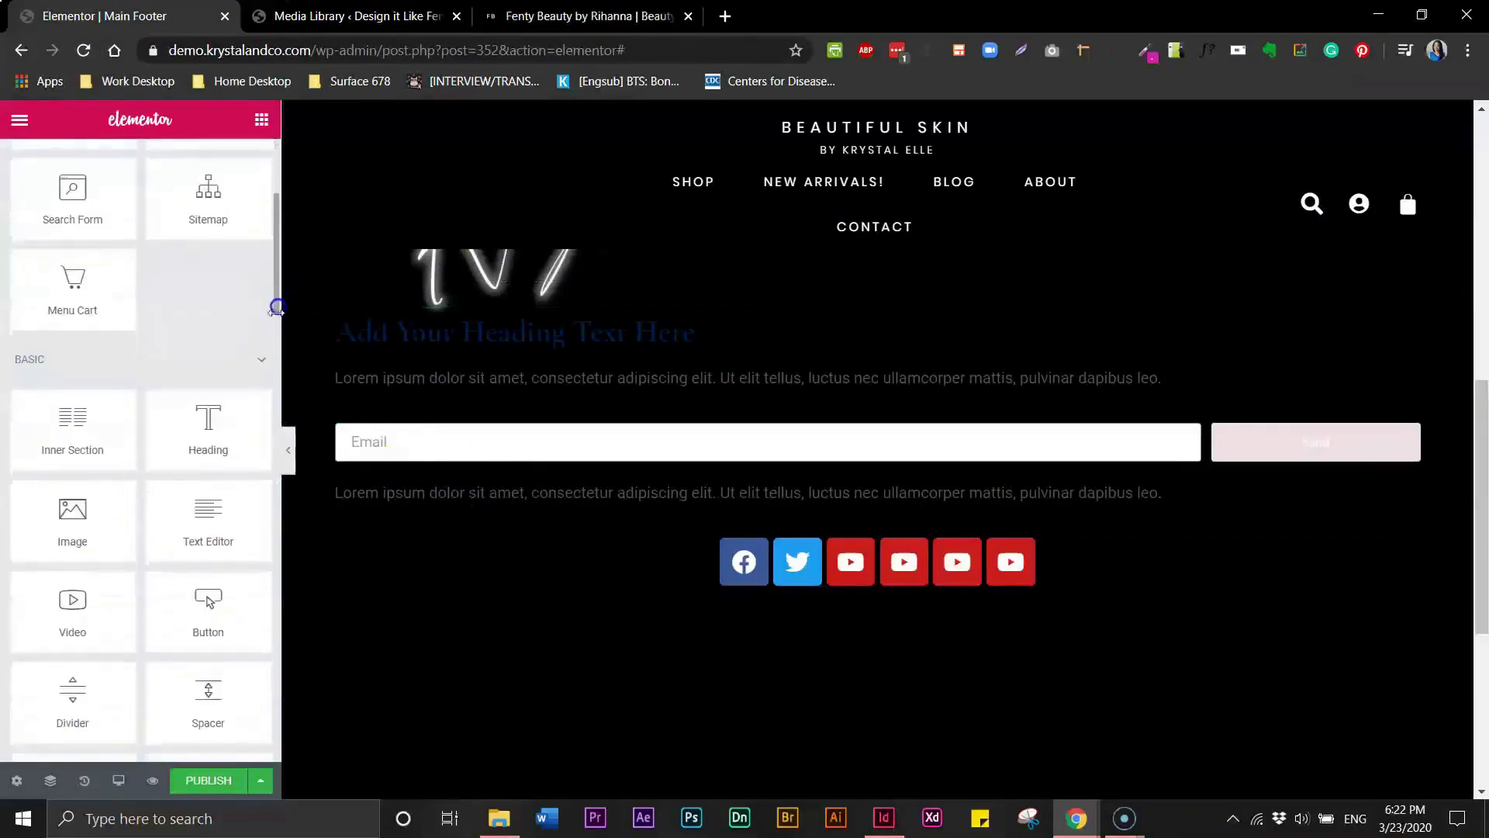
{"action": "left_click_drag", "start_coordinate": [207, 518], "coordinate": [749, 596]}
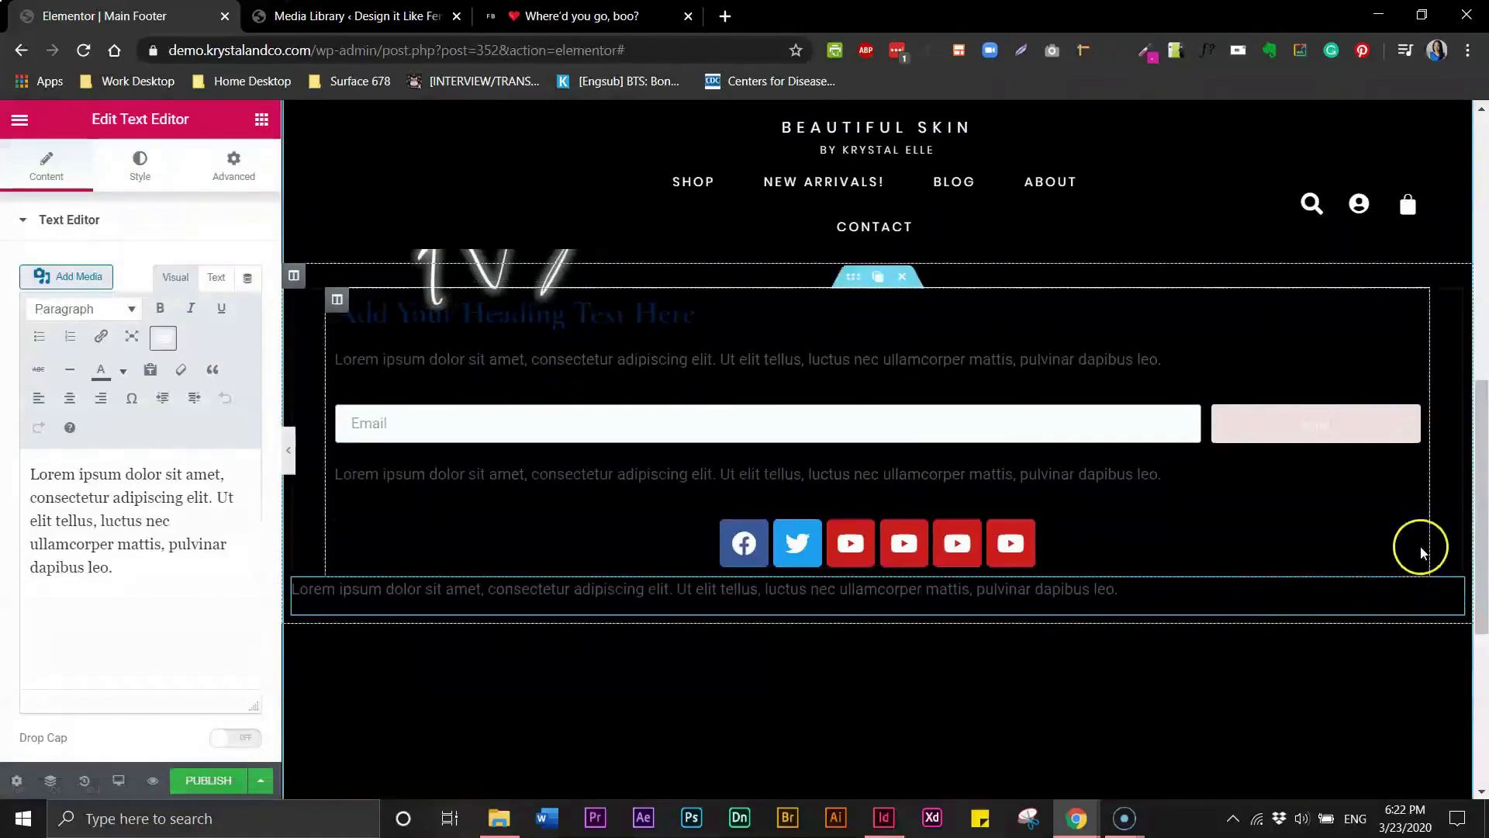
- Preview the footer with the editor panel hidden, then reopen the panel
{"action": "scroll", "coordinate": [1483, 419], "scroll_direction": "up", "scroll_amount": 4}
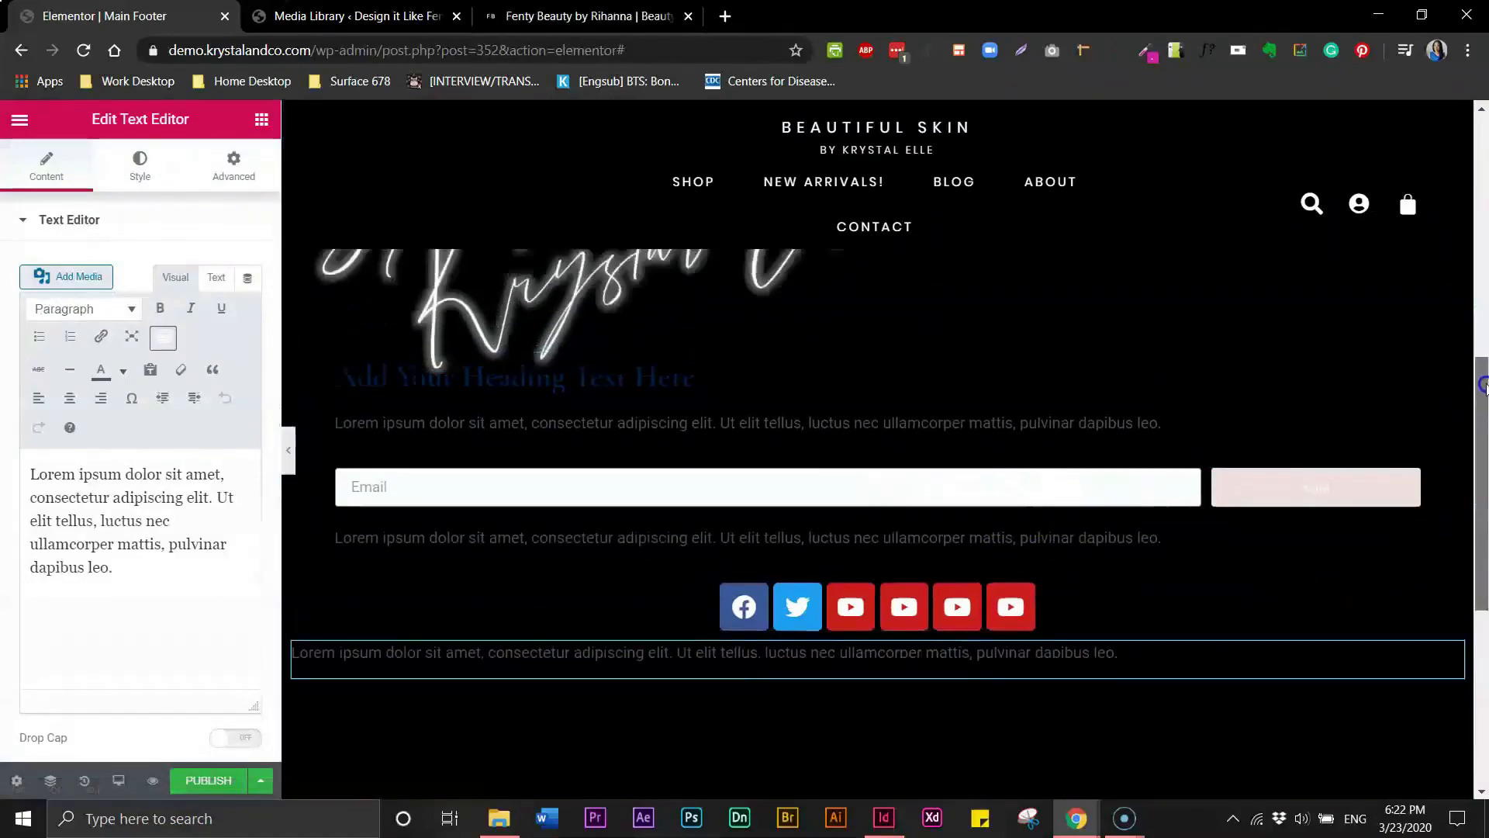
{"action": "left_click", "coordinate": [289, 451]}
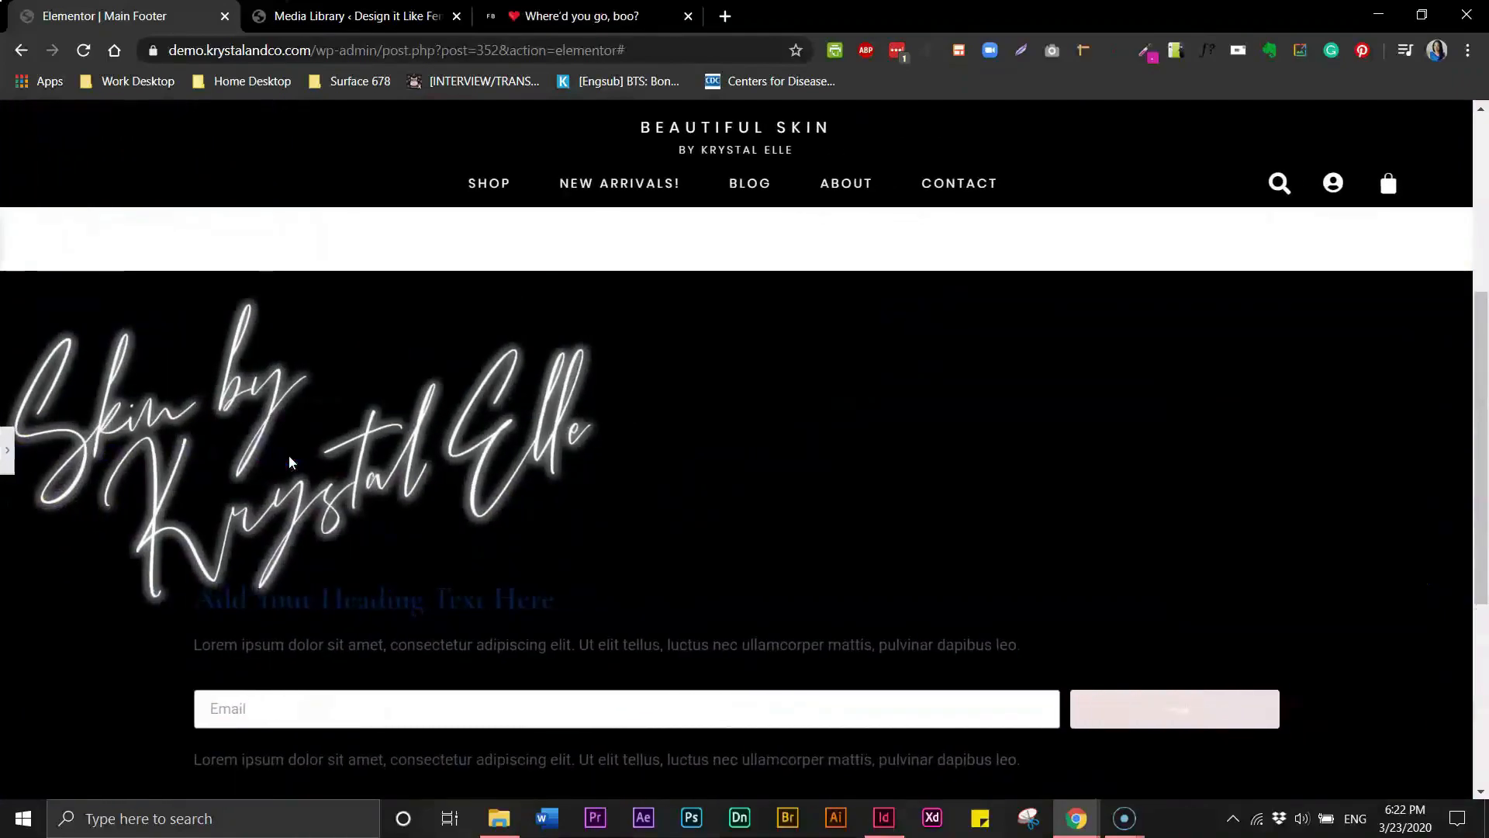
{"action": "left_click", "coordinate": [8, 453]}
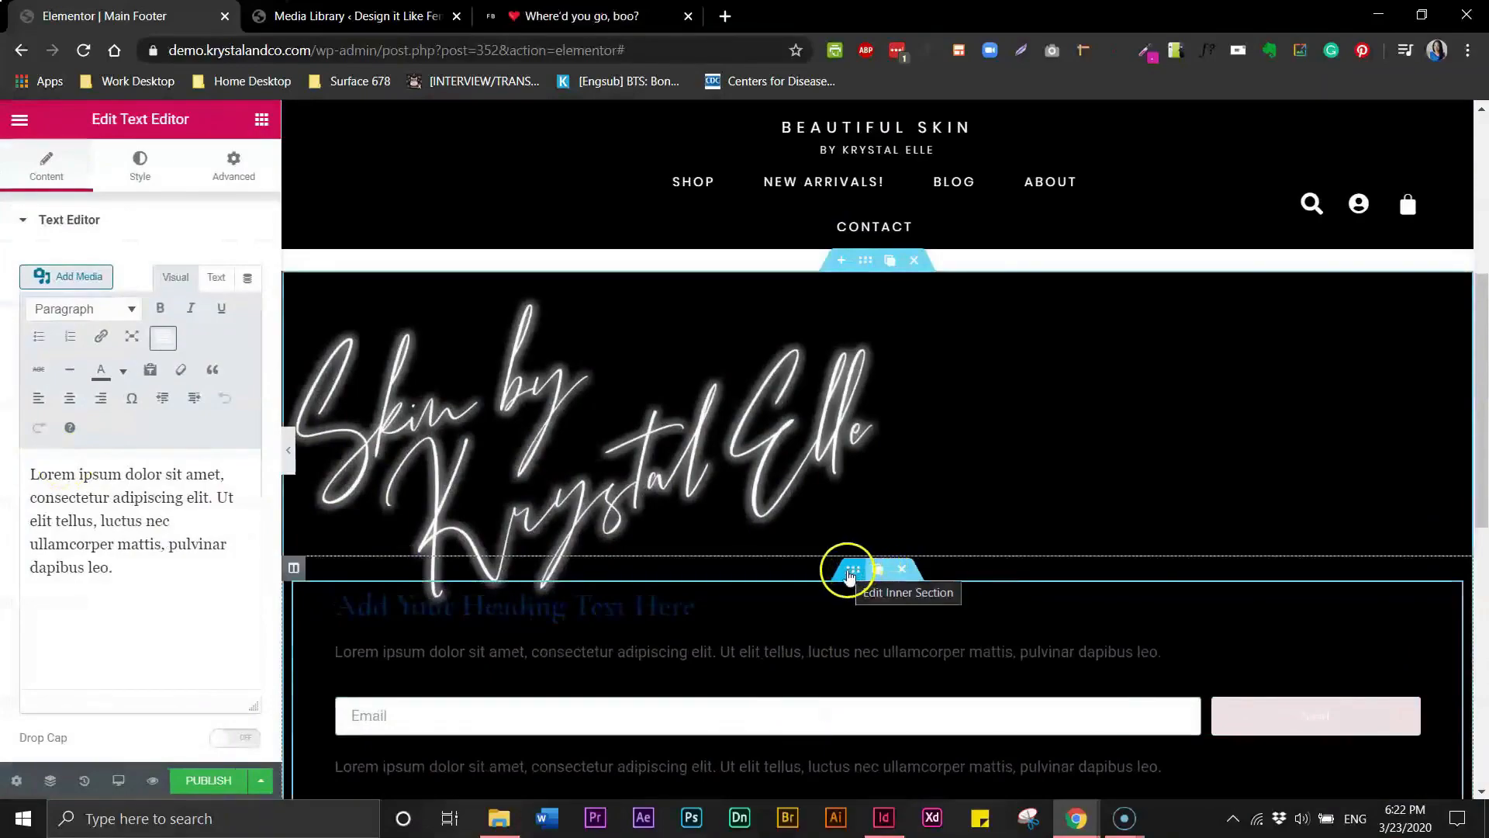
{"action": "left_click", "coordinate": [854, 571]}
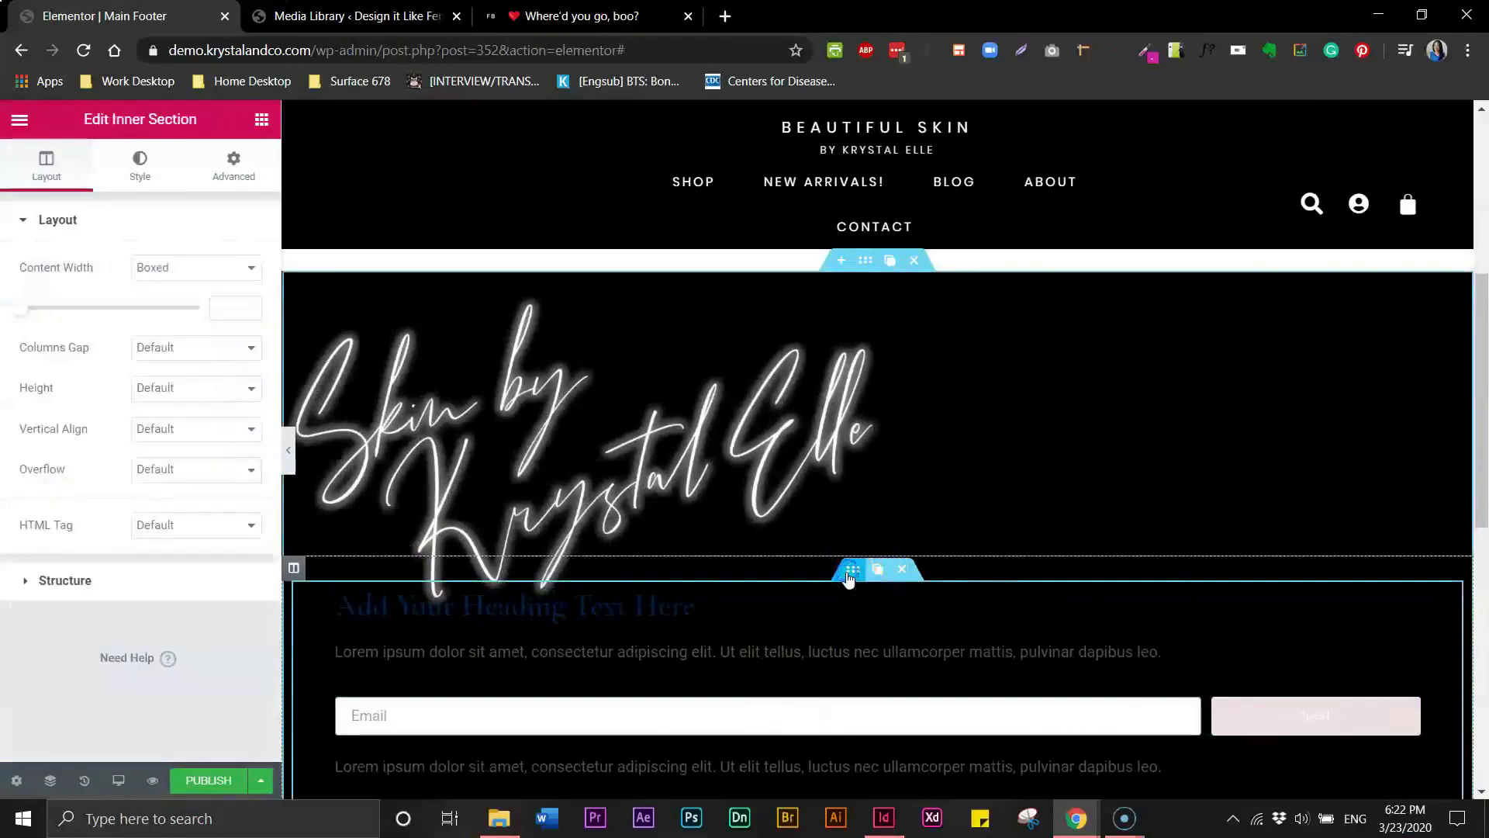
{"action": "left_click", "coordinate": [228, 167]}
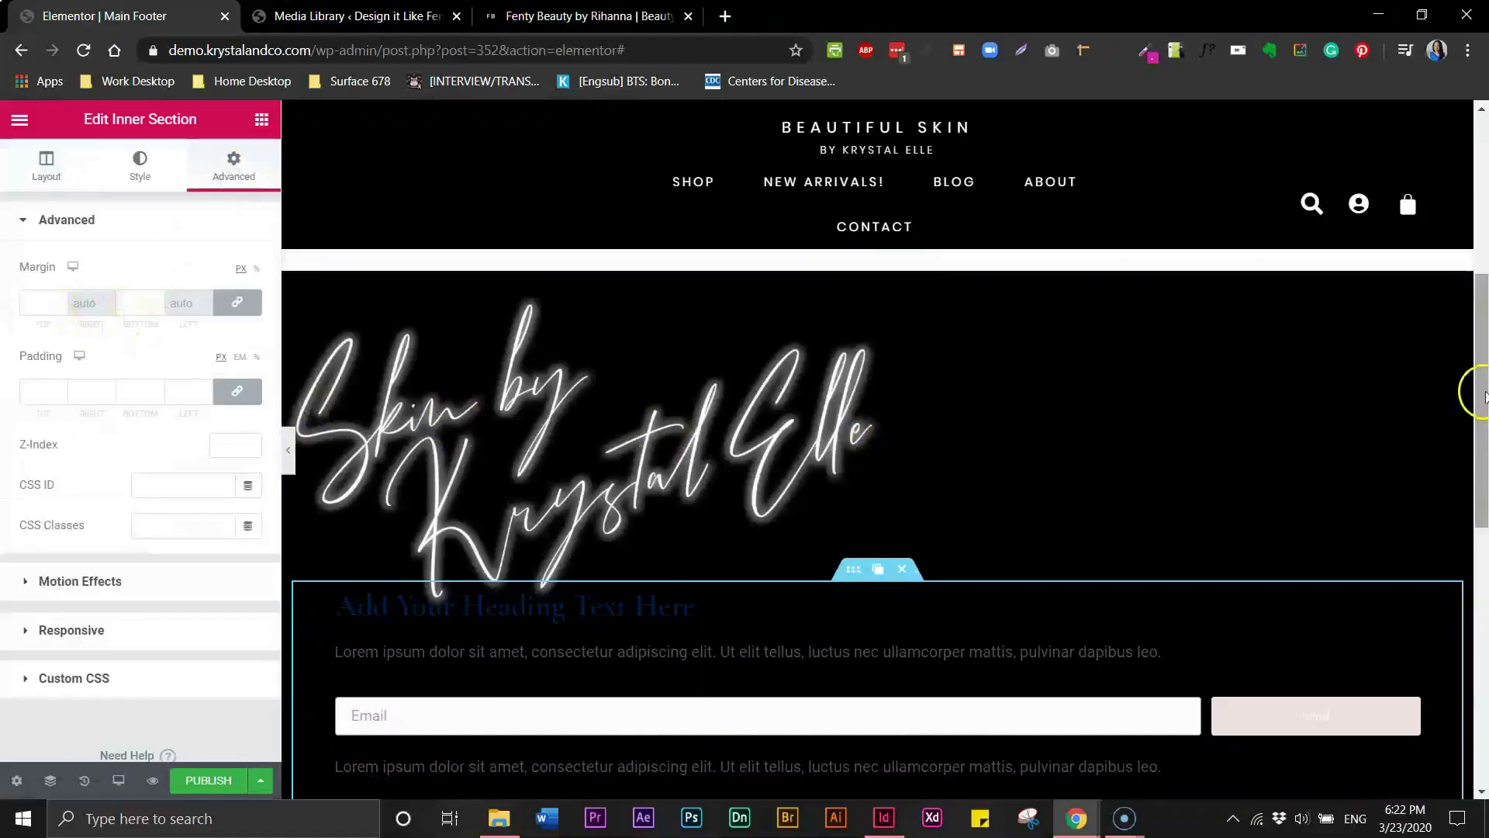
{"action": "left_click_drag", "start_coordinate": [1482, 492], "coordinate": [1483, 565]}
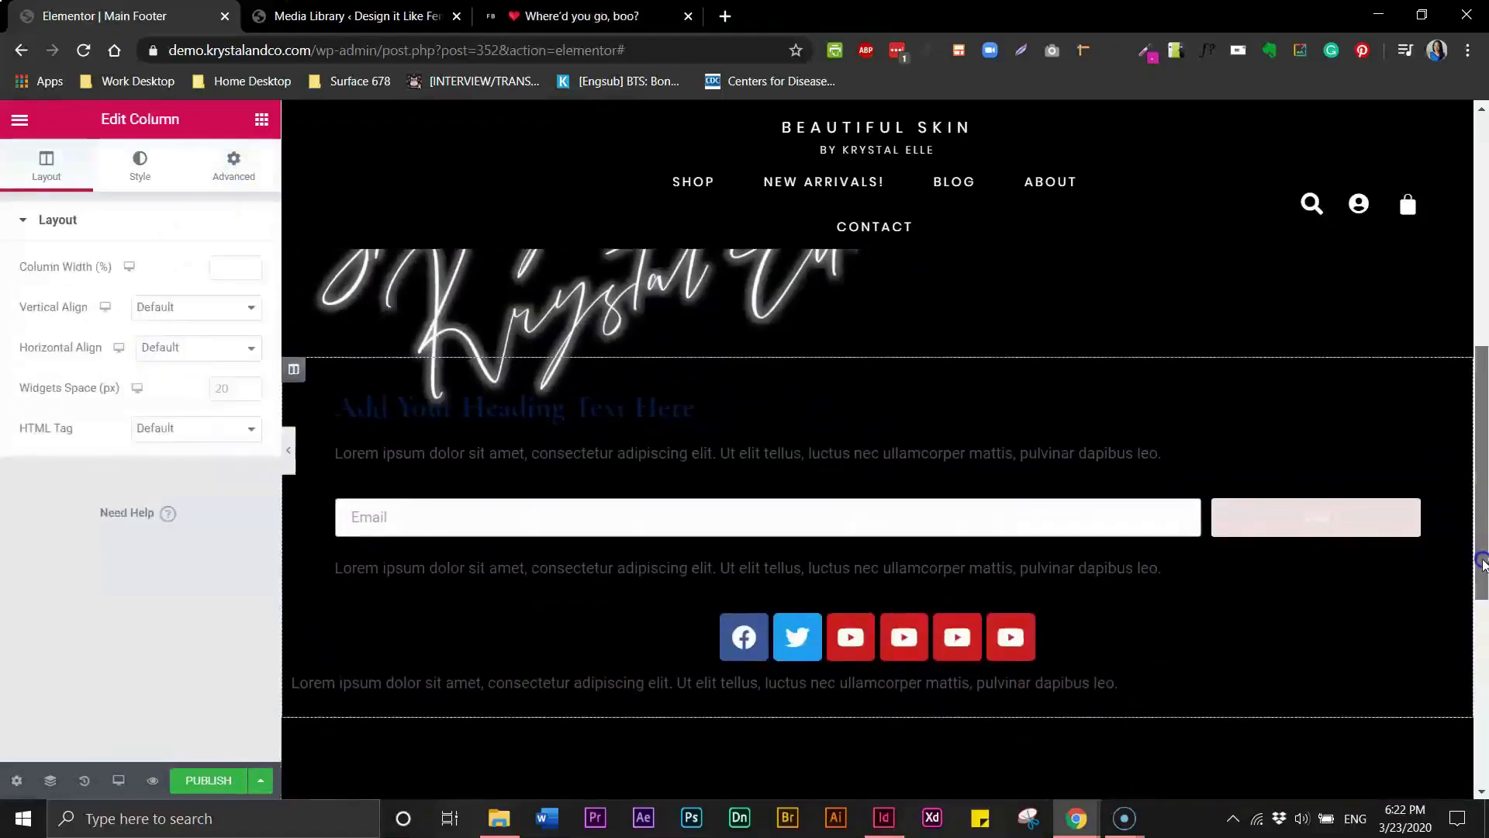
- Unlink the footer column's margins and set its right and left margins to 50 px
{"action": "left_click", "coordinate": [295, 373]}
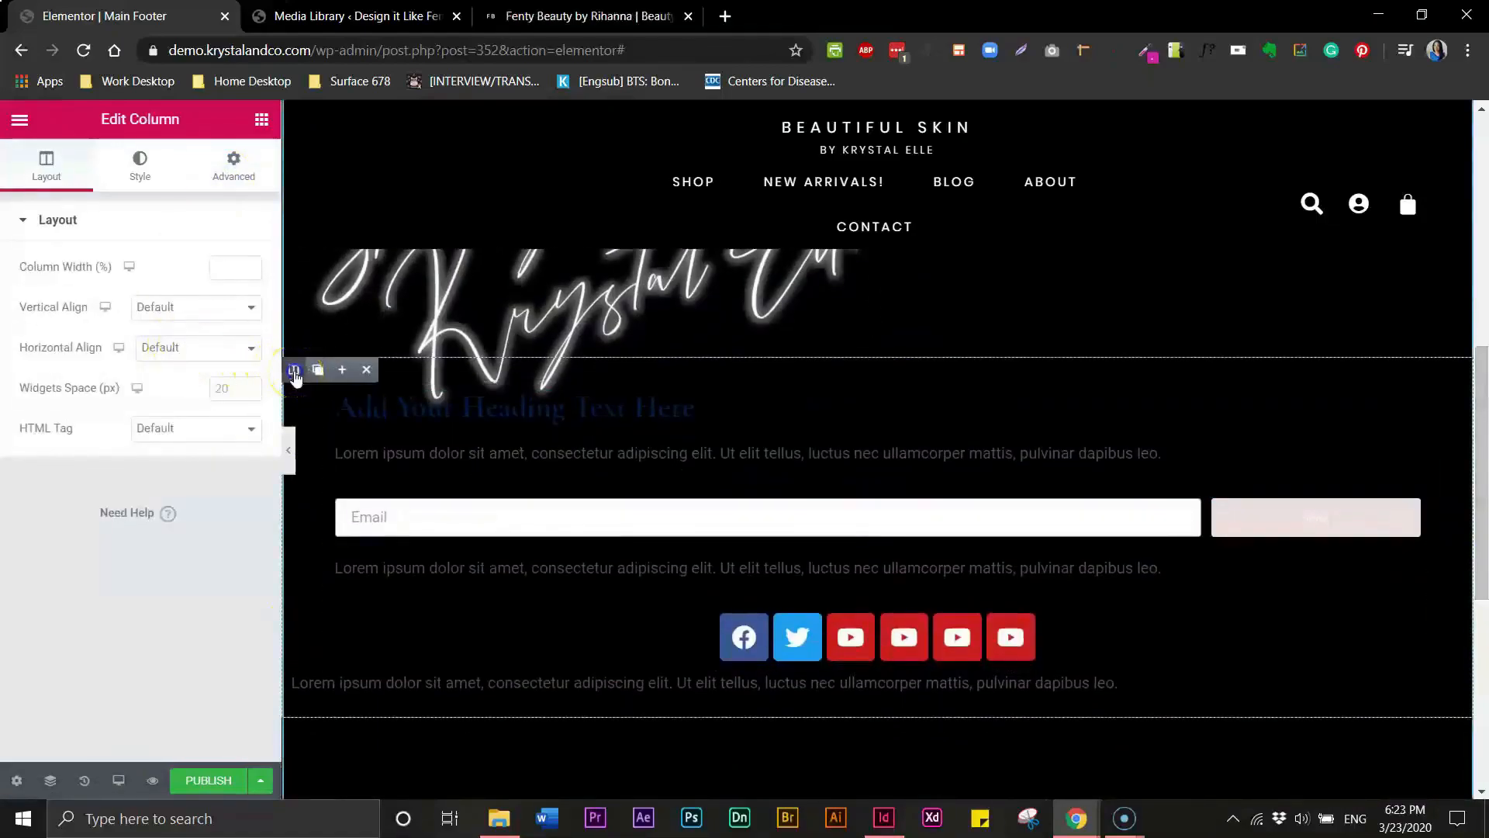
{"action": "left_click", "coordinate": [237, 174]}
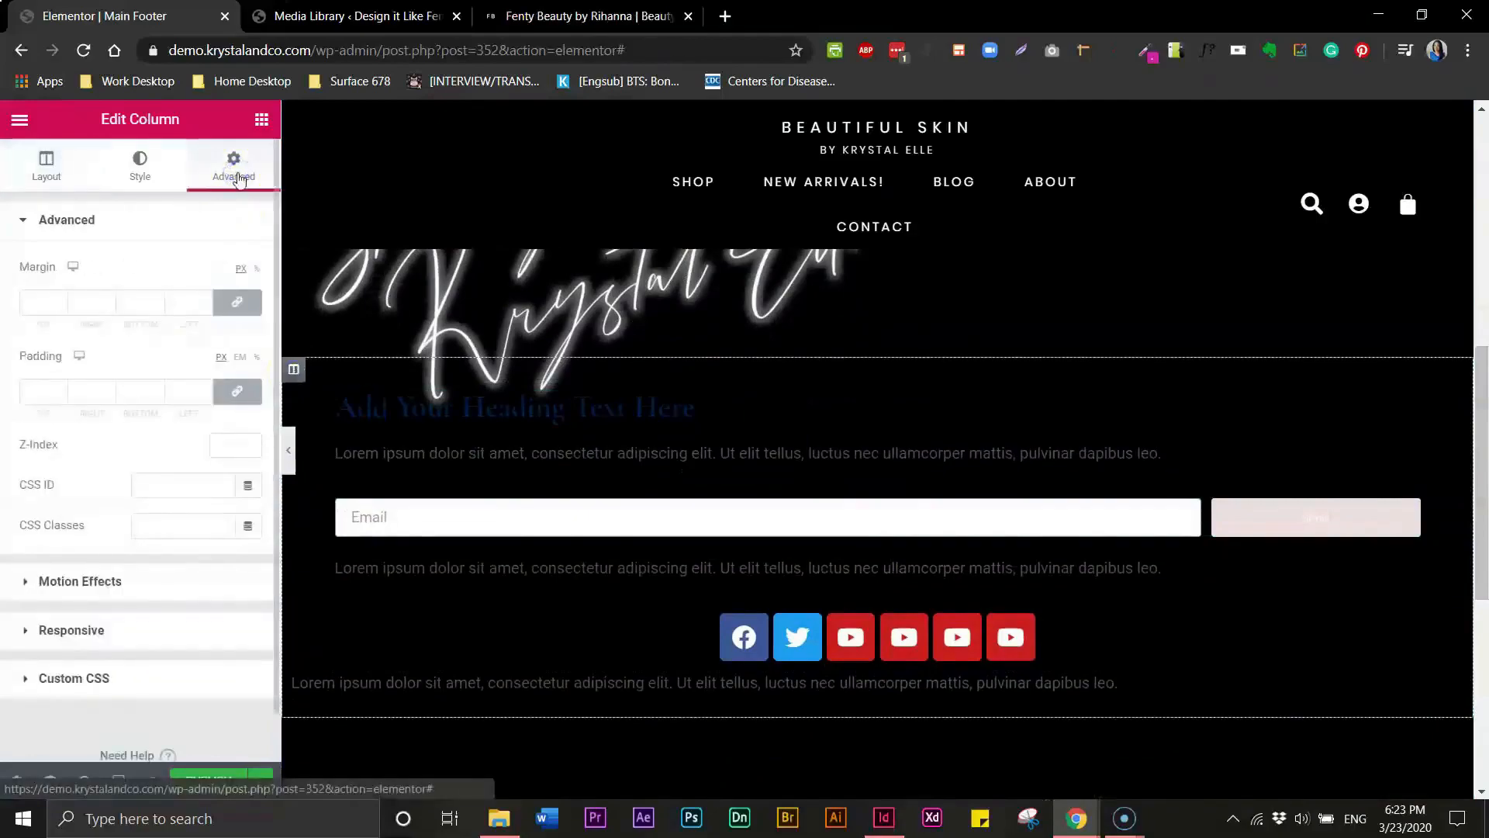
{"action": "left_click", "coordinate": [238, 302]}
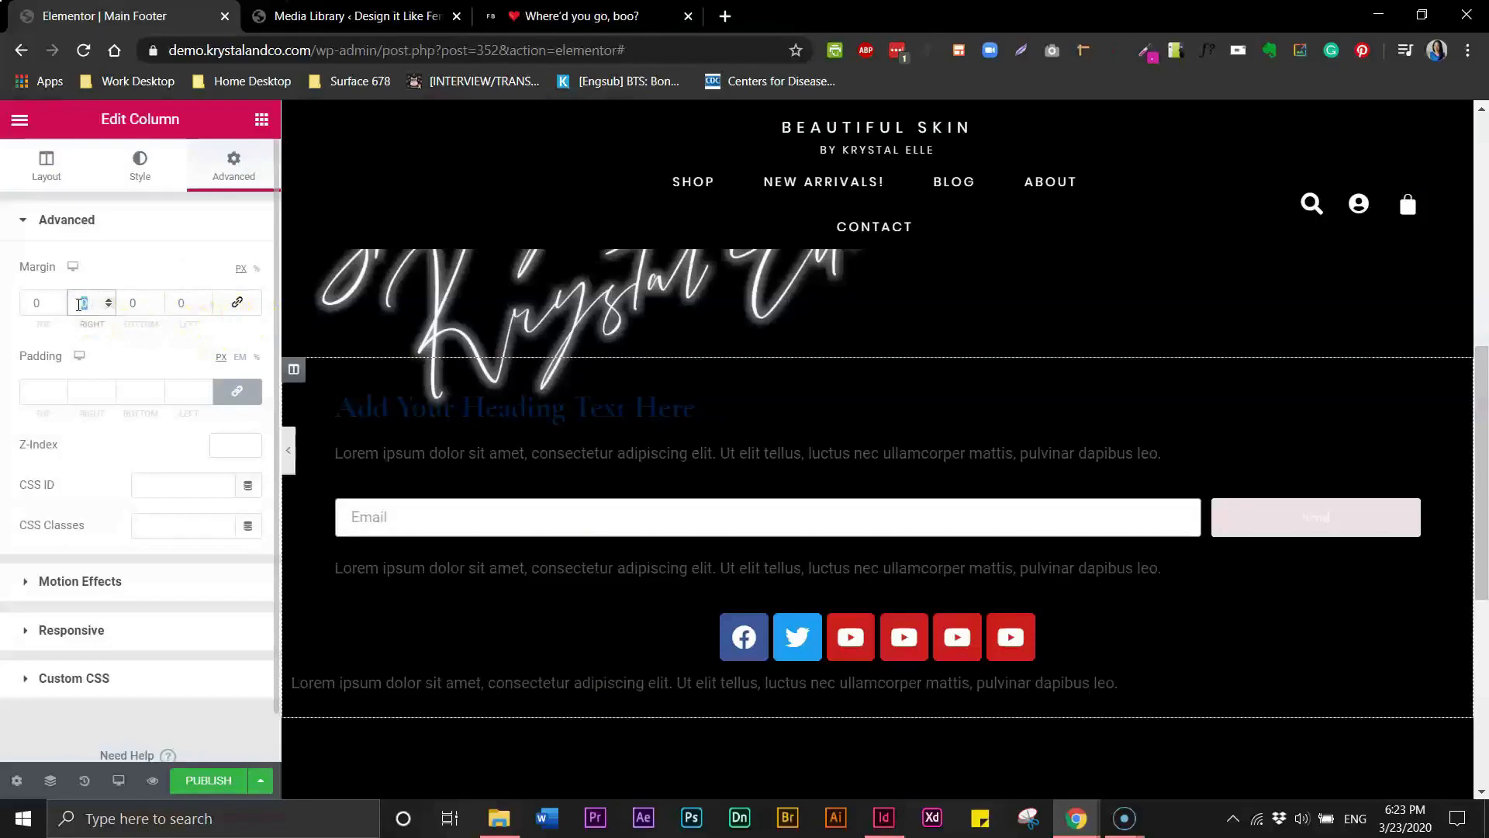
{"action": "type", "text": "50"}
{"action": "left_click", "coordinate": [178, 305]}
{"action": "left_click", "coordinate": [176, 304]}
{"action": "type", "text": "50"}
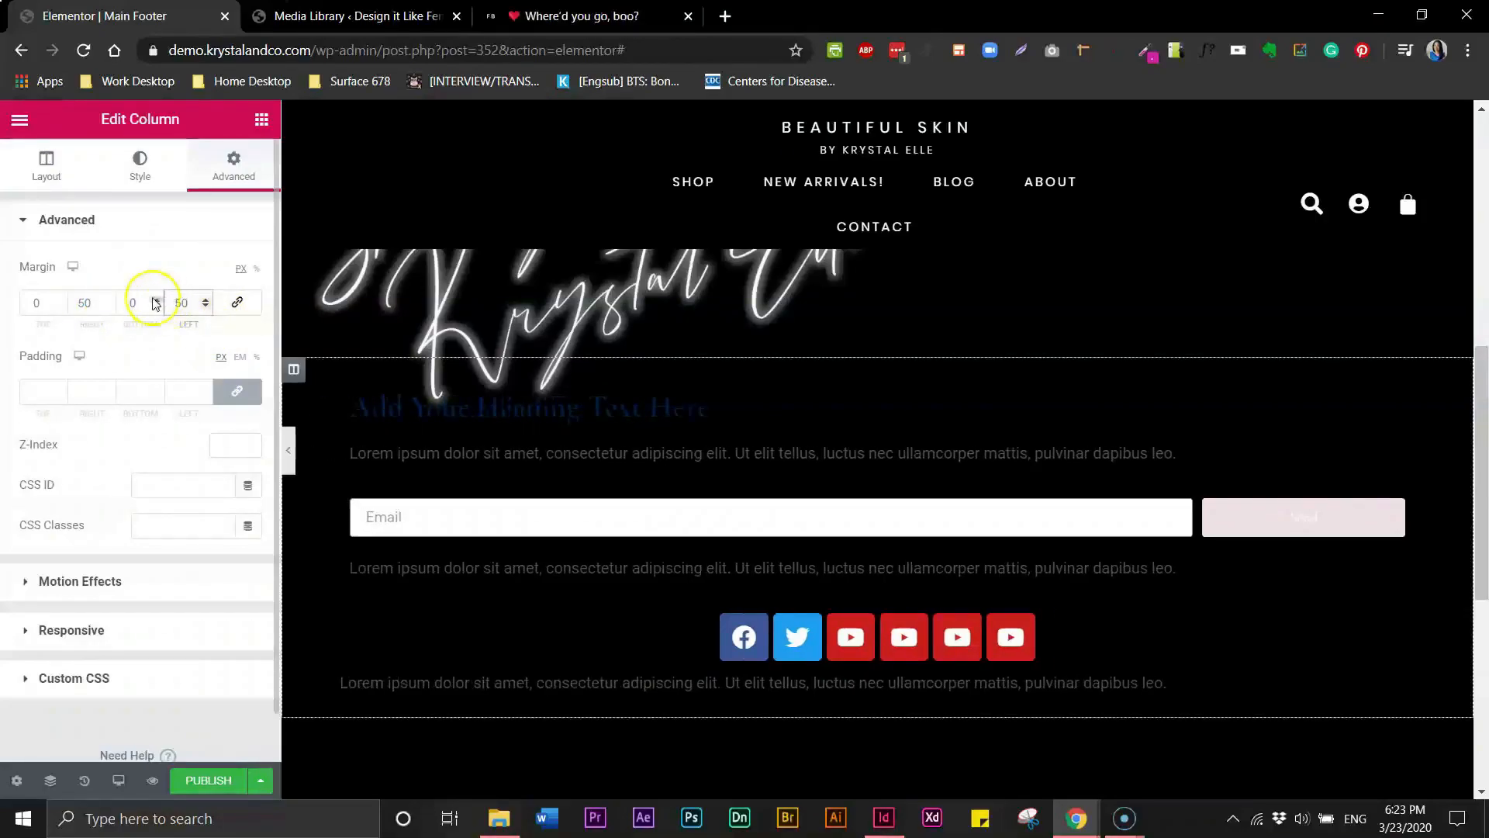
- Change the column's right and left margins to 200 px
{"action": "left_click", "coordinate": [93, 302]}
{"action": "type", "text": "200"}
{"action": "left_click", "coordinate": [183, 302]}
{"action": "type", "text": "200"}
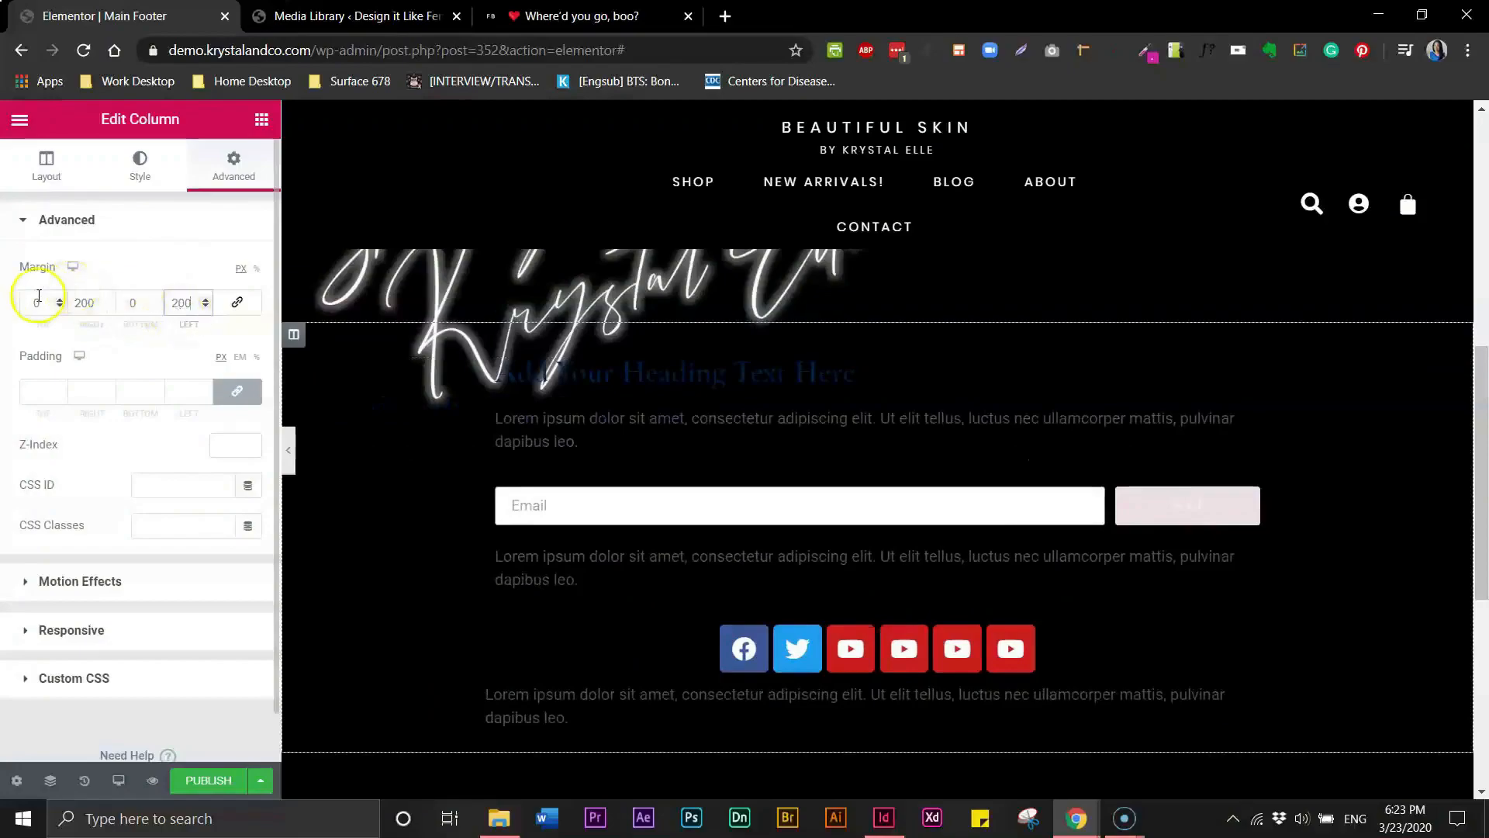
- Set the column's right and left margins to 250 px
{"action": "left_click", "coordinate": [78, 305]}
{"action": "left_click", "coordinate": [110, 306]}
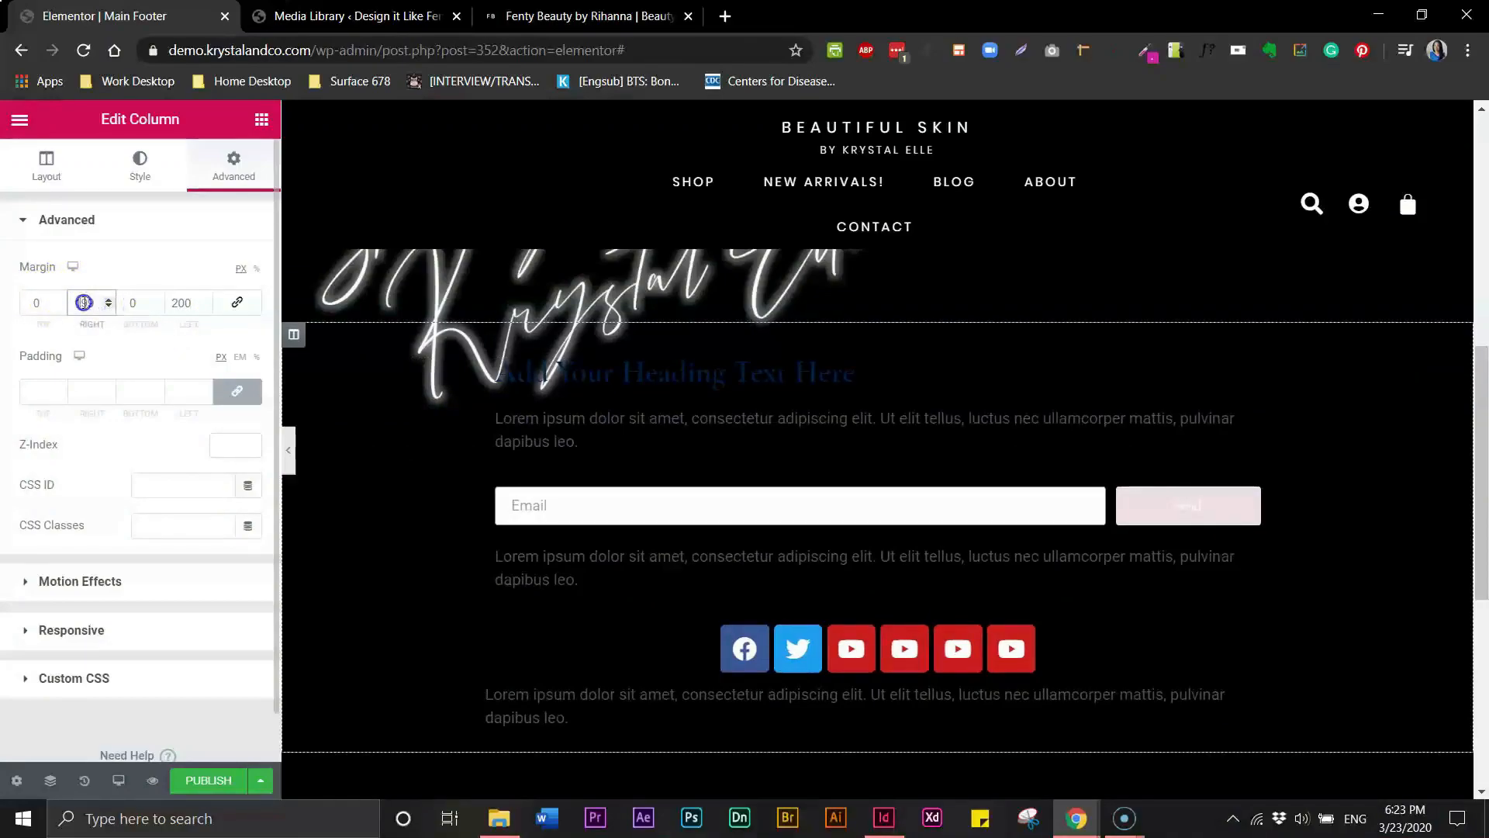
{"action": "type", "text": "250"}
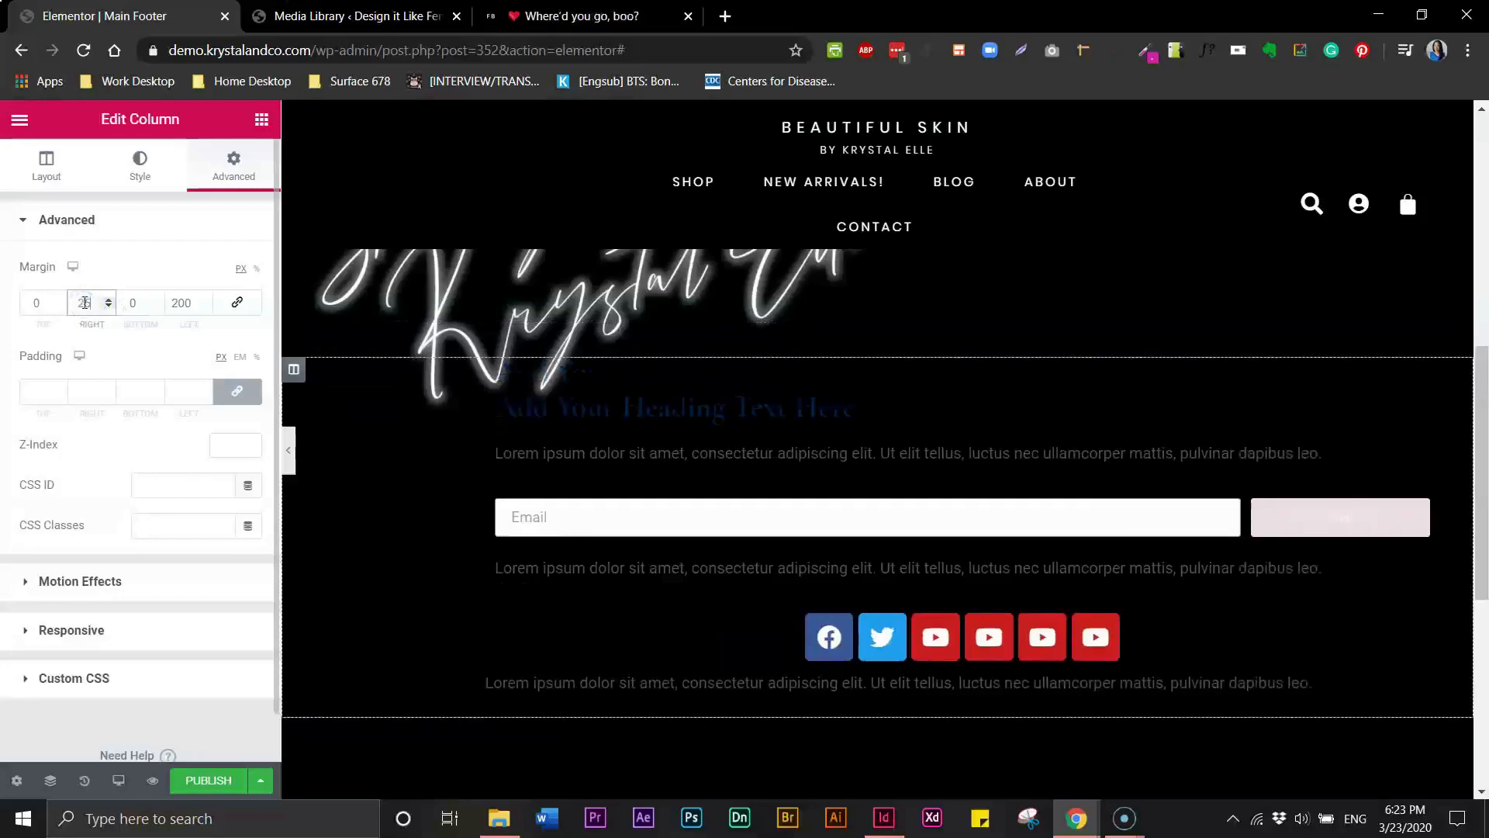
{"action": "left_click", "coordinate": [184, 301]}
{"action": "type", "text": "250"}
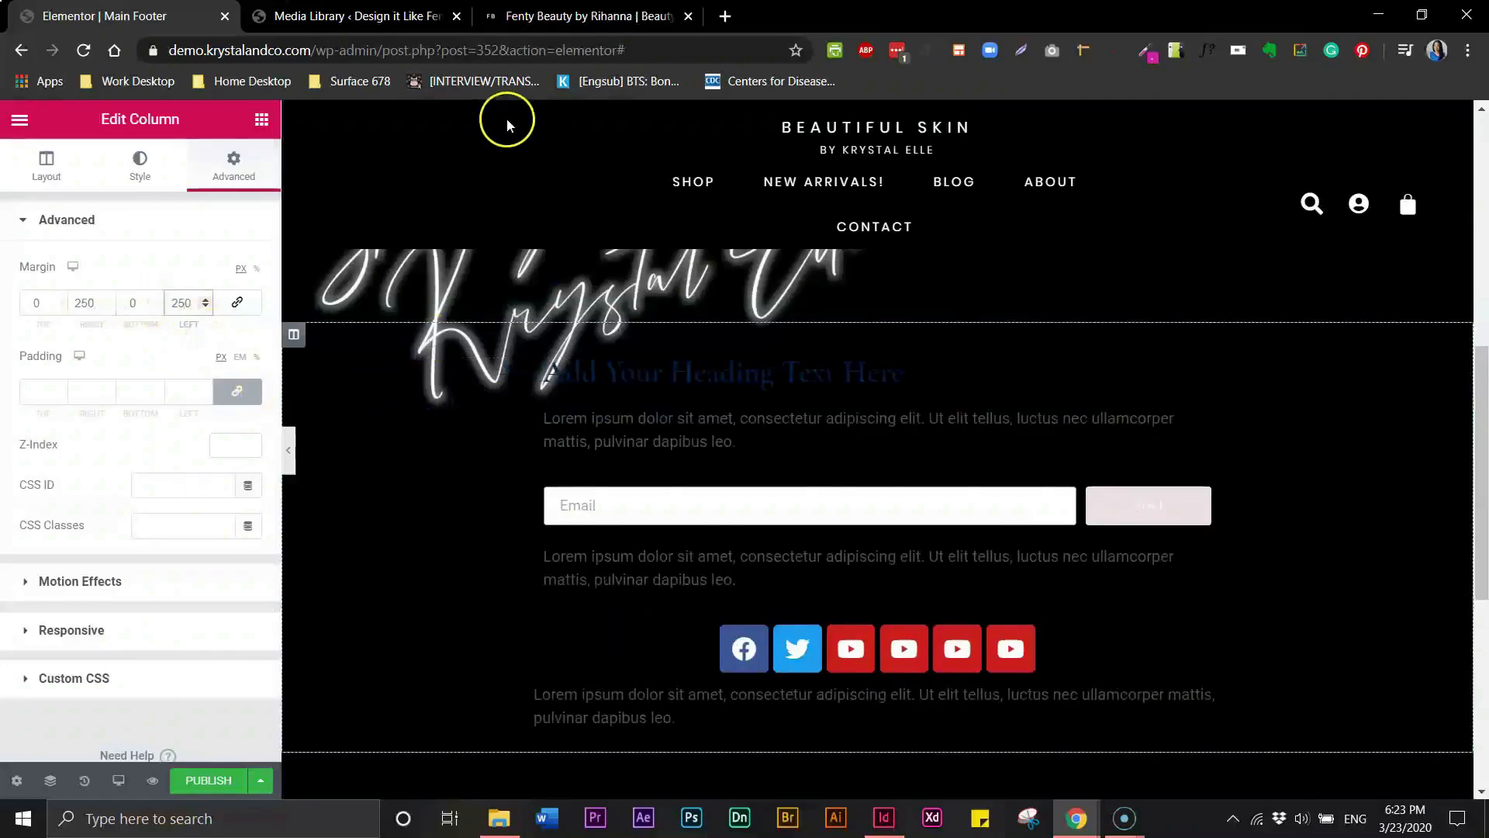
- Compare the footer with the Fenty Beauty page and preview it with the editor panel hidden
{"action": "left_click", "coordinate": [560, 27]}
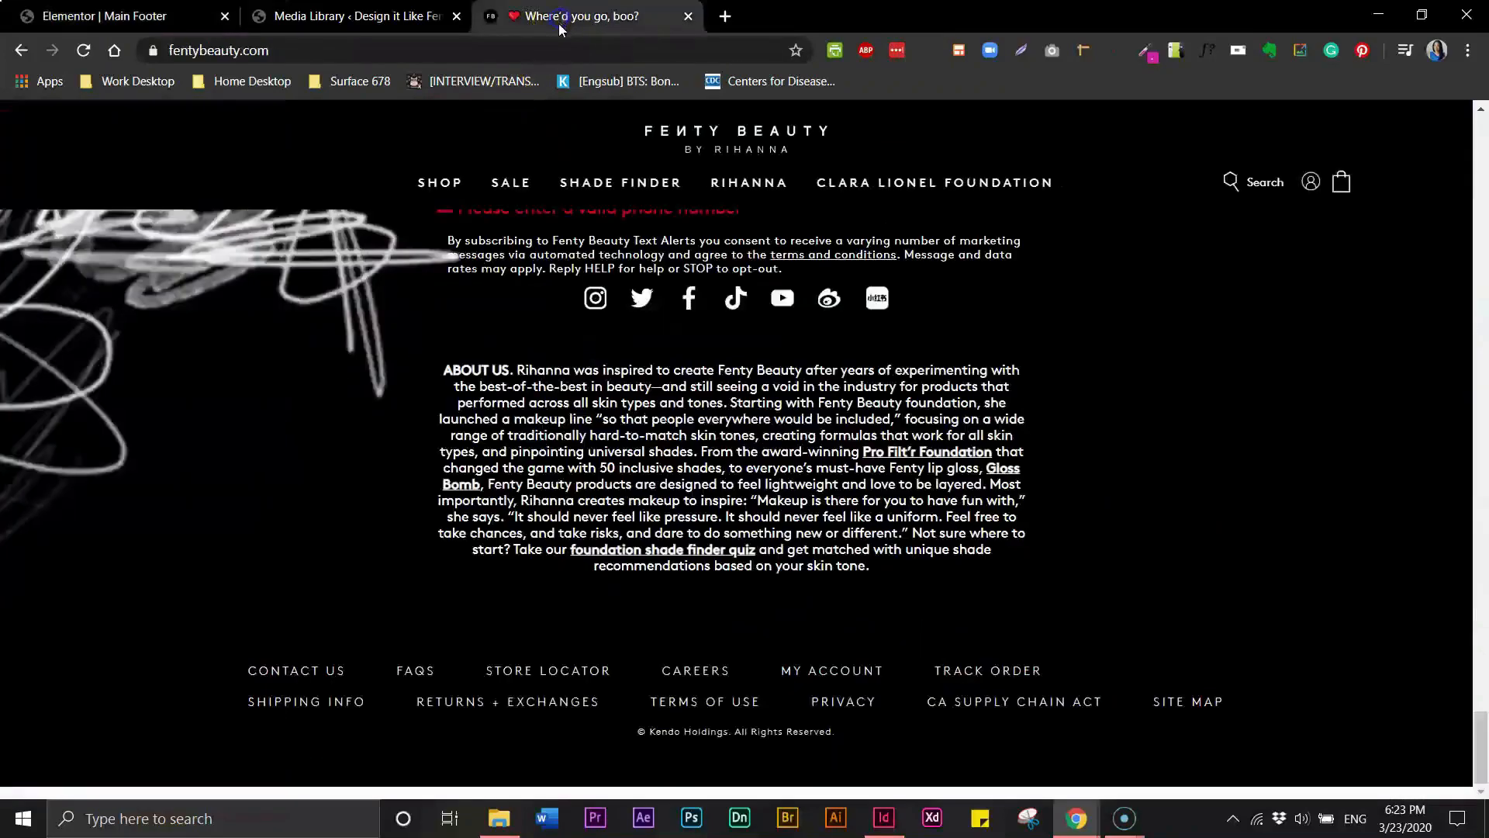
{"action": "left_click", "coordinate": [188, 21]}
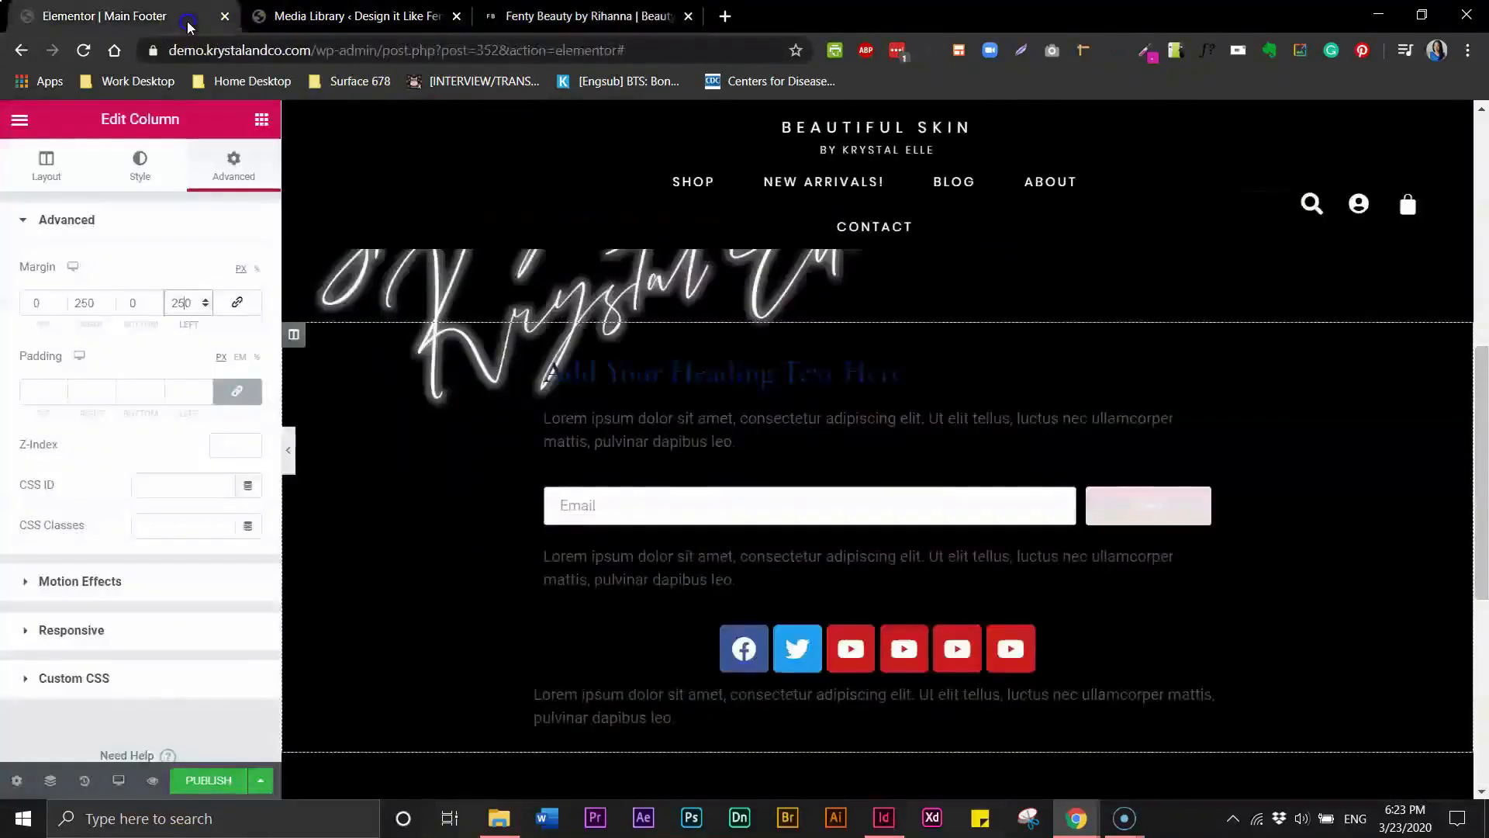
{"action": "left_click", "coordinate": [291, 451]}
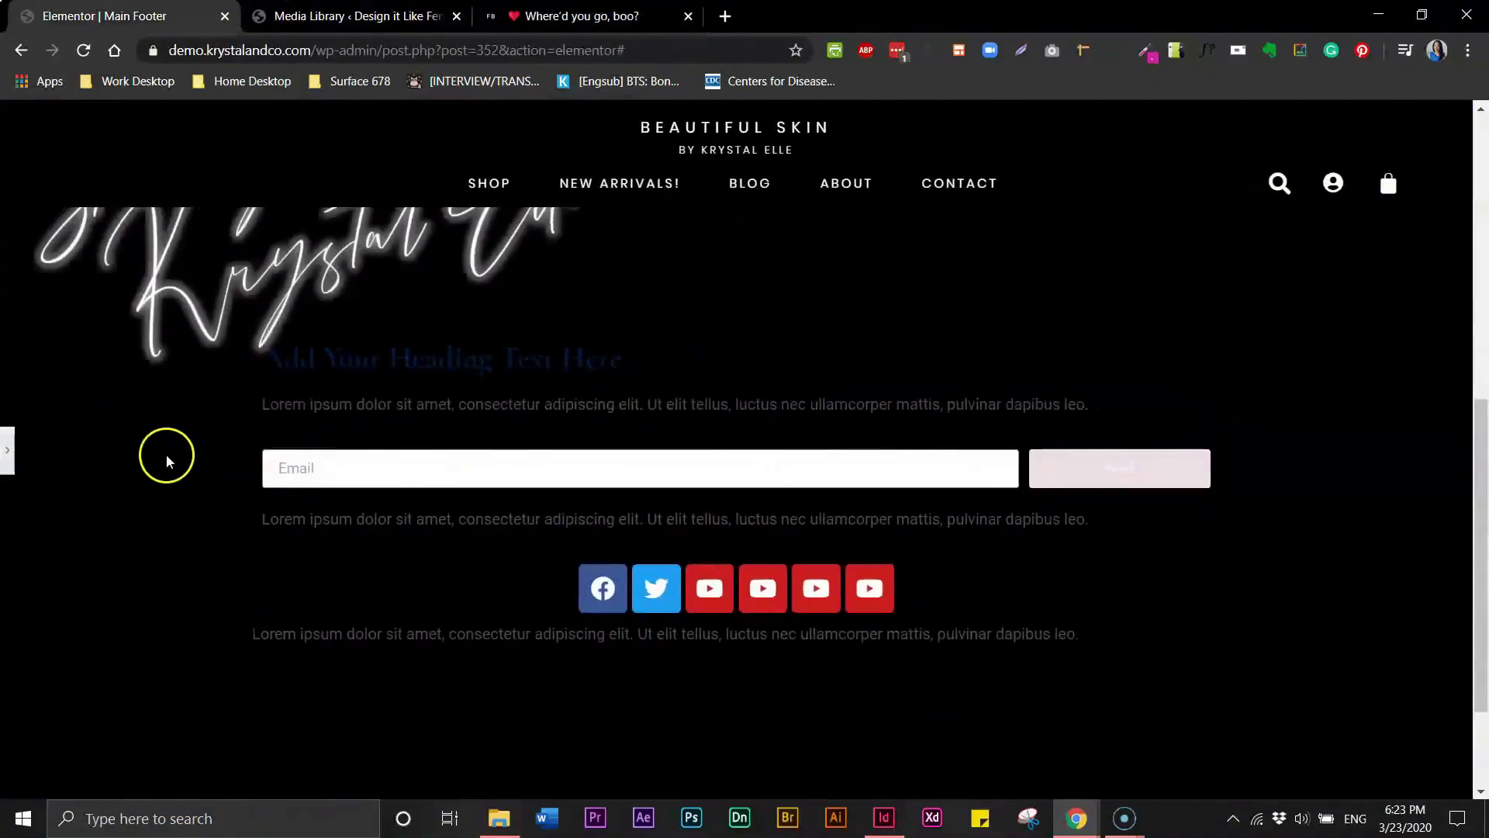
{"action": "left_click", "coordinate": [7, 450]}
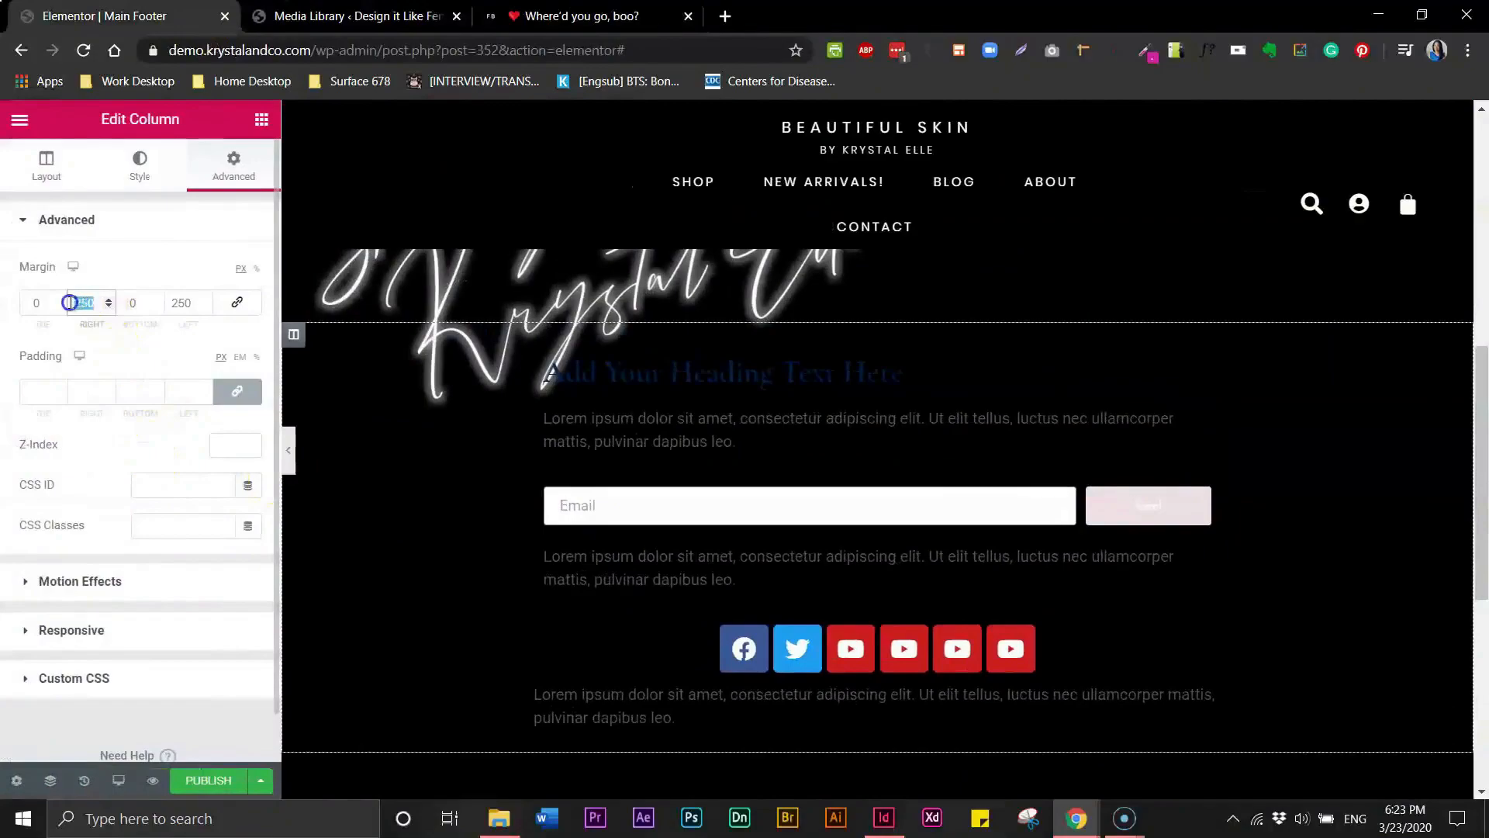
- Set the column's right and left margins to 500 px and preview the layout
{"action": "type", "text": "500"}
{"action": "left_click", "coordinate": [183, 301]}
{"action": "type", "text": "500"}
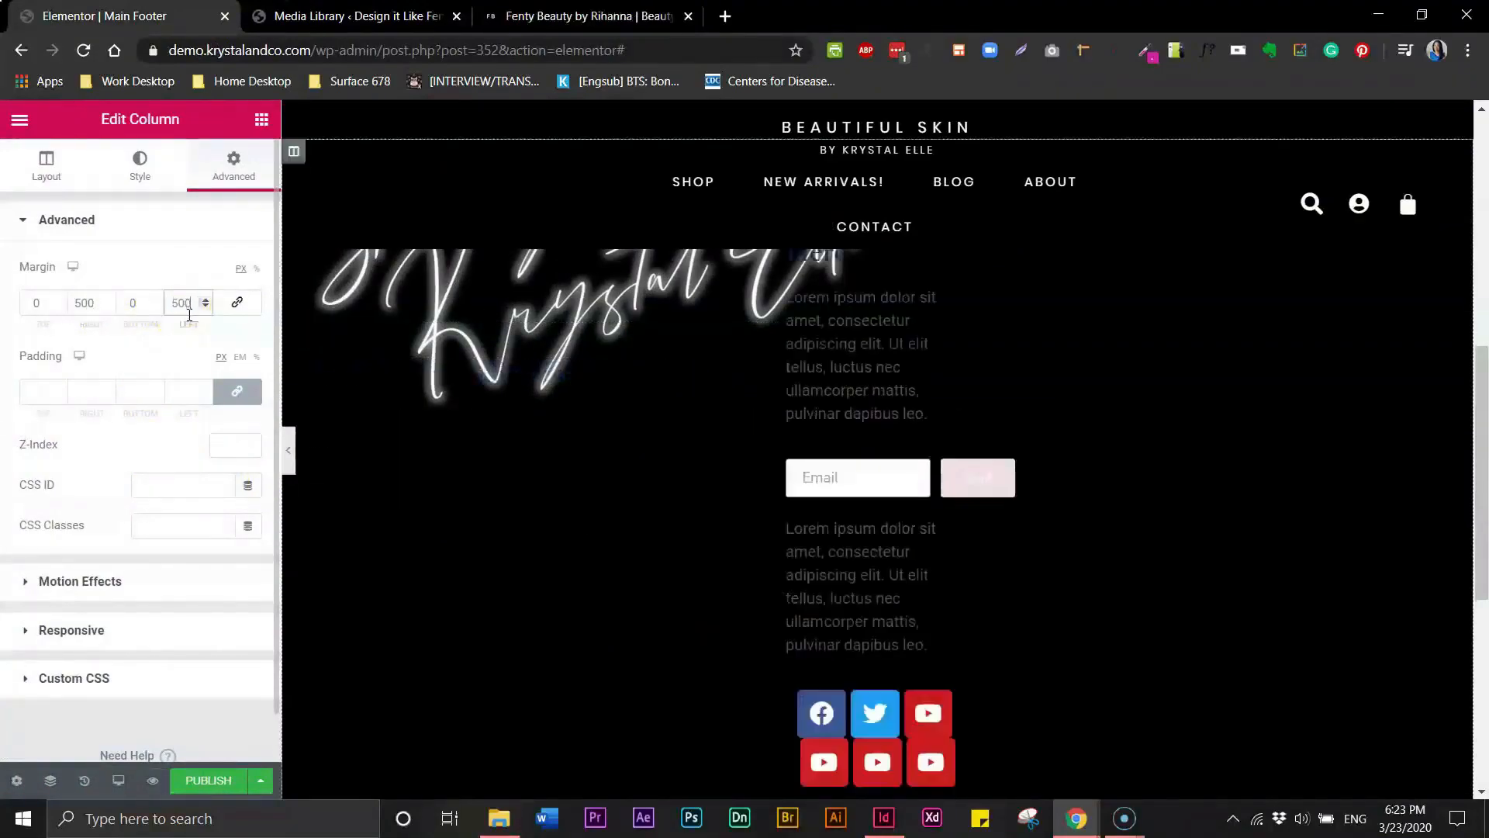
{"action": "left_click", "coordinate": [288, 450]}
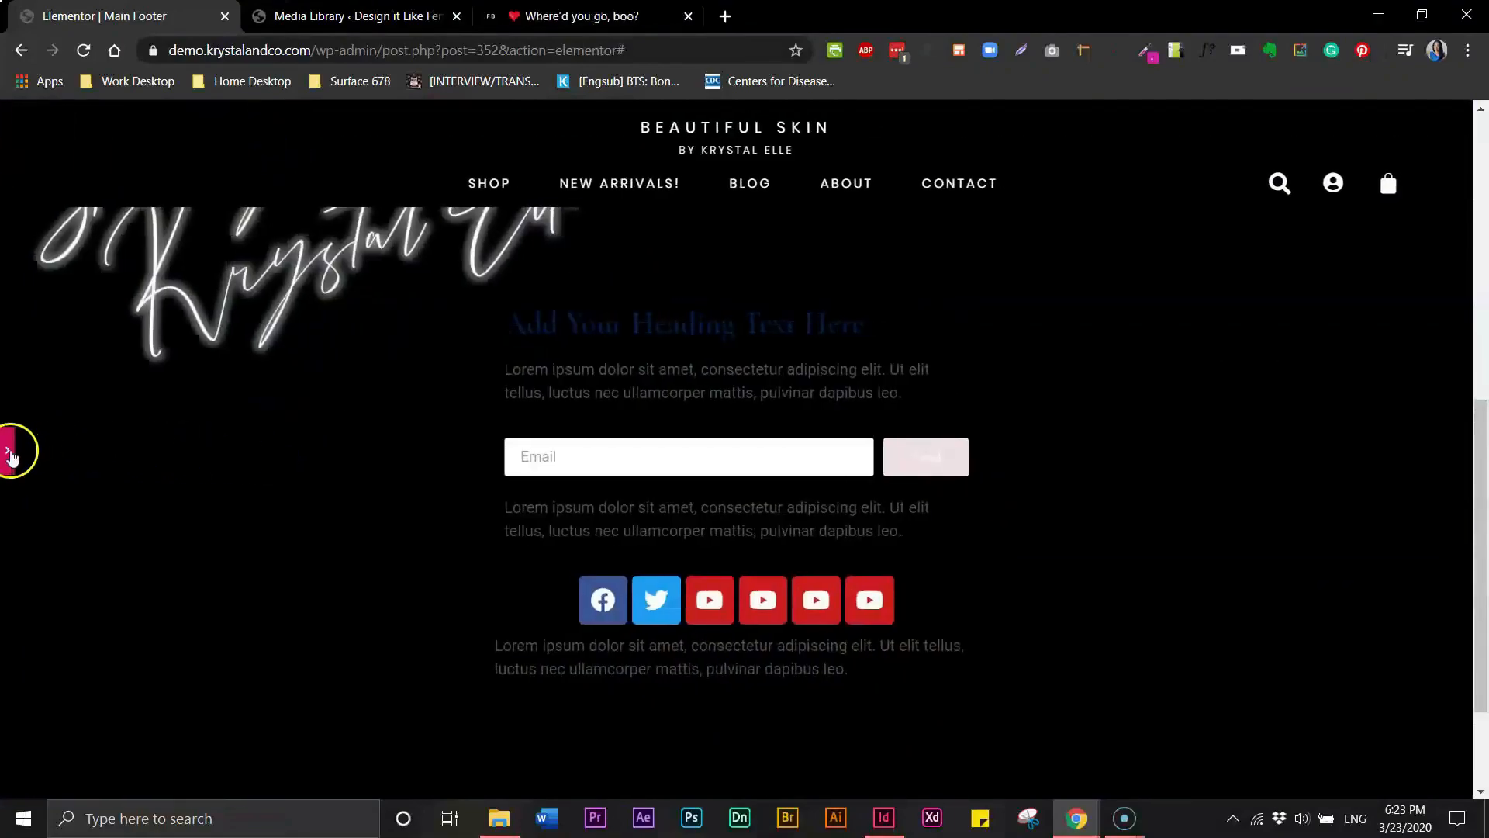
{"action": "left_click", "coordinate": [9, 454]}
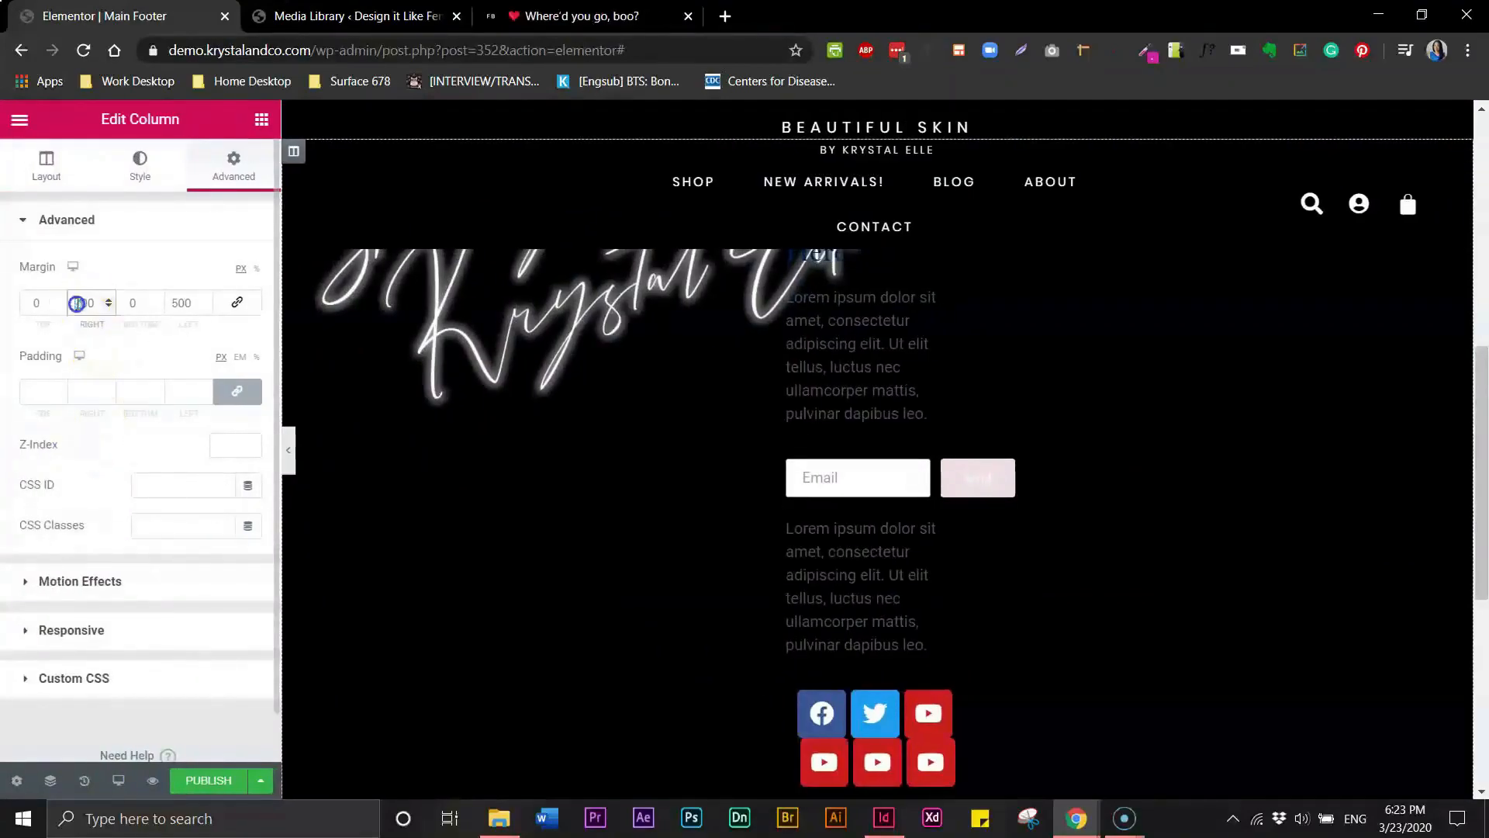
- Set the column's right and left margins to 400 px
{"action": "type", "text": "4"}
{"action": "left_click", "coordinate": [199, 318]}
{"action": "key", "text": "BackSpace"}
{"action": "type", "text": "4"}
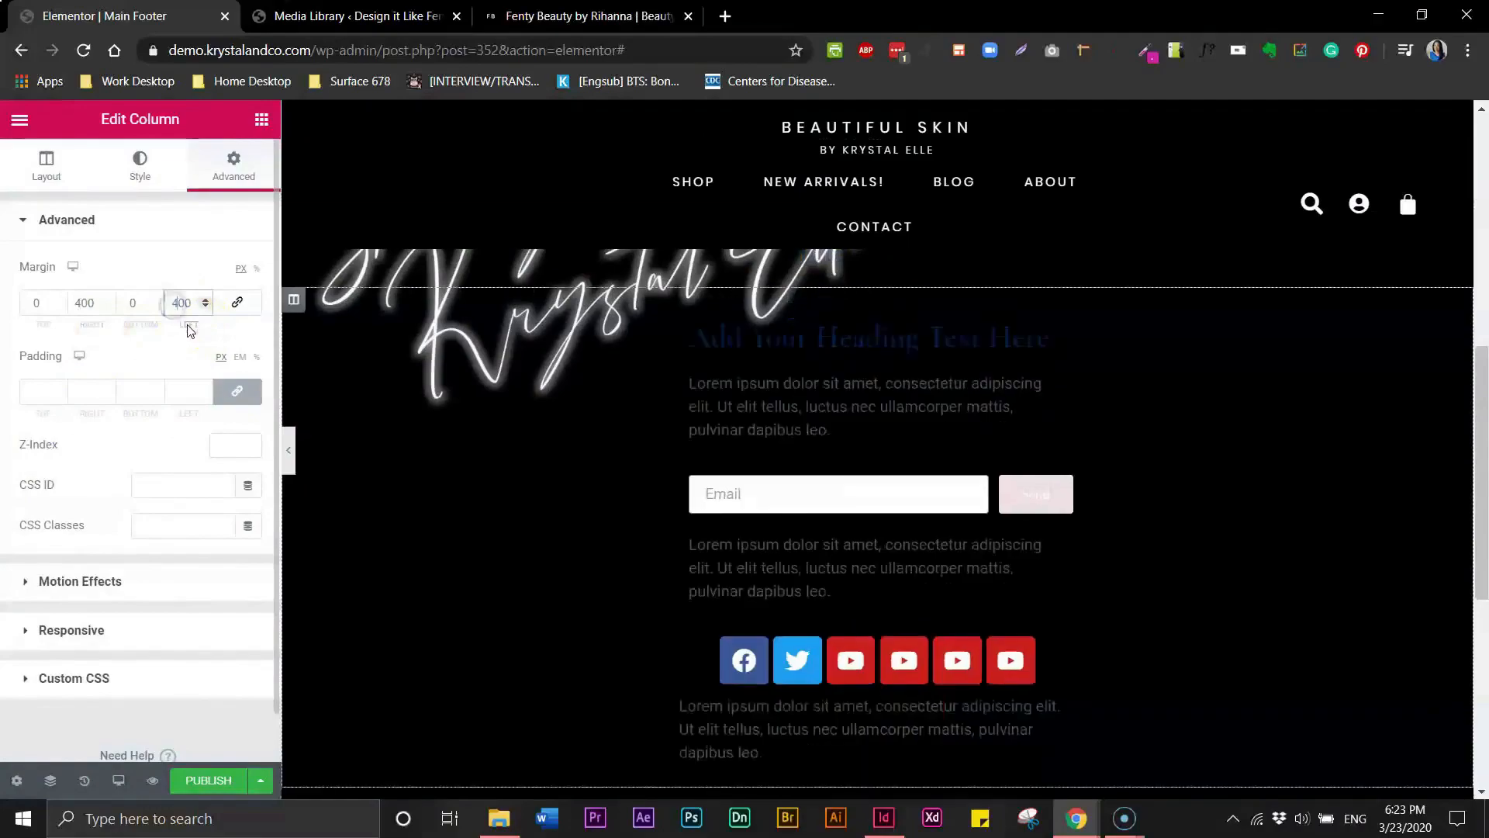
- Preview the footer with the panel hidden and compare it with the Fenty Beauty newsletter area
{"action": "left_click", "coordinate": [290, 453]}
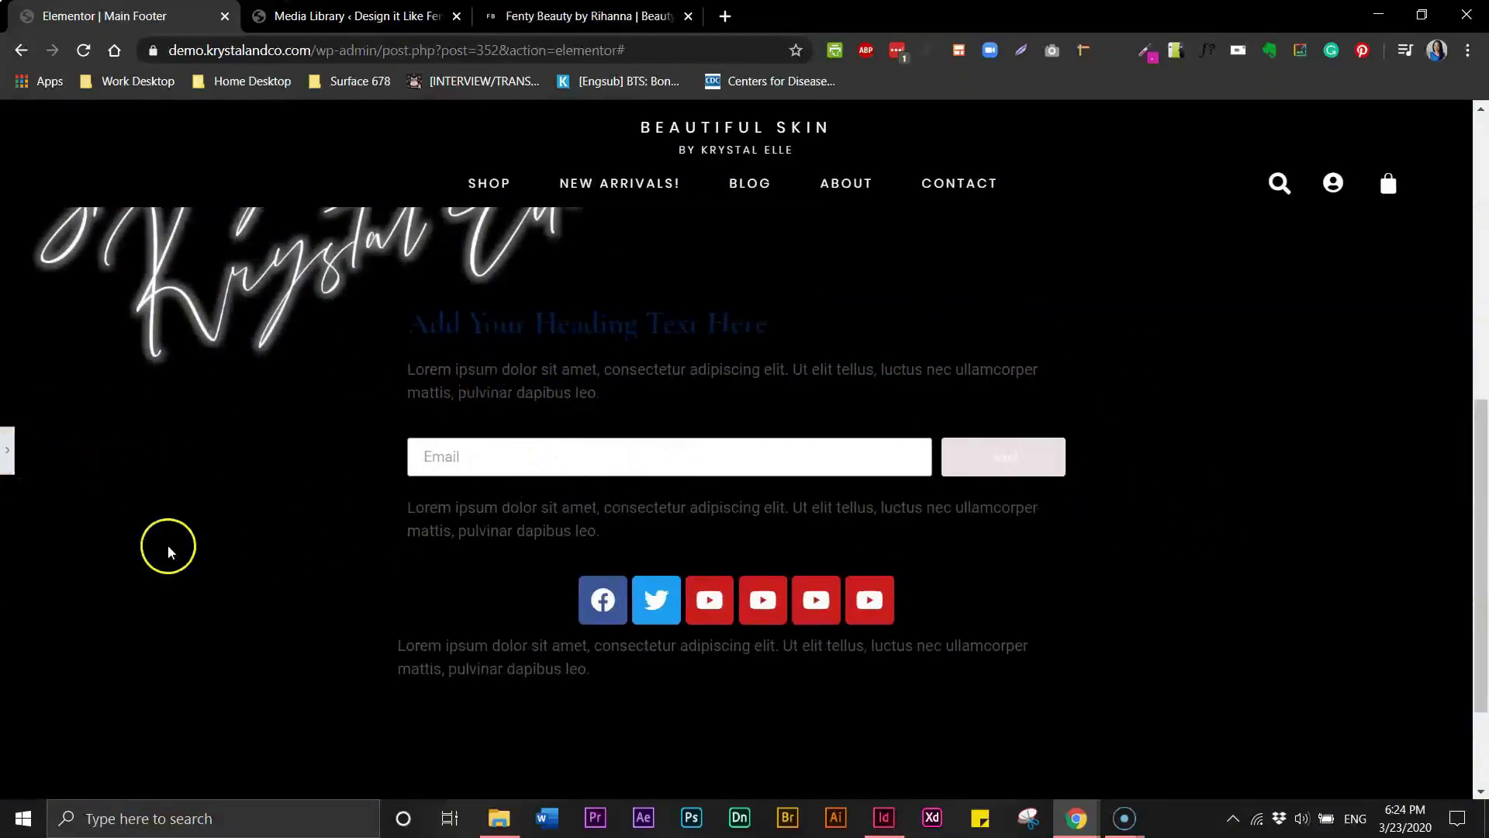
{"action": "left_click", "coordinate": [7, 450]}
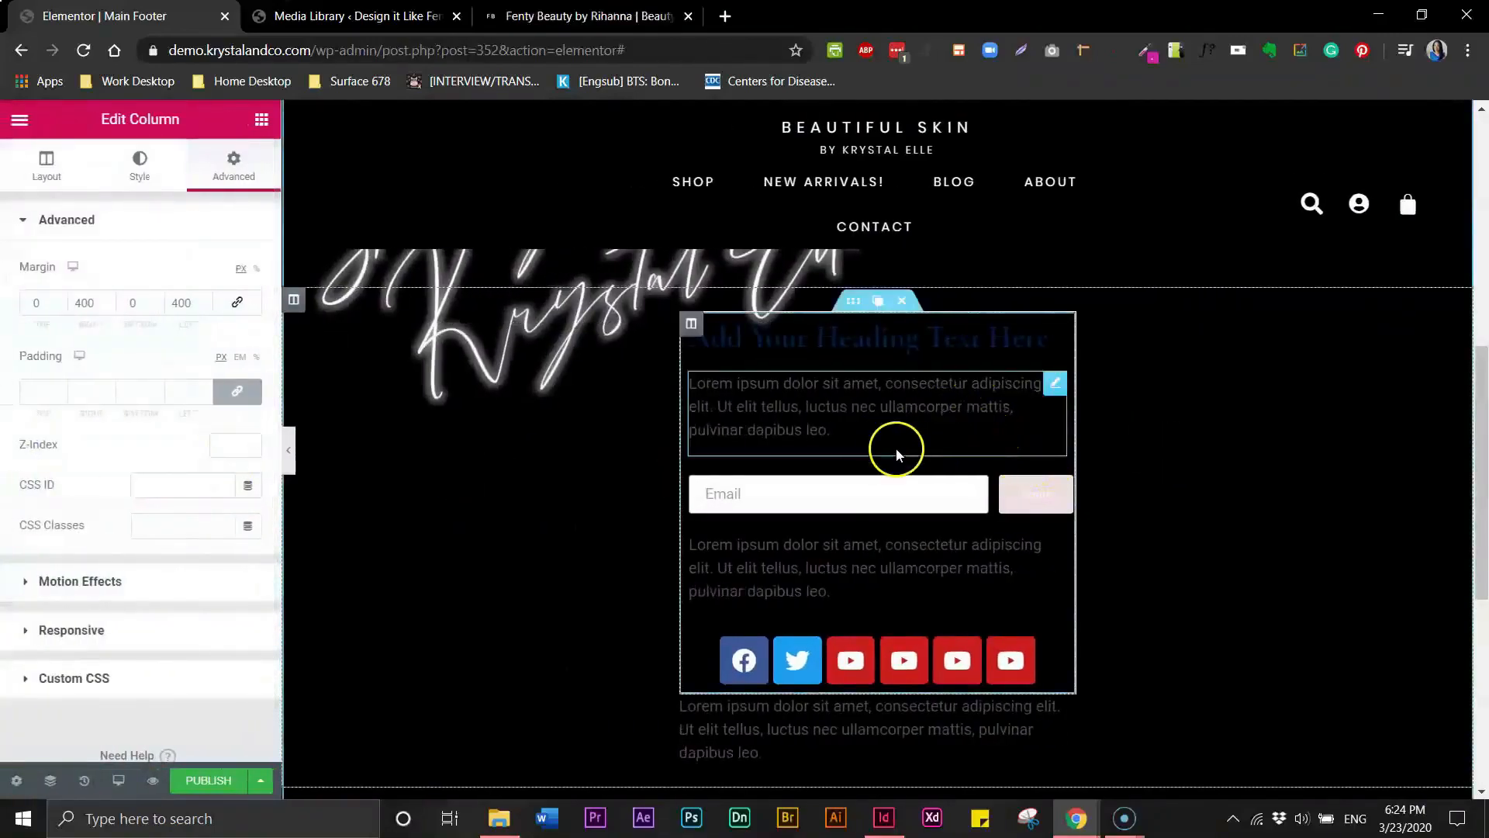
{"action": "left_click", "coordinate": [292, 453]}
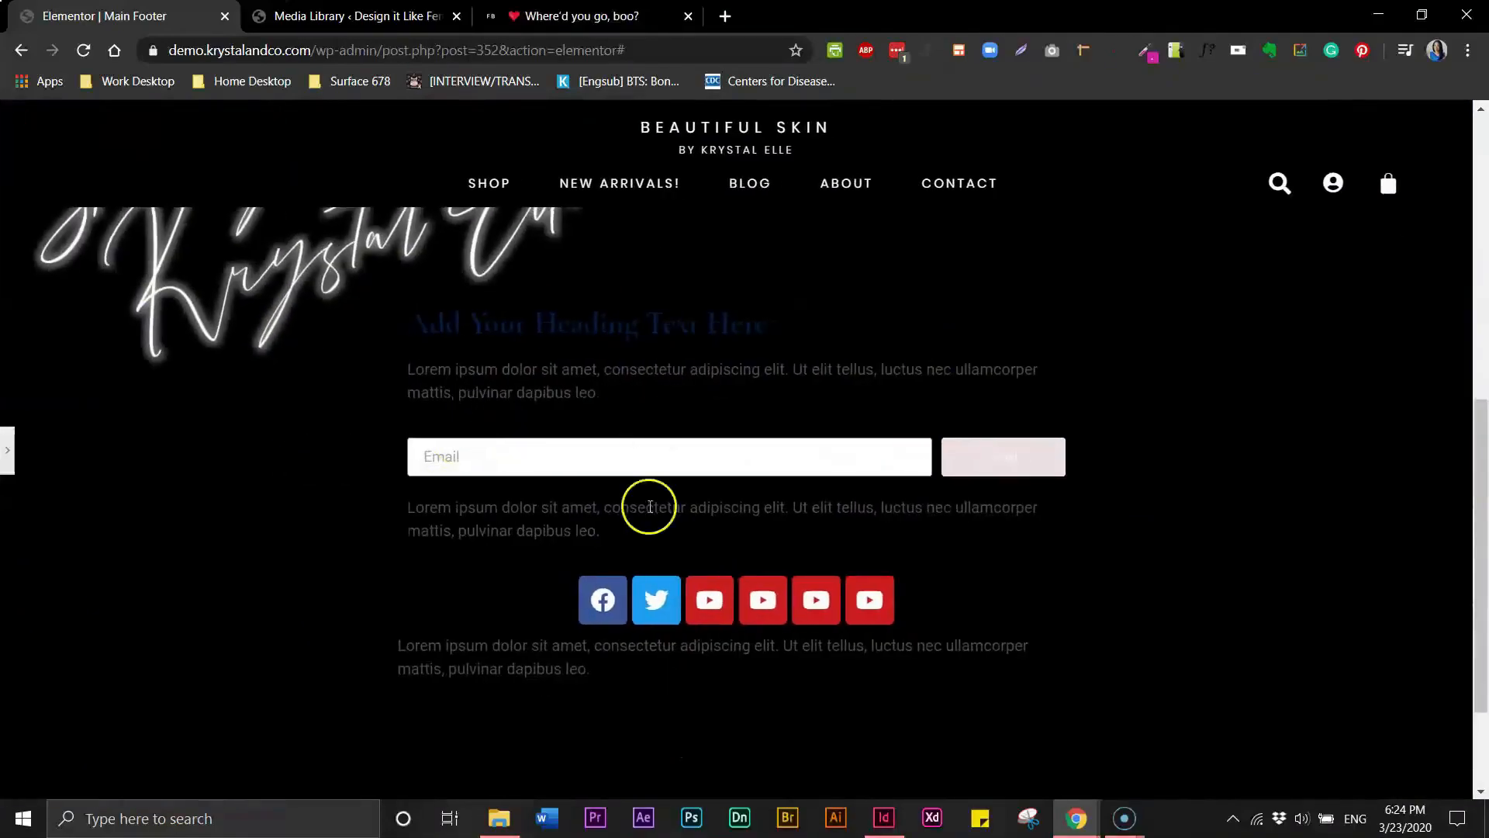
{"action": "left_click", "coordinate": [8, 459]}
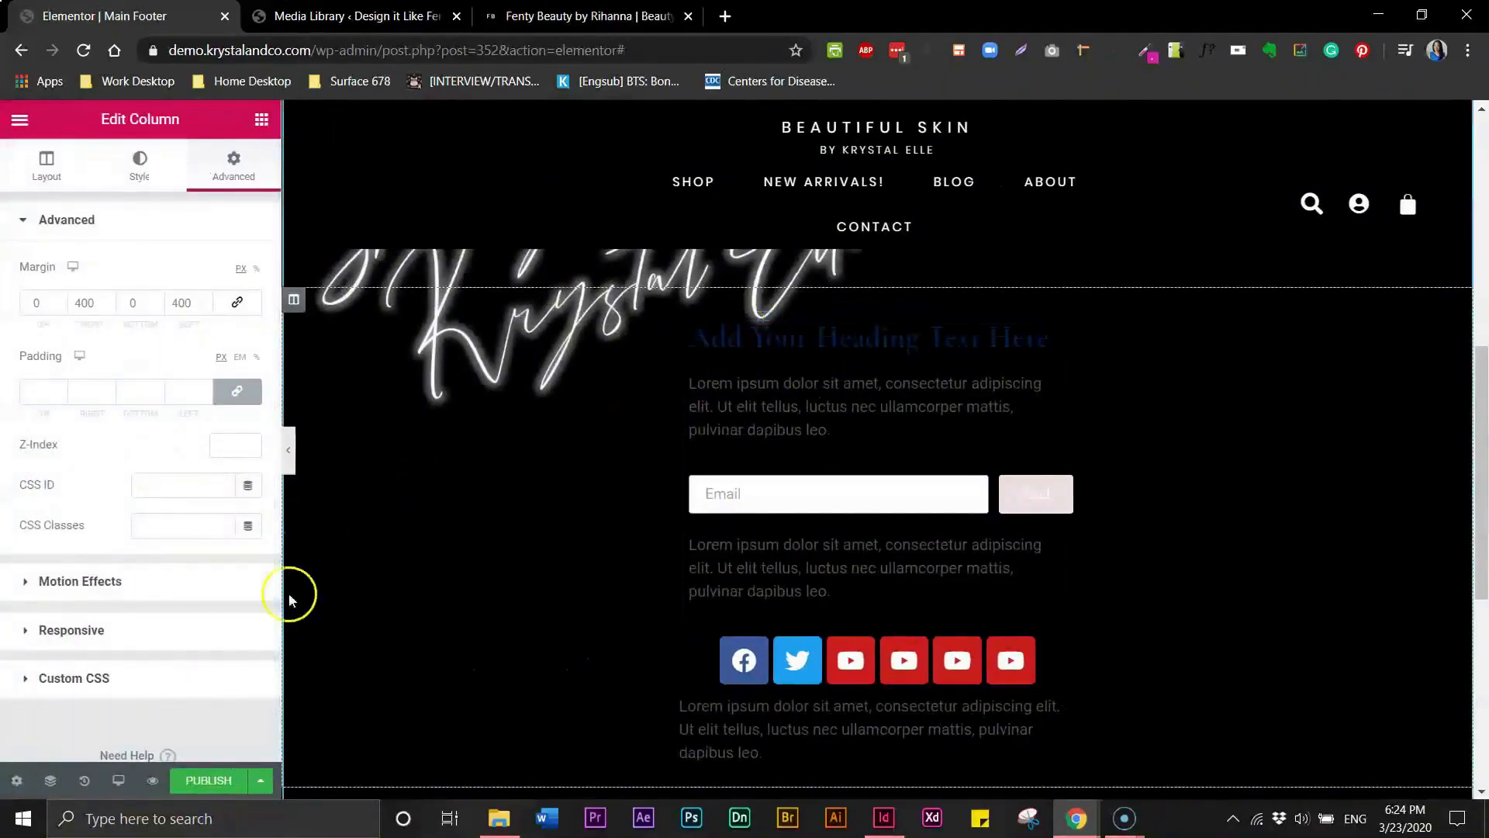
{"action": "left_click", "coordinate": [605, 19]}
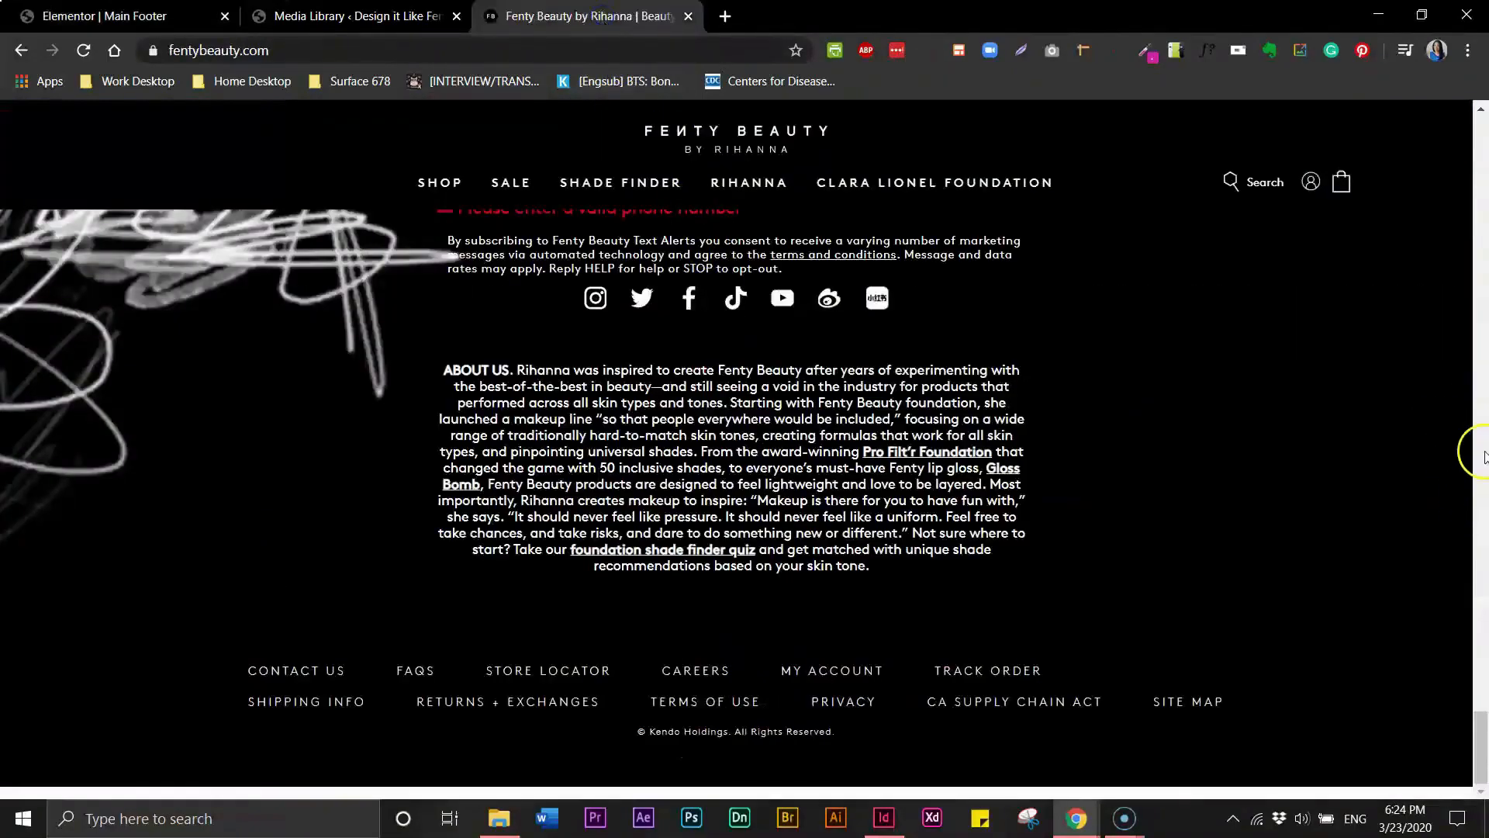
{"action": "left_click_drag", "start_coordinate": [1482, 731], "coordinate": [1483, 698]}
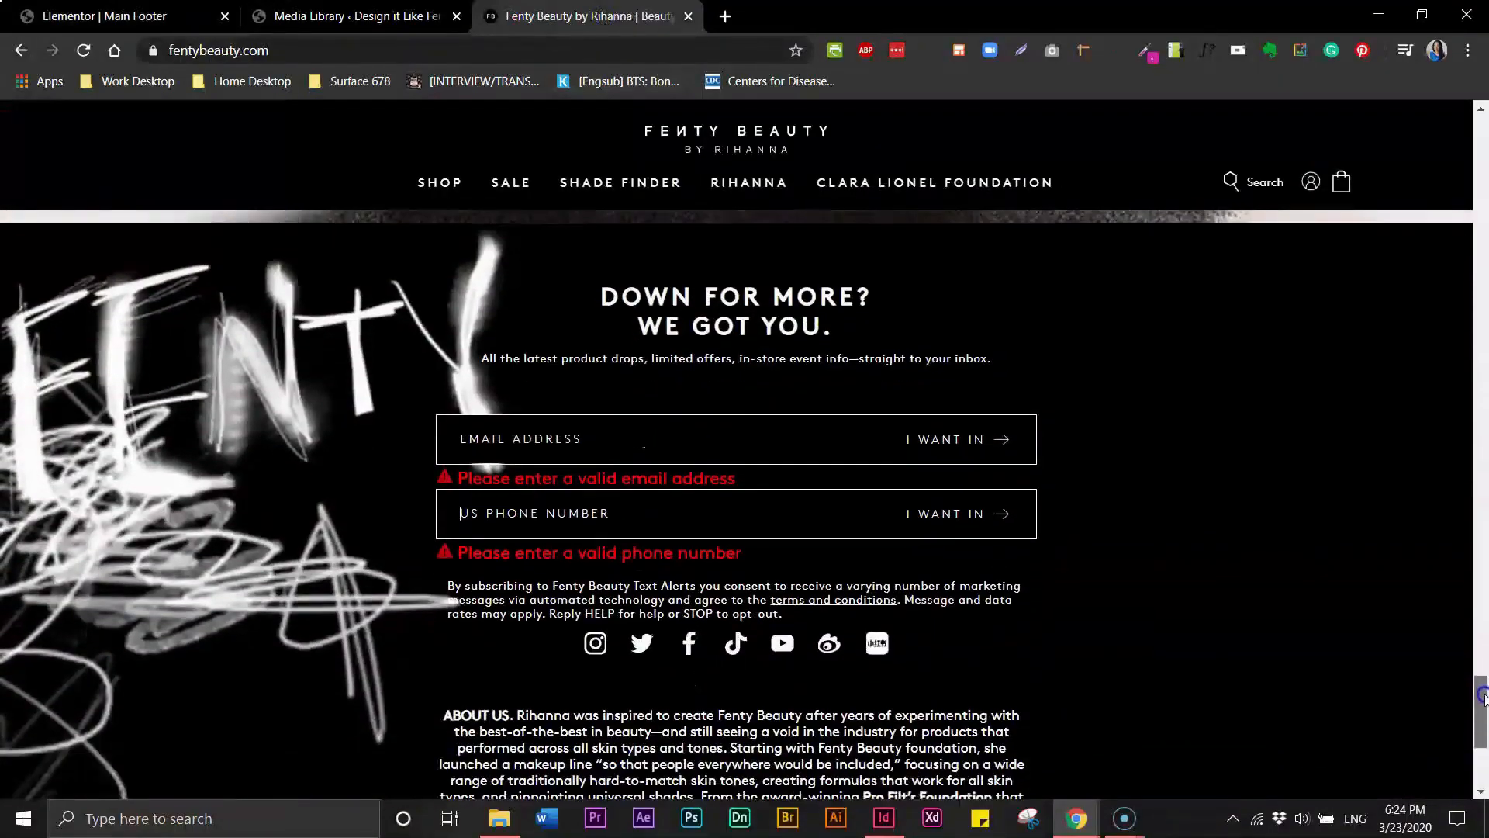
{"action": "left_click", "coordinate": [47, 19]}
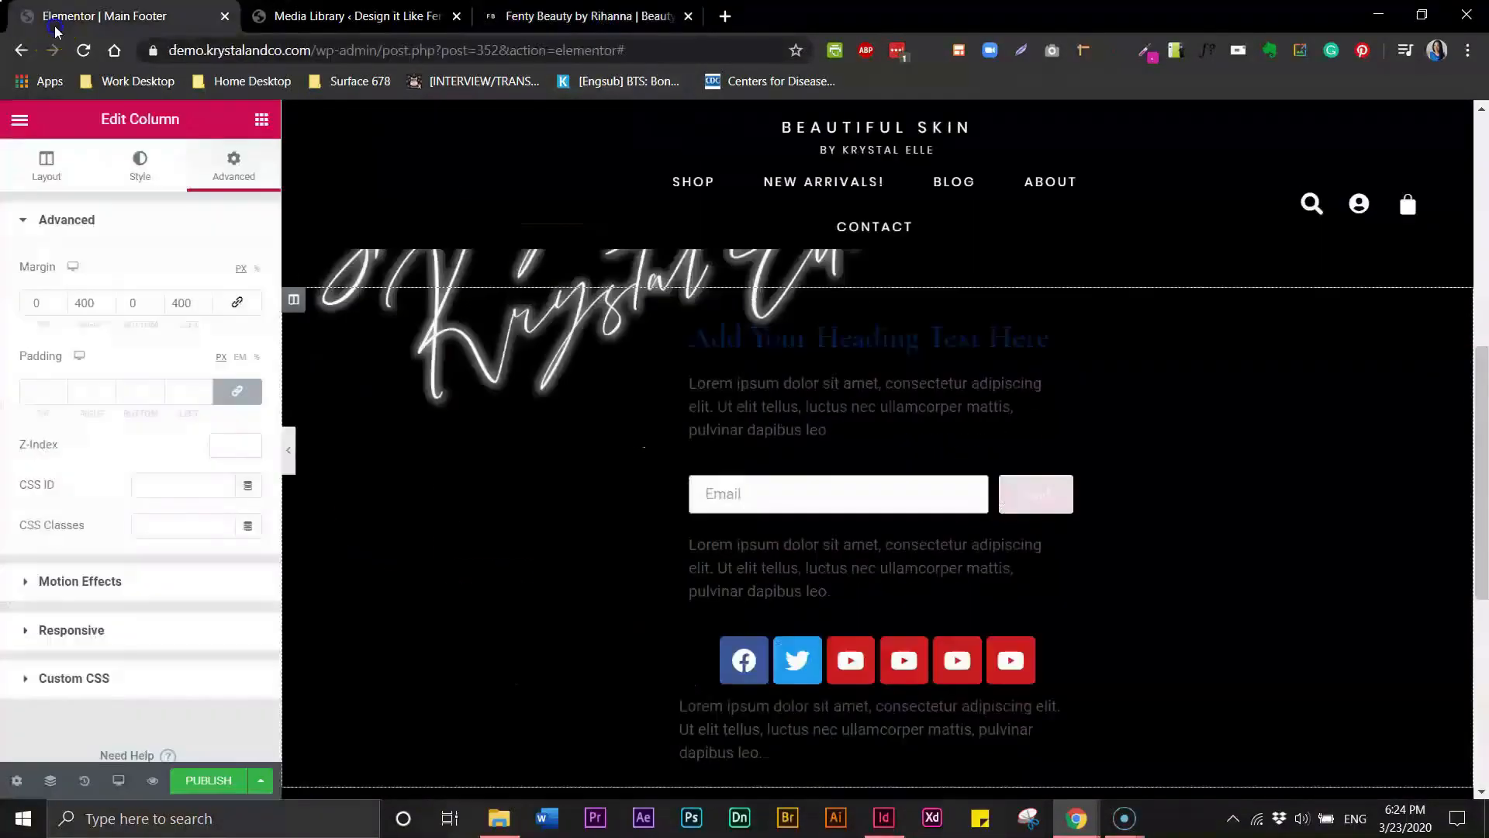
- Set the footer heading's typography font family to Poppins
{"action": "left_click", "coordinate": [824, 333]}
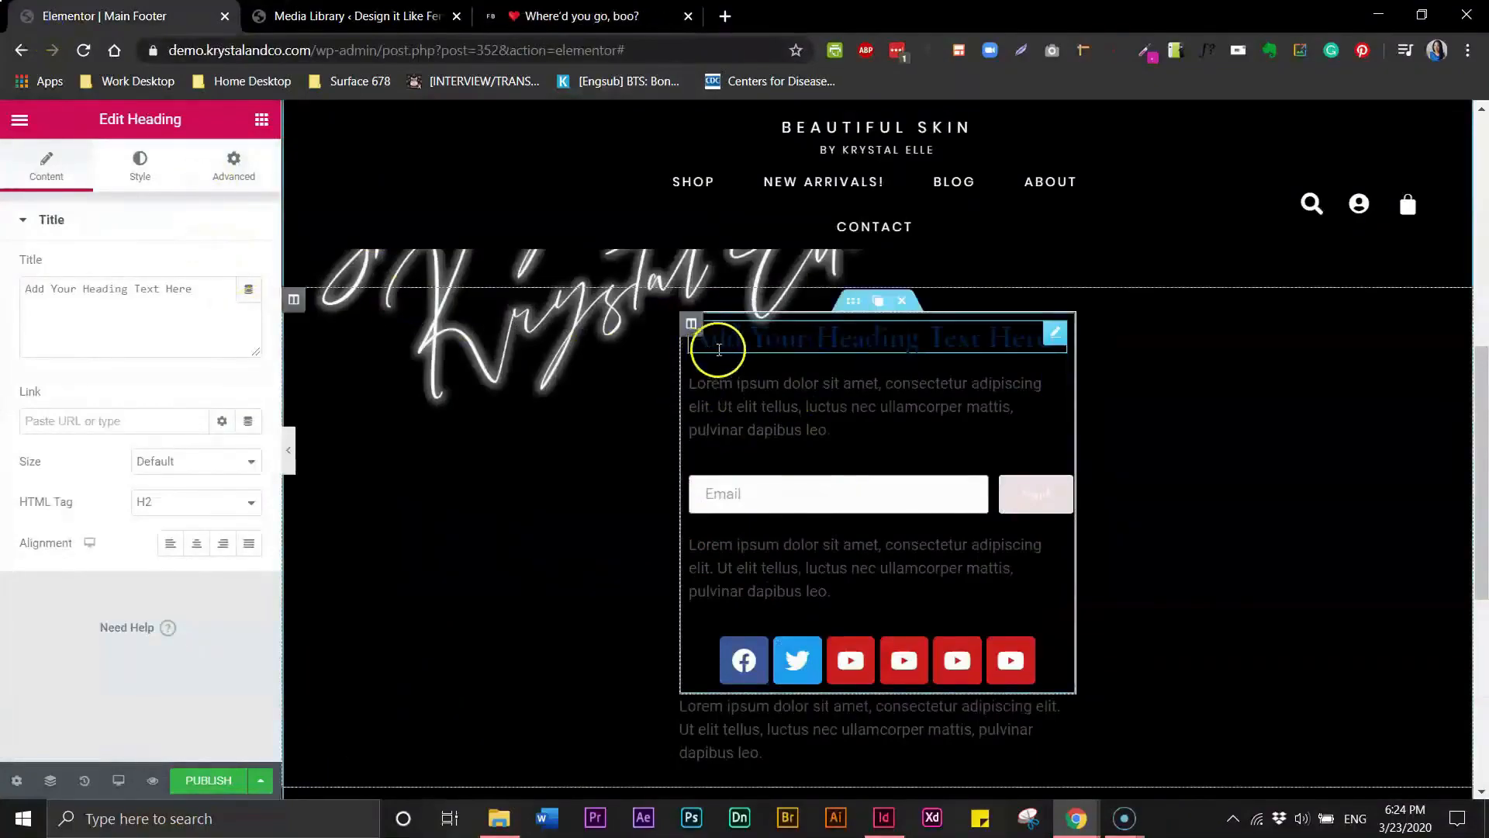
{"action": "left_click", "coordinate": [142, 164]}
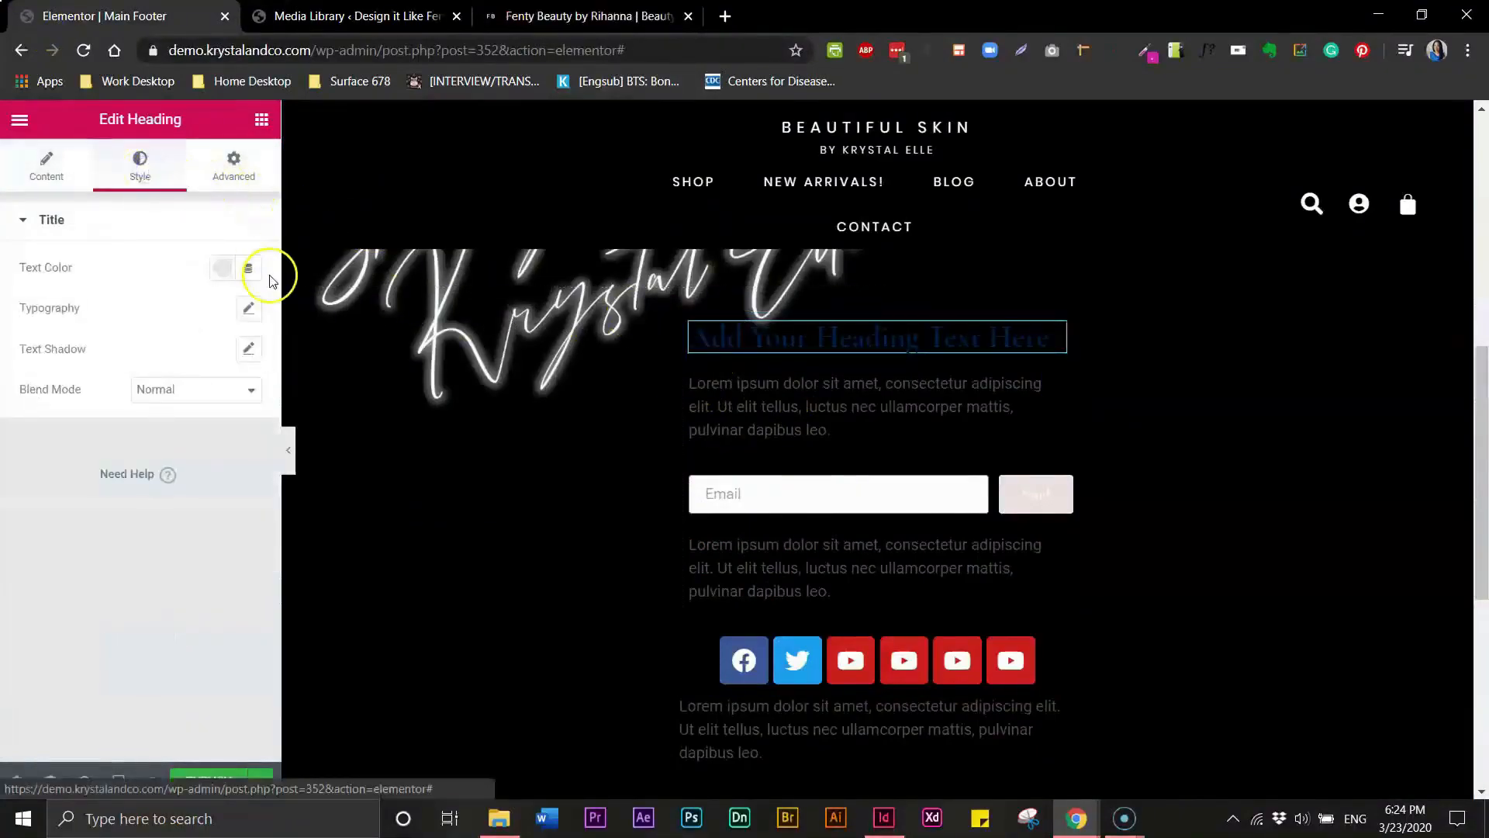
{"action": "left_click", "coordinate": [248, 308]}
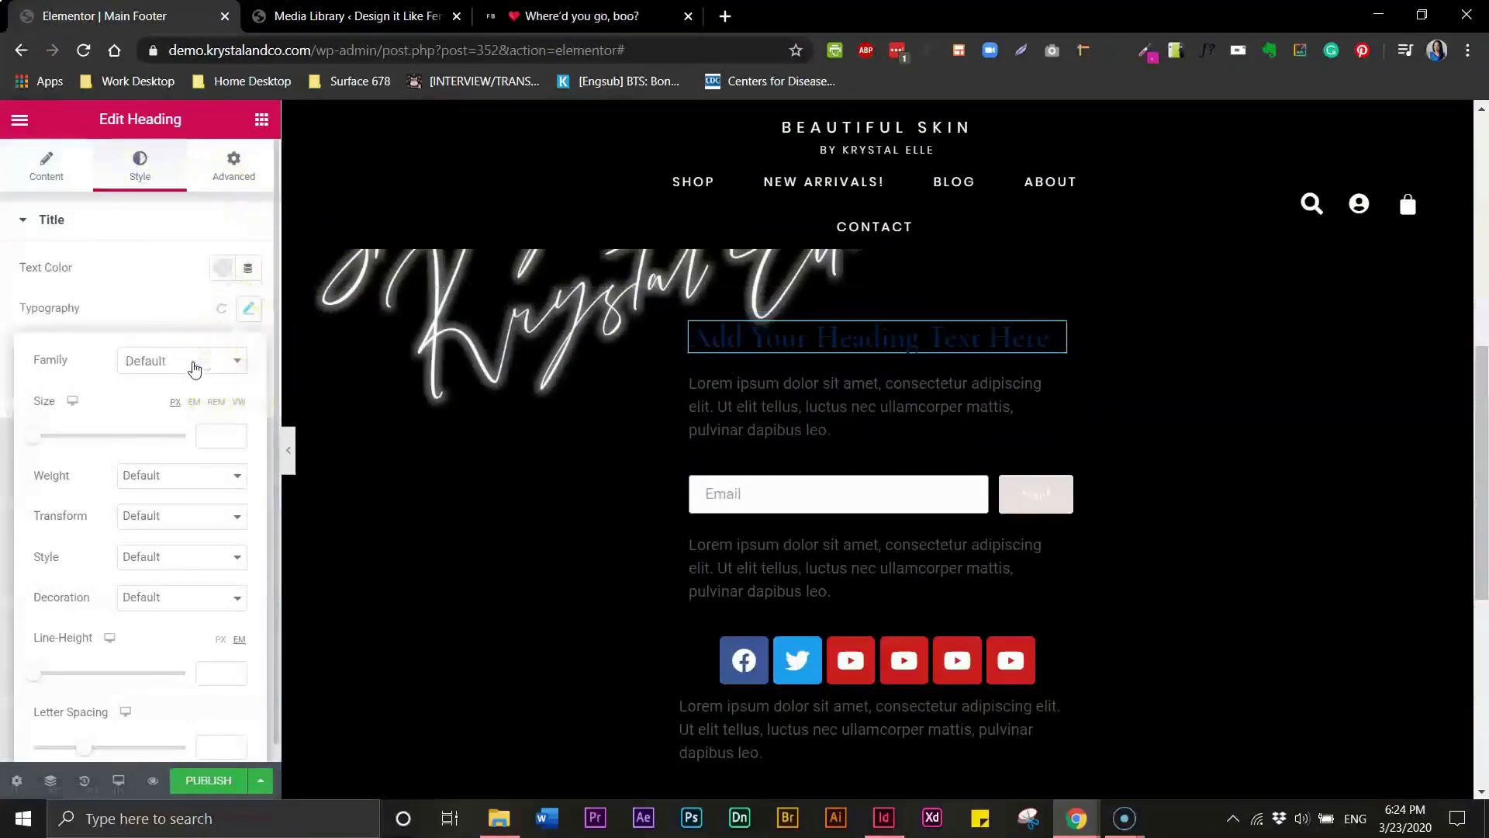
{"action": "left_click", "coordinate": [239, 362]}
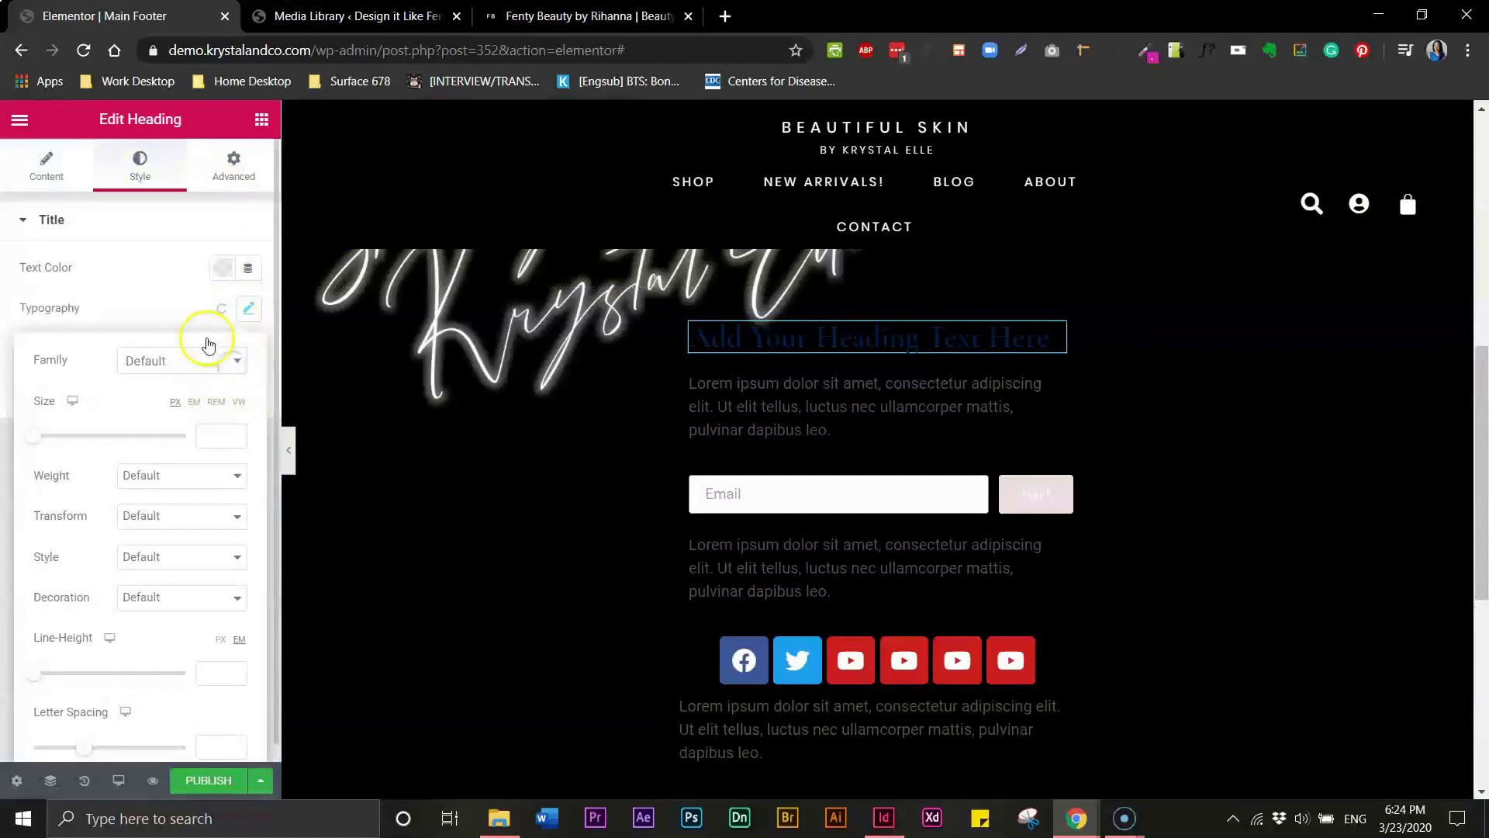
{"action": "left_click", "coordinate": [164, 367]}
{"action": "left_click", "coordinate": [164, 387]}
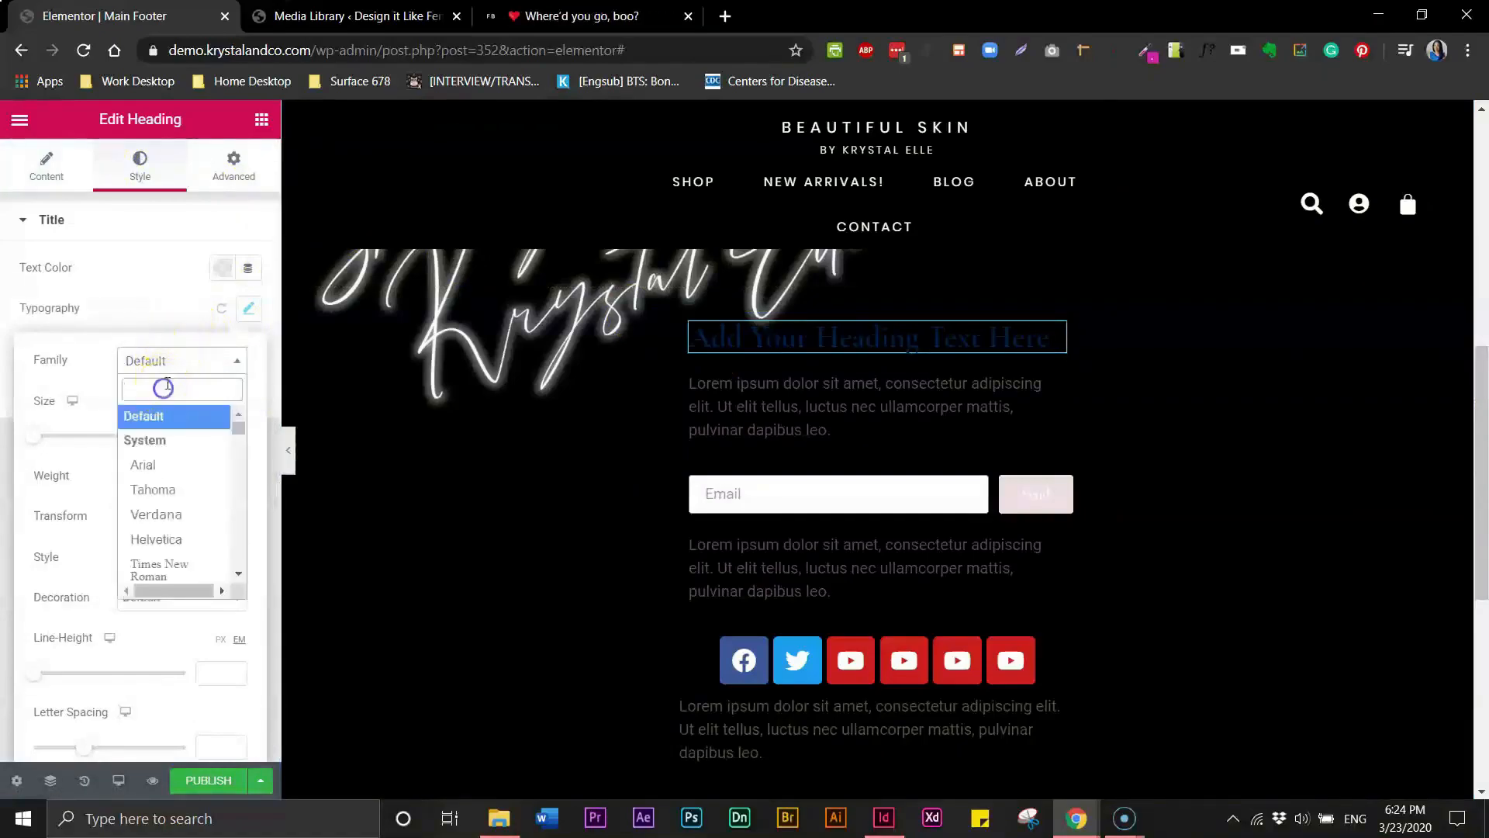
{"action": "type", "text": "popp"}
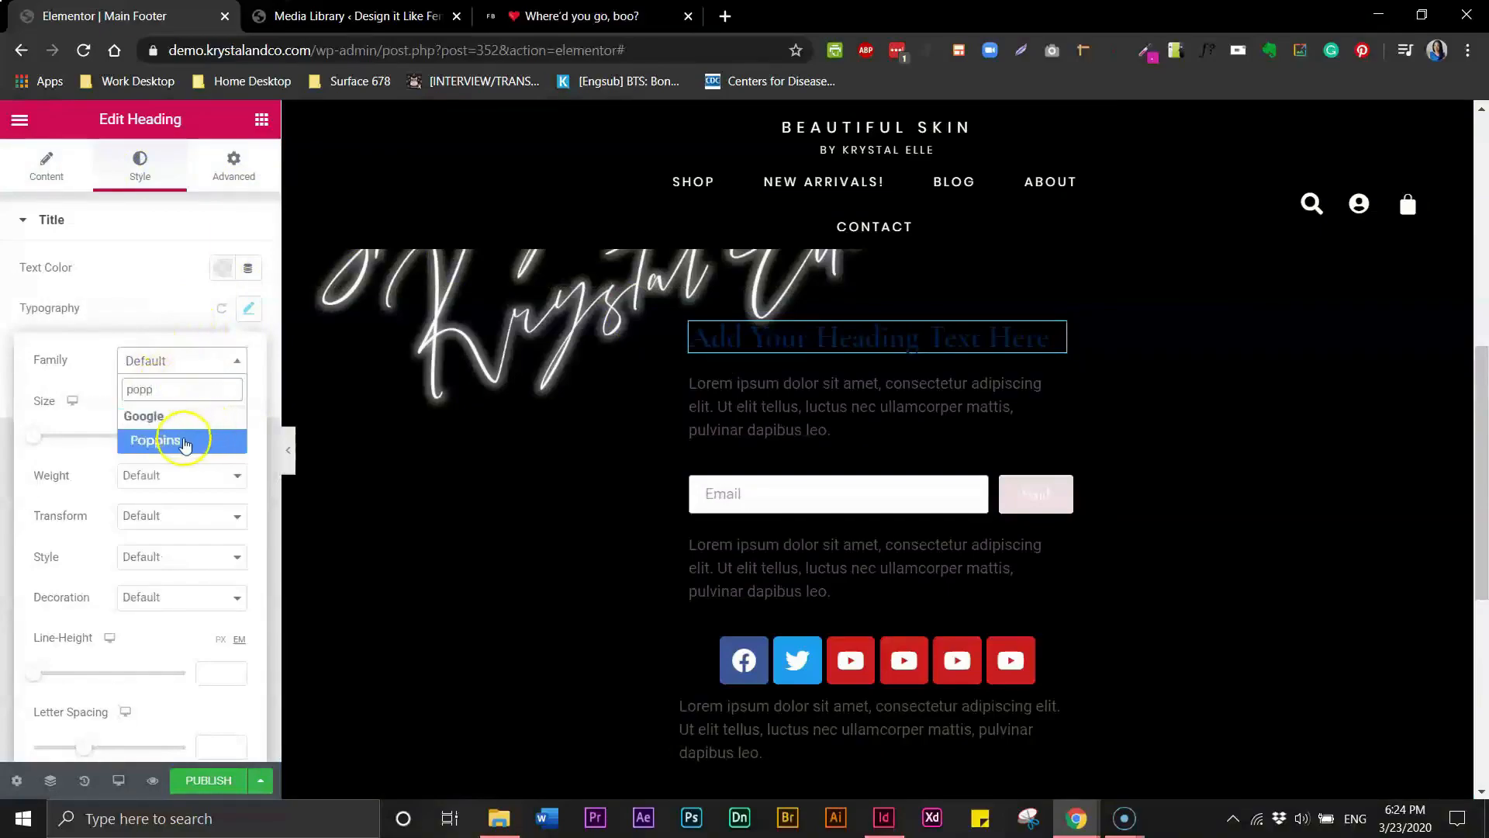
{"action": "left_click", "coordinate": [185, 442]}
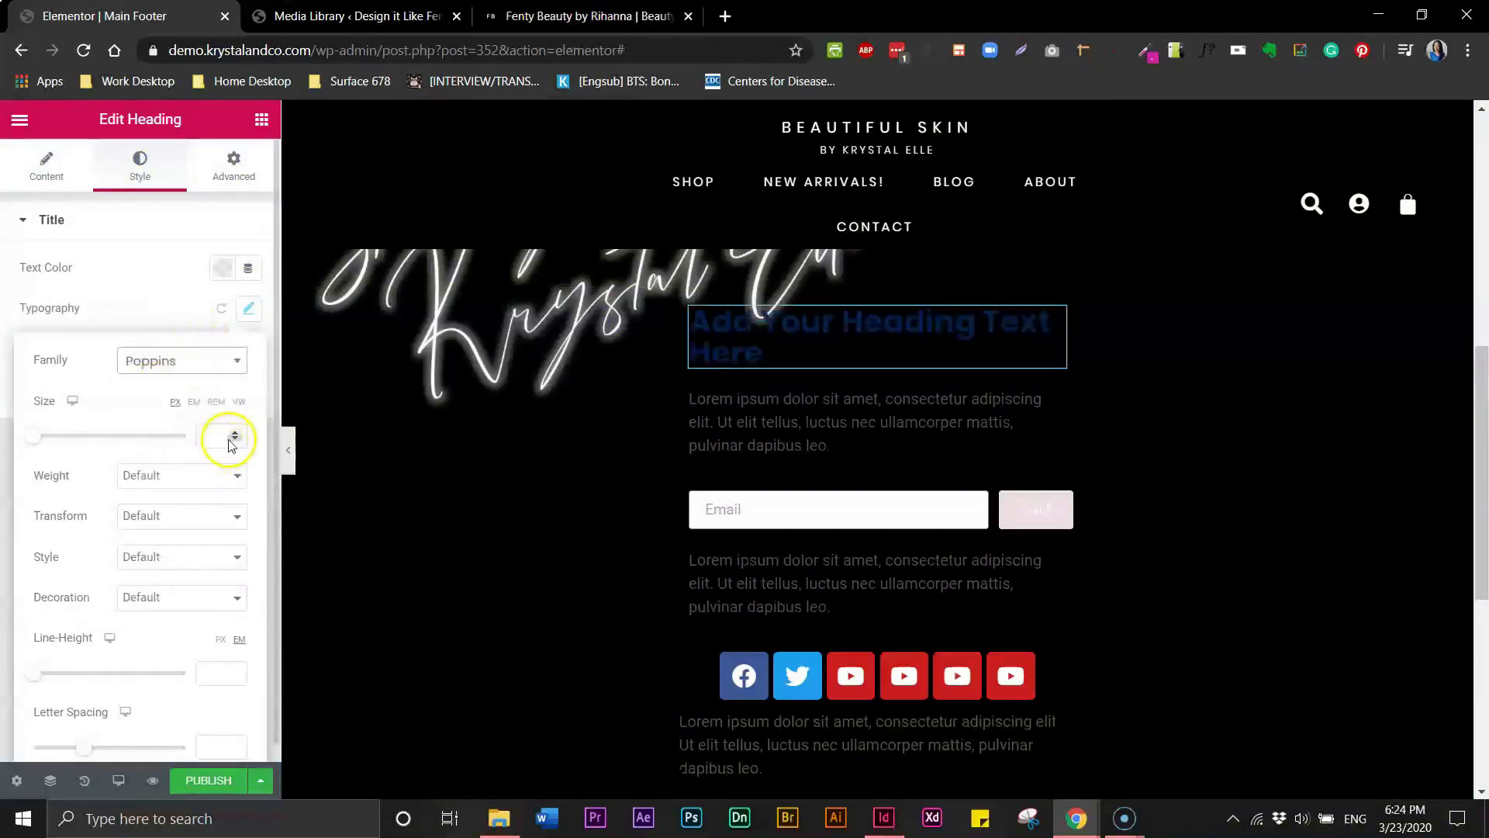
- Leave the heading's weight at Default and set its text transform to Uppercase
{"action": "left_click", "coordinate": [166, 476]}
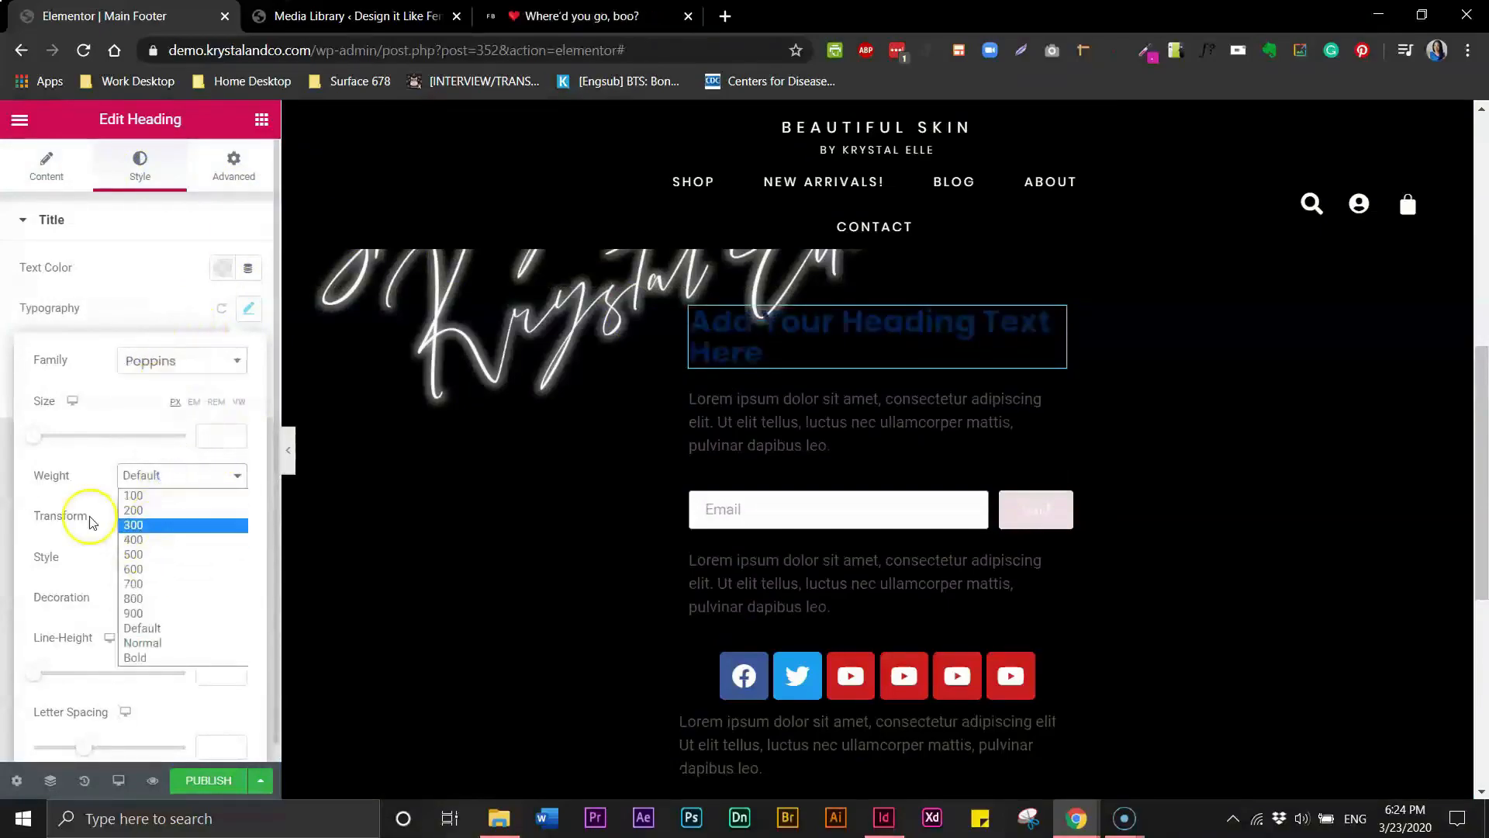
{"action": "left_click", "coordinate": [154, 631]}
{"action": "left_click", "coordinate": [158, 519]}
{"action": "left_click", "coordinate": [164, 545]}
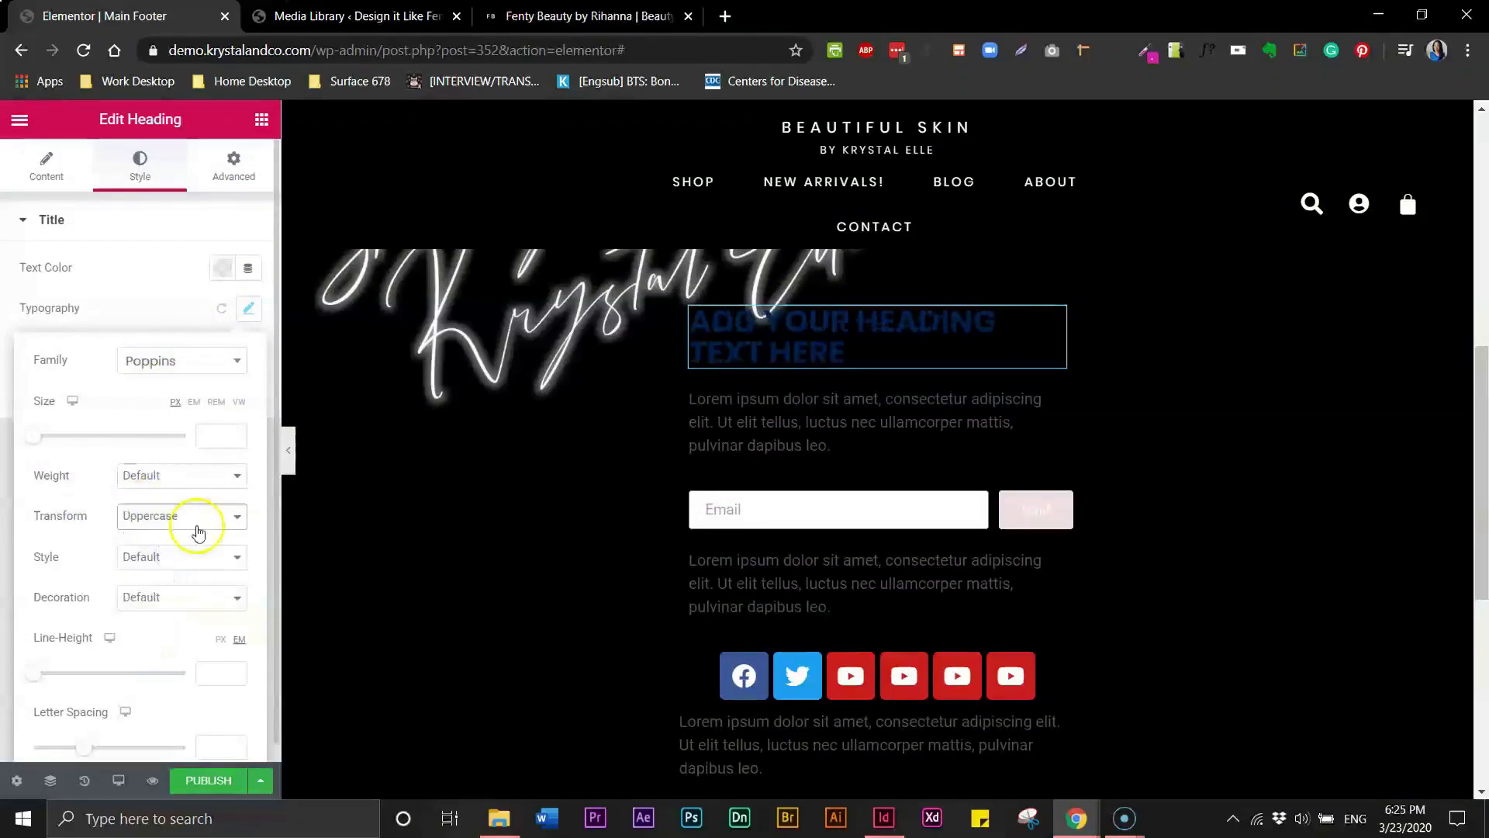
- Set the footer heading's text color to white and center its alignment
{"action": "left_click", "coordinate": [190, 297]}
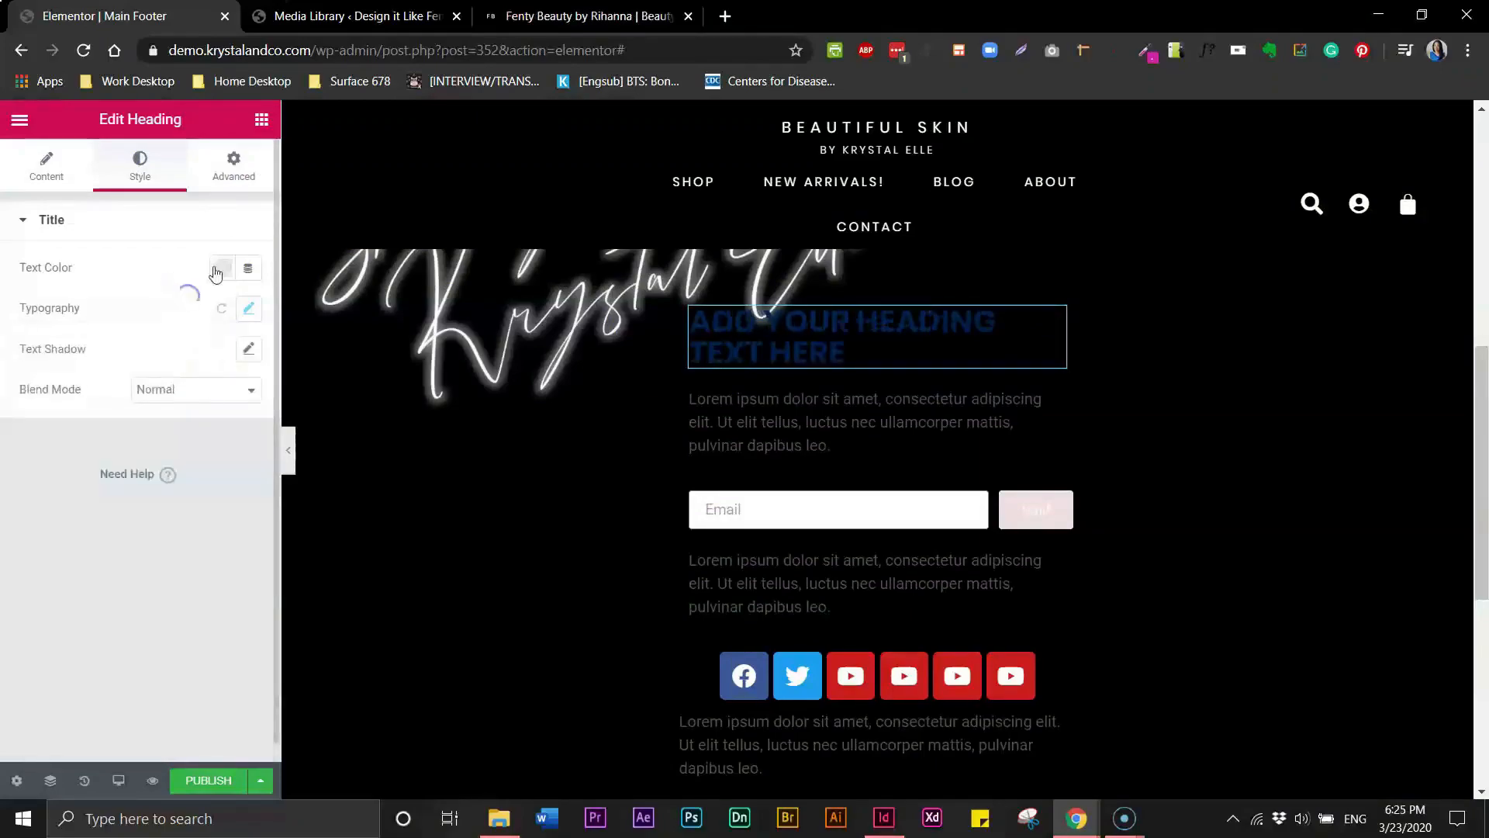
{"action": "left_click", "coordinate": [221, 275]}
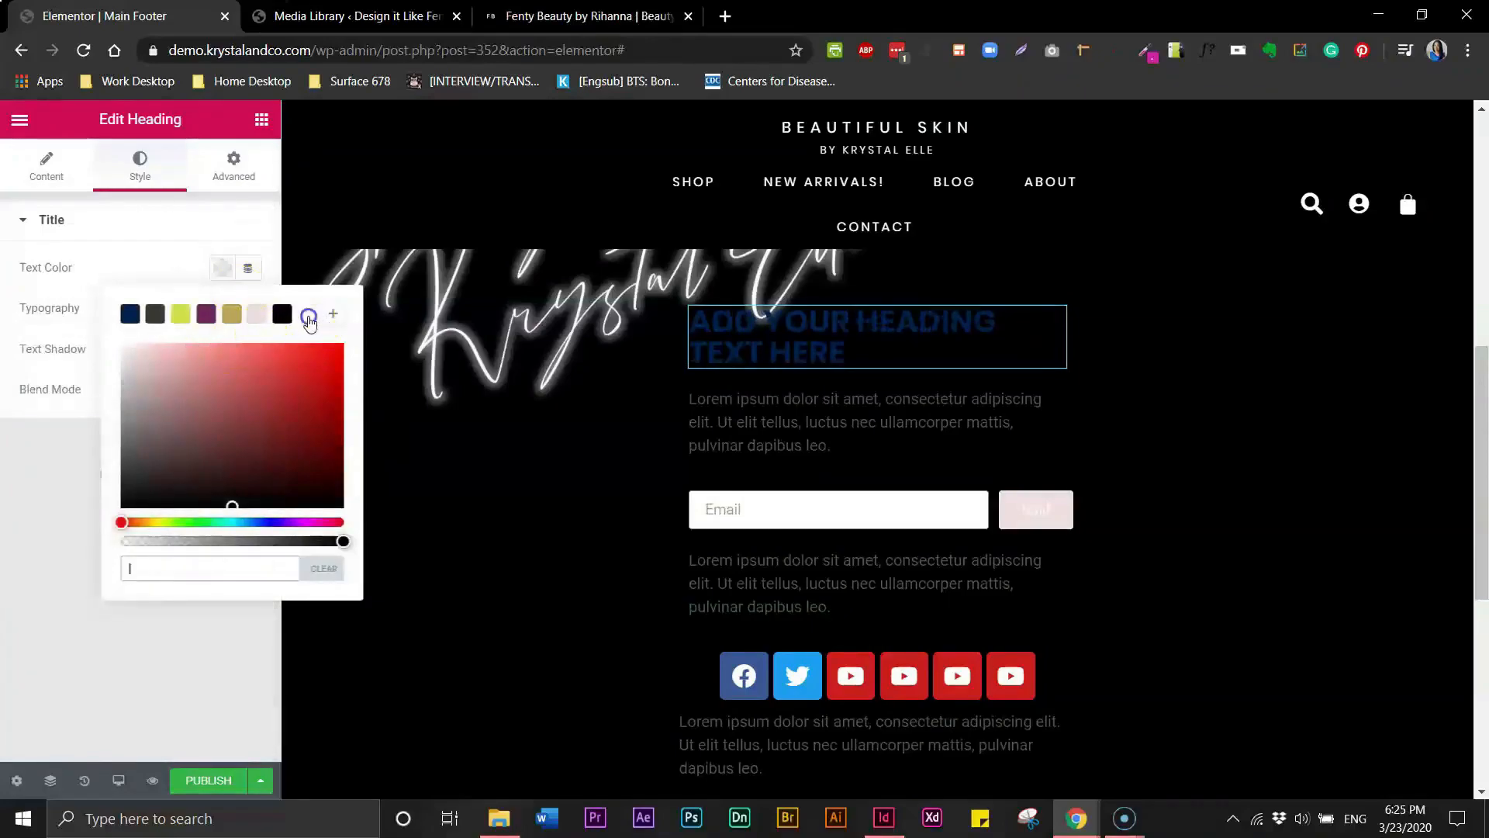
{"action": "left_click", "coordinate": [309, 318]}
{"action": "left_click", "coordinate": [121, 222]}
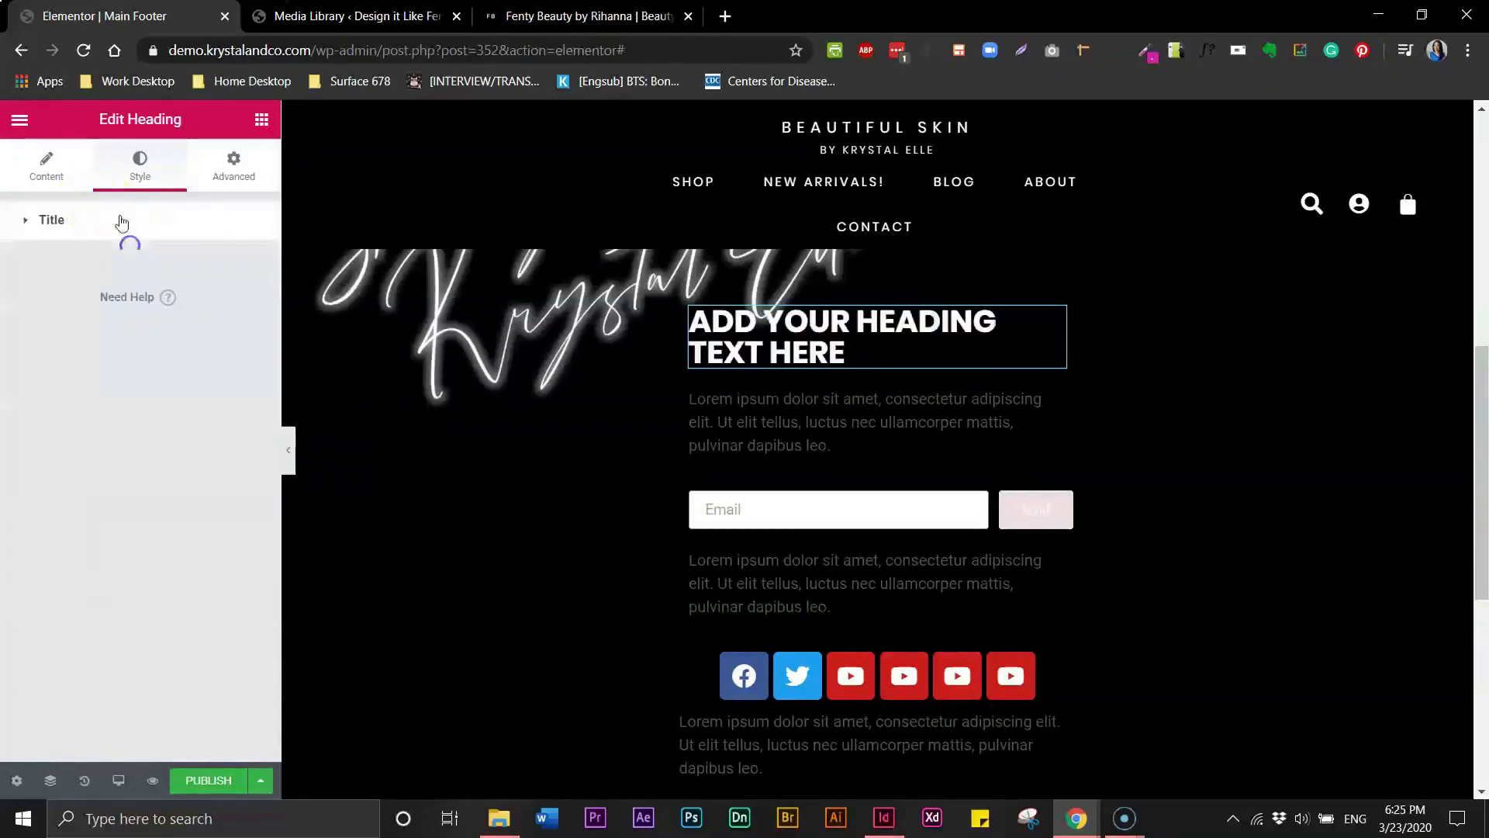
{"action": "left_click", "coordinate": [58, 184]}
{"action": "left_click", "coordinate": [194, 546]}
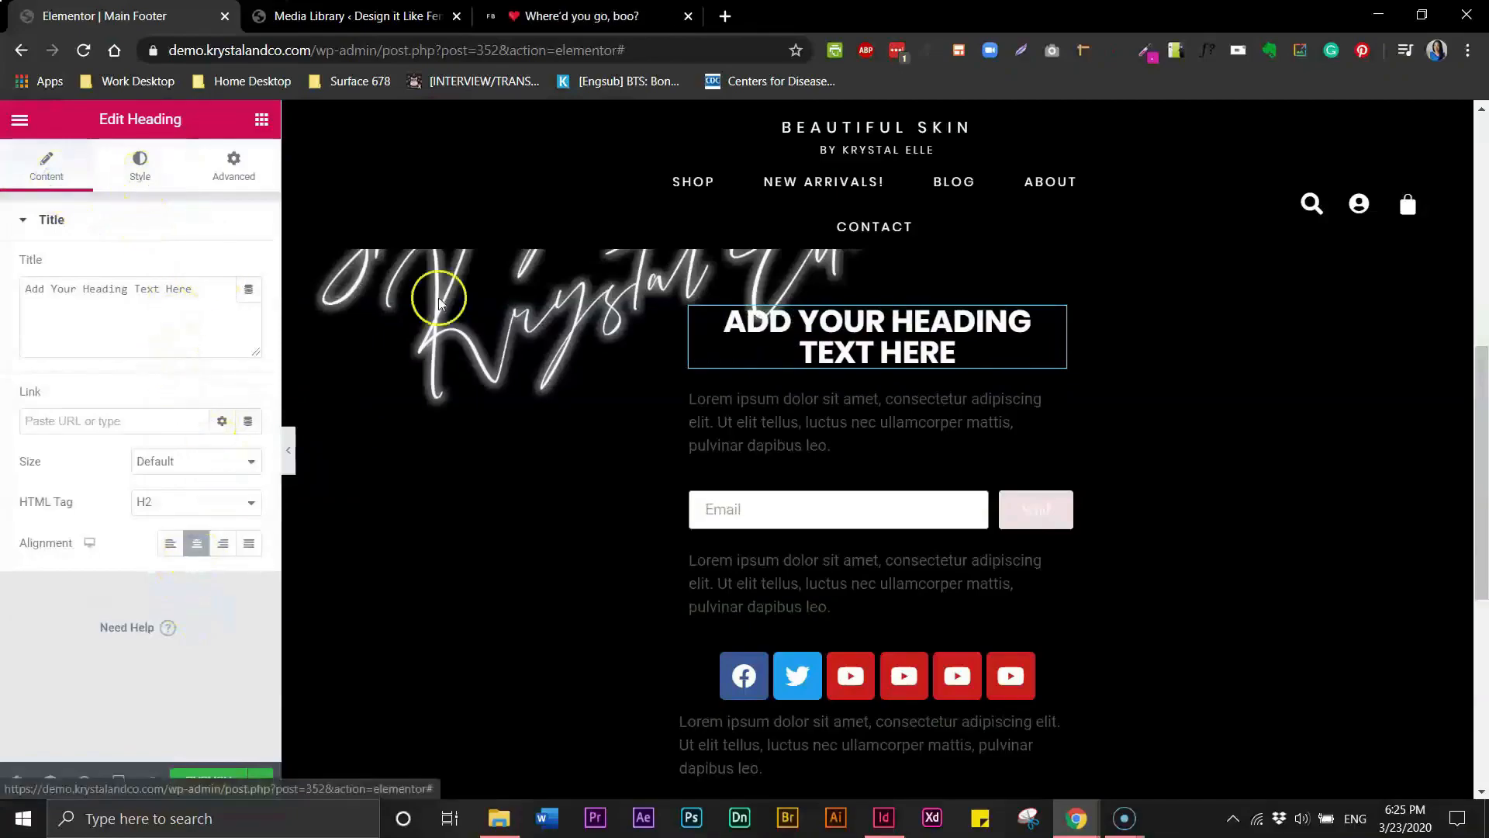
- Set the paragraph text below the heading to white and center-align it
{"action": "left_click", "coordinate": [824, 439]}
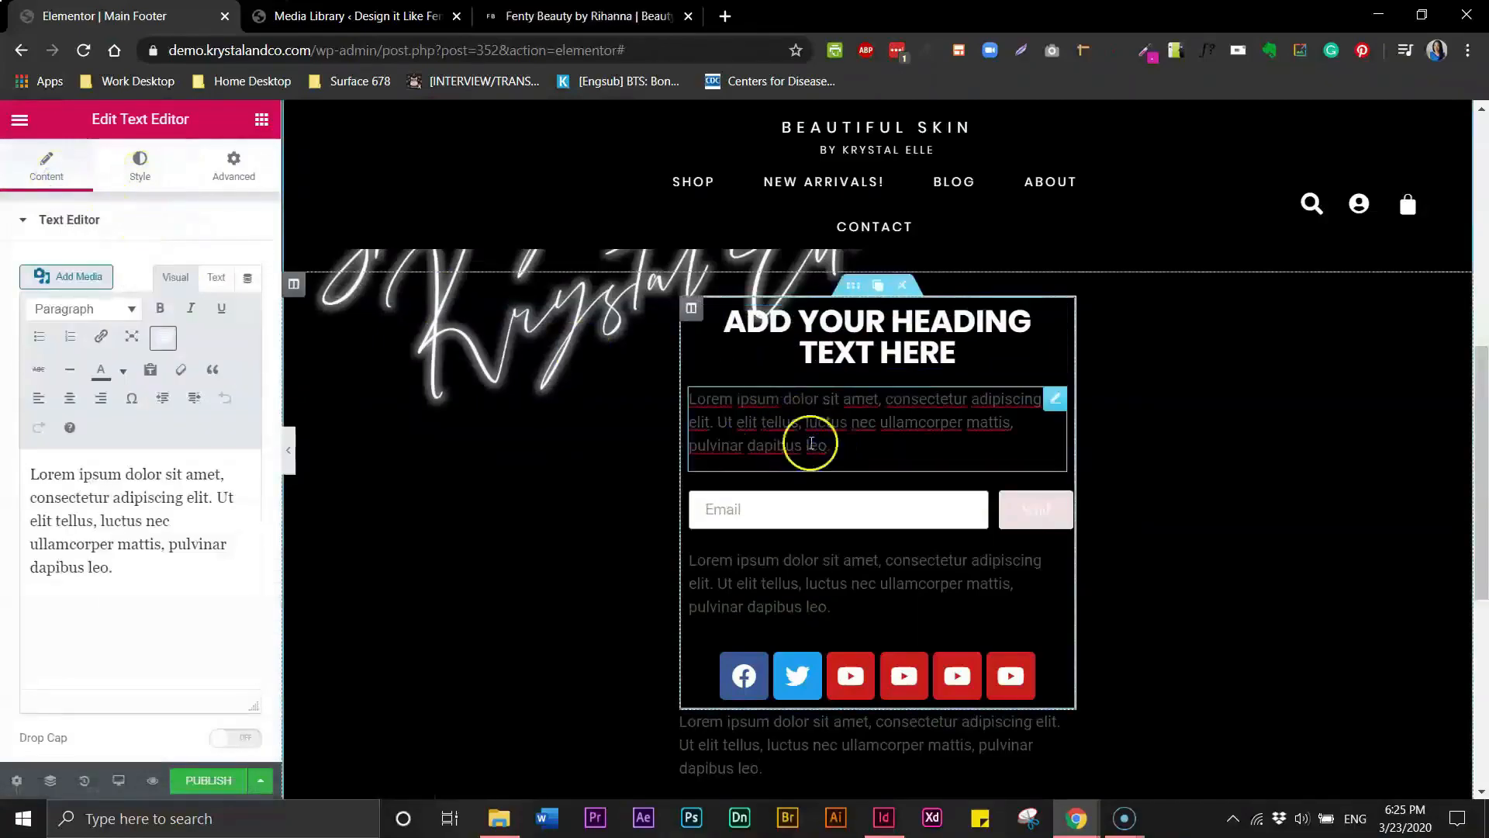
{"action": "left_click", "coordinate": [143, 179]}
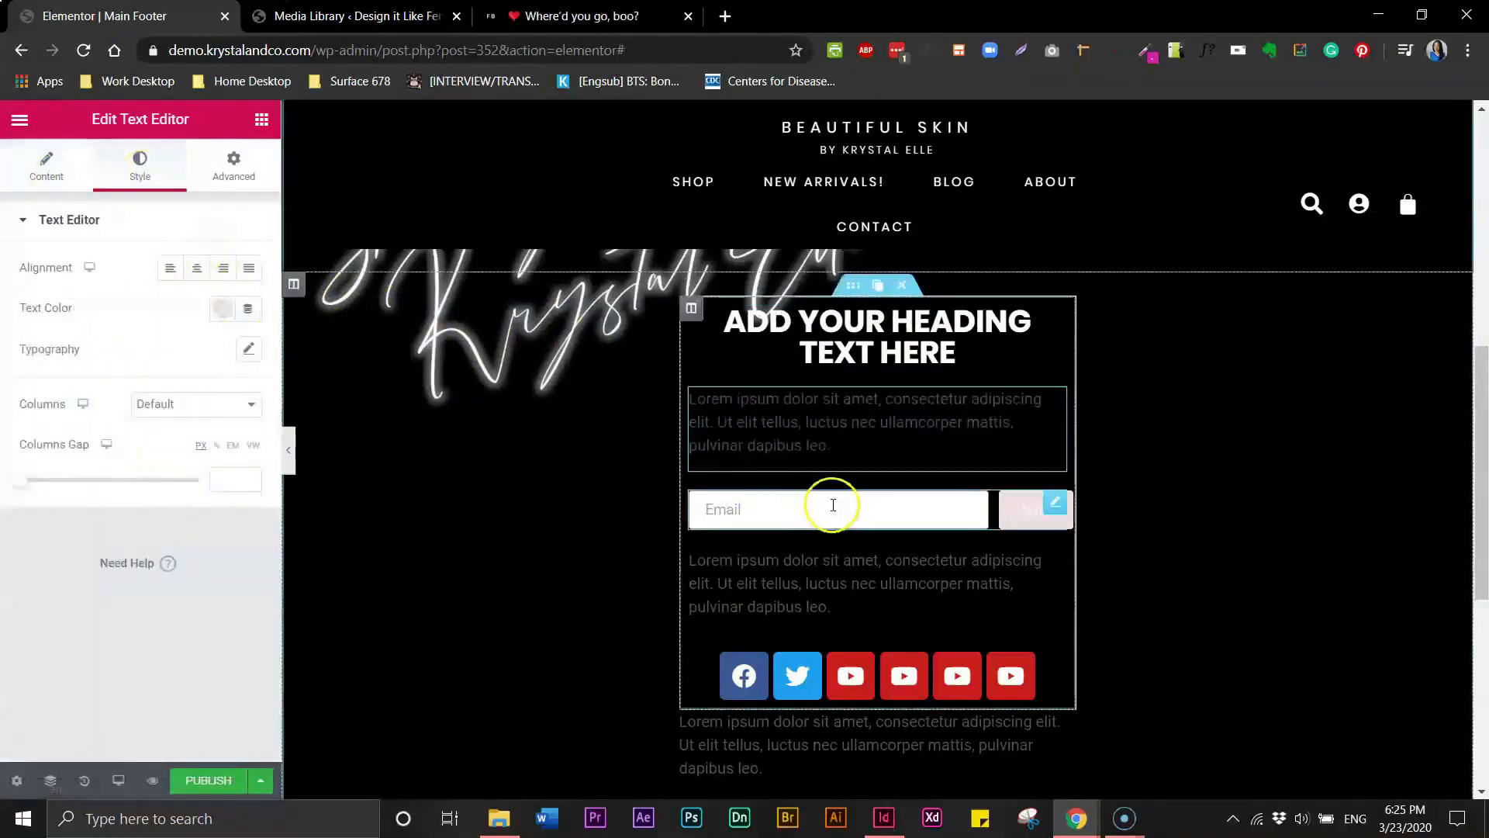
{"action": "left_click", "coordinate": [223, 309]}
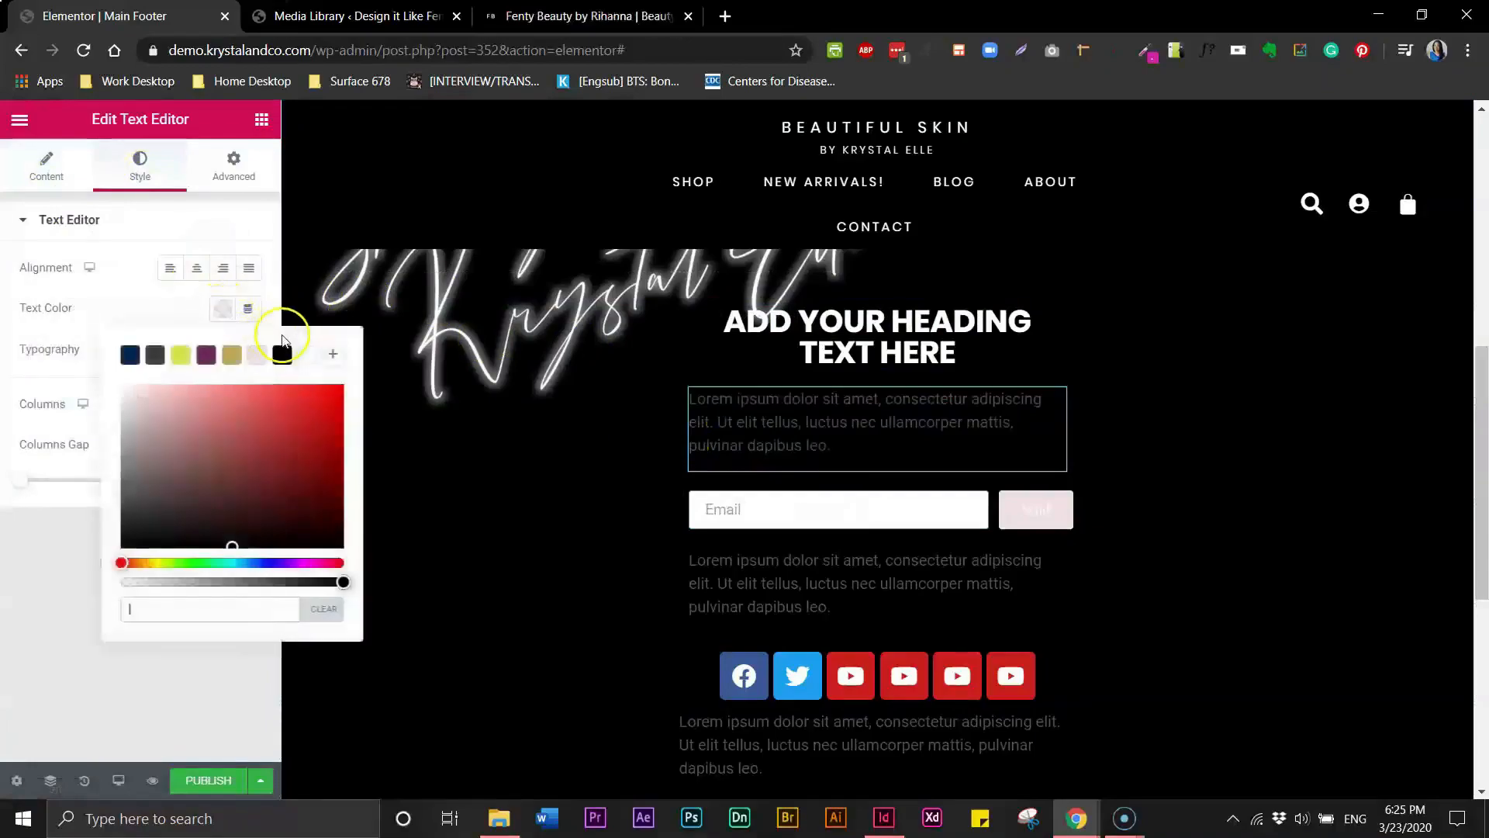
{"action": "left_click", "coordinate": [309, 356]}
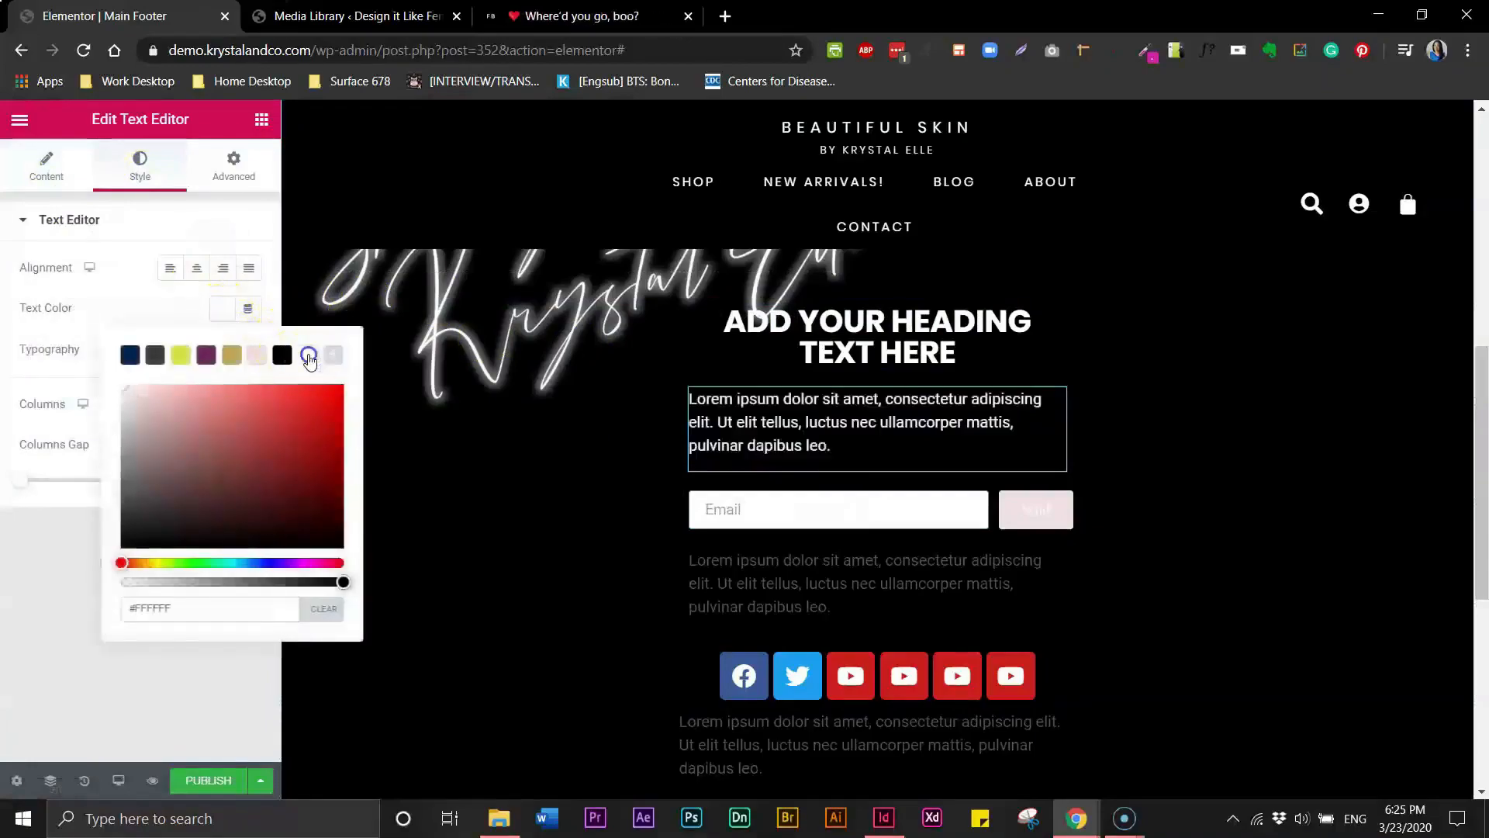
{"action": "left_click", "coordinate": [126, 292]}
{"action": "left_click", "coordinate": [196, 268]}
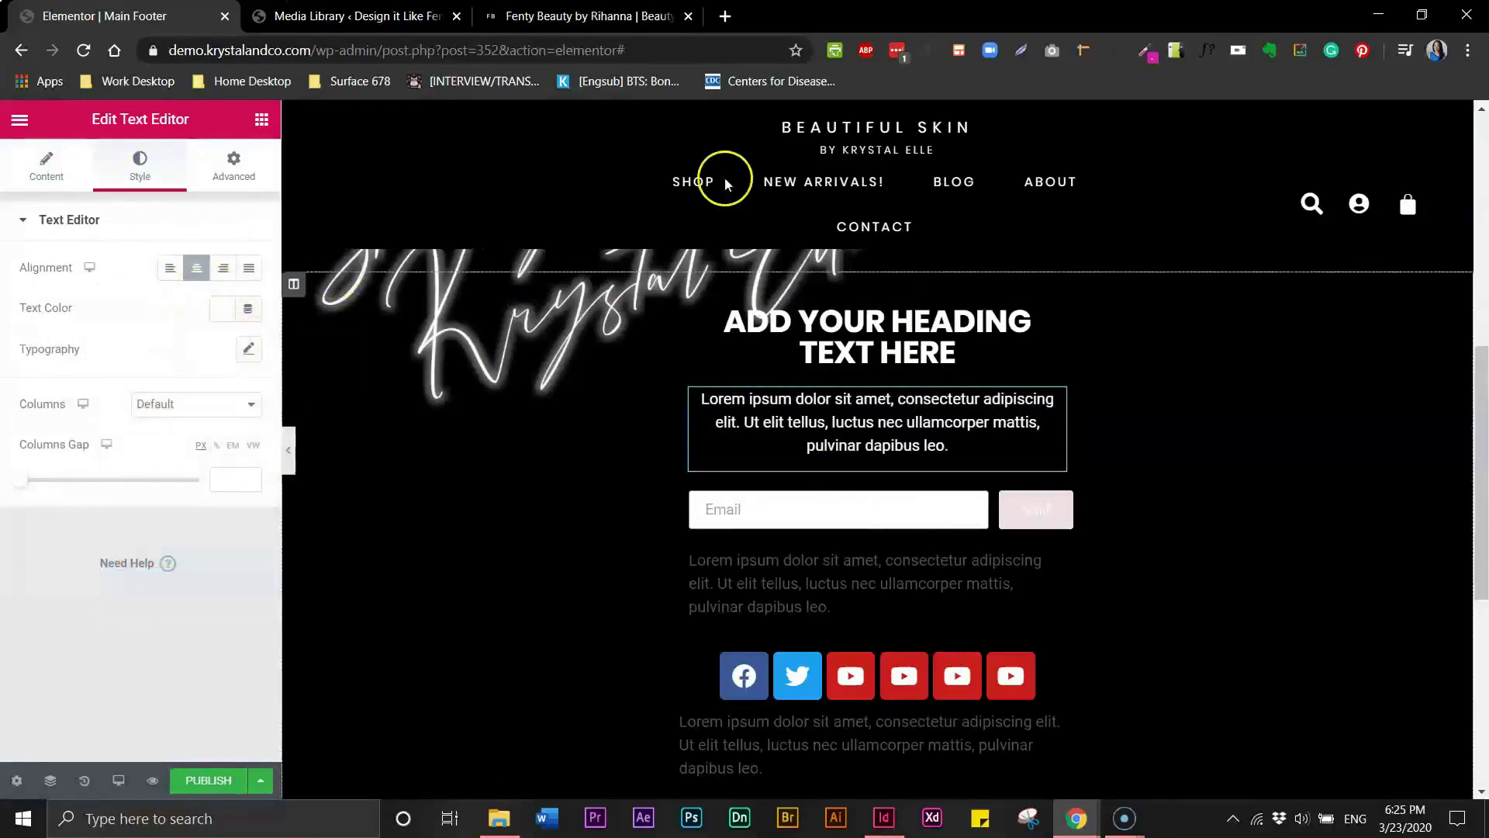
- Delete the second sentence of the paragraph text, checking the Fenty Beauty reference first
{"action": "left_click", "coordinate": [579, 20]}
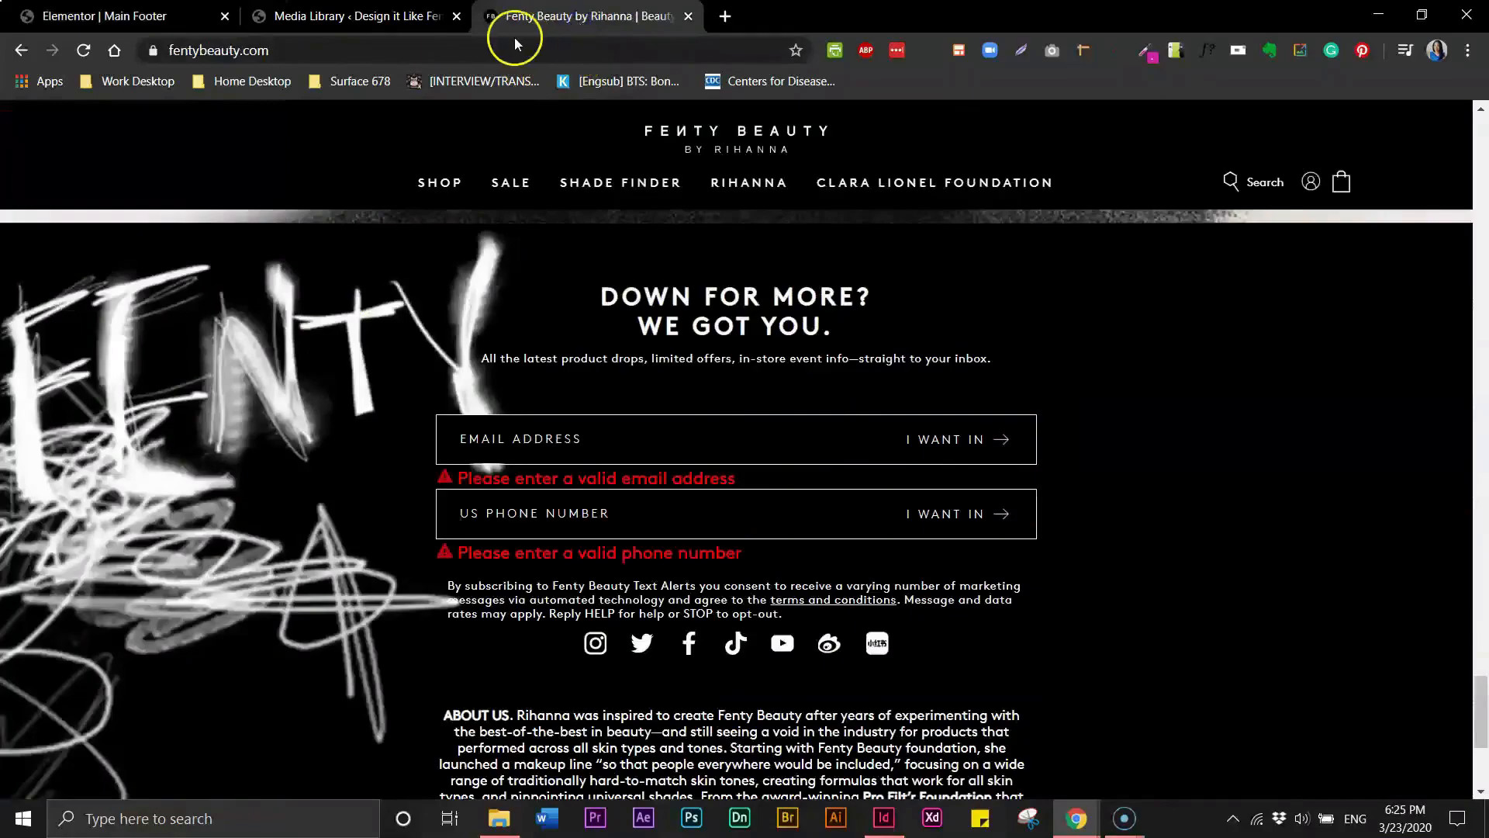
{"action": "left_click", "coordinate": [368, 25]}
{"action": "left_click", "coordinate": [186, 17]}
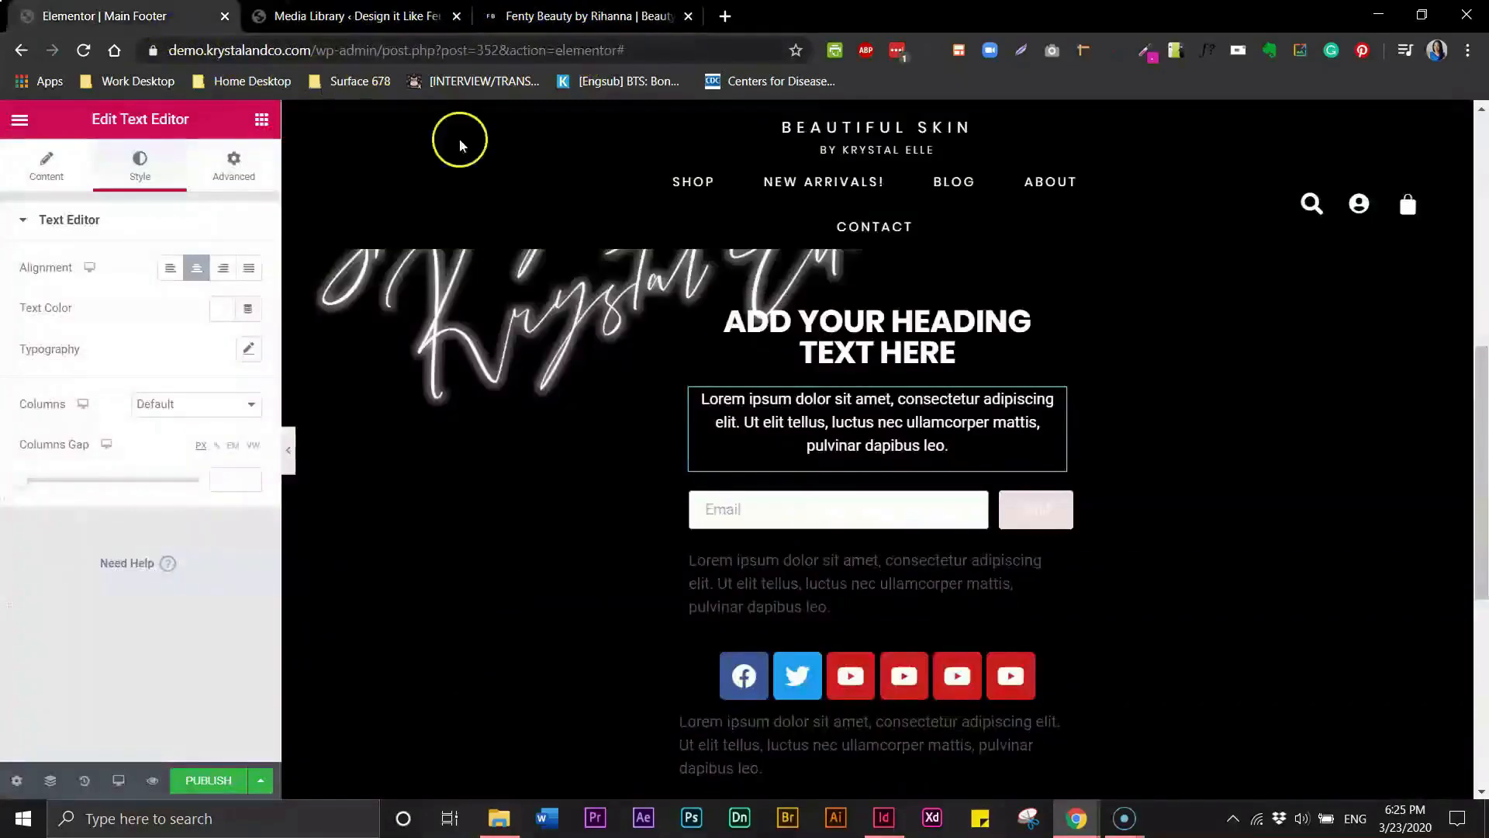
{"action": "left_click", "coordinate": [951, 460]}
{"action": "left_click_drag", "start_coordinate": [948, 445], "coordinate": [751, 427]}
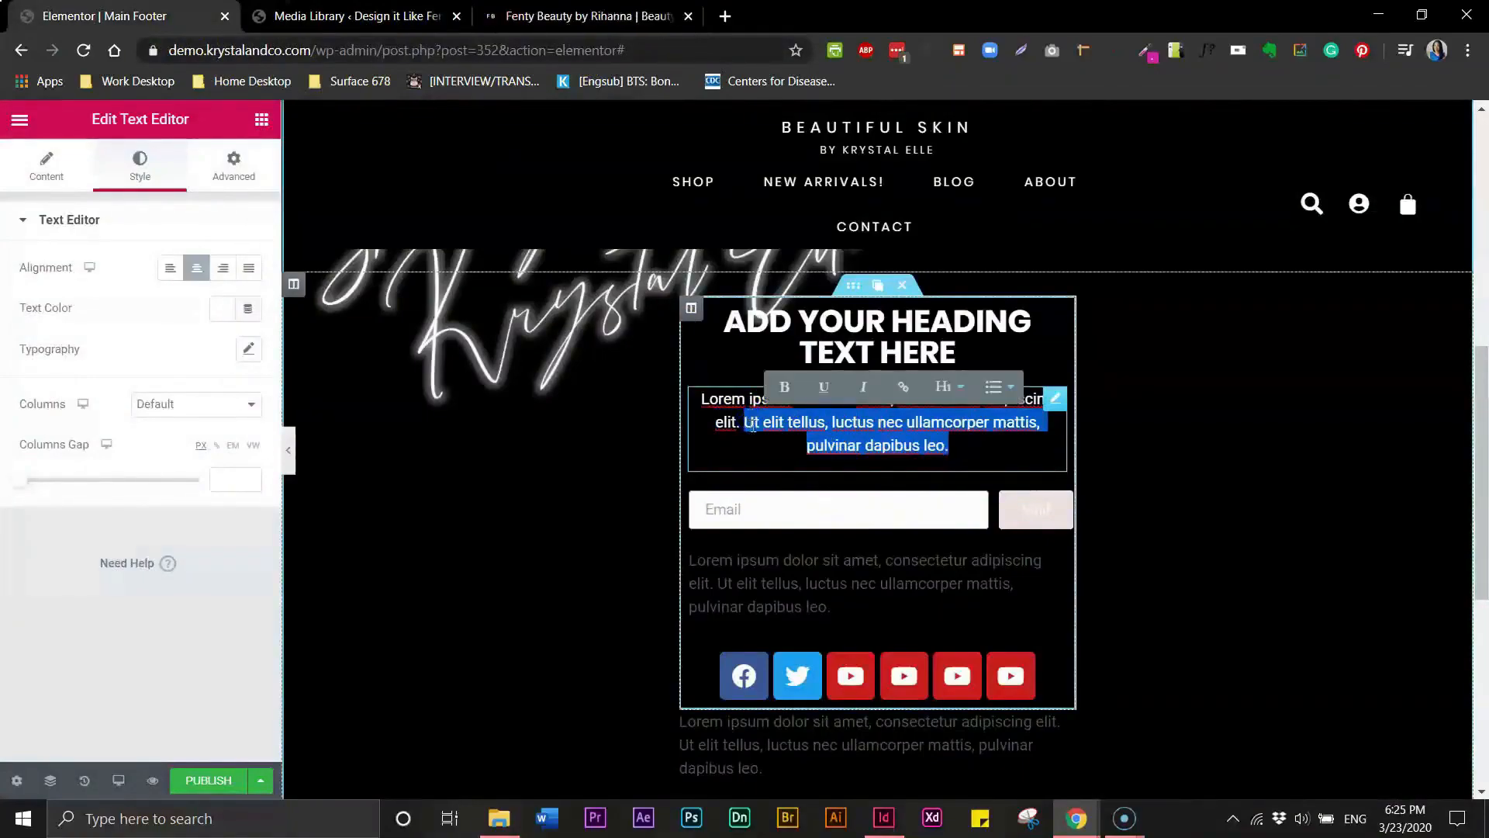
{"action": "key", "text": "BackSpace"}
- Set the paragraph's typography size to 13 px
{"action": "left_click", "coordinate": [617, 19]}
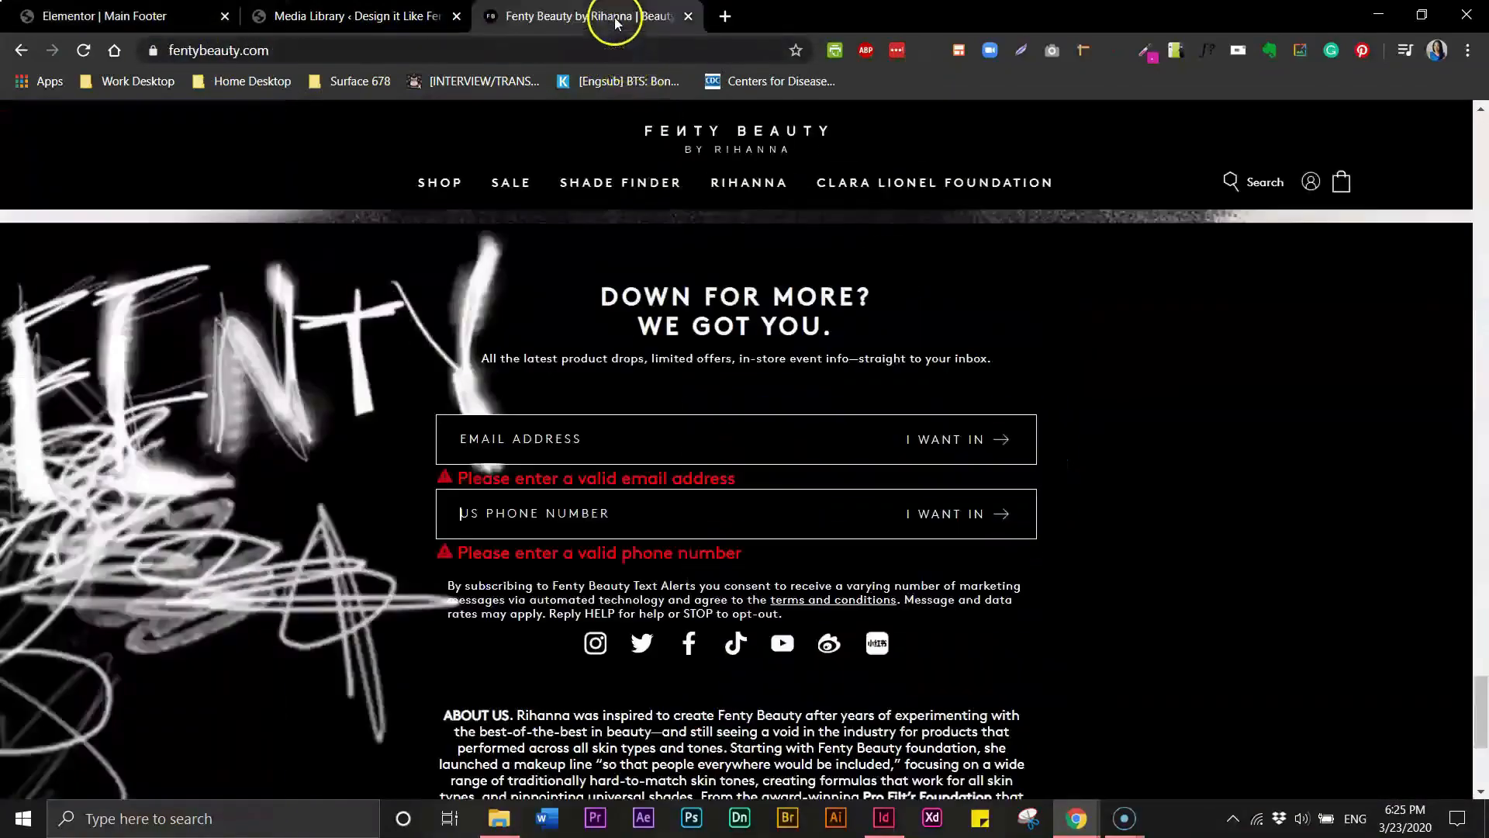
{"action": "left_click", "coordinate": [148, 17]}
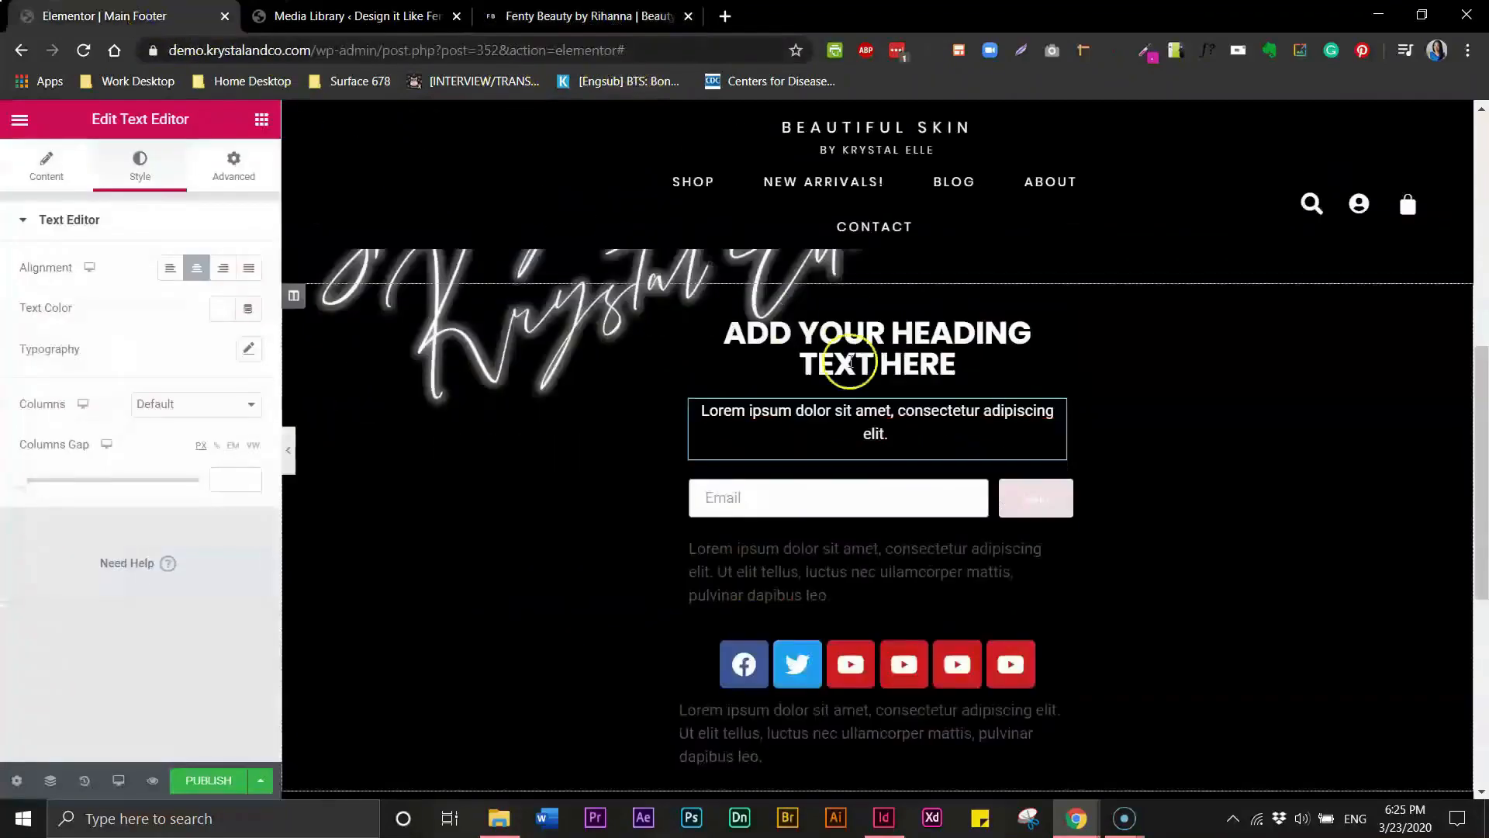
{"action": "left_click_drag", "start_coordinate": [892, 436], "coordinate": [701, 412]}
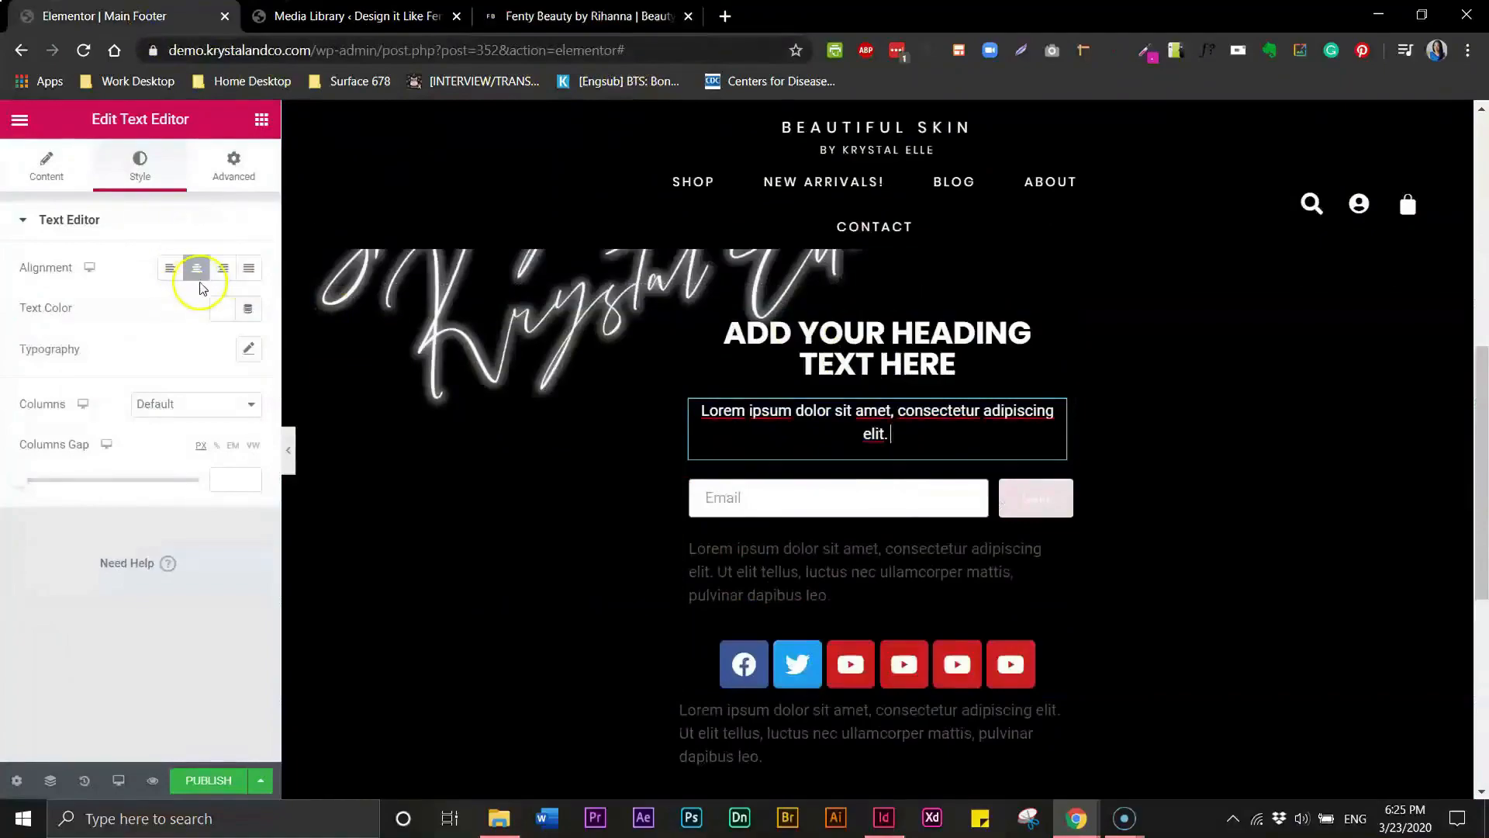
{"action": "left_click", "coordinate": [249, 349]}
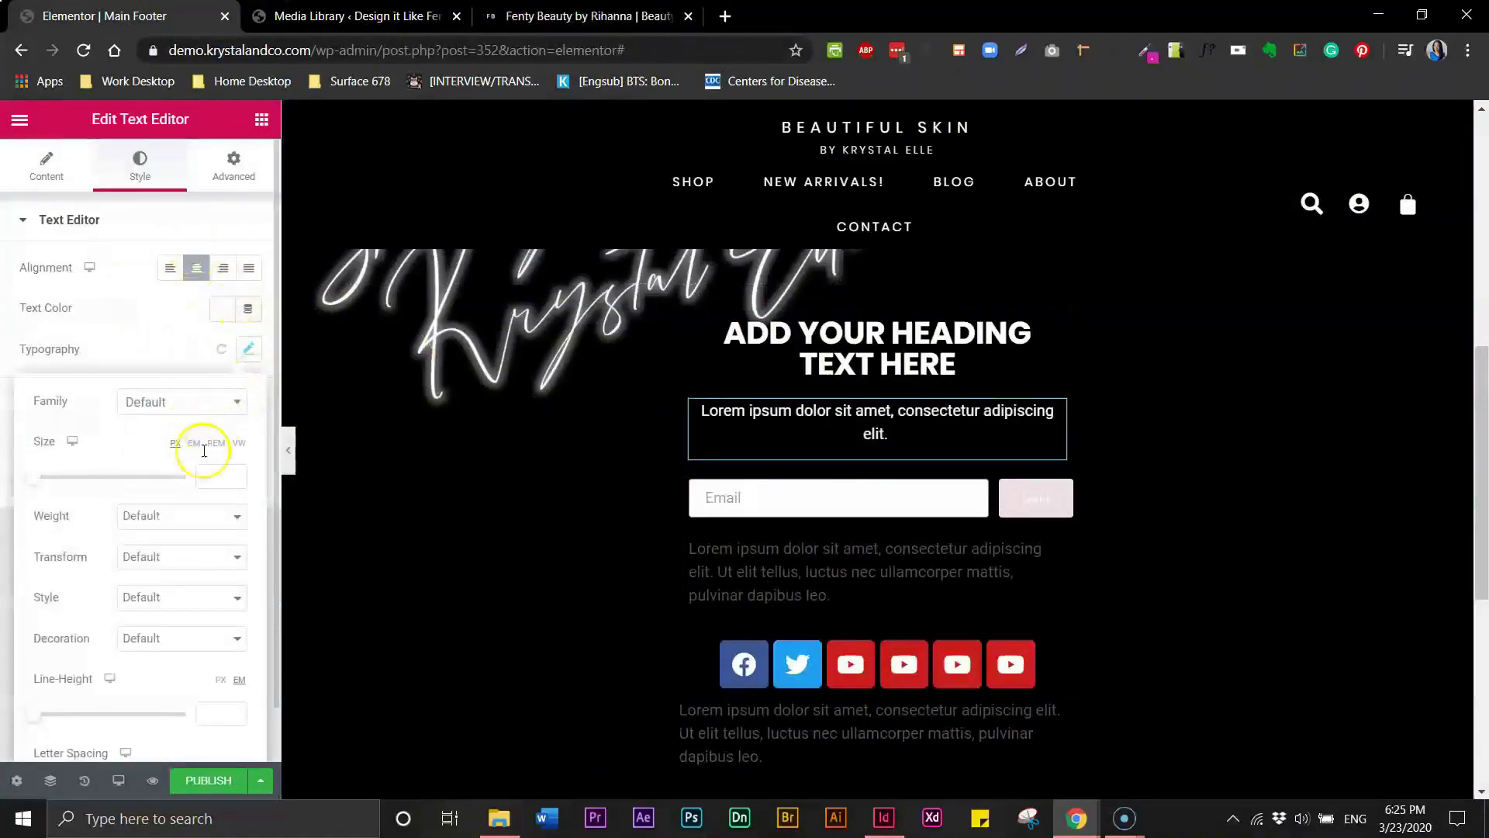
{"action": "left_click", "coordinate": [207, 474]}
{"action": "type", "text": "12"}
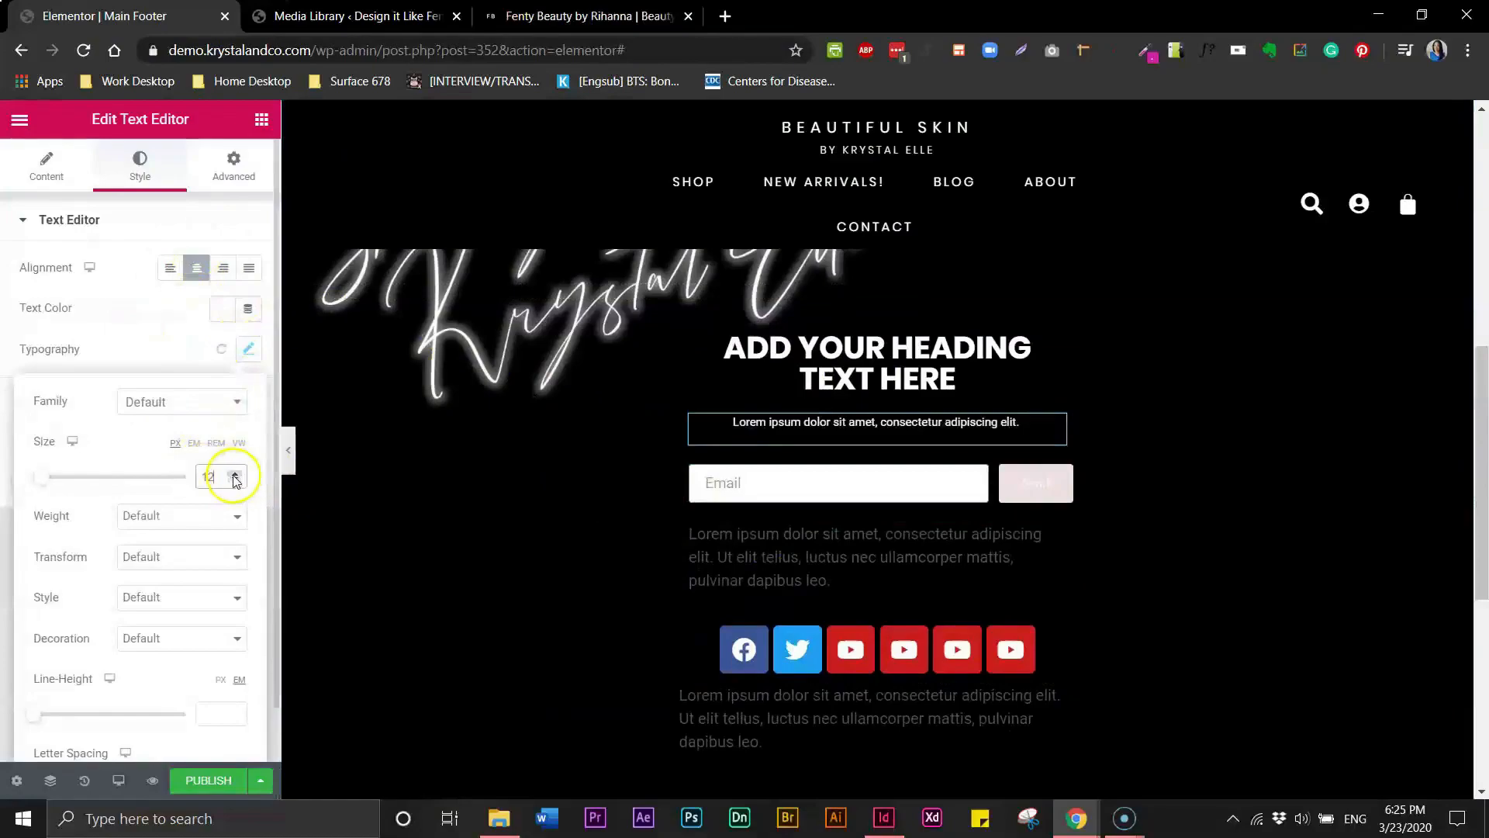
{"action": "left_click", "coordinate": [234, 473]}
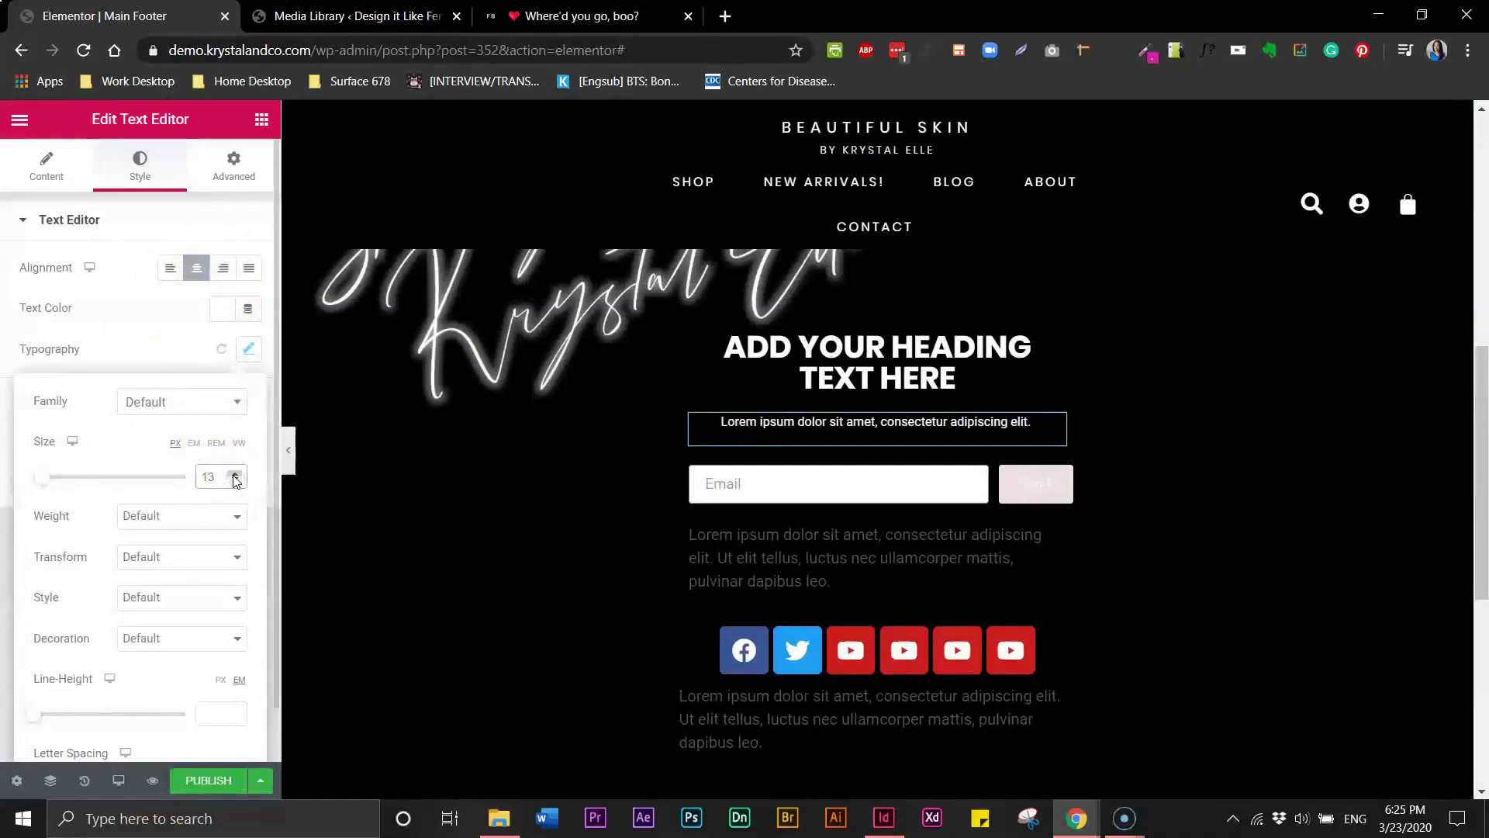
- Set the footer heading's letter spacing to 2
{"action": "triple_click", "coordinate": [735, 358]}
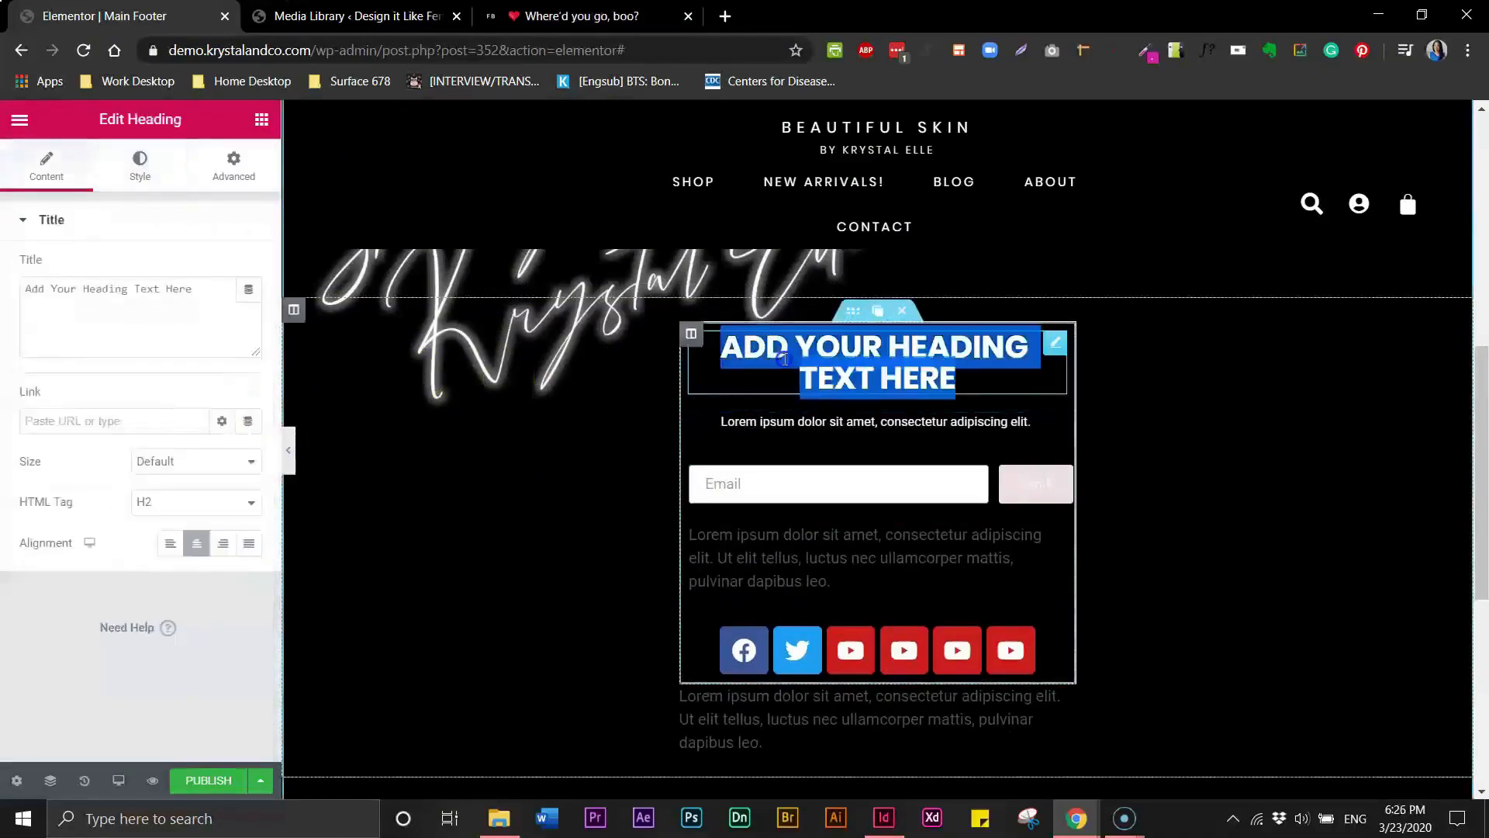
{"action": "left_click", "coordinate": [140, 164]}
{"action": "left_click", "coordinate": [248, 309]}
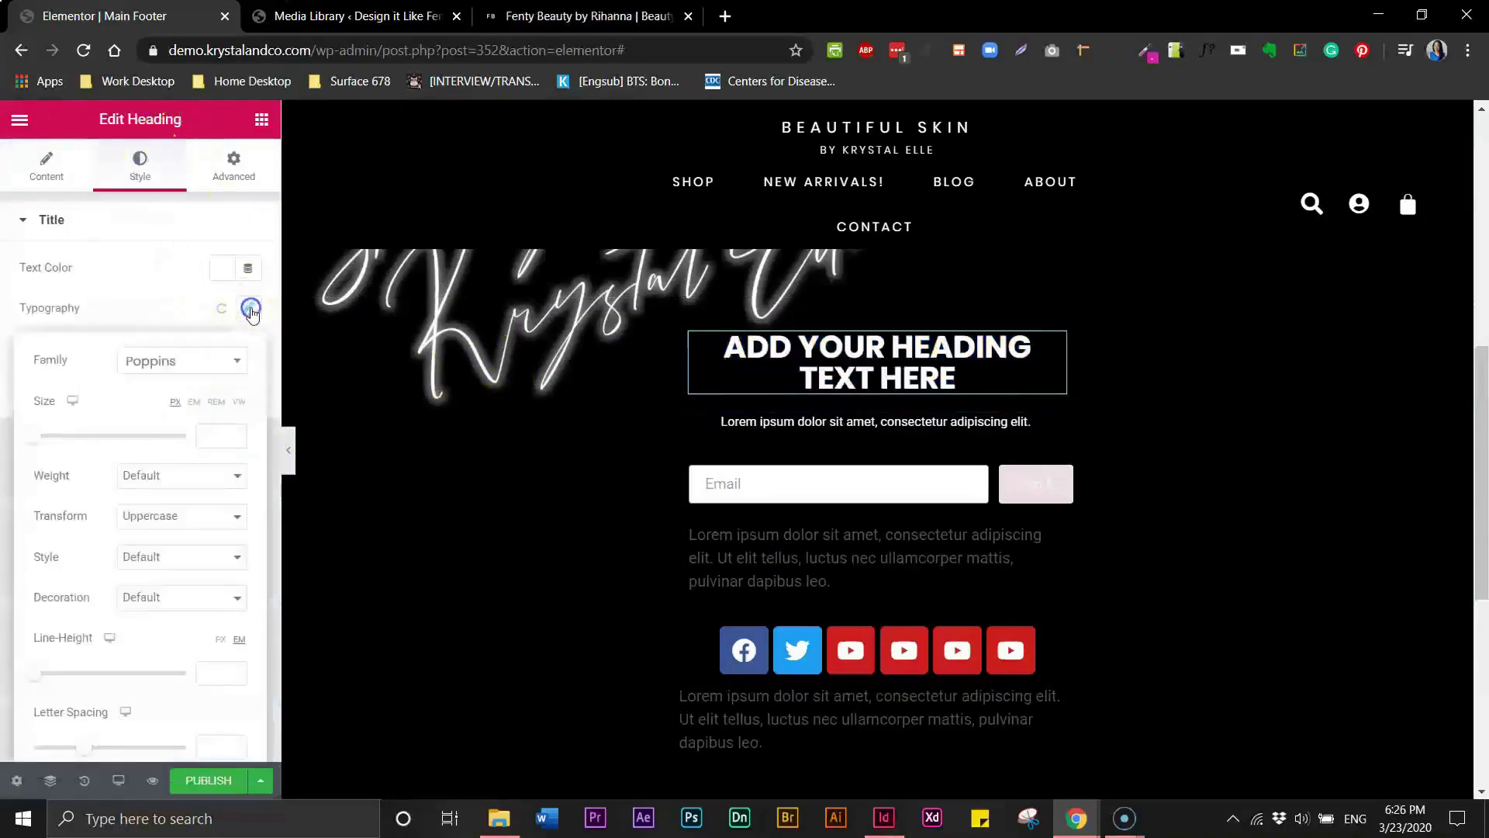
{"action": "left_click", "coordinate": [224, 740]}
{"action": "type", "text": "1"}
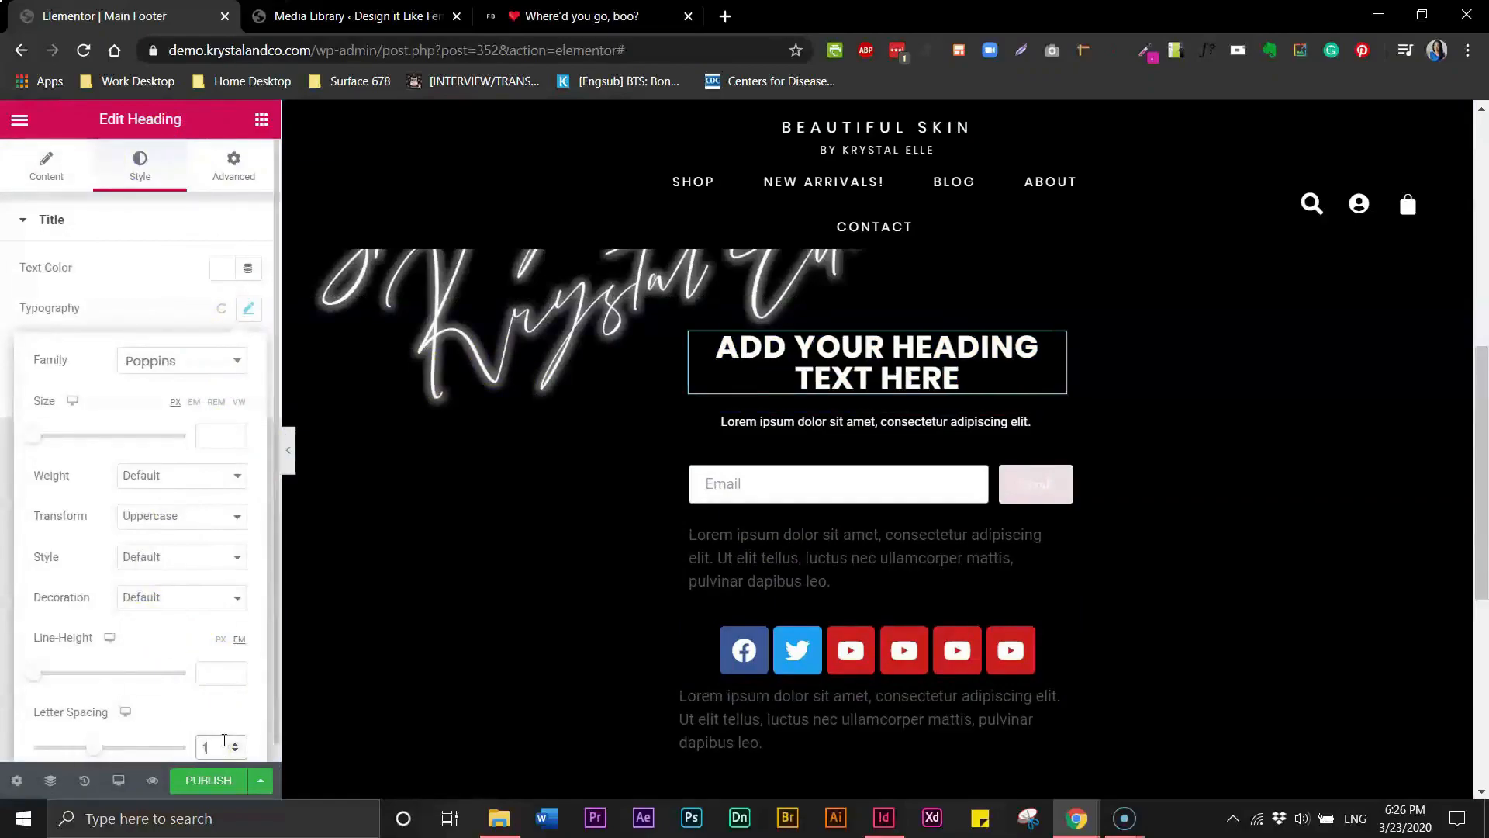
{"action": "type", "text": "2"}
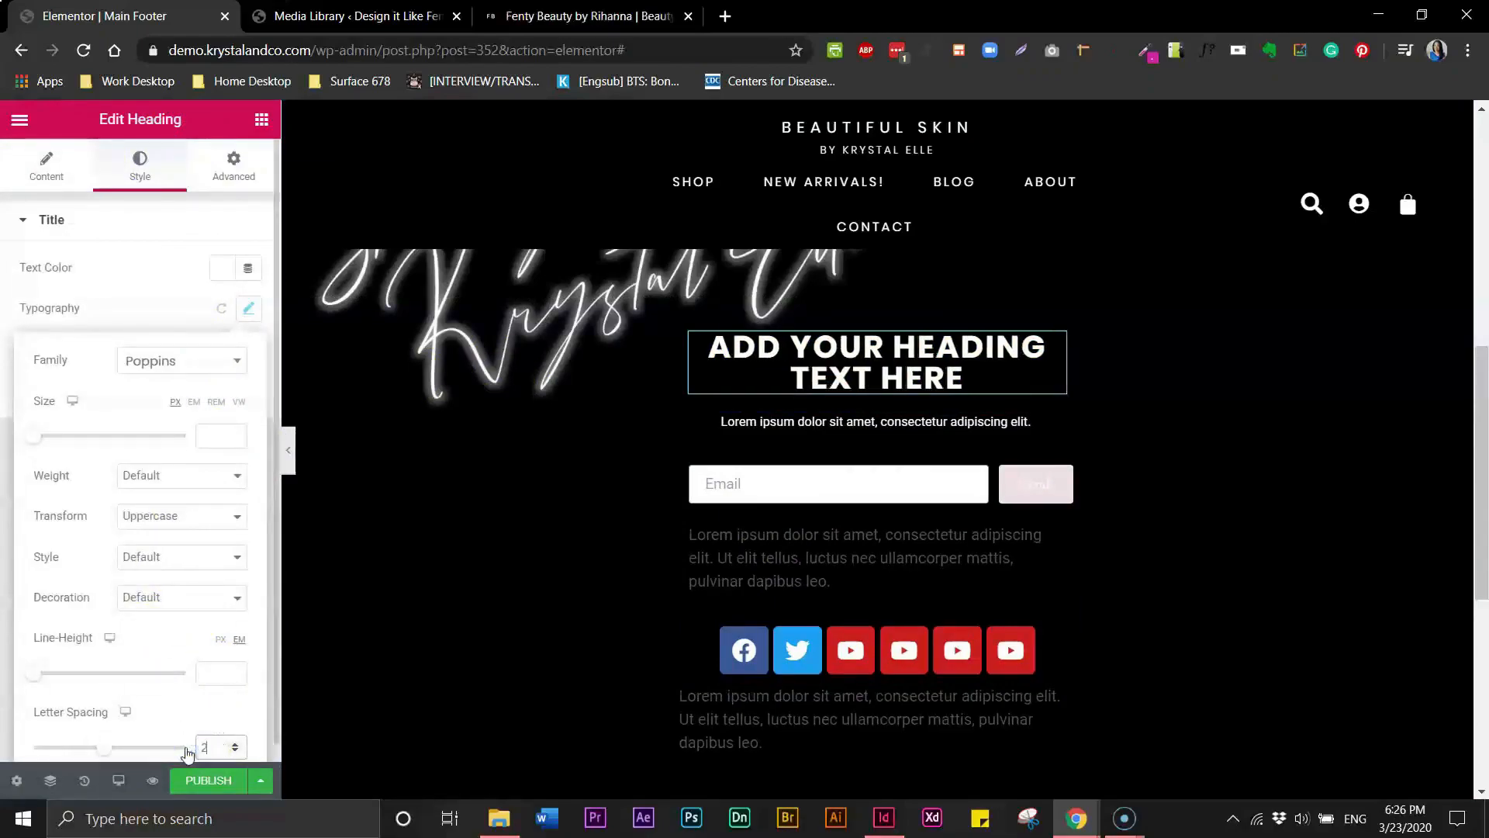
- Set the heading's font size to 30 px, raise it a few steps with the spinner, and preview
{"action": "left_click", "coordinate": [558, 22]}
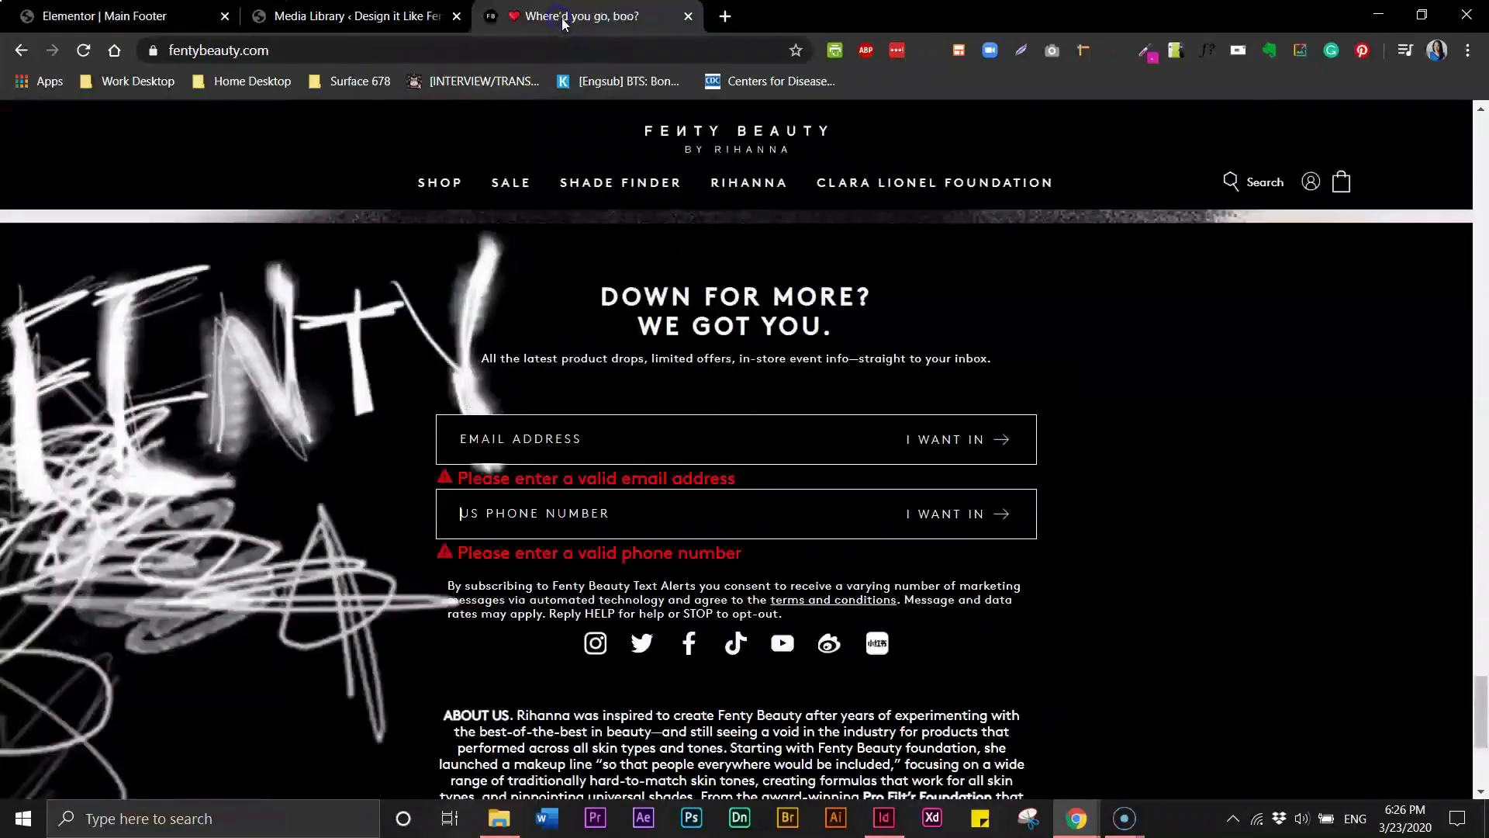
{"action": "left_click", "coordinate": [156, 17]}
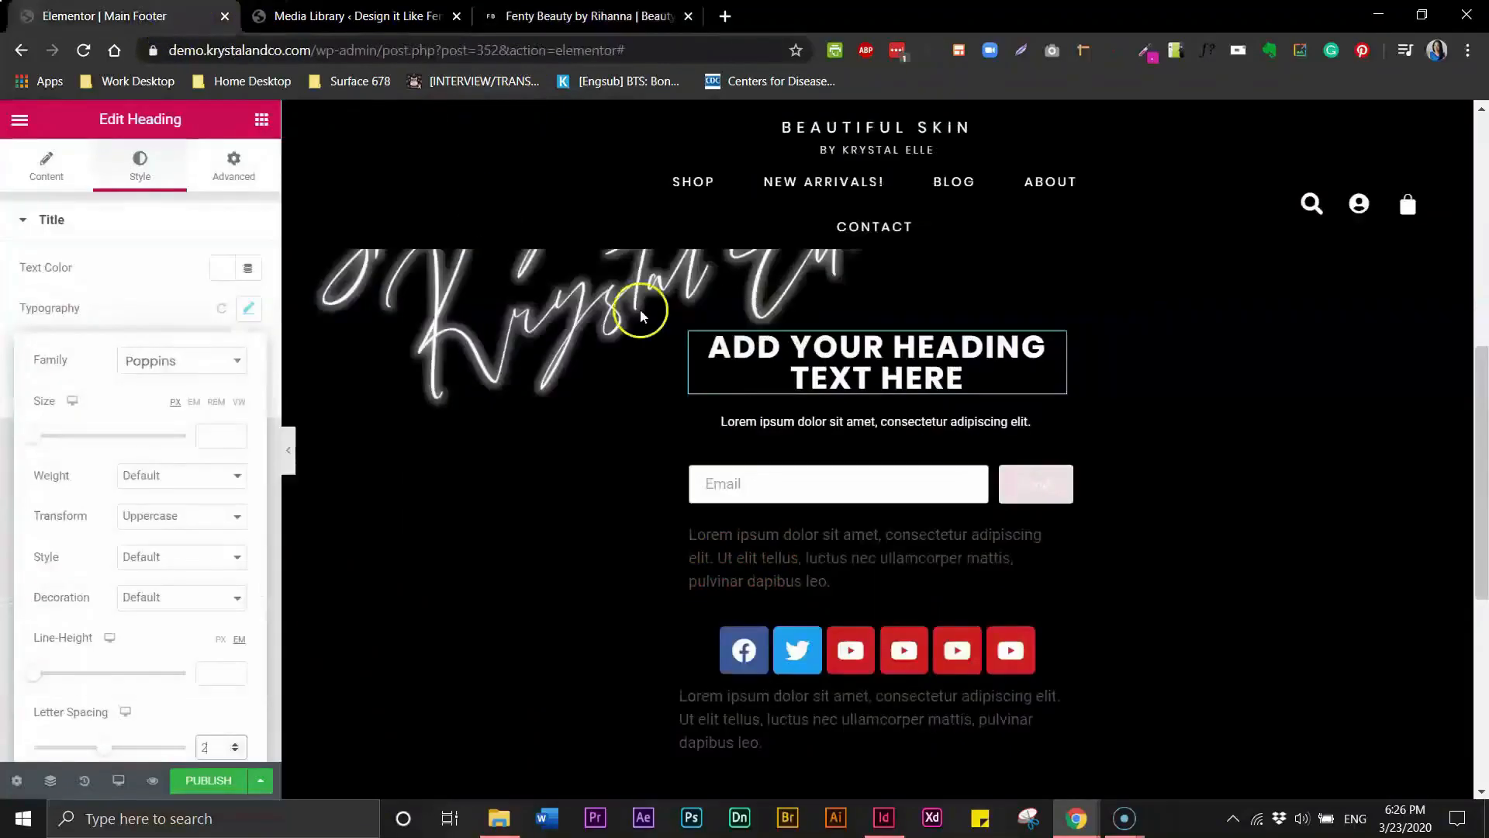
{"action": "left_click", "coordinate": [225, 436]}
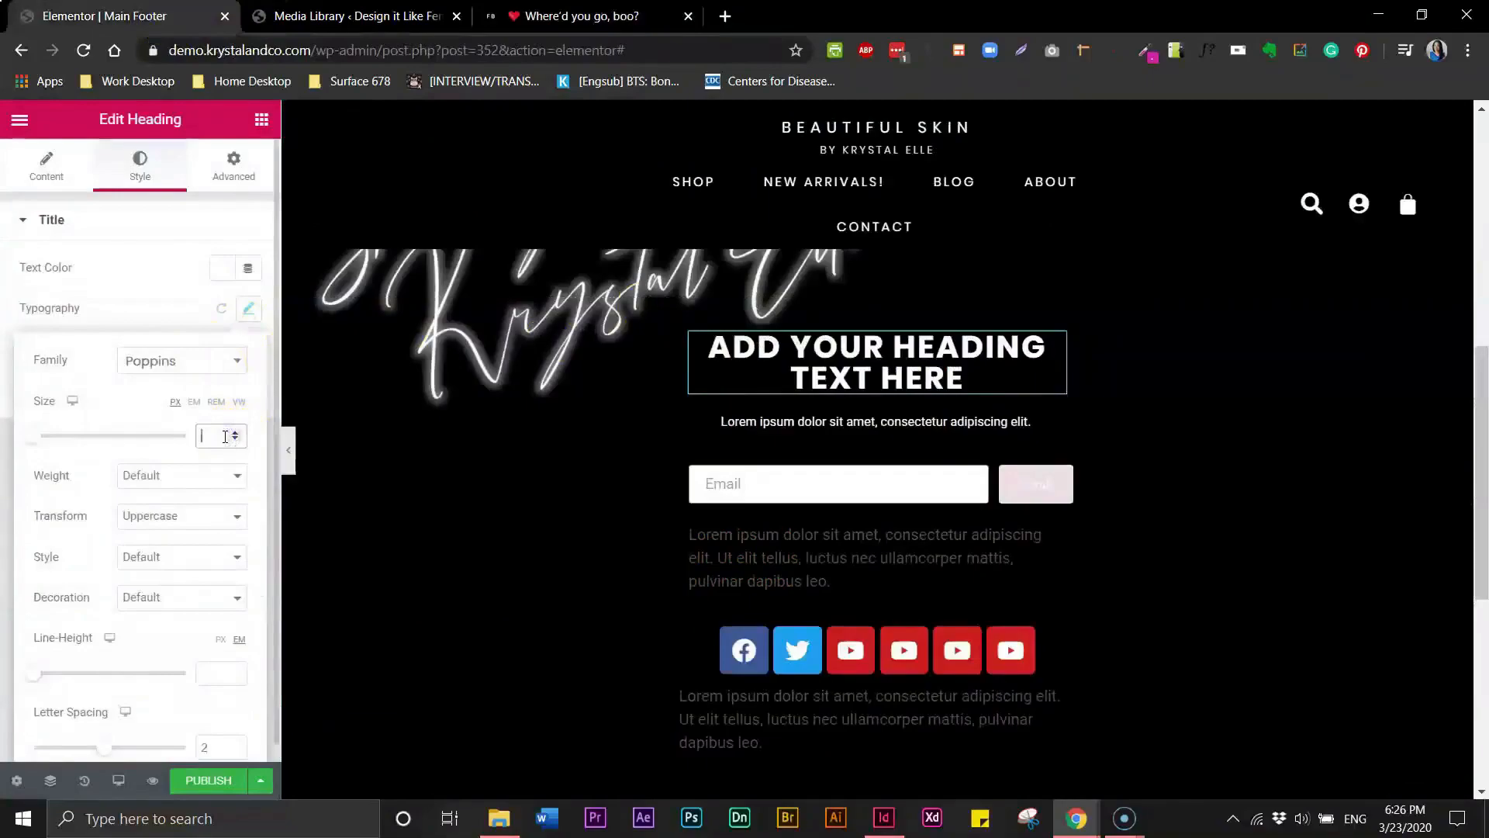
{"action": "type", "text": "20"}
{"action": "left_click", "coordinate": [212, 432]}
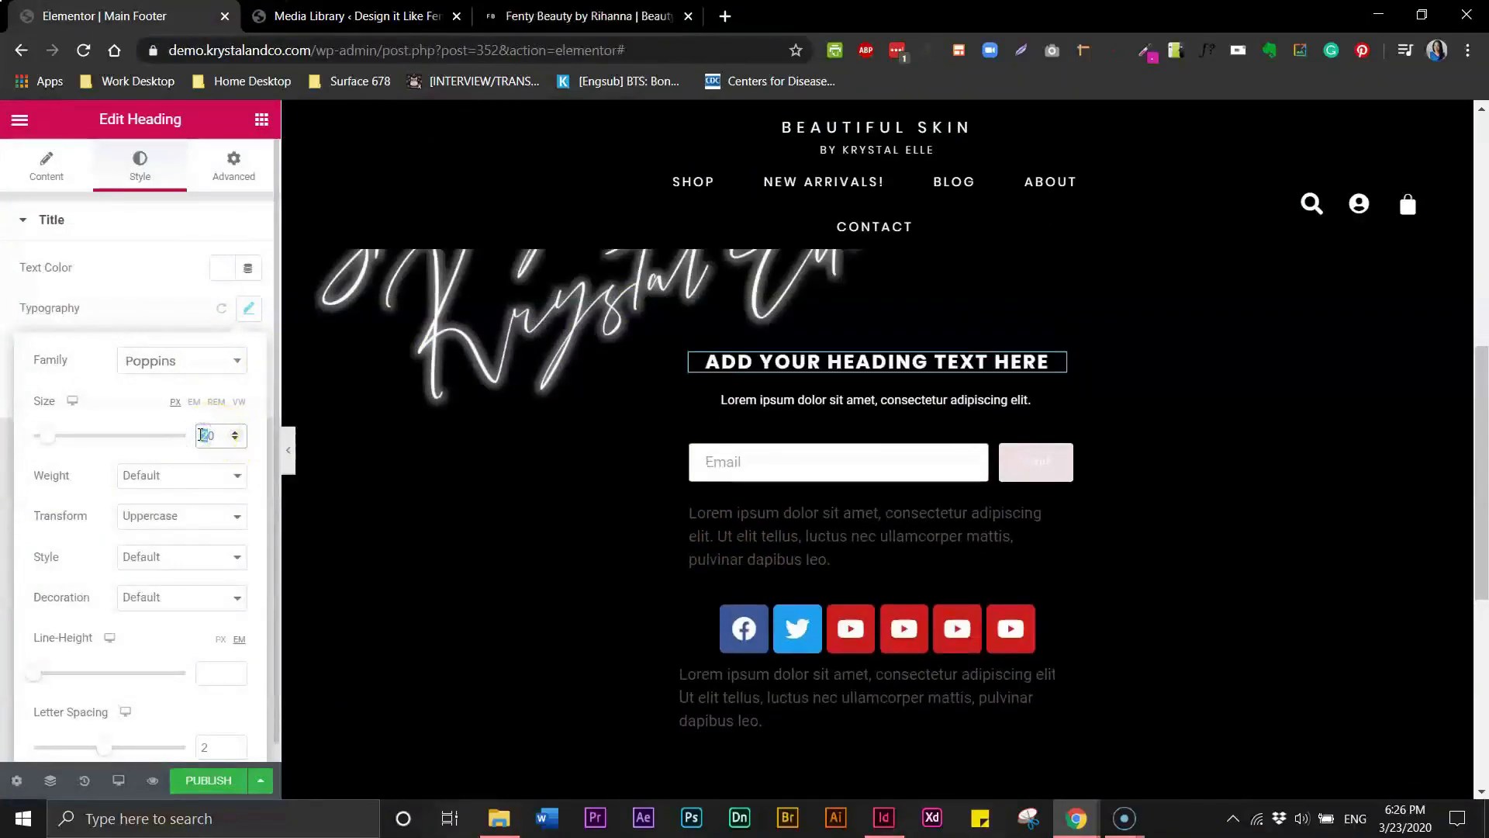
{"action": "type", "text": "3"}
{"action": "left_click", "coordinate": [235, 433]}
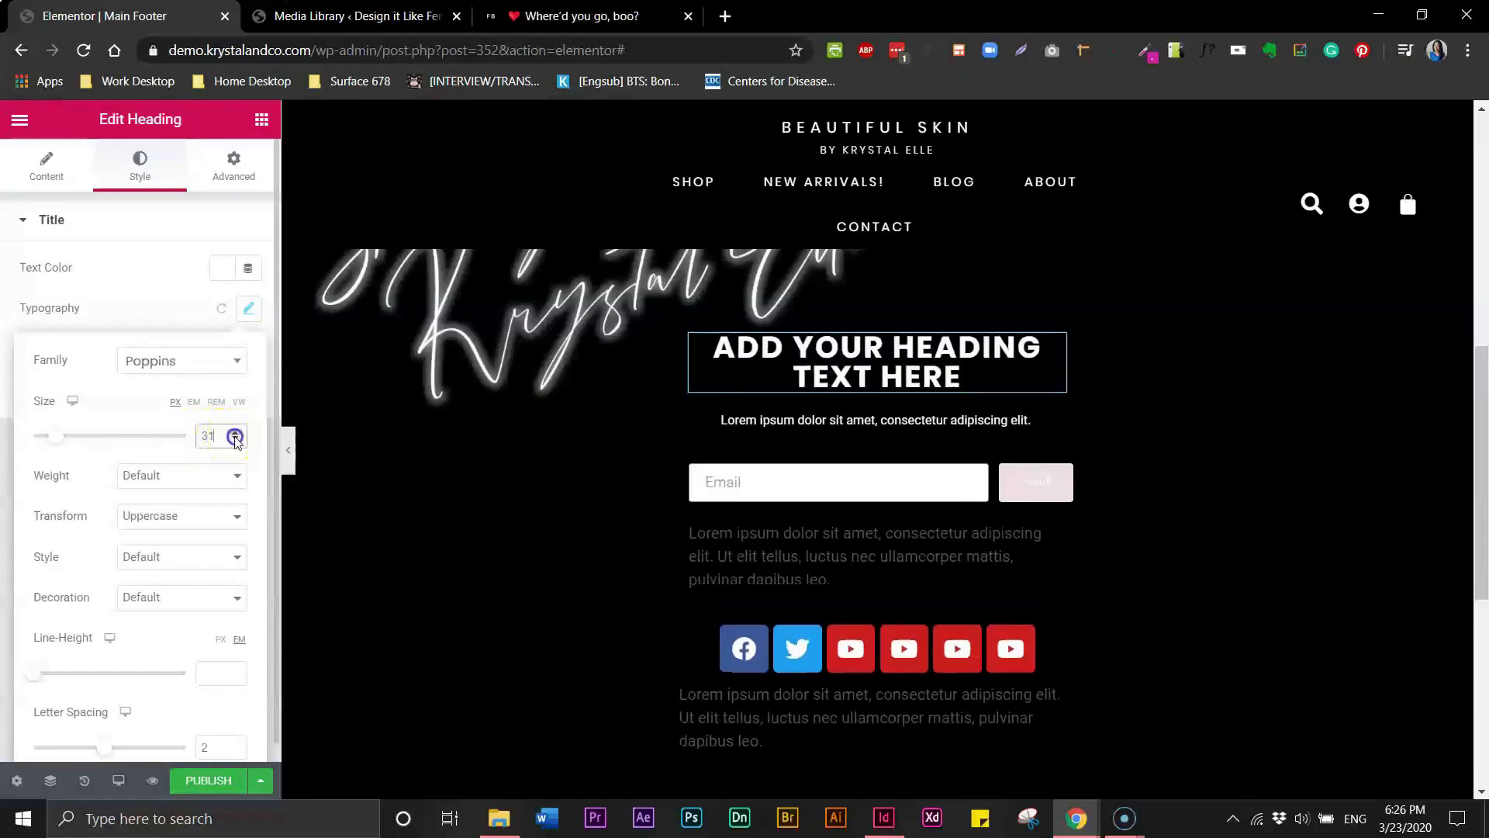
{"action": "left_click", "coordinate": [235, 439]}
{"action": "left_click", "coordinate": [235, 439]}
{"action": "left_click", "coordinate": [236, 439]}
{"action": "left_click", "coordinate": [289, 451]}
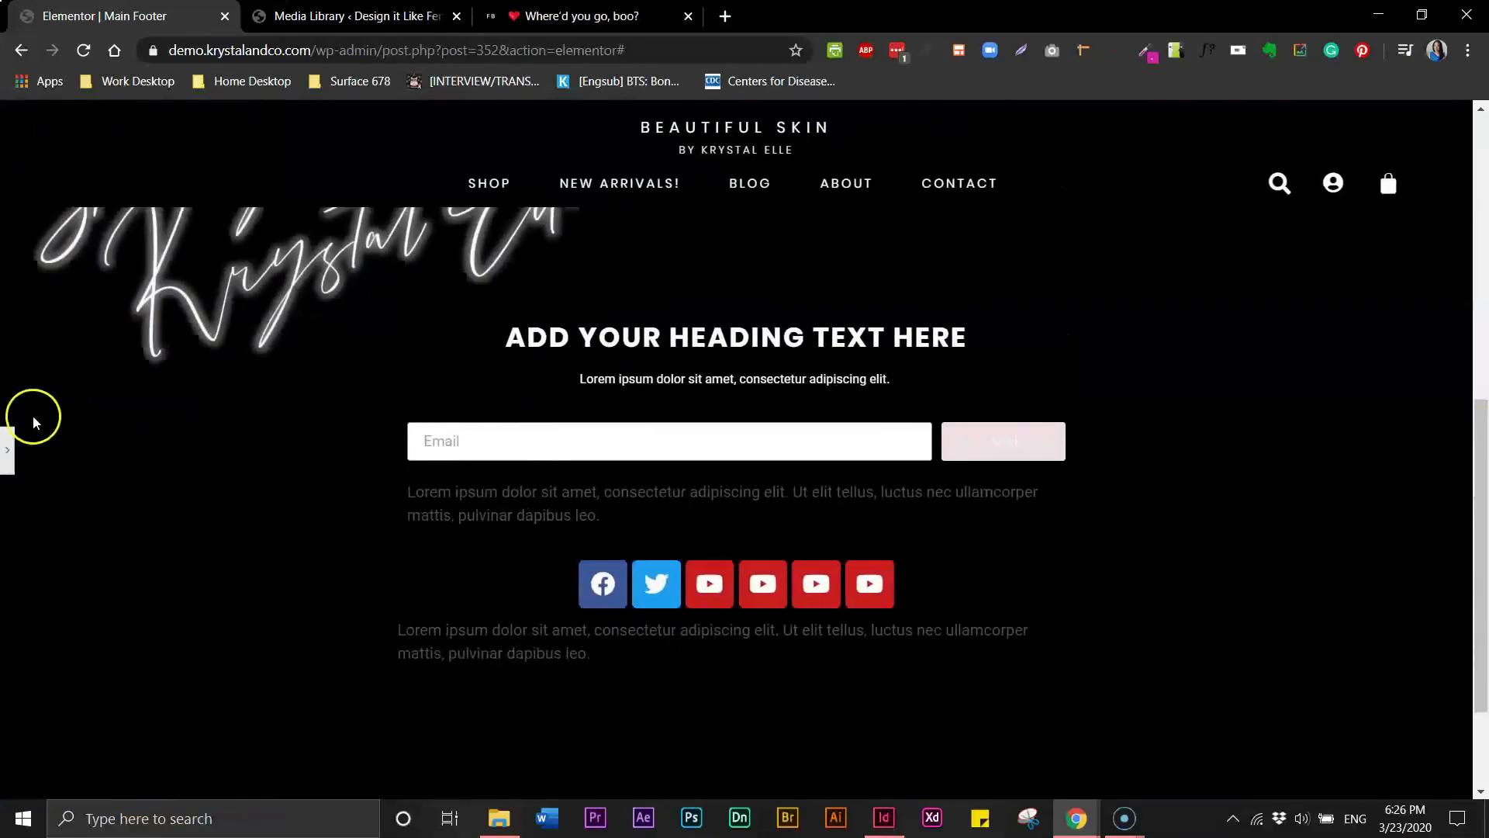
{"action": "left_click", "coordinate": [8, 449]}
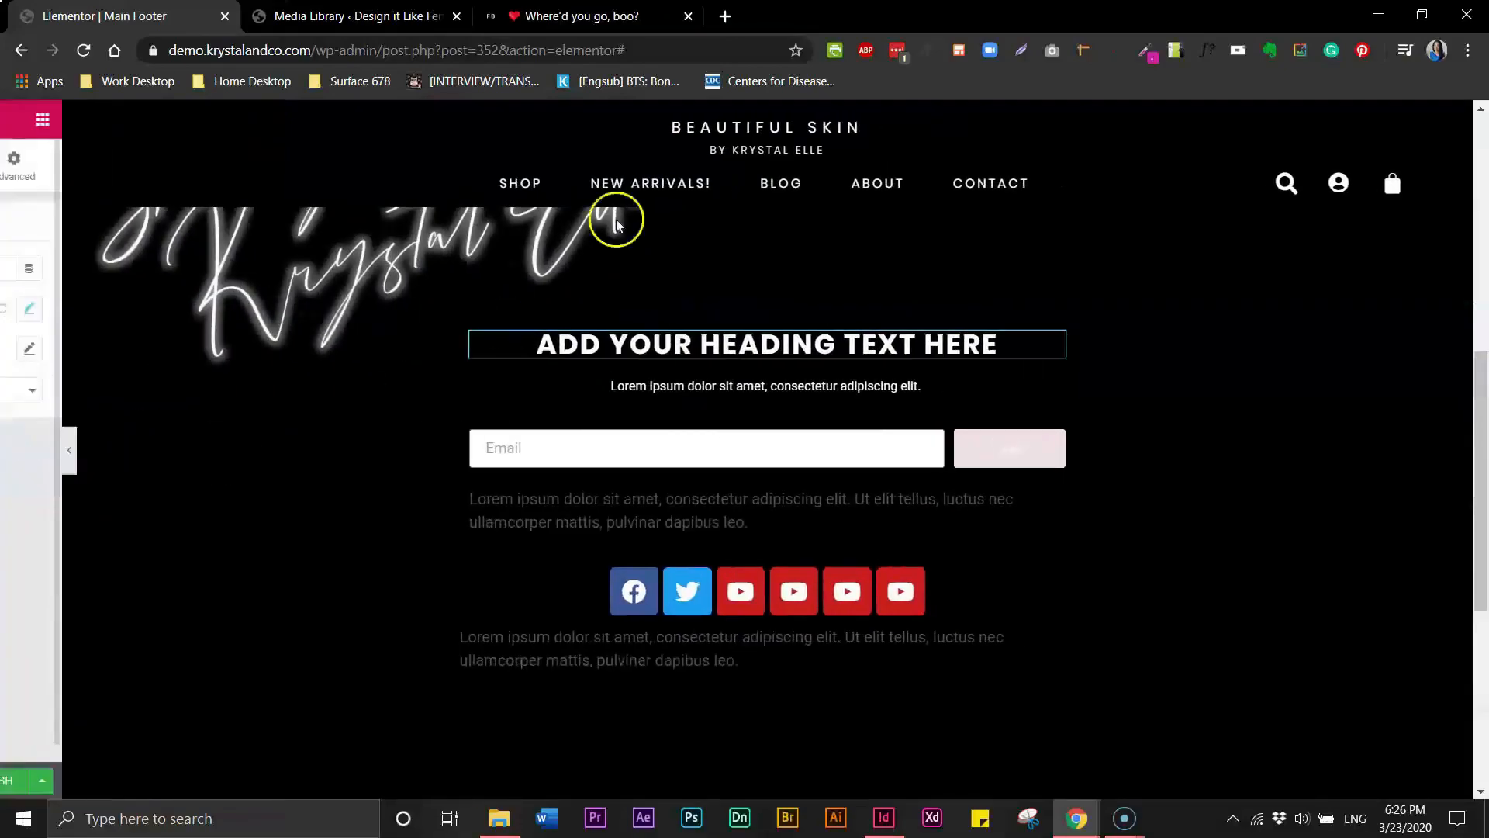
- Move the Fenty Beauty browser tab next to the Elementor tab
{"action": "left_click", "coordinate": [364, 15]}
{"action": "left_click", "coordinate": [541, 17]}
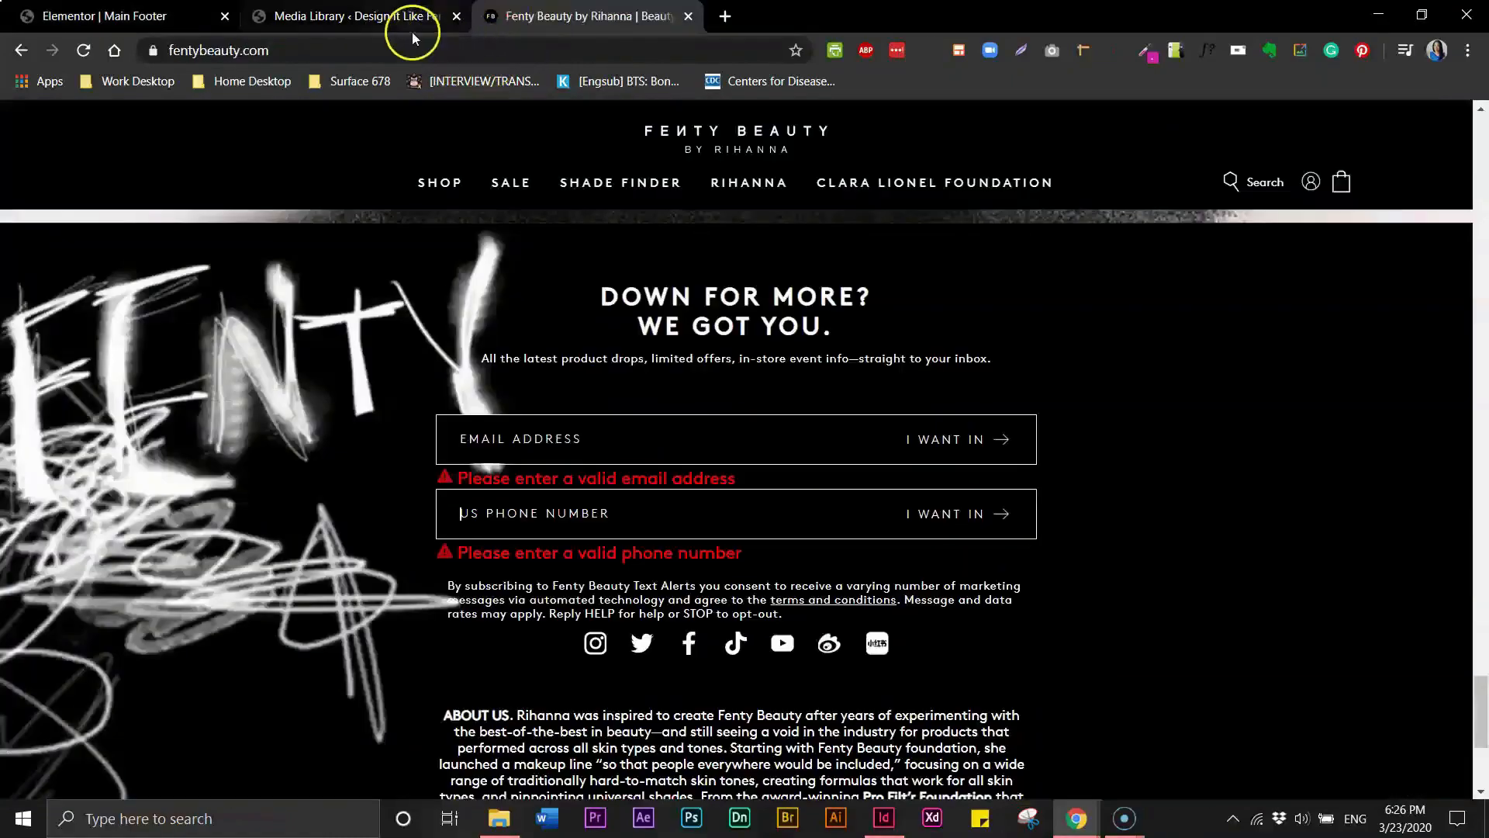
{"action": "left_click_drag", "start_coordinate": [564, 18], "coordinate": [343, 17]}
{"action": "left_click", "coordinate": [516, 17]}
{"action": "left_click", "coordinate": [377, 17]}
{"action": "left_click", "coordinate": [111, 24]}
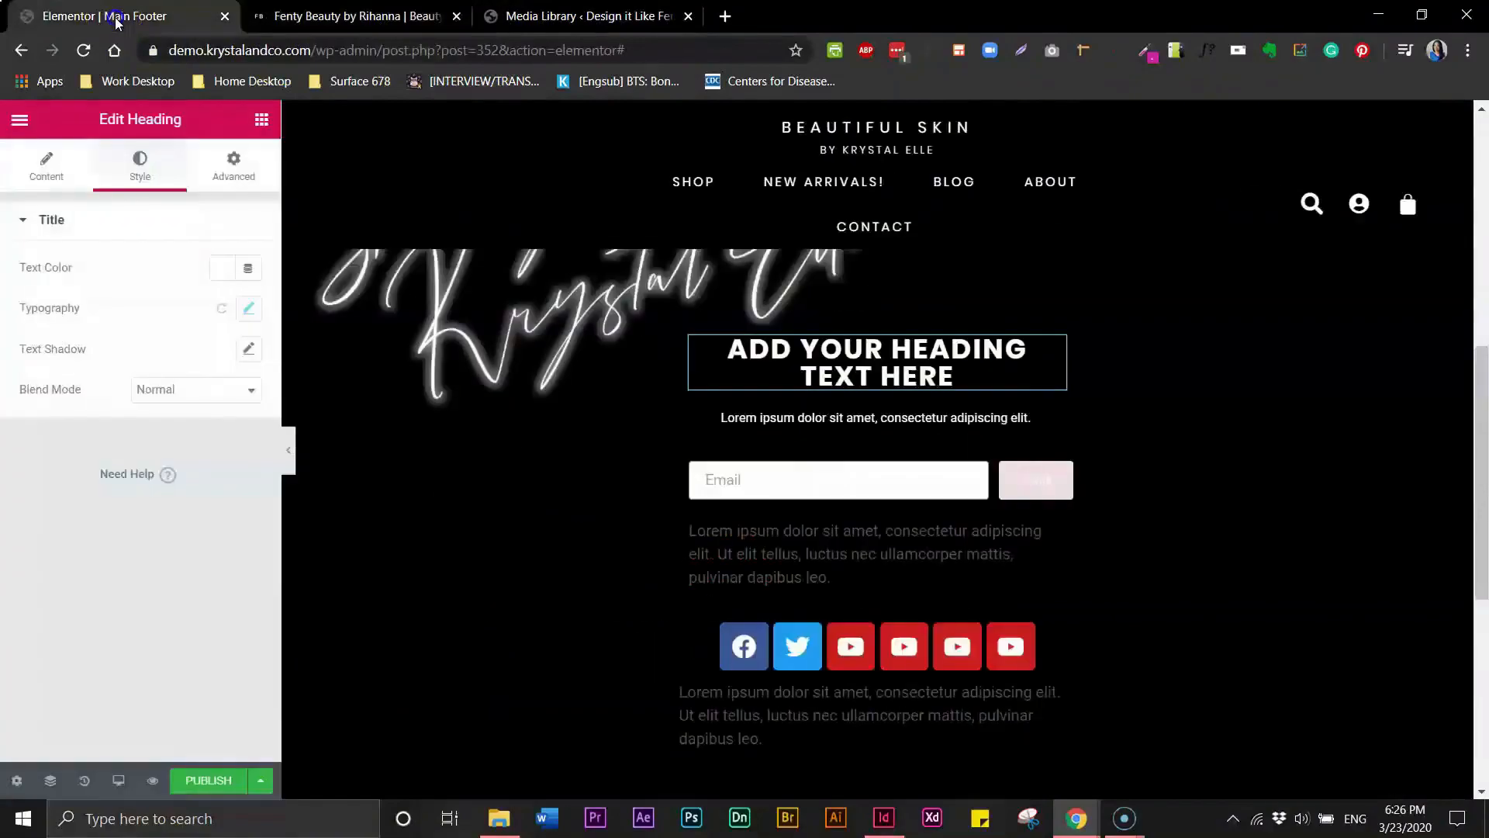
- Set the paragraph under the heading to a letter spacing of 1
{"action": "left_click", "coordinate": [818, 420]}
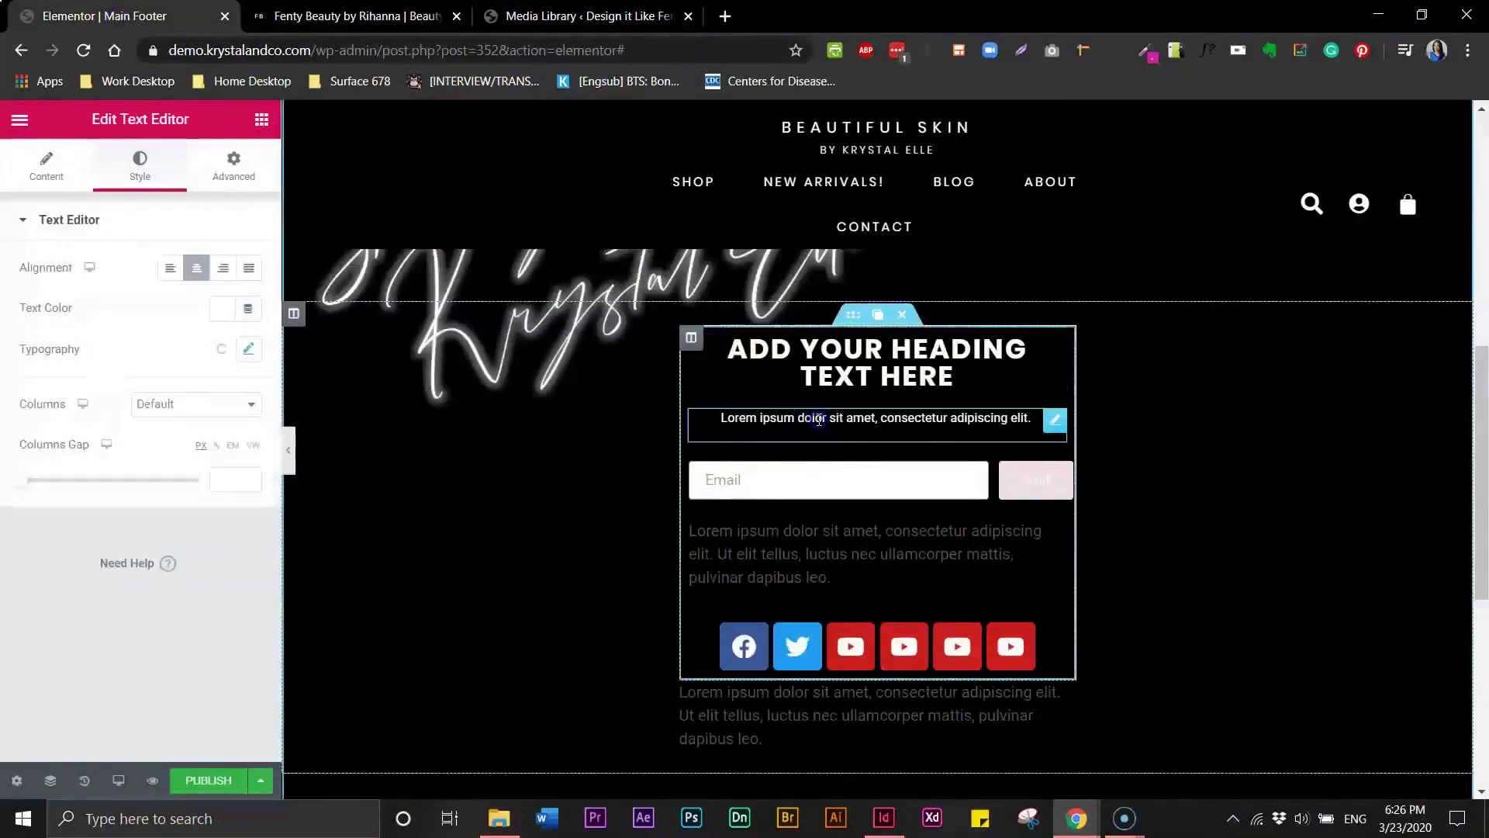
{"action": "double_click", "coordinate": [818, 419]}
{"action": "triple_click", "coordinate": [818, 420]}
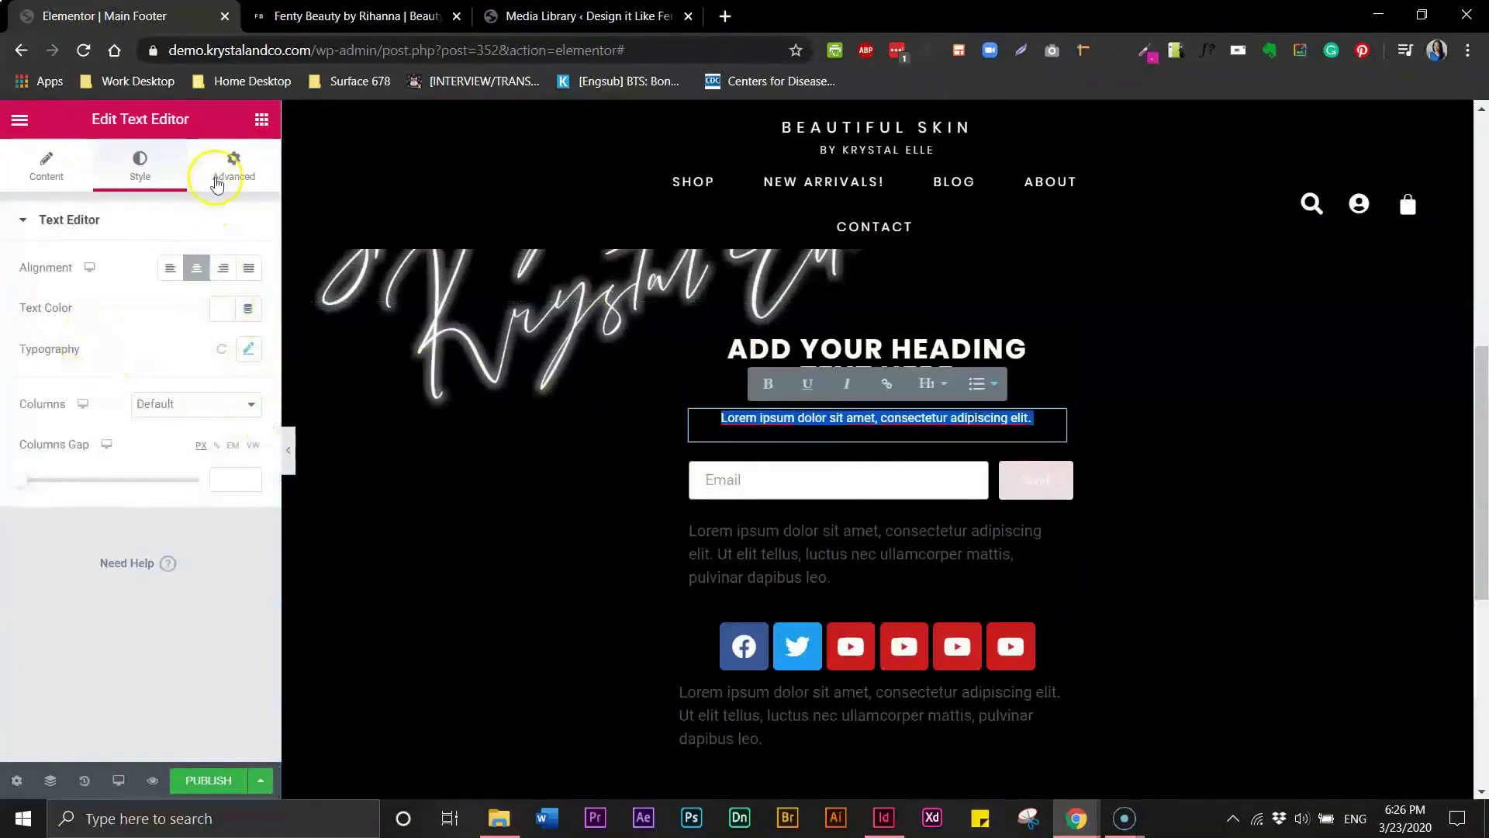
{"action": "left_click", "coordinate": [249, 349]}
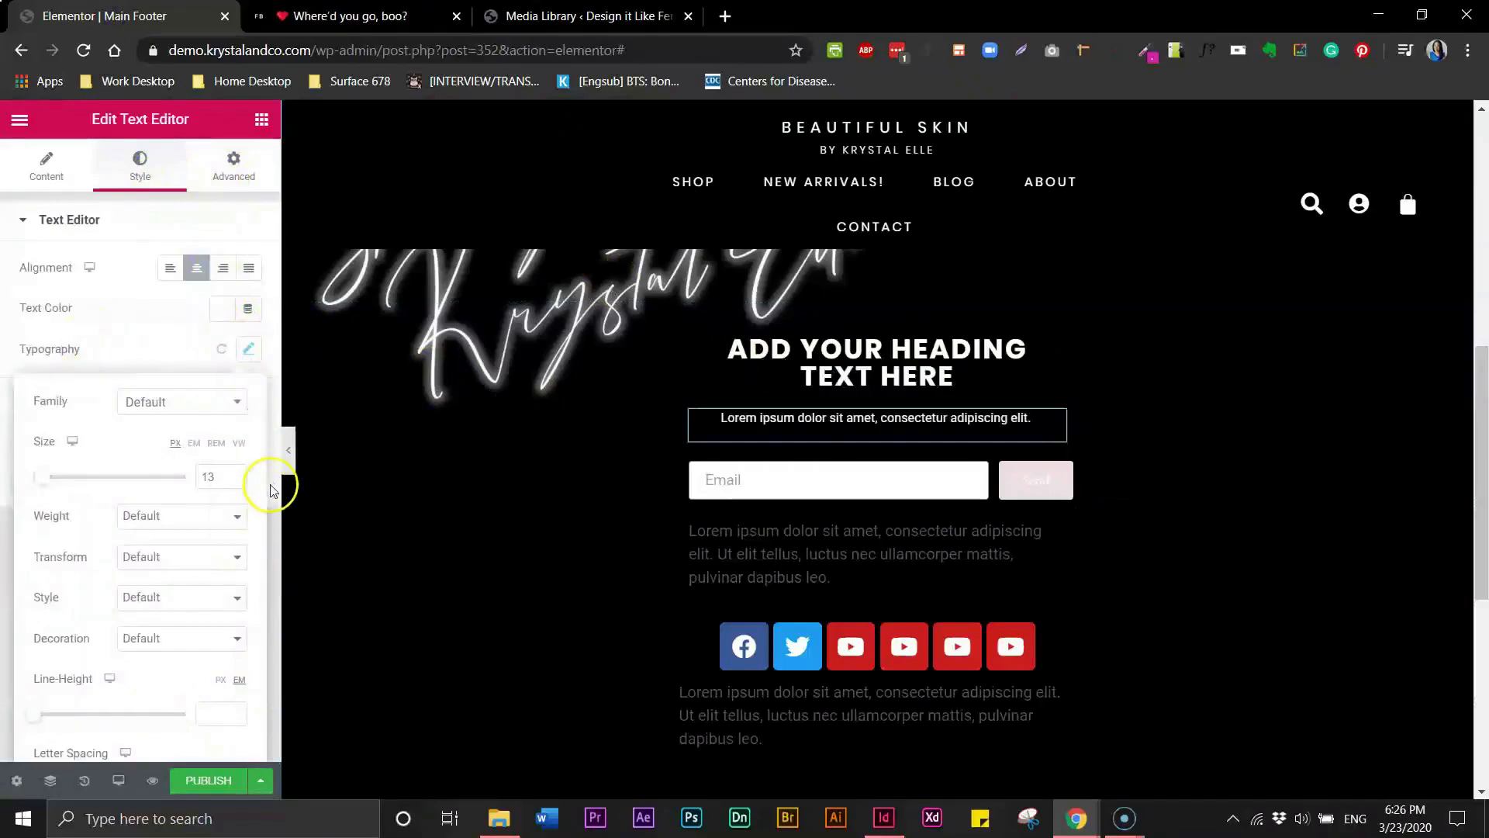
{"action": "scroll", "coordinate": [267, 528], "scroll_direction": "down", "scroll_amount": 1}
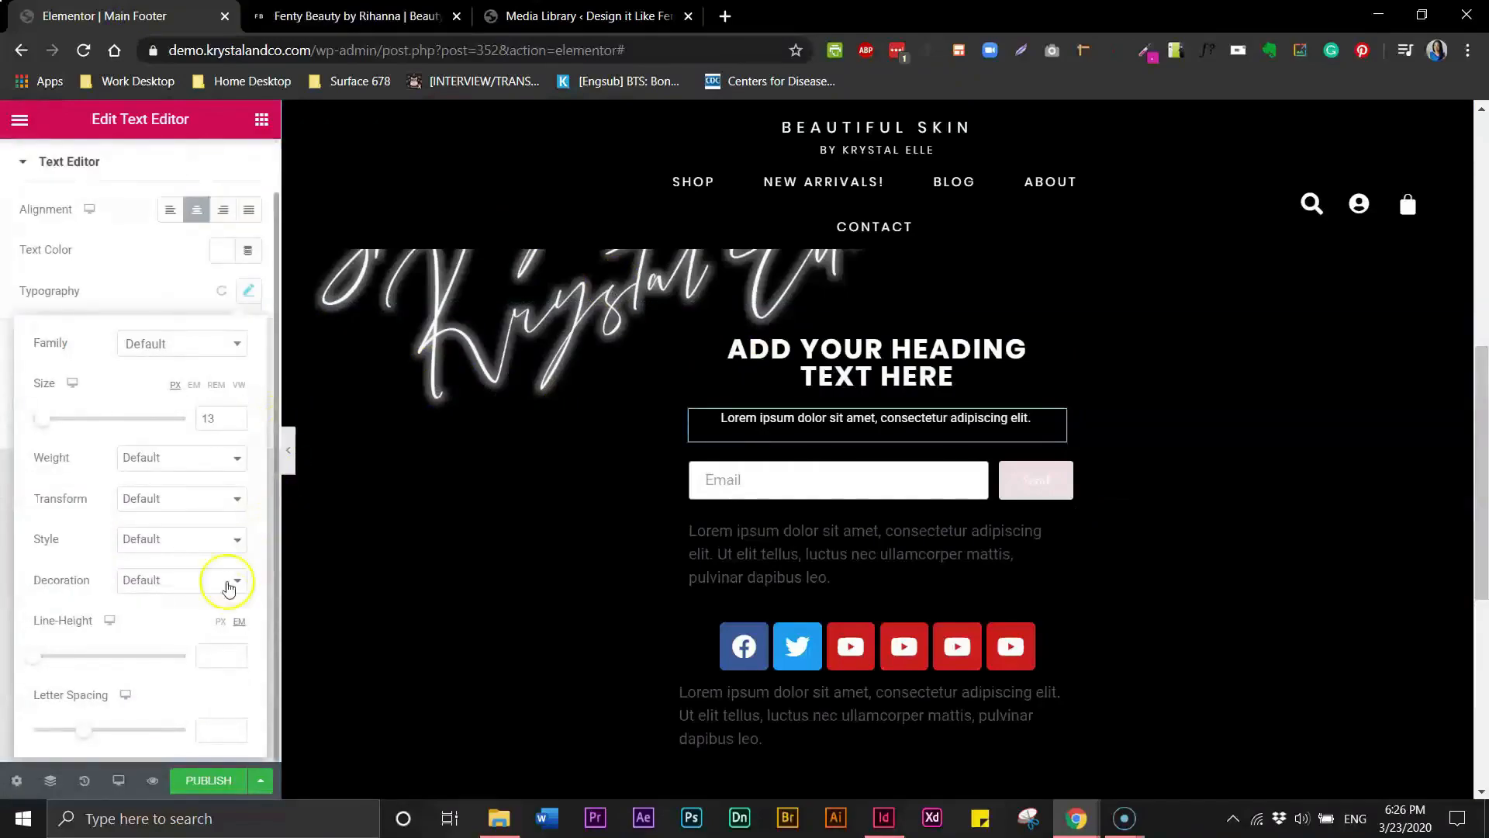
{"action": "left_click", "coordinate": [213, 727]}
{"action": "type", "text": "2"}
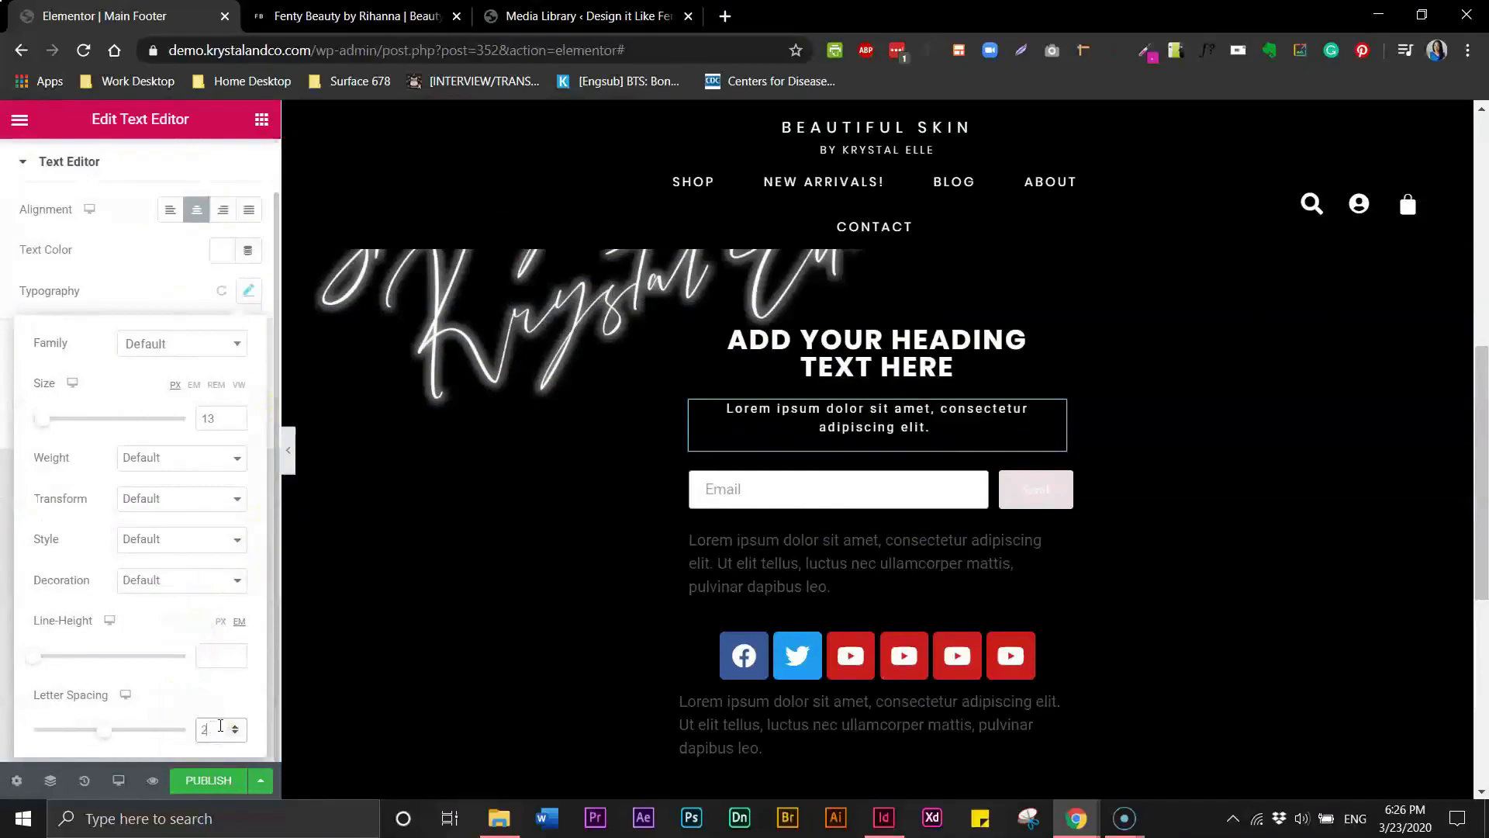
{"action": "type", "text": "1"}
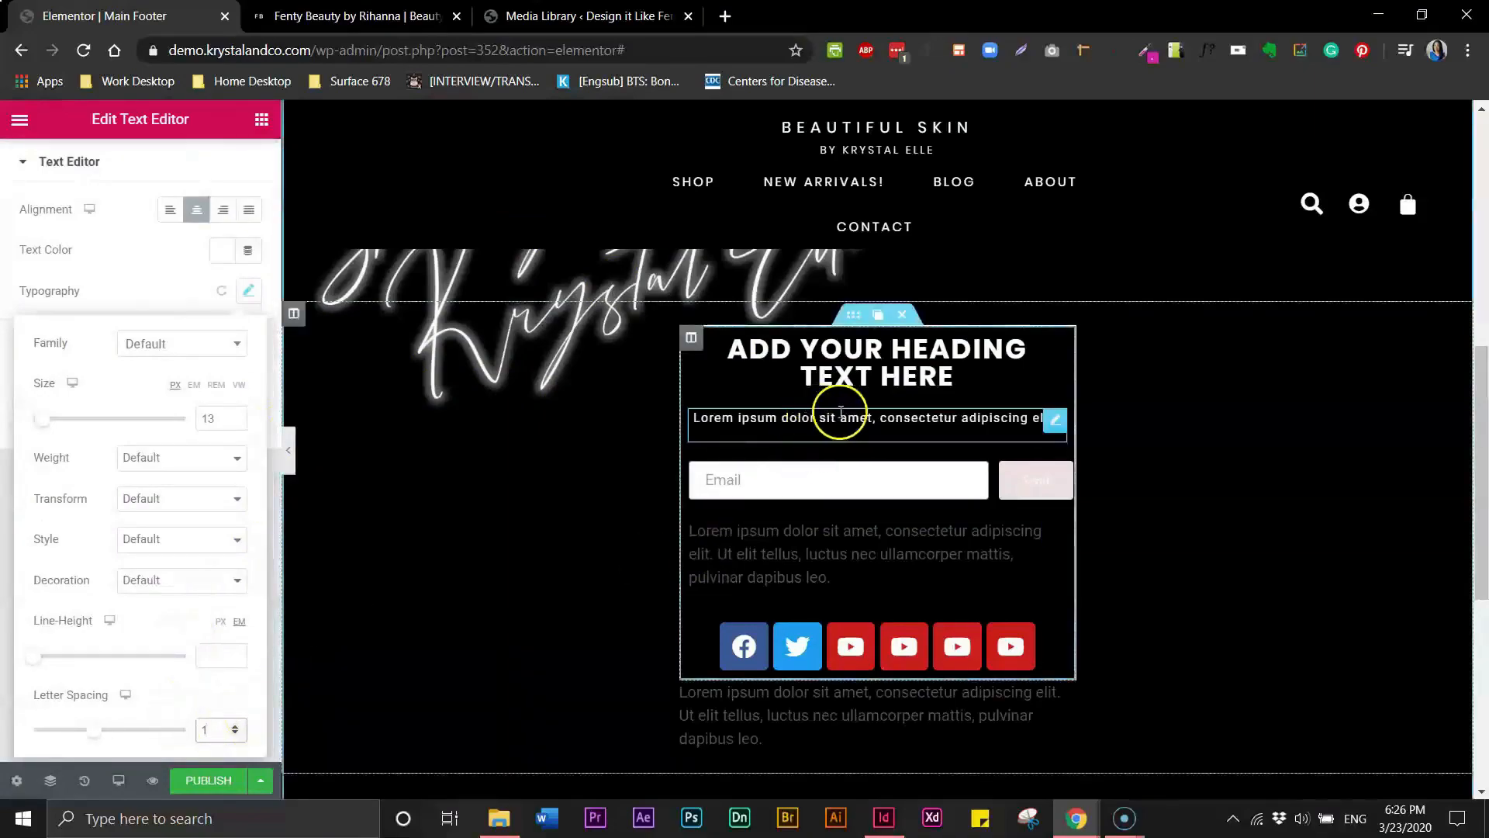
- Unlink the paragraph's margins and set its top margin to -13 px
{"action": "left_click", "coordinate": [1053, 419]}
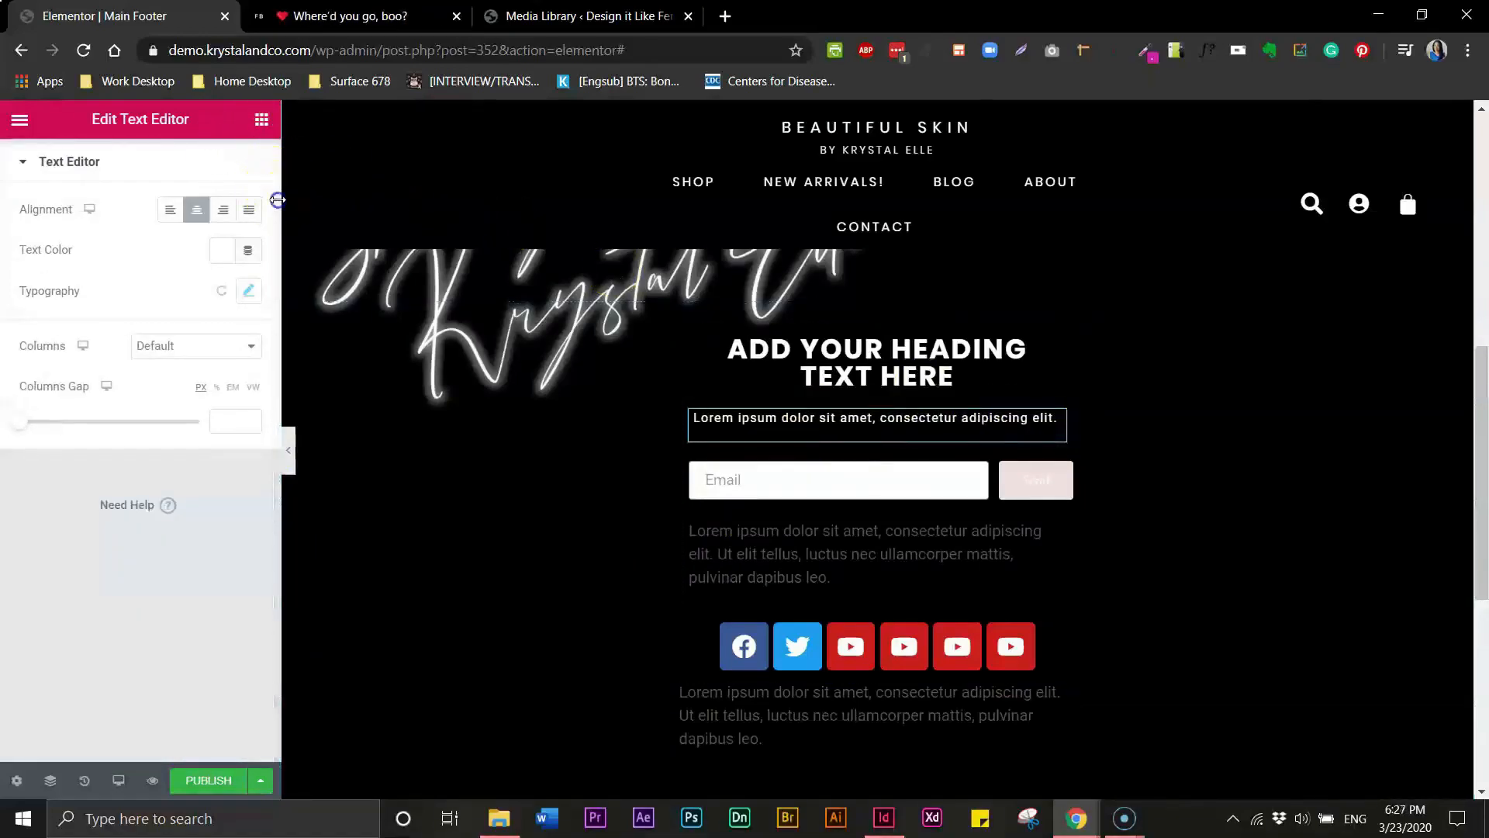
{"action": "scroll", "coordinate": [264, 233], "scroll_direction": "up", "scroll_amount": 1}
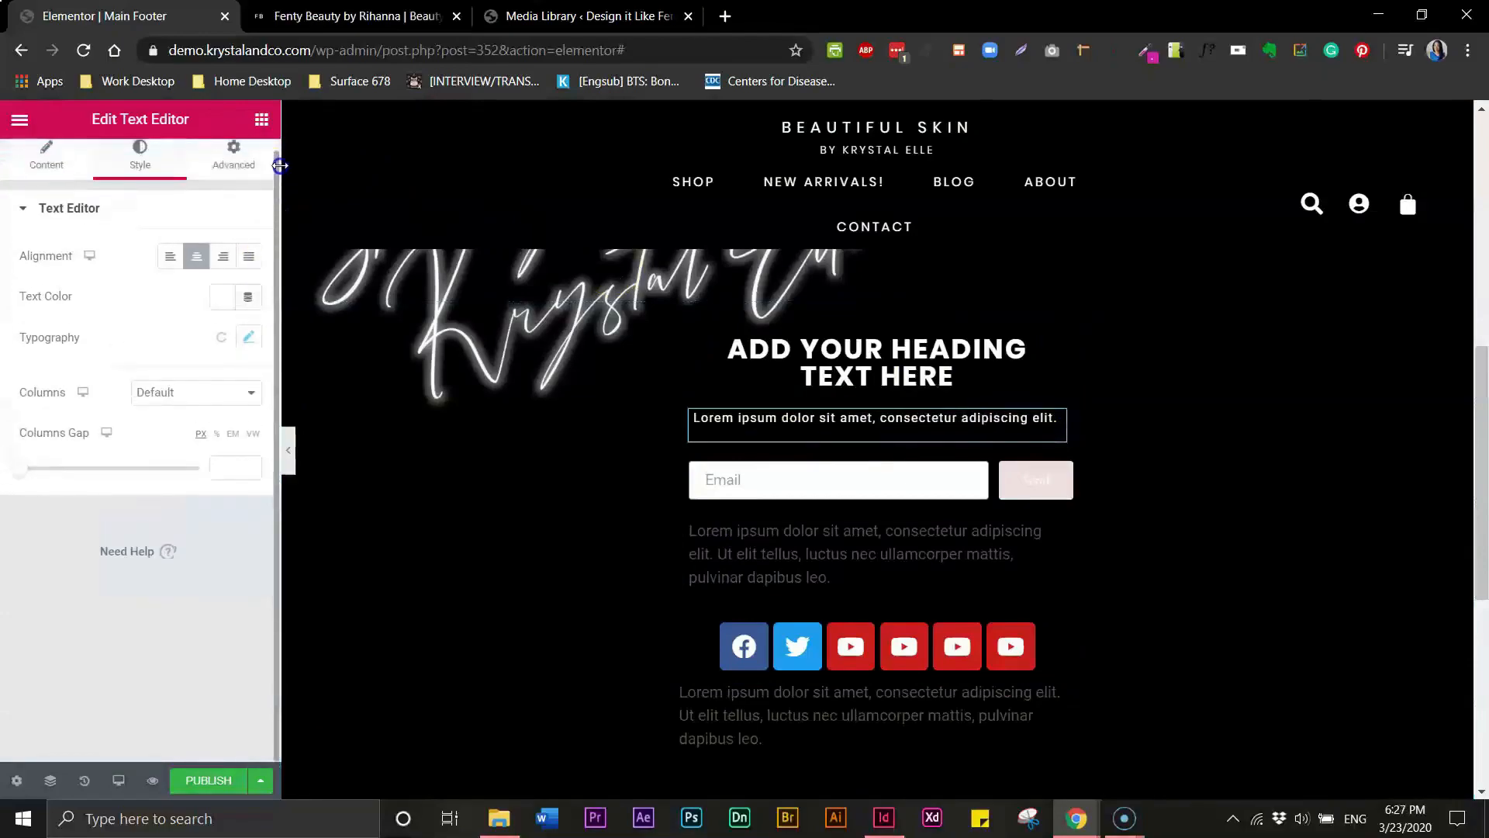
{"action": "left_click", "coordinate": [234, 171]}
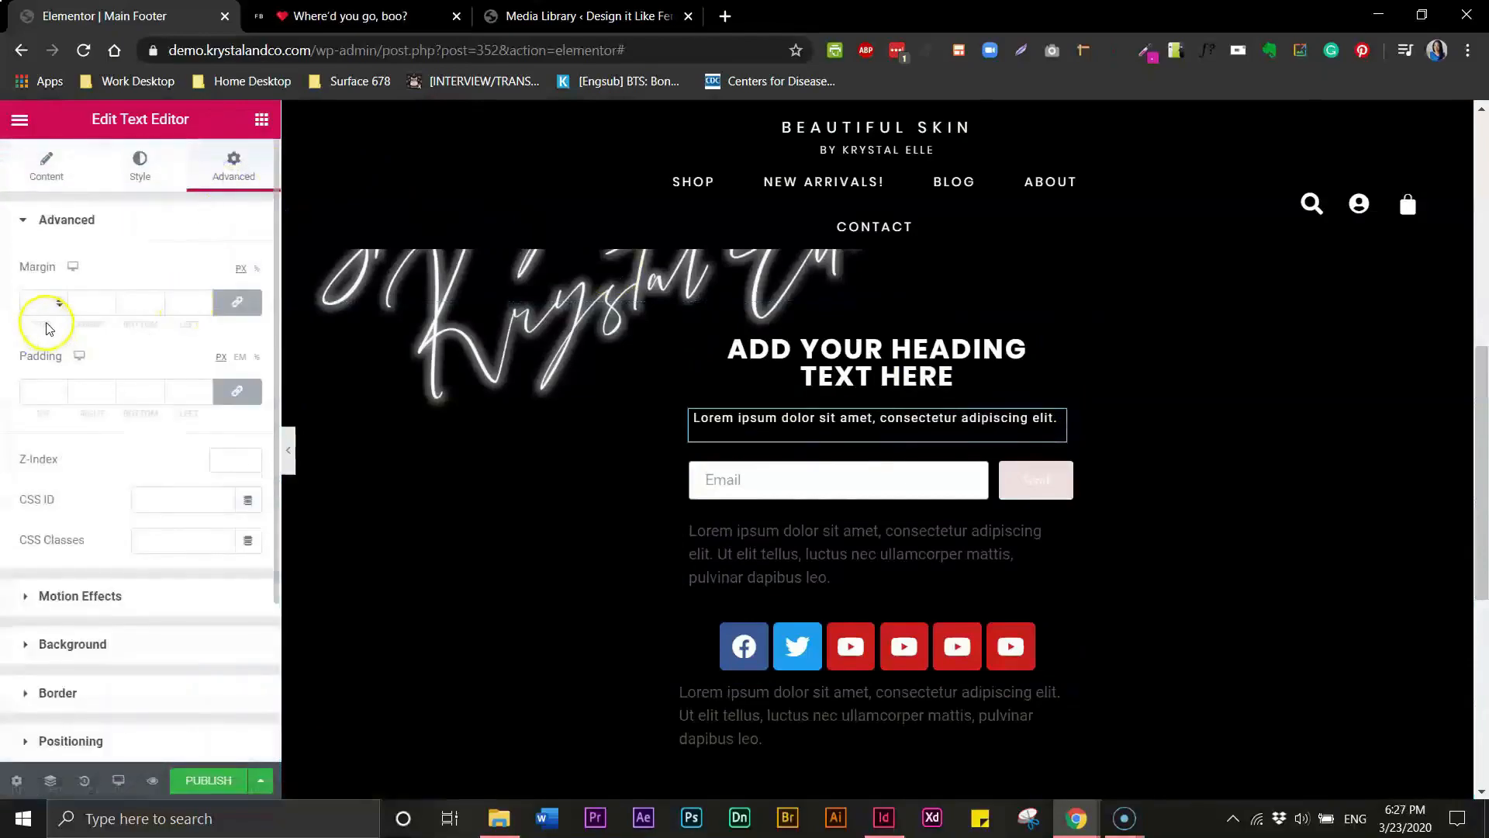
{"action": "left_click", "coordinate": [236, 302]}
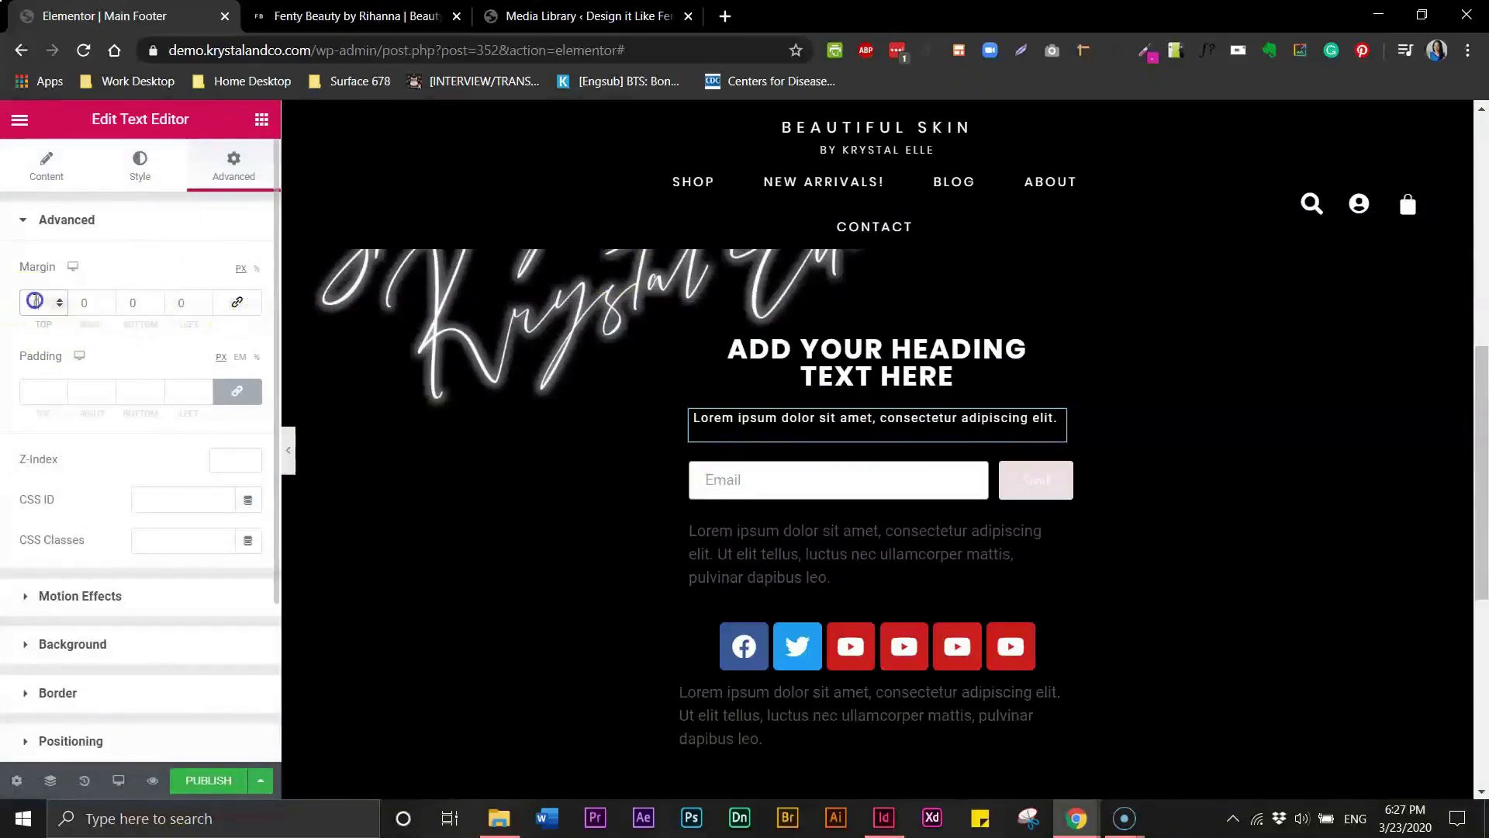
{"action": "type", "text": "10"}
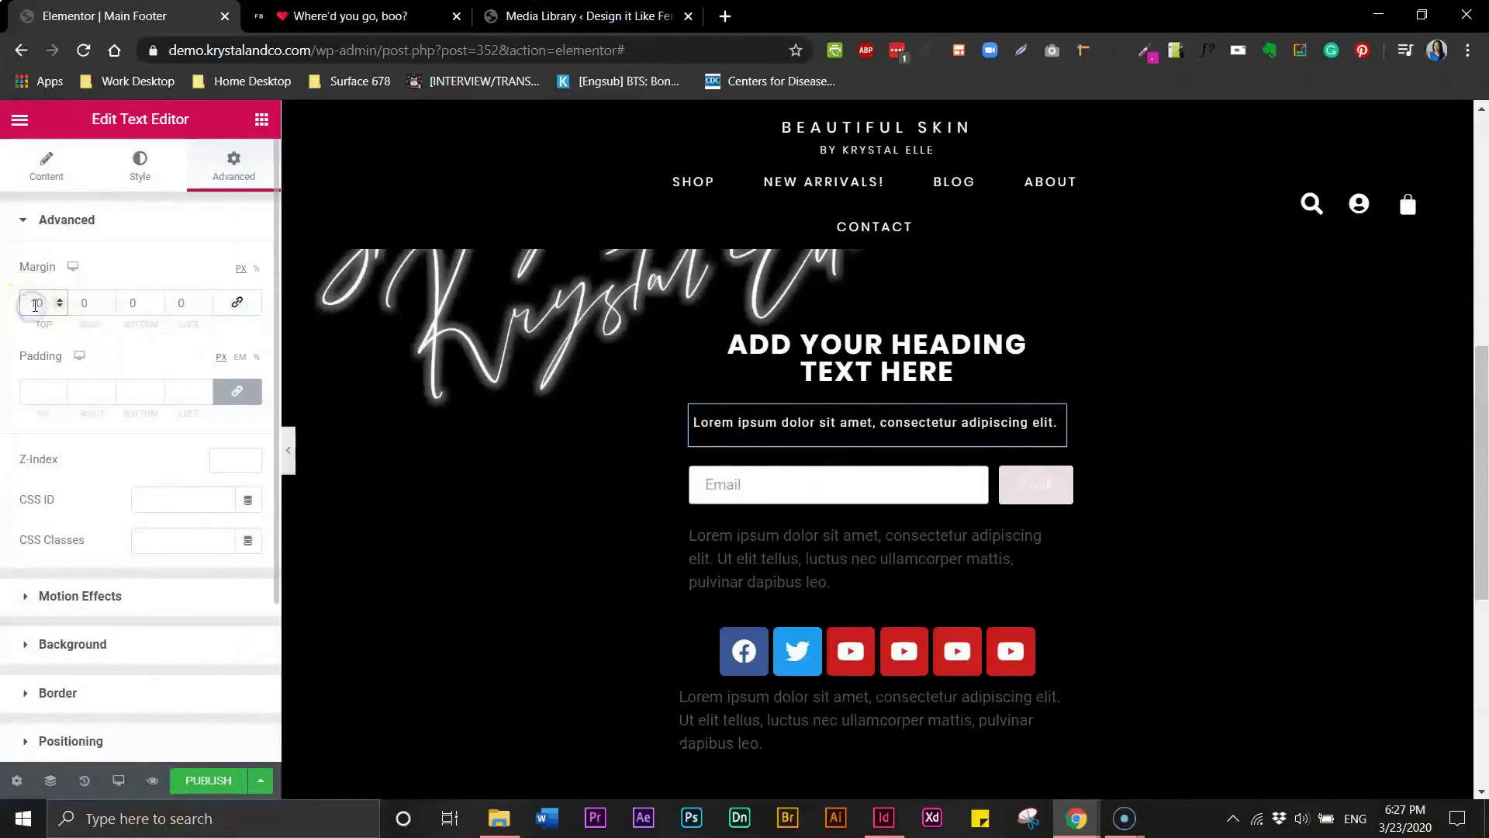
{"action": "type", "text": "-"}
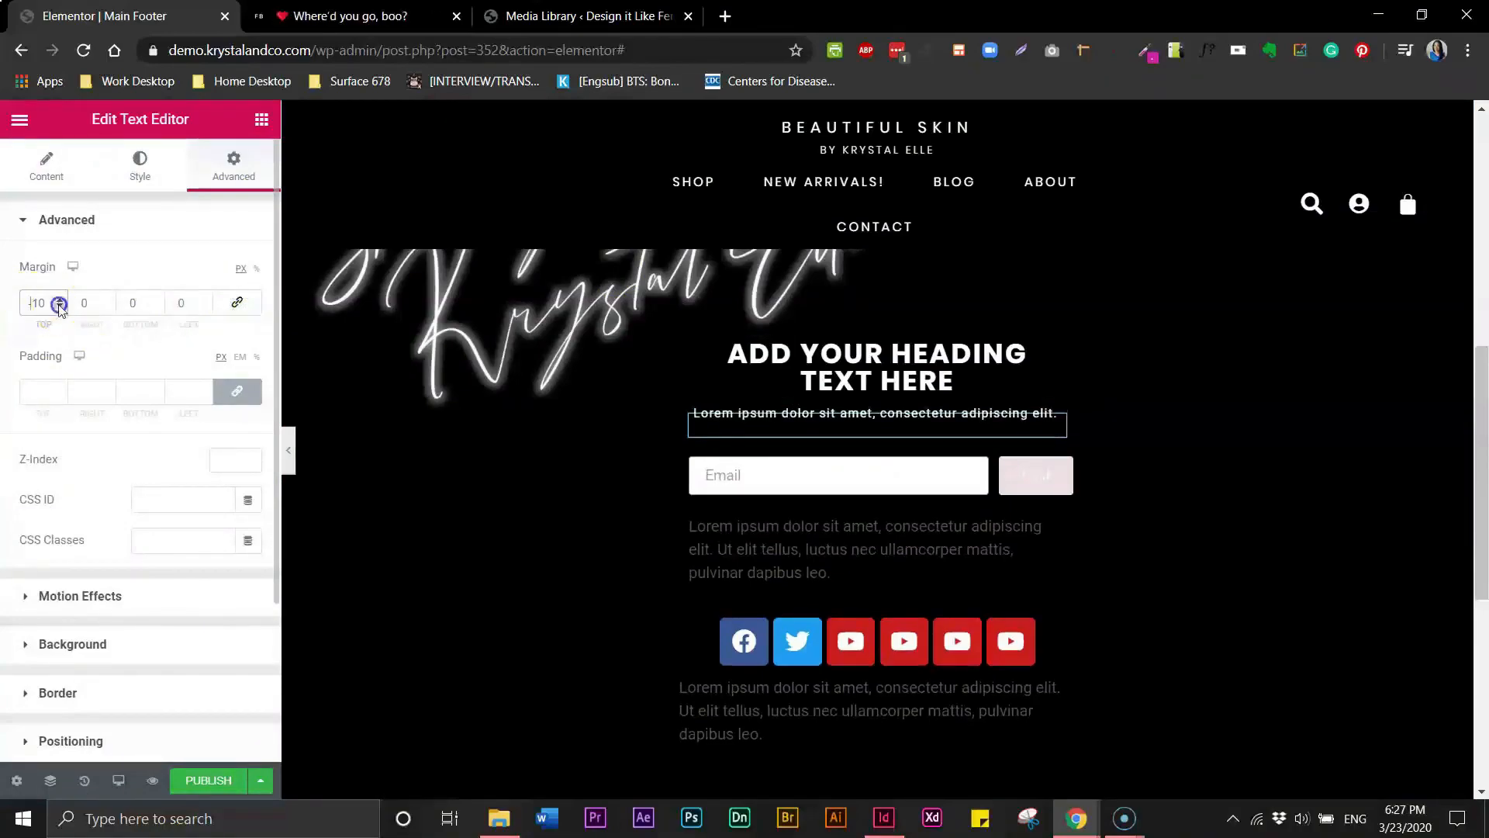
{"action": "left_click", "coordinate": [60, 308]}
{"action": "left_click", "coordinate": [59, 307]}
{"action": "left_click", "coordinate": [60, 307]}
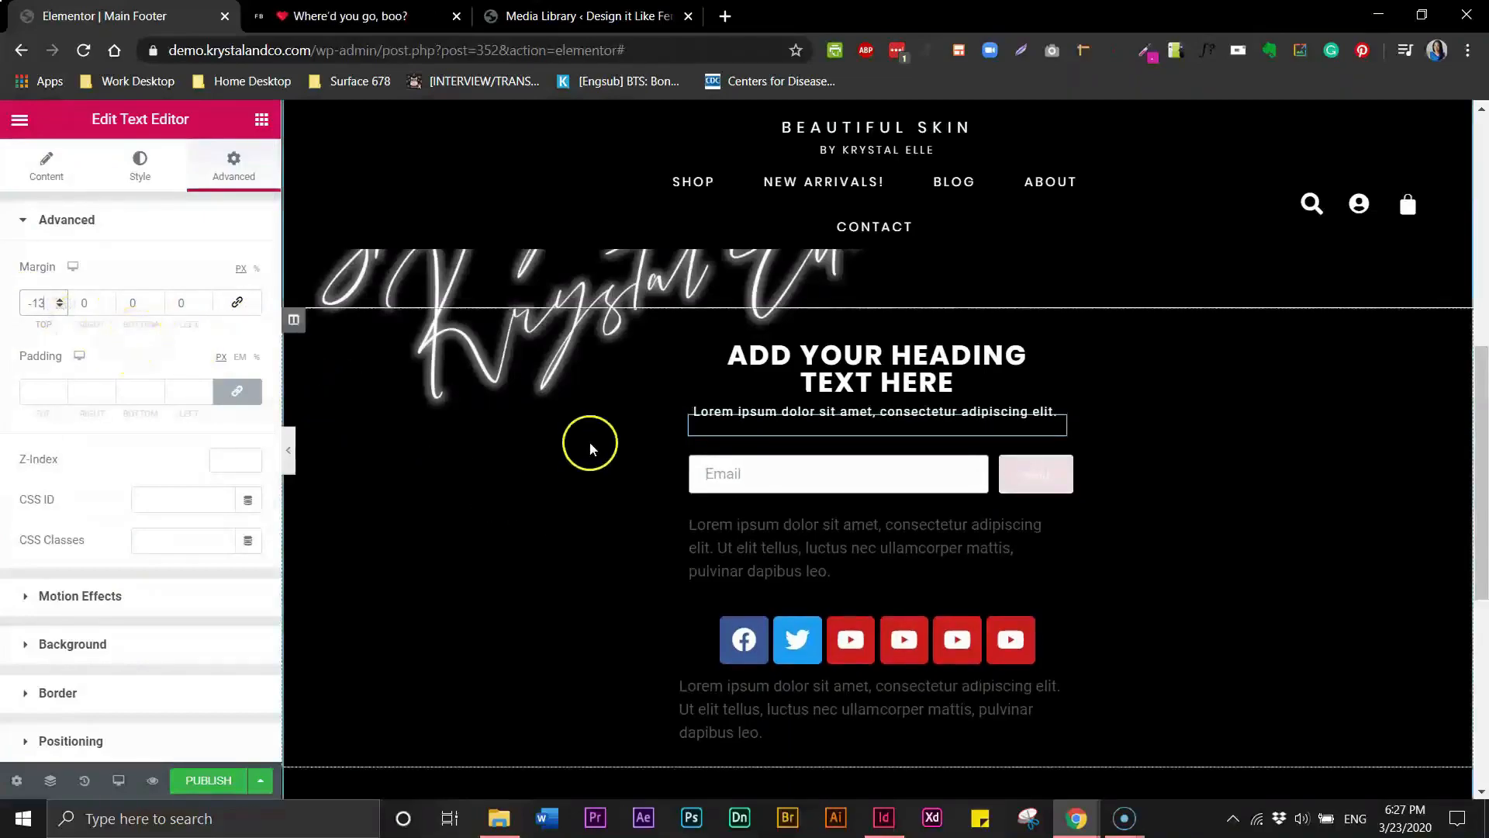
- Copy the top paragraph's style and paste it onto the paragraph below the email form
{"action": "left_click", "coordinate": [831, 556]}
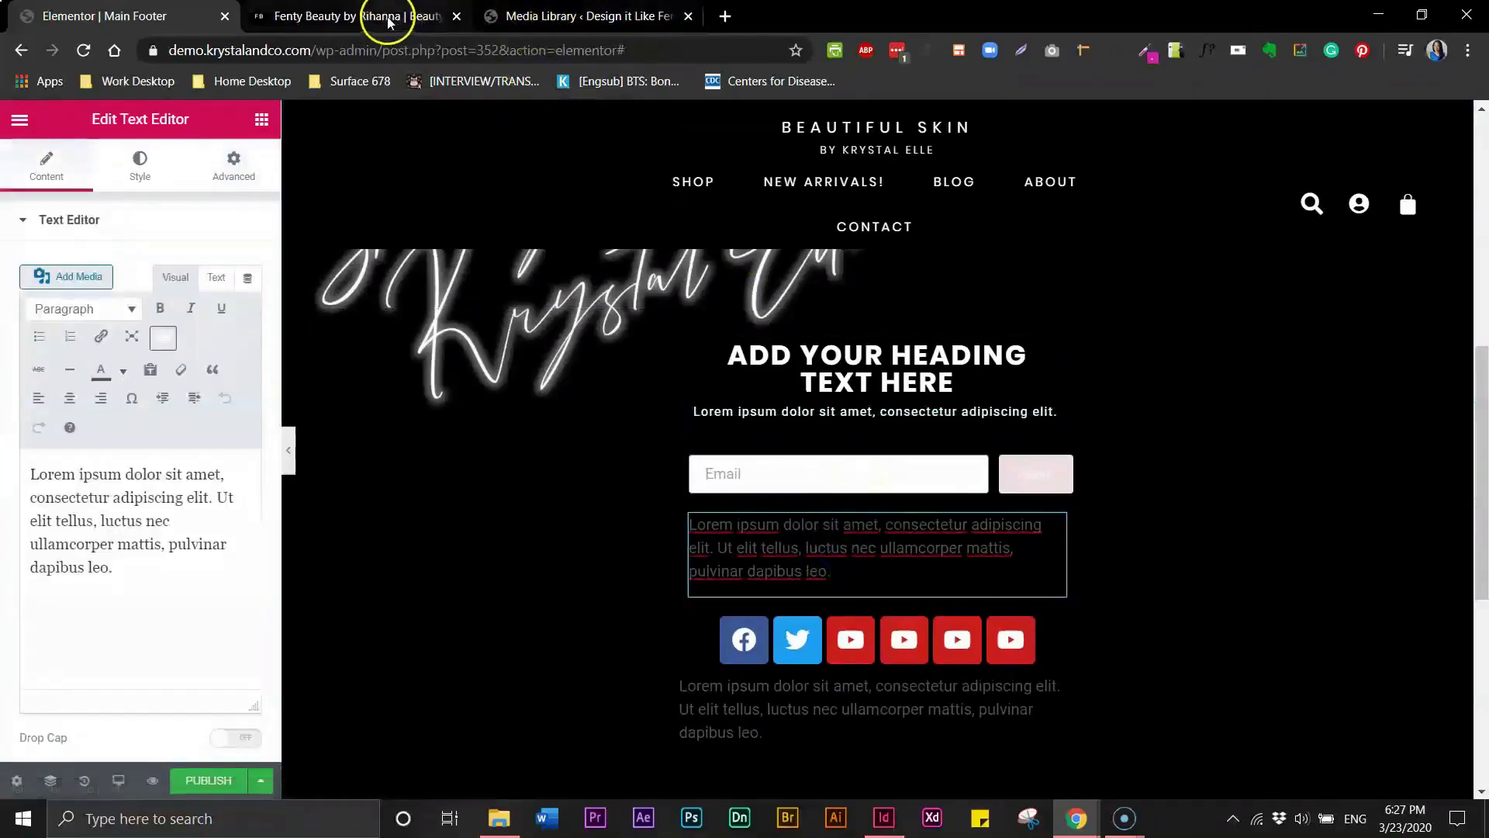
{"action": "left_click", "coordinate": [389, 18]}
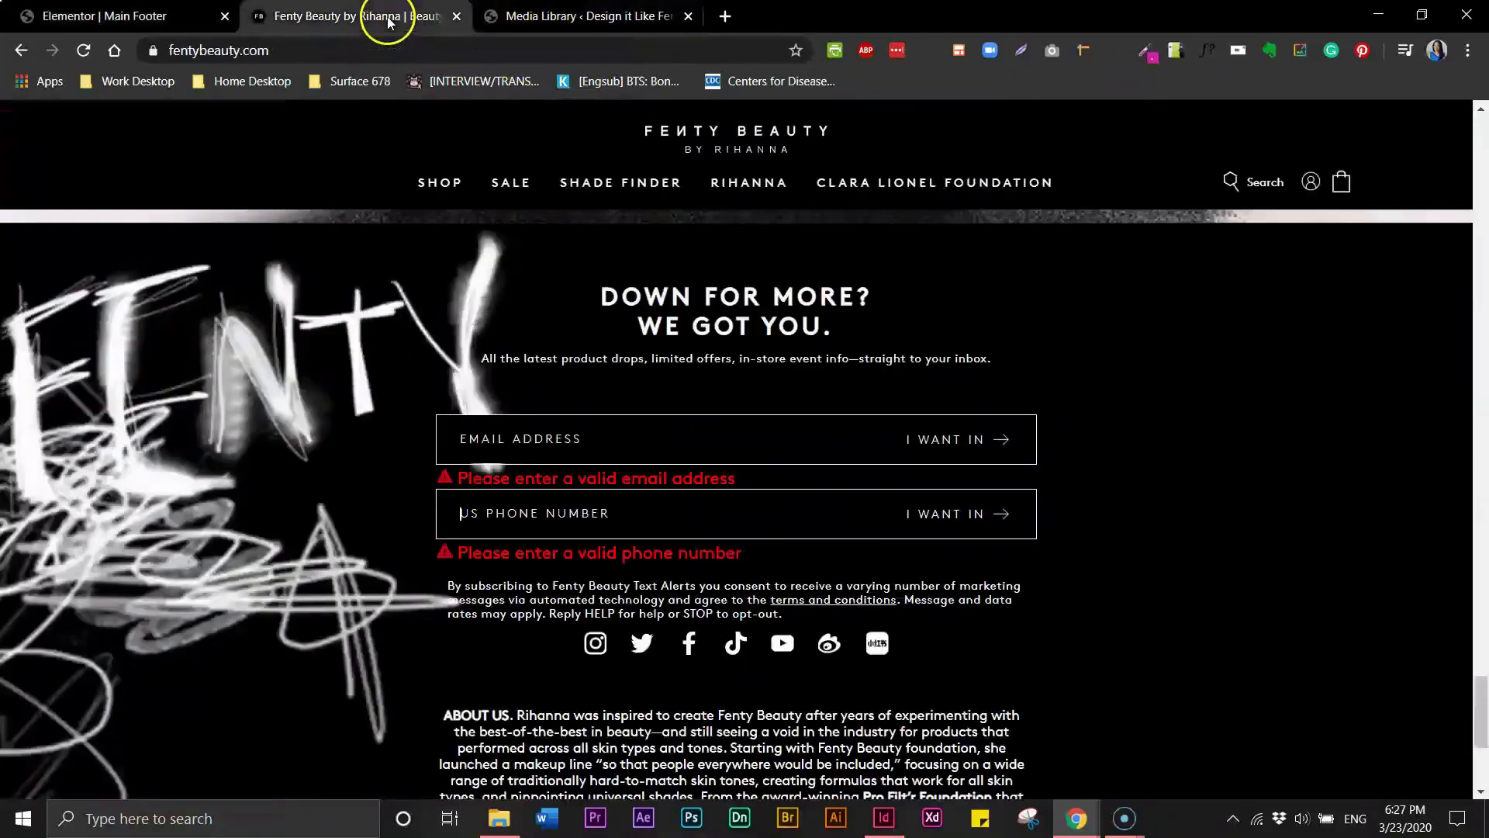
{"action": "left_click", "coordinate": [46, 18]}
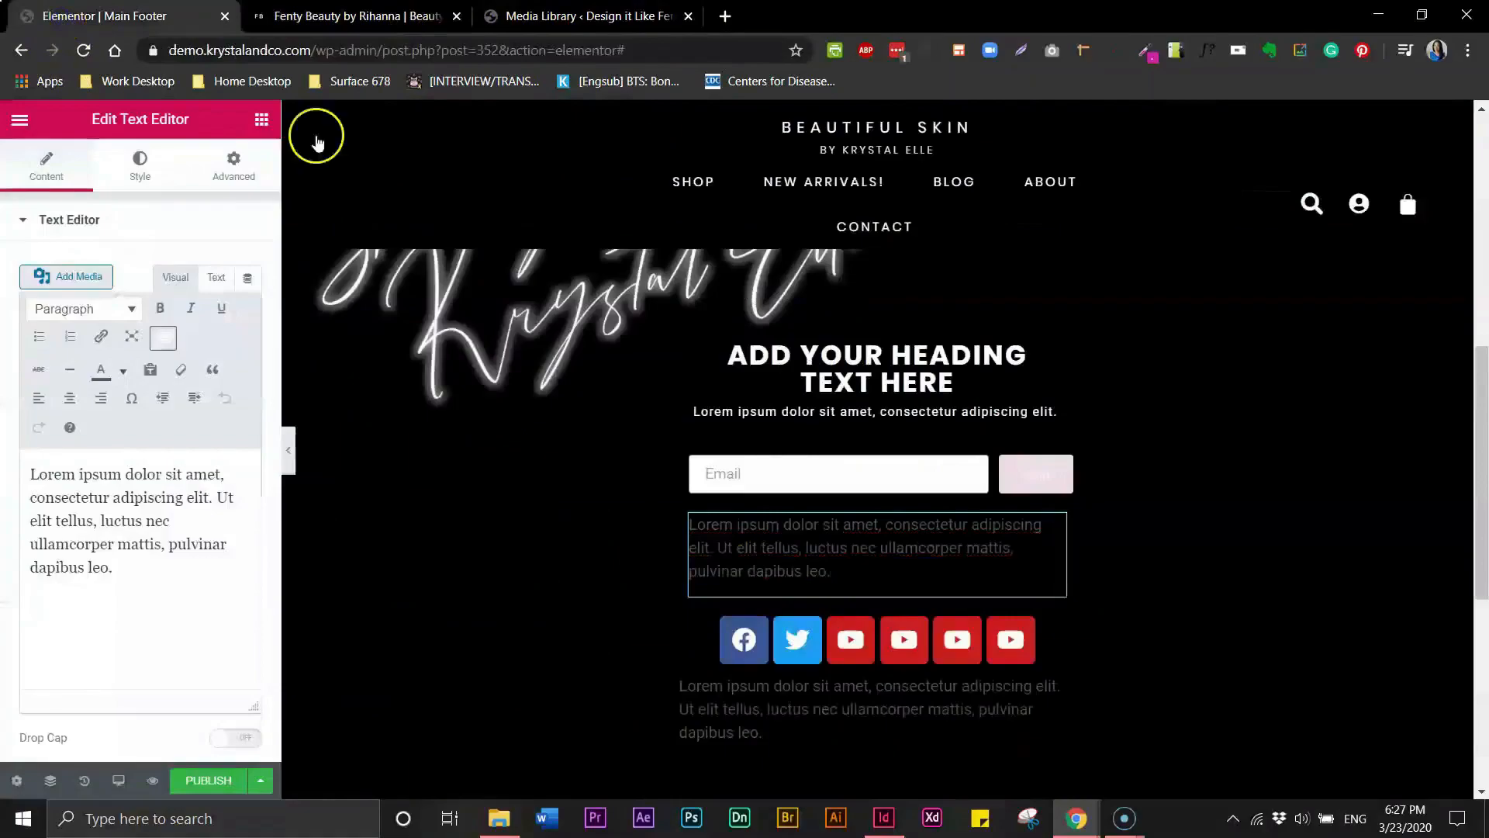
{"action": "left_click", "coordinate": [778, 412]}
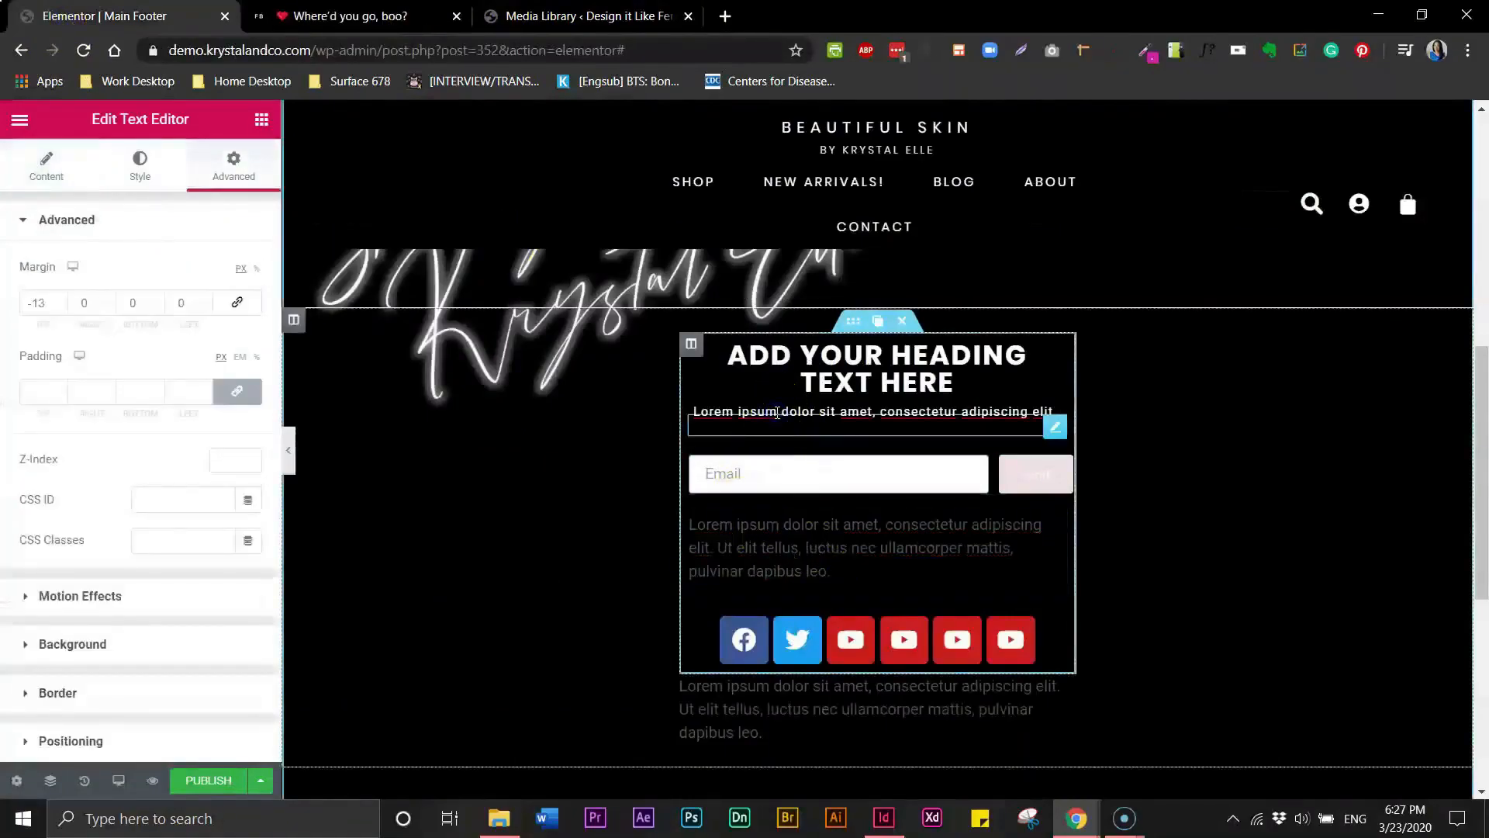
{"action": "right_click", "coordinate": [776, 412]}
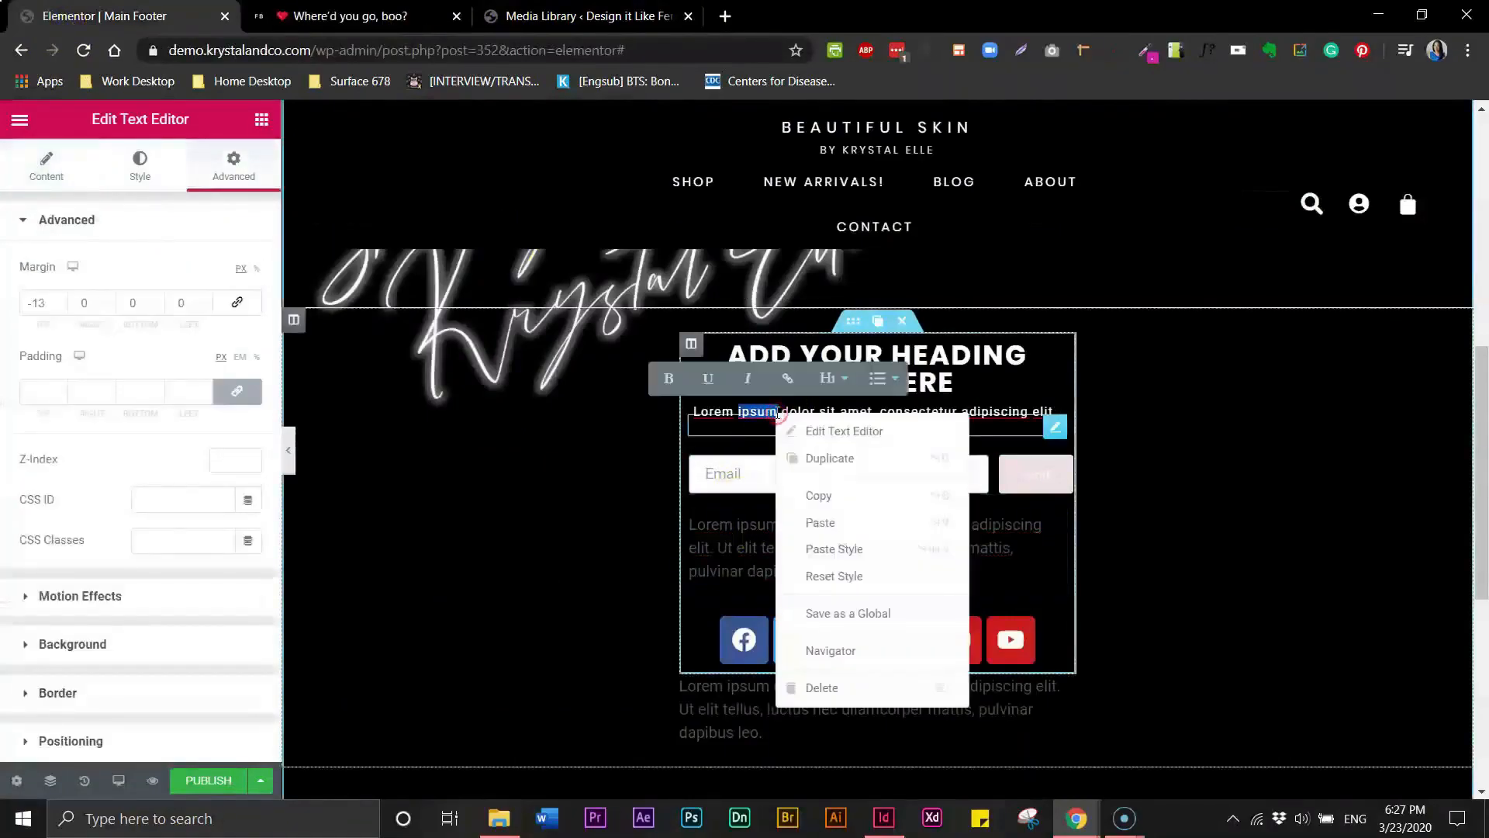
{"action": "left_click", "coordinate": [821, 496]}
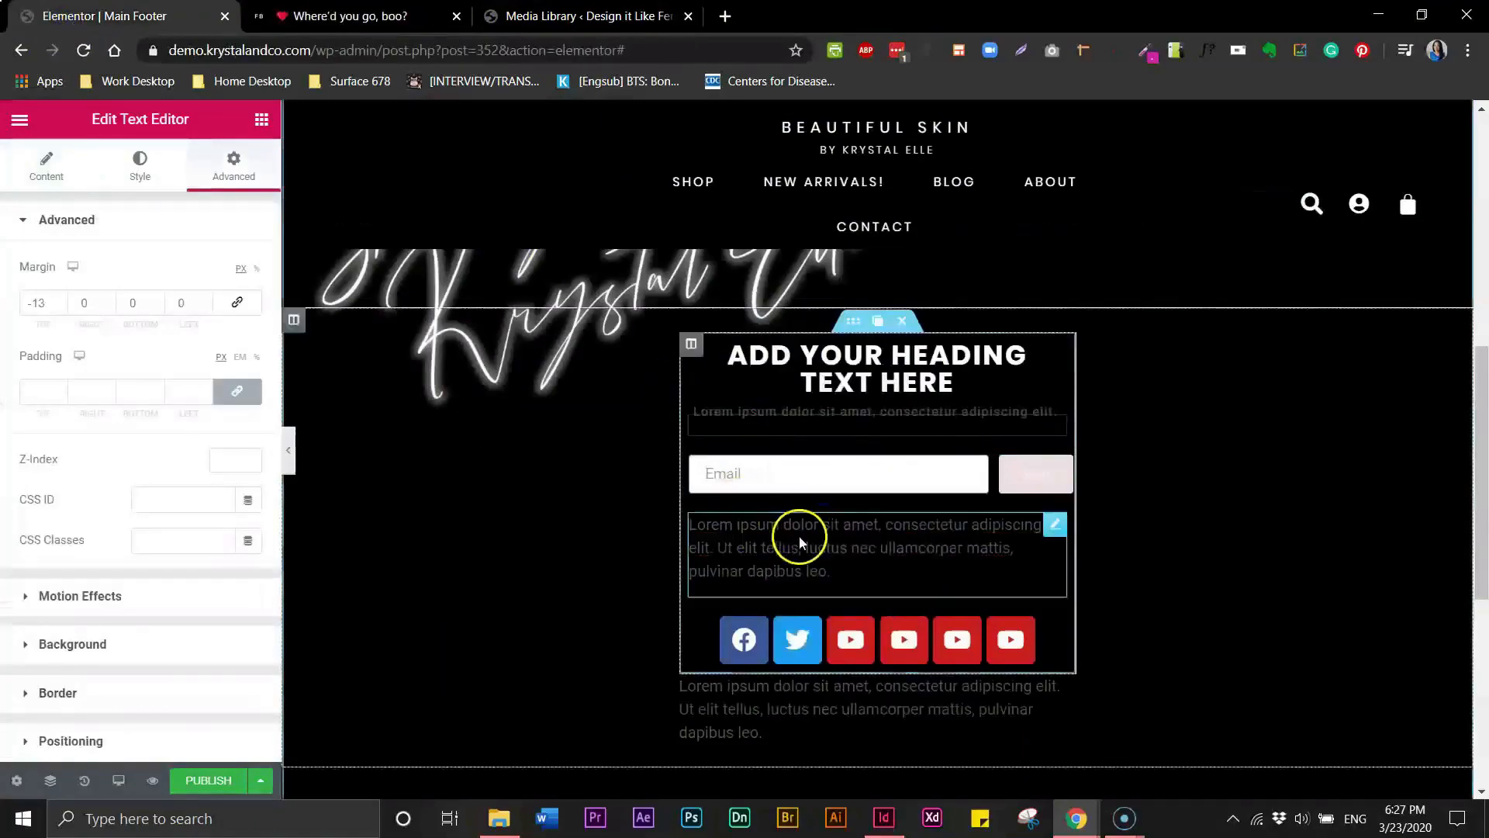
{"action": "left_click", "coordinate": [812, 574]}
{"action": "left_click", "coordinate": [822, 568]}
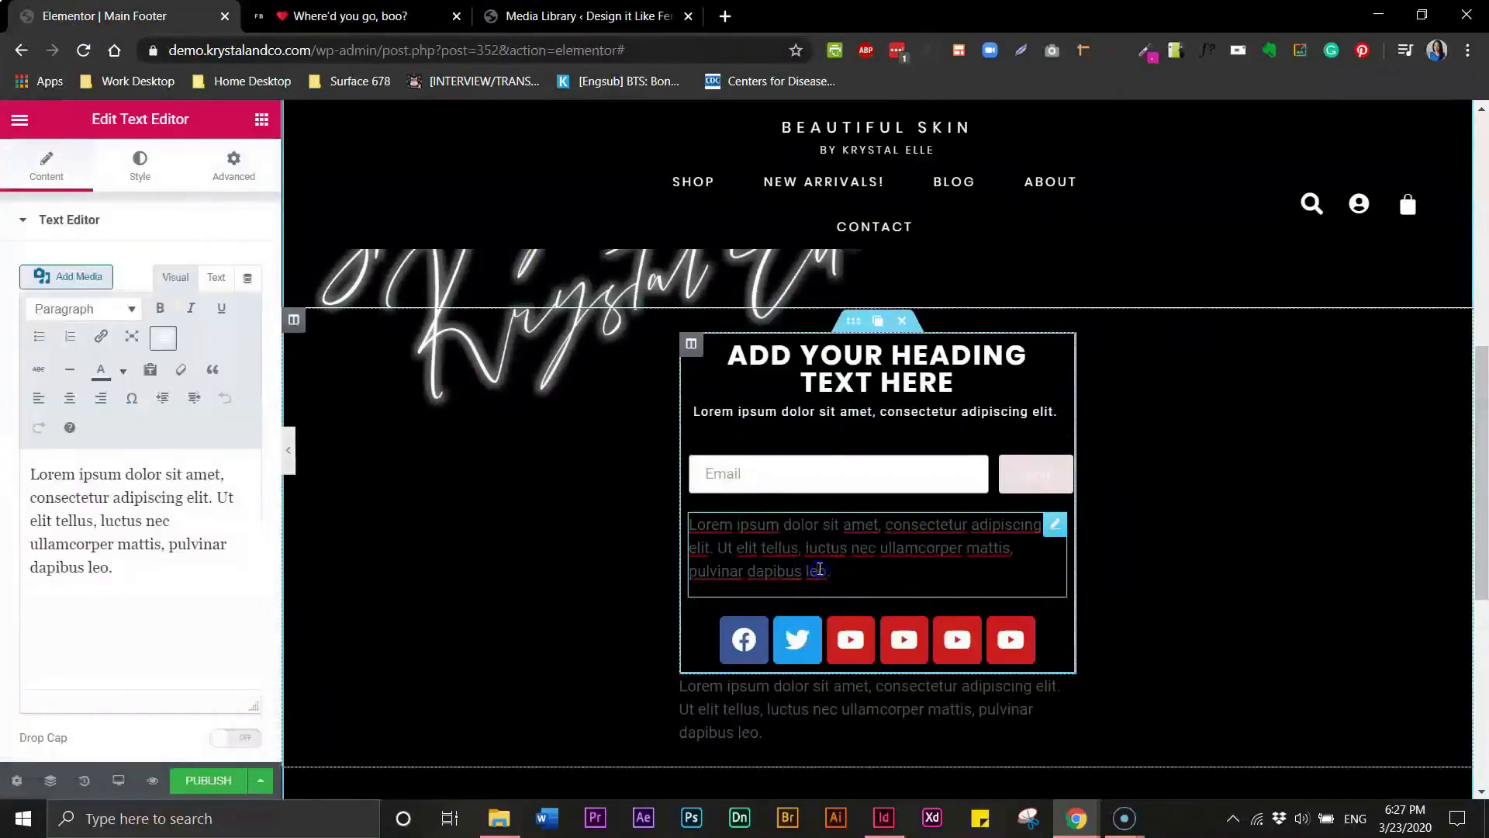
{"action": "right_click", "coordinate": [816, 574]}
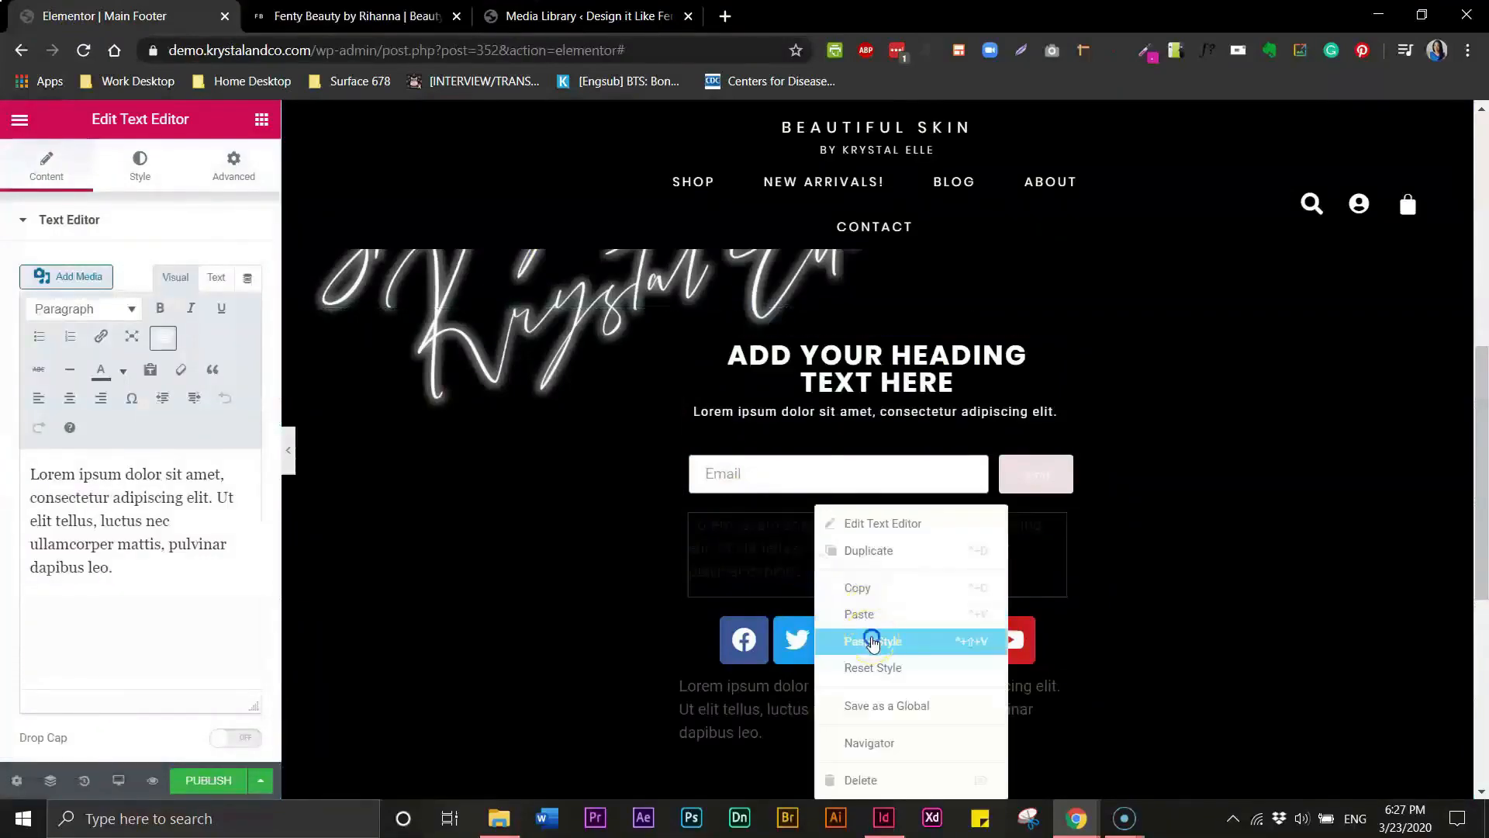
{"action": "left_click", "coordinate": [872, 639]}
- Paste the same style onto the bottom paragraph under the social icons
{"action": "left_click", "coordinate": [872, 555]}
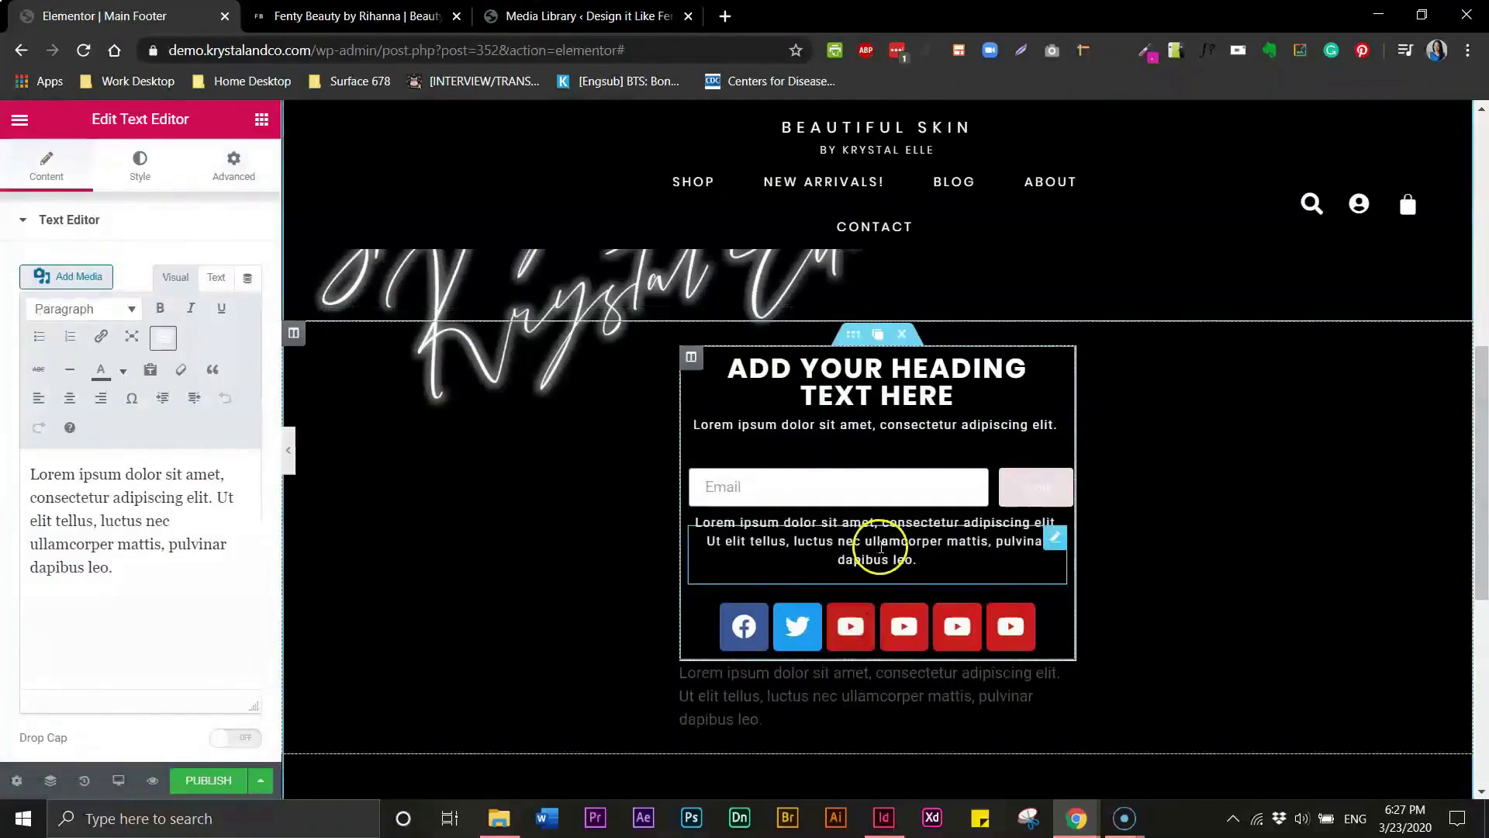
{"action": "left_click", "coordinate": [797, 692]}
{"action": "right_click", "coordinate": [799, 694]}
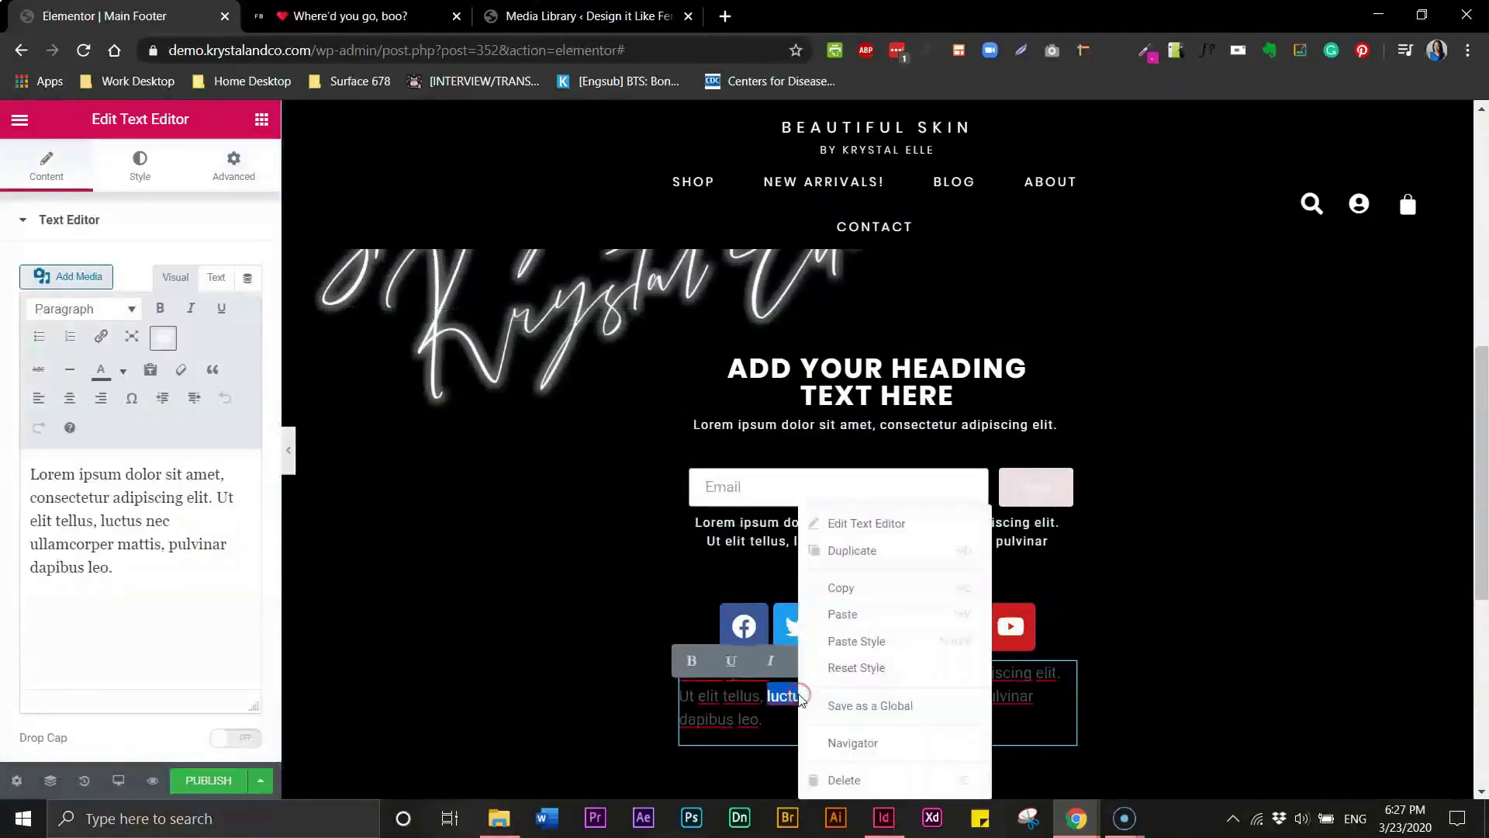
{"action": "left_click", "coordinate": [845, 644]}
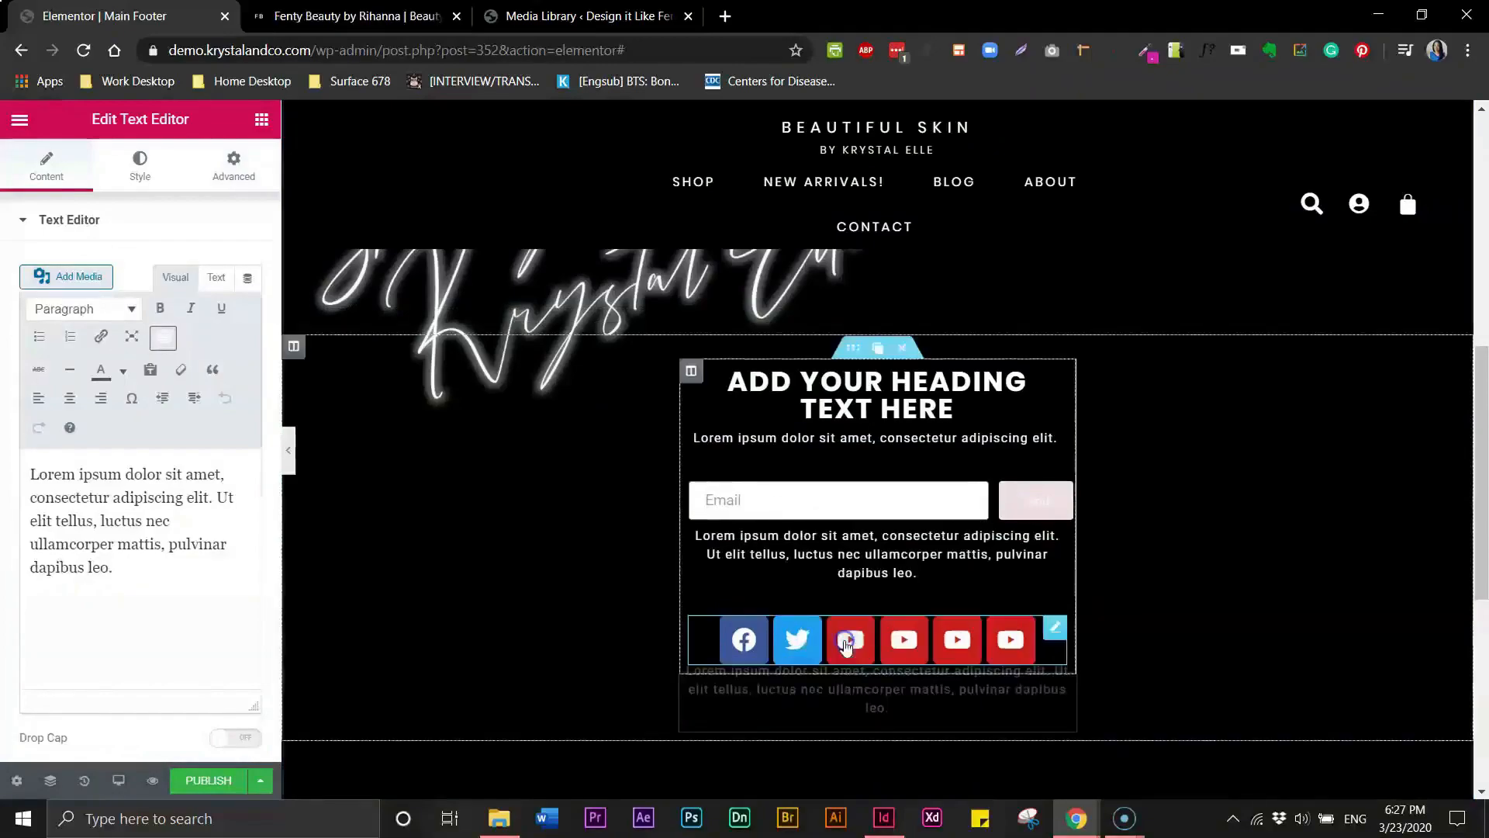
- Set the bottom paragraph's top margin to 0
{"action": "left_click", "coordinate": [889, 541]}
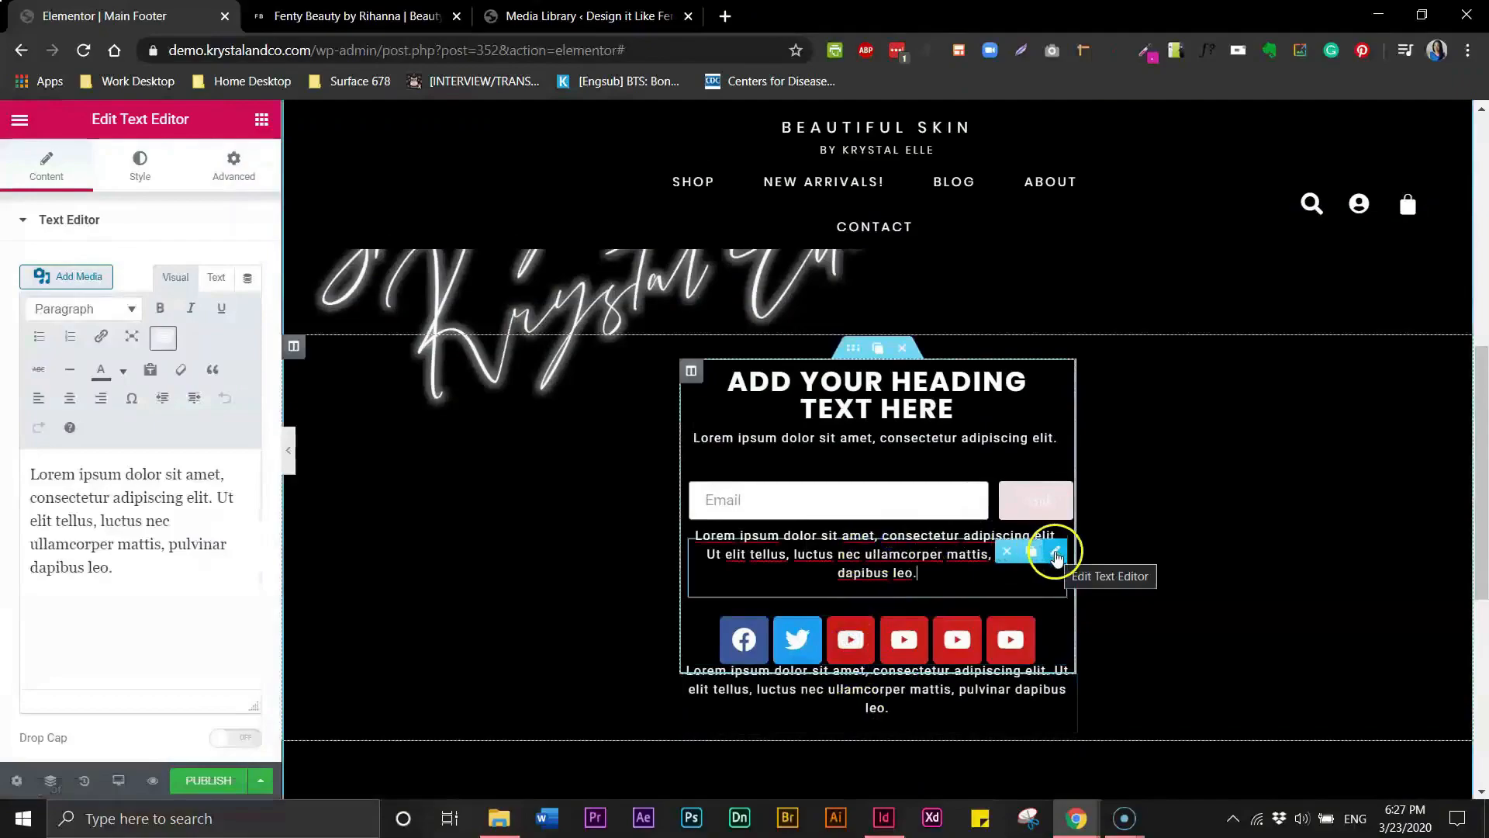
{"action": "left_click", "coordinate": [235, 176]}
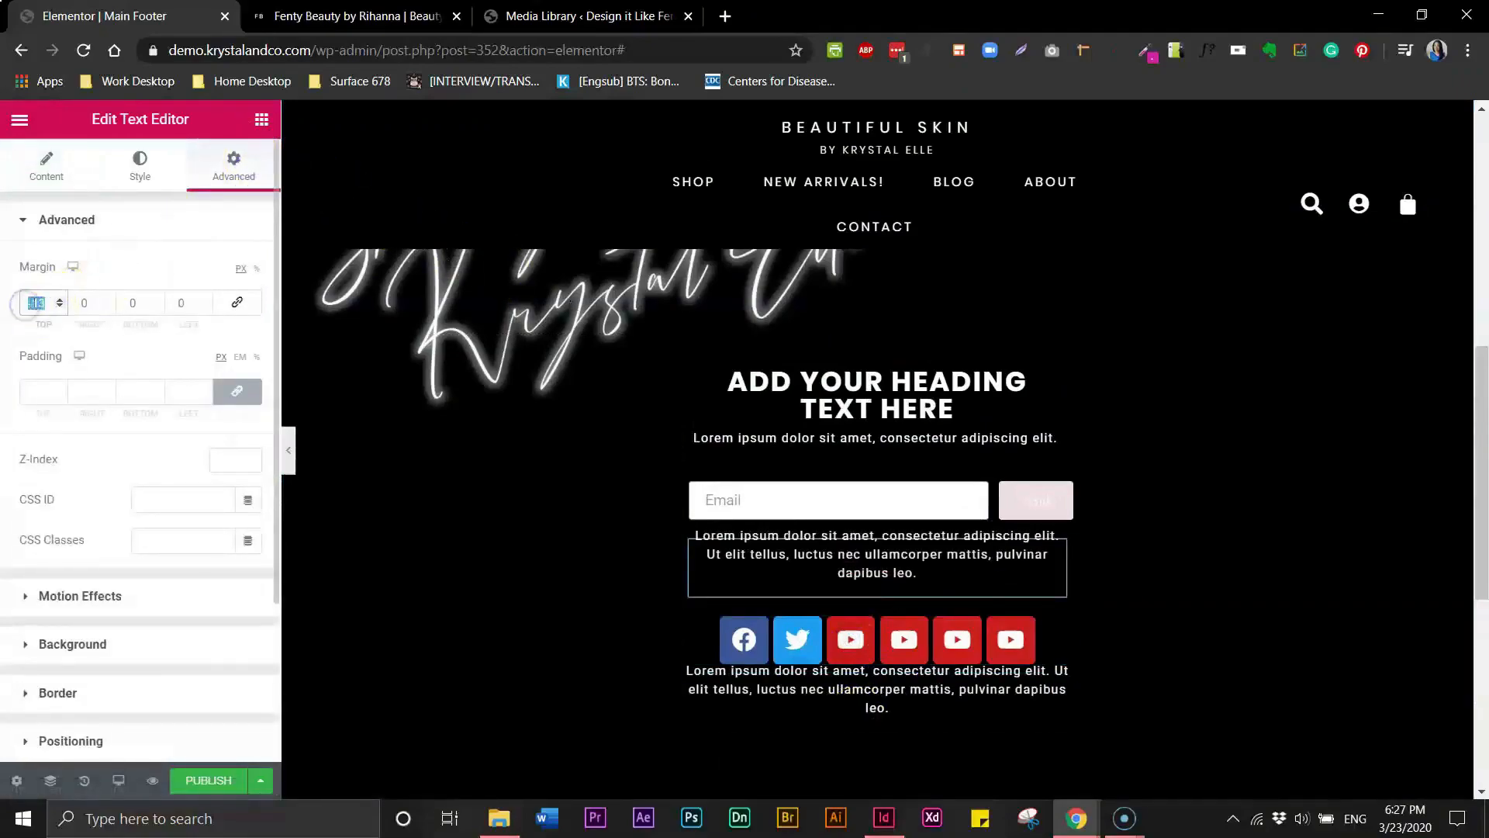
{"action": "left_click", "coordinate": [1022, 696]}
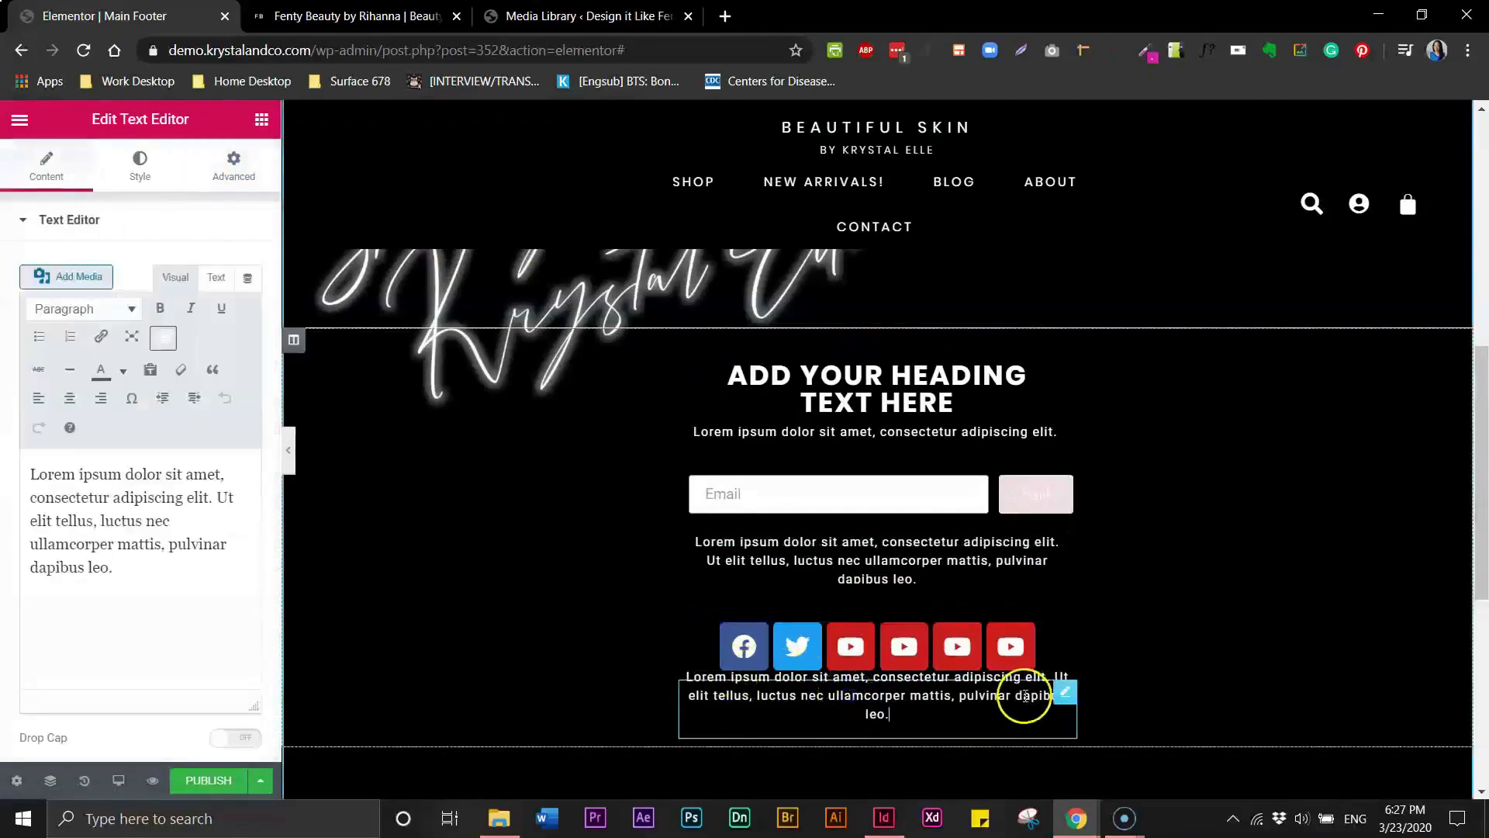
{"action": "left_click", "coordinate": [1069, 692]}
{"action": "left_click", "coordinate": [1067, 700]}
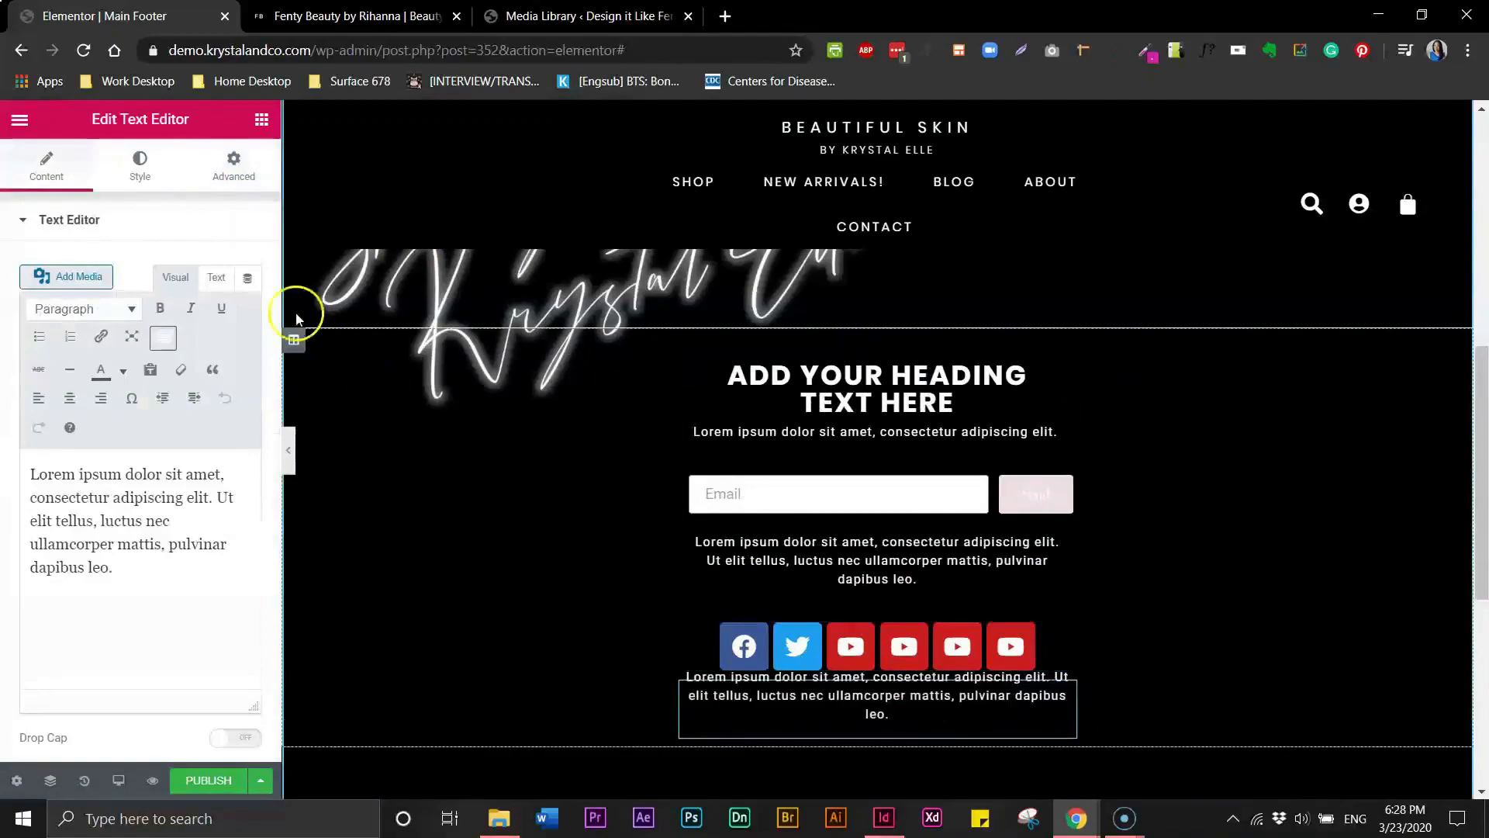
{"action": "left_click", "coordinate": [234, 164]}
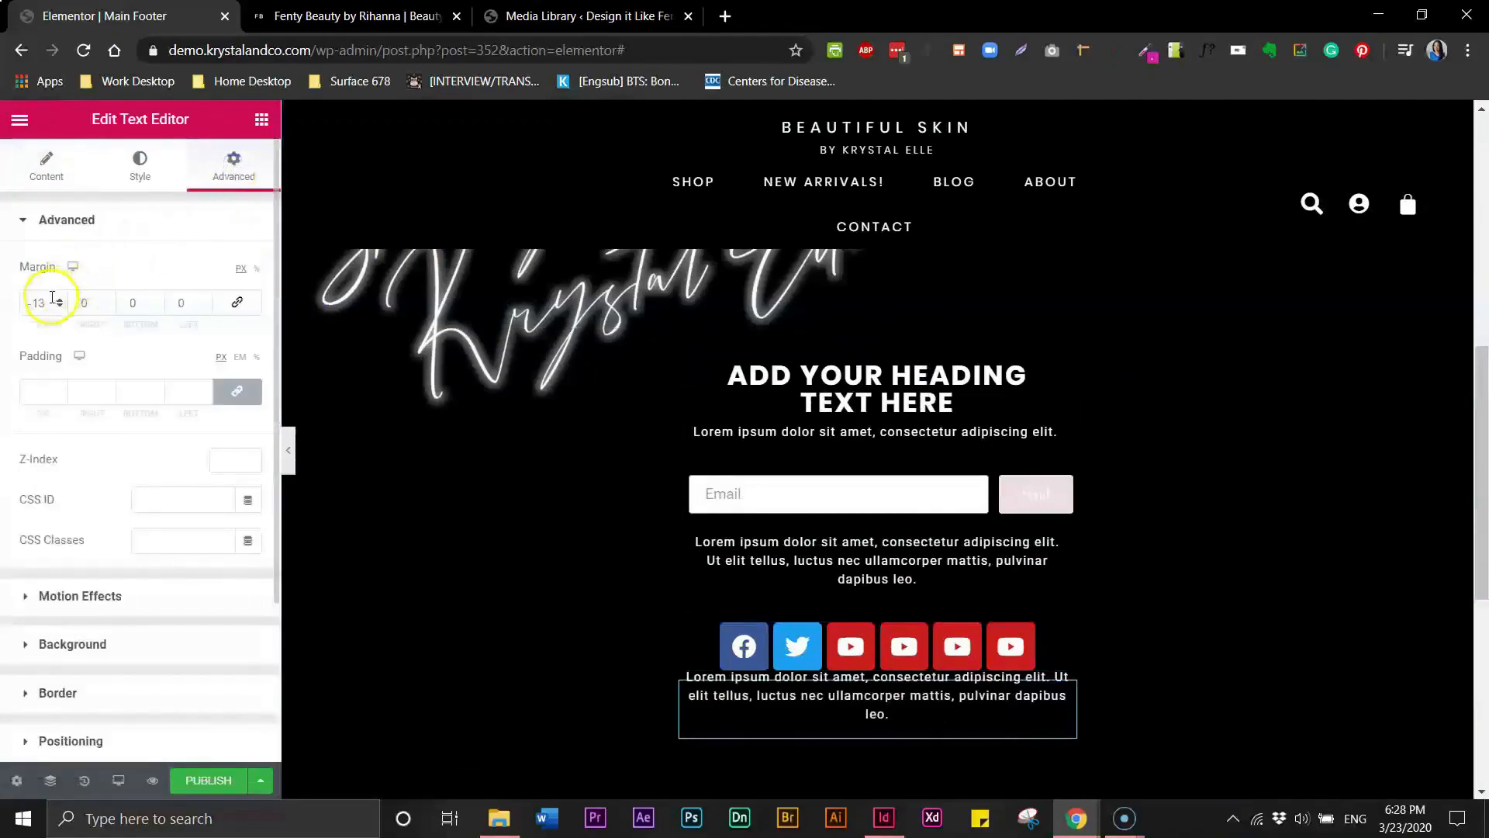
{"action": "type", "text": "0"}
- Select the email form widget and check the Fenty Beauty site for reference
{"action": "left_click", "coordinate": [884, 717]}
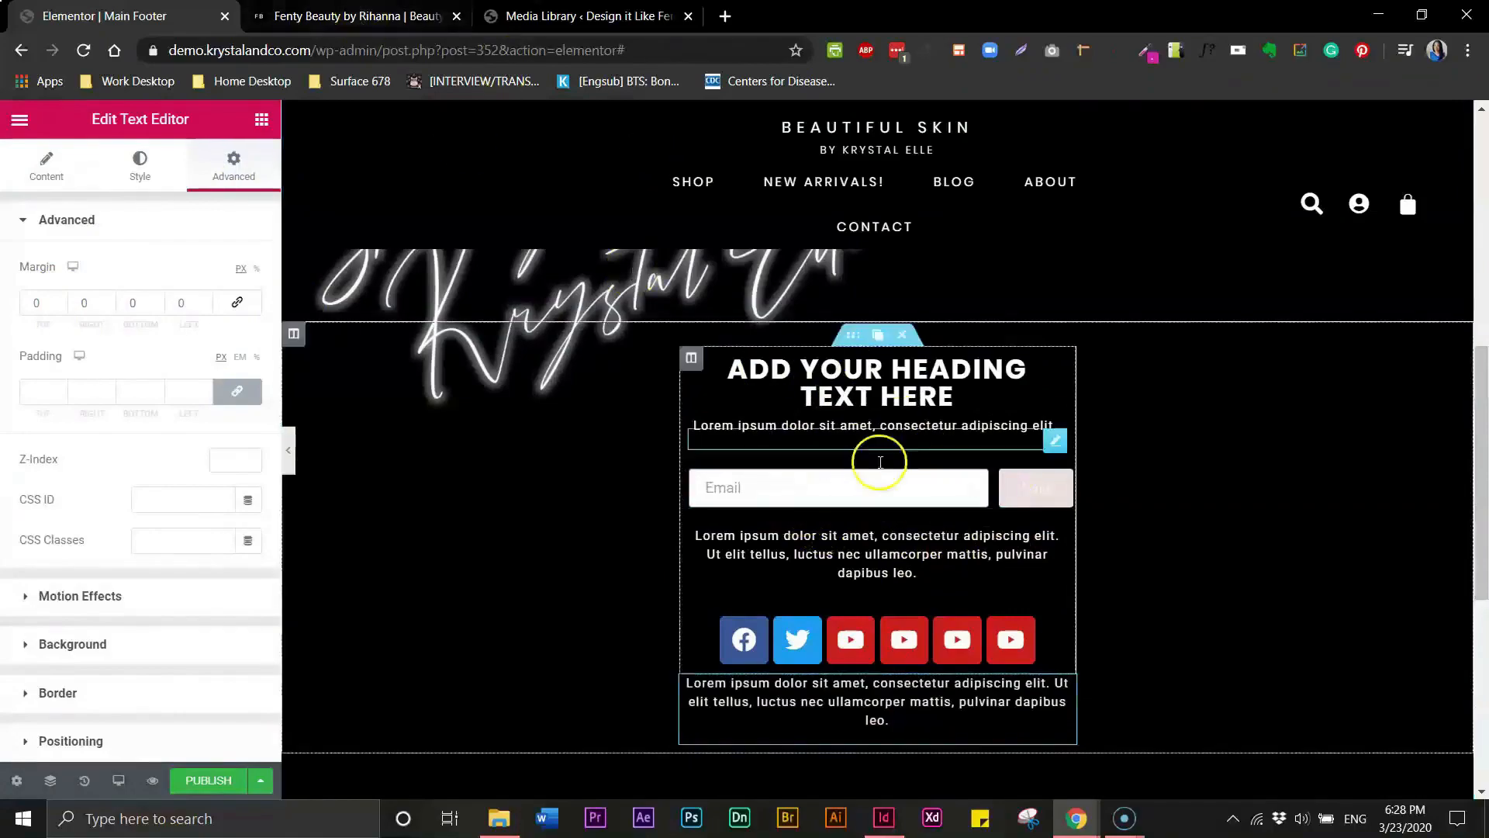
{"action": "left_click", "coordinate": [763, 495]}
{"action": "left_click", "coordinate": [764, 495]}
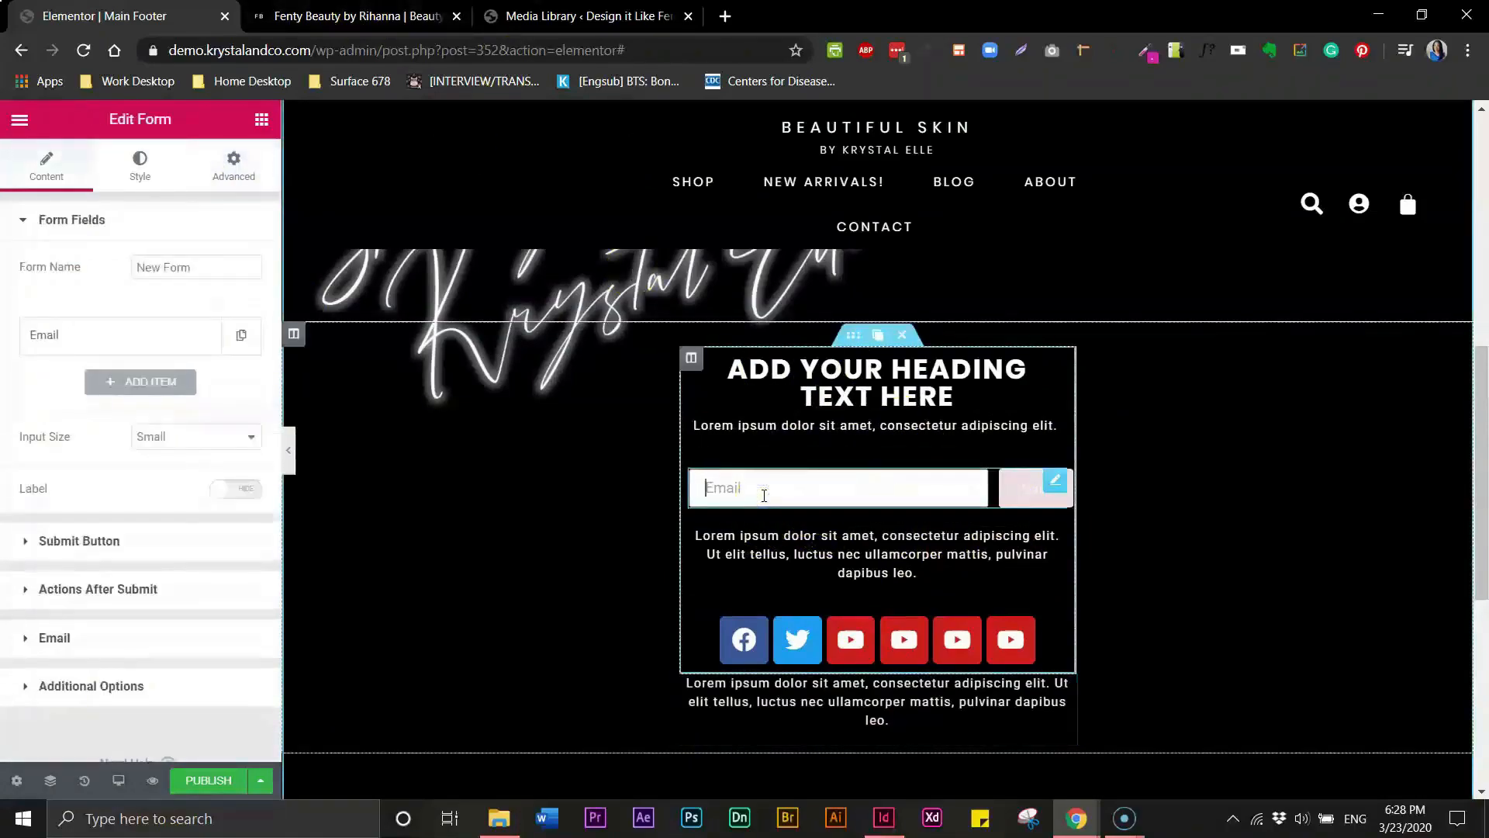
{"action": "left_click", "coordinate": [353, 16]}
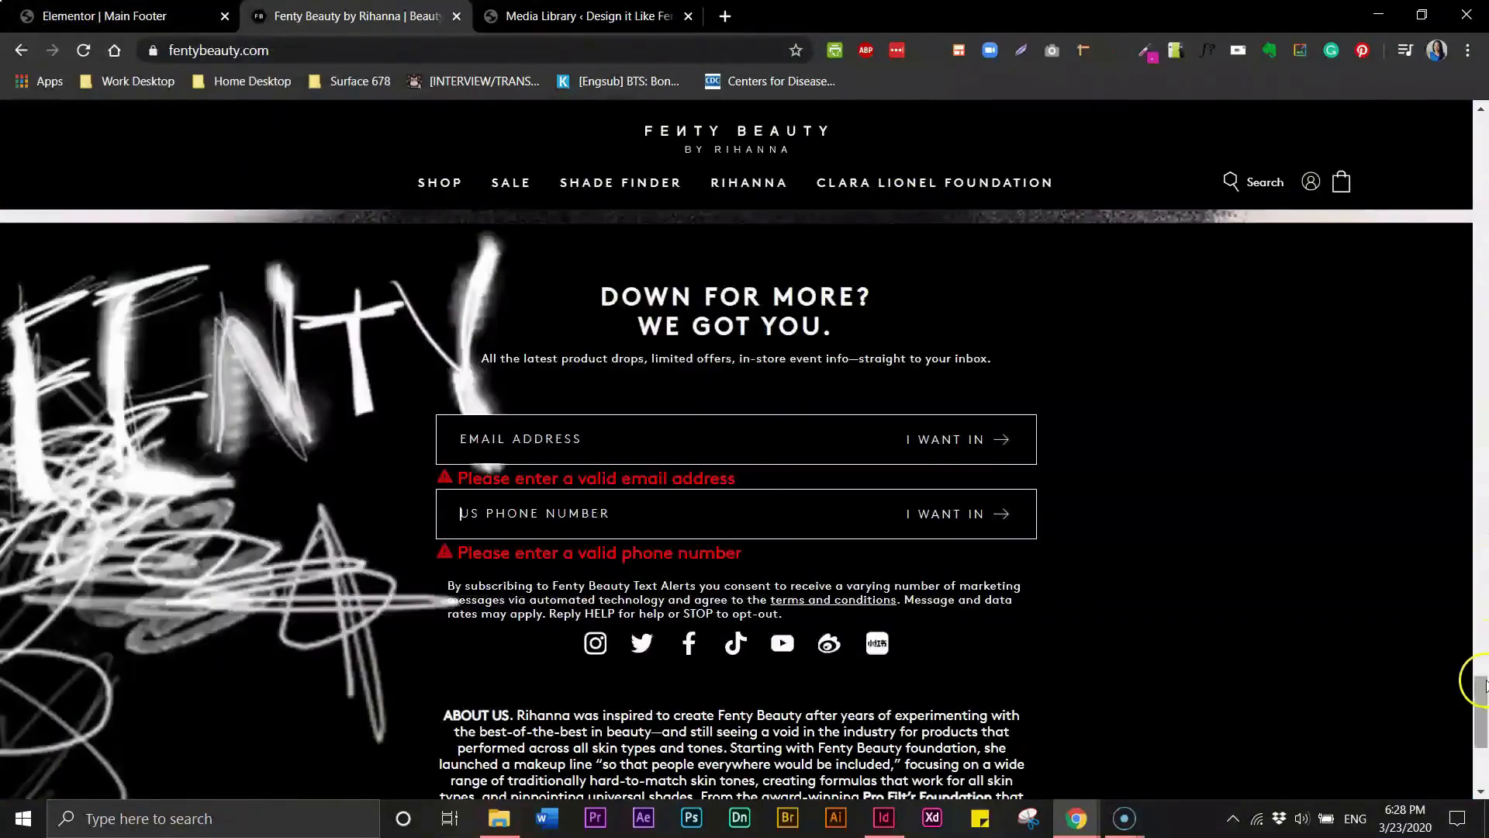
{"action": "left_click_drag", "start_coordinate": [1483, 683], "coordinate": [1470, 361]}
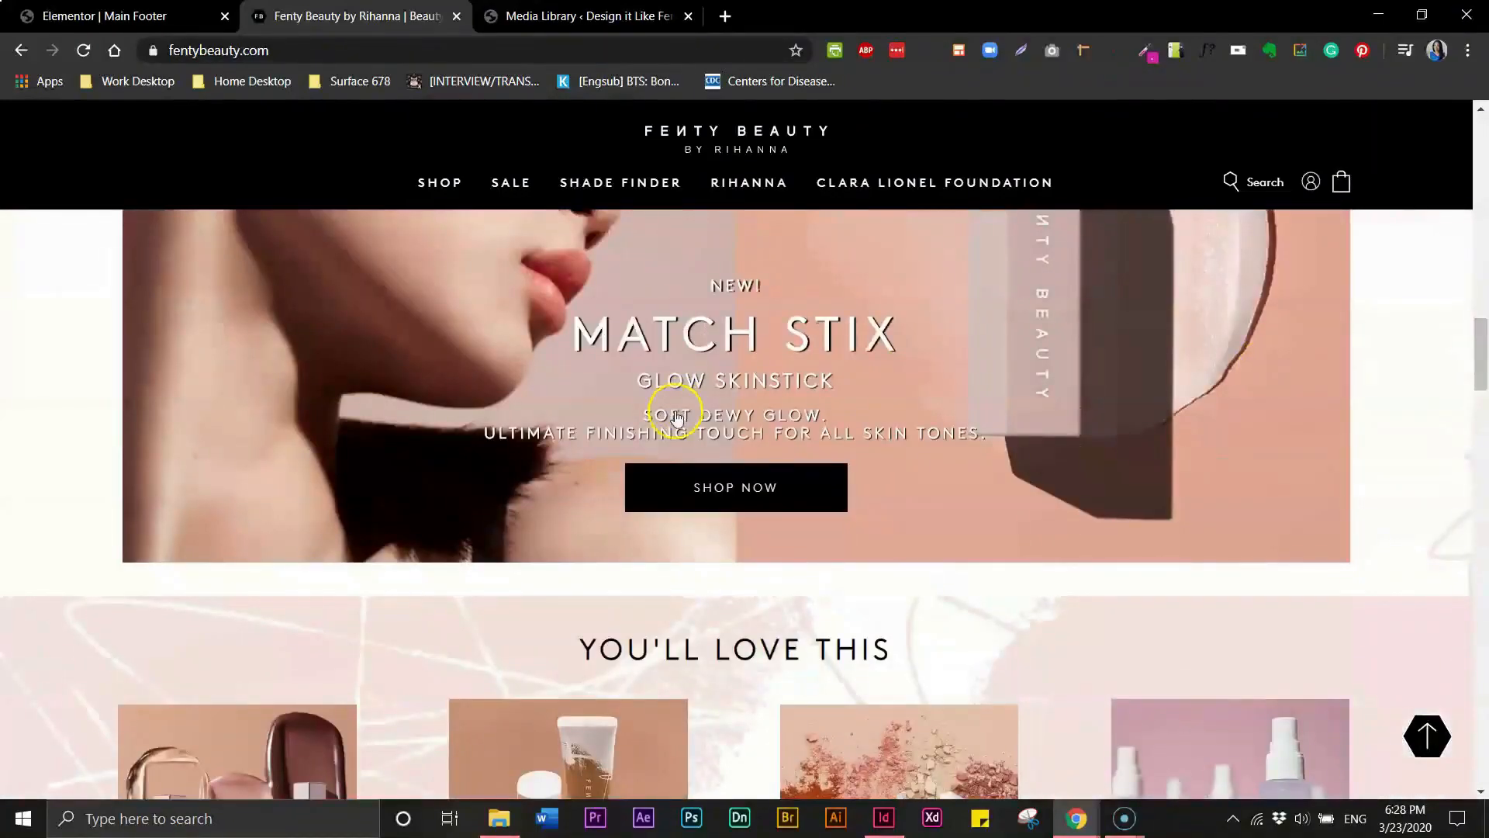
{"action": "left_click", "coordinate": [110, 17]}
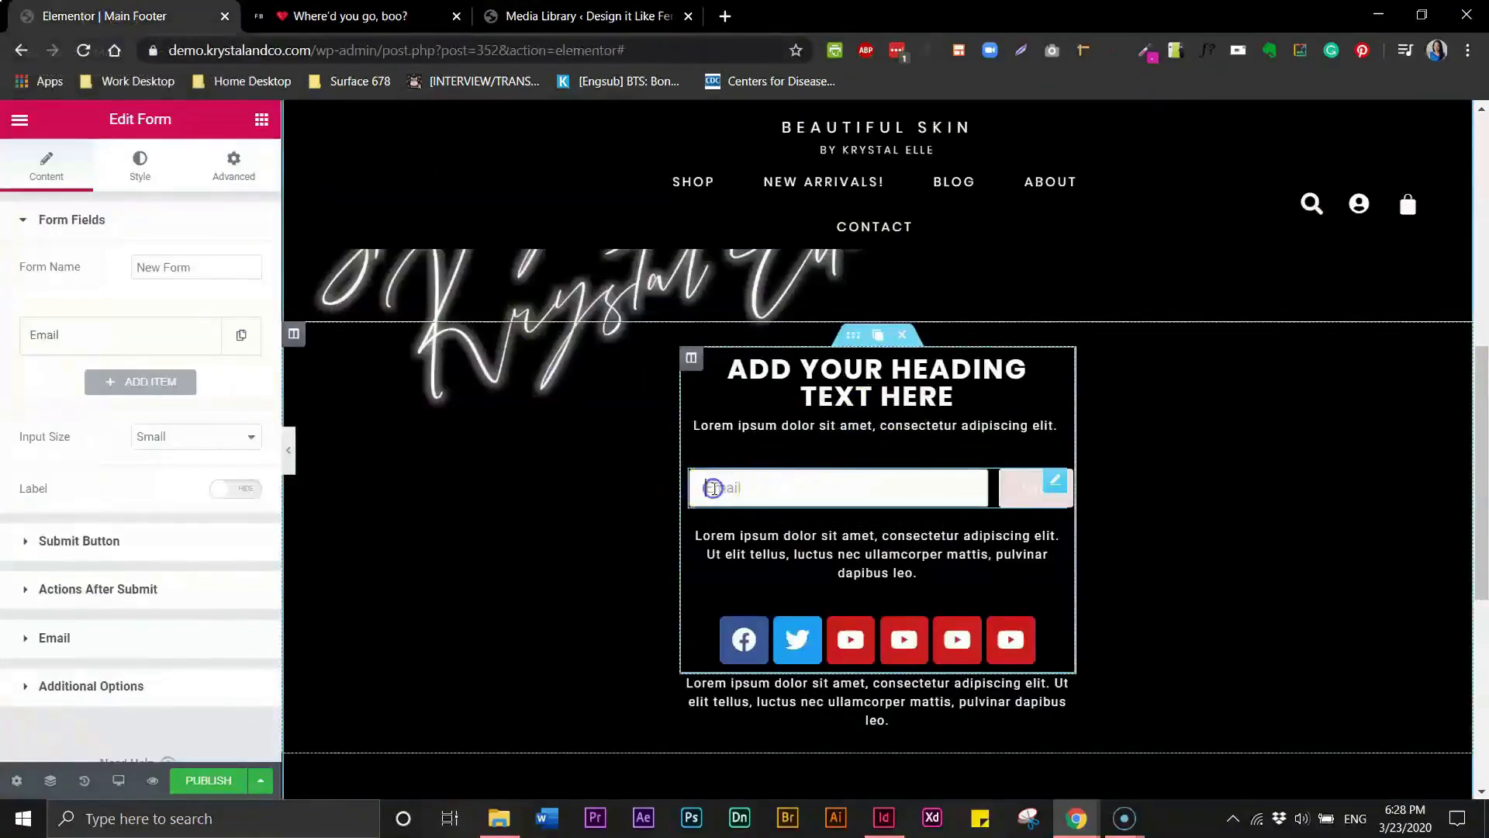
- Set the email form field's text color to white
{"action": "left_click", "coordinate": [139, 165]}
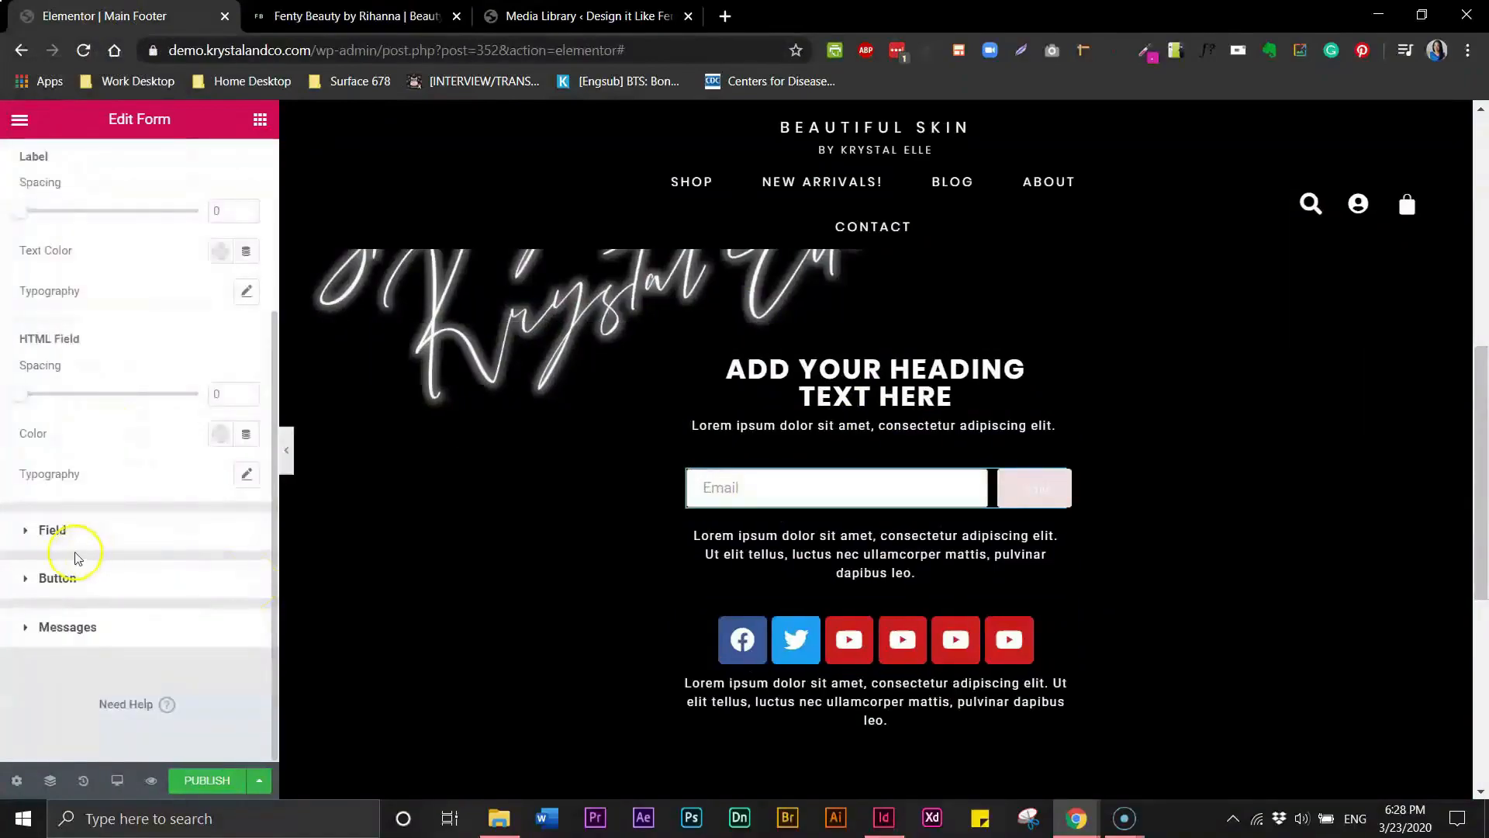
{"action": "left_click", "coordinate": [27, 532]}
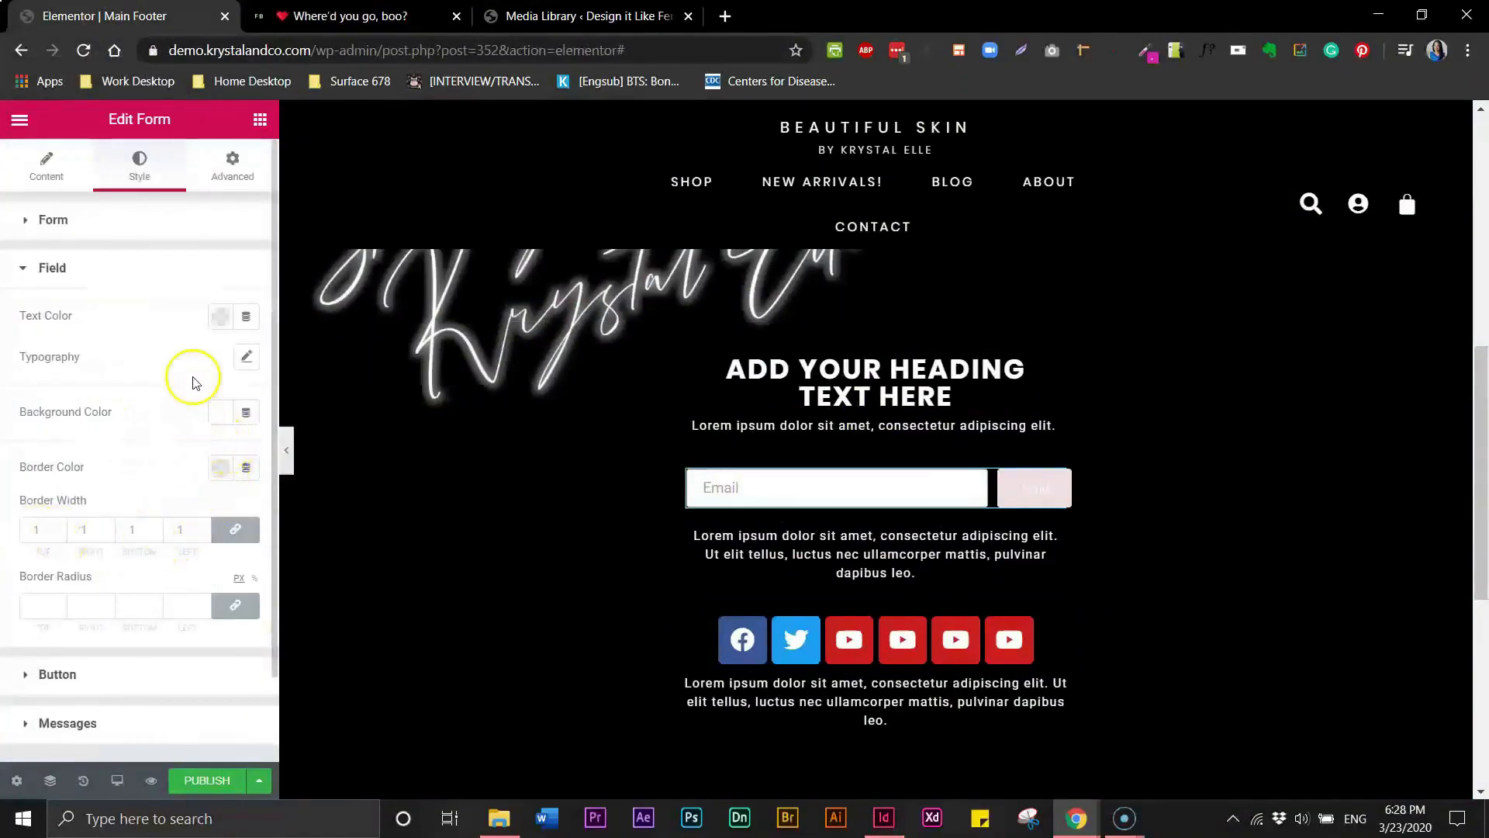
{"action": "left_click", "coordinate": [216, 320]}
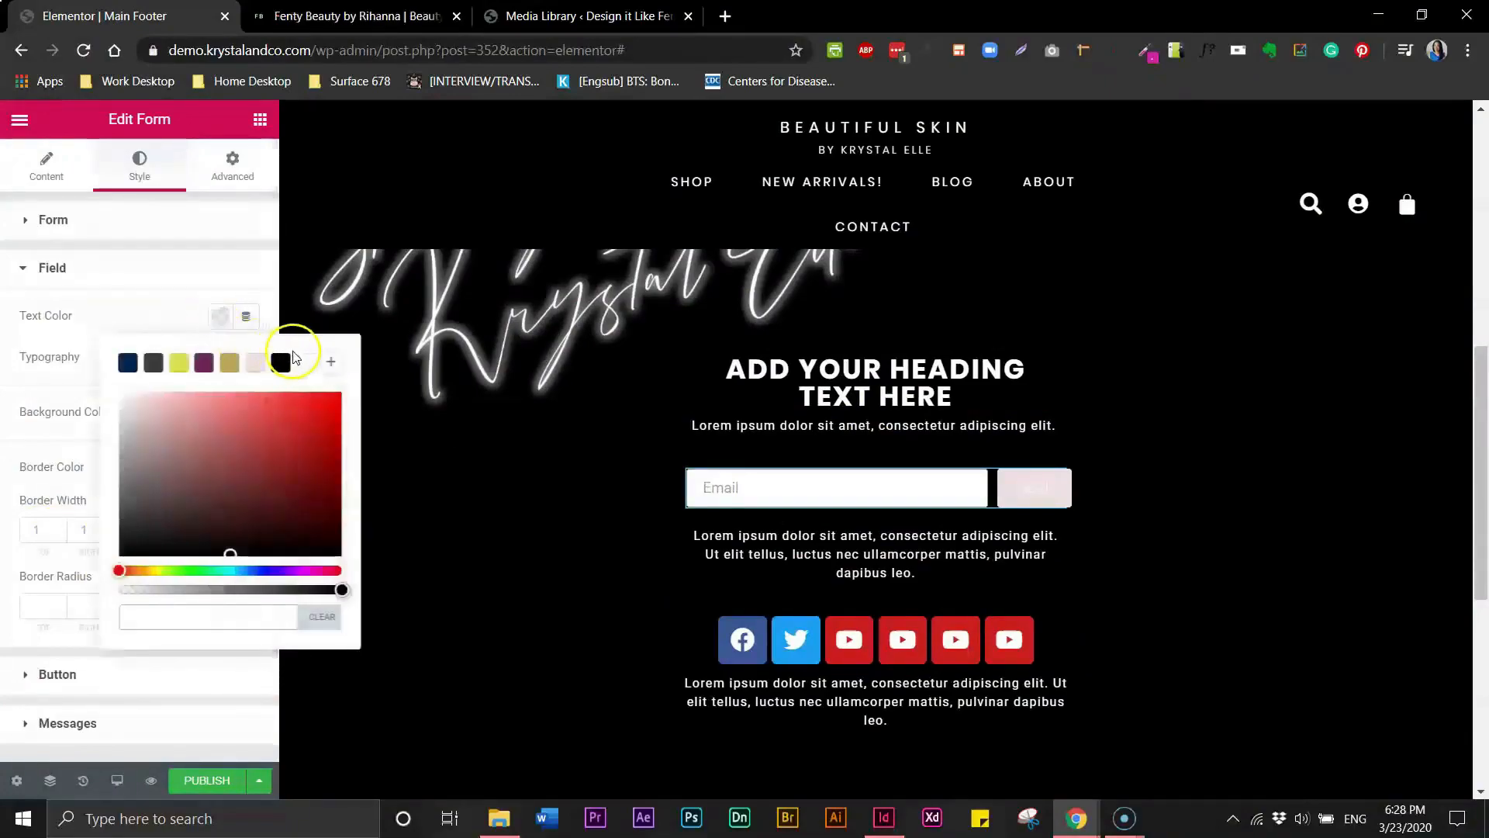
{"action": "left_click", "coordinate": [301, 363]}
{"action": "left_click", "coordinate": [169, 312]}
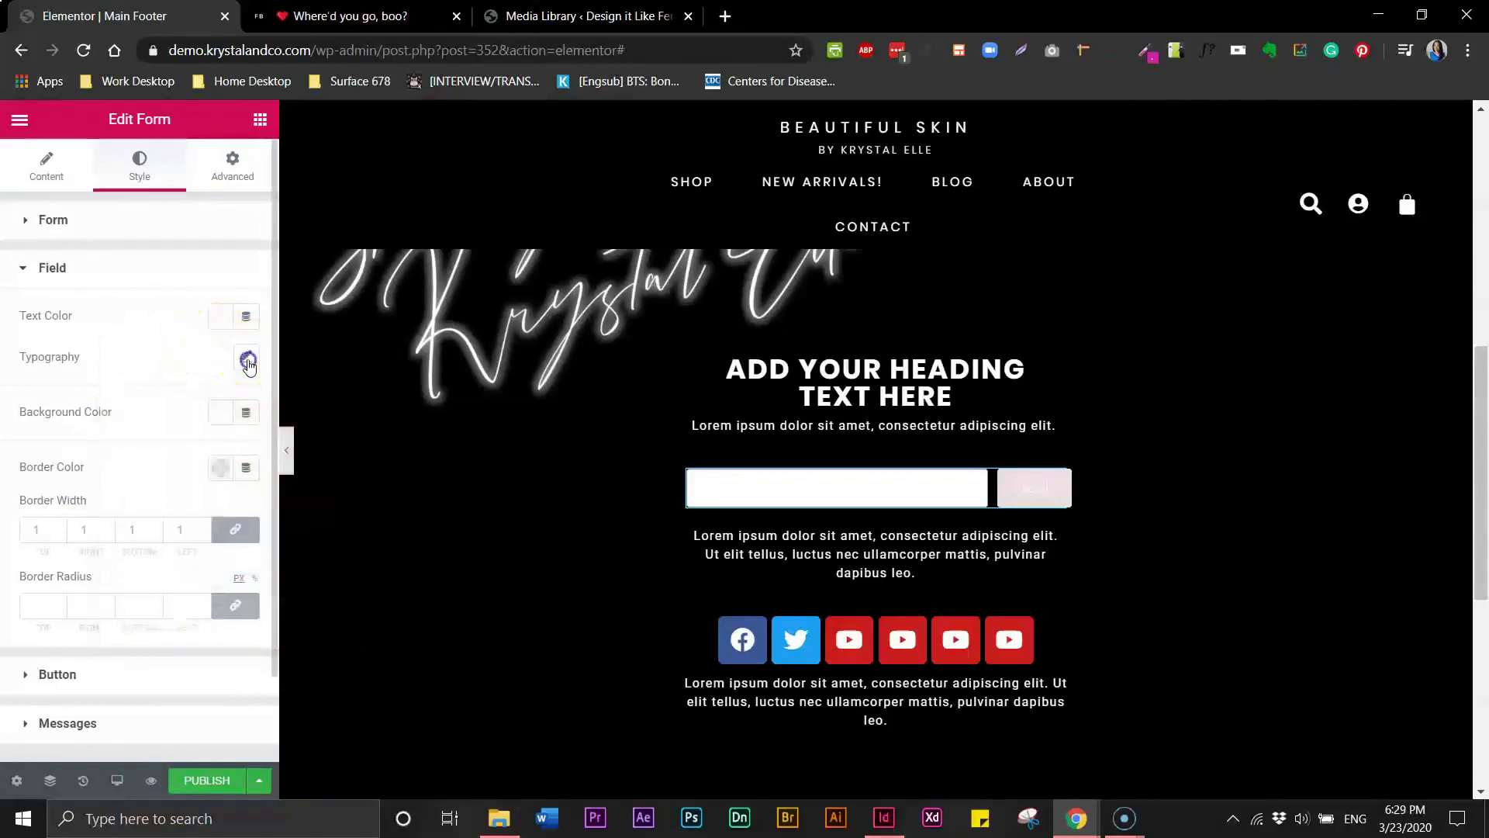
- Set the form field's typography font family to Poppins
{"action": "left_click", "coordinate": [248, 361]}
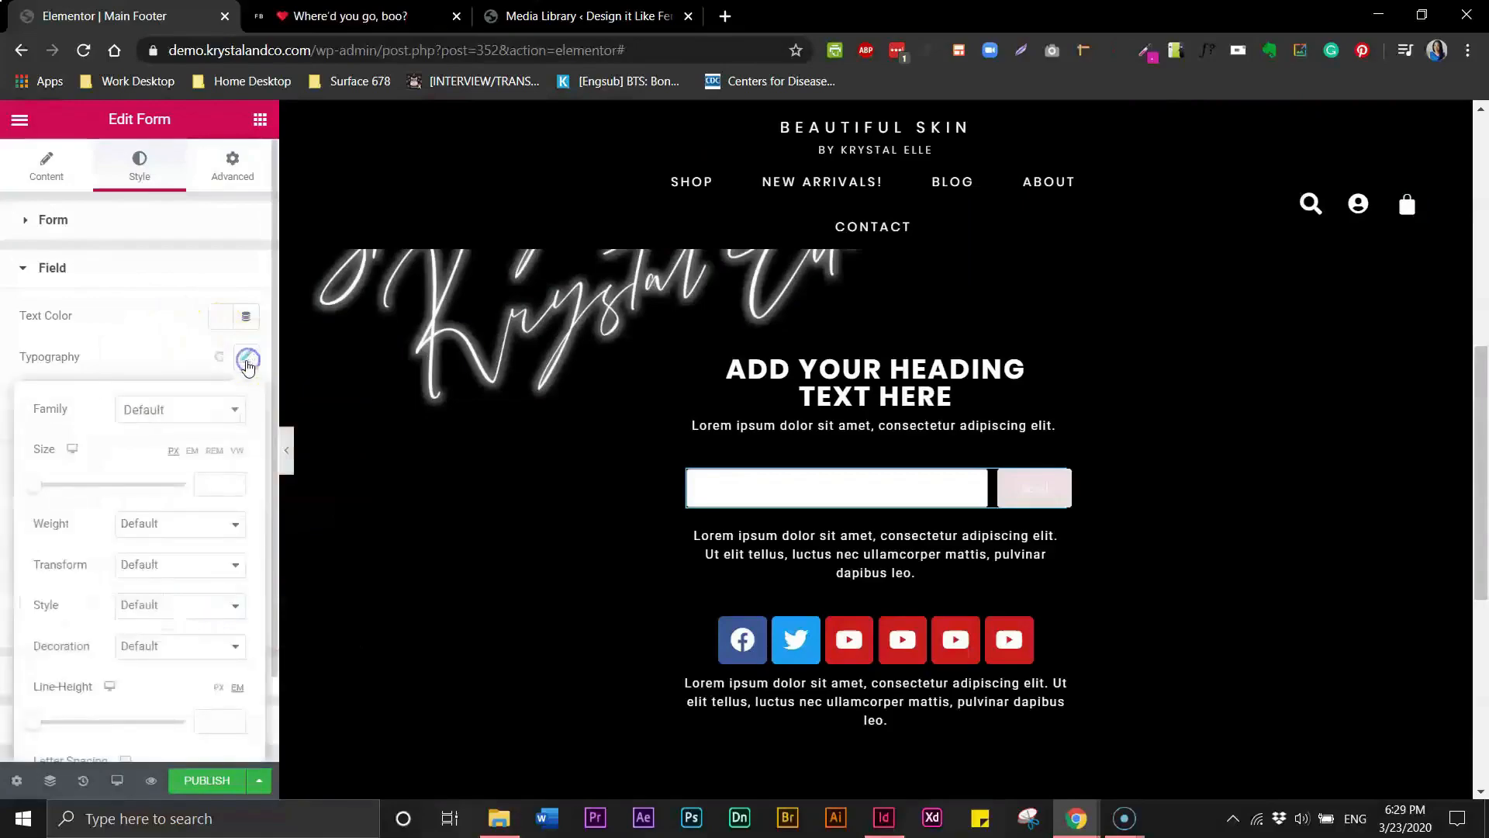
{"action": "left_click", "coordinate": [206, 419]}
{"action": "type", "text": "popp"}
{"action": "left_click", "coordinate": [173, 488]}
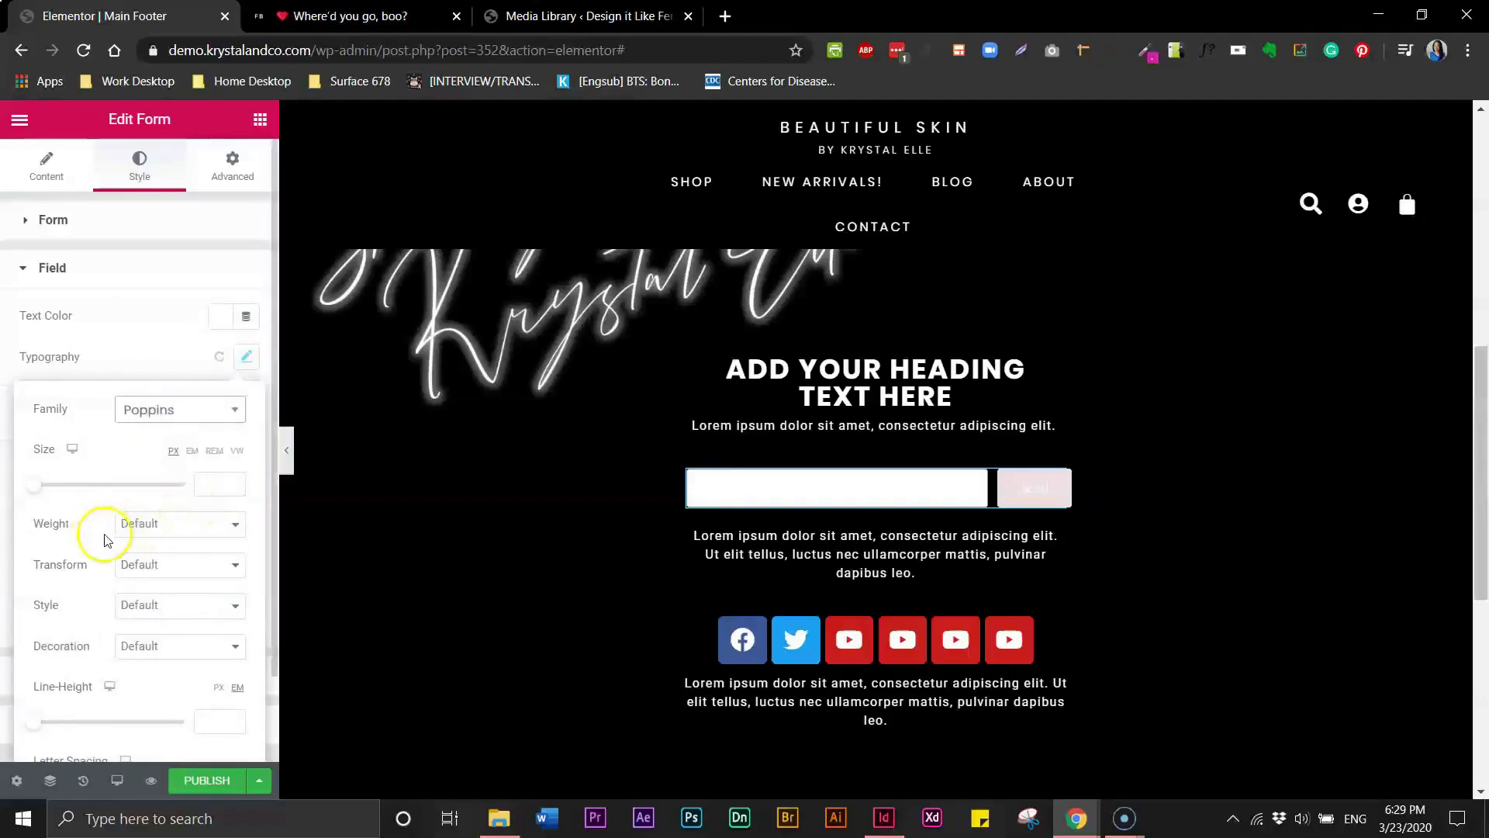
{"action": "left_click", "coordinate": [97, 351]}
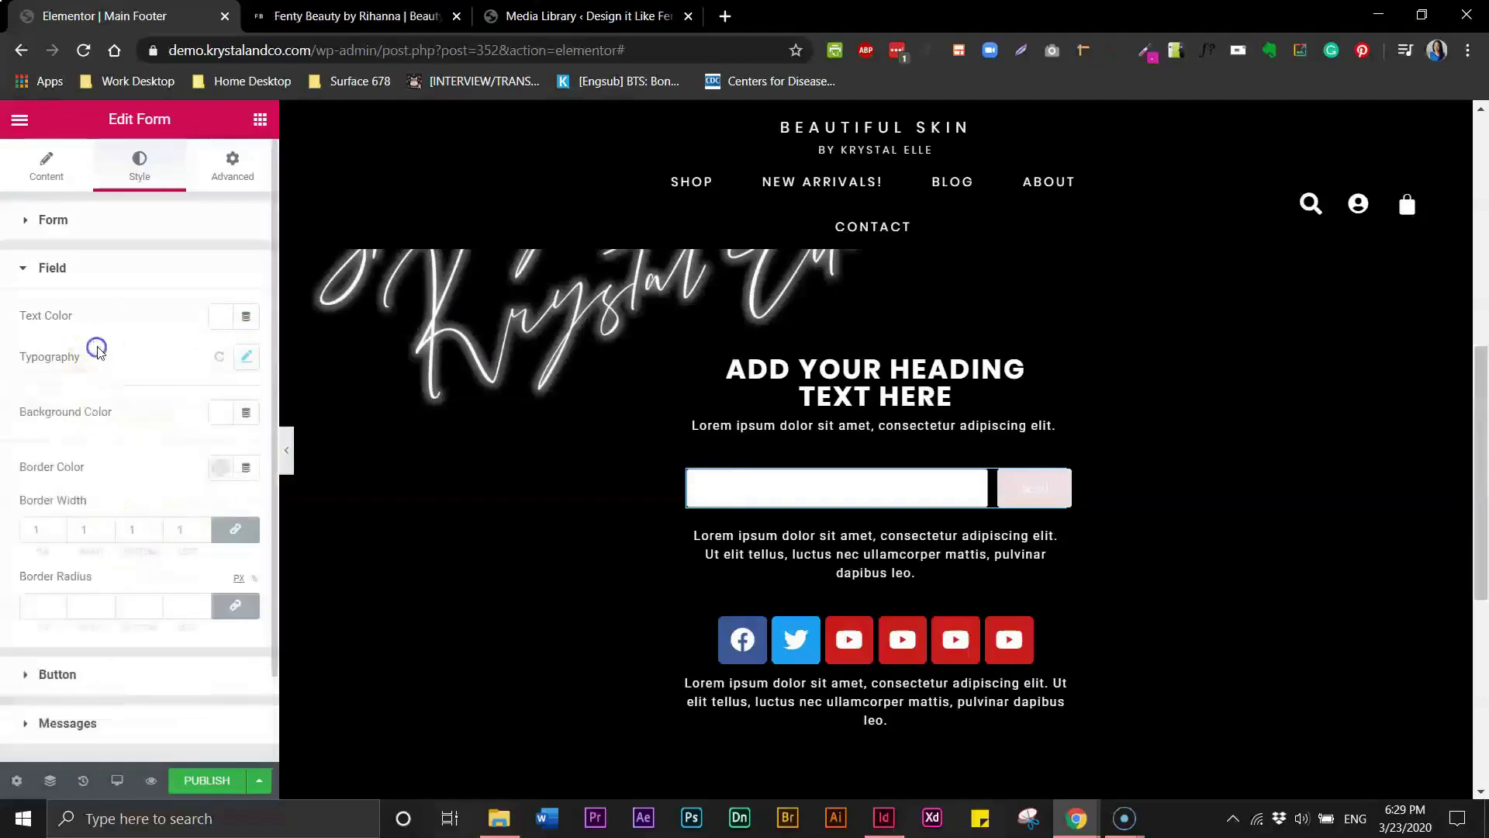
- Set the form field's background color to black
{"action": "left_click", "coordinate": [223, 418]}
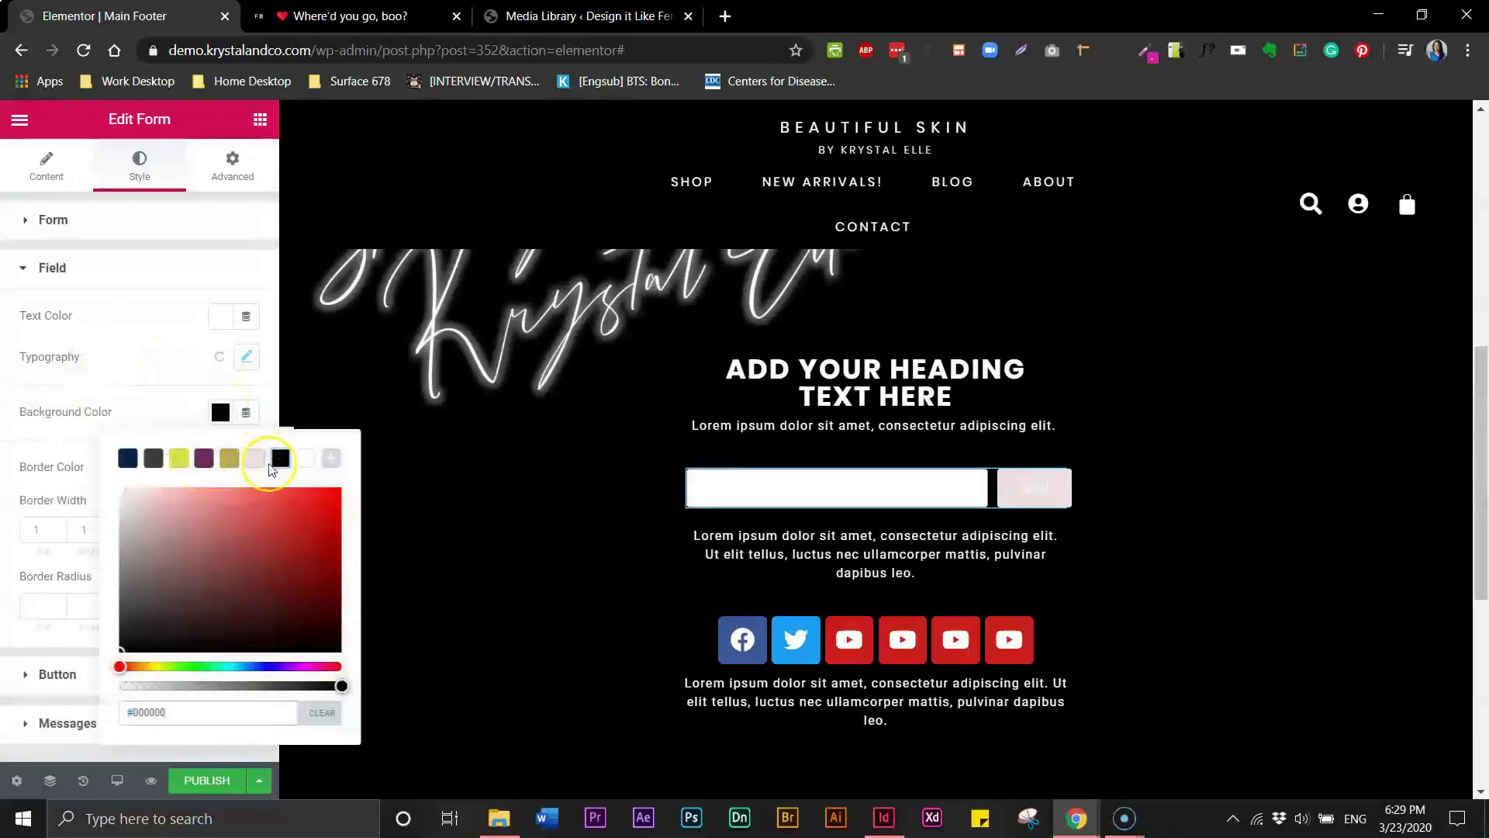
{"action": "left_click", "coordinate": [178, 371]}
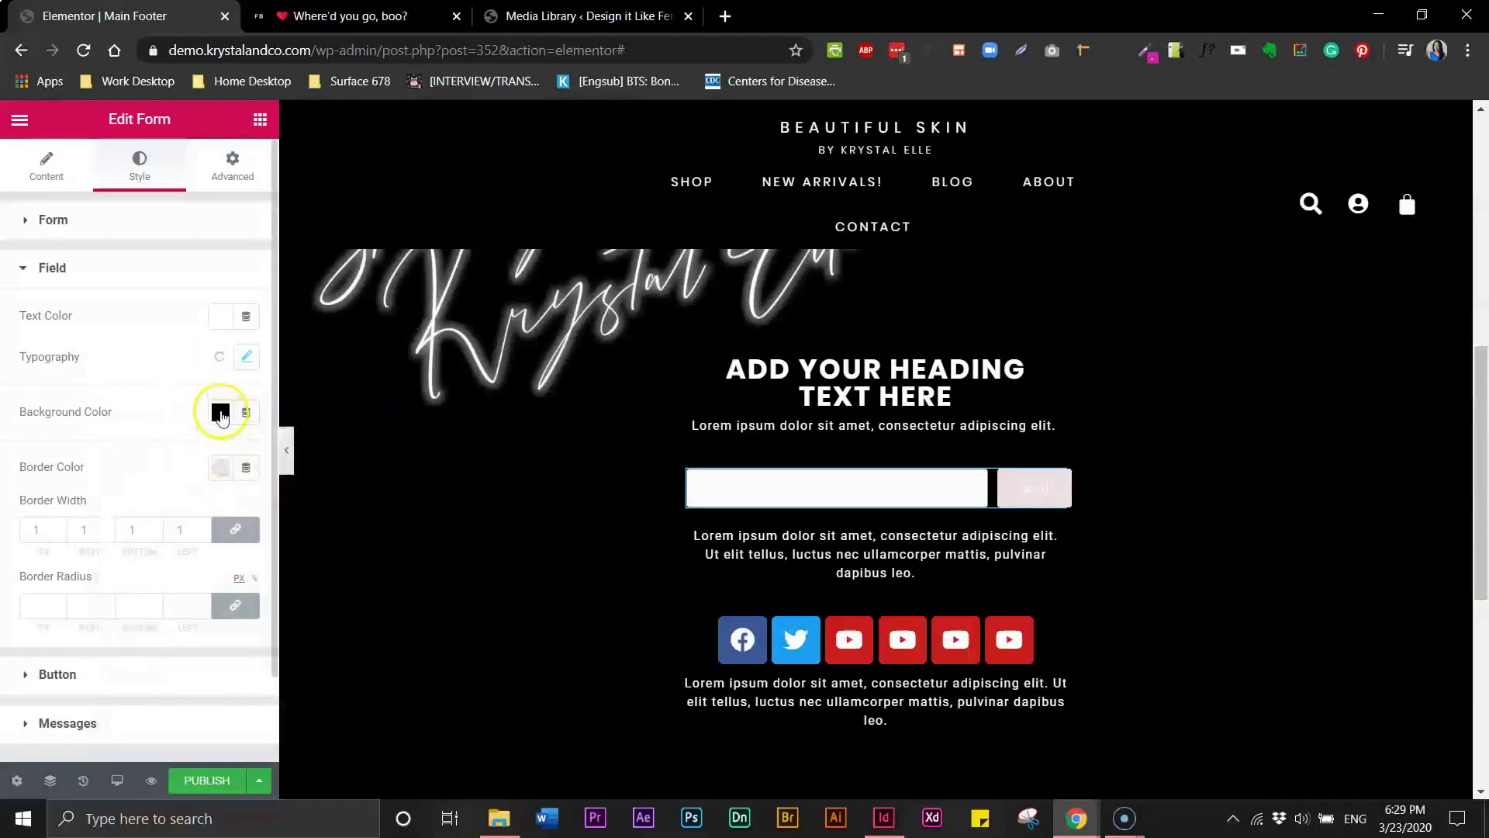
{"action": "left_click", "coordinate": [221, 413]}
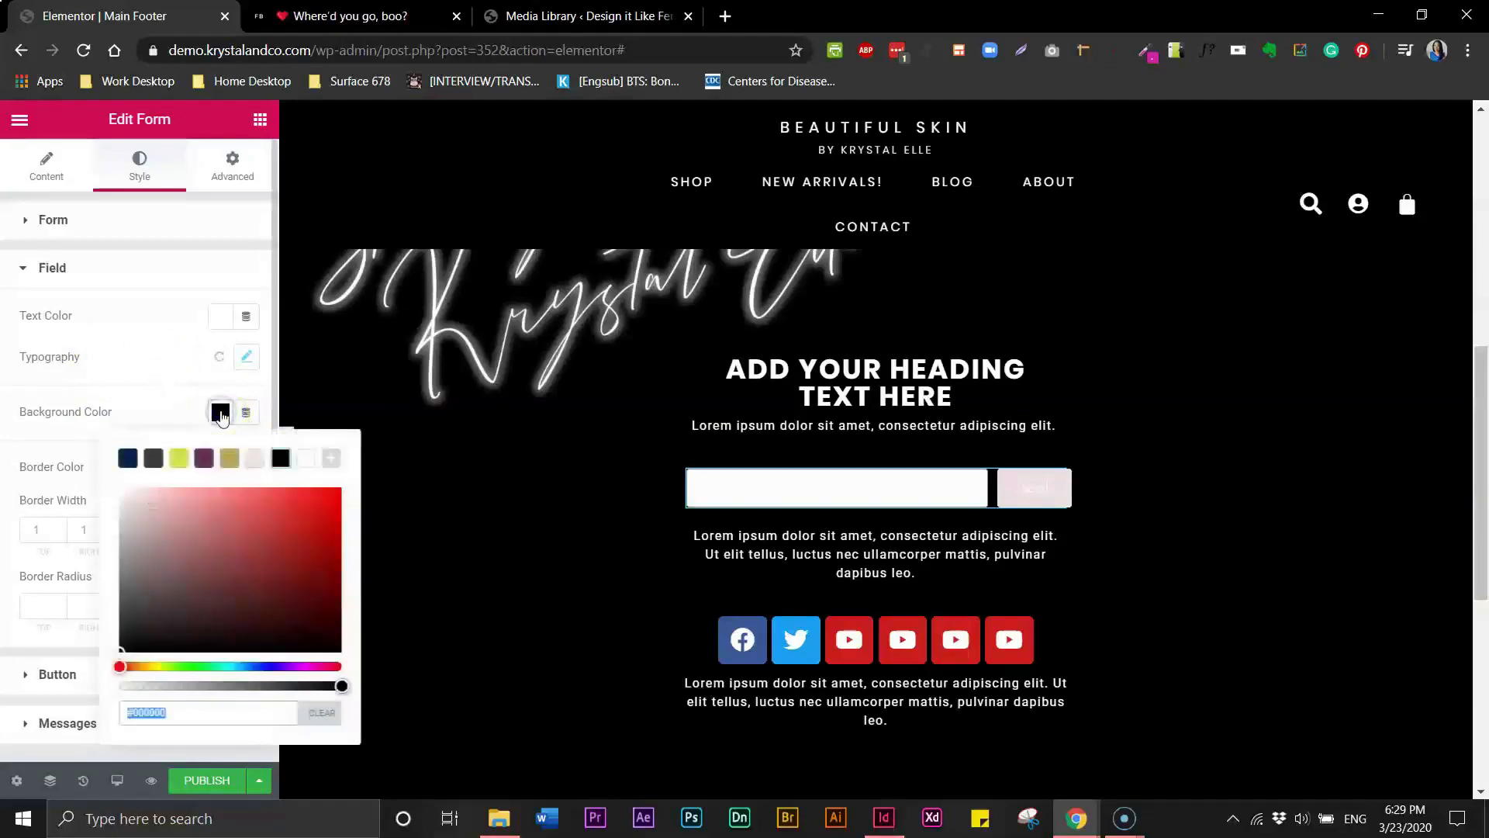
{"action": "left_click", "coordinate": [254, 459]}
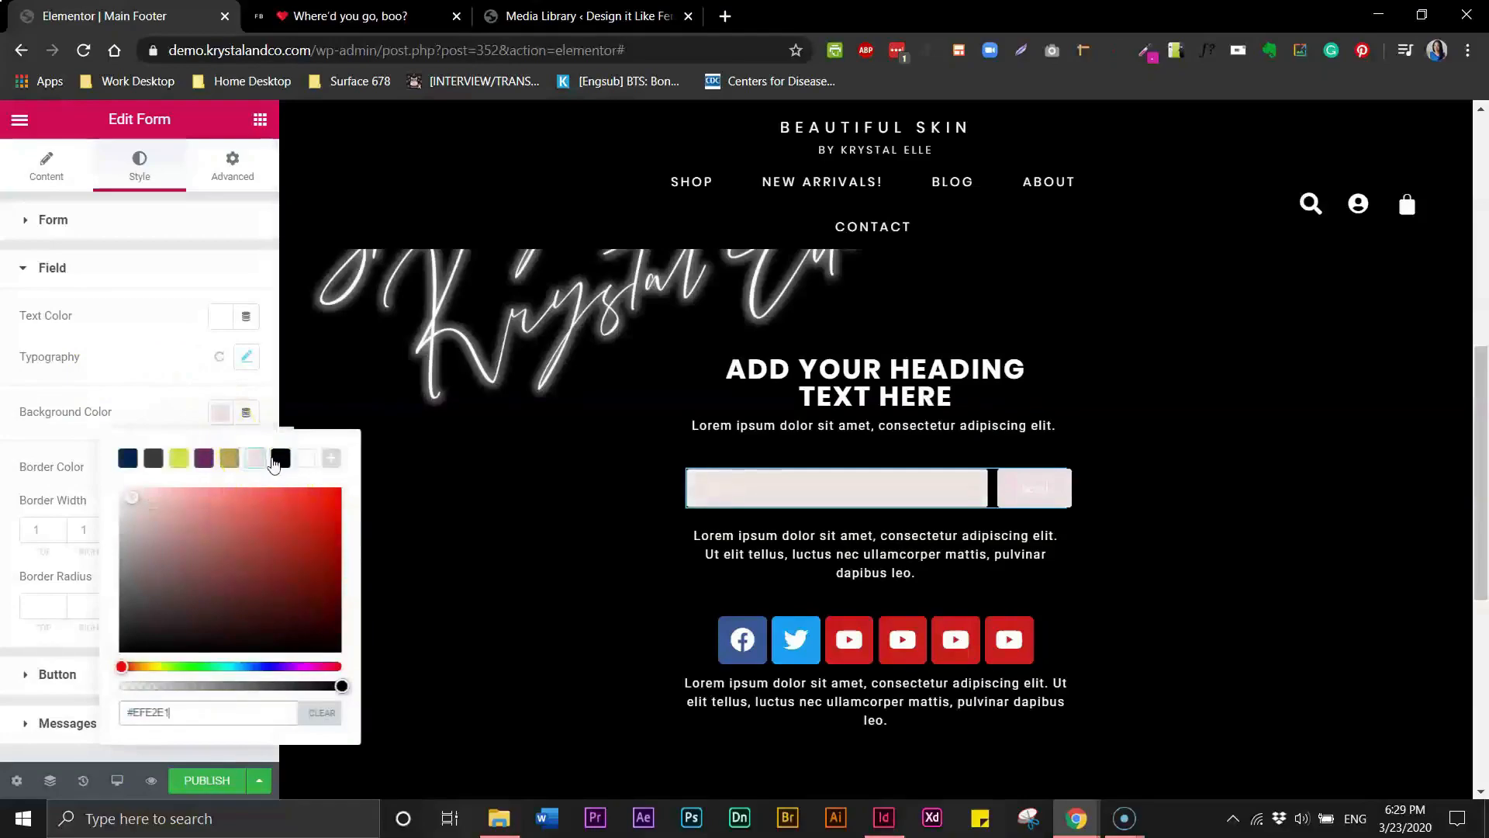
{"action": "left_click", "coordinate": [279, 459]}
{"action": "left_click", "coordinate": [175, 375]}
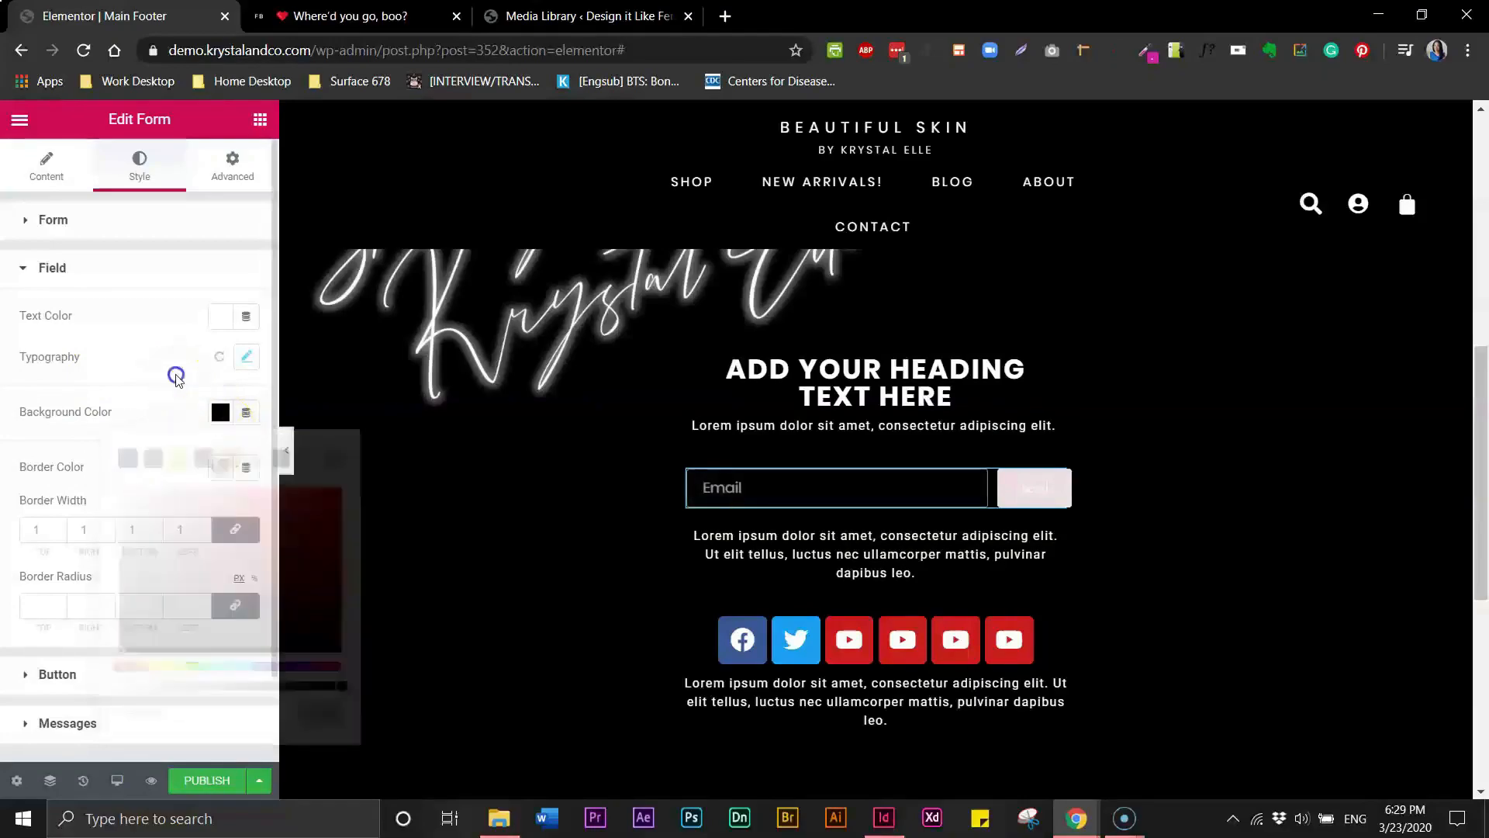
- Set the form field's font weight to 400 and text transform to Uppercase
{"action": "left_click", "coordinate": [255, 368]}
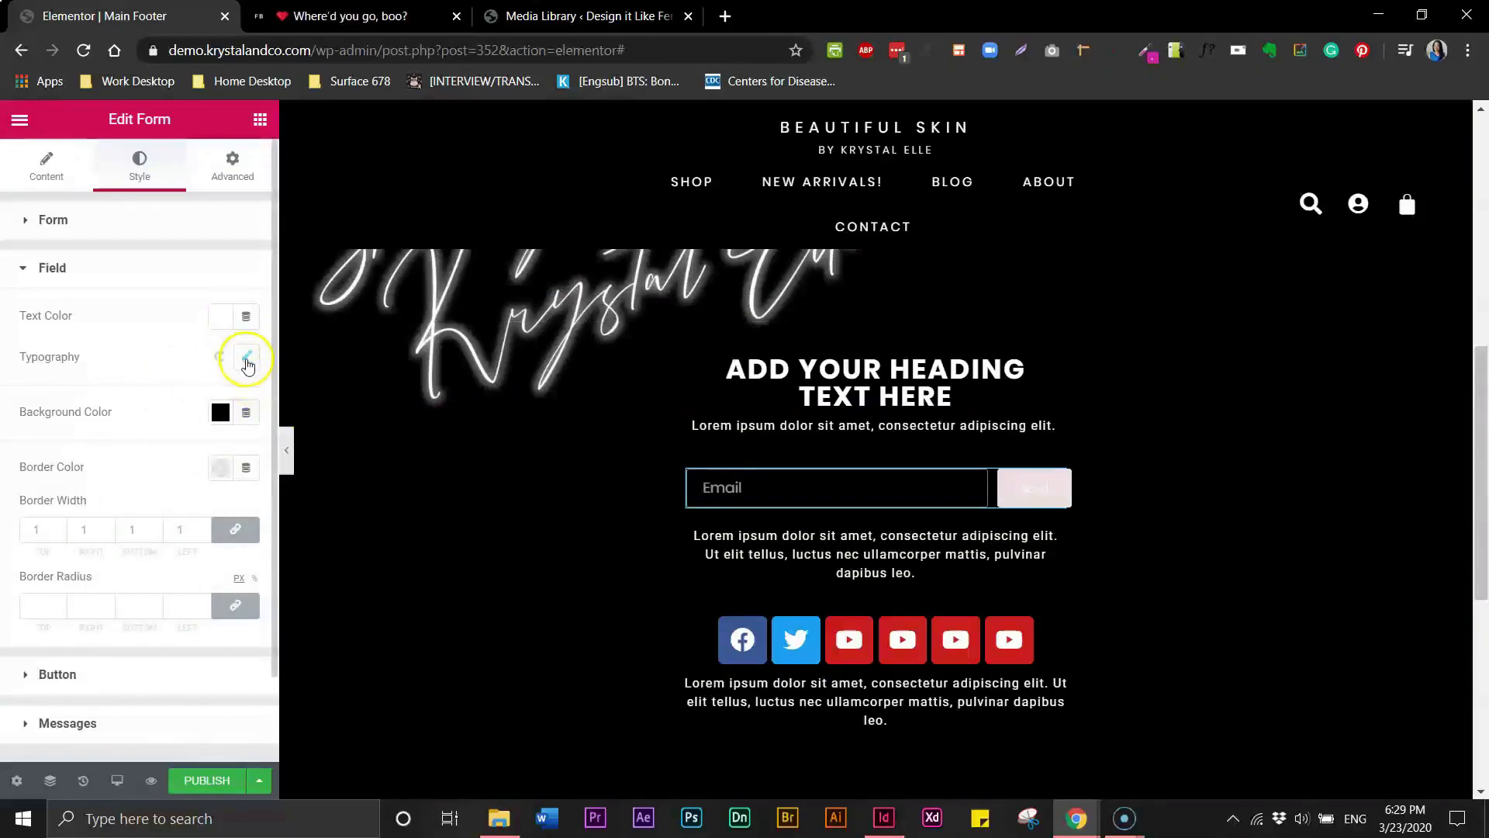
{"action": "left_click", "coordinate": [247, 362]}
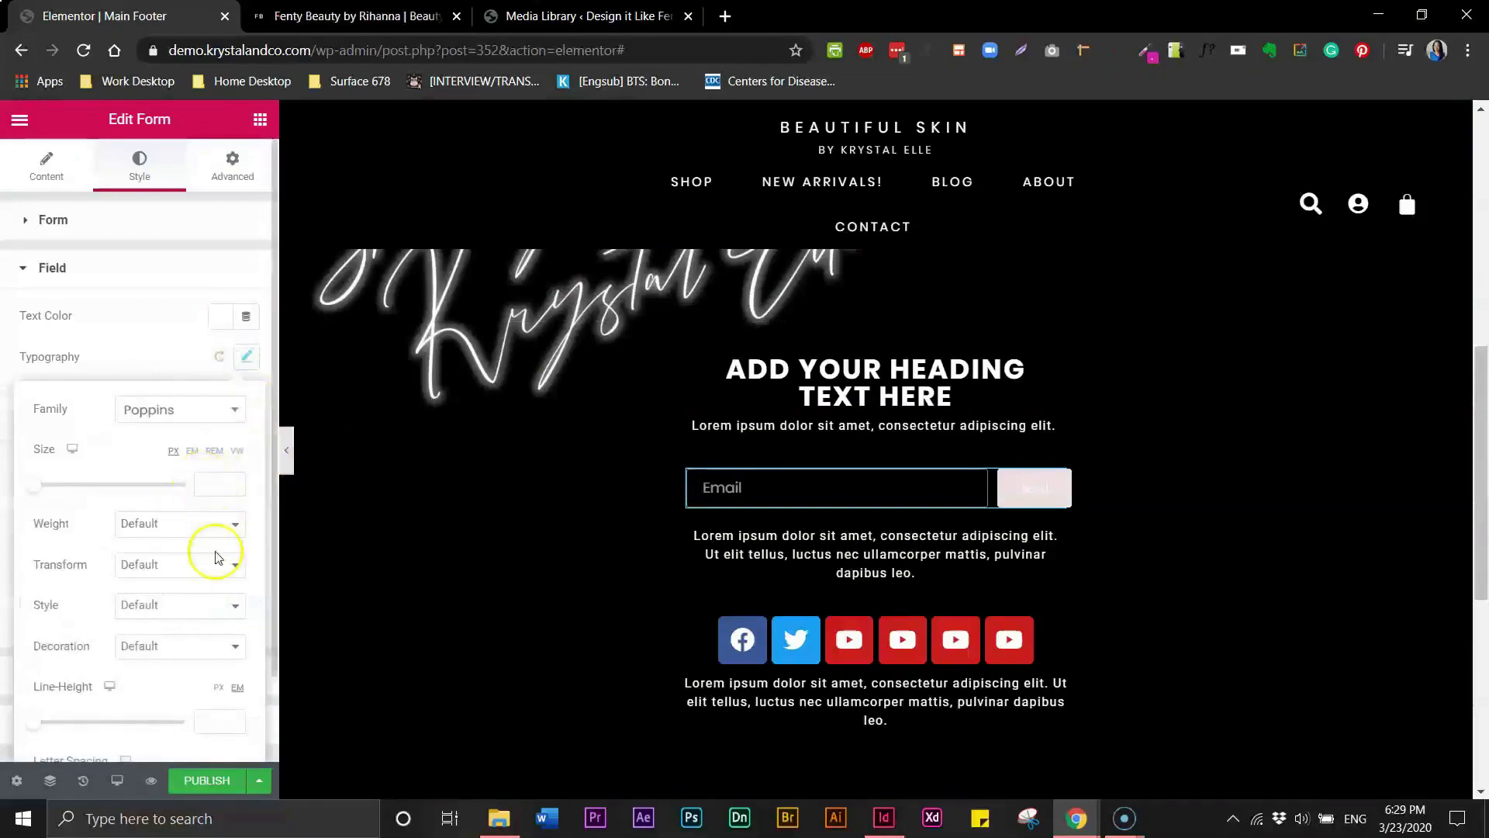
{"action": "left_click", "coordinate": [180, 525]}
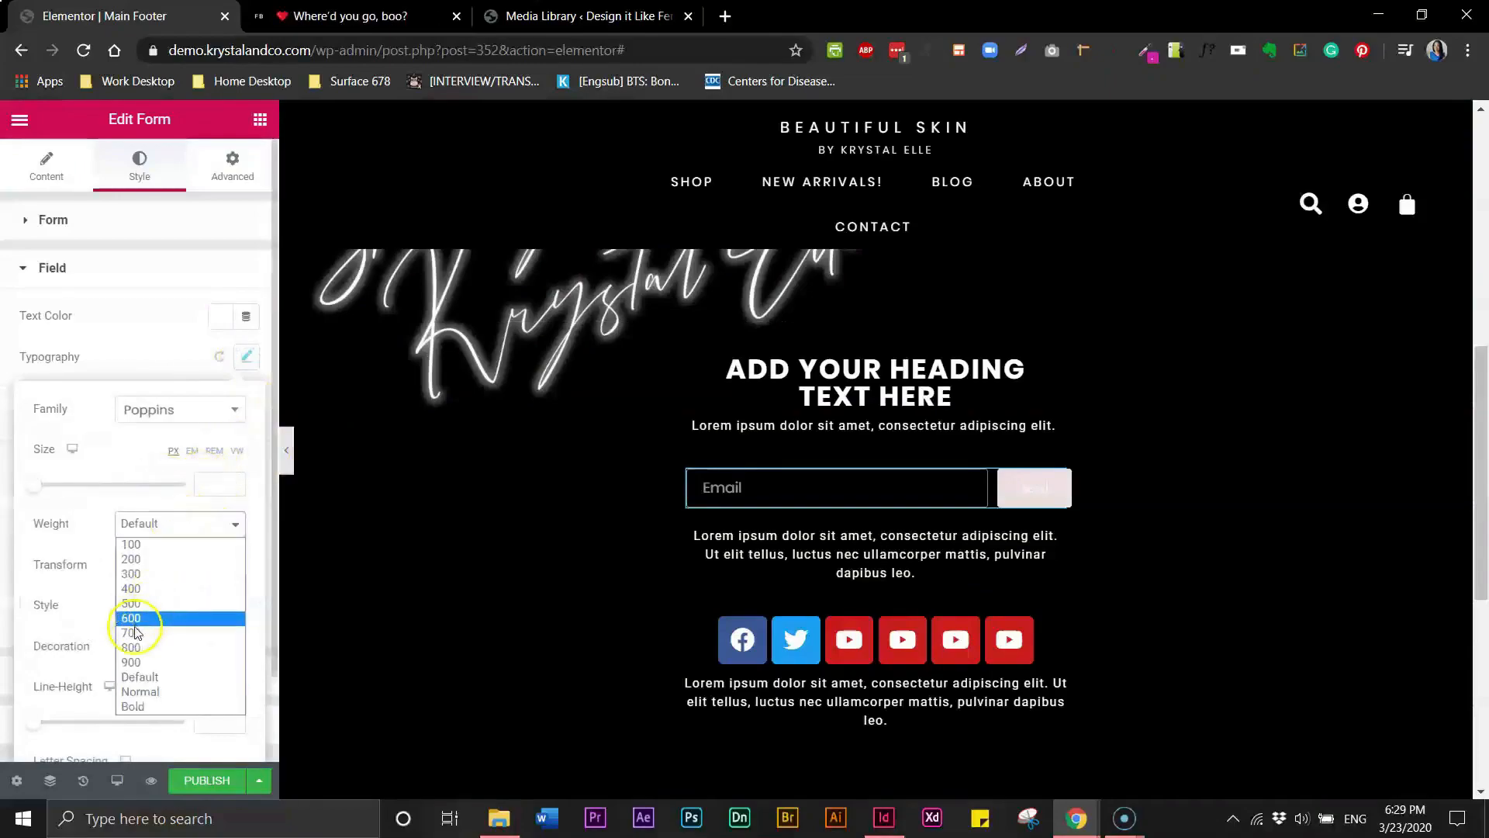
{"action": "left_click", "coordinate": [139, 589]}
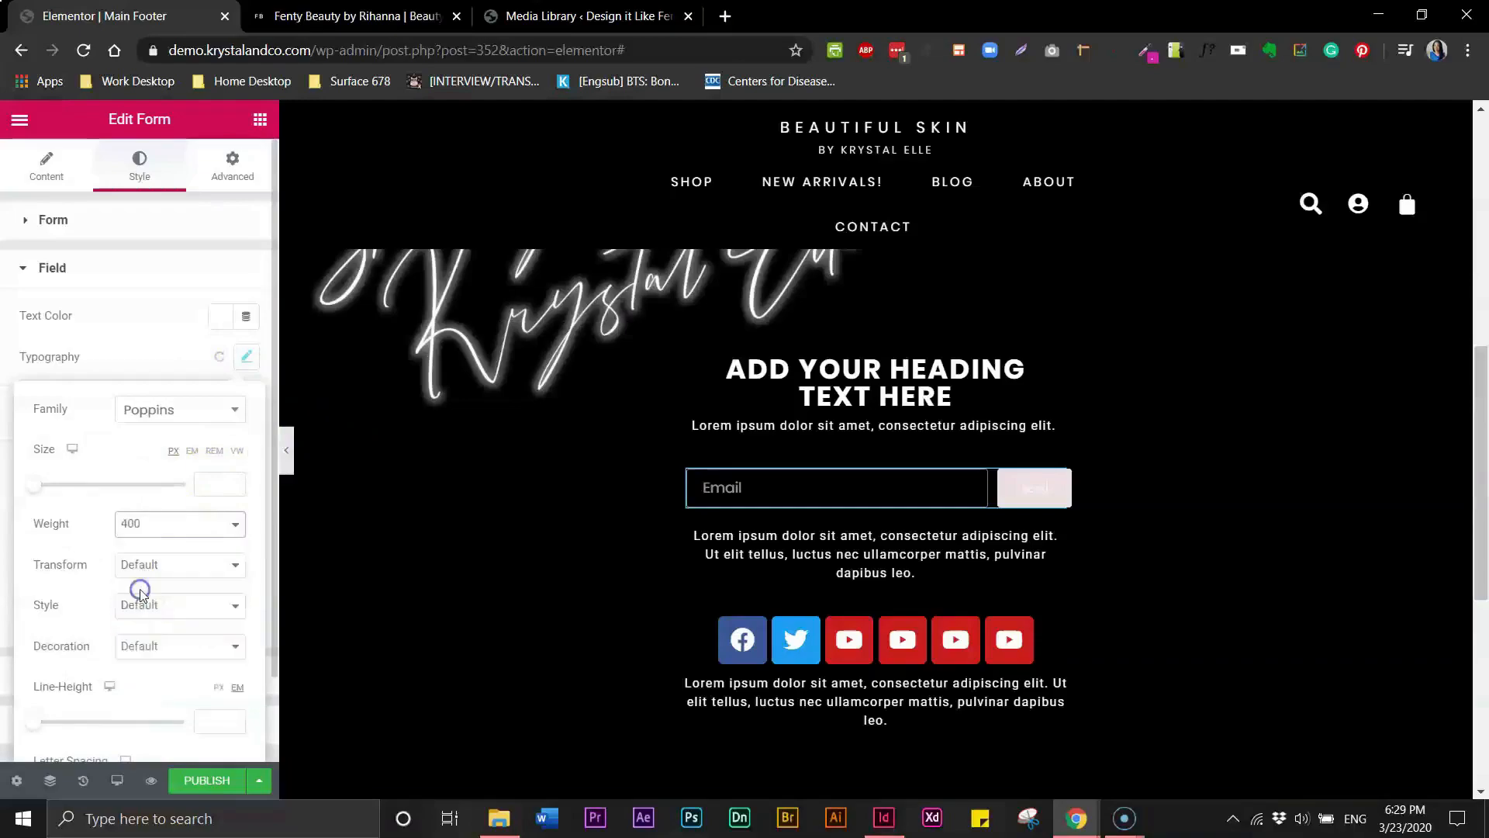
{"action": "left_click", "coordinate": [80, 519]}
{"action": "left_click", "coordinate": [161, 573]}
{"action": "left_click", "coordinate": [165, 598]}
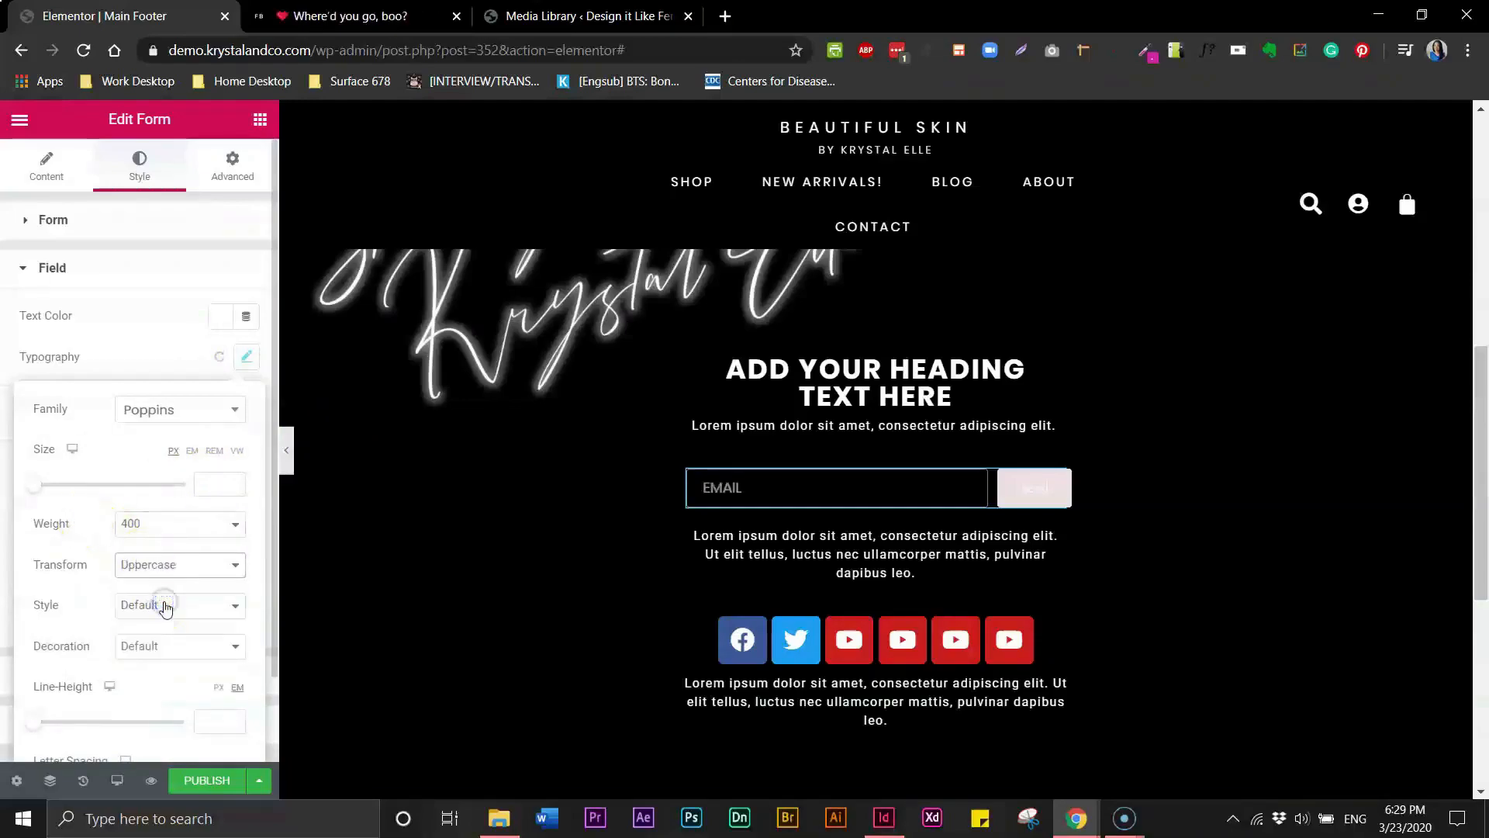
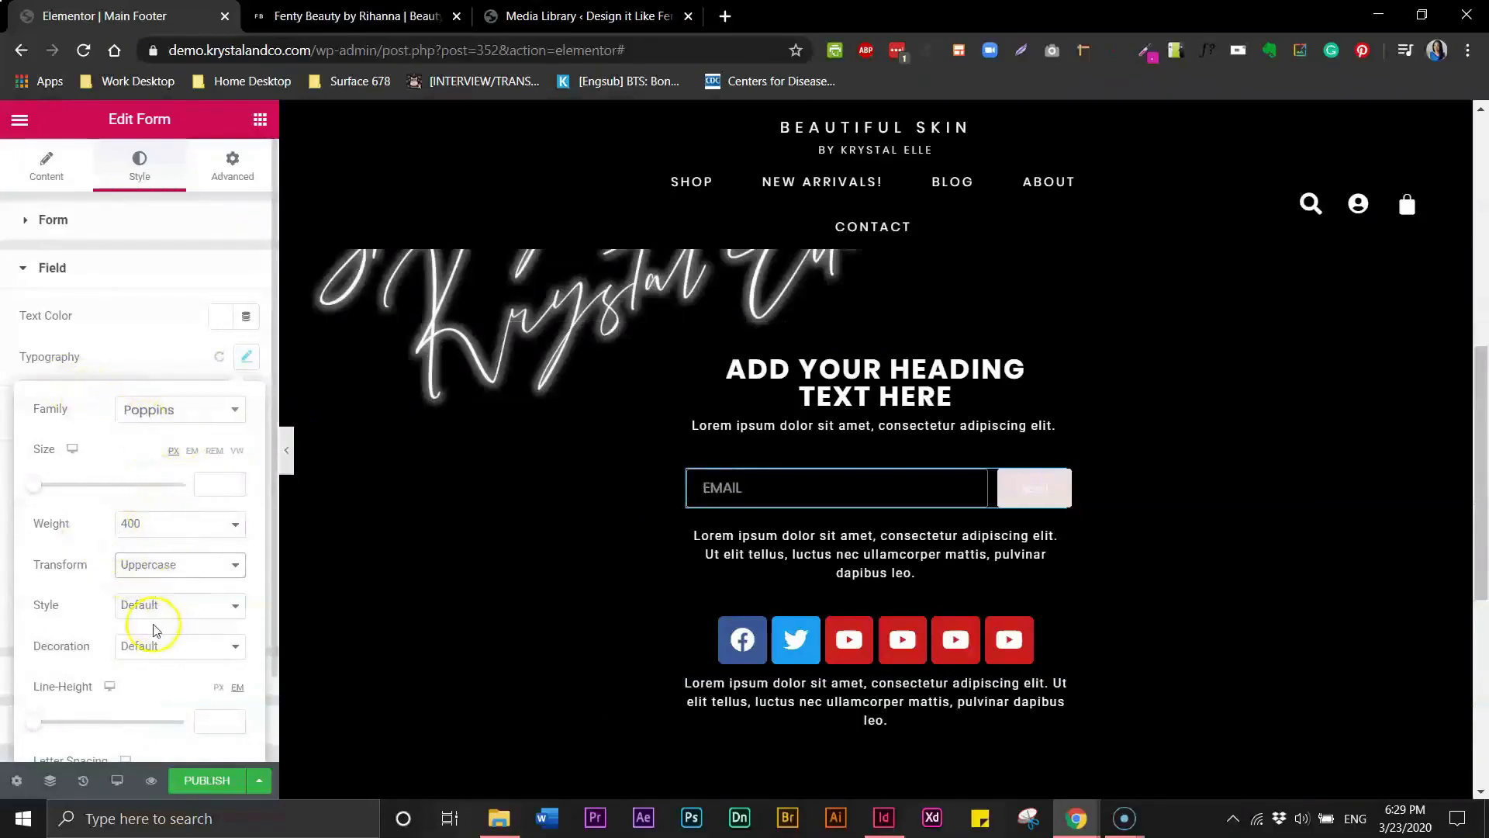
- Set the form field's font size to 14 px
{"action": "left_click", "coordinate": [226, 474]}
{"action": "type", "text": "20"}
{"action": "left_click", "coordinate": [235, 489]}
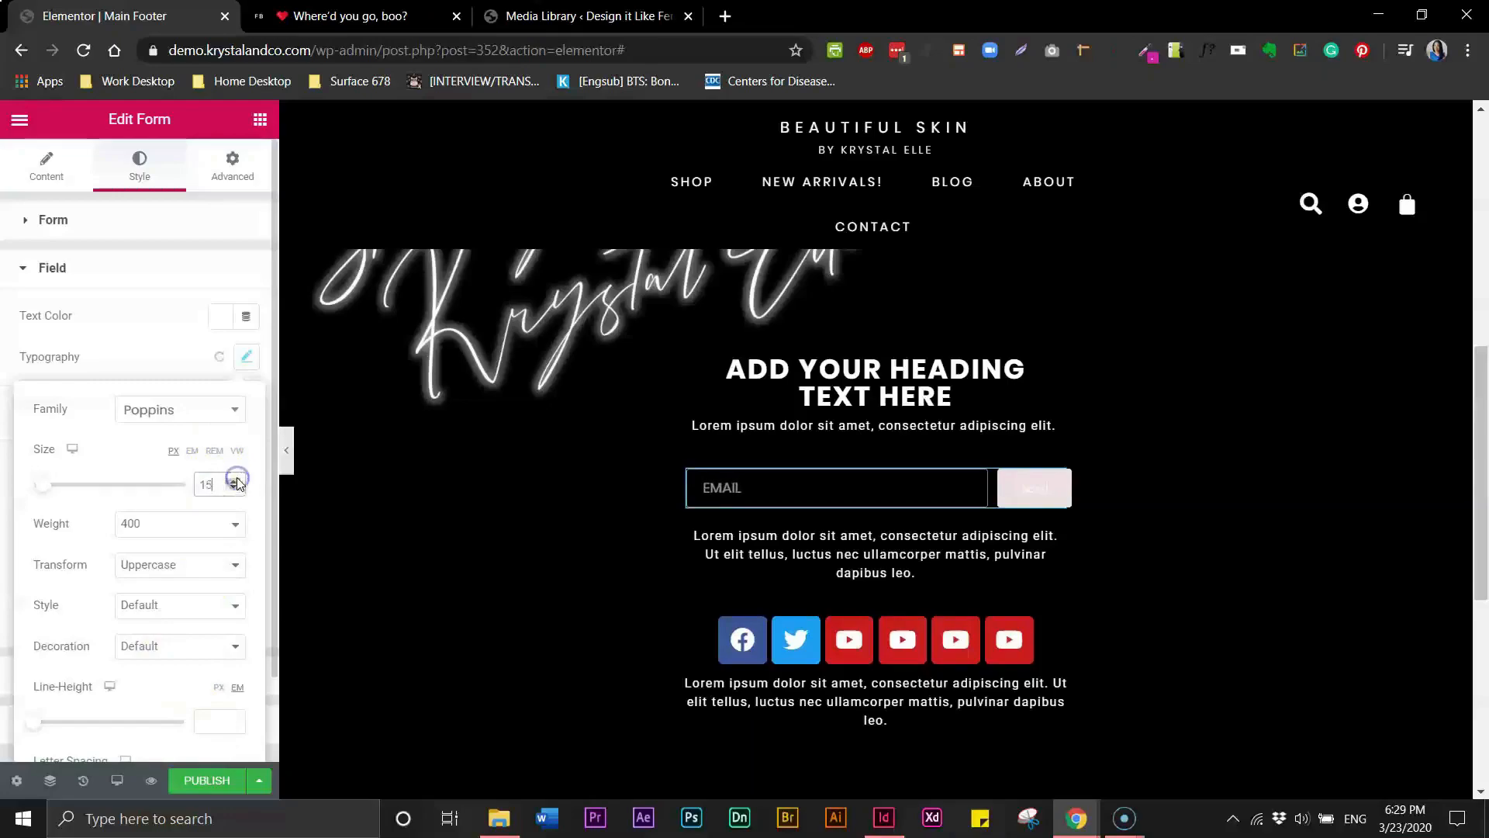
{"action": "left_click", "coordinate": [235, 489]}
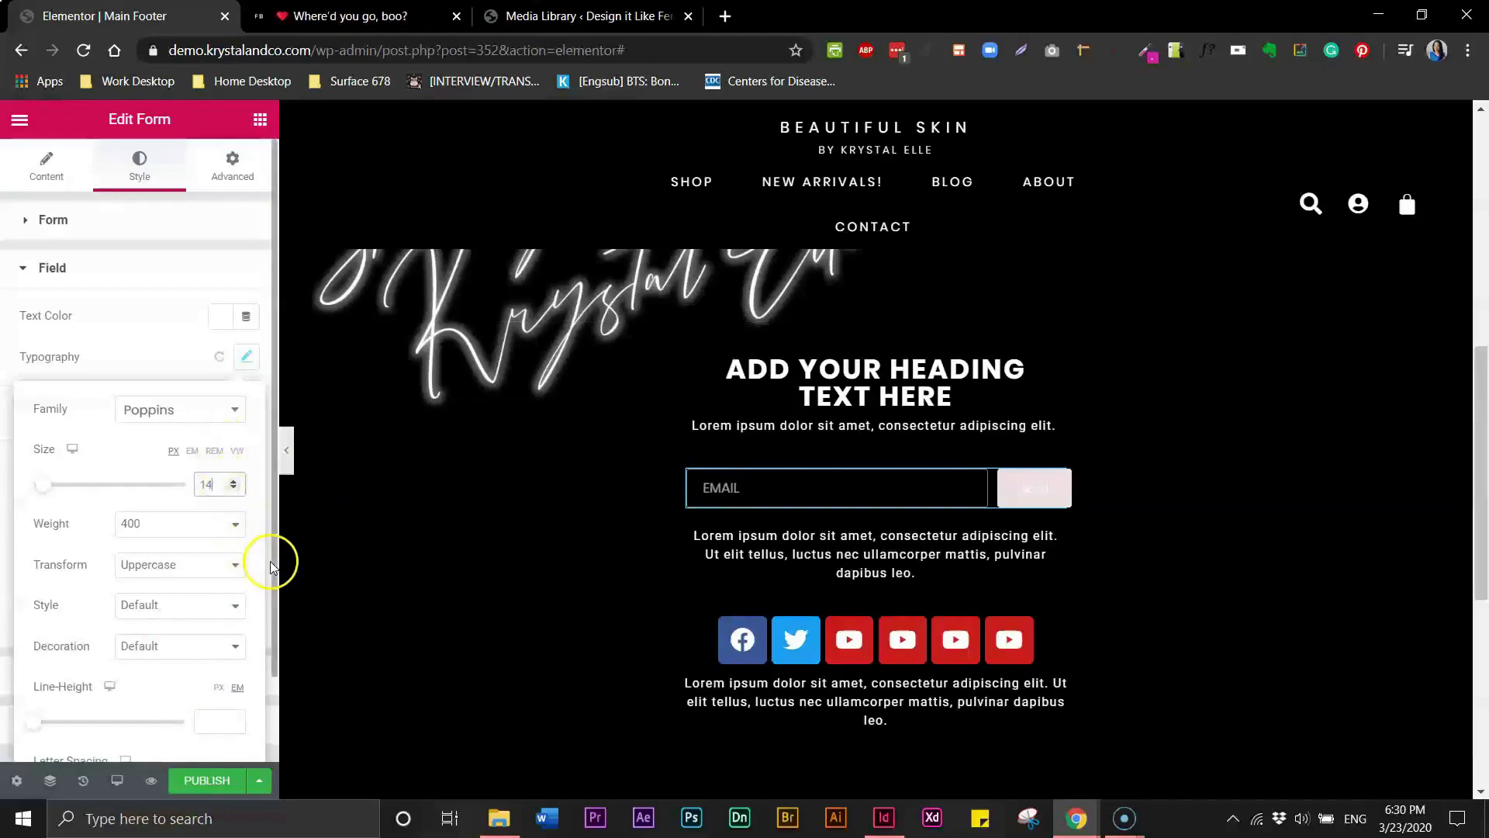
- Change the email field's placeholder text to "Email Address"
{"action": "scroll", "coordinate": [269, 584], "scroll_direction": "down", "scroll_amount": 1}
{"action": "left_click", "coordinate": [268, 593]}
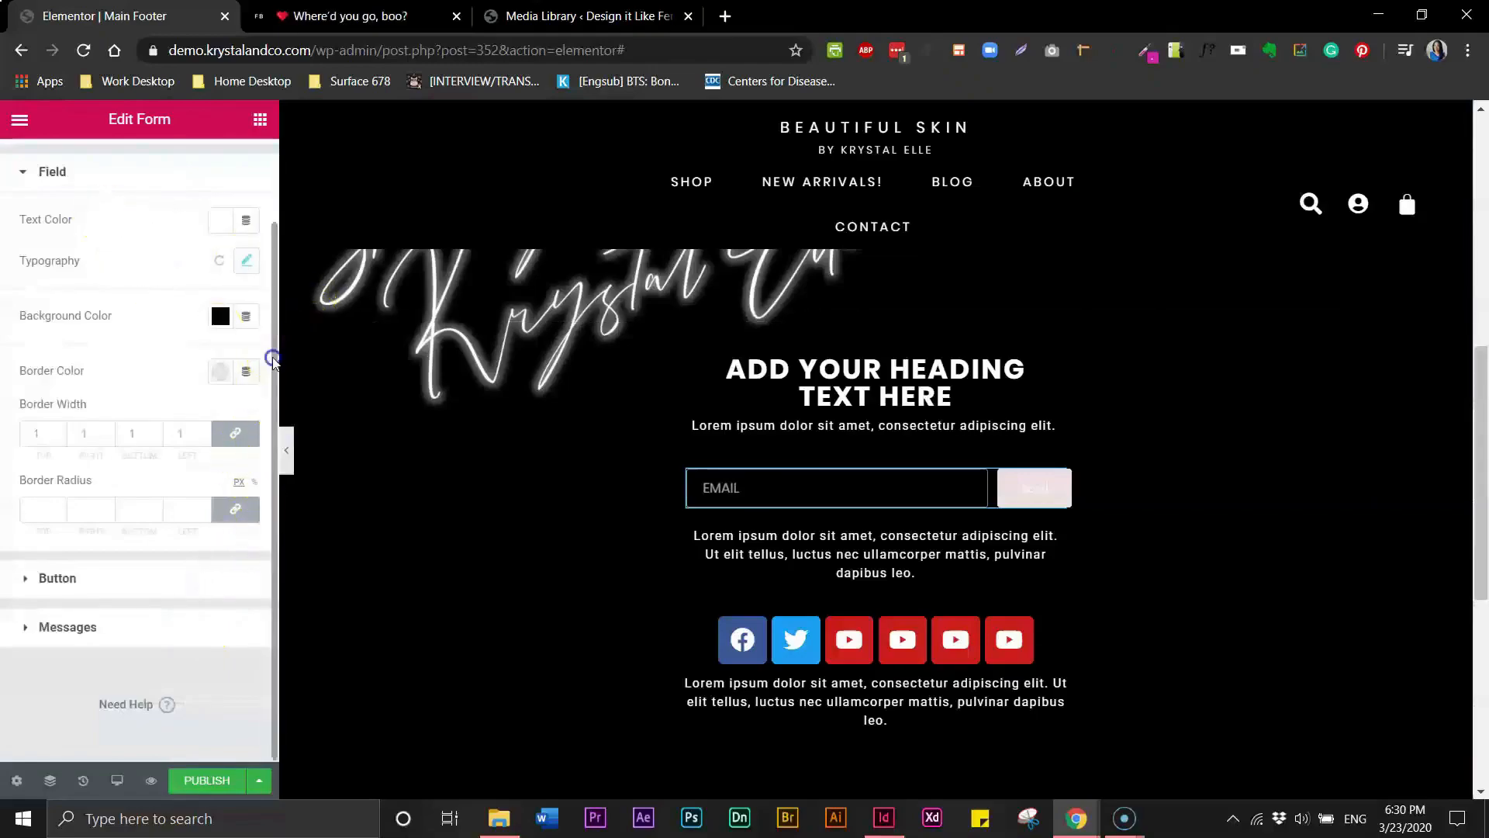
{"action": "scroll", "coordinate": [274, 354], "scroll_direction": "up", "scroll_amount": 1}
{"action": "left_click", "coordinate": [48, 177]}
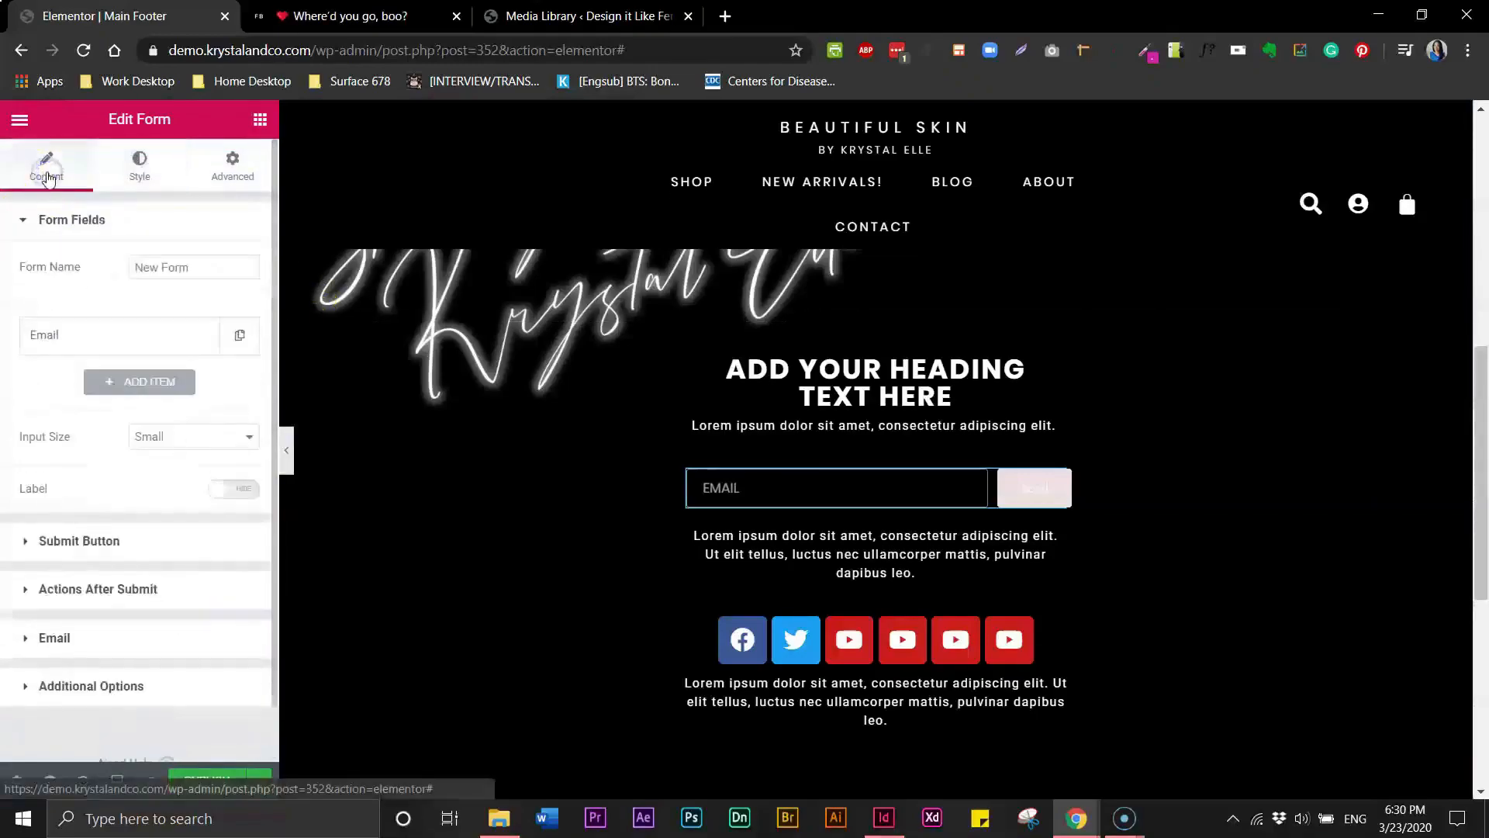
{"action": "left_click", "coordinate": [79, 337]}
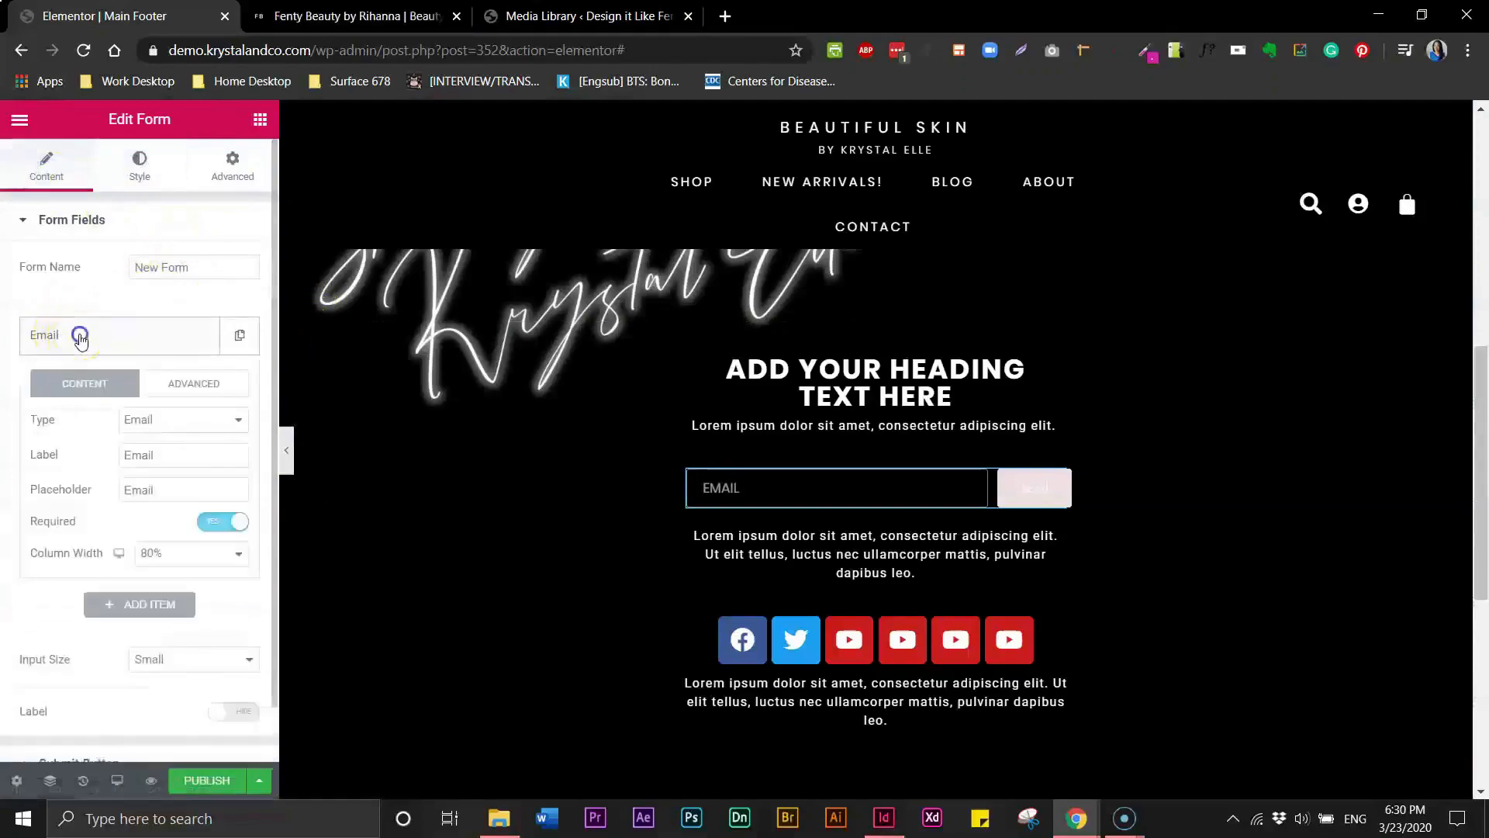
{"action": "left_click", "coordinate": [159, 491]}
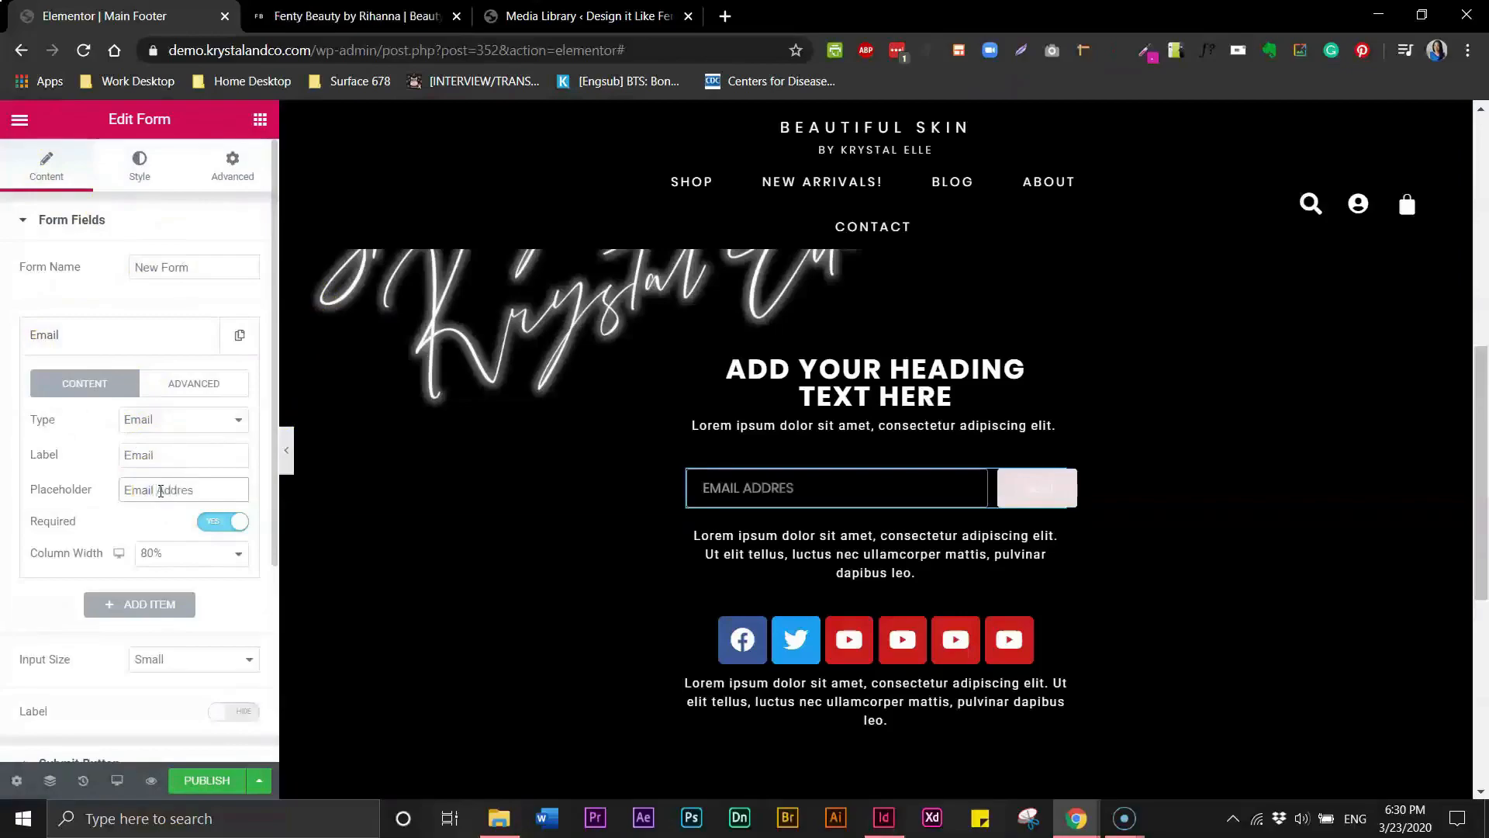
{"action": "left_click", "coordinate": [148, 163]}
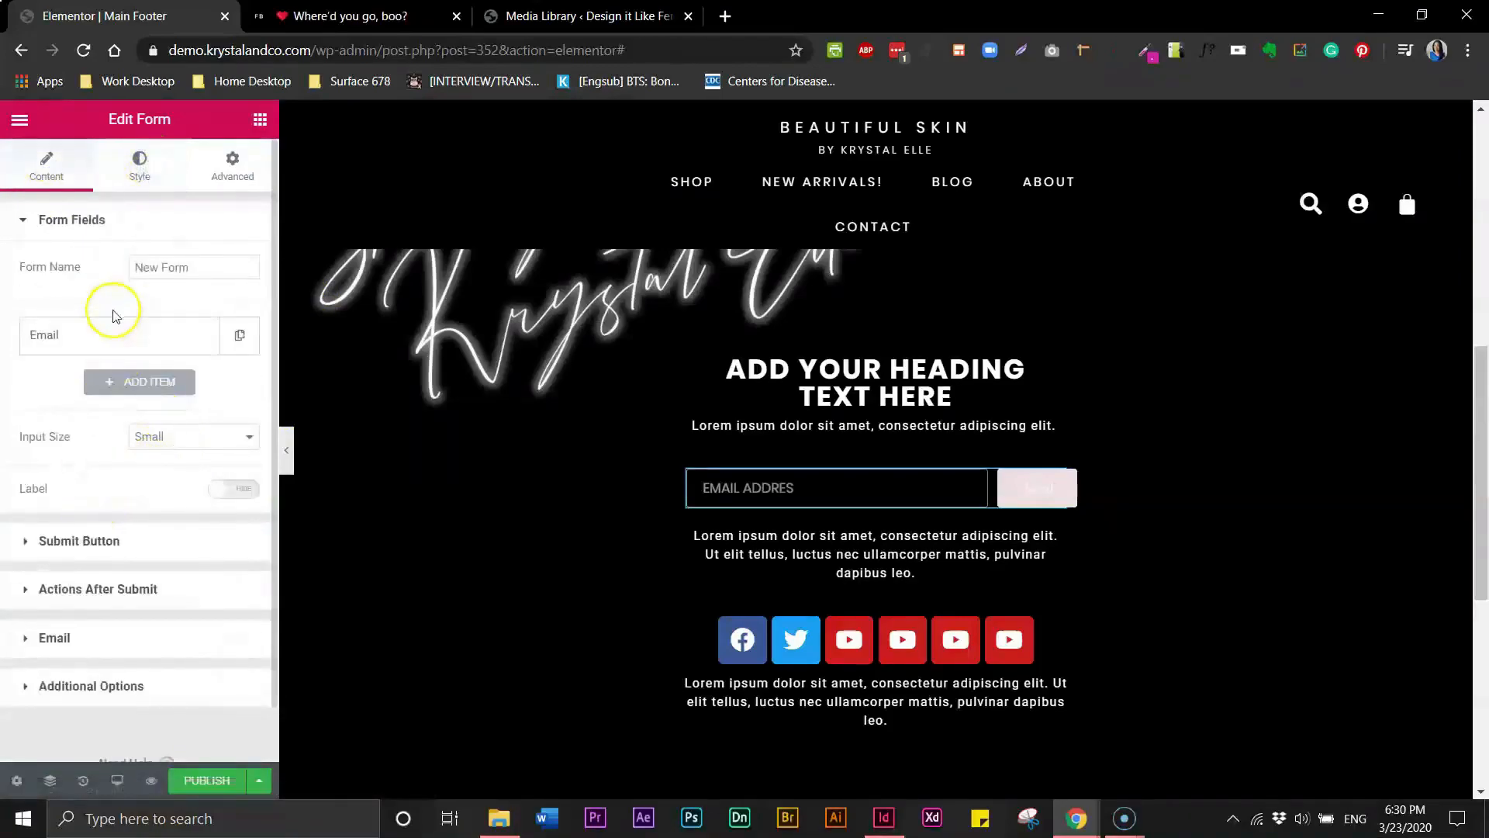
{"action": "left_click", "coordinate": [136, 349]}
{"action": "left_click", "coordinate": [207, 492]}
{"action": "type", "text": "ss"}
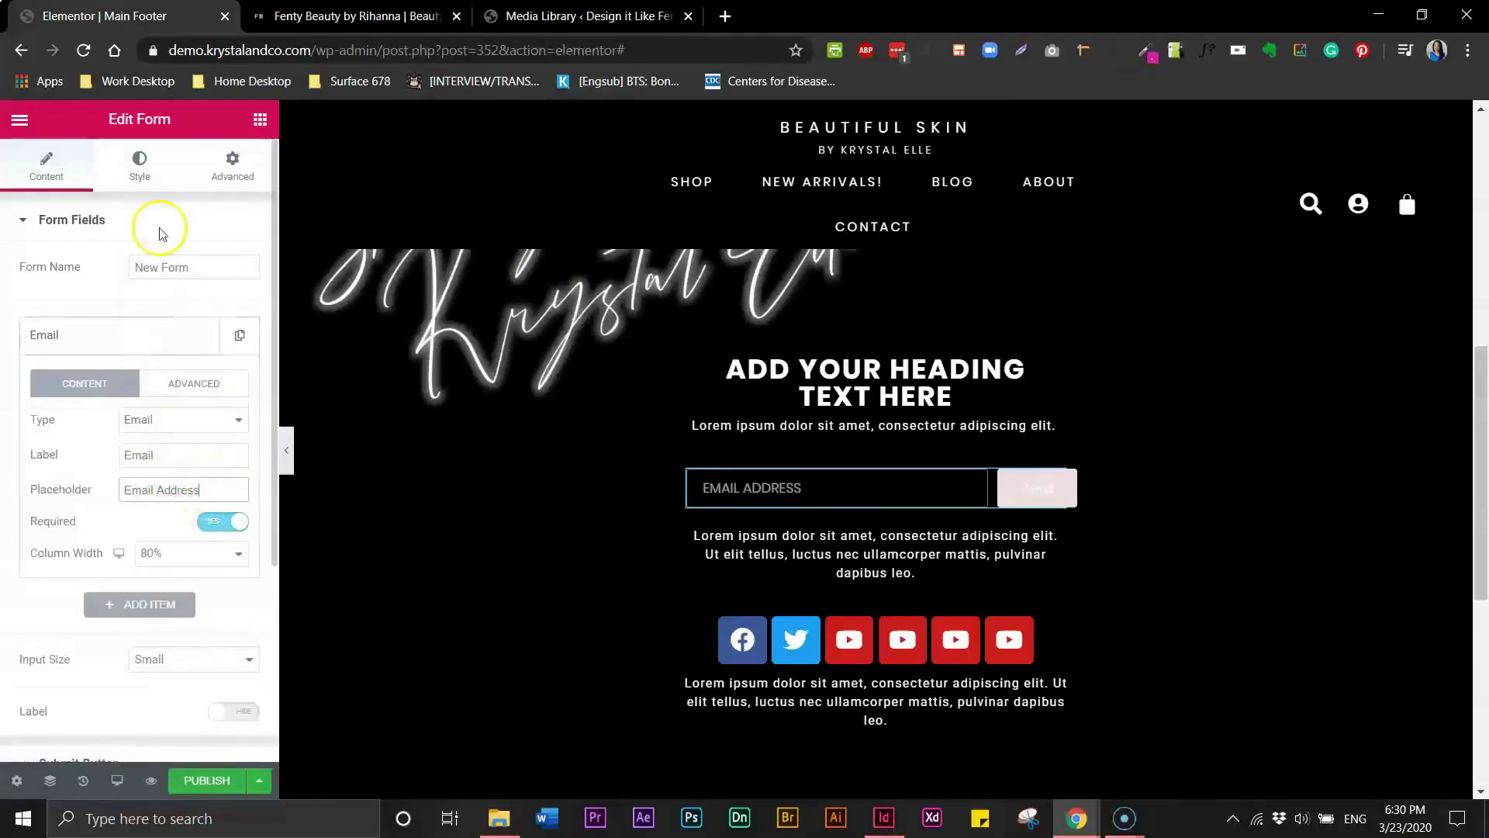
- Set the form field's typography letter spacing to 2
{"action": "left_click", "coordinate": [137, 167]}
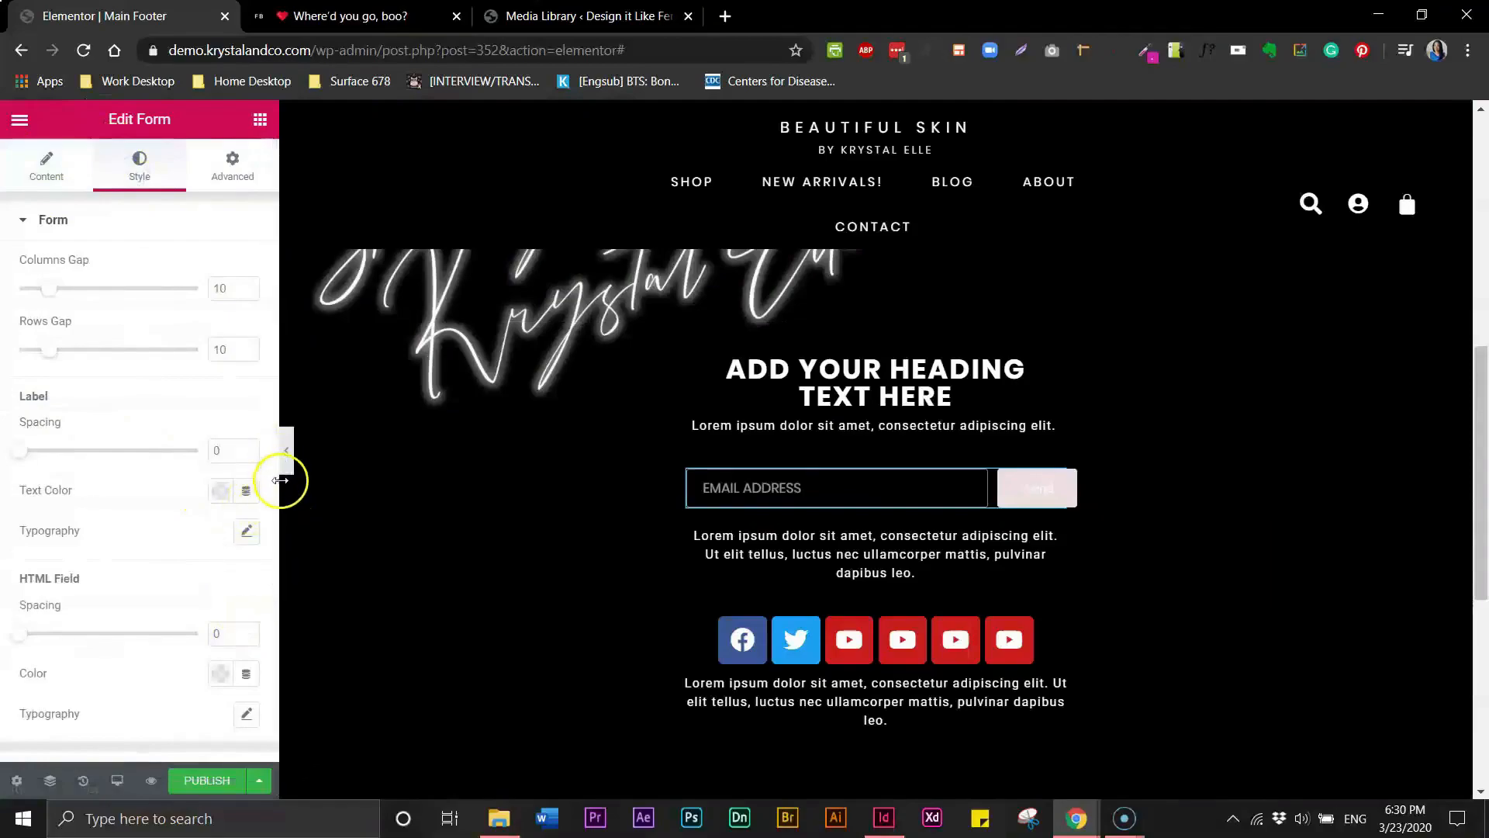
{"action": "left_click_drag", "start_coordinate": [275, 484], "coordinate": [215, 599]}
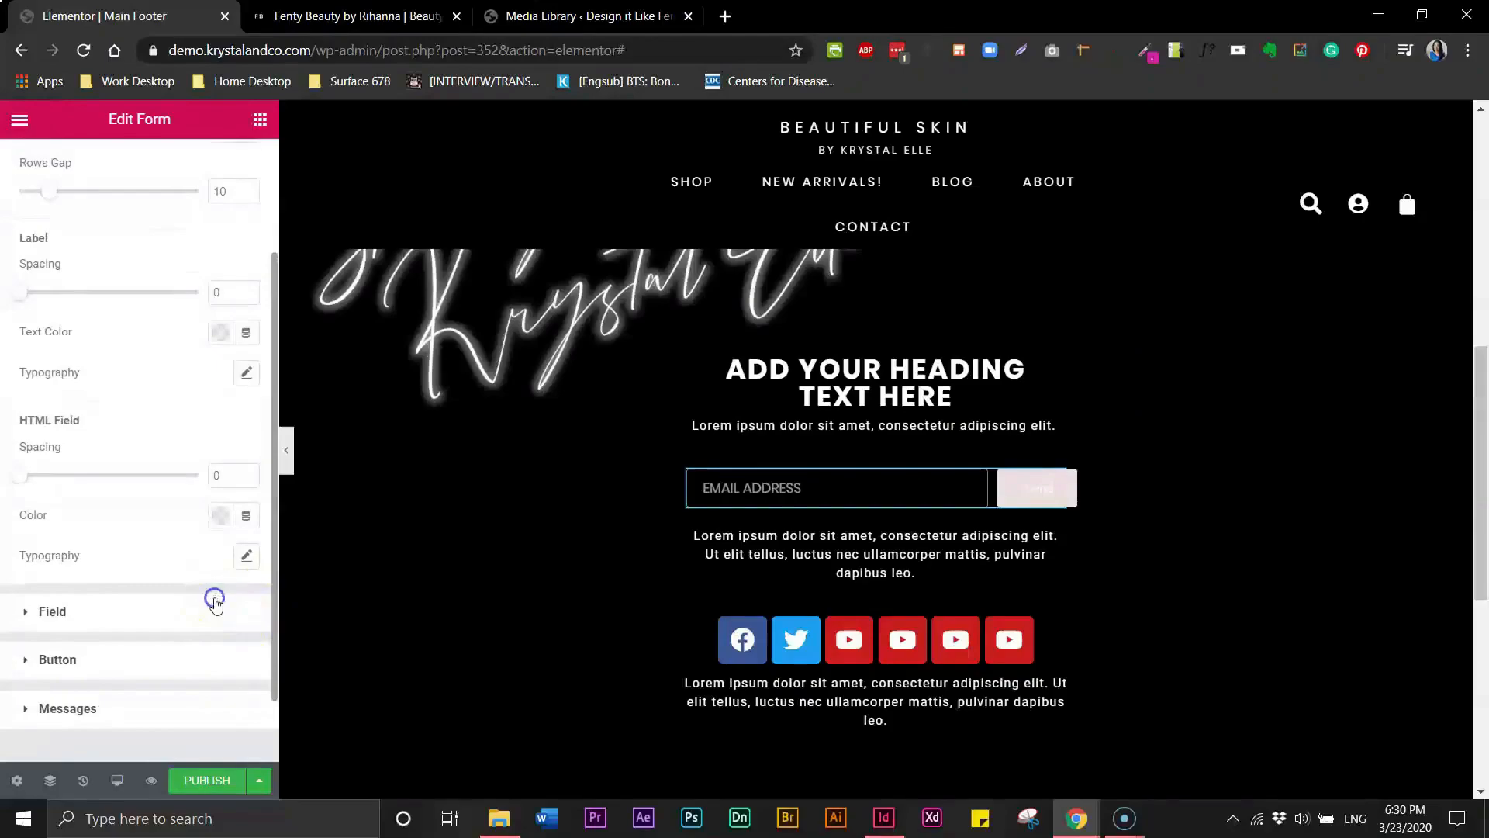
{"action": "left_click", "coordinate": [214, 603]}
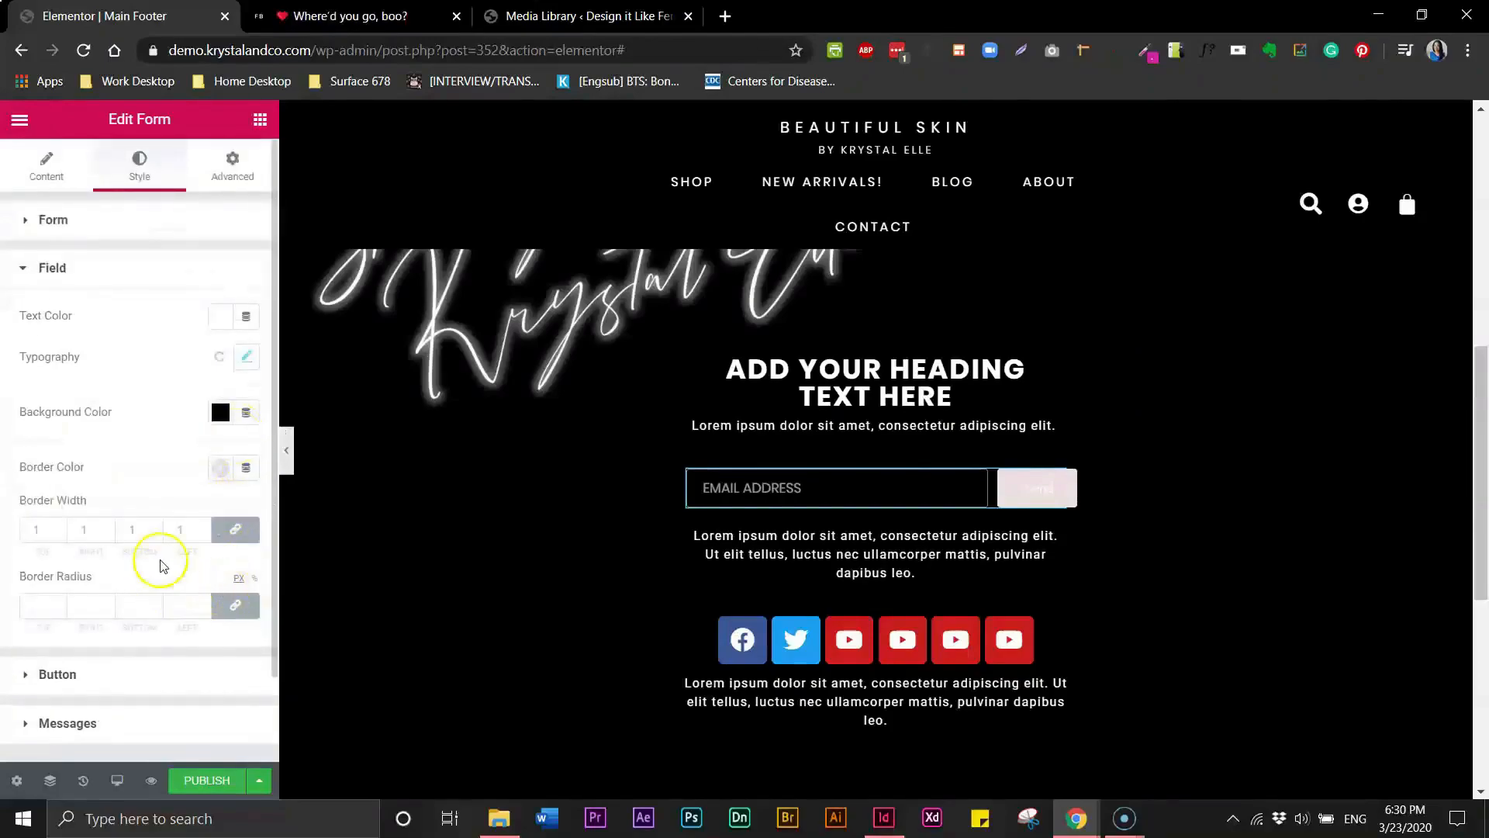
{"action": "left_click", "coordinate": [243, 364]}
{"action": "scroll", "coordinate": [223, 702], "scroll_direction": "down", "scroll_amount": 1}
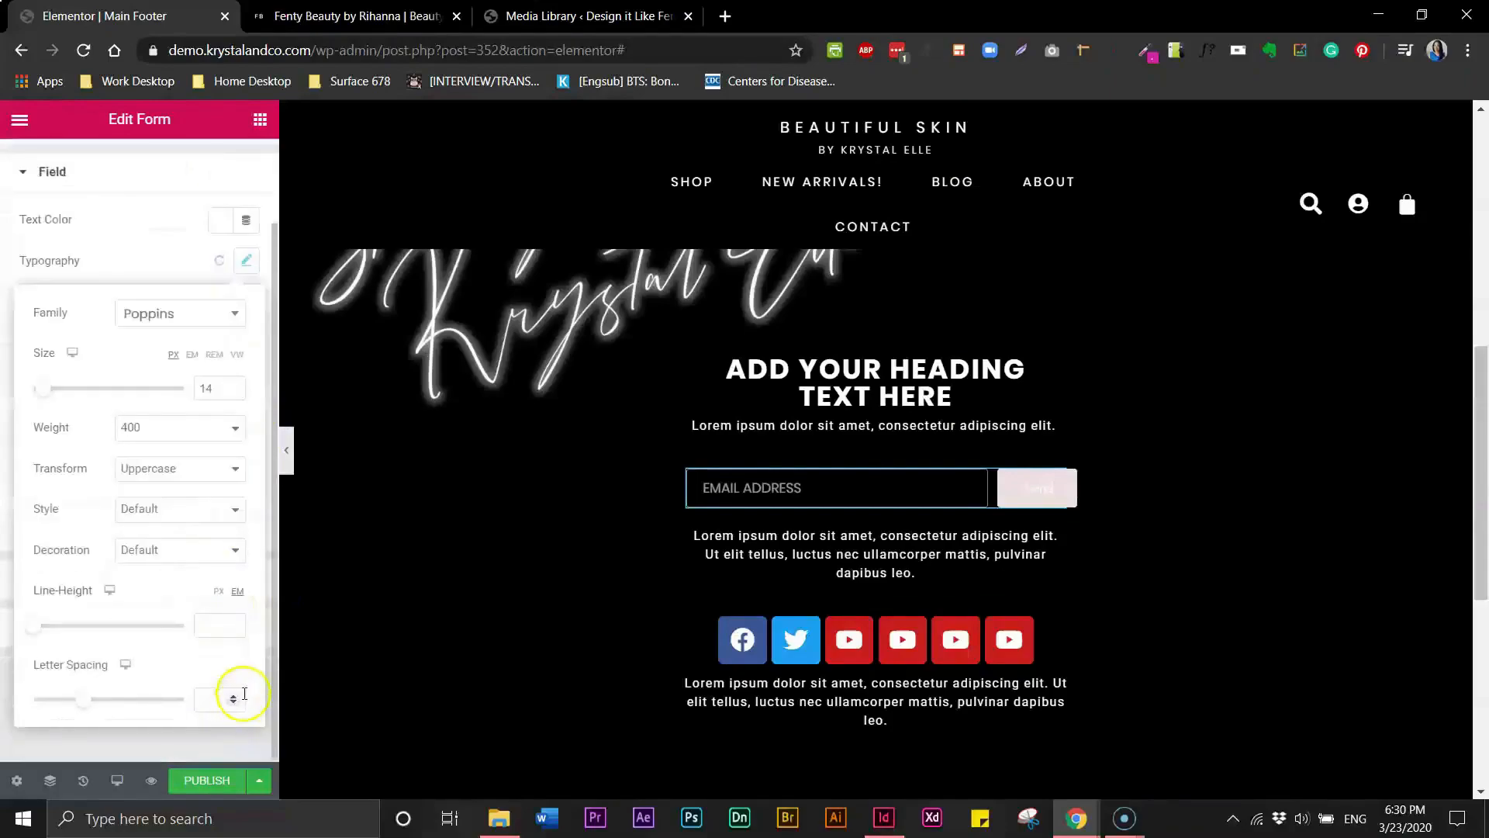
{"action": "left_click", "coordinate": [213, 695]}
{"action": "type", "text": "2"}
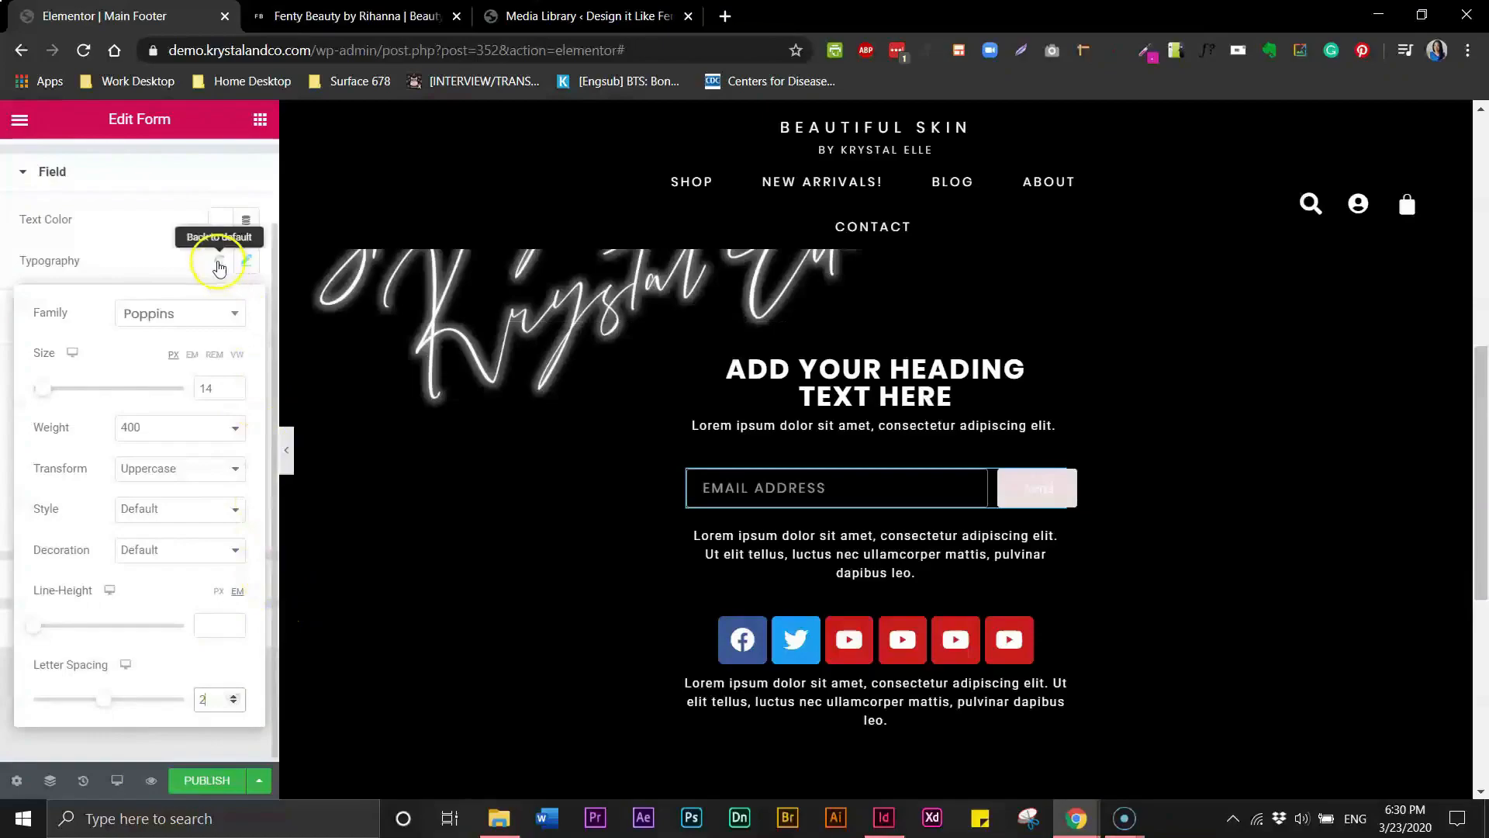
- Set the submit button's background color to black
{"action": "left_click", "coordinate": [978, 483]}
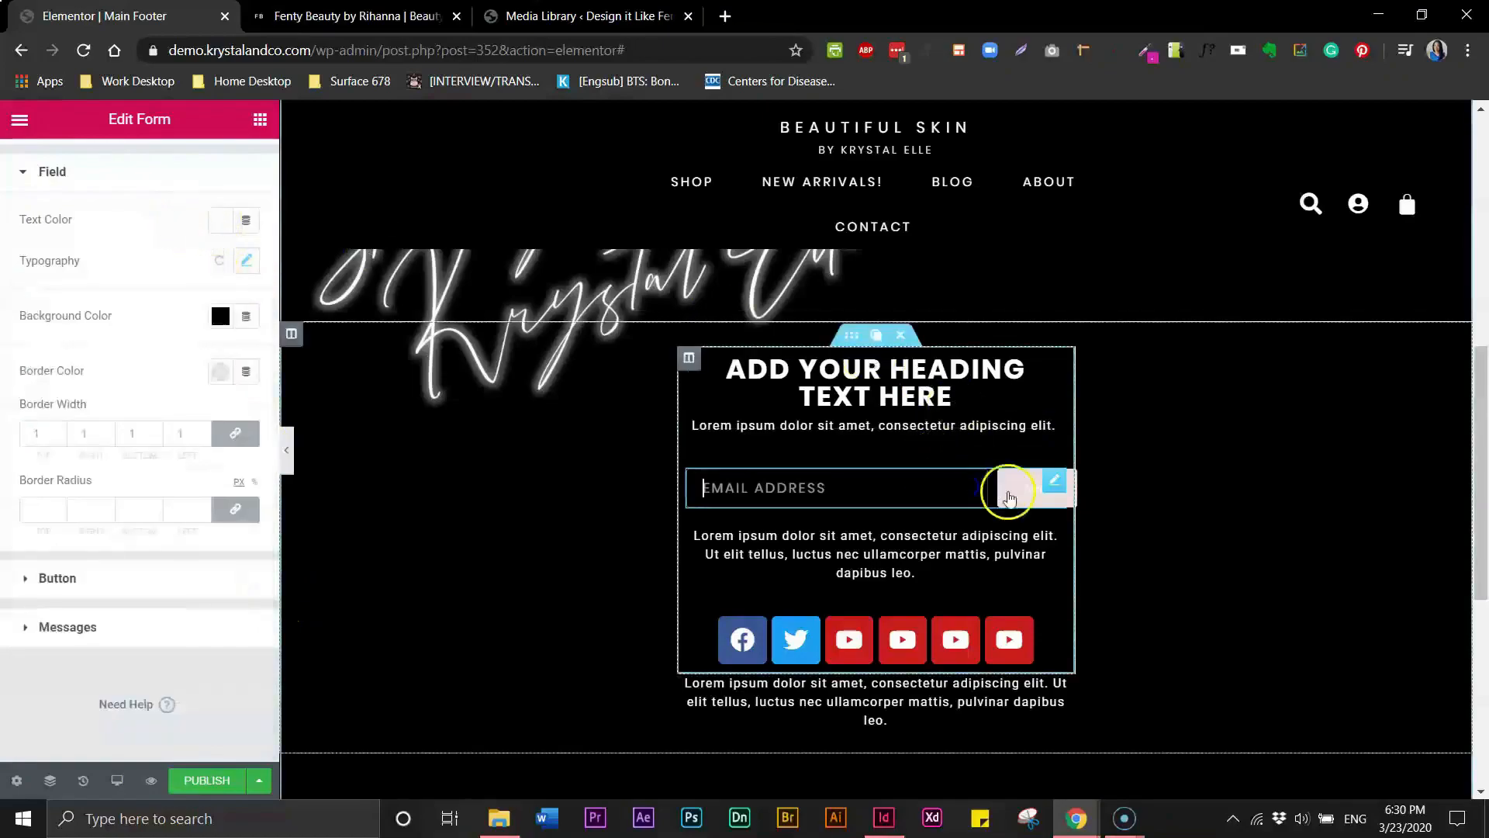
{"action": "left_click", "coordinate": [1018, 504]}
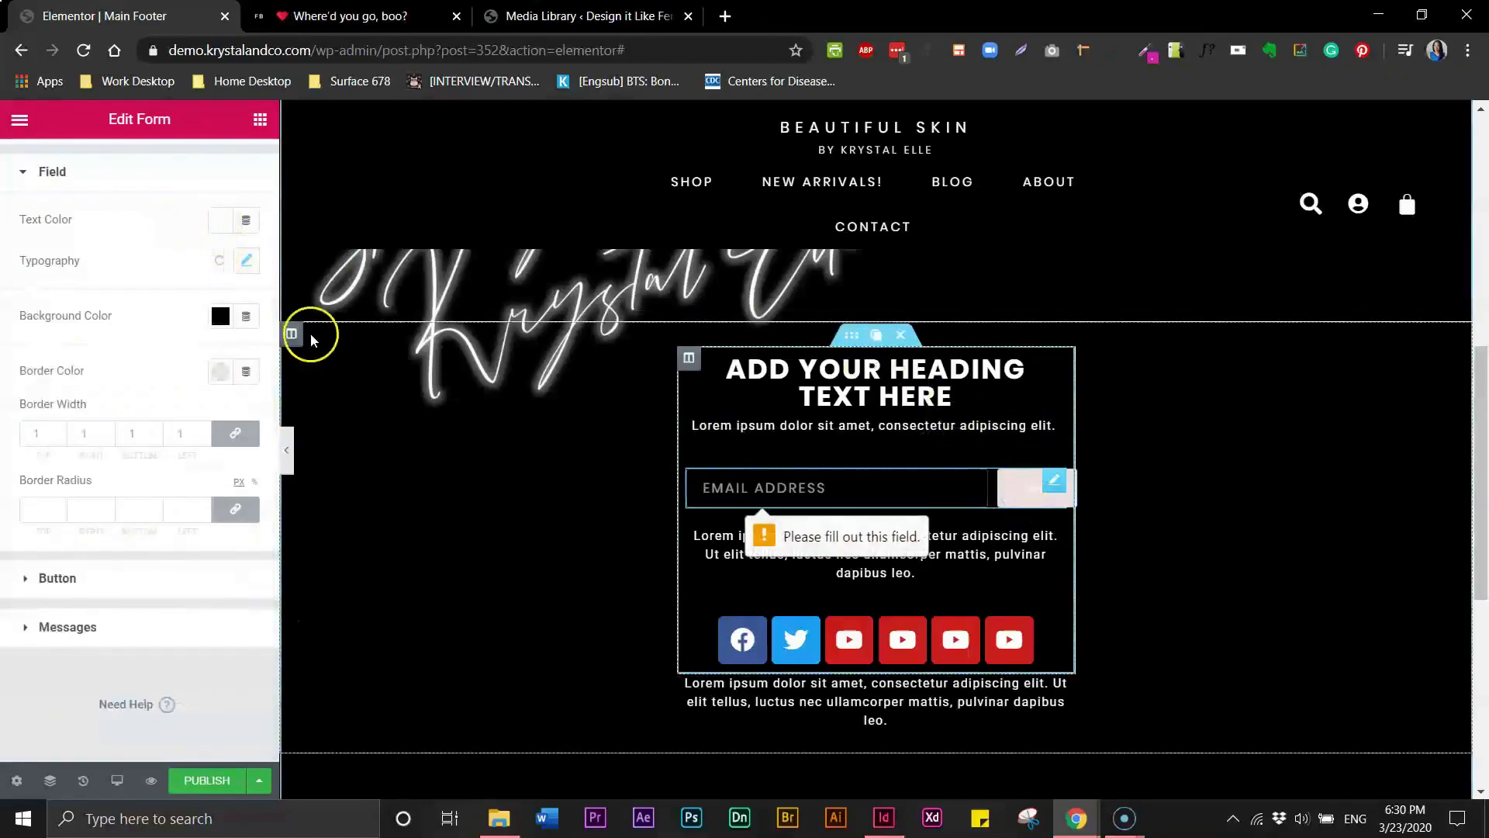
{"action": "left_click", "coordinate": [45, 581]}
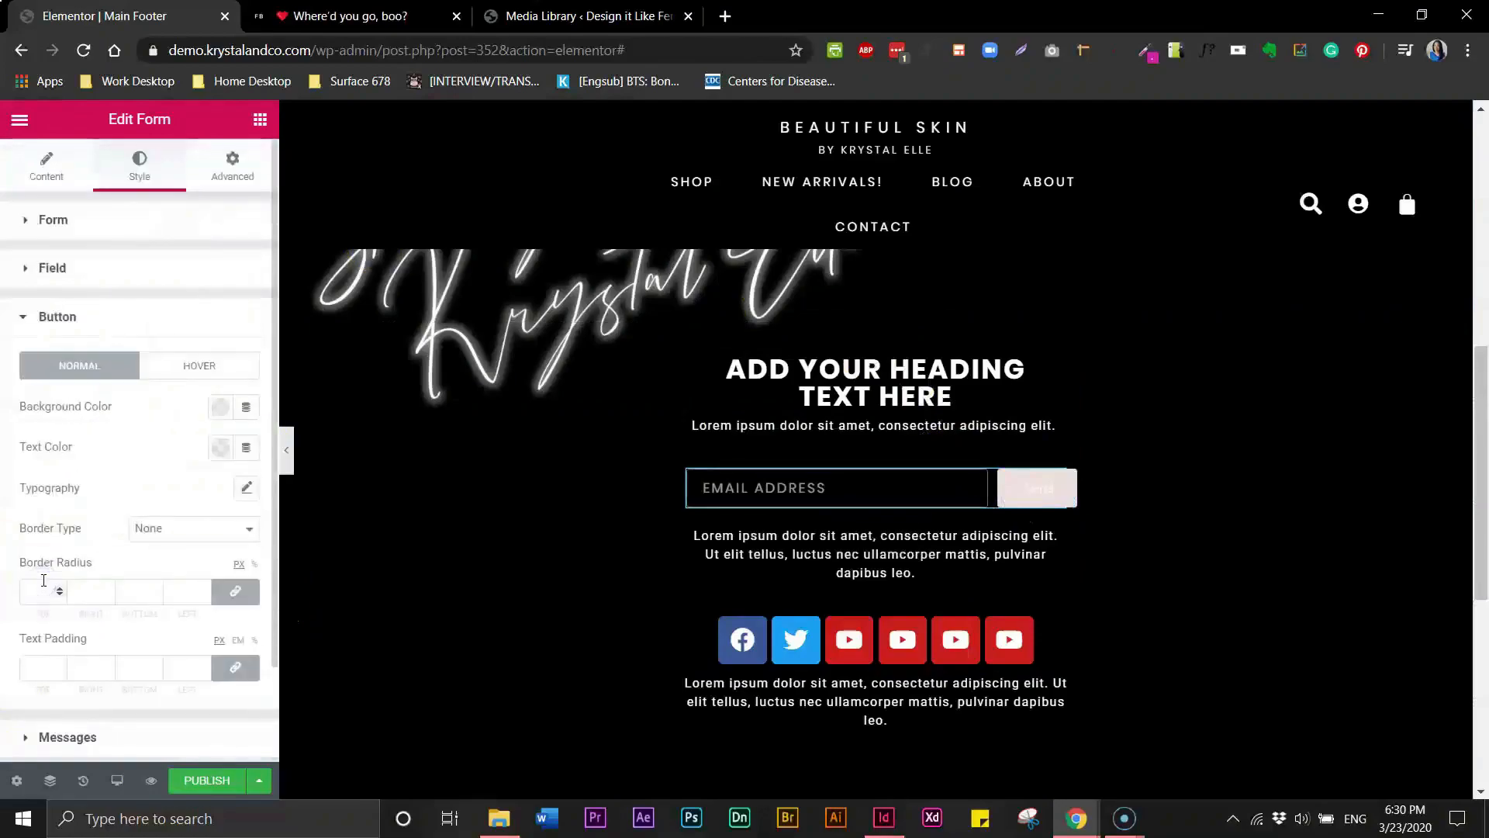
{"action": "left_click", "coordinate": [217, 408]}
{"action": "left_click", "coordinate": [280, 453]}
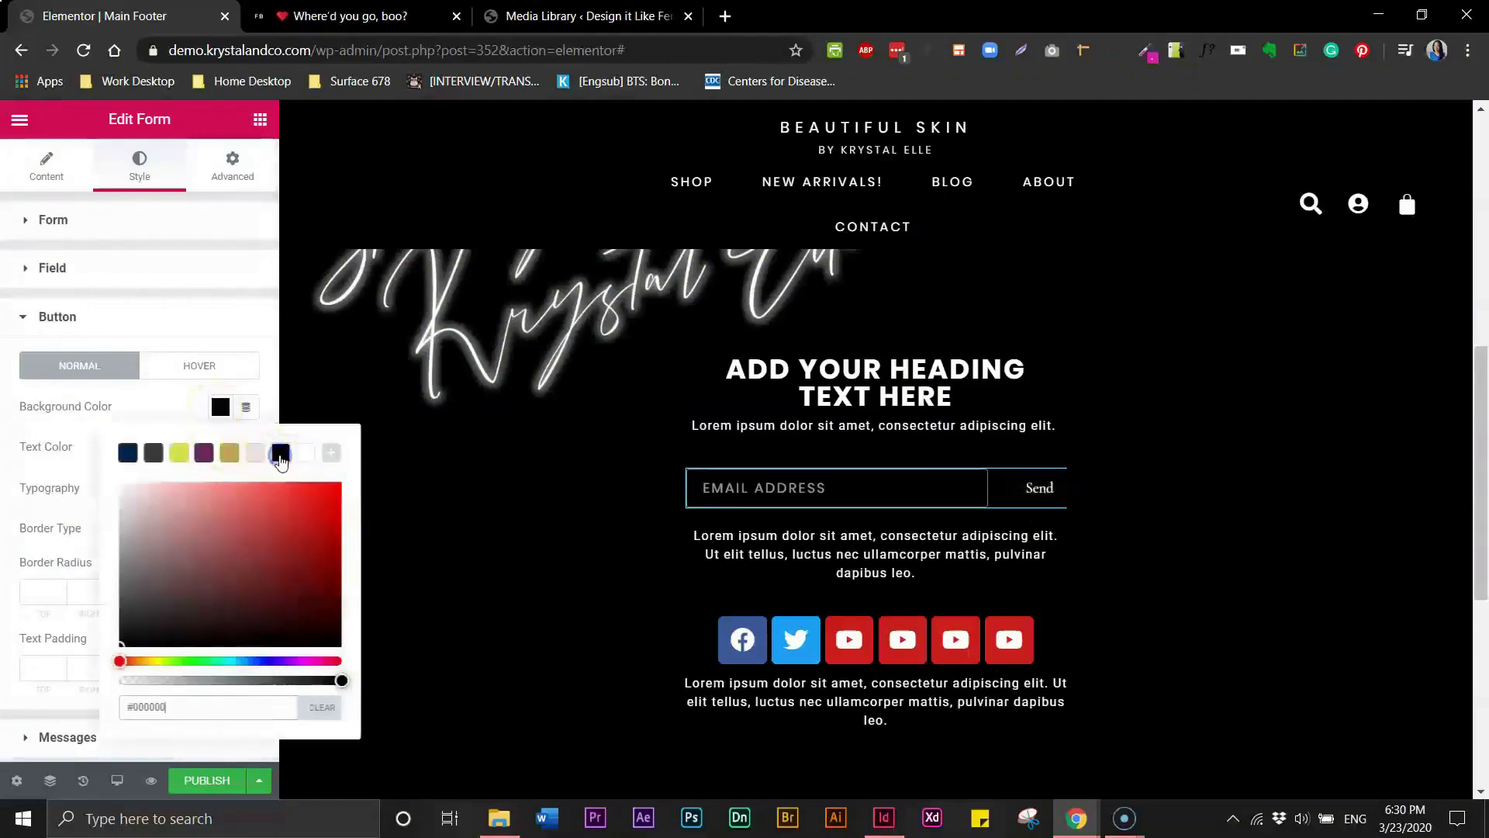
{"action": "left_click", "coordinate": [147, 421]}
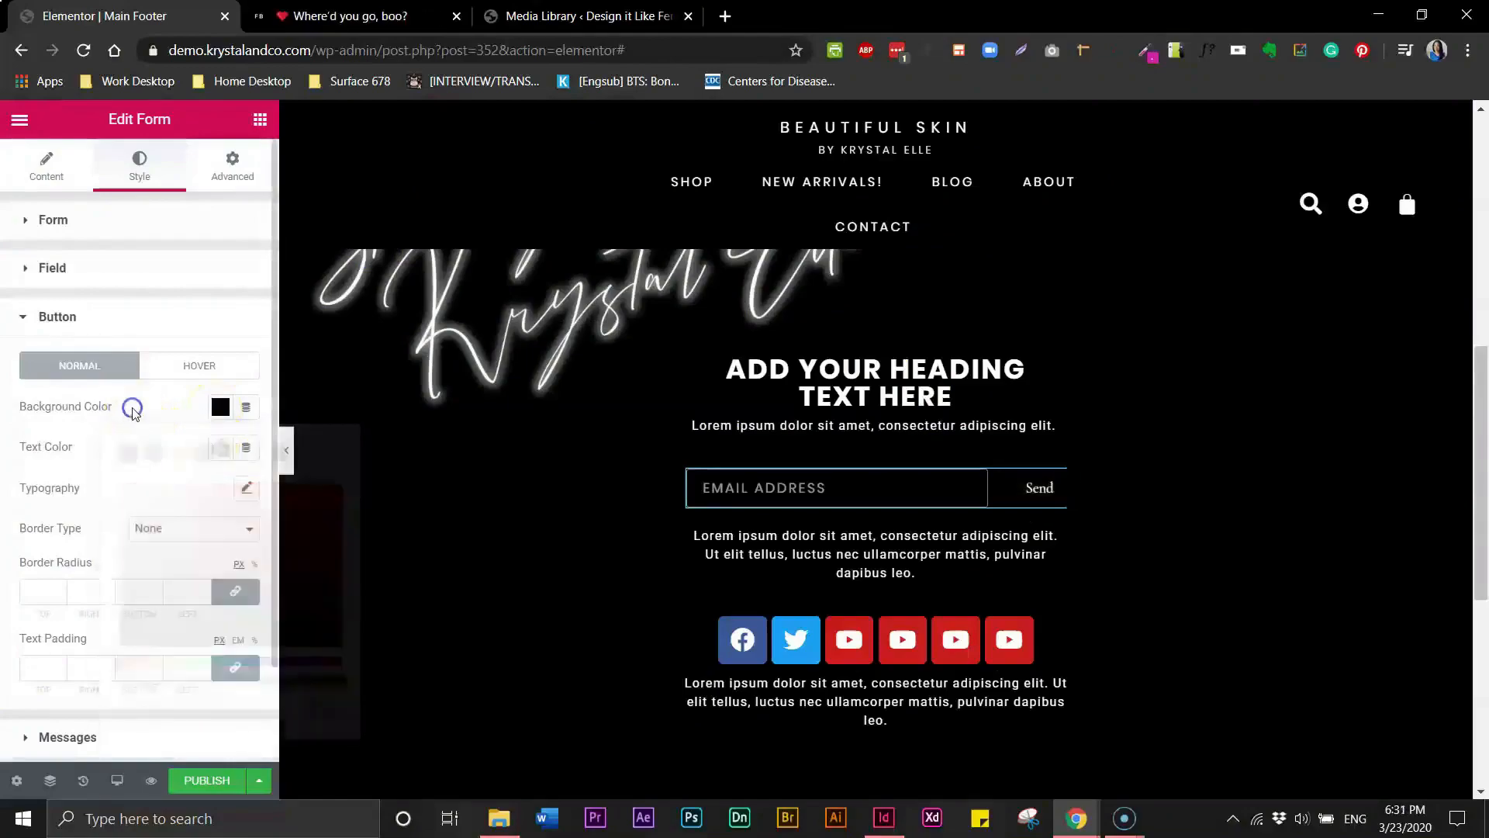
- Set the submit button's text color to white and its font family to Poppins
{"action": "left_click", "coordinate": [222, 457]}
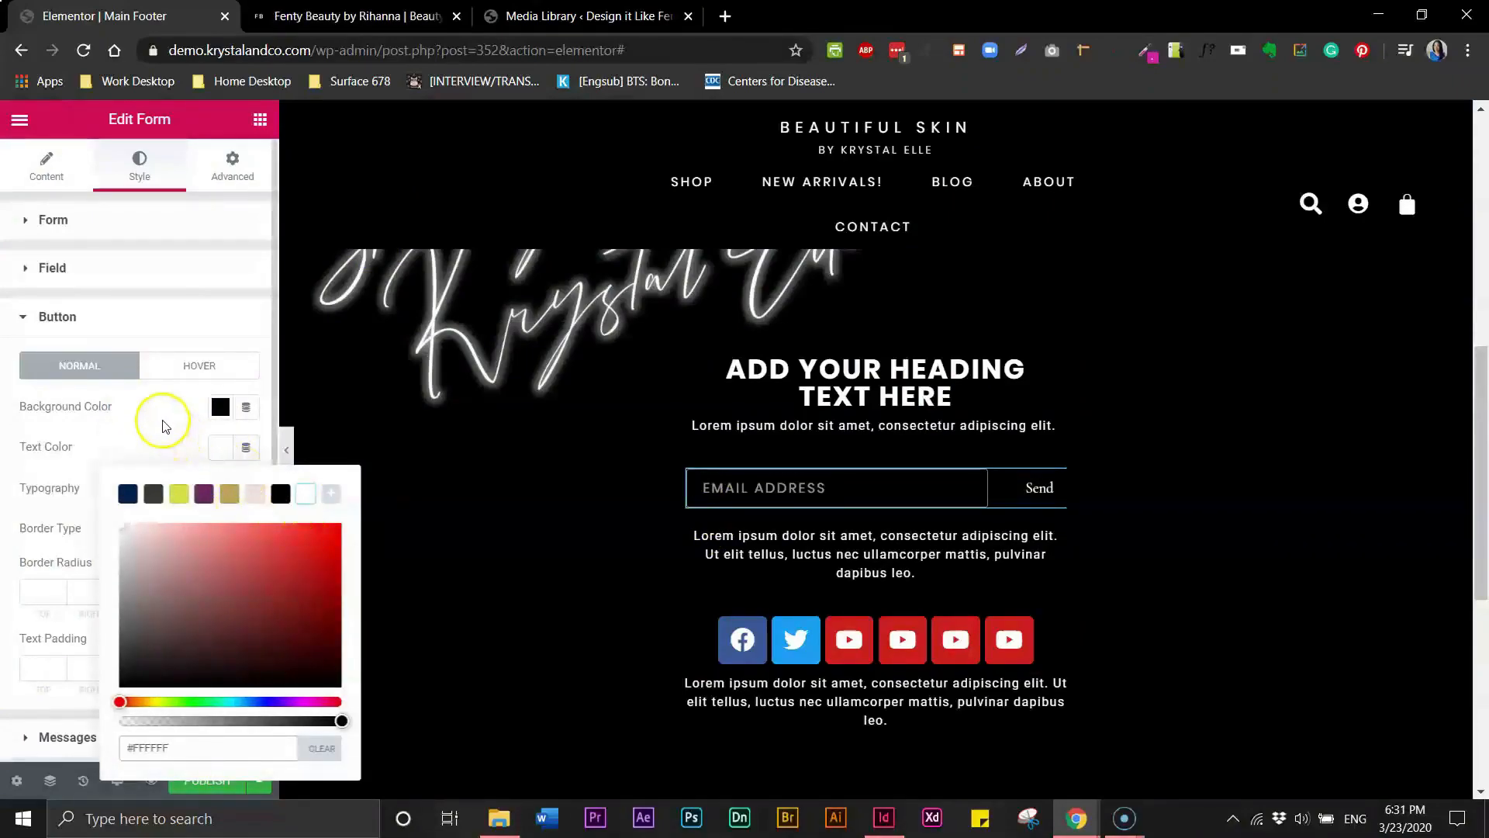
{"action": "left_click", "coordinate": [245, 487]}
{"action": "left_click", "coordinate": [246, 487]}
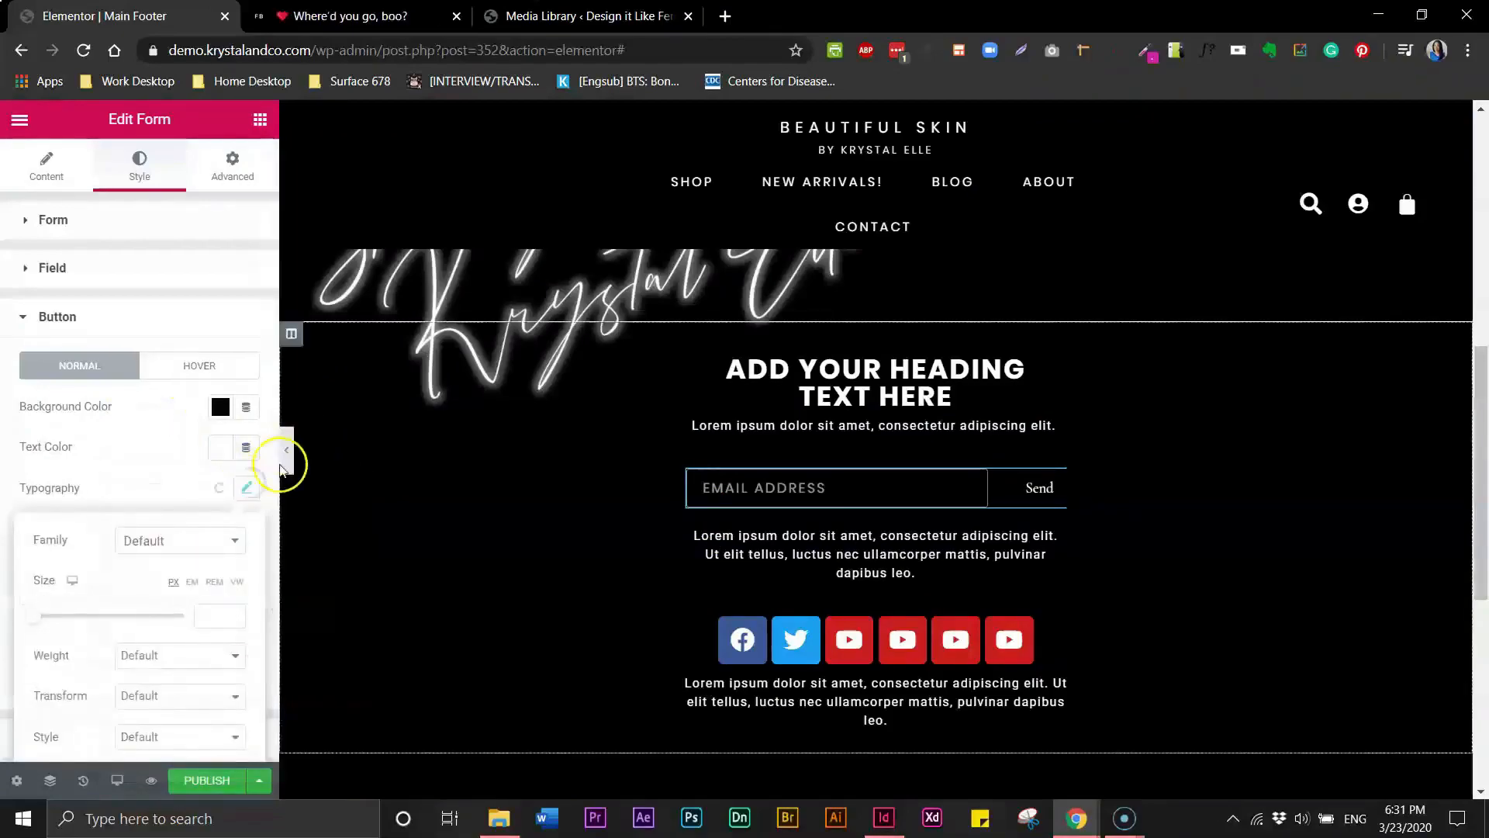
{"action": "left_click", "coordinate": [206, 541]}
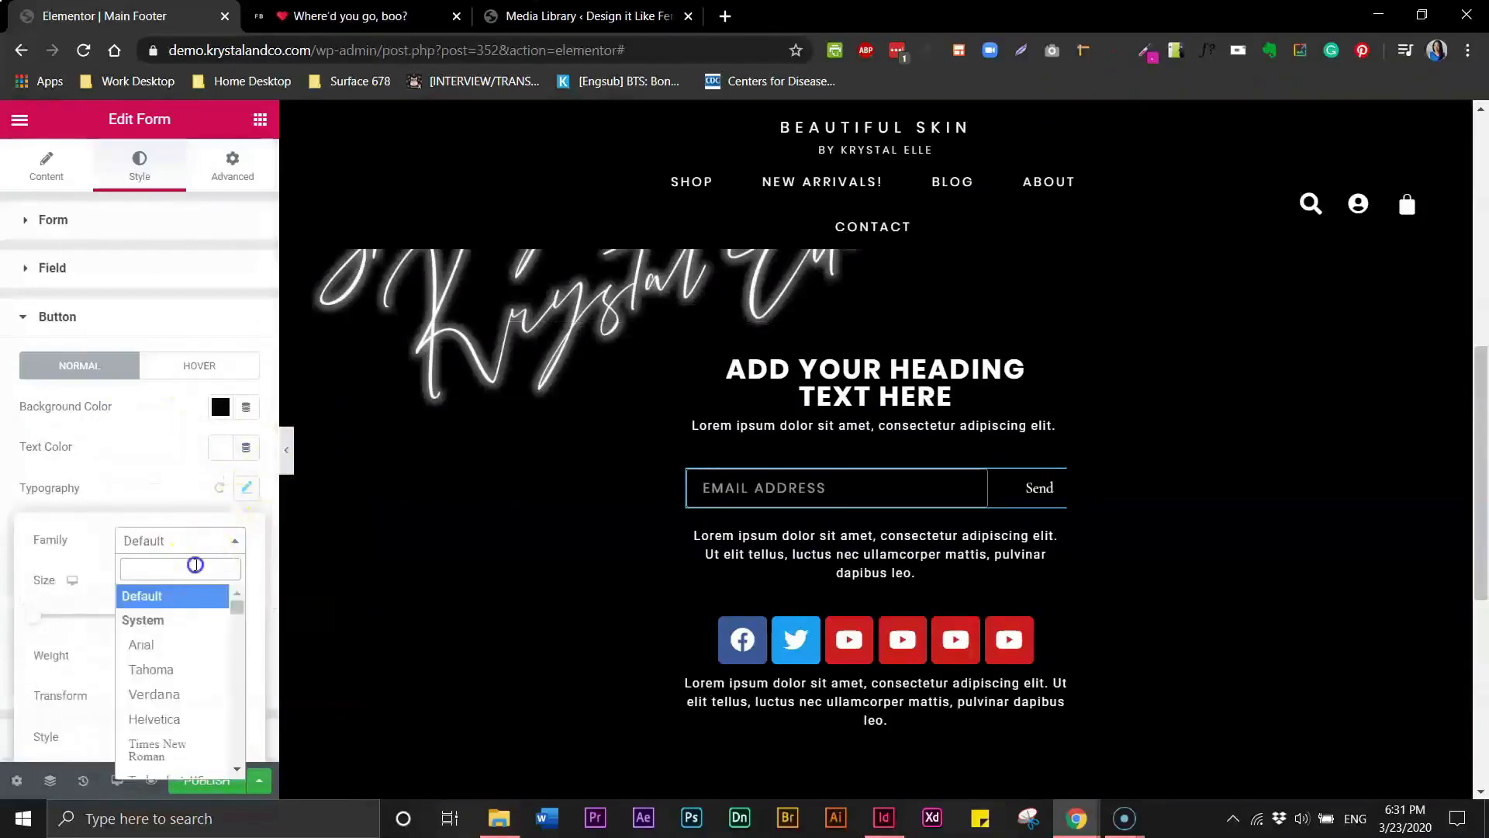
{"action": "type", "text": "poo"}
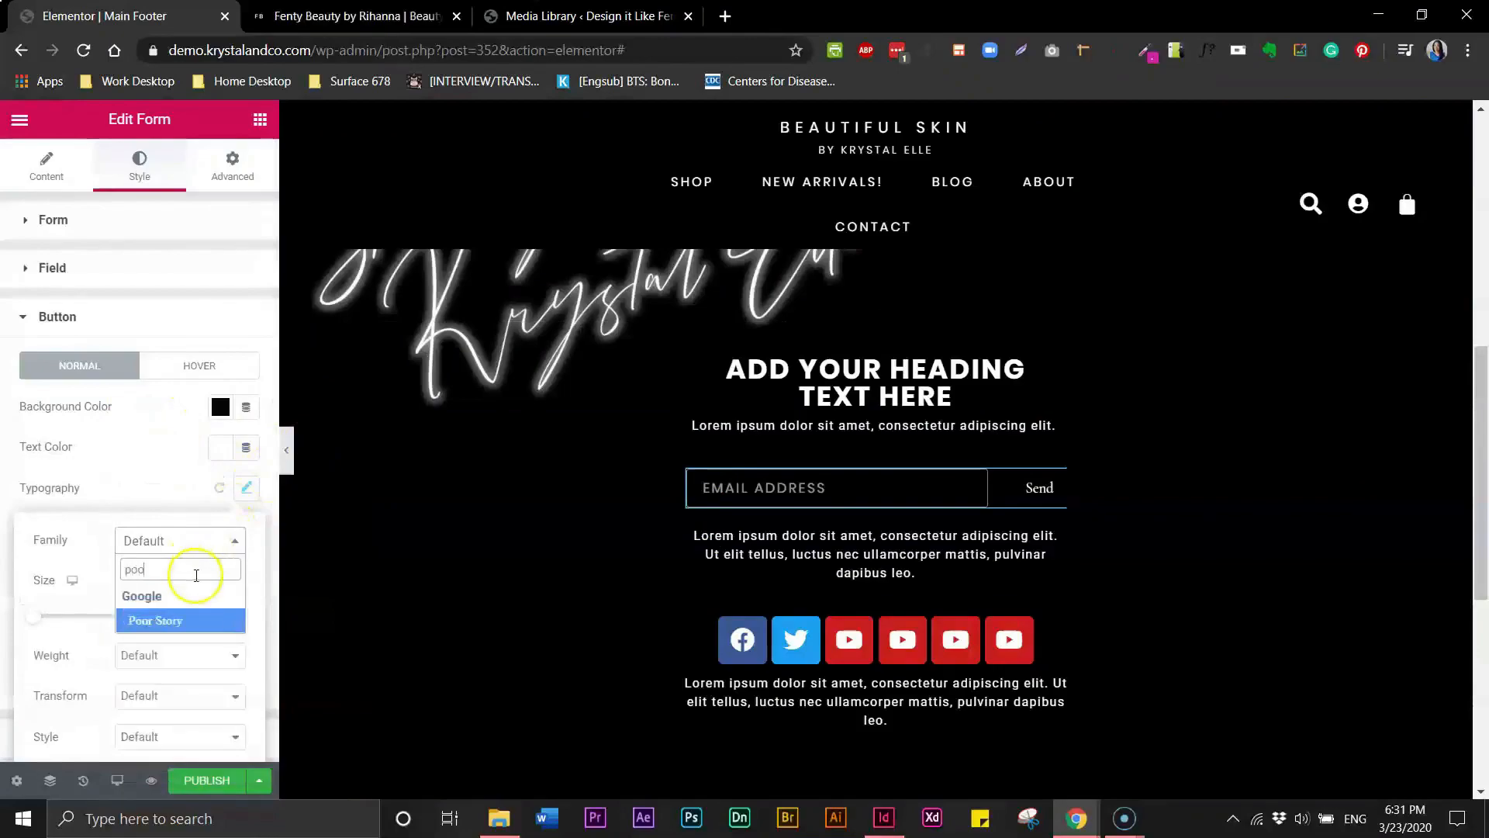
{"action": "key", "text": "BackSpace"}
{"action": "type", "text": "p"}
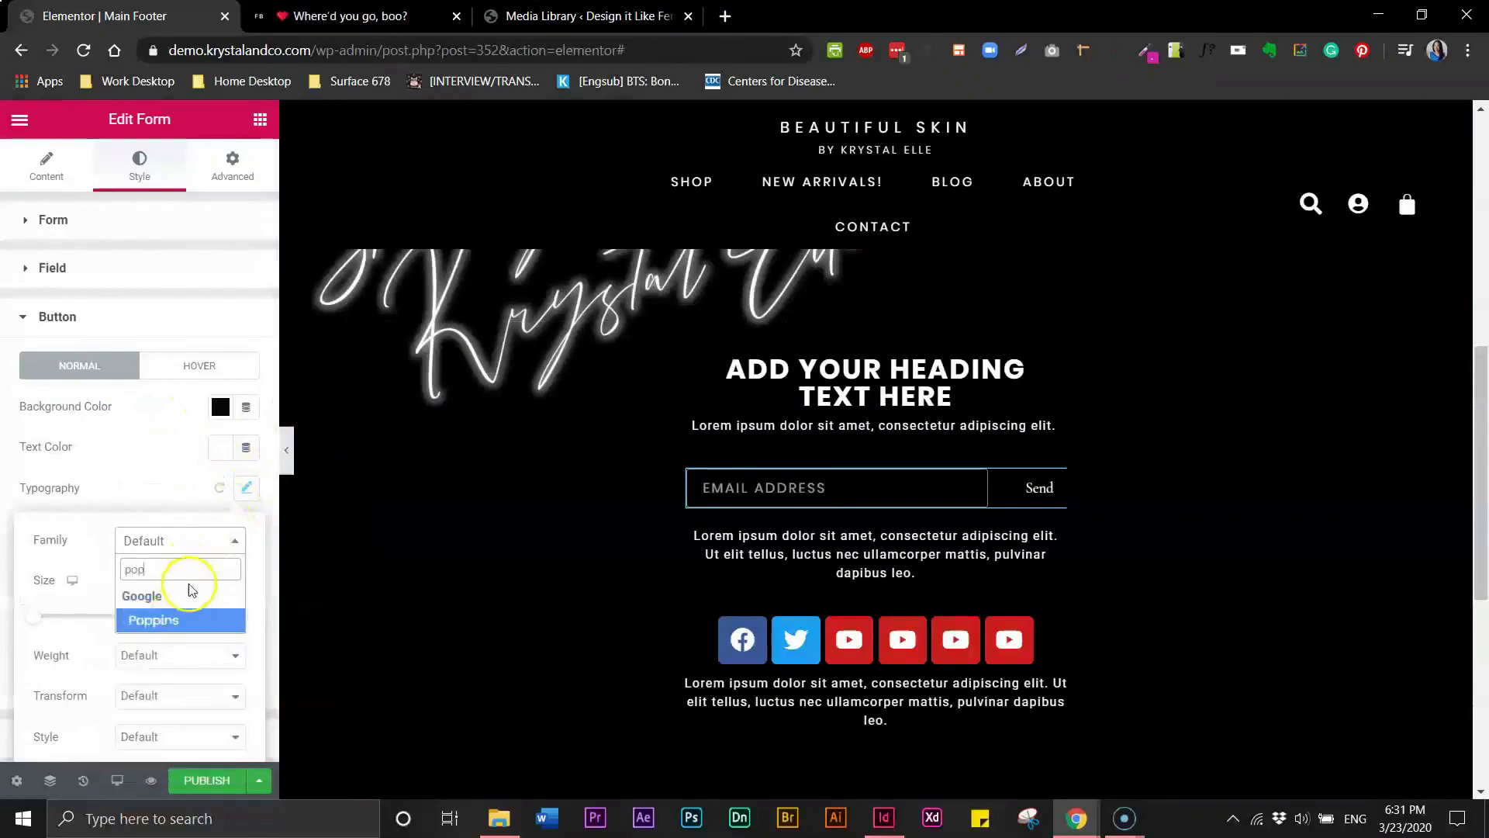
{"action": "left_click", "coordinate": [174, 620]}
{"action": "left_click", "coordinate": [212, 614]}
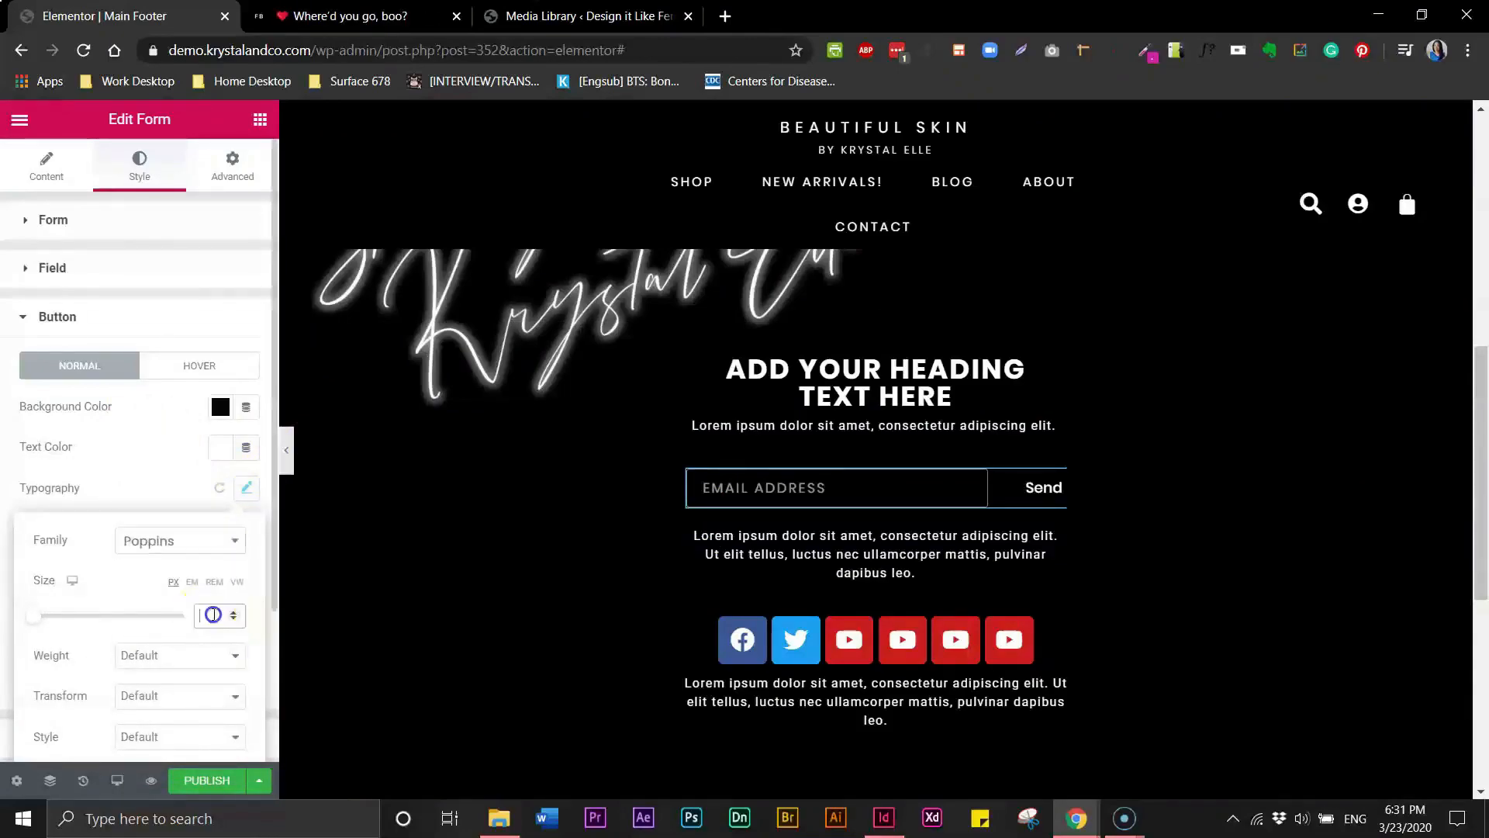
- Set the submit button's font weight to 400 and text transform to Uppercase
{"action": "left_click", "coordinate": [190, 665]}
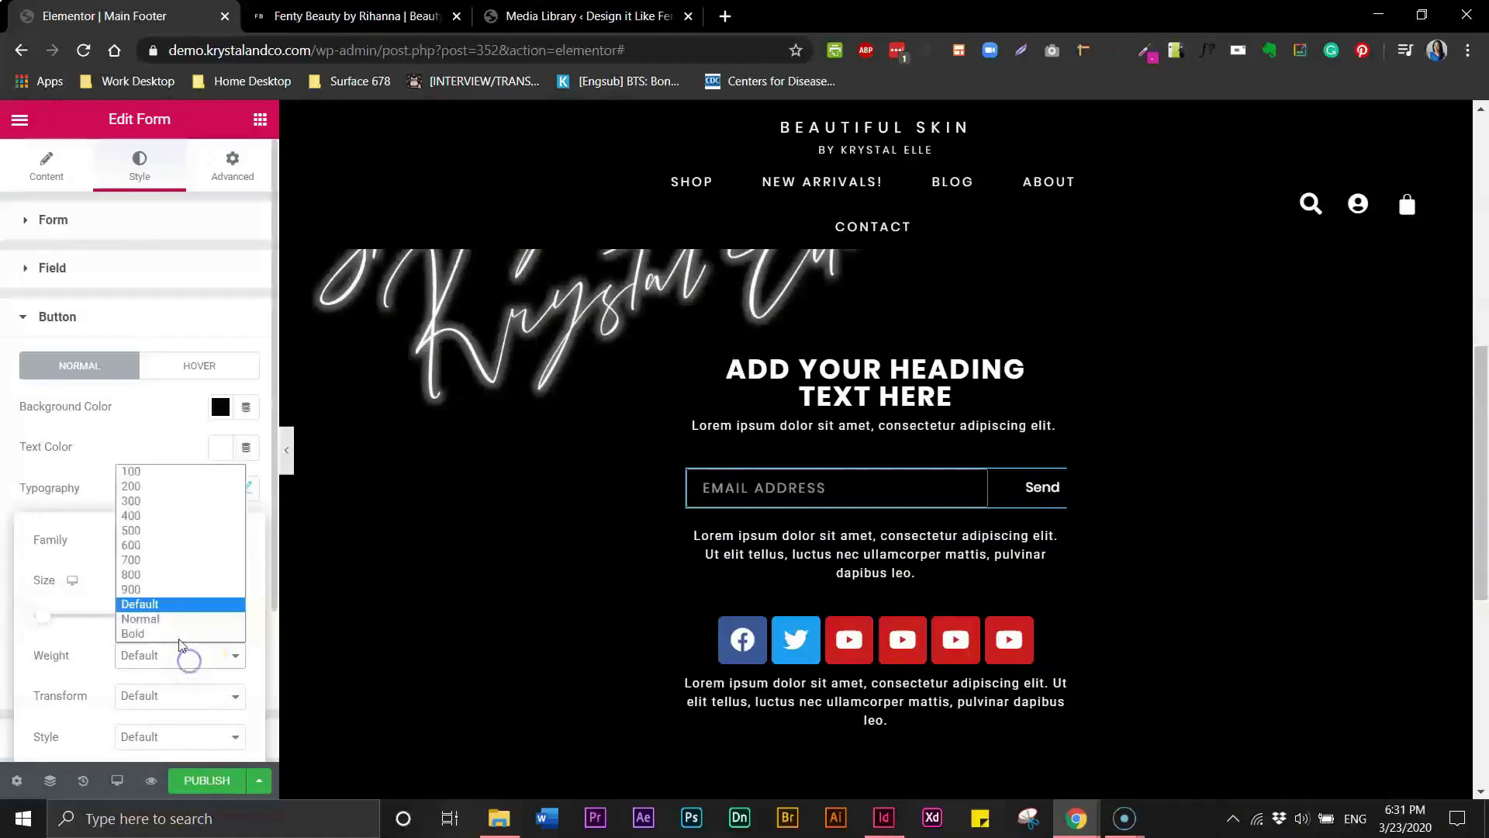
{"action": "left_click", "coordinate": [150, 517]}
{"action": "left_click", "coordinate": [137, 697]}
{"action": "left_click", "coordinate": [134, 729]}
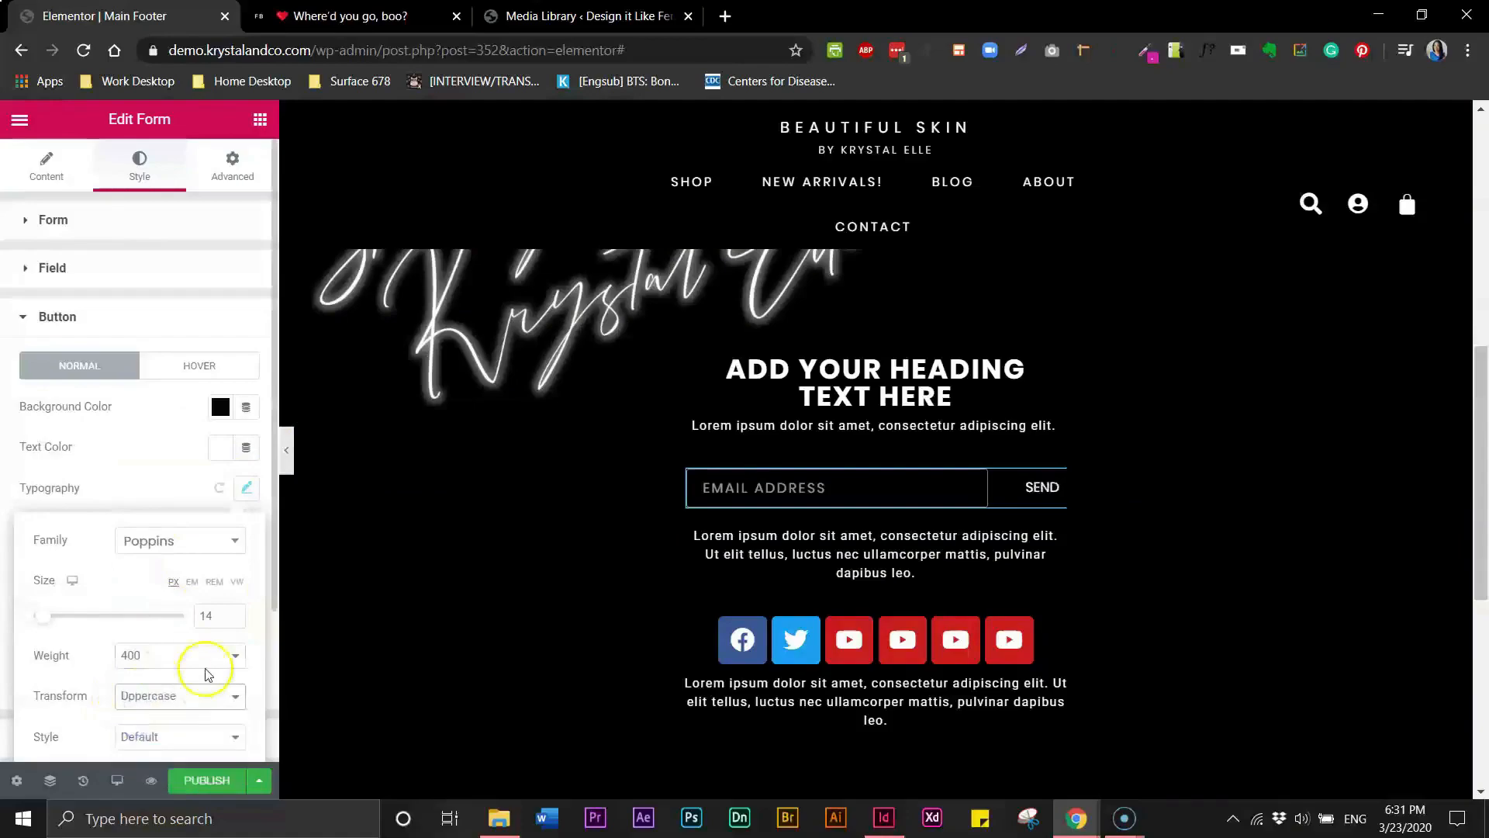
- Increase the submit button's typography letter spacing
{"action": "scroll", "coordinate": [236, 679], "scroll_direction": "down", "scroll_amount": 1}
{"action": "scroll", "coordinate": [237, 726], "scroll_direction": "up", "scroll_amount": 1}
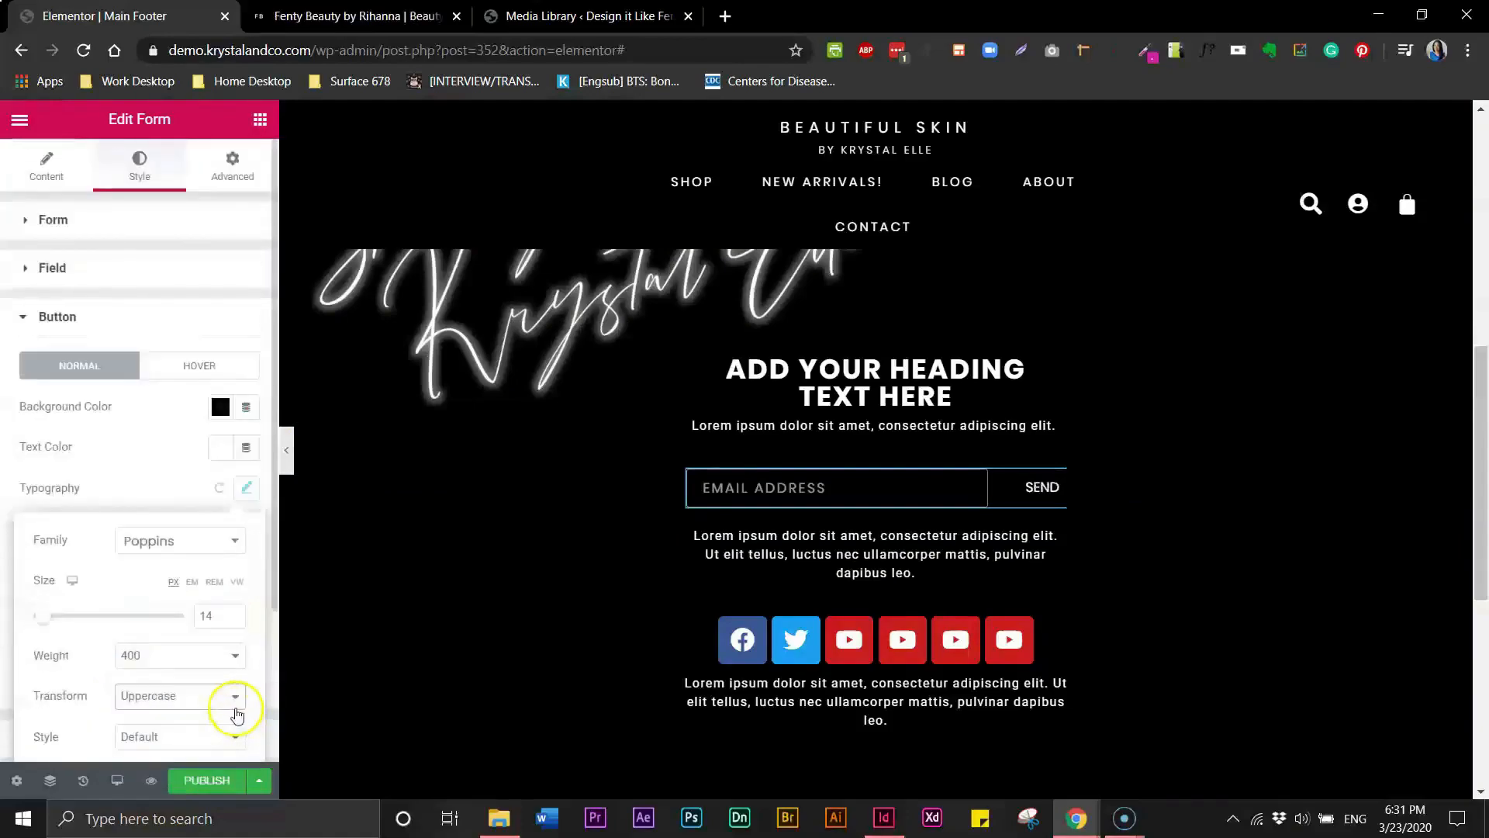
{"action": "left_click_drag", "start_coordinate": [273, 605], "coordinate": [260, 712]}
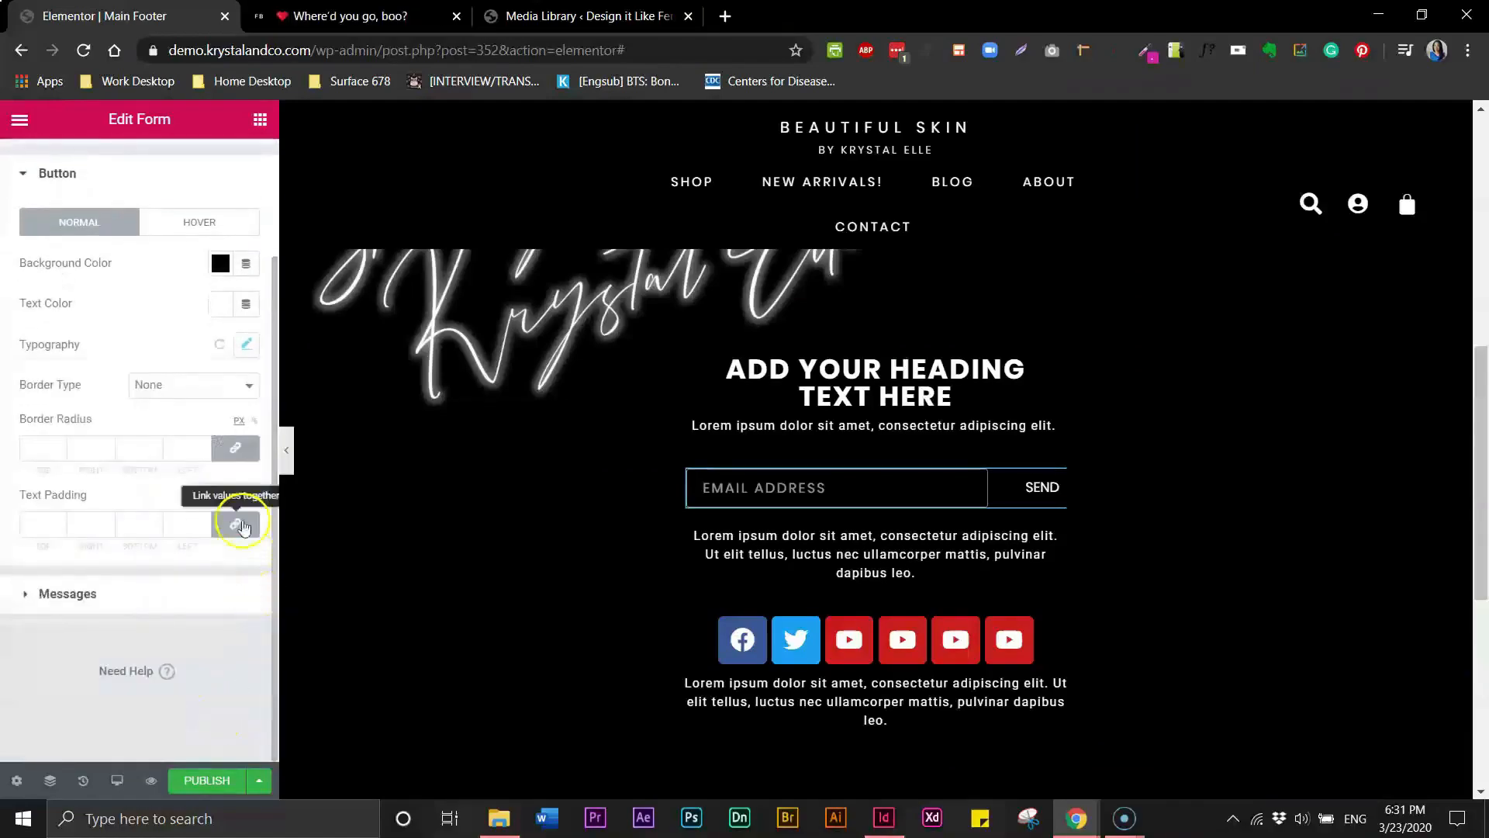
{"action": "left_click", "coordinate": [247, 343]}
{"action": "scroll", "coordinate": [200, 698], "scroll_direction": "down", "scroll_amount": 1}
{"action": "left_click", "coordinate": [203, 727]}
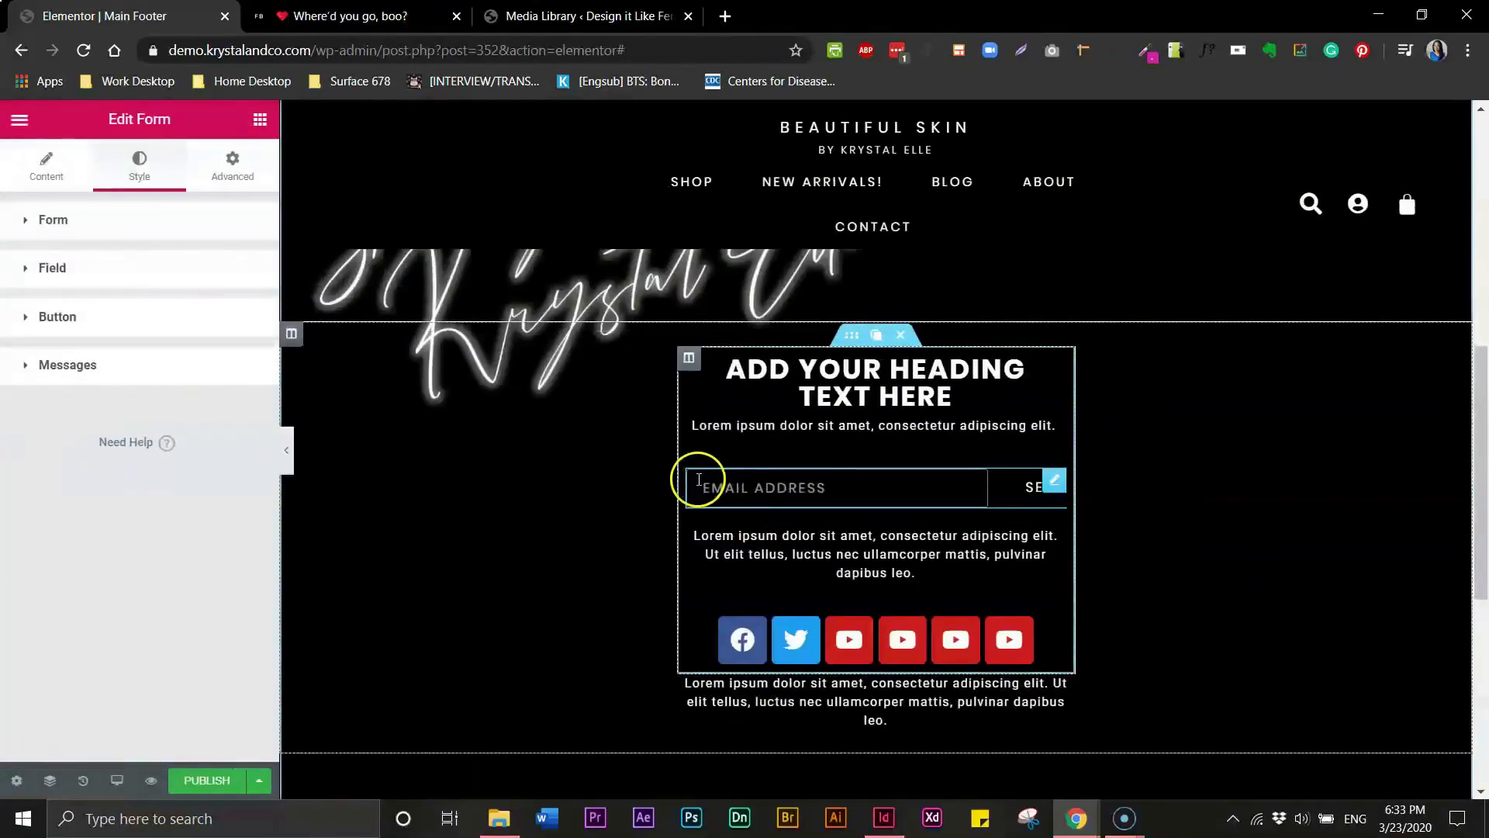
- Set the form field's border width to 0 on all sides and preview the footer
{"action": "left_click", "coordinate": [698, 479]}
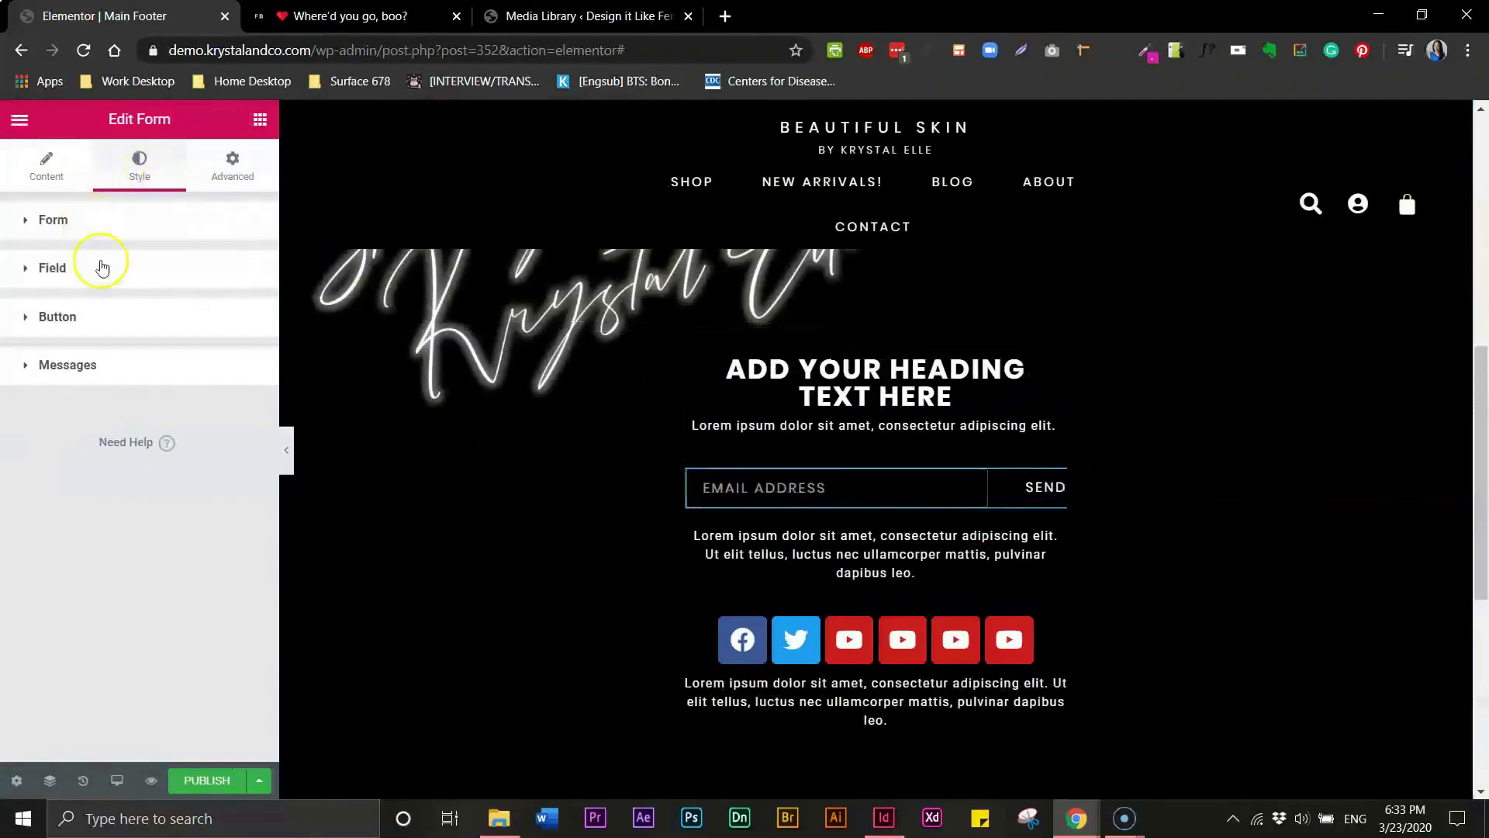
{"action": "left_click", "coordinate": [43, 272]}
{"action": "left_click", "coordinate": [28, 270]}
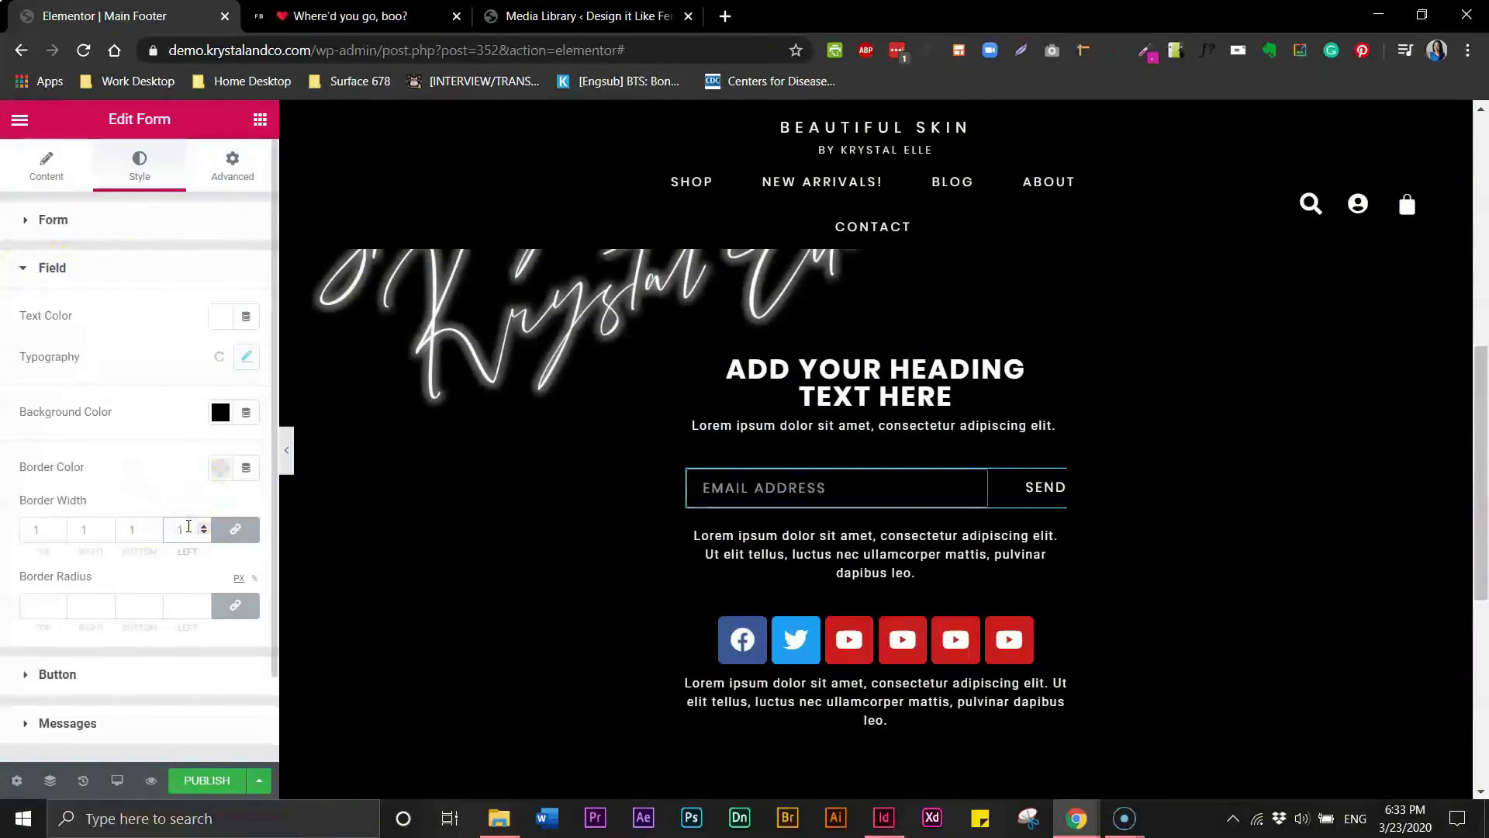
{"action": "left_click", "coordinate": [181, 527]}
{"action": "left_click", "coordinate": [144, 529]}
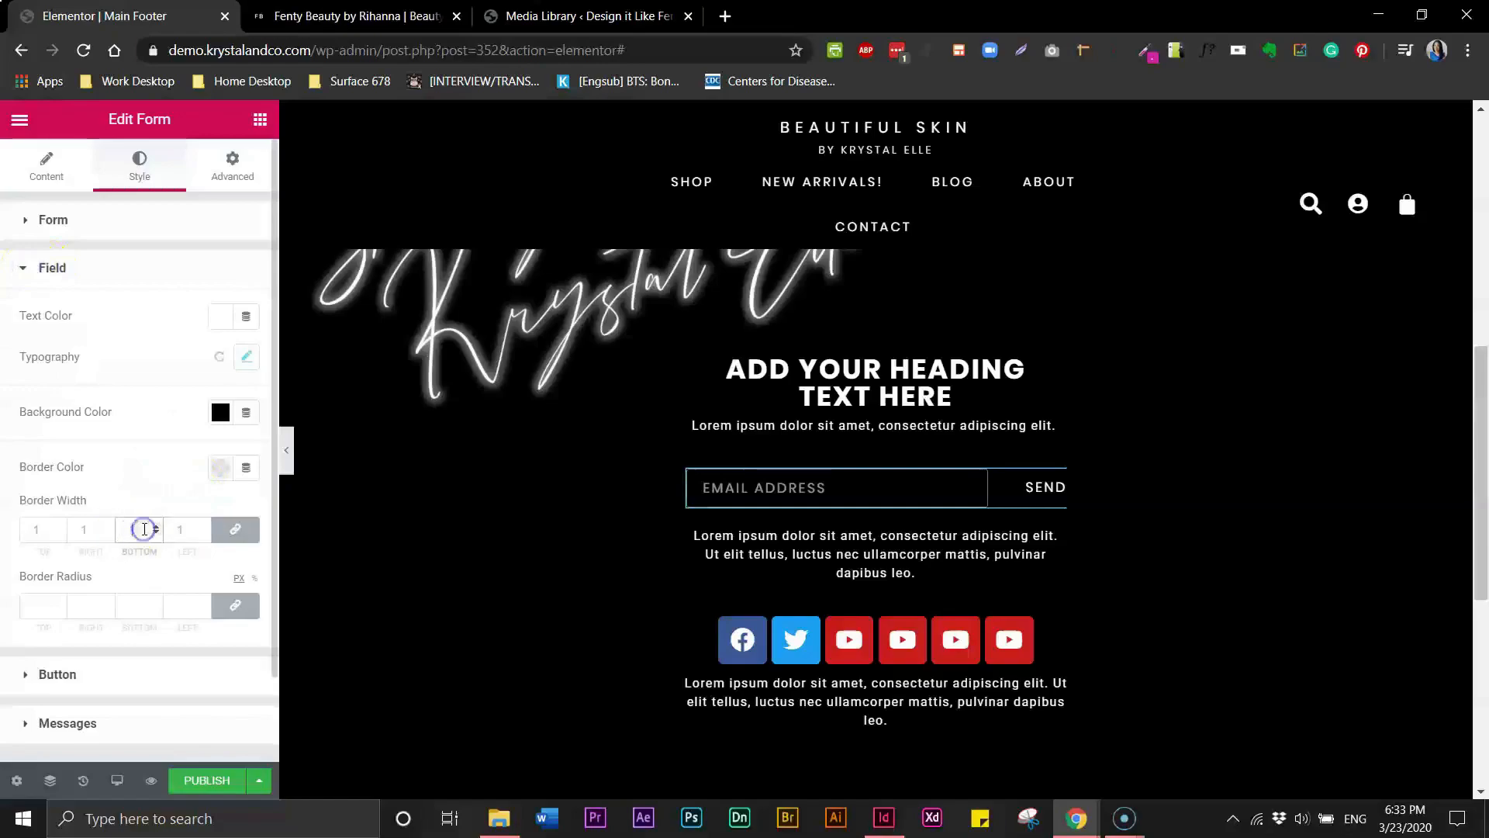
{"action": "left_click", "coordinate": [38, 528]}
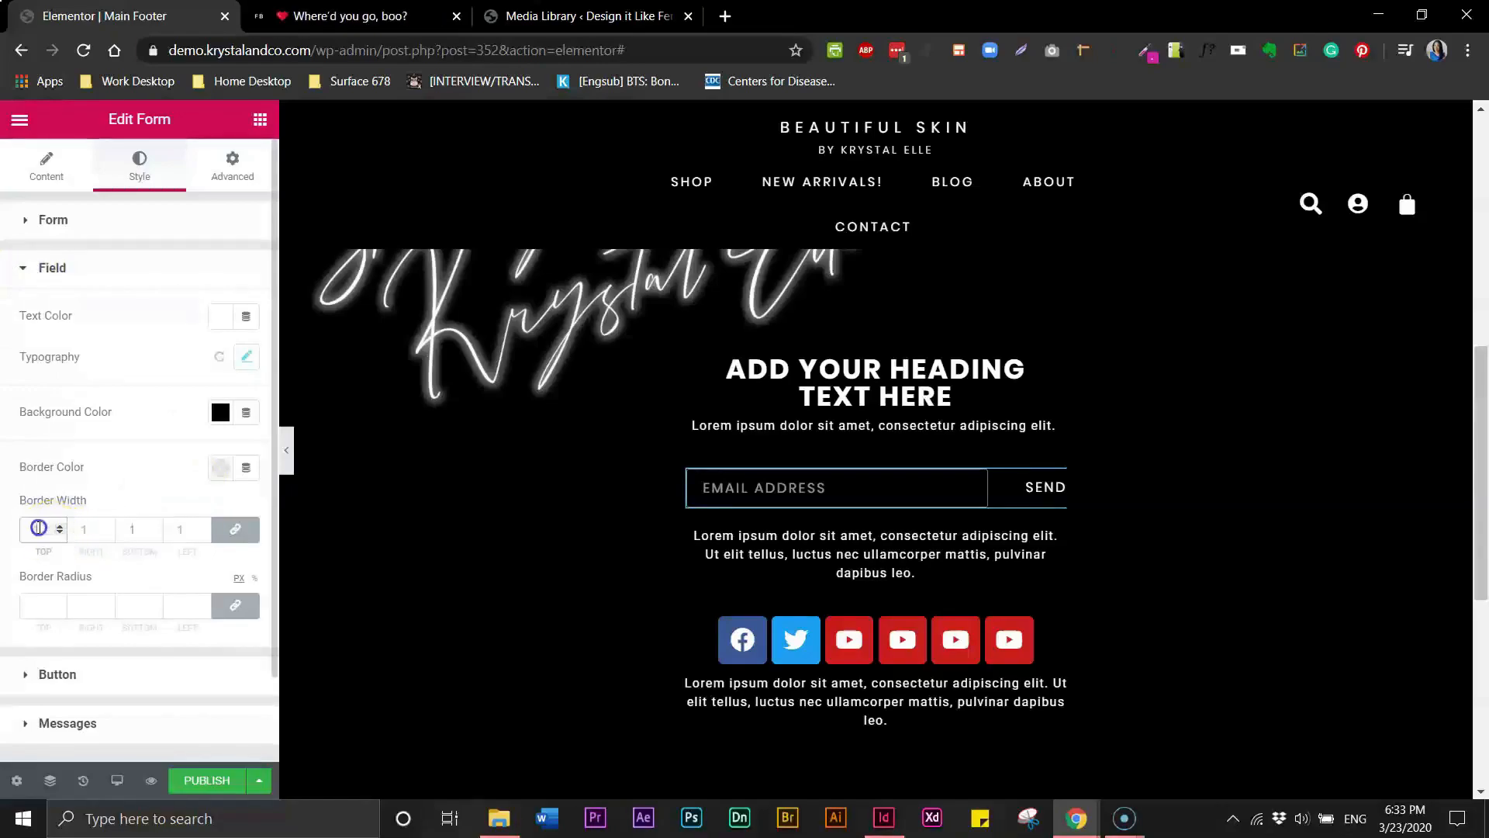
{"action": "type", "text": "0"}
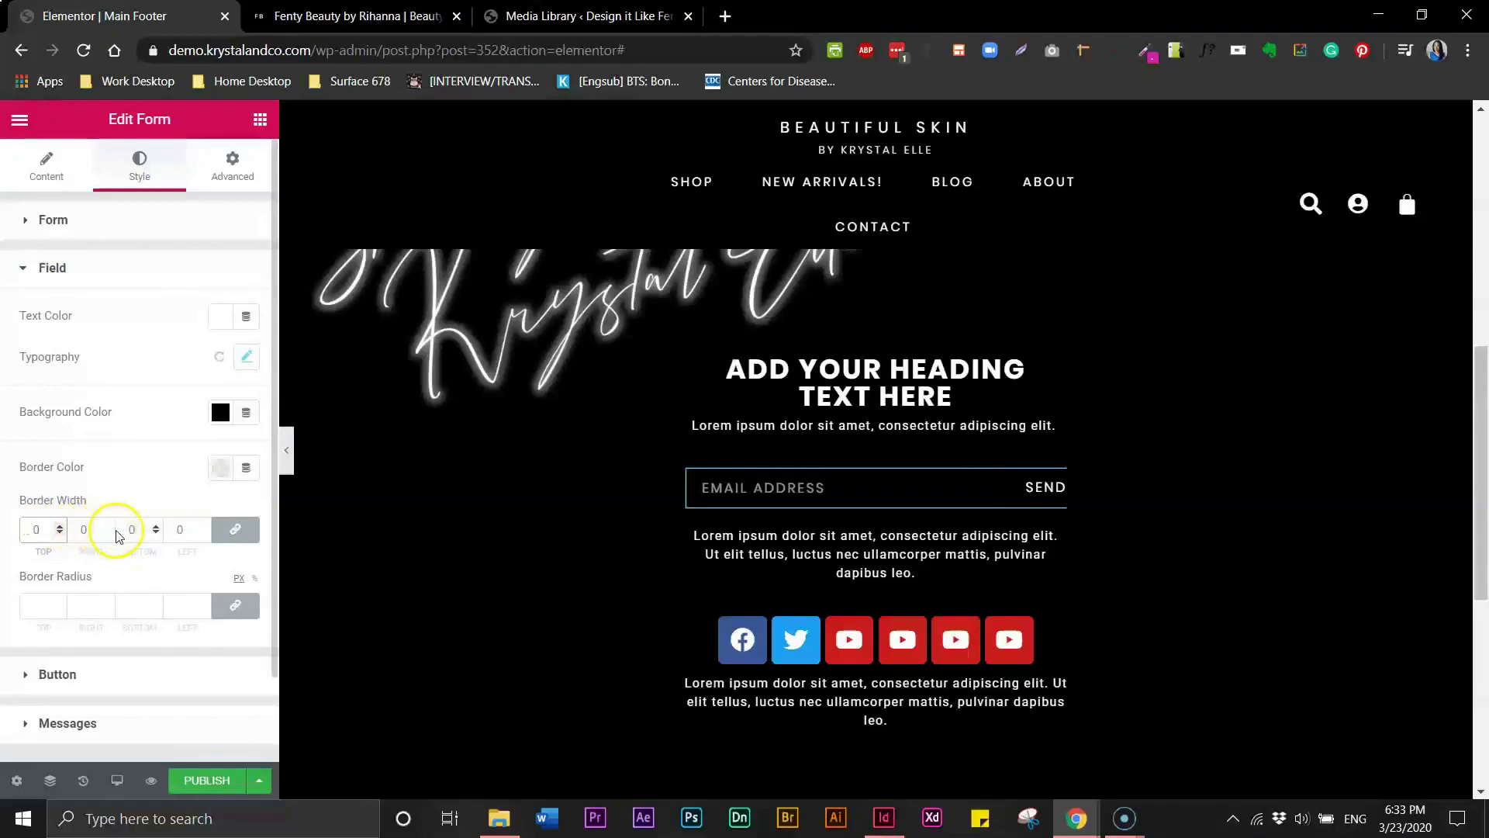
{"action": "left_click", "coordinate": [286, 450]}
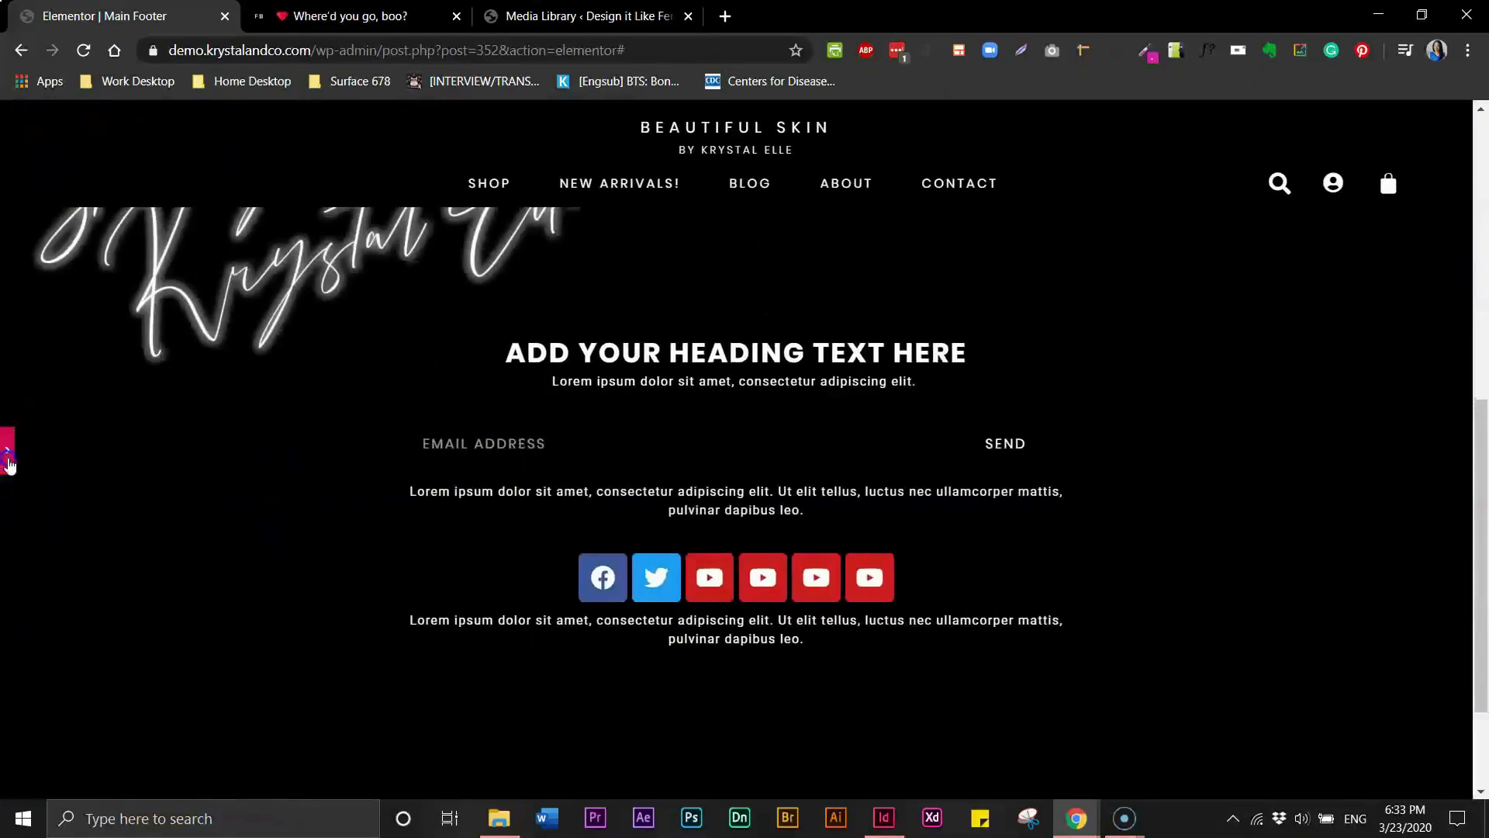
- Compare the form with the email sign-up footer on the Fenty Beauty site
{"action": "left_click", "coordinate": [7, 458]}
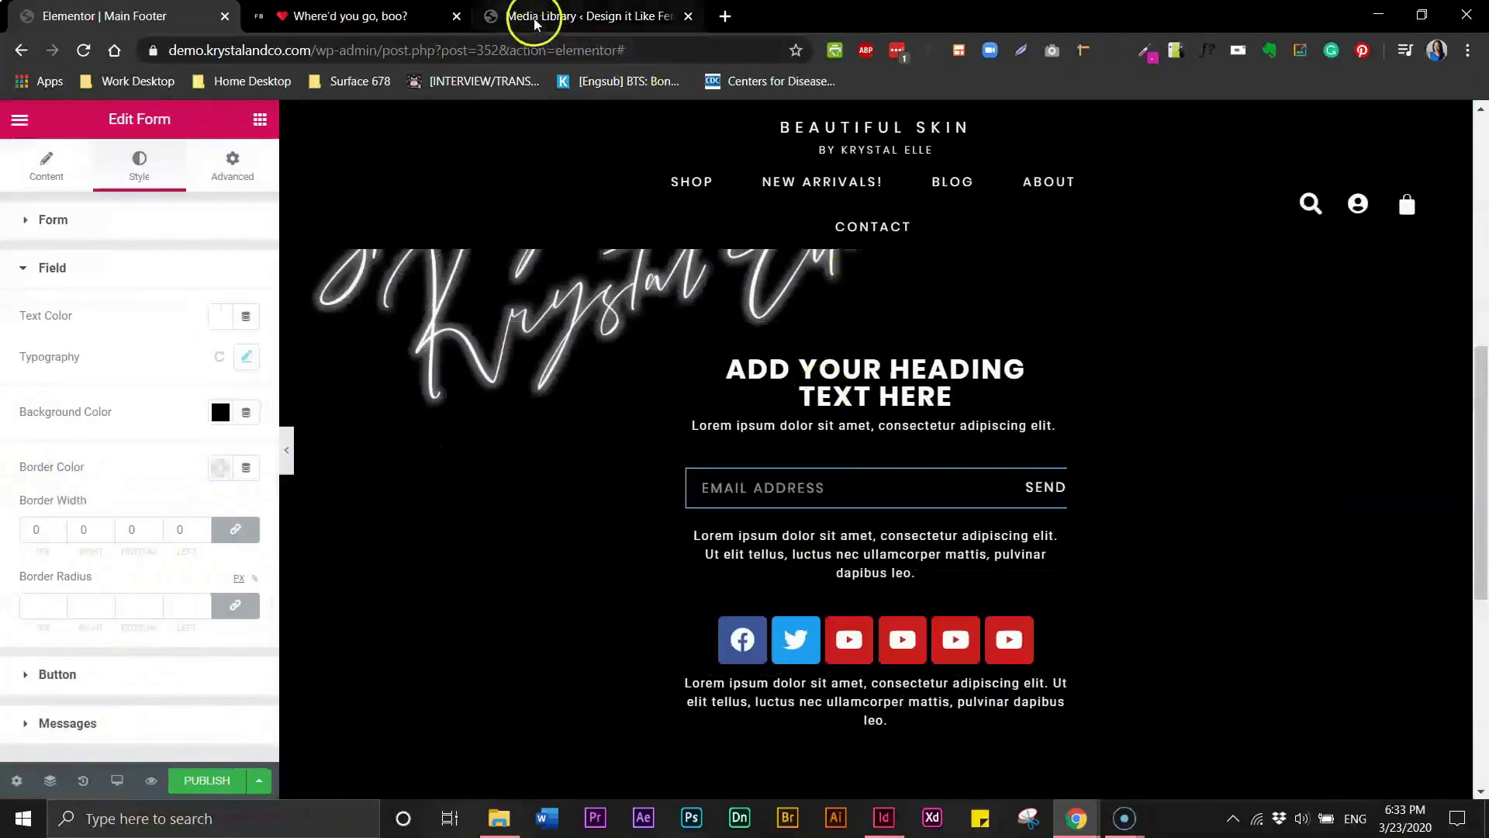
{"action": "left_click", "coordinate": [385, 18]}
{"action": "left_click_drag", "start_coordinate": [1479, 357], "coordinate": [1454, 707]}
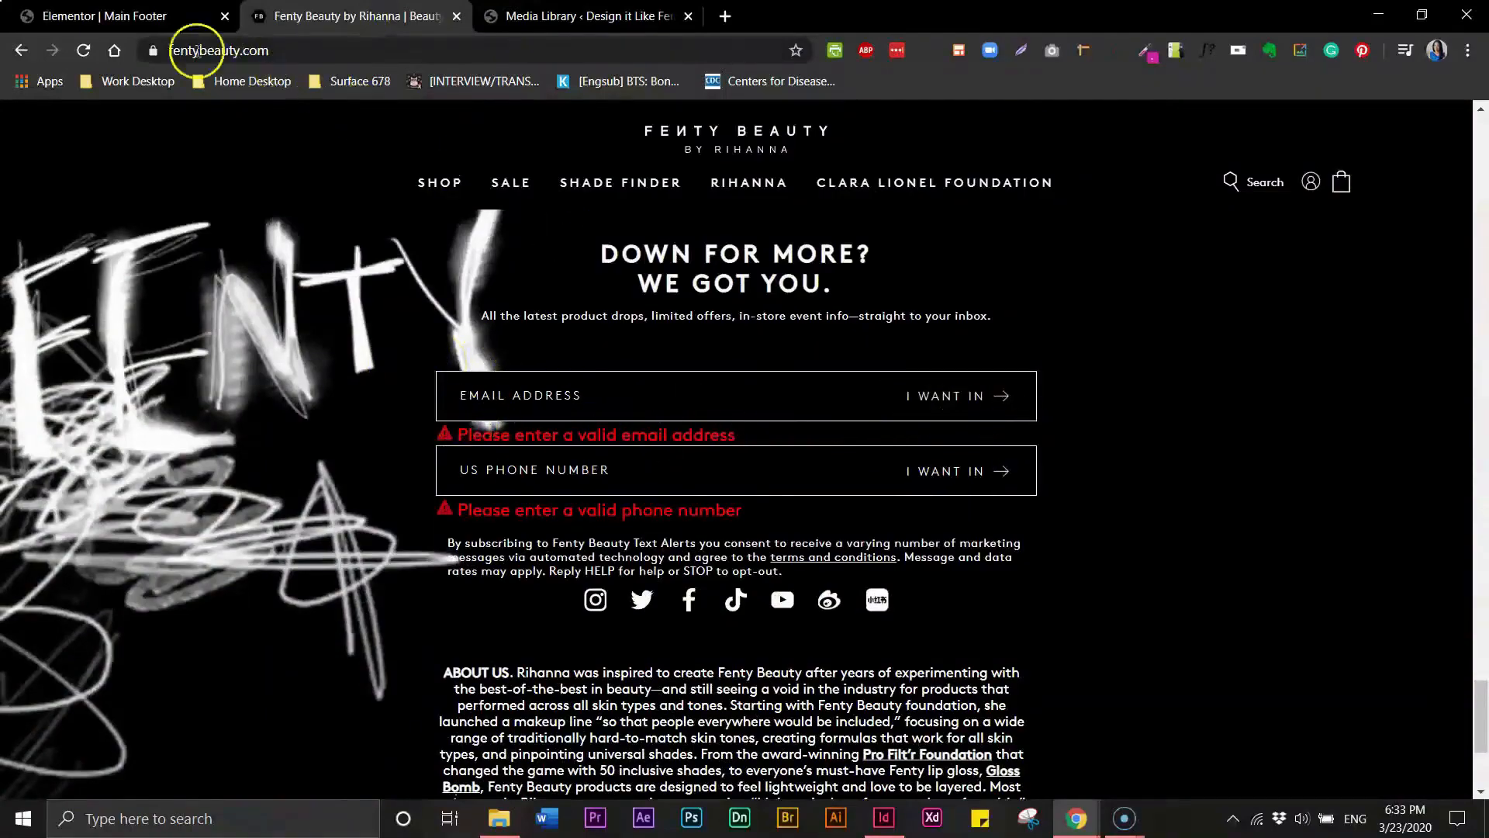
{"action": "left_click", "coordinate": [114, 21]}
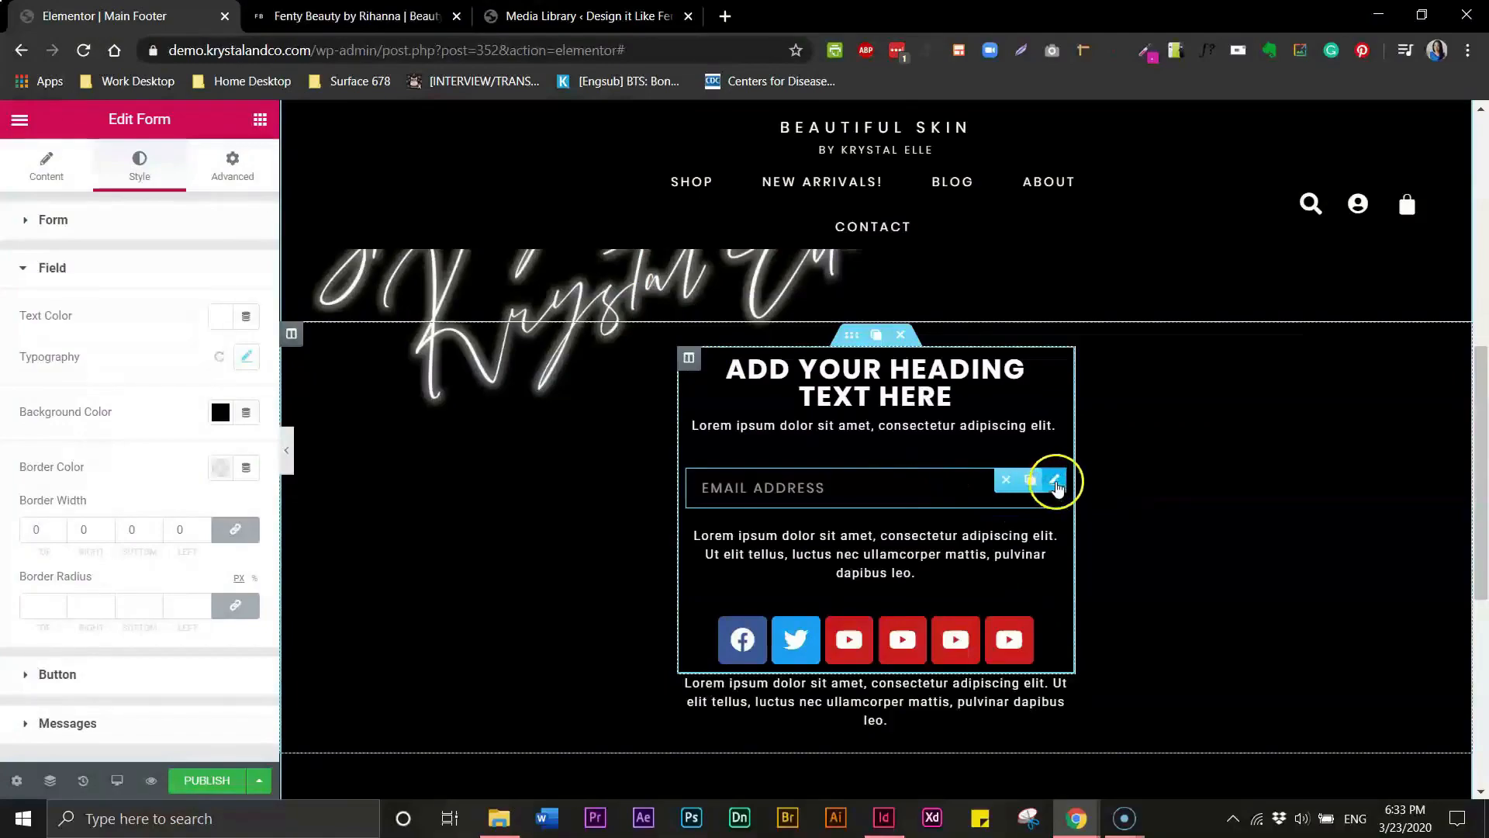
- Set the form widget's border type to Solid and its border color to white
{"action": "left_click", "coordinate": [236, 175]}
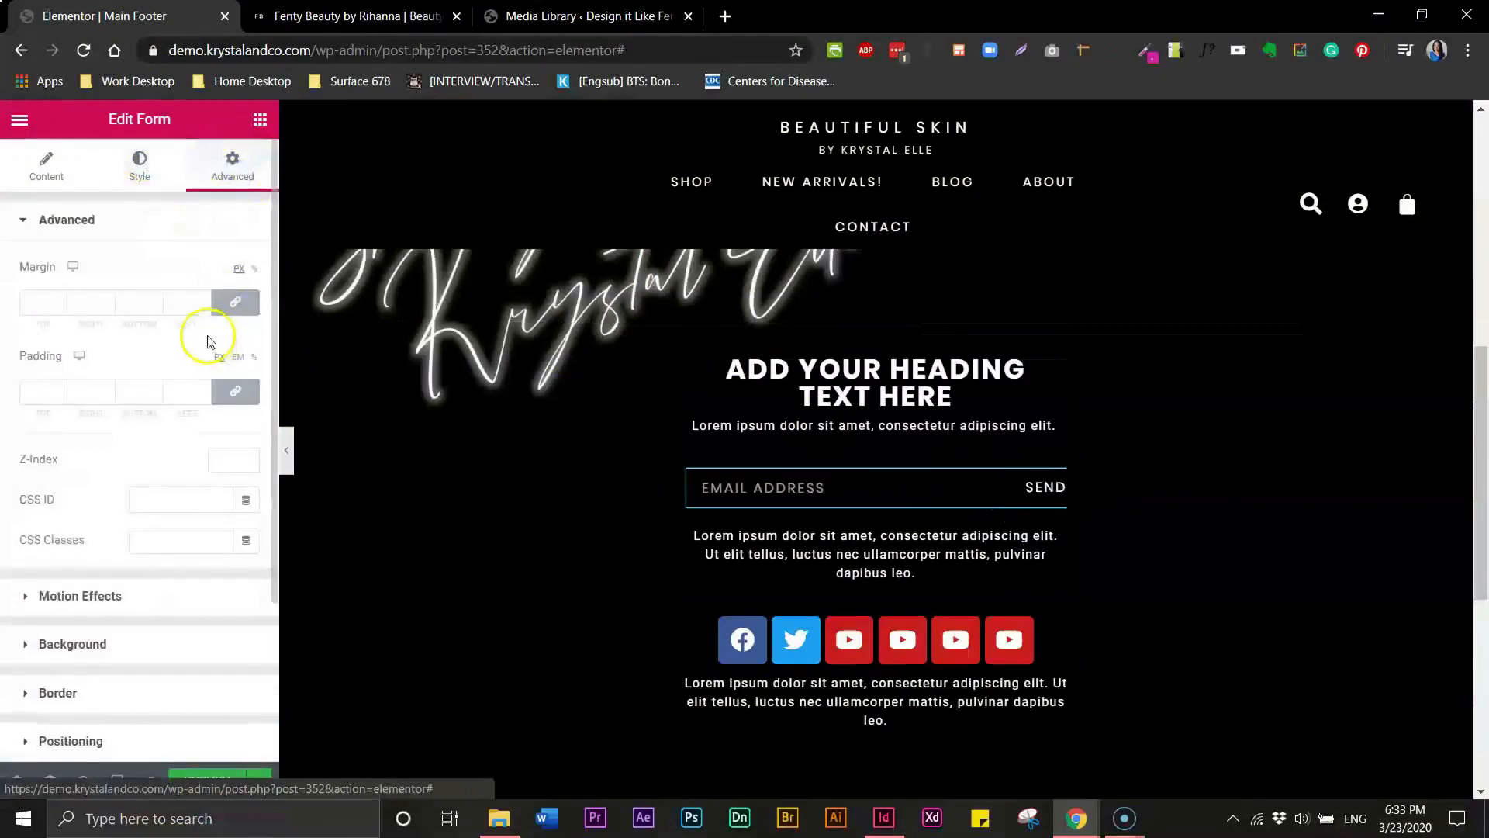
{"action": "left_click", "coordinate": [27, 694]}
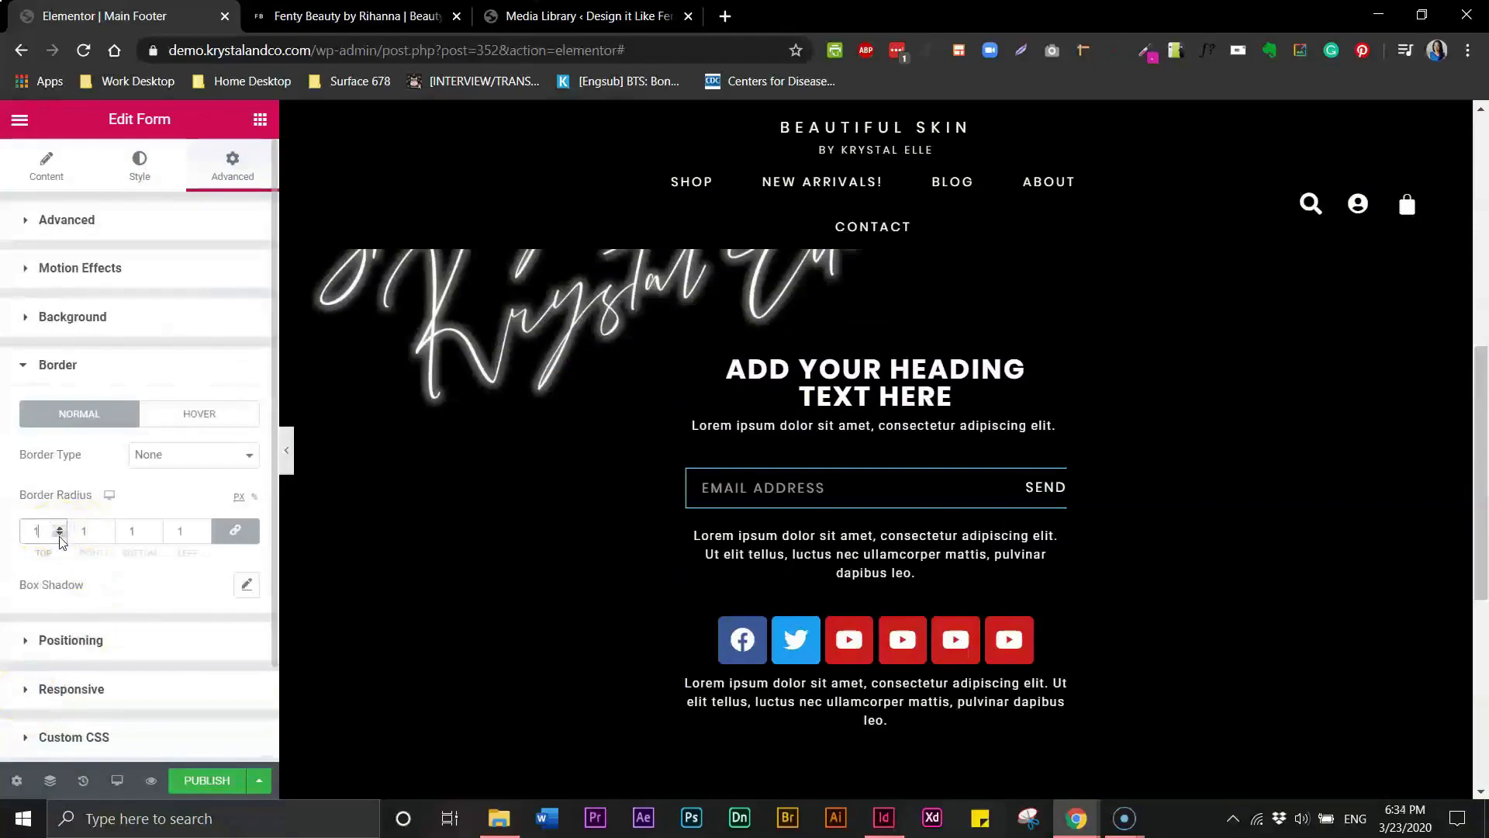
{"action": "left_click", "coordinate": [200, 457]}
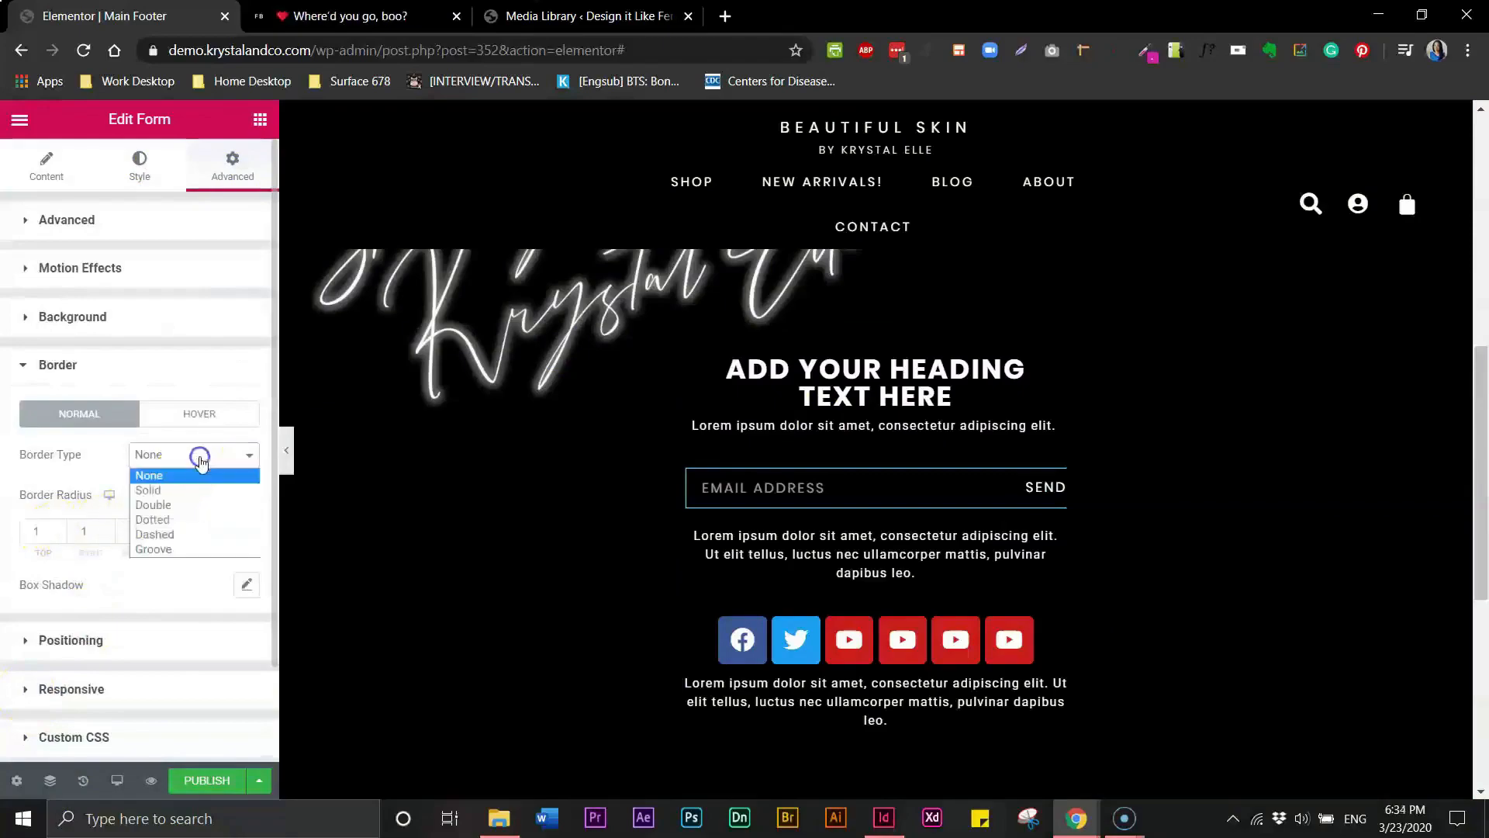
{"action": "left_click", "coordinate": [155, 488]}
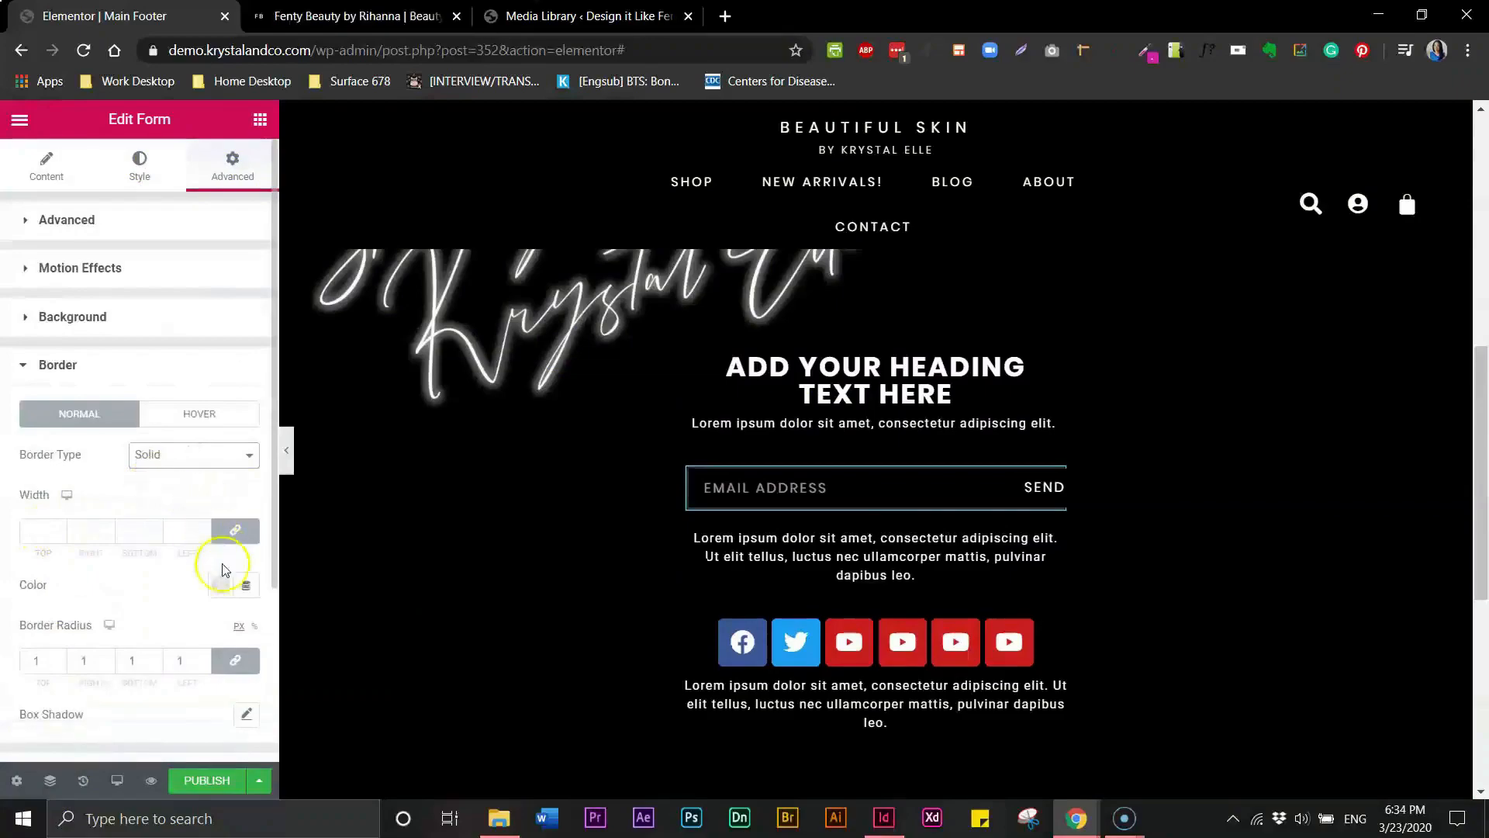
{"action": "left_click", "coordinate": [222, 592]}
{"action": "left_click", "coordinate": [307, 281]}
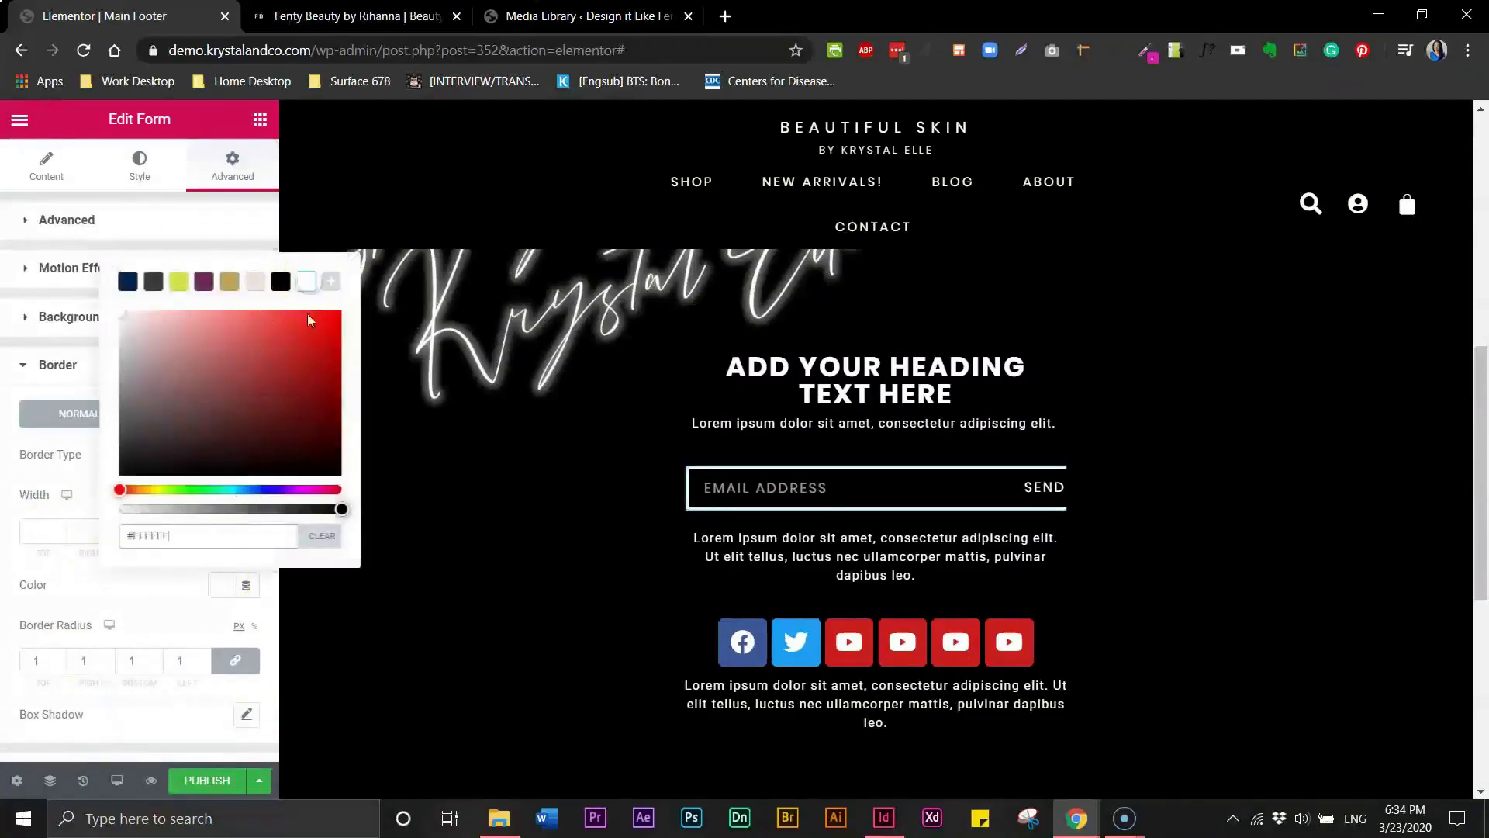
{"action": "left_click", "coordinate": [87, 595]}
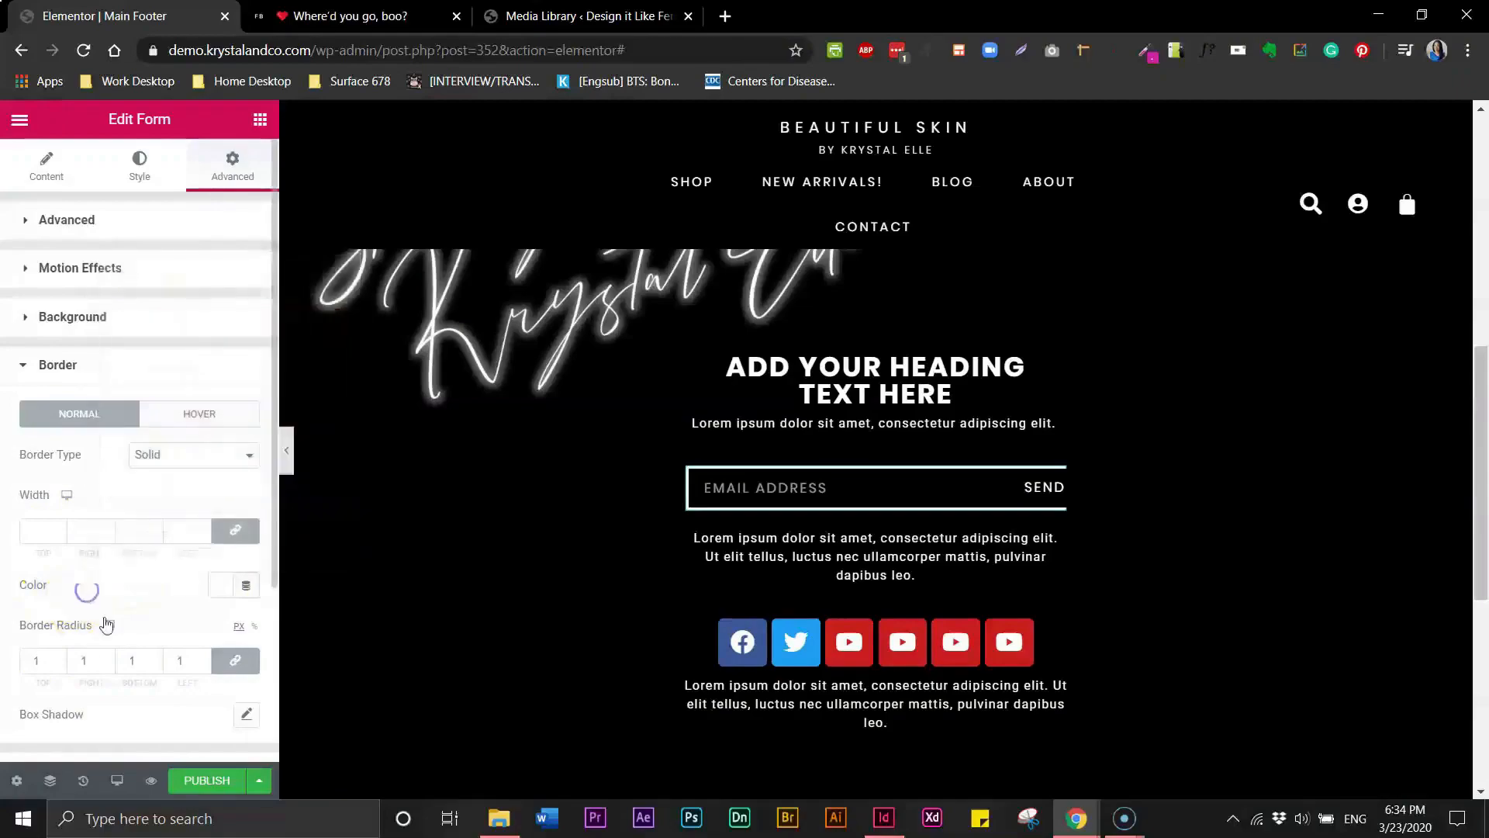
- Set the form widget's border radius to 0 and its border width to .5 on all sides
{"action": "double_click", "coordinate": [32, 658]}
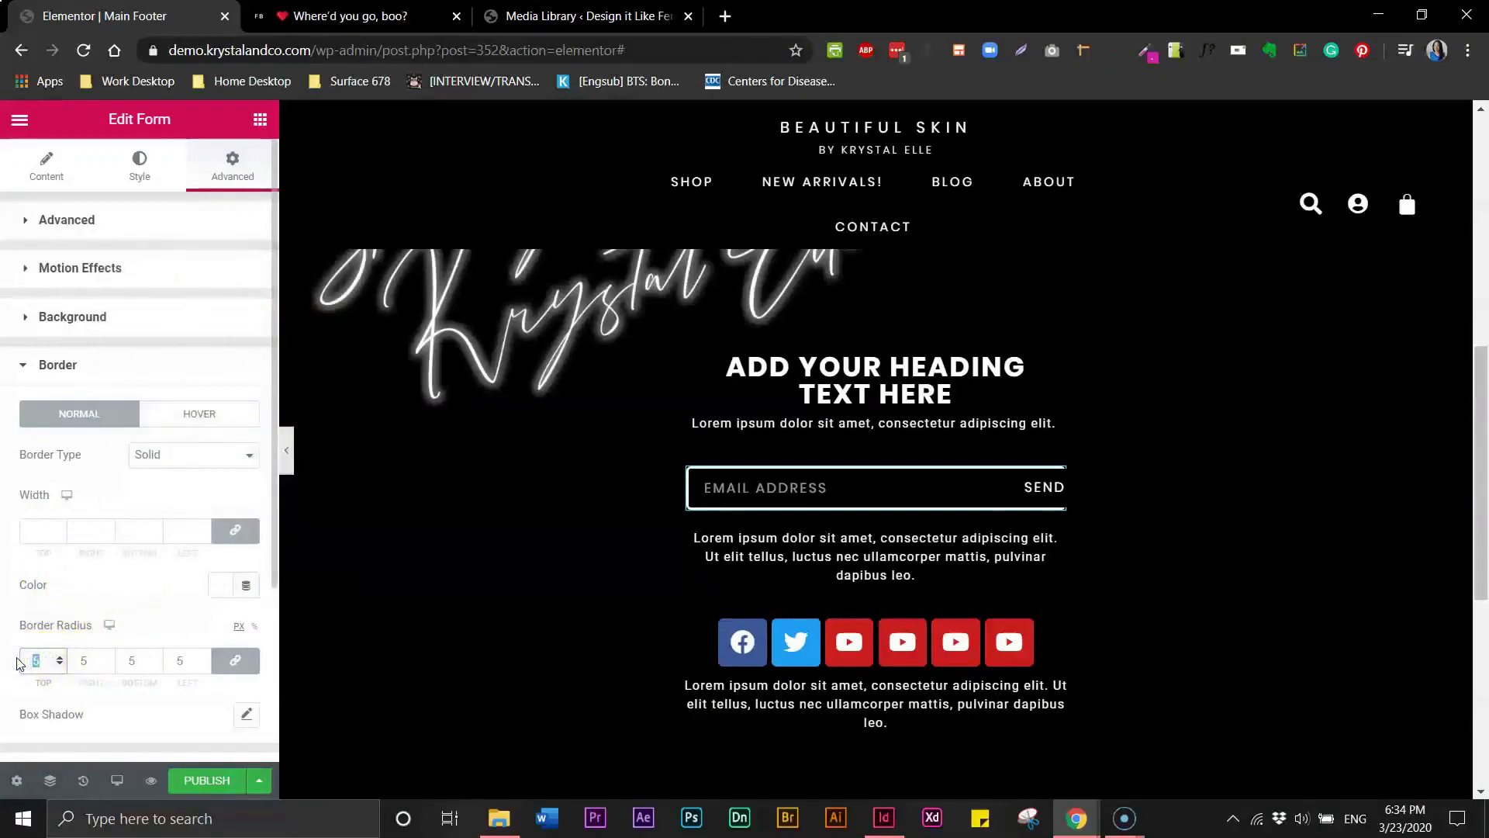
{"action": "type", "text": "0"}
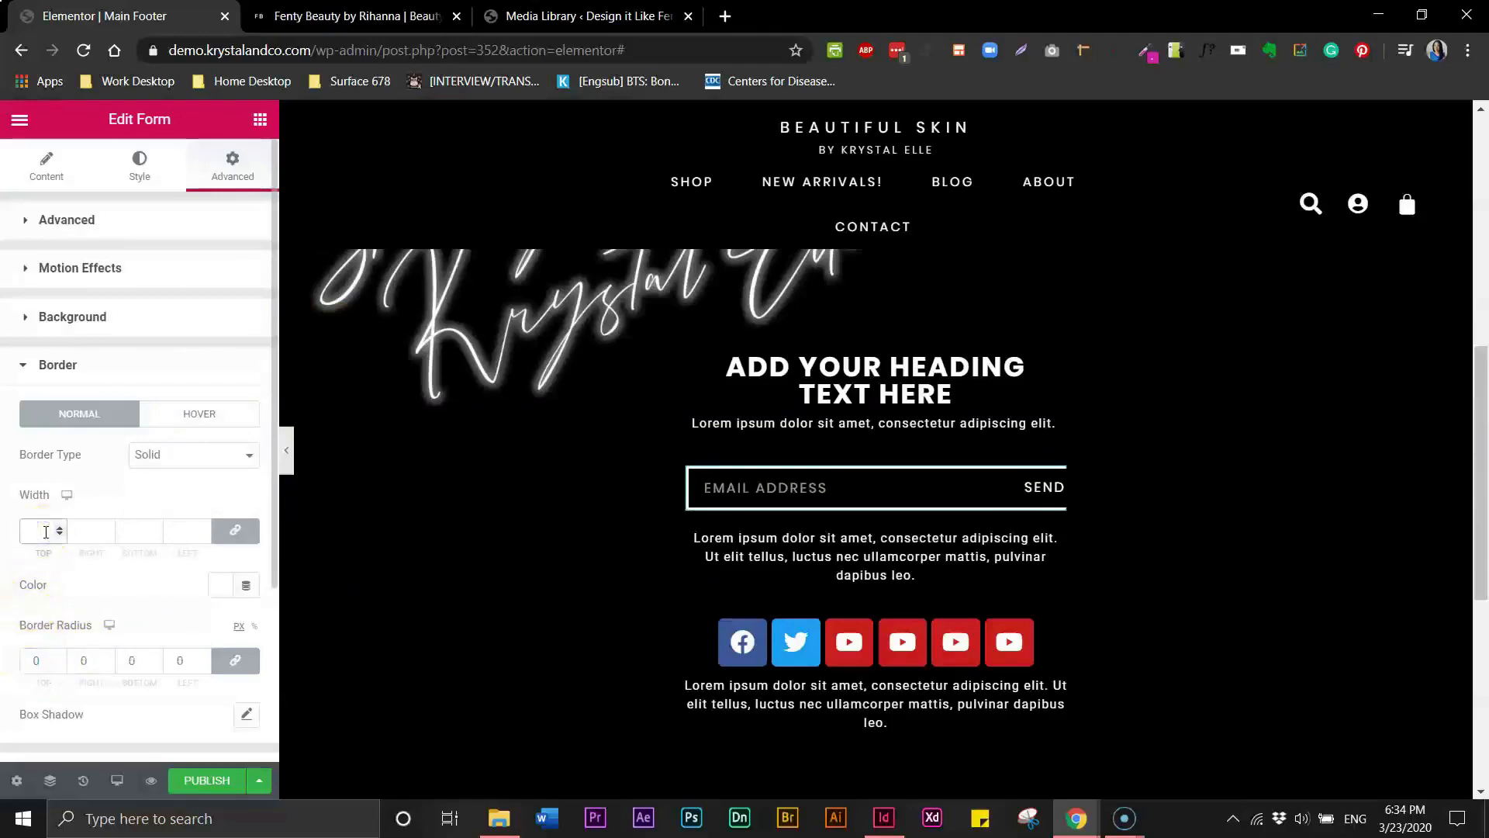
{"action": "type", "text": "1"}
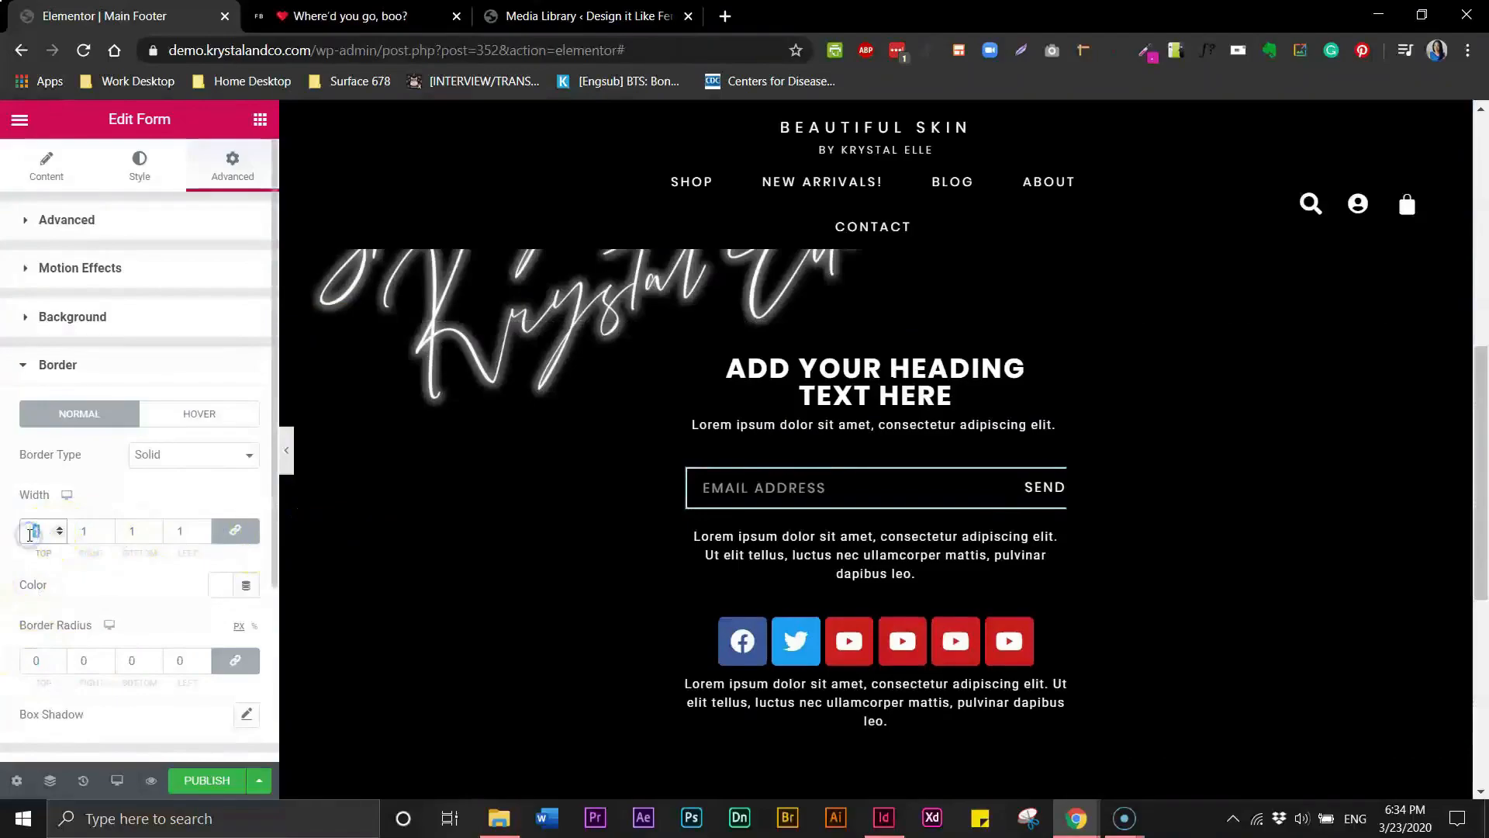
{"action": "type", "text": "5"}
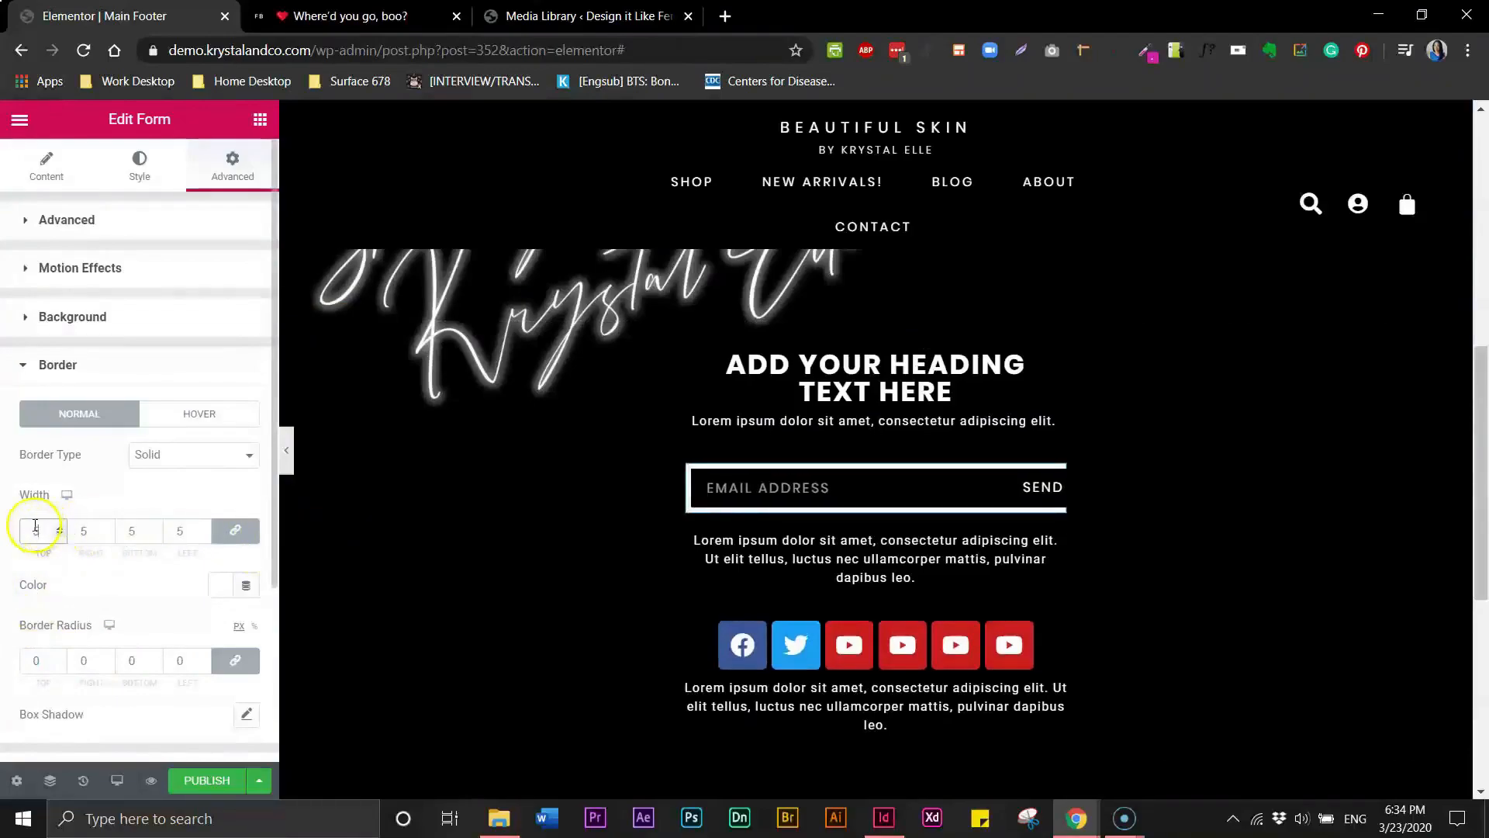
{"action": "type", "text": "."}
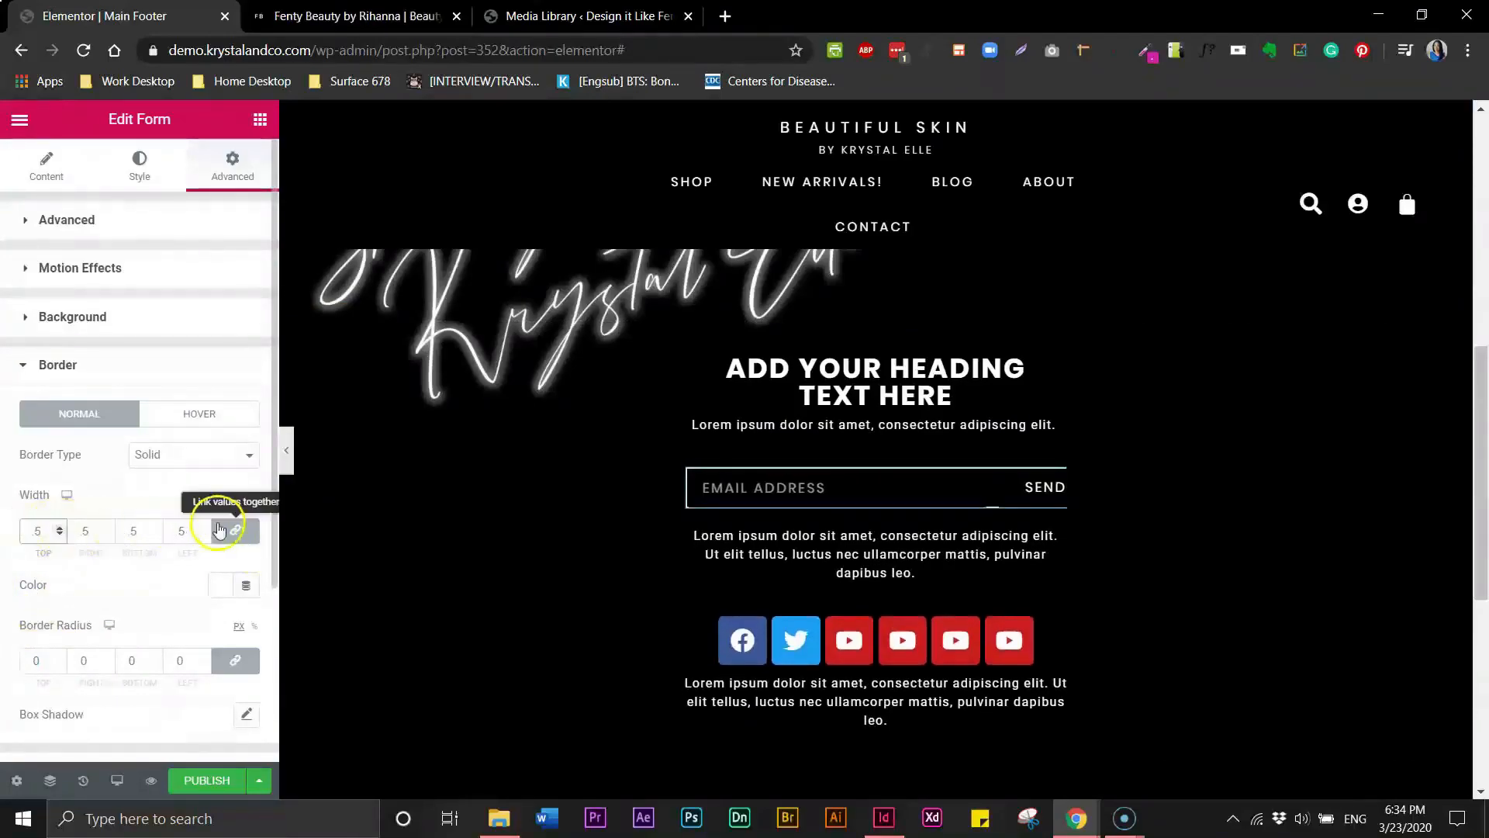
- Preview the footer form with the editor panel hidden
{"action": "left_click", "coordinate": [285, 453]}
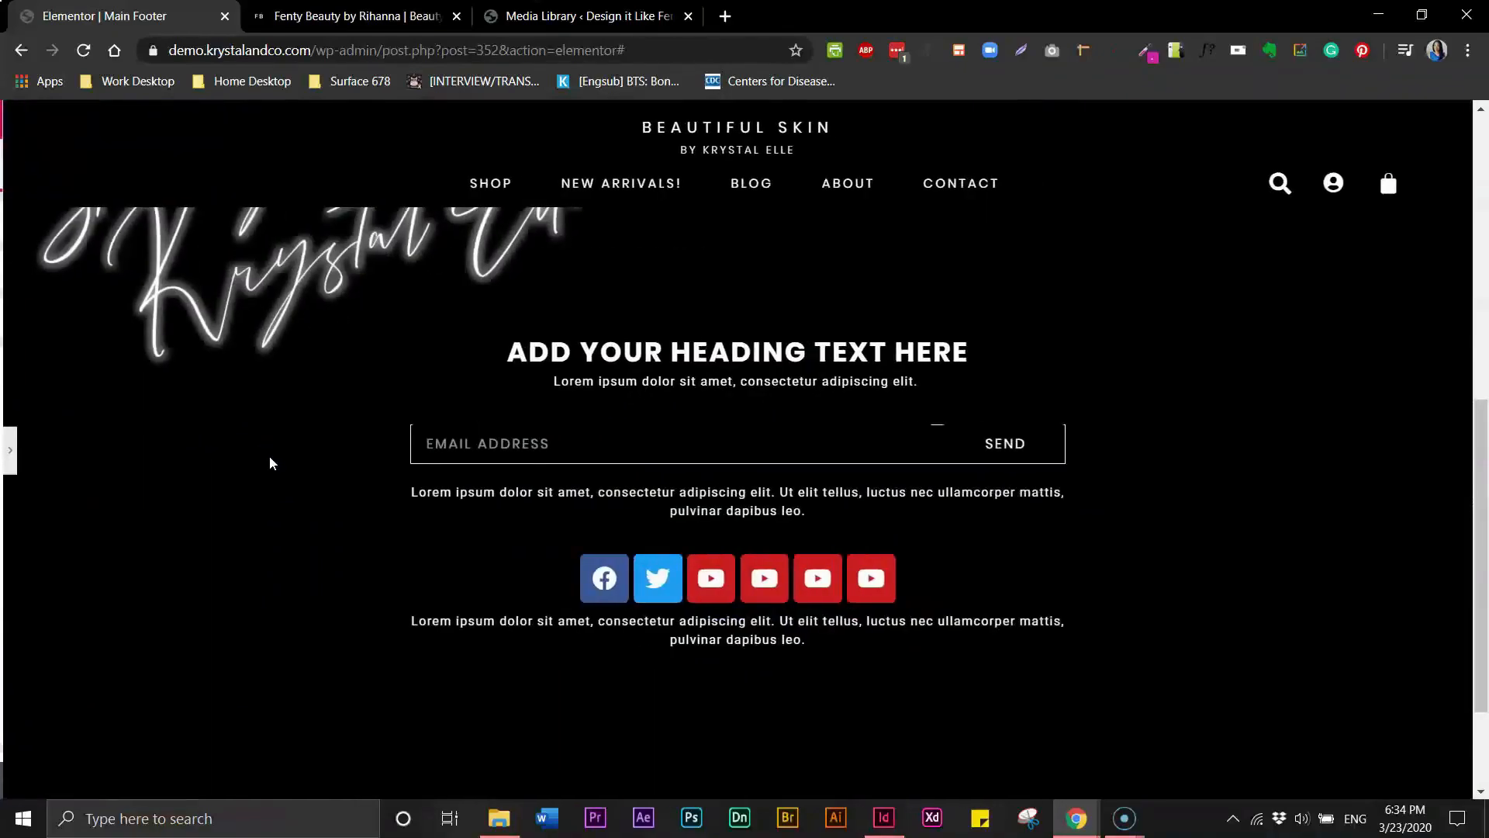
{"action": "left_click_drag", "start_coordinate": [1476, 422], "coordinate": [1478, 407]}
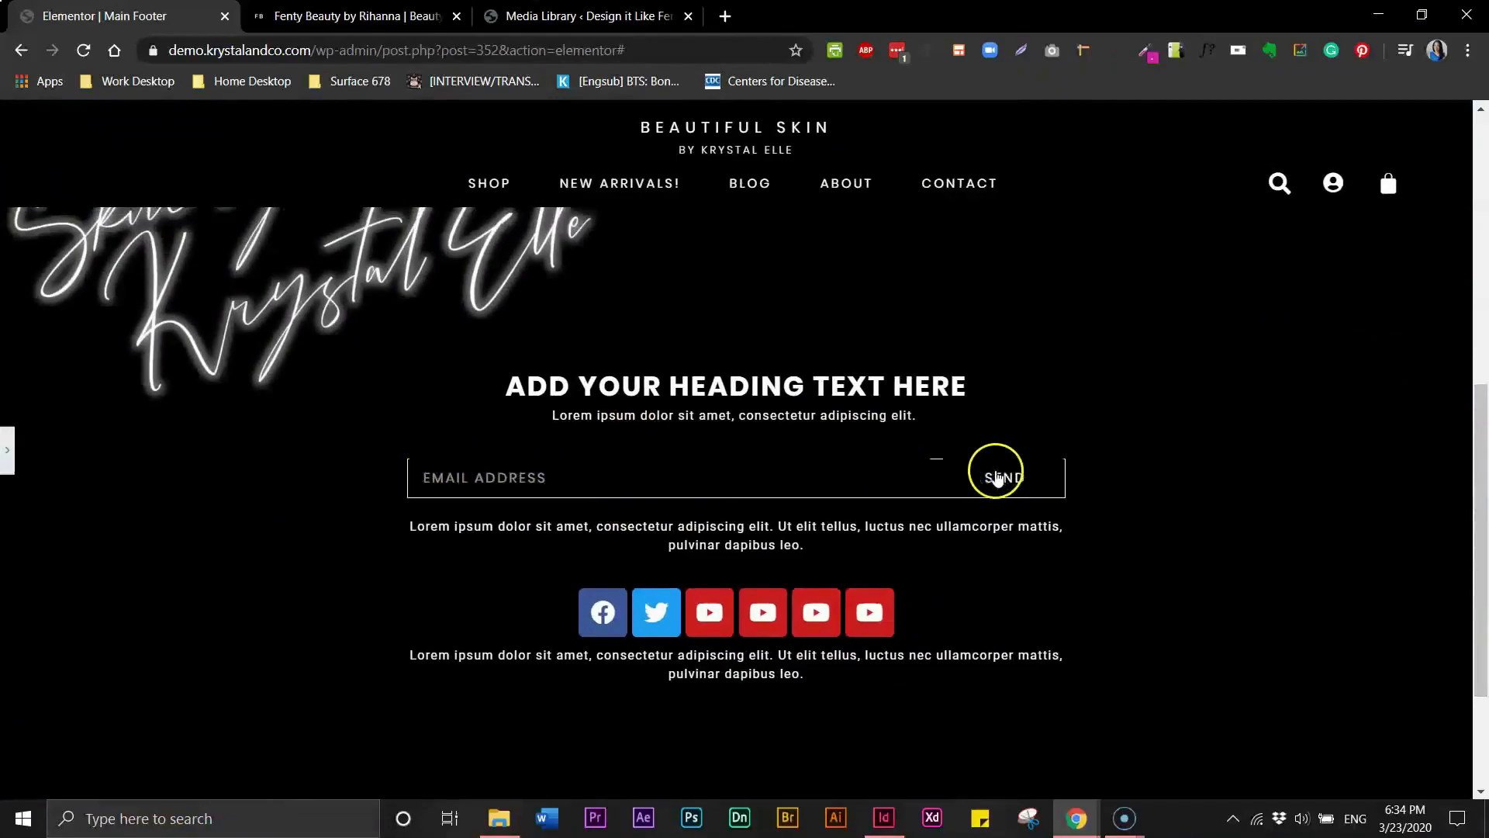
{"action": "left_click", "coordinate": [6, 456]}
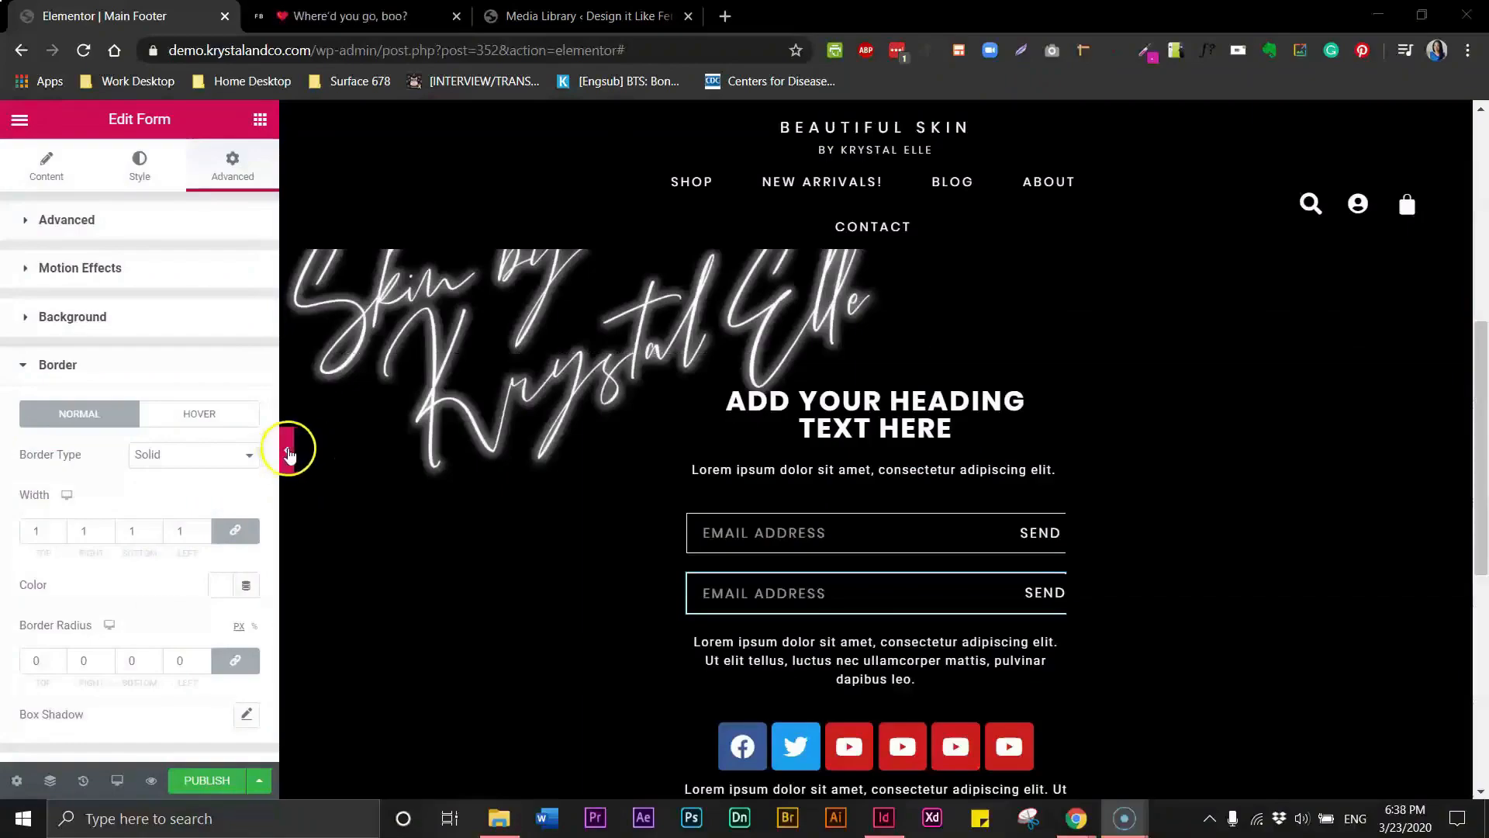
{"action": "left_click", "coordinate": [291, 454]}
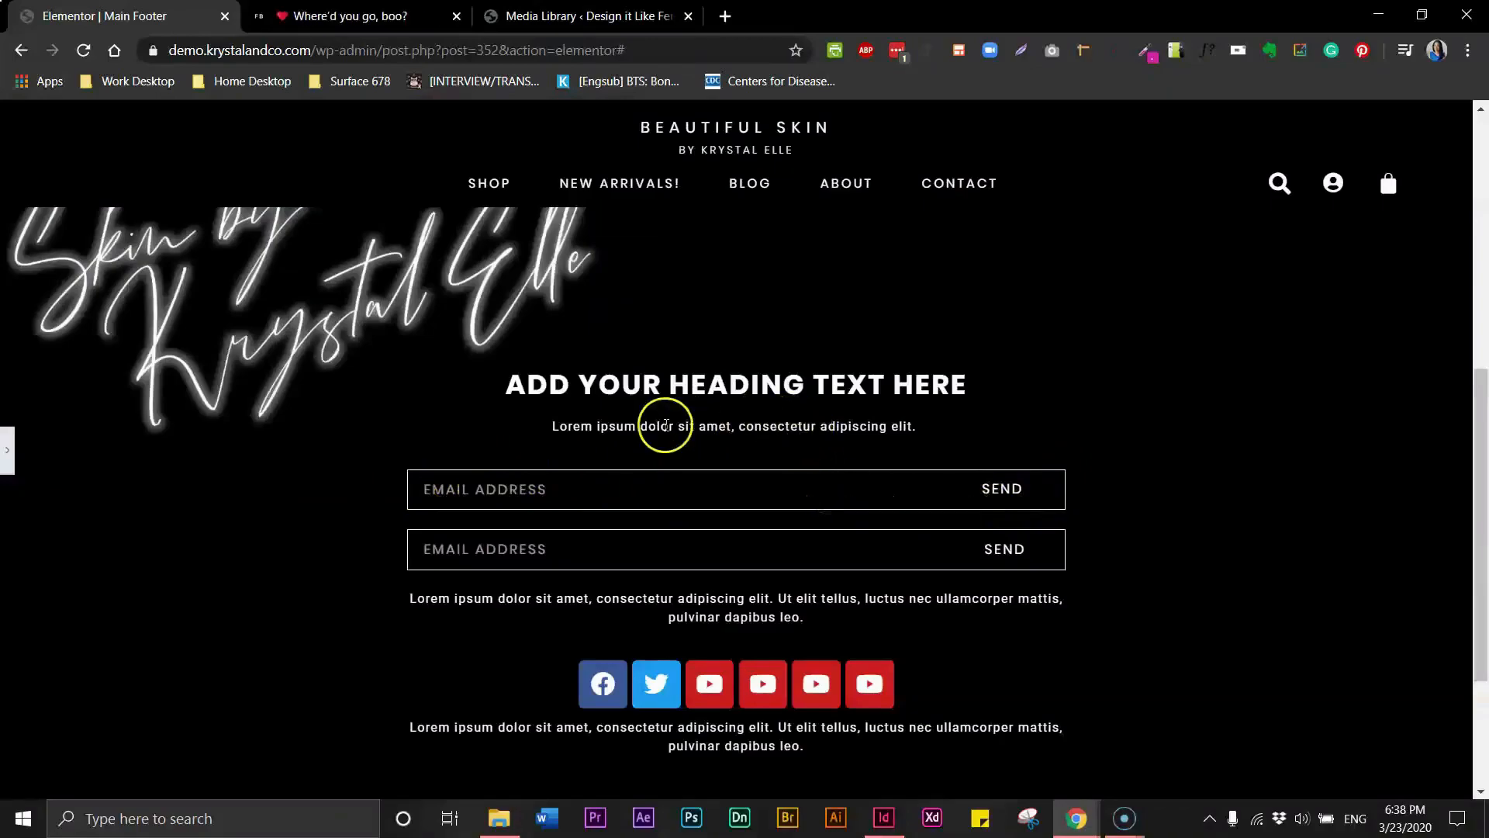
- Set the subheading text's top margin to -10 and preview the footer
{"action": "left_click", "coordinate": [7, 452]}
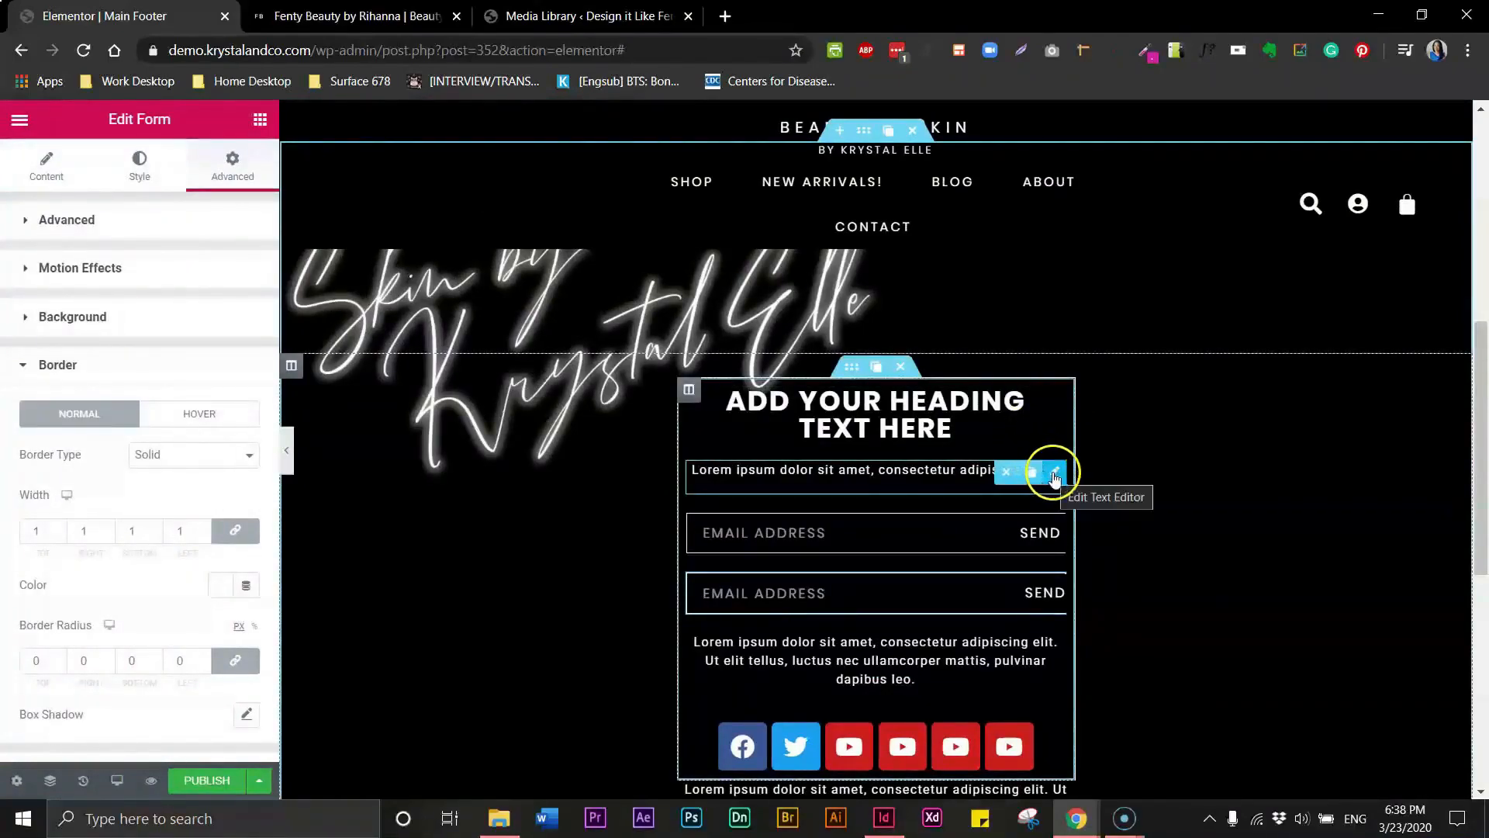
{"action": "left_click", "coordinate": [1053, 471]}
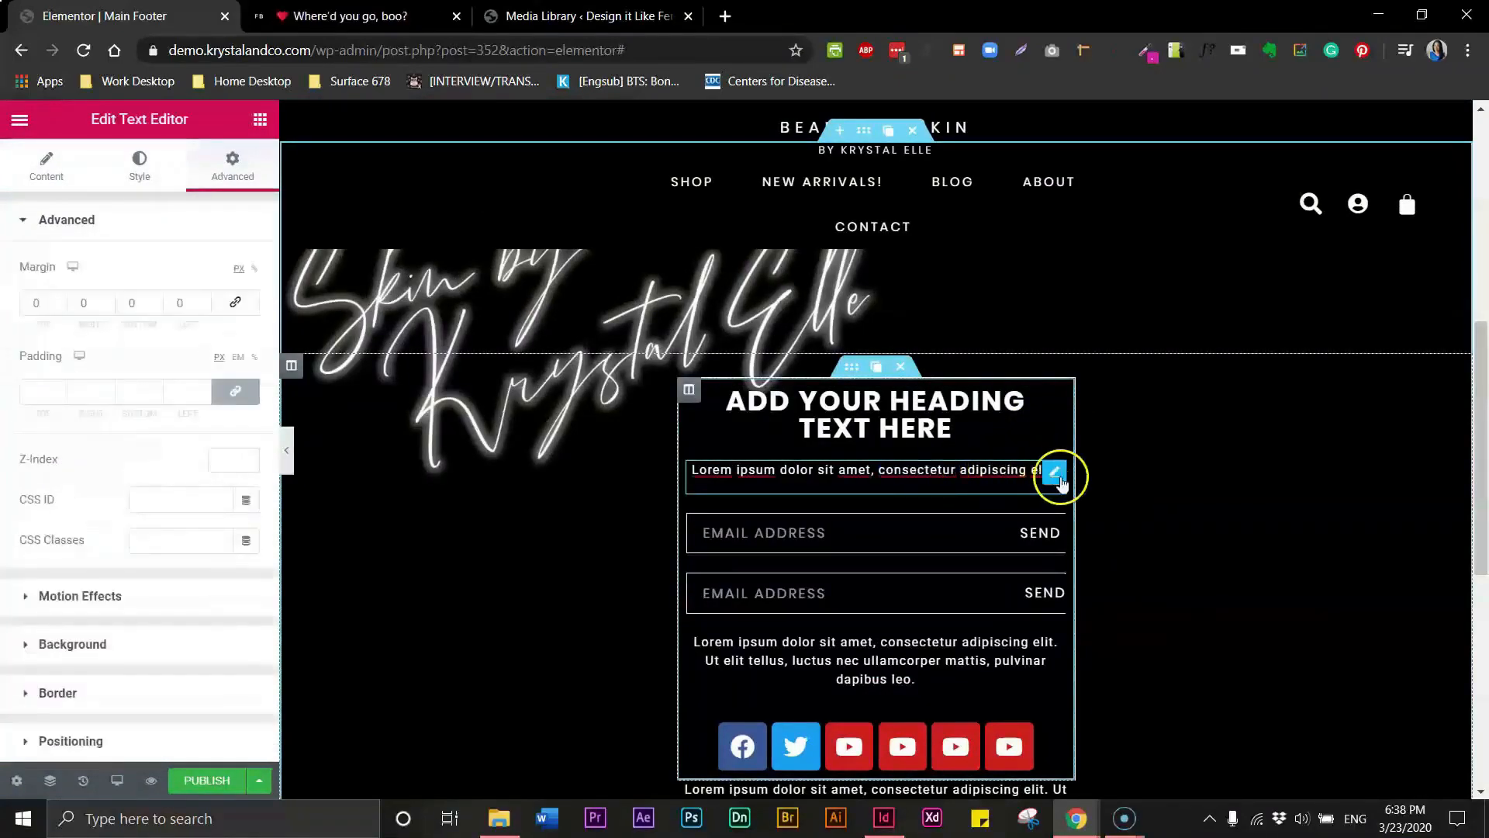
{"action": "left_click", "coordinate": [839, 474]}
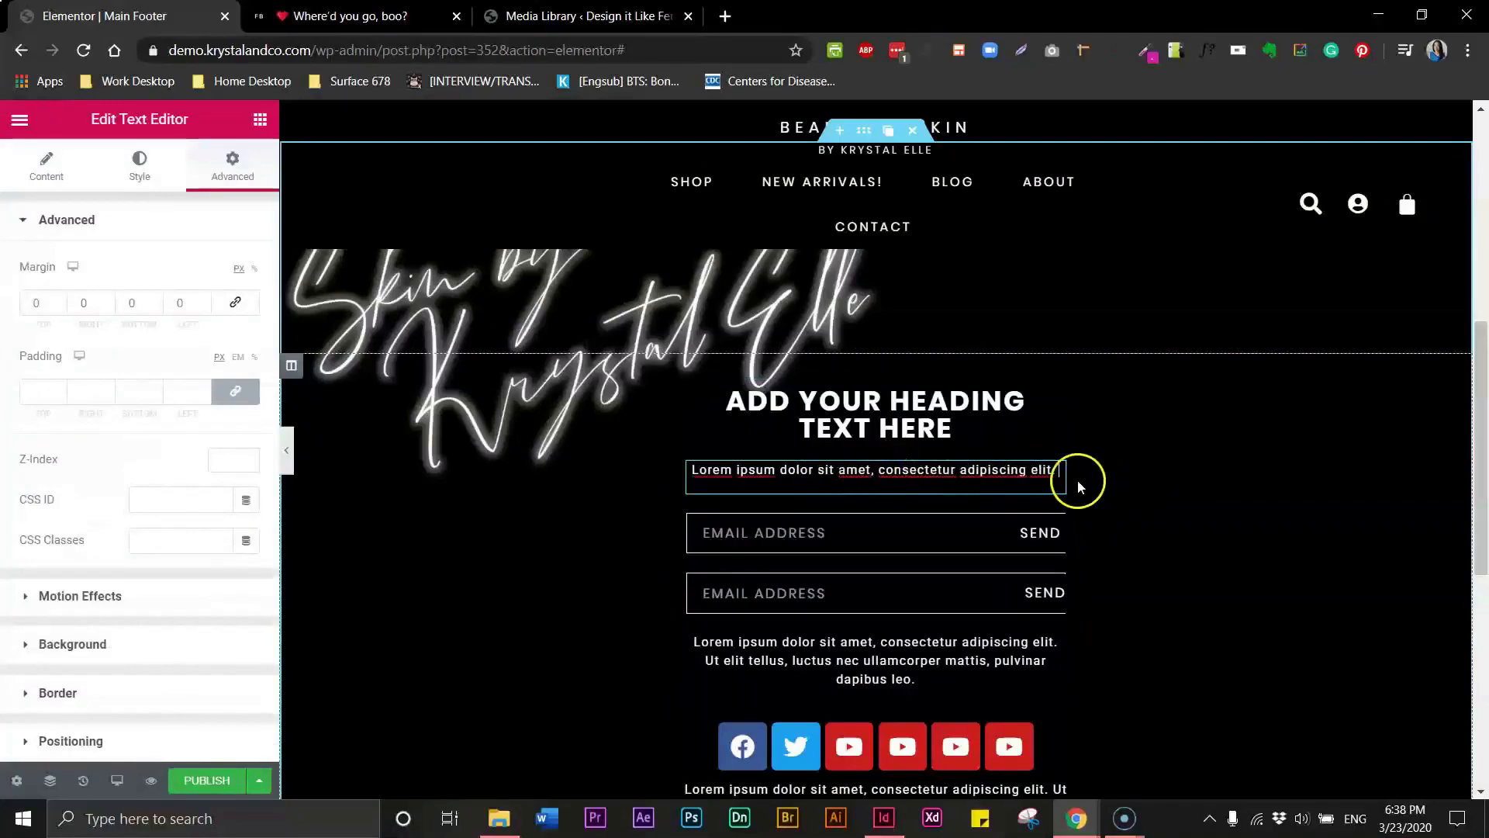
{"action": "left_click", "coordinate": [1055, 475]}
{"action": "left_click", "coordinate": [60, 304]}
{"action": "type", "text": "10"}
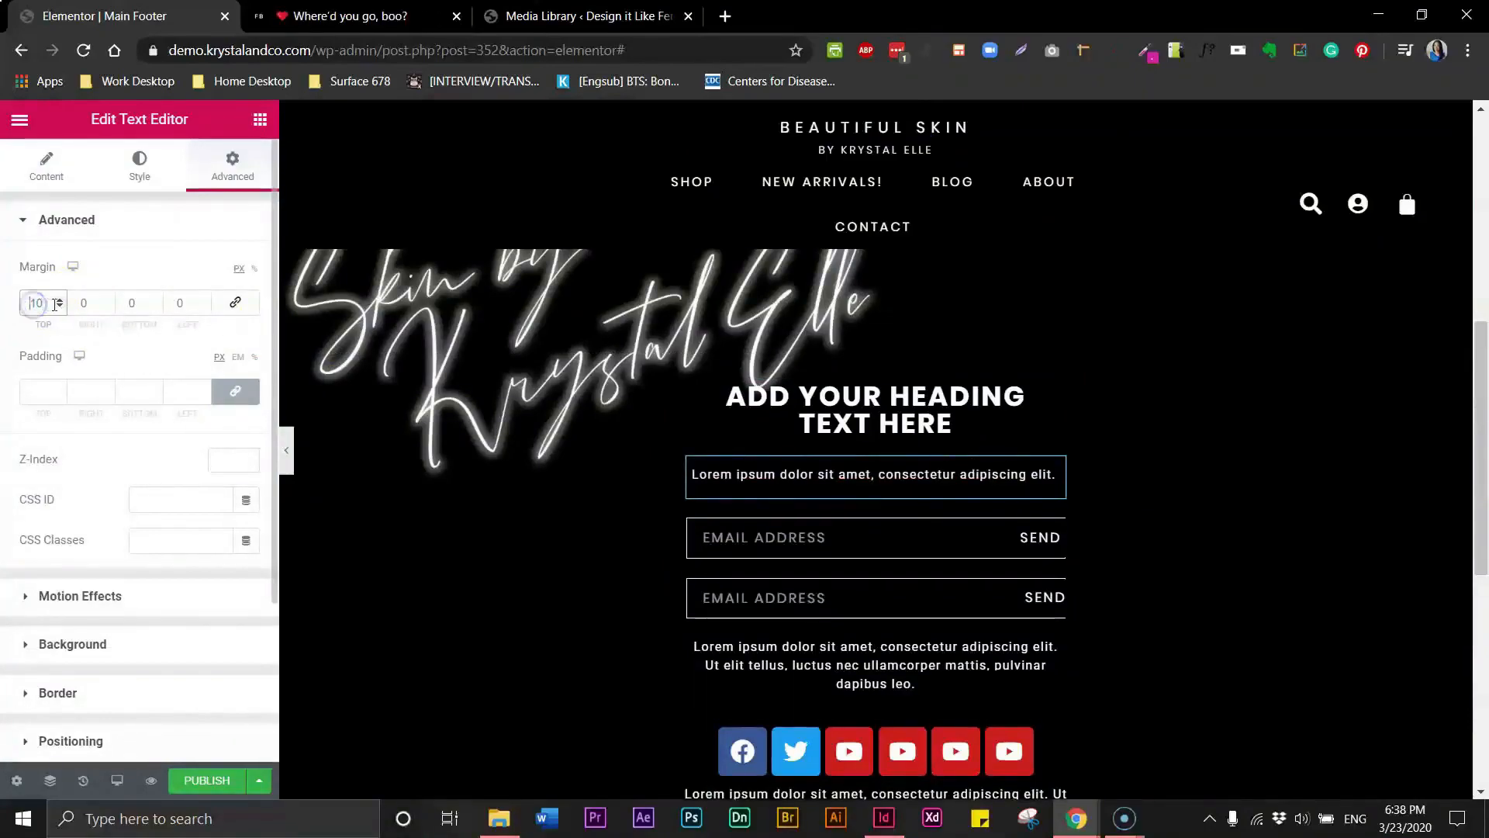
{"action": "type", "text": "-"}
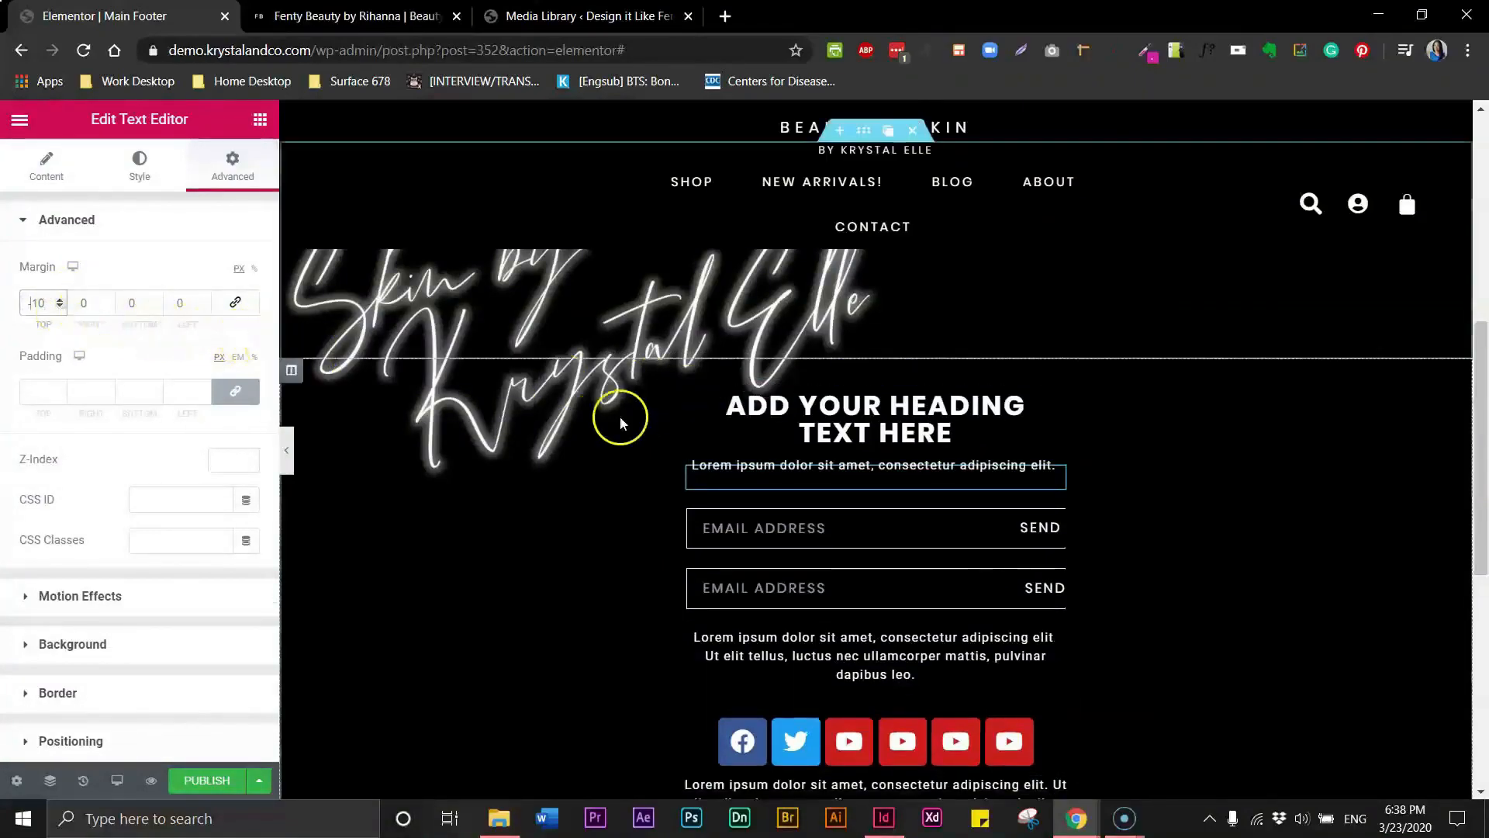
{"action": "left_click", "coordinate": [284, 465]}
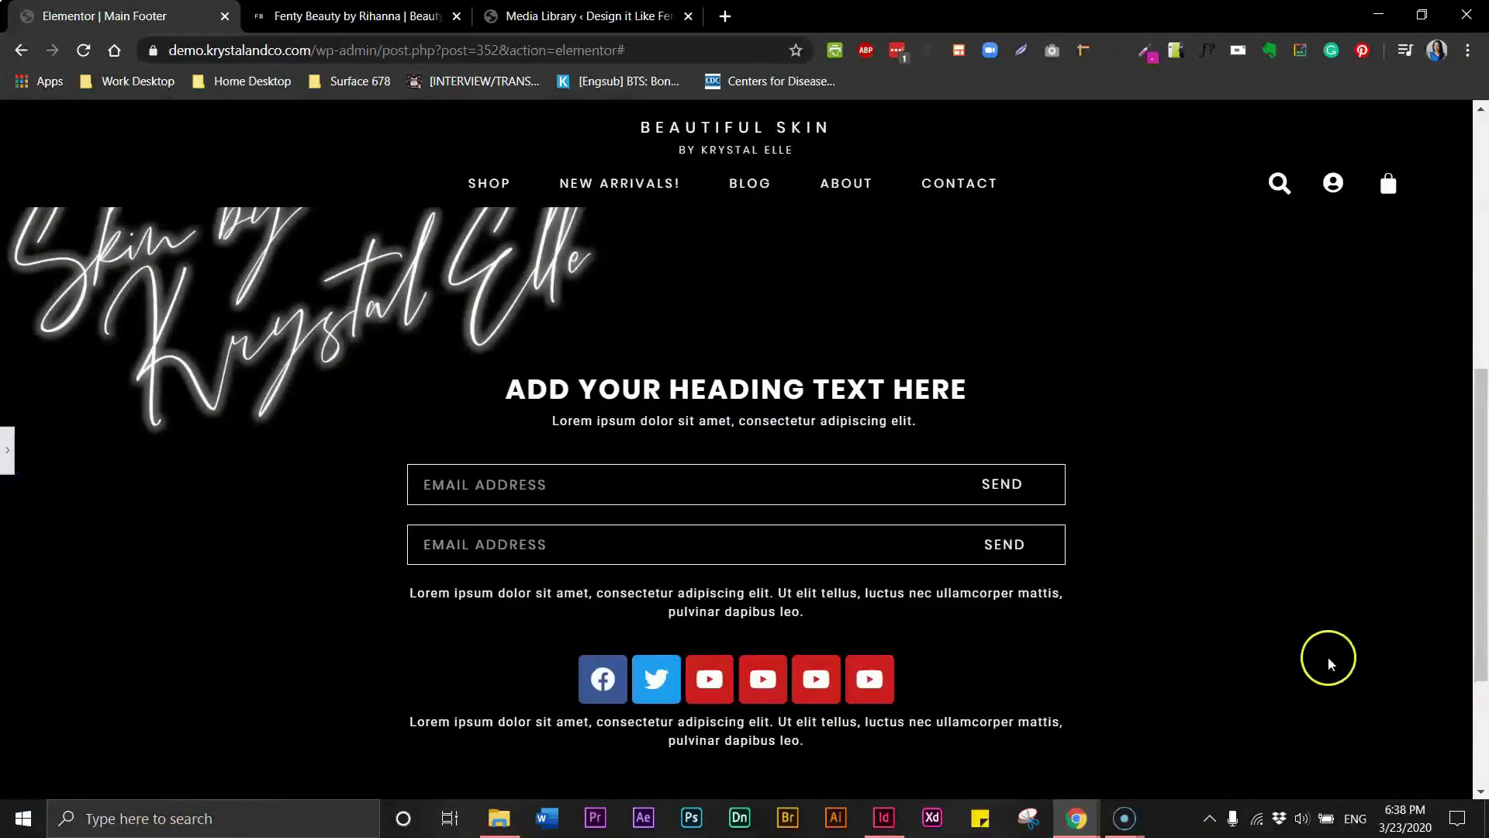
{"action": "left_click", "coordinate": [8, 449]}
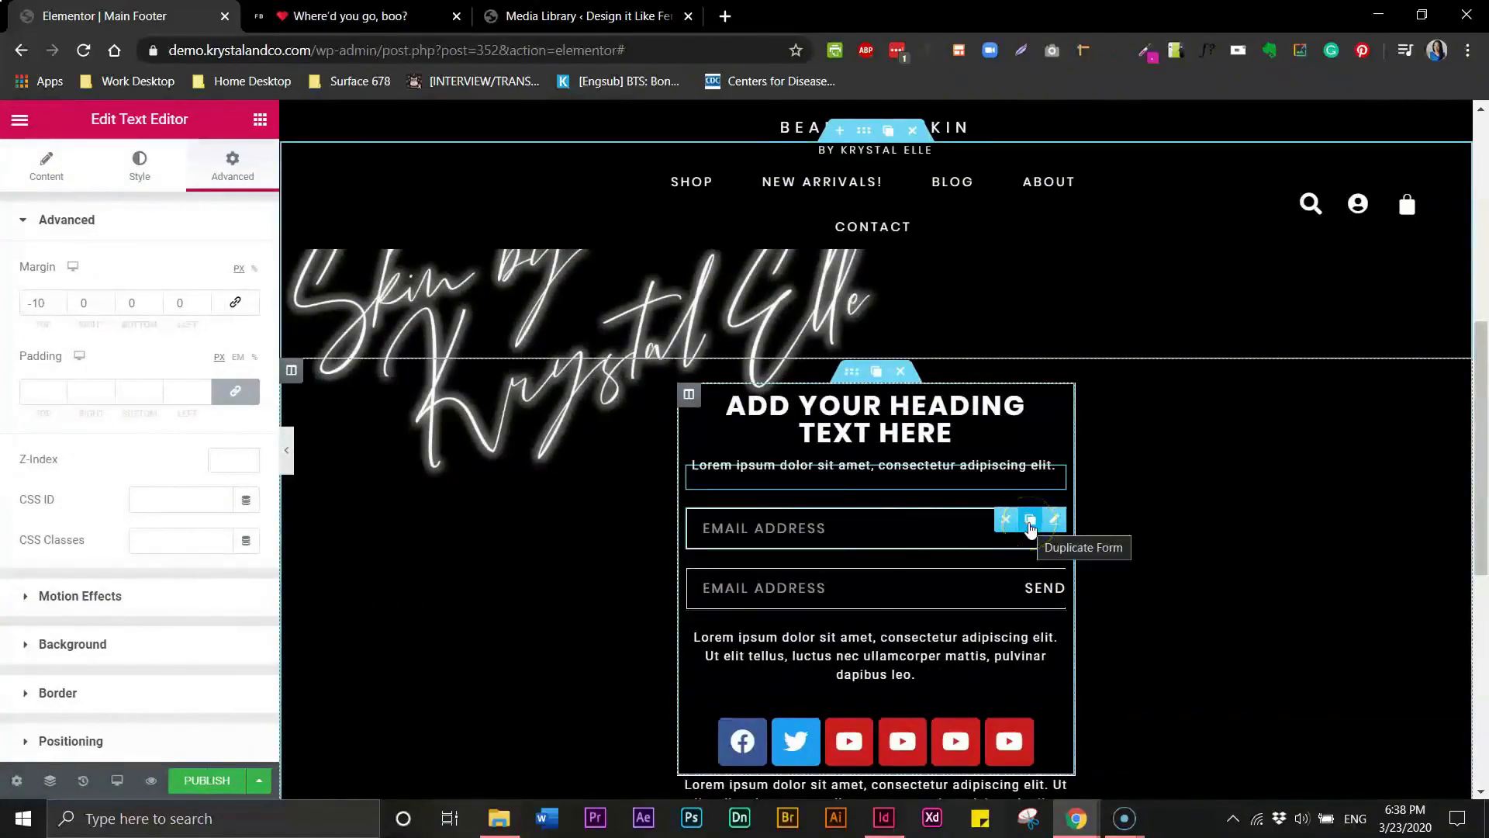
{"action": "left_click", "coordinate": [1030, 527]}
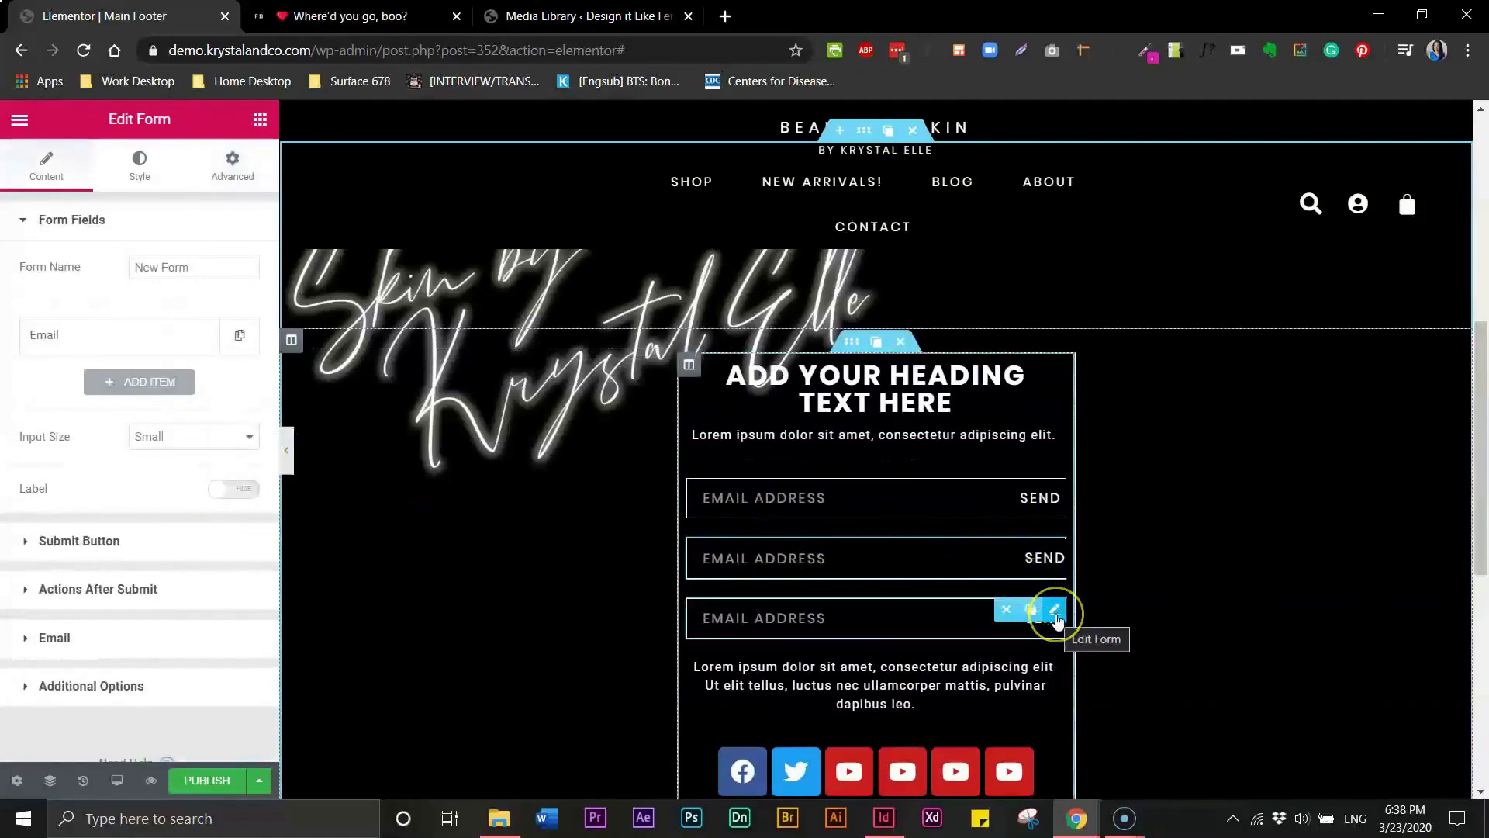
{"action": "left_click", "coordinate": [1006, 611]}
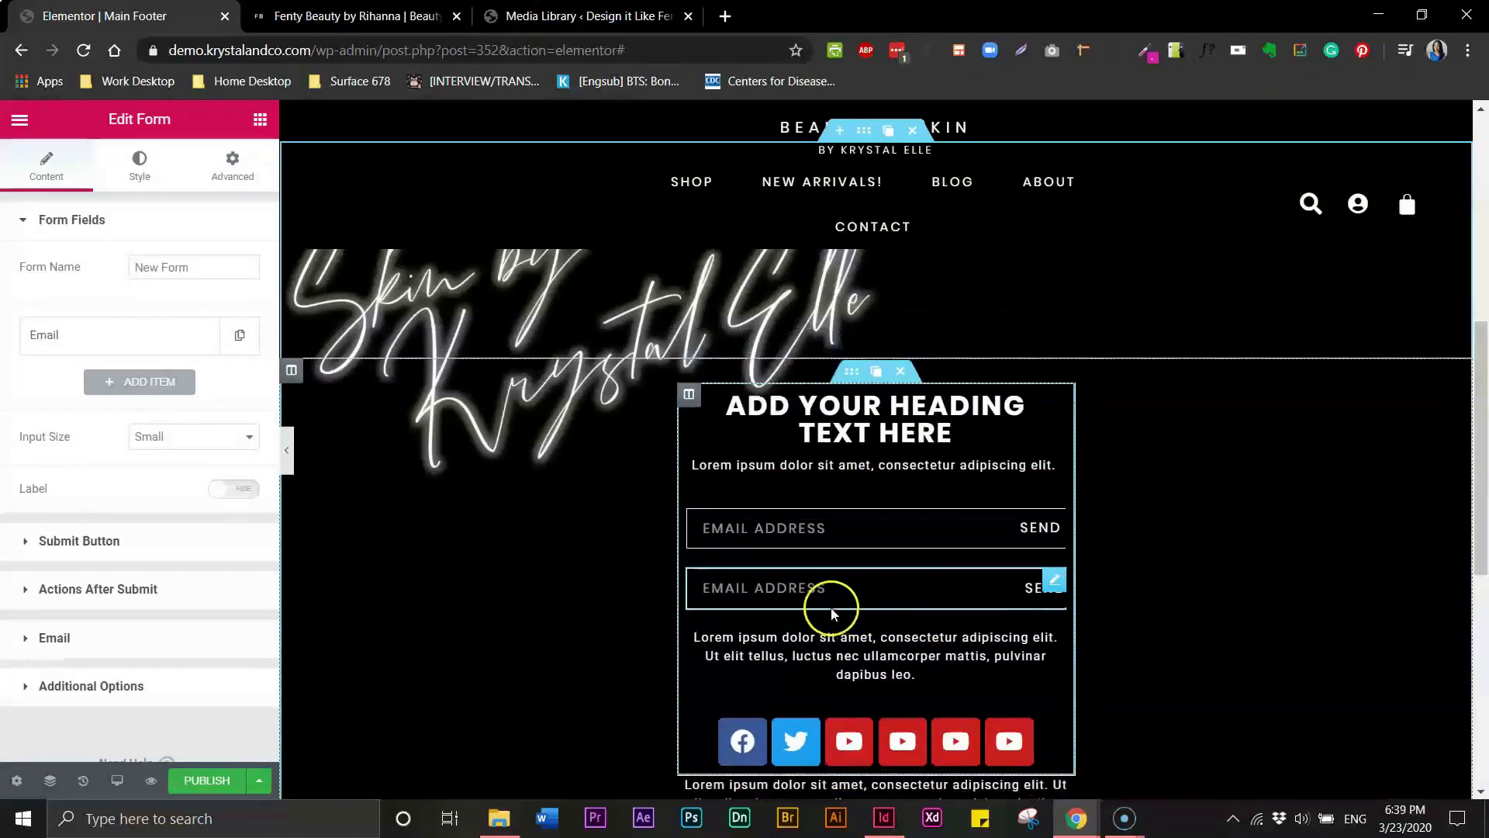
- On the second form, set the field type to Number and clear its label
{"action": "left_click", "coordinate": [790, 587]}
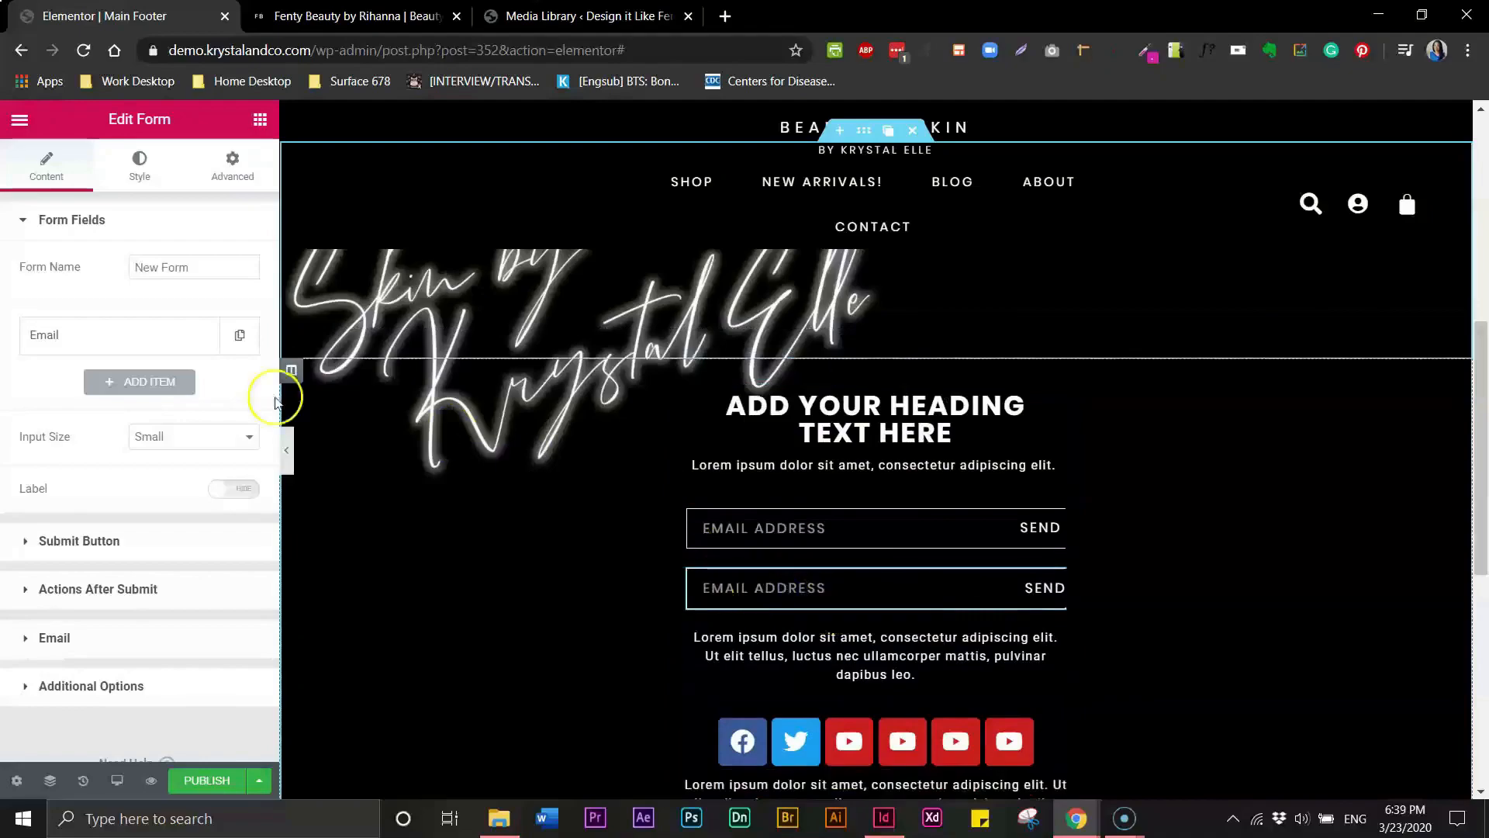
{"action": "left_click", "coordinate": [200, 337]}
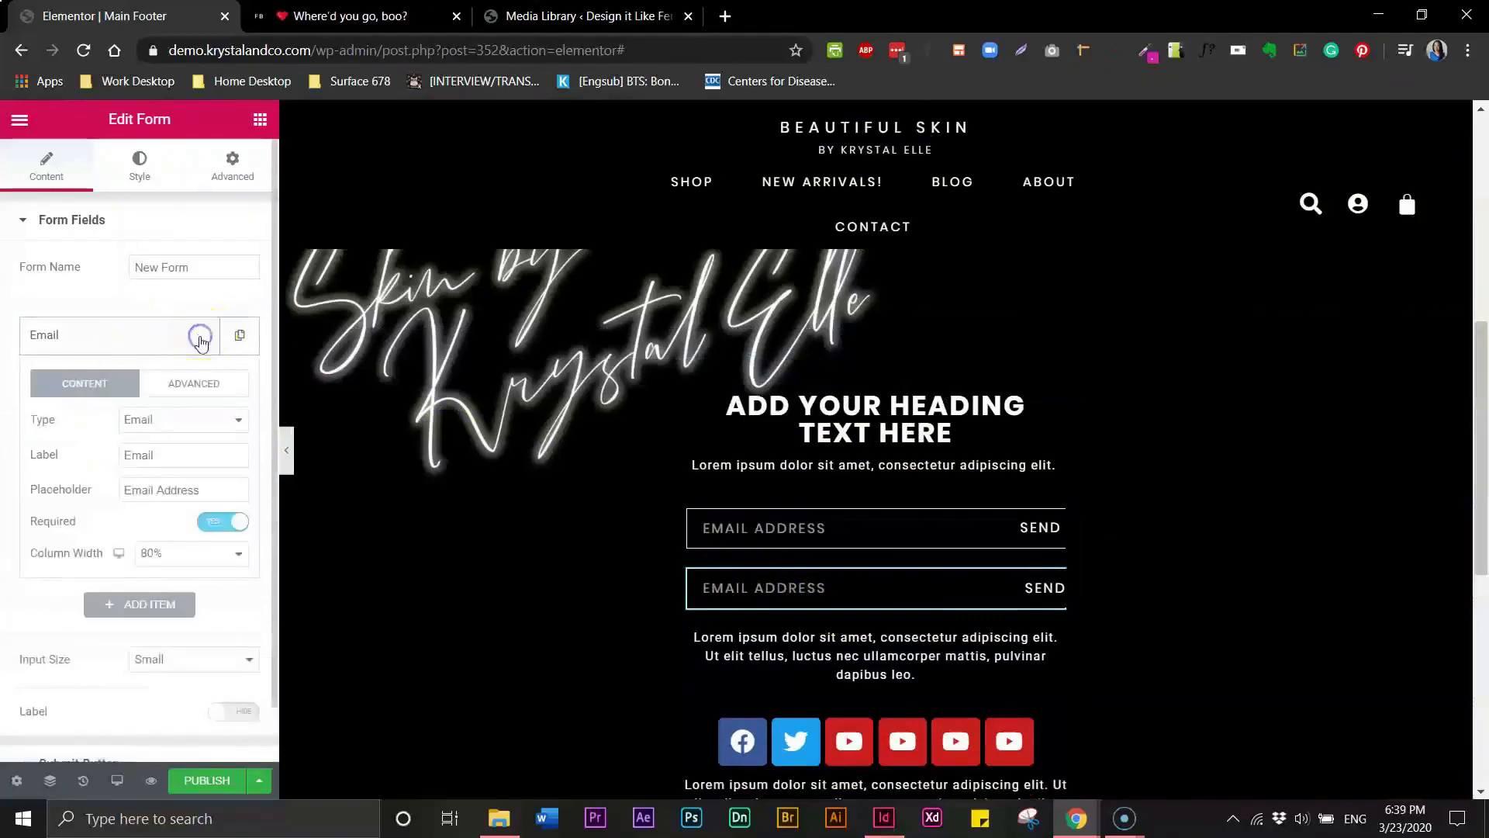
{"action": "left_click", "coordinate": [216, 417]}
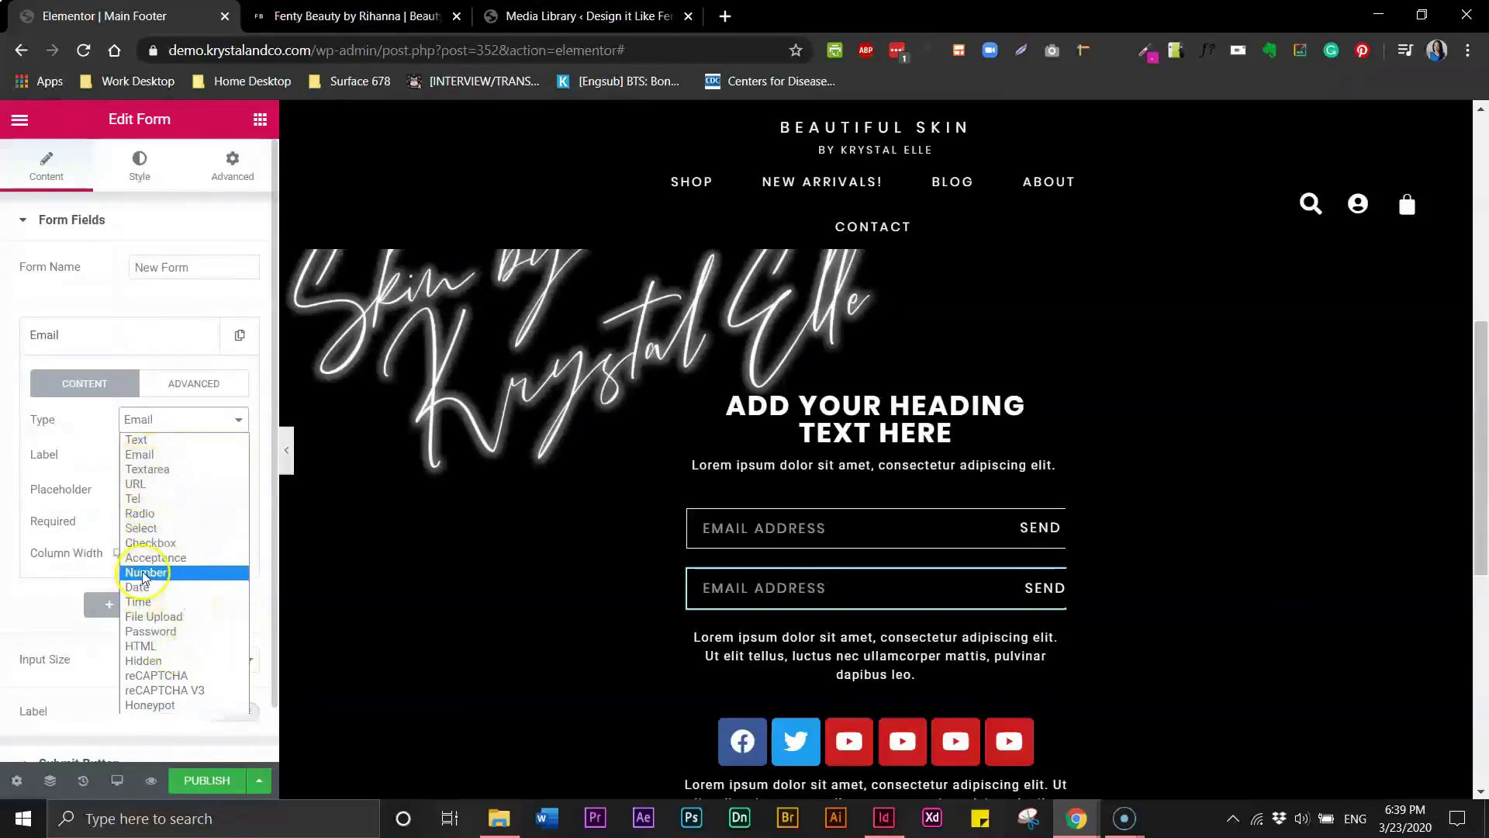
{"action": "left_click", "coordinate": [145, 574]}
{"action": "left_click", "coordinate": [160, 457]}
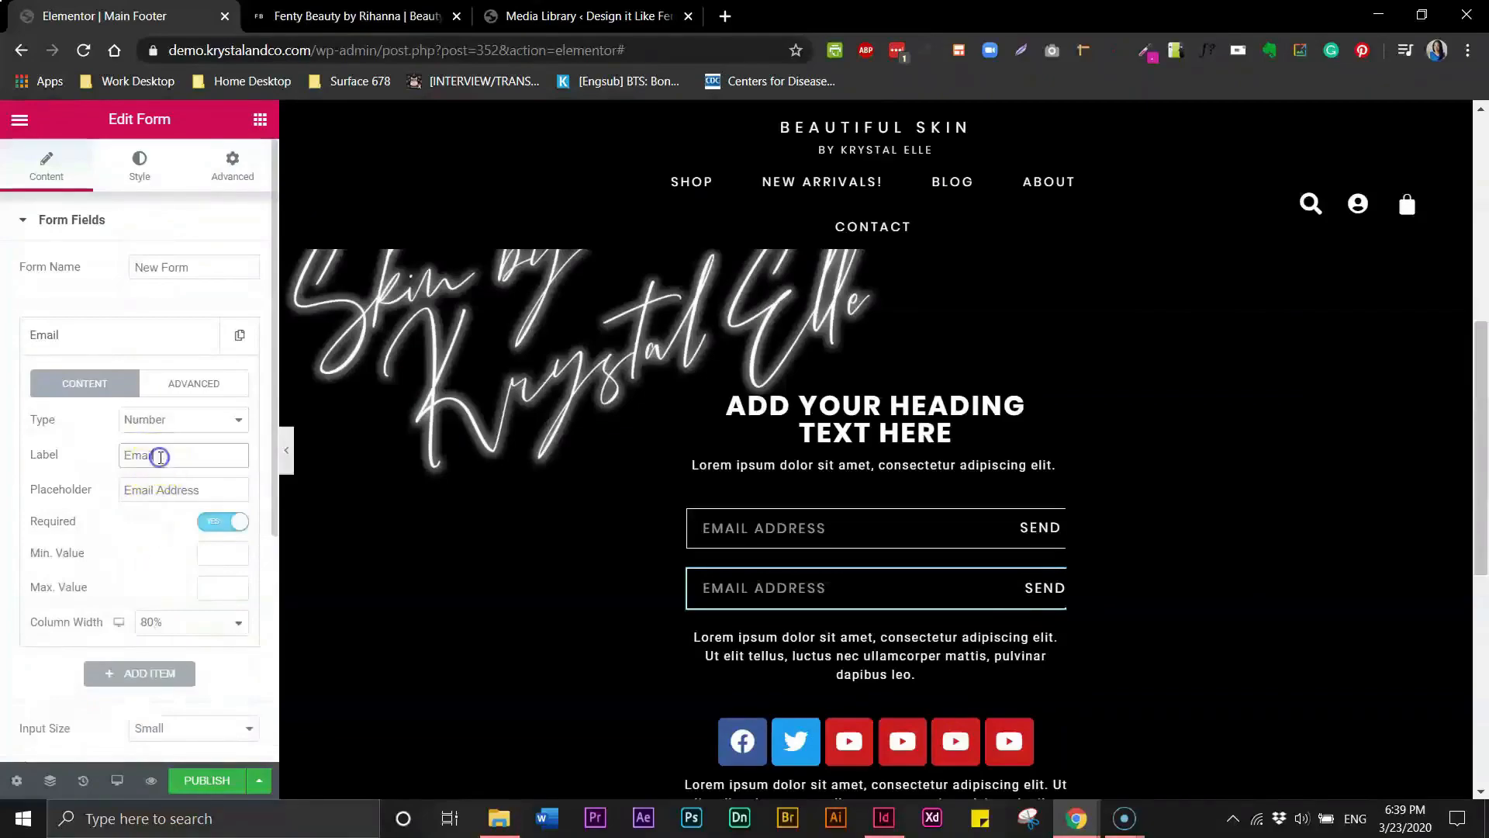
{"action": "left_click_drag", "start_coordinate": [160, 454], "coordinate": [99, 456]}
- Set the second form field's placeholder to Phone Number
{"action": "double_click", "coordinate": [147, 489]}
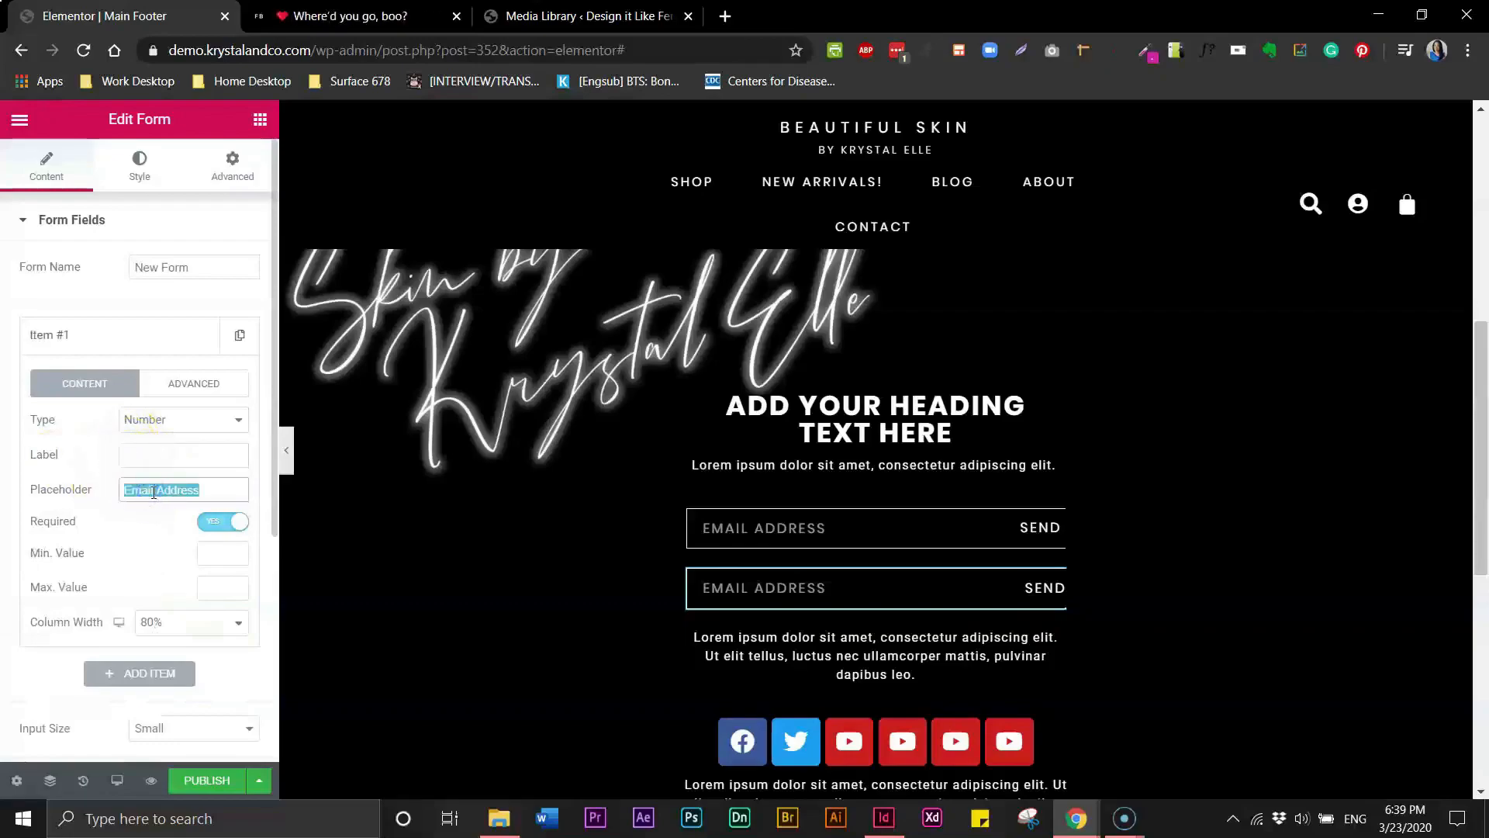
{"action": "type", "text": "Phone Number"}
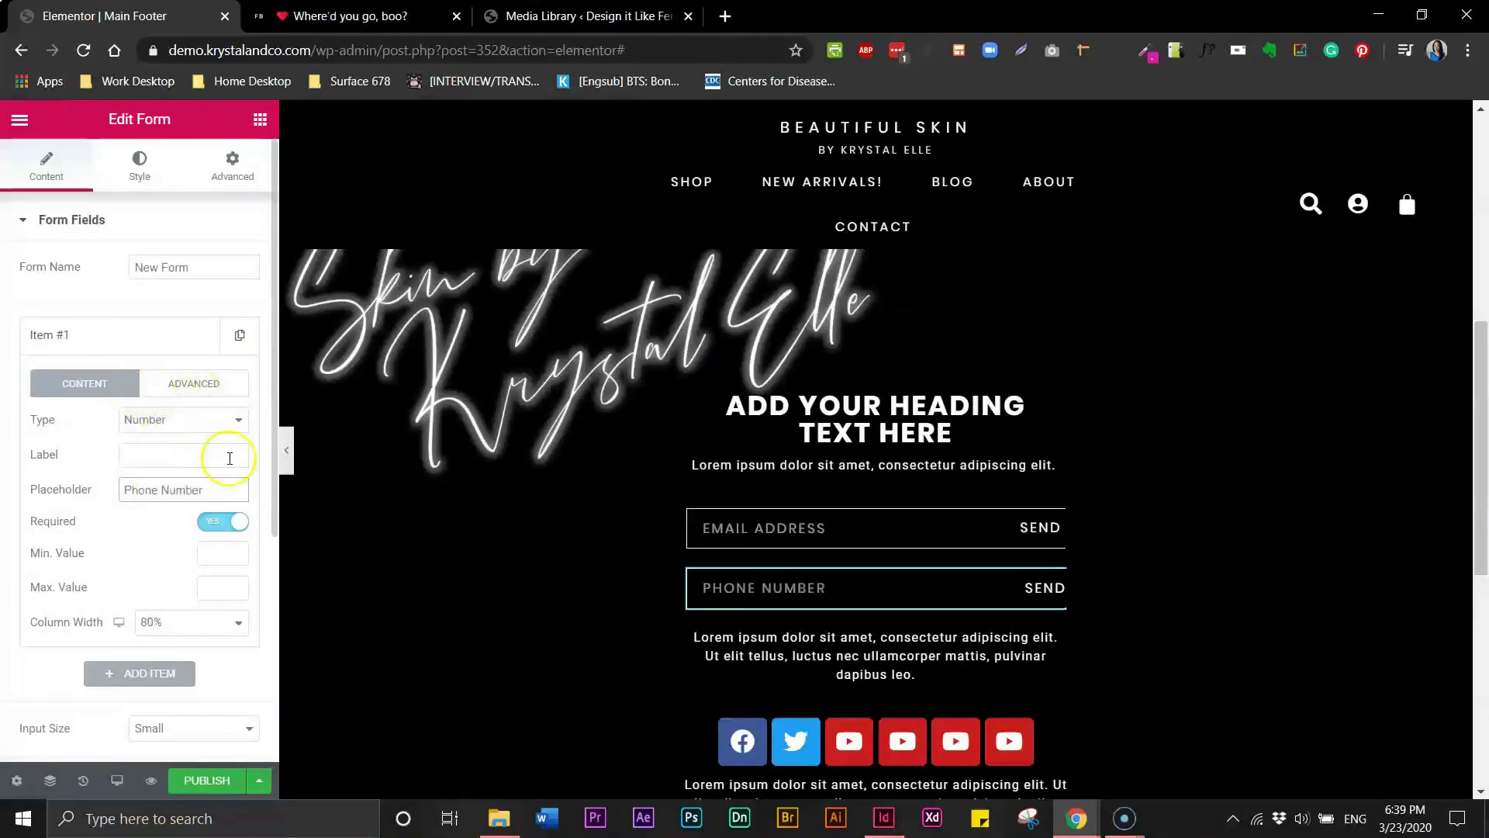
- Change the second form field's type to Tel
{"action": "left_click", "coordinate": [140, 423]}
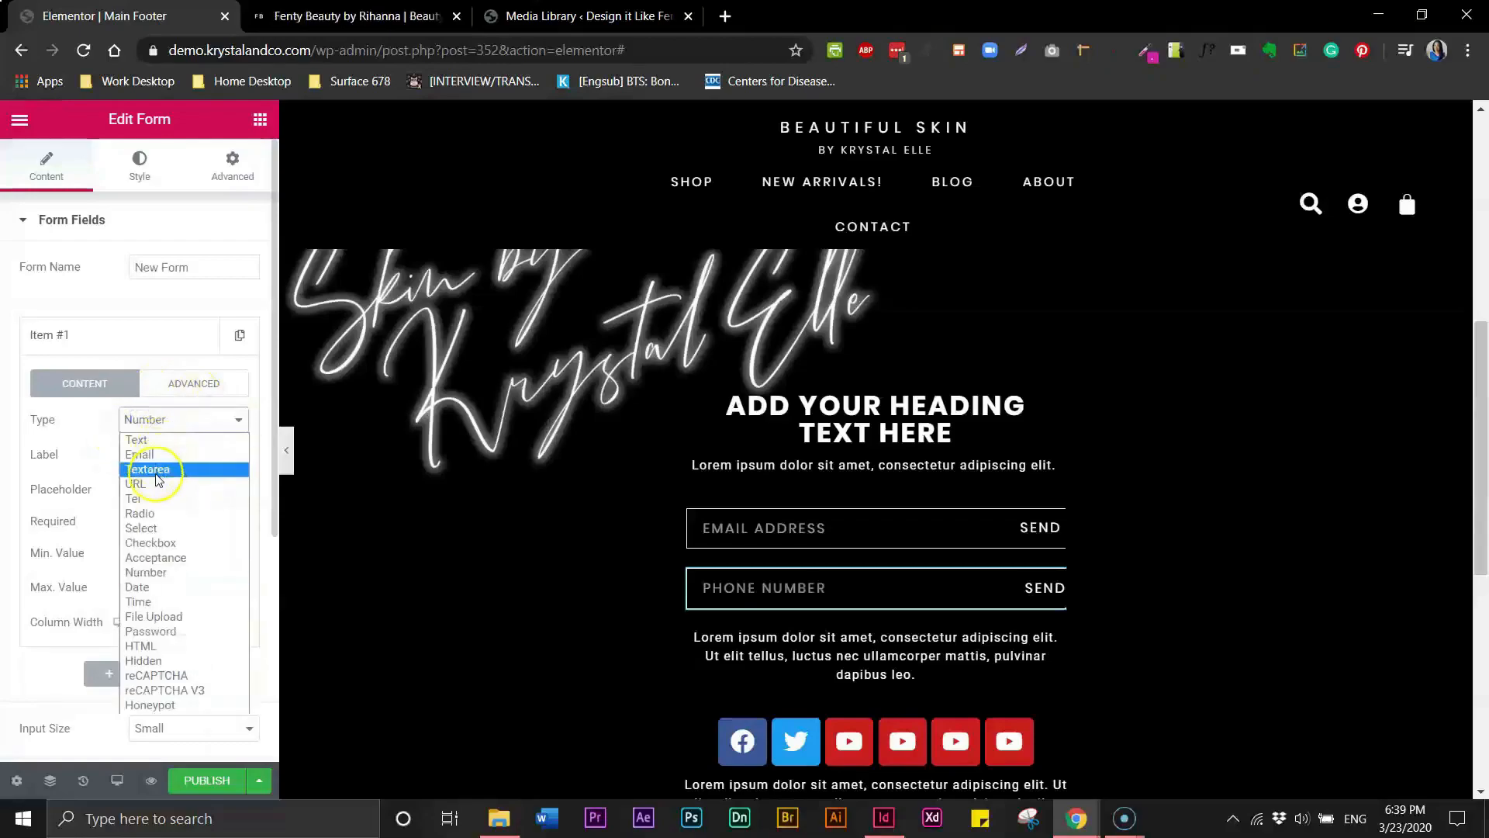
{"action": "left_click", "coordinate": [140, 458]}
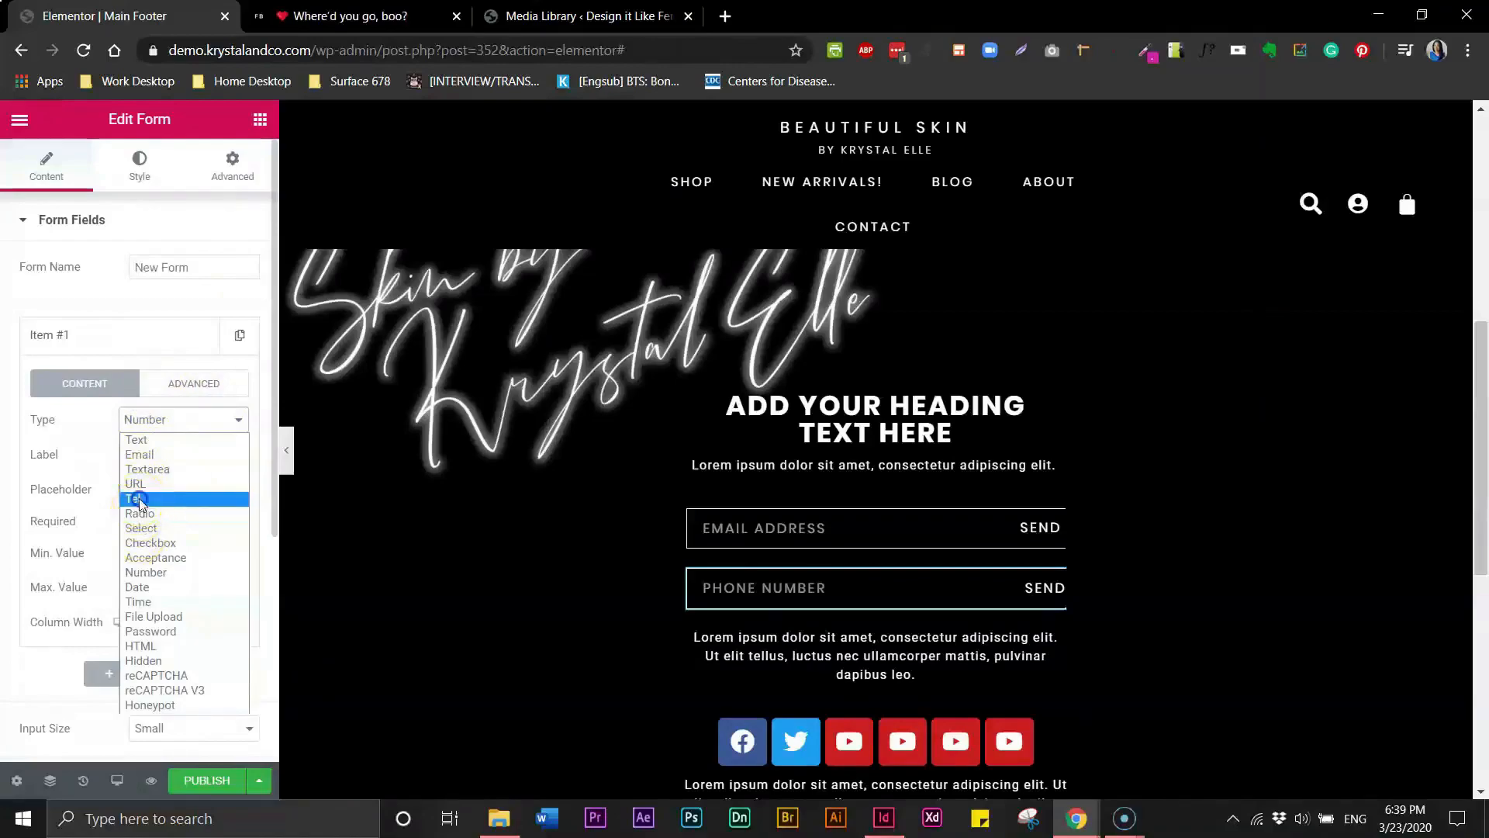
{"action": "left_click", "coordinate": [140, 501]}
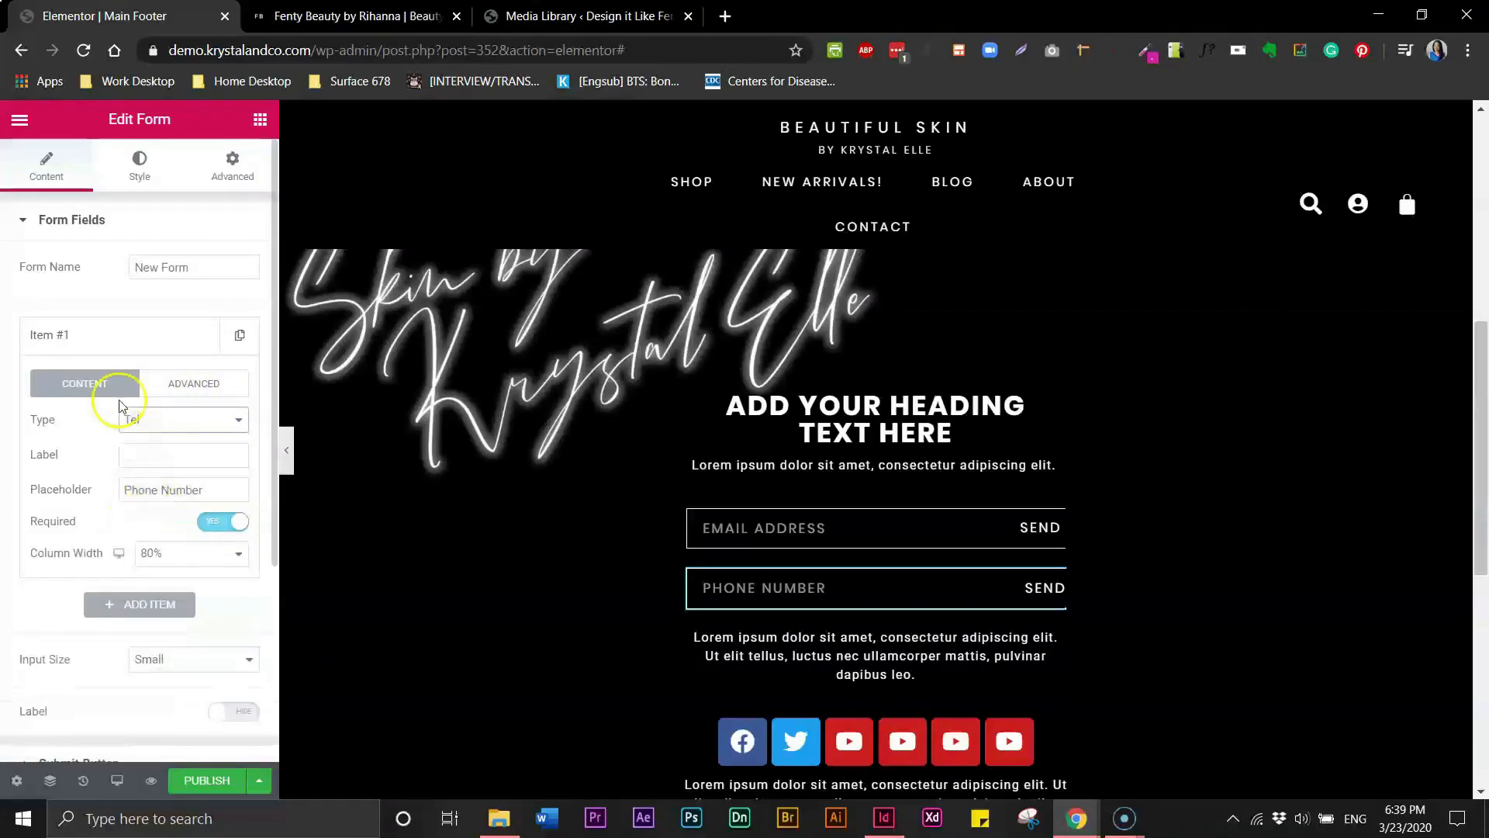
- Preview the footer and compare it with the Fenty Beauty reference site's footer
{"action": "left_click", "coordinate": [286, 457]}
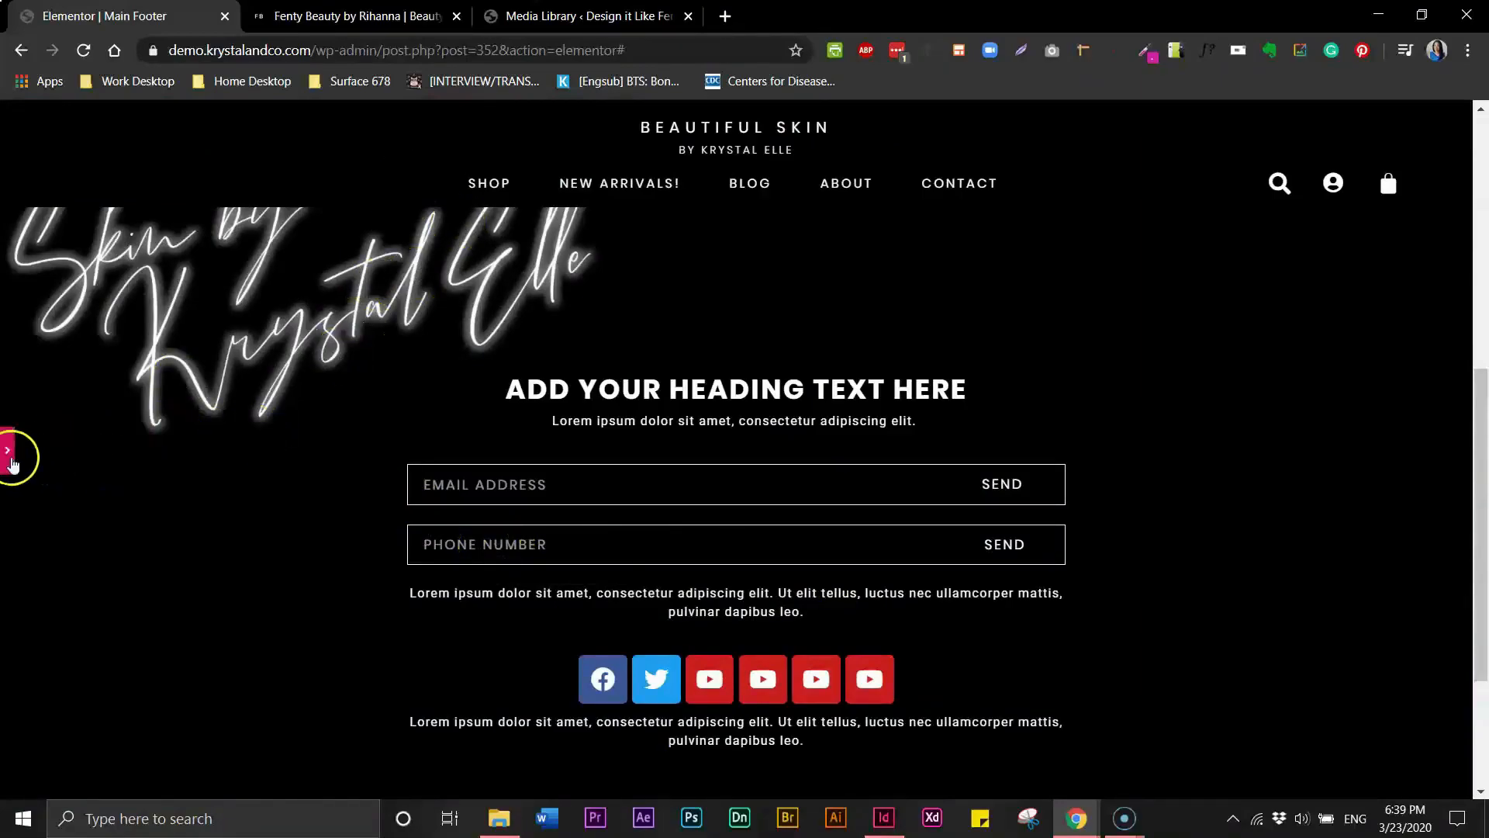
{"action": "left_click", "coordinate": [380, 24]}
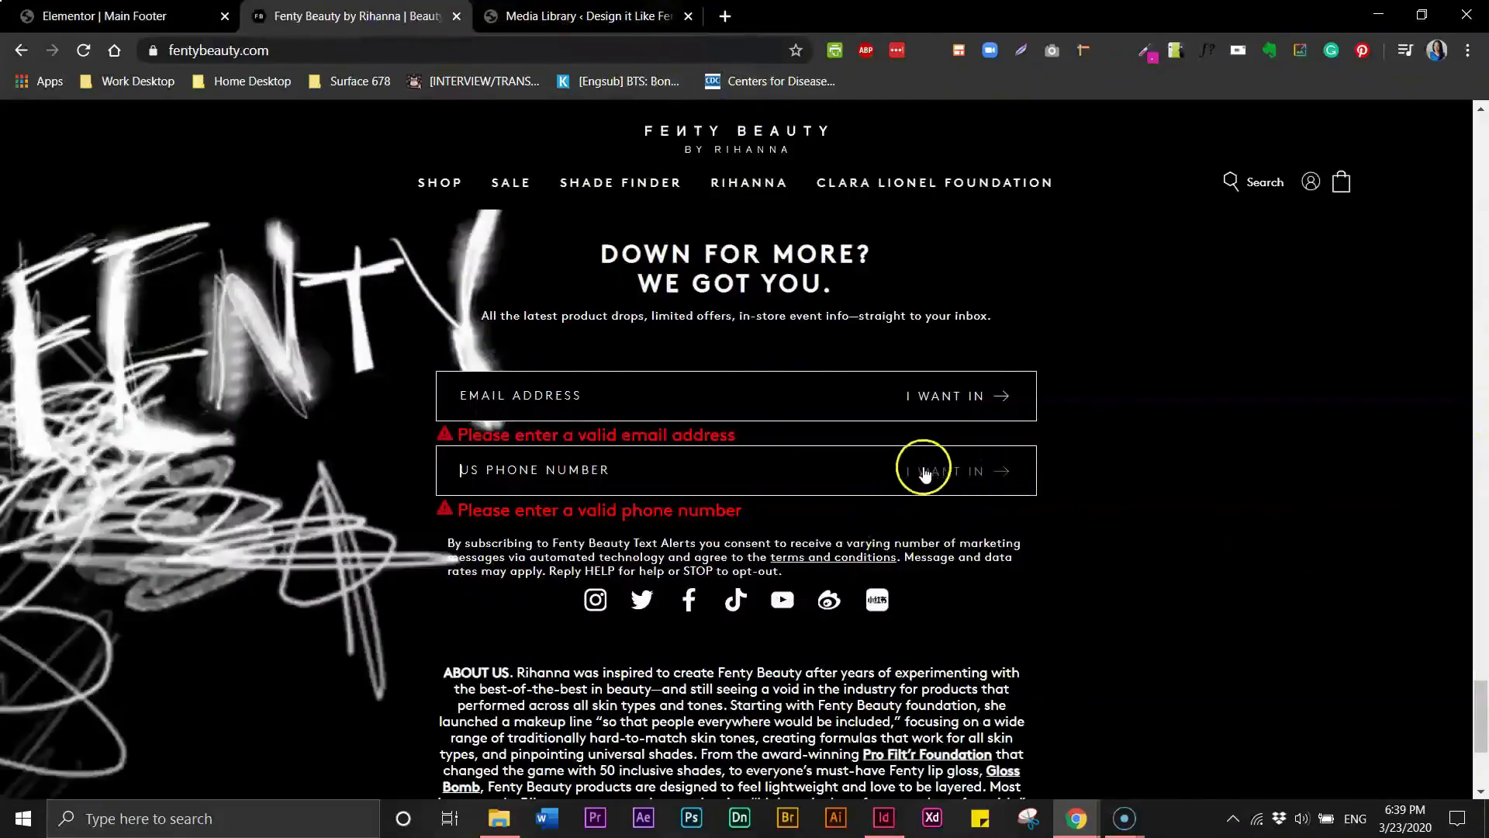
{"action": "left_click", "coordinate": [85, 16]}
{"action": "left_click", "coordinate": [1007, 485]}
{"action": "left_click", "coordinate": [9, 453]}
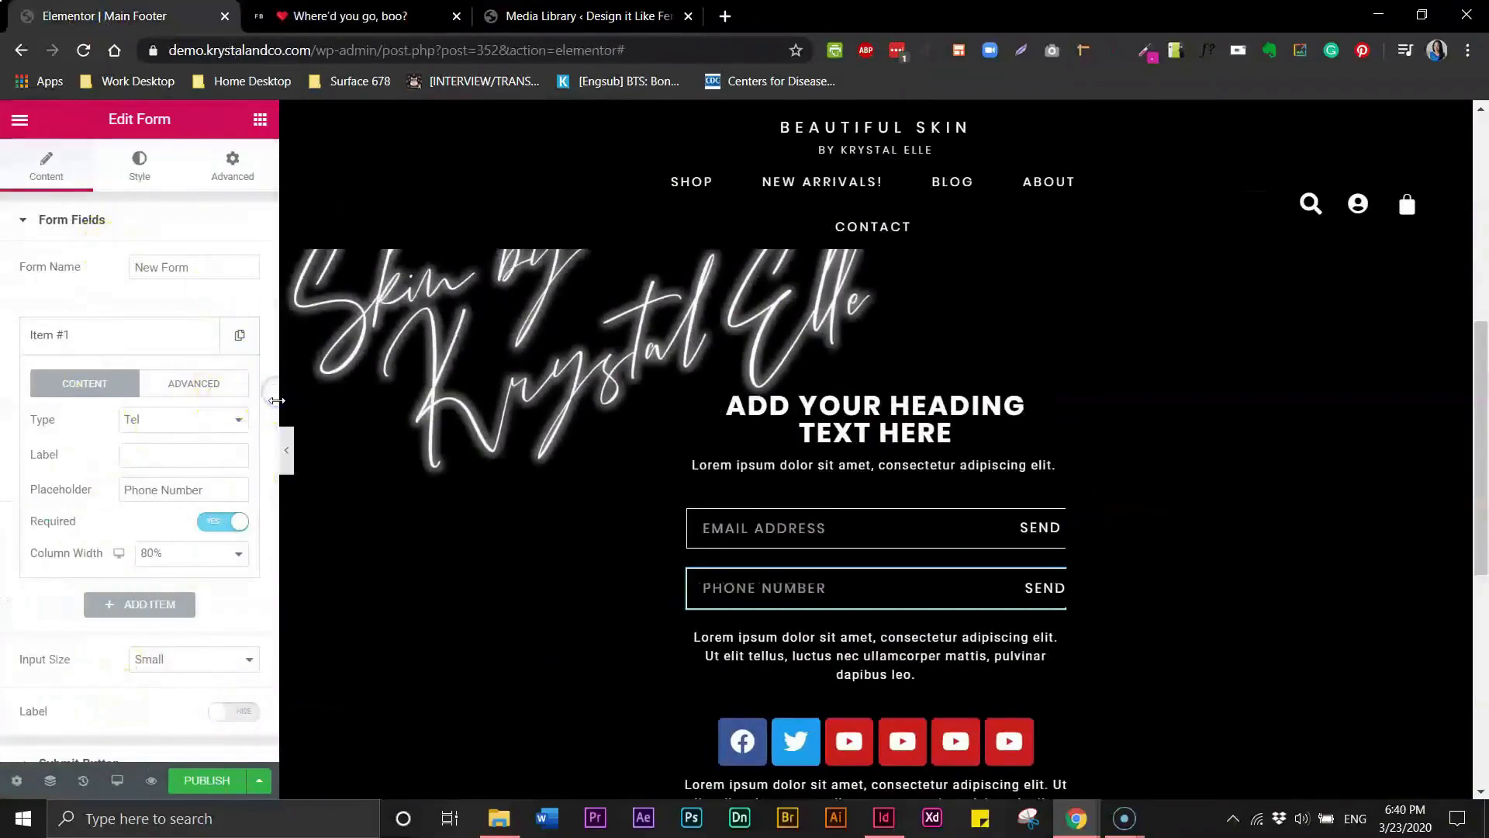
- Add a right arrow icon to the email form's Send button and place it after the text
{"action": "left_click", "coordinate": [776, 528]}
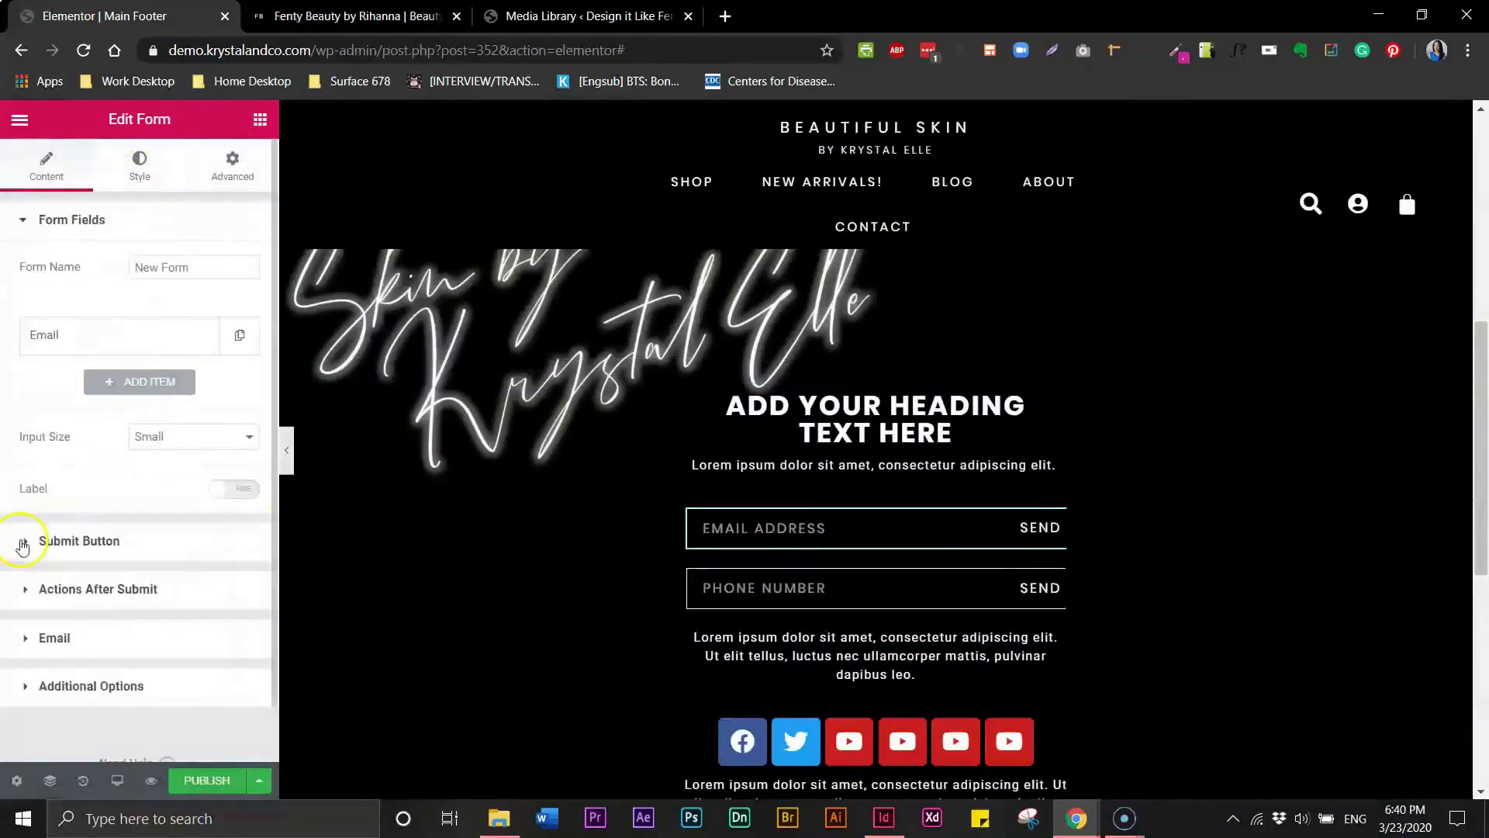
{"action": "left_click", "coordinate": [26, 545]}
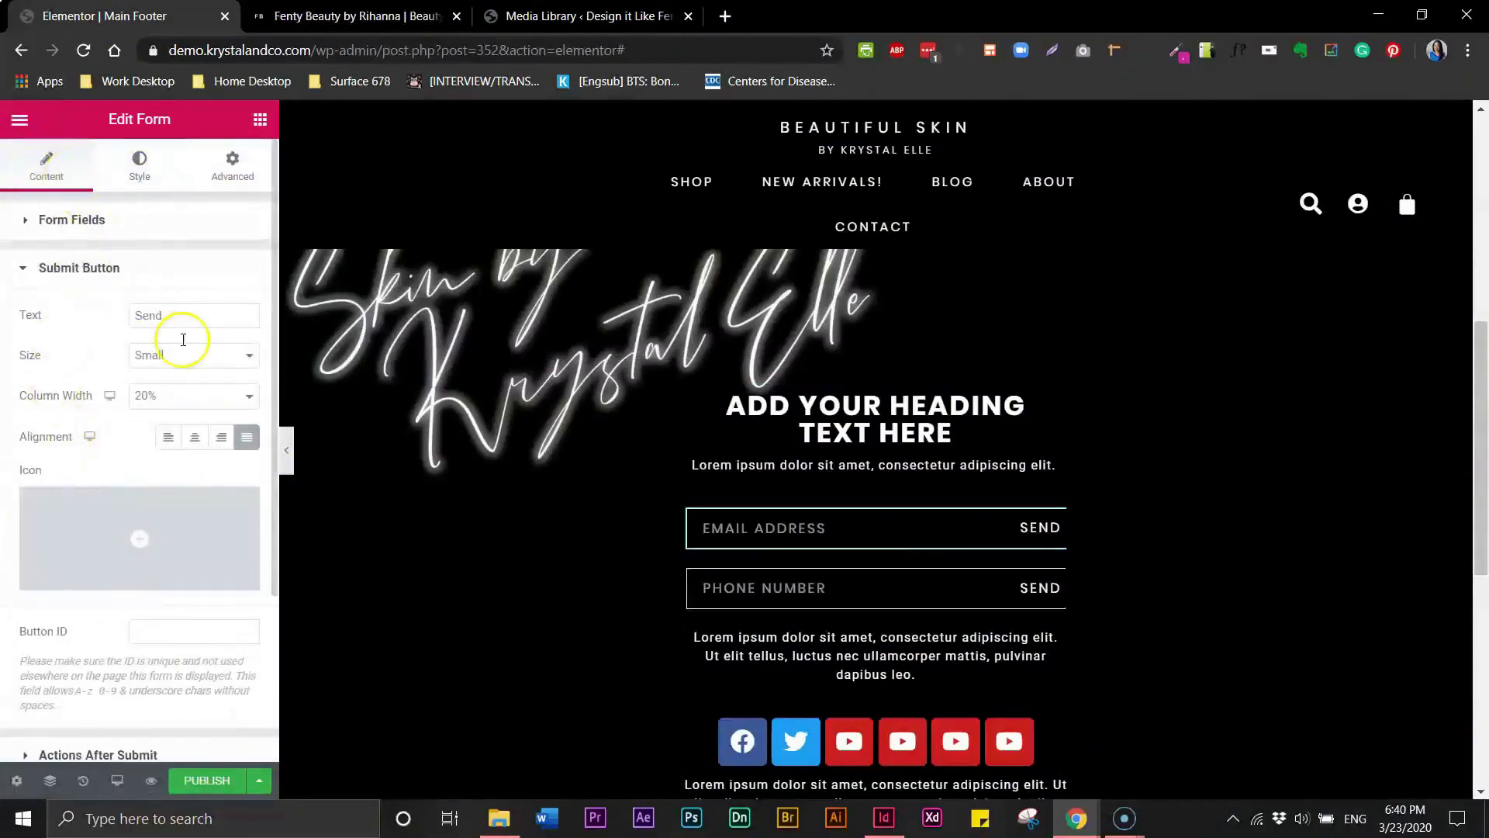
{"action": "mouse_move", "coordinate": [225, 588]}
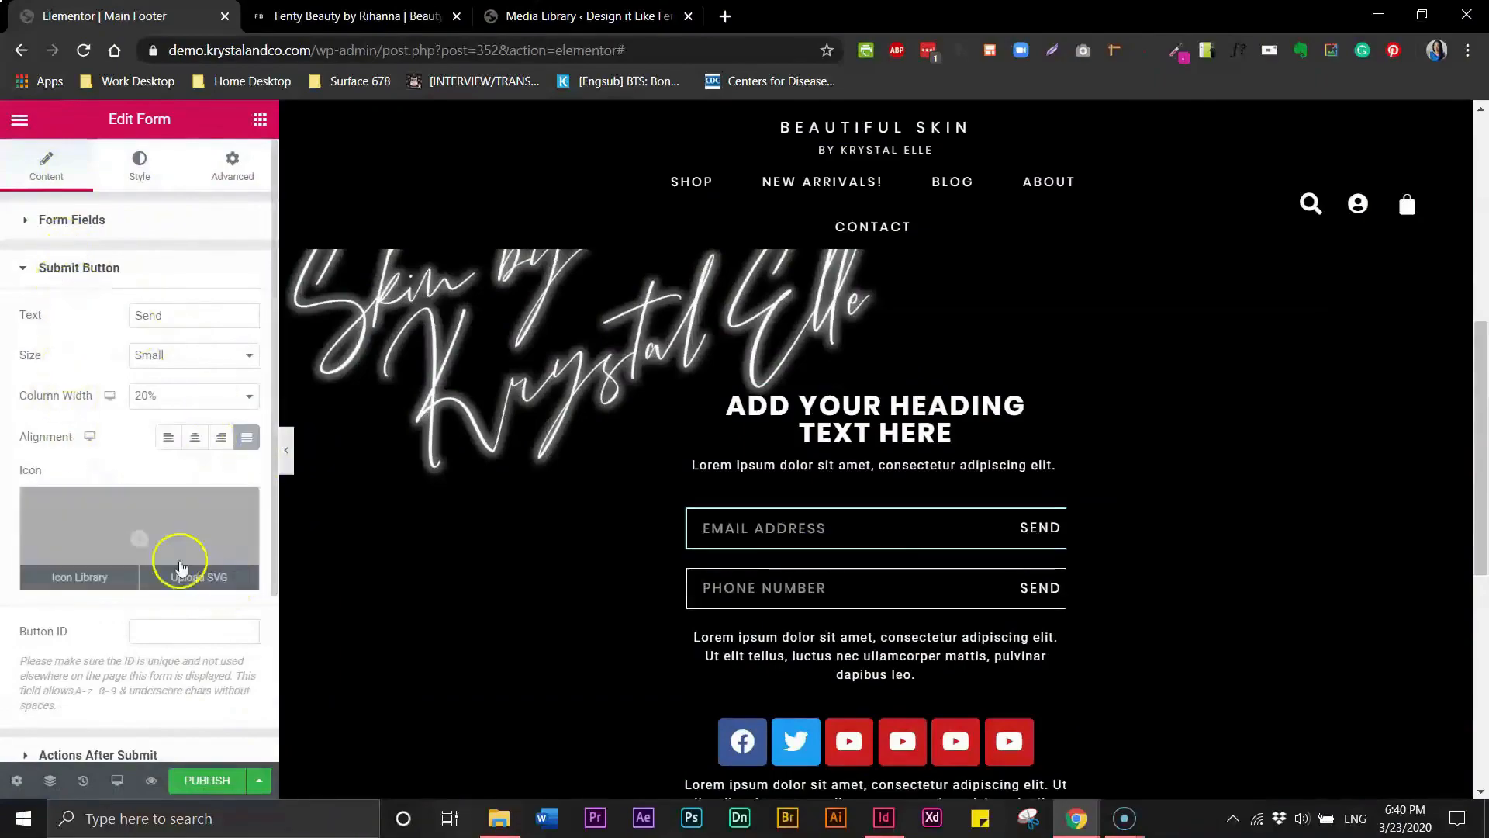
{"action": "left_click", "coordinate": [135, 538]}
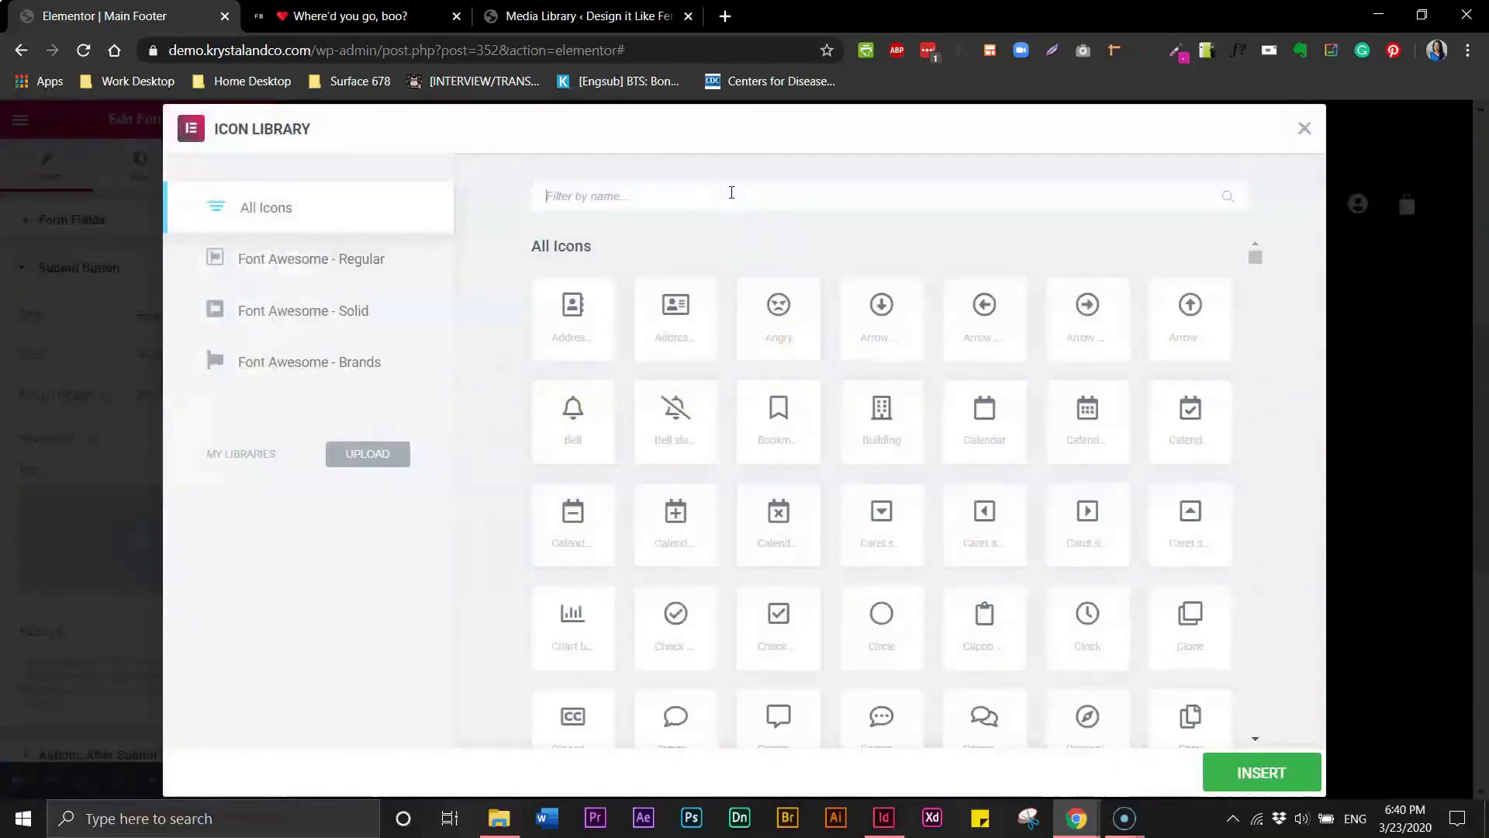
{"action": "type", "text": "a"}
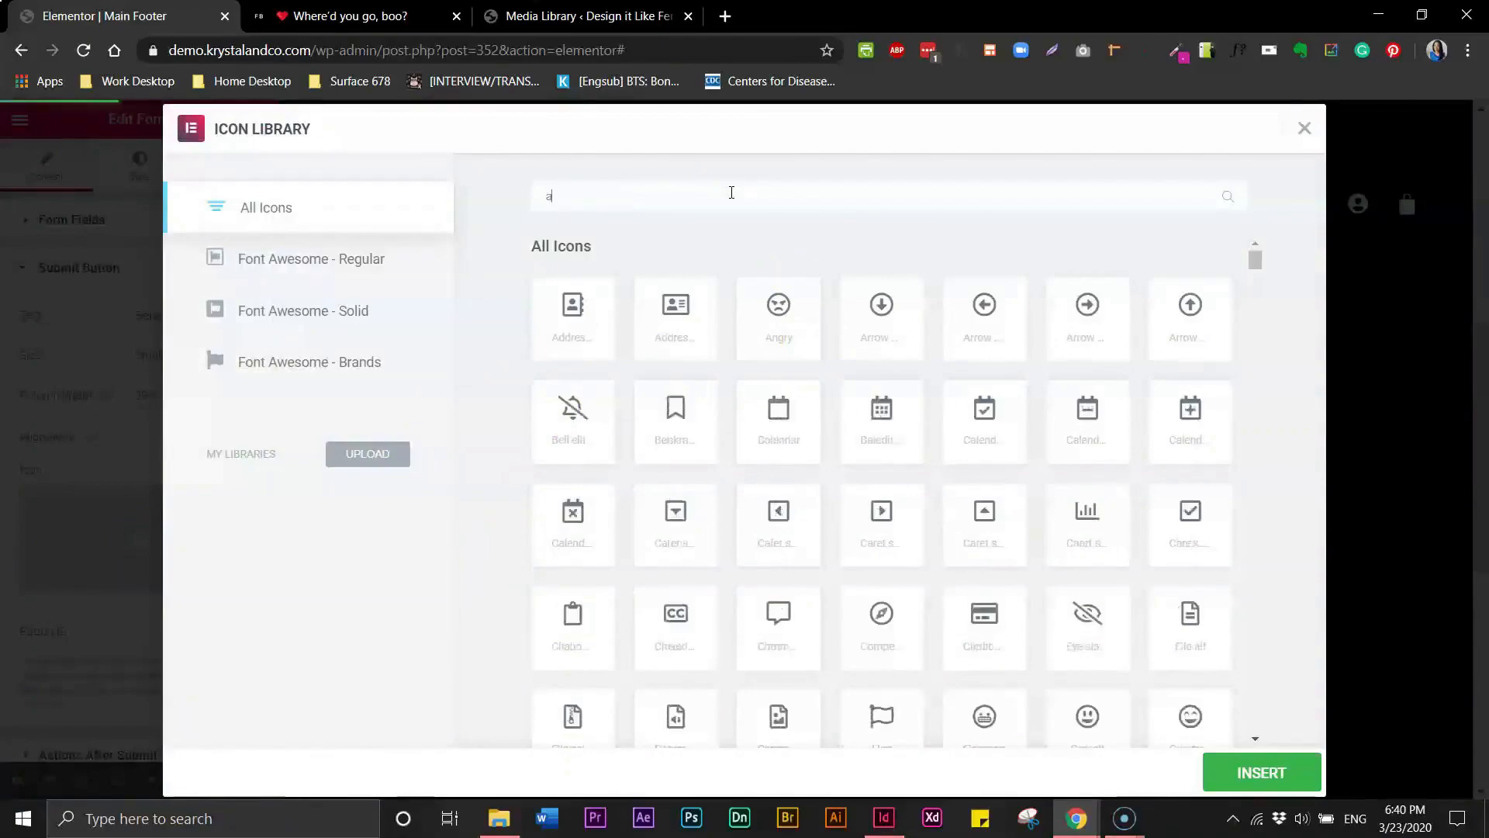
{"action": "type", "text": "rro"}
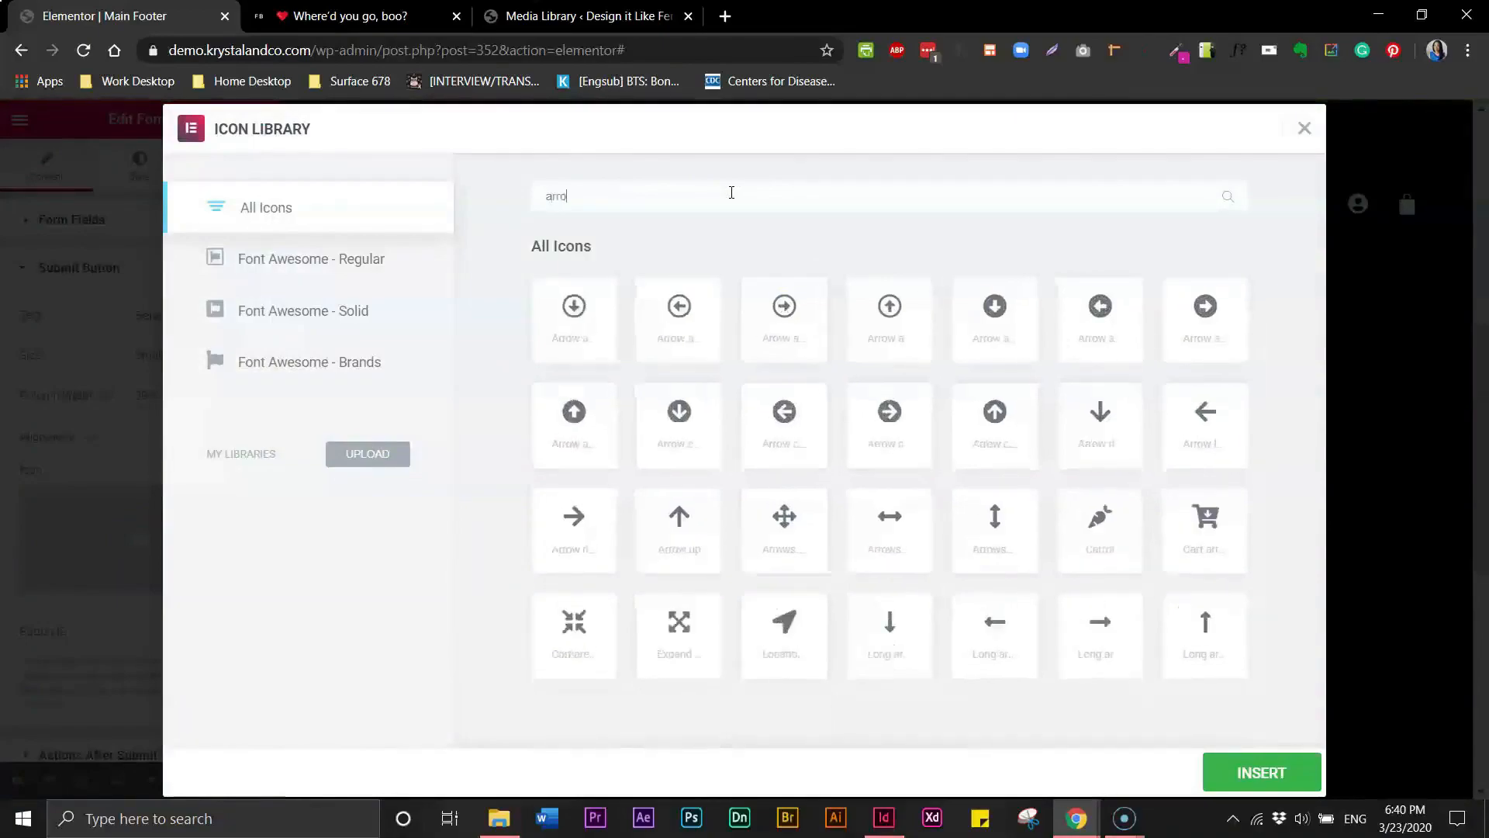
{"action": "type", "text": "w"}
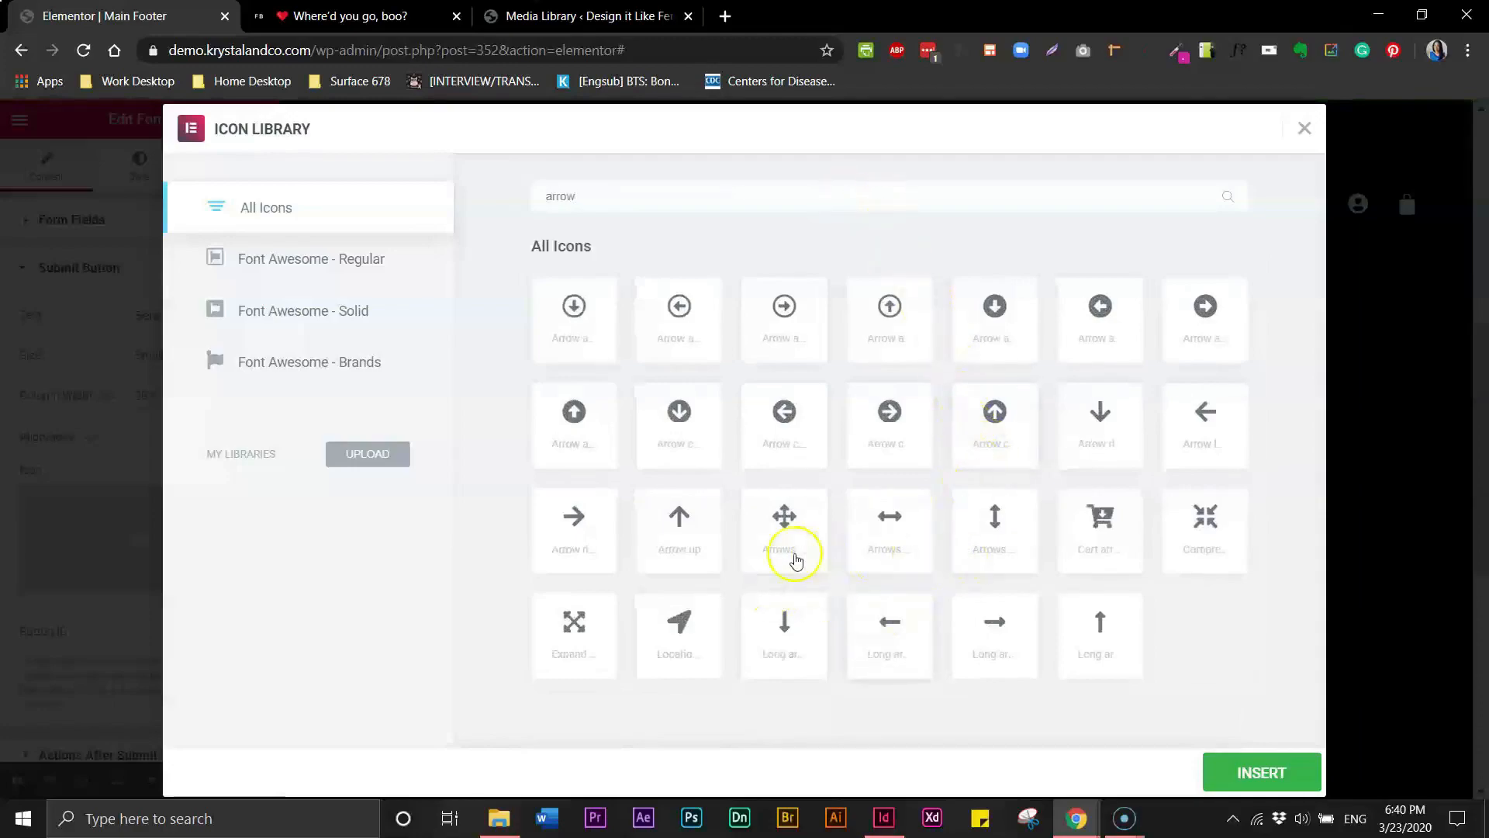
{"action": "left_click", "coordinate": [574, 532]}
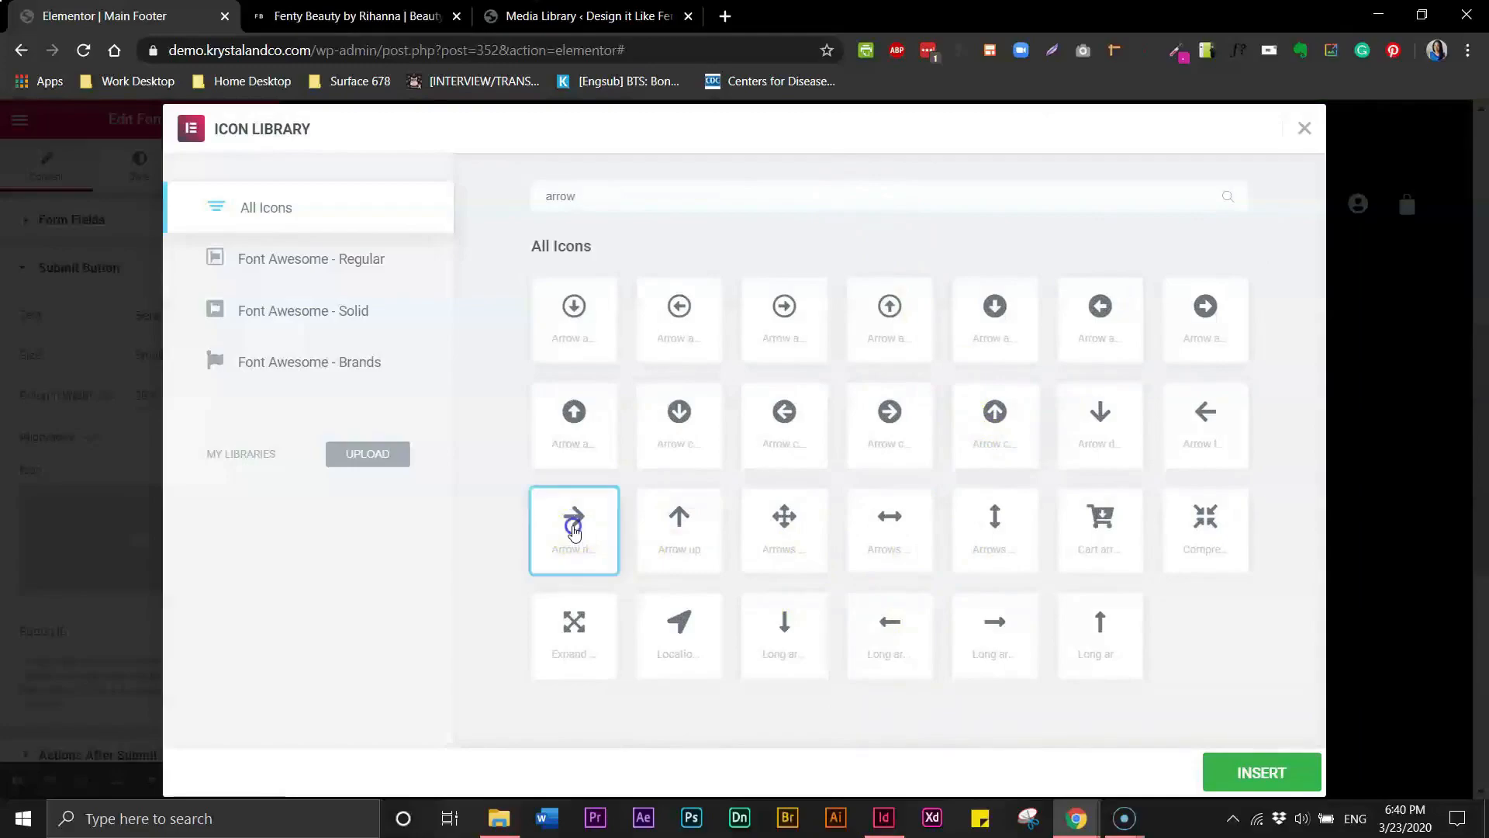
{"action": "left_click", "coordinate": [1241, 764]}
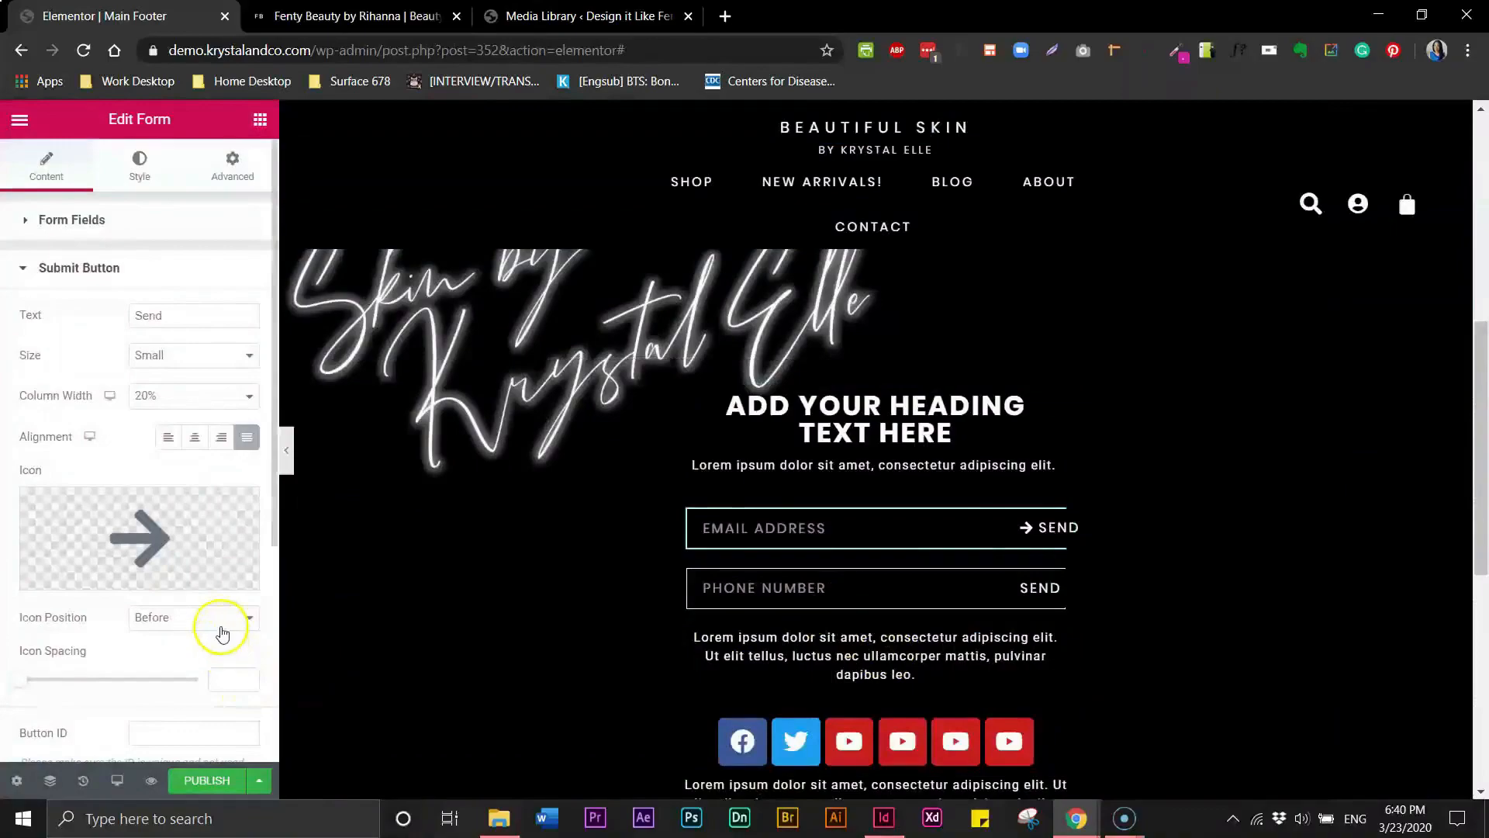
{"action": "left_click", "coordinate": [215, 629]}
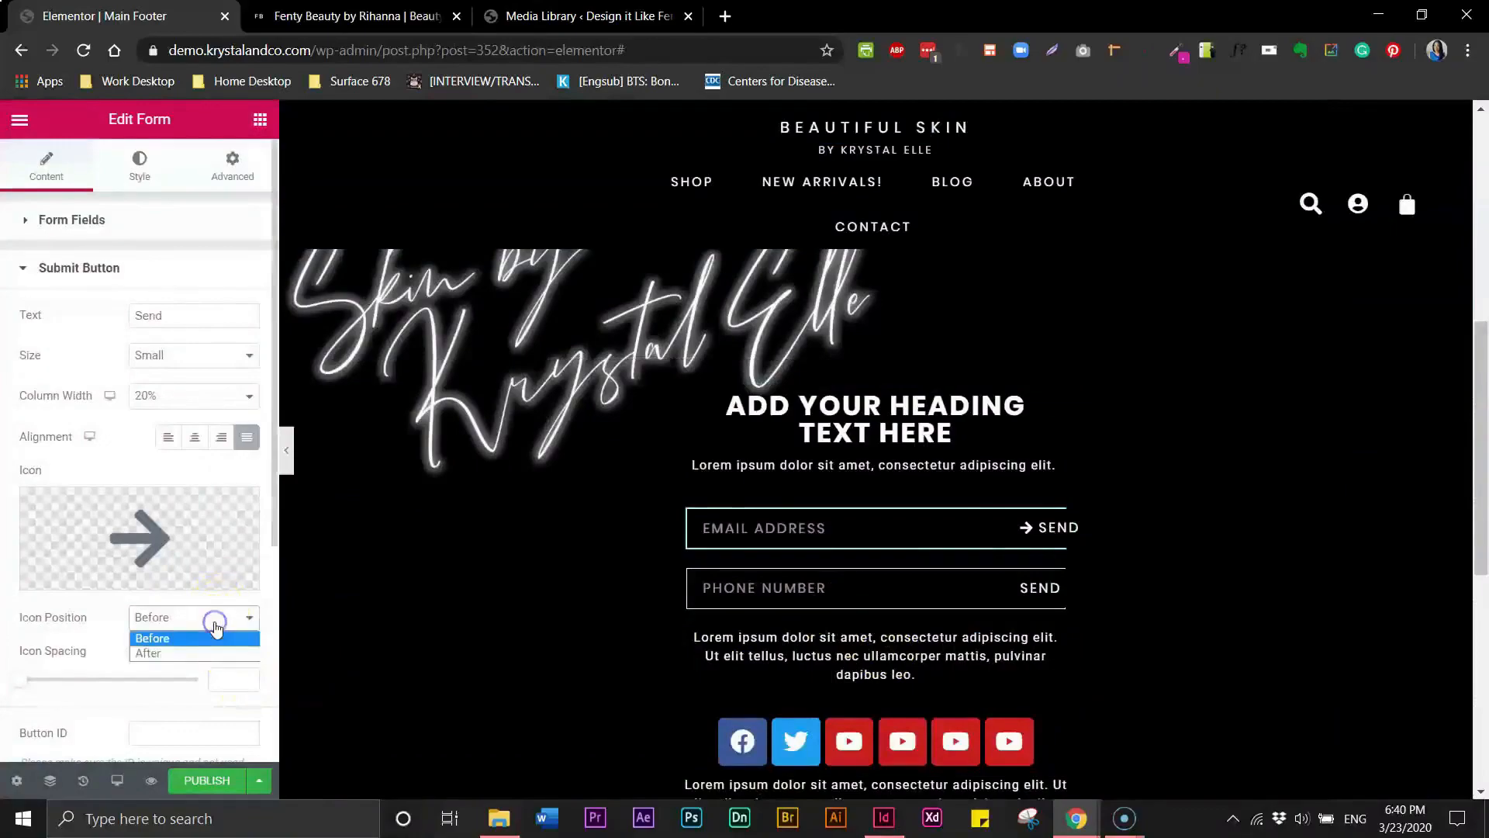
{"action": "left_click", "coordinate": [193, 651]}
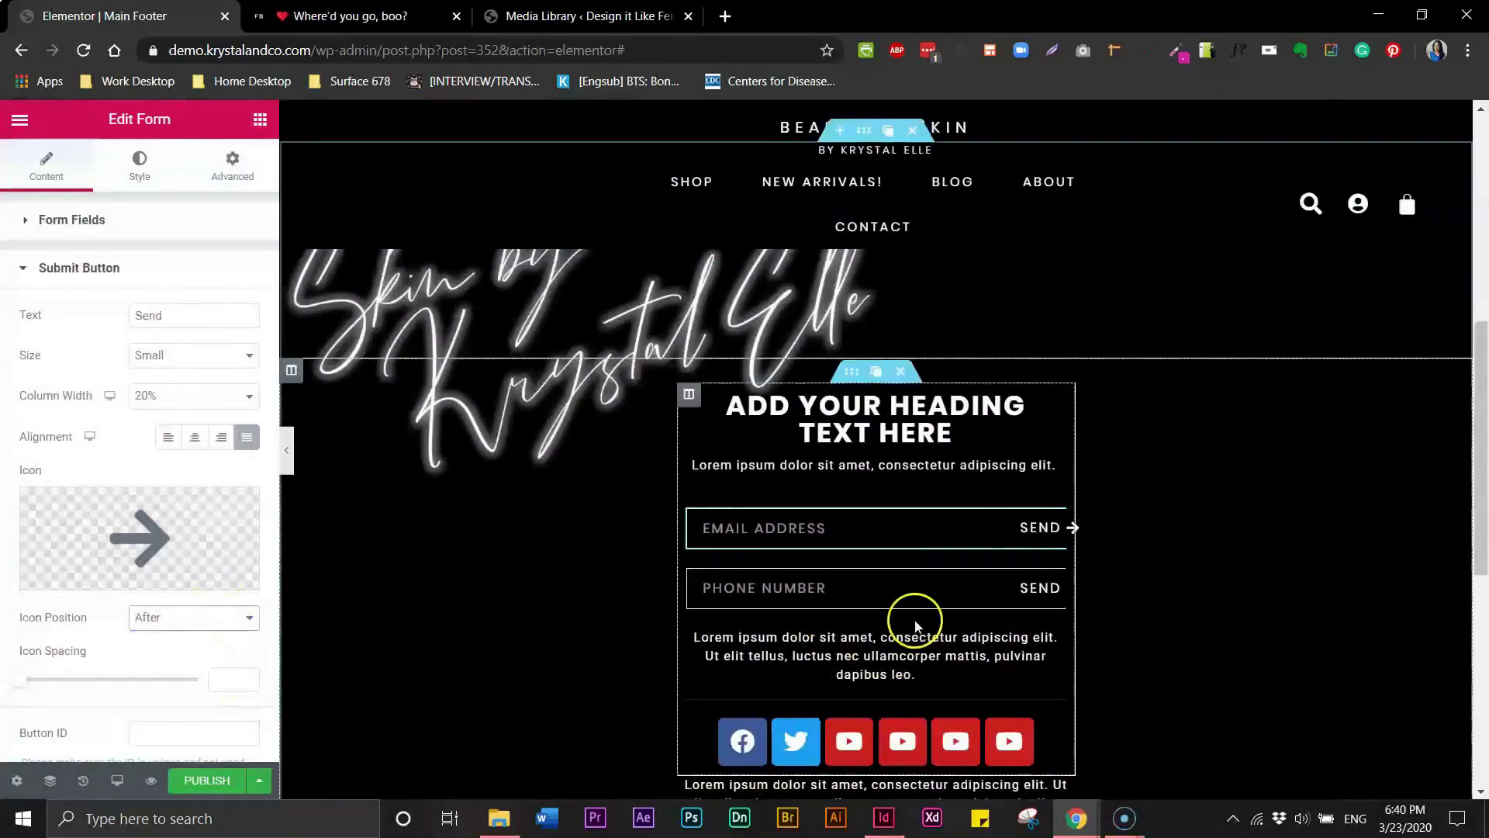
- Add the same right arrow icon to the phone number form's Send button, positioned after the text
{"action": "left_click", "coordinate": [1022, 588]}
{"action": "left_click", "coordinate": [981, 592]}
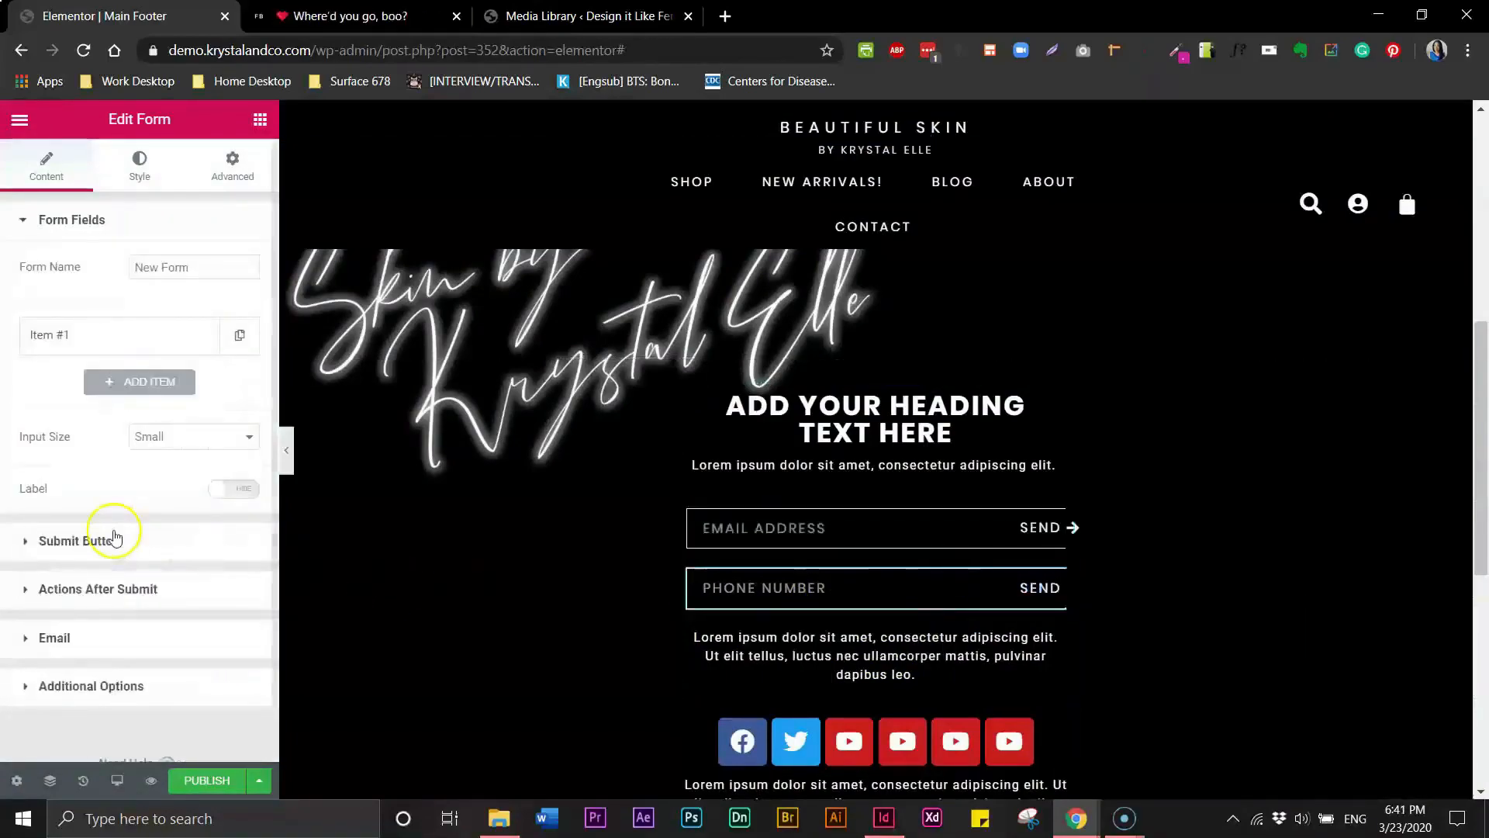
{"action": "left_click", "coordinate": [37, 545]}
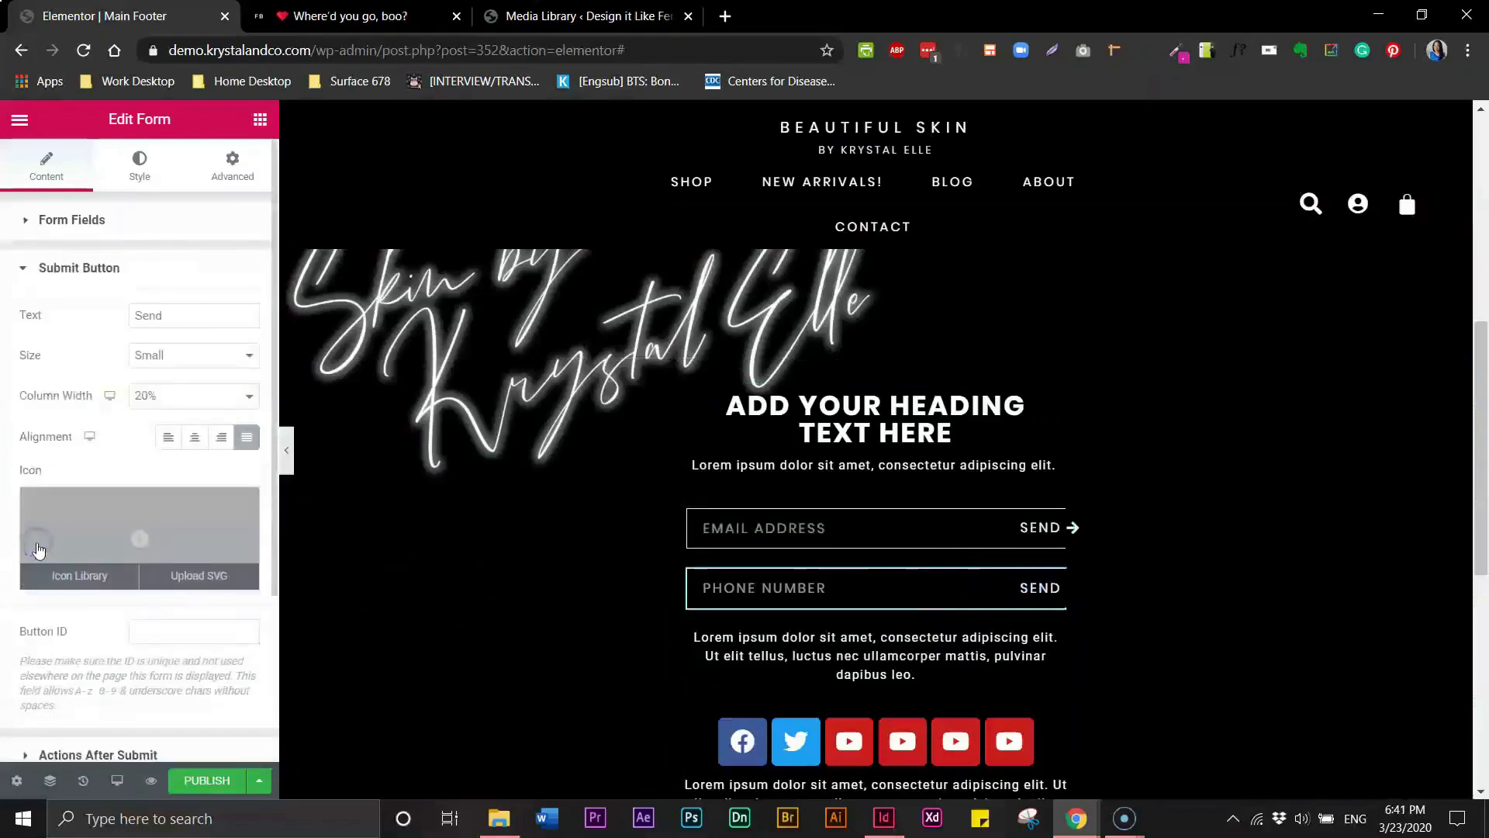
{"action": "left_click", "coordinate": [48, 577]}
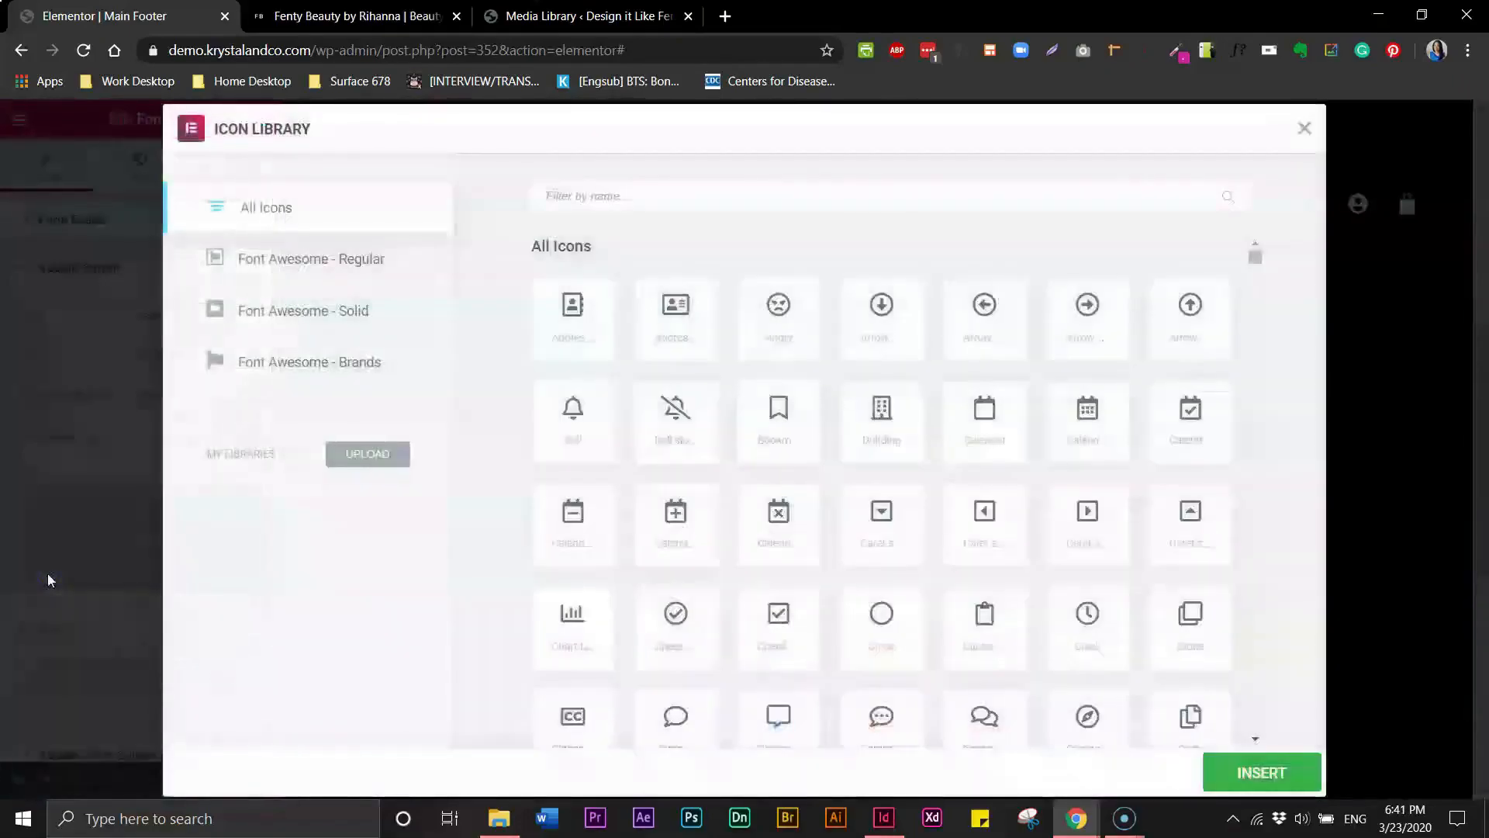
{"action": "left_click", "coordinate": [754, 202]}
{"action": "type", "text": "arr"}
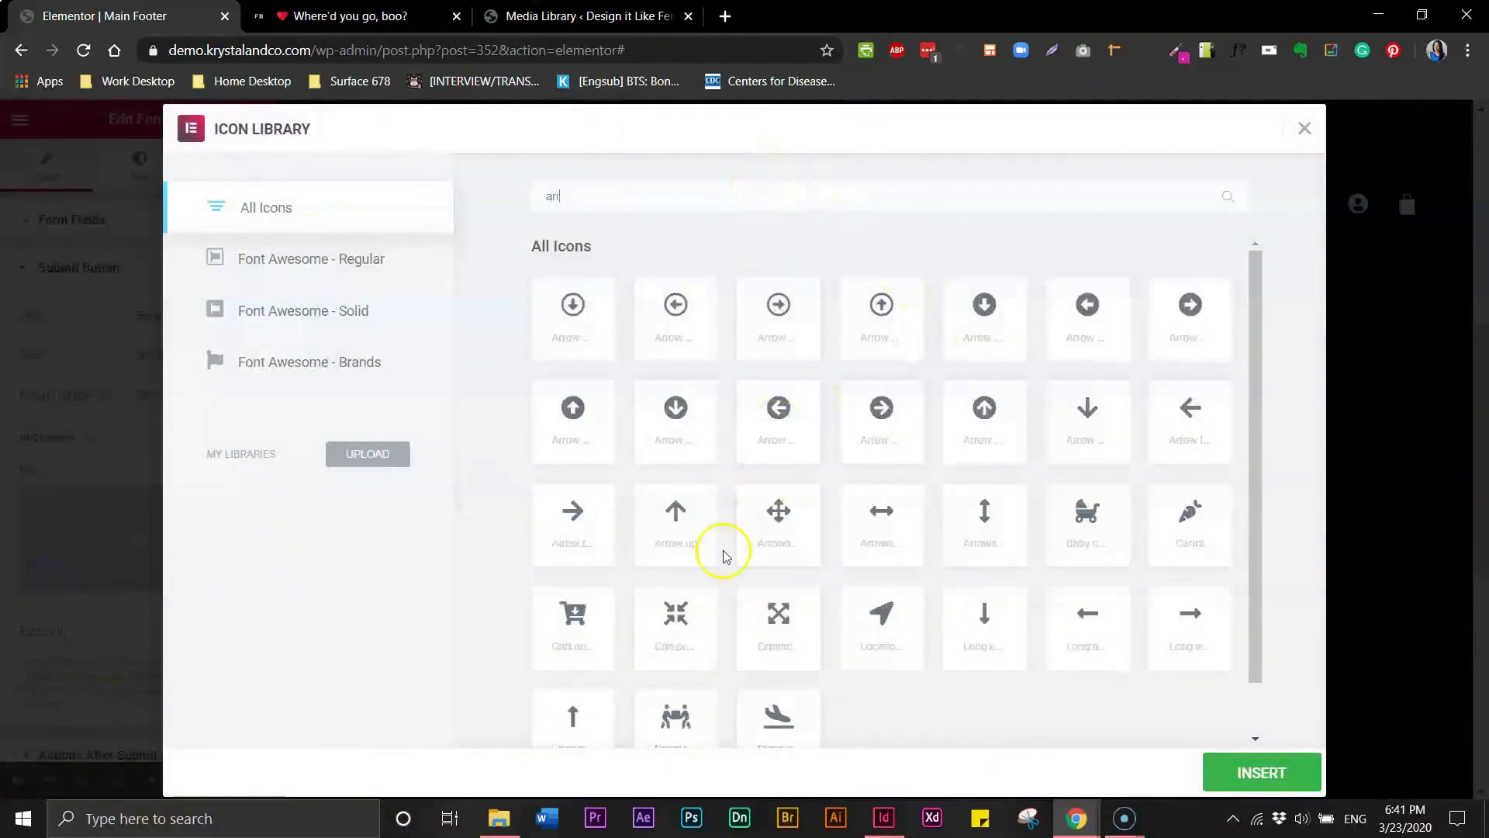
{"action": "left_click", "coordinate": [578, 528]}
{"action": "left_click", "coordinate": [1272, 773]}
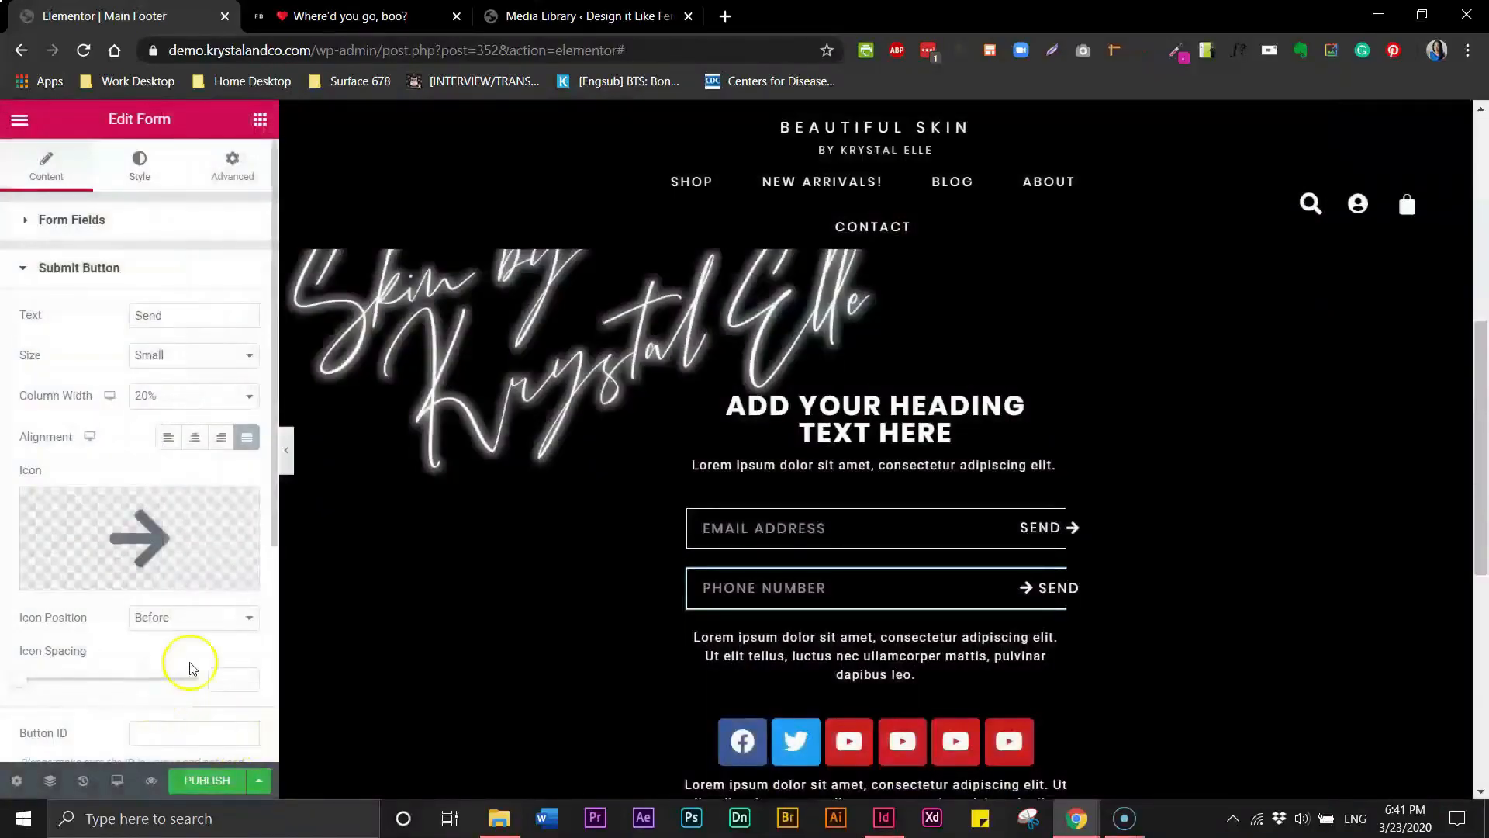
{"action": "left_click", "coordinate": [216, 617]}
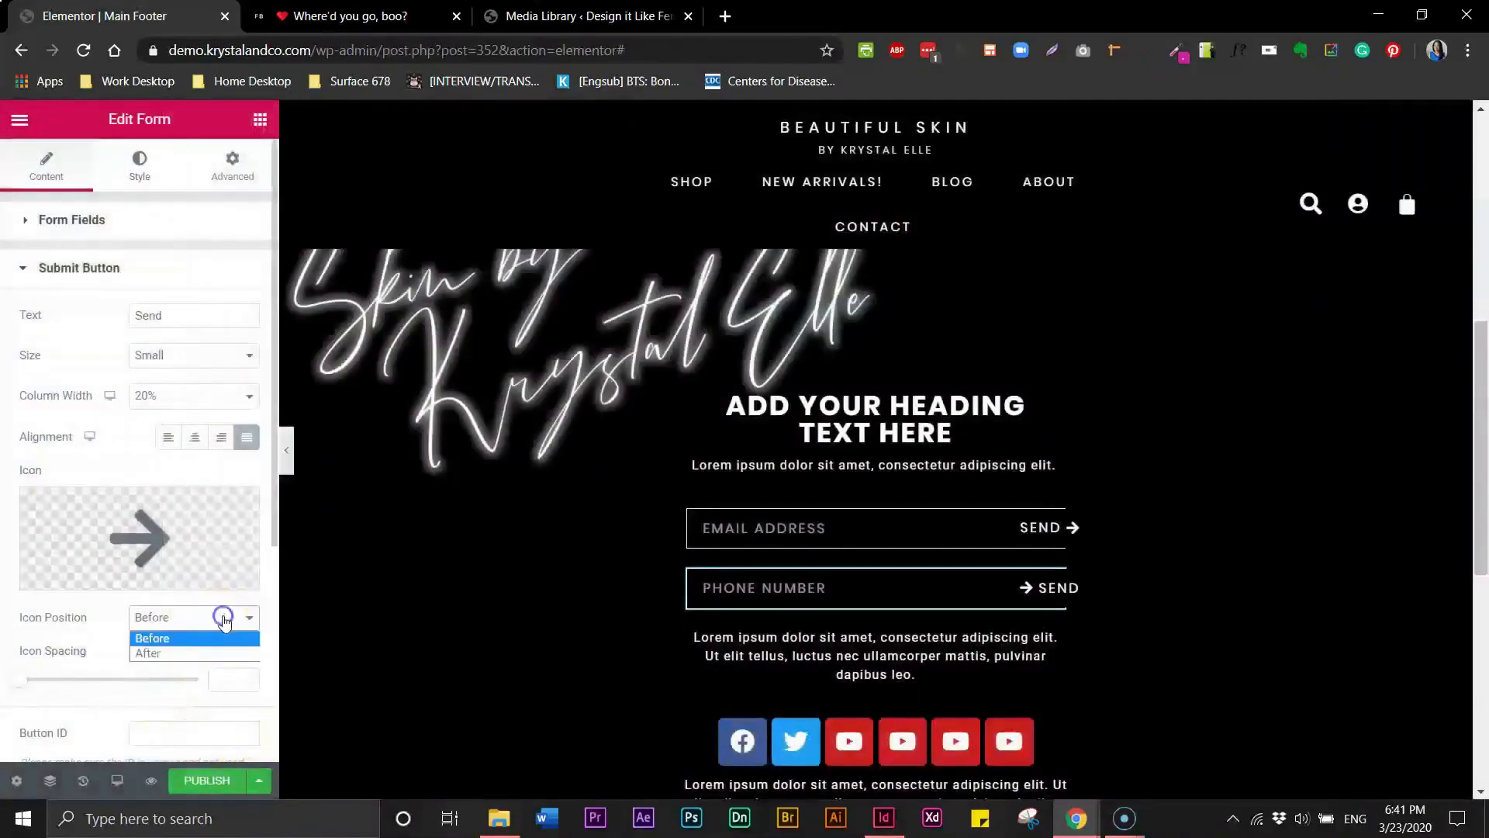
{"action": "left_click", "coordinate": [193, 656]}
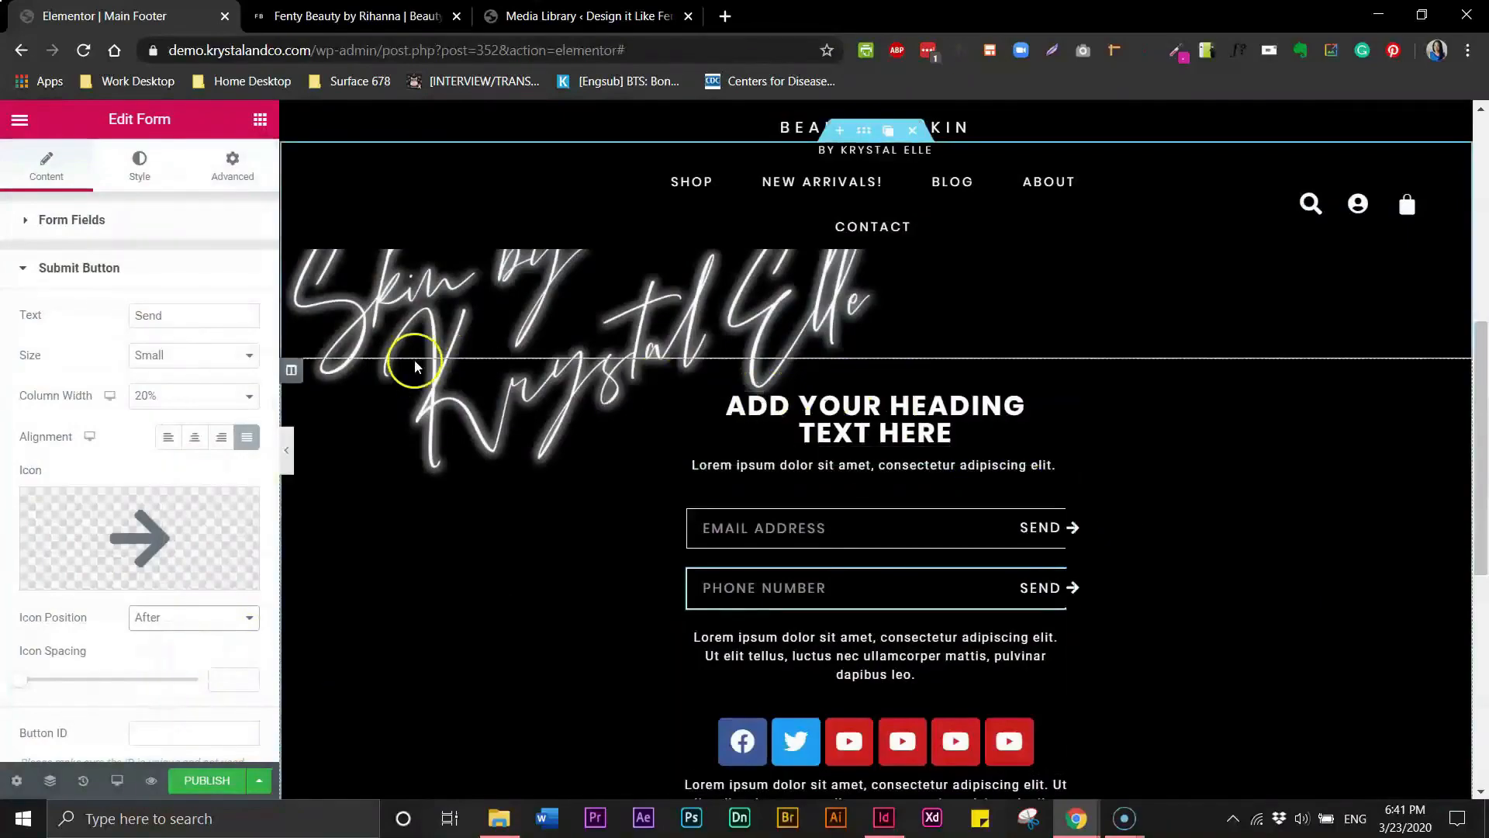
- Preview the footer again and compare it with the Fenty Beauty reference footer
{"action": "left_click", "coordinate": [287, 450]}
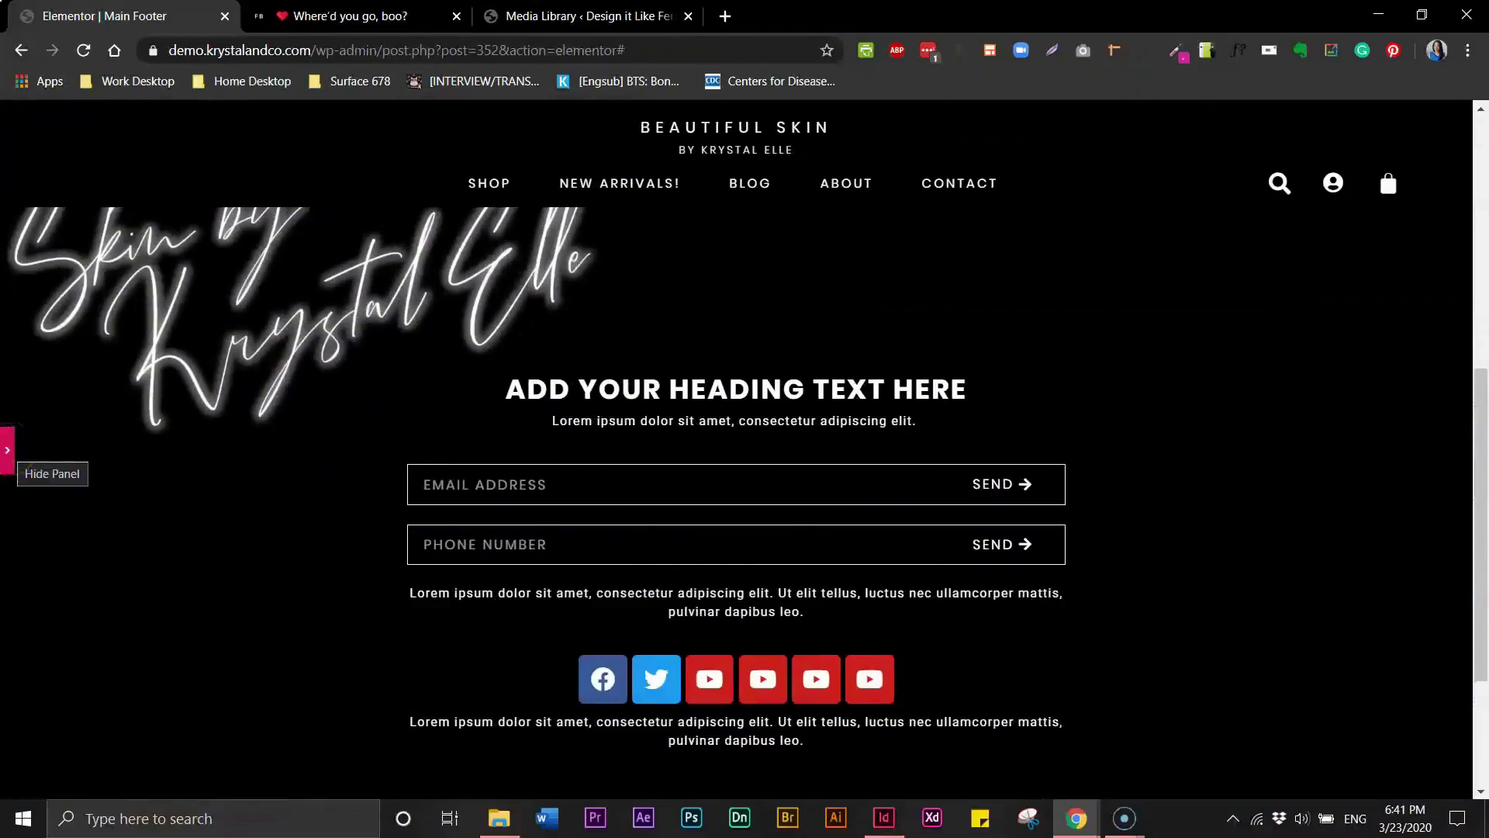
{"action": "left_click", "coordinate": [21, 454]}
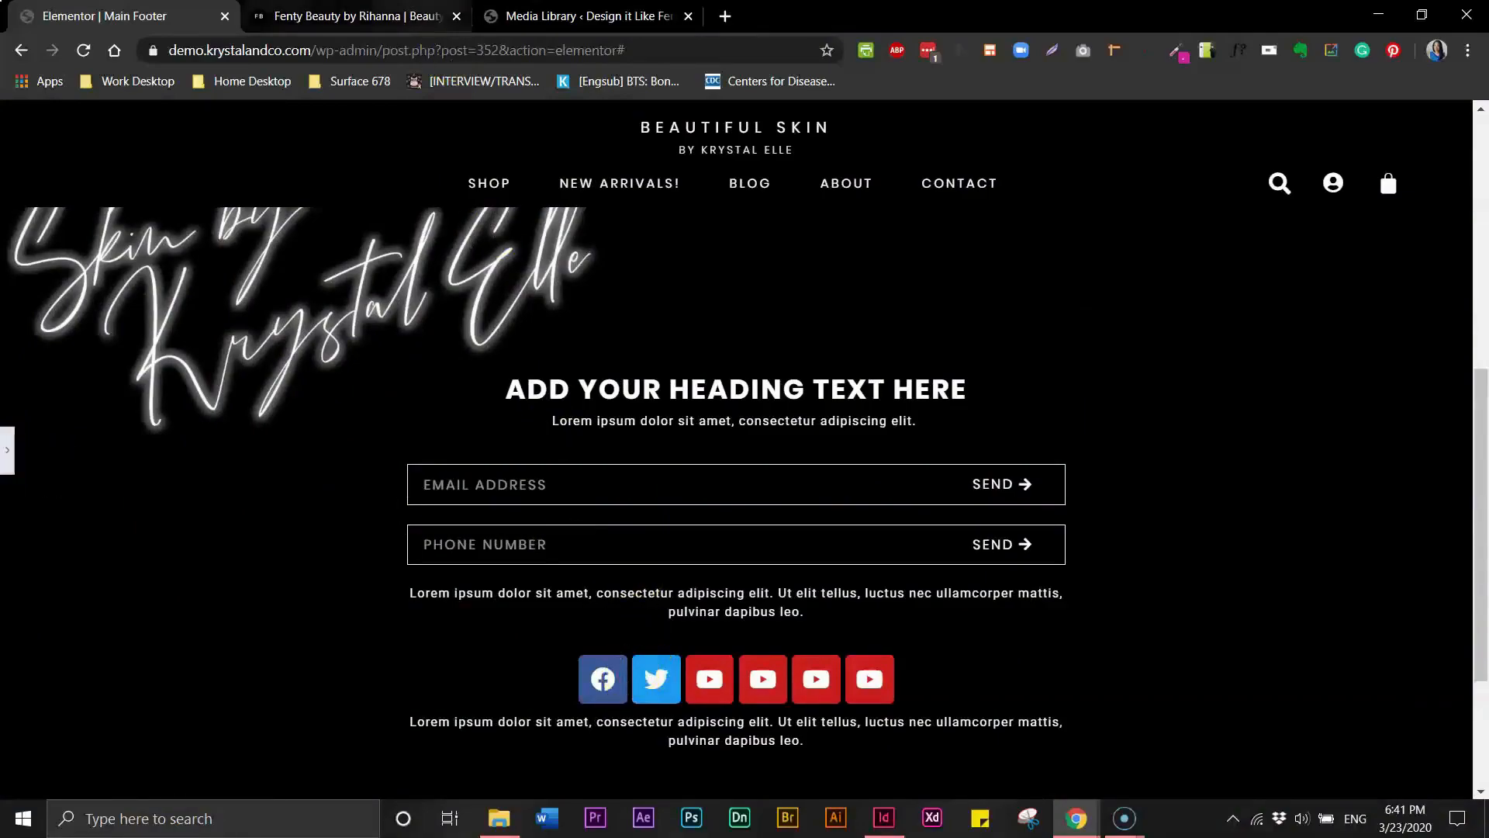
{"action": "left_click", "coordinate": [391, 22]}
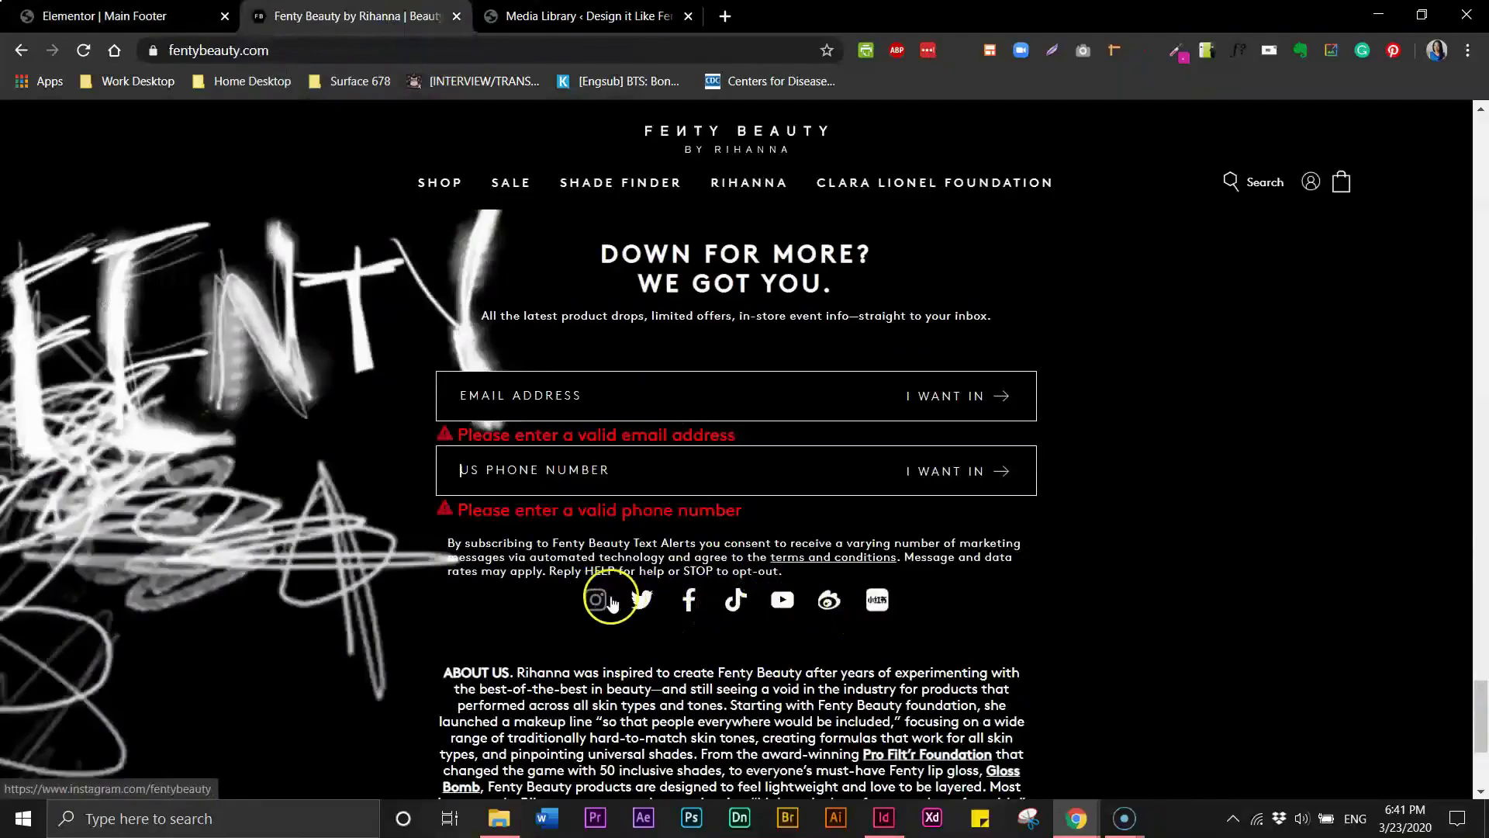
{"action": "left_click", "coordinate": [35, 17]}
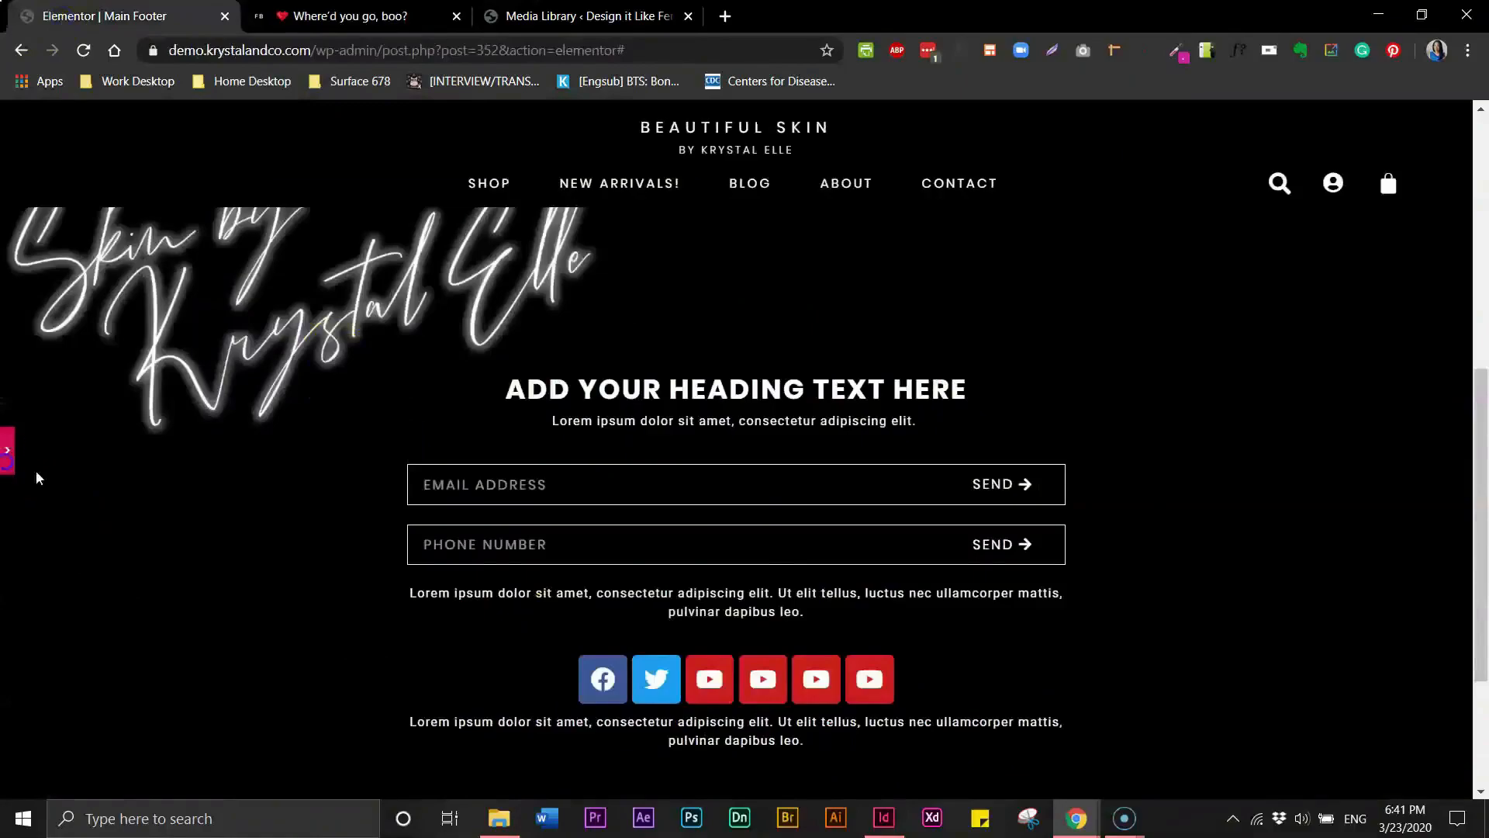
{"action": "left_click", "coordinate": [8, 454]}
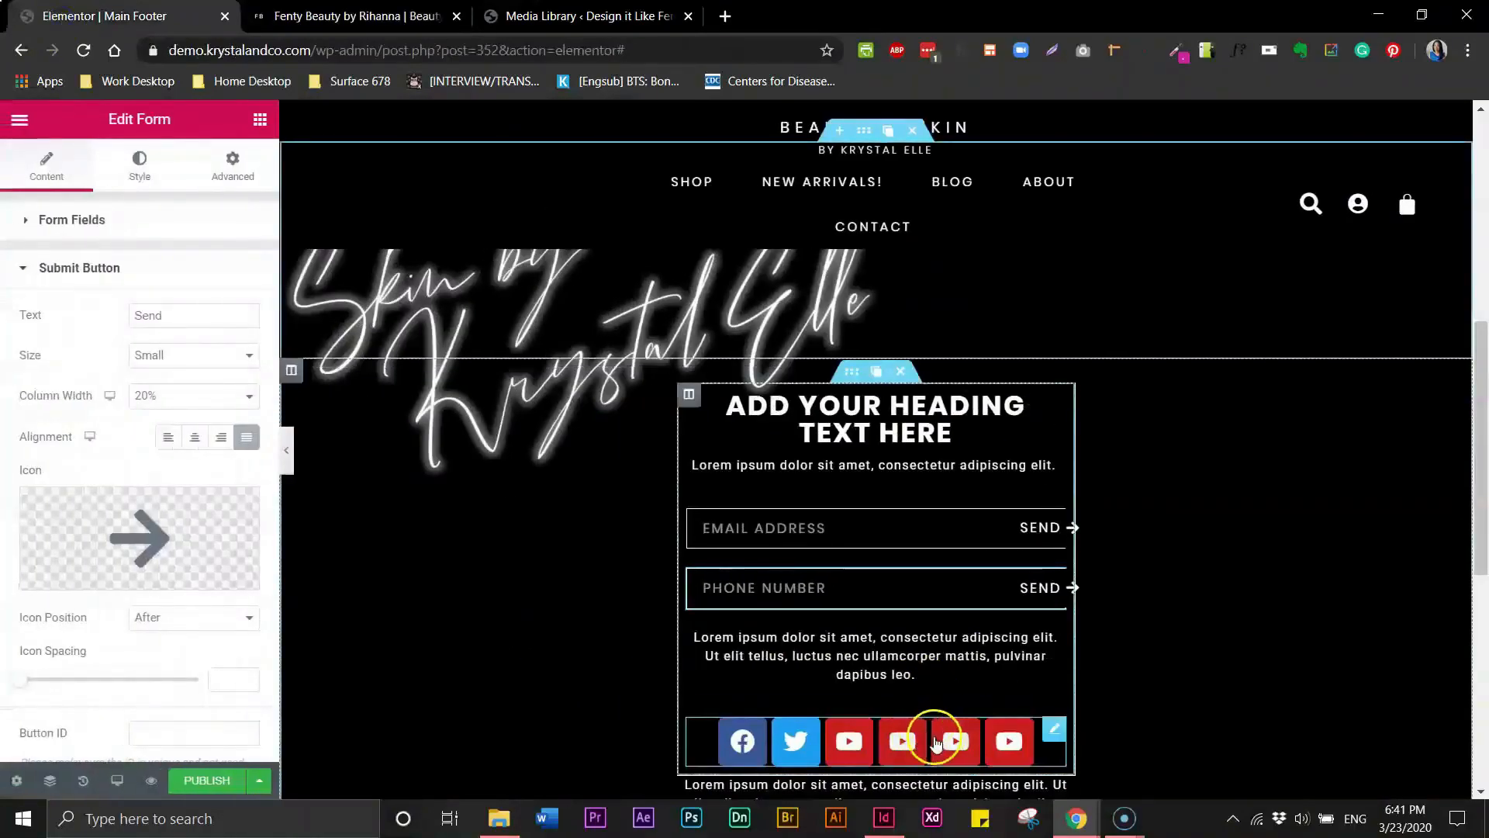
- Replace the third social icon in the footer's social icons widget with the LinkedIn icon
{"action": "left_click", "coordinate": [745, 713]}
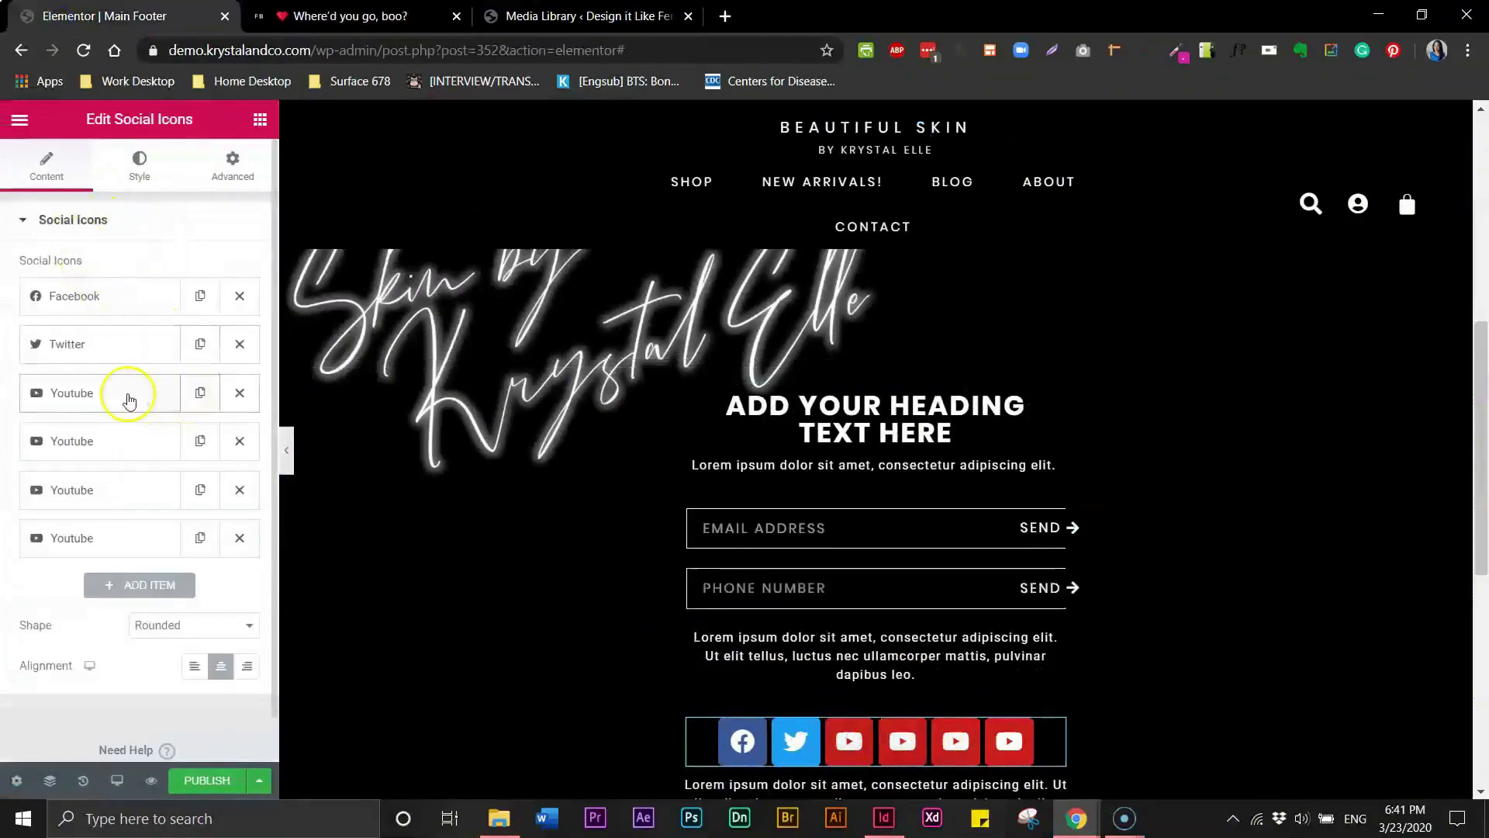
{"action": "left_click", "coordinate": [85, 444]}
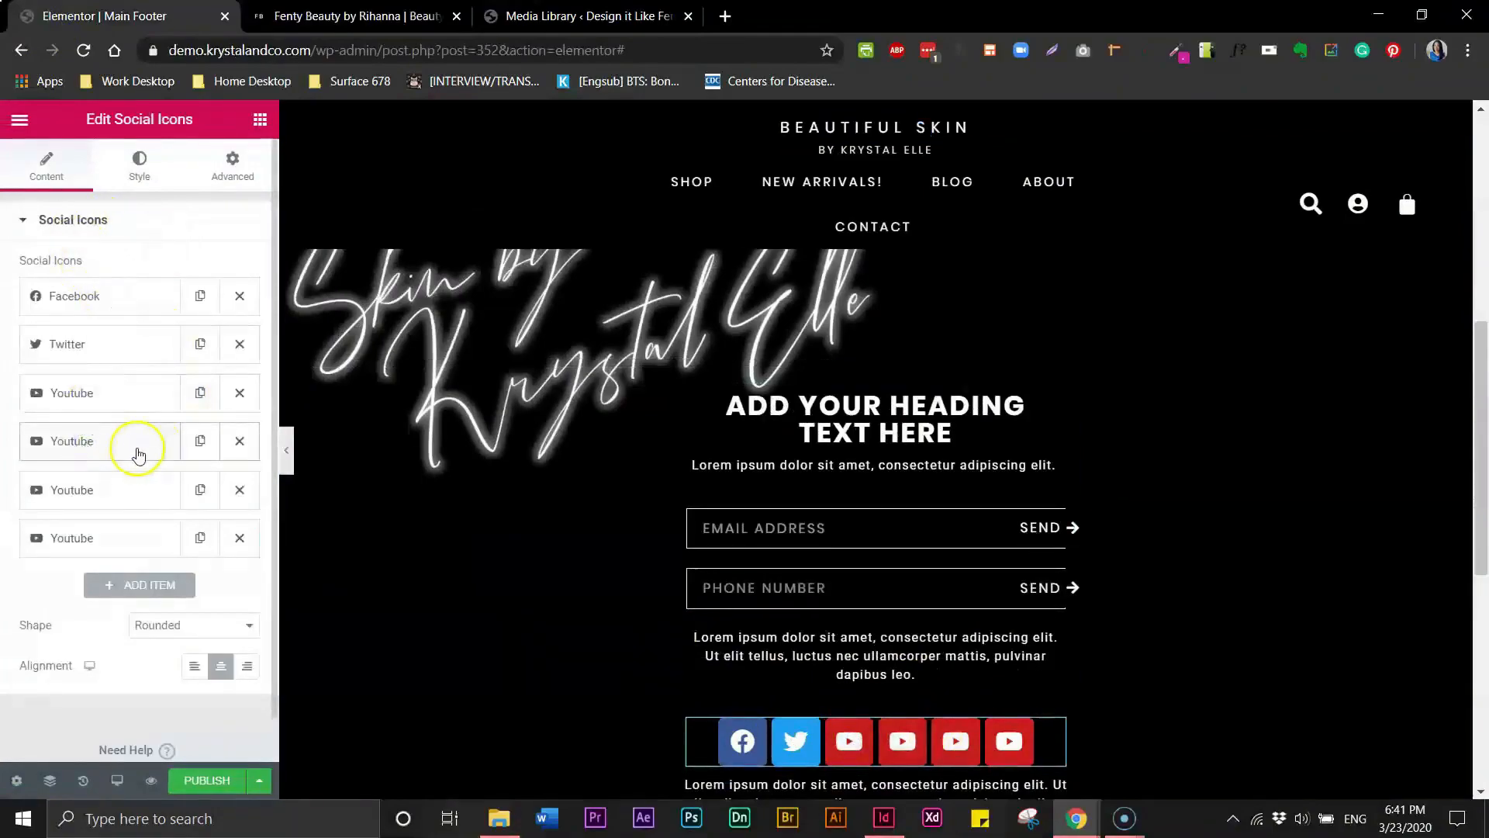
{"action": "left_click", "coordinate": [68, 441]}
{"action": "left_click", "coordinate": [122, 646]}
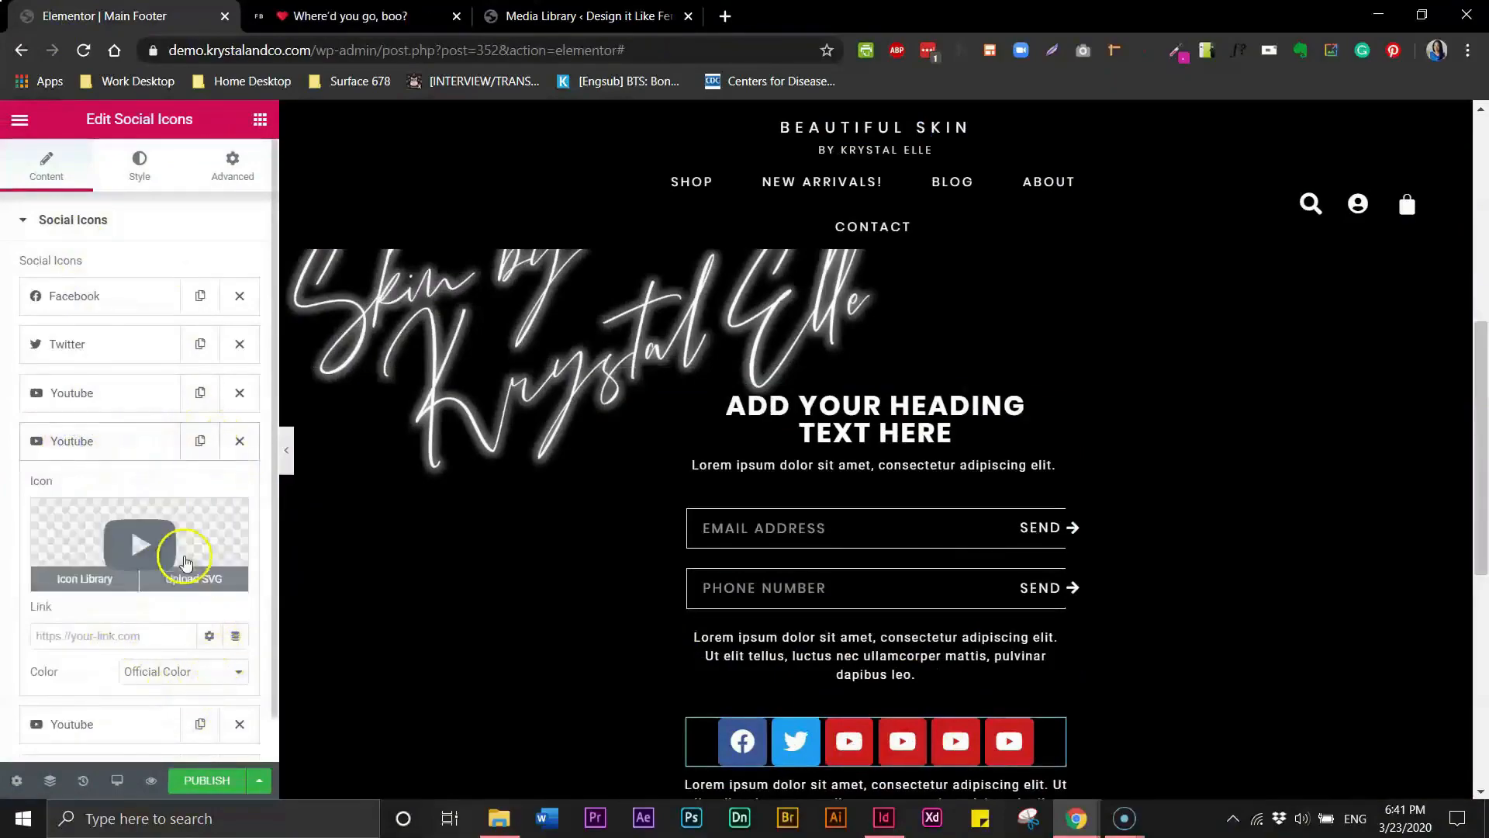
{"action": "left_click", "coordinate": [164, 732]}
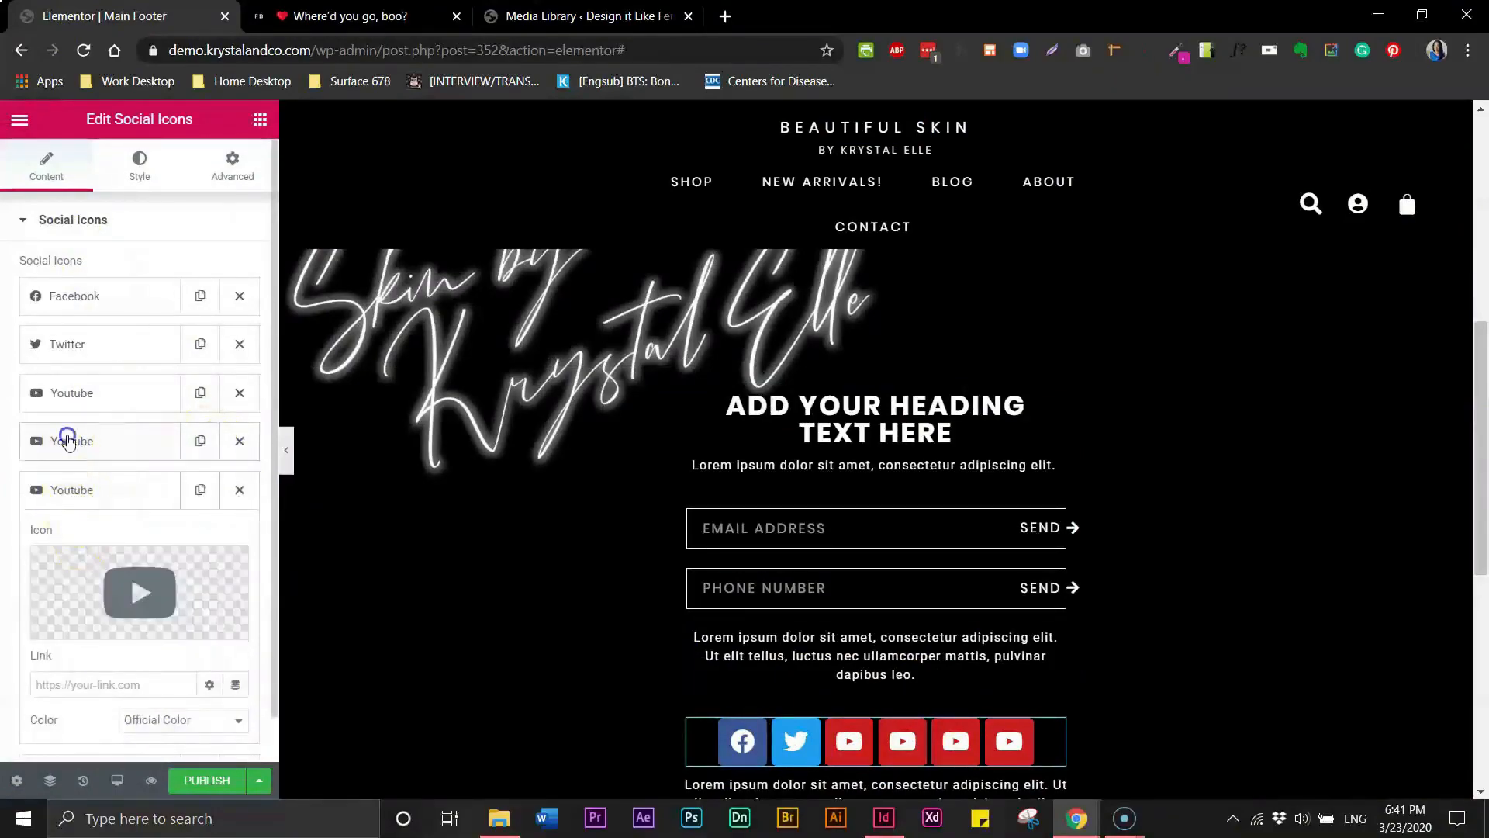
{"action": "left_click", "coordinate": [68, 440]}
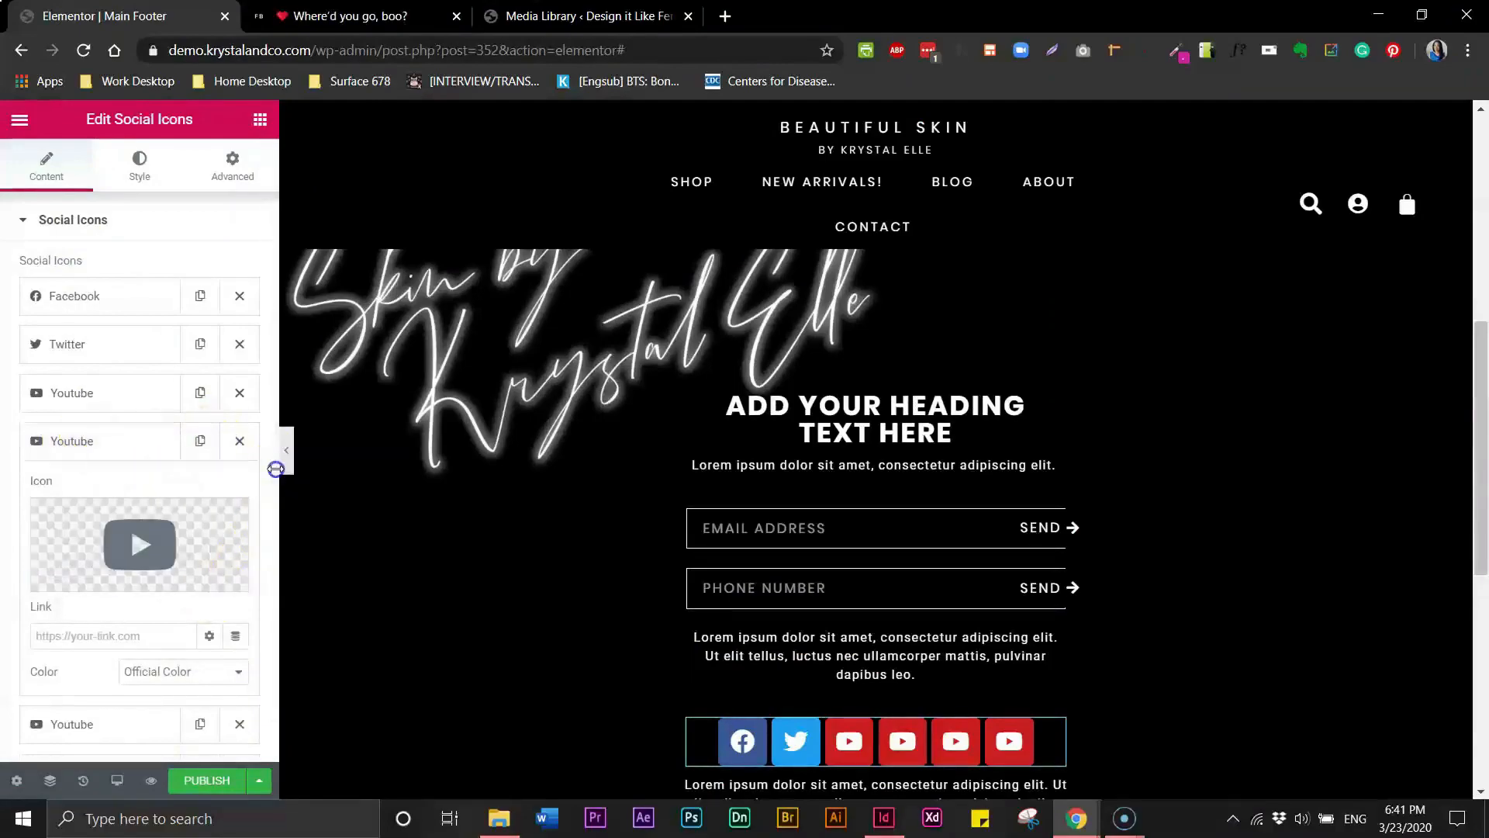
{"action": "scroll", "coordinate": [273, 488], "scroll_direction": "down", "scroll_amount": 4}
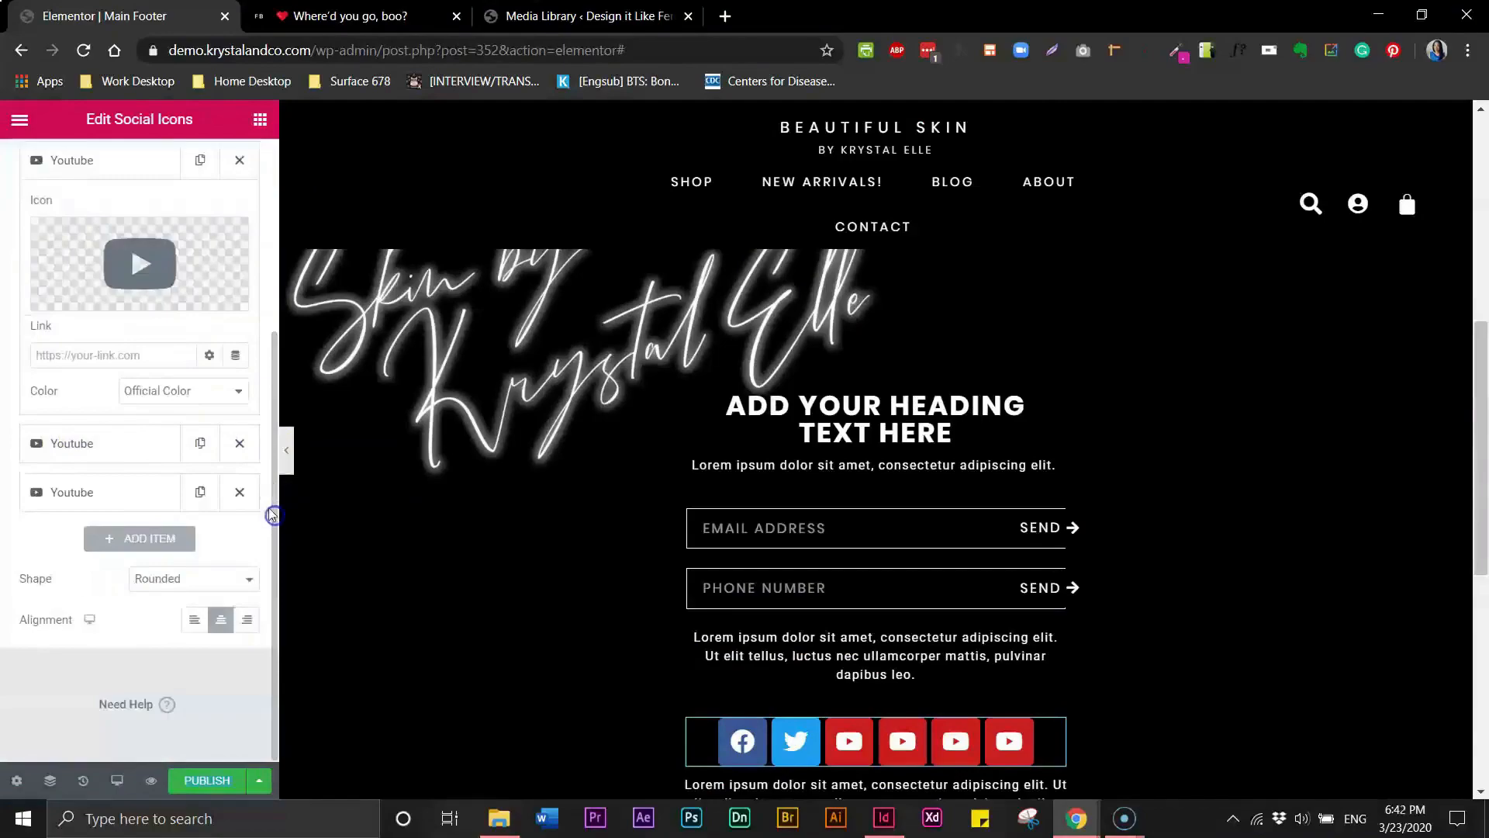
{"action": "mouse_move", "coordinate": [113, 263]}
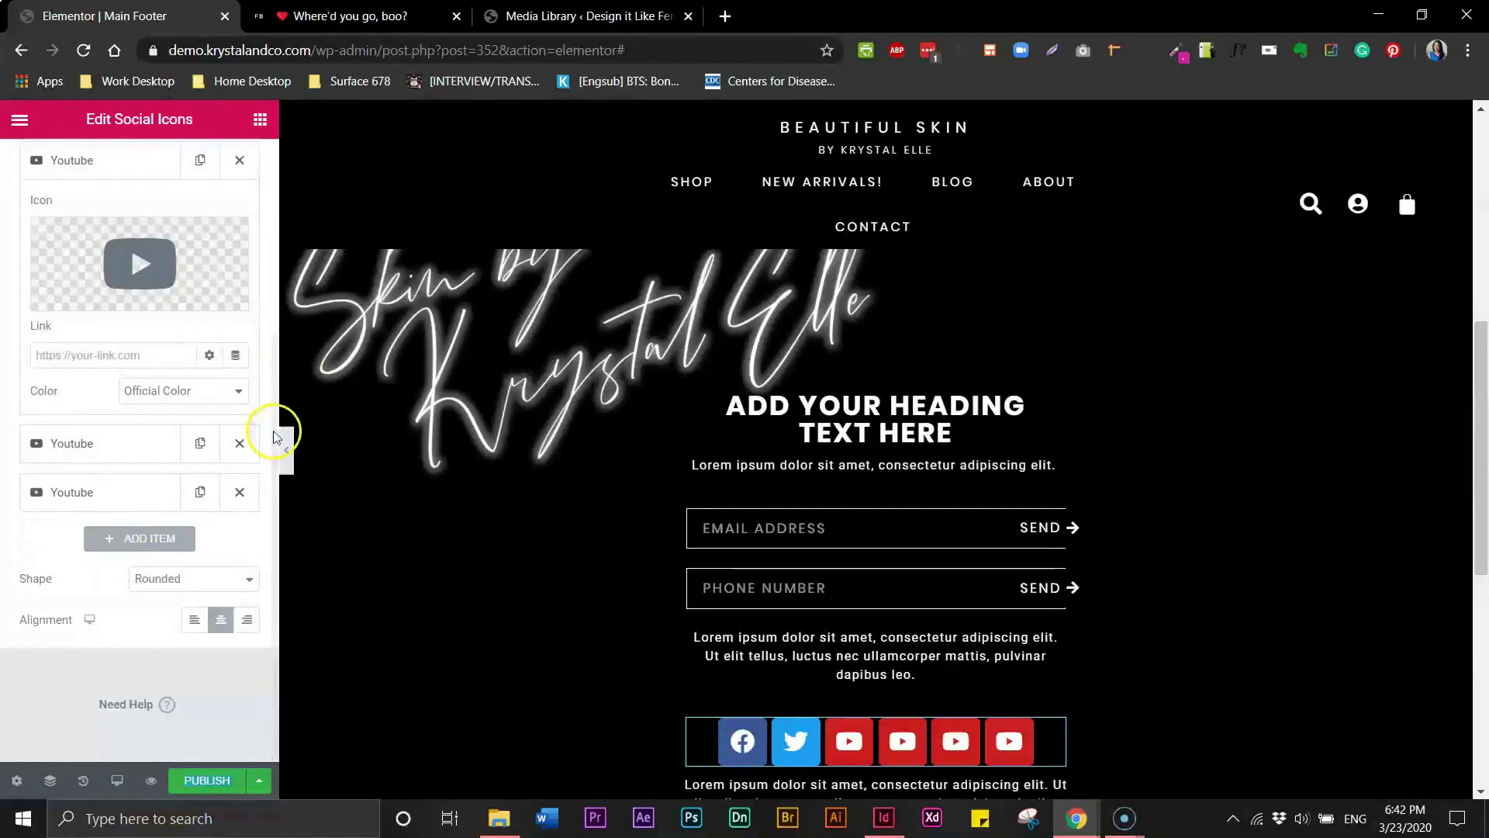
{"action": "left_click_drag", "start_coordinate": [278, 432], "coordinate": [280, 273]}
{"action": "left_click", "coordinate": [81, 343]}
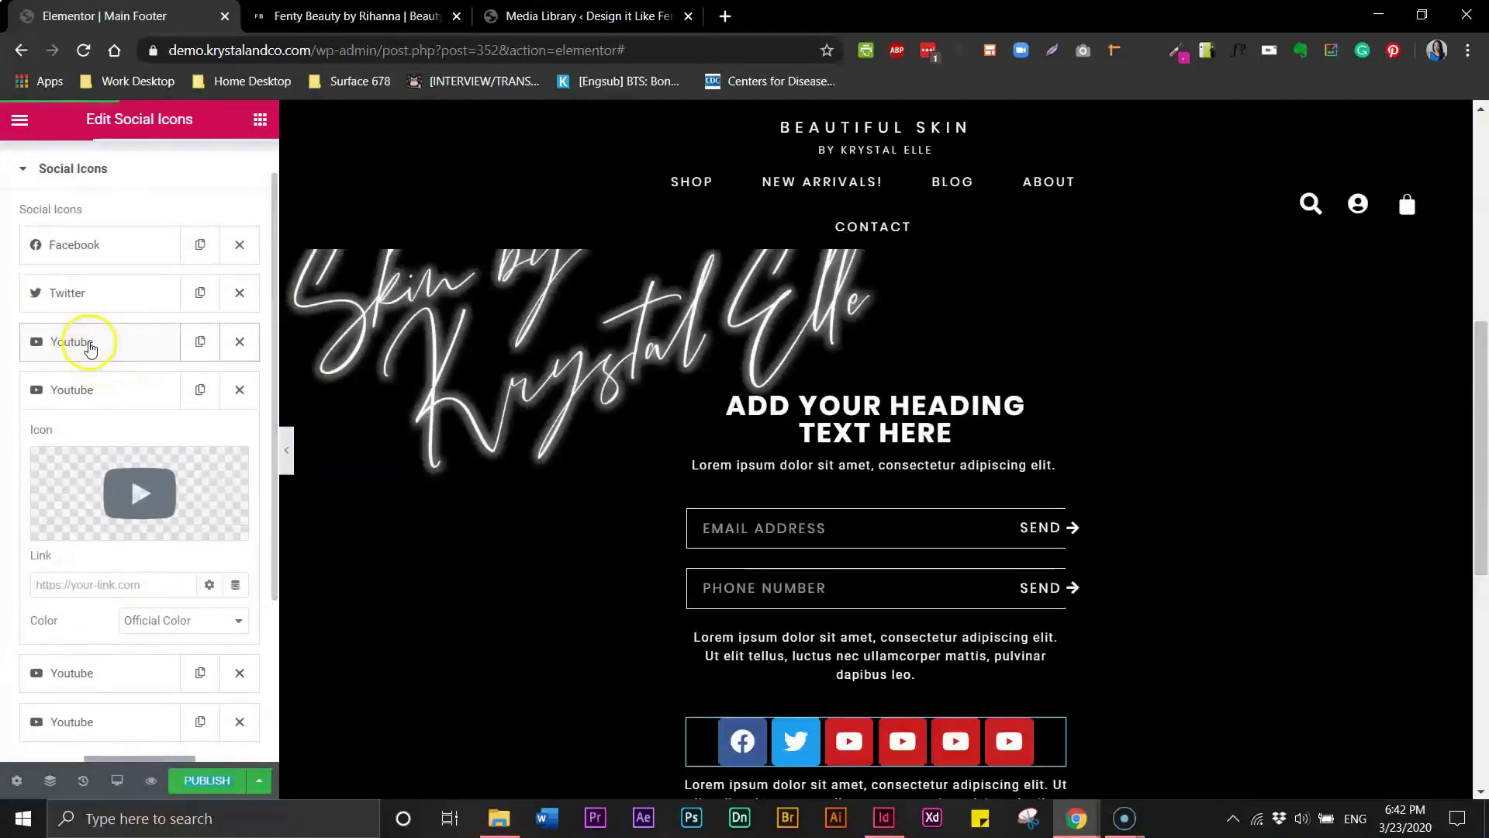
{"action": "left_click", "coordinate": [89, 347]}
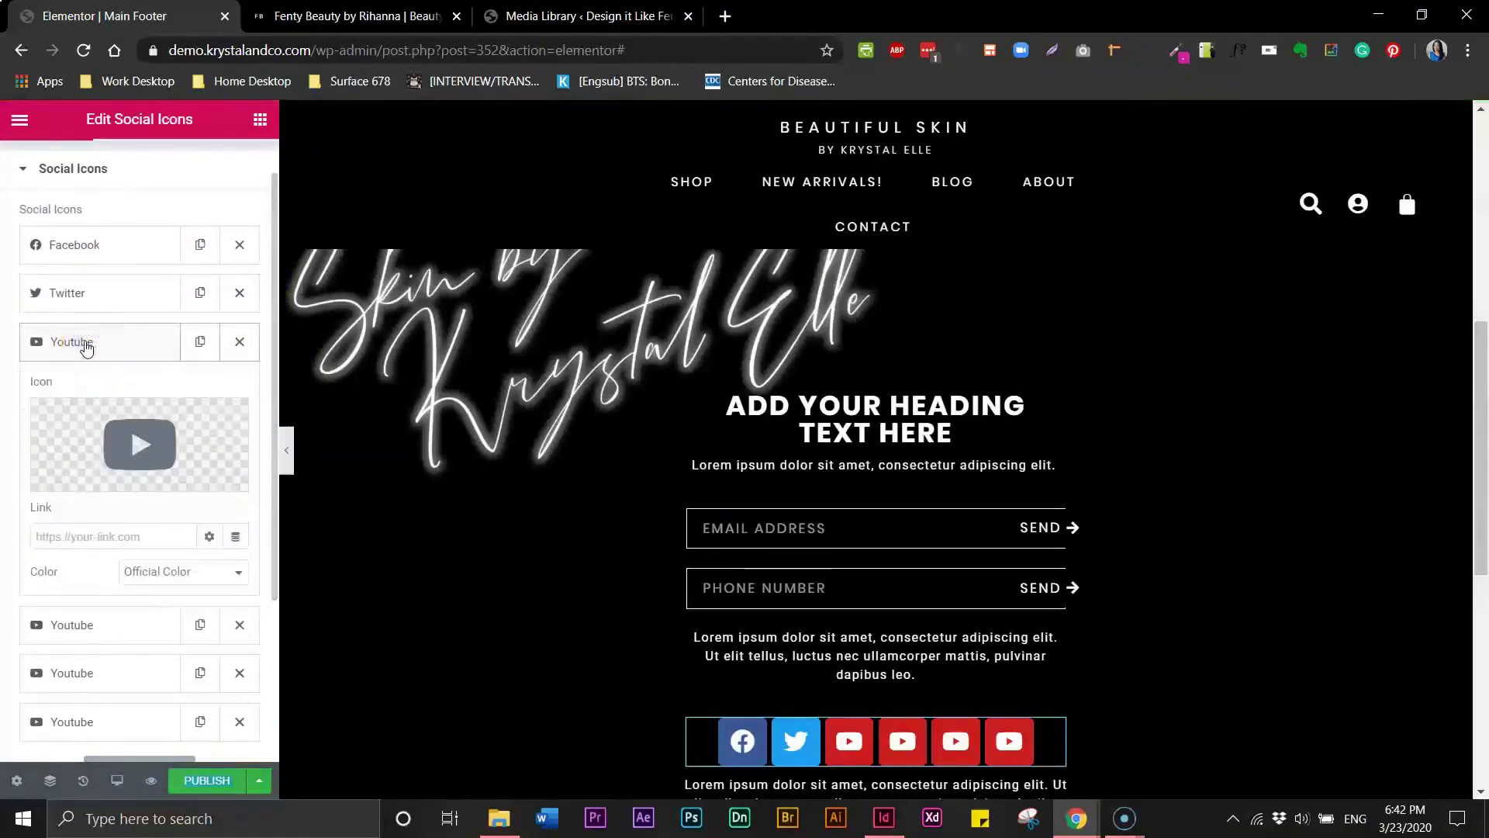
{"action": "mouse_move", "coordinate": [151, 465]}
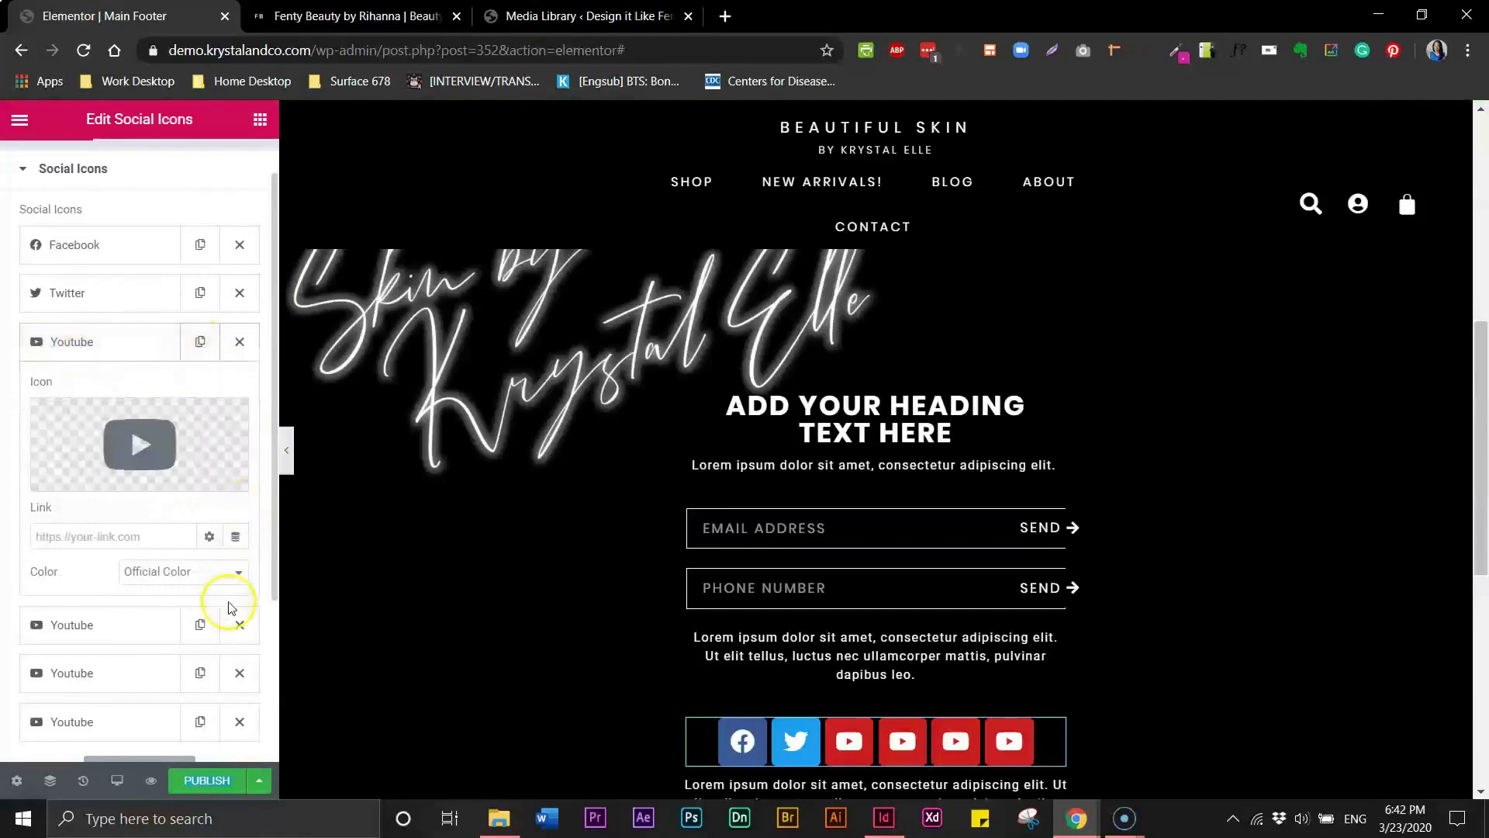
{"action": "mouse_move", "coordinate": [92, 434]}
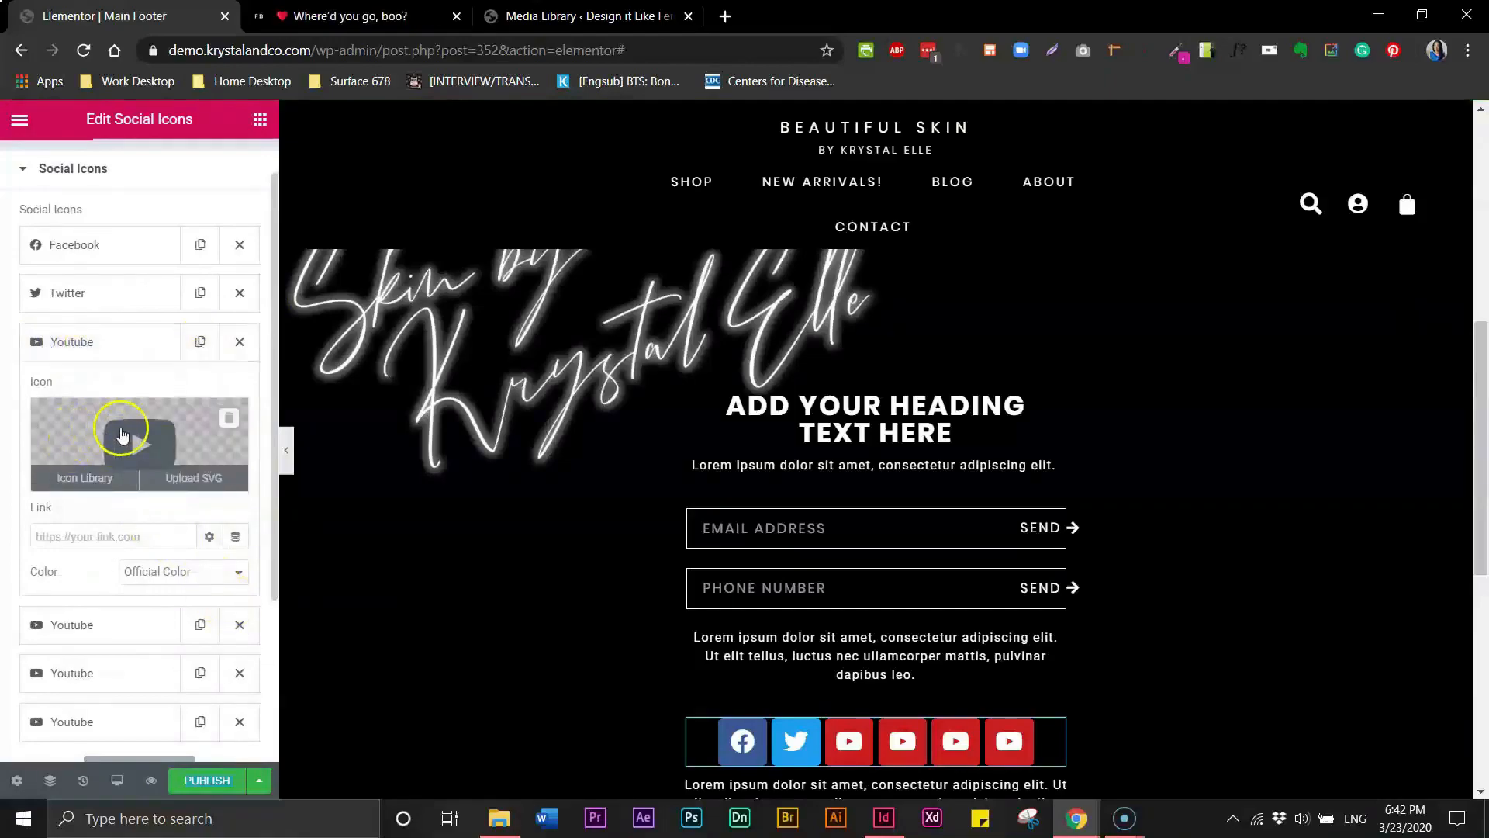
{"action": "left_click", "coordinate": [122, 433]}
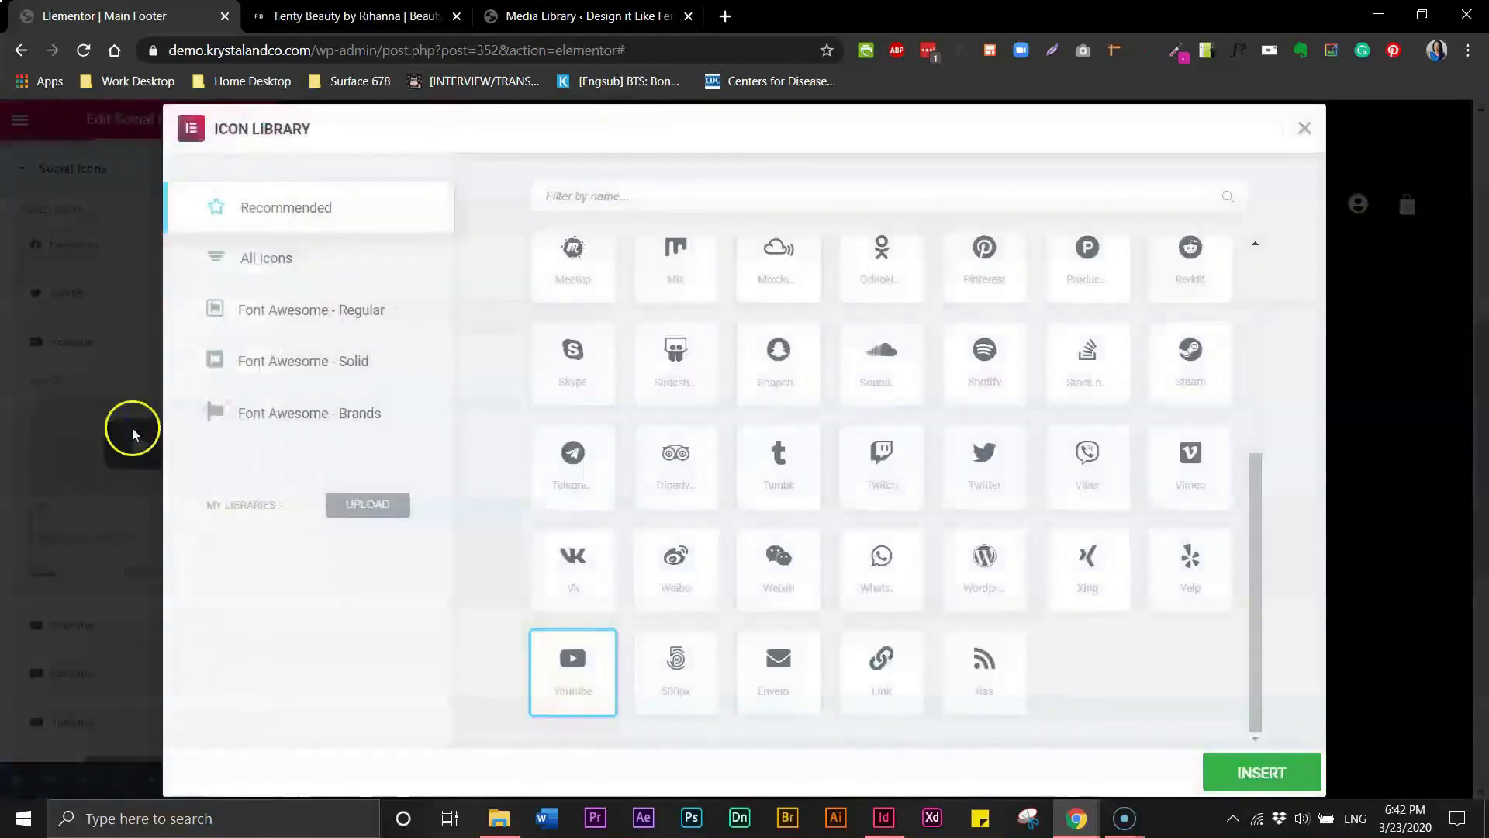
{"action": "left_click_drag", "start_coordinate": [1258, 499], "coordinate": [1270, 442]}
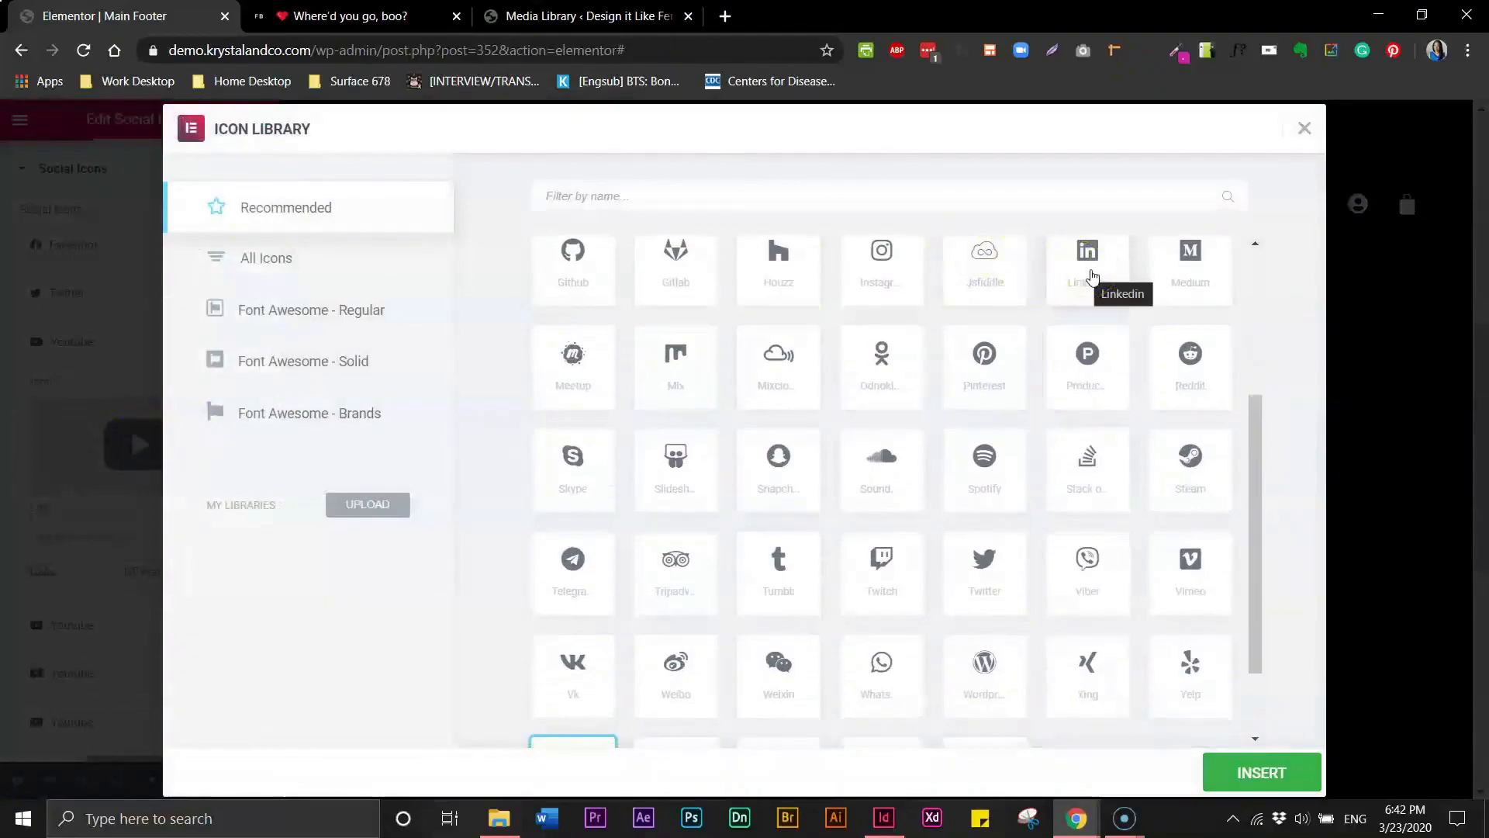
{"action": "left_click", "coordinate": [1092, 275]}
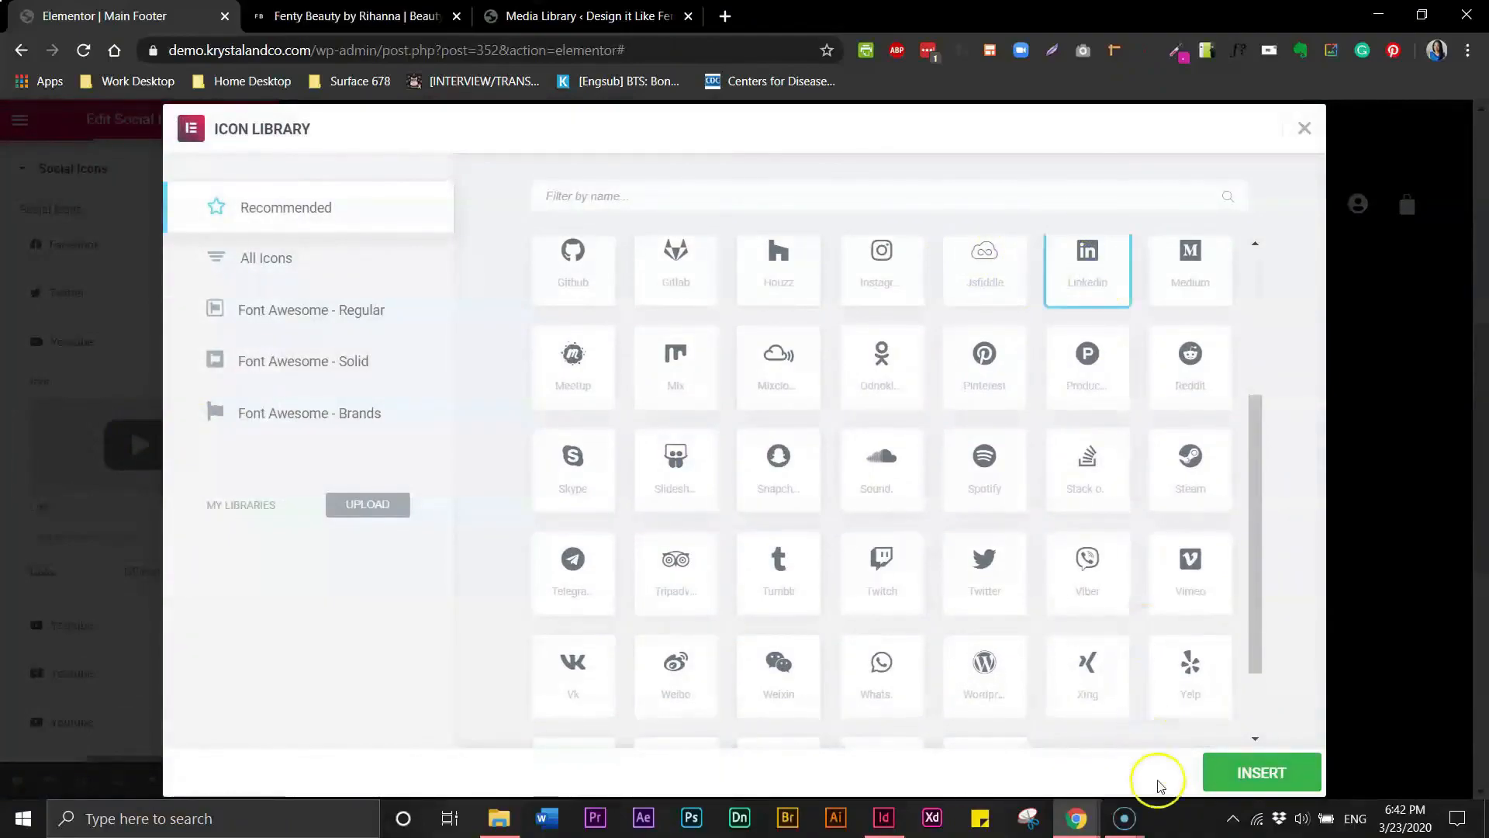
{"action": "left_click", "coordinate": [1214, 773]}
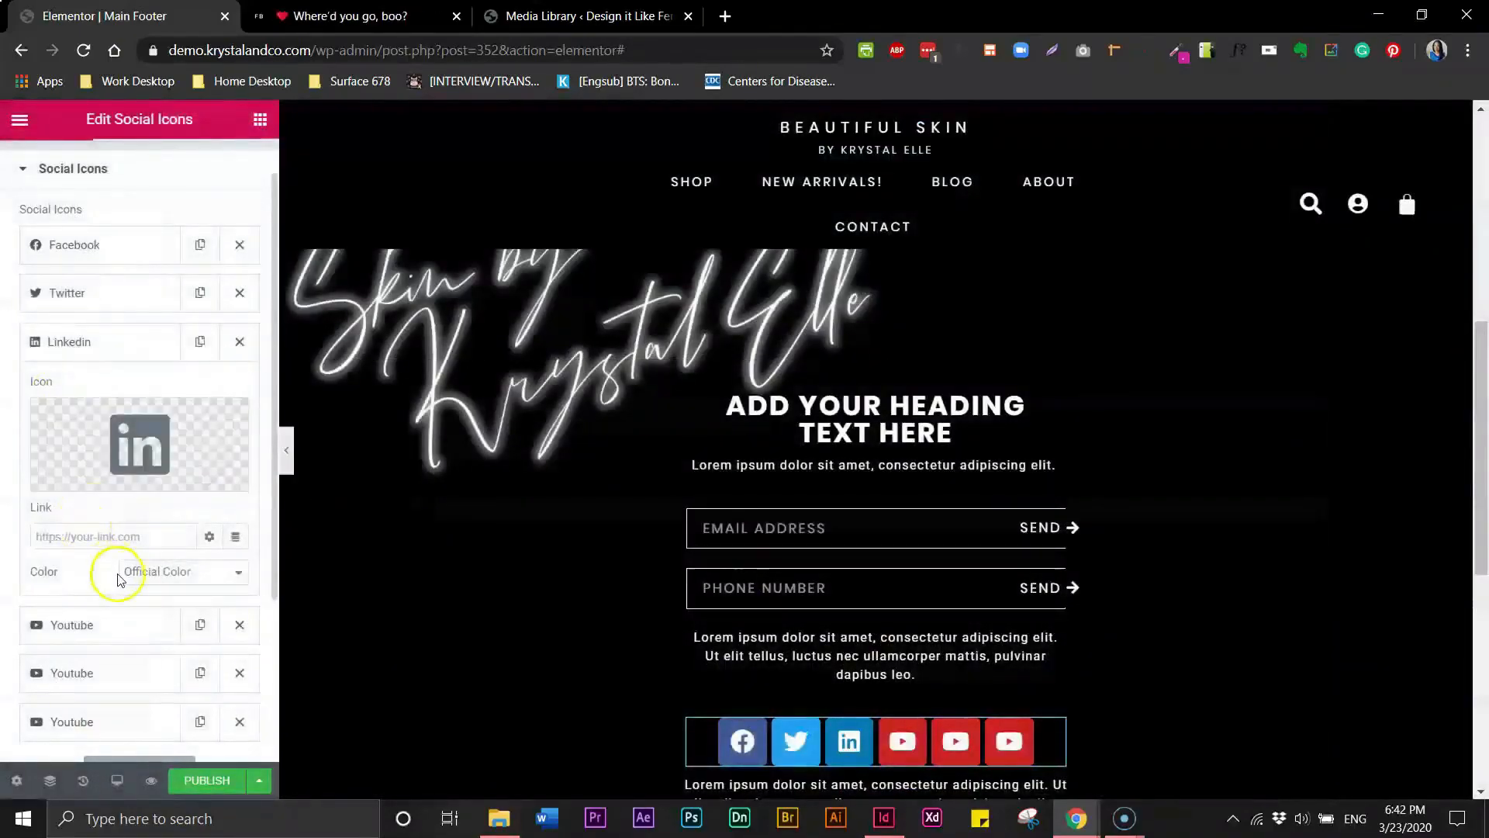
- Replace the fourth social icon with Instagram by searching the icon library for inst
{"action": "left_click", "coordinate": [81, 627]}
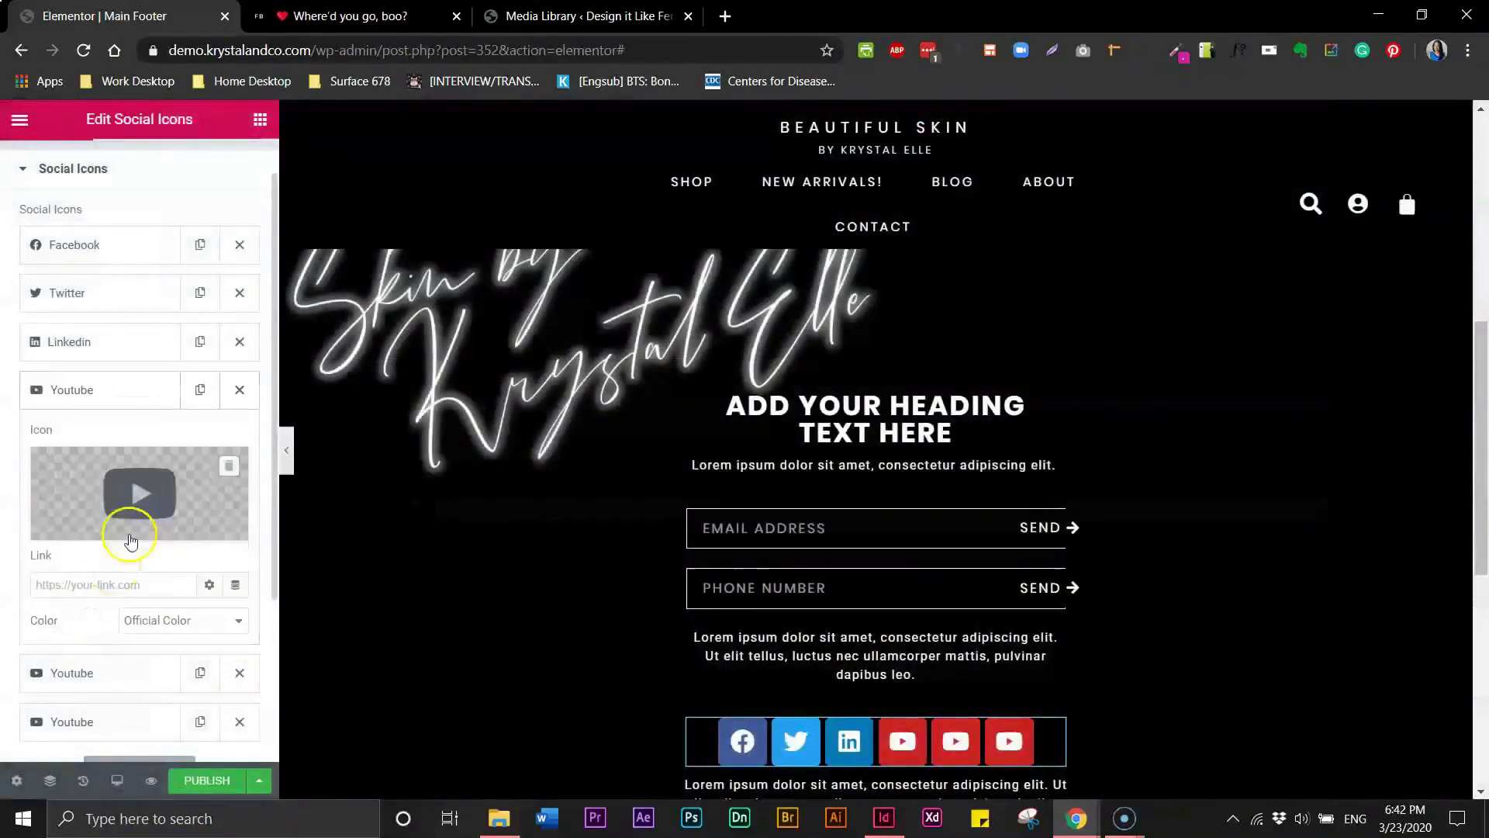
{"action": "left_click", "coordinate": [144, 485]}
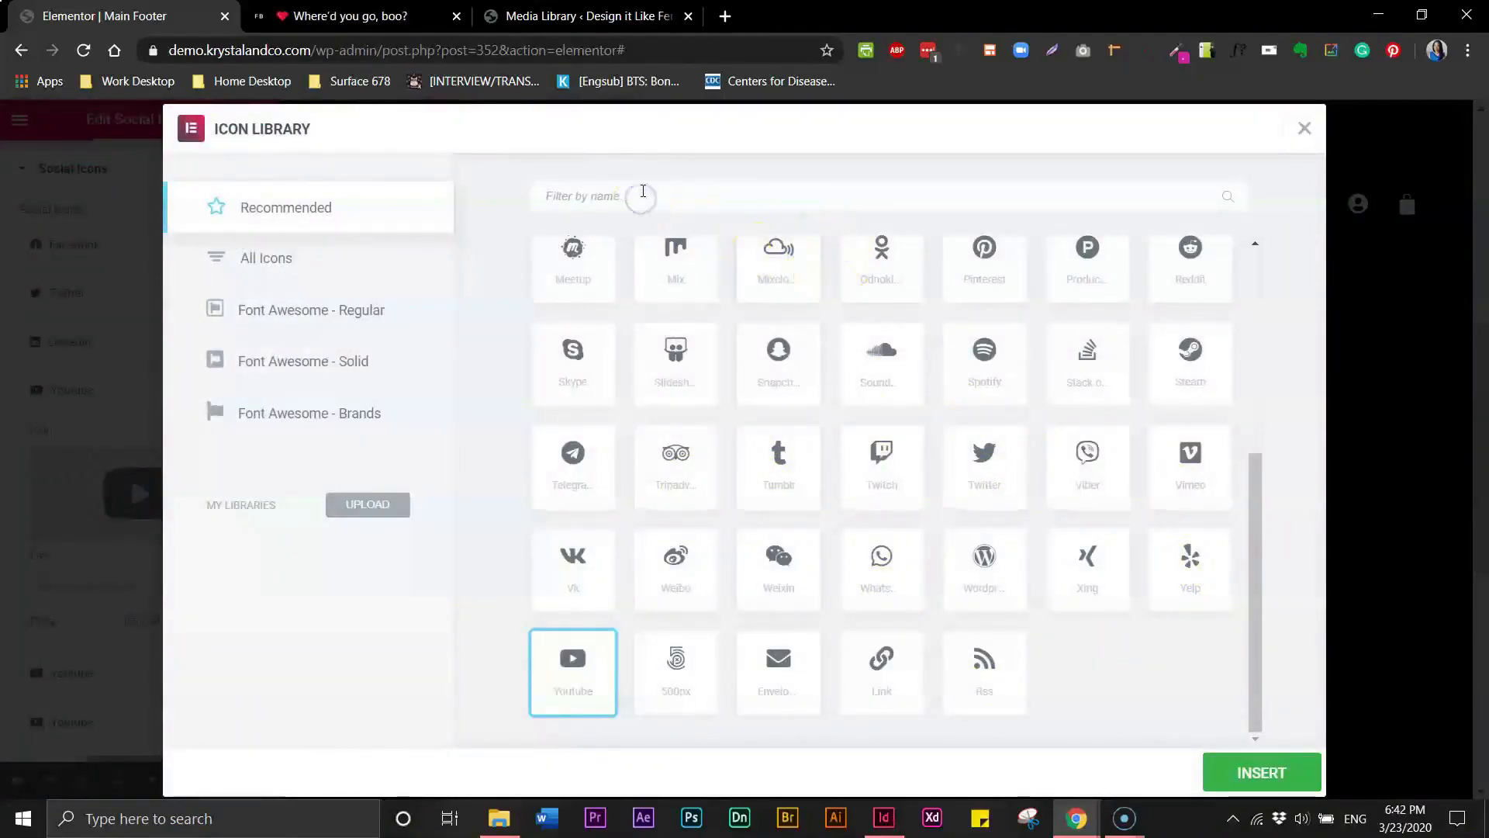
{"action": "type", "text": "inst"}
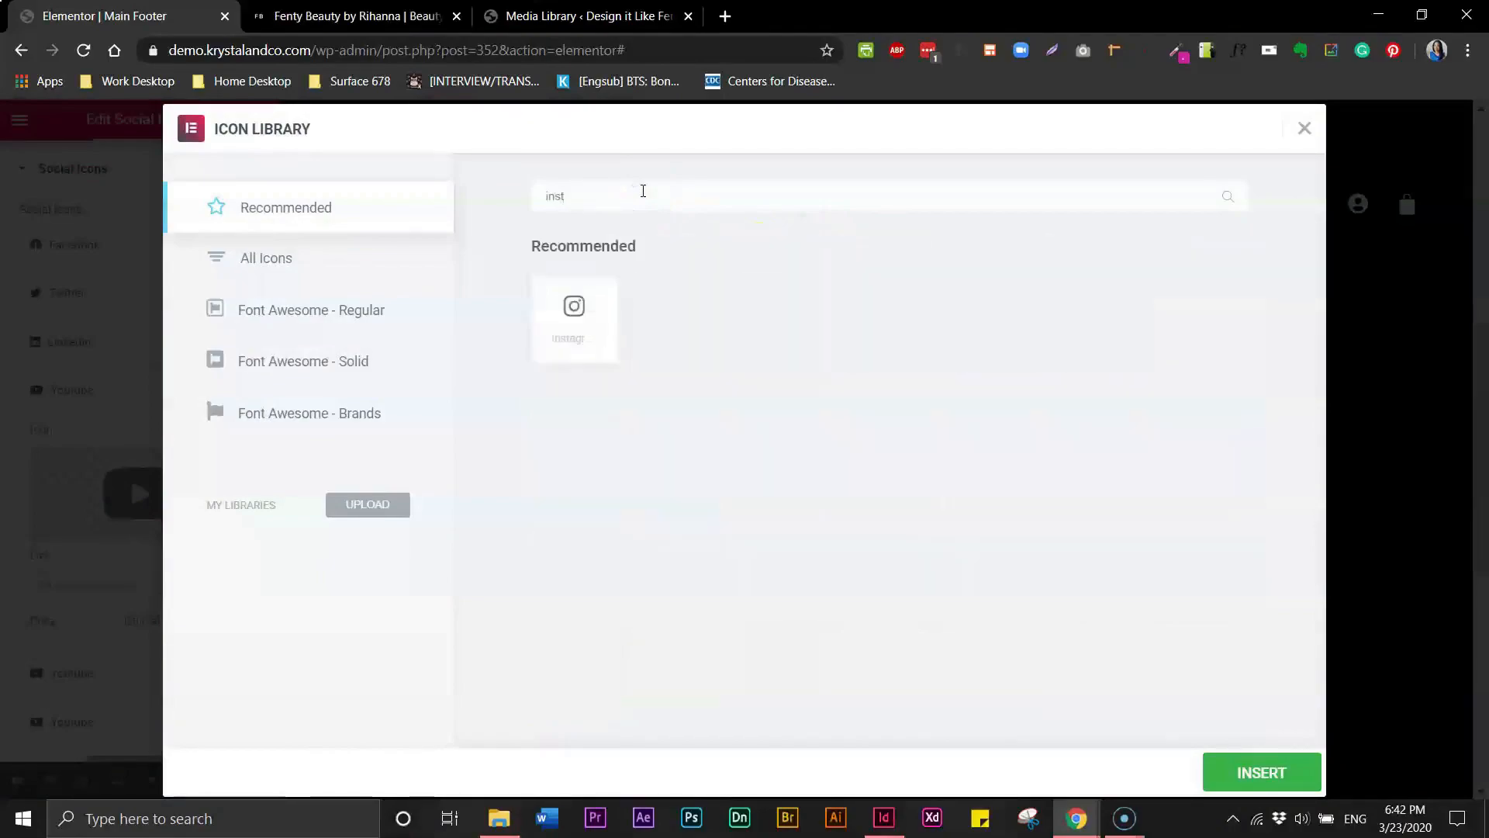
{"action": "left_click", "coordinate": [565, 344]}
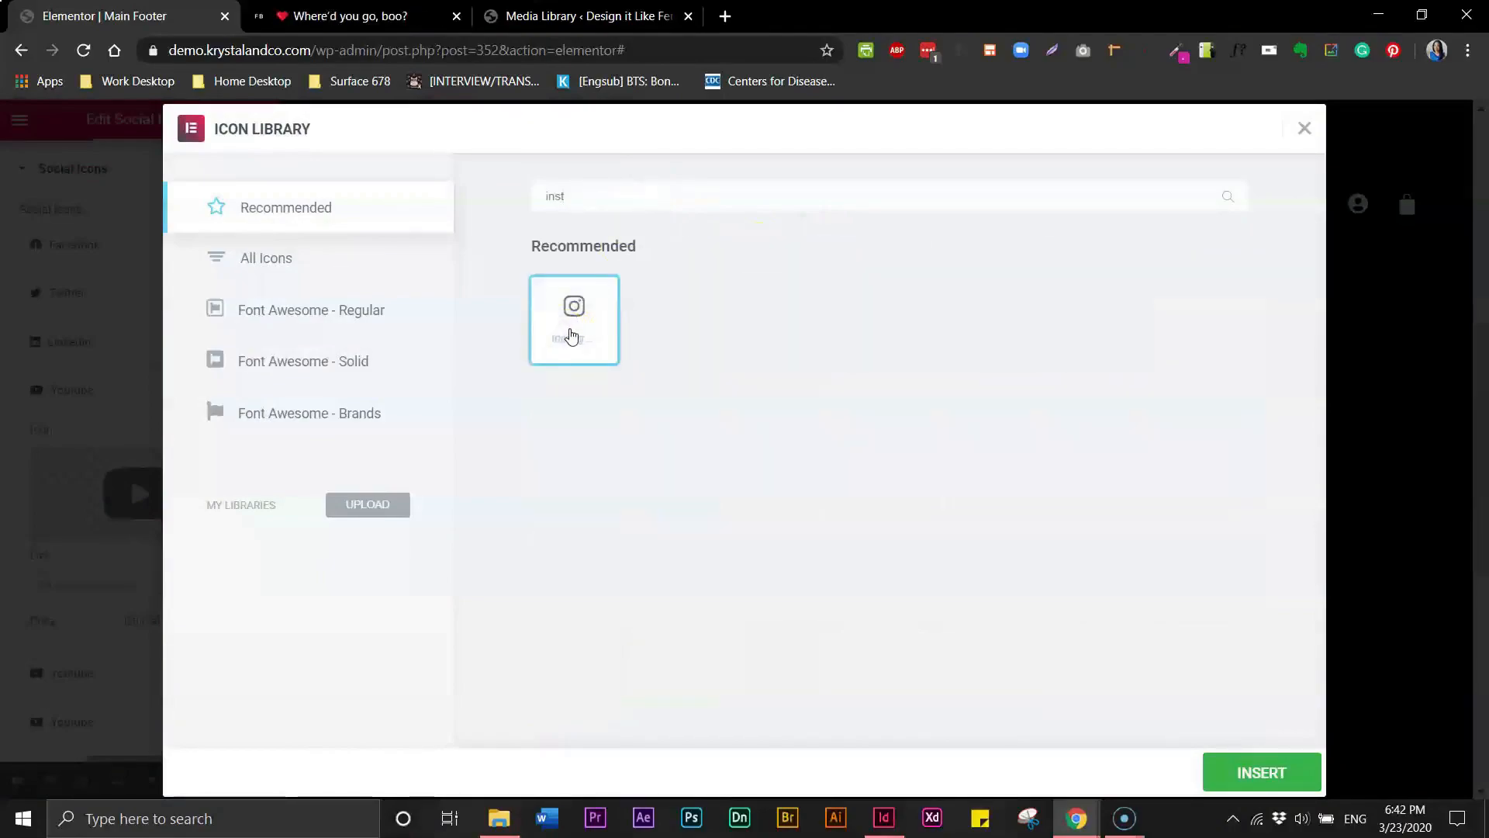
{"action": "left_click", "coordinate": [1237, 754]}
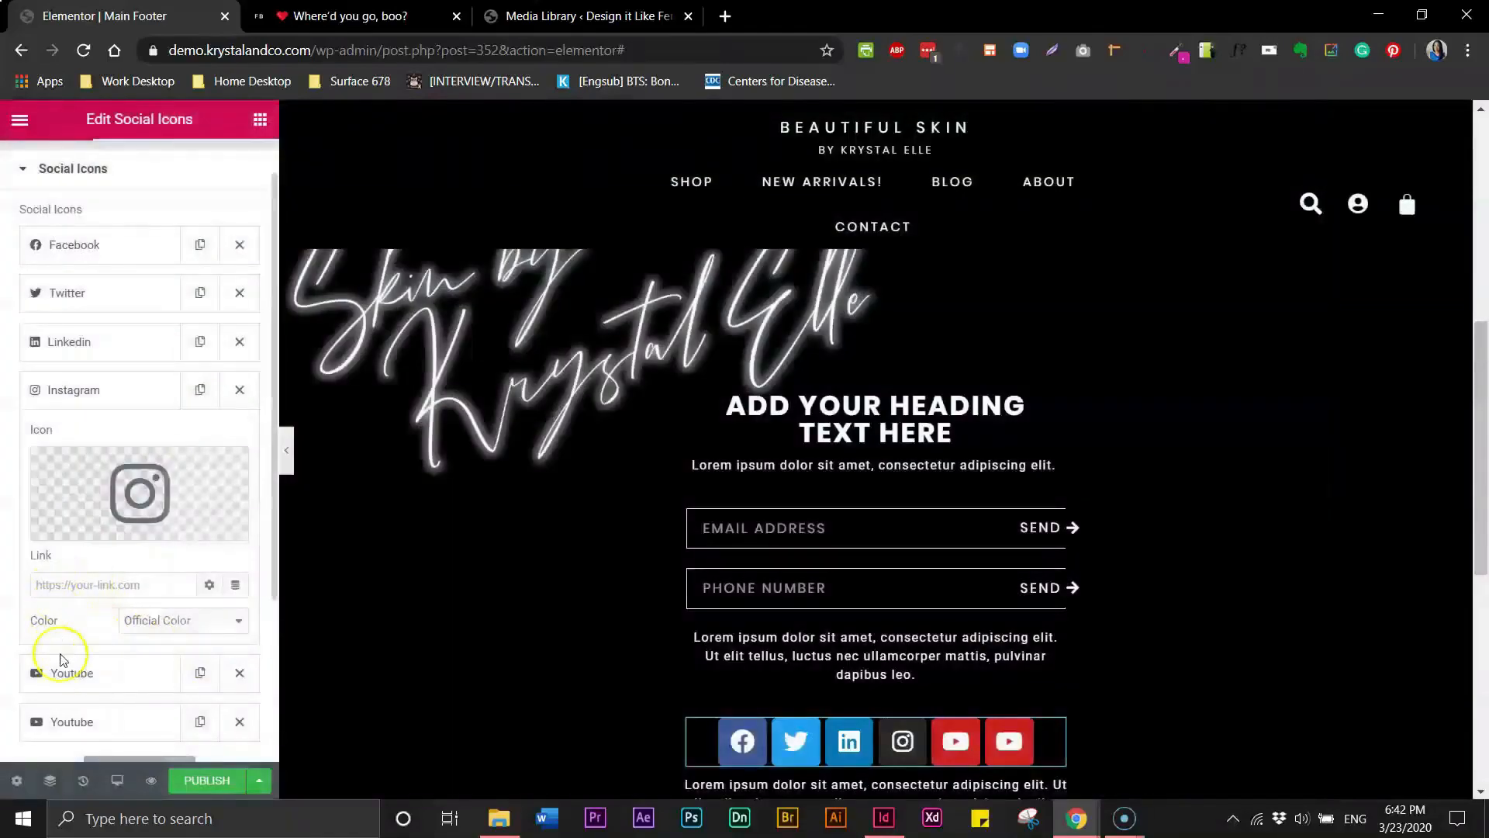
- Replace the last social icon with the Pinterest icon from the icon library
{"action": "left_click", "coordinate": [61, 672]}
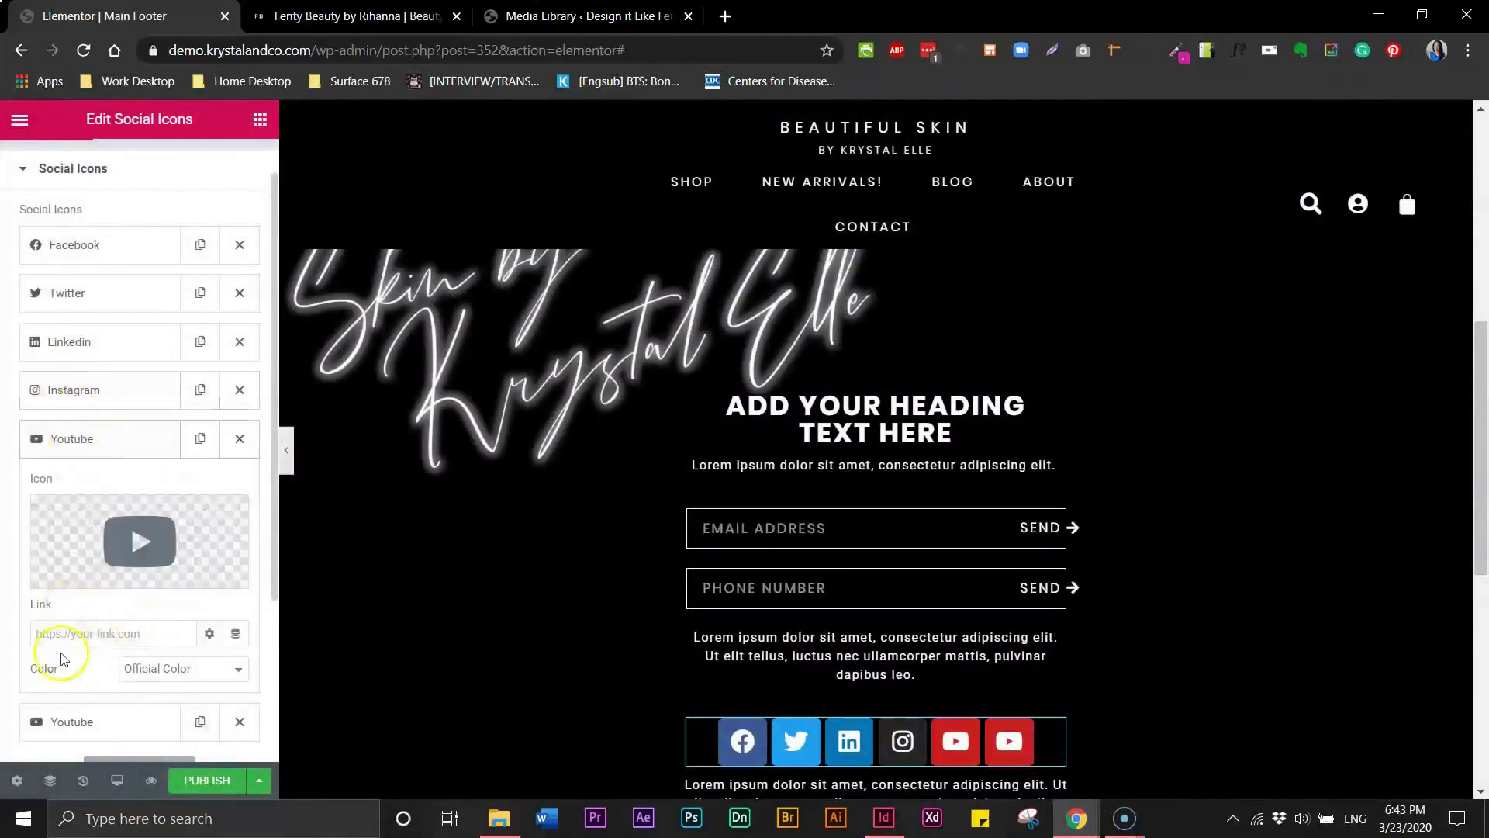
{"action": "left_click", "coordinate": [62, 720]}
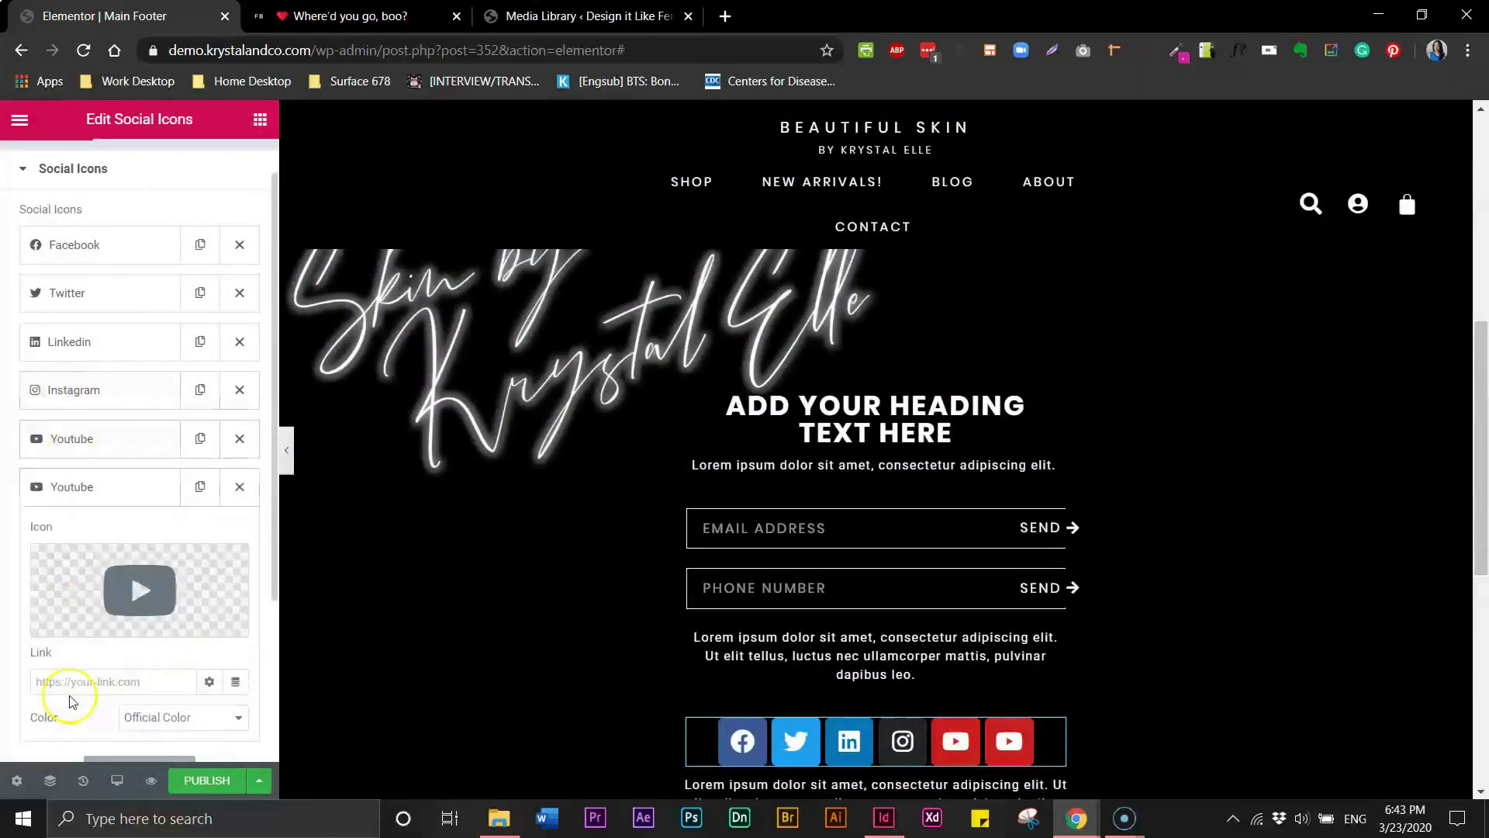
{"action": "left_click", "coordinate": [144, 585]}
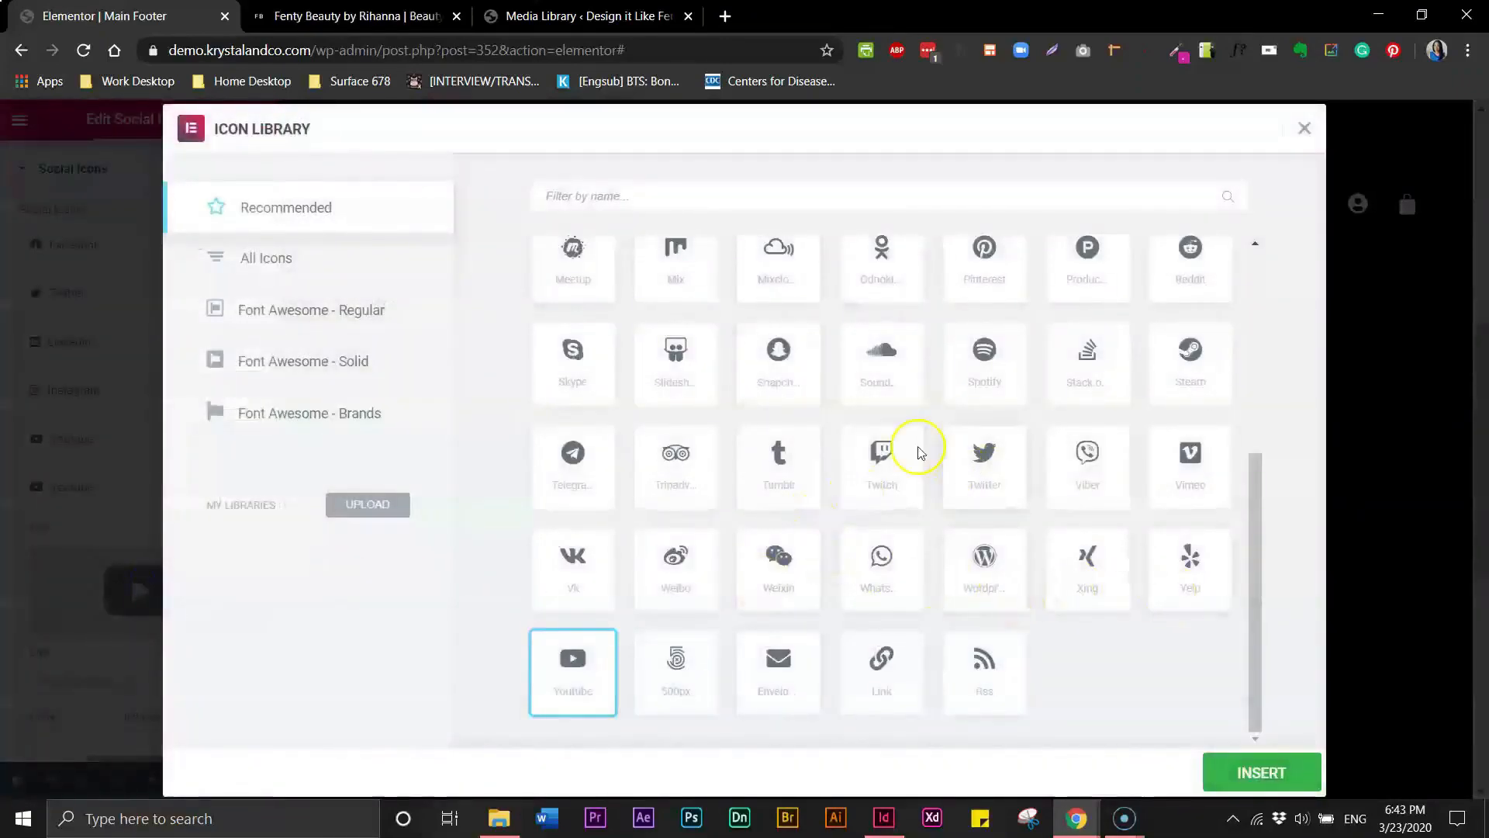
{"action": "left_click_drag", "start_coordinate": [1257, 476], "coordinate": [1267, 303]}
{"action": "left_click", "coordinate": [987, 555]}
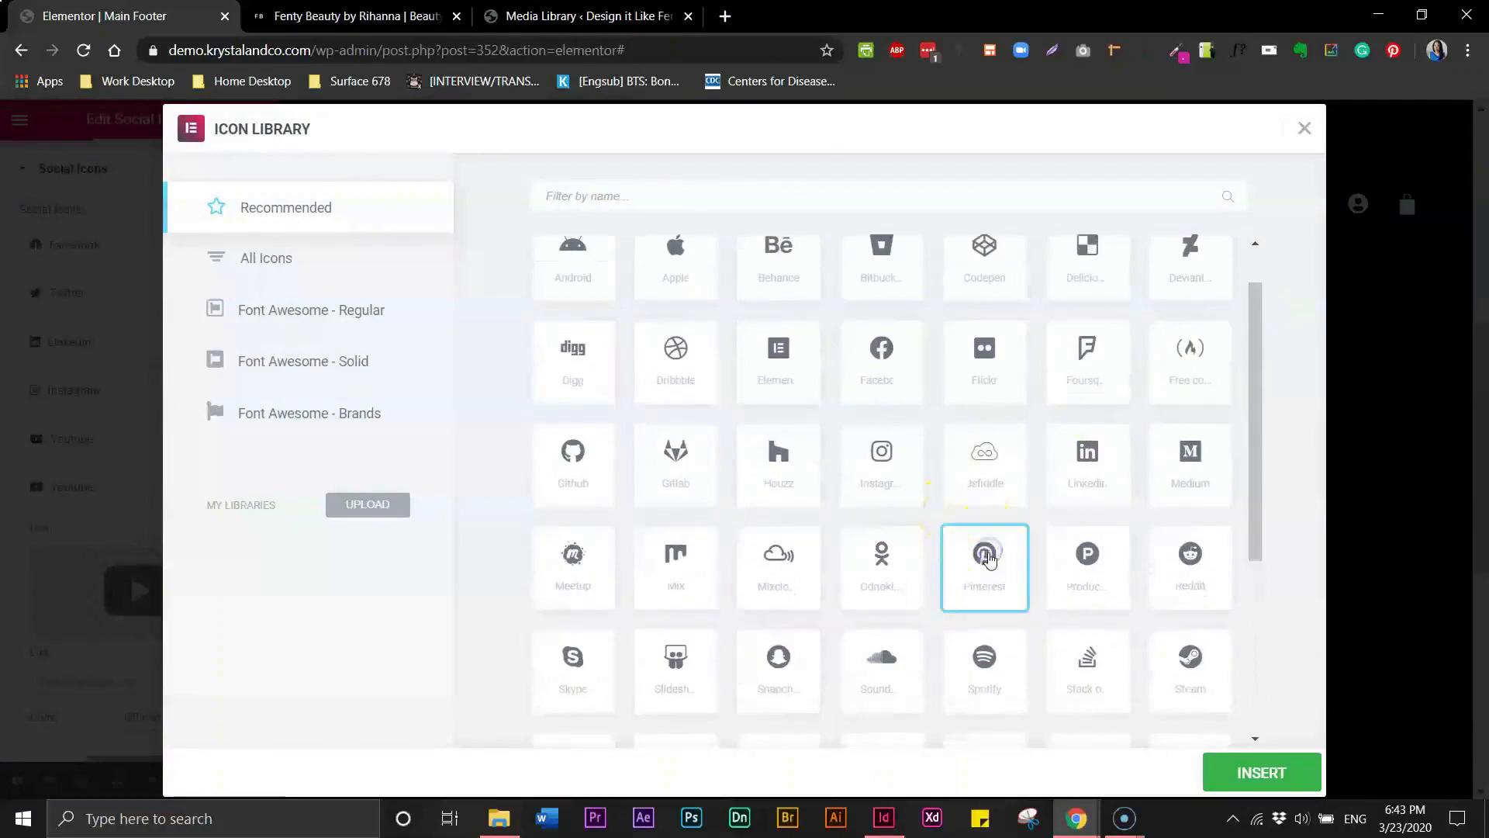
{"action": "left_click", "coordinate": [1239, 772]}
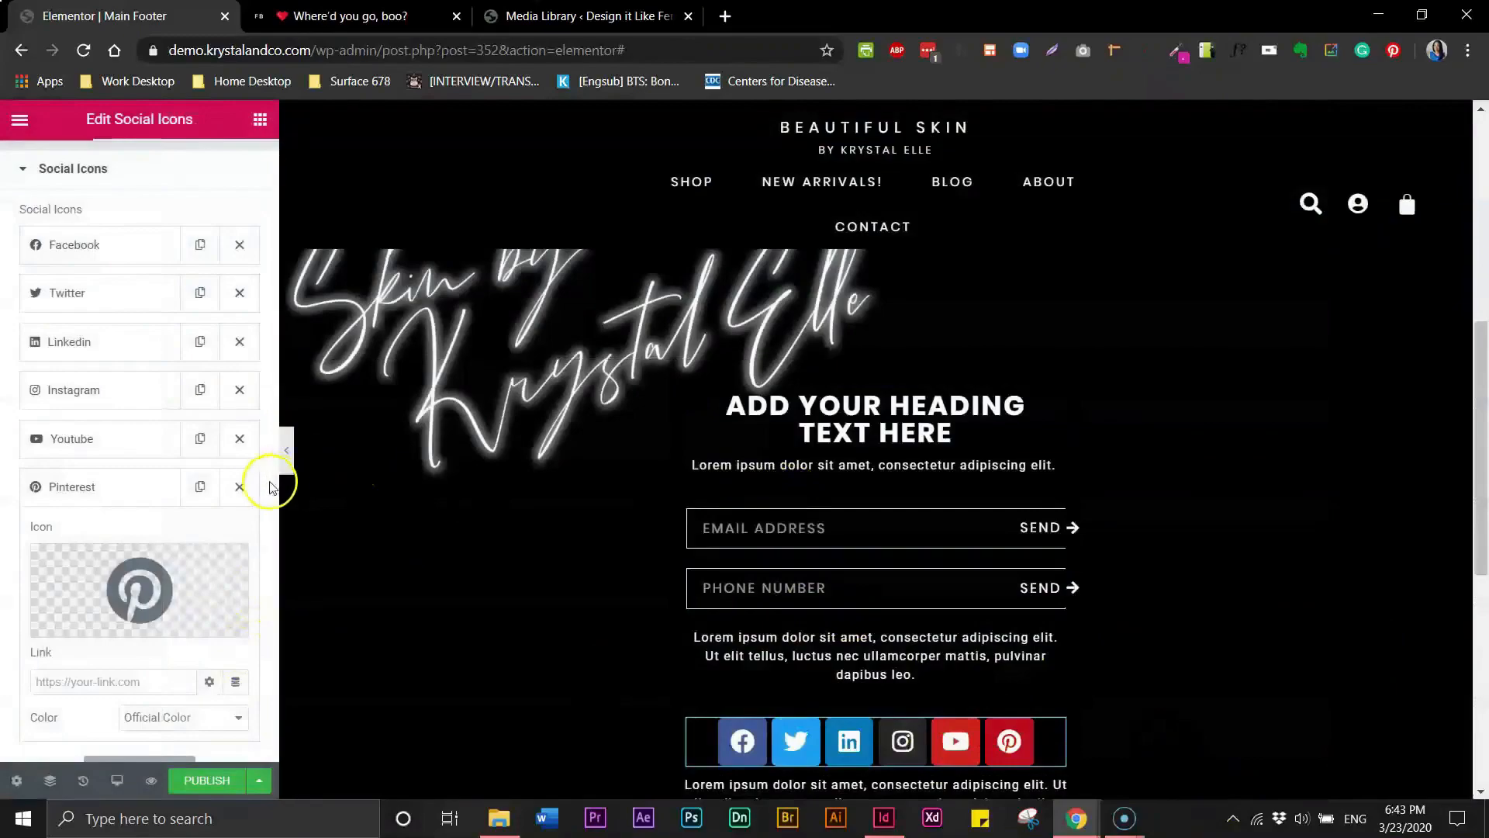
- Set the social icons' color to Custom, with a black primary color and a white secondary color
{"action": "left_click_drag", "start_coordinate": [272, 468], "coordinate": [250, 584]}
{"action": "scroll", "coordinate": [247, 575], "scroll_direction": "up", "scroll_amount": 3}
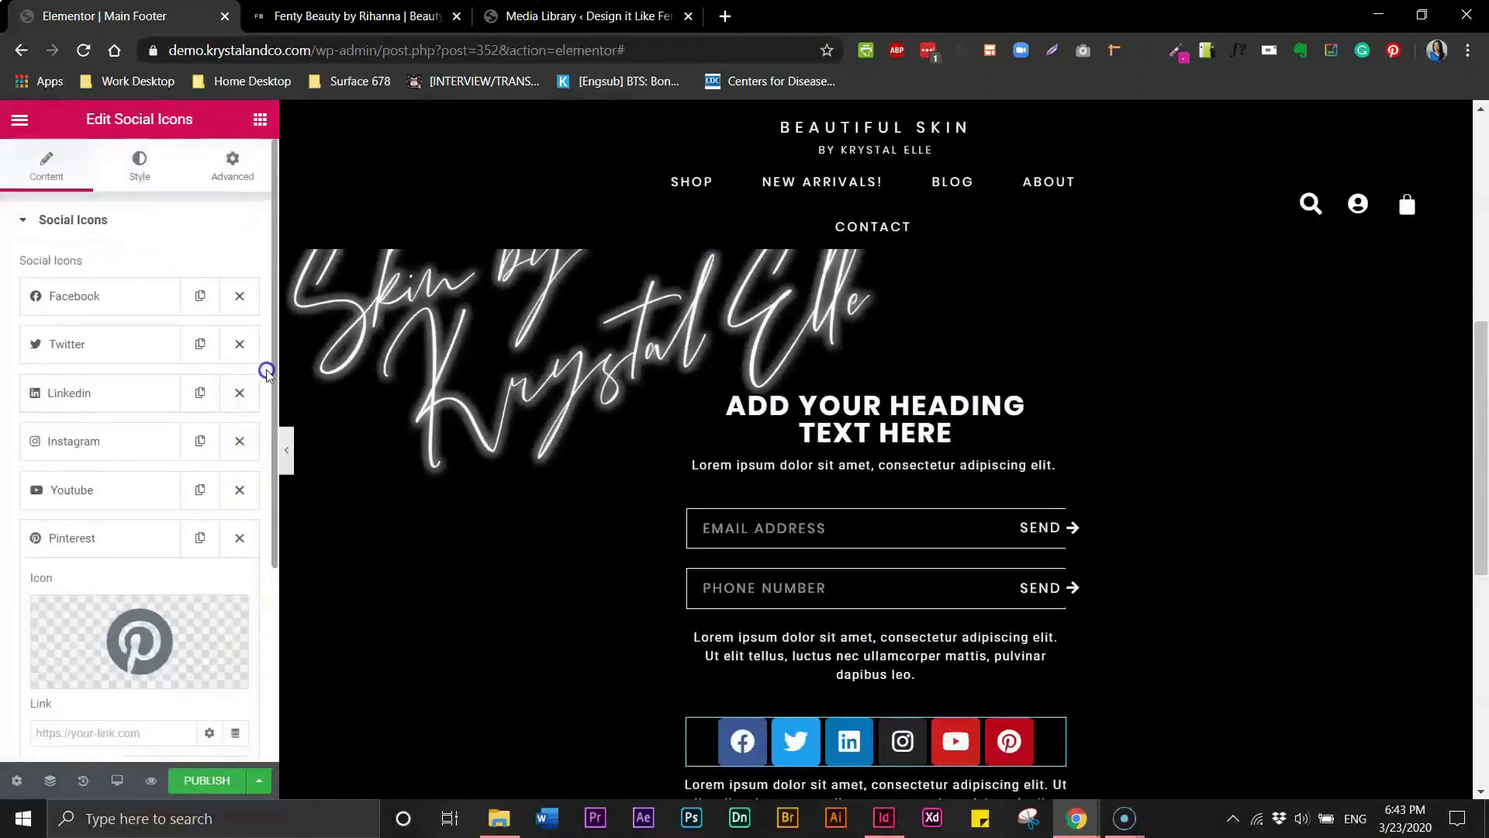
{"action": "left_click", "coordinate": [141, 176]}
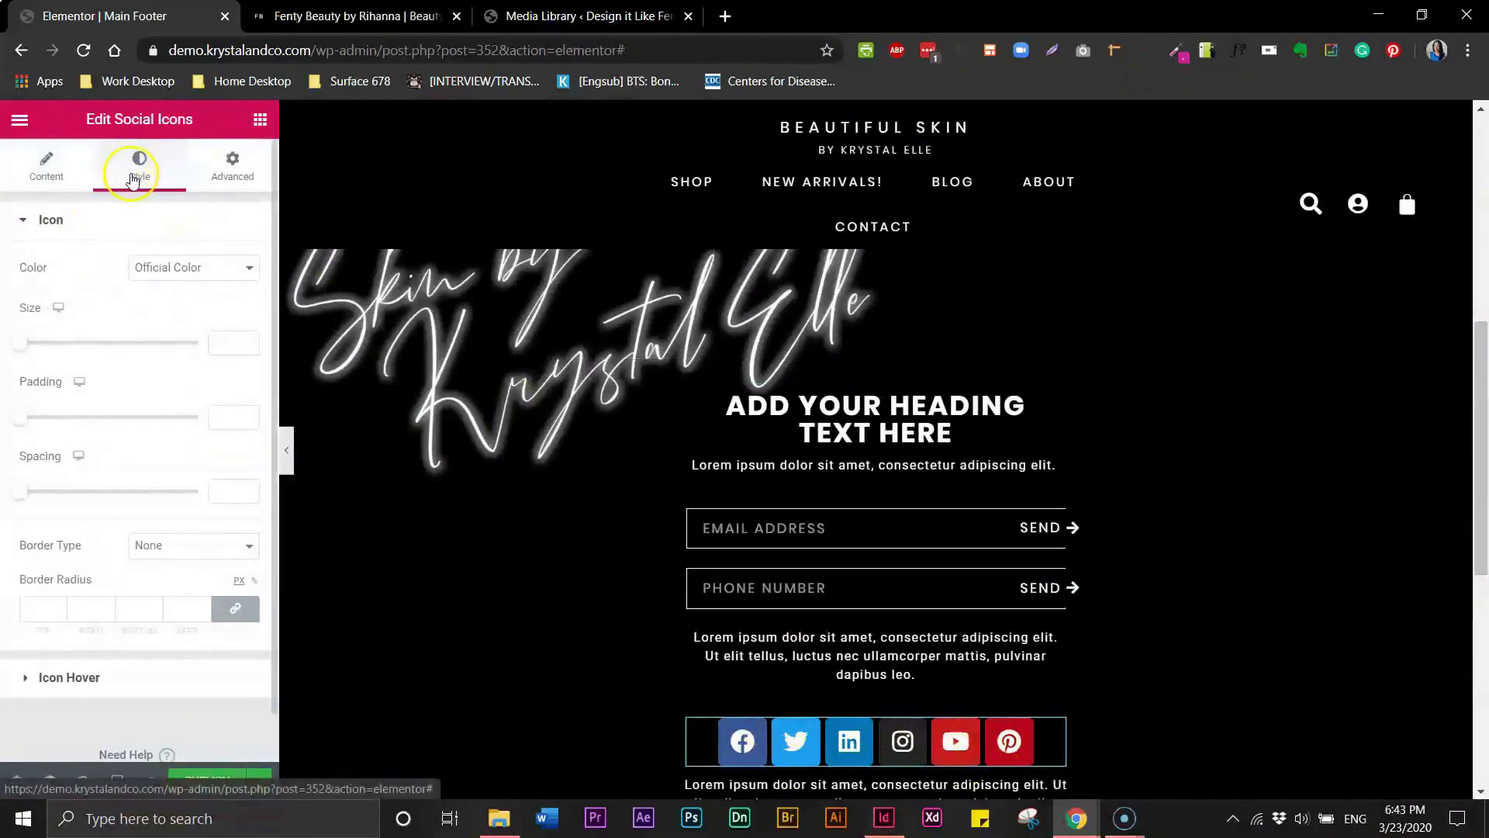
{"action": "left_click", "coordinate": [165, 270]}
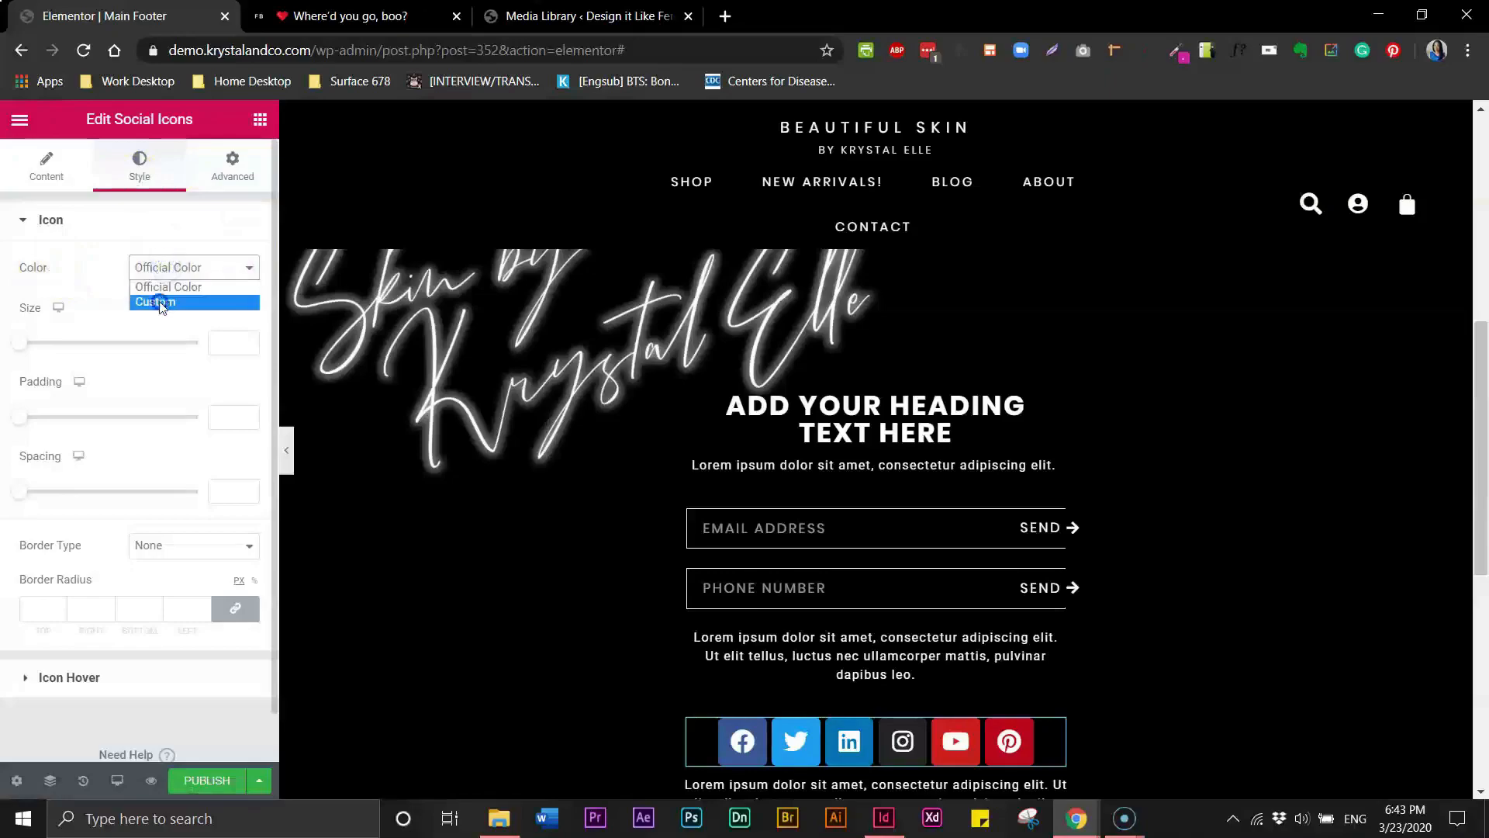
{"action": "left_click", "coordinate": [157, 301]}
{"action": "left_click", "coordinate": [220, 308]}
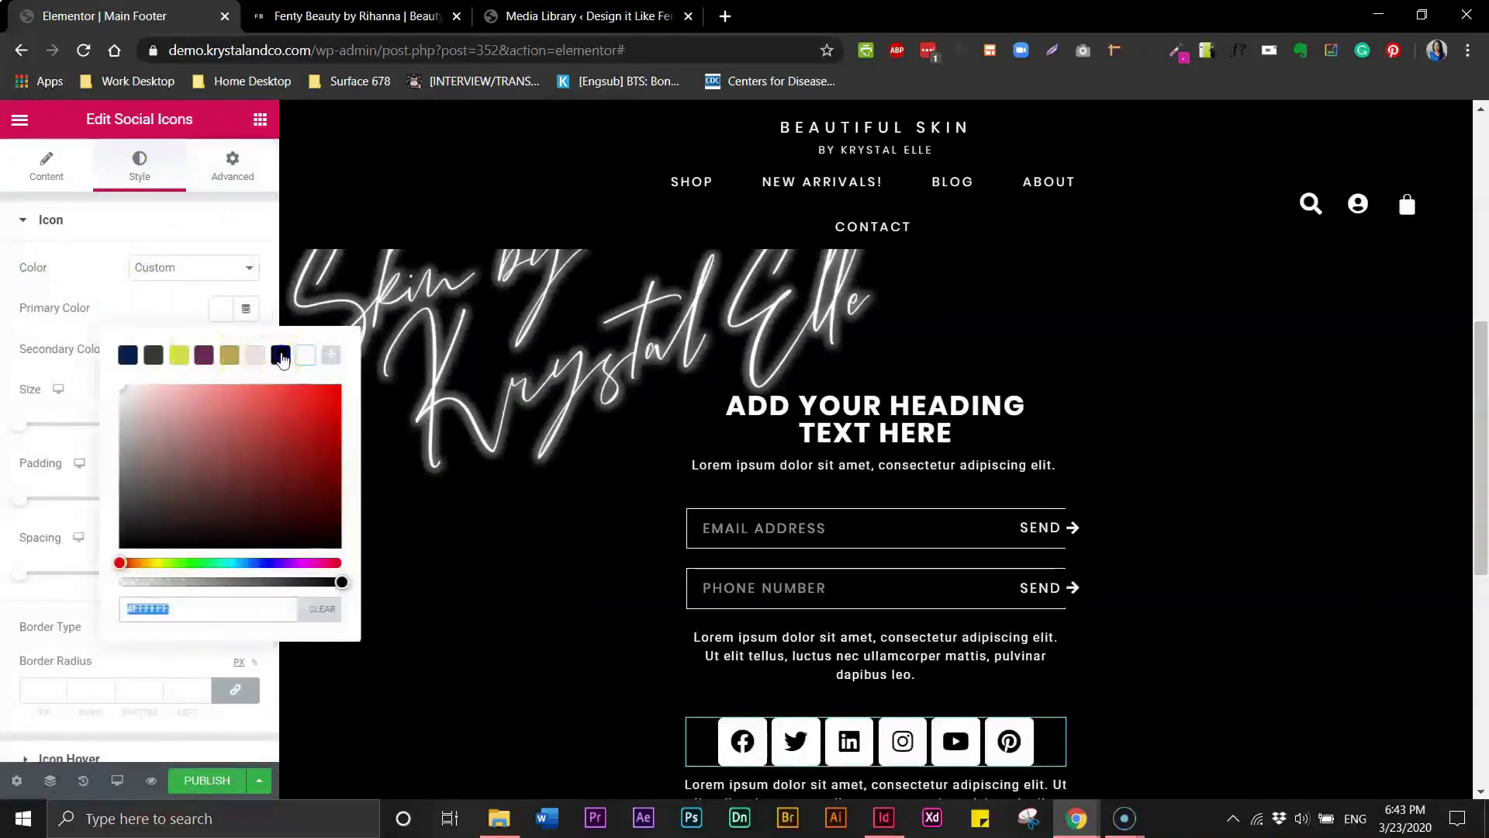
{"action": "left_click", "coordinate": [281, 354]}
{"action": "left_click", "coordinate": [224, 355]}
{"action": "left_click", "coordinate": [220, 351]}
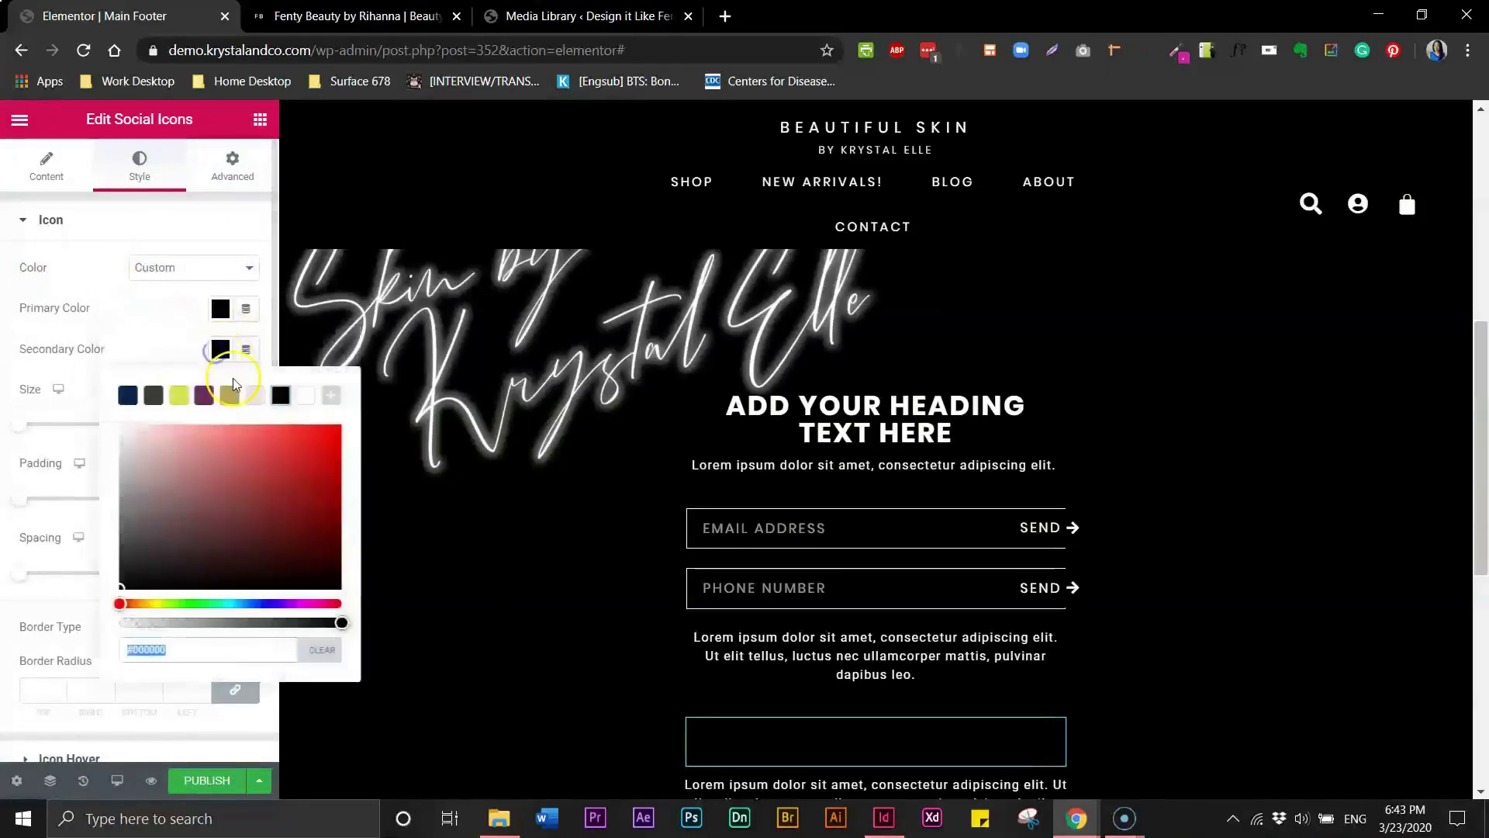
{"action": "left_click", "coordinate": [307, 396]}
{"action": "left_click", "coordinate": [230, 356]}
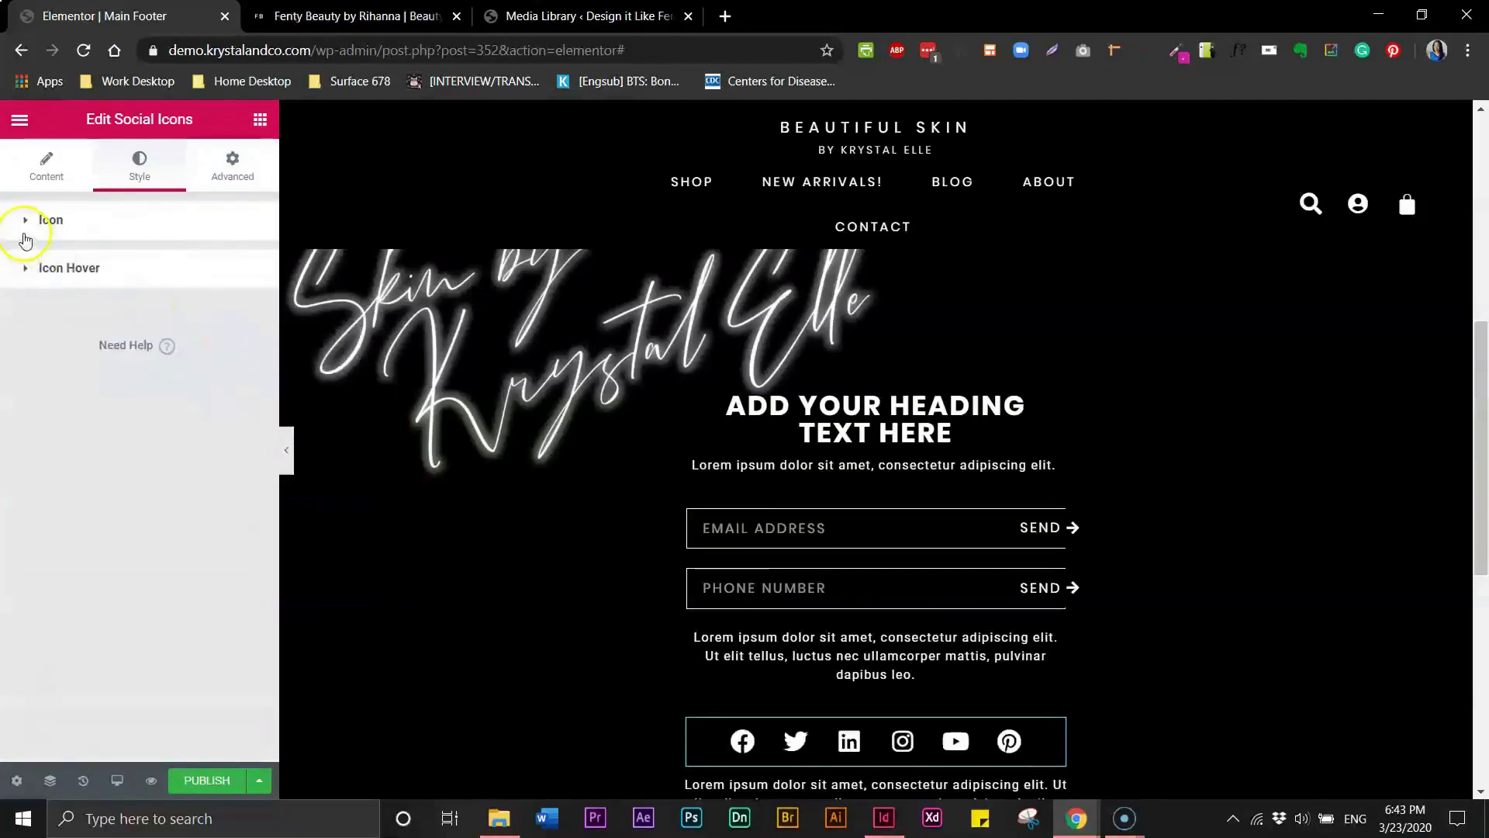
- Try setting the social icons' shape to Circle, then return it to Rounded
{"action": "left_click", "coordinate": [24, 226]}
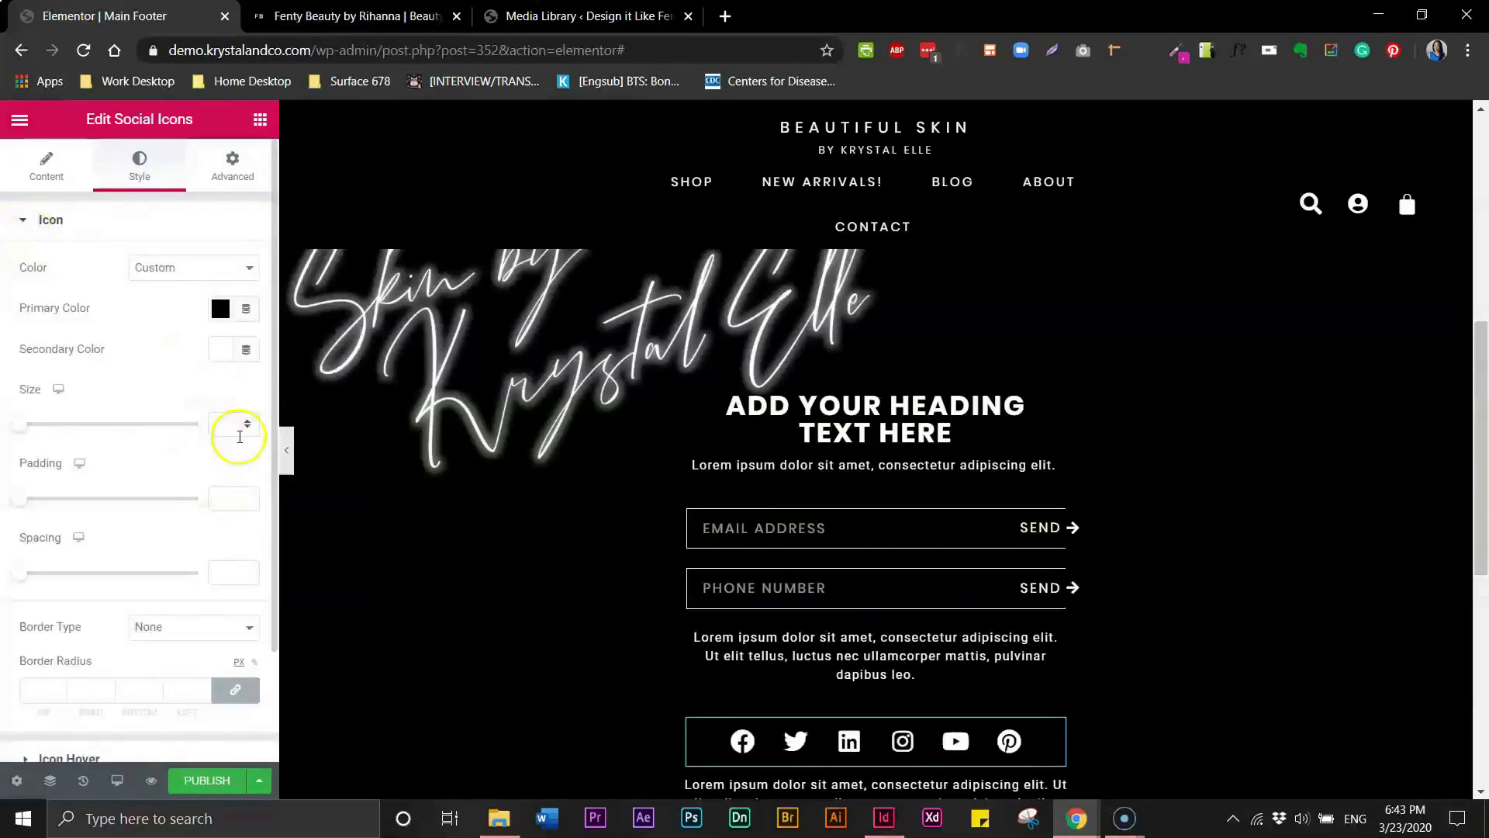
{"action": "scroll", "coordinate": [120, 532], "scroll_direction": "down", "scroll_amount": 2}
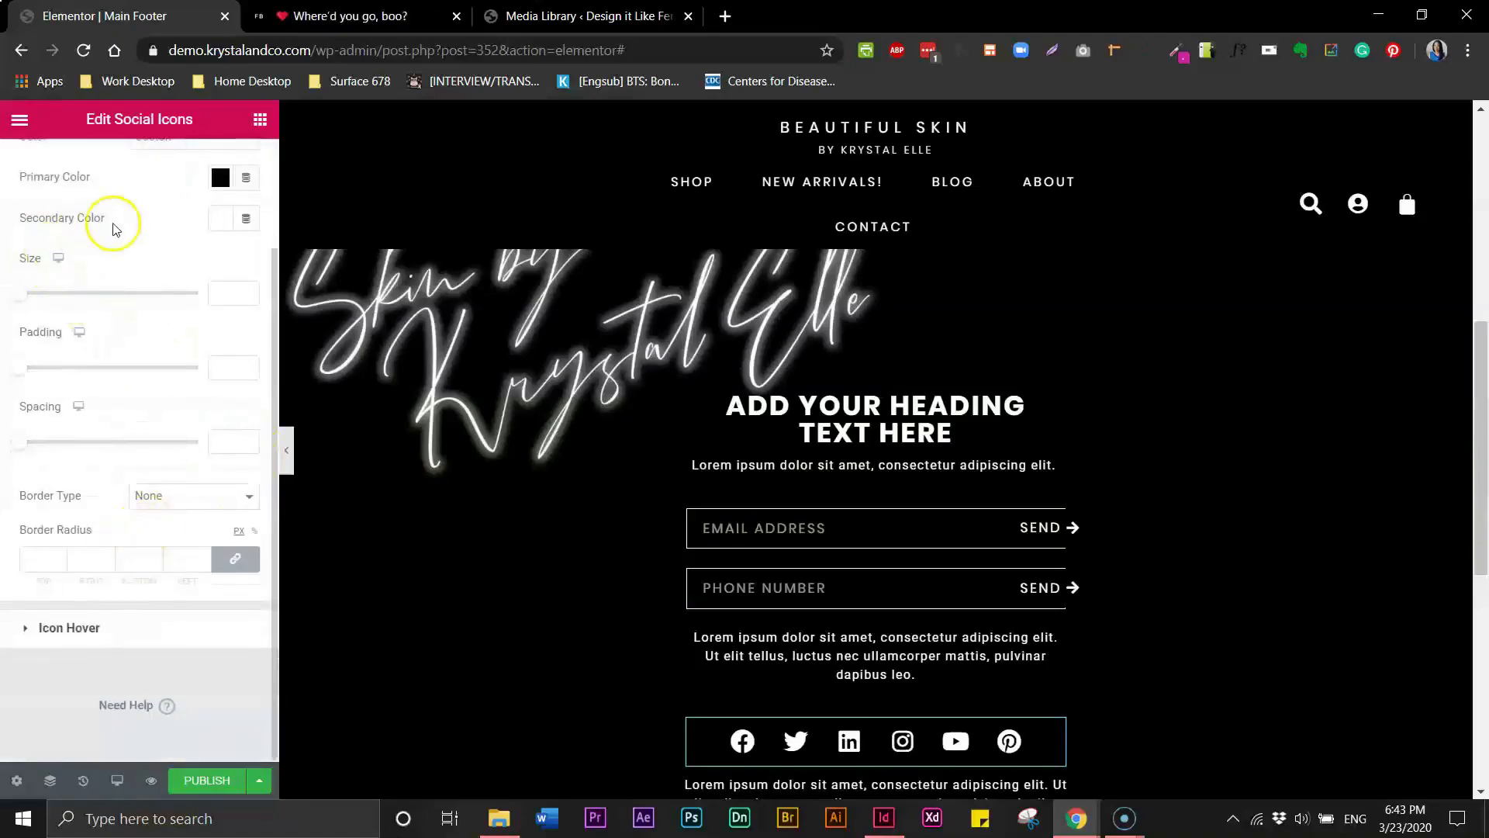
{"action": "scroll", "coordinate": [158, 208], "scroll_direction": "up", "scroll_amount": 2}
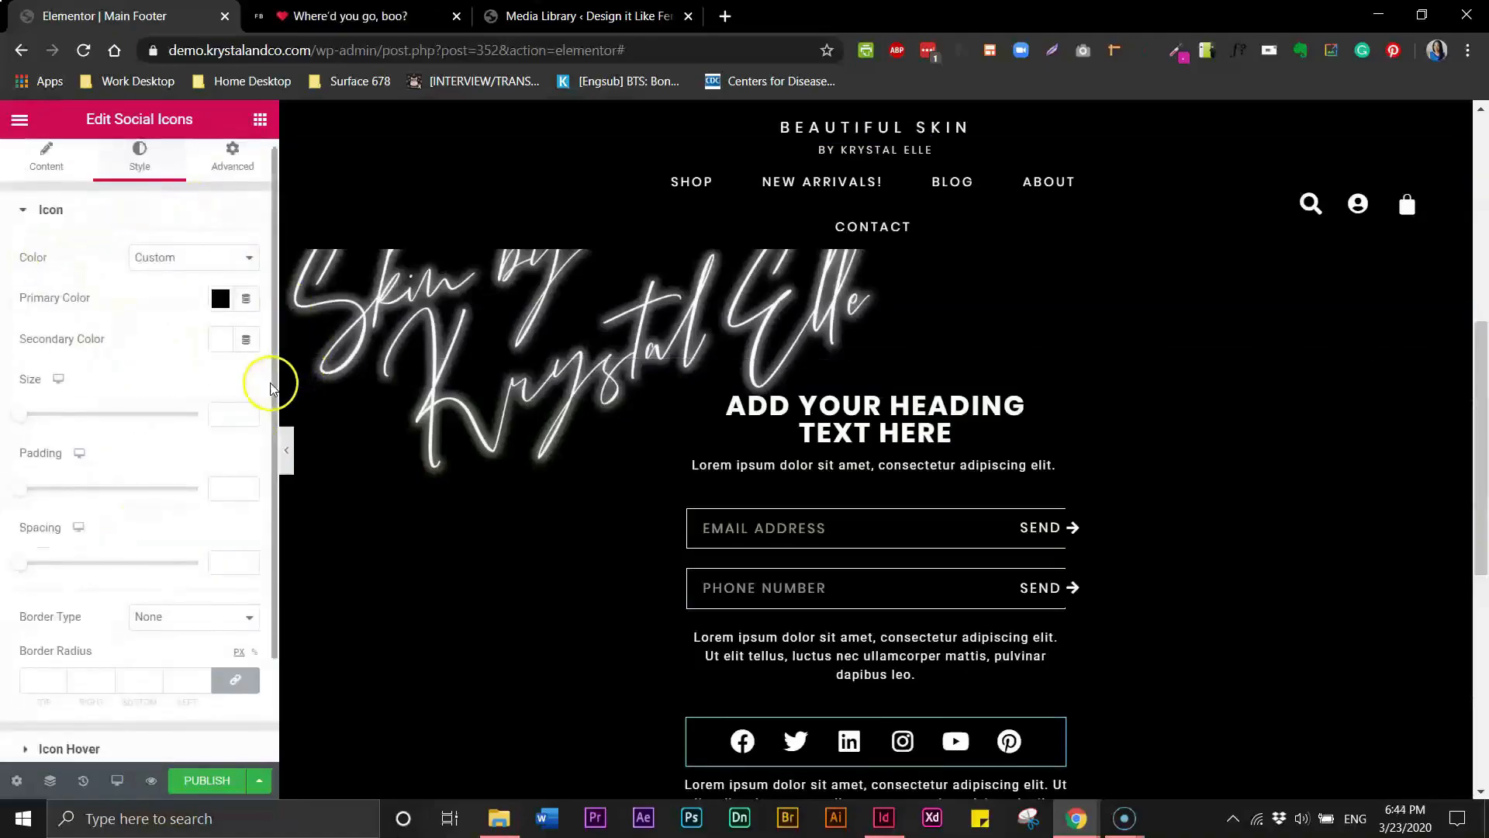
{"action": "left_click", "coordinate": [52, 174]}
{"action": "left_click", "coordinate": [196, 628]}
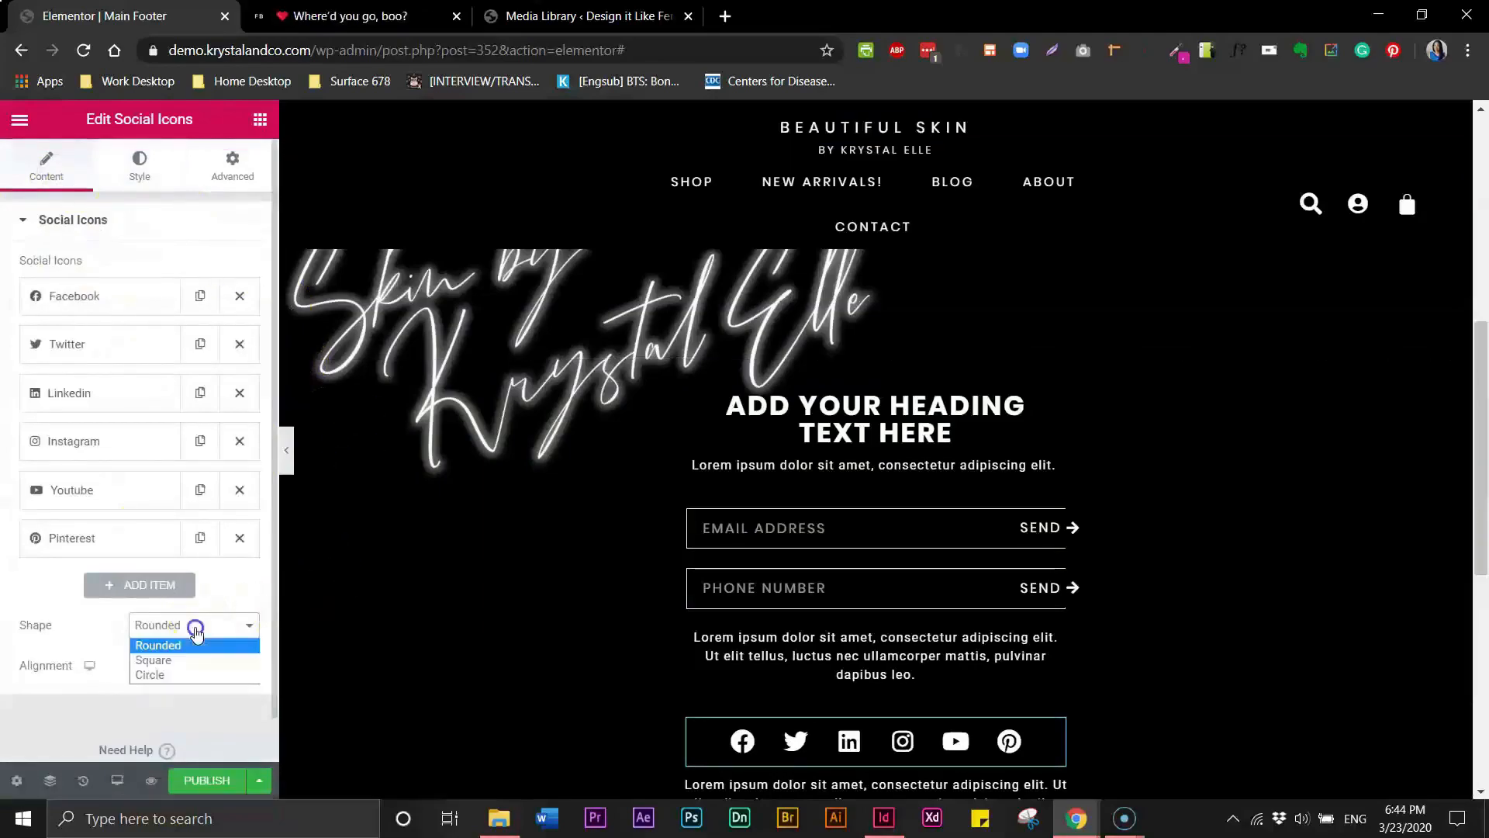
{"action": "left_click", "coordinate": [158, 675]}
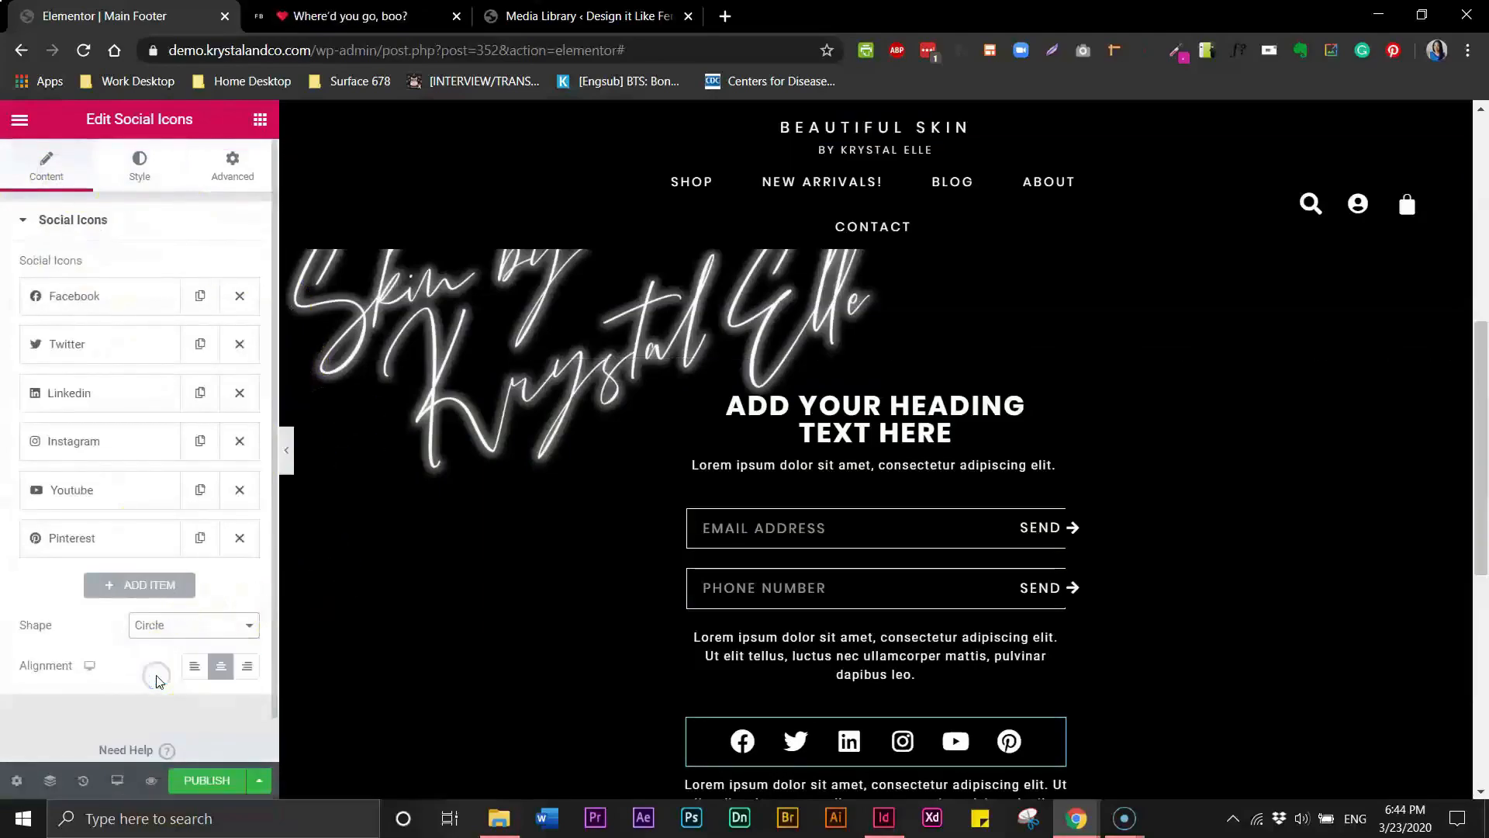
{"action": "left_click", "coordinate": [164, 624]}
{"action": "left_click", "coordinate": [164, 648]}
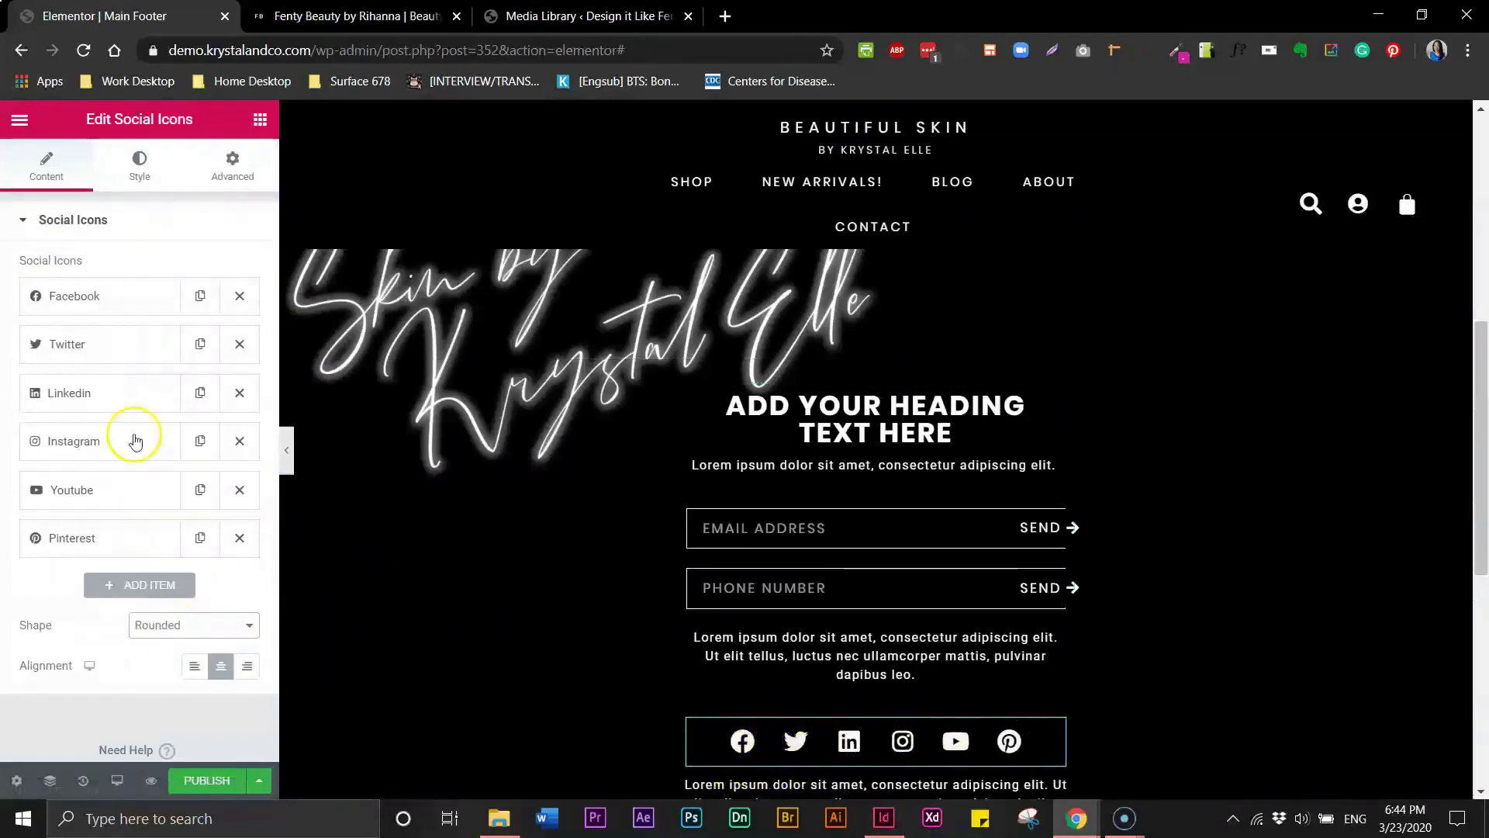
{"action": "left_click", "coordinate": [171, 634]}
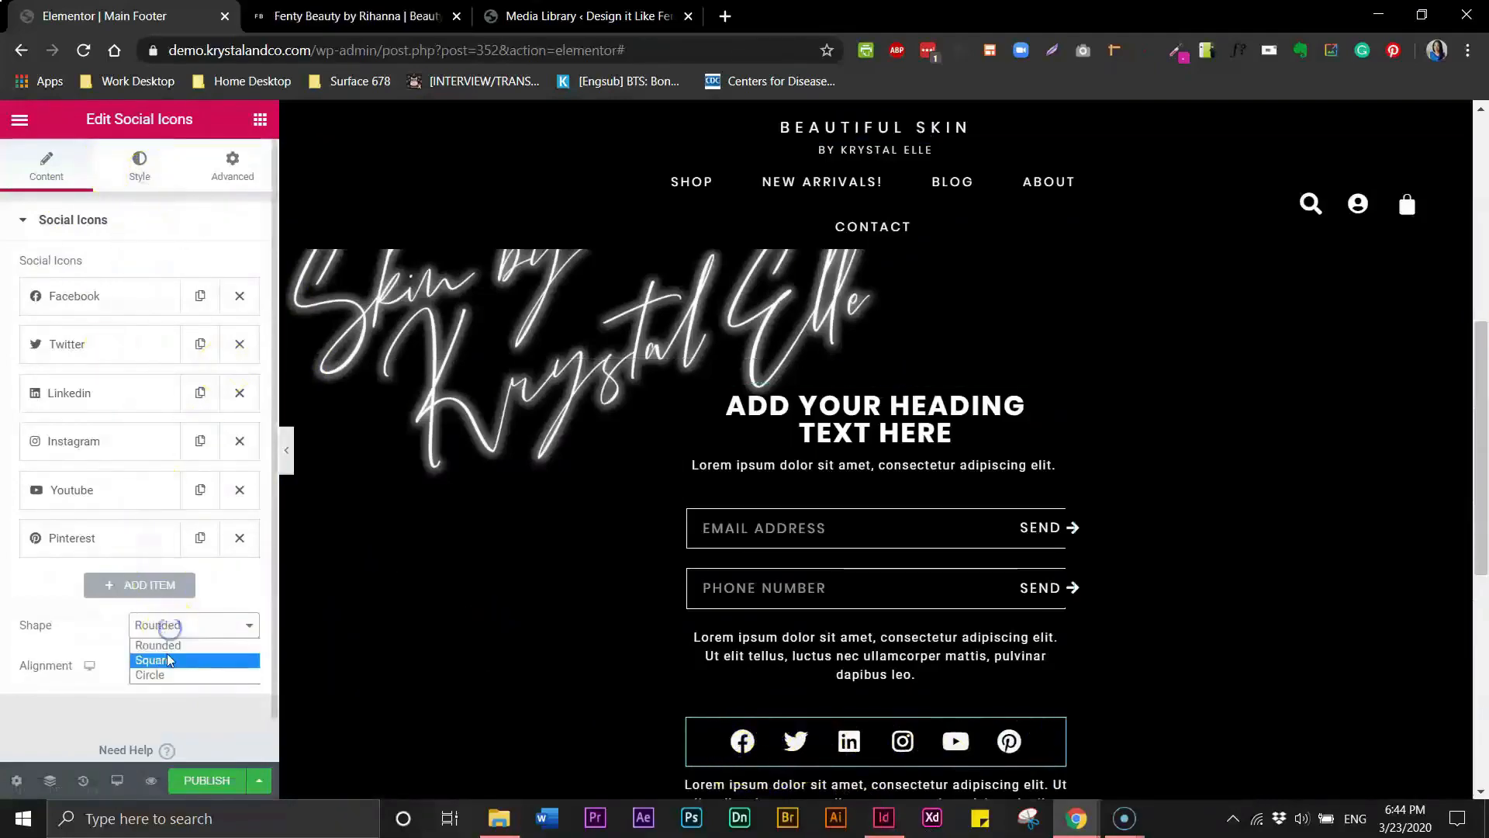
{"action": "left_click", "coordinate": [138, 152]}
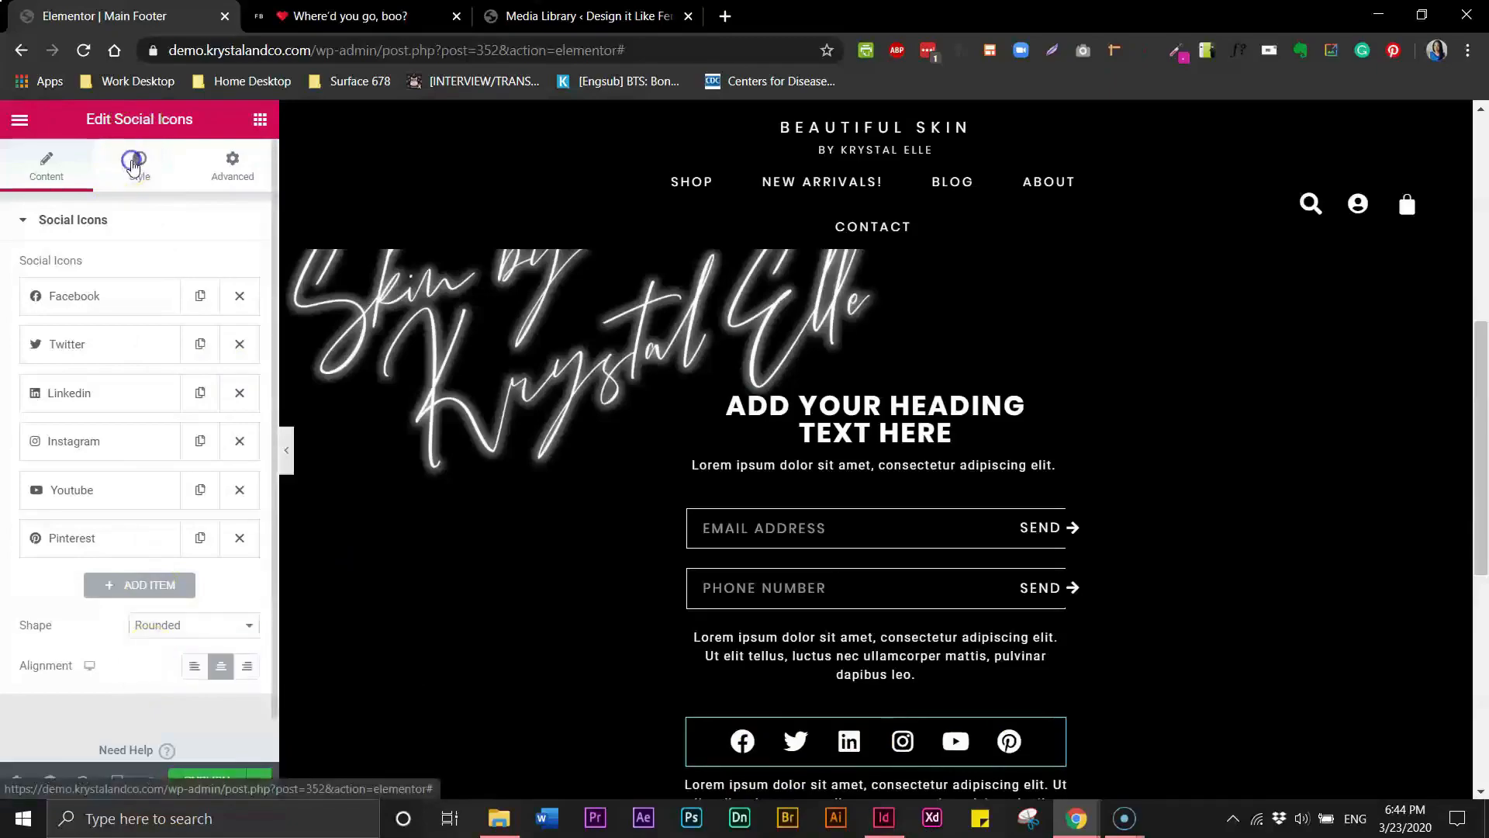
{"action": "left_click", "coordinate": [137, 153]}
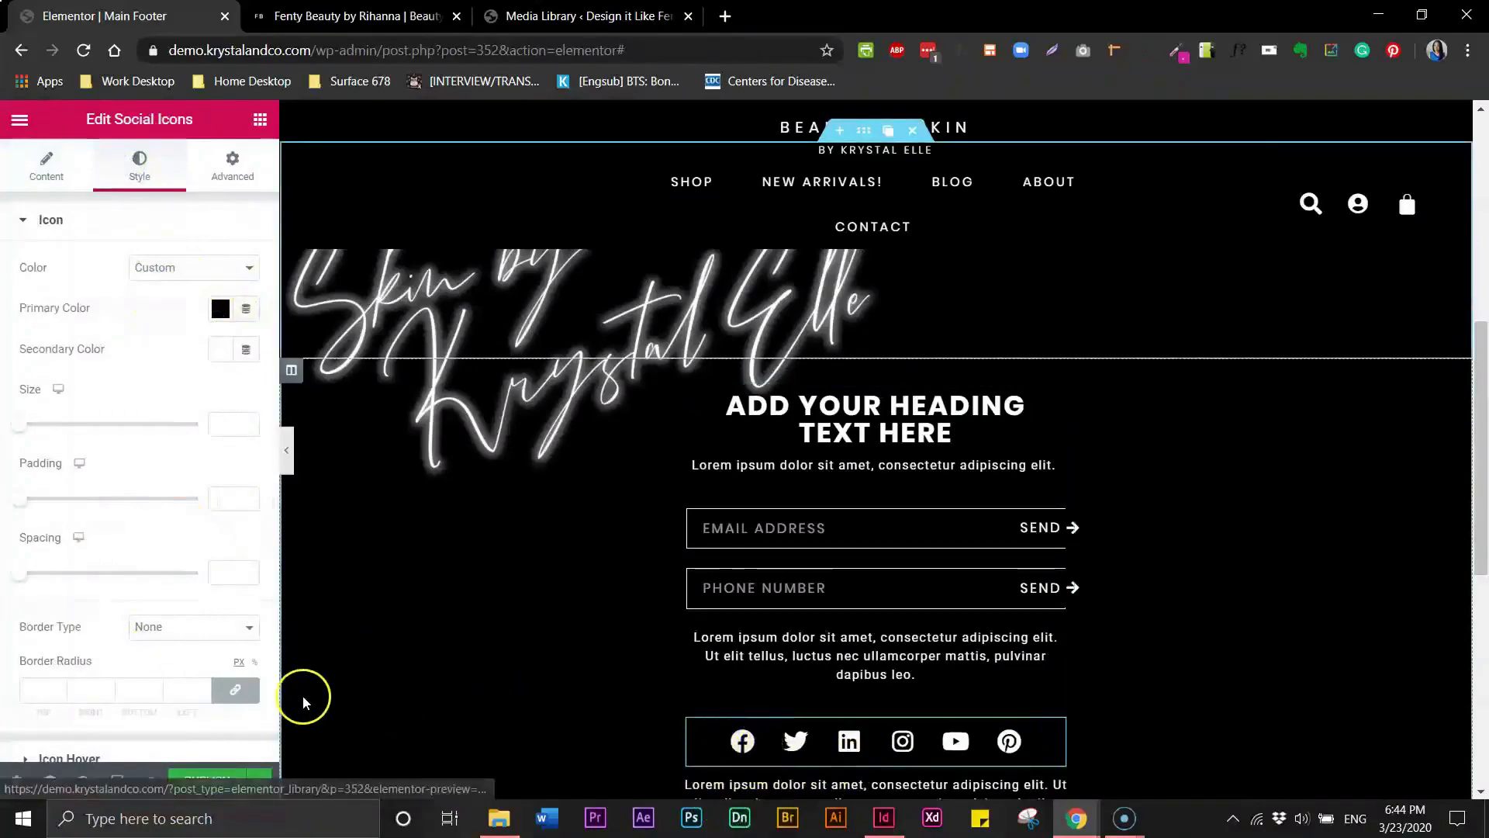
- Compare the footer with the social icons and text on the Fenty Beauty reference site
{"action": "left_click", "coordinate": [256, 780]}
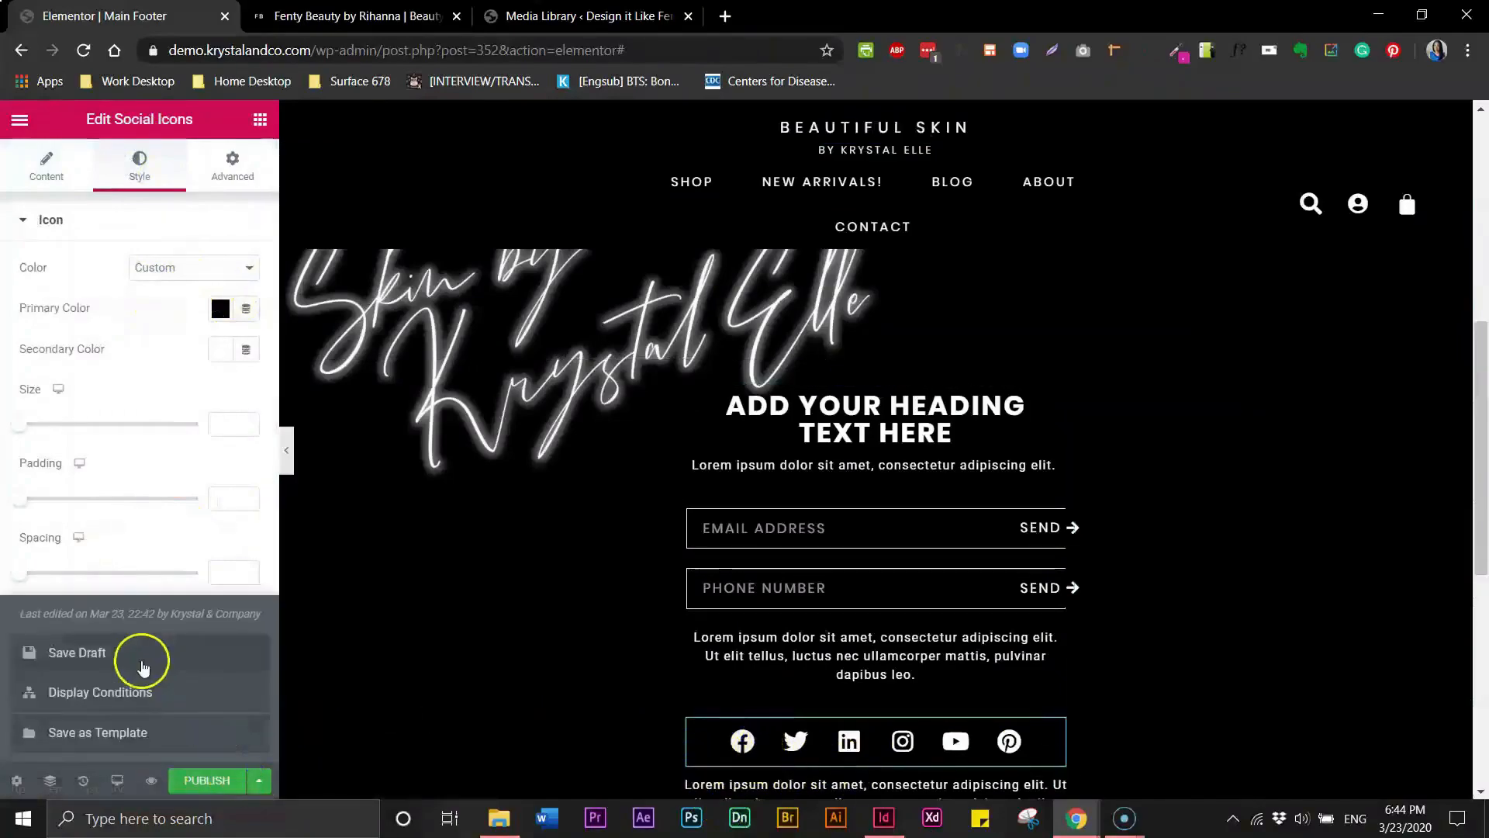
{"action": "key", "text": "ctrl+Tab"}
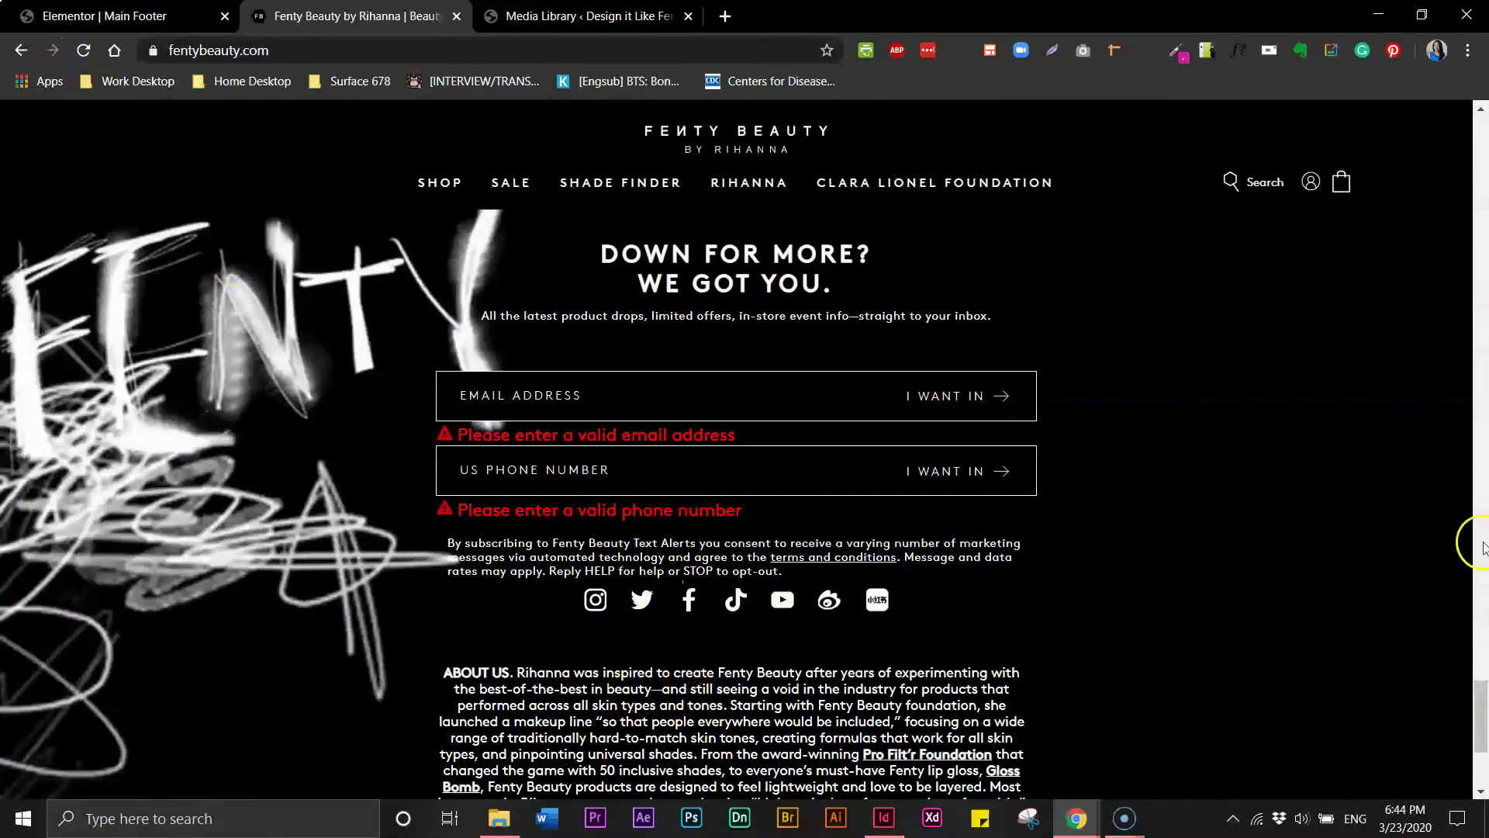
{"action": "scroll", "coordinate": [1480, 717], "scroll_direction": "down", "scroll_amount": 3}
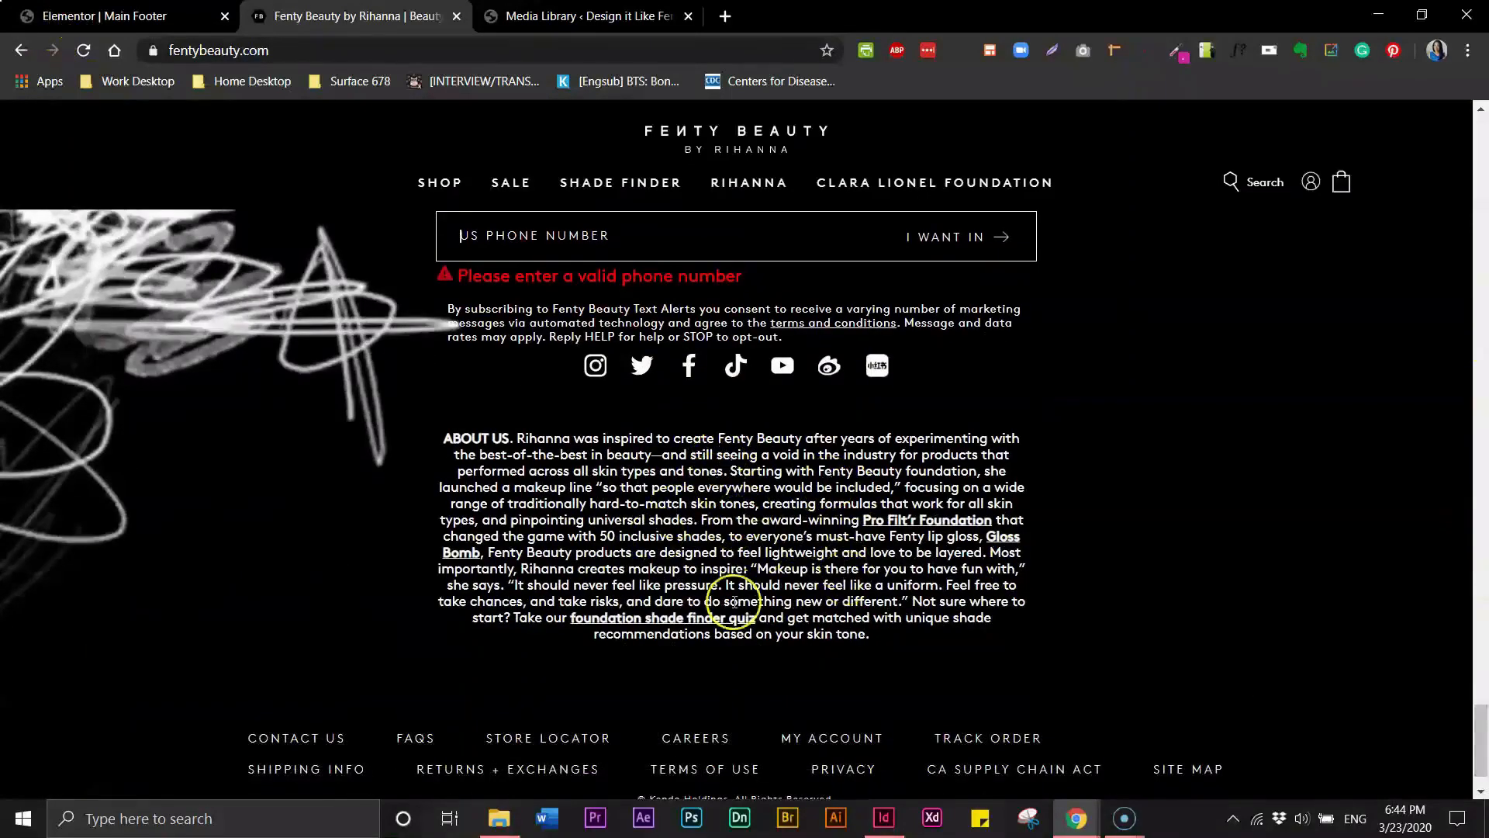
{"action": "left_click", "coordinate": [60, 16]}
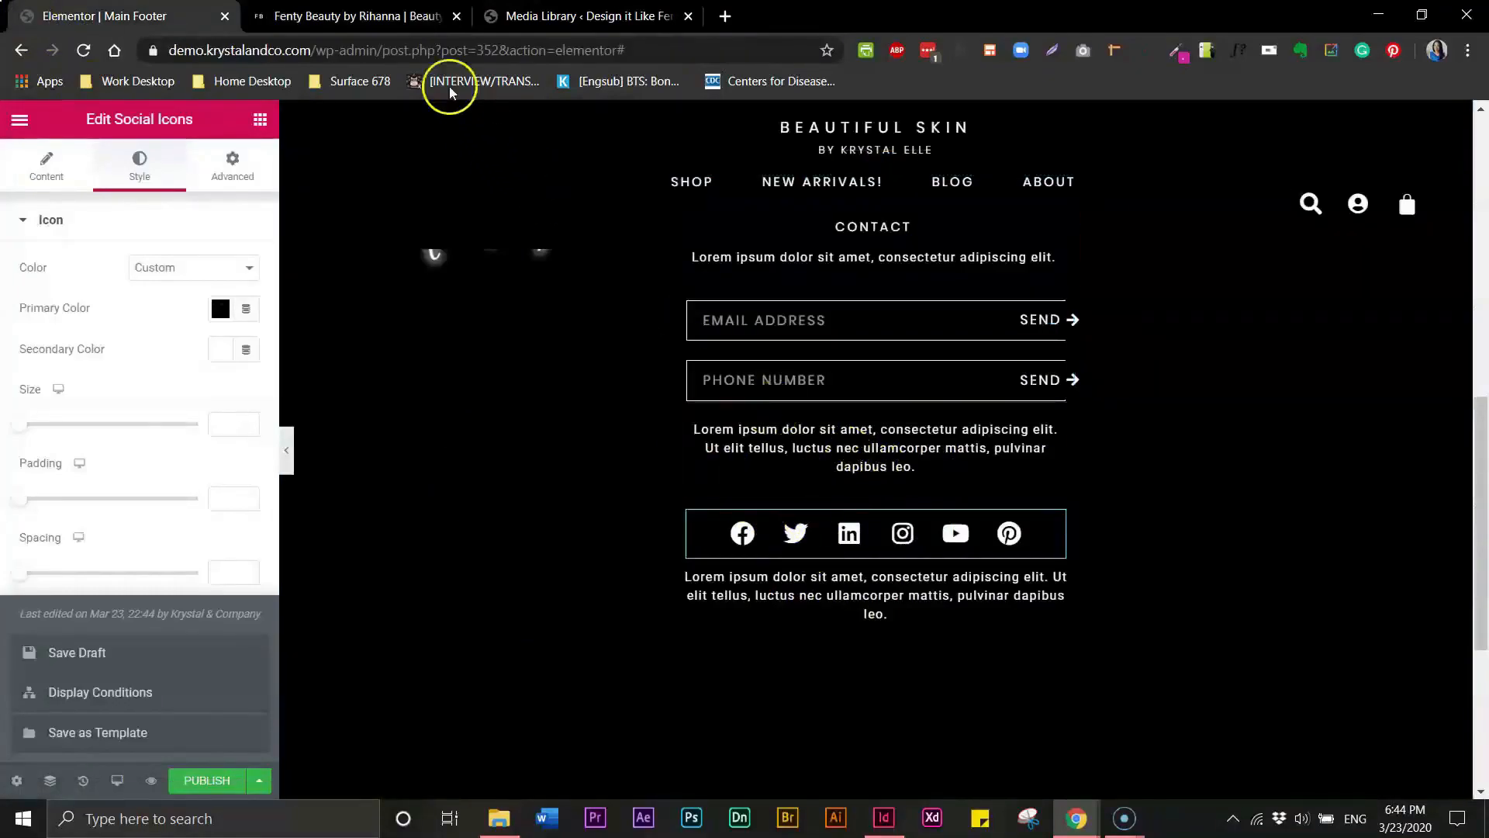
{"action": "left_click", "coordinate": [386, 18]}
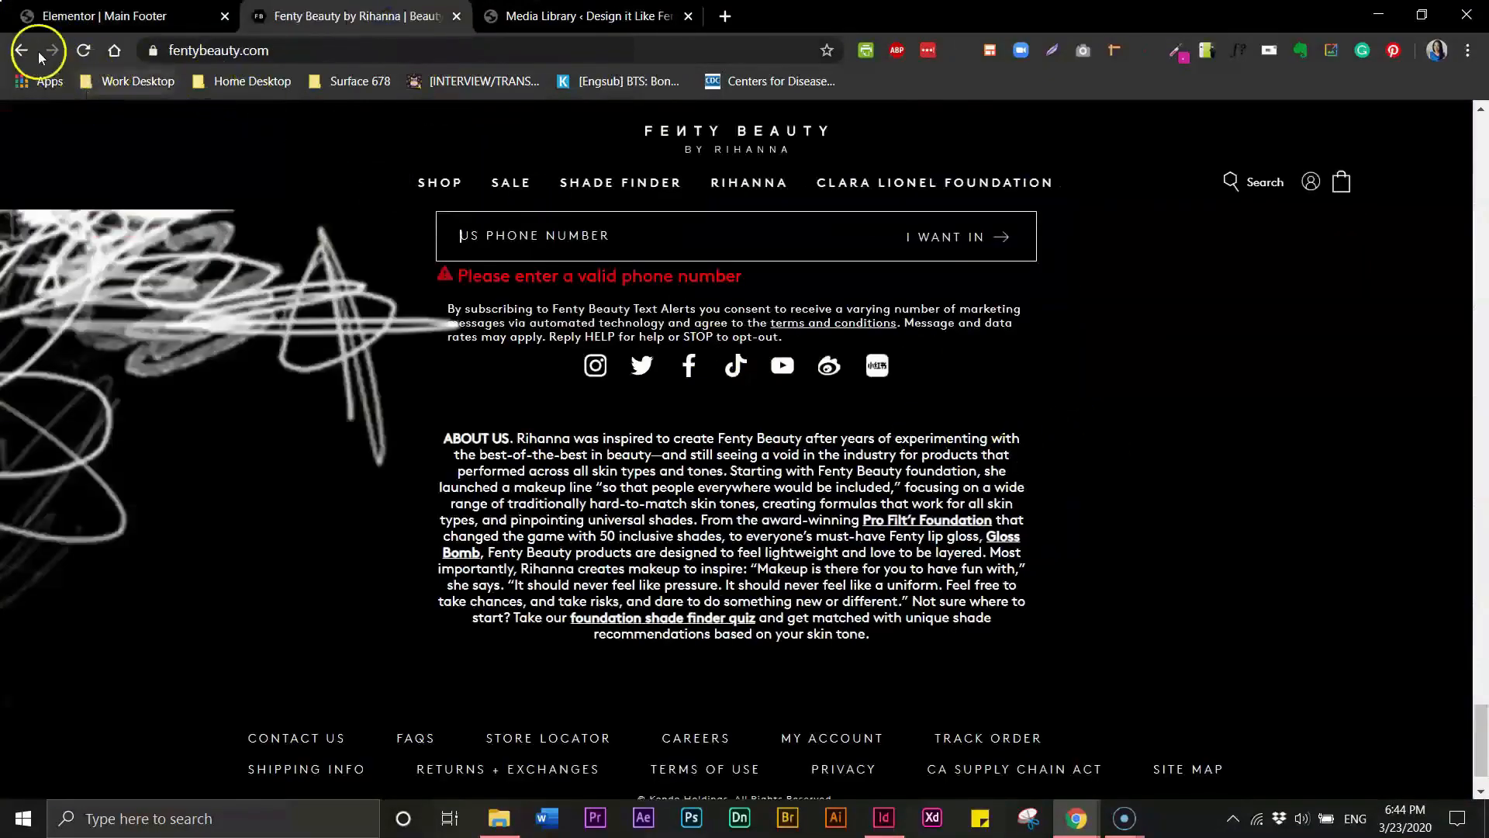
{"action": "left_click", "coordinate": [93, 15]}
- Set the top margin of the text block above the social icons to 10 px
{"action": "left_click", "coordinate": [888, 535]}
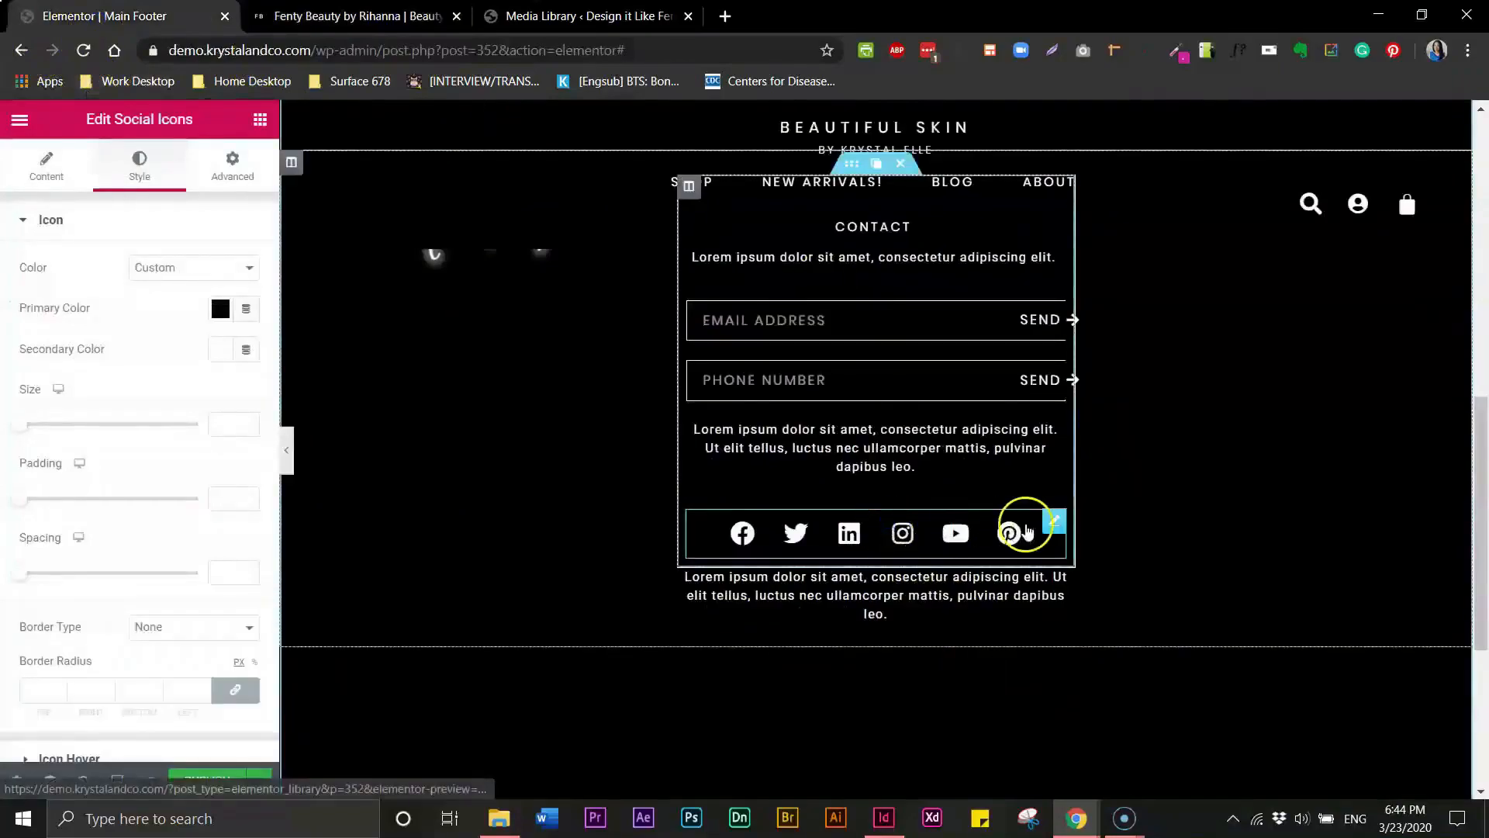
{"action": "left_click", "coordinate": [1050, 449]}
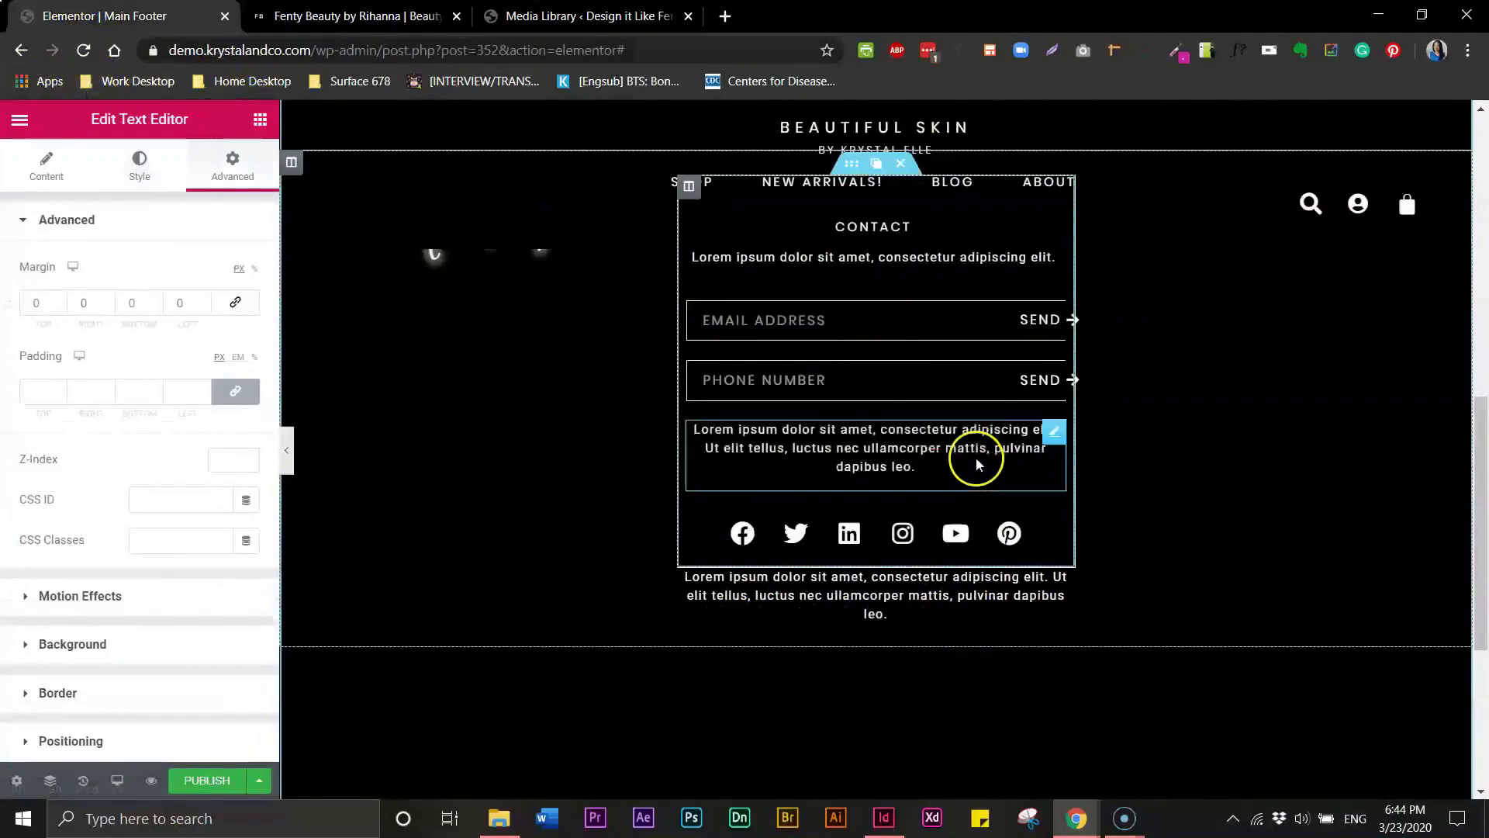
{"action": "left_click", "coordinate": [180, 302]}
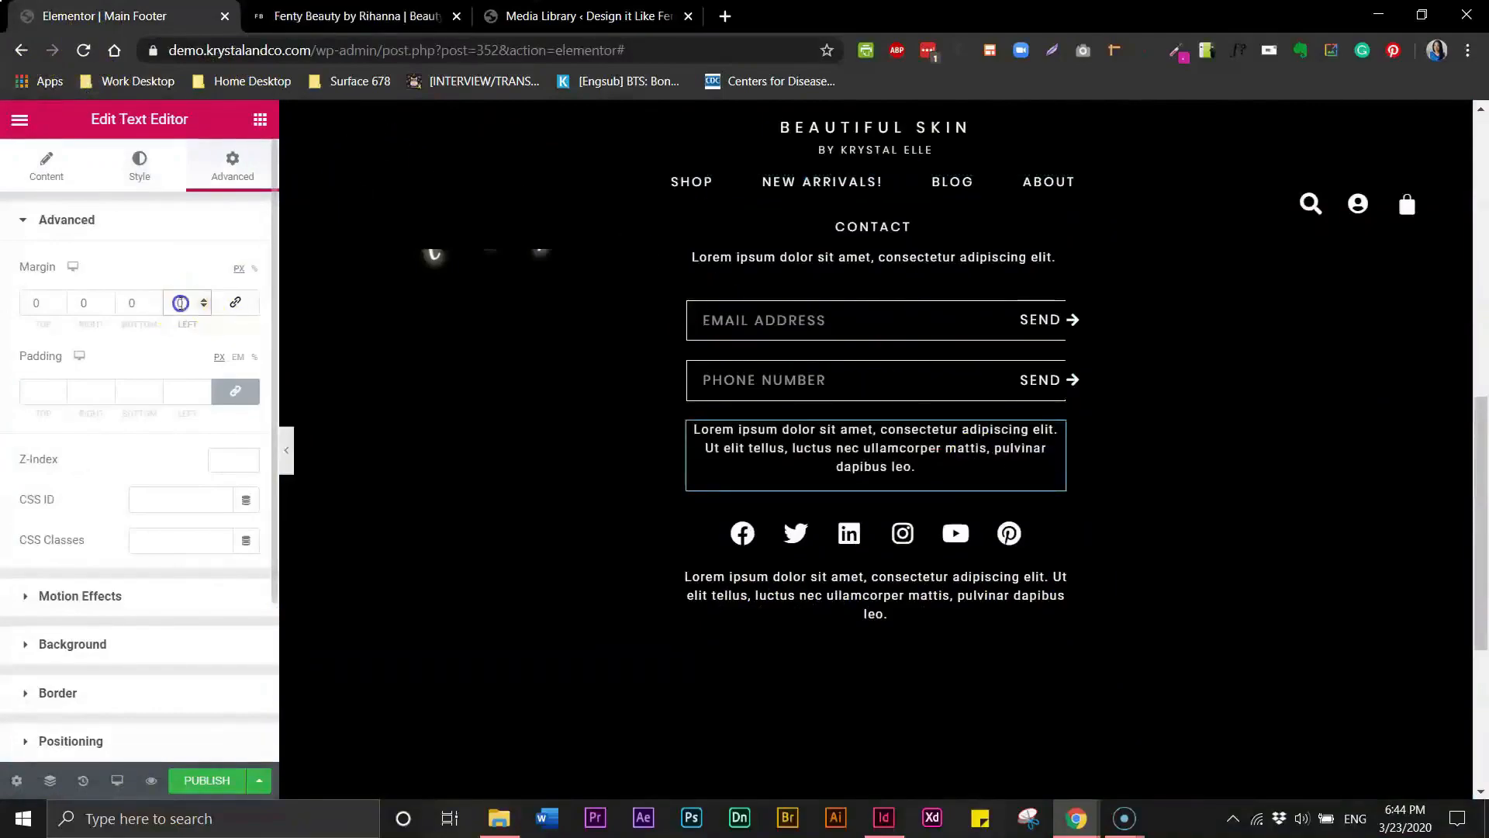
{"action": "left_click", "coordinate": [31, 302]}
{"action": "type", "text": "10"}
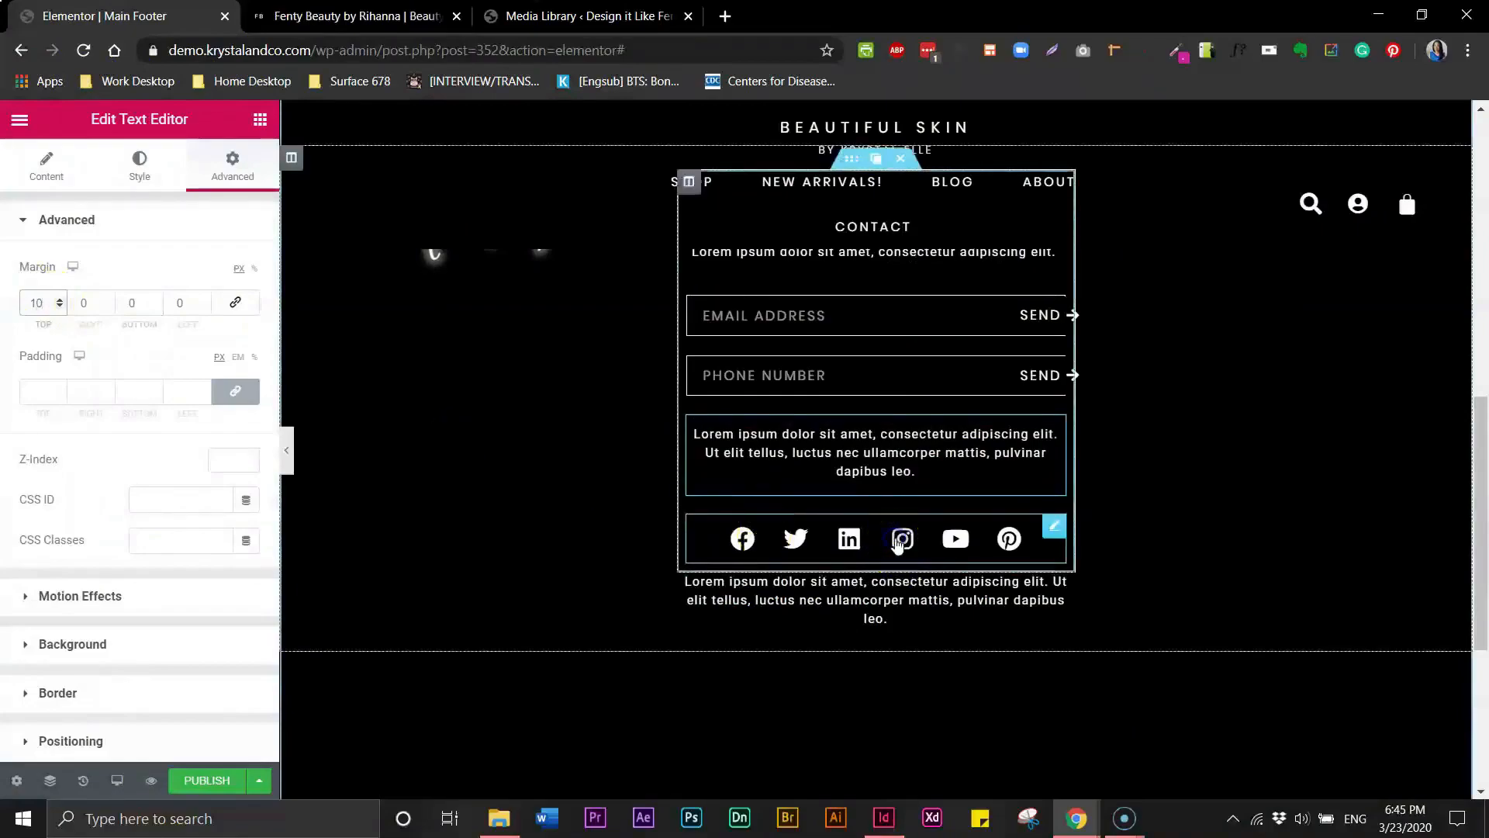
- Unlink the social icons widget's margins and set its top margin to -20 px, nudging it slightly lower
{"action": "left_click", "coordinate": [1007, 537]}
{"action": "left_click", "coordinate": [232, 164]}
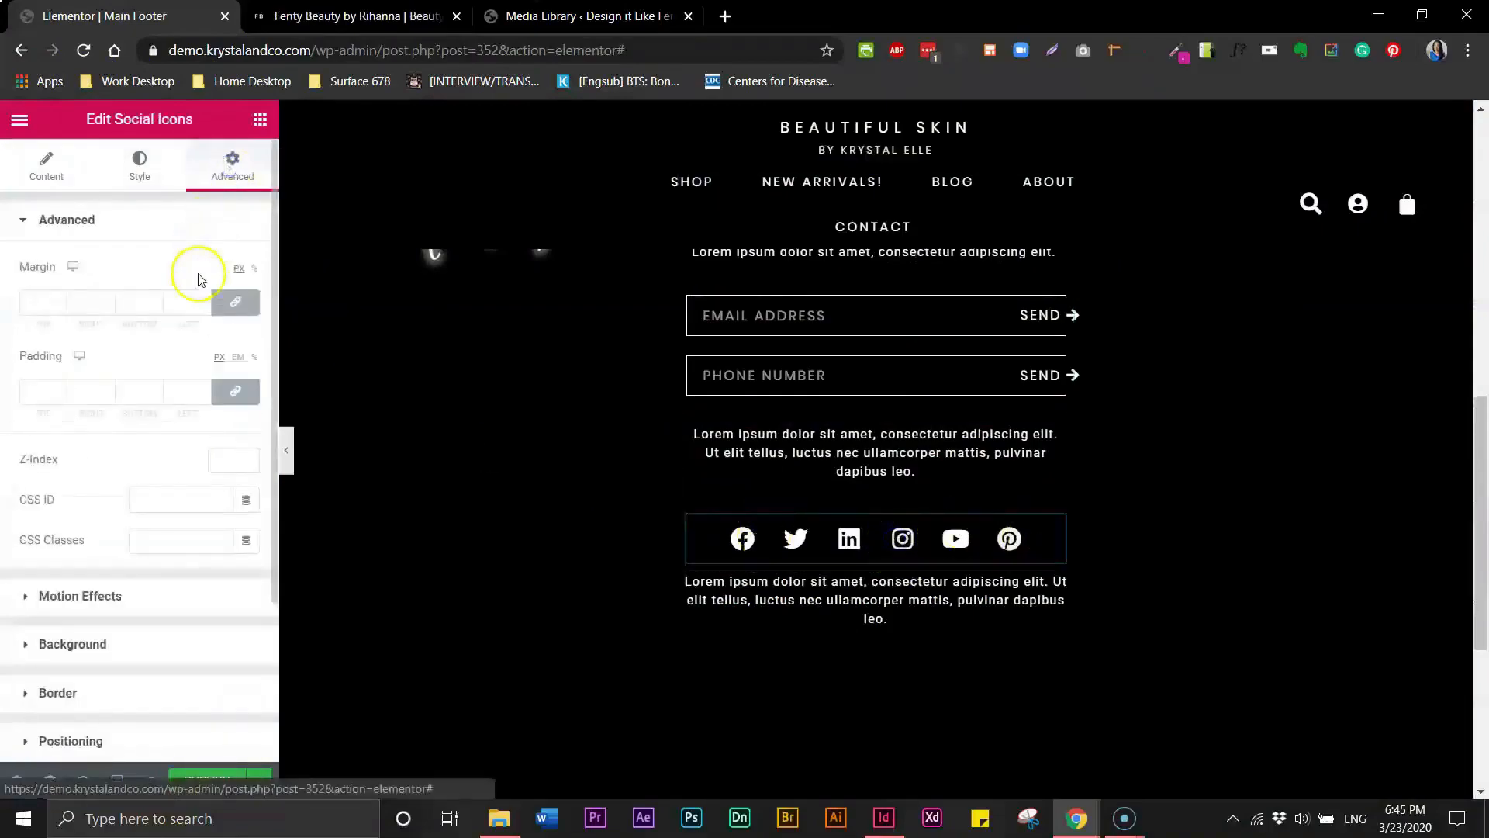
{"action": "left_click", "coordinate": [43, 303]}
{"action": "type", "text": "20"}
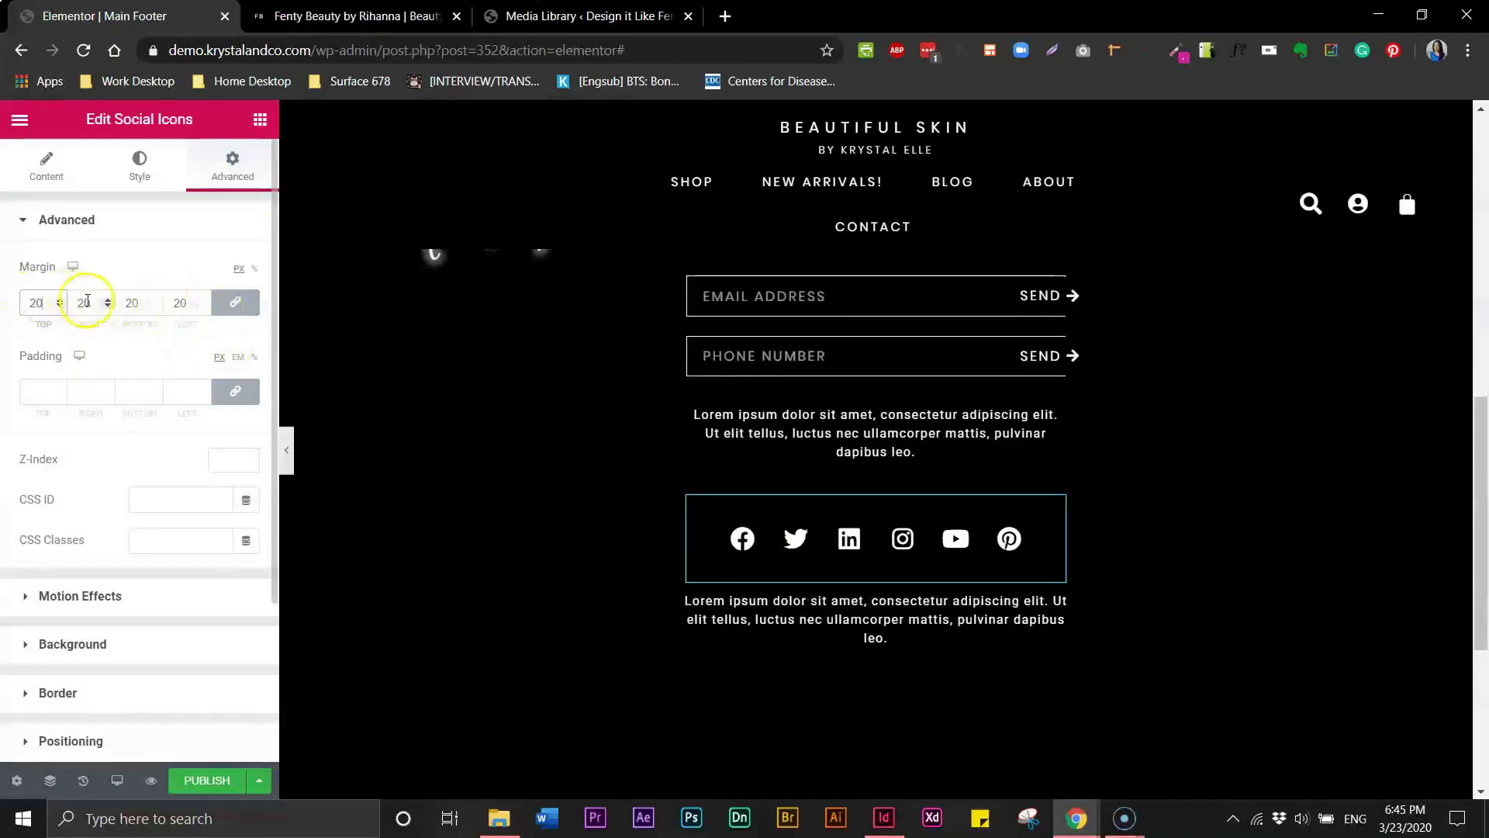
{"action": "type", "text": "0"}
{"action": "left_click", "coordinate": [235, 302]}
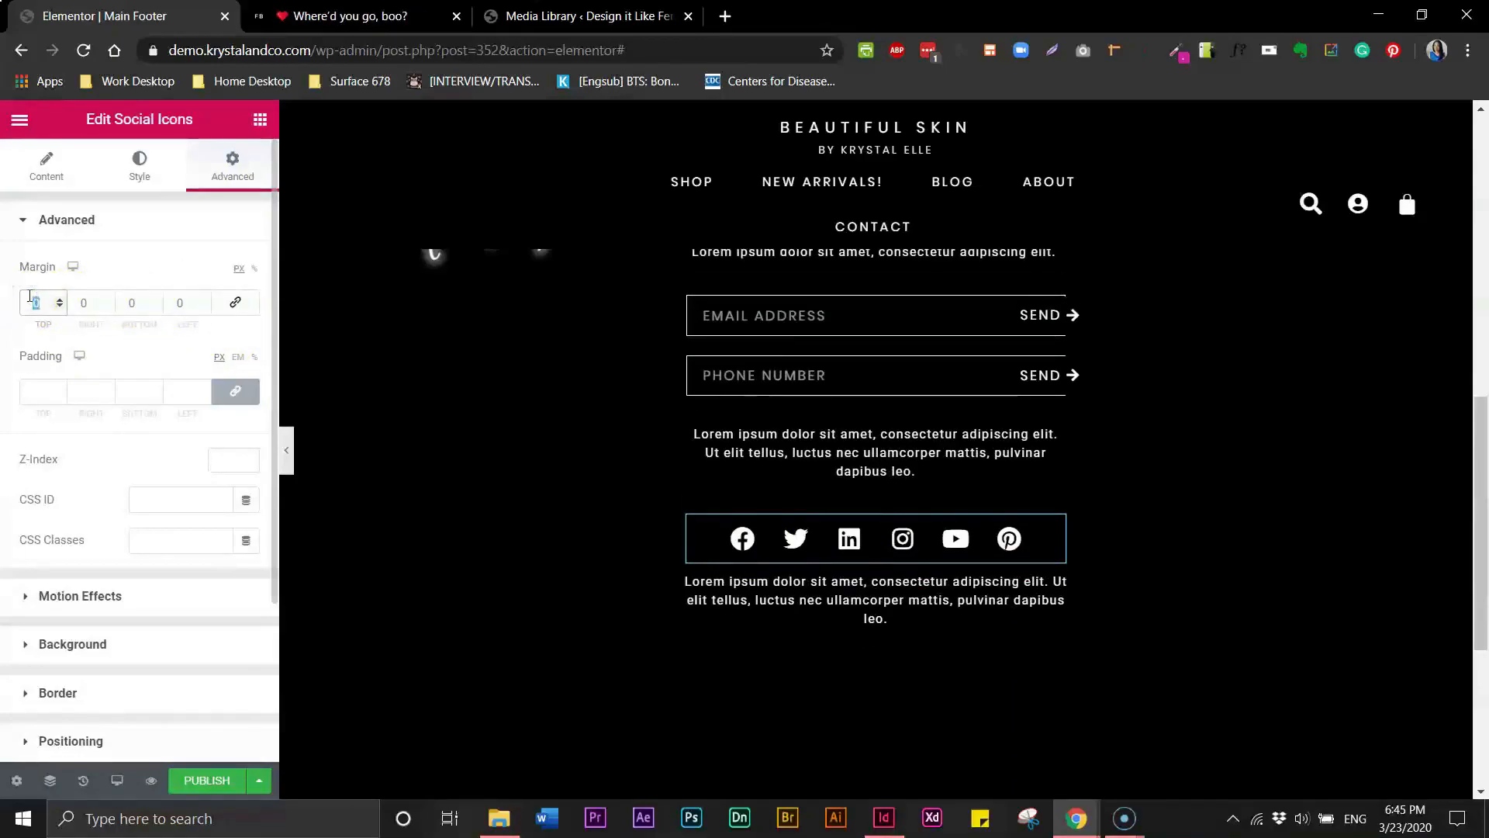
{"action": "type", "text": "20"}
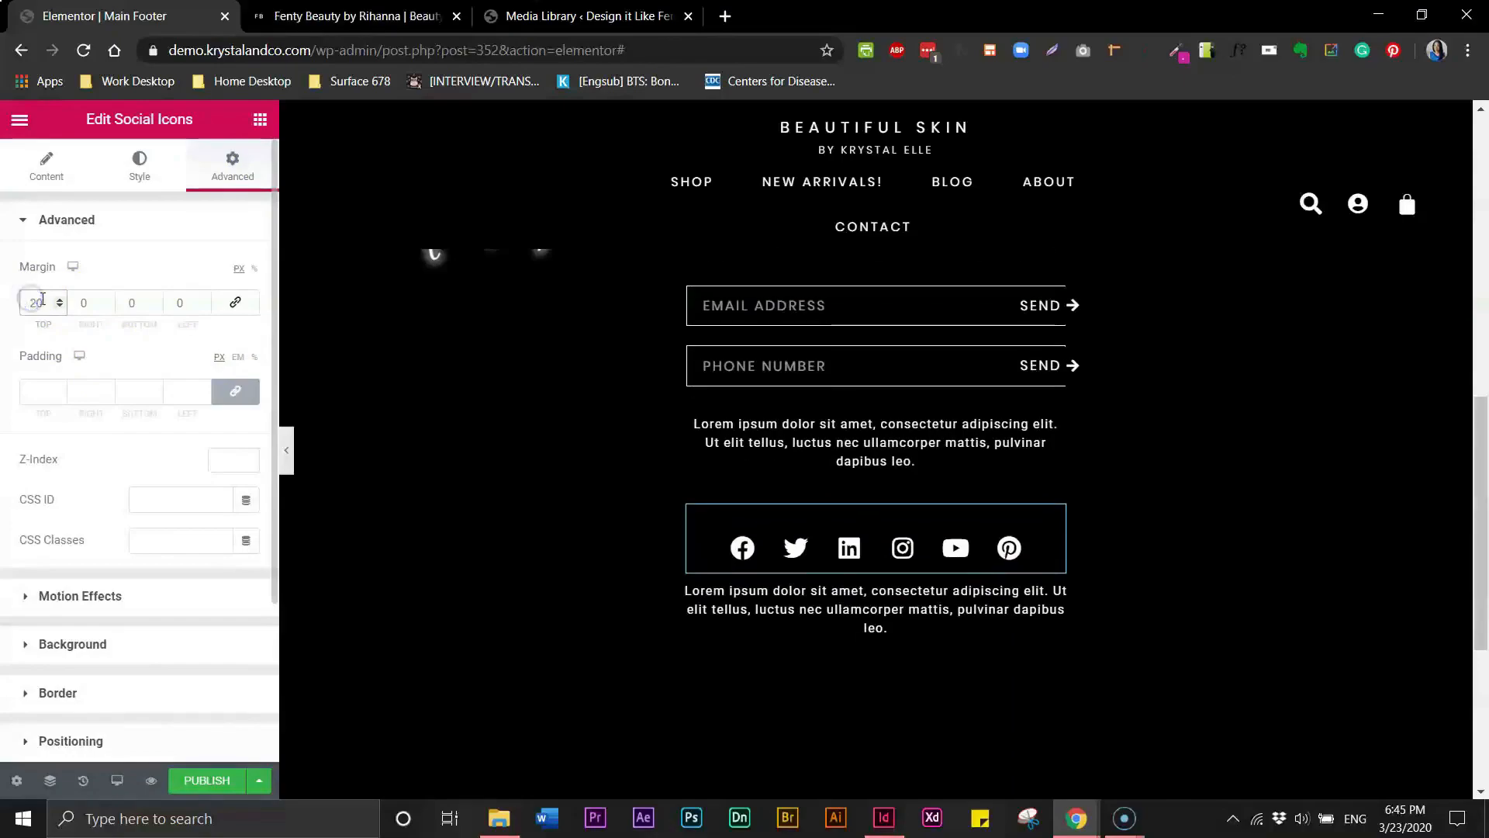
{"action": "type", "text": "-"}
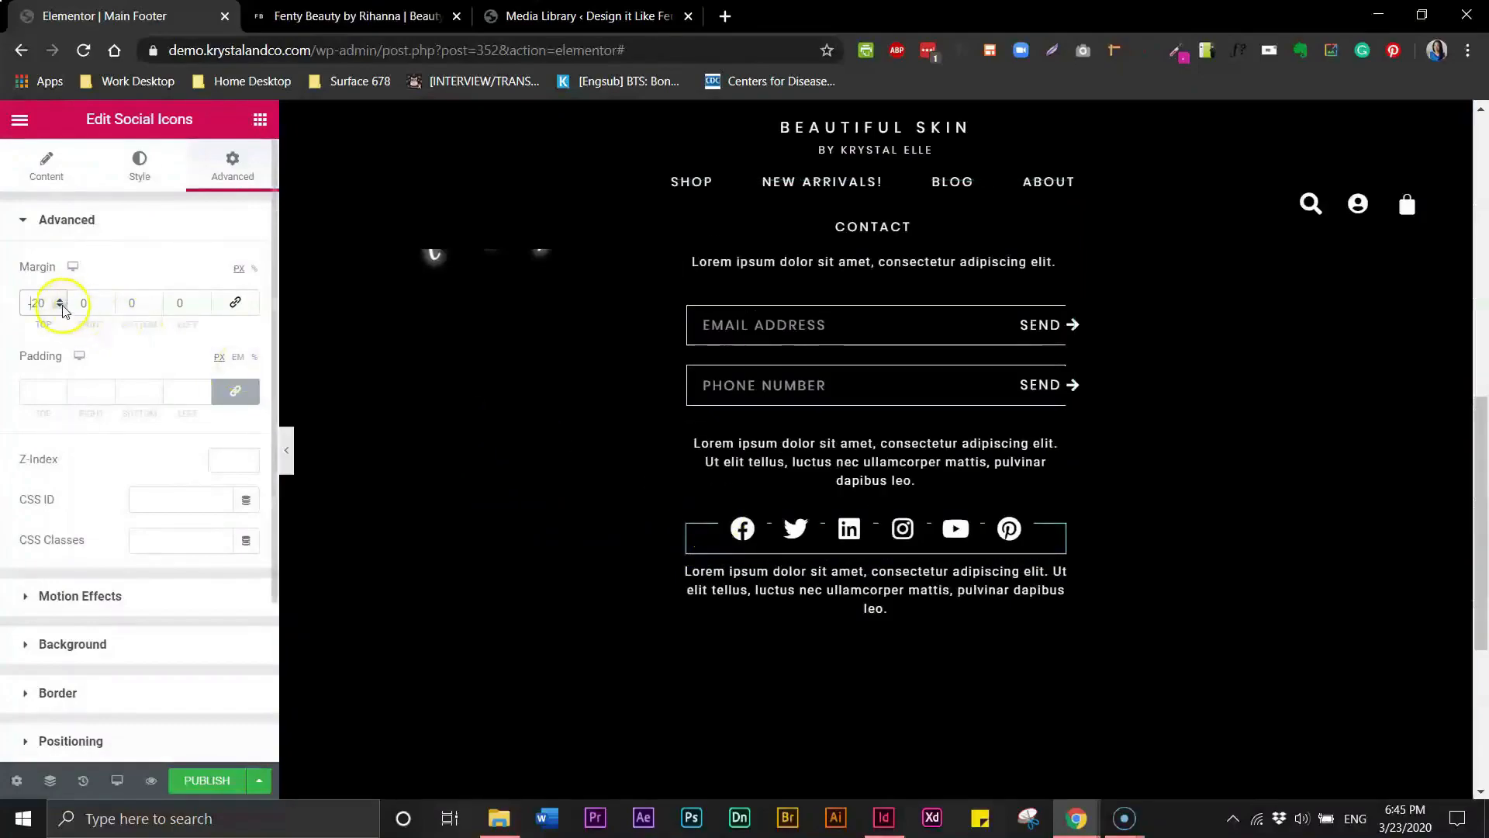
{"action": "left_click", "coordinate": [61, 306]}
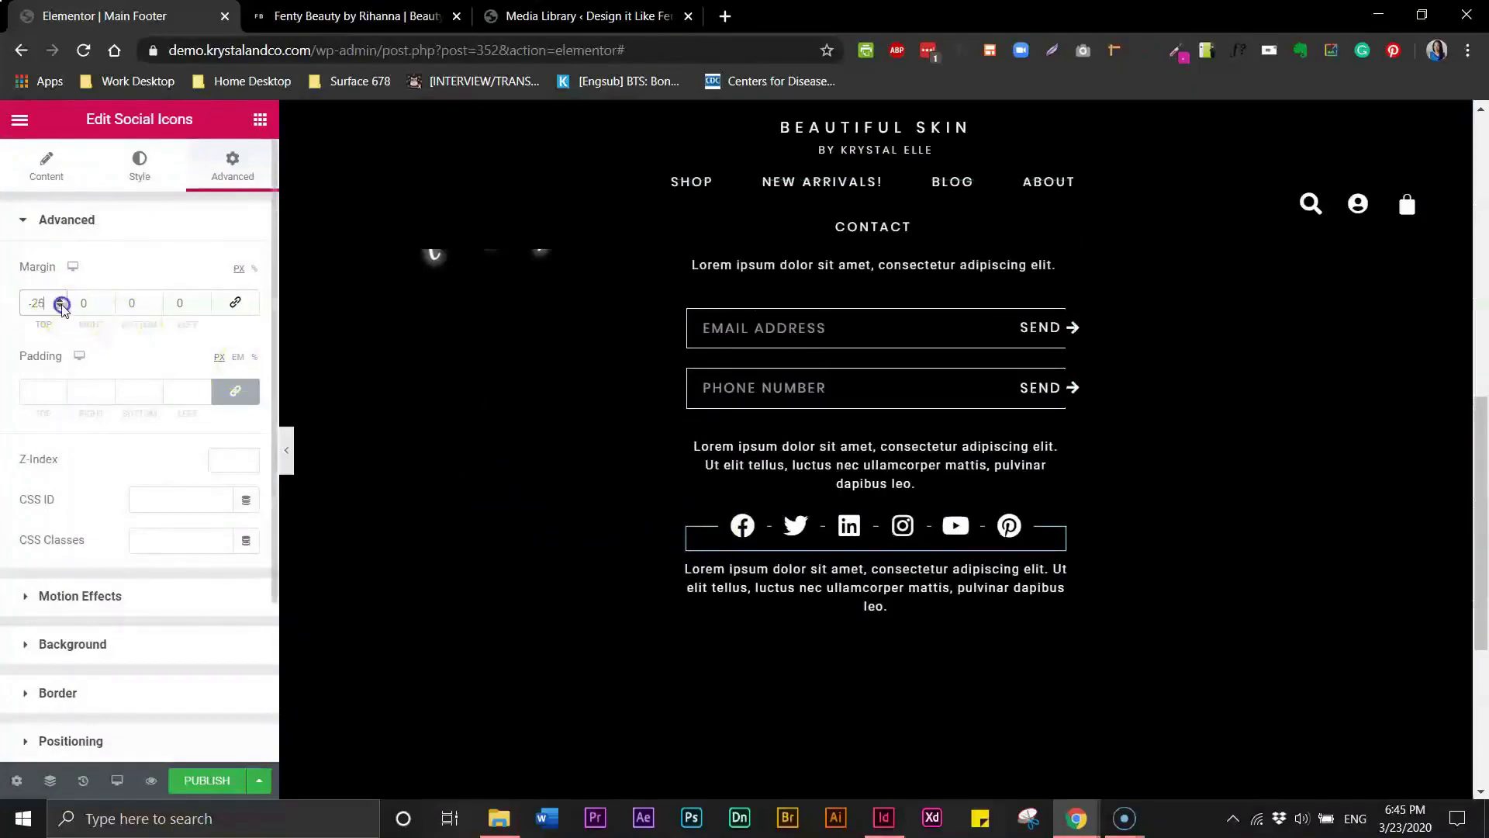
{"action": "left_click", "coordinate": [62, 306]}
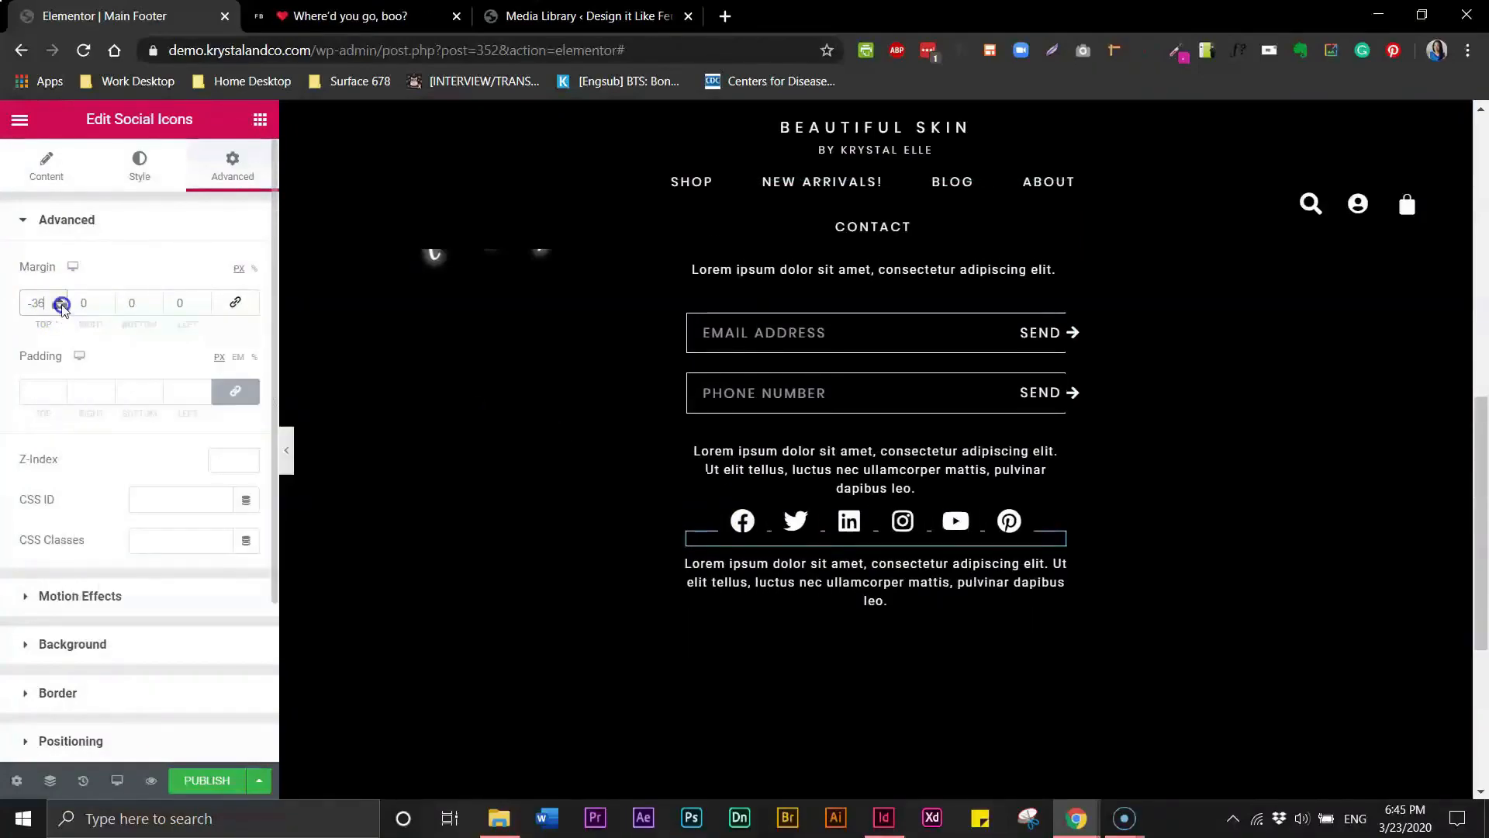
- Generate one long paragraph of placeholder text on cupcakeipsum.com and select it
{"action": "left_click", "coordinate": [900, 590]}
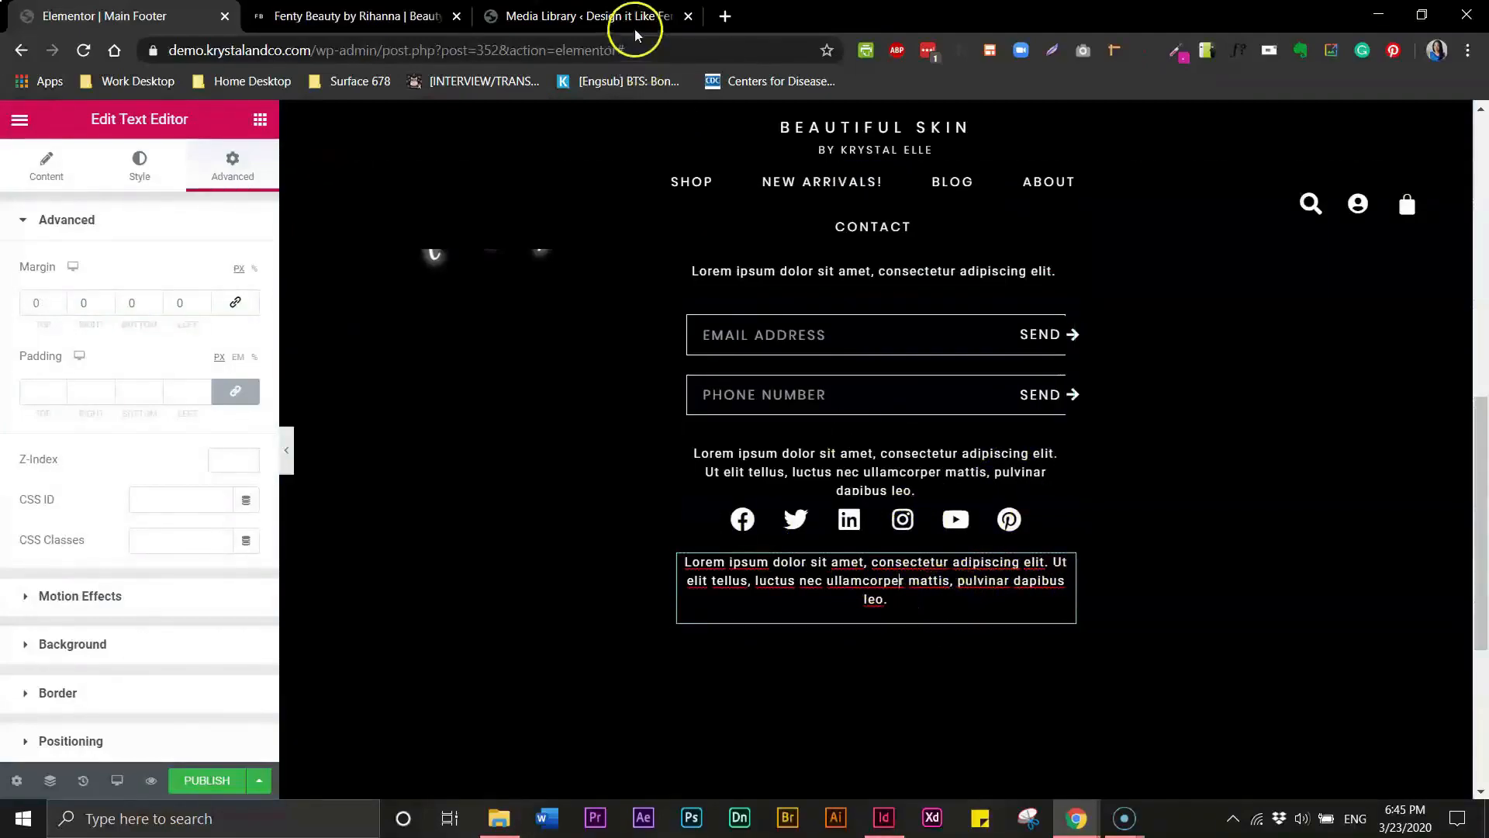
{"action": "left_click", "coordinate": [728, 20]}
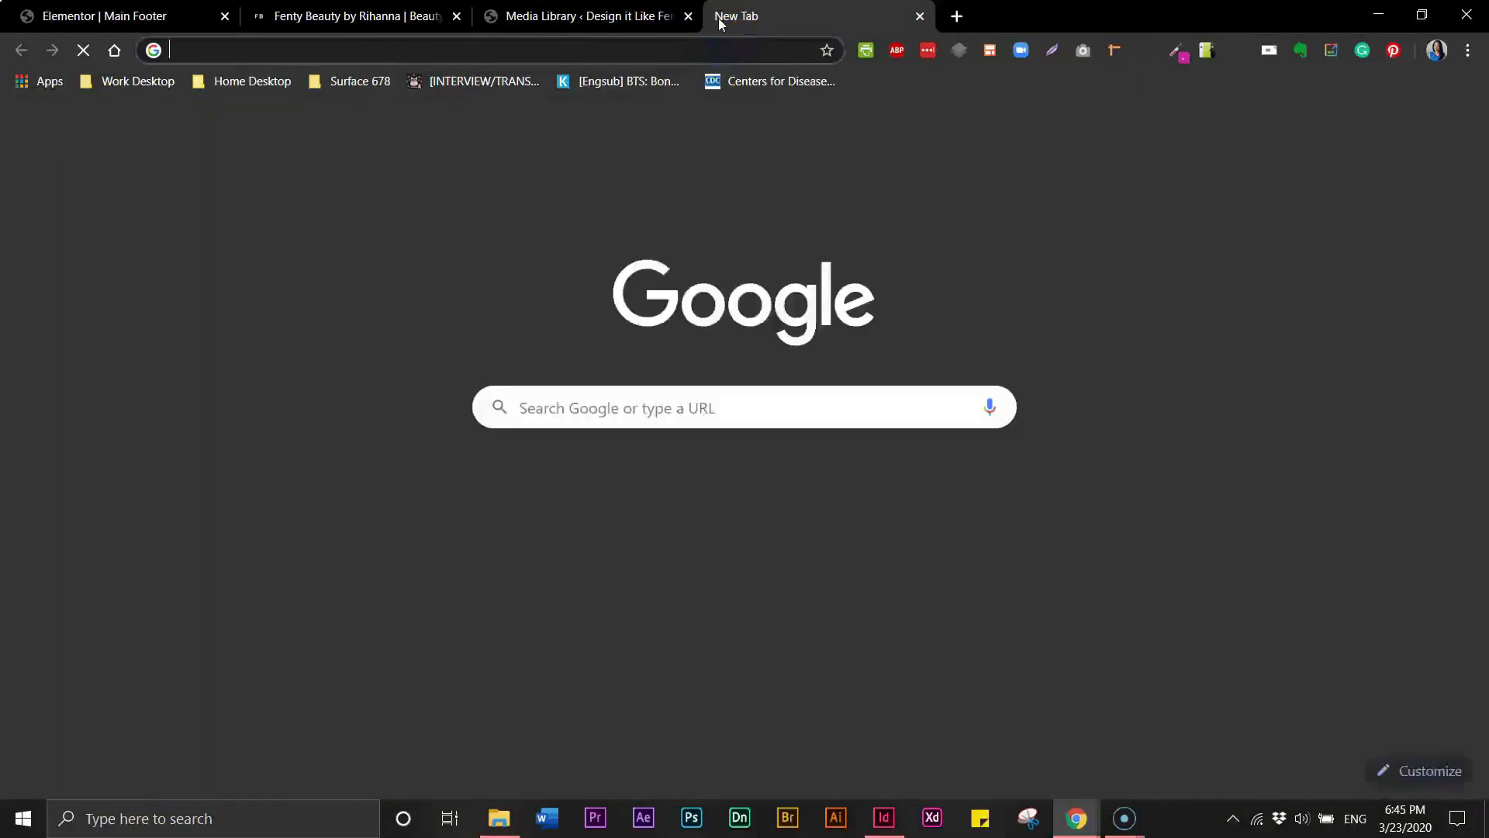
{"action": "type", "text": "cup"}
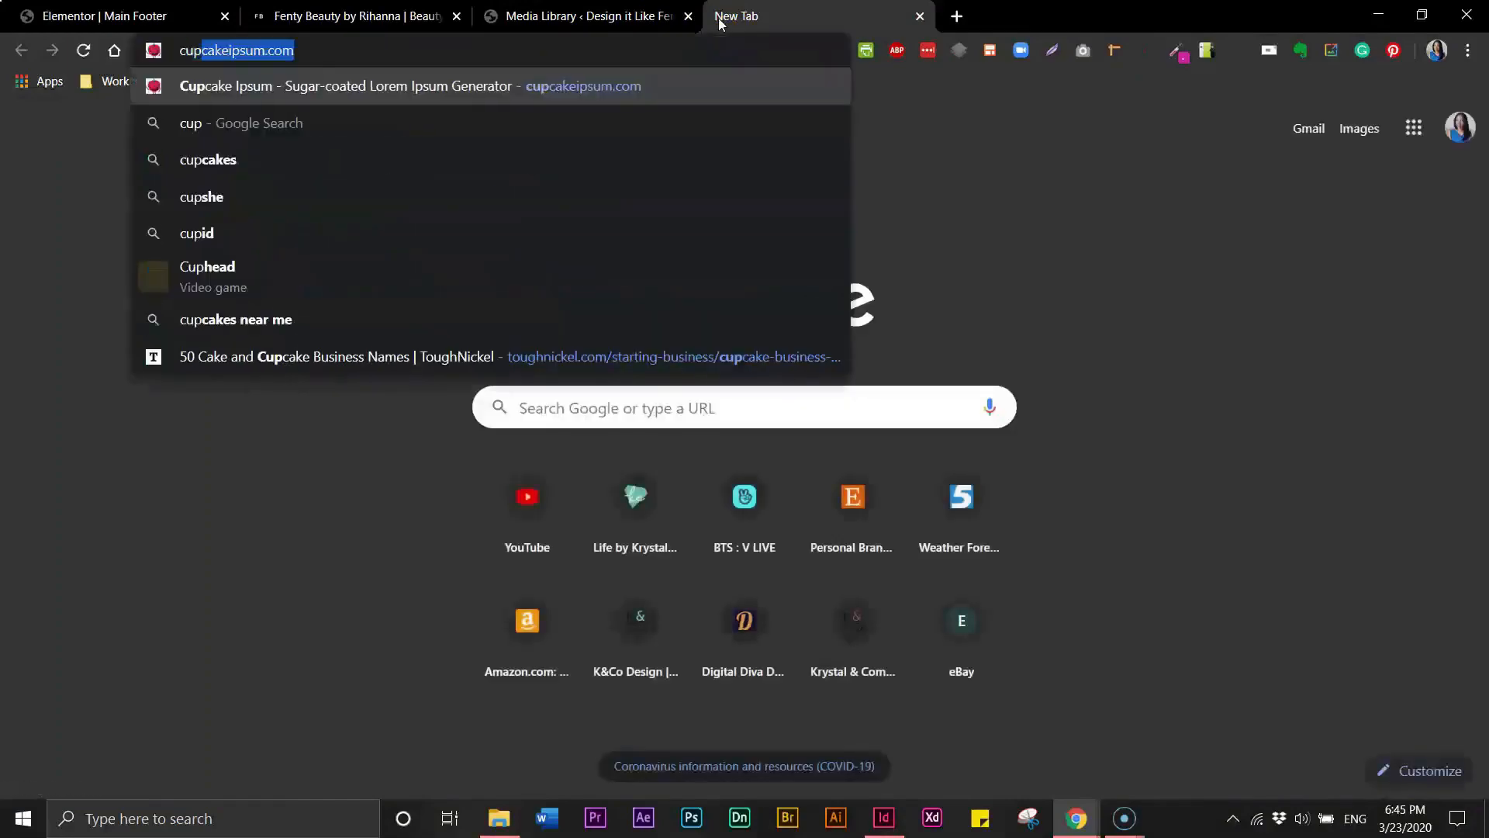
{"action": "key", "text": "Return"}
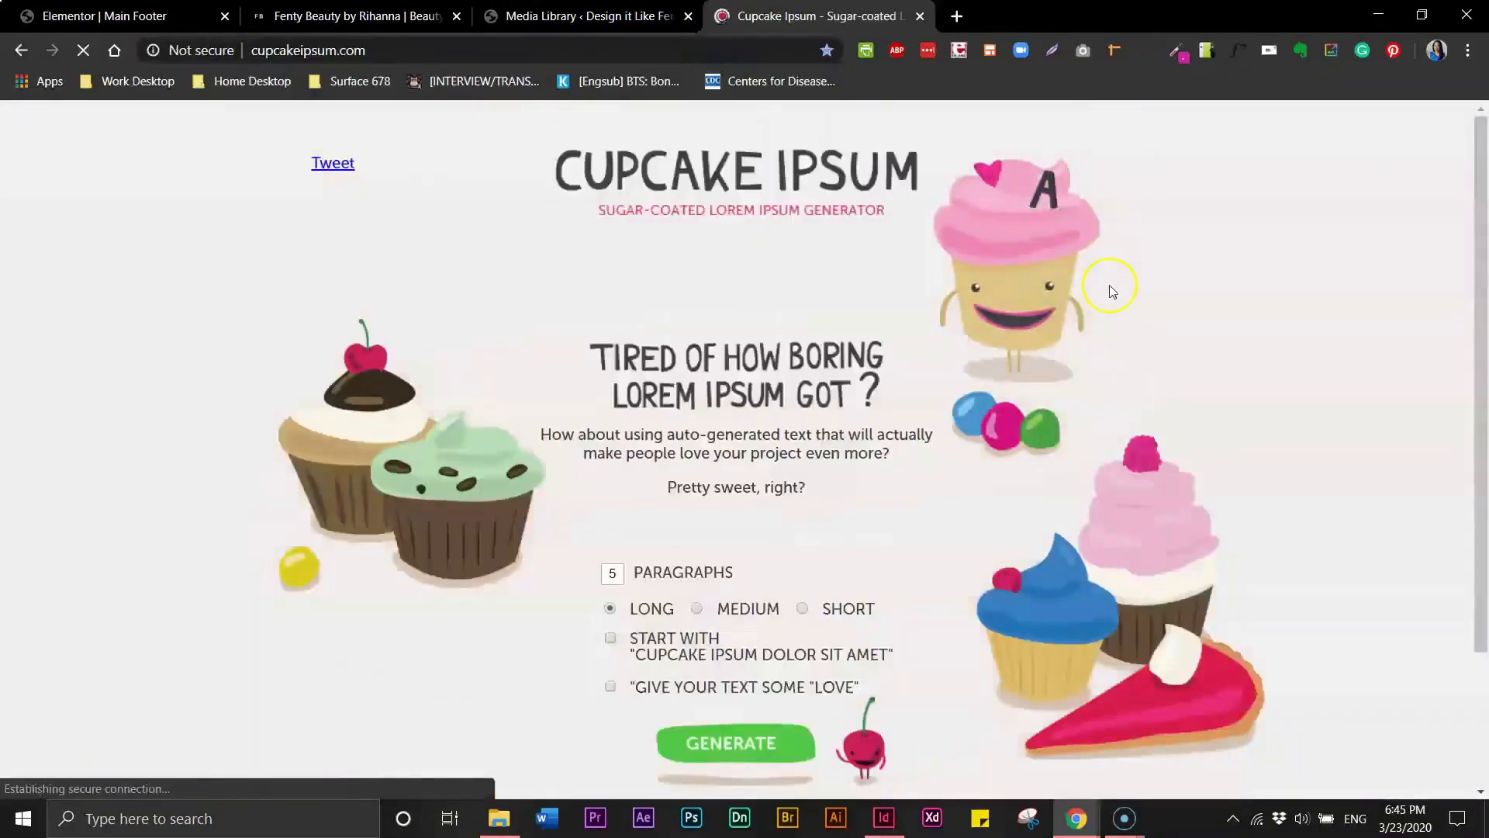
{"action": "double_click", "coordinate": [612, 576]}
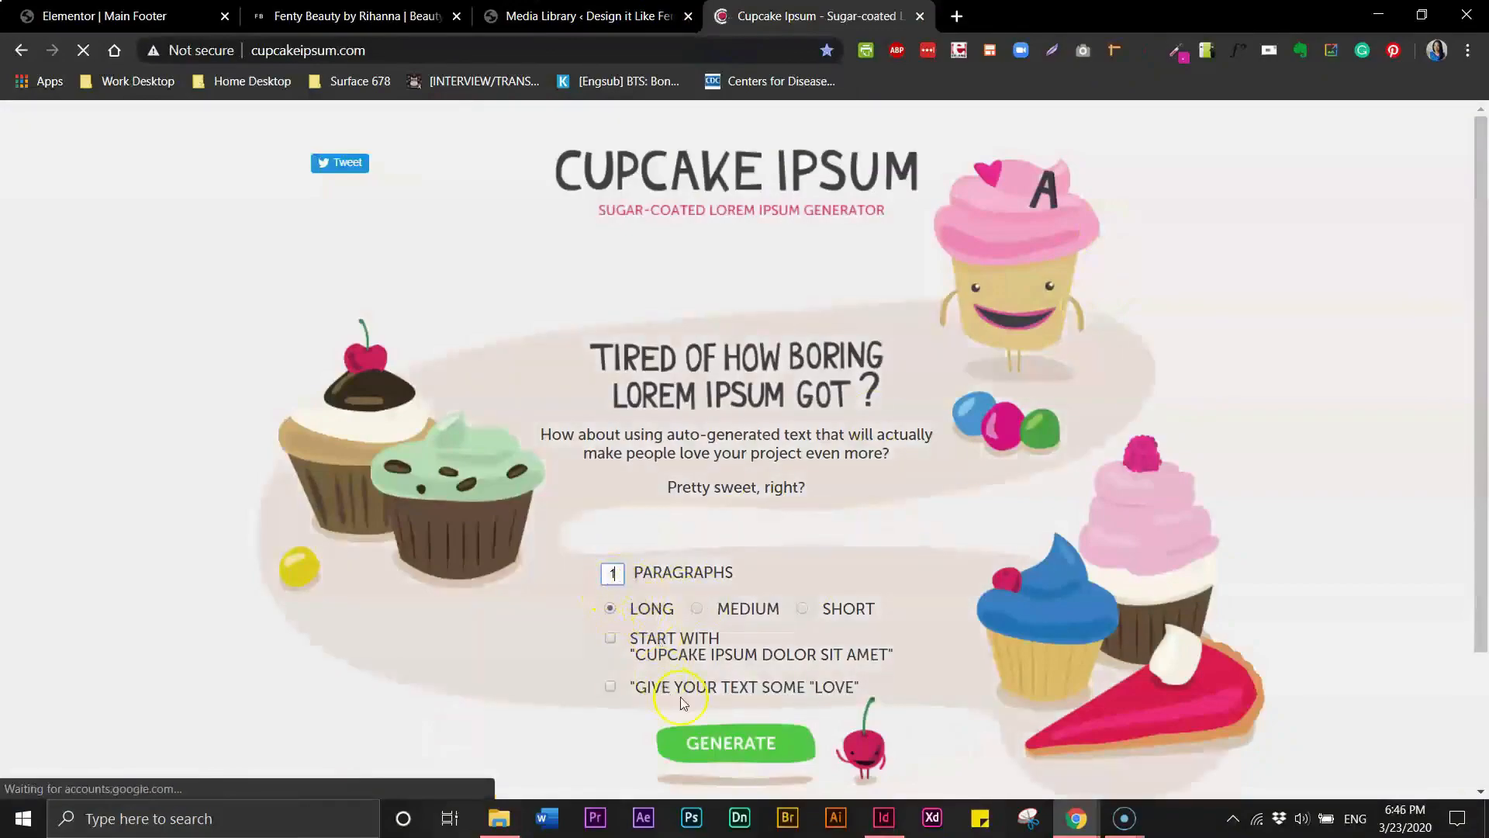
{"action": "left_click", "coordinate": [717, 744]}
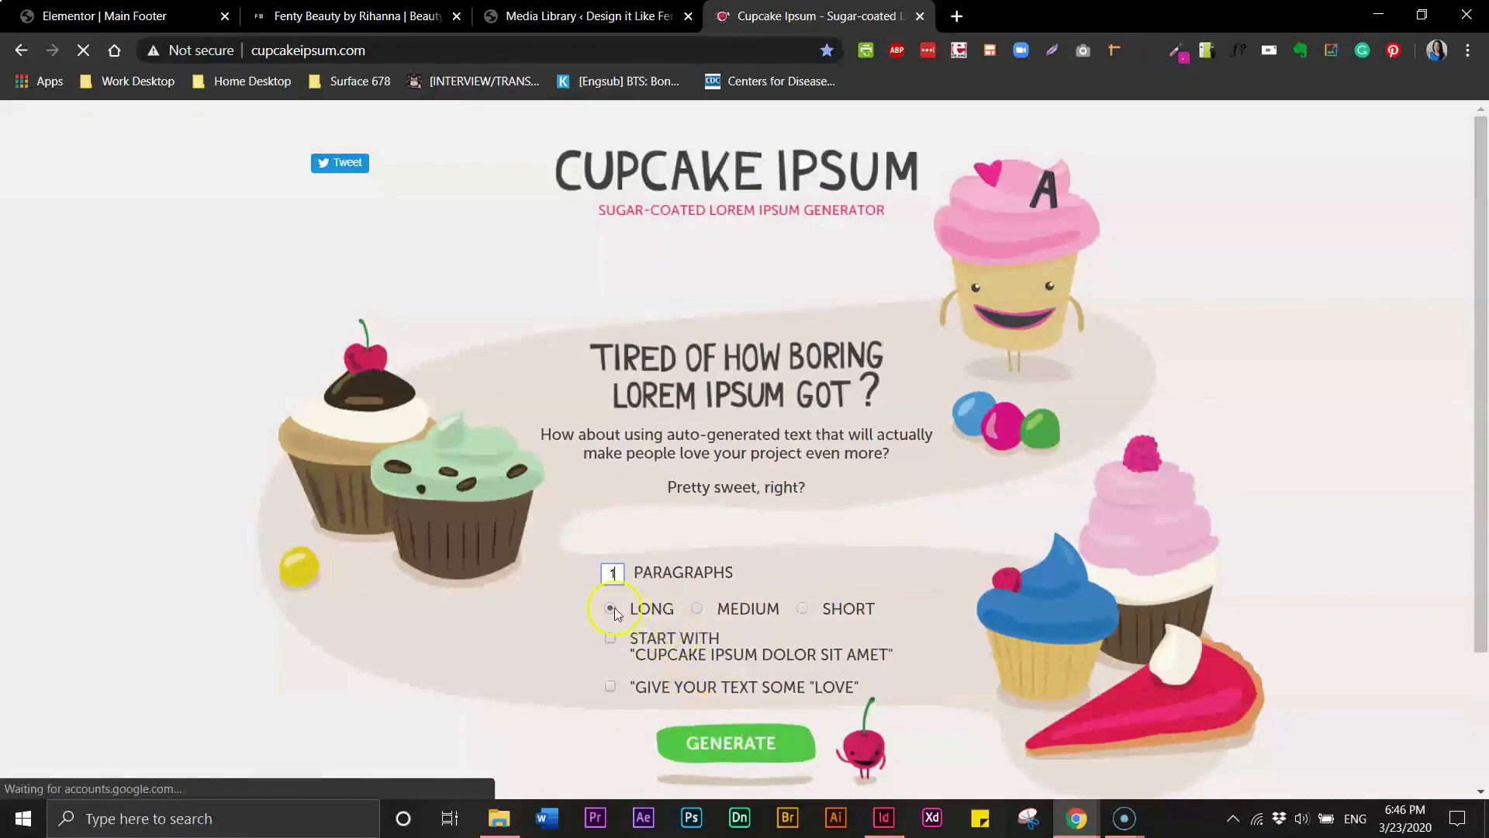
{"action": "left_click", "coordinate": [719, 743]}
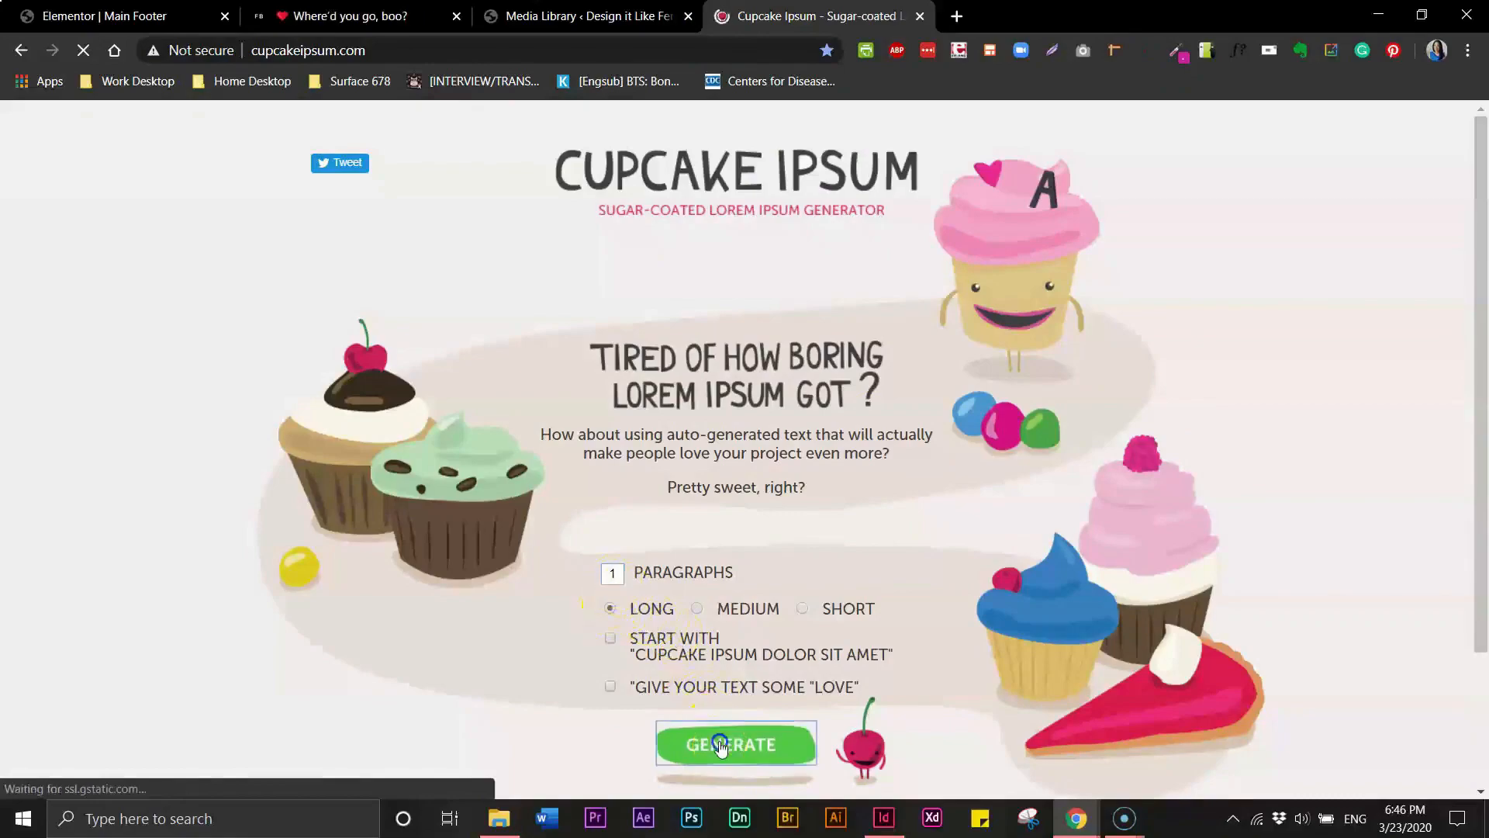
{"action": "left_click_drag", "start_coordinate": [1483, 396], "coordinate": [1480, 557]}
{"action": "left_click", "coordinate": [766, 610]}
{"action": "triple_click", "coordinate": [766, 609]}
{"action": "key", "text": "ctrl+c"}
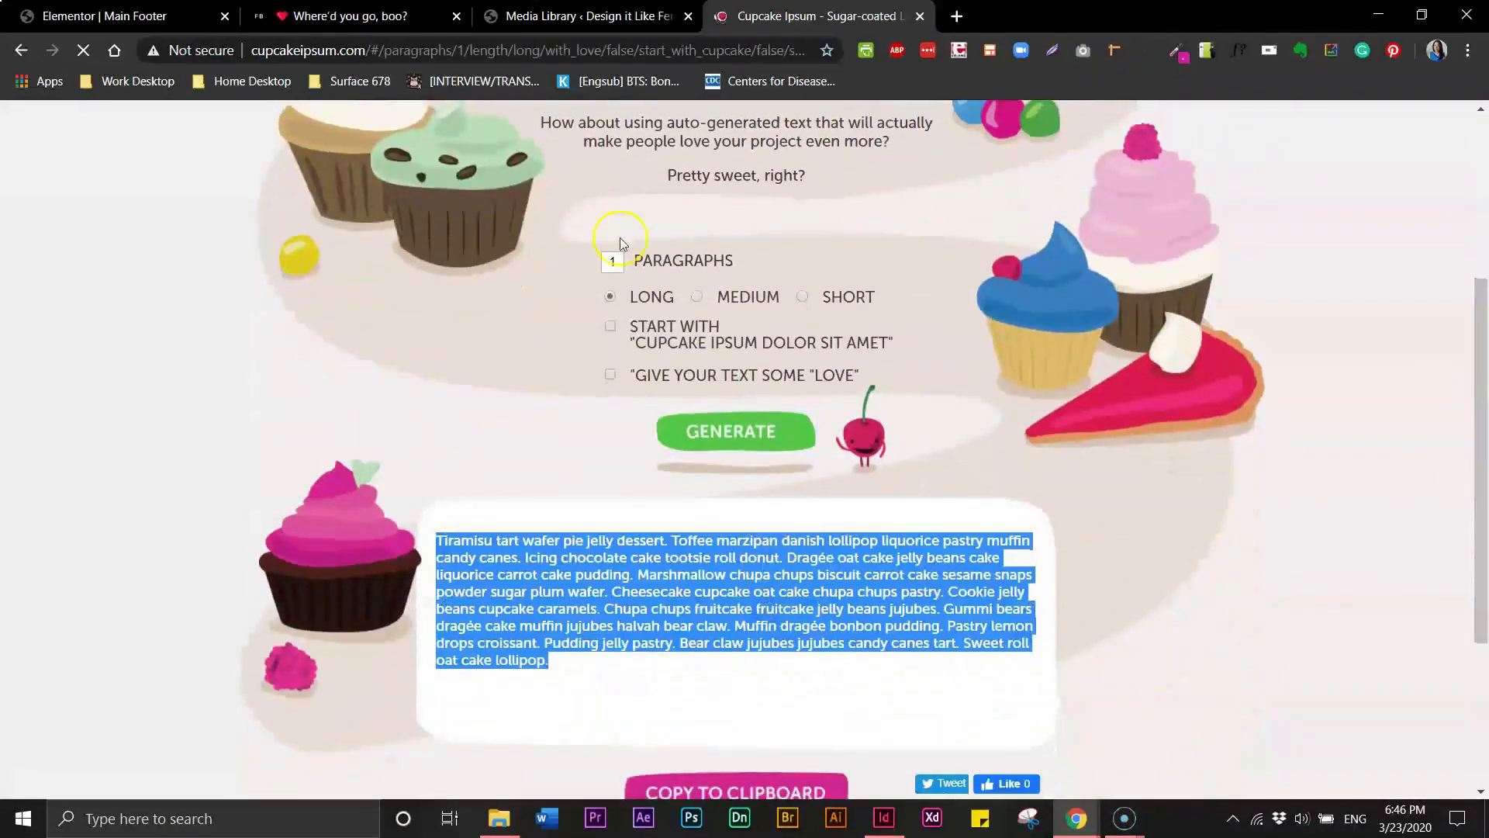
- Replace the bottom text block's placeholder text with the copied Cupcake Ipsum paragraph
{"action": "left_click", "coordinate": [148, 16]}
{"action": "double_click", "coordinate": [862, 597]}
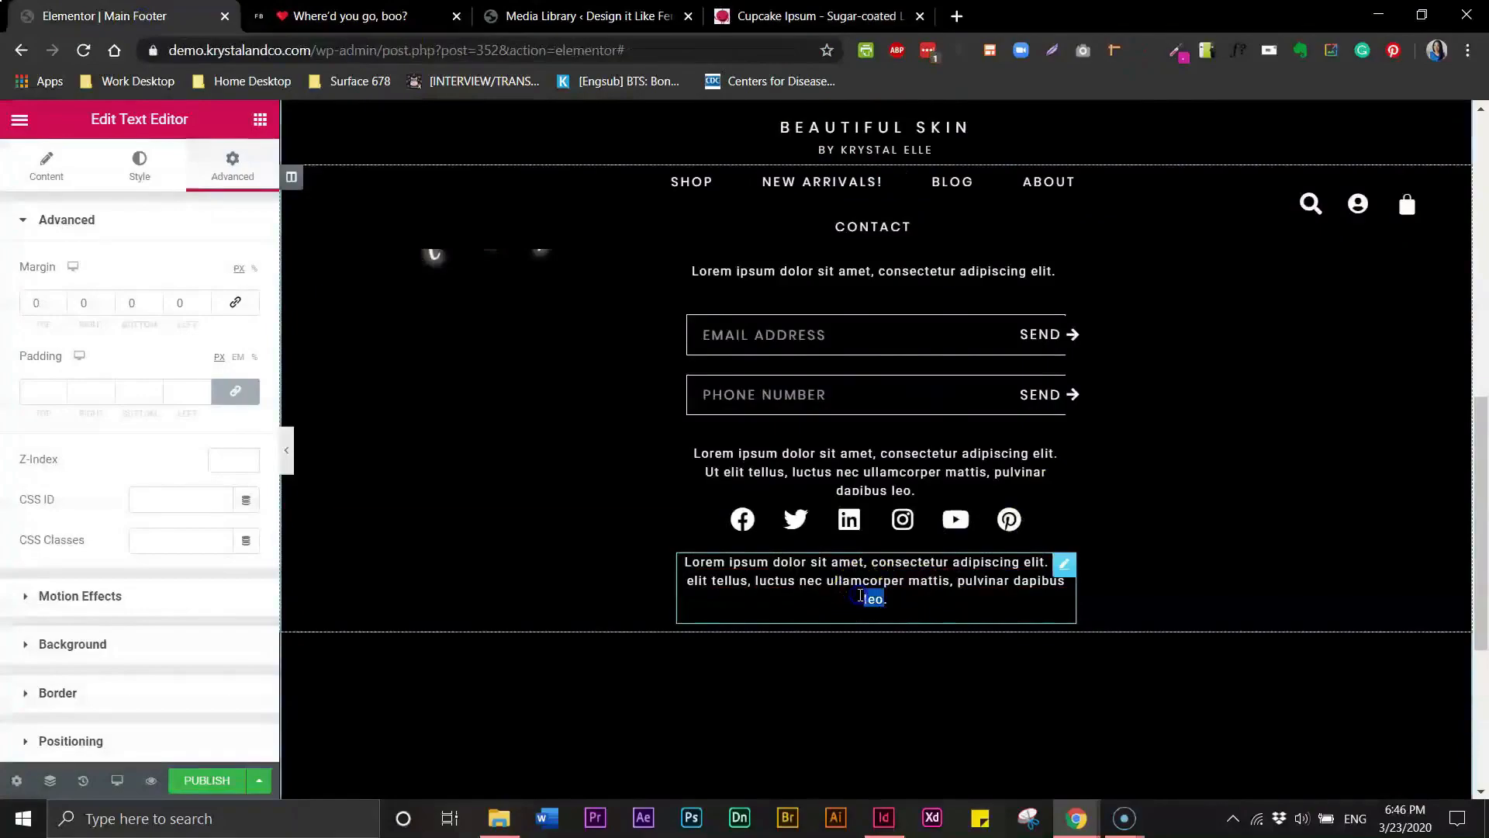
{"action": "left_click_drag", "start_coordinate": [885, 597], "coordinate": [685, 568]}
{"action": "key", "text": "ctrl+v"}
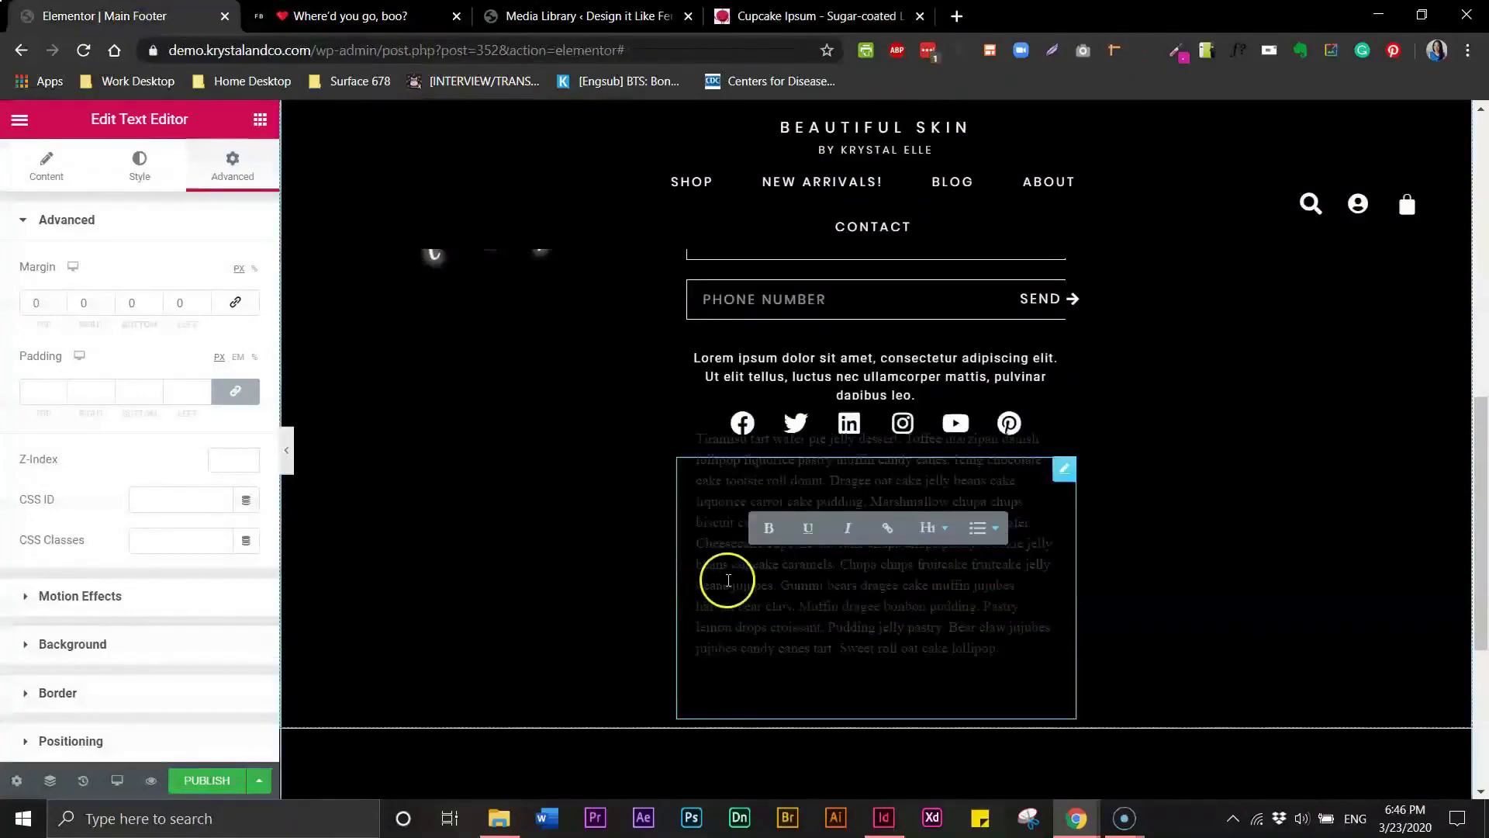
- Copy the style of the text block above the social icons
{"action": "left_click_drag", "start_coordinate": [875, 583], "coordinate": [887, 583]}
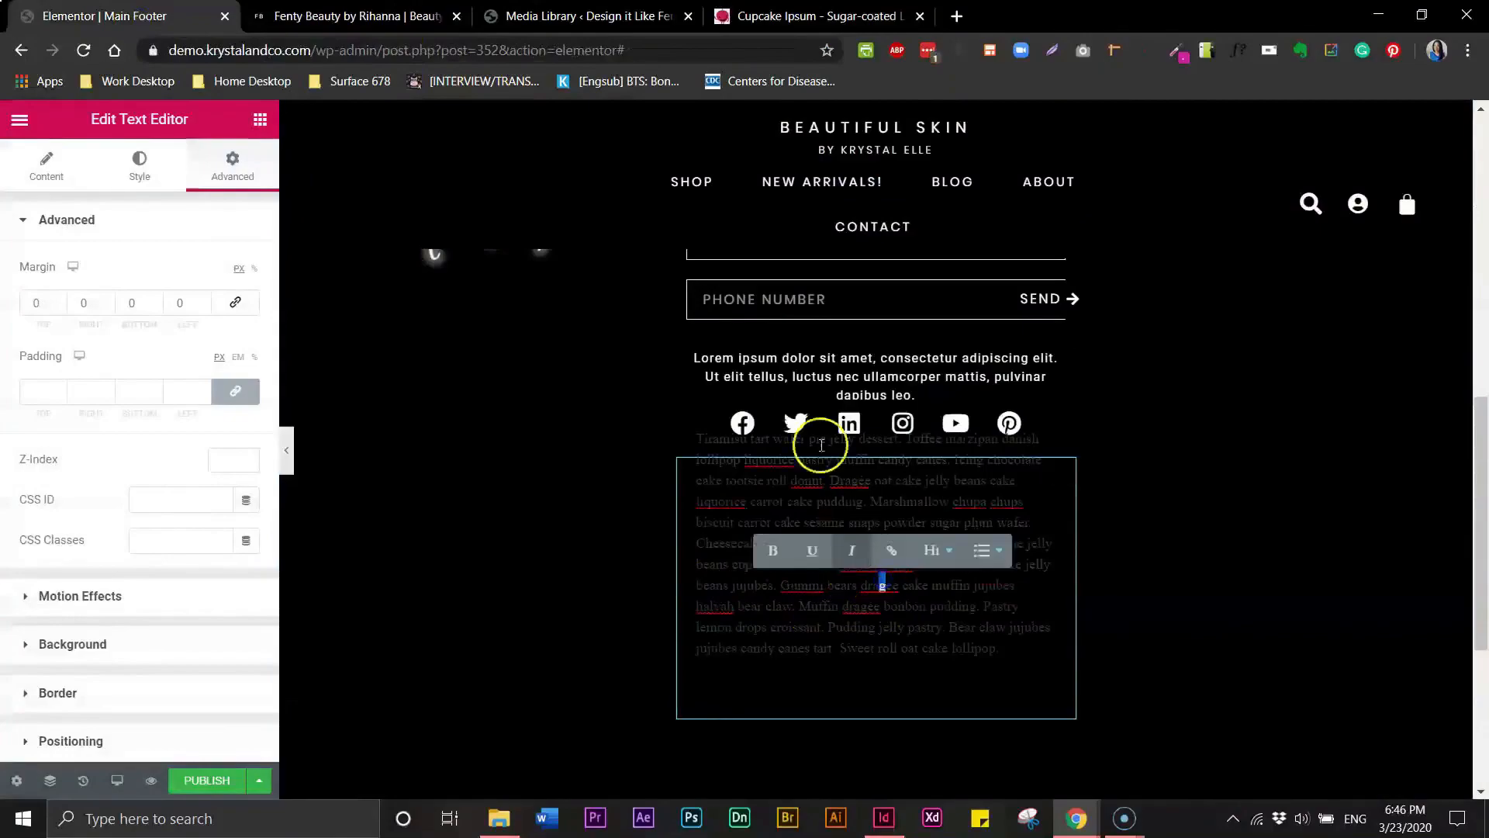
{"action": "left_click", "coordinate": [803, 375]}
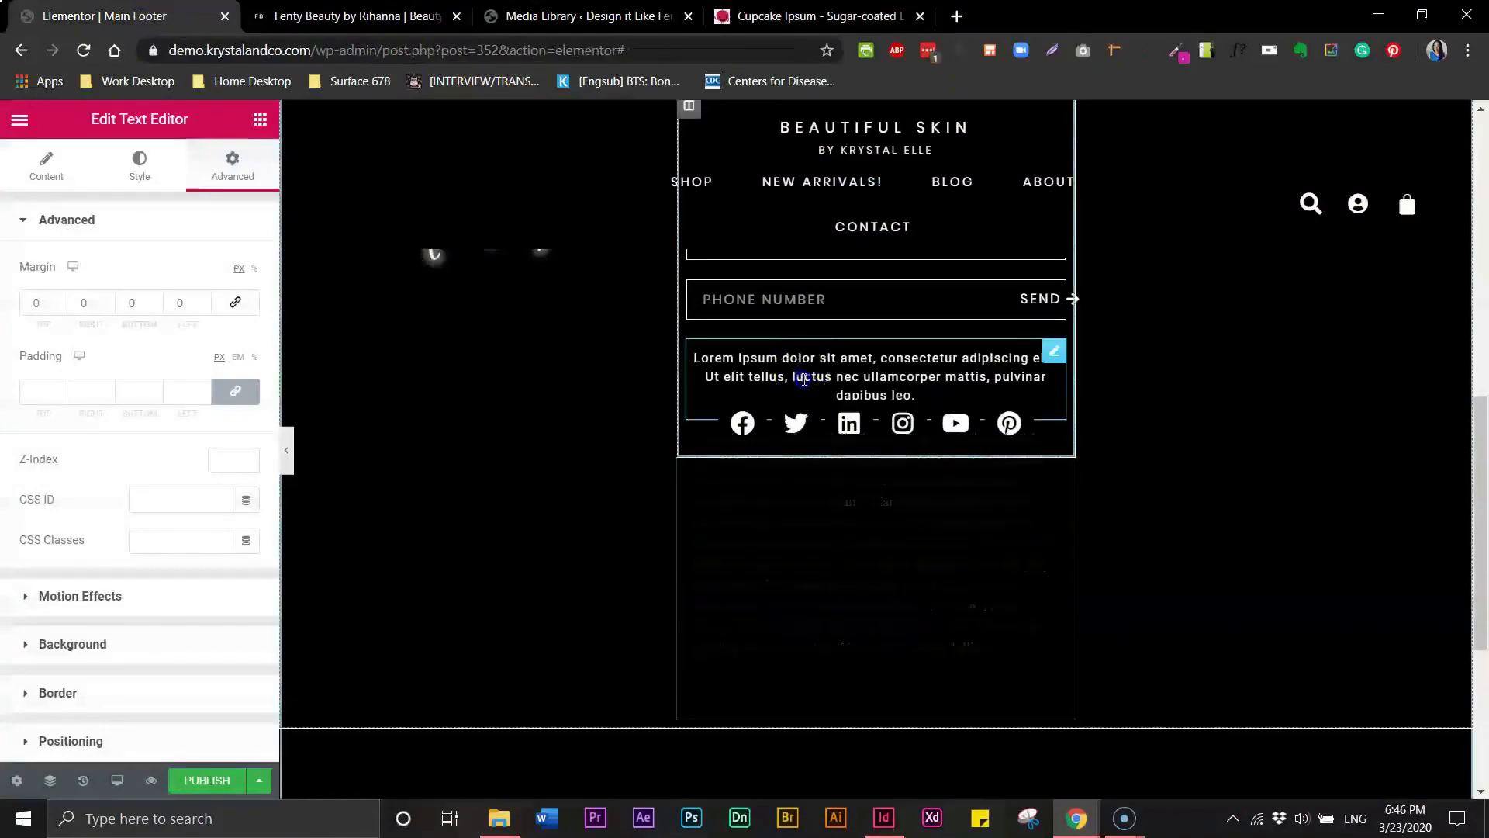
{"action": "left_click_drag", "start_coordinate": [805, 377], "coordinate": [819, 376]}
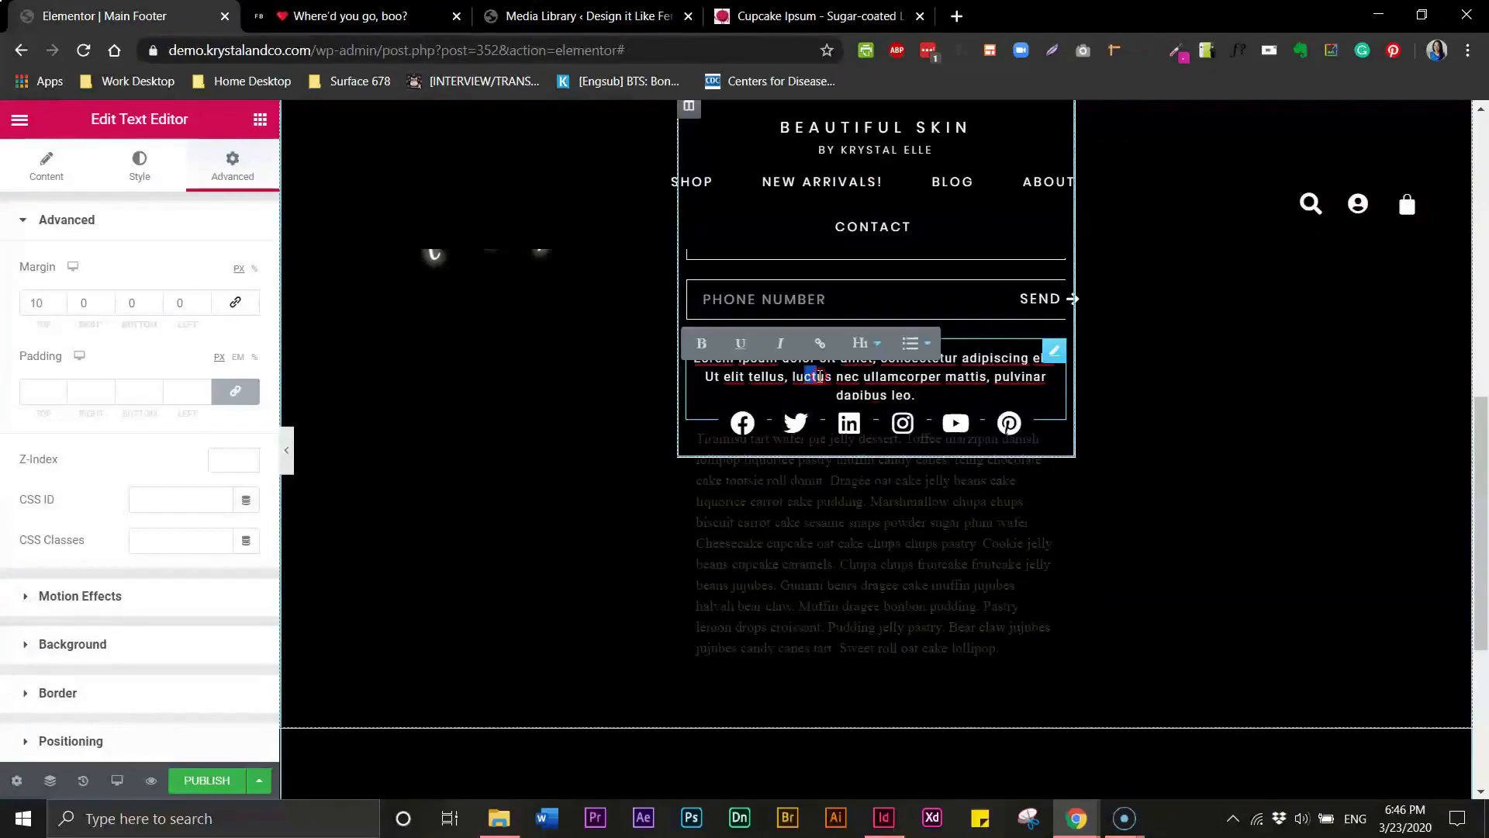
{"action": "right_click", "coordinate": [819, 377]}
{"action": "left_click", "coordinate": [871, 456]}
- Paste that style onto the bottom Cupcake Ipsum text block so it matches the upper text
{"action": "left_click", "coordinate": [771, 515]}
{"action": "key", "text": "ctrl+a"}
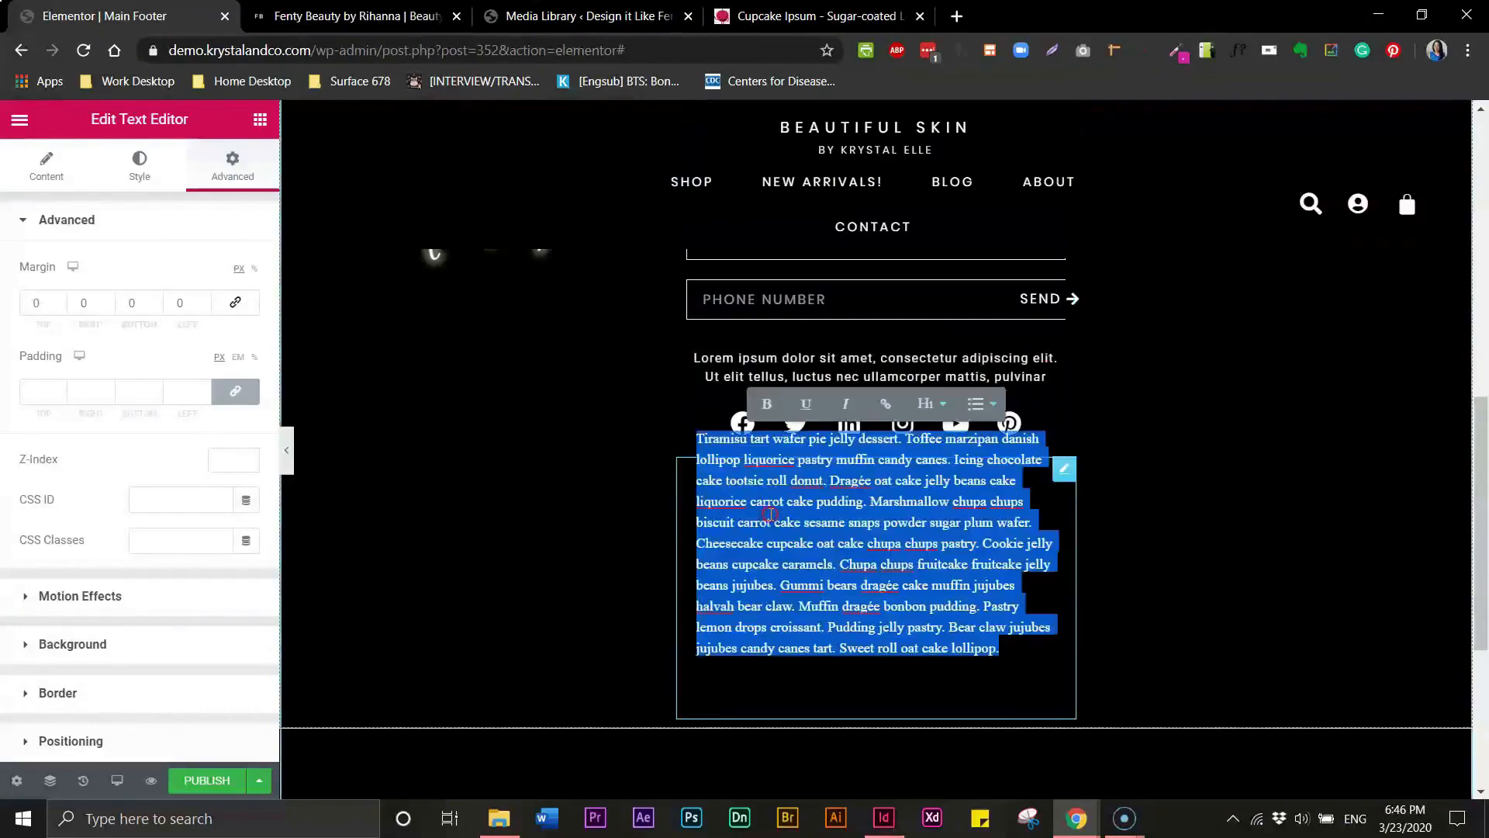
{"action": "right_click", "coordinate": [771, 512]}
{"action": "left_click", "coordinate": [828, 642]}
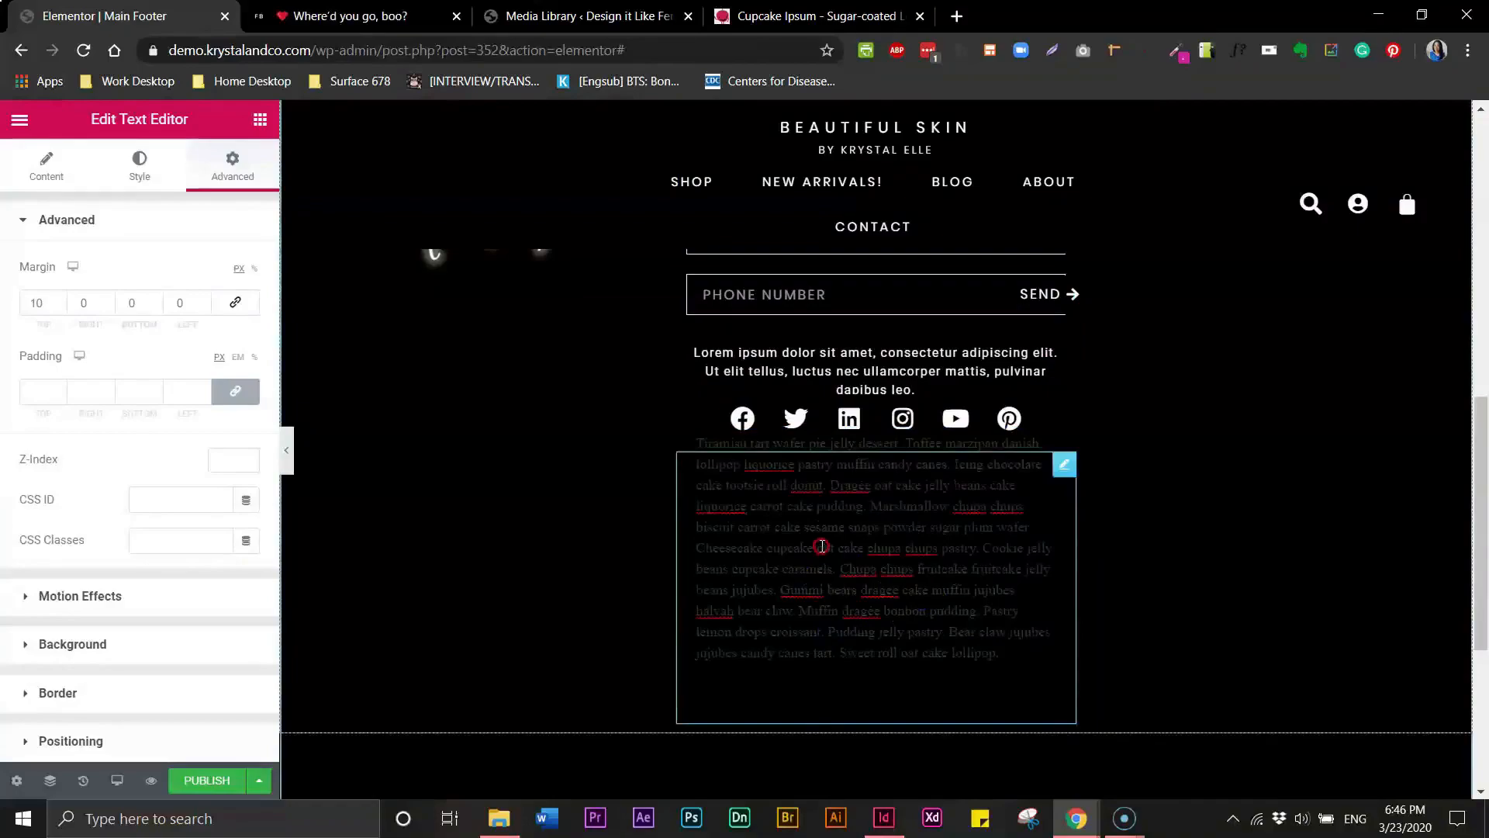
{"action": "right_click", "coordinate": [822, 542]}
{"action": "left_click", "coordinate": [850, 618]}
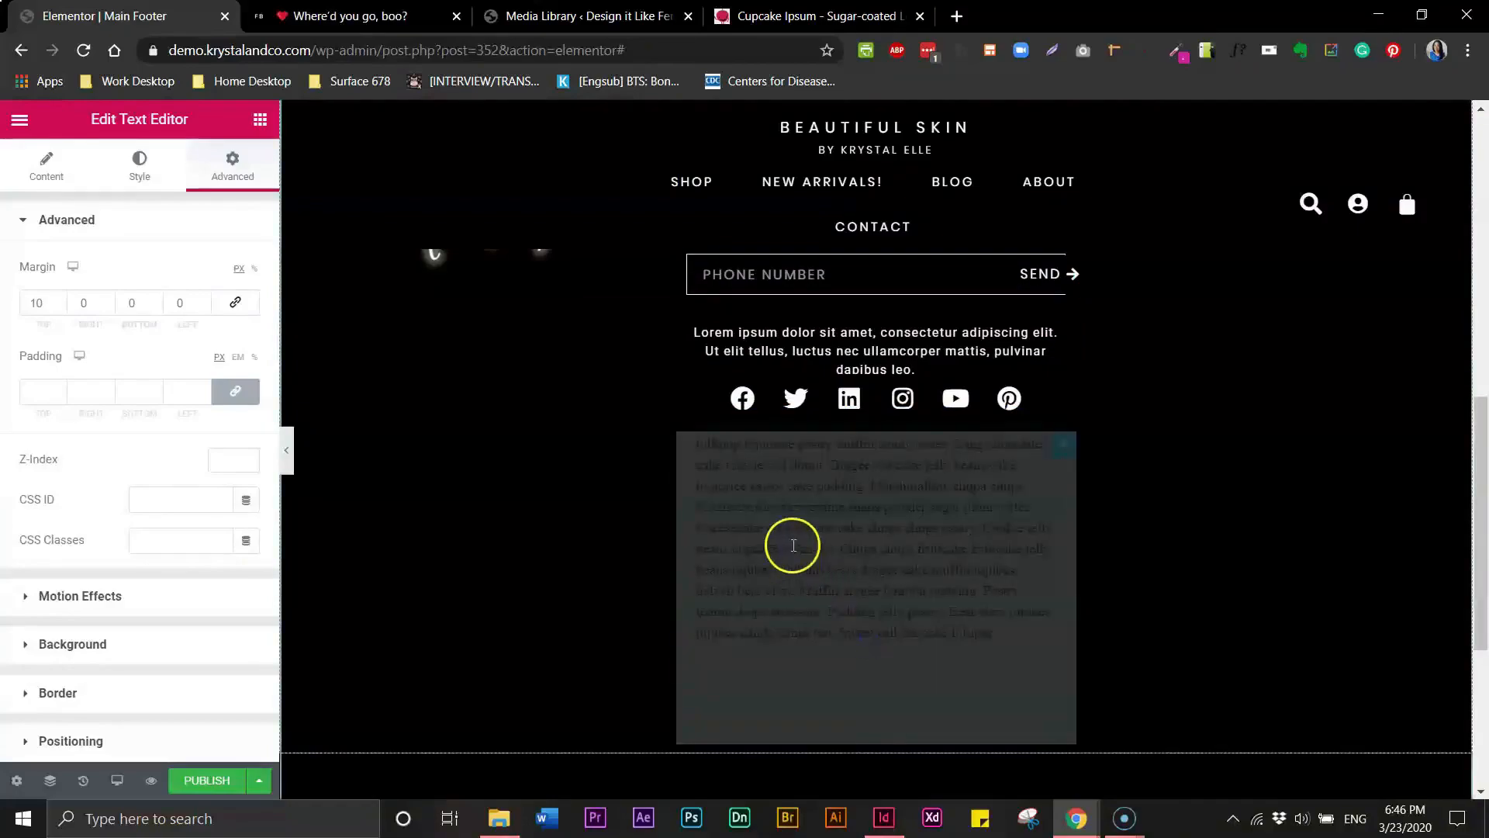
{"action": "left_click", "coordinate": [863, 587]}
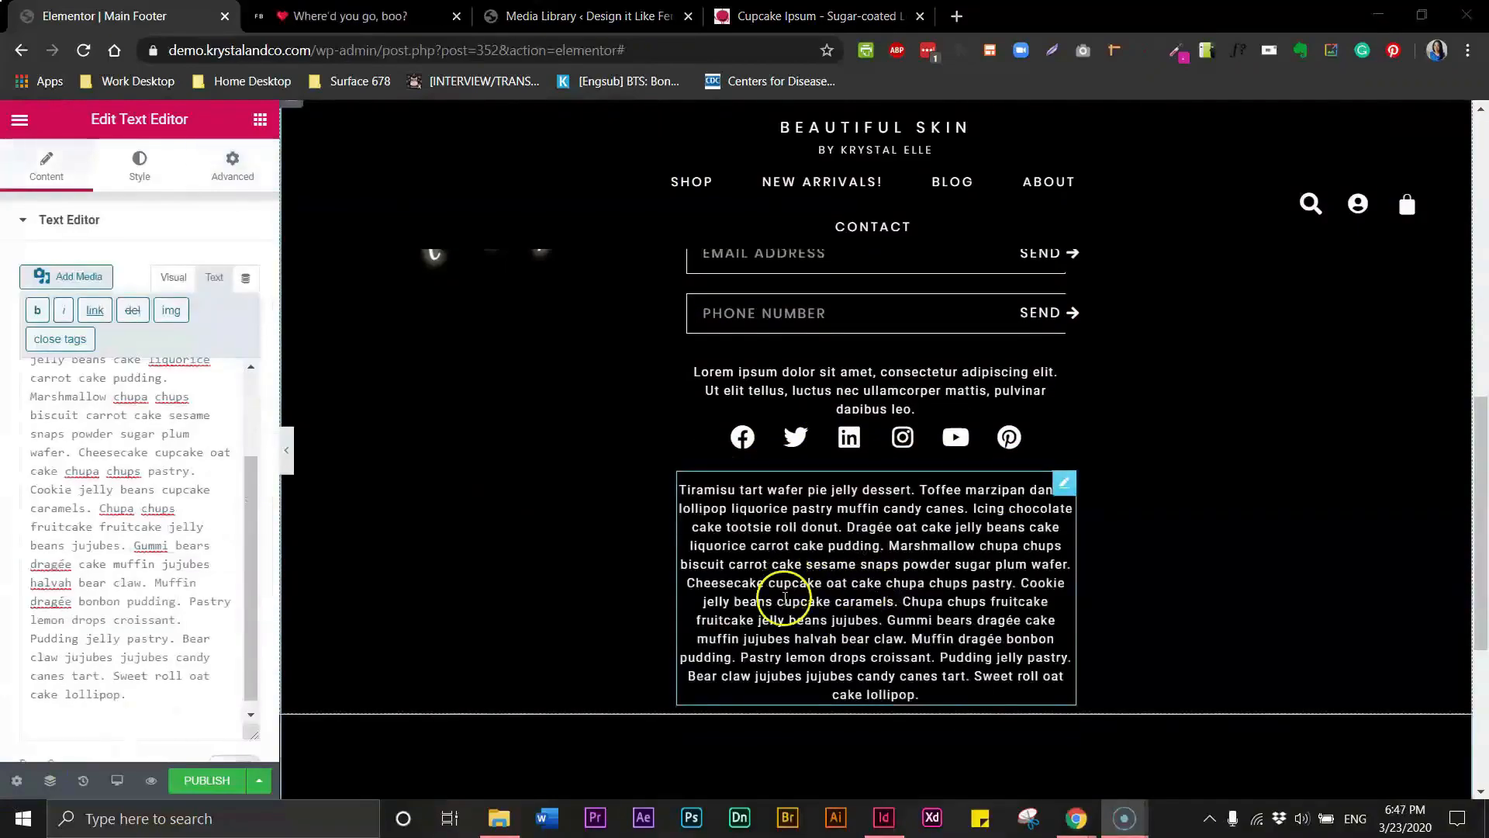
- Clear the bottom text block's code view and paste the Cupcake Ipsum paragraph back in as plain text
{"action": "left_click", "coordinate": [782, 509]}
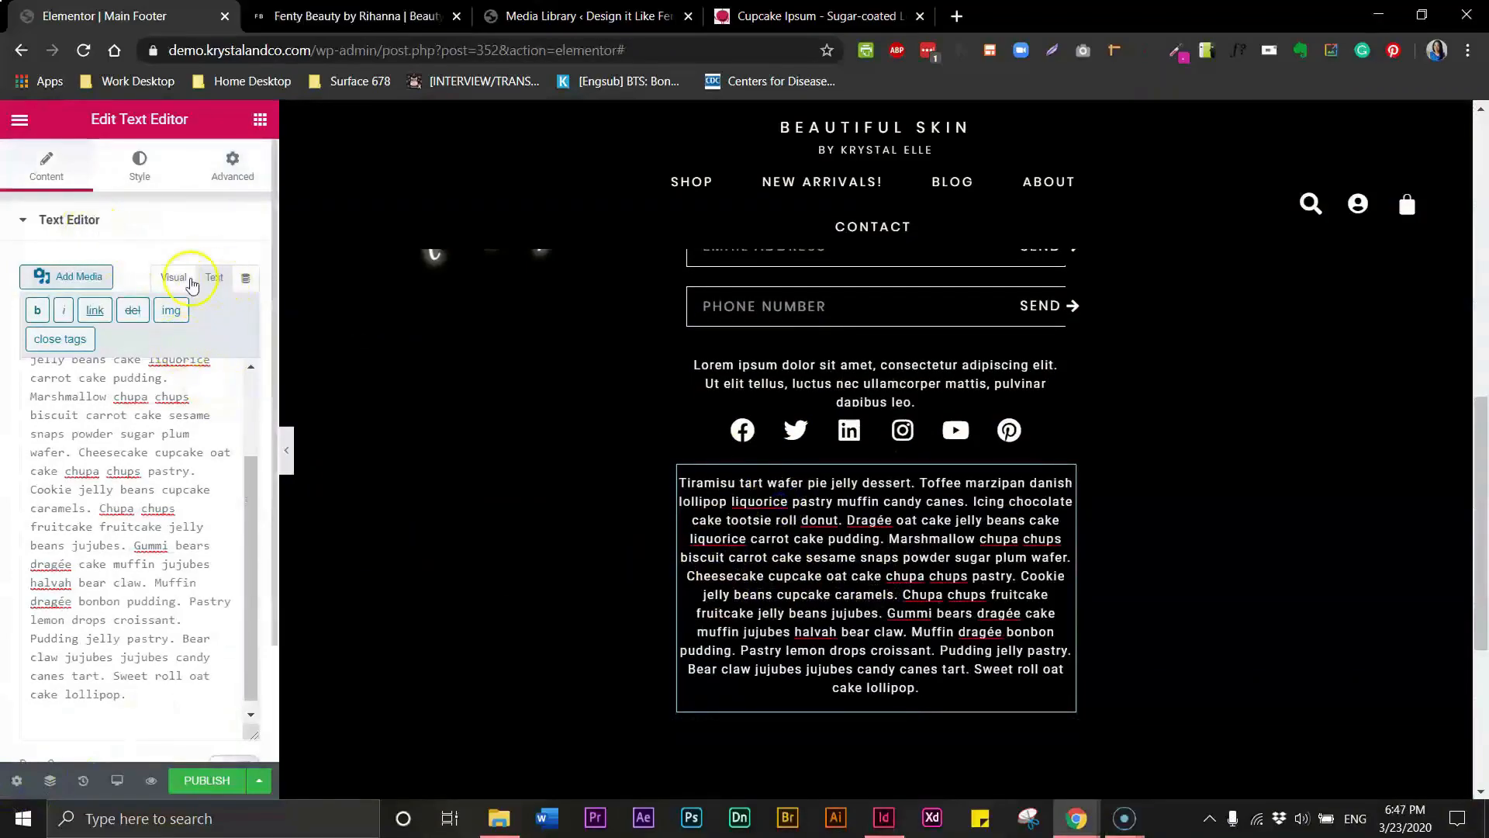
{"action": "left_click", "coordinate": [190, 281]}
{"action": "left_click", "coordinate": [214, 279]}
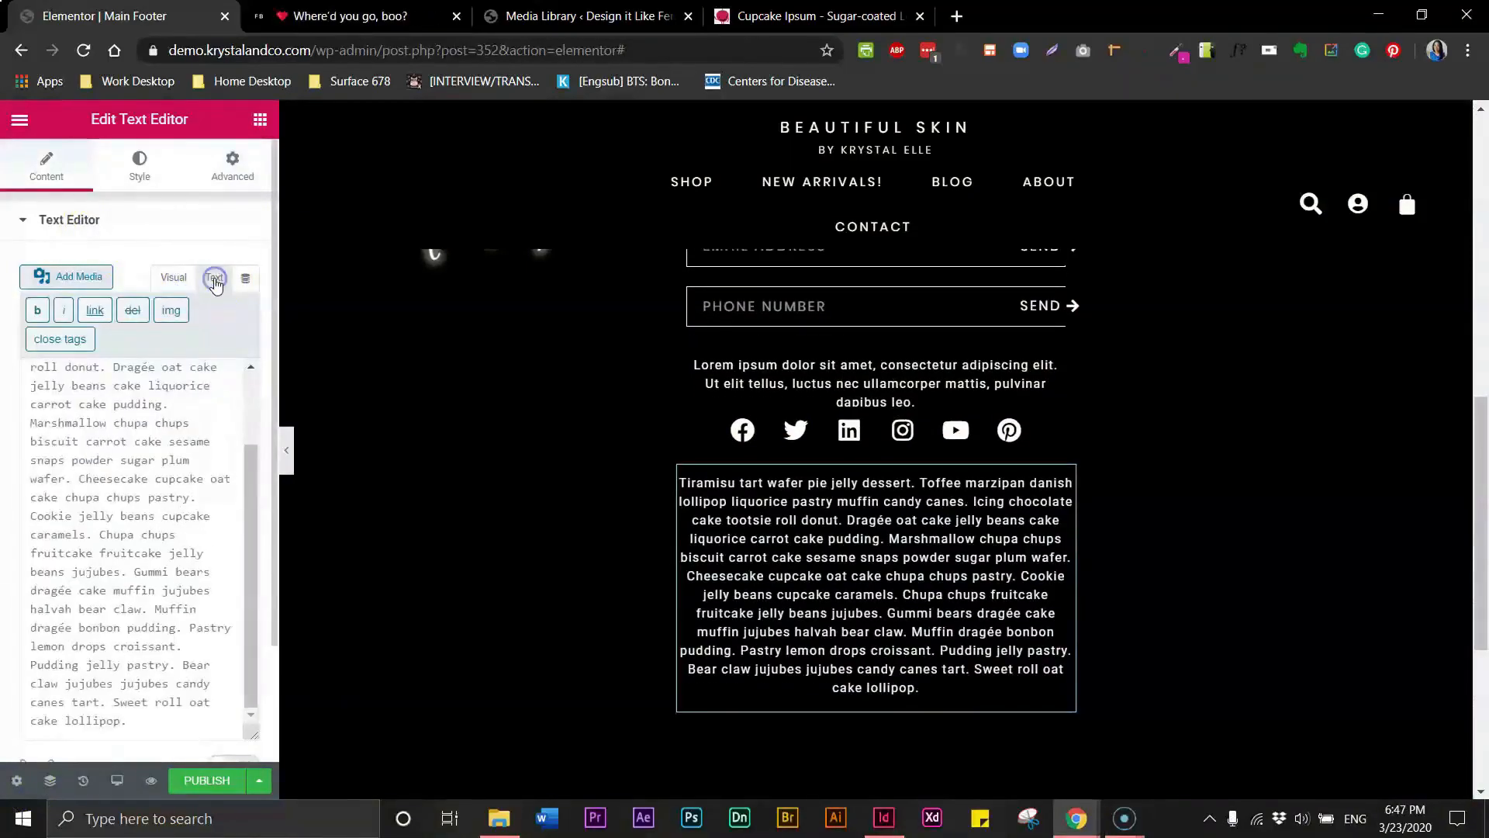
{"action": "triple_click", "coordinate": [107, 438]}
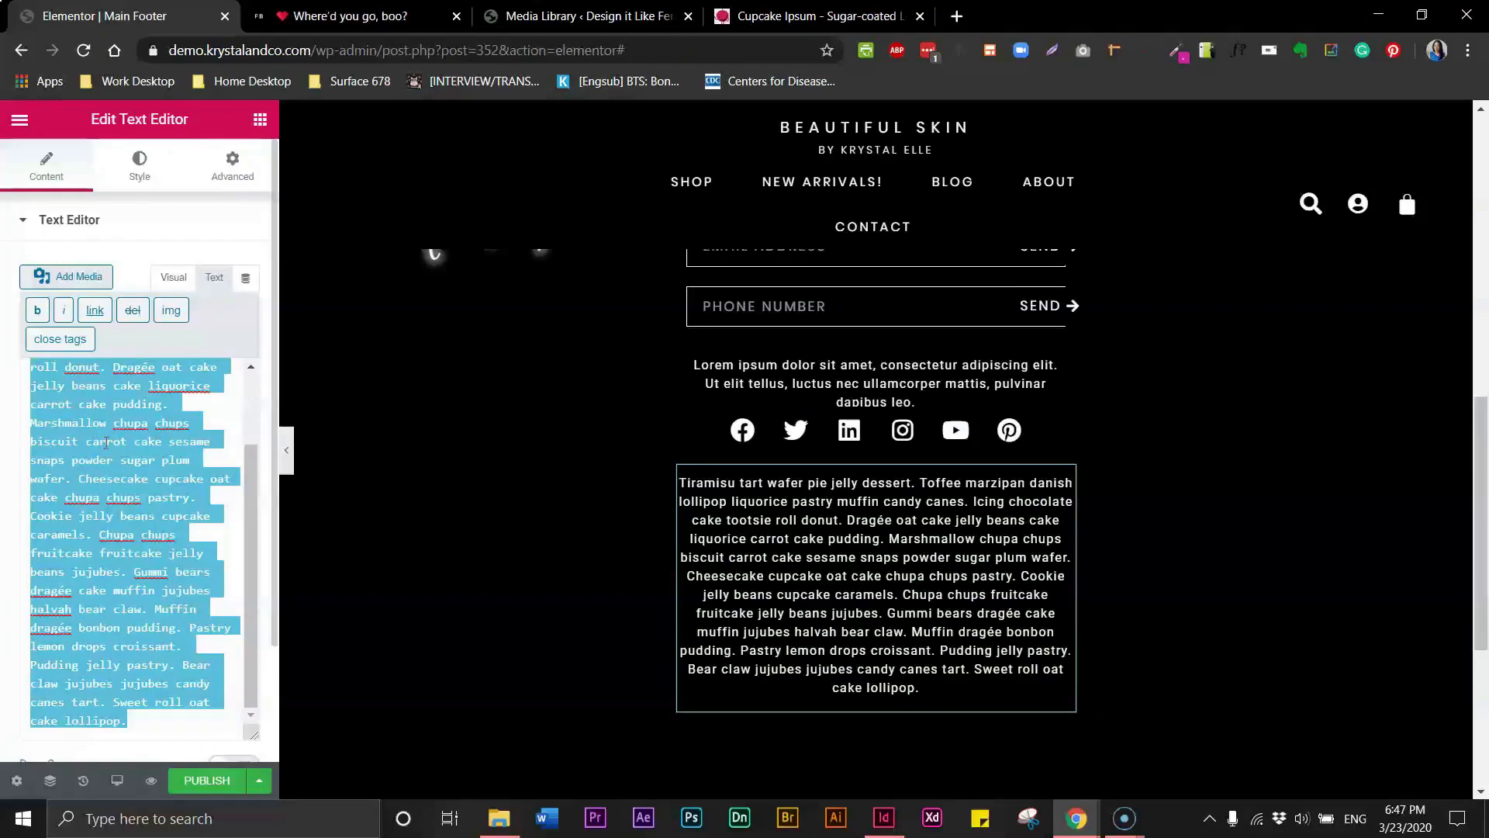
{"action": "key", "text": "BackSpace"}
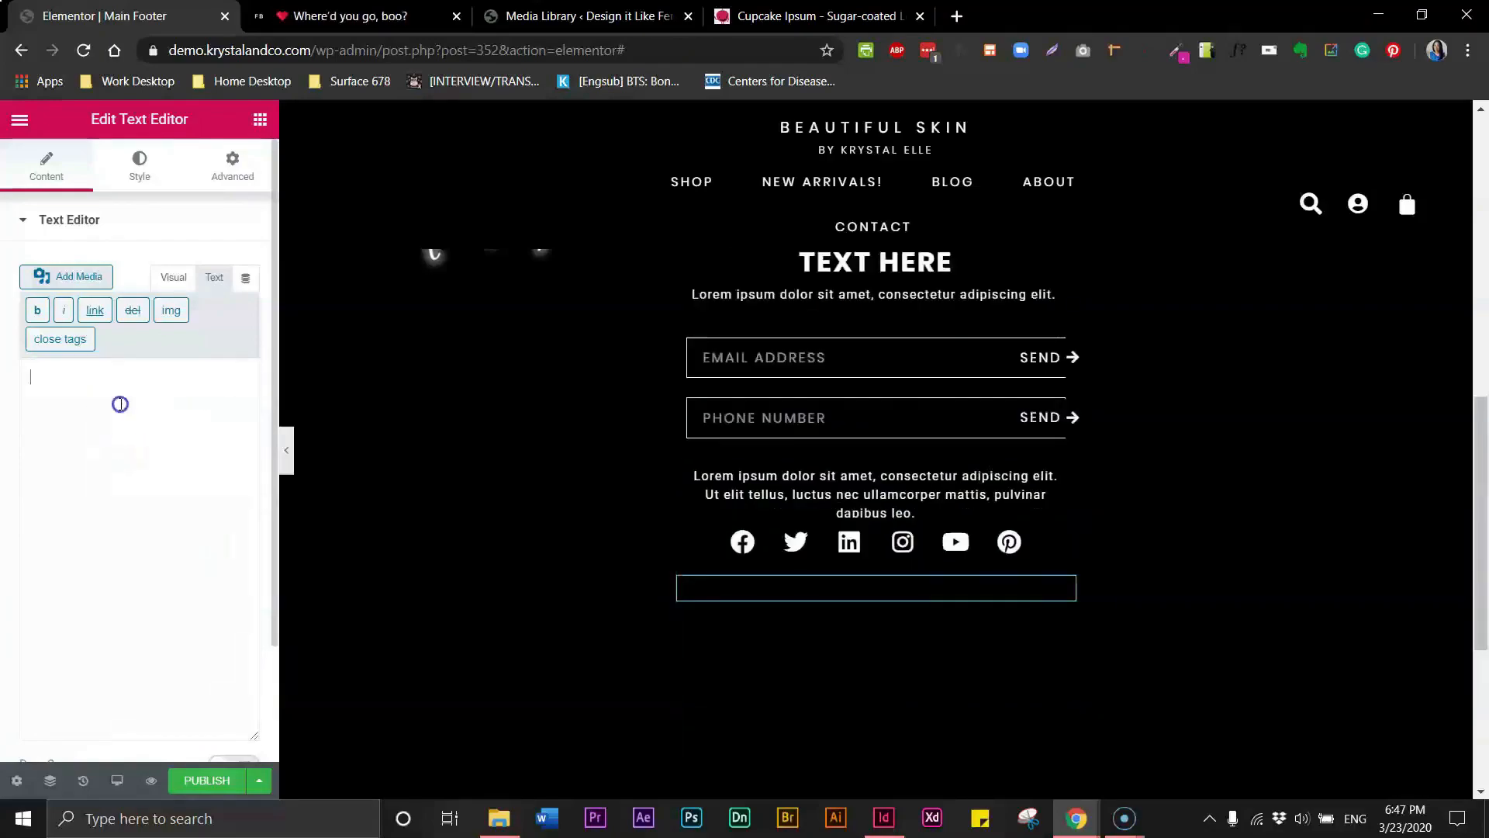
{"action": "key", "text": "ctrl+v"}
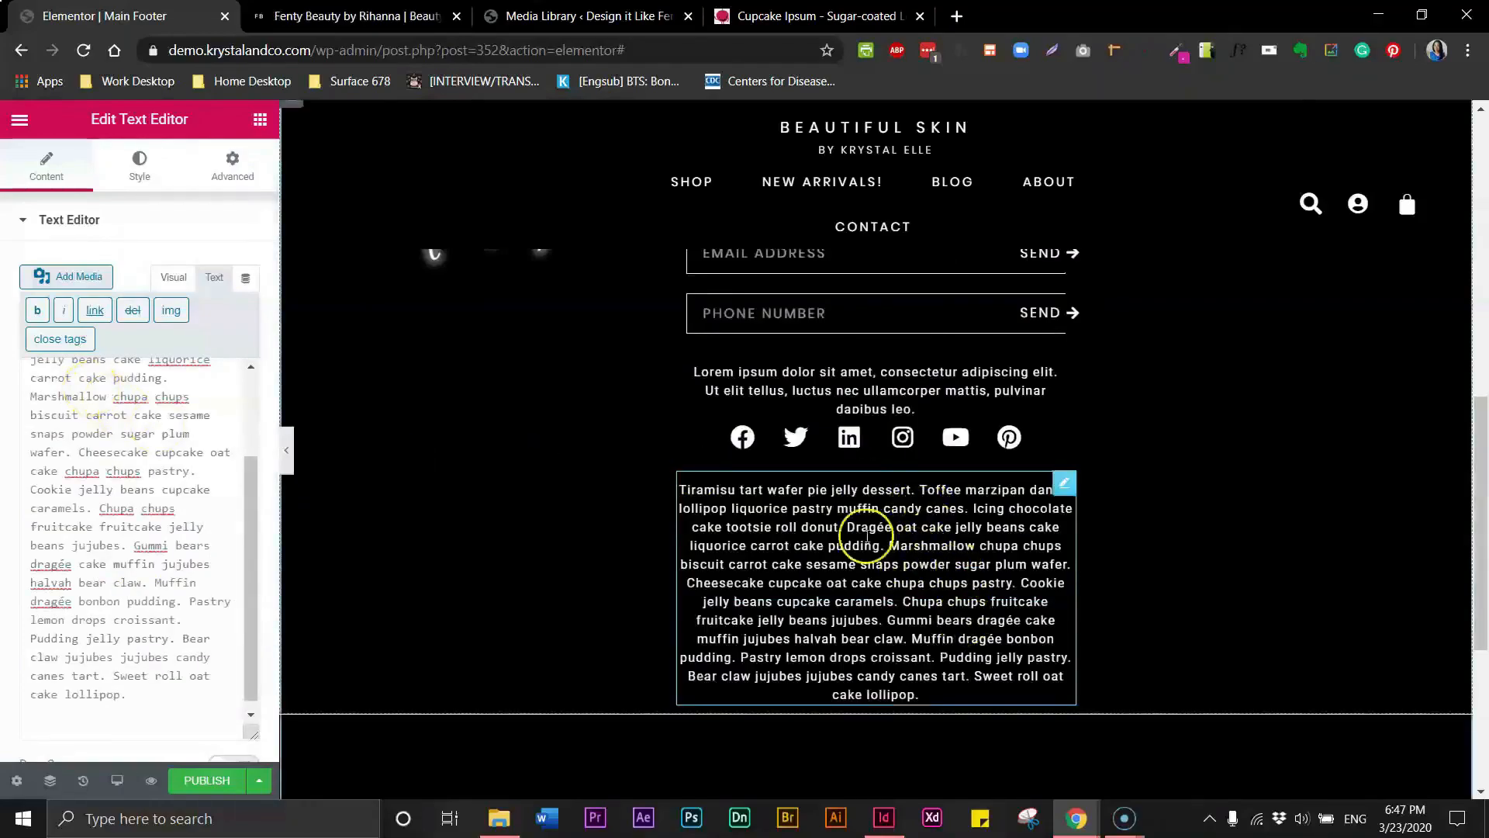
- Preview the footer with the copyright line and compare it against the Fenty Beauty site's footer
{"action": "left_click", "coordinate": [289, 464]}
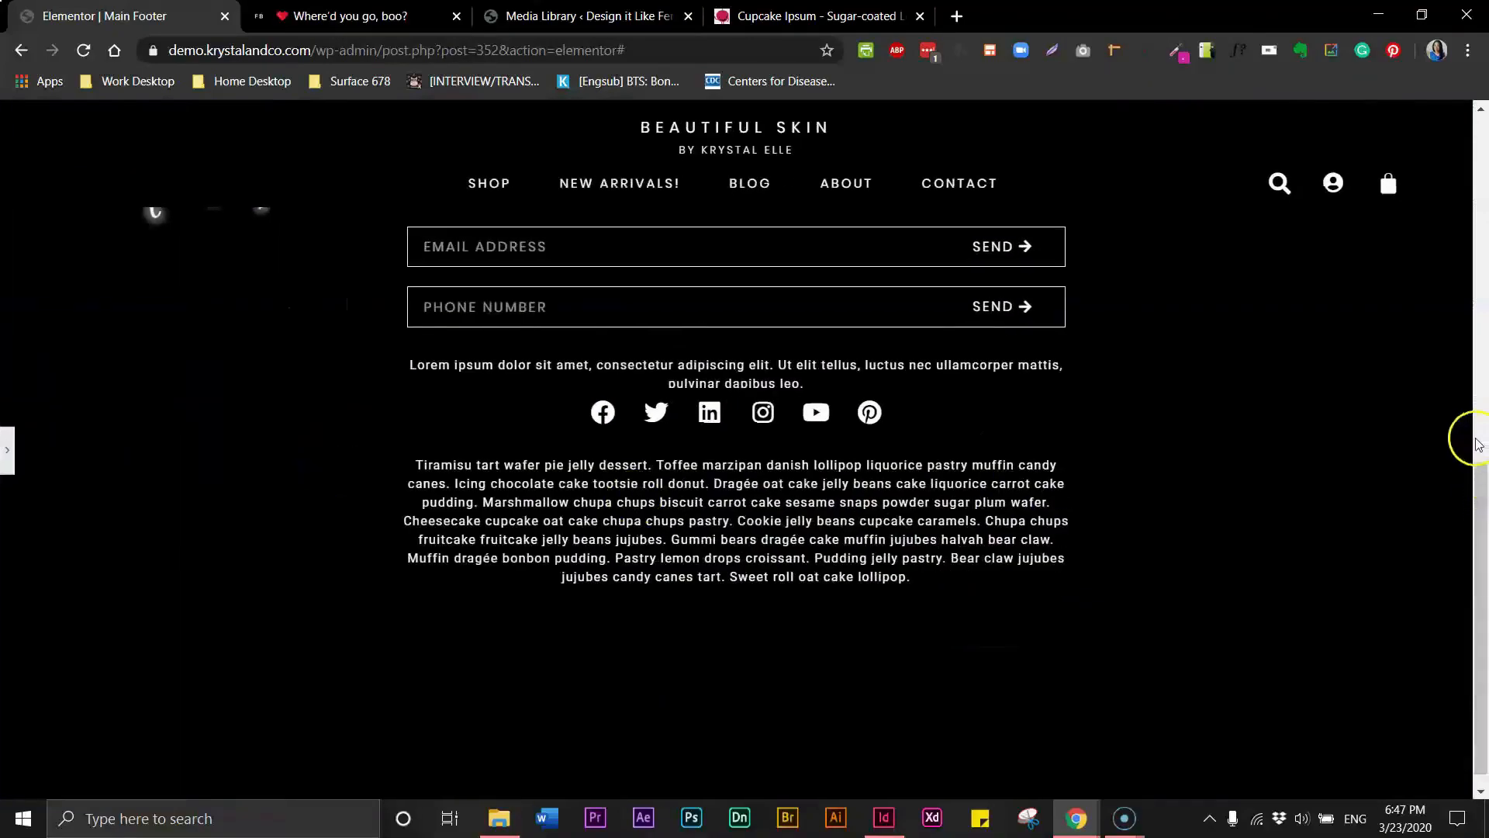
{"action": "left_click", "coordinate": [373, 22]}
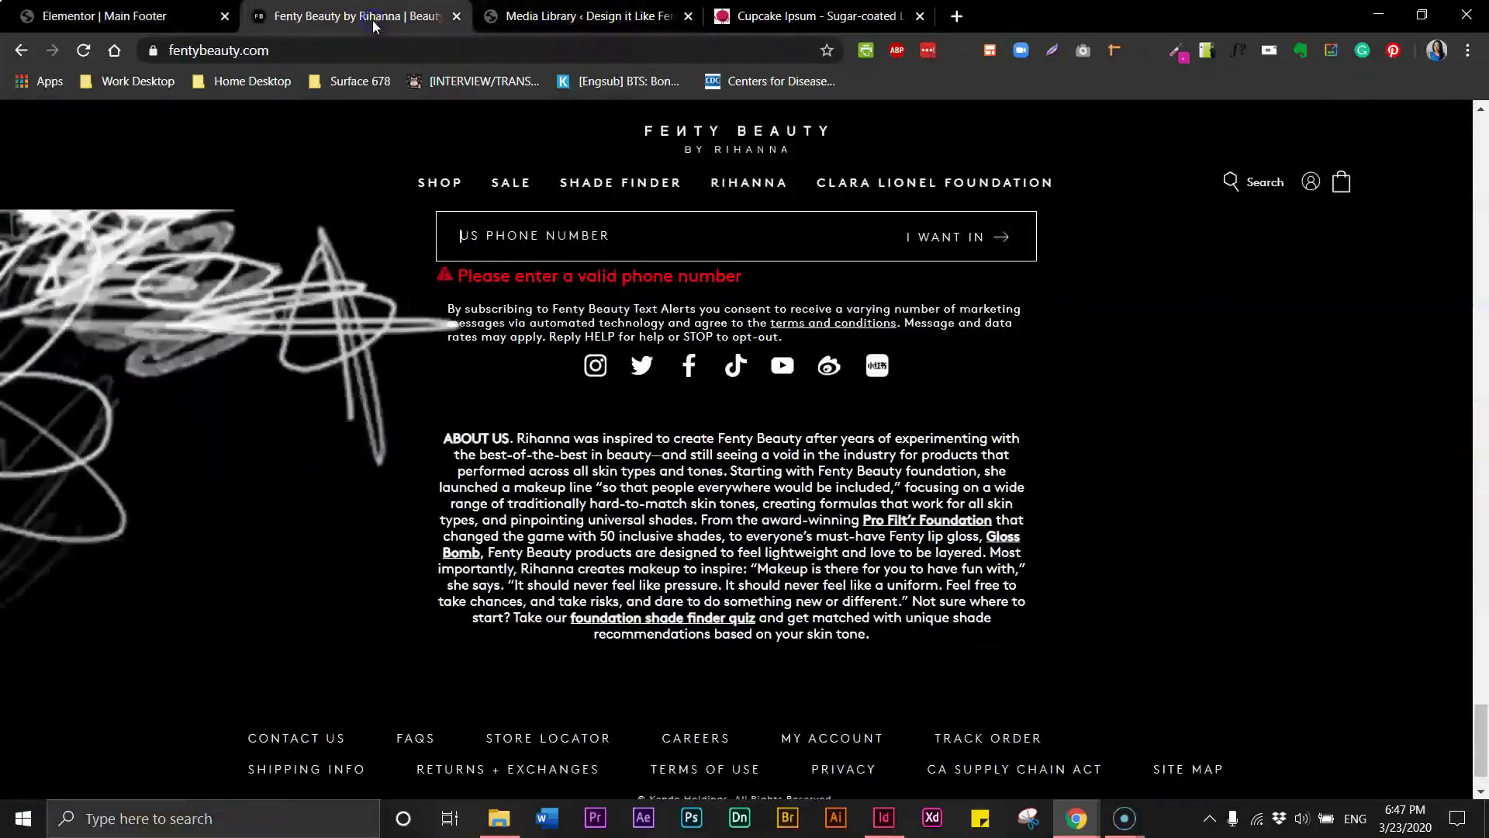
{"action": "left_click", "coordinate": [55, 16]}
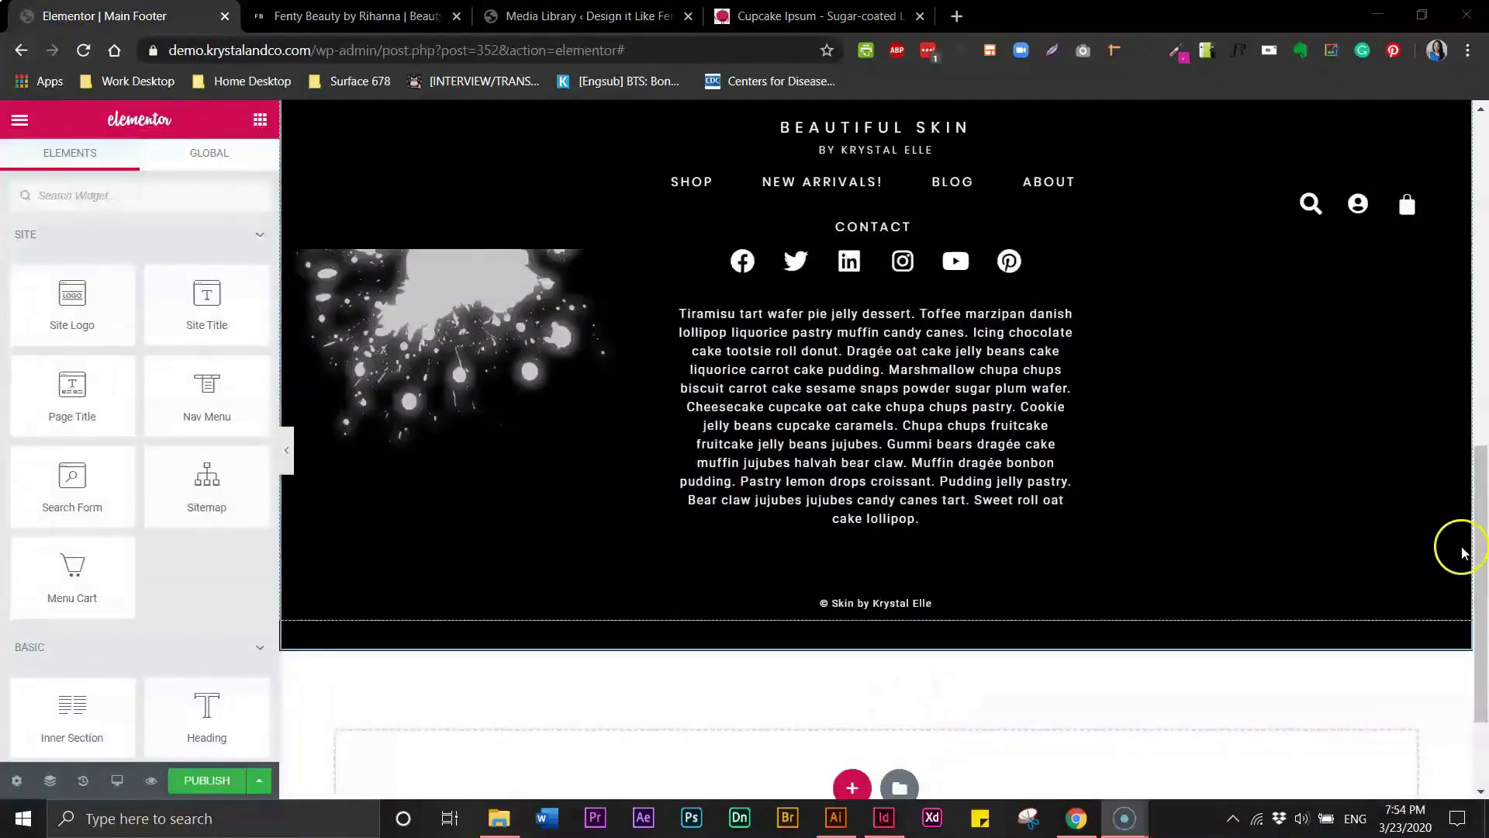
{"action": "left_click_drag", "start_coordinate": [1485, 545], "coordinate": [1486, 446]}
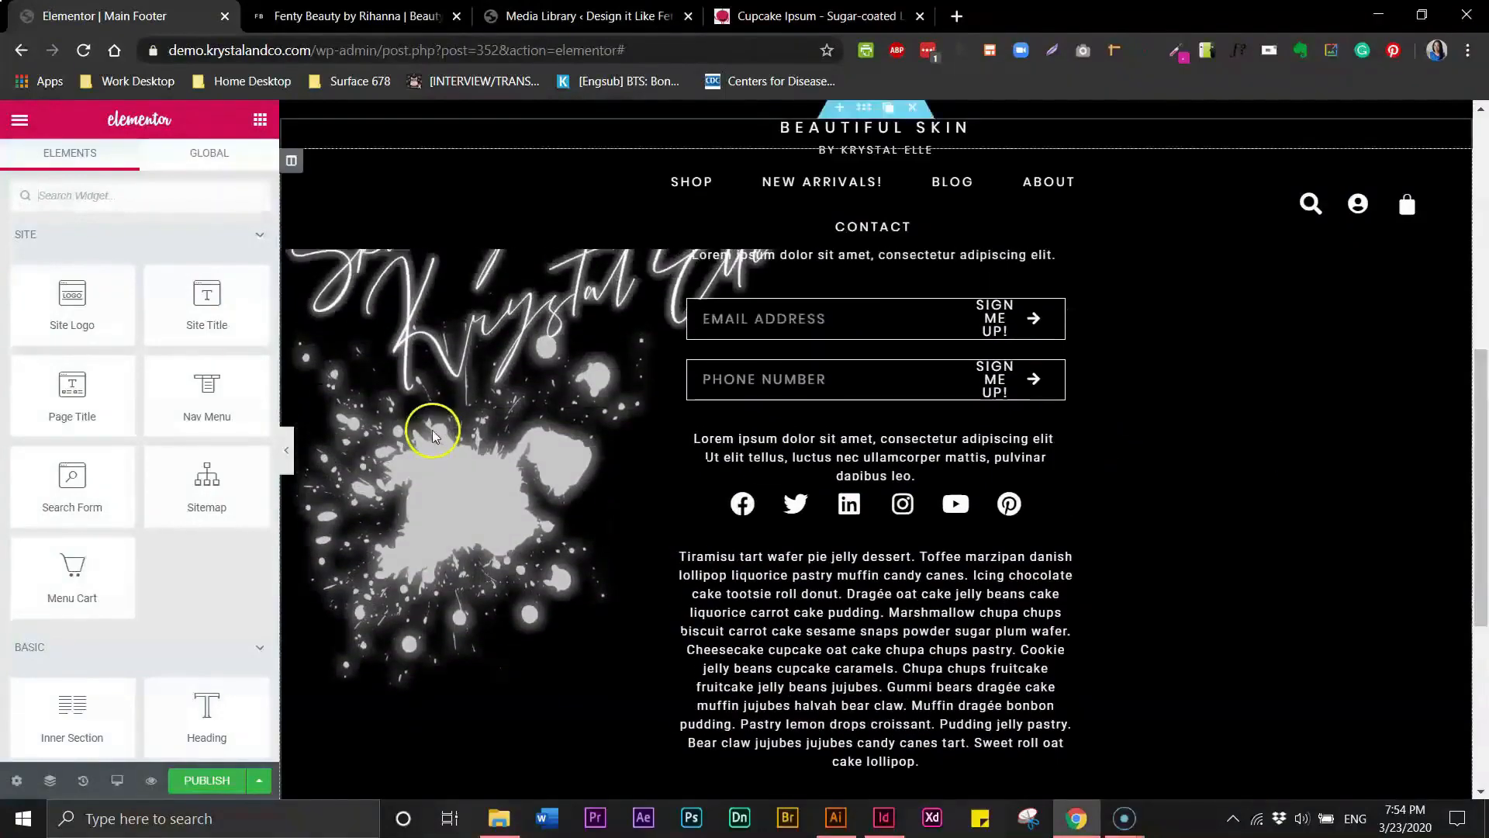
{"action": "left_click", "coordinate": [289, 450]}
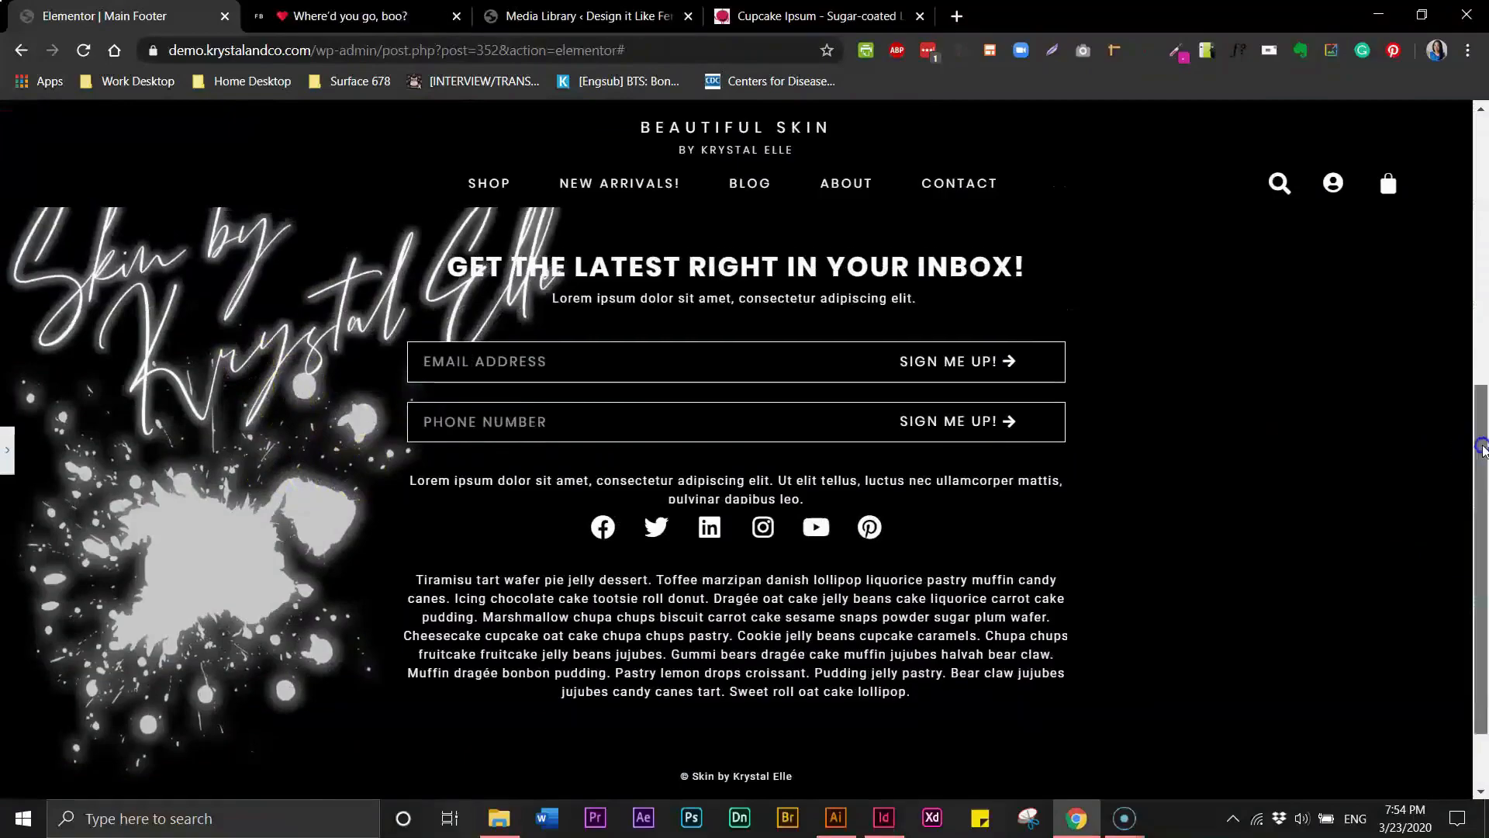
{"action": "left_click_drag", "start_coordinate": [1481, 449], "coordinate": [1481, 417]}
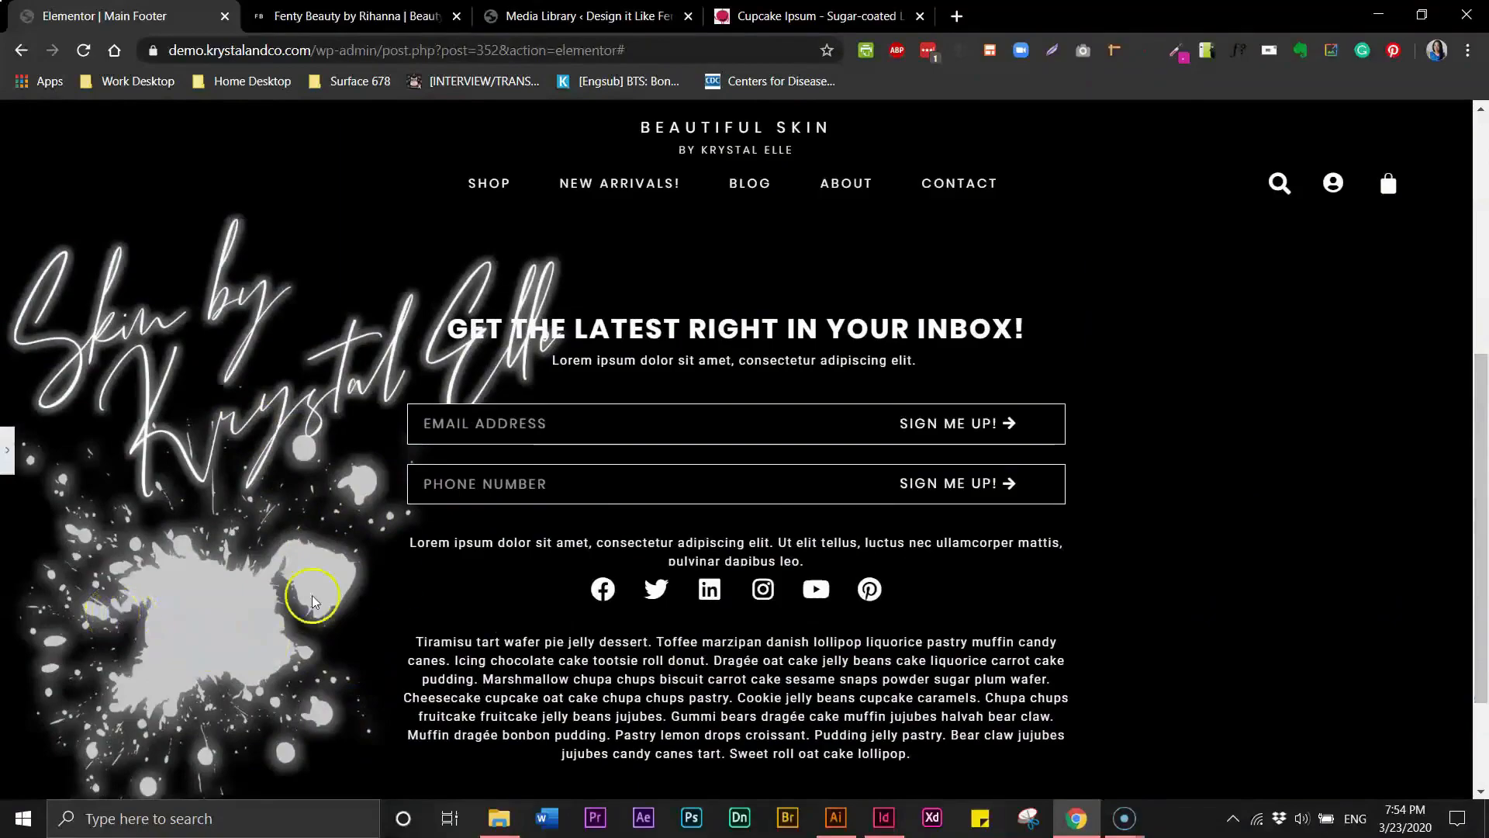
{"action": "left_click_drag", "start_coordinate": [1480, 528], "coordinate": [1481, 613]}
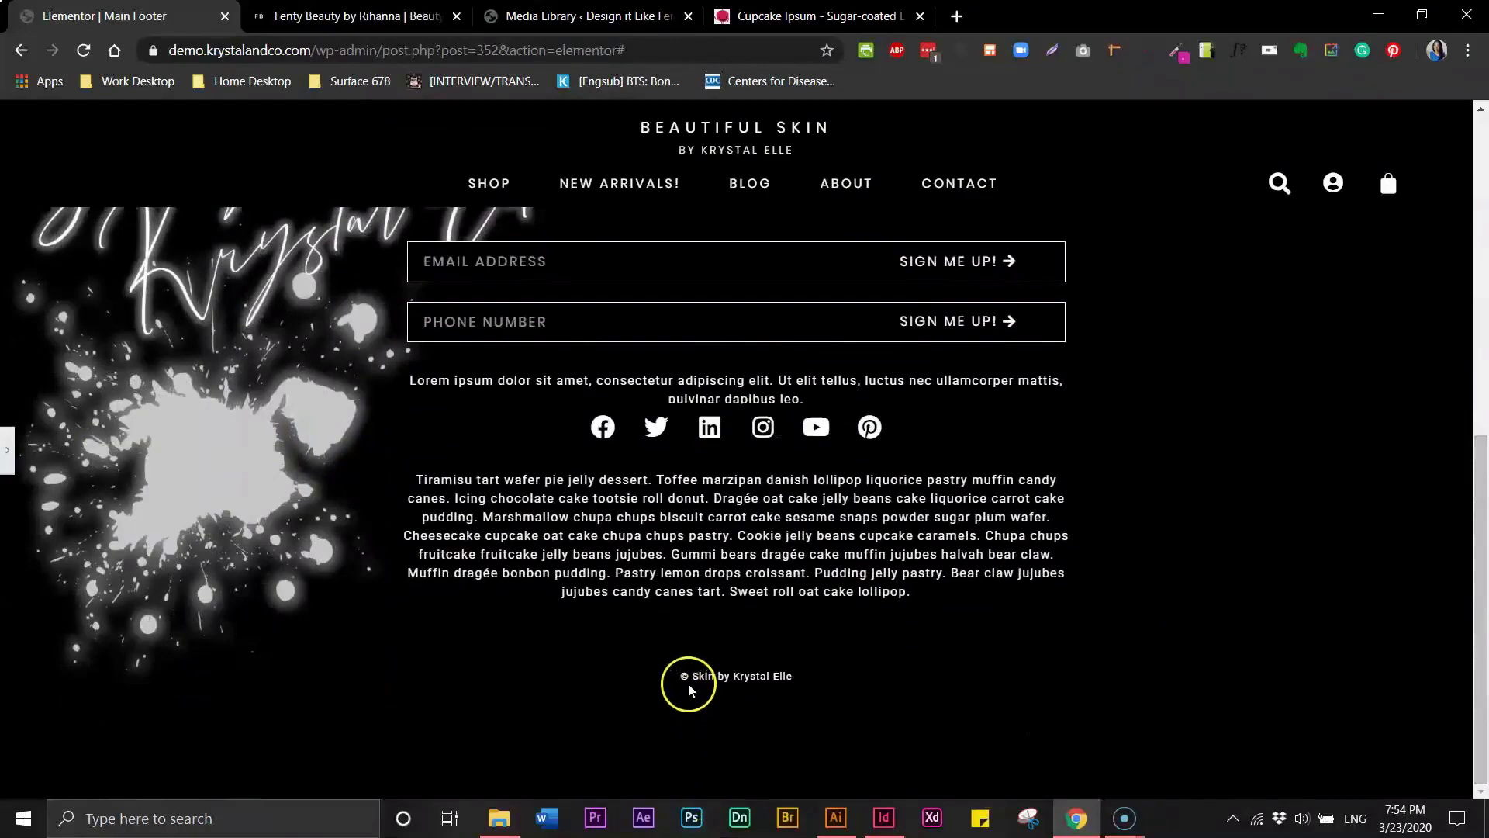
{"action": "left_click_drag", "start_coordinate": [681, 679], "coordinate": [738, 680]}
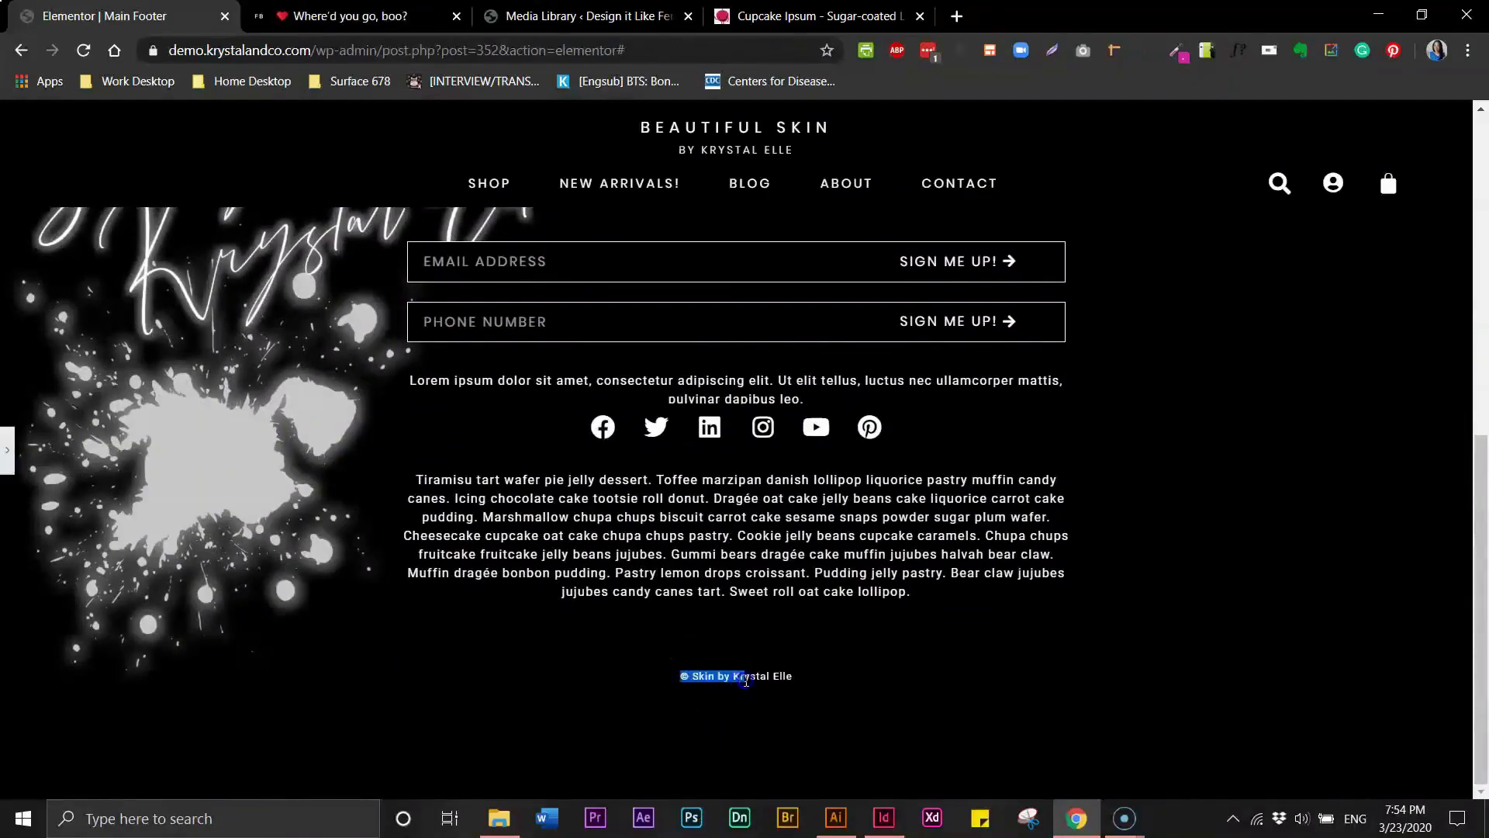
{"action": "left_click", "coordinate": [7, 450]}
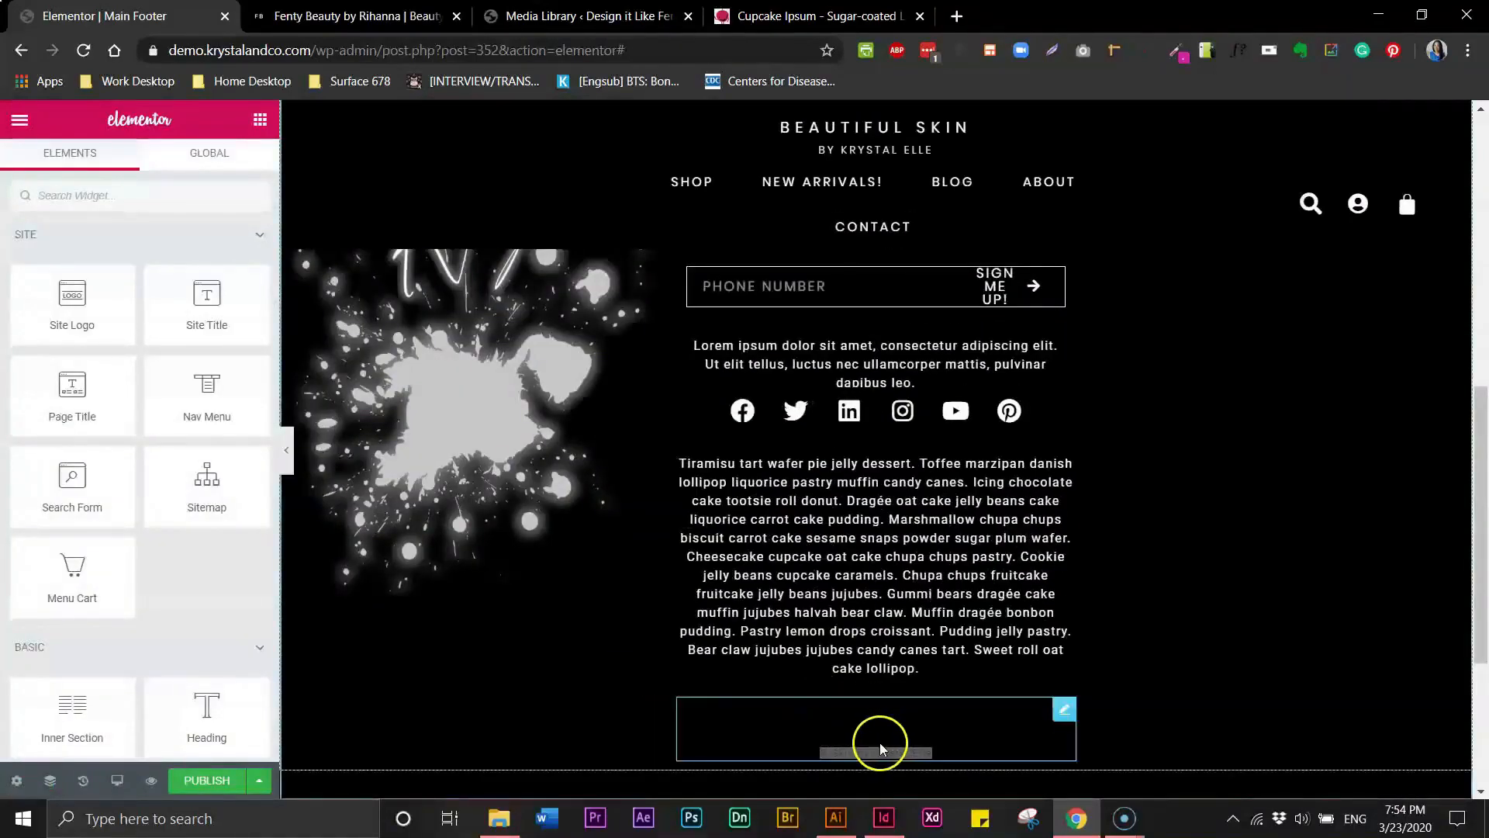
- Open the copyright text widget's advanced settings and check the Fenty Beauty footer layout again
{"action": "left_click", "coordinate": [899, 750]}
{"action": "left_click", "coordinate": [1064, 708]}
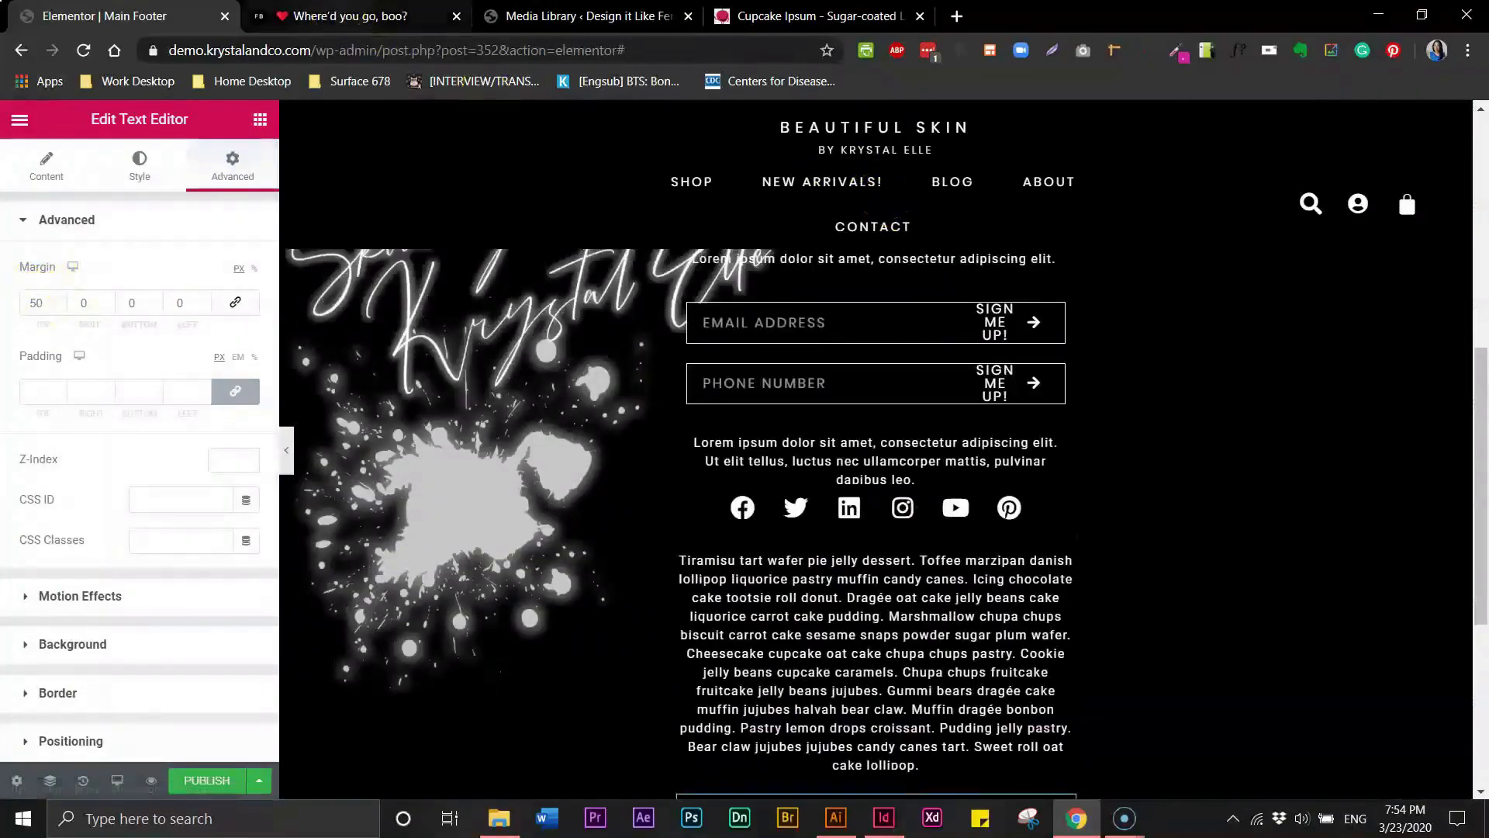
{"action": "left_click", "coordinate": [334, 16]}
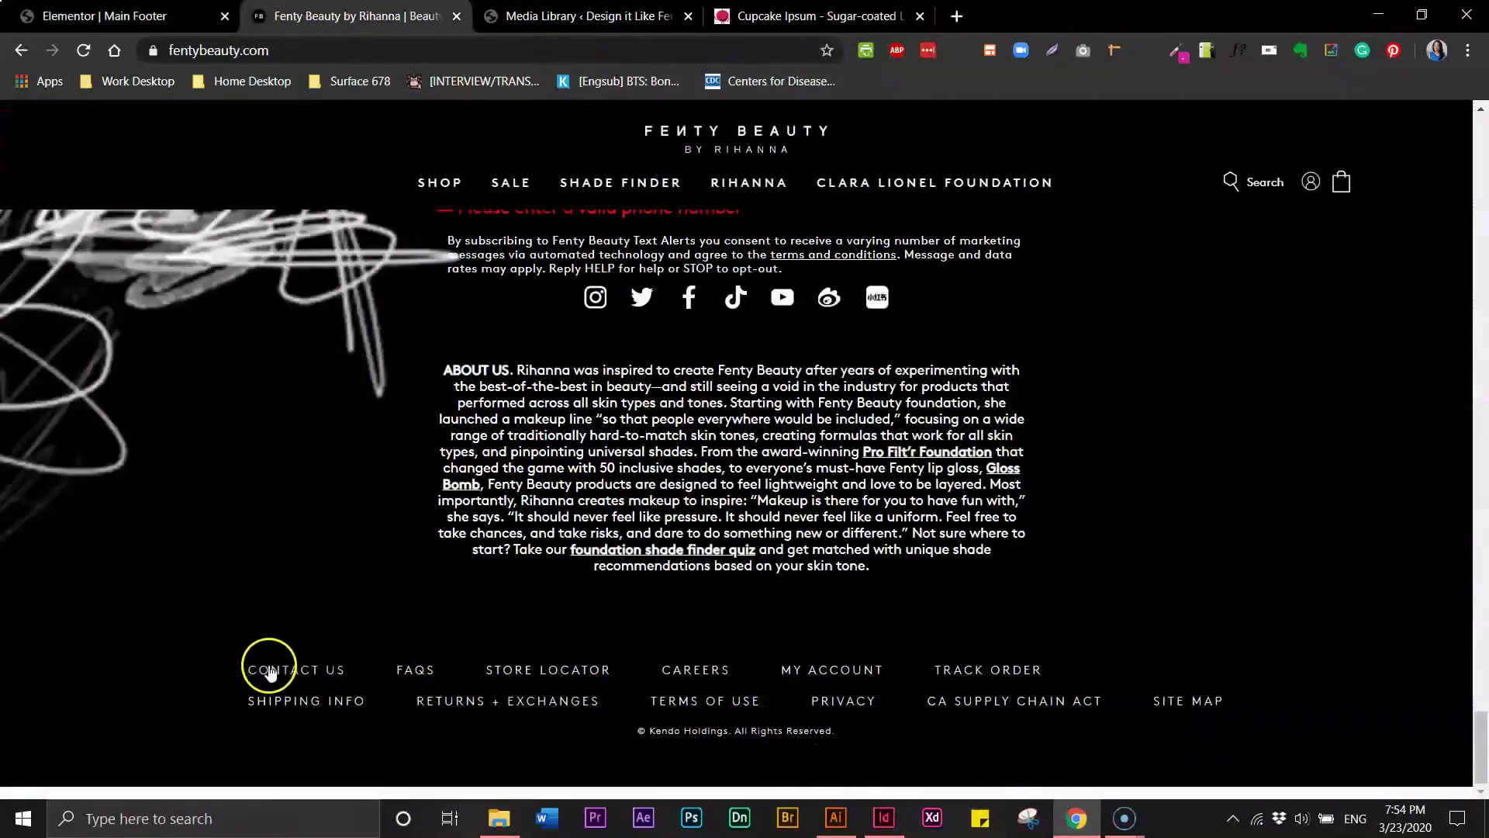
{"action": "left_click", "coordinate": [100, 17]}
- Add a Nav Menu widget to the footer between the long paragraph and the copyright line
{"action": "left_click_drag", "start_coordinate": [1482, 421], "coordinate": [1485, 470]}
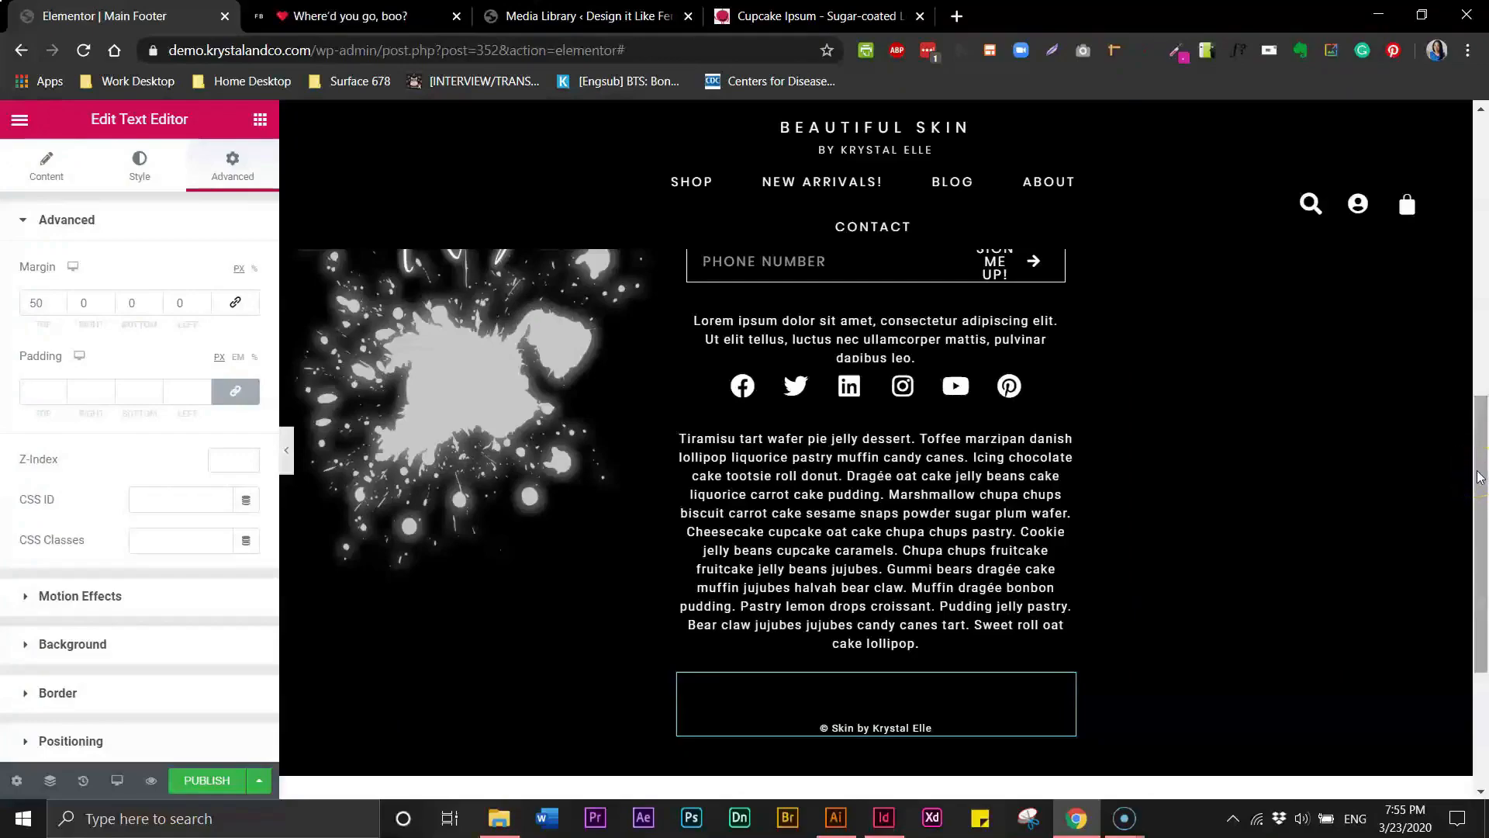
{"action": "left_click", "coordinate": [261, 123]}
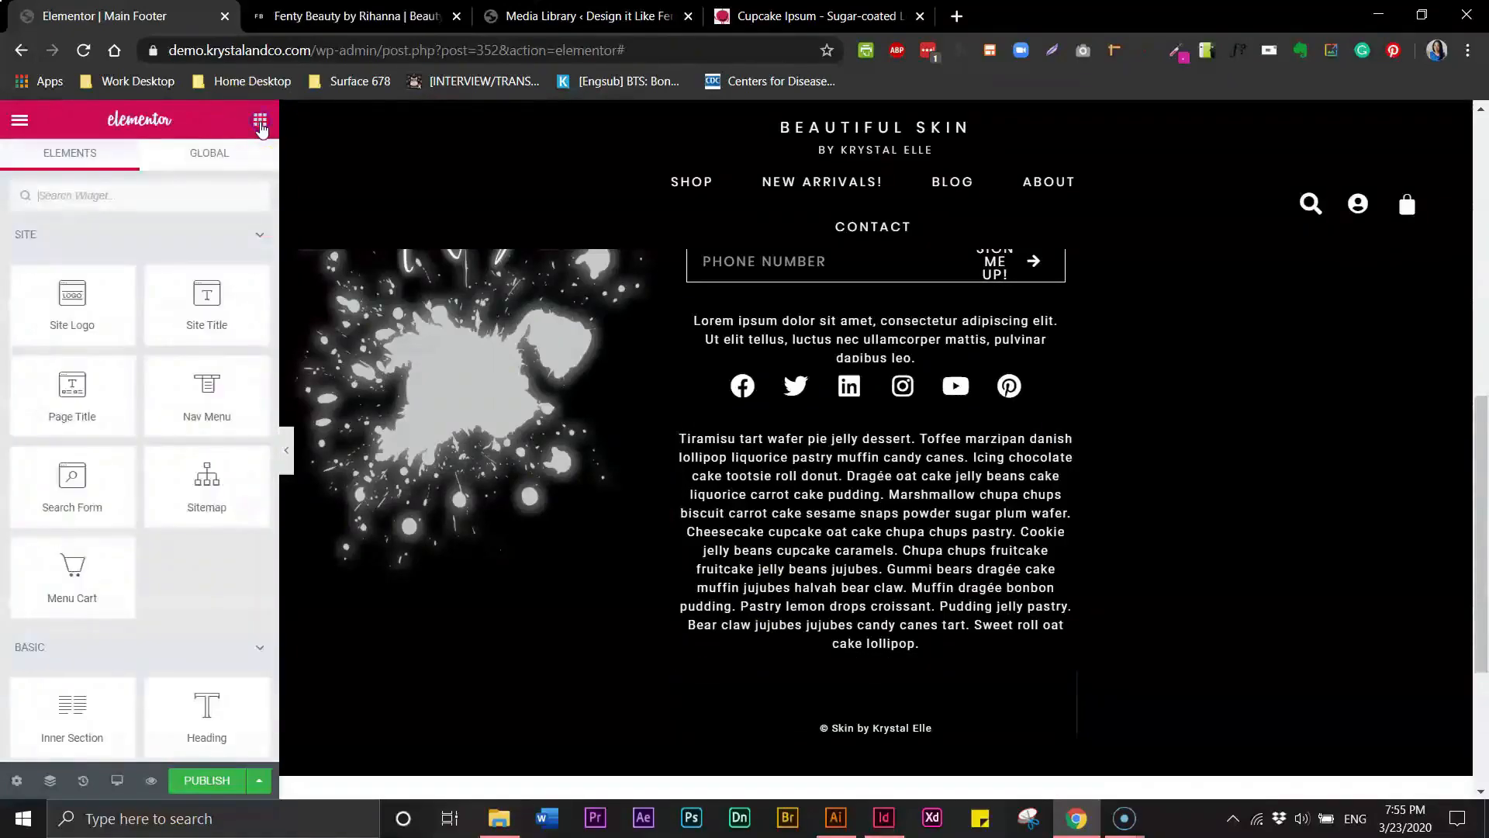
{"action": "left_click_drag", "start_coordinate": [207, 399], "coordinate": [836, 673]}
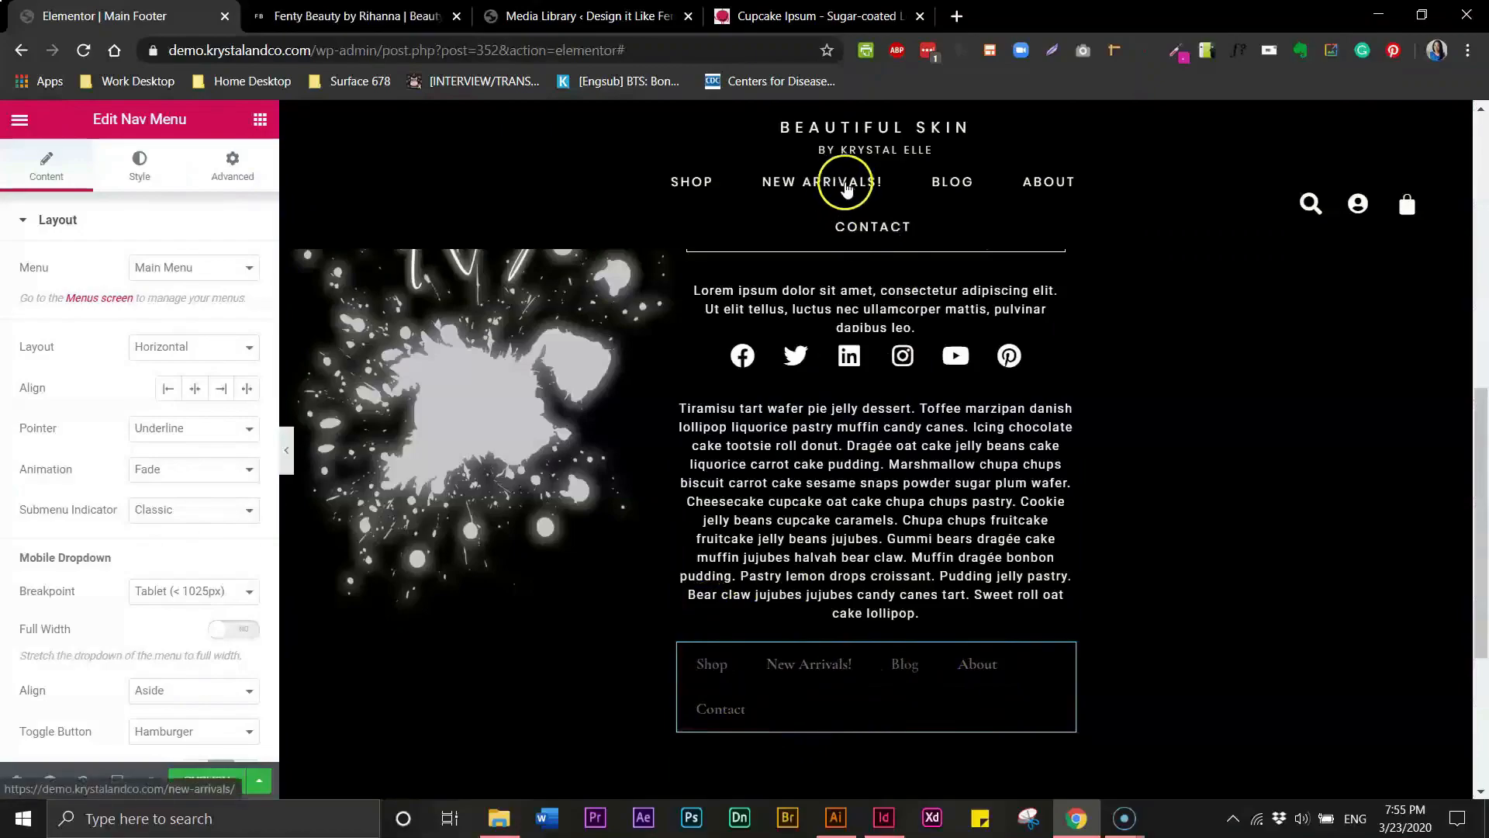
- Switch to editing the header template, saving the footer changes
{"action": "left_click_drag", "start_coordinate": [1476, 403], "coordinate": [1482, 139]}
{"action": "mouse_move", "coordinate": [986, 155]}
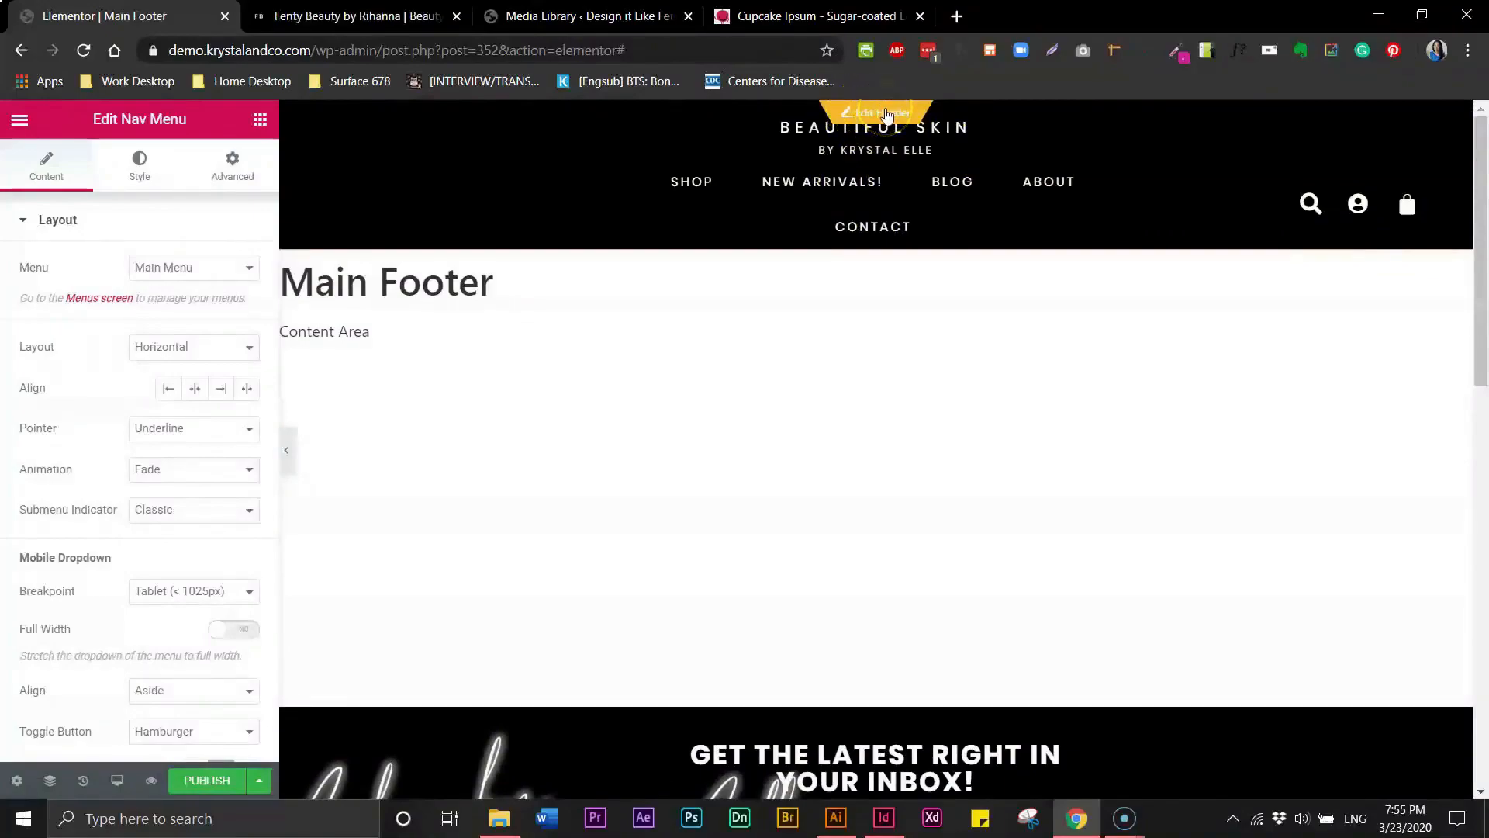
{"action": "left_click", "coordinate": [886, 113]}
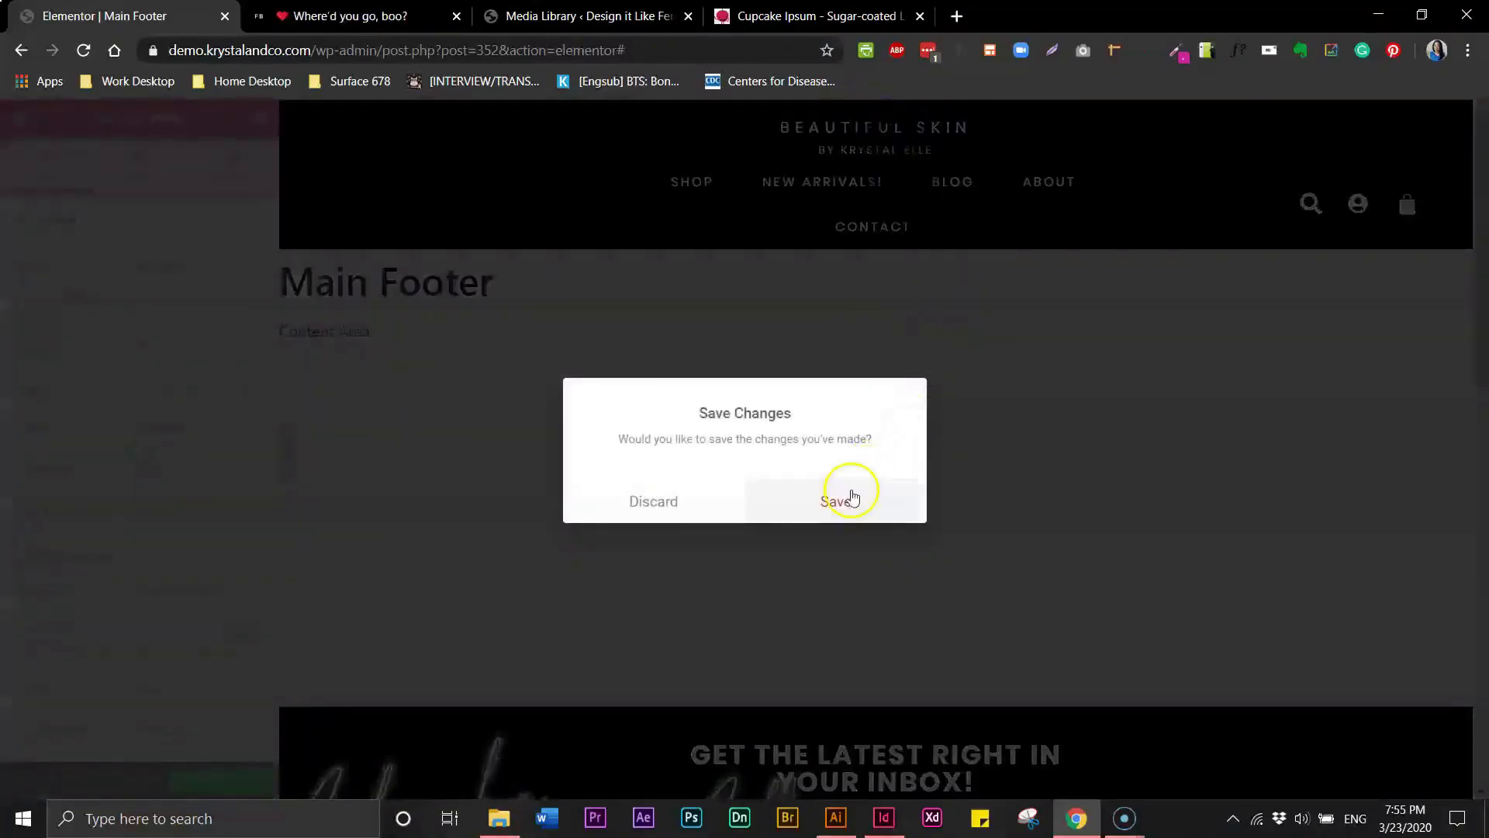
{"action": "left_click", "coordinate": [825, 503]}
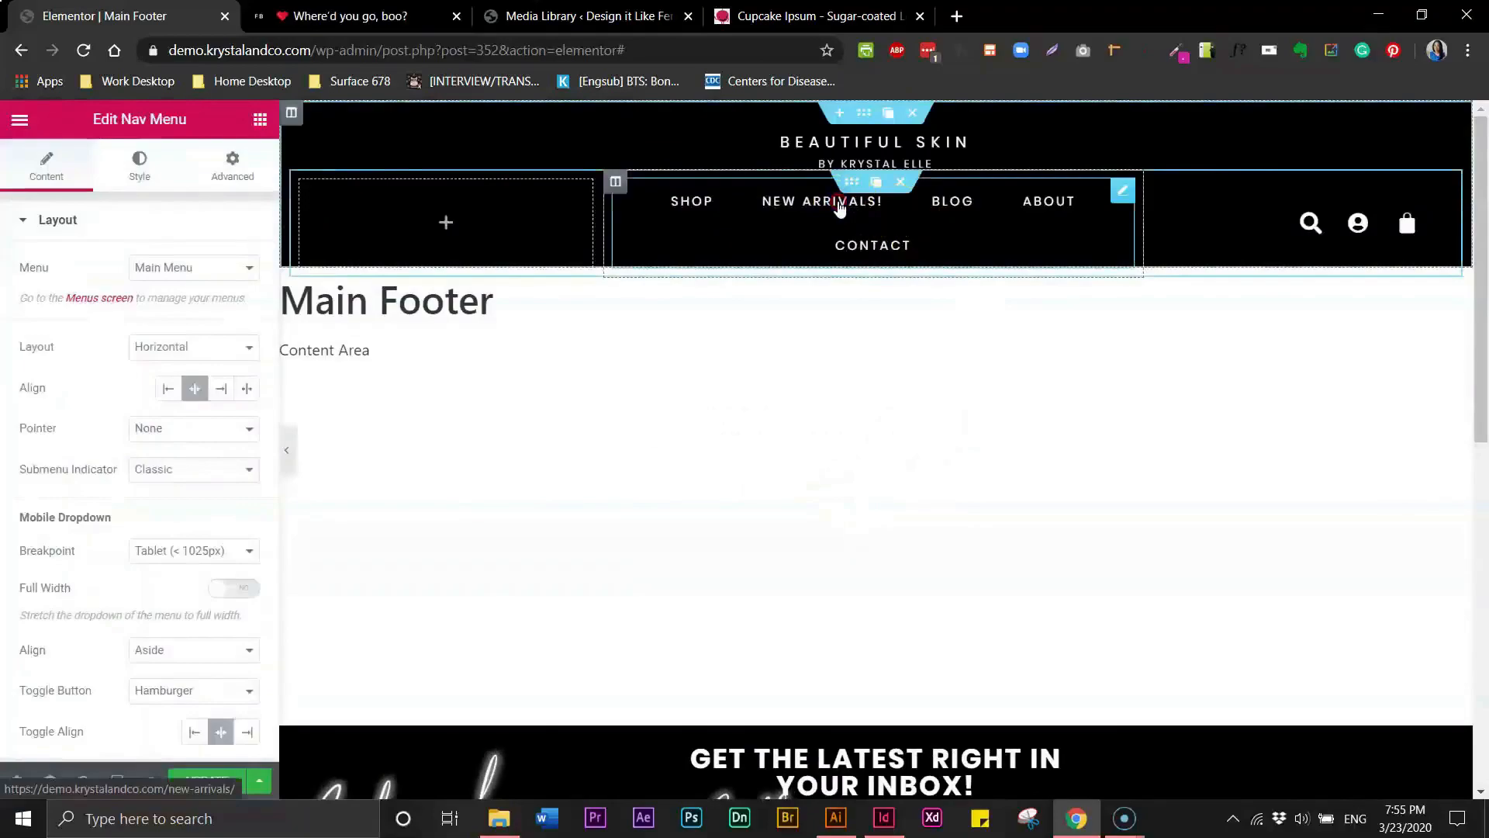
- Copy the header's Nav Menu widget and update the header template
{"action": "right_click", "coordinate": [839, 205]}
{"action": "left_click", "coordinate": [876, 278]}
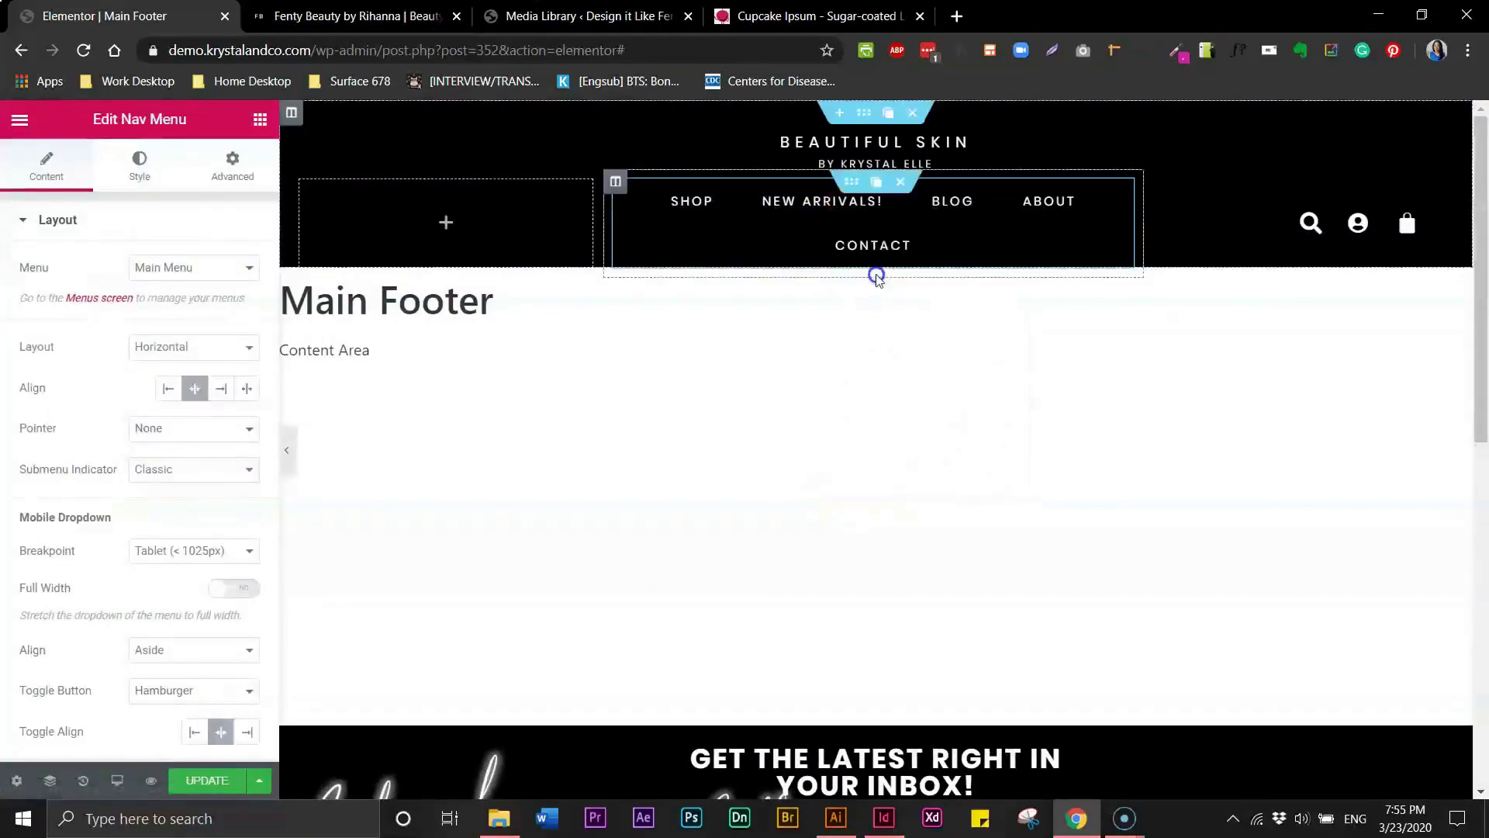
{"action": "left_click_drag", "start_coordinate": [1482, 290], "coordinate": [1485, 433]}
{"action": "left_click", "coordinate": [210, 778]}
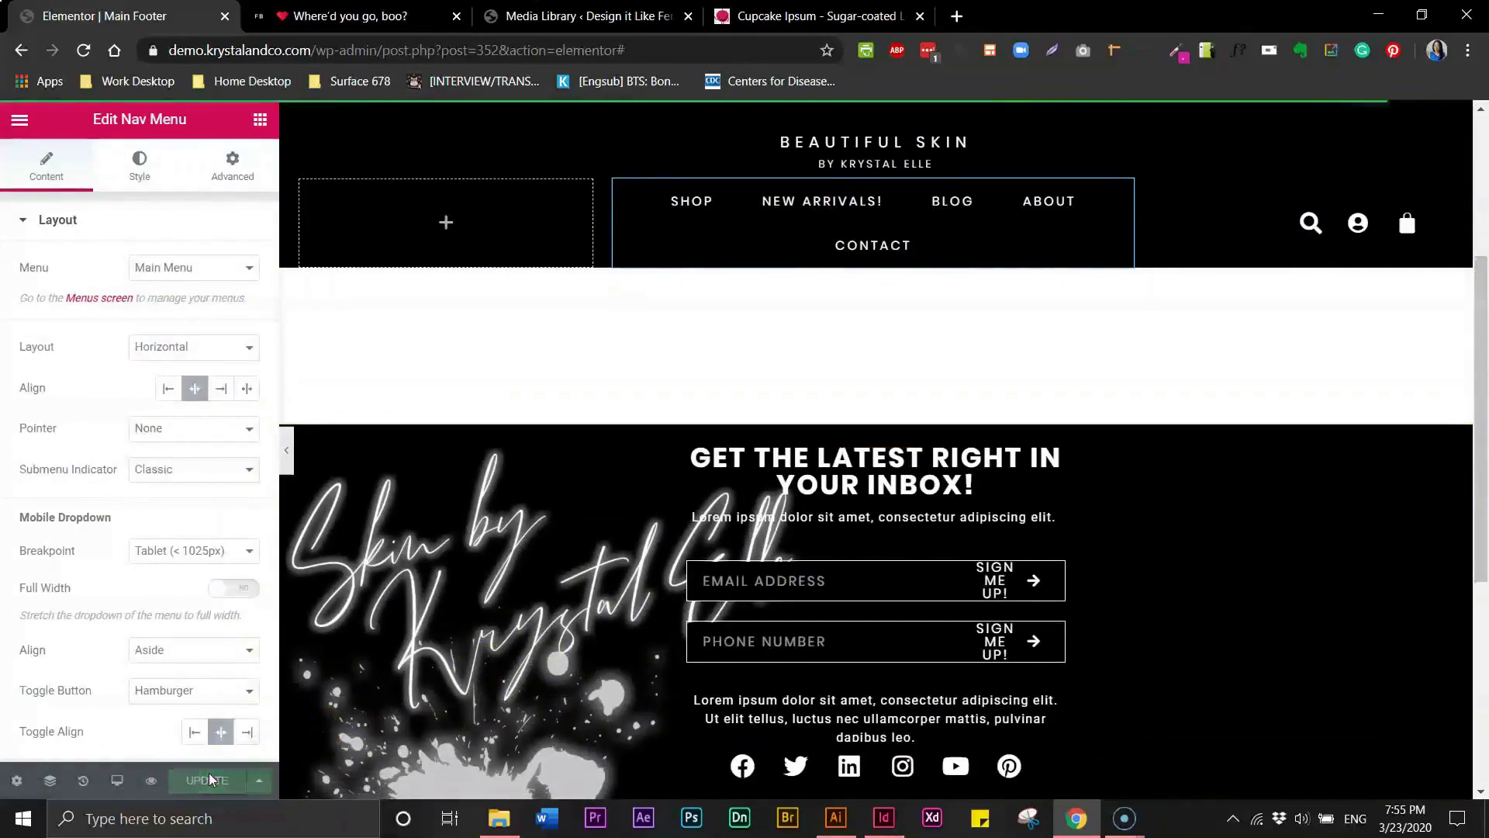
- Return to editing the footer template and paste the header menu's style onto the footer's Nav Menu widget
{"action": "mouse_move", "coordinate": [643, 581]}
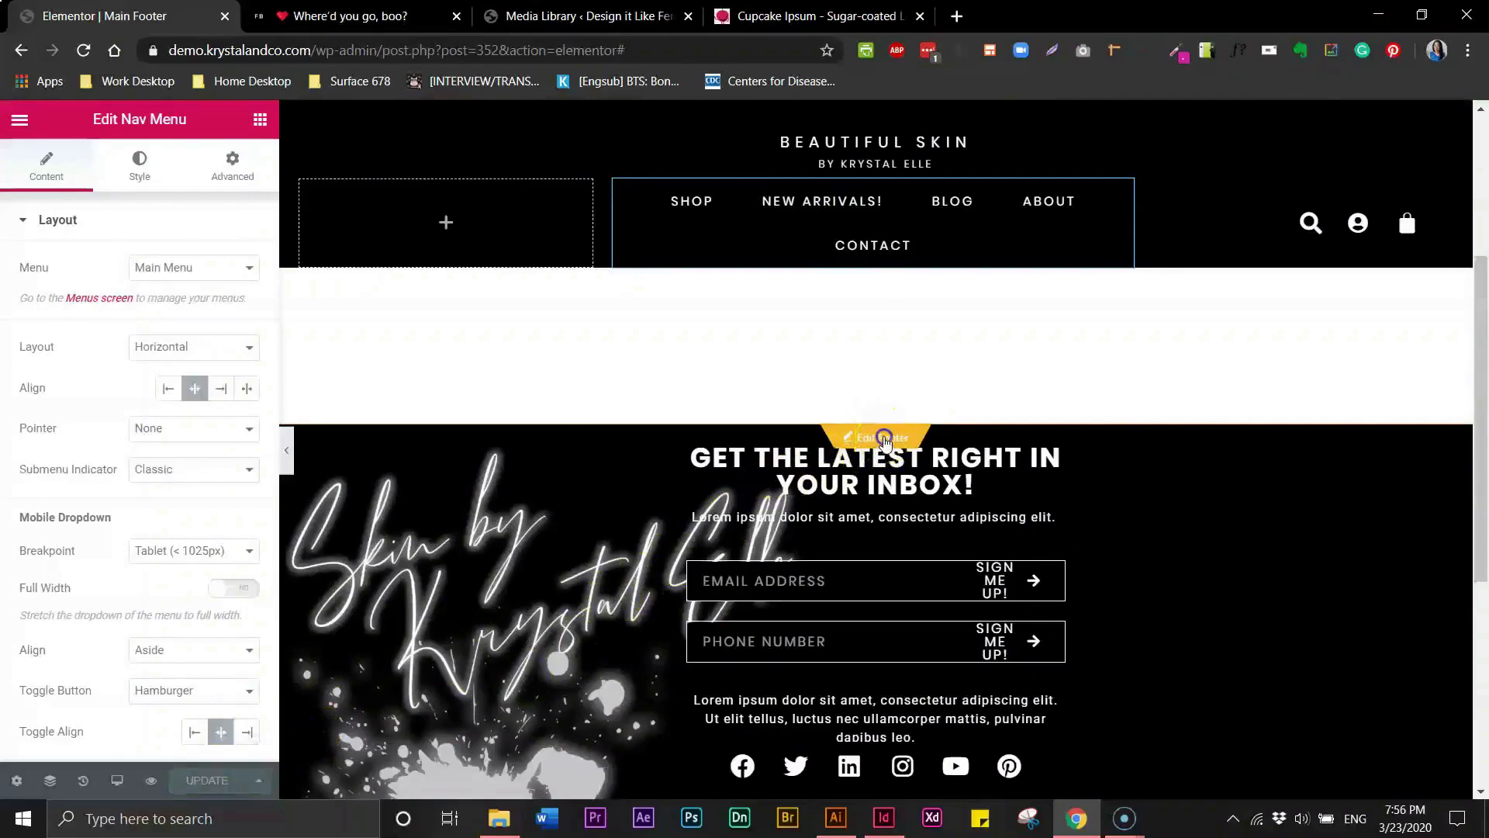
{"action": "left_click", "coordinate": [886, 439]}
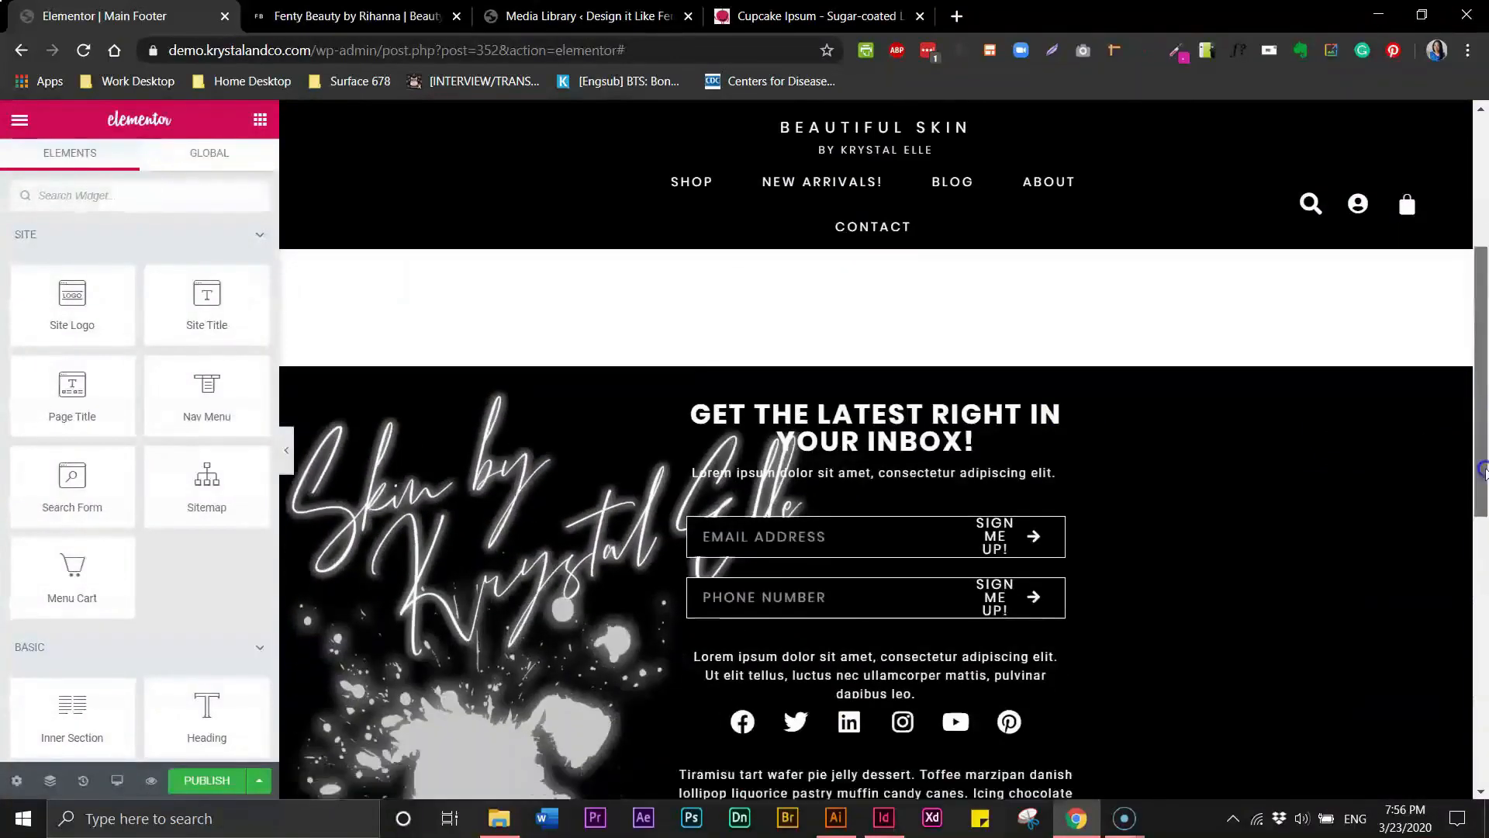
{"action": "left_click_drag", "start_coordinate": [1482, 469], "coordinate": [1482, 637]}
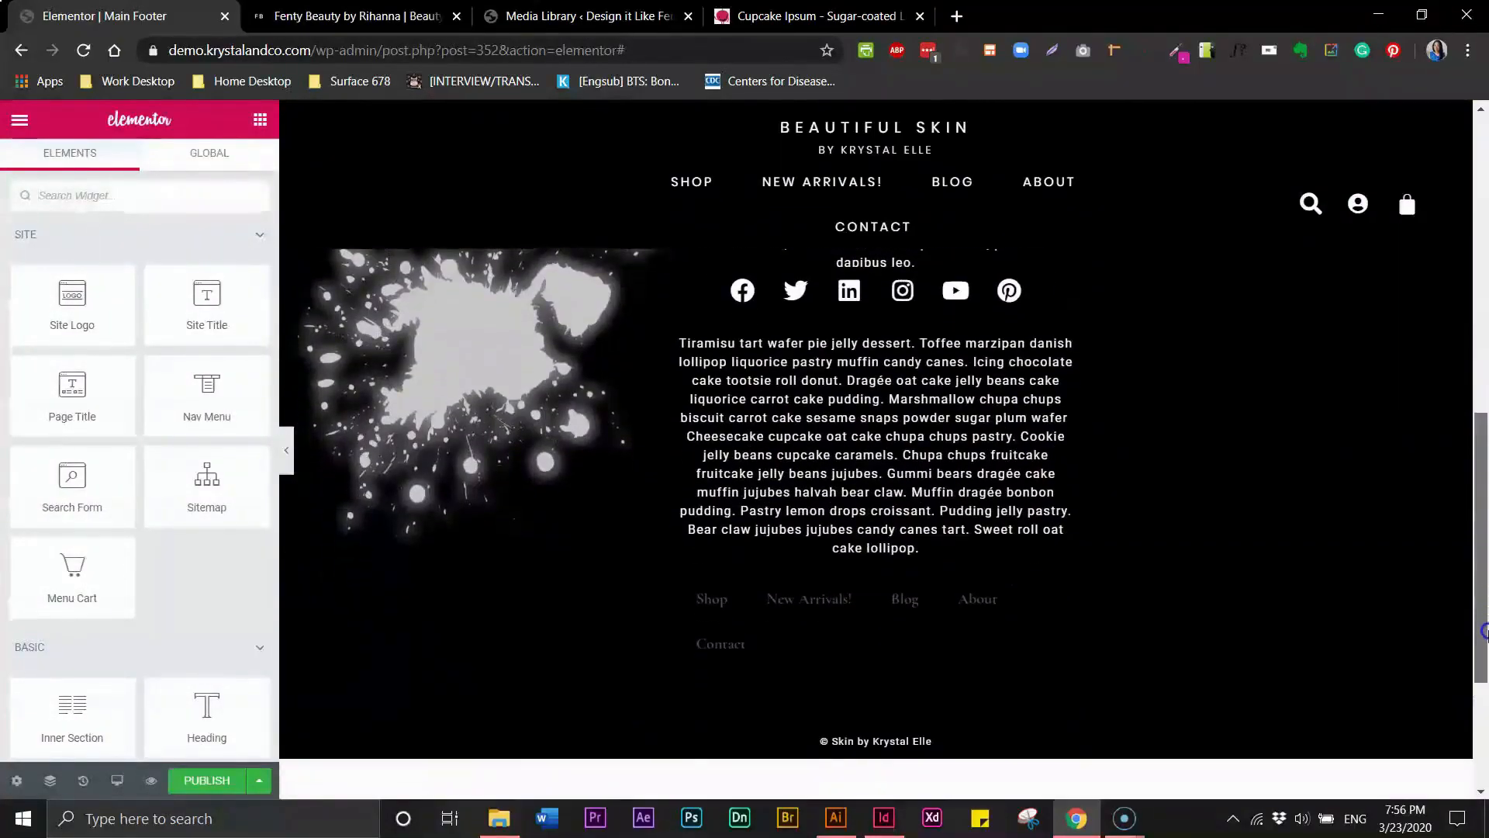
{"action": "right_click", "coordinate": [820, 603]}
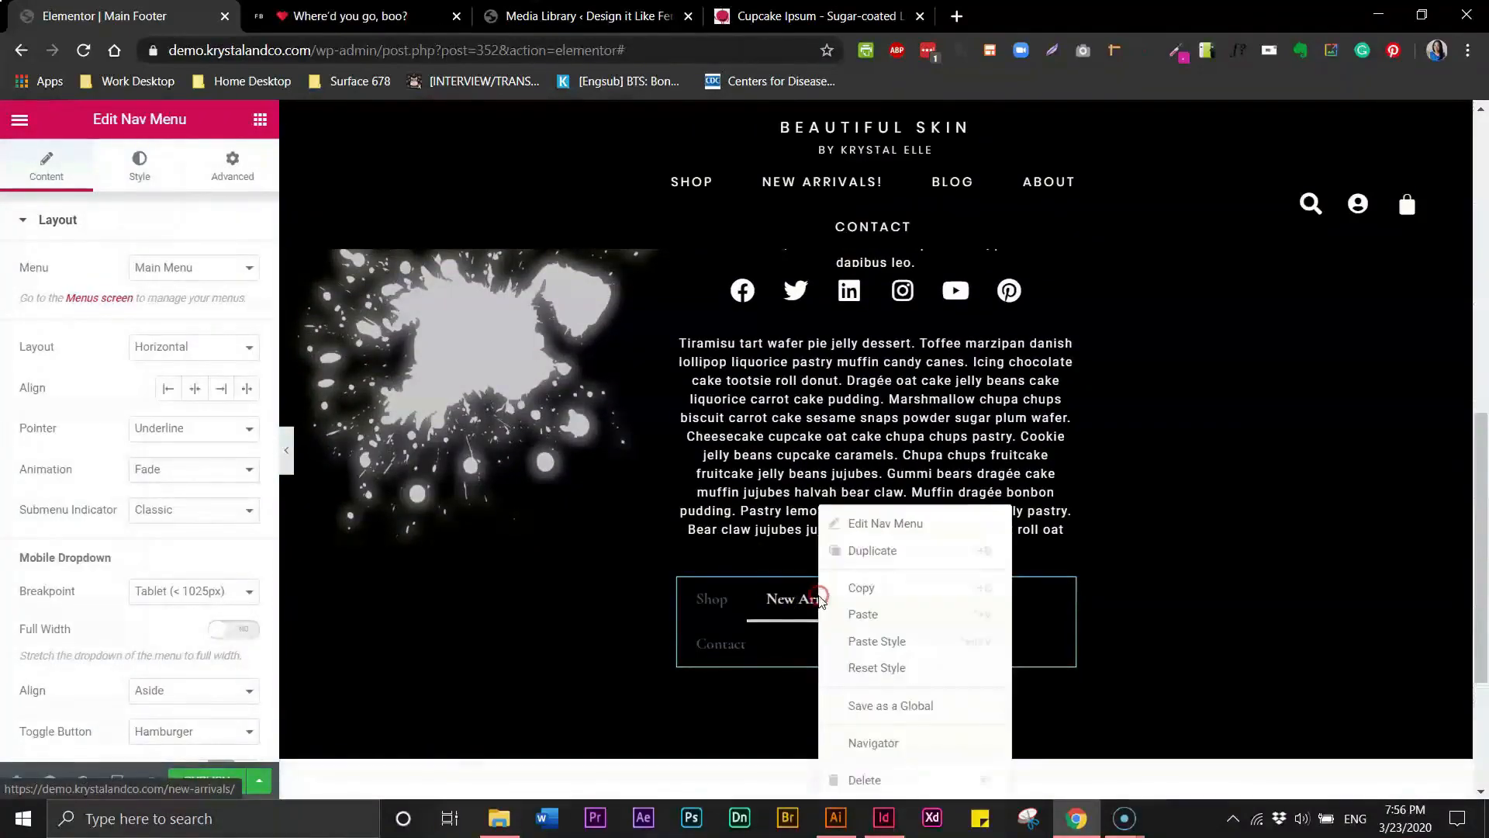
{"action": "left_click", "coordinate": [856, 641]}
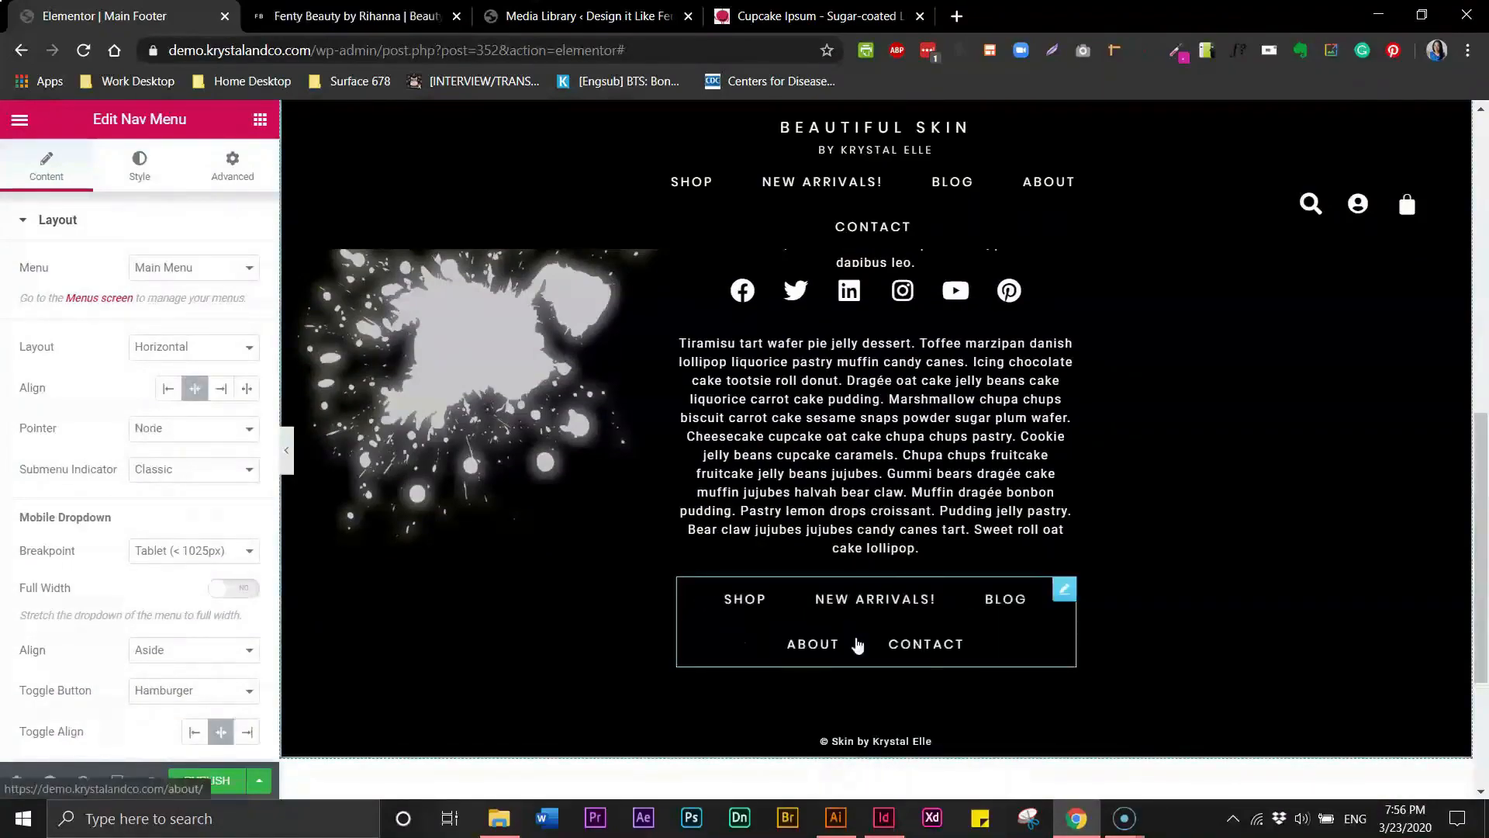
- Preview the footer with the editor panel hidden, then publish the footer template
{"action": "left_click", "coordinate": [286, 454]}
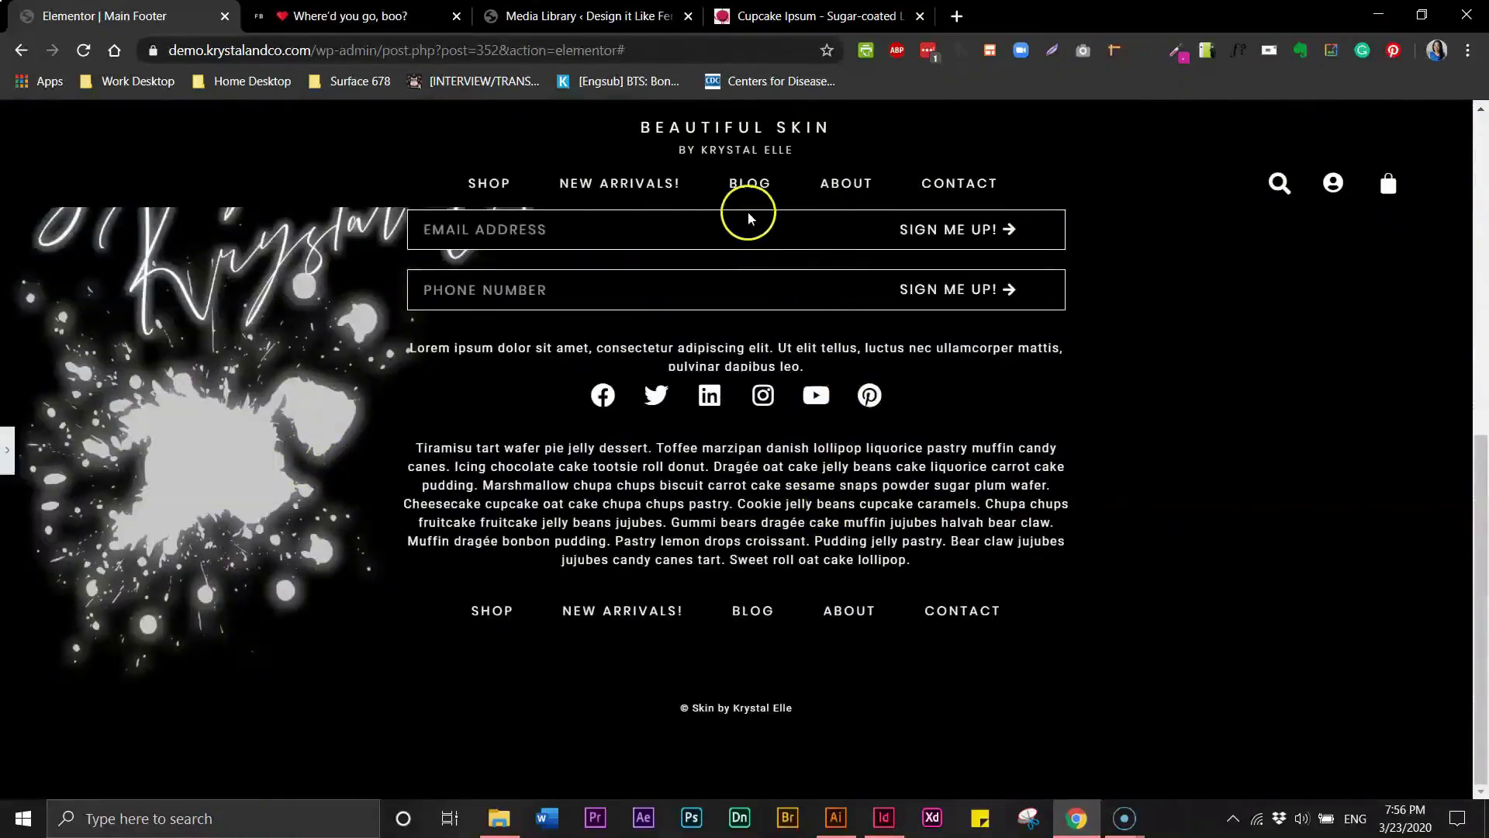
{"action": "left_click", "coordinate": [11, 463]}
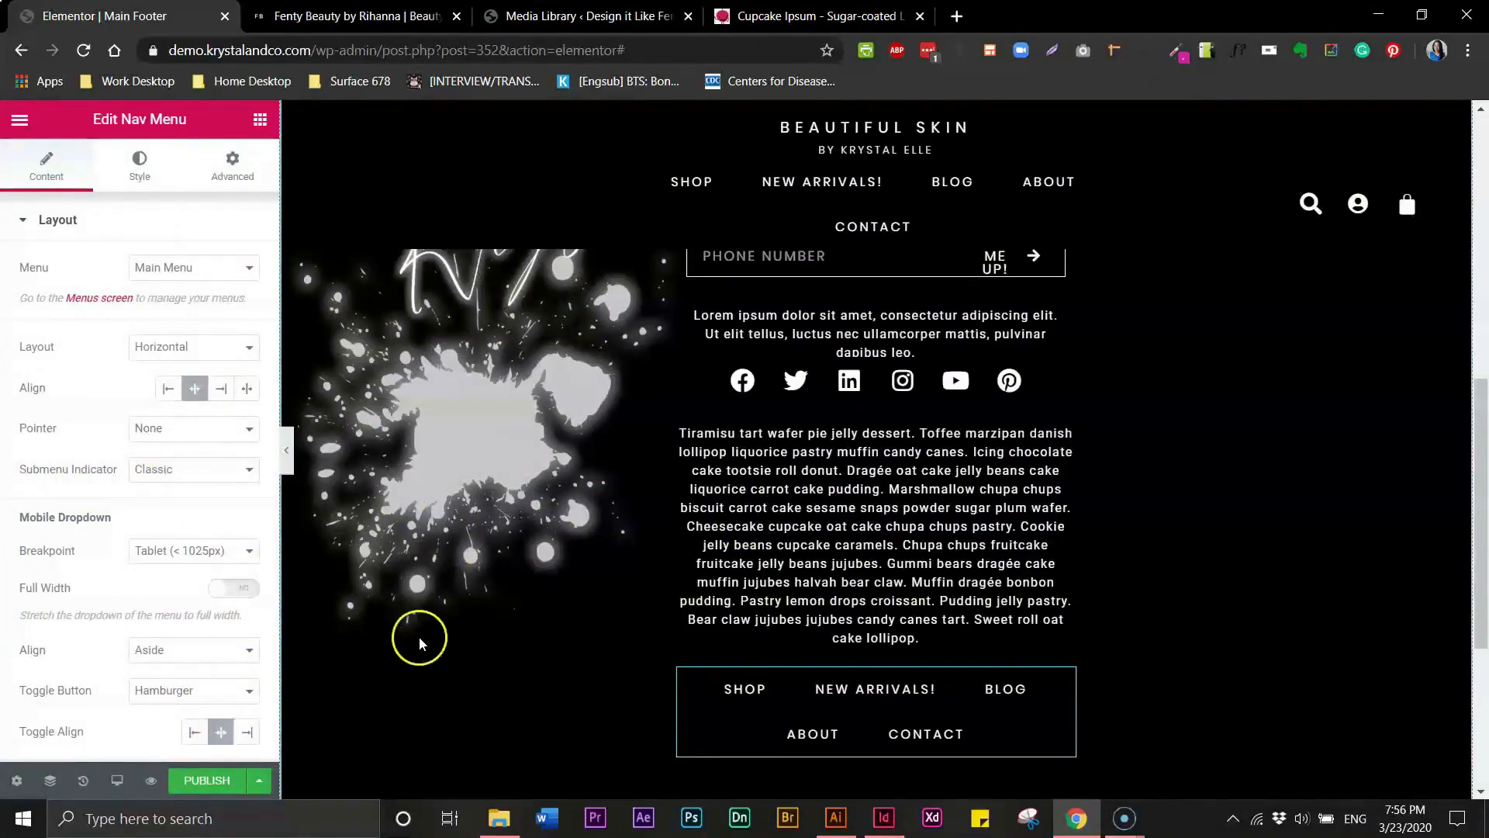
{"action": "mouse_move", "coordinate": [1479, 535]}
{"action": "left_mouse_down"}
{"action": "mouse_move", "coordinate": [1479, 565]}
{"action": "mouse_move", "coordinate": [1479, 540]}
{"action": "left_mouse_up"}
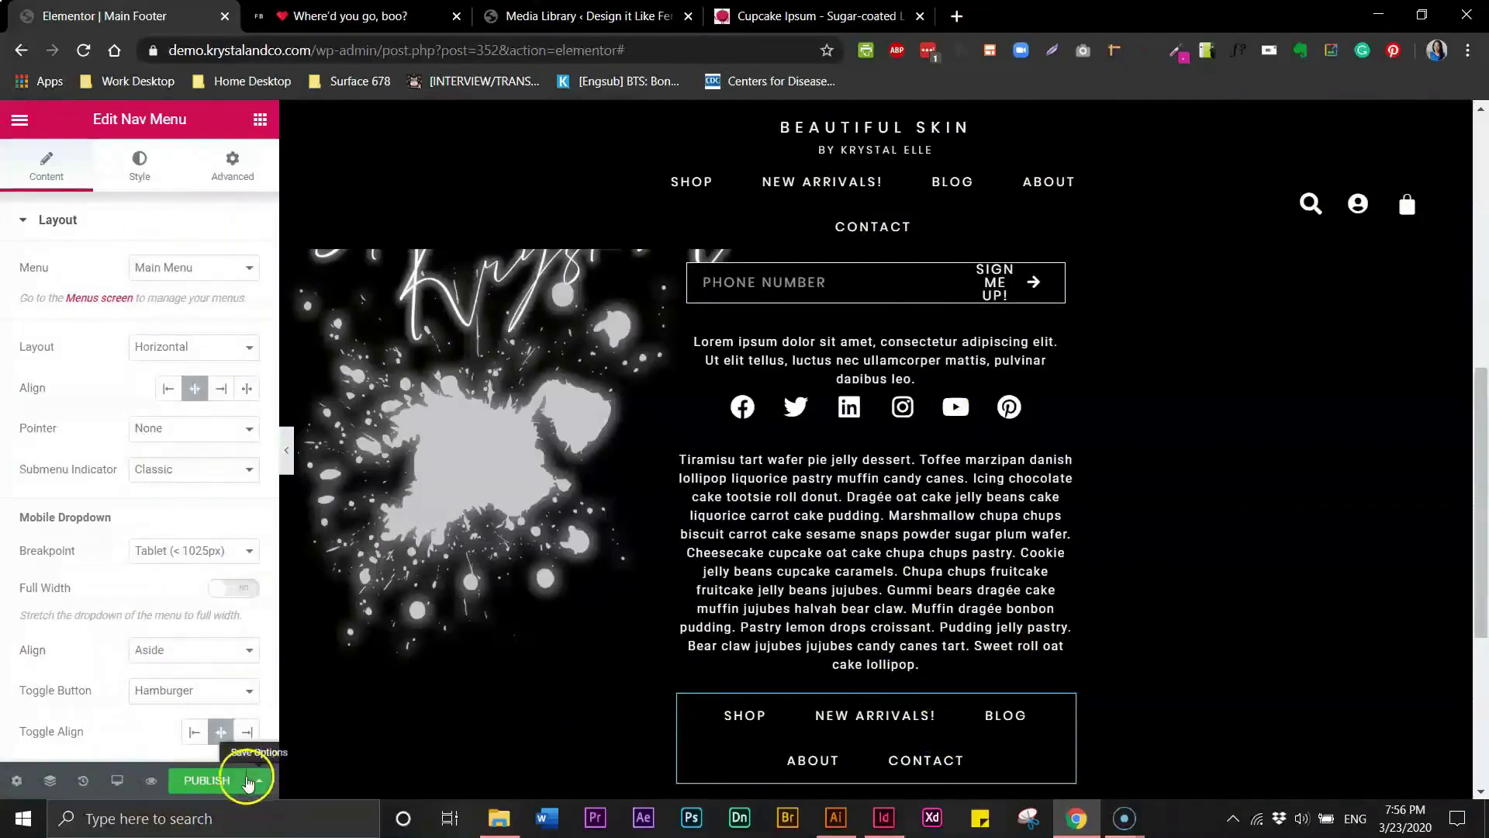
{"action": "left_click", "coordinate": [194, 785]}
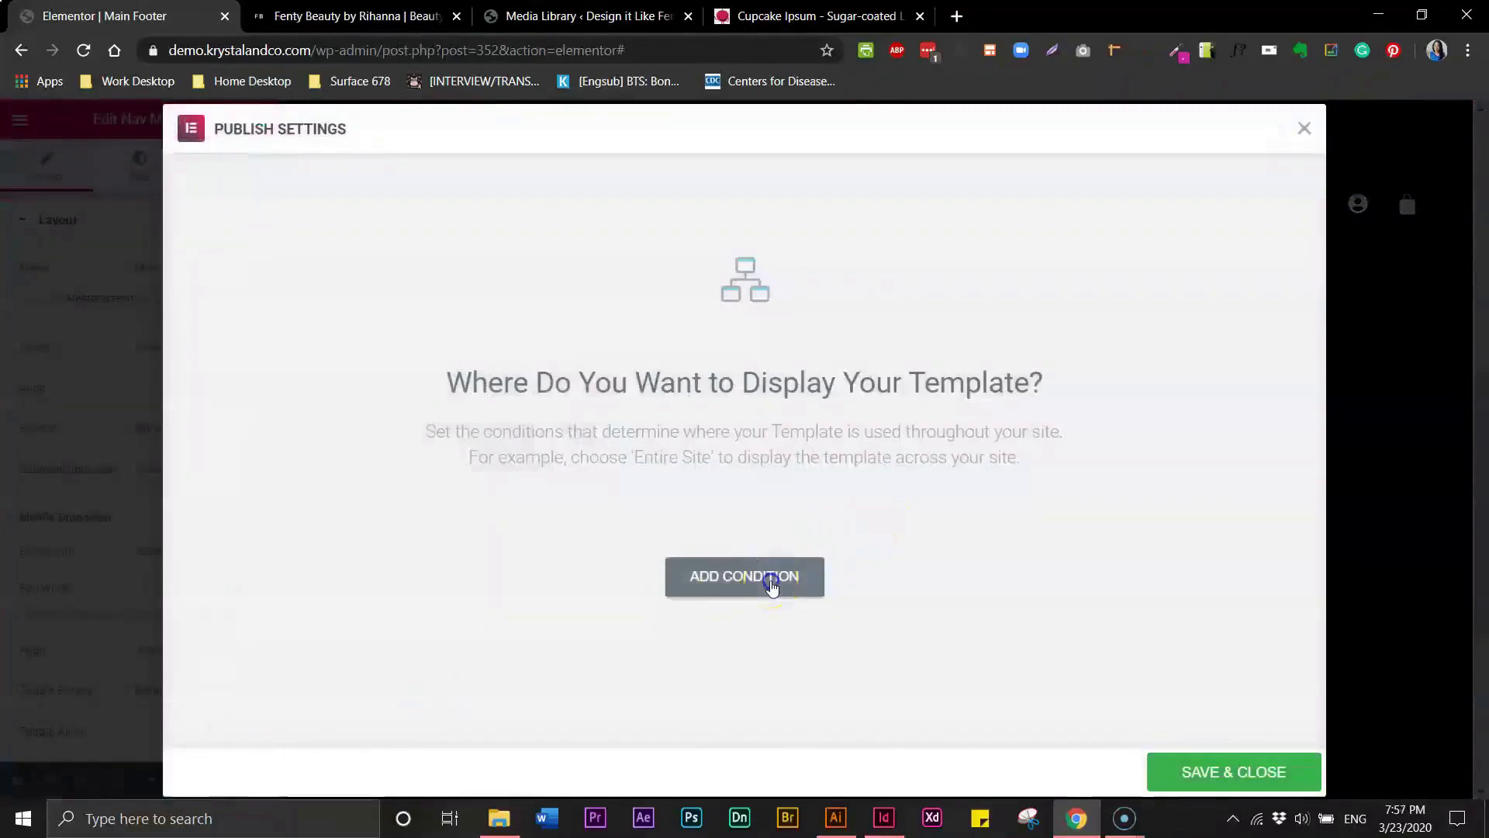
{"action": "left_click", "coordinate": [772, 587]}
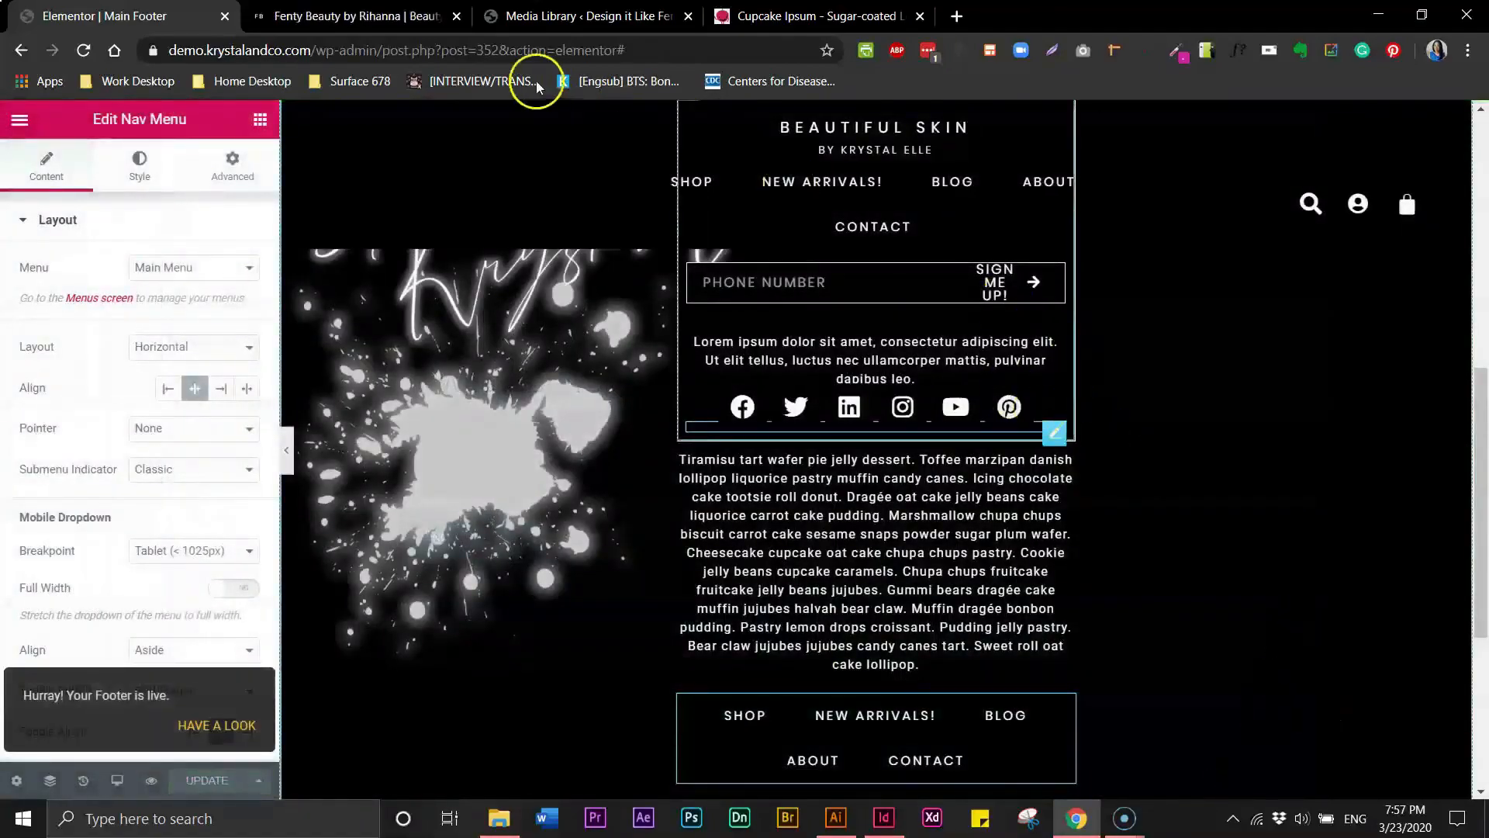
- Open the live demo site and scroll down to examine the published footer
{"action": "left_click", "coordinate": [525, 22]}
{"action": "mouse_move", "coordinate": [210, 122]}
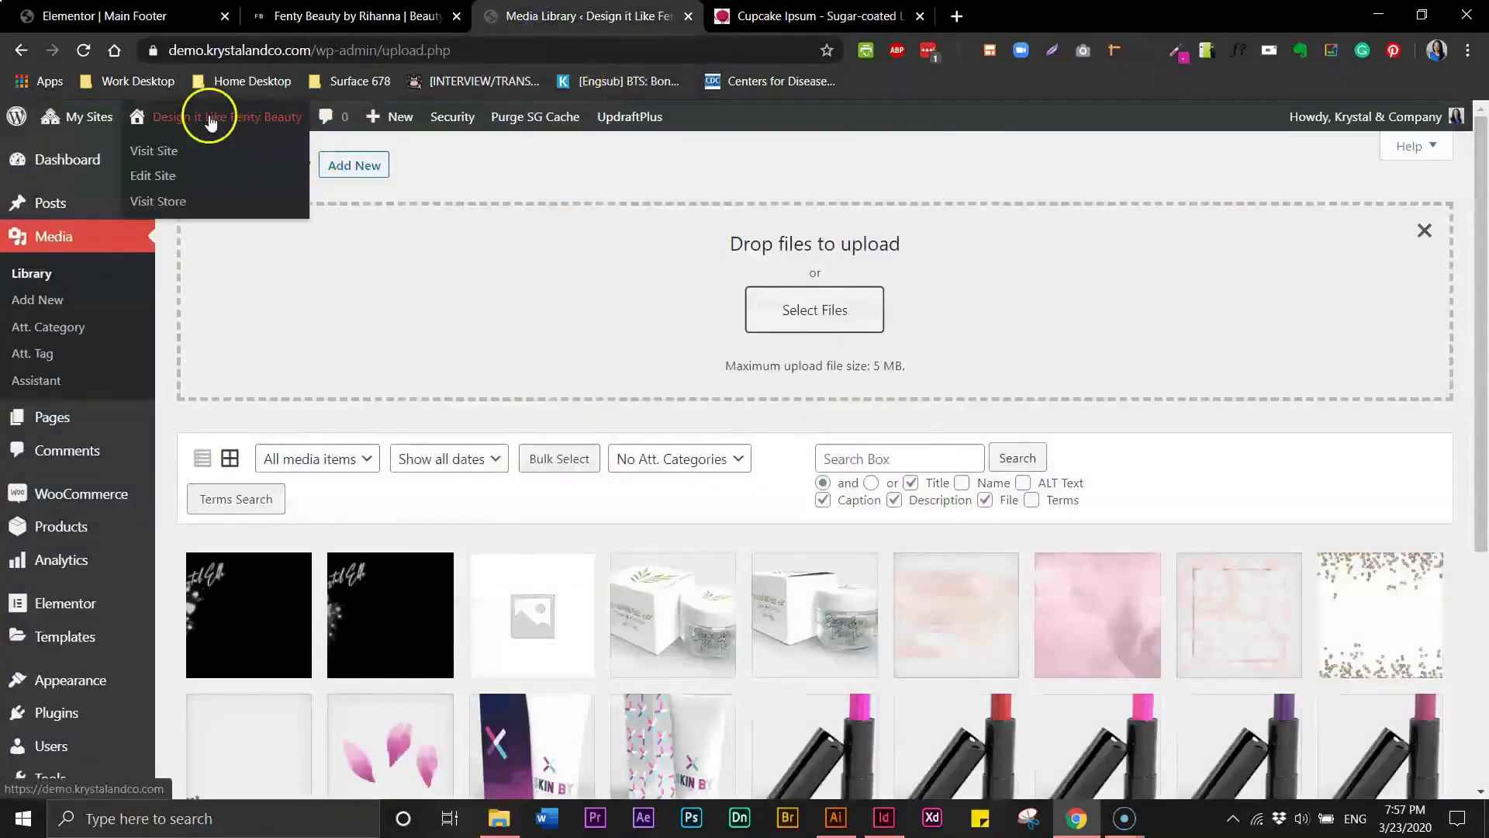
{"action": "left_click", "coordinate": [163, 153]}
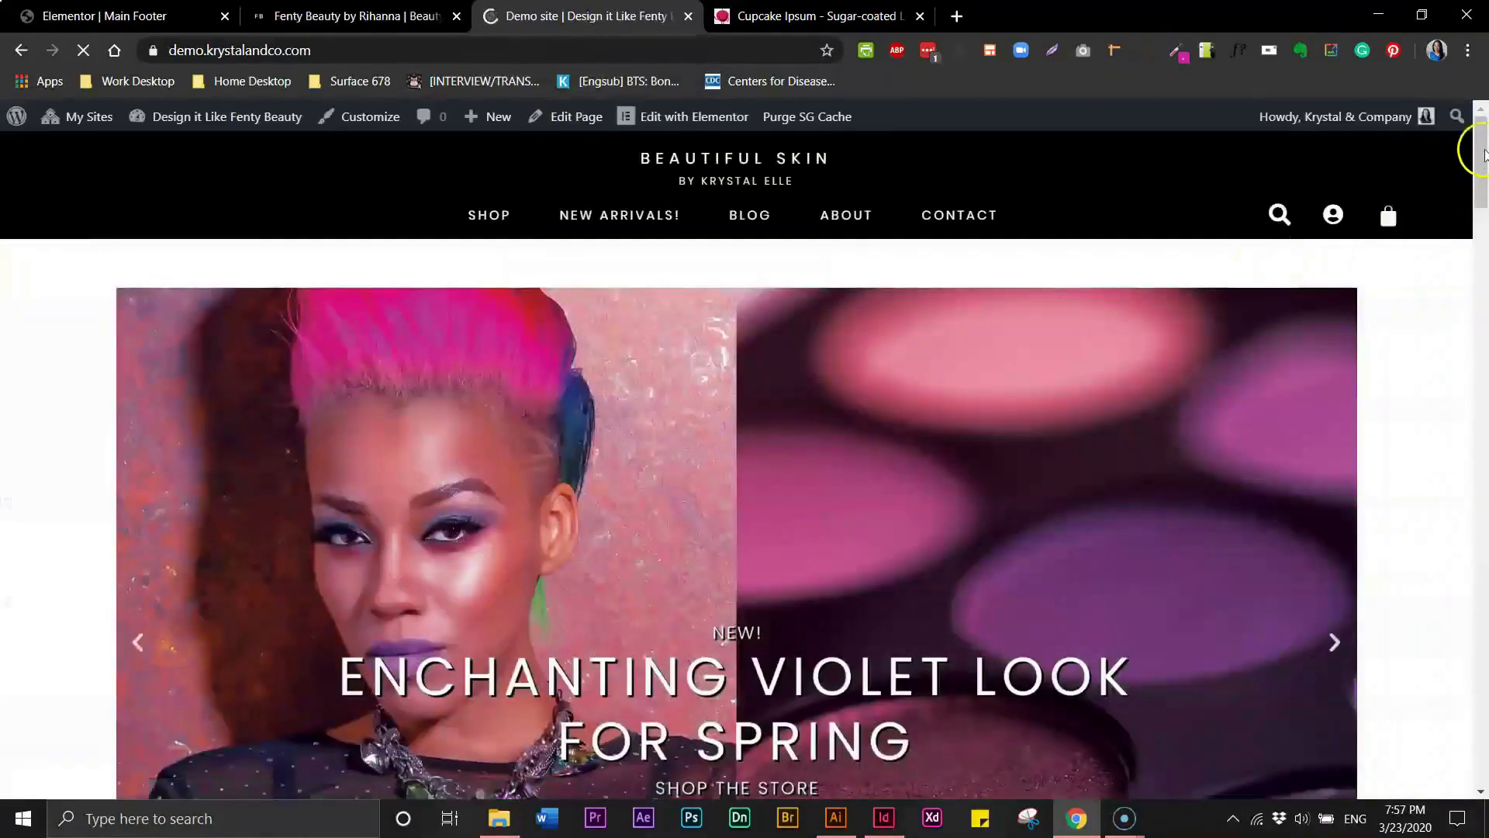
{"action": "left_click_drag", "start_coordinate": [1485, 155], "coordinate": [1485, 178]}
{"action": "left_click_drag", "start_coordinate": [1483, 193], "coordinate": [1483, 699]}
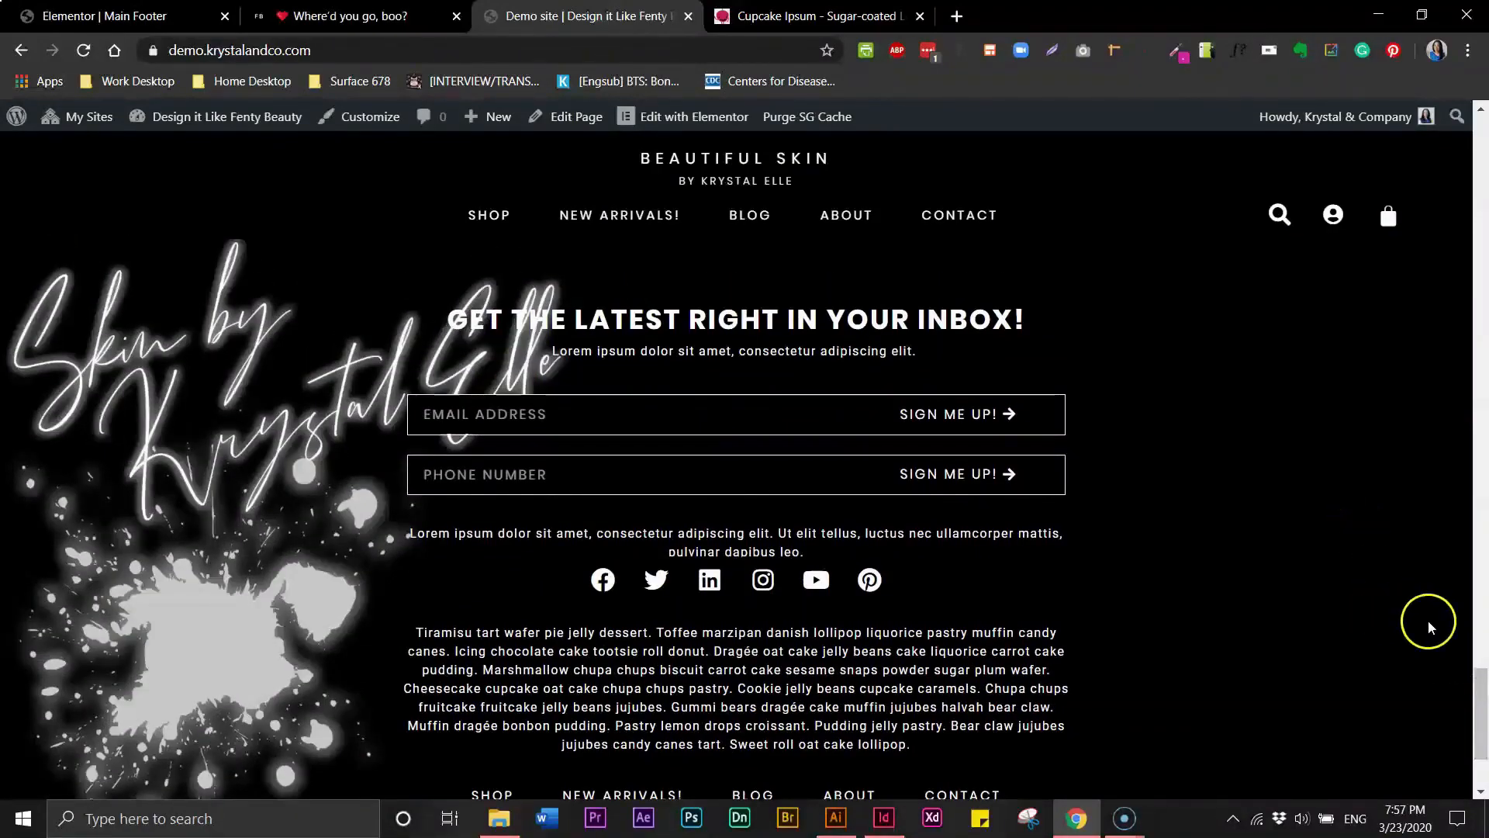
{"action": "left_click_drag", "start_coordinate": [1481, 688], "coordinate": [1486, 745]}
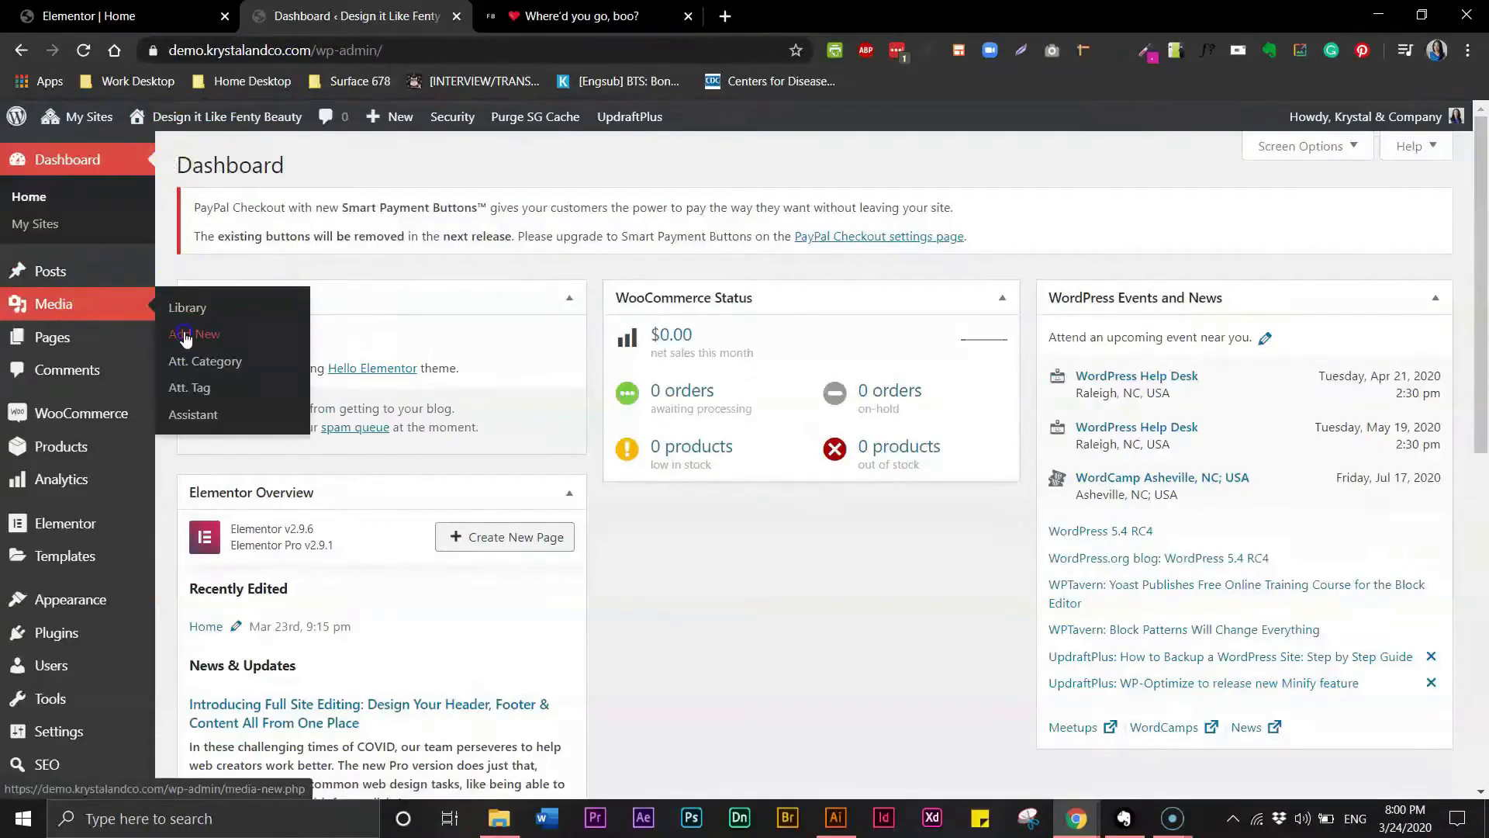
- Upload Artboard 1.png from the Demo Site Images folder to the media library
{"action": "left_click", "coordinate": [184, 336]}
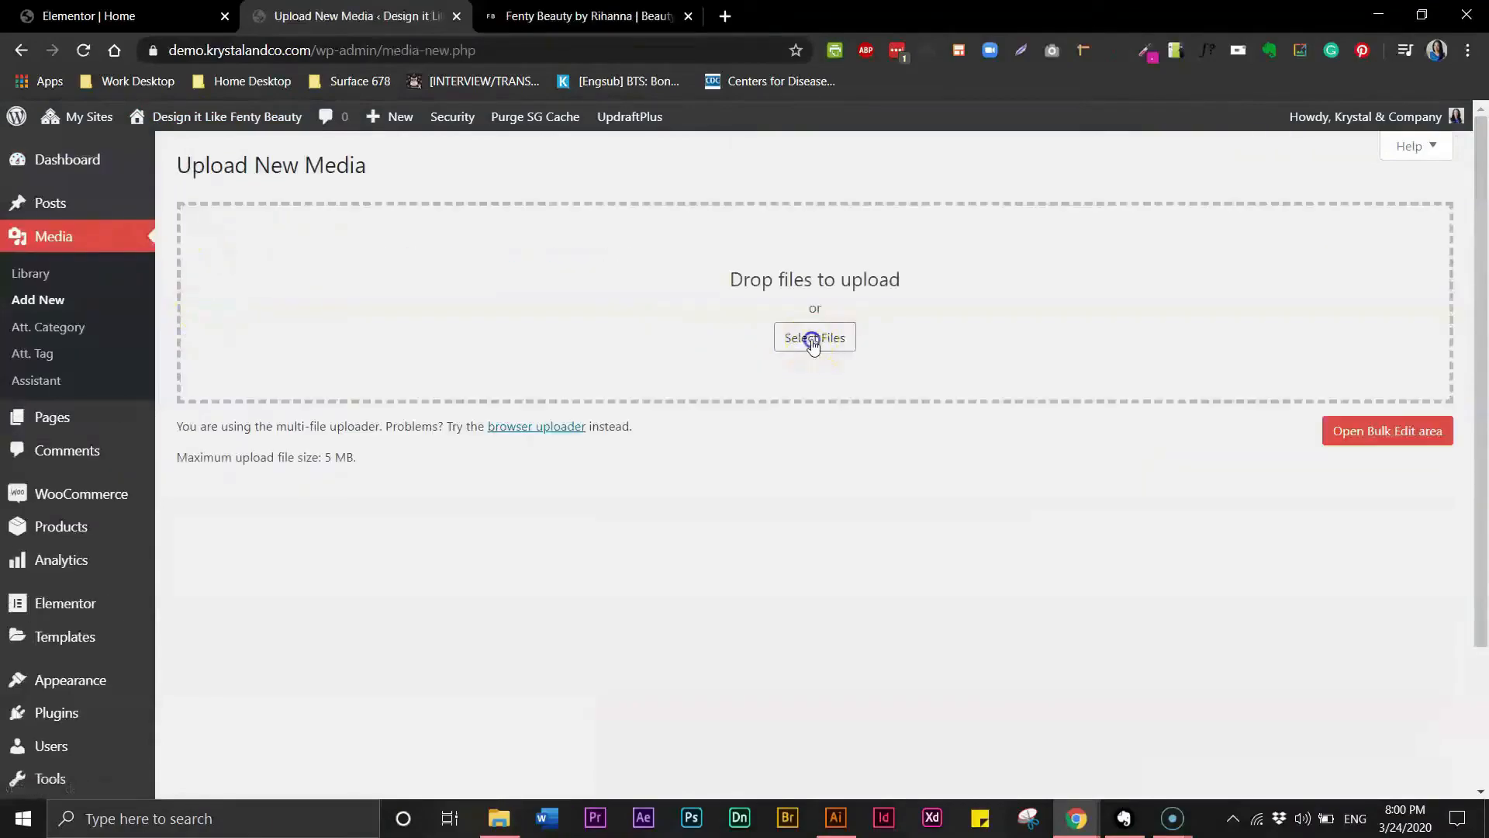
{"action": "left_click", "coordinate": [814, 342]}
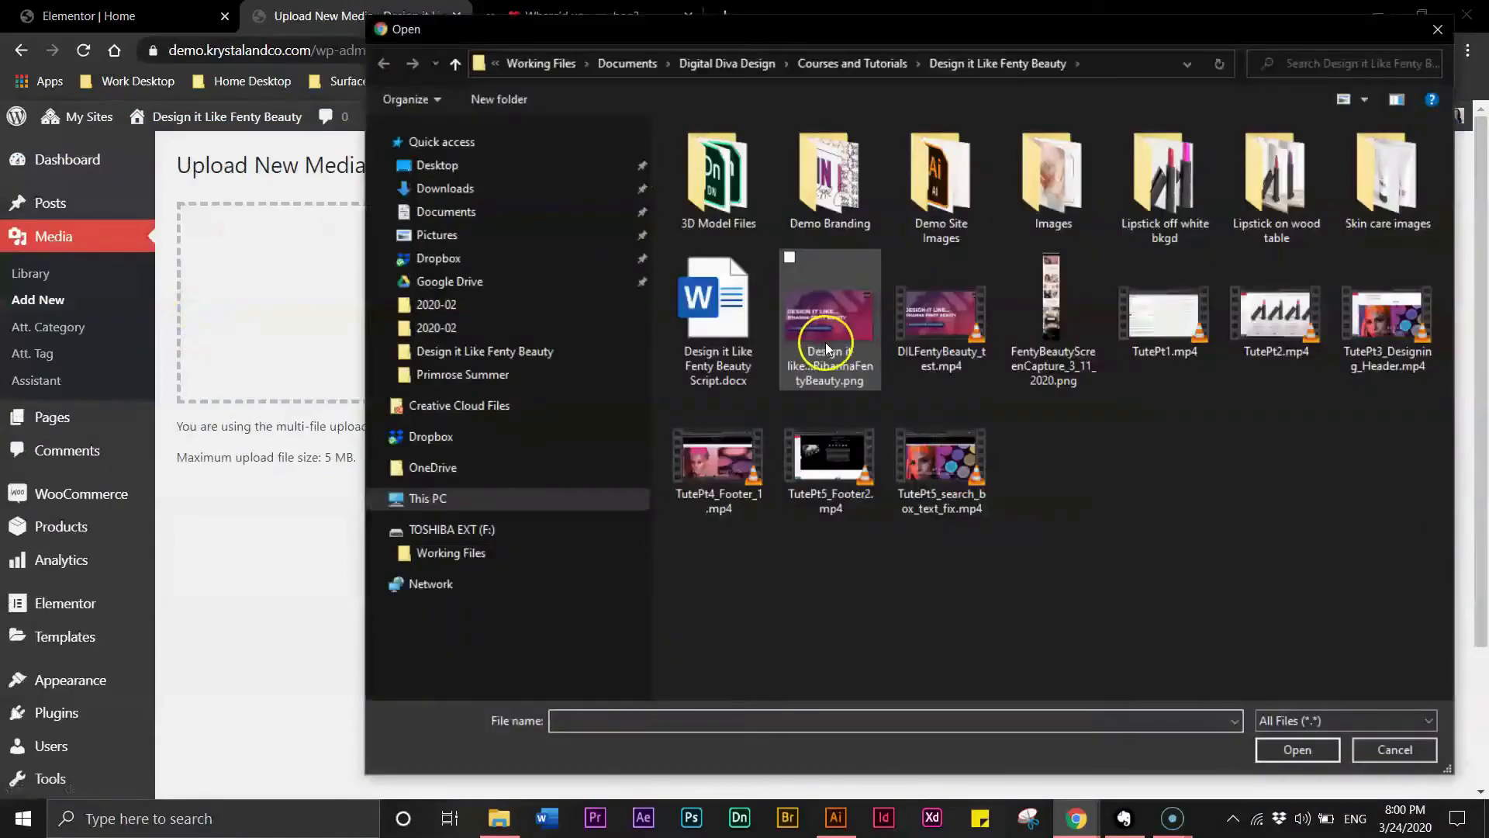
{"action": "double_click", "coordinate": [931, 224]}
{"action": "left_click", "coordinate": [730, 203]}
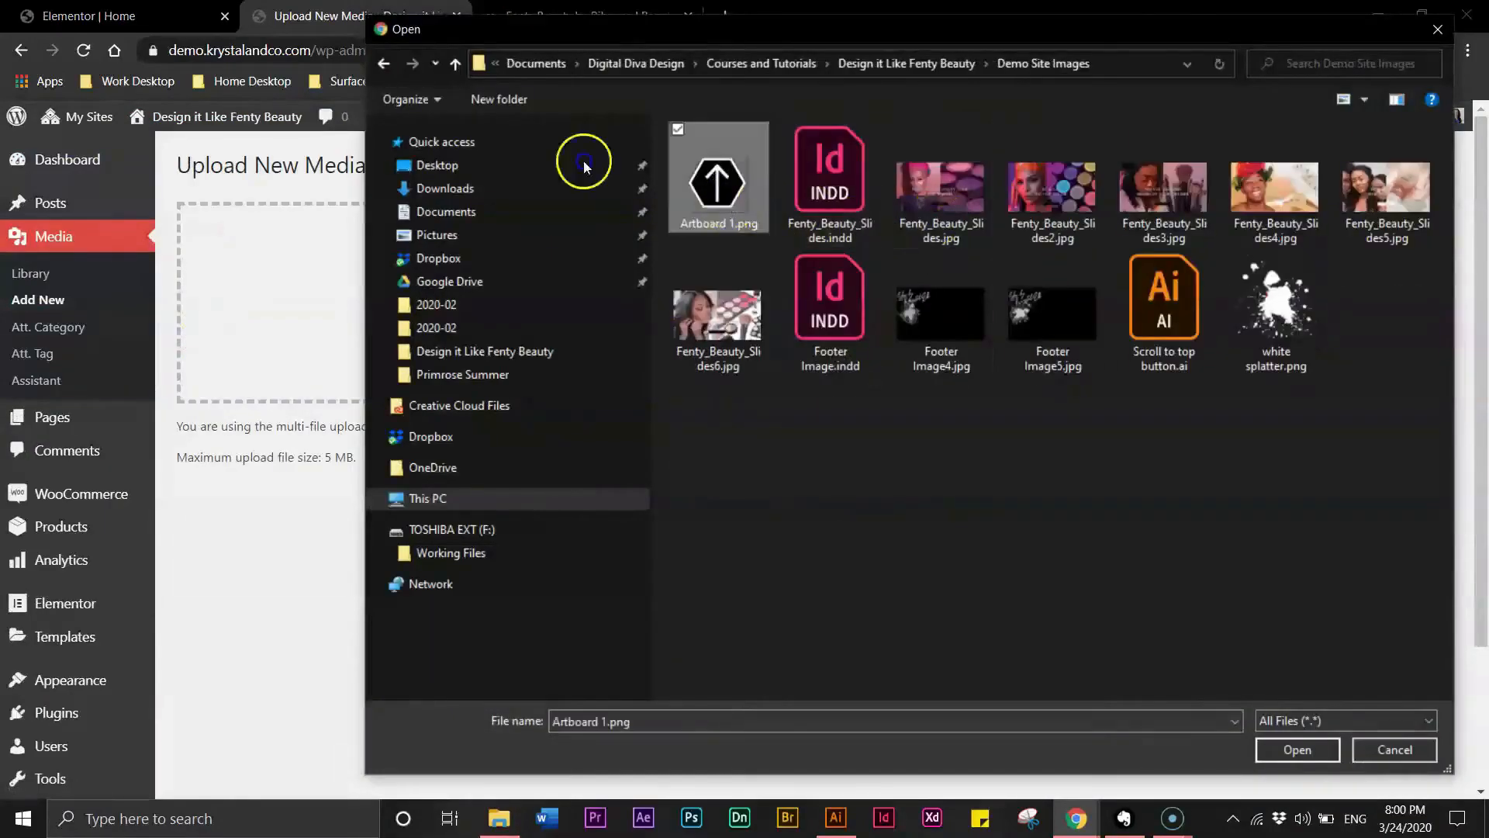
{"action": "left_click", "coordinate": [1276, 753]}
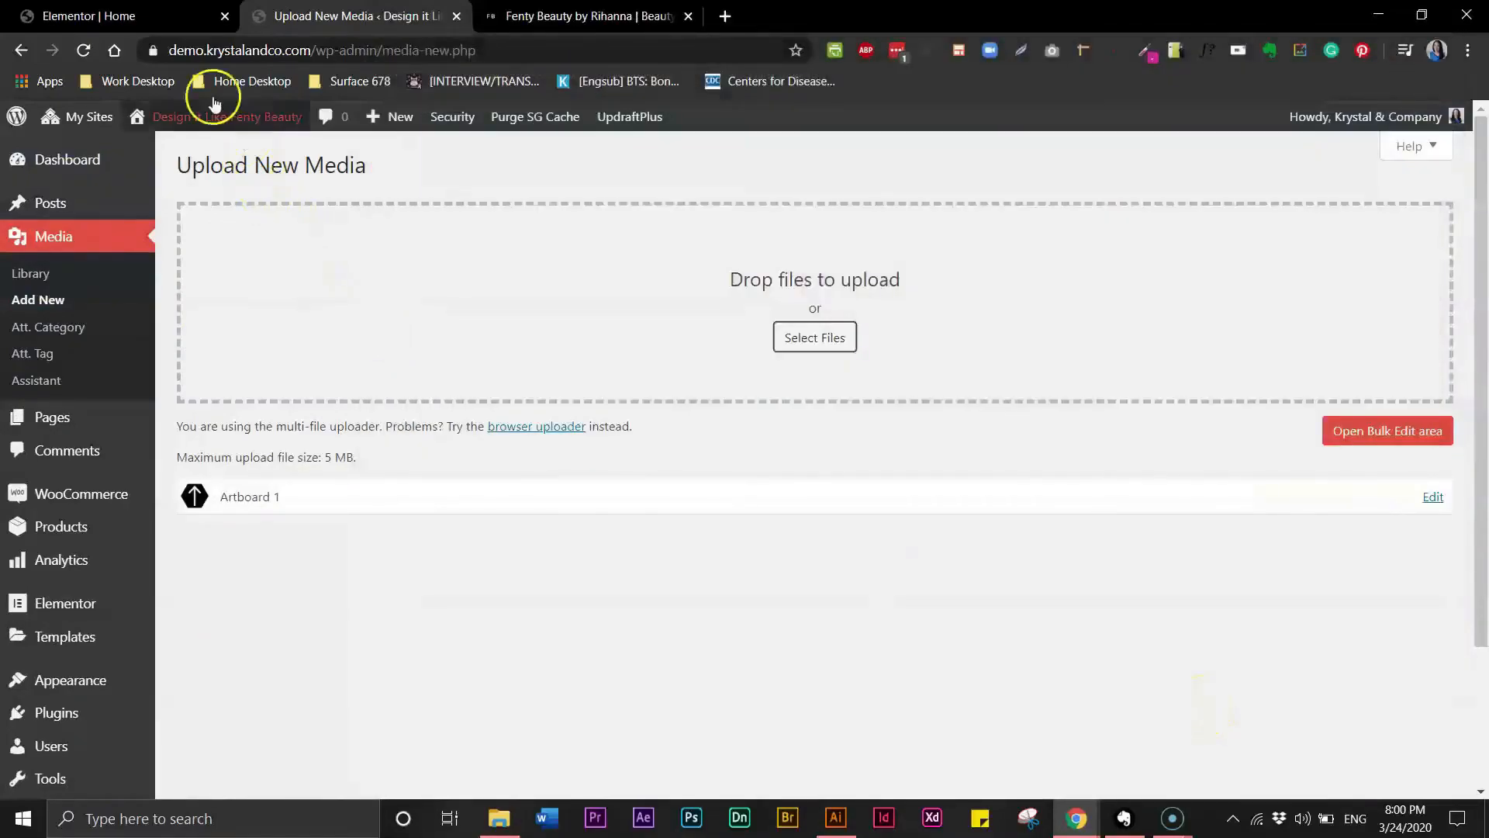
- Reload the Home page editor, set the top section's CSS ID to top, and update the page
{"action": "left_click", "coordinate": [151, 16]}
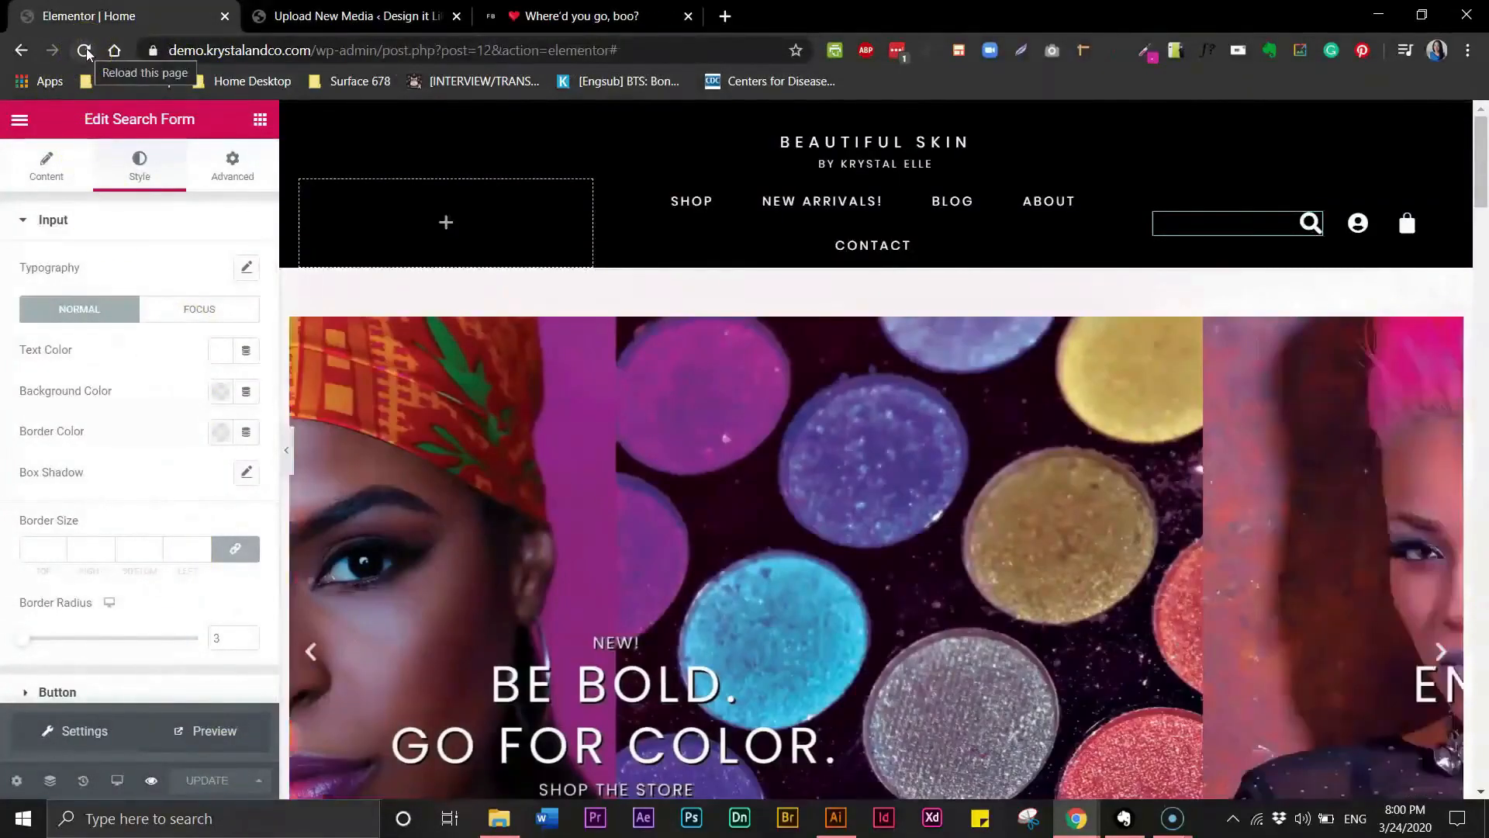
{"action": "left_click", "coordinate": [85, 51]}
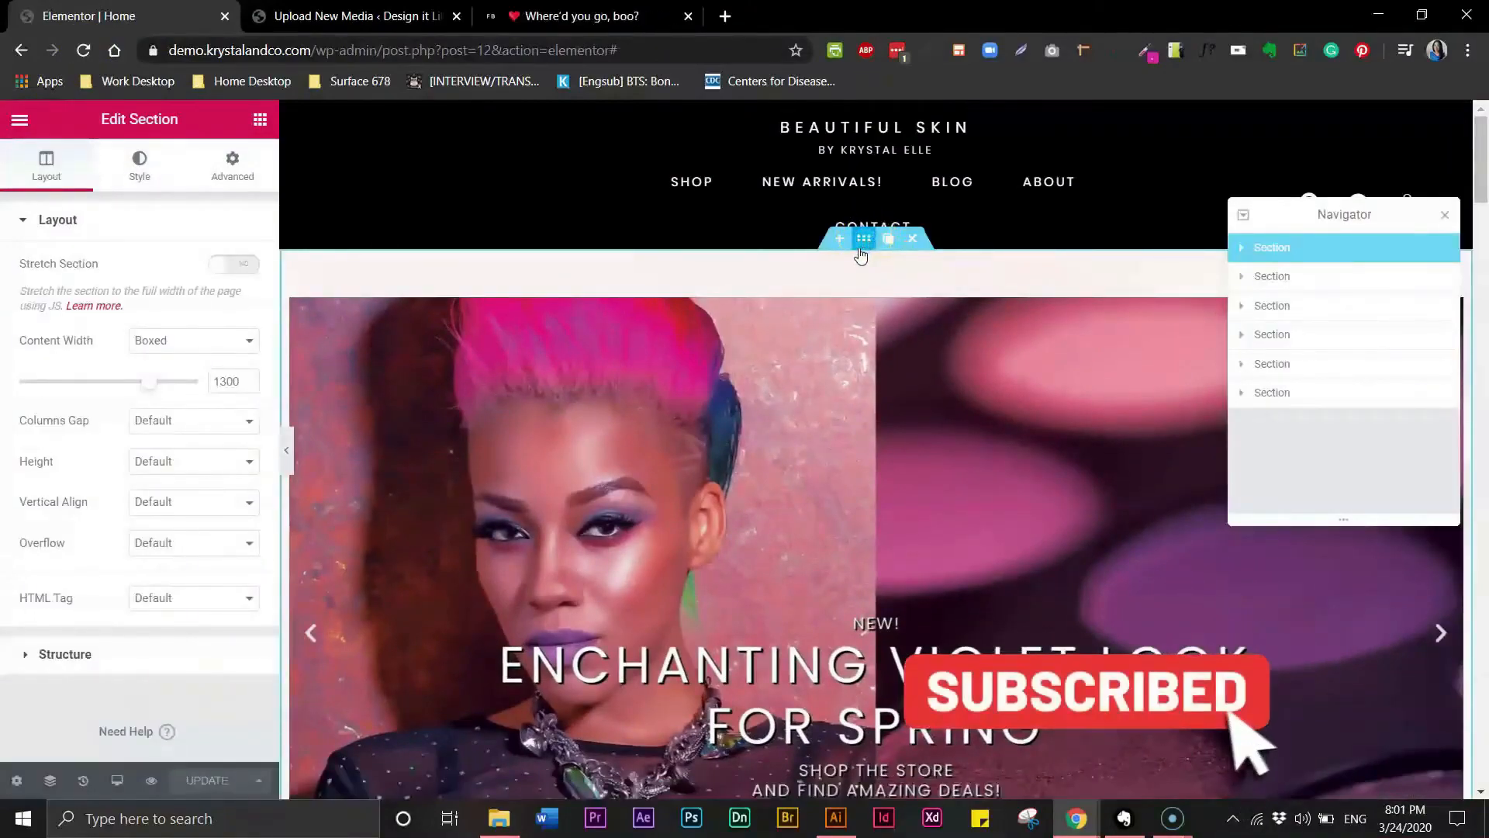
{"action": "left_click", "coordinate": [237, 167]}
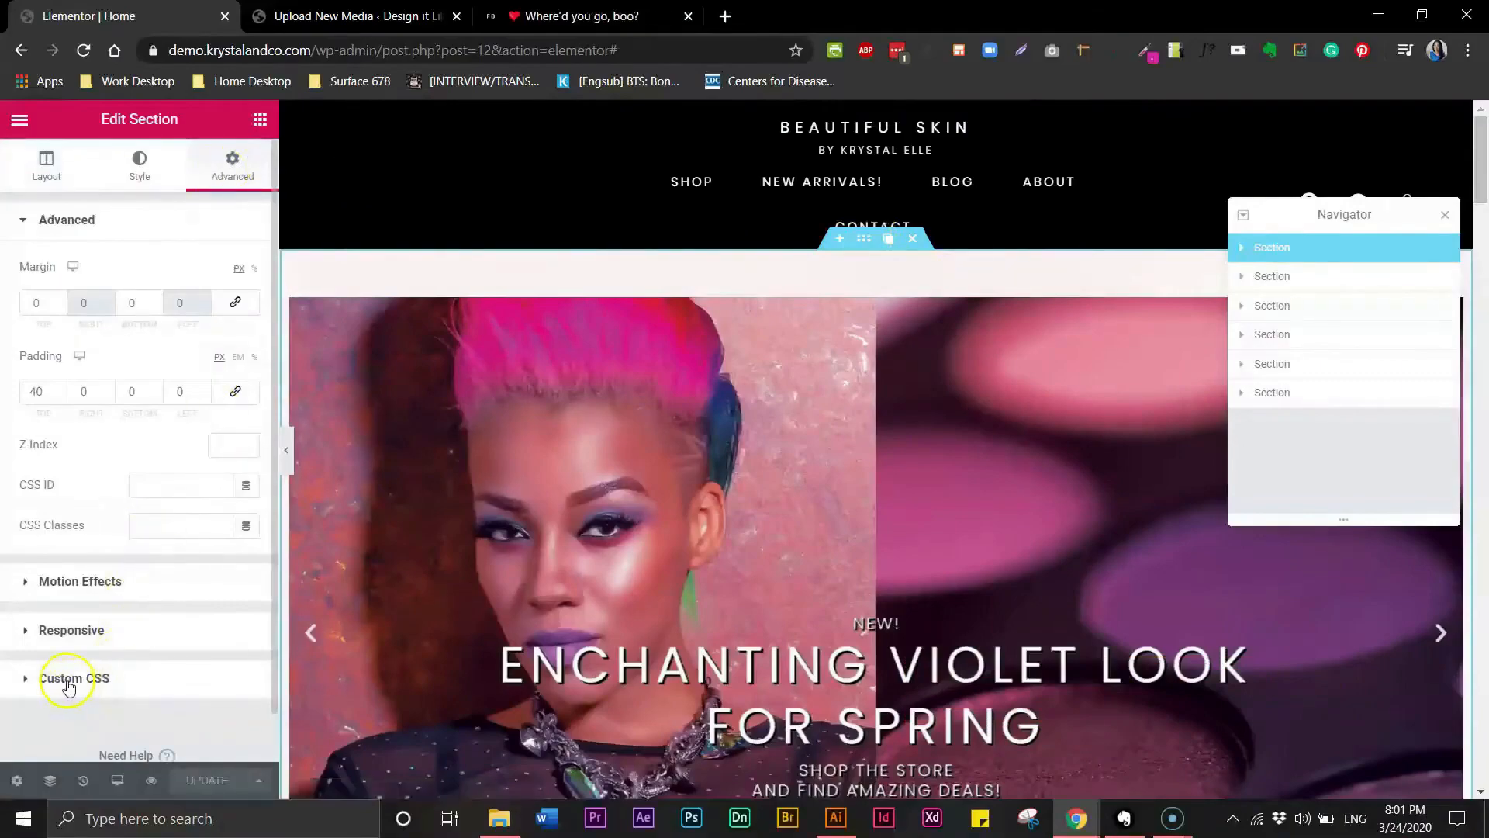
{"action": "left_click", "coordinate": [159, 493]}
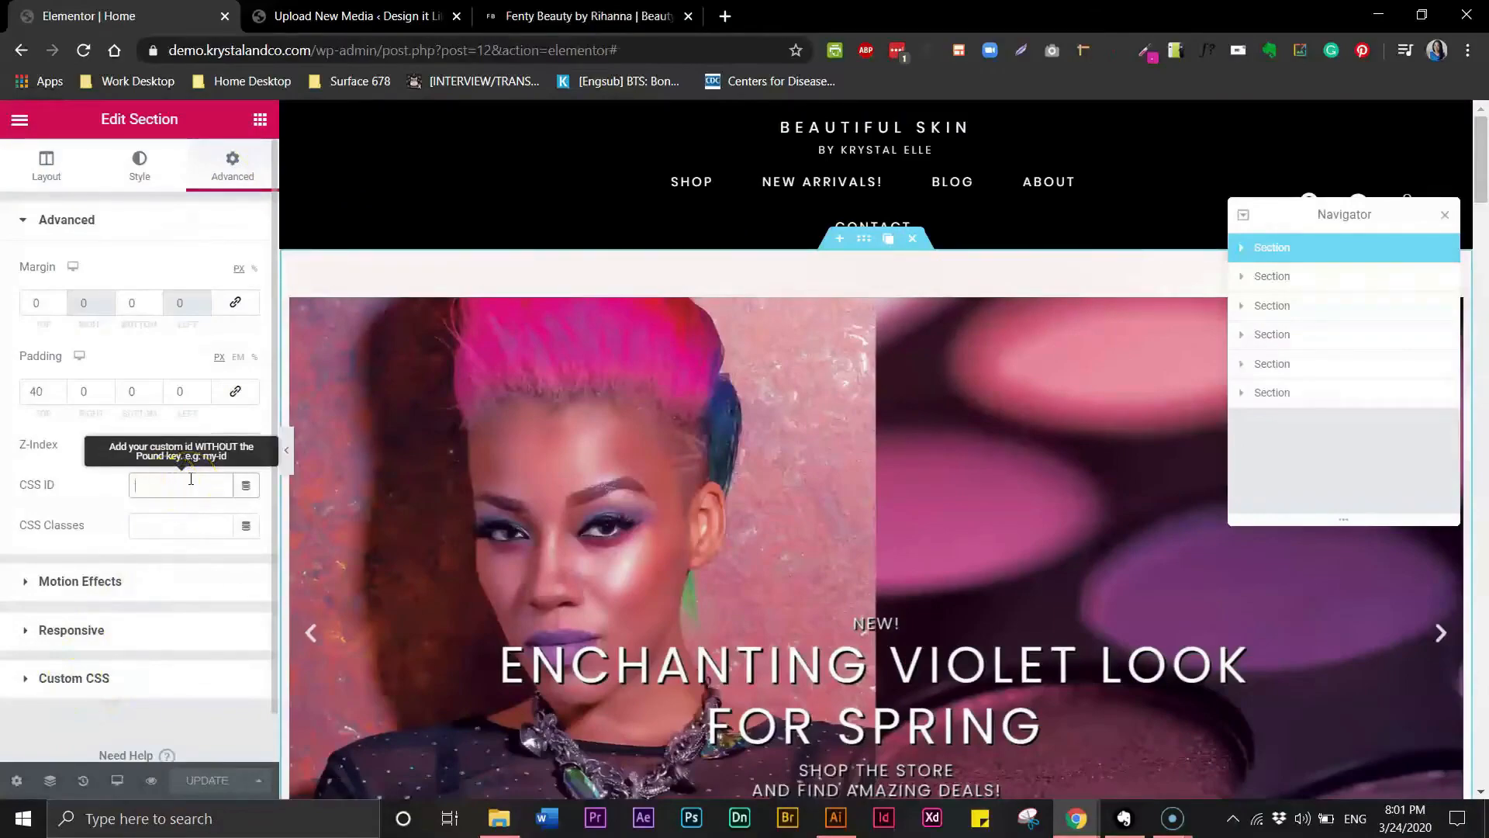
{"action": "type", "text": "top"}
{"action": "left_click", "coordinate": [73, 450]}
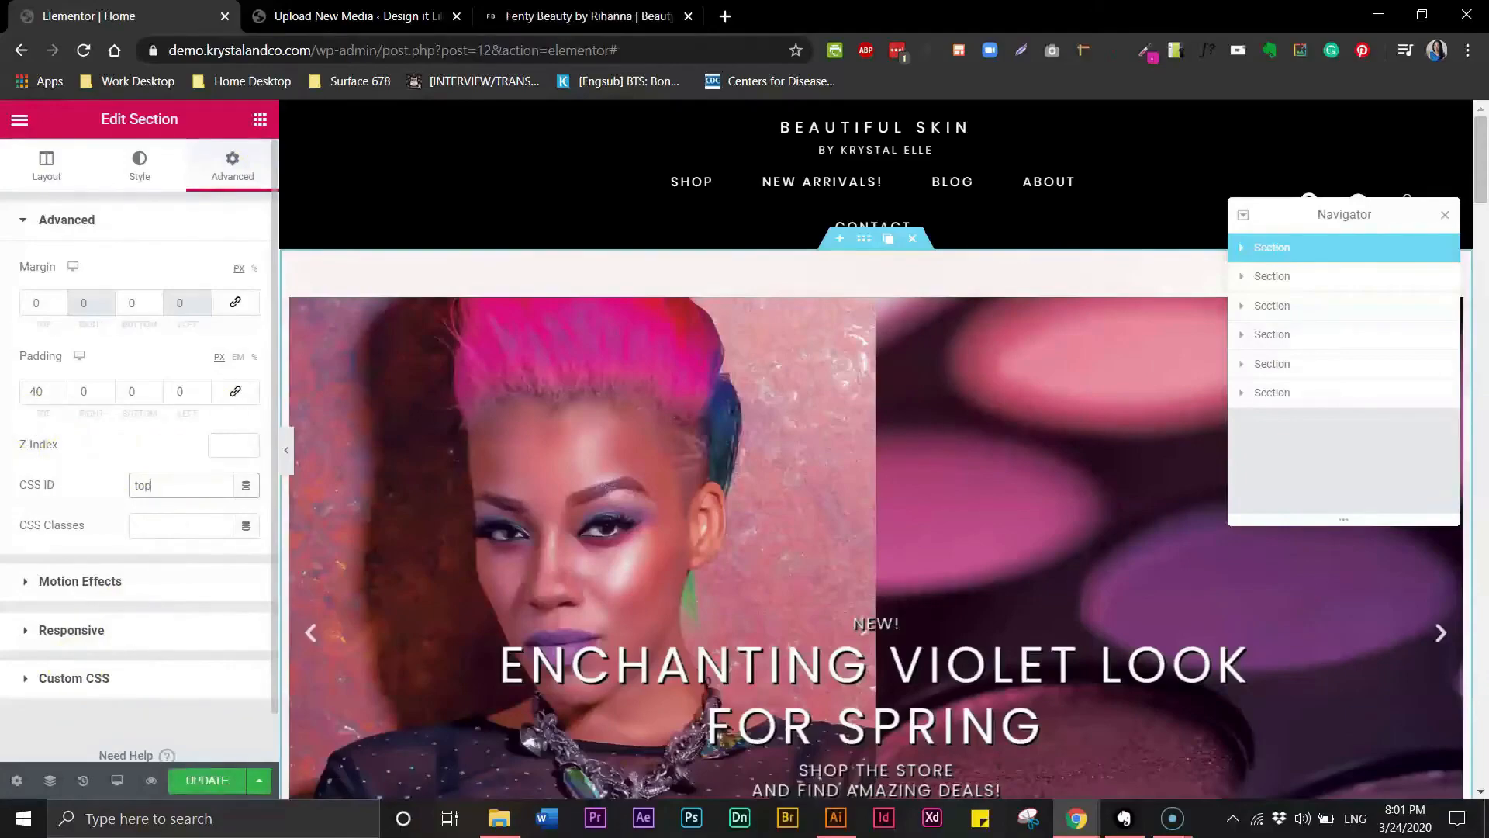
{"action": "left_click", "coordinate": [218, 773]}
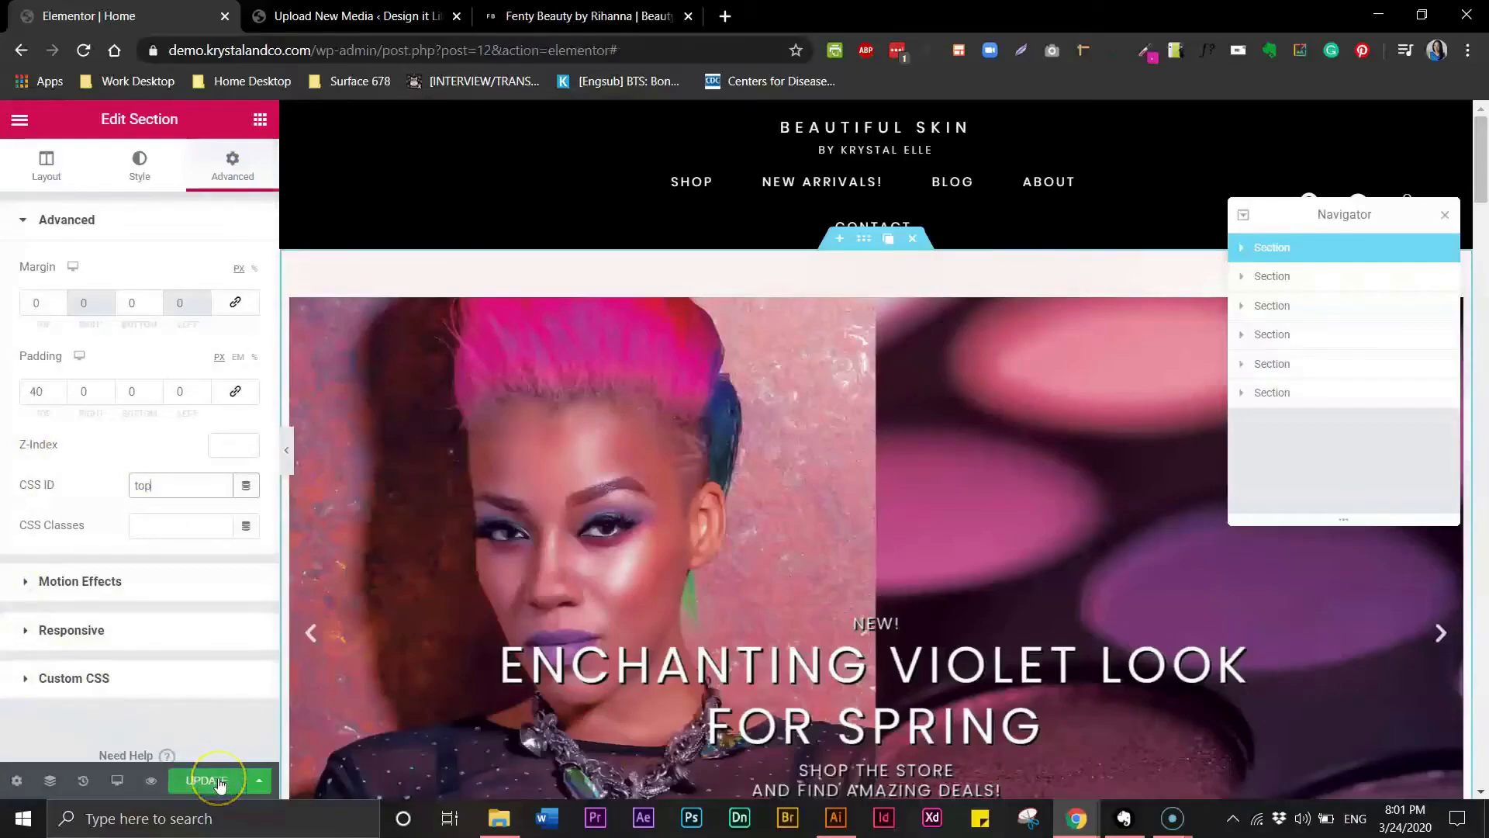
{"action": "left_click", "coordinate": [220, 782]}
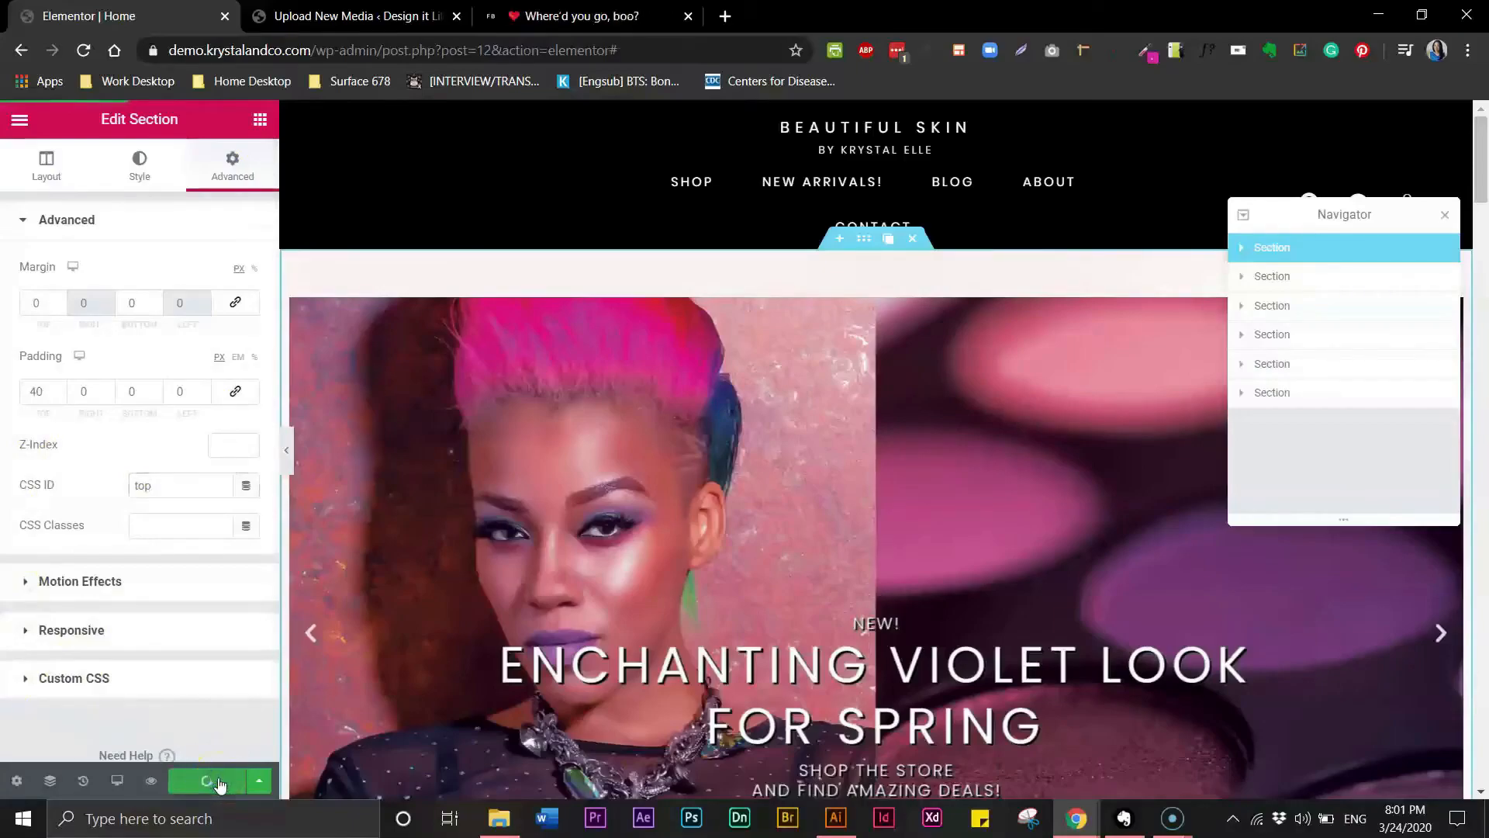
- Close the navigator, scroll down and open the footer template for editing
{"action": "left_click", "coordinate": [1275, 394]}
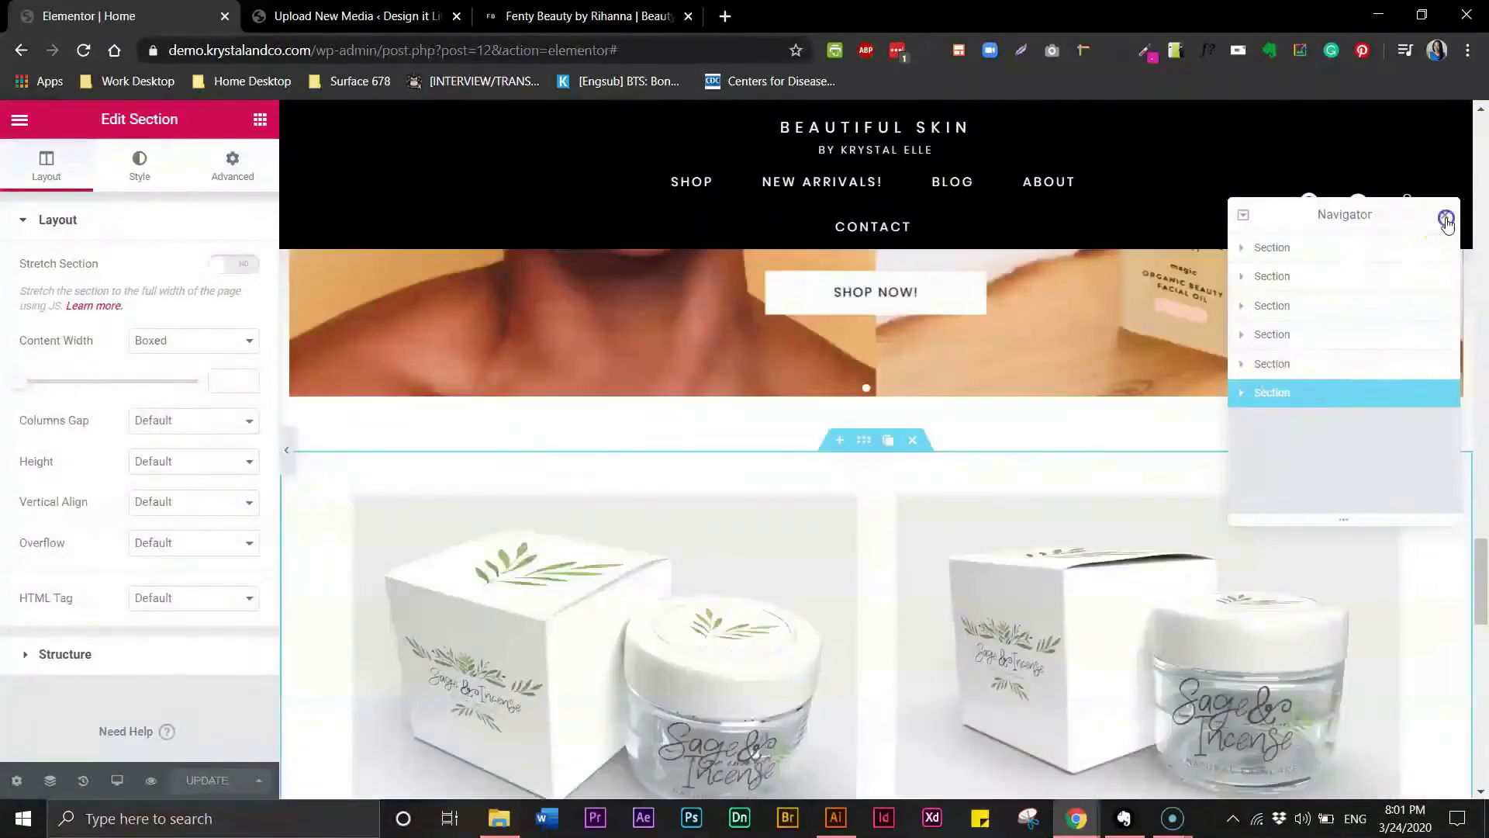
{"action": "left_click", "coordinate": [1446, 220]}
{"action": "left_click_drag", "start_coordinate": [1478, 535], "coordinate": [1477, 666]}
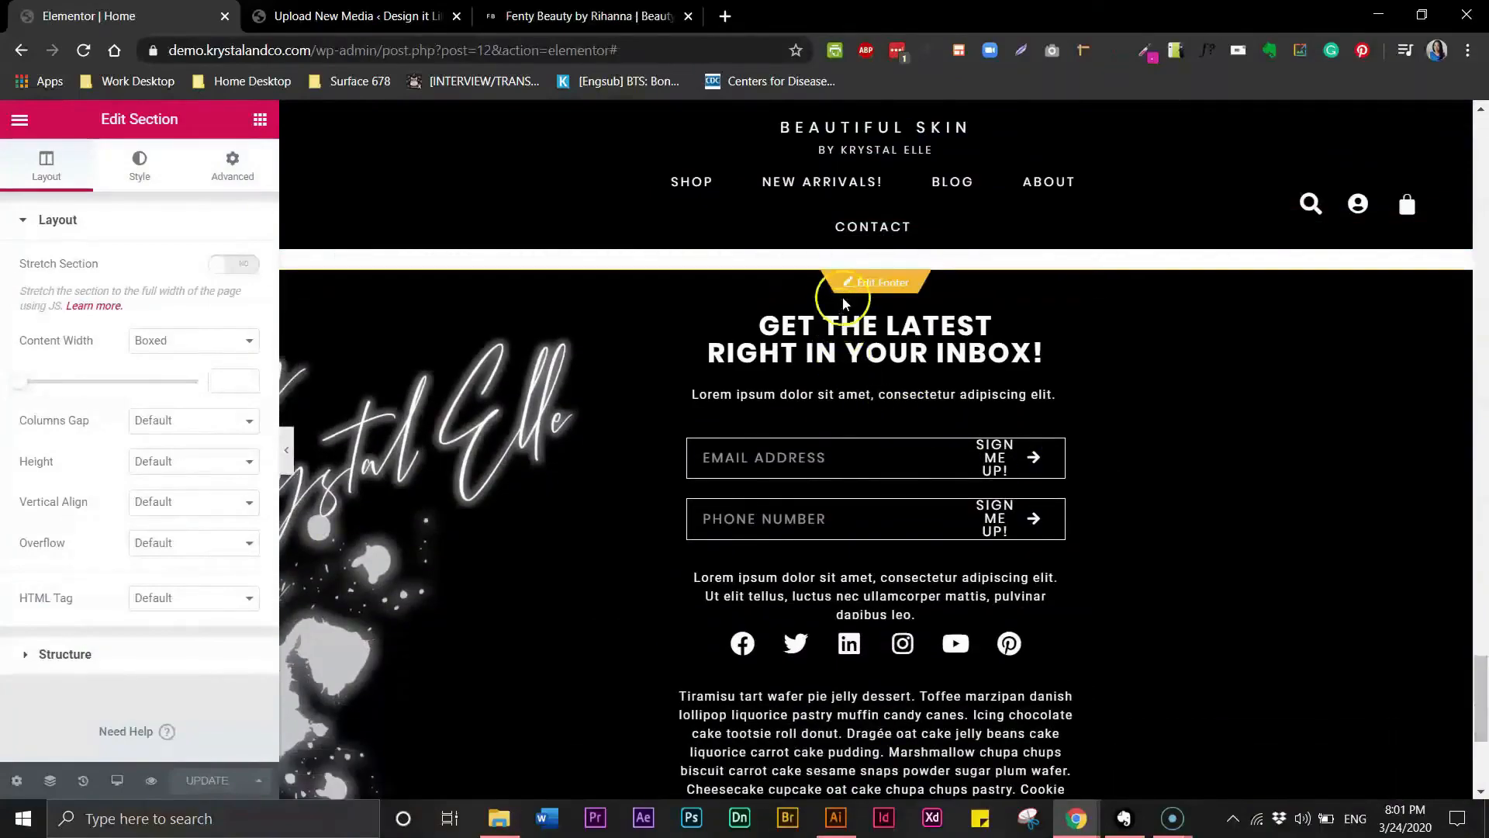
{"action": "left_click", "coordinate": [851, 287]}
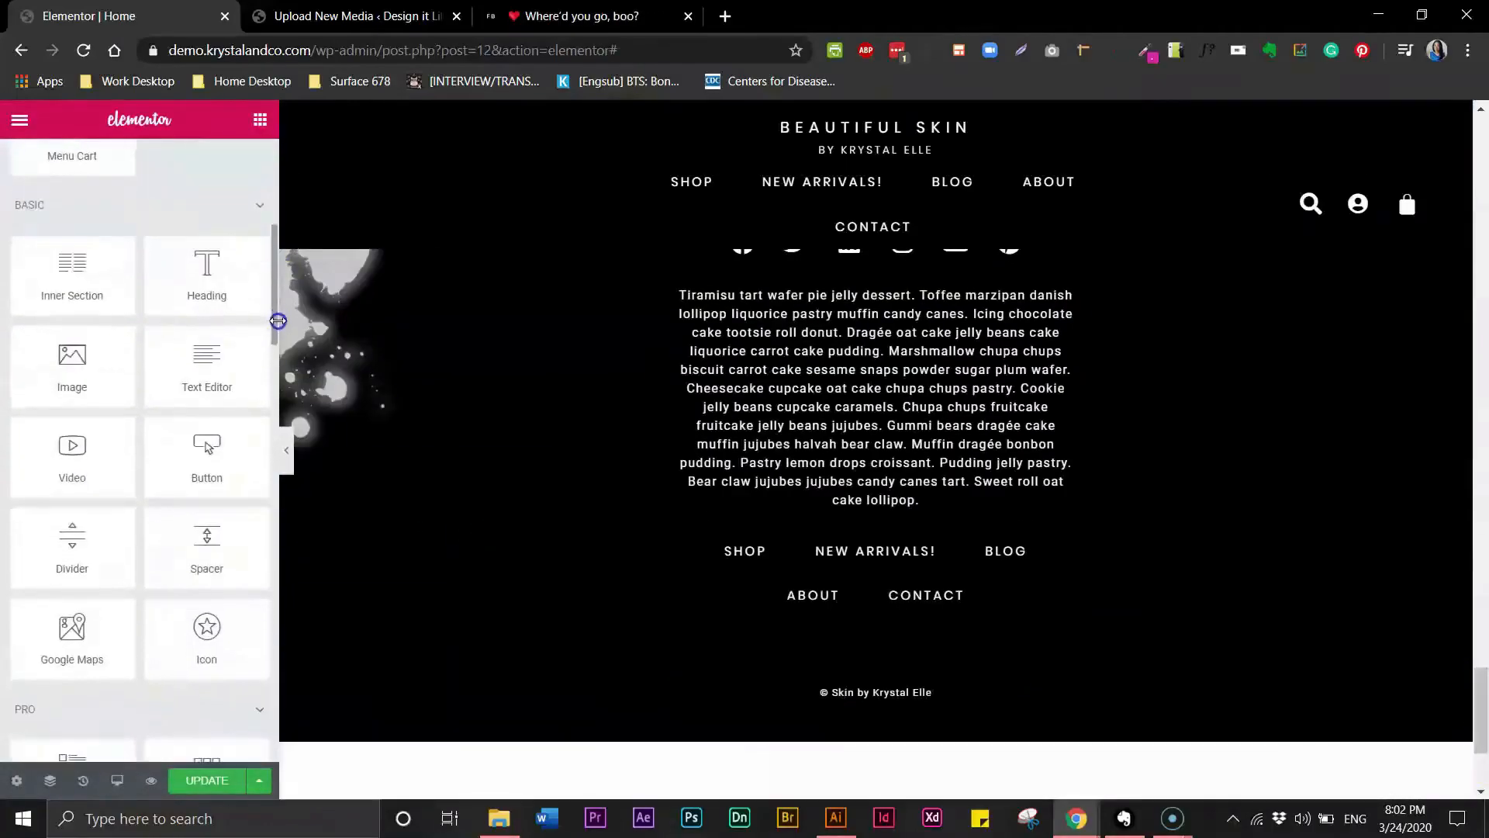
- Add an Image widget below the copyright line and insert the Artboard 1 arrow image
{"action": "left_click_drag", "start_coordinate": [278, 321], "coordinate": [278, 338]}
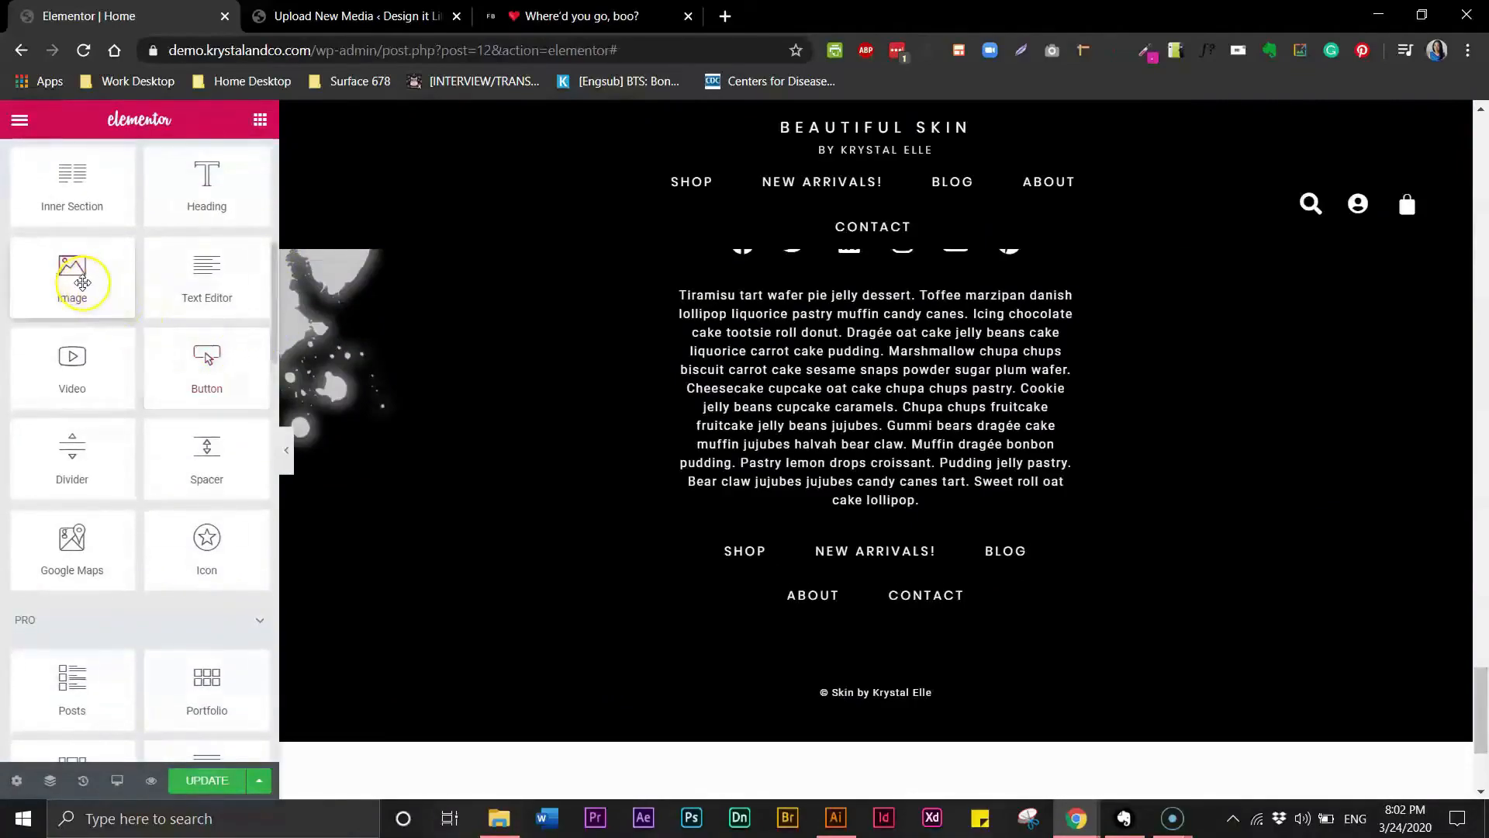
{"action": "left_click_drag", "start_coordinate": [85, 293], "coordinate": [818, 696]}
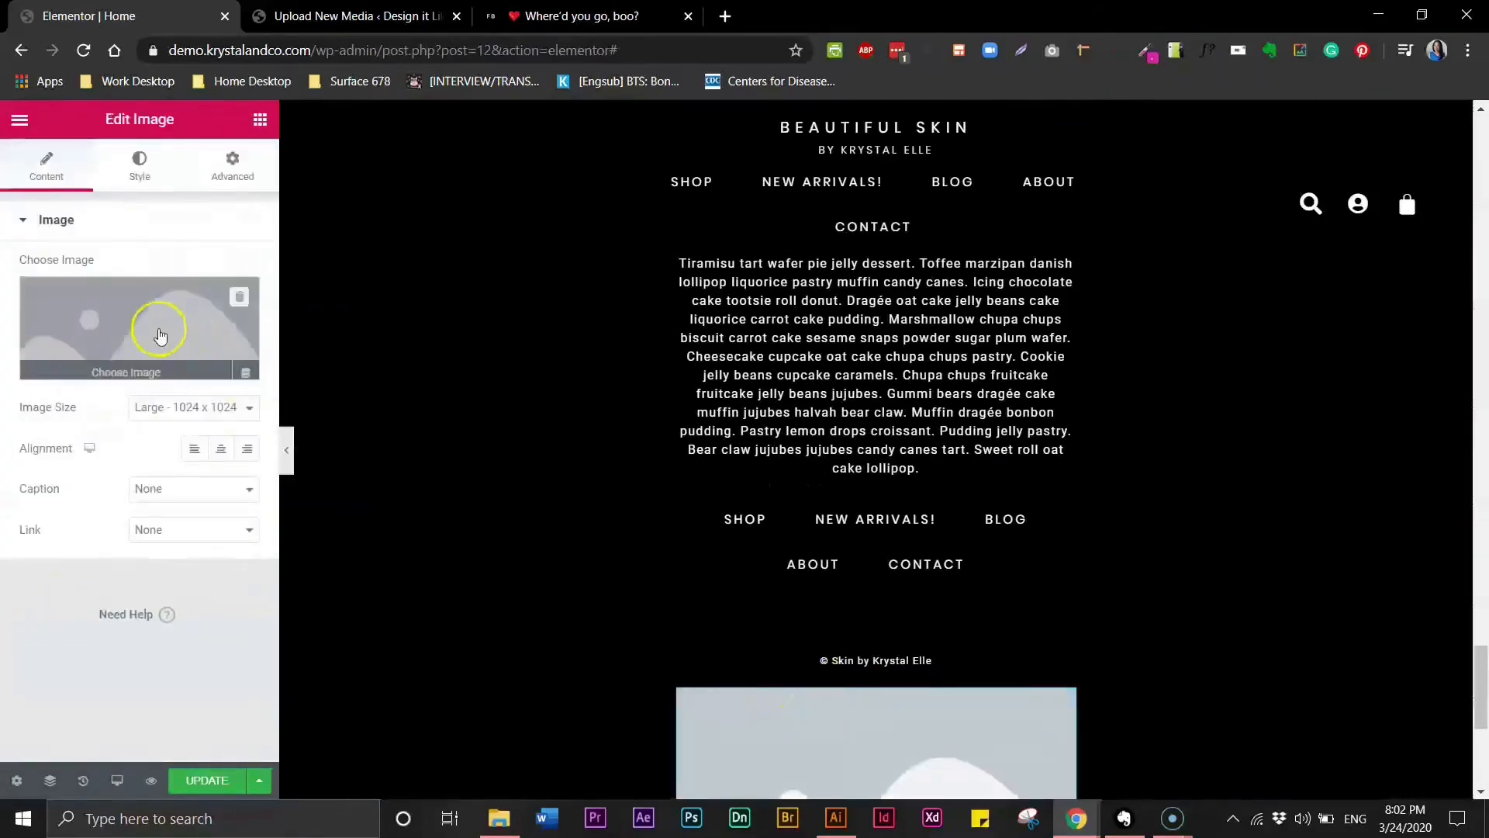
{"action": "left_click", "coordinate": [128, 364]}
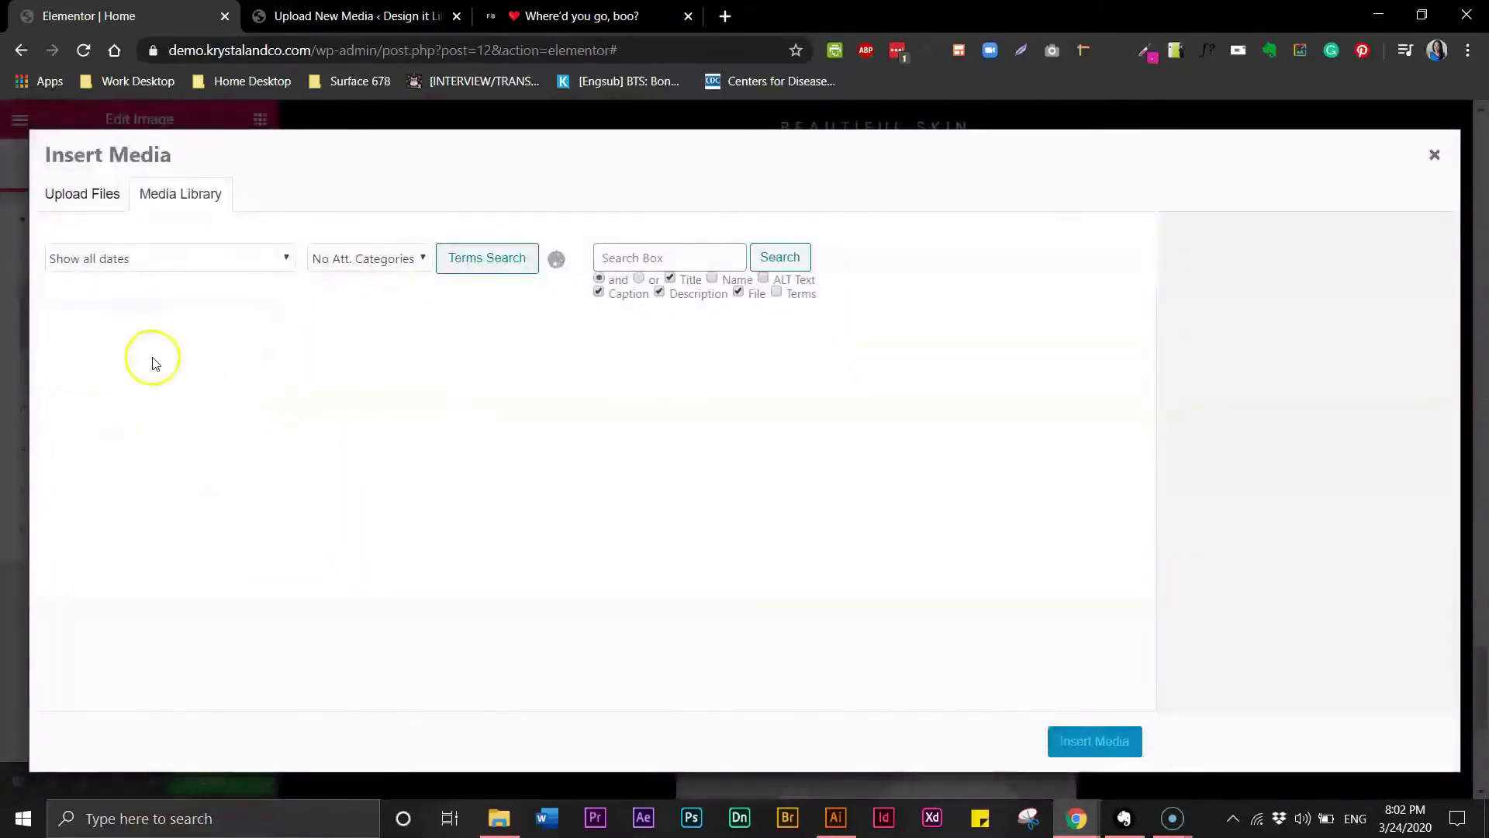
{"action": "left_click", "coordinate": [107, 396]}
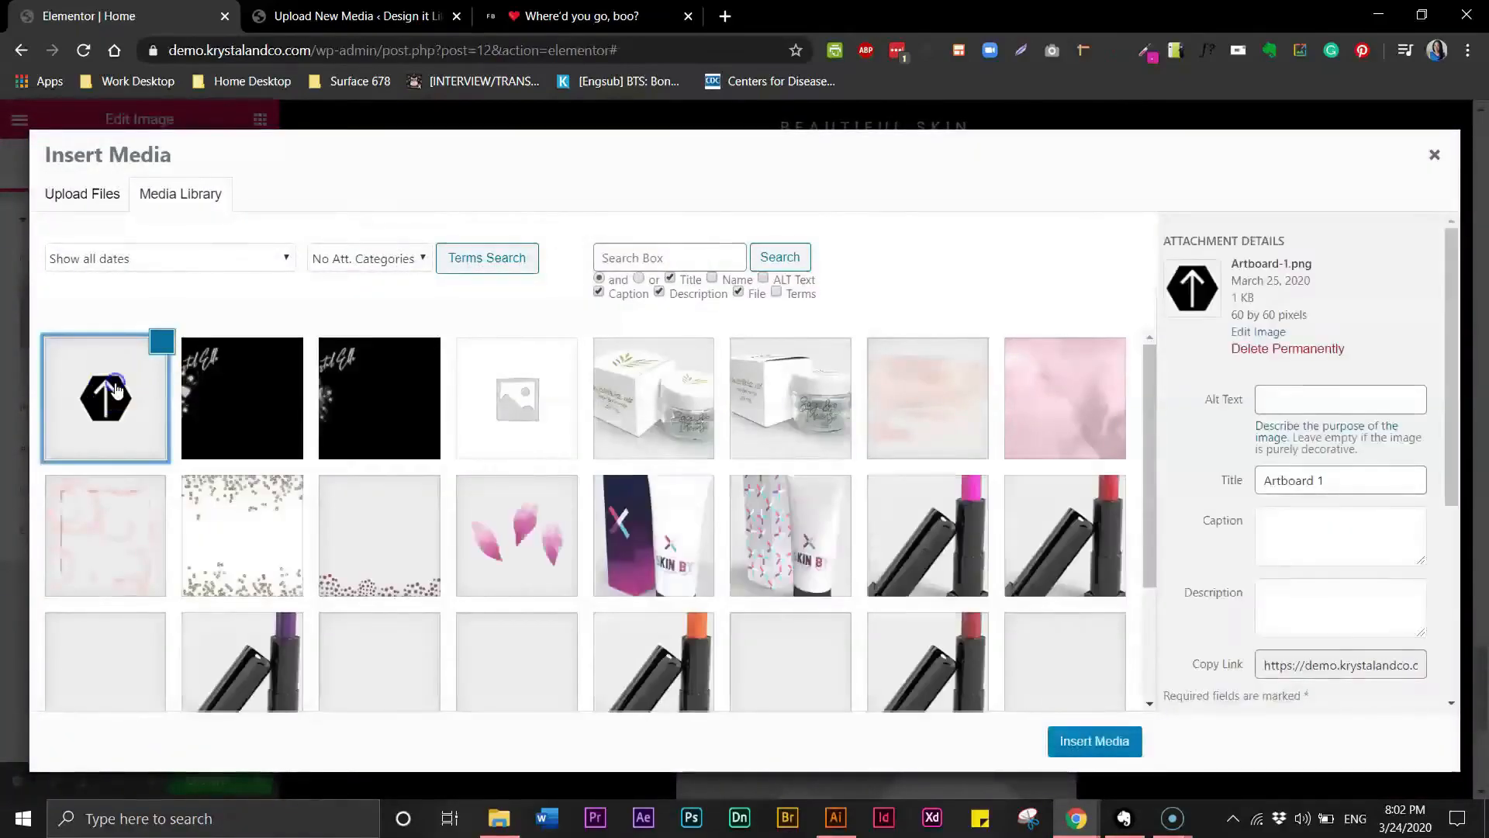
{"action": "left_click", "coordinate": [1094, 741]}
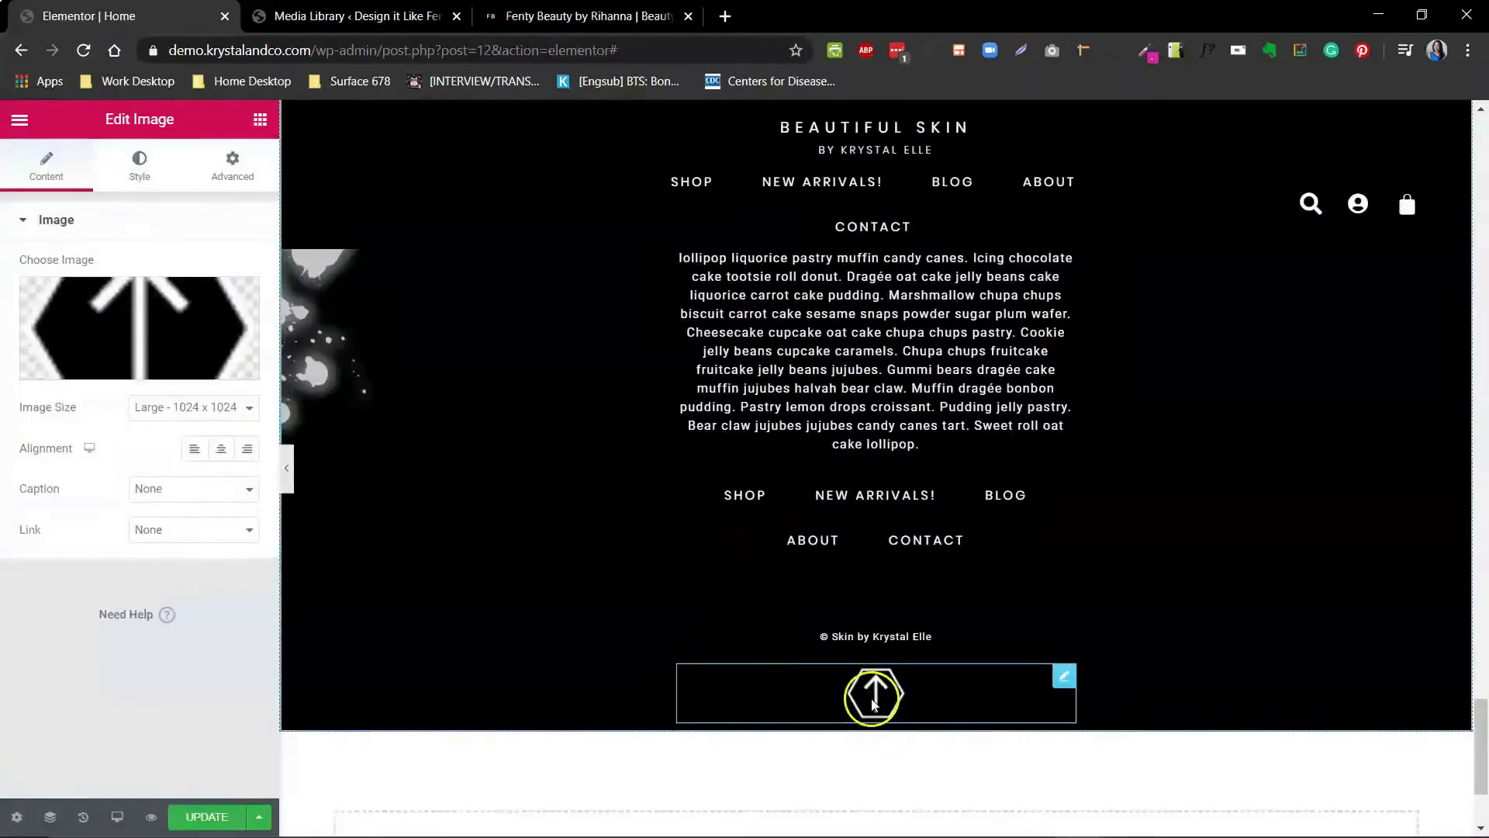
- Set the arrow image's link to a custom URL of #top
{"action": "left_click", "coordinate": [247, 529]}
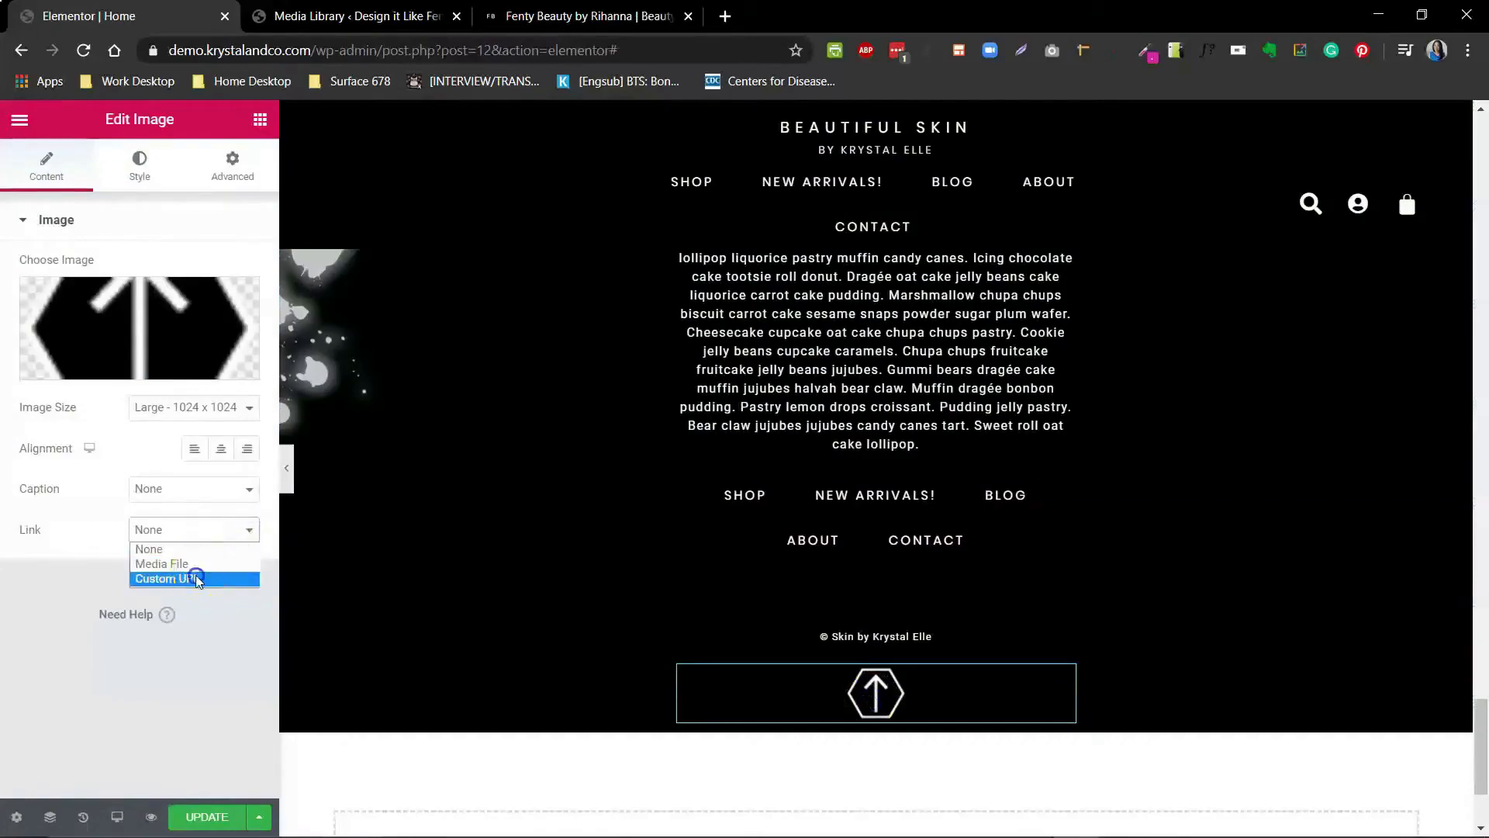
{"action": "left_click", "coordinate": [195, 579]}
{"action": "left_click", "coordinate": [101, 581]}
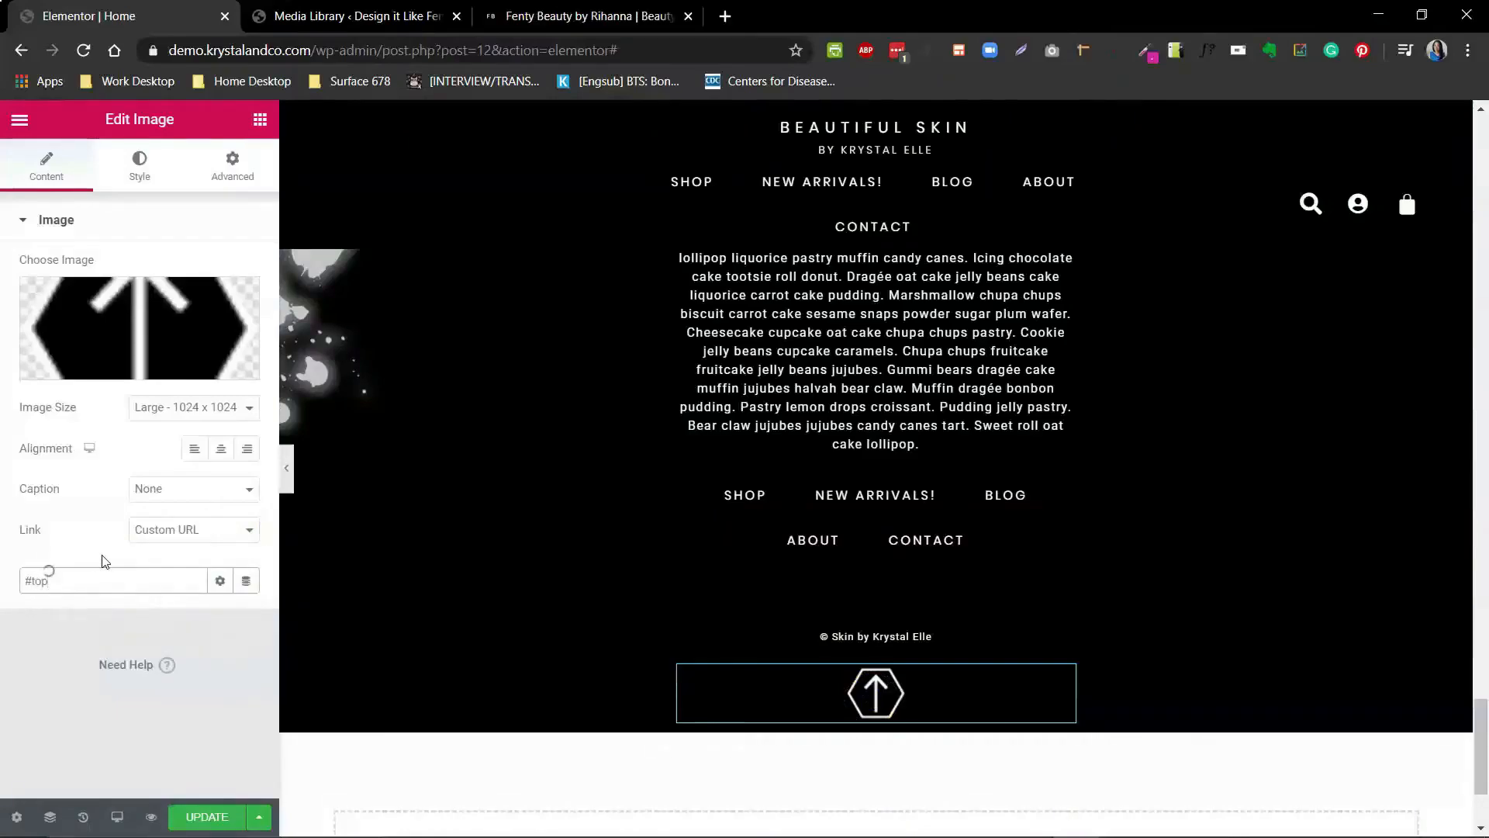
- Update the page and test the arrow image's jump-to-top link in the preview
{"action": "left_click", "coordinate": [188, 817]}
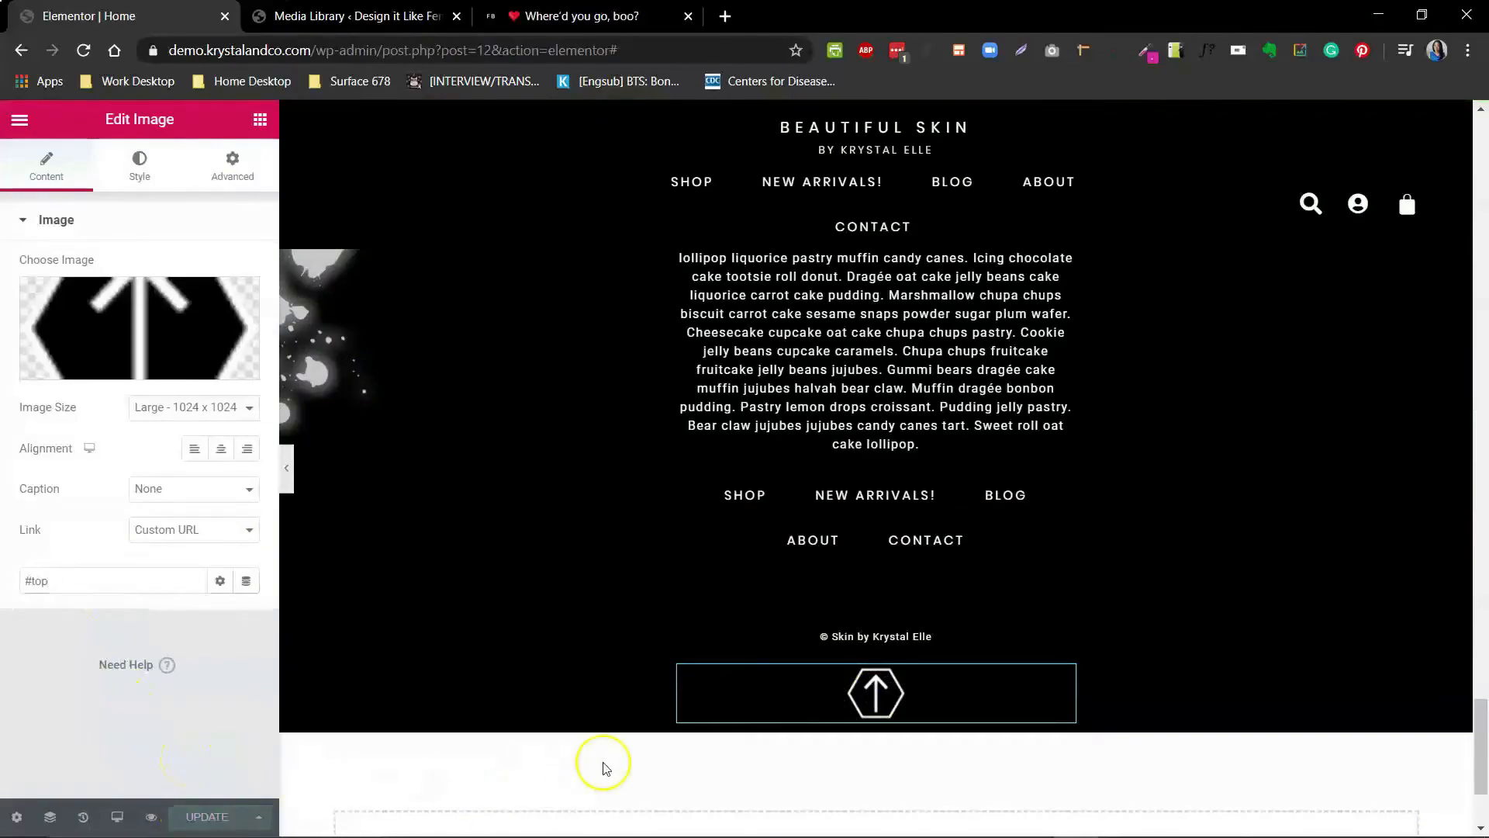
{"action": "left_click", "coordinate": [855, 702]}
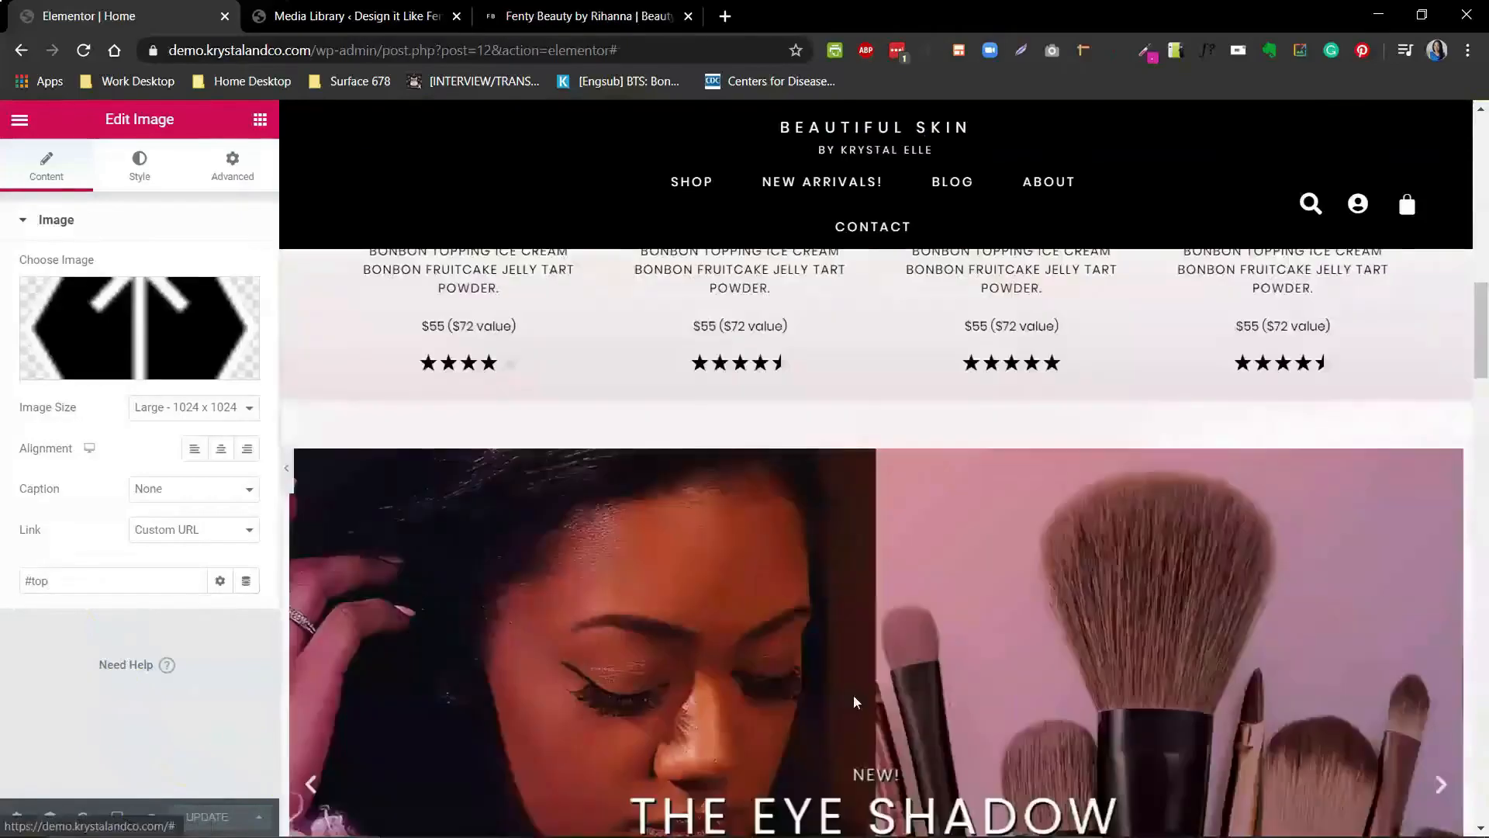
{"action": "left_click", "coordinate": [1480, 211]}
{"action": "left_click_drag", "start_coordinate": [1480, 211], "coordinate": [1480, 799]}
- Add a three-column section below the footer and move the copyright text and arrow image into its middle and right columns
{"action": "left_click", "coordinate": [864, 513]}
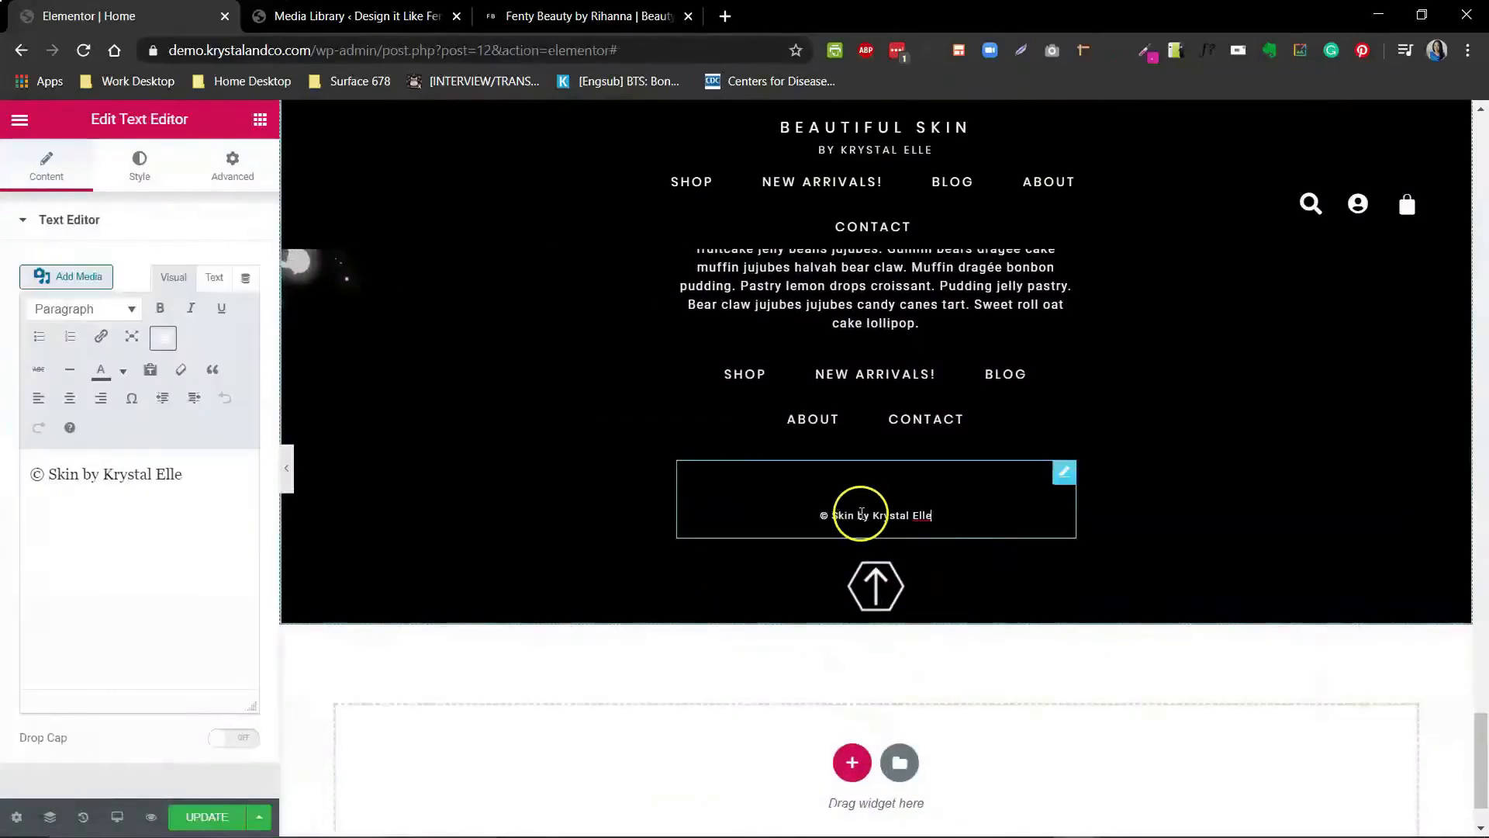
{"action": "left_click", "coordinate": [851, 760]}
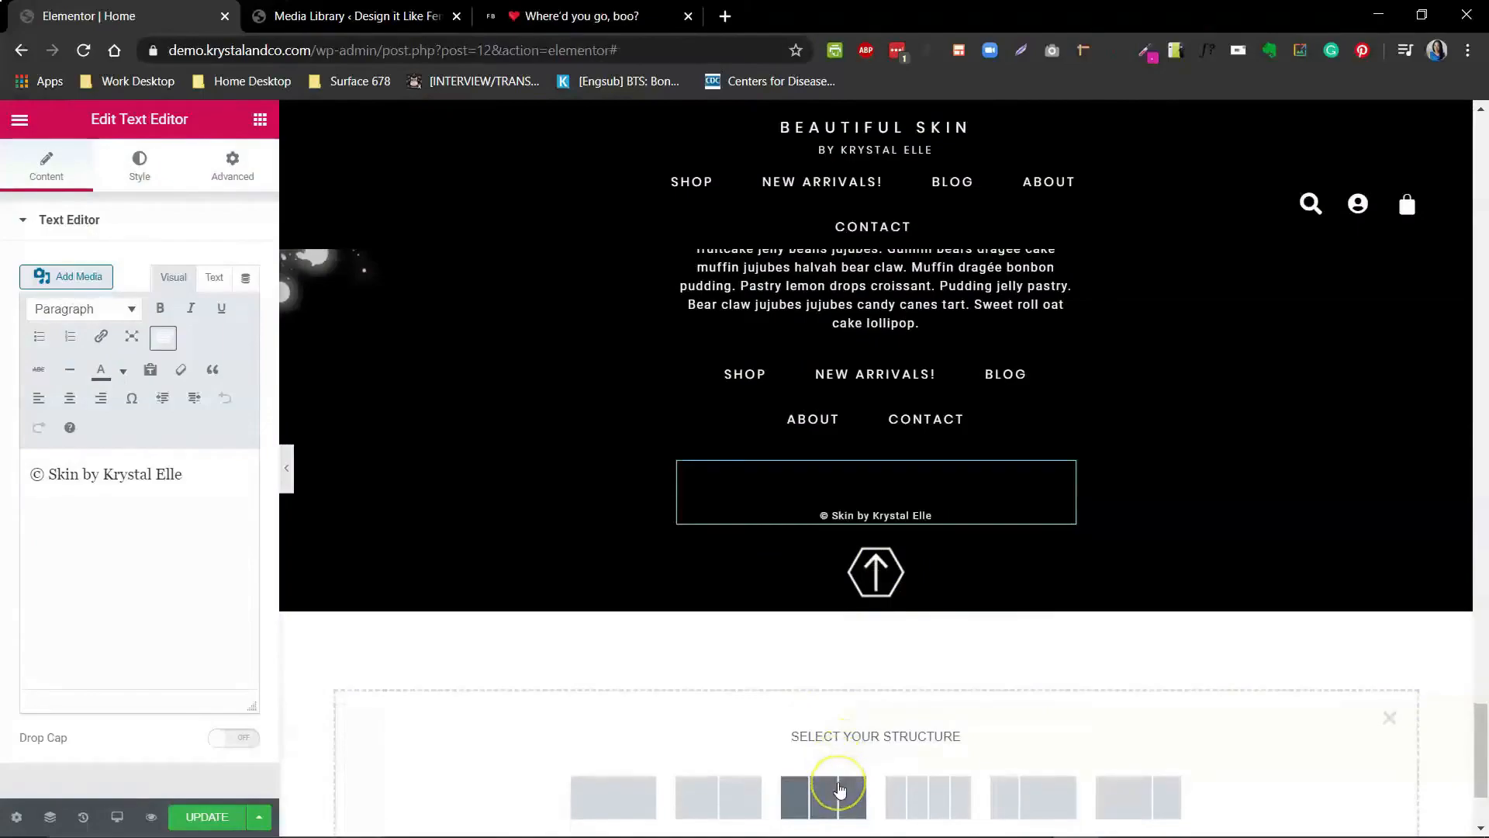
{"action": "left_click", "coordinate": [839, 786]}
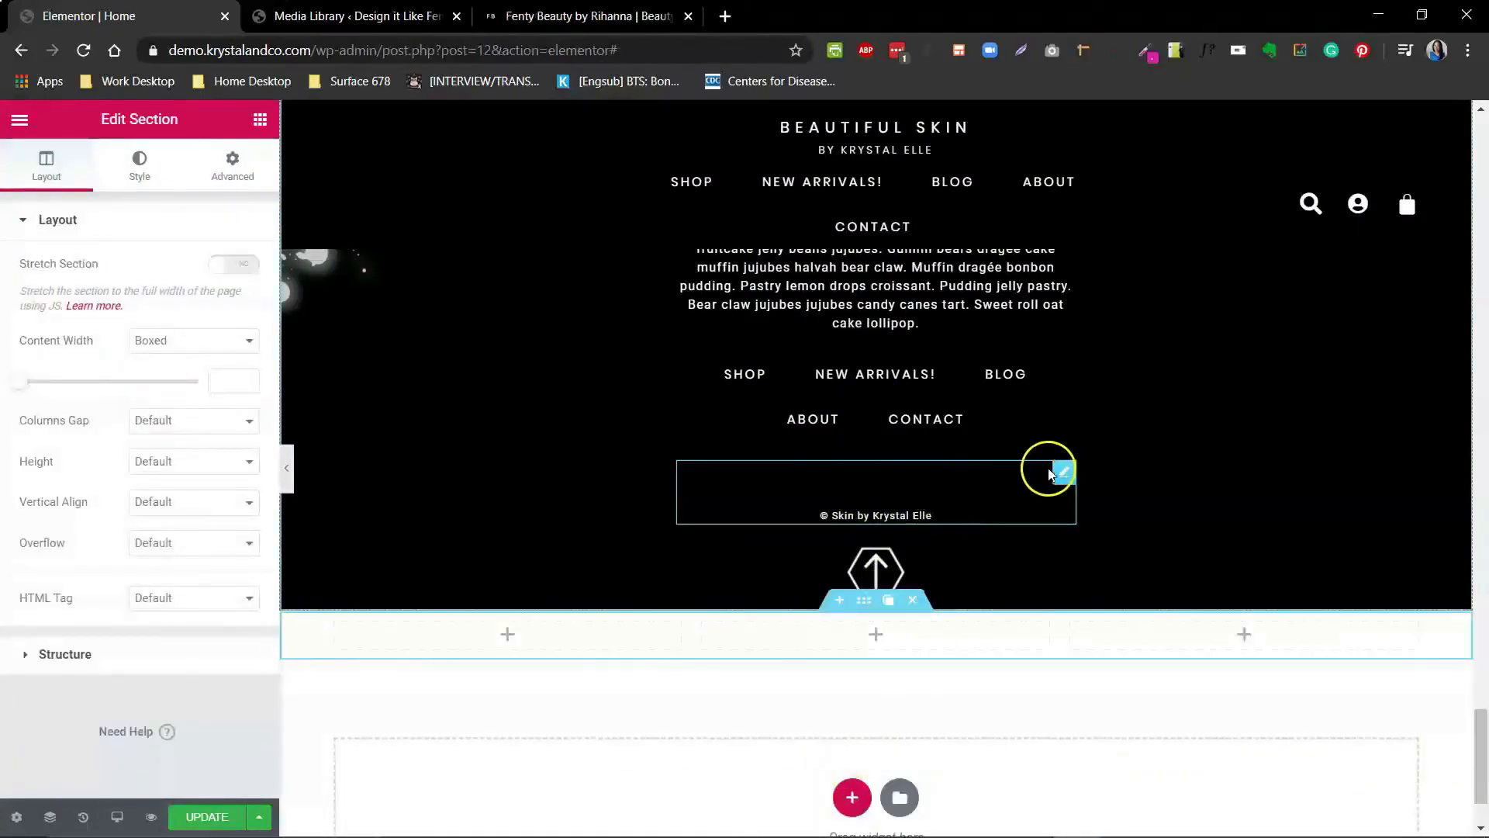
{"action": "left_click_drag", "start_coordinate": [1053, 472], "coordinate": [941, 618]}
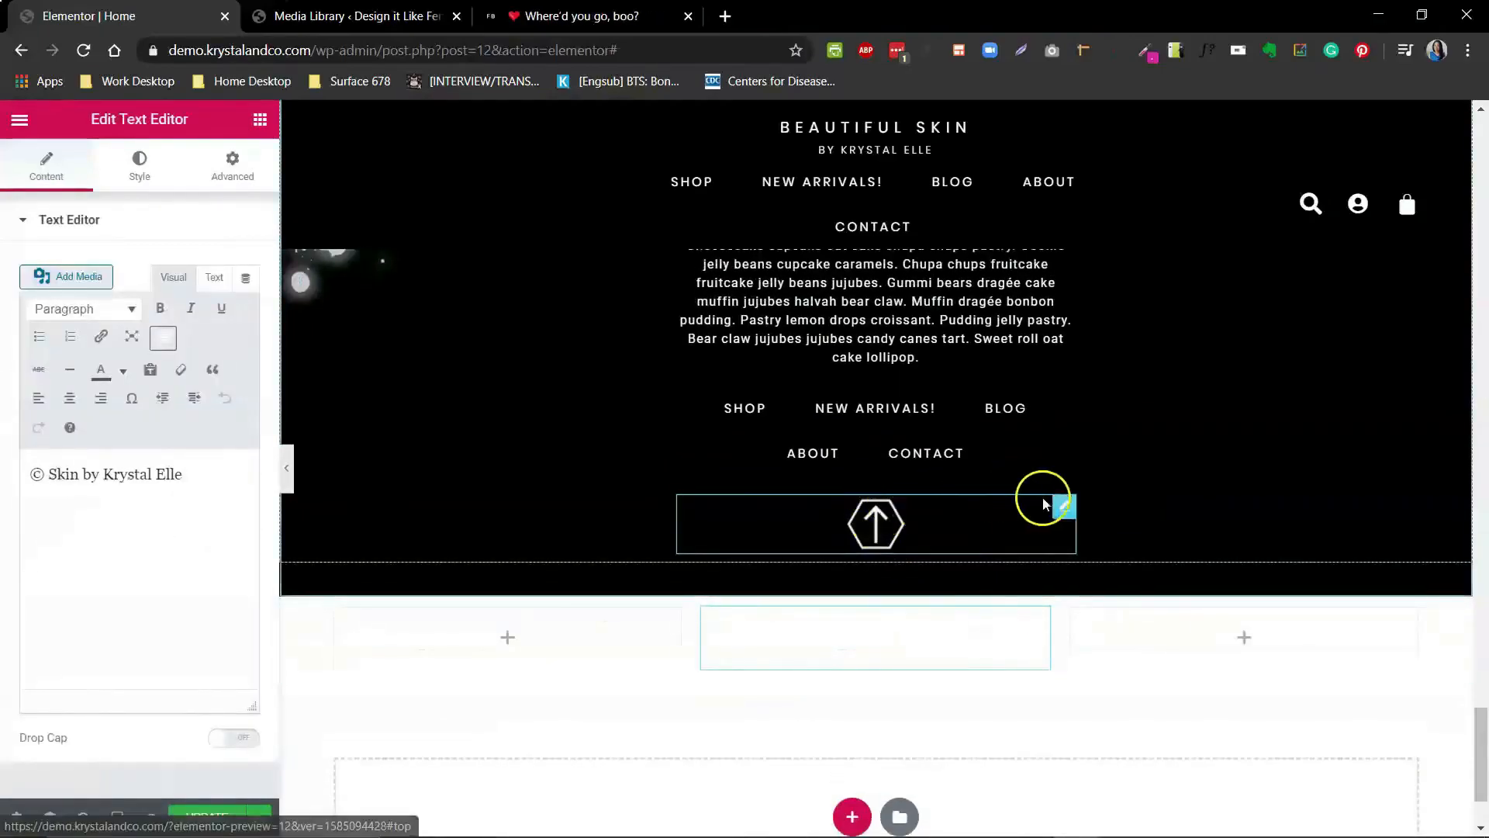
{"action": "left_click_drag", "start_coordinate": [1059, 506], "coordinate": [1171, 622]}
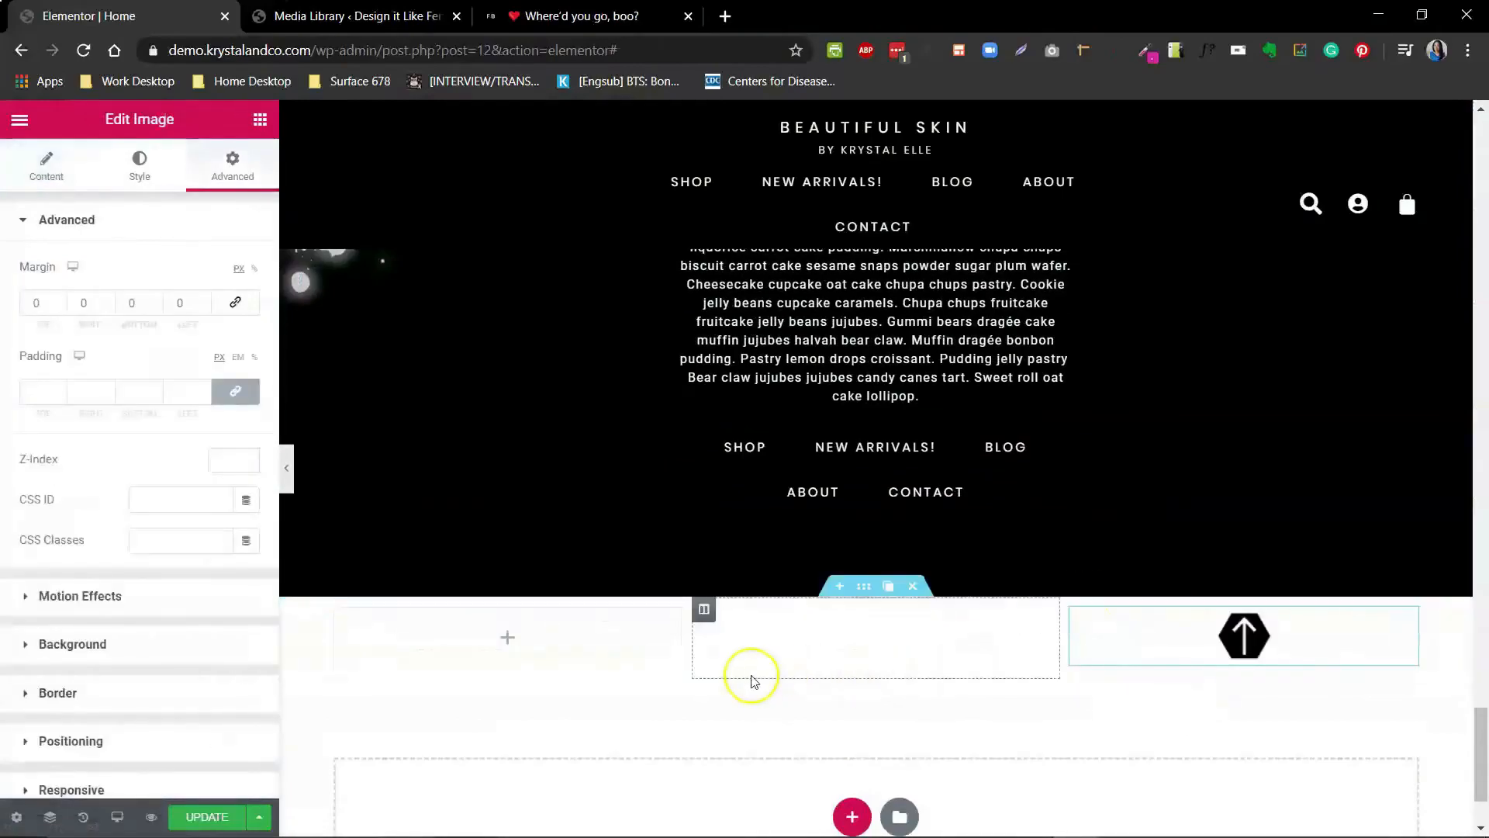
- Give the new three-column section a classic black background
{"action": "left_click", "coordinate": [864, 586]}
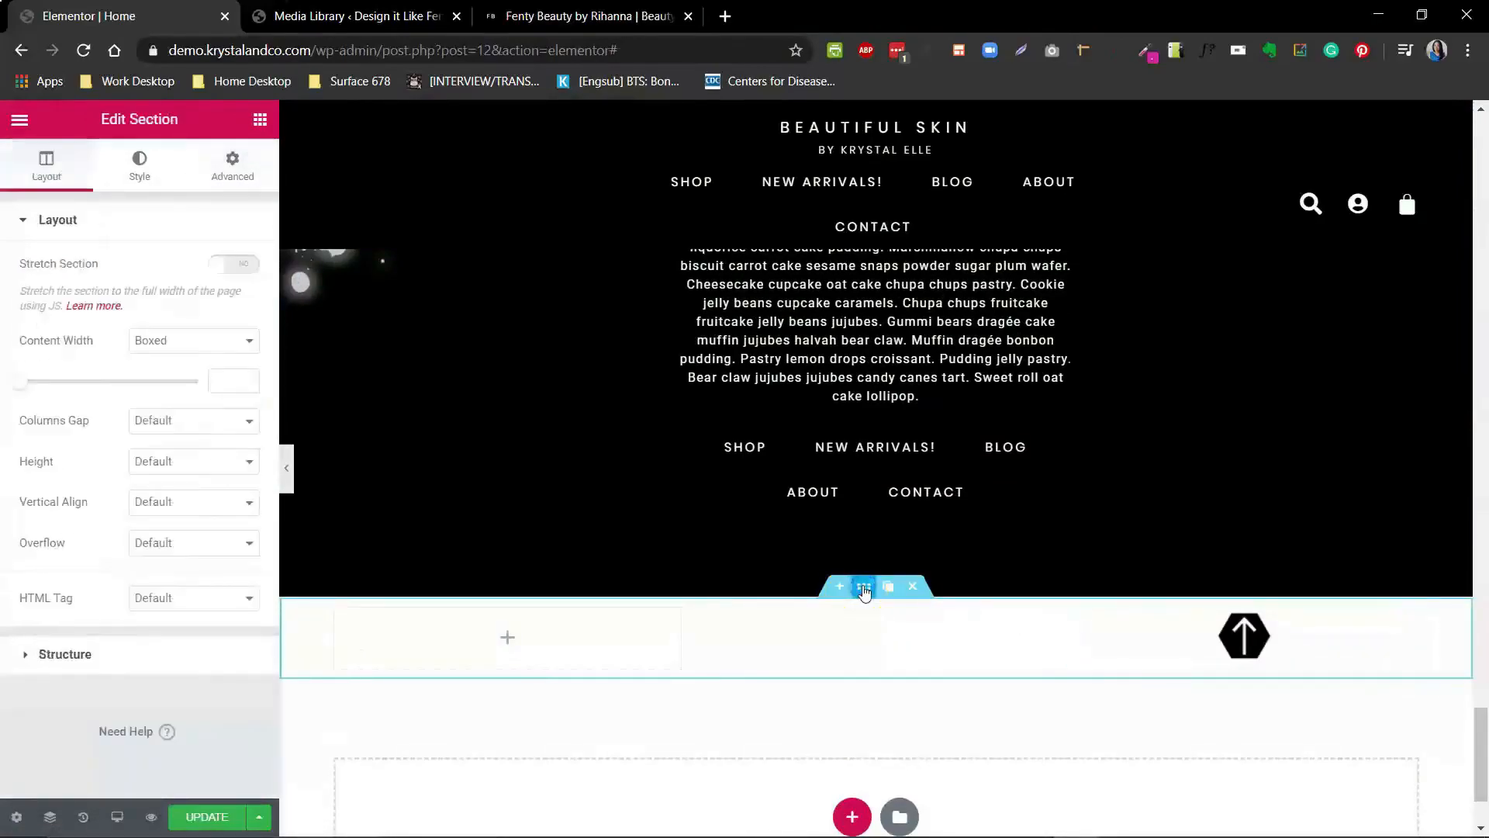
{"action": "left_click", "coordinate": [136, 167]}
{"action": "left_click", "coordinate": [168, 314]}
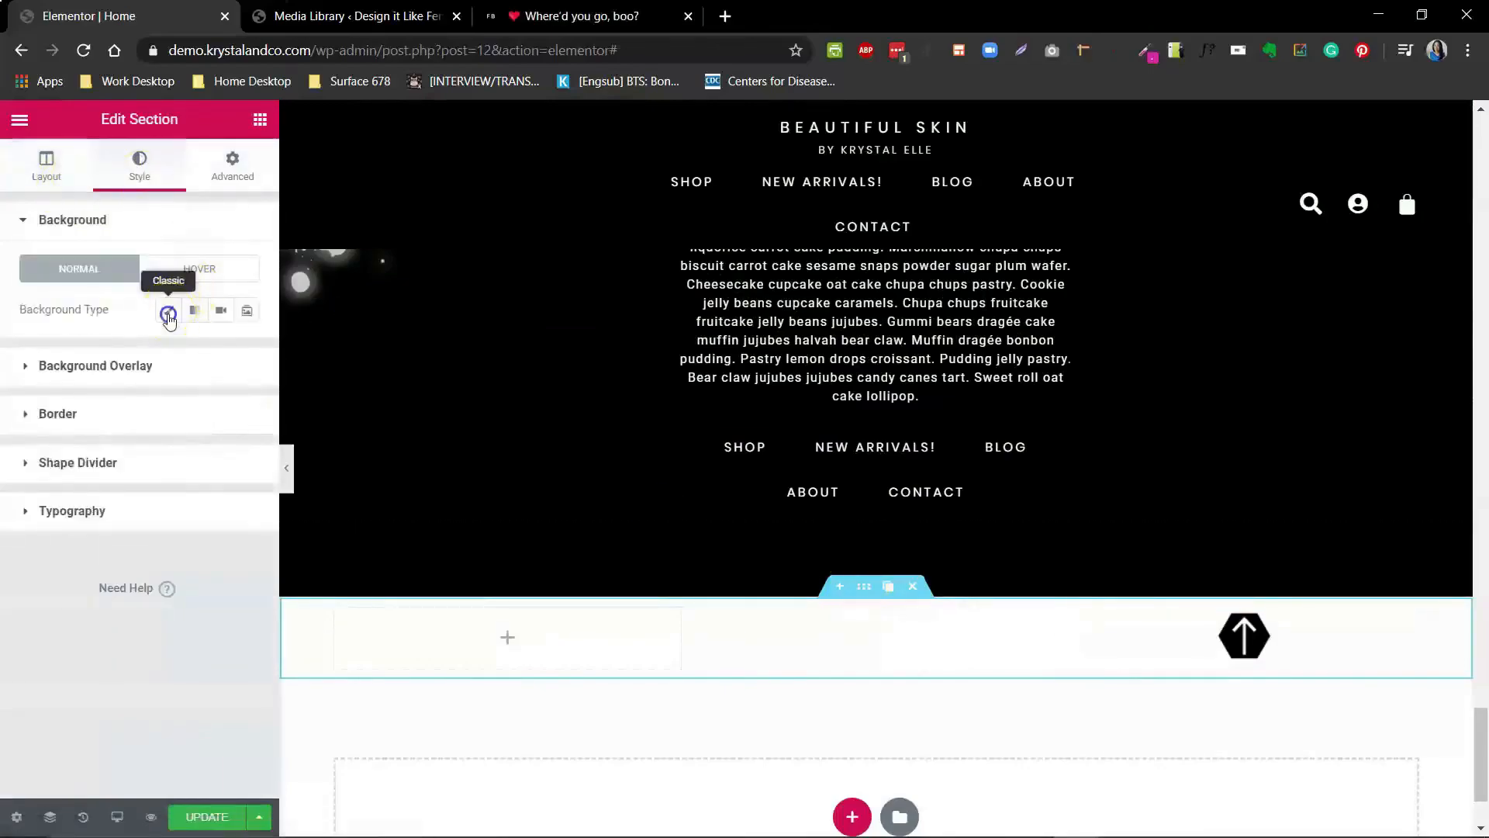
{"action": "left_click", "coordinate": [220, 350]}
{"action": "left_click", "coordinate": [281, 399]}
{"action": "scroll", "coordinate": [881, 655], "scroll_direction": "down", "scroll_amount": 1}
- Resize the section's columns, narrowing the arrow column and setting the empty left column's width to 10%
{"action": "left_click", "coordinate": [1142, 489]}
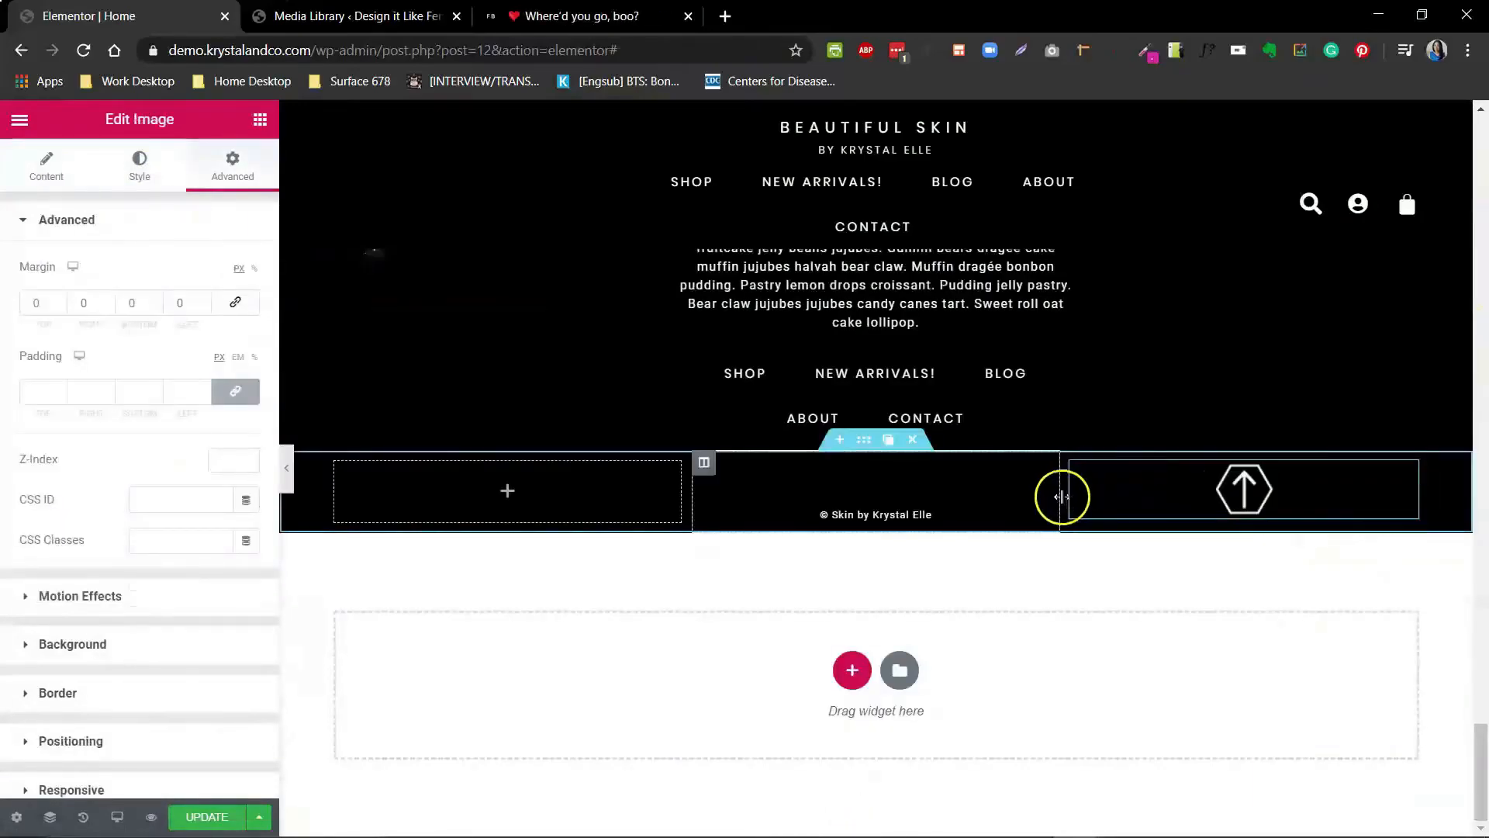
{"action": "left_click_drag", "start_coordinate": [1060, 498], "coordinate": [1309, 516]}
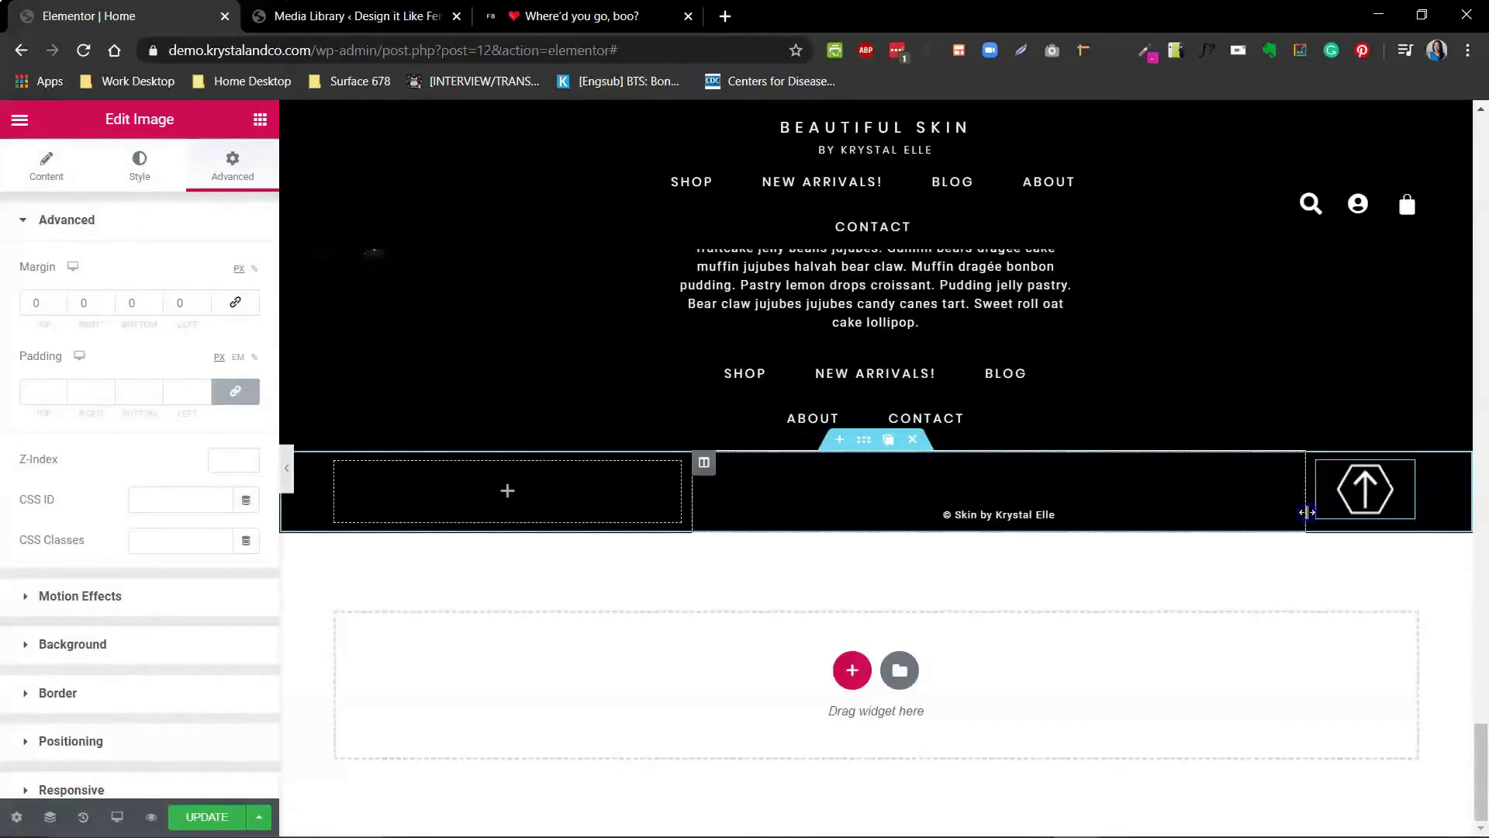
{"action": "left_click", "coordinate": [1319, 462]}
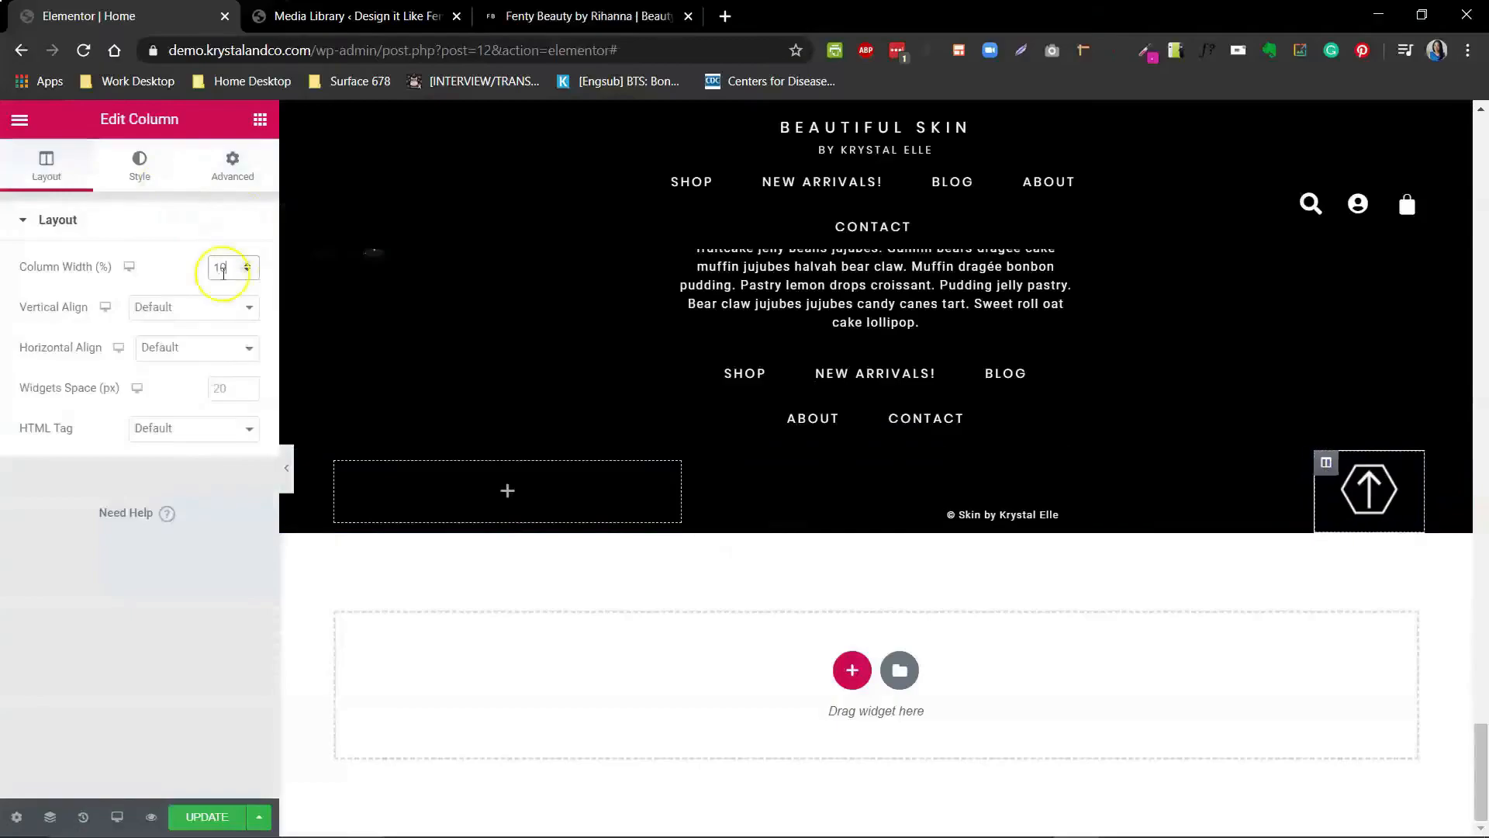
{"action": "left_click", "coordinate": [656, 469]}
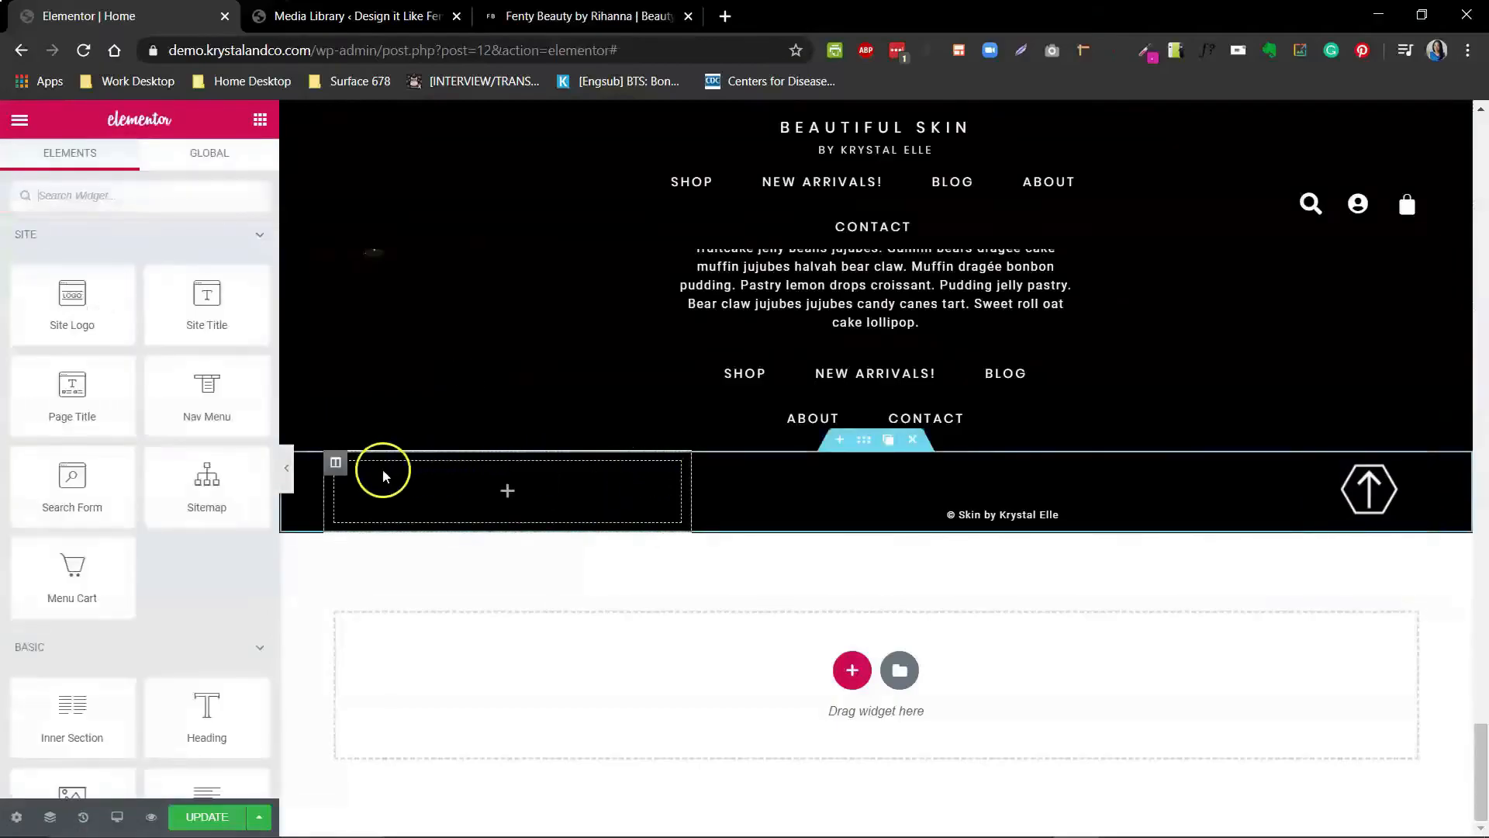
{"action": "left_click", "coordinate": [339, 469]}
{"action": "double_click", "coordinate": [237, 265]}
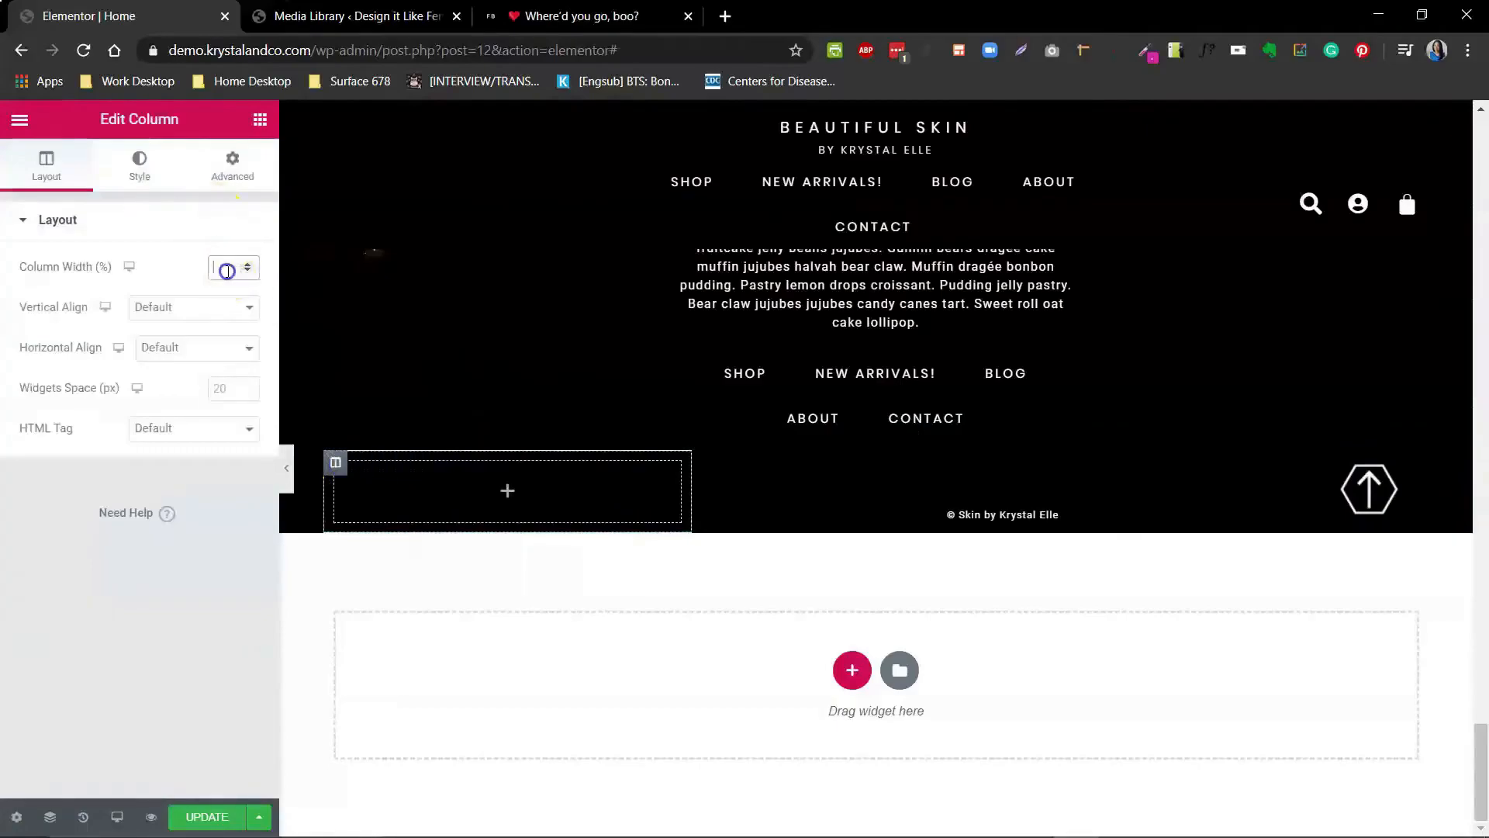
{"action": "type", "text": "10"}
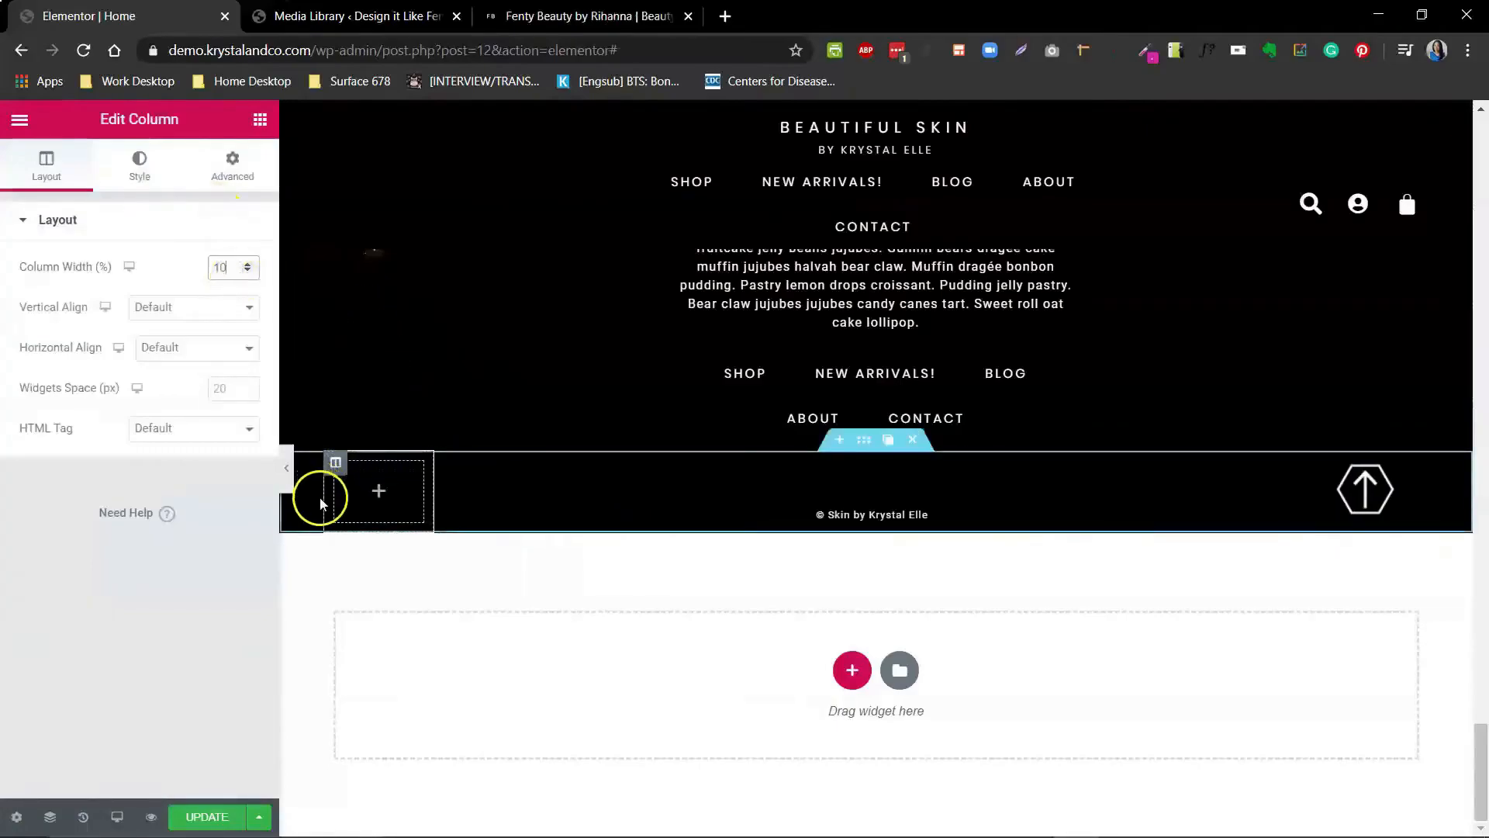
- Preview the footer with the editor panel hidden
{"action": "left_click", "coordinate": [288, 475]}
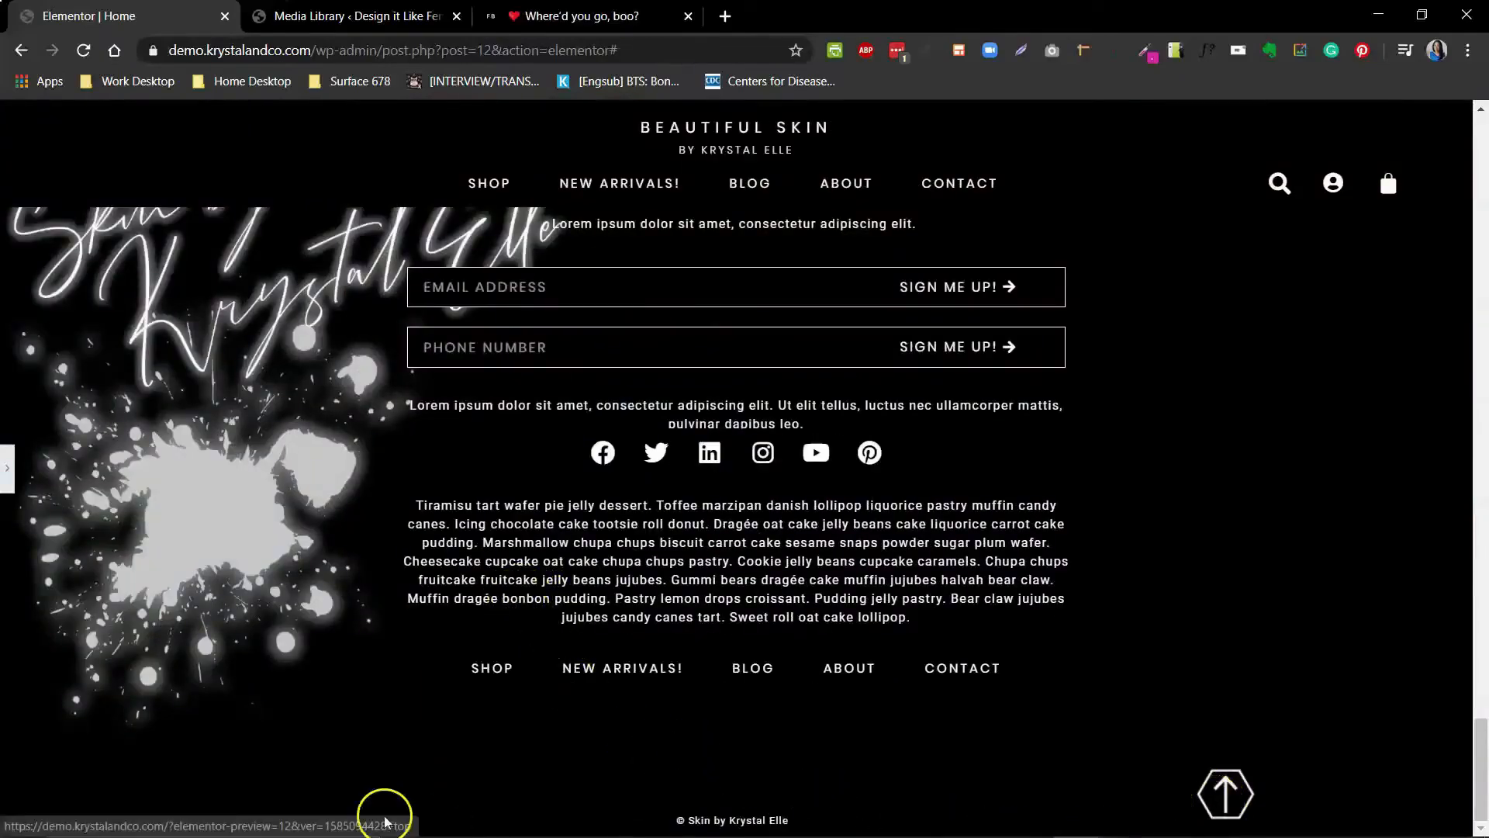
{"action": "left_click", "coordinate": [7, 482]}
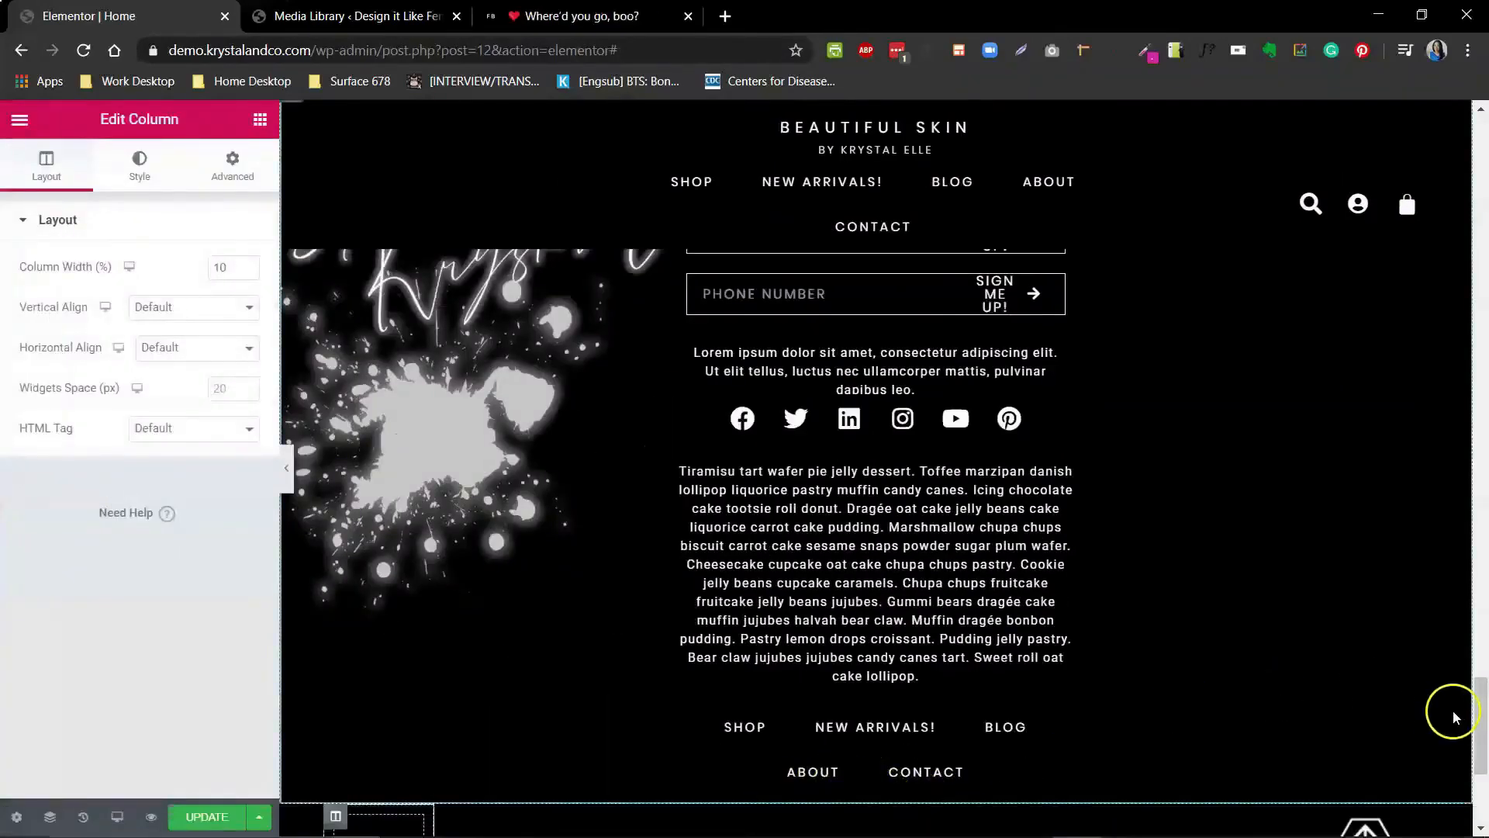
{"action": "scroll", "coordinate": [1473, 789], "scroll_direction": "down", "scroll_amount": 5}
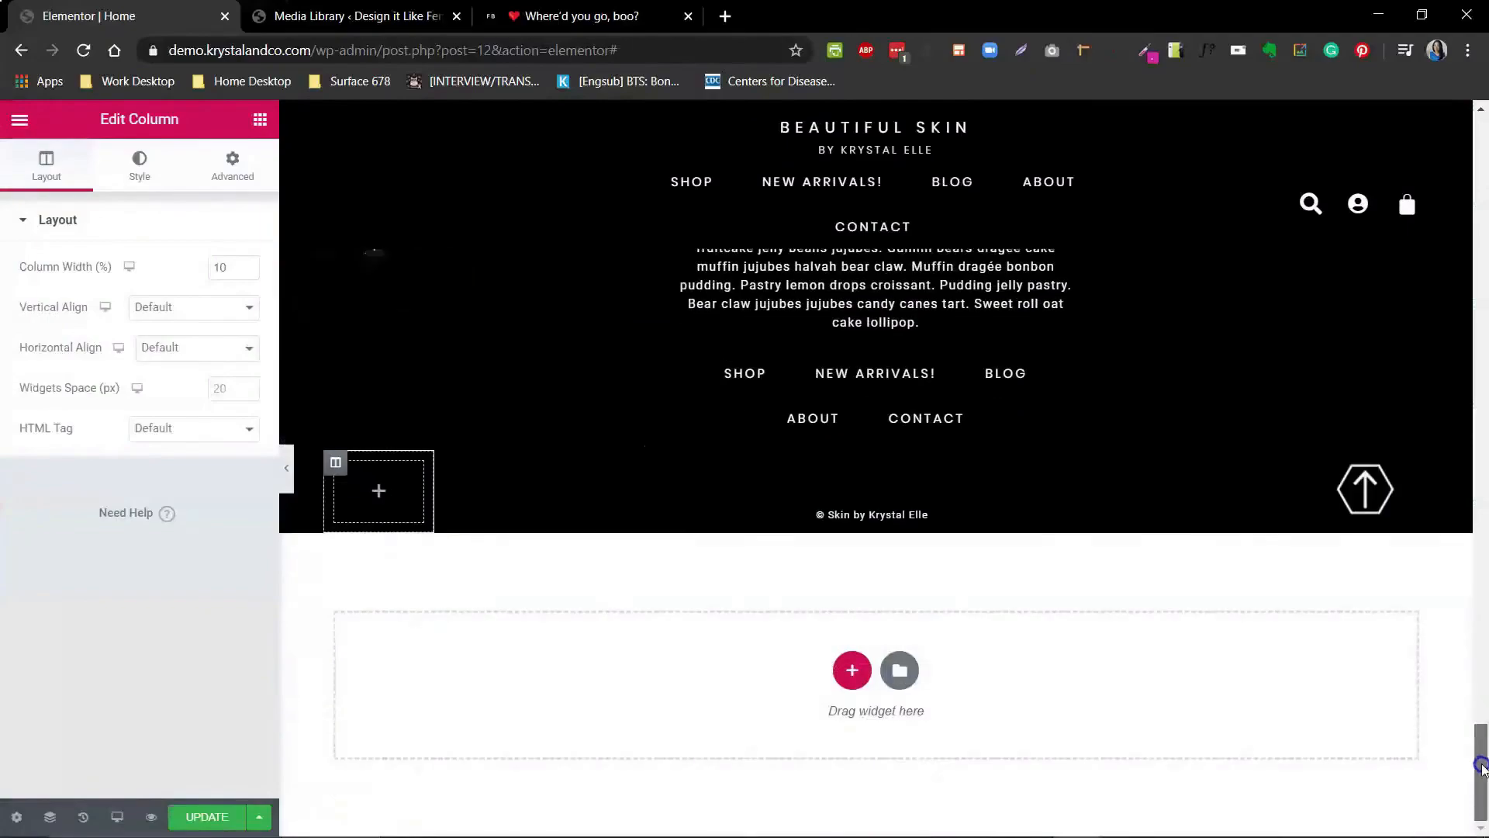
- Set the section's content width to Full Width
{"action": "left_click", "coordinate": [863, 439]}
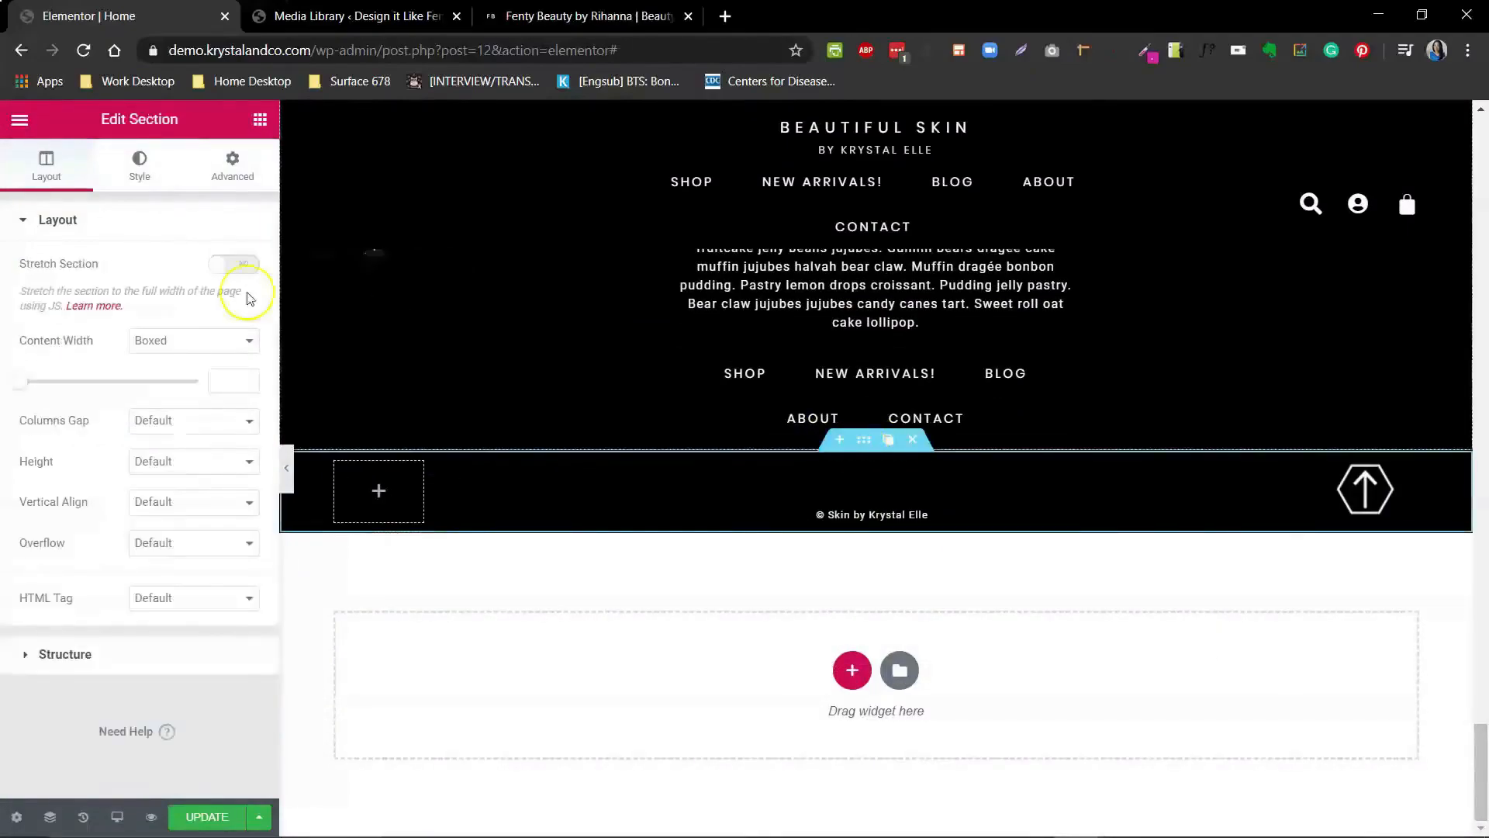
{"action": "left_click", "coordinate": [186, 340]}
{"action": "left_click", "coordinate": [159, 375]}
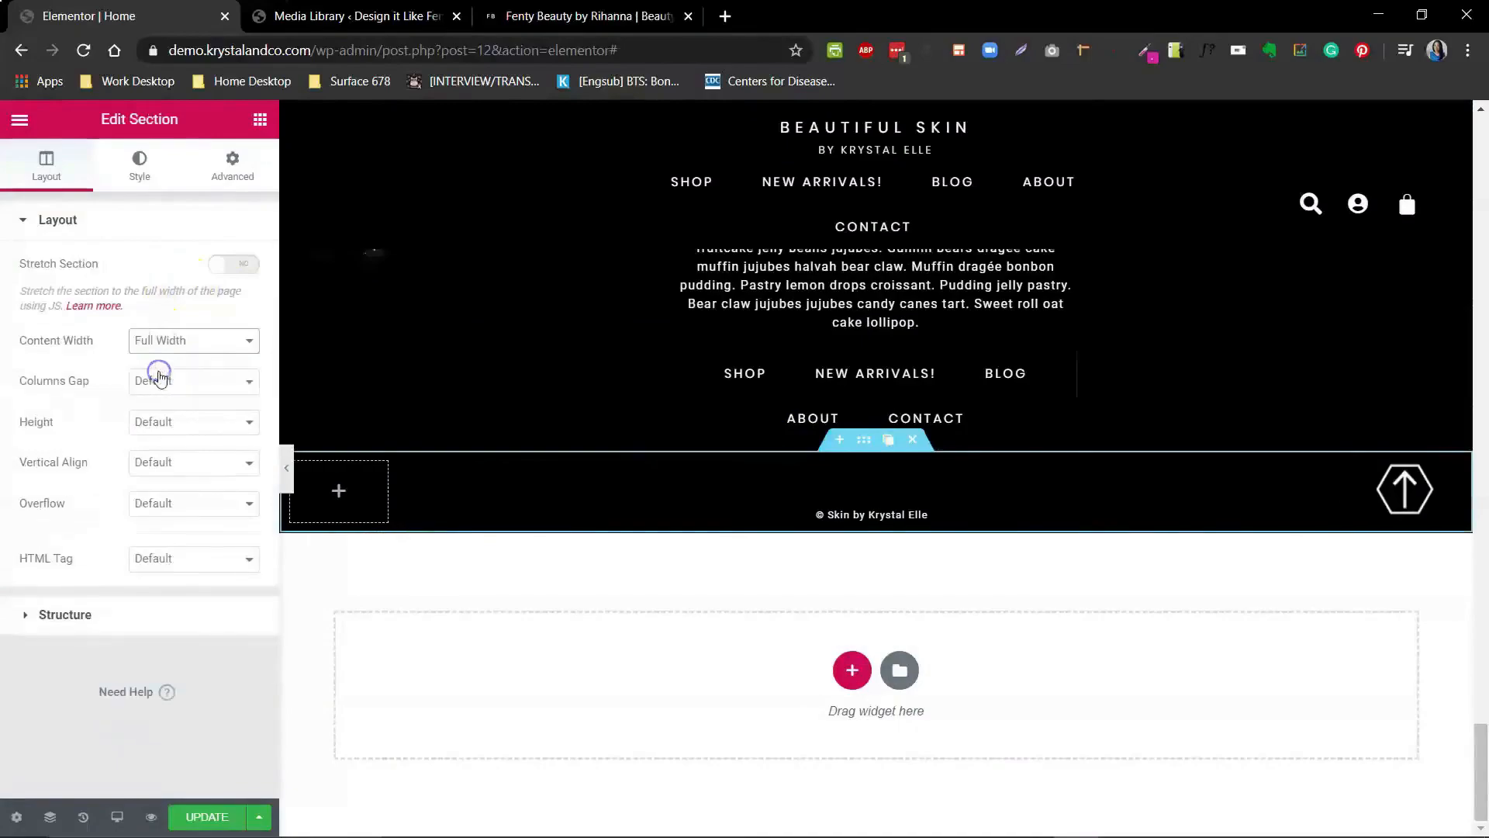
- Set the arrow image's Sticky motion effect to Bottom
{"action": "left_click", "coordinate": [286, 468]}
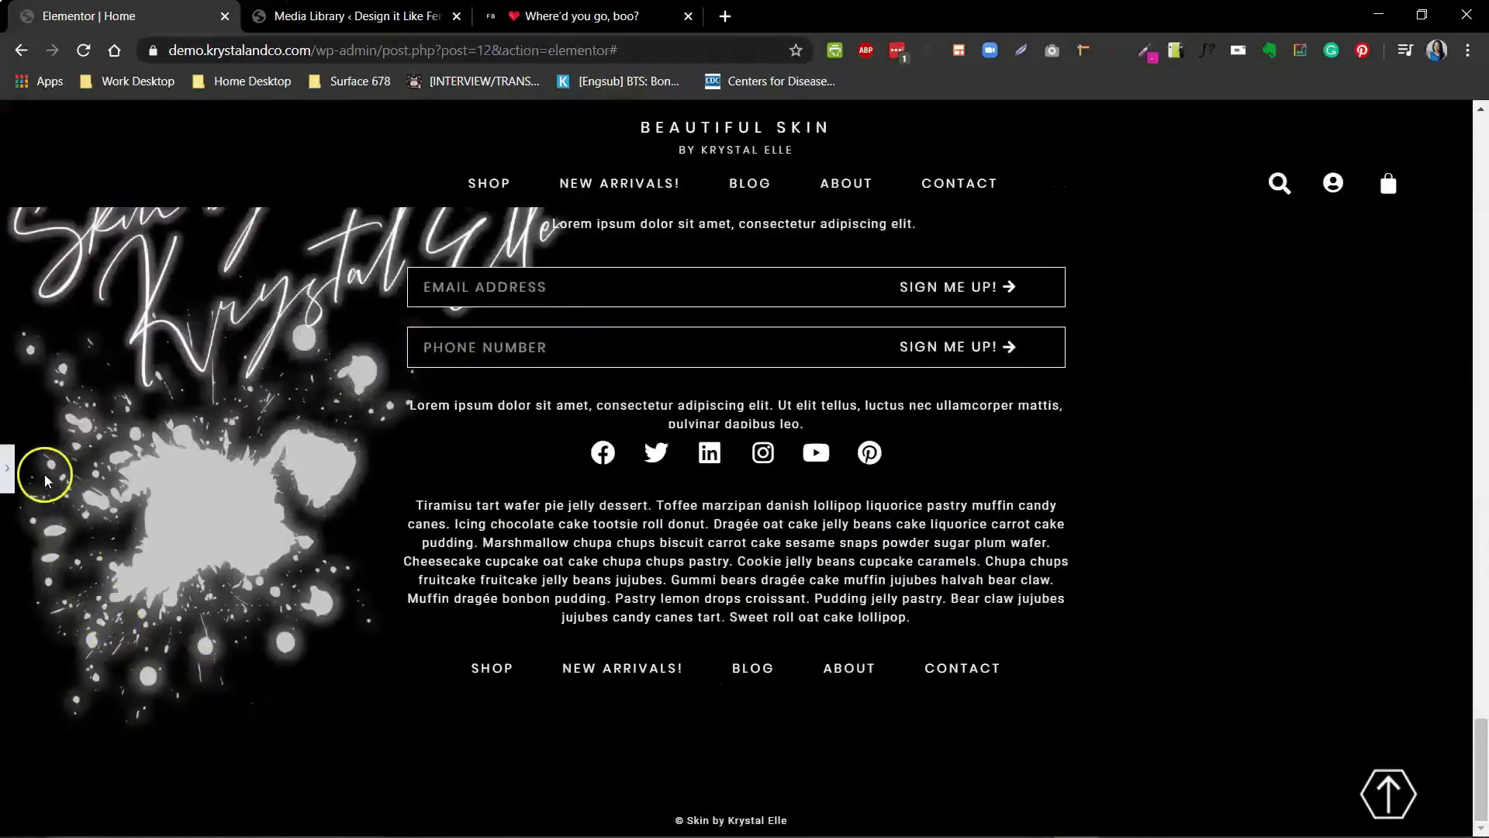
{"action": "left_click", "coordinate": [11, 473]}
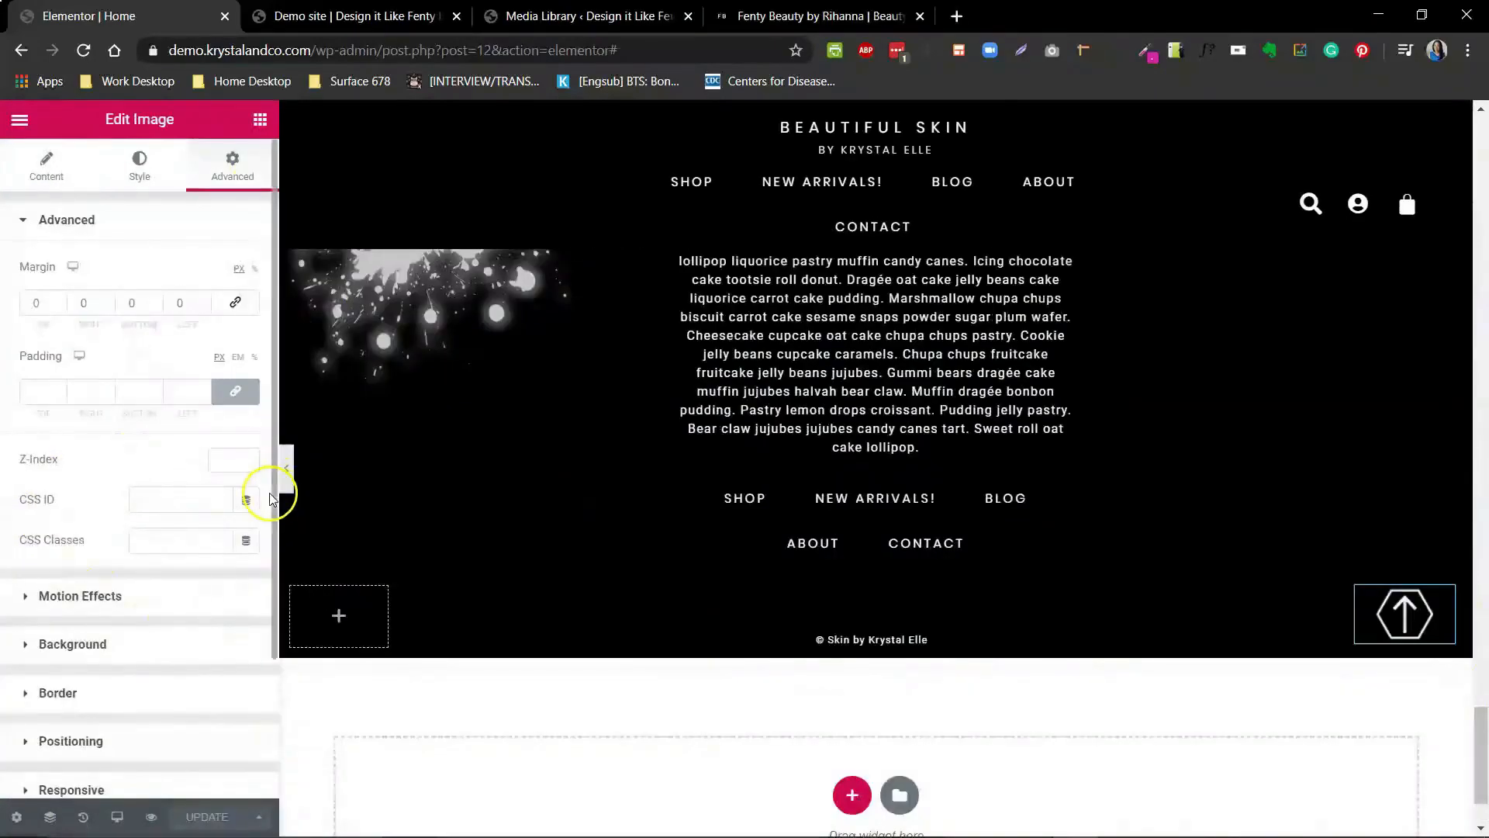
{"action": "left_click_drag", "start_coordinate": [272, 496], "coordinate": [273, 642]}
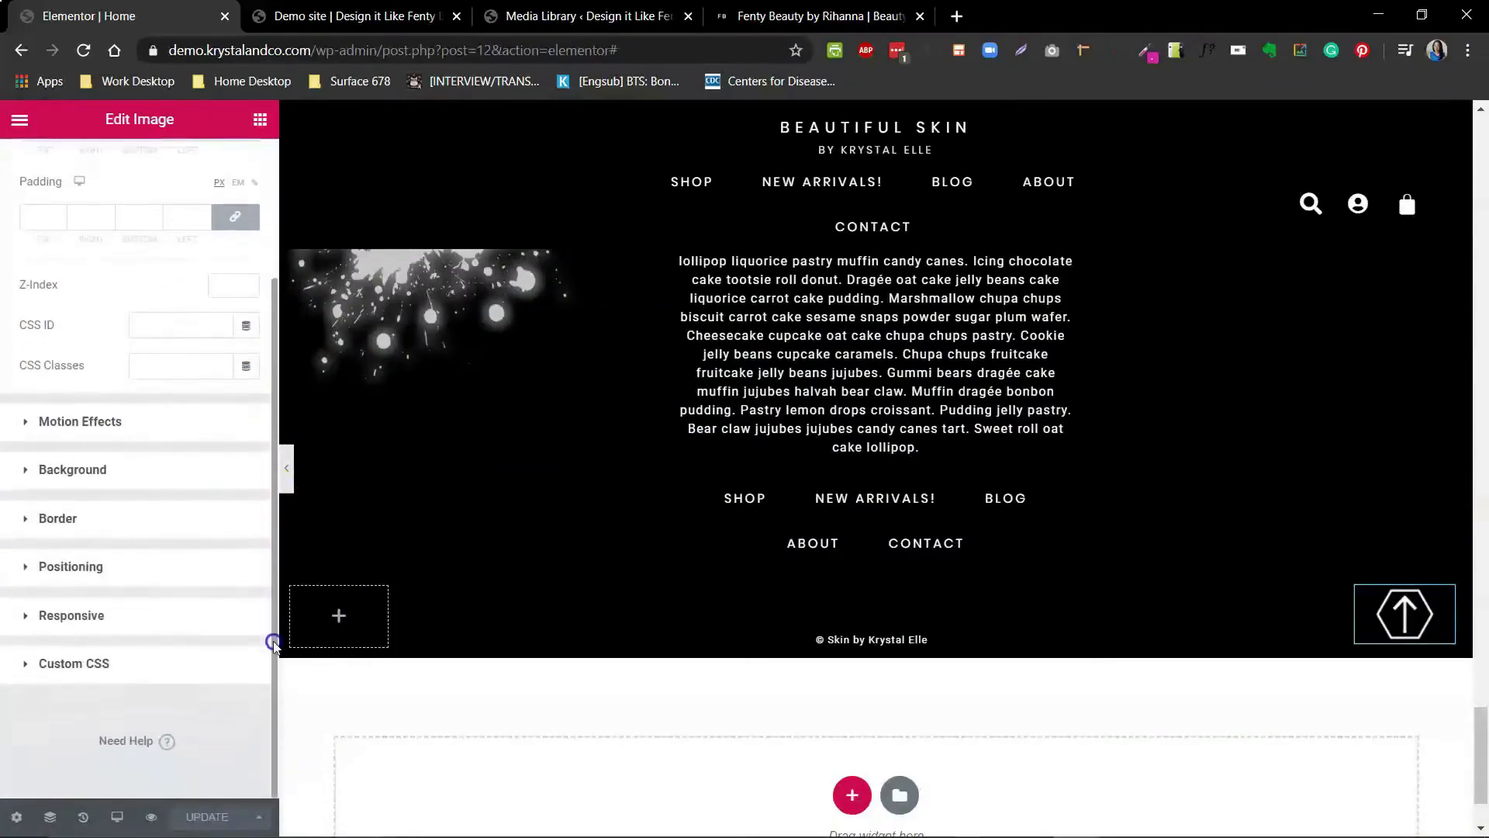
{"action": "left_click", "coordinate": [31, 423]}
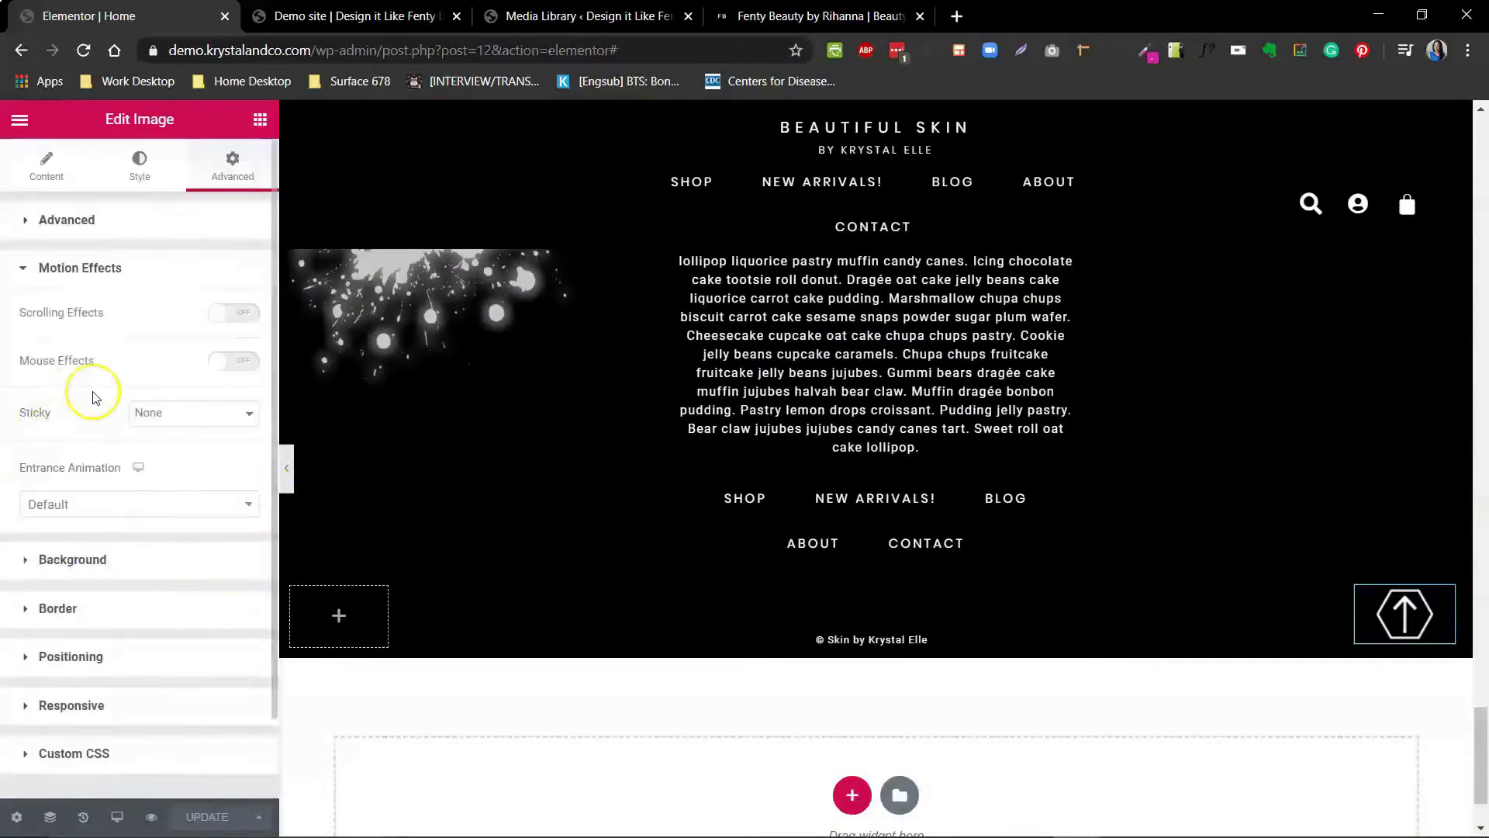
{"action": "left_click", "coordinate": [202, 416]}
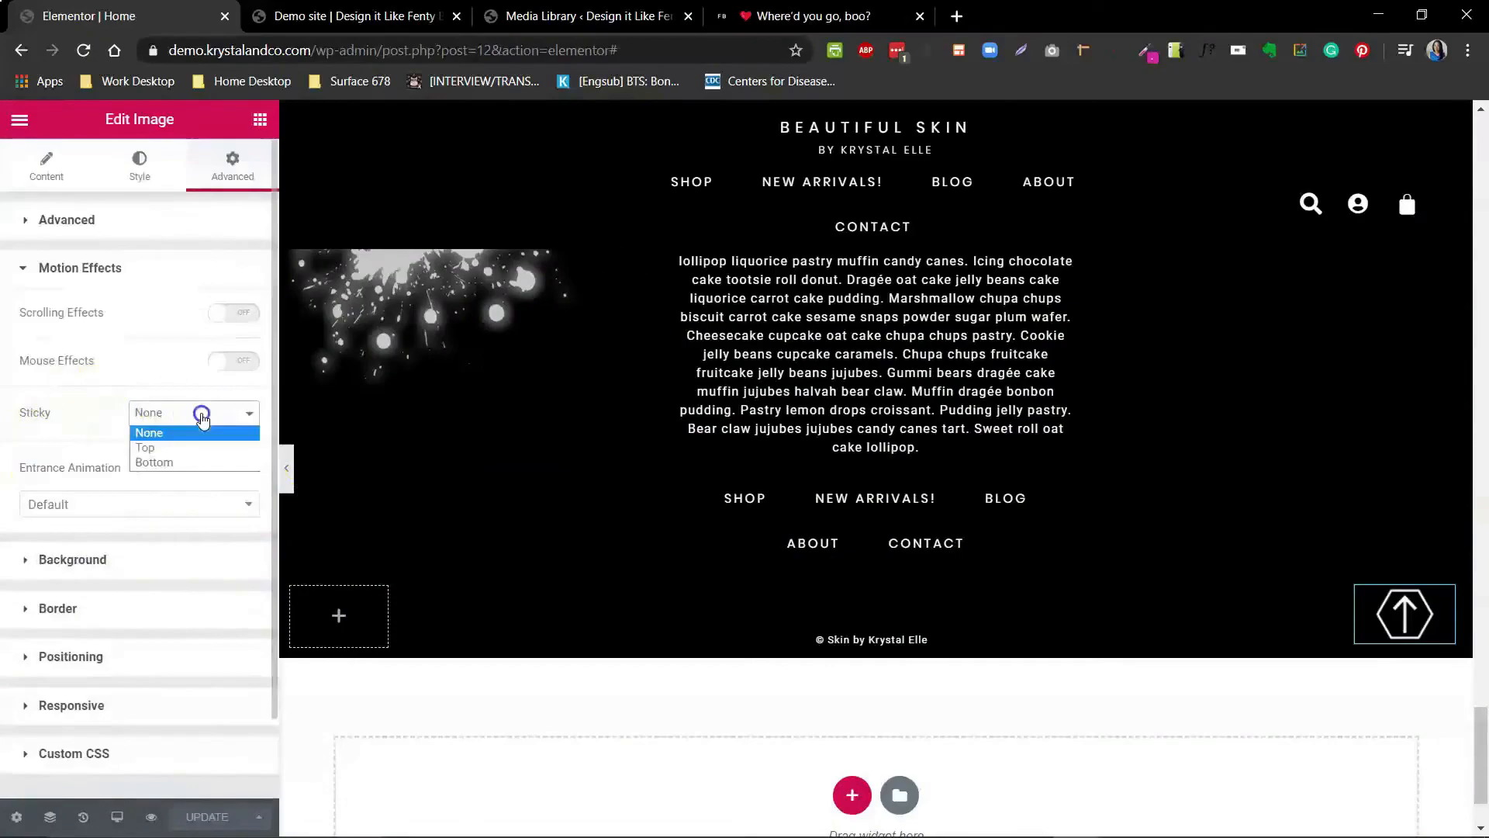
{"action": "left_click", "coordinate": [163, 464]}
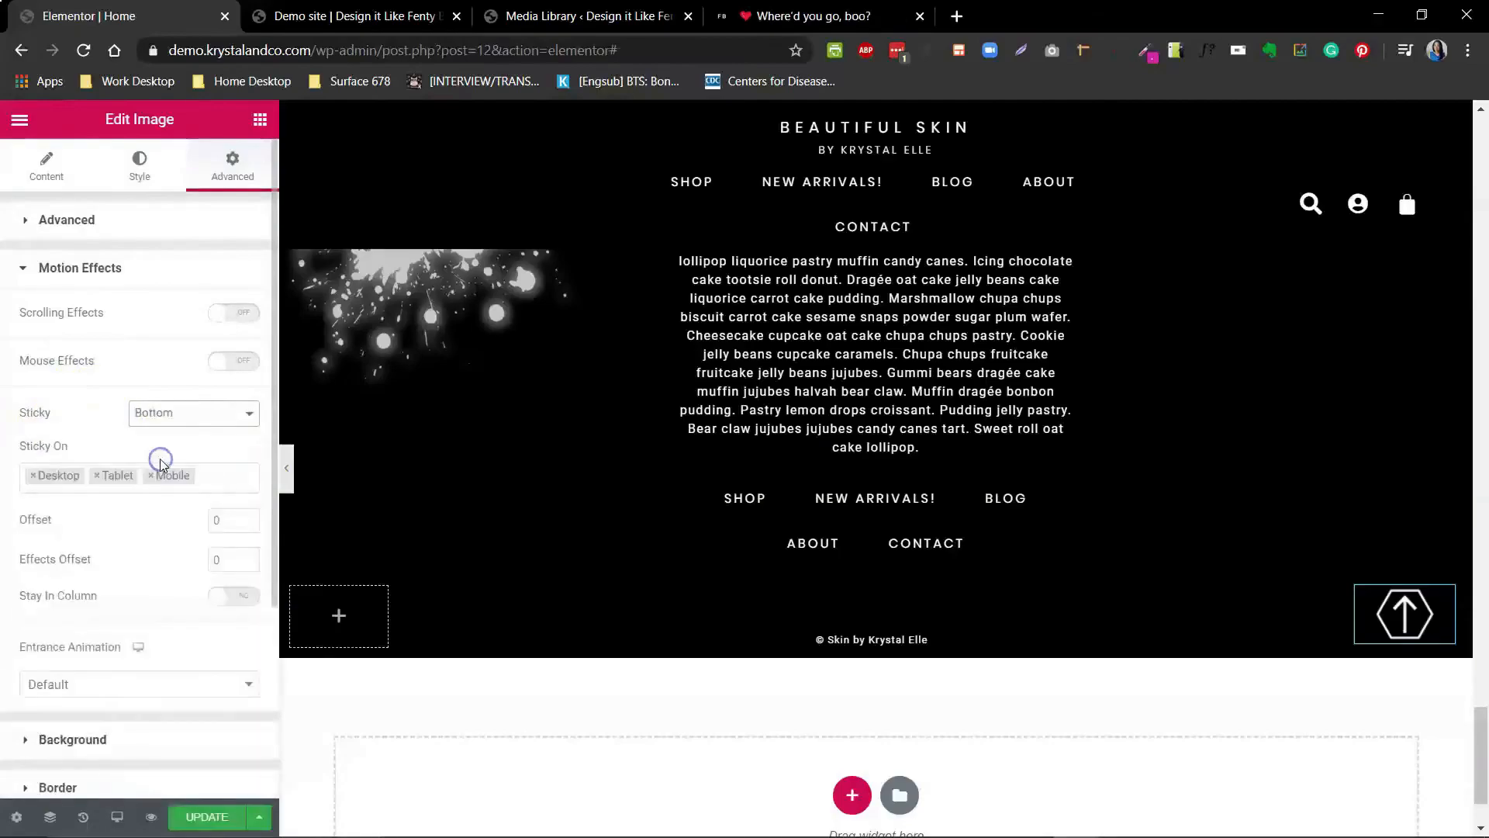
- Preview the page while scrolling to check the sticky arrow
{"action": "left_click", "coordinate": [287, 482]}
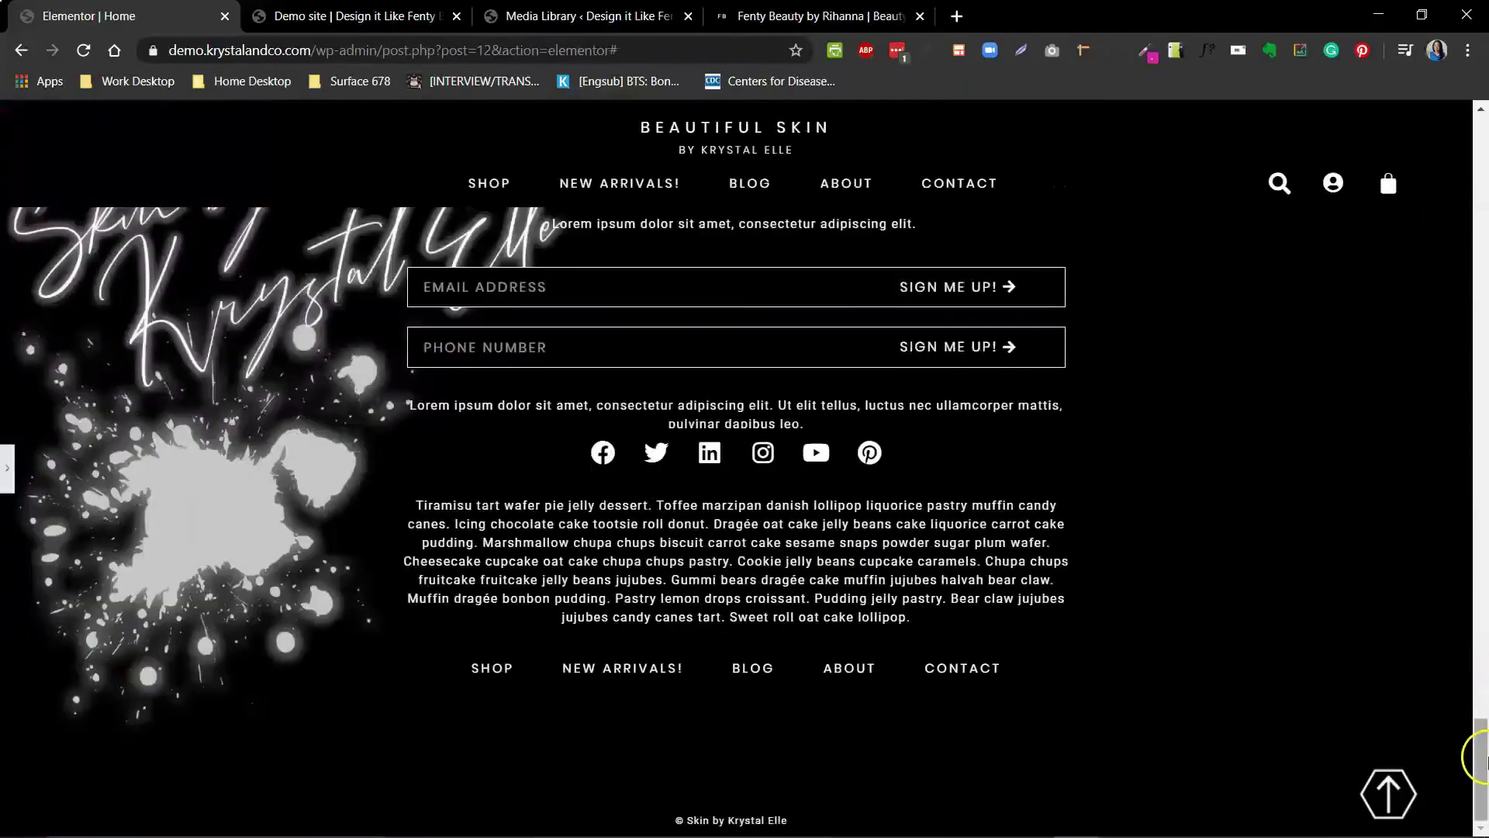
{"action": "left_click_drag", "start_coordinate": [1481, 764], "coordinate": [1482, 665]}
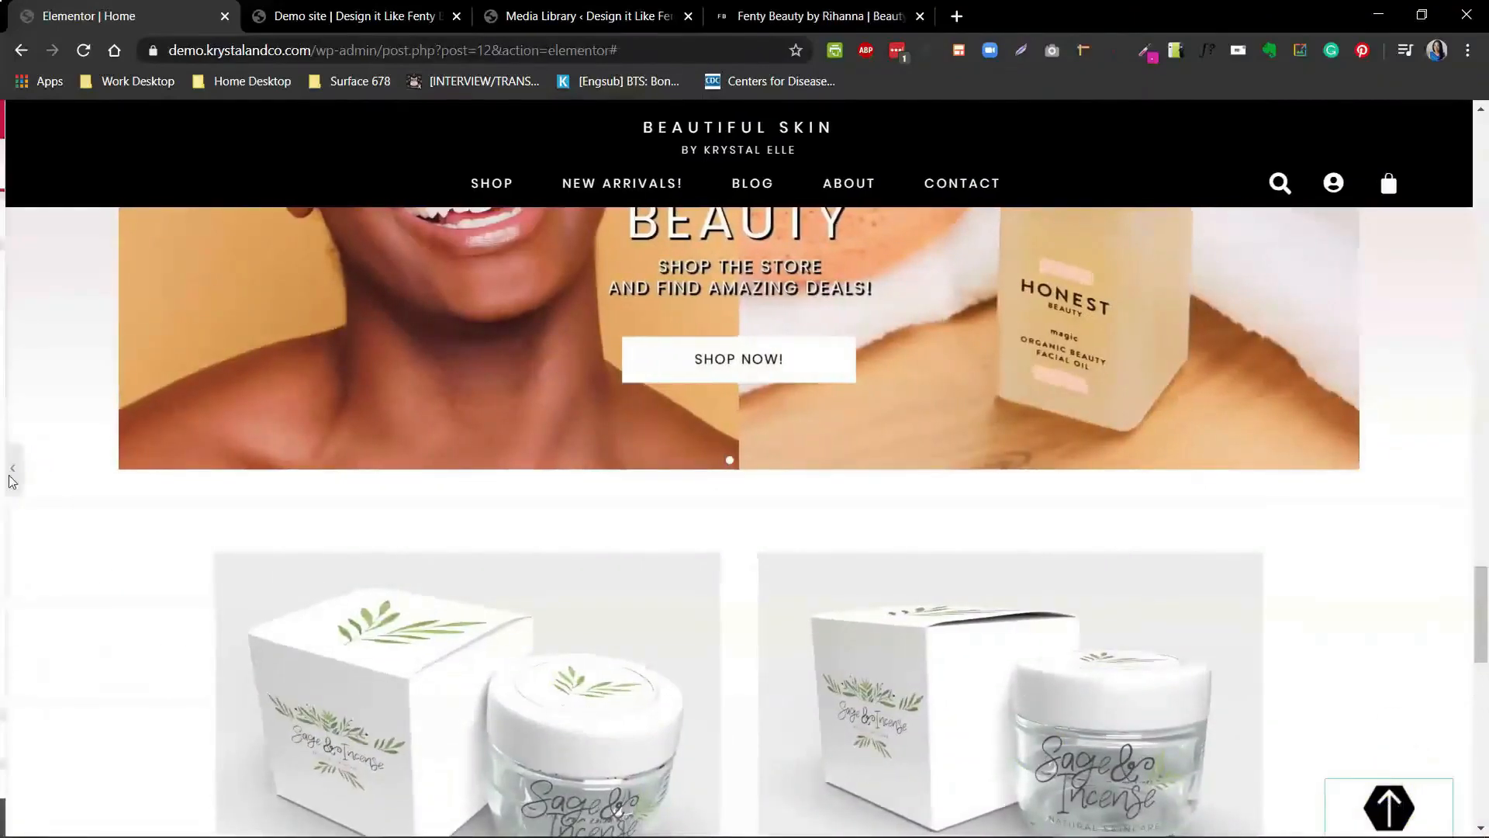
{"action": "left_click", "coordinate": [8, 469]}
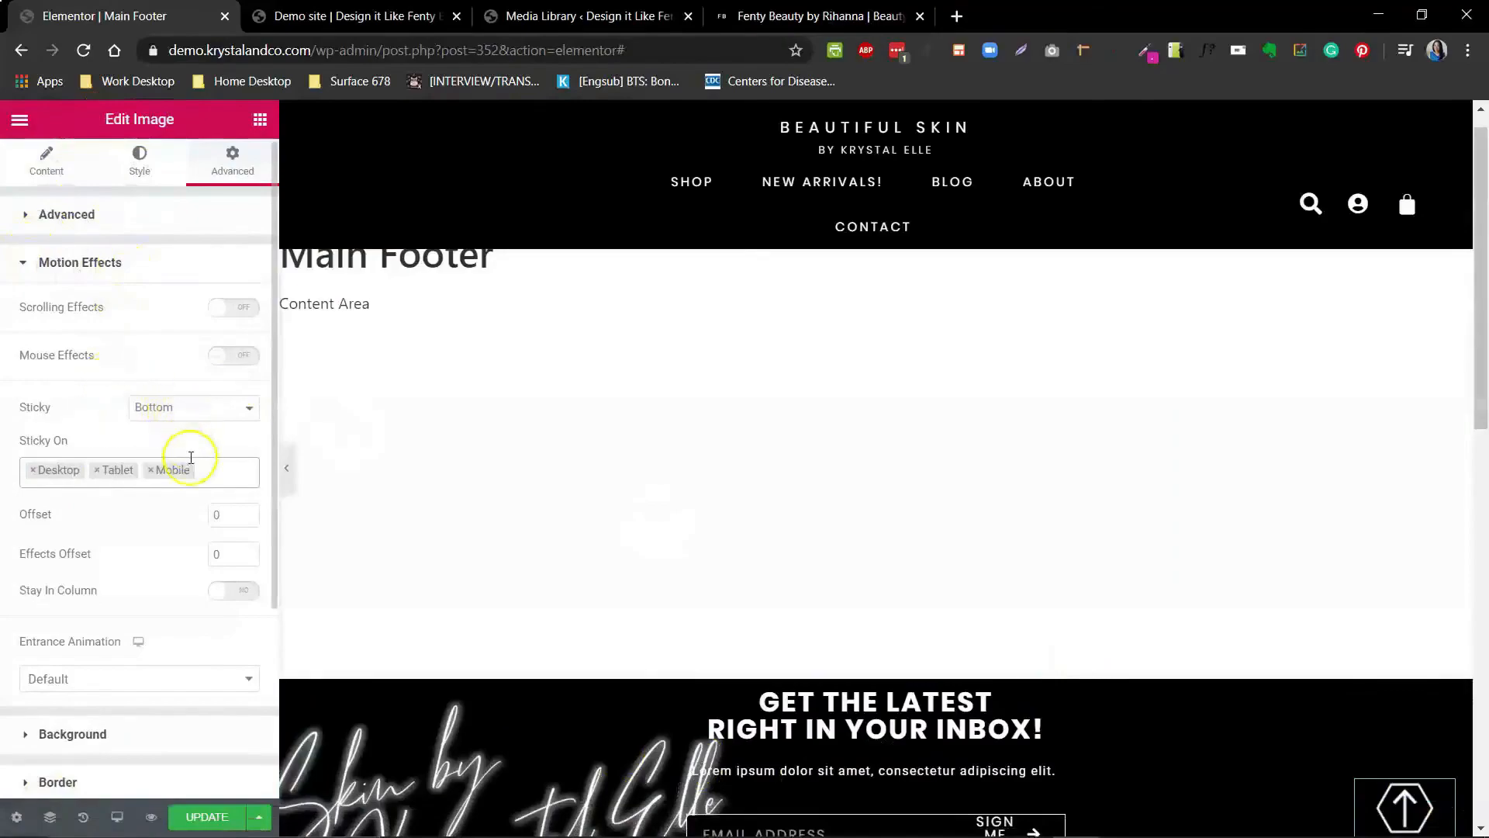
- Limit the arrow's stickiness to Desktop and Tablet and set its entrance animation to Fade In Up
{"action": "left_click", "coordinate": [151, 471]}
{"action": "left_click", "coordinate": [121, 444]}
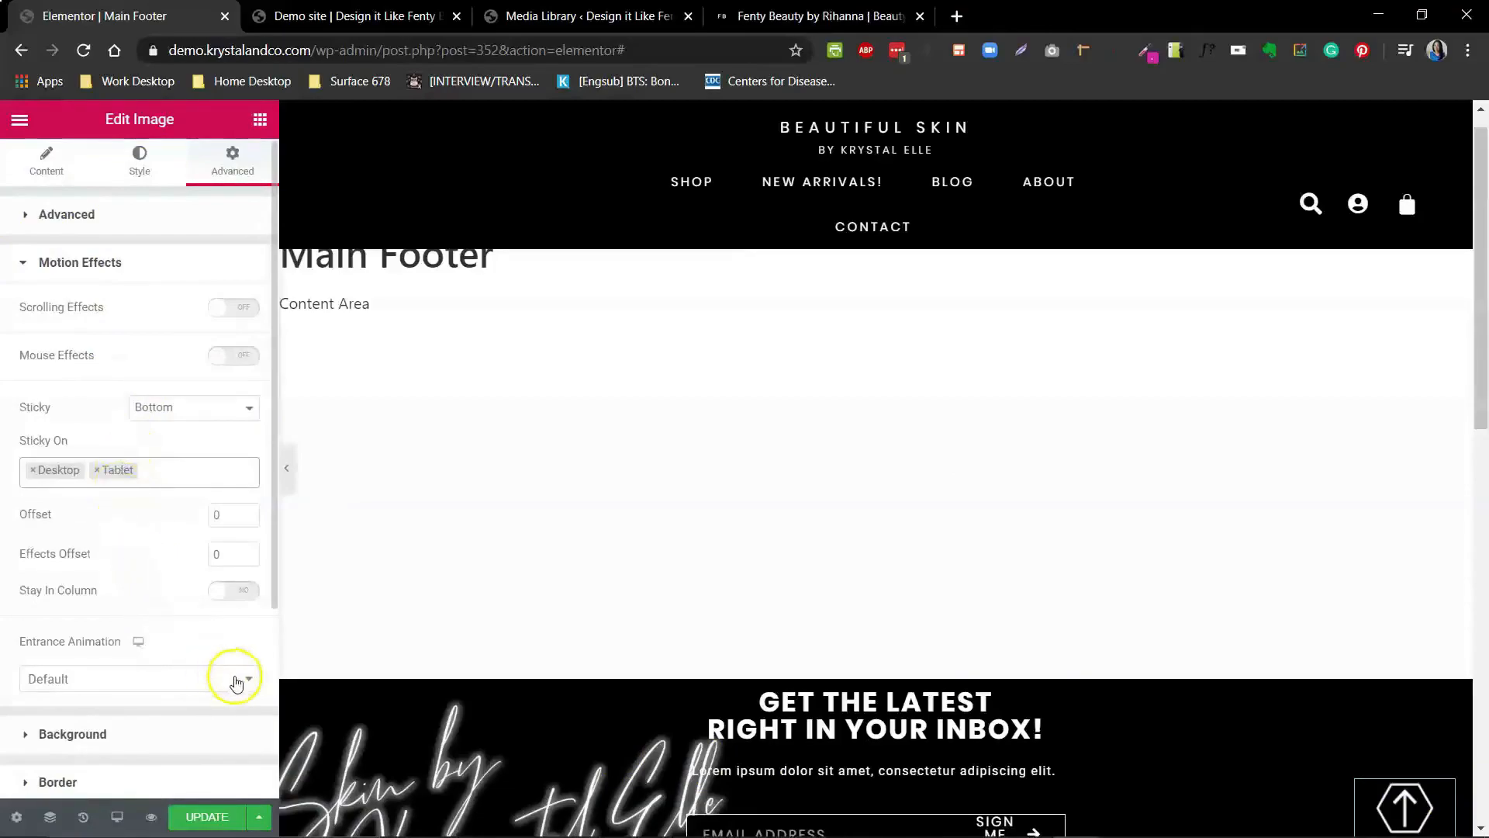
{"action": "left_click", "coordinate": [248, 682]}
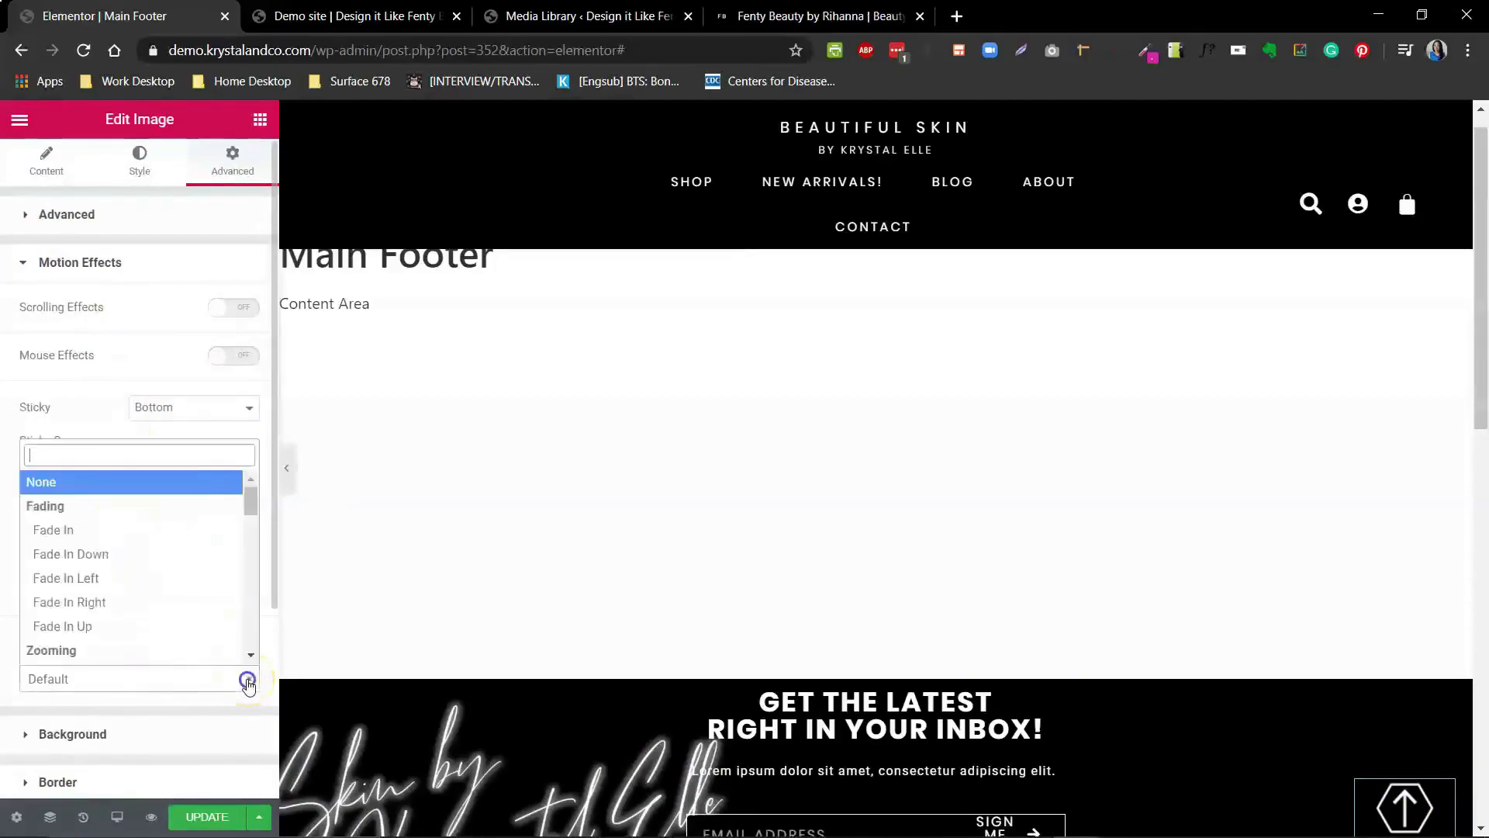
{"action": "left_click", "coordinate": [101, 627]}
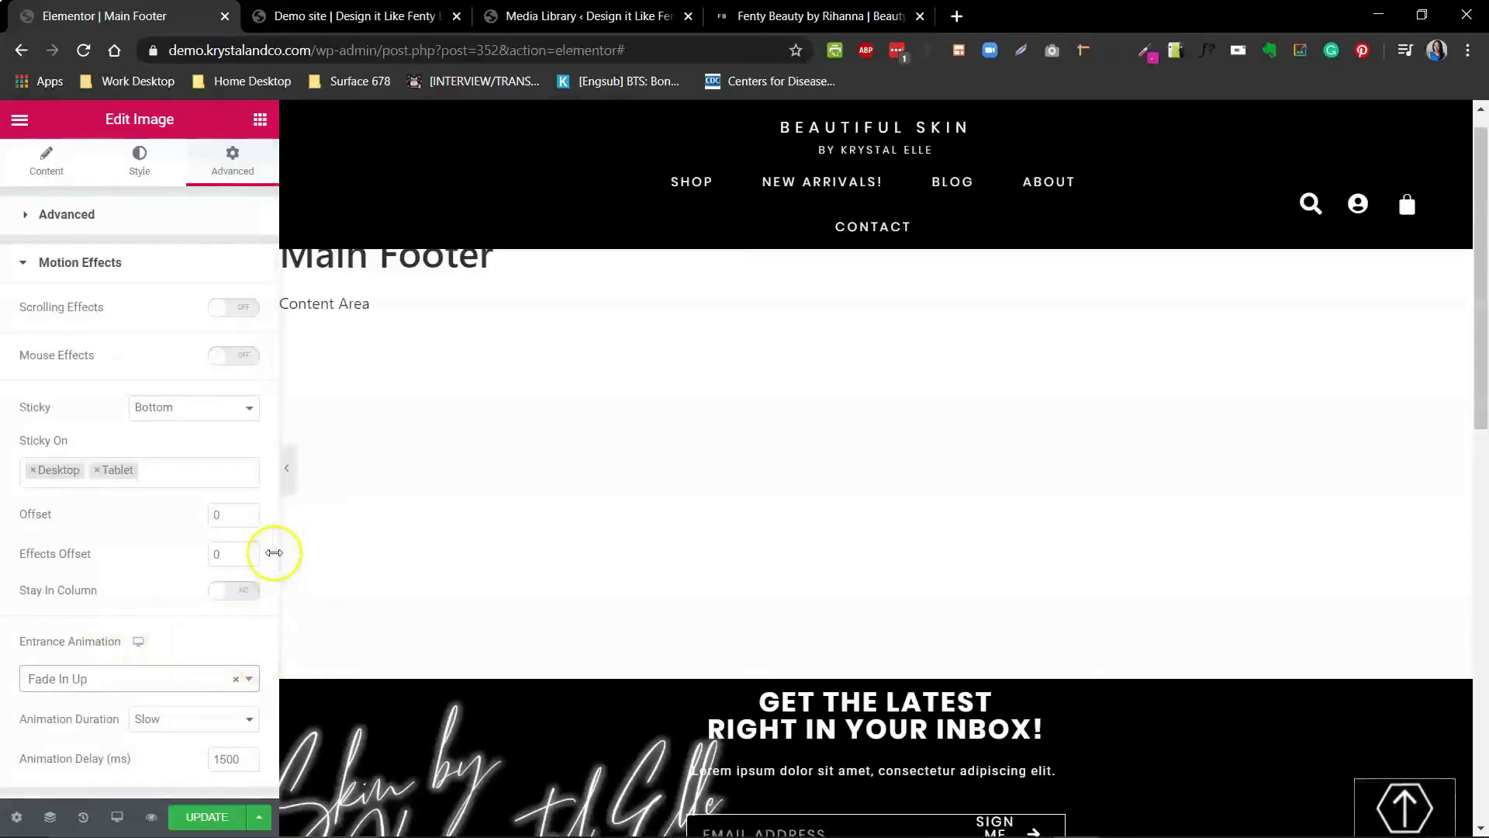
- Set the arrow's animation duration to Slow and its animation delay to 2500 ms
{"action": "left_click_drag", "start_coordinate": [274, 556], "coordinate": [266, 672]}
{"action": "left_click", "coordinate": [183, 559]}
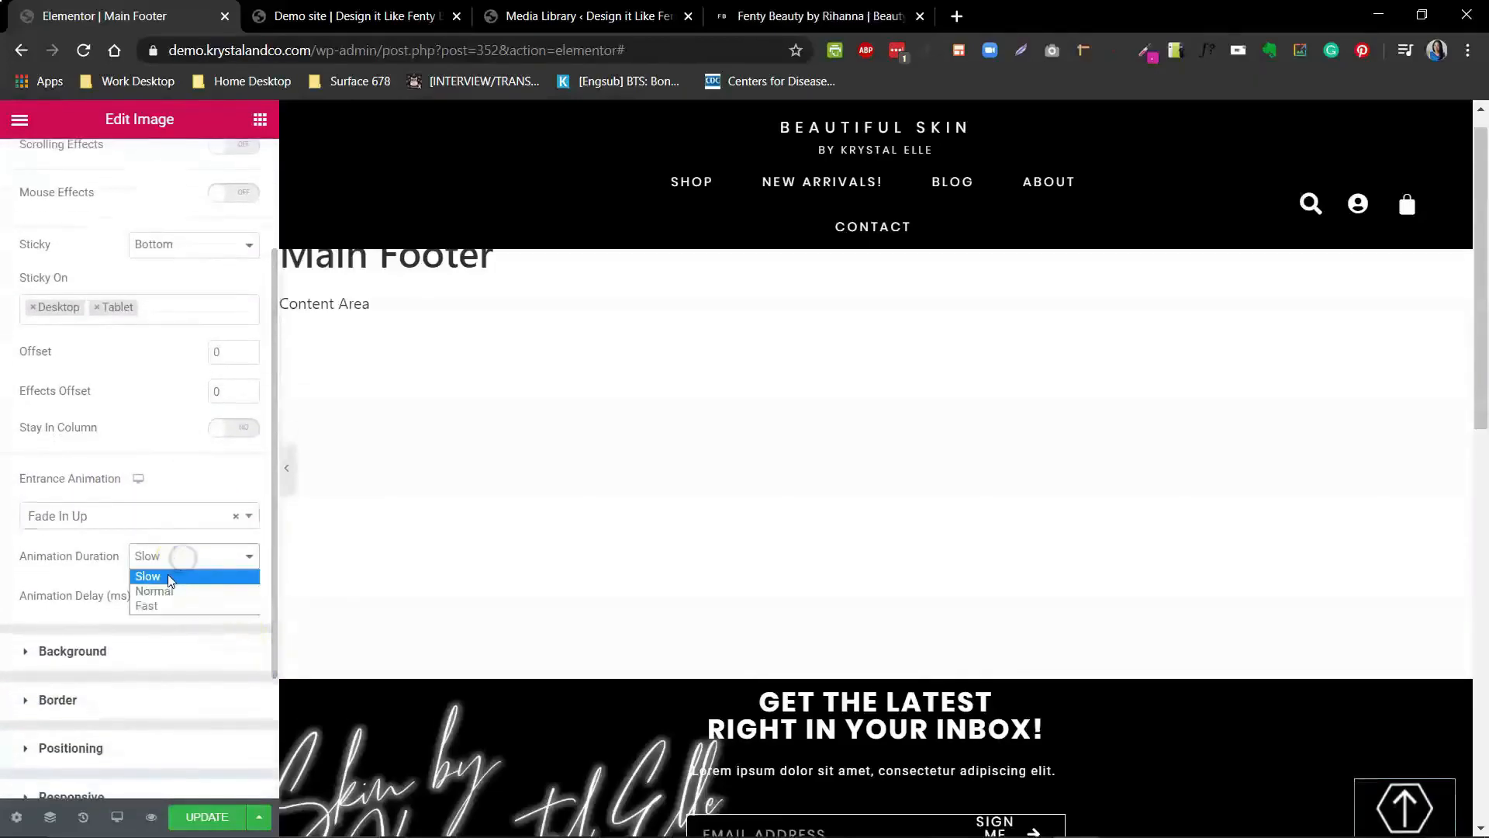
{"action": "left_click", "coordinate": [172, 577]}
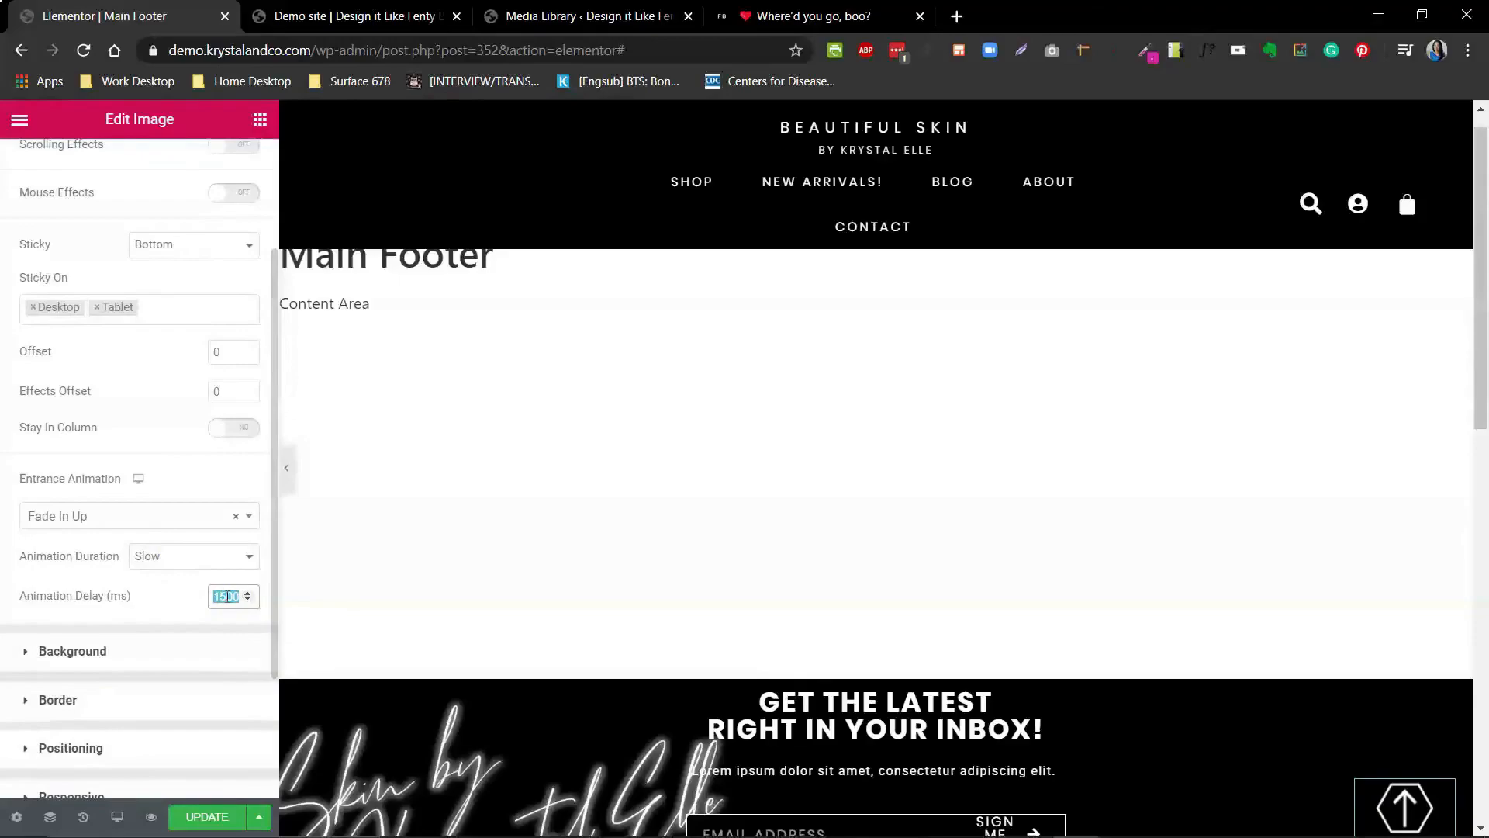
{"action": "type", "text": "2500"}
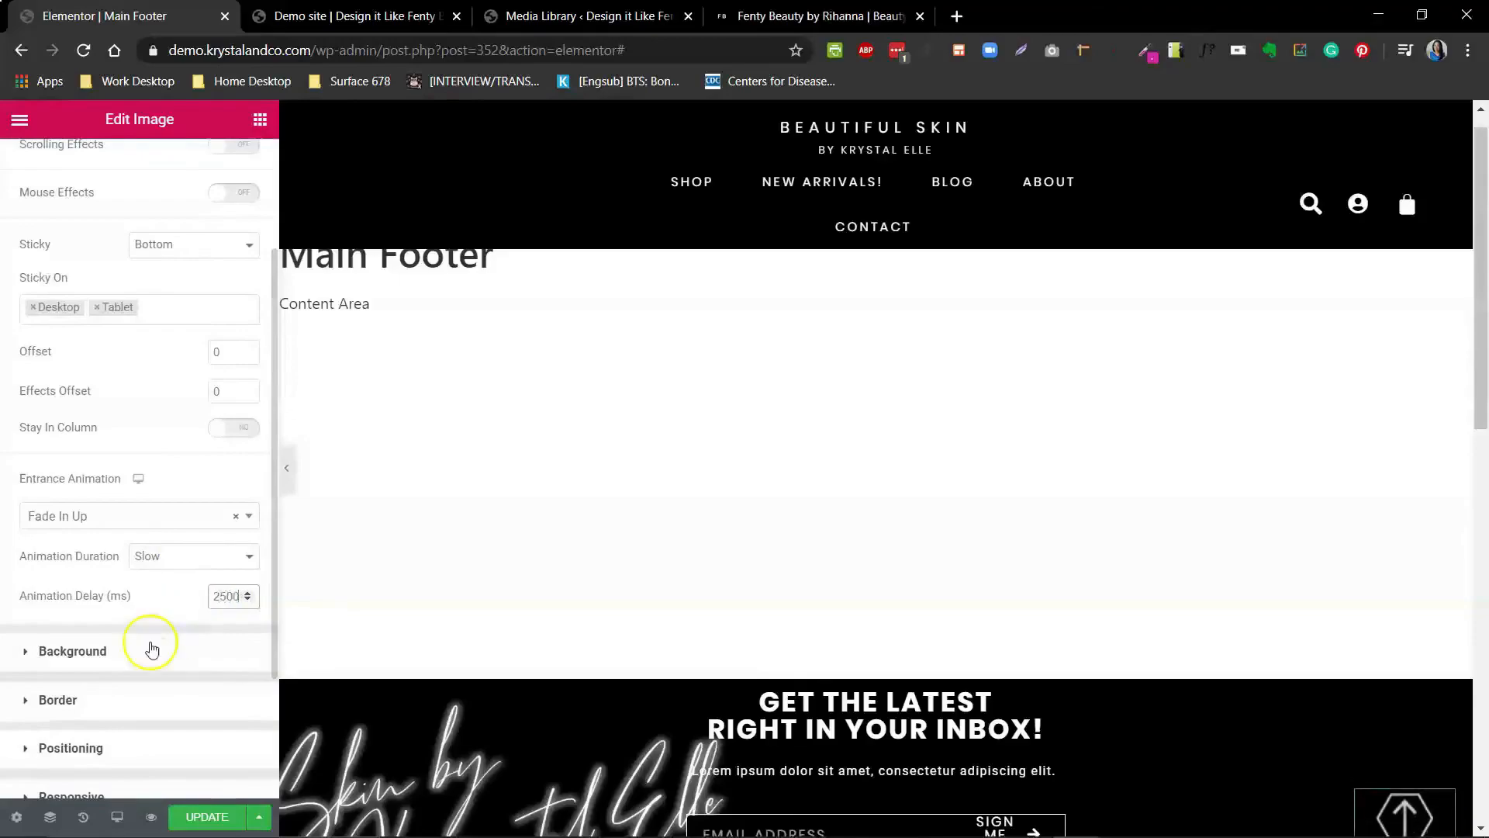
- Save the footer template changes and switch to the live demo site tab
{"action": "left_click", "coordinate": [194, 819]}
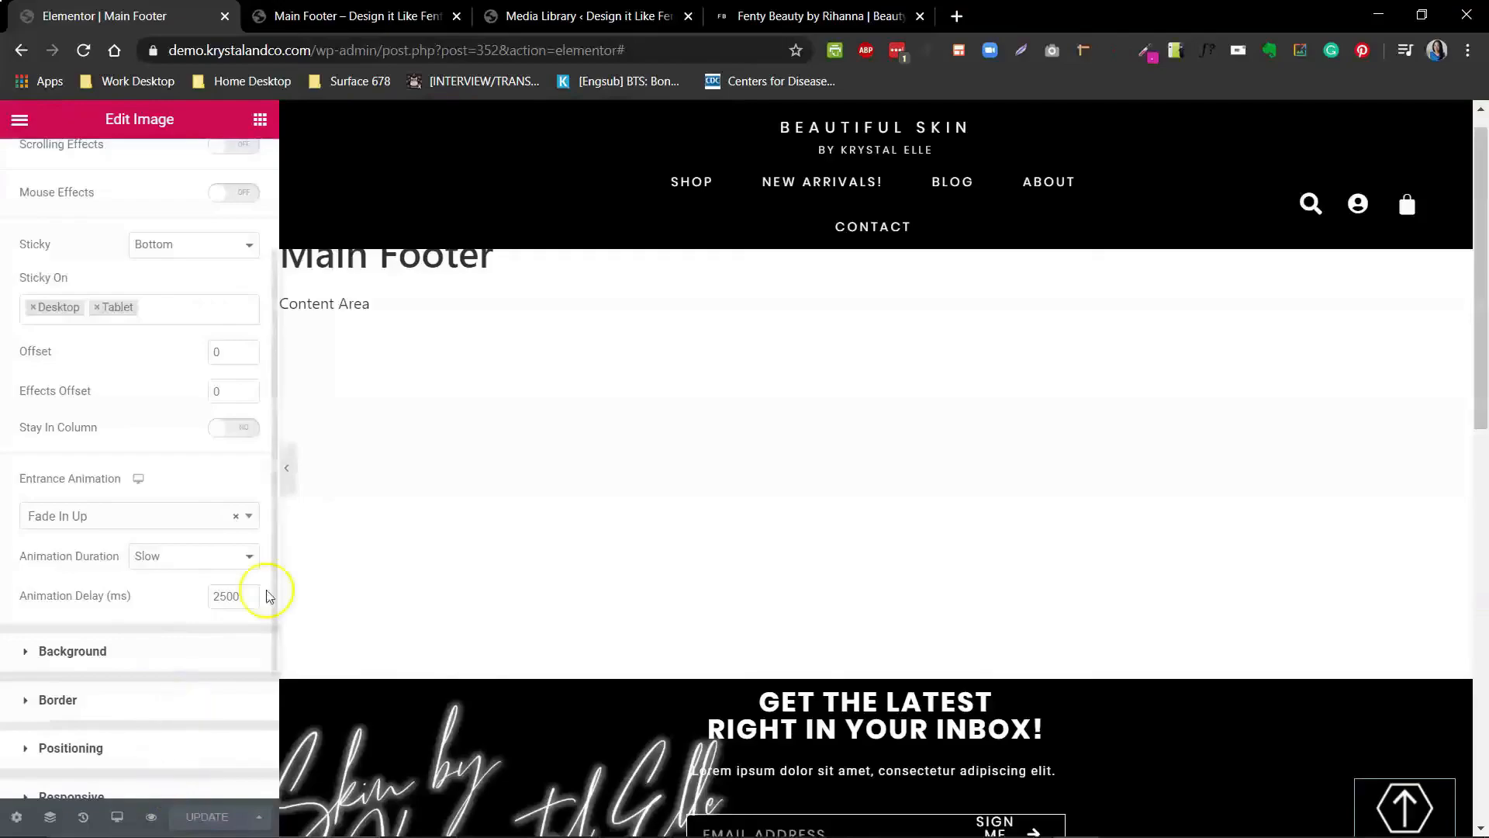
{"action": "left_click", "coordinate": [371, 21]}
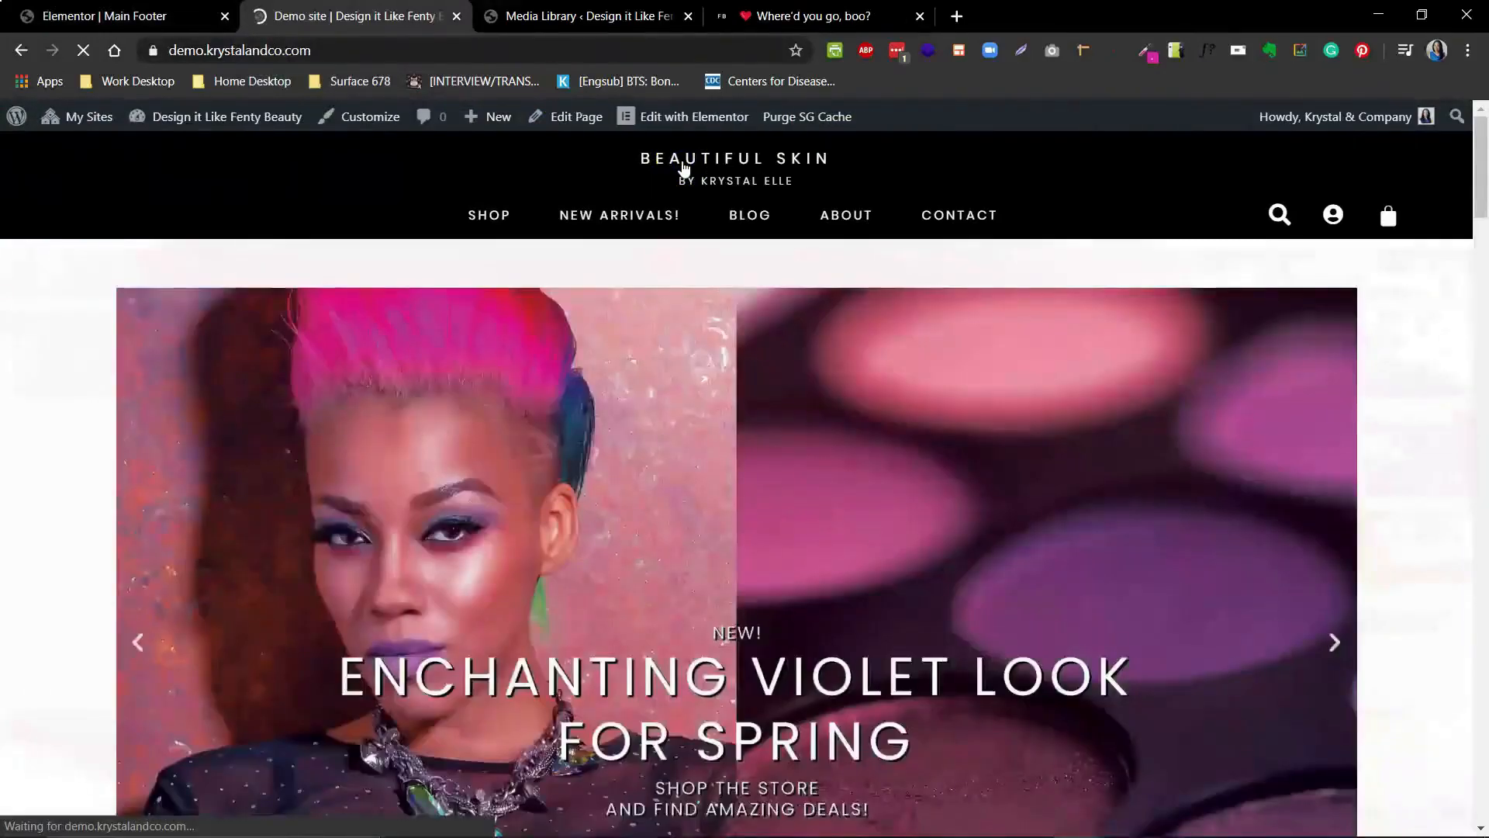
- Scroll down the live site and use the sticky arrow button to test scrolling back to the top
{"action": "left_click_drag", "start_coordinate": [1482, 141], "coordinate": [1483, 752]}
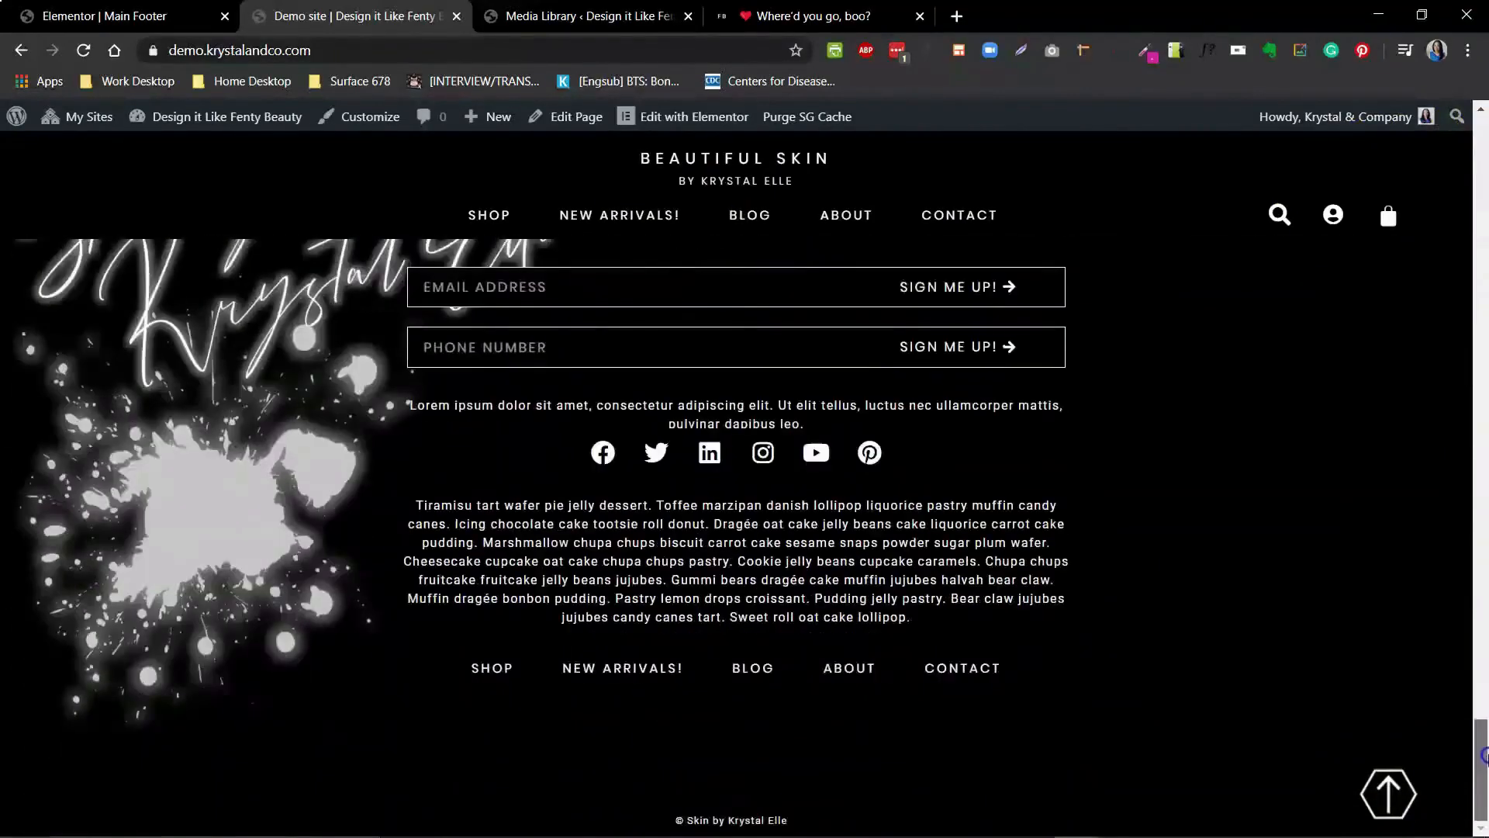
{"action": "left_click", "coordinate": [1388, 793]}
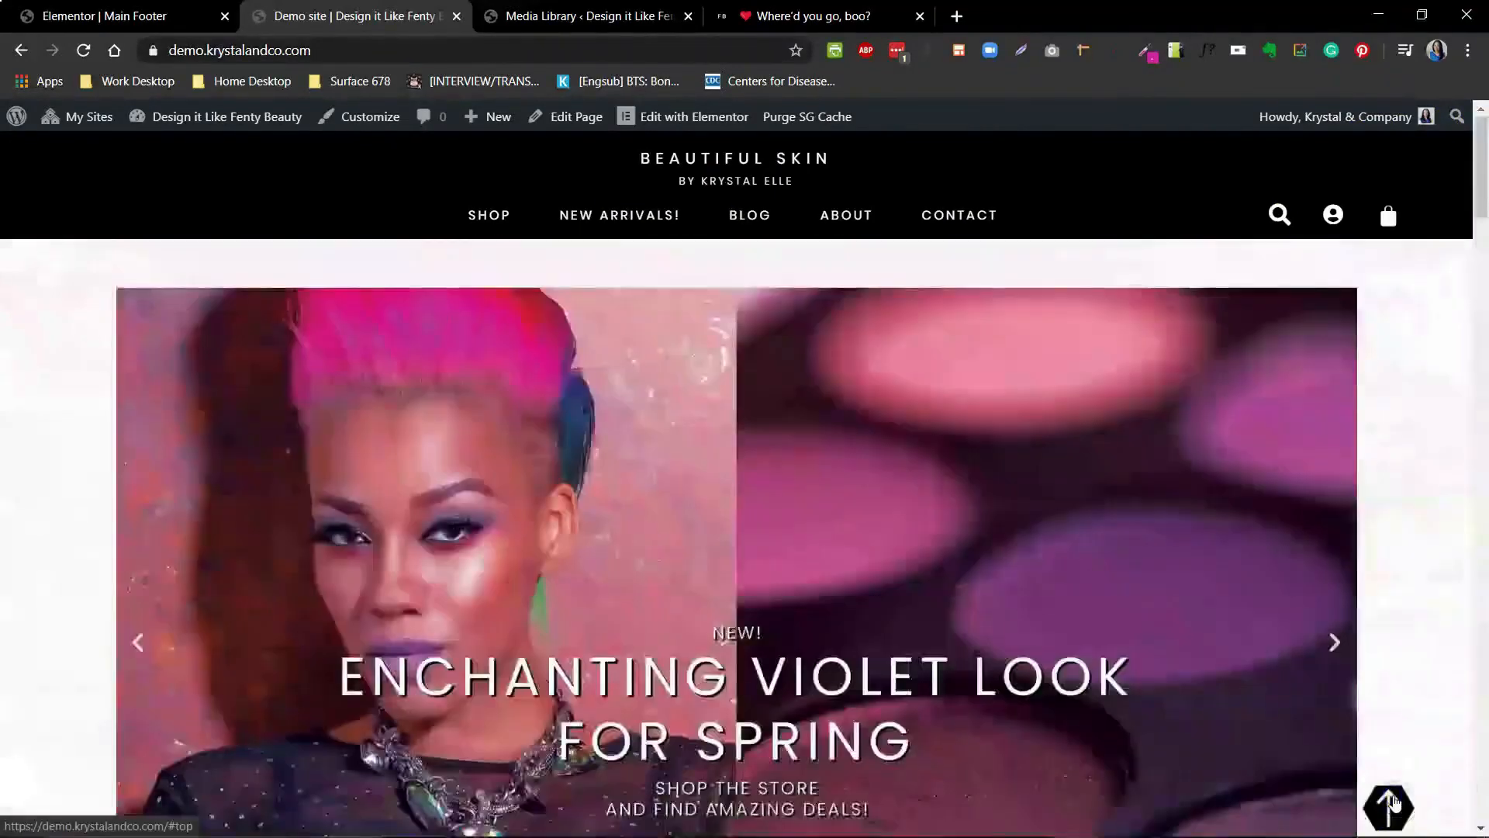
{"action": "left_click_drag", "start_coordinate": [1478, 213], "coordinate": [1479, 370]}
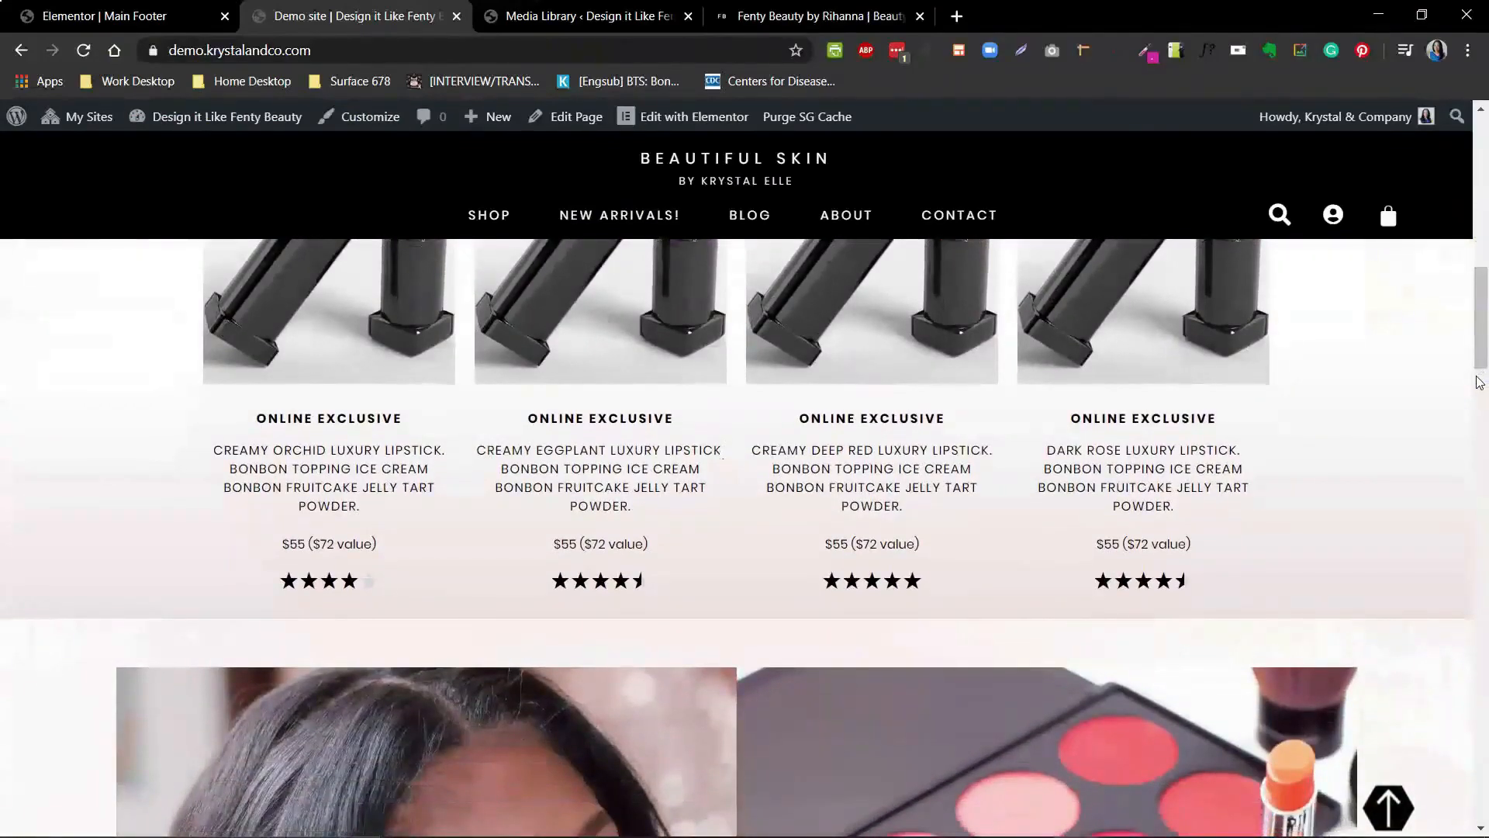
{"action": "left_click", "coordinate": [1388, 809]}
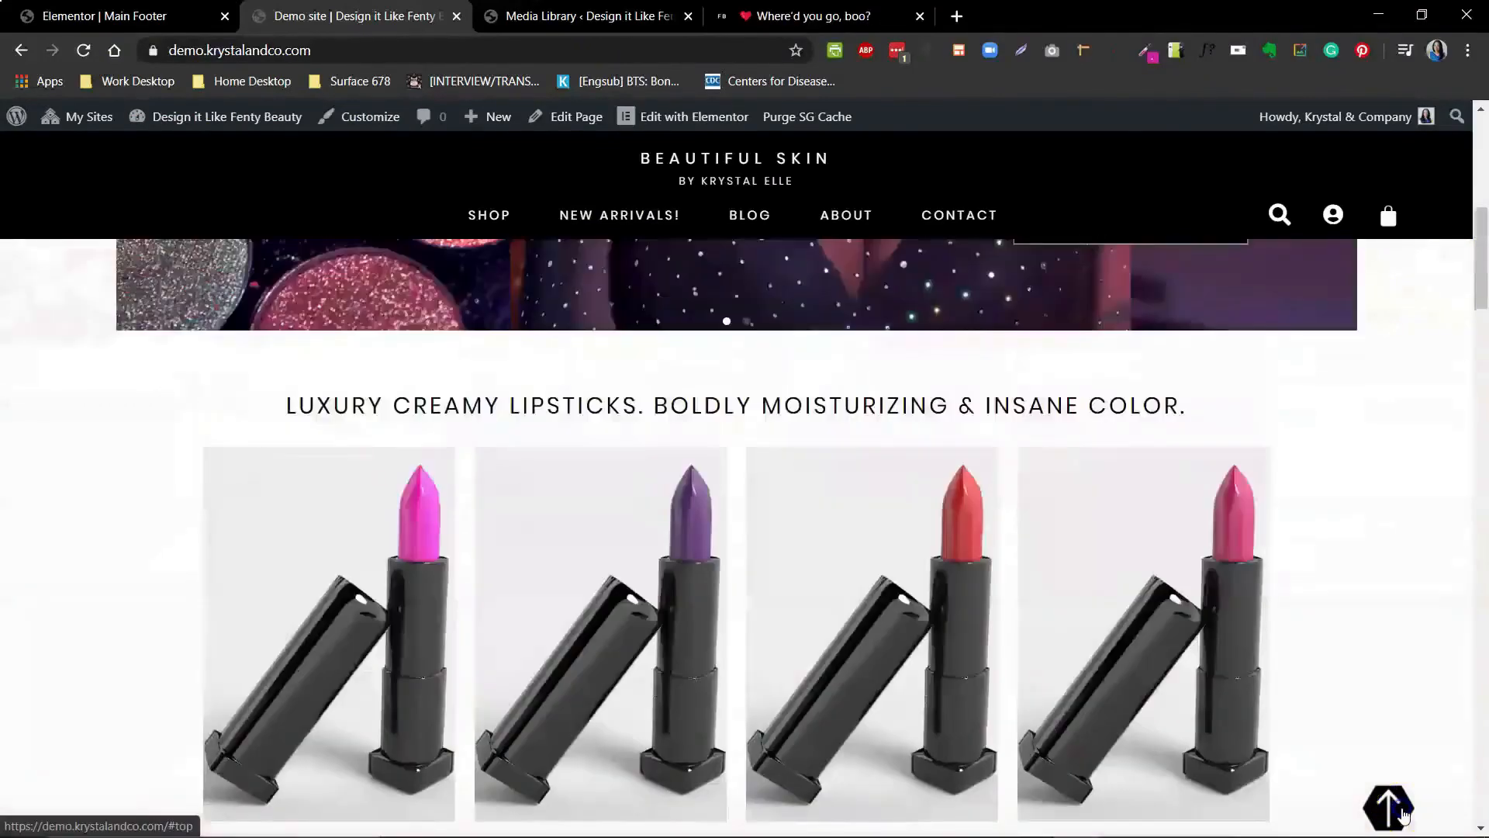